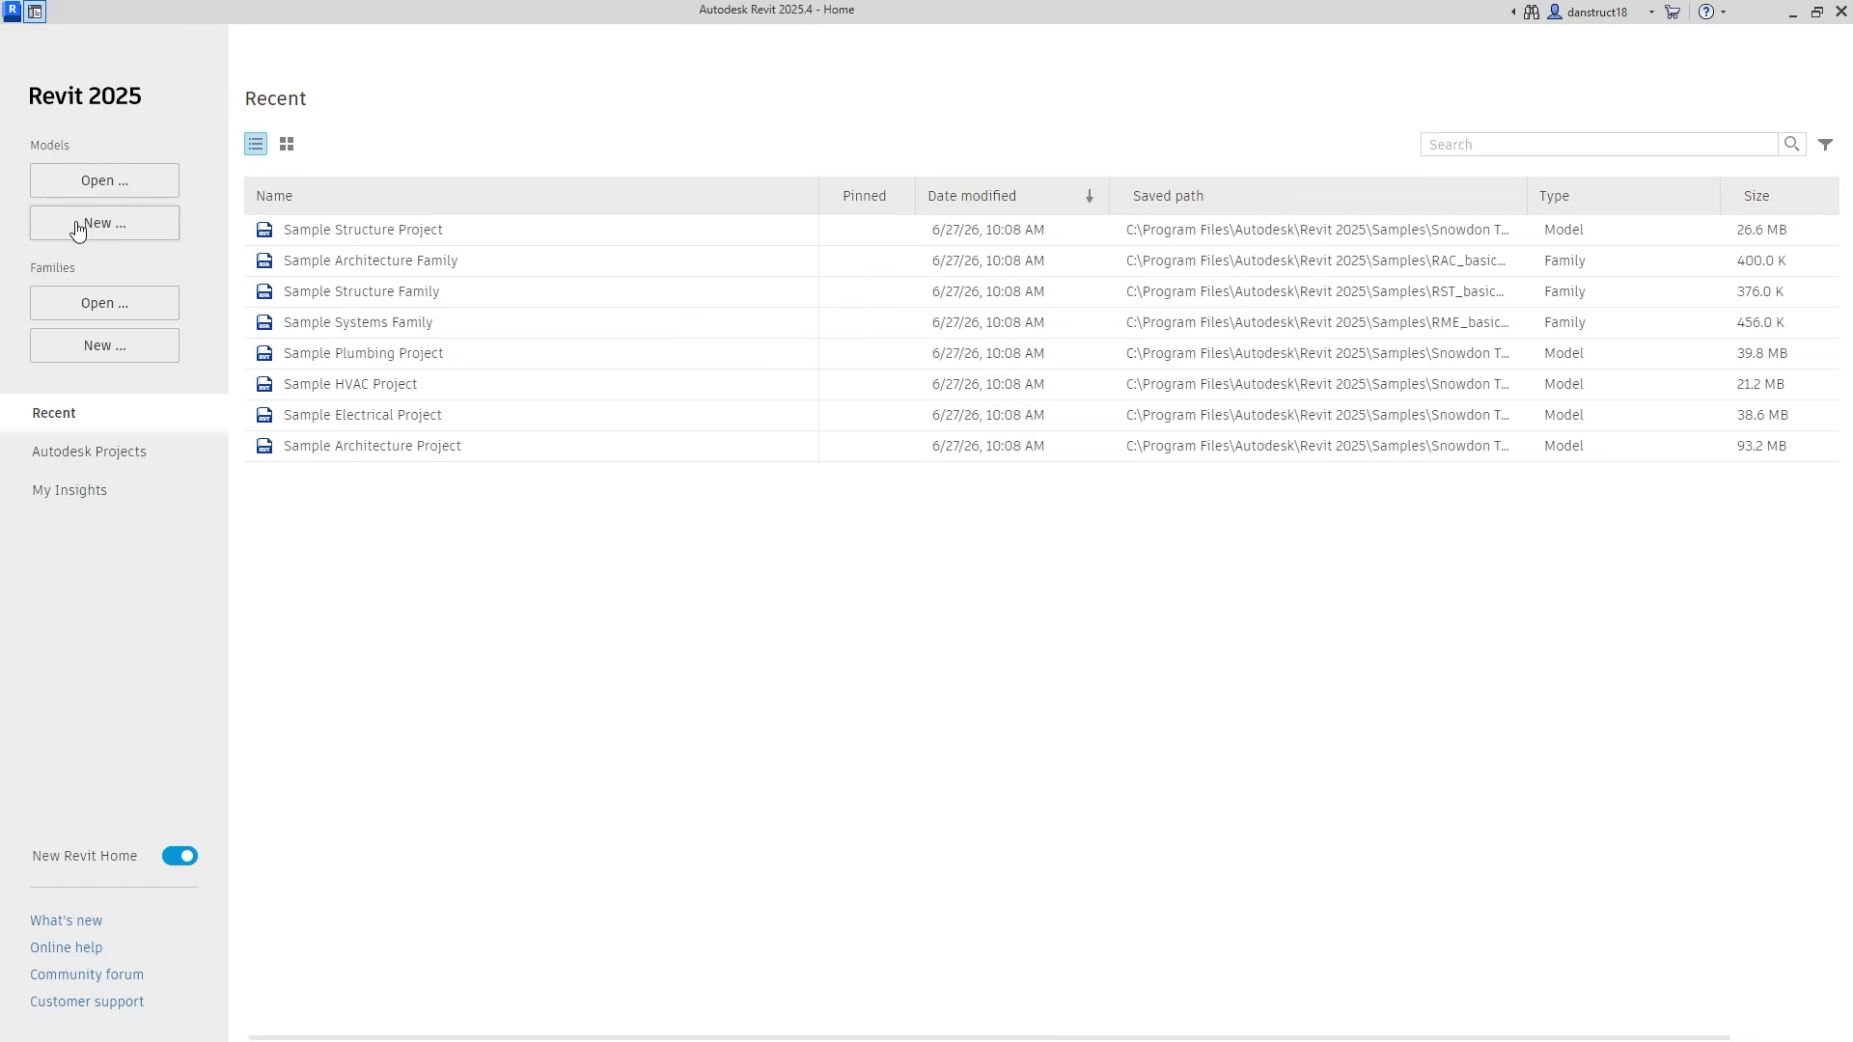
Create a new project from the English Structural Analysis-DefaultGBRENU.rte template.
left_click(77, 229)
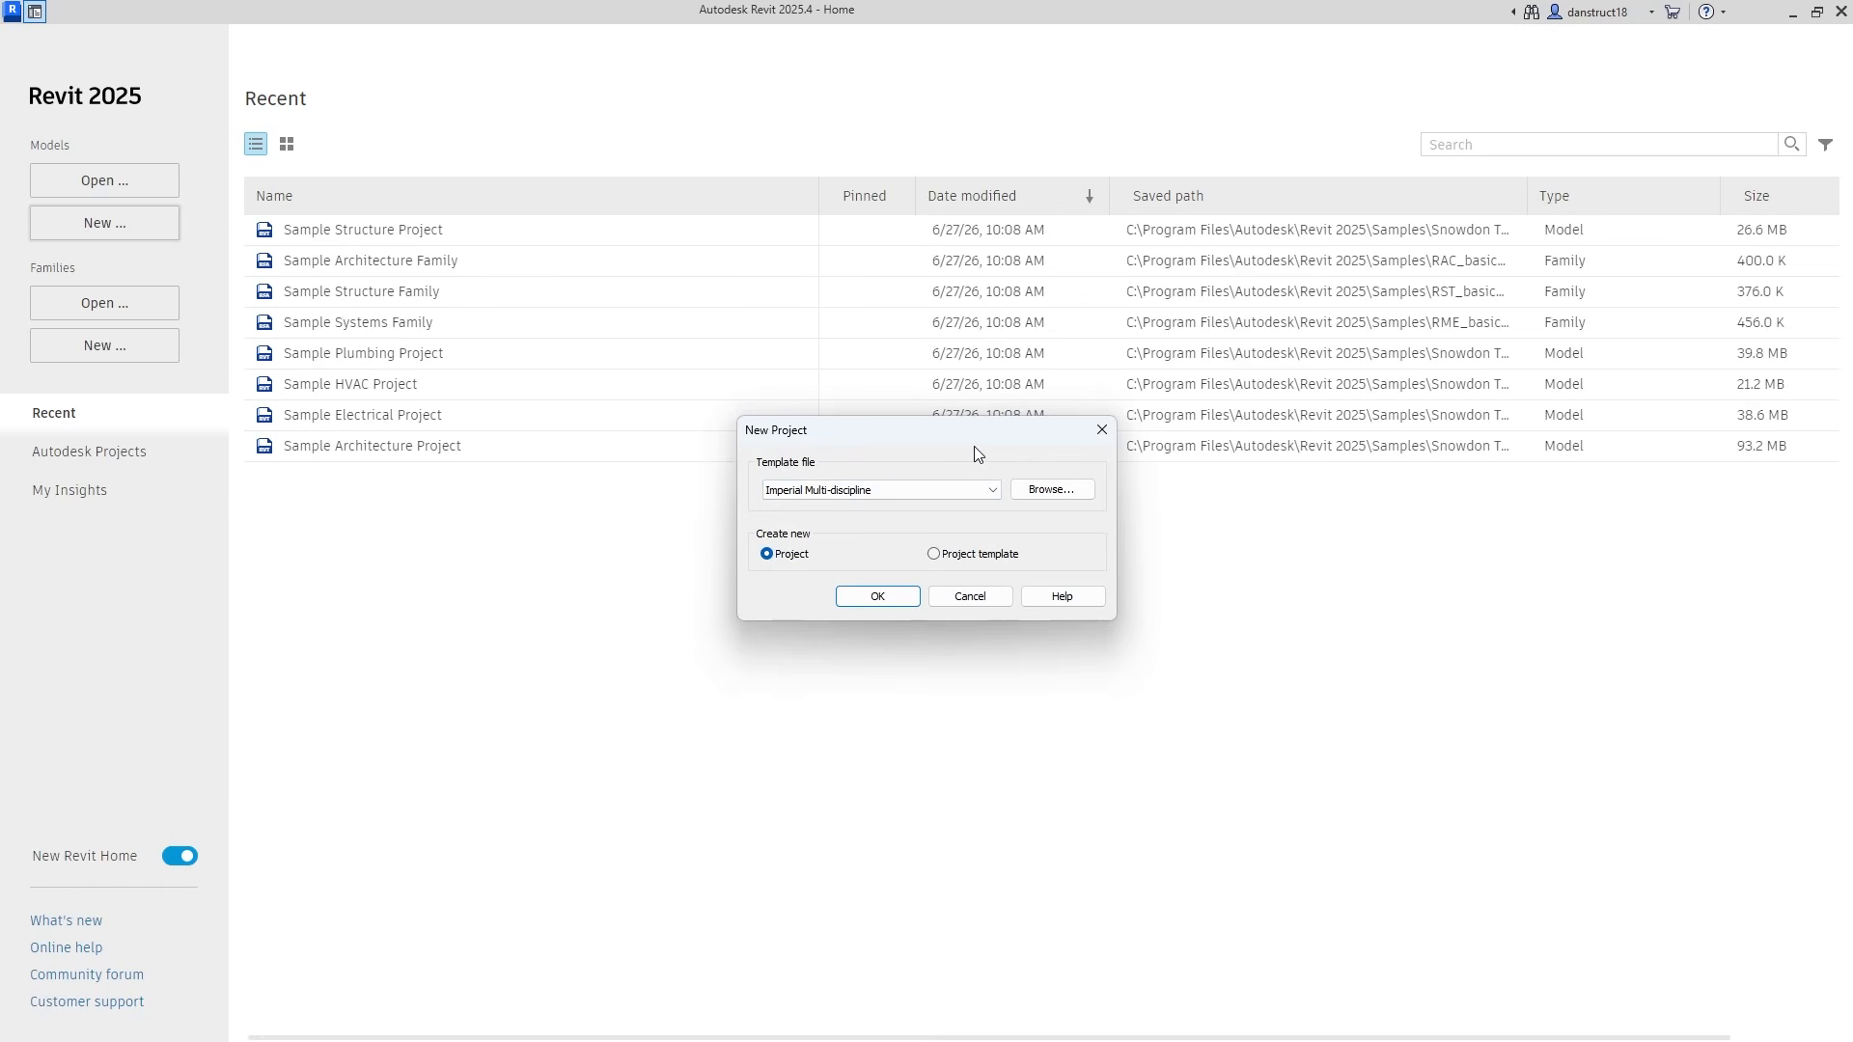
left_click(1052, 490)
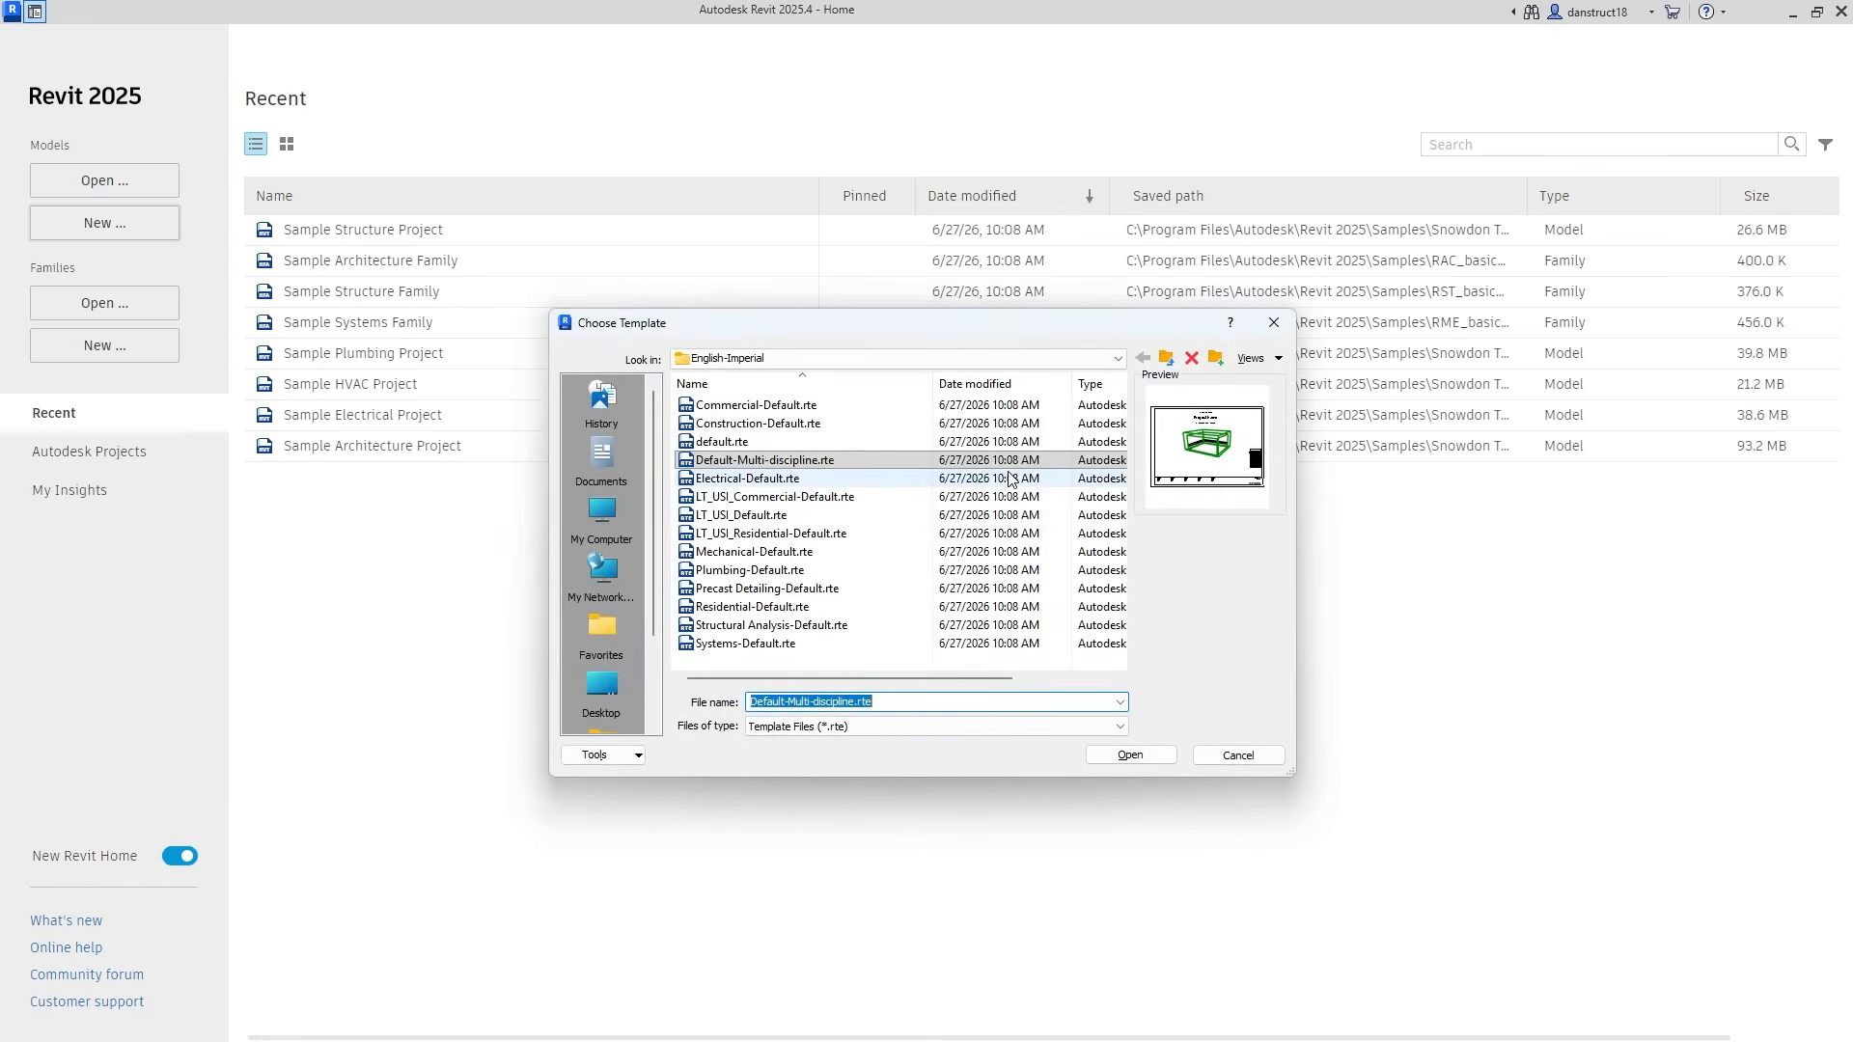
left_click(726, 360)
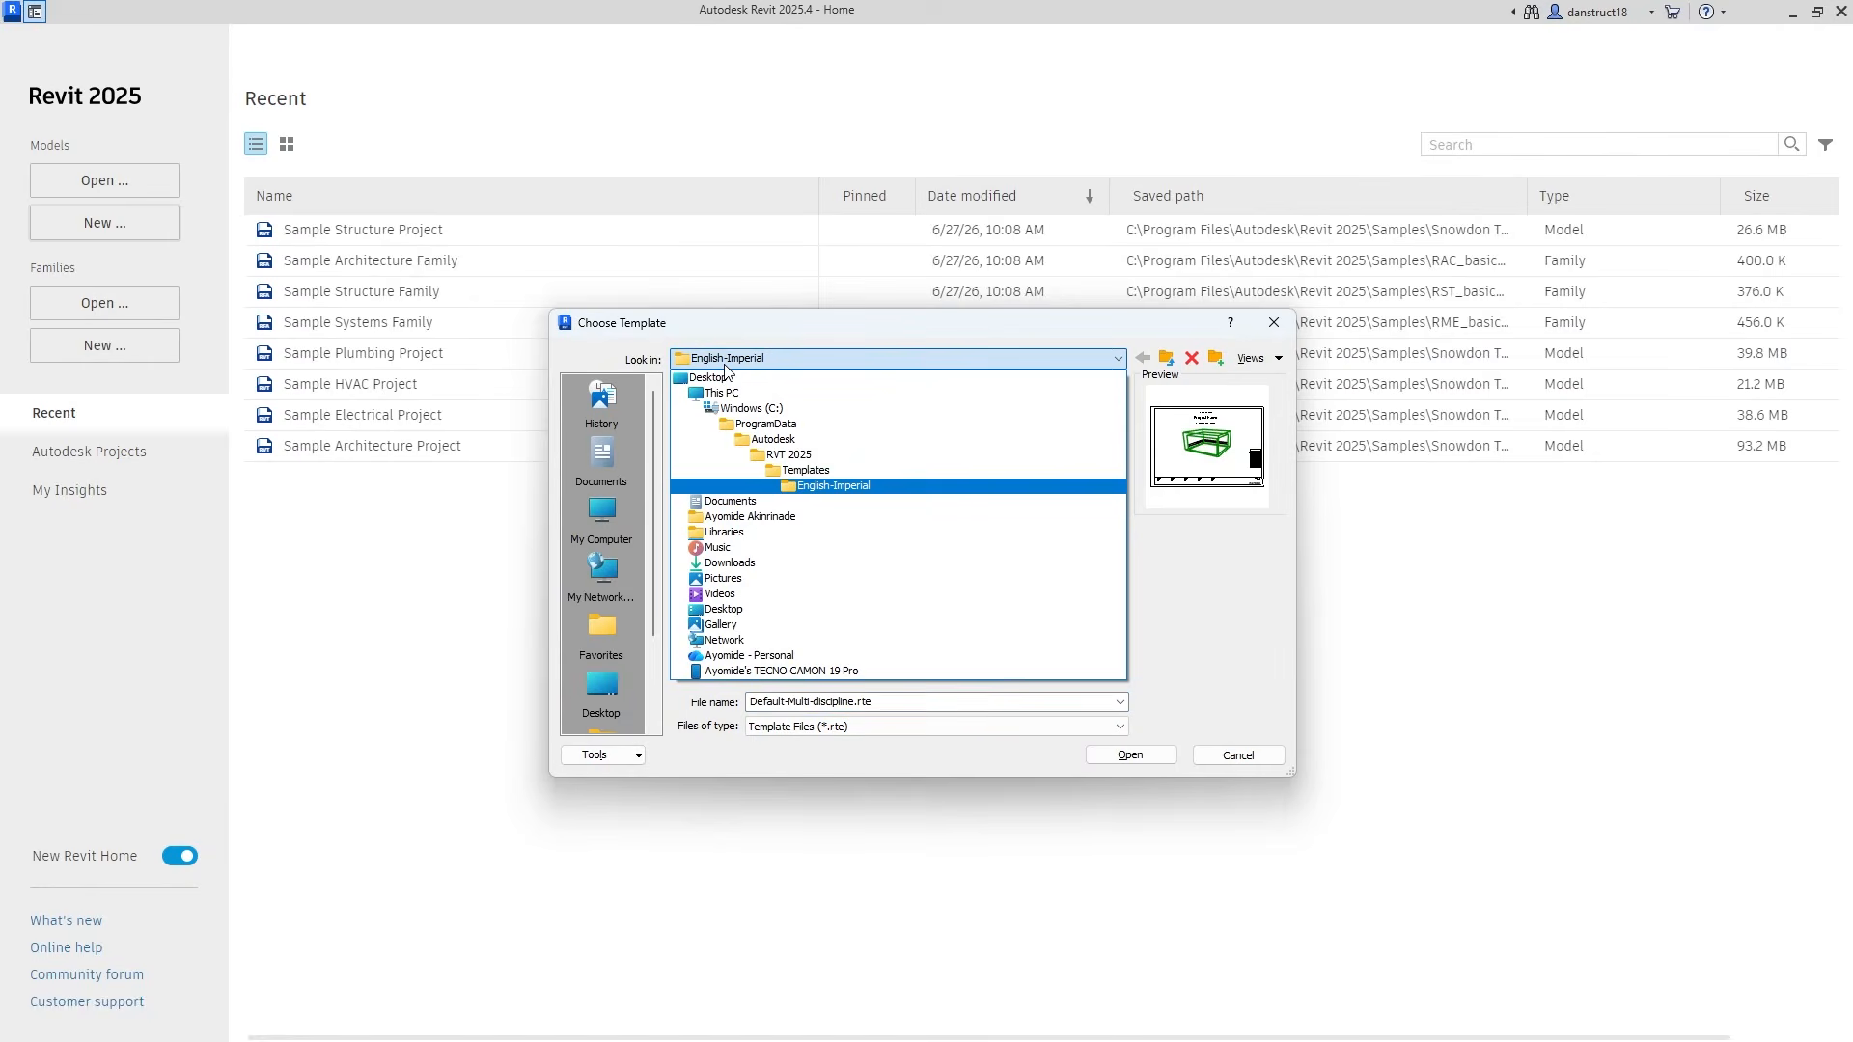
left_click(808, 473)
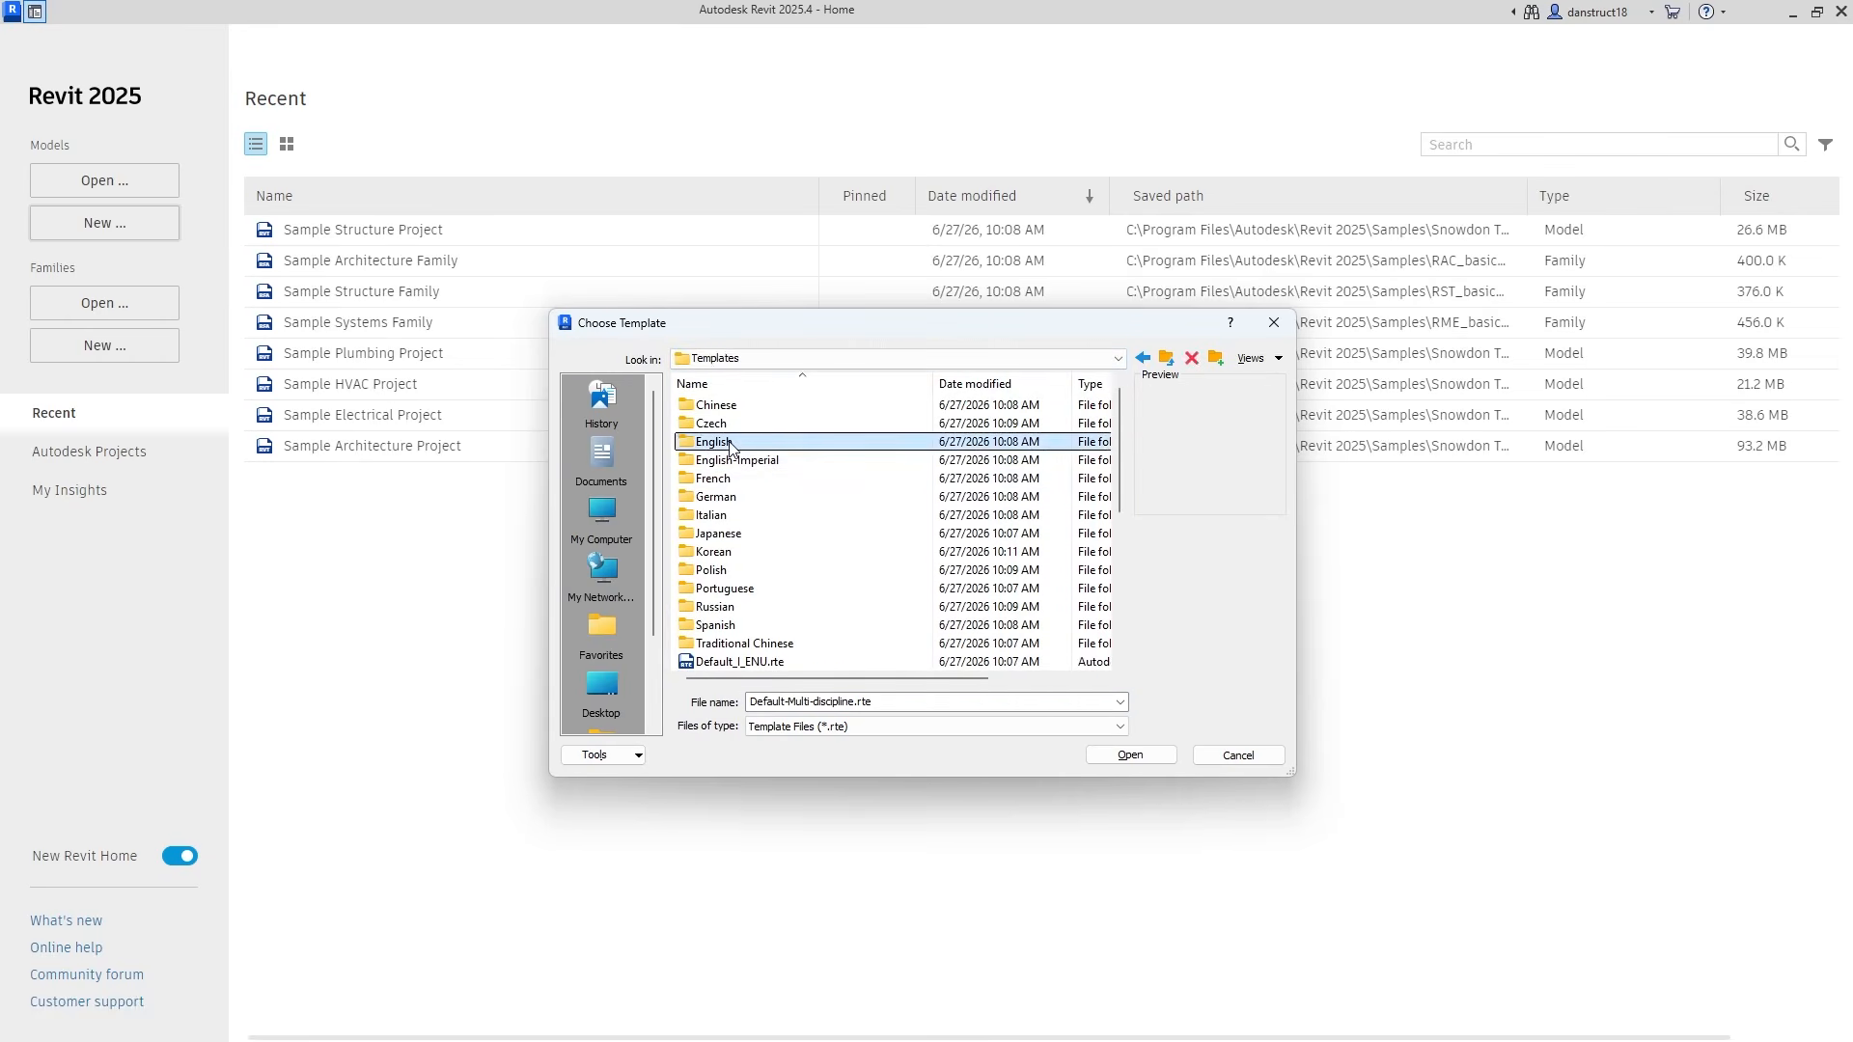
double_click(719, 448)
left_click_drag(1117, 450, 1110, 572)
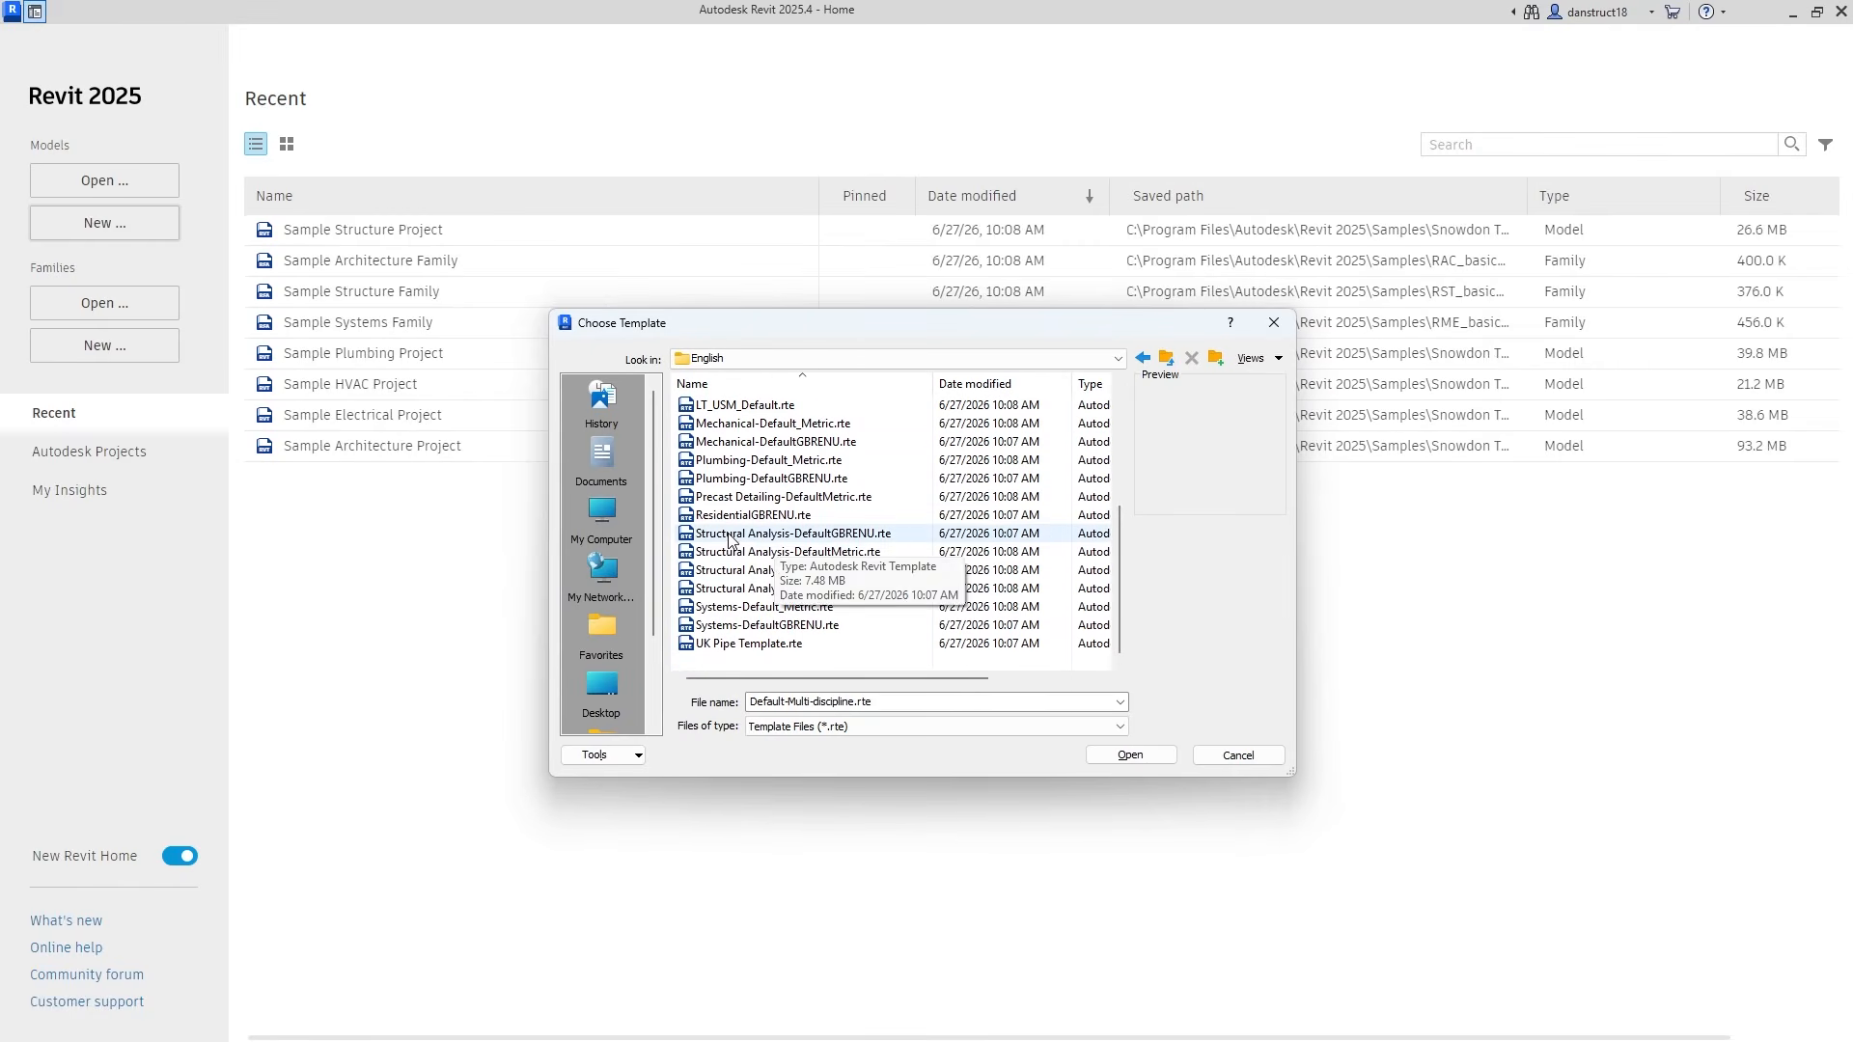
left_click(843, 536)
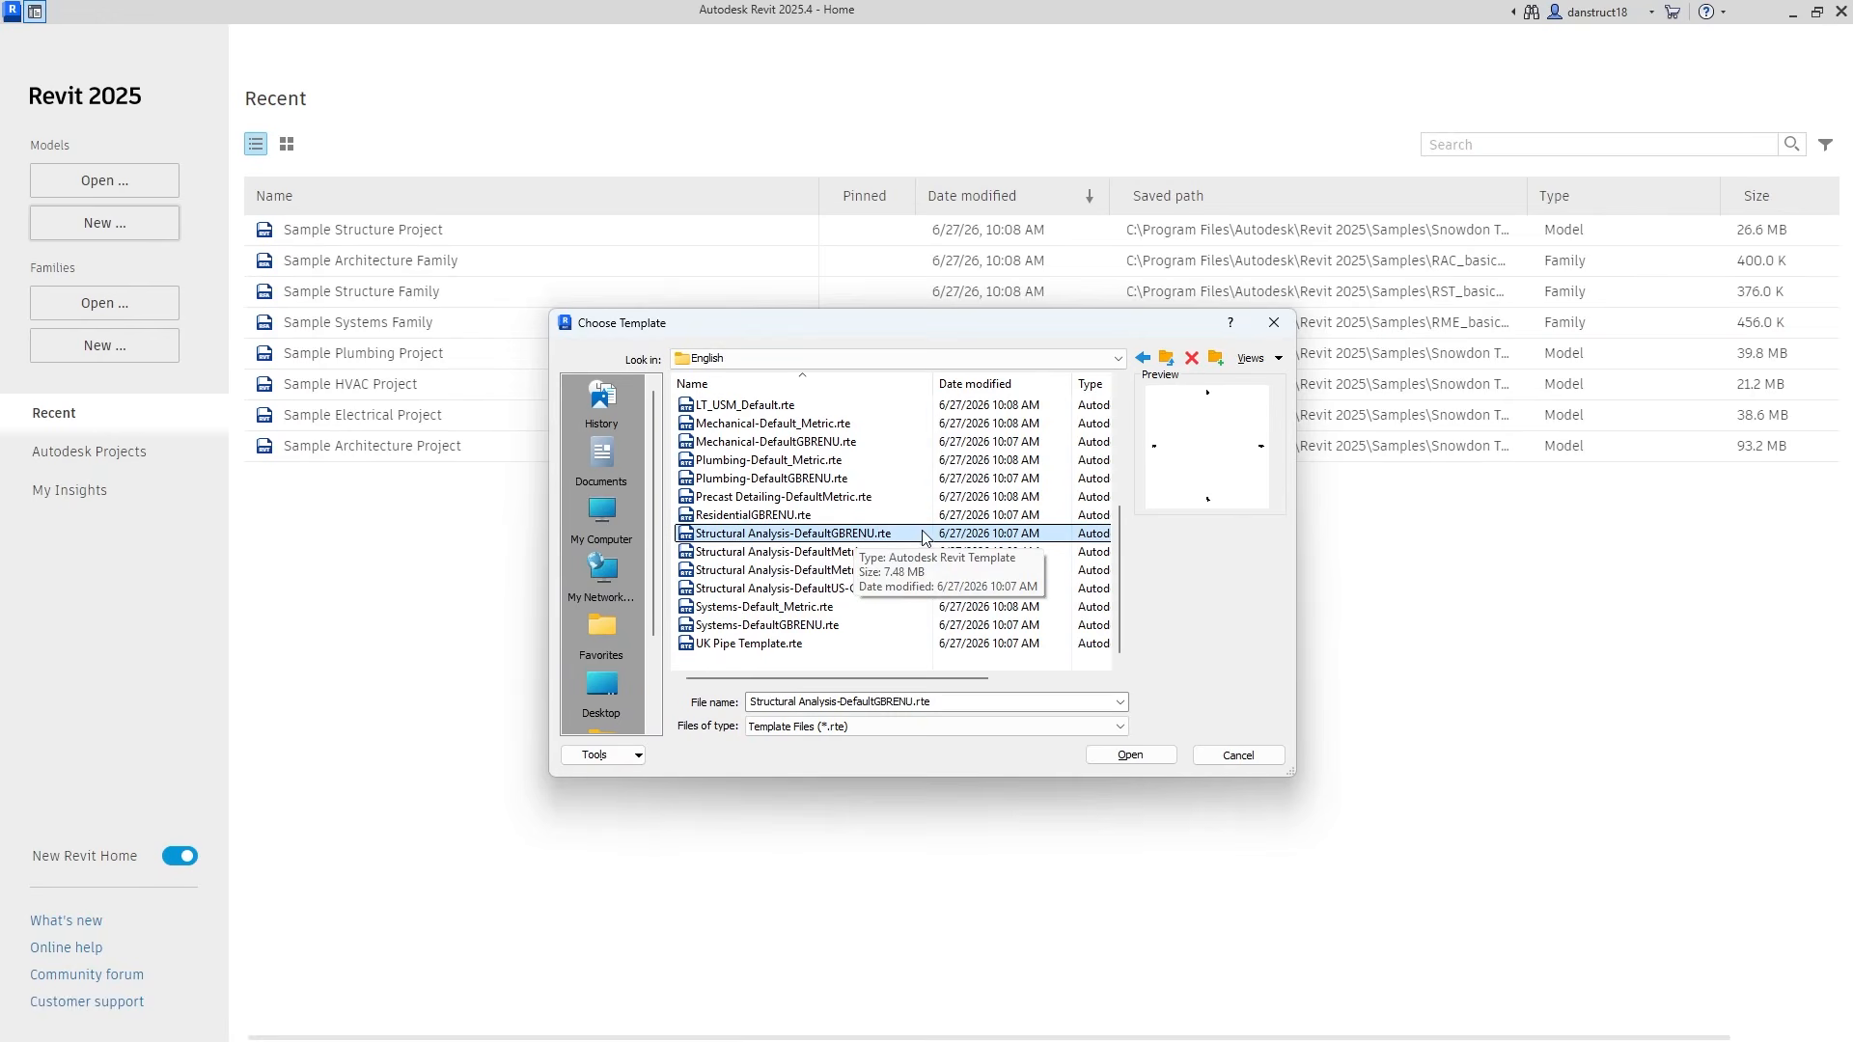
left_click(1130, 755)
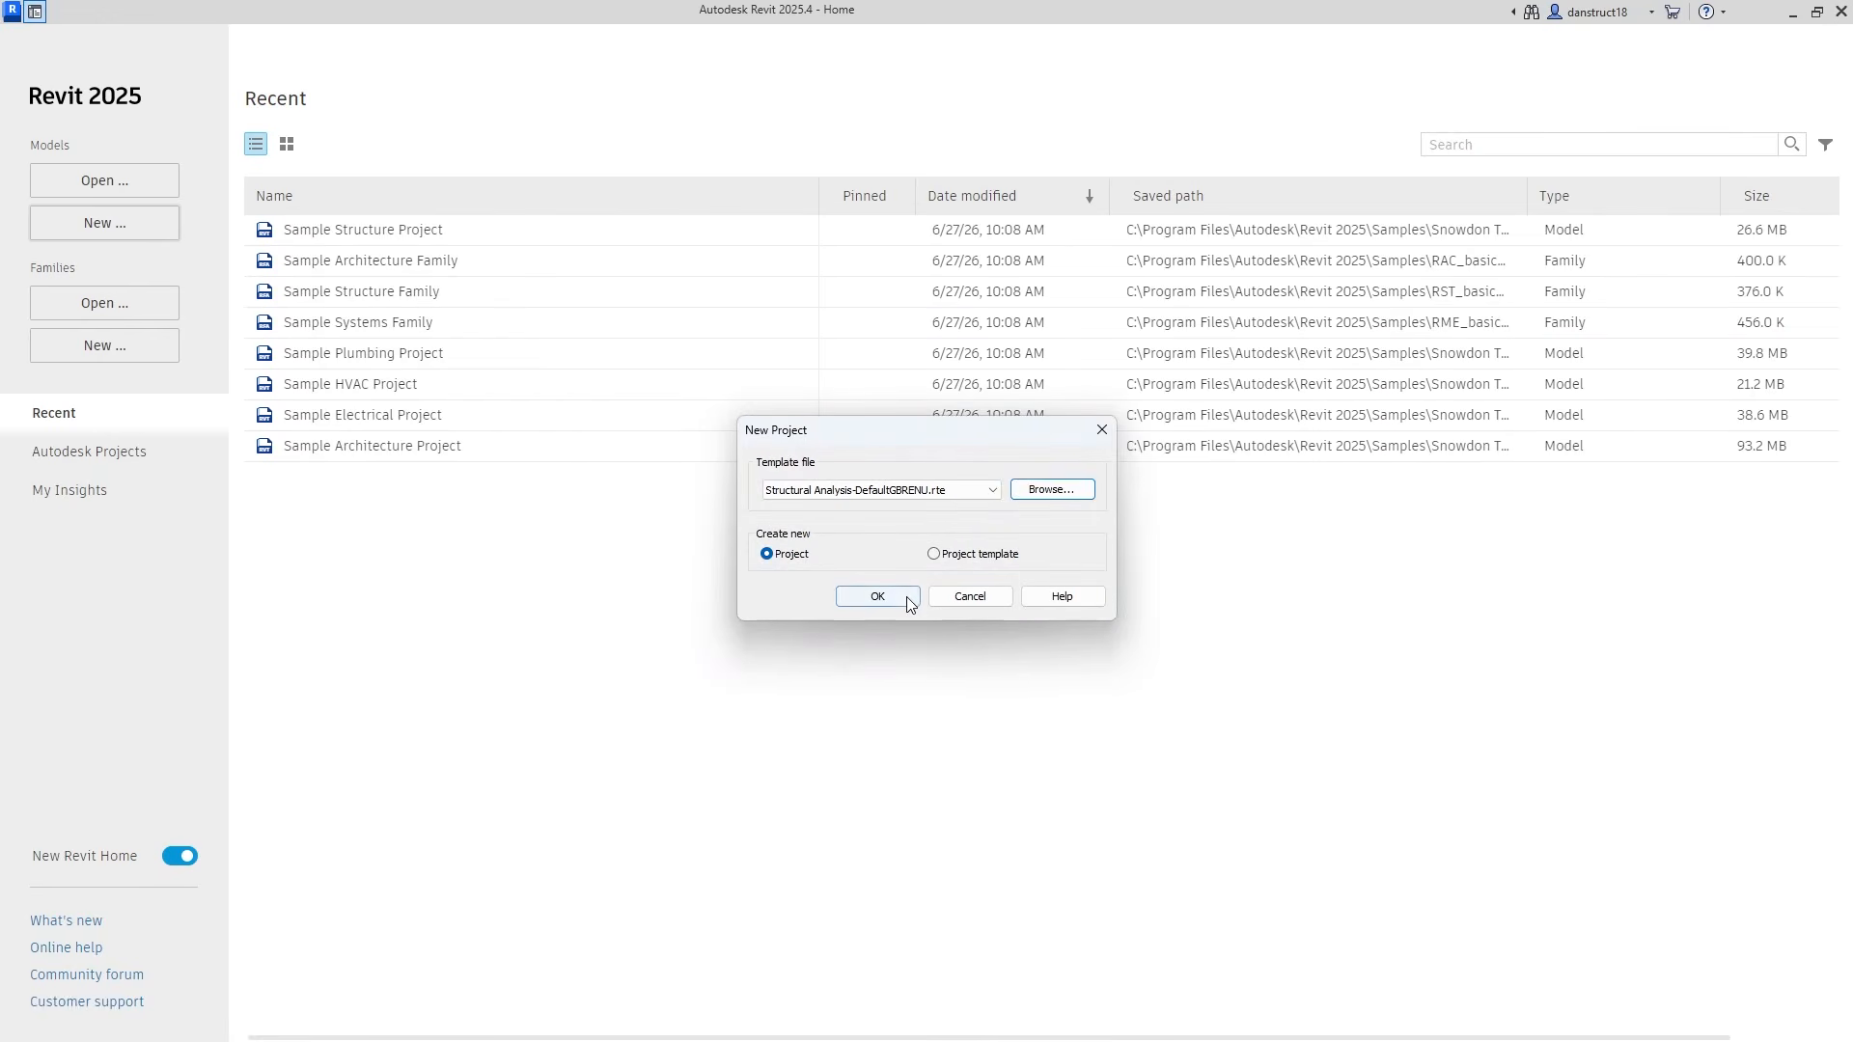
left_click(905, 602)
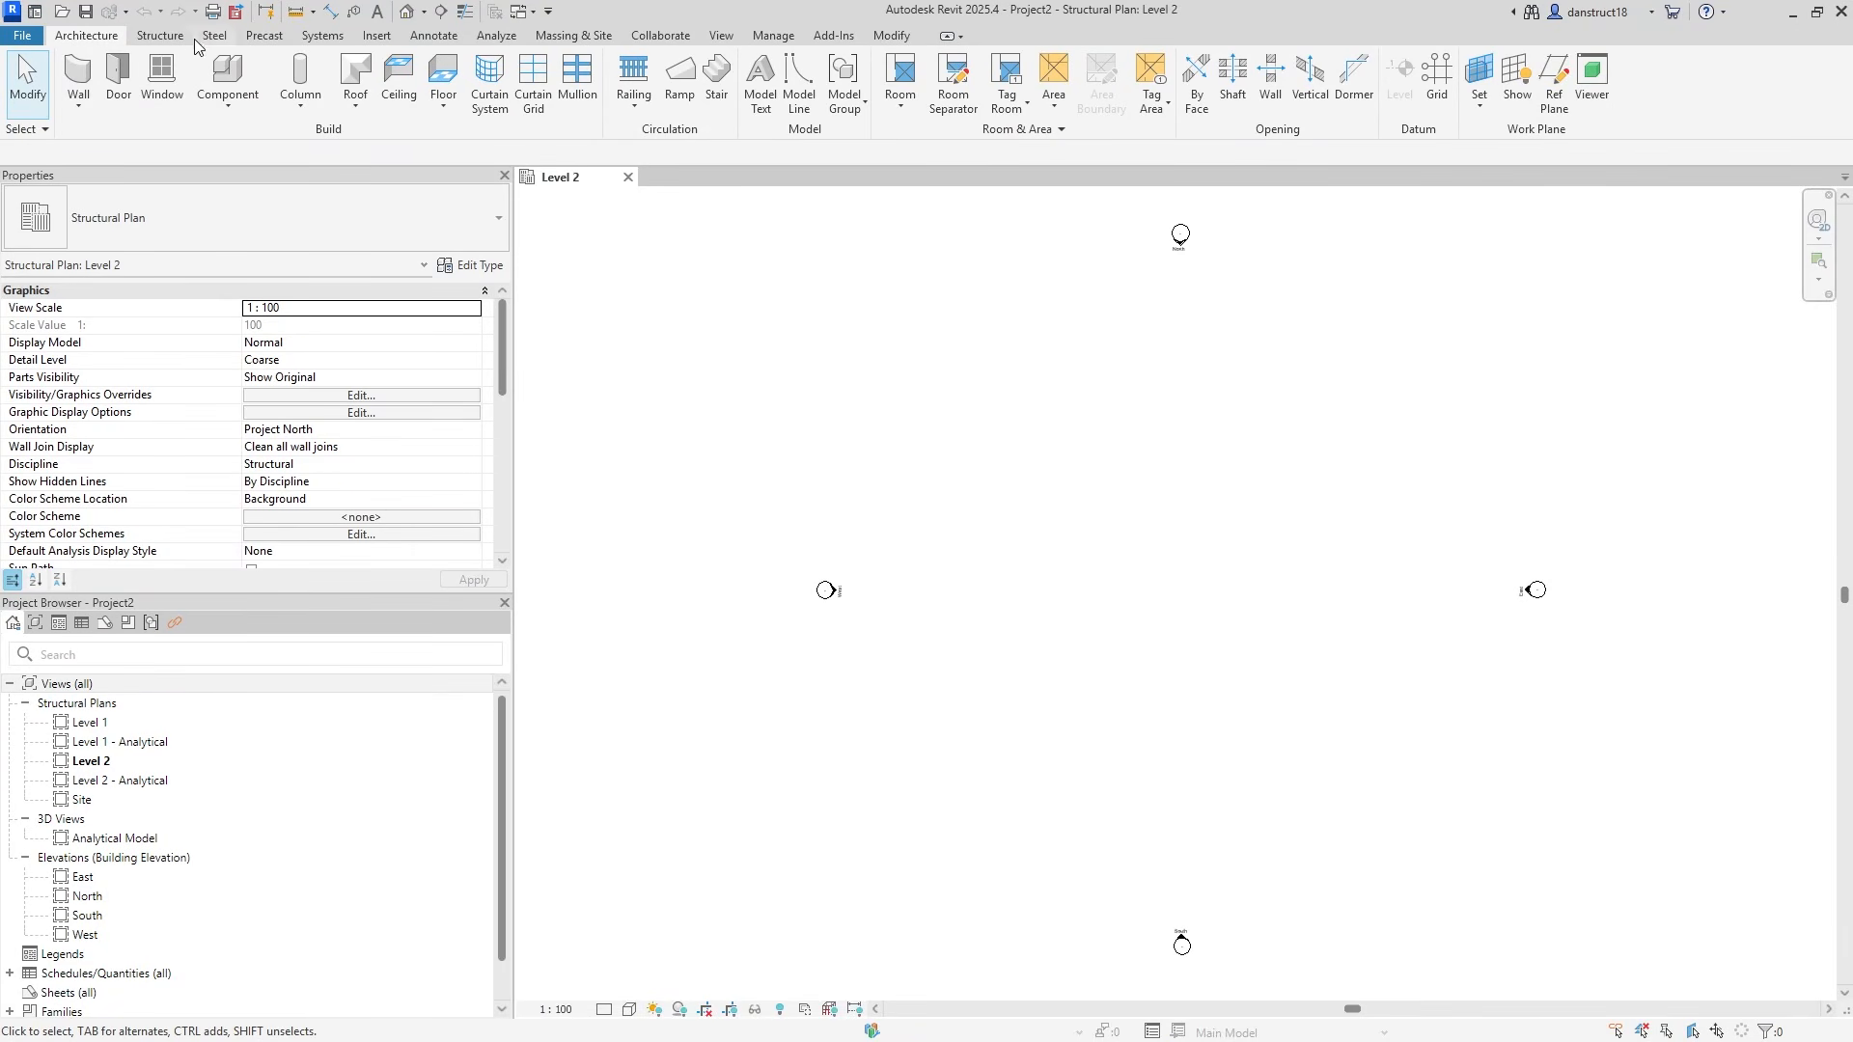
Draw vertical grid 1, then grid 2 at 7500 to its right.
left_click(159, 36)
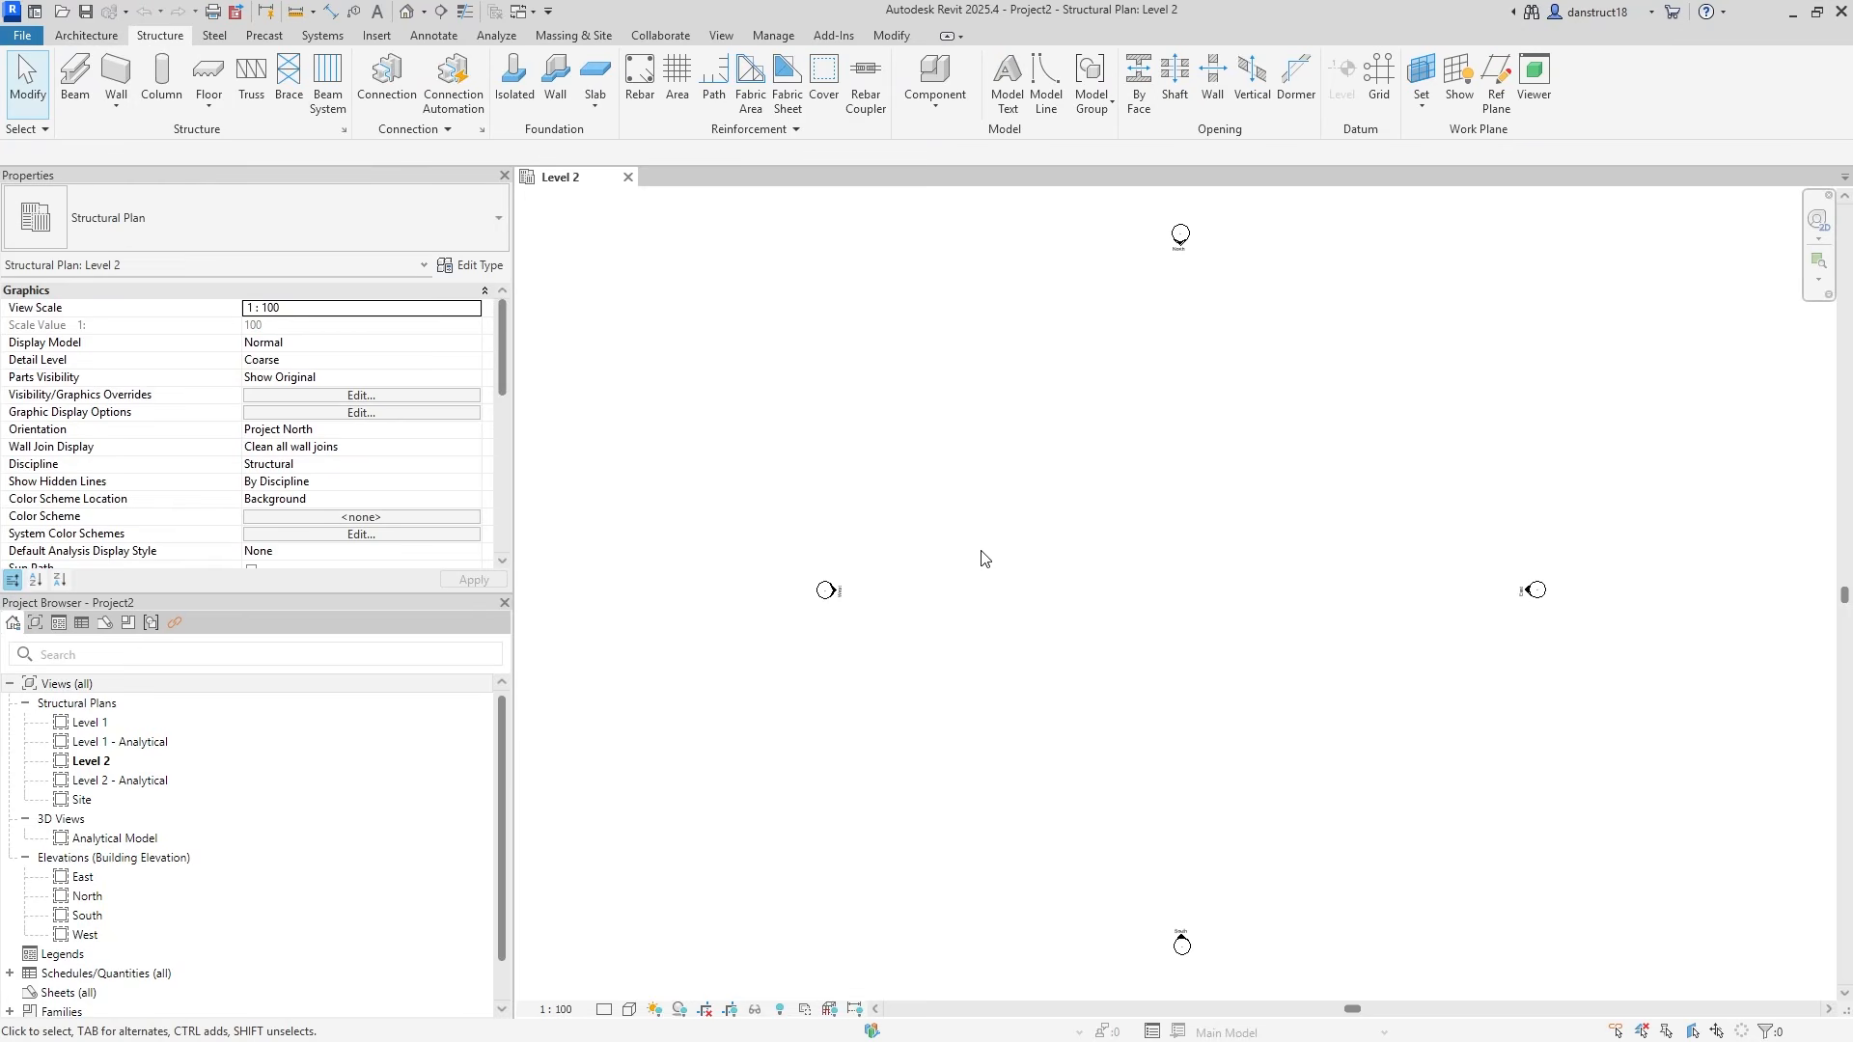
left_click(1382, 101)
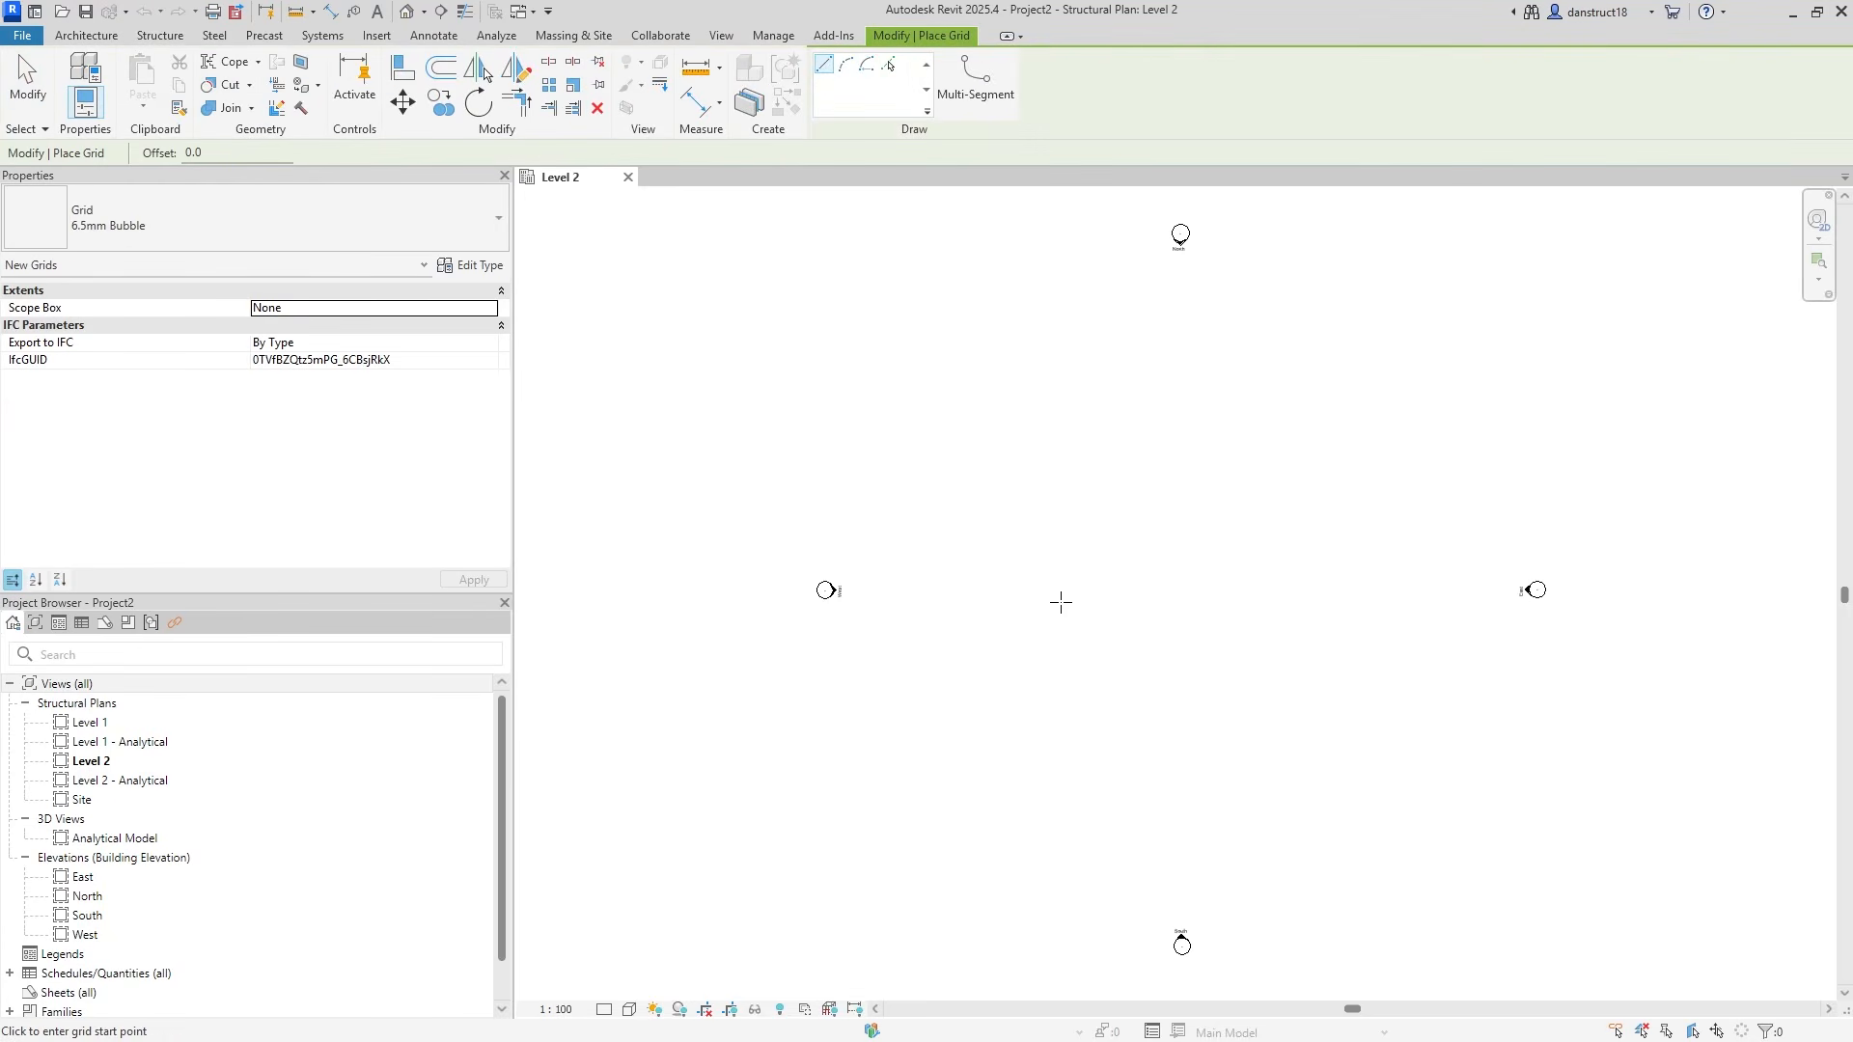
left_click(1003, 748)
left_click(1003, 415)
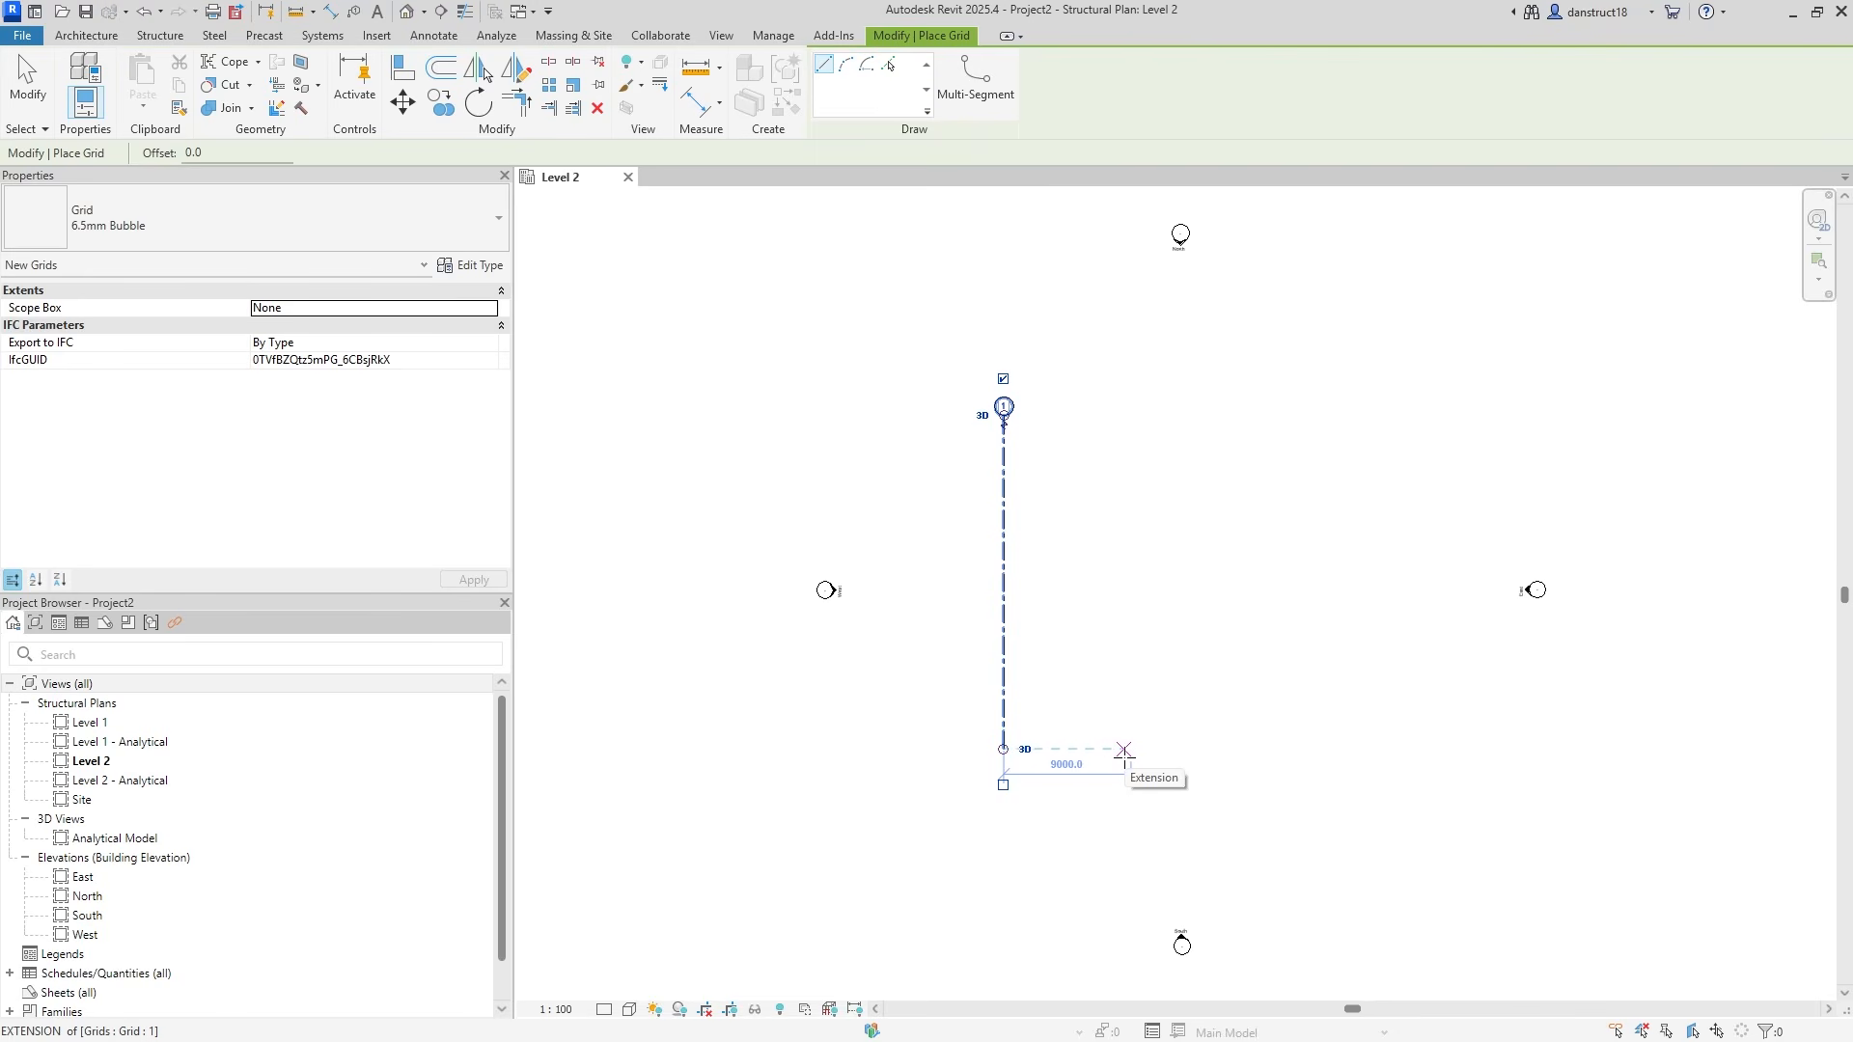
type("75")
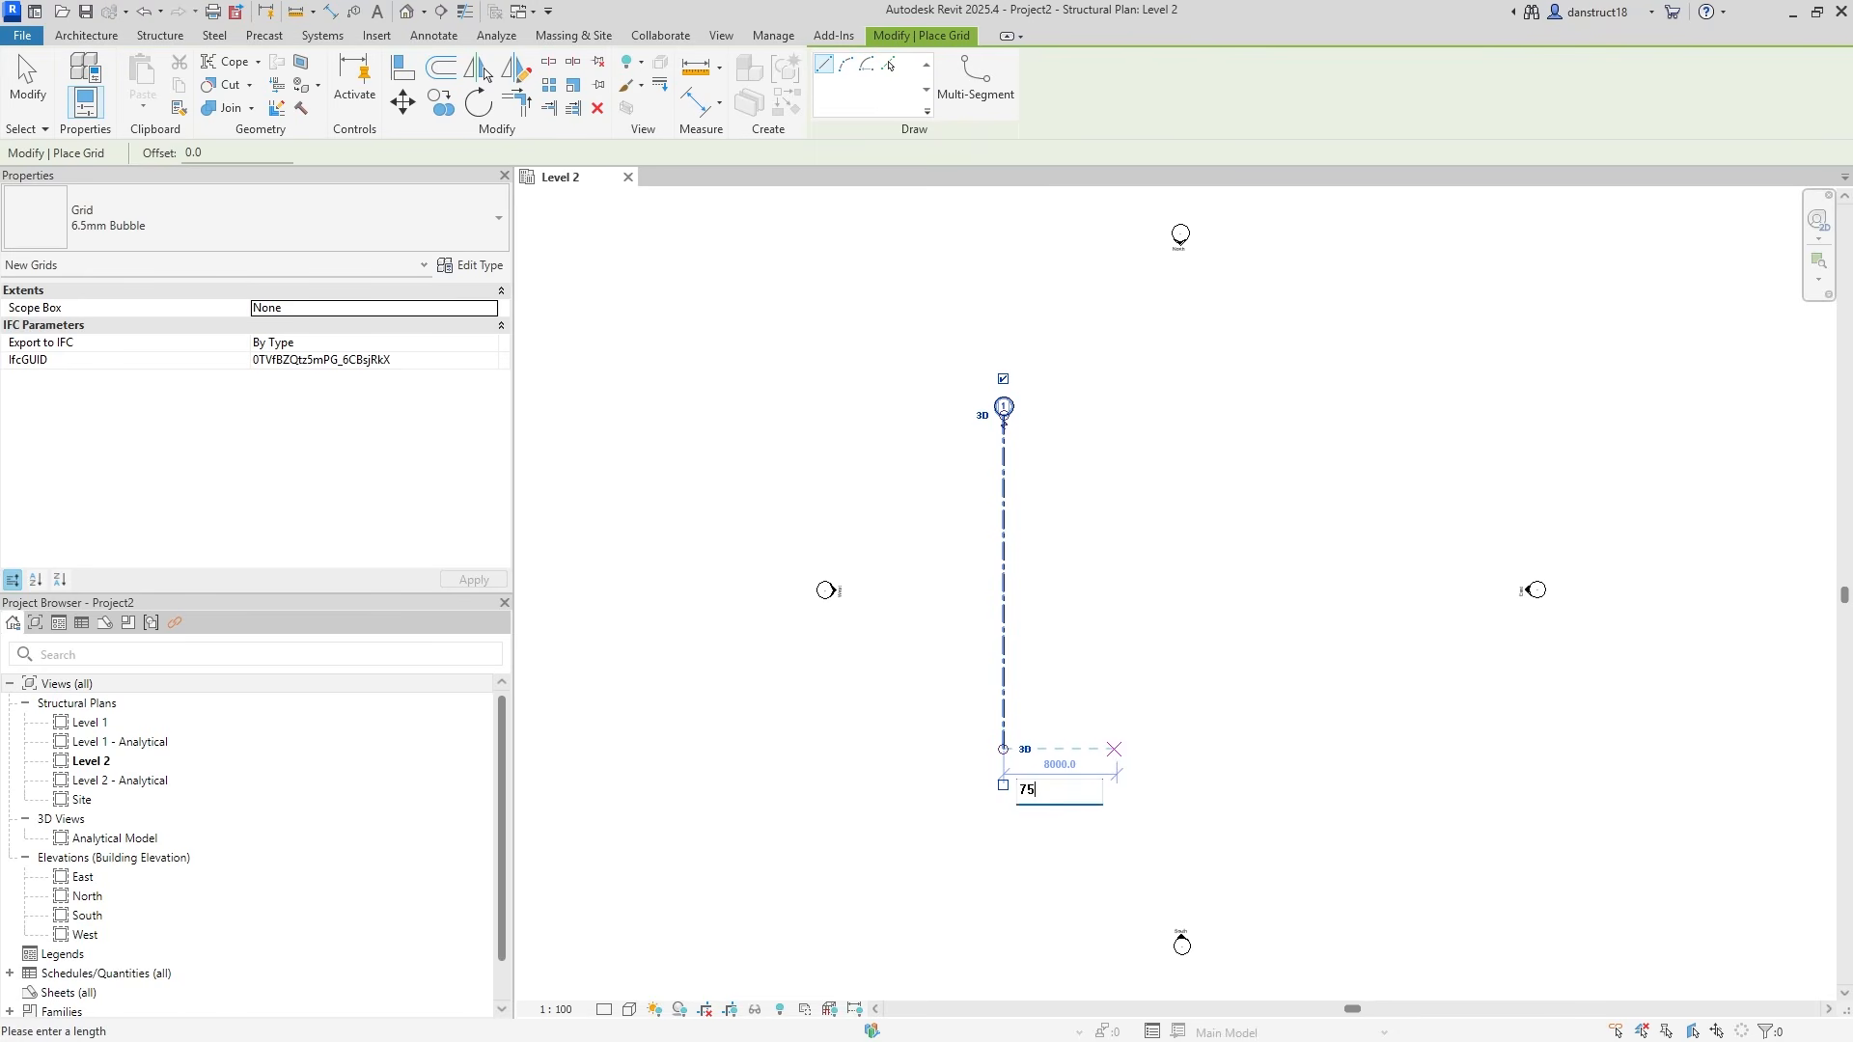
type("00")
key("Return")
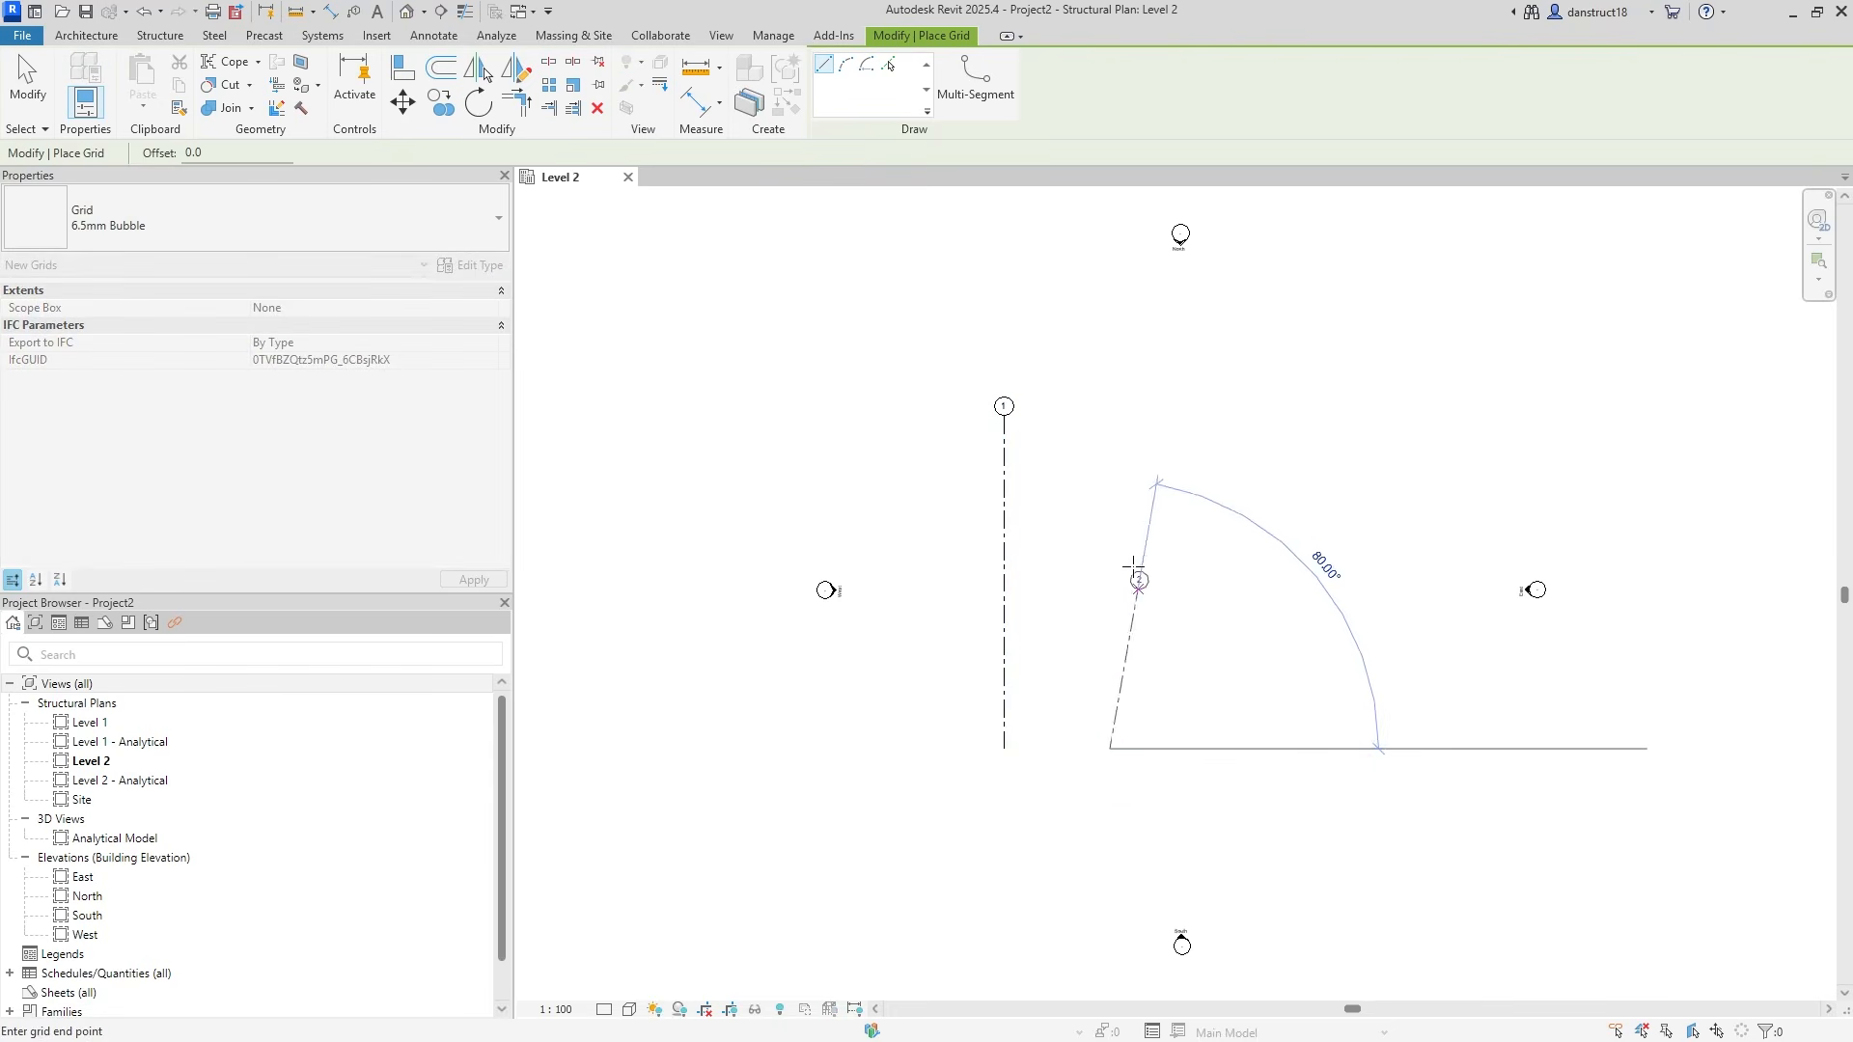
left_click(1111, 416)
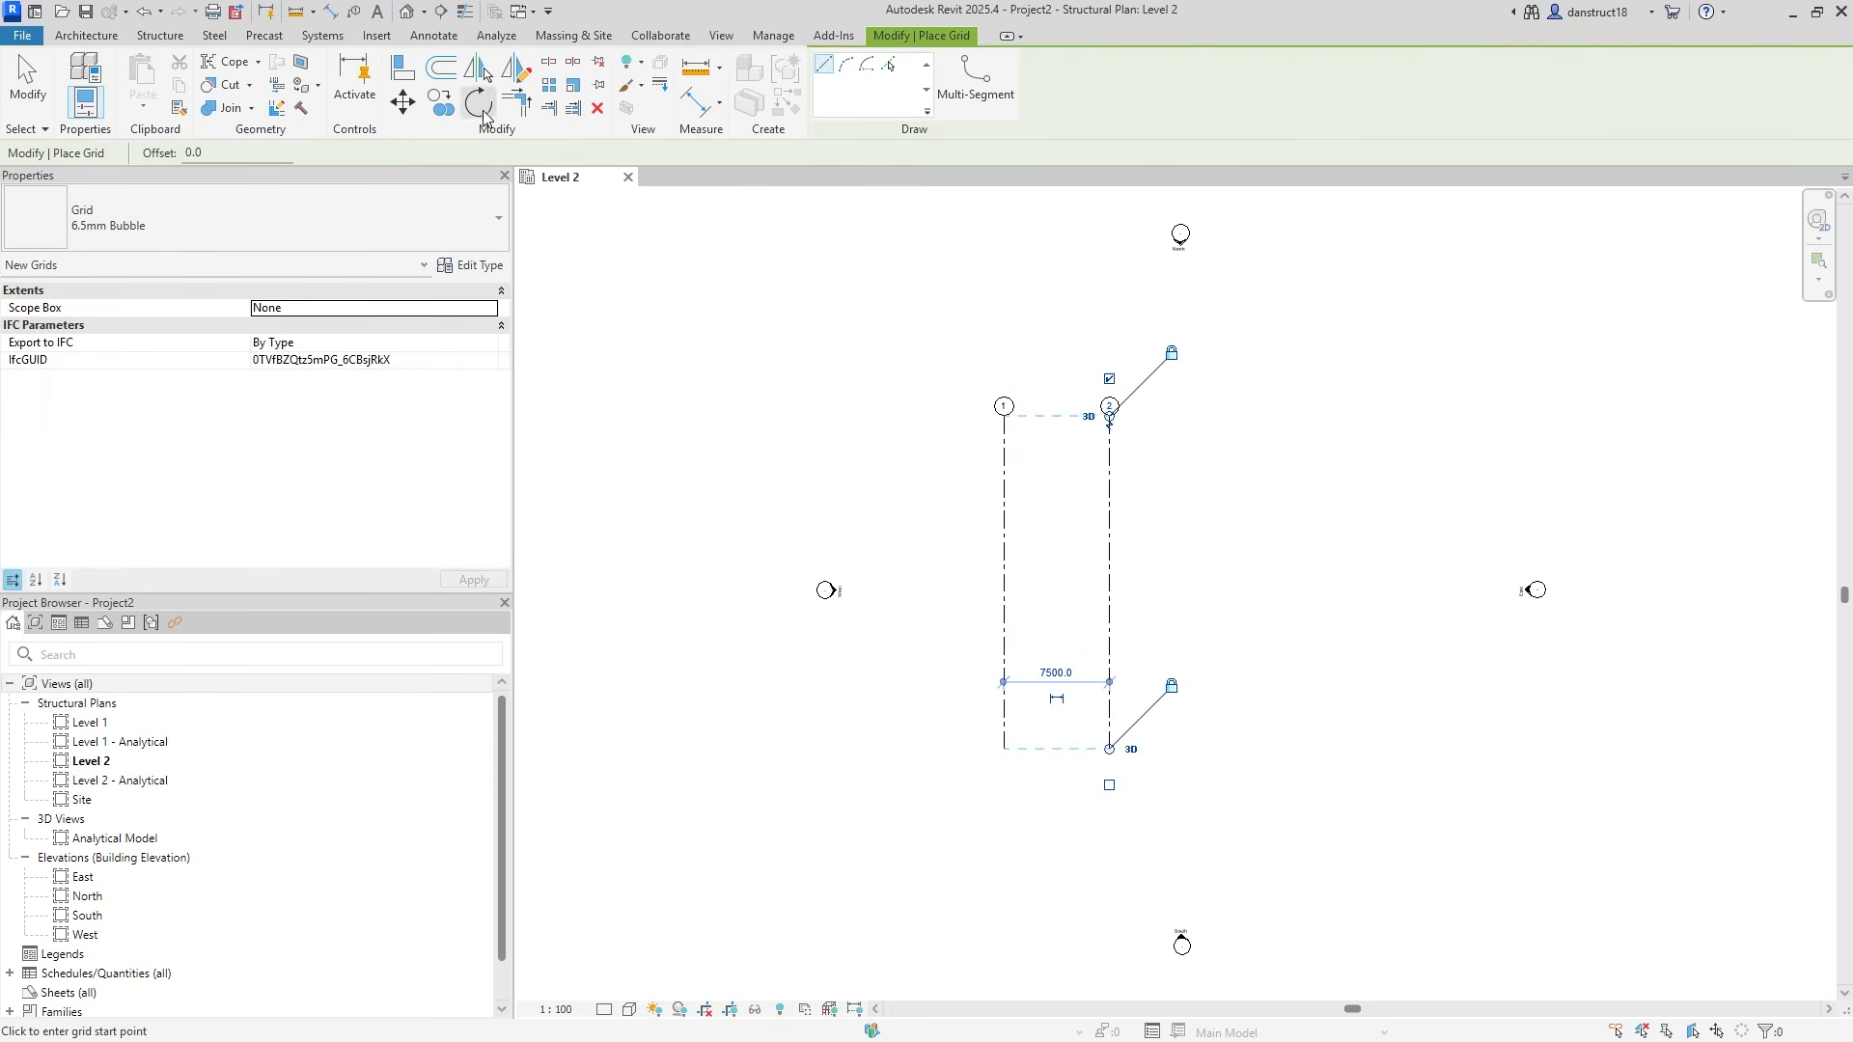
key("Escape")
key("Escape")
Copy grid 2 twice at 7500 spacing to create grids 3 and 4.
left_click(1109, 467)
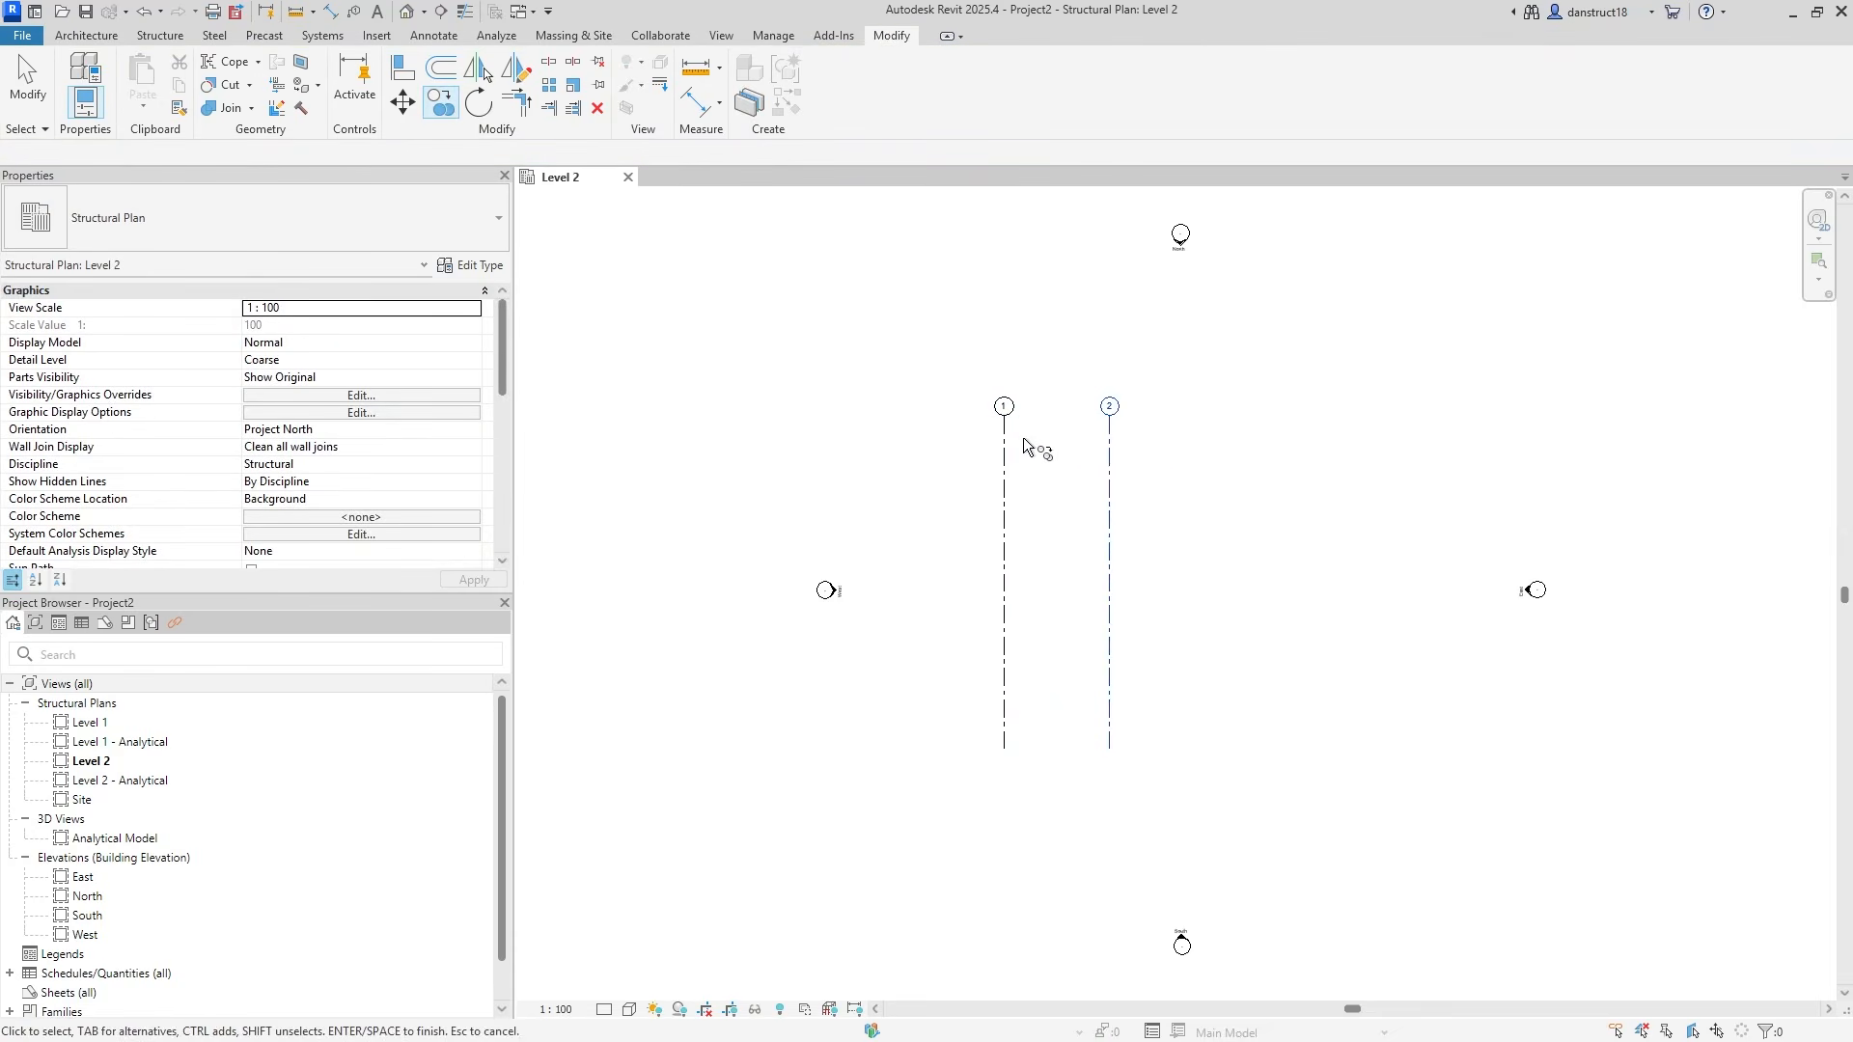
key("m")
key("v")
left_click(1109, 472)
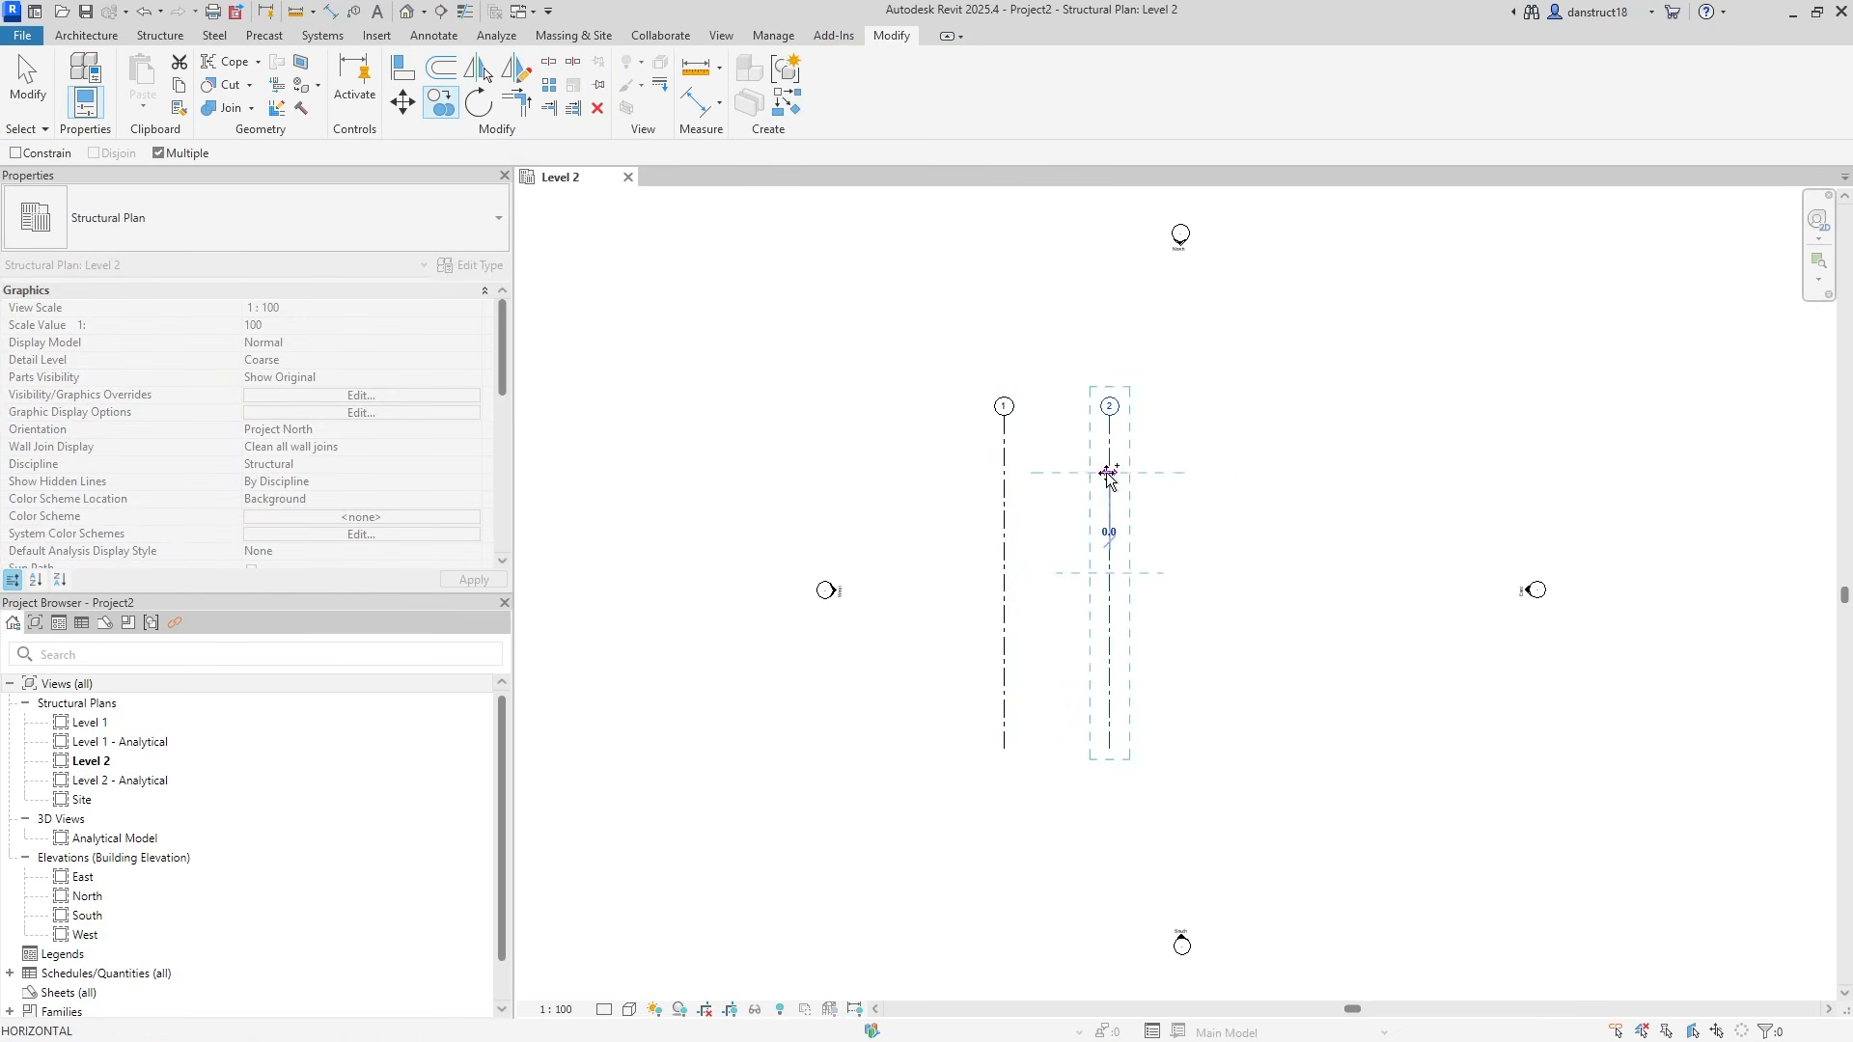
type("7500")
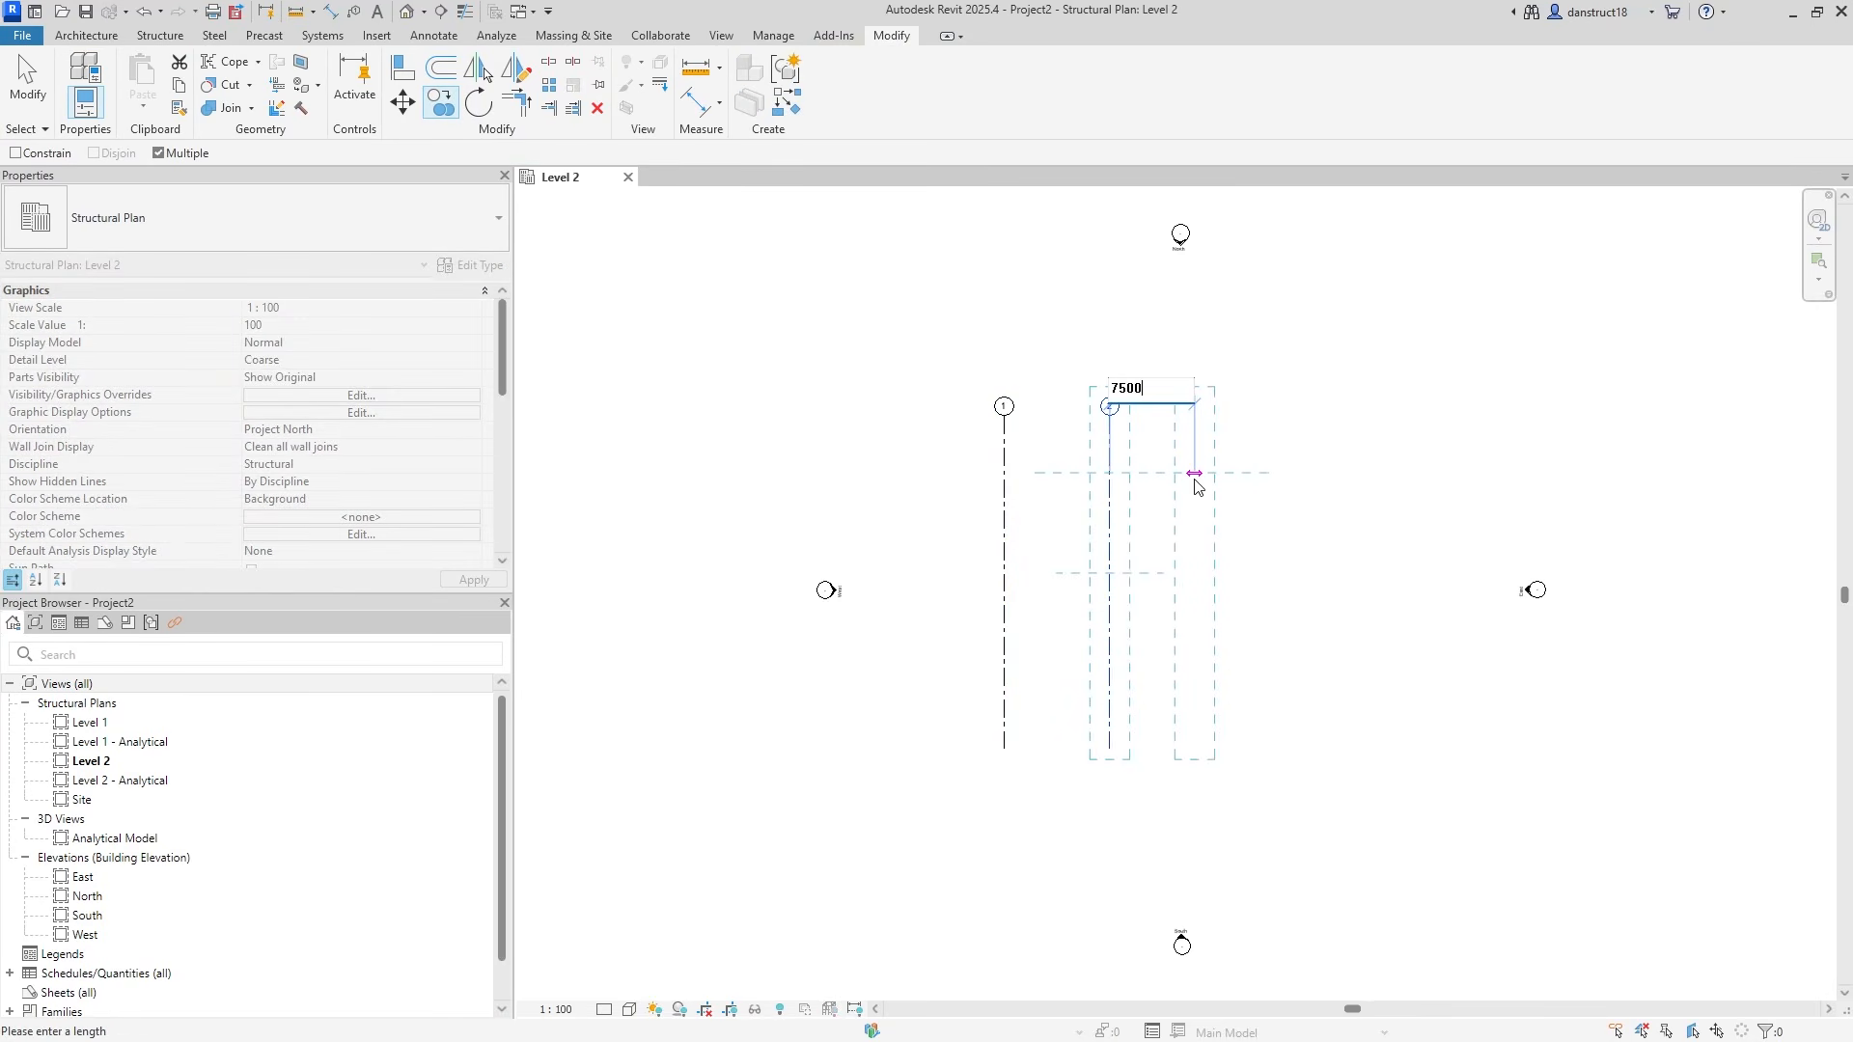
key("Return")
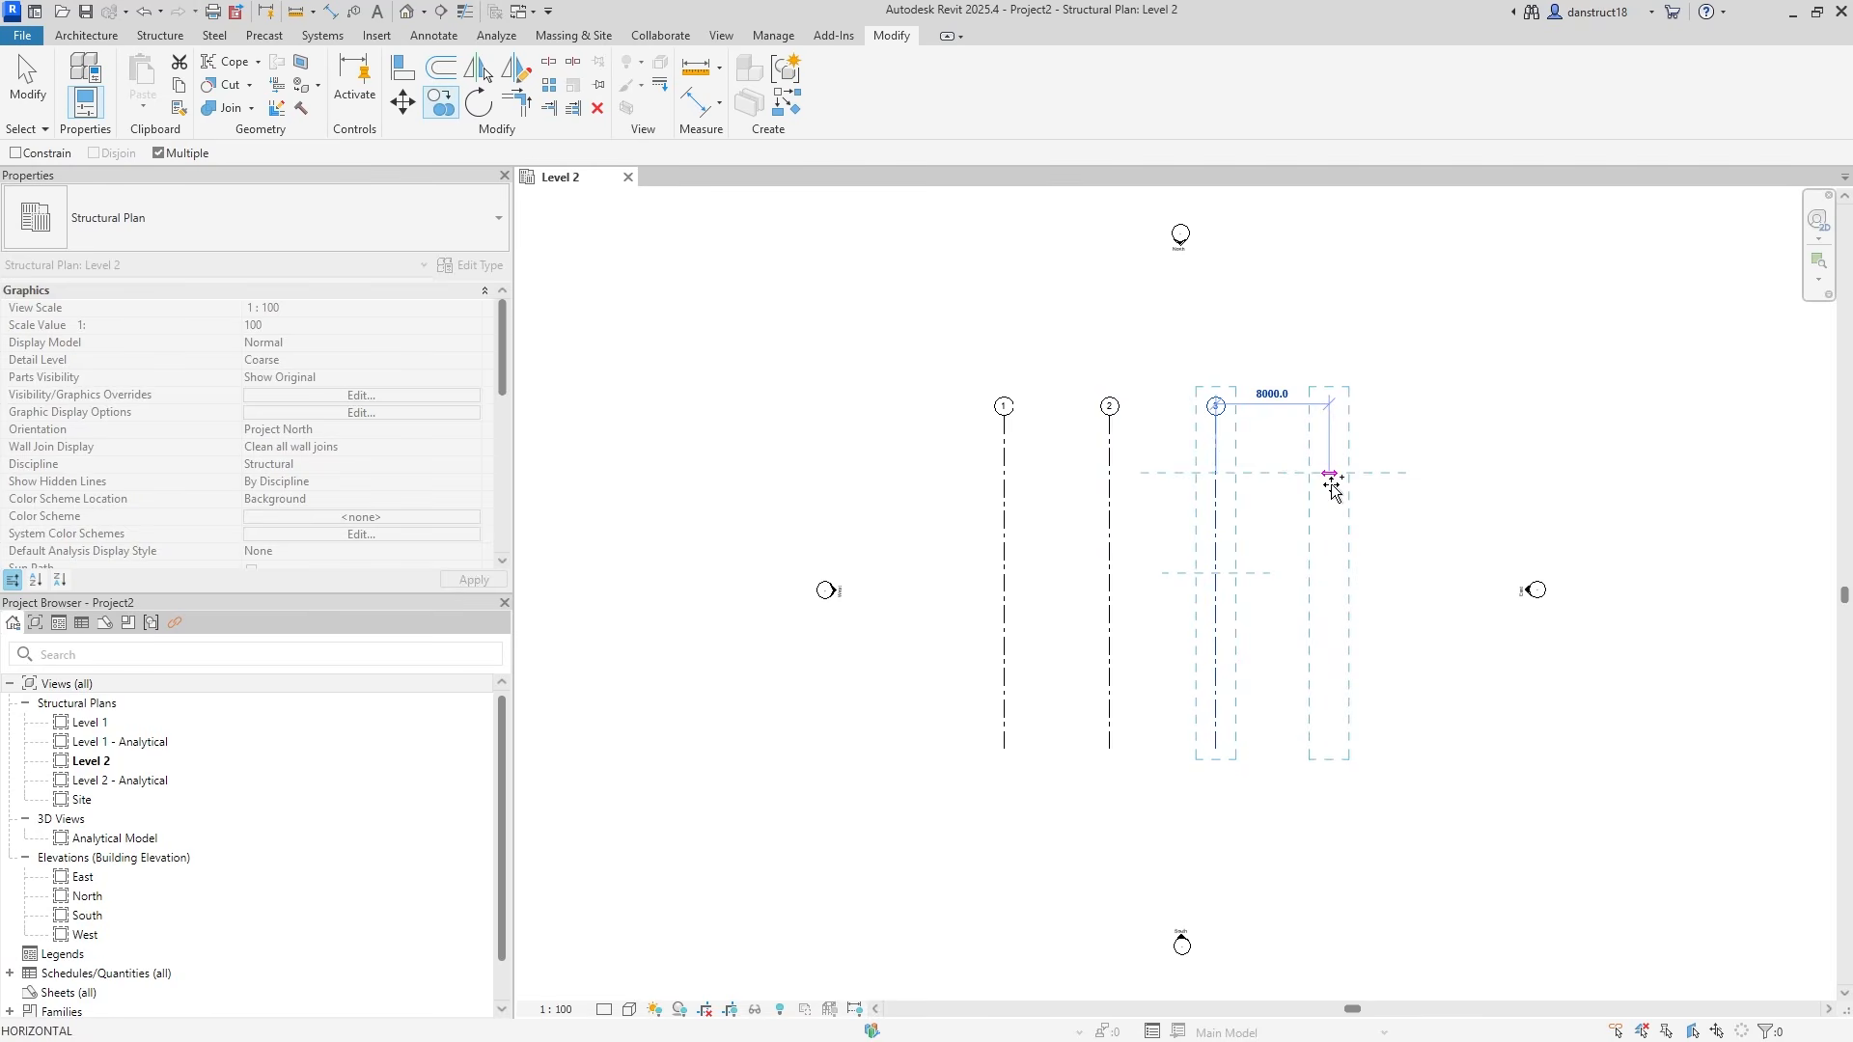
type("7500")
key("Return")
key("Escape")
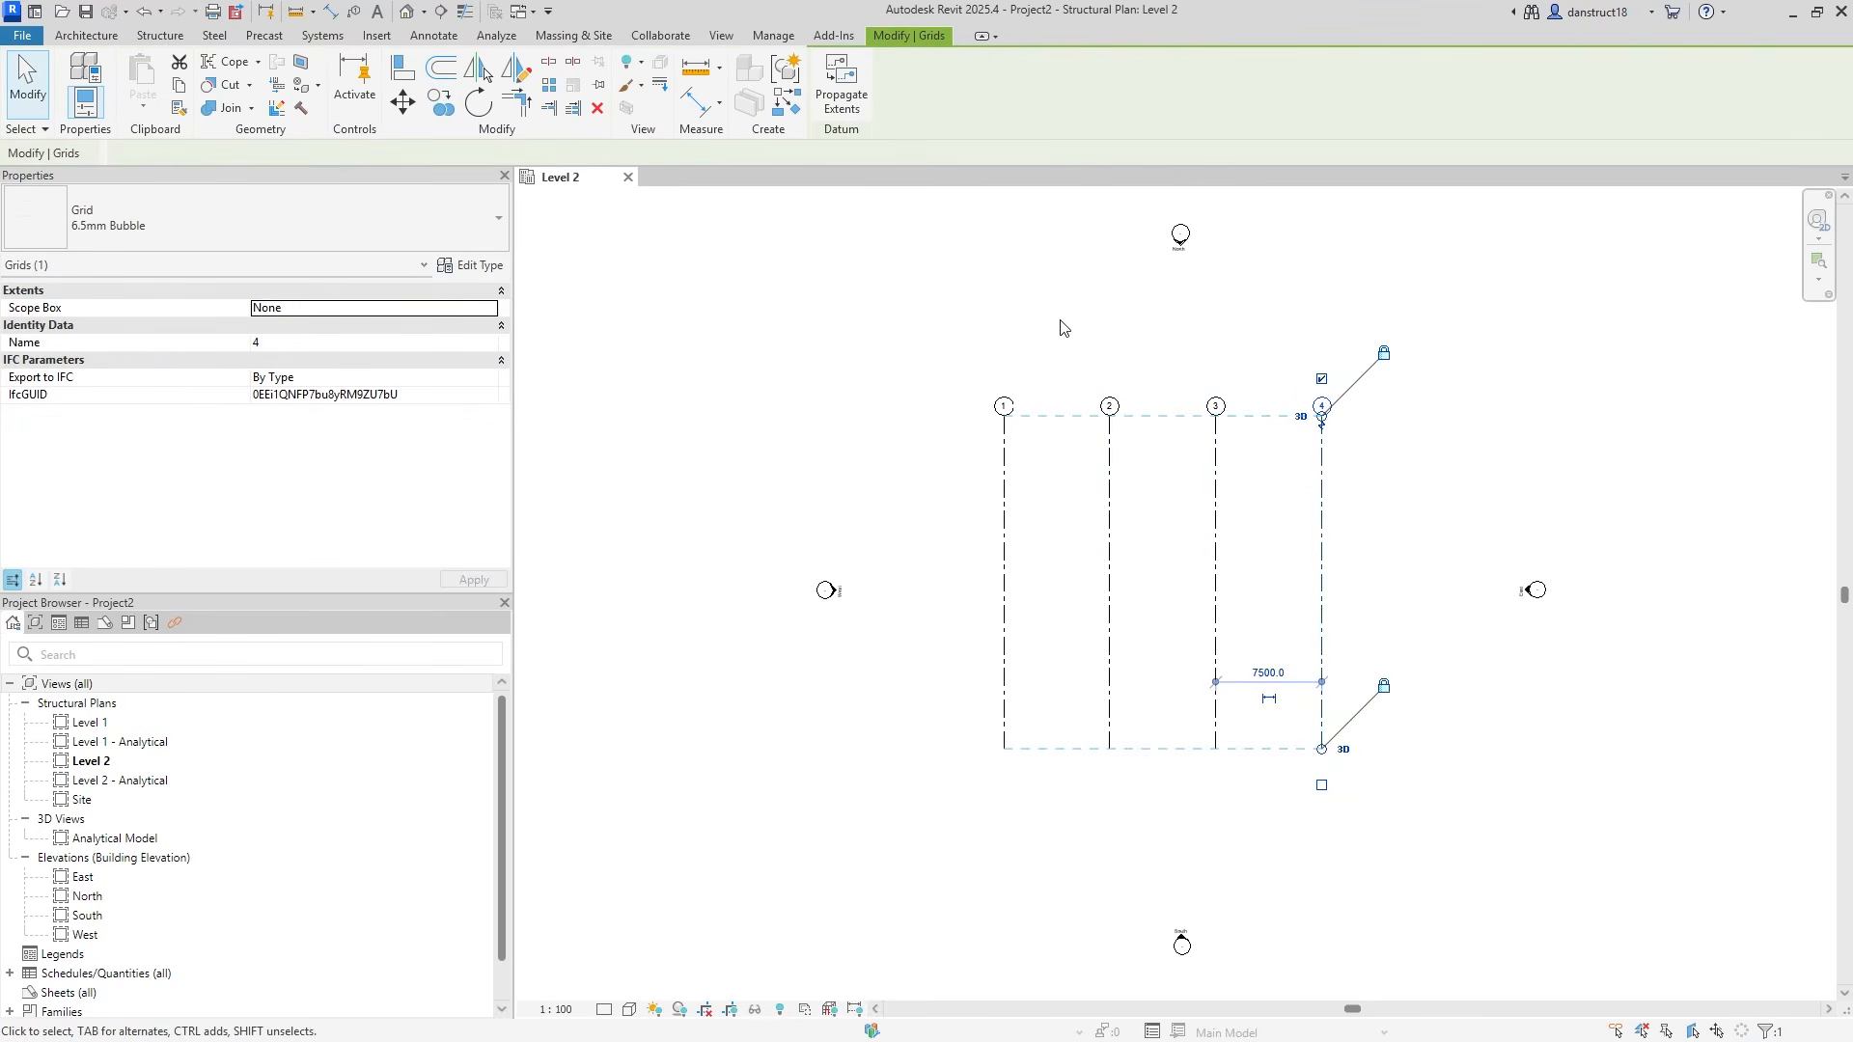
key("Escape")
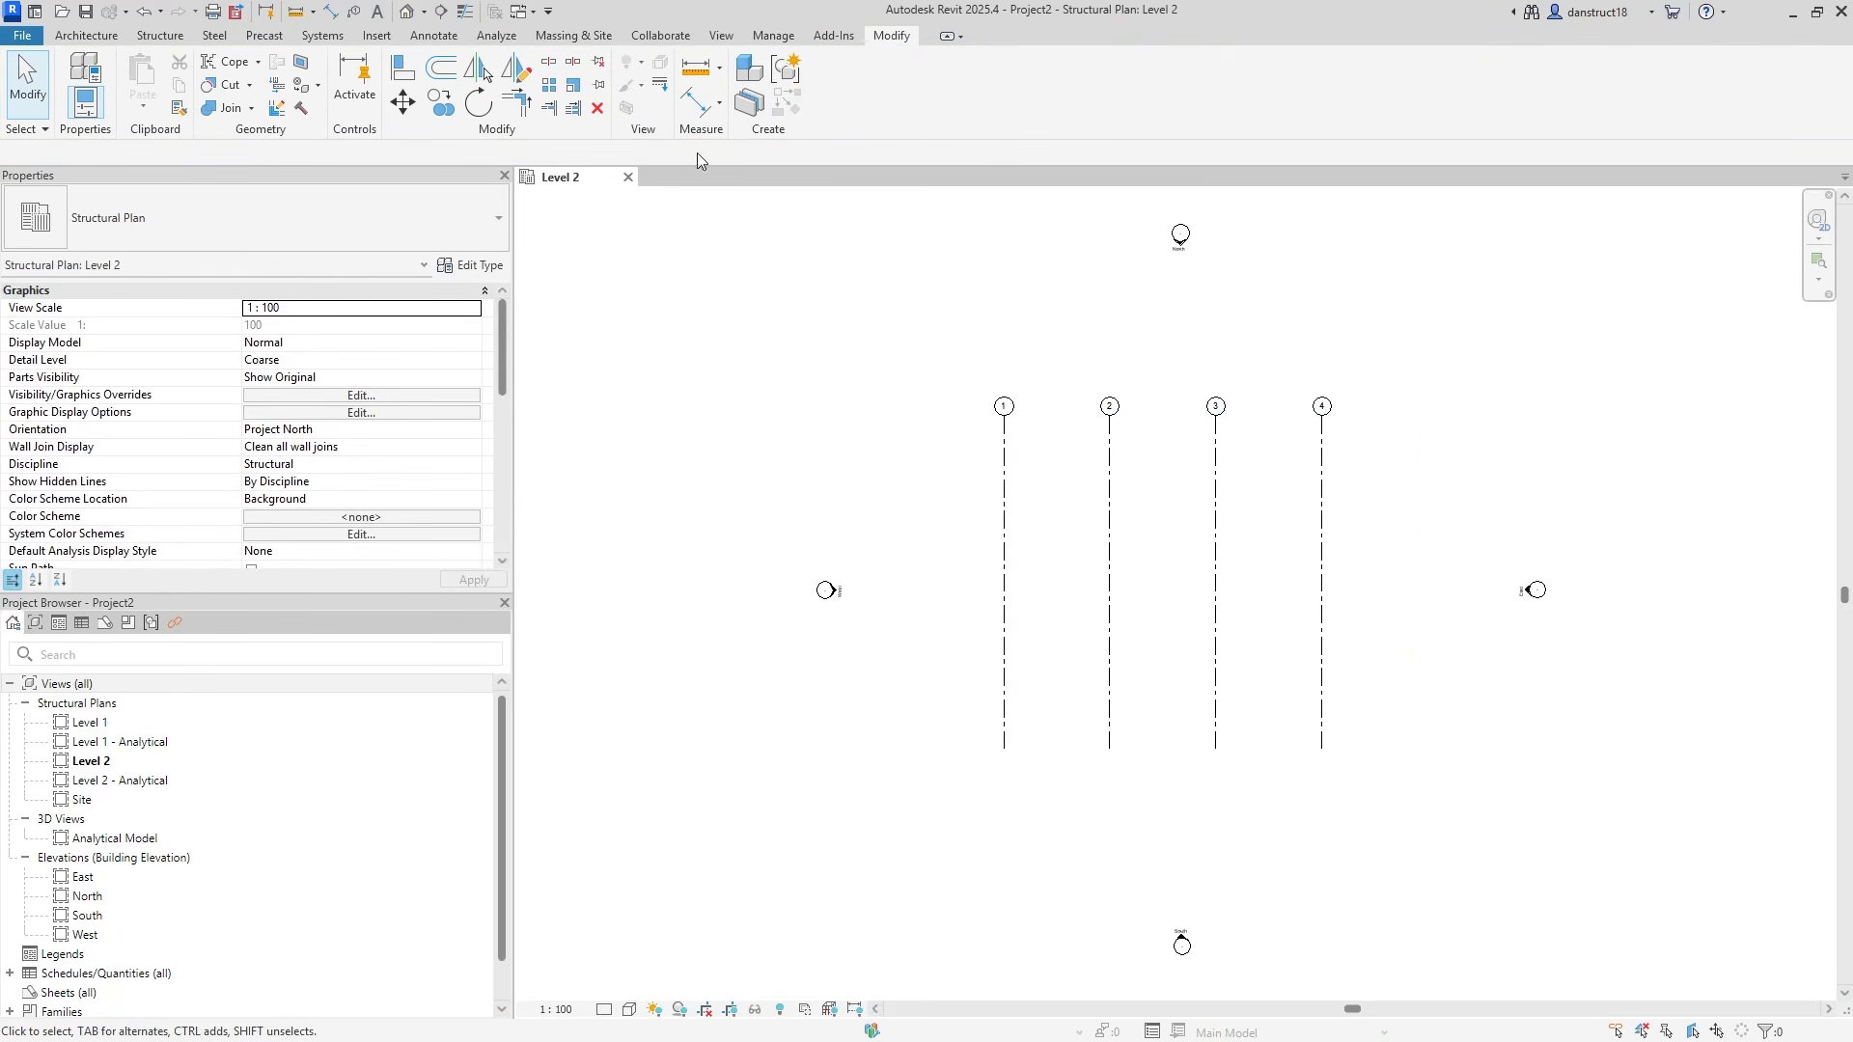
left_click(161, 37)
Draw a horizontal grid across the columns and rename it A.
left_click(1379, 78)
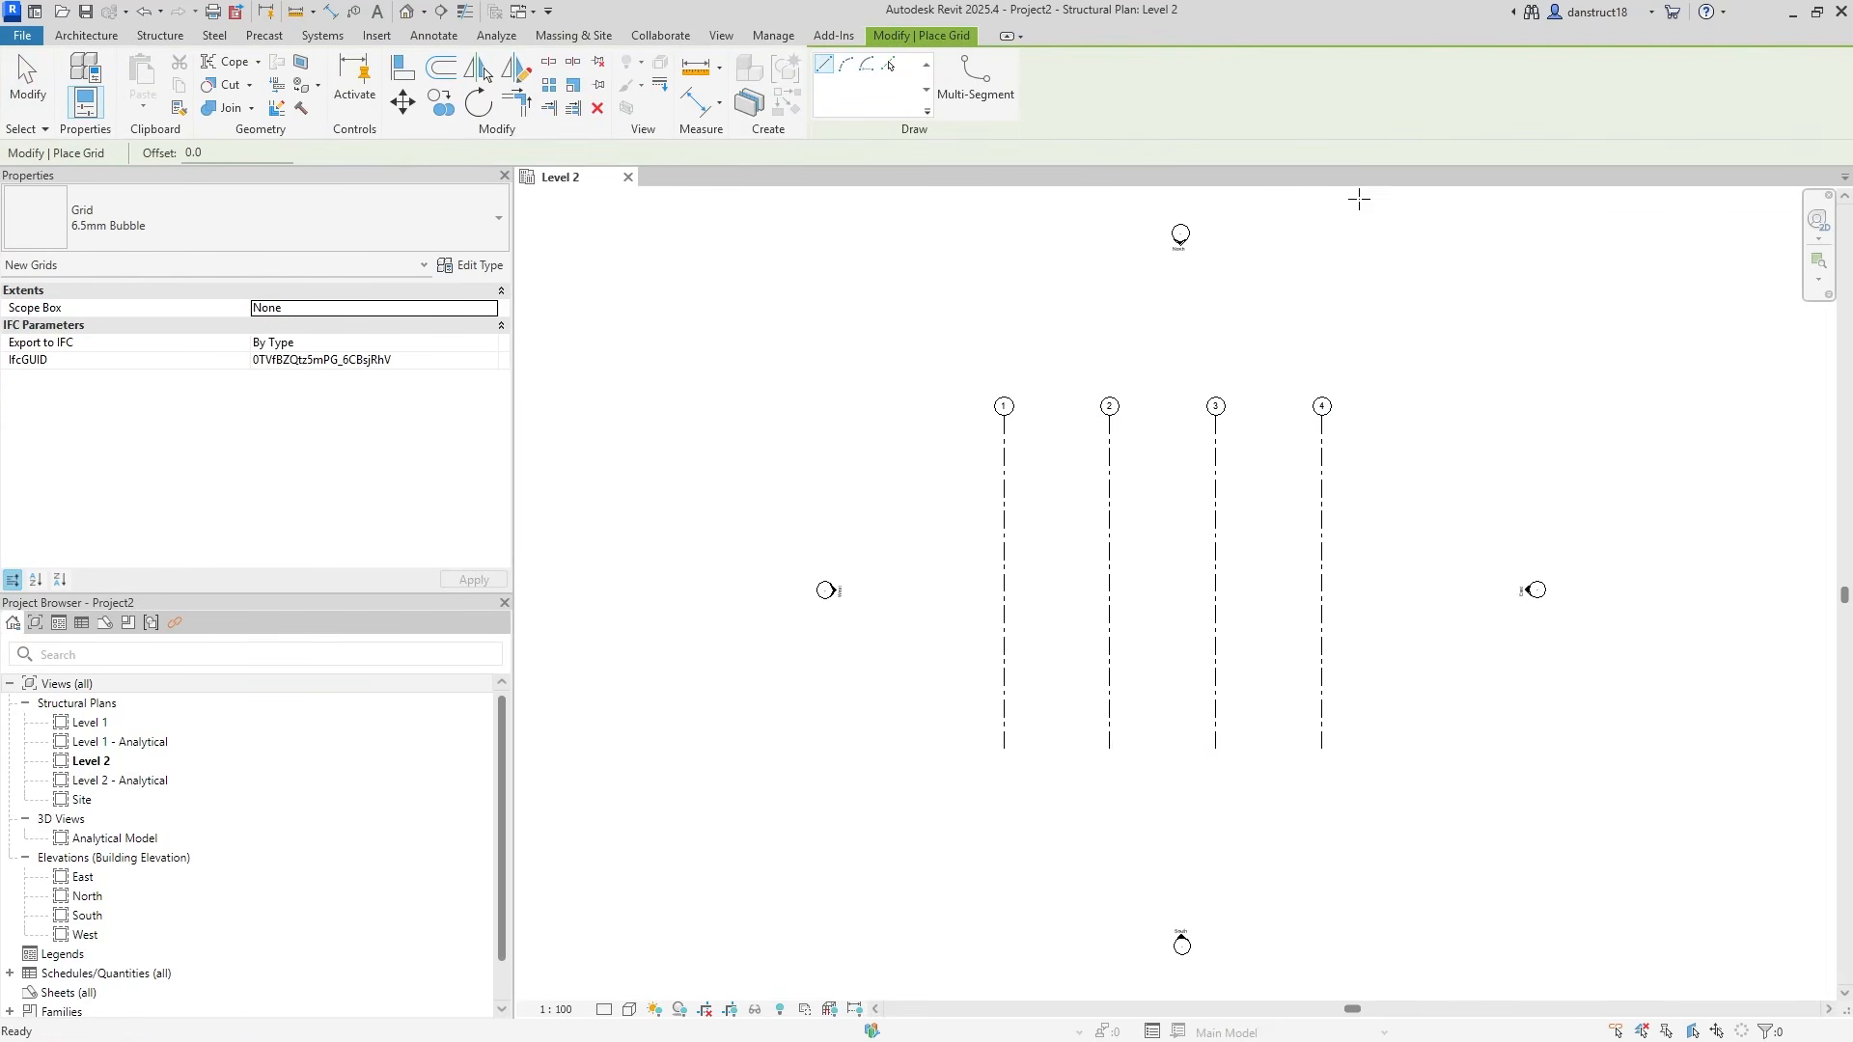
left_click(1382, 442)
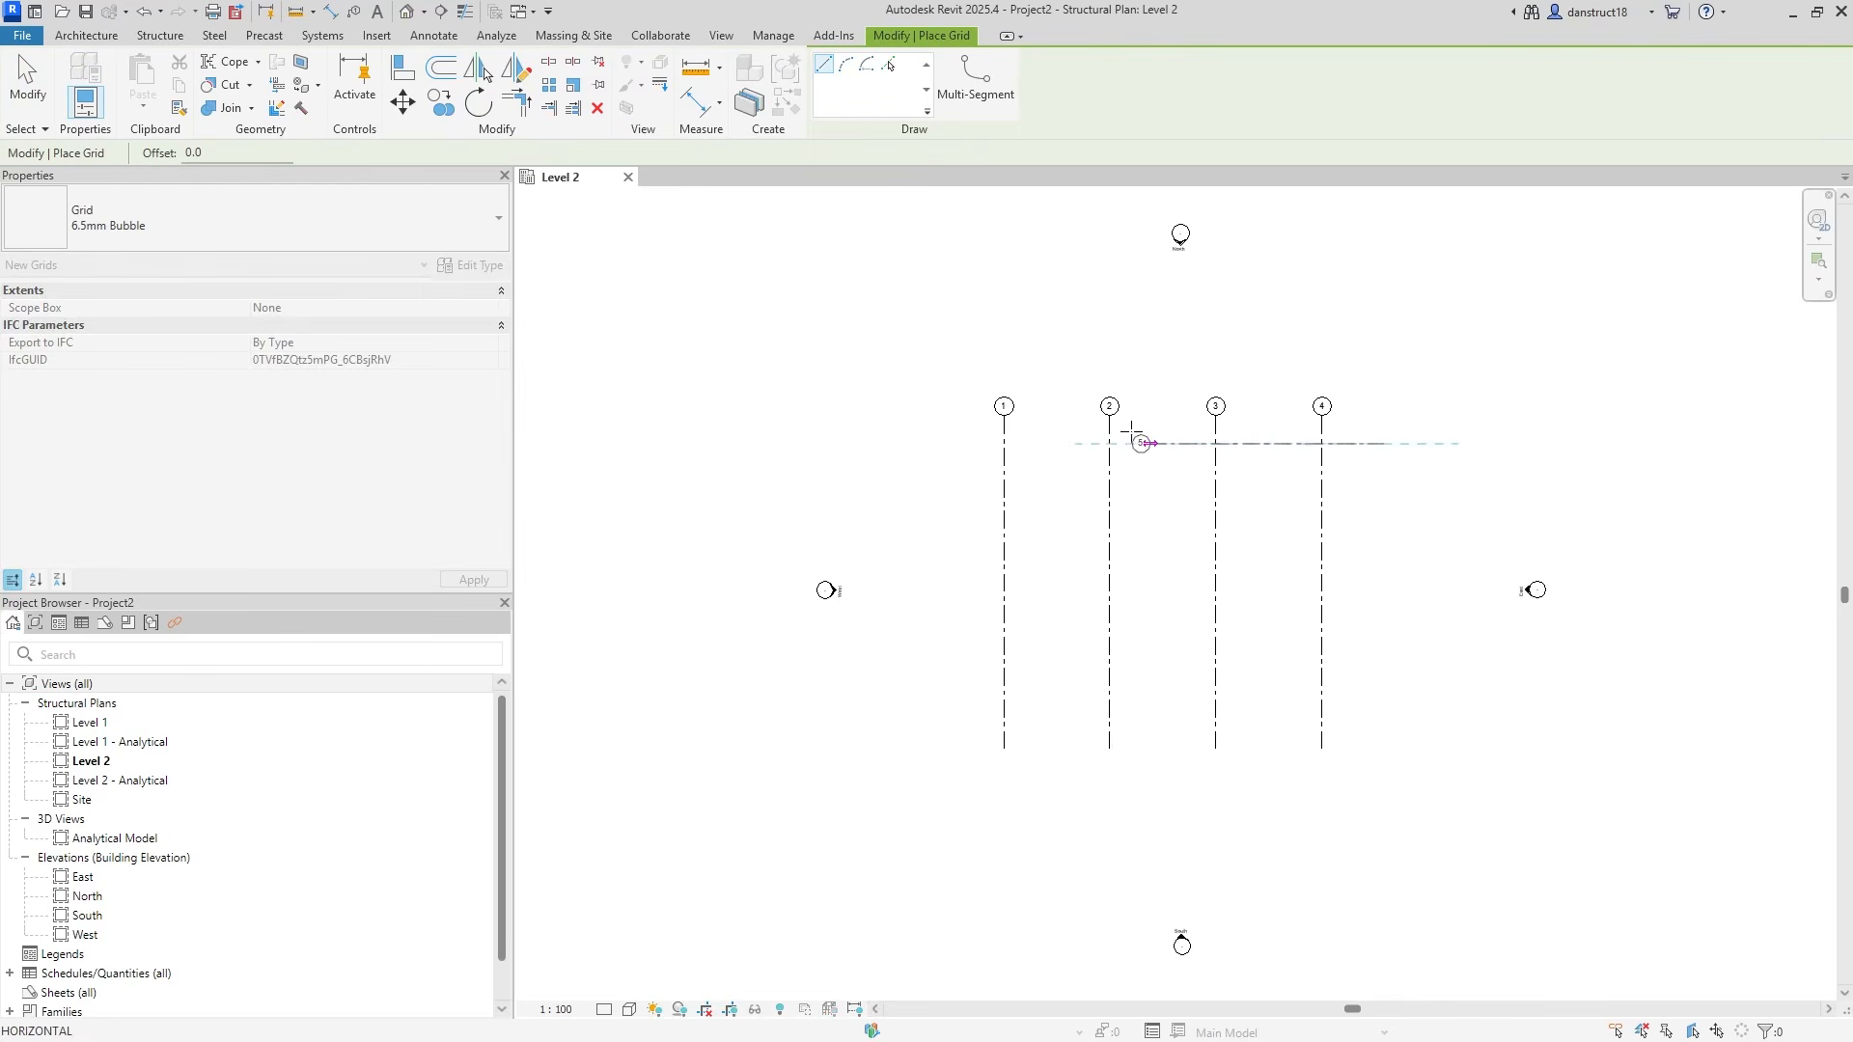
left_click(960, 443)
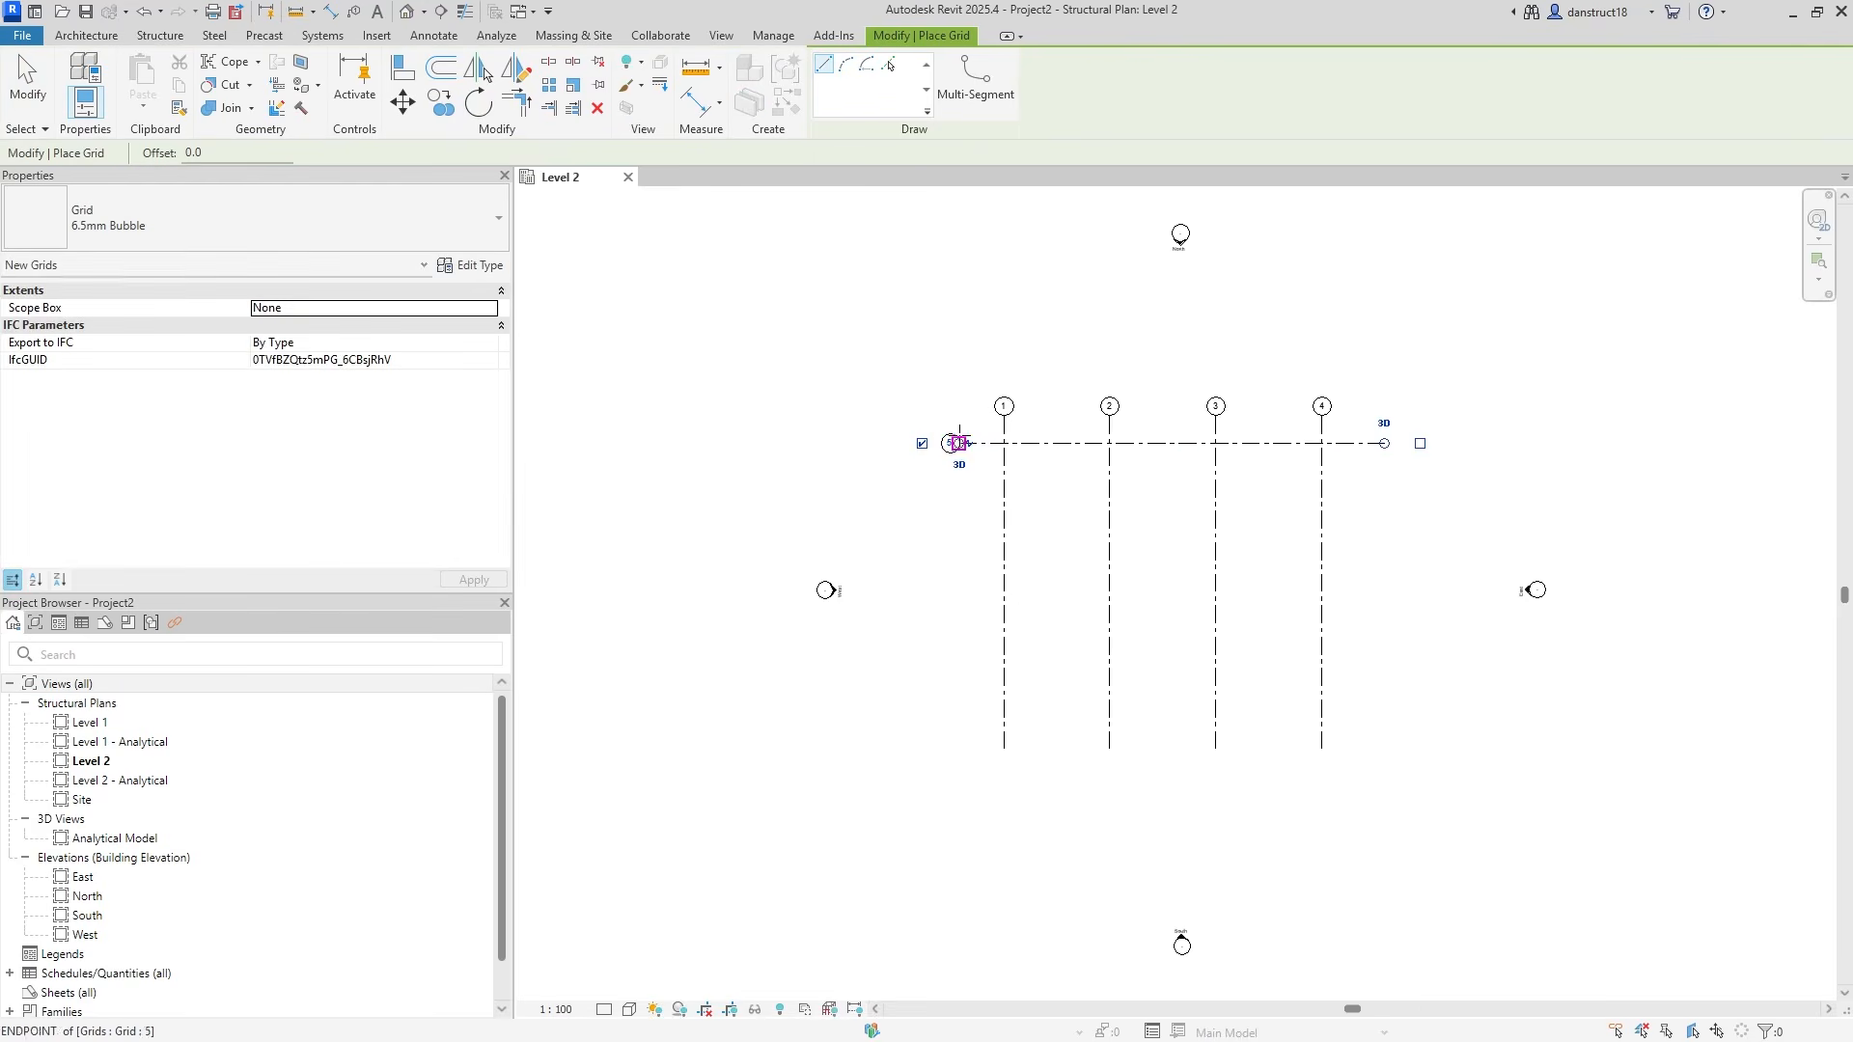
key("Escape")
key("Escape")
left_click(952, 443)
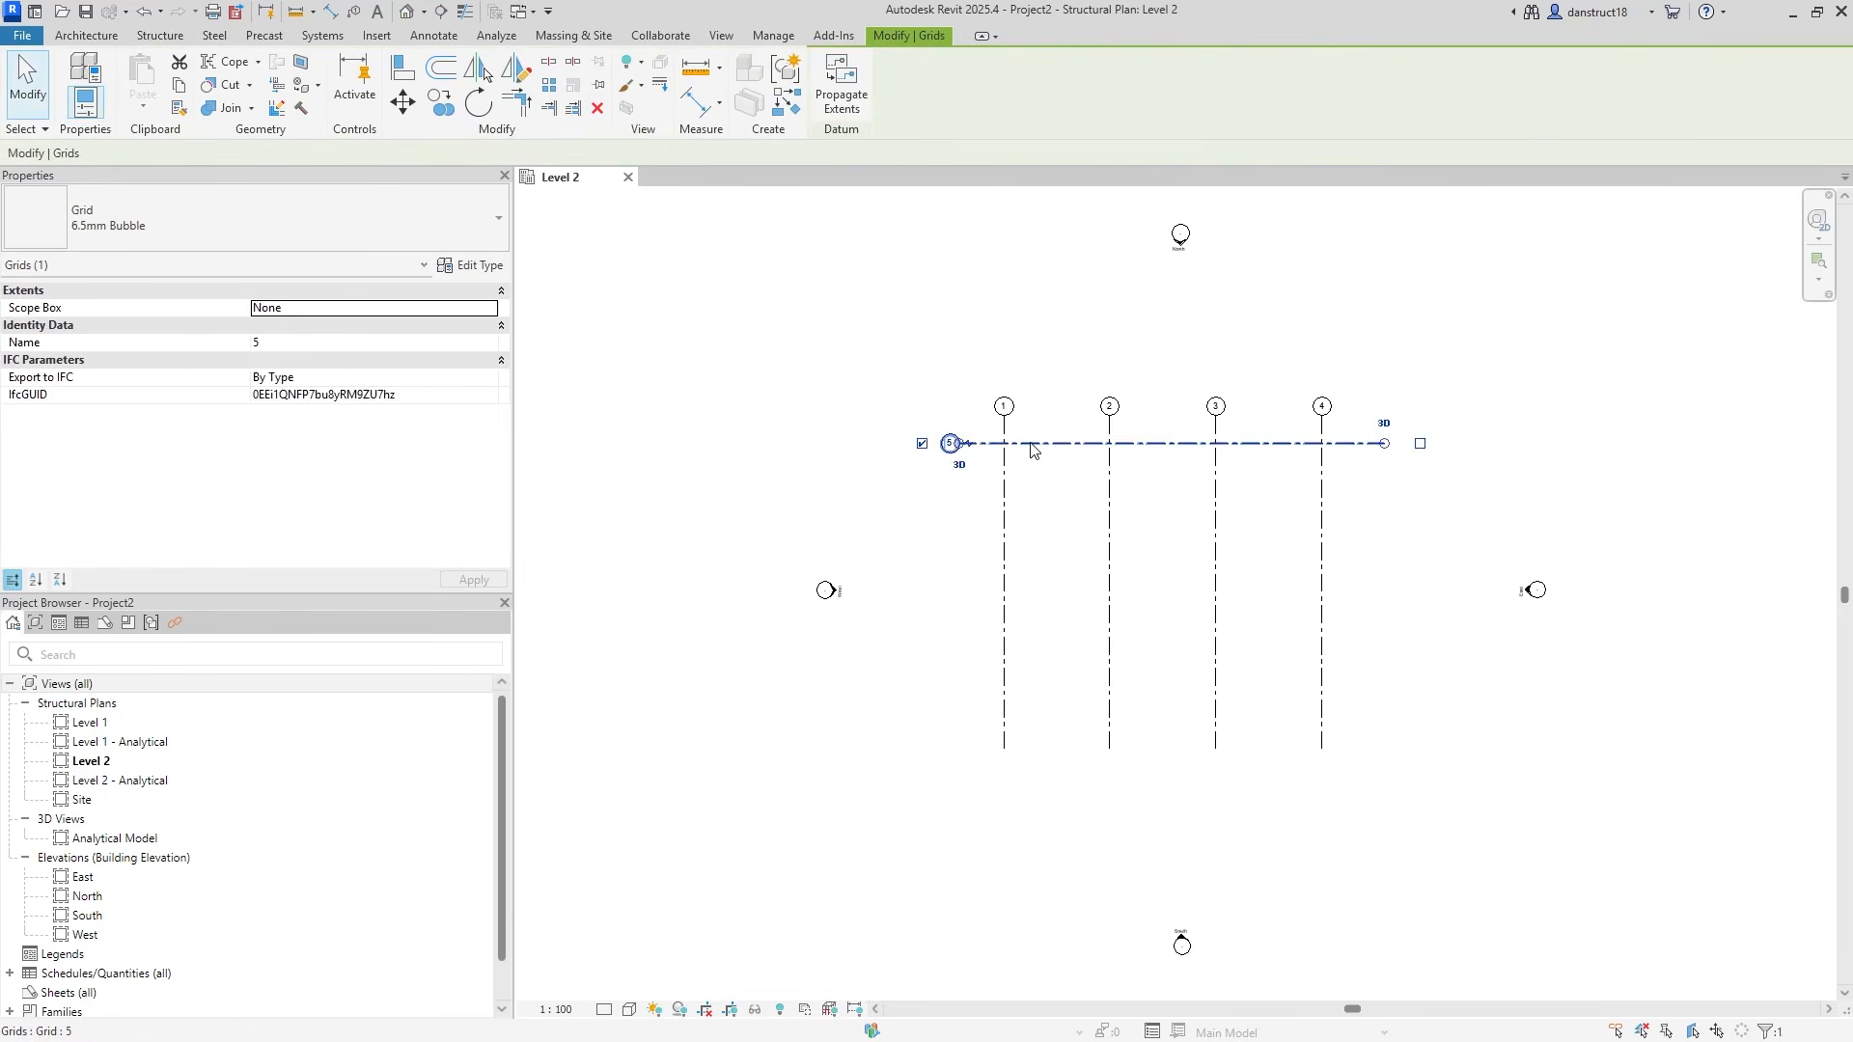
left_click(362, 344)
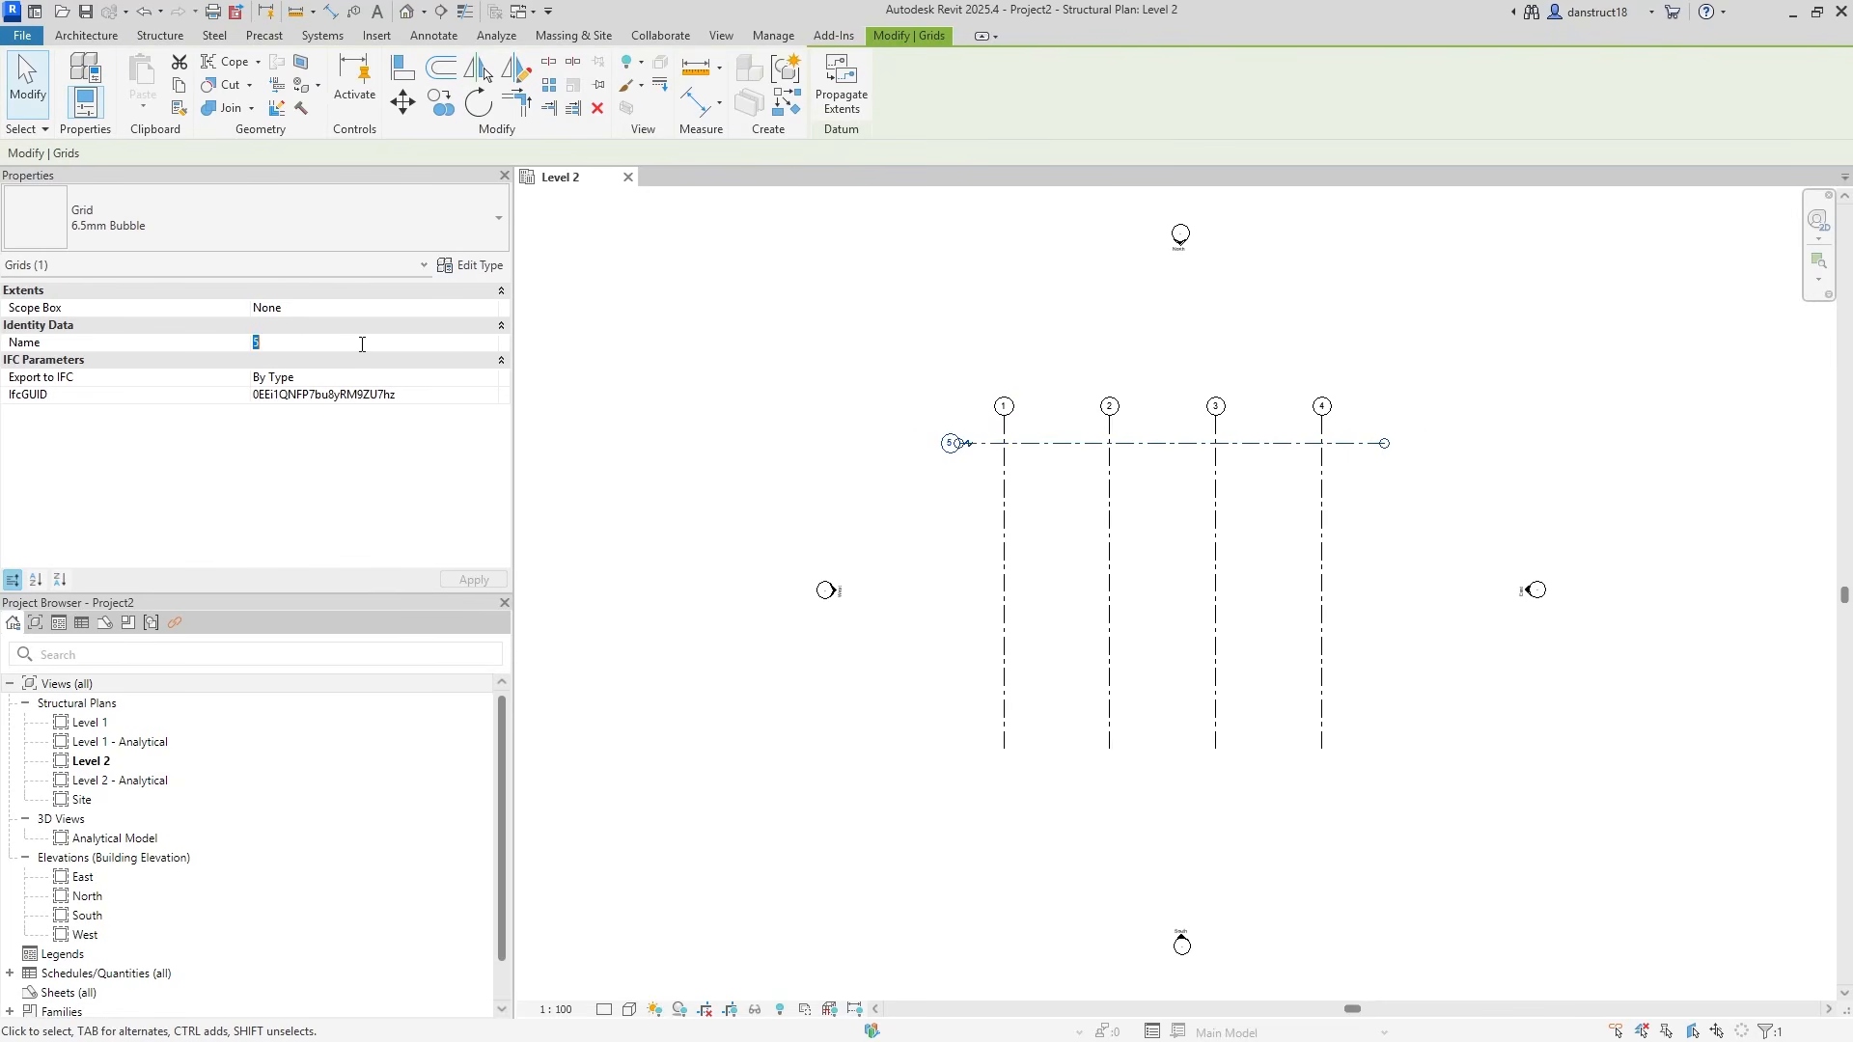
type("A")
left_click(470, 582)
Copy grid A downward to make B and C at 7500, plus D just below C.
left_click(440, 101)
left_click(1004, 443)
type("7500")
key("Return")
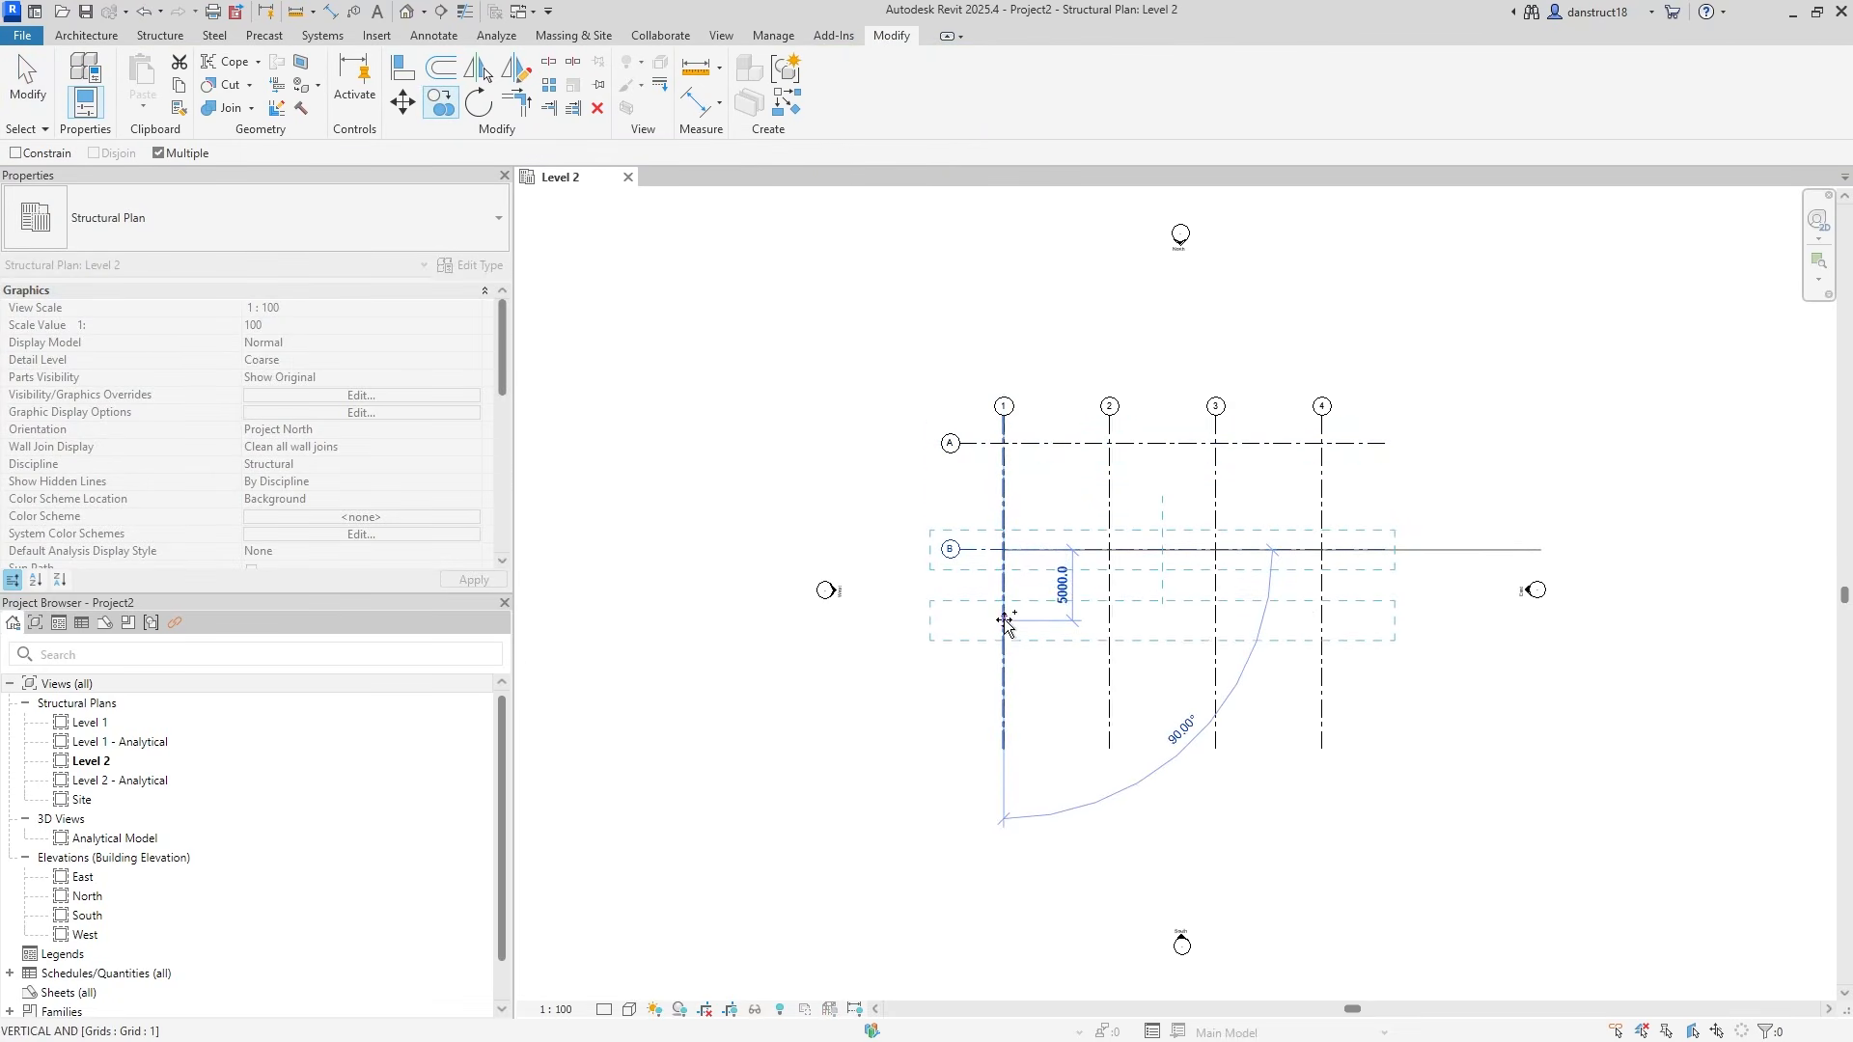
type("7500")
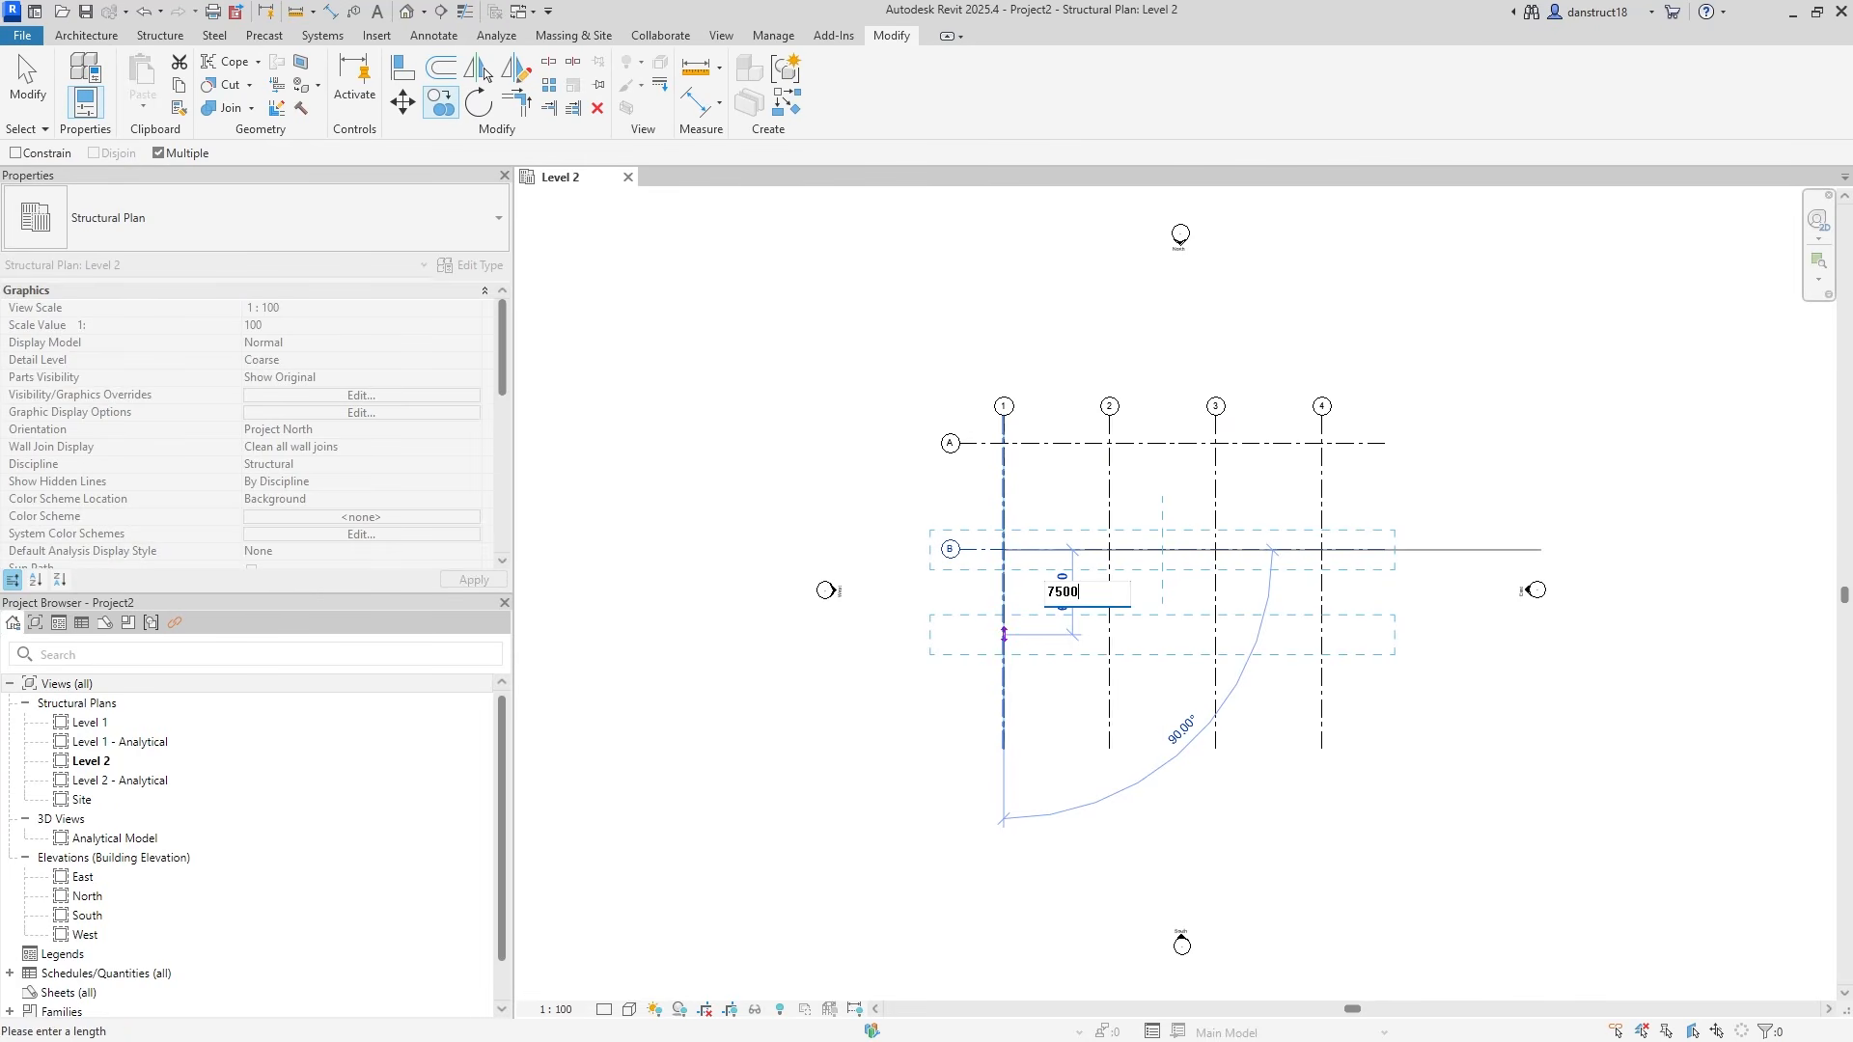
key("Return")
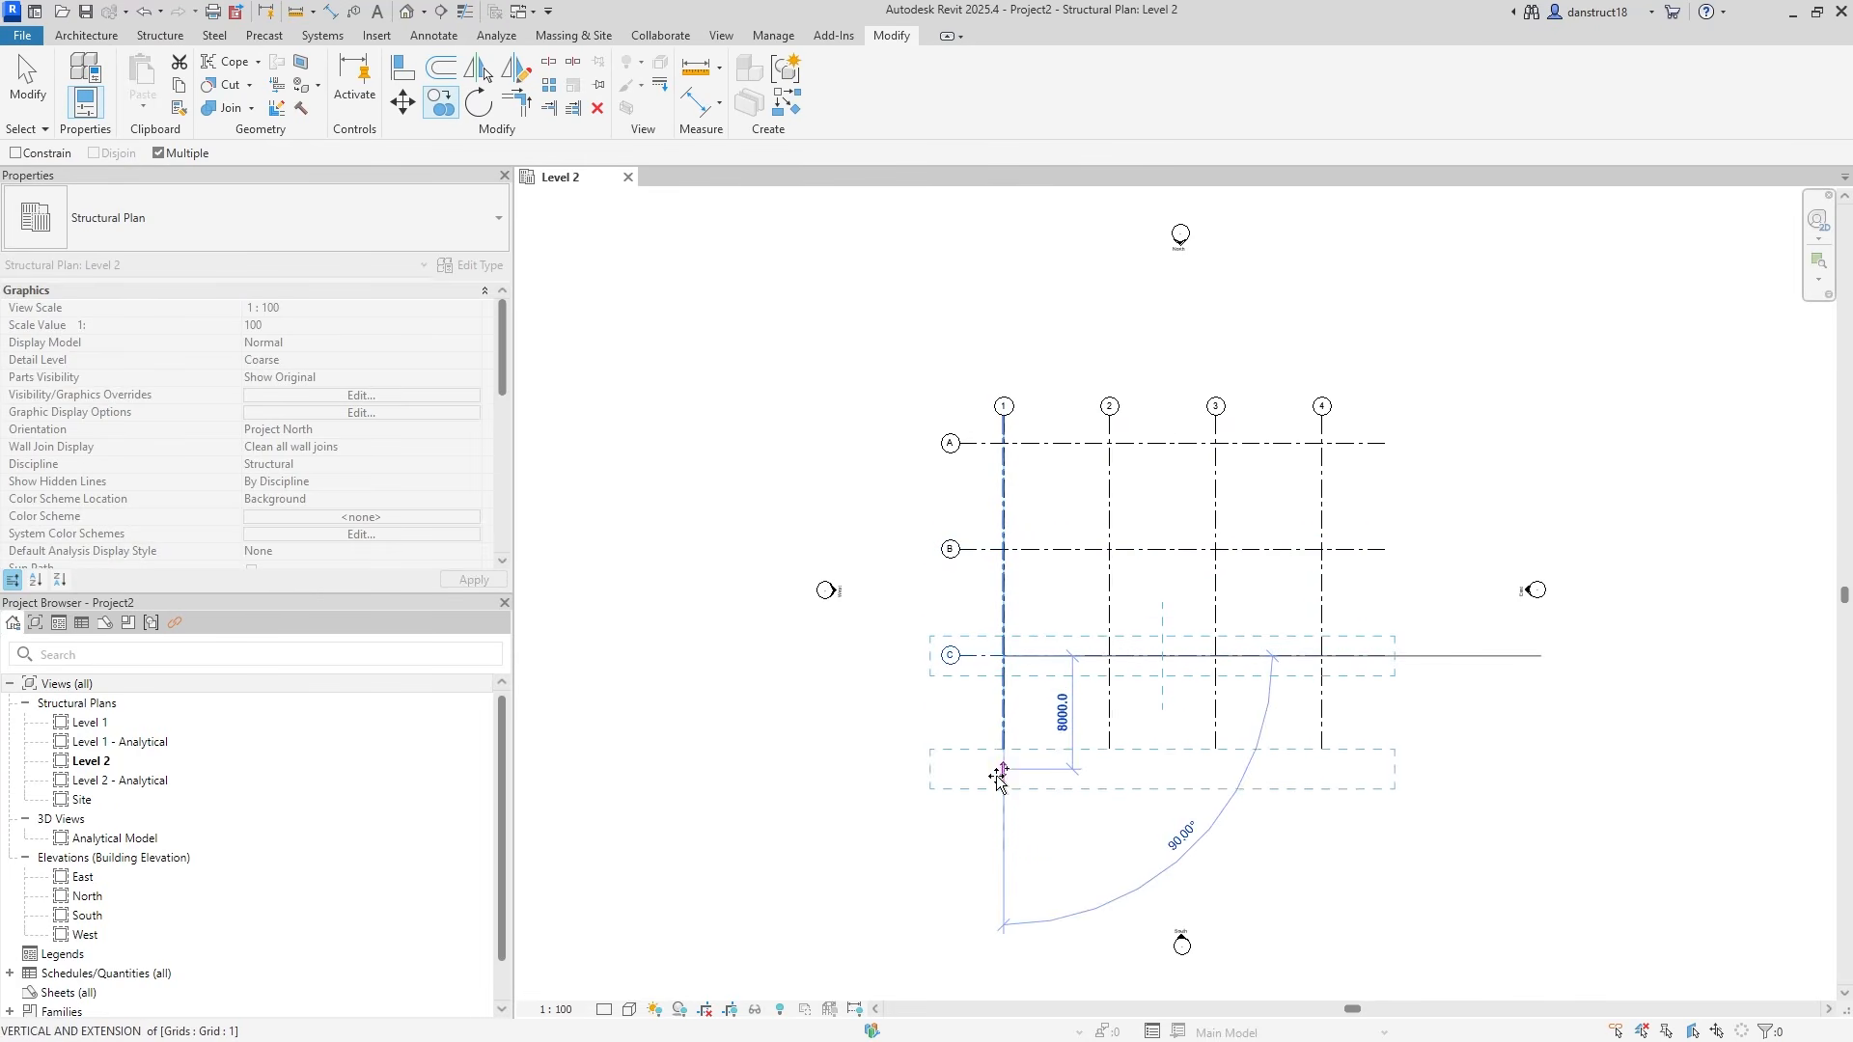
type("5")
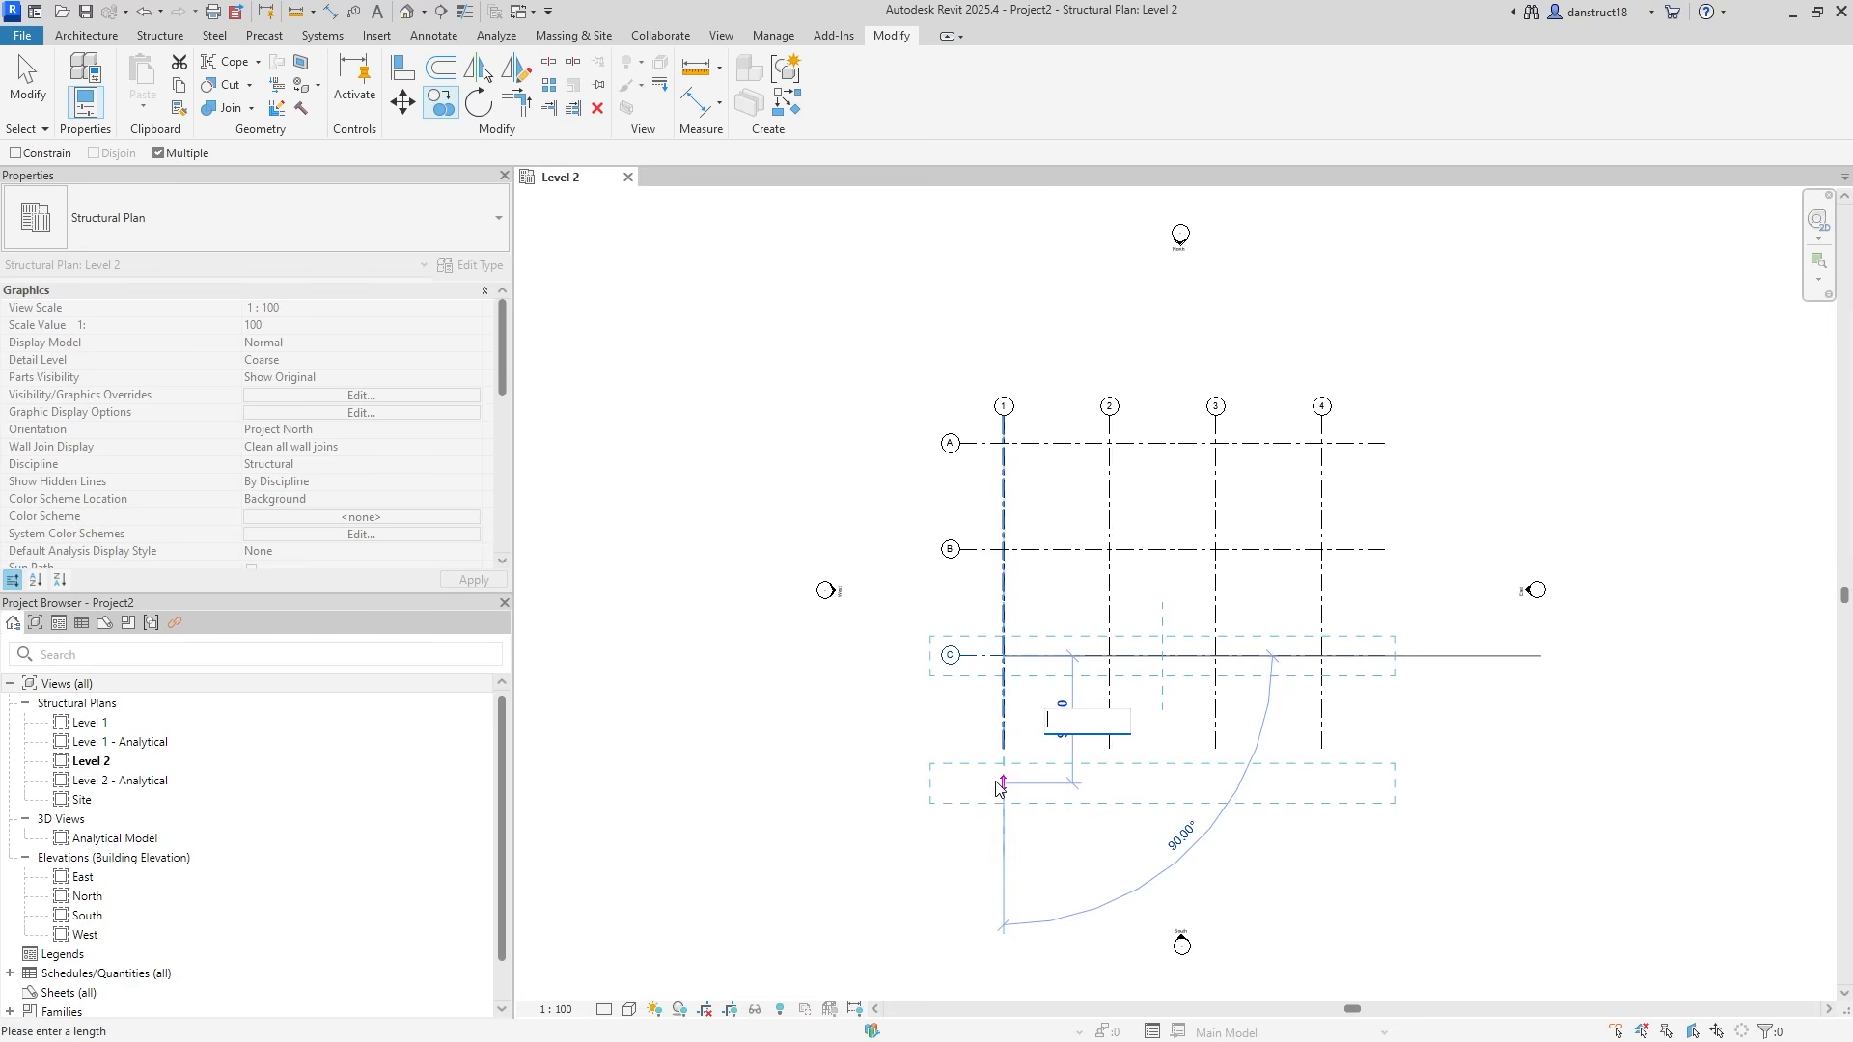
type("50")
key("Return")
key("Escape")
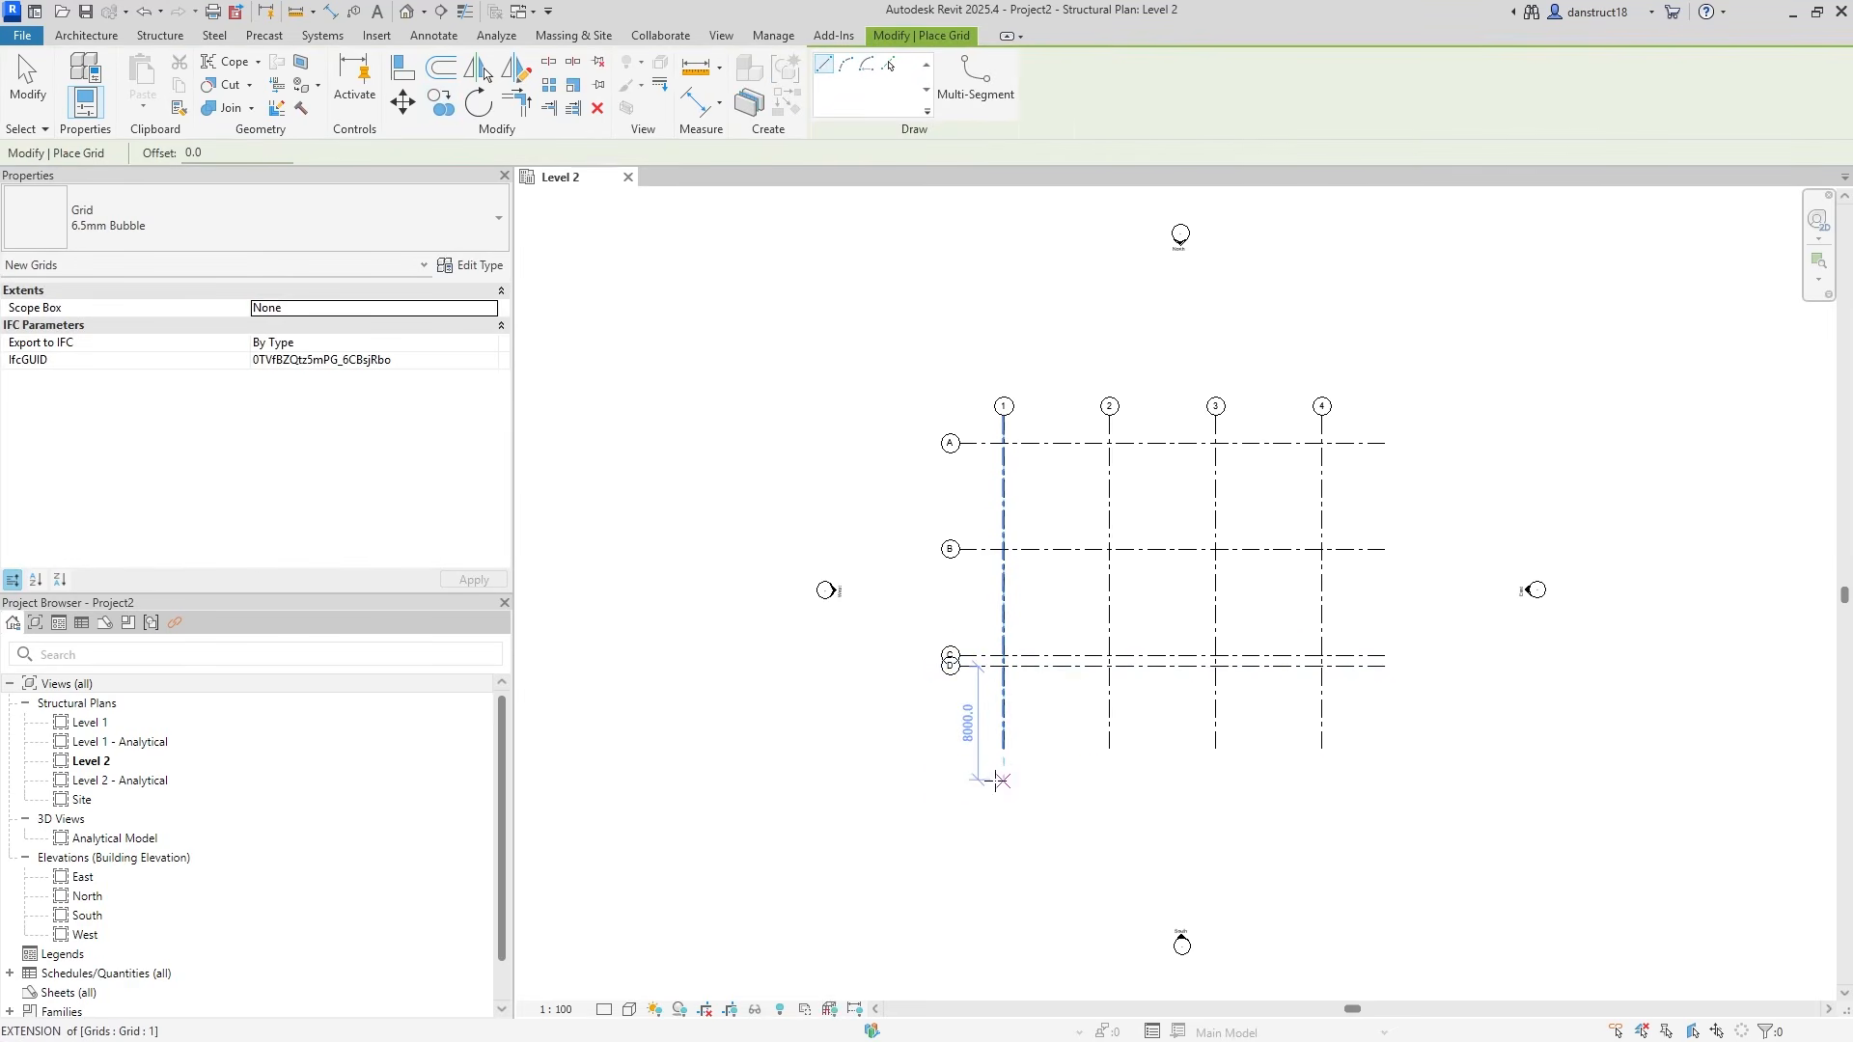
key("Escape")
left_click(965, 666)
Set the distance between grids C and D to 7500.
scroll(1448, 741, "up", 3)
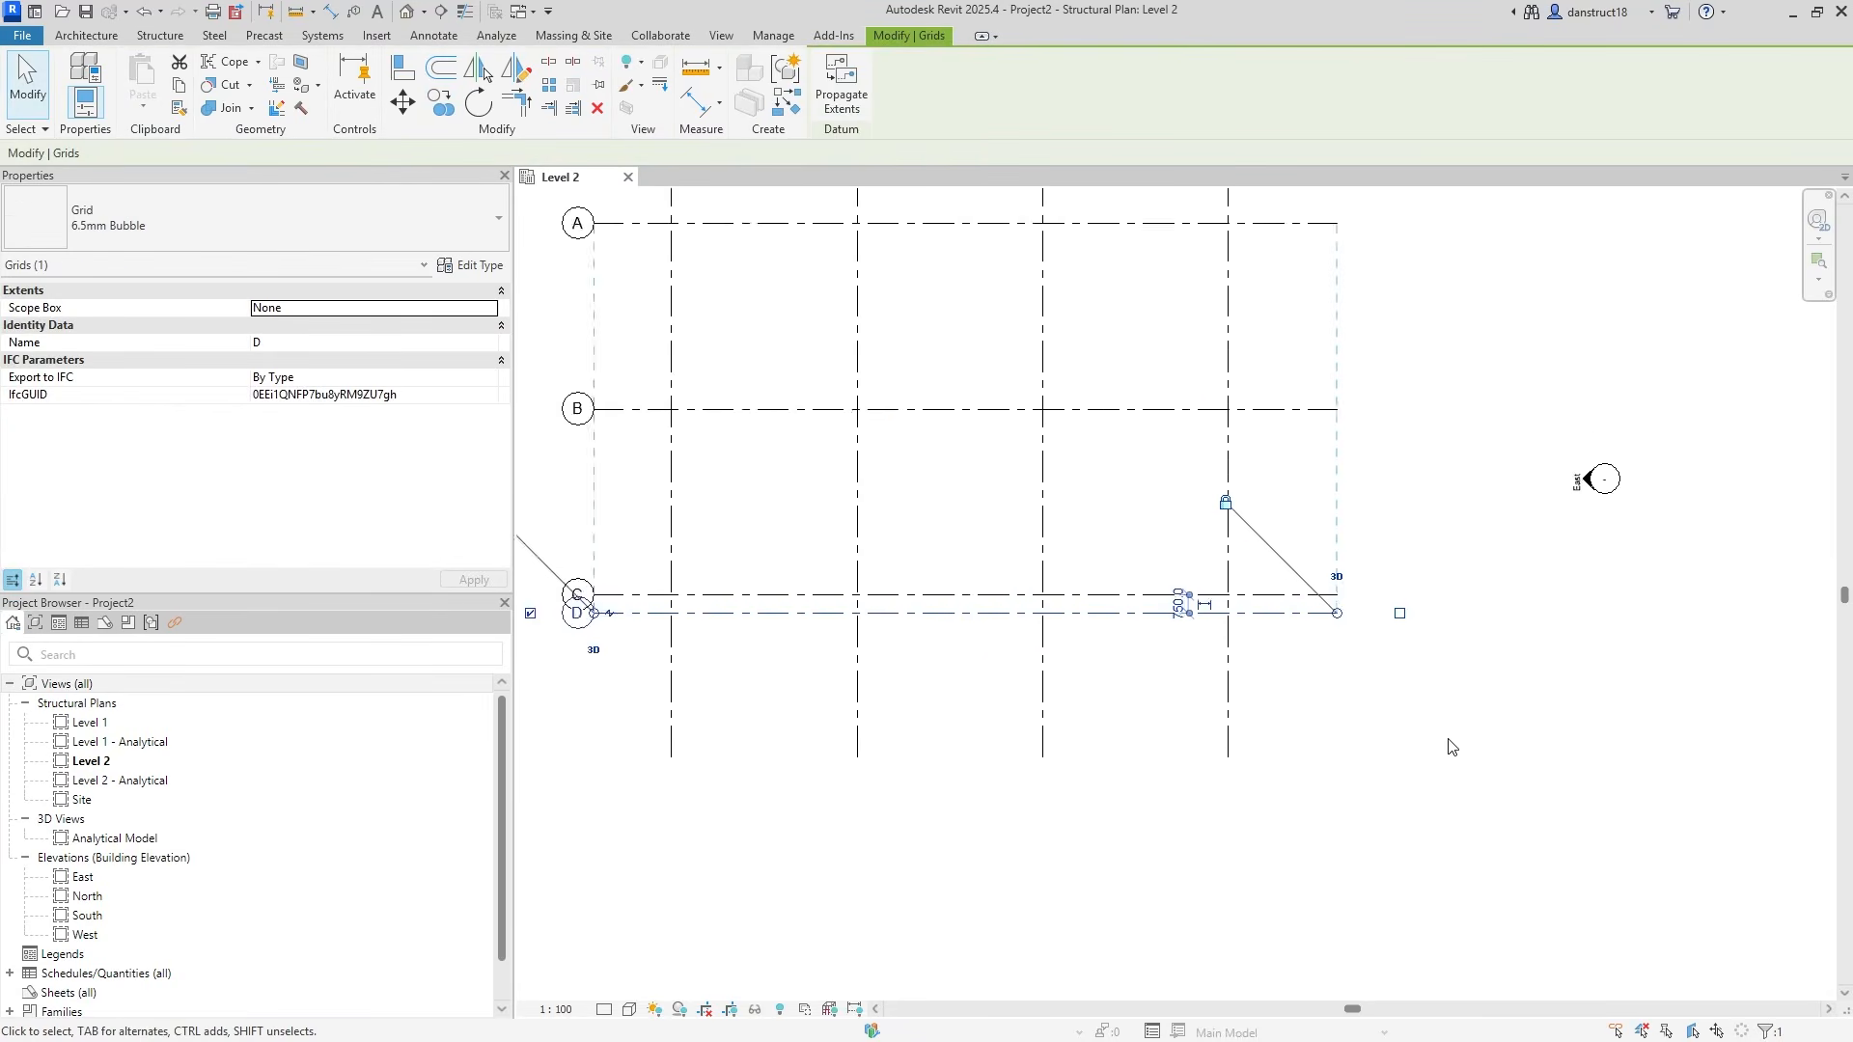
left_click(1138, 584)
type("7500")
key("Return")
Extend grid 3's top and bottom ends and grid B's left and right ends.
scroll(1105, 718, "down", 3)
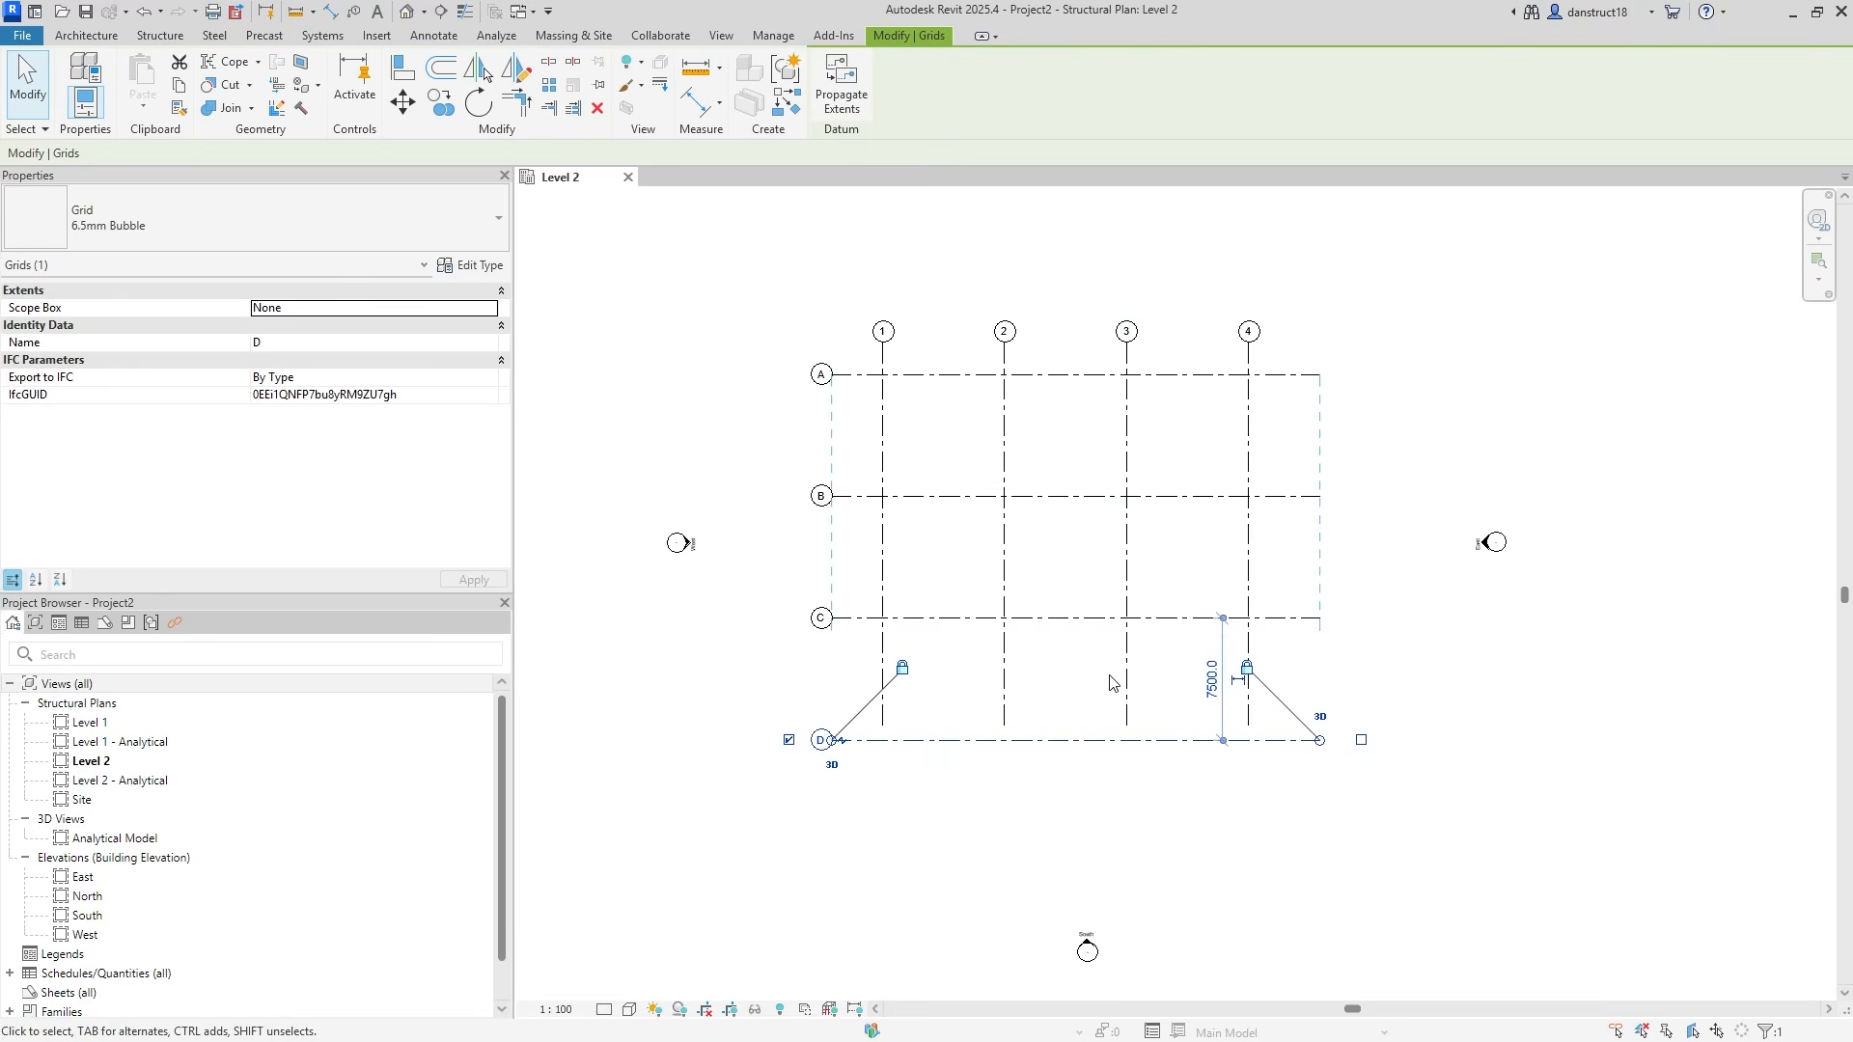
left_click(1125, 683)
left_click_drag(1126, 726, 1125, 825)
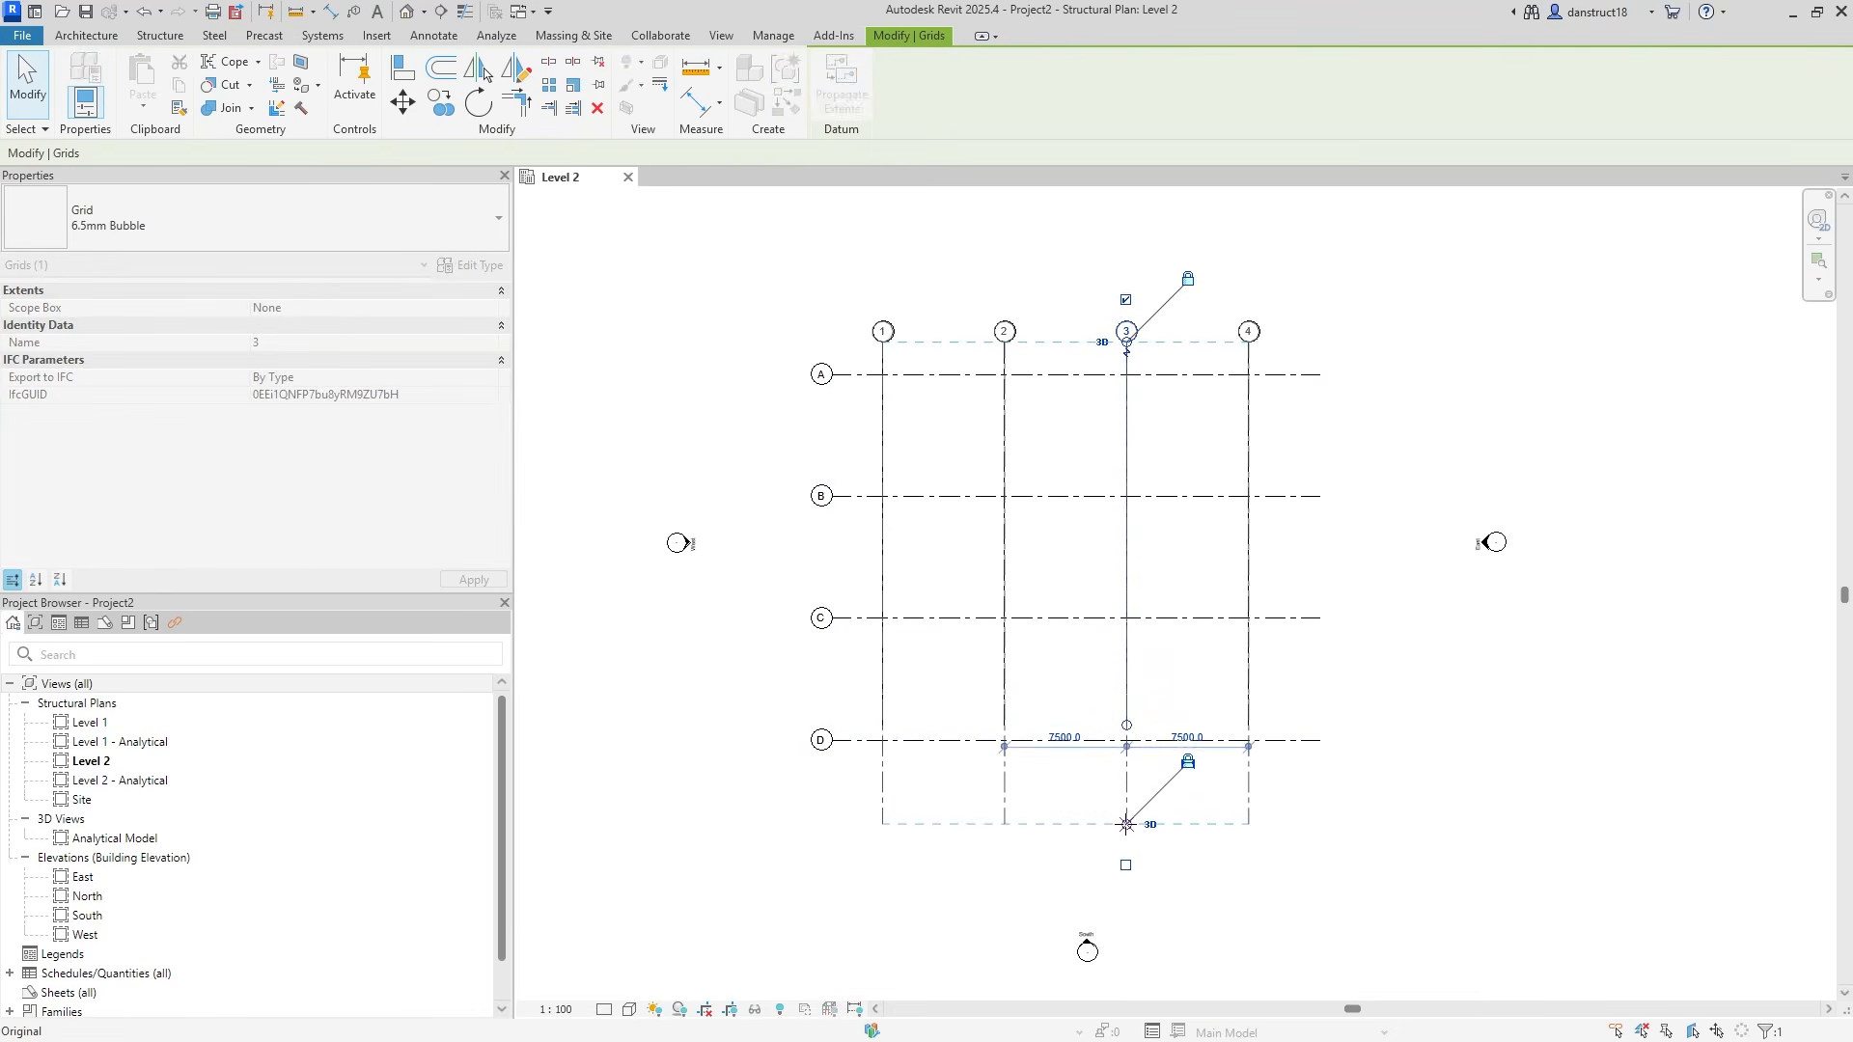
left_click(849, 496)
left_click_drag(832, 497, 775, 496)
left_click_drag(1320, 496, 1376, 504)
left_click(1126, 357)
left_click_drag(1126, 342, 1126, 303)
left_click(749, 273)
Move all eight grid lines together to a new position.
scroll(753, 294, "down", 2)
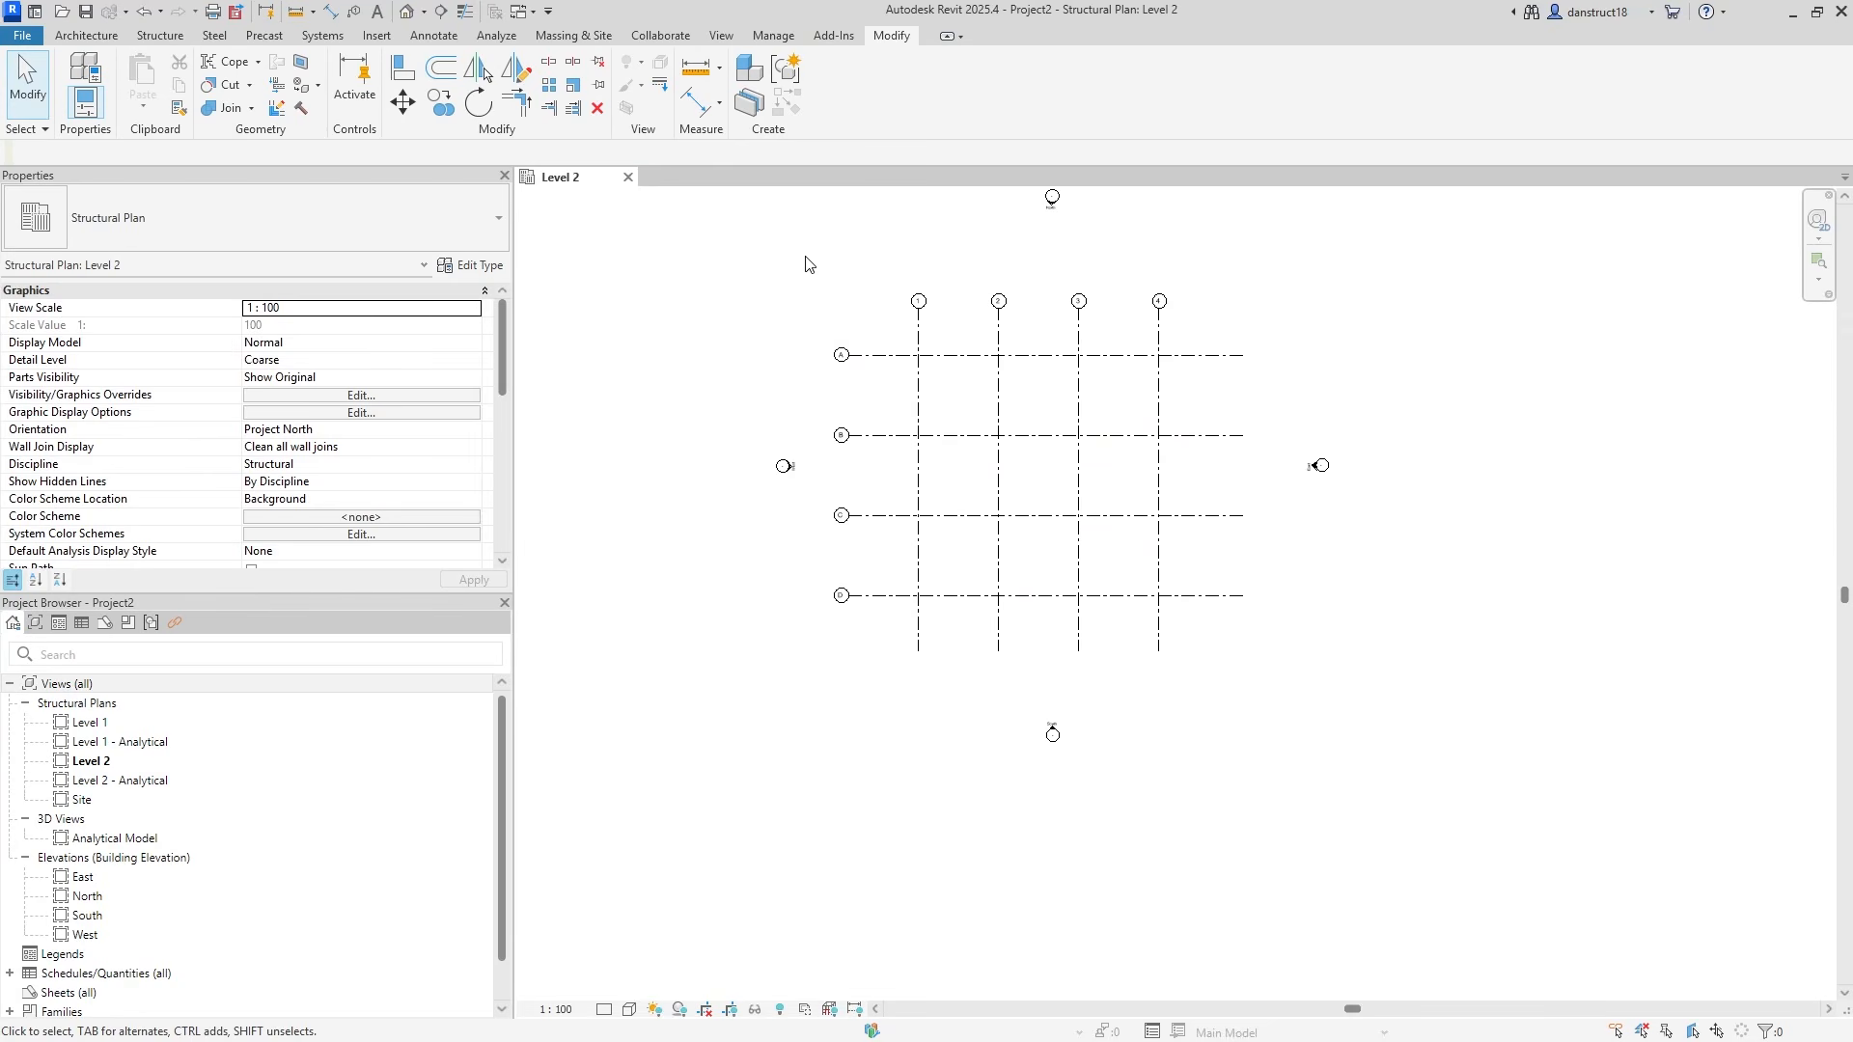
left_click_drag(809, 265, 1283, 666)
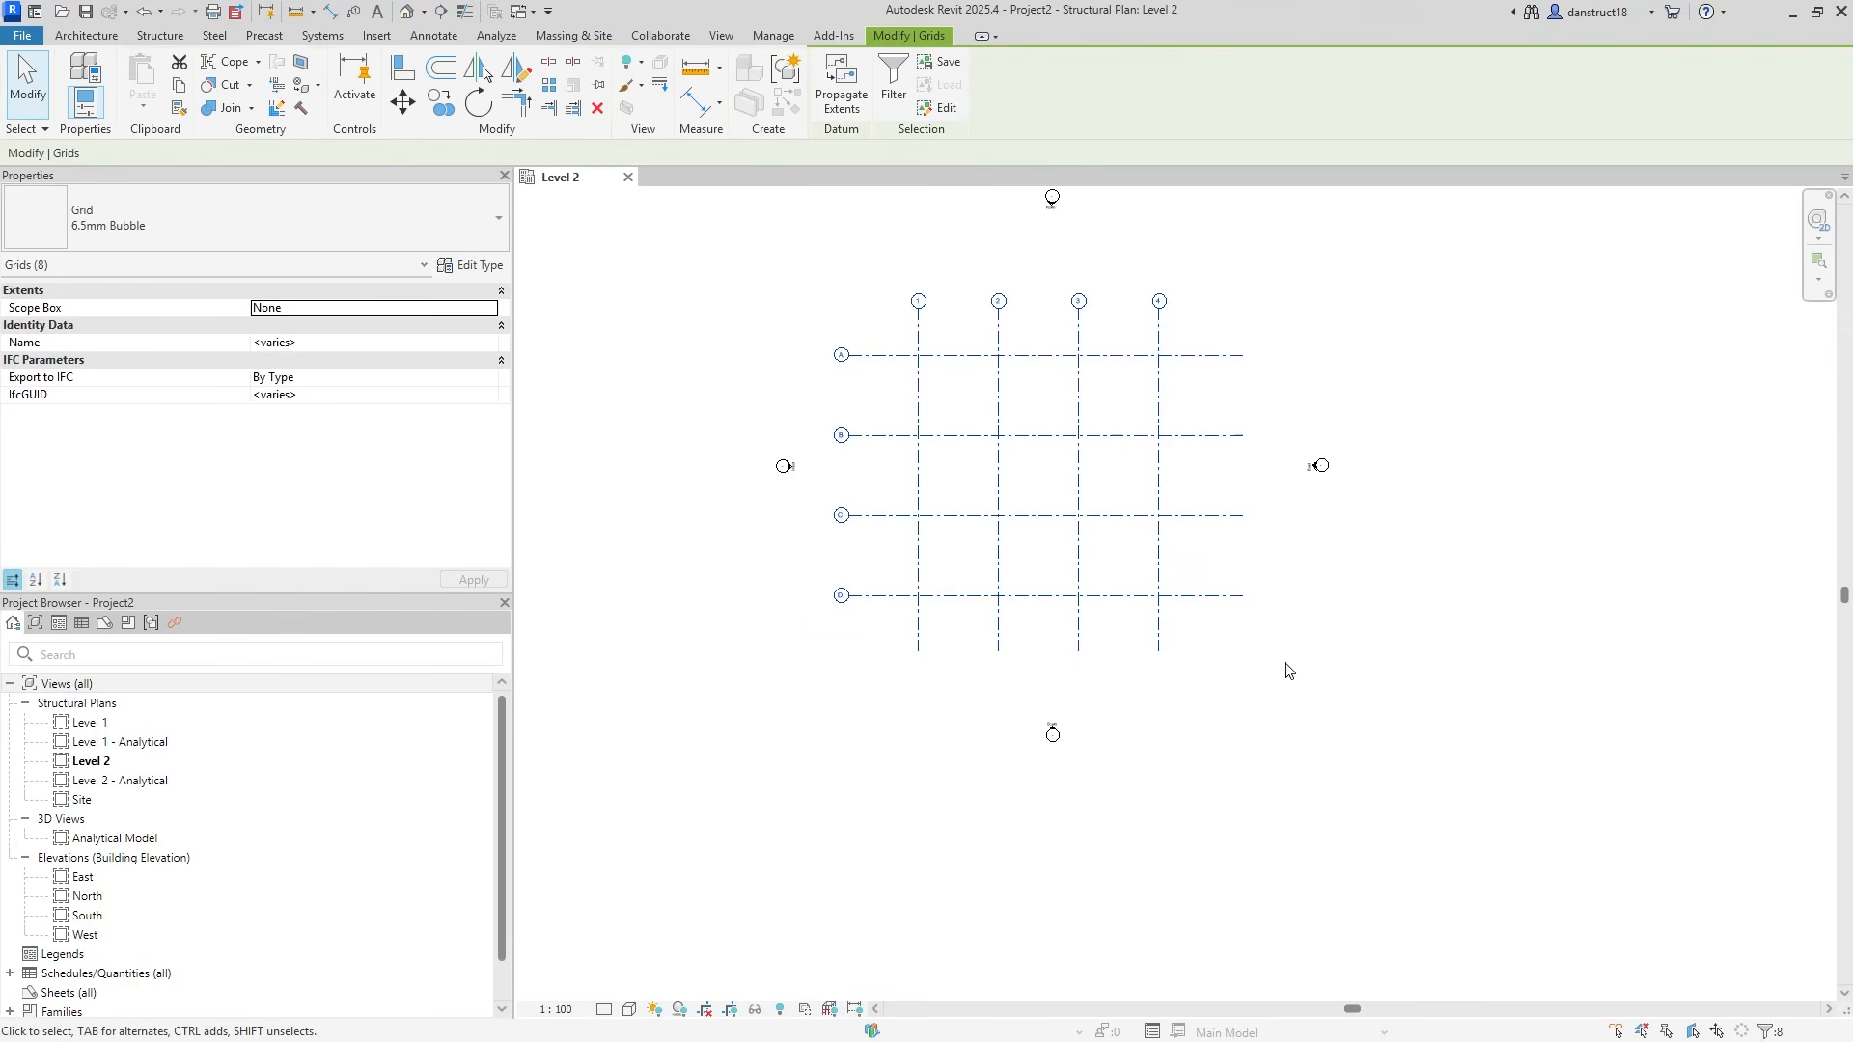
left_click_drag(1158, 546, 1173, 530)
middle_click_drag(1178, 409, 1179, 485)
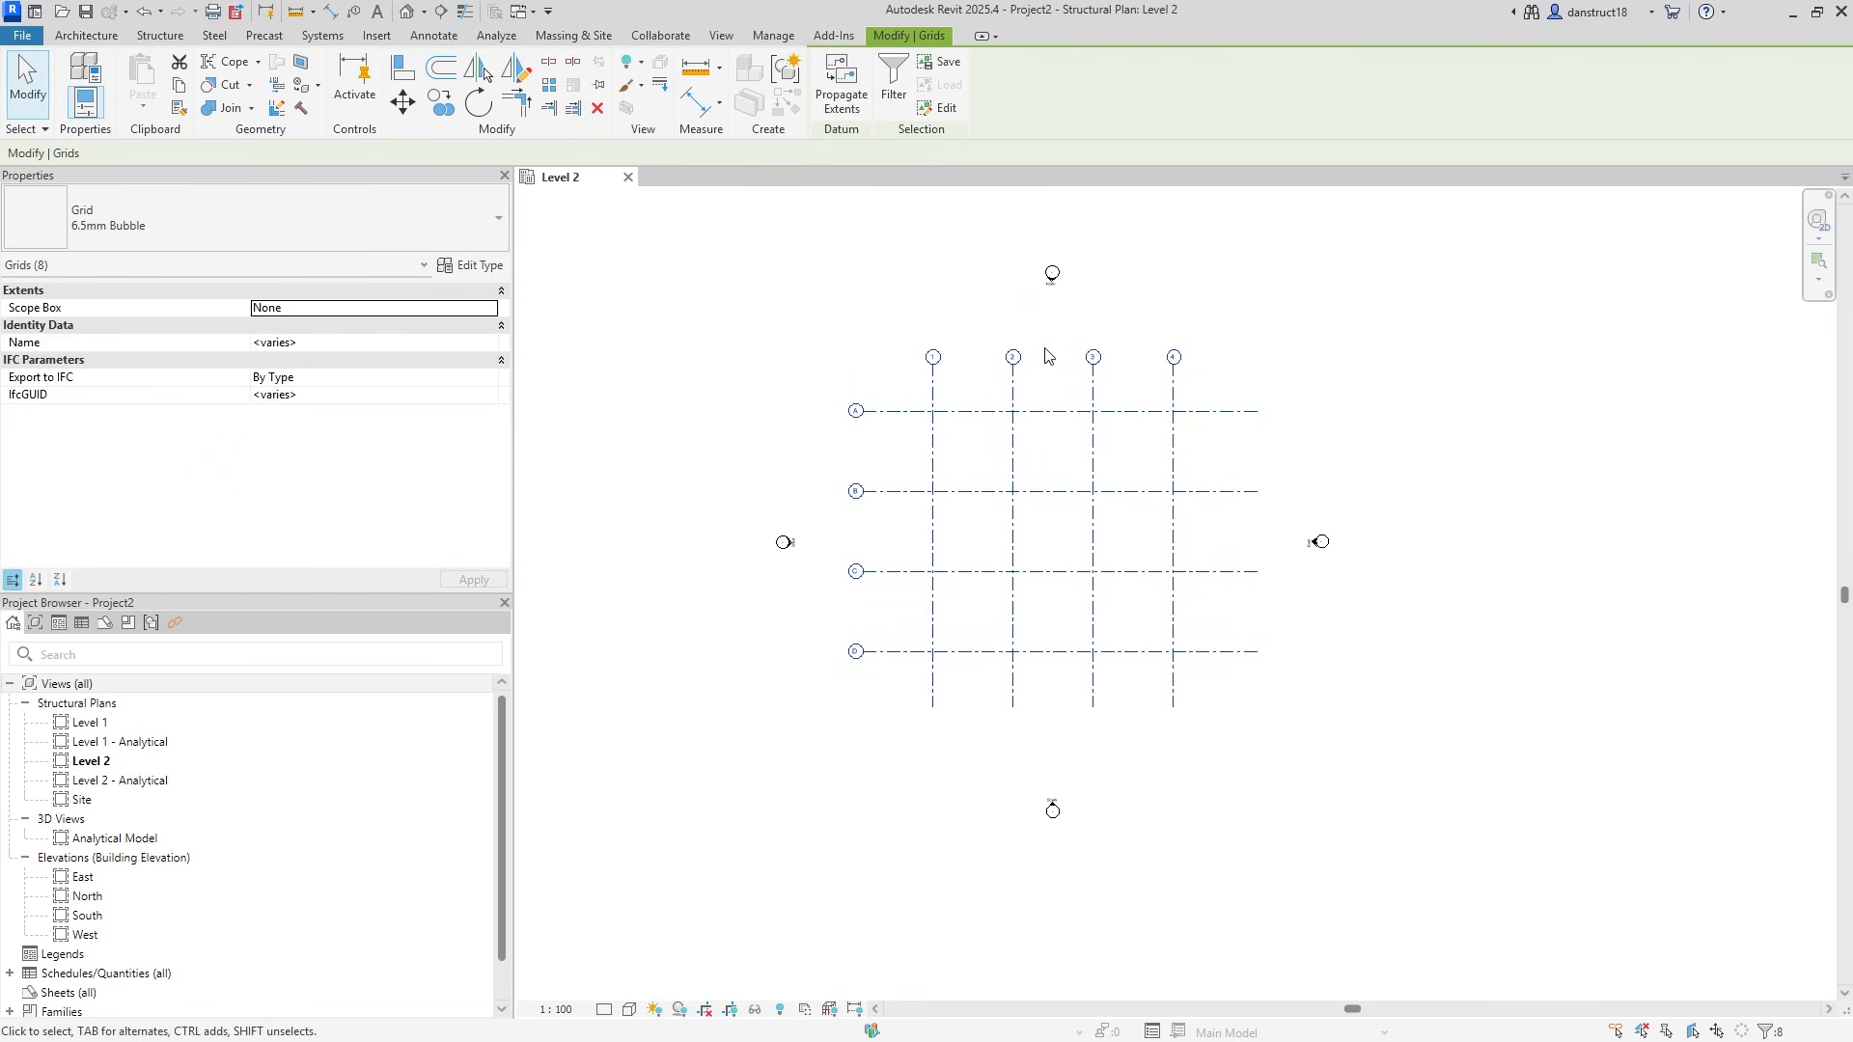
left_click(1296, 337)
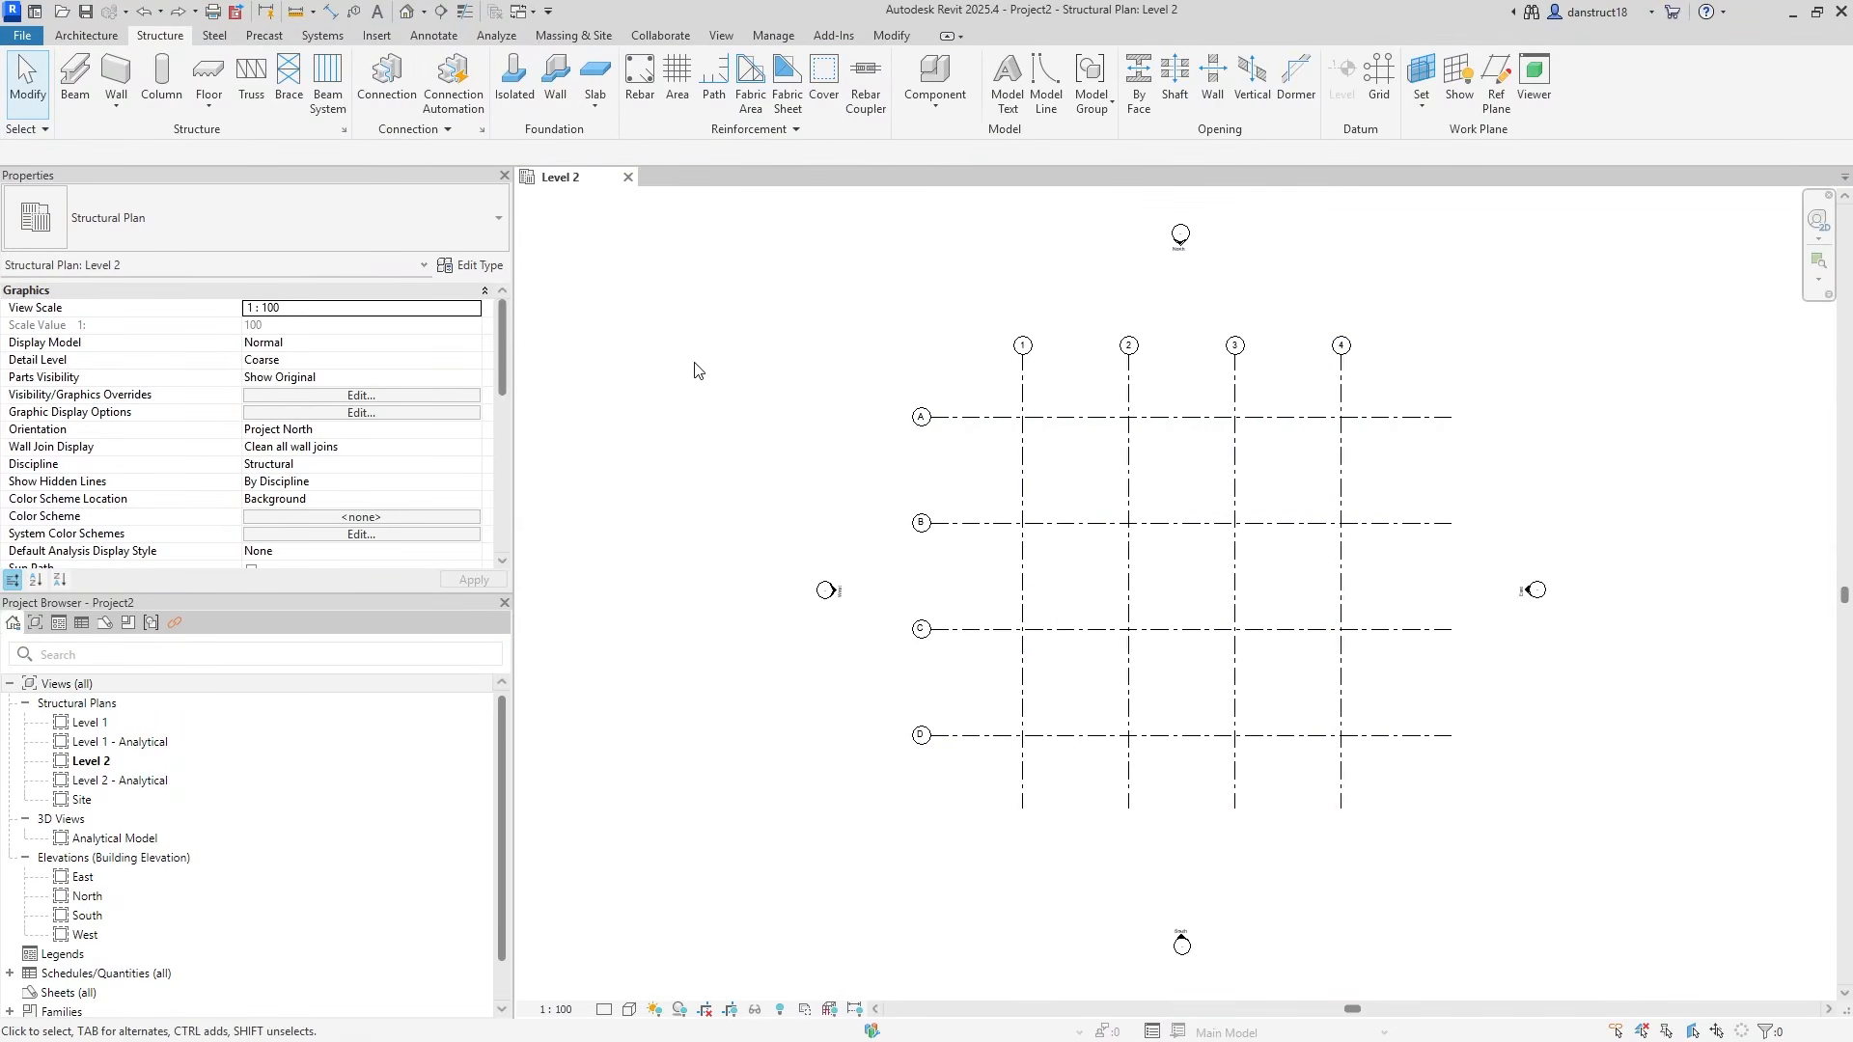
In the South elevation, draw Level 3 at 6.000.
double_click(85, 916)
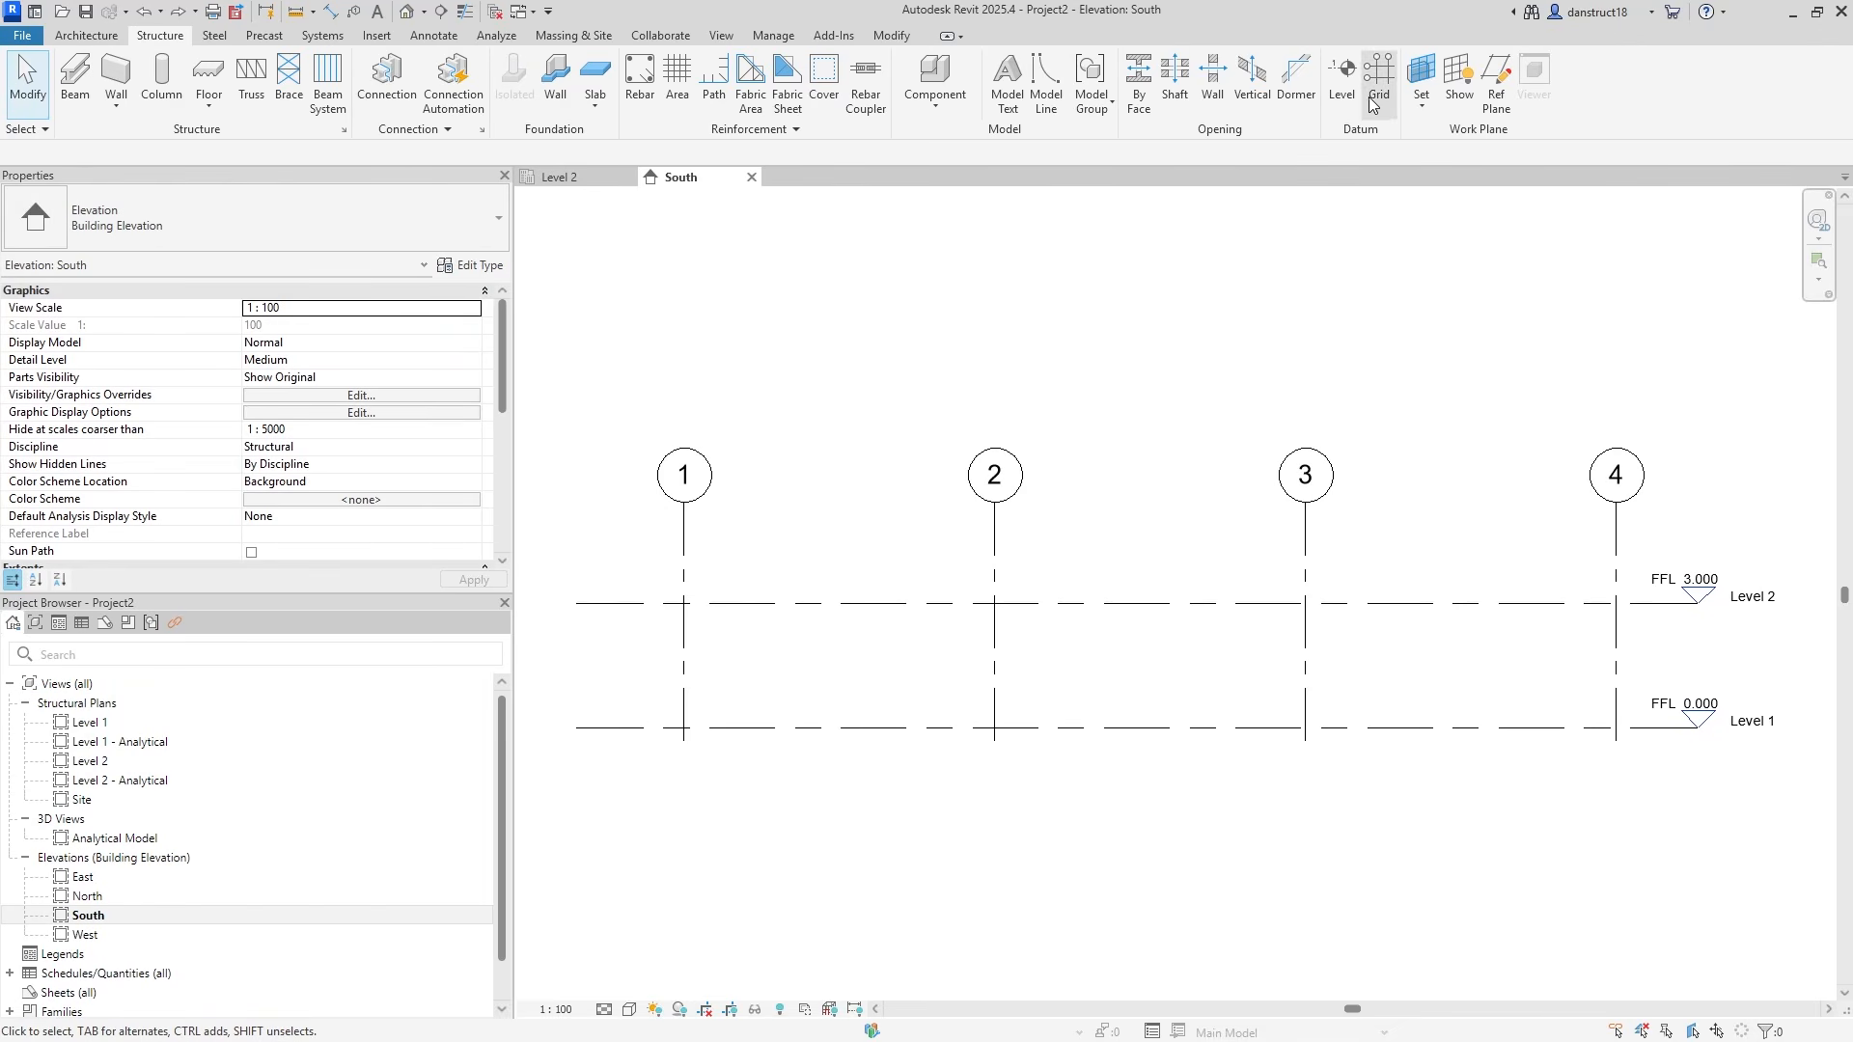
left_click(1341, 77)
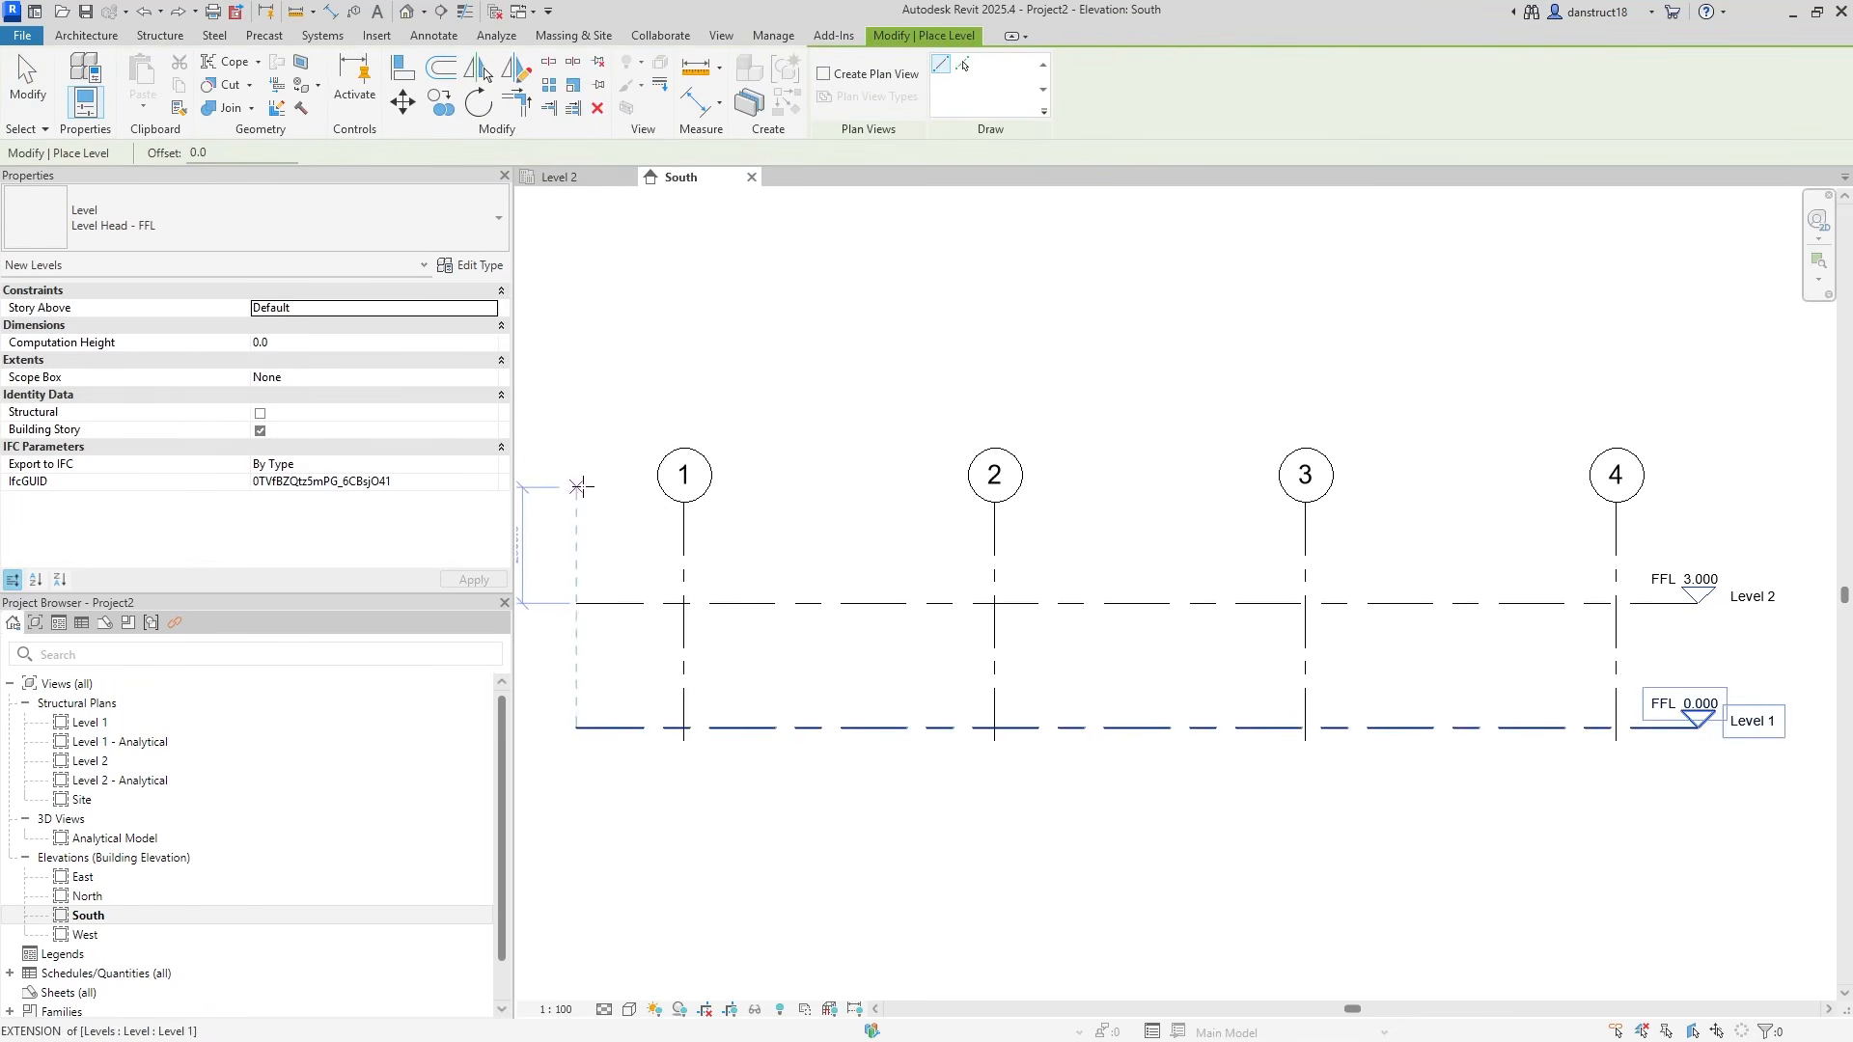
middle_click_drag(577, 486, 666, 467)
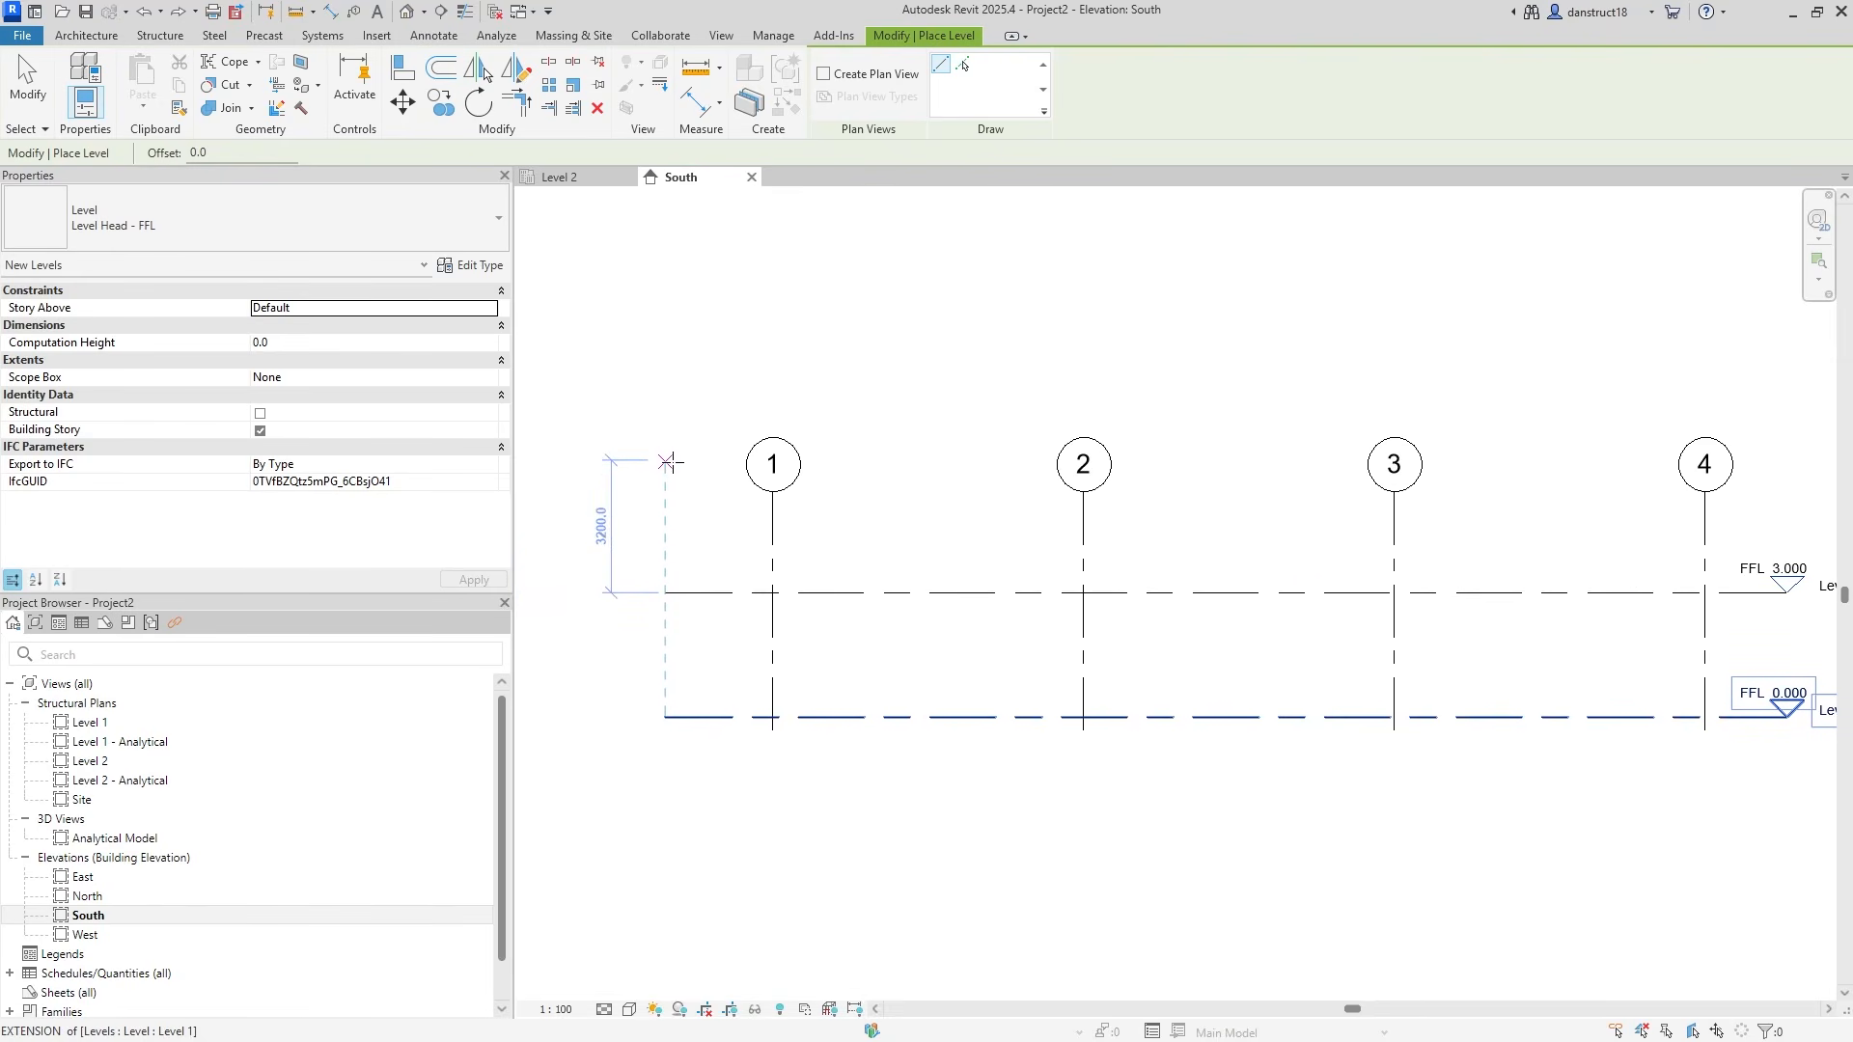
left_click(668, 462)
scroll(681, 467, "down", 1)
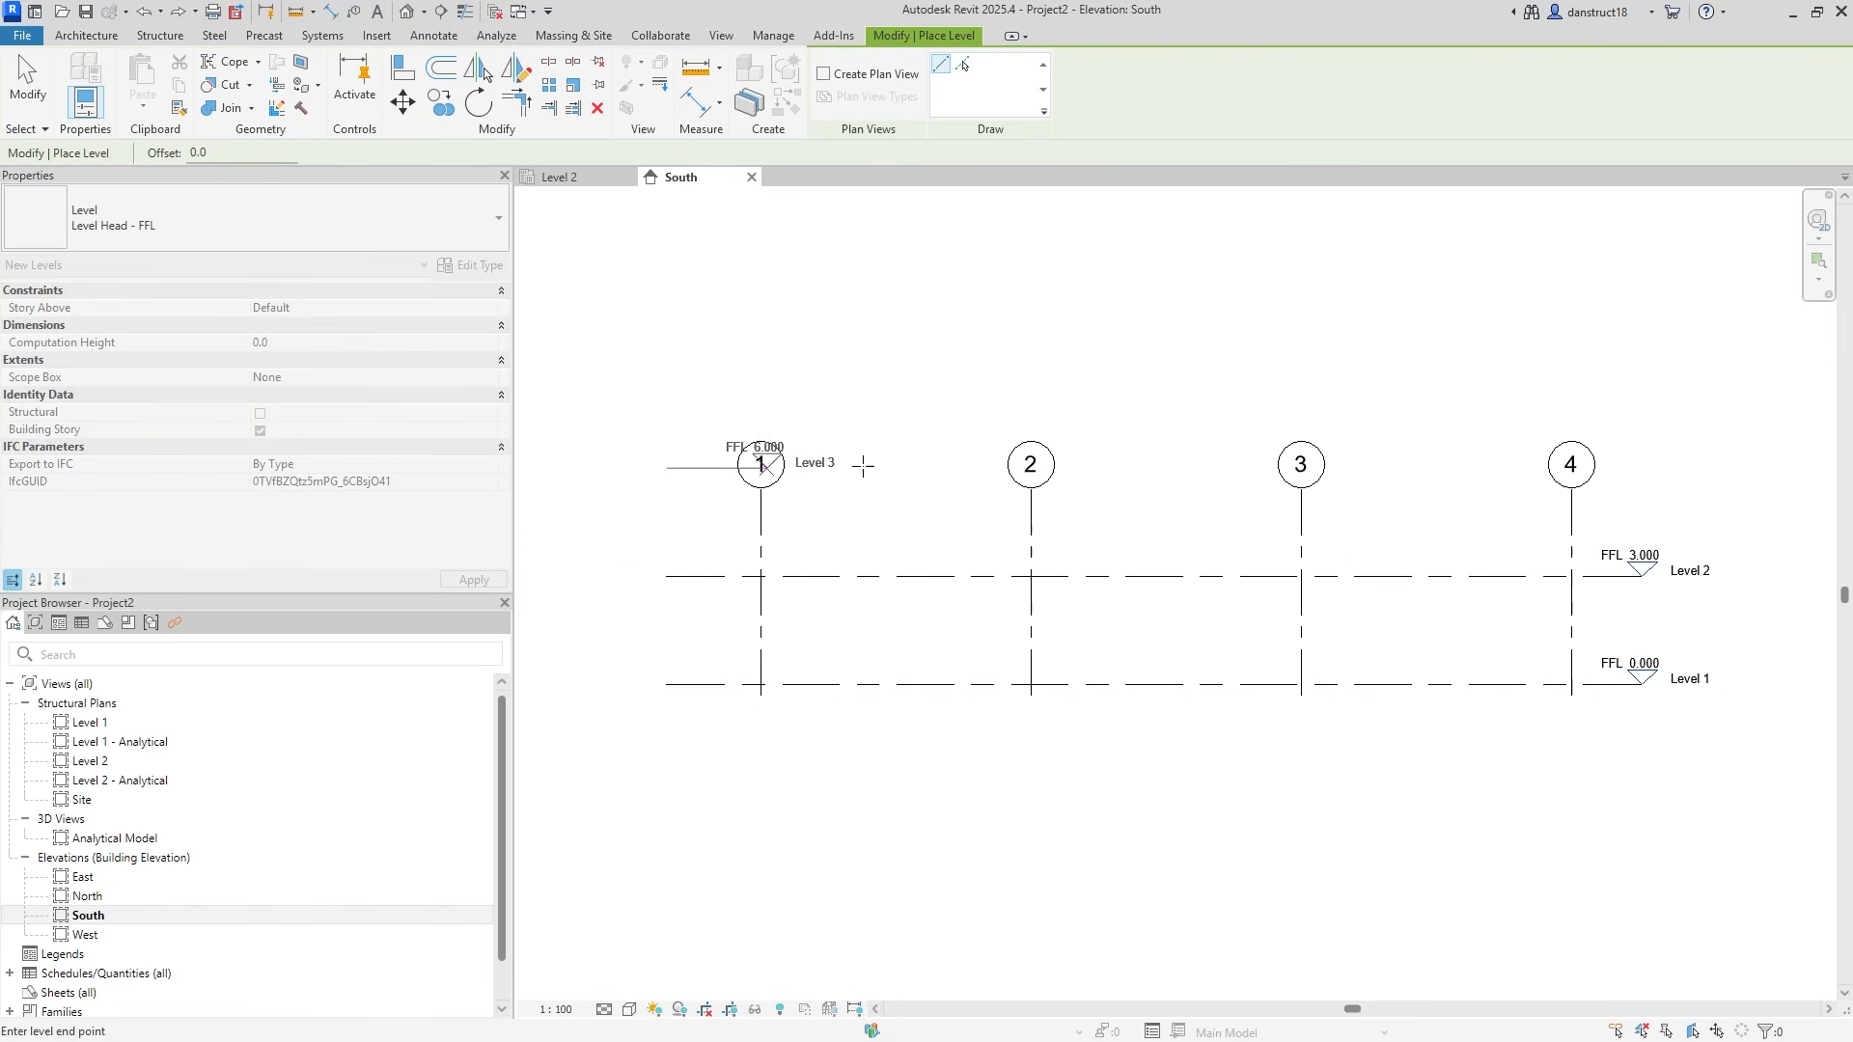
left_click(1642, 467)
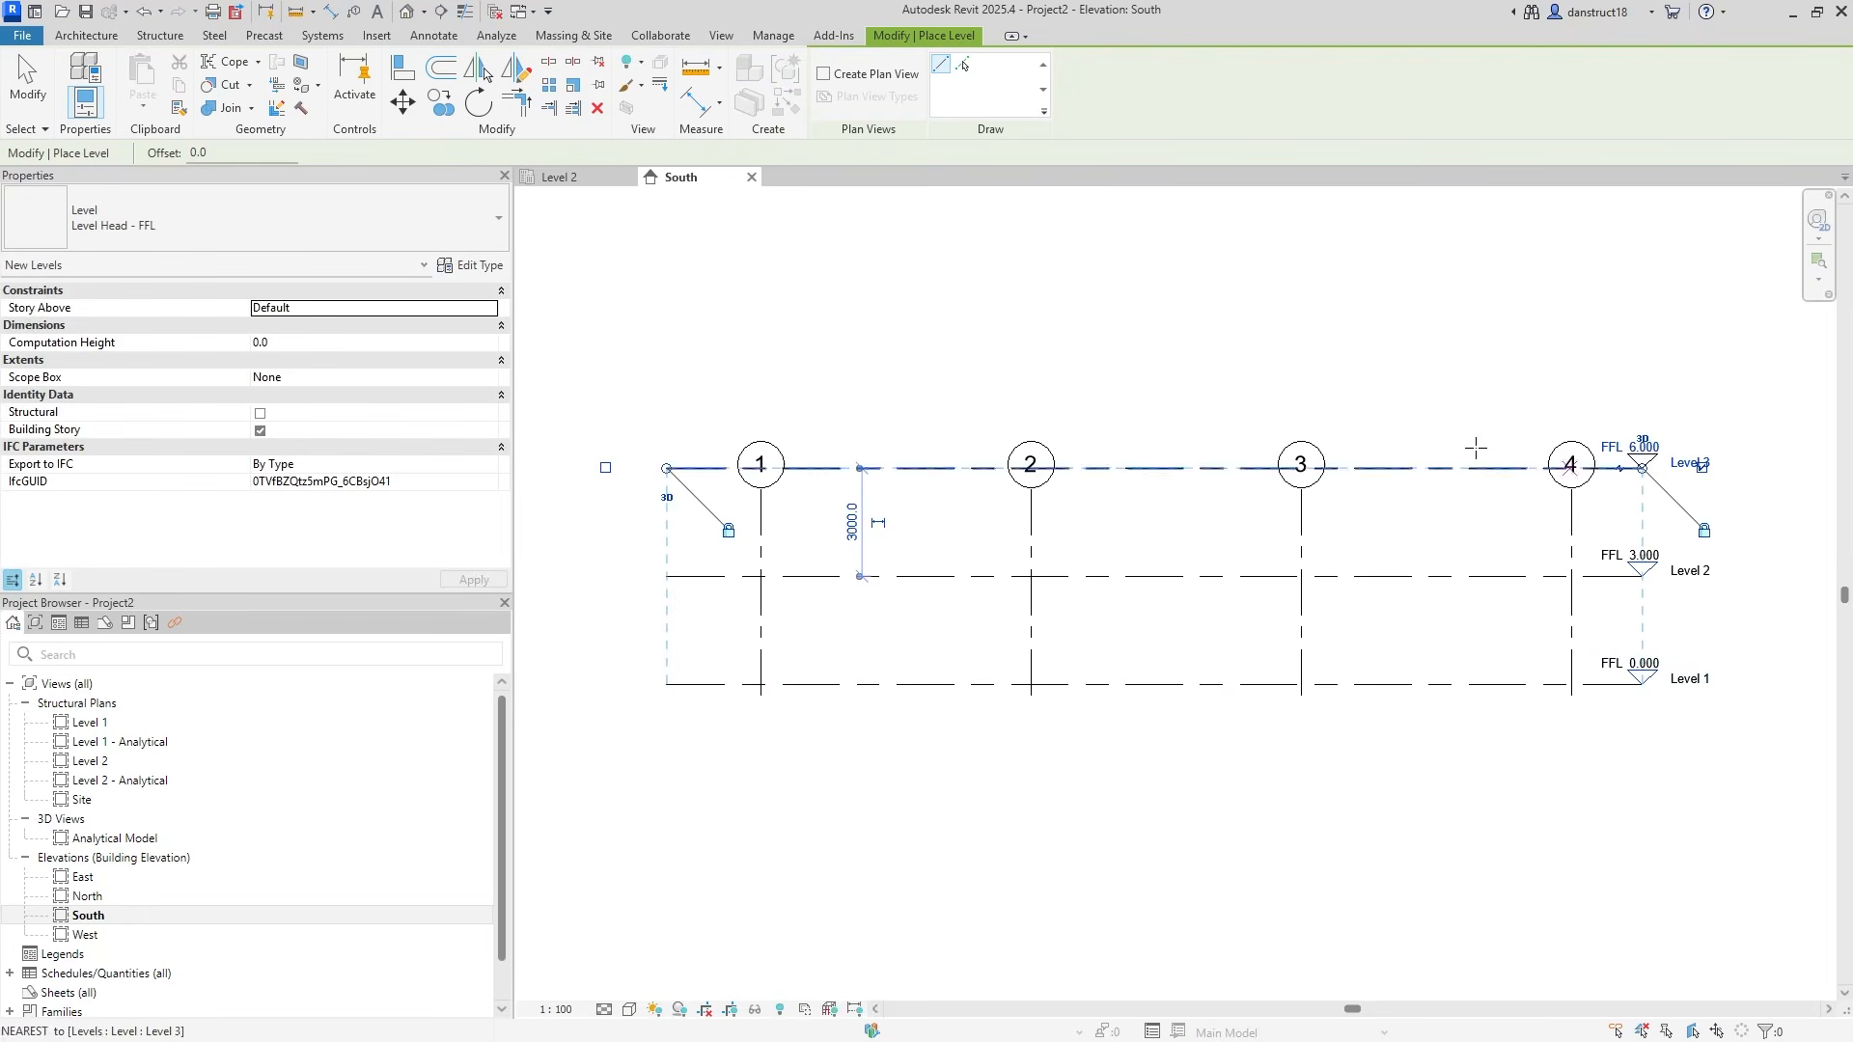
left_click(28, 85)
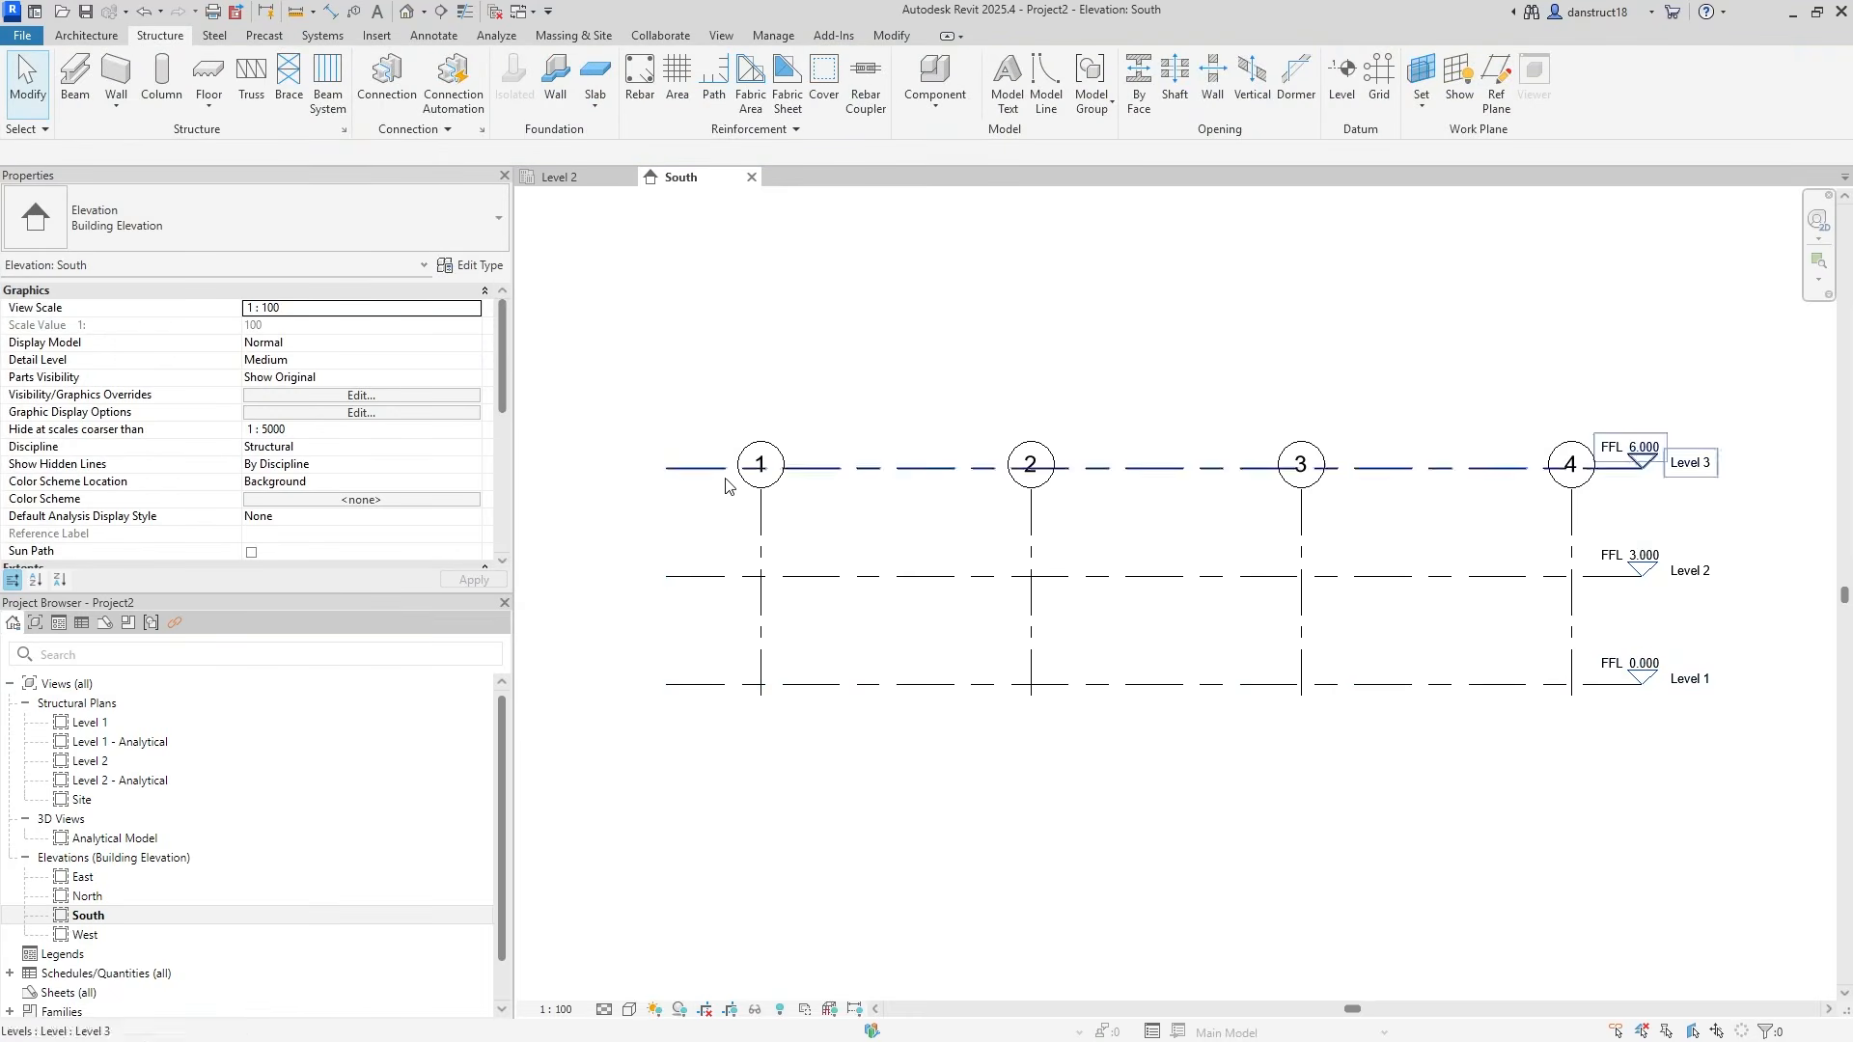
Raise the grid heads above Level 3 and return to the Level 2 plan.
left_click(759, 559)
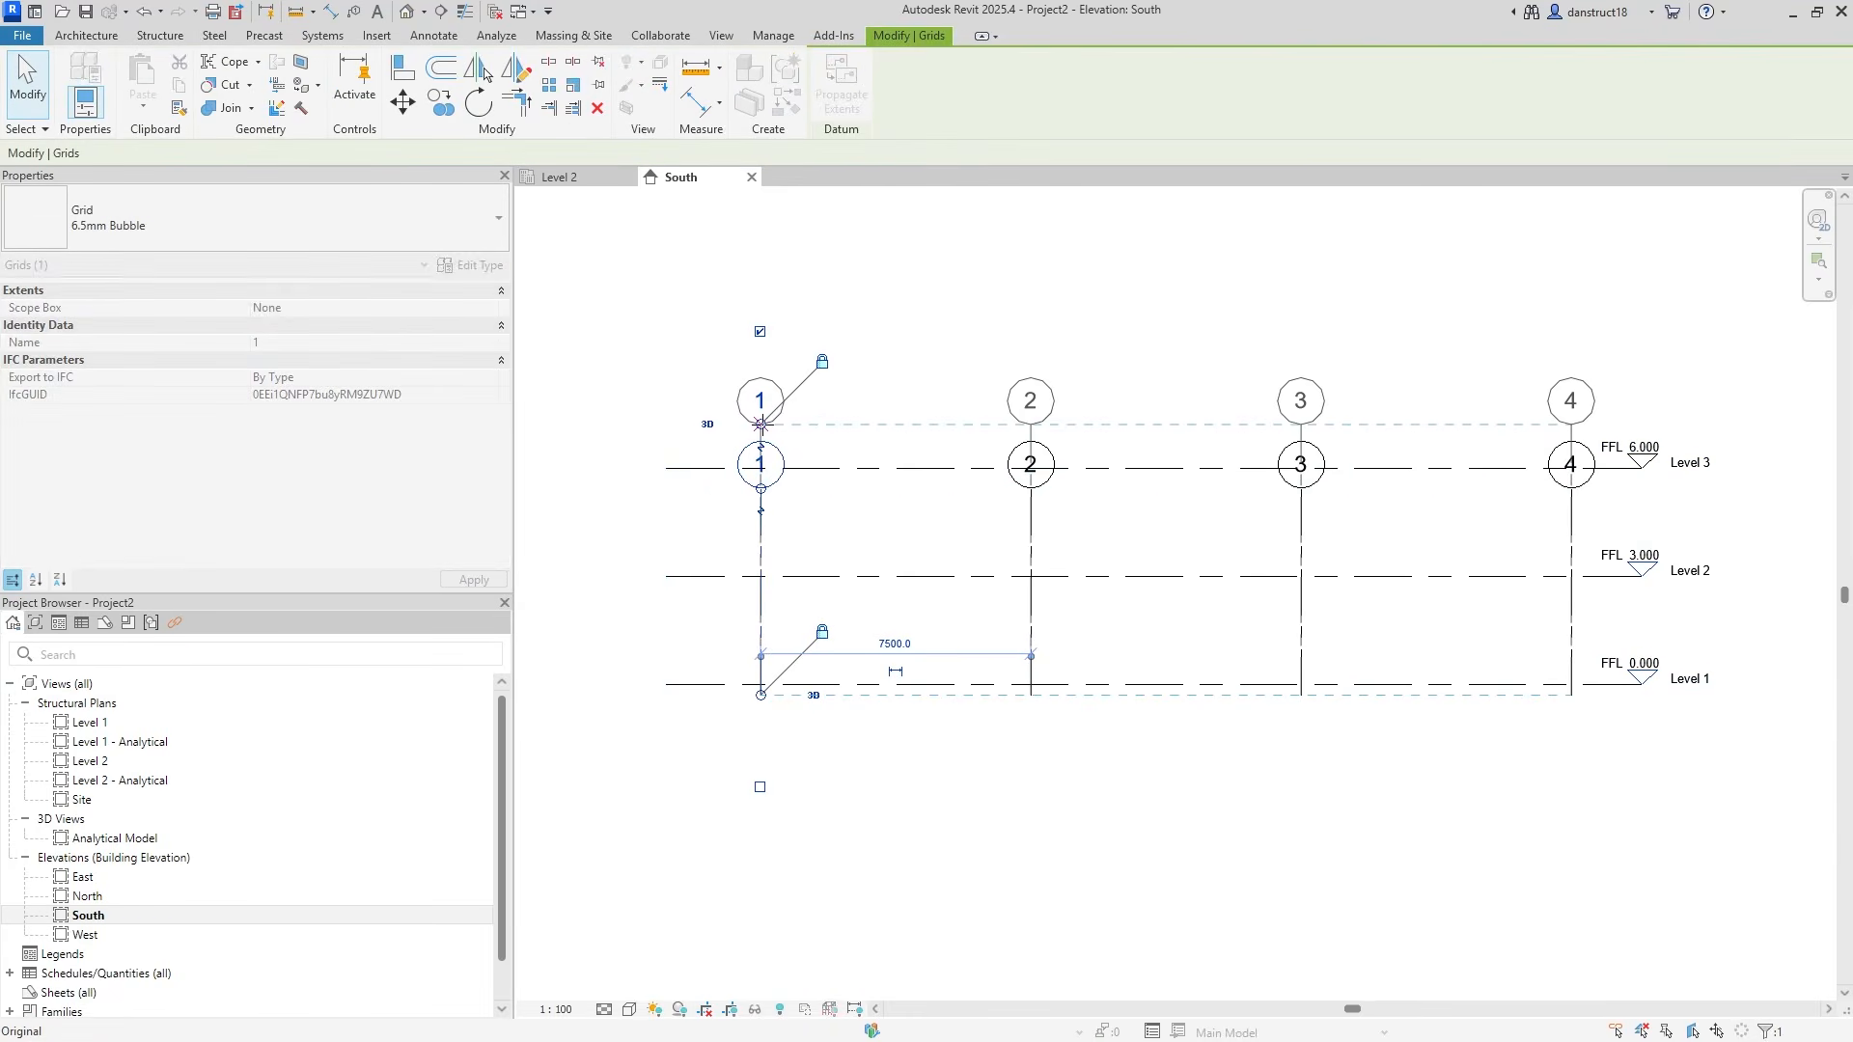
left_click(614, 323)
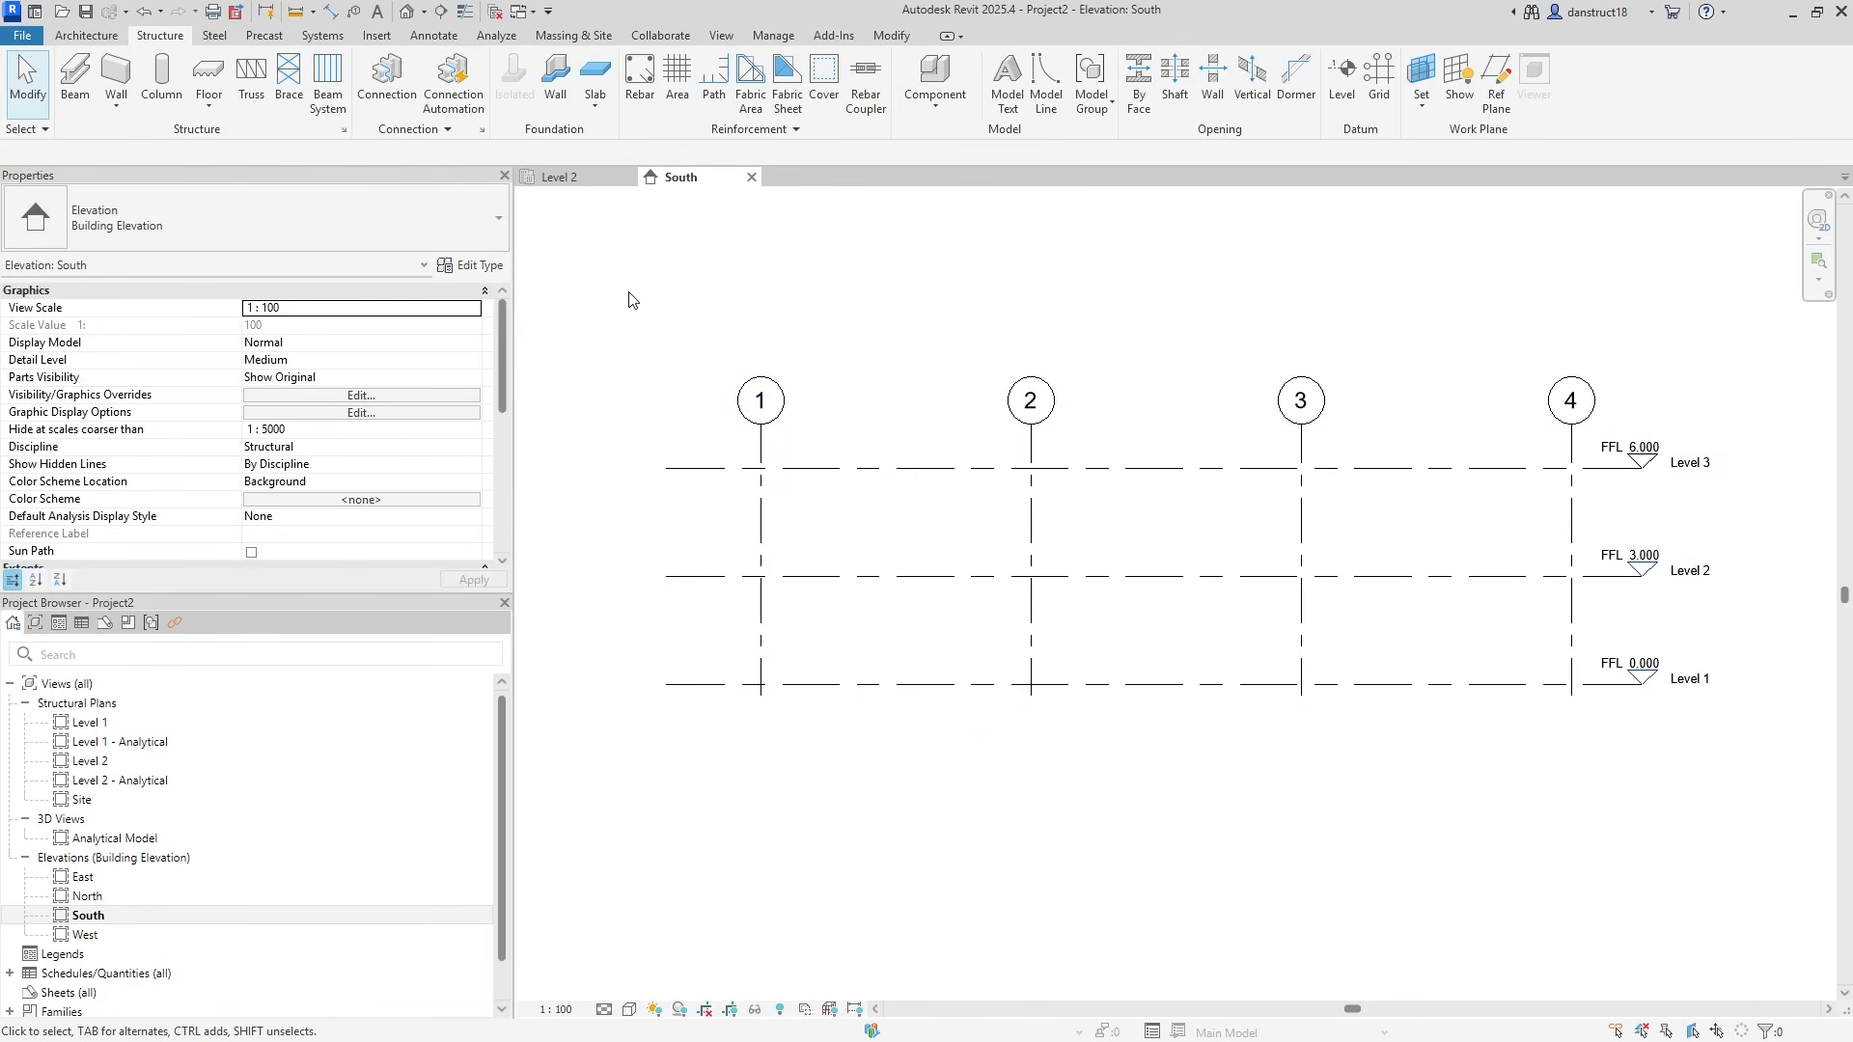
left_click(752, 176)
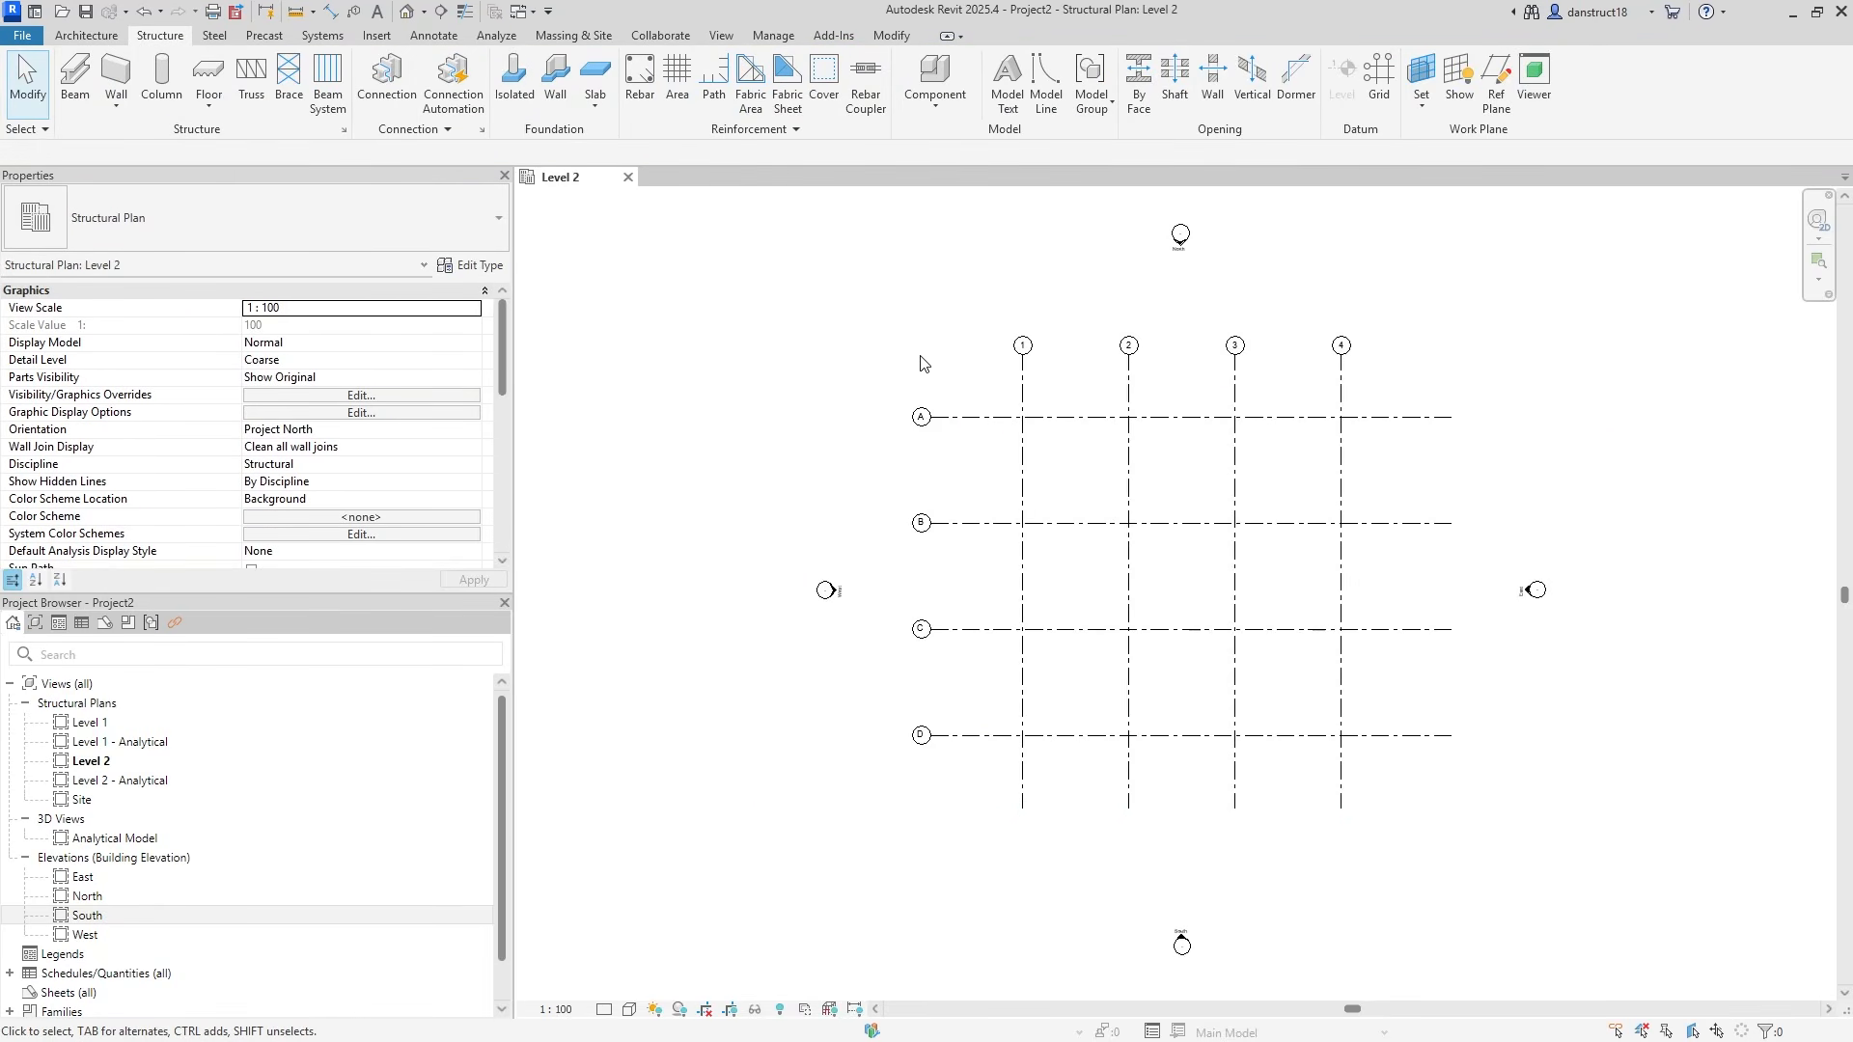
Start placing Concrete-Rectangular-Column 300 x 450mm columns and open their structural material choices.
left_click(160, 73)
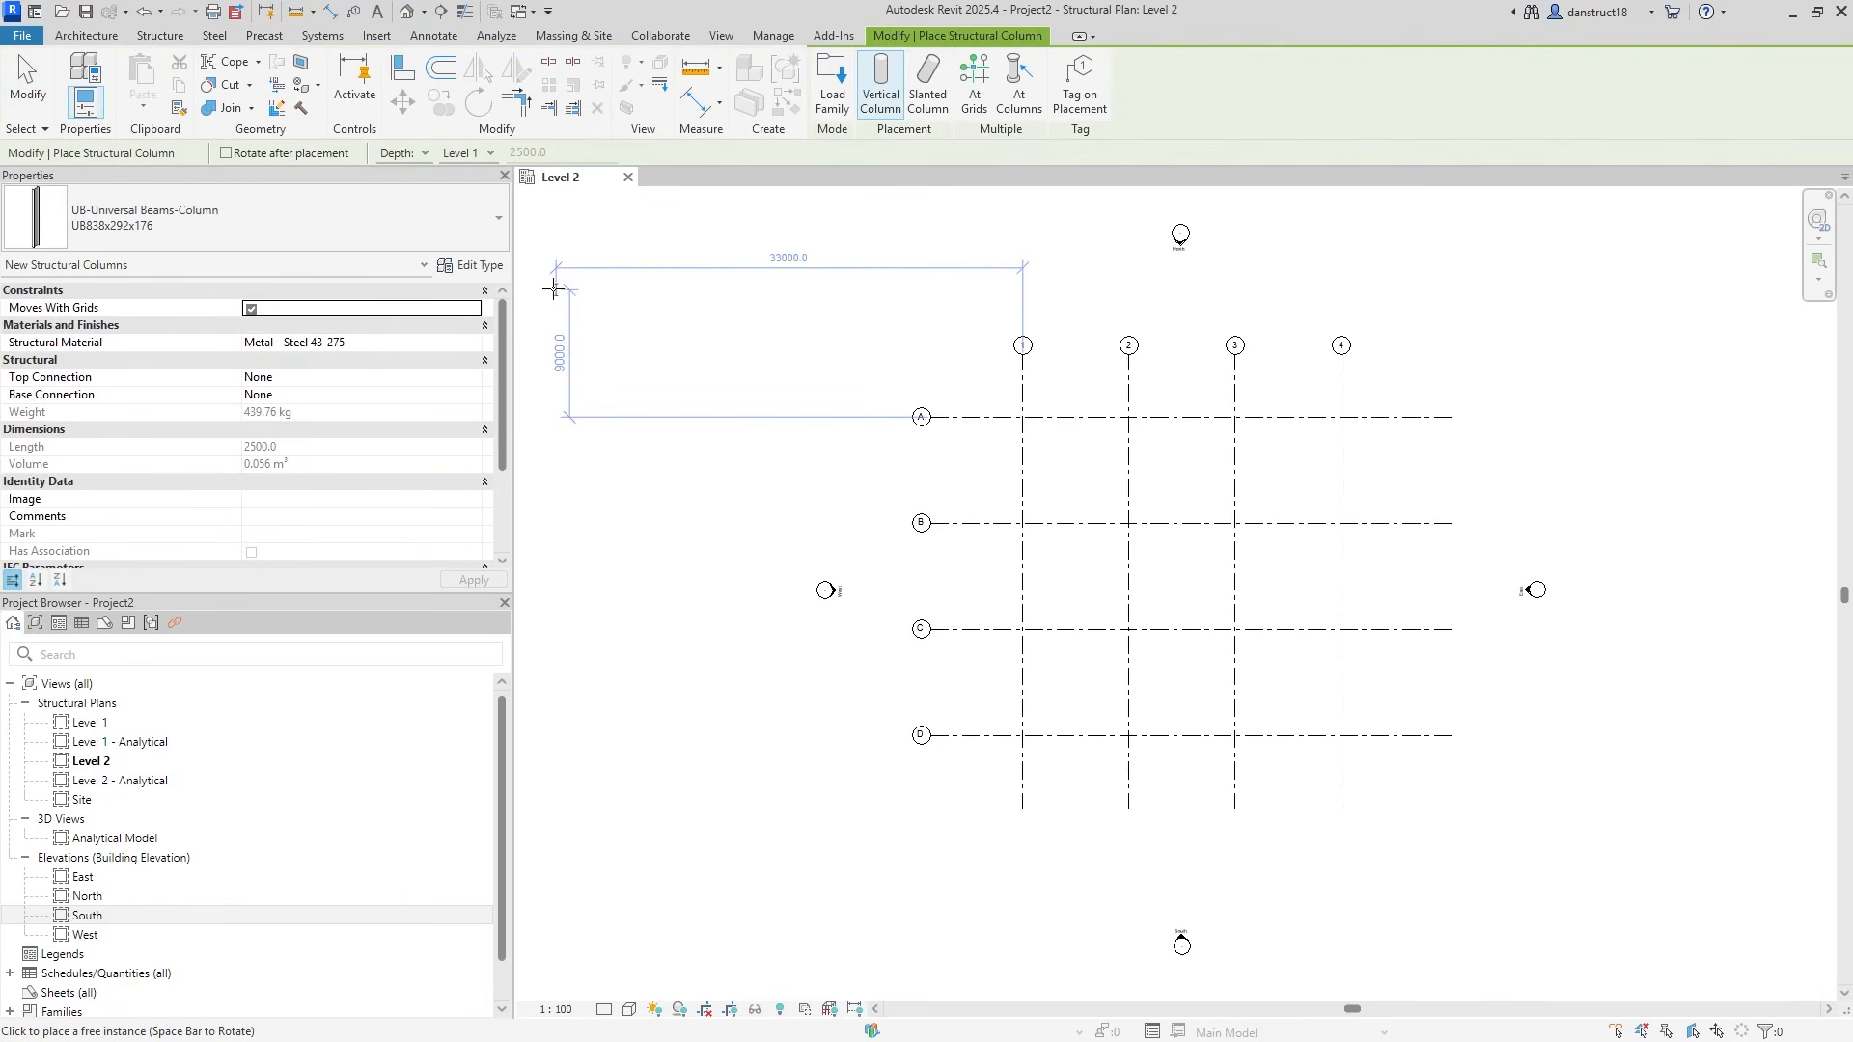
left_click(384, 207)
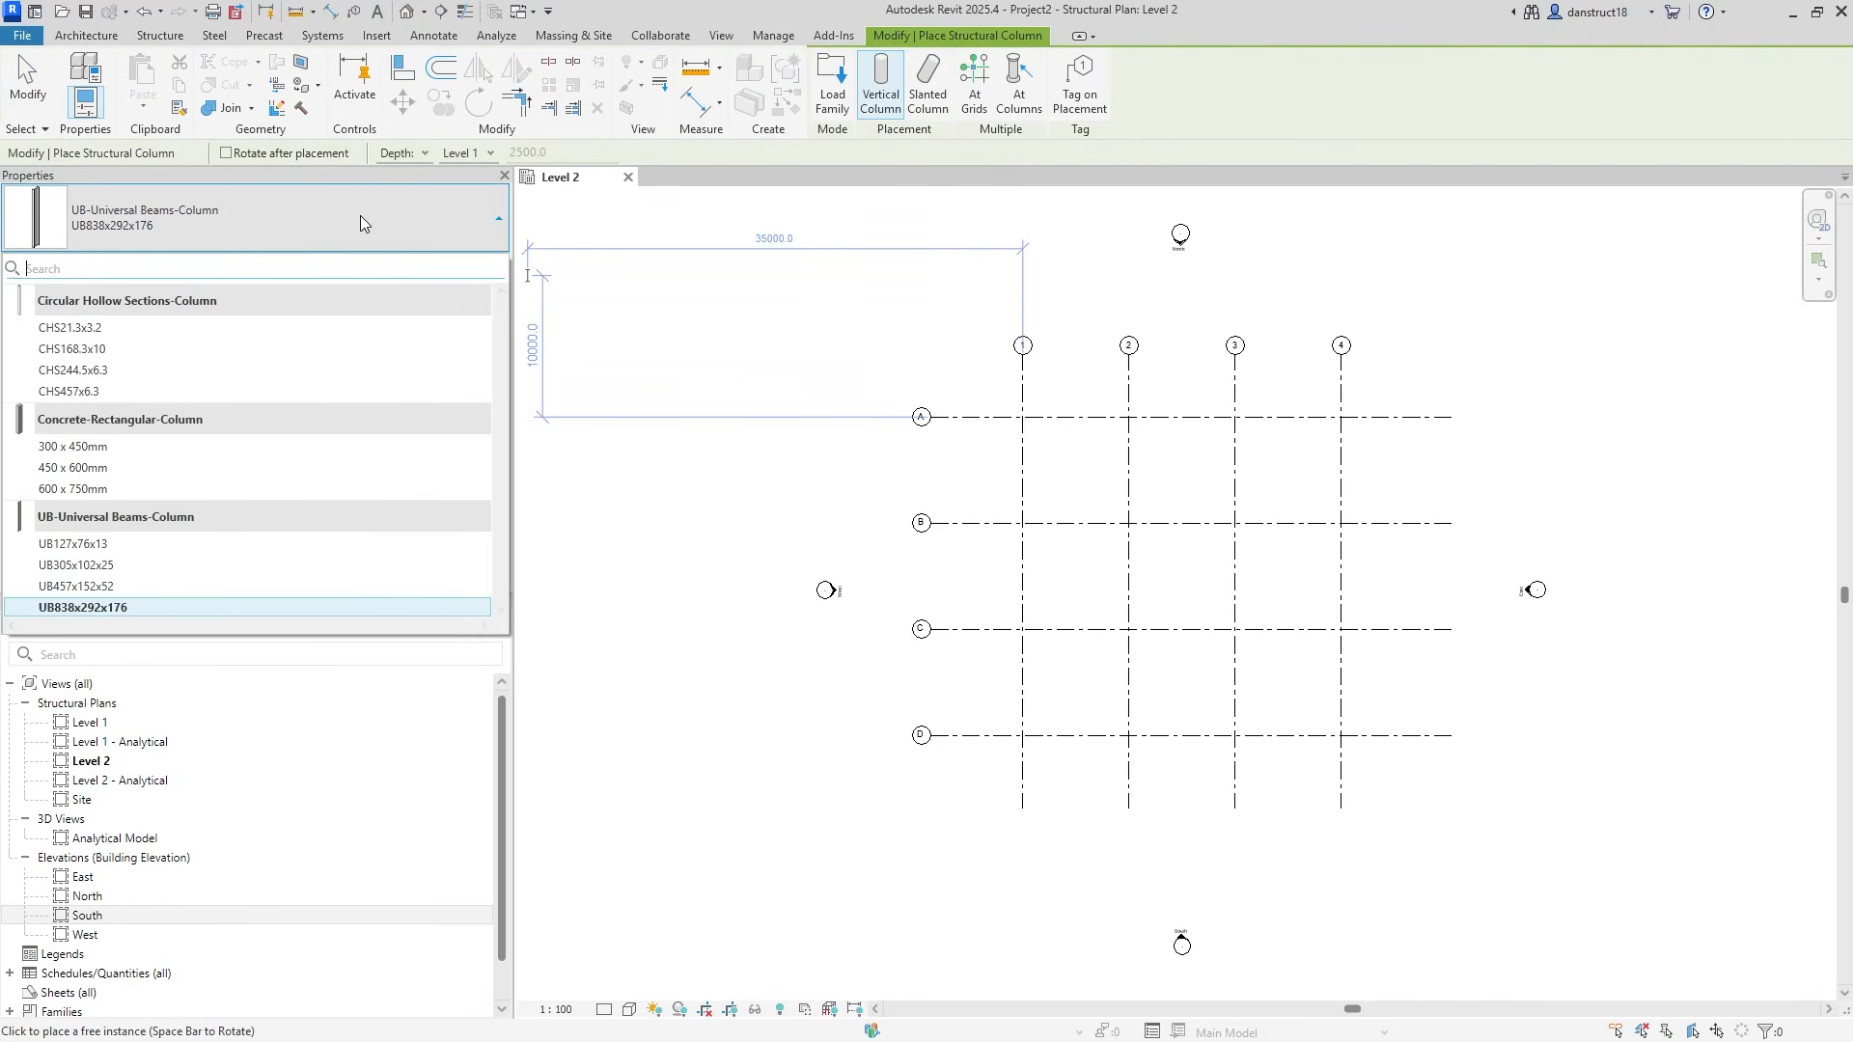
left_click(60, 448)
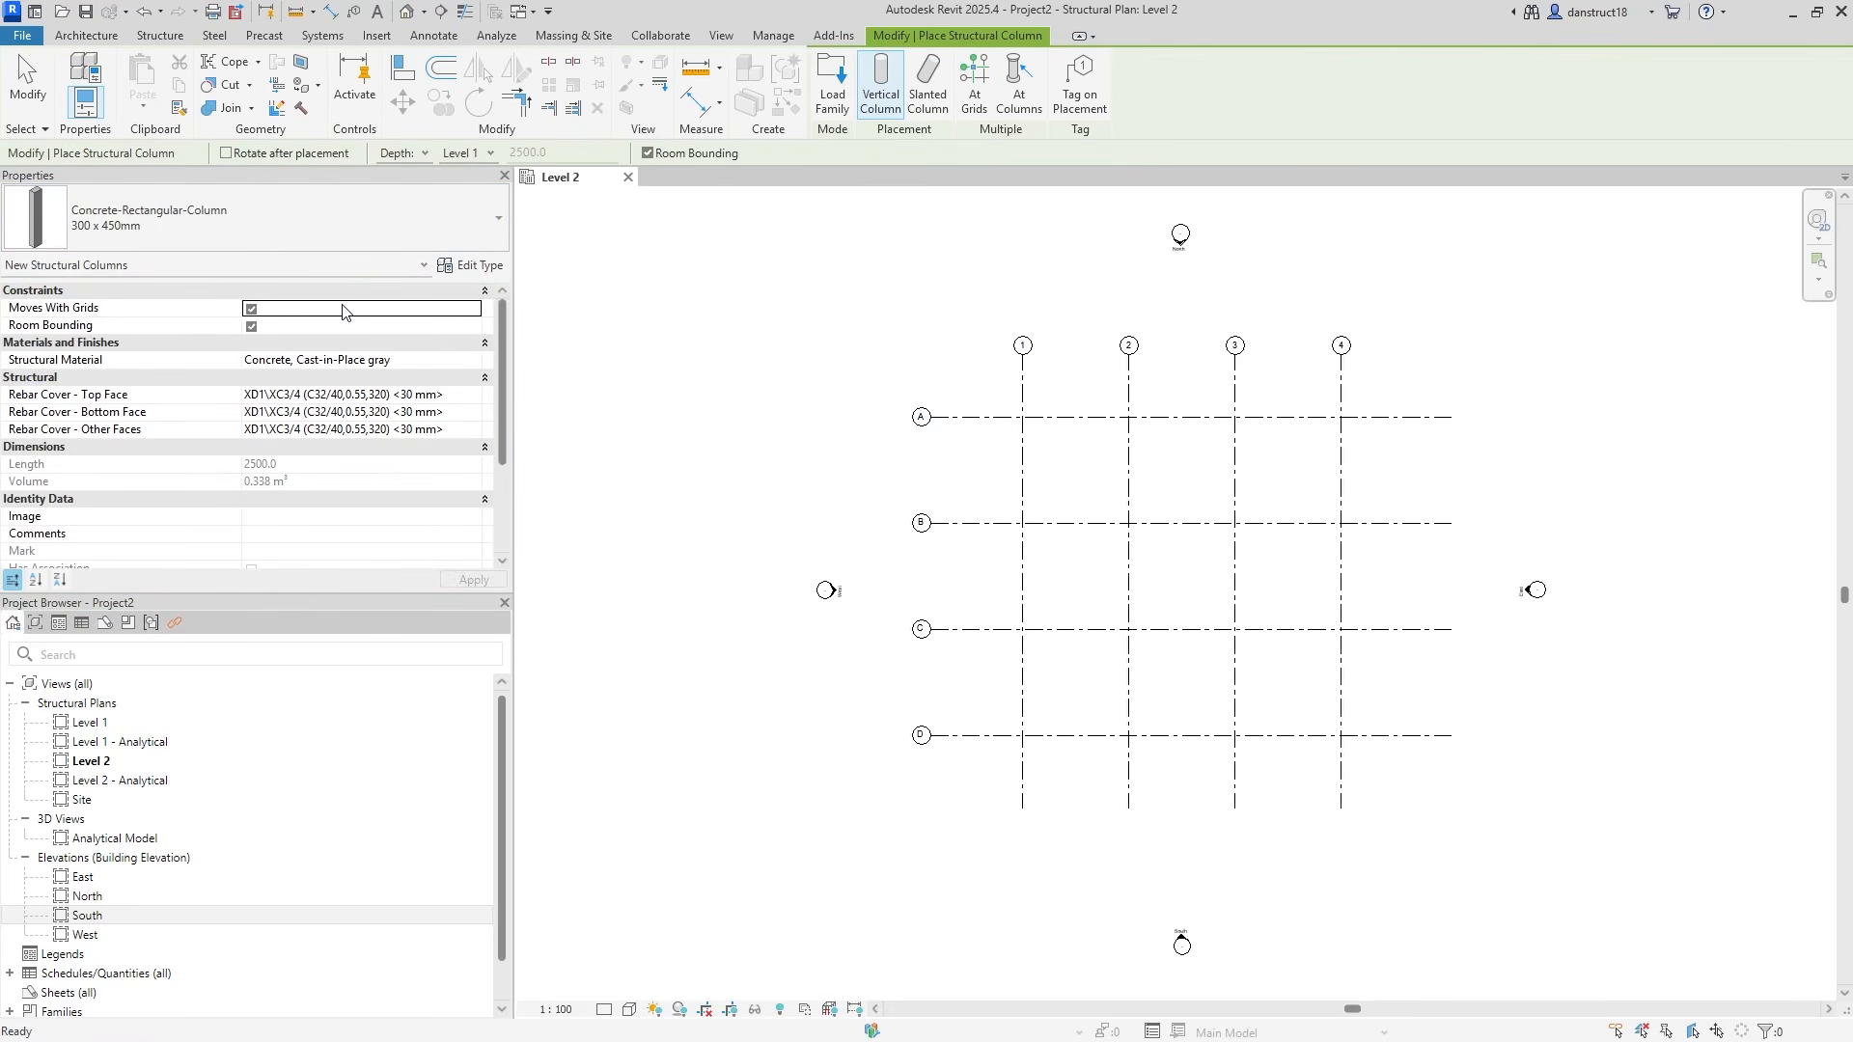
left_click(446, 363)
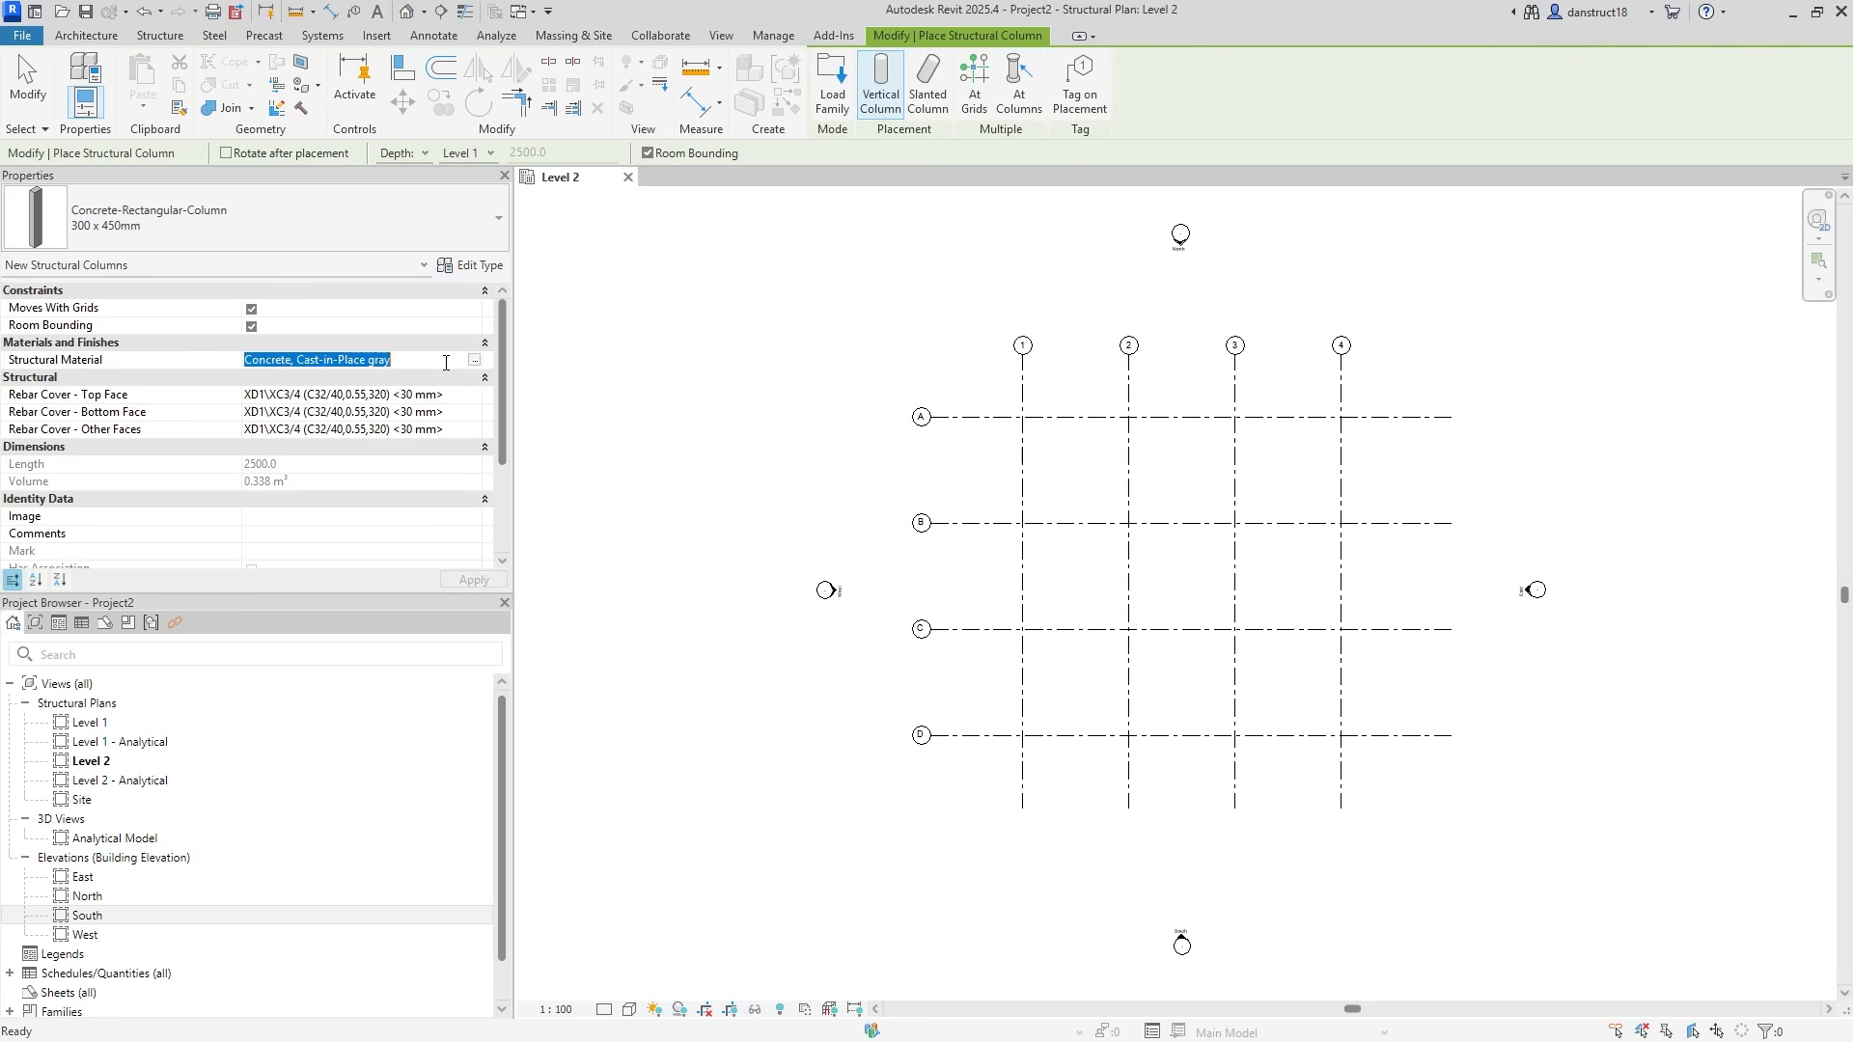
left_click(474, 361)
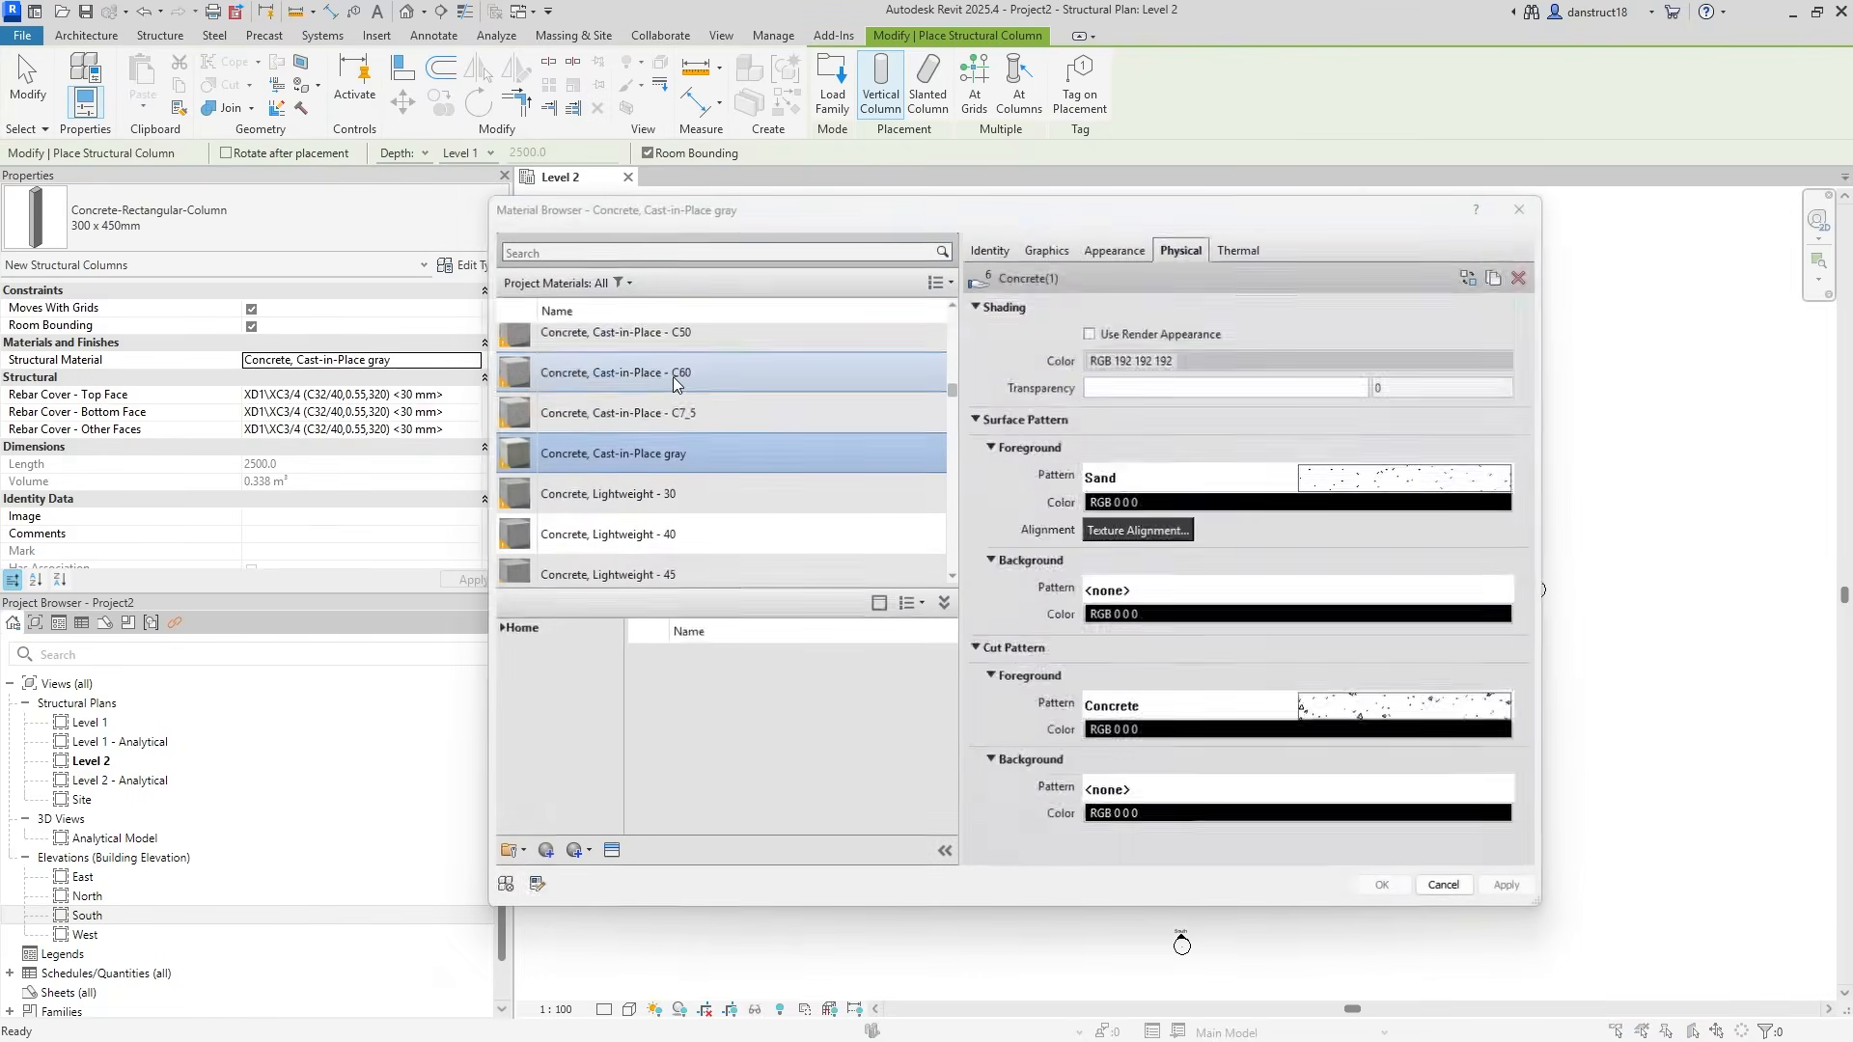
Add Concrete, C25/30 from the AEC library and assign it as the column structural material.
left_click(660, 252)
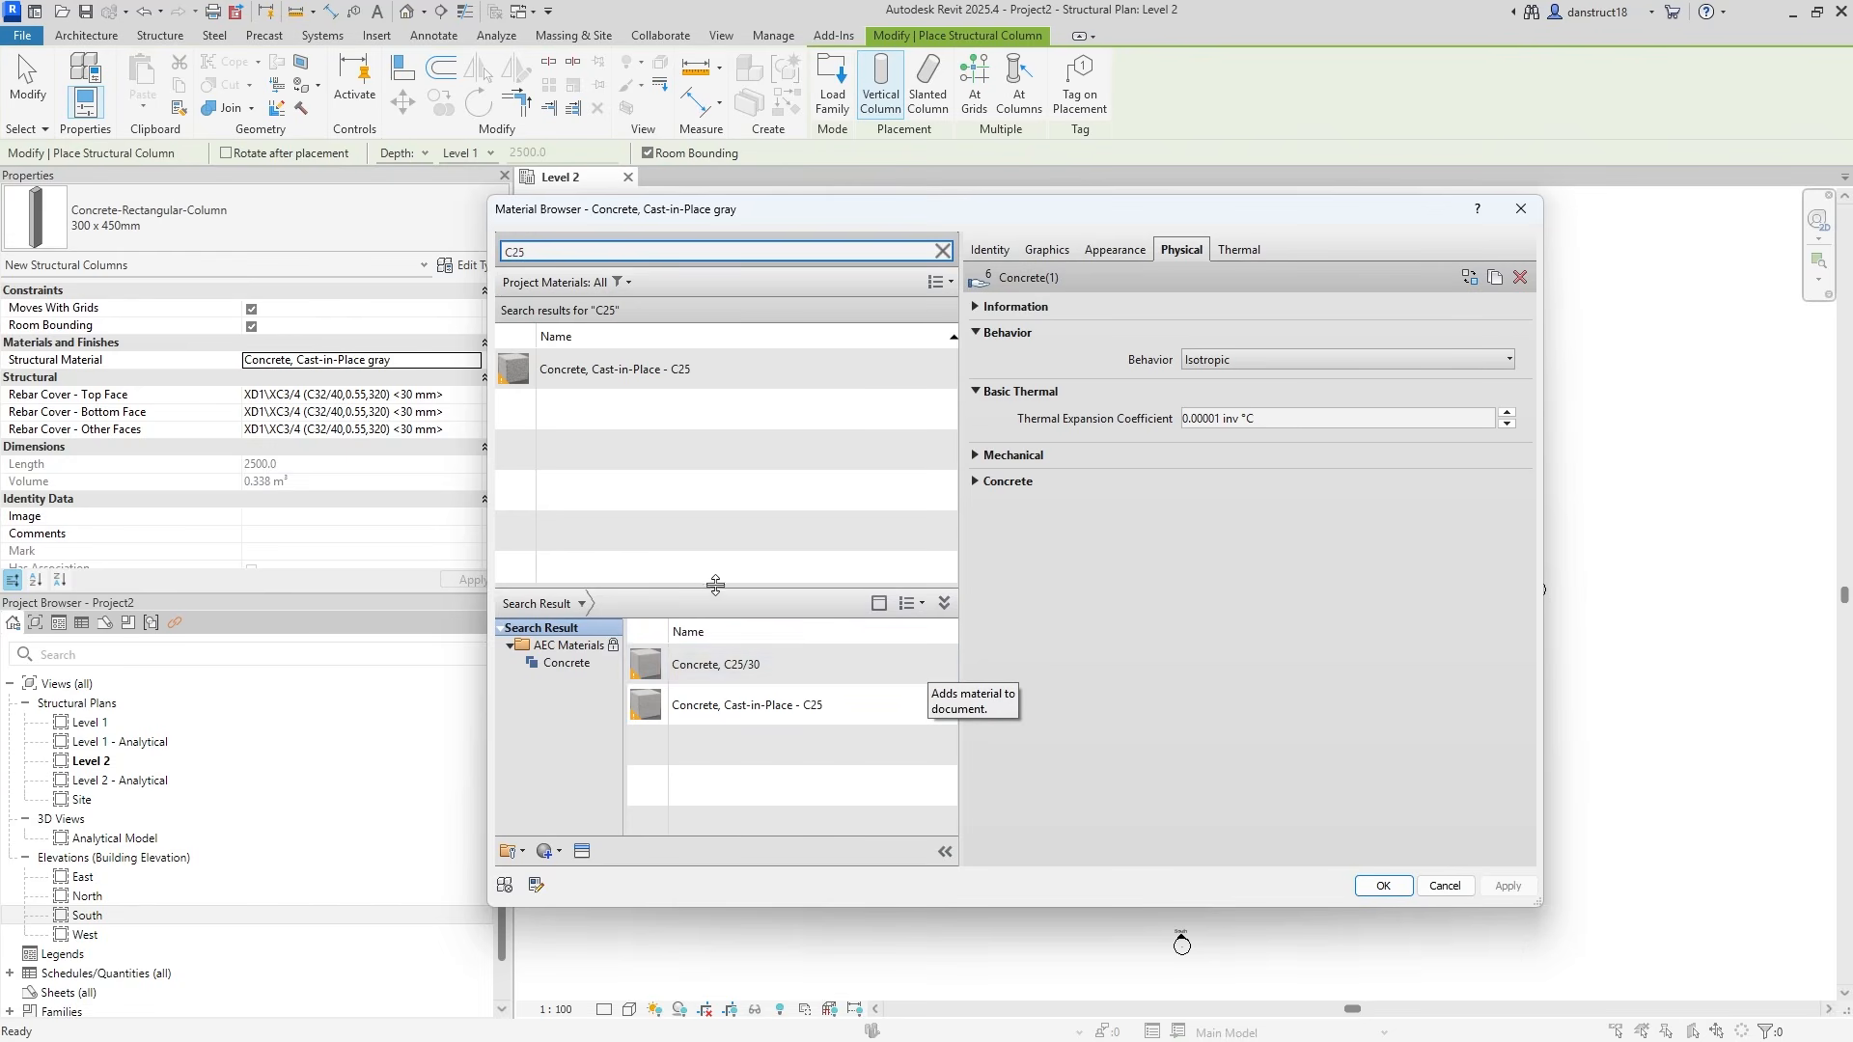
left_click(943, 603)
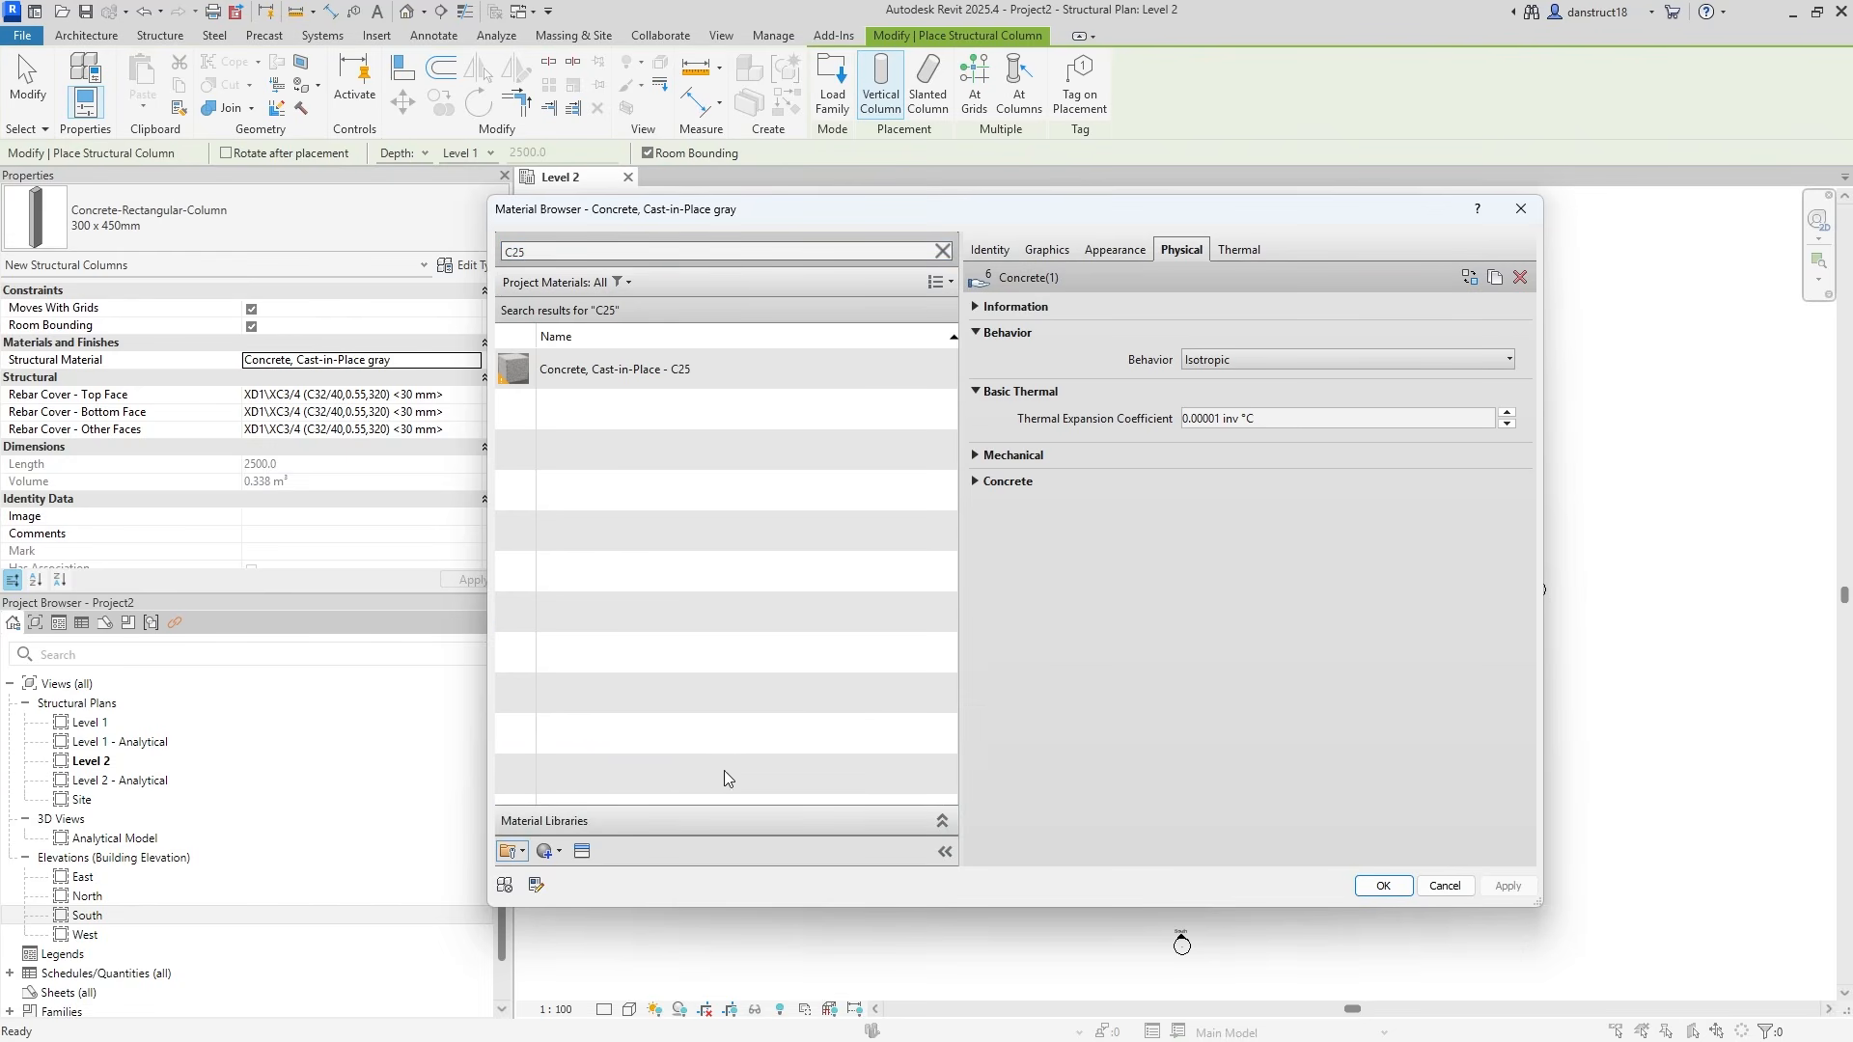
left_click(942, 820)
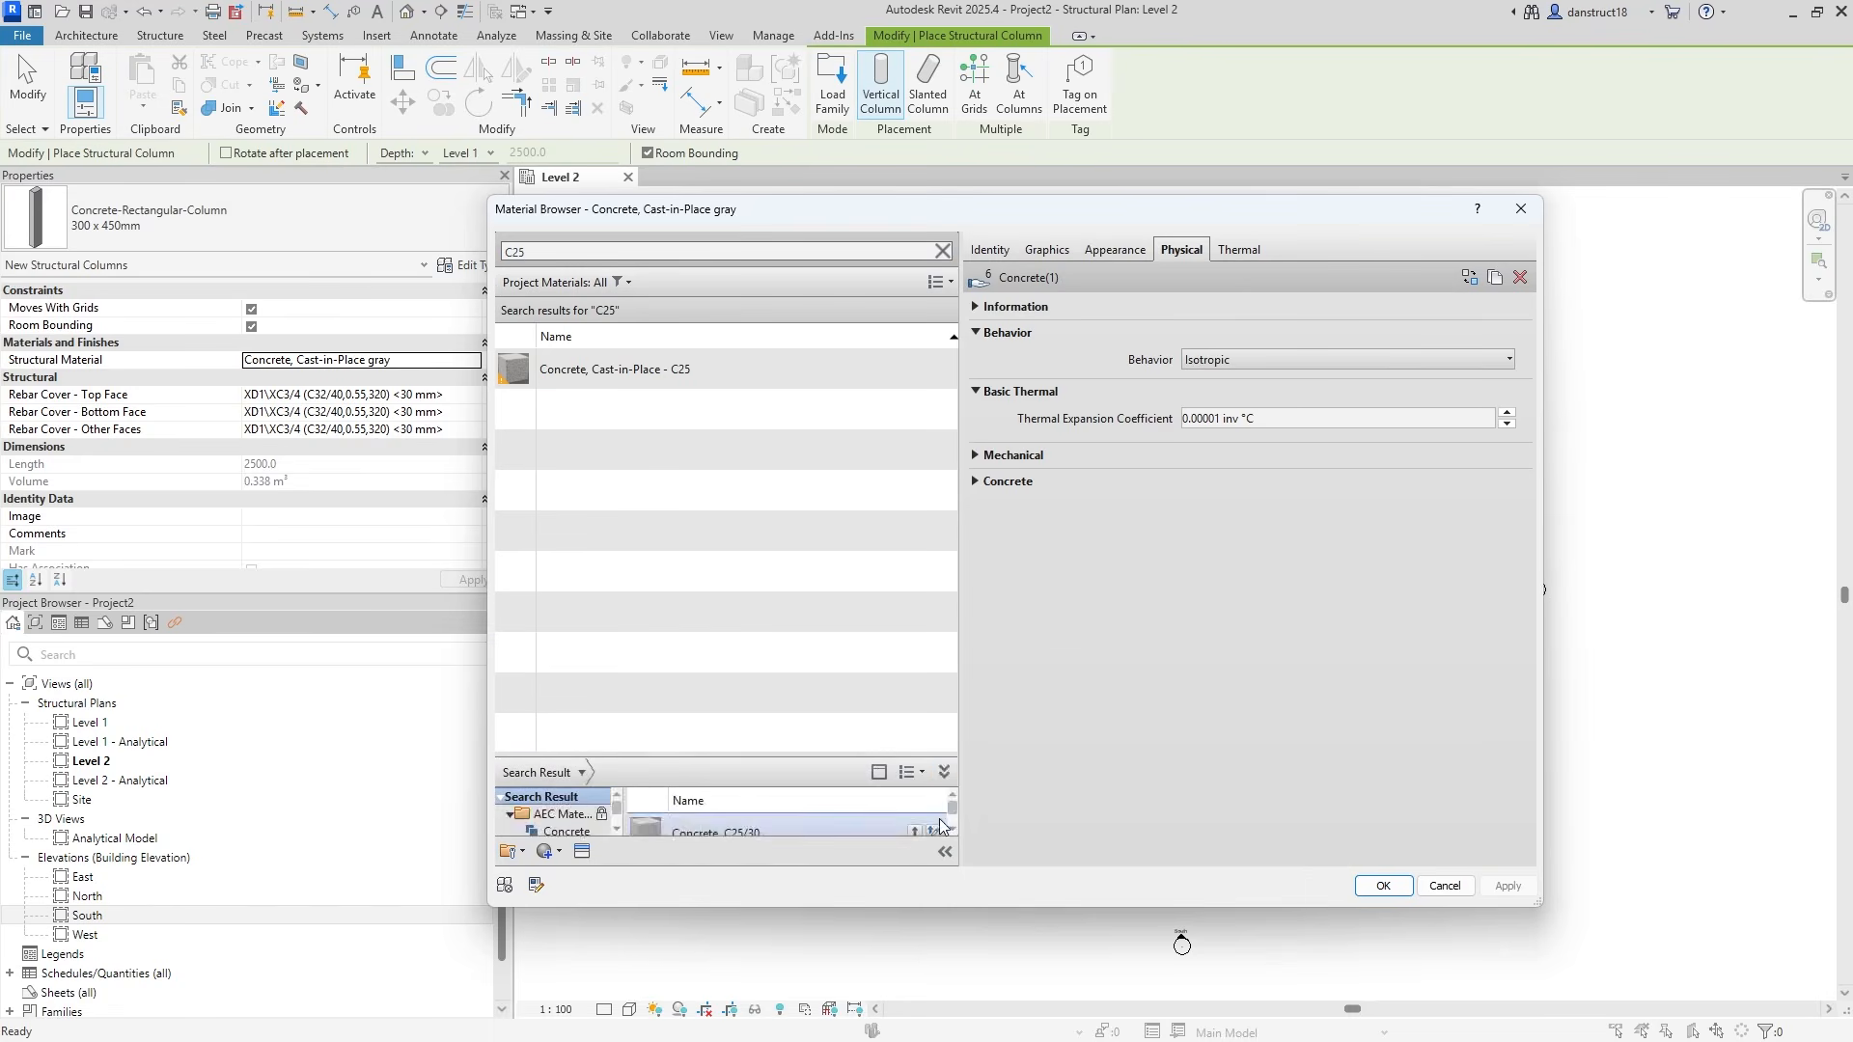
left_click(780, 675)
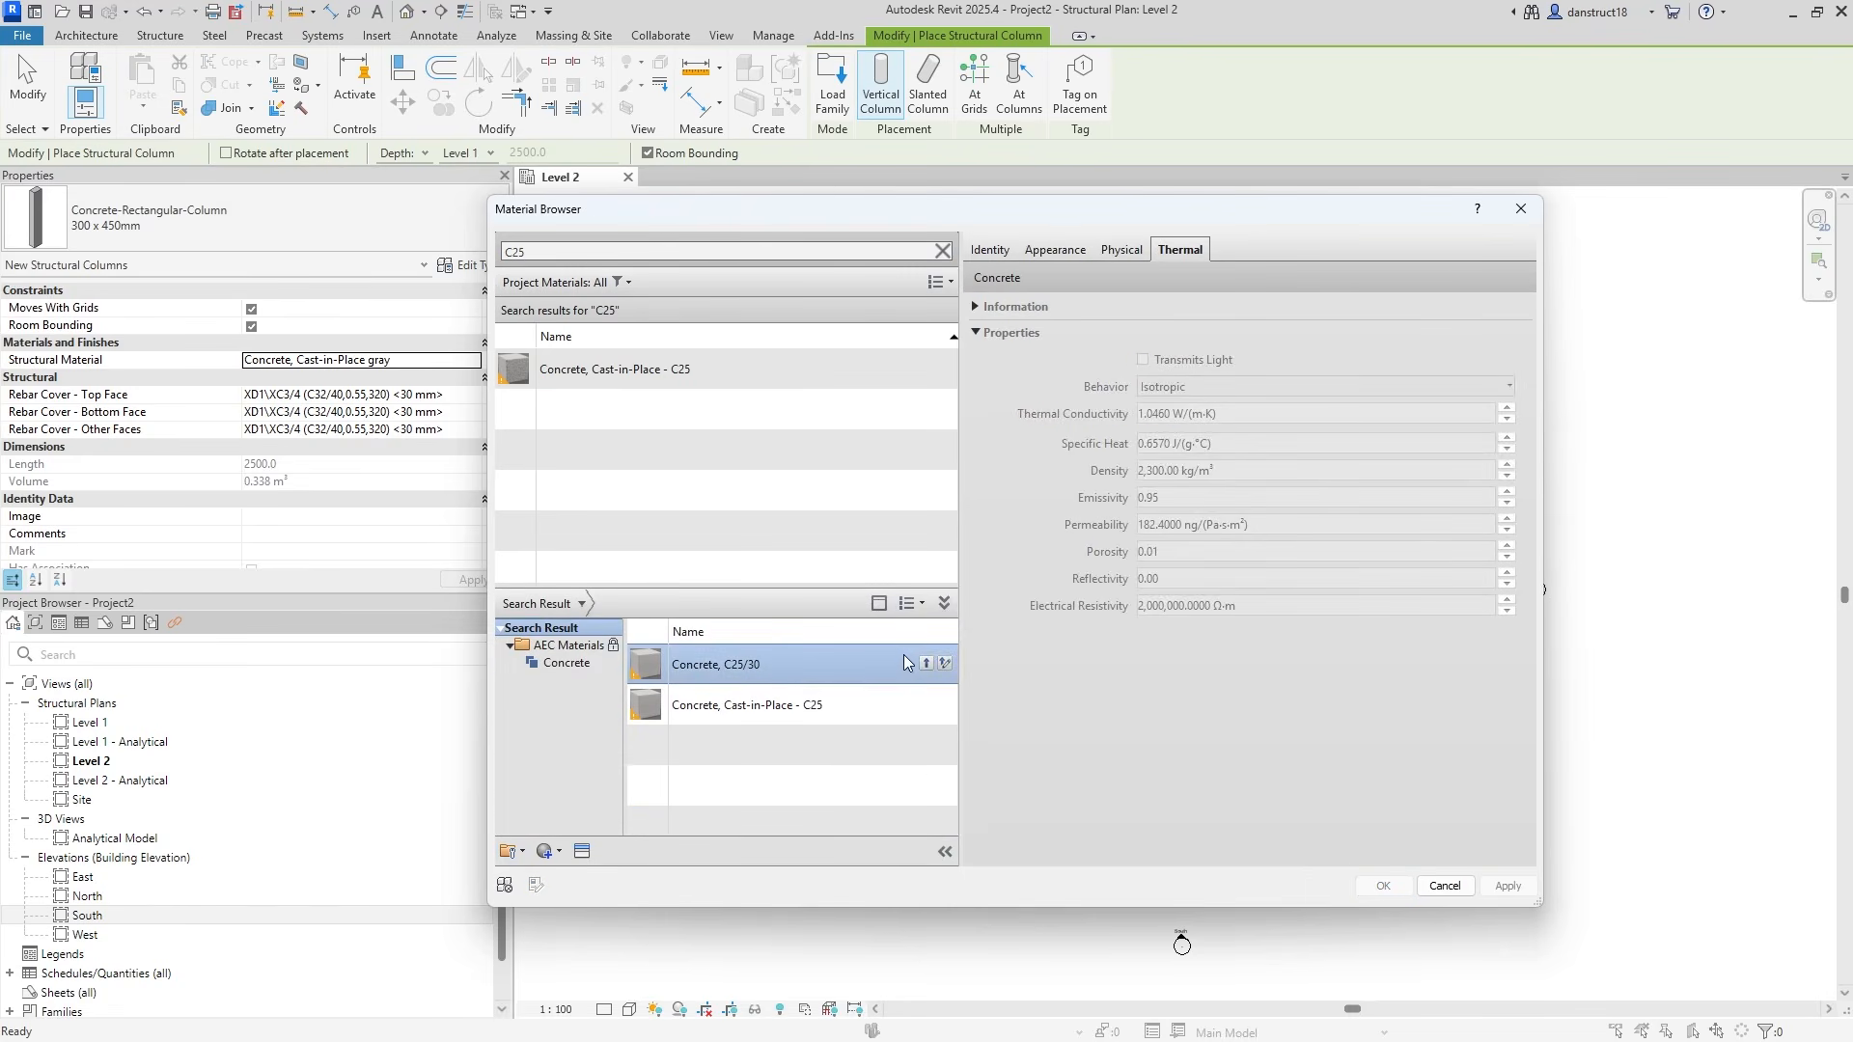
left_click(925, 665)
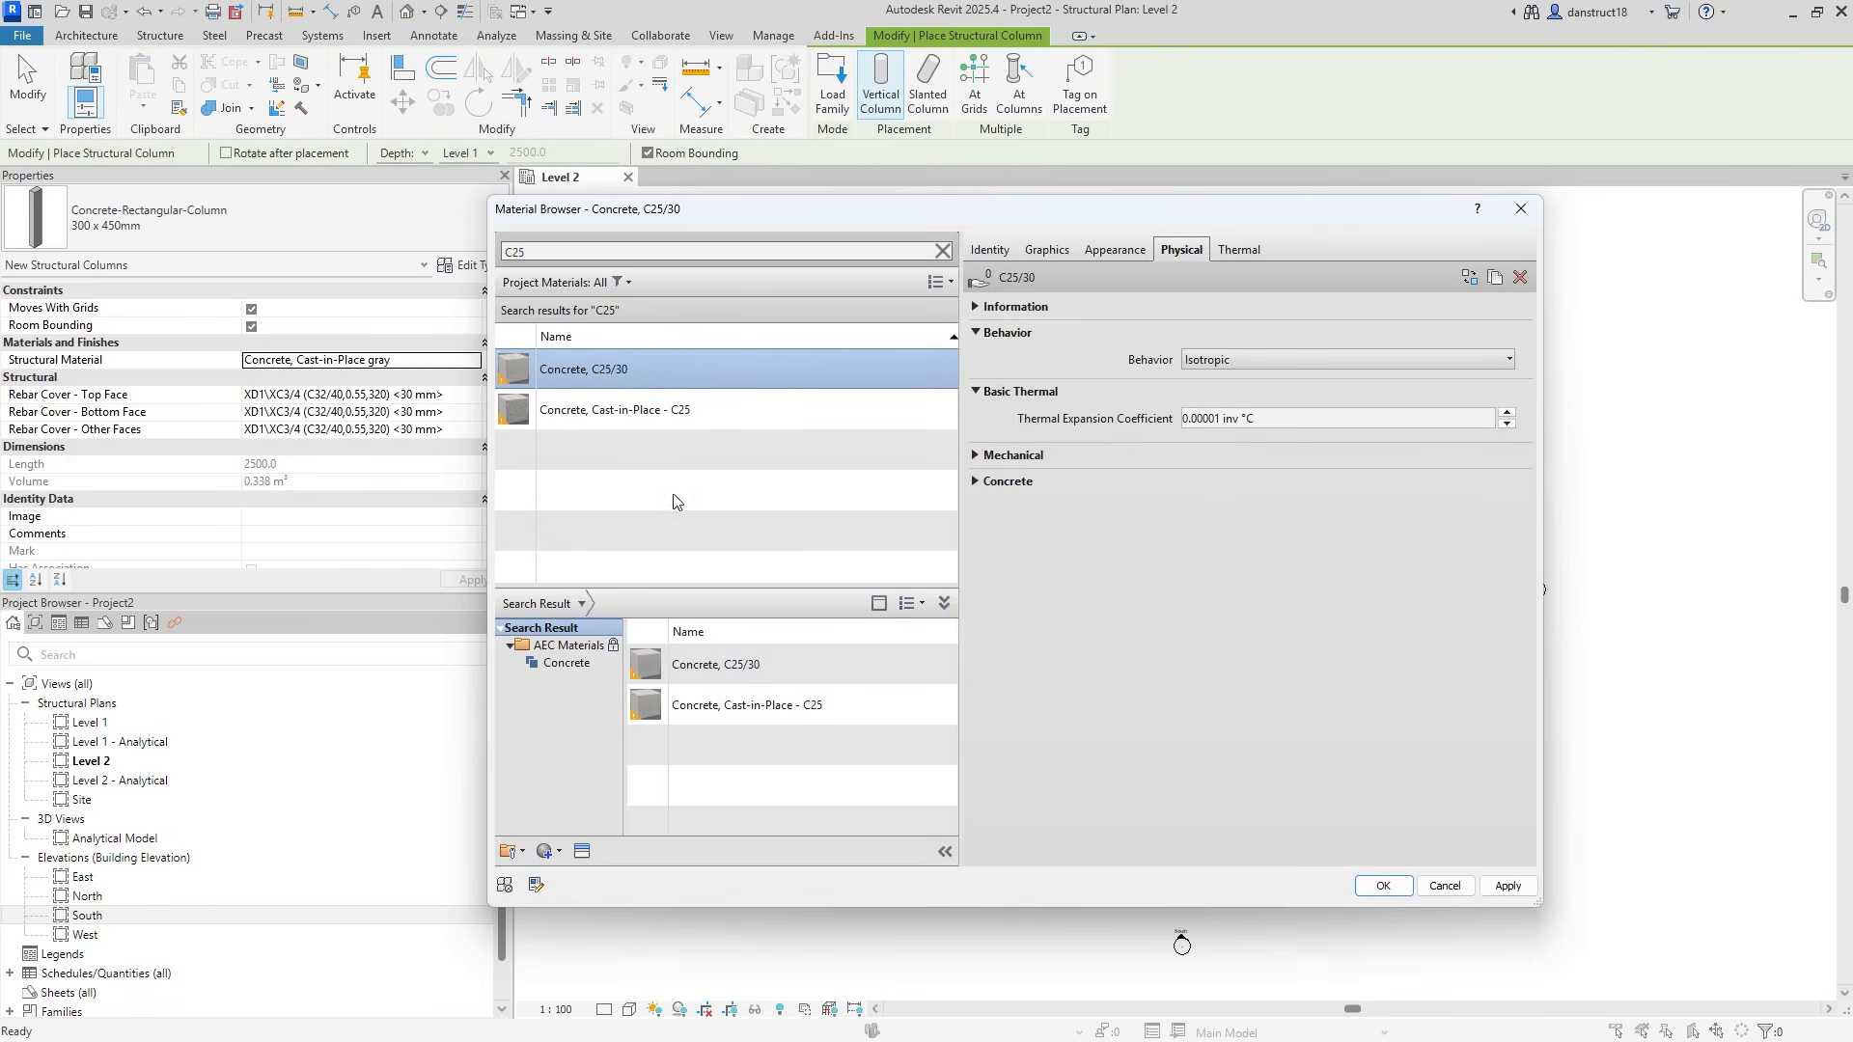
left_click(1380, 886)
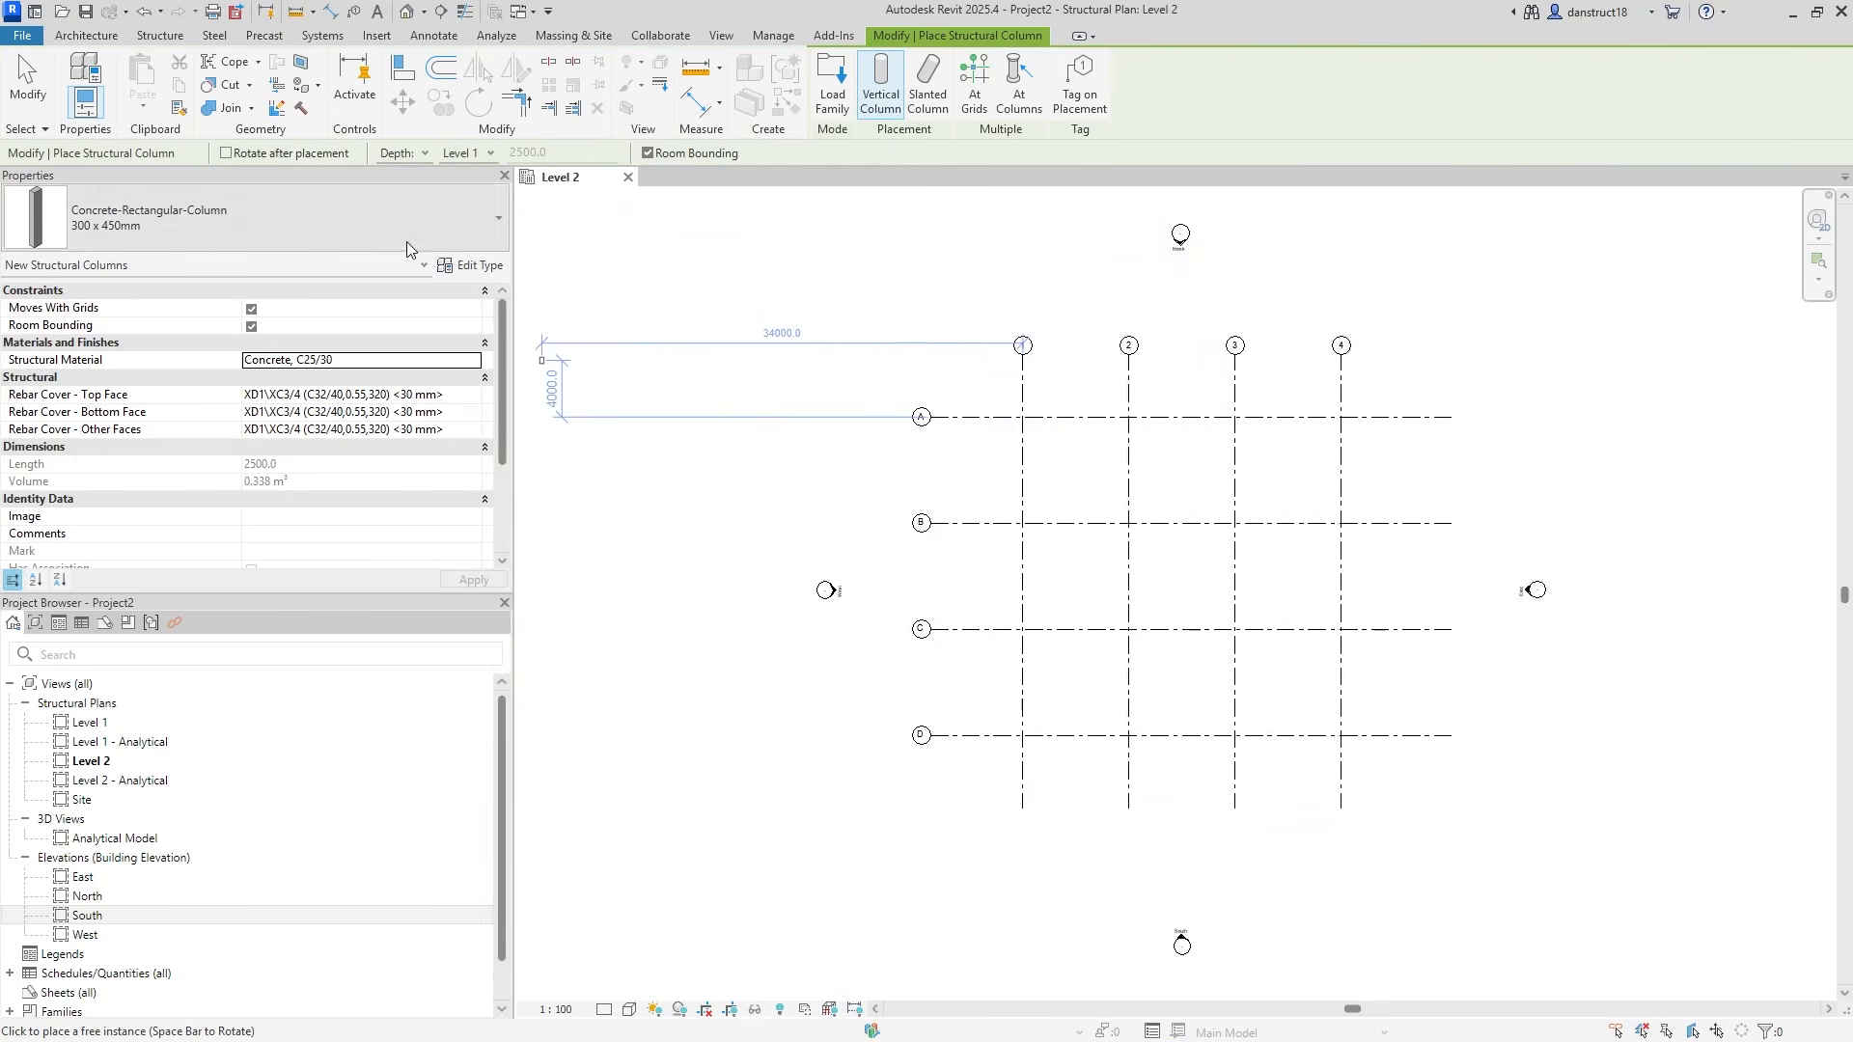
Duplicate the column type as 600 x 600mm with b and h both set to 600.
left_click(469, 265)
left_click(1704, 309)
left_click_drag(1159, 534, 1136, 541)
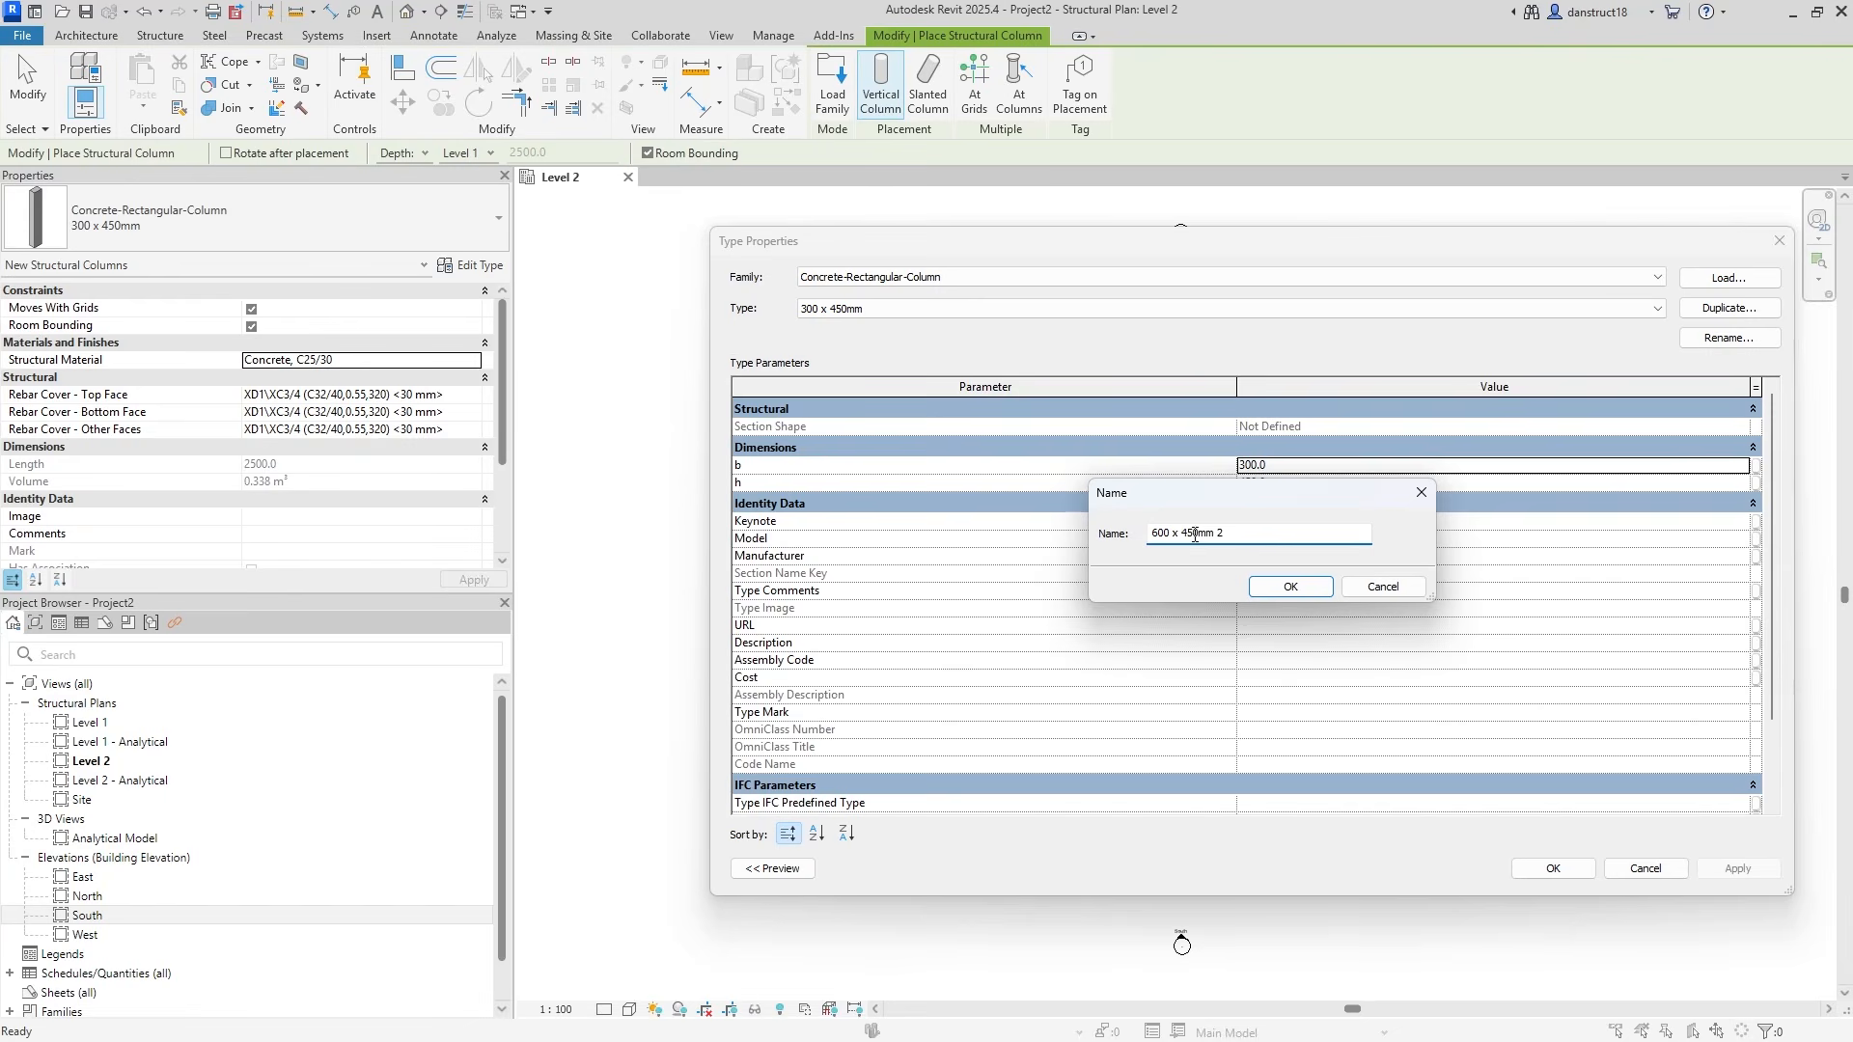
type("60")
left_click(1283, 587)
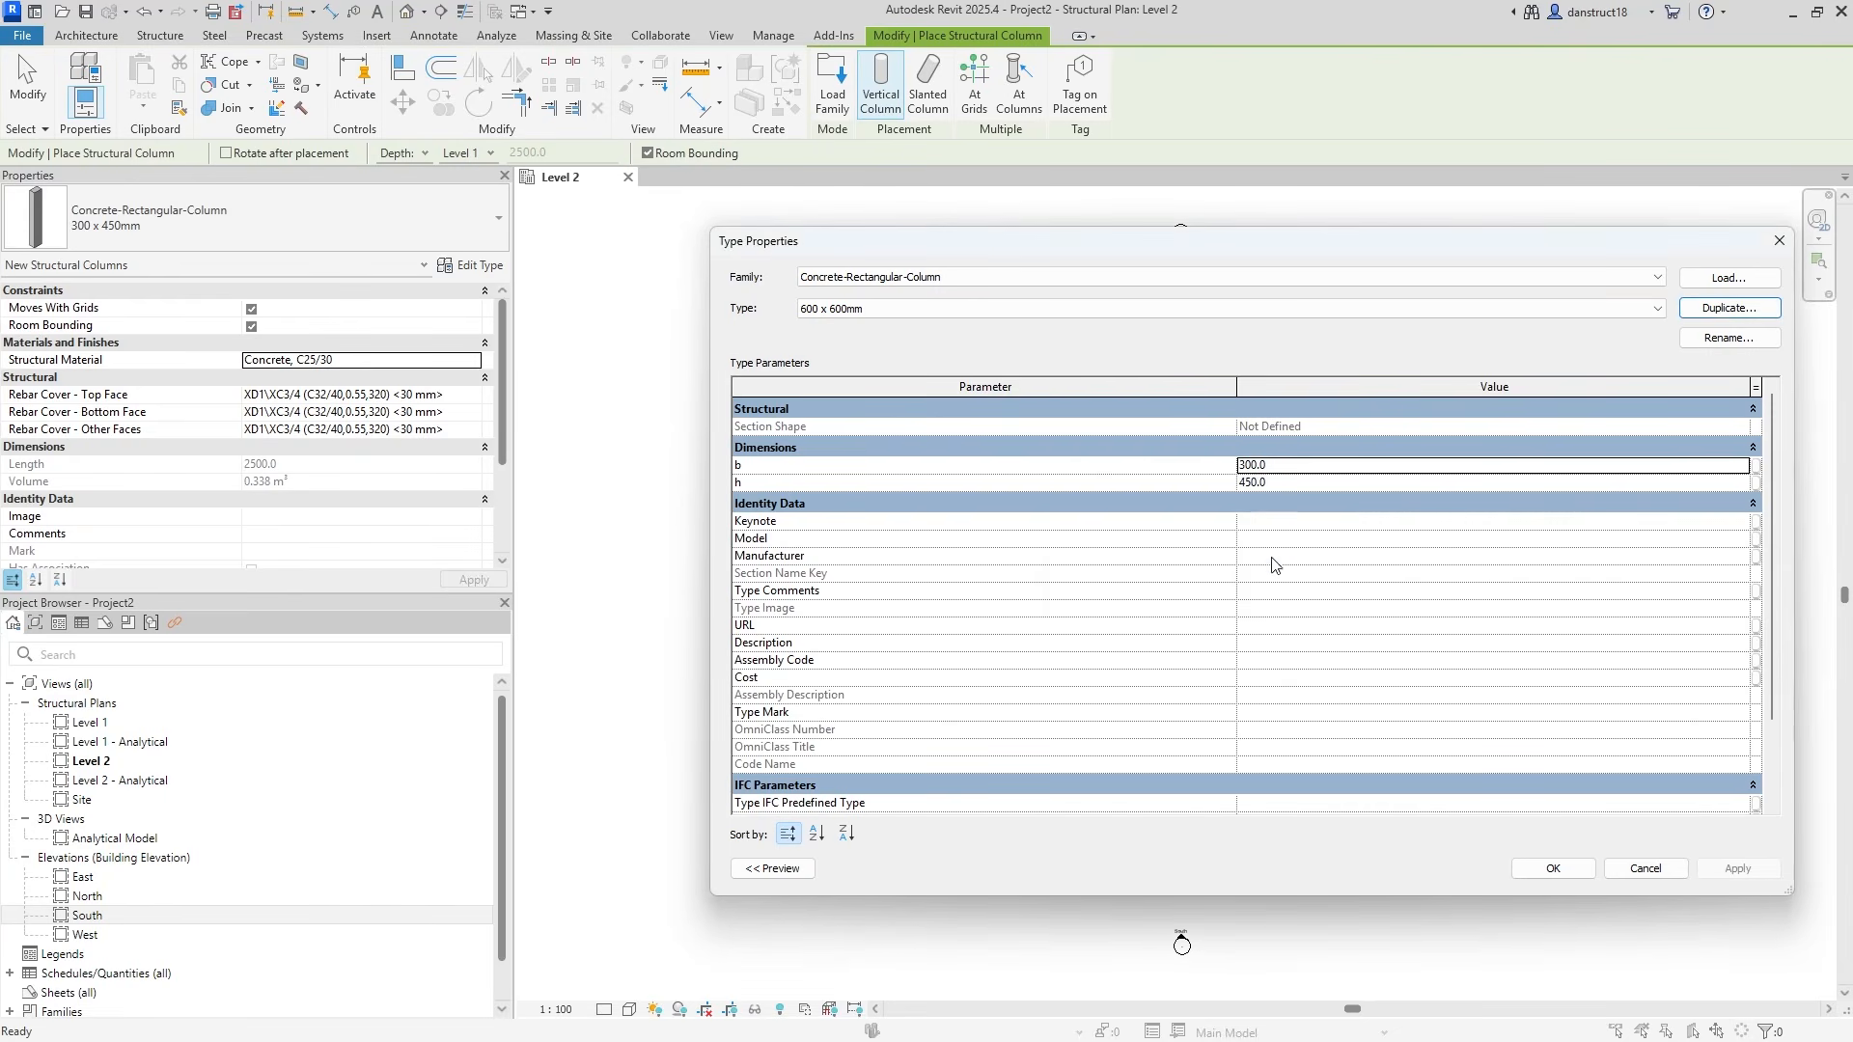
left_click(1293, 467)
type("600")
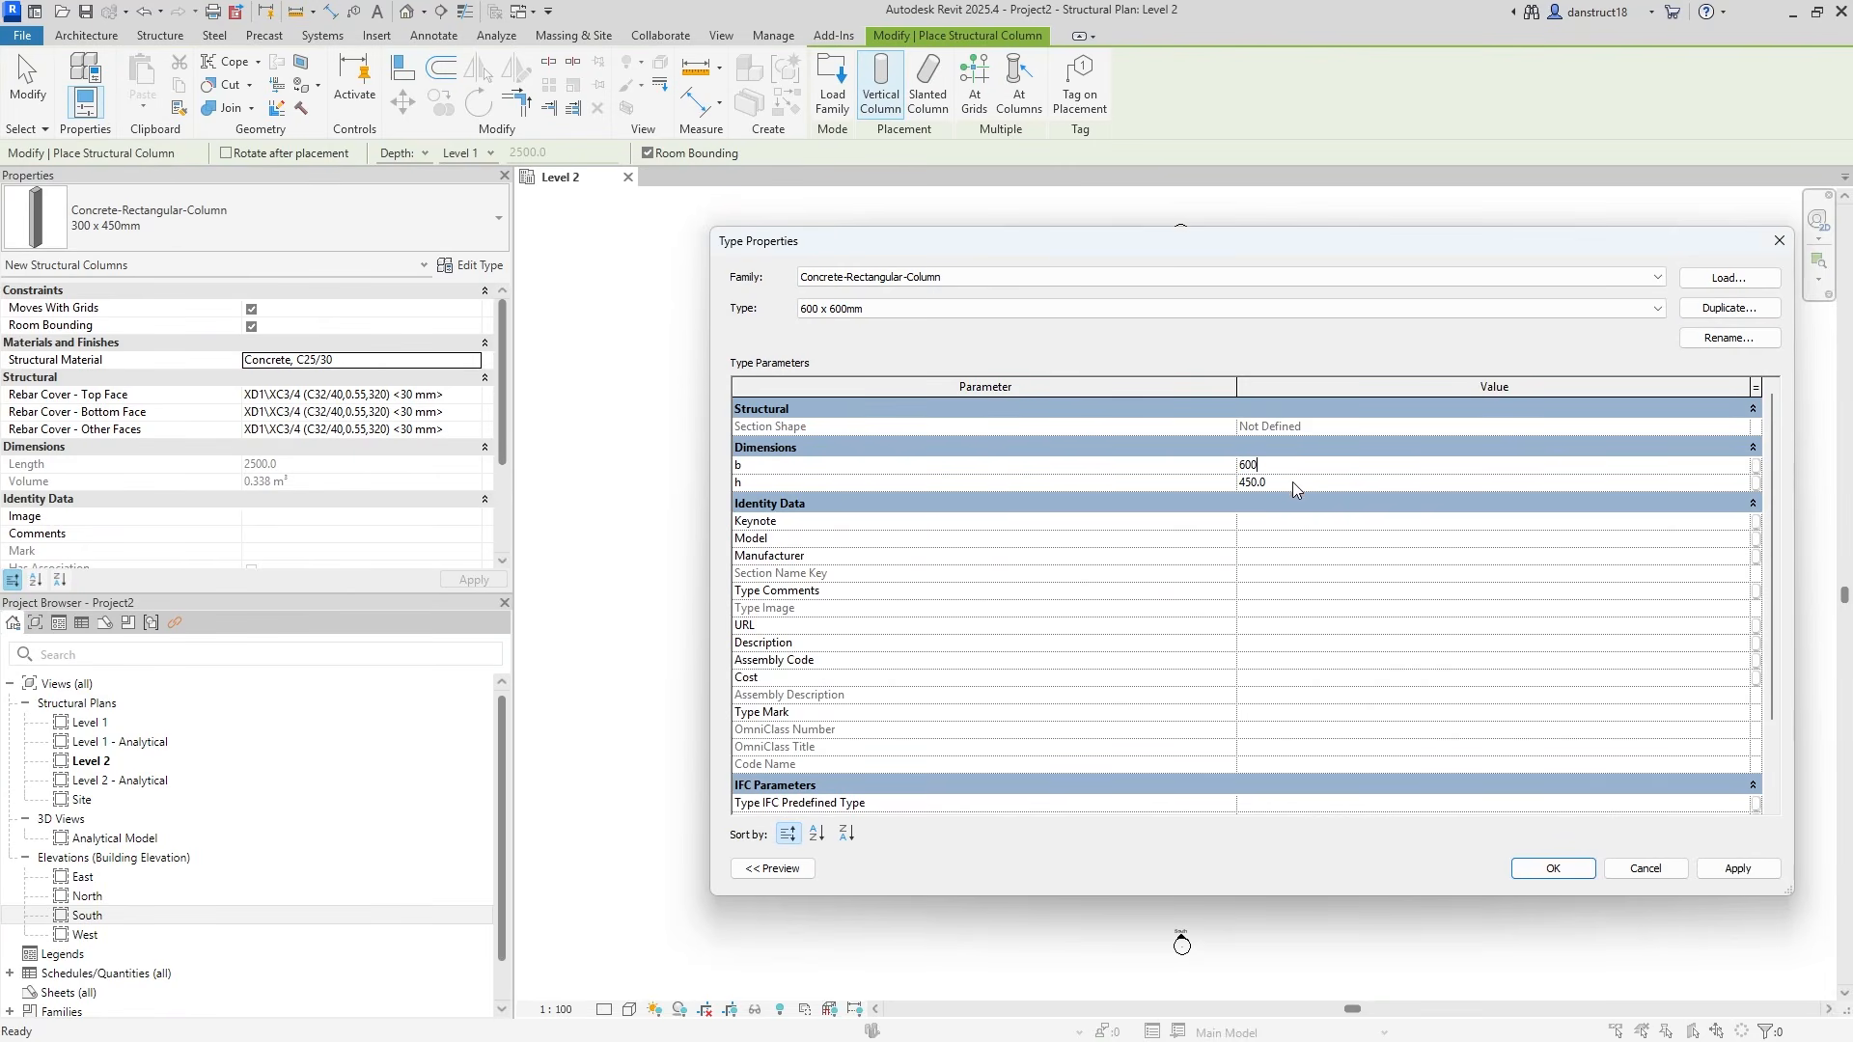
left_click(1293, 482)
left_click(1737, 869)
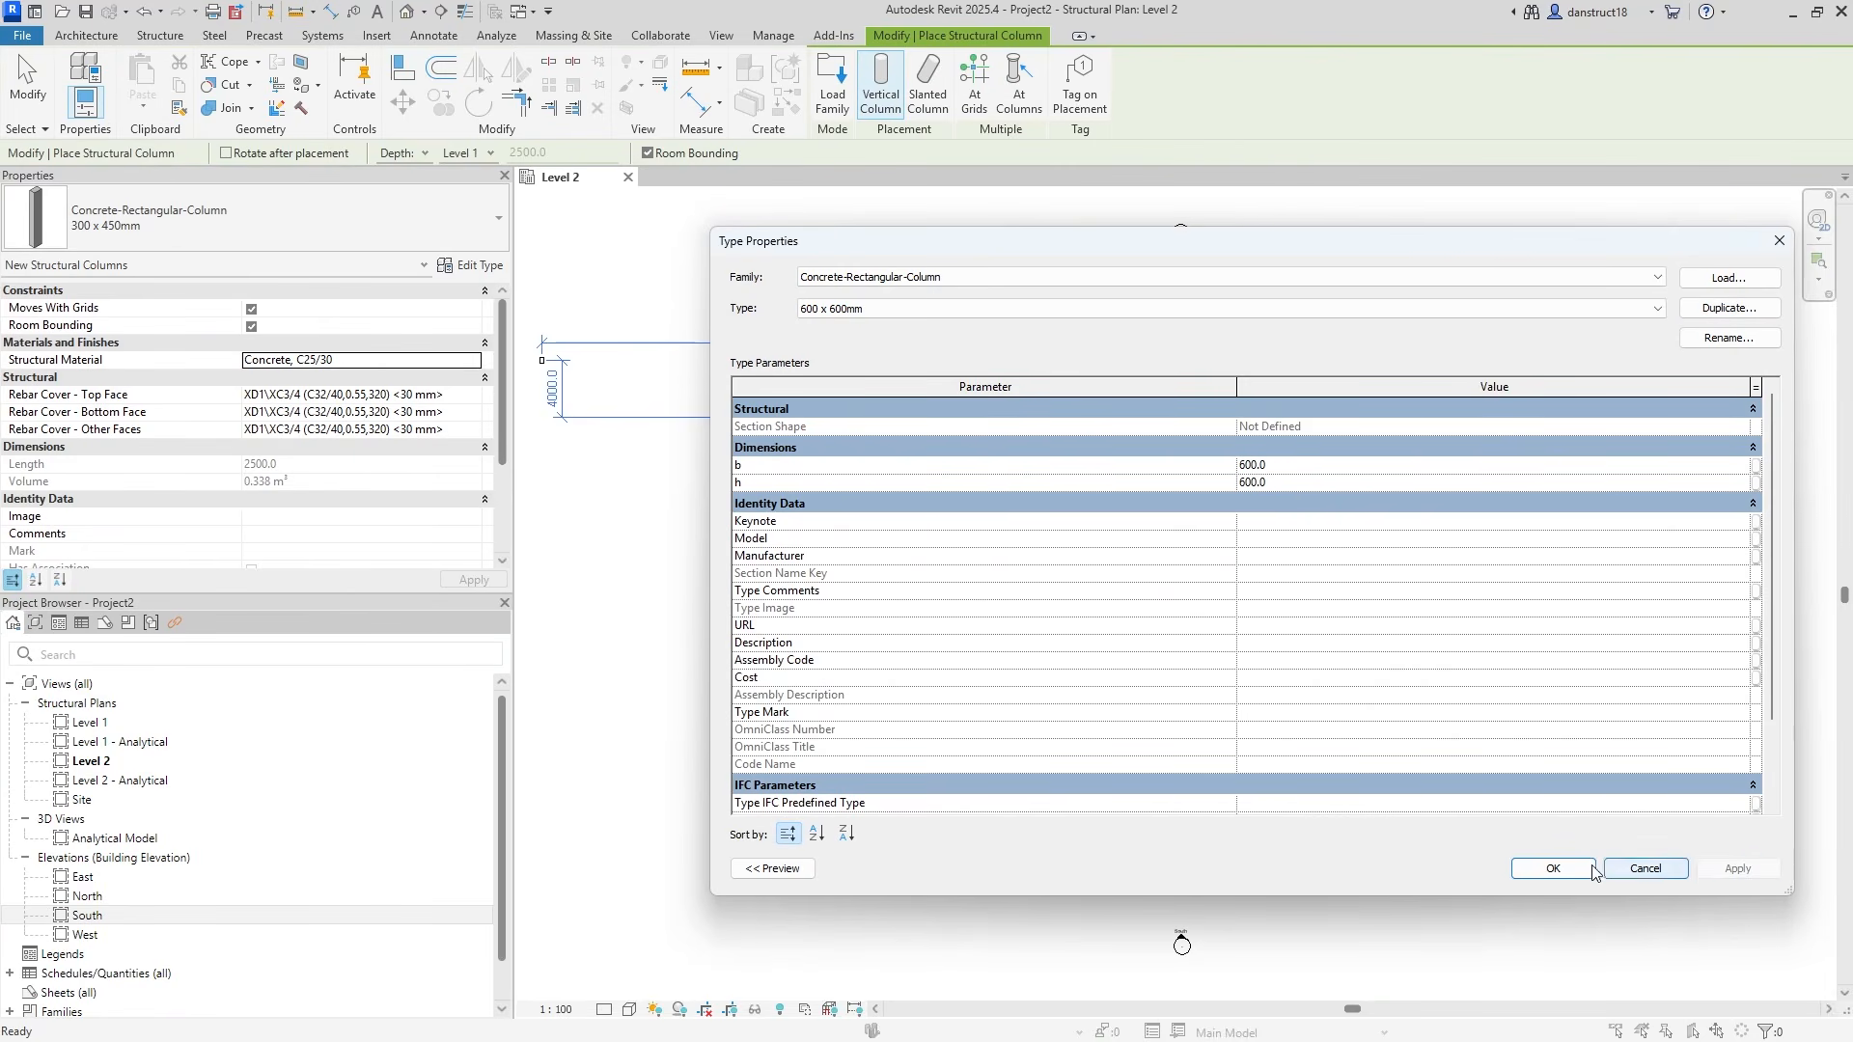
left_click(1552, 868)
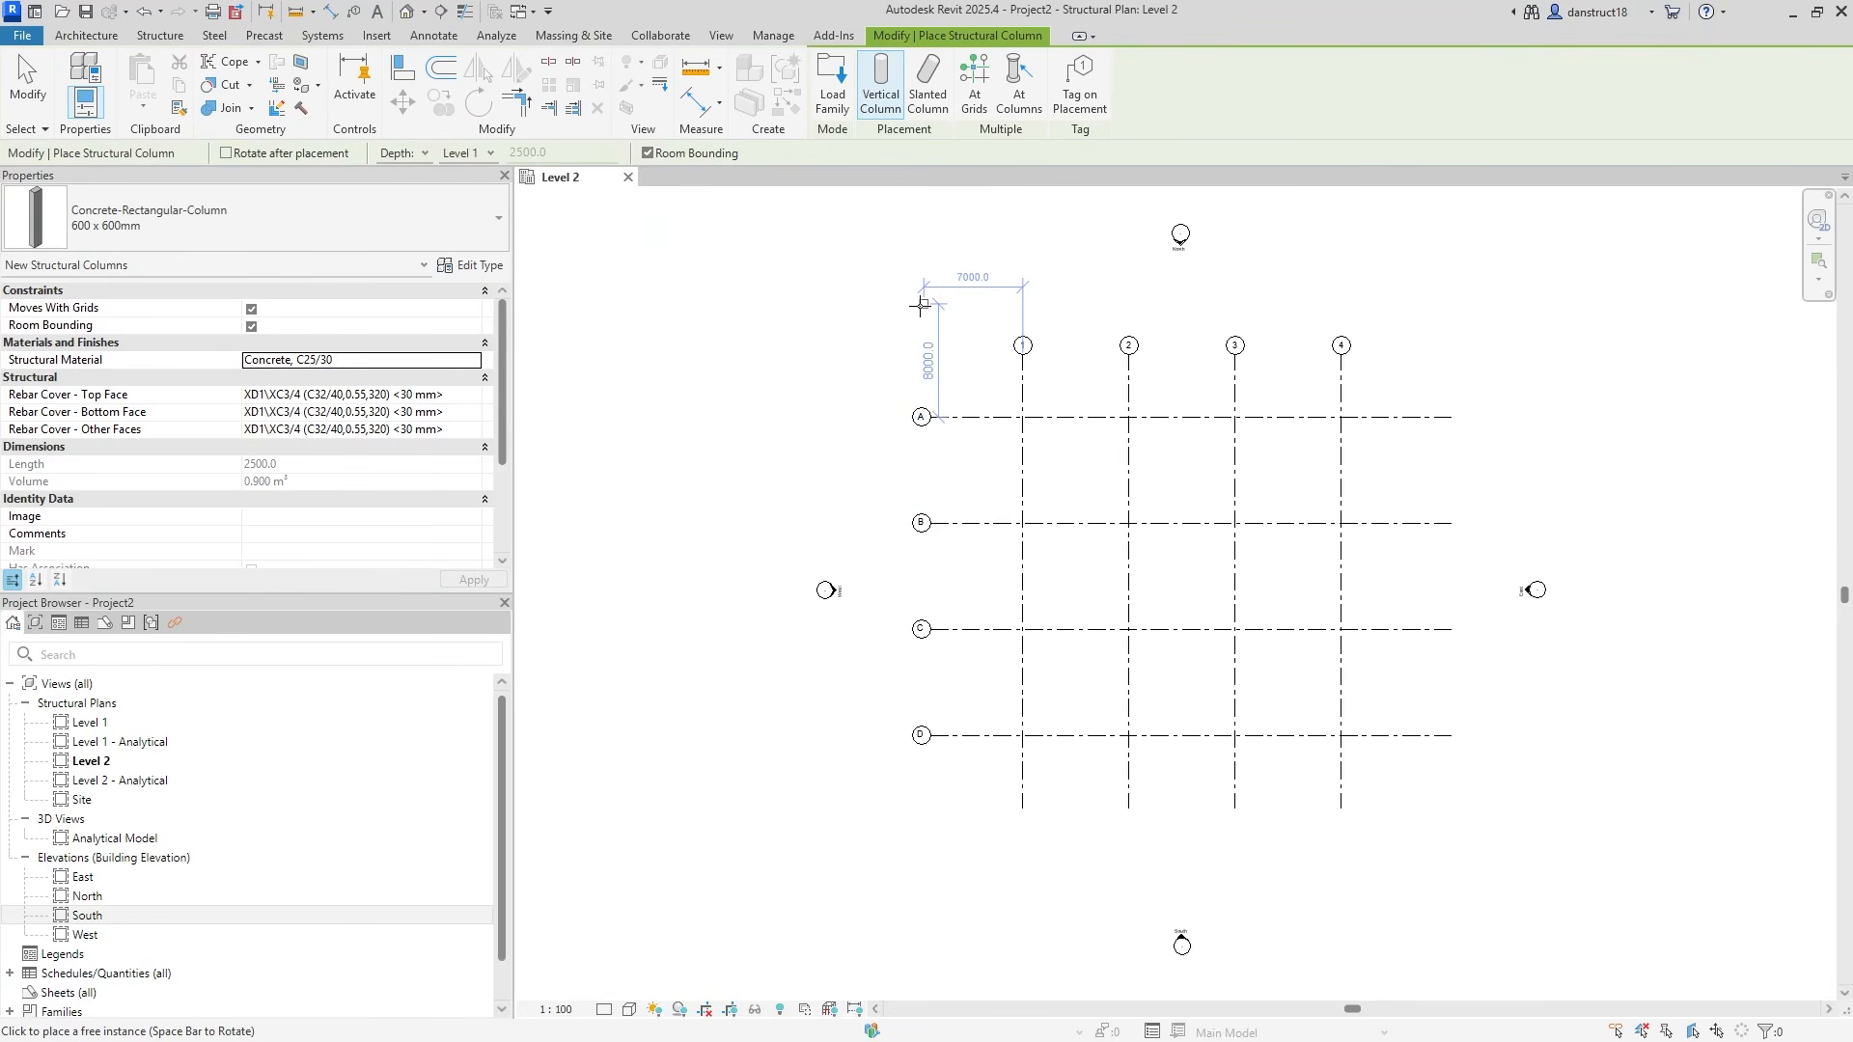
Place 600 x 600mm columns at all grid intersections using At Grids.
scroll(1023, 416, "up", 5)
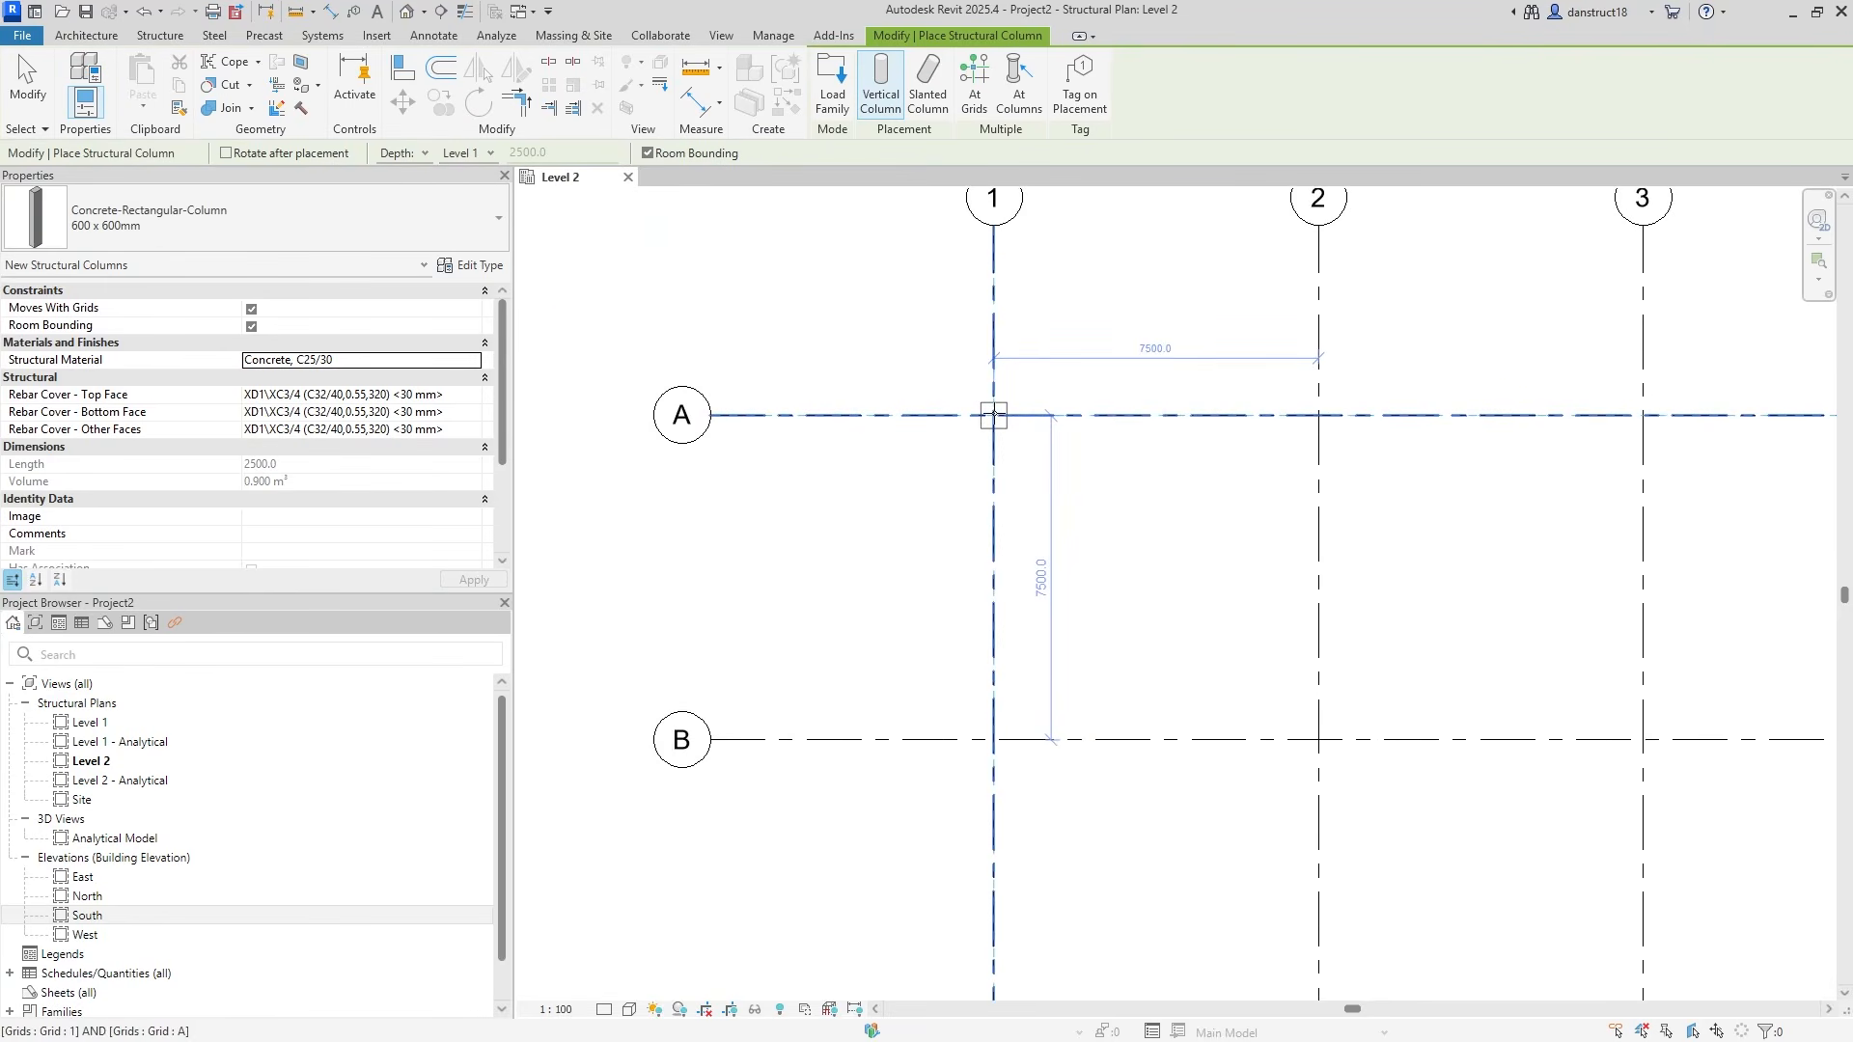
scroll(999, 405, "down", 3)
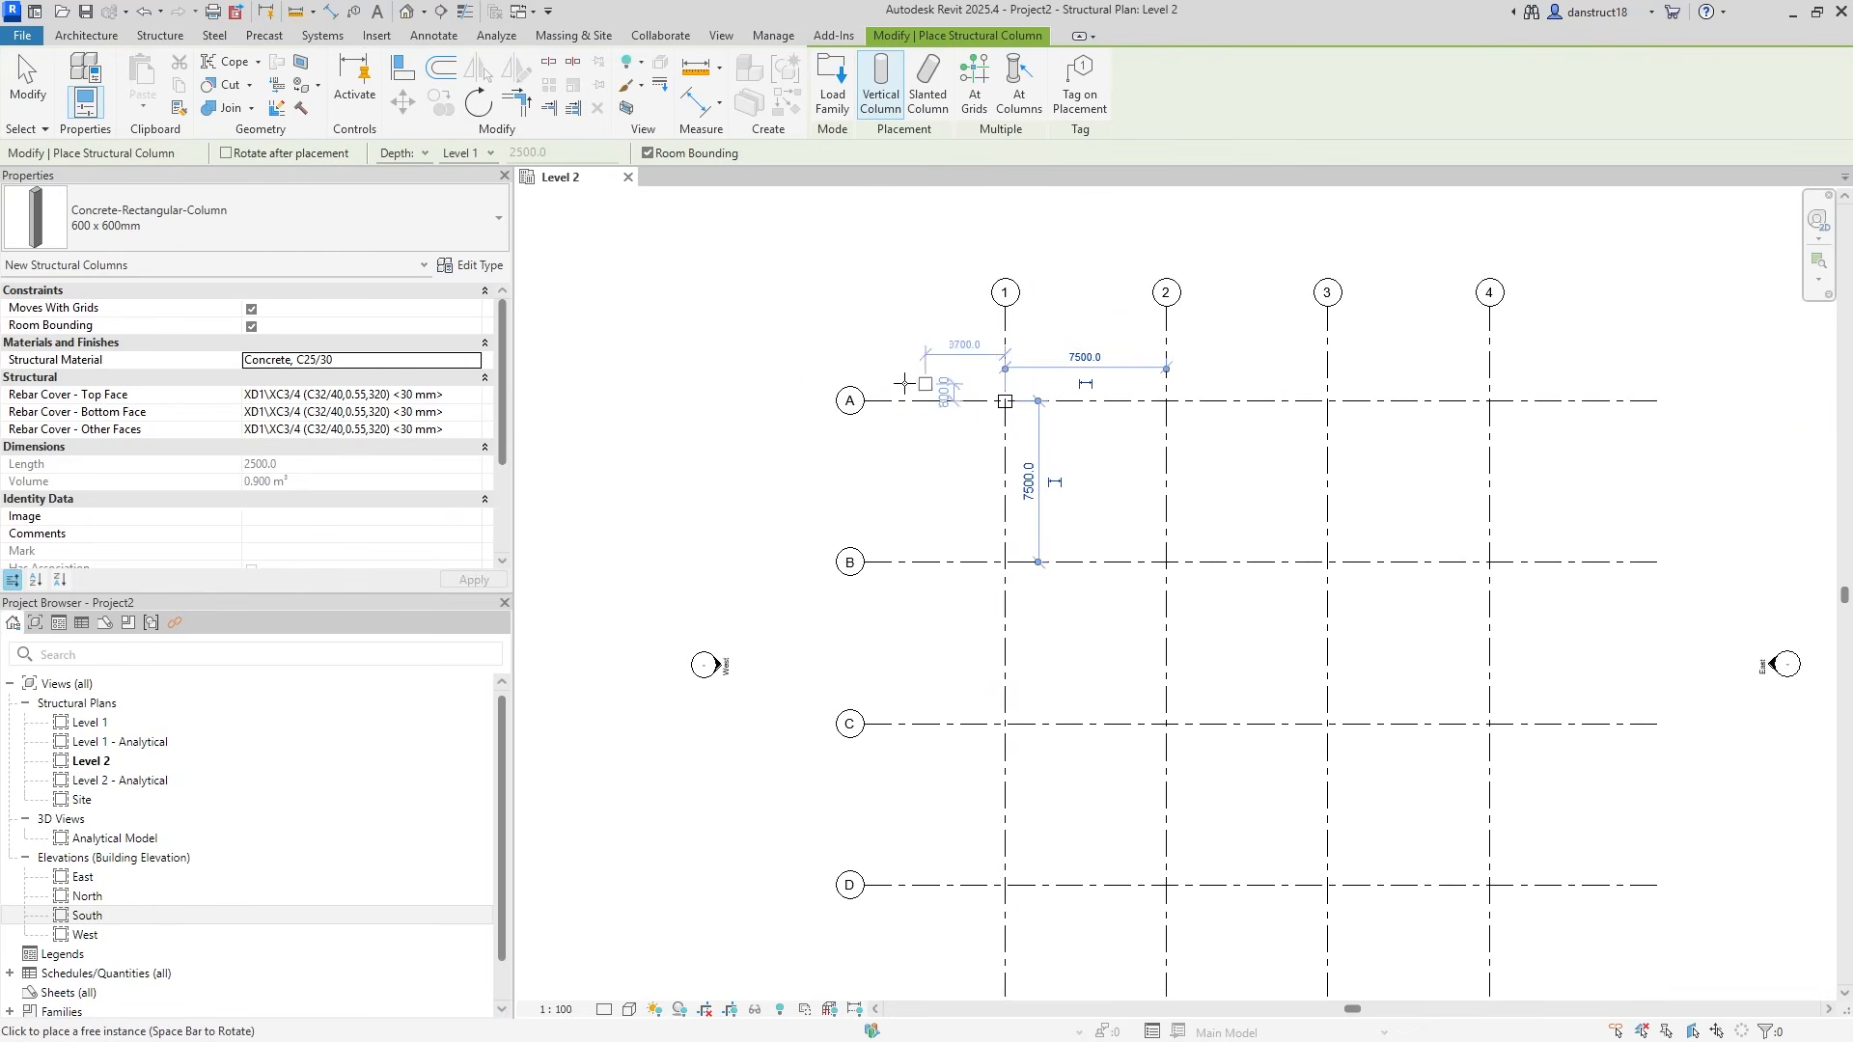
scroll(1074, 562, "down", 1)
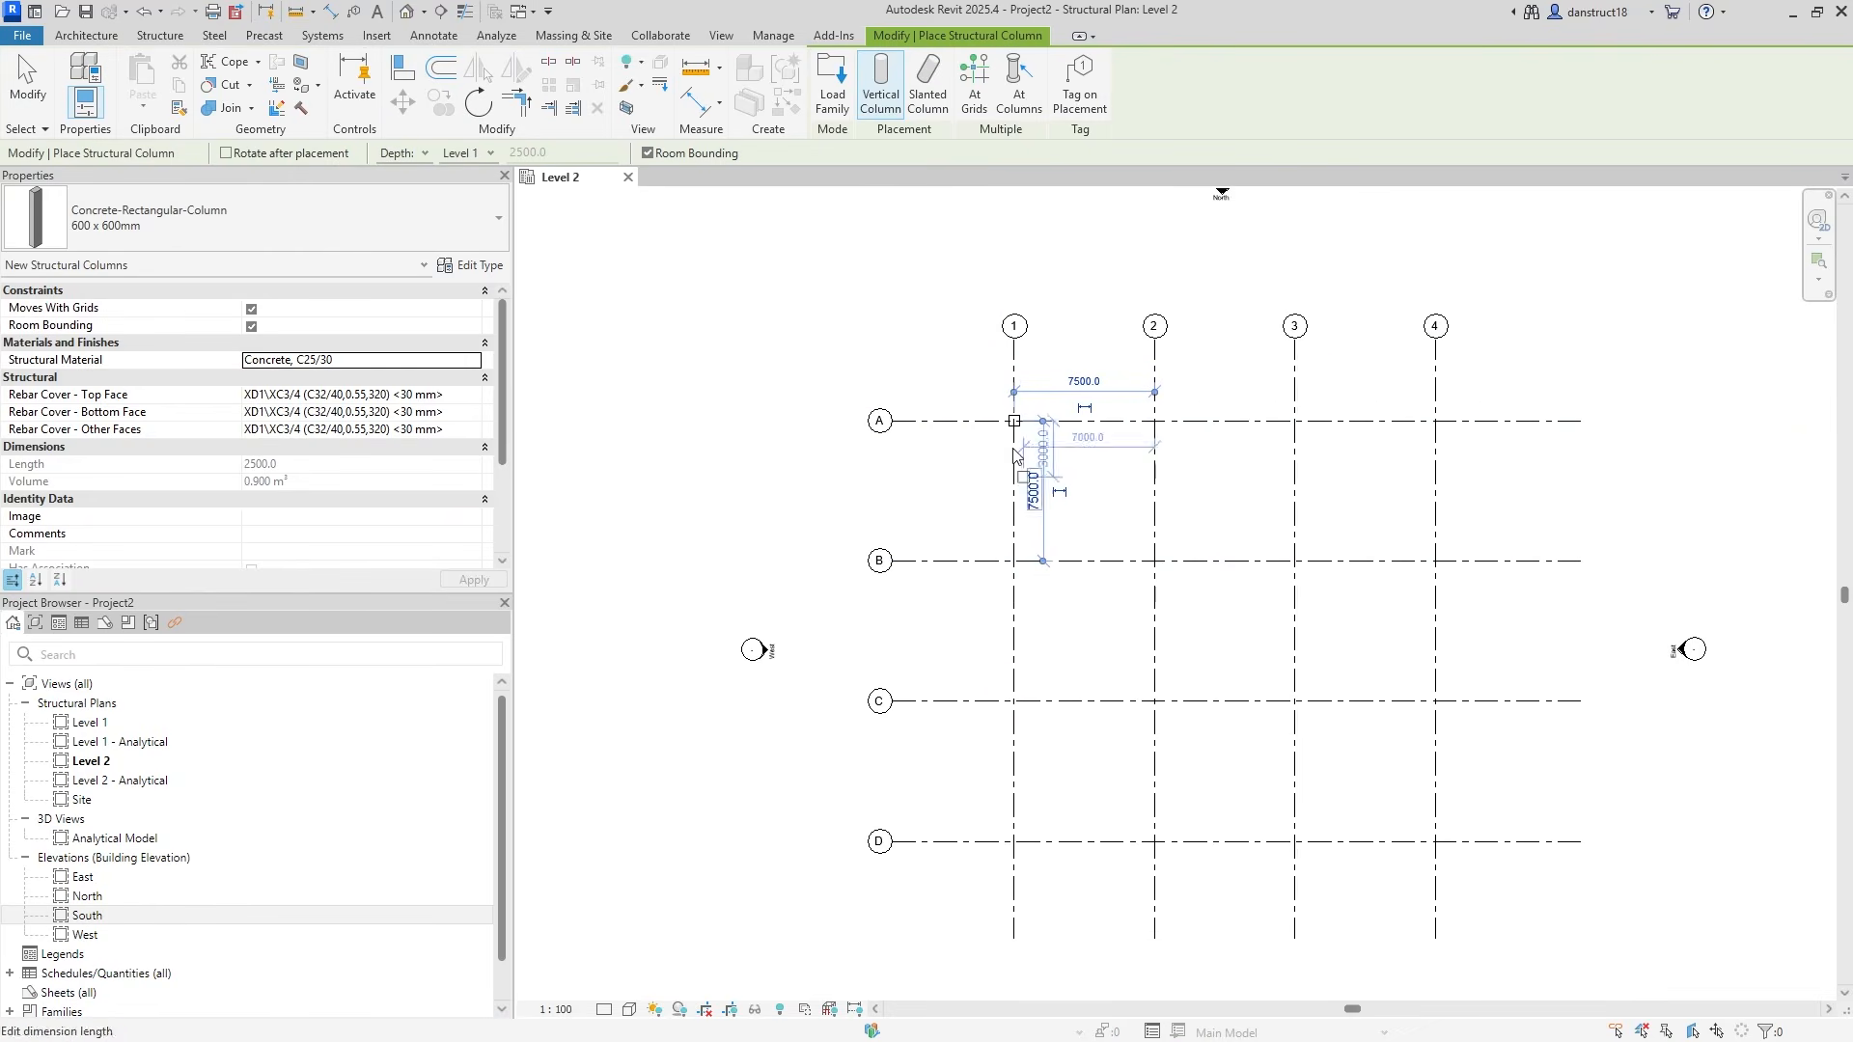
left_click(975, 116)
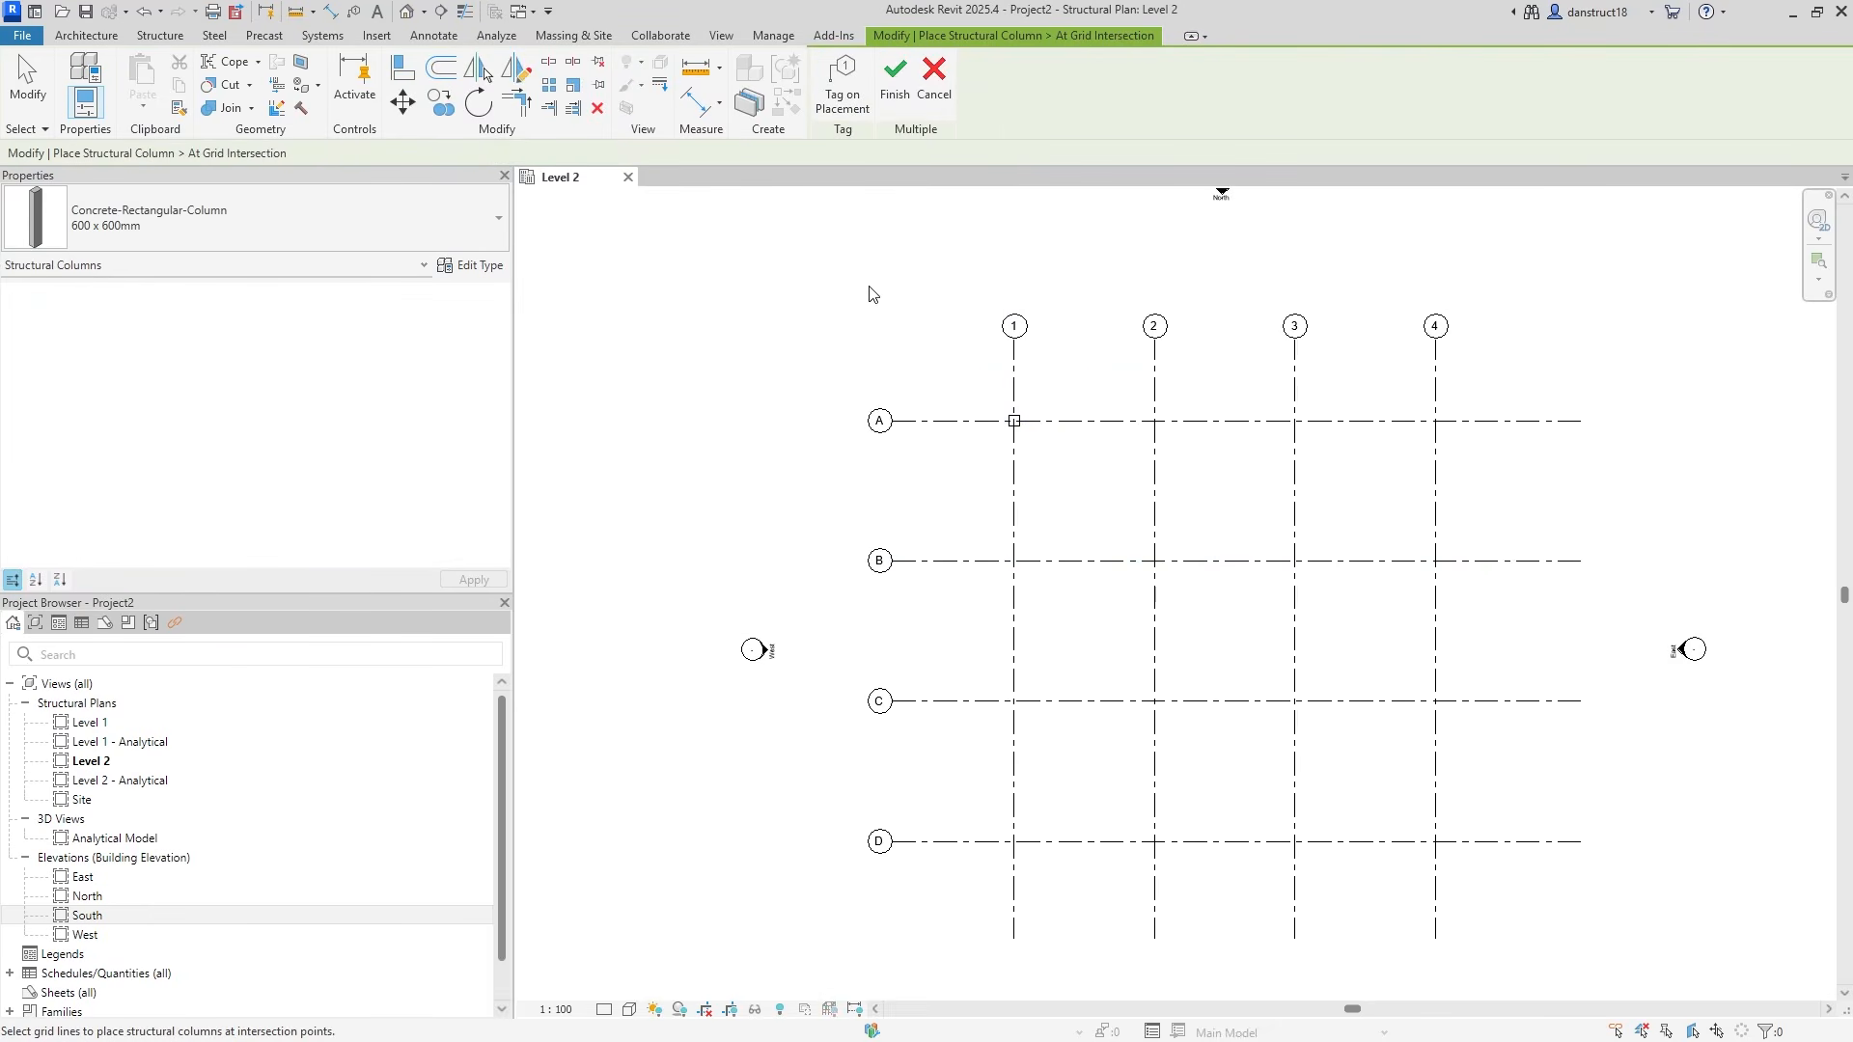
left_click_drag(783, 250, 1633, 988)
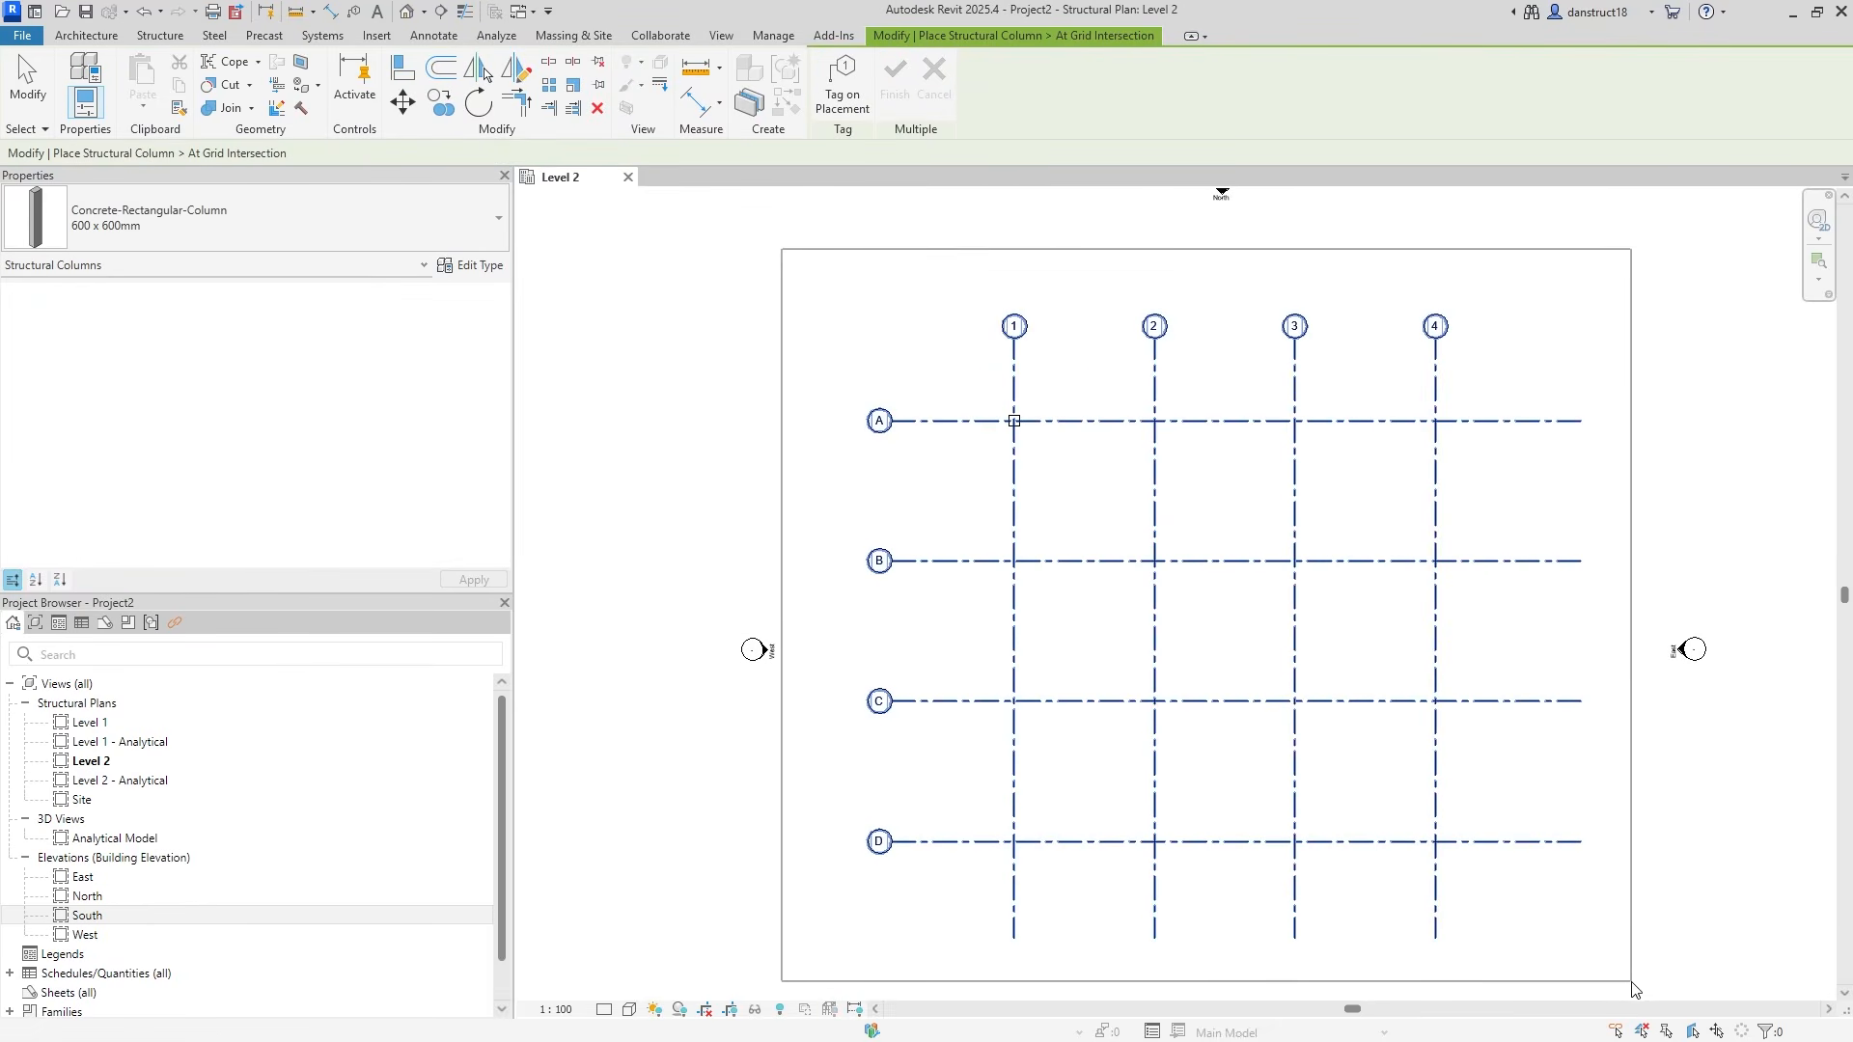
left_click_drag(1633, 988, 1633, 988)
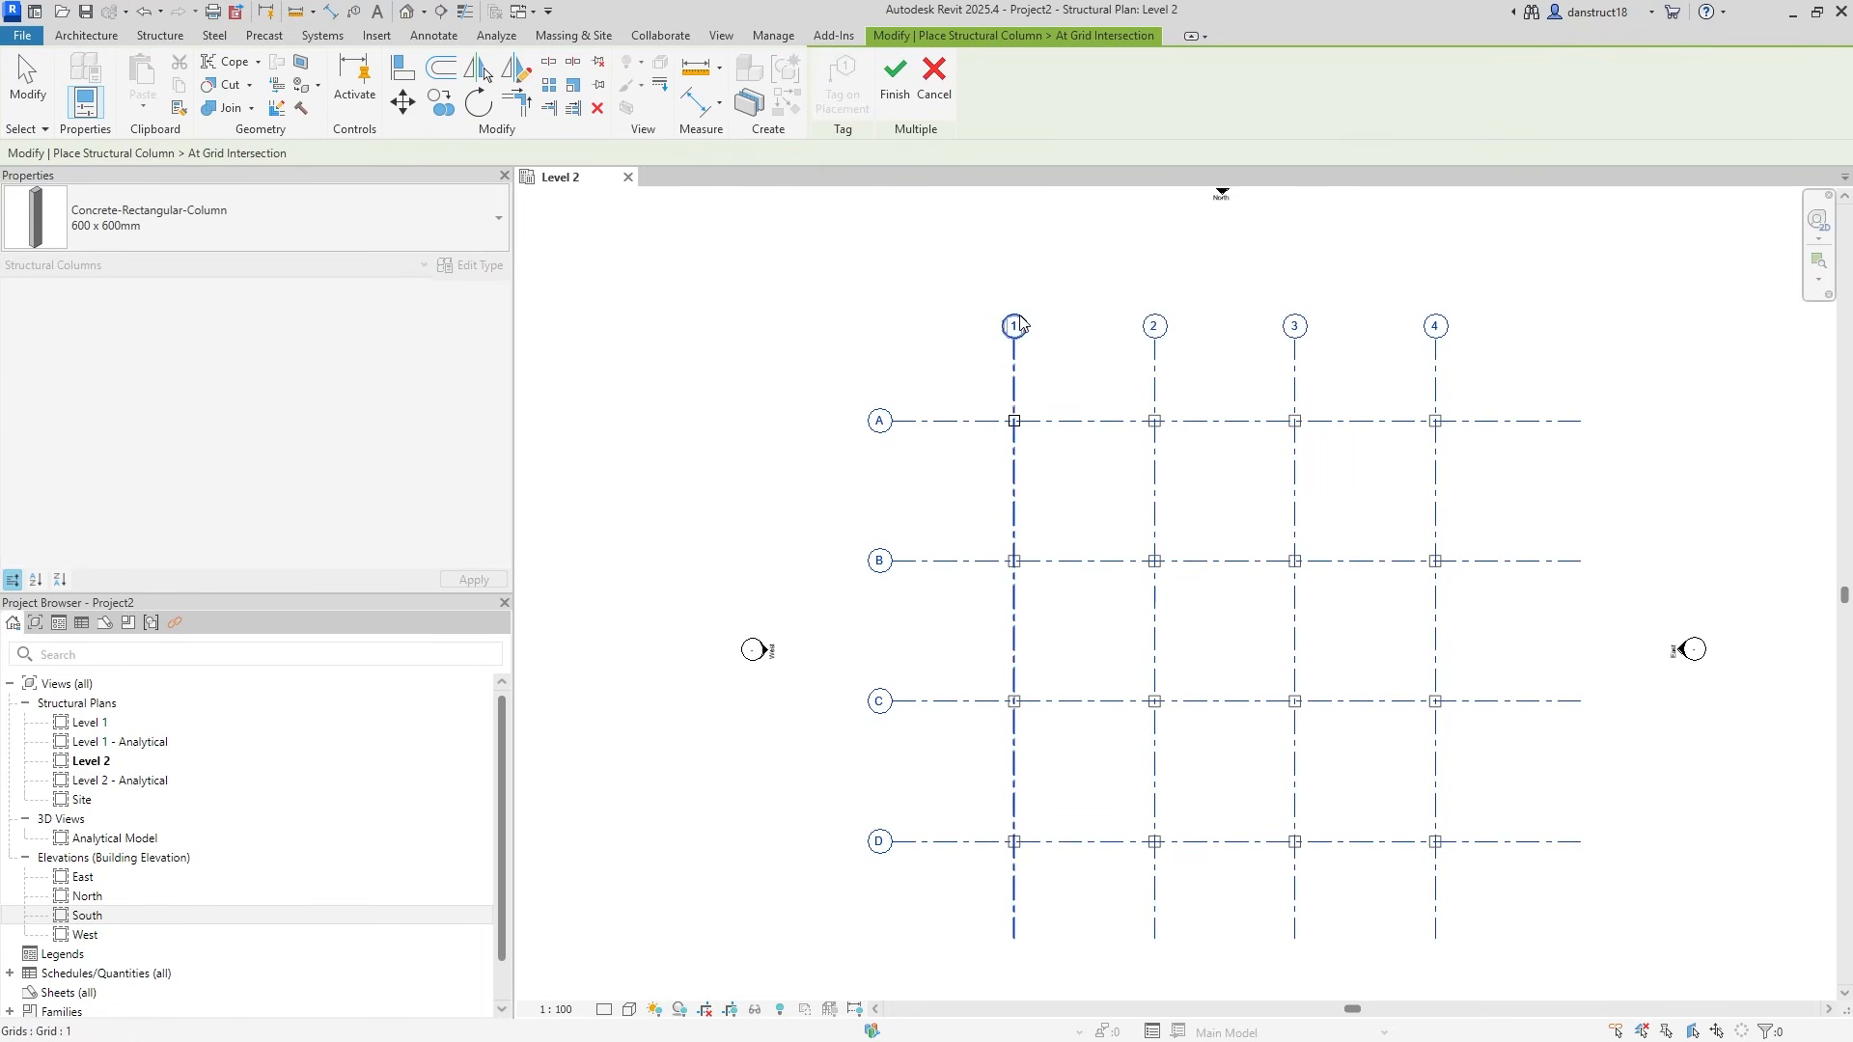
left_click(893, 93)
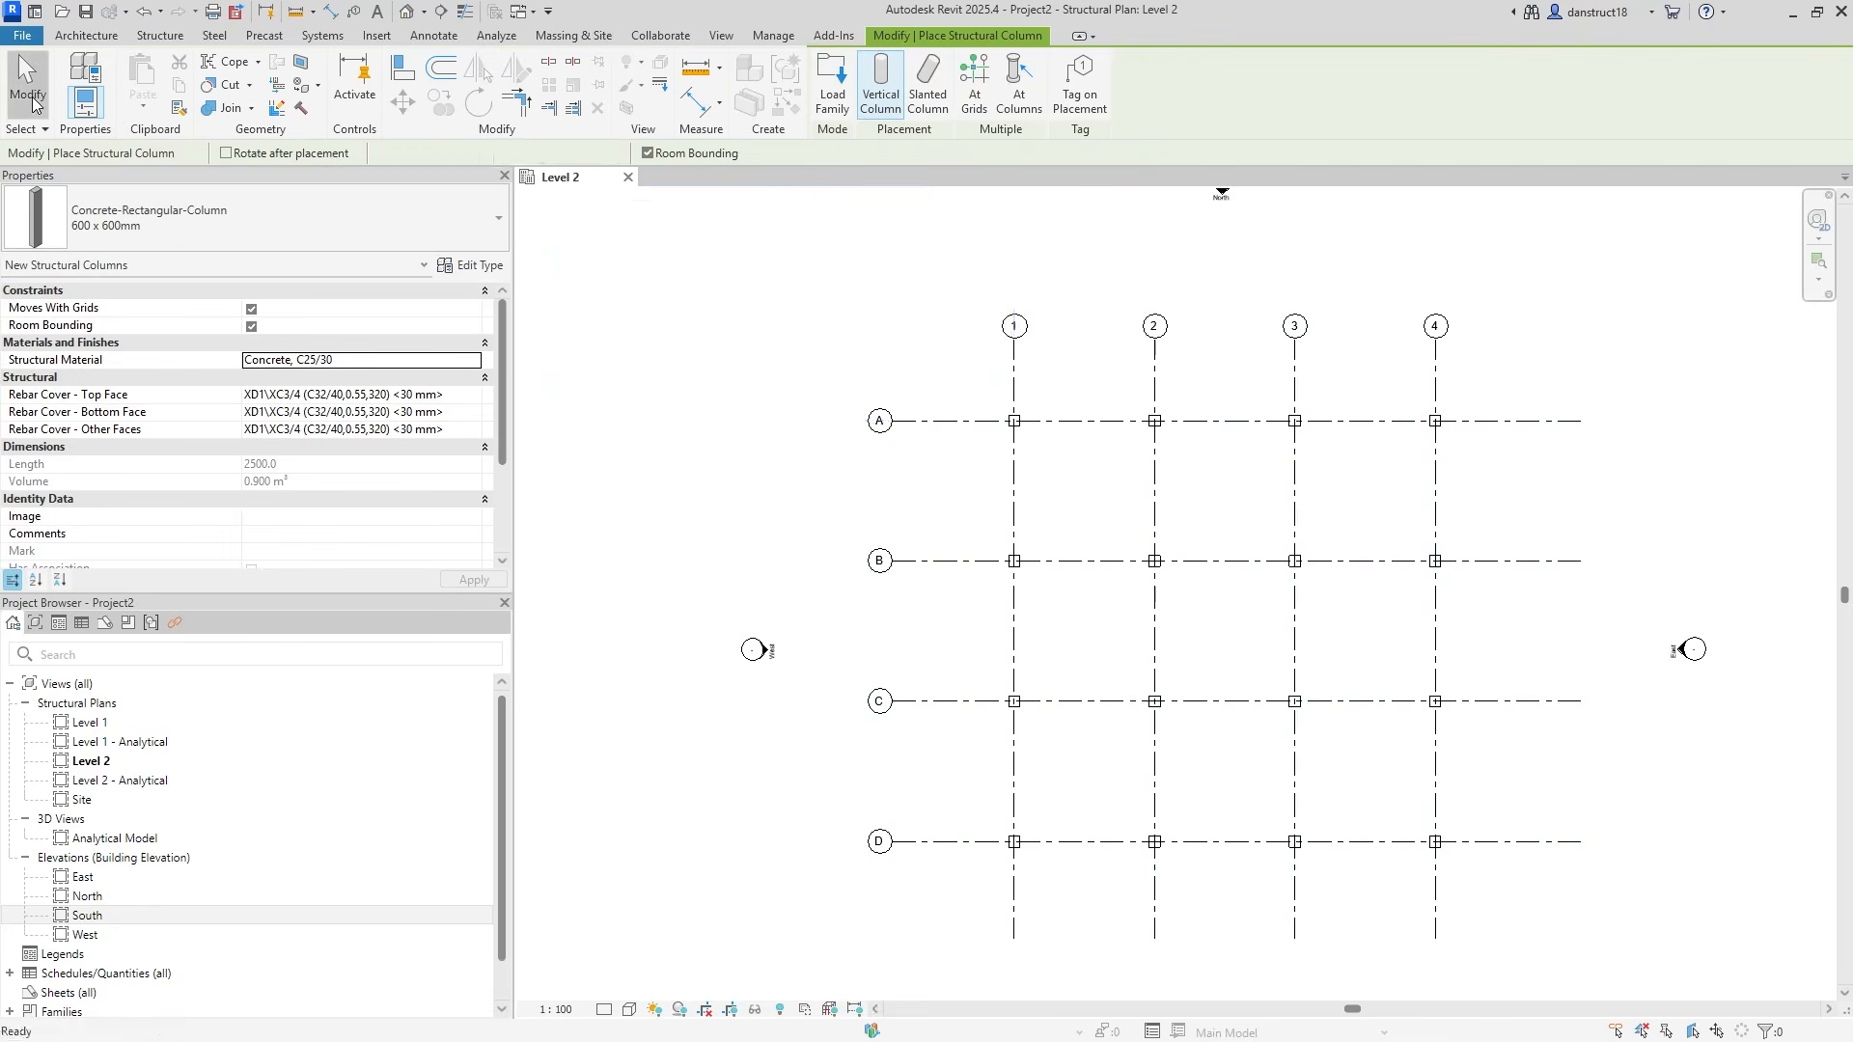
left_click(27, 87)
Select the columns at B4 and C4.
scroll(1447, 570, "up", 2)
left_click(1436, 551)
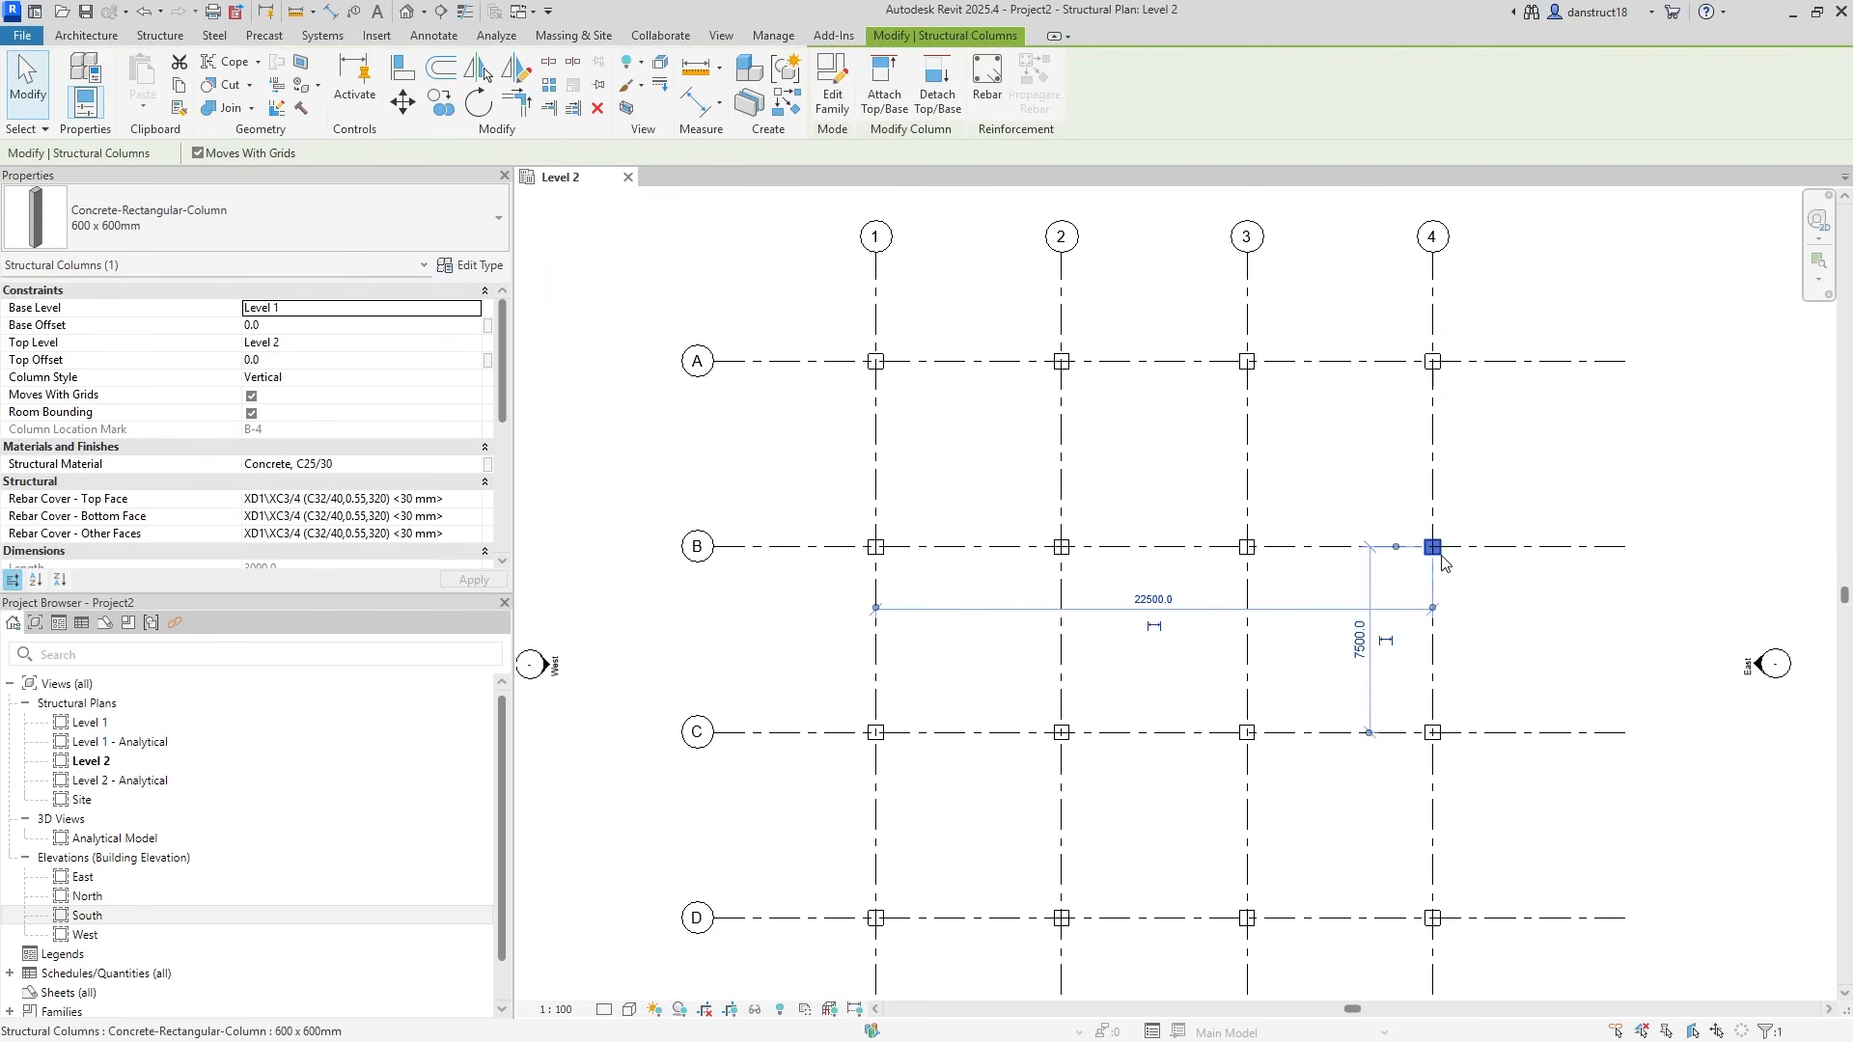
left_click(1433, 733, "ctrl")
left_click(1513, 673)
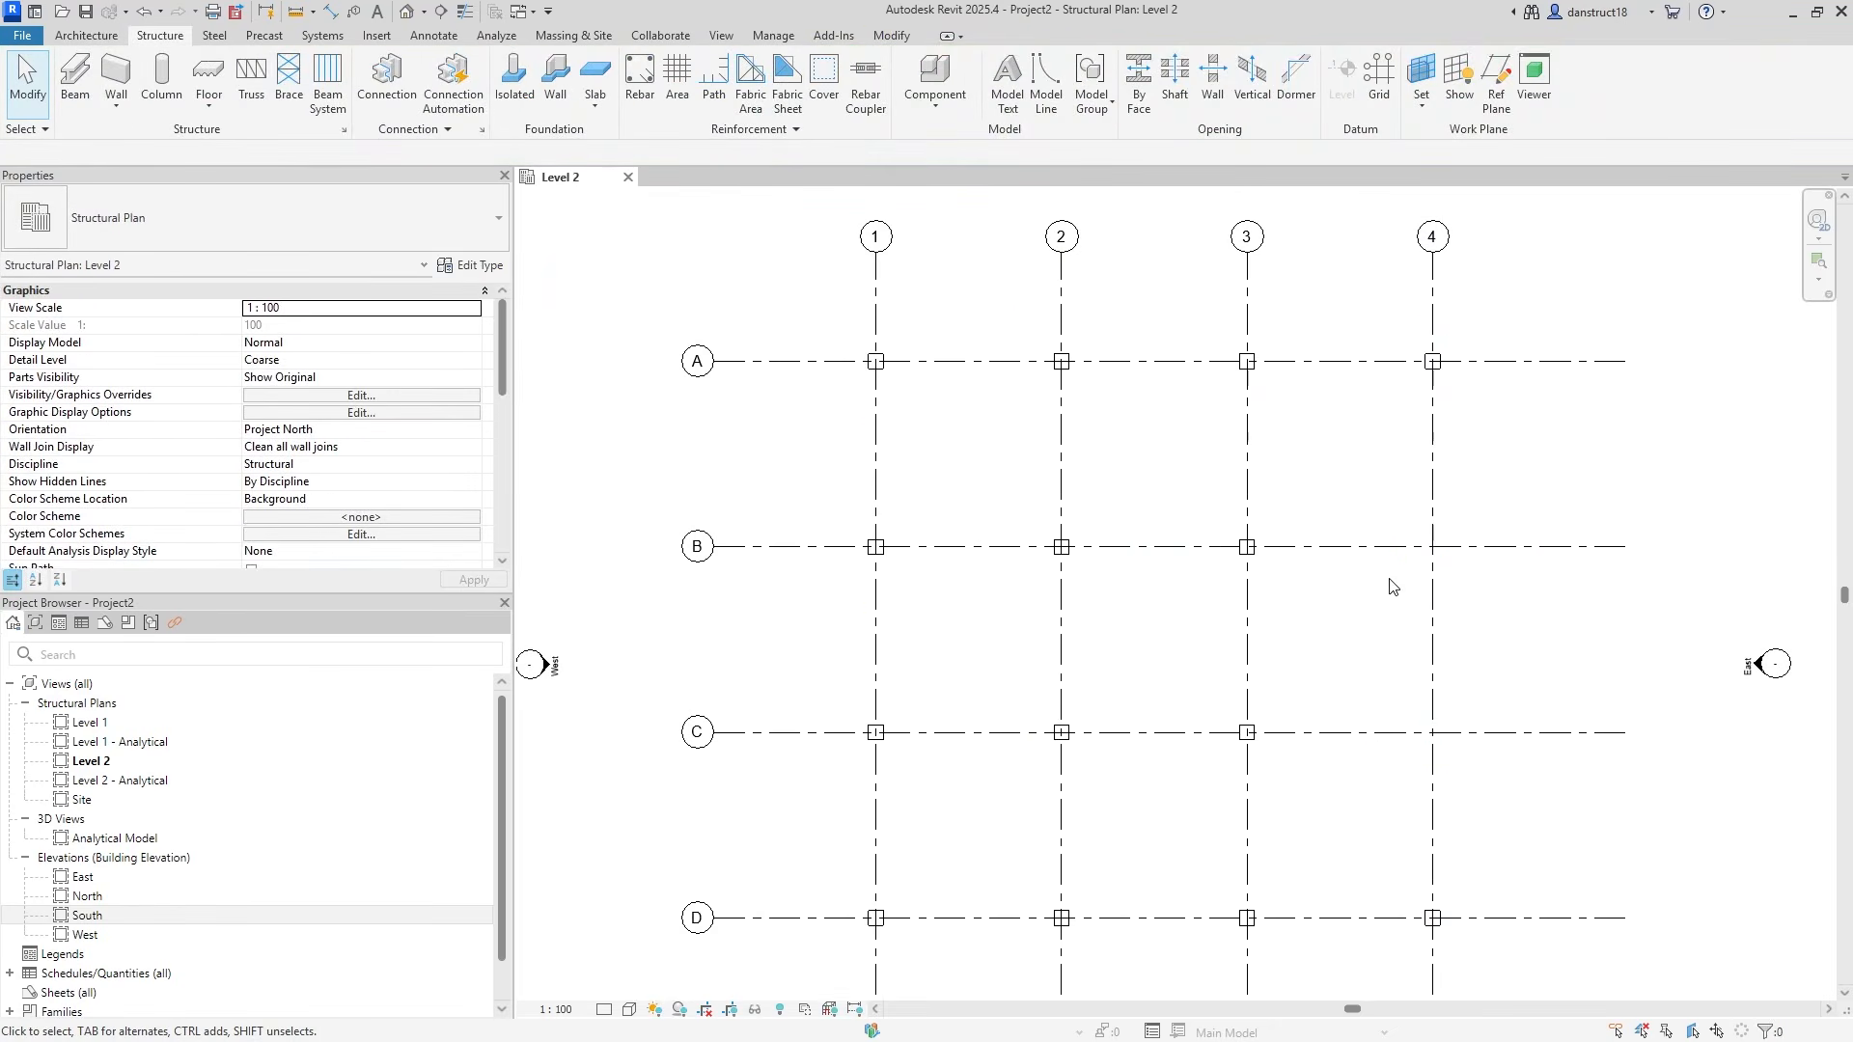
scroll(1402, 659, "down", 2)
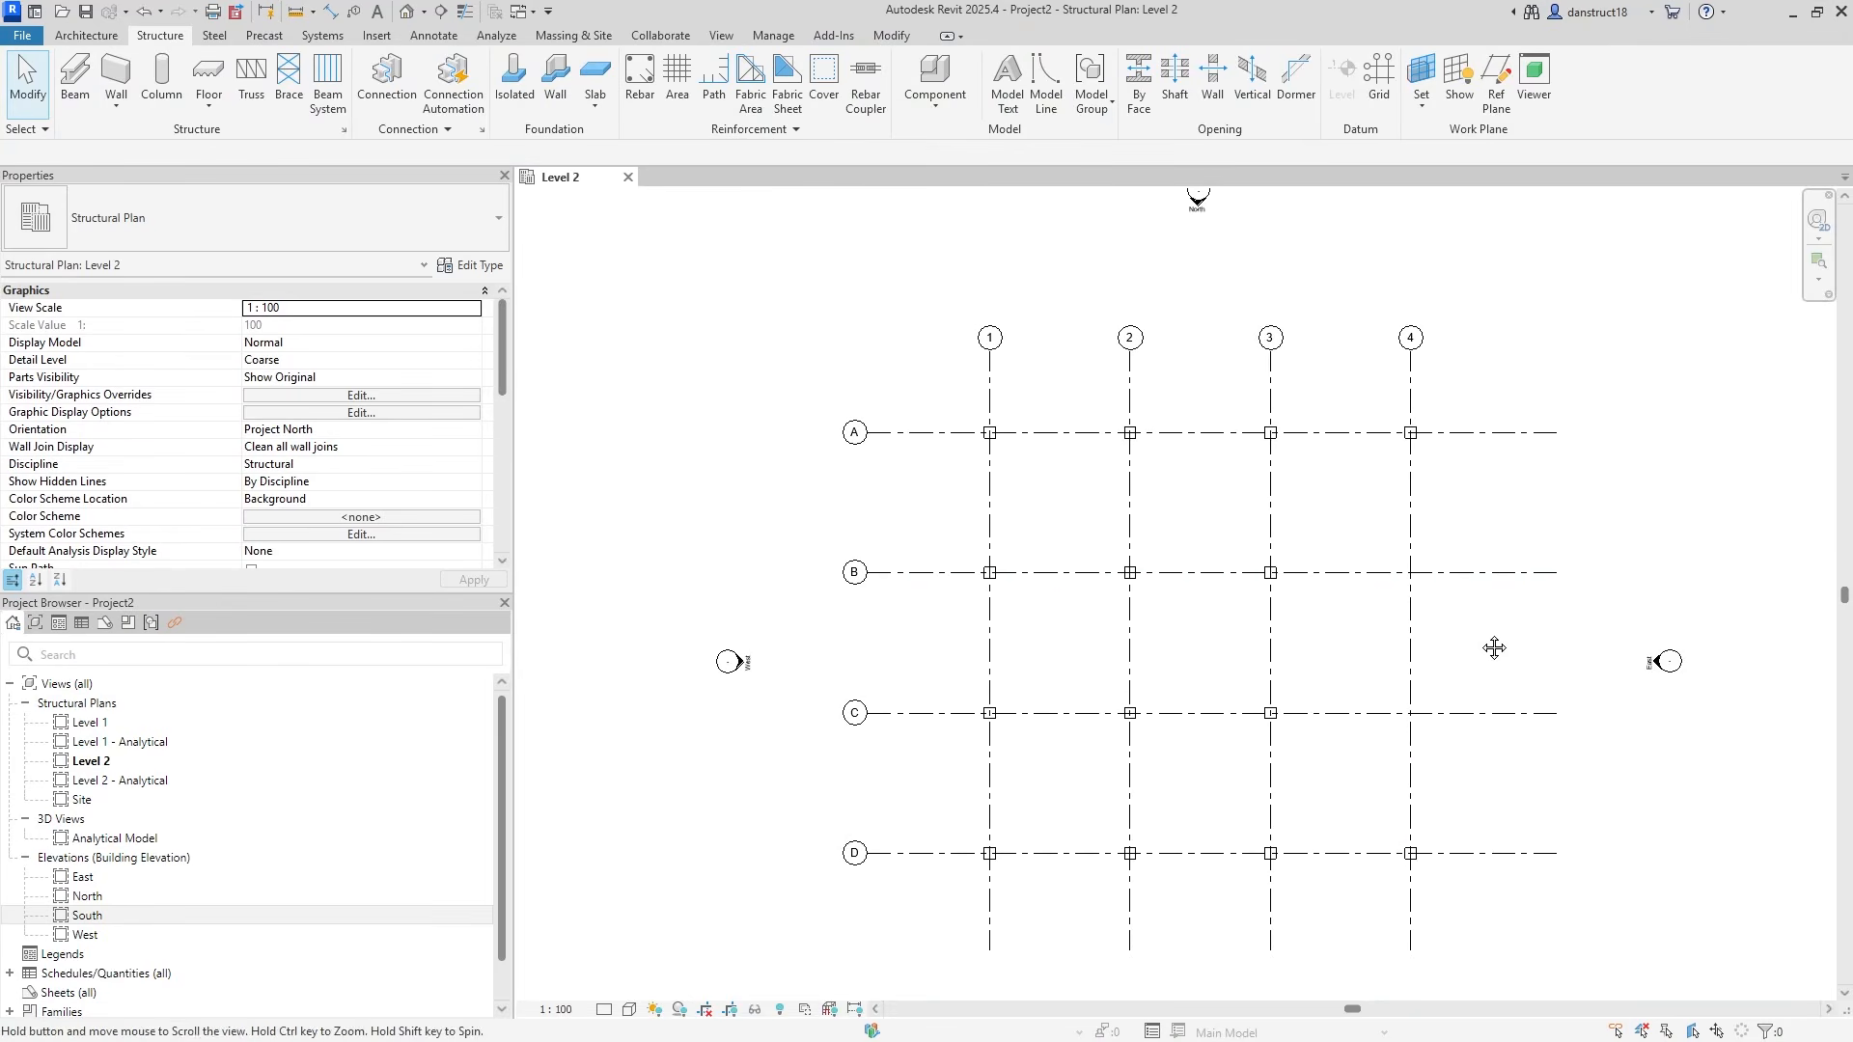
middle_click_drag(1306, 618, 1222, 573)
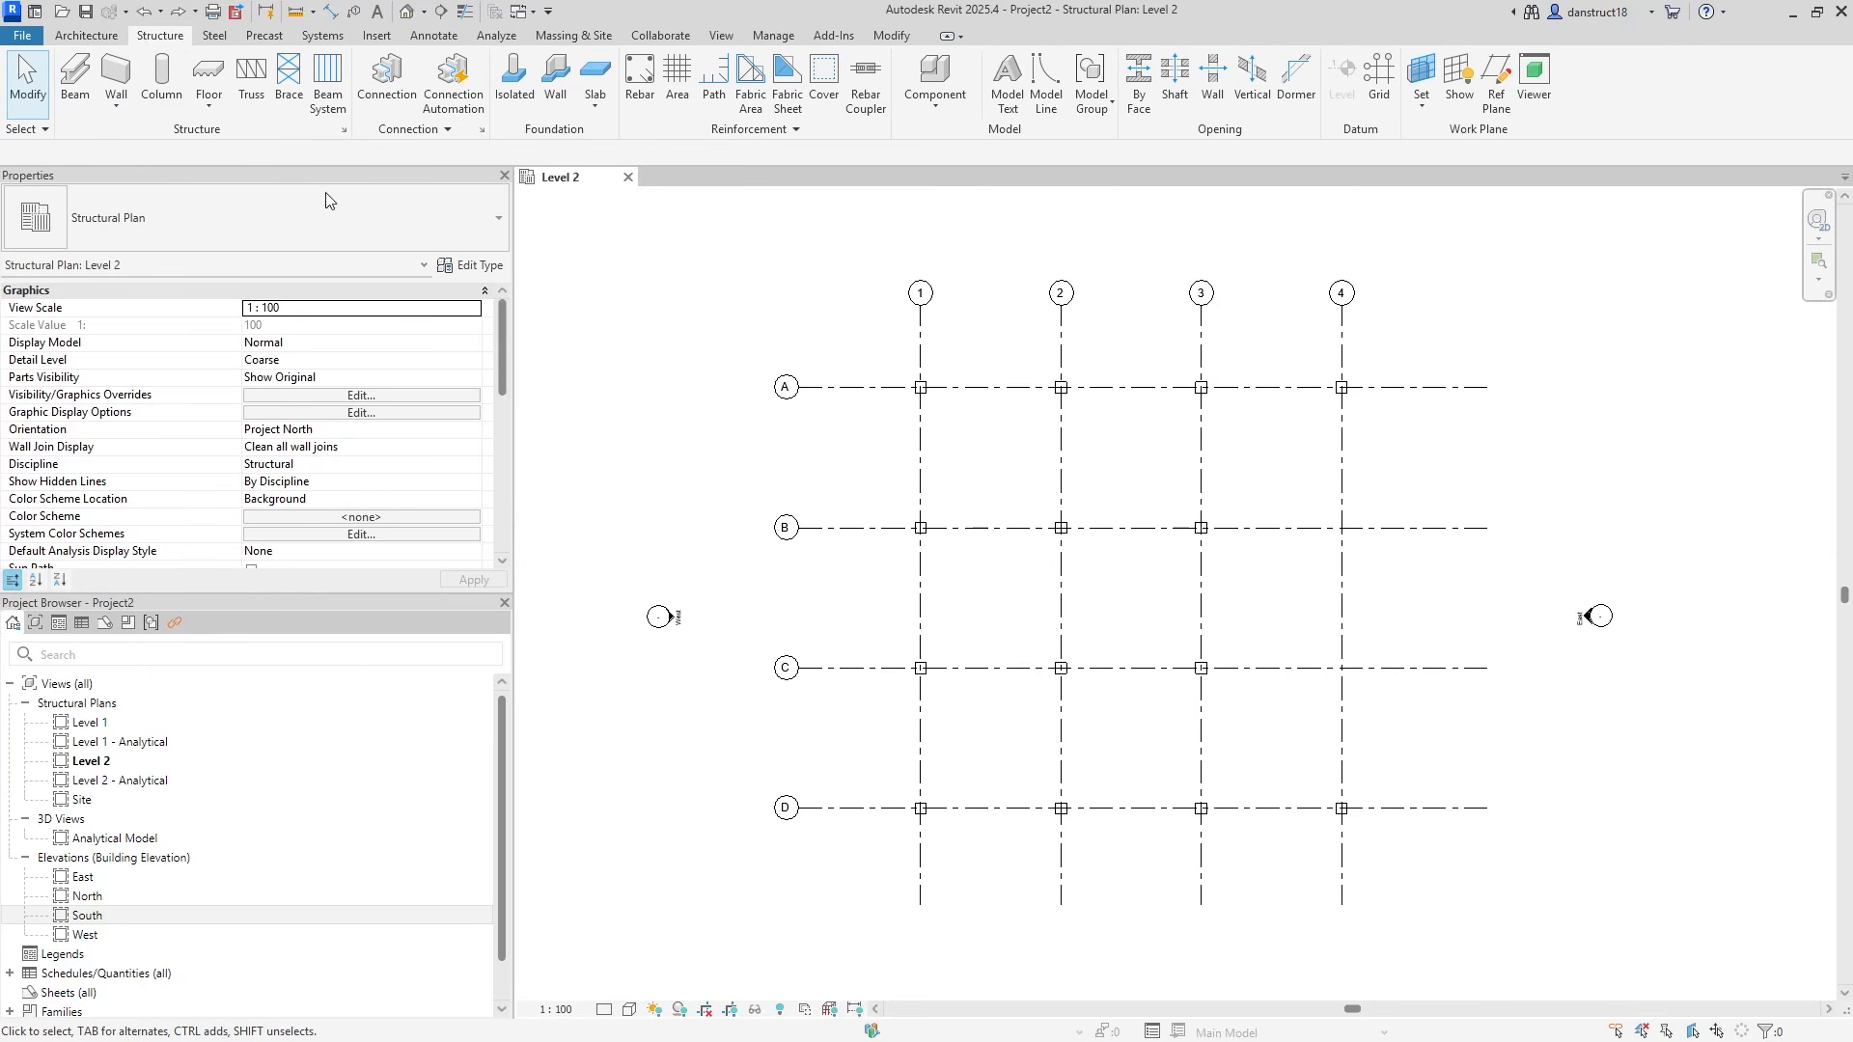
Start a floor and duplicate its type as a new 200mm floor type.
left_click(208, 78)
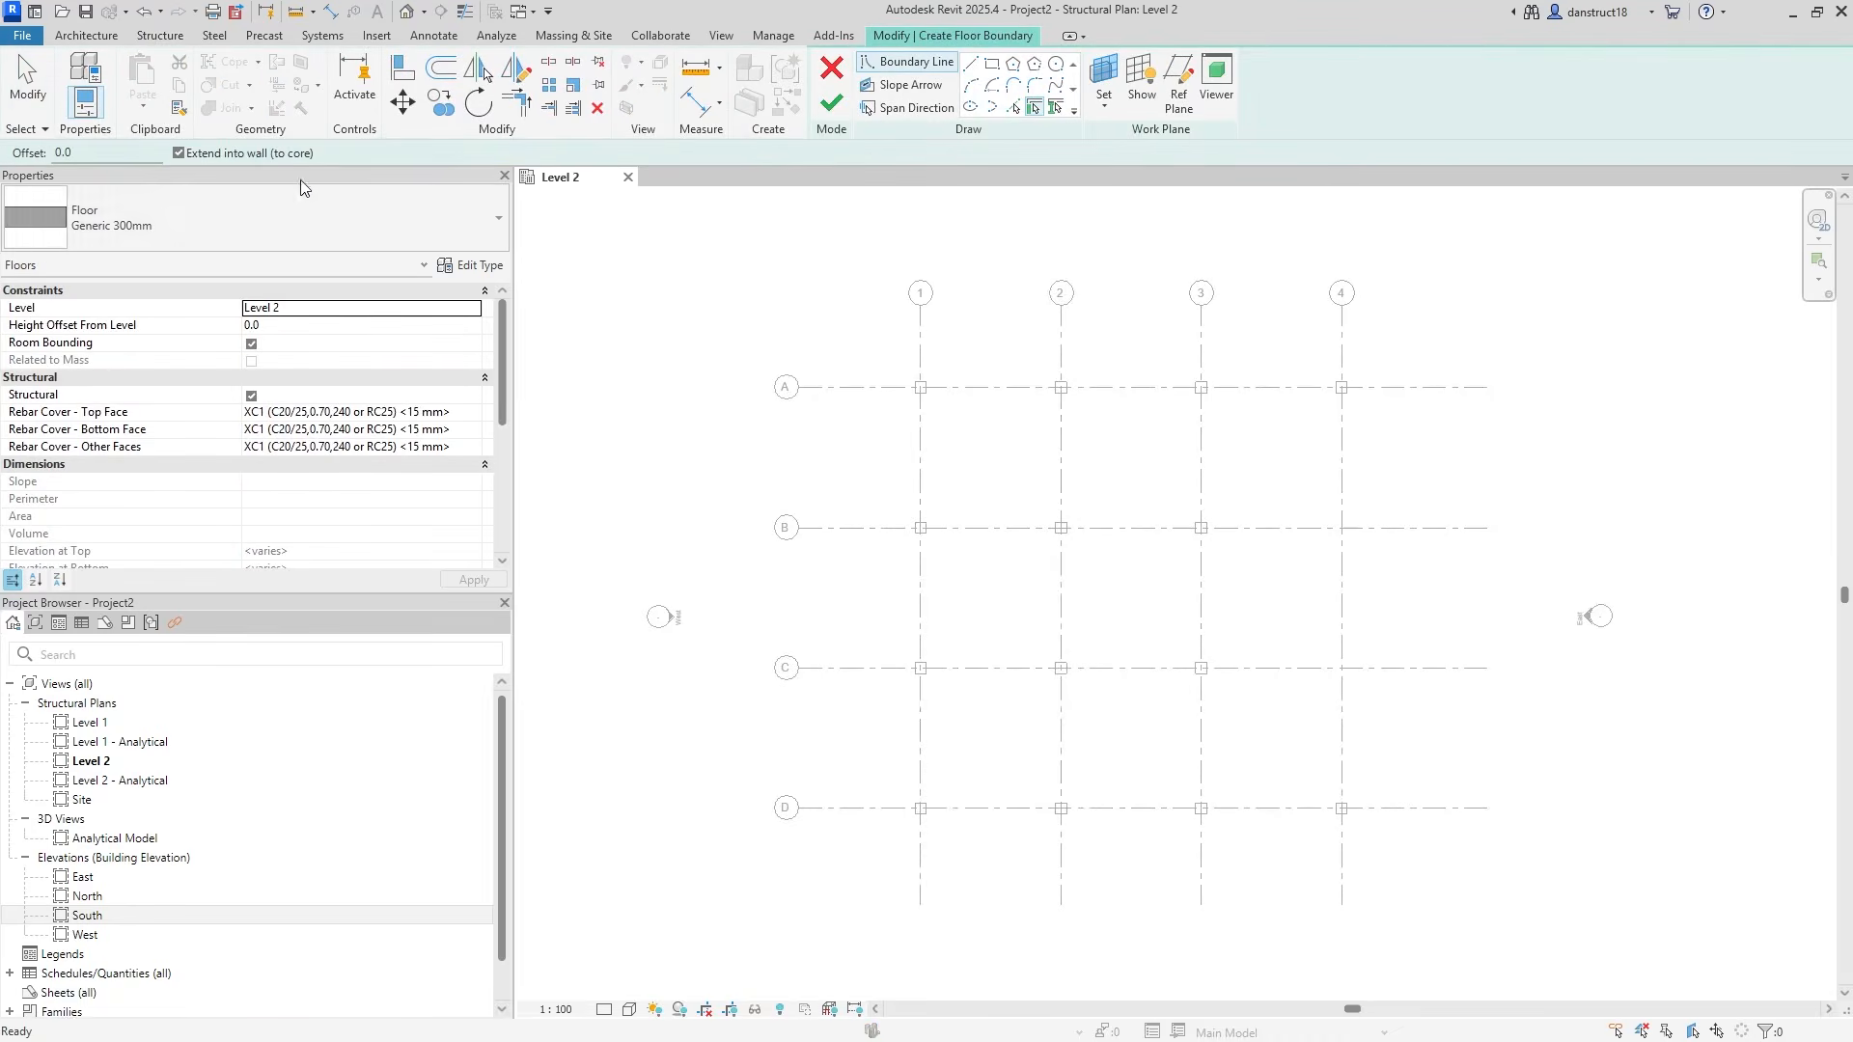
left_click(453, 265)
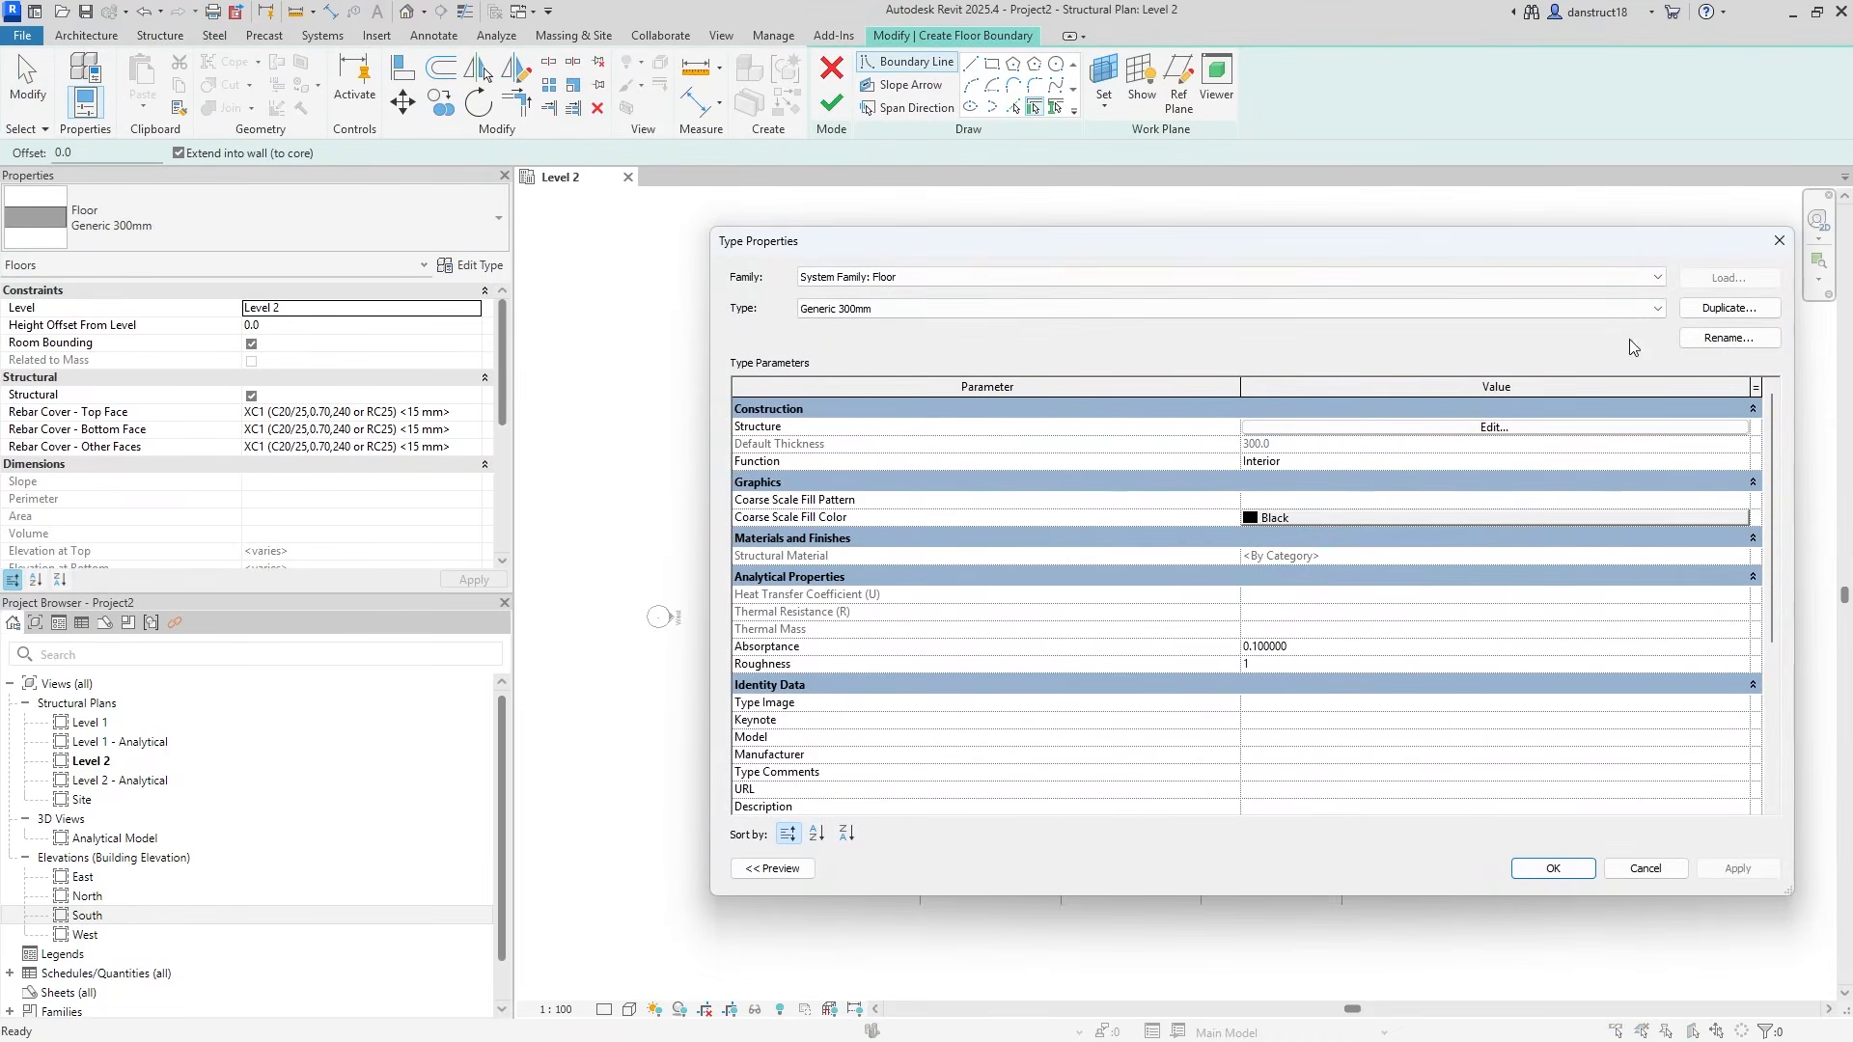
left_click(1728, 308)
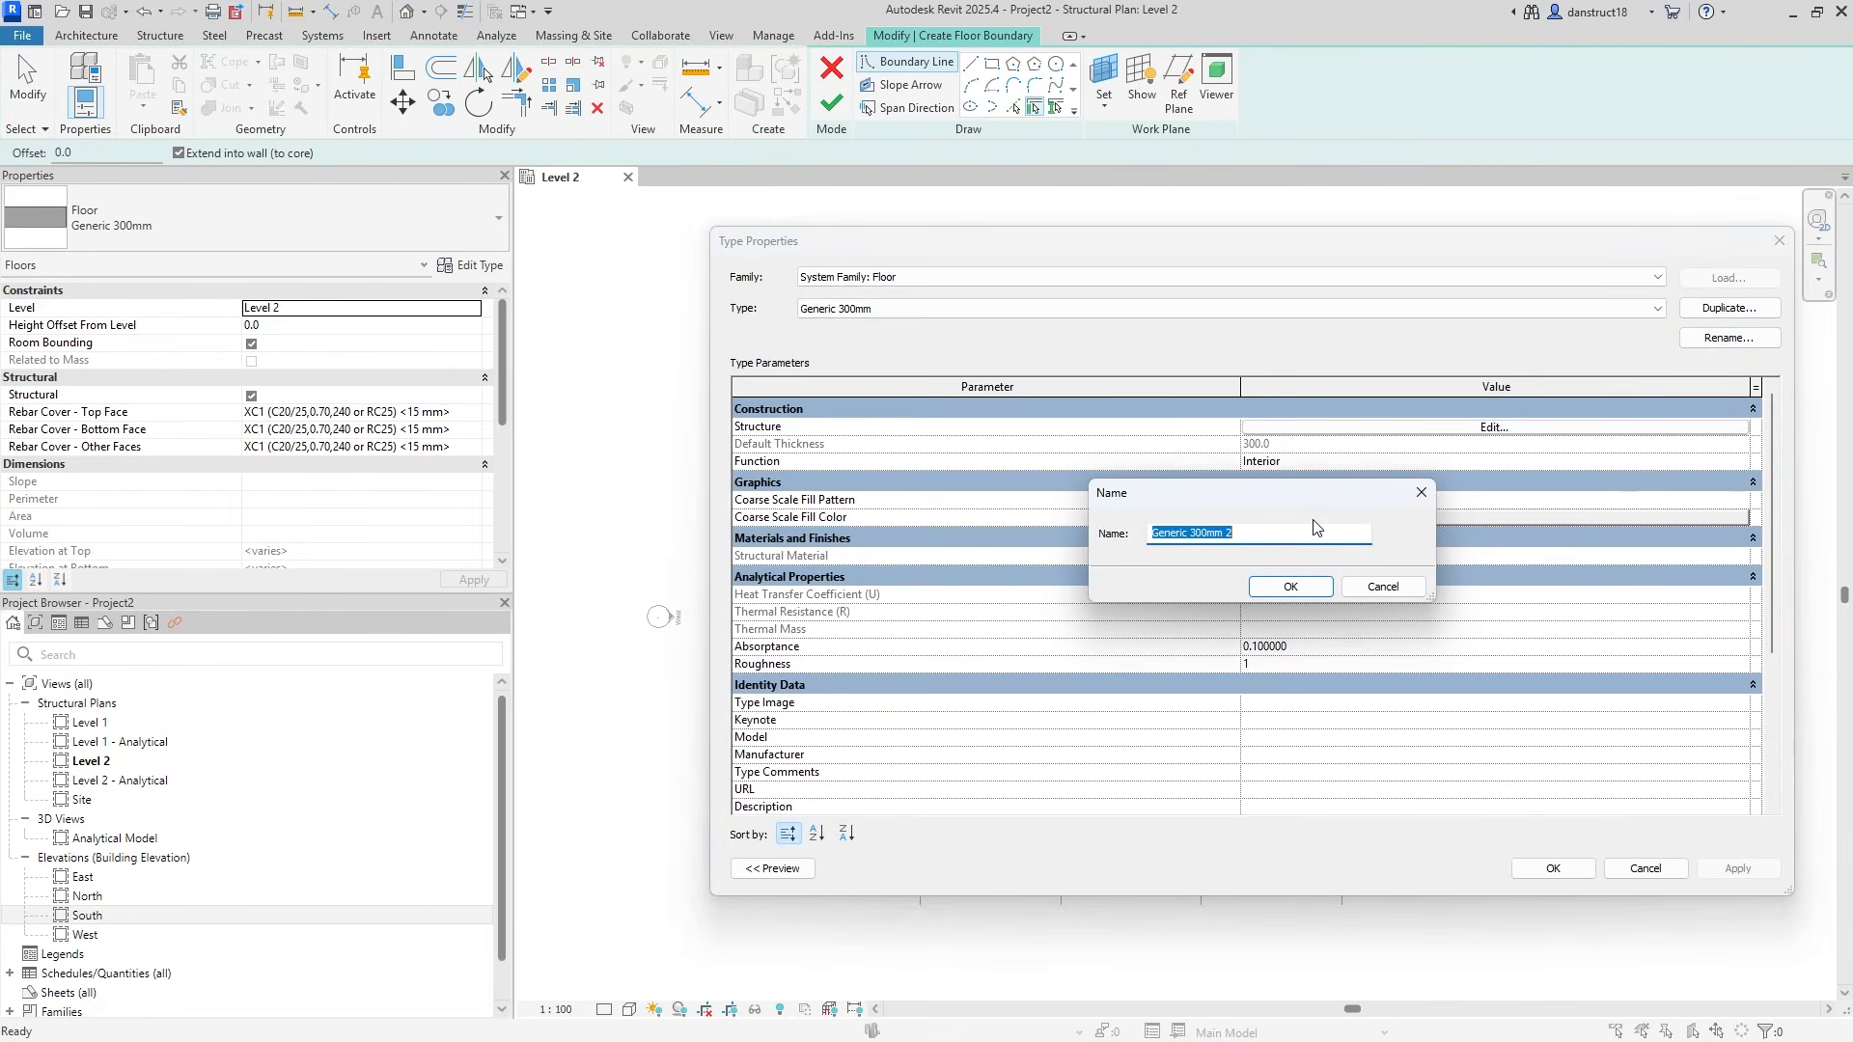
type("200mm")
left_click(1294, 586)
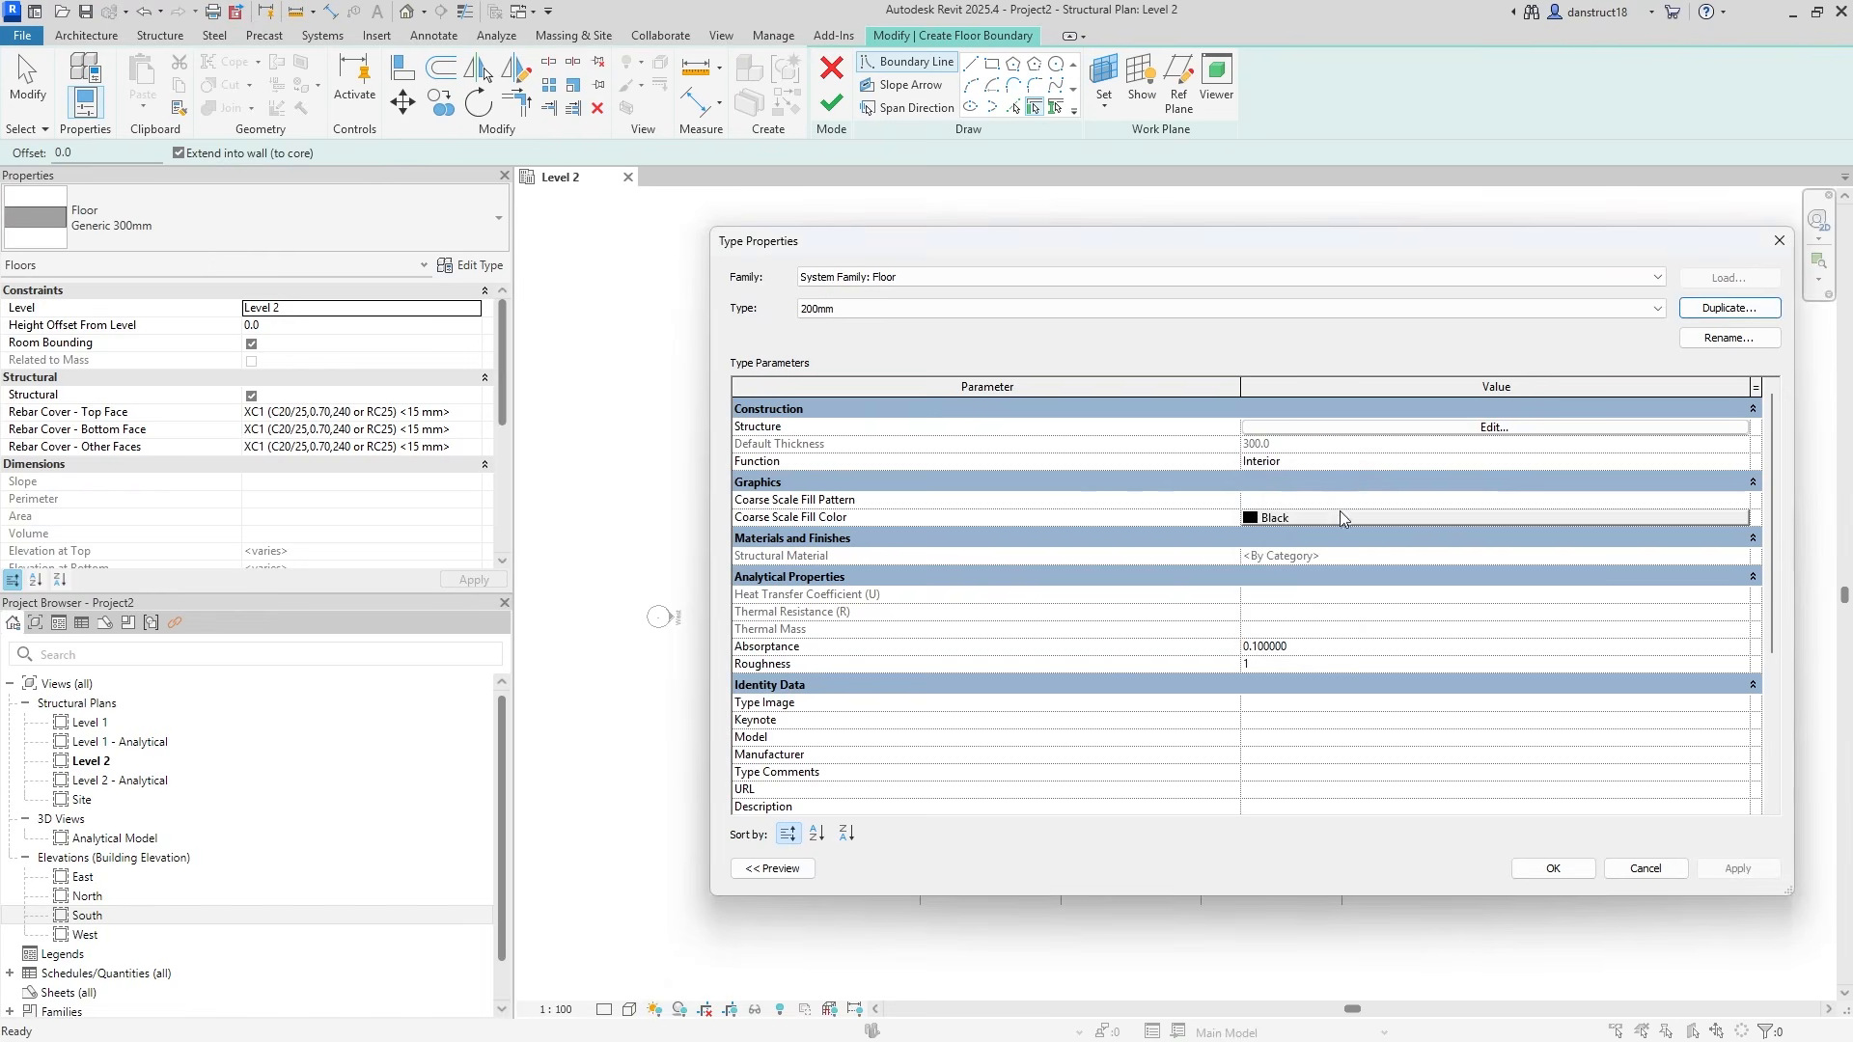
Give the 200mm floor's structure layer 200 thickness and Concrete, C25/30 material.
left_click(1325, 432)
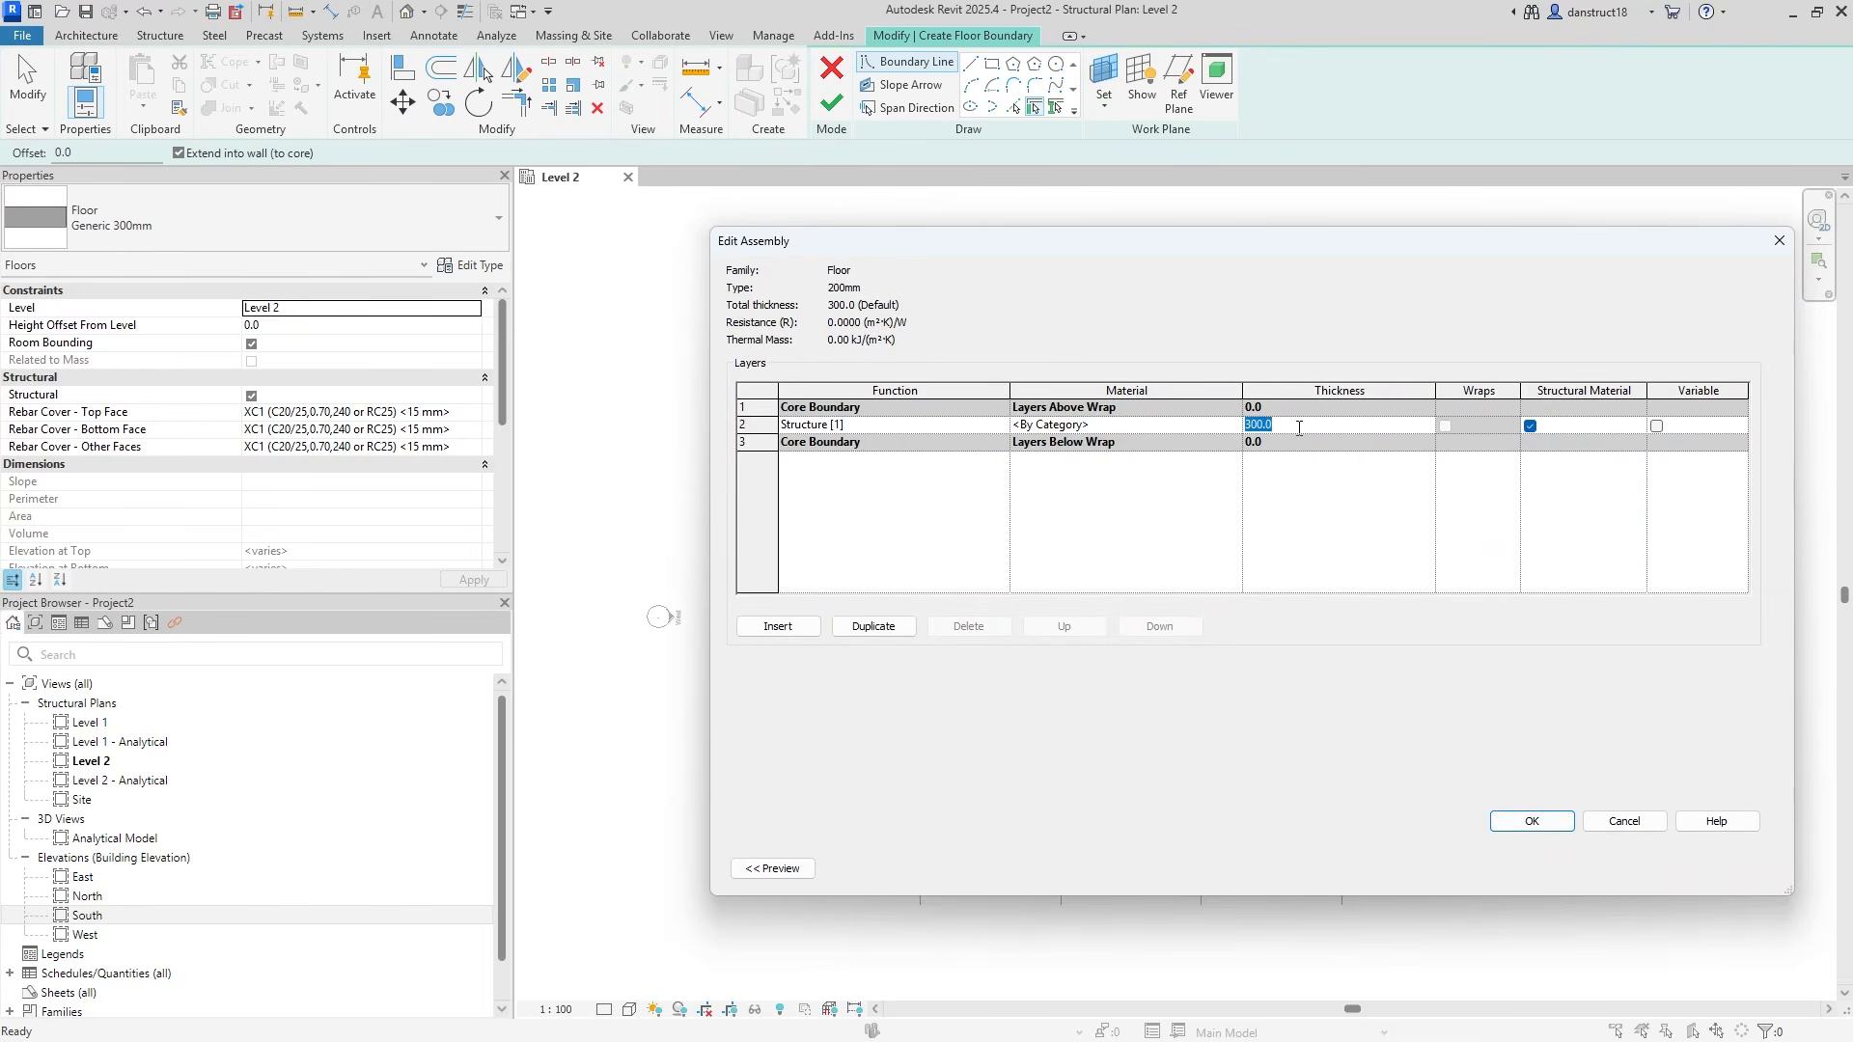
left_click(1184, 430)
left_click(1235, 424)
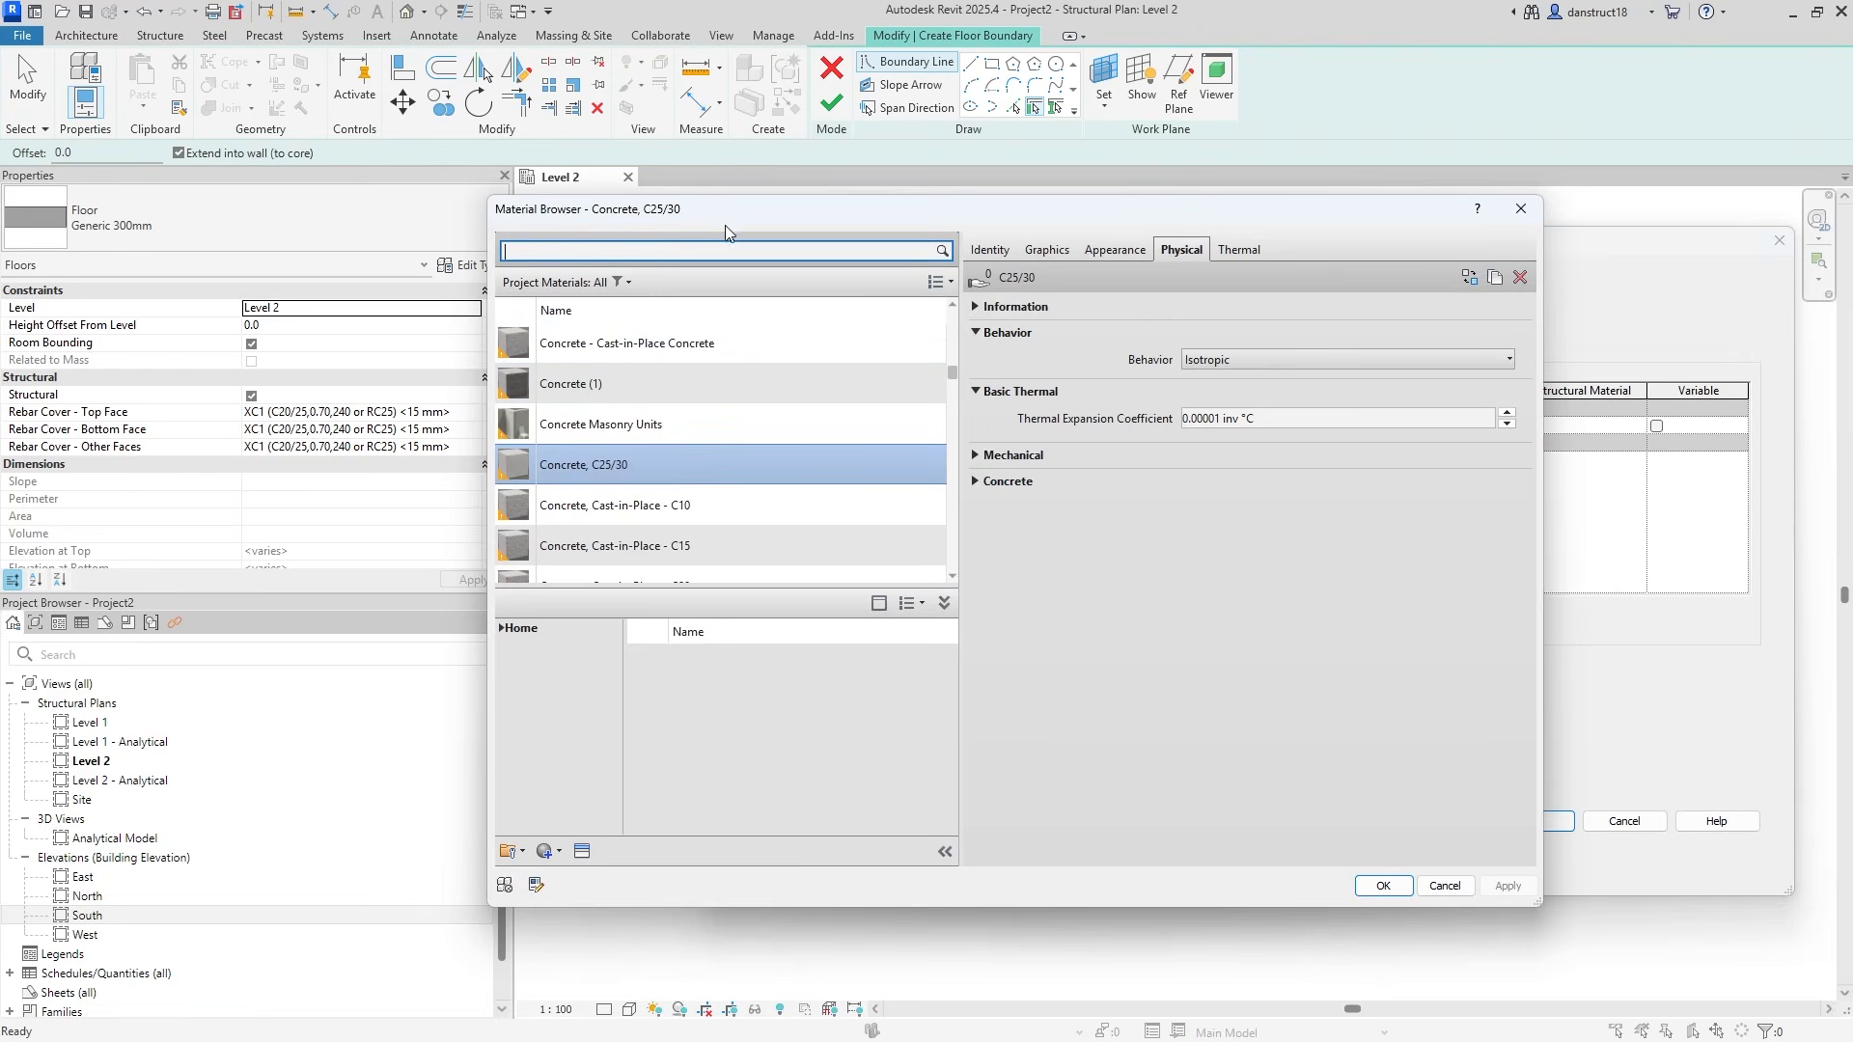
left_click(727, 471)
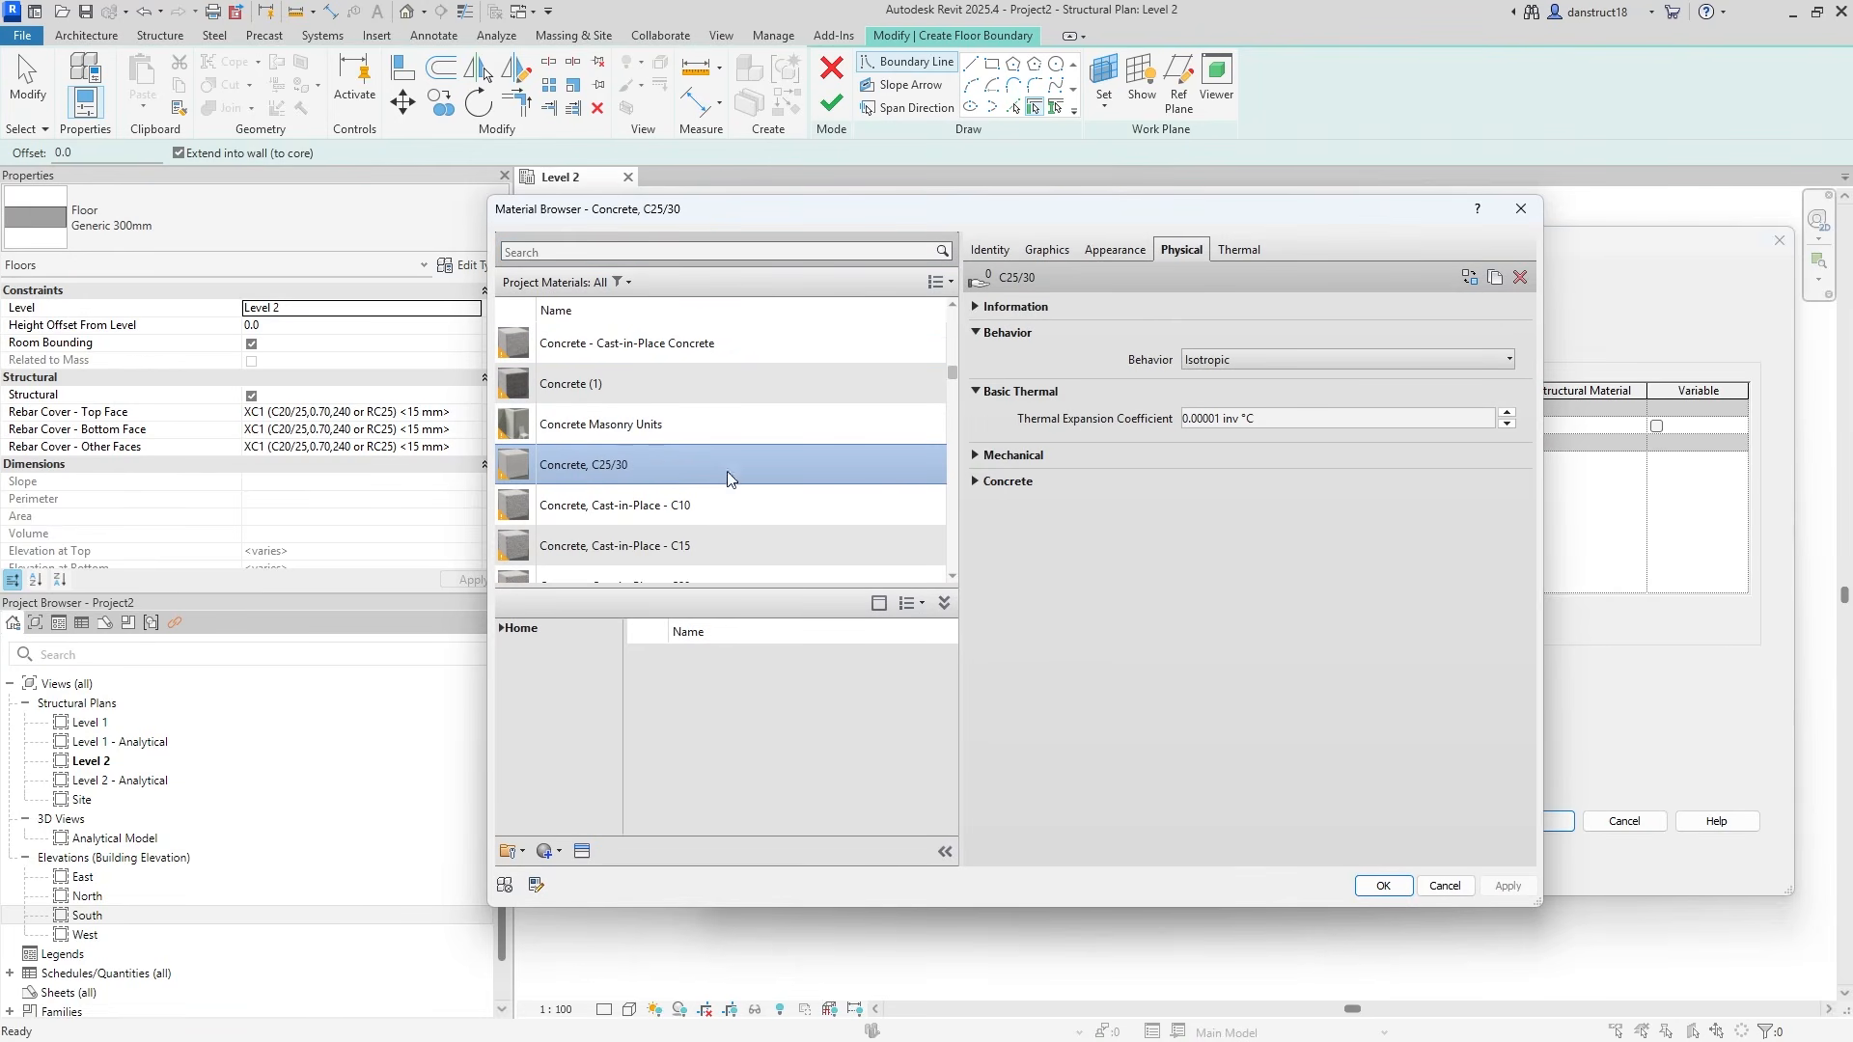
left_click(1381, 885)
left_click(1516, 829)
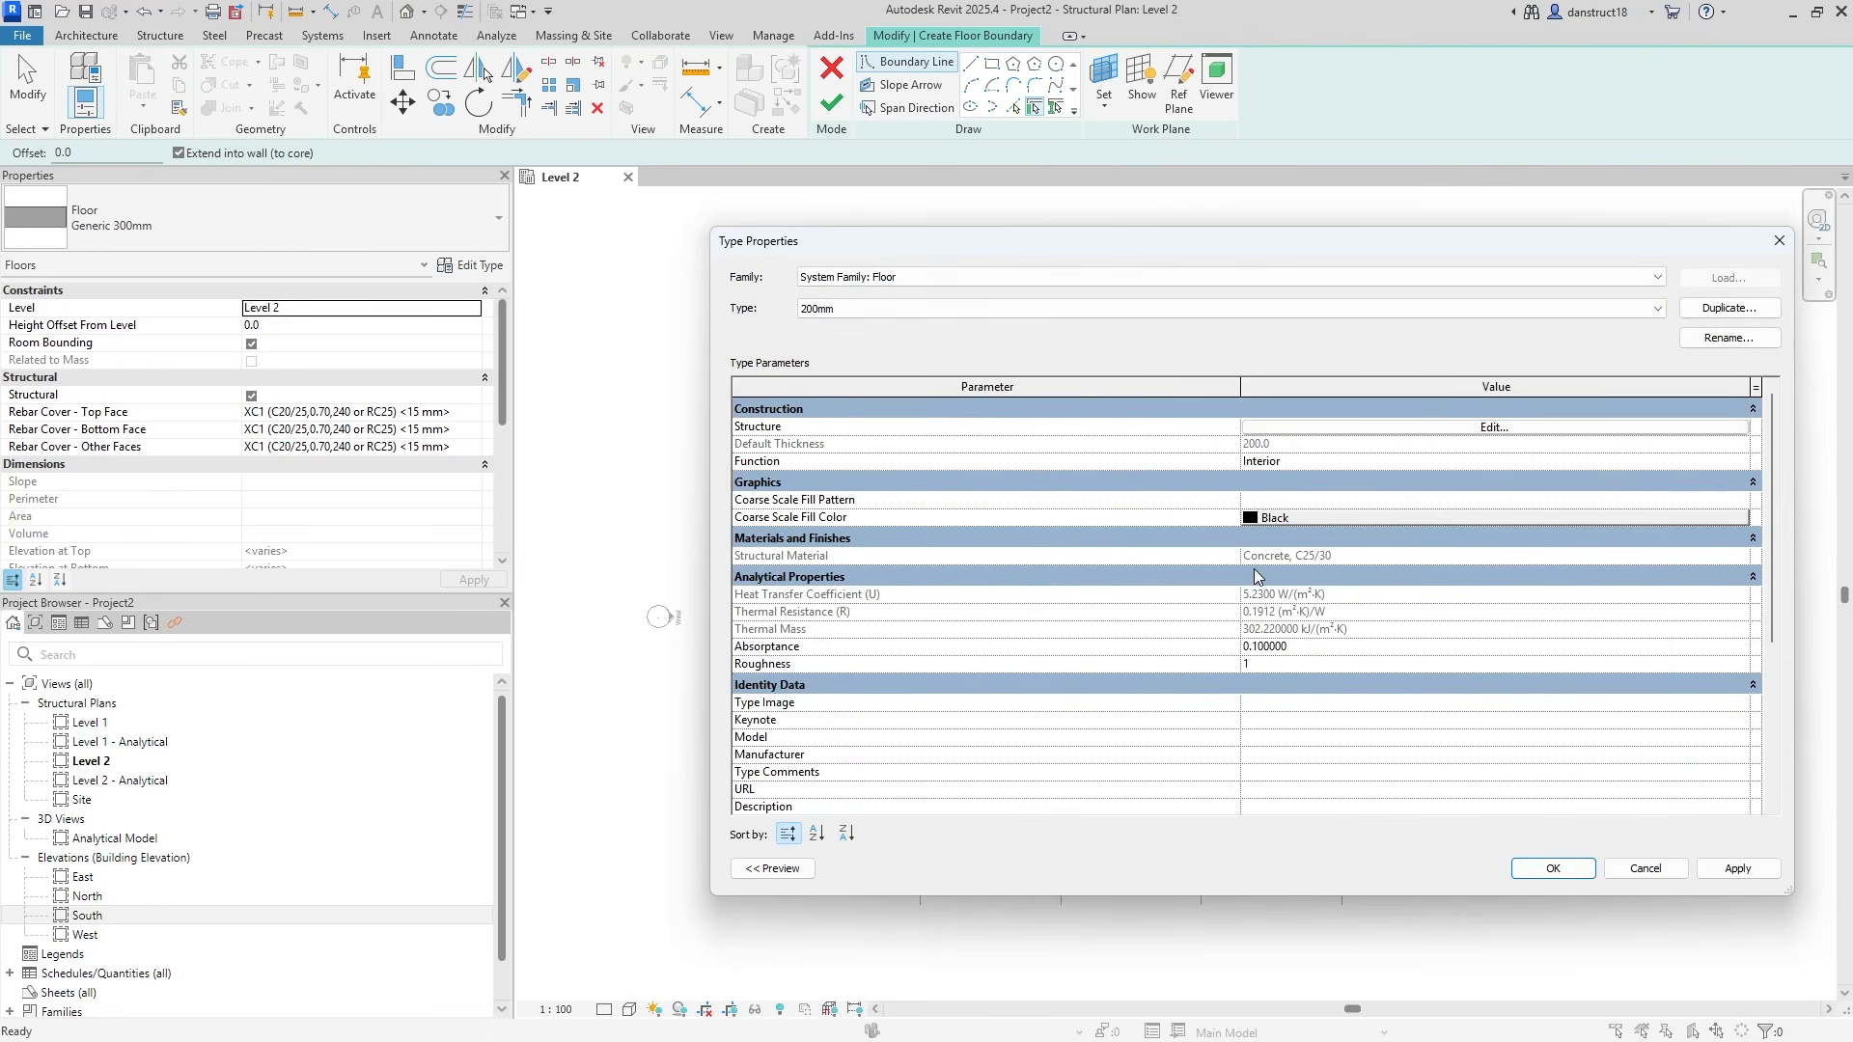
left_click(1544, 869)
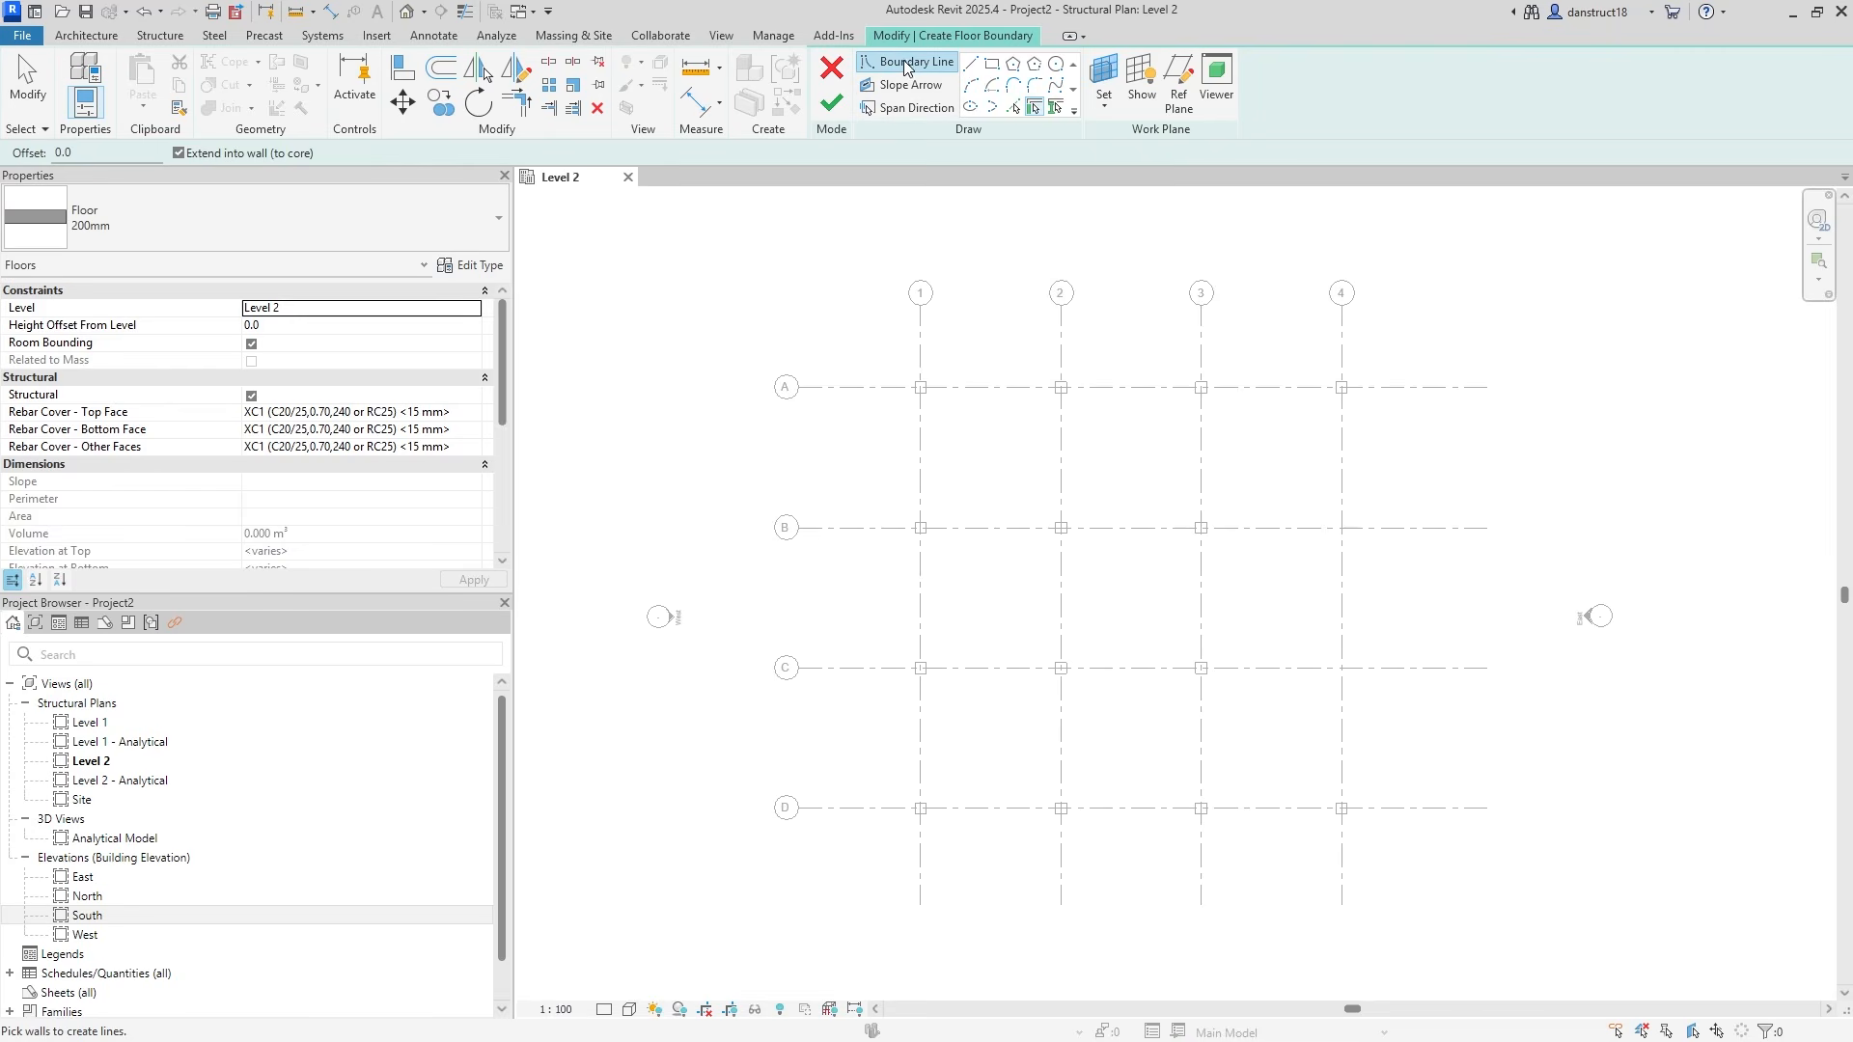
Sketch a rectangular floor boundary from column A-1 to D-4 and finish the 200mm slab.
left_click(992, 65)
scroll(909, 376, "up", 5)
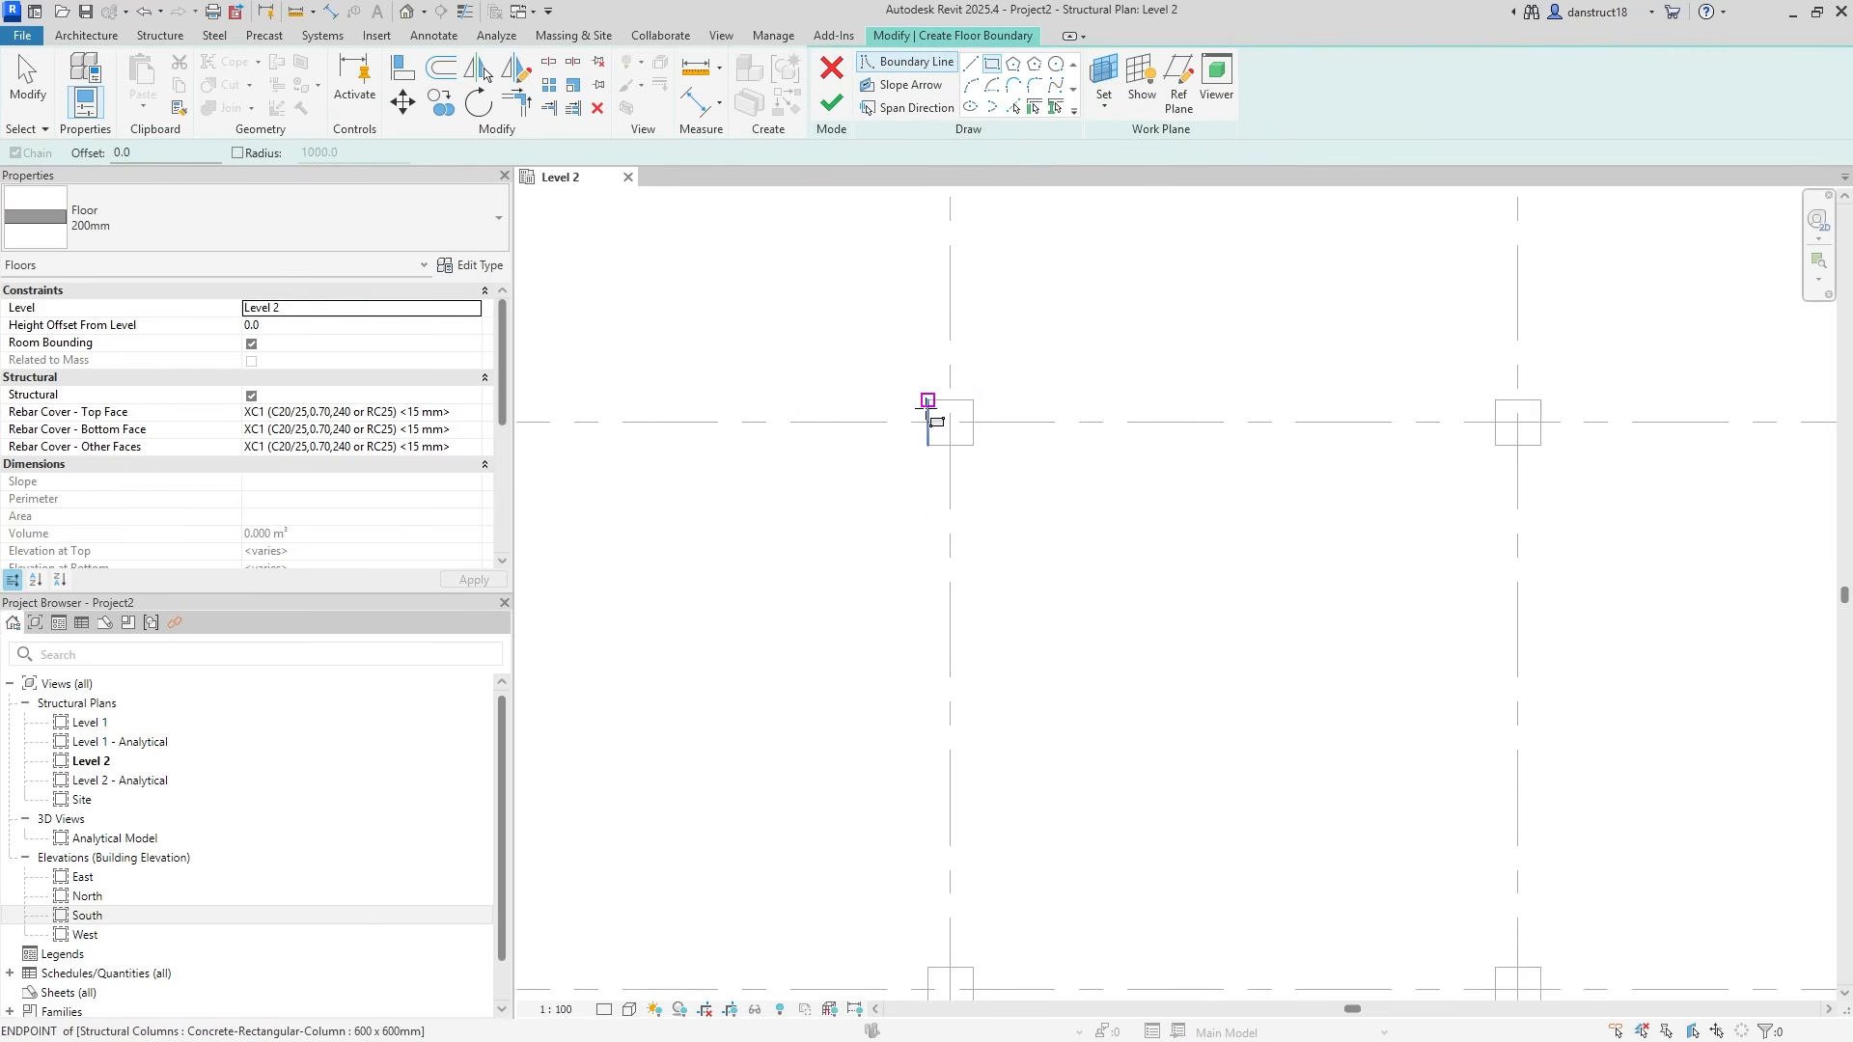
left_click(927, 401)
scroll(1091, 489, "down", 5)
middle_click_drag(1104, 496, 1193, 512)
scroll(1303, 704, "up", 5)
left_click(1385, 743)
scroll(1361, 702, "down", 2)
scroll(1324, 637, "down", 4)
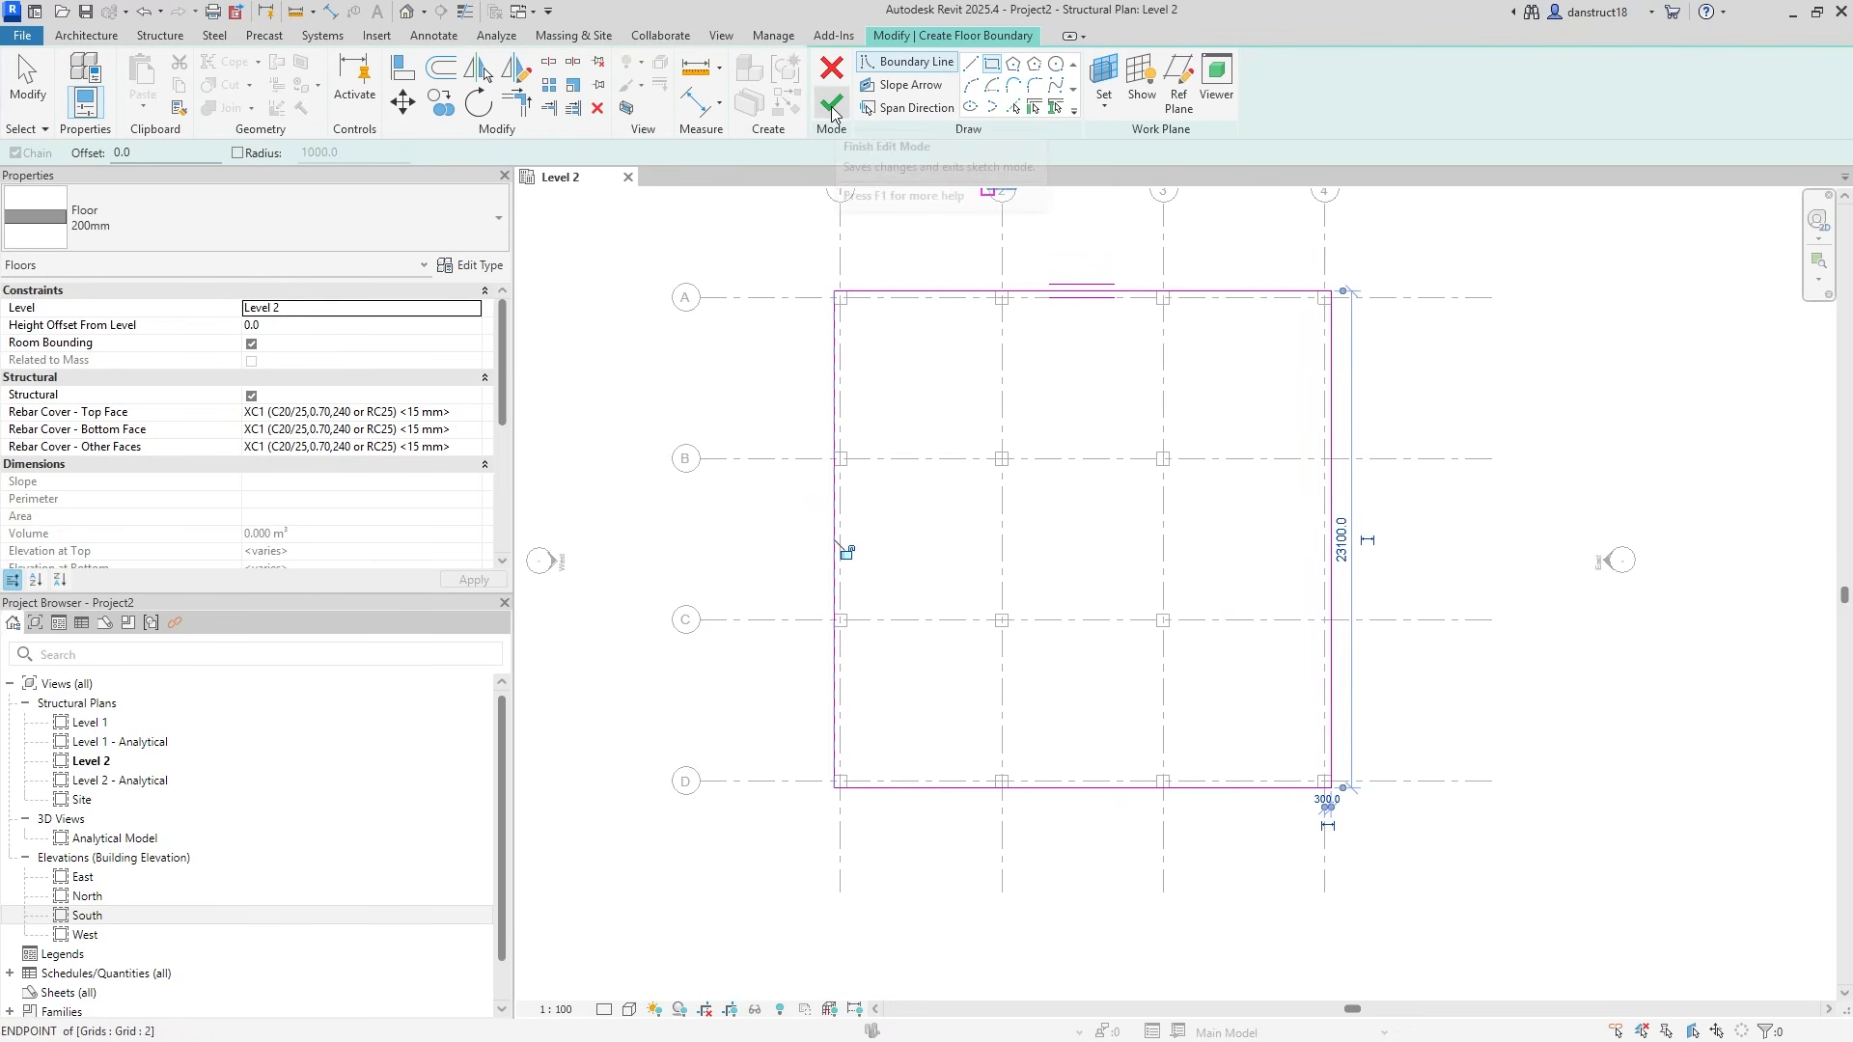
left_click(832, 104)
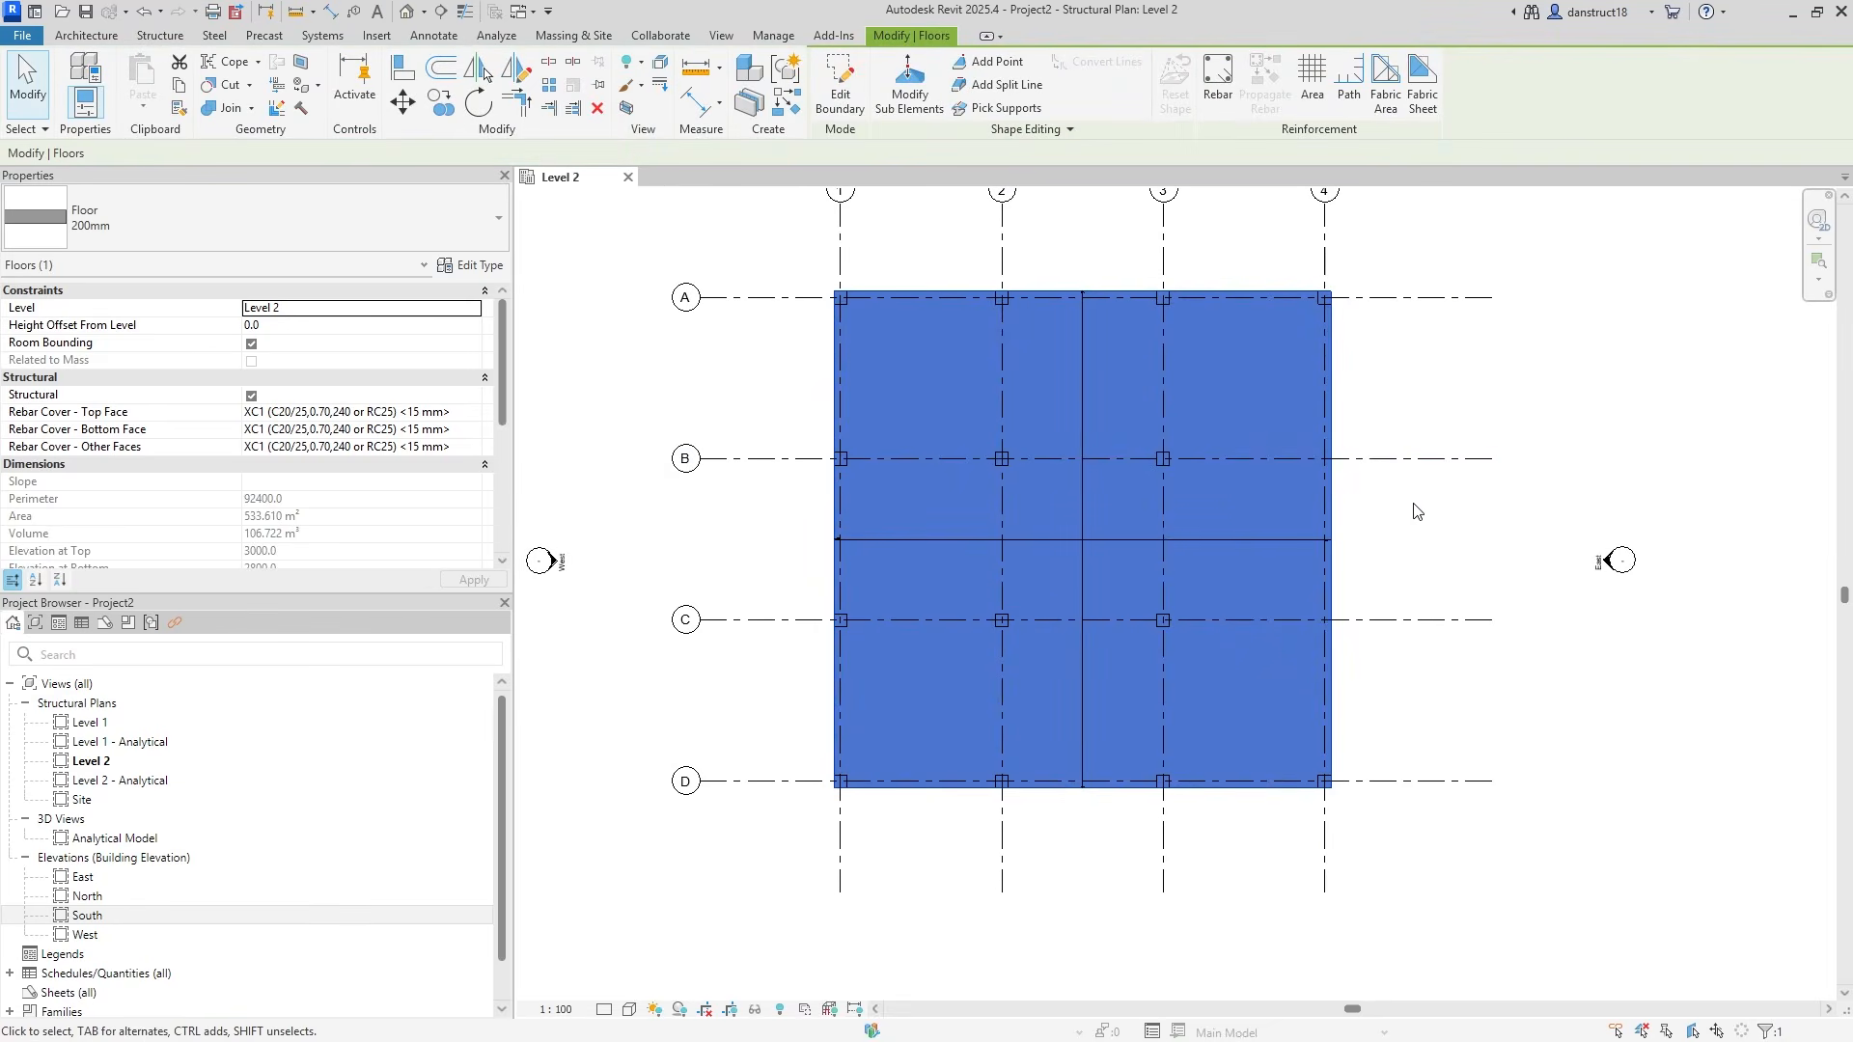
Delete the new floor's span direction symbol, leaving only the slab outline.
left_click(1416, 521)
left_click(1071, 540)
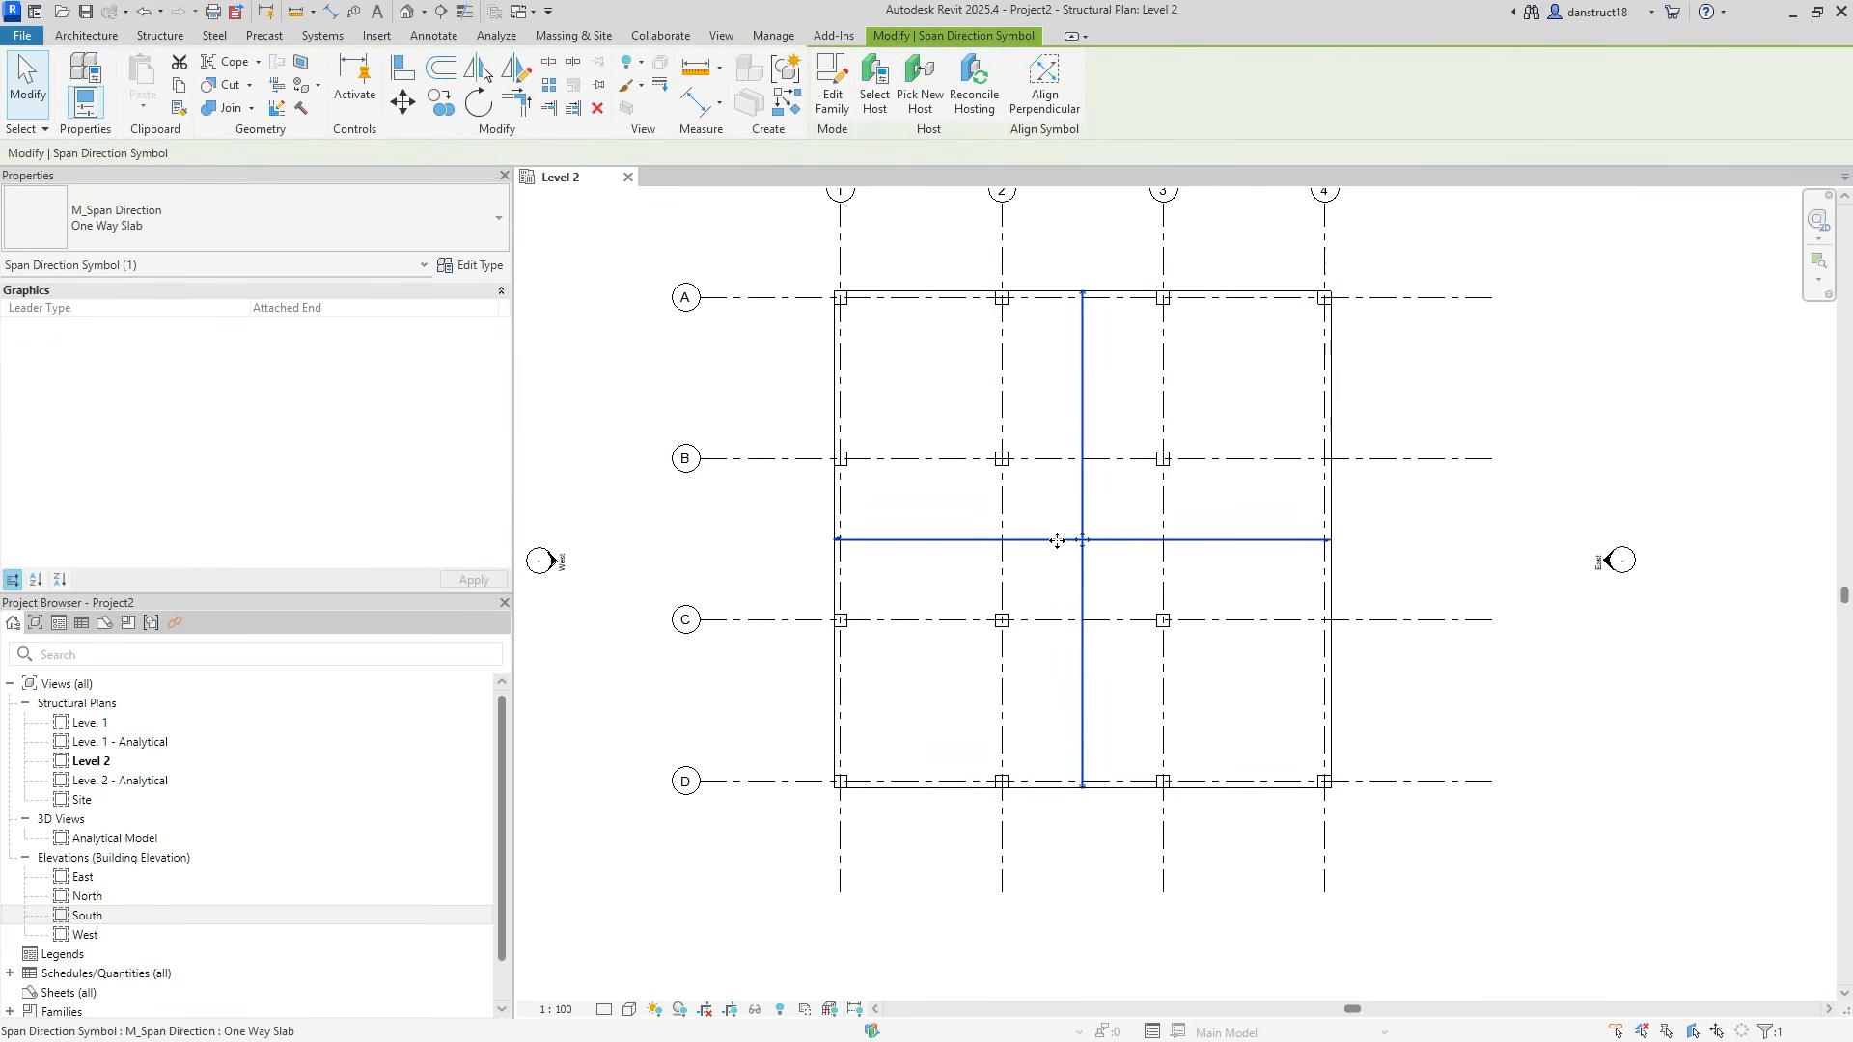
key("Delete")
scroll(1066, 507, "down", 1)
middle_click_drag(1088, 503, 1129, 552)
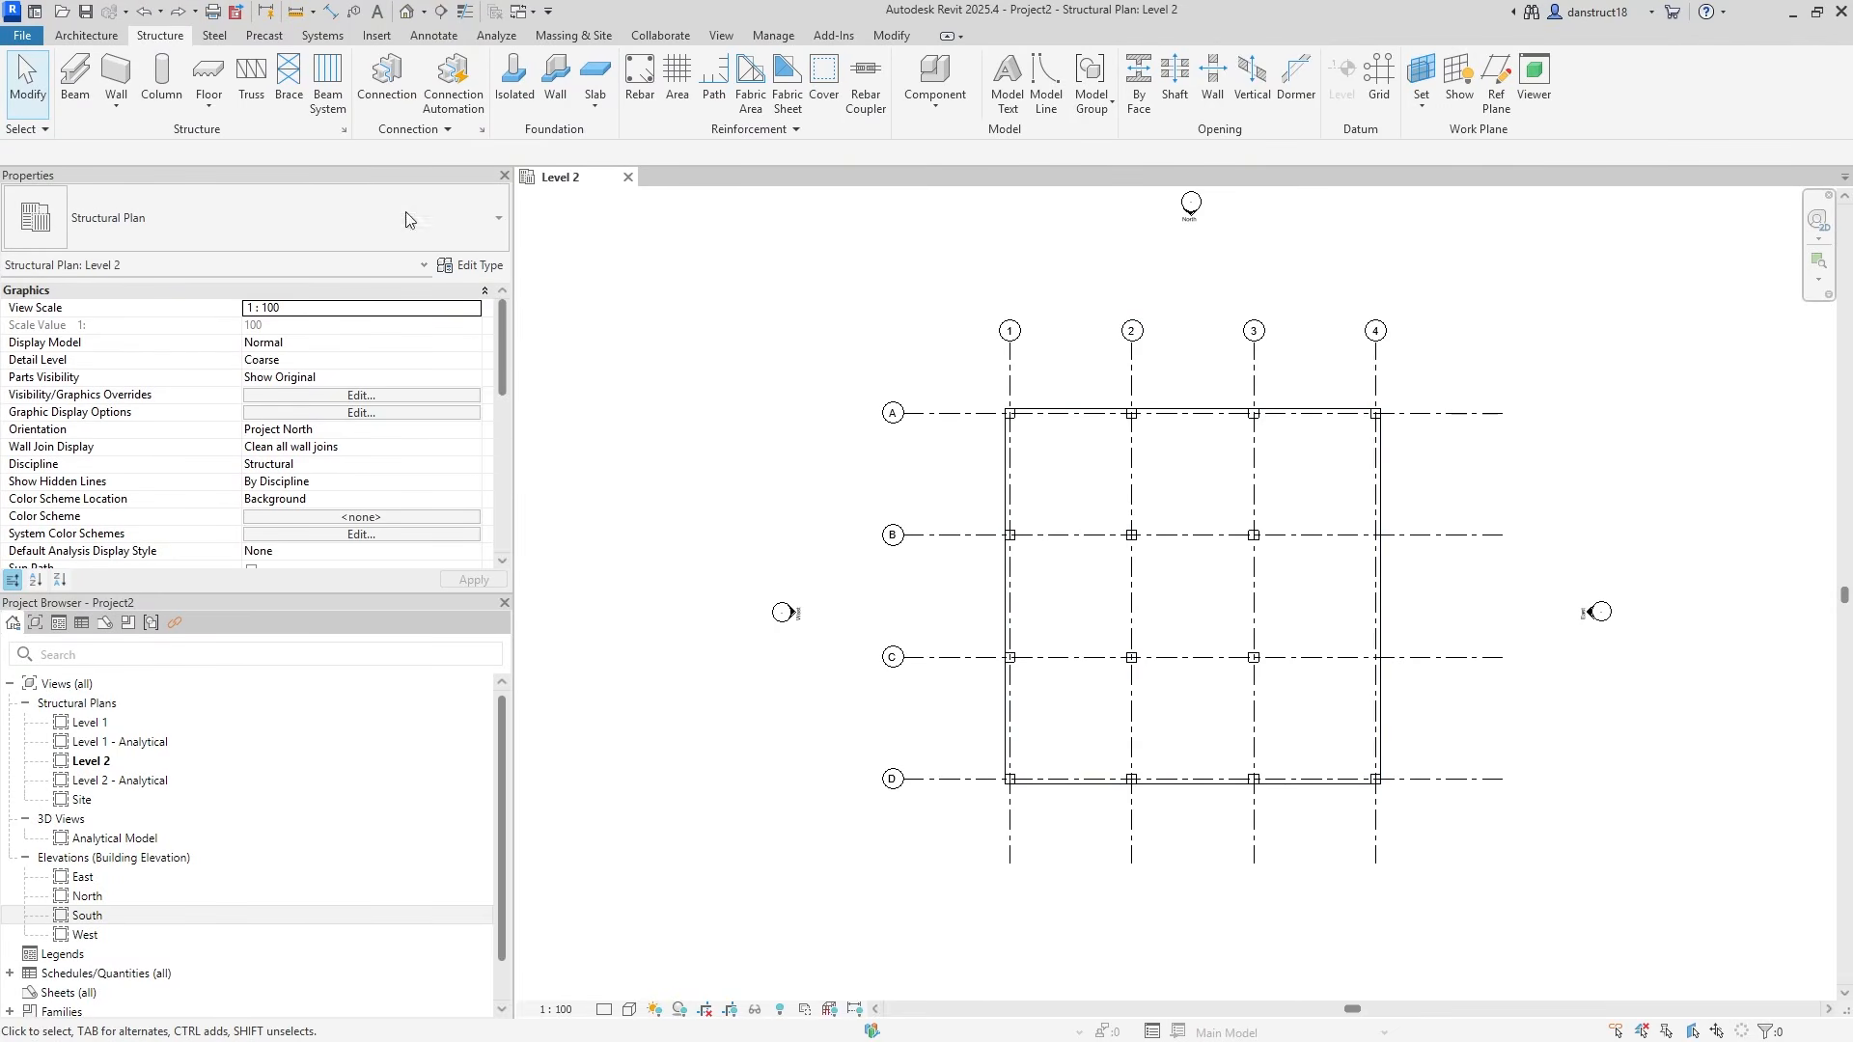
Draw a vertical reference plane and set it 1500 from grid 2.
left_click(1494, 87)
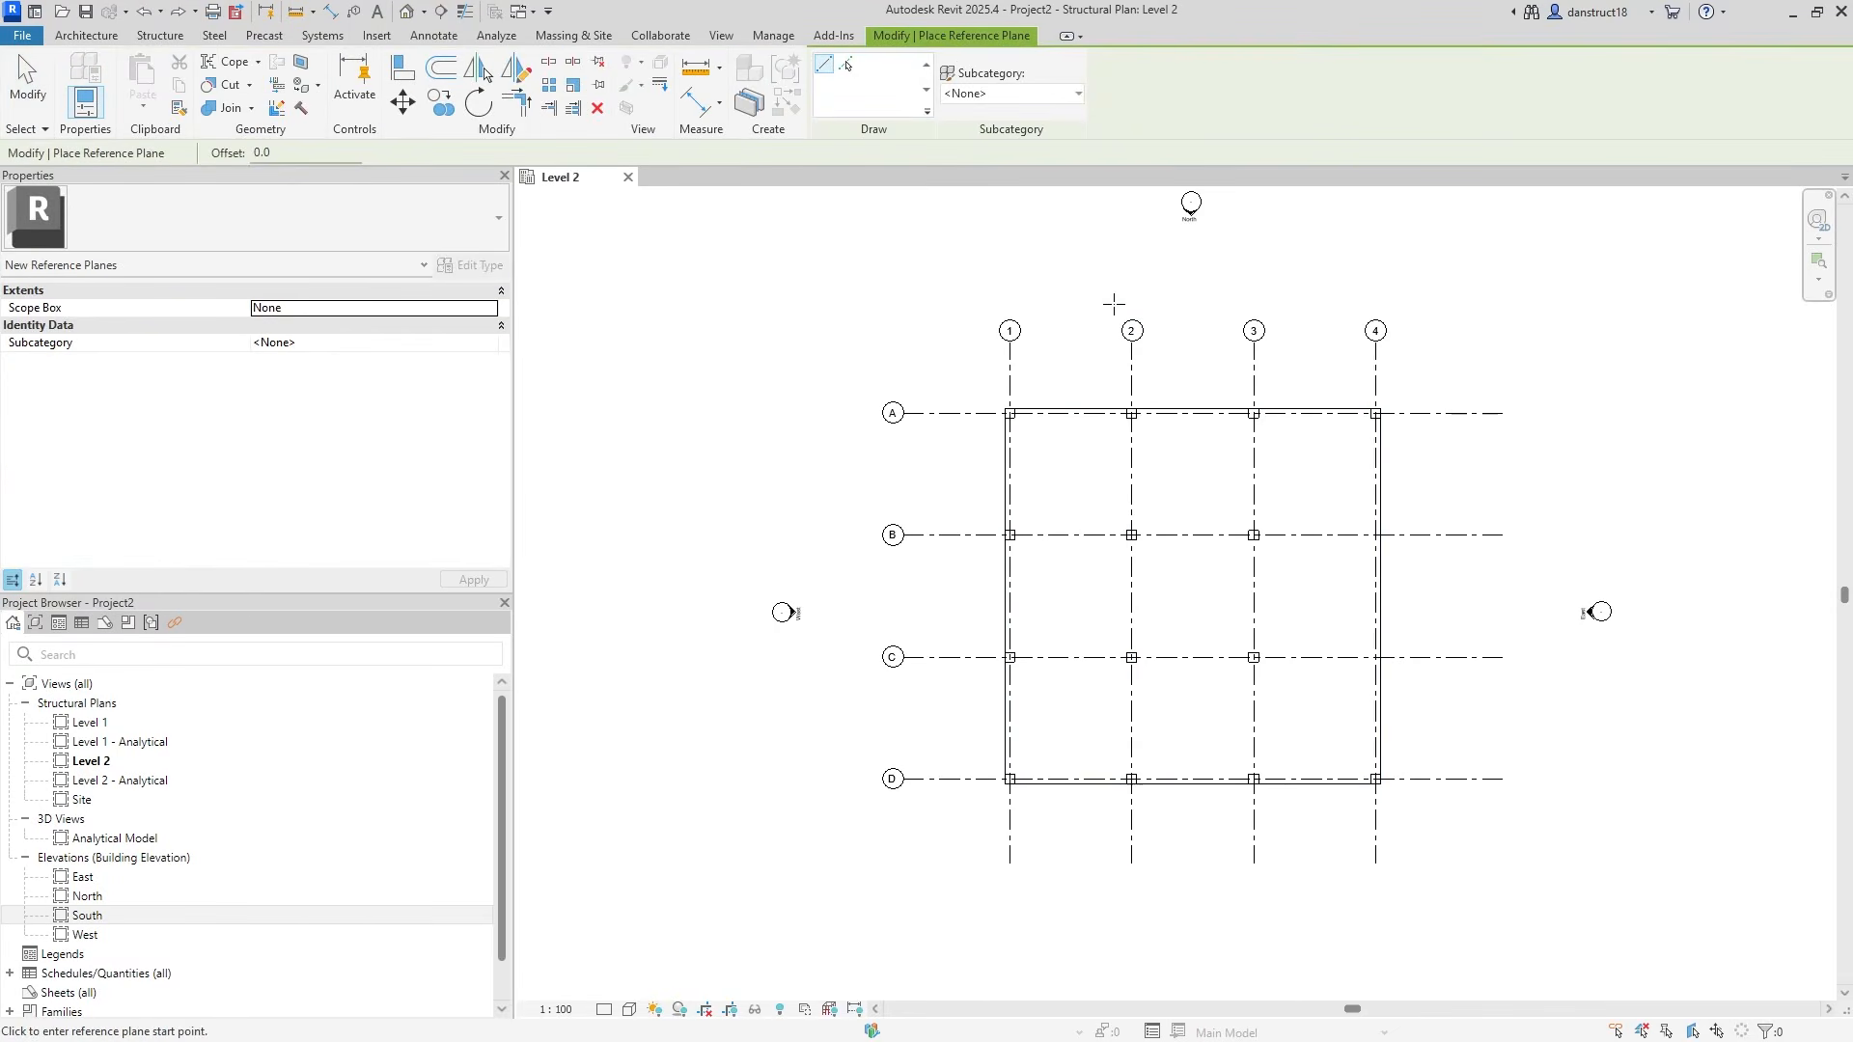
left_click(1088, 282)
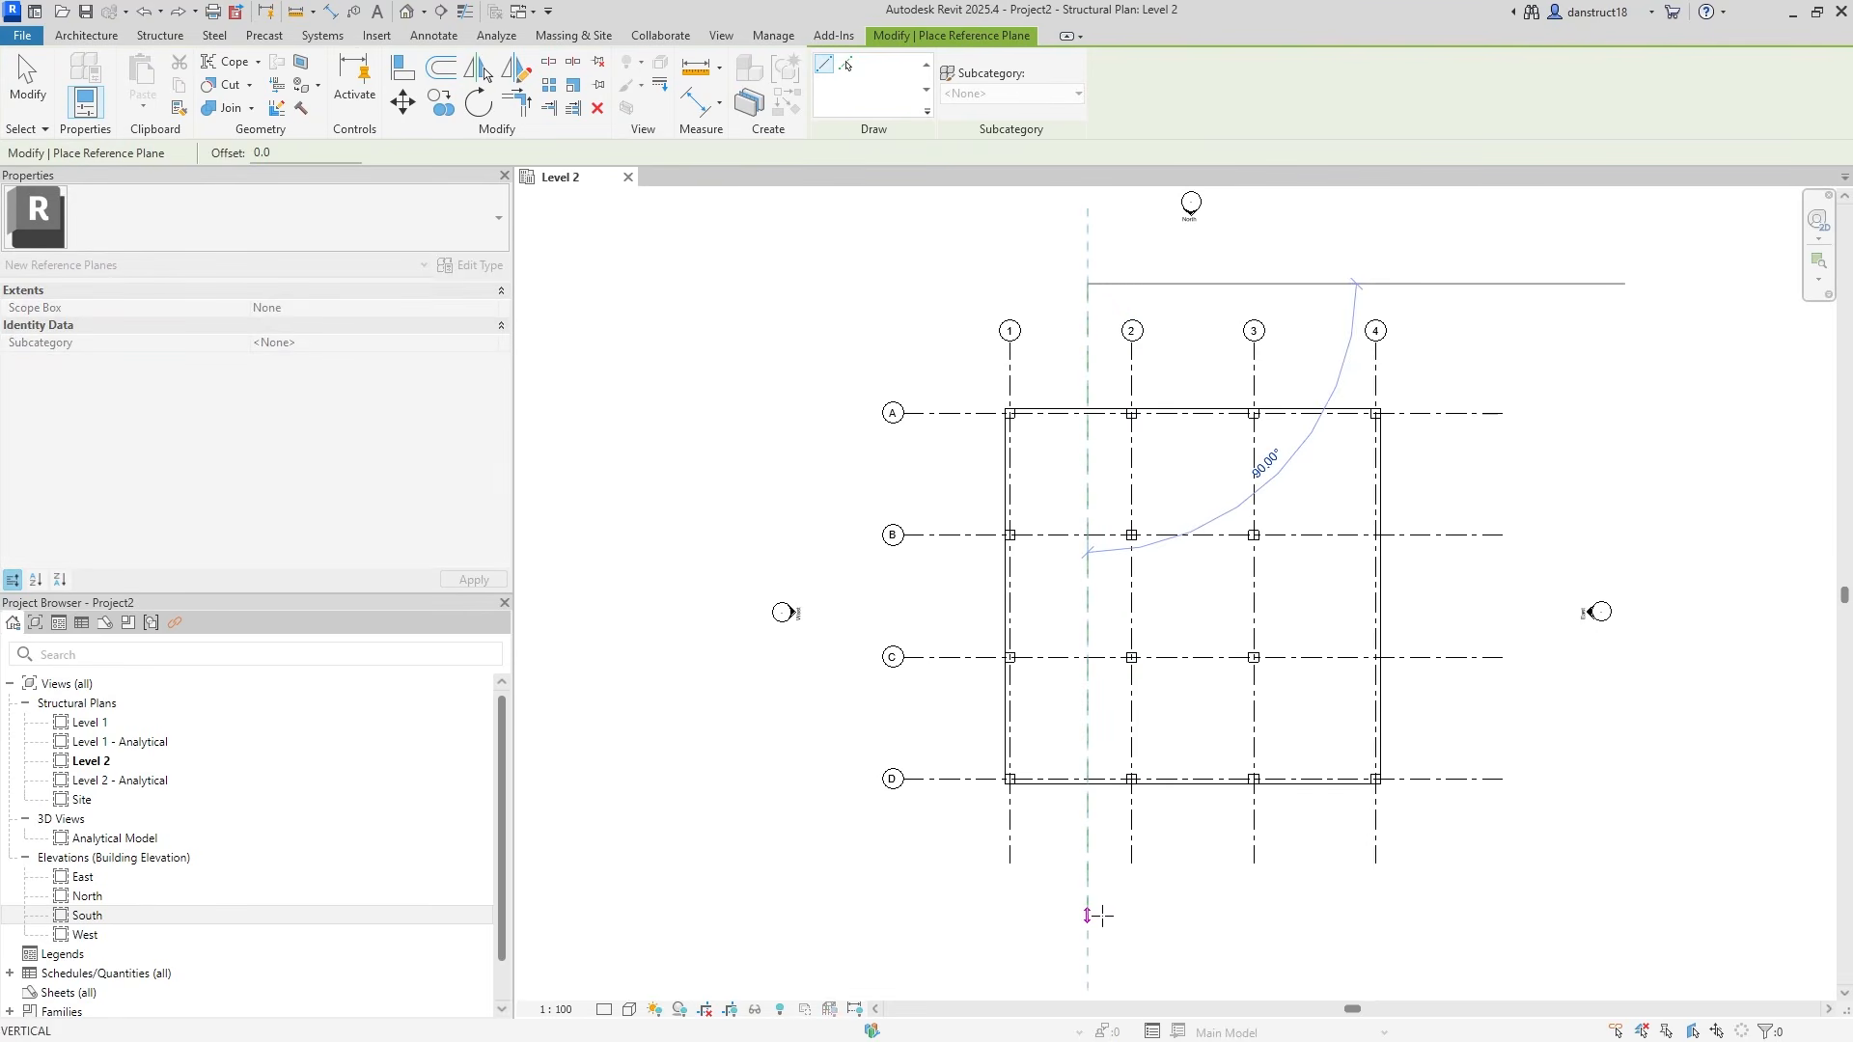
left_click(1101, 915)
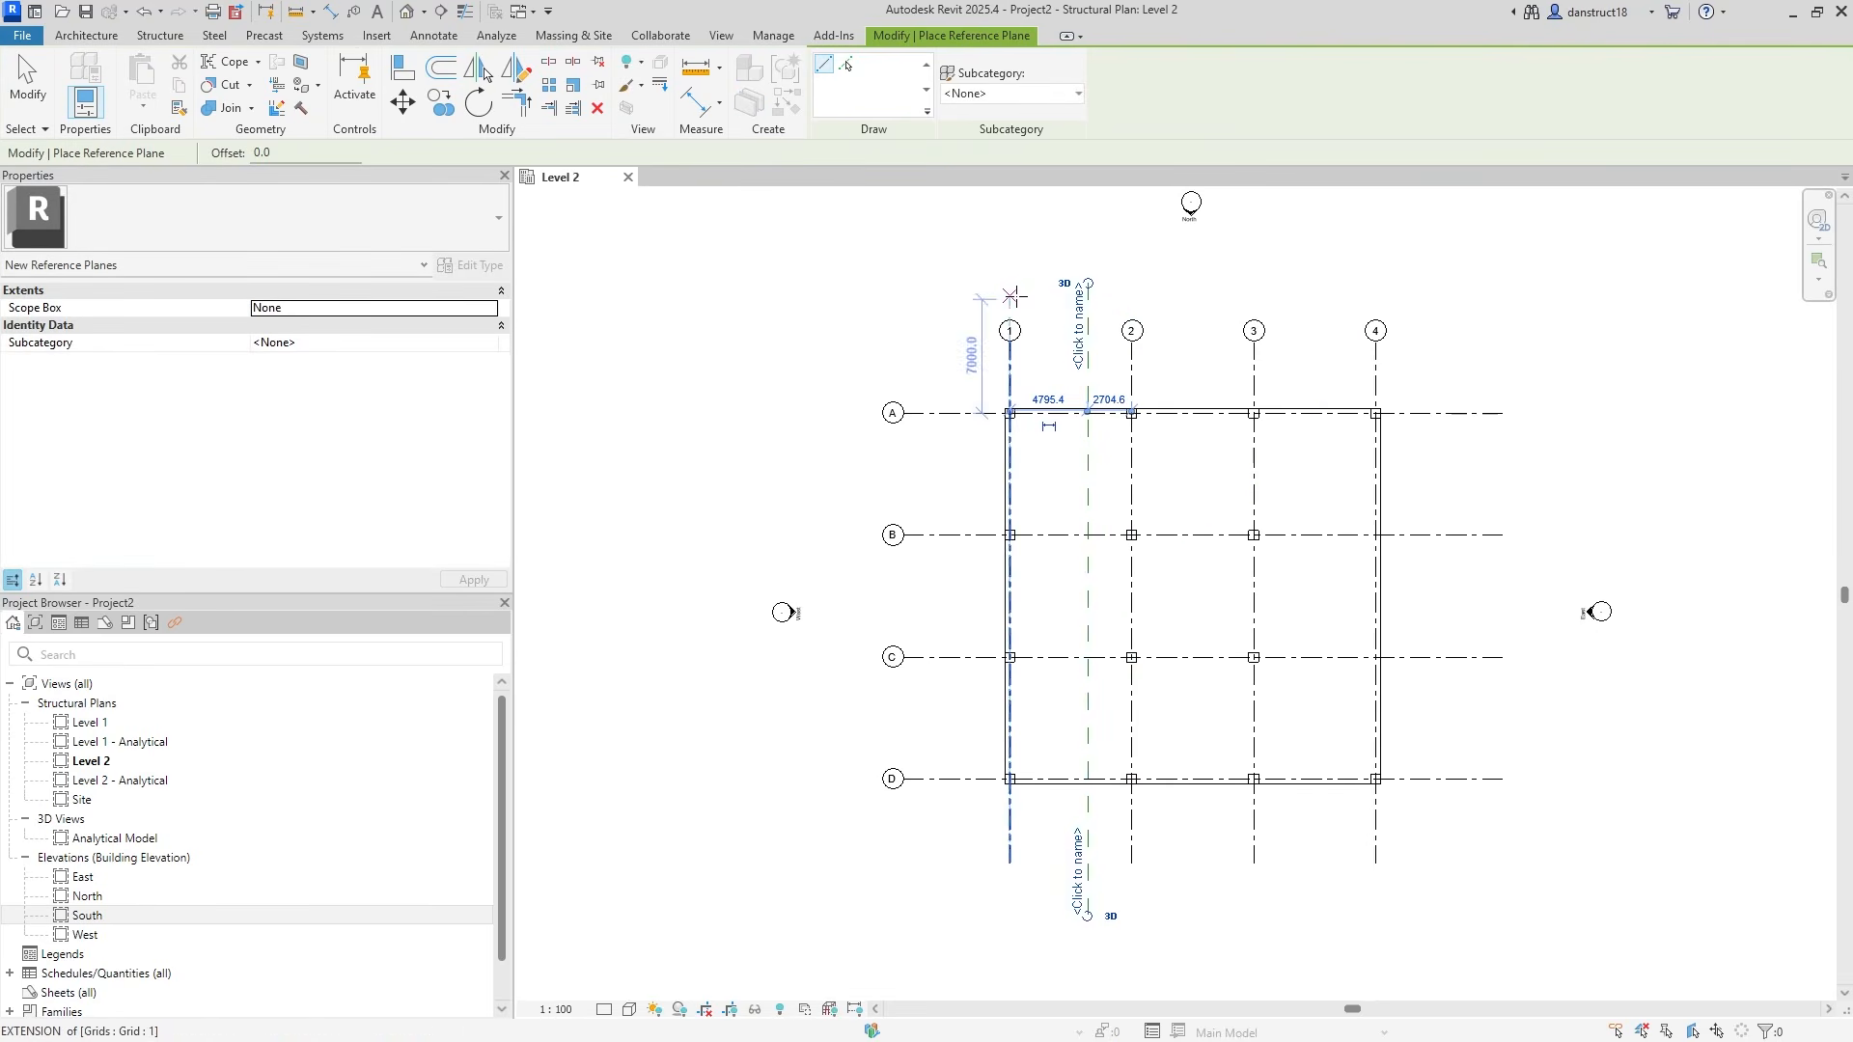
left_click(26, 84)
scroll(1092, 312, "up", 1)
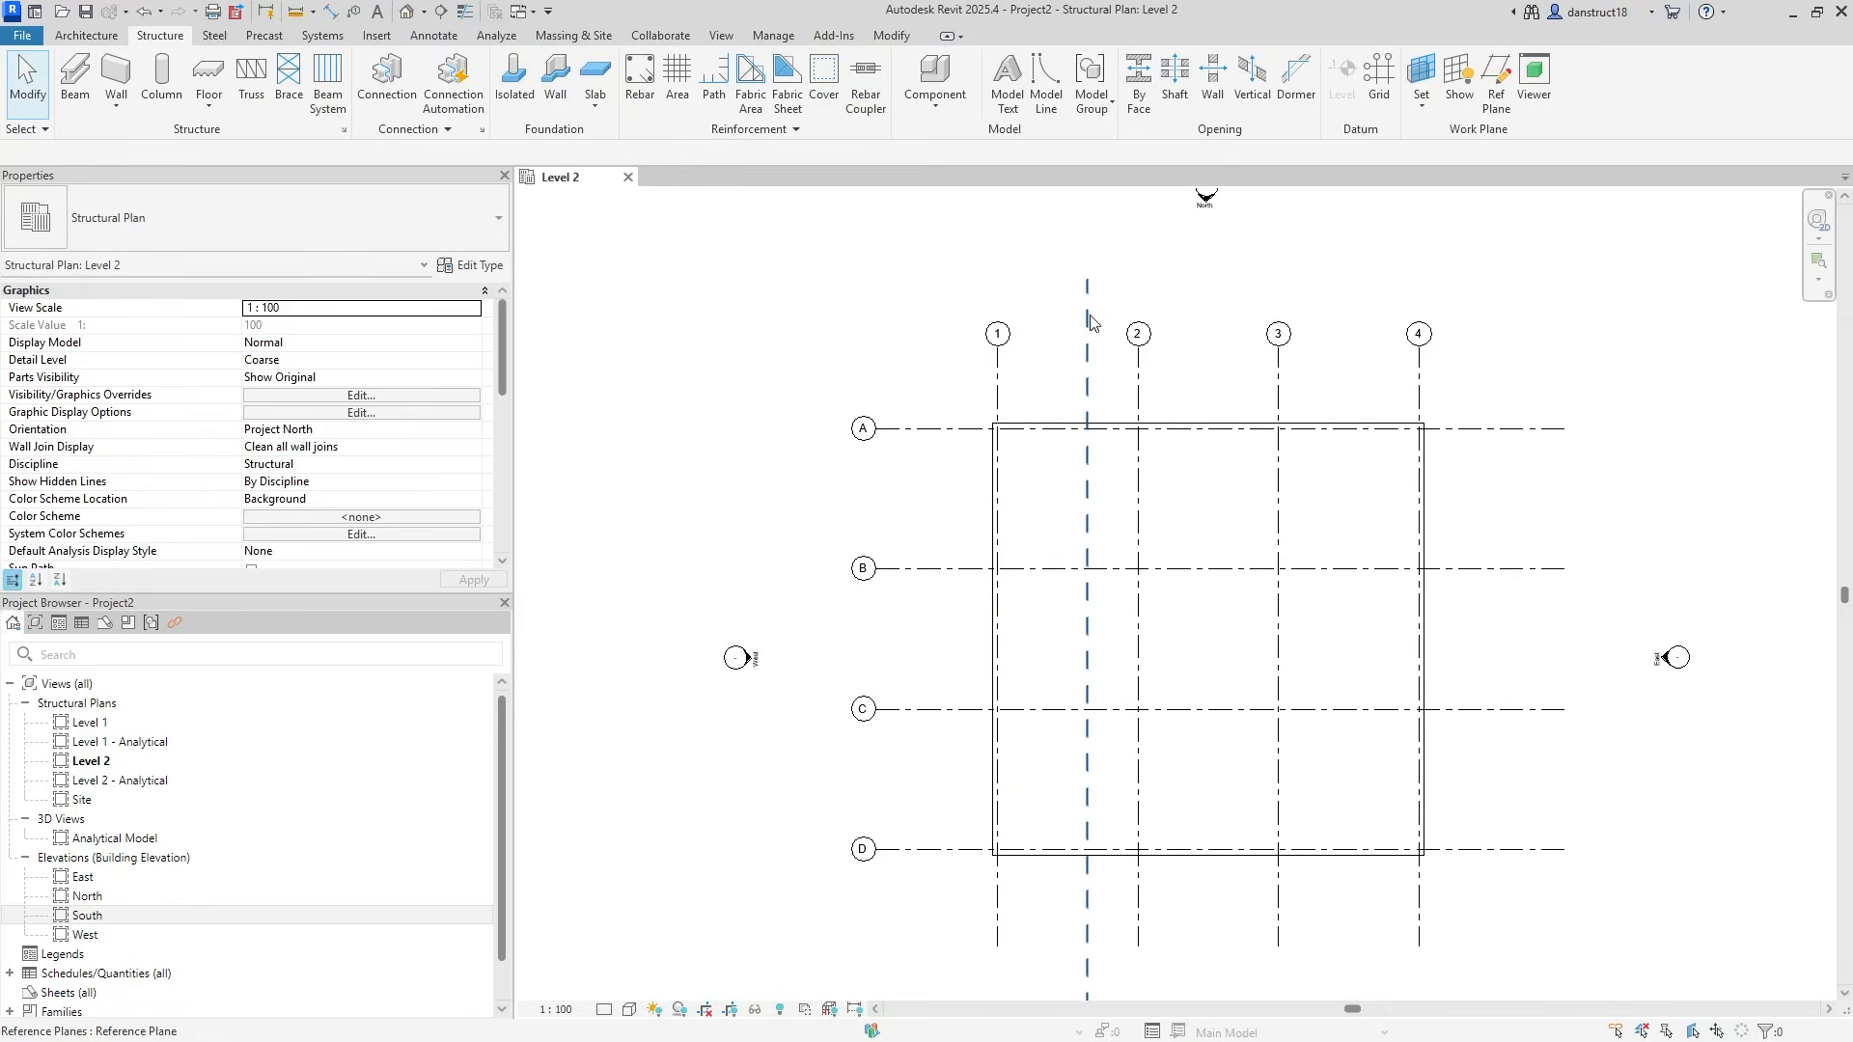
left_click(1093, 319)
scroll(1112, 410, "up", 3)
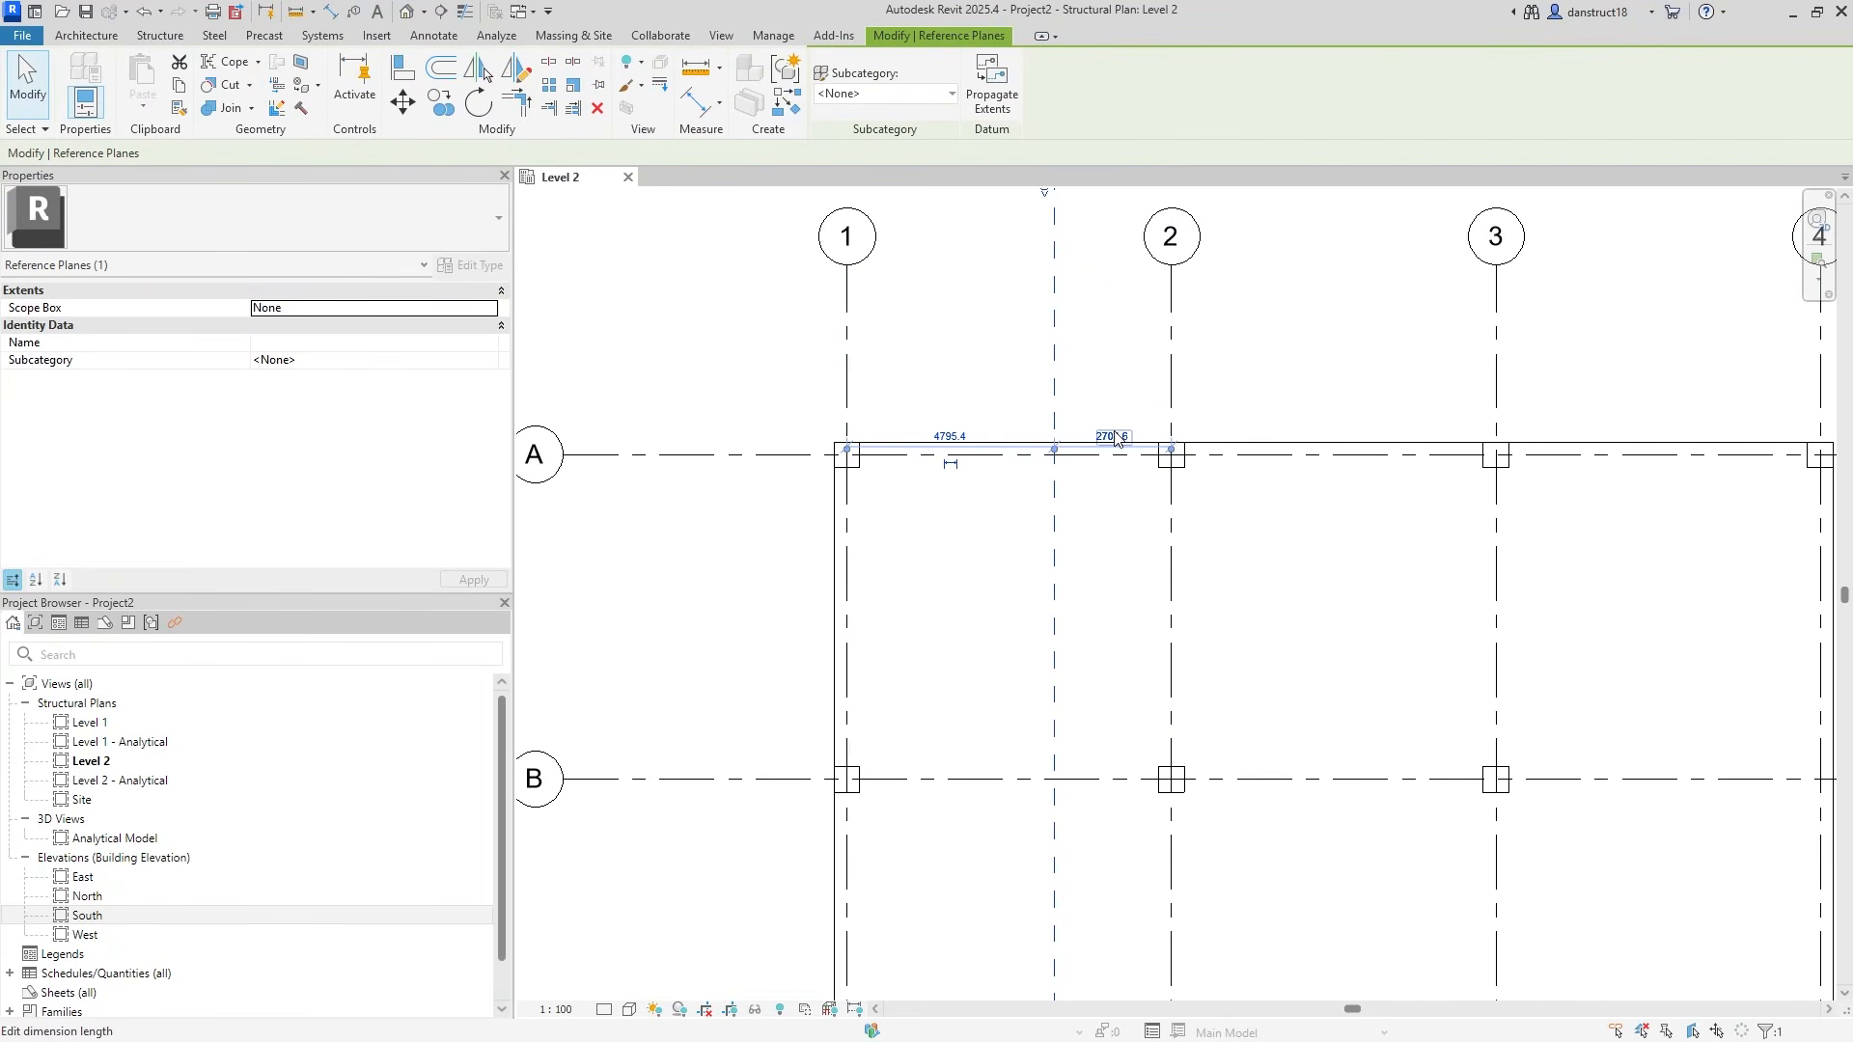
left_click(1115, 437)
type("1500")
key("Return")
scroll(1040, 365, "down", 2)
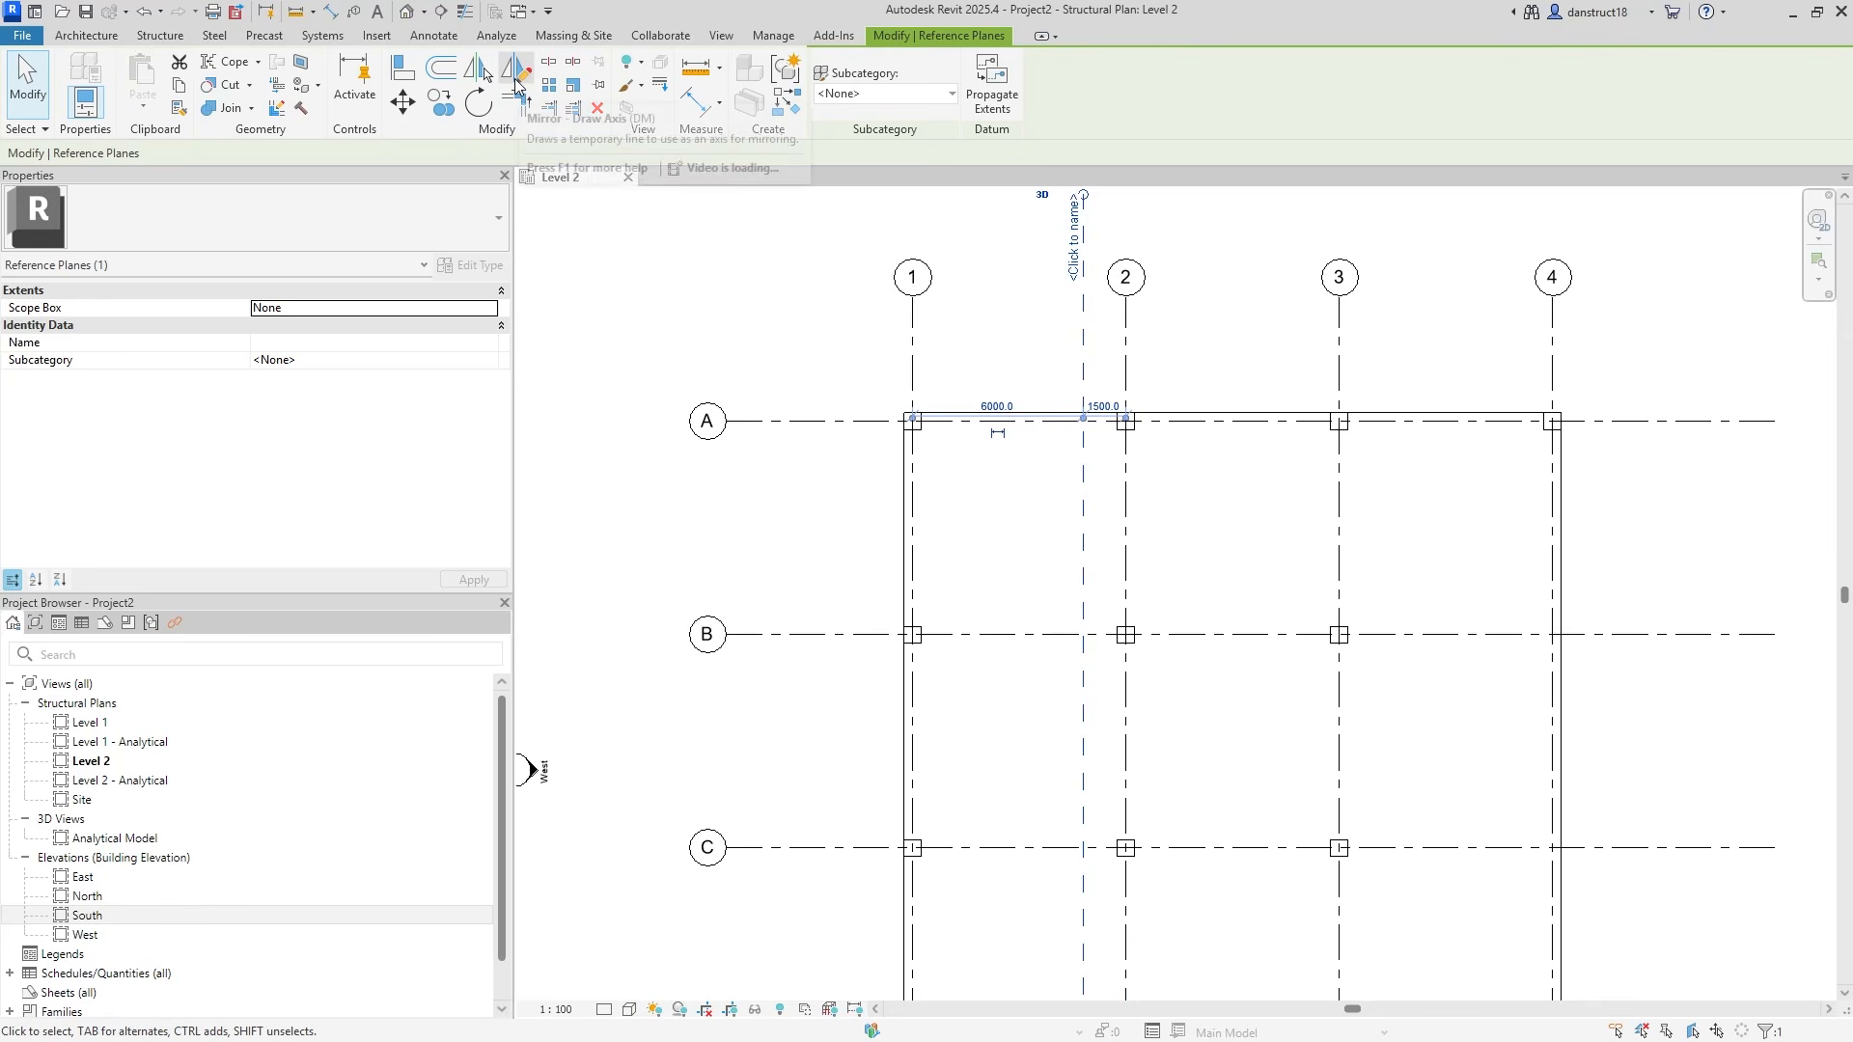
Mirror the reference plane across grid 2 to get a plane on each side.
left_click(515, 81)
left_click(1125, 319)
left_click(1125, 386)
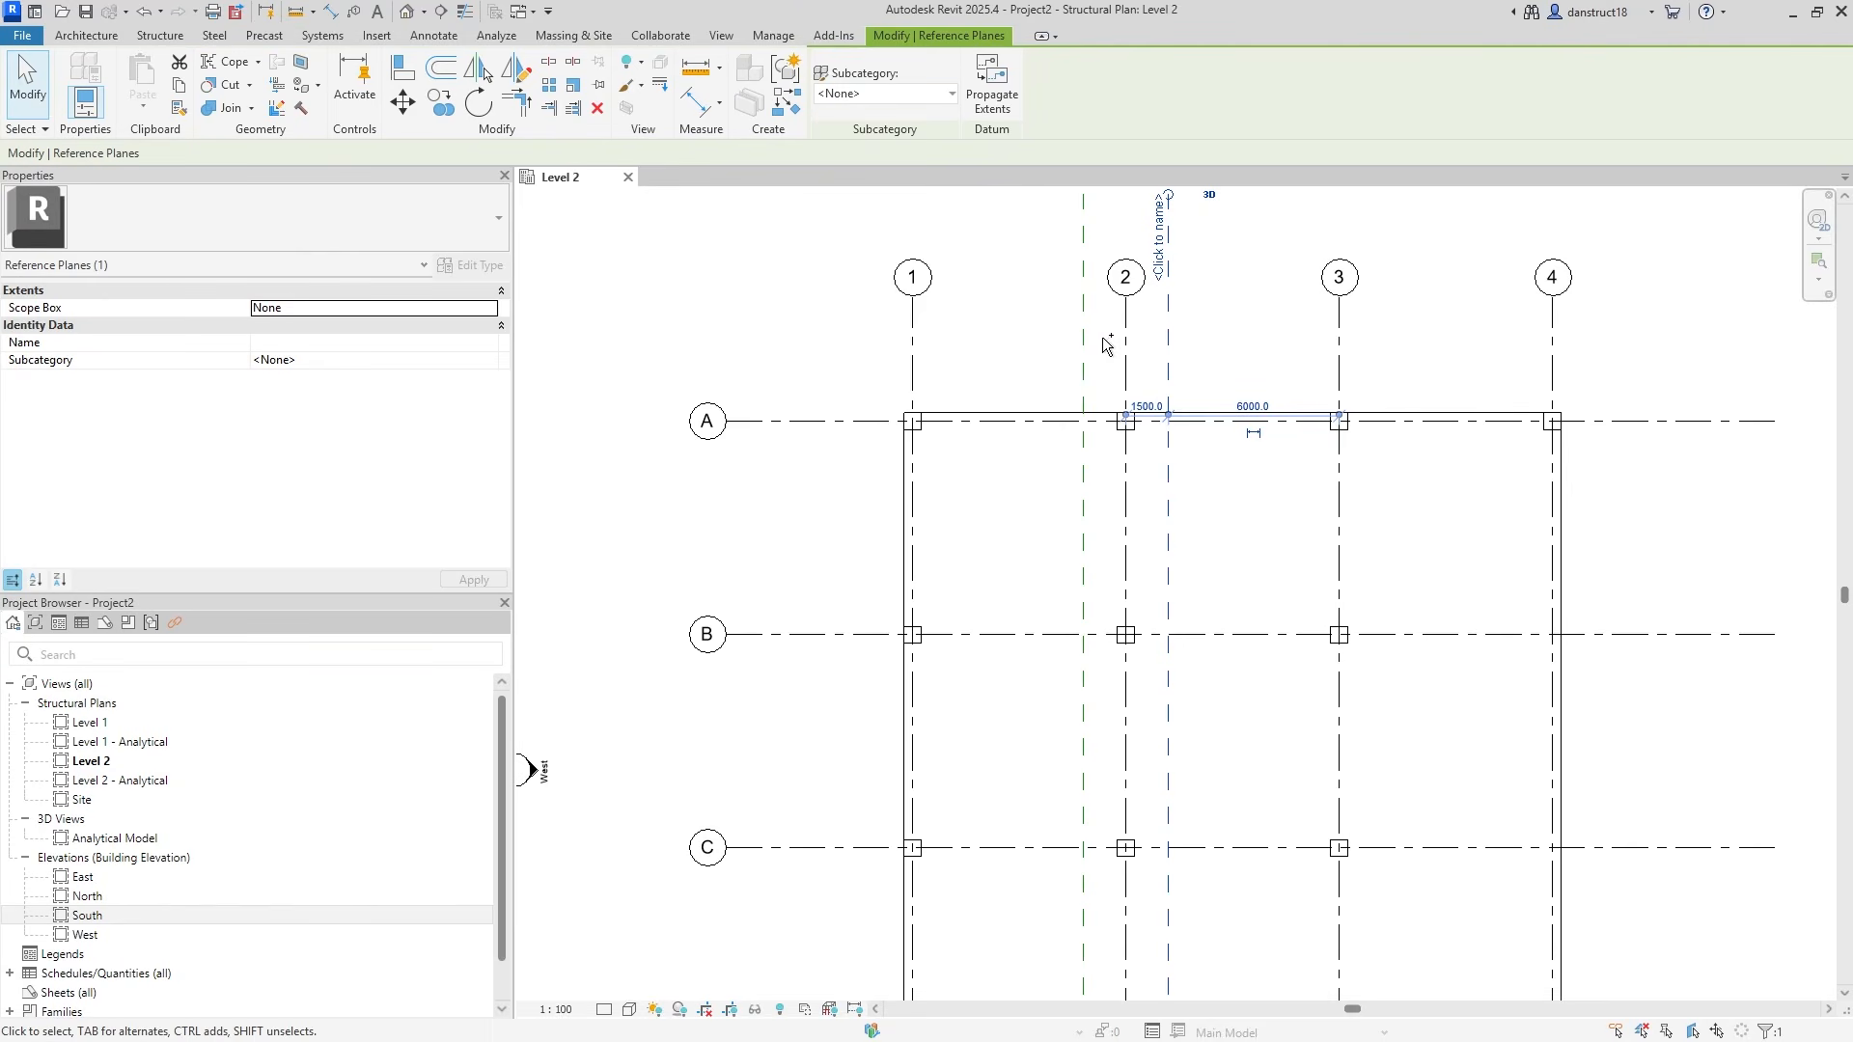
Copy the pair of planes from grid 2 to grids 1, 3 and 4.
left_click(1087, 359, "ctrl")
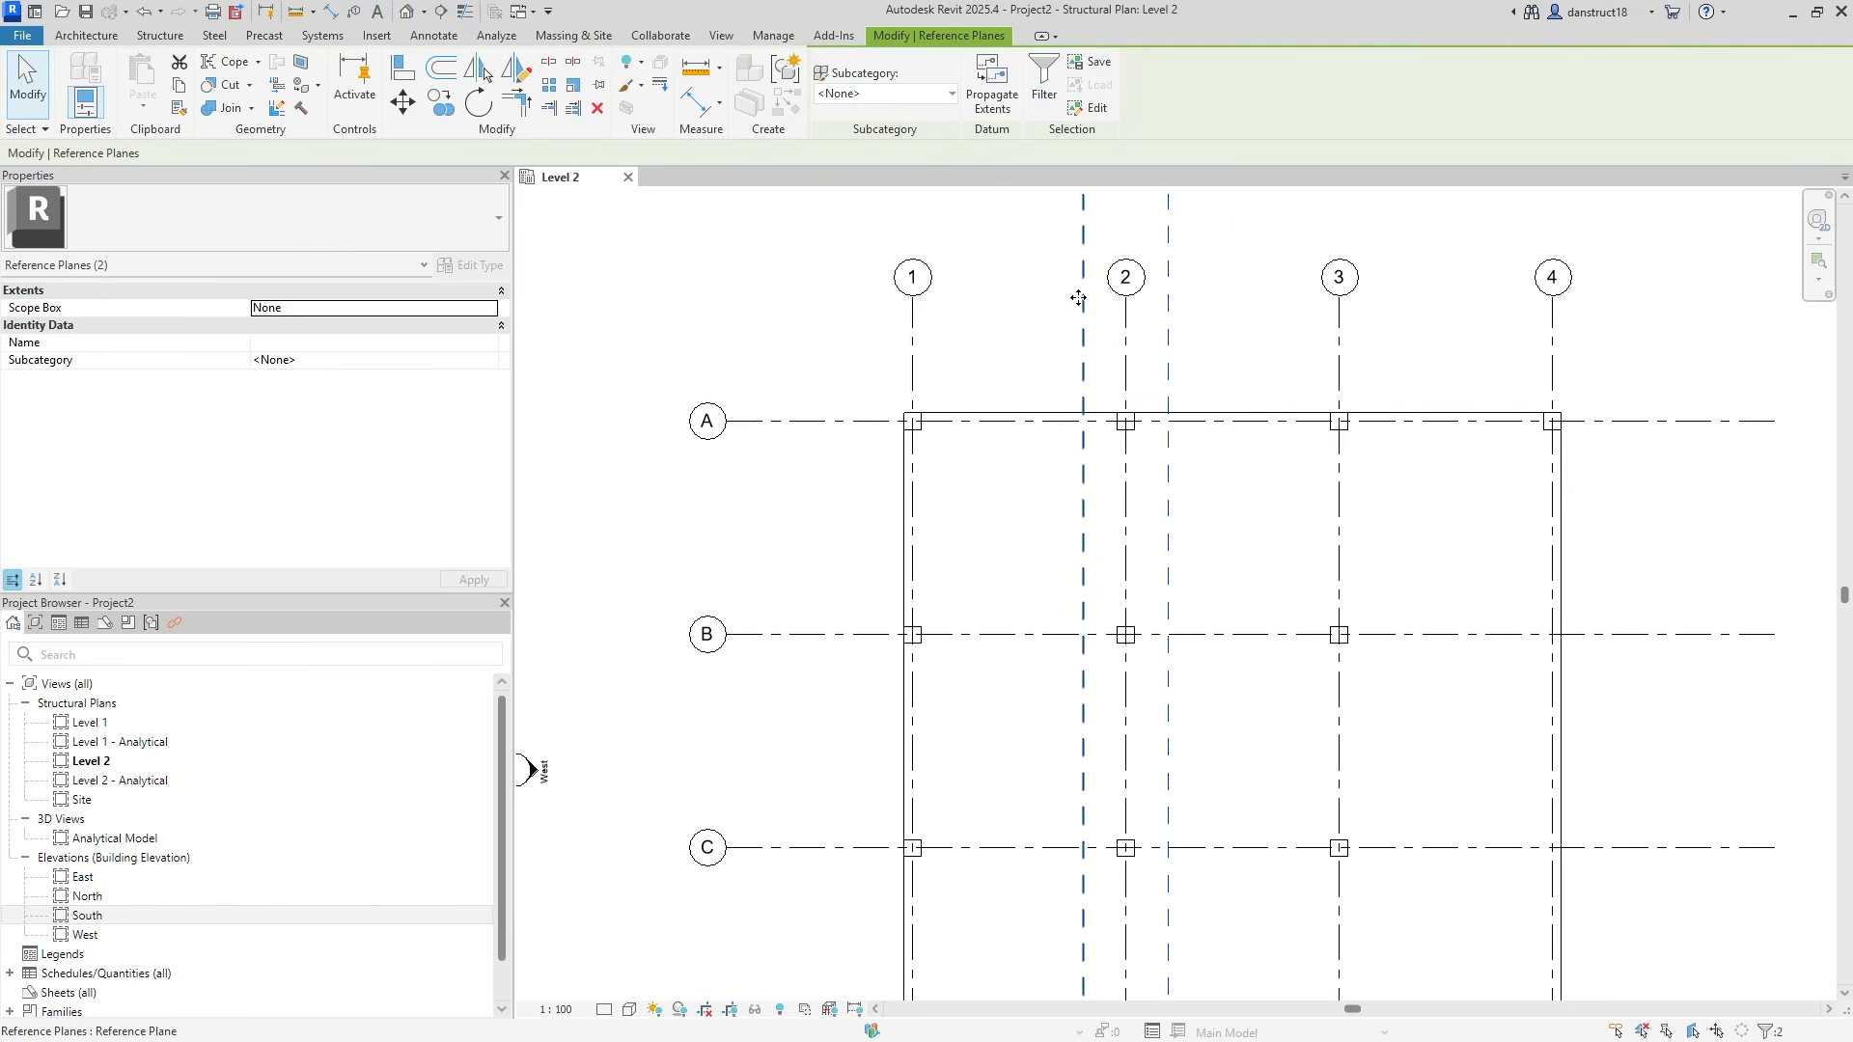
left_click(439, 104)
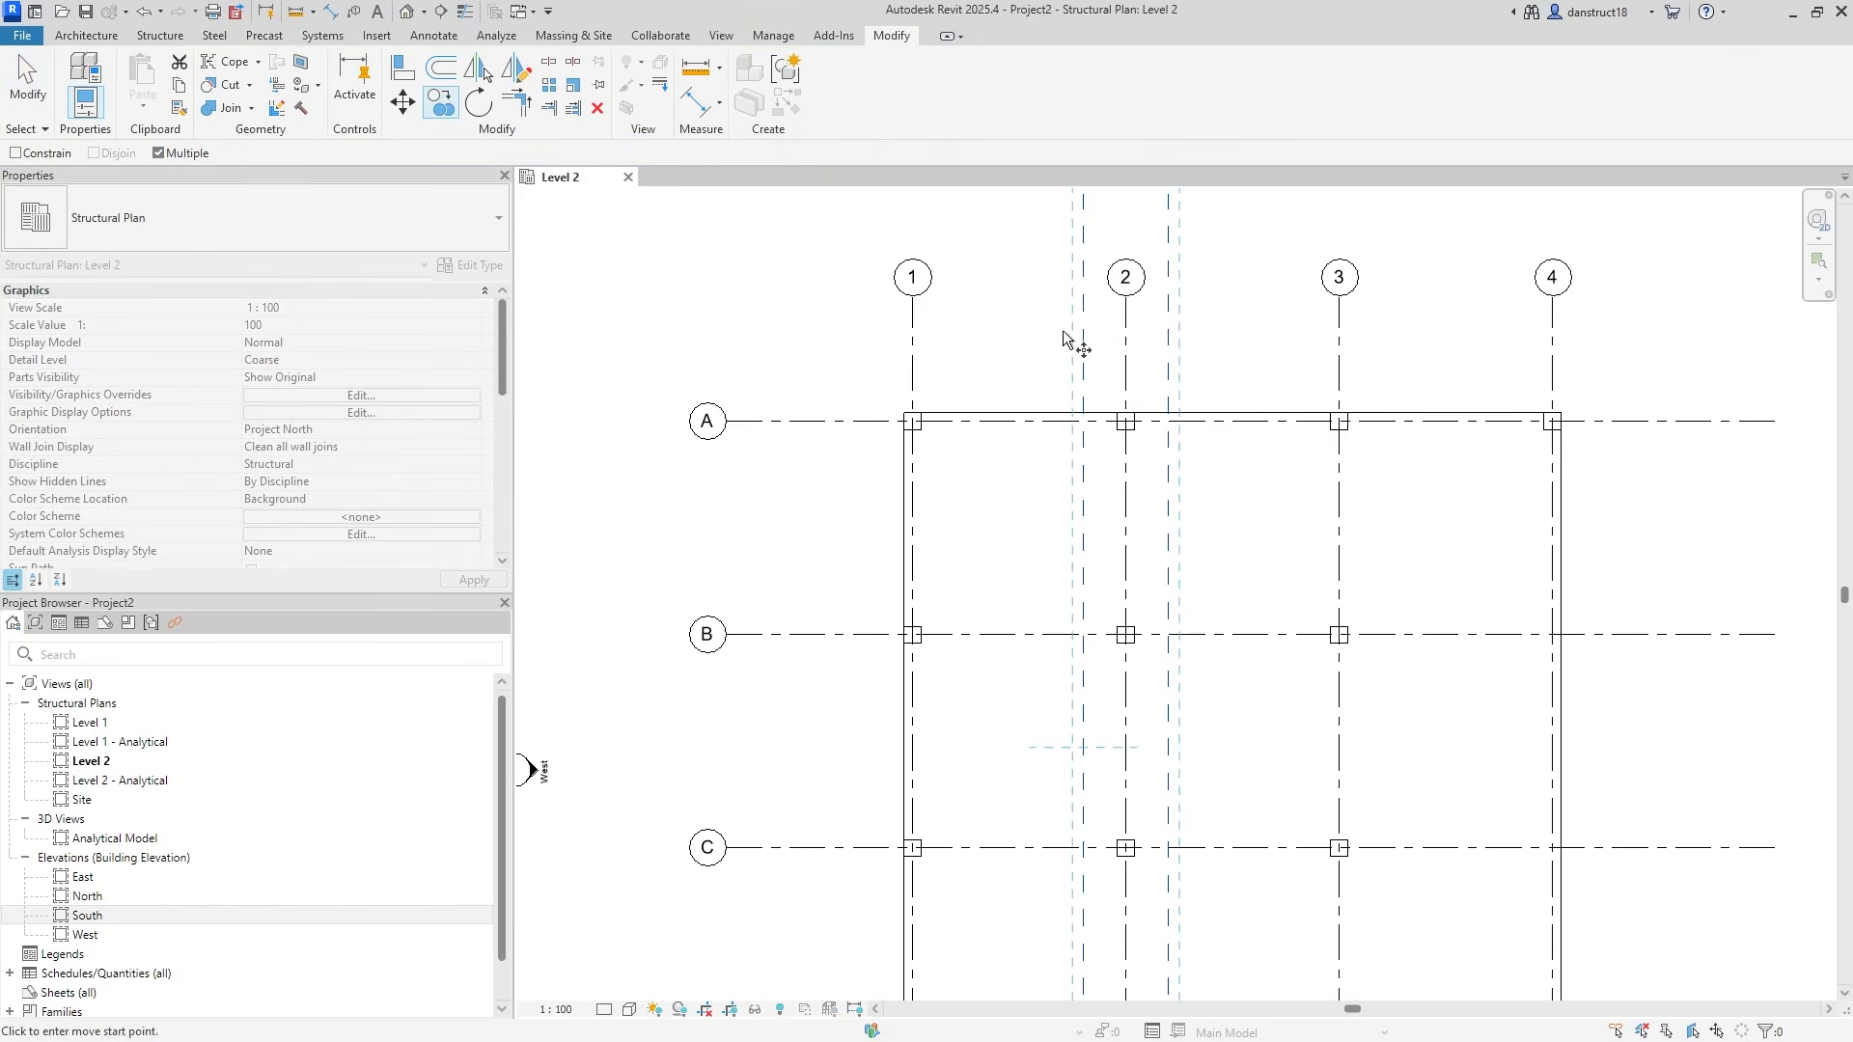
left_click(1125, 345)
left_click(912, 345)
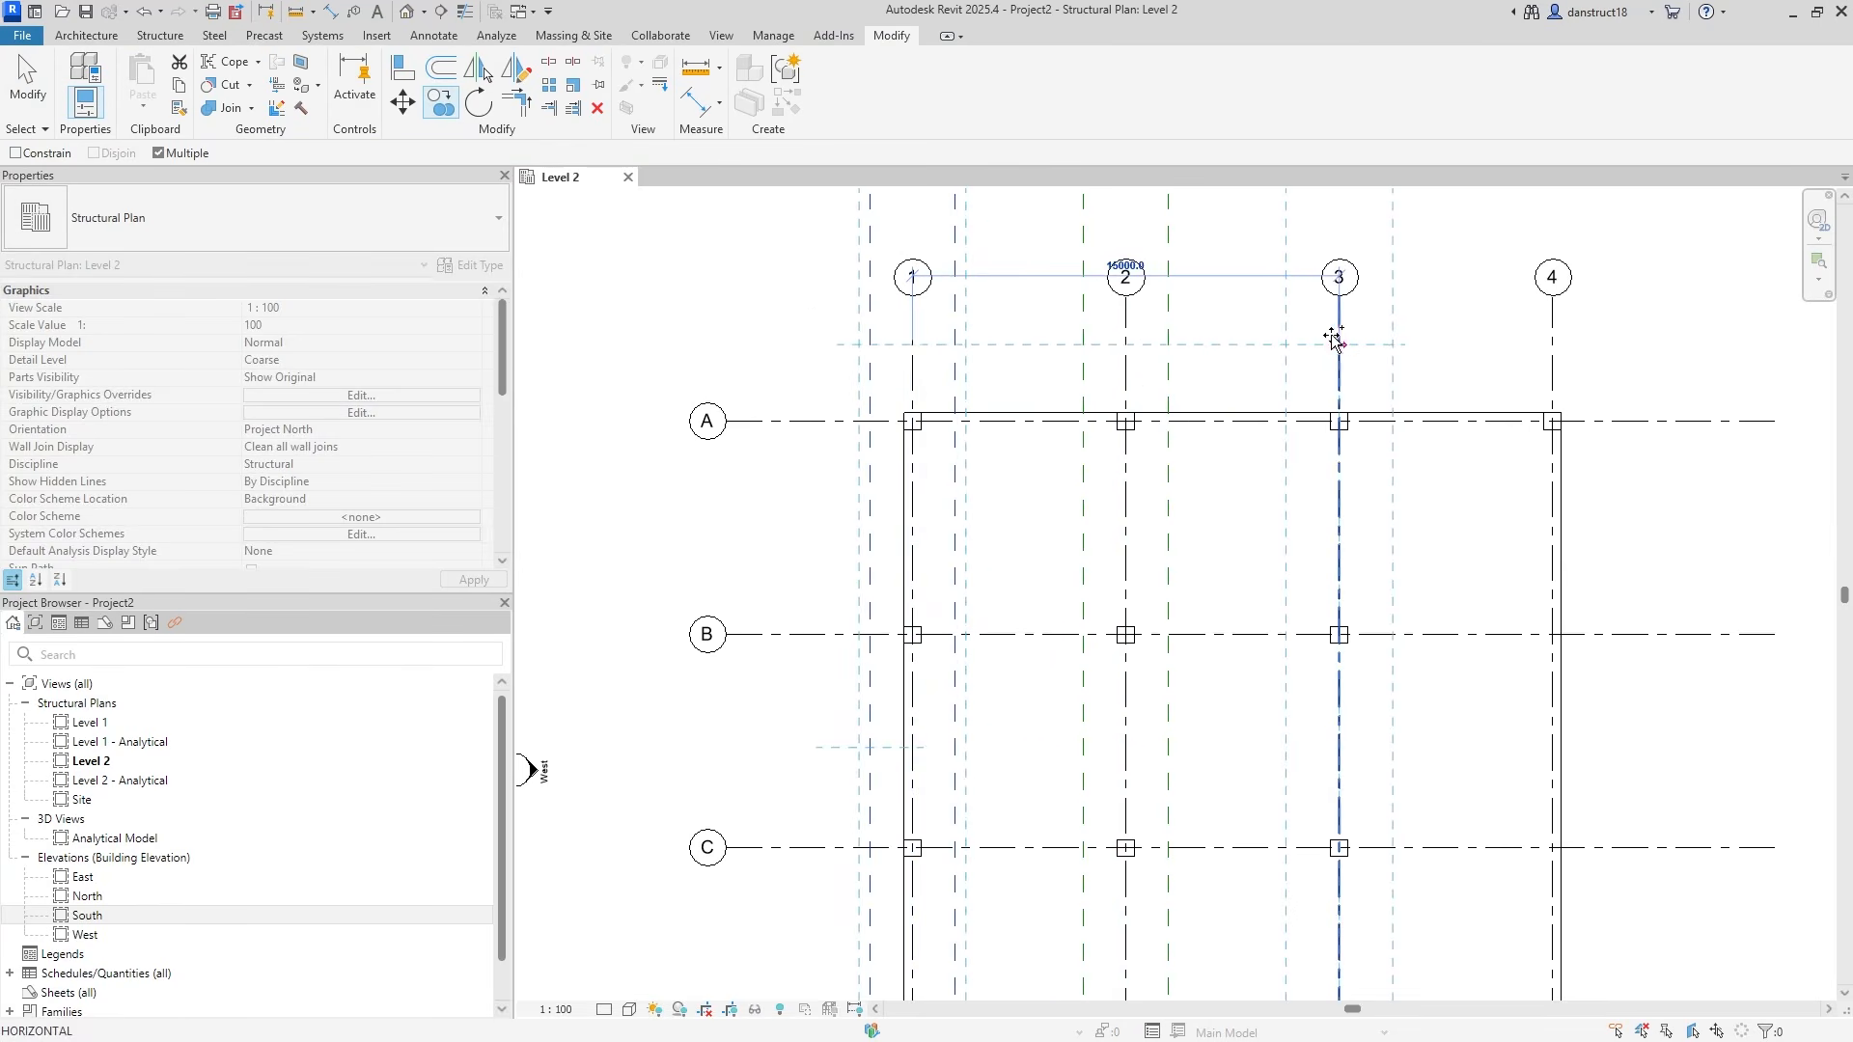
left_click(1339, 344)
left_click(1553, 343)
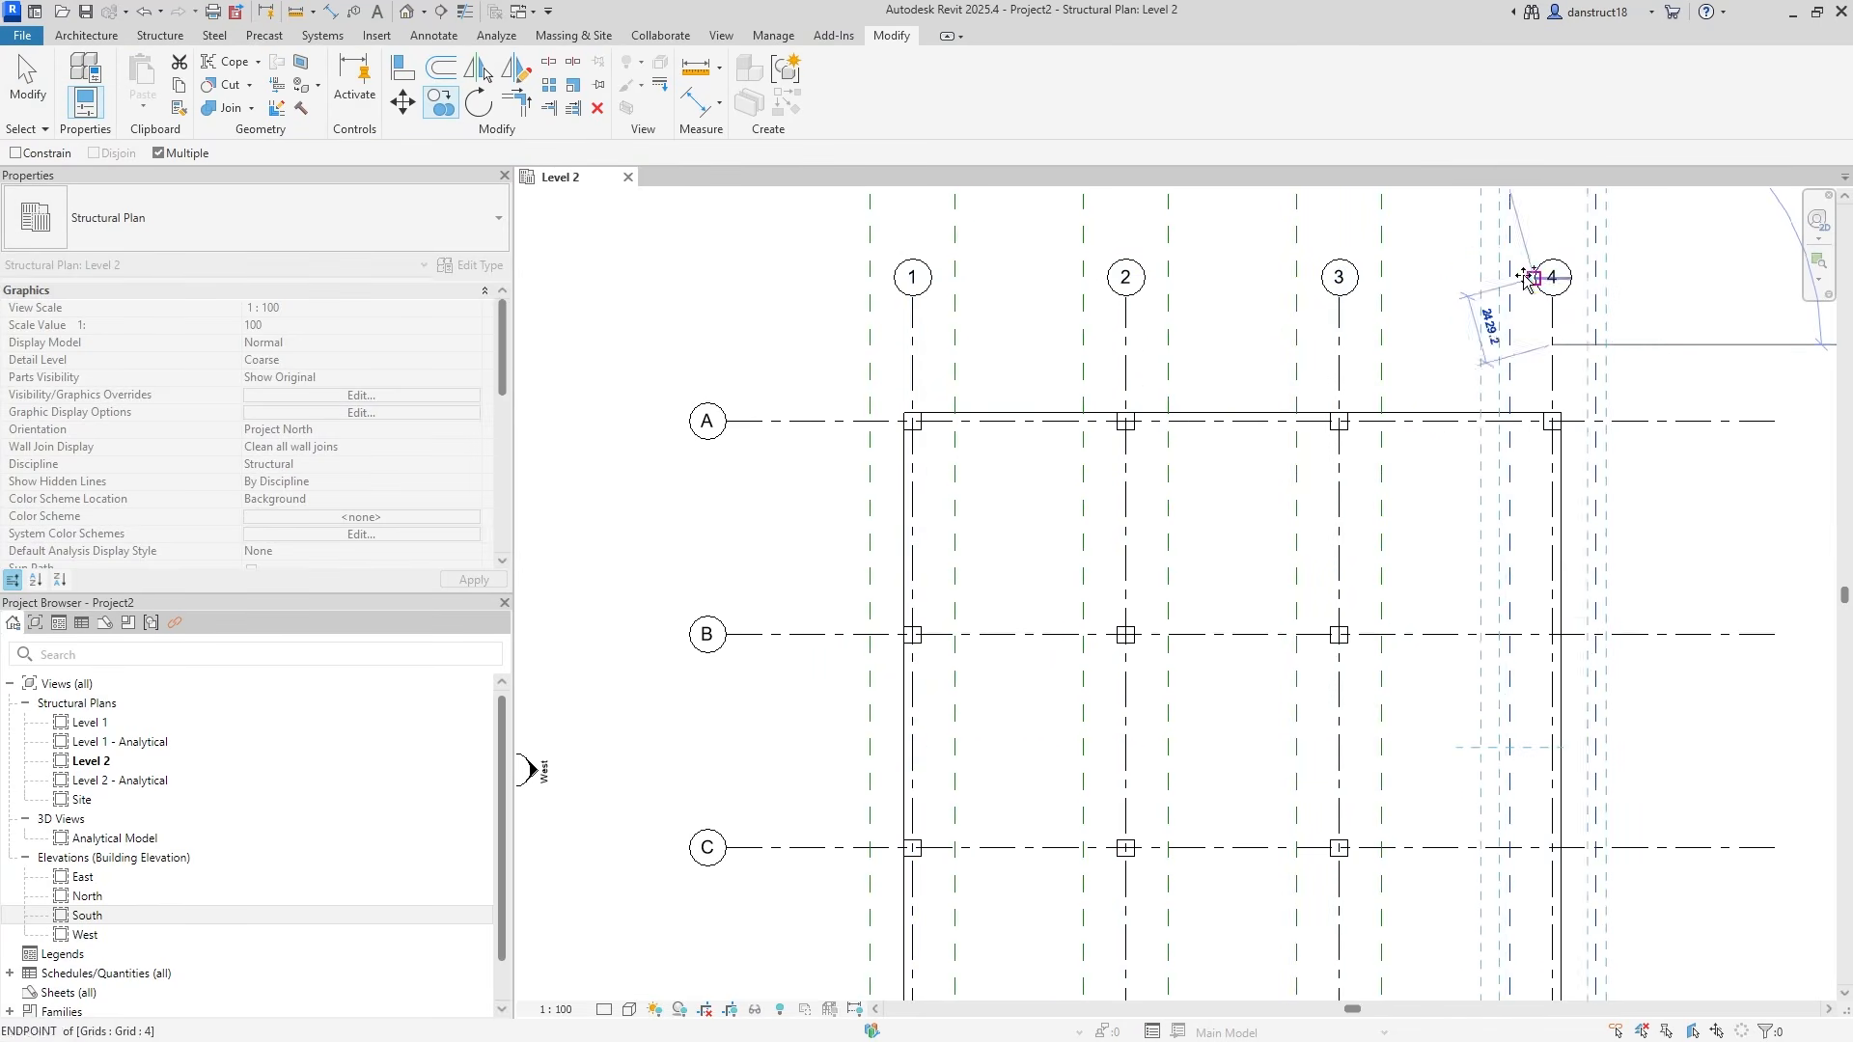
key("Escape")
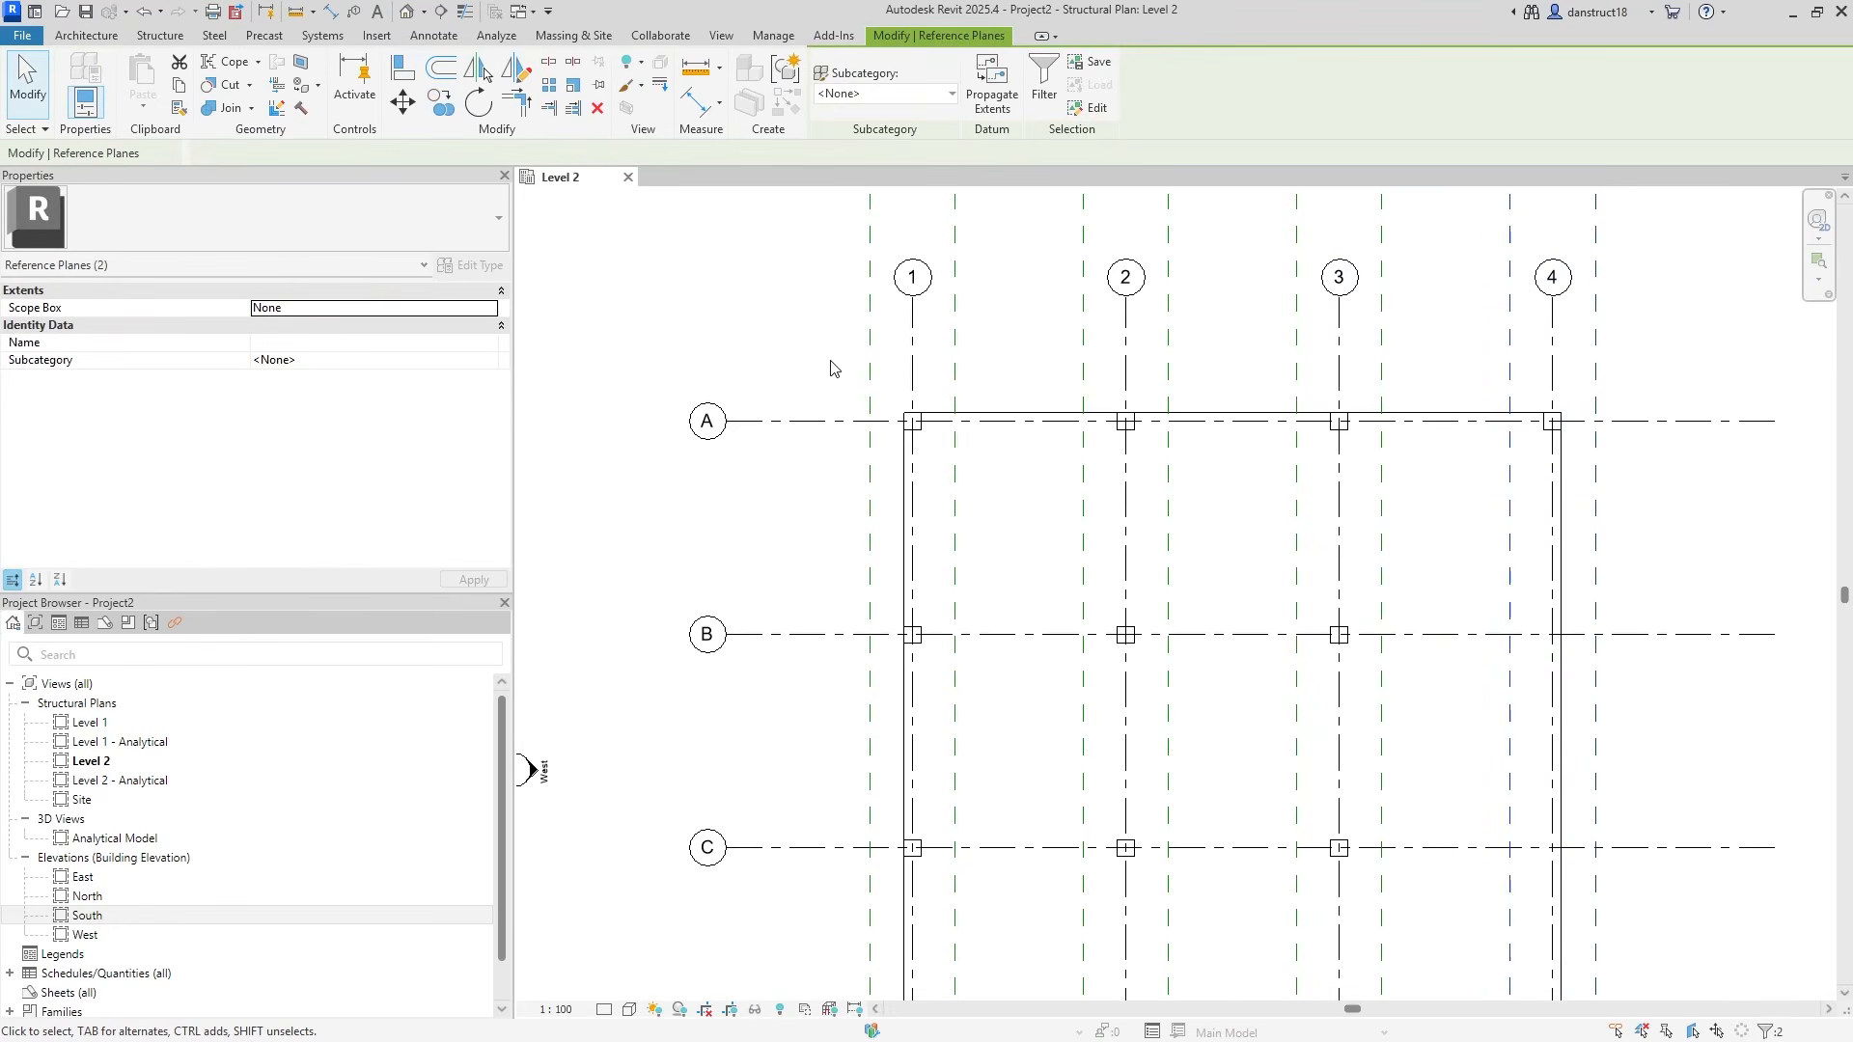
key("Escape")
left_click(869, 337)
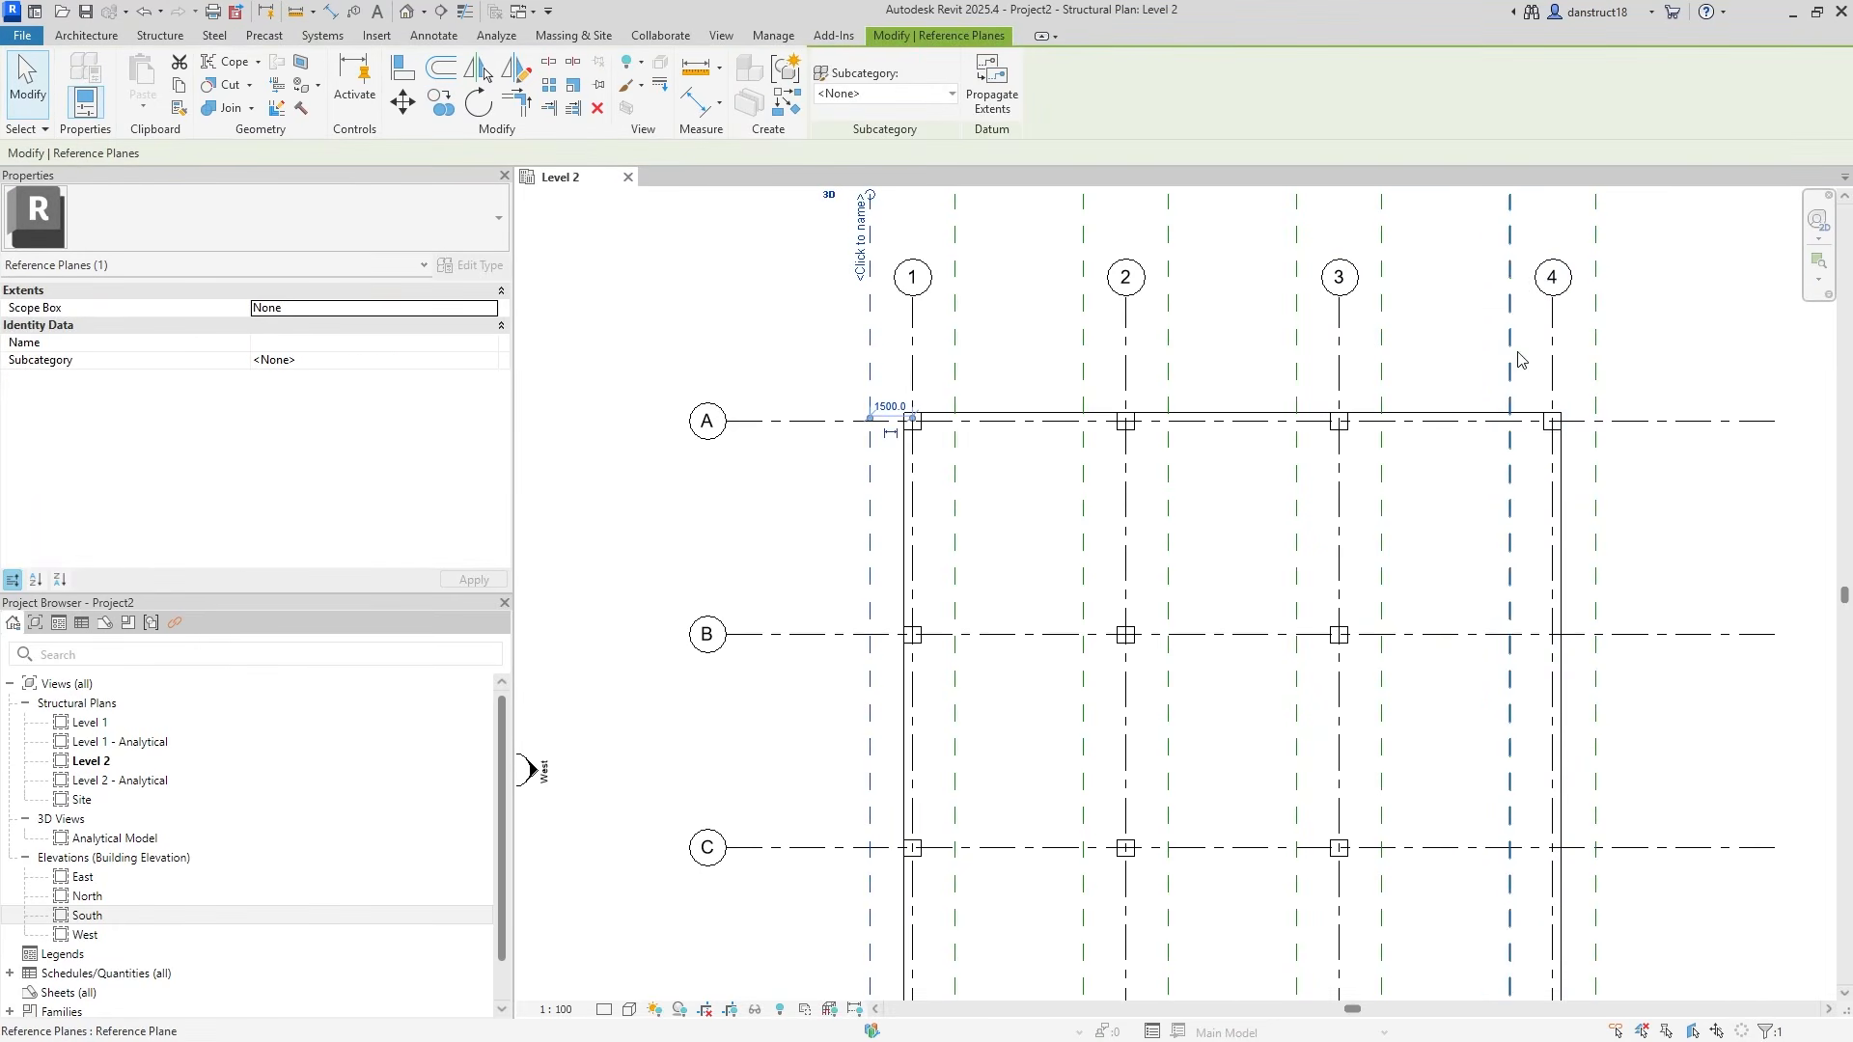
left_click(1642, 344)
scroll(1621, 359, "down", 2)
middle_click_drag(1621, 360, 1418, 377)
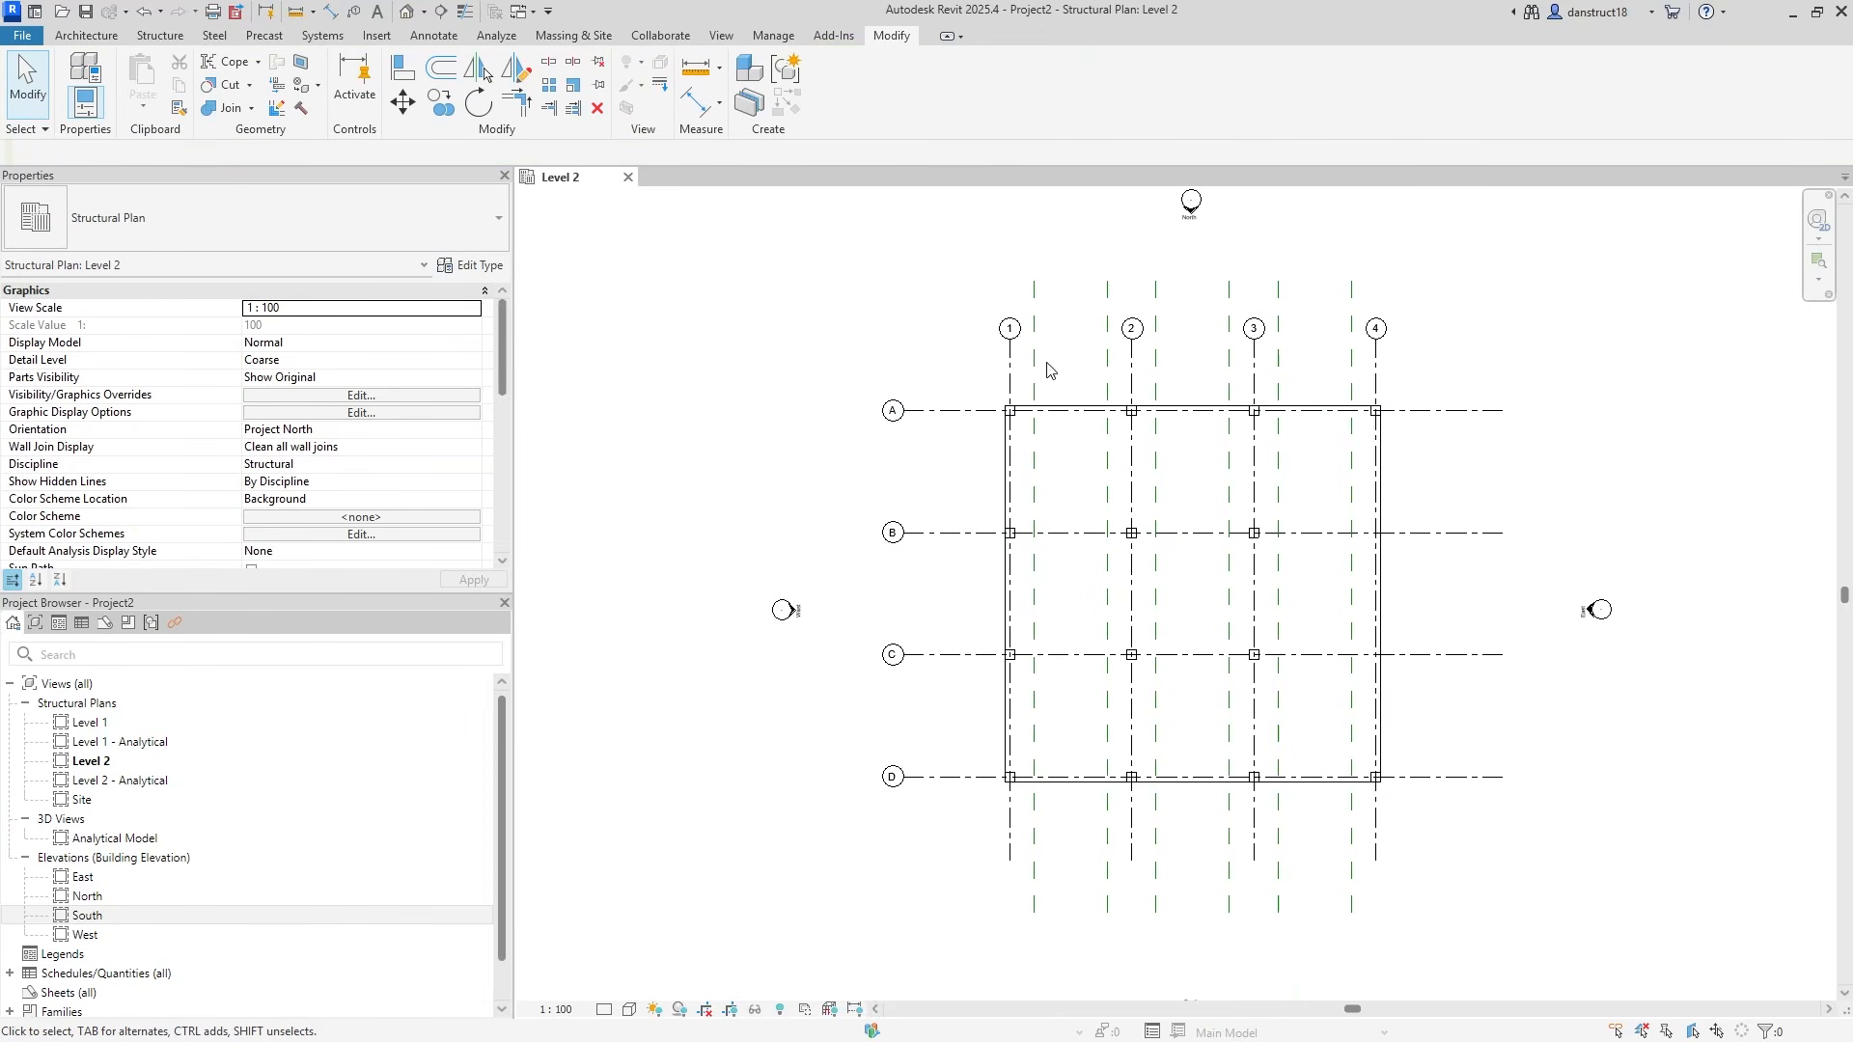
Draw a horizontal reference plane and set it 1500 below grid A.
left_click(157, 35)
left_click(1496, 79)
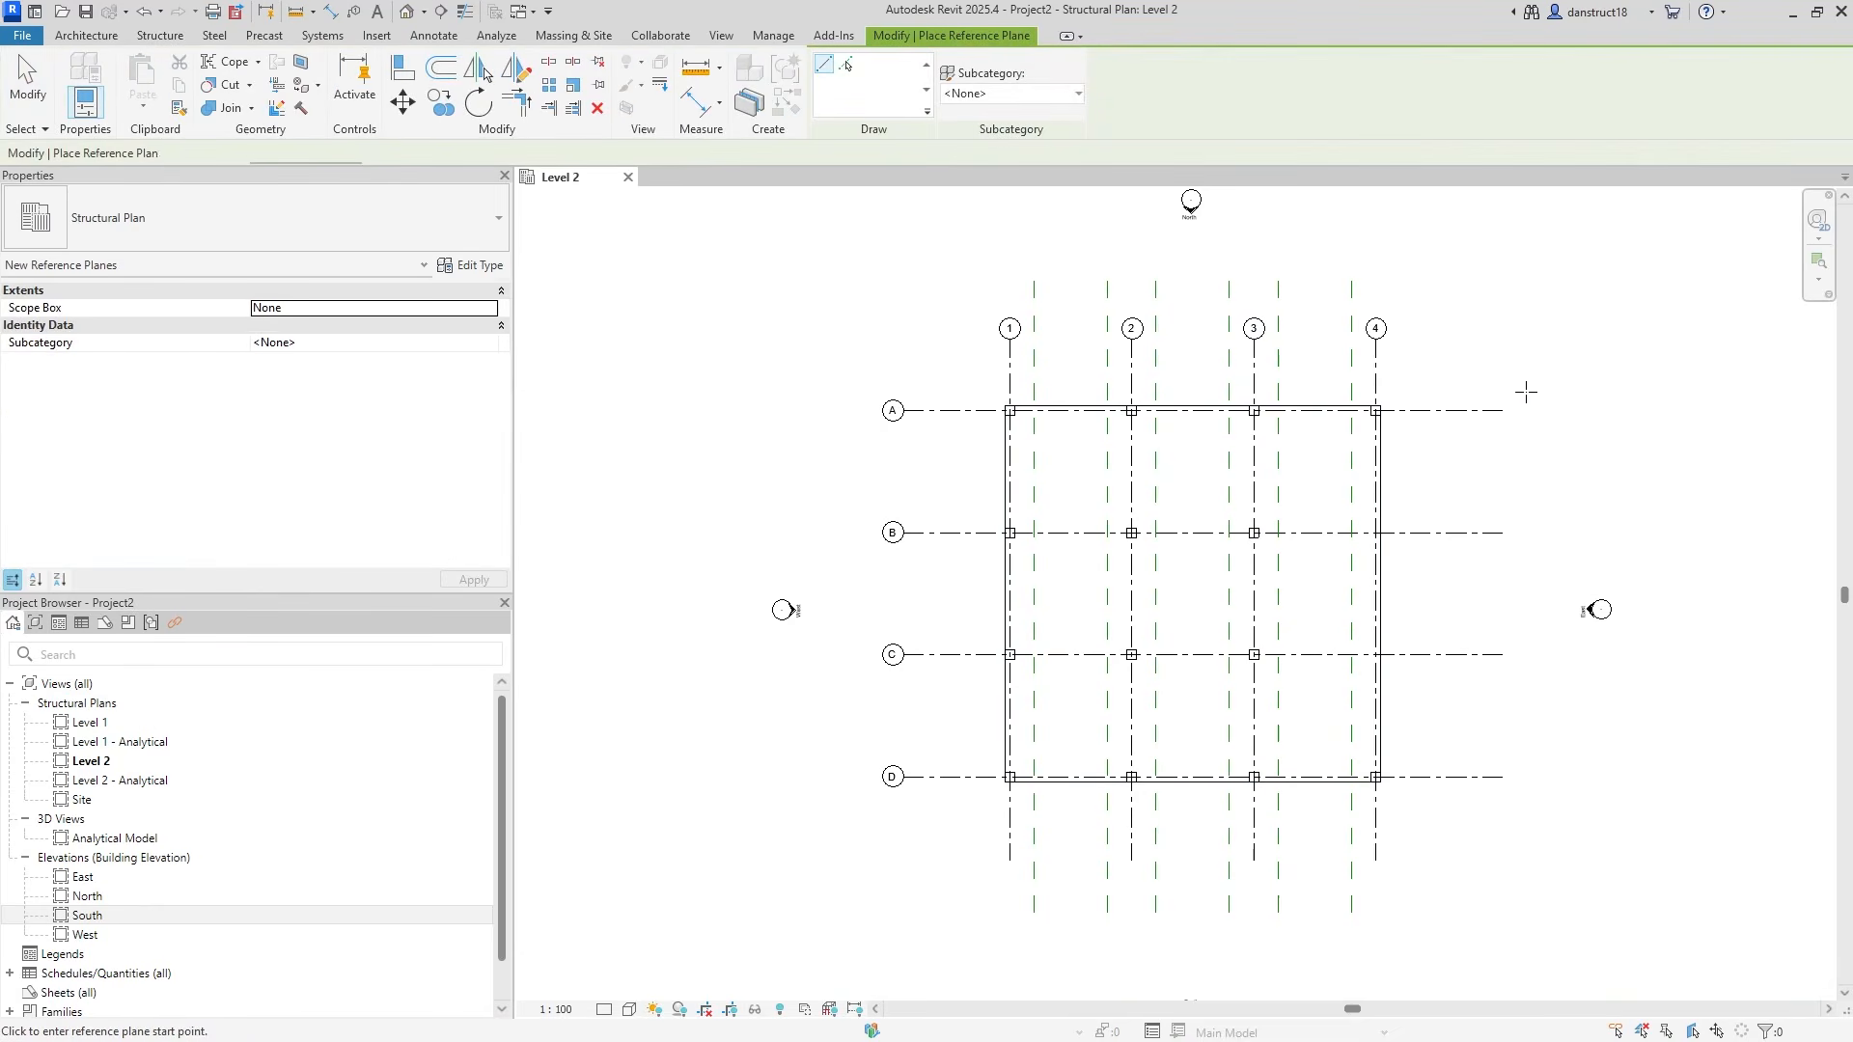
left_click(850, 437)
left_click(1564, 437)
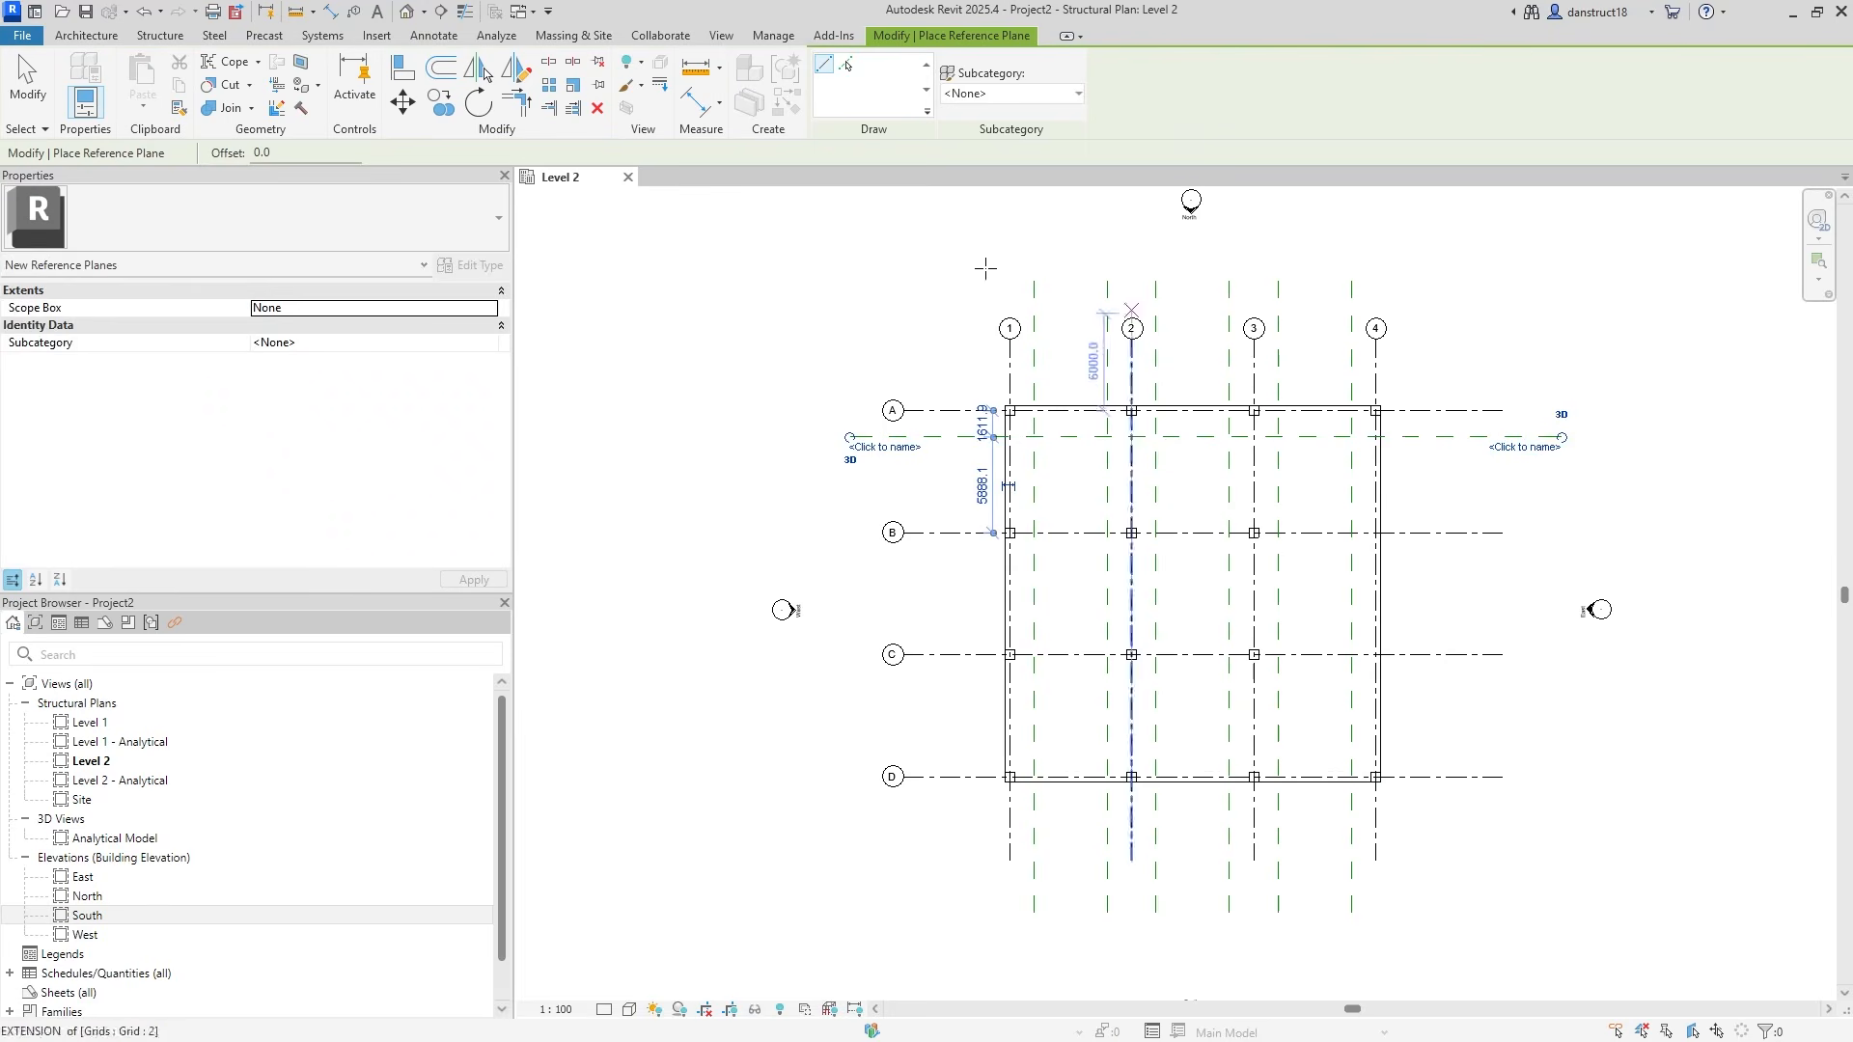
key("Escape")
key("Escape")
scroll(928, 386, "up", 2)
left_click(946, 483)
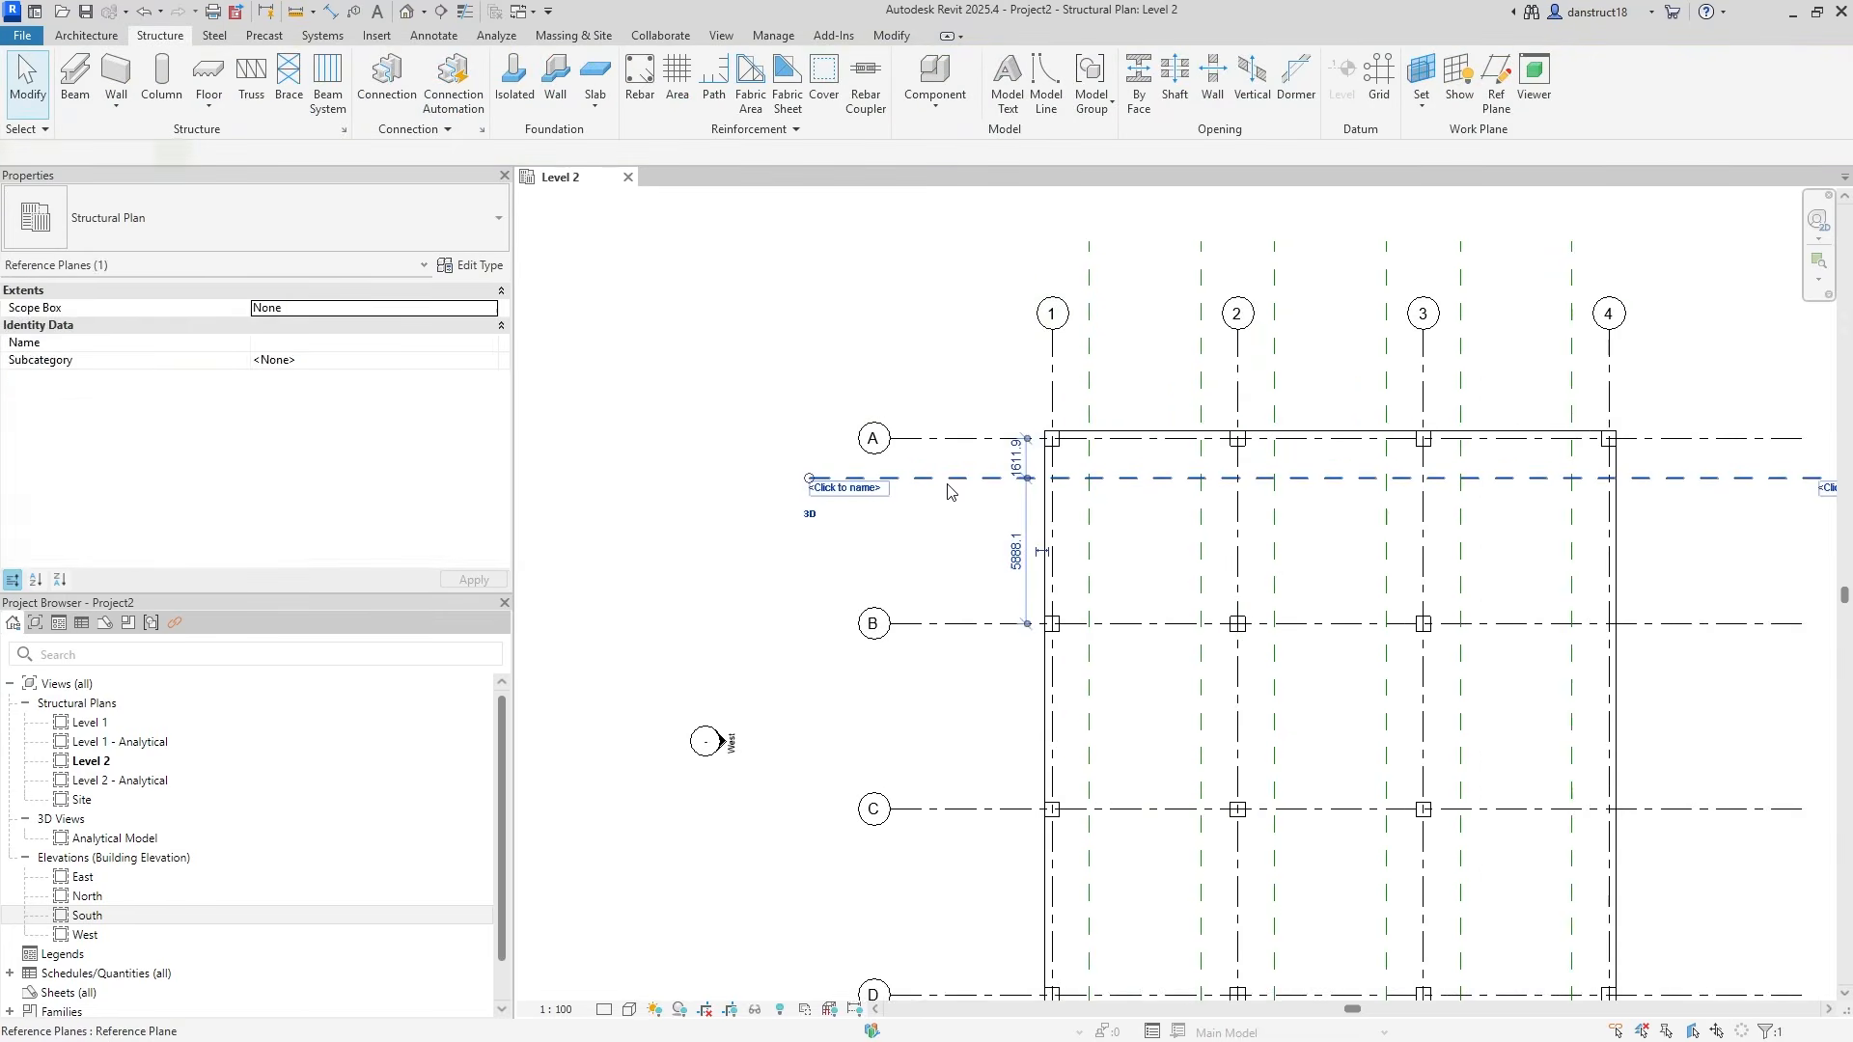
left_click(1014, 456)
type("1500")
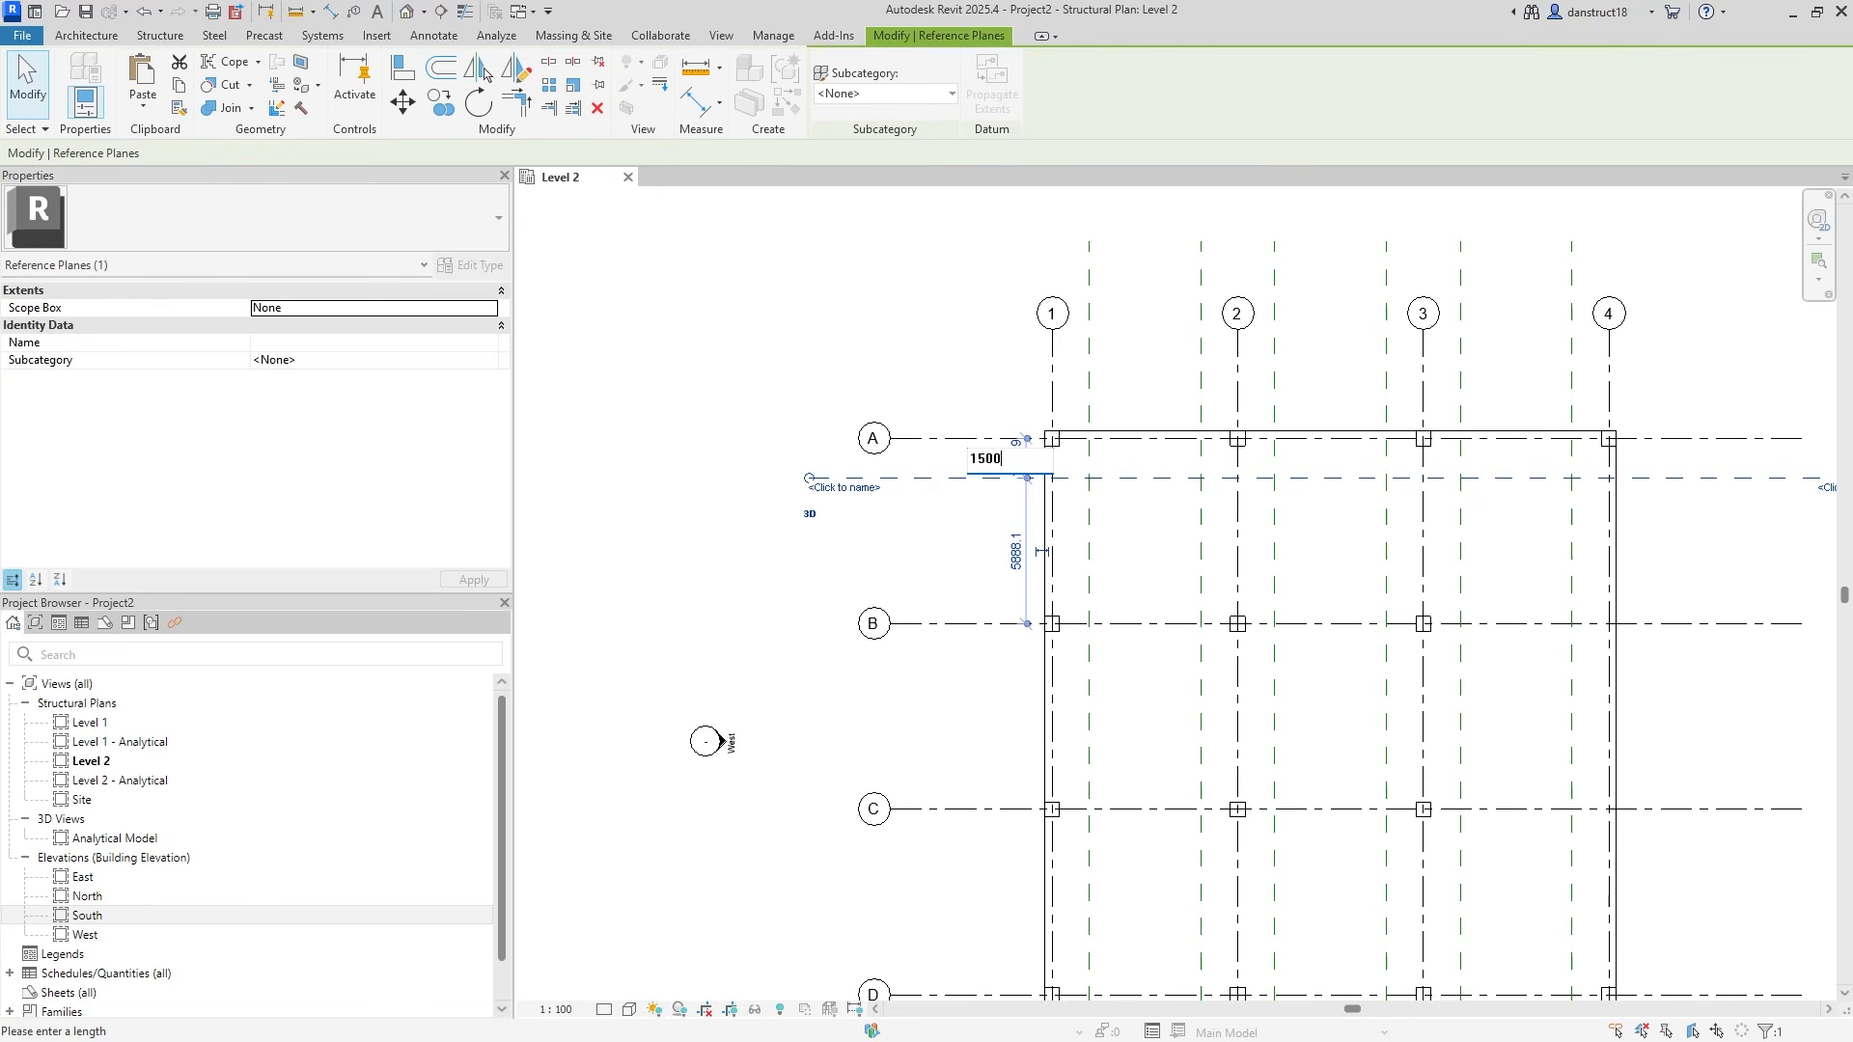
key("Return")
Copy the plane with CO to sit 1500 below grid B.
key("c")
key("o")
left_click(961, 436)
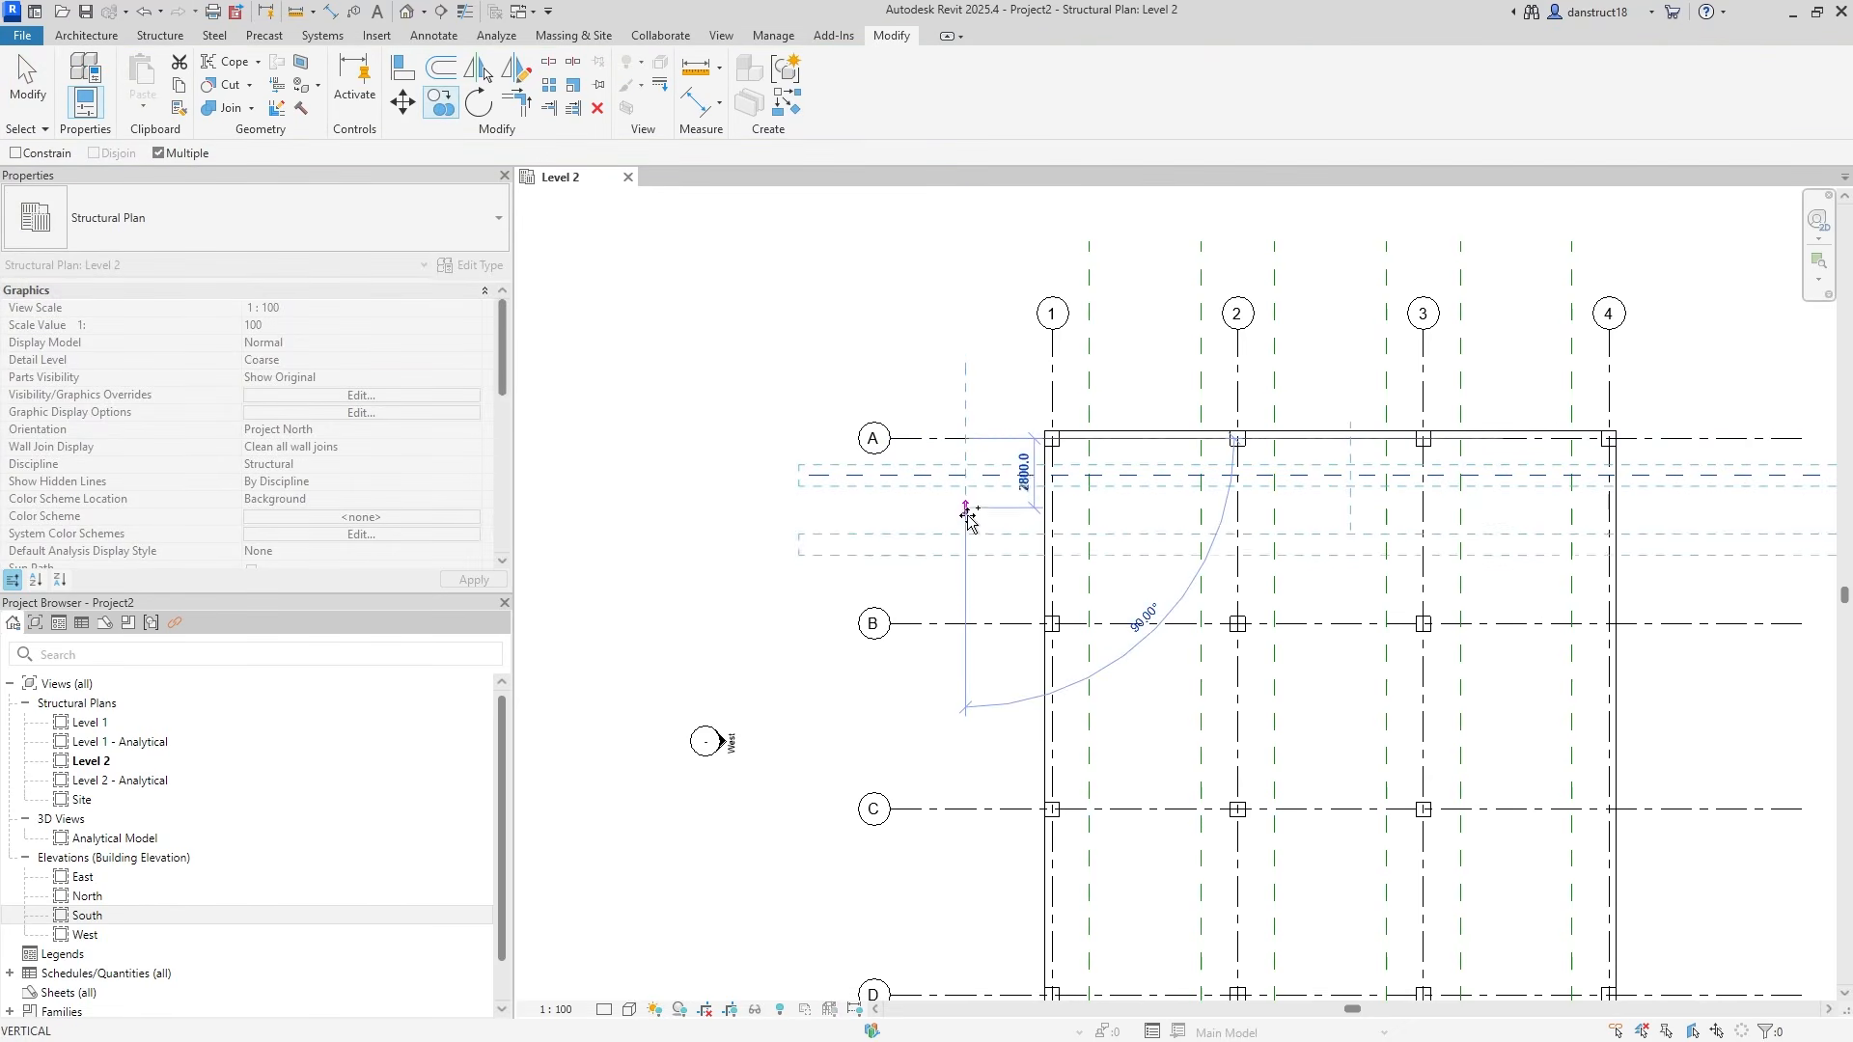
left_click(959, 624)
key("Escape")
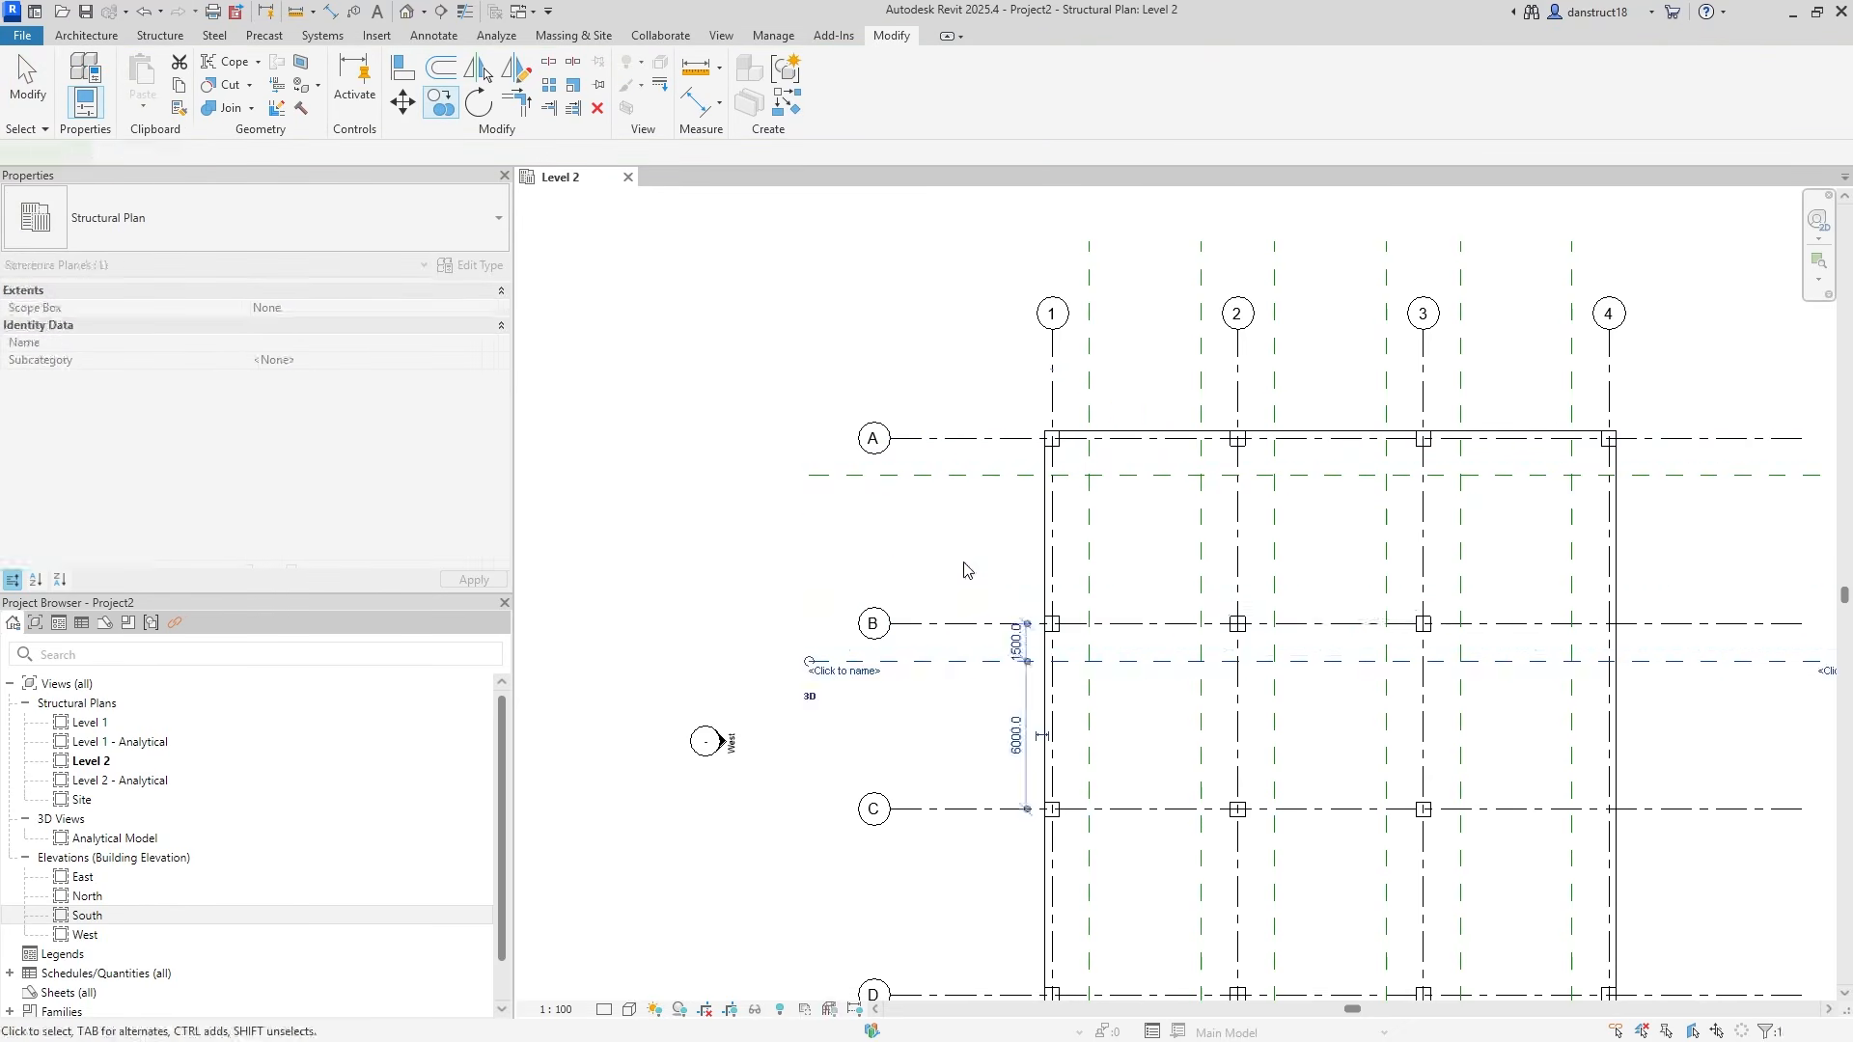
Mirror that plane across grid B to 1500 above it, selecting both planes.
left_click(515, 68)
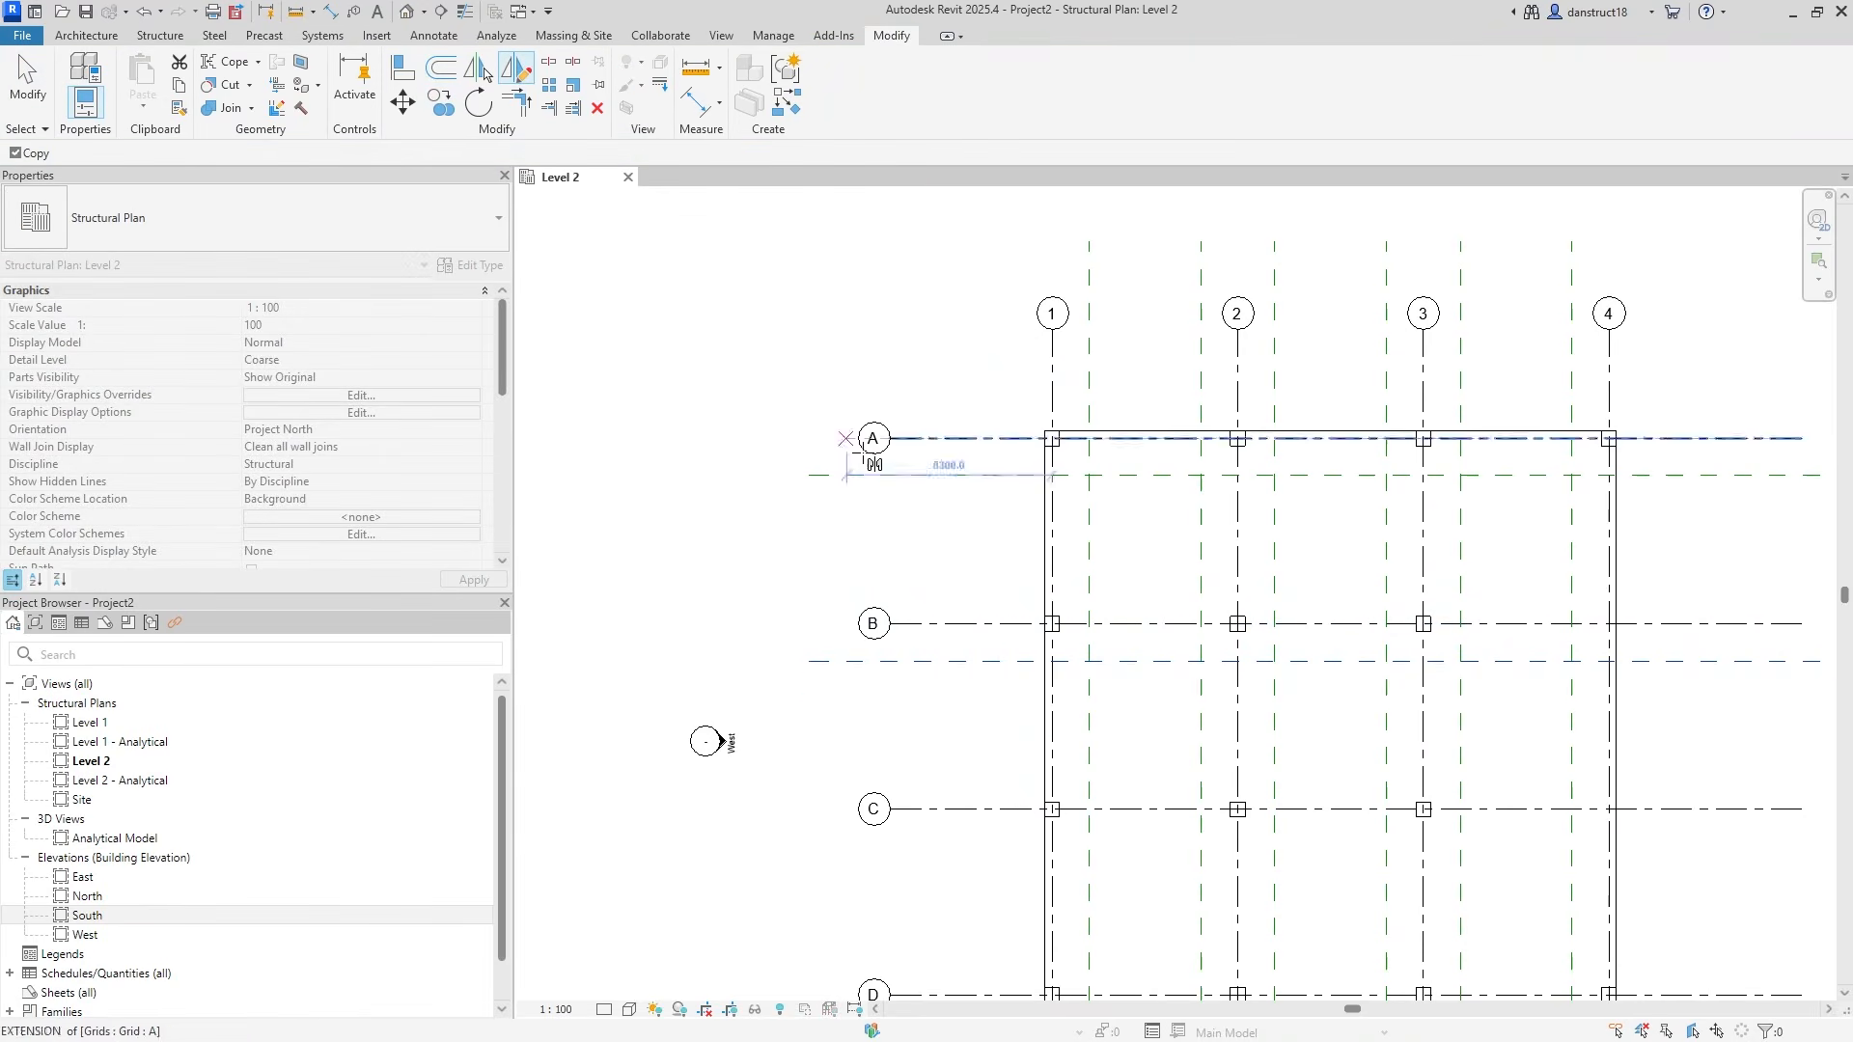
left_click(981, 624)
left_click(814, 623)
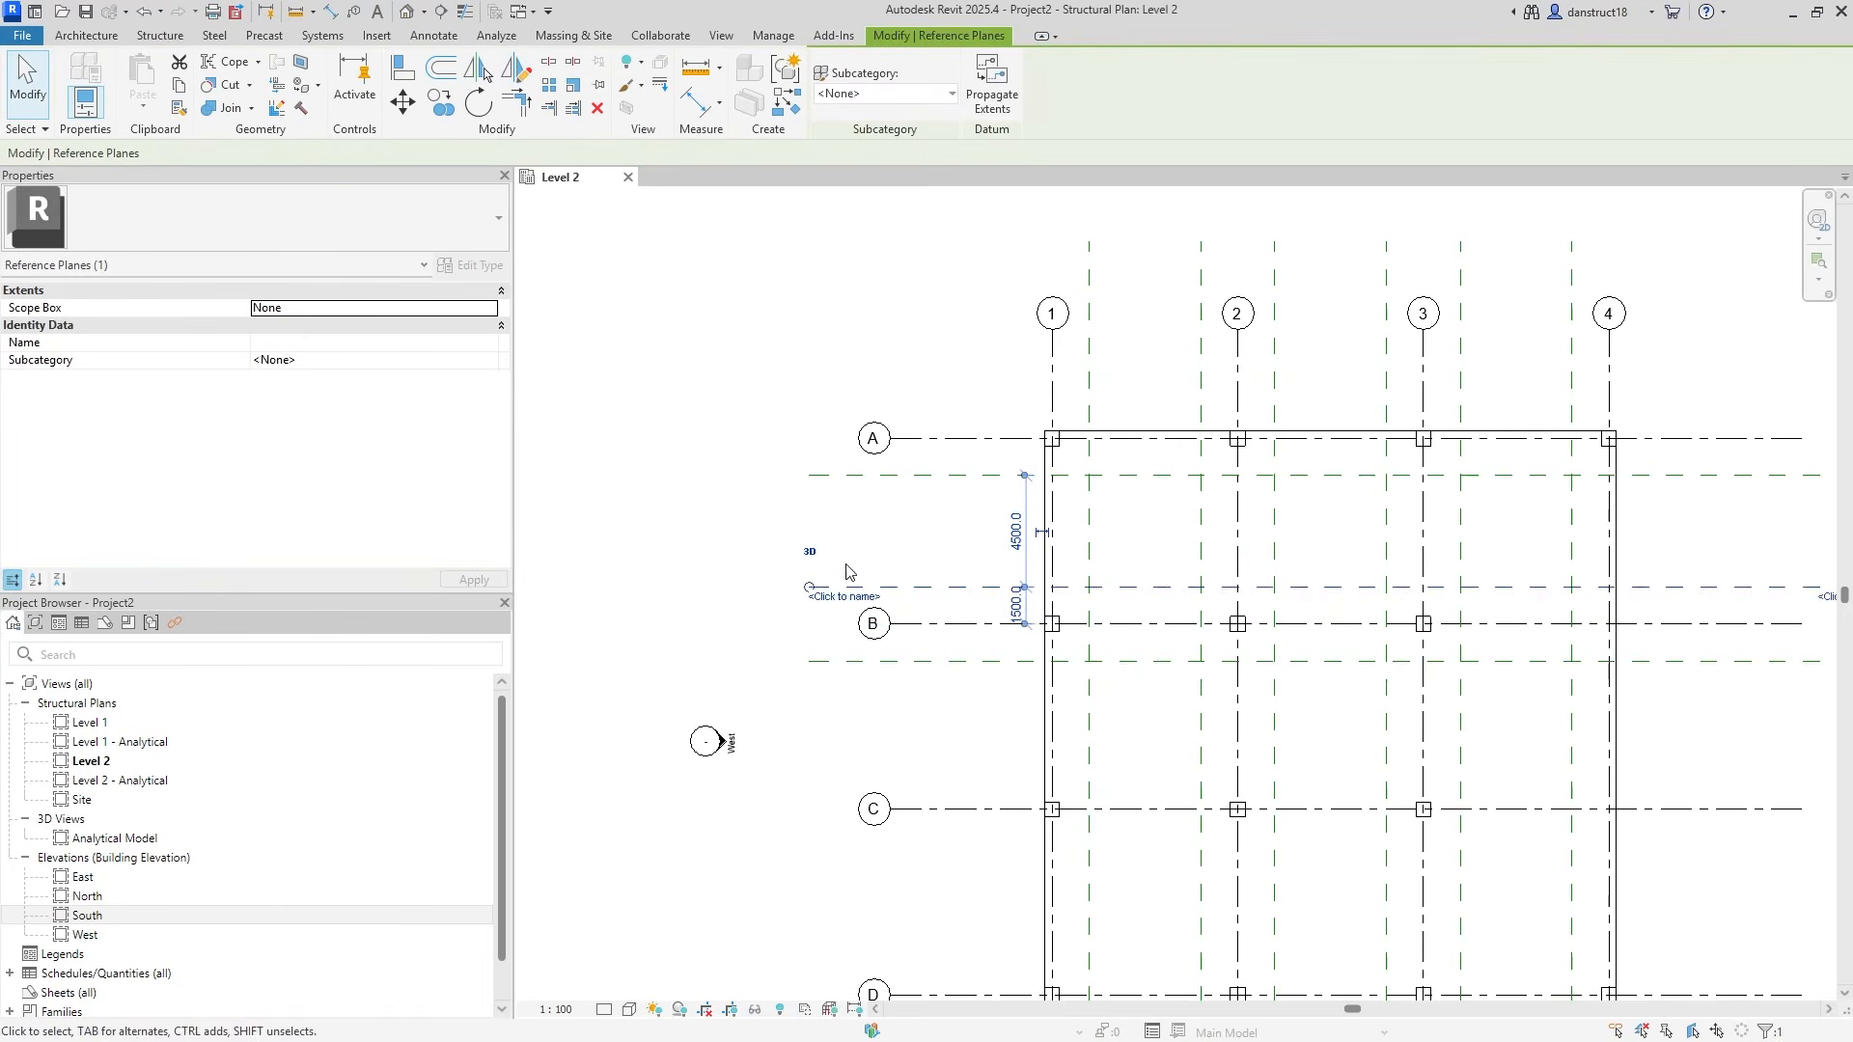
left_click(972, 657, "ctrl")
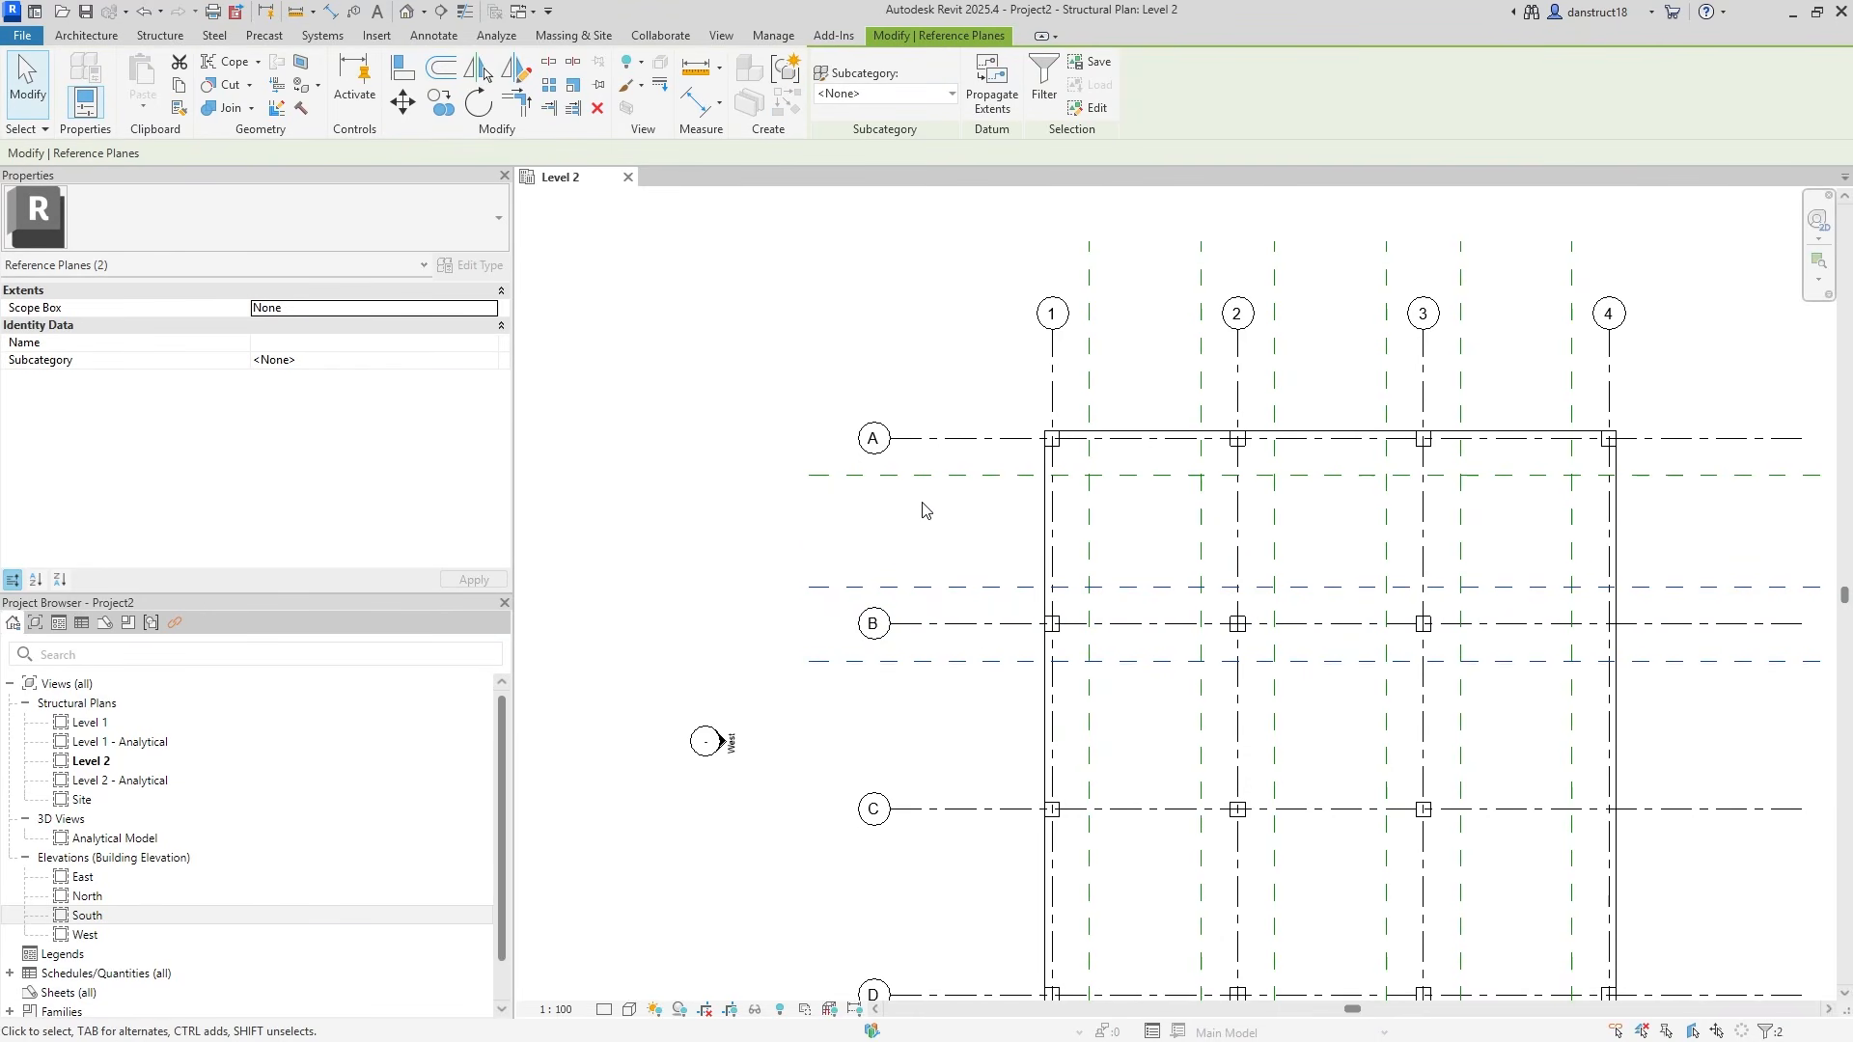
Copy the pair of planes from grid B to grids C and D.
left_click(440, 104)
left_click(955, 623)
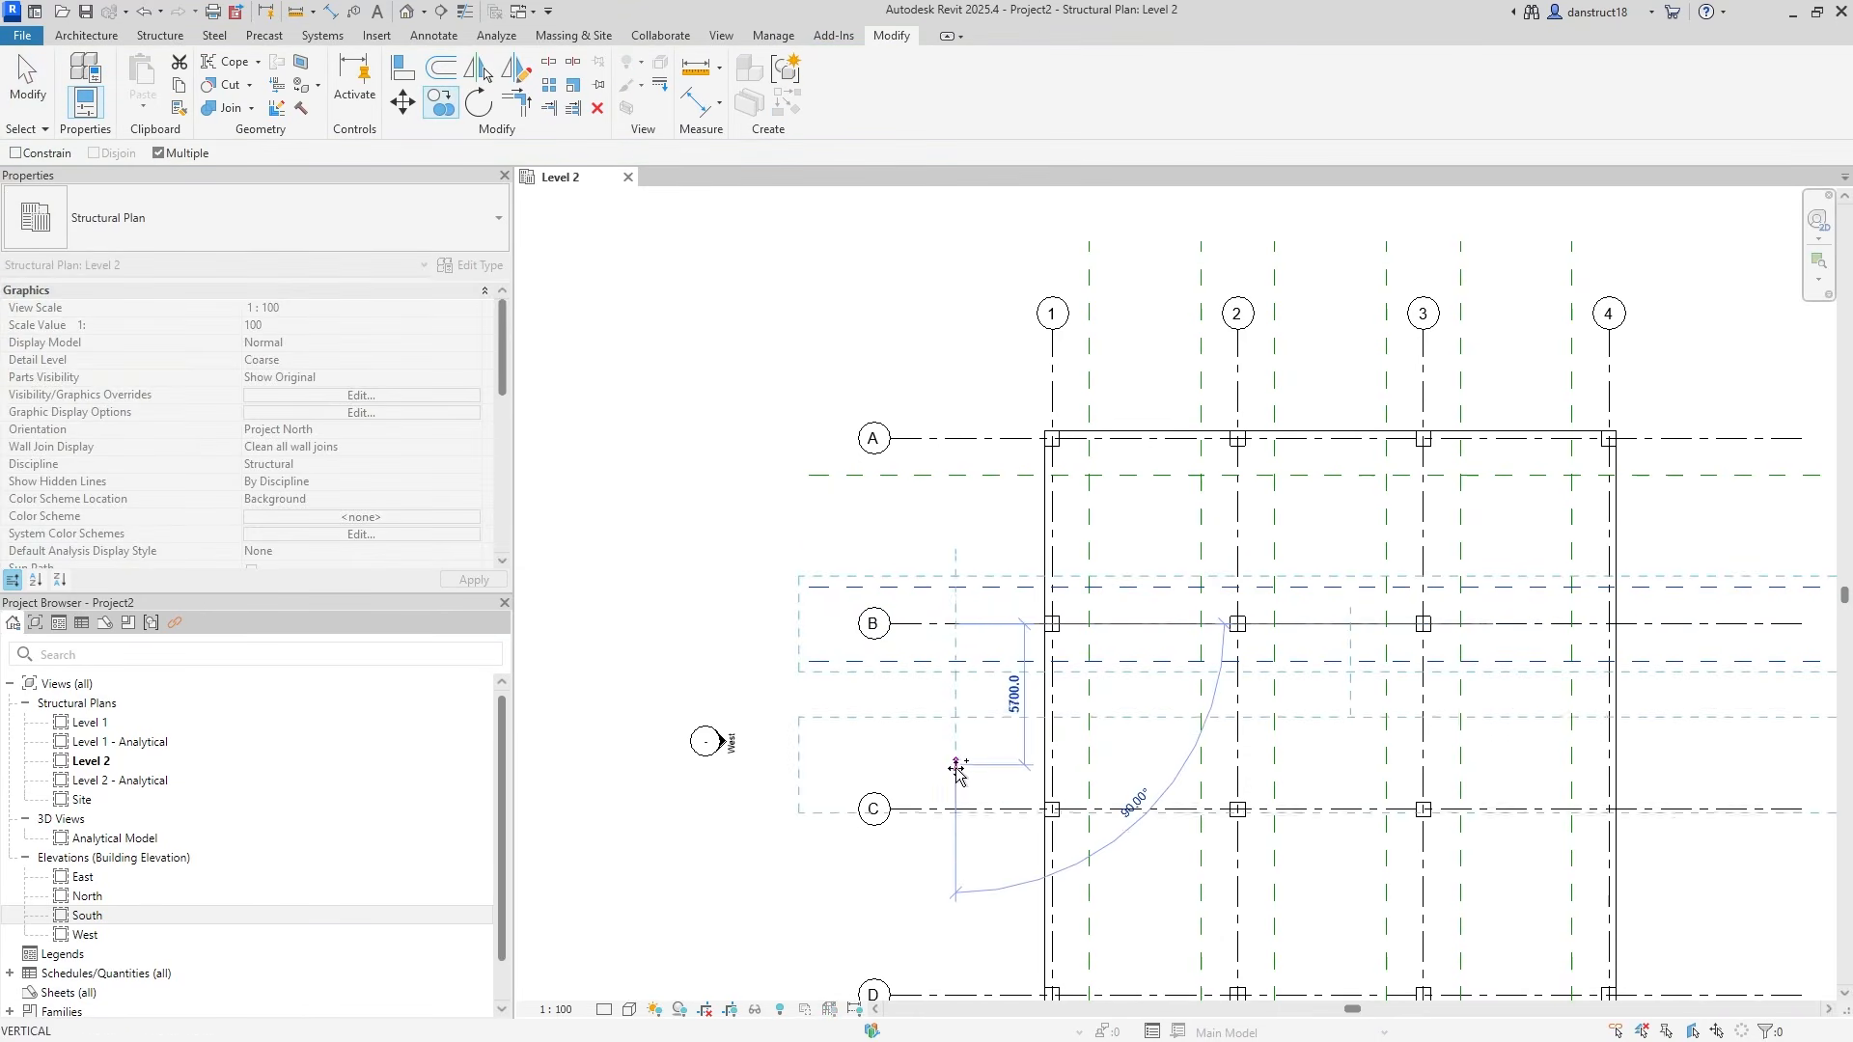
left_click(956, 809)
middle_click_drag(955, 809, 959, 546)
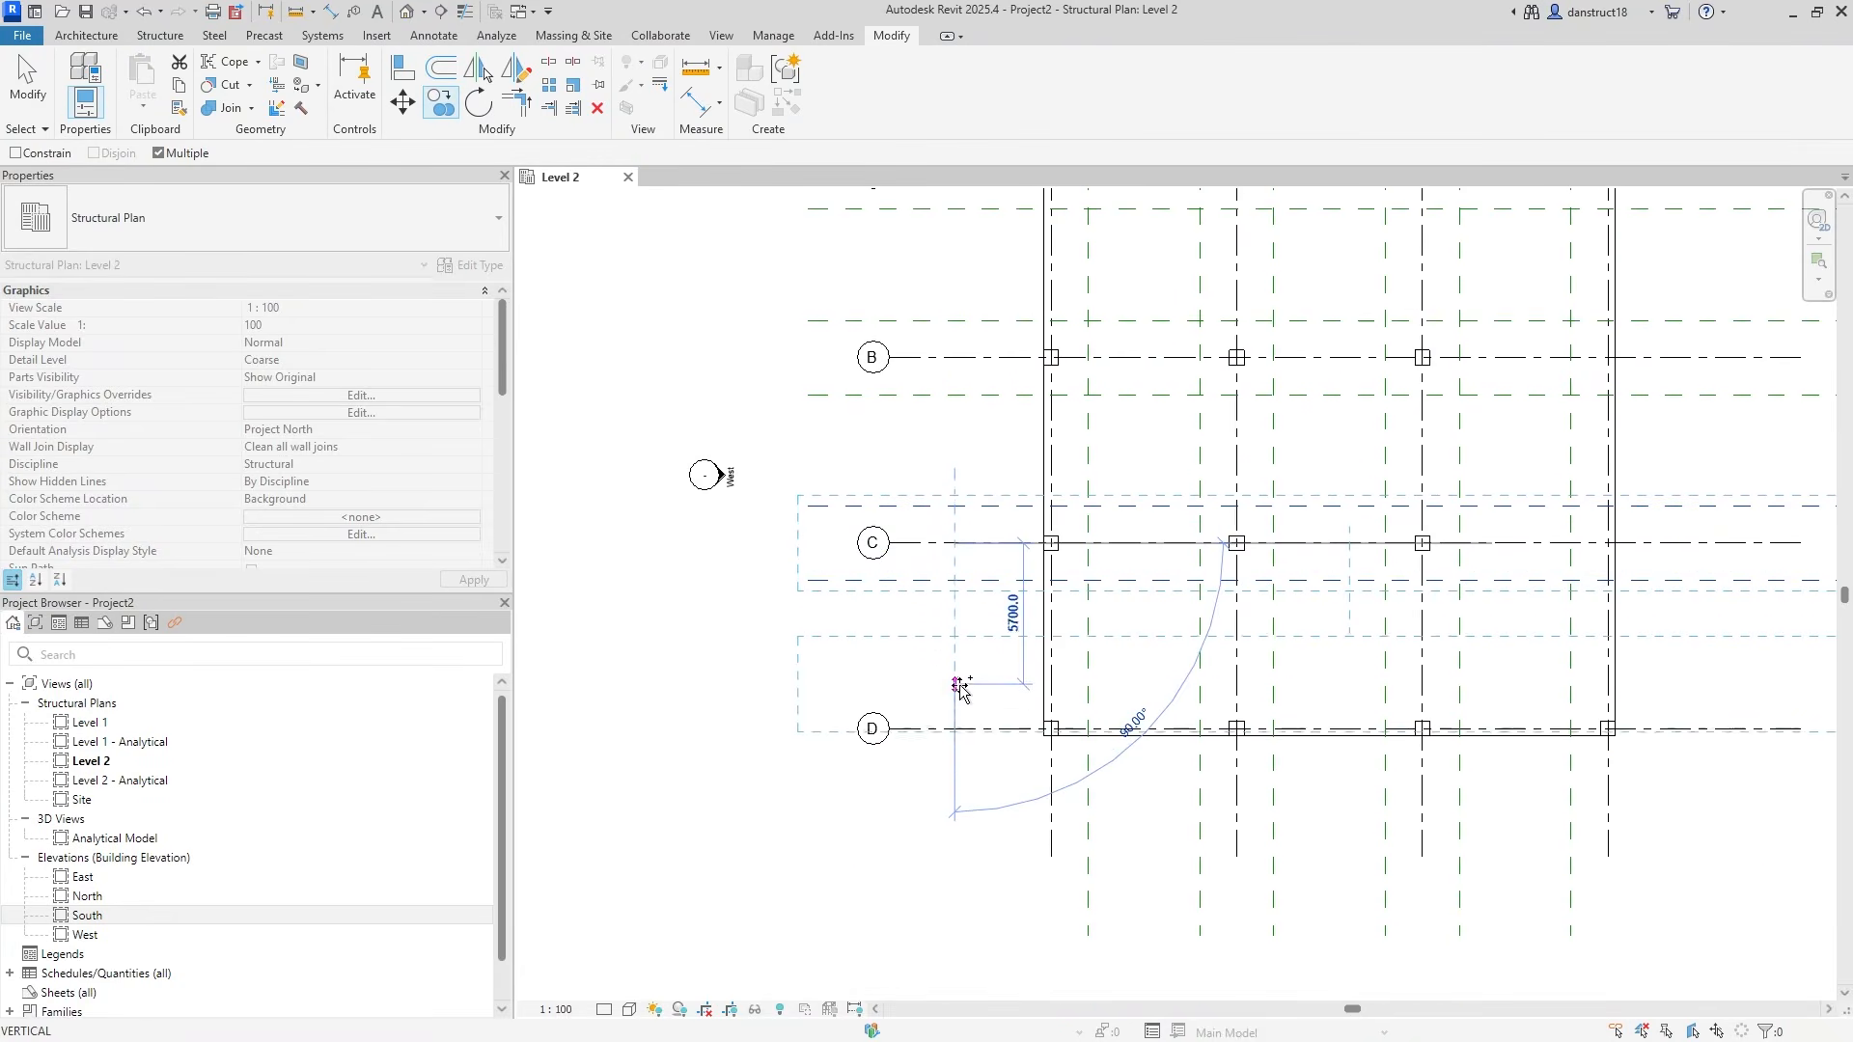
left_click(956, 730)
scroll(955, 665, "down", 2)
middle_click_drag(955, 695, 920, 746)
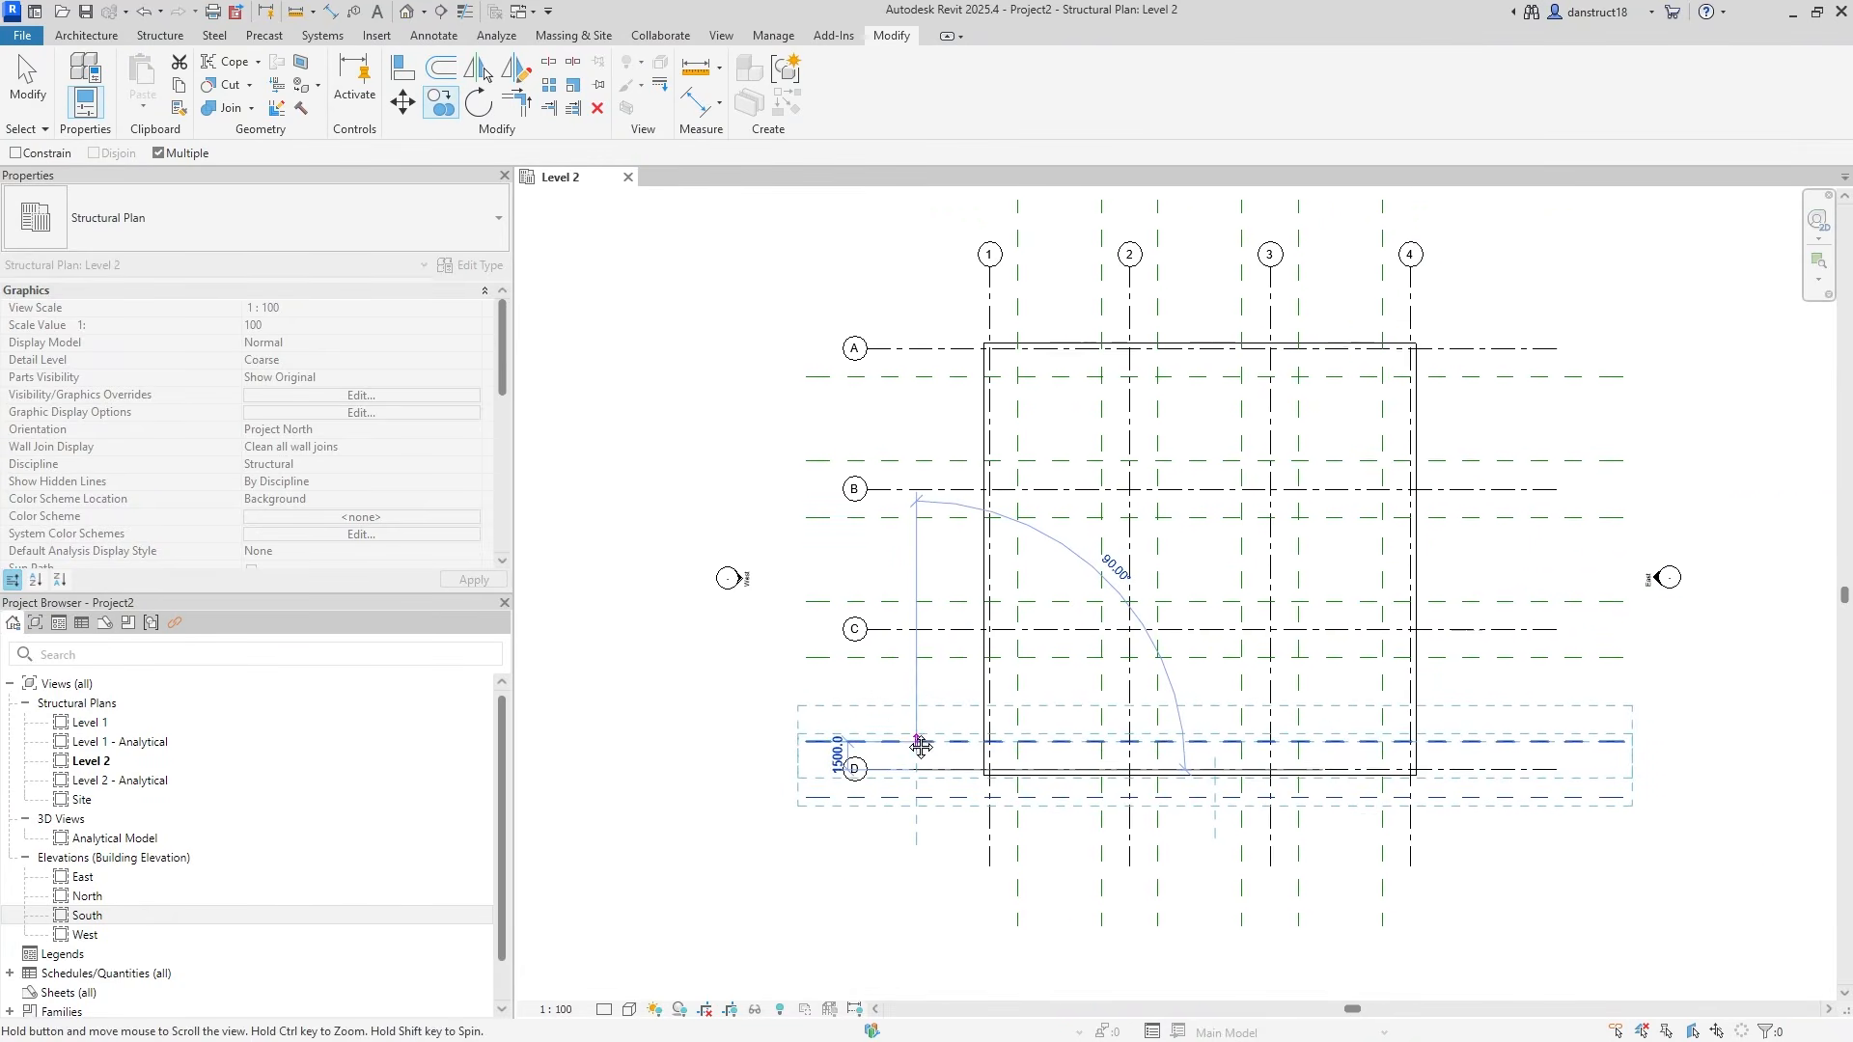
left_click(908, 792)
key("Escape")
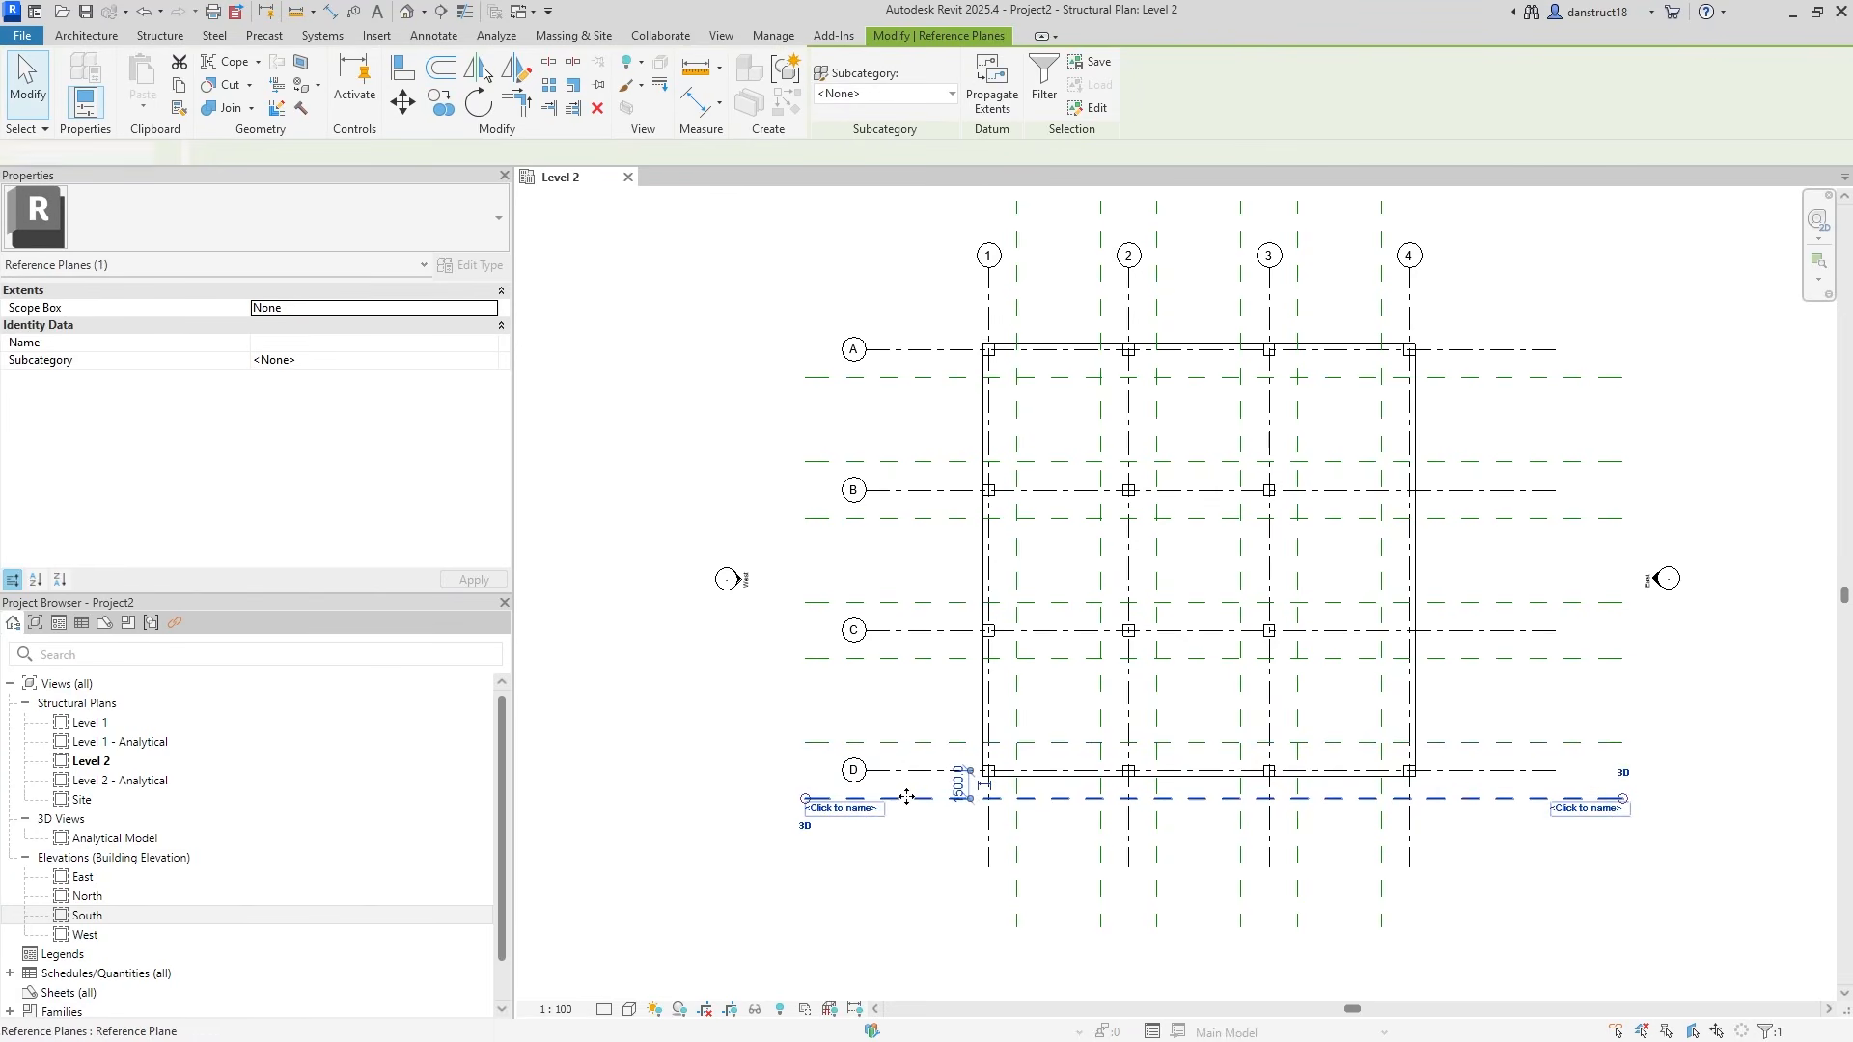
key("Escape")
middle_click_drag(1327, 496, 1238, 559)
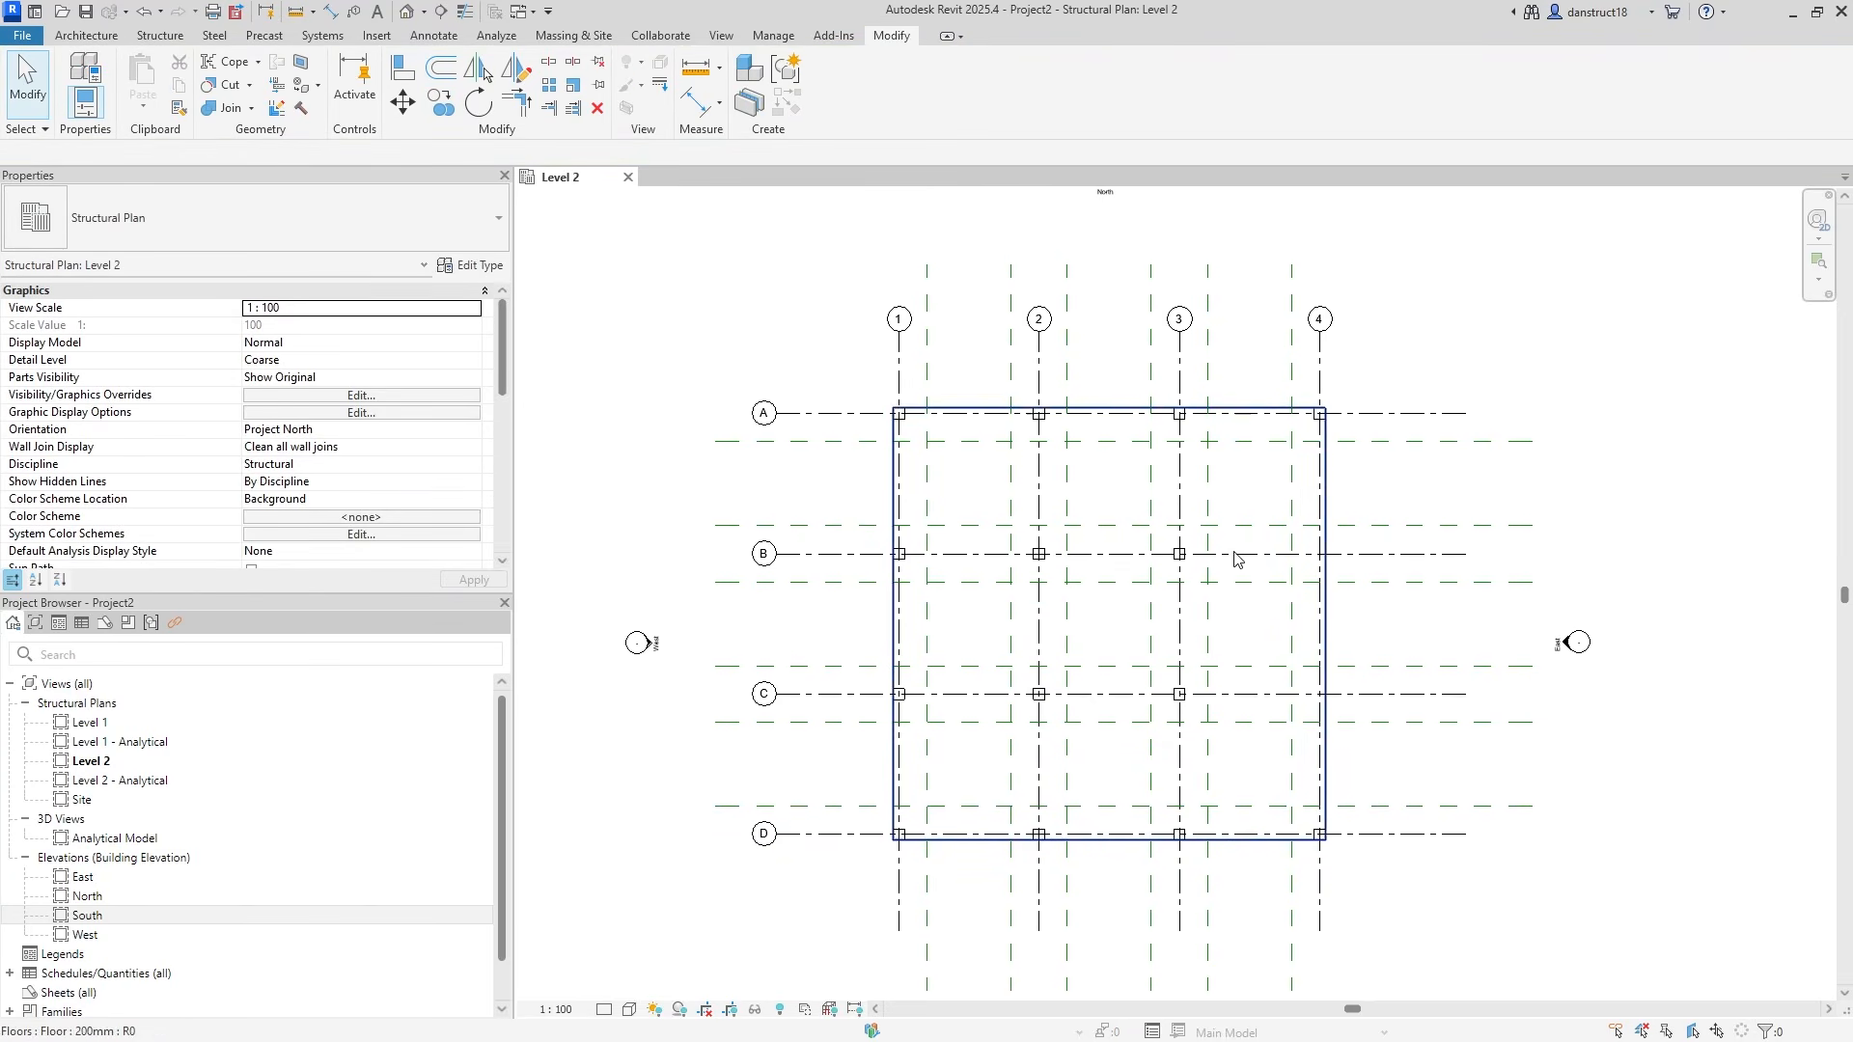
scroll(1471, 505, "down", 1)
middle_click_drag(1451, 518, 1399, 517)
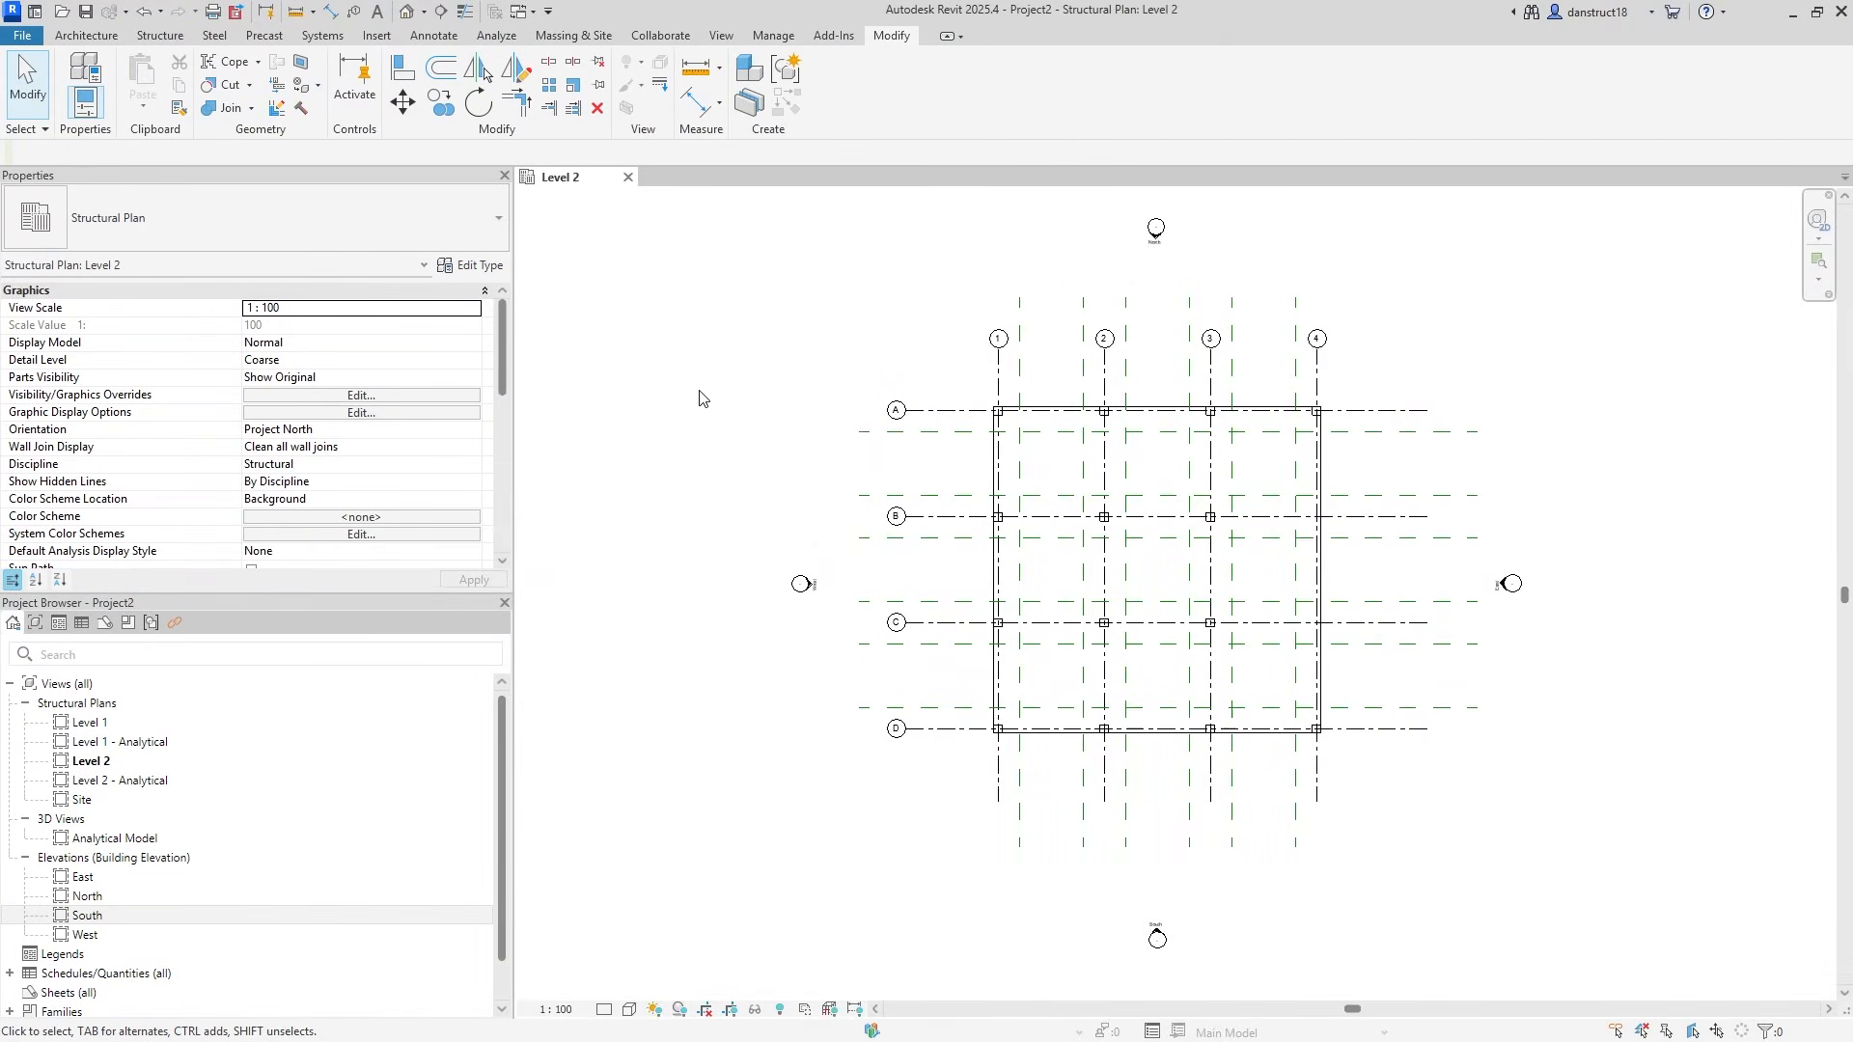
Duplicate the 200mm structural wall type as a new type named '300mm'.
left_click(159, 35)
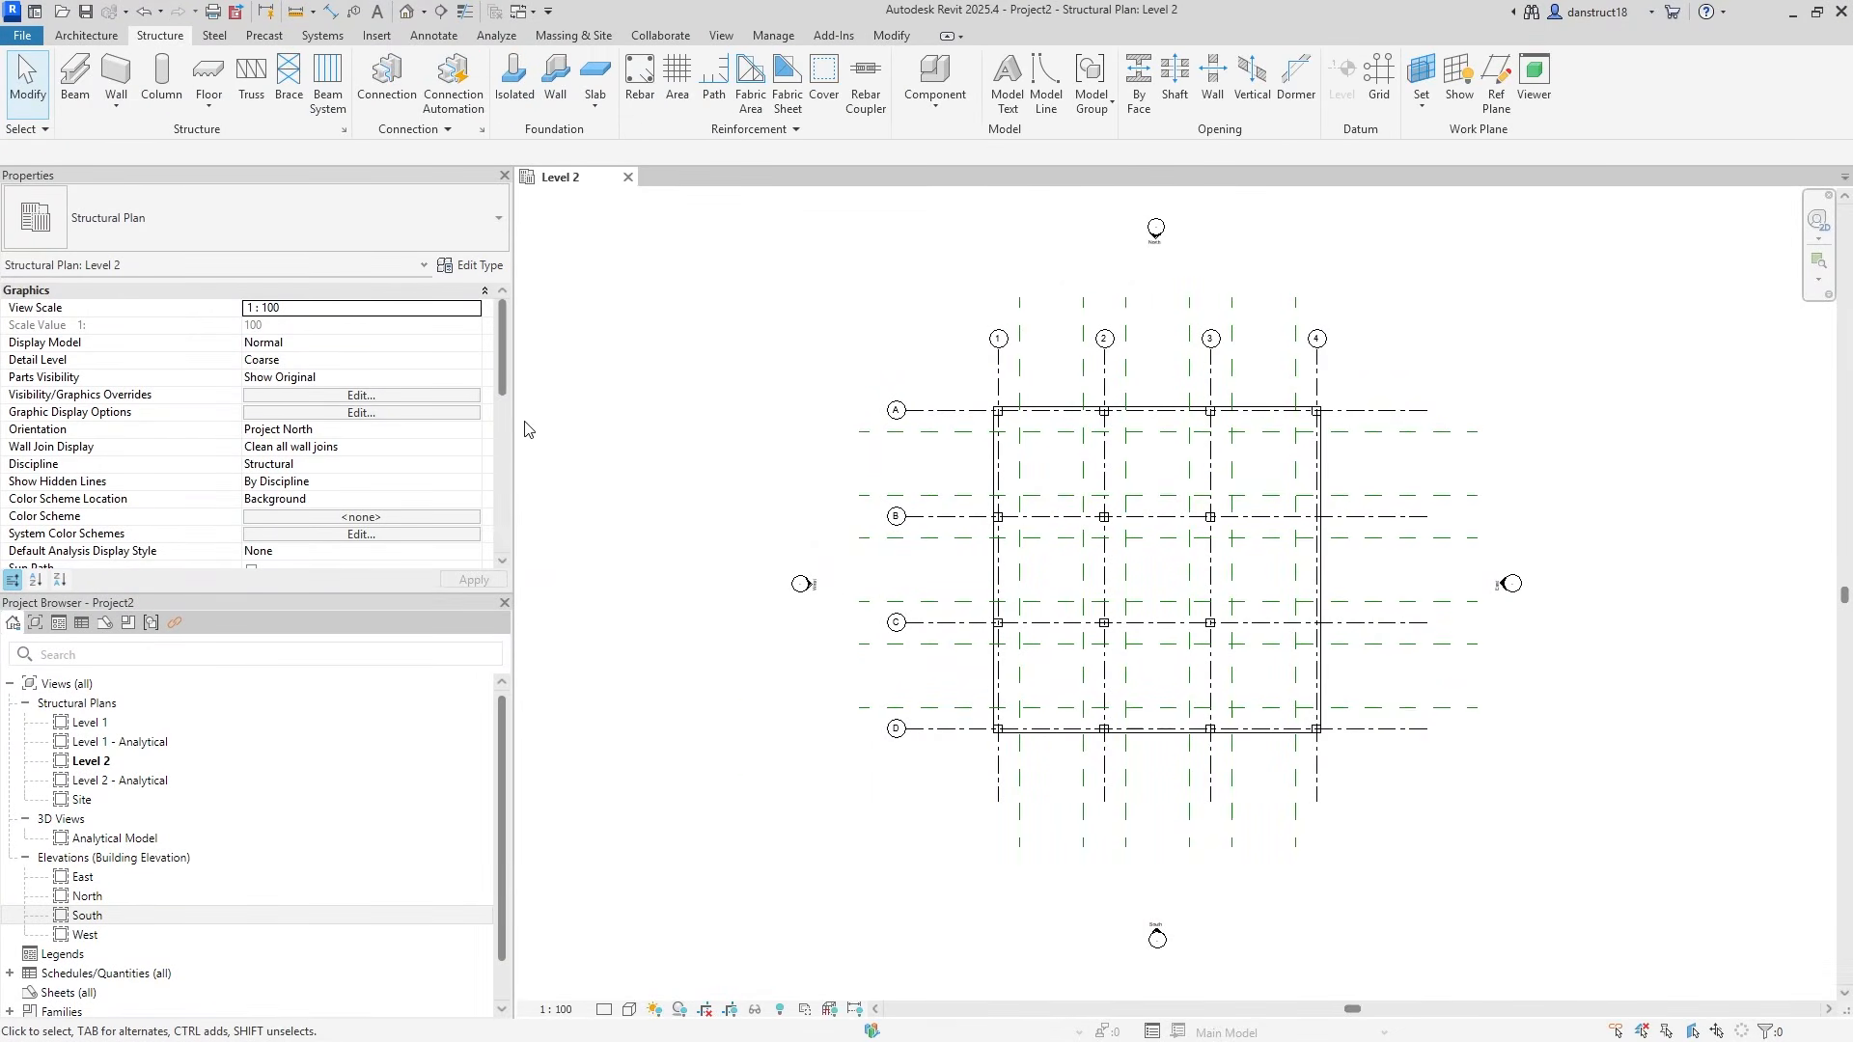
left_click(116, 75)
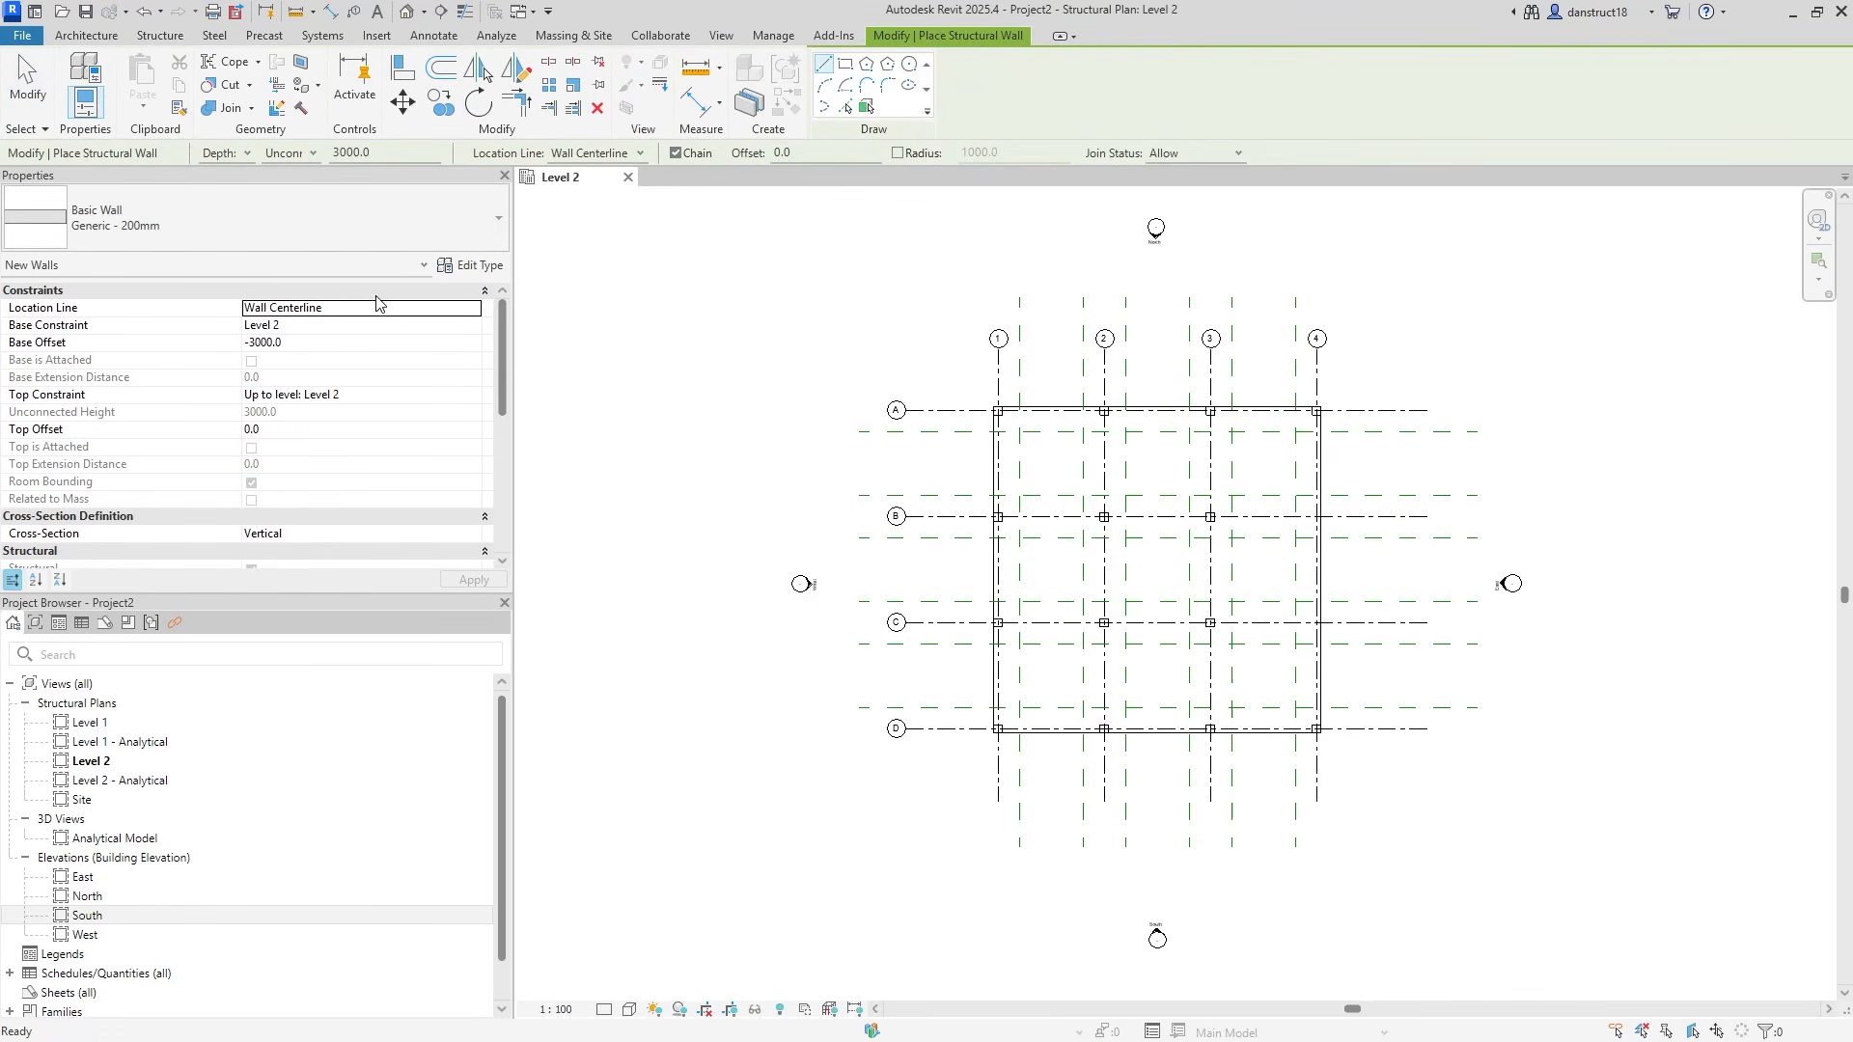
left_click(463, 269)
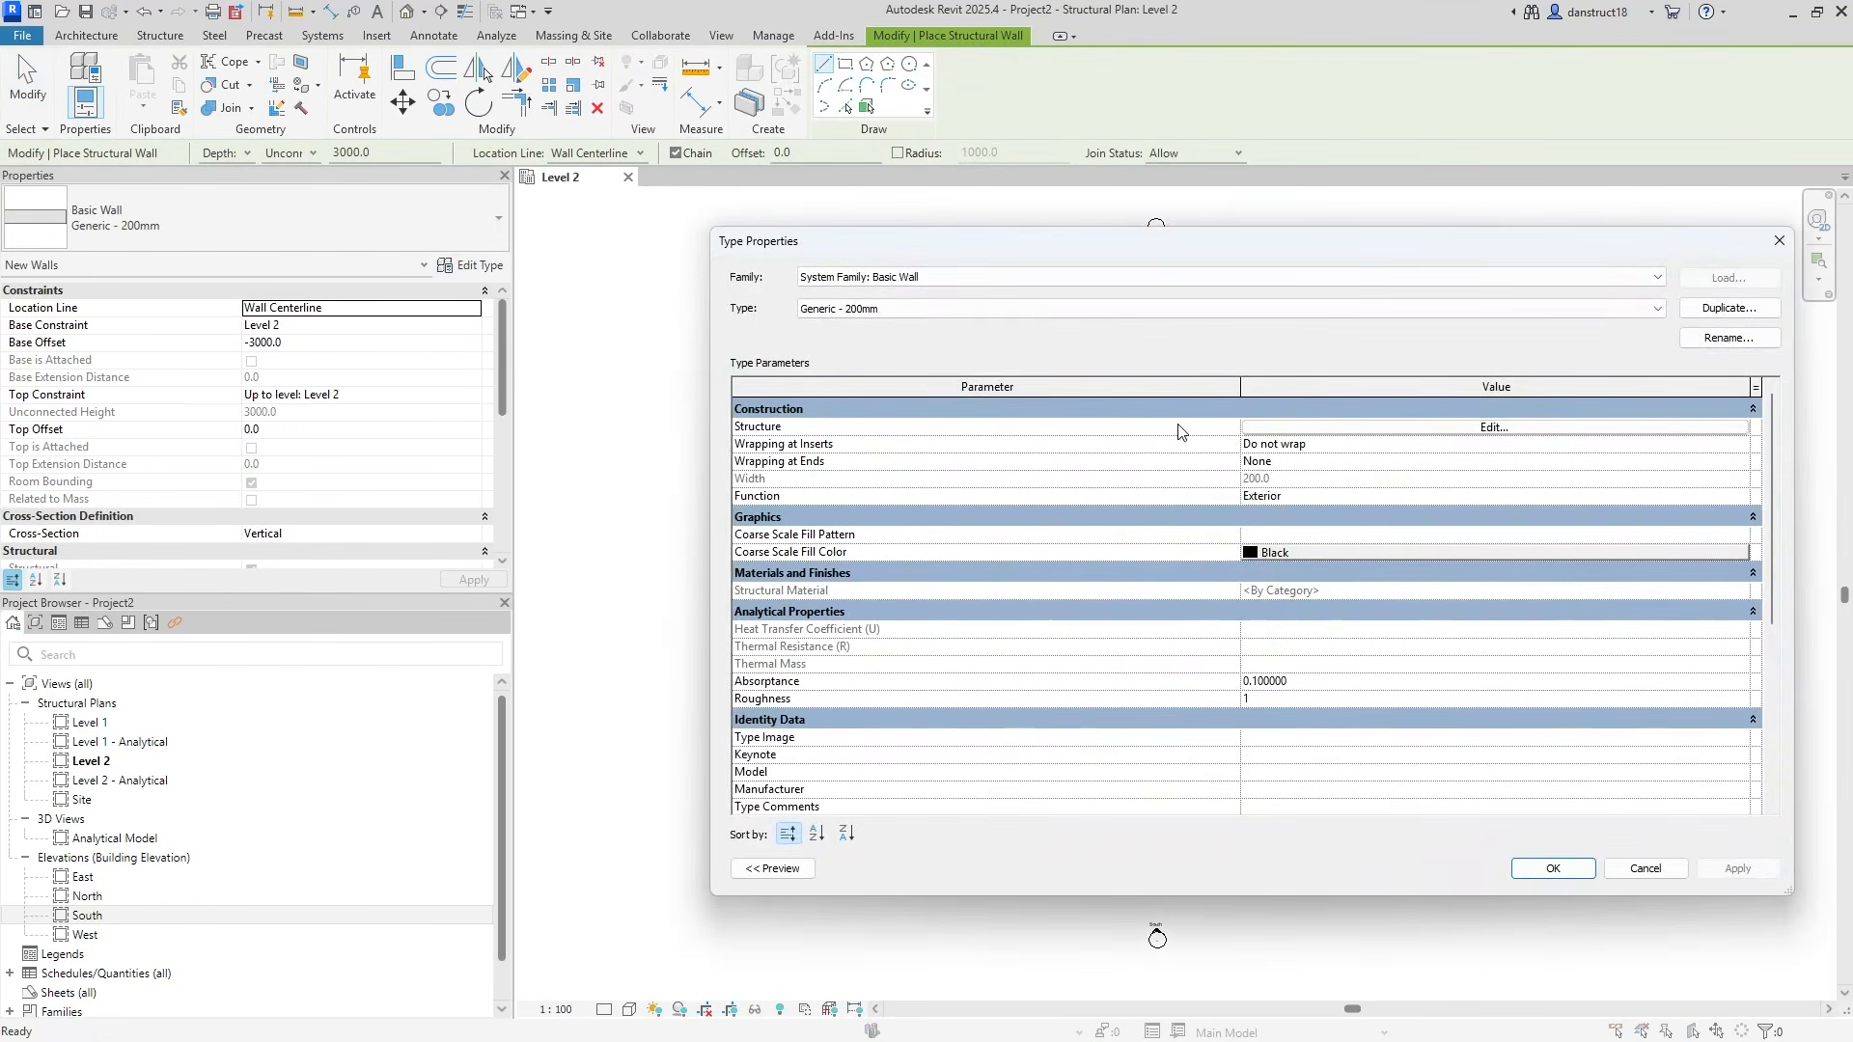
left_click(1729, 308)
type("300")
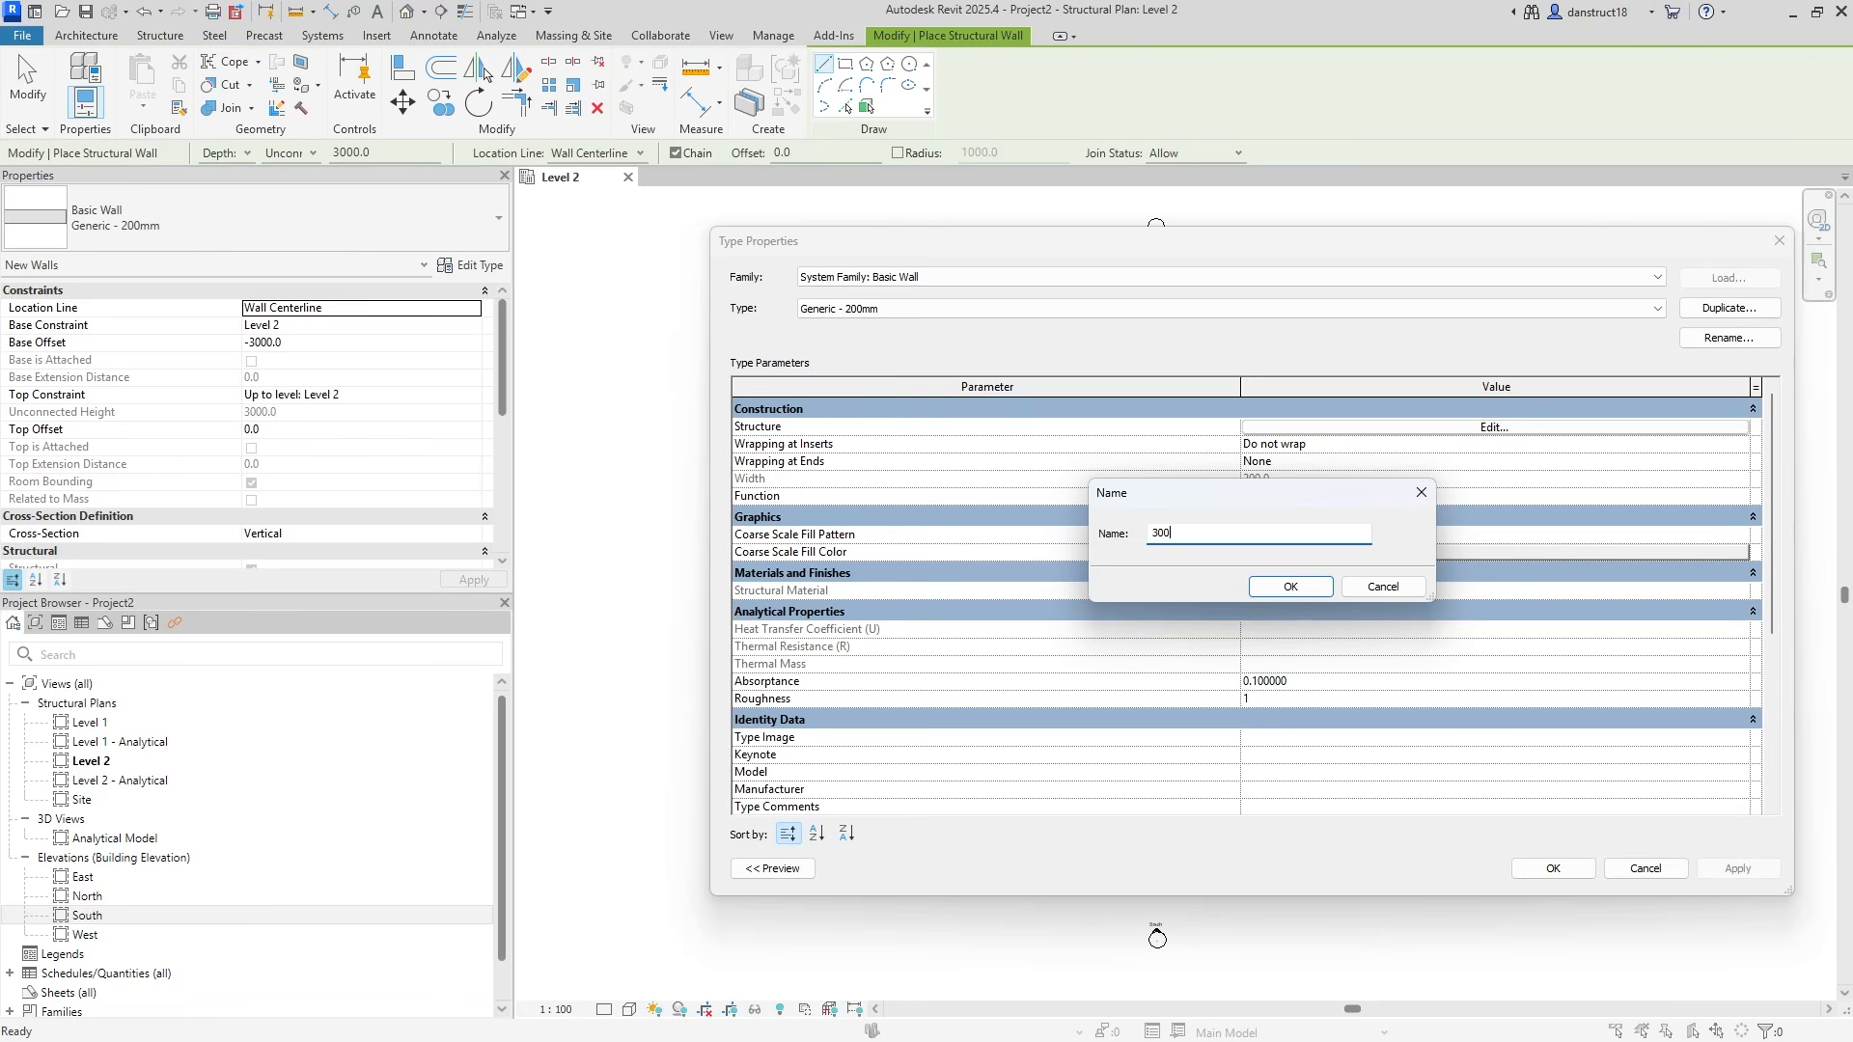
type("mm")
left_click(1290, 587)
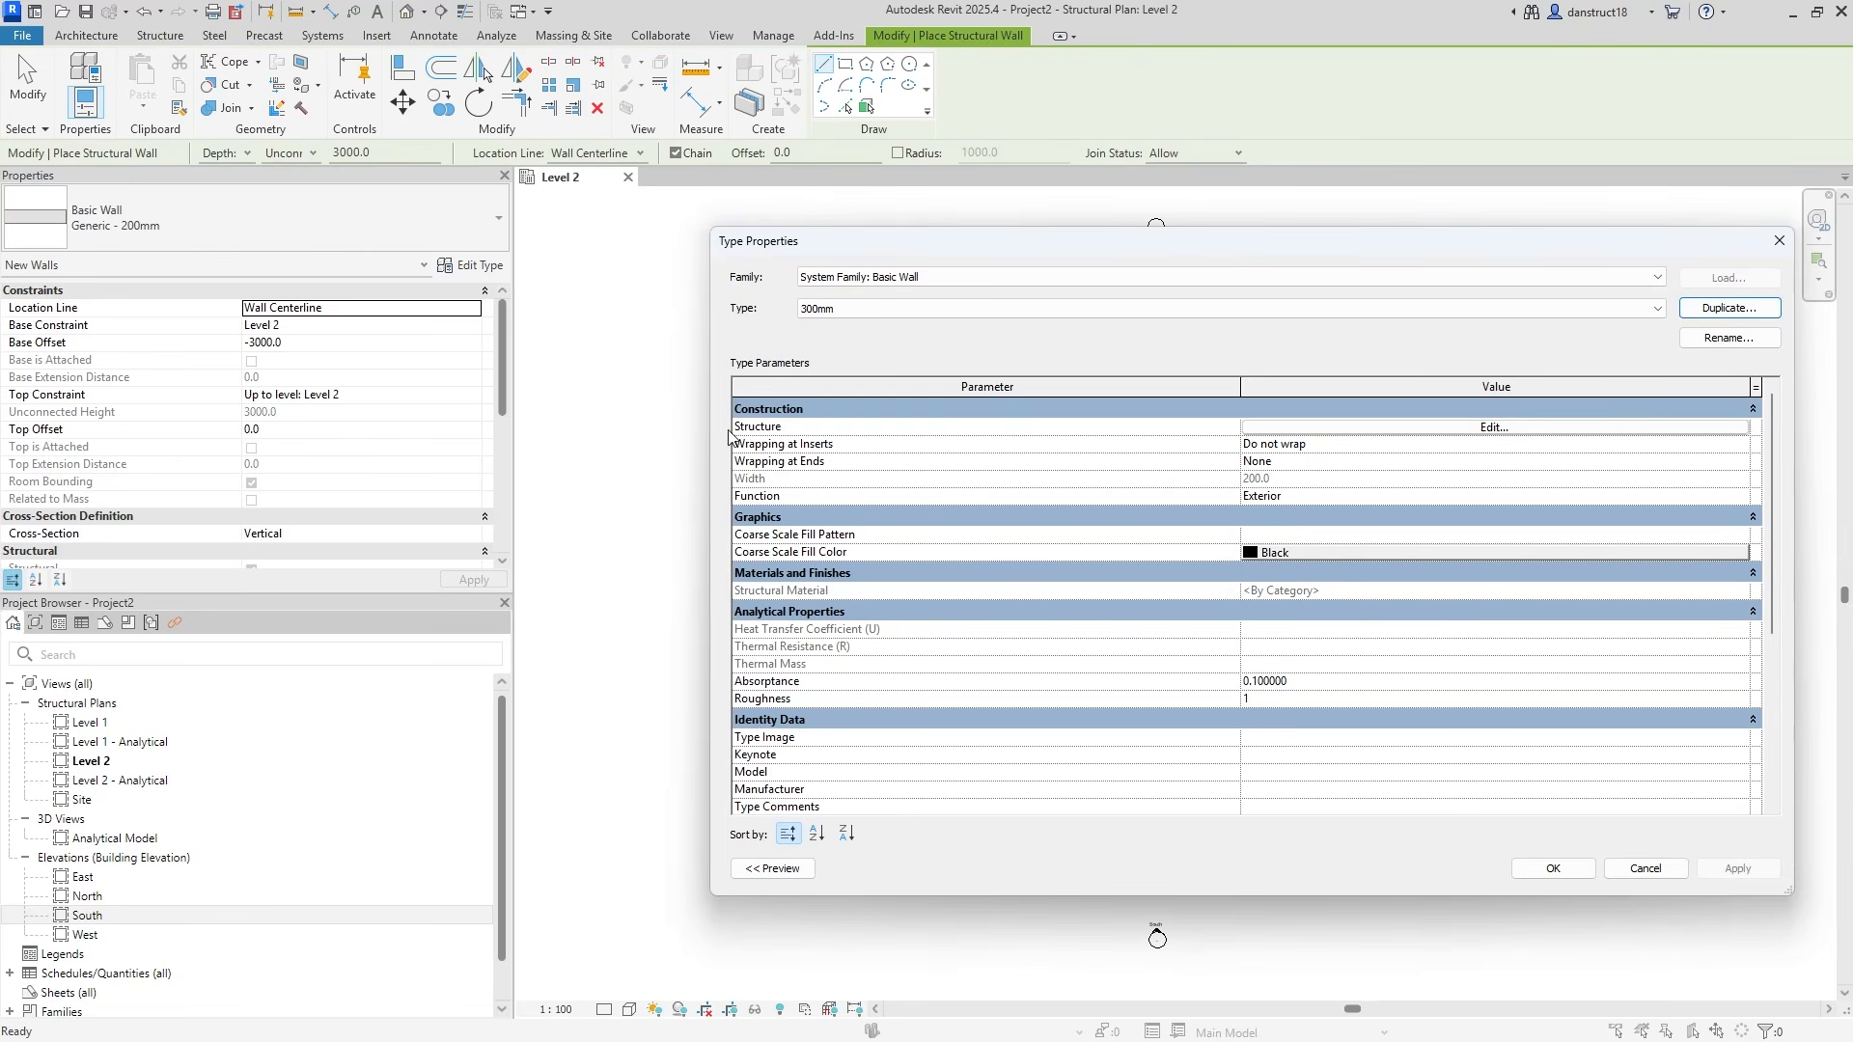
Set the structure layer to 300 thick in Concrete, C25/30 and confirm the type.
left_click(1323, 430)
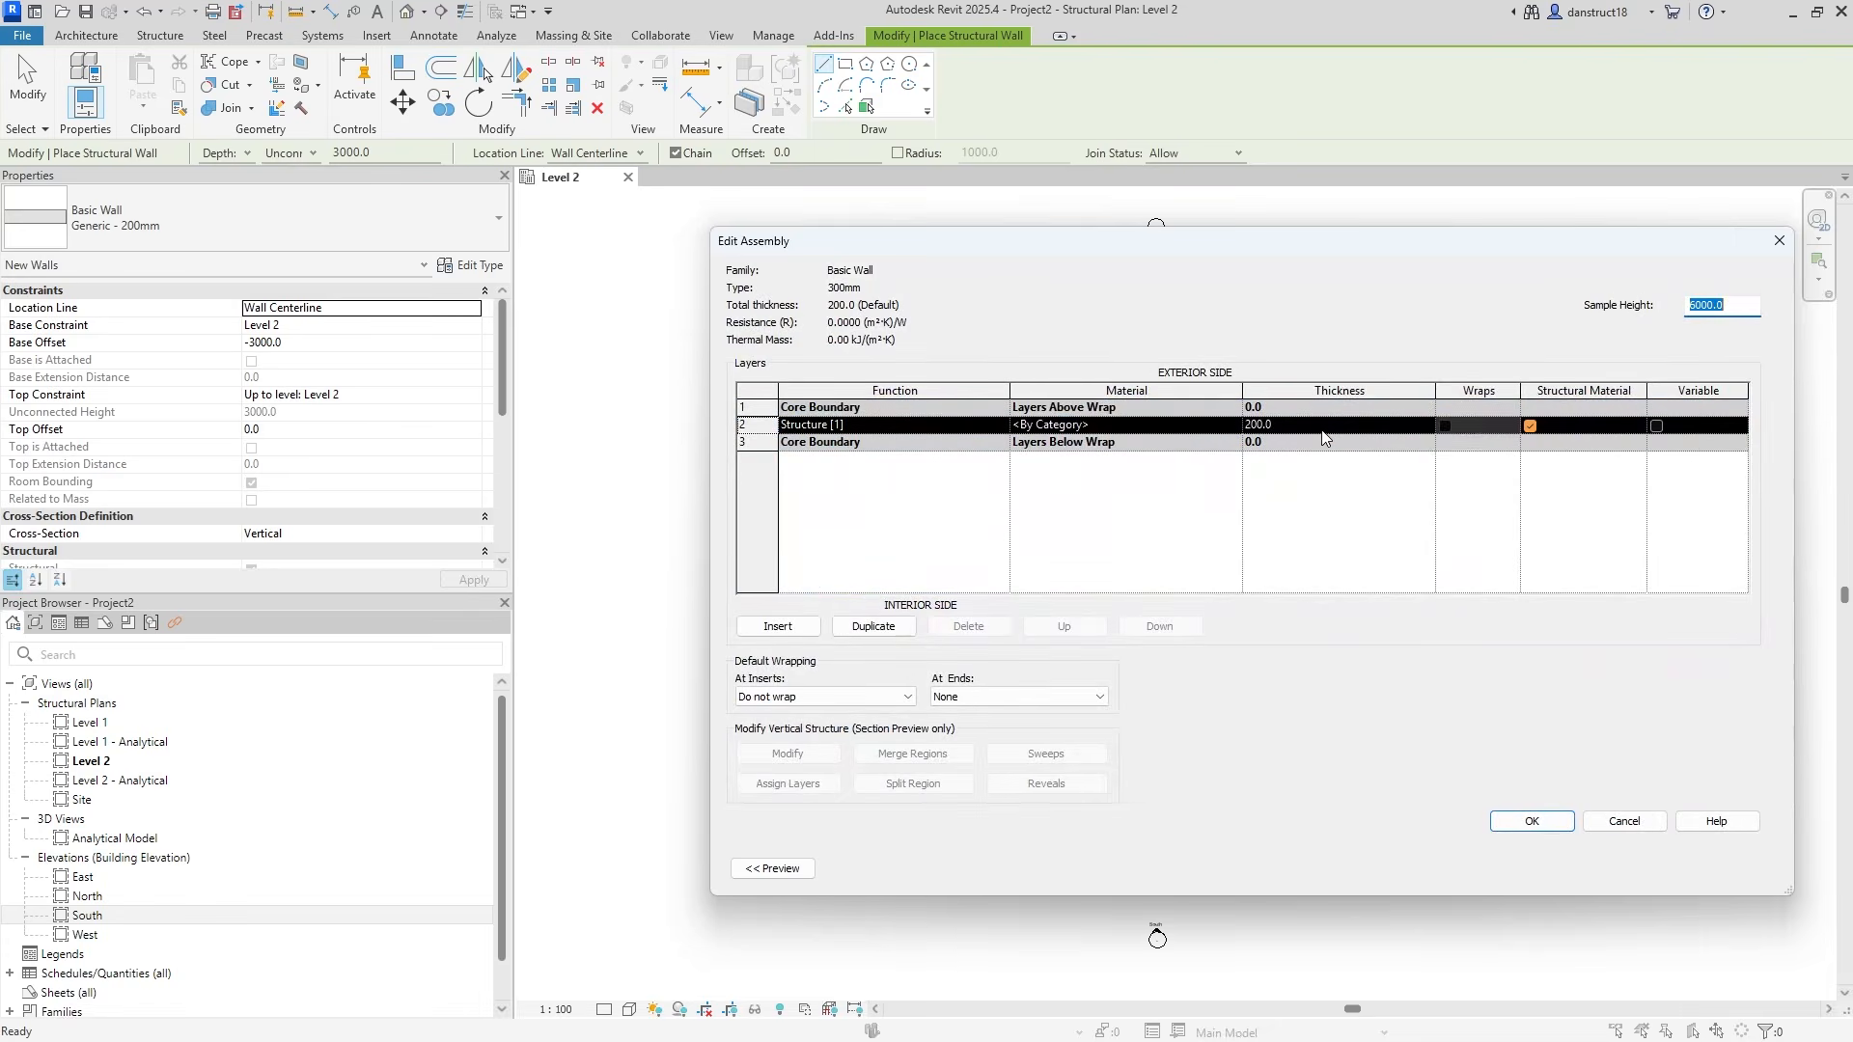
left_click(1304, 430)
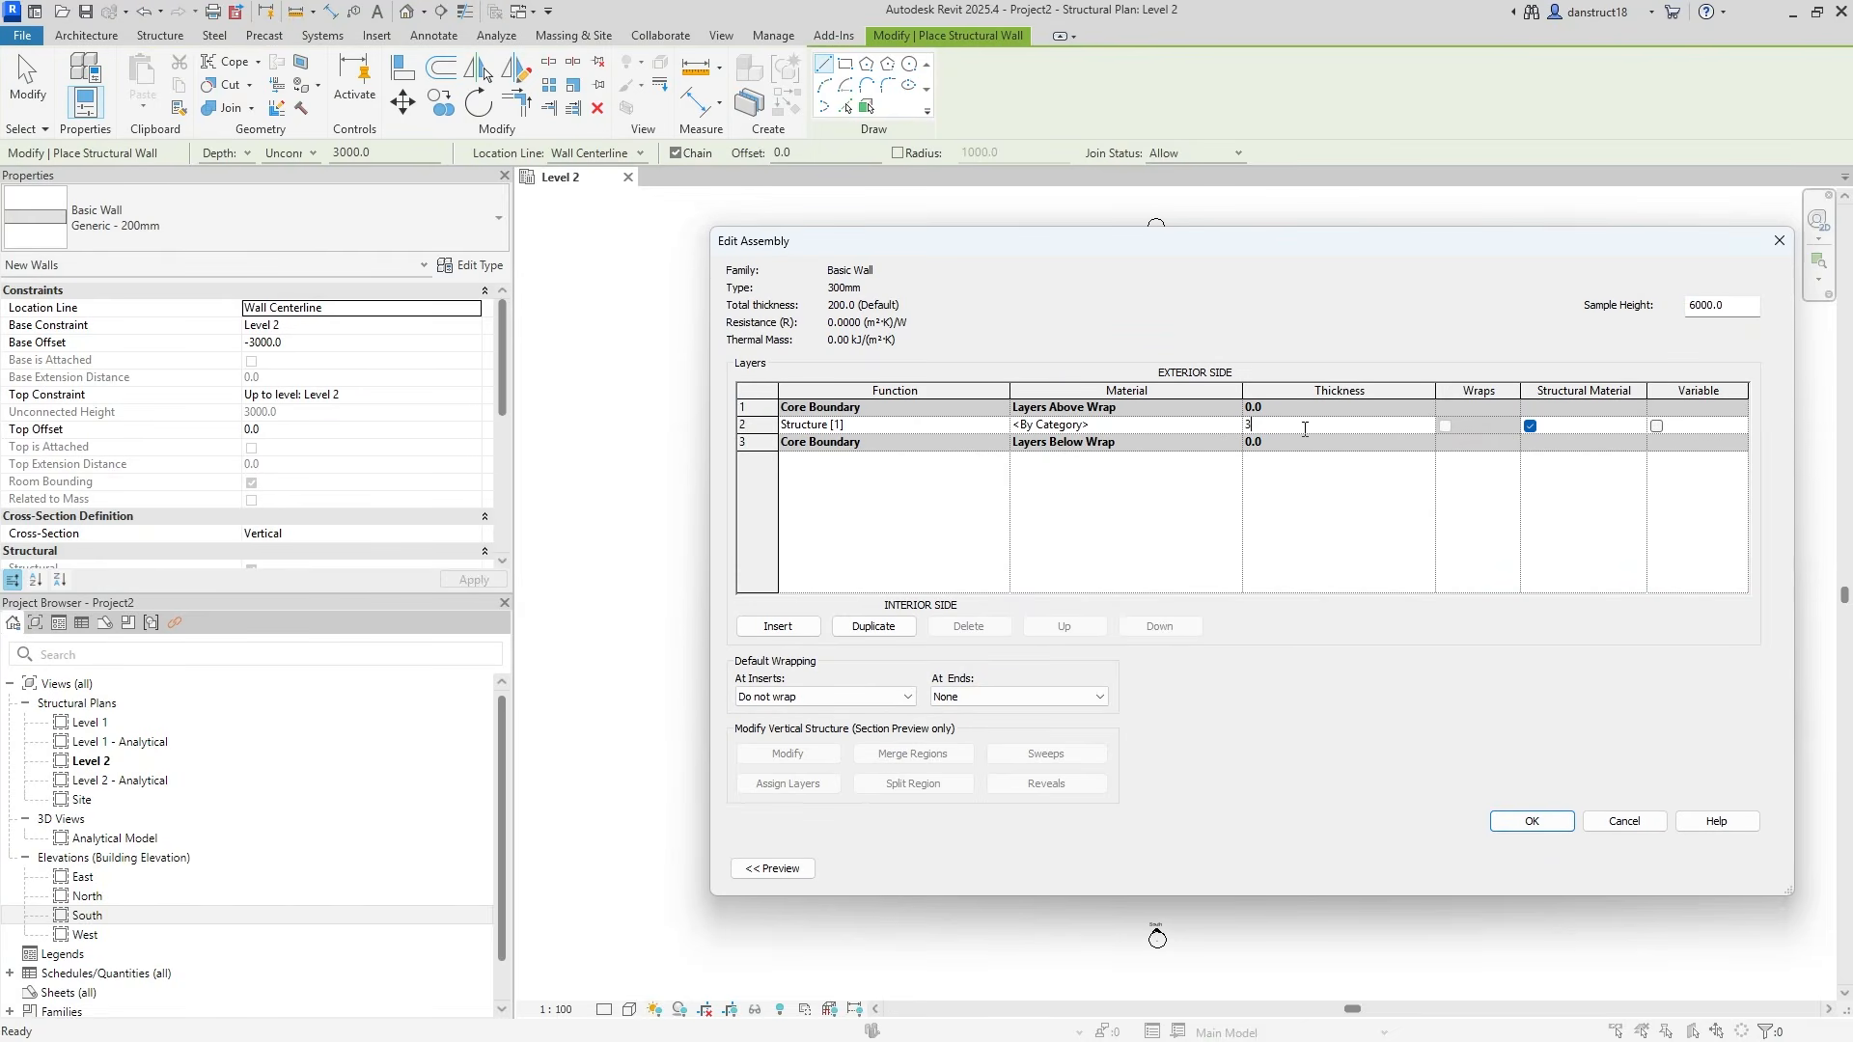
left_click(1178, 431)
left_click(1235, 426)
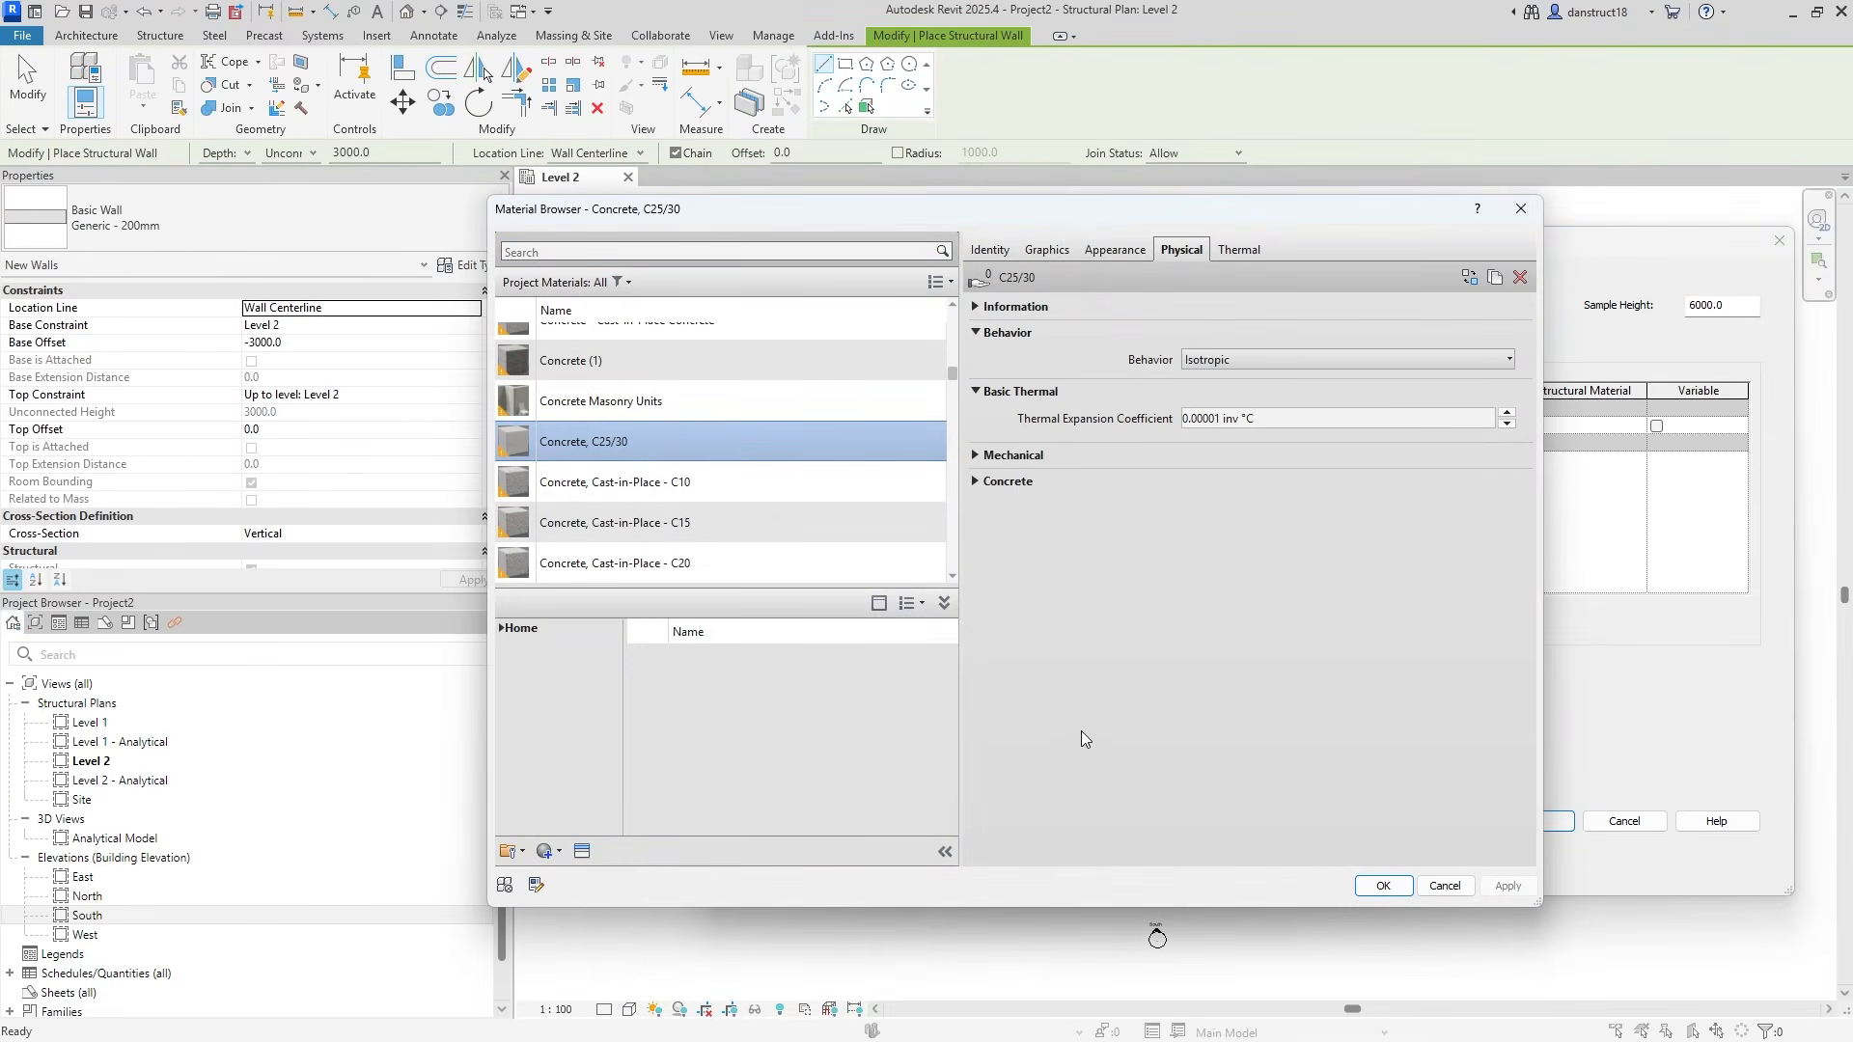
left_click(1382, 885)
left_click(1531, 823)
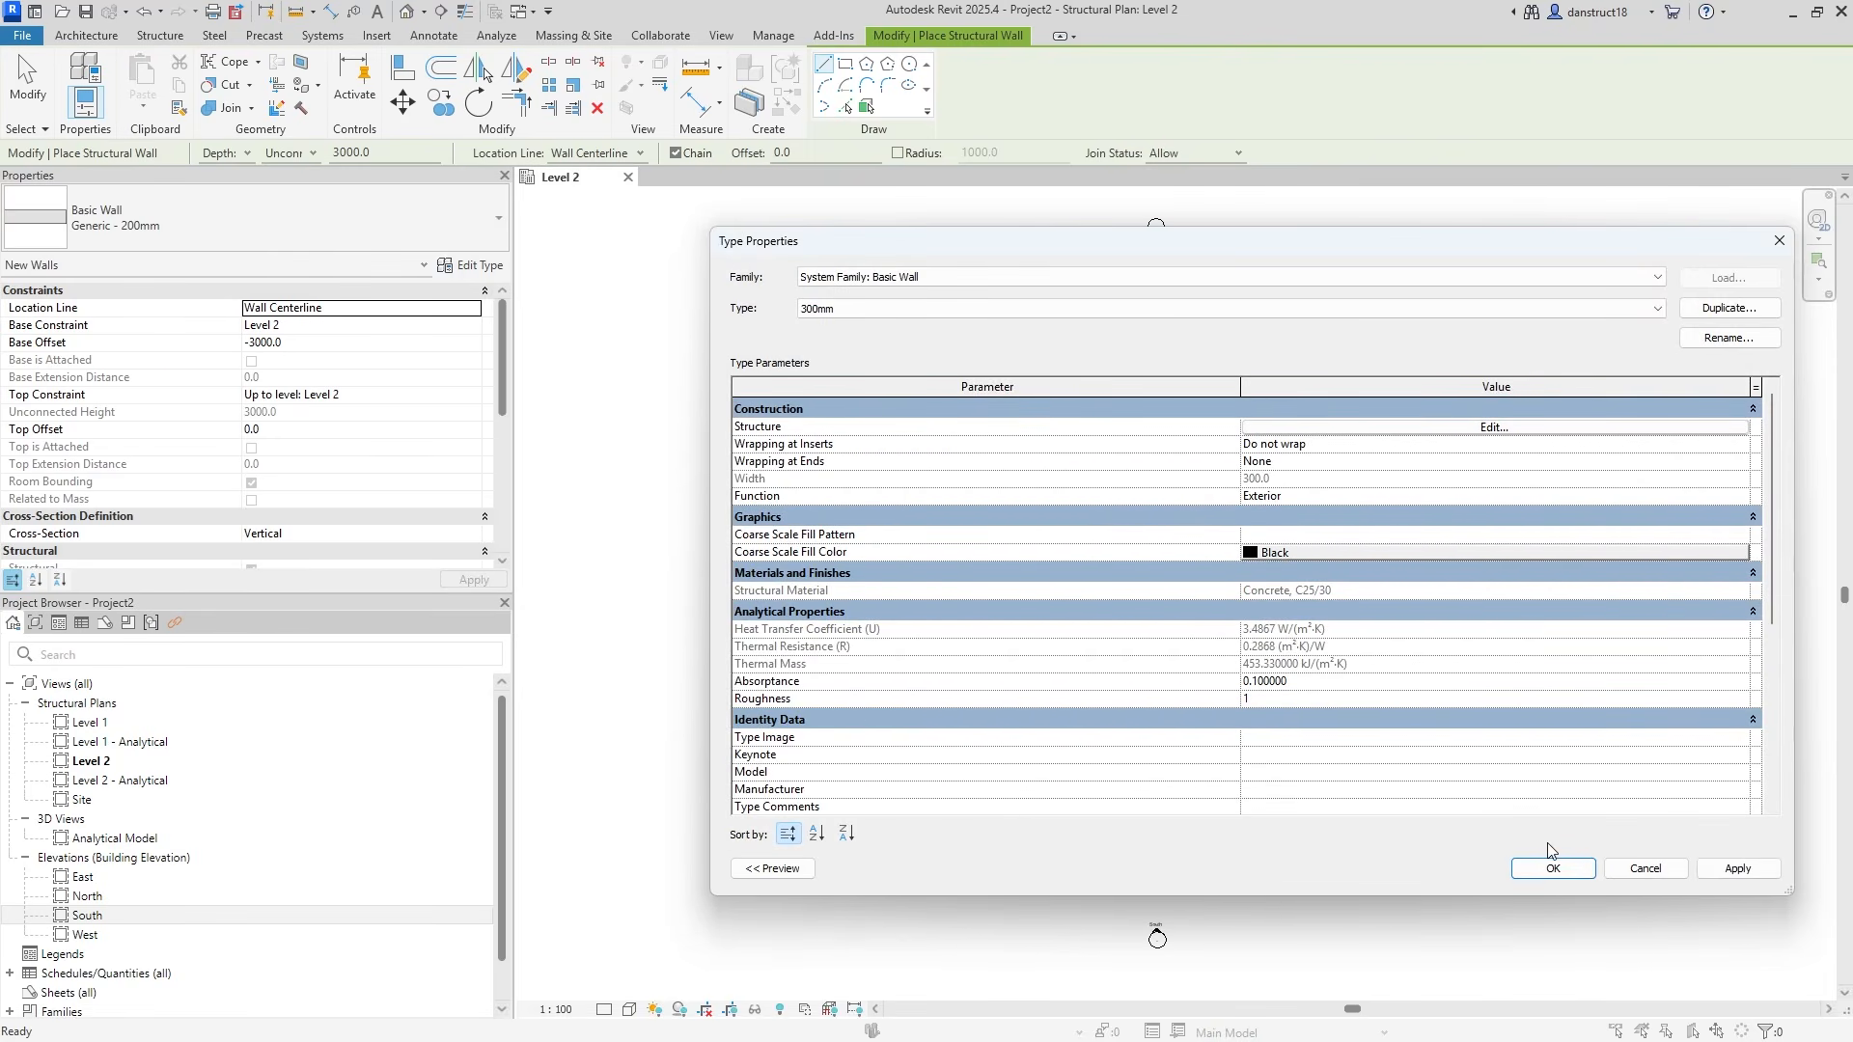
left_click(1550, 866)
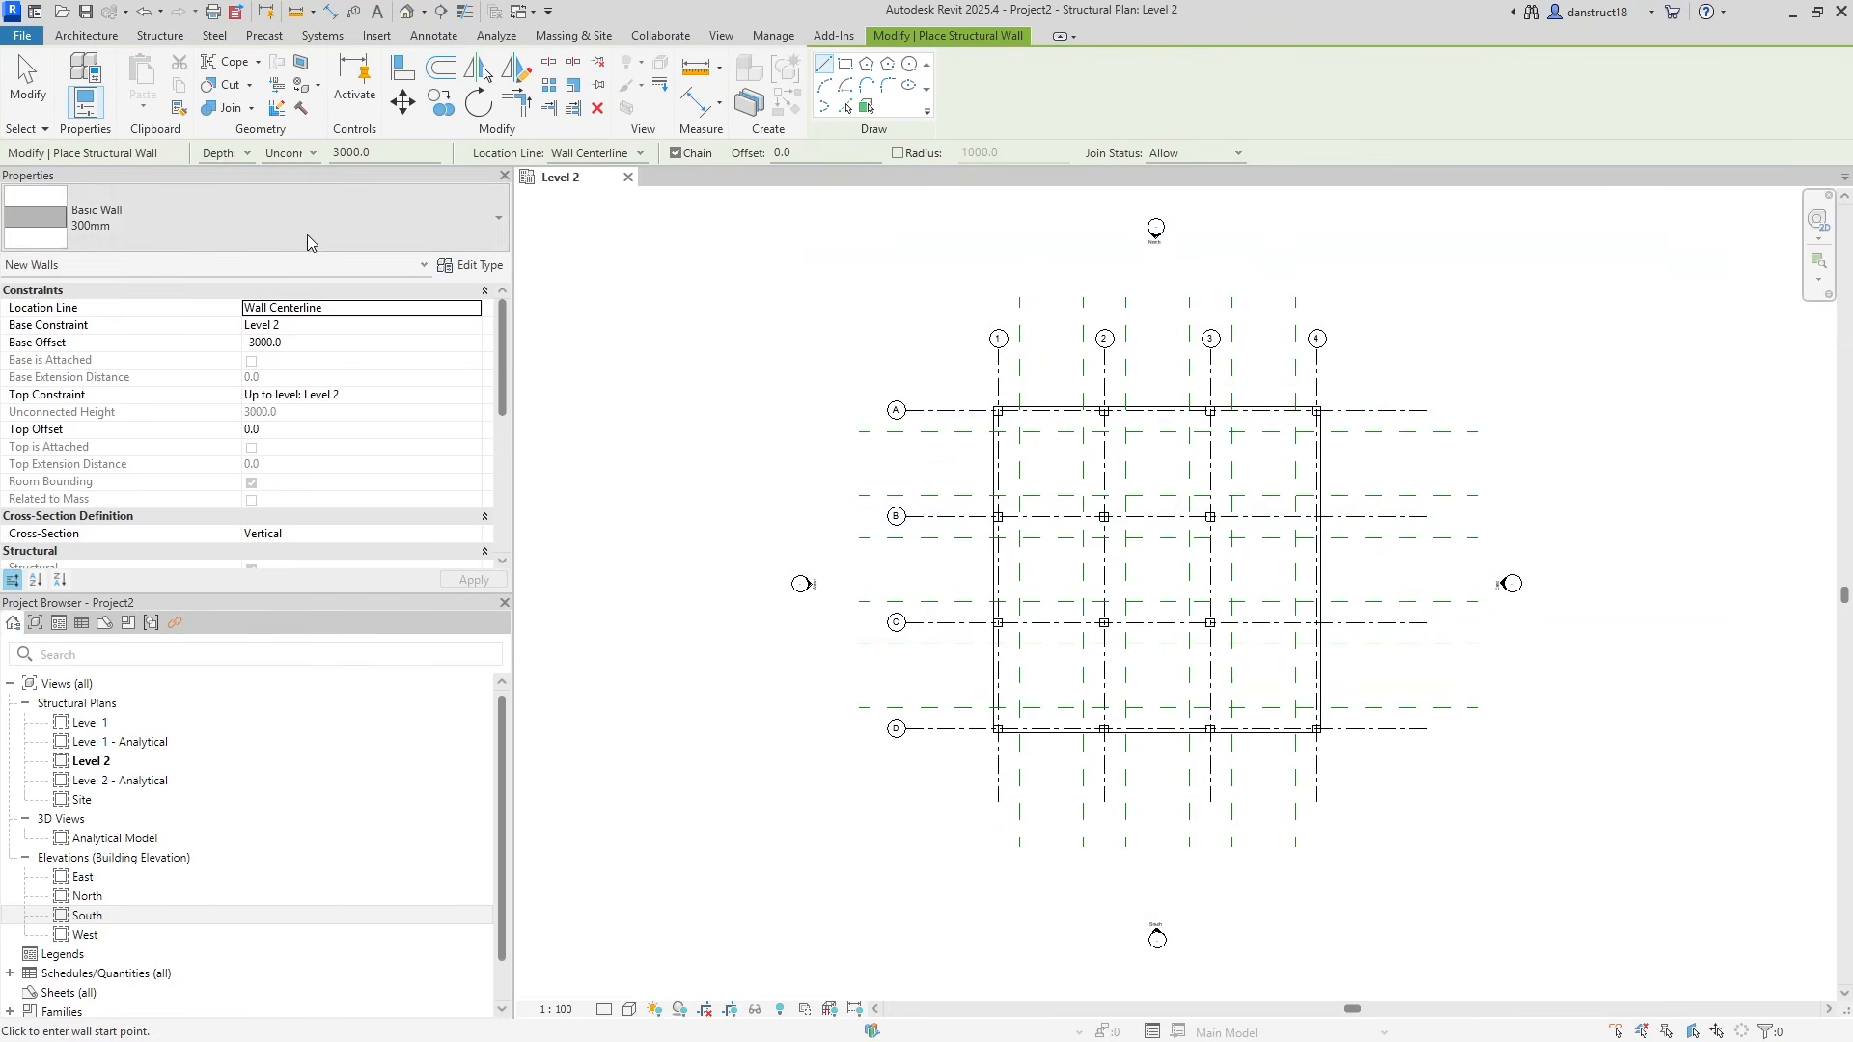
With depth set to Level 1, chain four walls into a closed rectangle, including a 10500 vertical side.
left_click(287, 160)
left_click(286, 173)
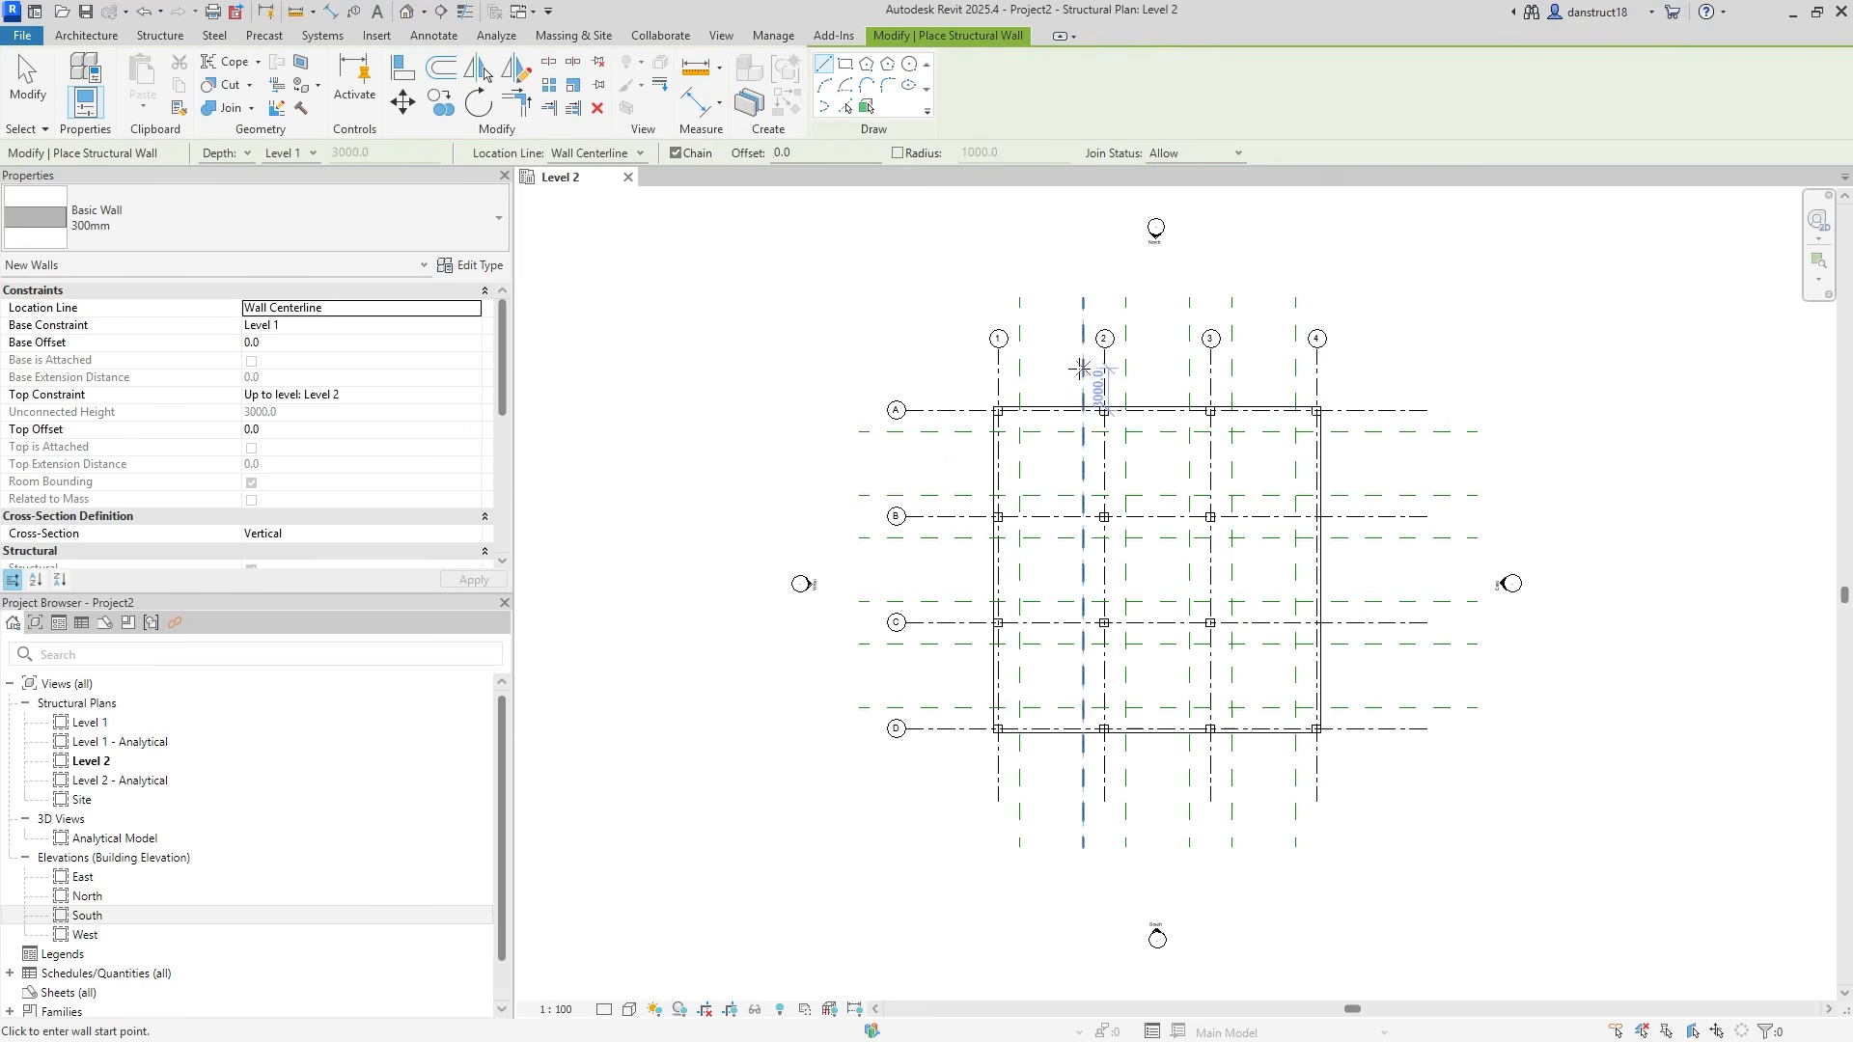
scroll(1351, 545, "up", 2)
scroll(1298, 487, "up", 1)
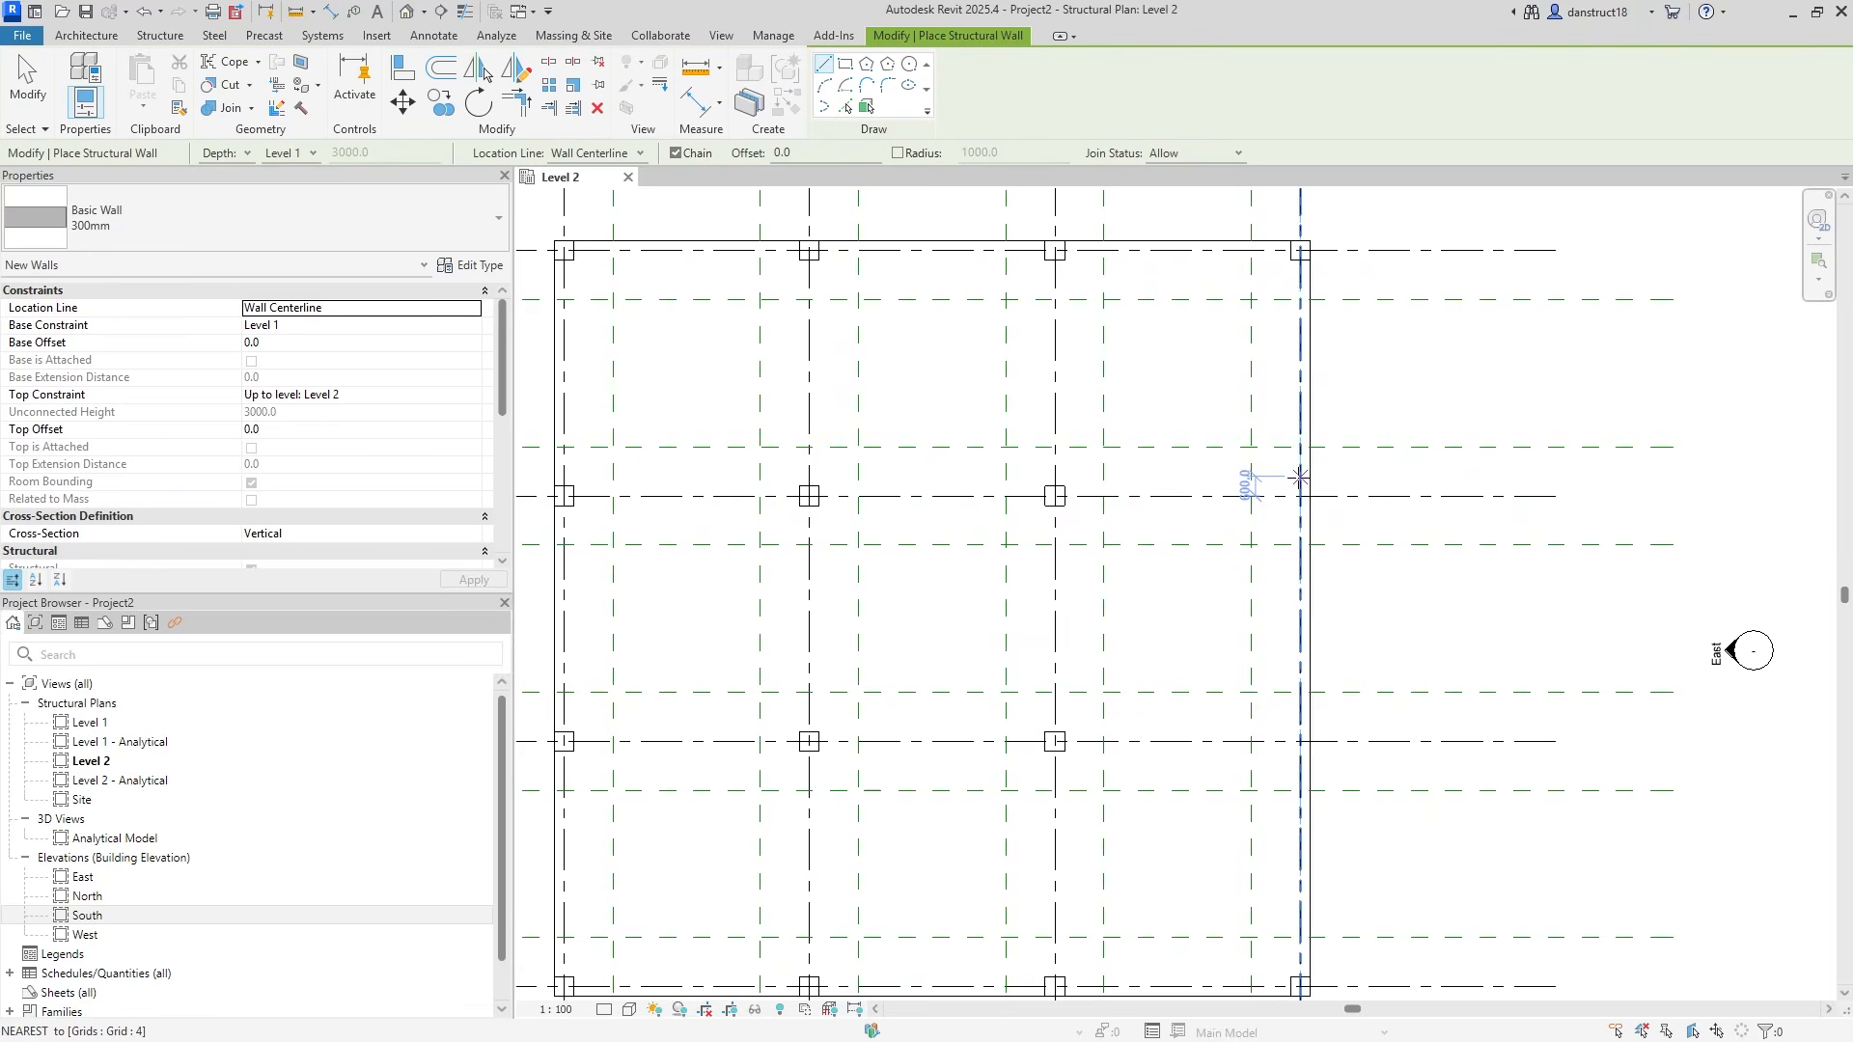
scroll(1299, 476, "up", 1)
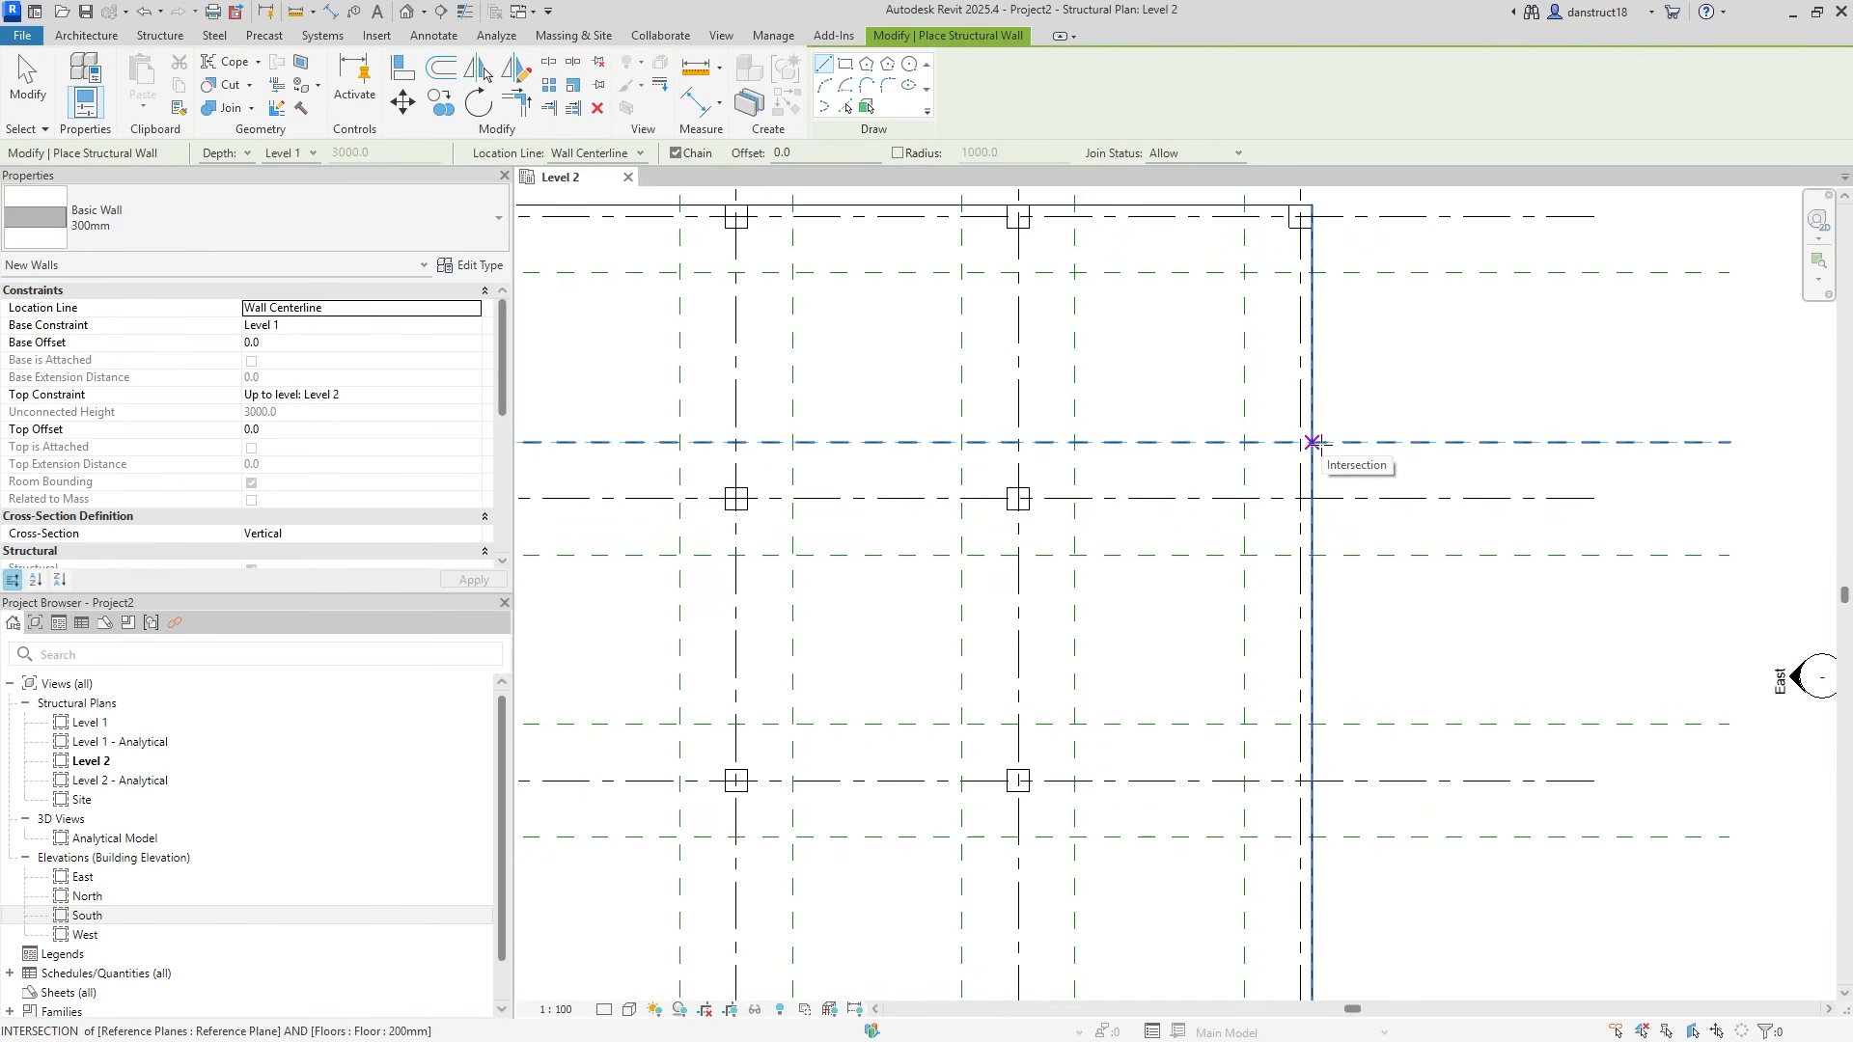
left_click(1312, 441)
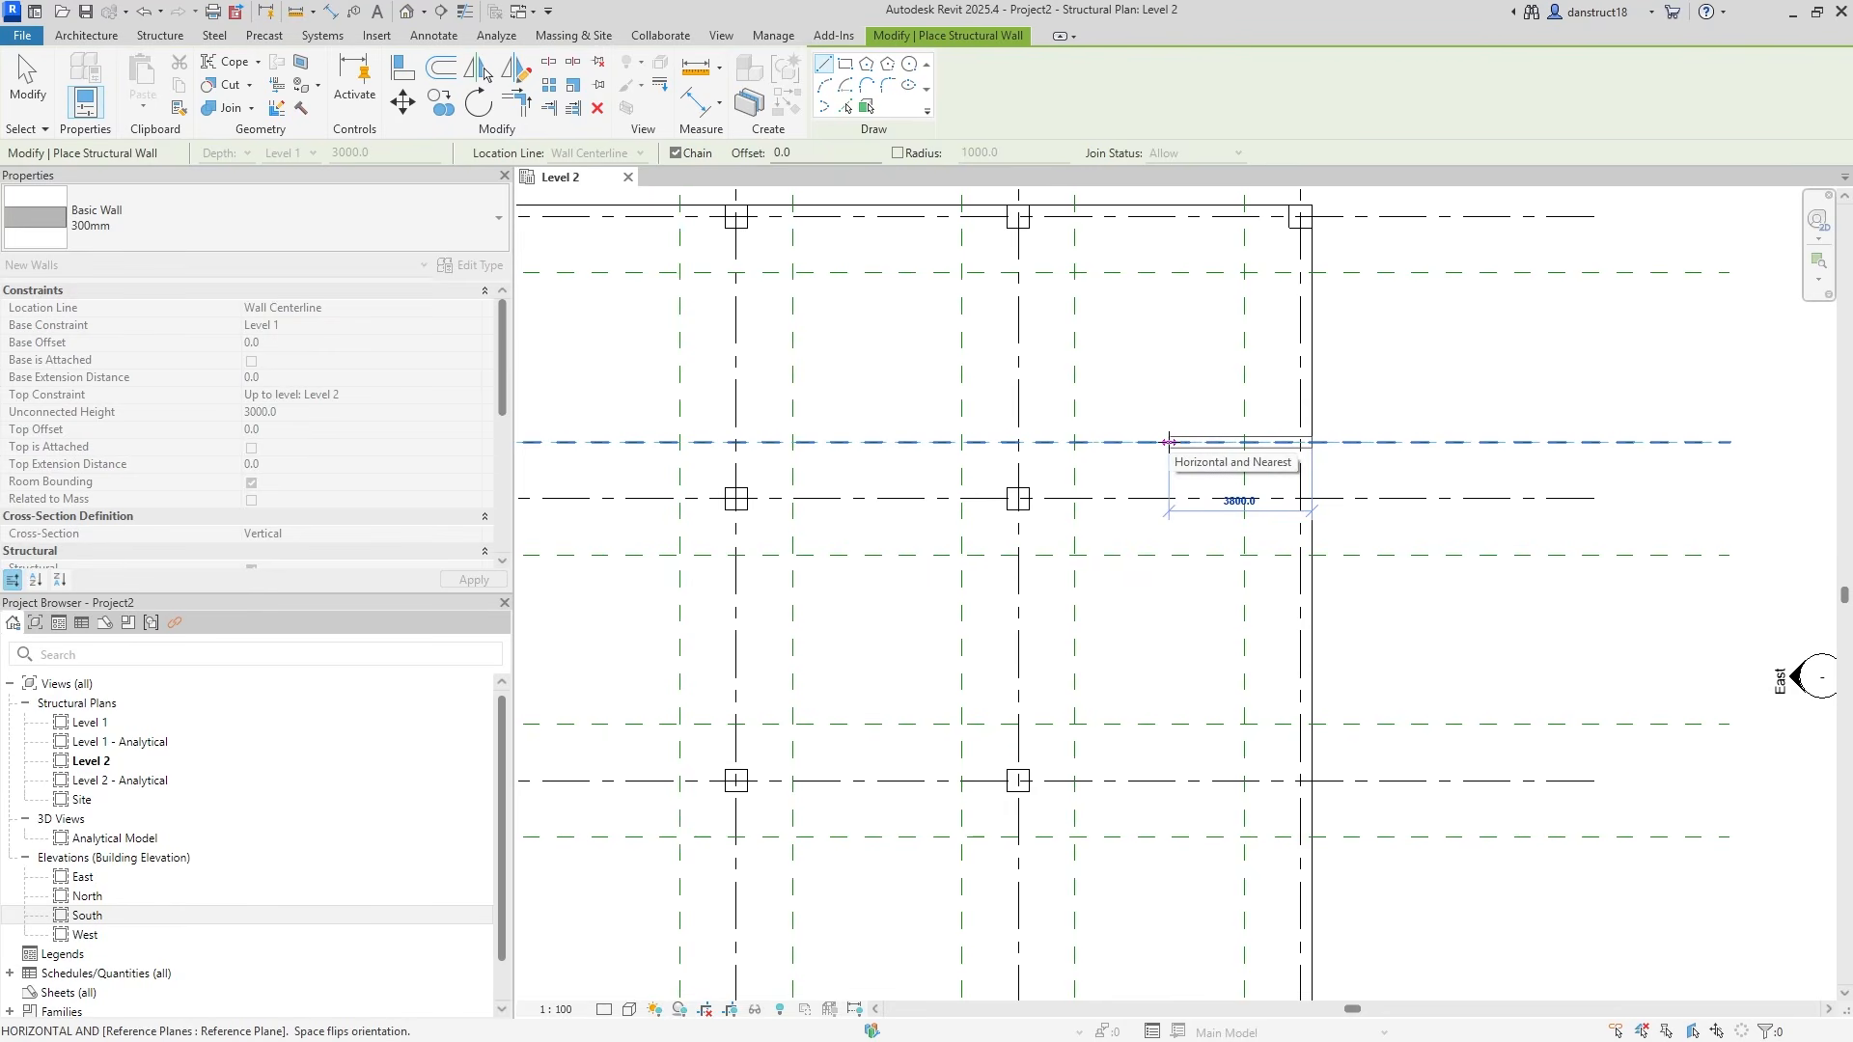
left_click(1171, 442)
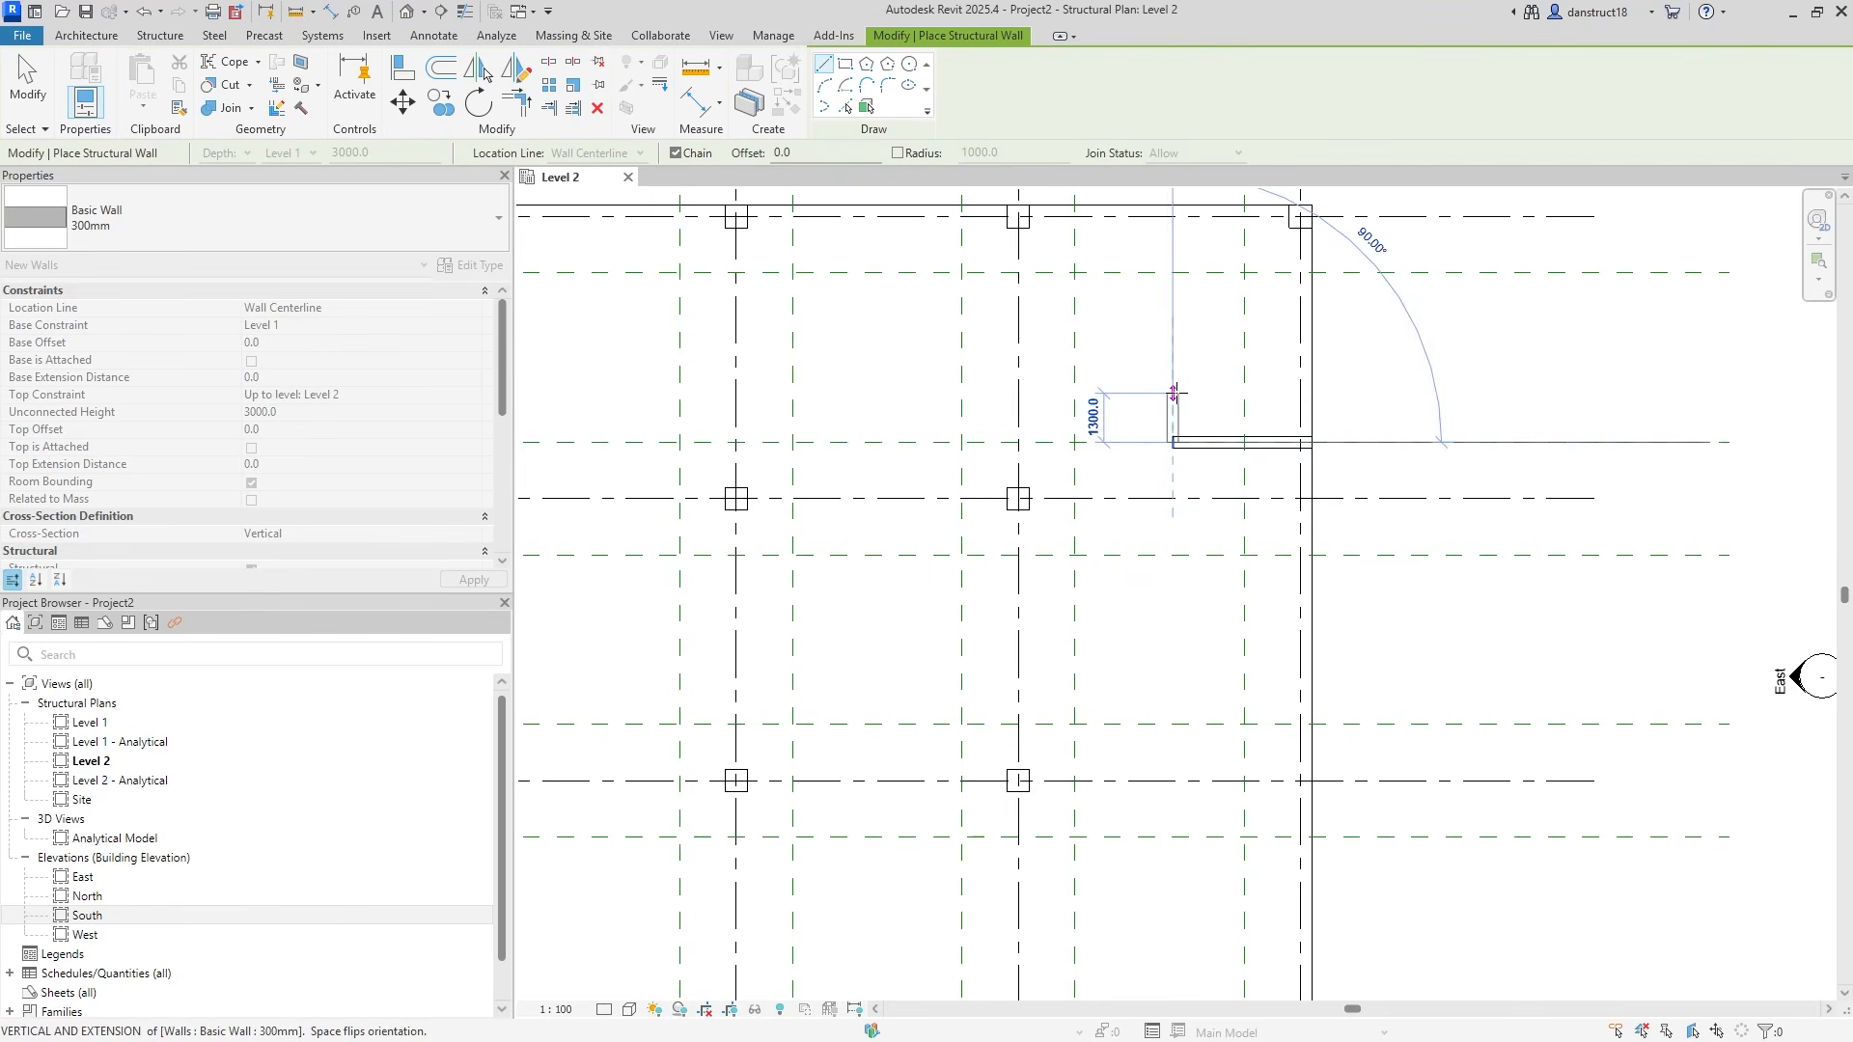
left_click(1174, 834)
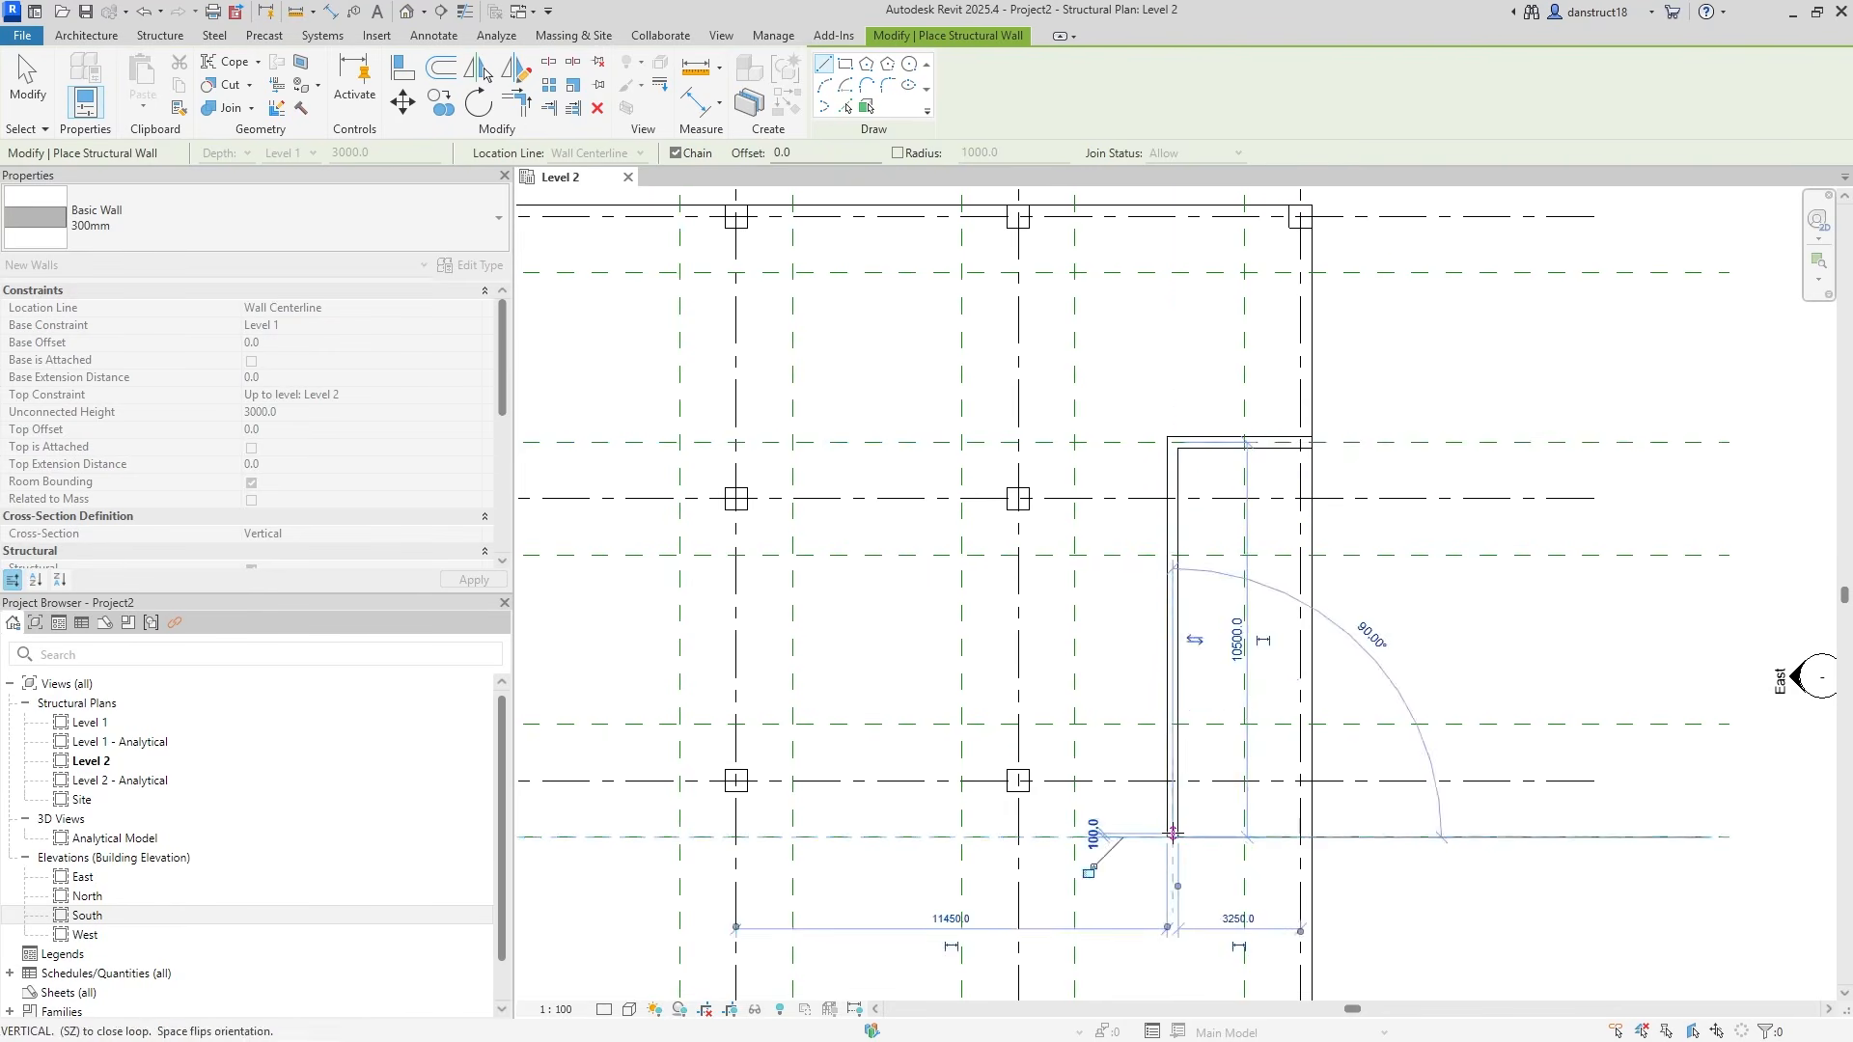
left_click(1309, 838)
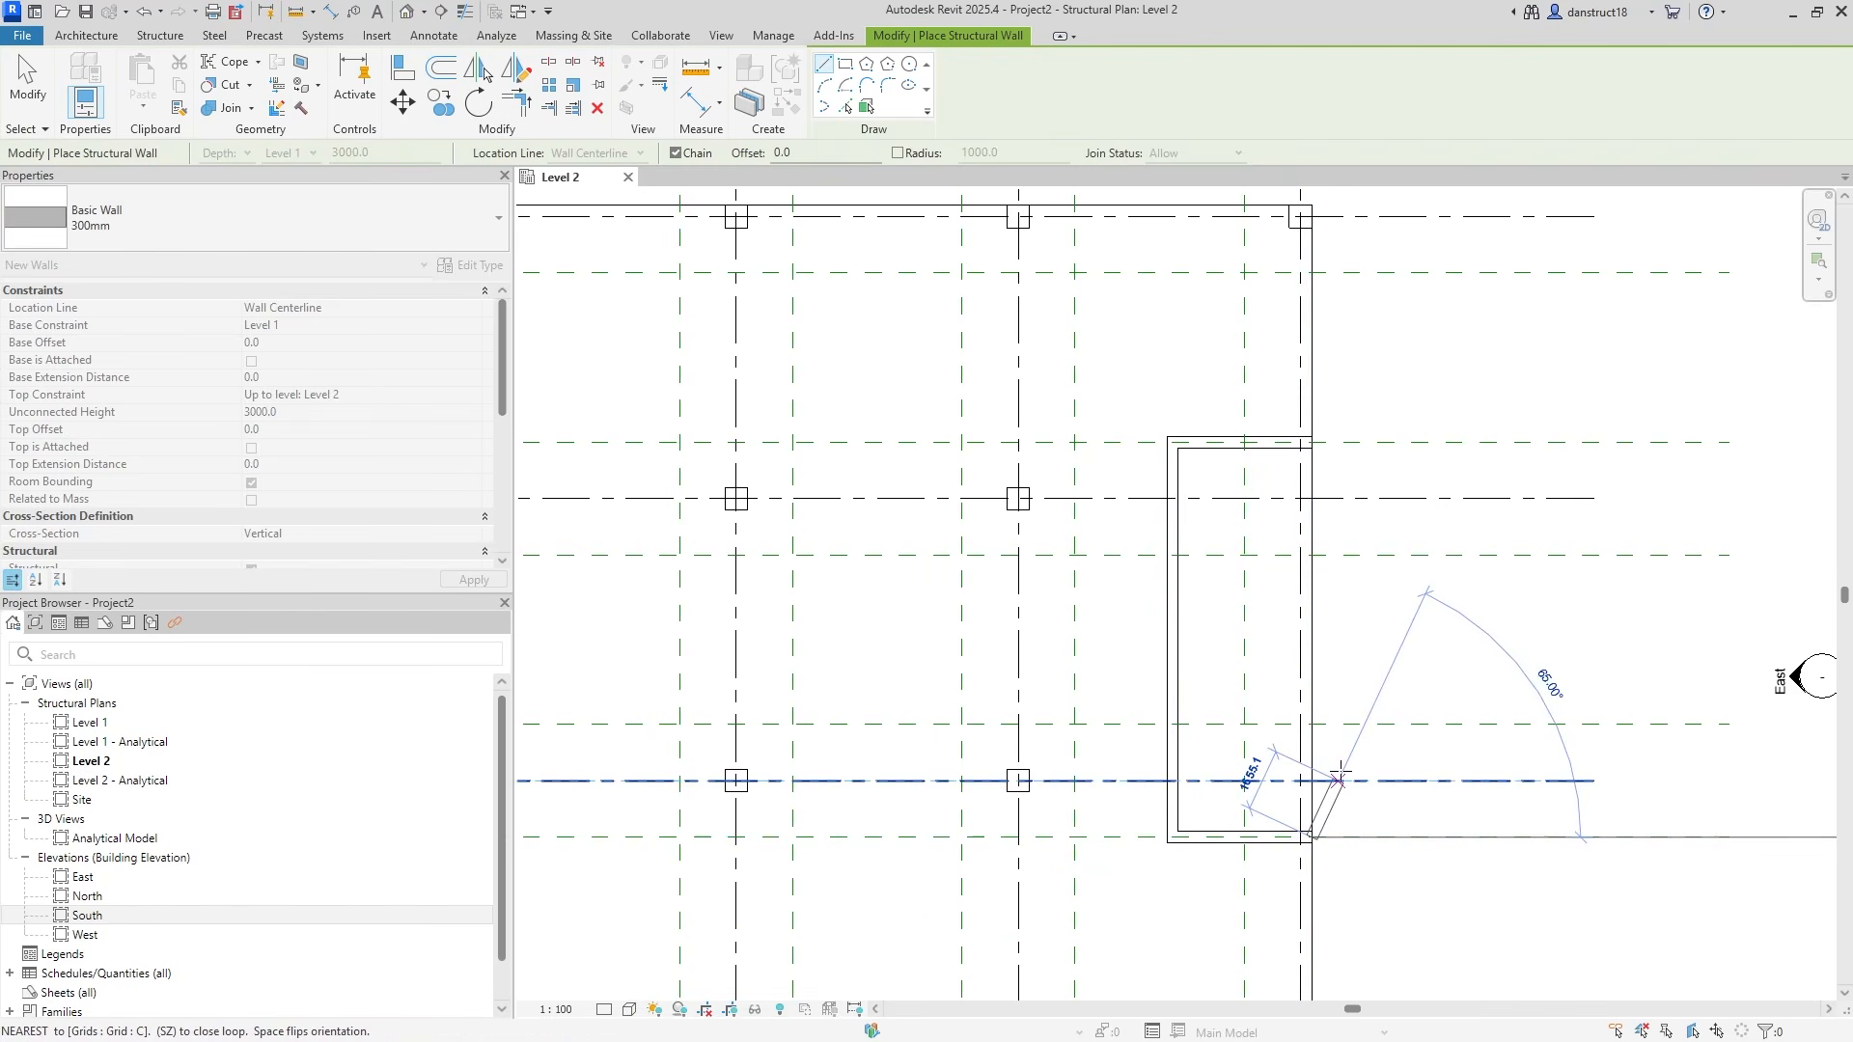
key("Escape")
key("Escape")
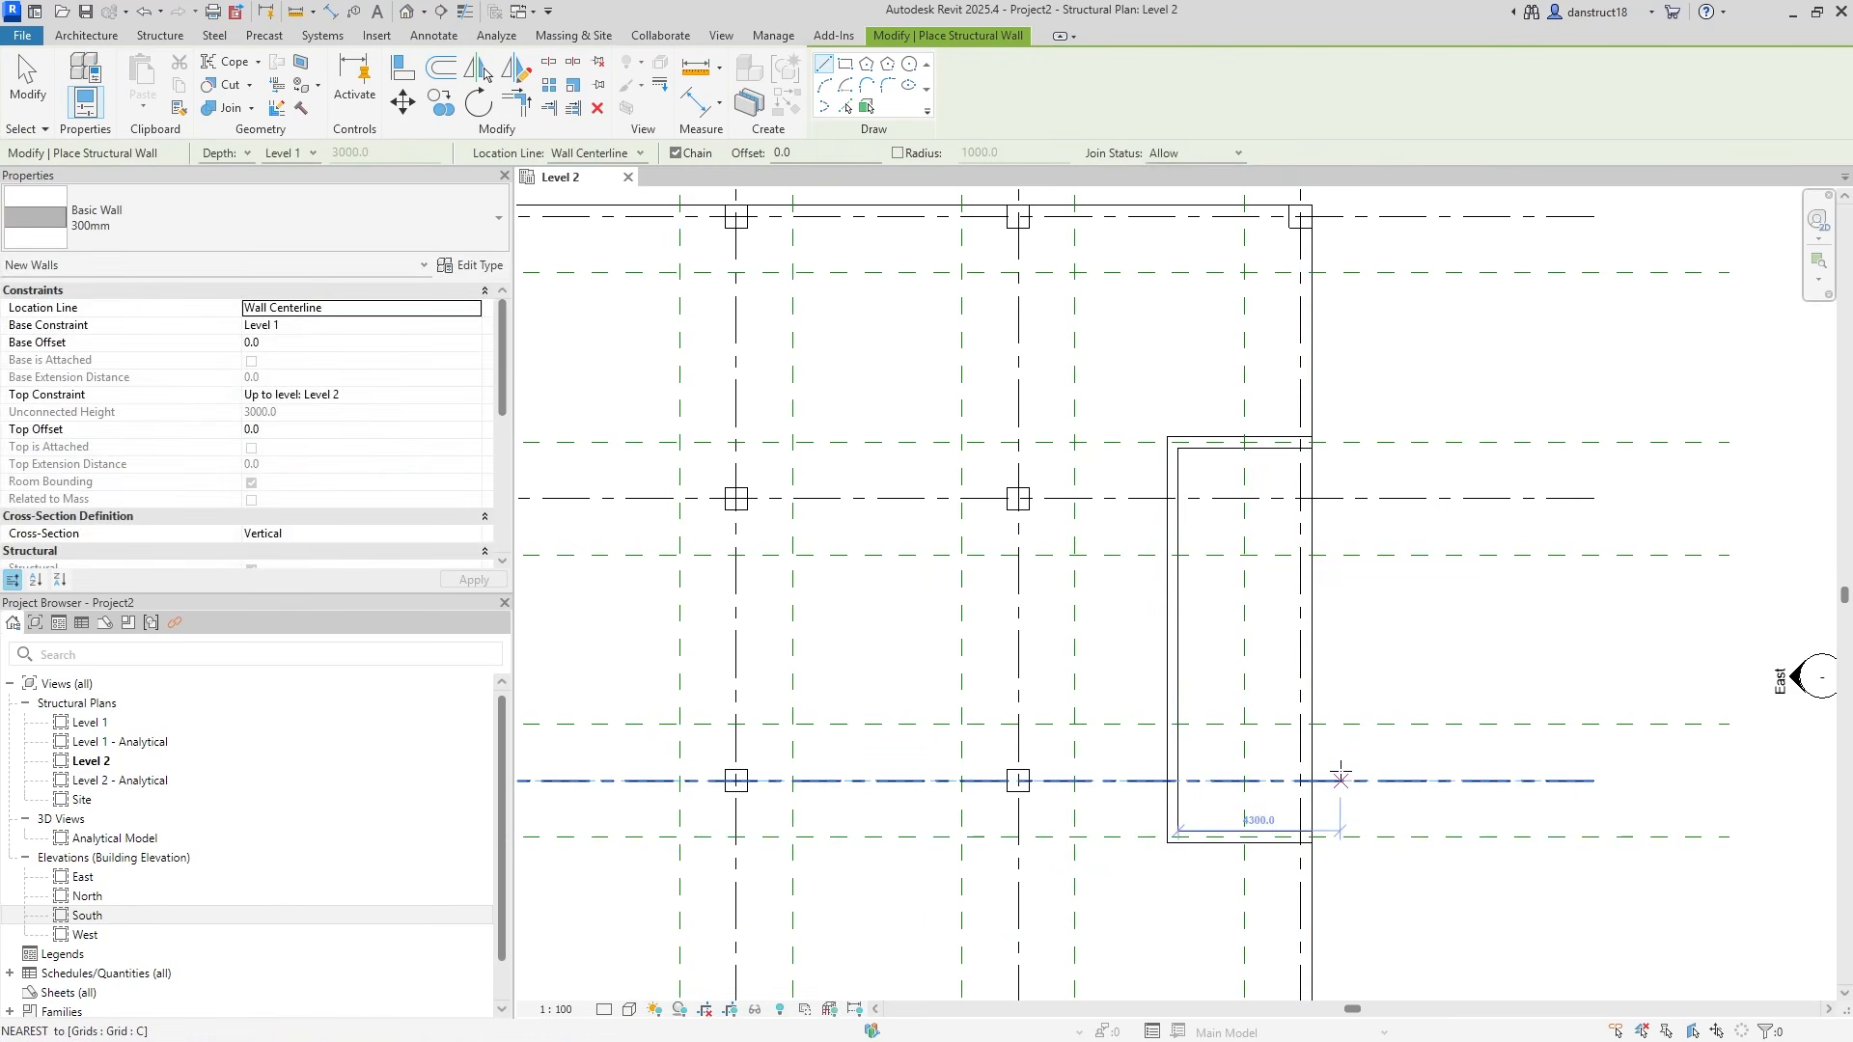
scroll(1343, 859, "up", 3)
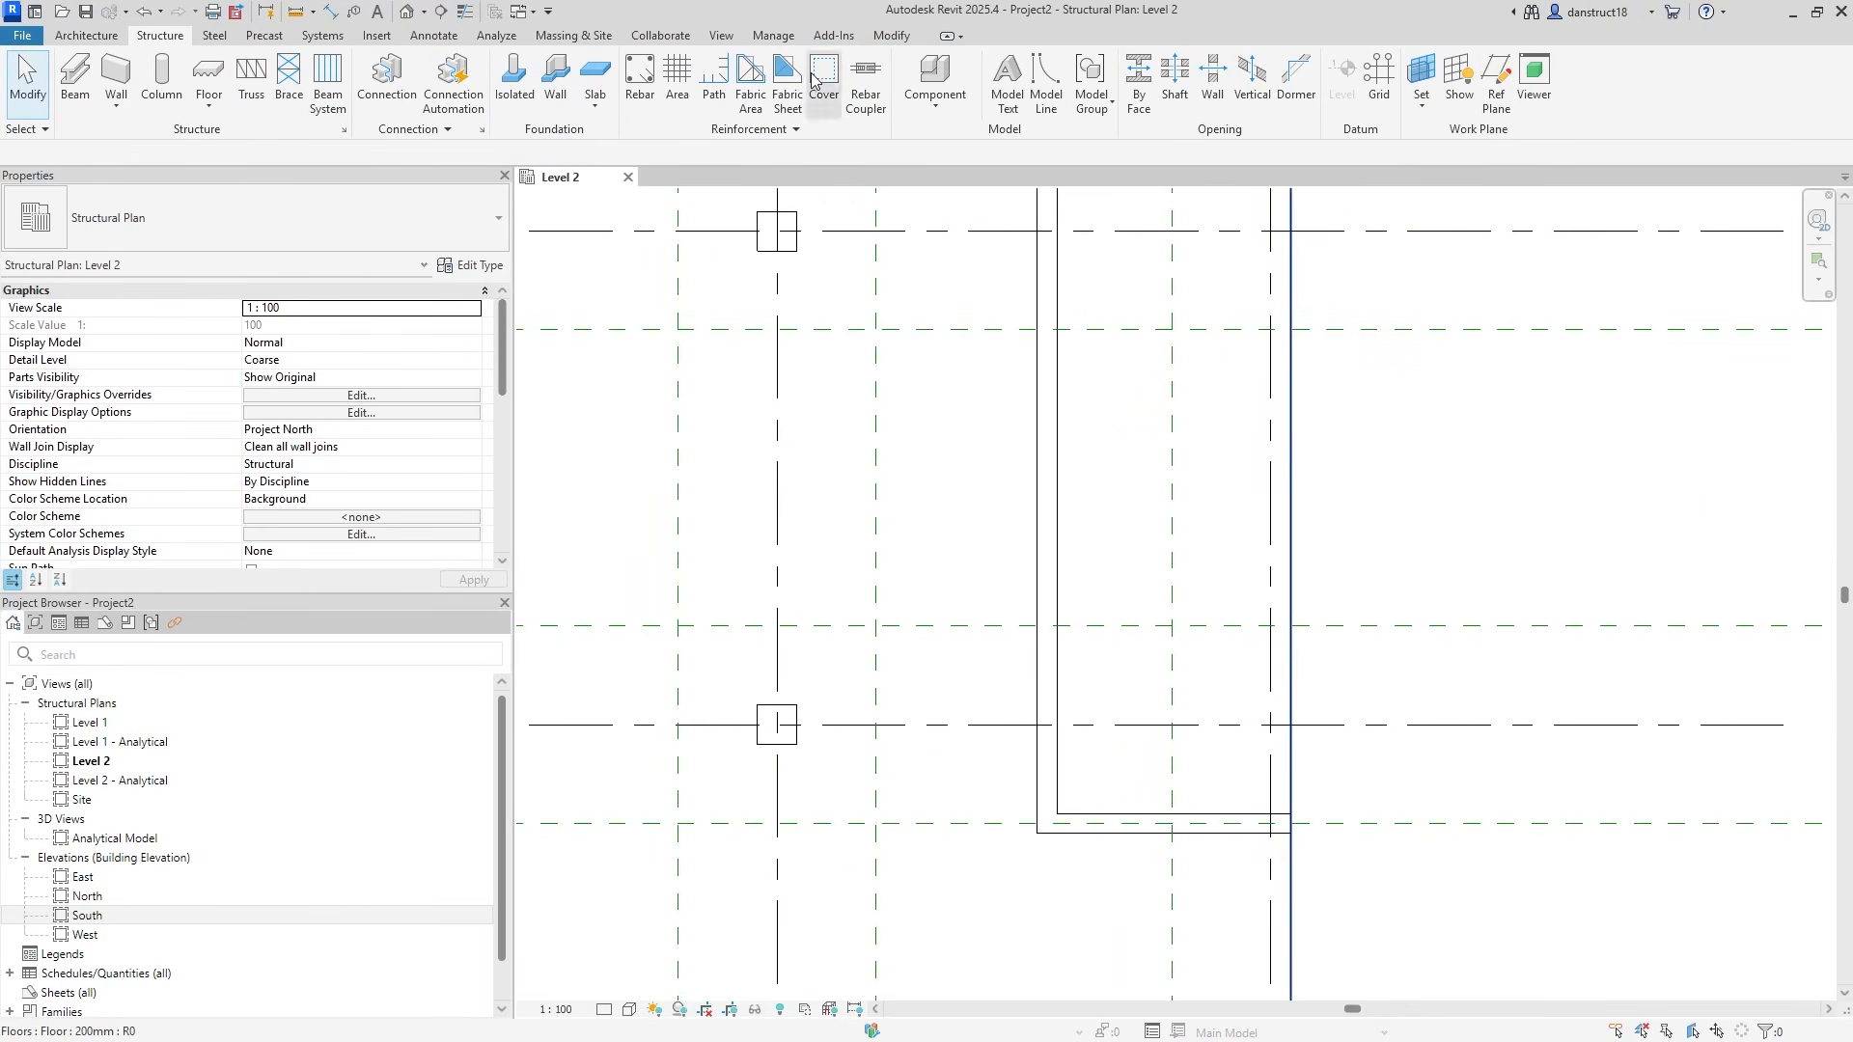
Align the core's bottom wall to the lower horizontal reference plane.
left_click(900, 37)
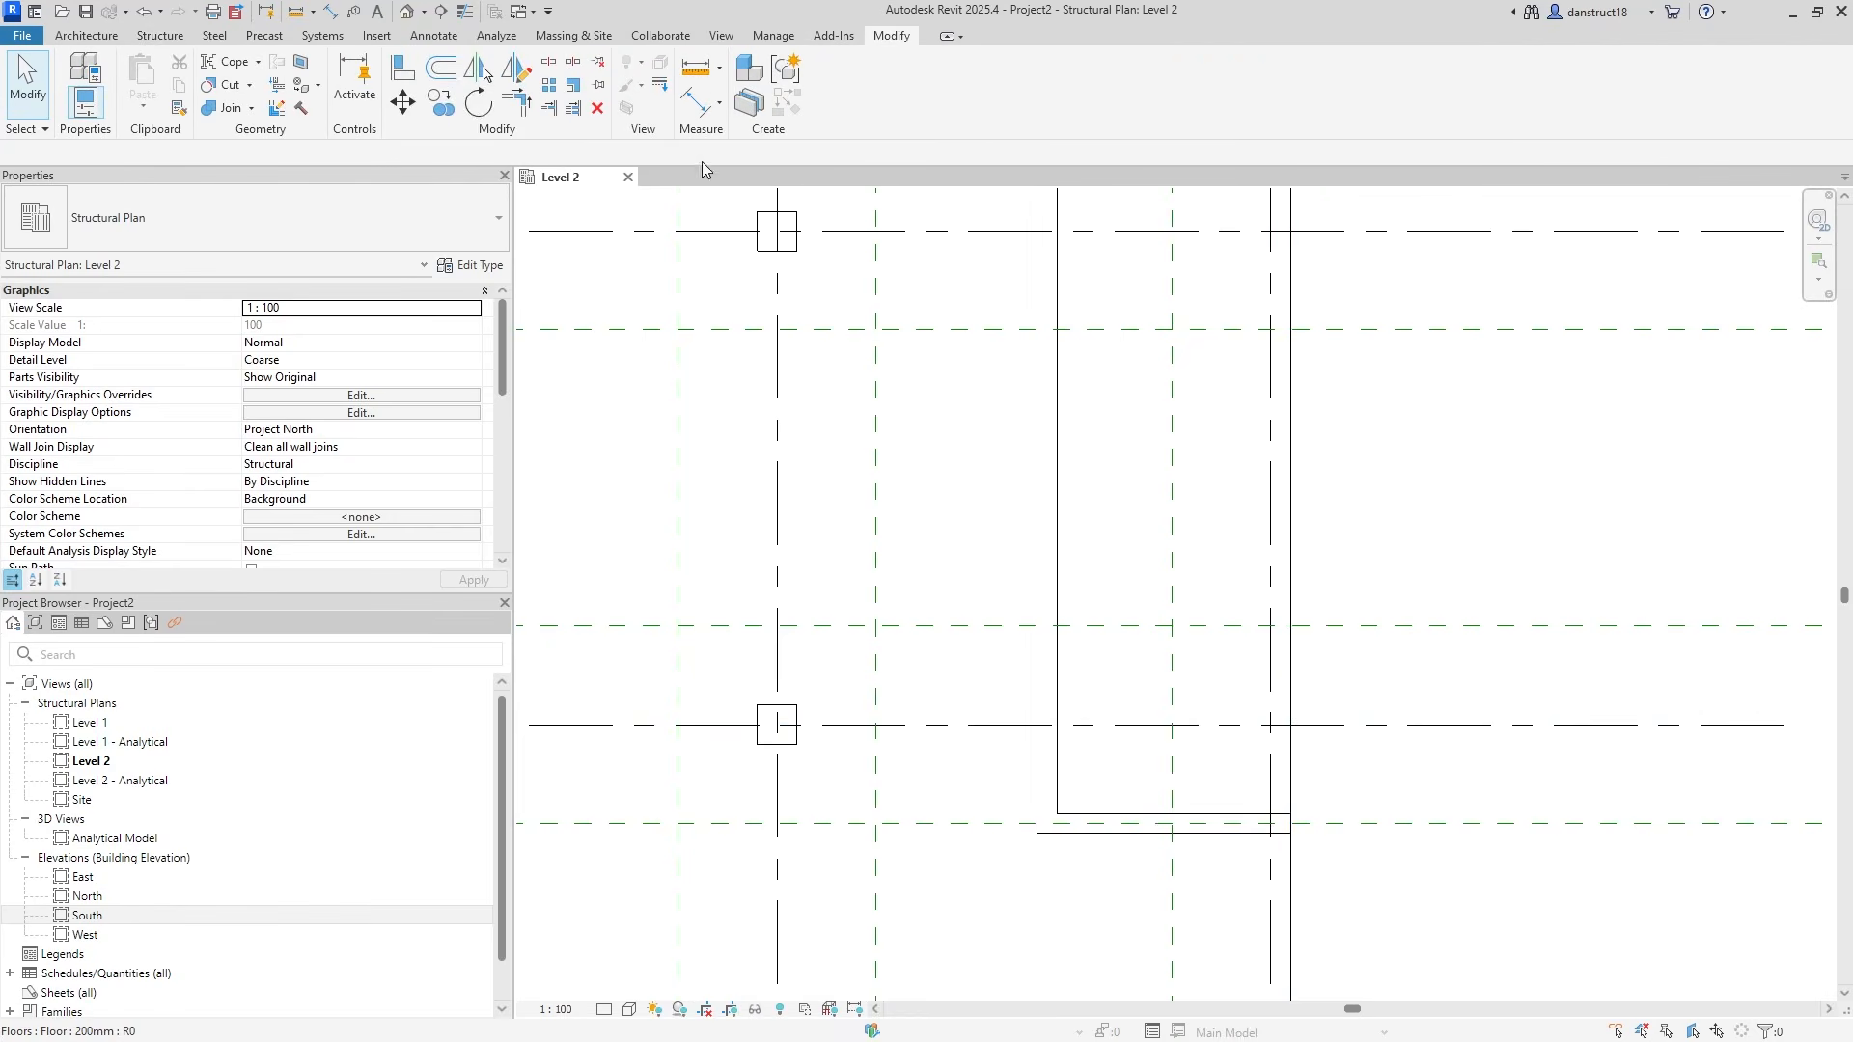
left_click(398, 73)
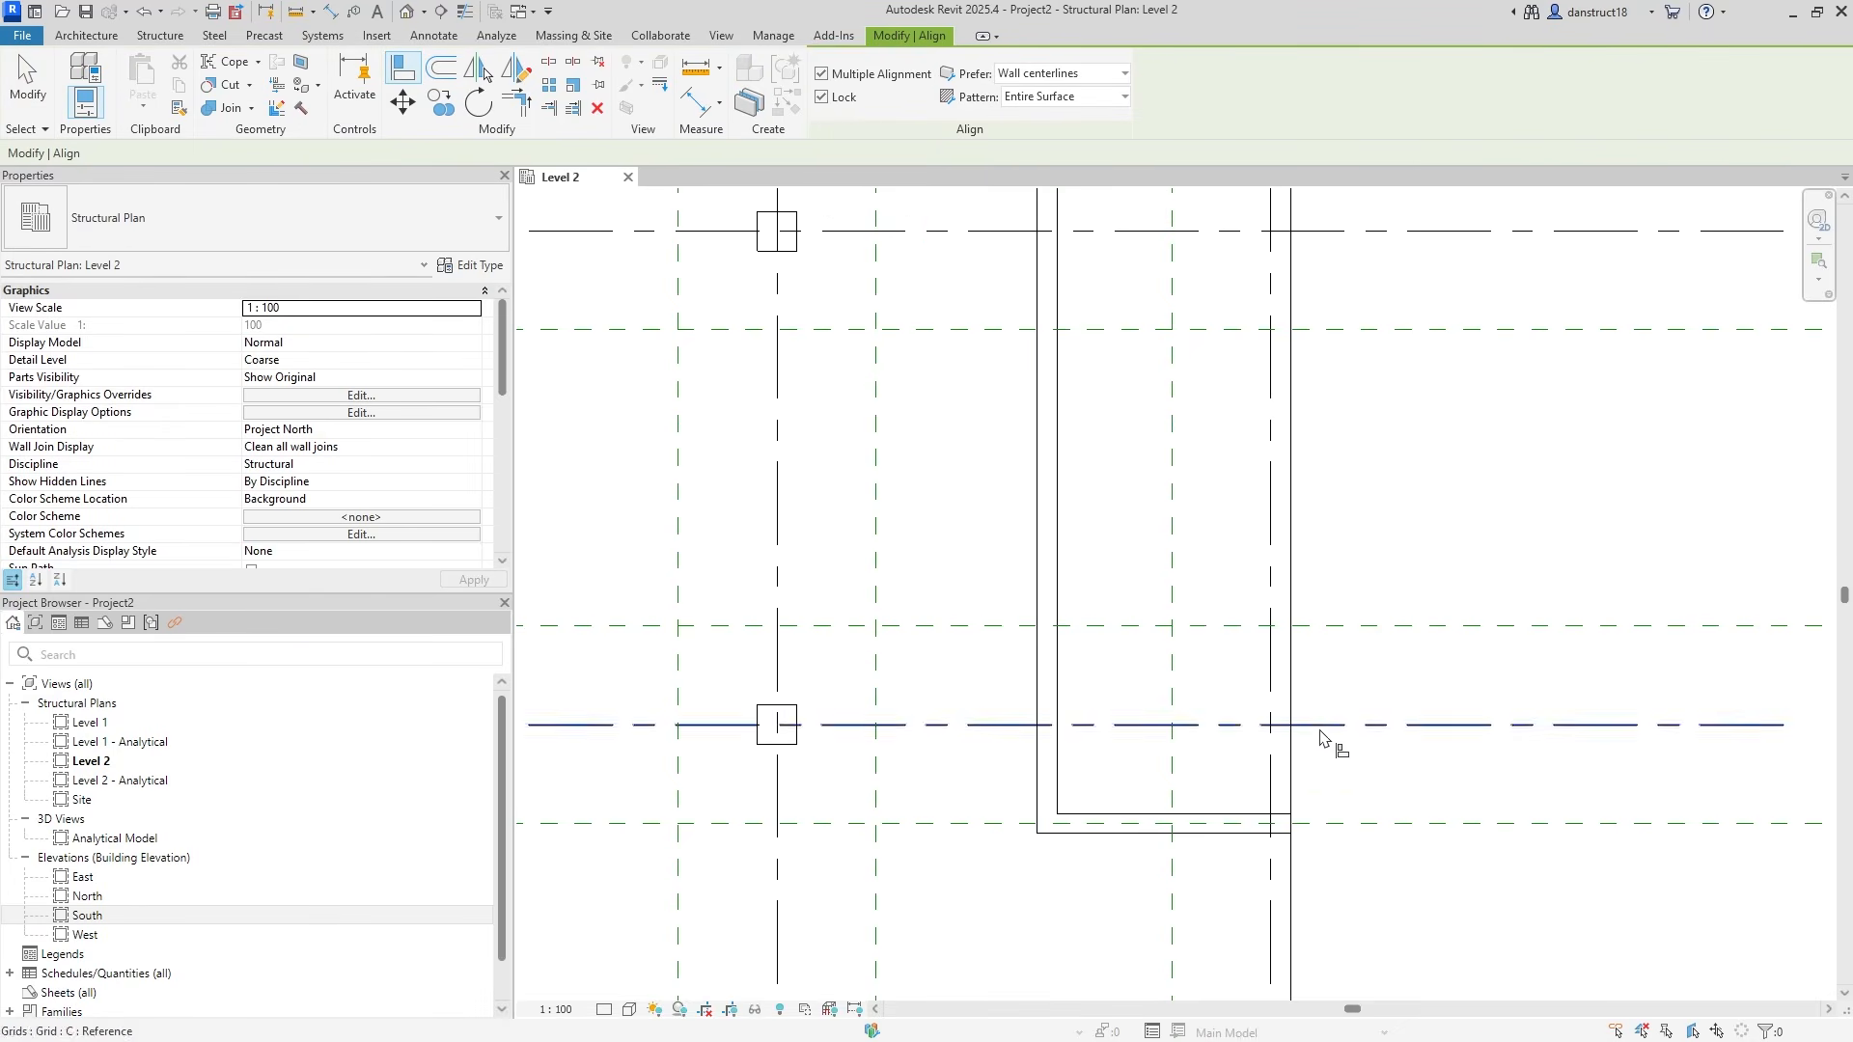
left_click(1379, 825)
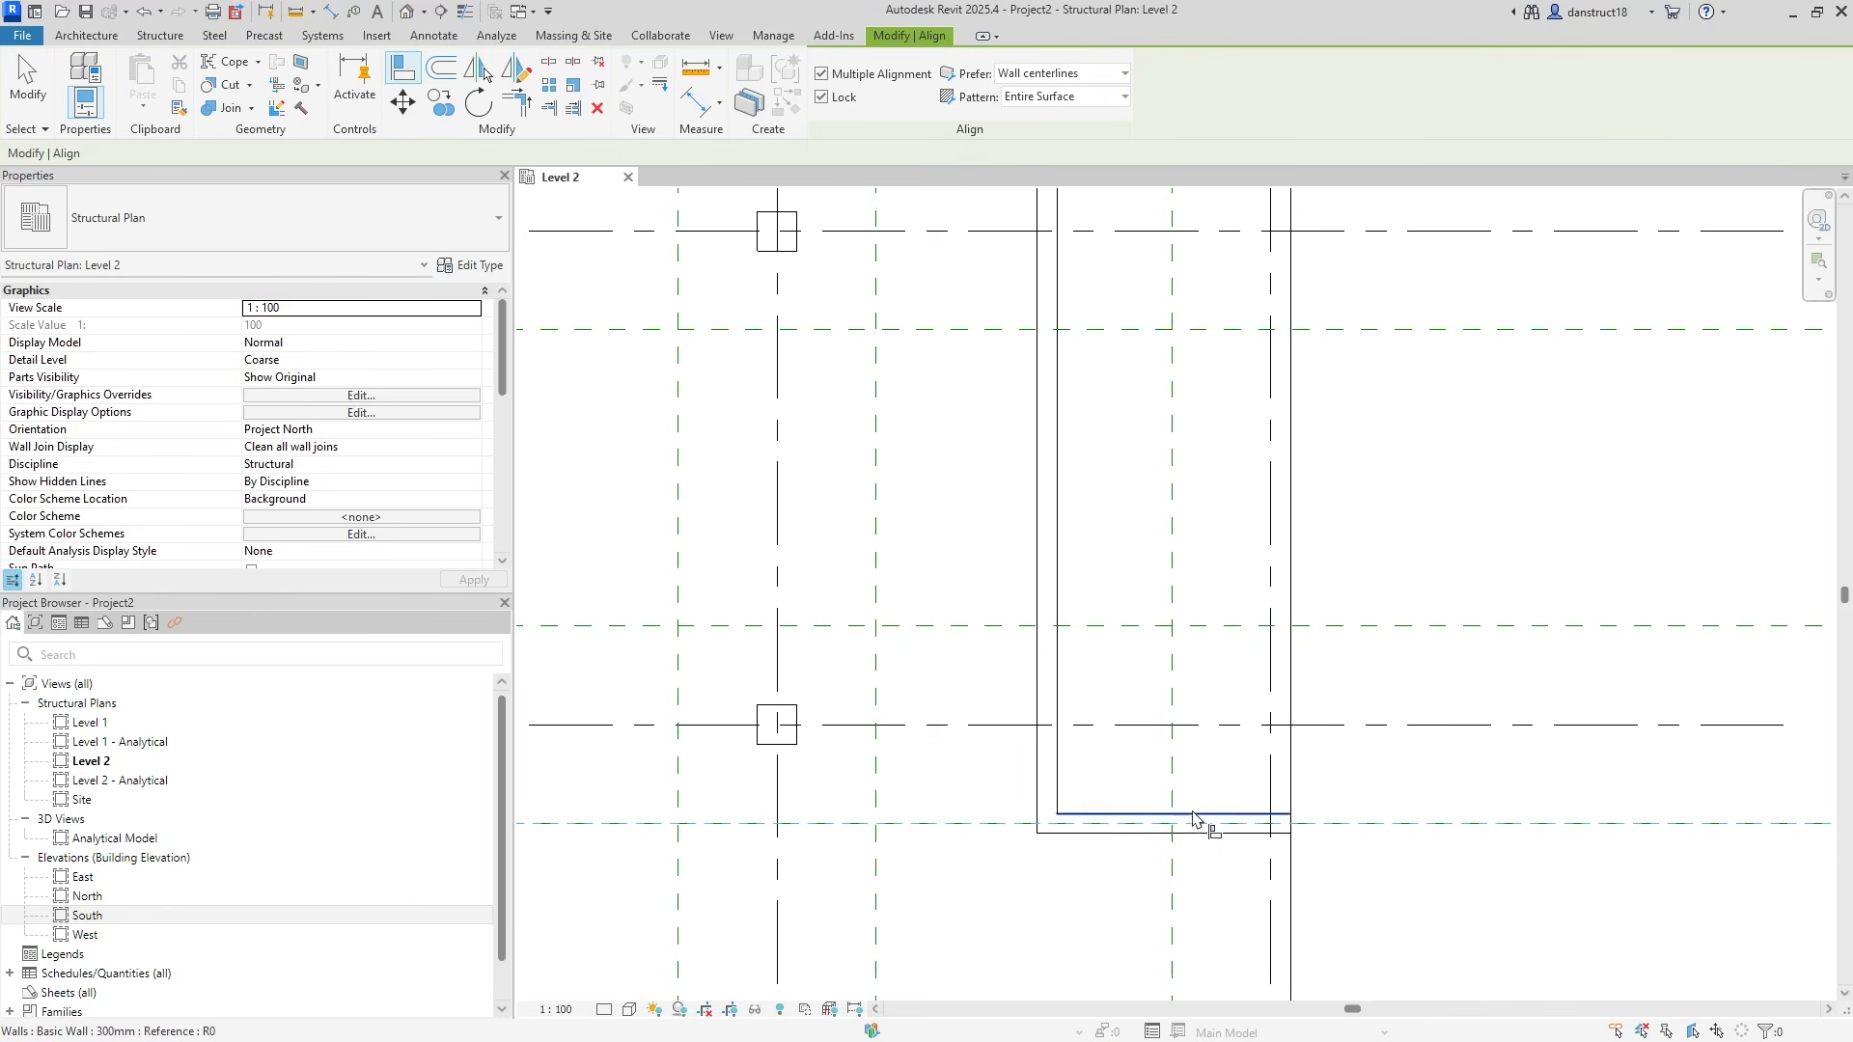
left_click(1163, 833)
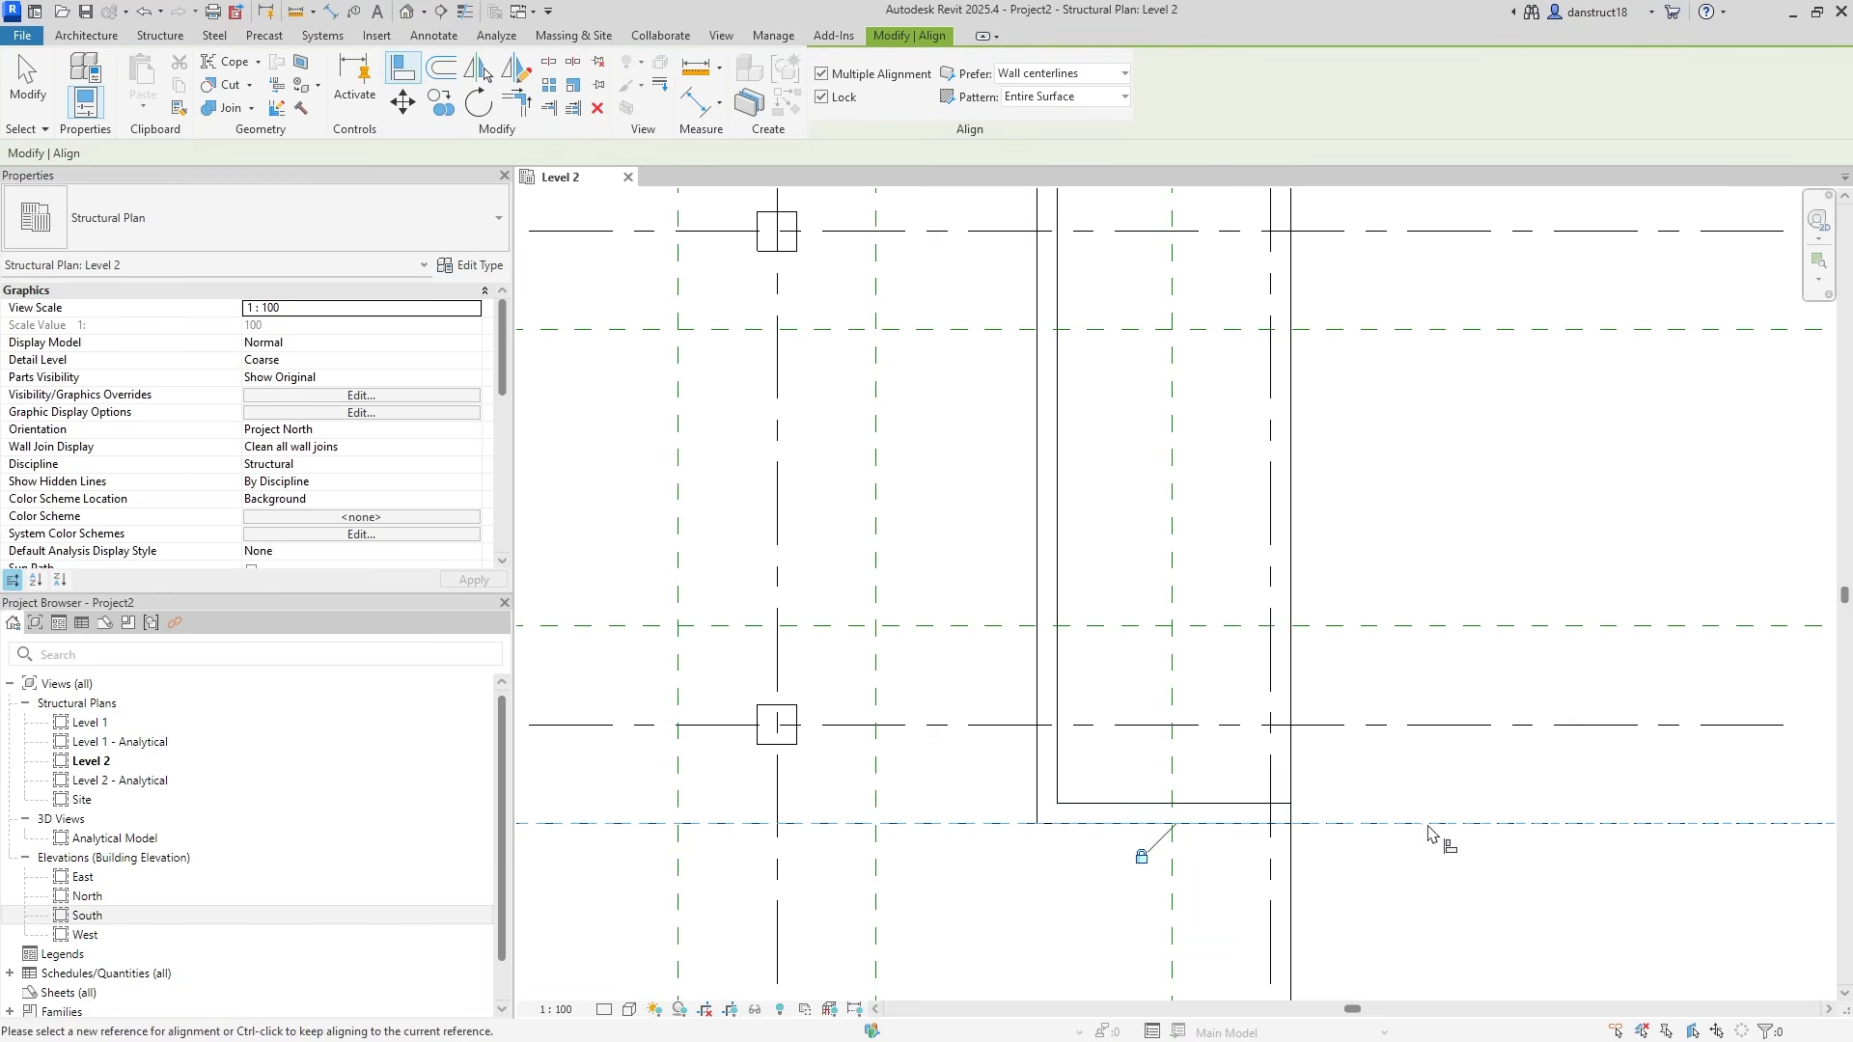
scroll(1440, 522, "down", 1)
middle_click_drag(1435, 317, 1424, 499)
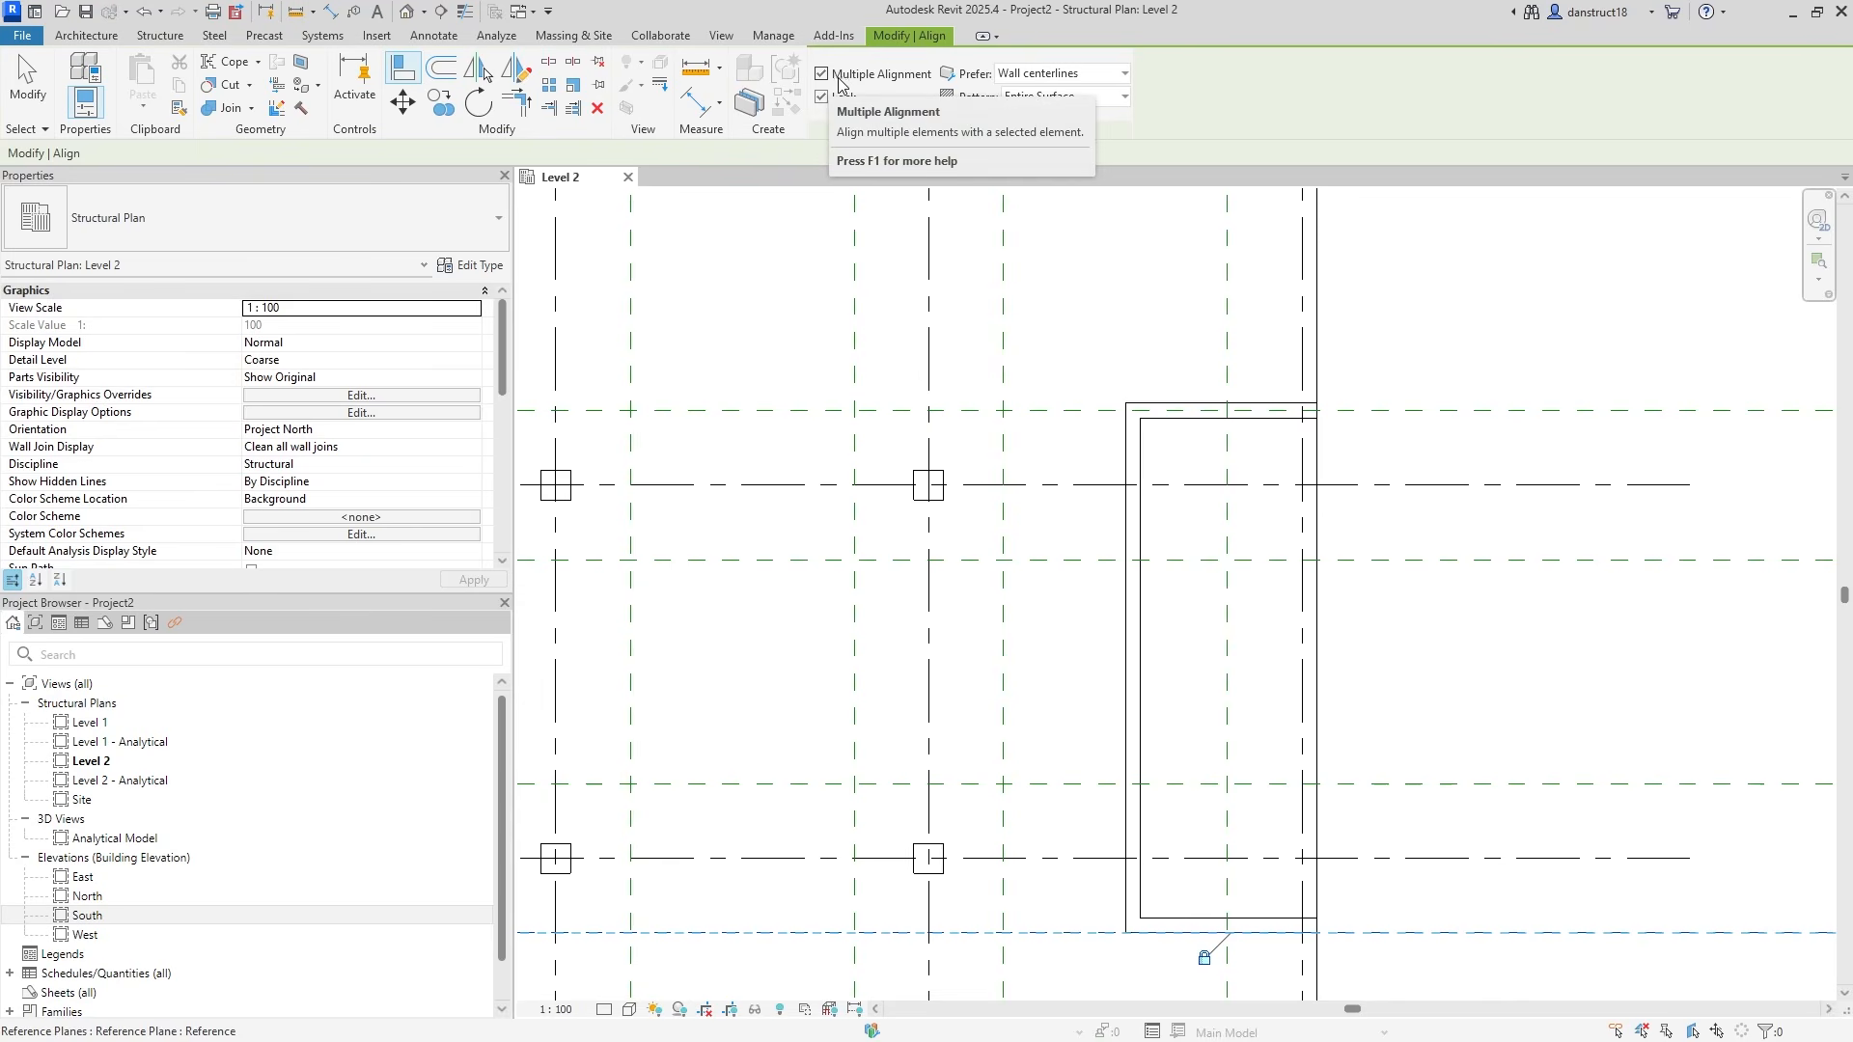
left_click(27, 87)
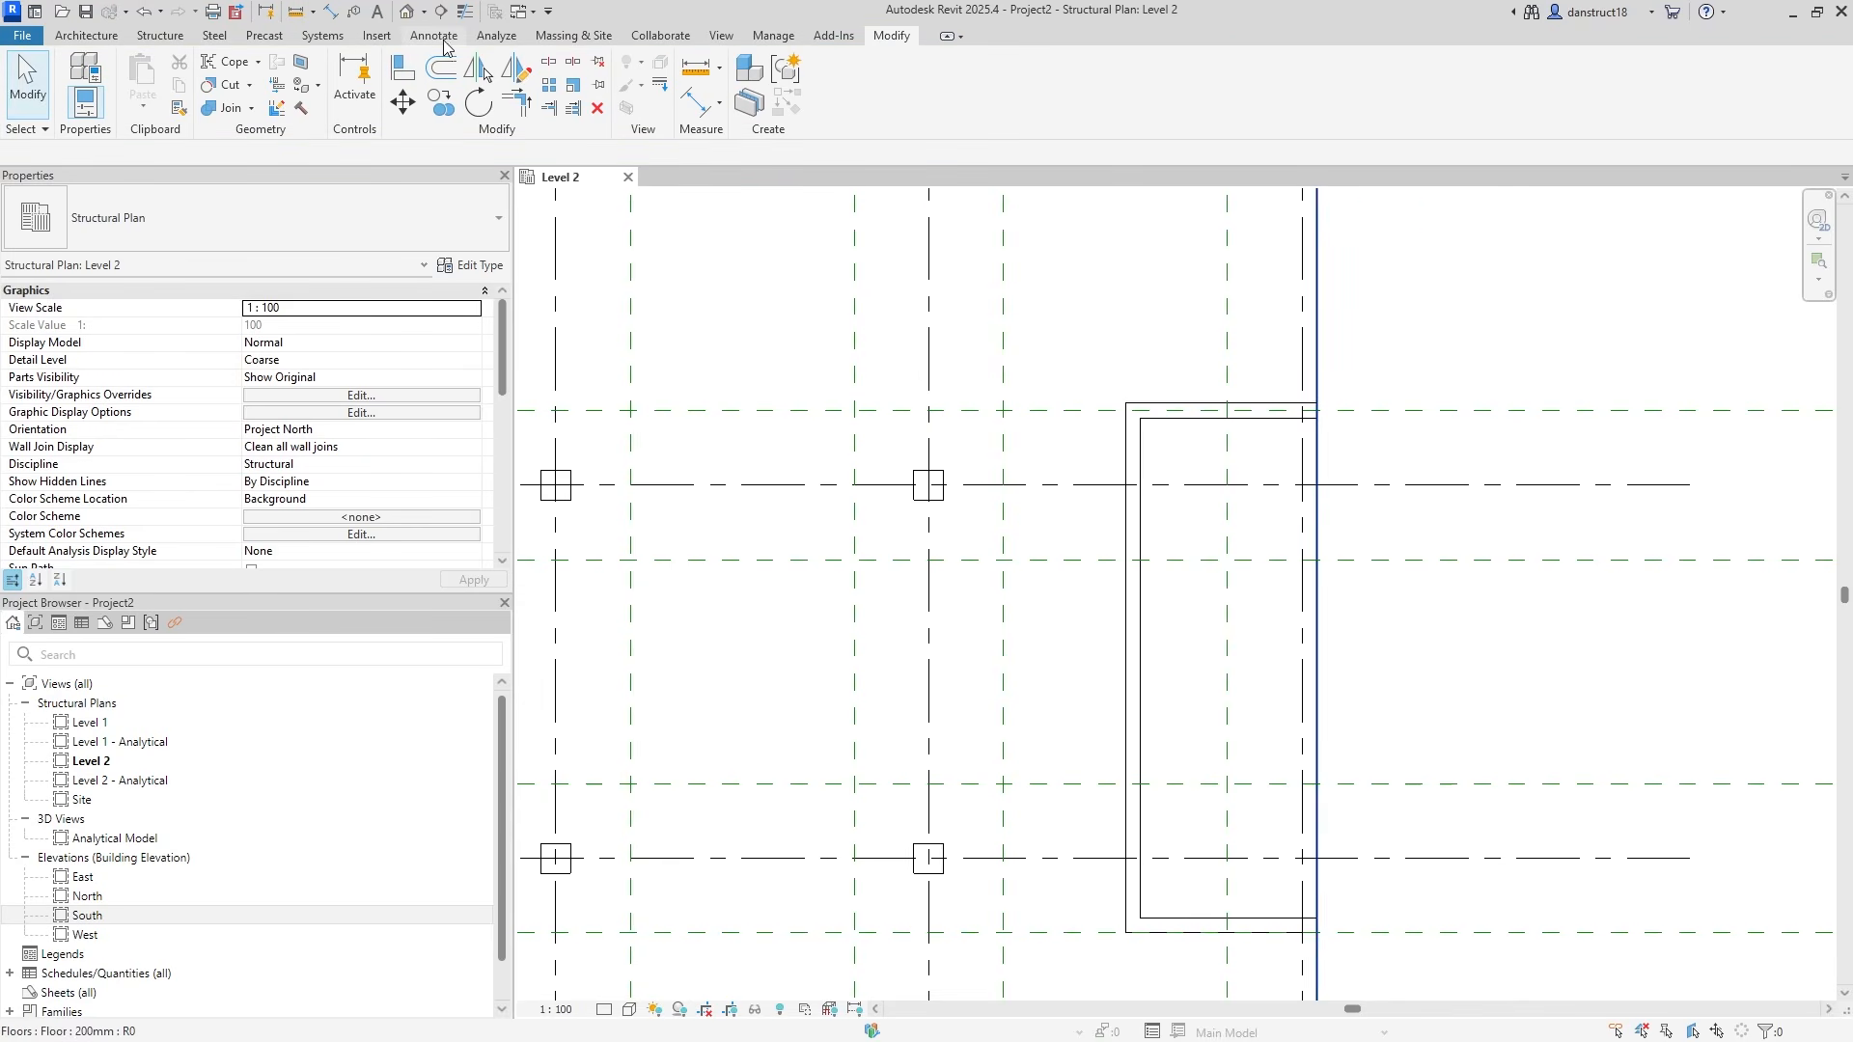
Align the core's top wall to the upper horizontal reference plane.
left_click(410, 67)
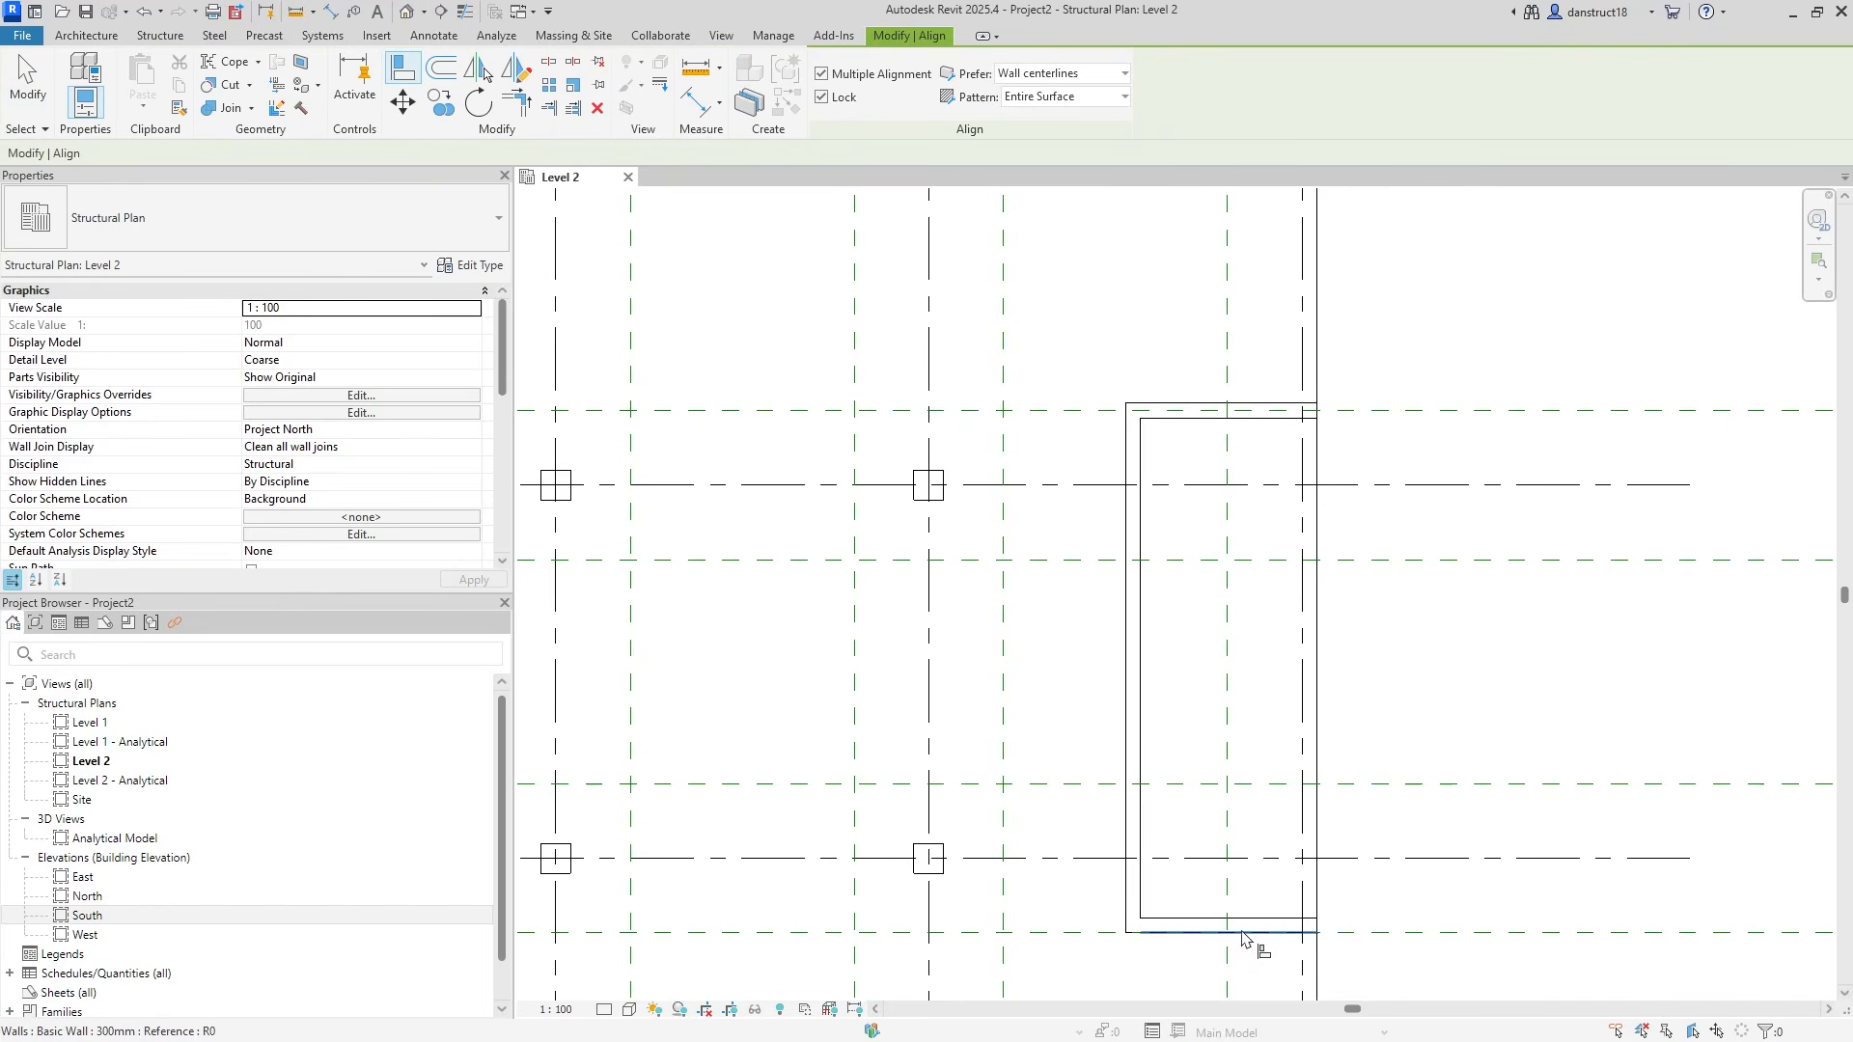
left_click(1456, 411)
left_click(1182, 404)
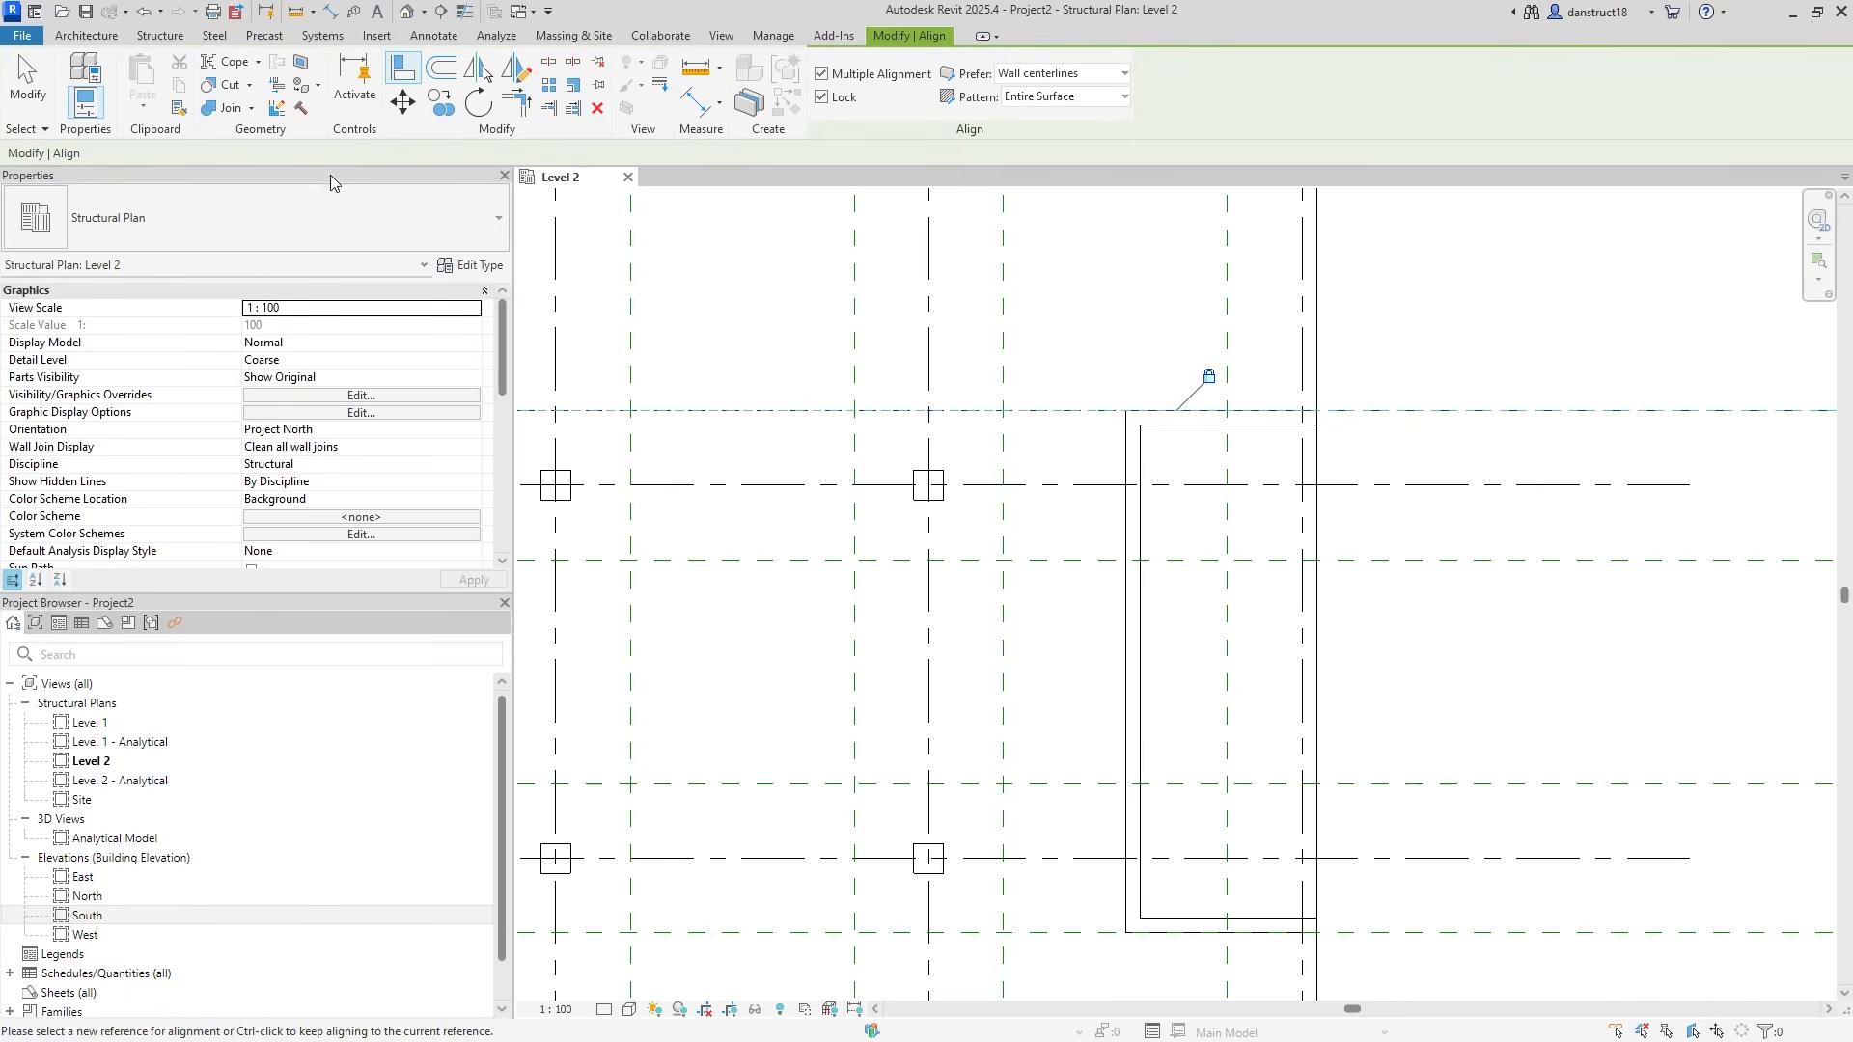
left_click(27, 79)
scroll(1269, 459, "down", 1)
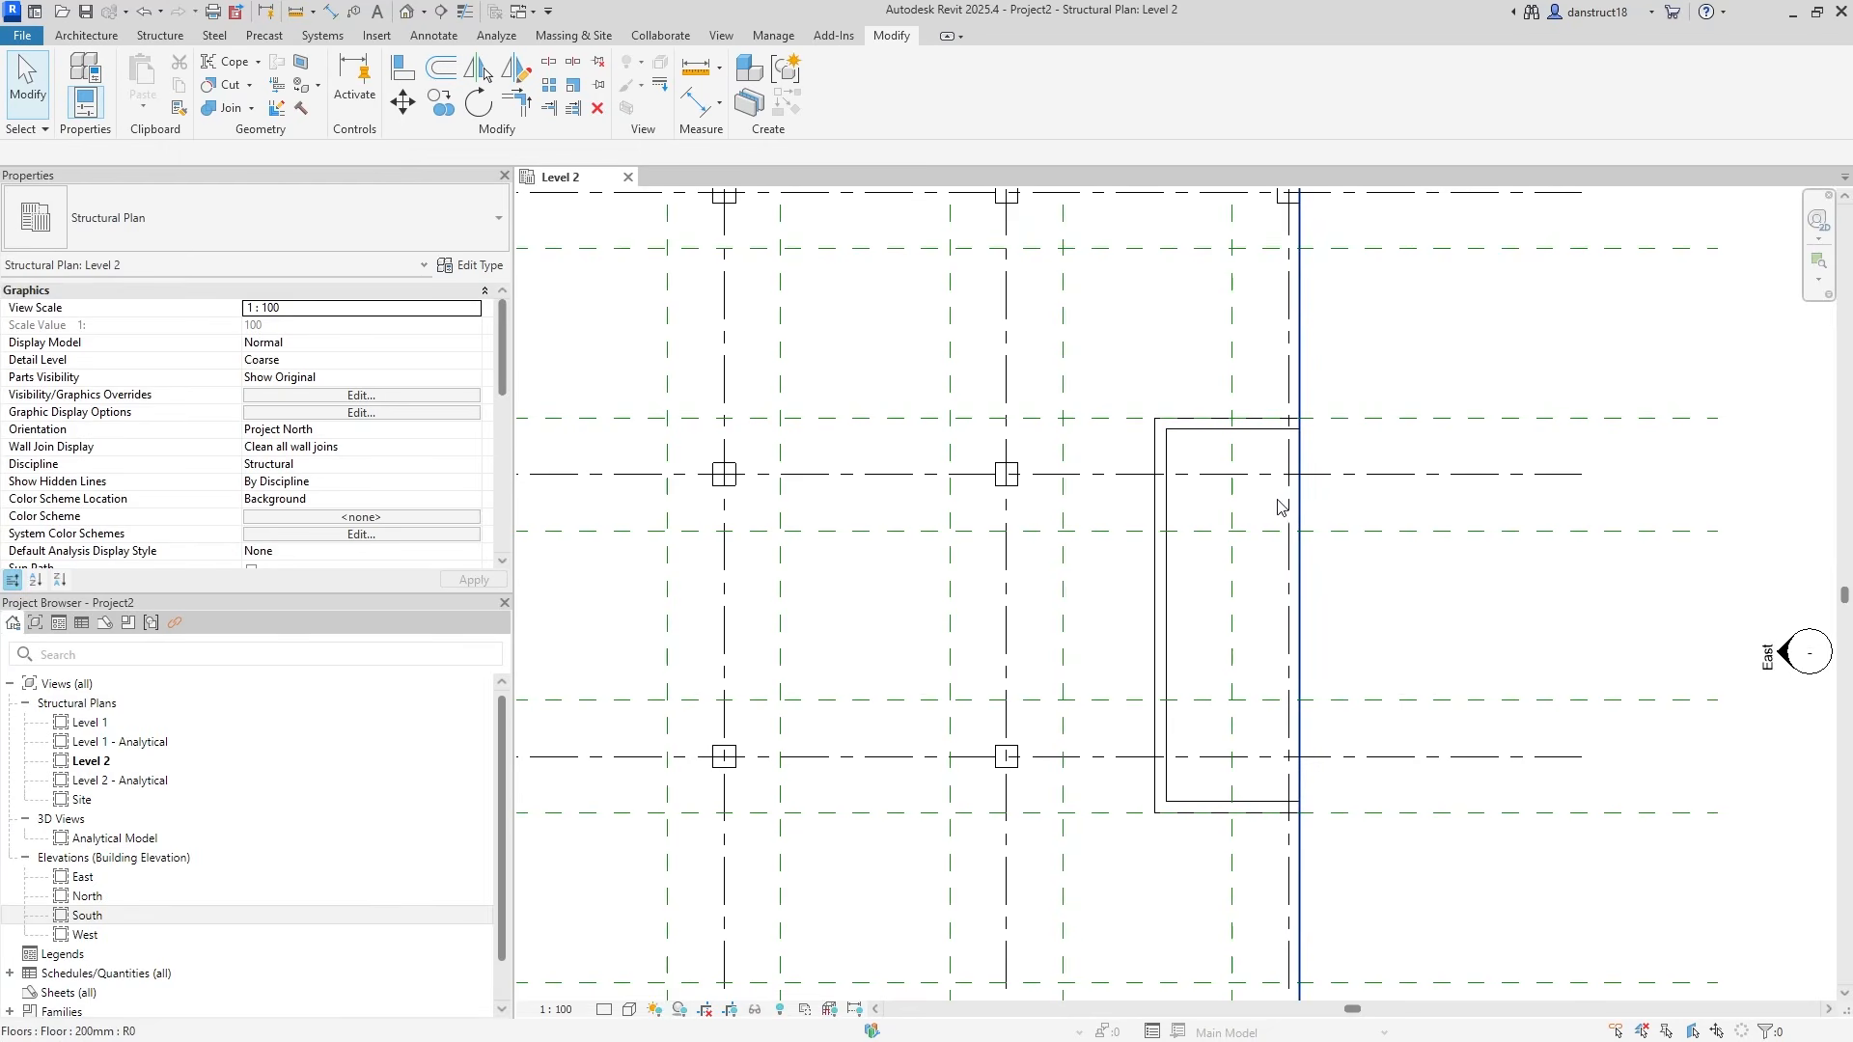
Draw two horizontal dividing walls across the core from its left wall to the right side.
left_click(155, 38)
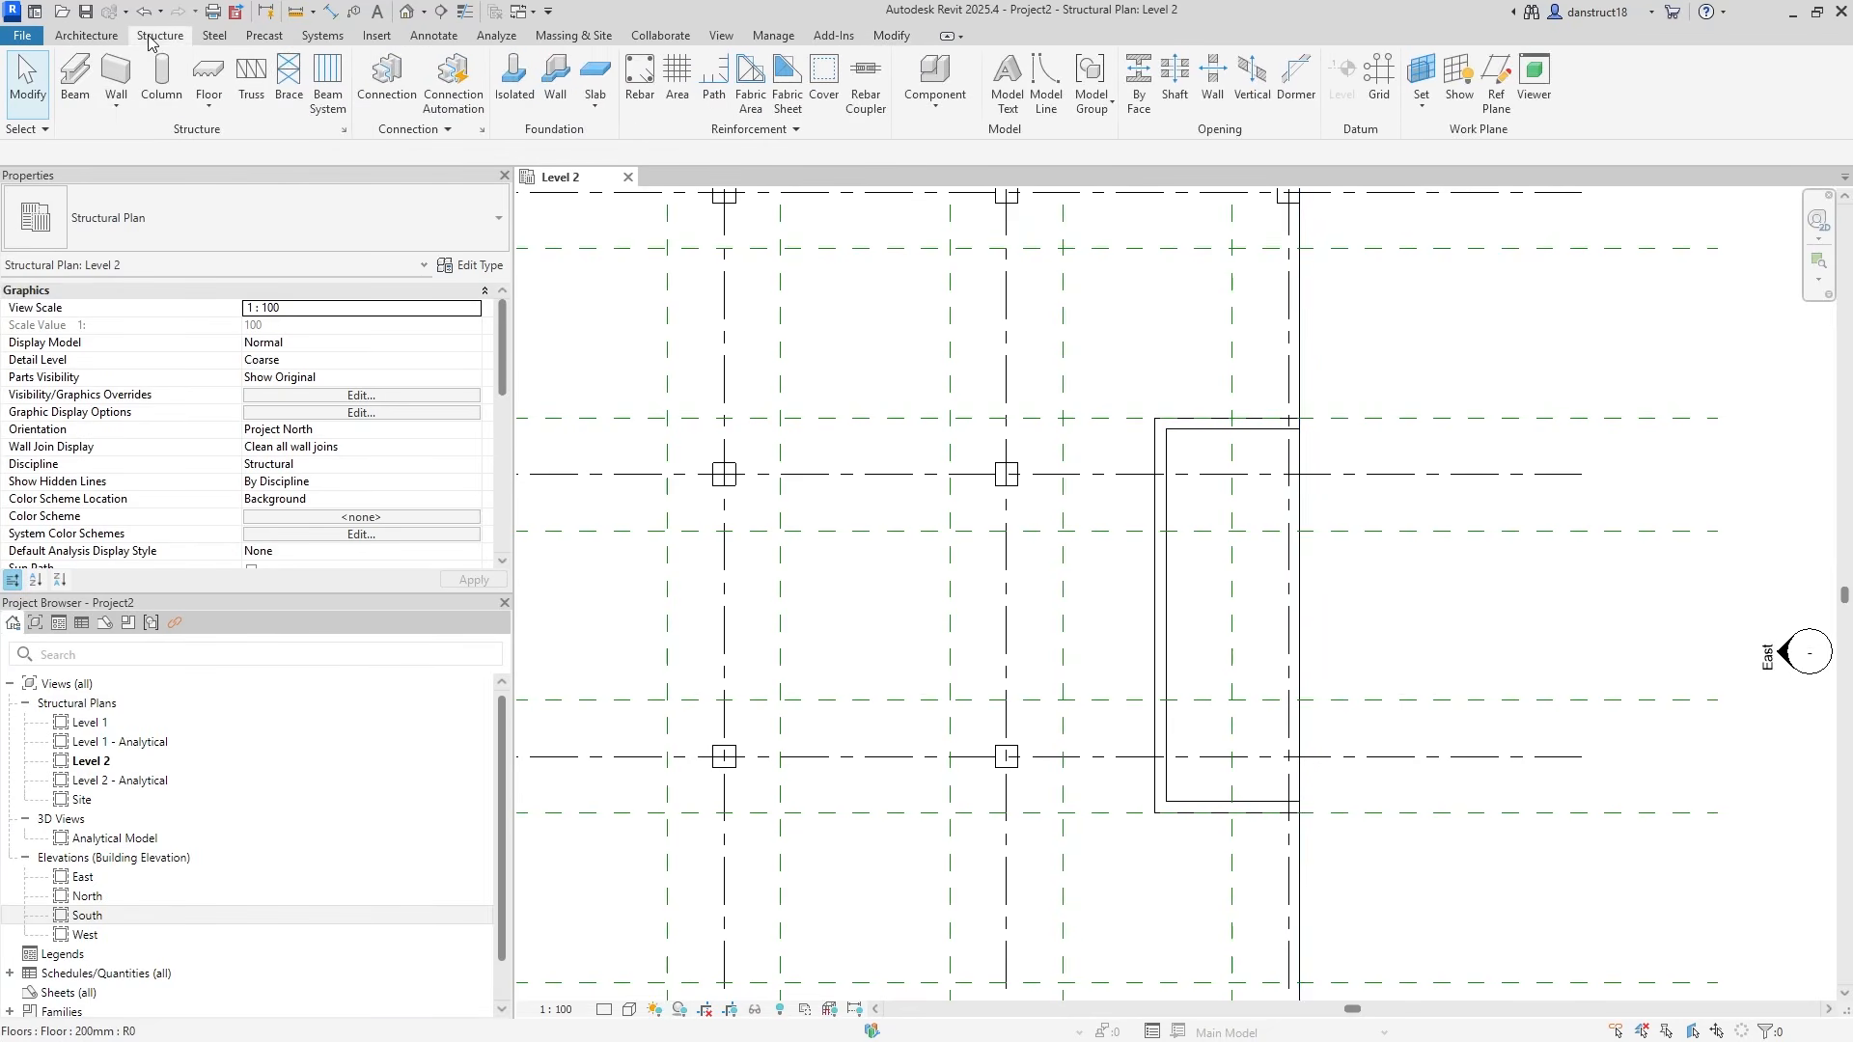
left_click(114, 75)
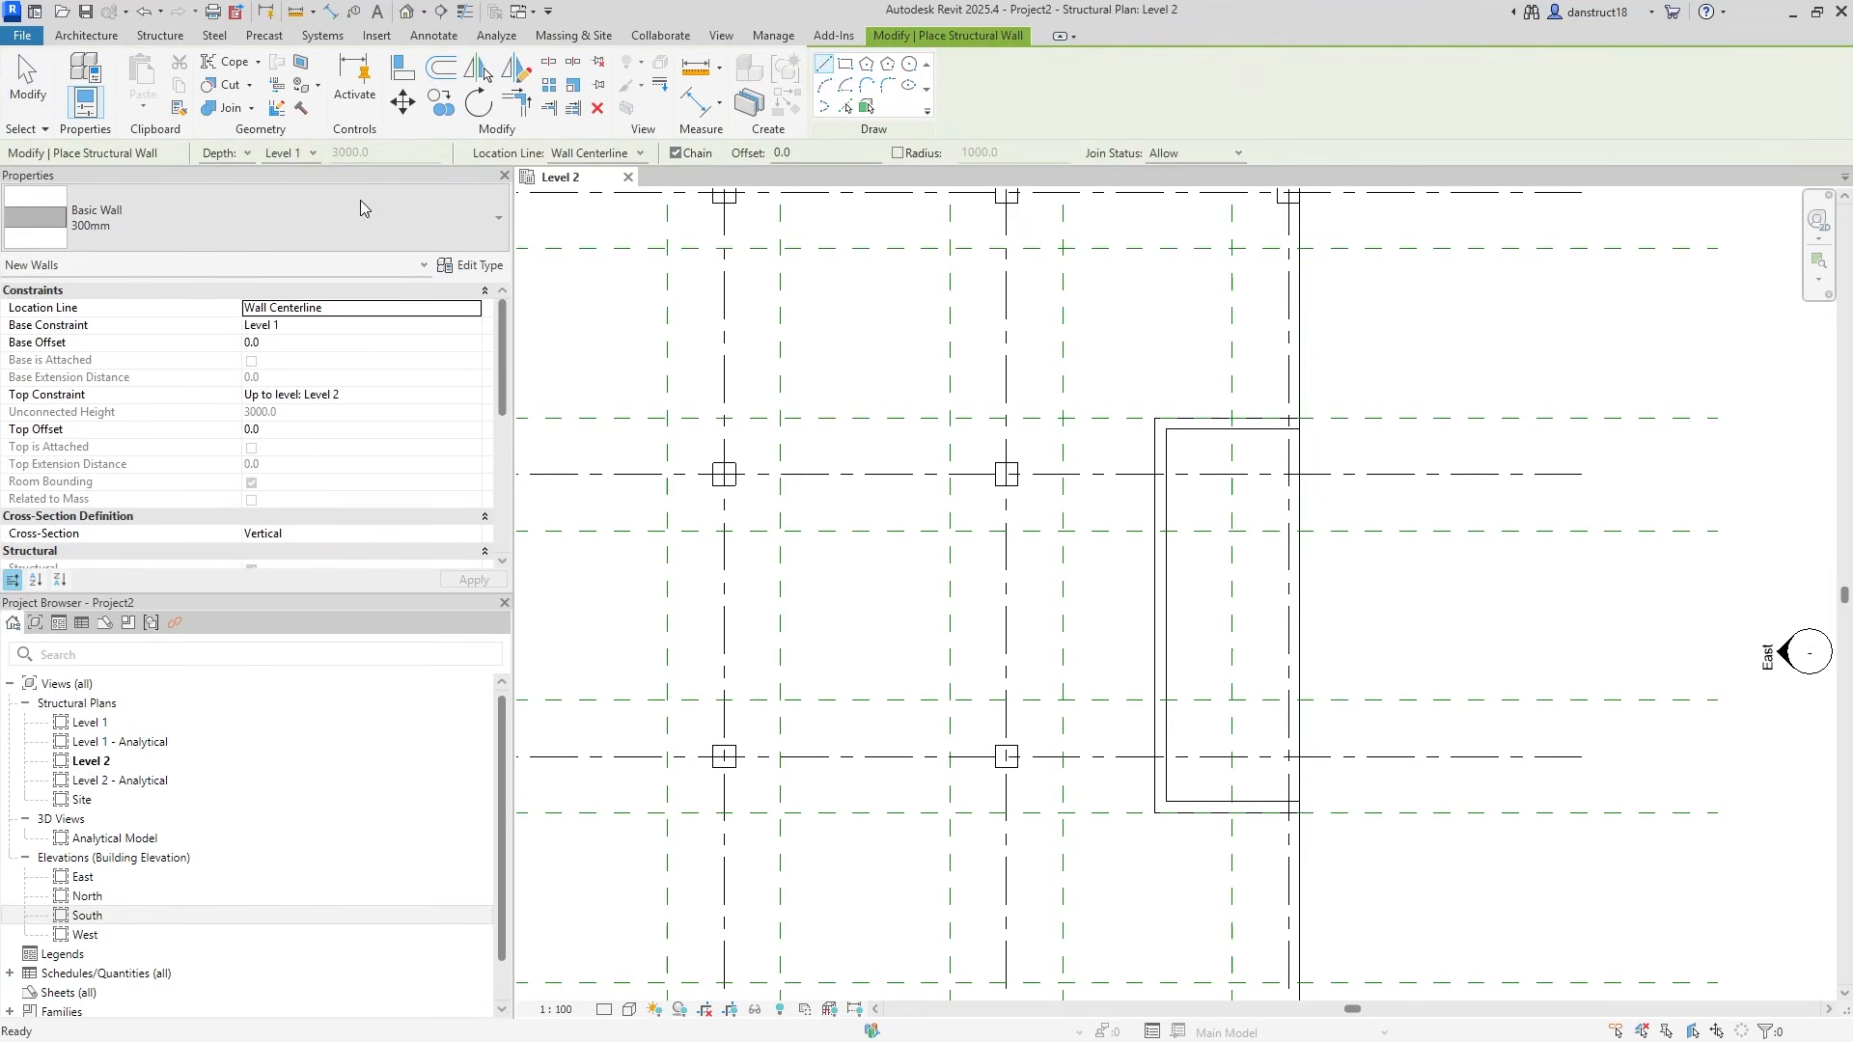
scroll(1170, 541, "up", 1)
left_click(1162, 570)
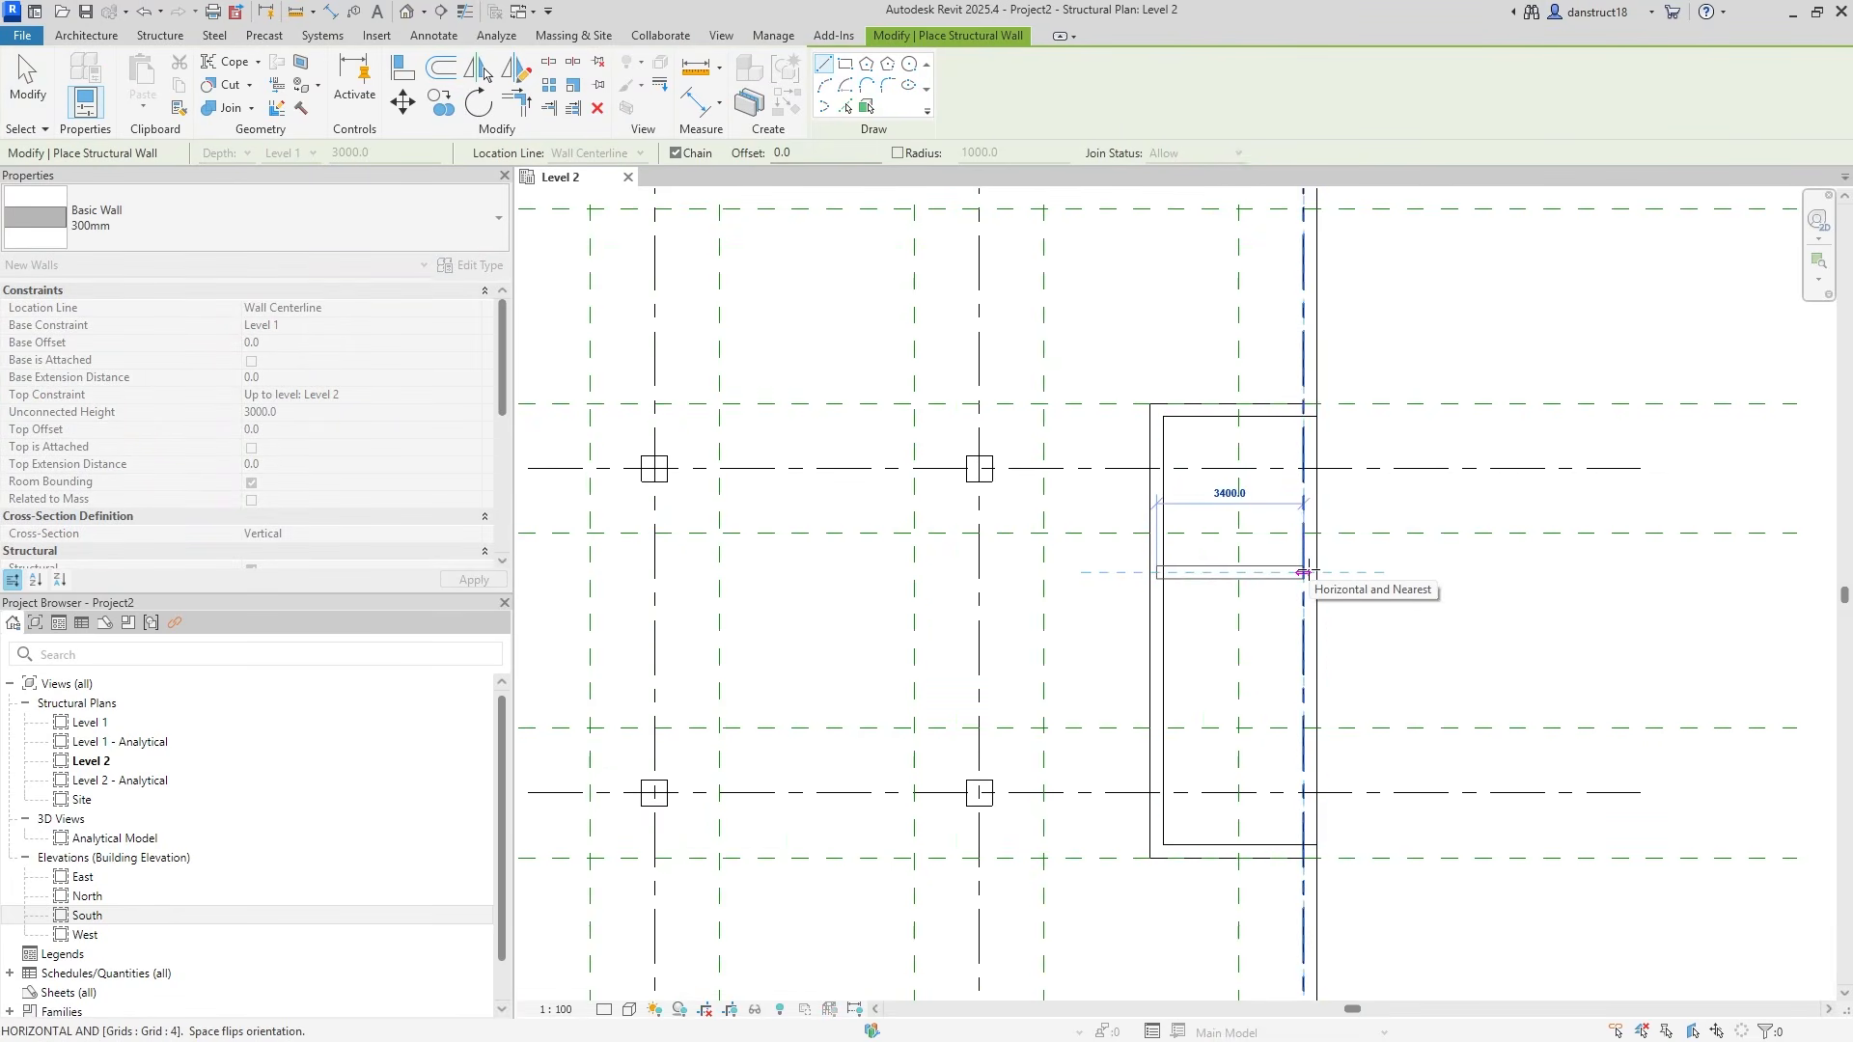
left_click(1303, 573)
key("Escape")
left_click(1156, 696)
left_click(1315, 696)
key("Escape")
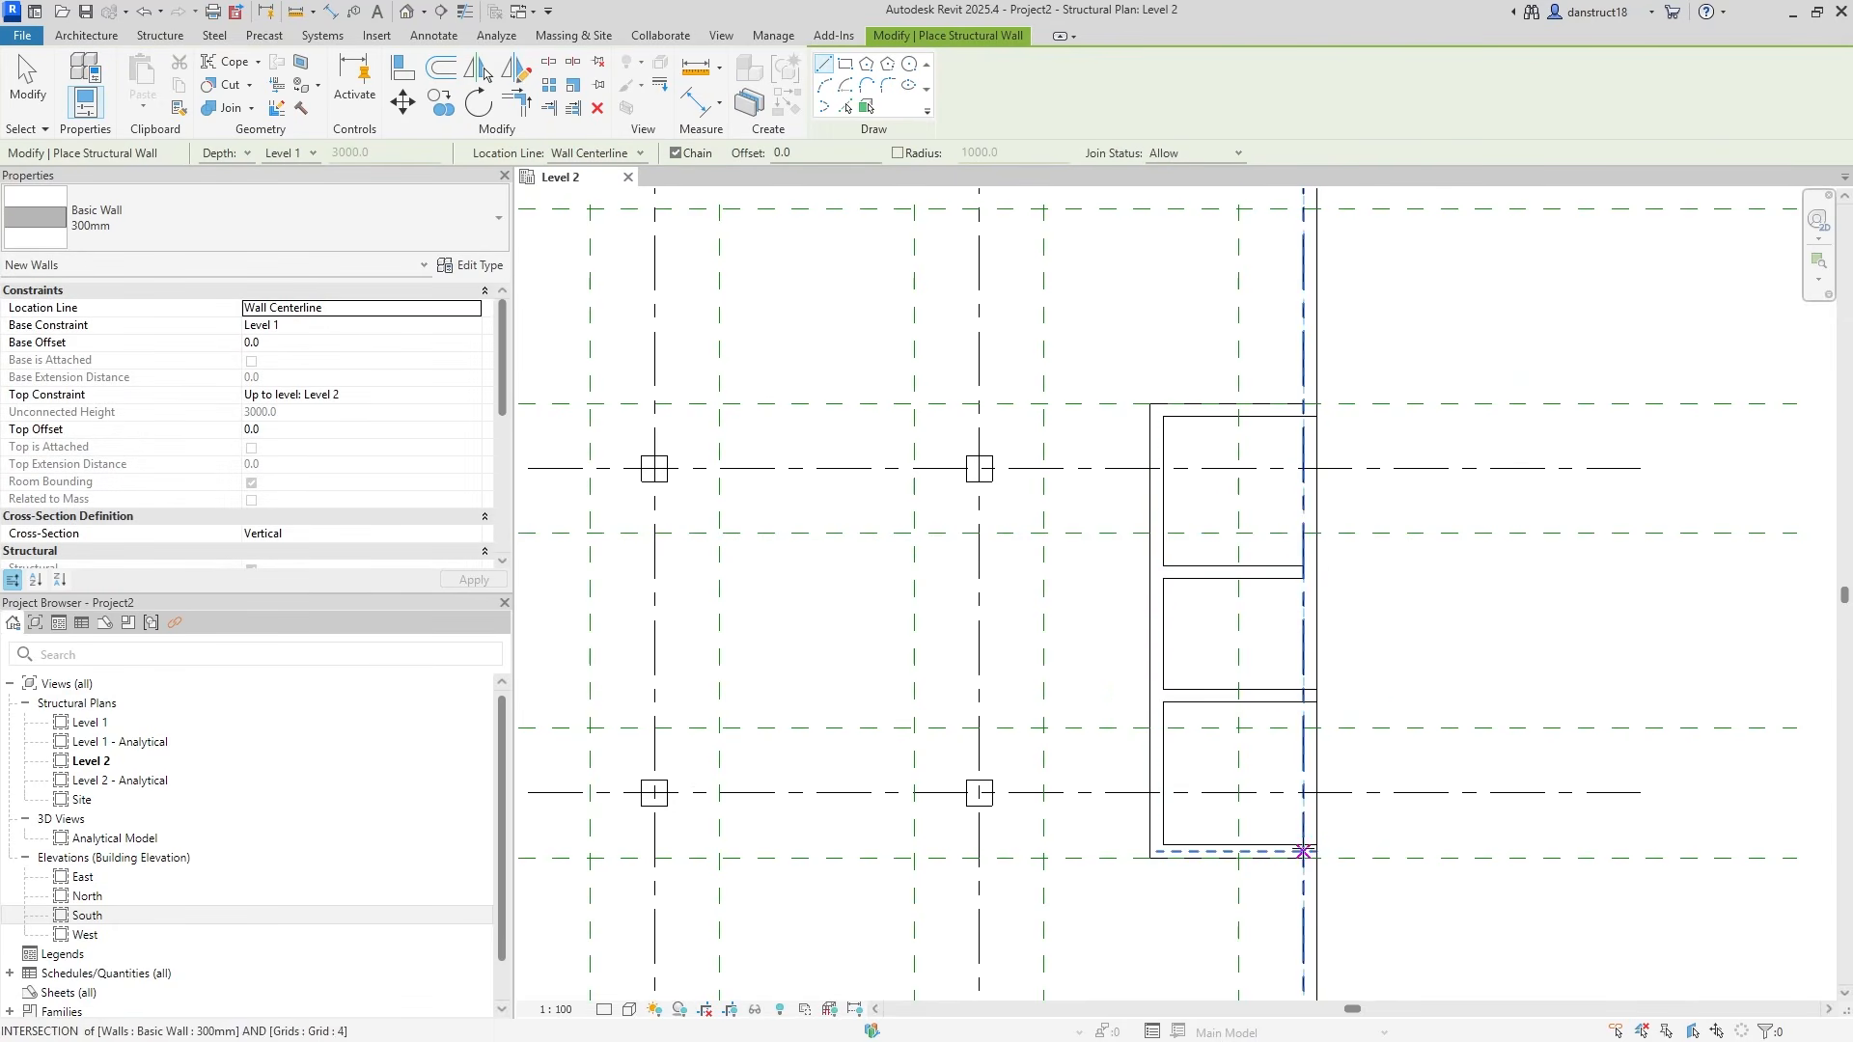
Draw the east wall along grid 4 between the bottom and top intersections.
left_click(1302, 851)
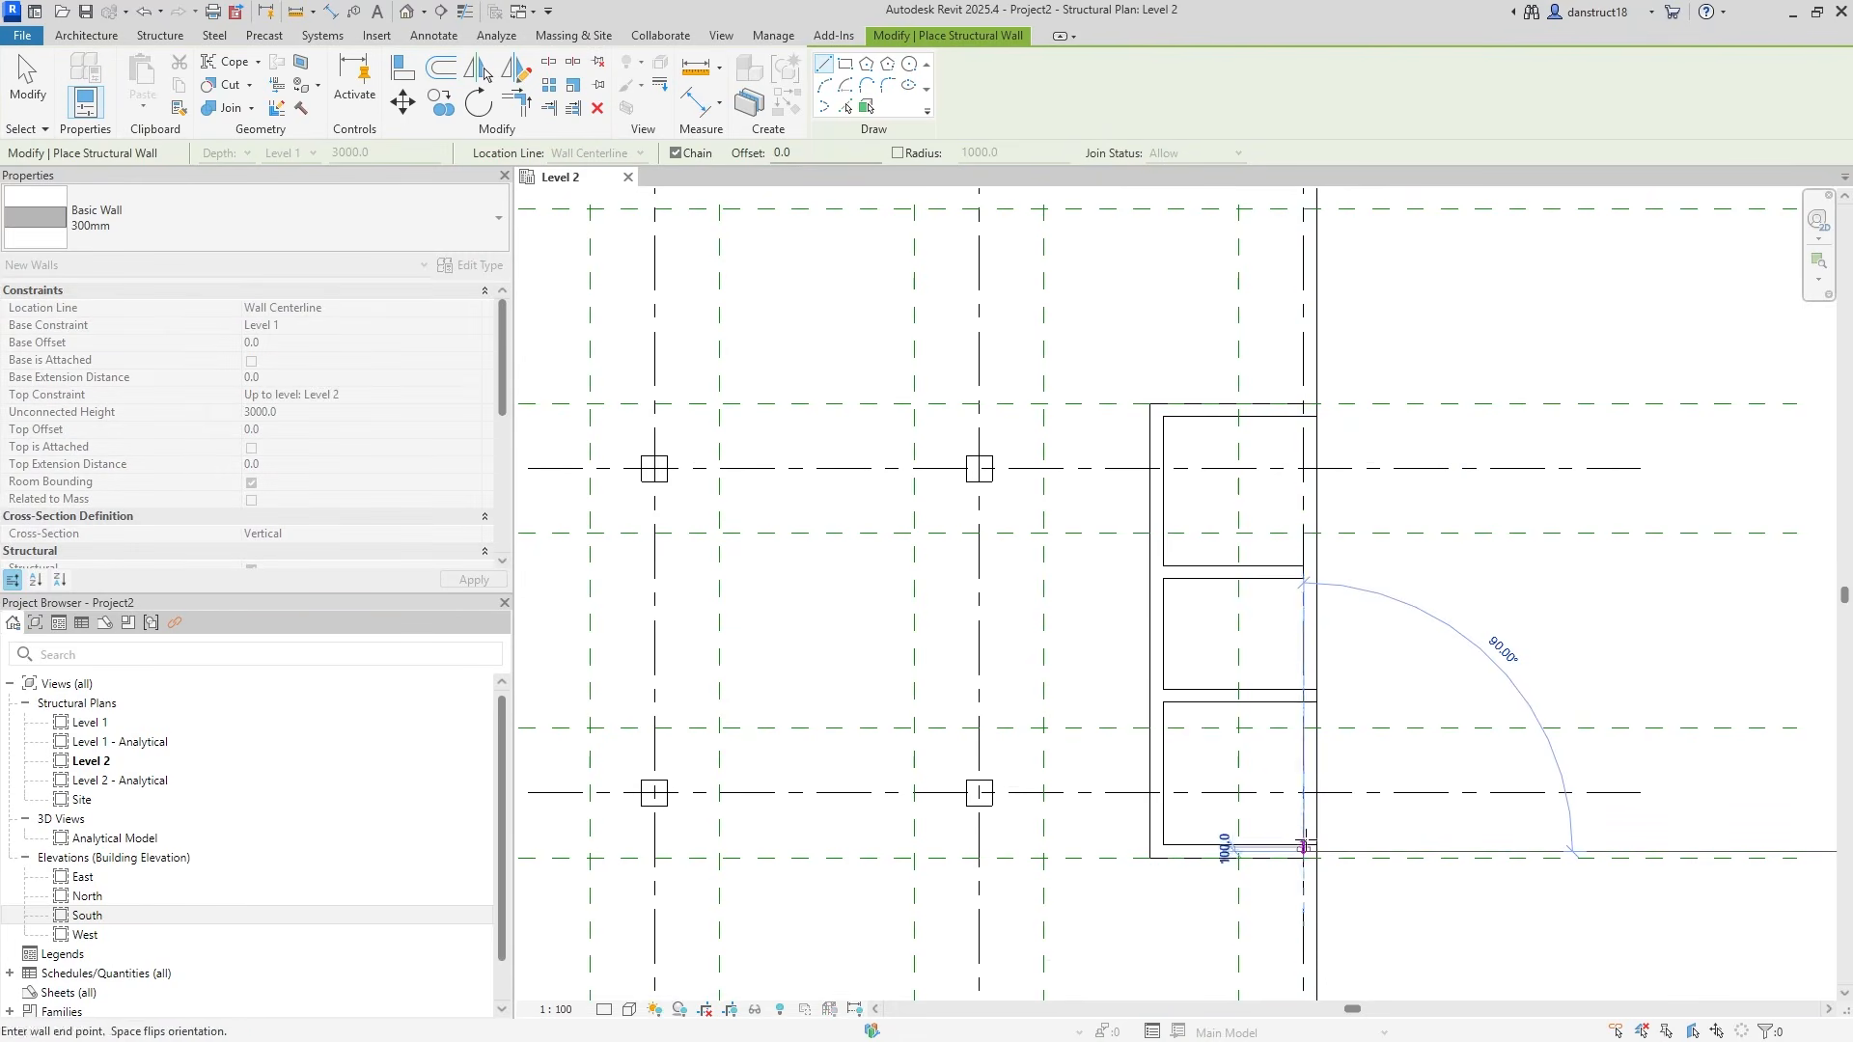
left_click(1302, 410)
key("Escape")
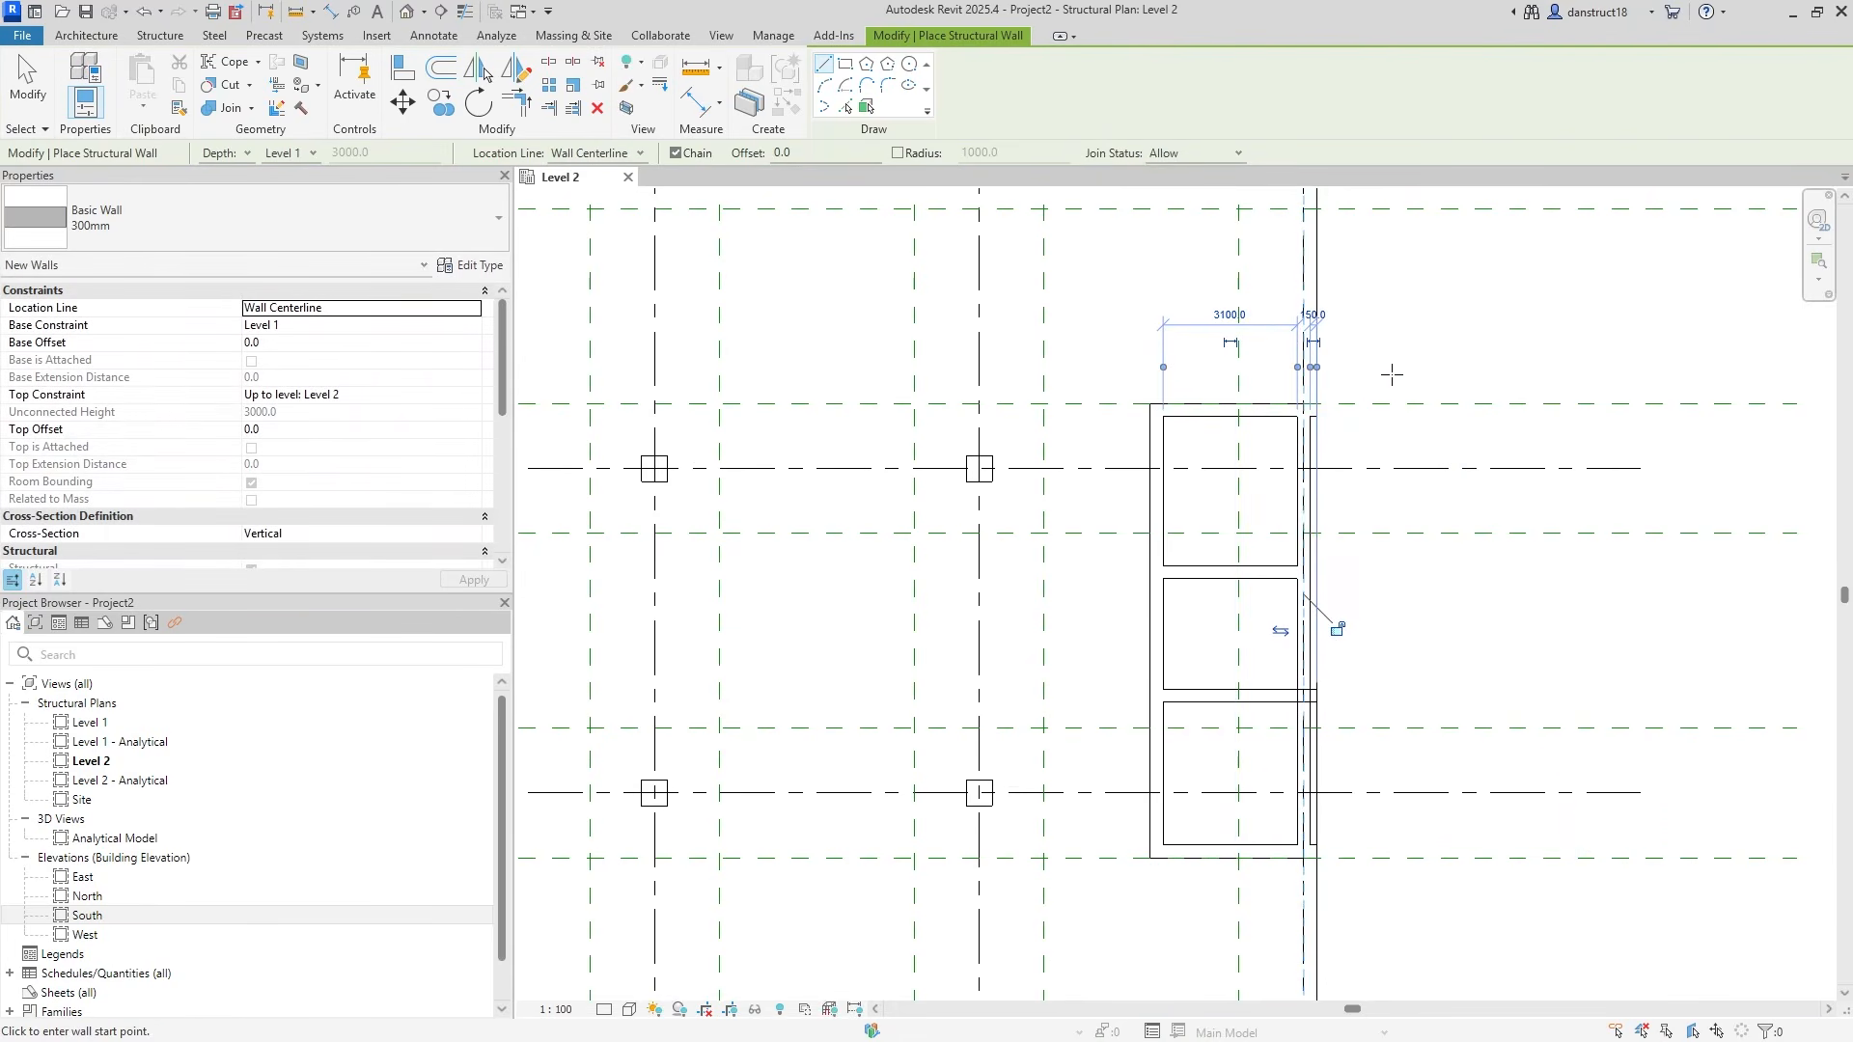
scroll(1380, 405, "up", 3)
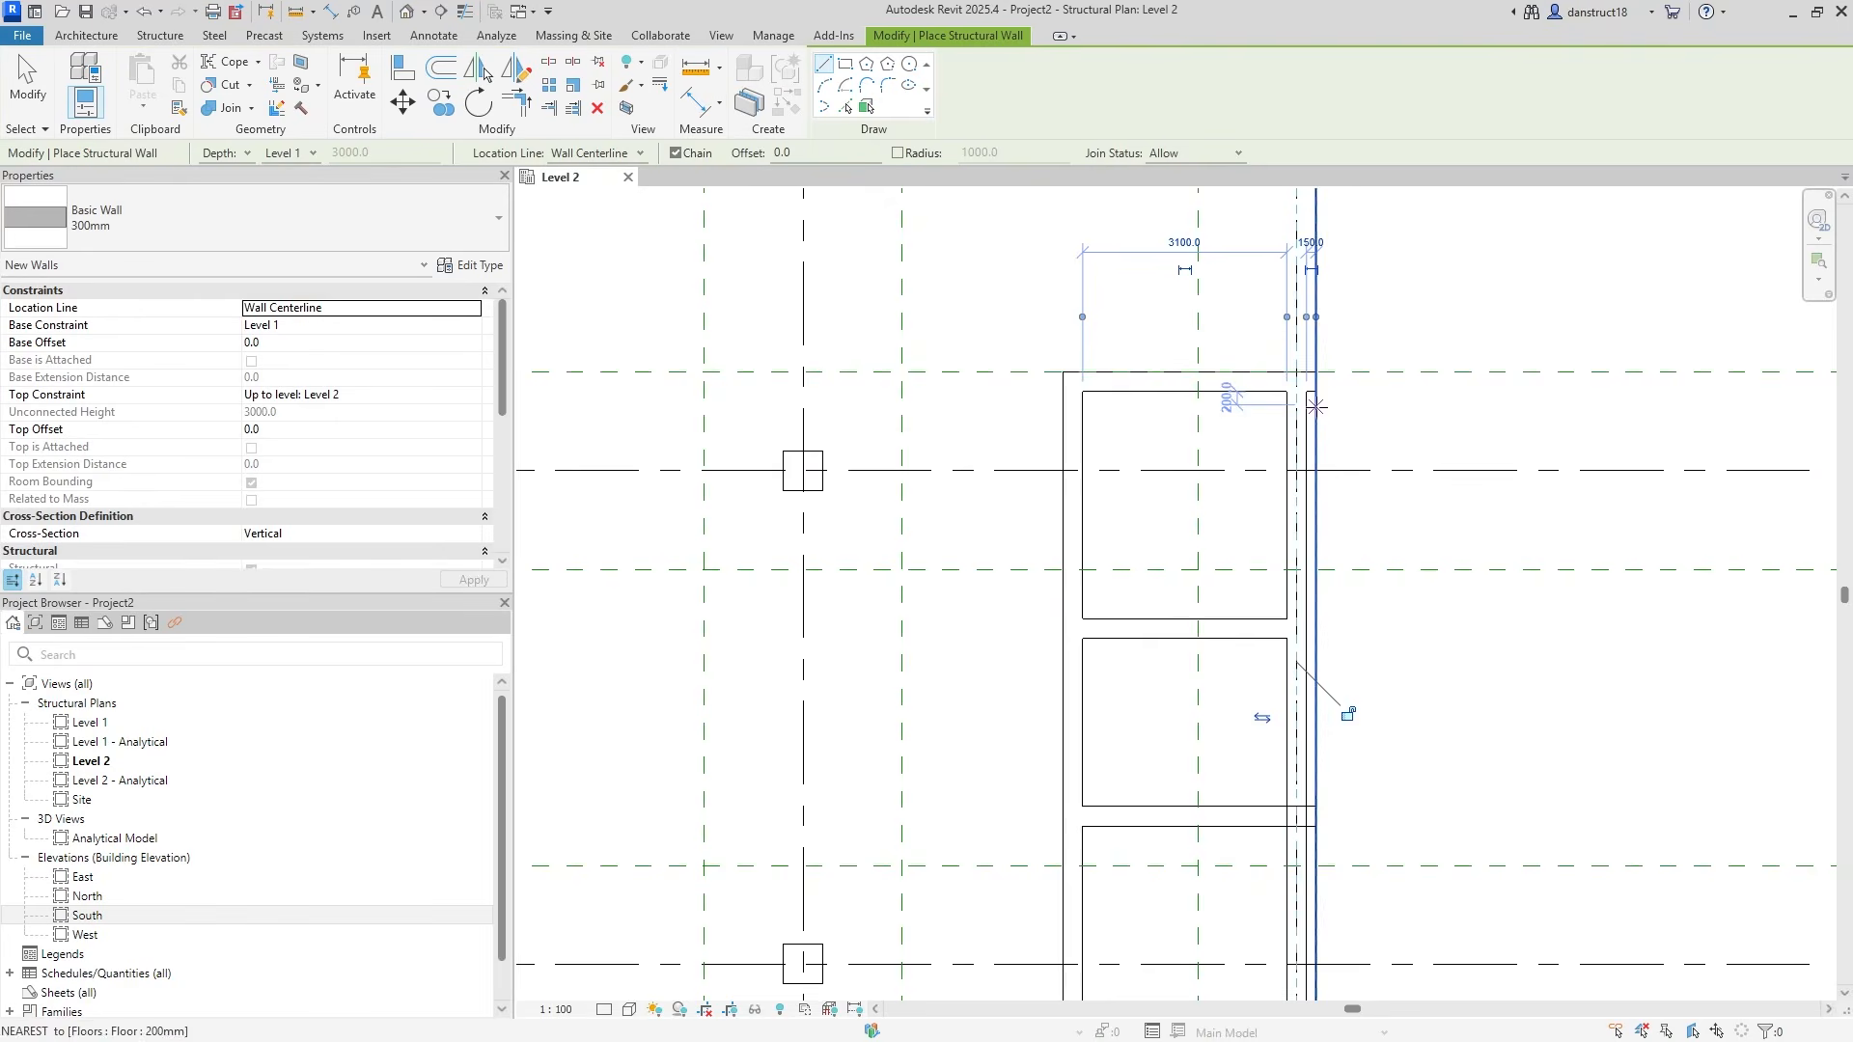
left_click(401, 85)
scroll(1359, 473, "up", 2)
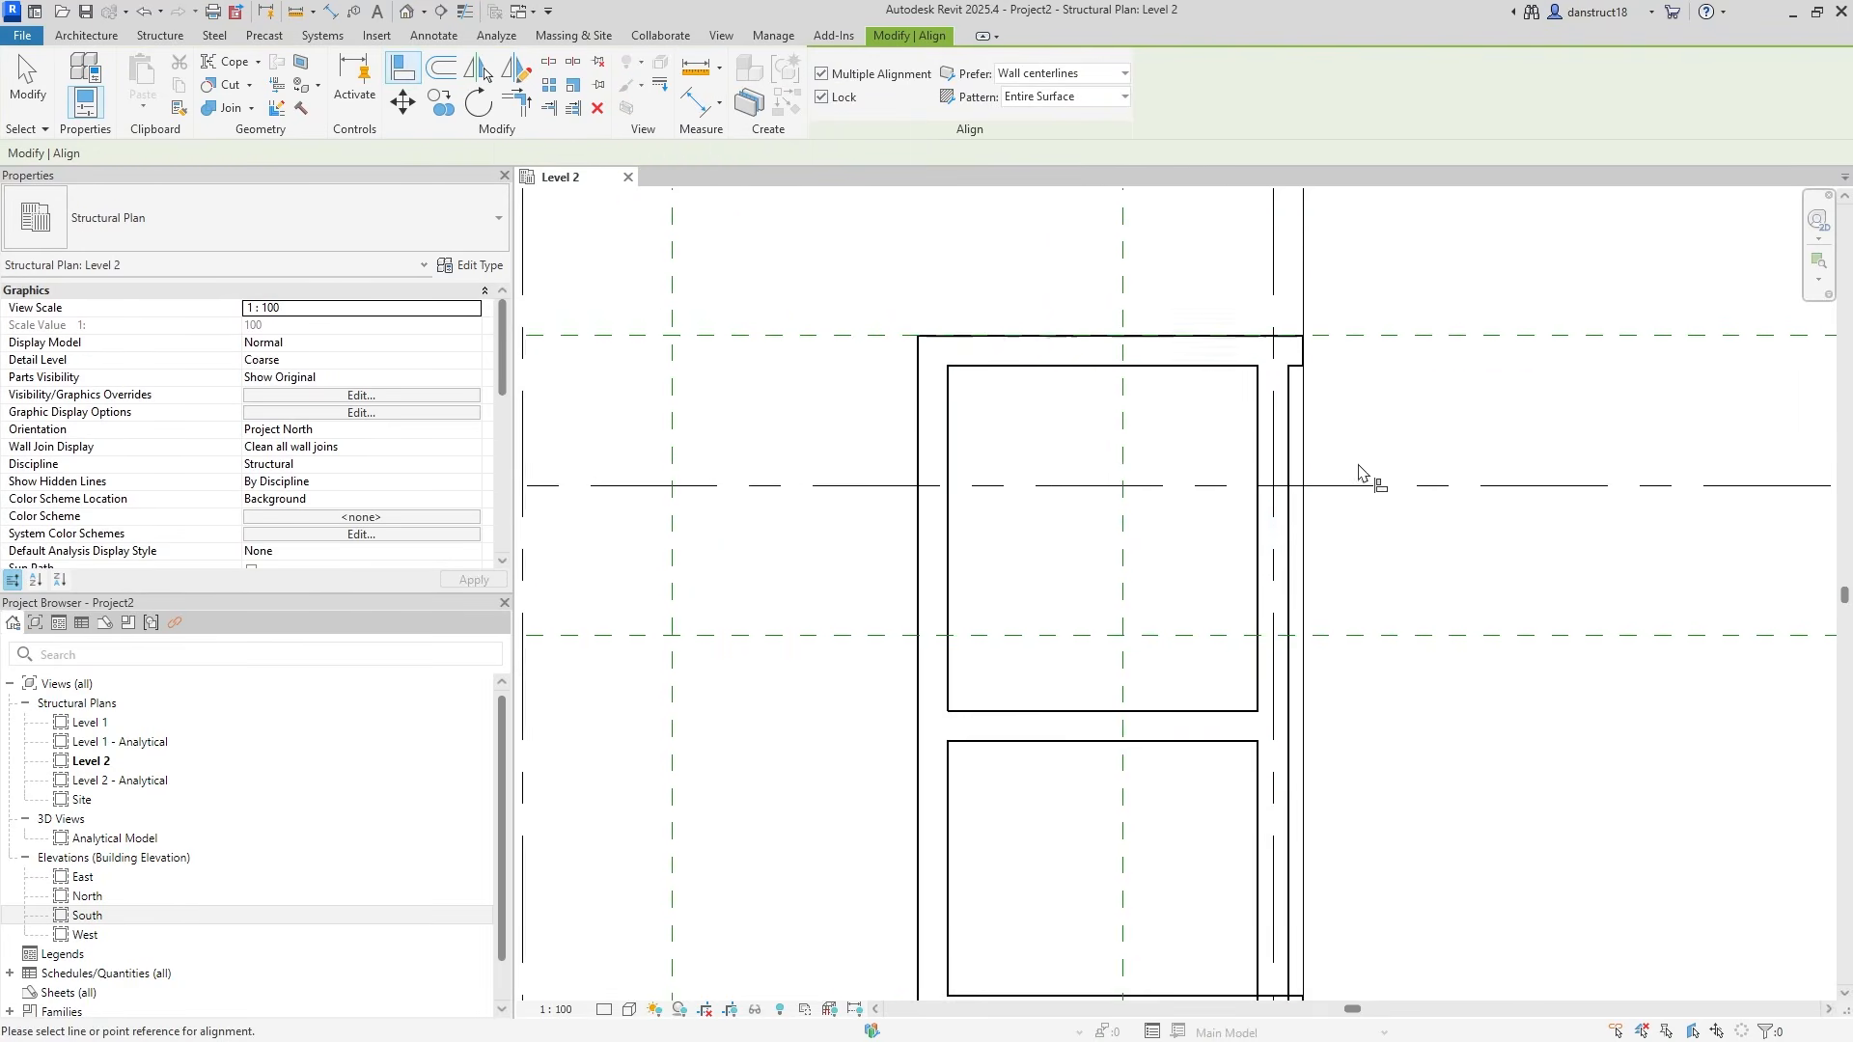
Align the core's east wall onto the floor slab edge along grid 4.
left_click(1309, 445)
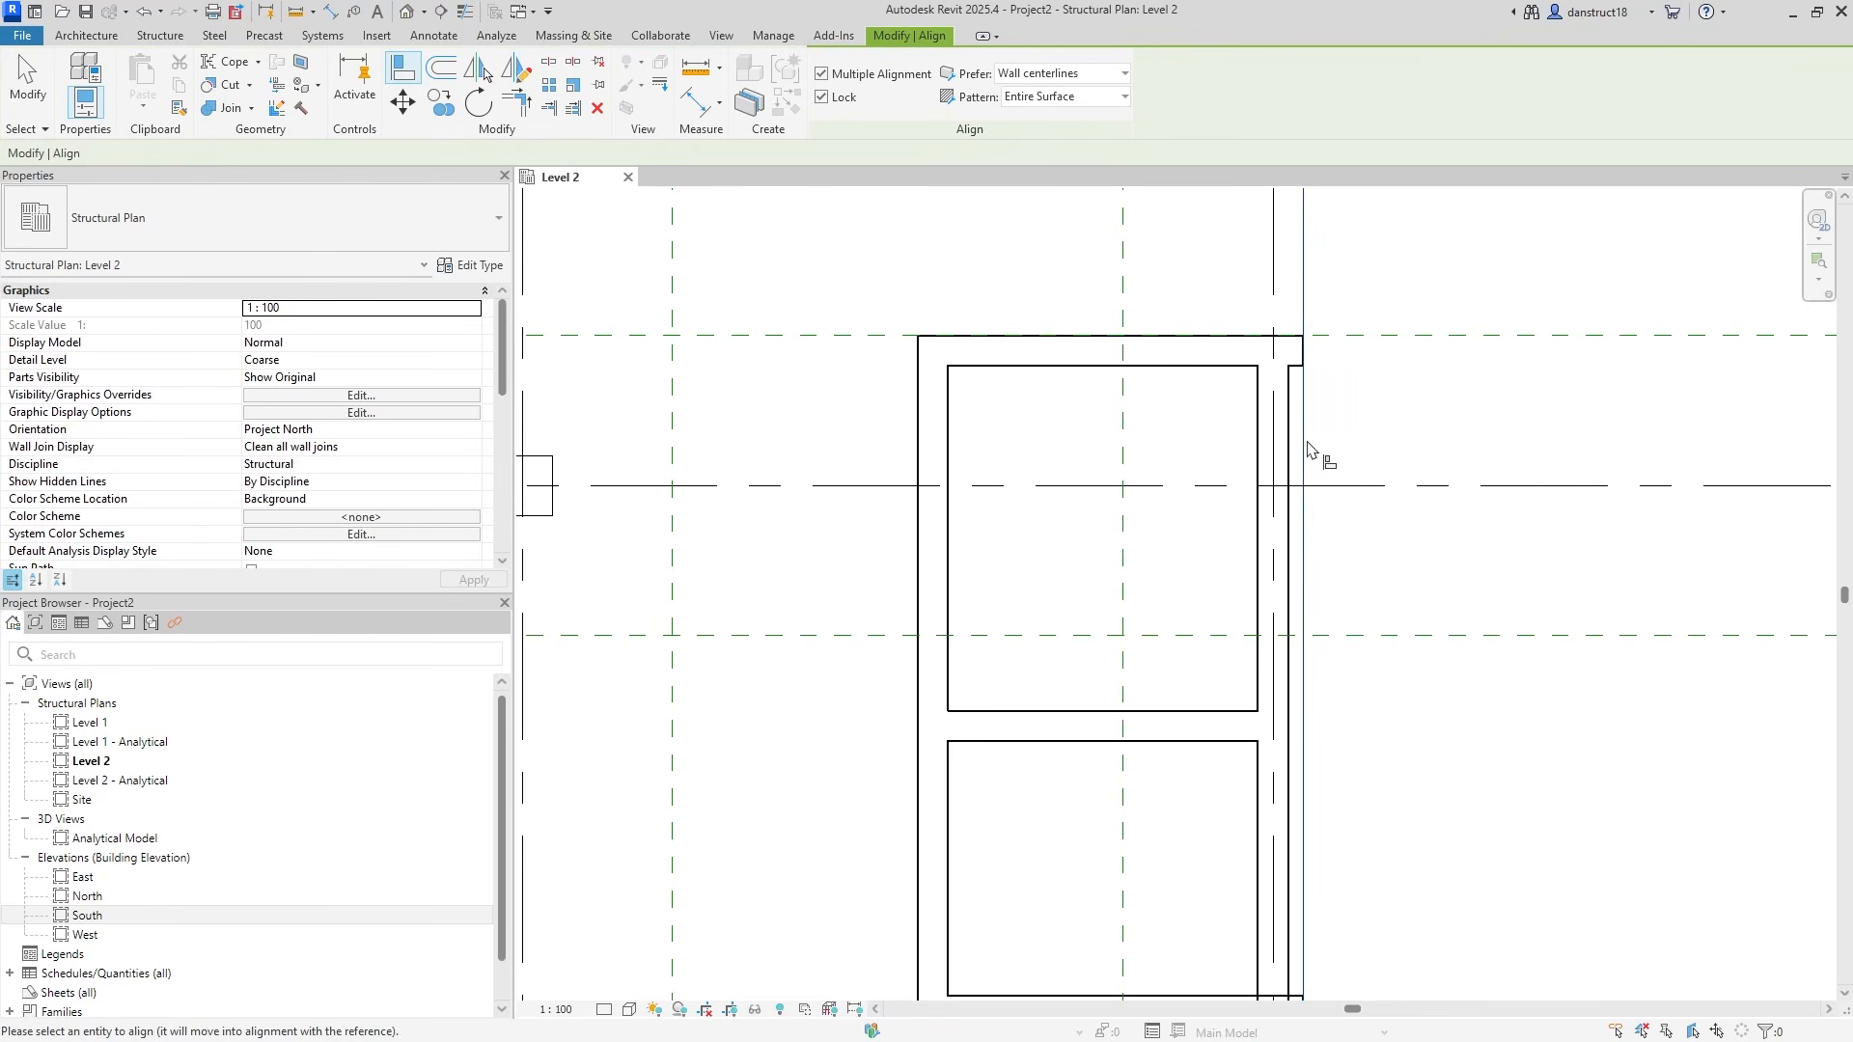
left_click(1290, 436)
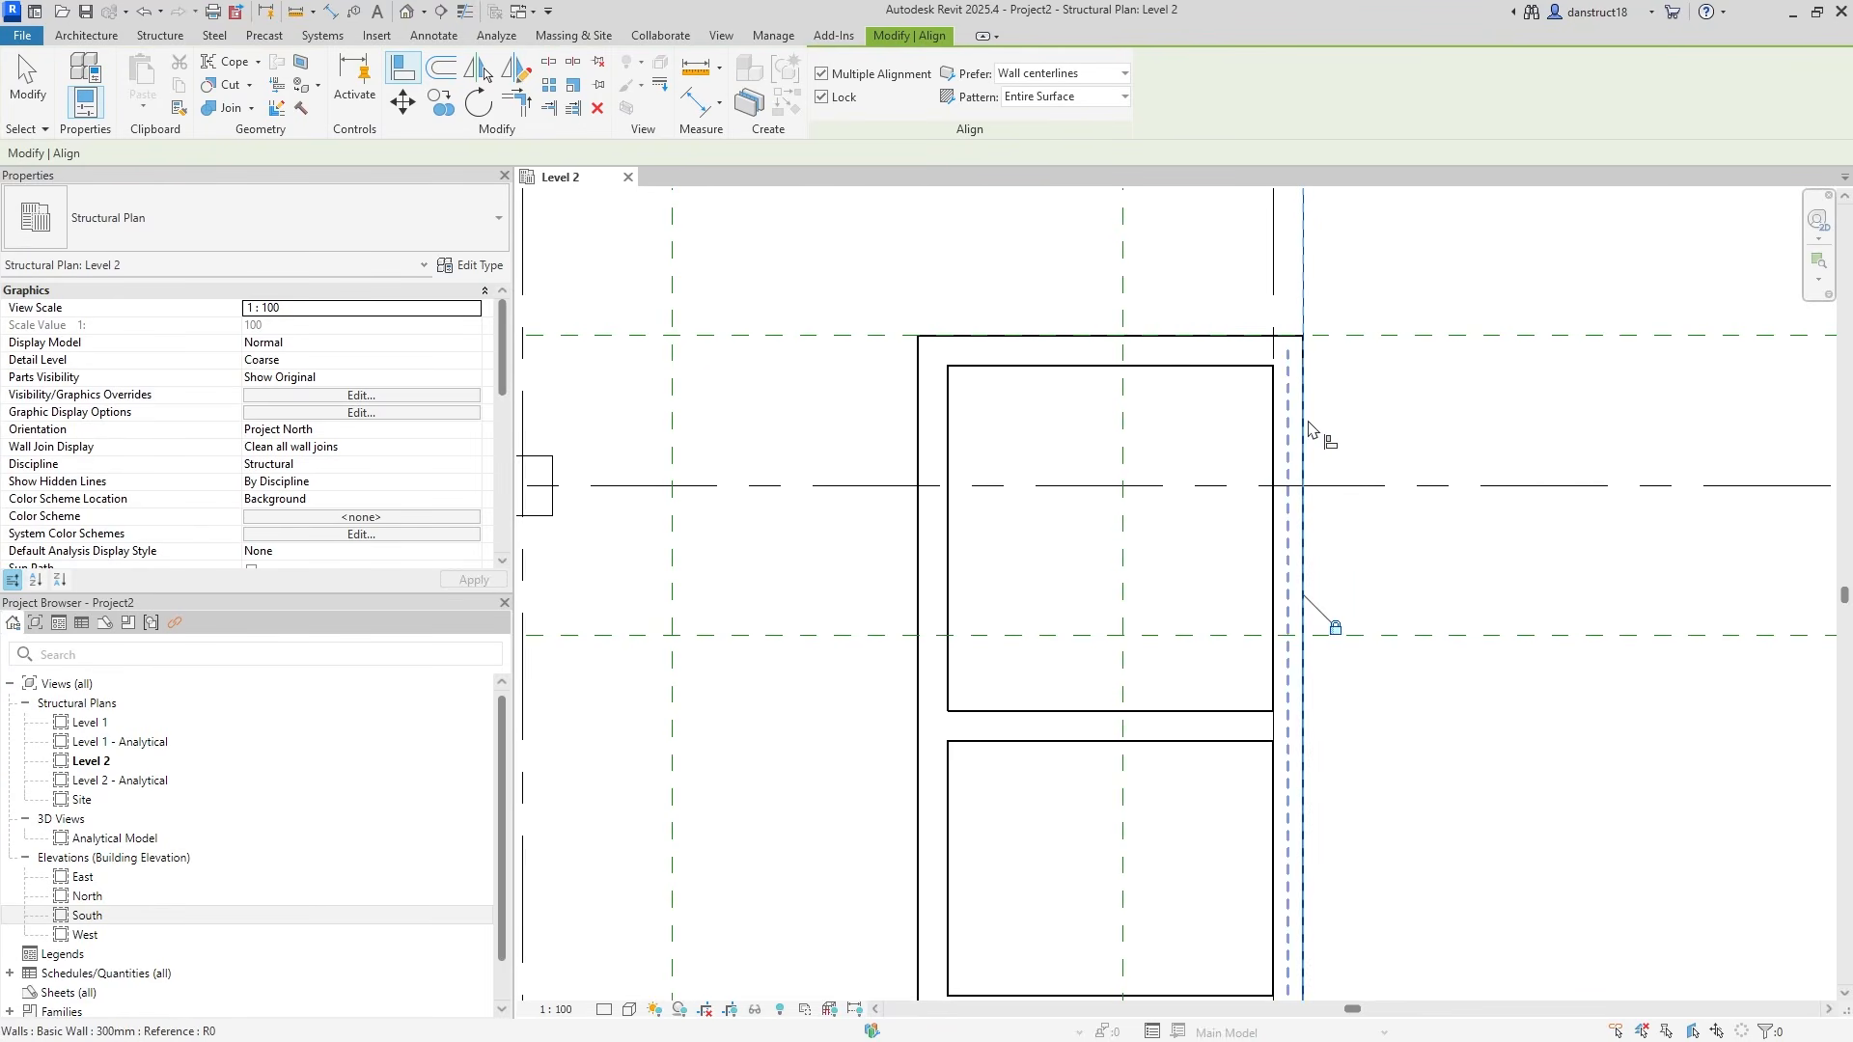
scroll(1309, 428, "down", 3)
key("Escape")
key("Escape")
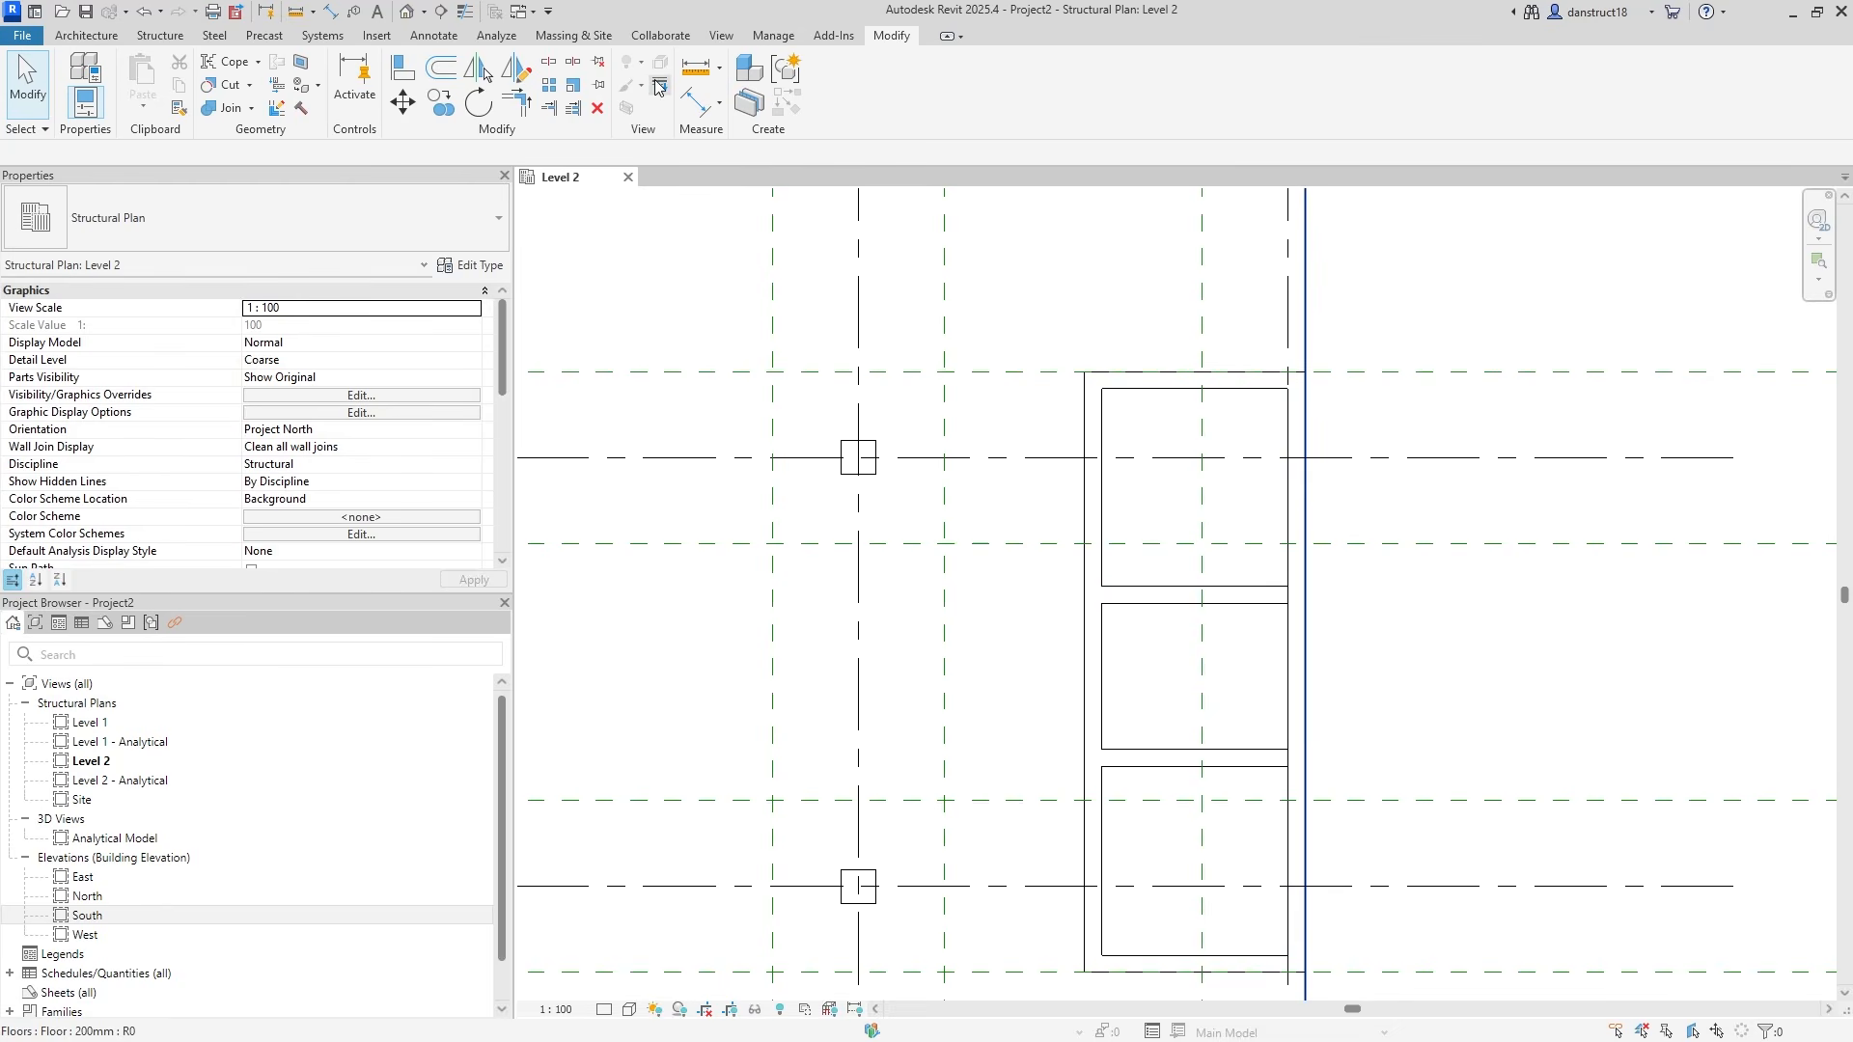
Place an aligned dimension chain along the core's east side, from the top wall through both dividing walls to the bottom wall.
left_click(697, 108)
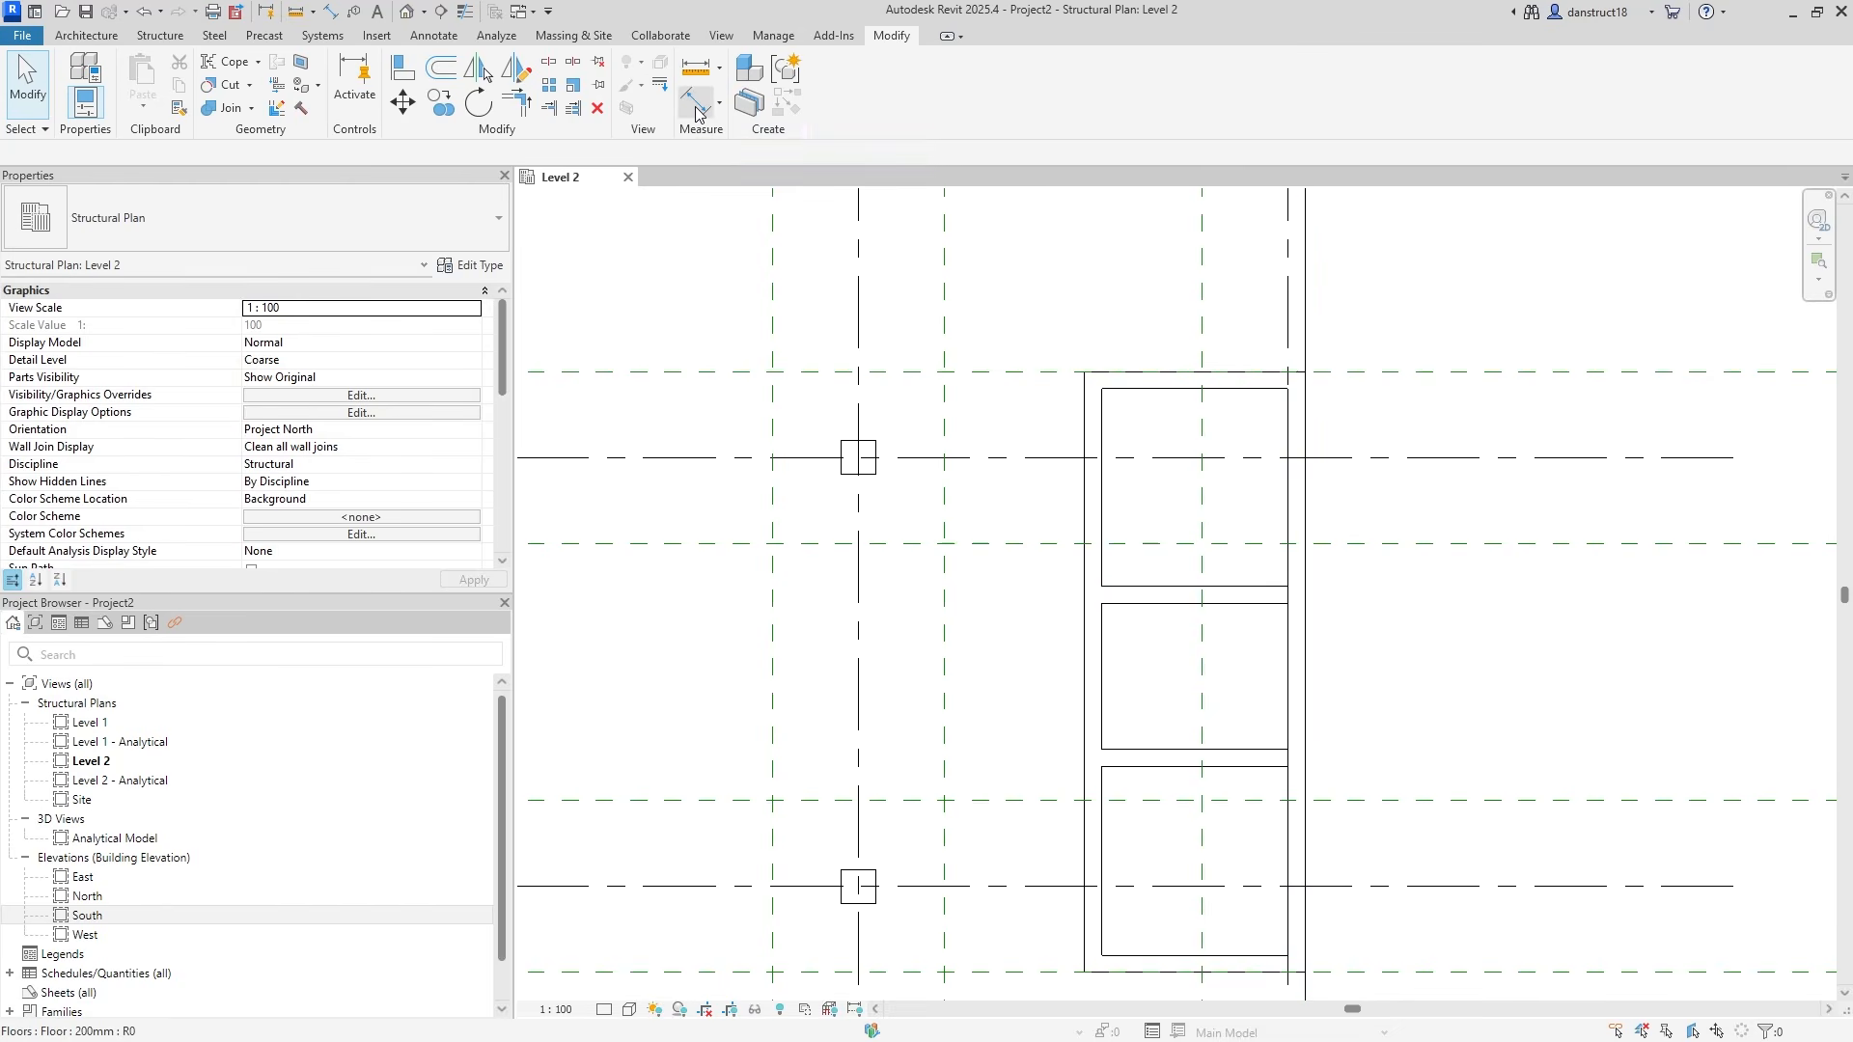
scroll(1199, 390, "up", 2)
left_click(1162, 378)
left_click(1167, 709)
middle_click_drag(1202, 866, 1175, 612)
left_click(1163, 611)
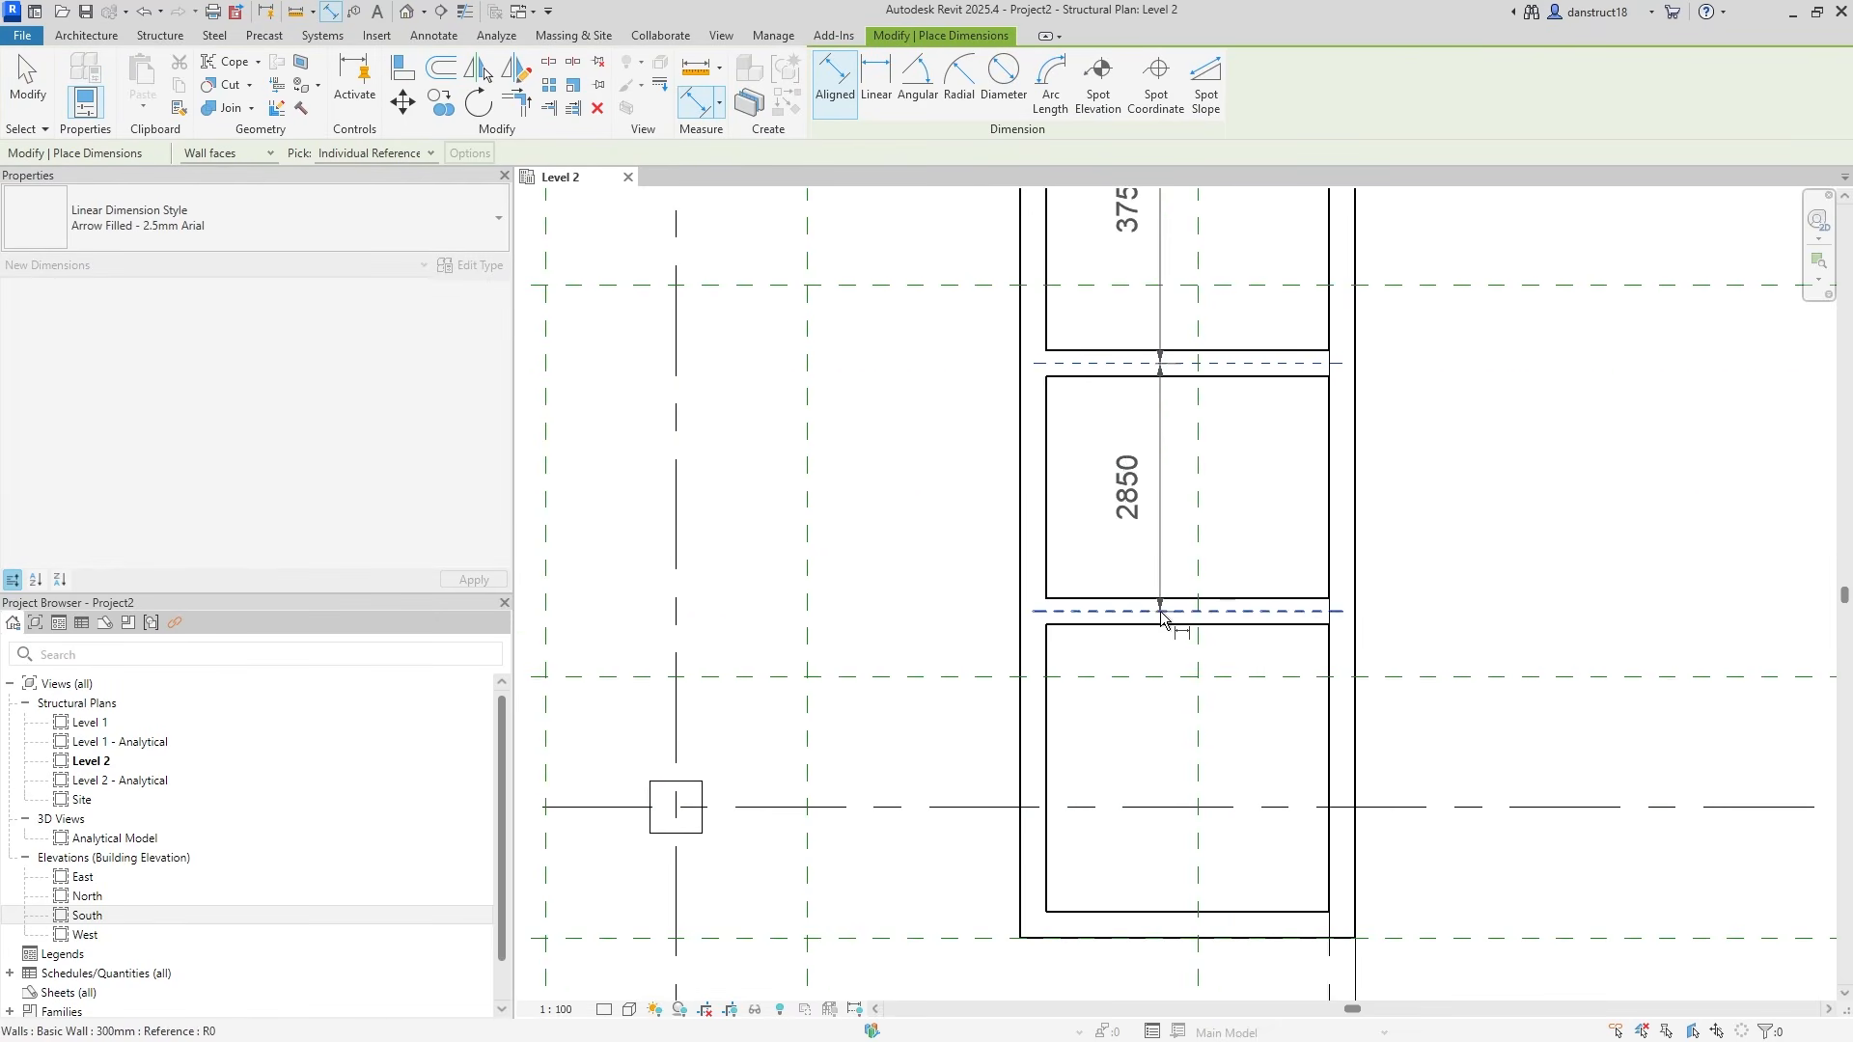
left_click(1187, 907)
scroll(1293, 813, "down", 2)
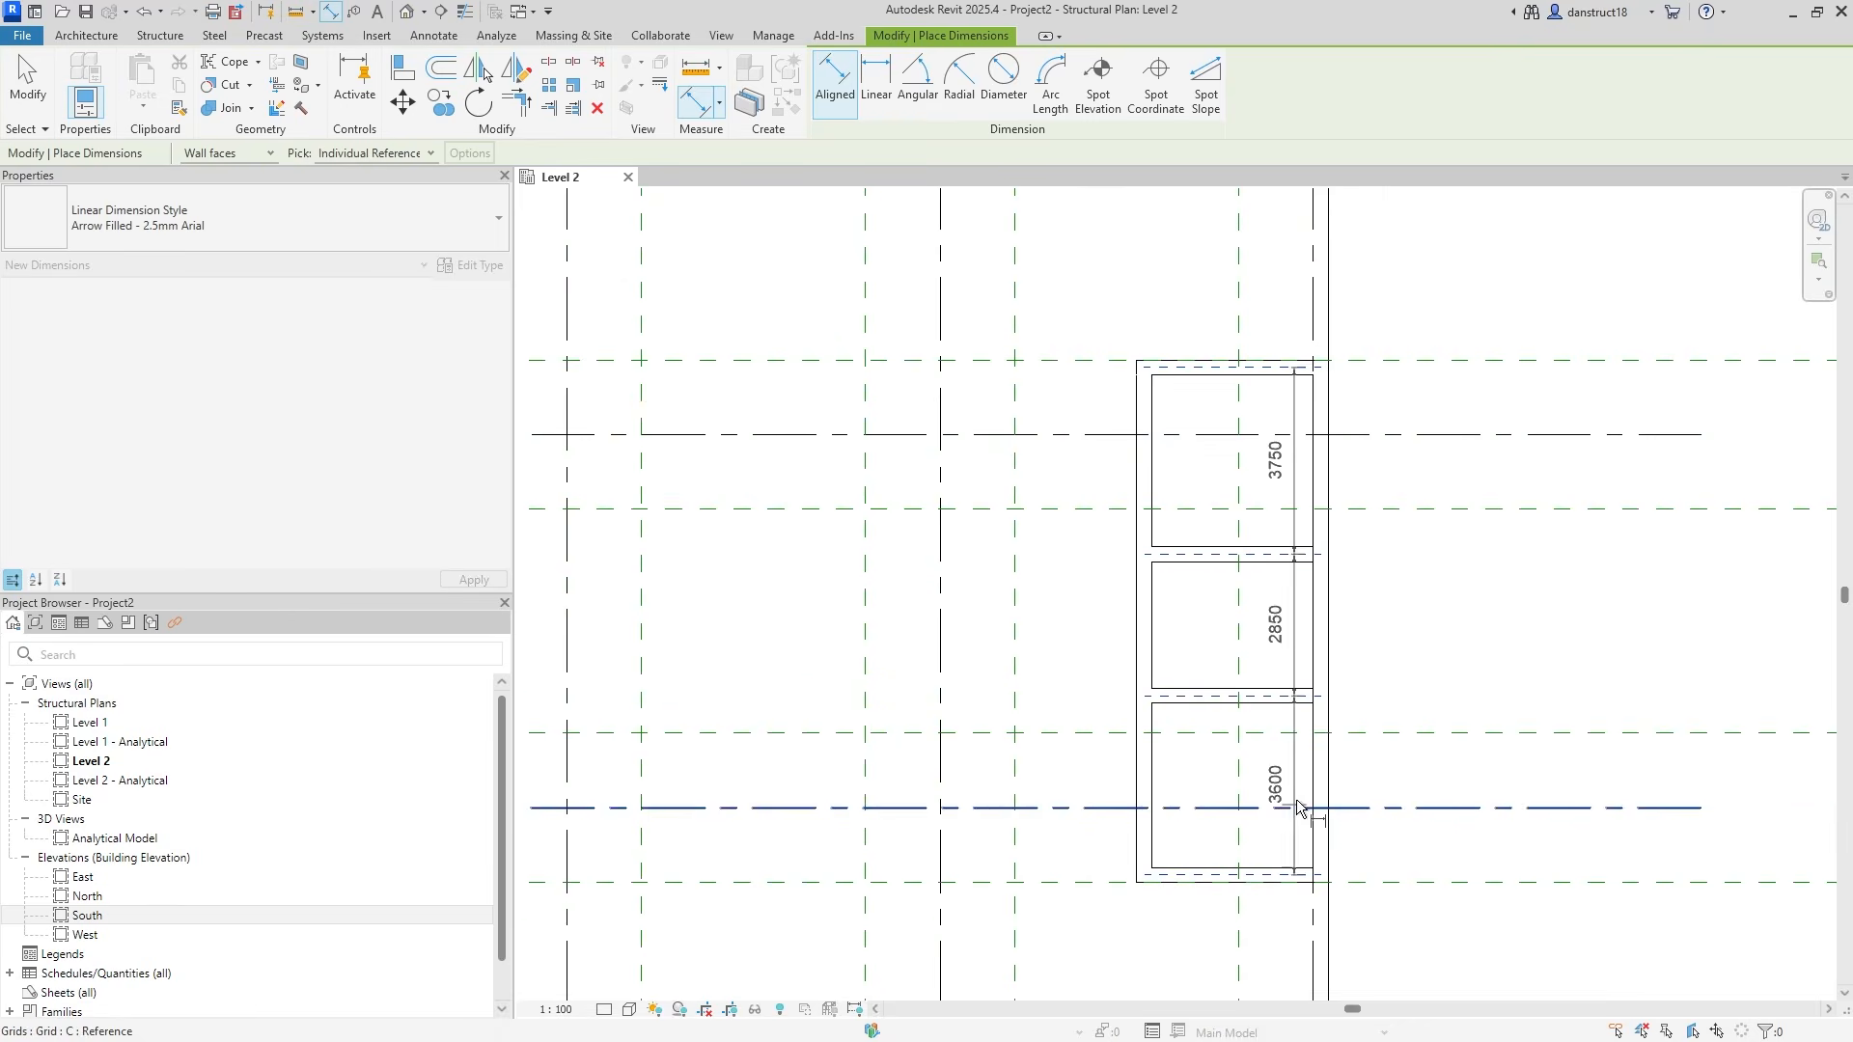
left_click(1403, 652)
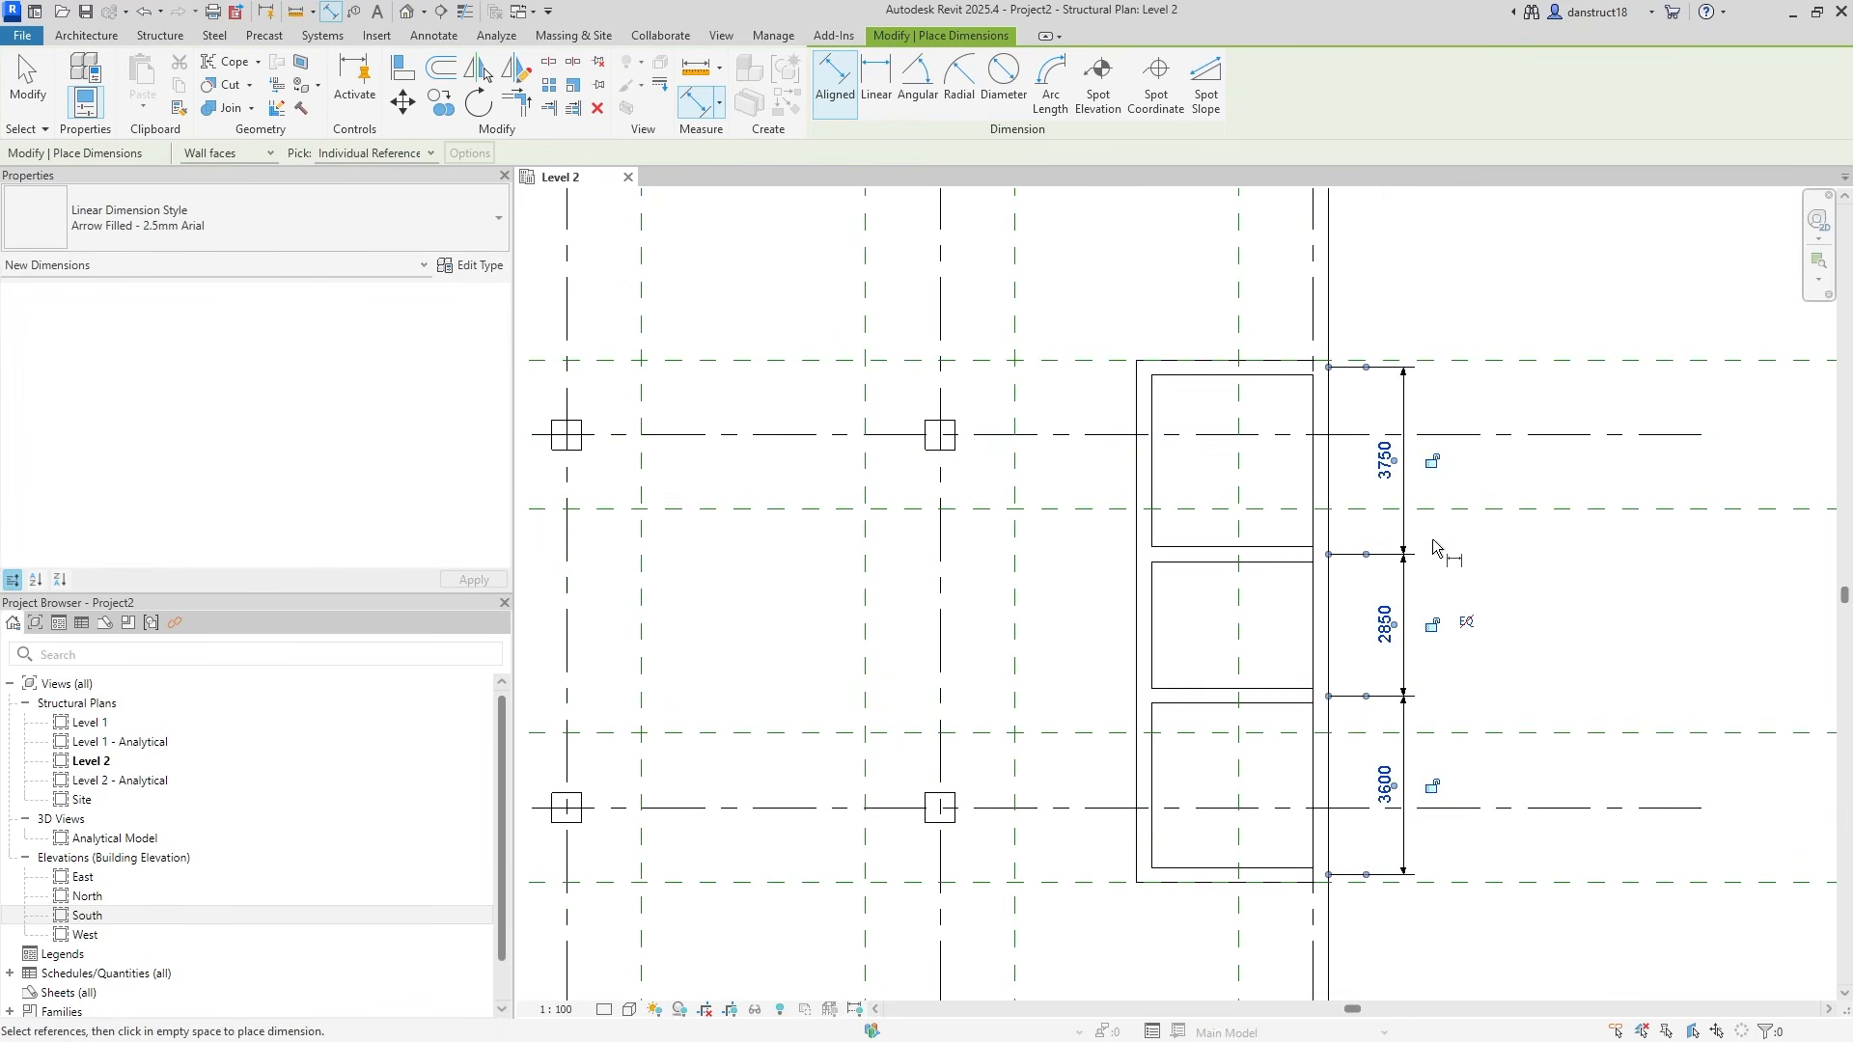
key("Escape")
key("Escape")
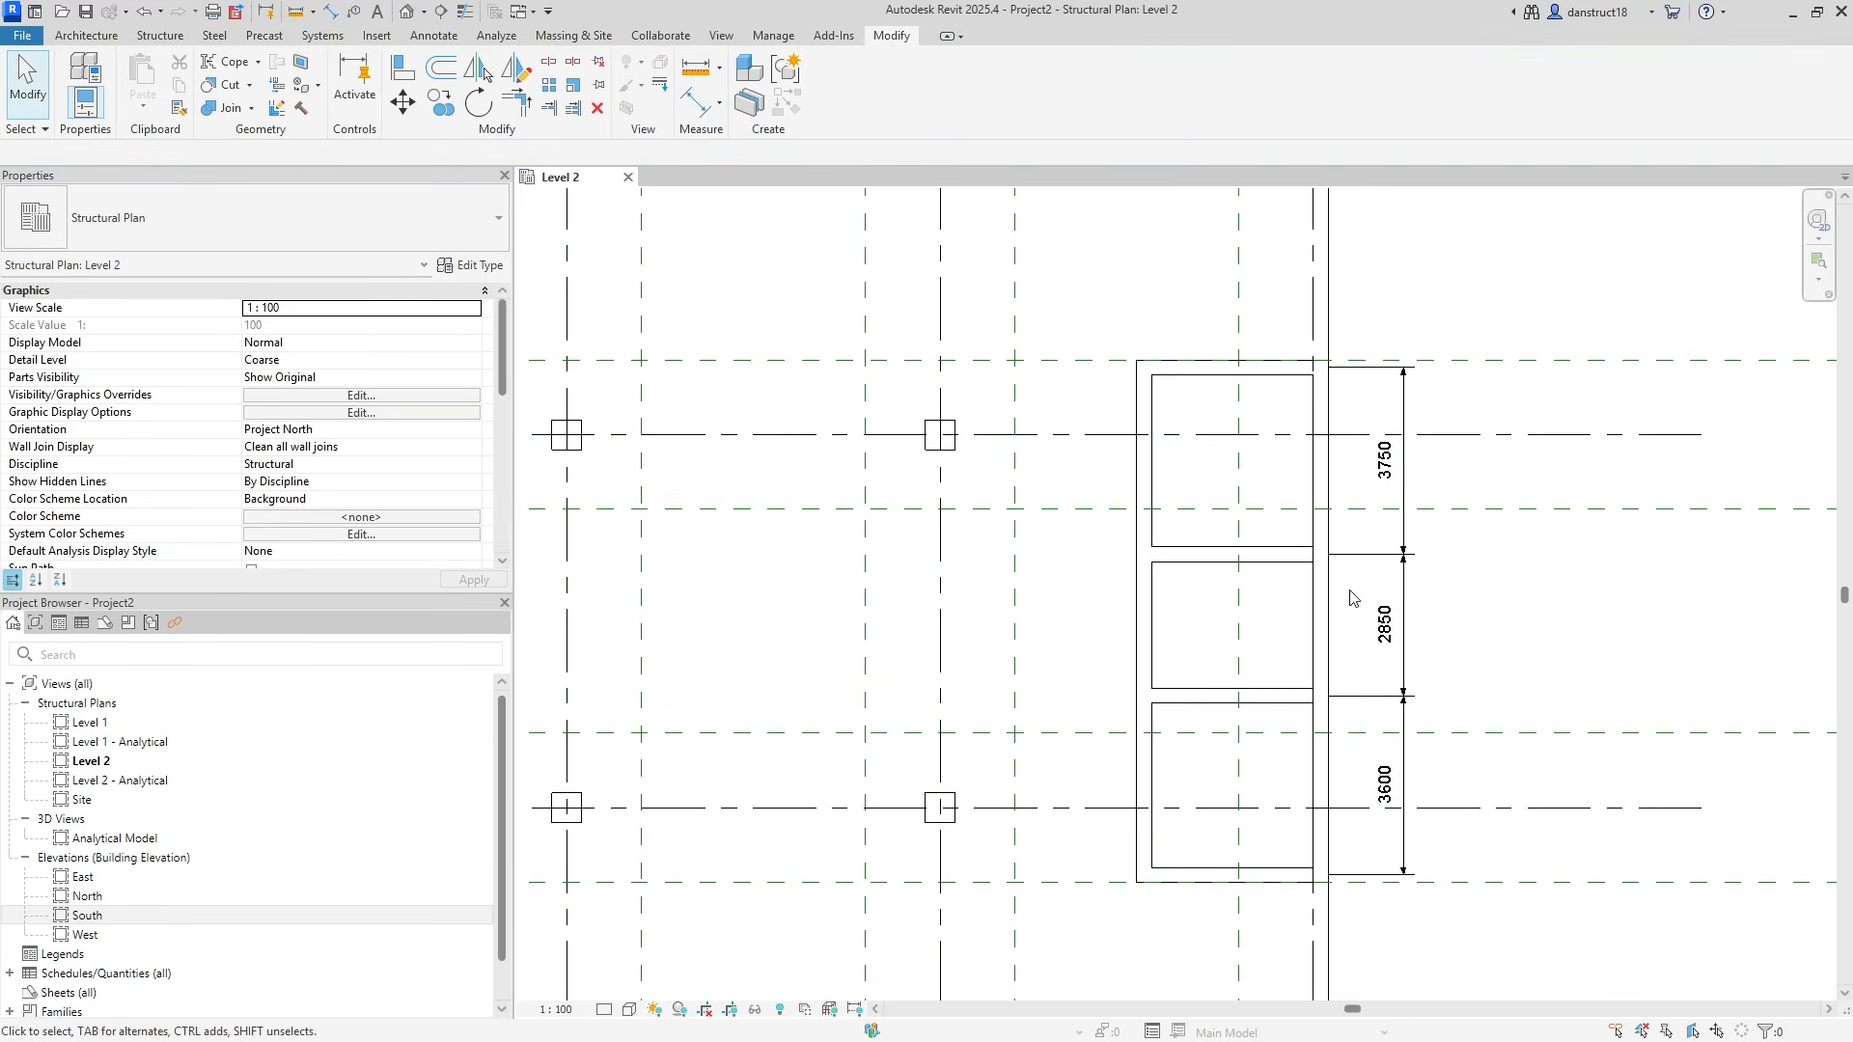
Set the chain to equal spacing, then show the actual 3400 values instead of EQ.
left_click(1396, 591)
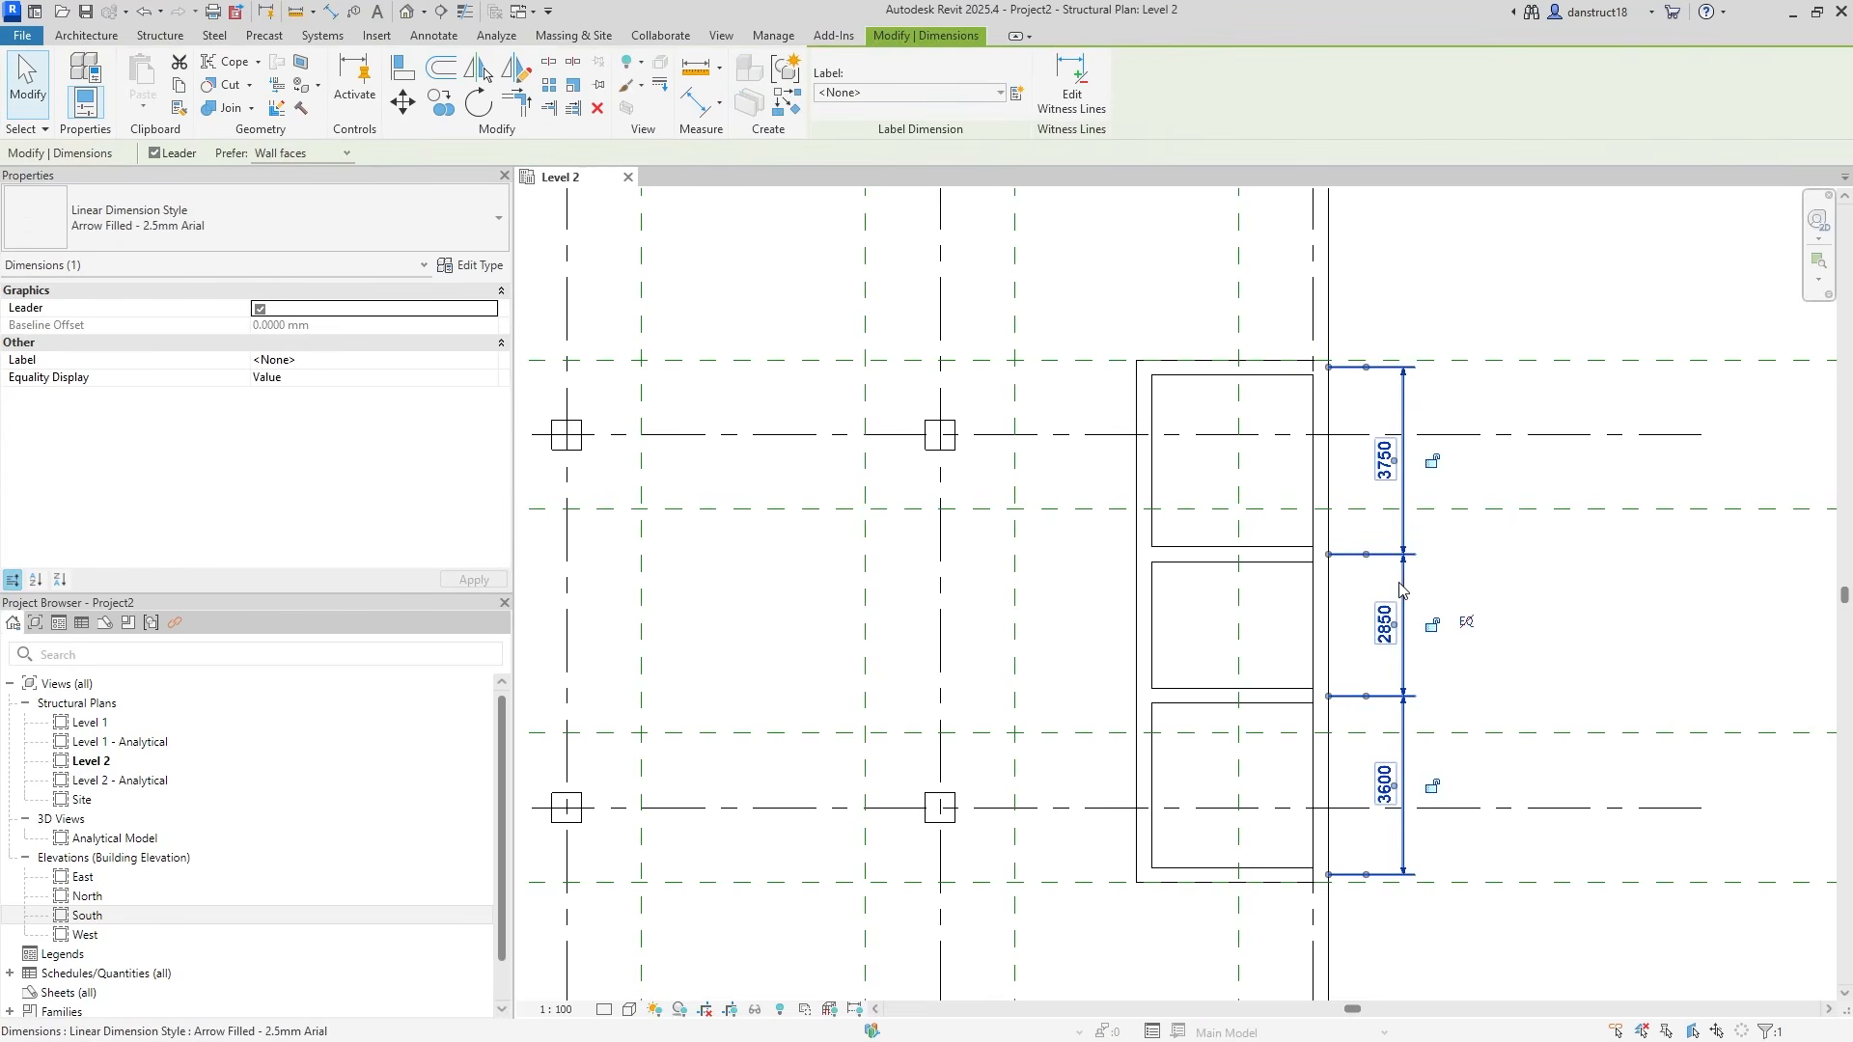
left_click(1467, 625)
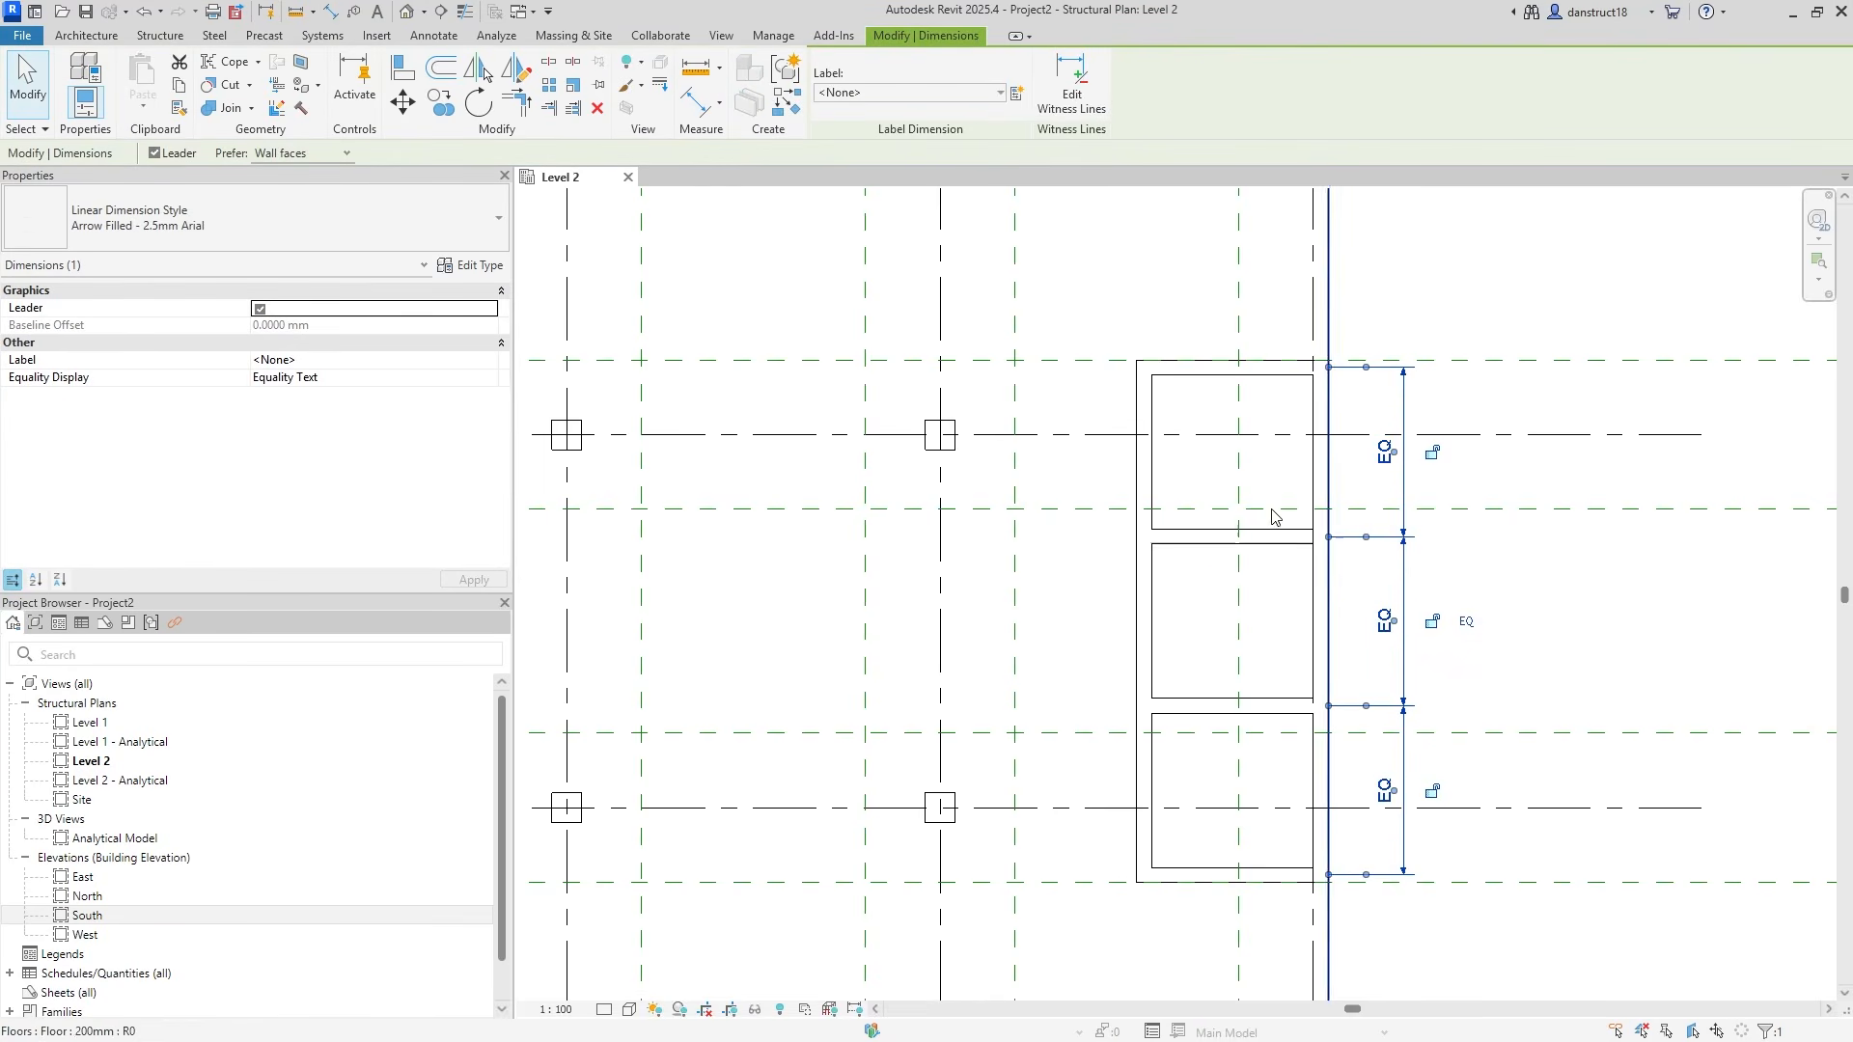
left_click(1467, 622)
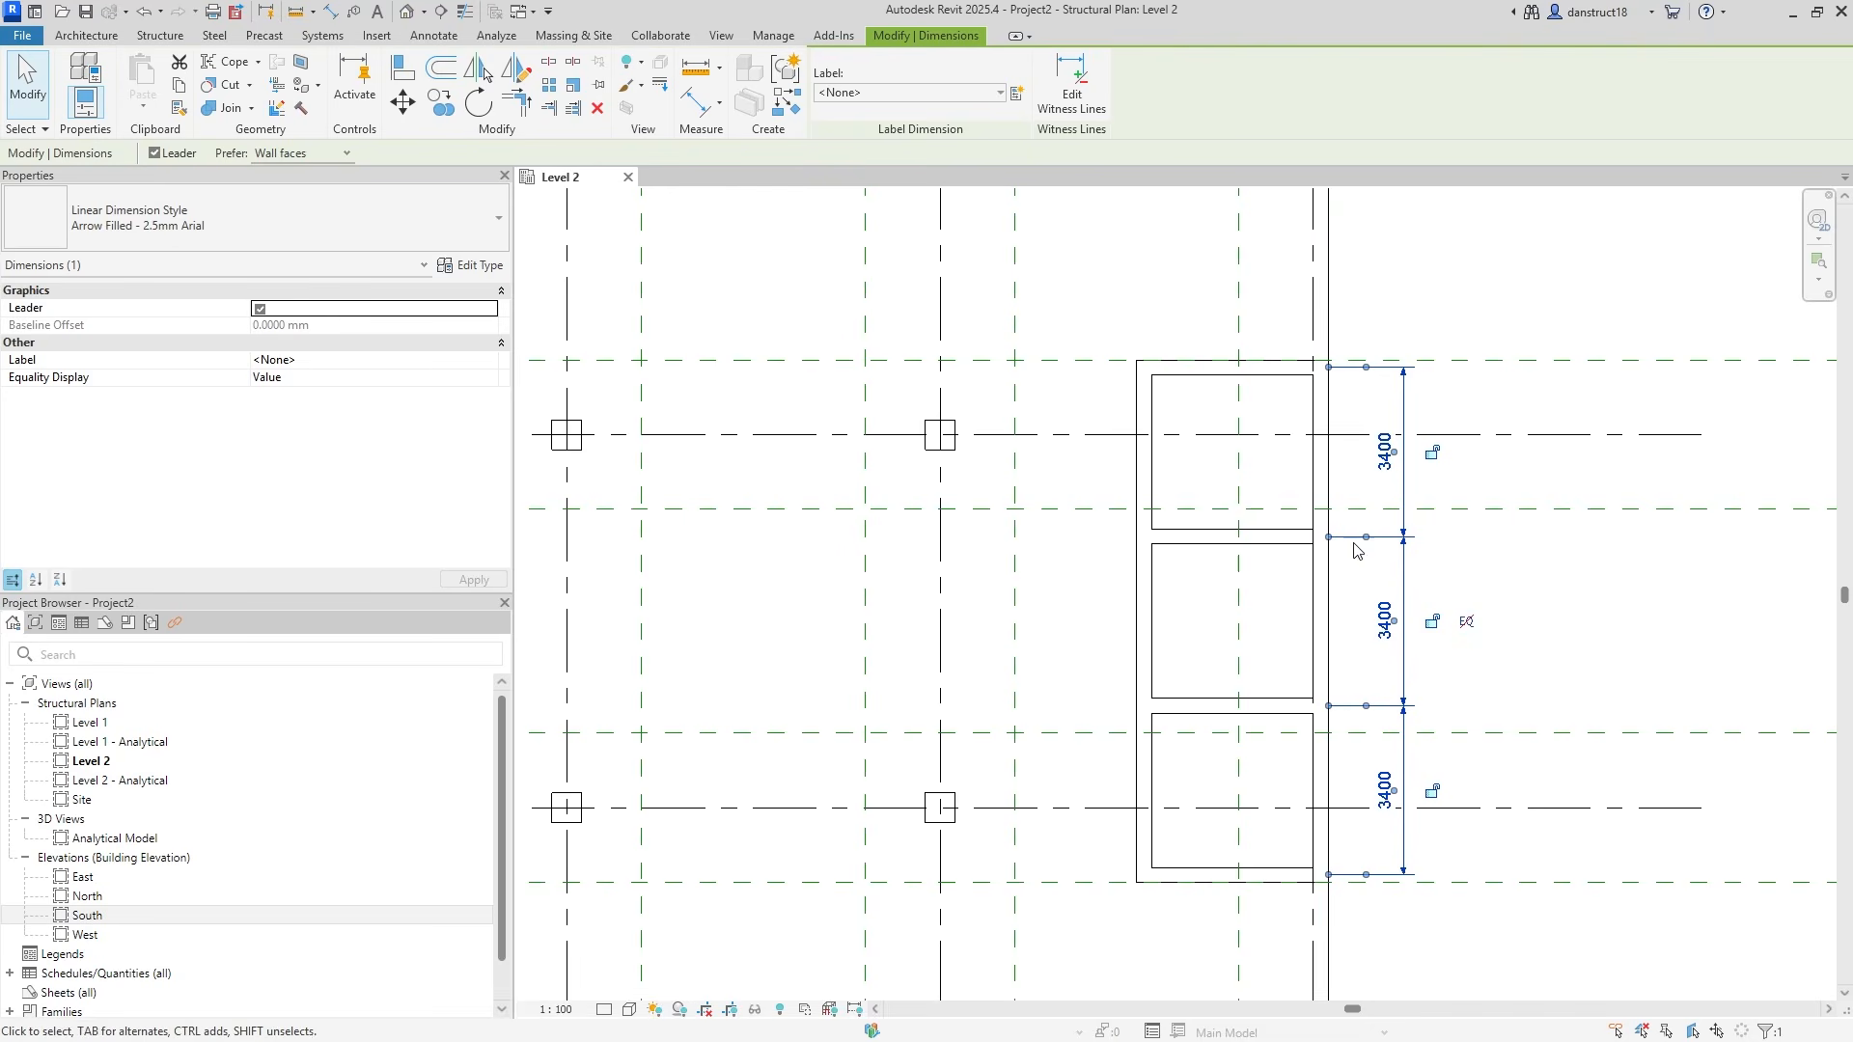
left_click(1434, 579)
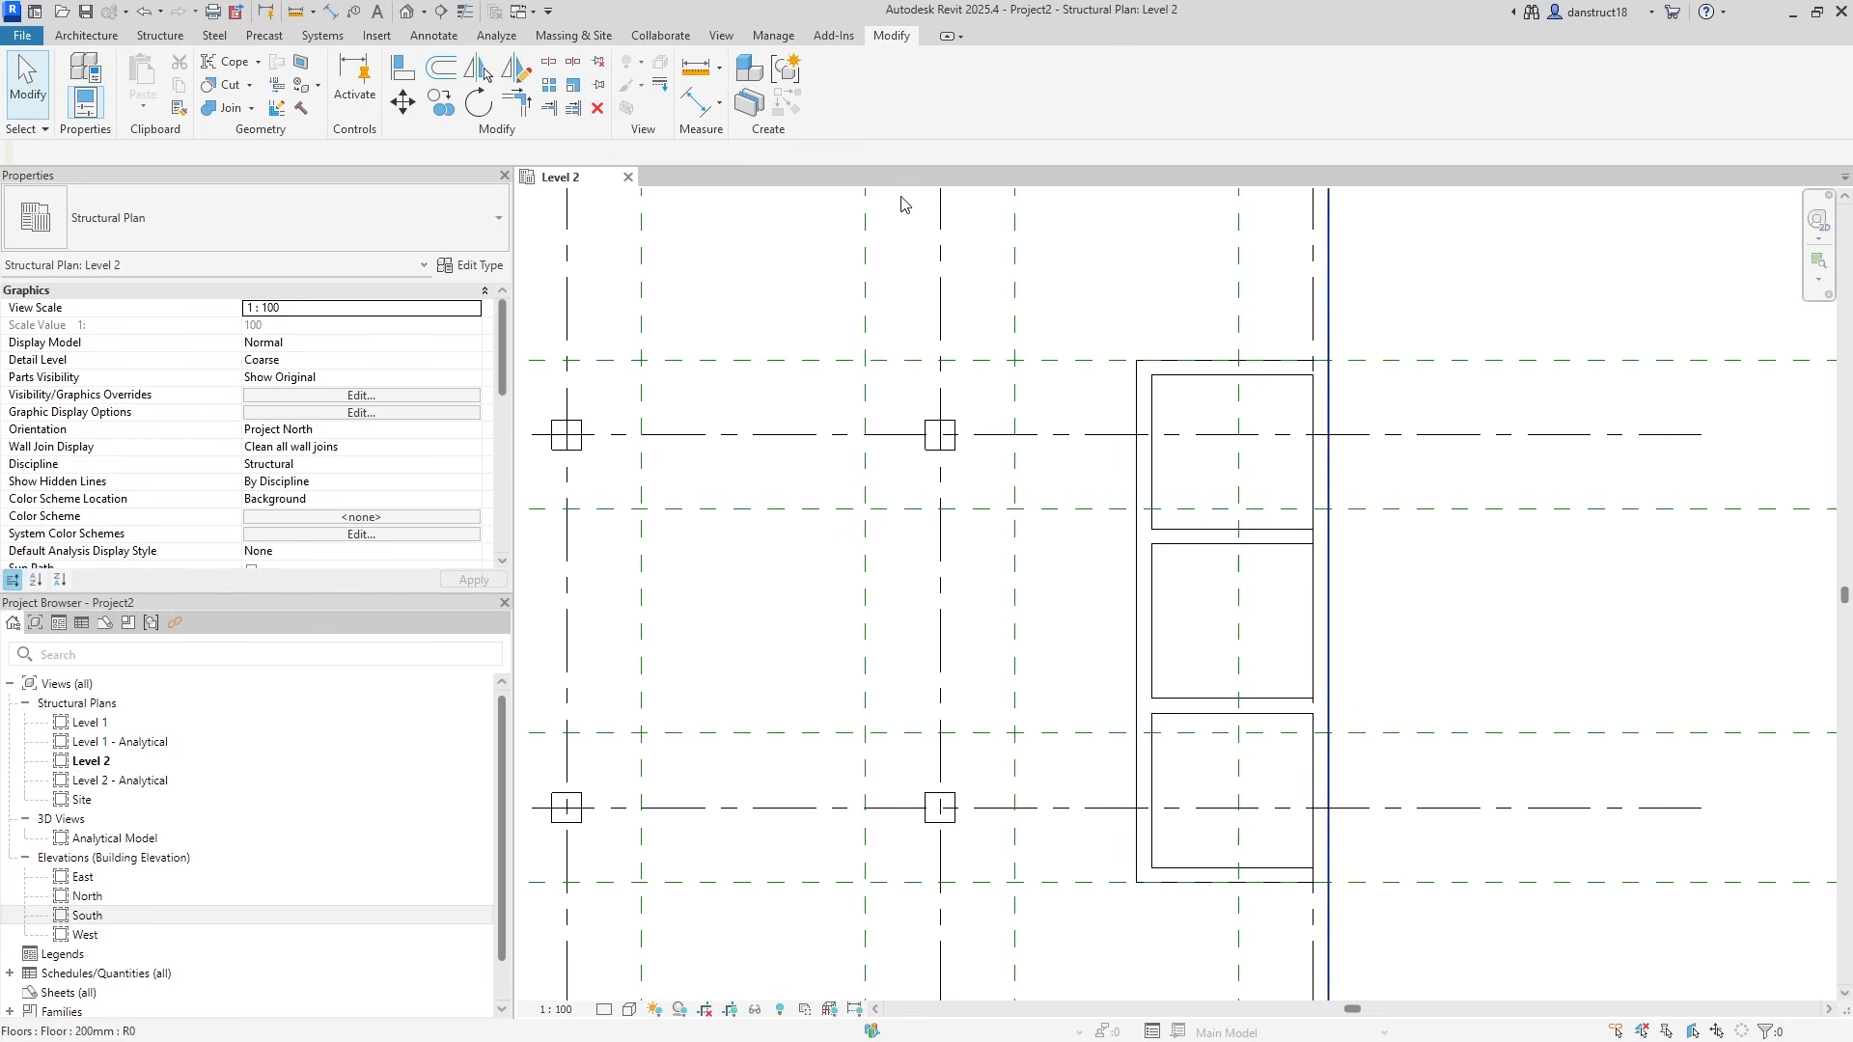
Add an aligned dimension across the cell width, reading 3550.
left_click(695, 102)
scroll(1126, 611, "up", 4)
left_click(1096, 622)
left_click(1563, 610)
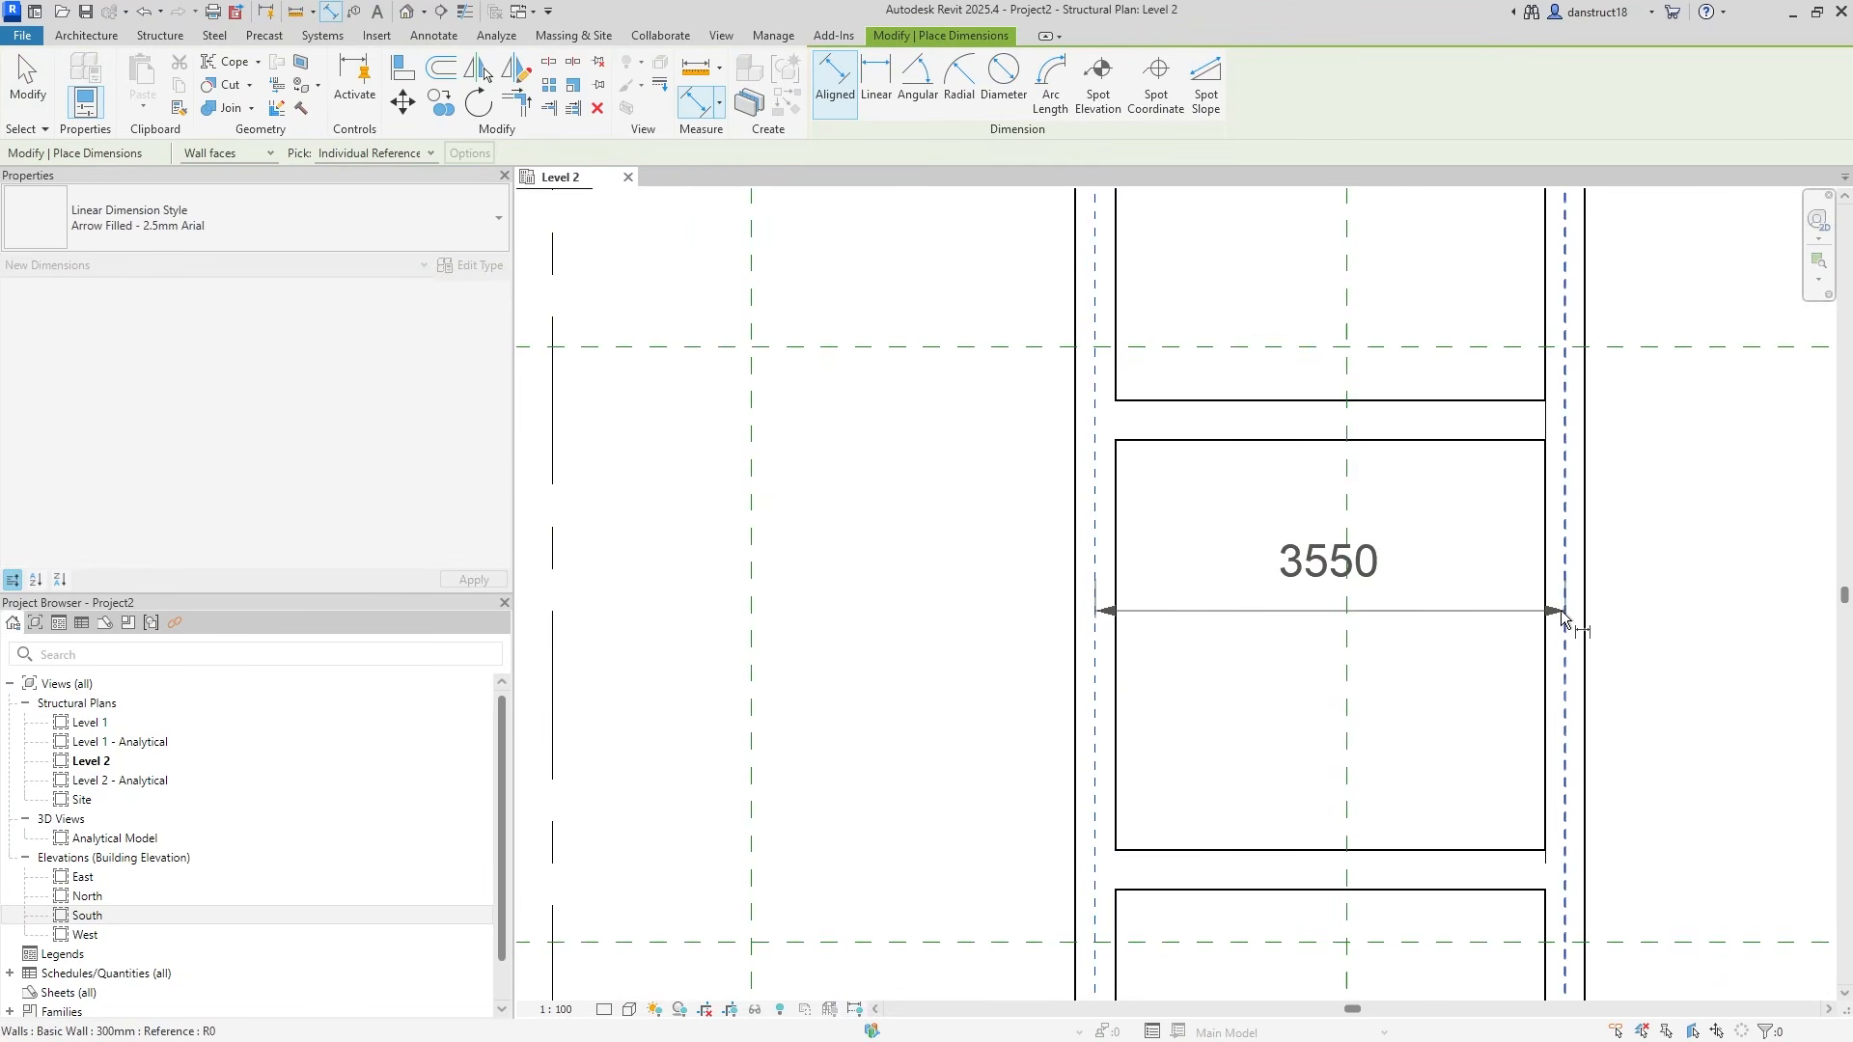
left_click(1195, 594)
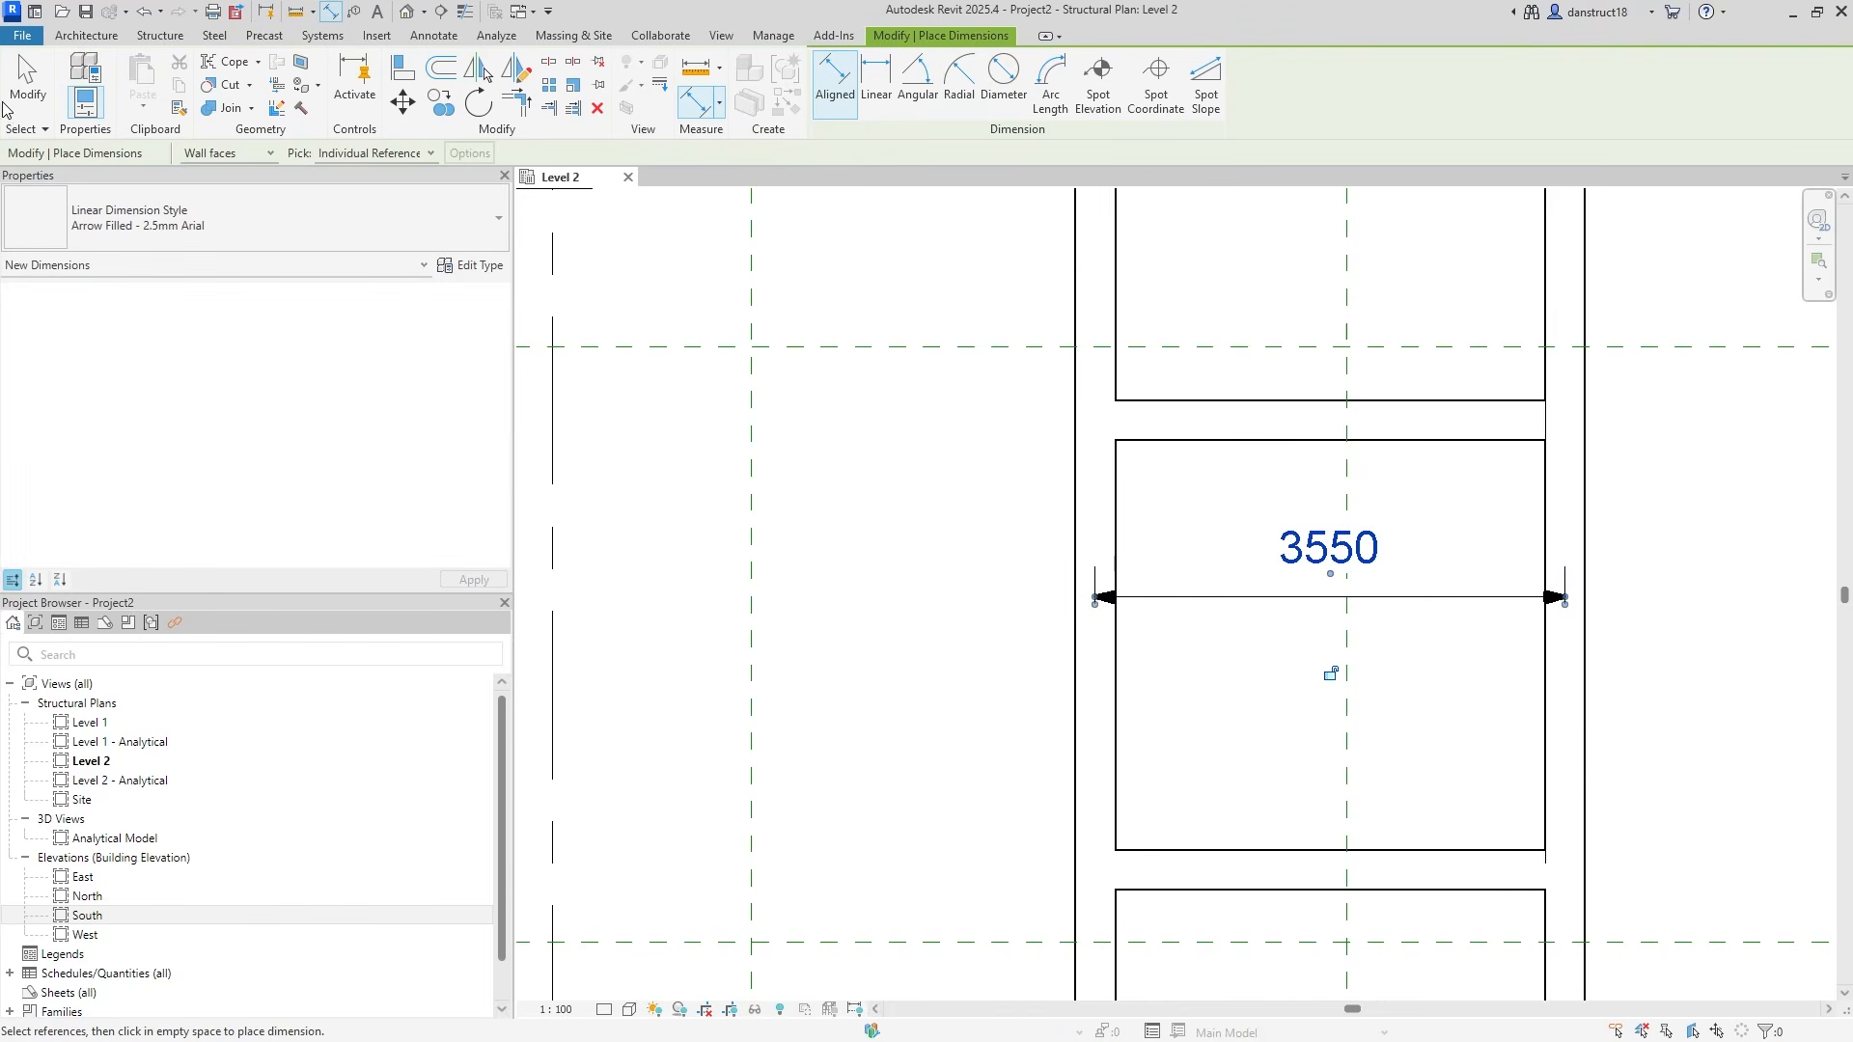
key("Escape")
key("Escape")
Move the core's left wall so the cell width becomes 3400.
left_click(1088, 525)
left_click(1325, 560)
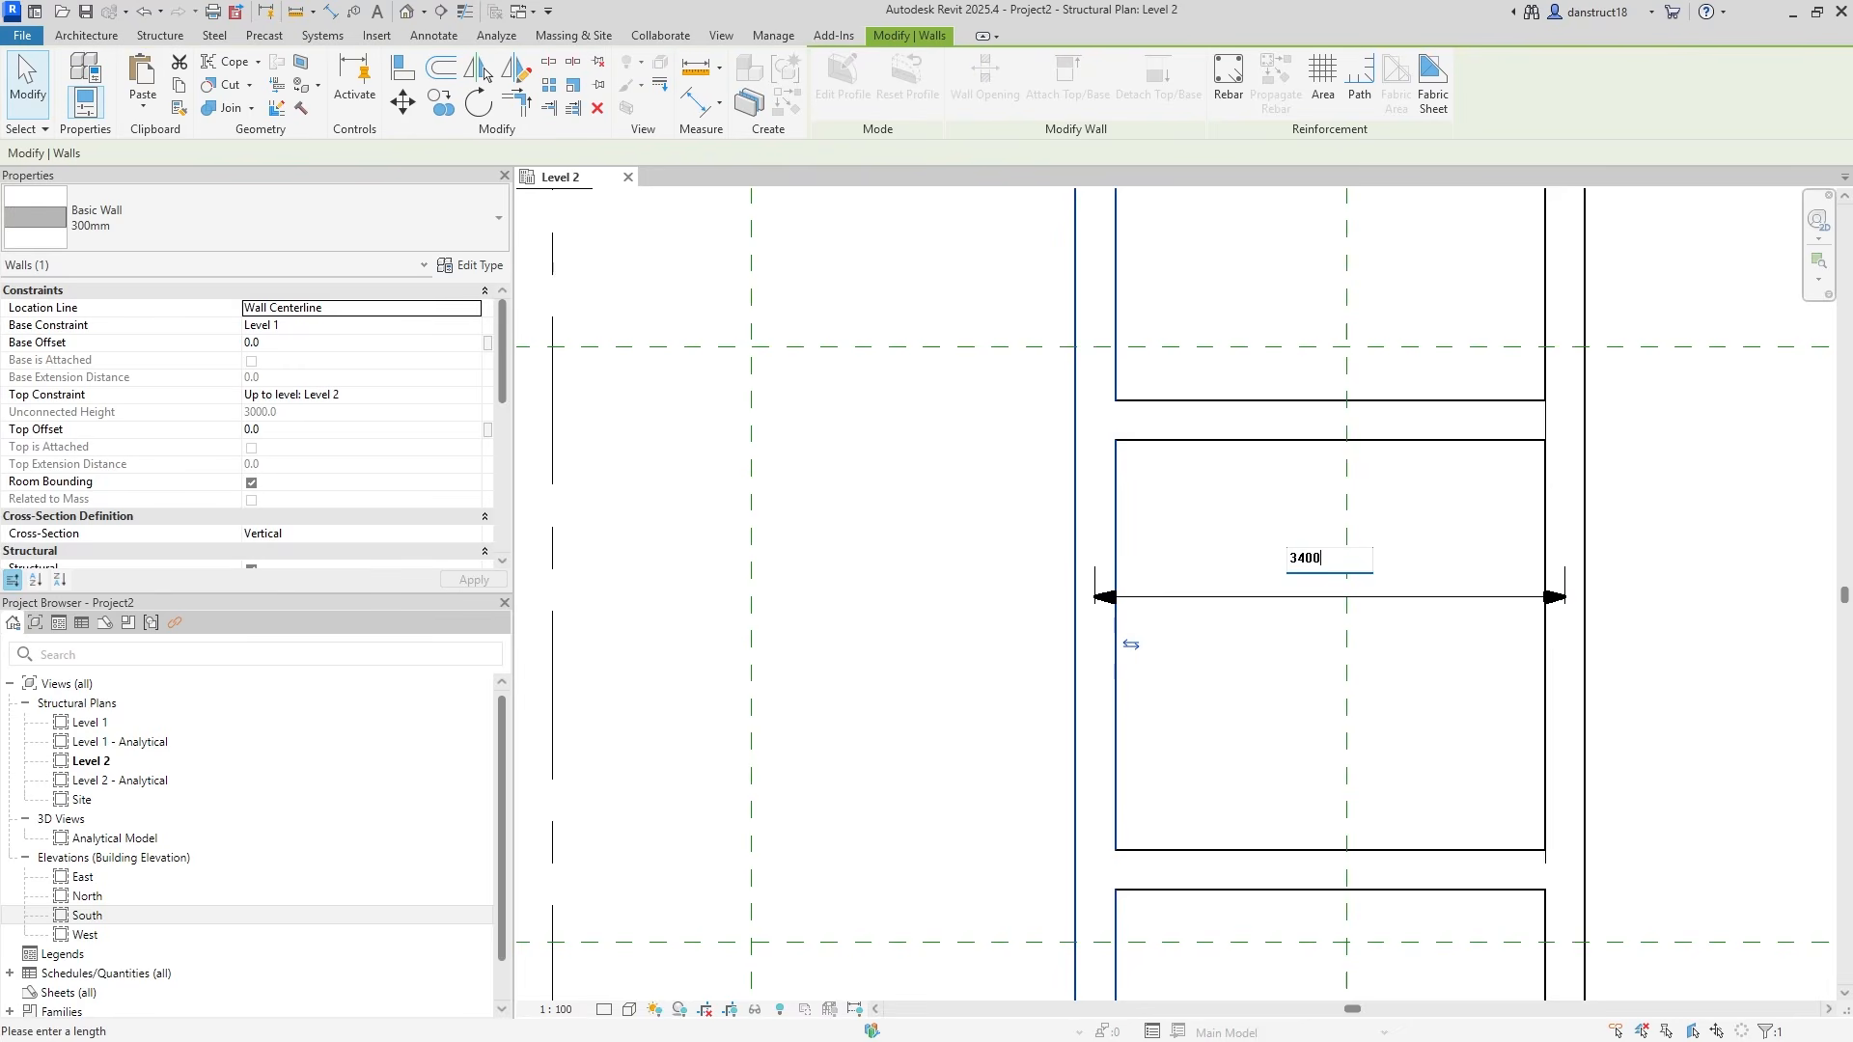
type("3400")
key("Return")
Delete the temporary width dimension and recentre the plan view.
key("Escape")
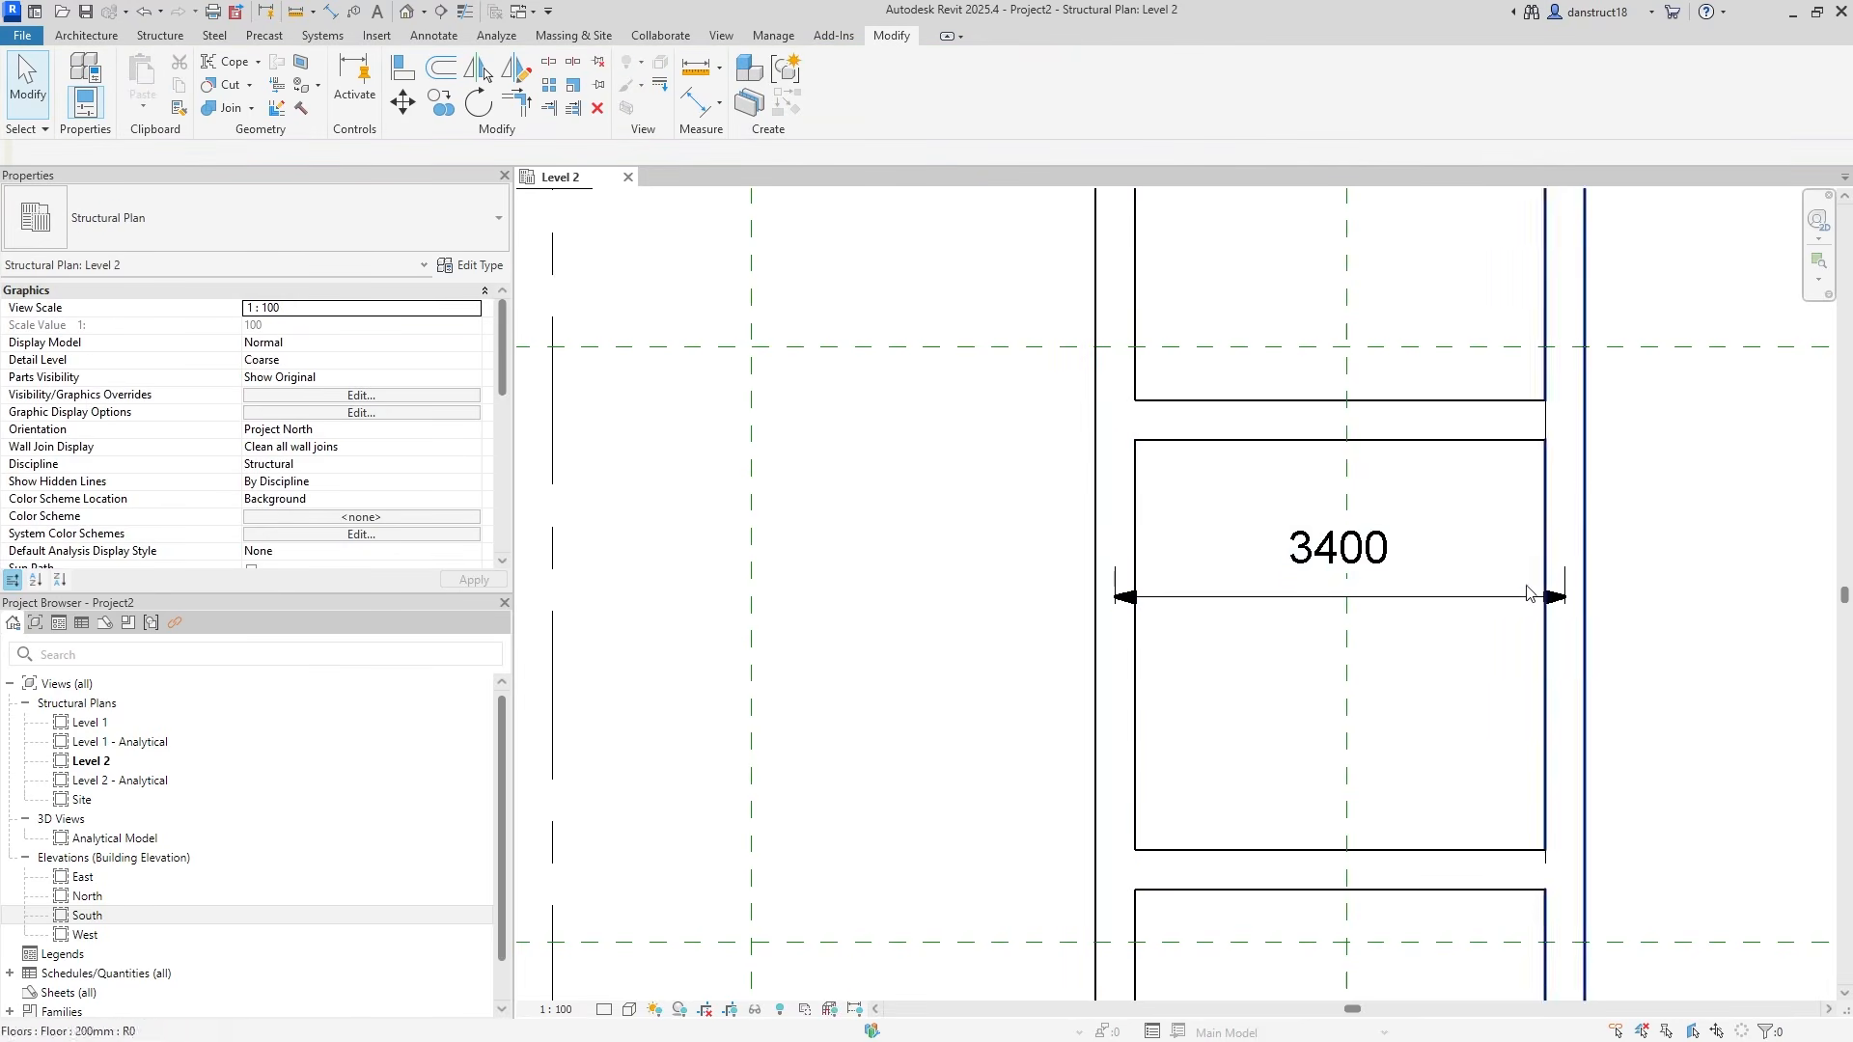
left_click(1491, 597)
key("Delete")
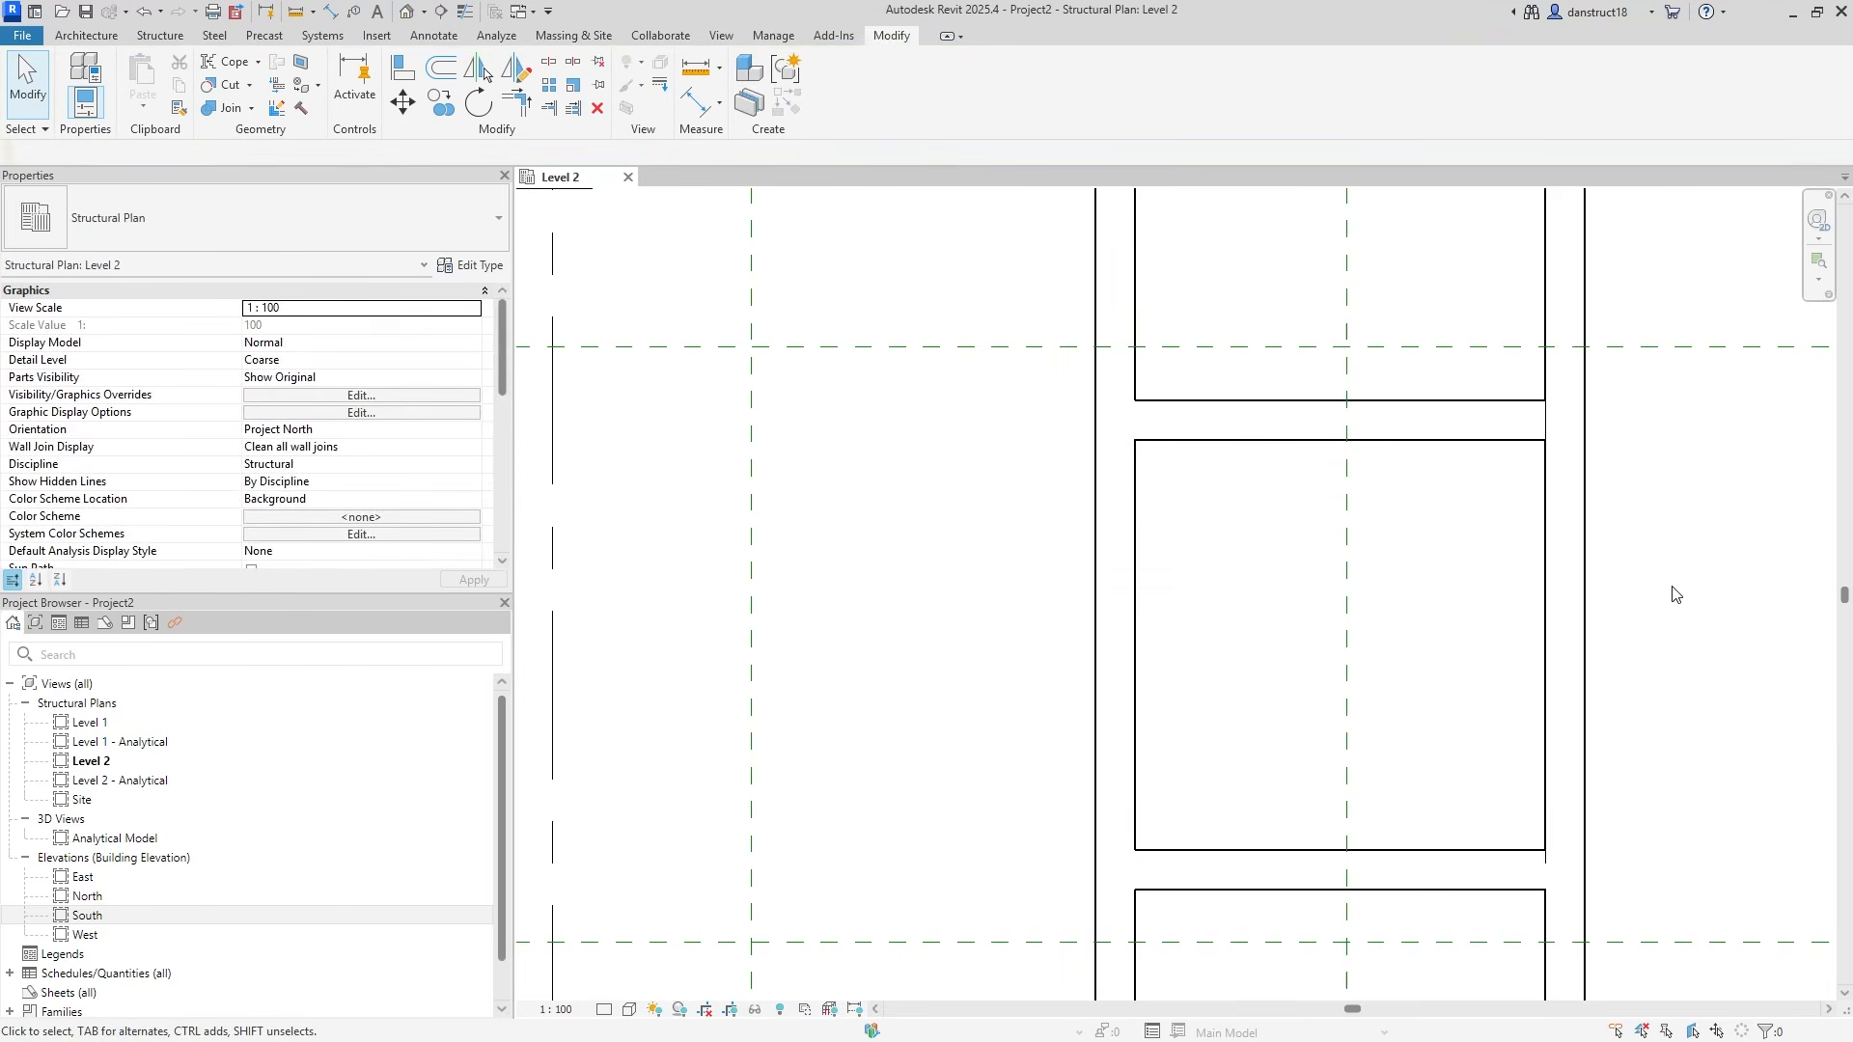
scroll(1672, 593, "down", 5)
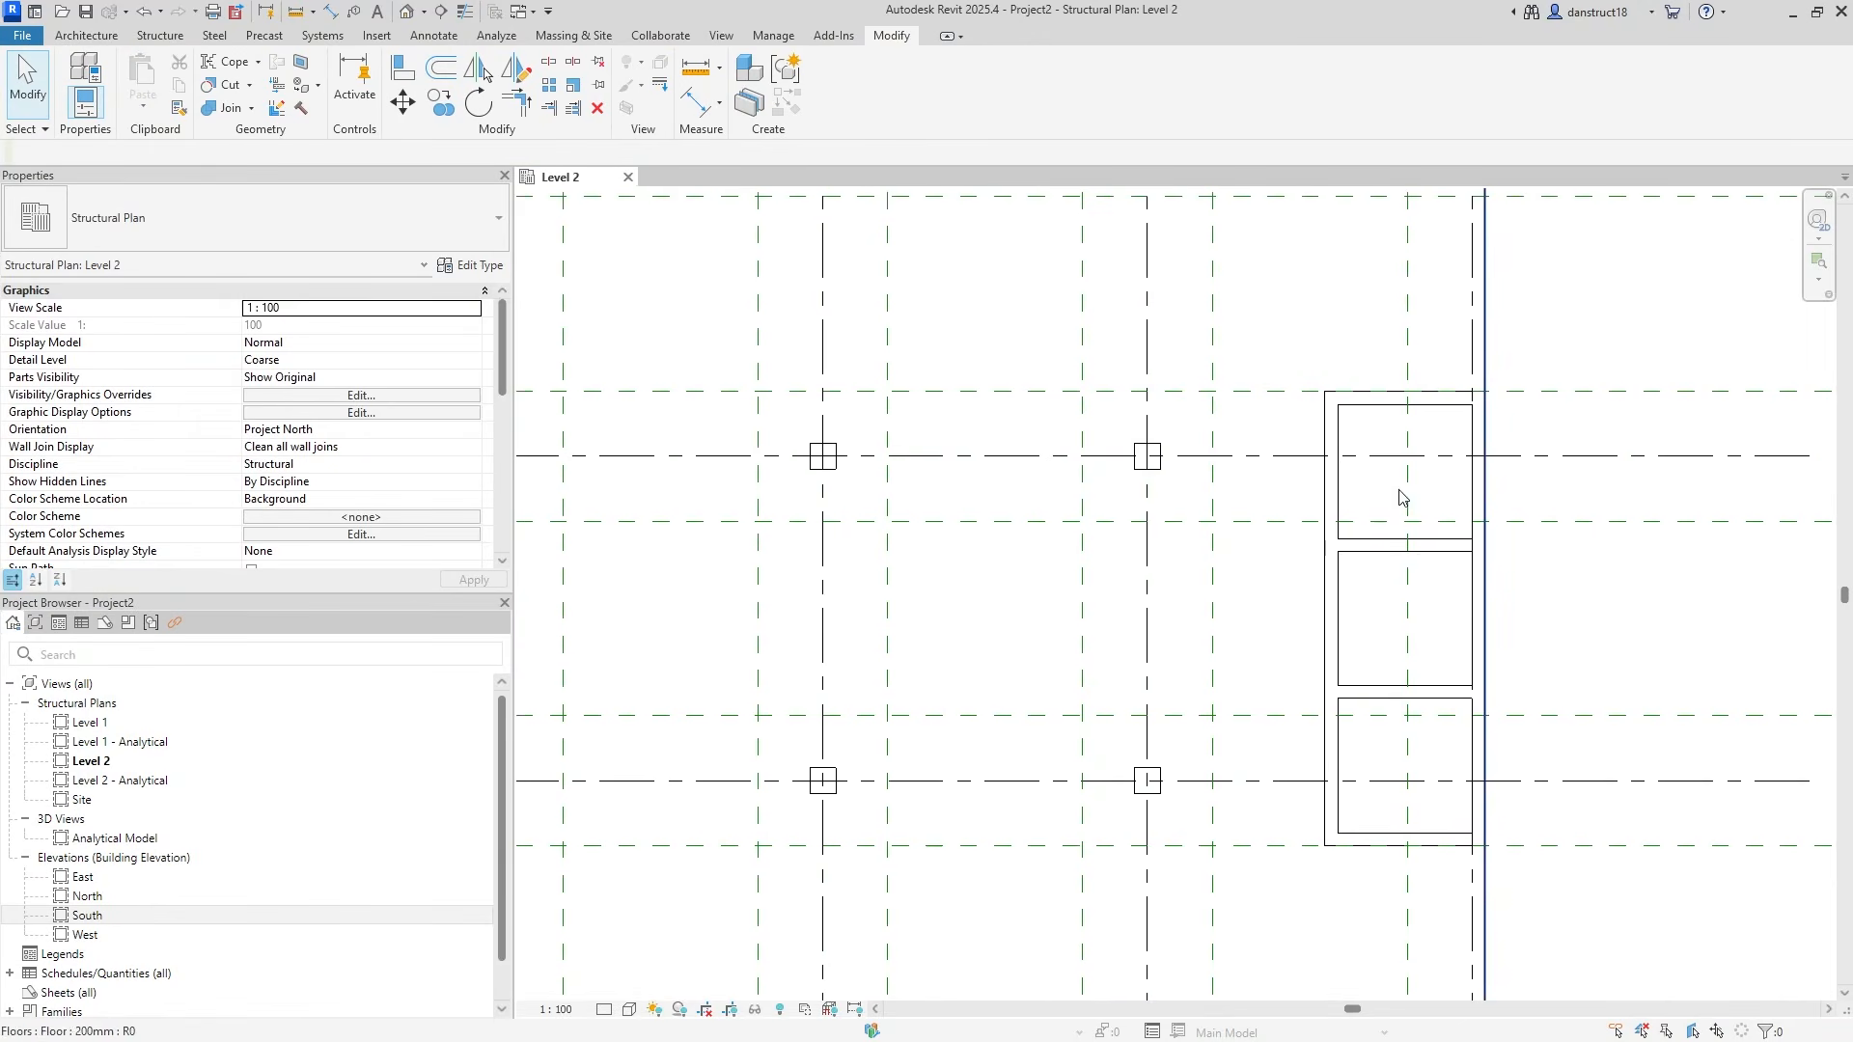
middle_click_drag(1587, 569, 1526, 578)
scroll(1523, 578, "down", 4)
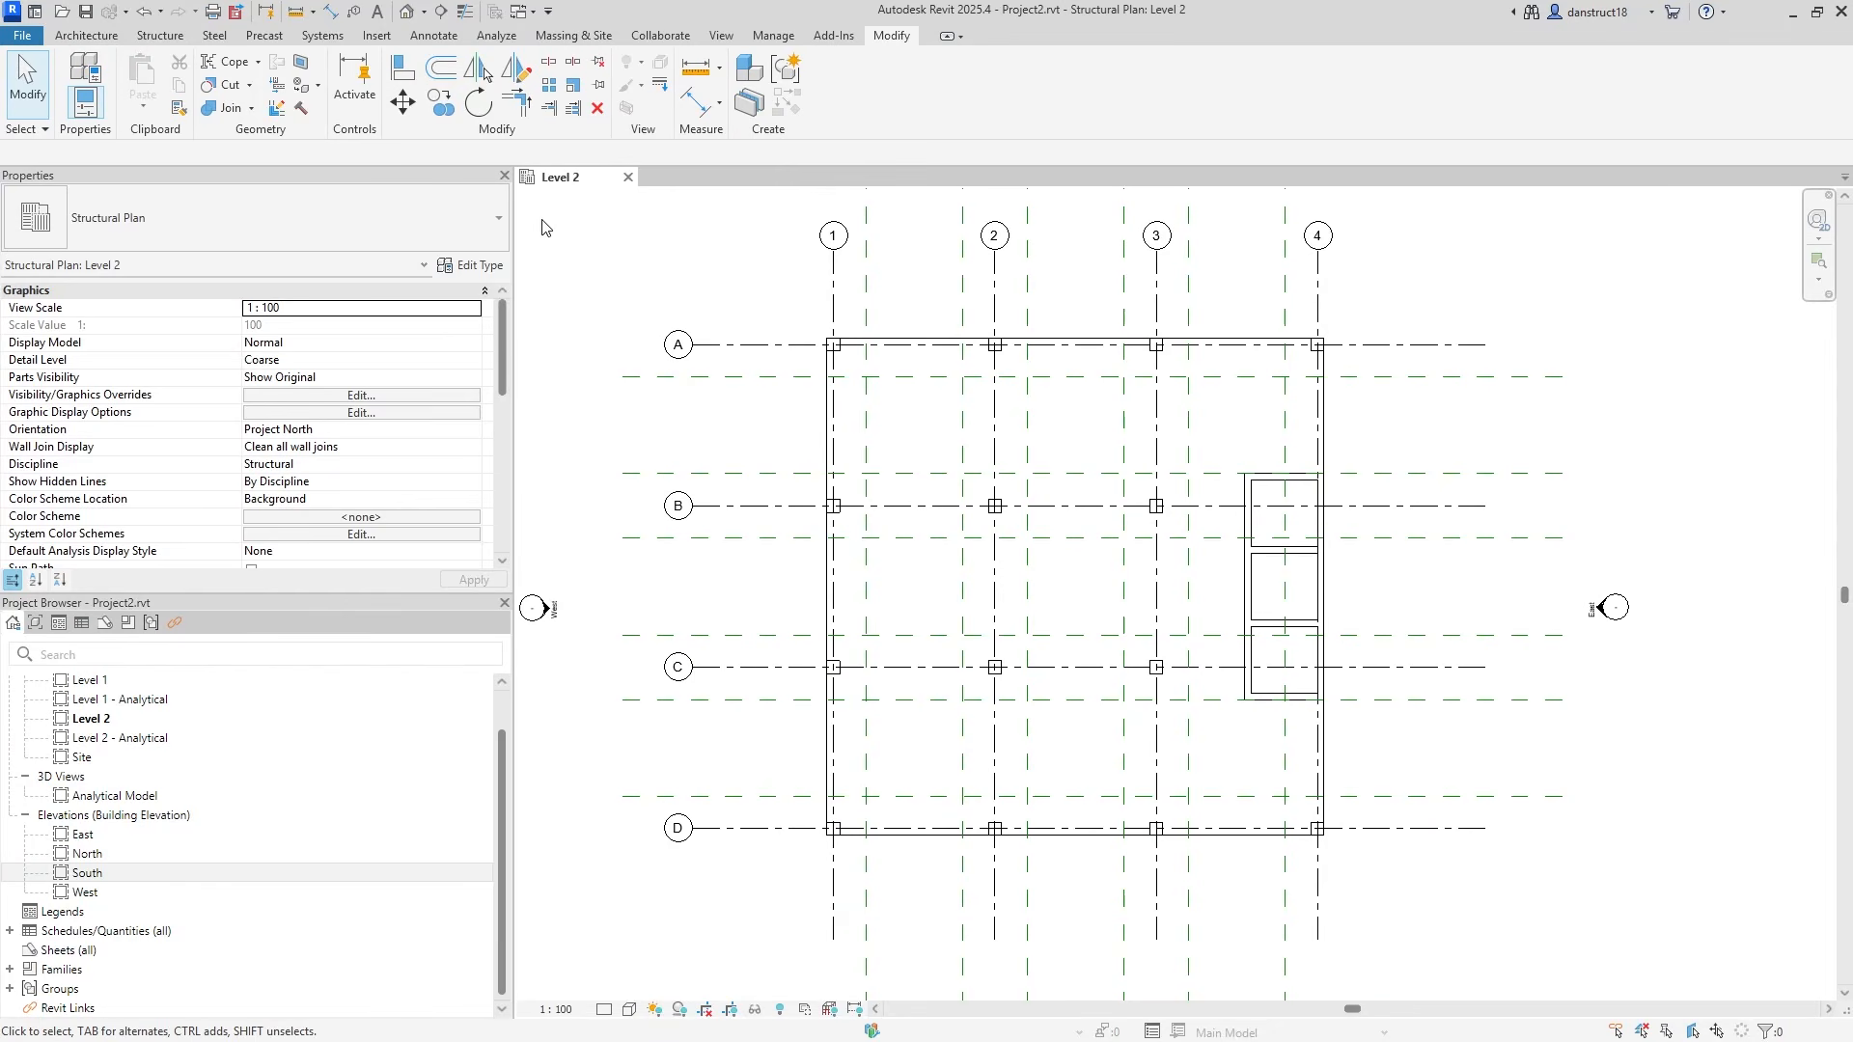
Open the default 3D view and hide all annotation categories in its Visibility/Graphics.
left_click(720, 36)
left_click(668, 76)
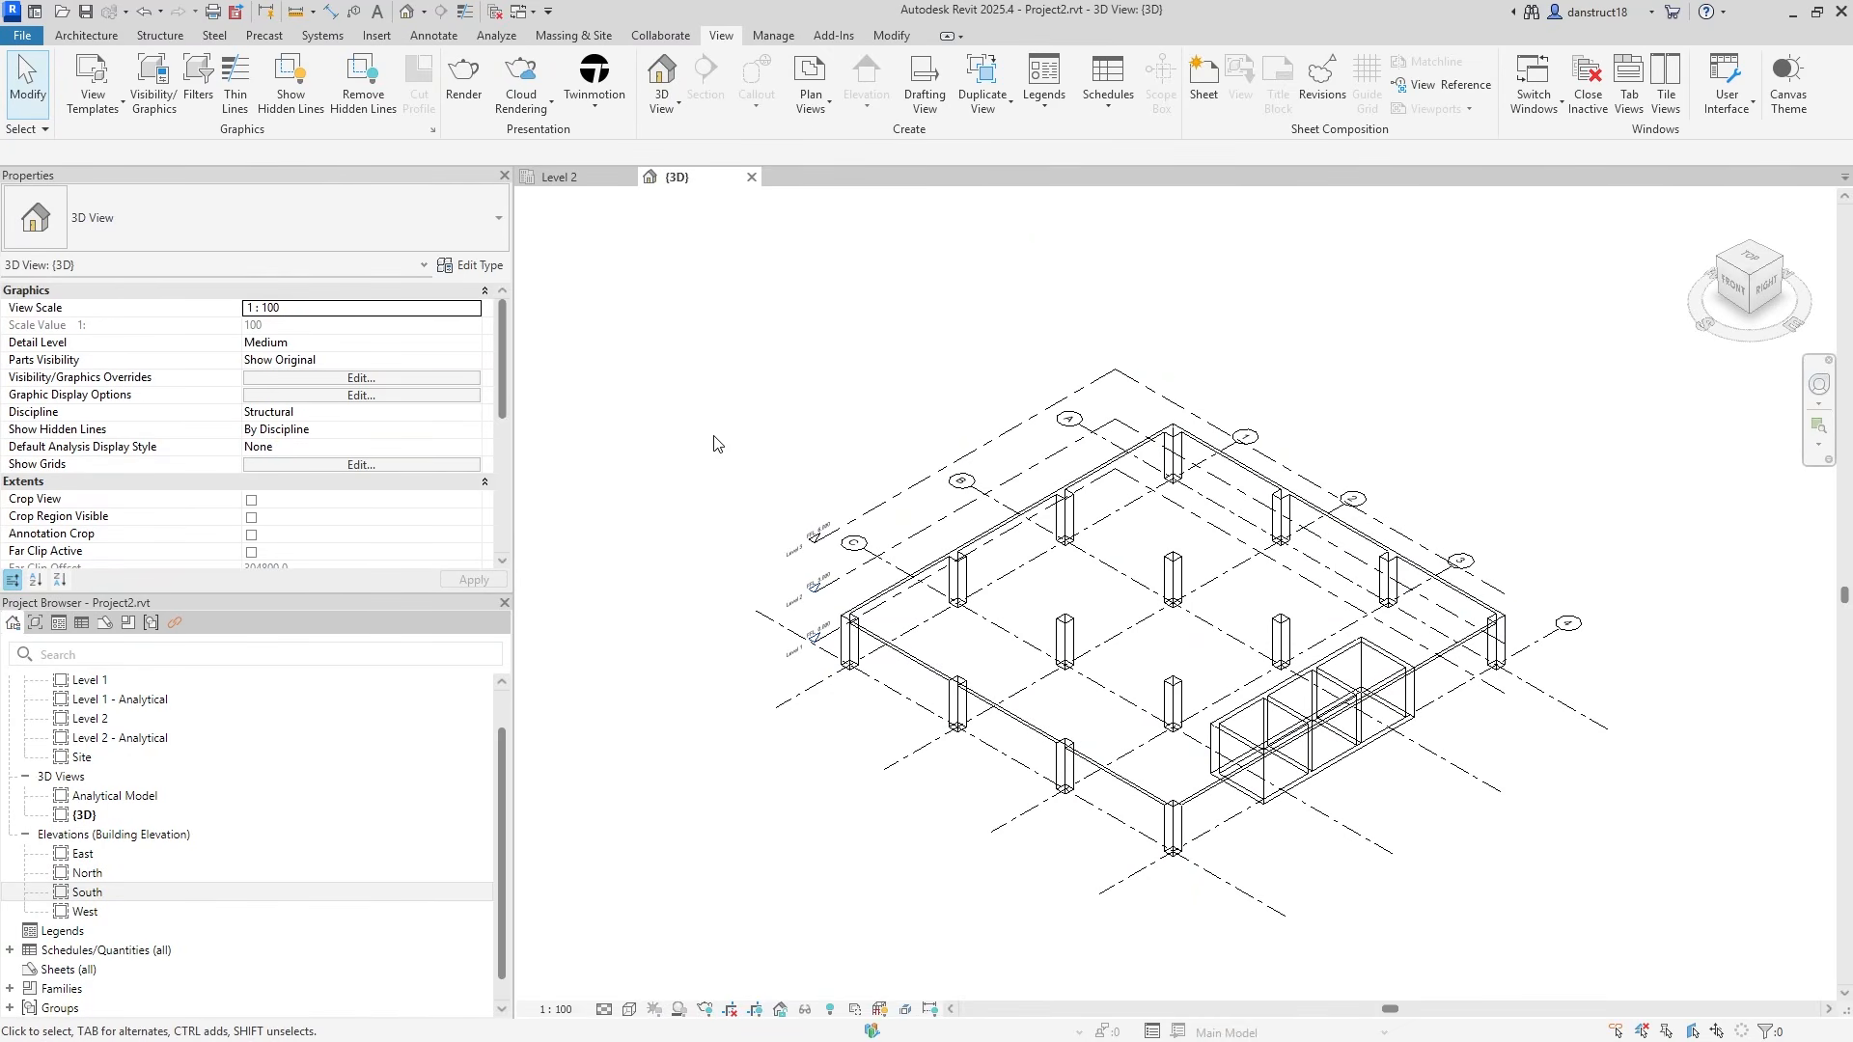
left_click(301, 379)
left_click(1122, 282)
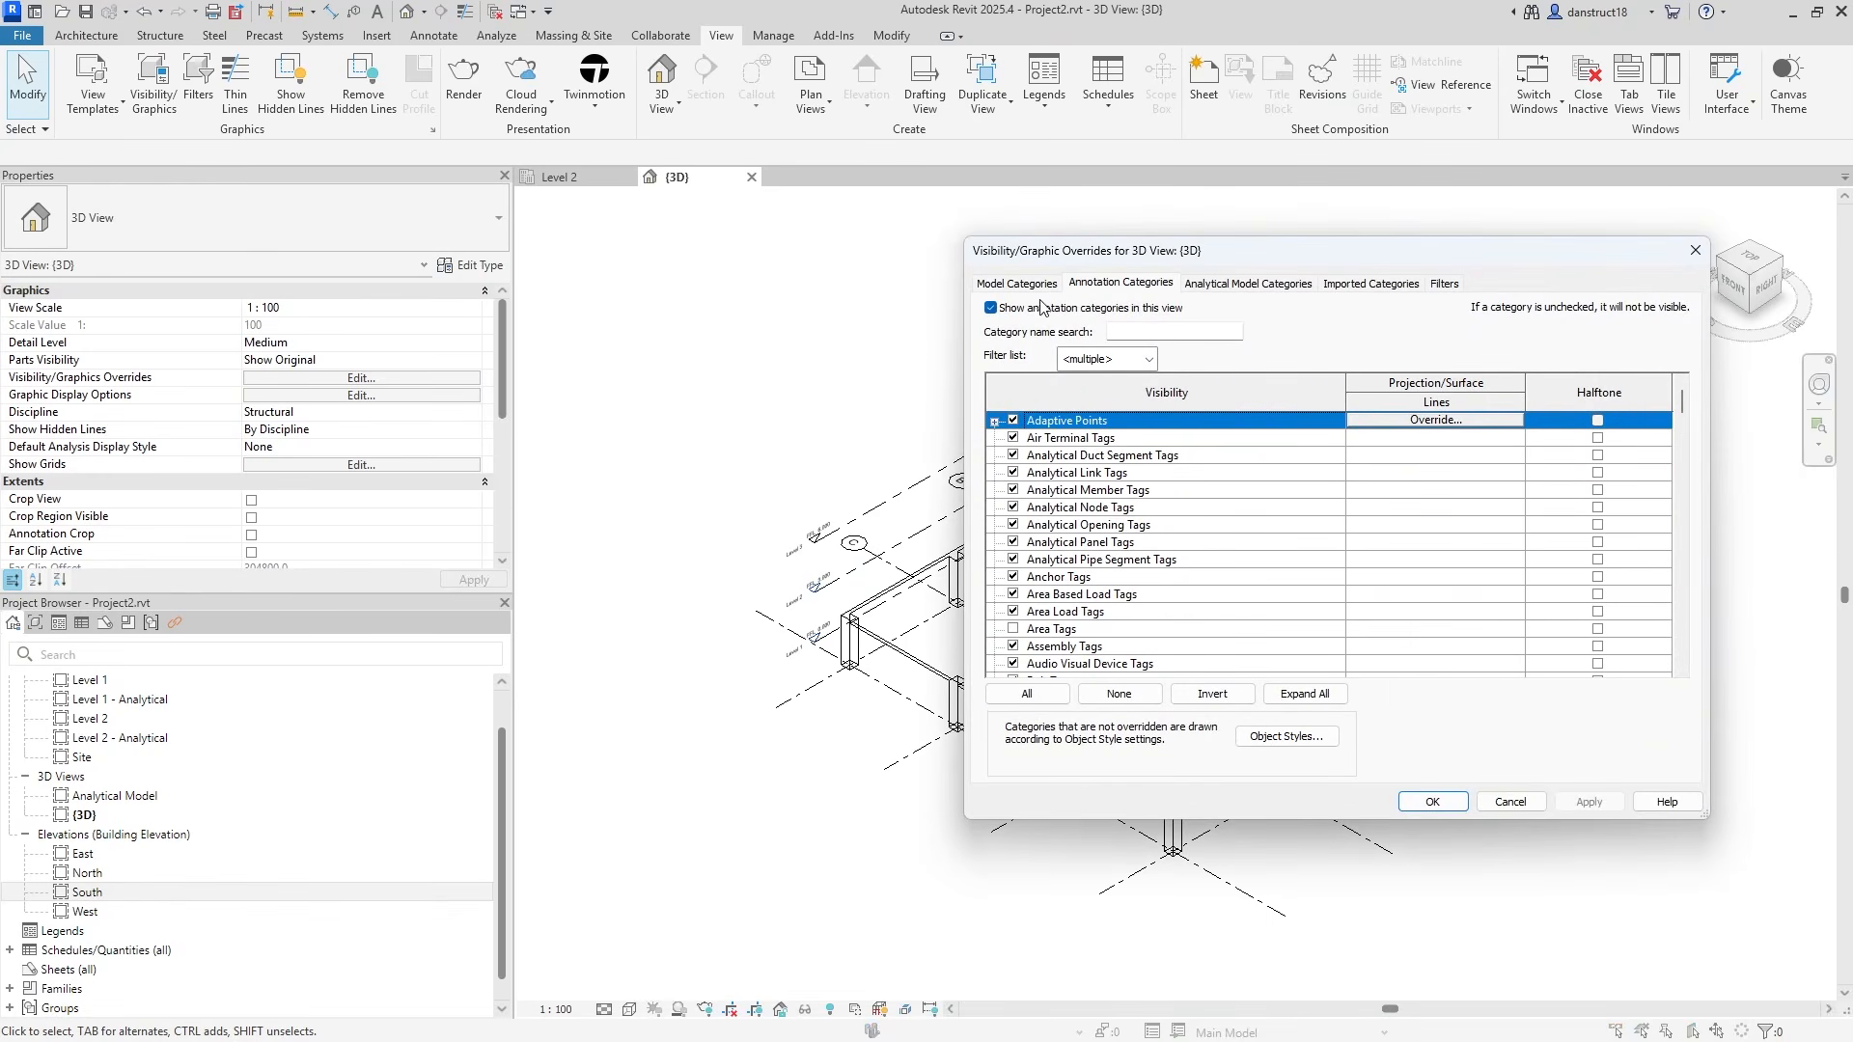
left_click(991, 308)
left_click(1588, 802)
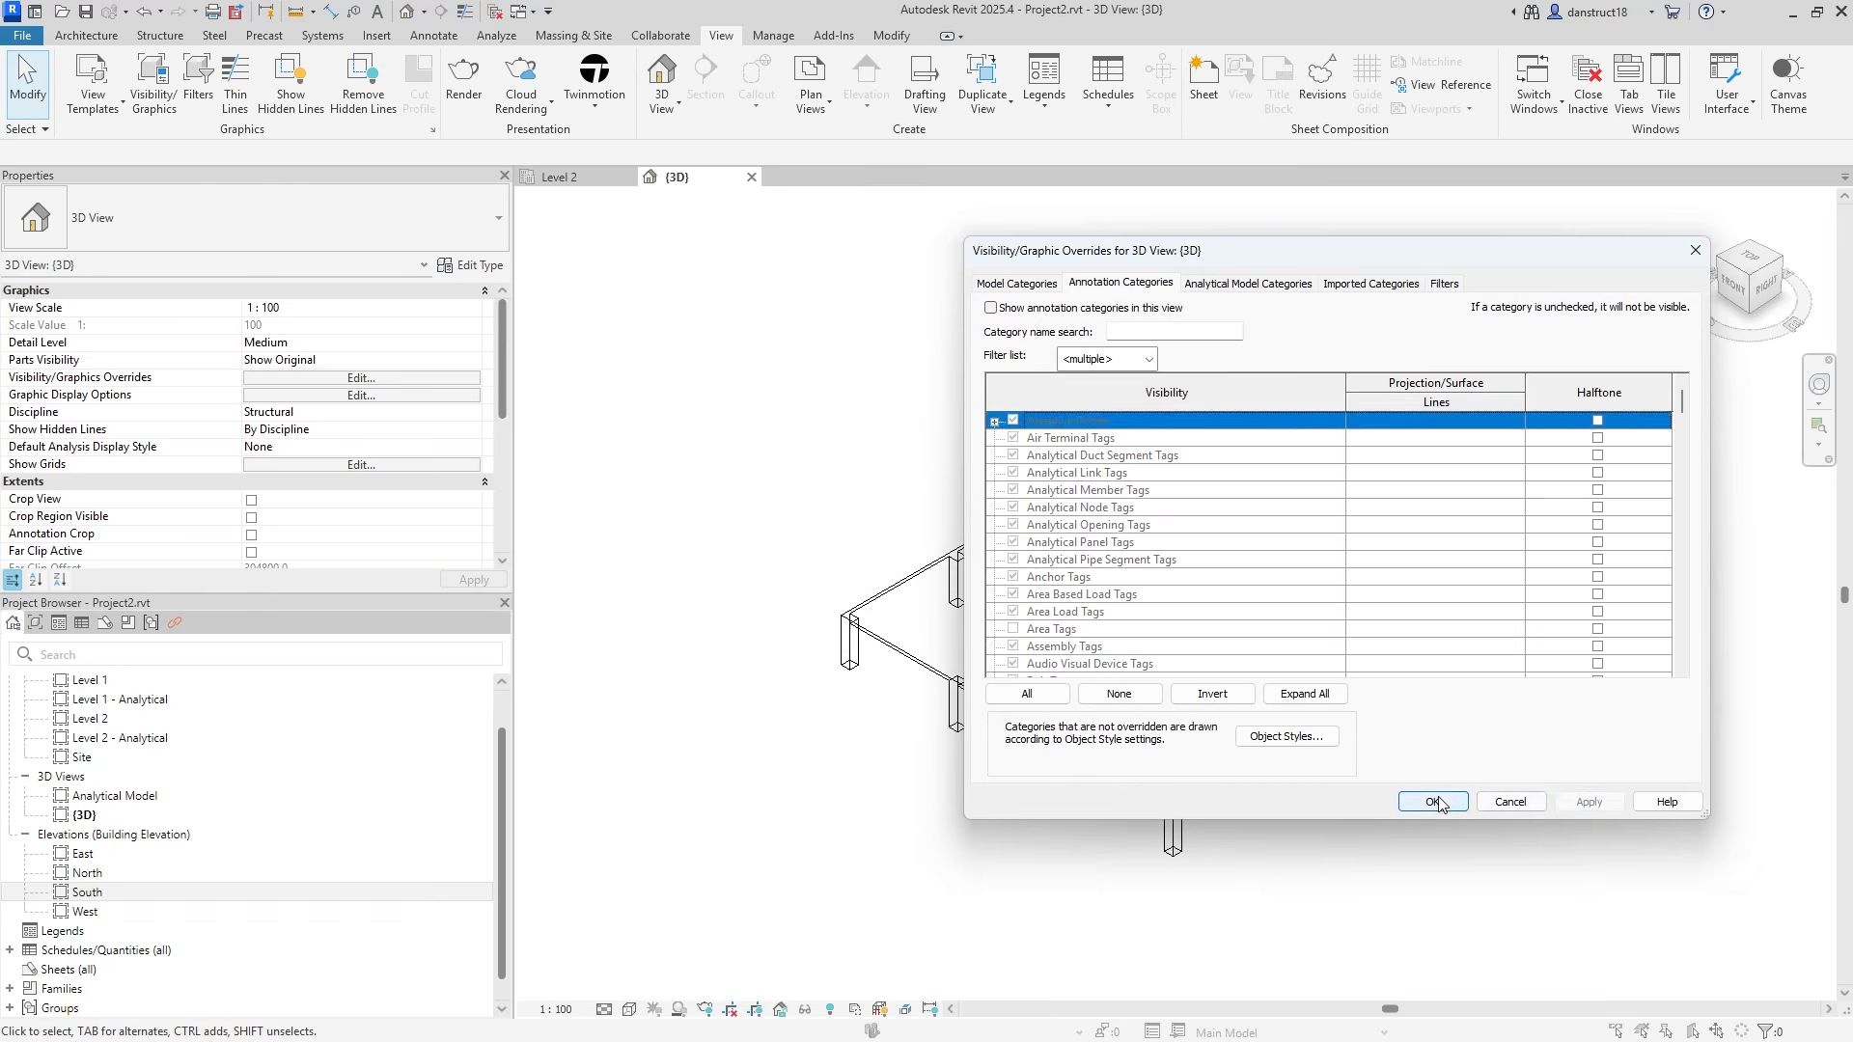
left_click(1433, 802)
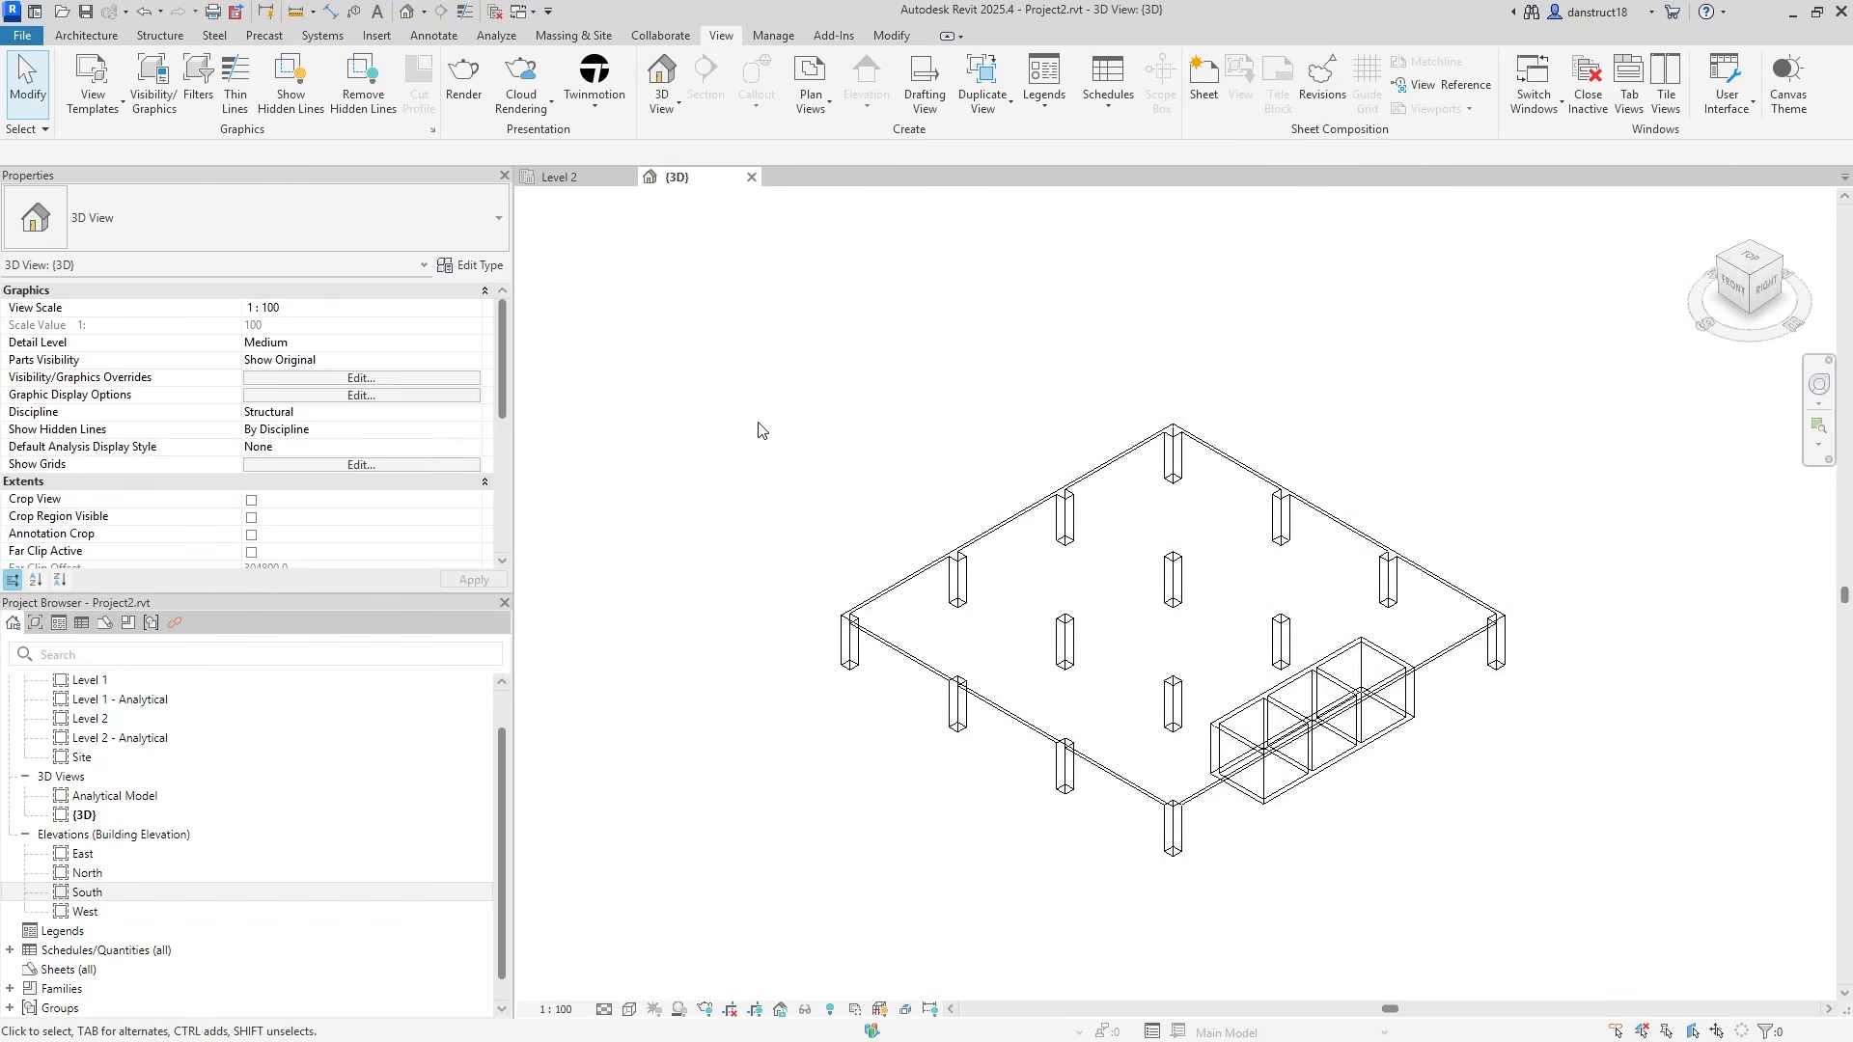
Set the 3D view's visual style to Hidden Line and pan the model into place.
left_click(630, 1009)
left_click(646, 911)
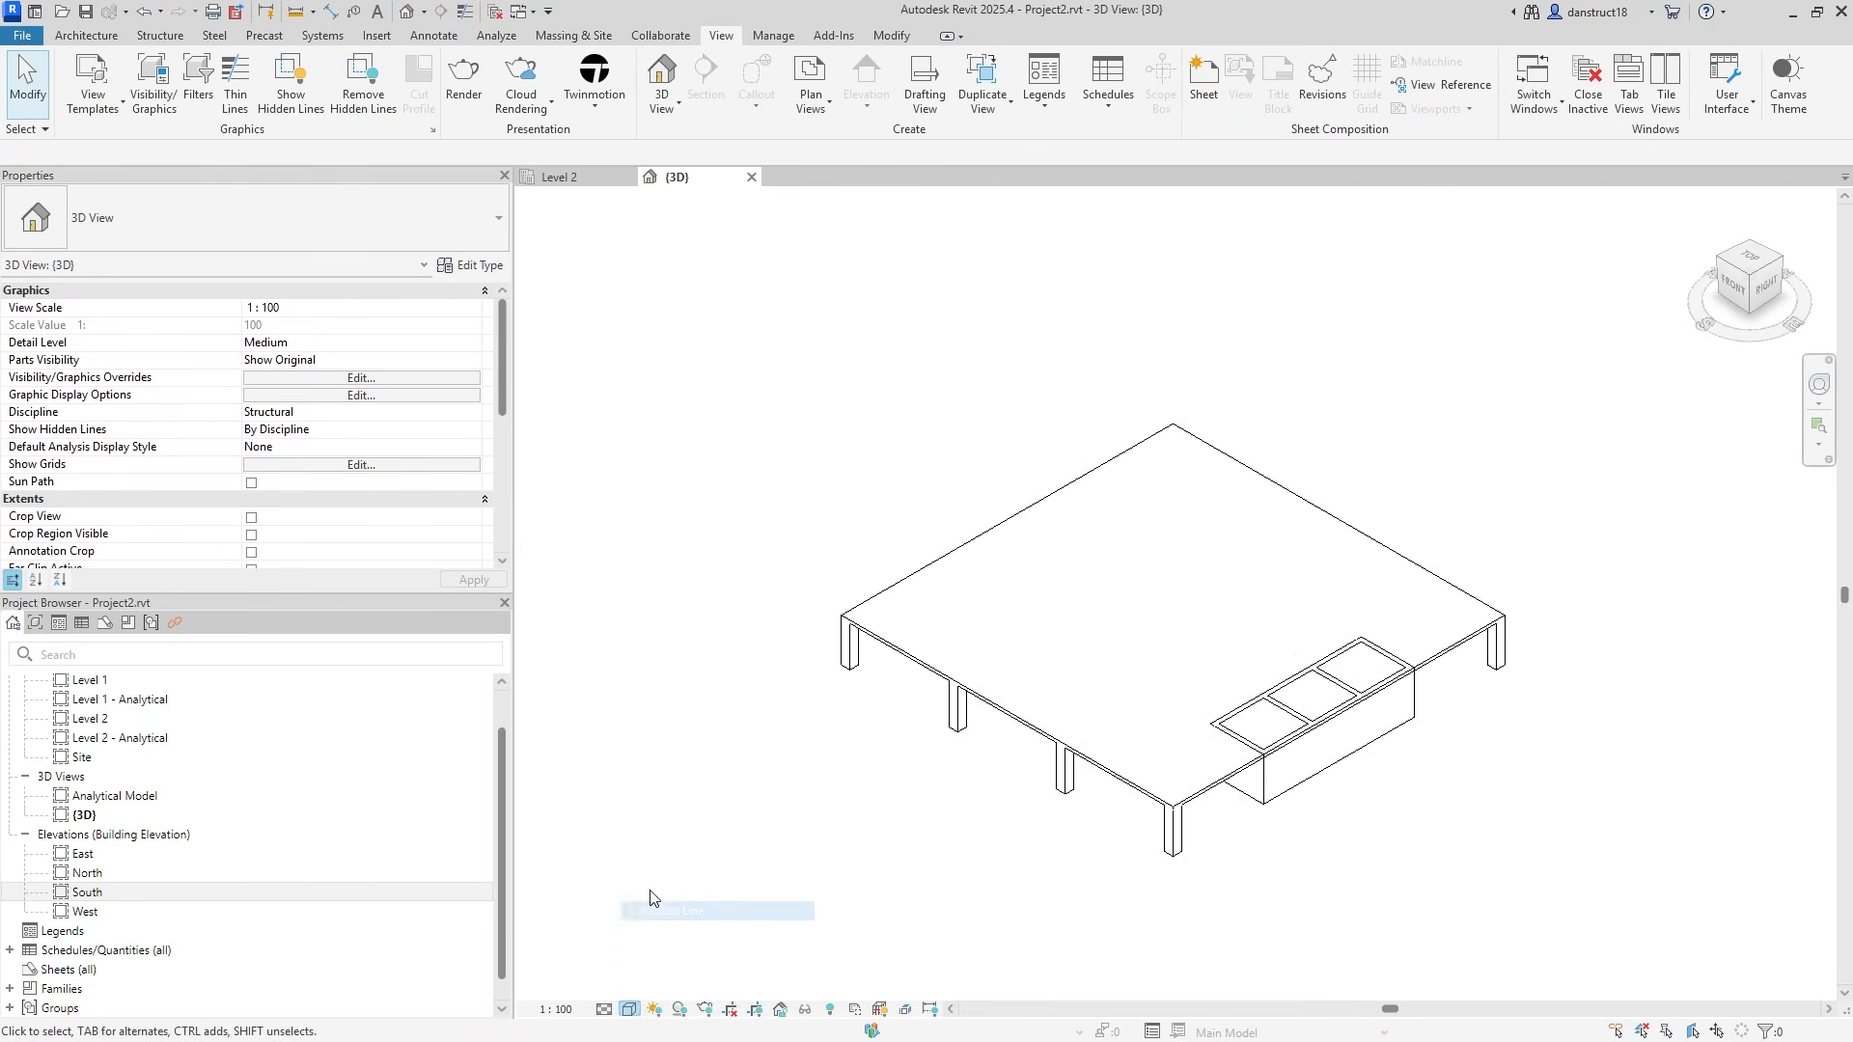
middle_click_drag(1692, 581, 1589, 554)
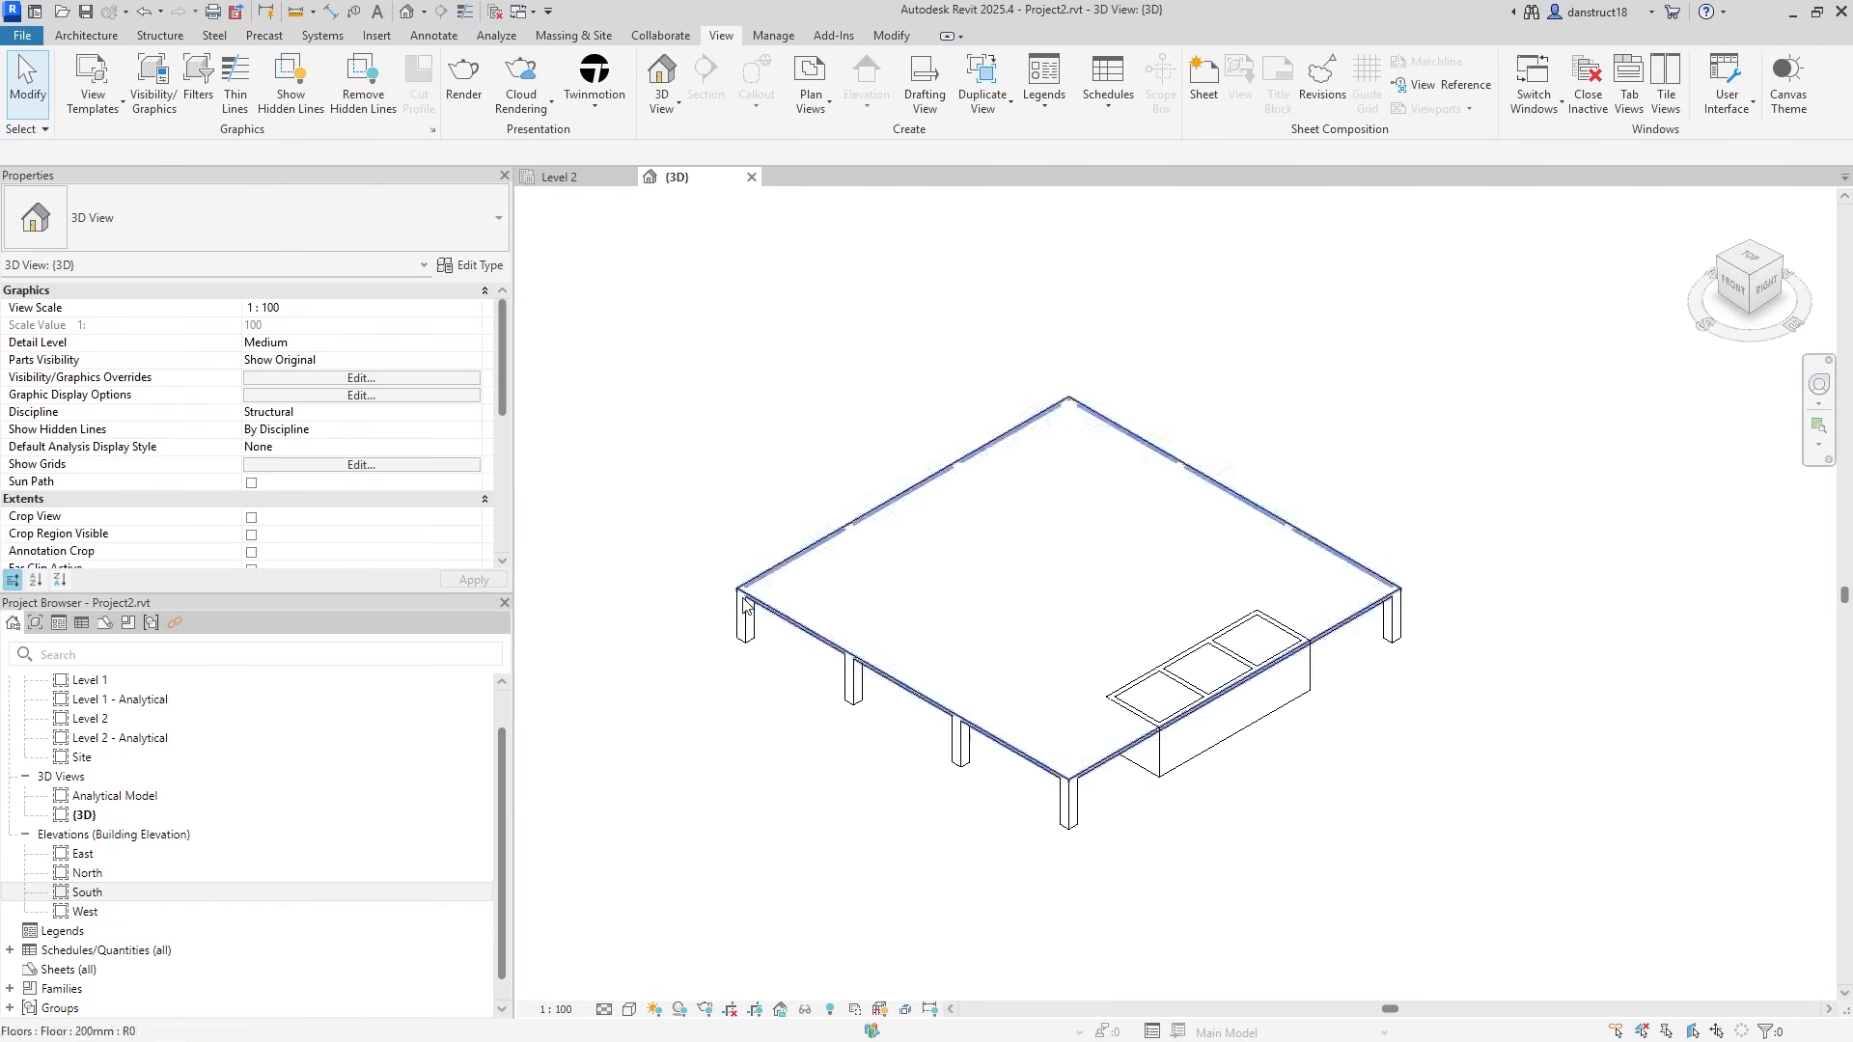
On the Level 2 plan, set the top level of all 14 concrete columns to Level 3.
left_click(570, 180)
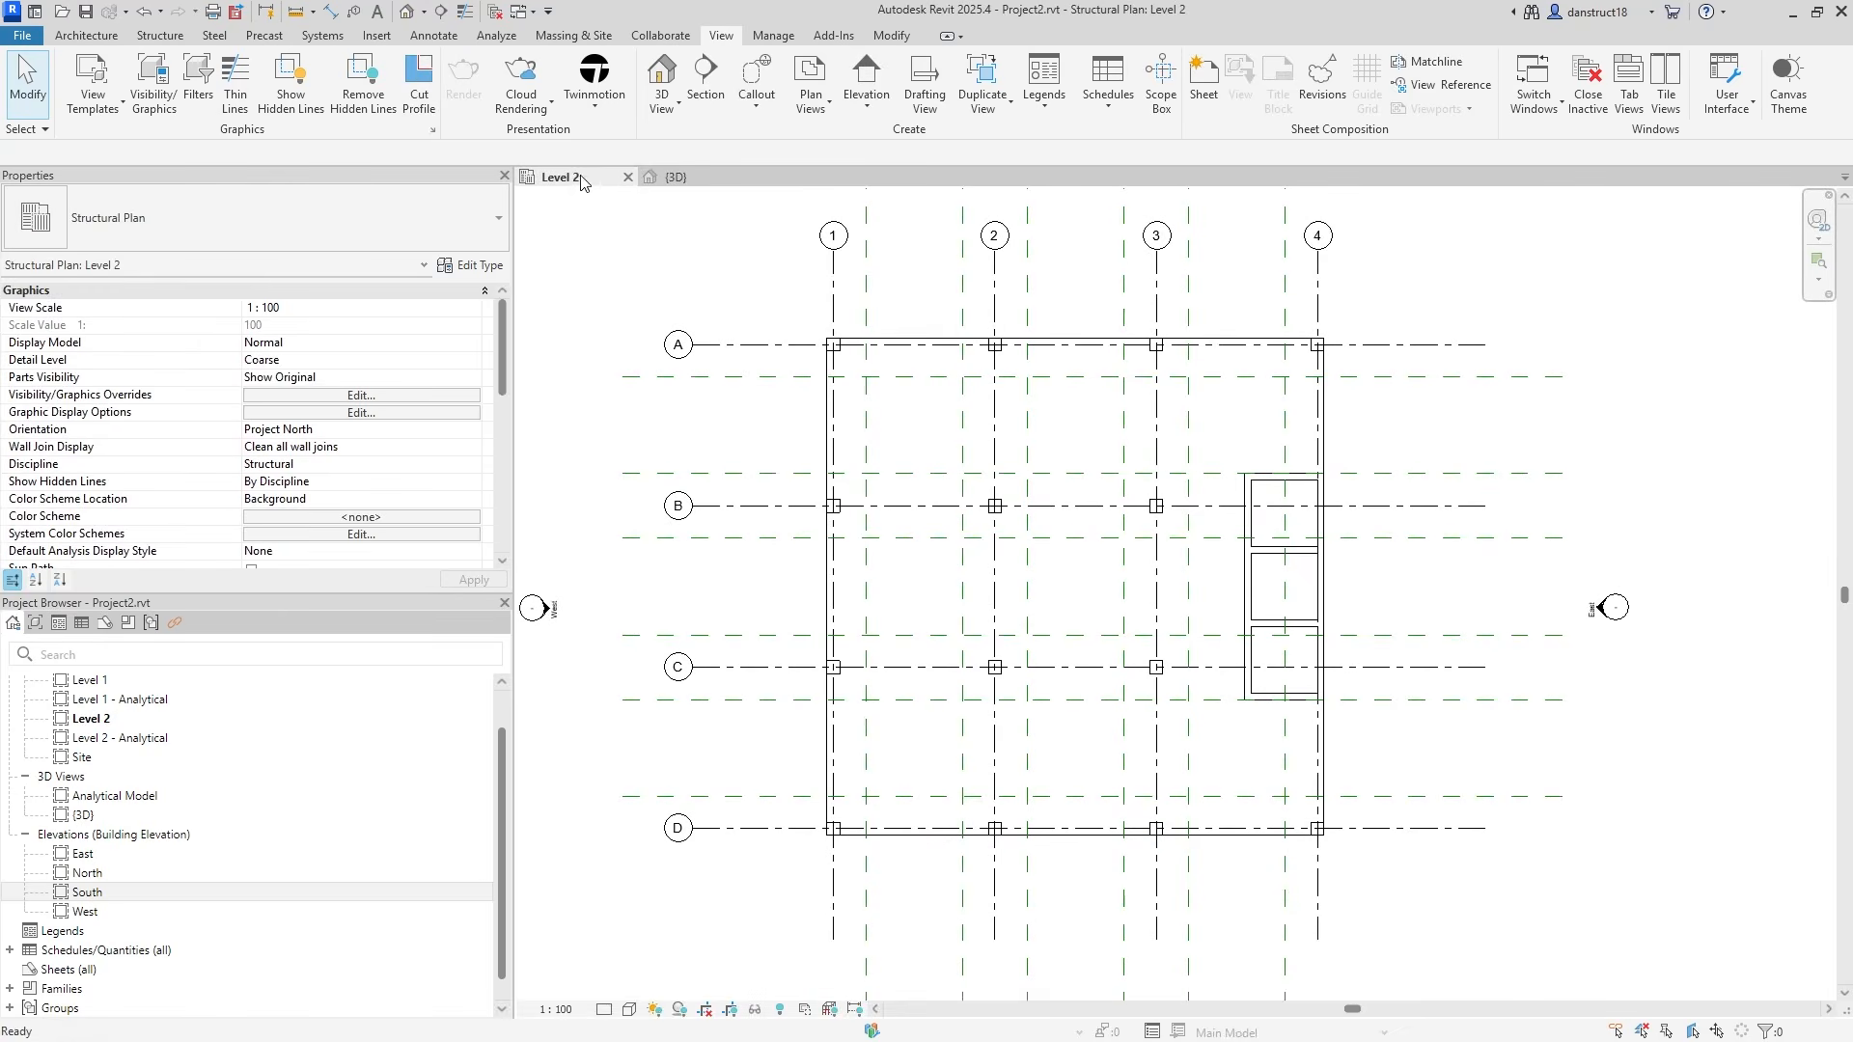
scroll(820, 332, "up", 3)
left_click(868, 384)
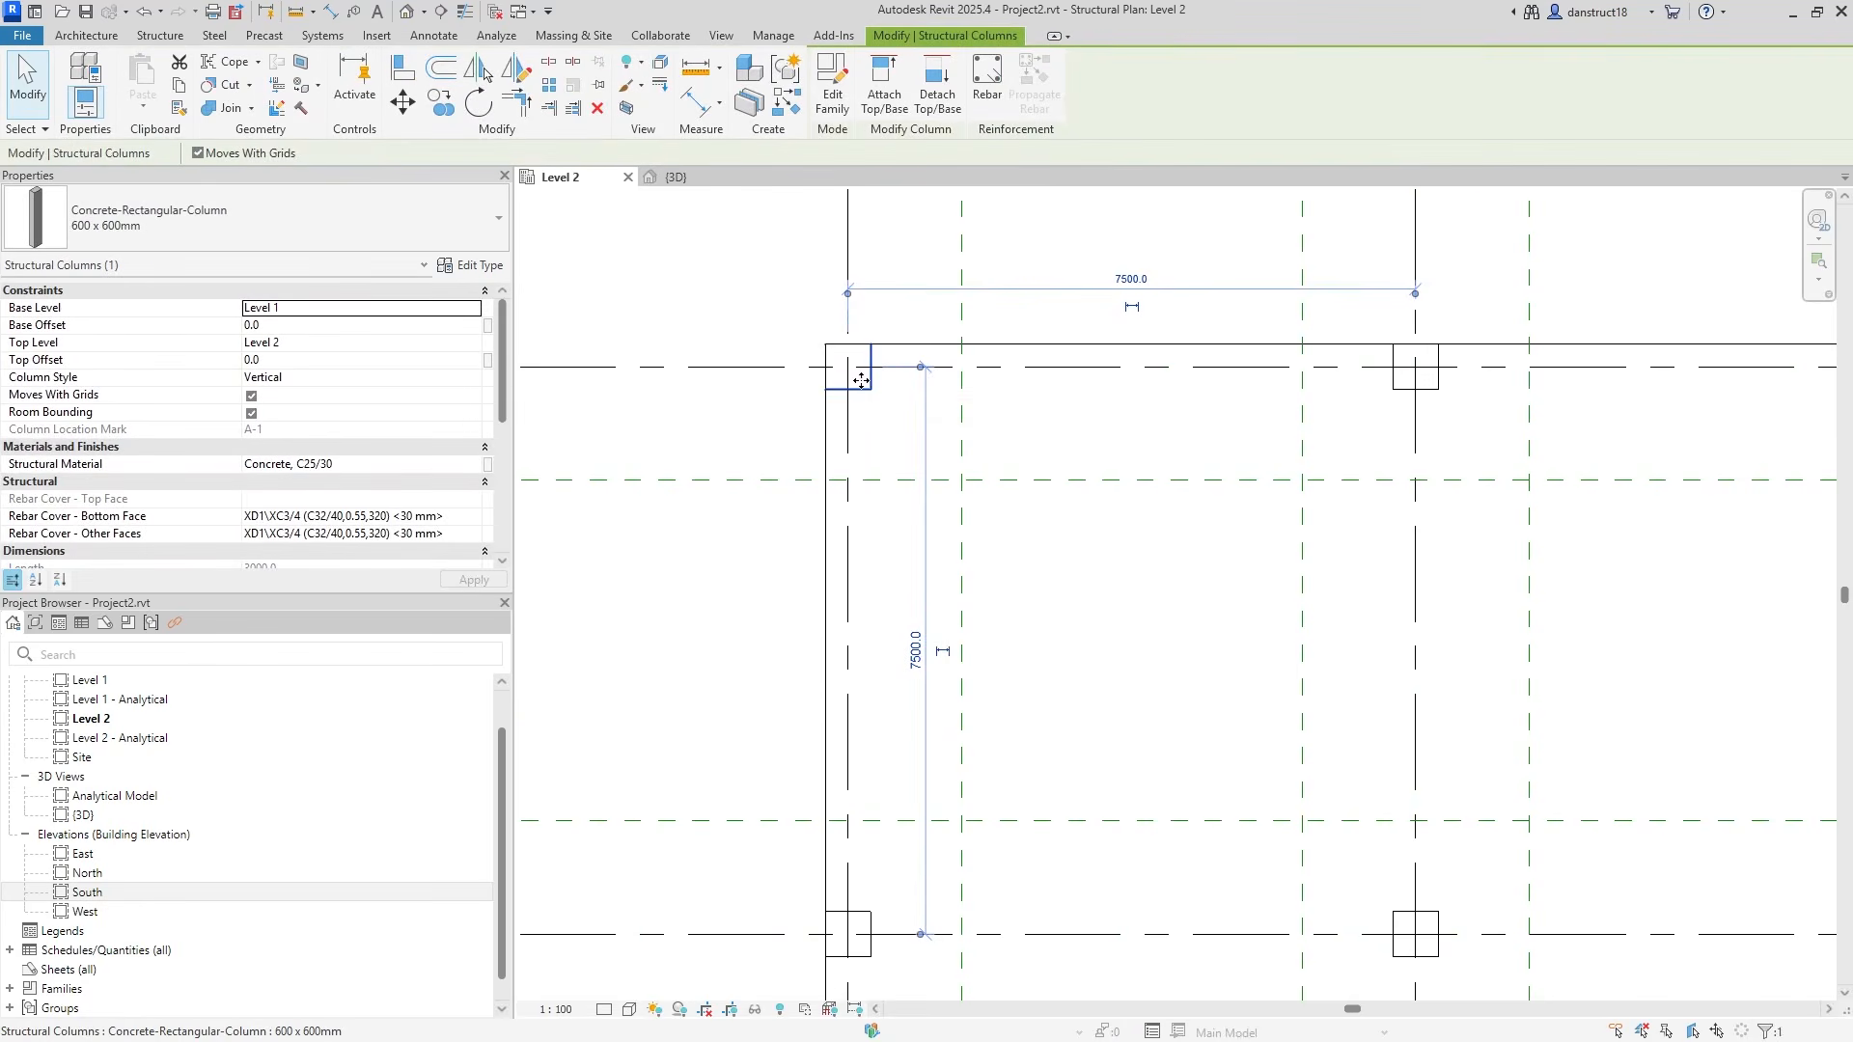
right_click(862, 386)
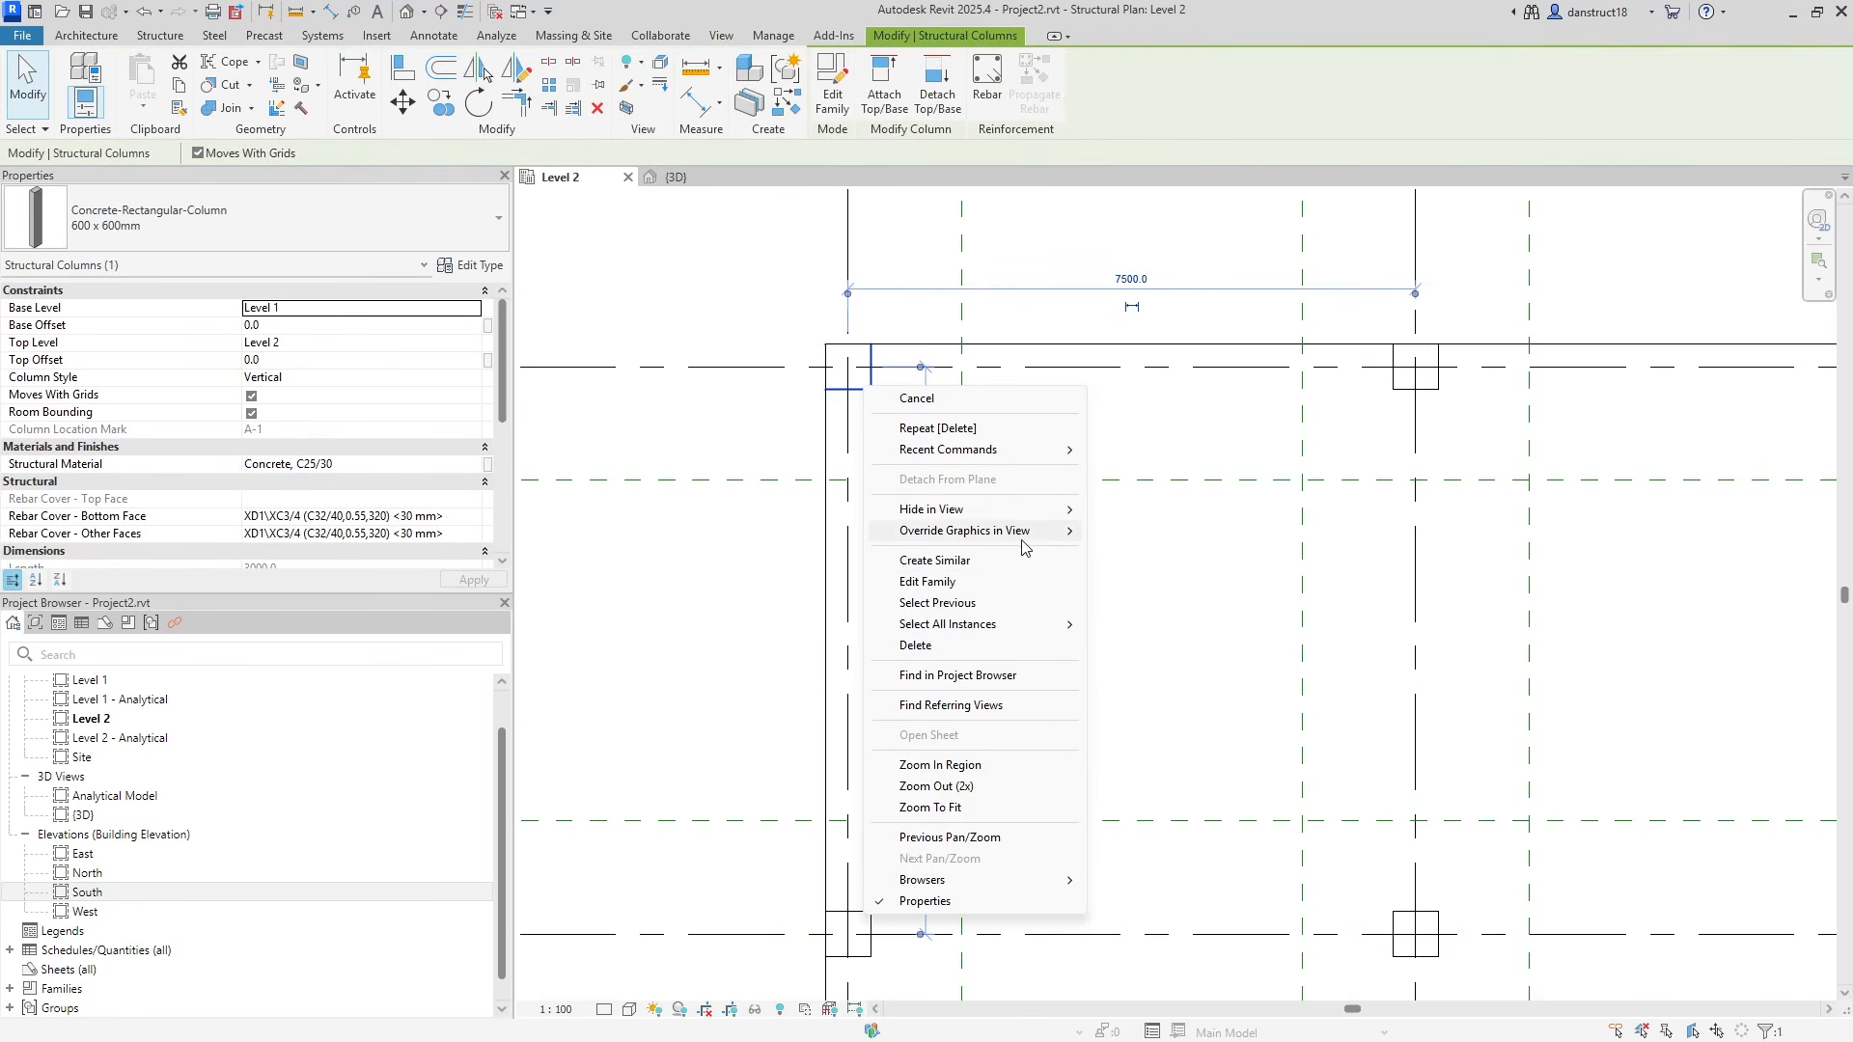
mouse_move(1039, 635)
left_click(1187, 648)
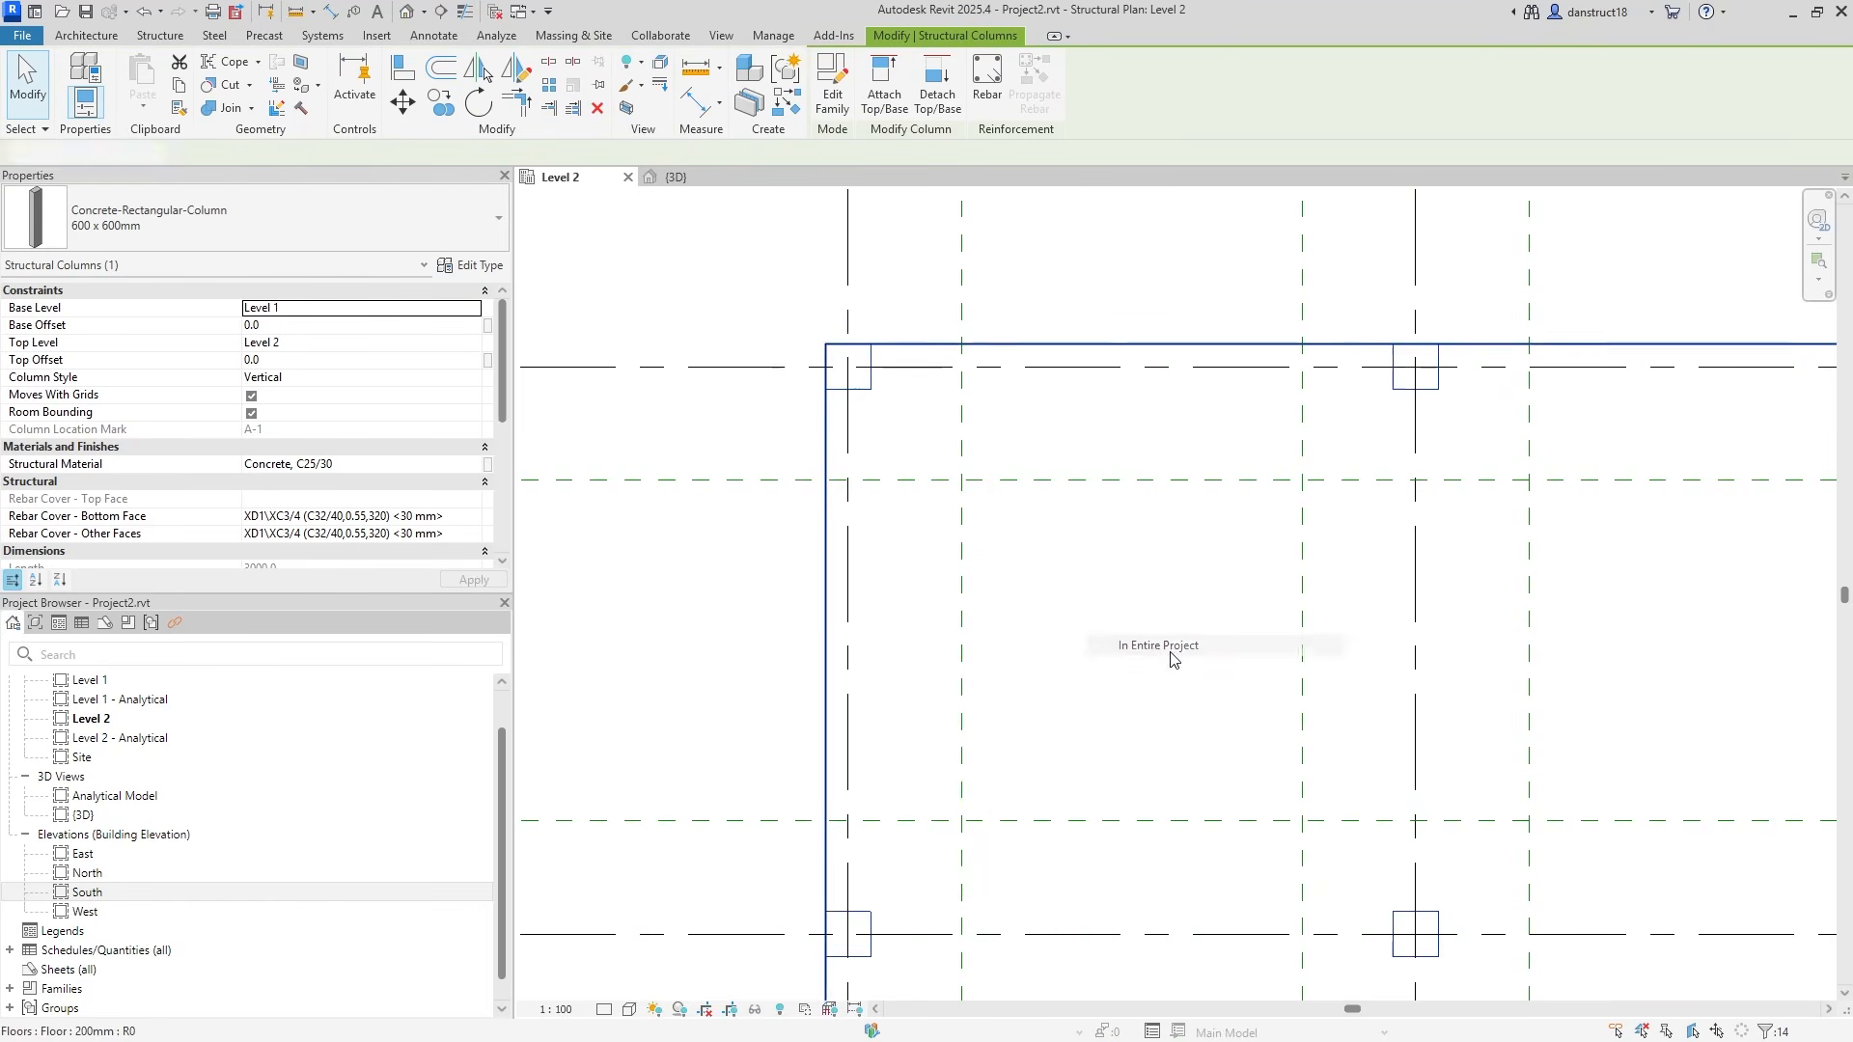
left_click(472, 343)
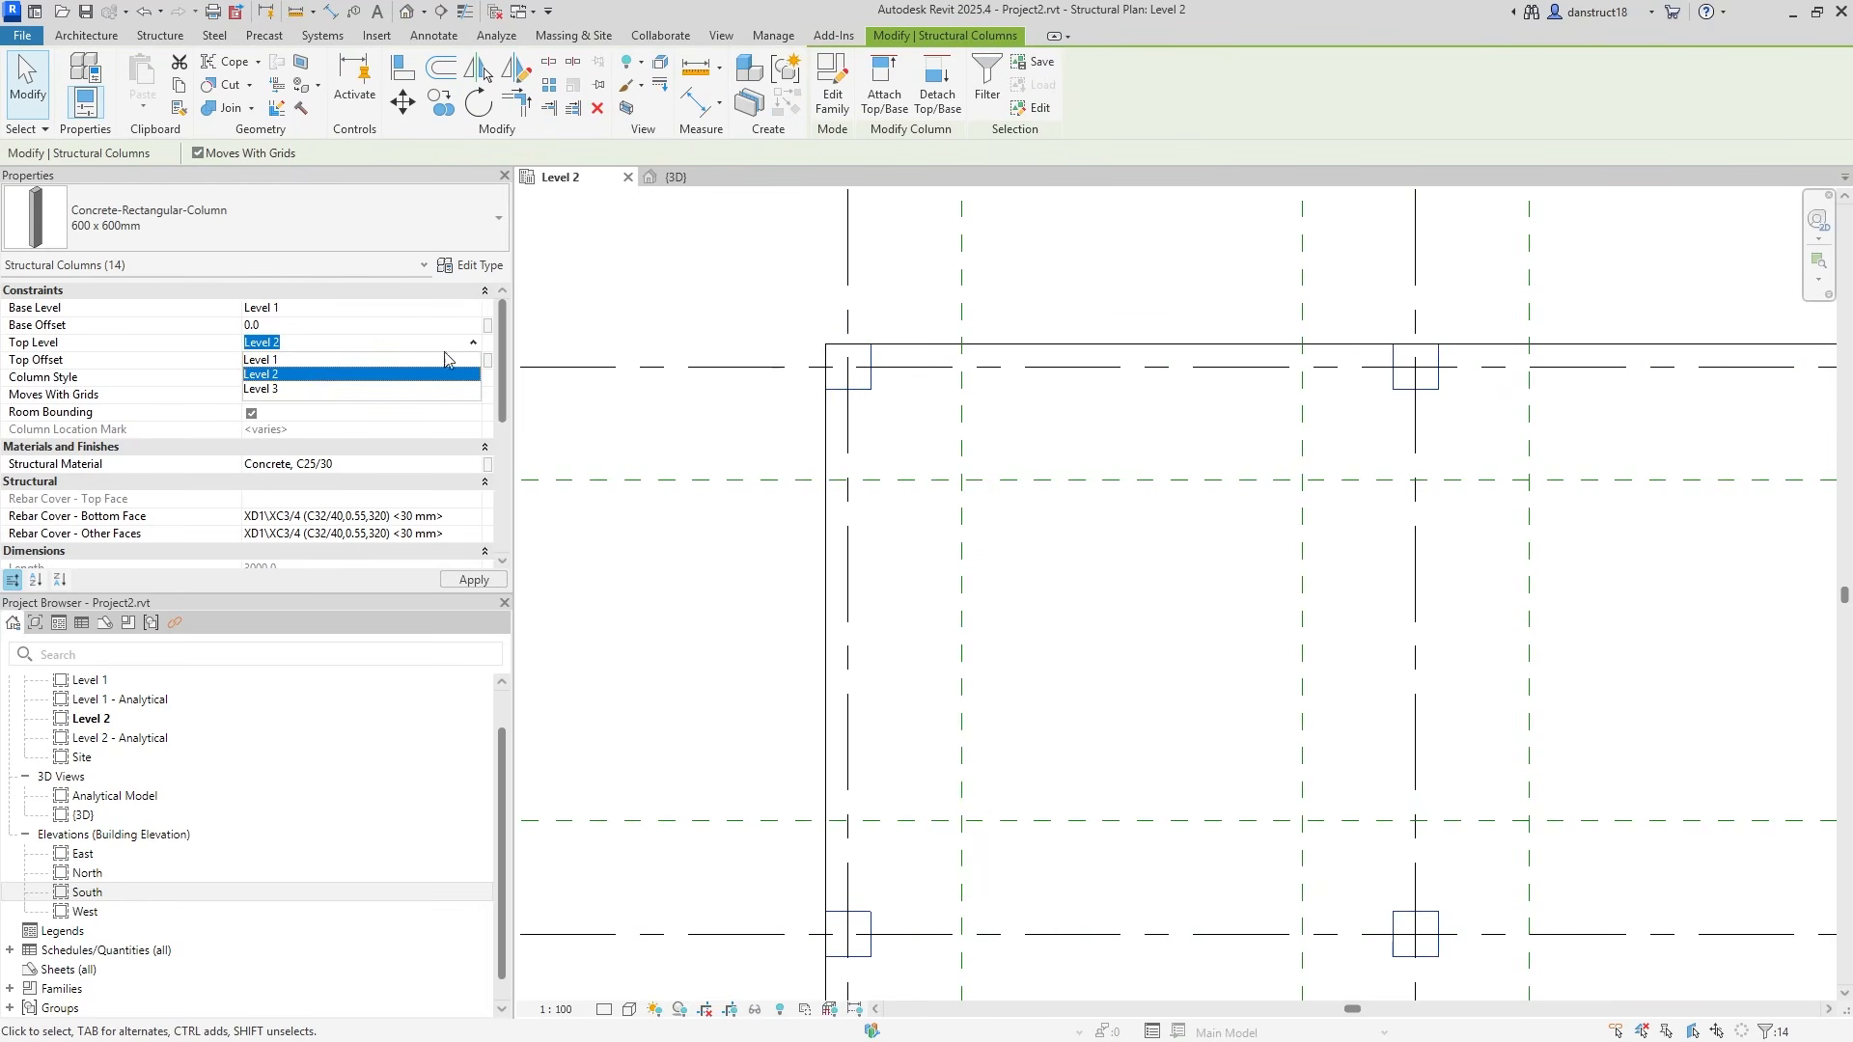
left_click(300, 394)
left_click(701, 313)
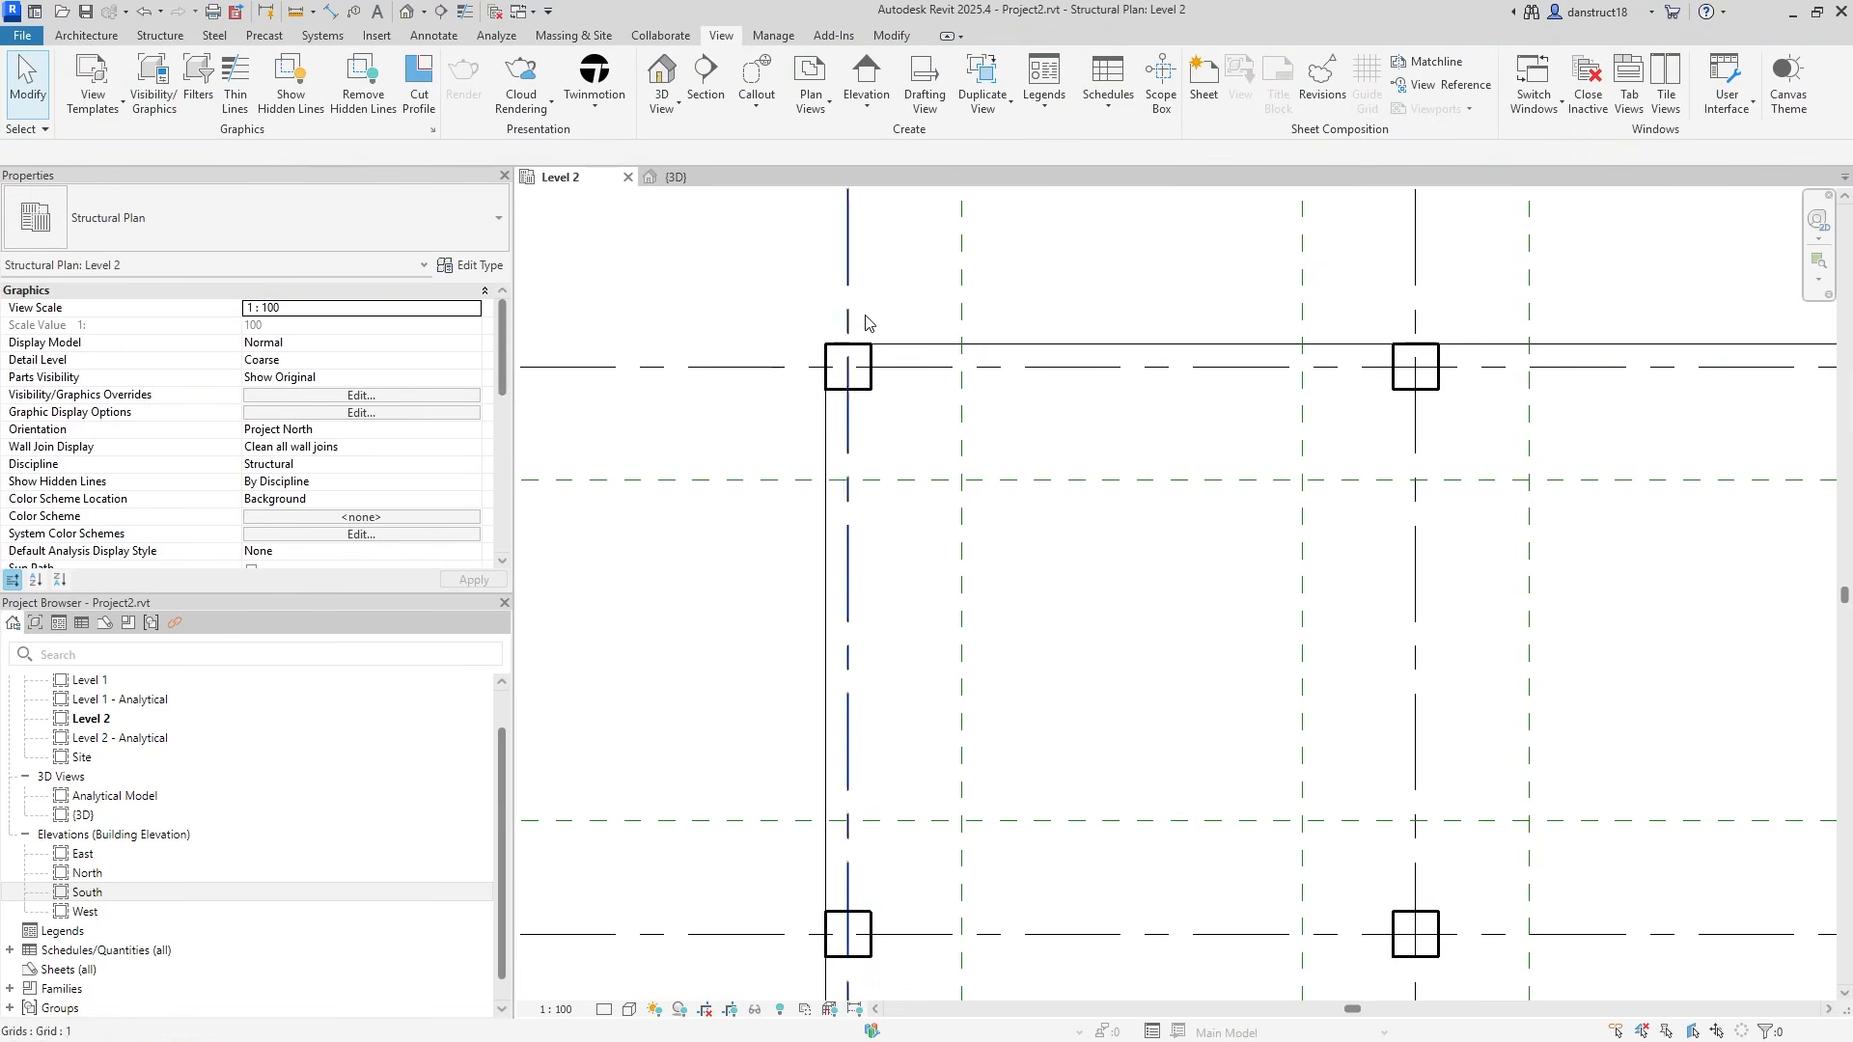
Set the top constraint of all six 300mm core walls to Up to level: Level 3.
scroll(821, 368, "down", 3)
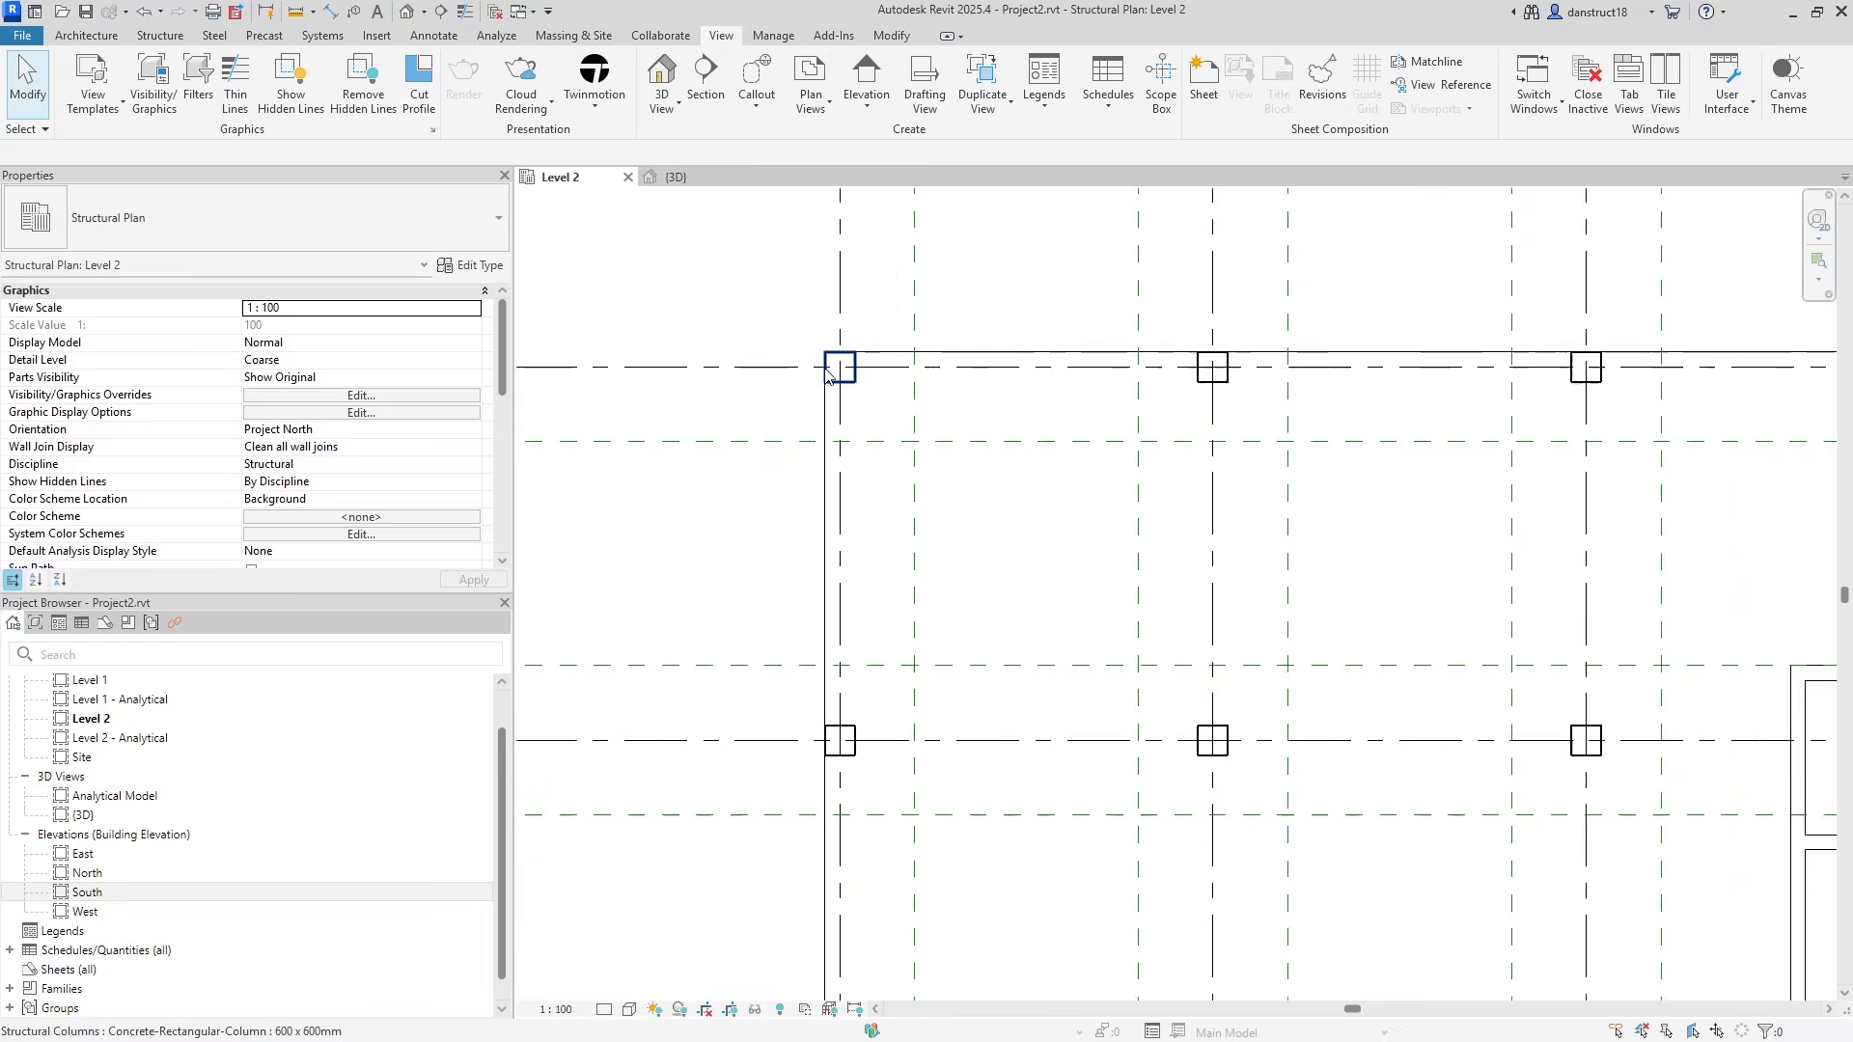
middle_click_drag(1459, 738, 1330, 598)
scroll(1459, 572, "up", 1)
scroll(1462, 570, "up", 1)
middle_click_drag(1457, 573, 1207, 479)
left_click(1221, 491)
right_click(1231, 493)
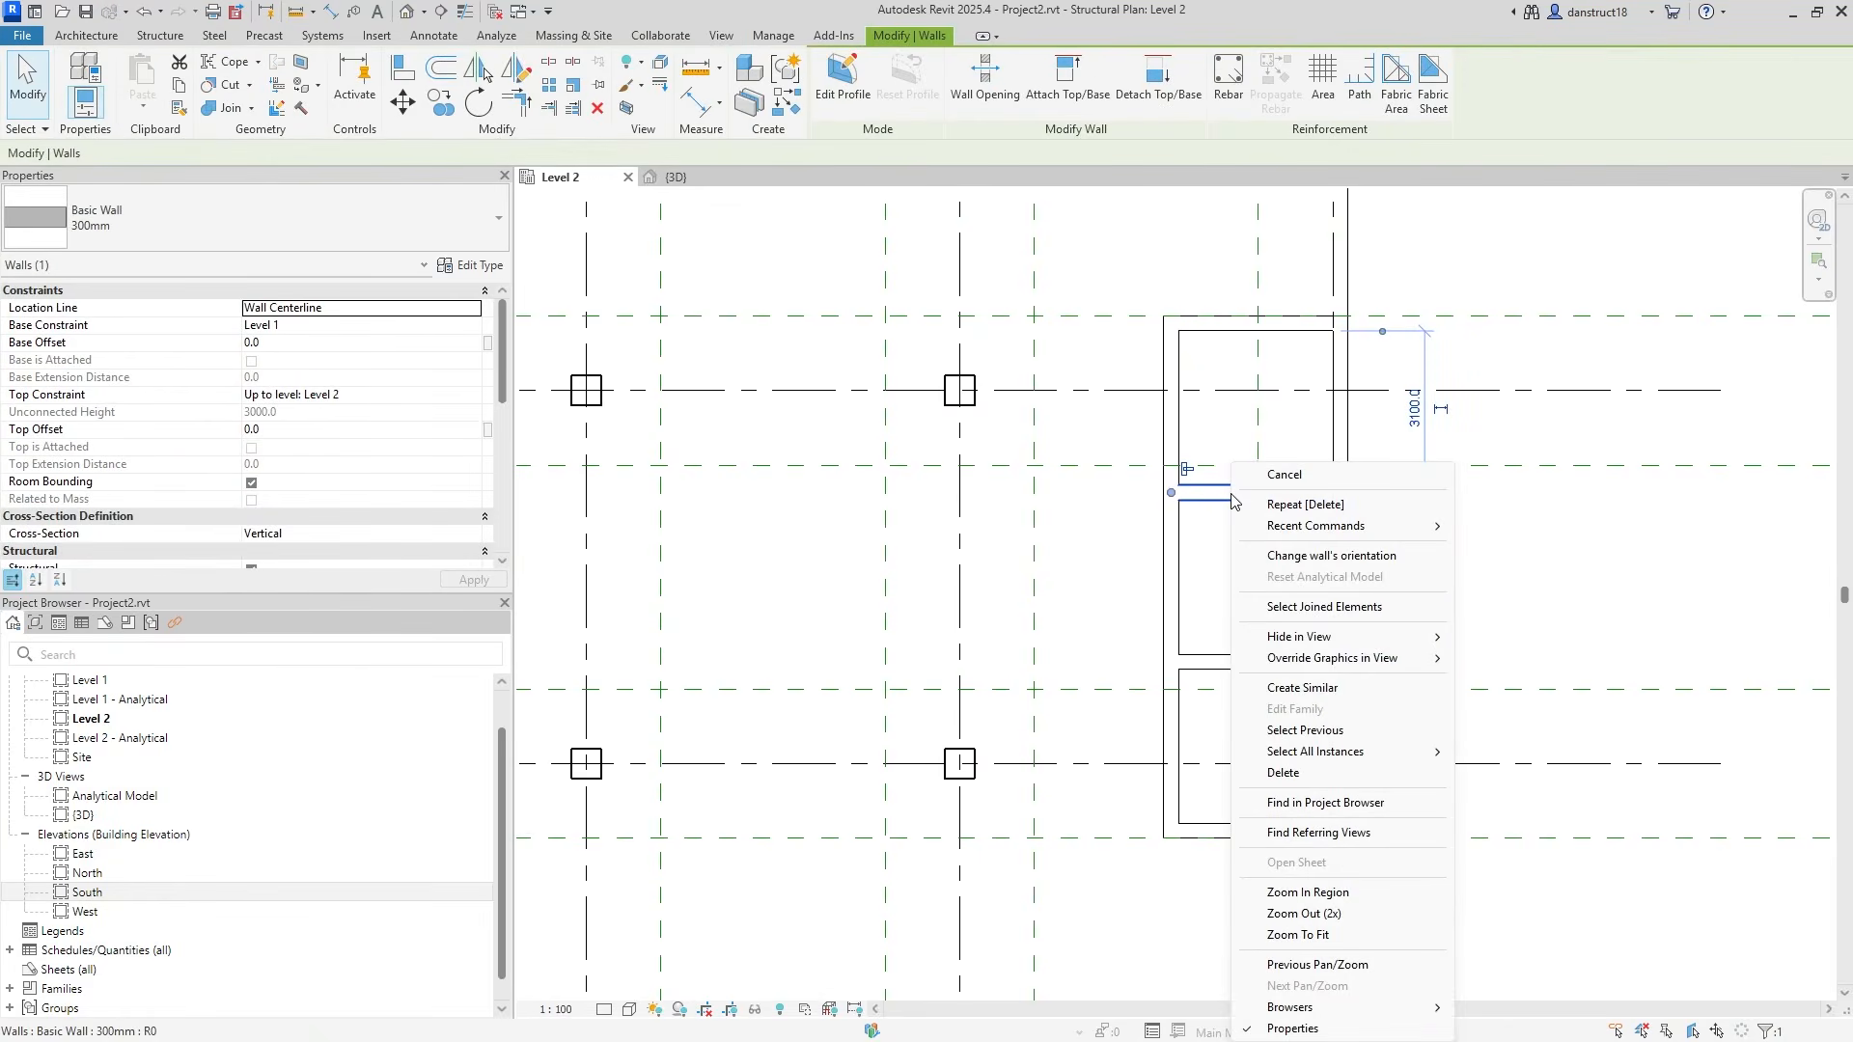
mouse_move(1375, 756)
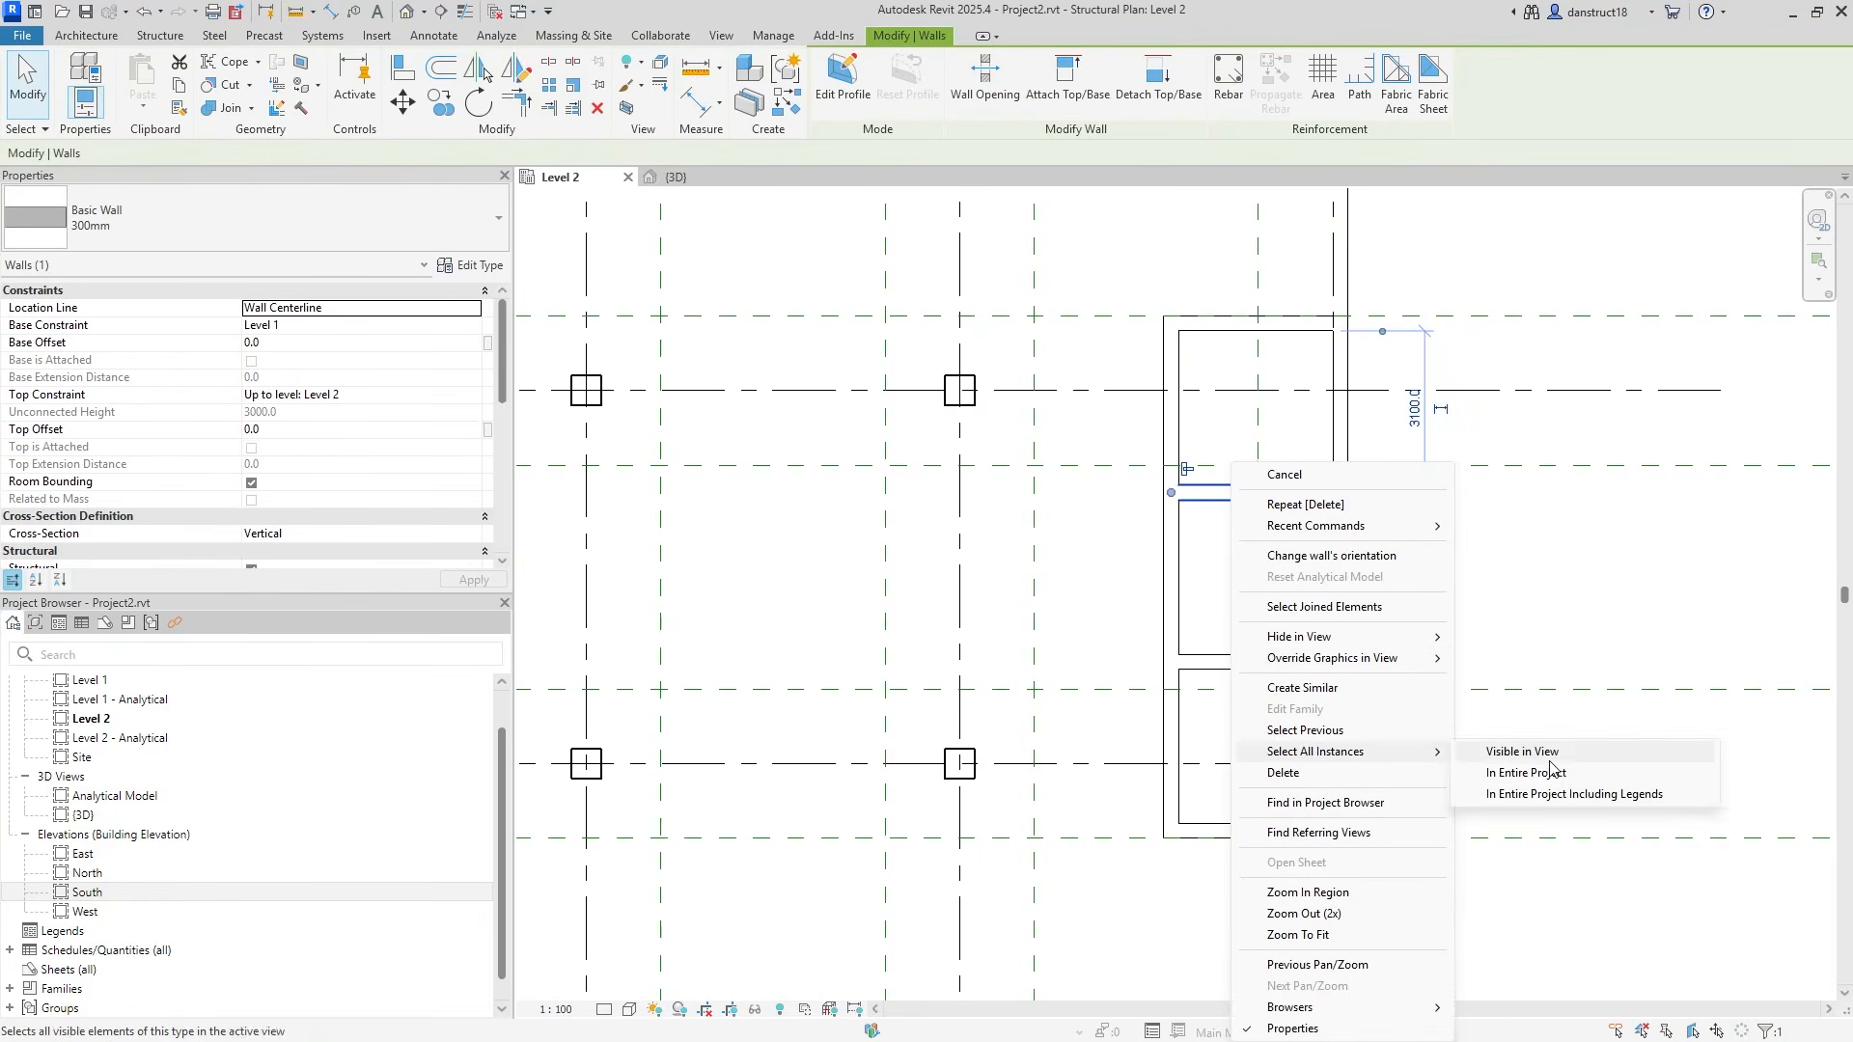
left_click(1506, 769)
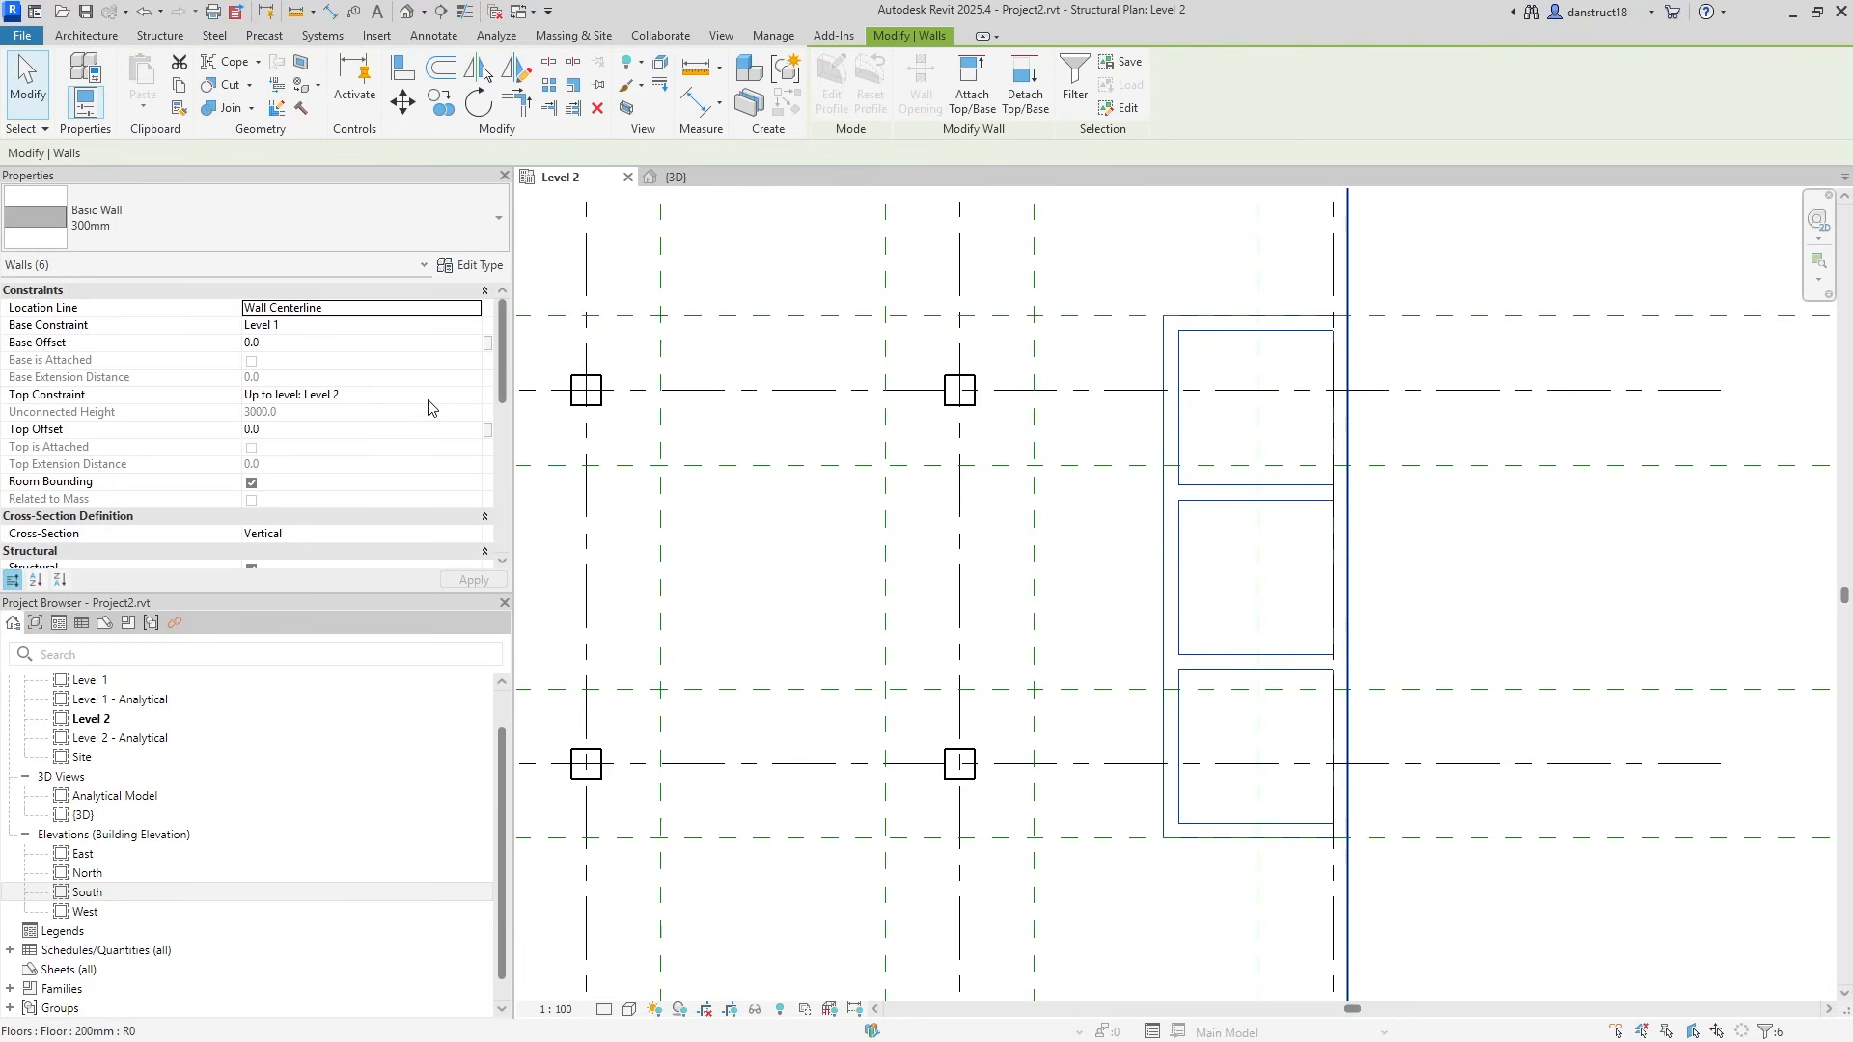
left_click(481, 398)
left_click(363, 455)
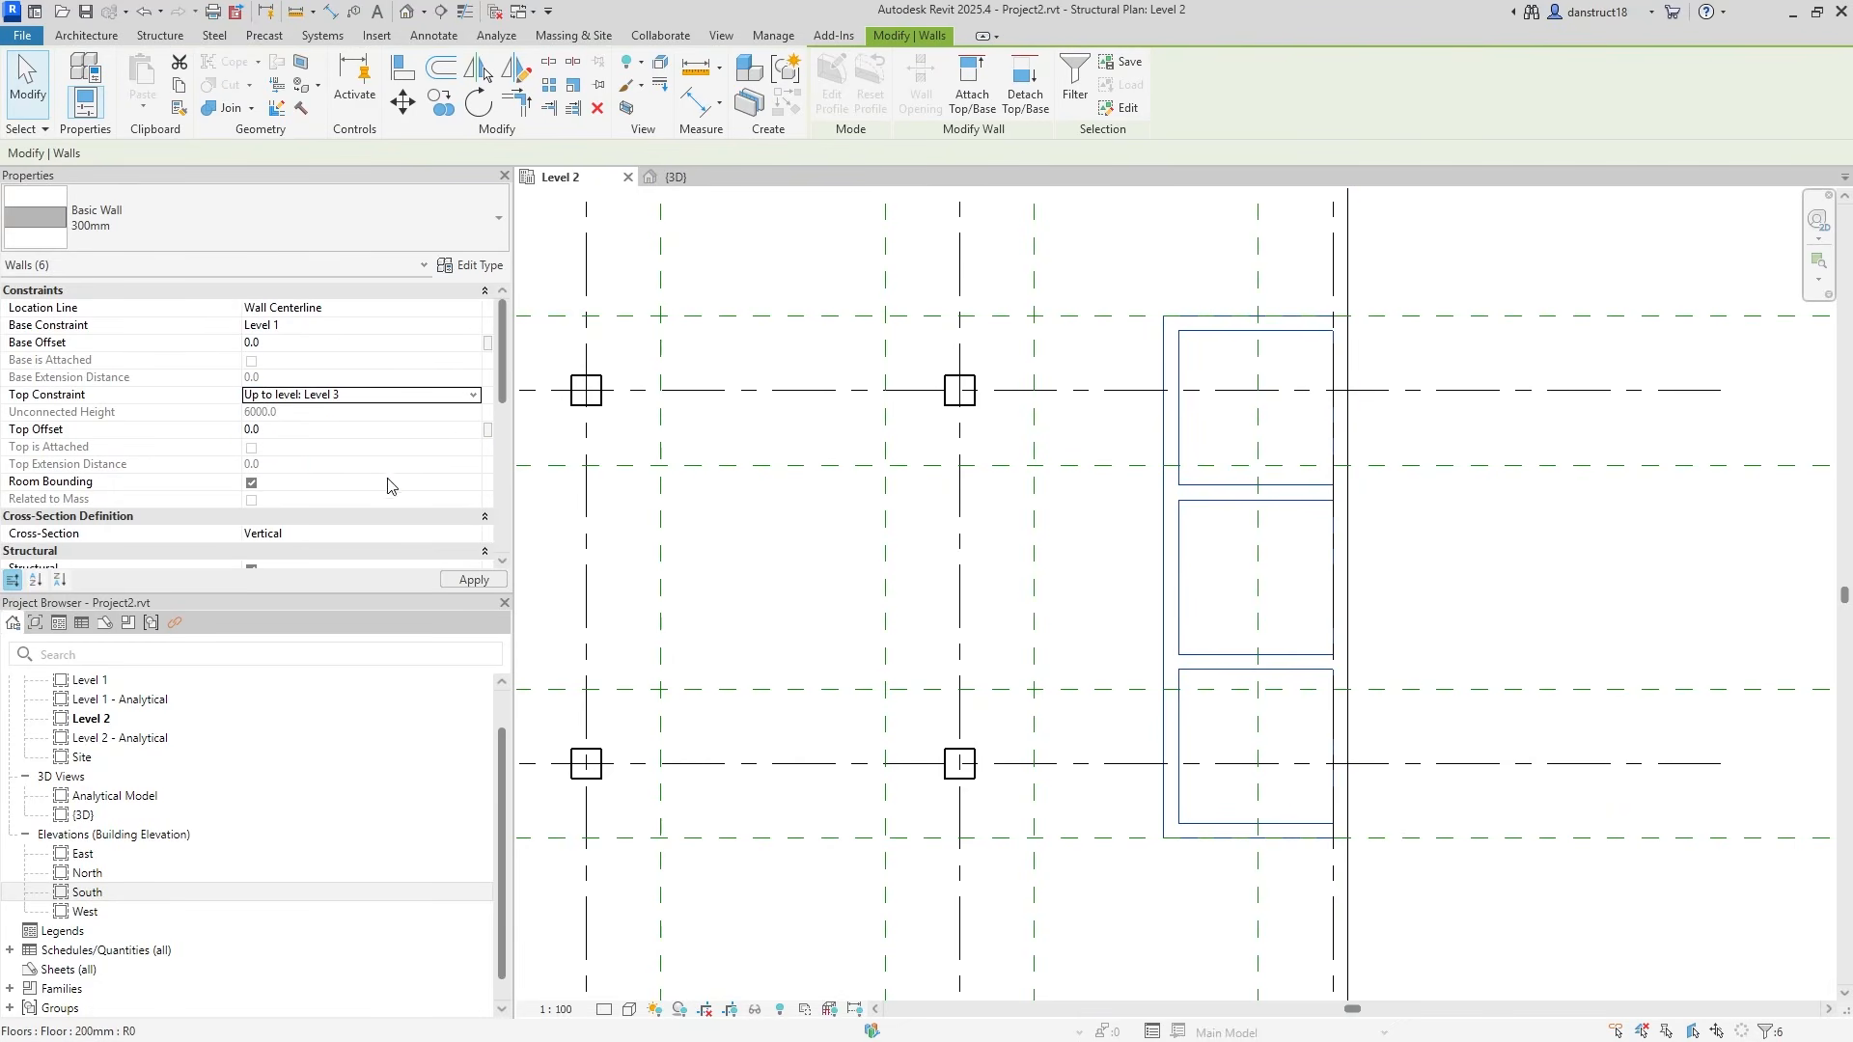
left_click(473, 579)
left_click(1462, 523)
scroll(1462, 523, "down", 1)
scroll(955, 519, "down", 2)
scroll(1110, 488, "up", 4)
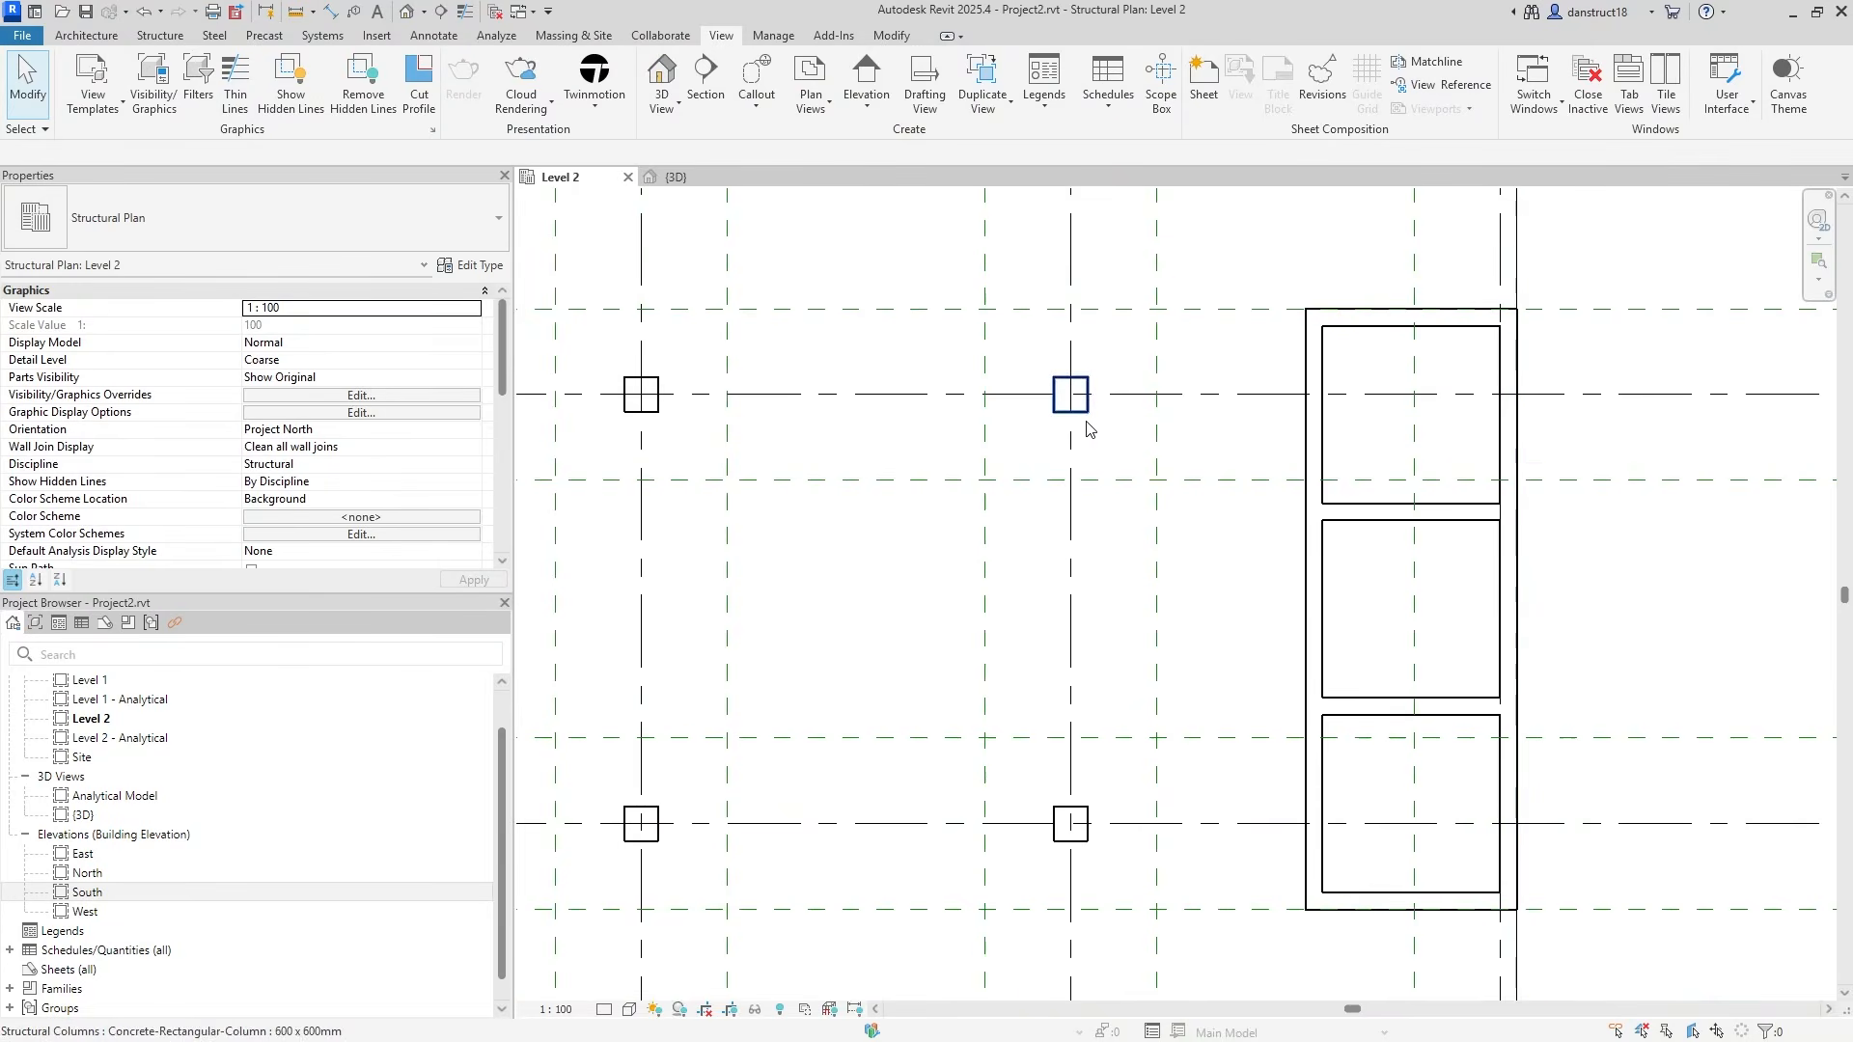
Select a column and a core wall and open their category graphic overrides for this view.
left_click(1087, 426)
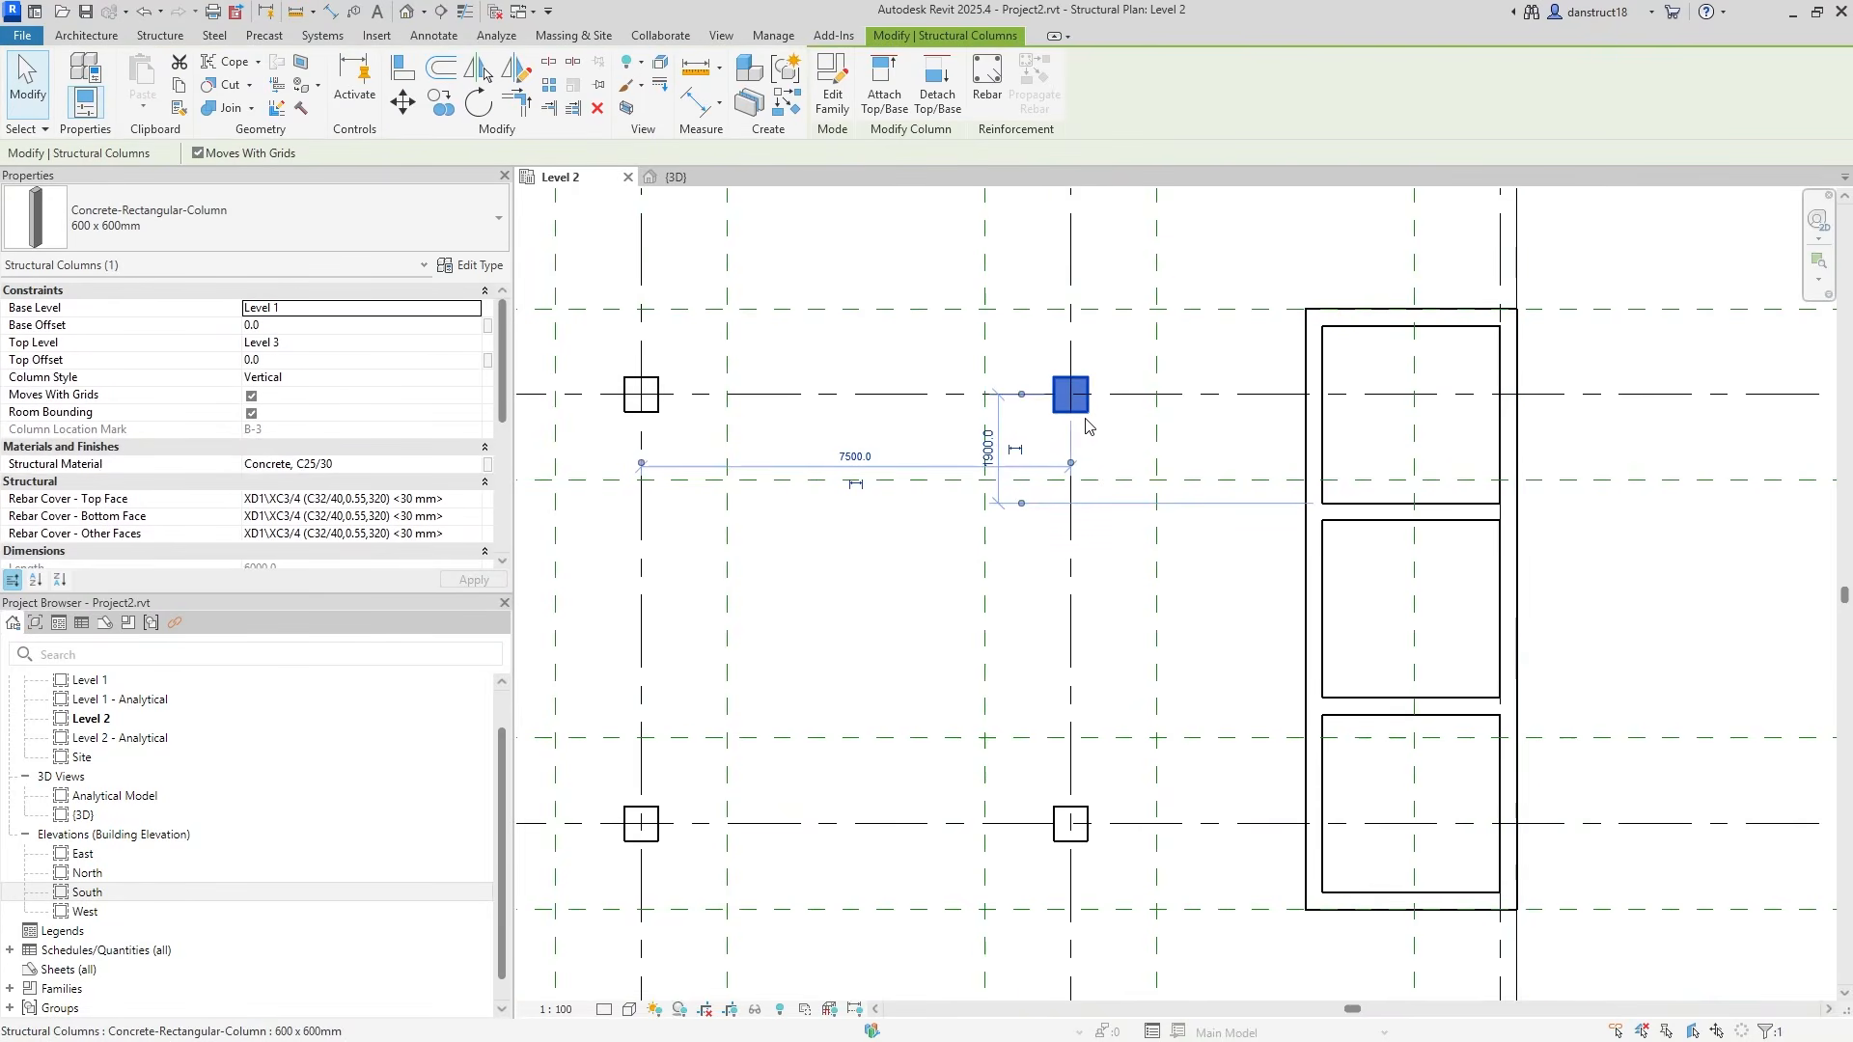
left_click(1310, 454, "ctrl")
right_click(1310, 456)
mouse_move(1426, 649)
left_click(1568, 667)
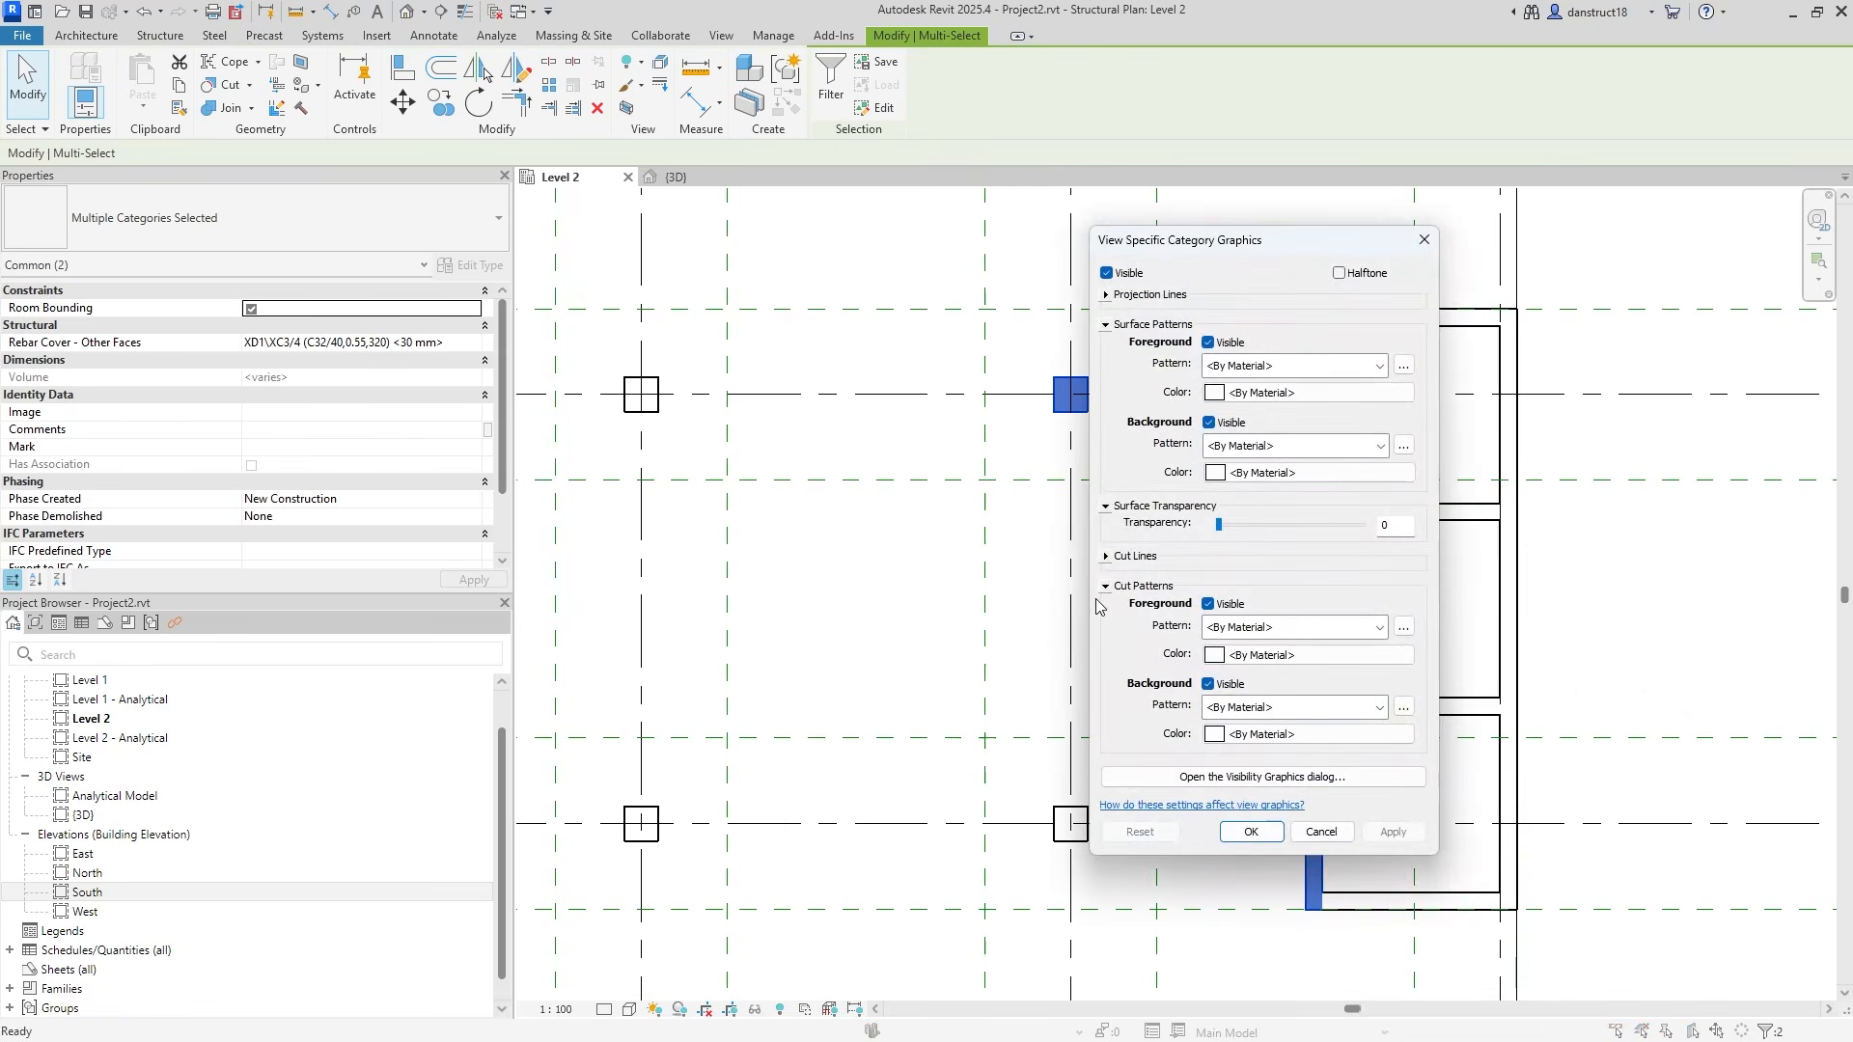
left_click_drag(1205, 242, 699, 267)
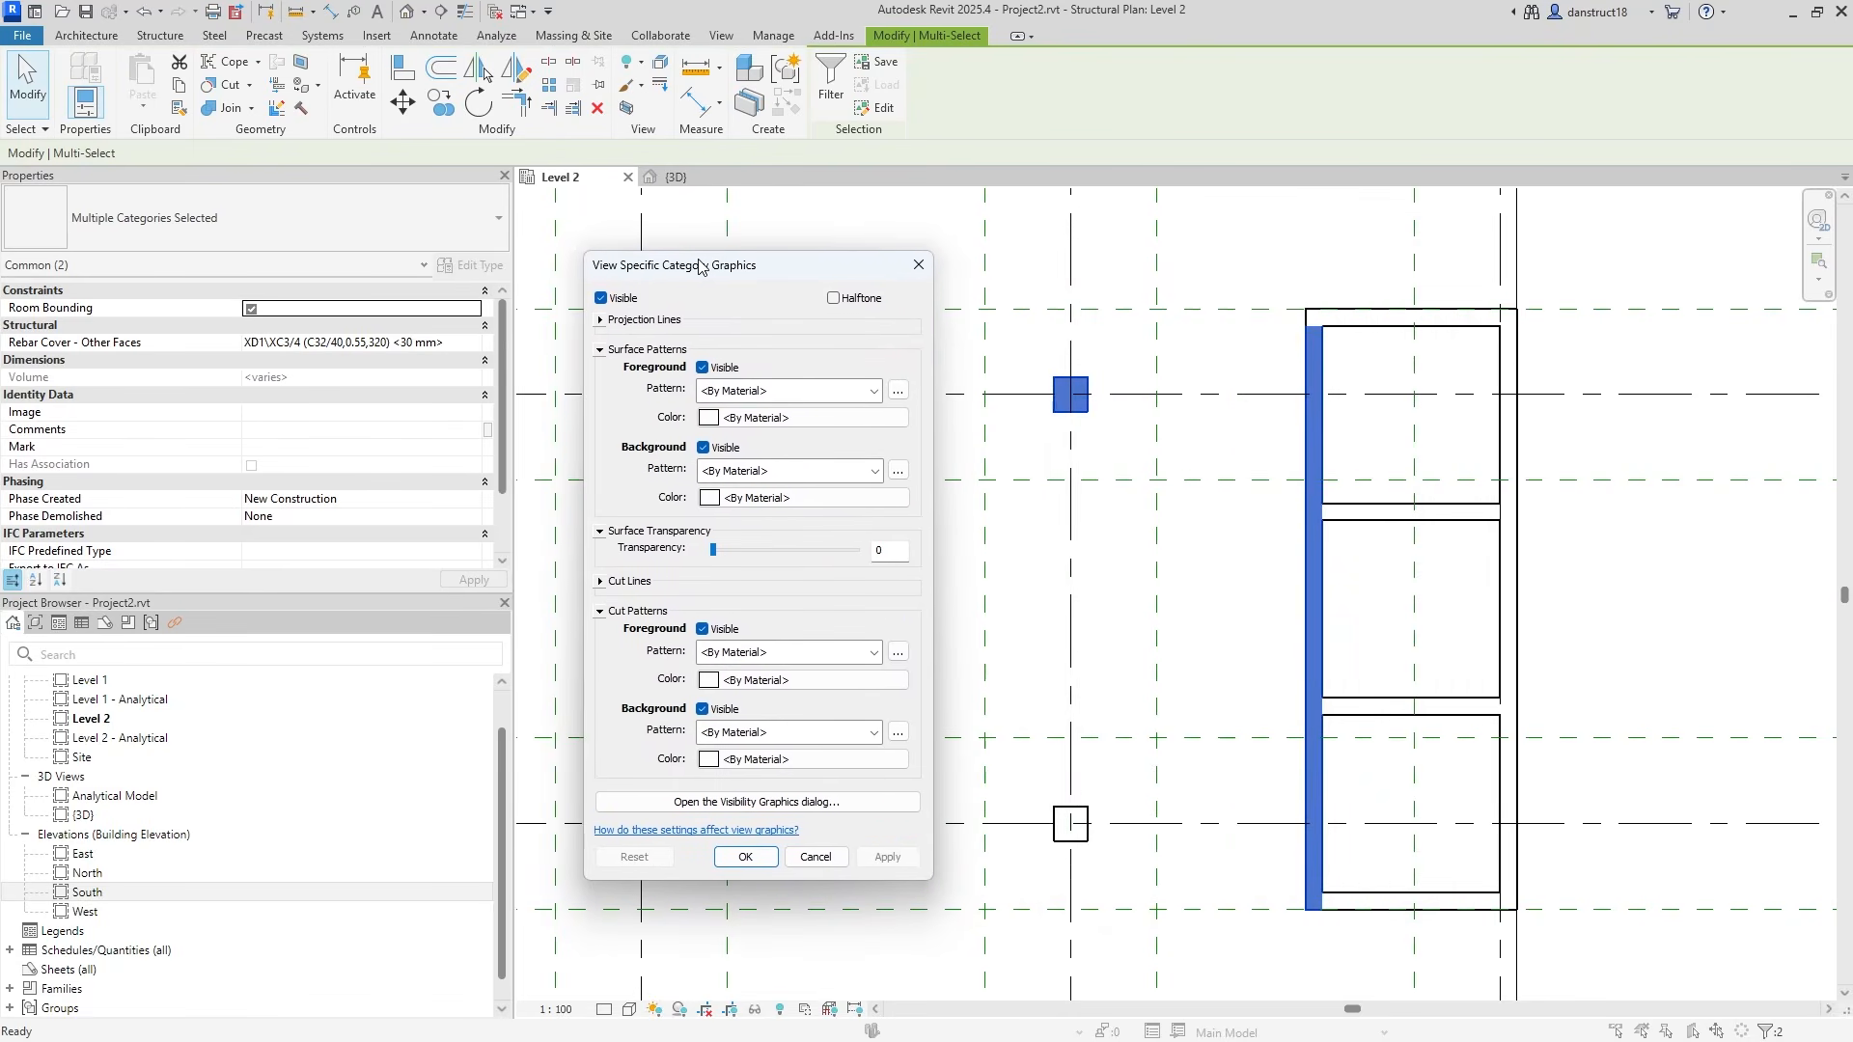
Set the cut pattern foreground to Solid fill in black and apply the overrides.
left_click(784, 652)
left_click(774, 234)
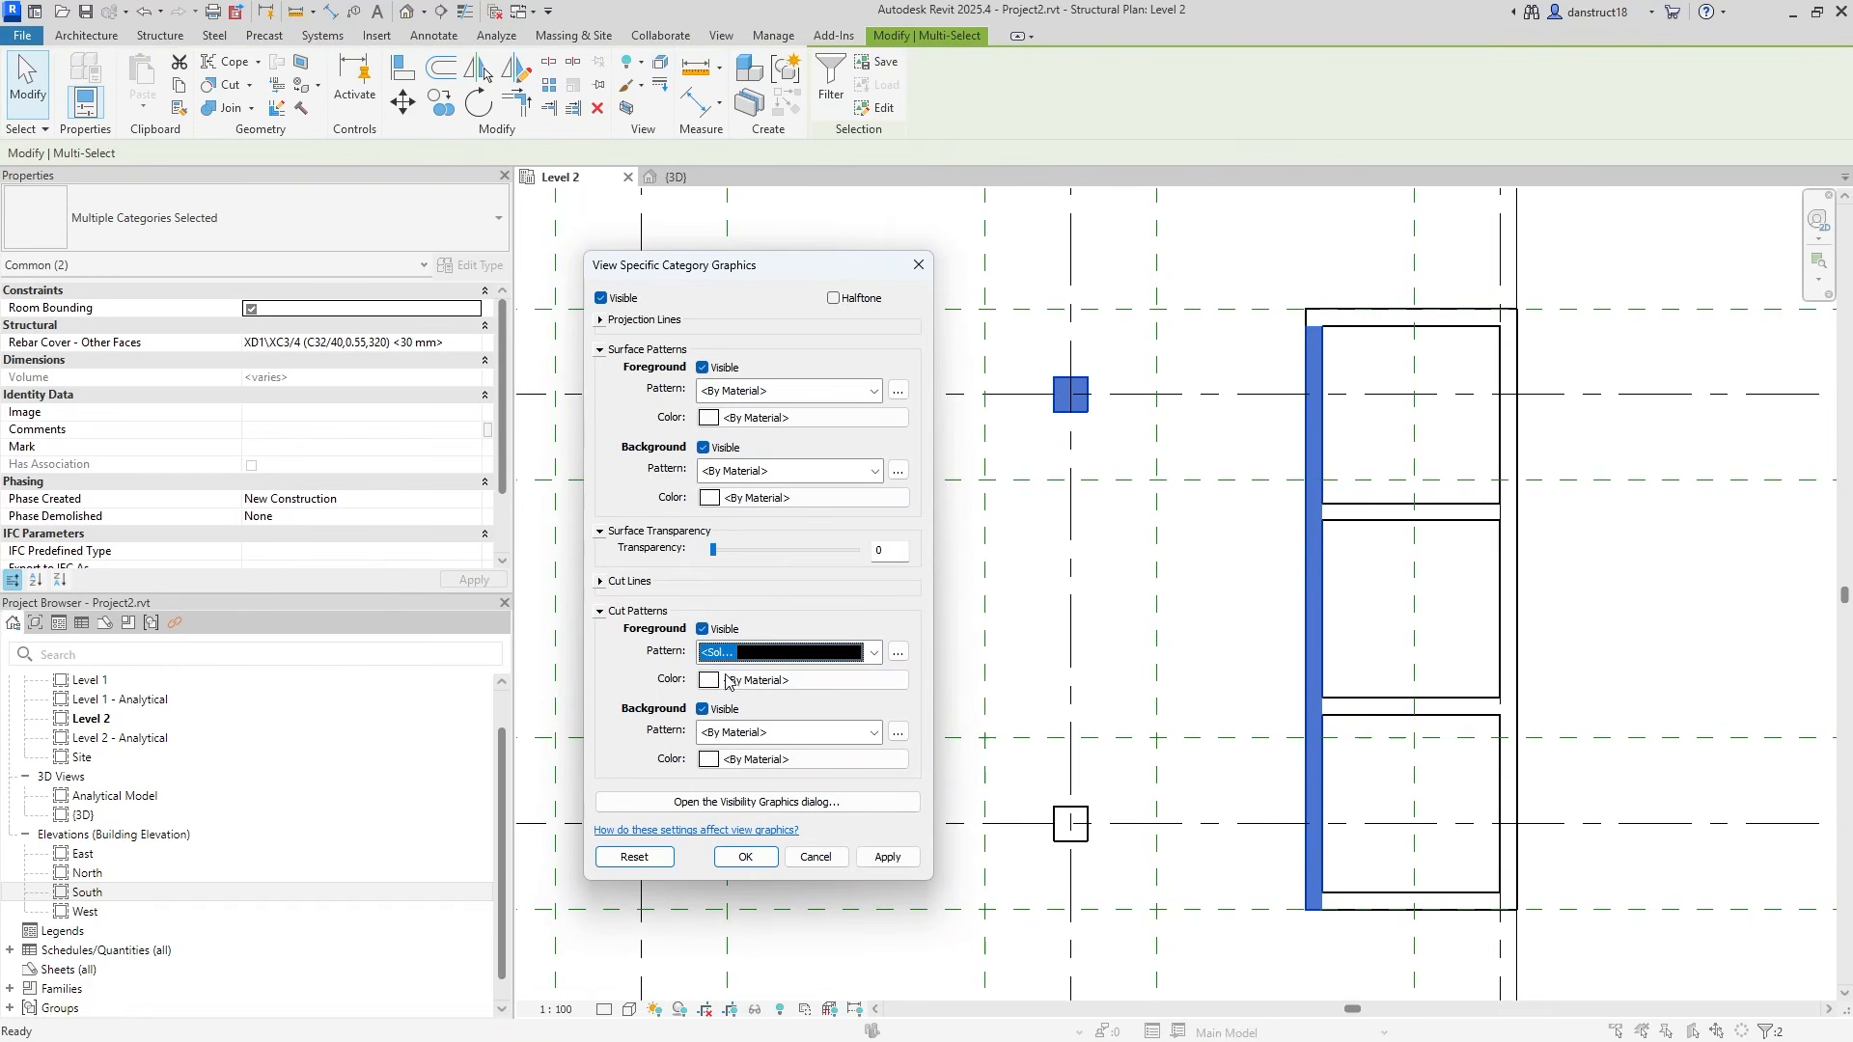
left_click(728, 680)
left_click(557, 540)
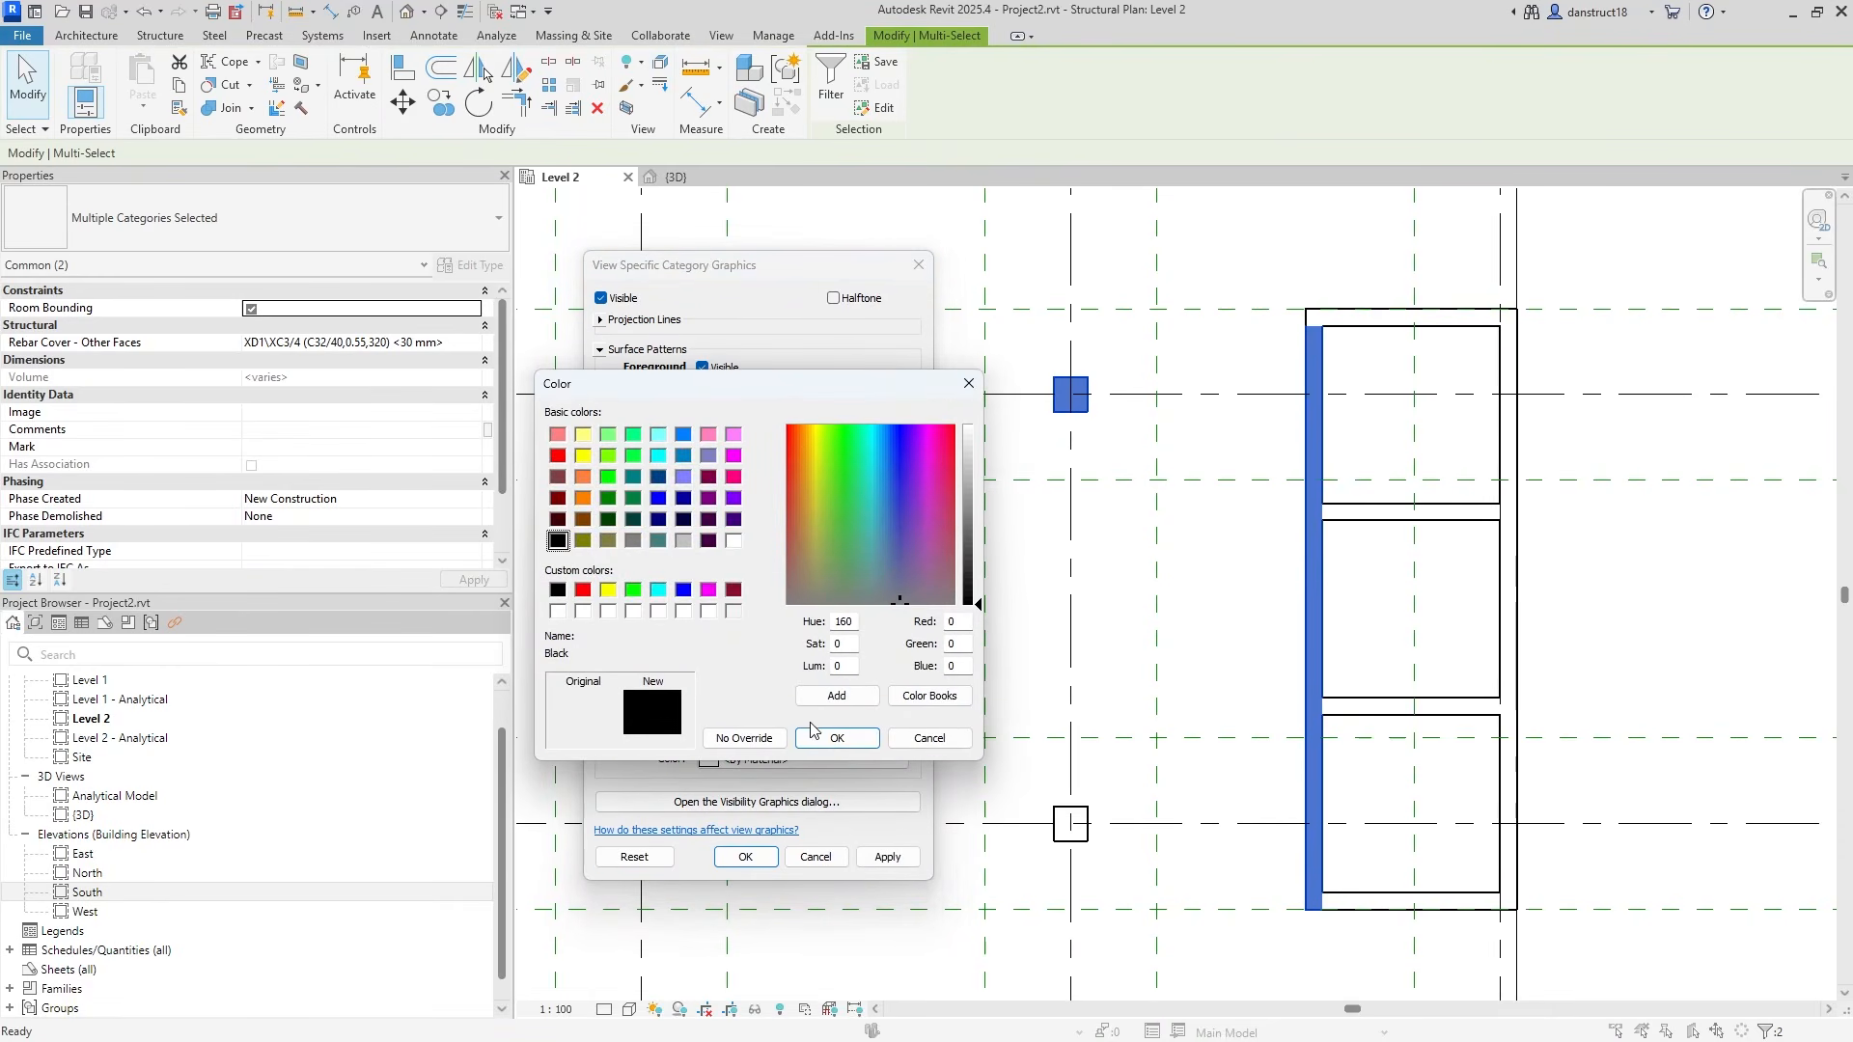
left_click(837, 737)
left_click(887, 857)
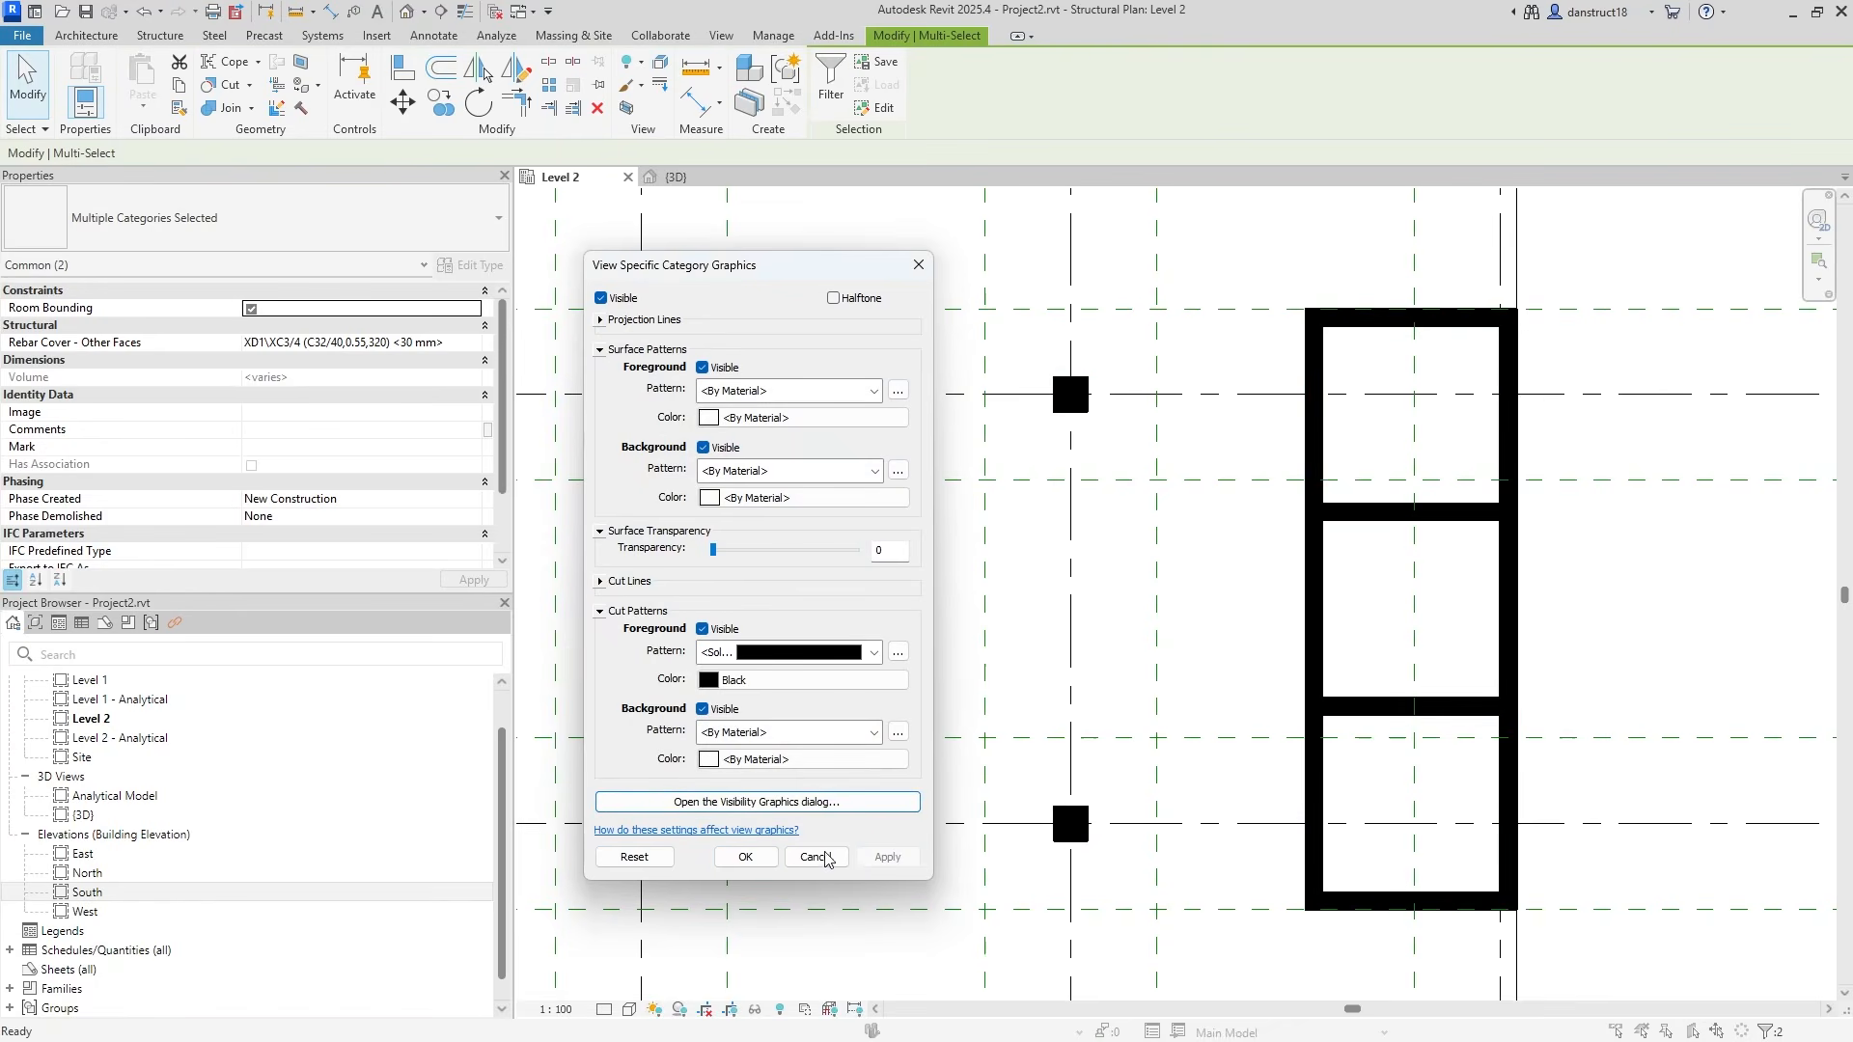
left_click(745, 857)
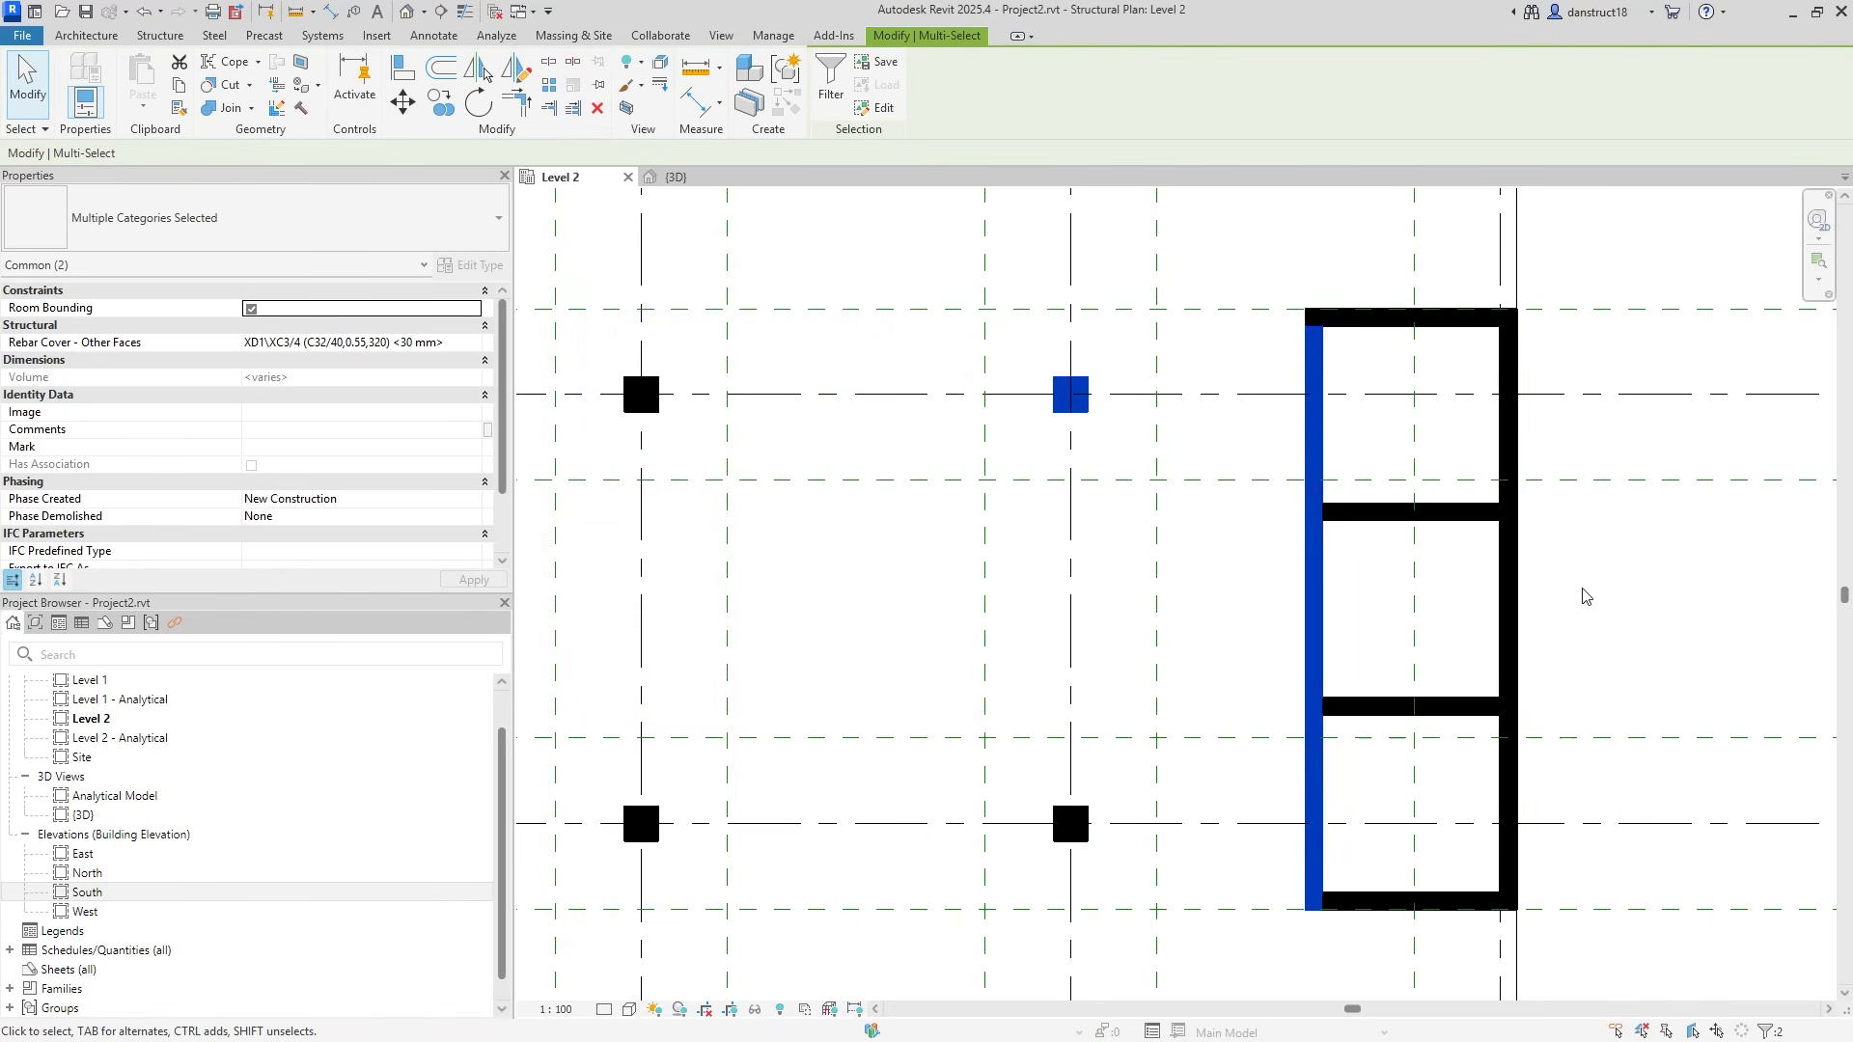
left_click(1637, 627)
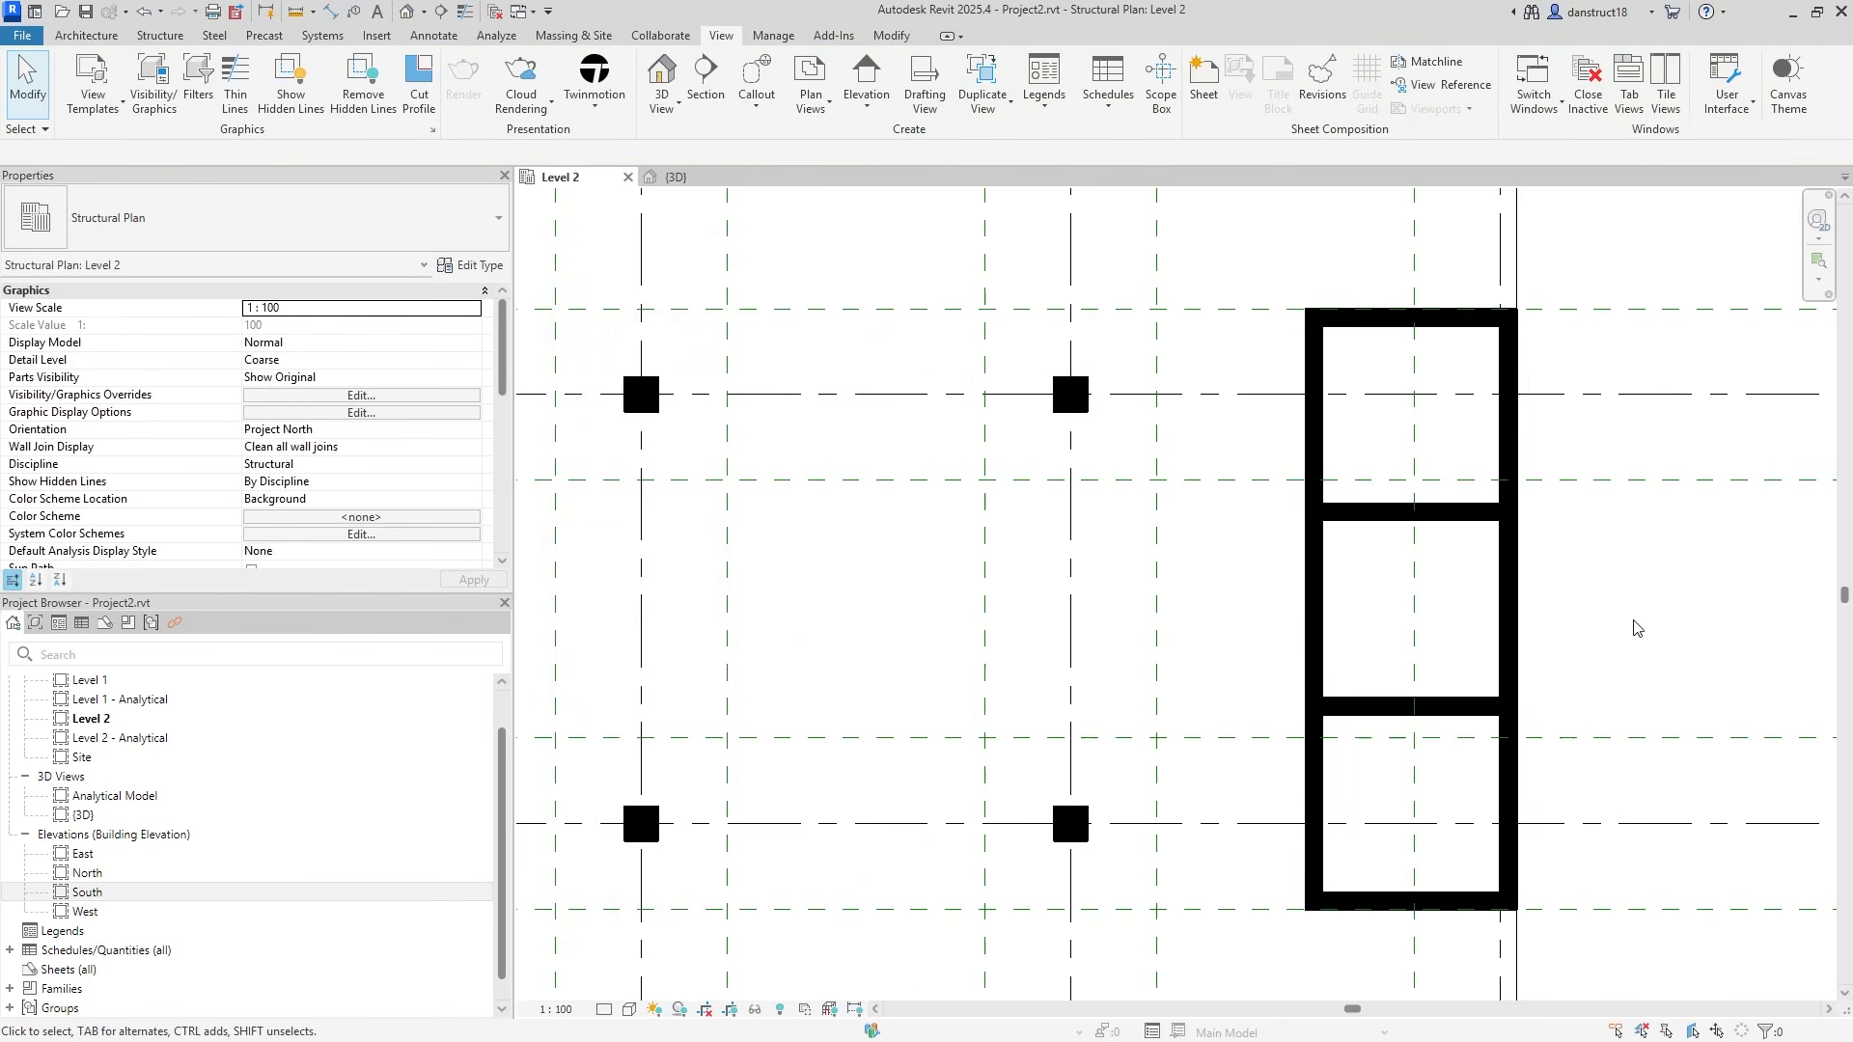
left_click(676, 179)
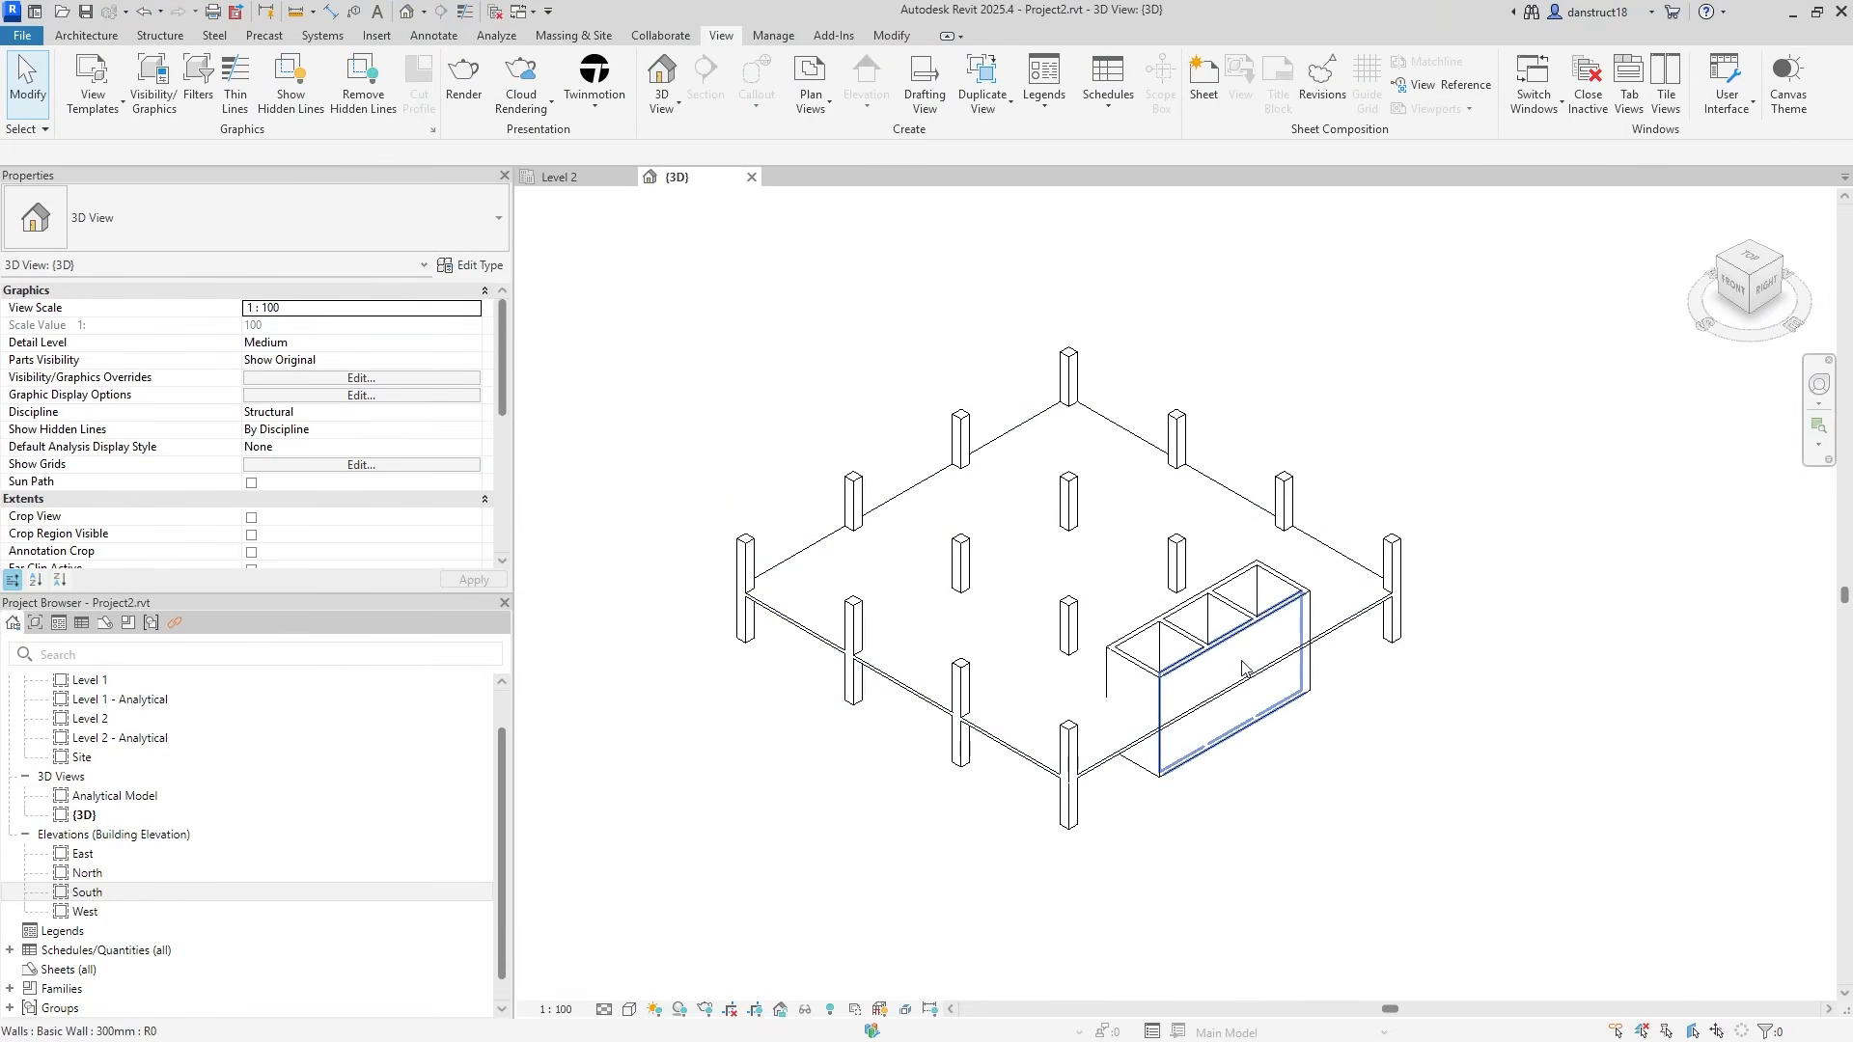
middle_click_drag(1108, 700, 1481, 926, "shift")
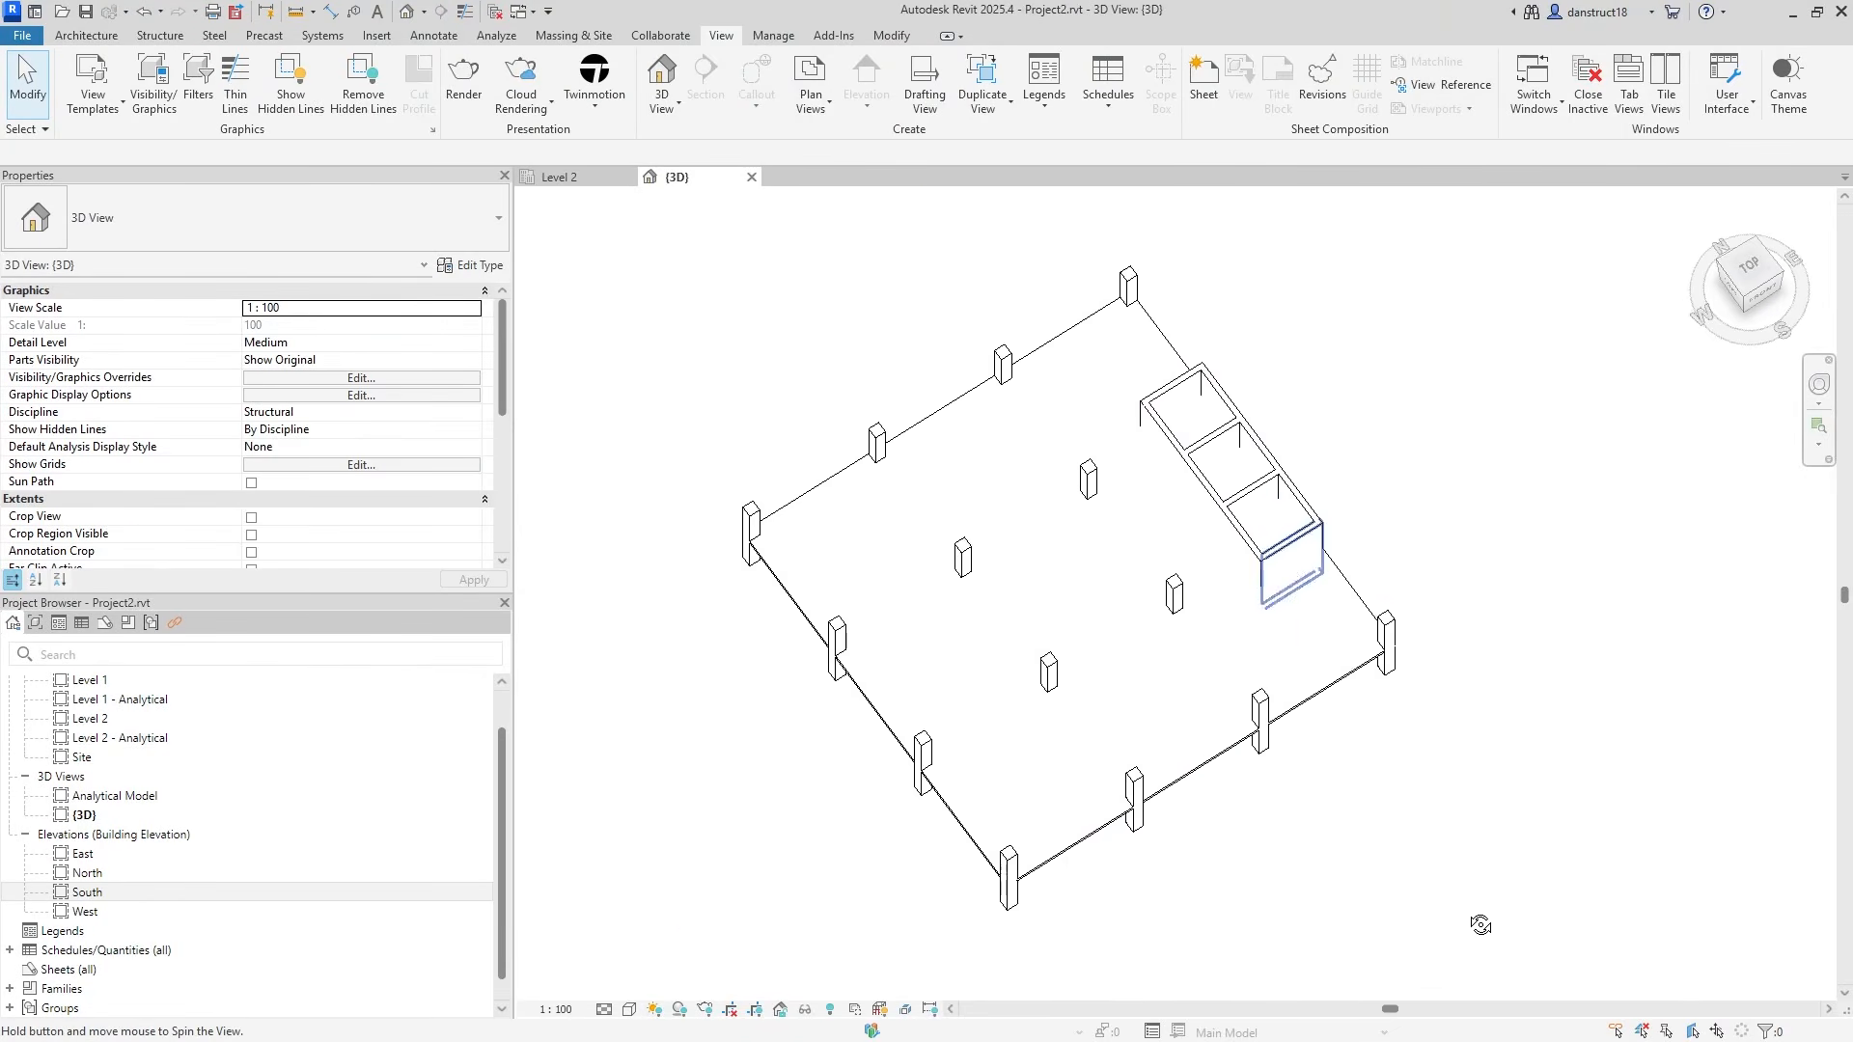
scroll(1218, 533, "up", 3)
left_click(1093, 519)
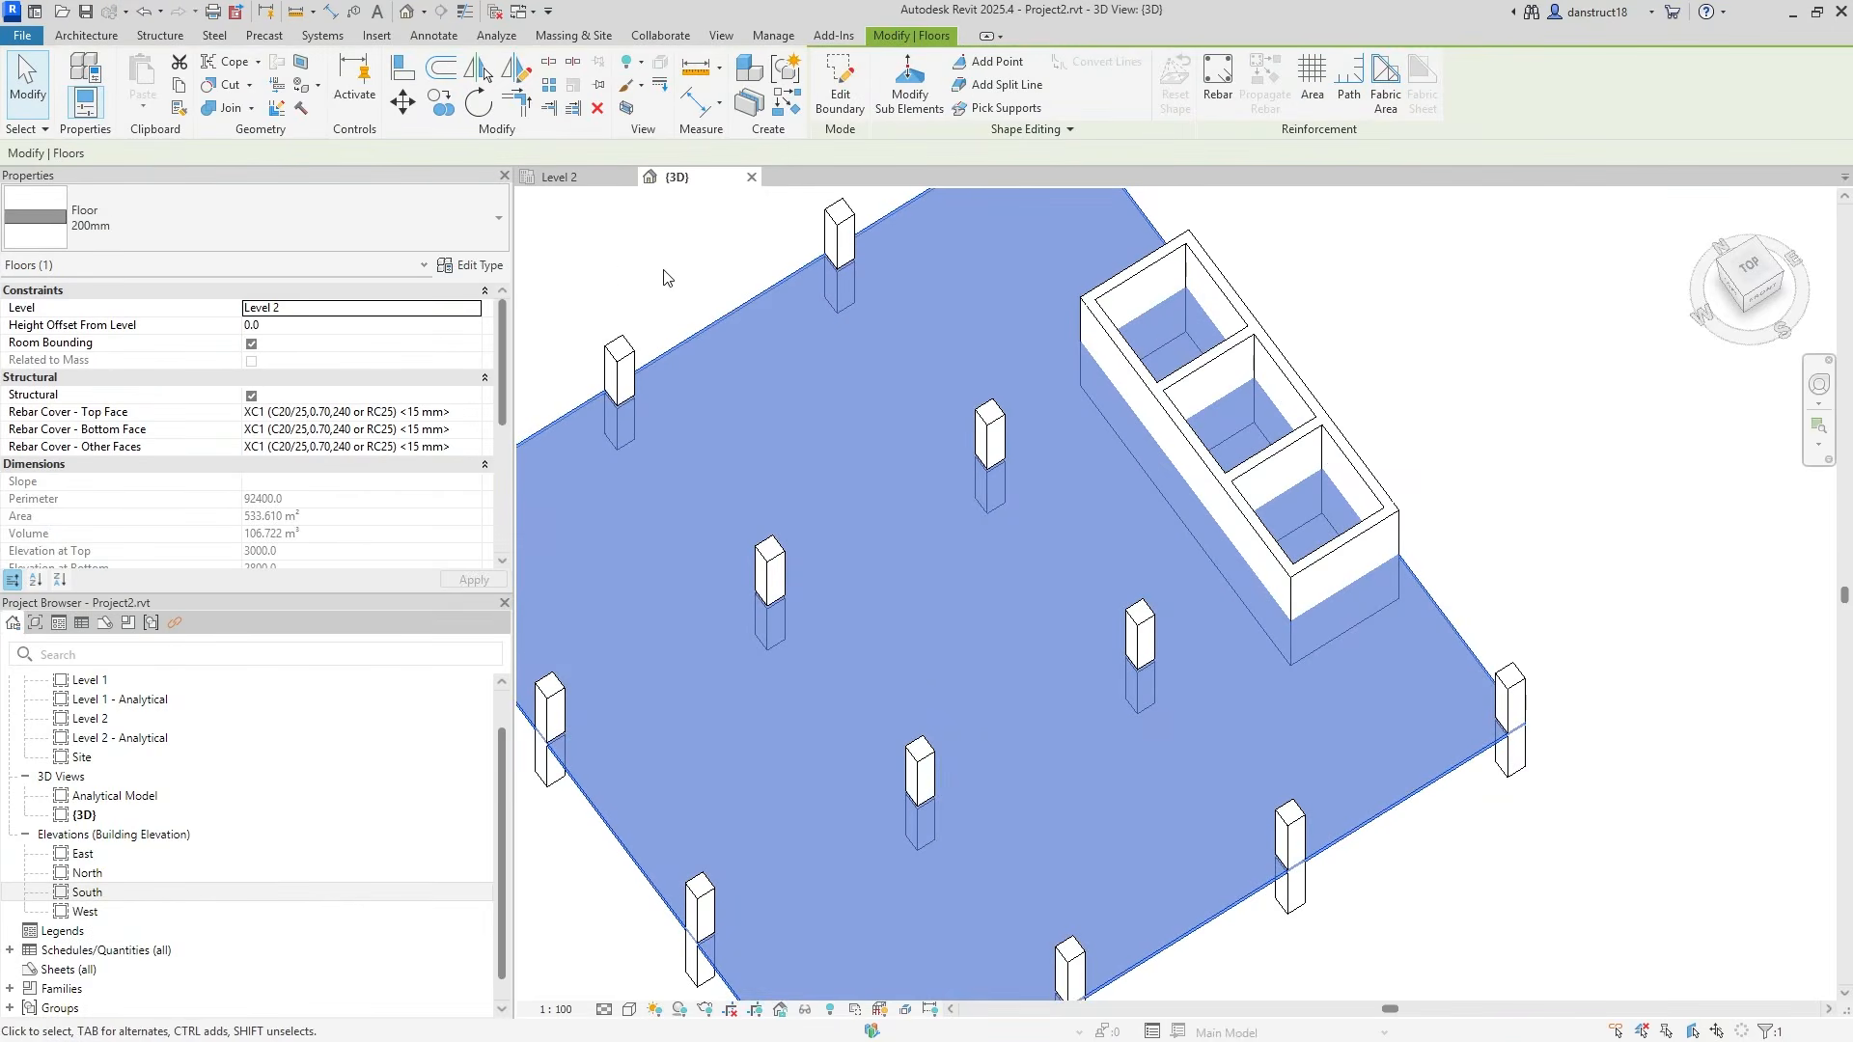
left_click(603, 239)
left_click(577, 183)
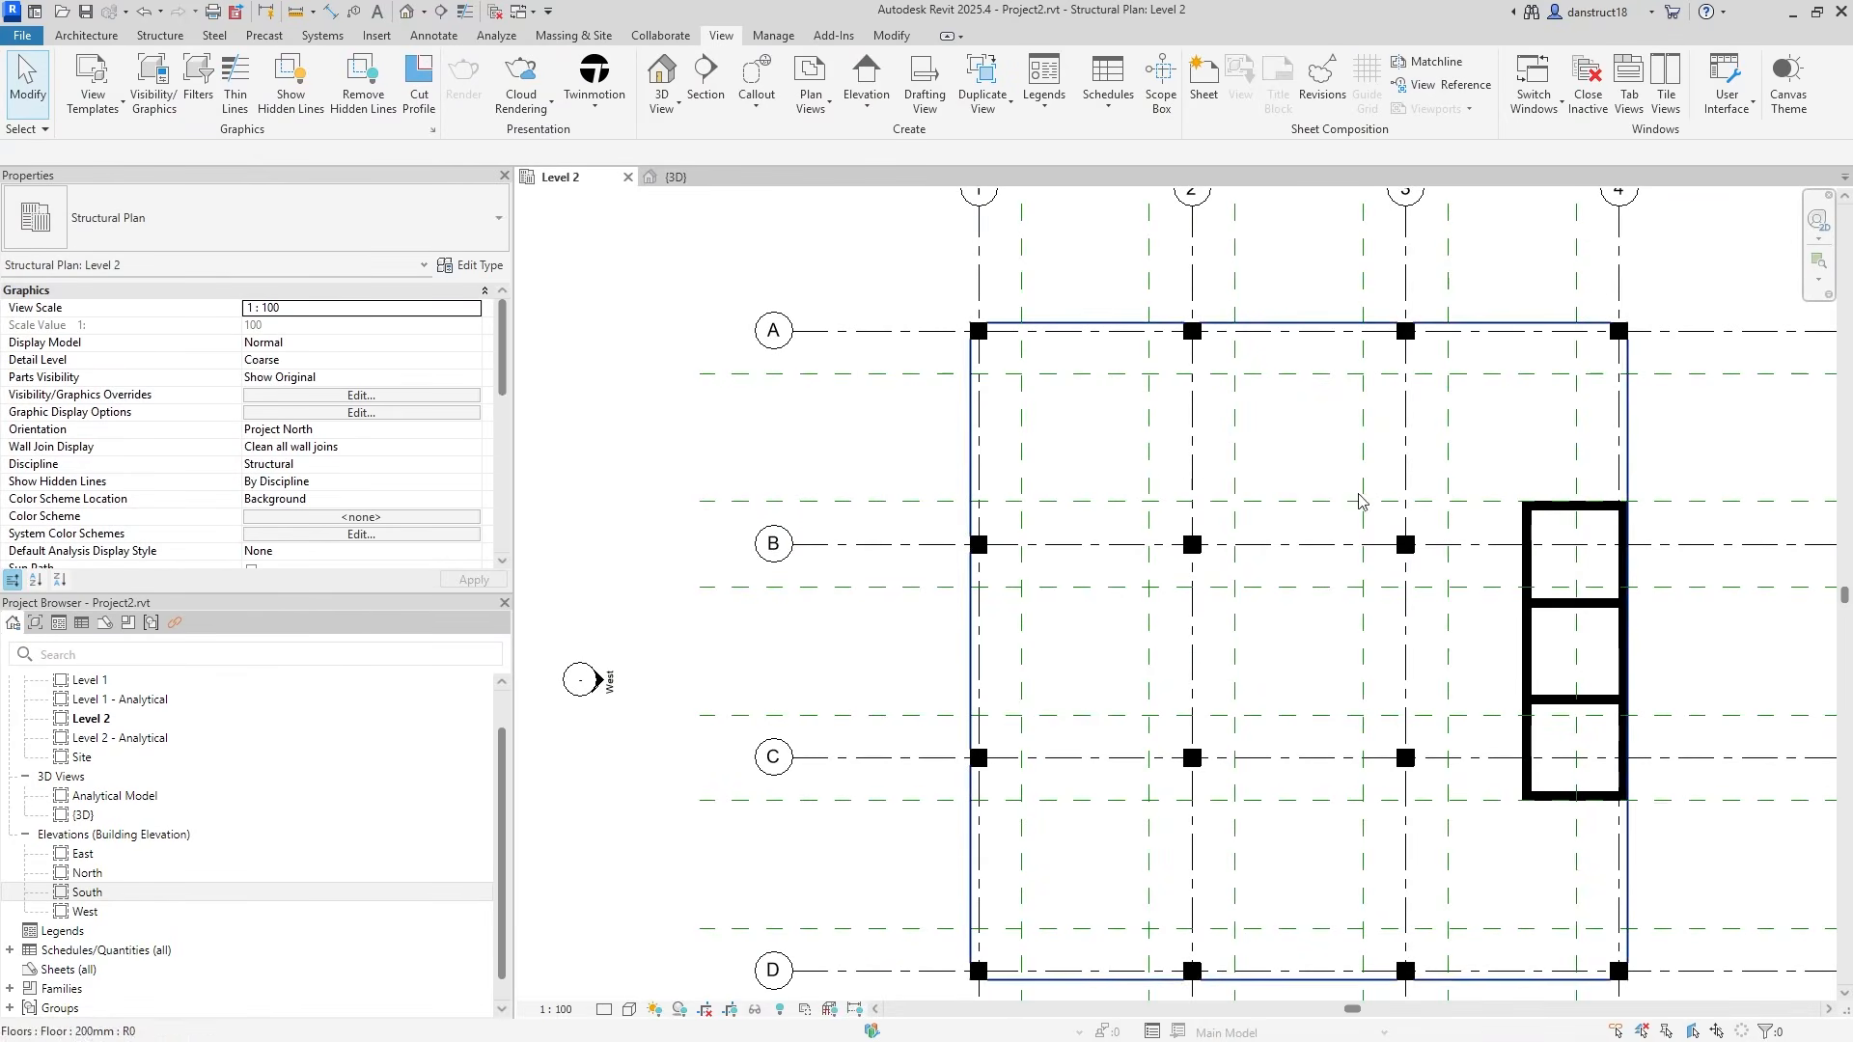
Start a shaft opening and sketch a rectangular boundary around the core's outer corners.
left_click(156, 38)
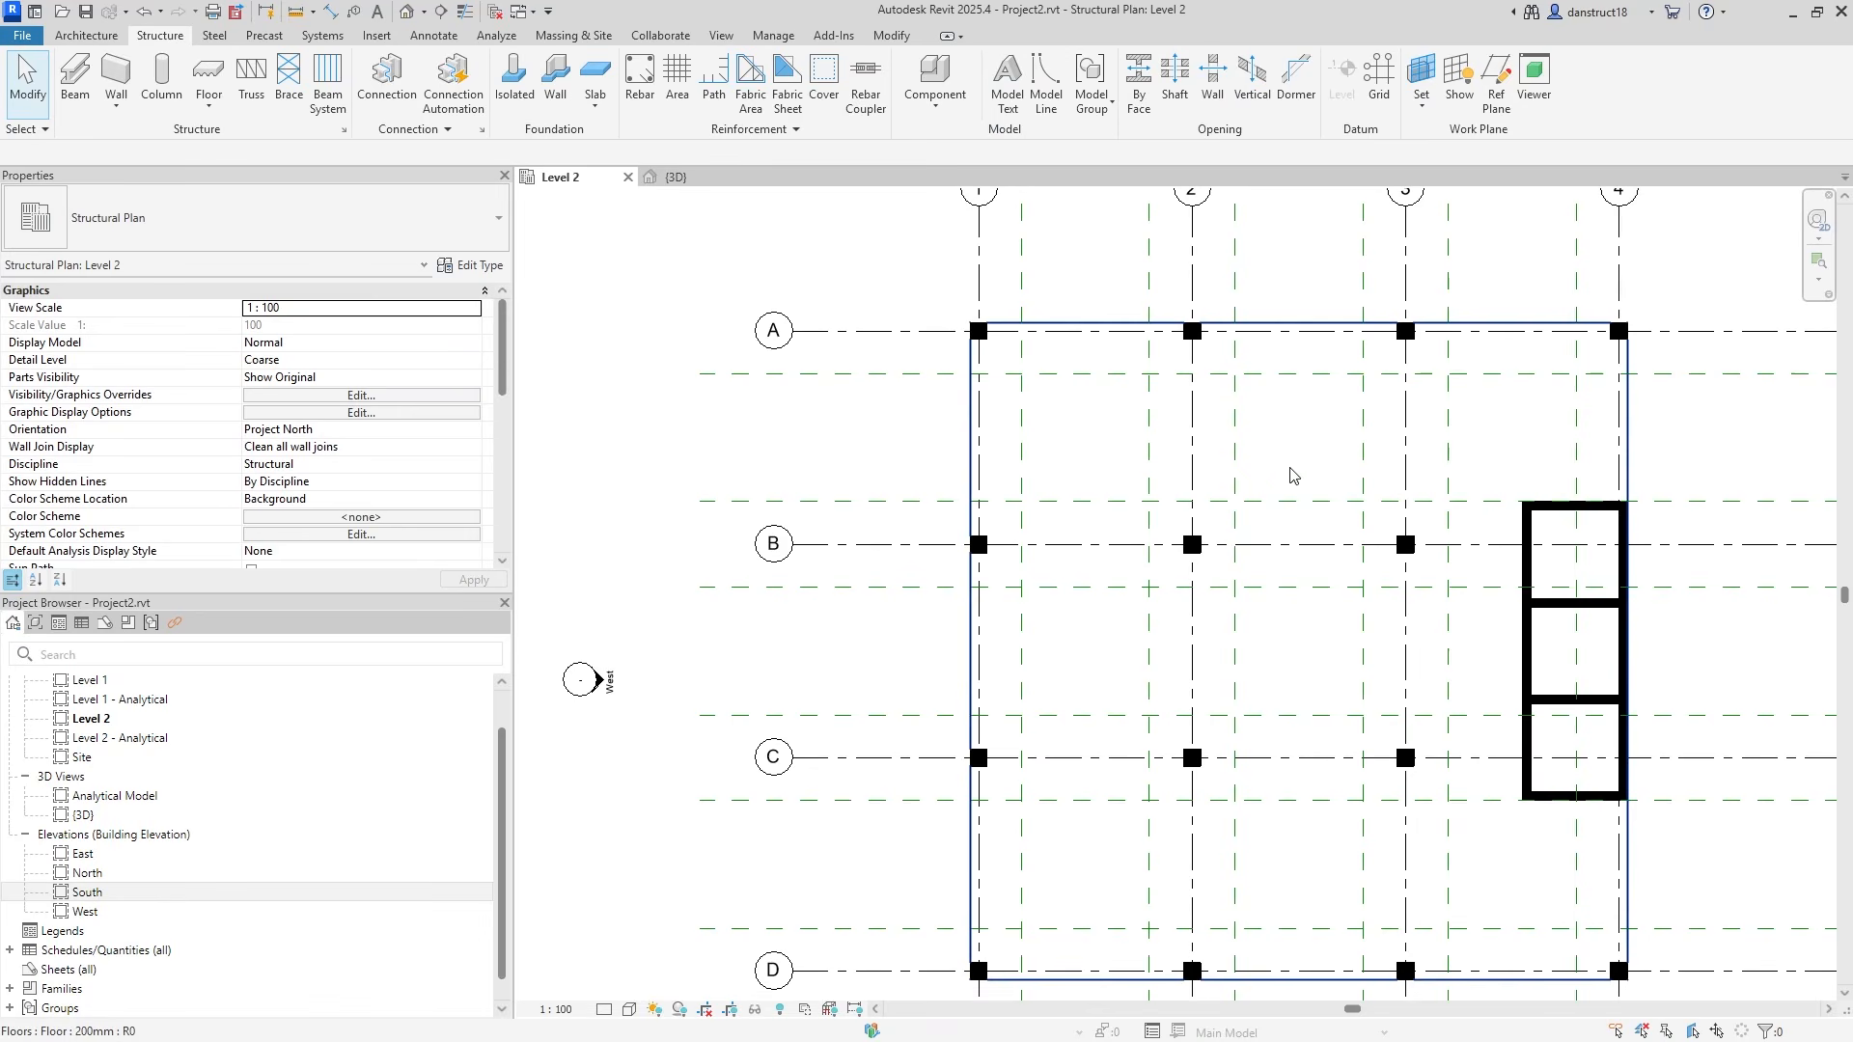
left_click(1174, 104)
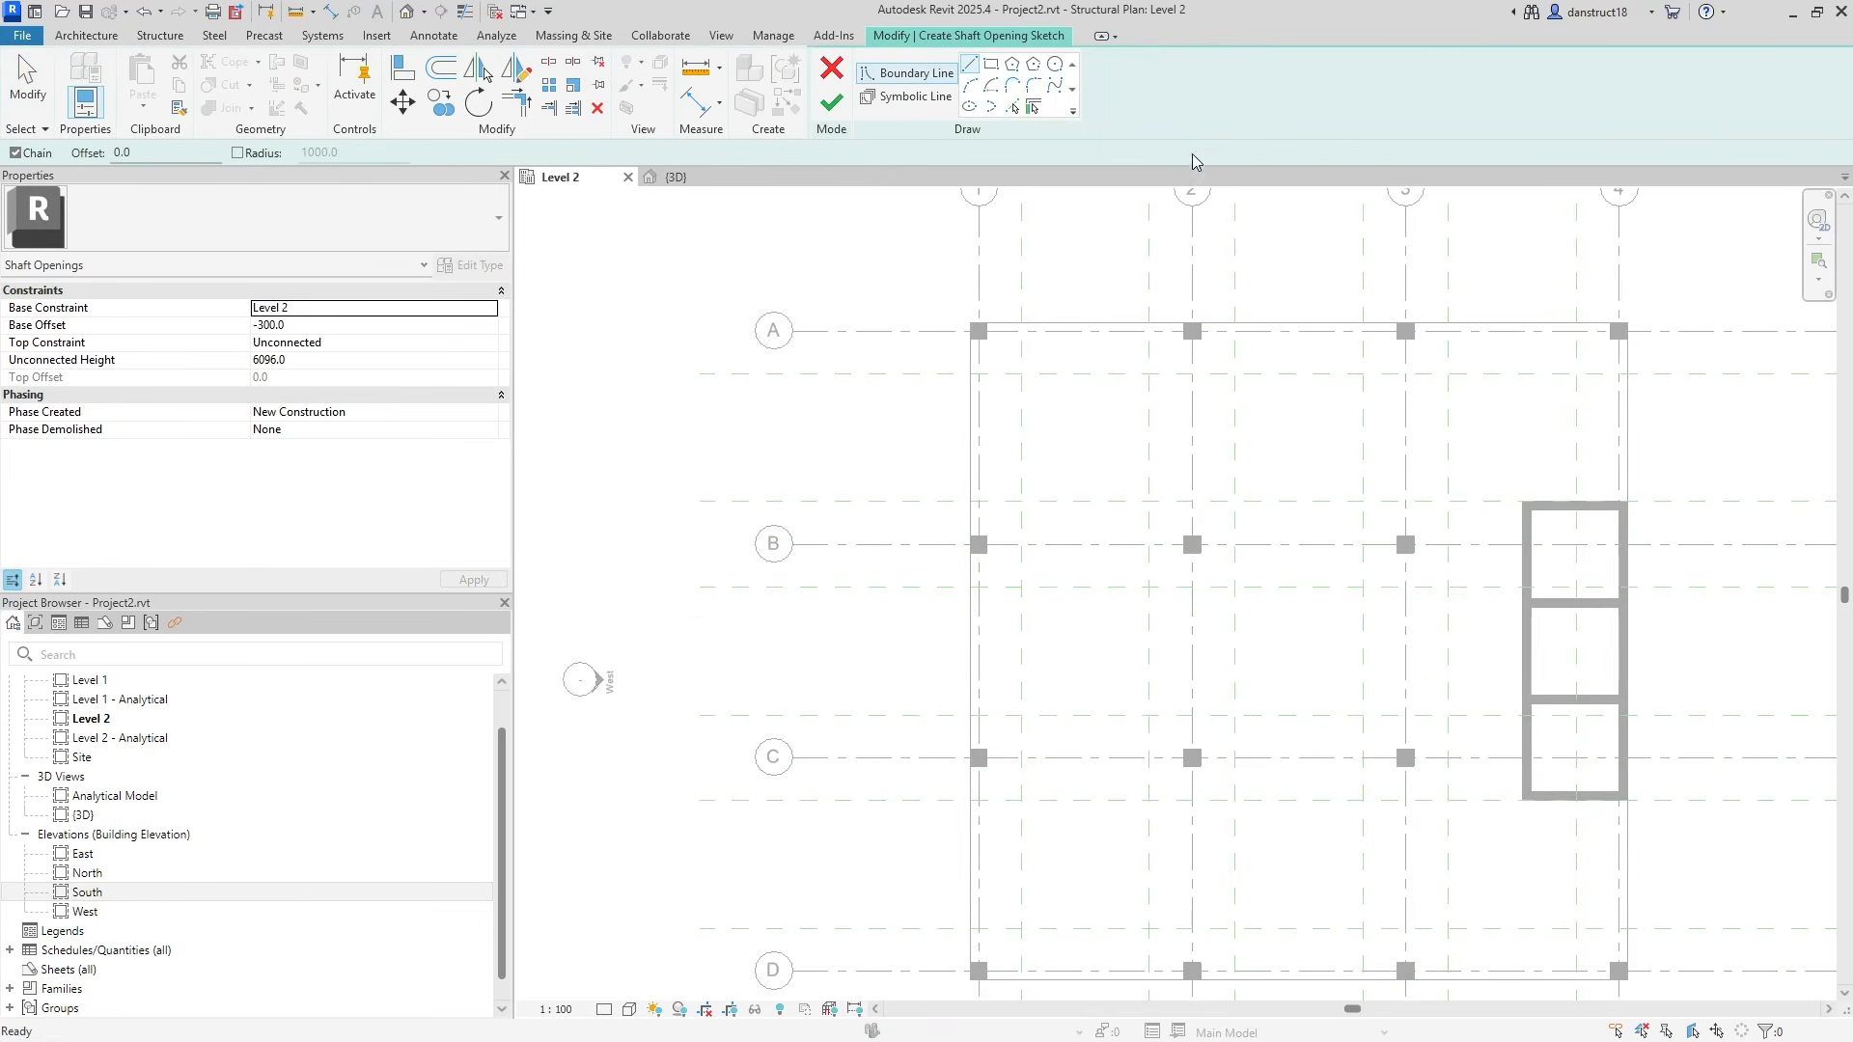
left_click(989, 72)
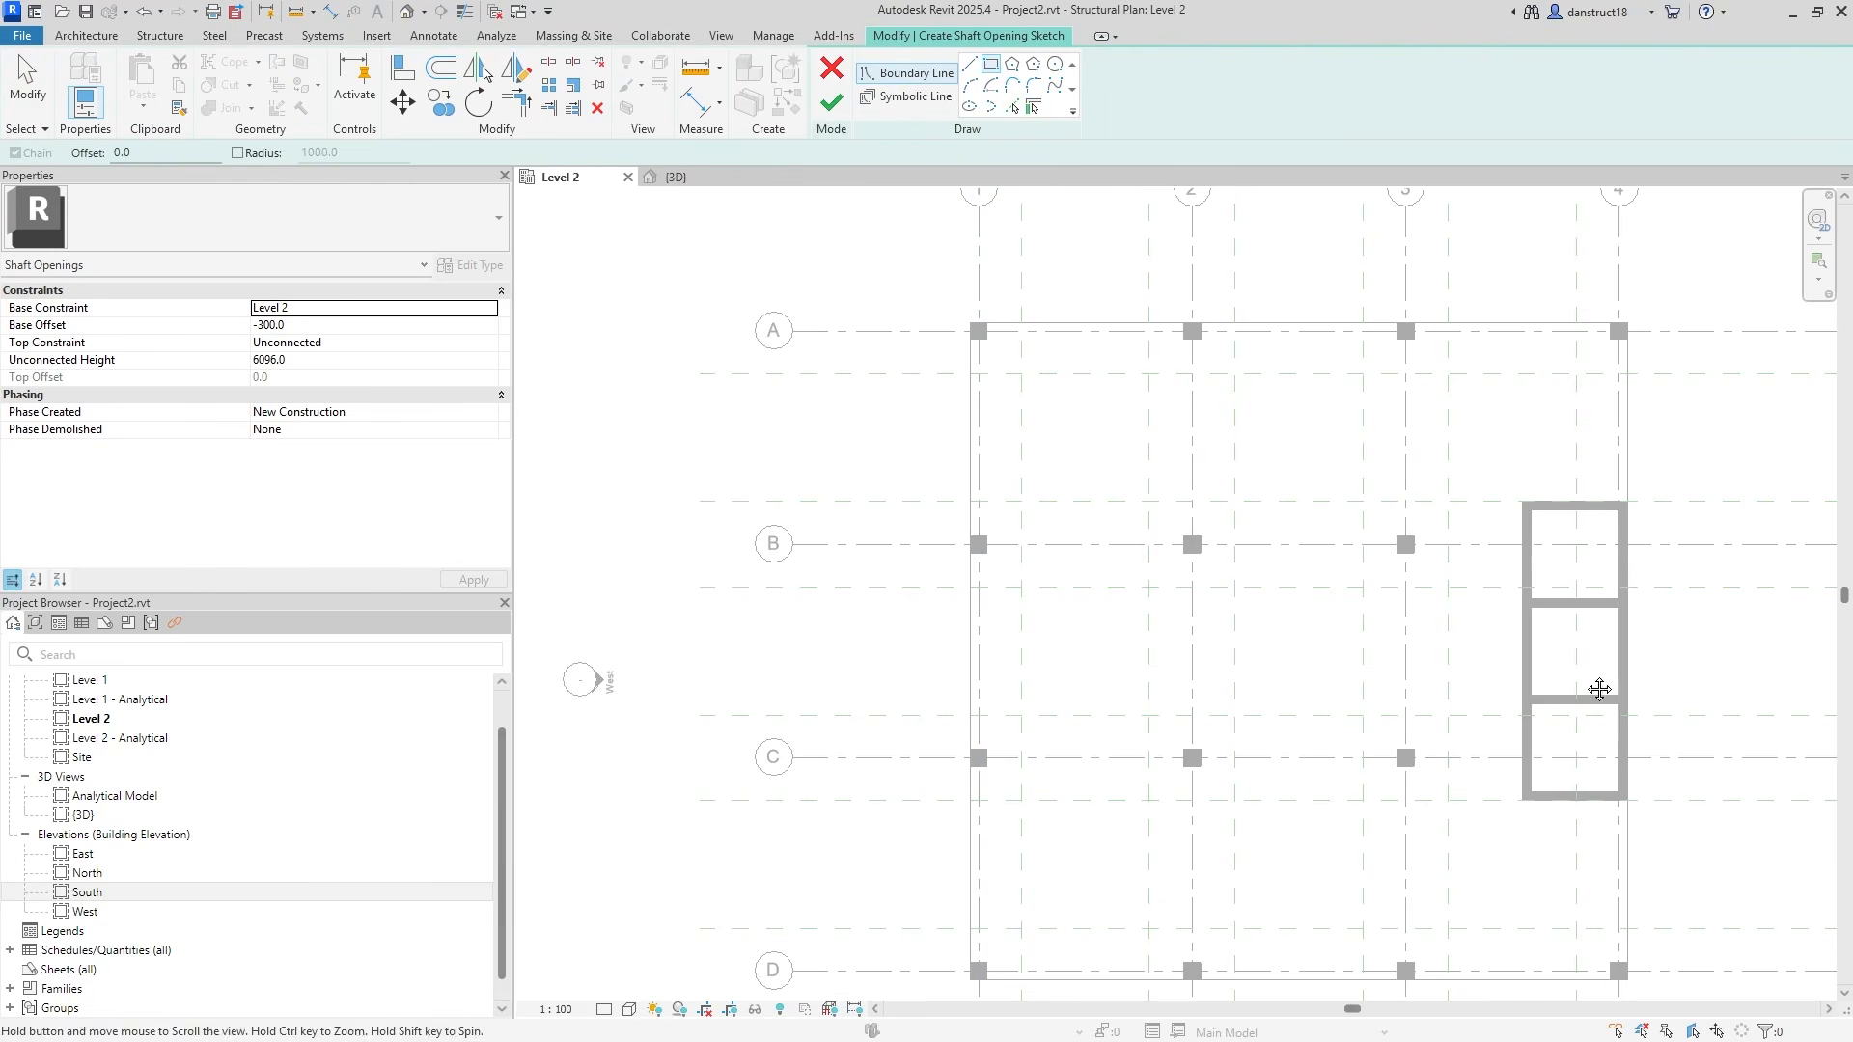
middle_click_drag(1602, 680, 1222, 651)
scroll(1161, 511, "up", 2)
scroll(1139, 454, "up", 2)
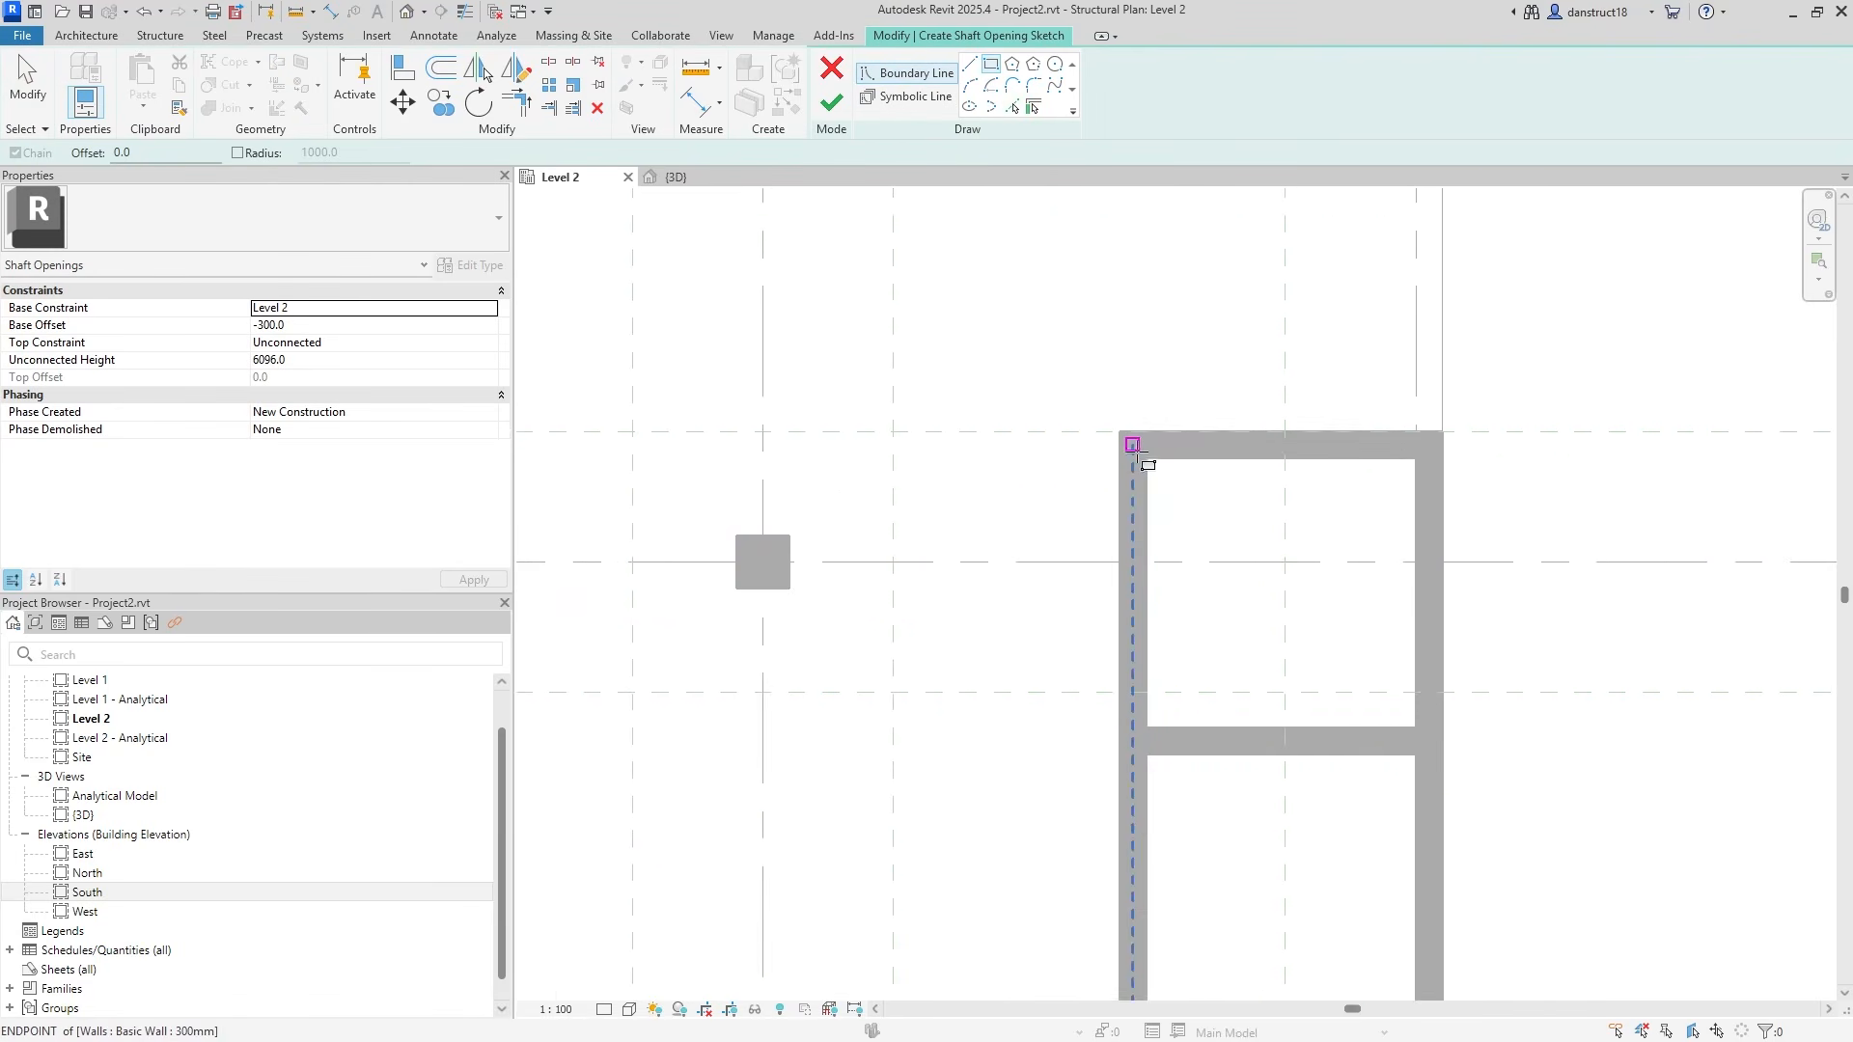
left_click(1133, 445)
scroll(1212, 525, "down", 2)
scroll(1331, 827, "up", 2)
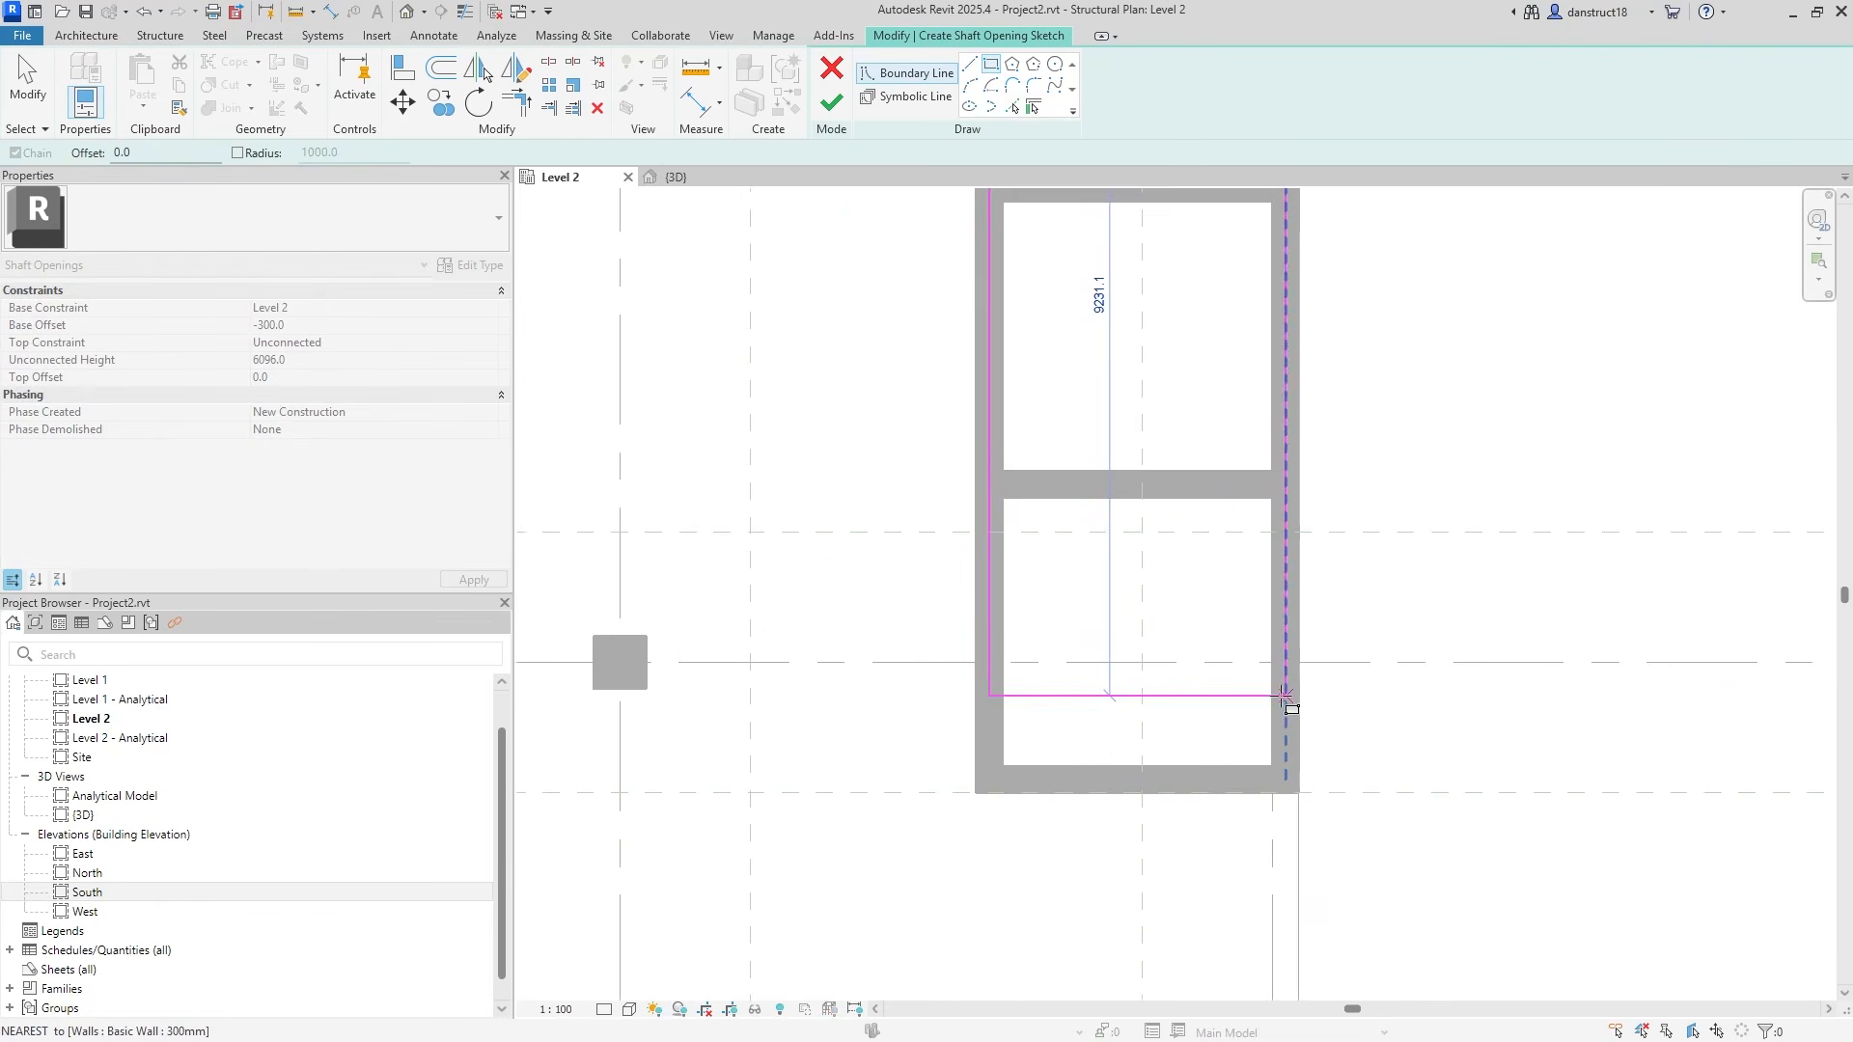
left_click(1286, 780)
scroll(1204, 628, "down", 2)
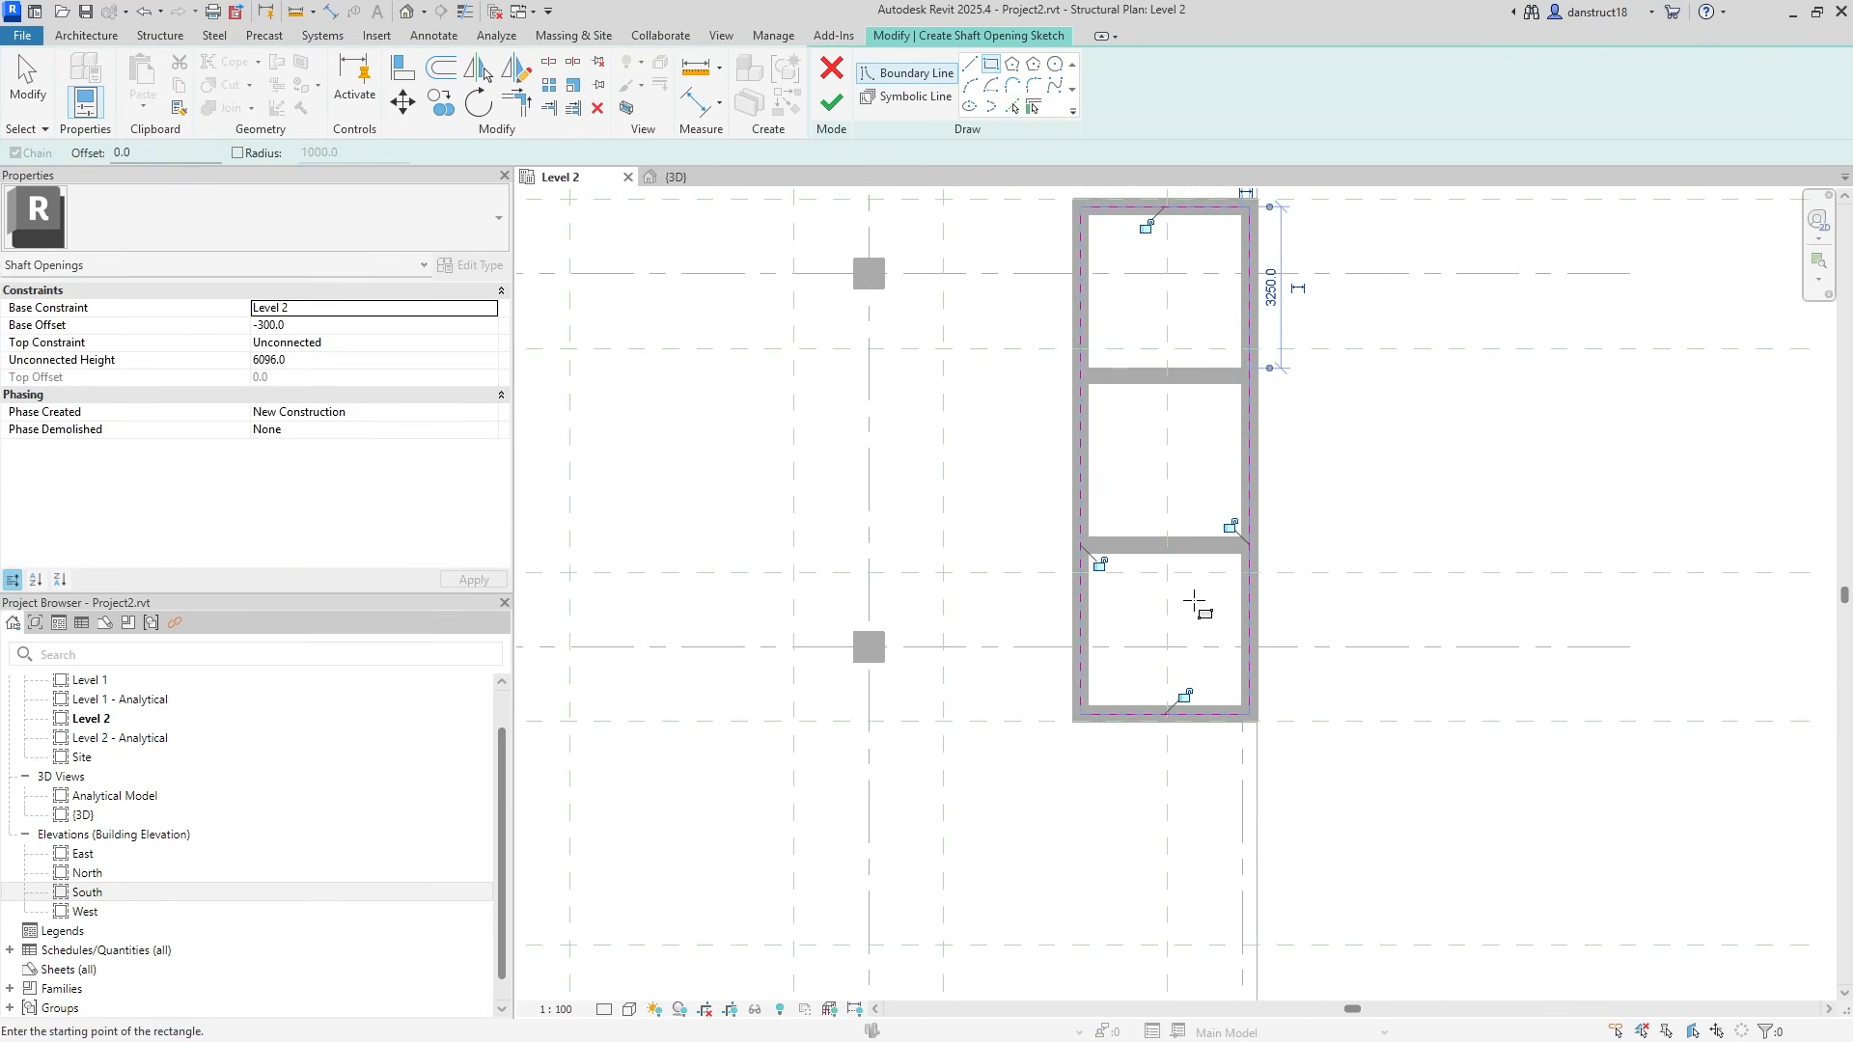
middle_click_drag(1197, 604, 1184, 675)
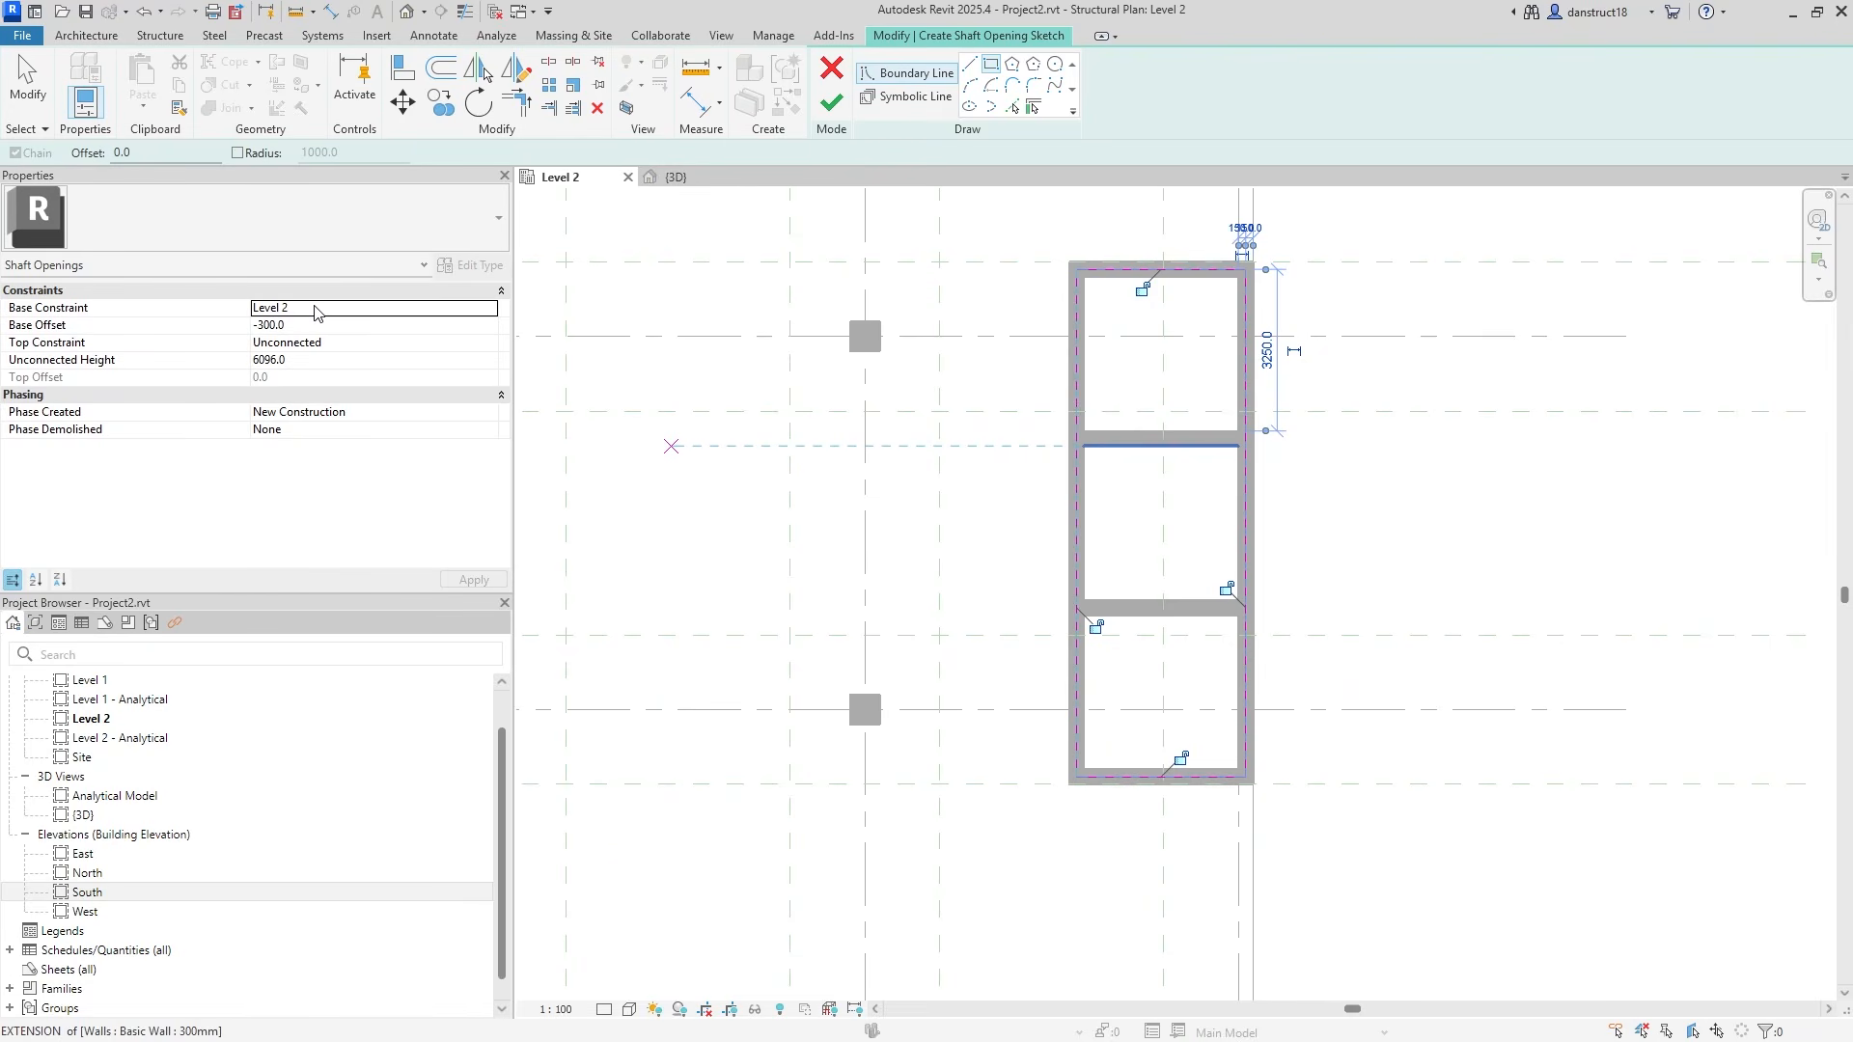
Set the shaft's top constraint to Up to level: Level 2 with base offset -300.
left_click(419, 344)
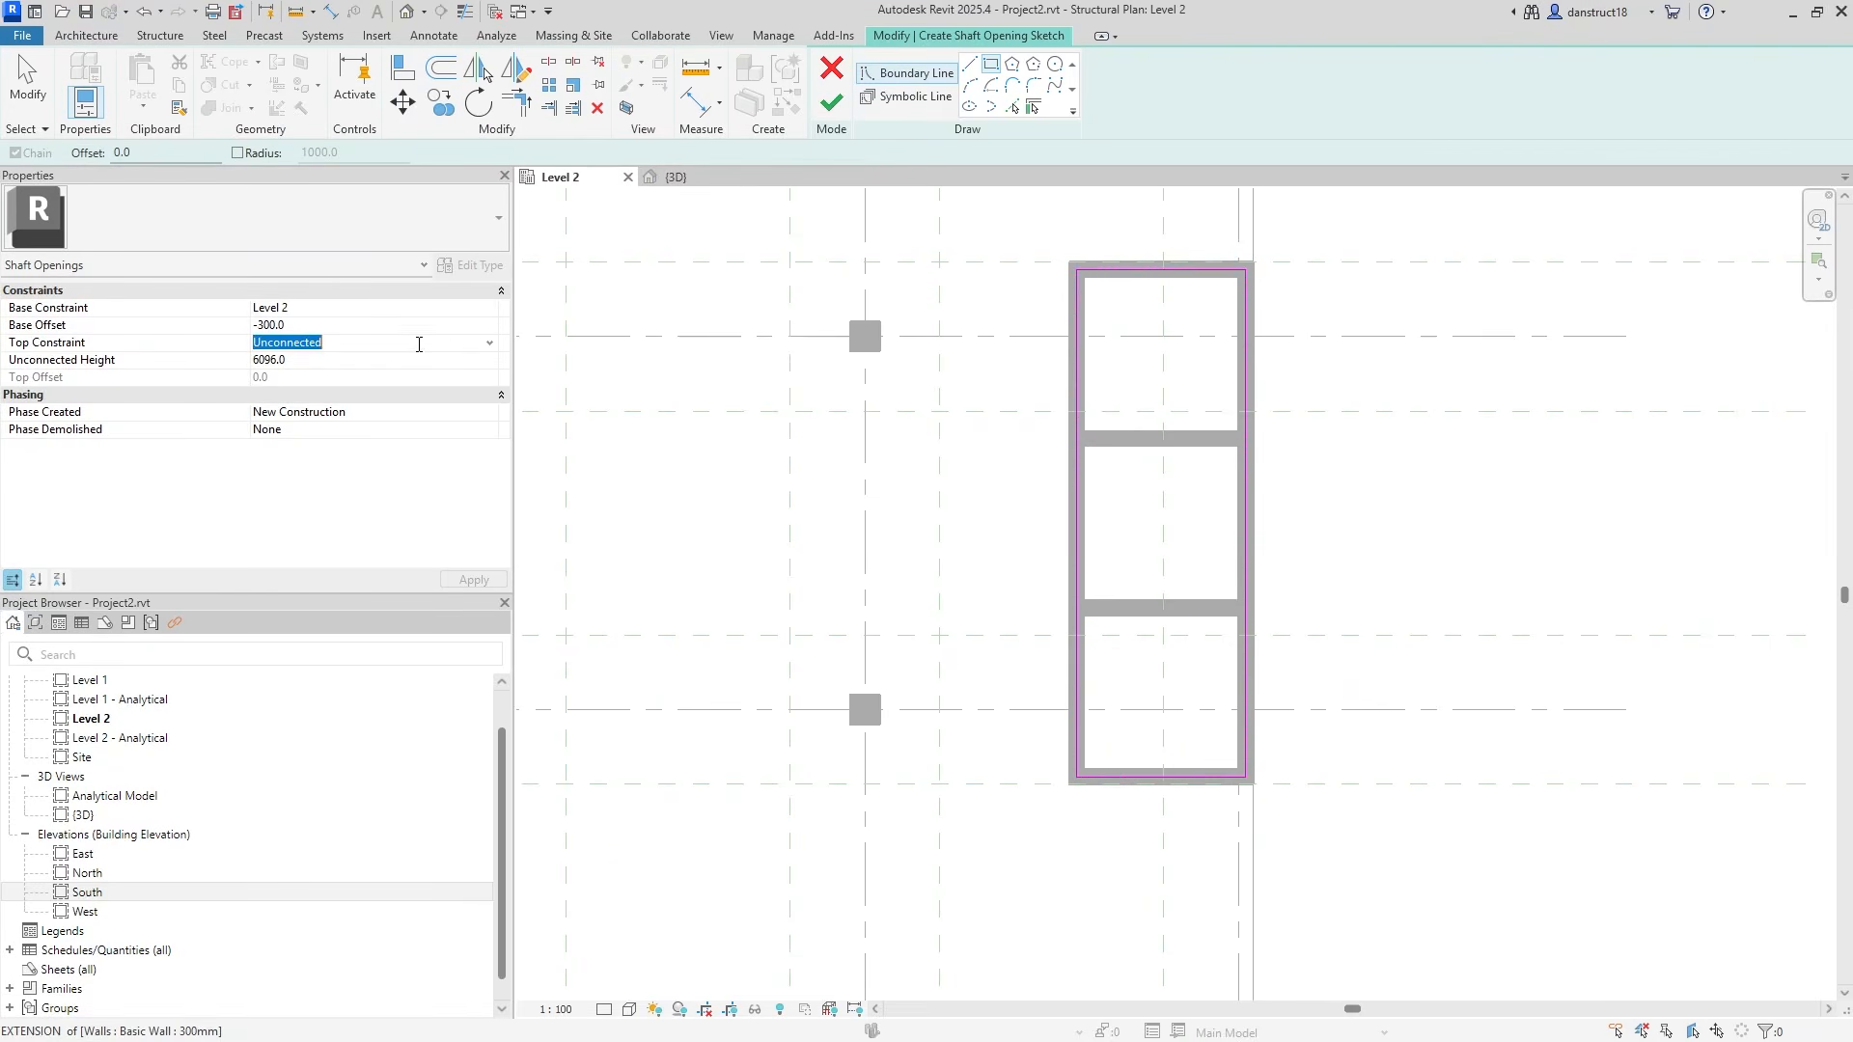
left_click(490, 343)
left_click(331, 388)
left_click(227, 328)
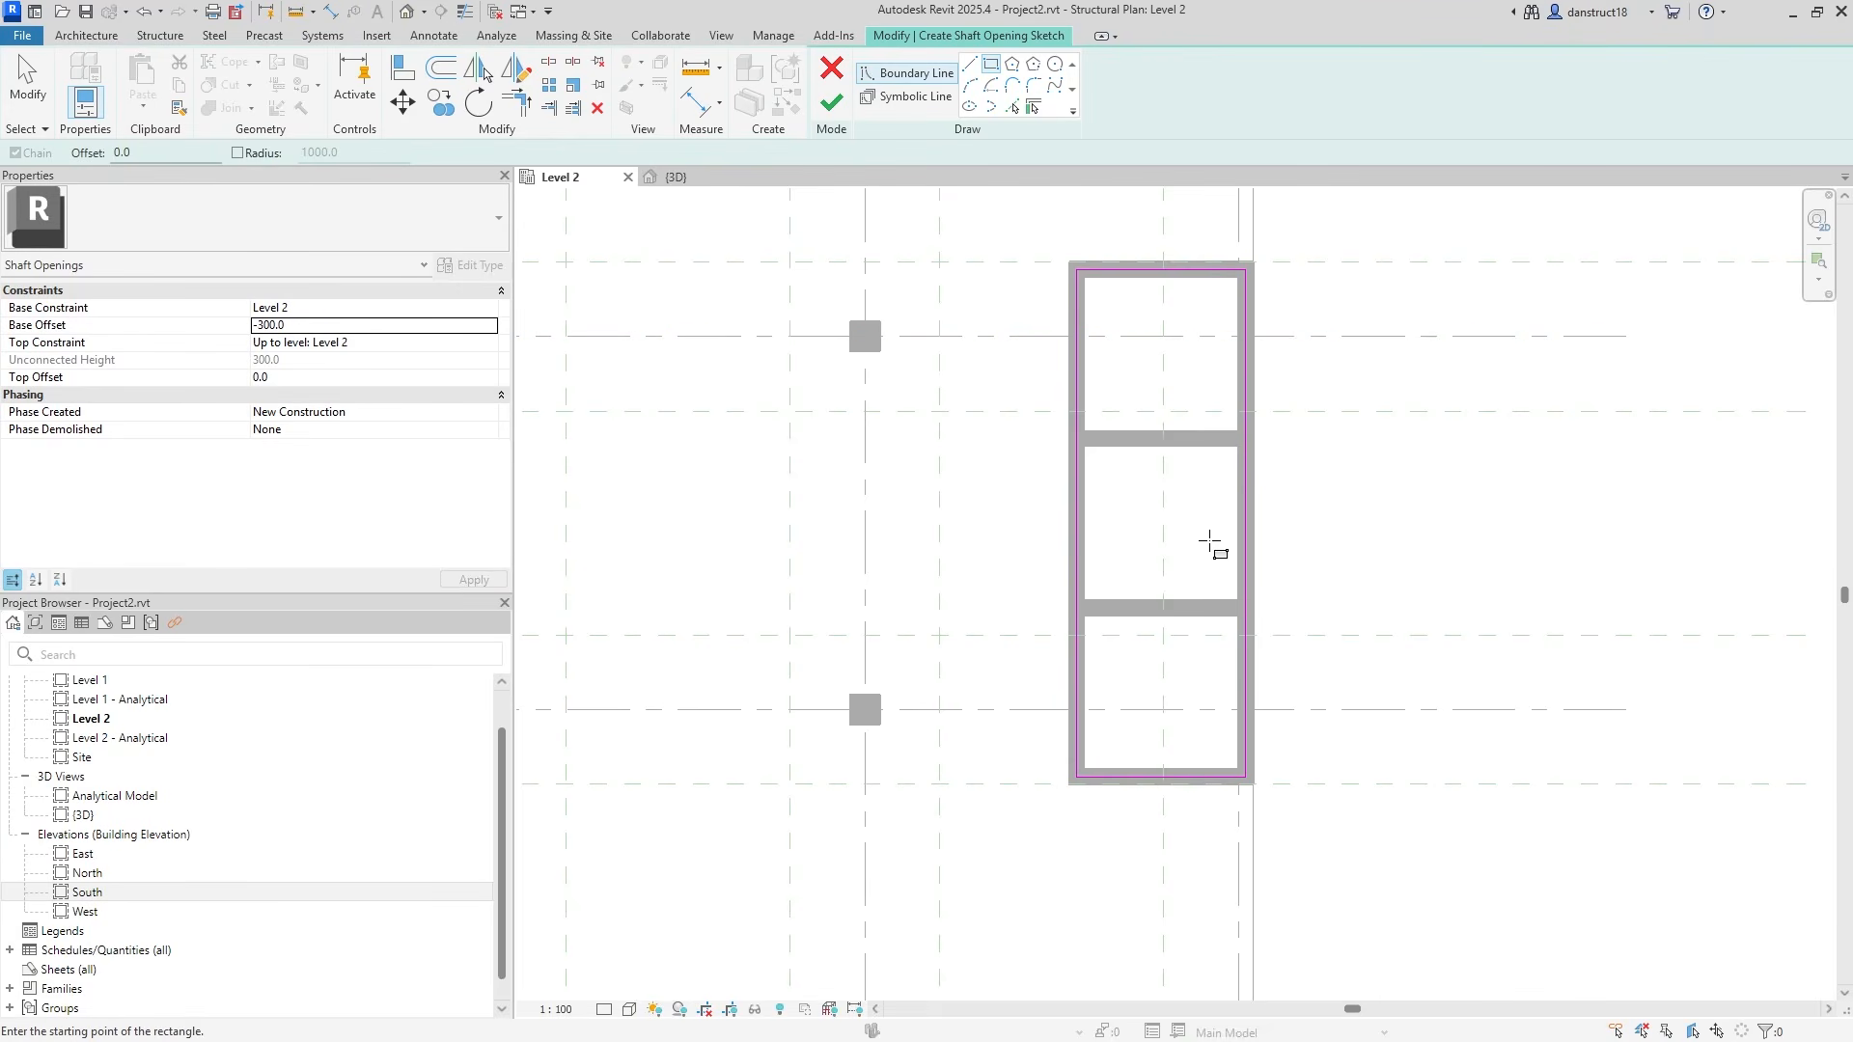
Draw a <Hidden> style symbolic diagonal across the top cell.
left_click(908, 96)
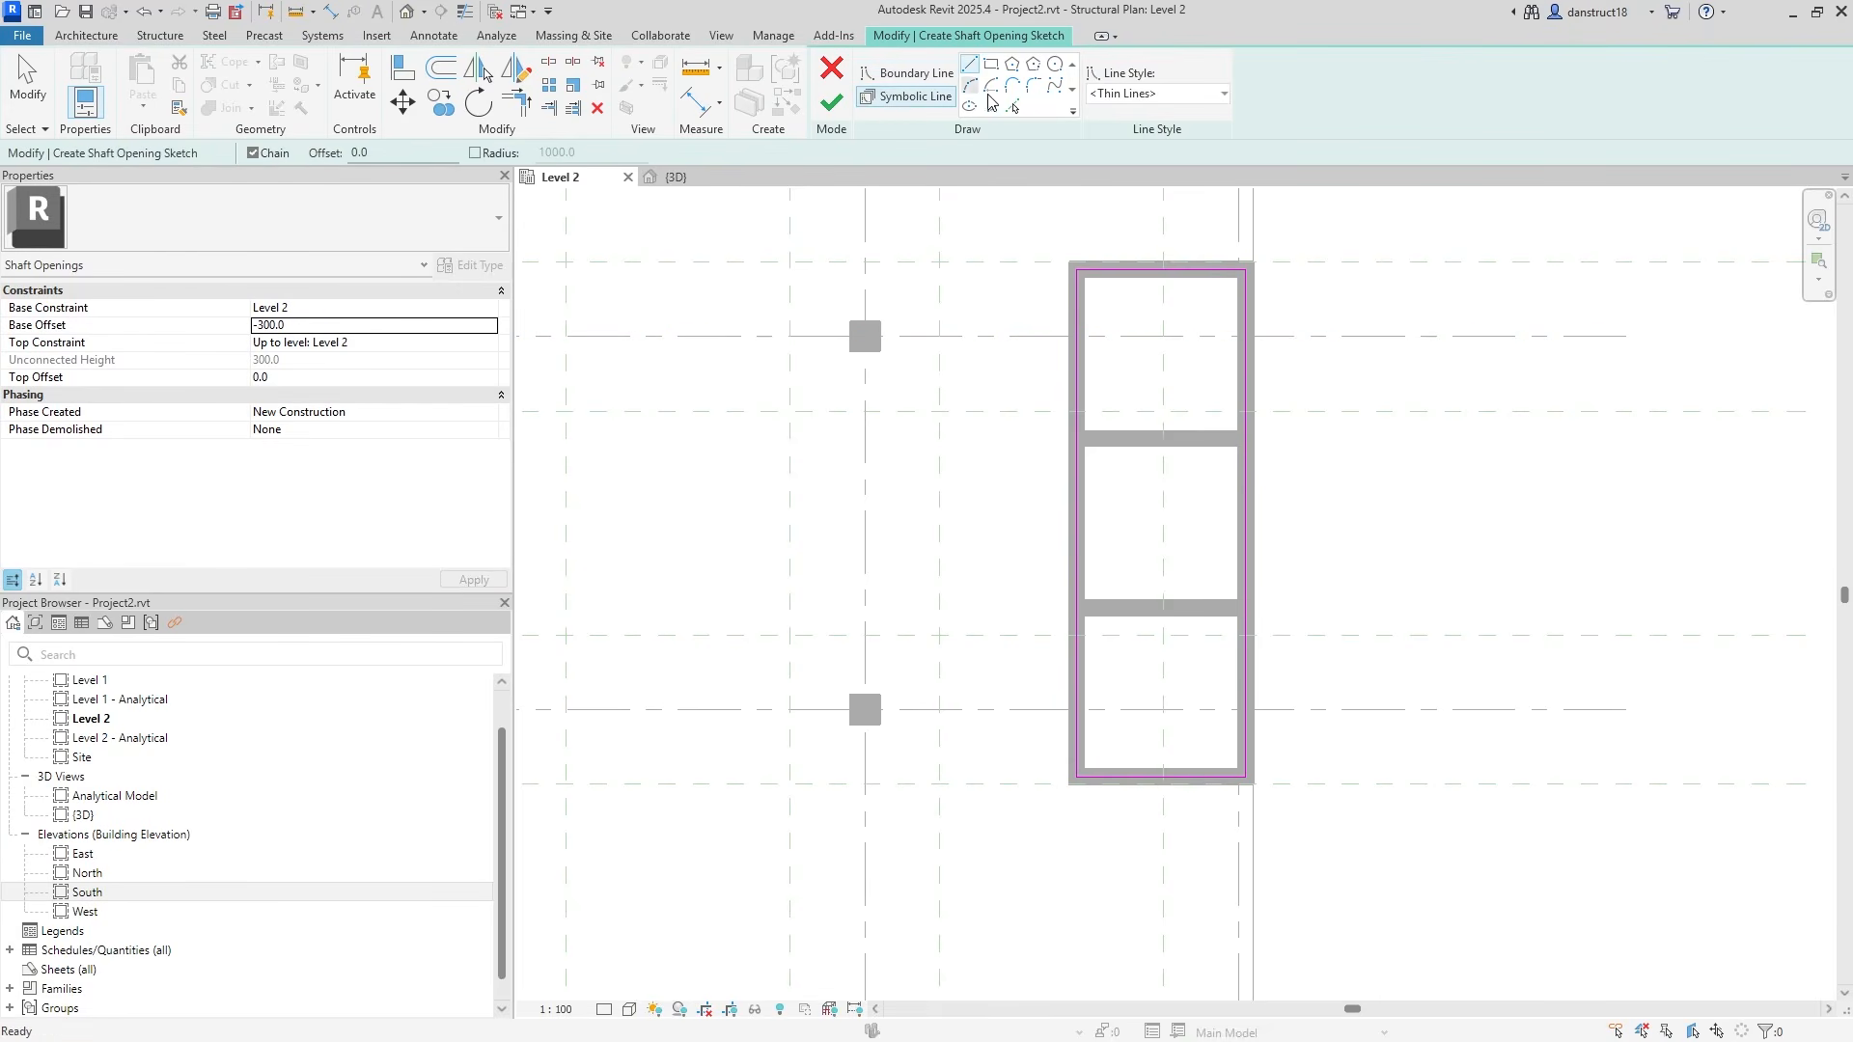
left_click(1129, 94)
left_click(1127, 197)
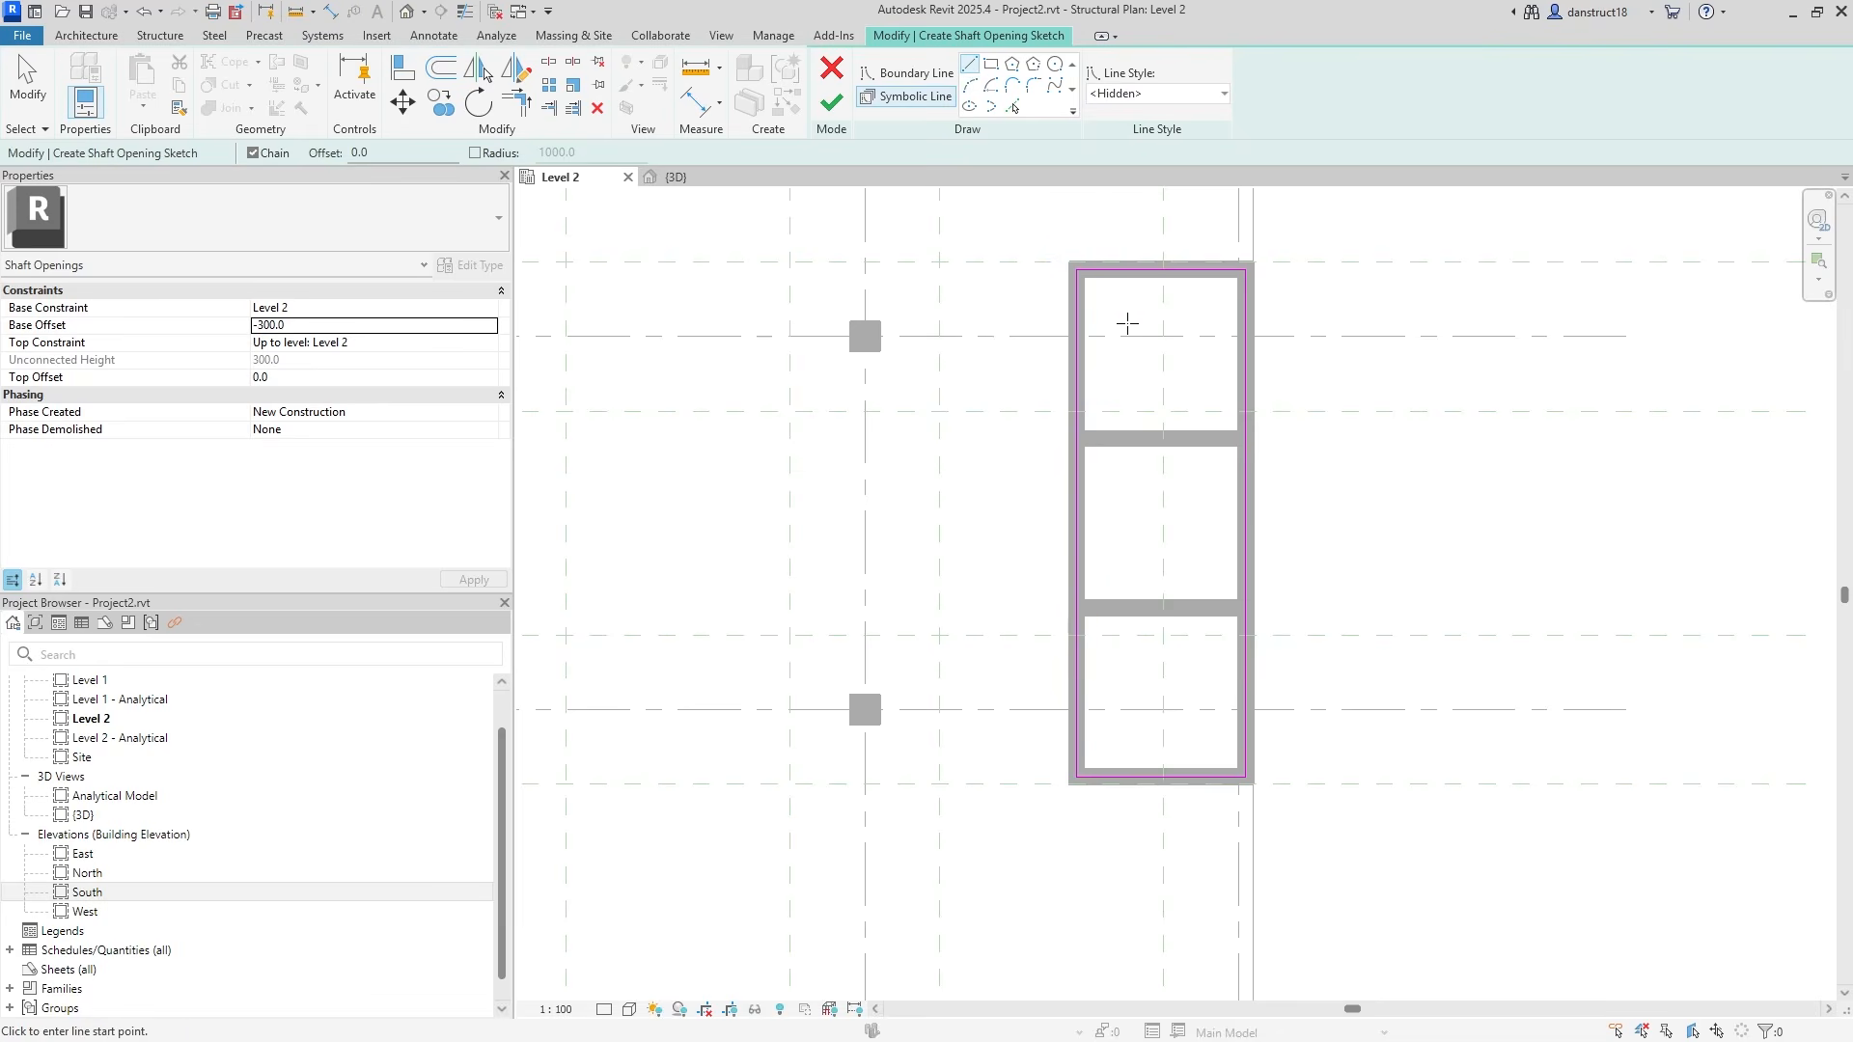
scroll(1086, 423, "up", 2)
left_click(1069, 448)
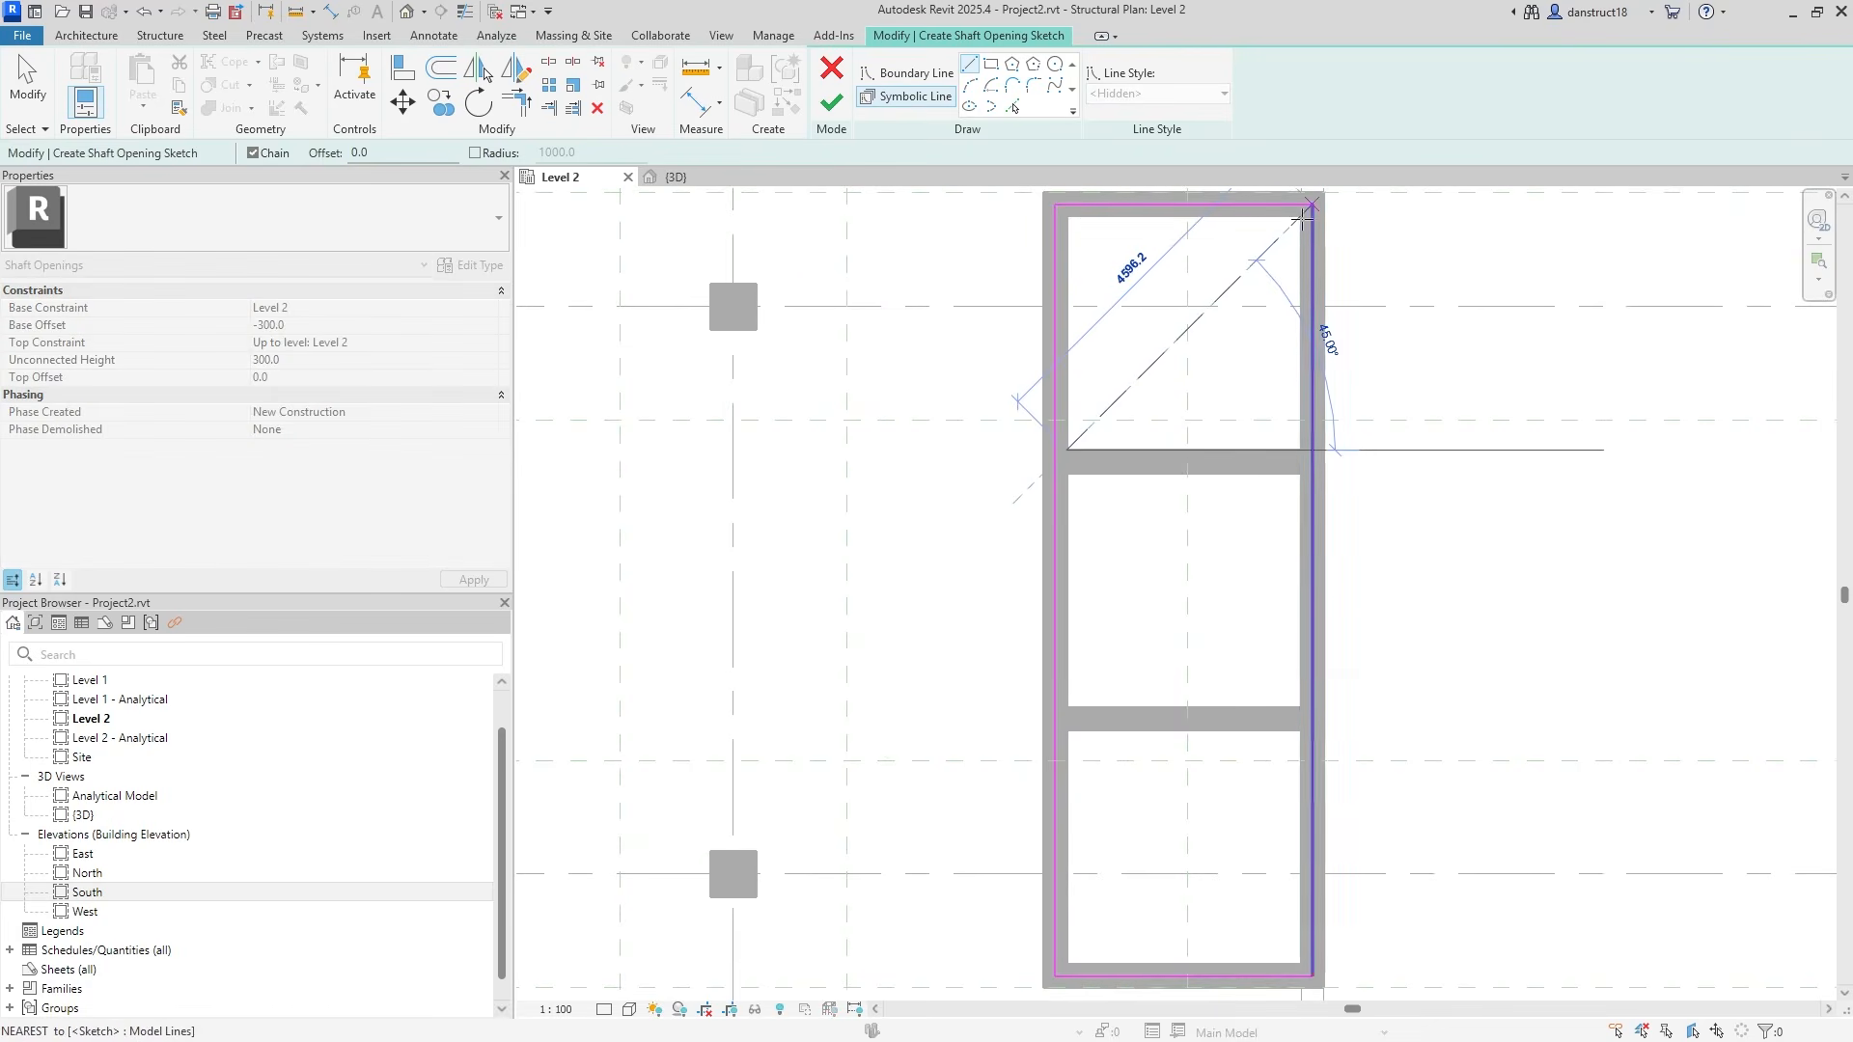
scroll(1300, 217, "up", 2)
scroll(1300, 214, "up", 1)
left_click(1299, 215)
scroll(1283, 289, "down", 2)
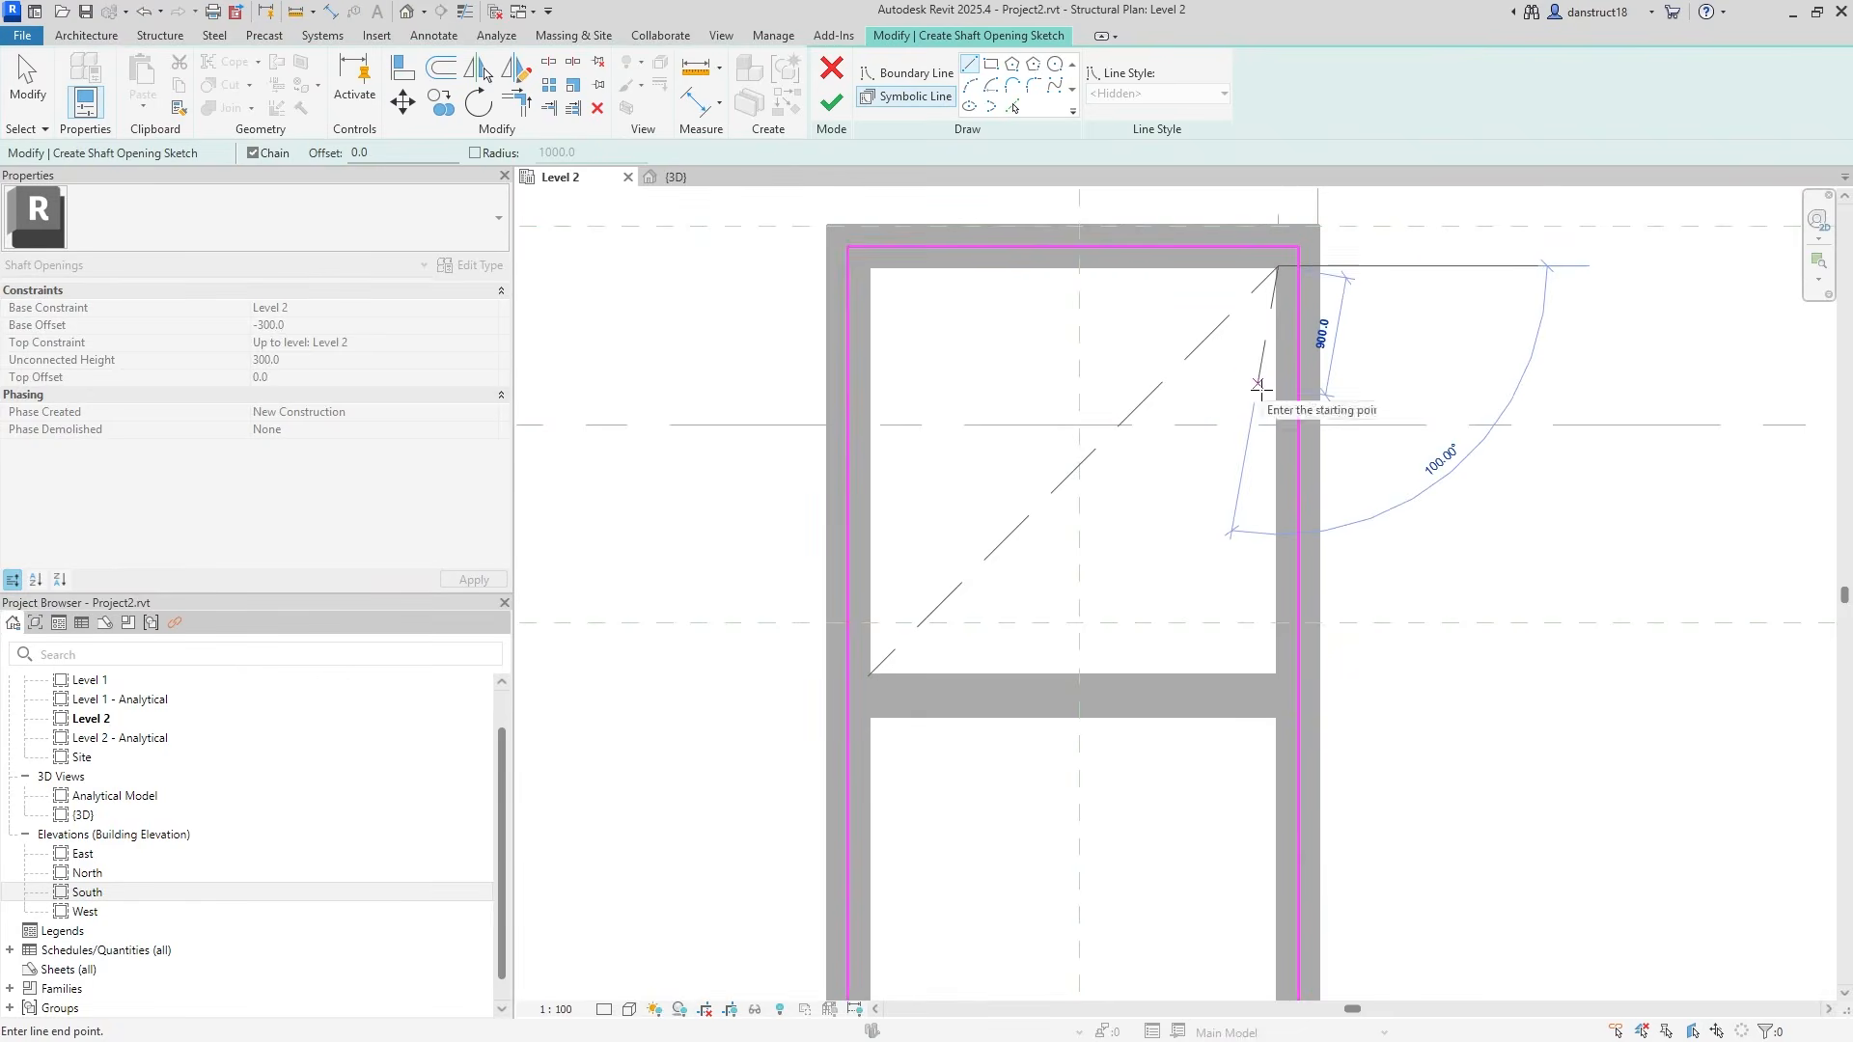
key("Escape")
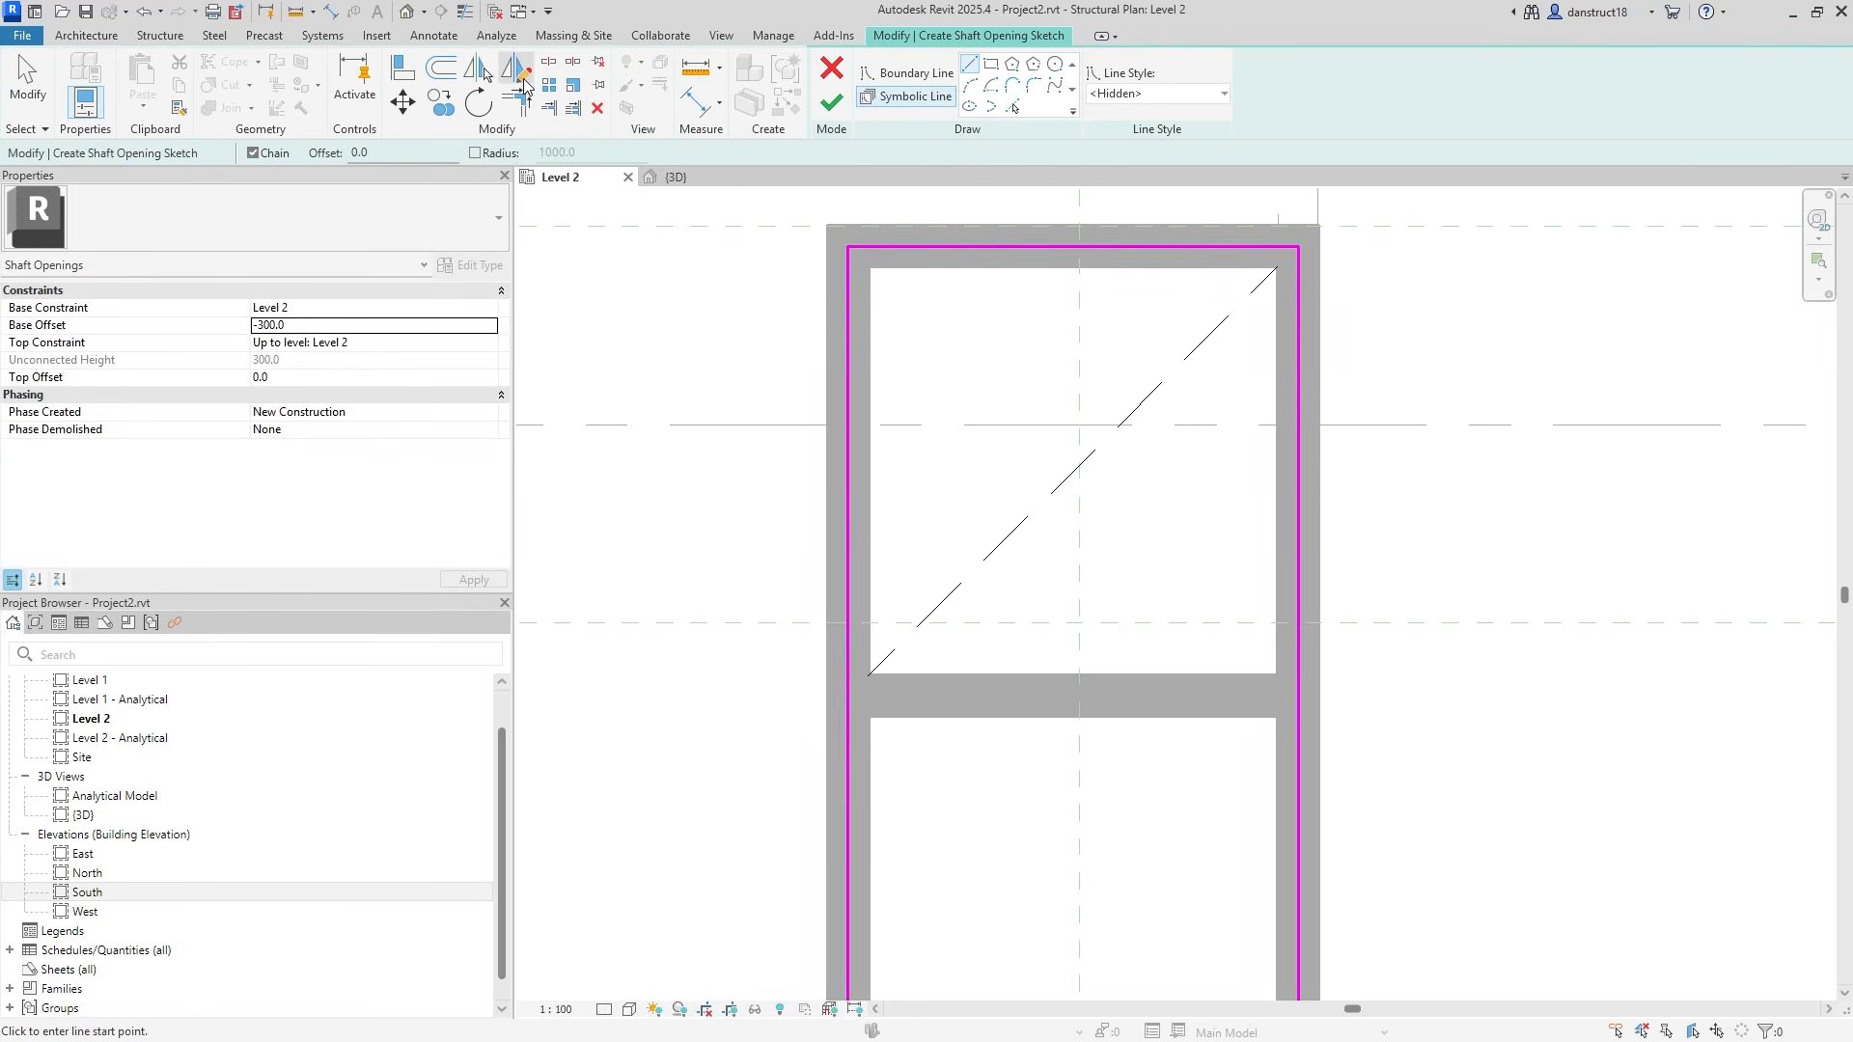
key("Escape")
Mirror a copy of the diagonal about a vertical axis to form an X.
left_click(1109, 467)
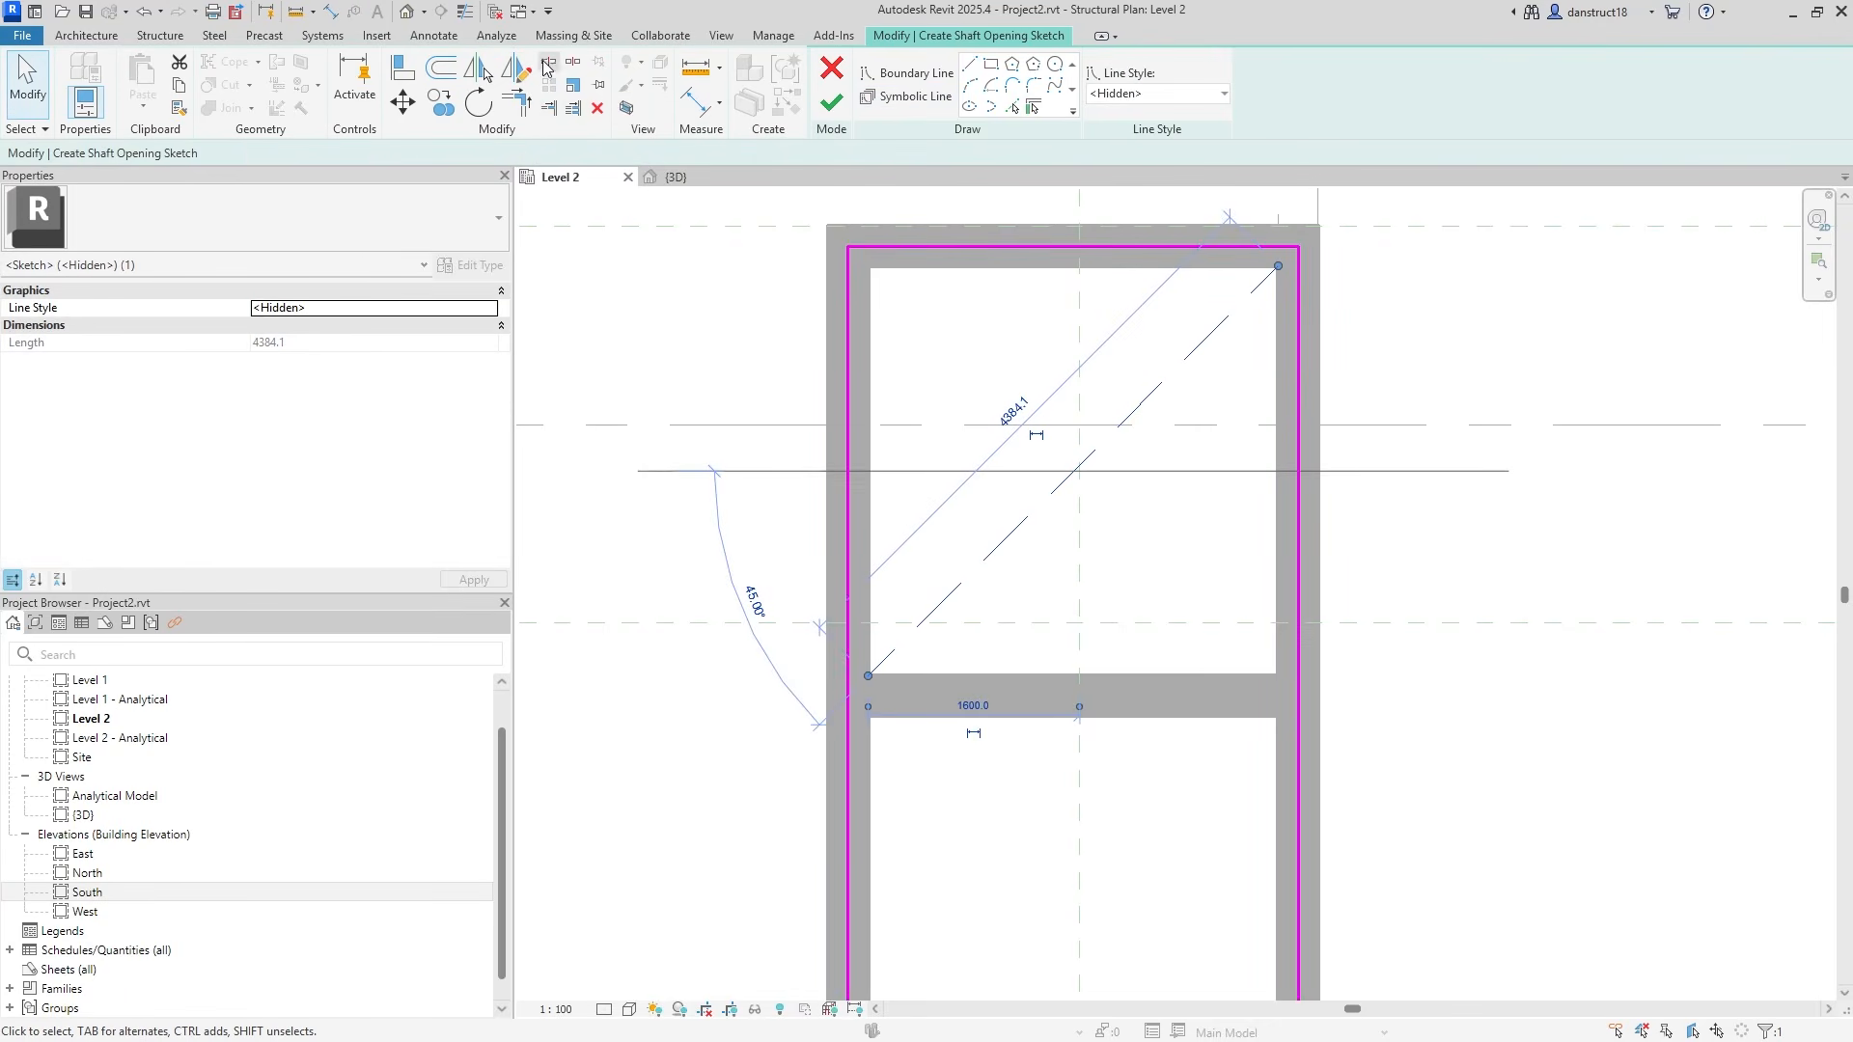
left_click(521, 70)
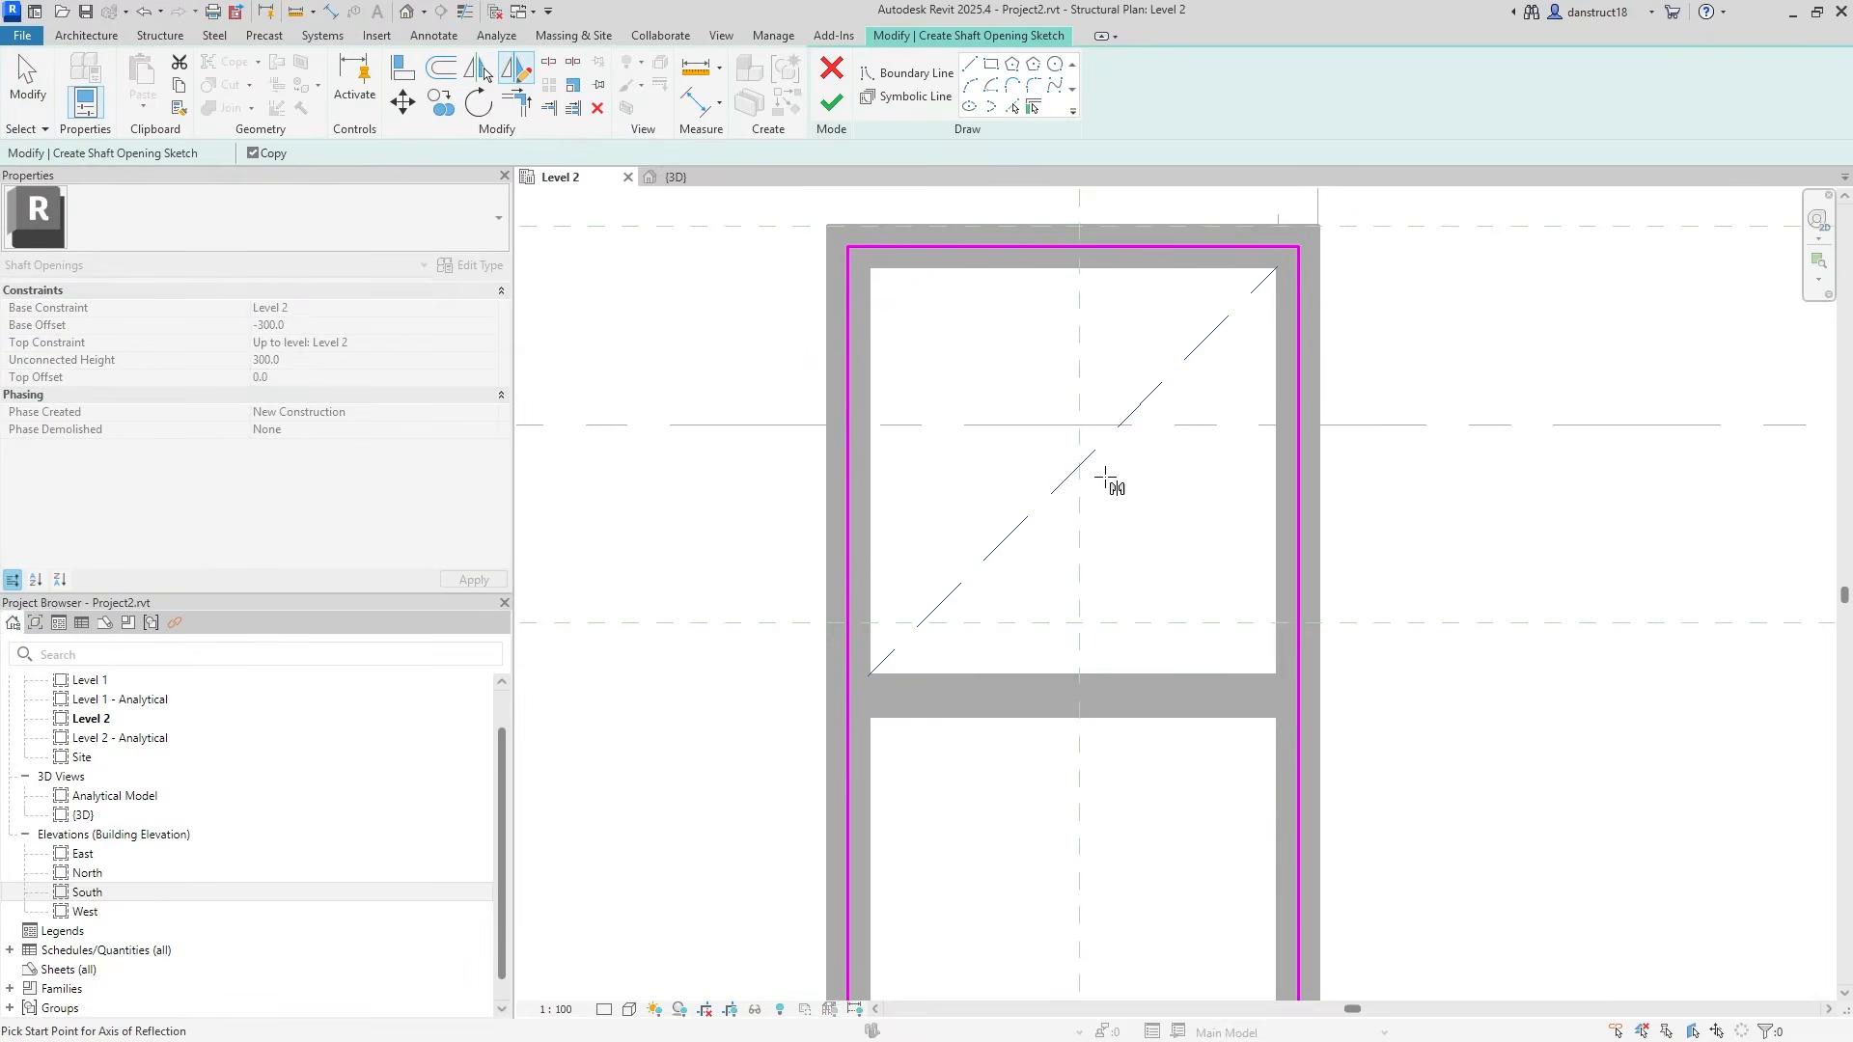
left_click(1075, 469)
left_click(1076, 531)
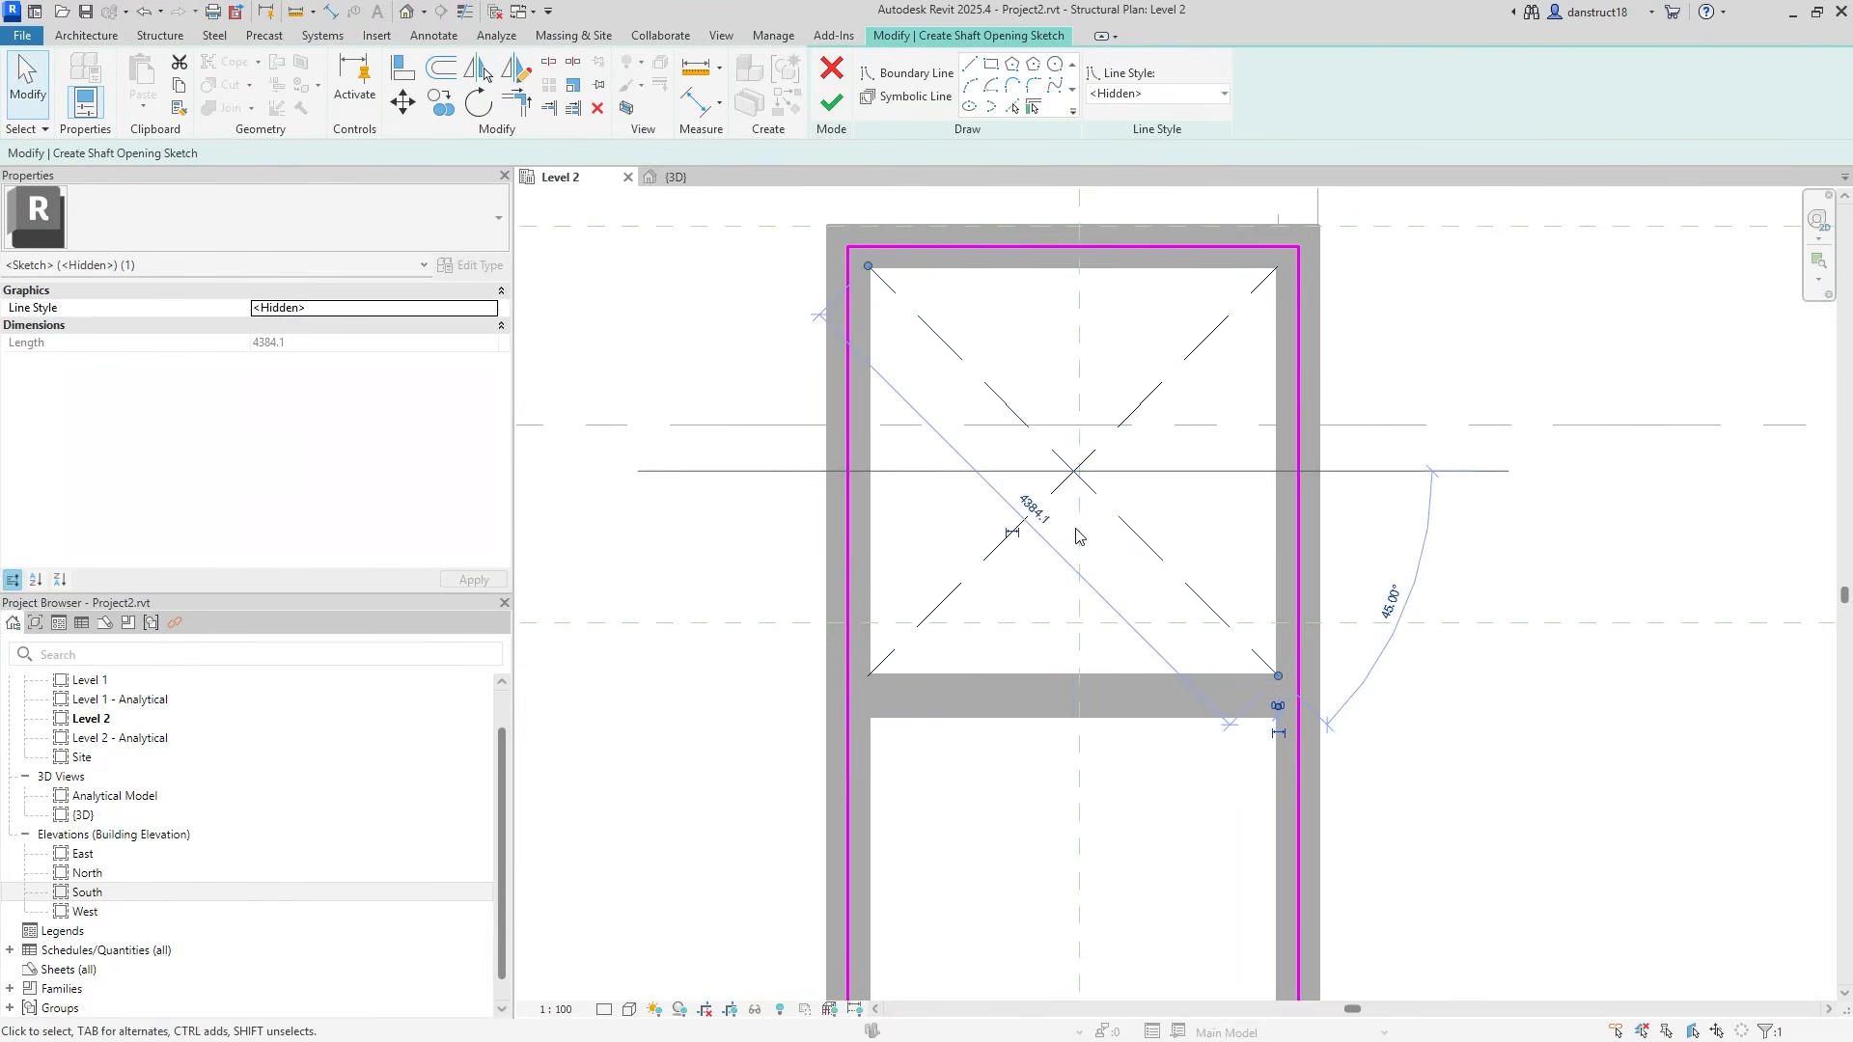
Copy the X lines into the bottom cell and finish the shaft opening sketch.
left_click(988, 557, "ctrl")
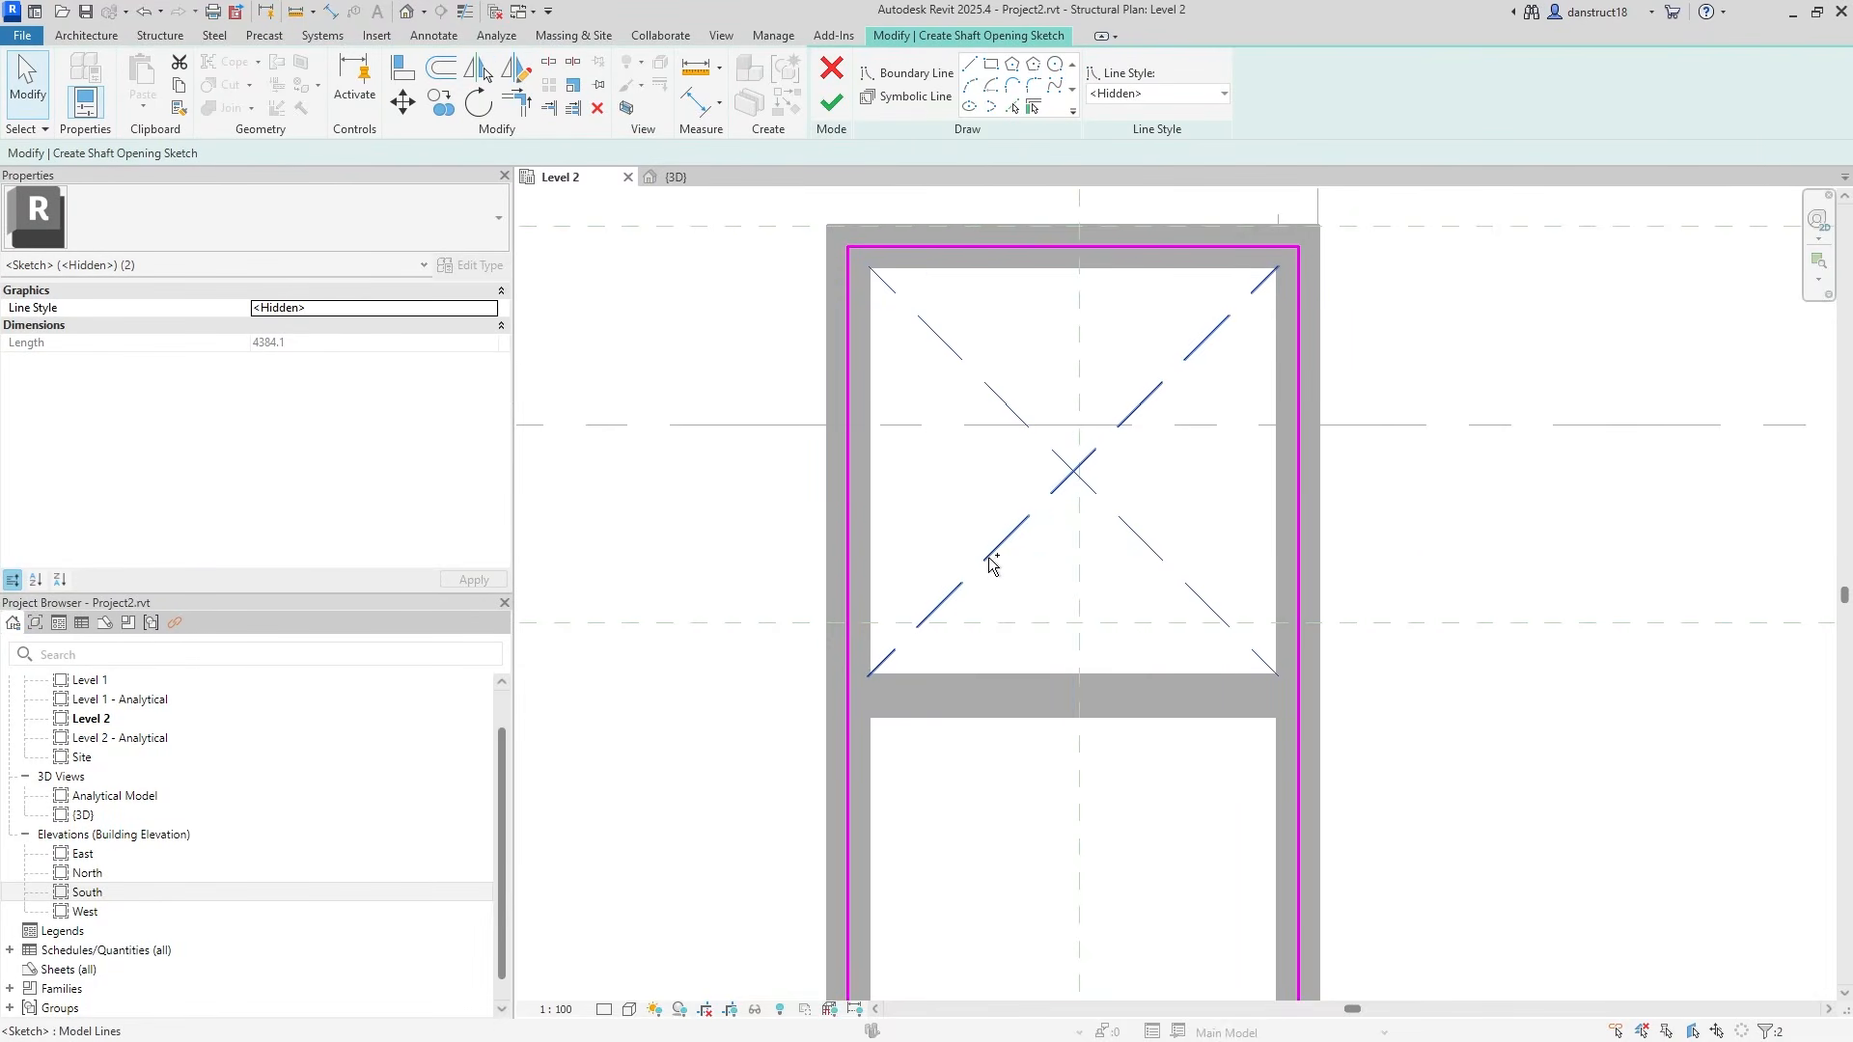
left_click(440, 104)
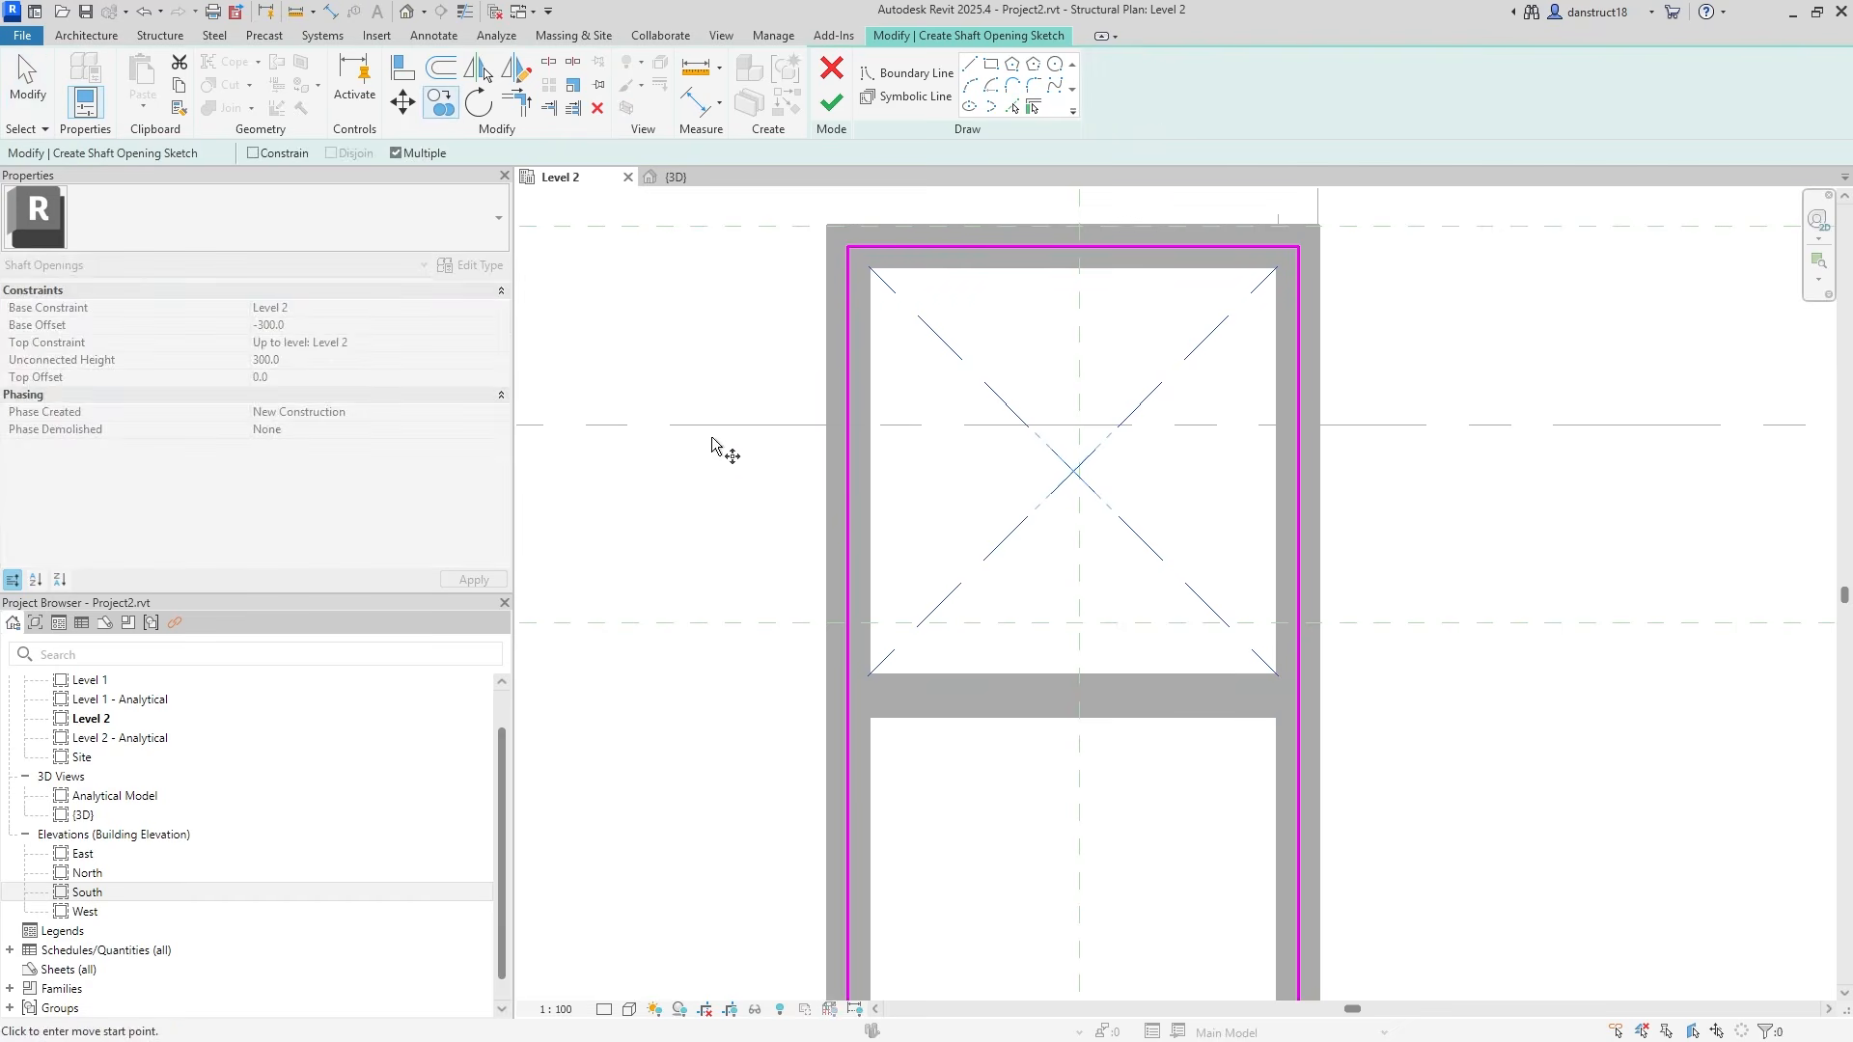
left_click(870, 674)
scroll(985, 762, "down", 1)
middle_click_drag(985, 772, 968, 557)
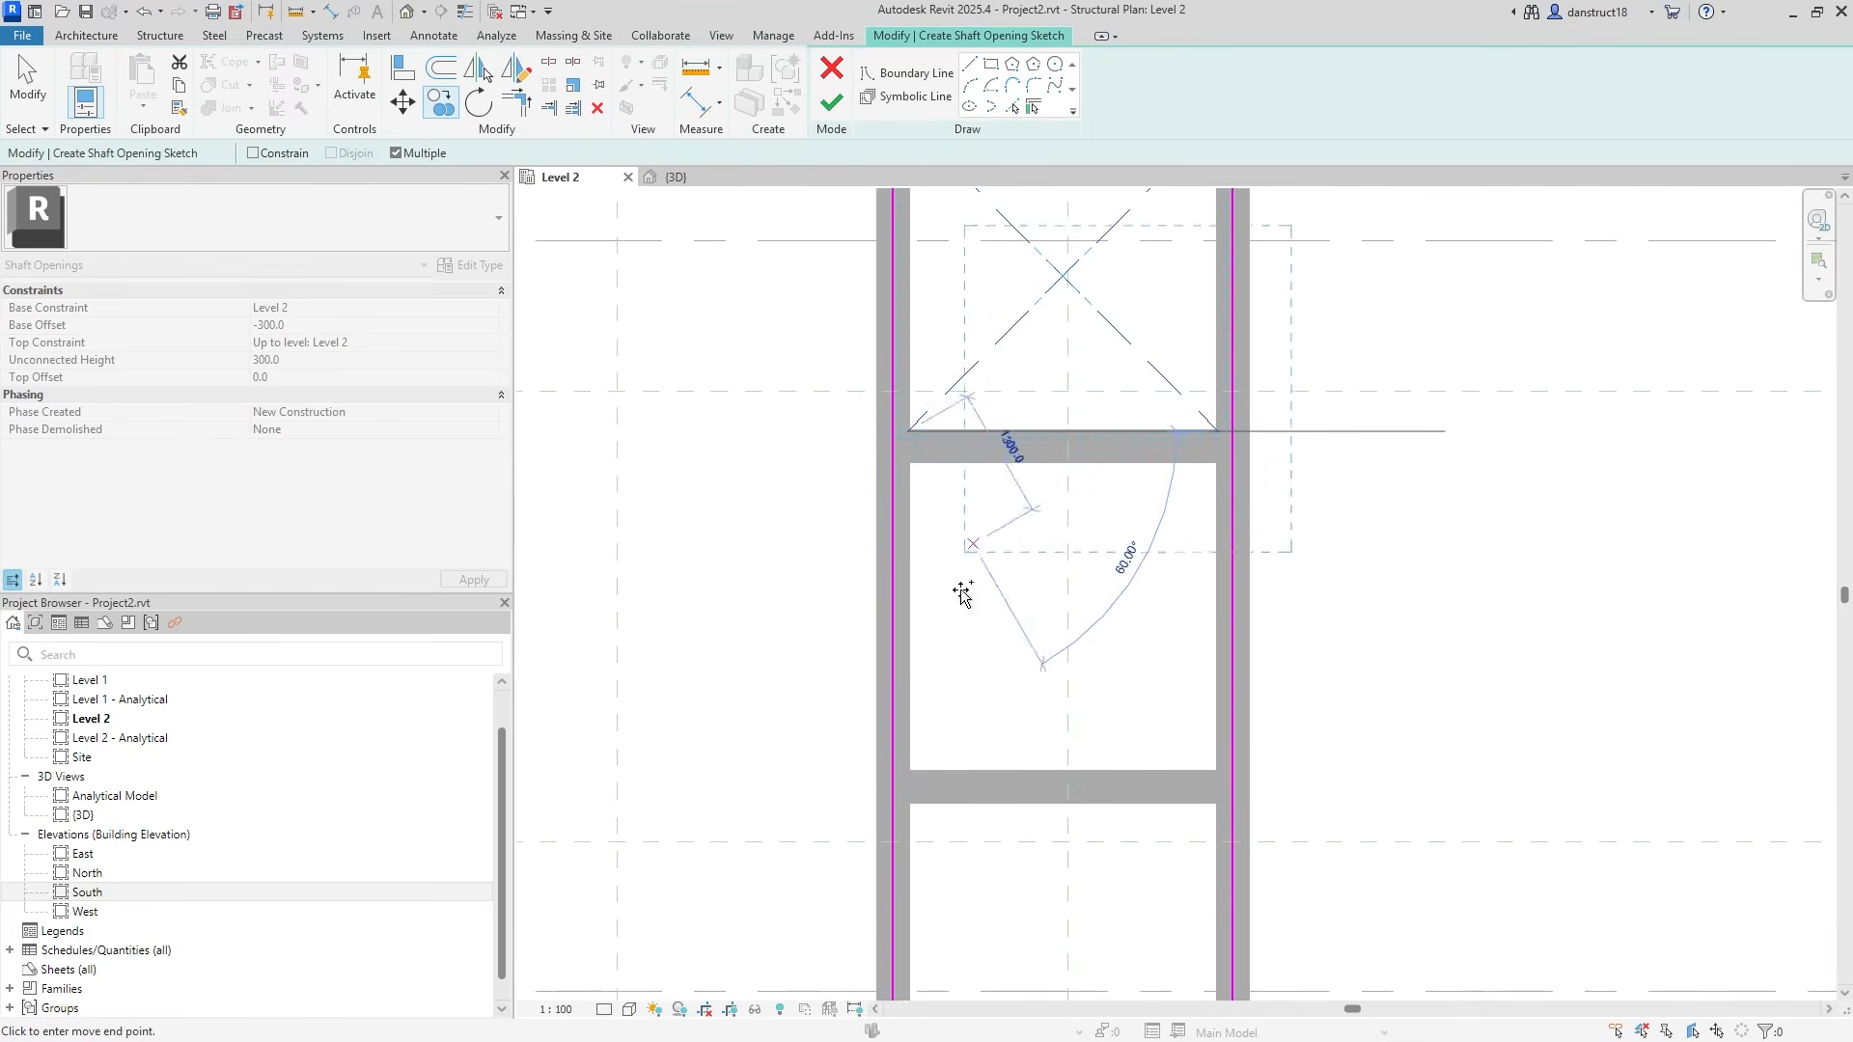
scroll(910, 766, "down", 2)
middle_click_drag(962, 705, 1030, 506)
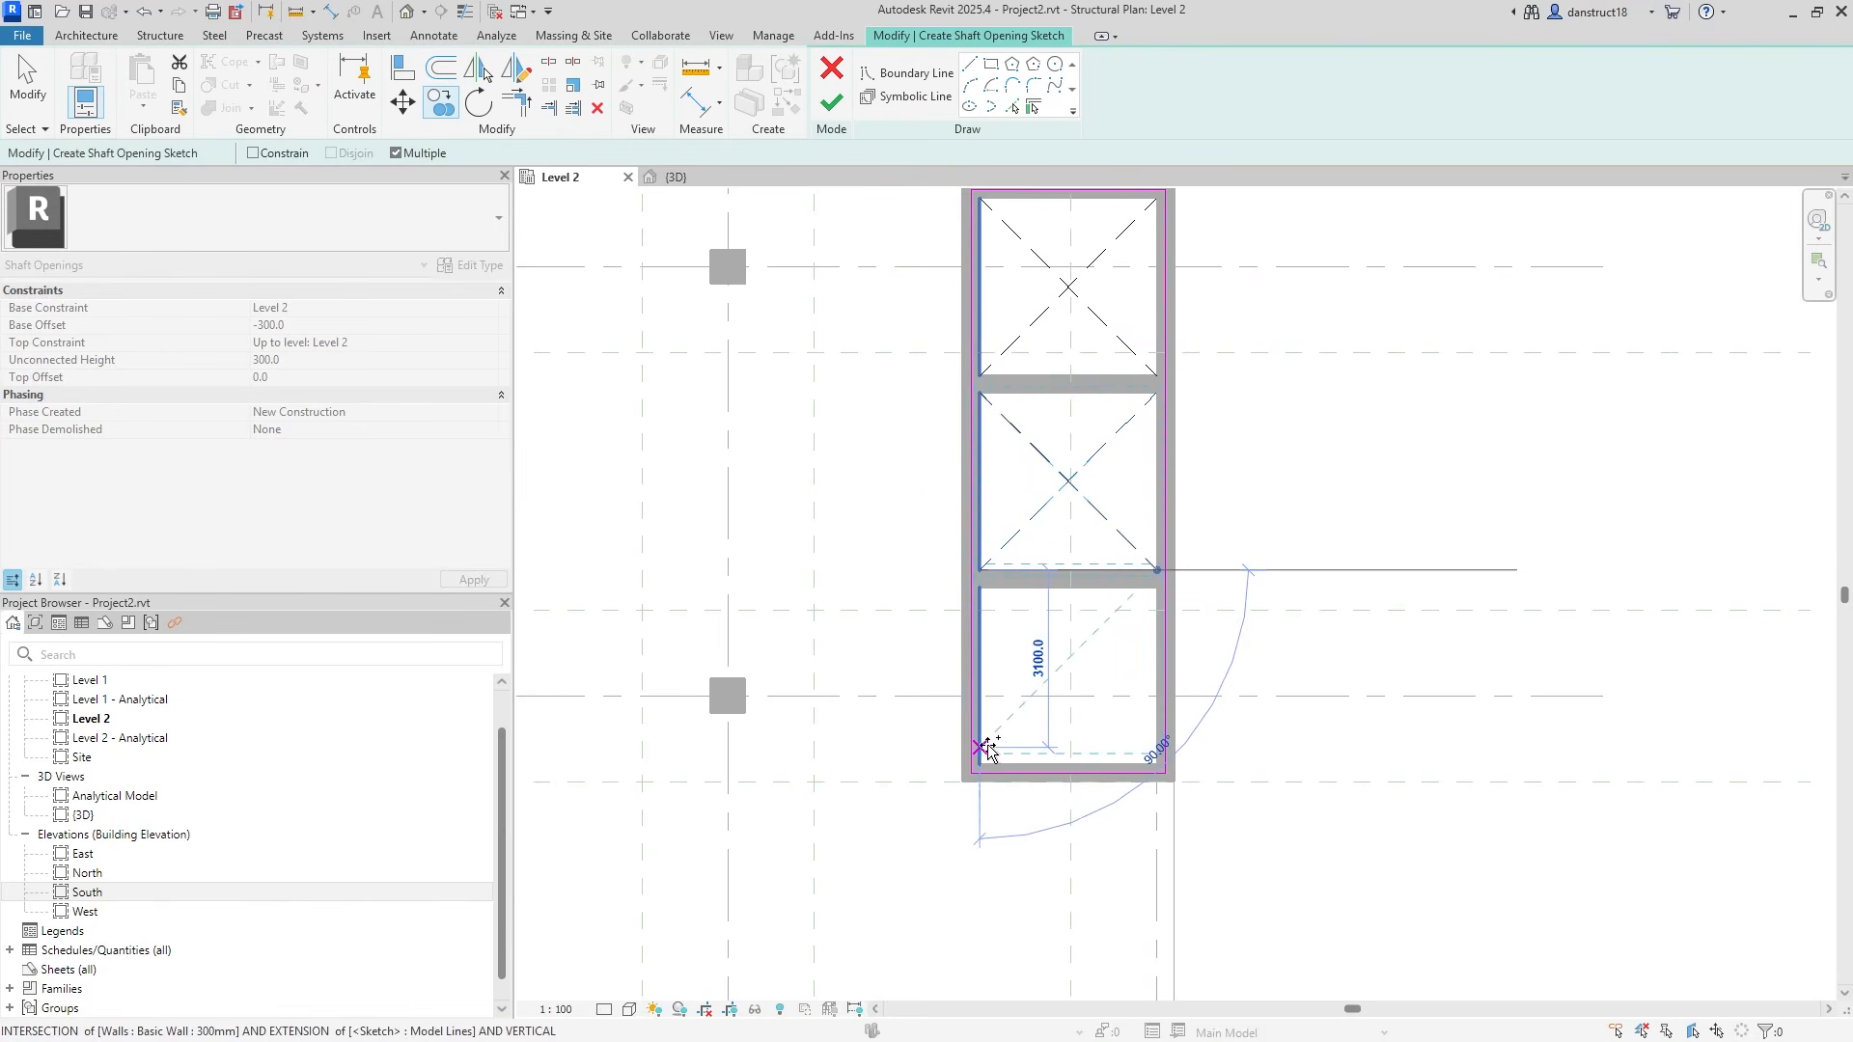
left_click(980, 764)
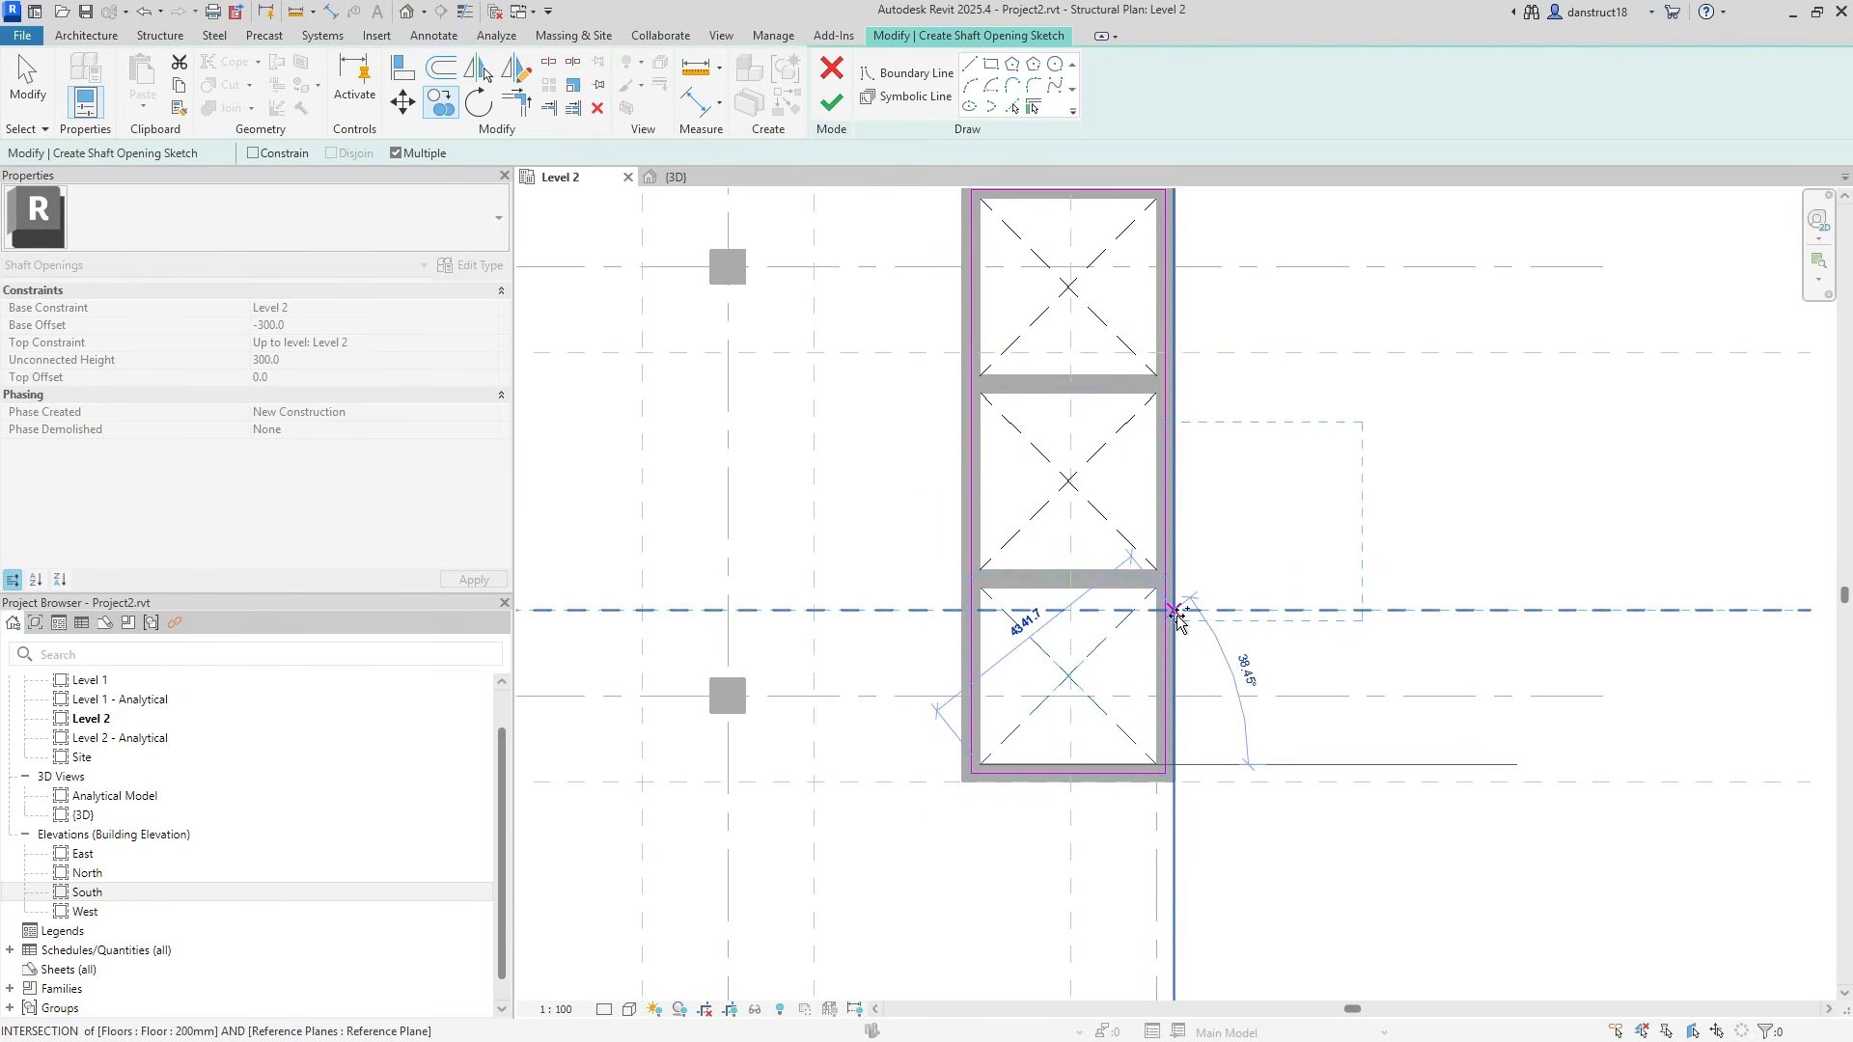
key("Escape")
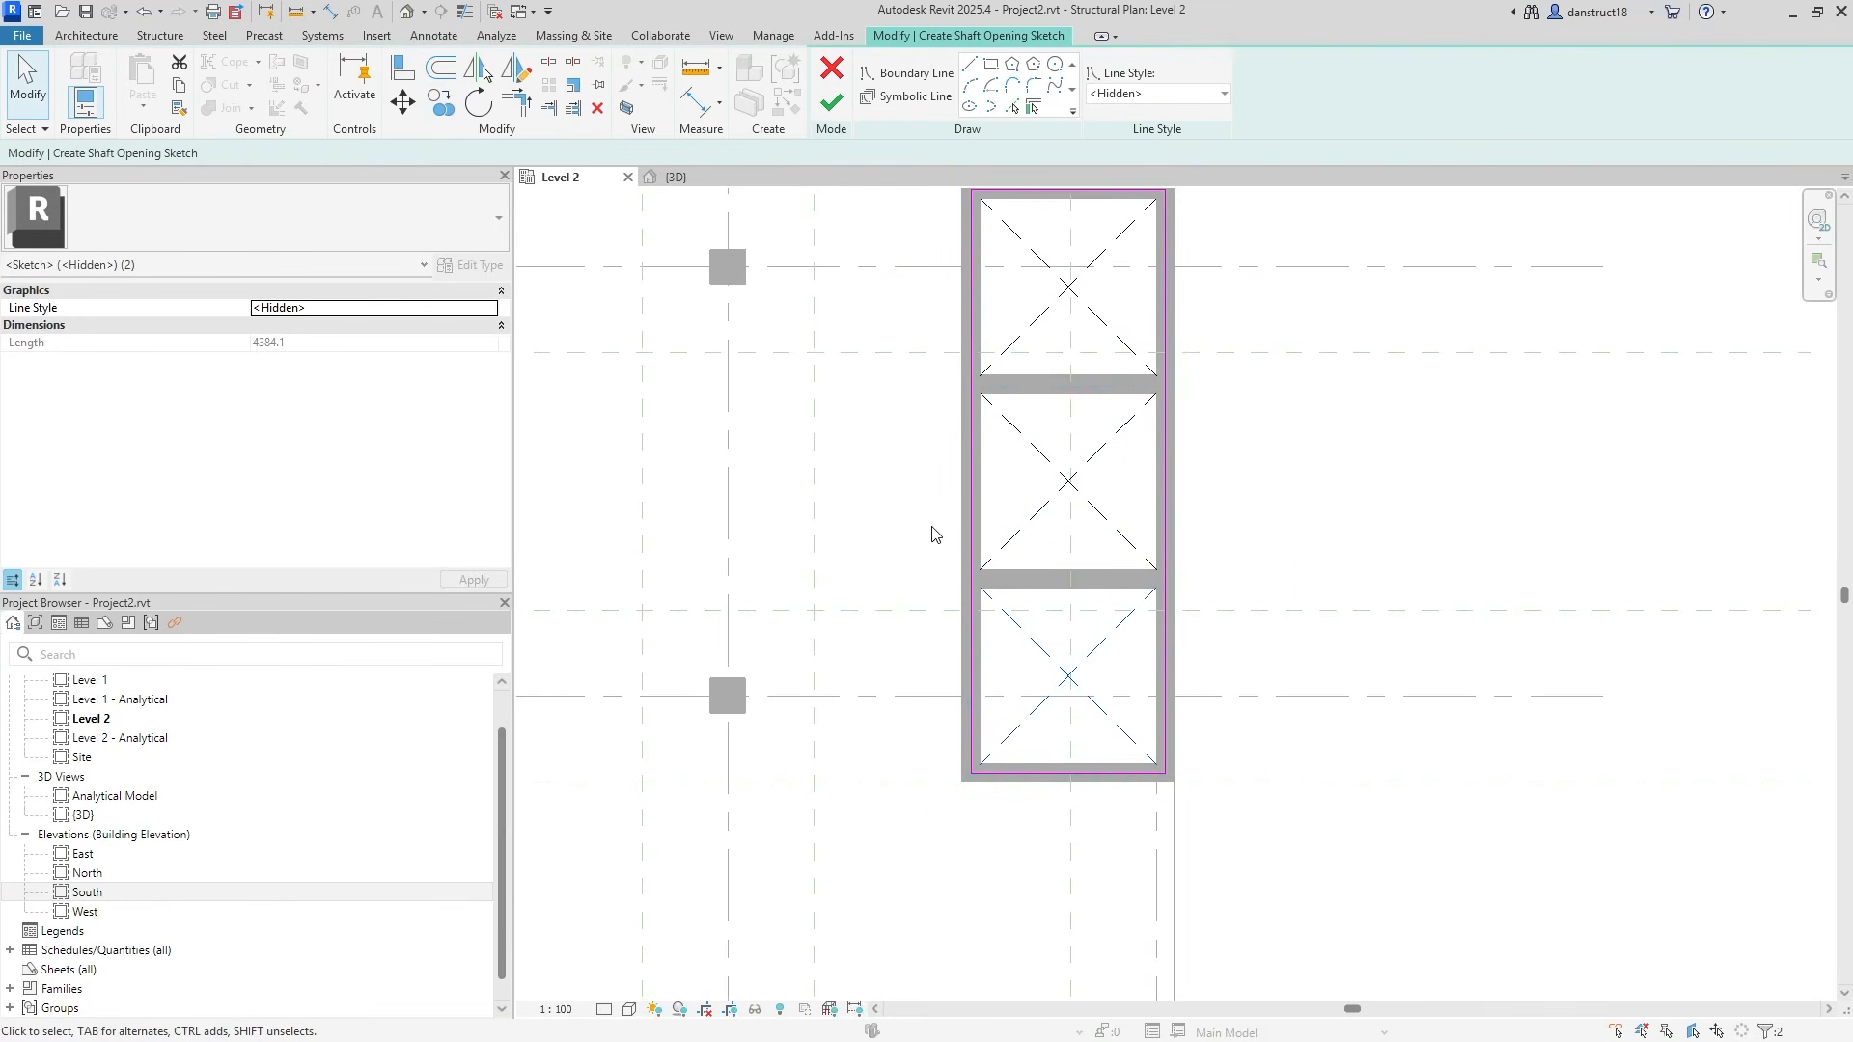
left_click(830, 106)
Switch to the 3D view to inspect the shaft openings in the three core cells.
scroll(1261, 515, "down", 2)
middle_click_drag(1027, 511, 1387, 538)
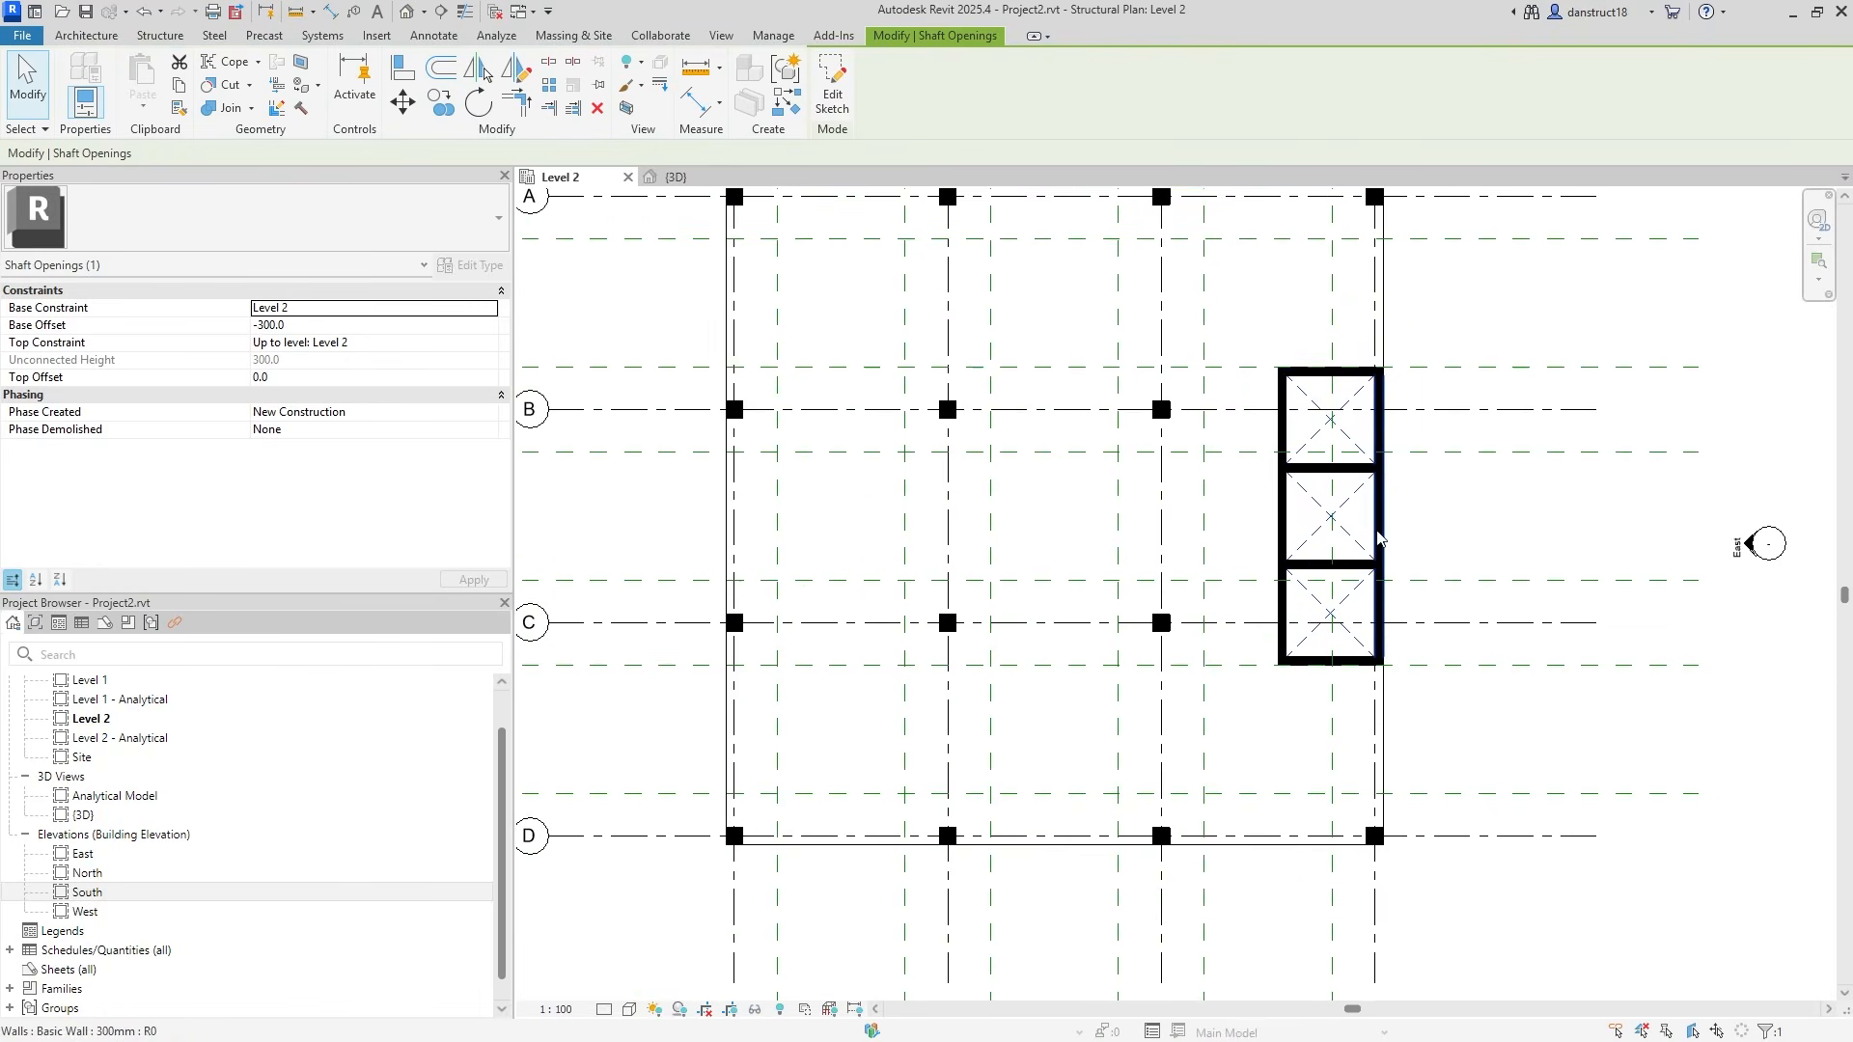
left_click(677, 178)
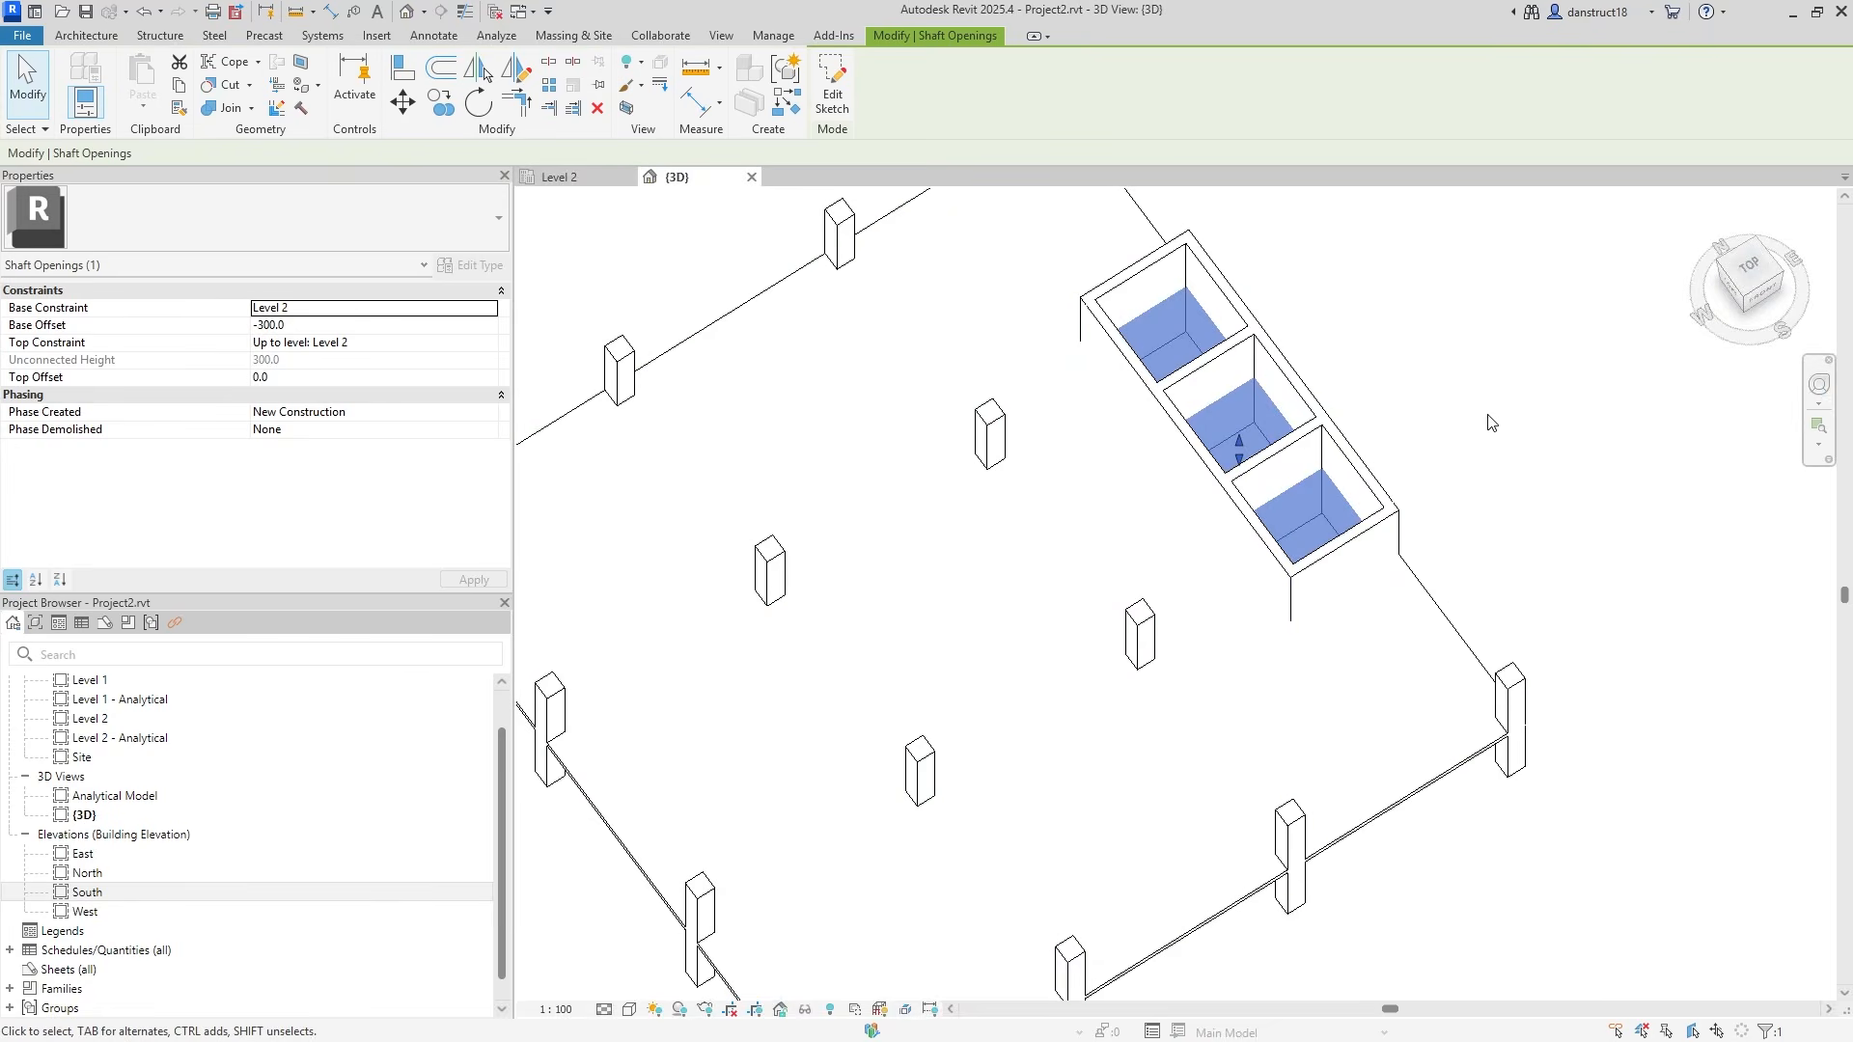
key("Escape")
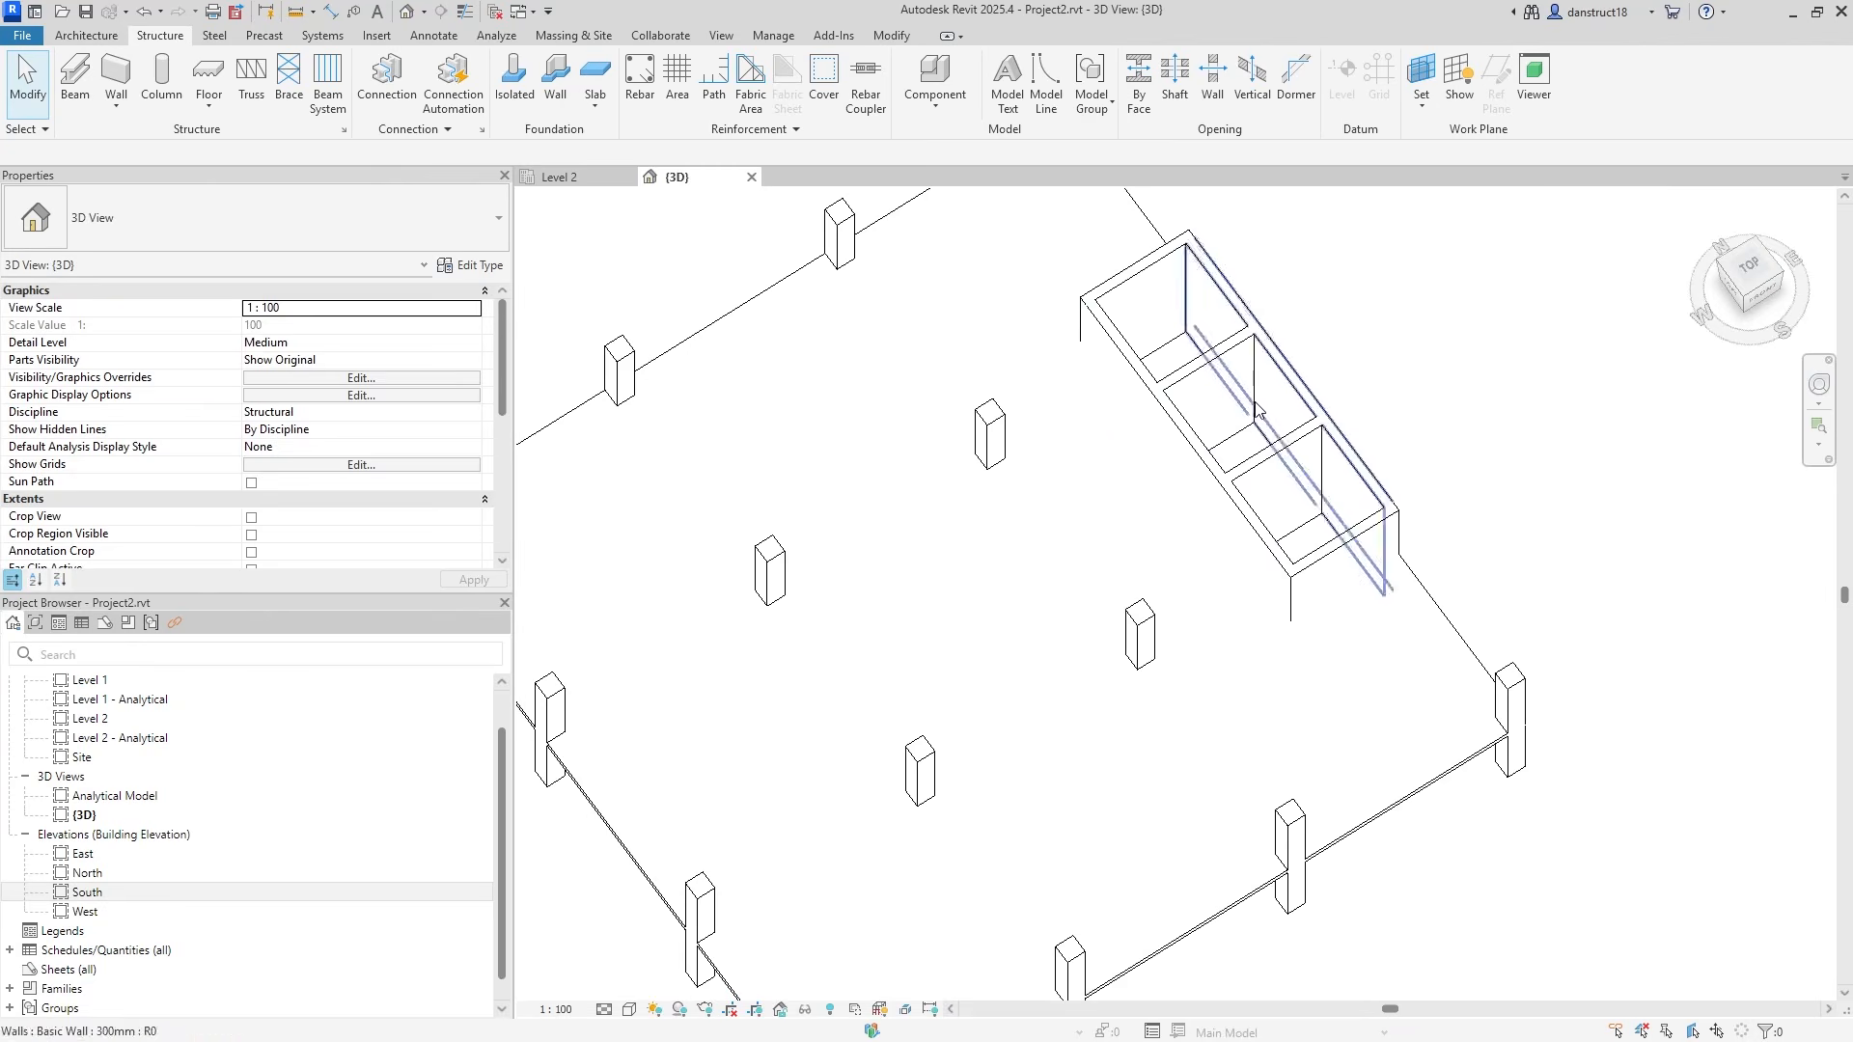
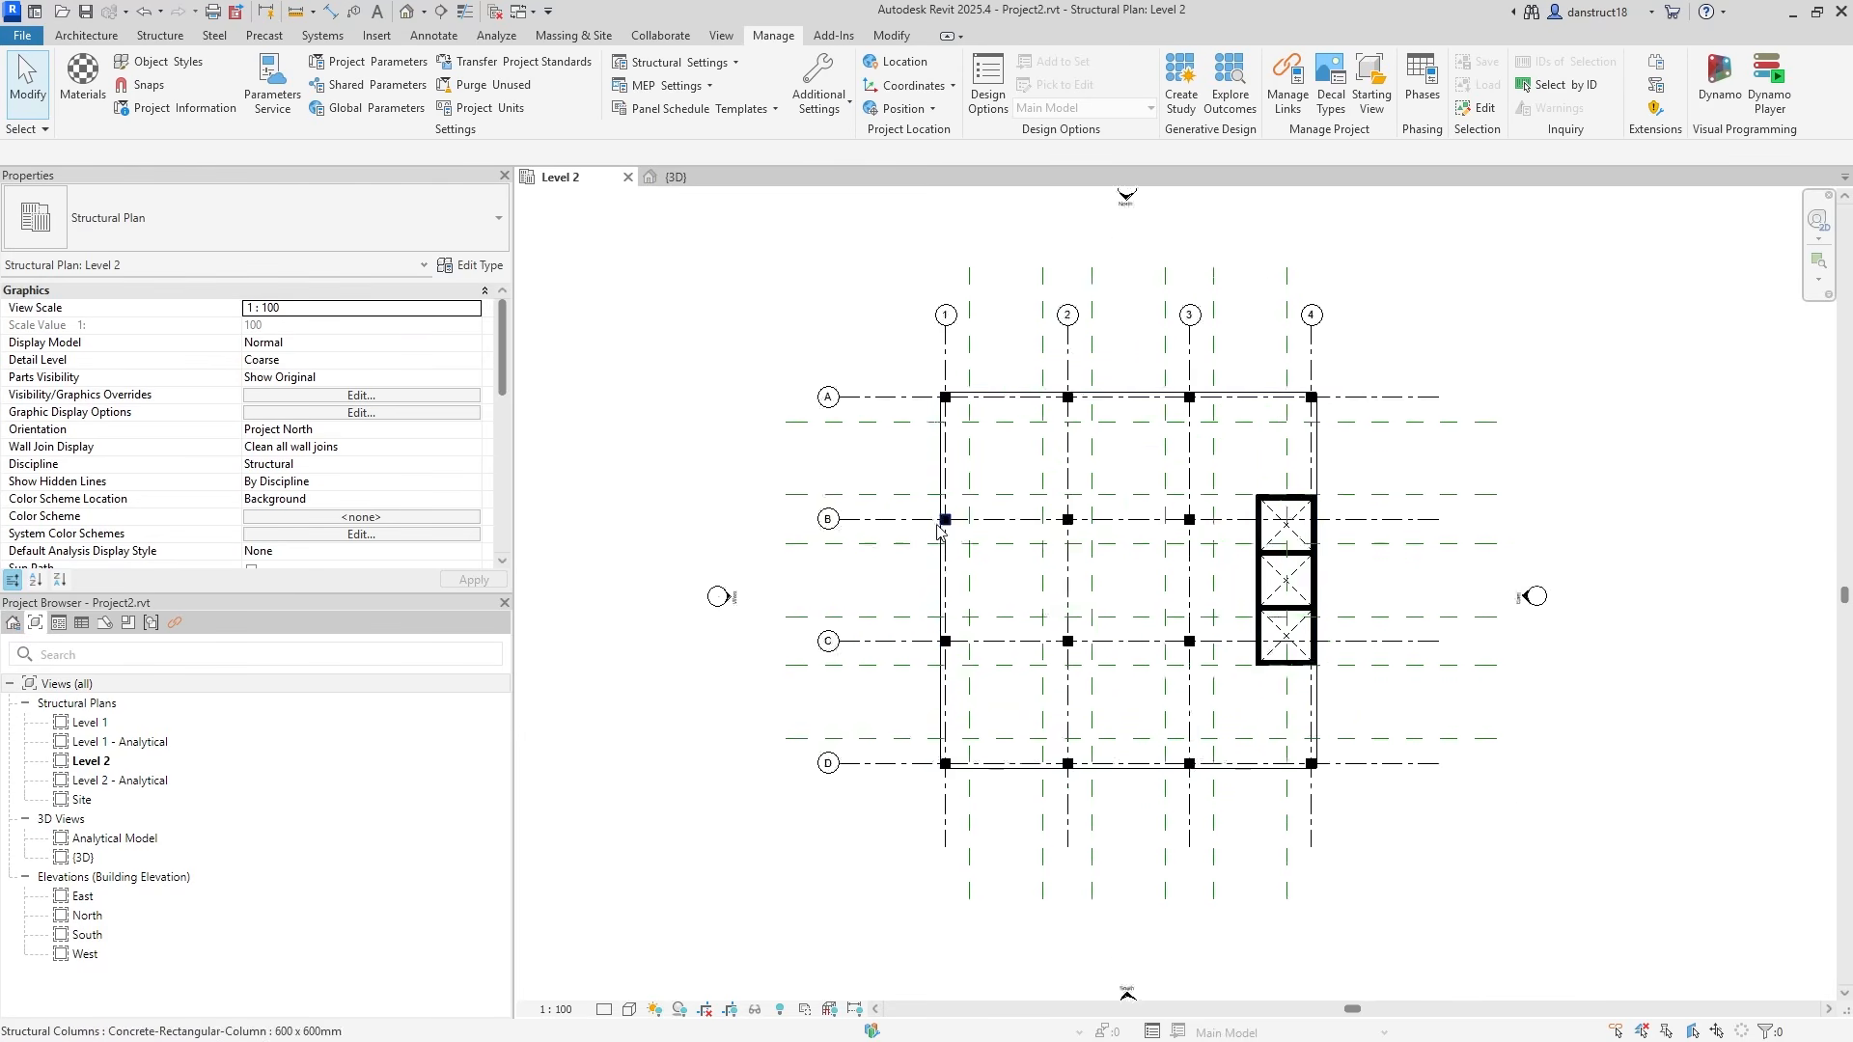
Select all reference planes visible in the Level 2 plan and hide them in the view.
scroll(950, 520, "up", 5)
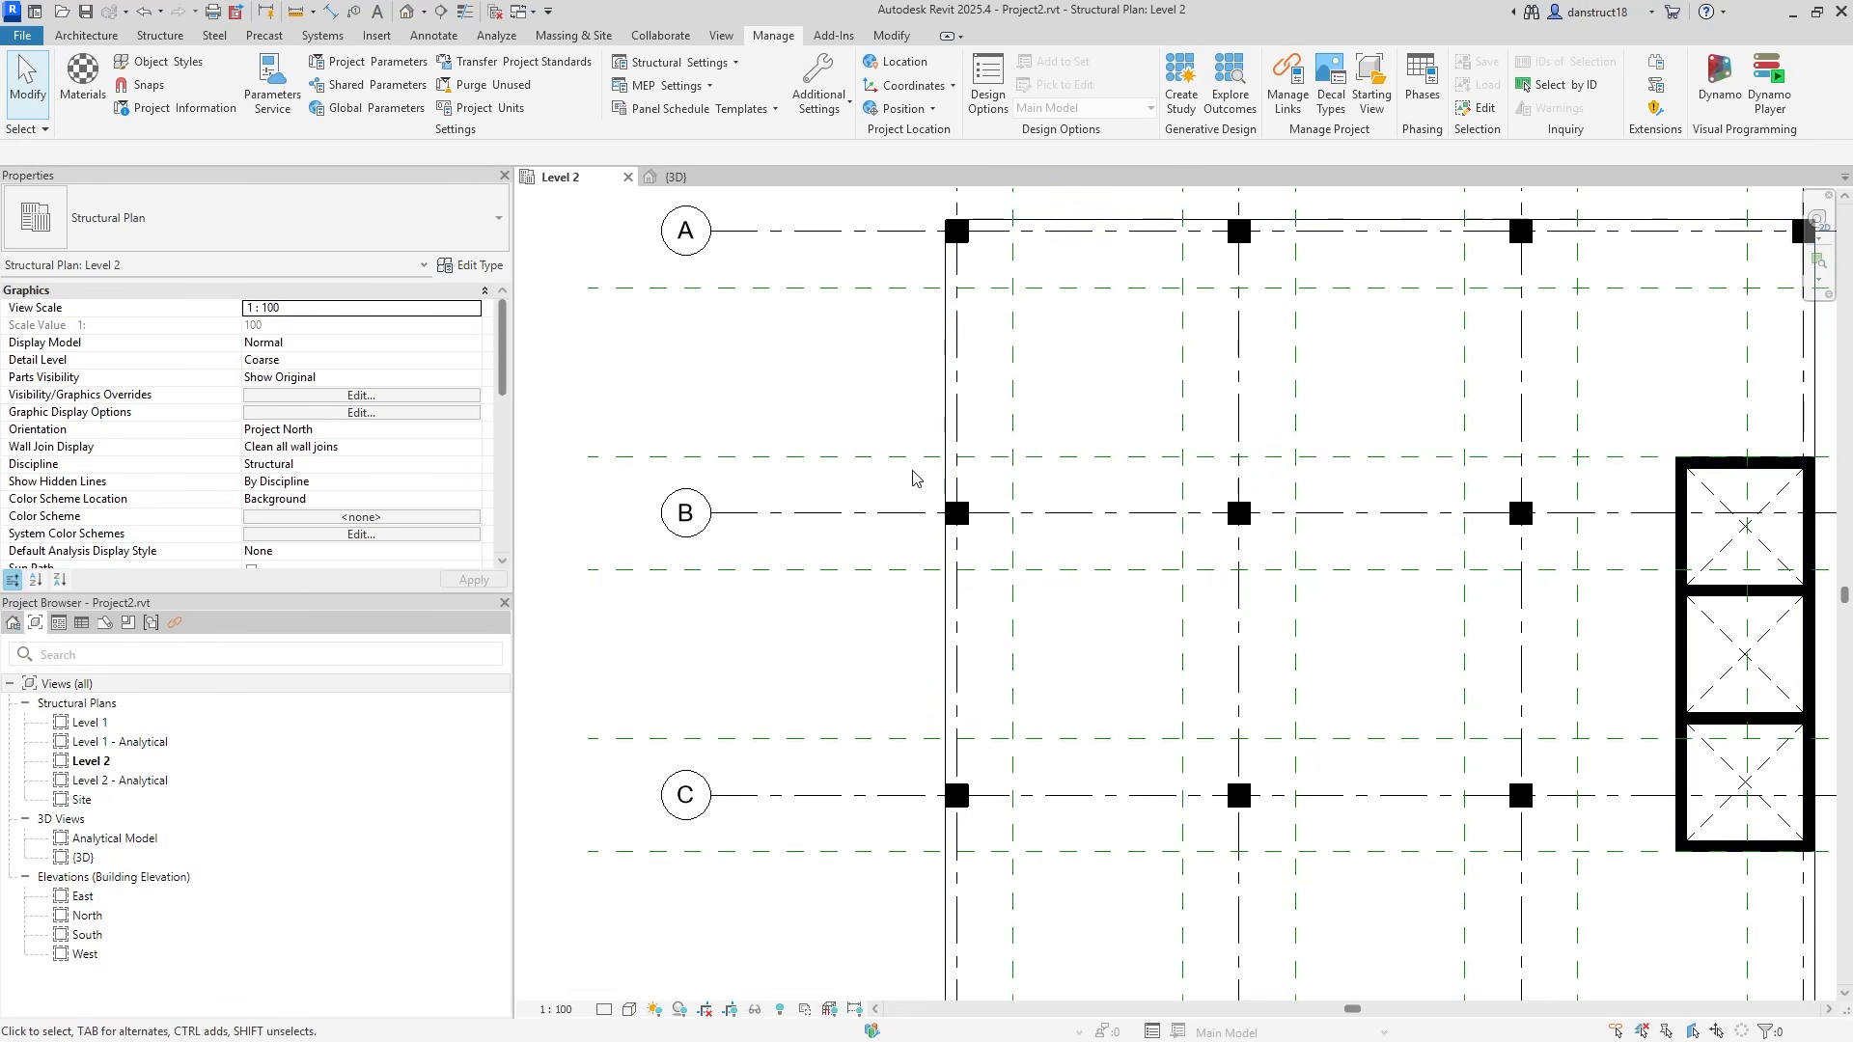
scroll(1021, 481, "down", 2)
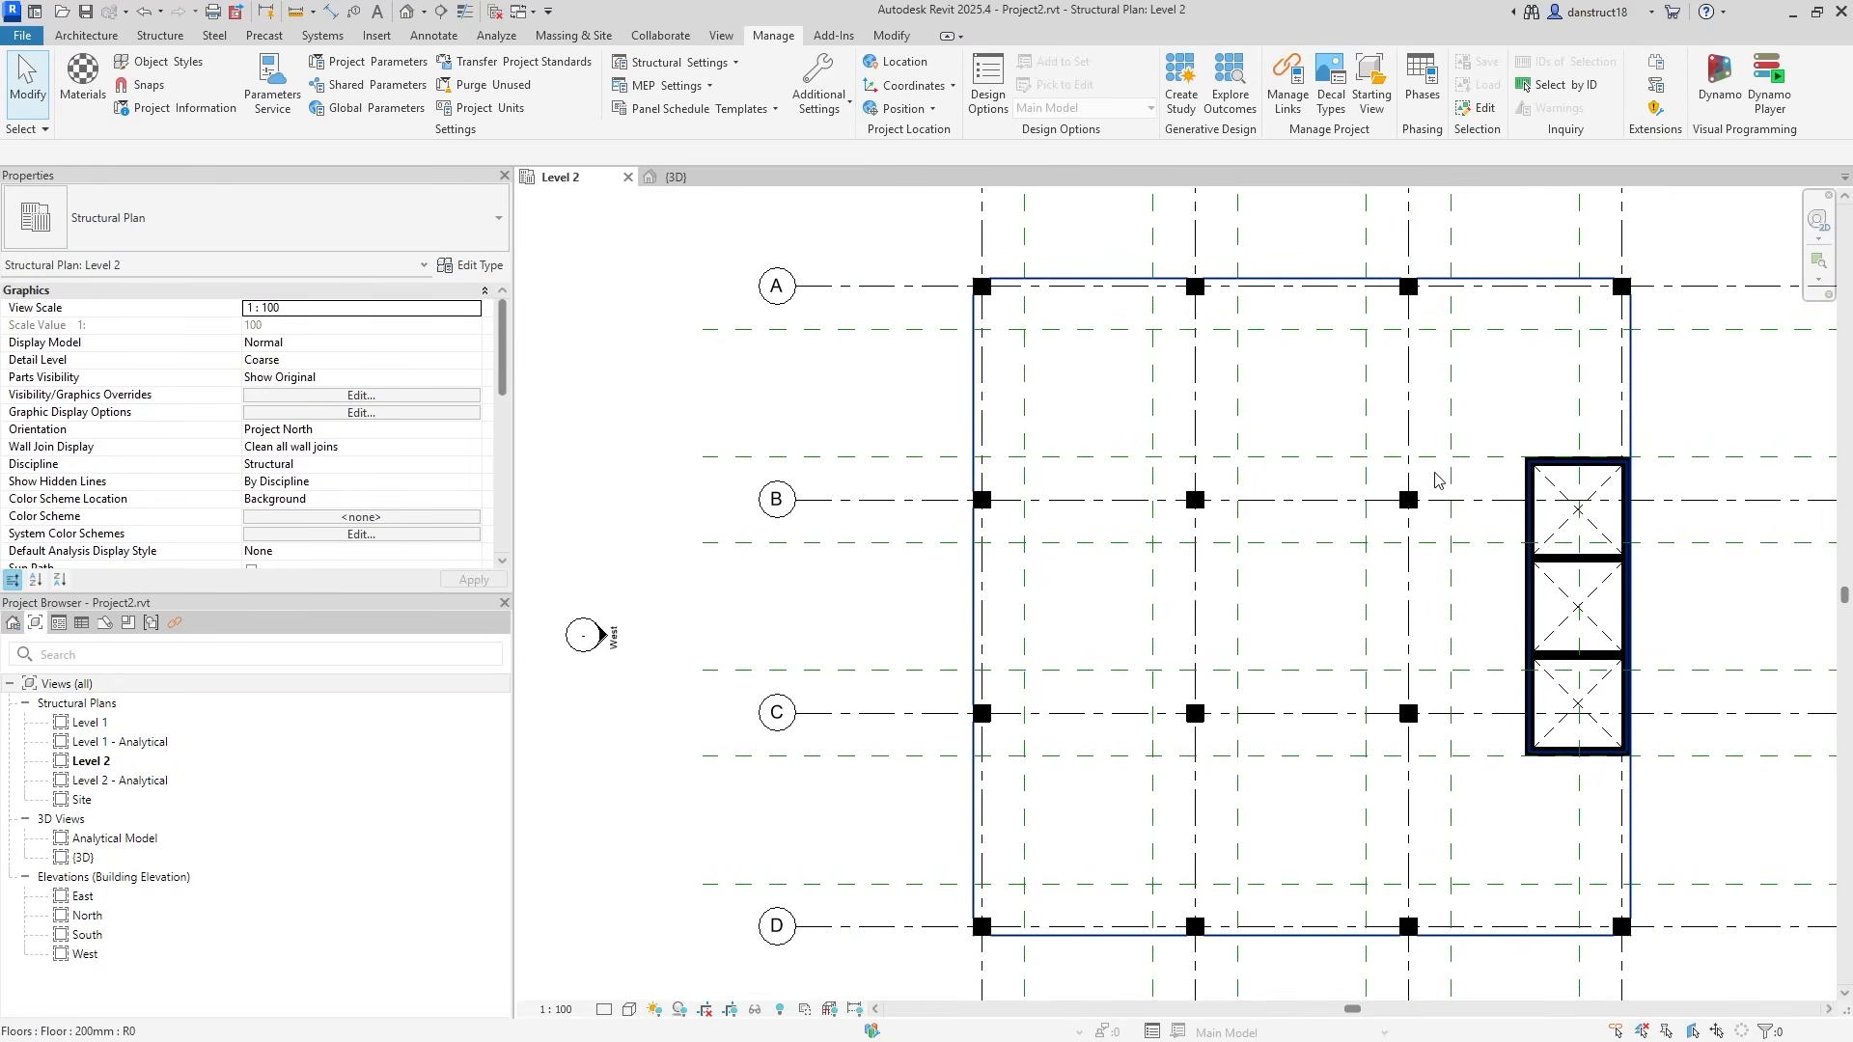
left_click(1344, 383)
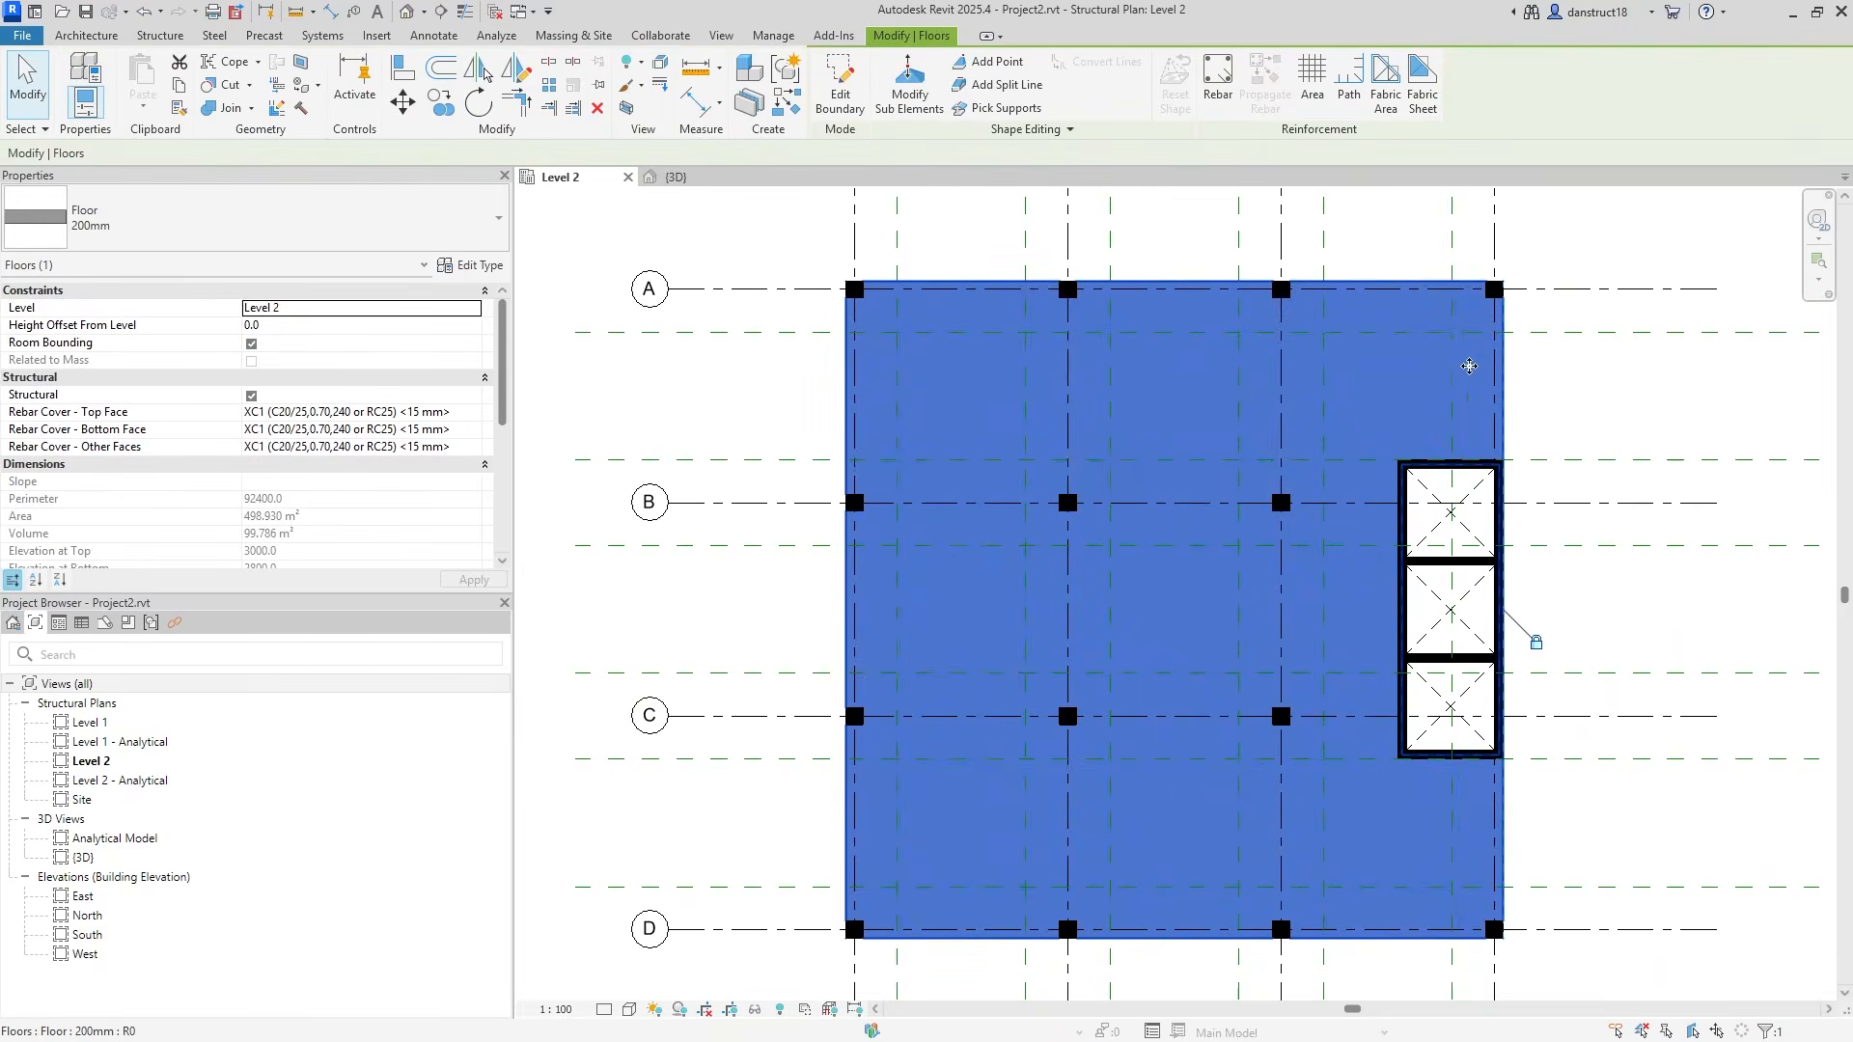
left_click(1593, 391)
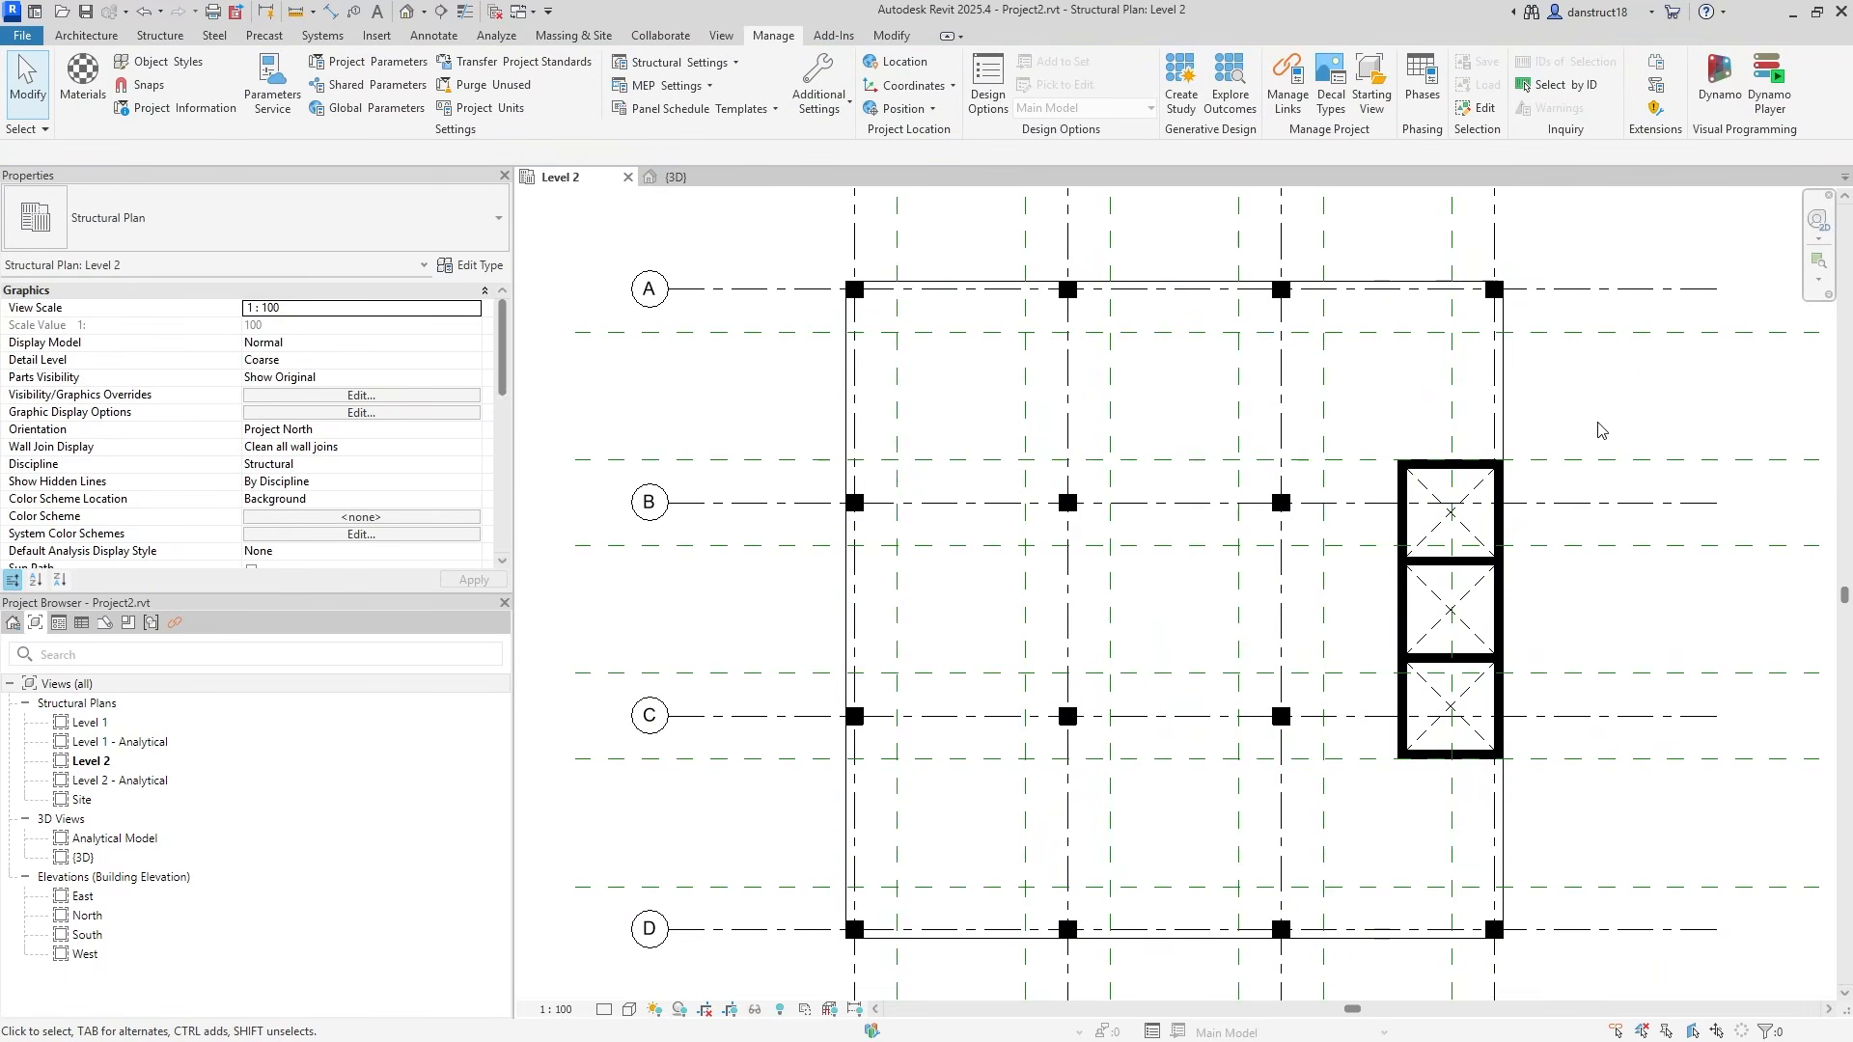
left_click(733, 333)
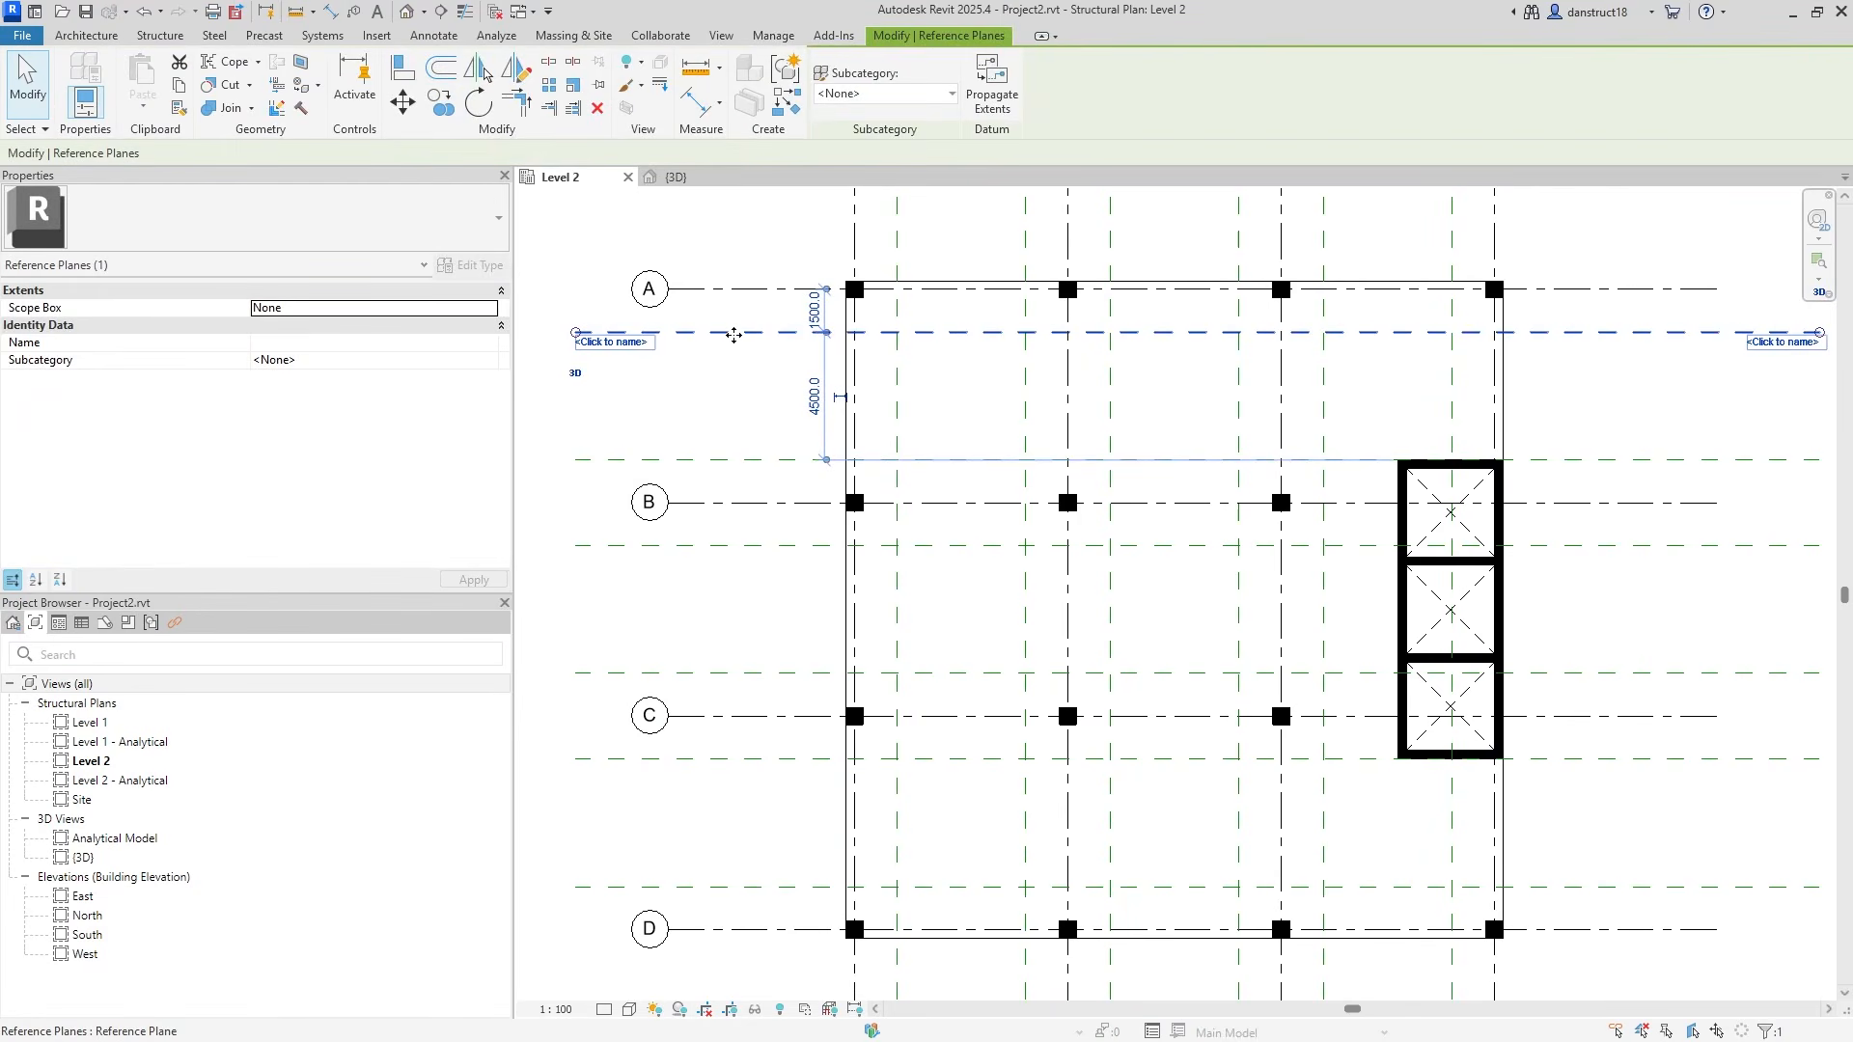
right_click(733, 335)
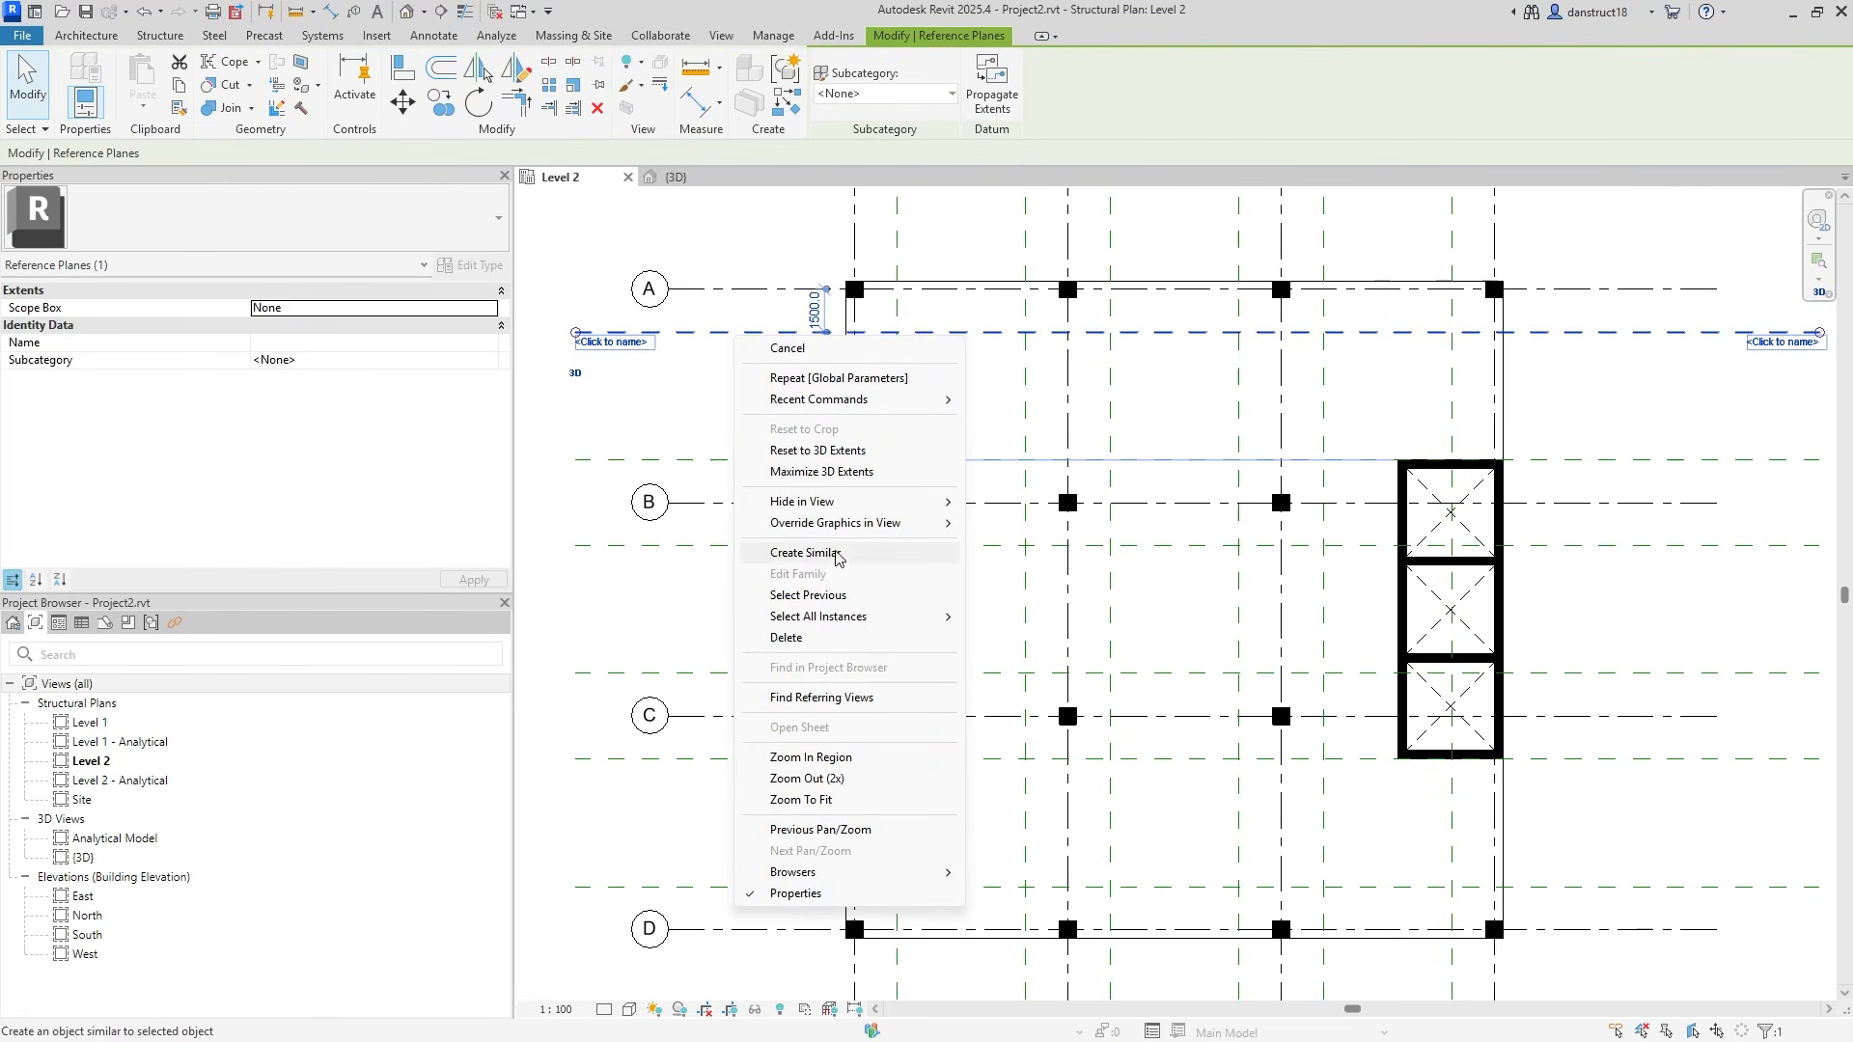
mouse_move(866, 623)
left_click(1023, 617)
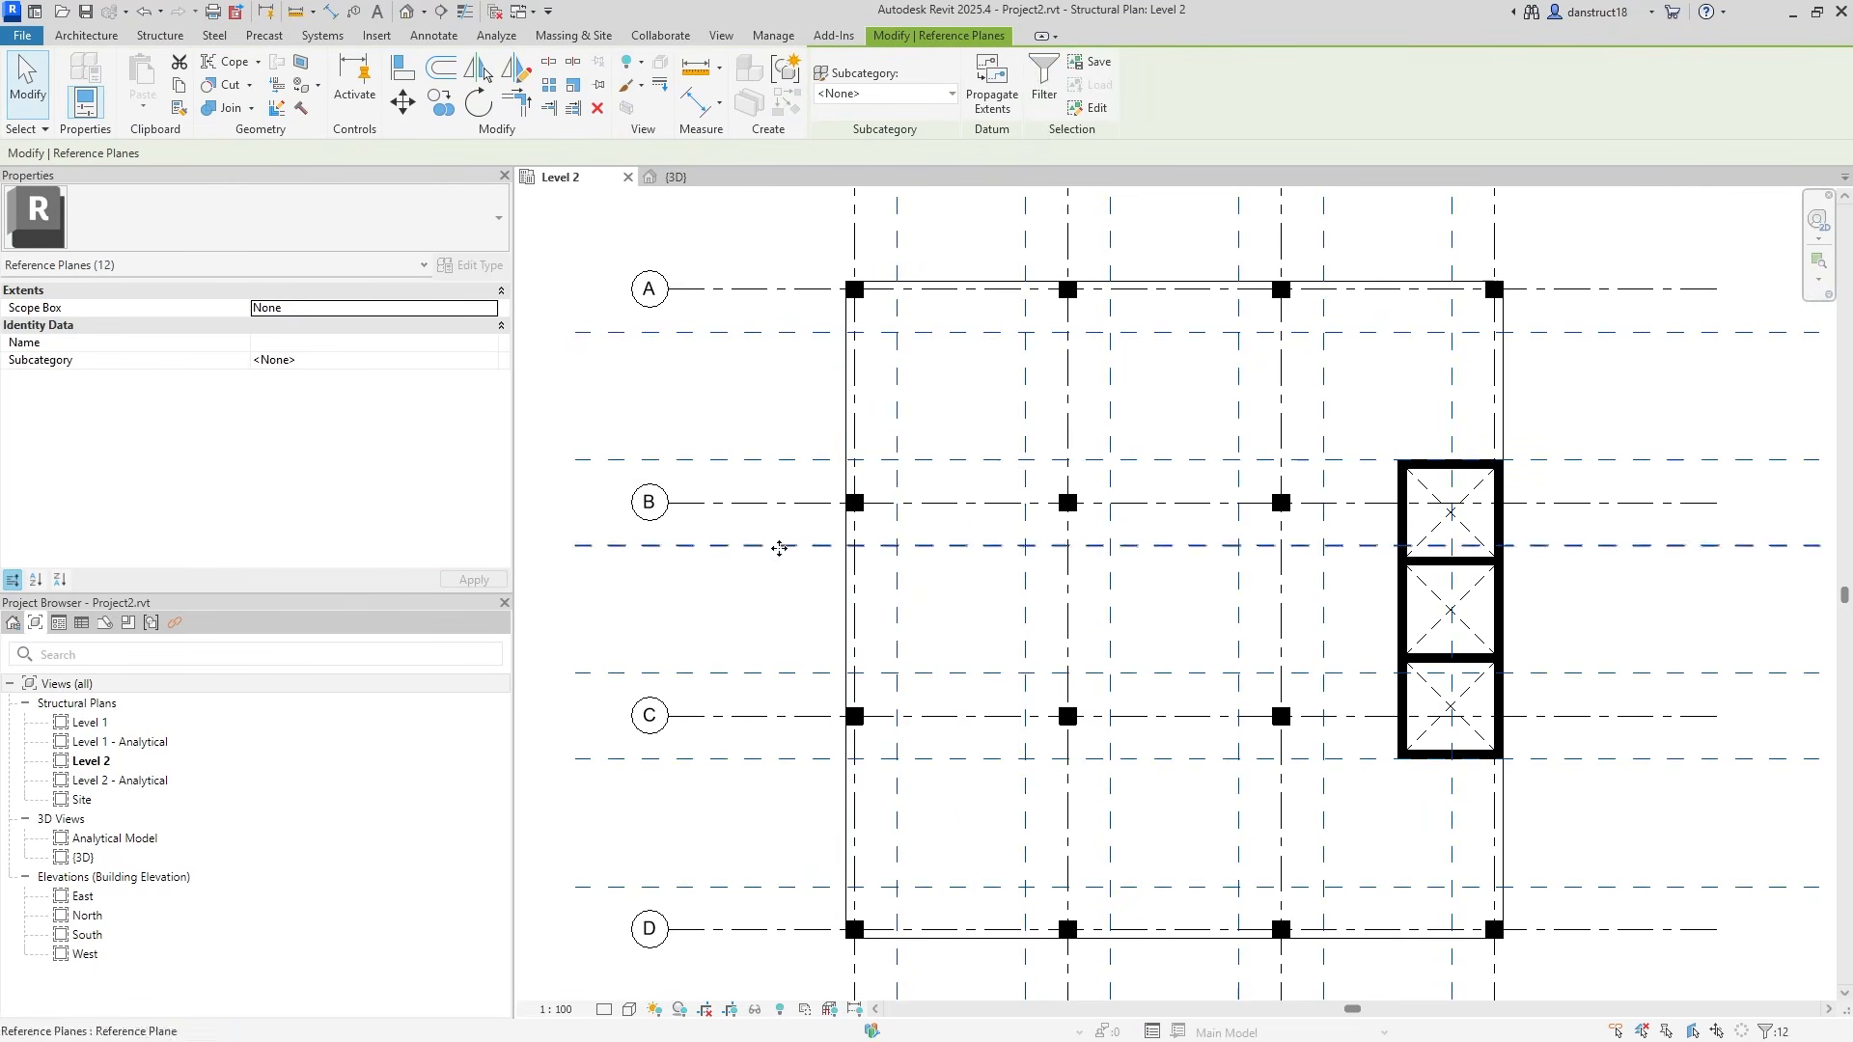
left_click(629, 64)
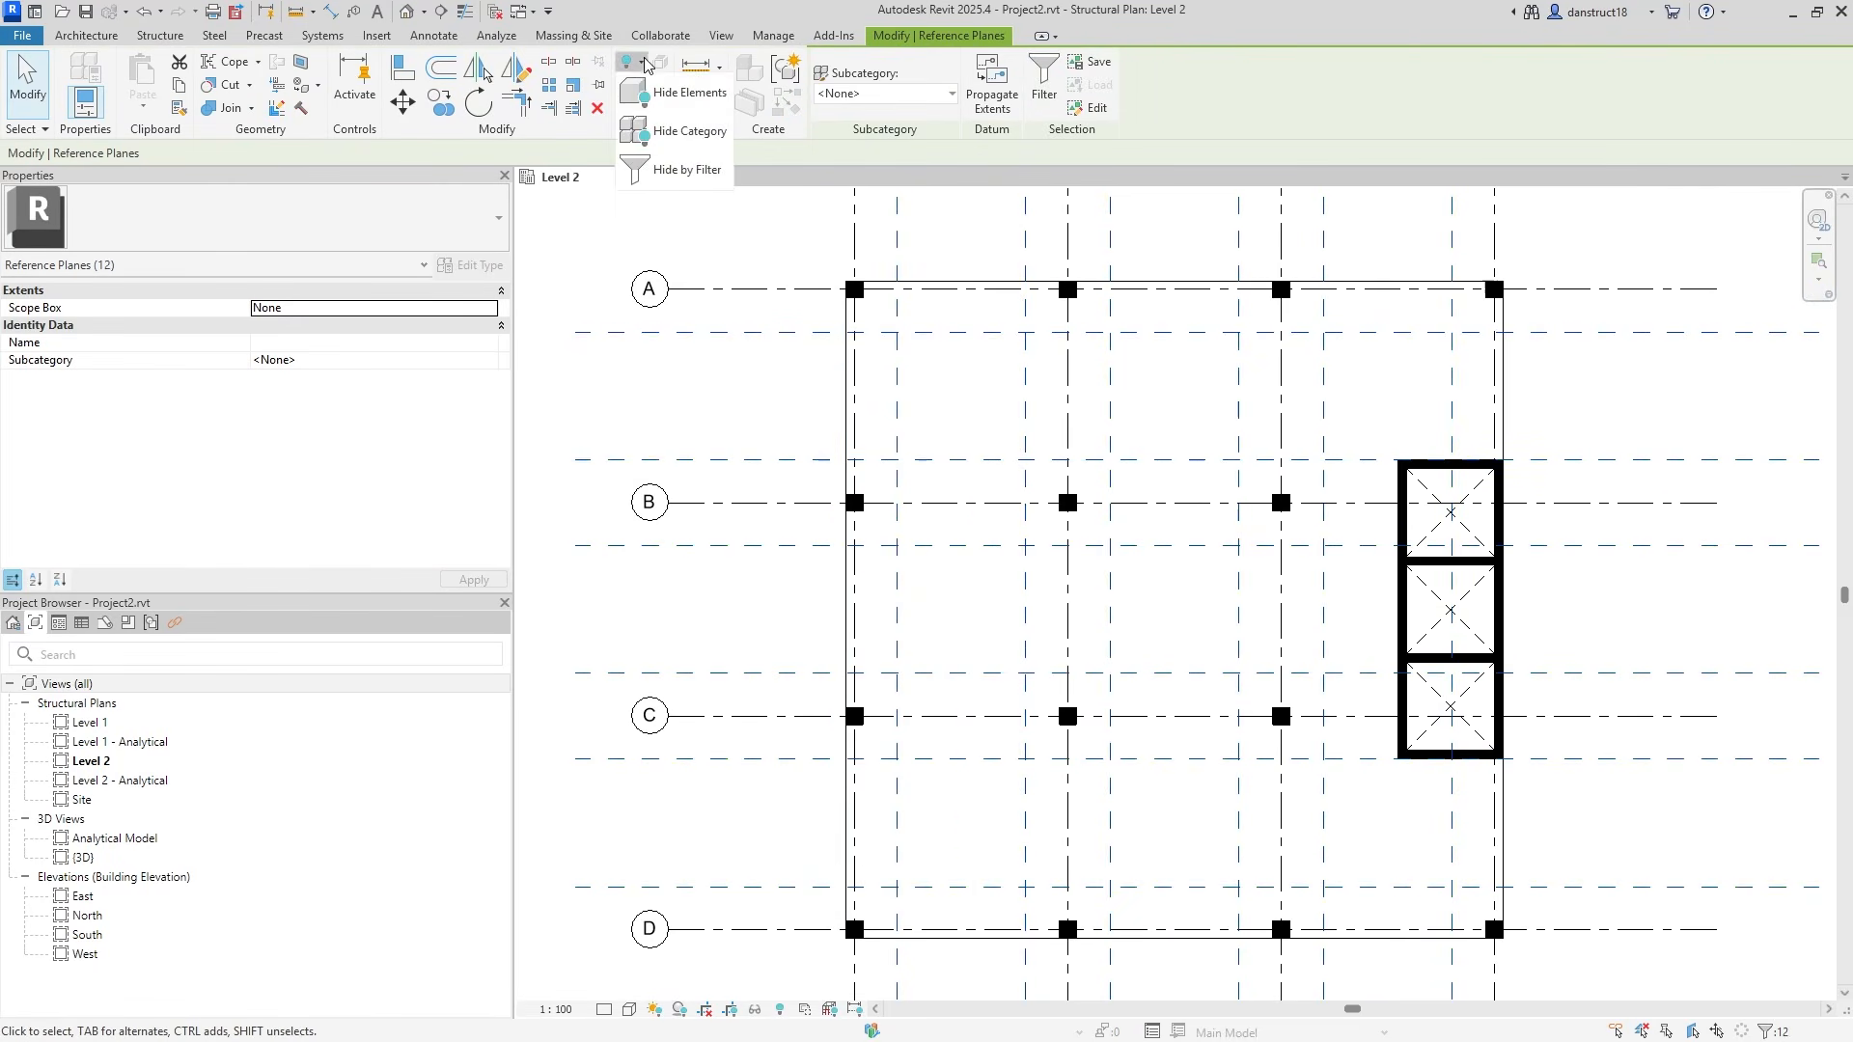
left_click(644, 97)
scroll(913, 296, "down", 1)
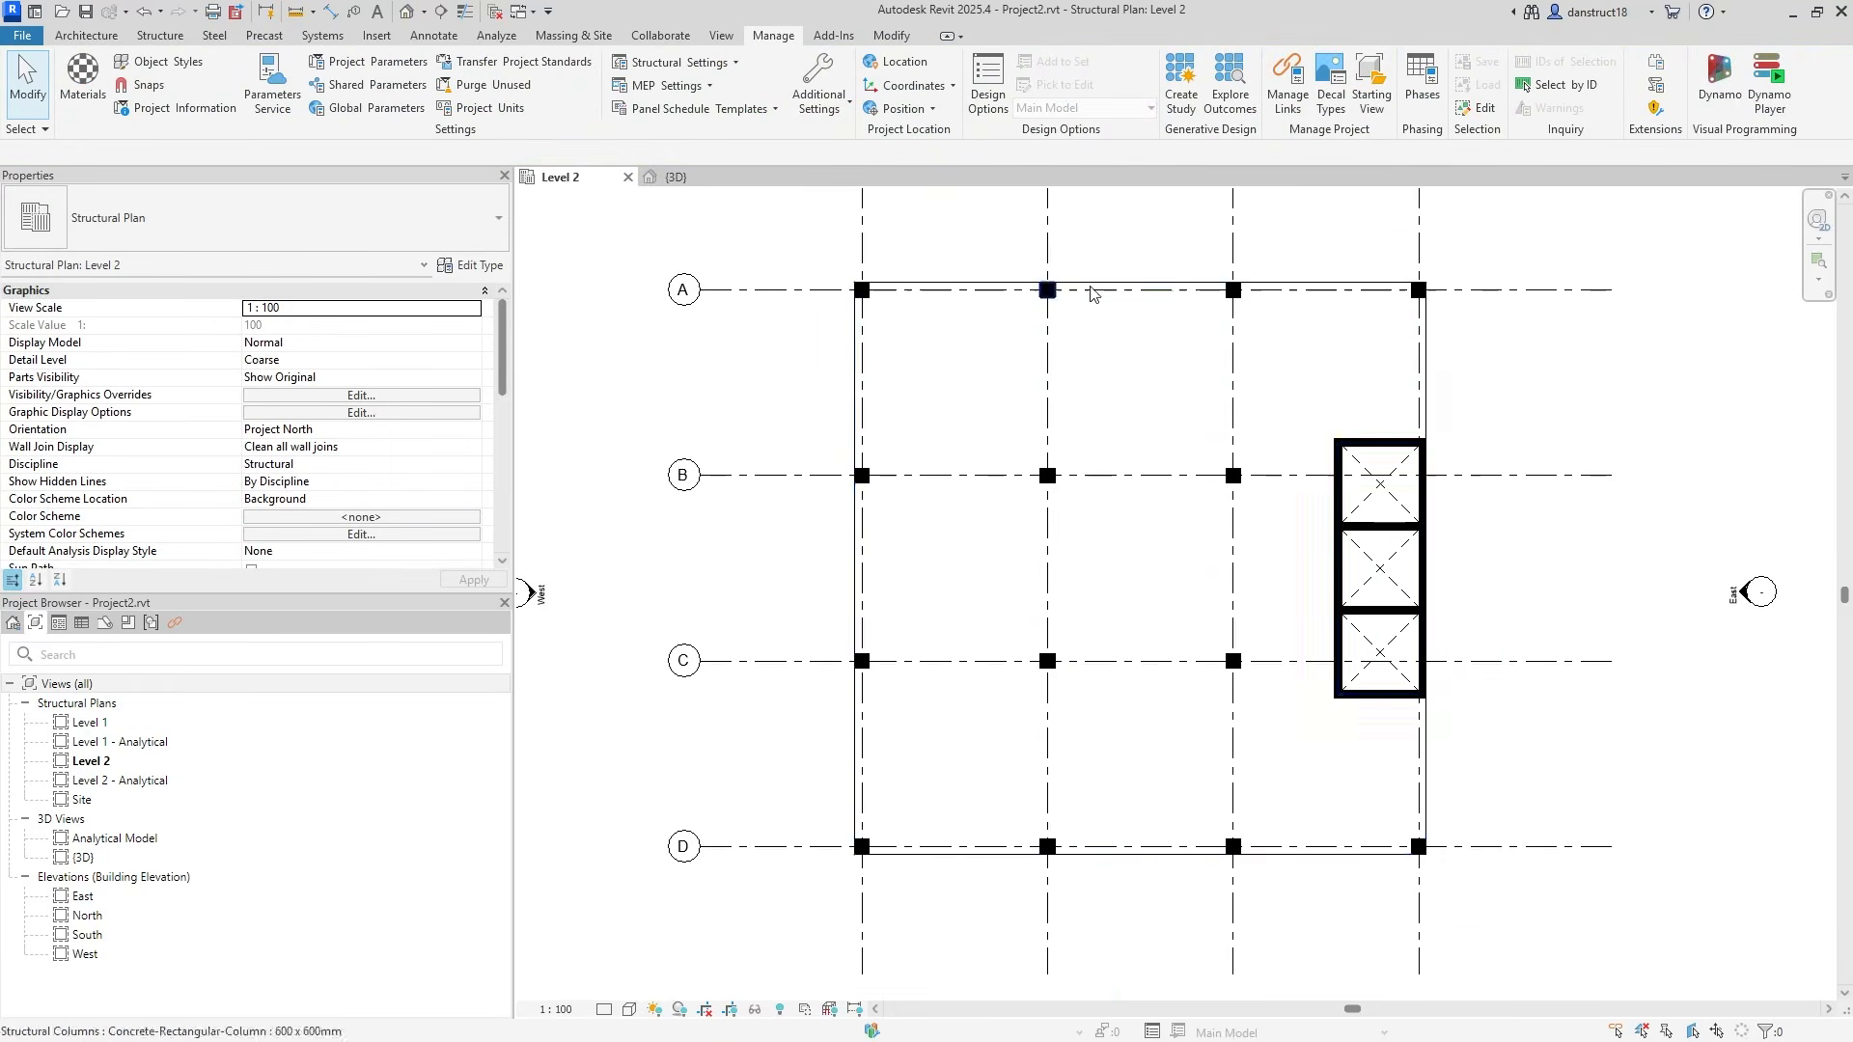
Start a new structural floor sketch using the 200mm floor type.
left_click(155, 35)
left_click(208, 72)
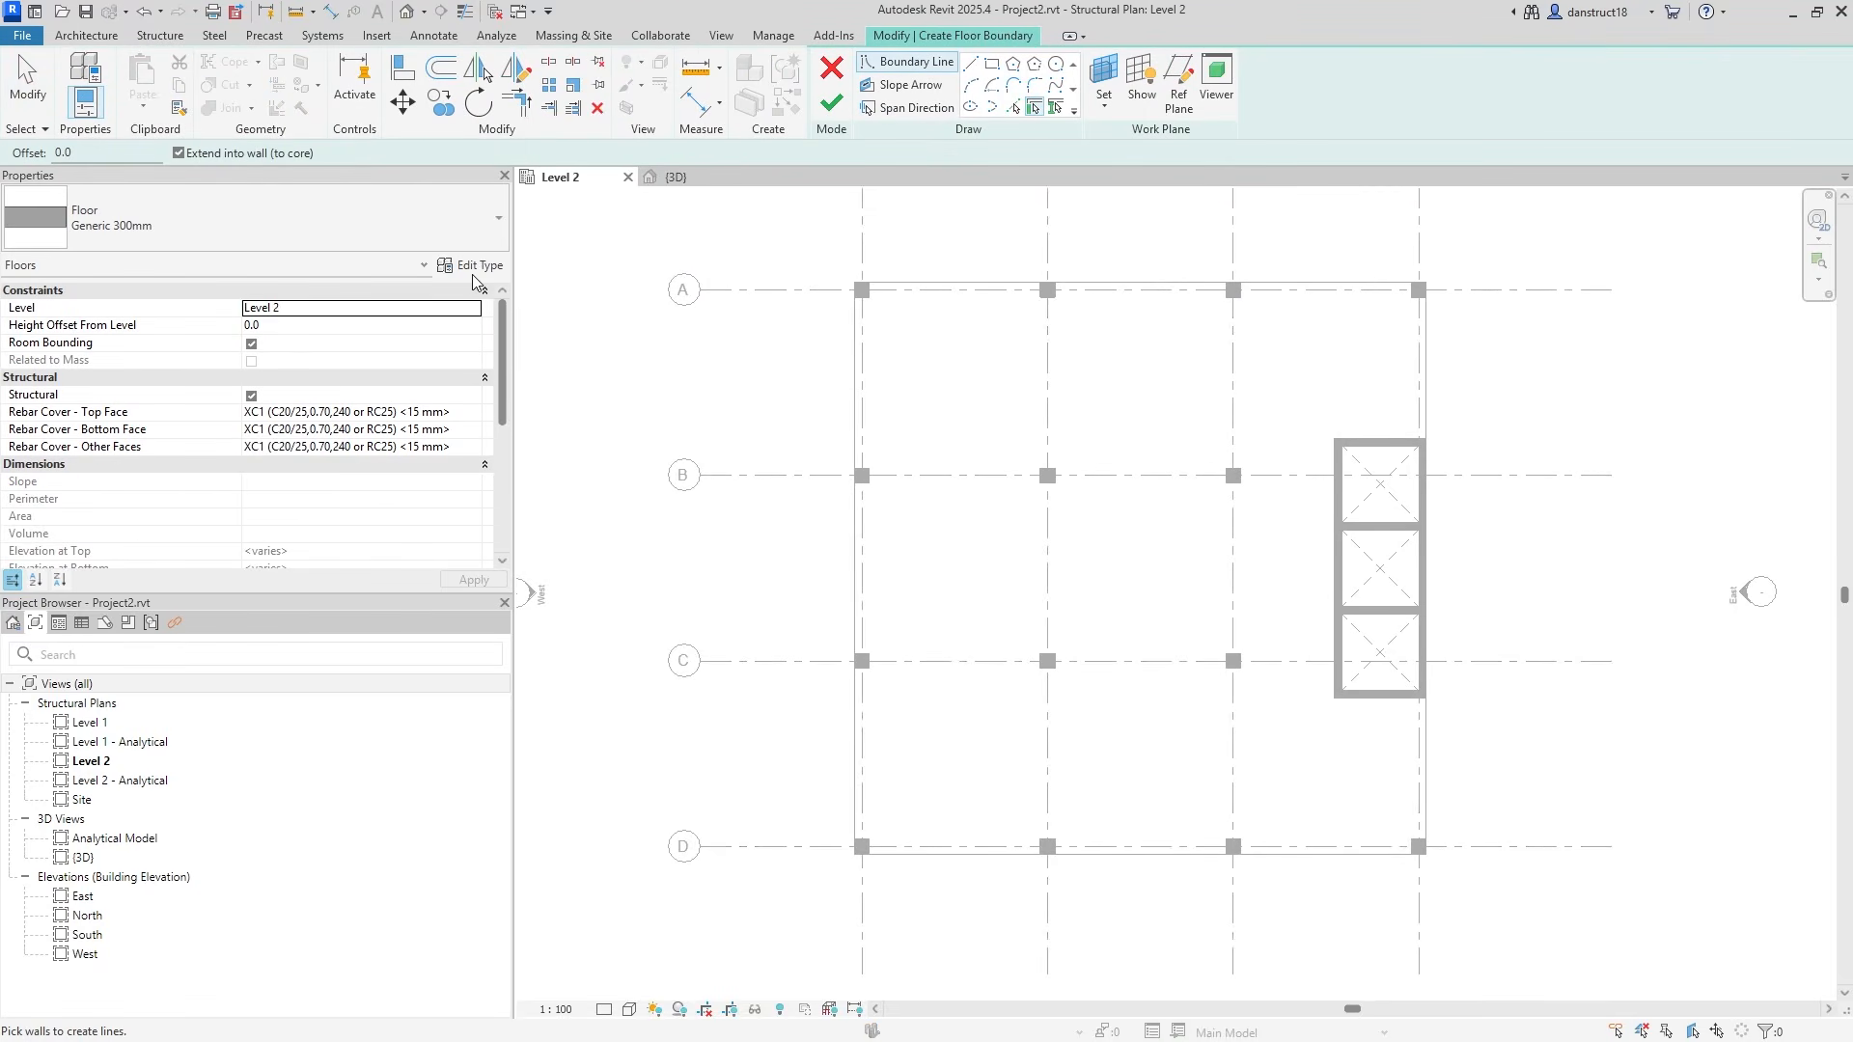
left_click(420, 228)
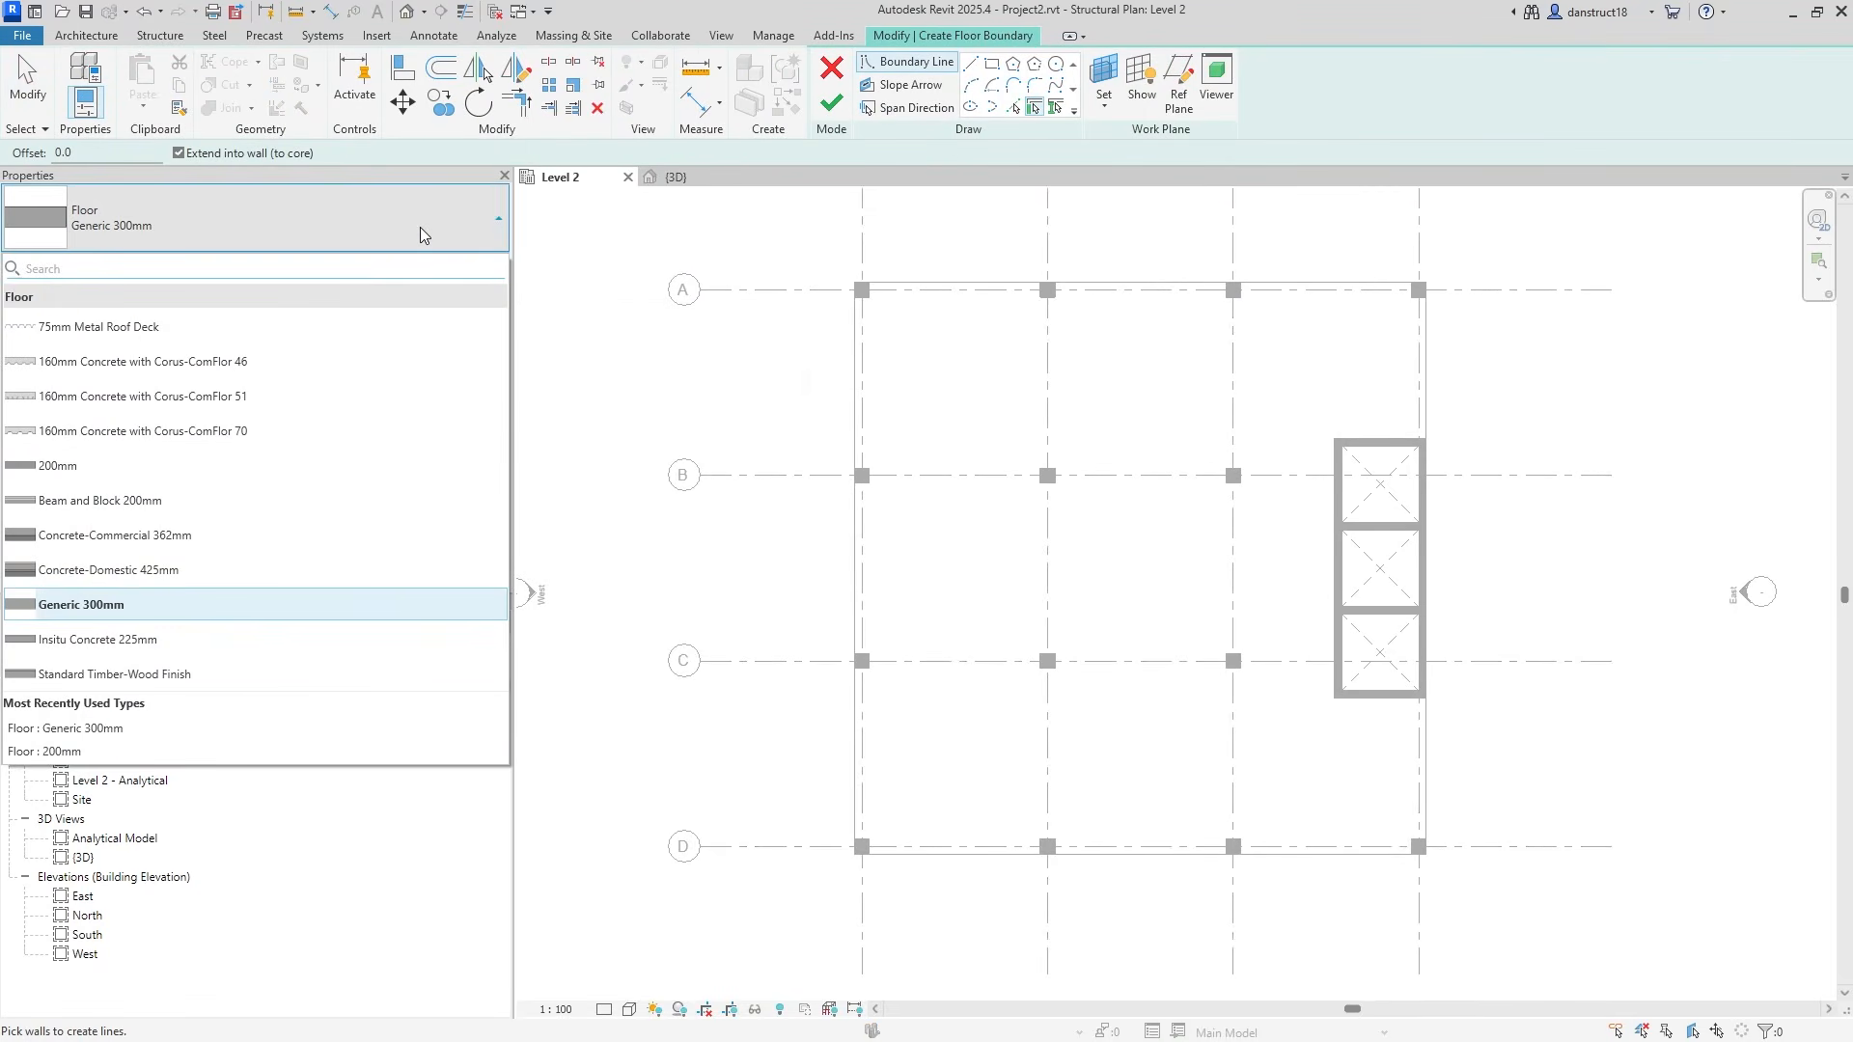
left_click(98, 468)
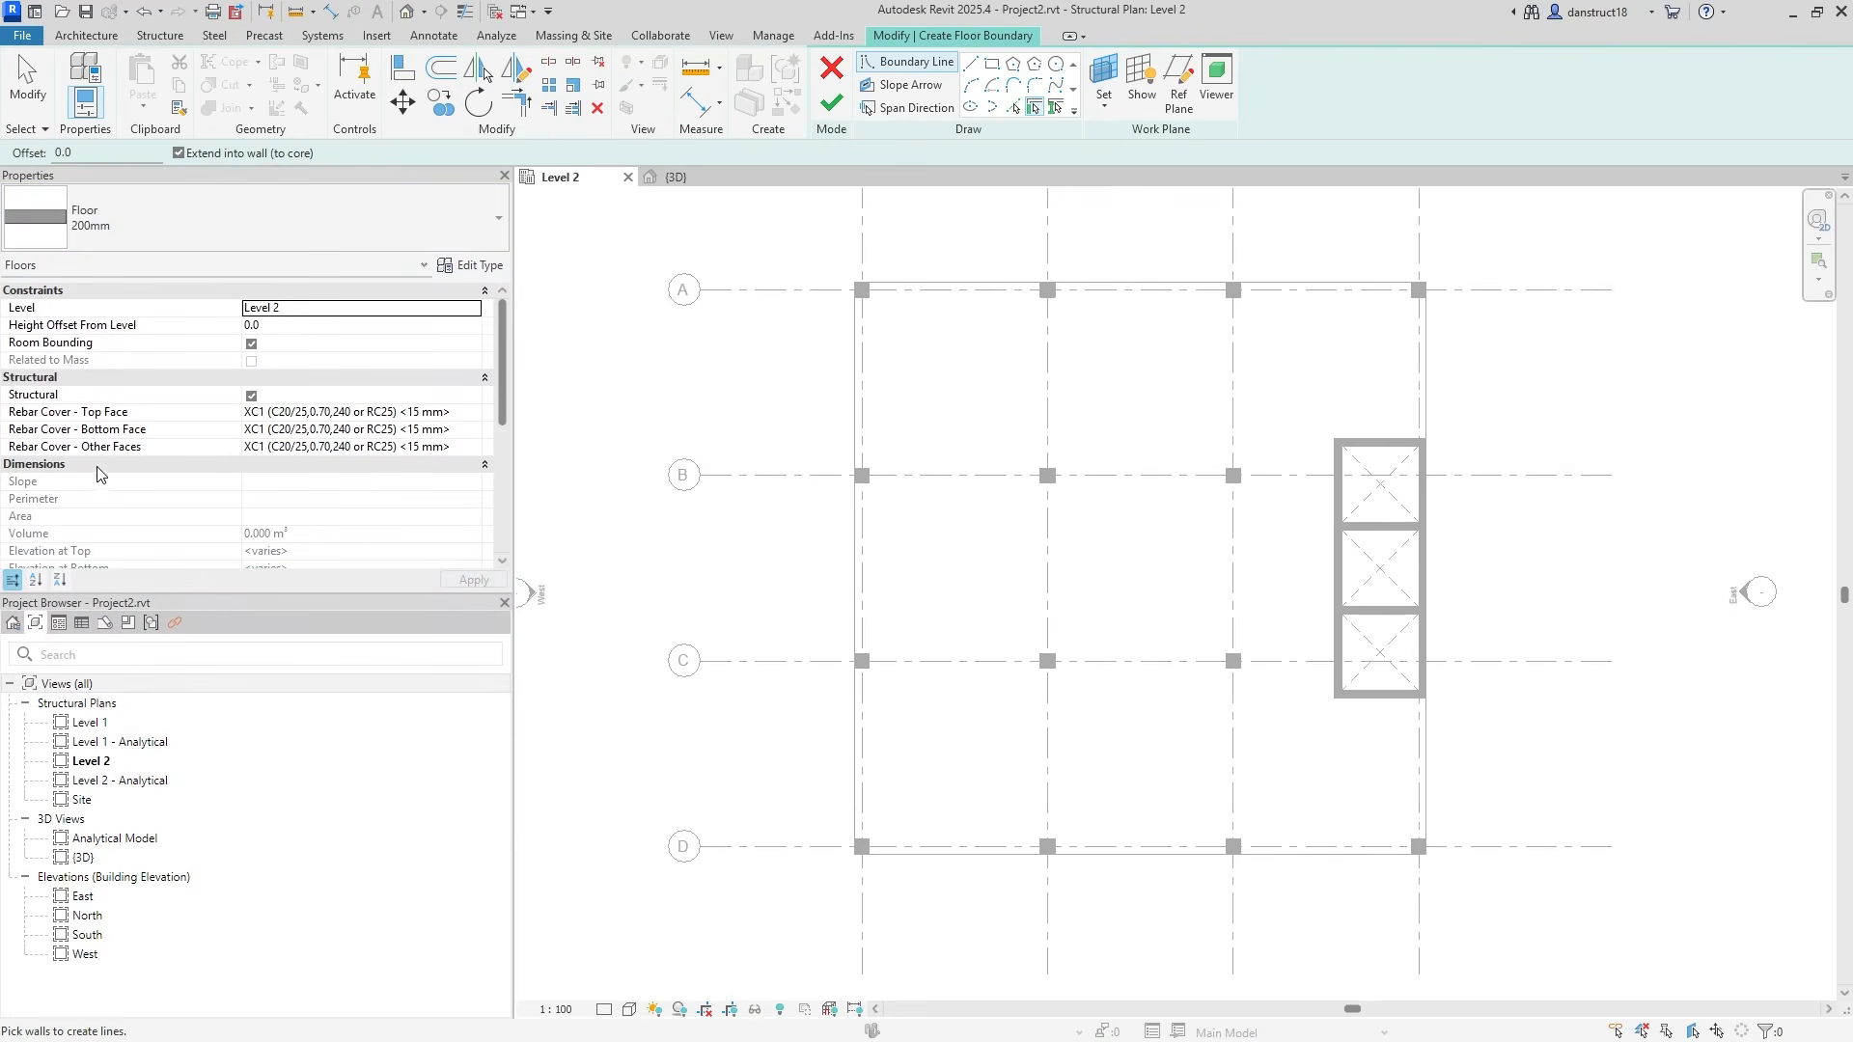
Duplicate the type as 450mm with a 450 thick structural layer and apply it.
left_click(474, 268)
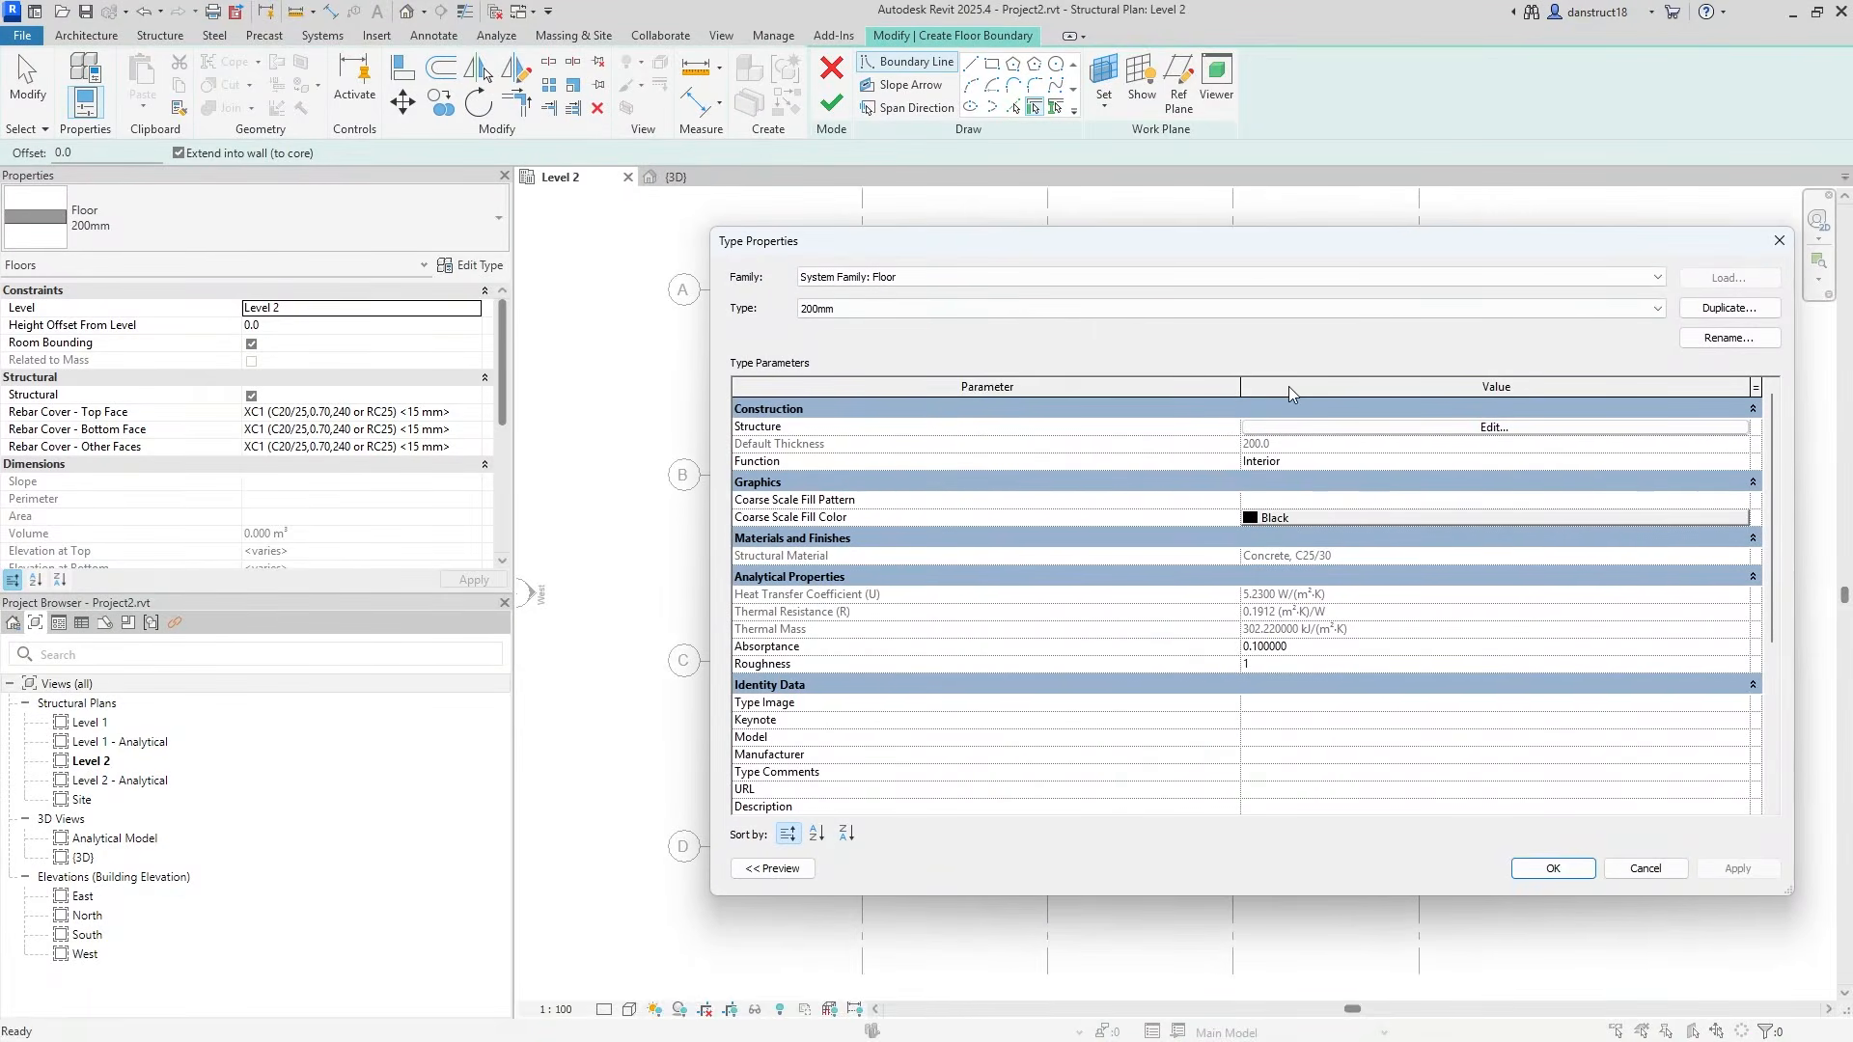
left_click(1729, 308)
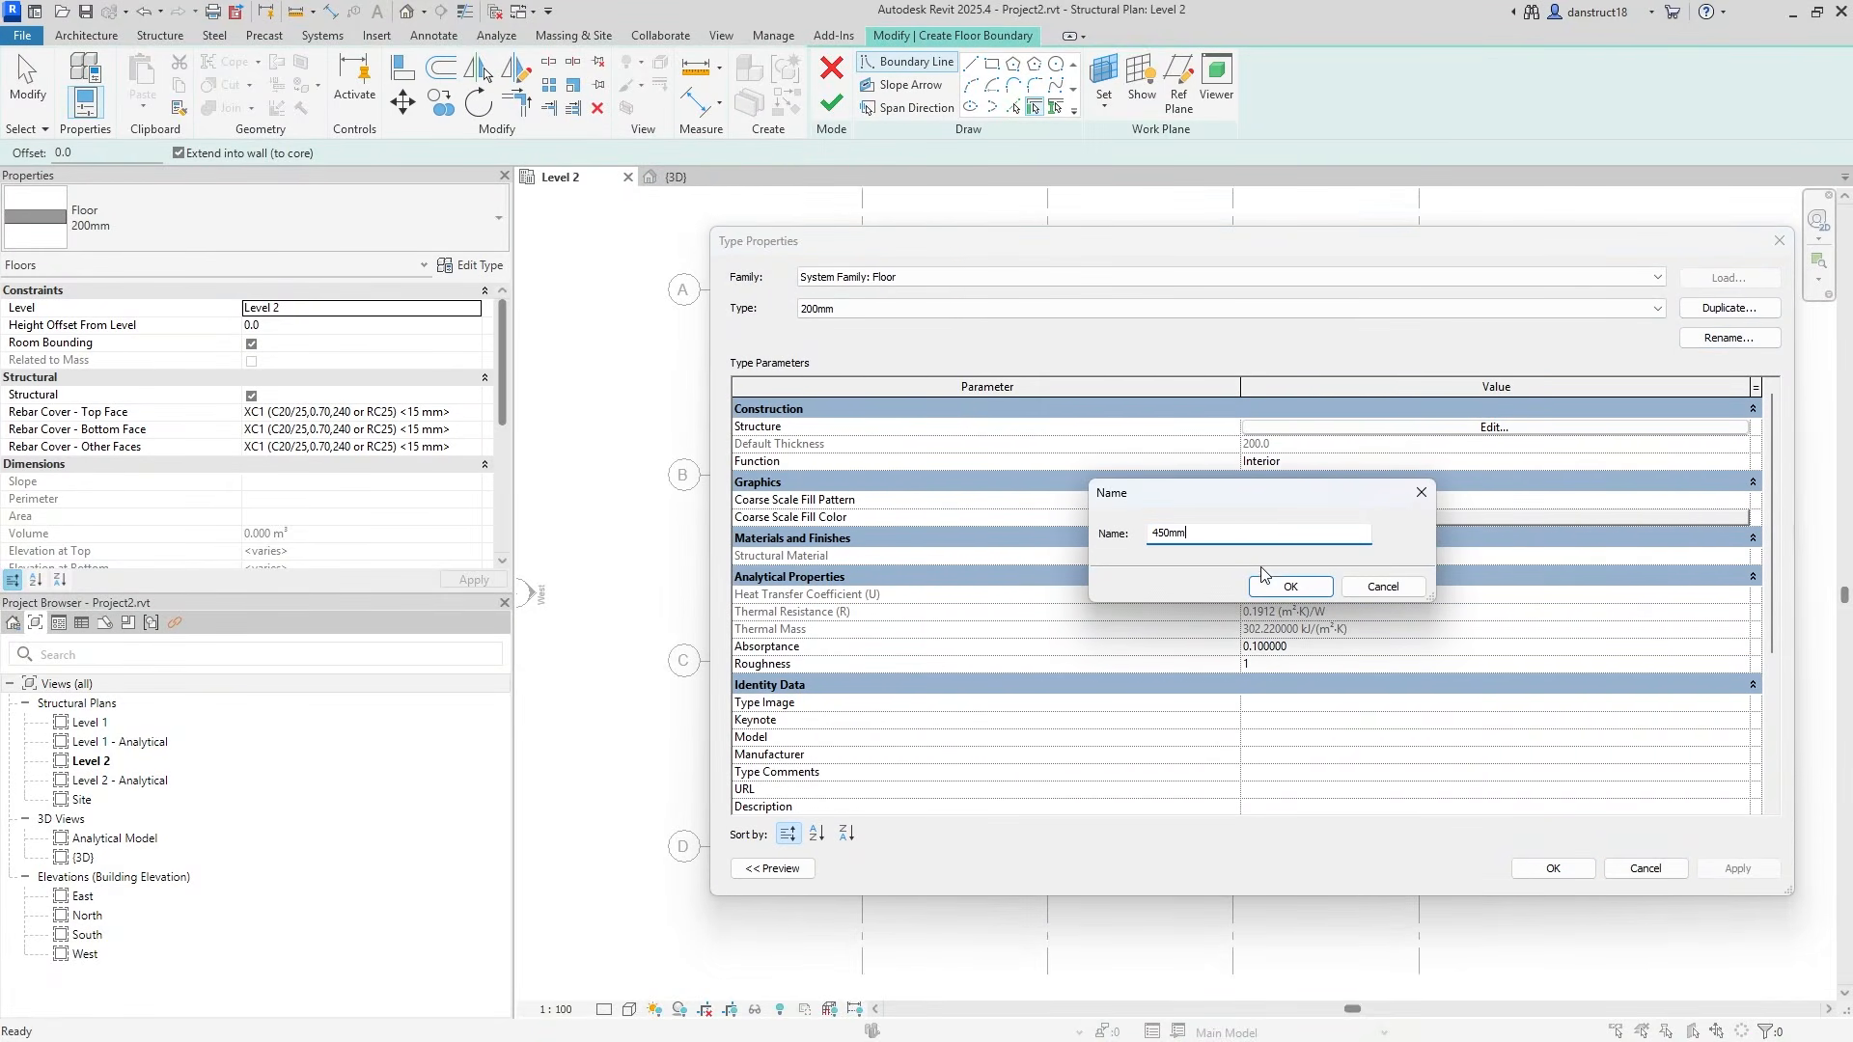
left_click(1287, 585)
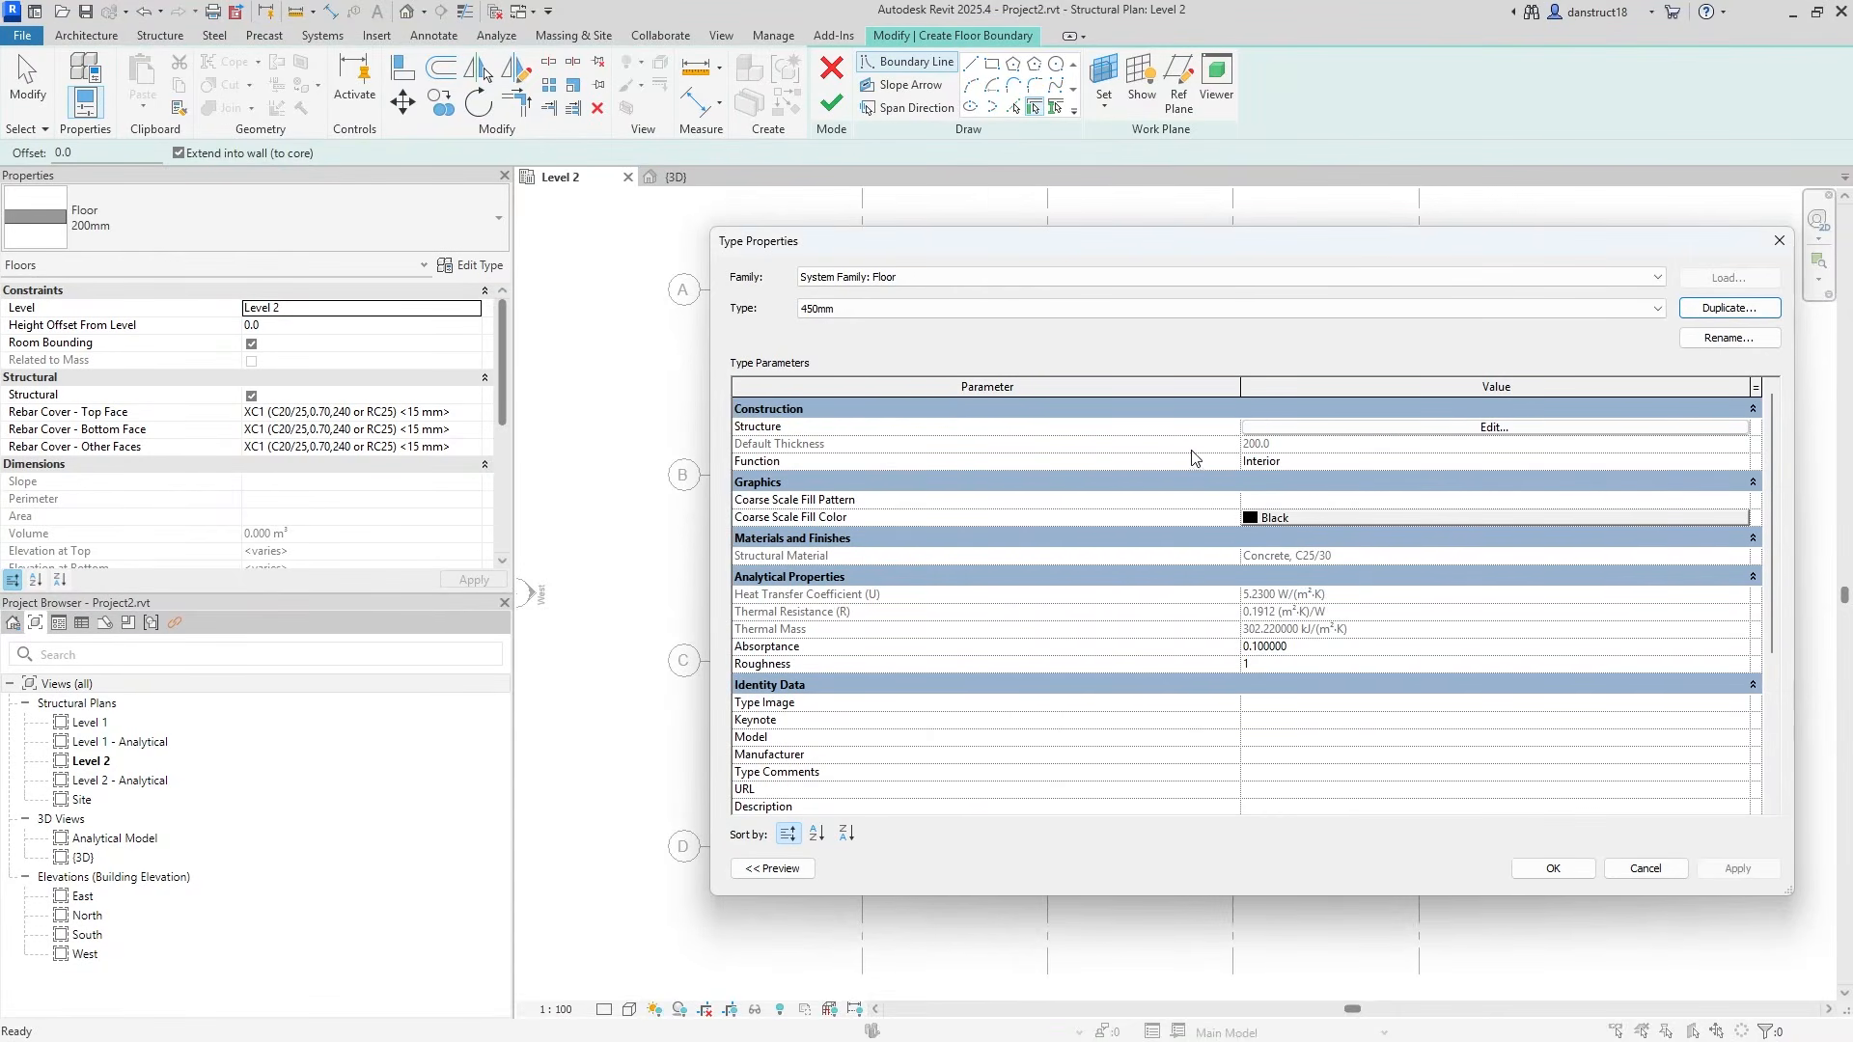
left_click(1318, 428)
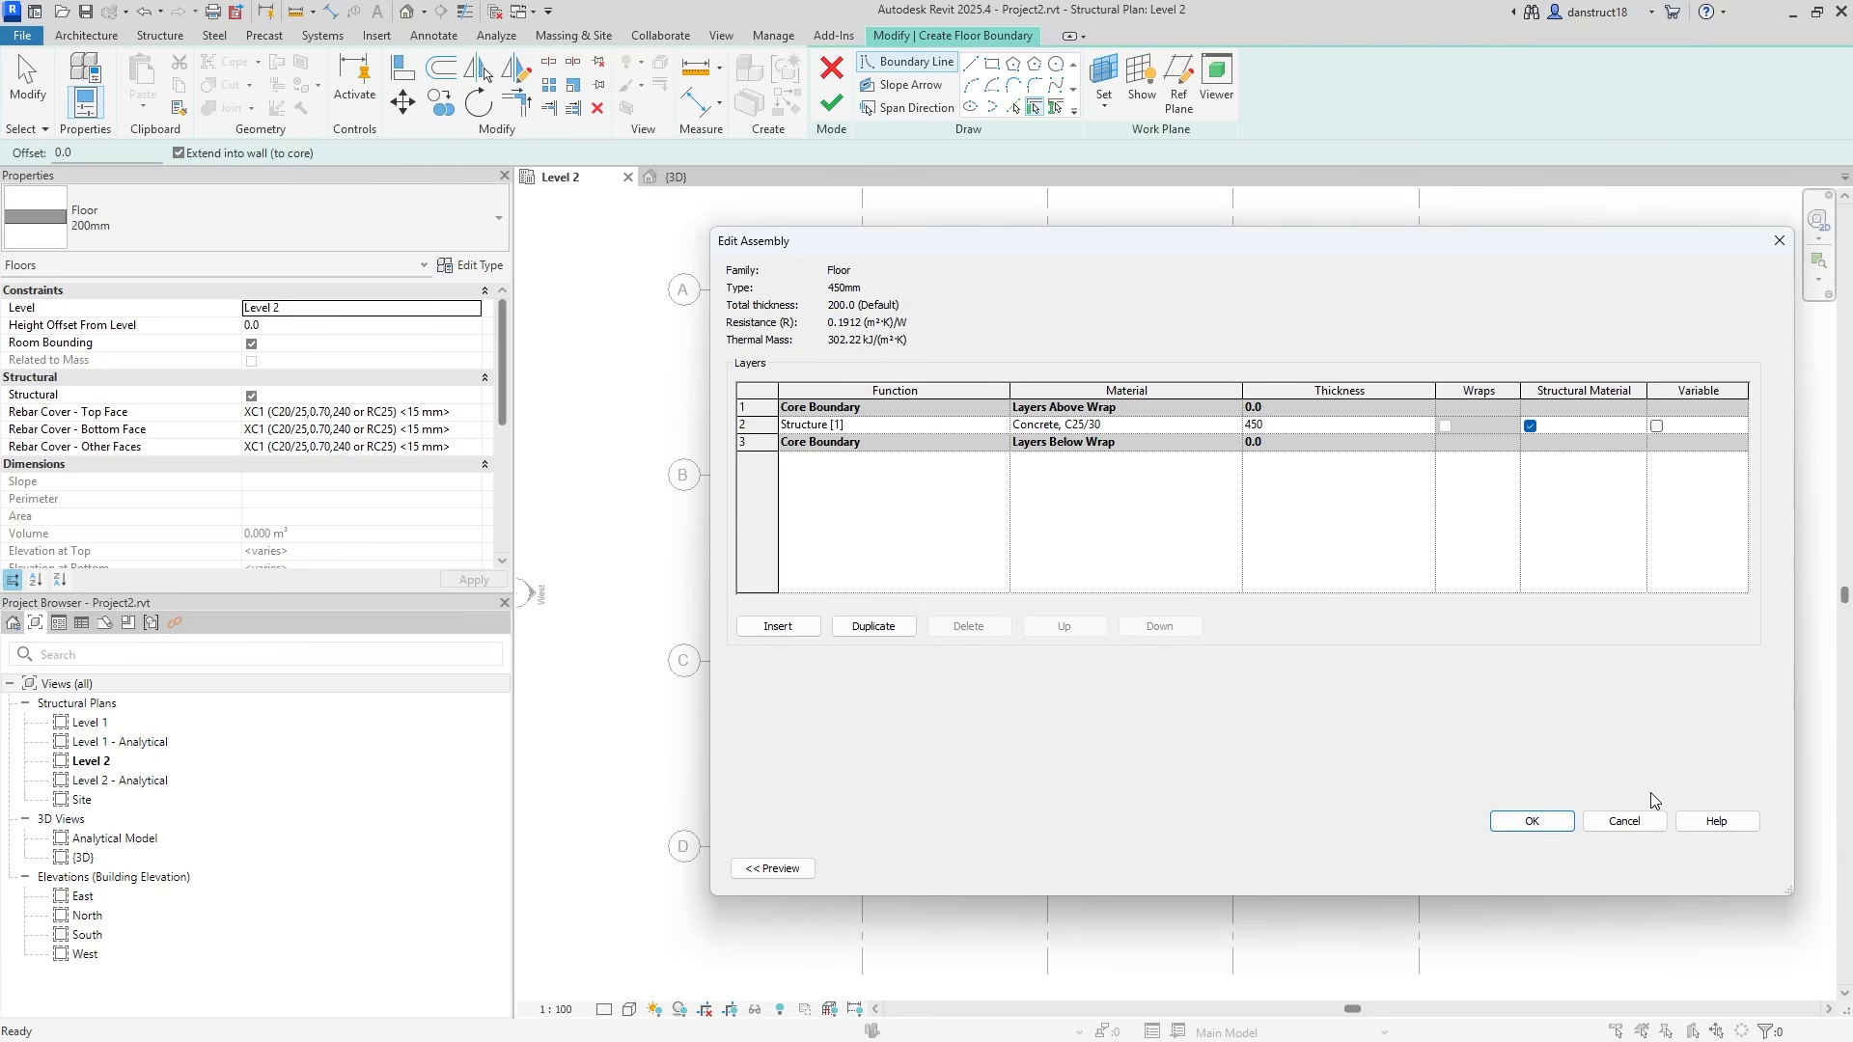
left_click(1531, 821)
left_click(1551, 870)
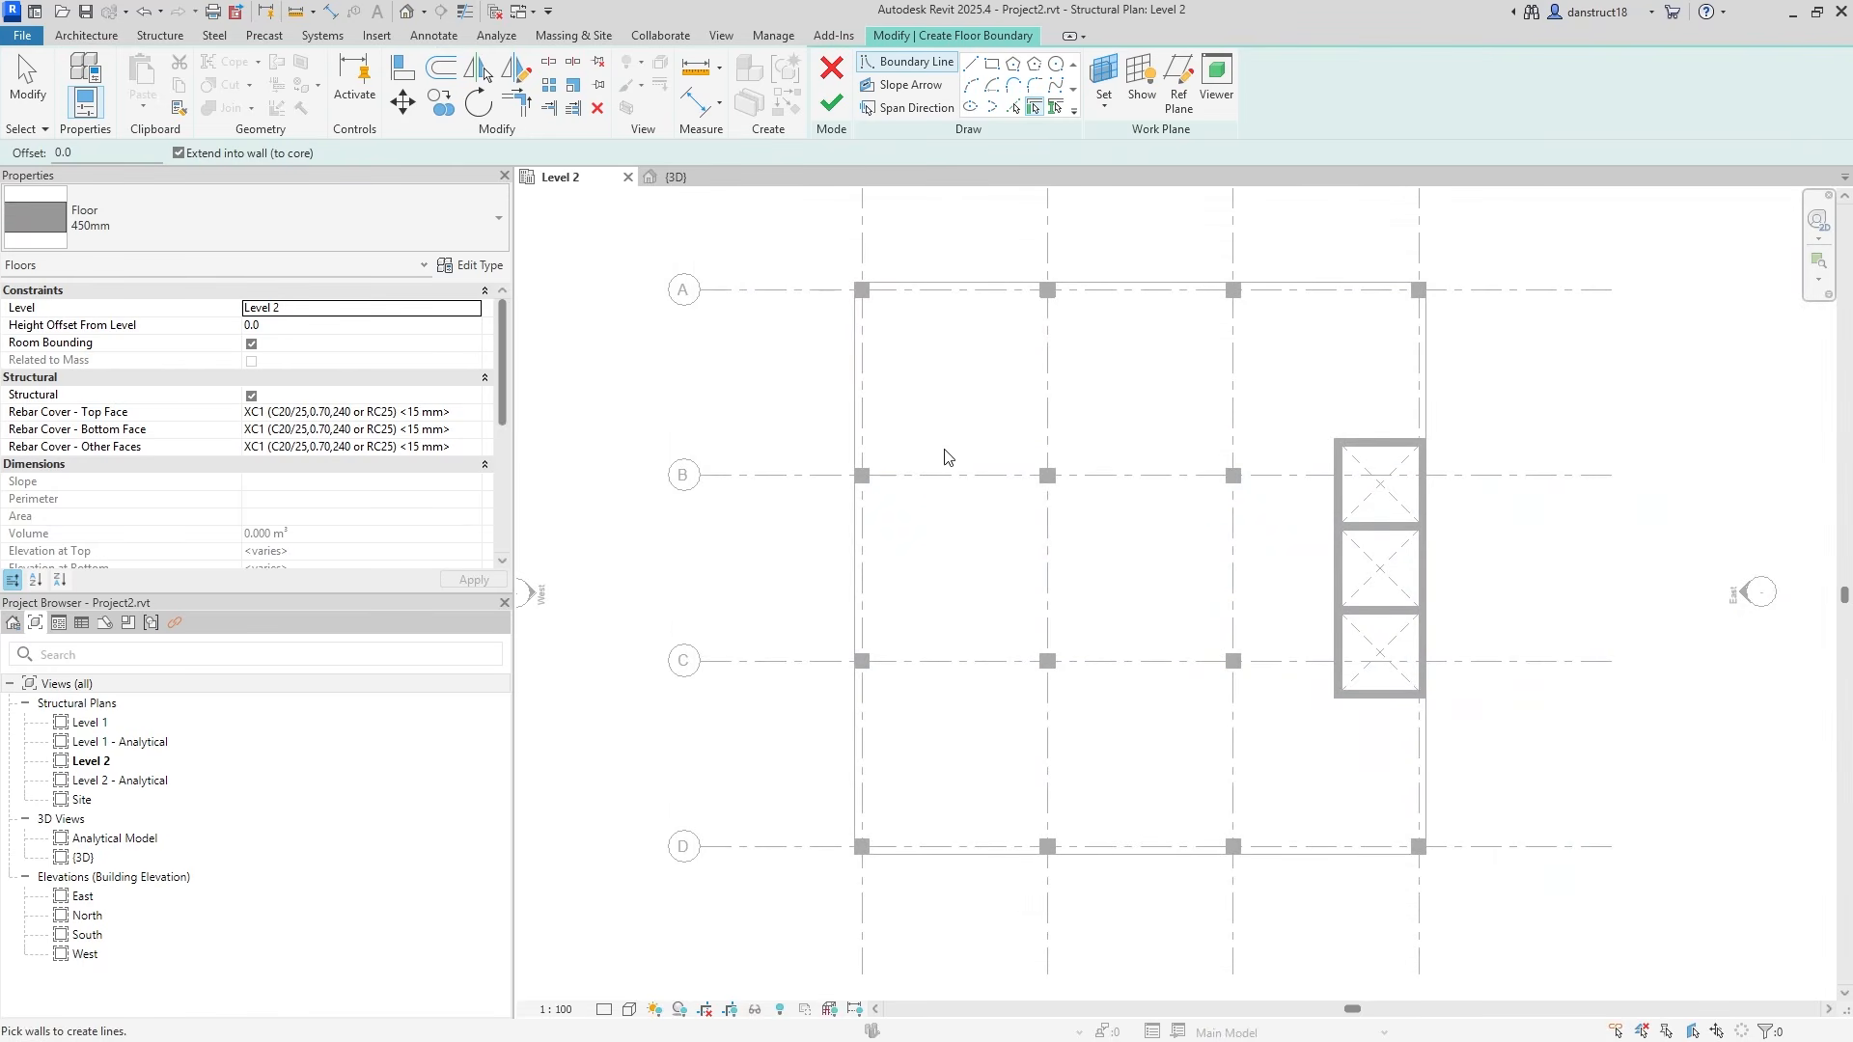
Sketch a rectangular boundary around the column at grid B-2.
scroll(1013, 348, "up", 3)
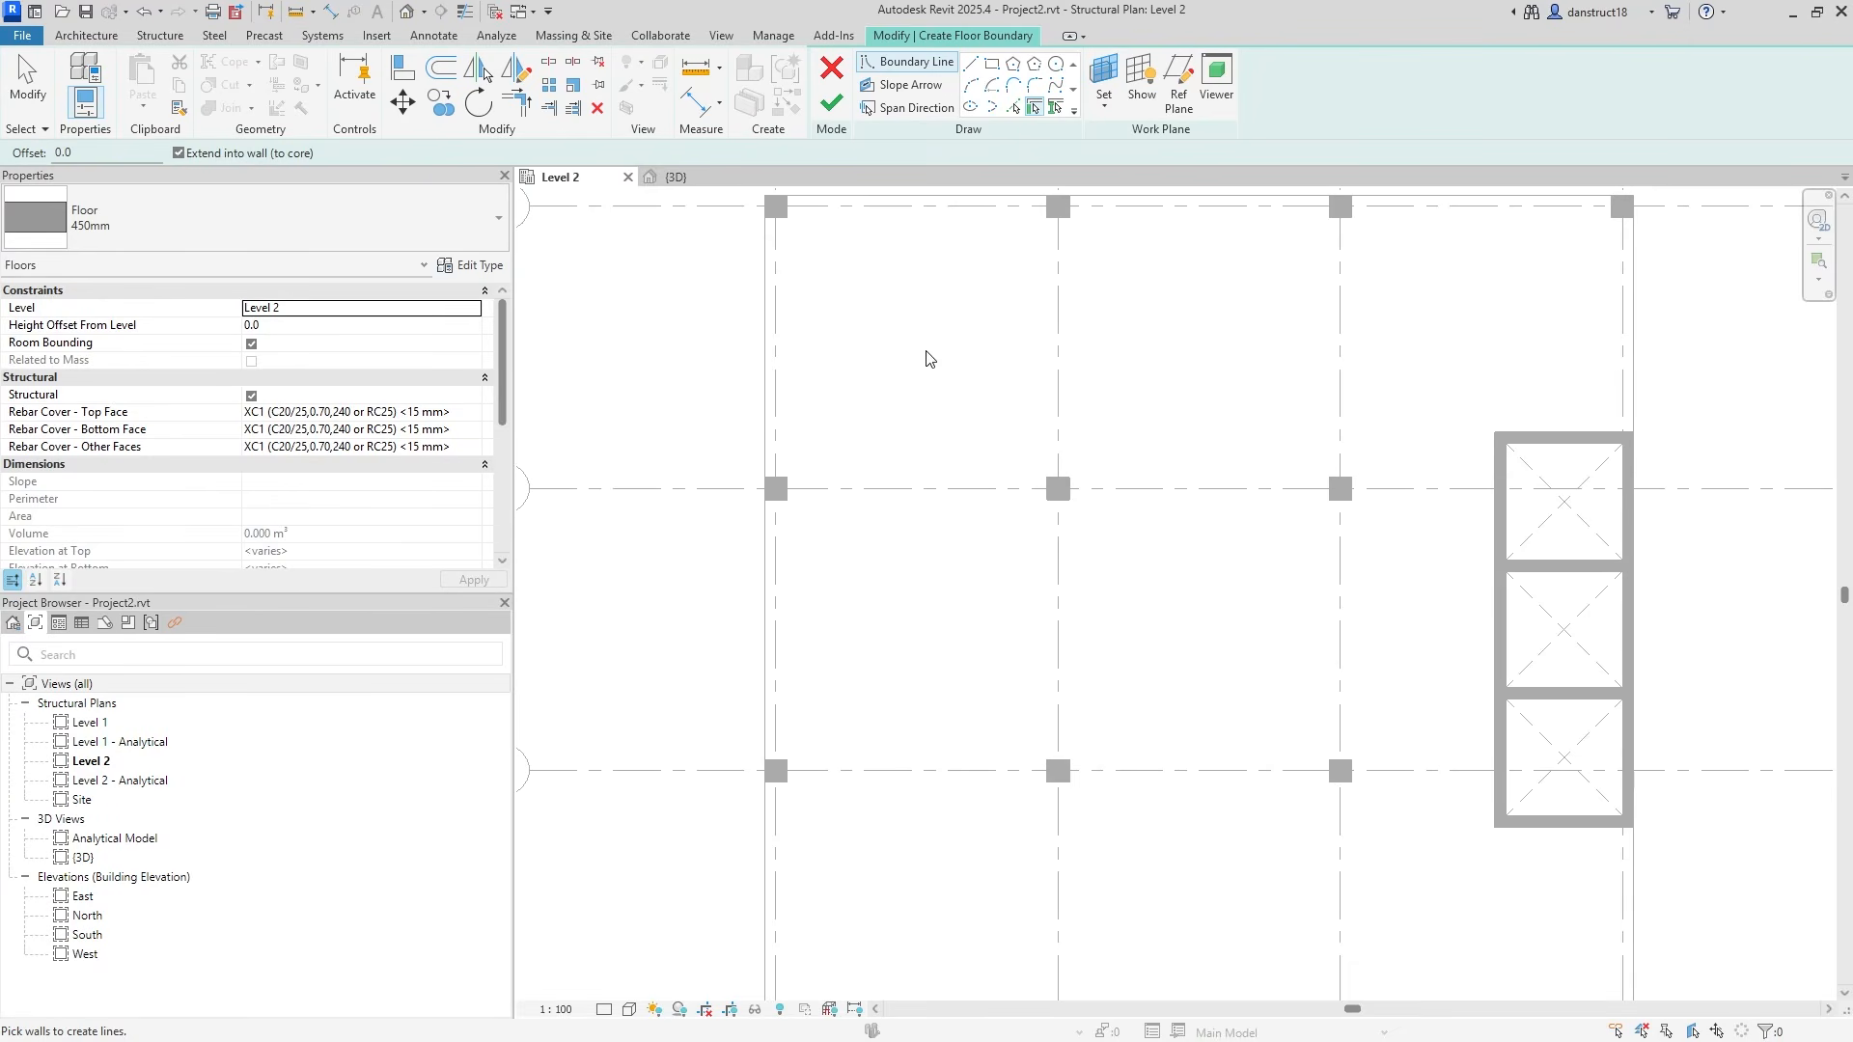
left_click(970, 64)
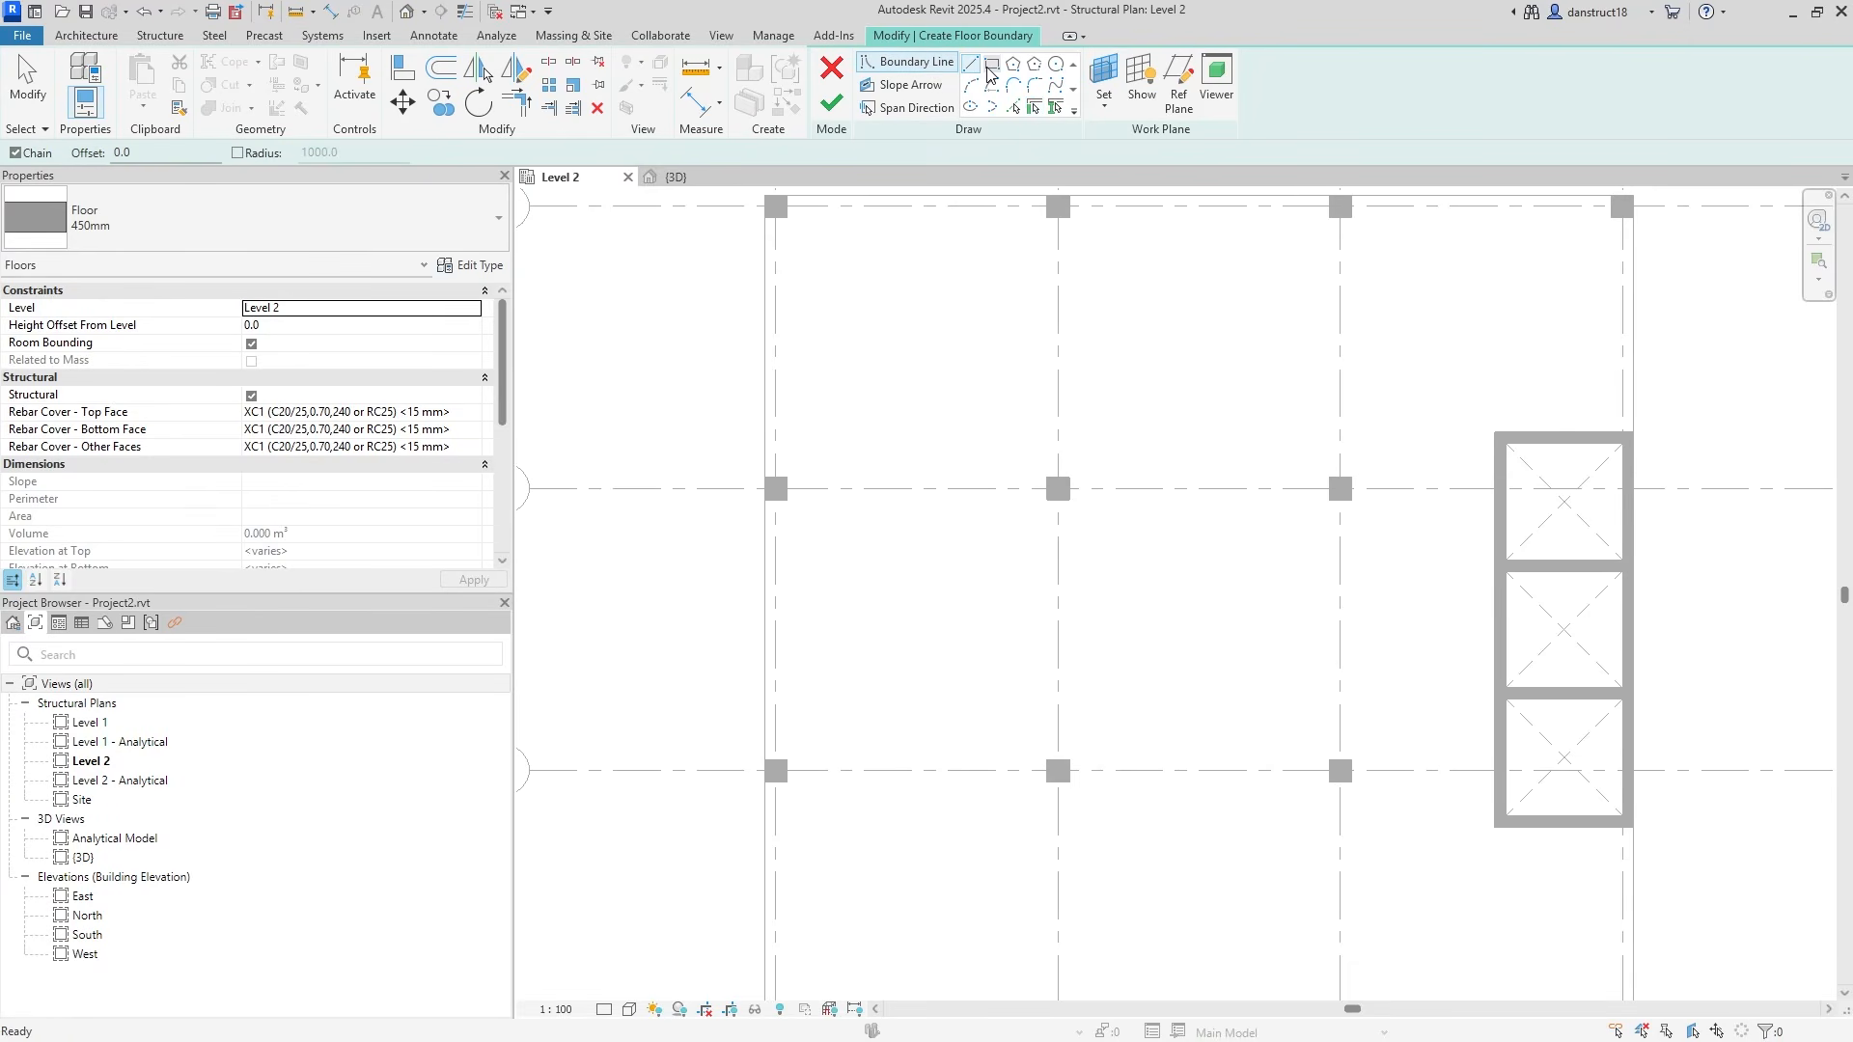
left_click(991, 65)
left_click(983, 396)
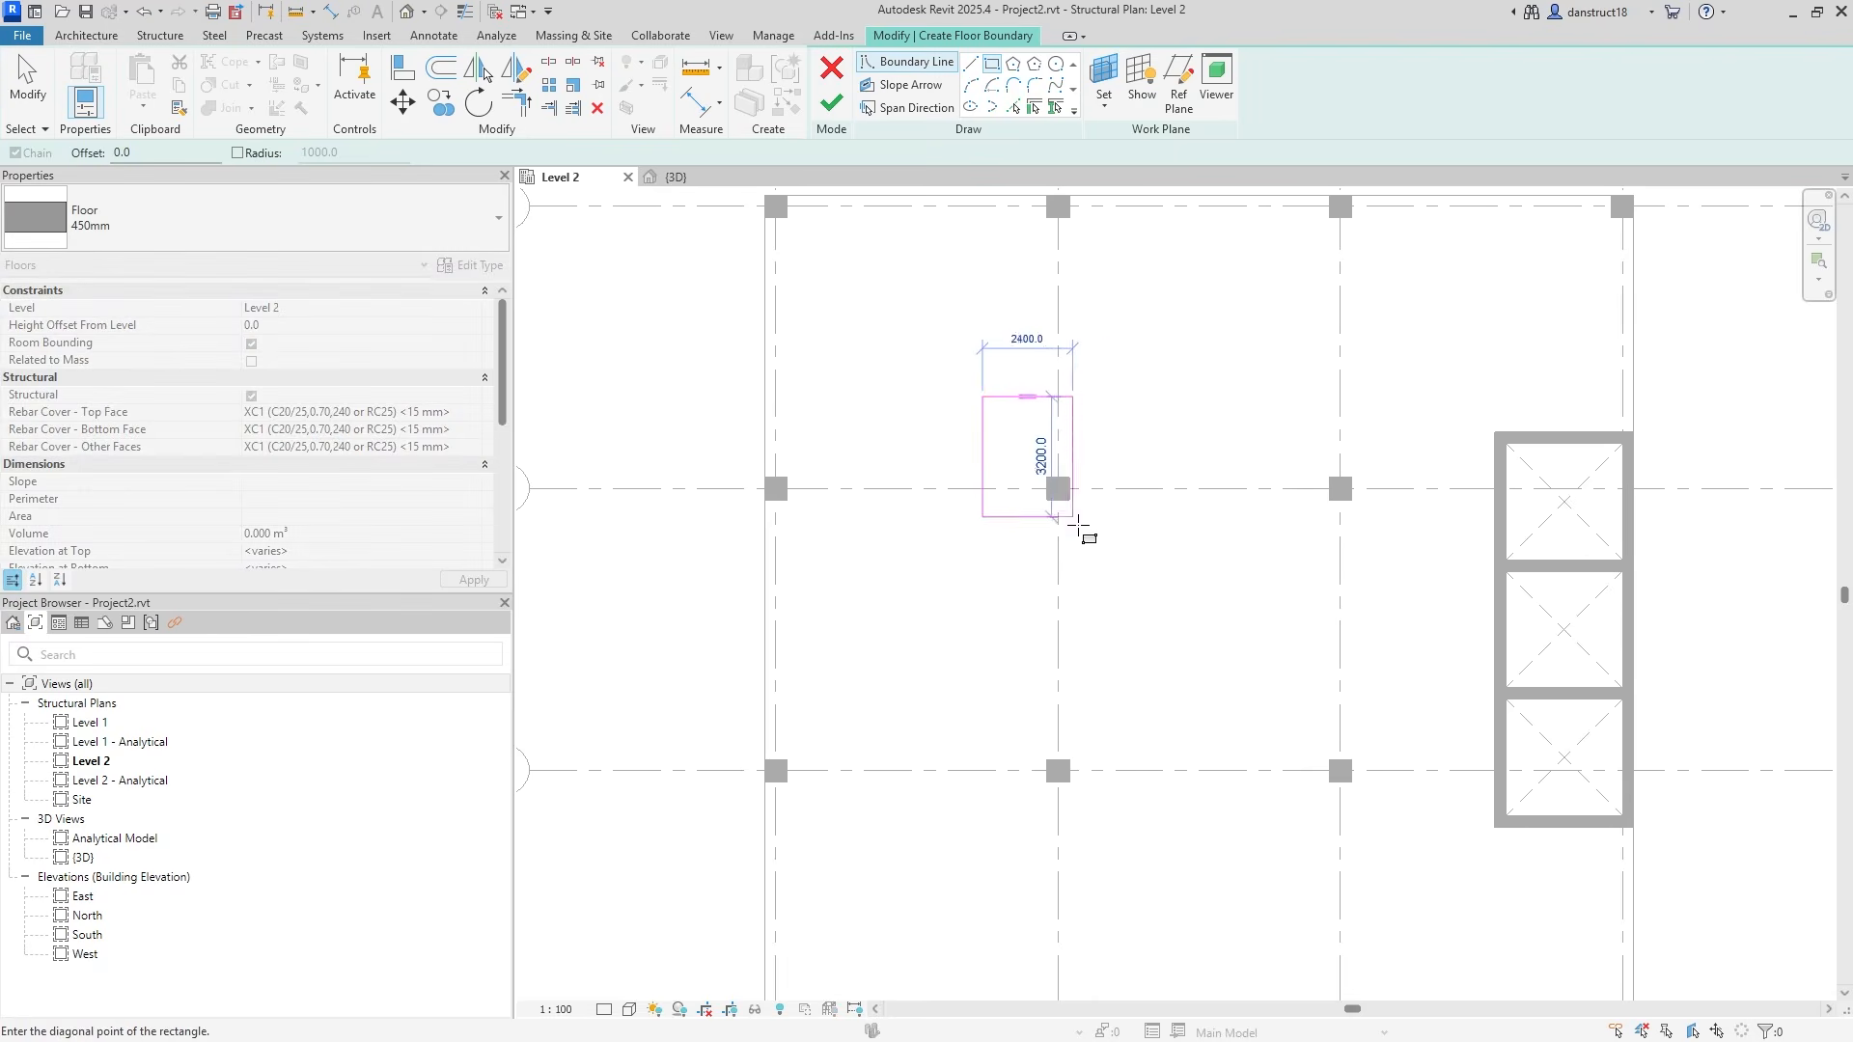
left_click(1132, 571)
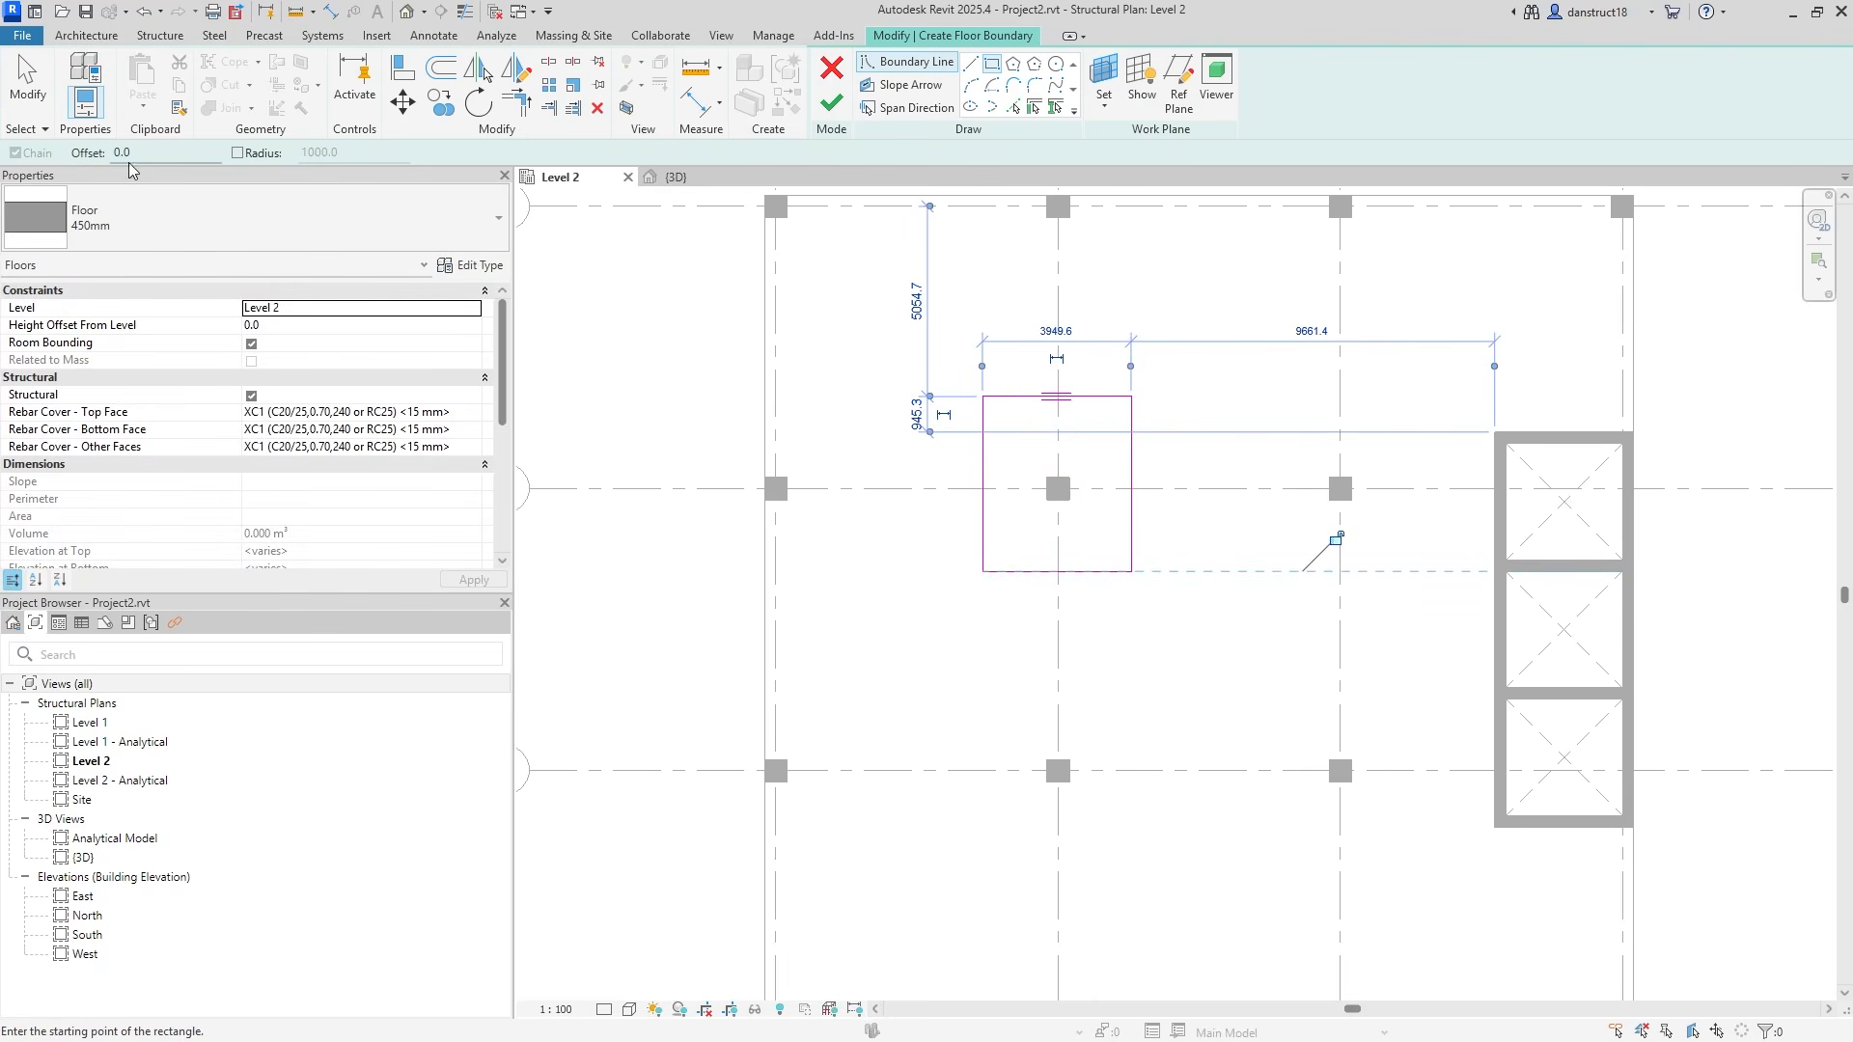
left_click(27, 82)
scroll(972, 420, "up", 3)
middle_click_drag(895, 384, 899, 502)
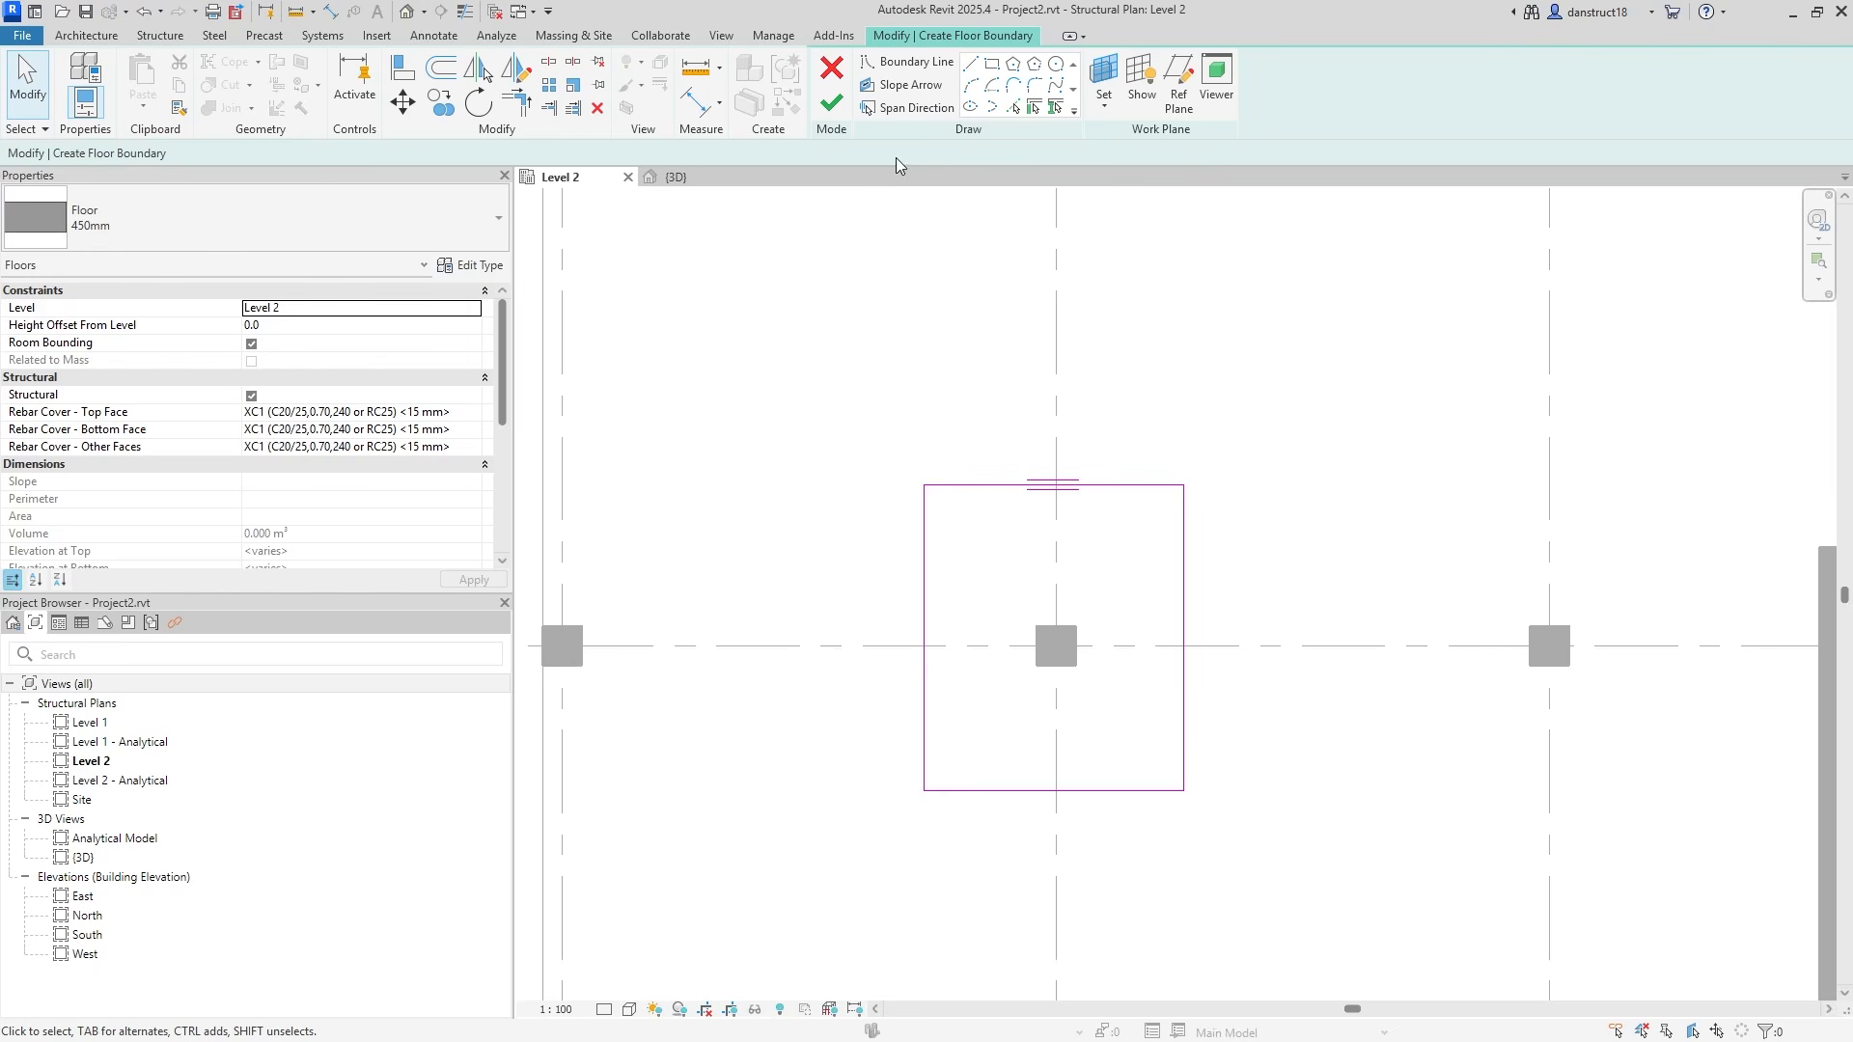
Add aligned dimensions to the rectangle's width and height.
left_click(693, 100)
left_click(923, 592)
left_click(1179, 558)
left_click(1220, 421)
left_click(1137, 484)
left_click(1151, 799)
left_click(1272, 763)
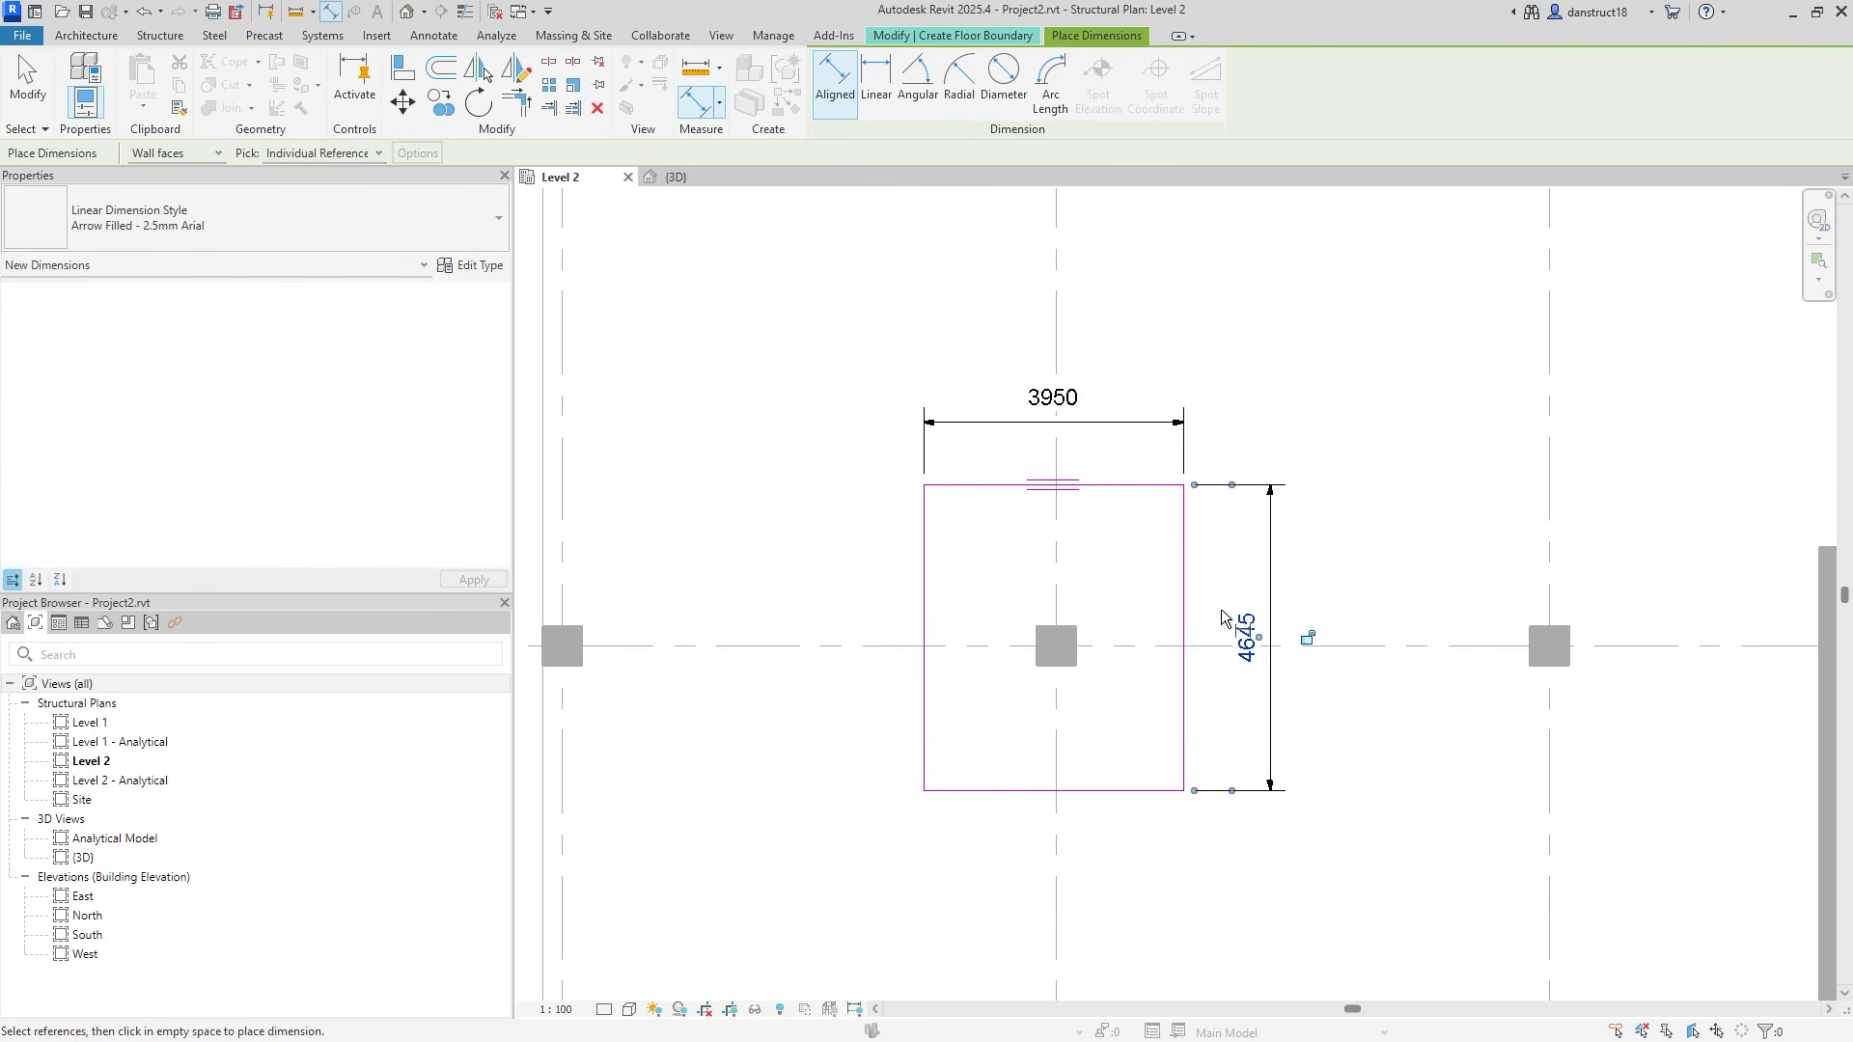
key("Escape")
key("Escape")
Change both the width and height dimensions to 3000.
left_click(1110, 424)
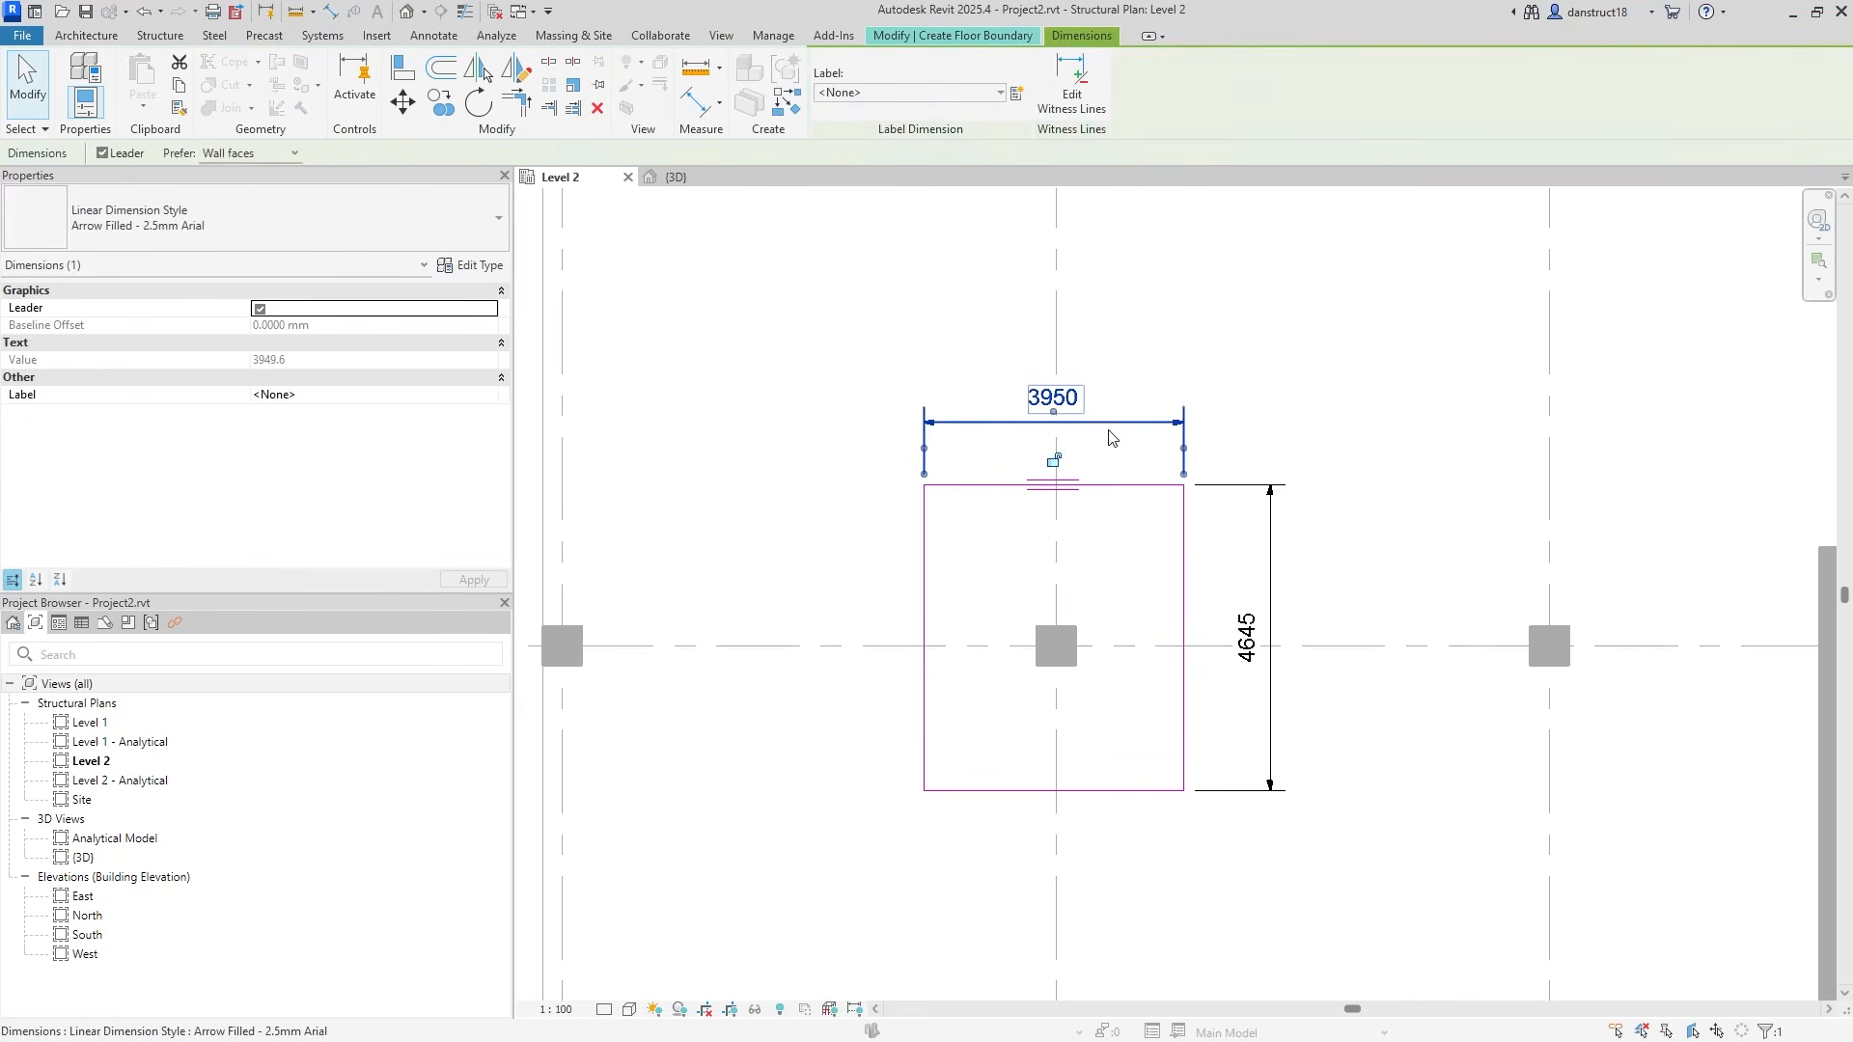
left_click(1181, 532)
left_click(1057, 397)
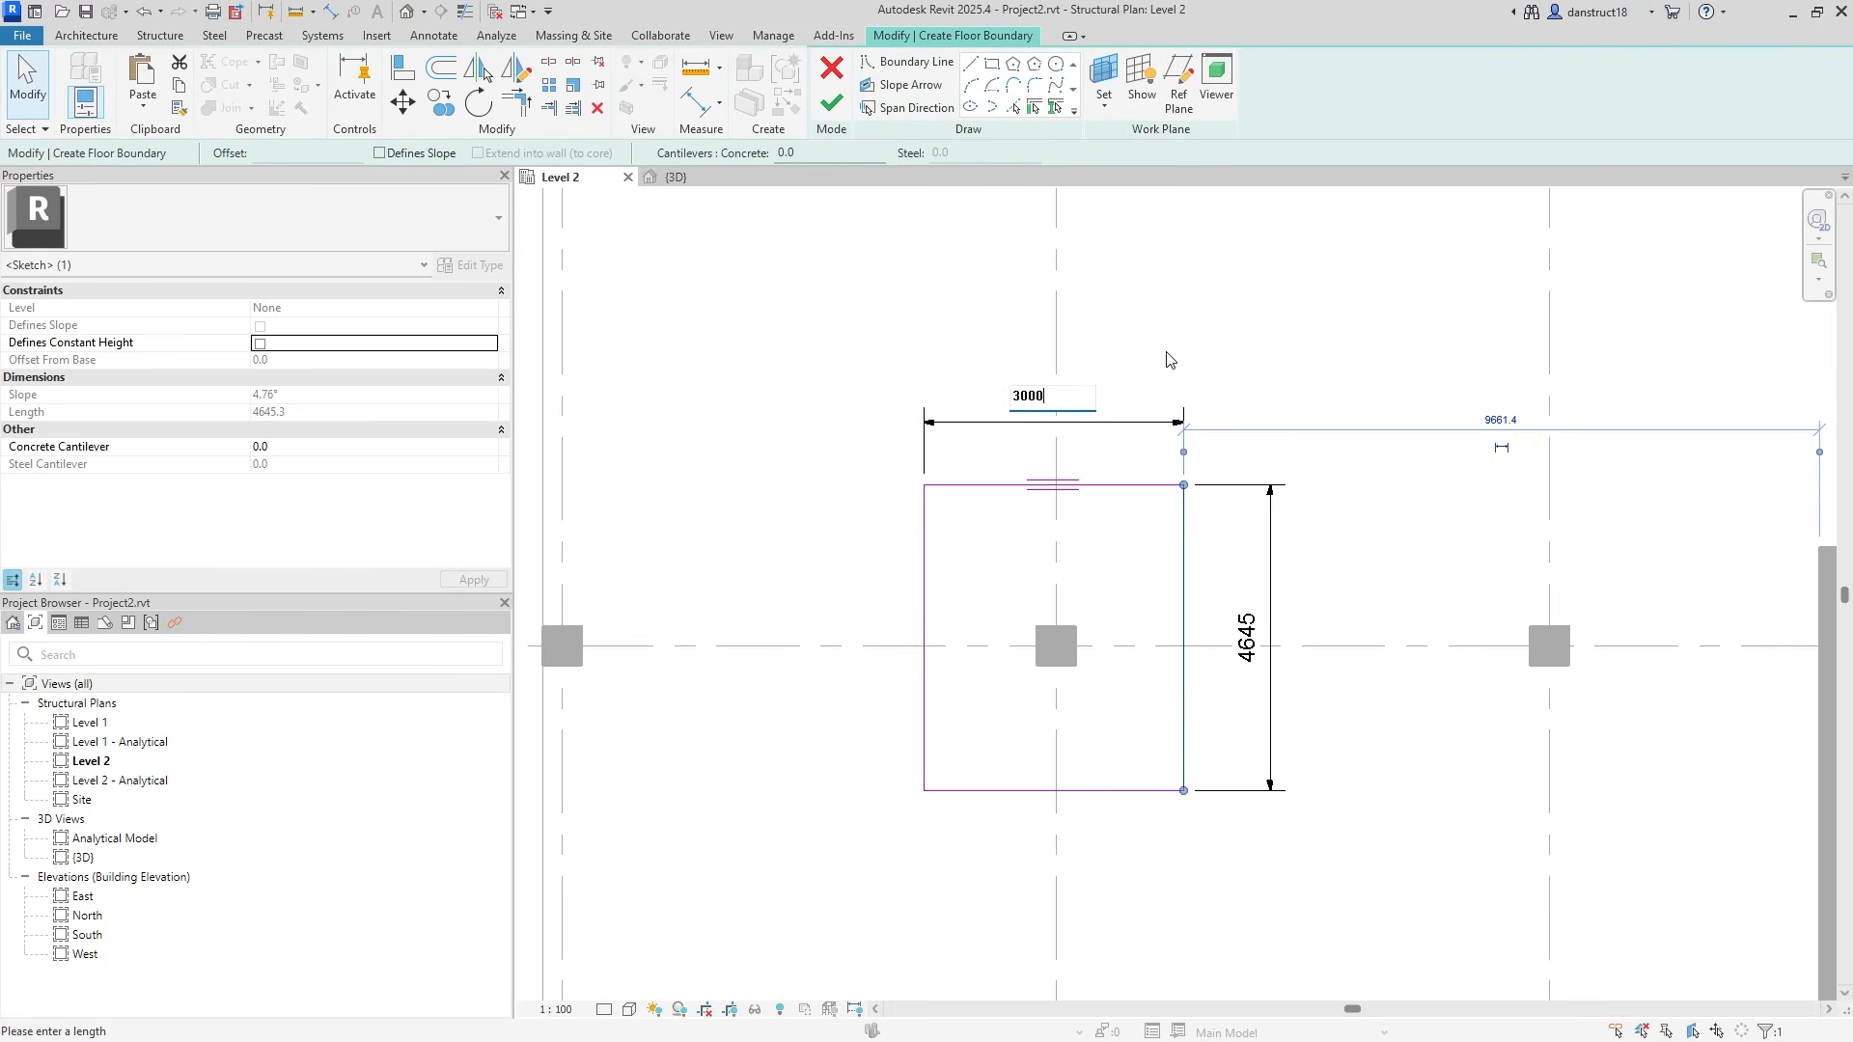
key("Return")
left_click(1084, 792)
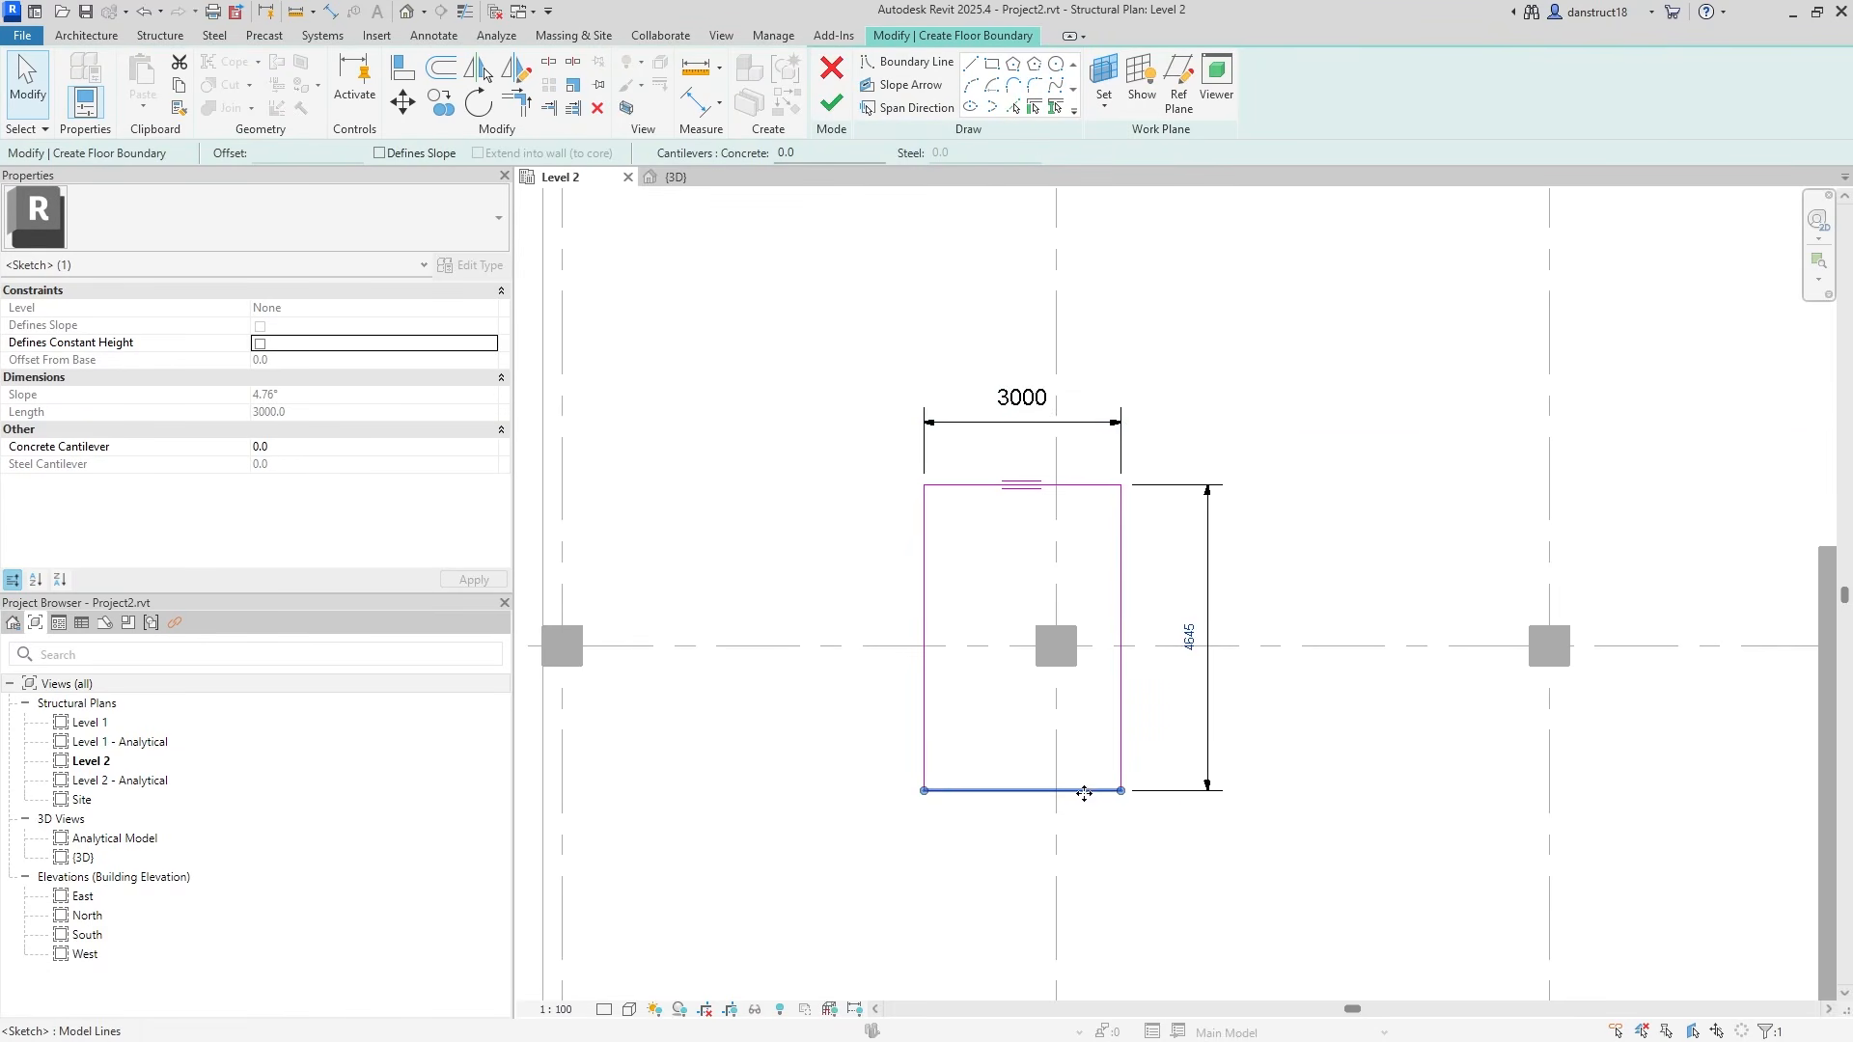
left_click(1124, 712)
left_click(1189, 637)
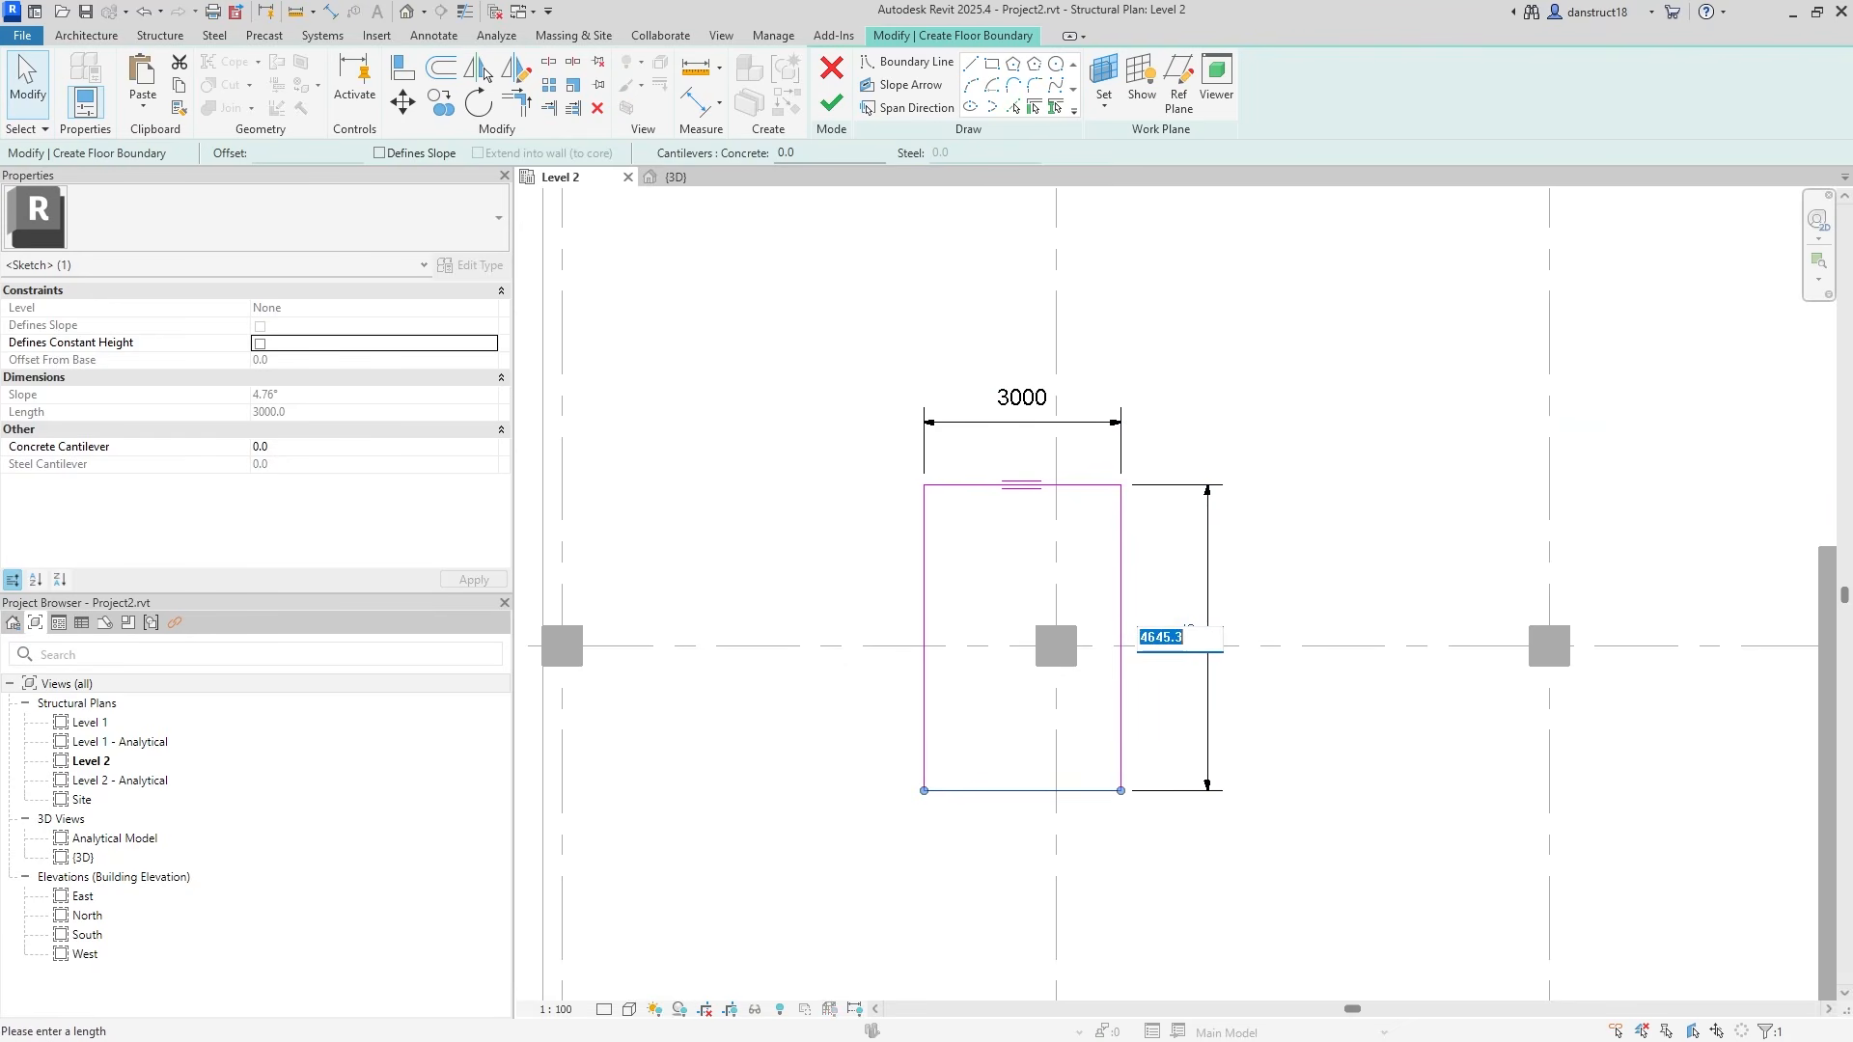
type("3000")
key("Return")
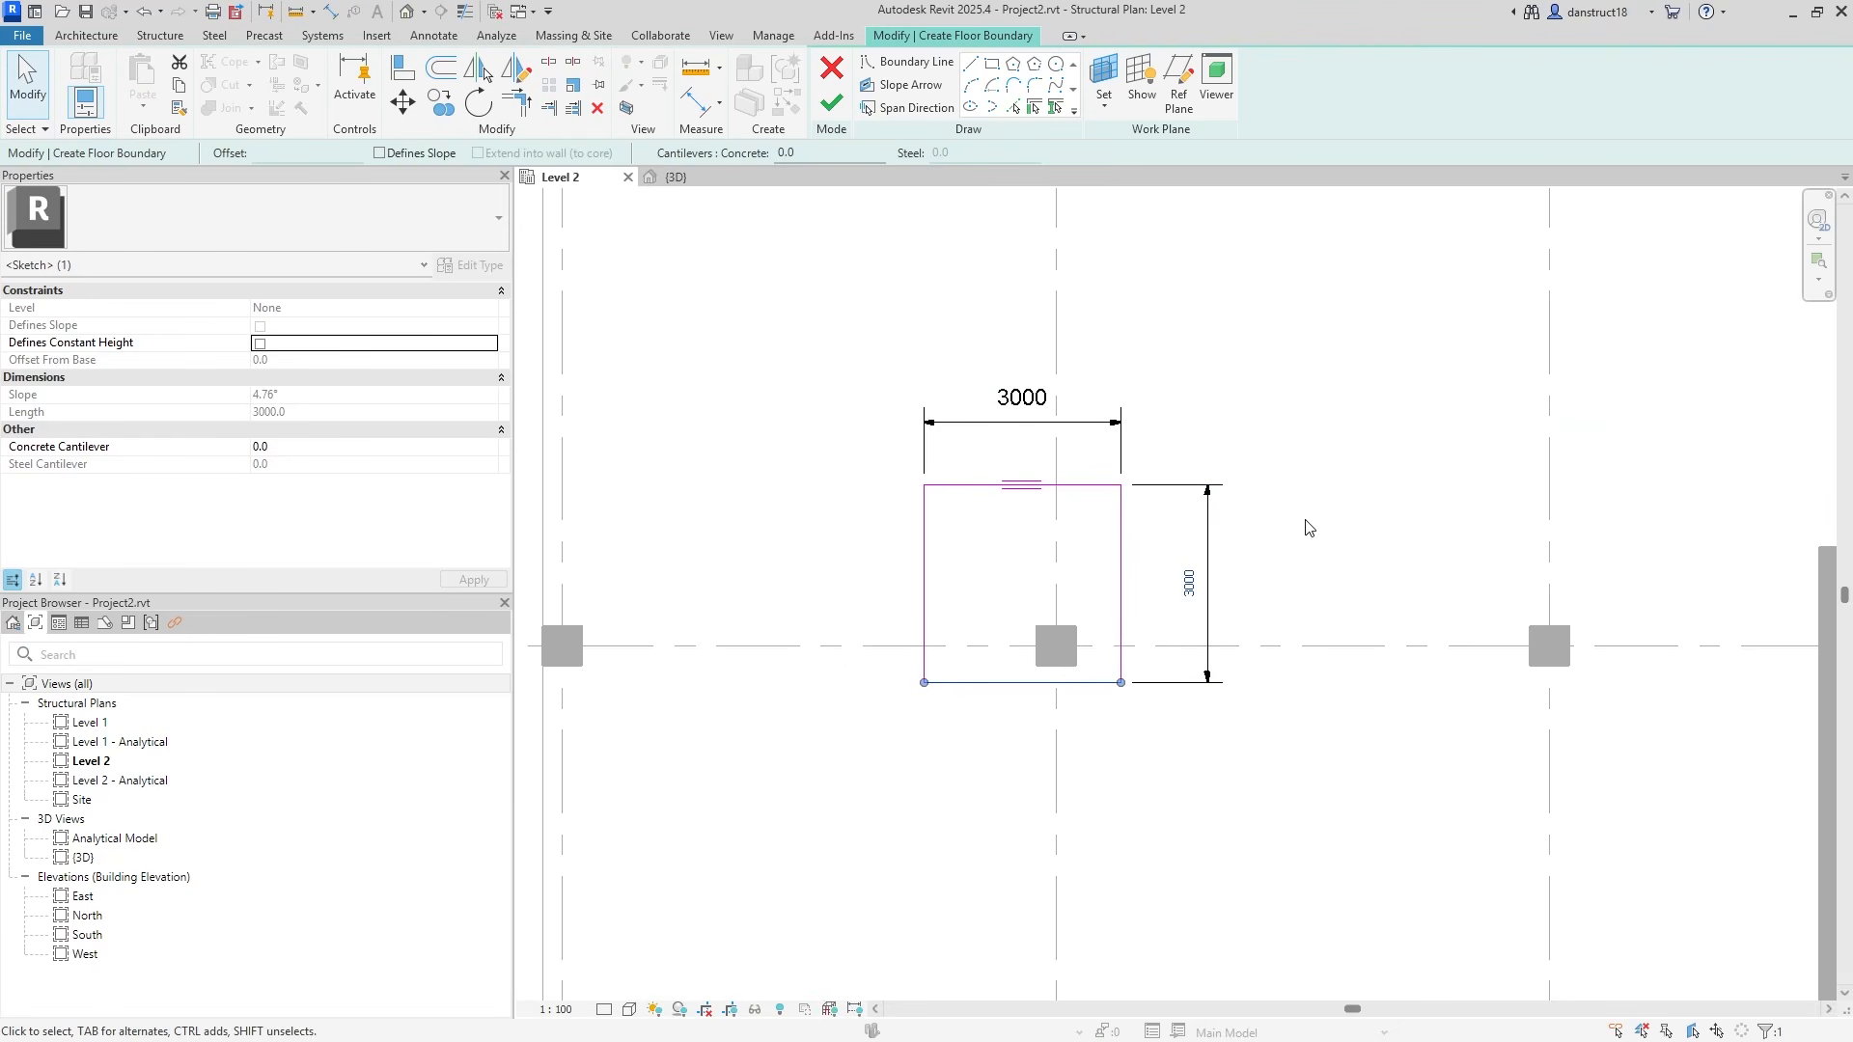
left_click(1310, 527)
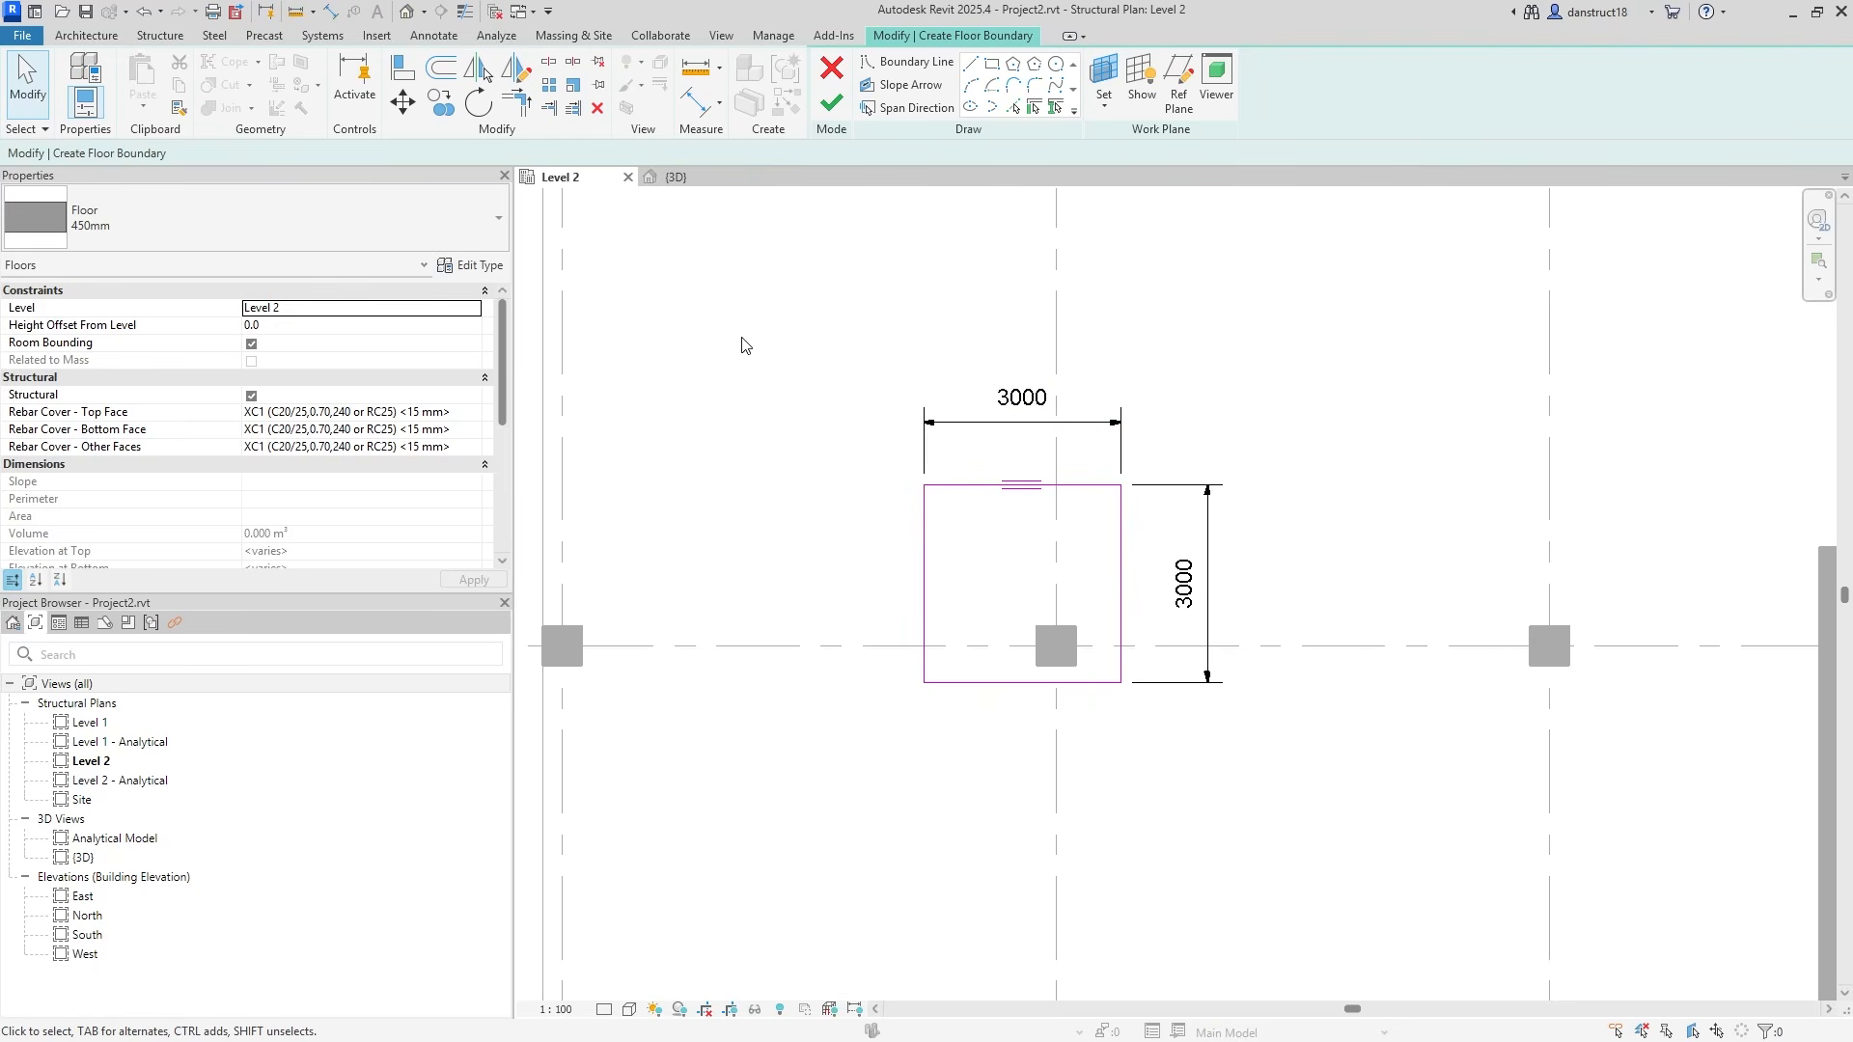
Dimension the panel's edges to the column grid lines on the left and bottom.
left_click(695, 100)
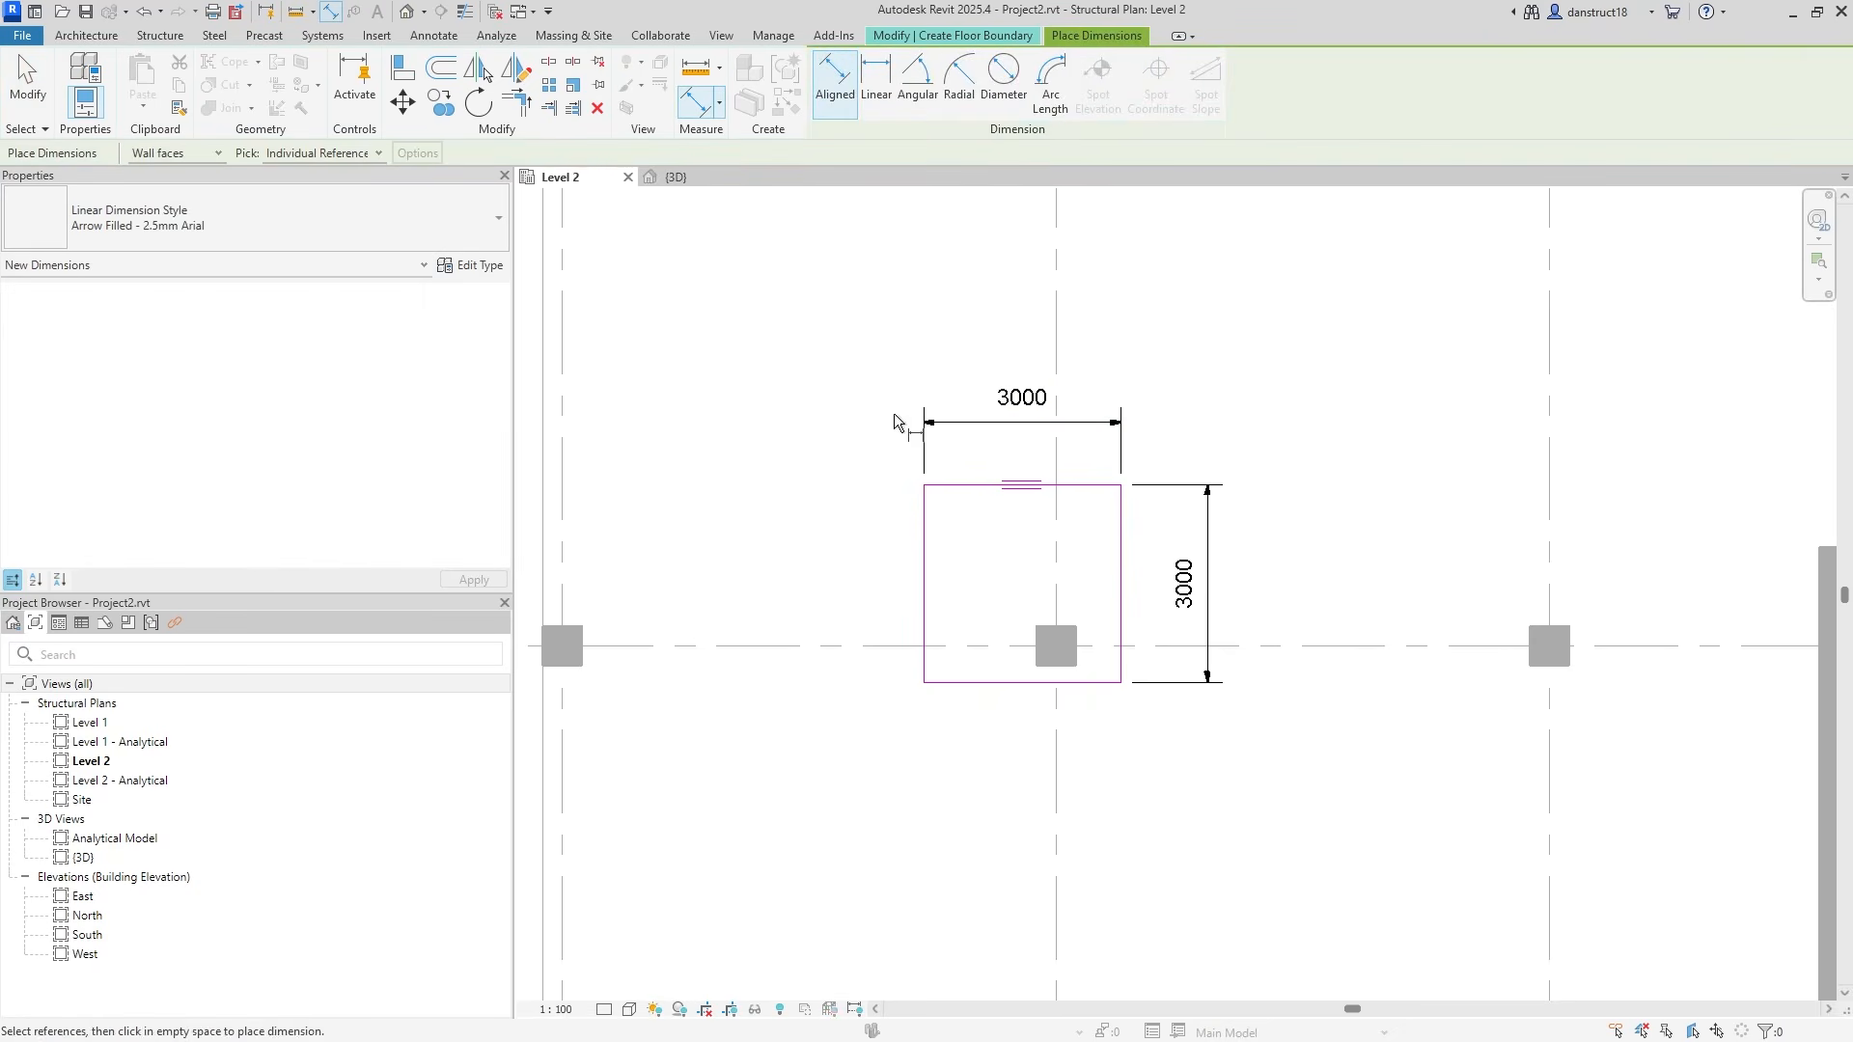
left_click(953, 484)
left_click(875, 645)
left_click(941, 682)
left_click(845, 715)
left_click(924, 591)
left_click(1056, 757)
left_click(1120, 666)
left_click(1147, 808)
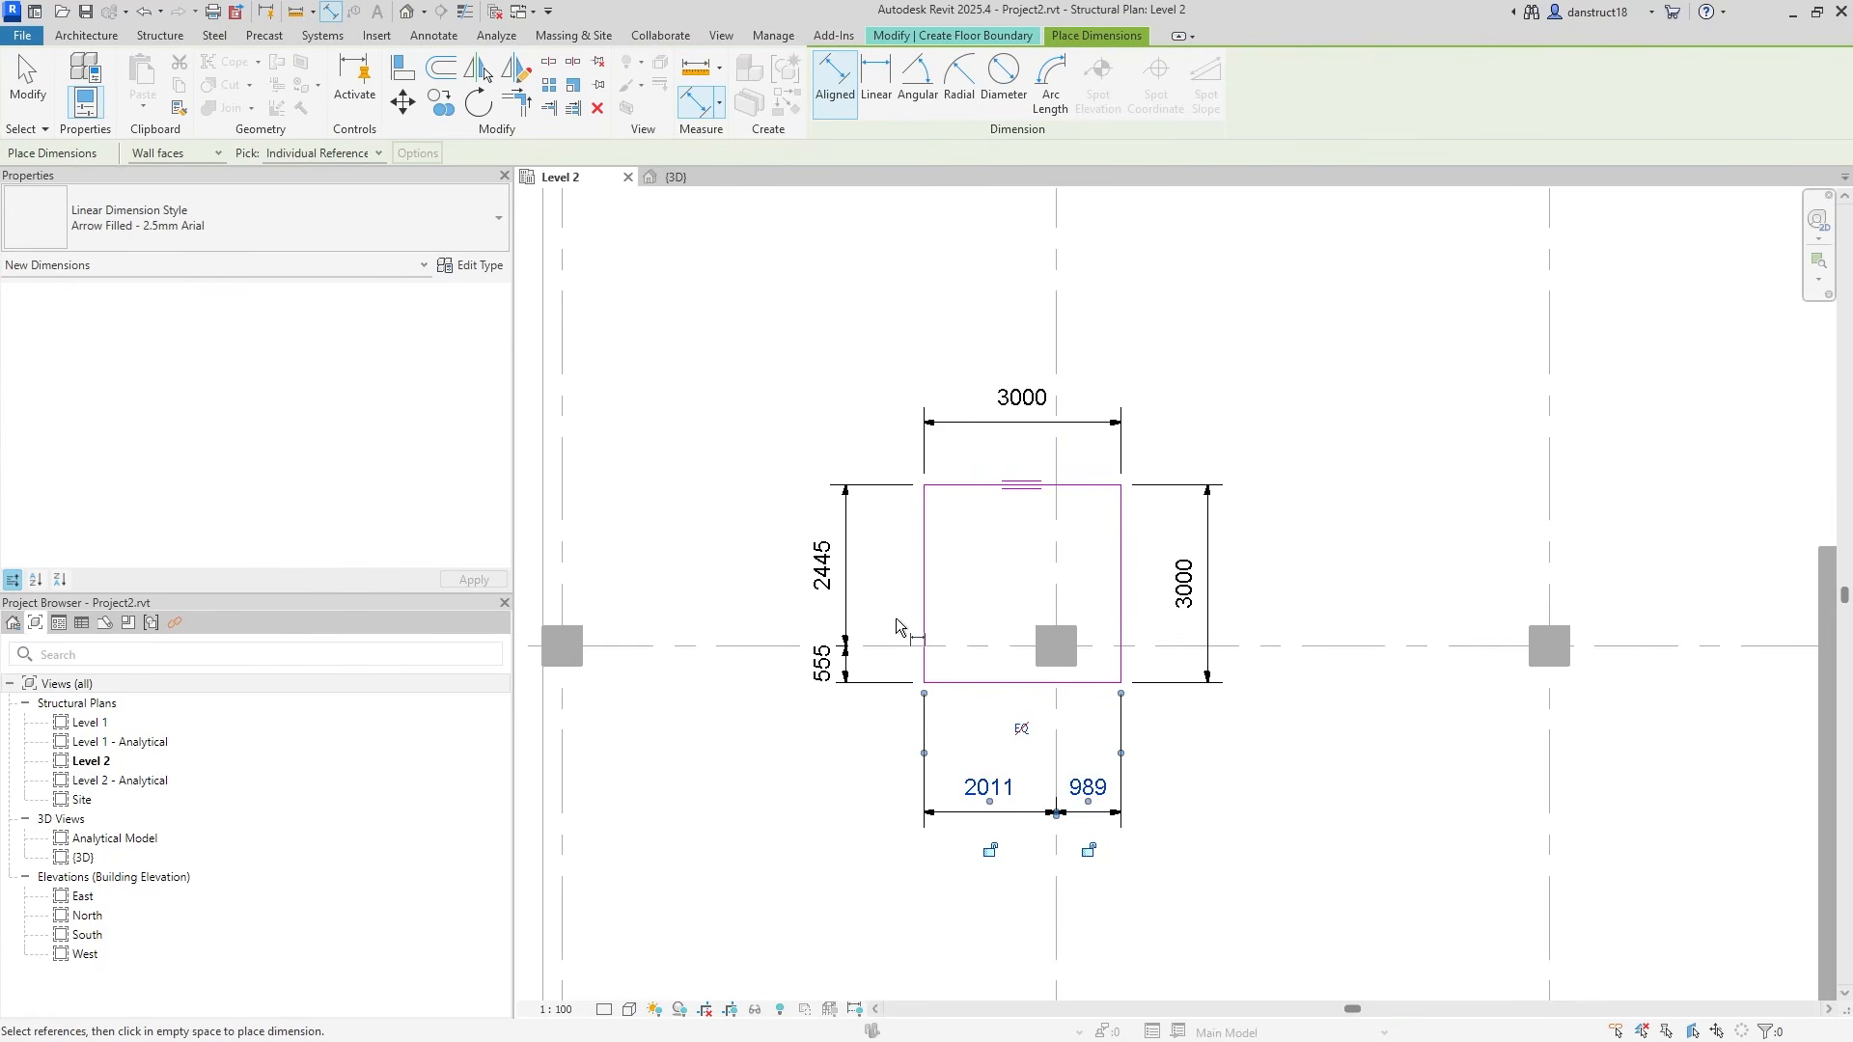
key("Escape")
key("Escape")
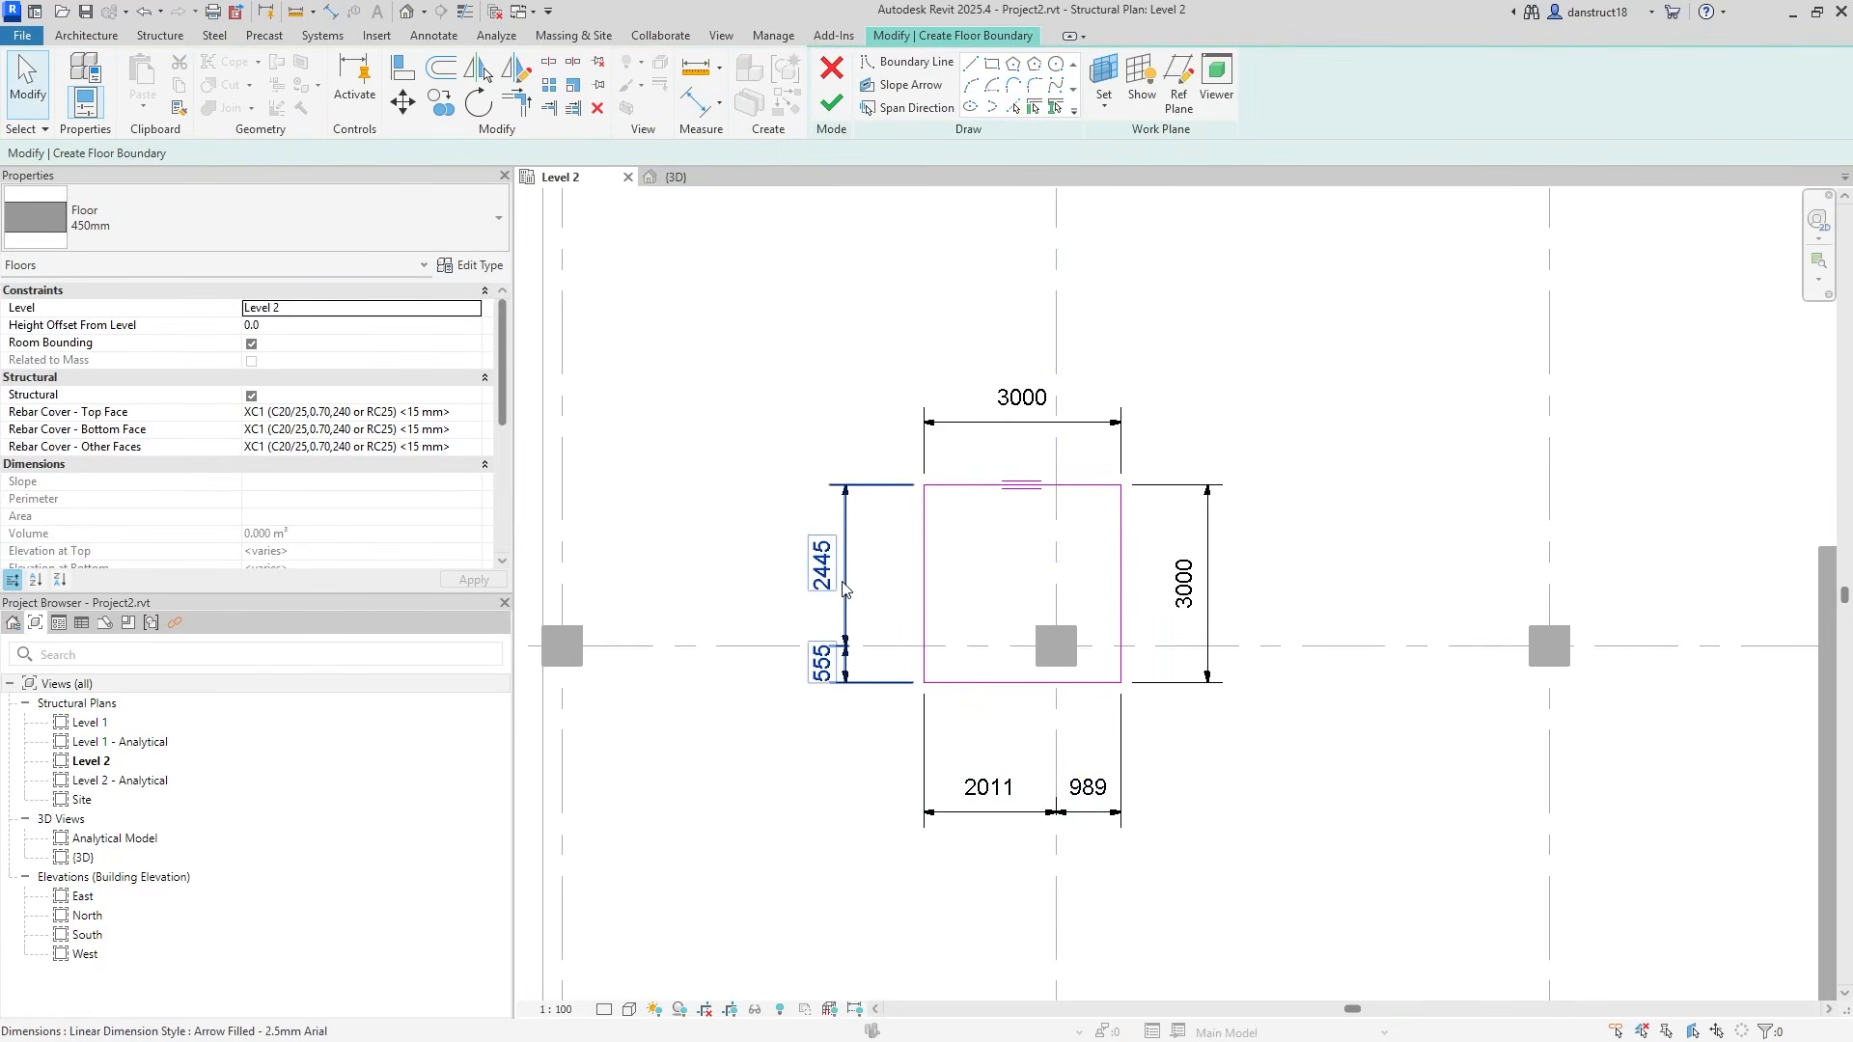
Equalise the 2445/555 and 2011/989 dimension strings to centre the panel on the column.
left_click(844, 589)
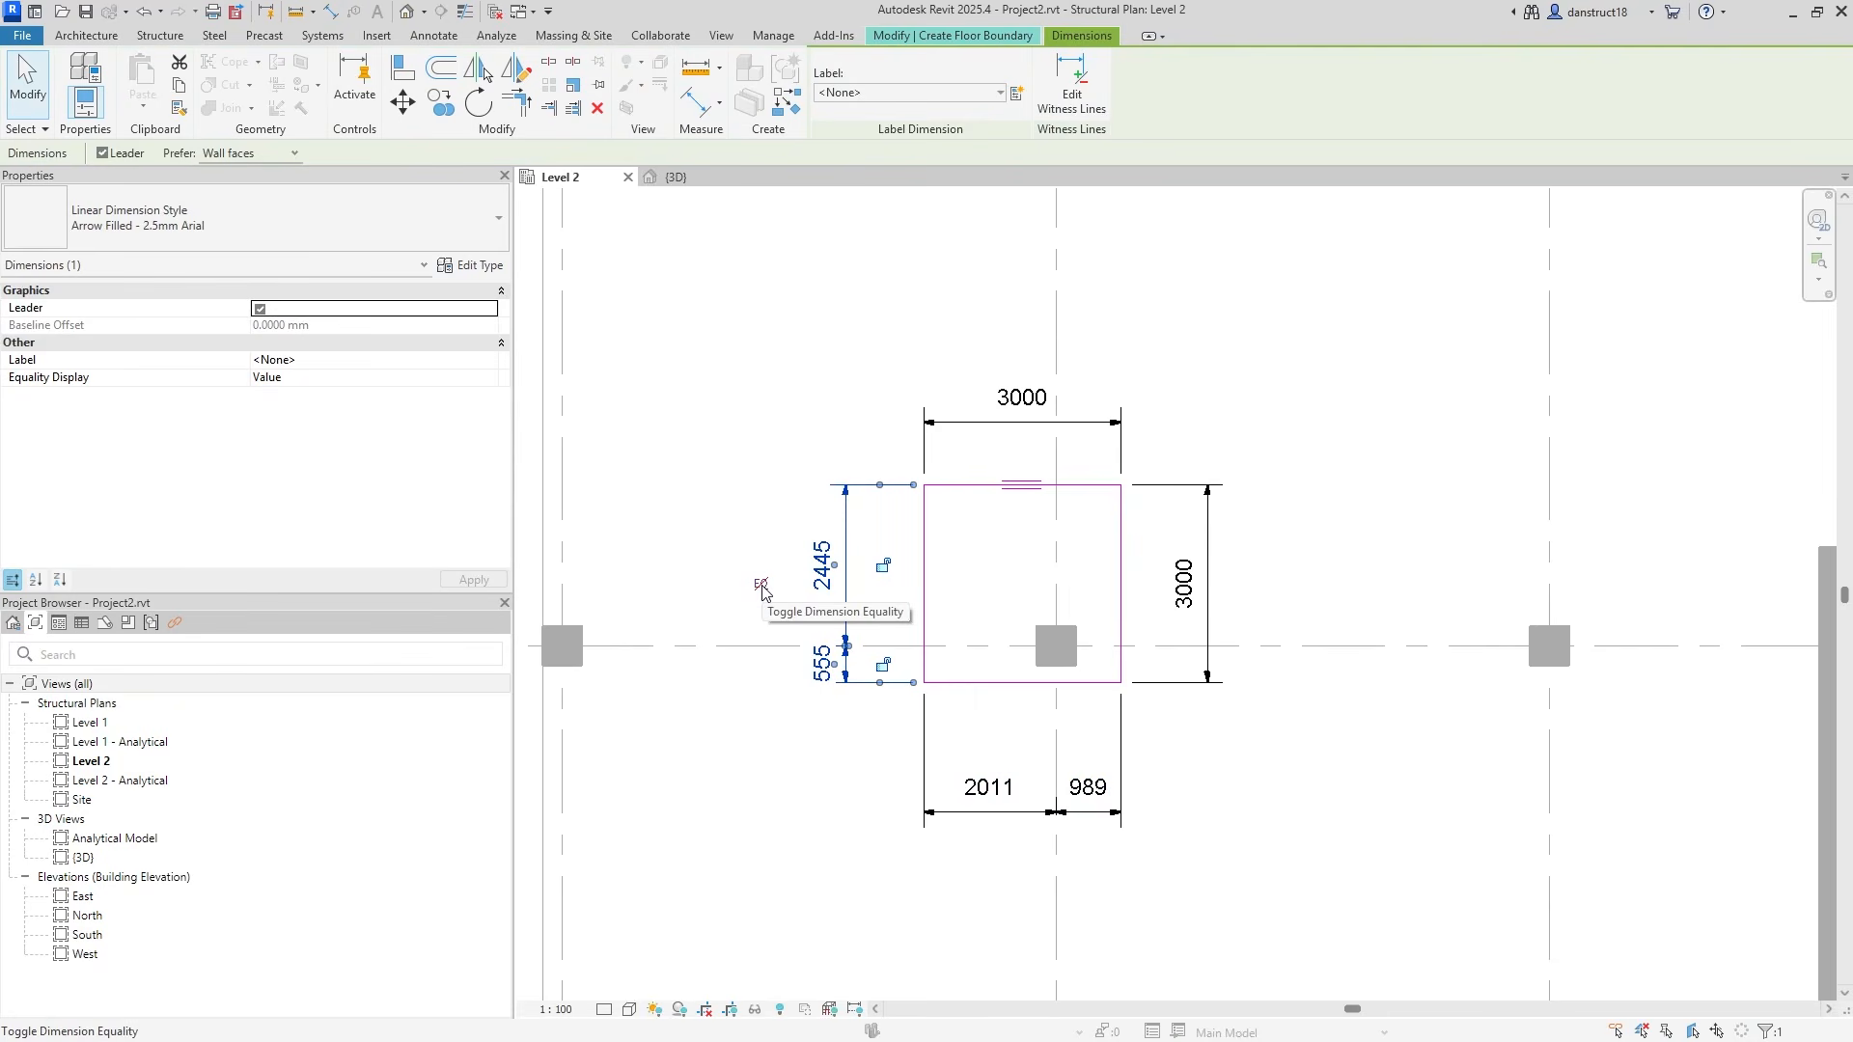
left_click(761, 586)
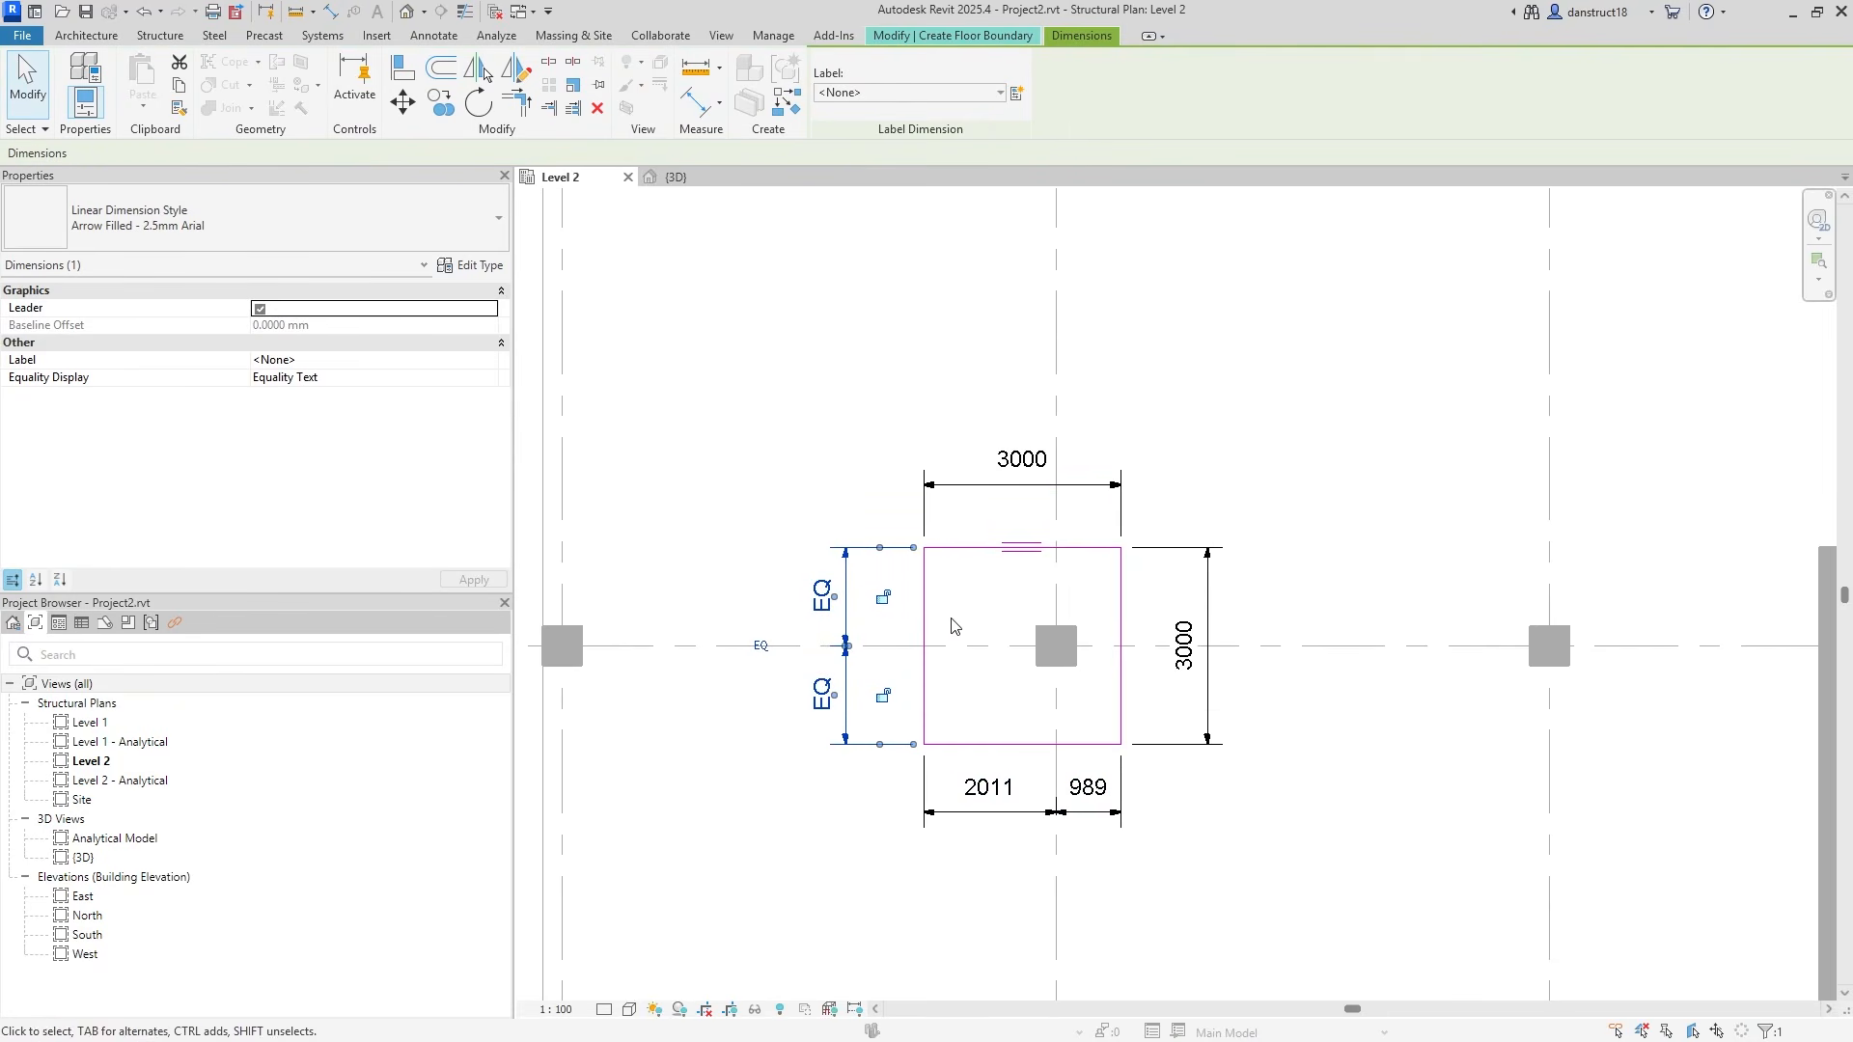
left_click(1009, 787)
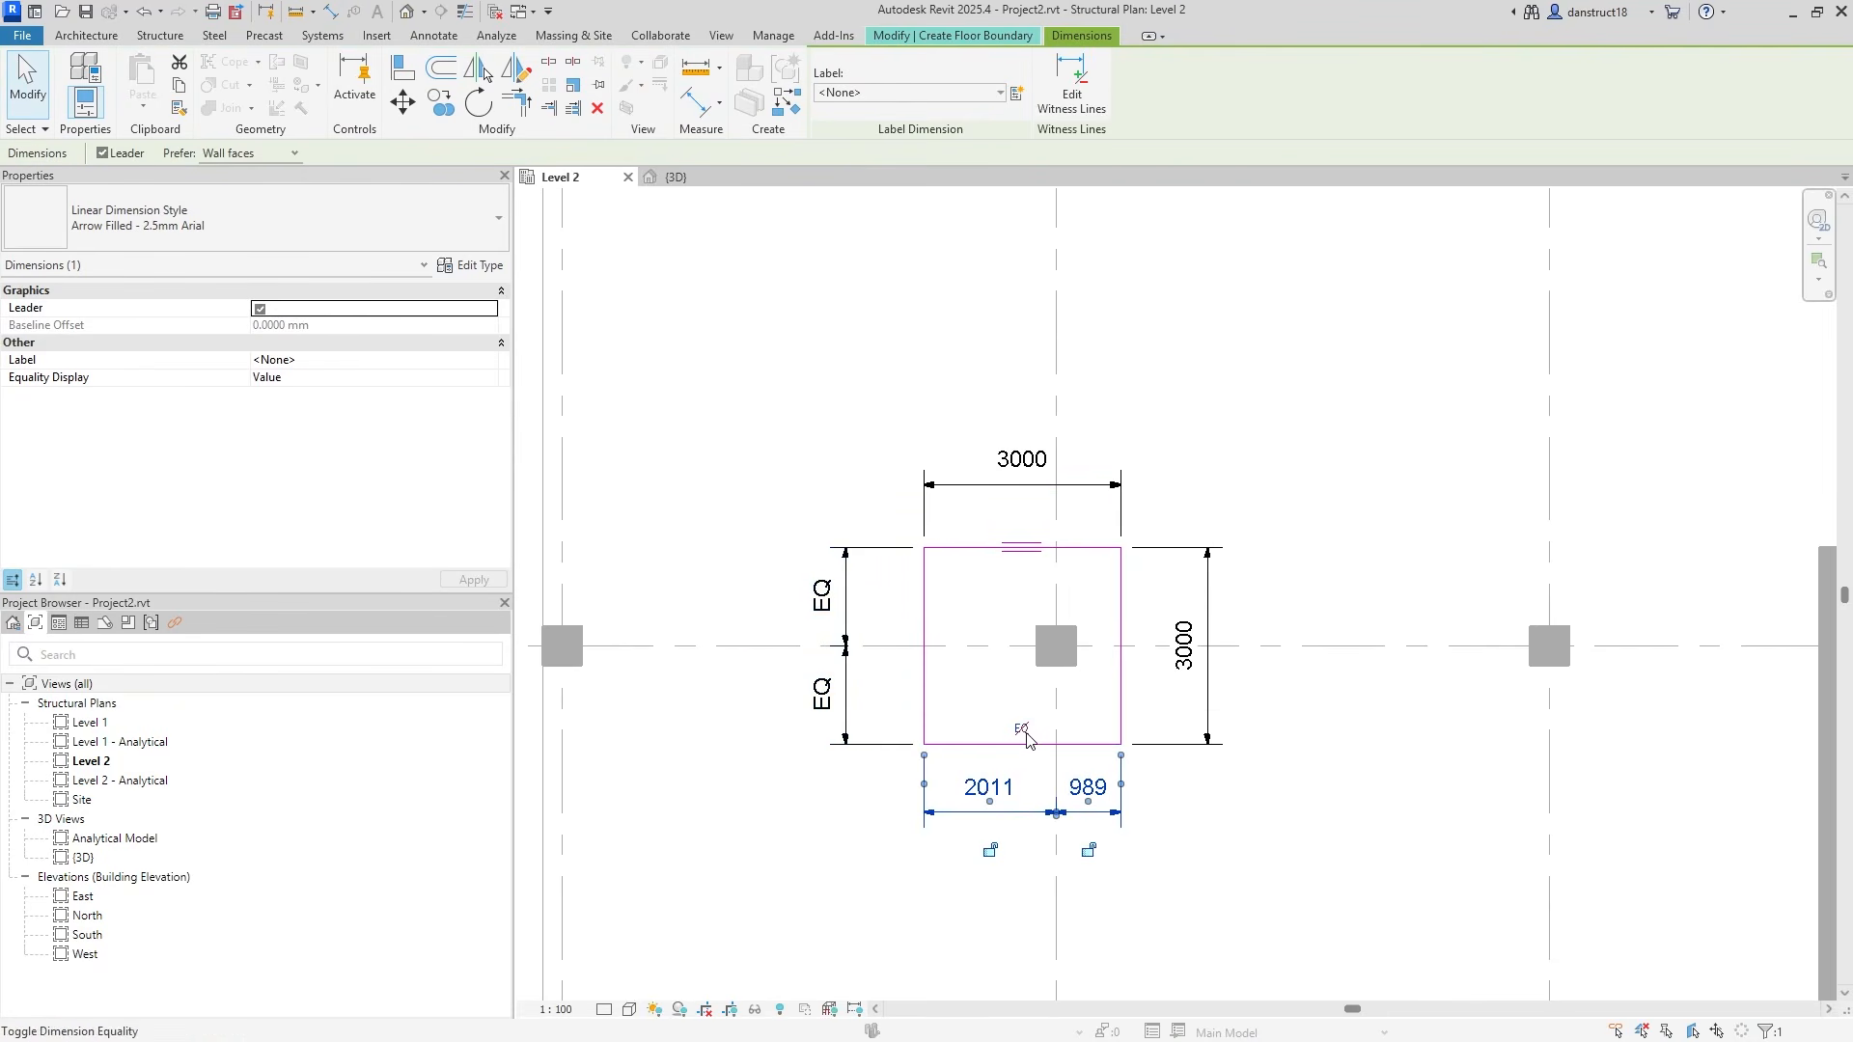
left_click(1026, 734)
left_click(1293, 848)
left_click(1147, 815)
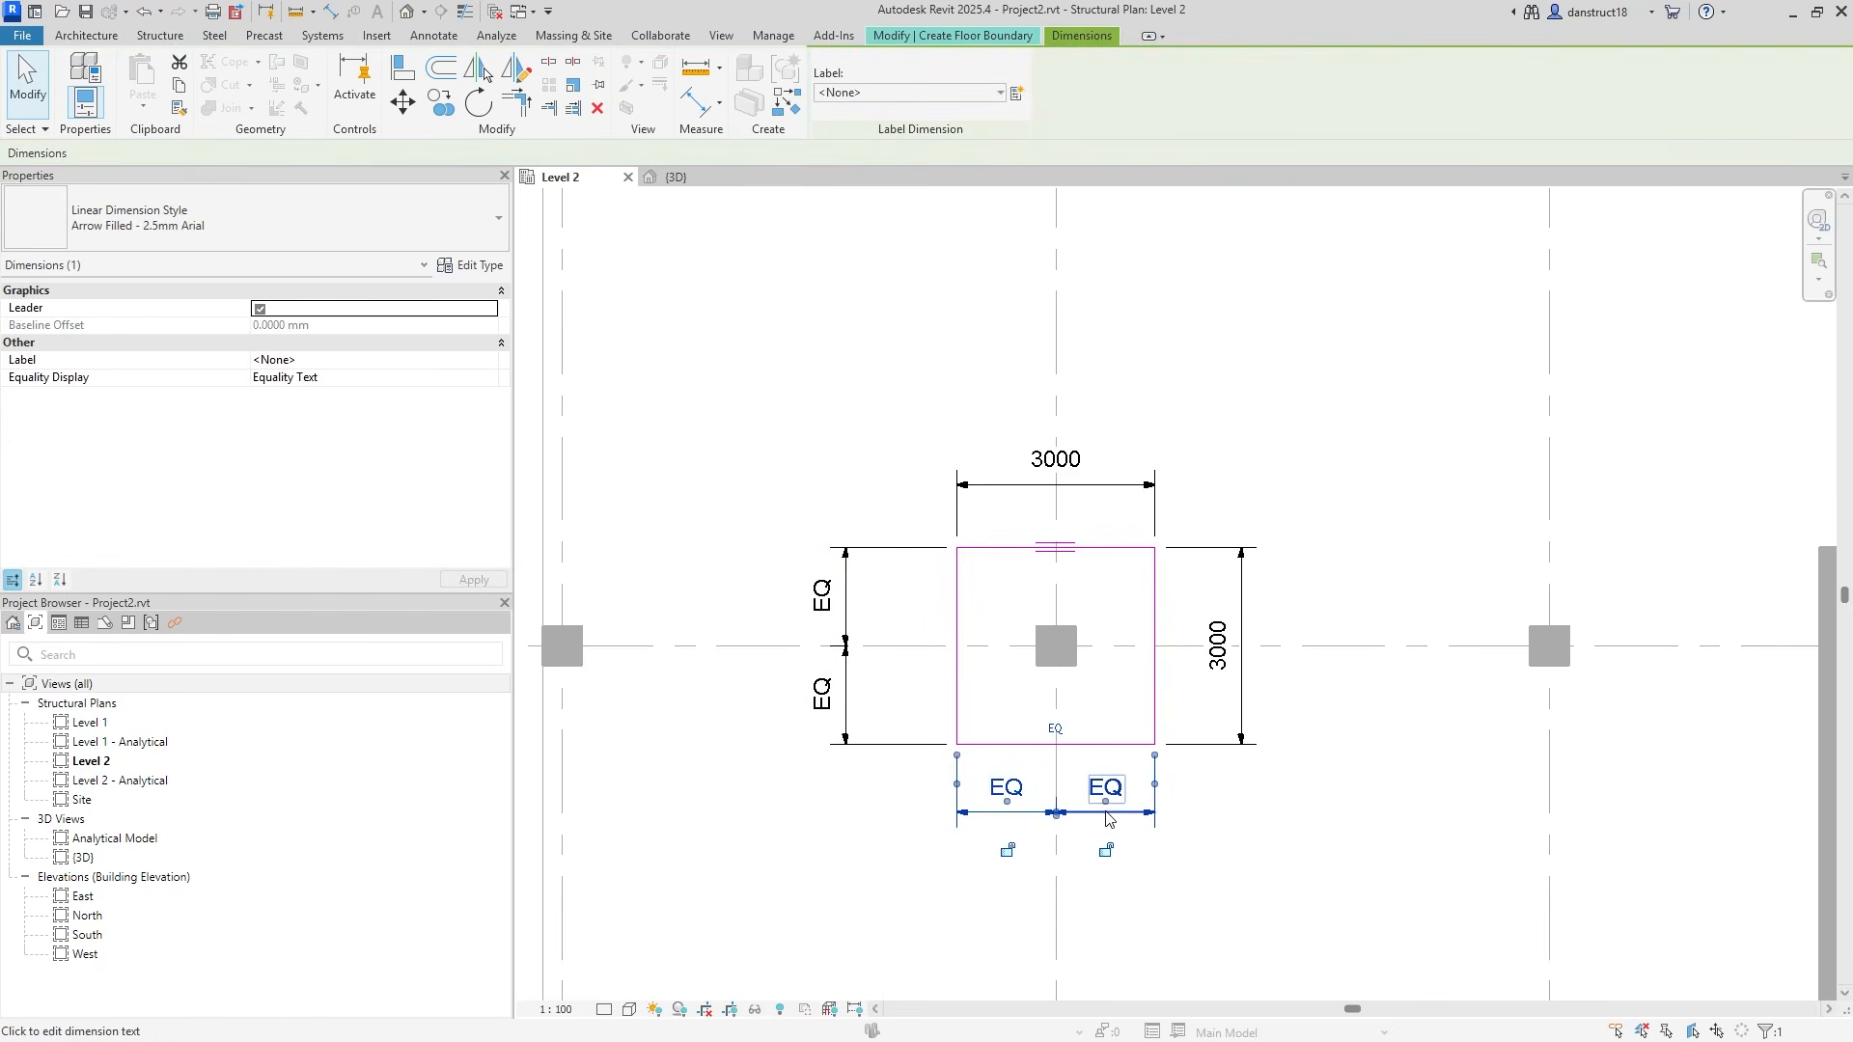
left_click(1078, 521)
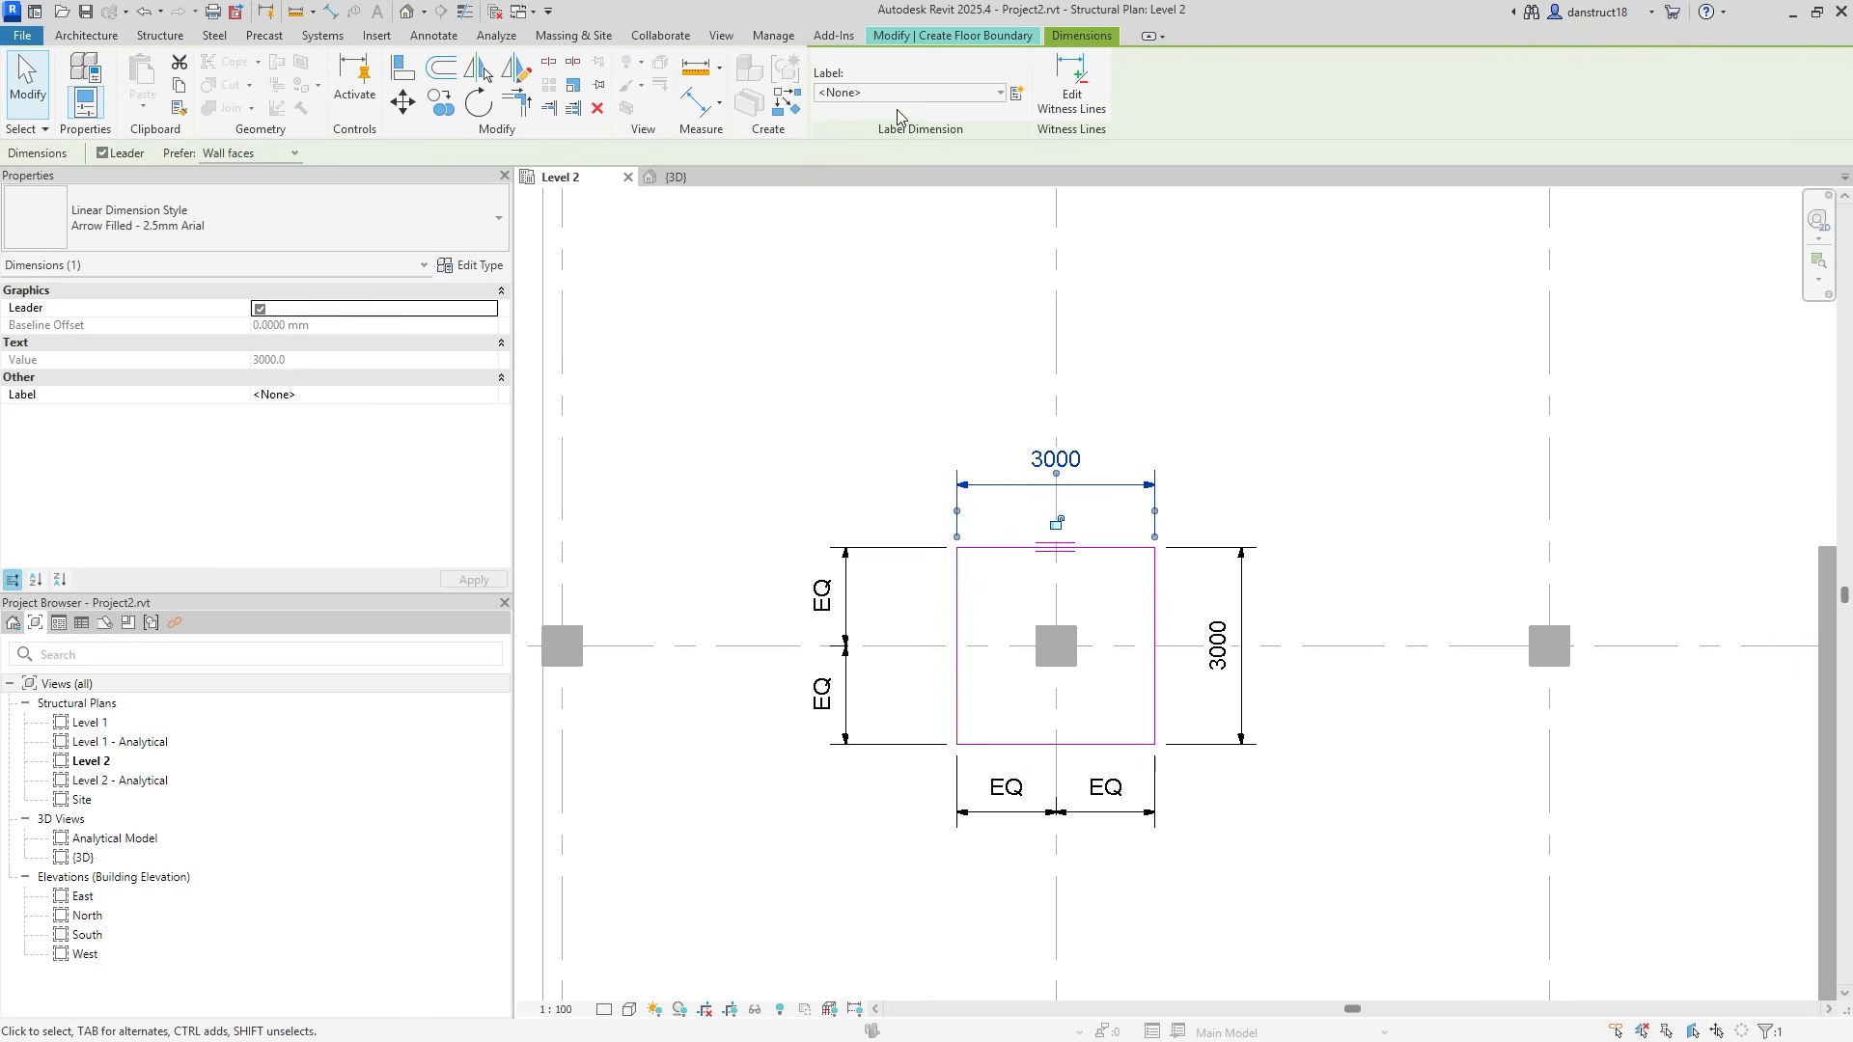
Create a DP - Interior global parameter from the top 3000 dimension.
left_click(1016, 93)
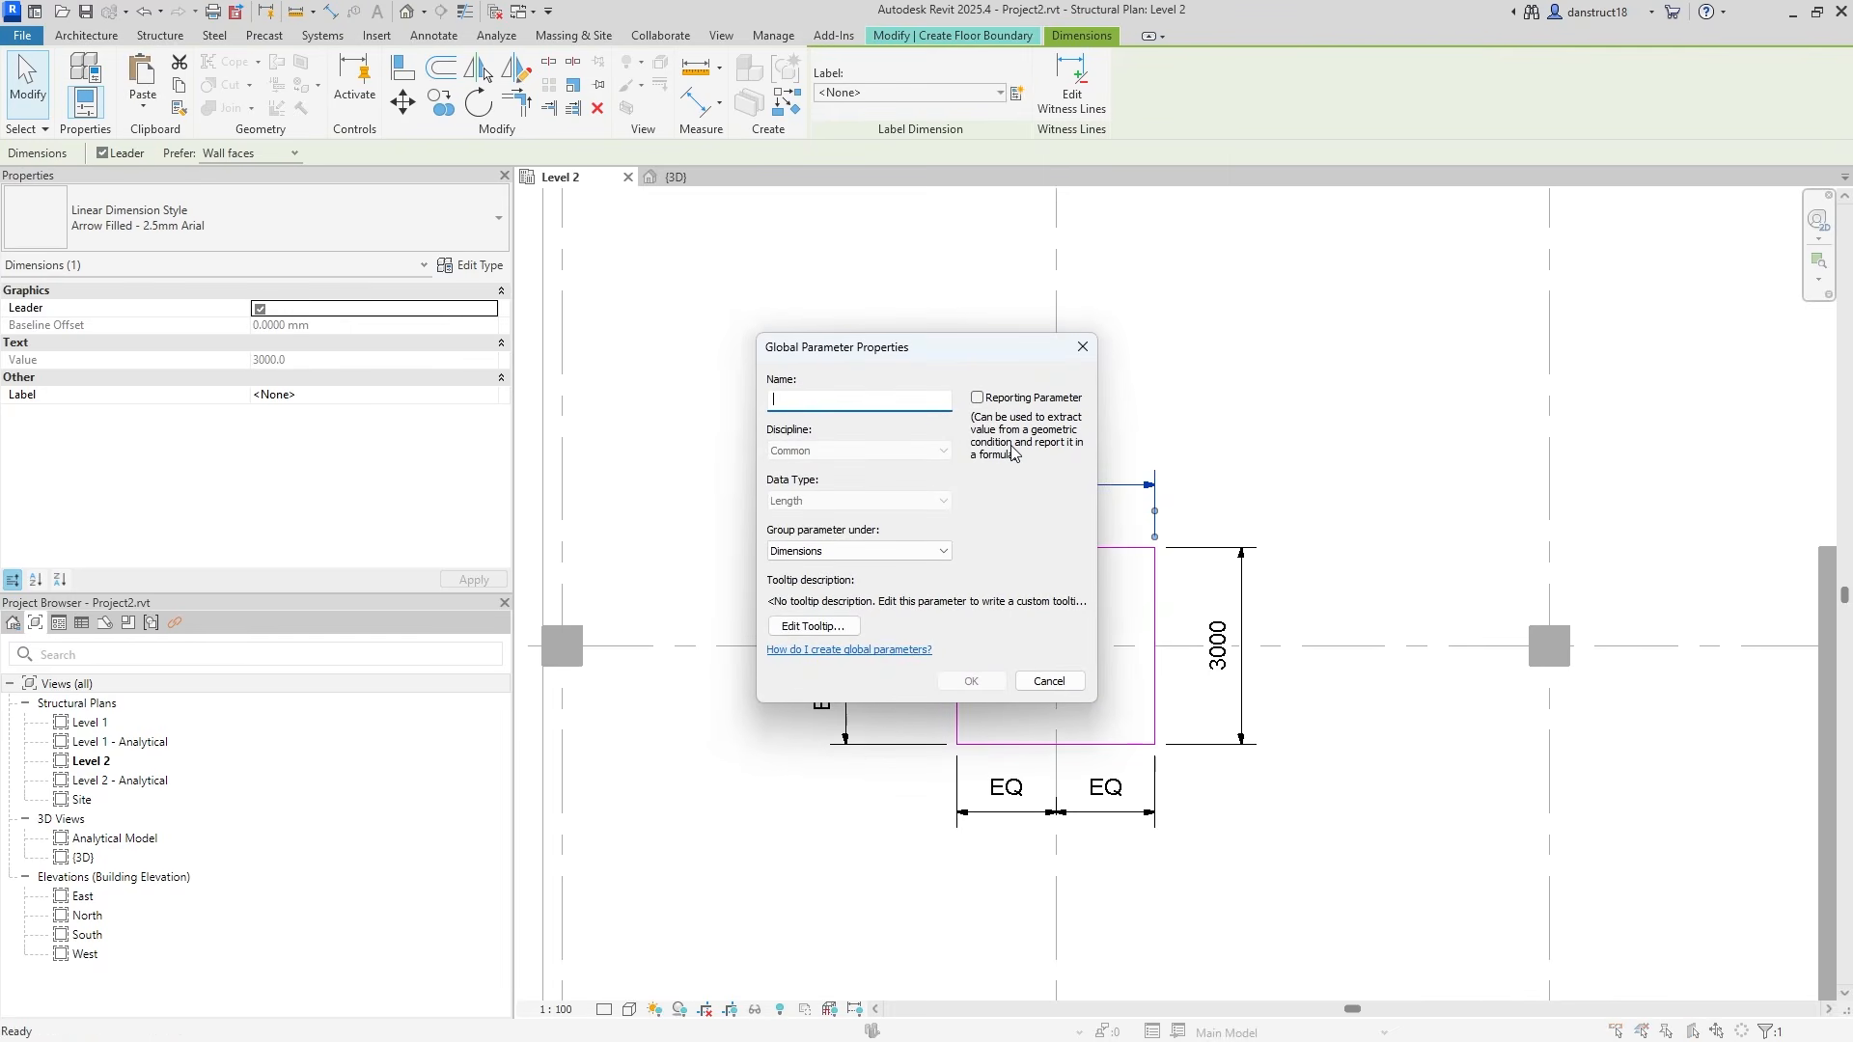
type("DP - Interior")
left_click(961, 678)
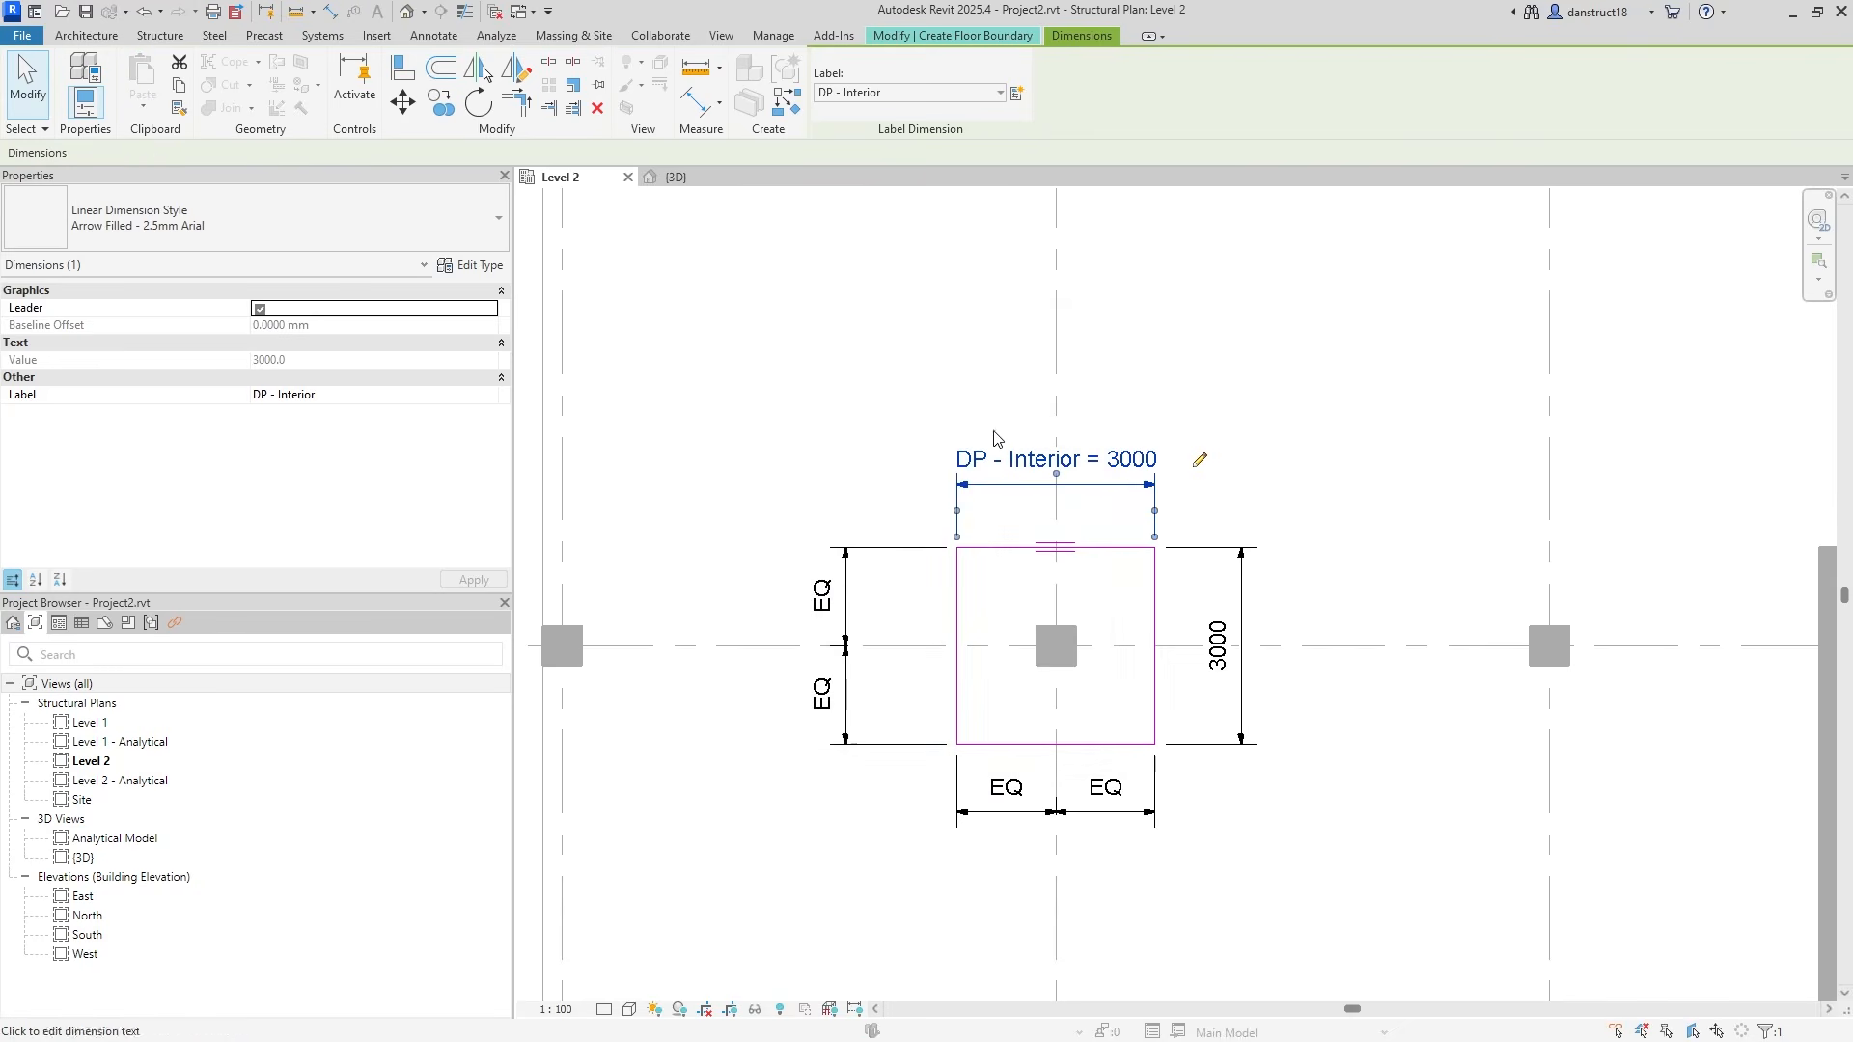
Label the right 3000 dimension DP - Interior and finish the drop panel sketch.
left_click(1245, 621)
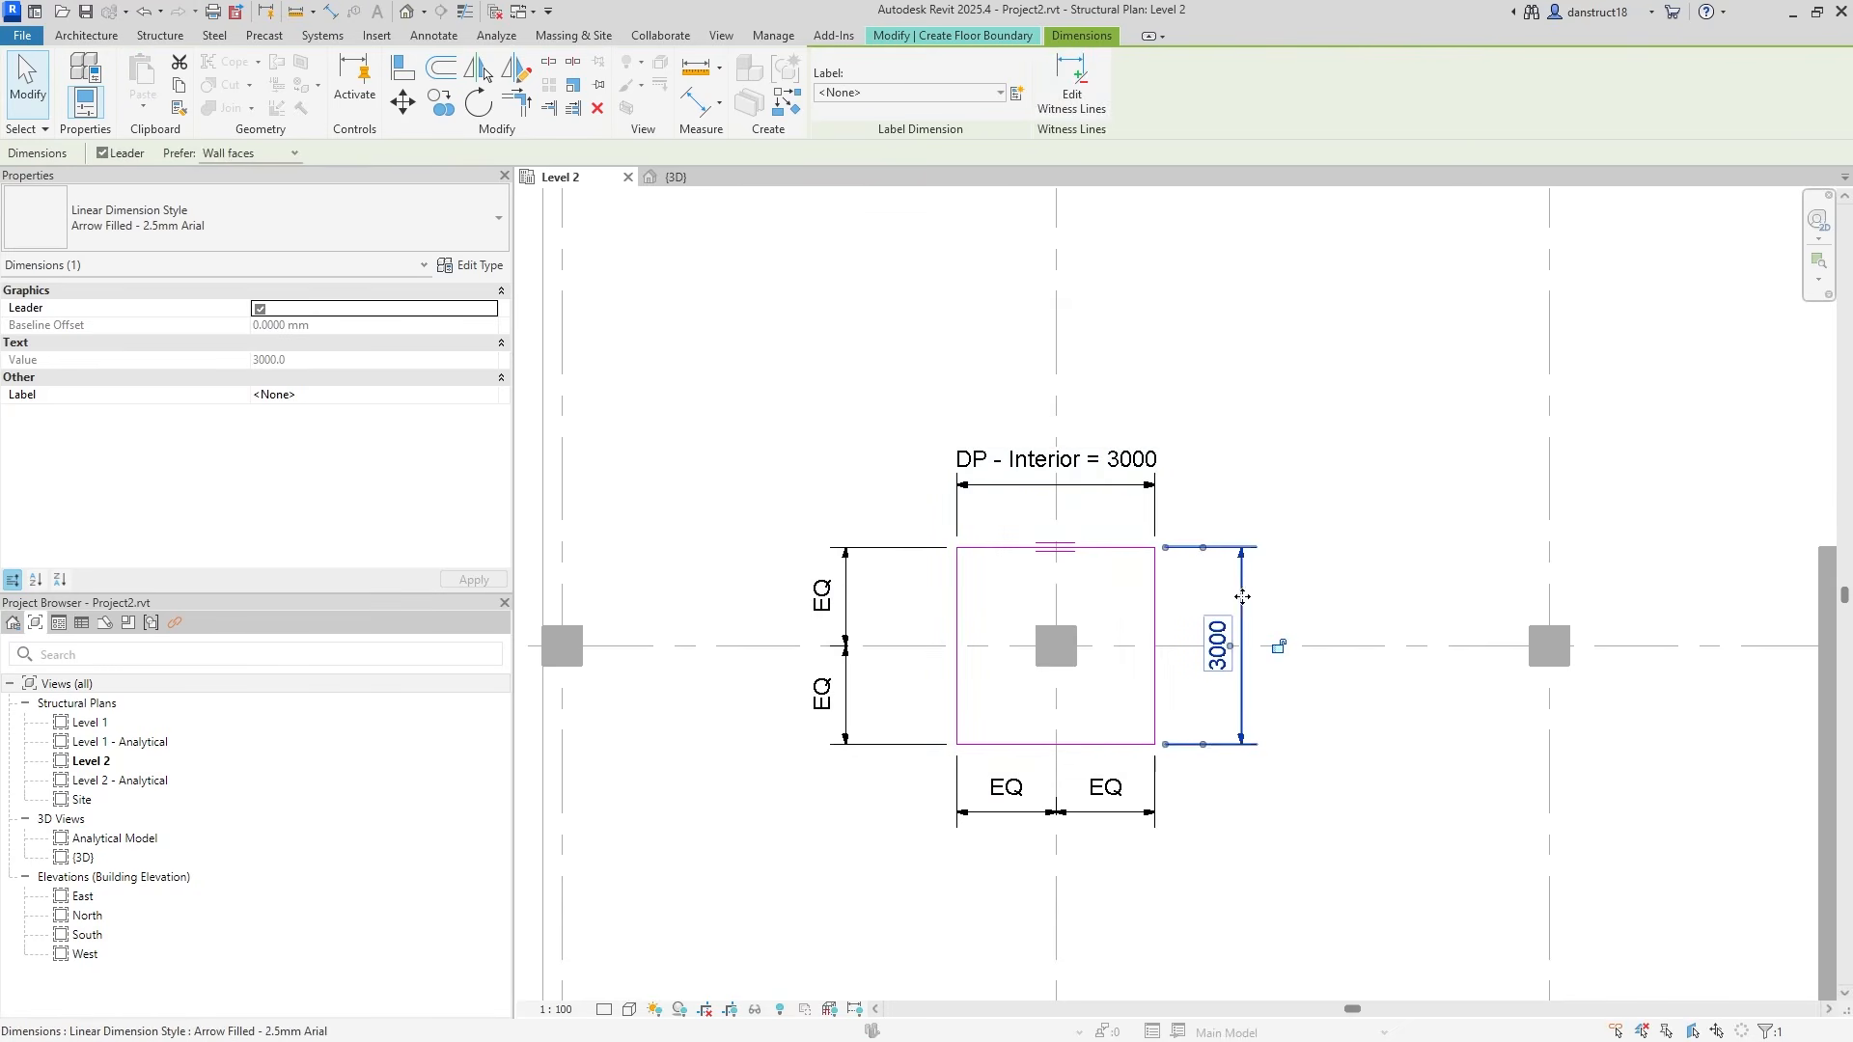
left_click(907, 92)
left_click(849, 156)
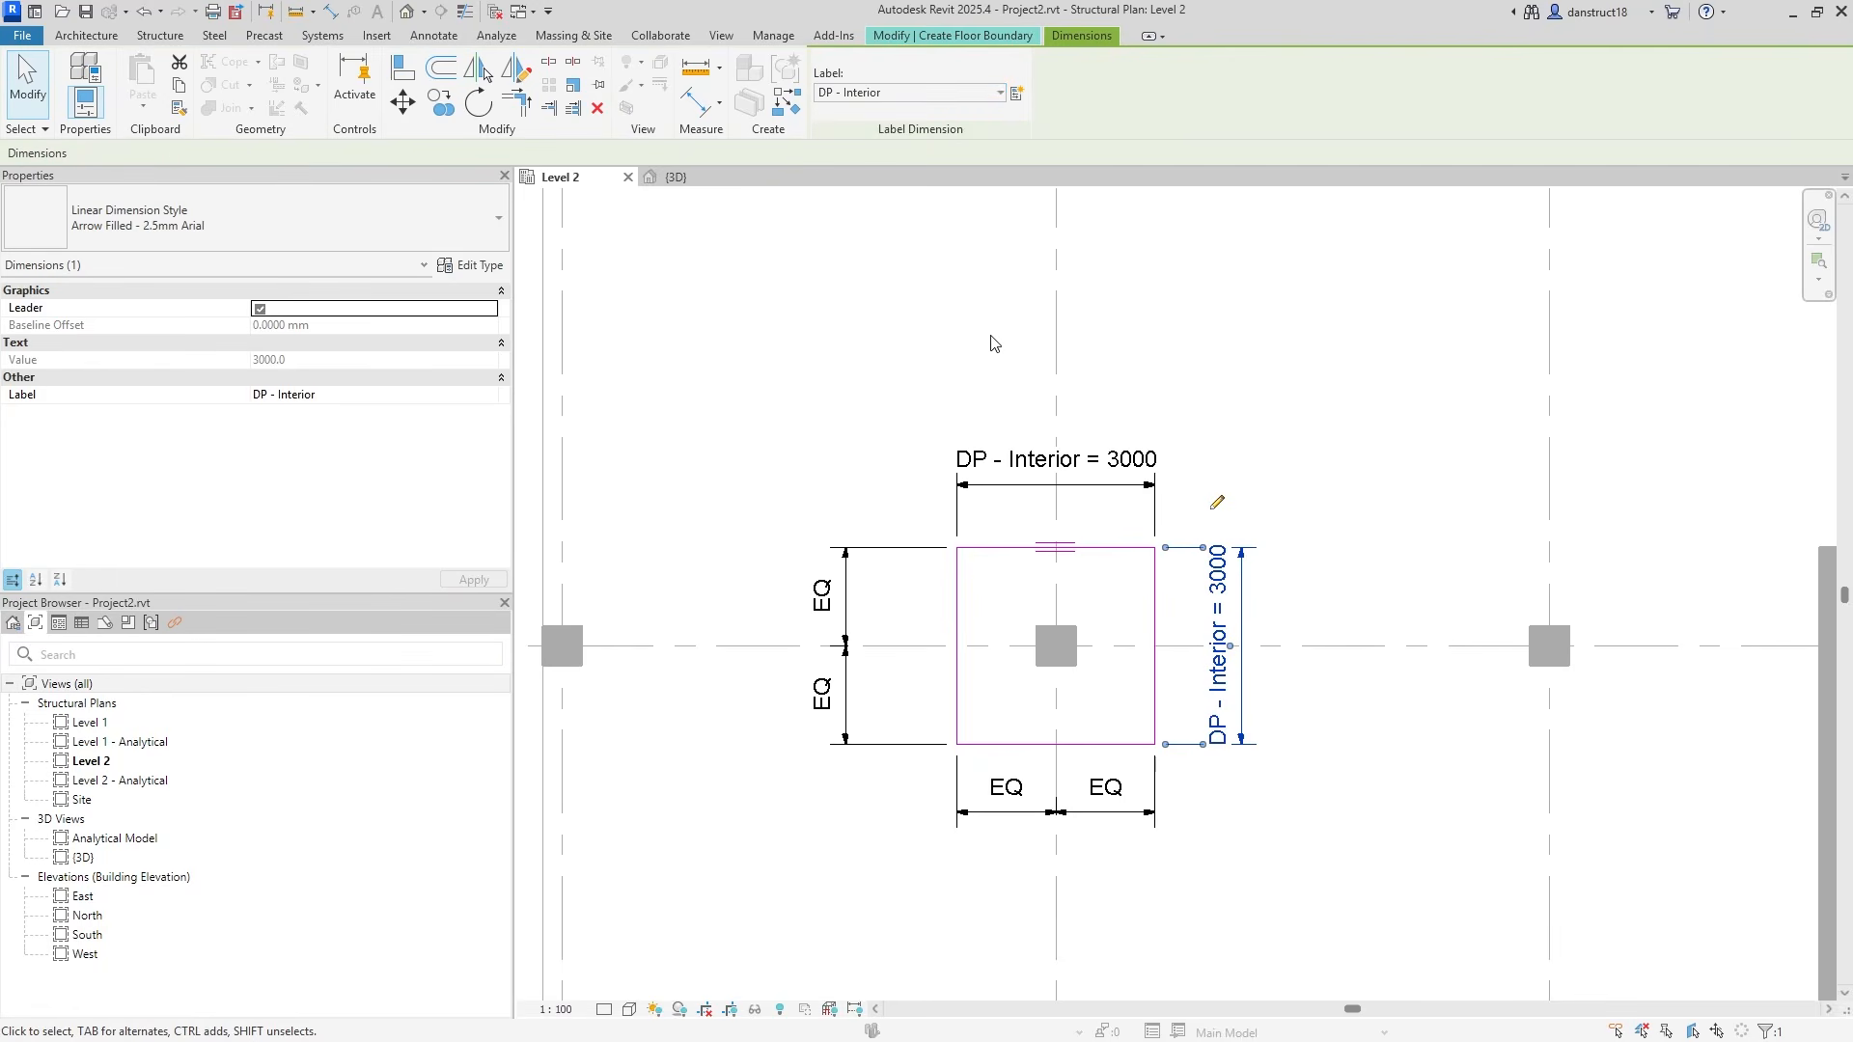
left_click(857, 370)
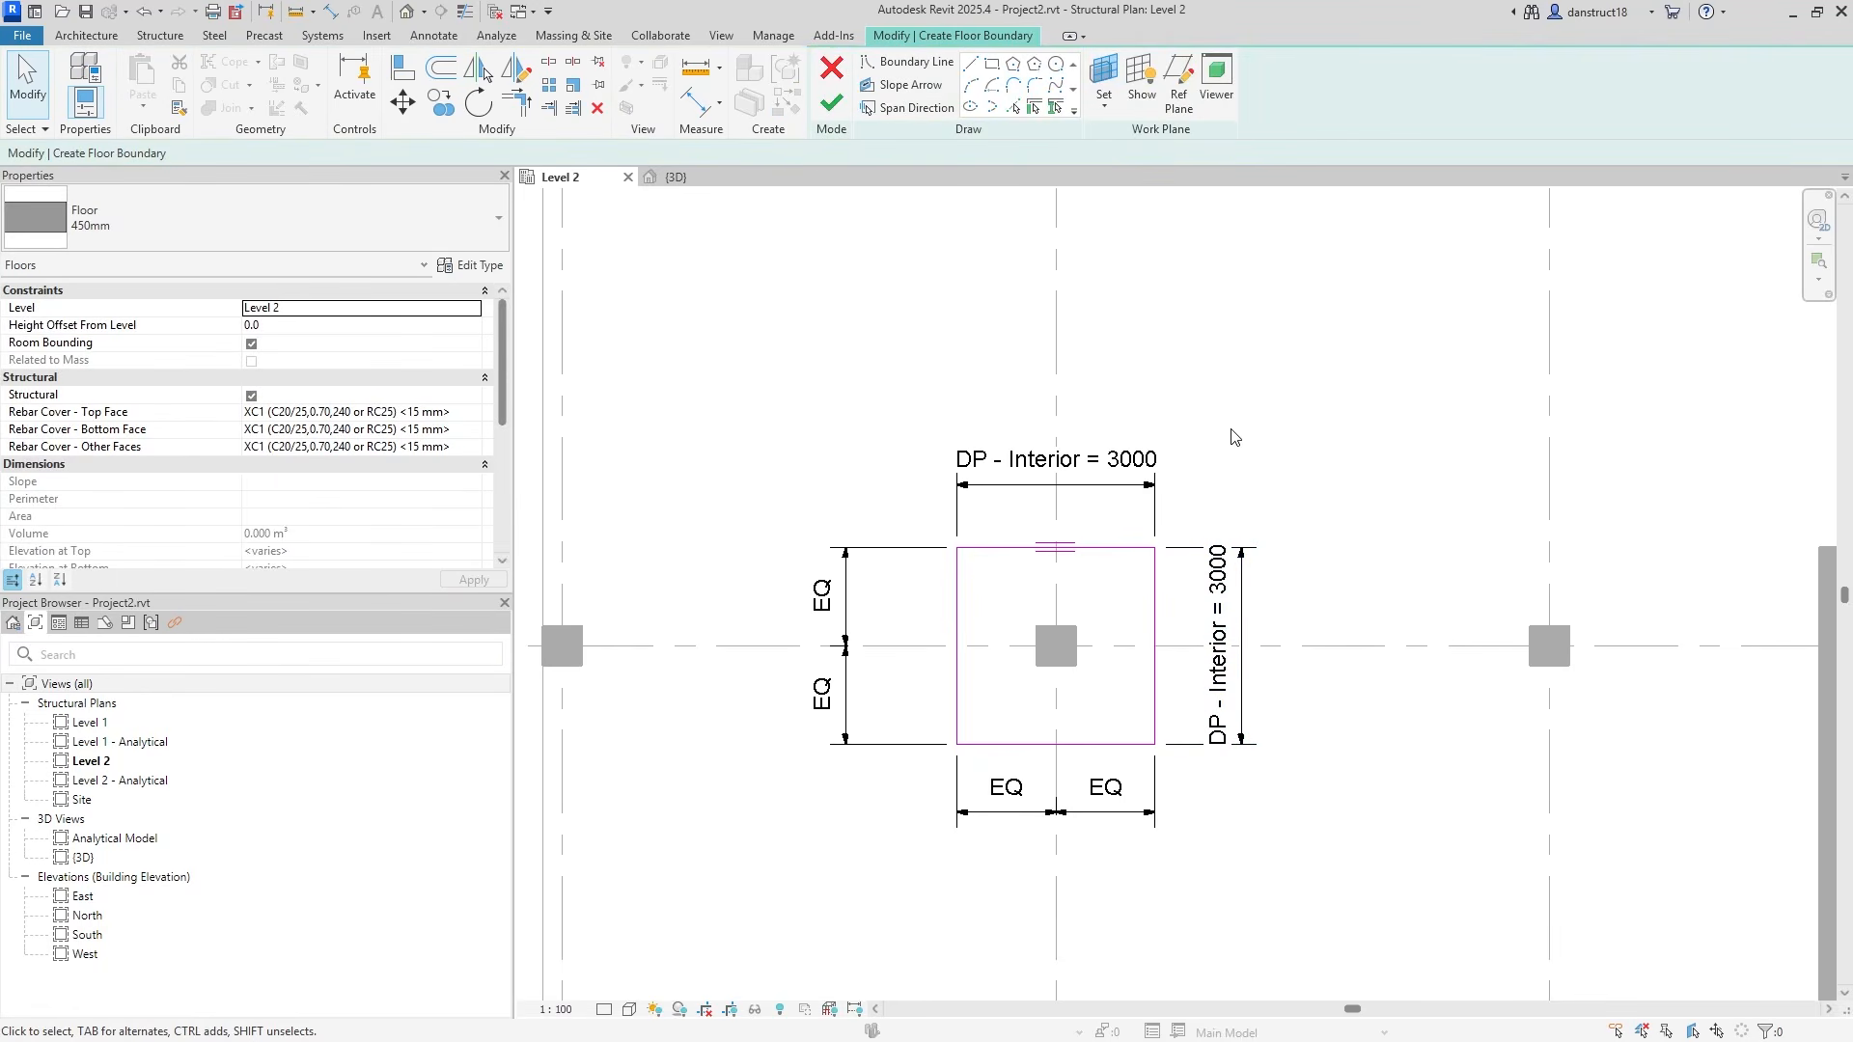
left_click(830, 104)
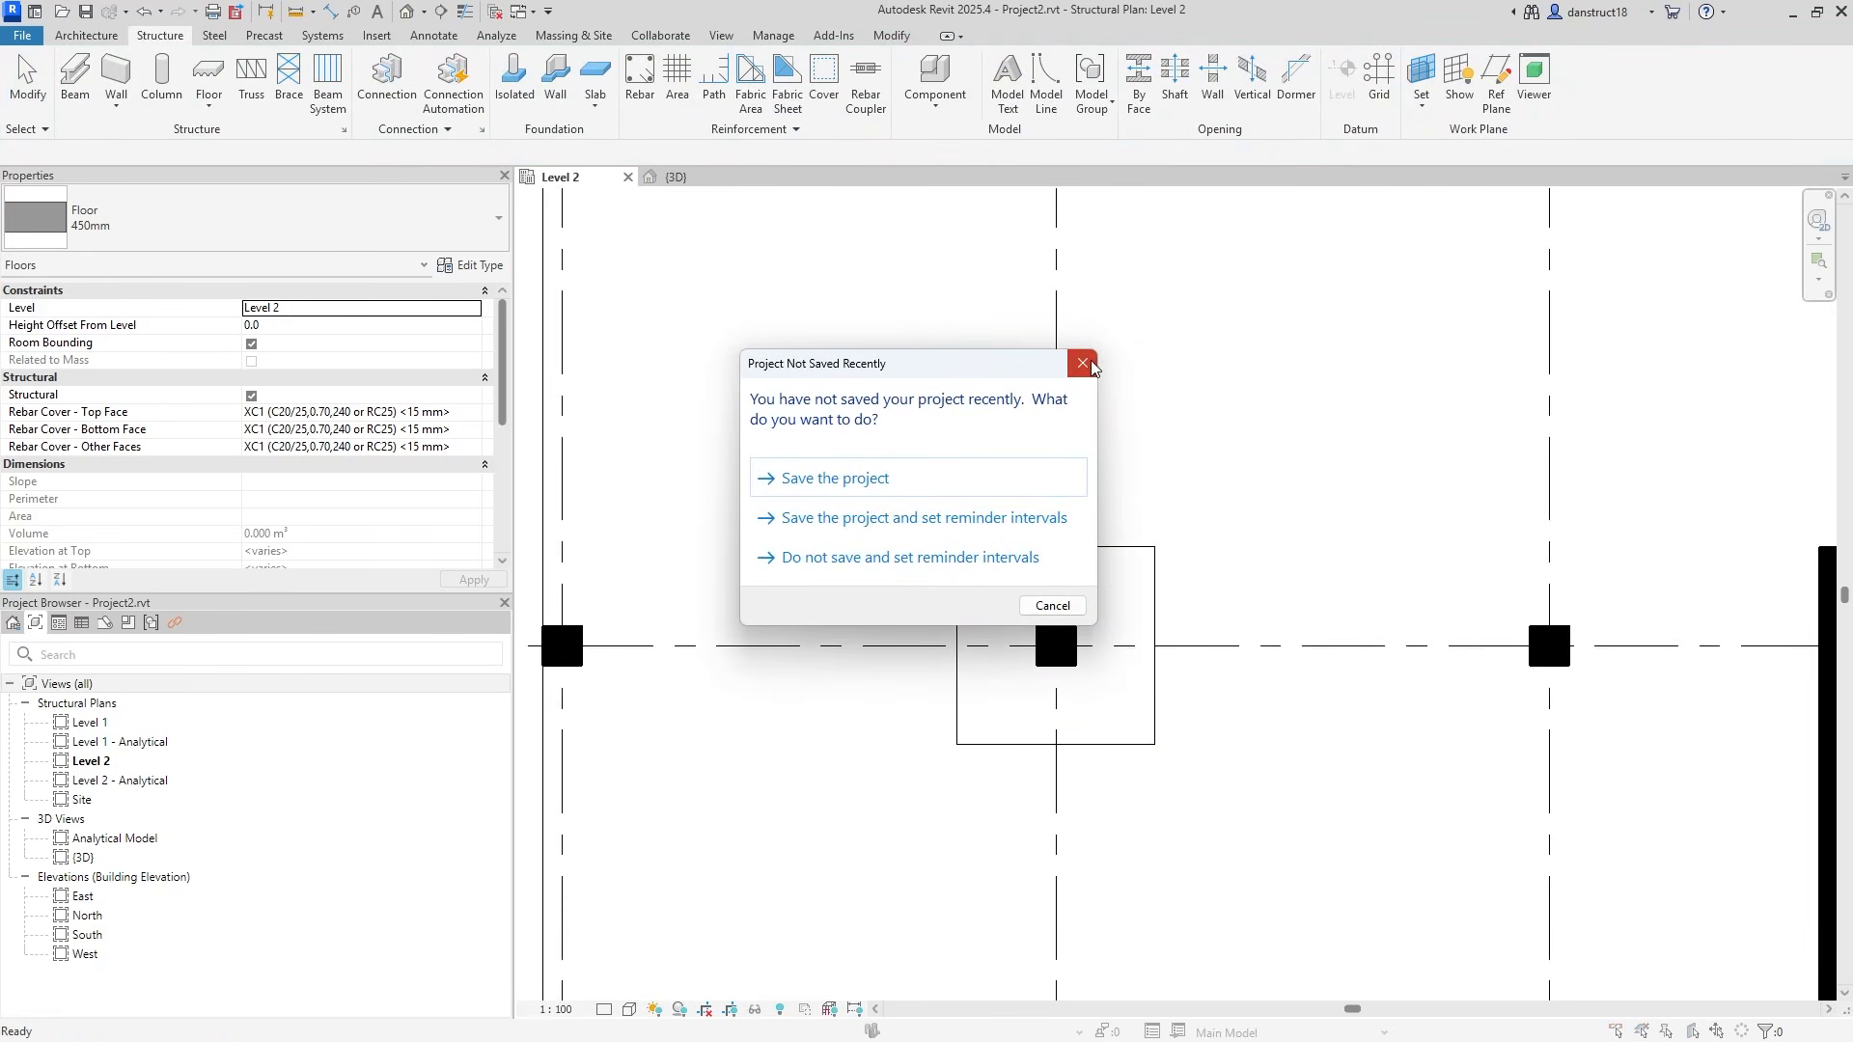
Dismiss the save reminder and the floor-overlap warning.
left_click(1082, 363)
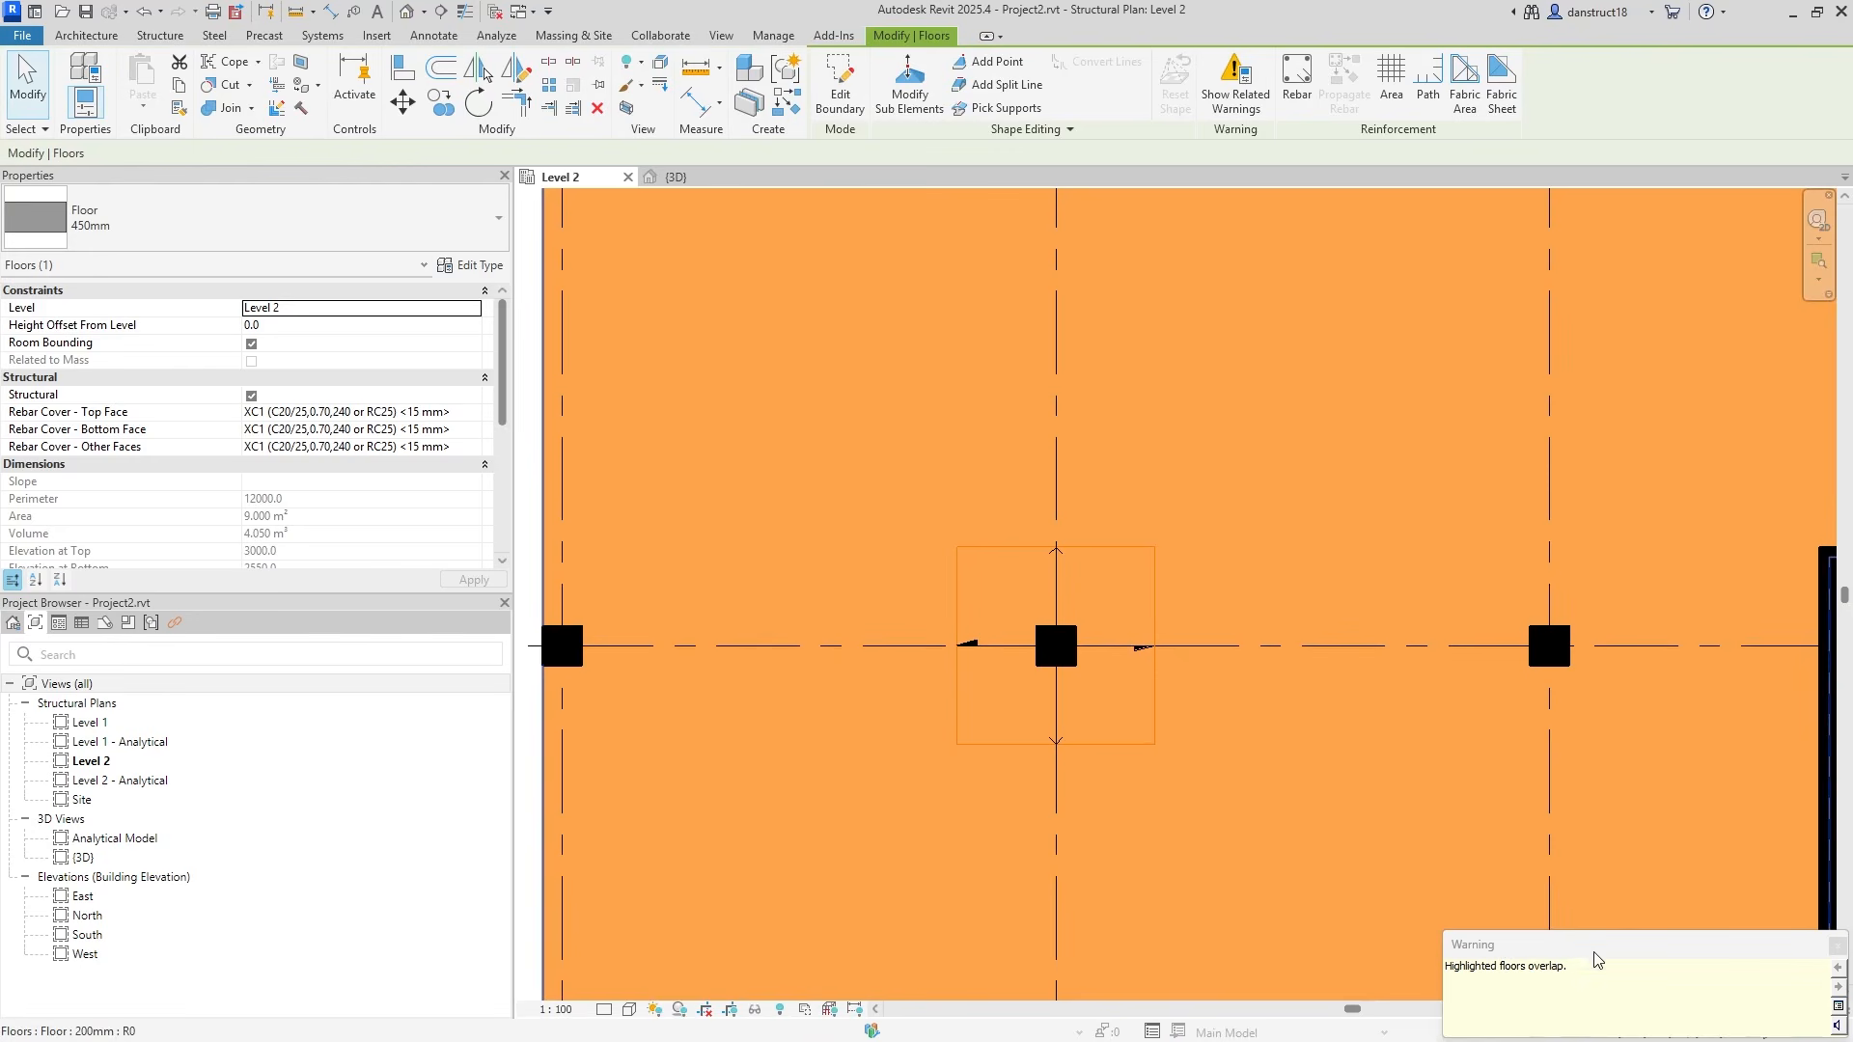
left_click(1838, 944)
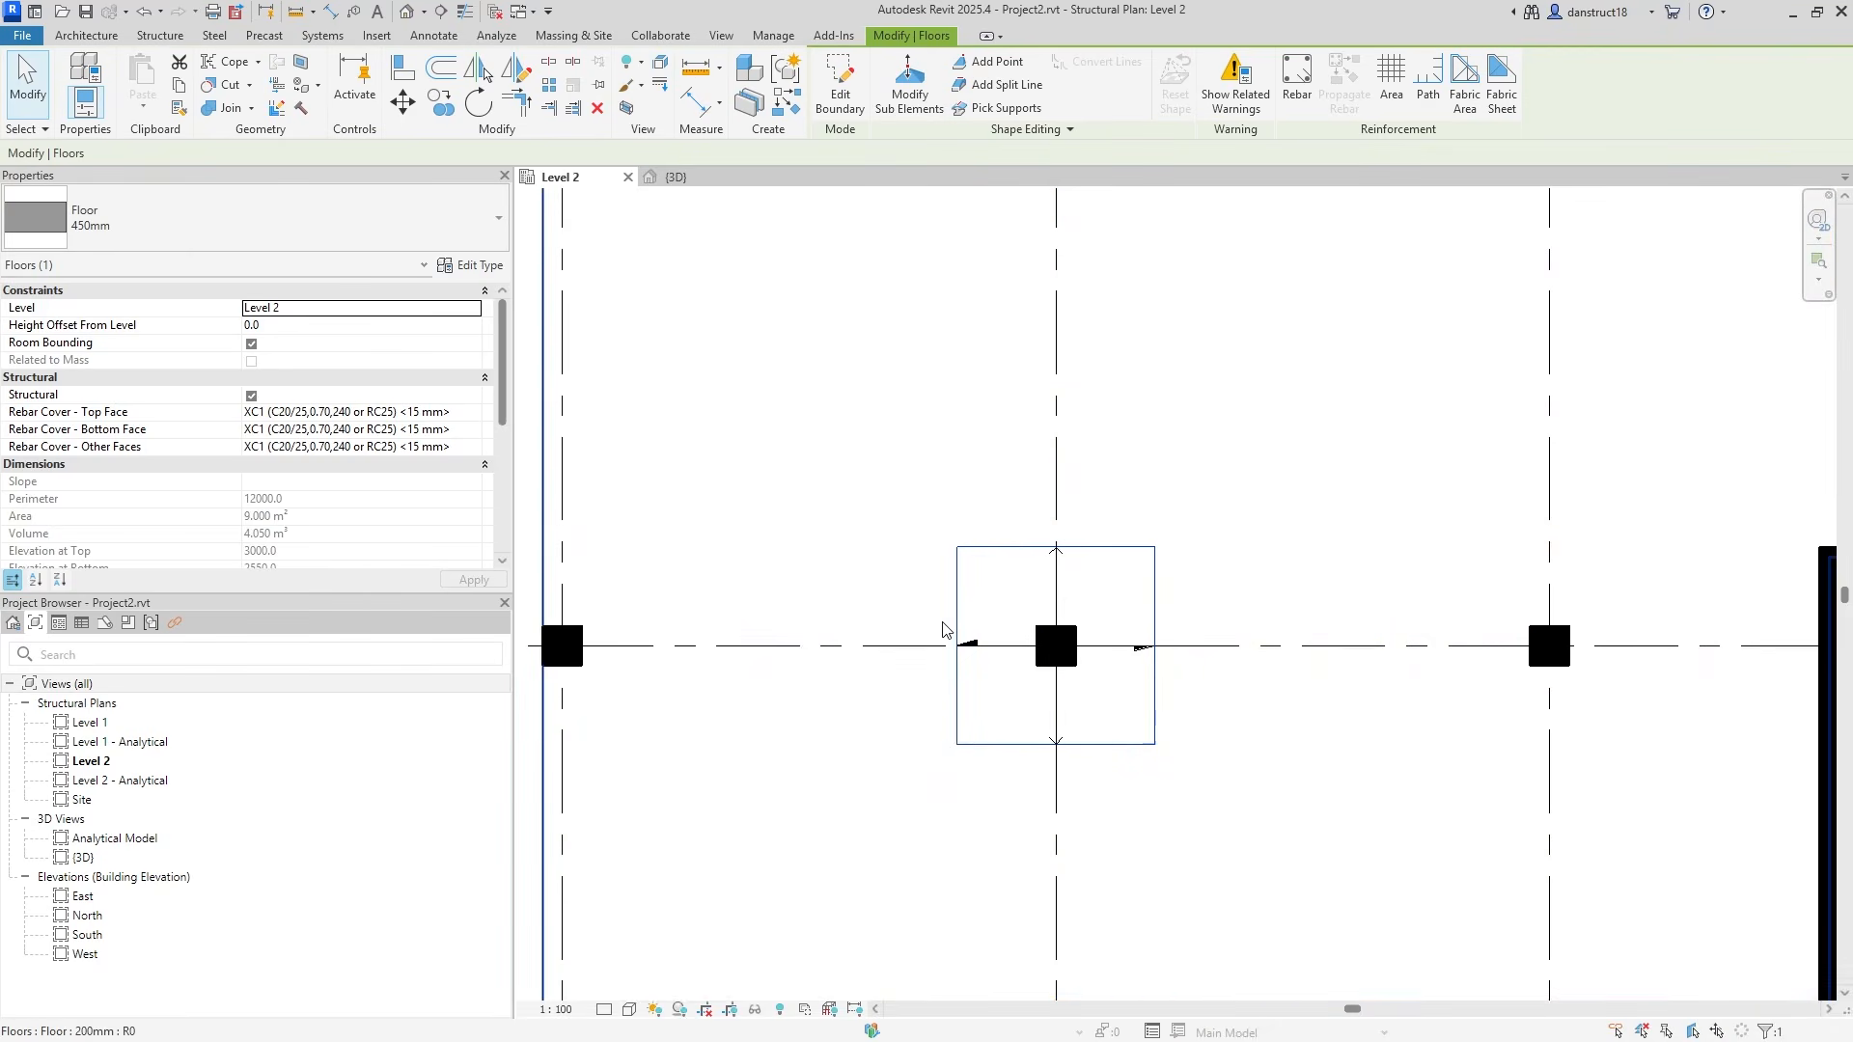
left_click(773, 35)
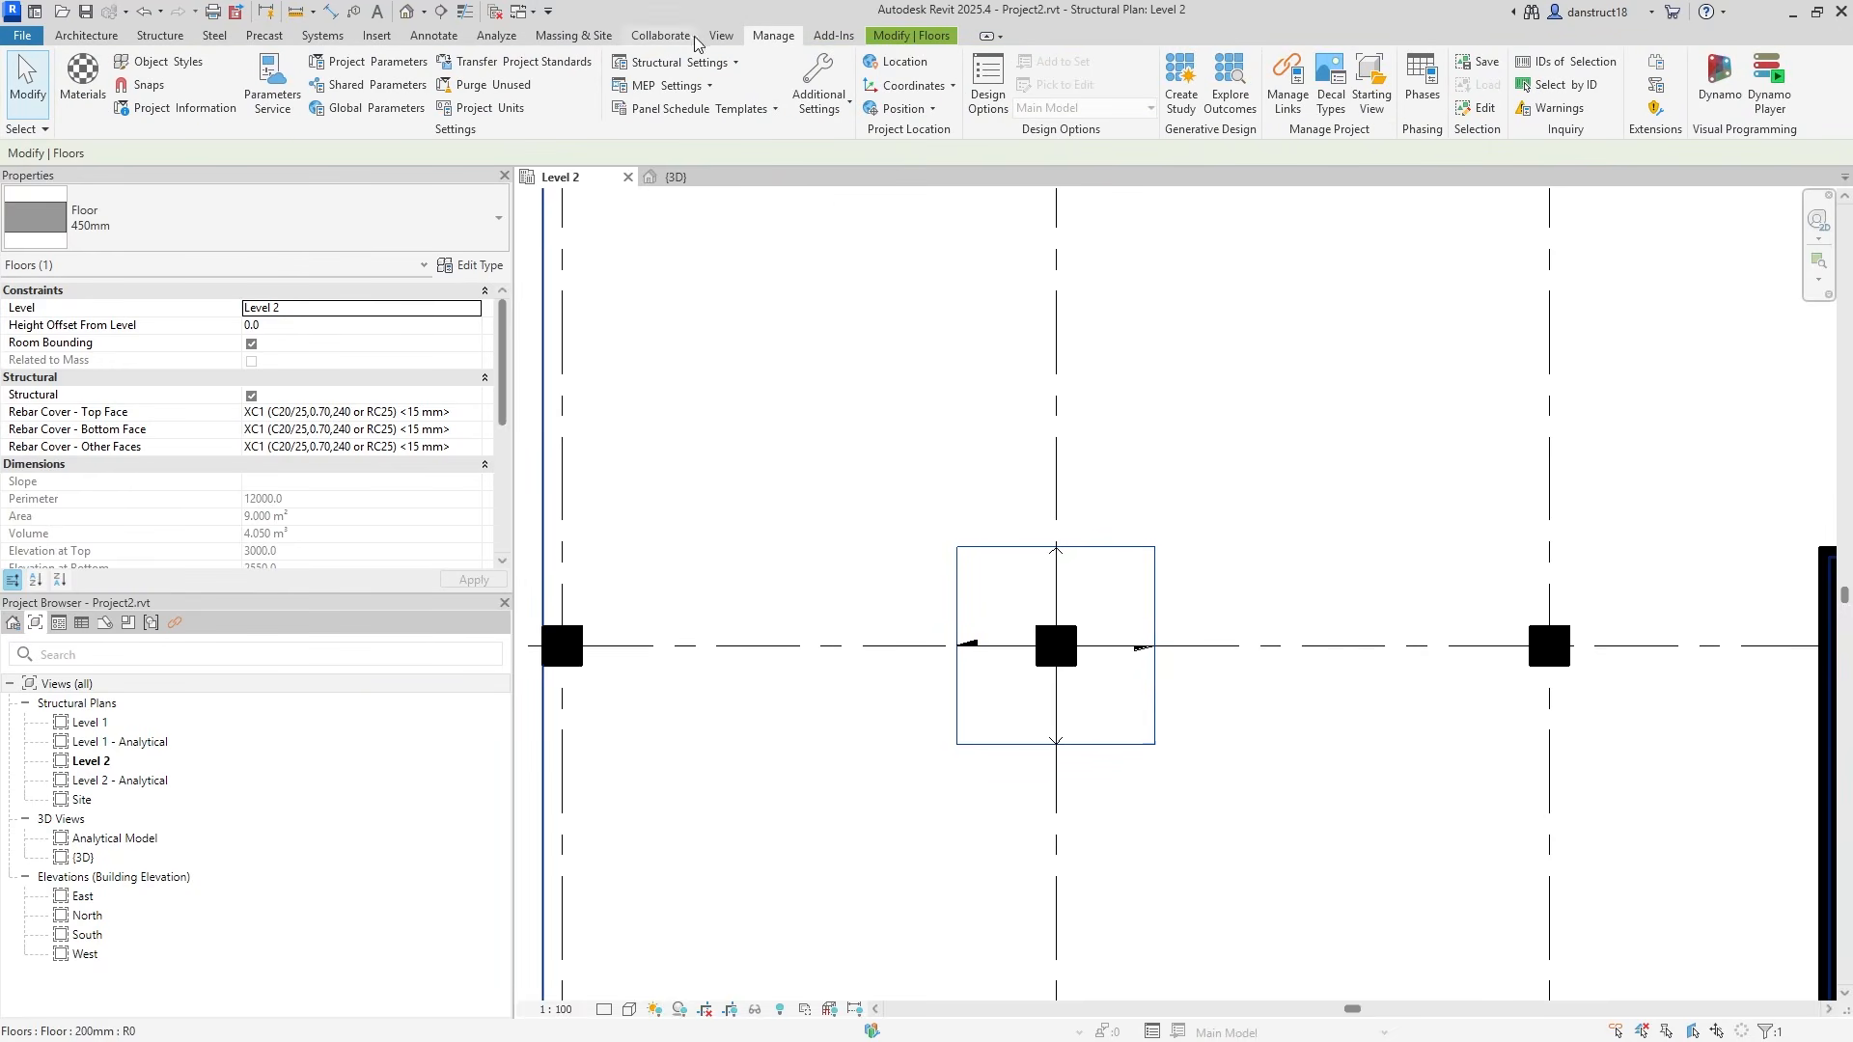
left_click(874, 37)
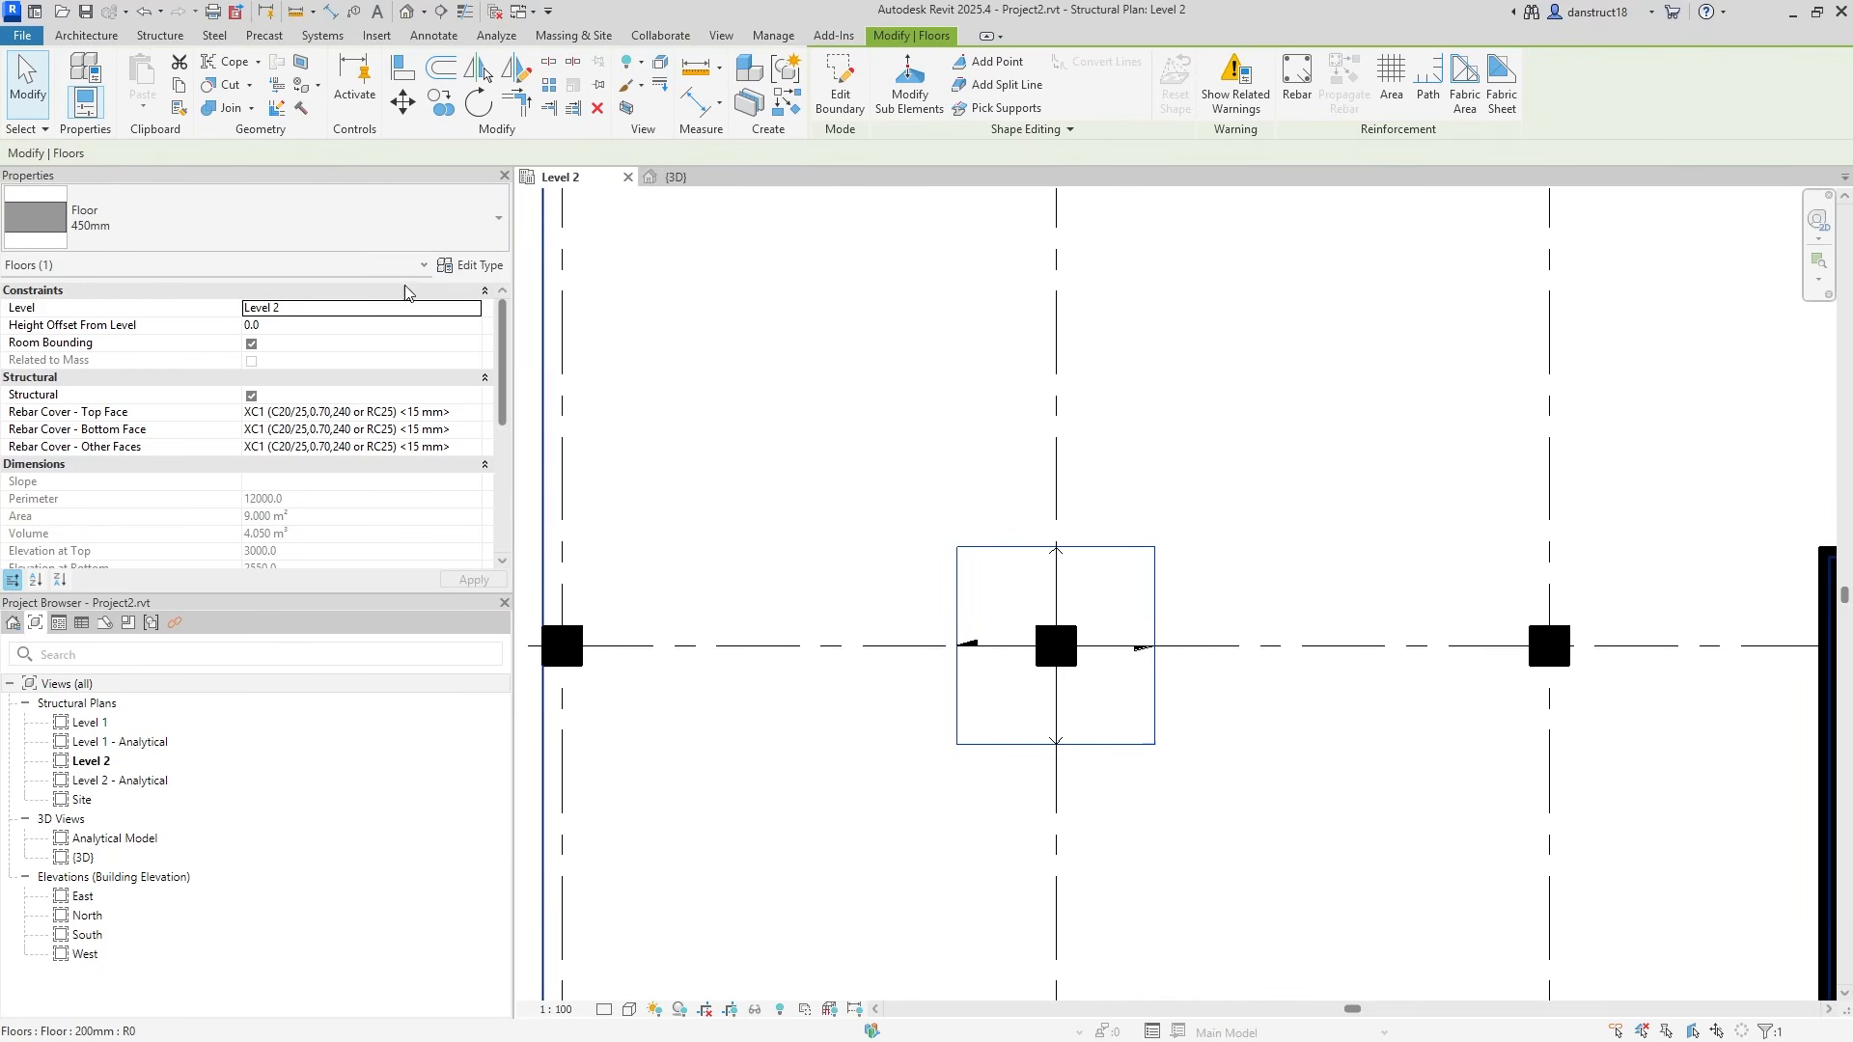
Join the 450mm drop panel to the 200mm slab and remove its span direction symbol.
left_click(27, 90)
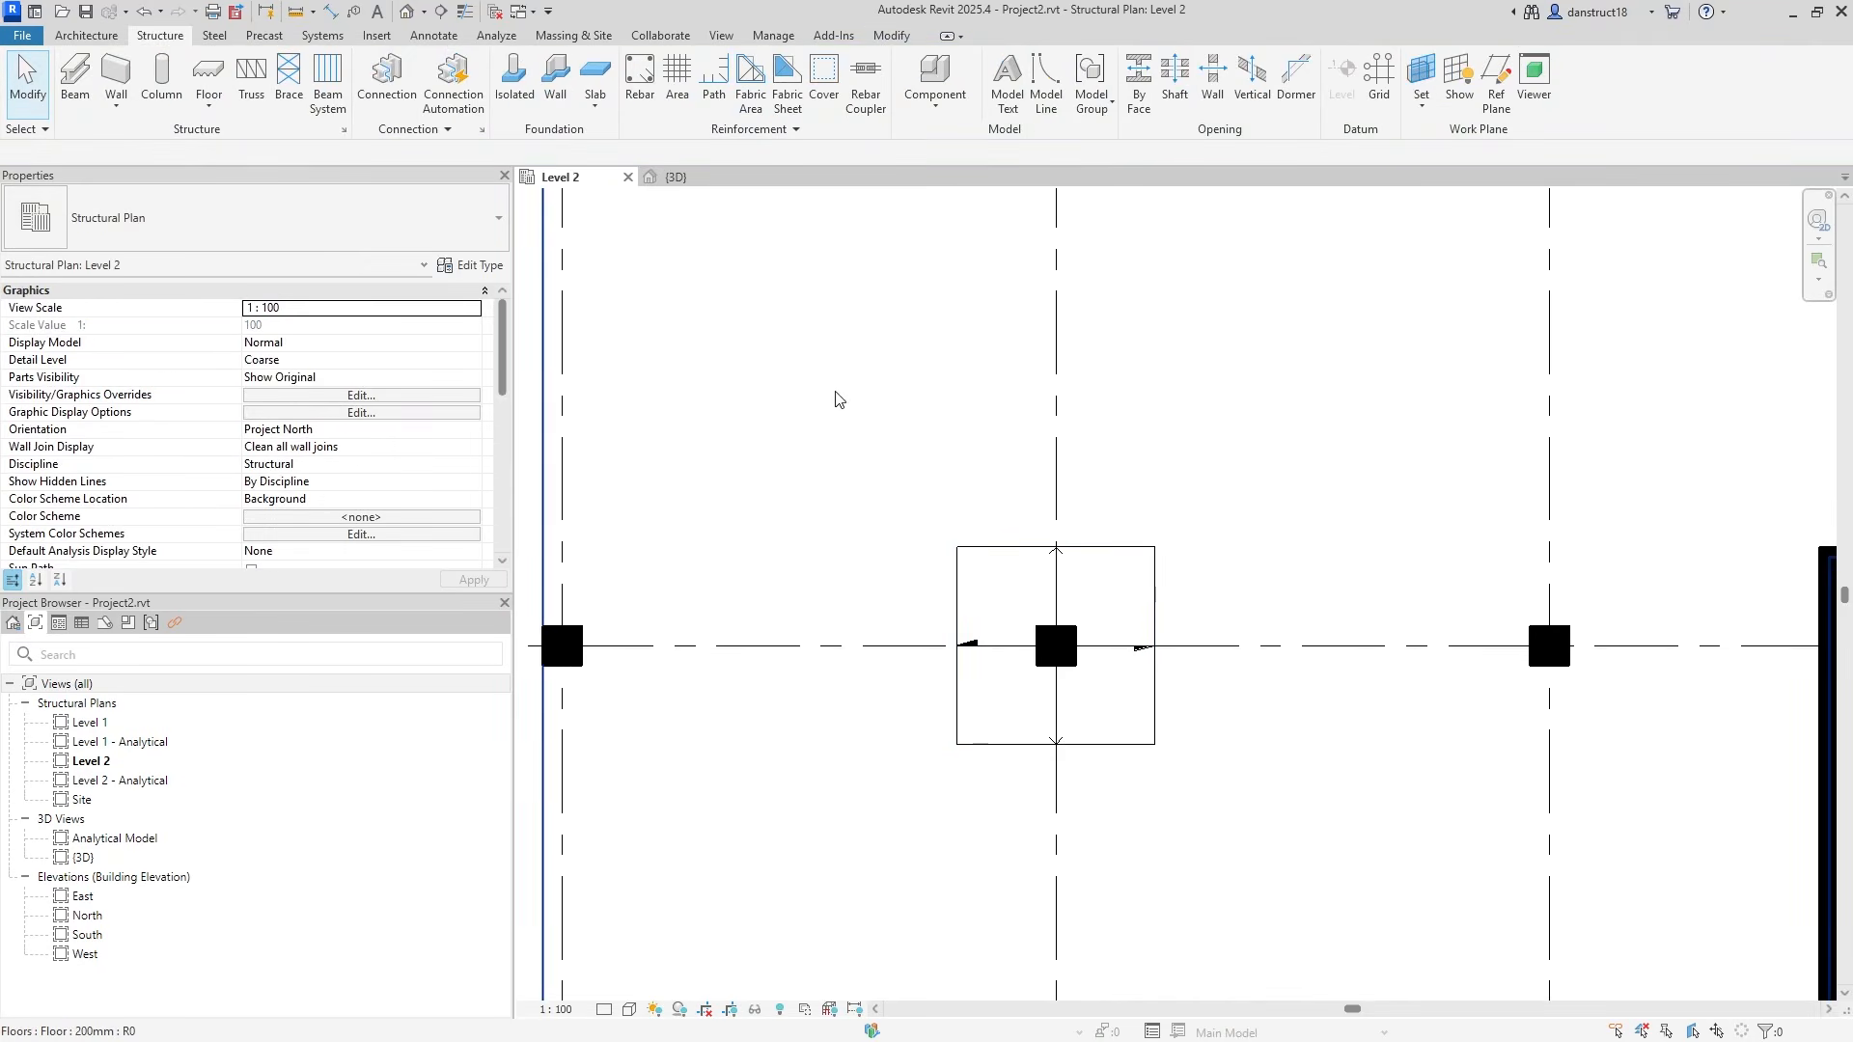
left_click(892, 36)
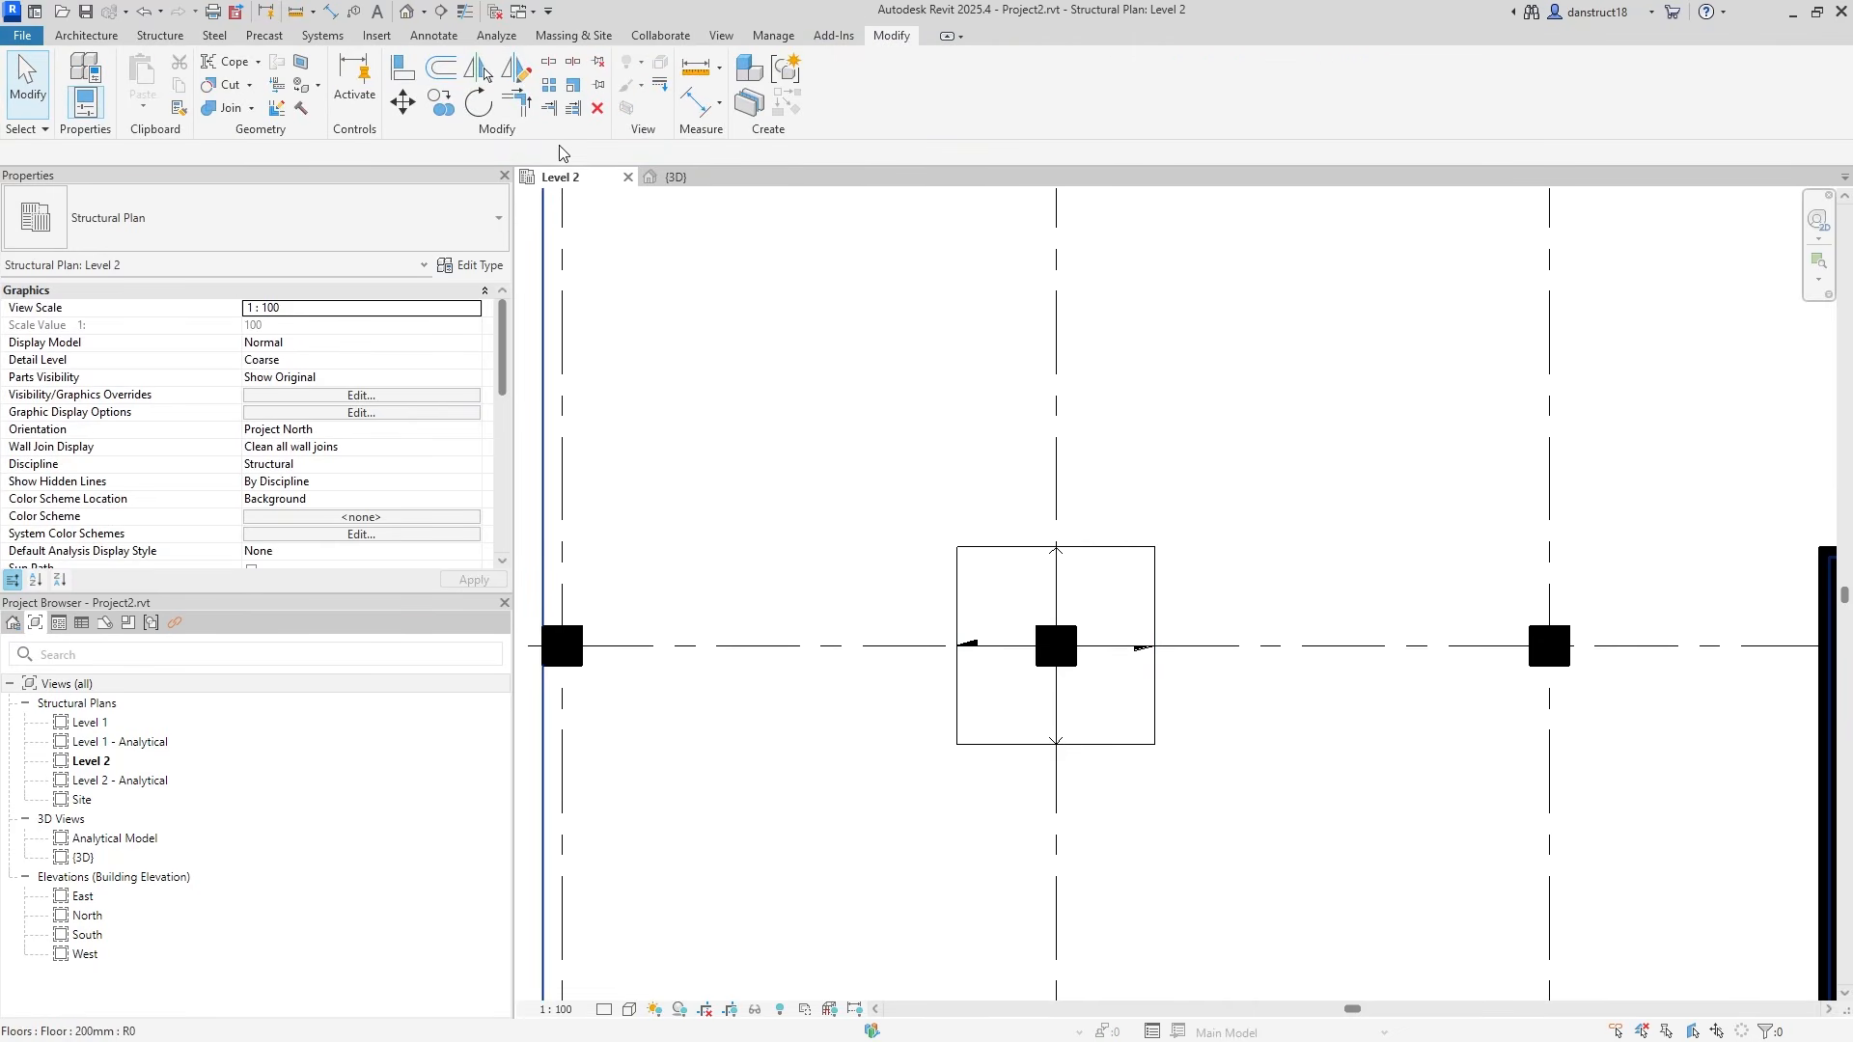
left_click(226, 109)
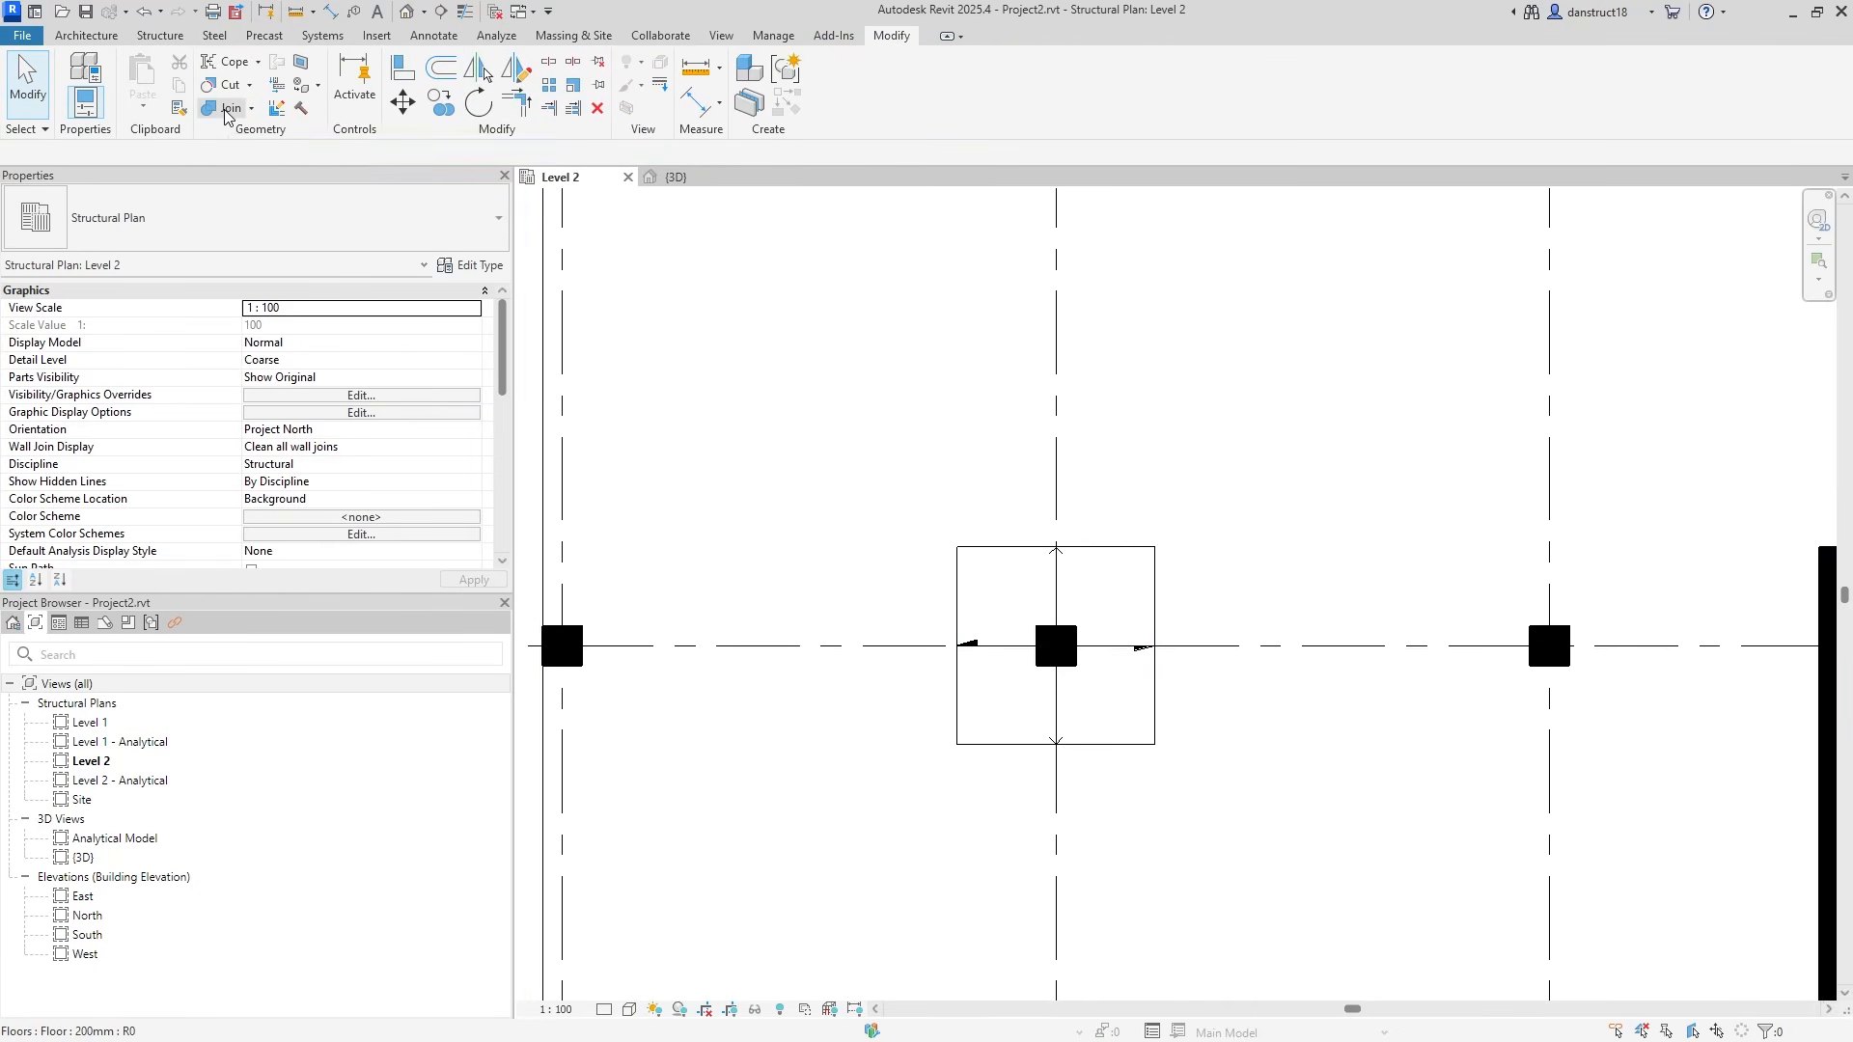
left_click(976, 429)
left_click(978, 588)
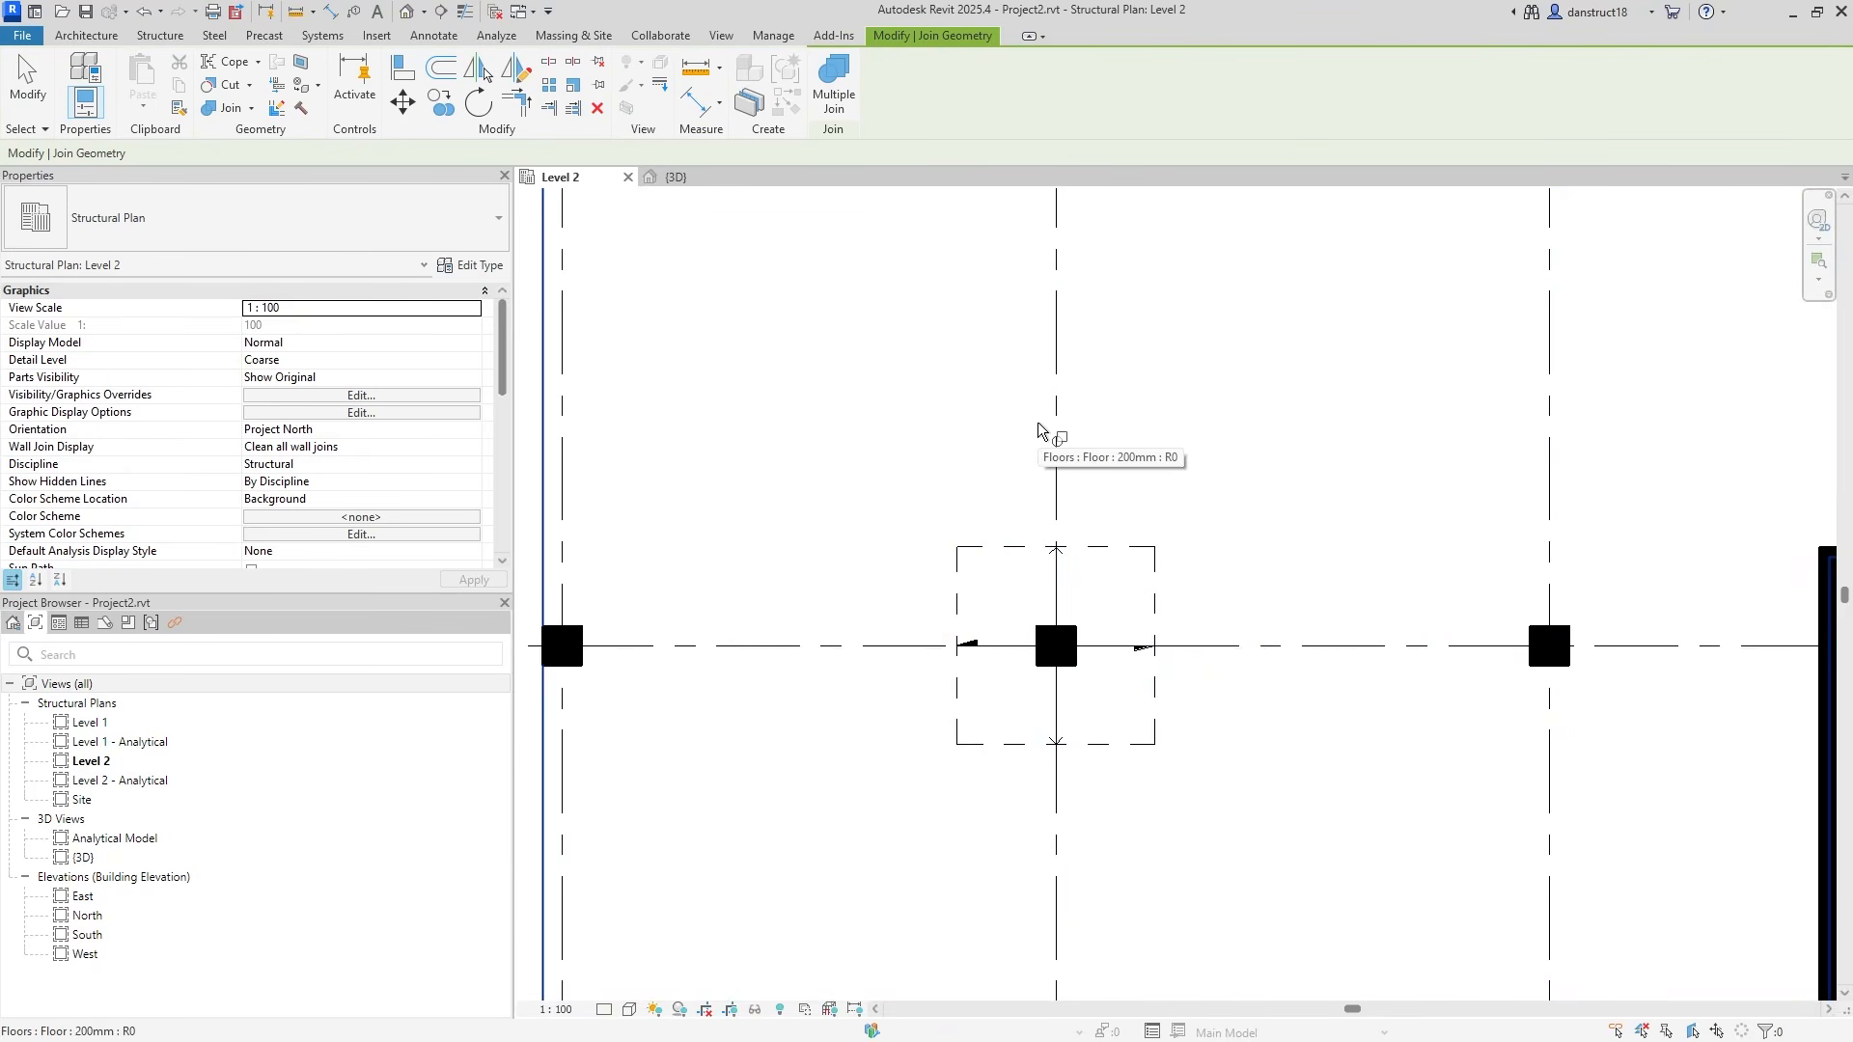
key("Escape")
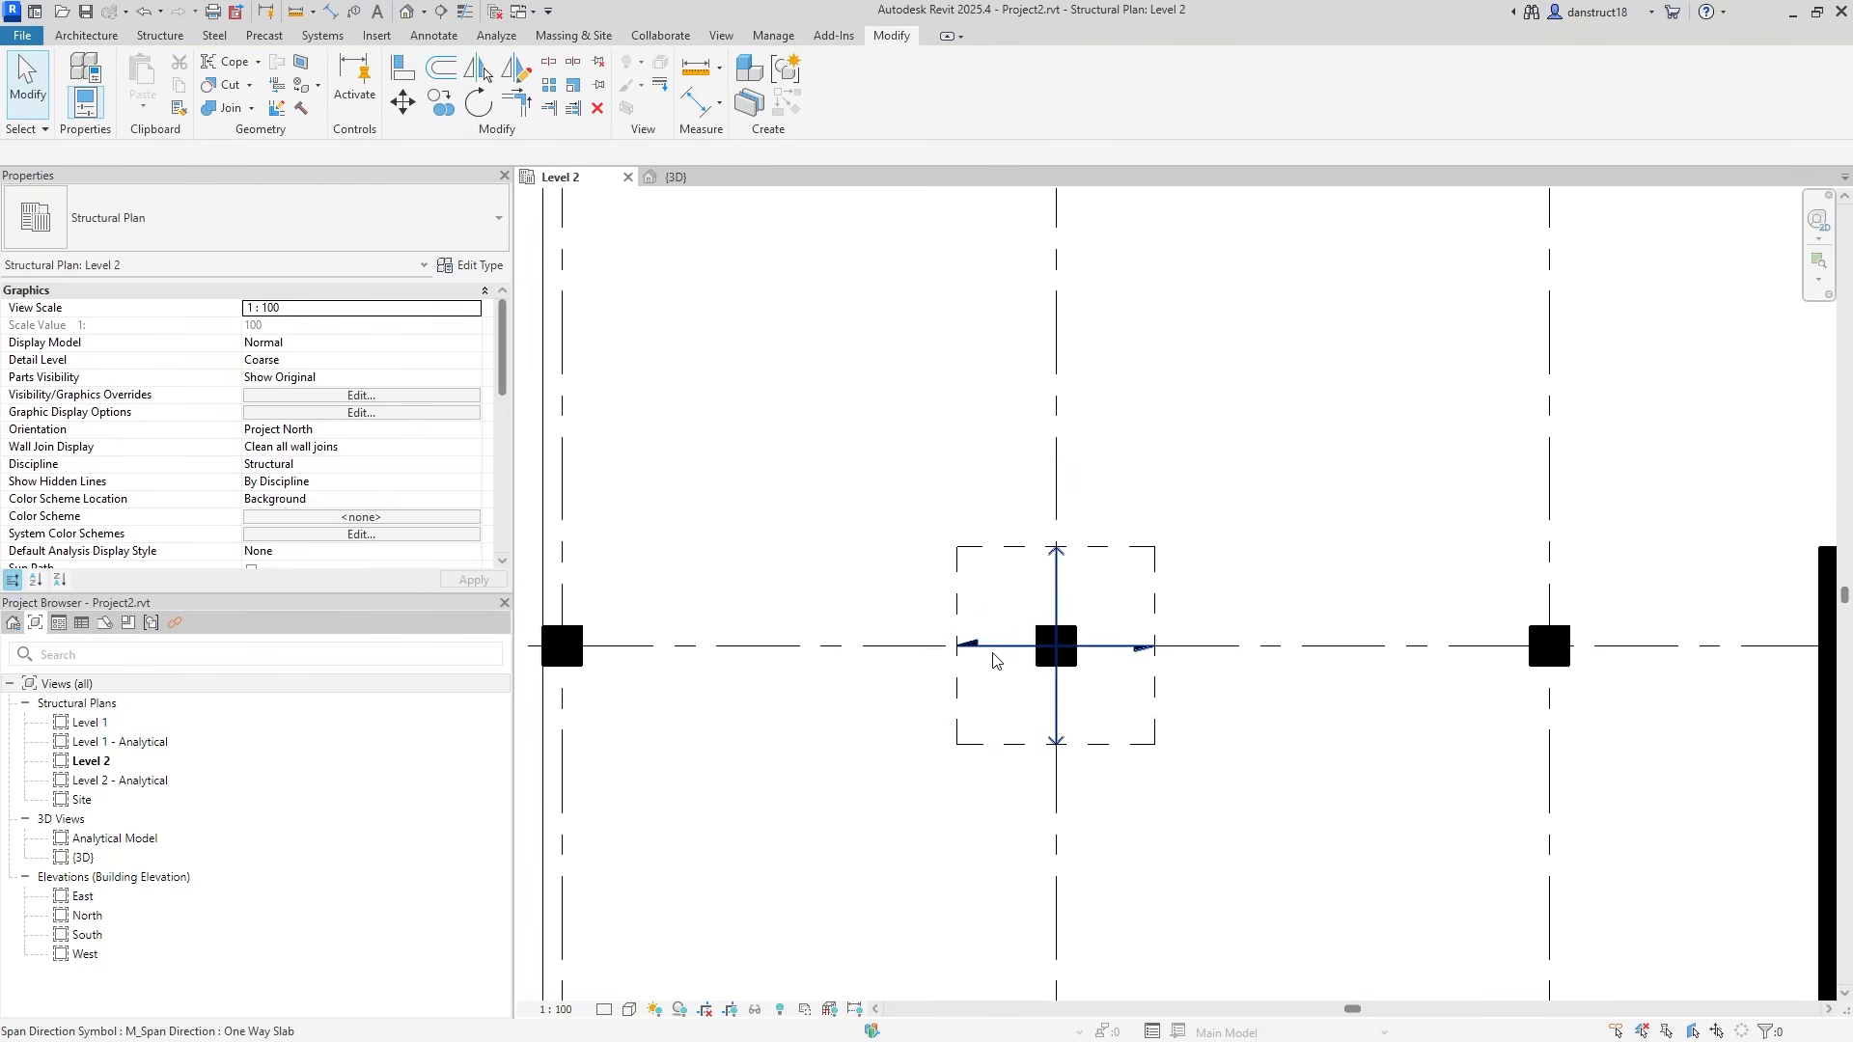
left_click(999, 657)
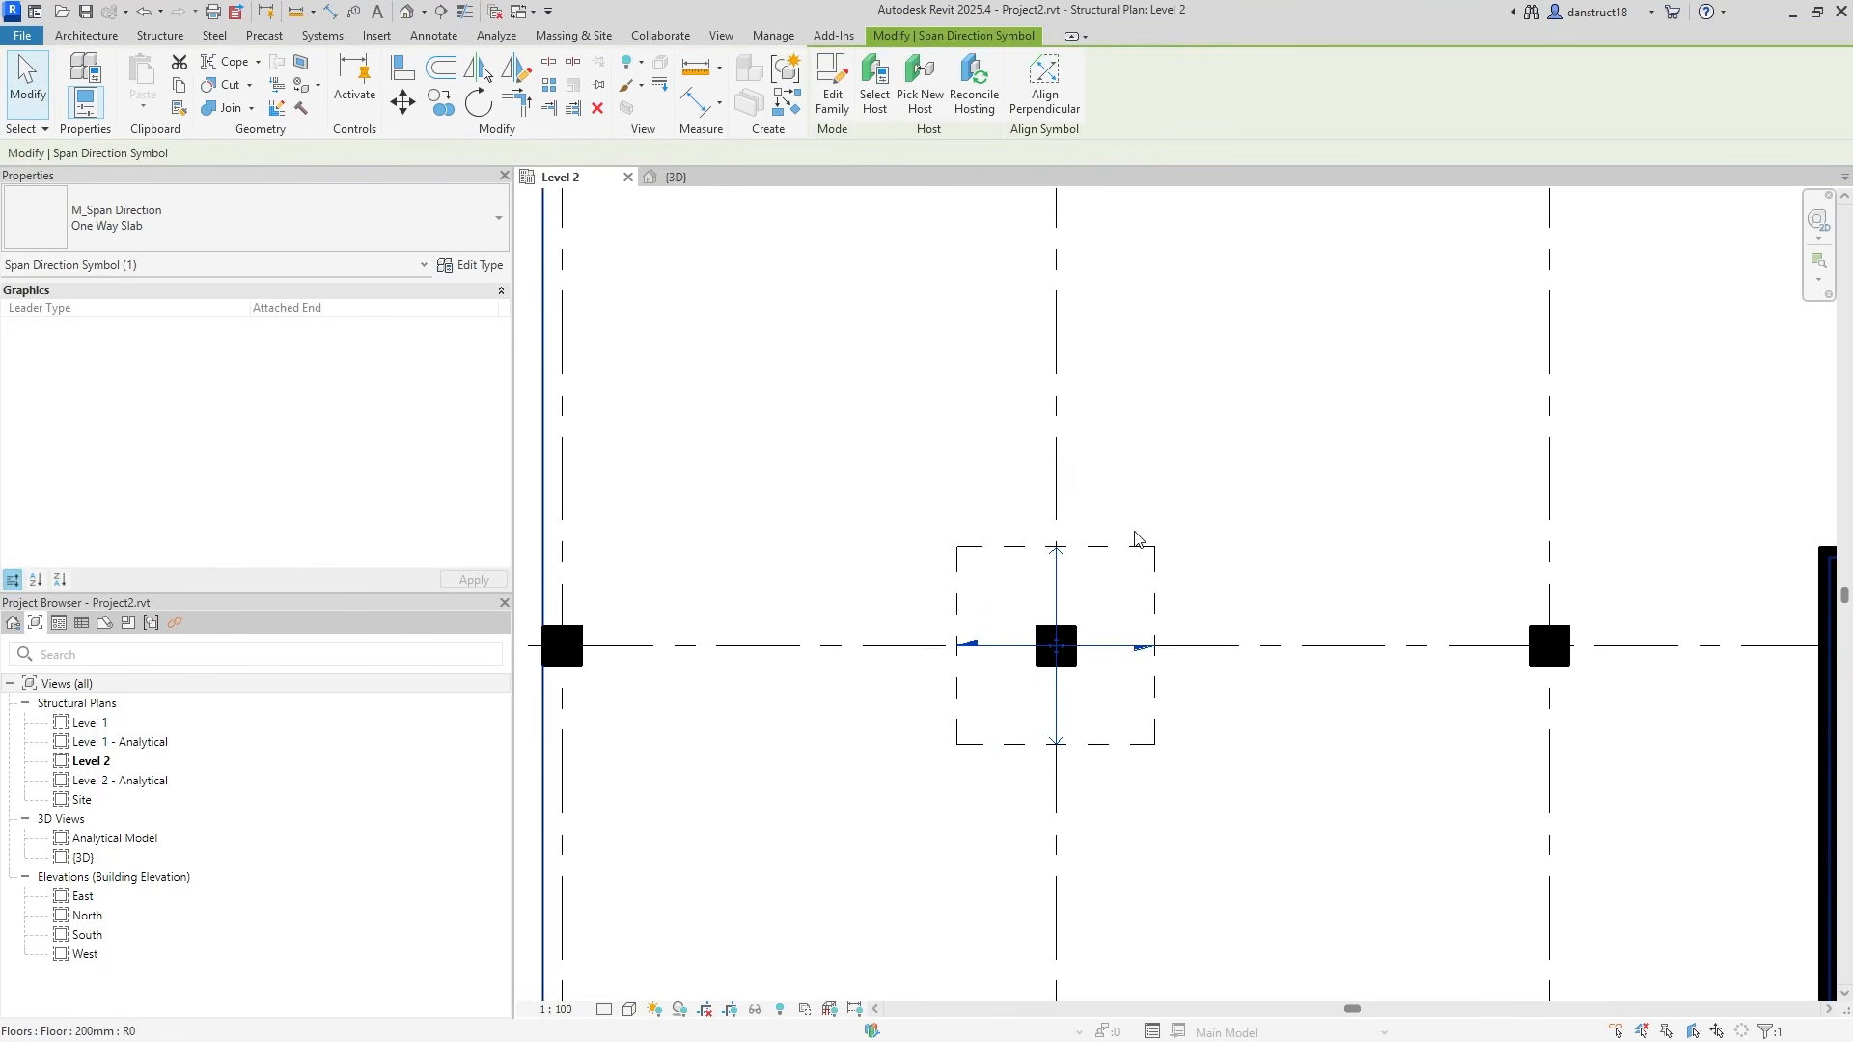
key("Escape")
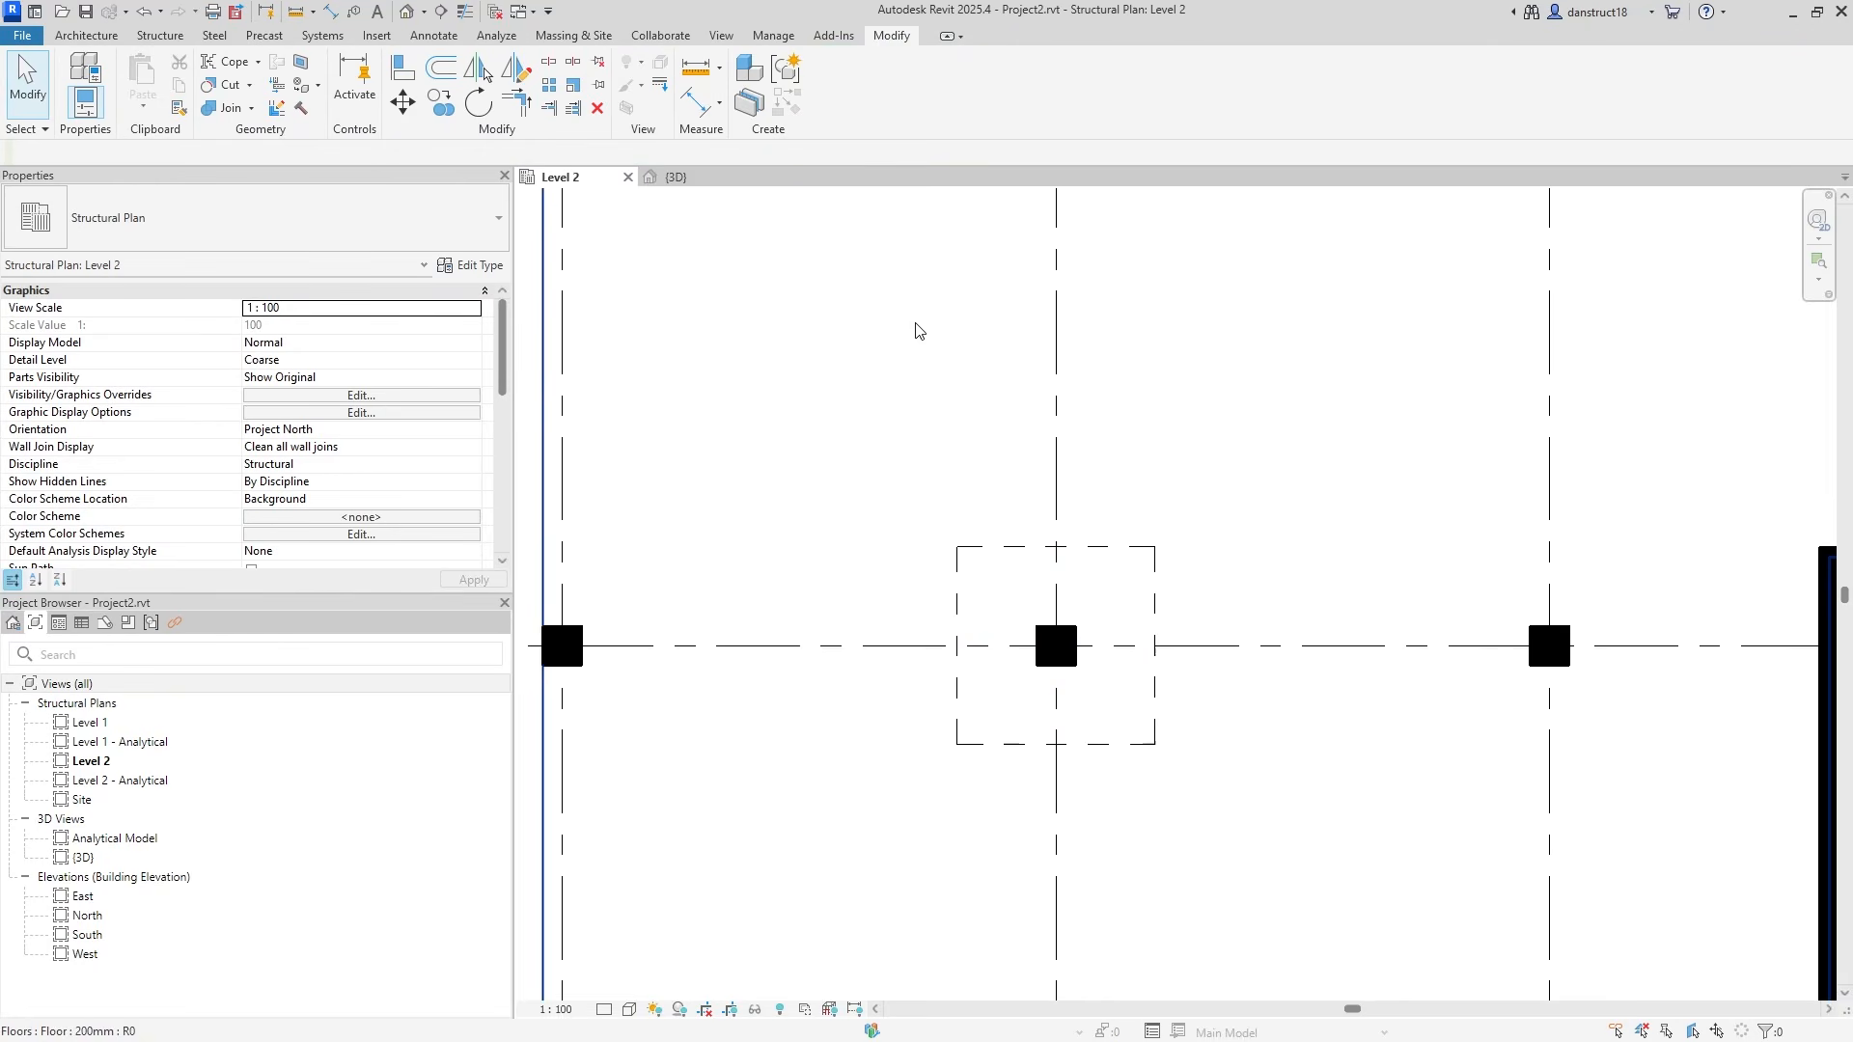
left_click(773, 37)
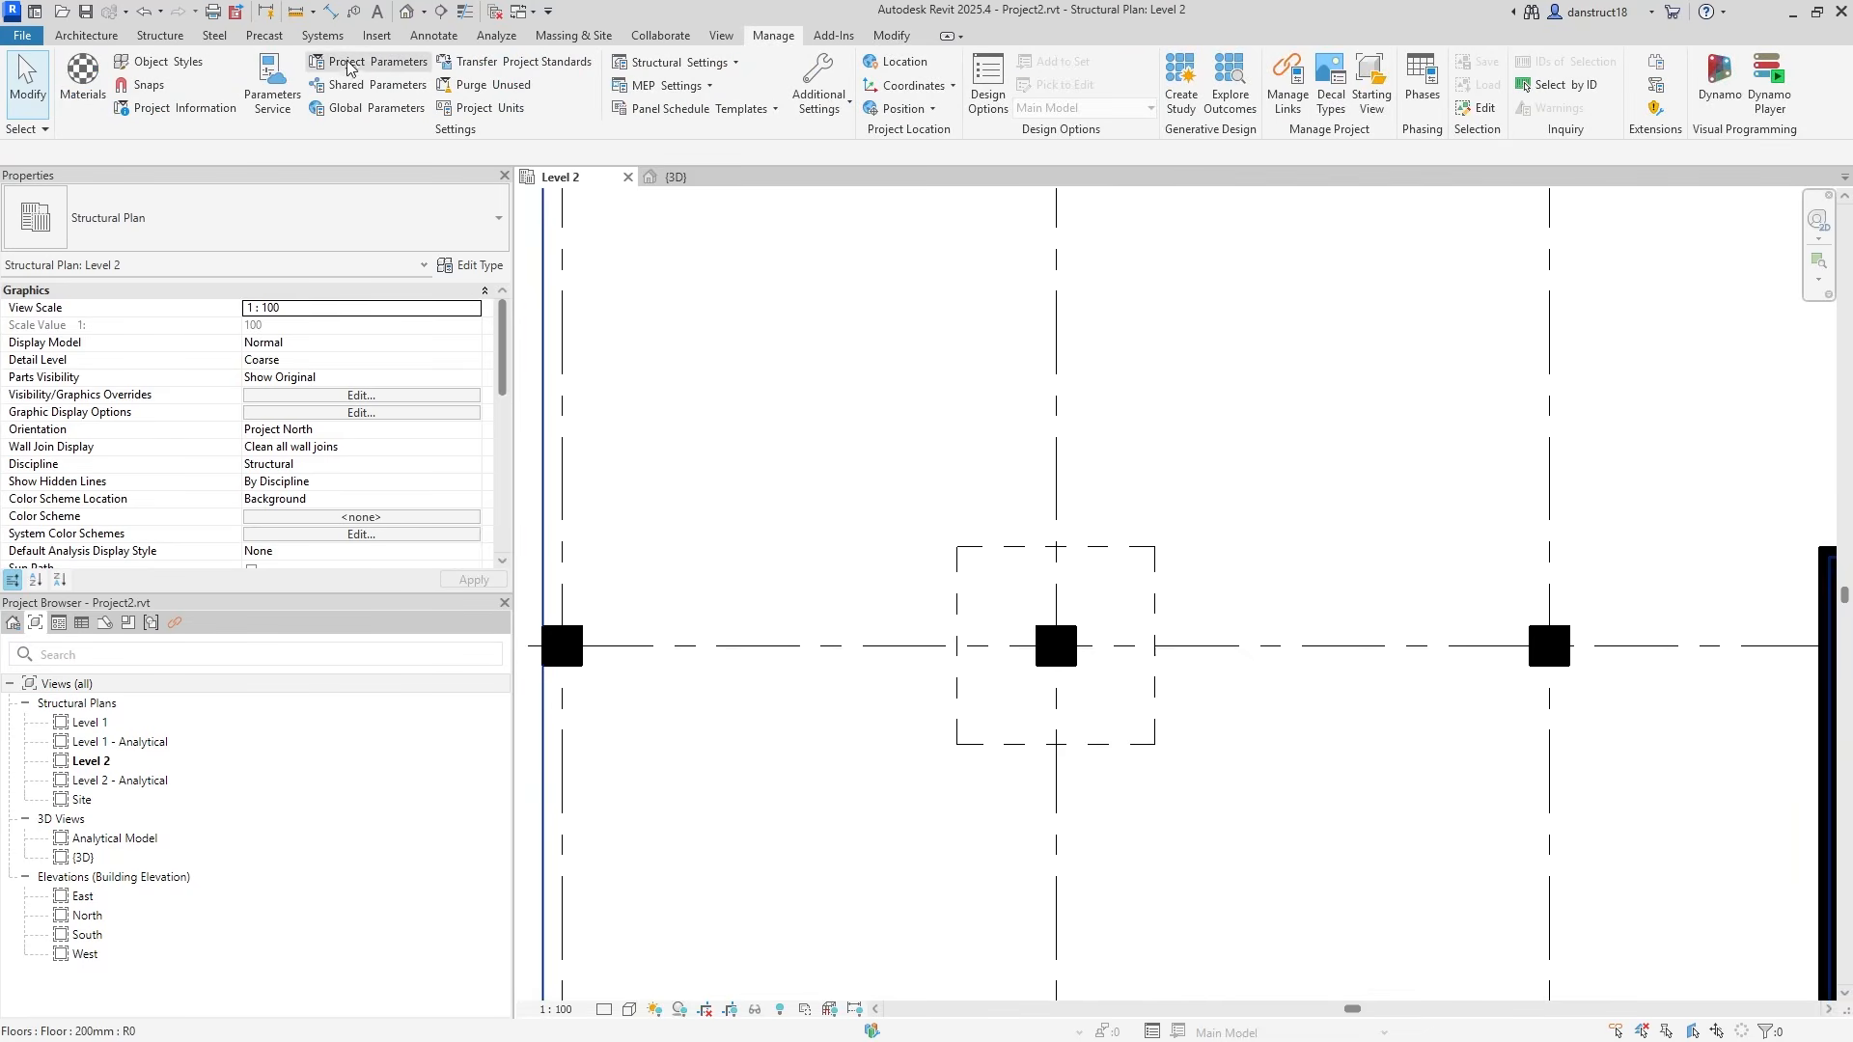
left_click(371, 108)
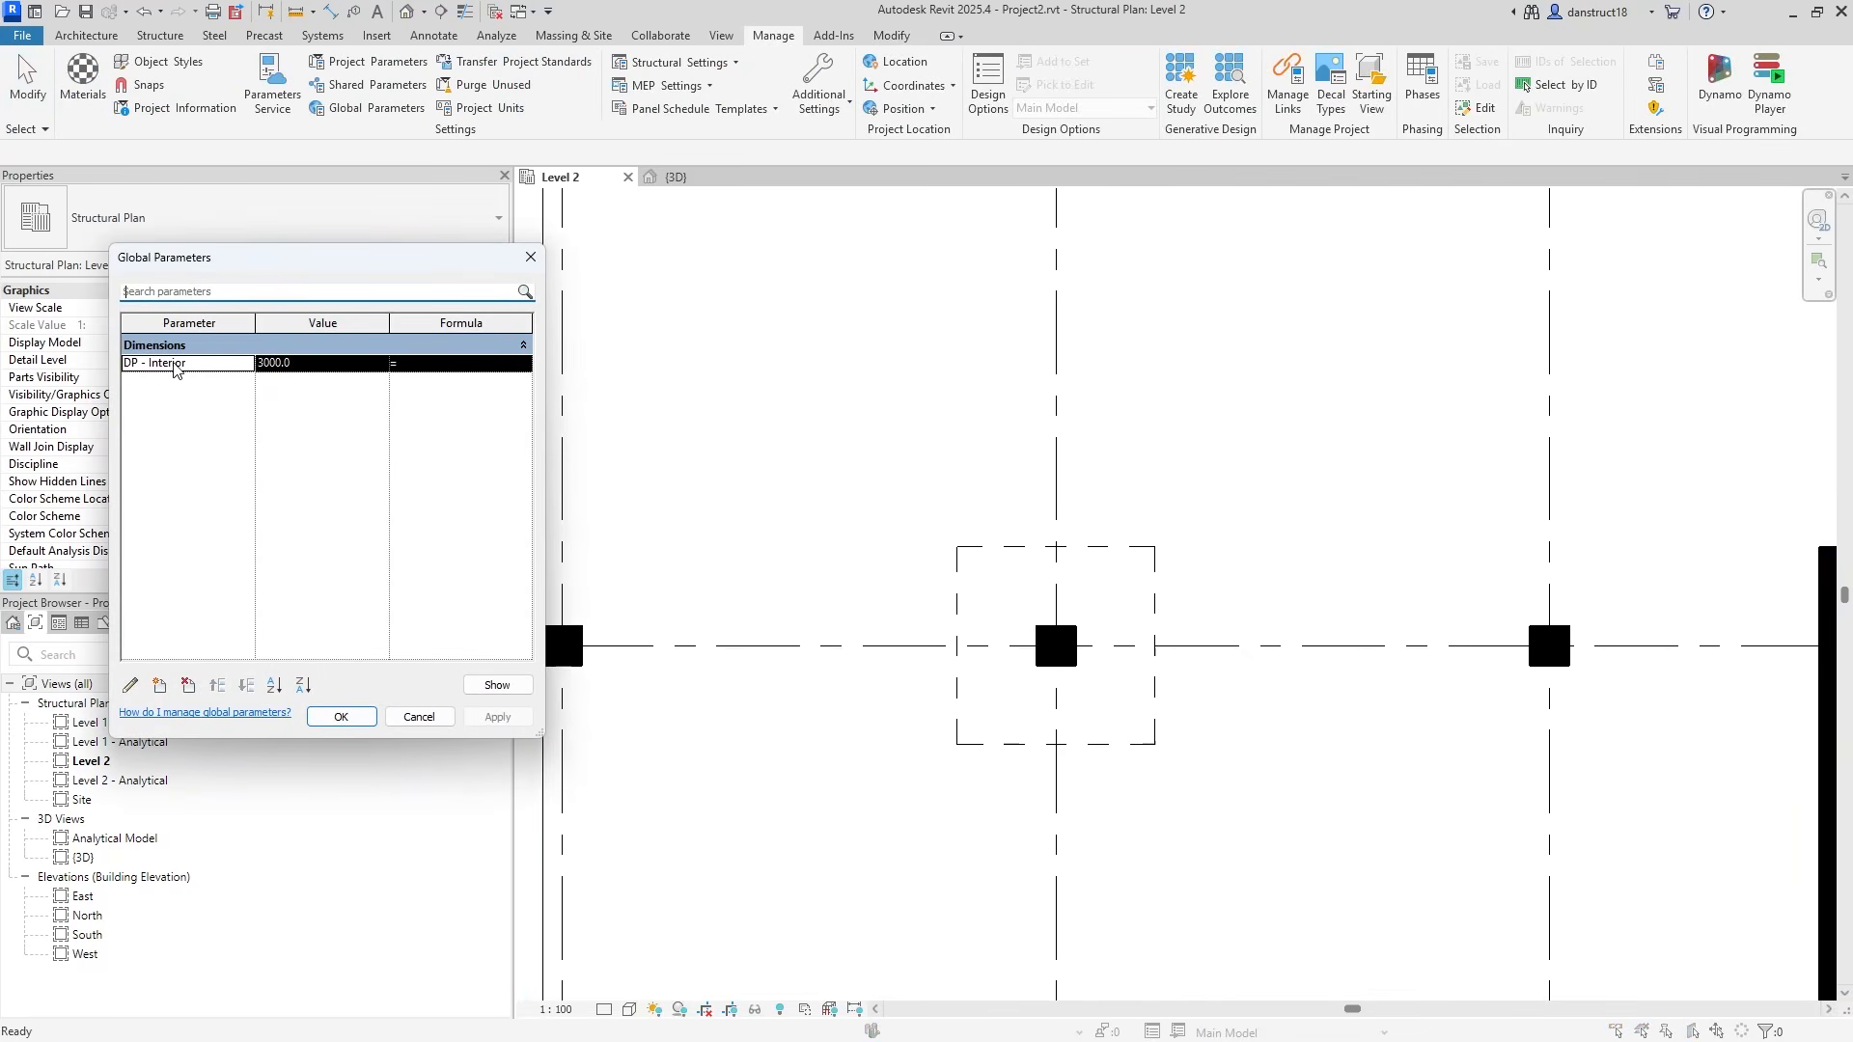
left_click(302, 366)
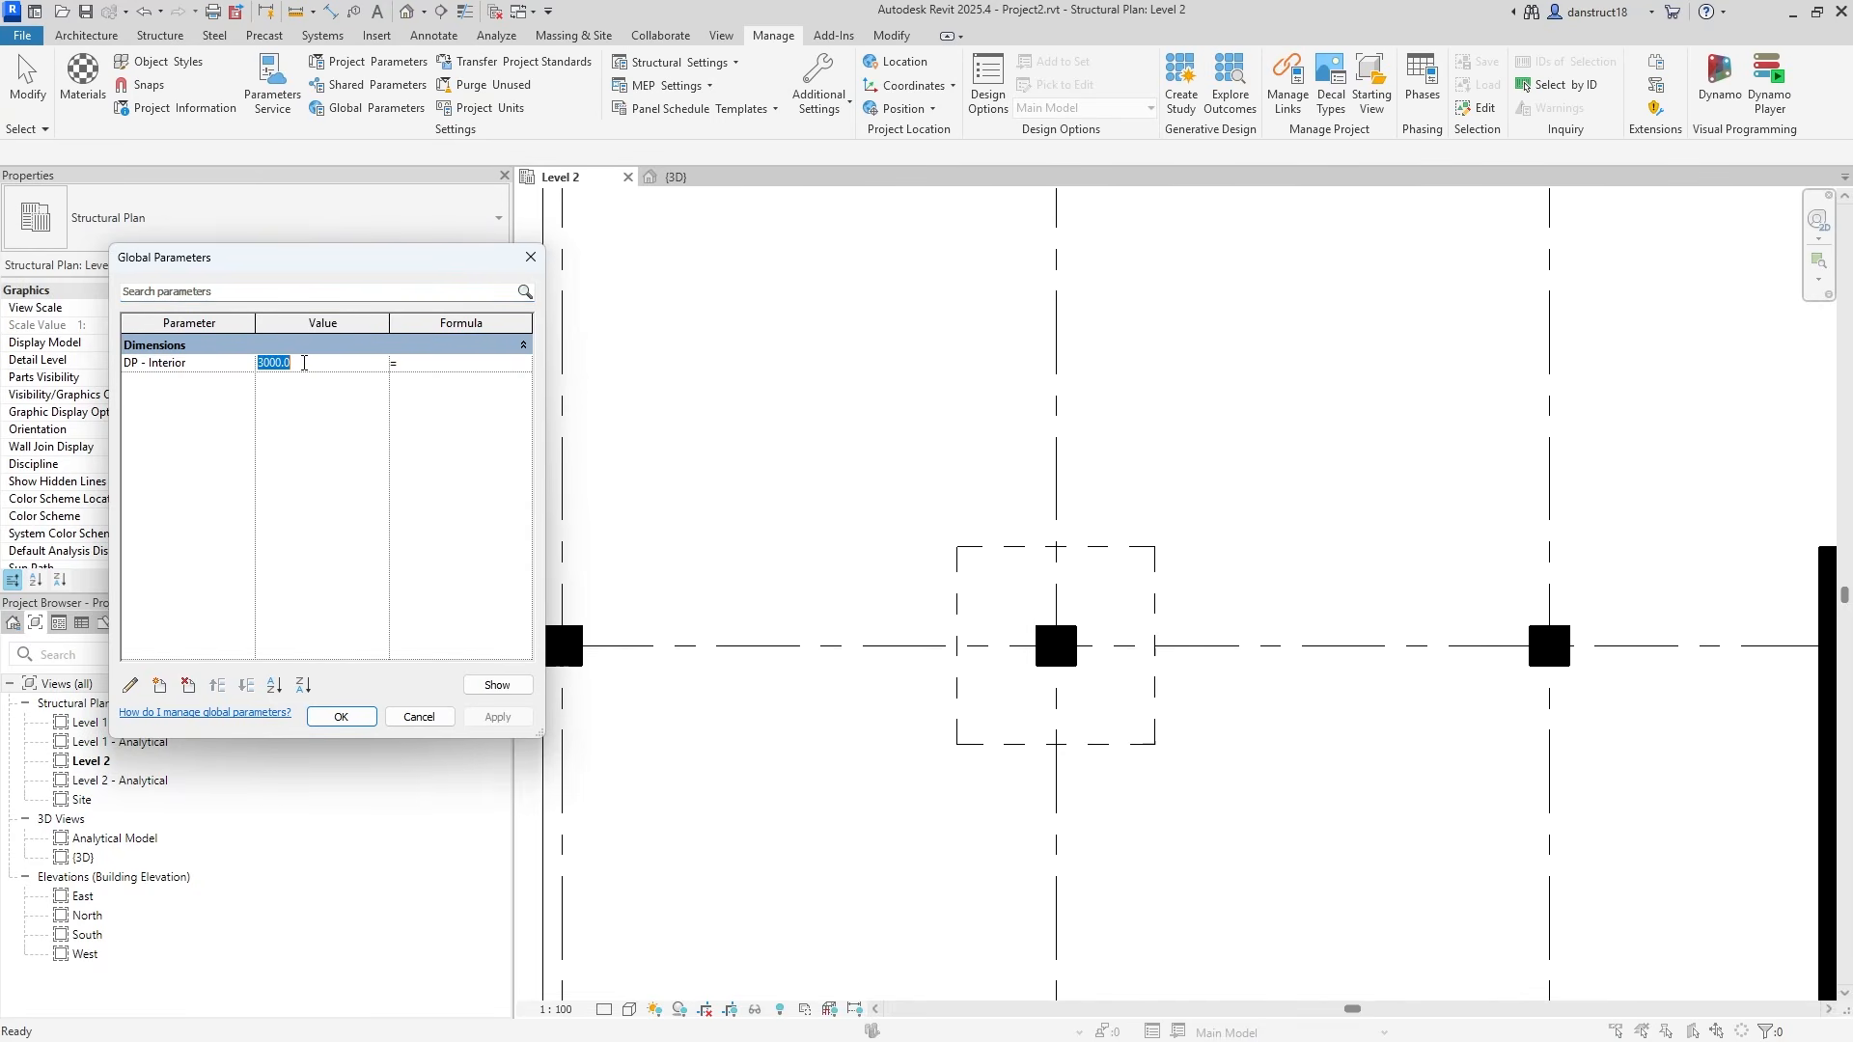
type("35")
left_click(495, 716)
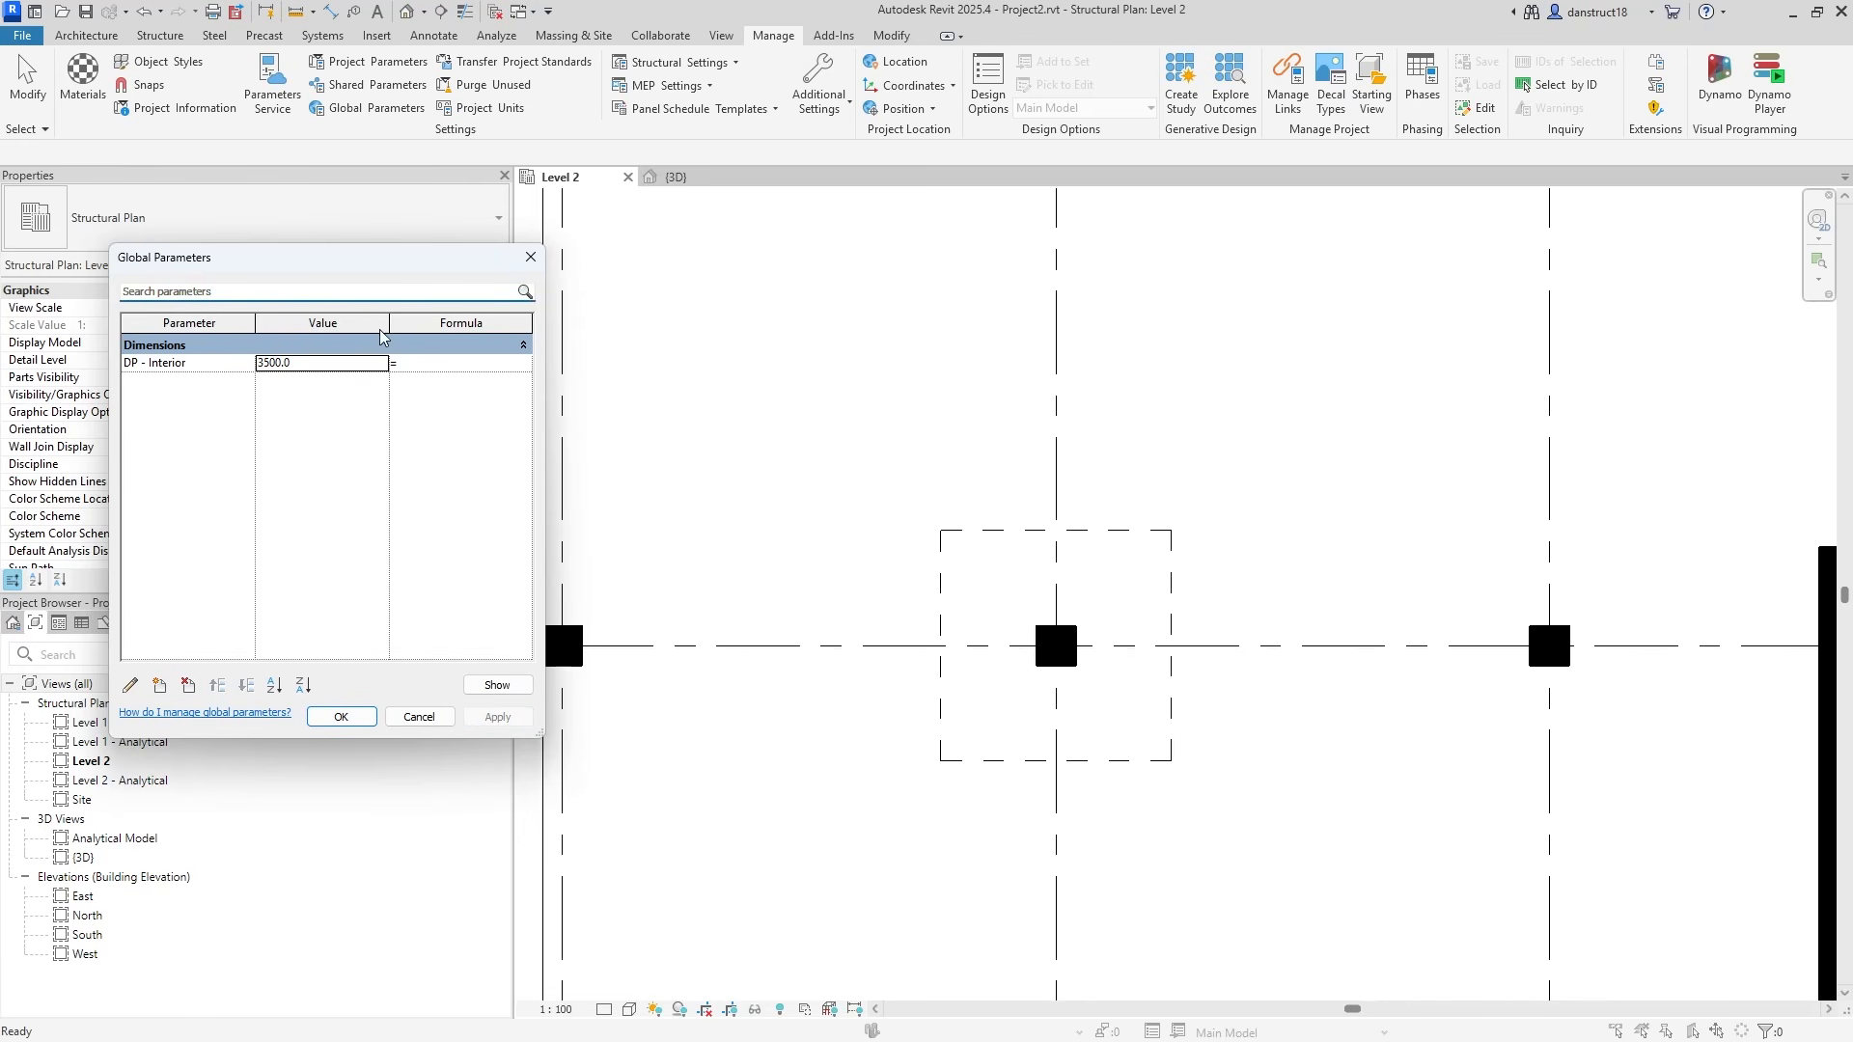
left_click(316, 365)
type("3")
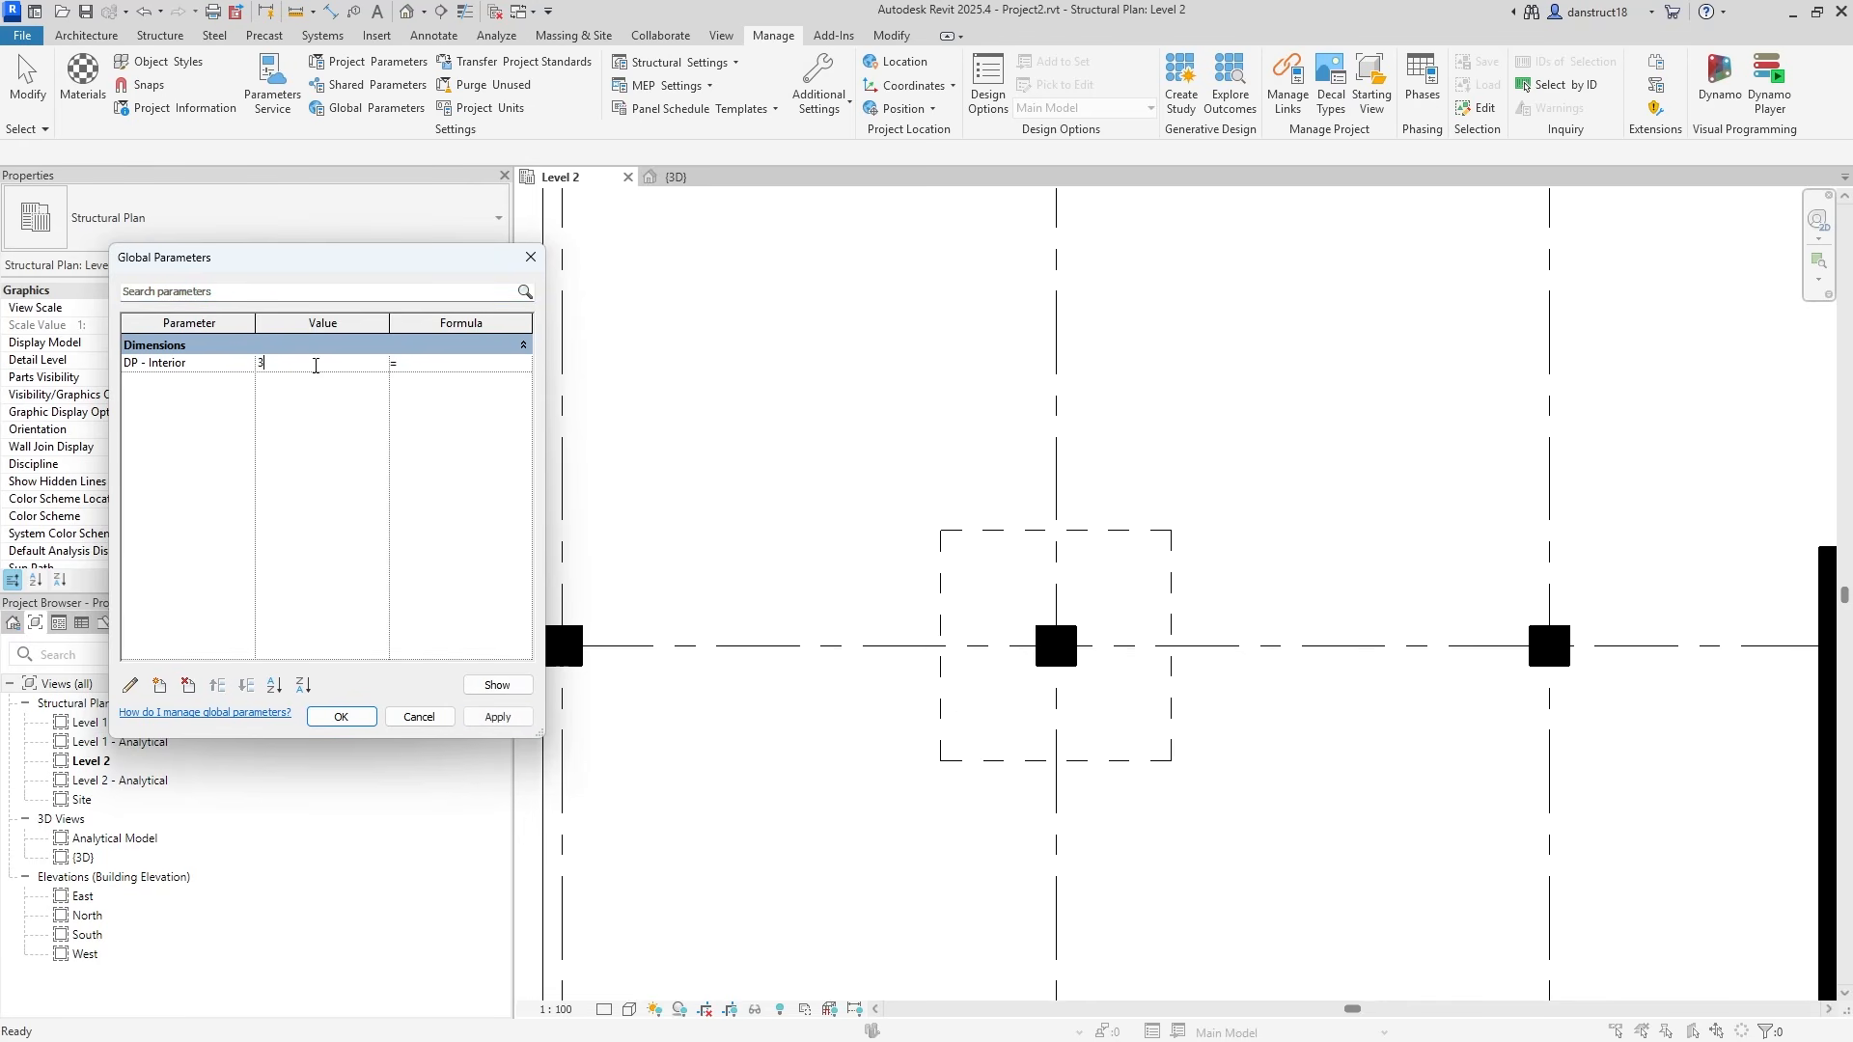
type("000")
left_click(497, 716)
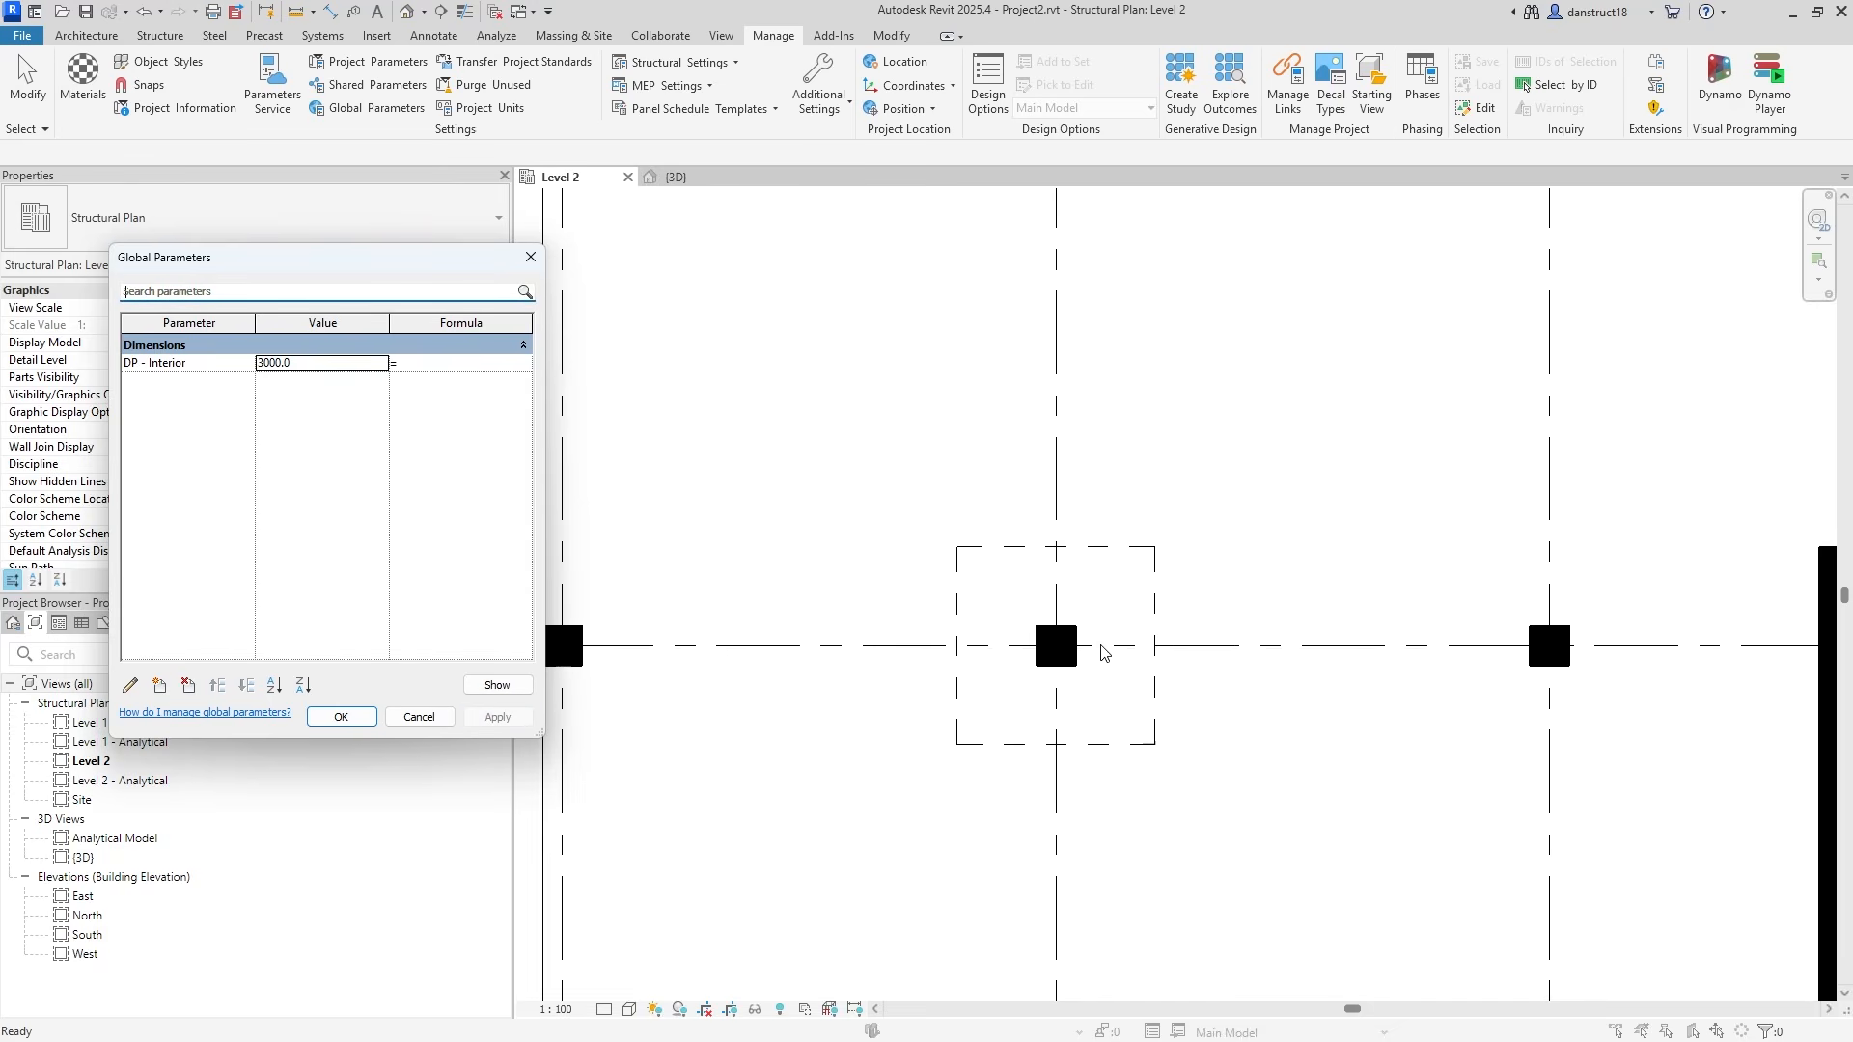
left_click(341, 716)
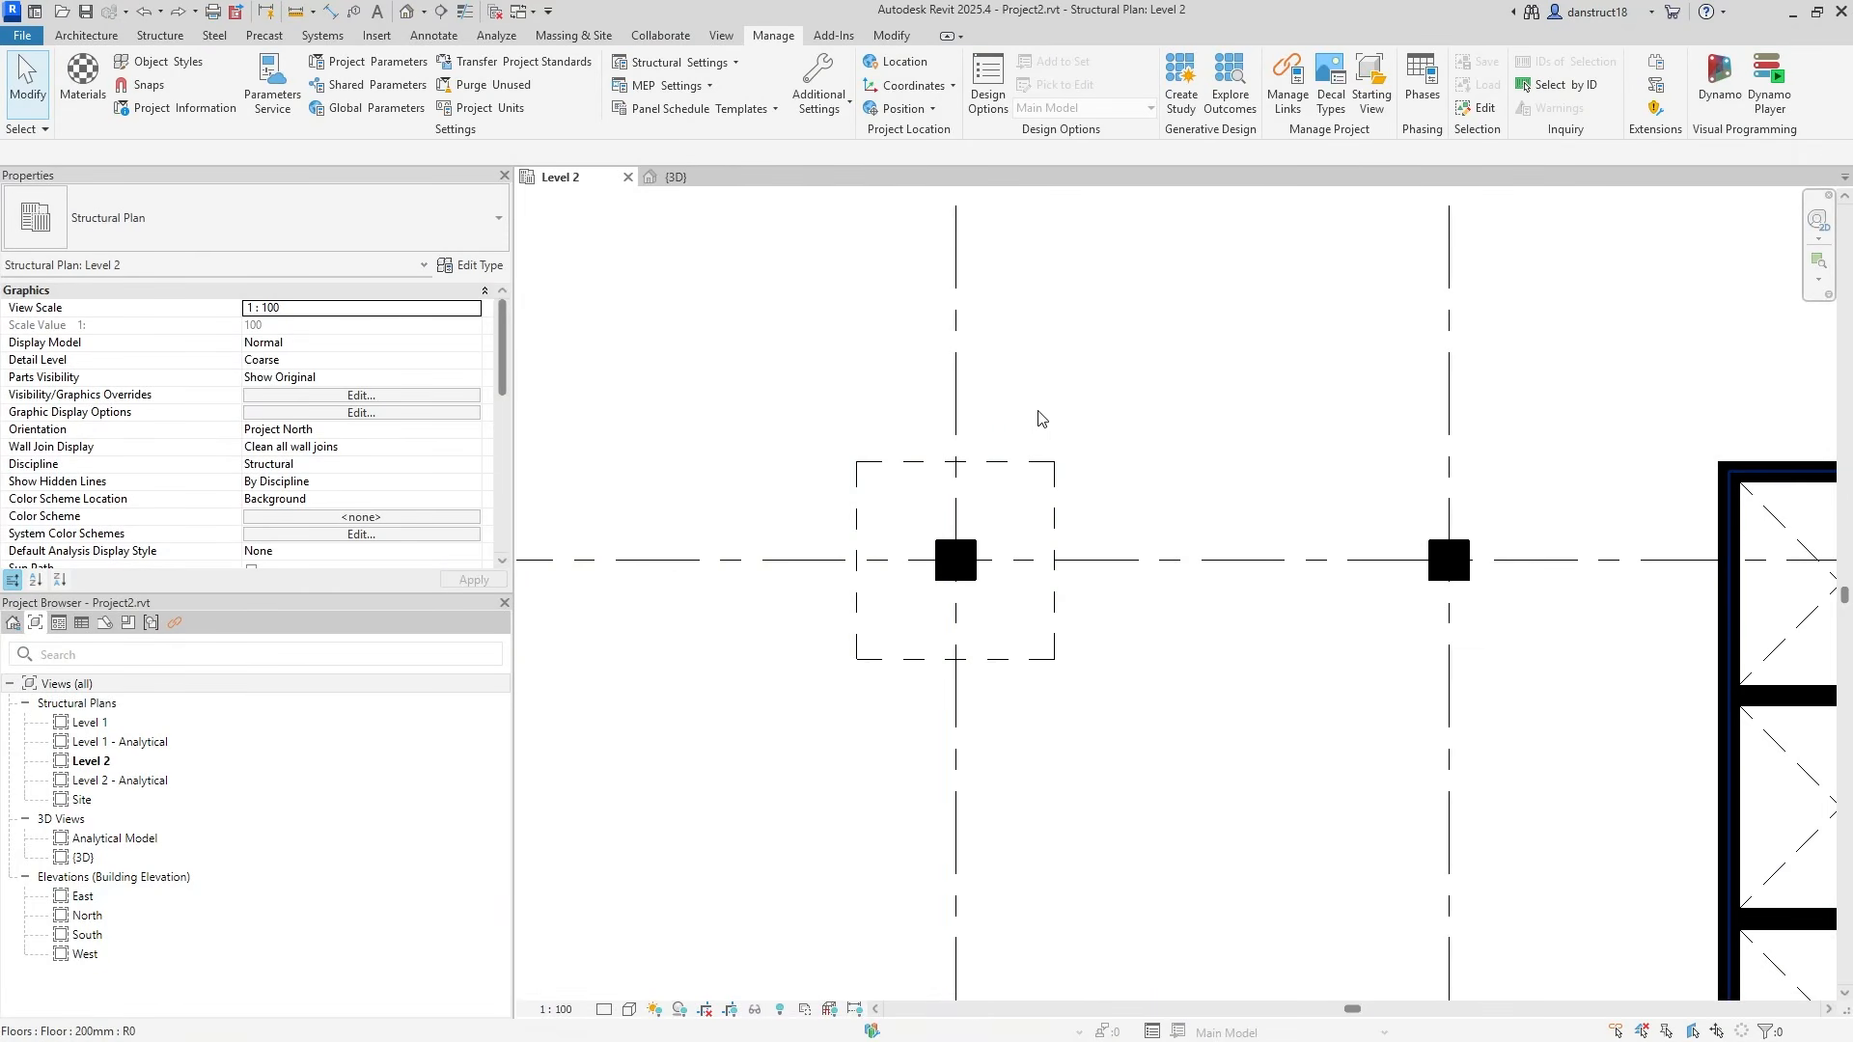
Reopen the panel sketch, delete the DP - Interior dimension, and show the EQ dimensions as 1500 halves.
left_click(1055, 478)
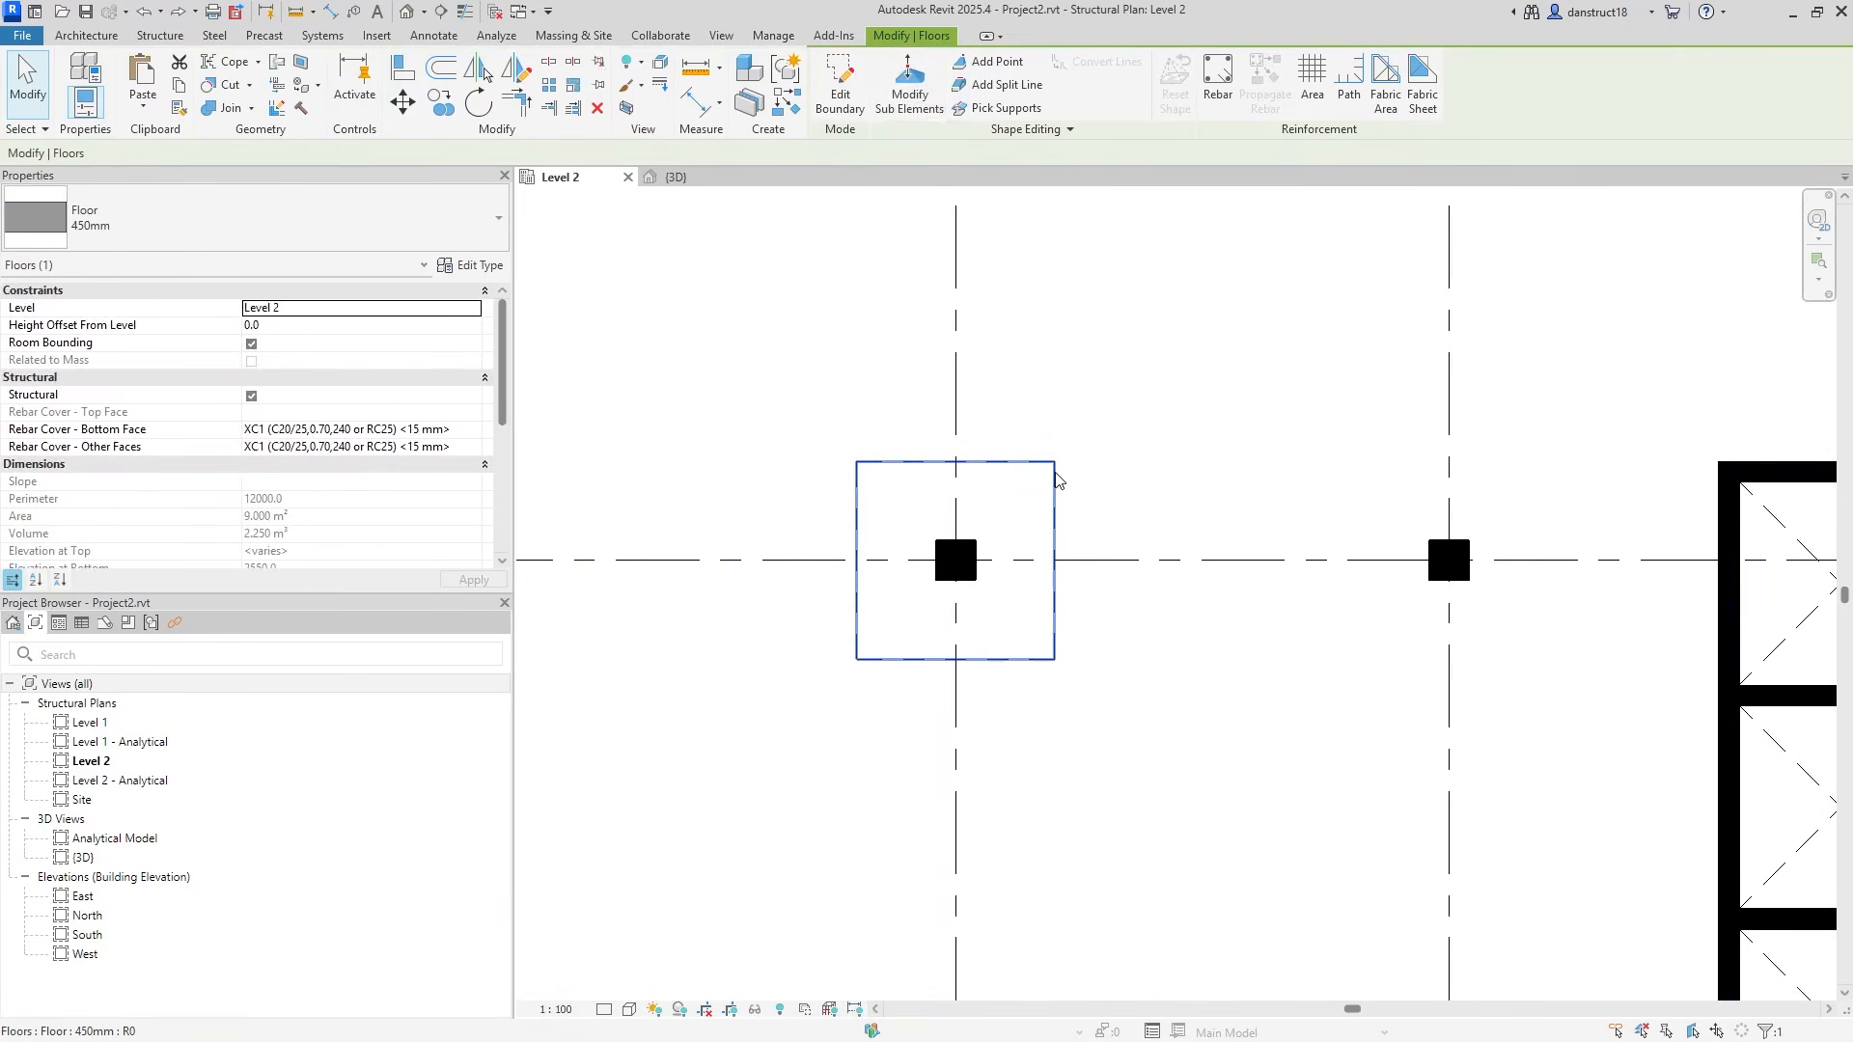
double_click(945, 468)
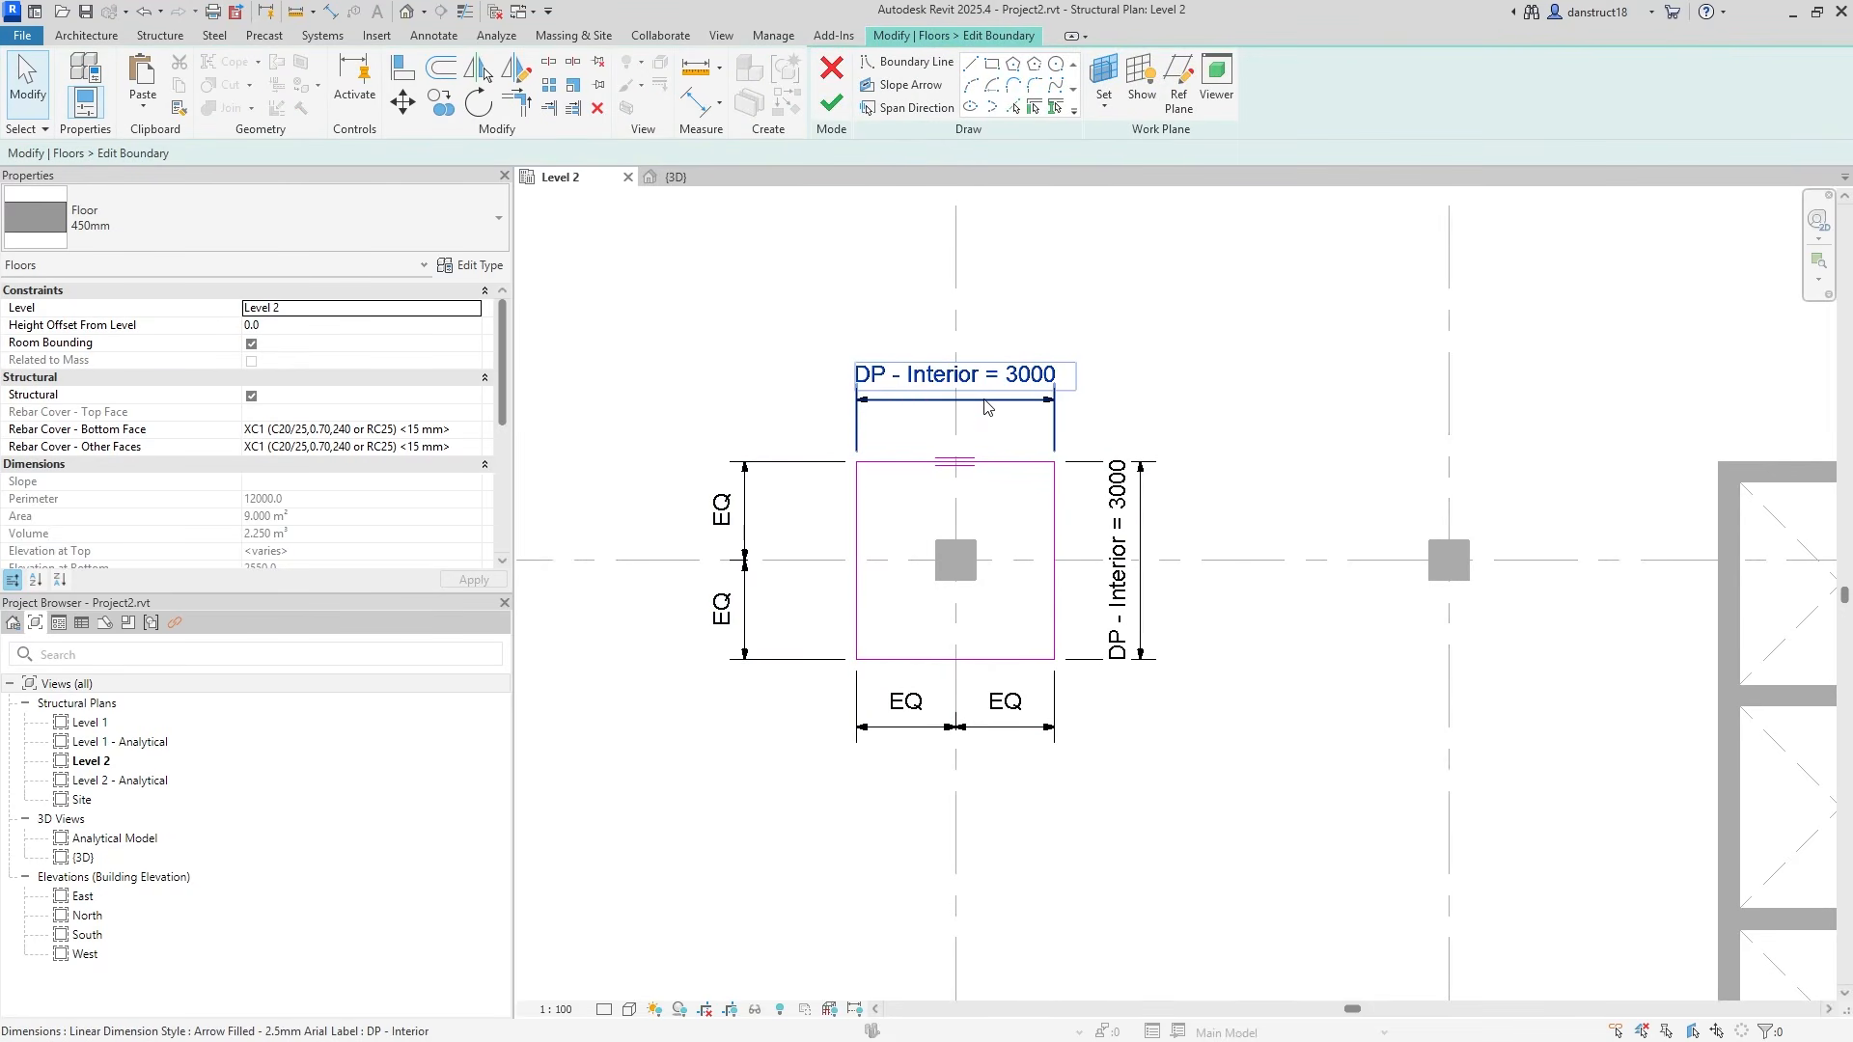
left_click(891, 398)
left_click(1122, 492)
key("Delete")
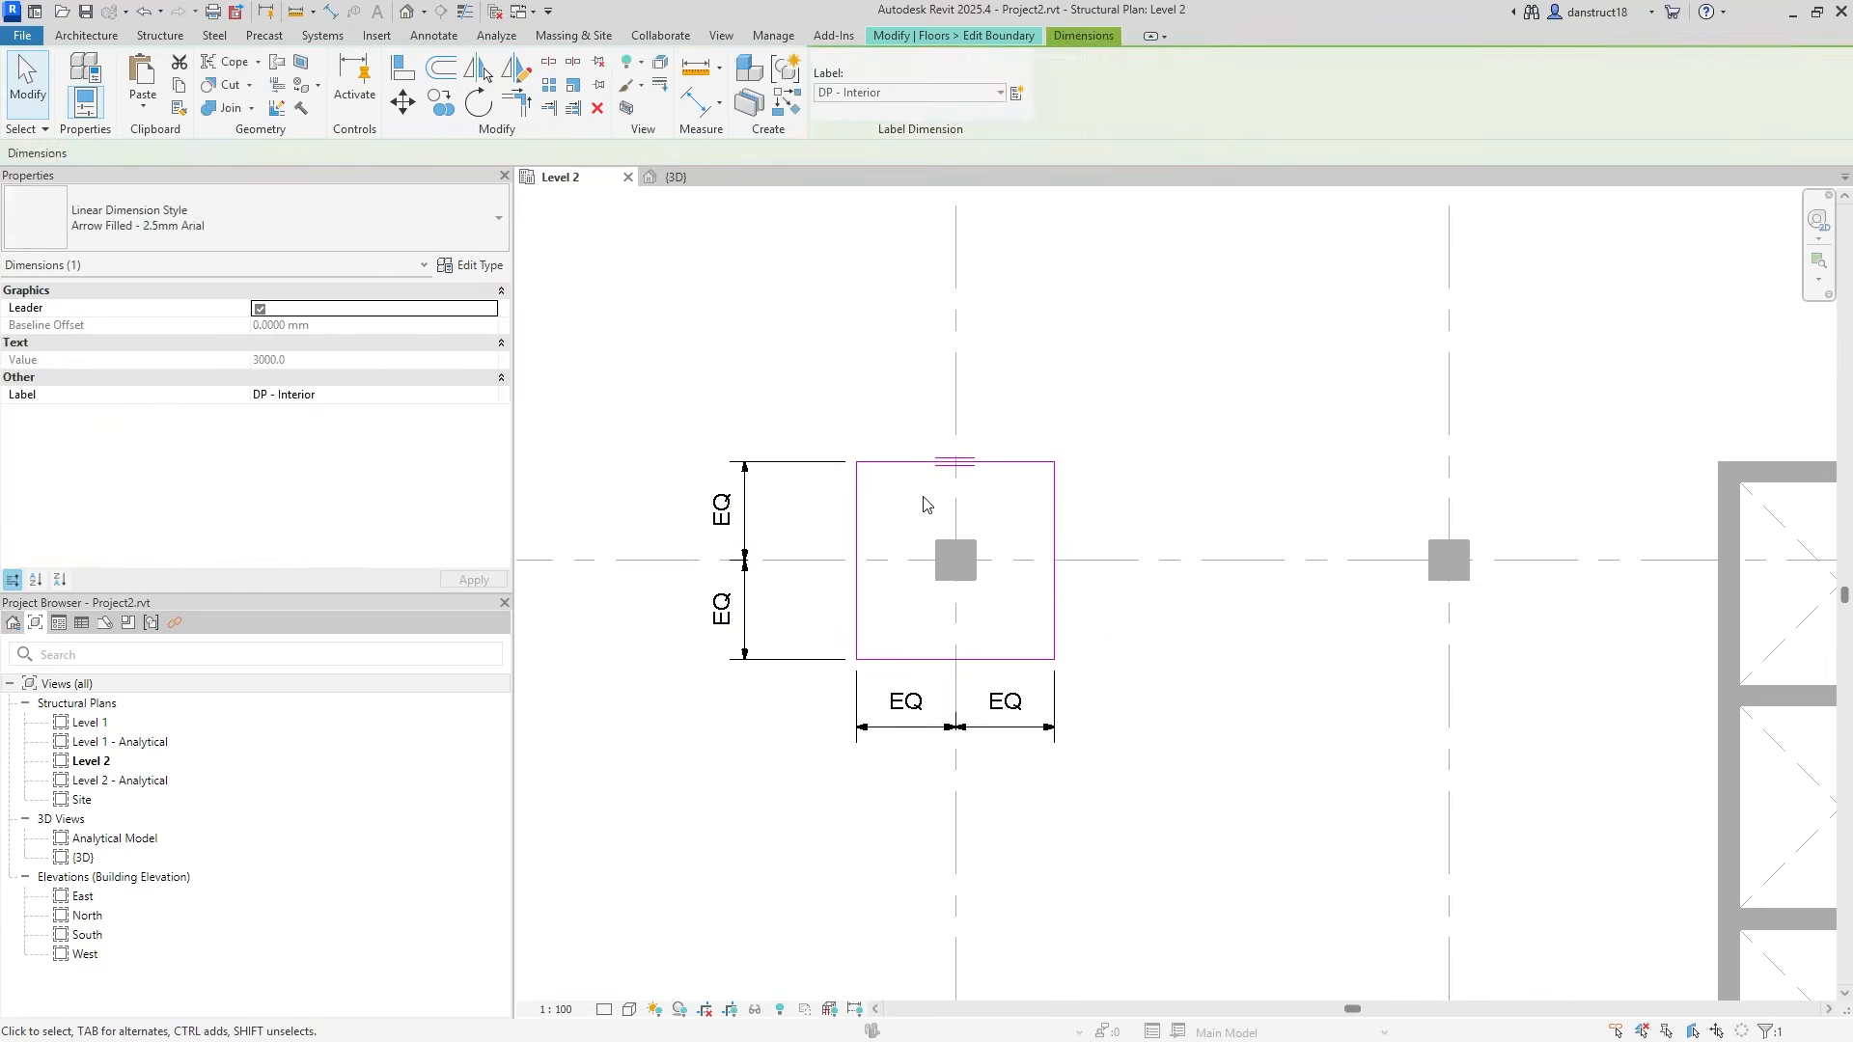
left_click(750, 527)
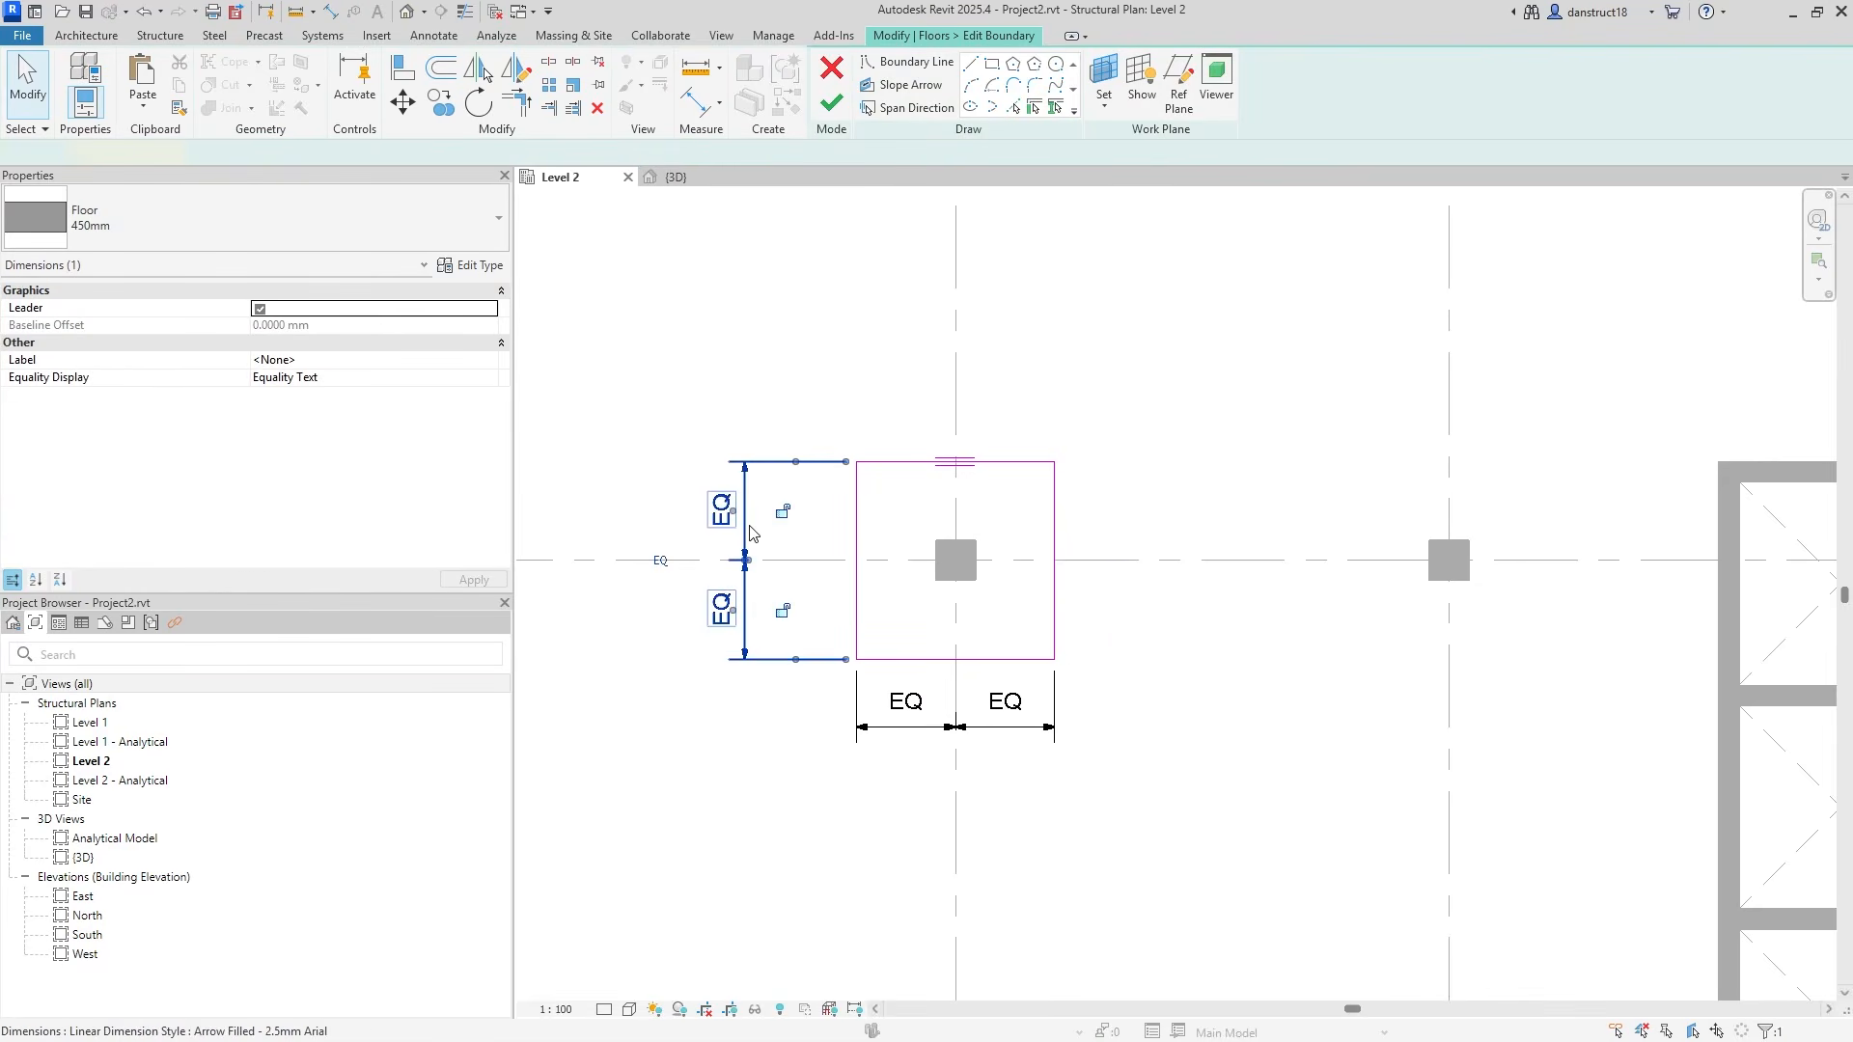
left_click(662, 562)
left_click(955, 743)
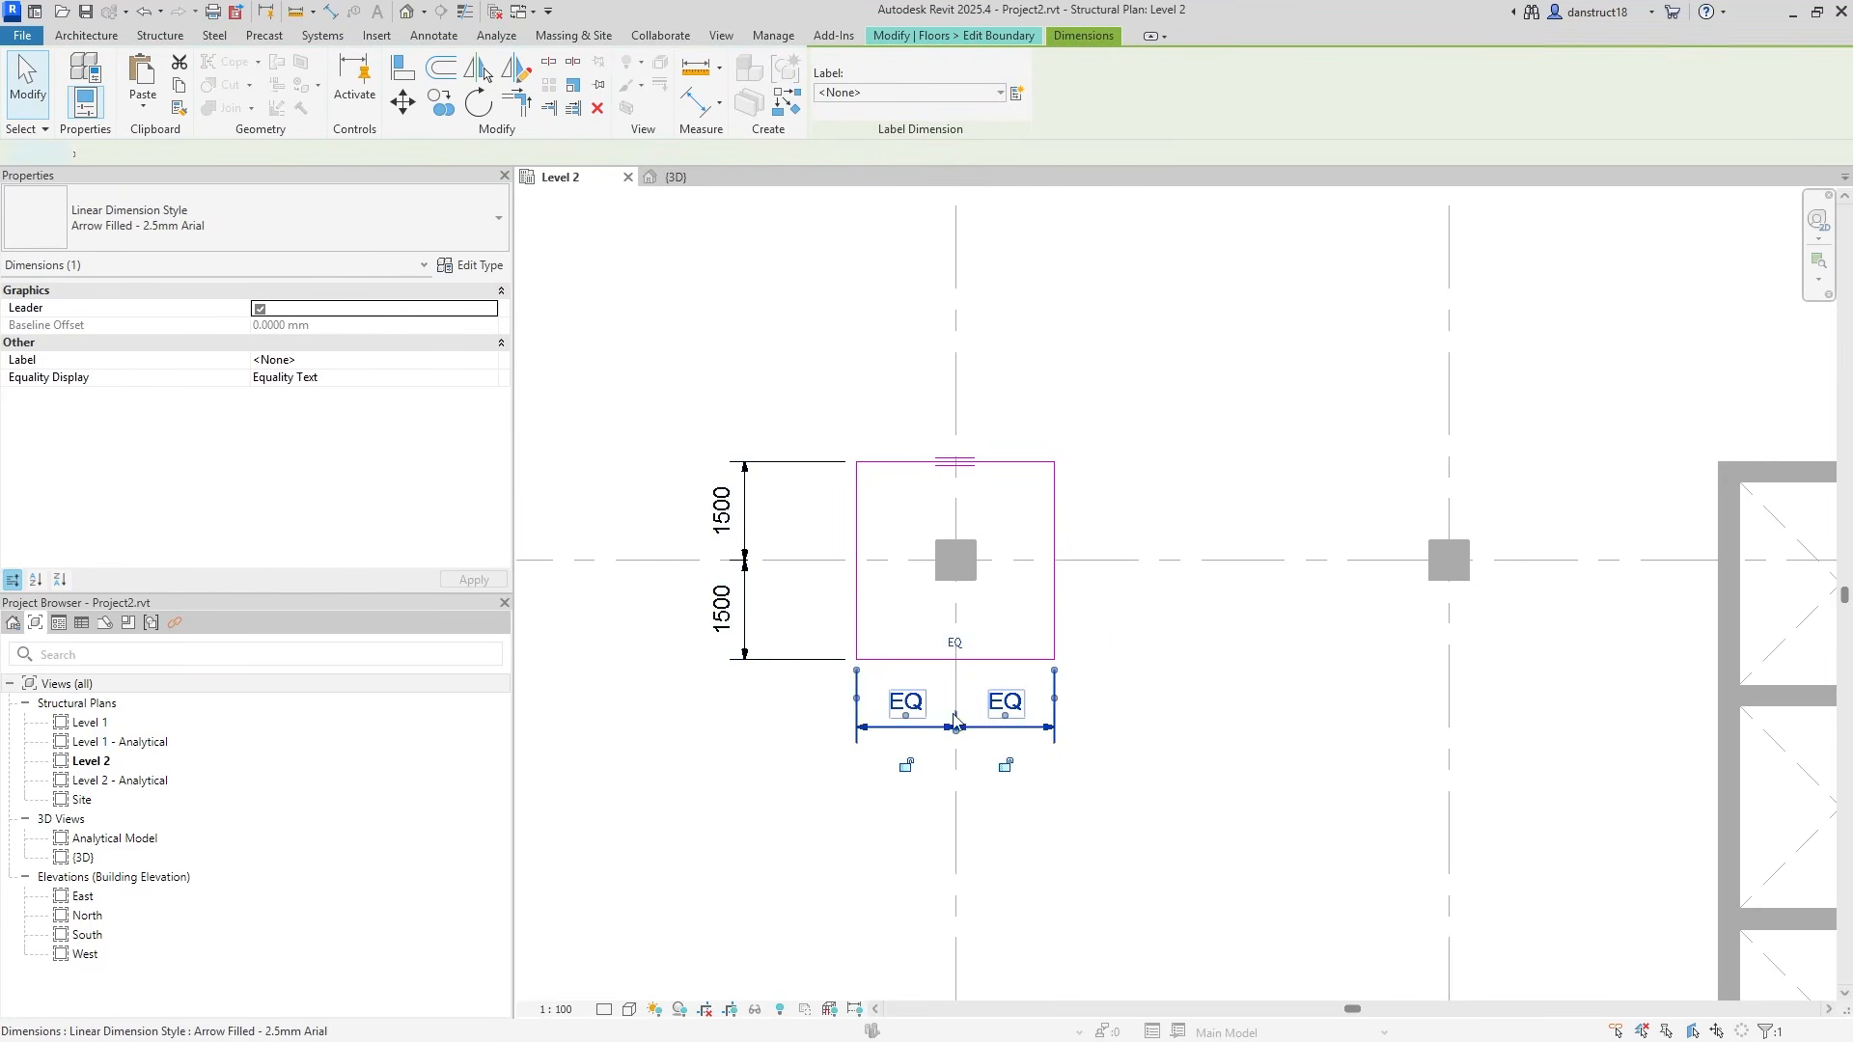
left_click(955, 644)
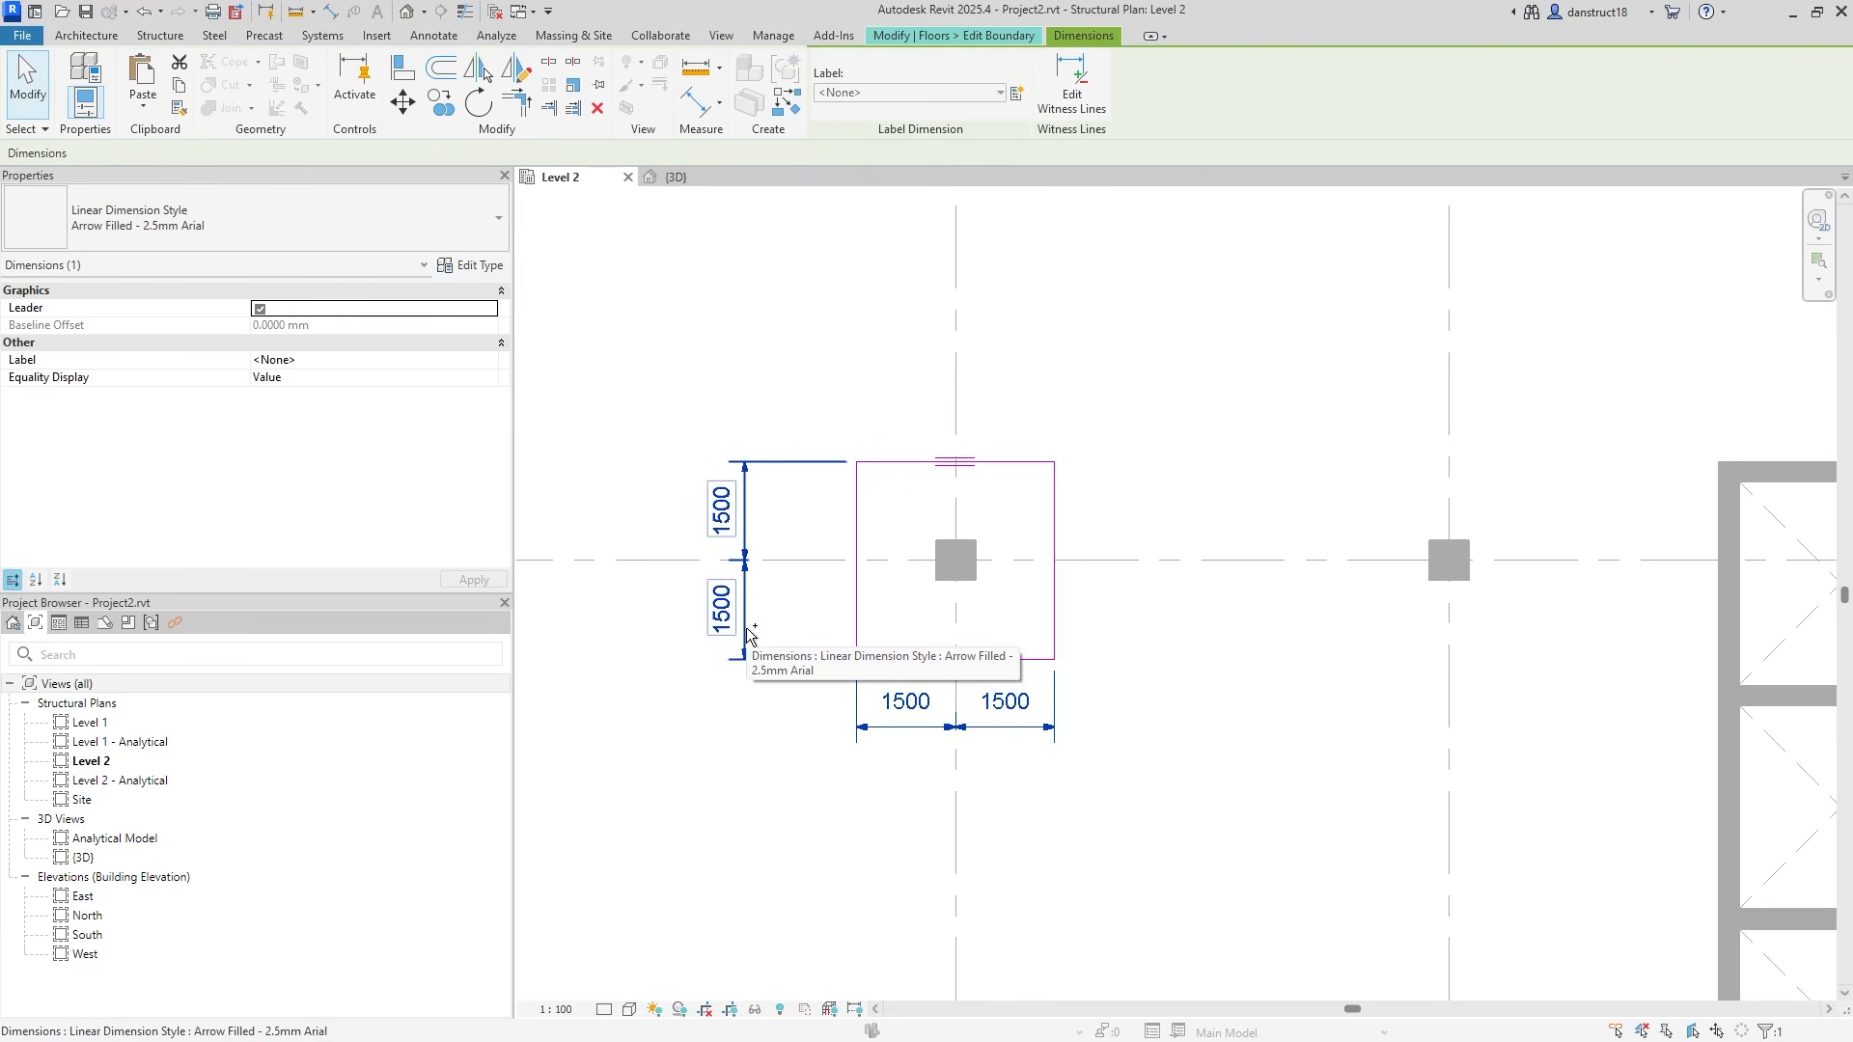
Label both half-dimensions with a new Int global parameter.
left_click(1017, 94)
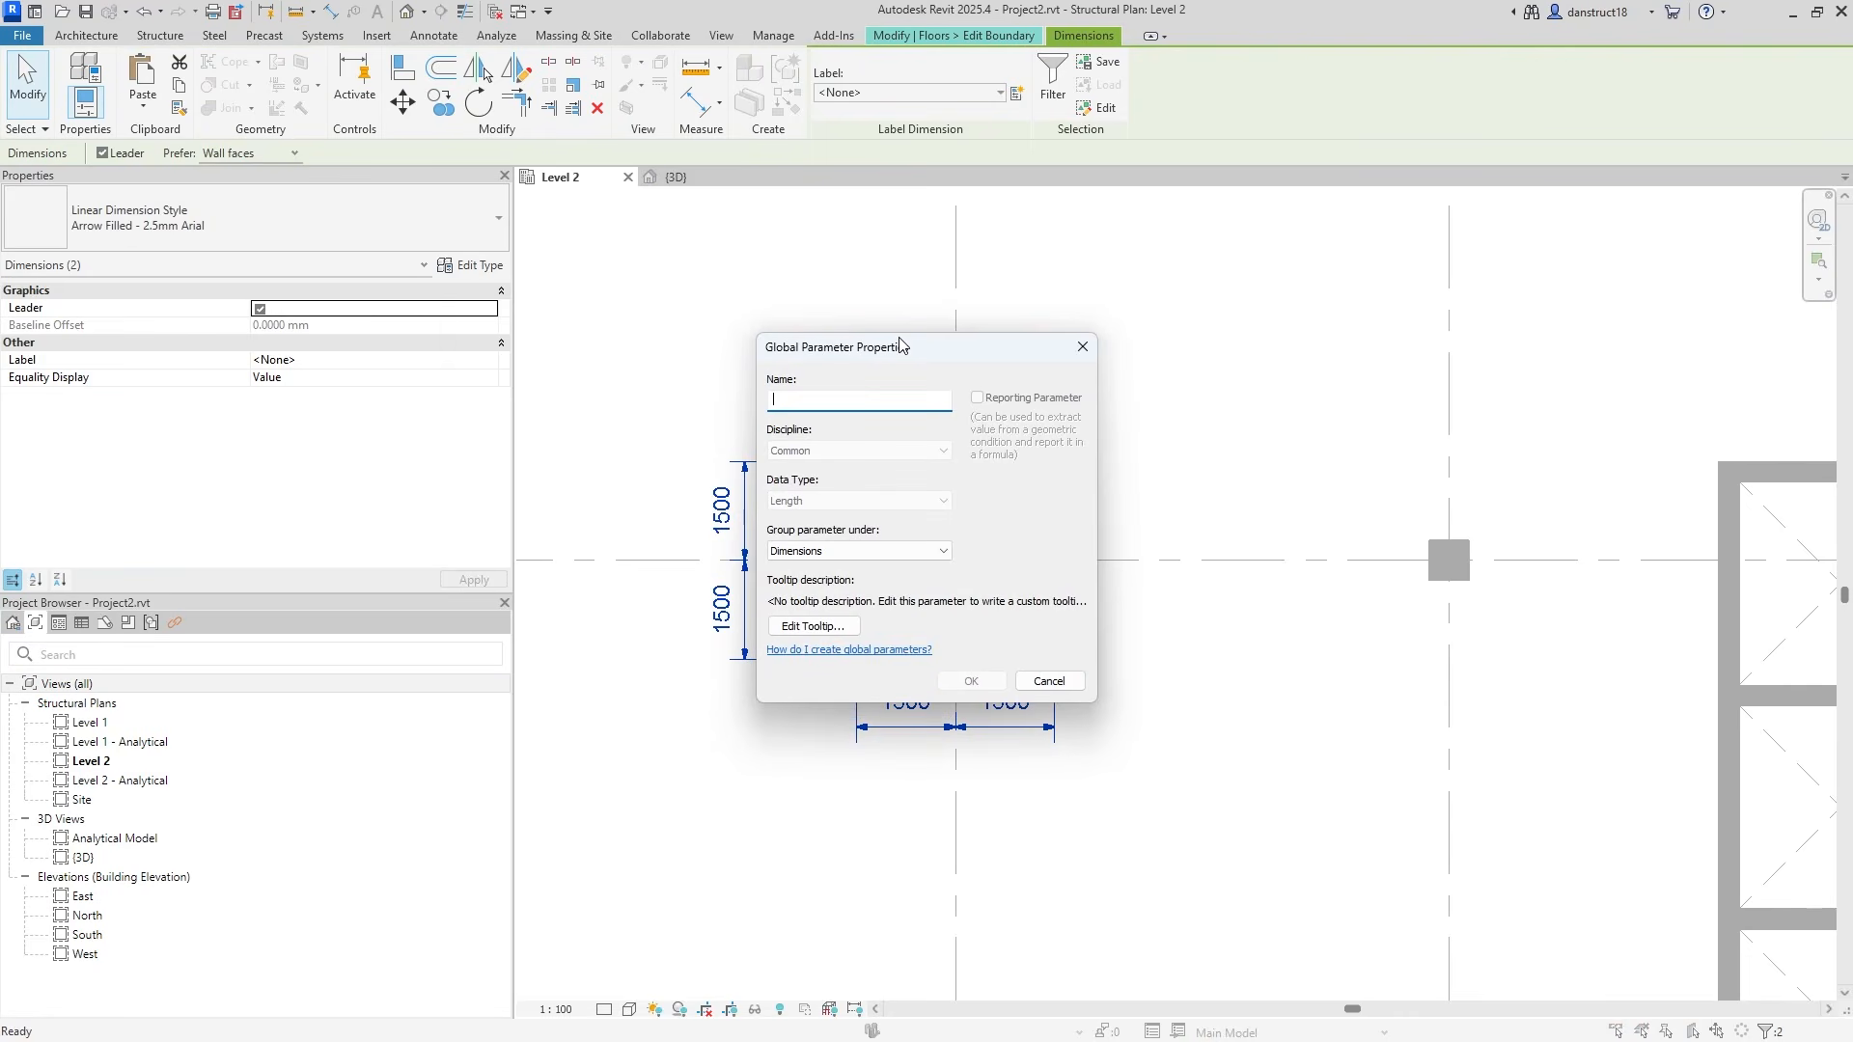
type("Int")
left_click(971, 683)
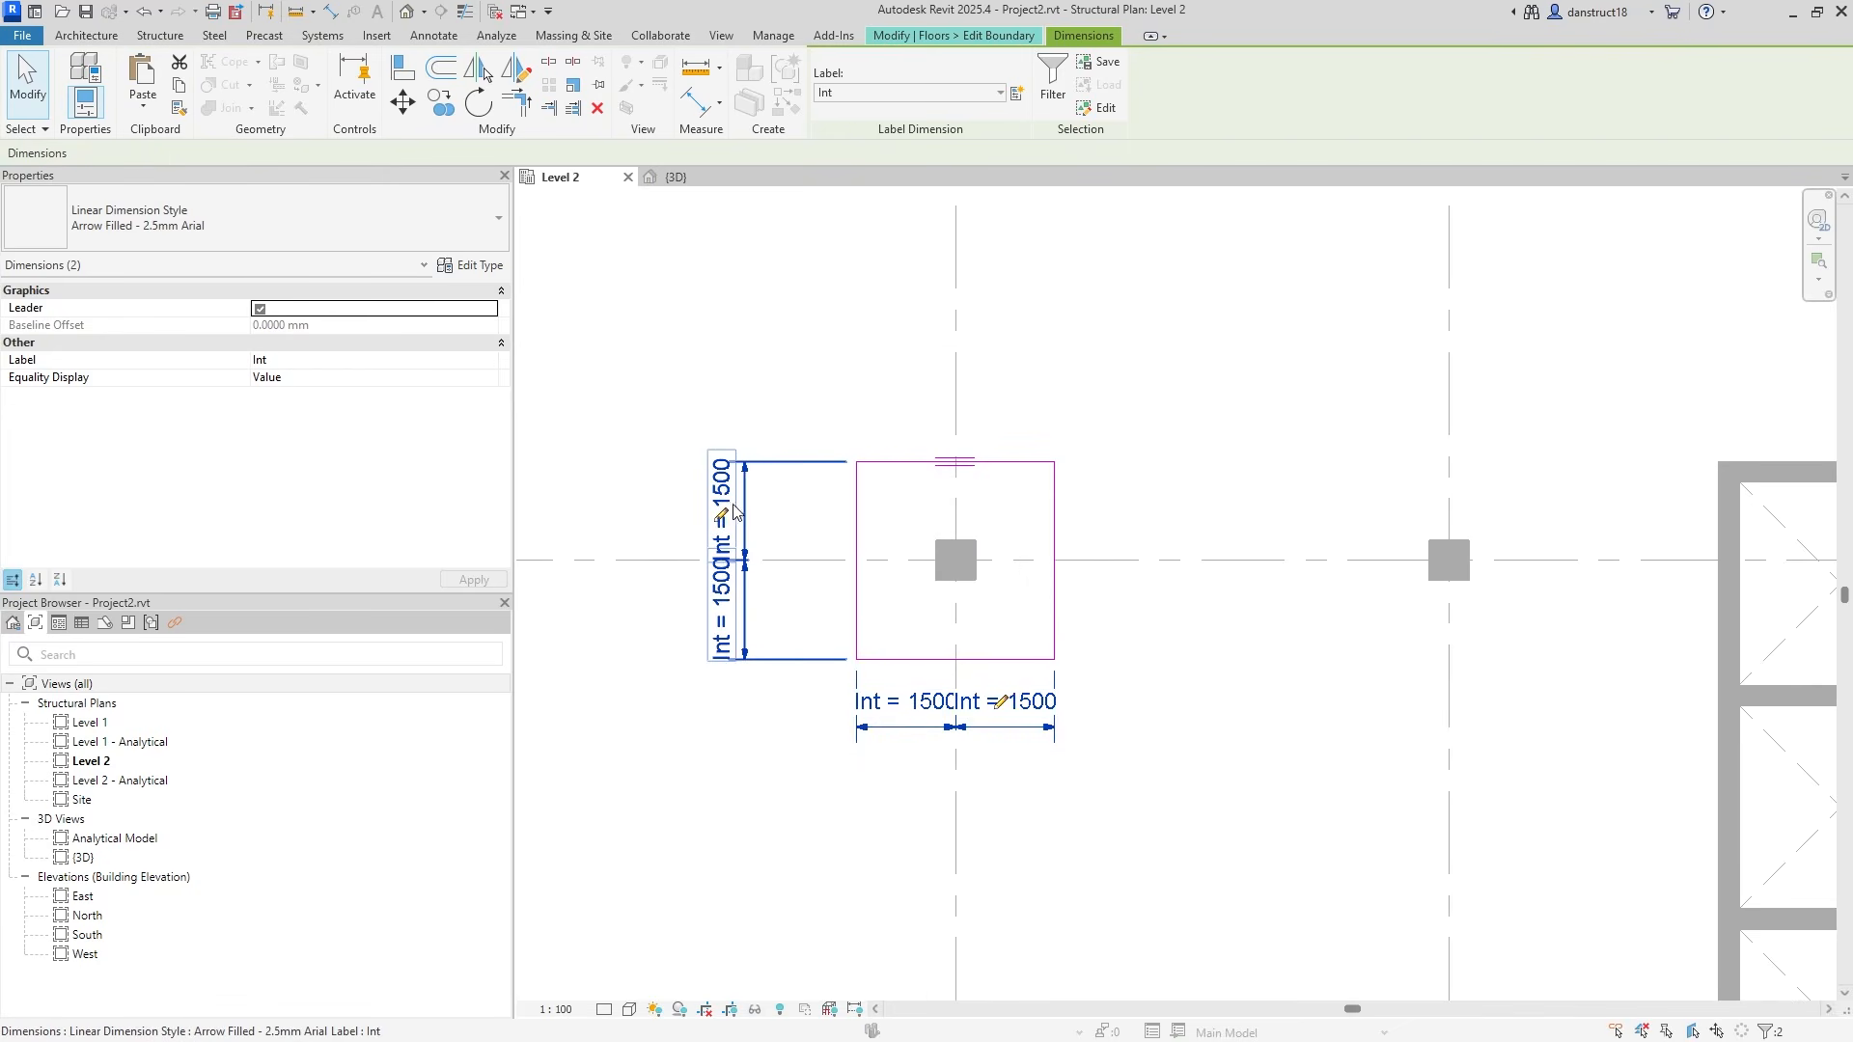
key("Escape")
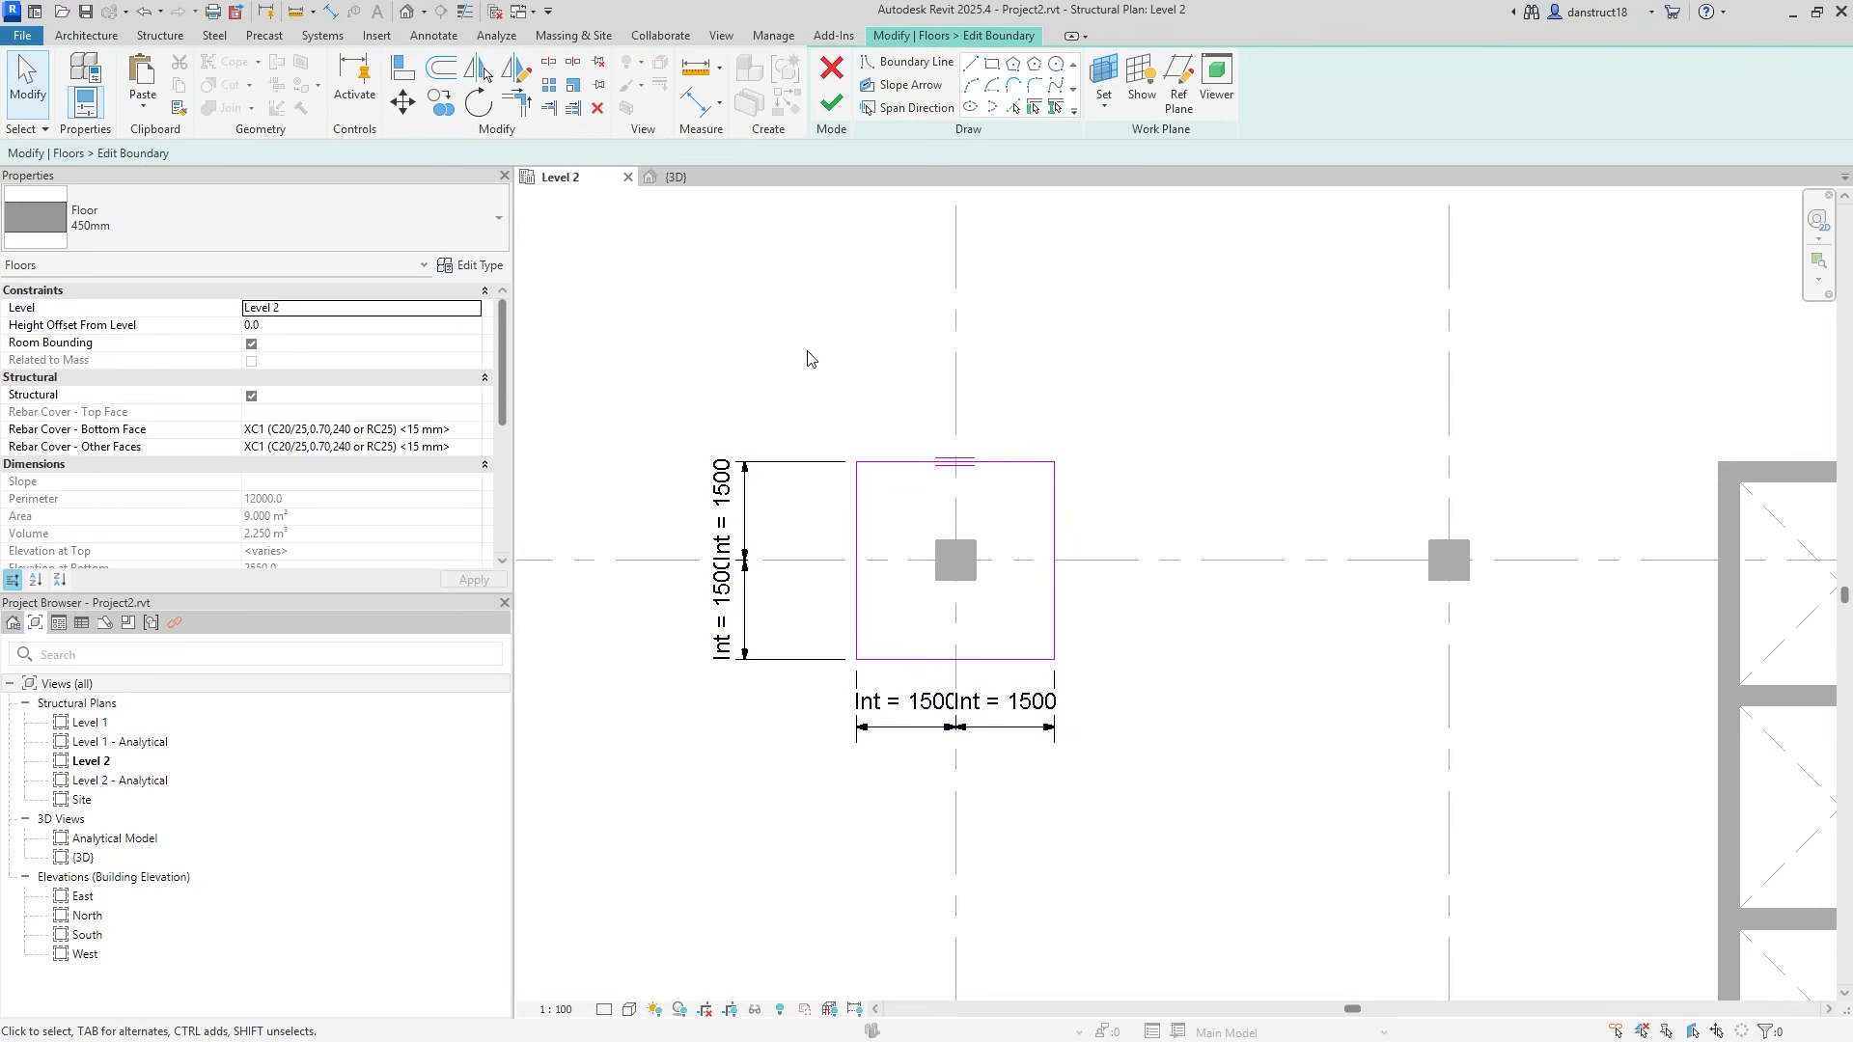
In Global Parameters, set DP - Interior's formula to Int * 2.
left_click(770, 36)
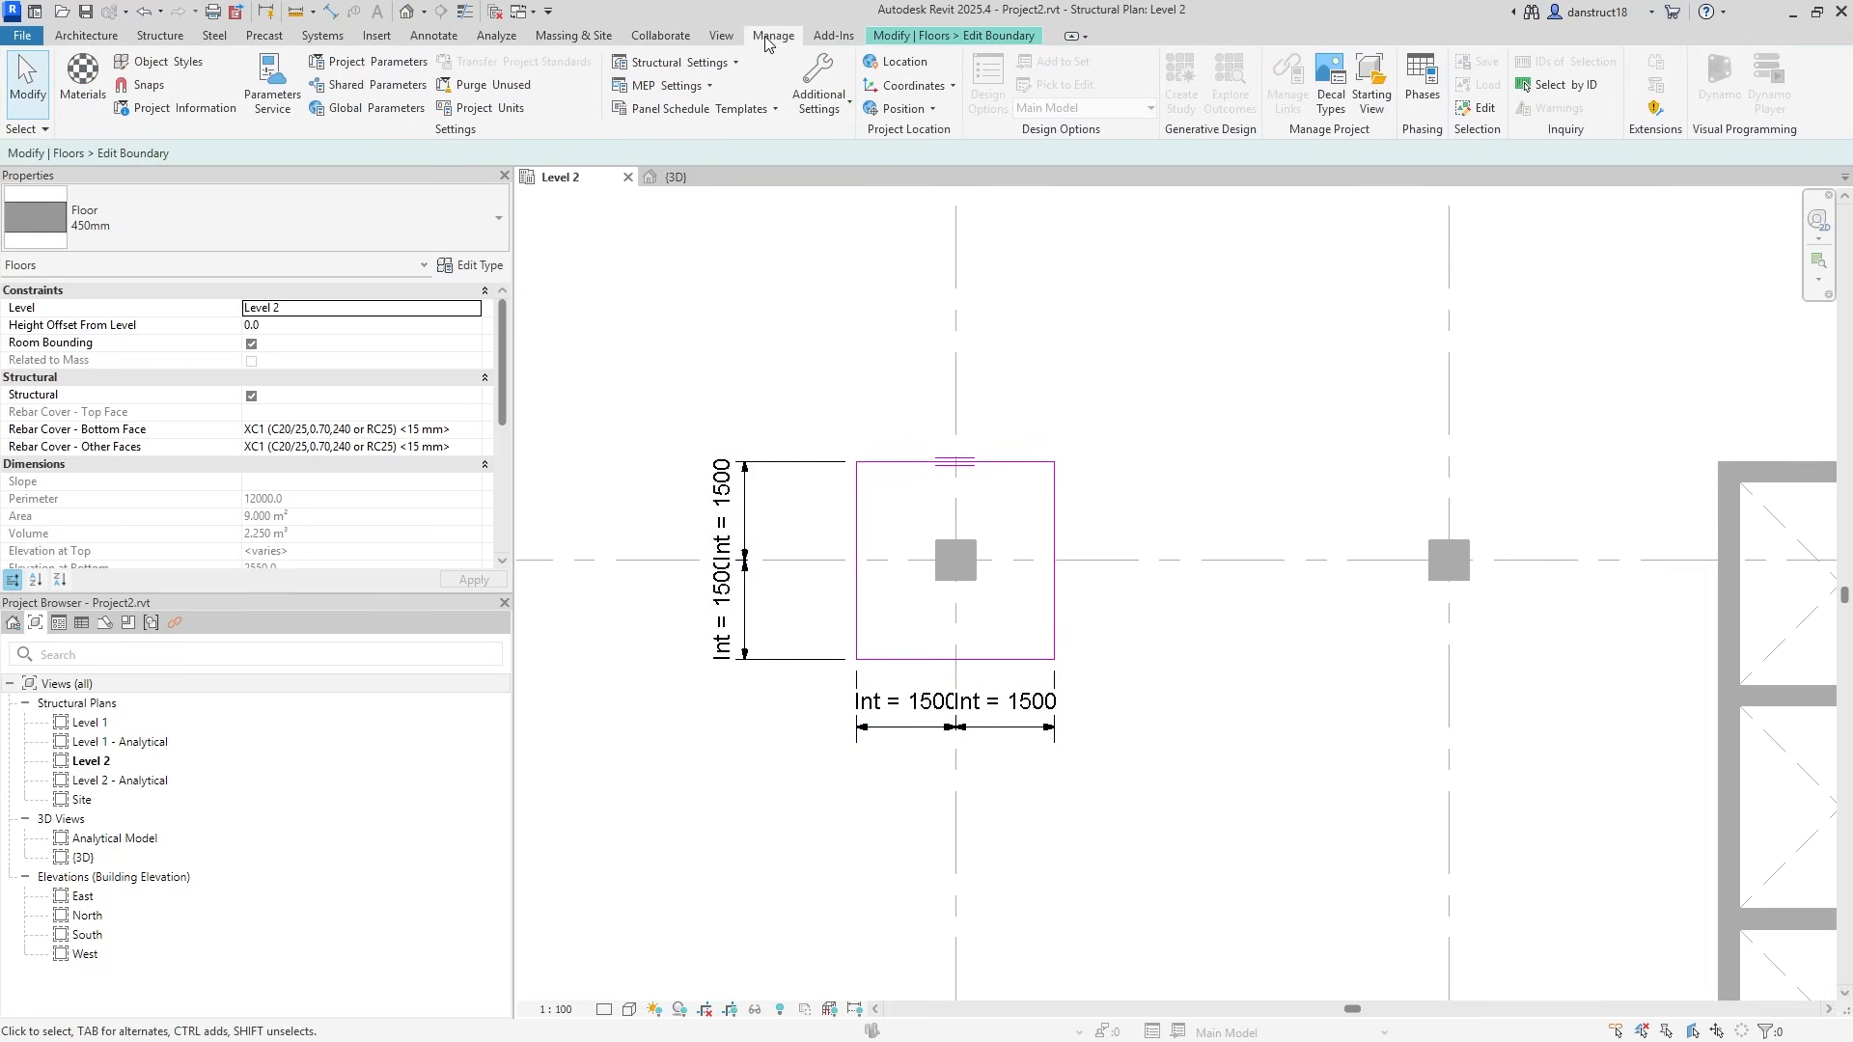
left_click(365, 107)
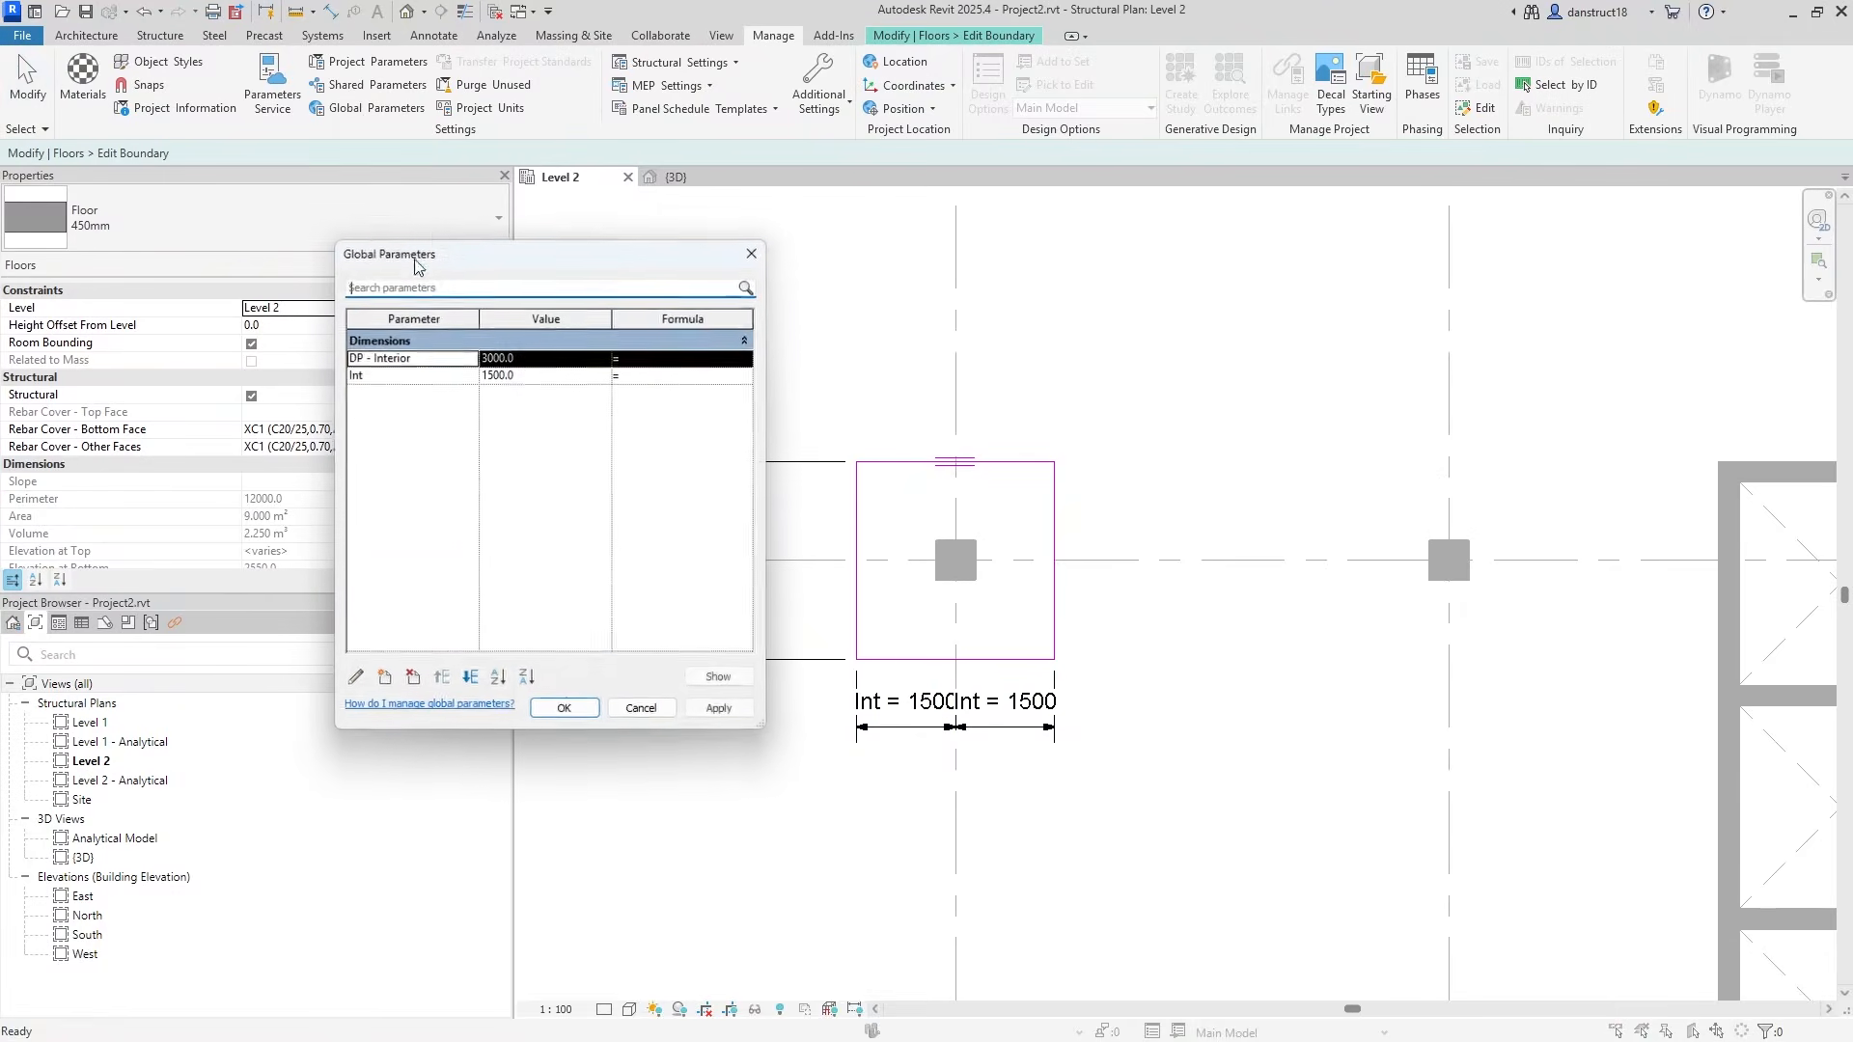
left_click(409, 376)
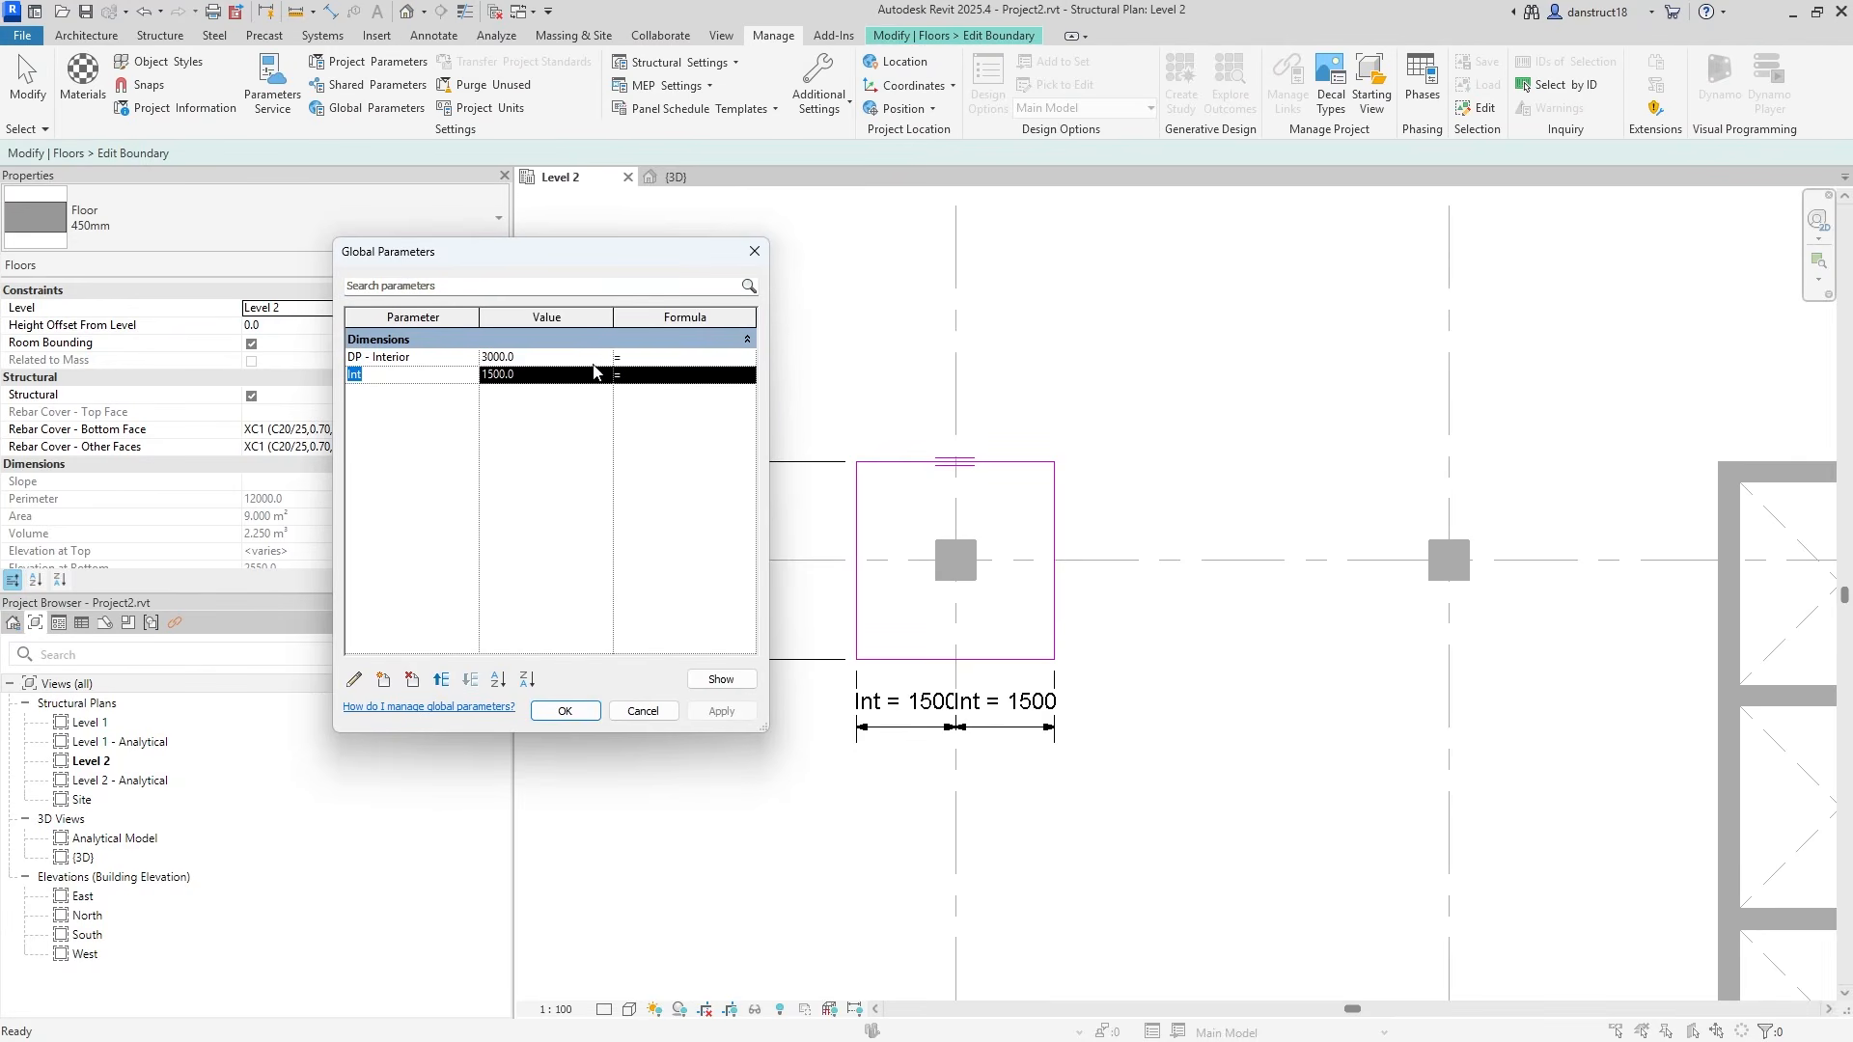
left_click(632, 362)
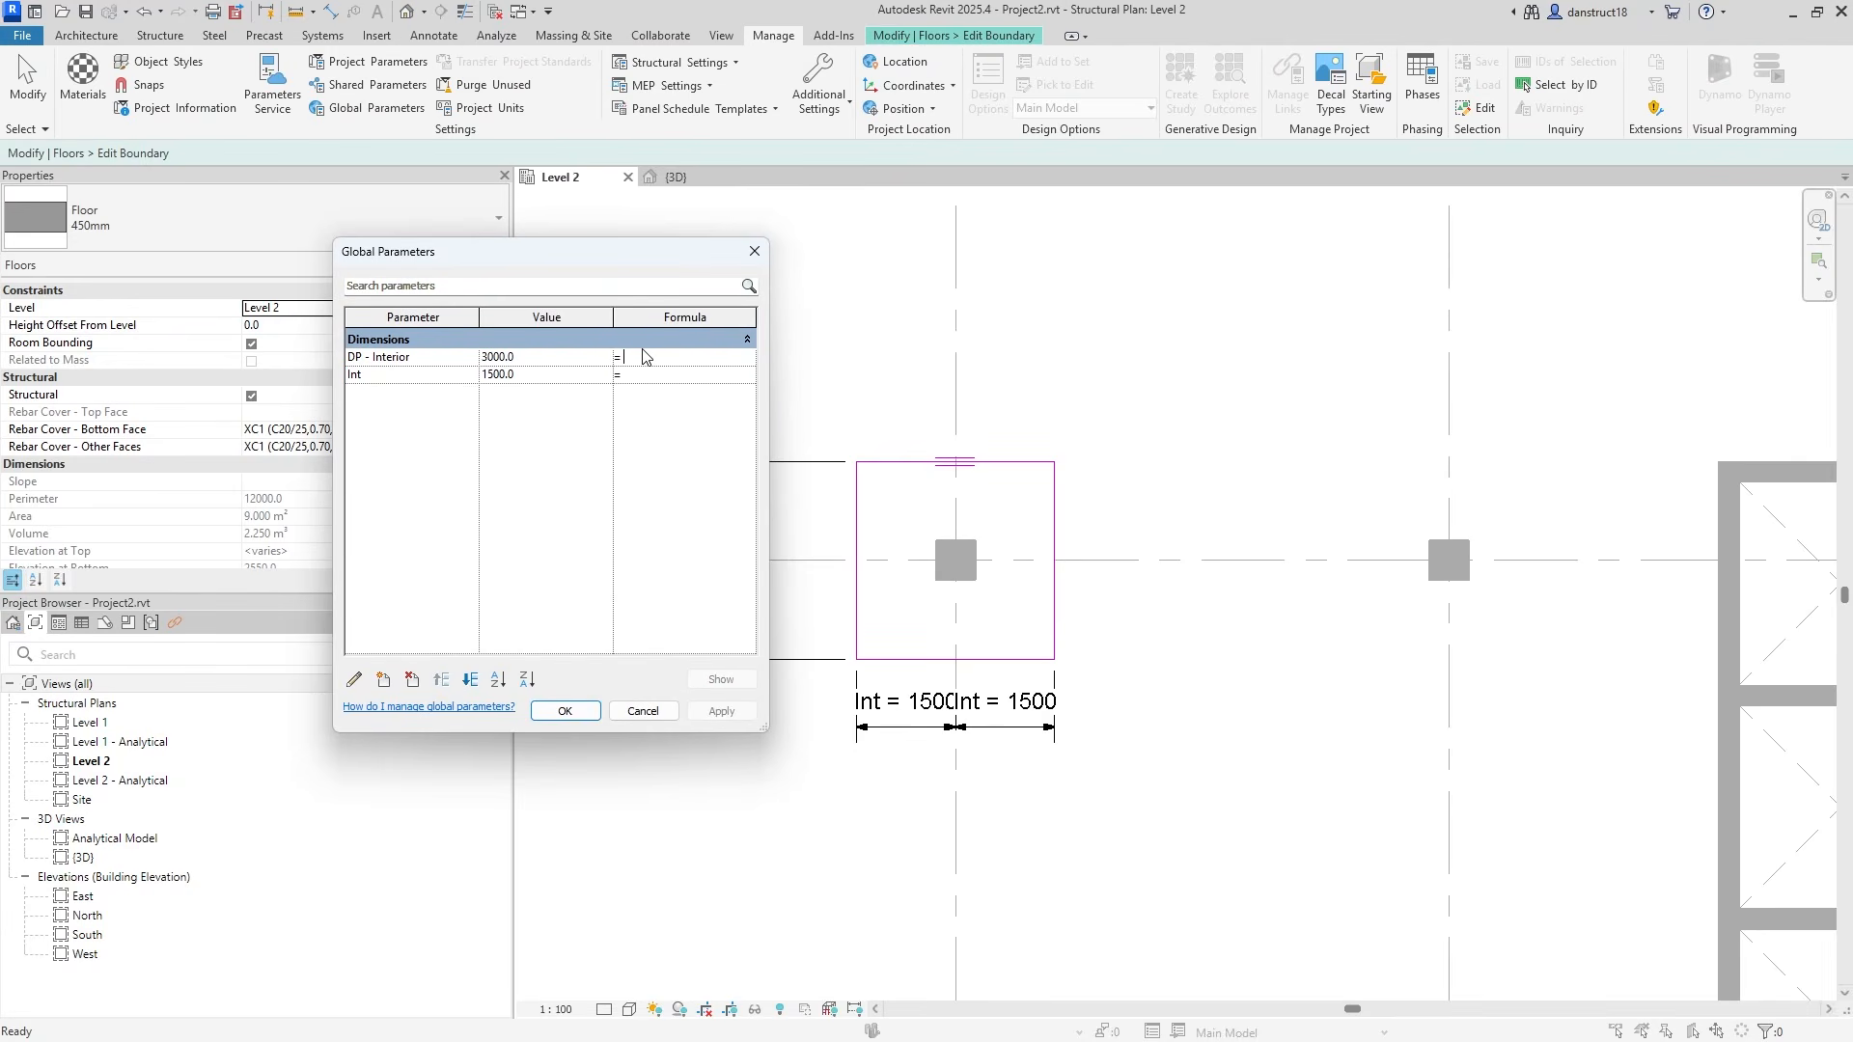
type("Int*2")
left_click(642, 379)
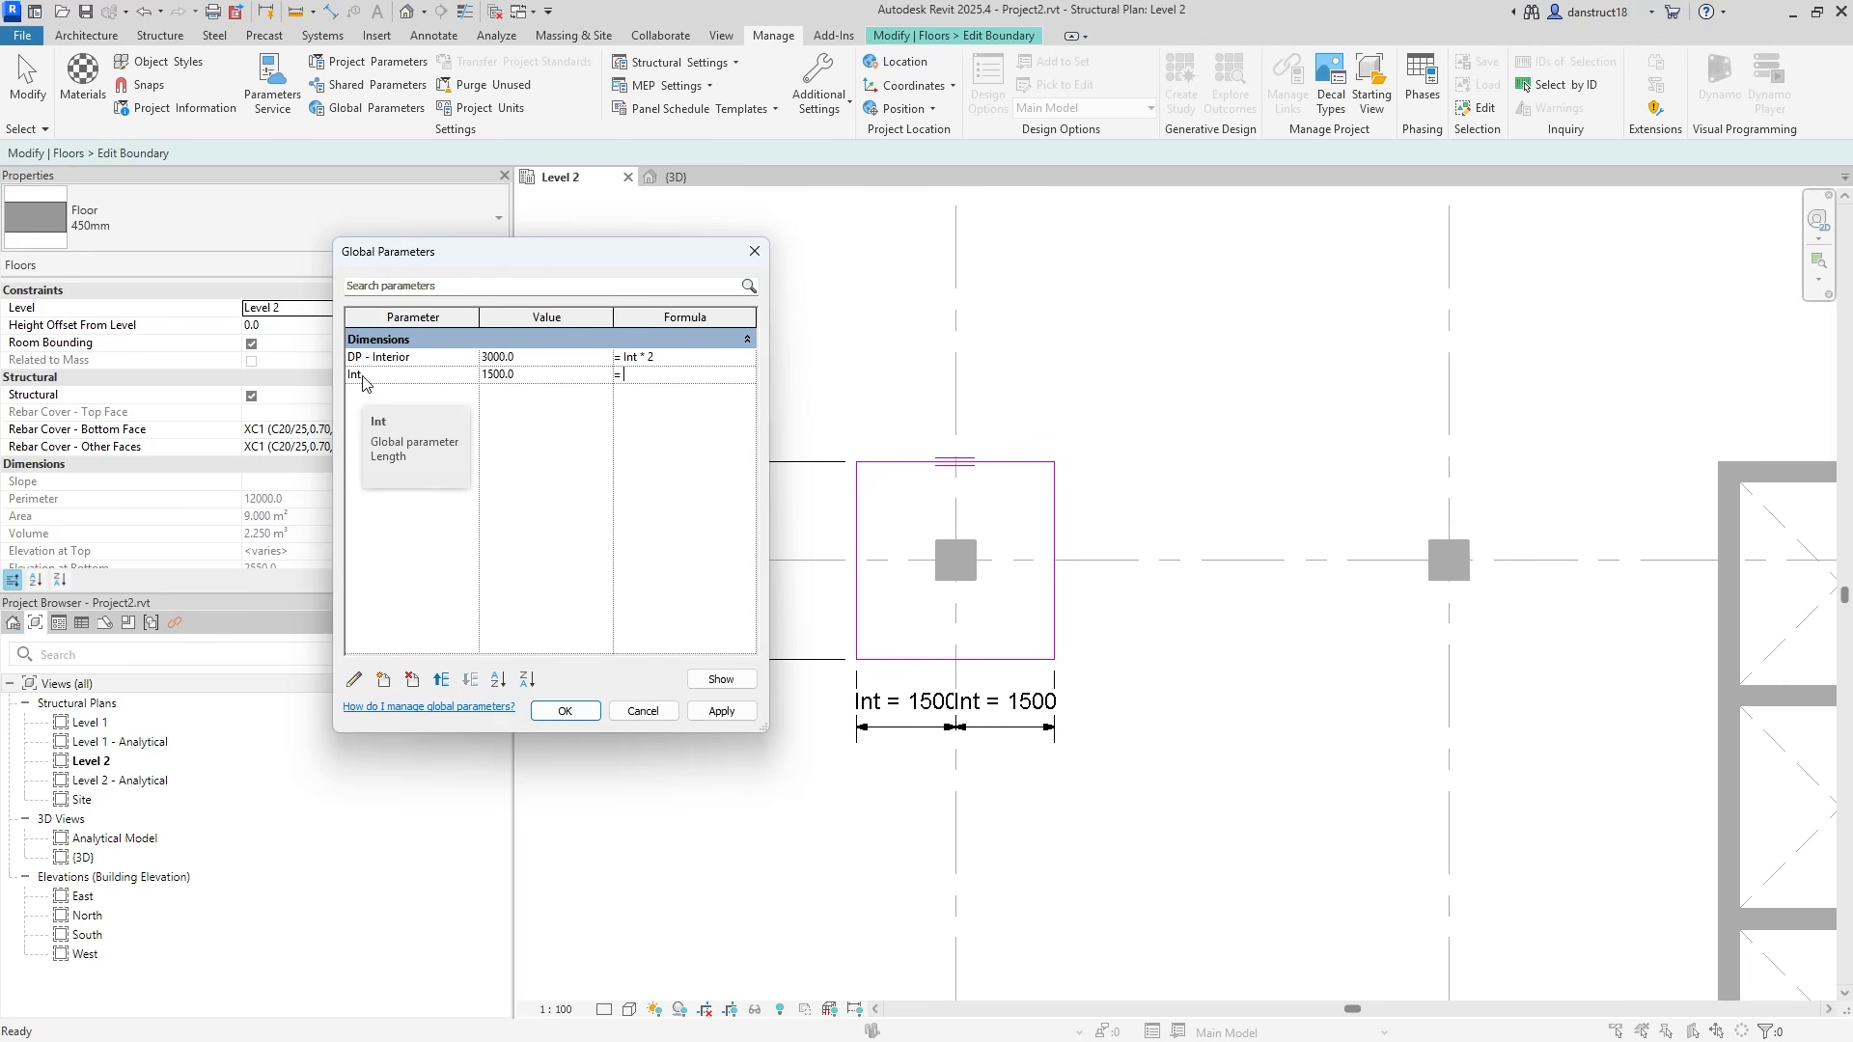
Test Int at 1000, then set DP - Interior back to 3000 and close.
left_click(536, 377)
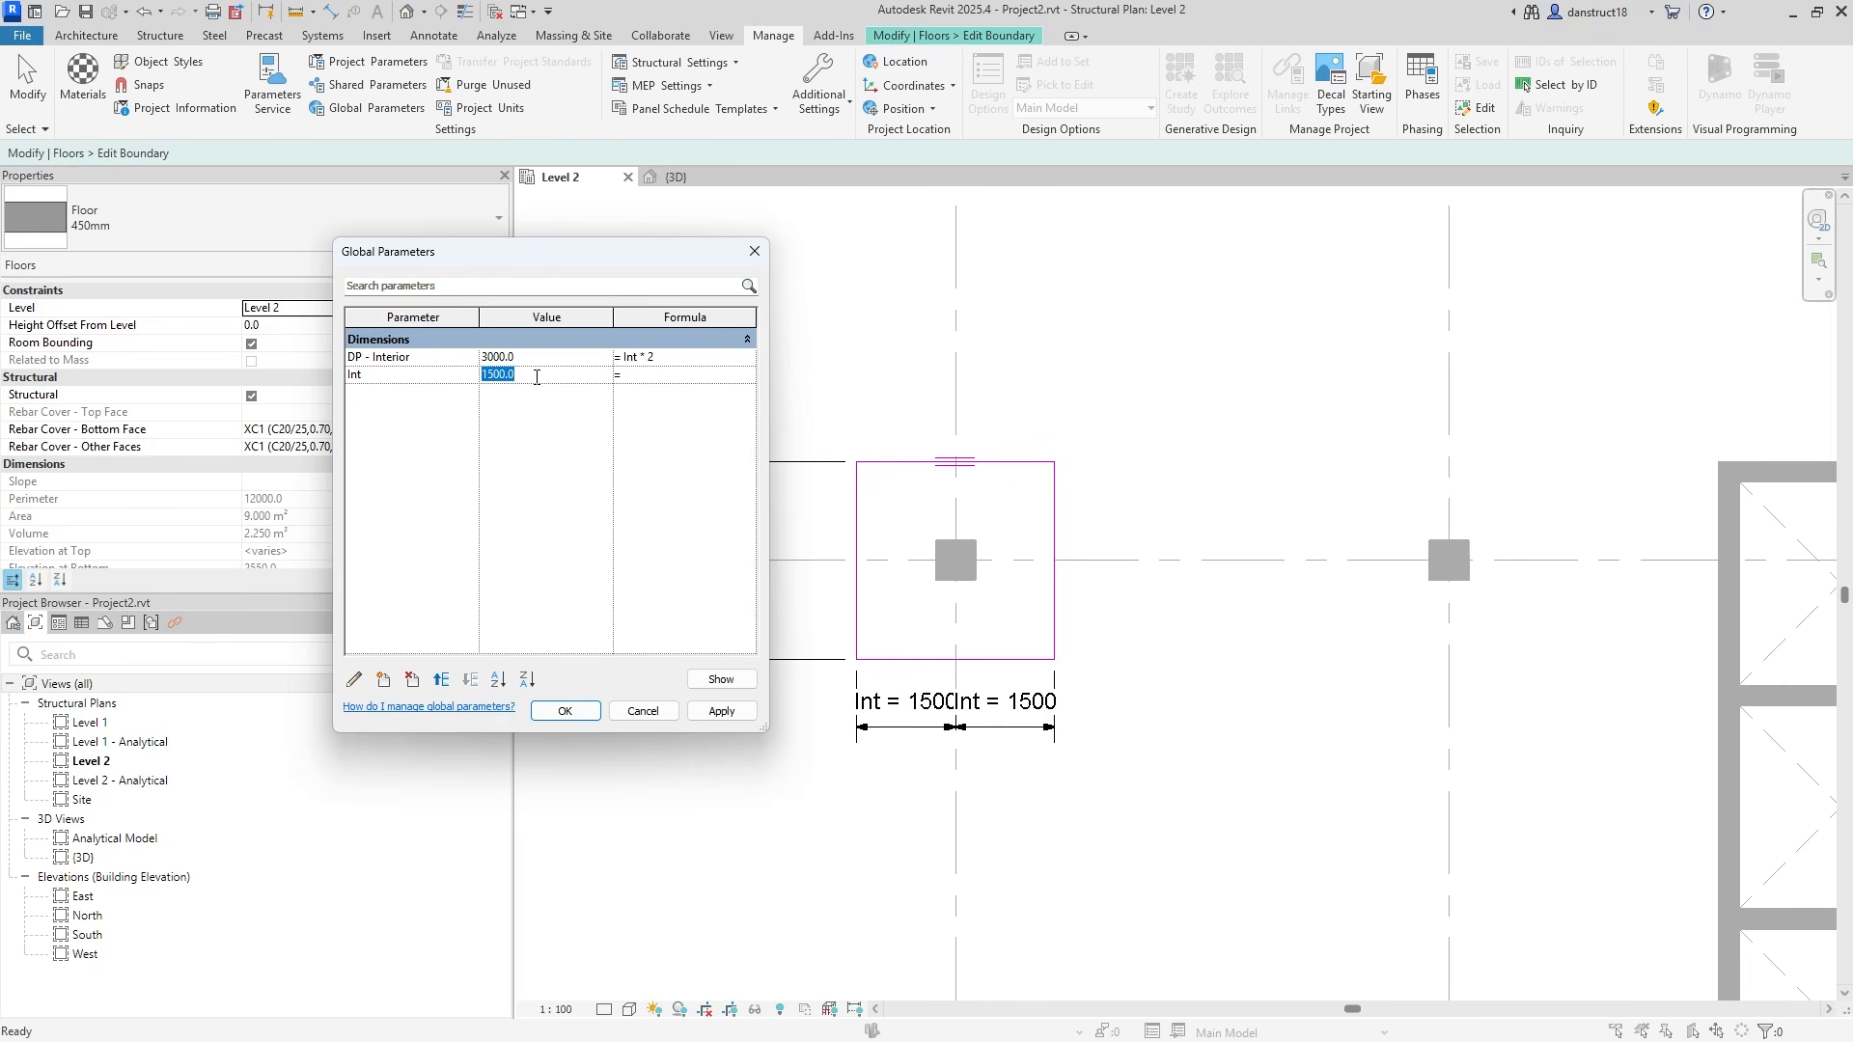
type("1")
left_click(719, 712)
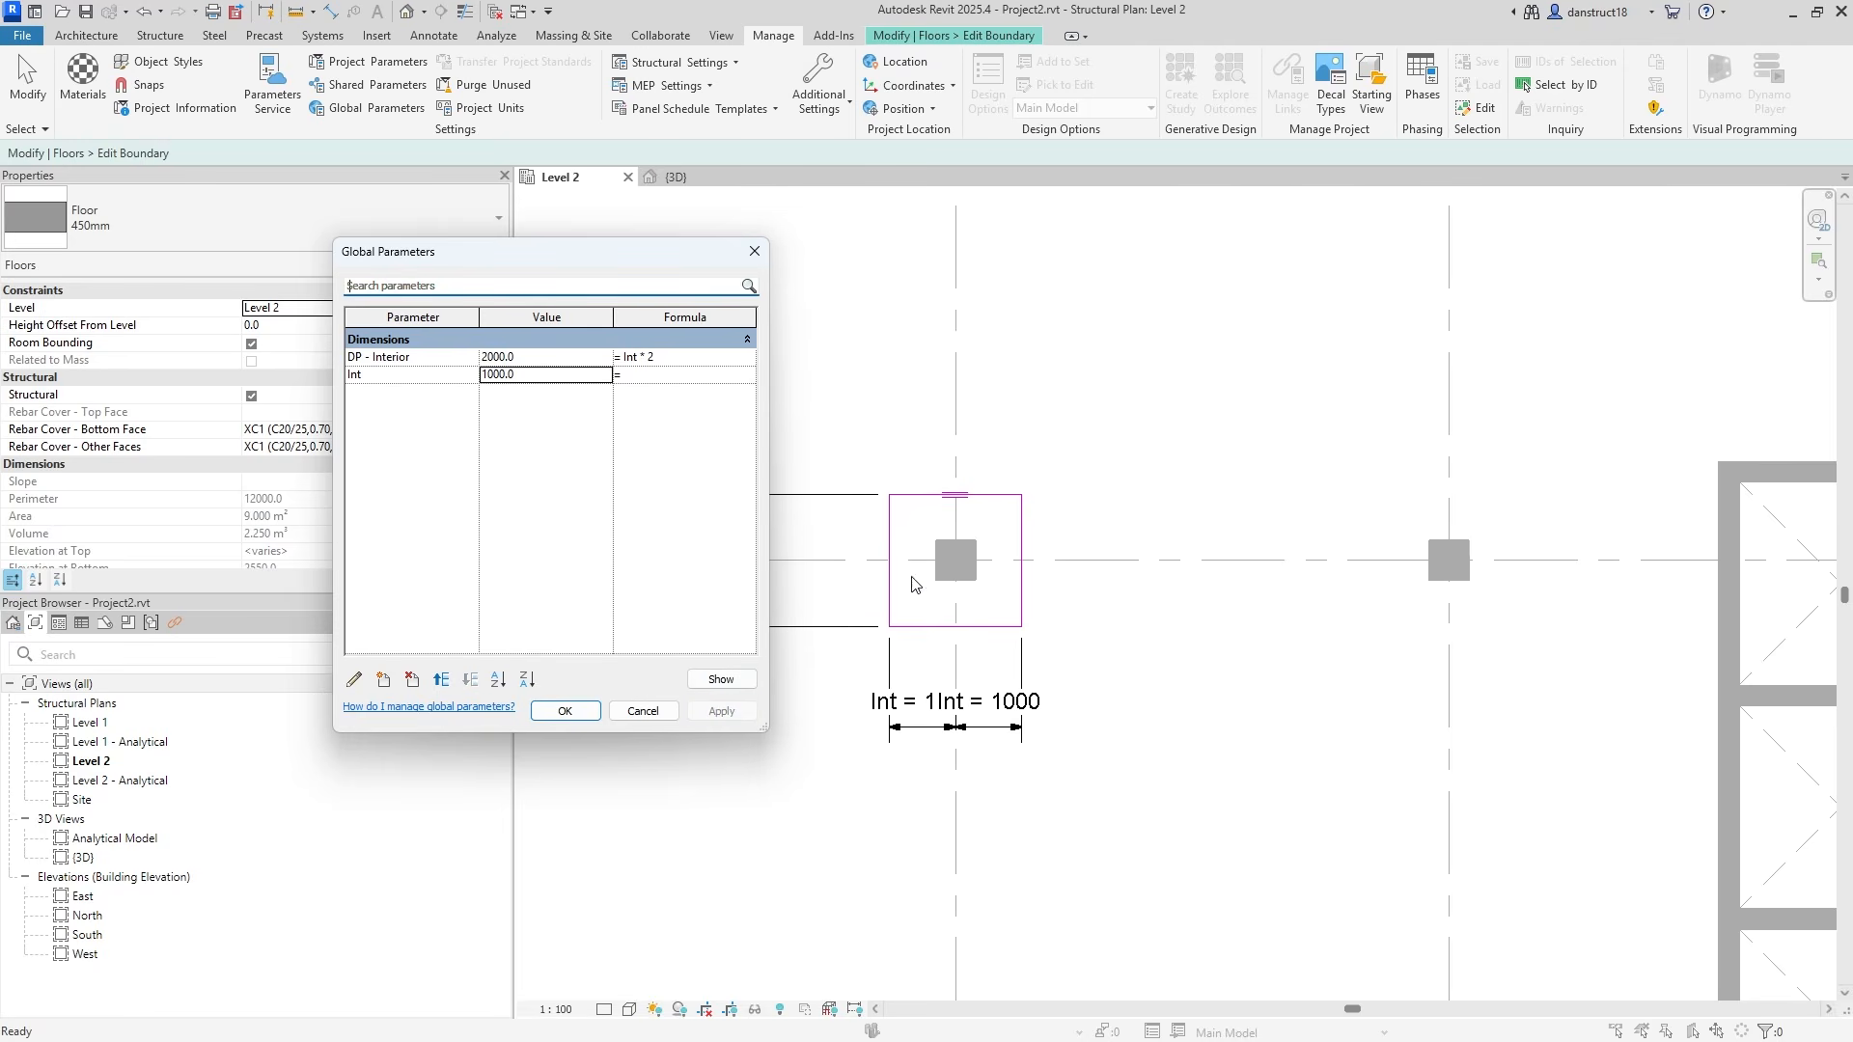
left_click(548, 358)
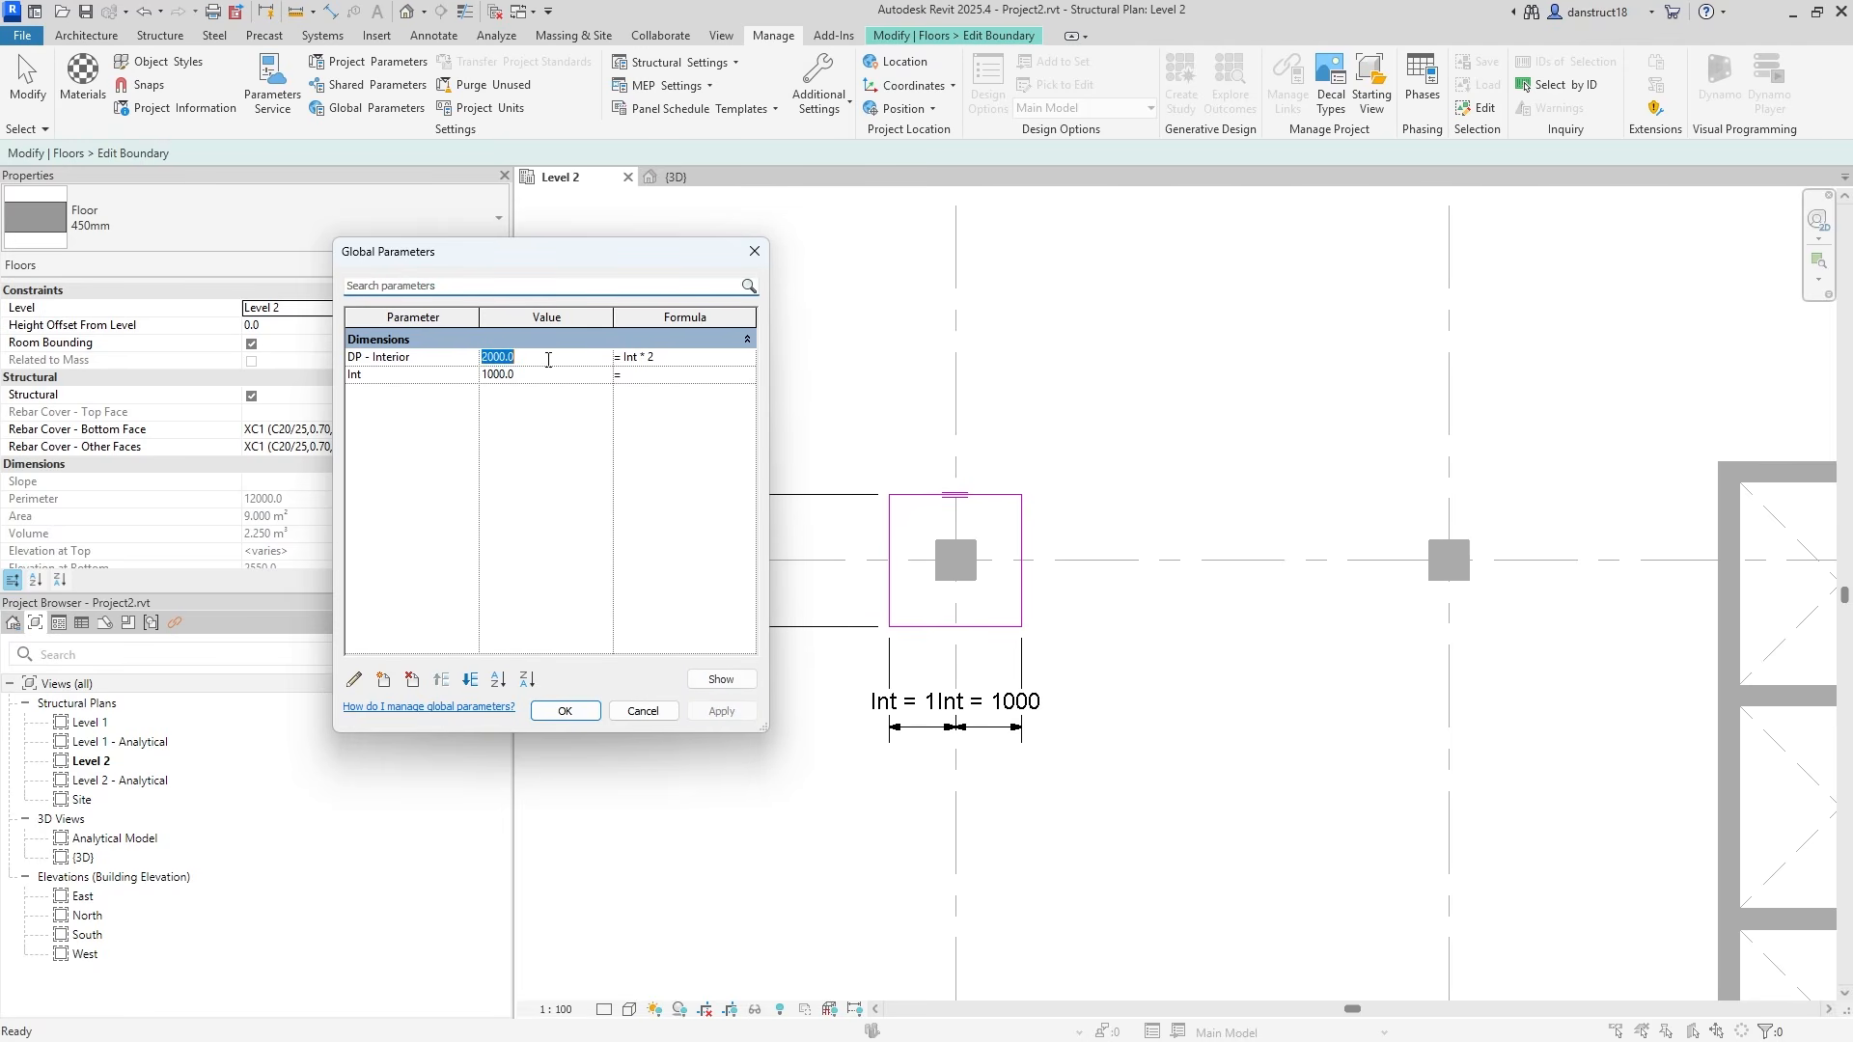
type("30")
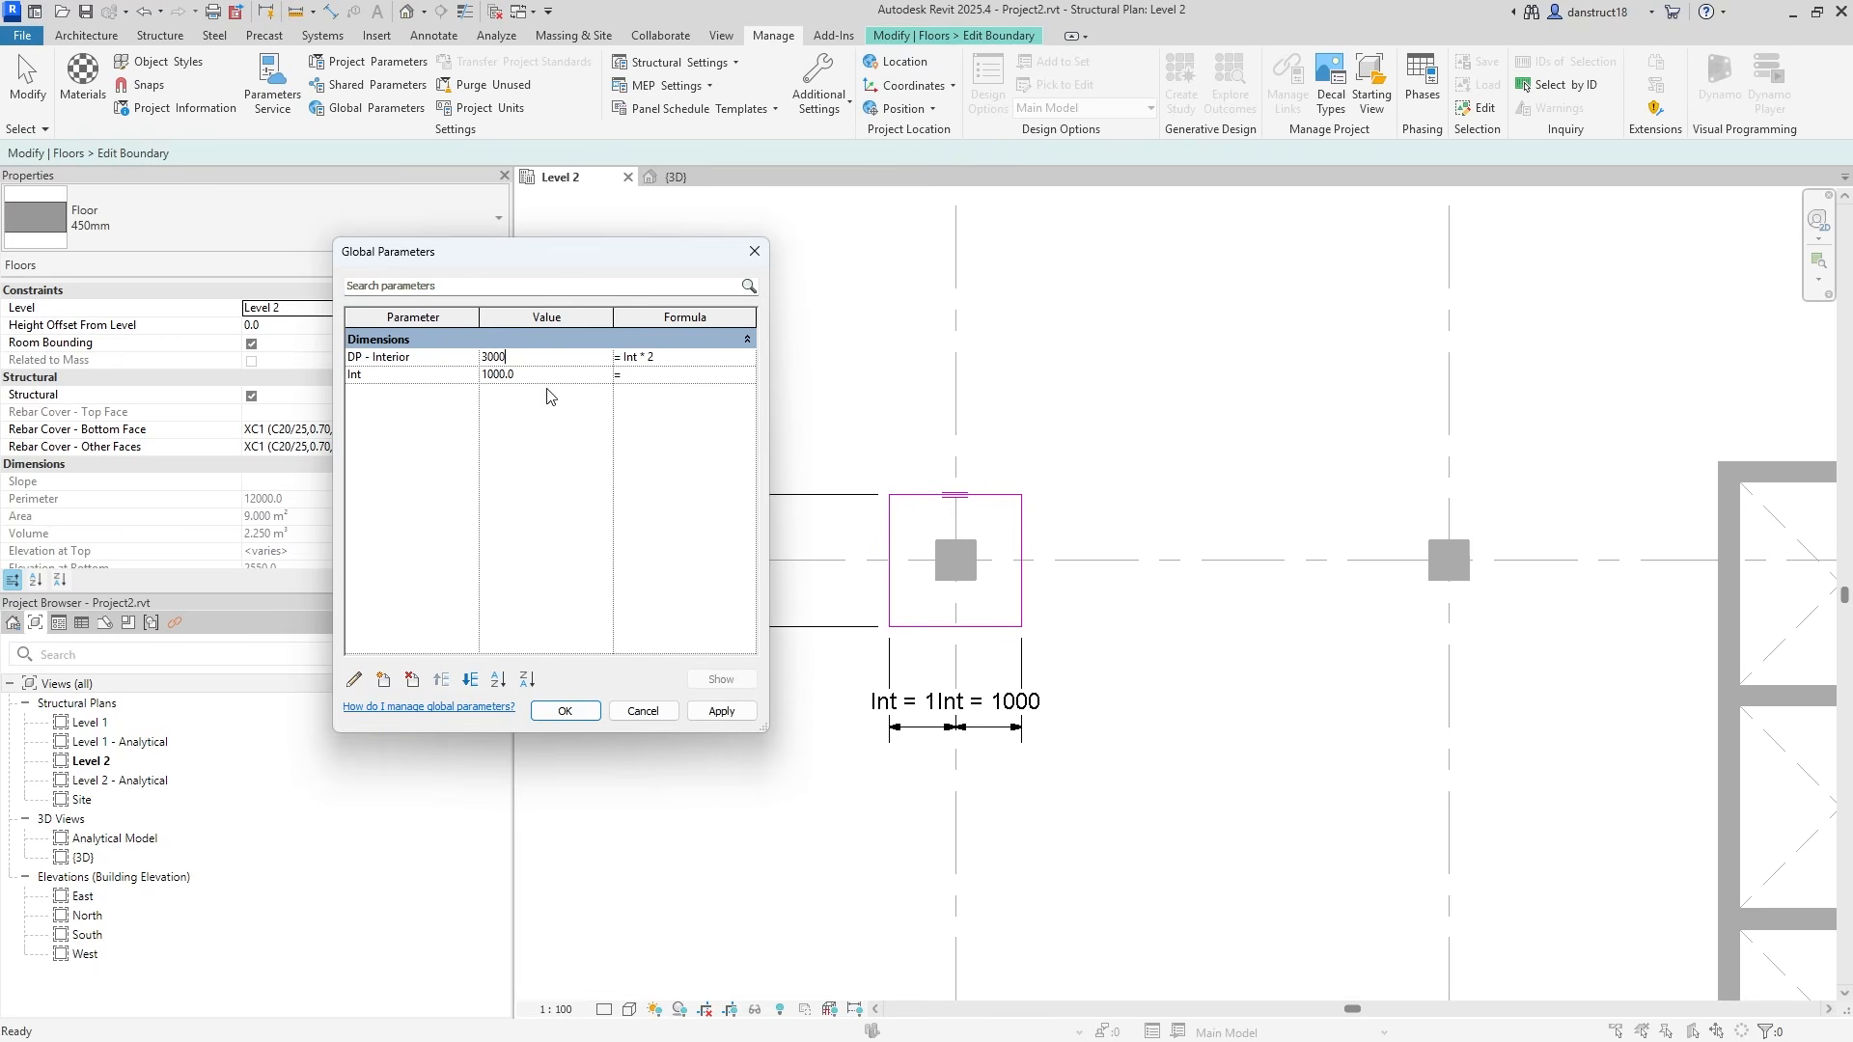
left_click(722, 711)
left_click(566, 711)
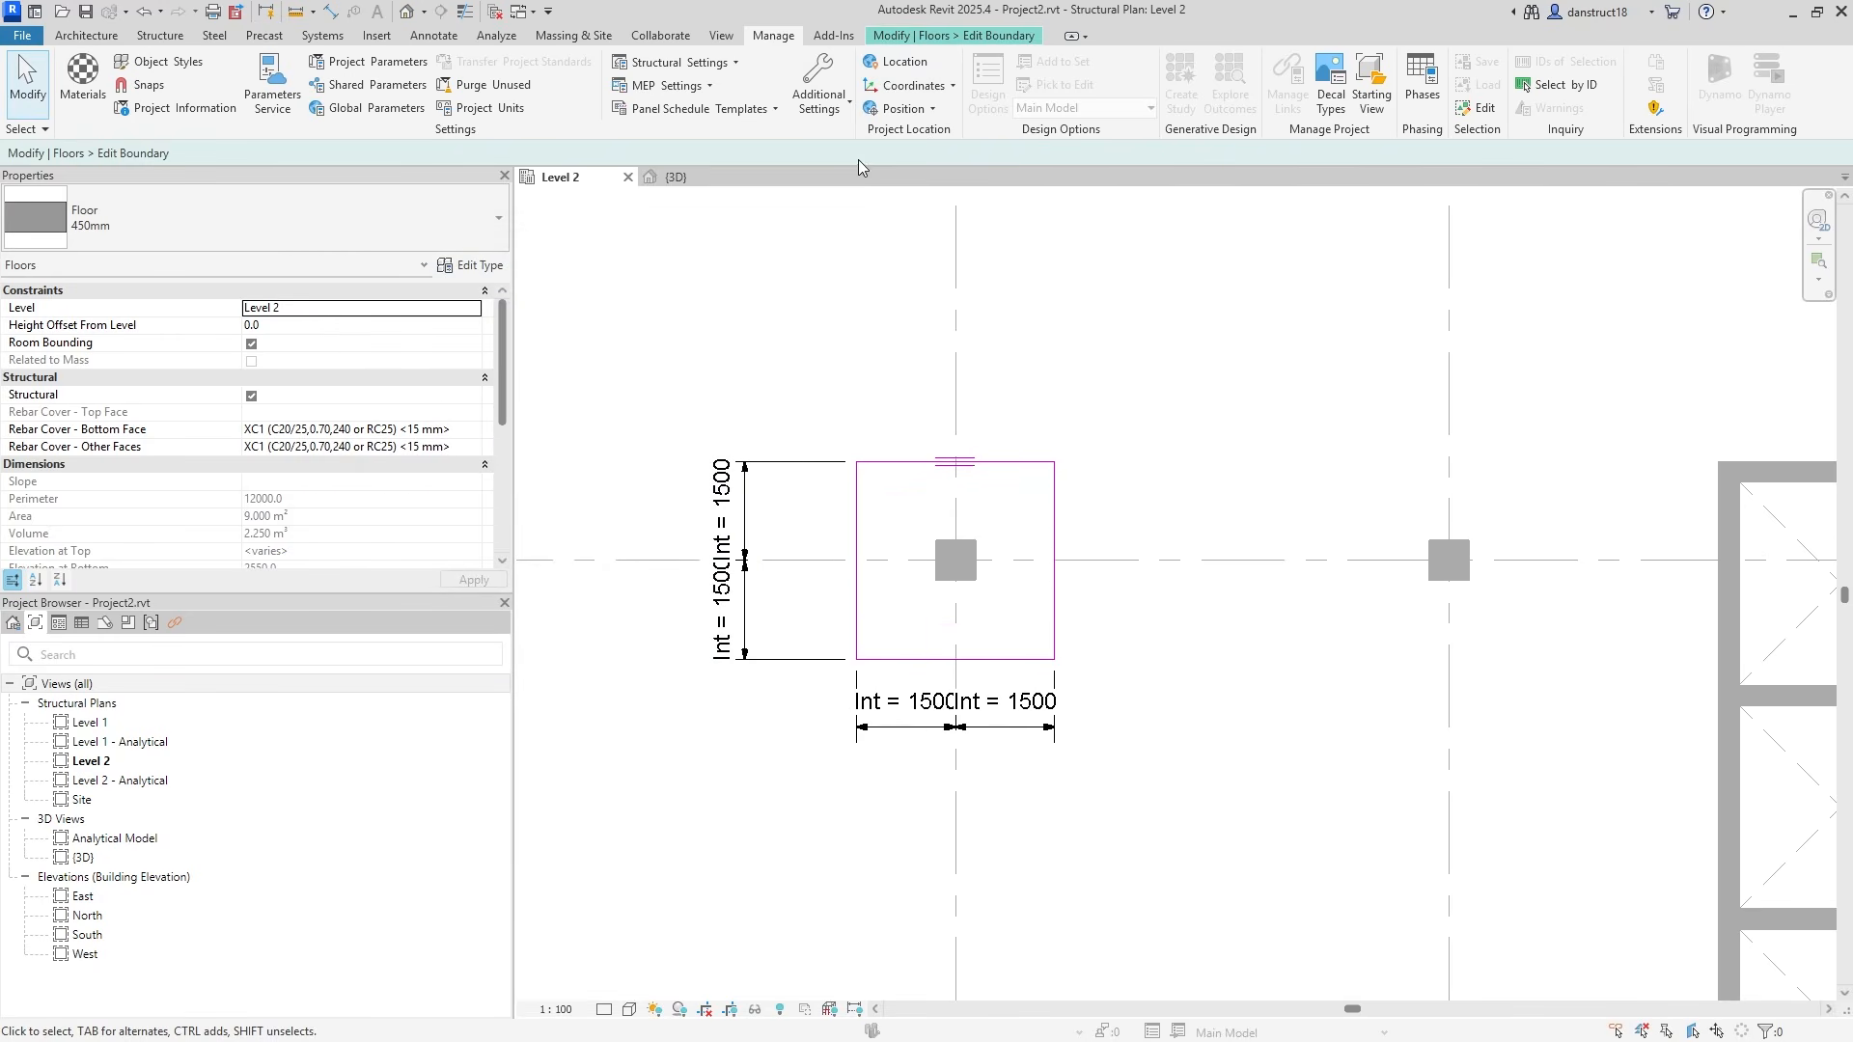
left_click(929, 36)
Finish the interior drop panel and copy it to the column on the right.
left_click(842, 111)
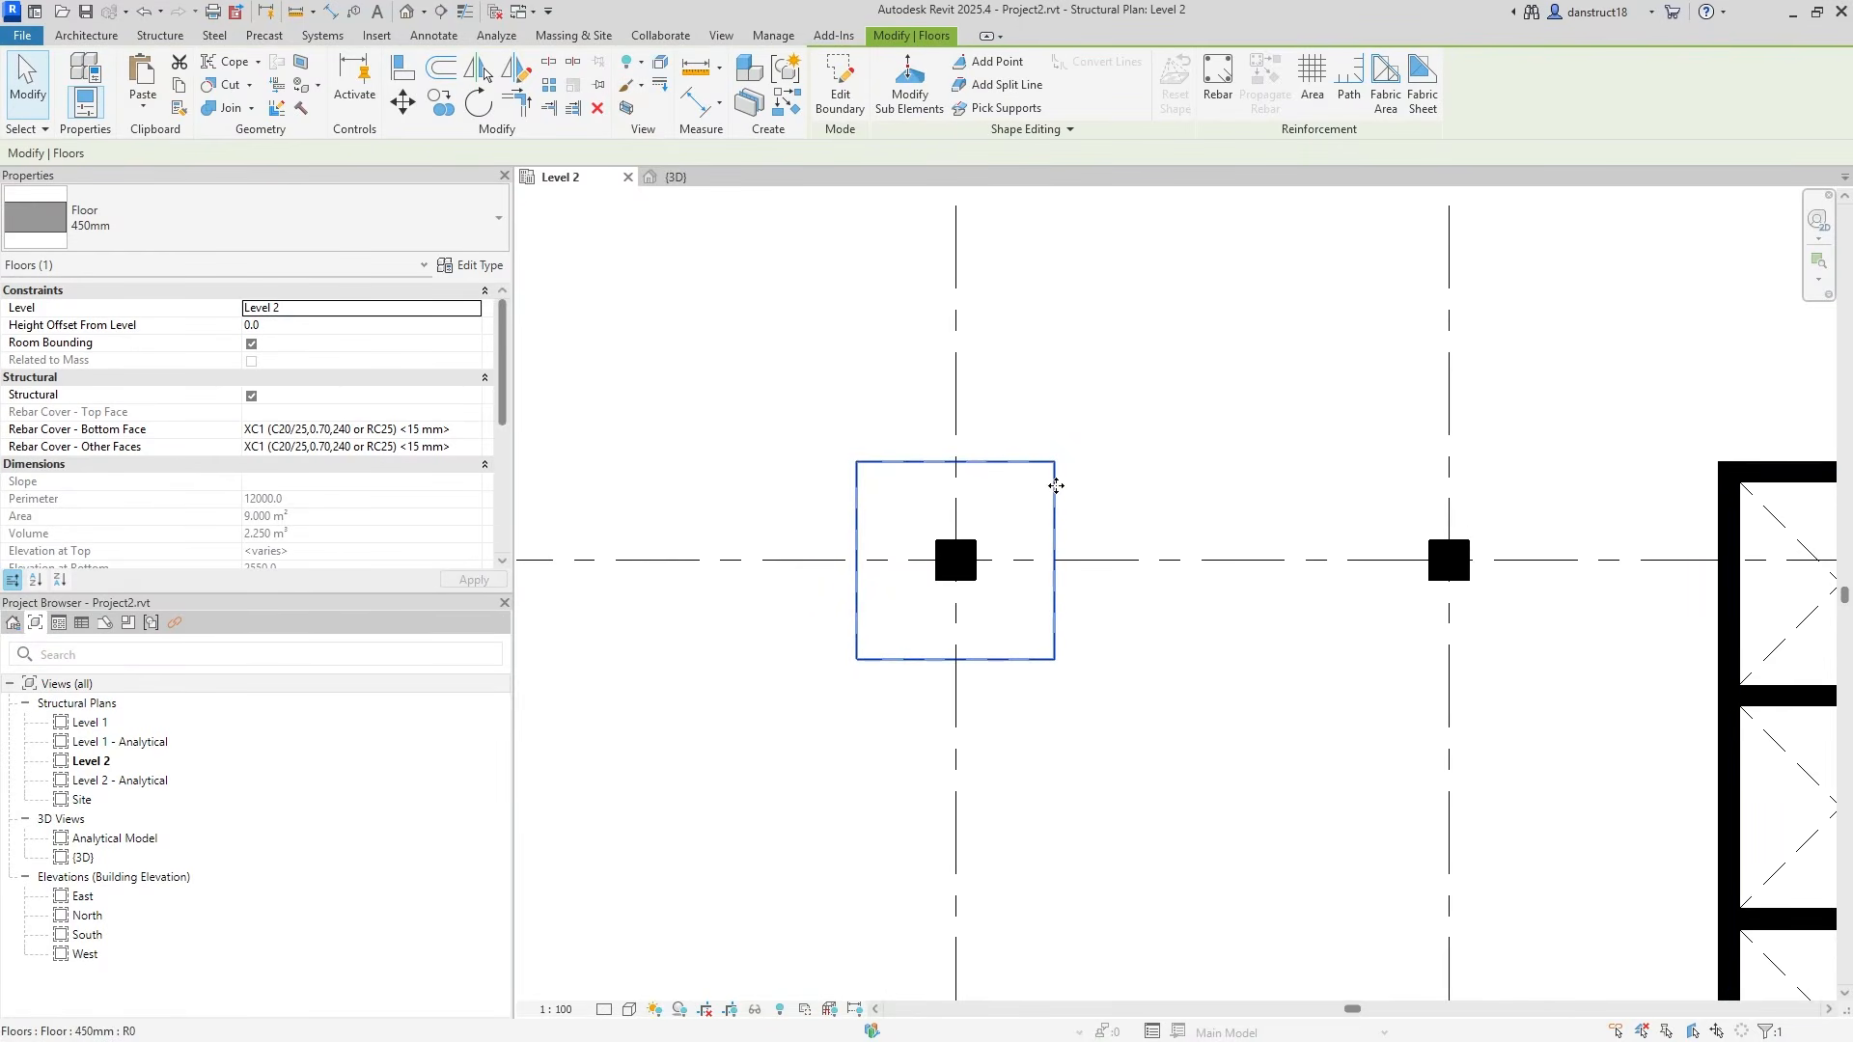
left_click(441, 102)
left_click(955, 559)
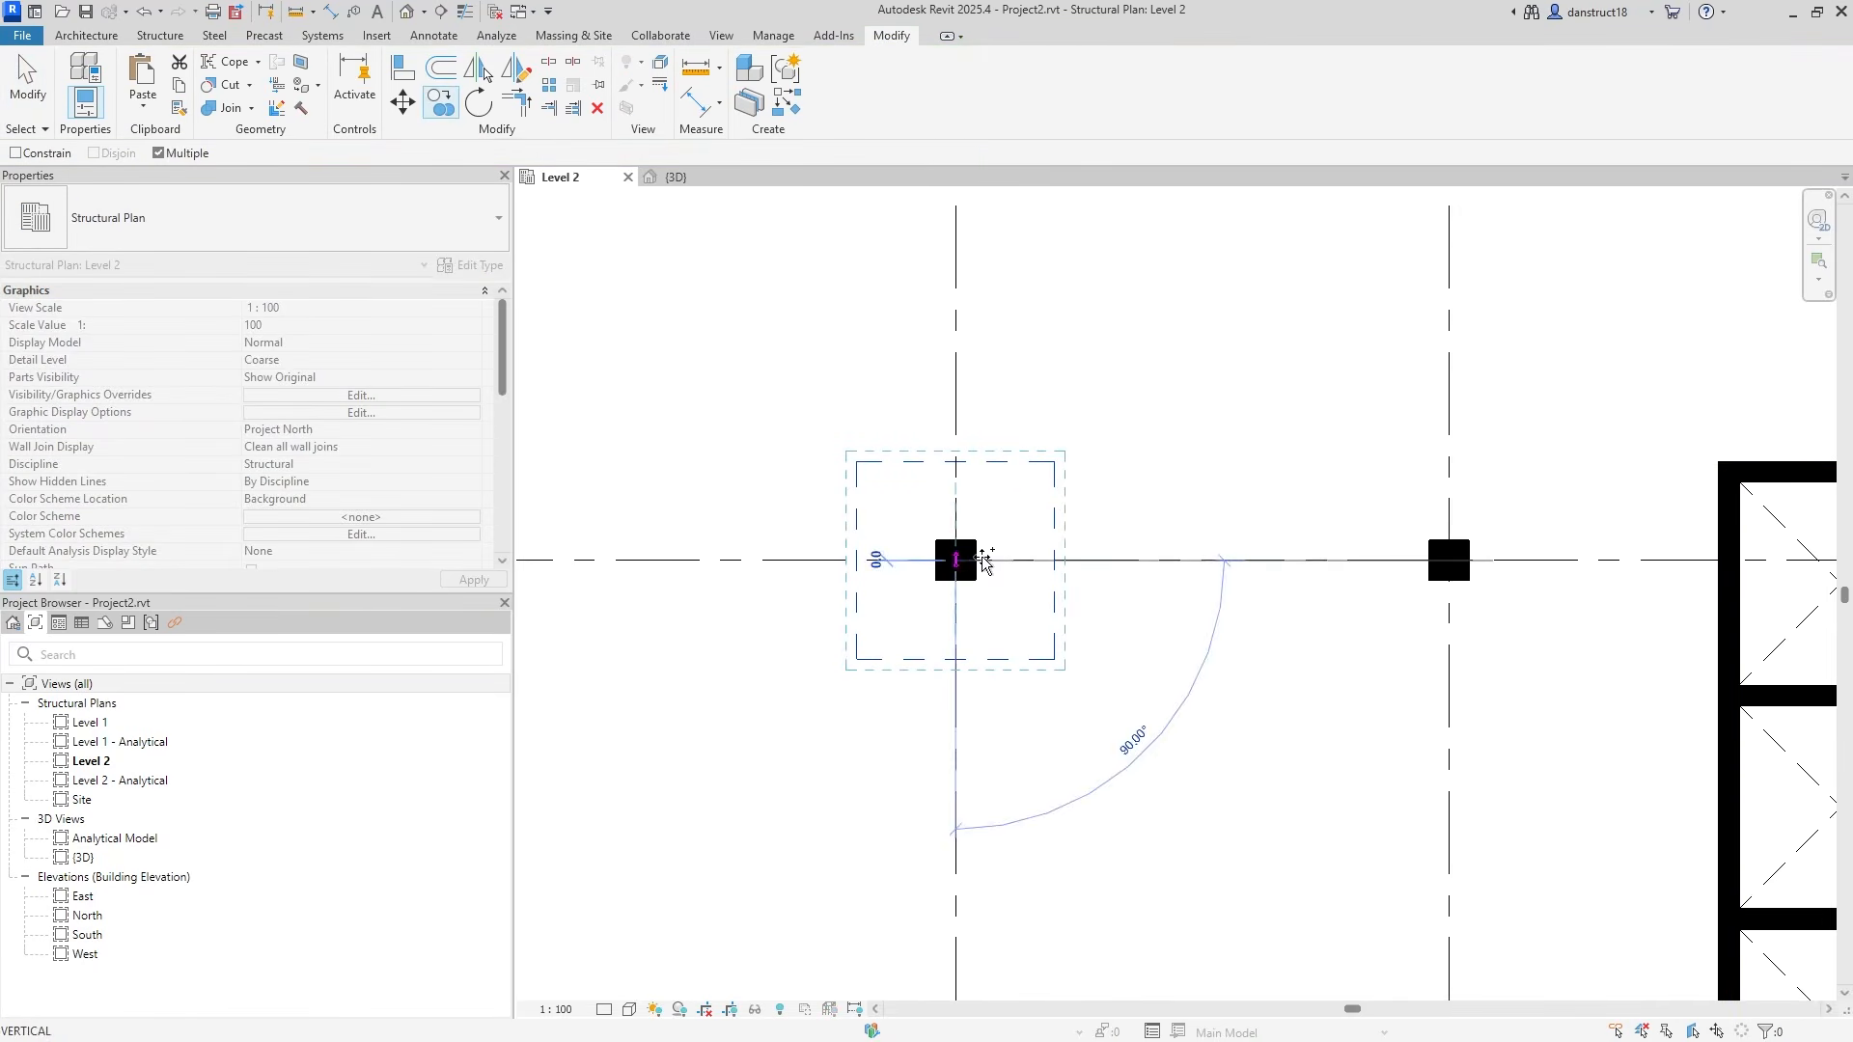
left_click(1482, 557)
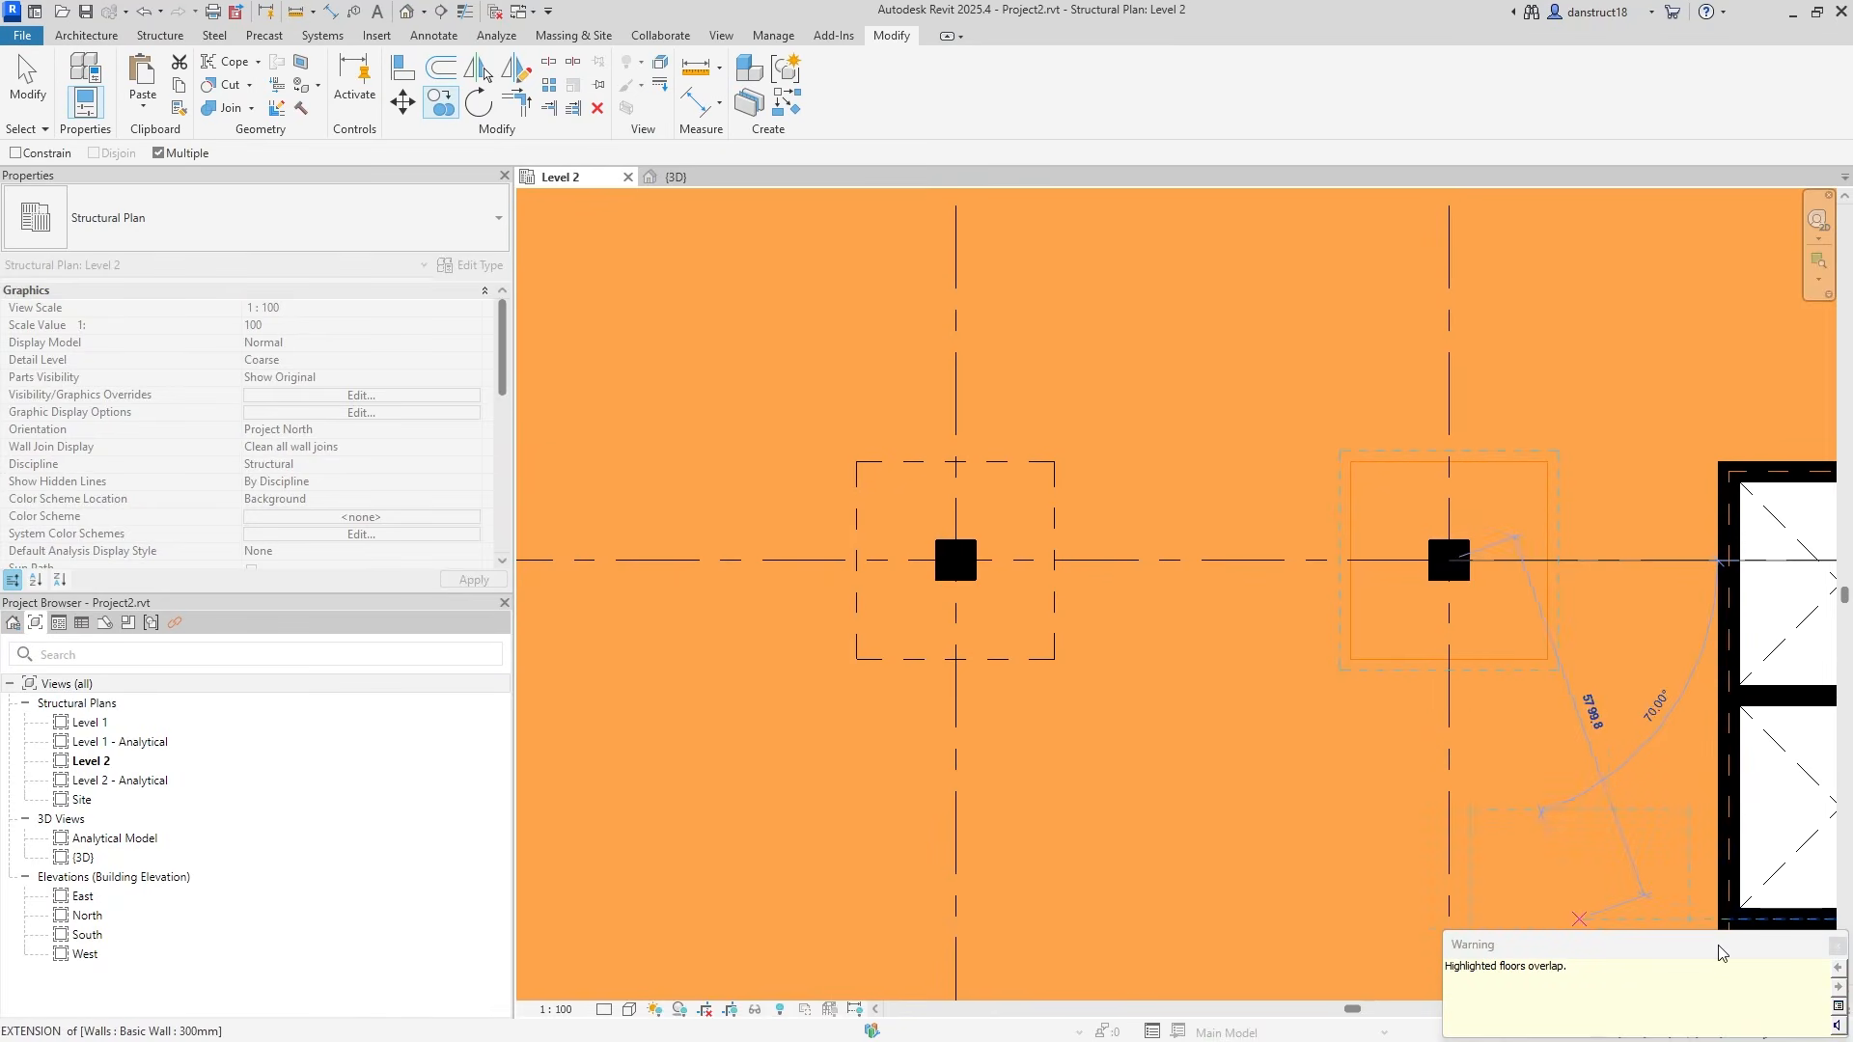
left_click(1838, 947)
key("Escape")
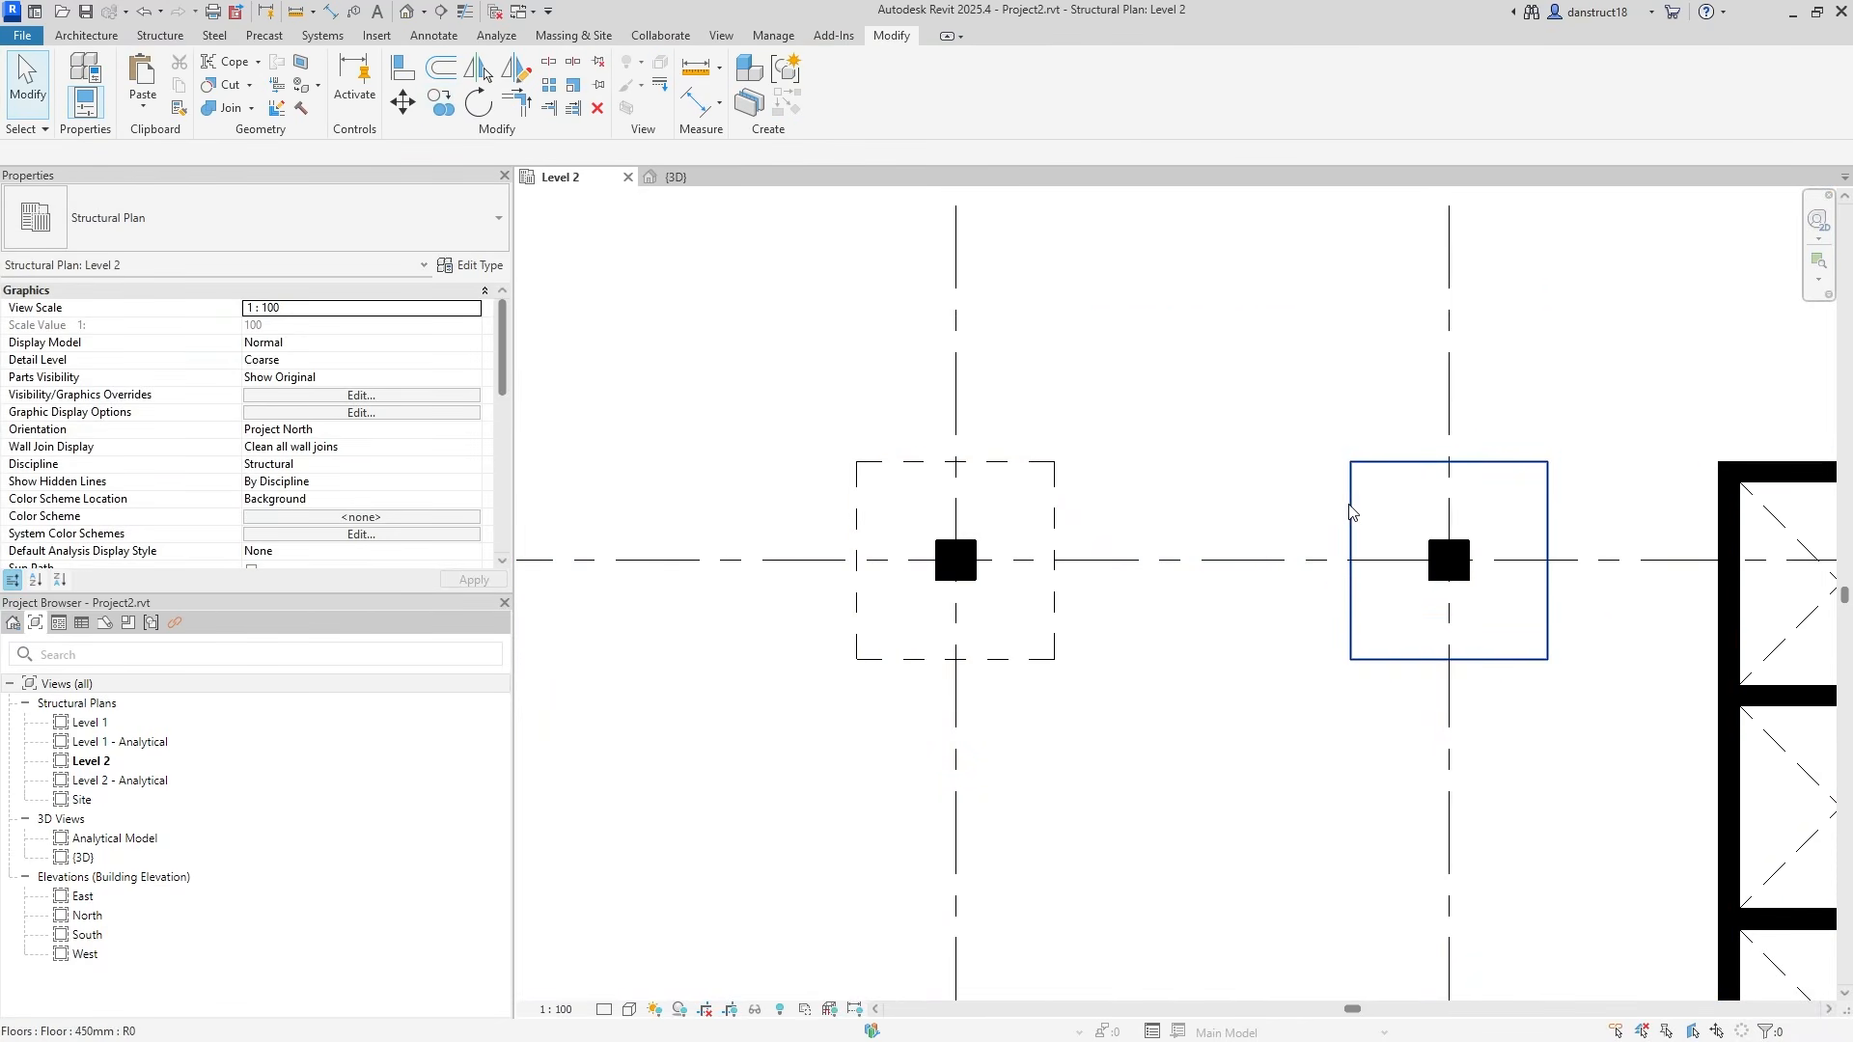
Edit the copy's boundary, adding grid-line witnesses to split both 3000 dimensions into halves.
left_click(1350, 512)
left_click(845, 91)
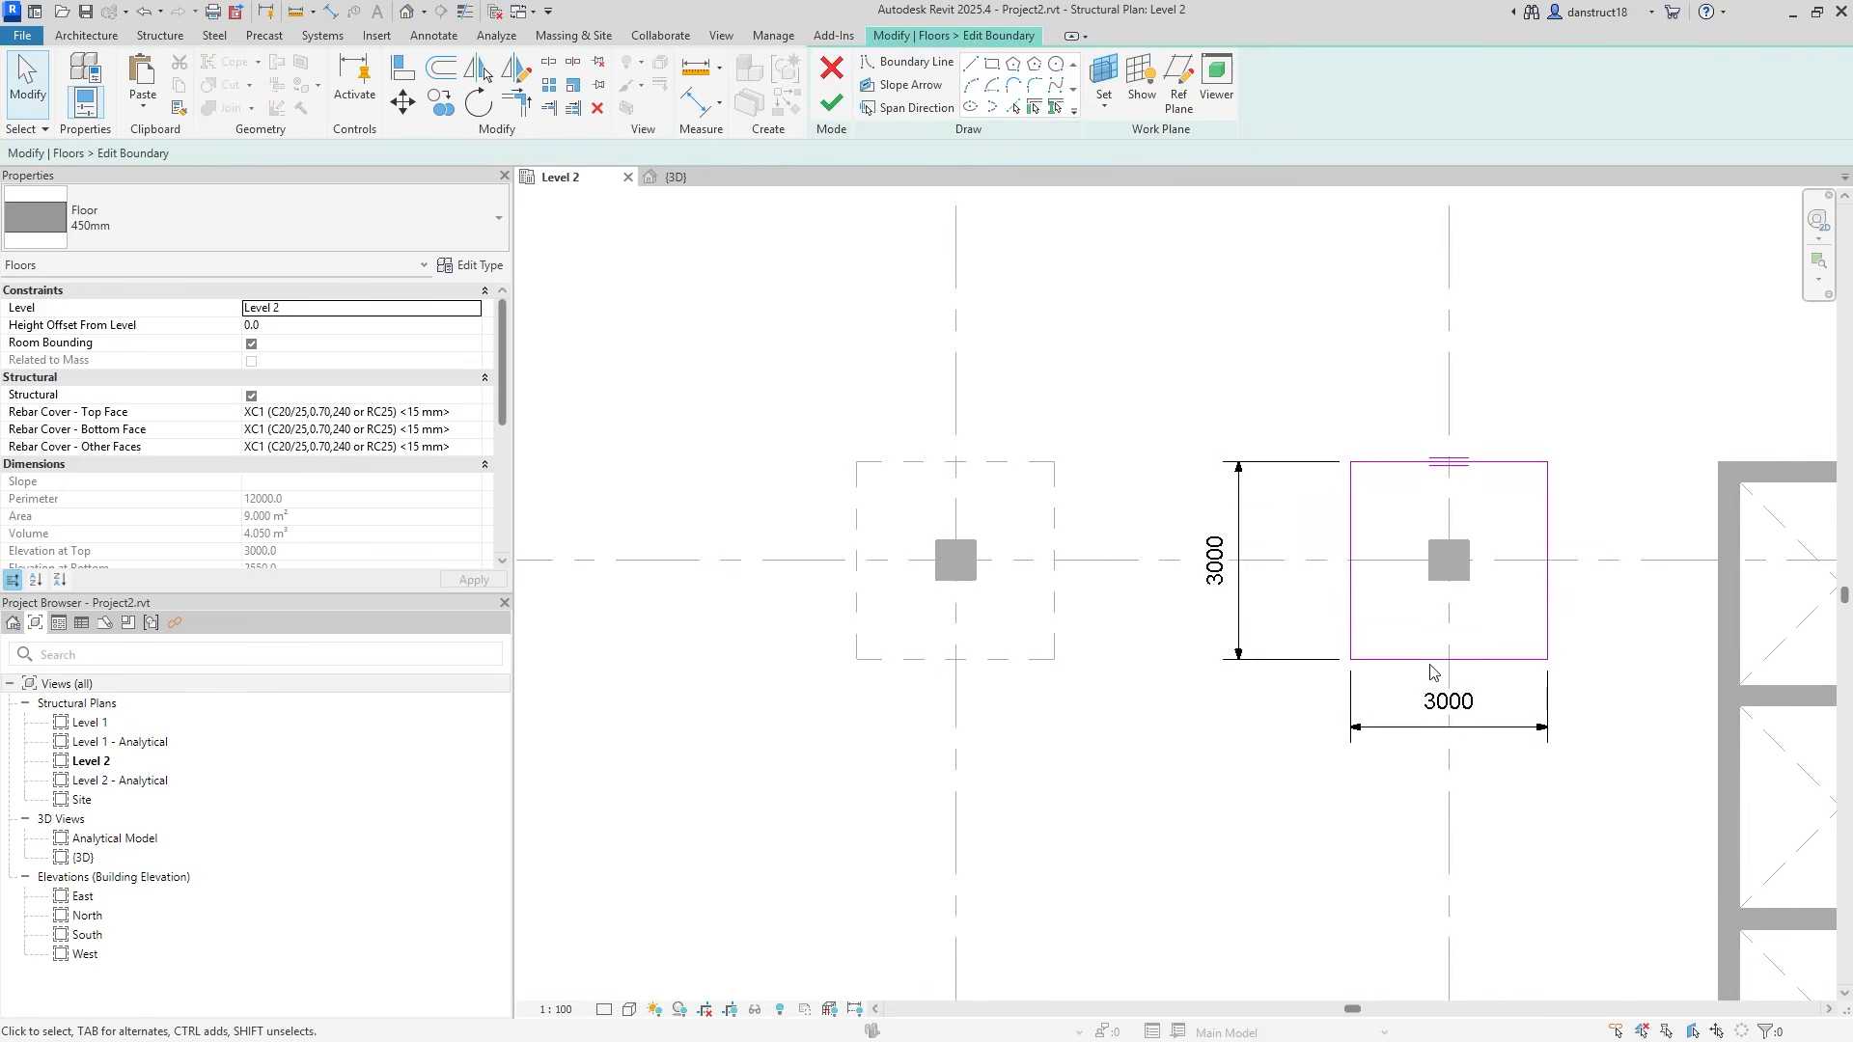
left_click(1240, 570)
left_click(1062, 96)
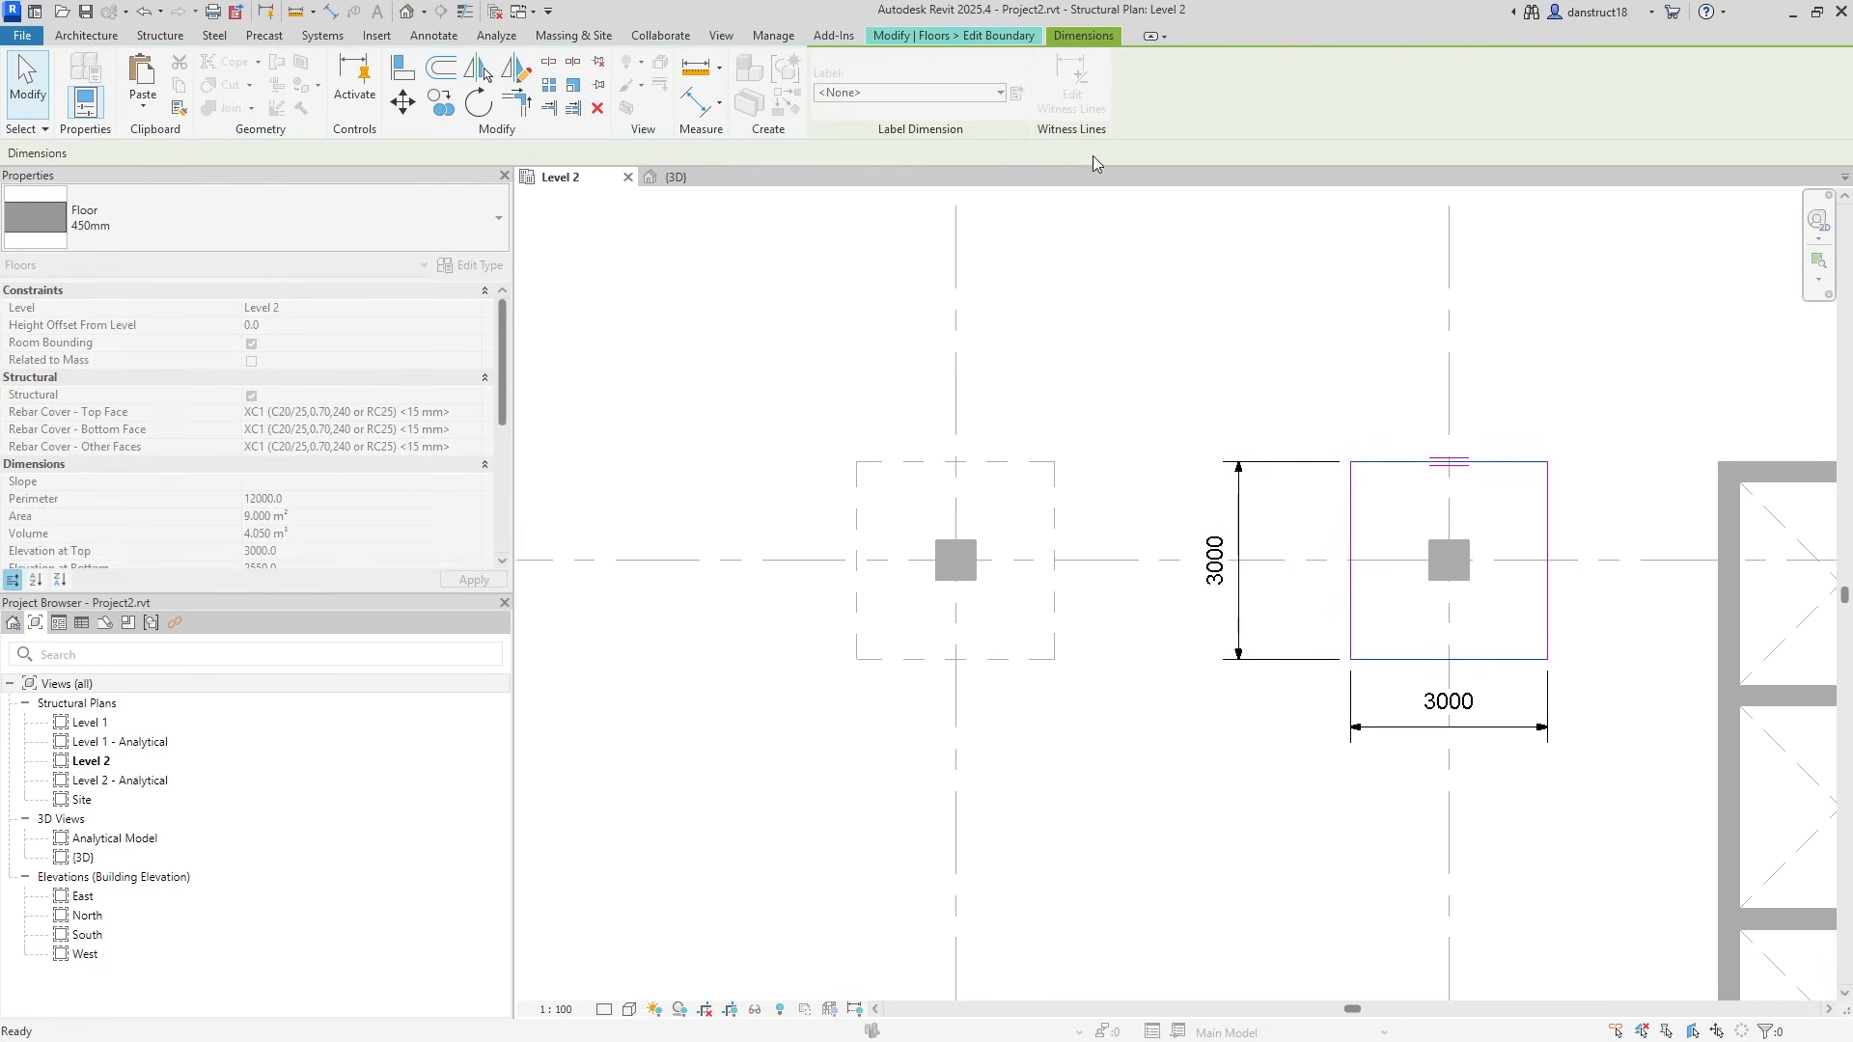
left_click(1293, 559)
left_click(1276, 364)
left_click(1389, 728)
left_click(1073, 92)
left_click(1444, 374)
left_click(1364, 326)
left_click(1373, 366)
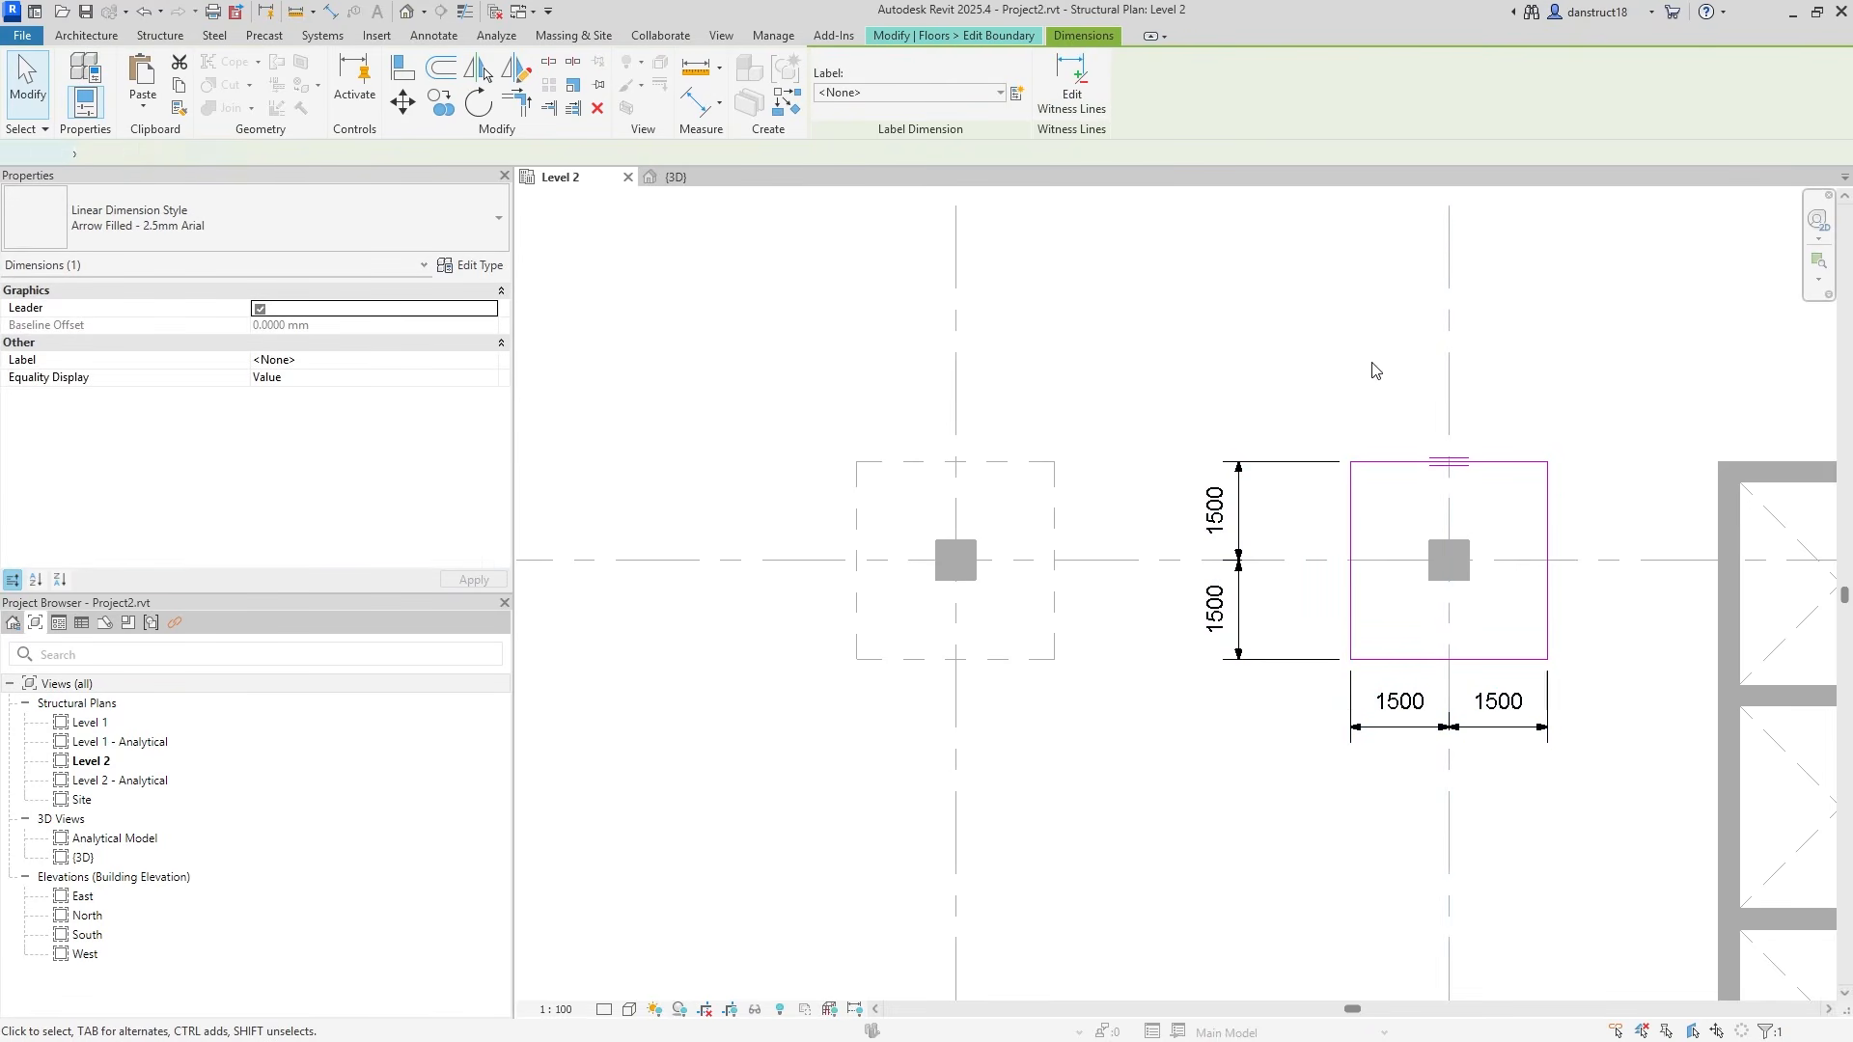
Label both 1500/1500 dimensions with Int and finish the copied panel's sketch.
left_click(1272, 462)
left_click(1407, 740, "ctrl")
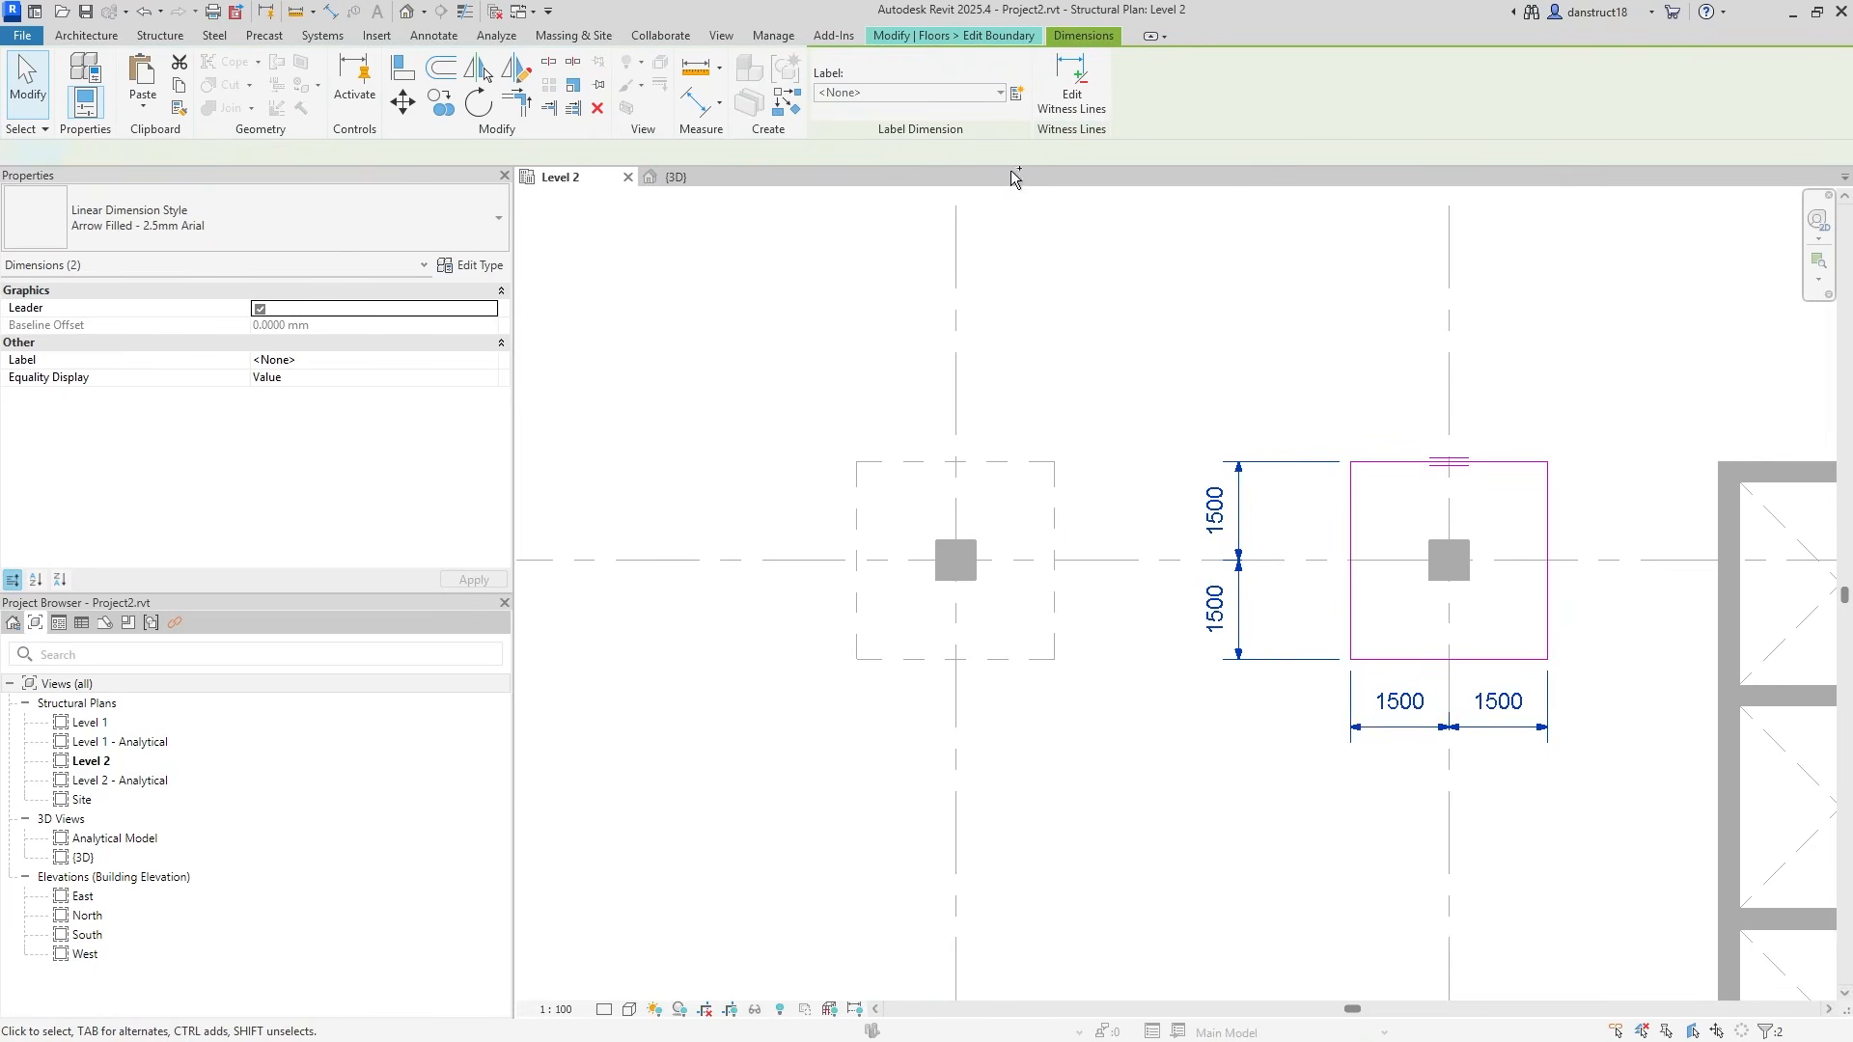
left_click(908, 91)
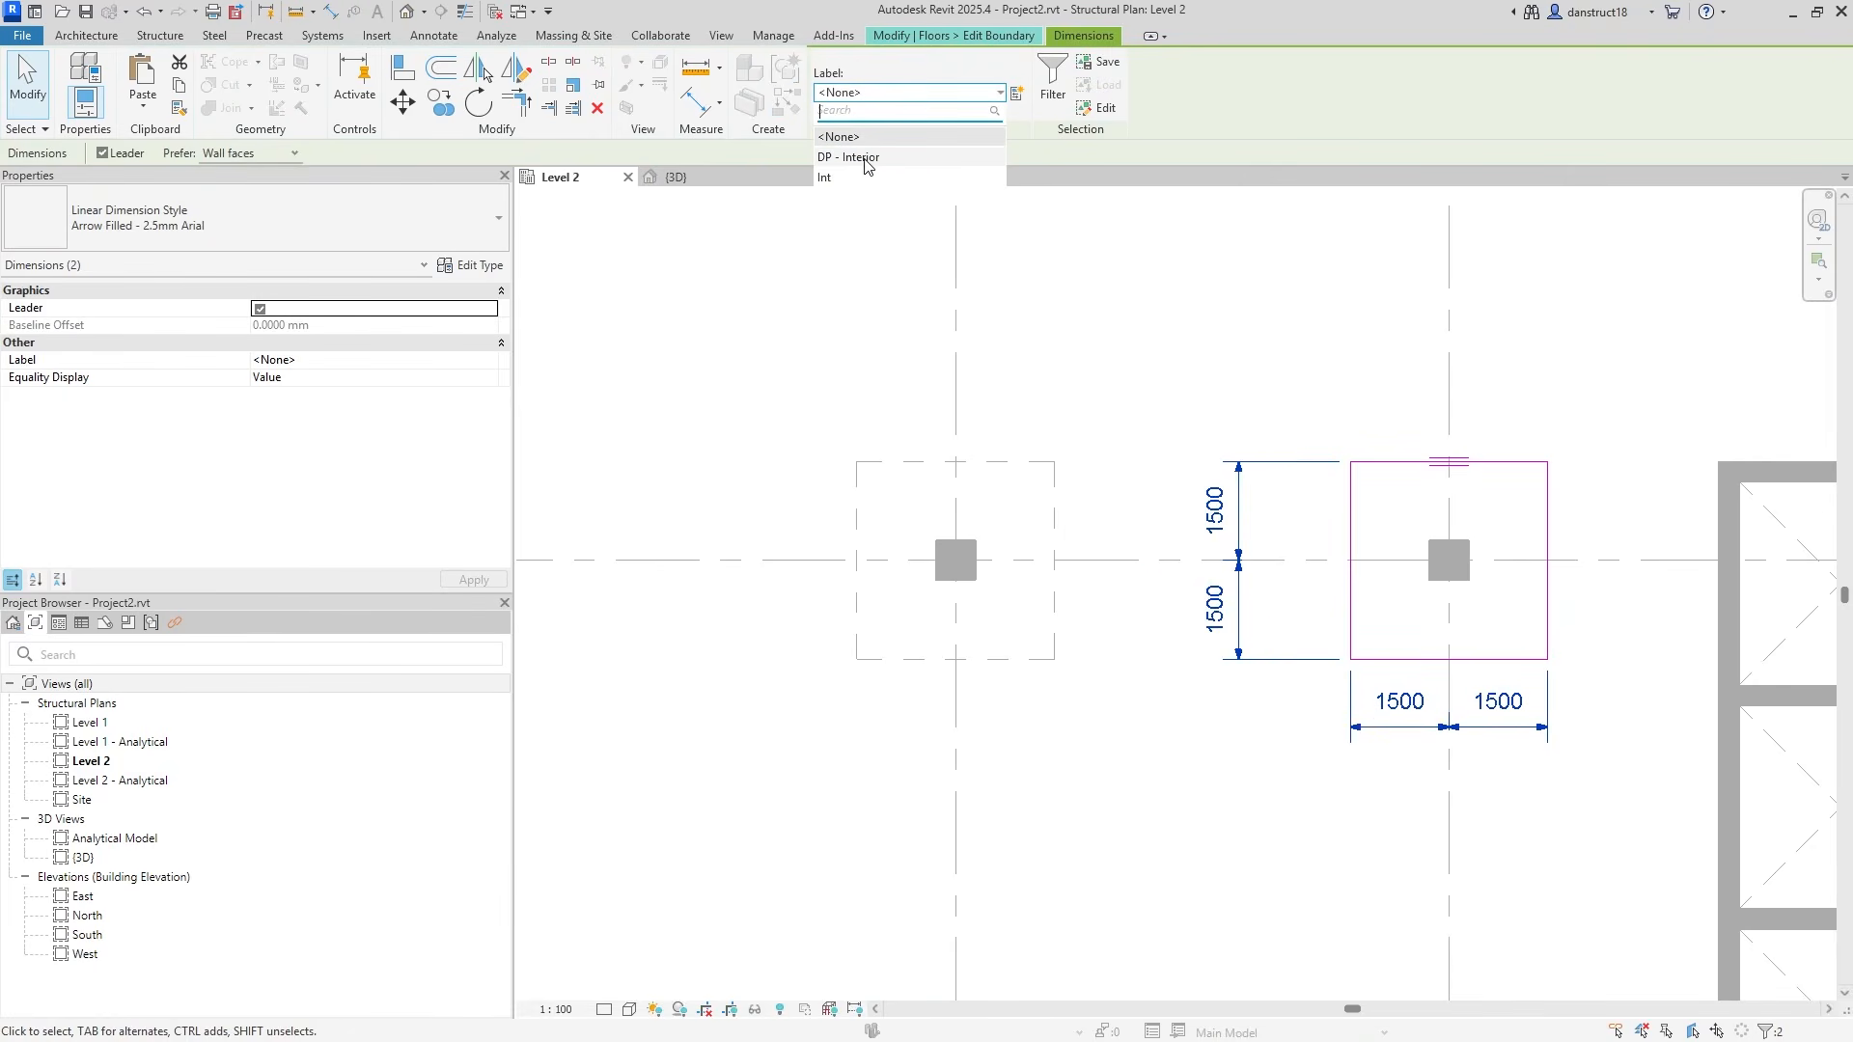
left_click(832, 178)
left_click(1170, 298)
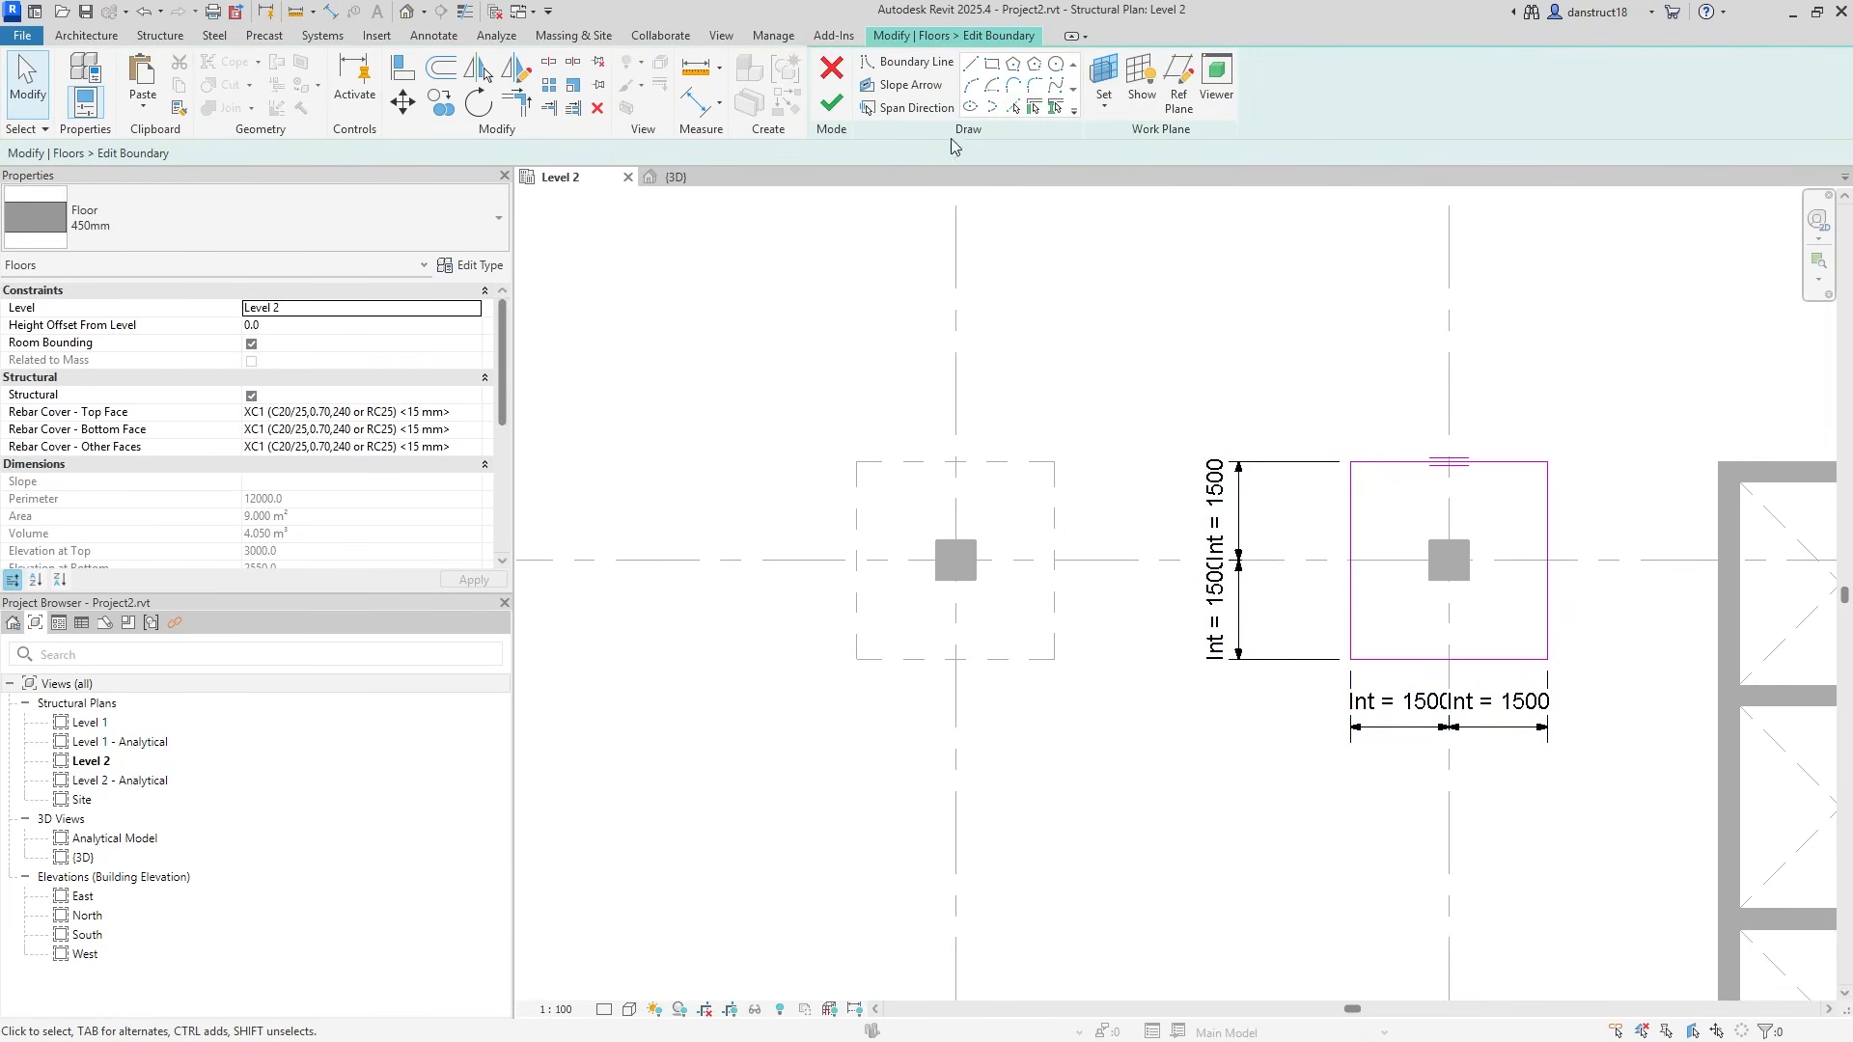
left_click(830, 108)
Copy the right drop panel onto the lower-middle and lower-right columns.
scroll(1268, 388, "down", 1)
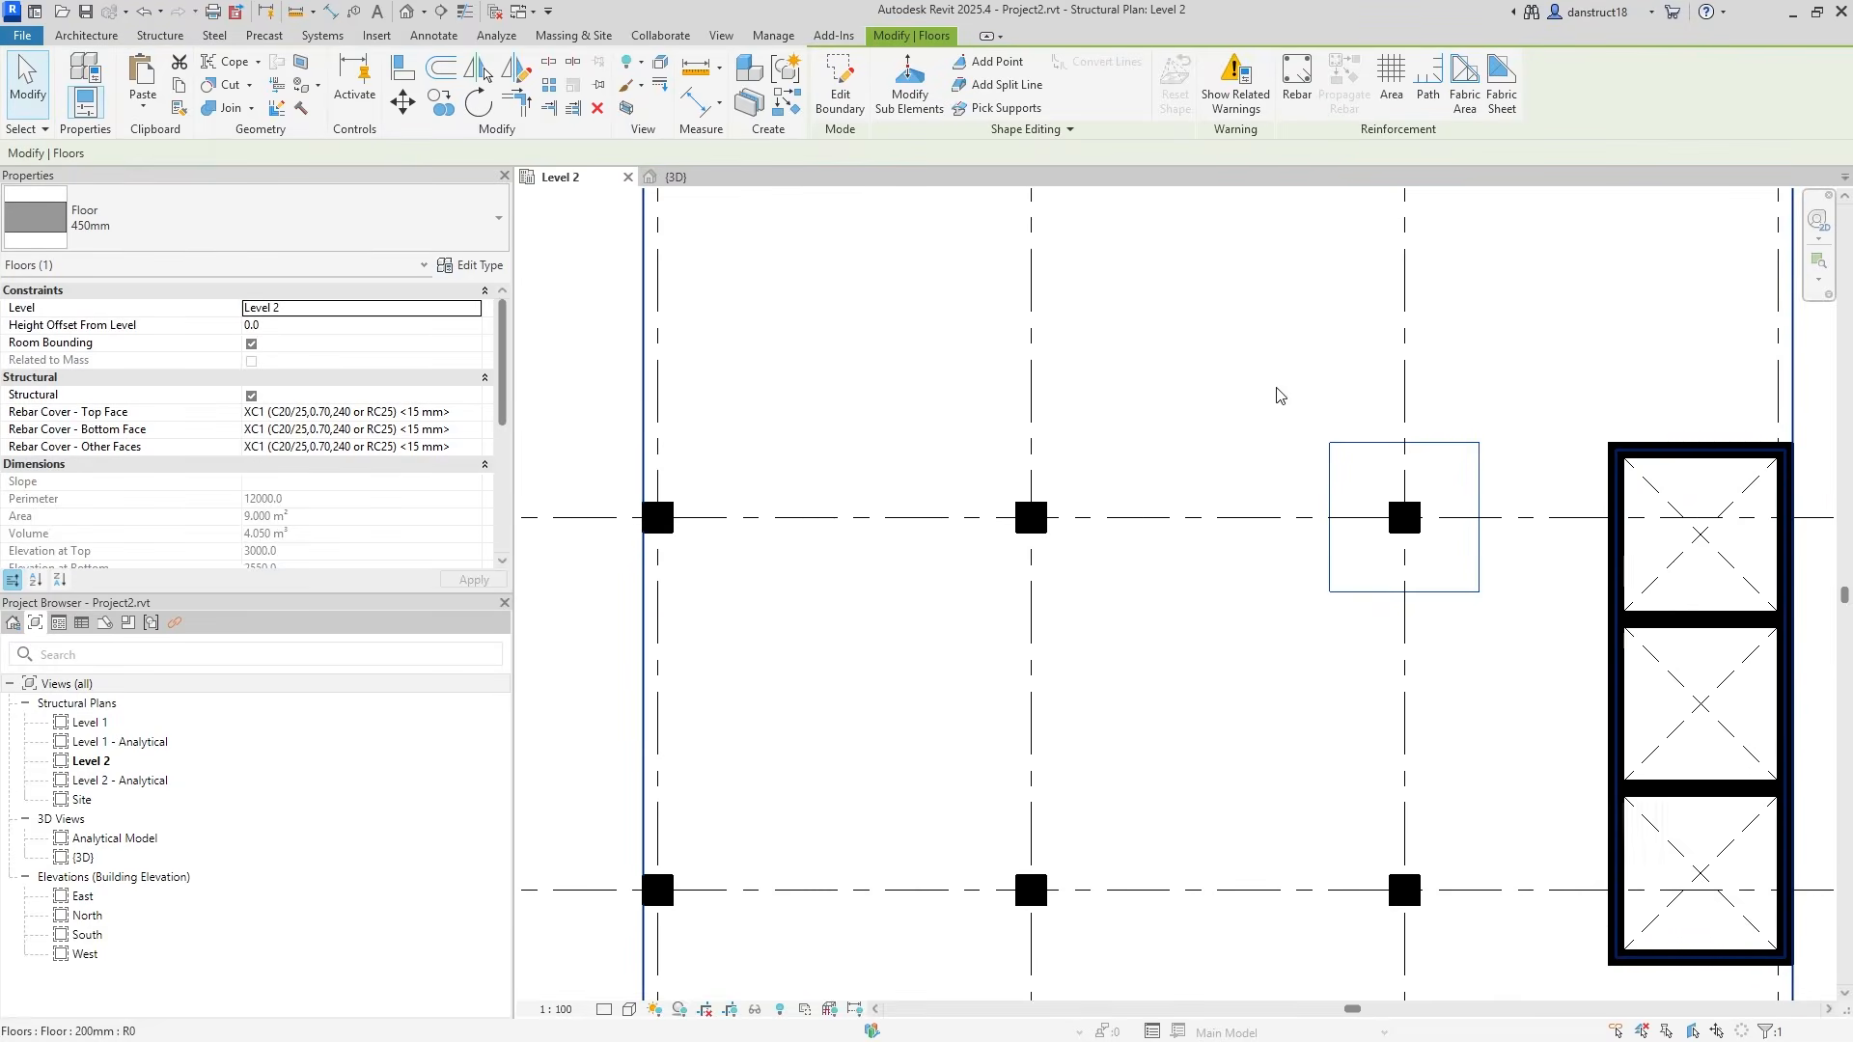
middle_click_drag(1363, 430, 1270, 348)
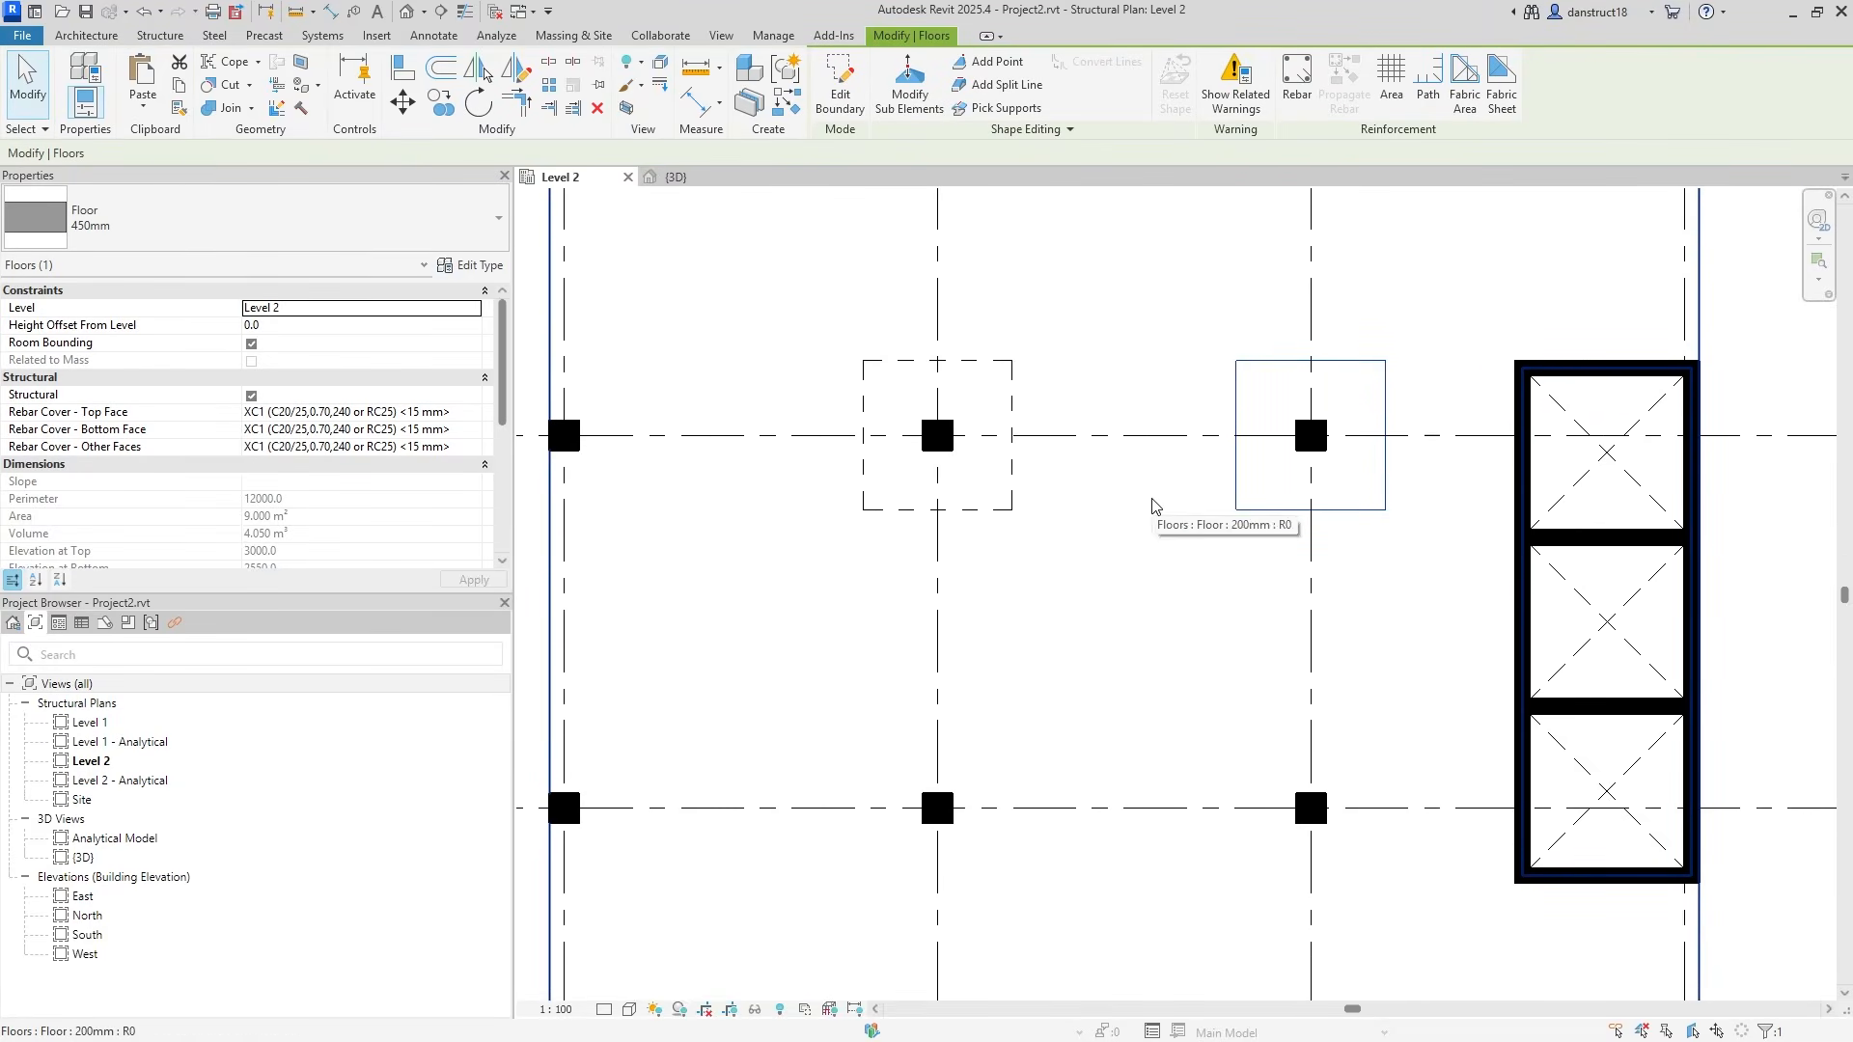
middle_click_drag(1195, 446, 1284, 420)
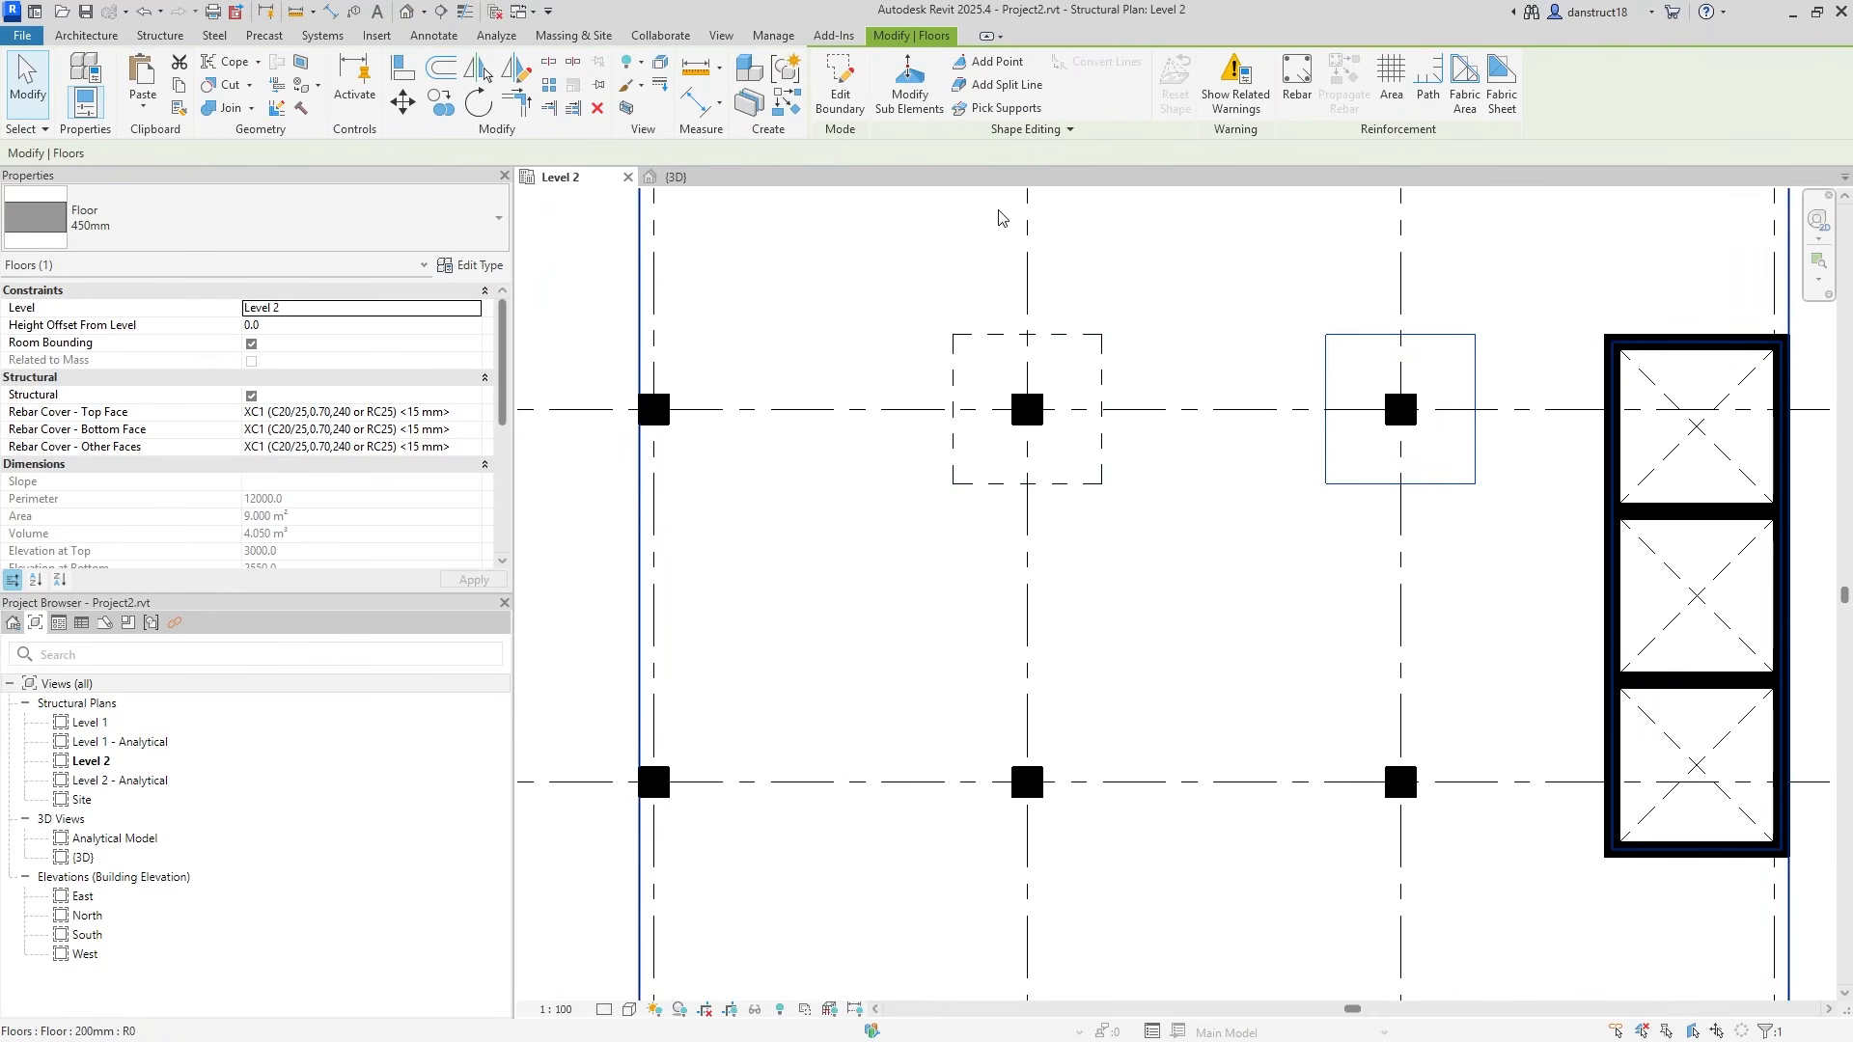
left_click(441, 103)
left_click(1398, 412)
left_click(1027, 782)
left_click(1385, 784)
key("Escape")
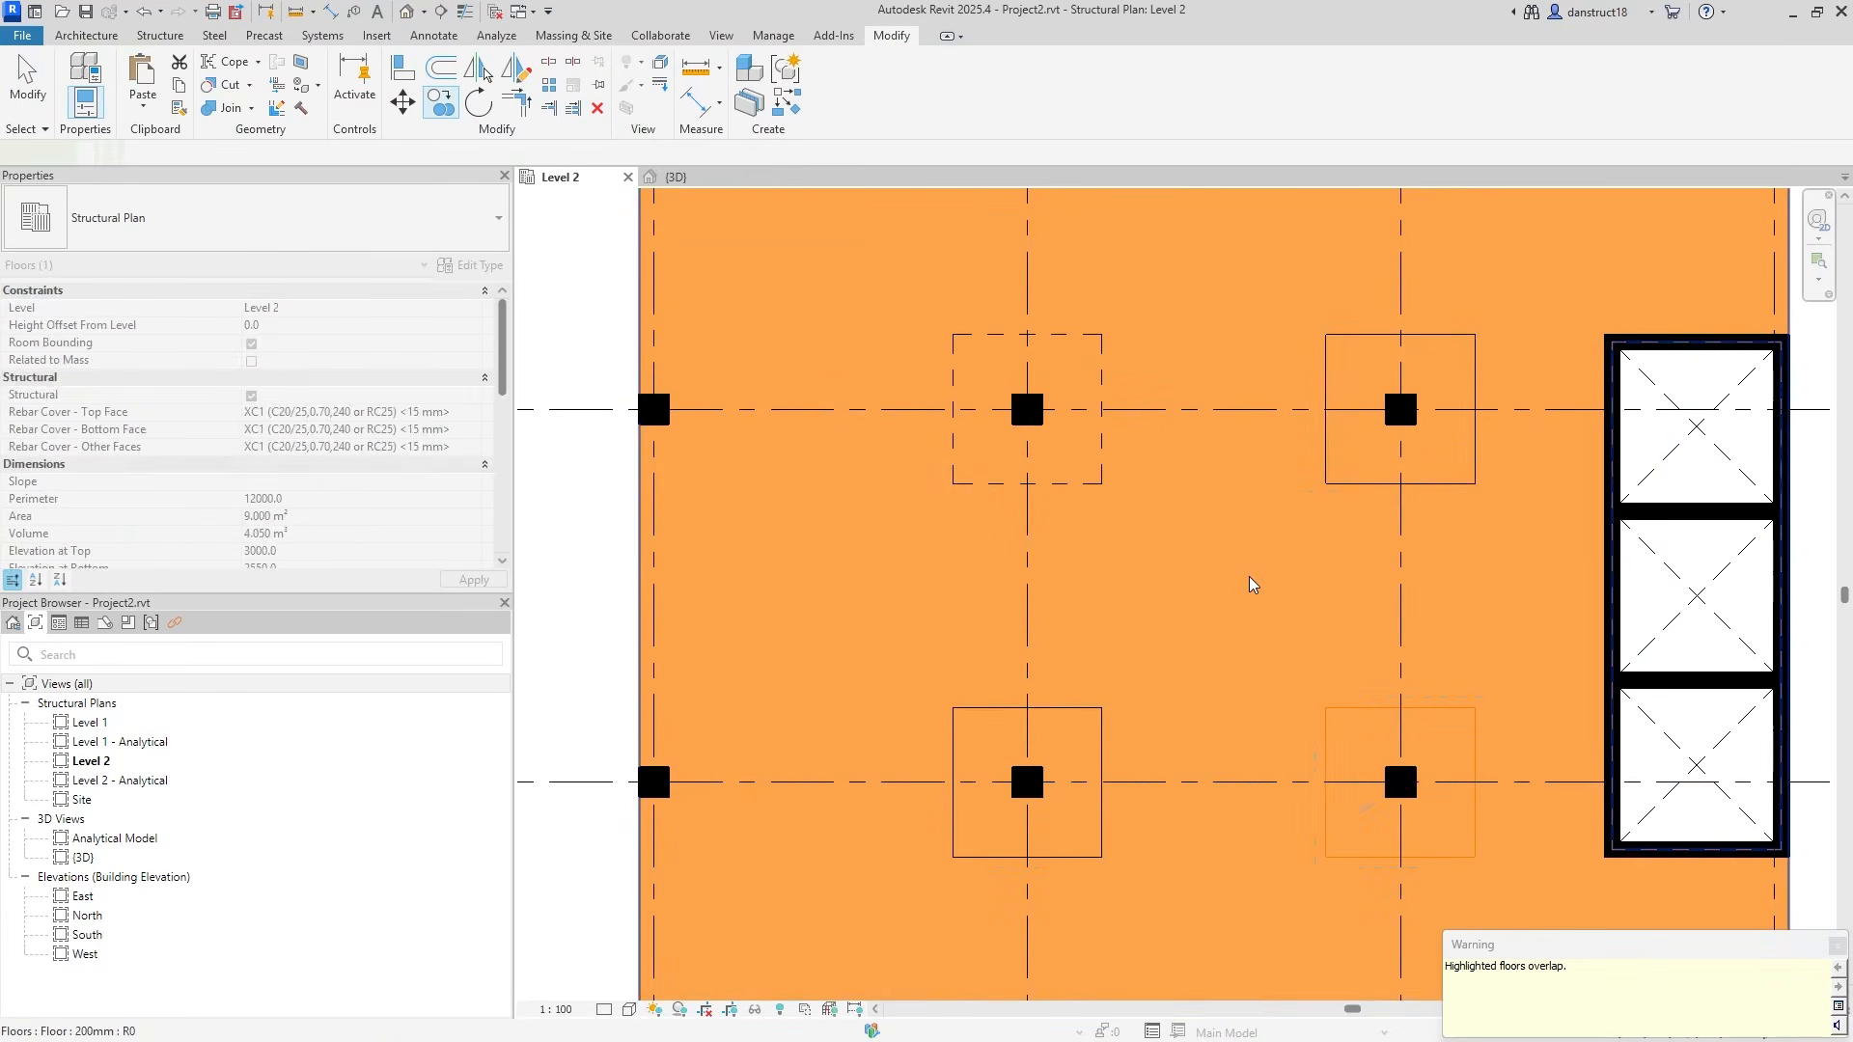
key("Escape")
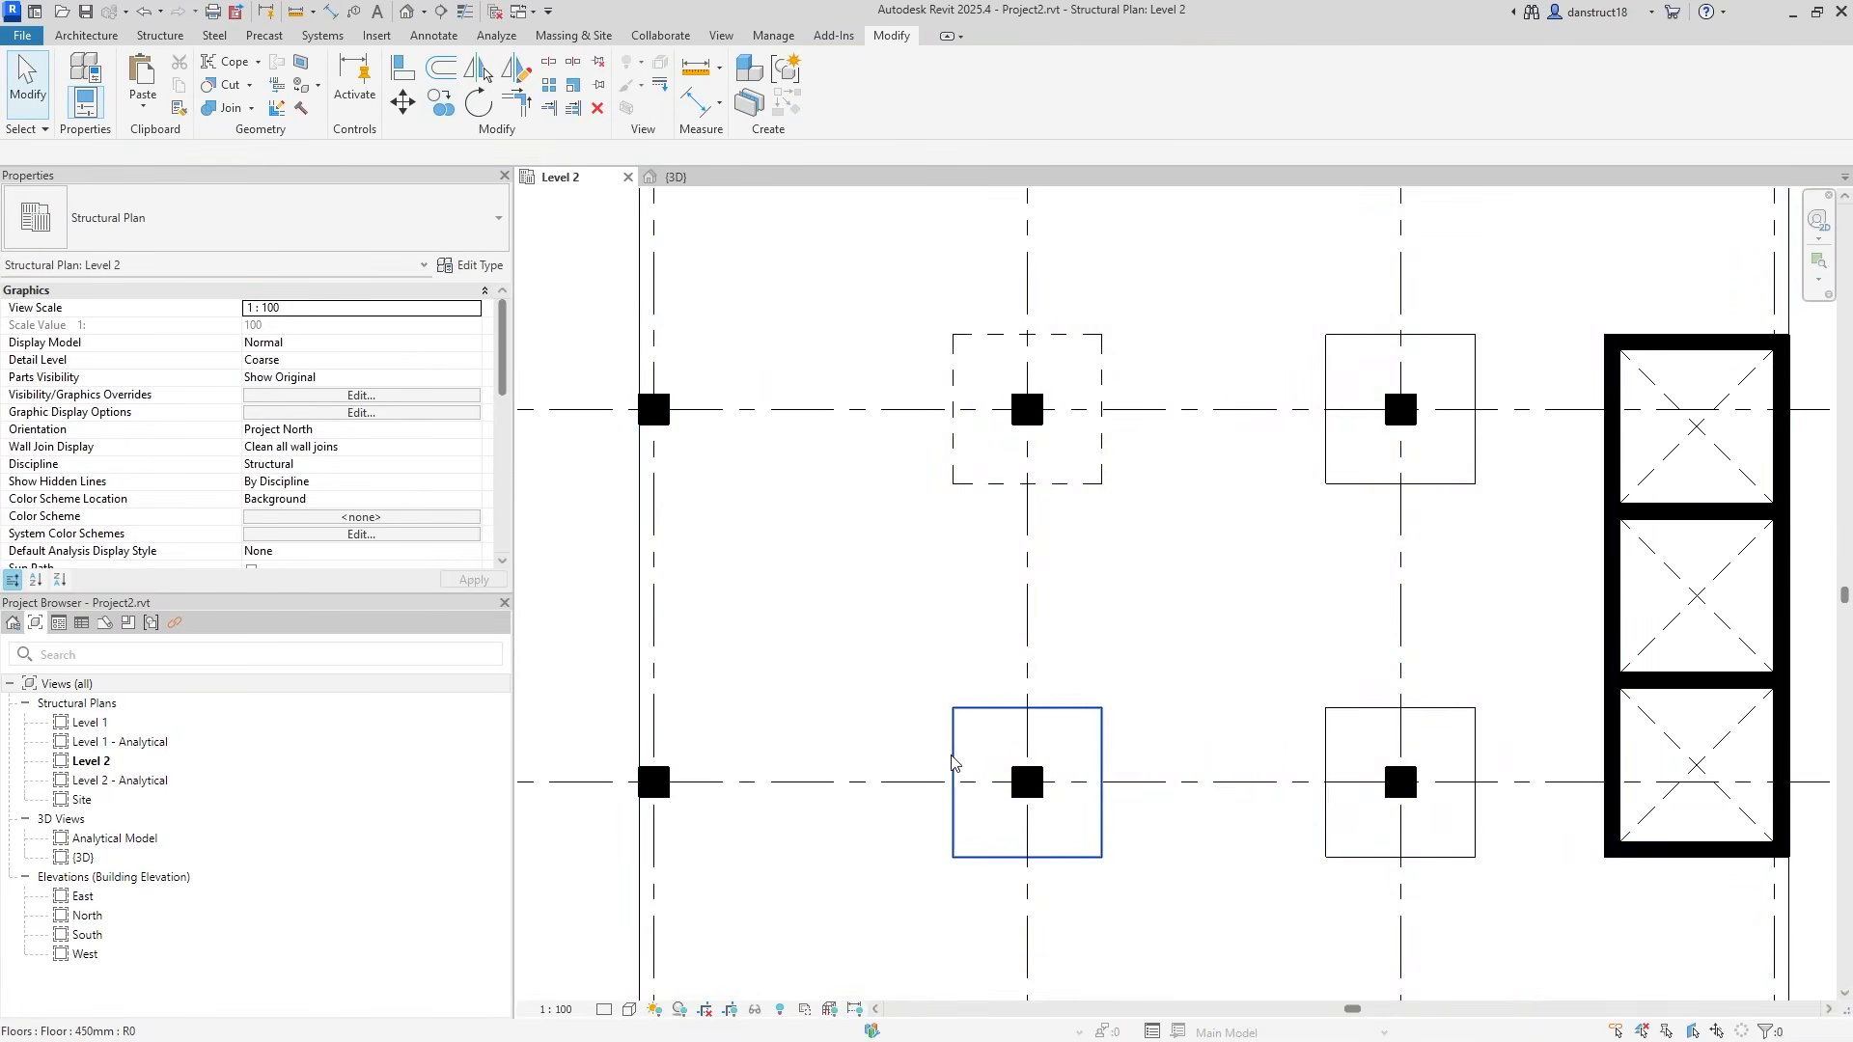
Open the lower panel's boundary sketch and split its vertical 3000 dimension into 1500 halves.
left_click(953, 763)
left_click(840, 87)
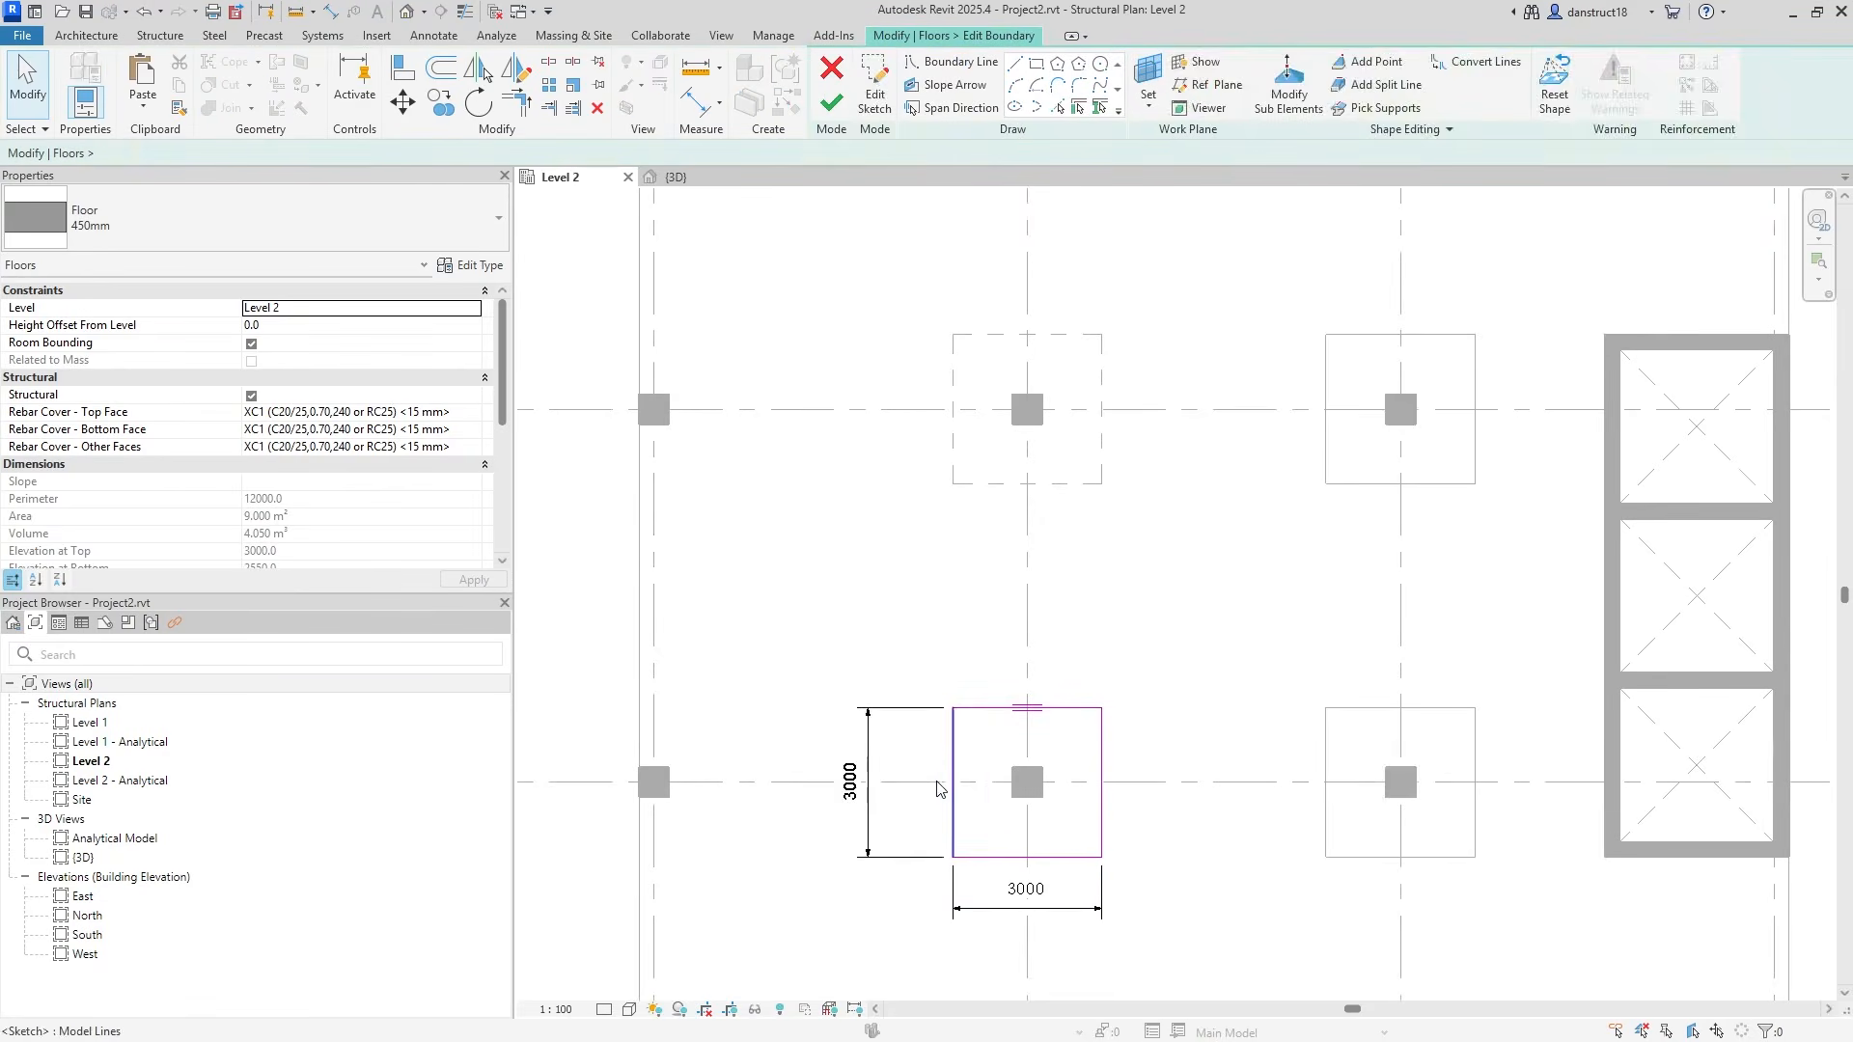
left_click(871, 779)
left_click(975, 908, "ctrl")
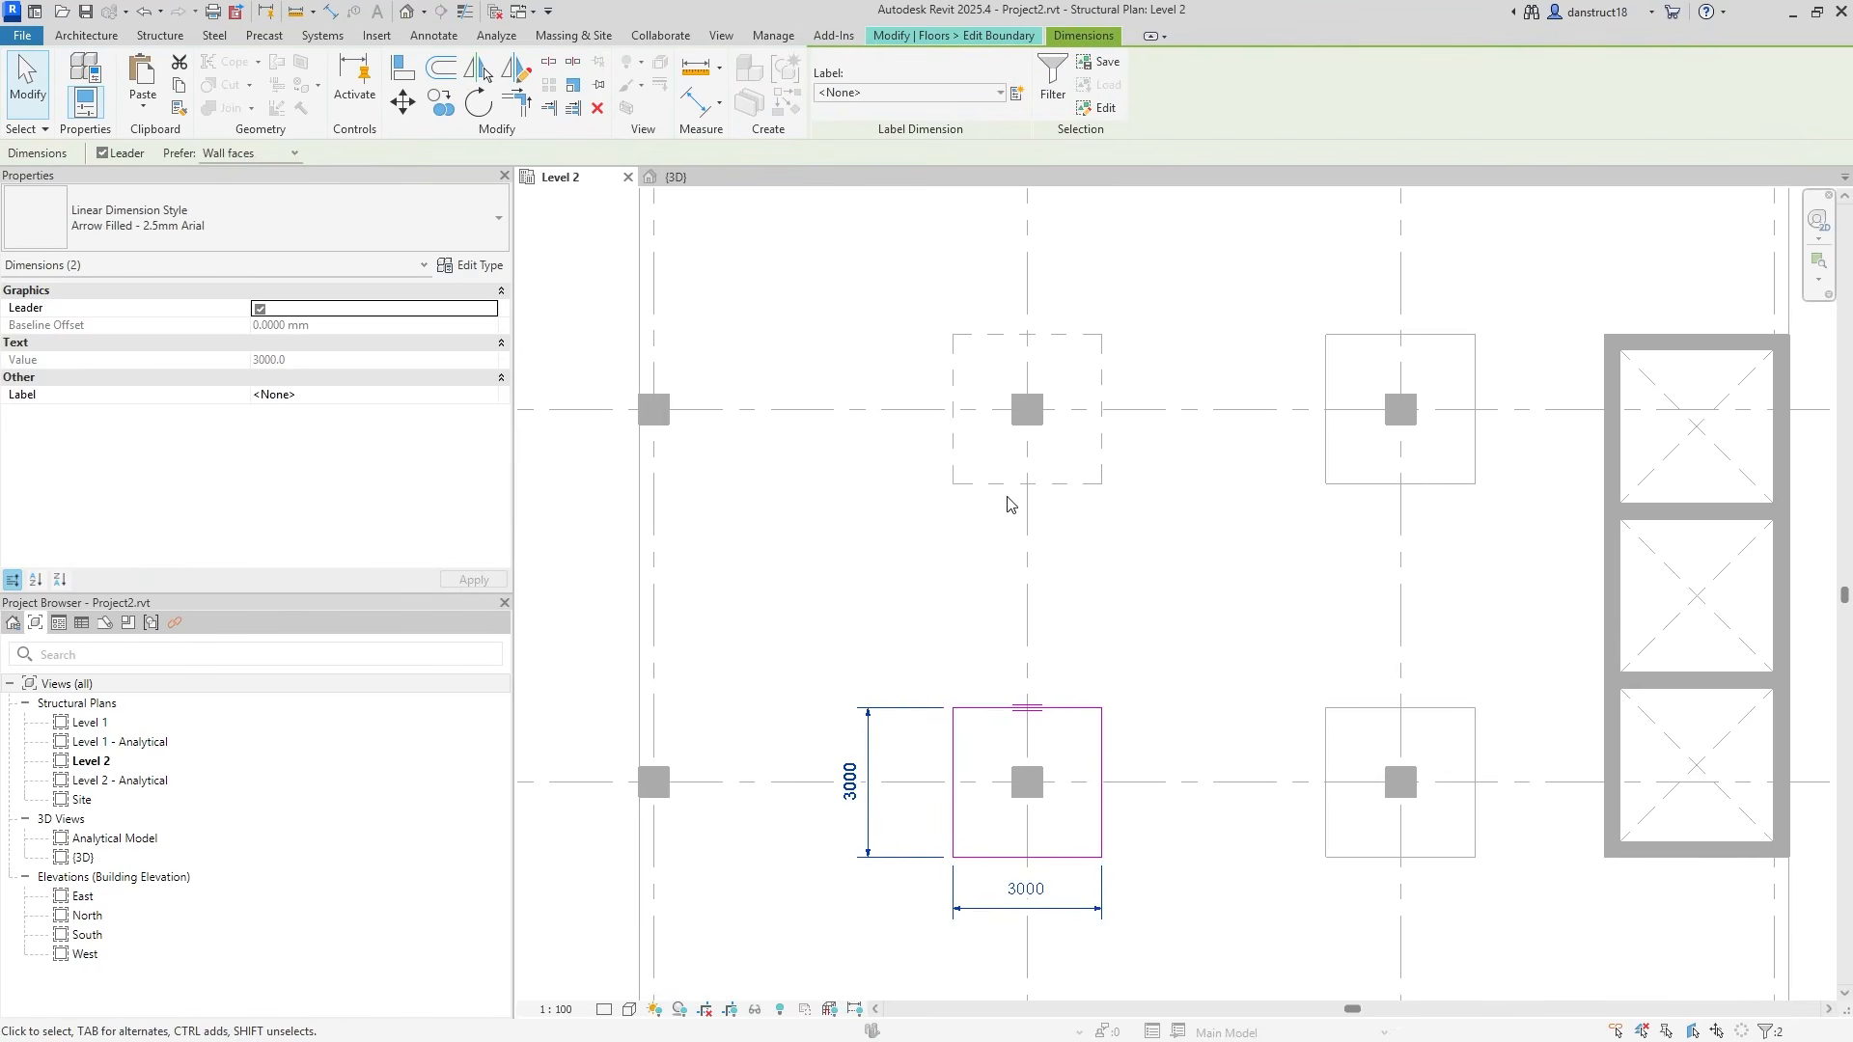
left_click(880, 598)
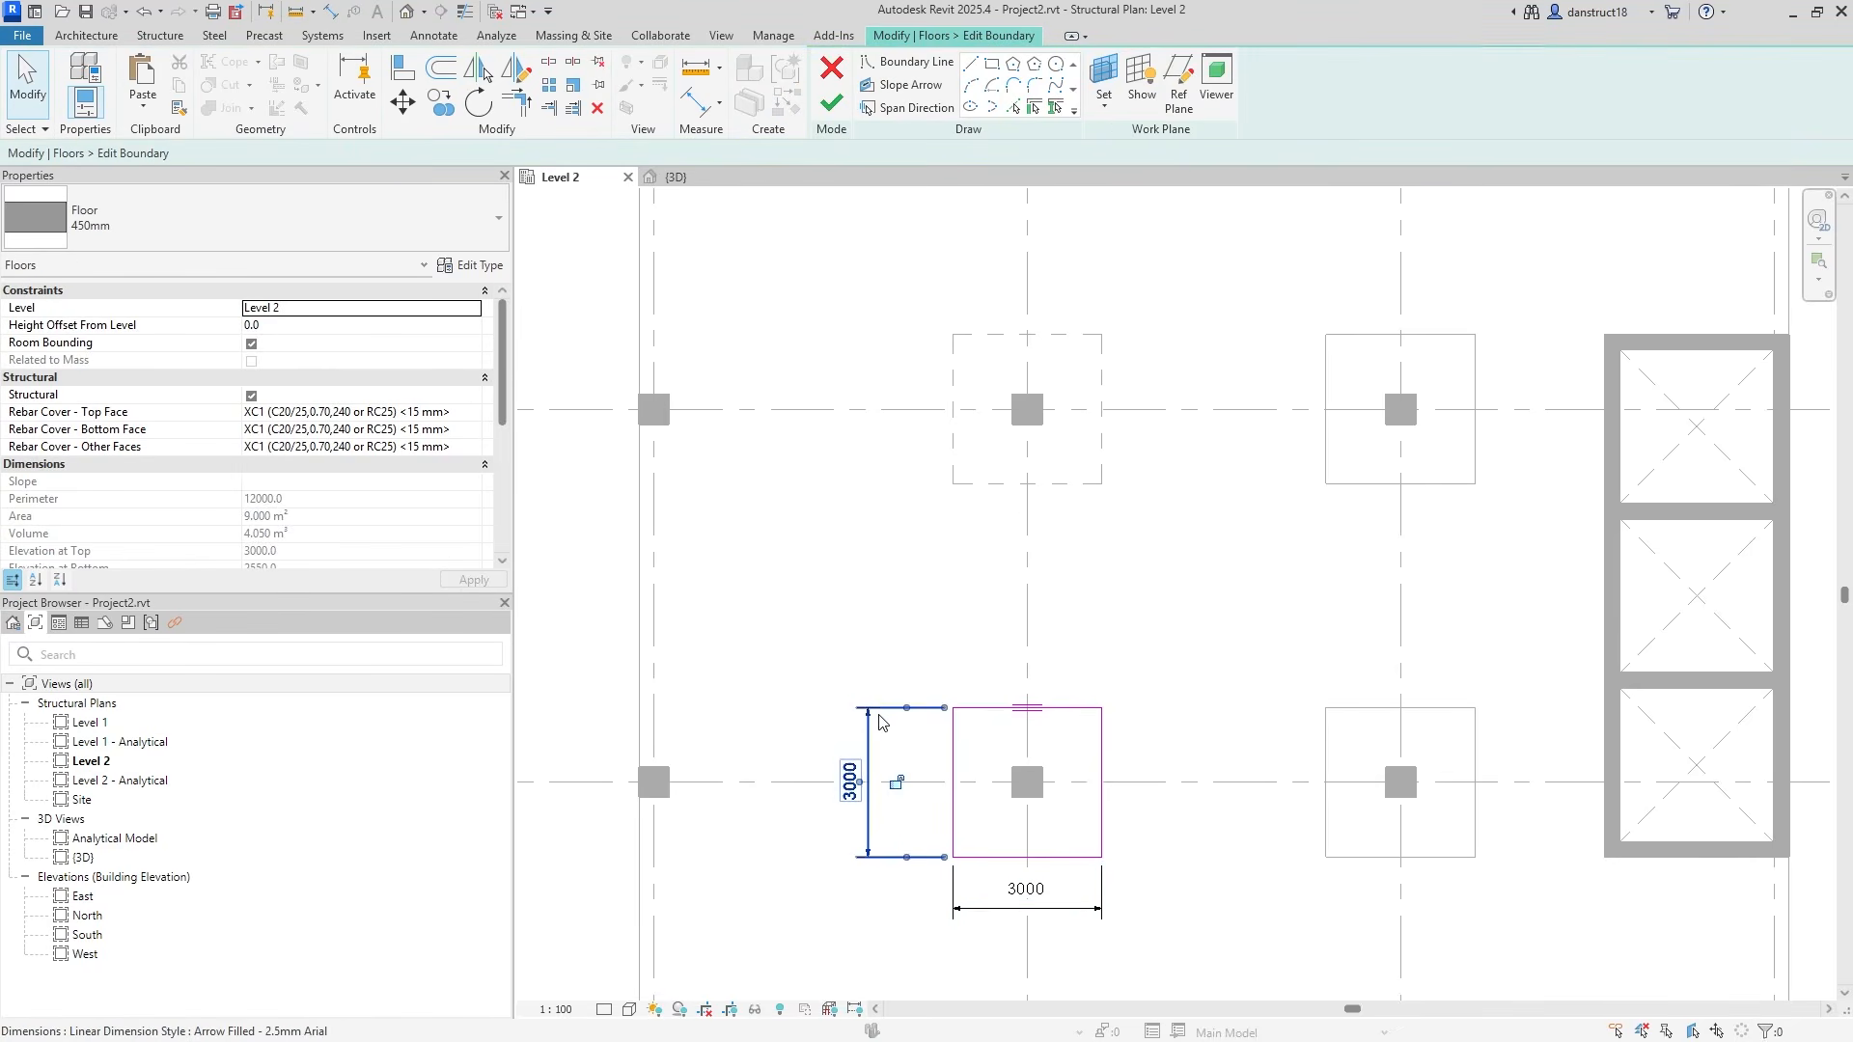
left_click(880, 762)
left_click(1062, 94)
left_click(926, 780)
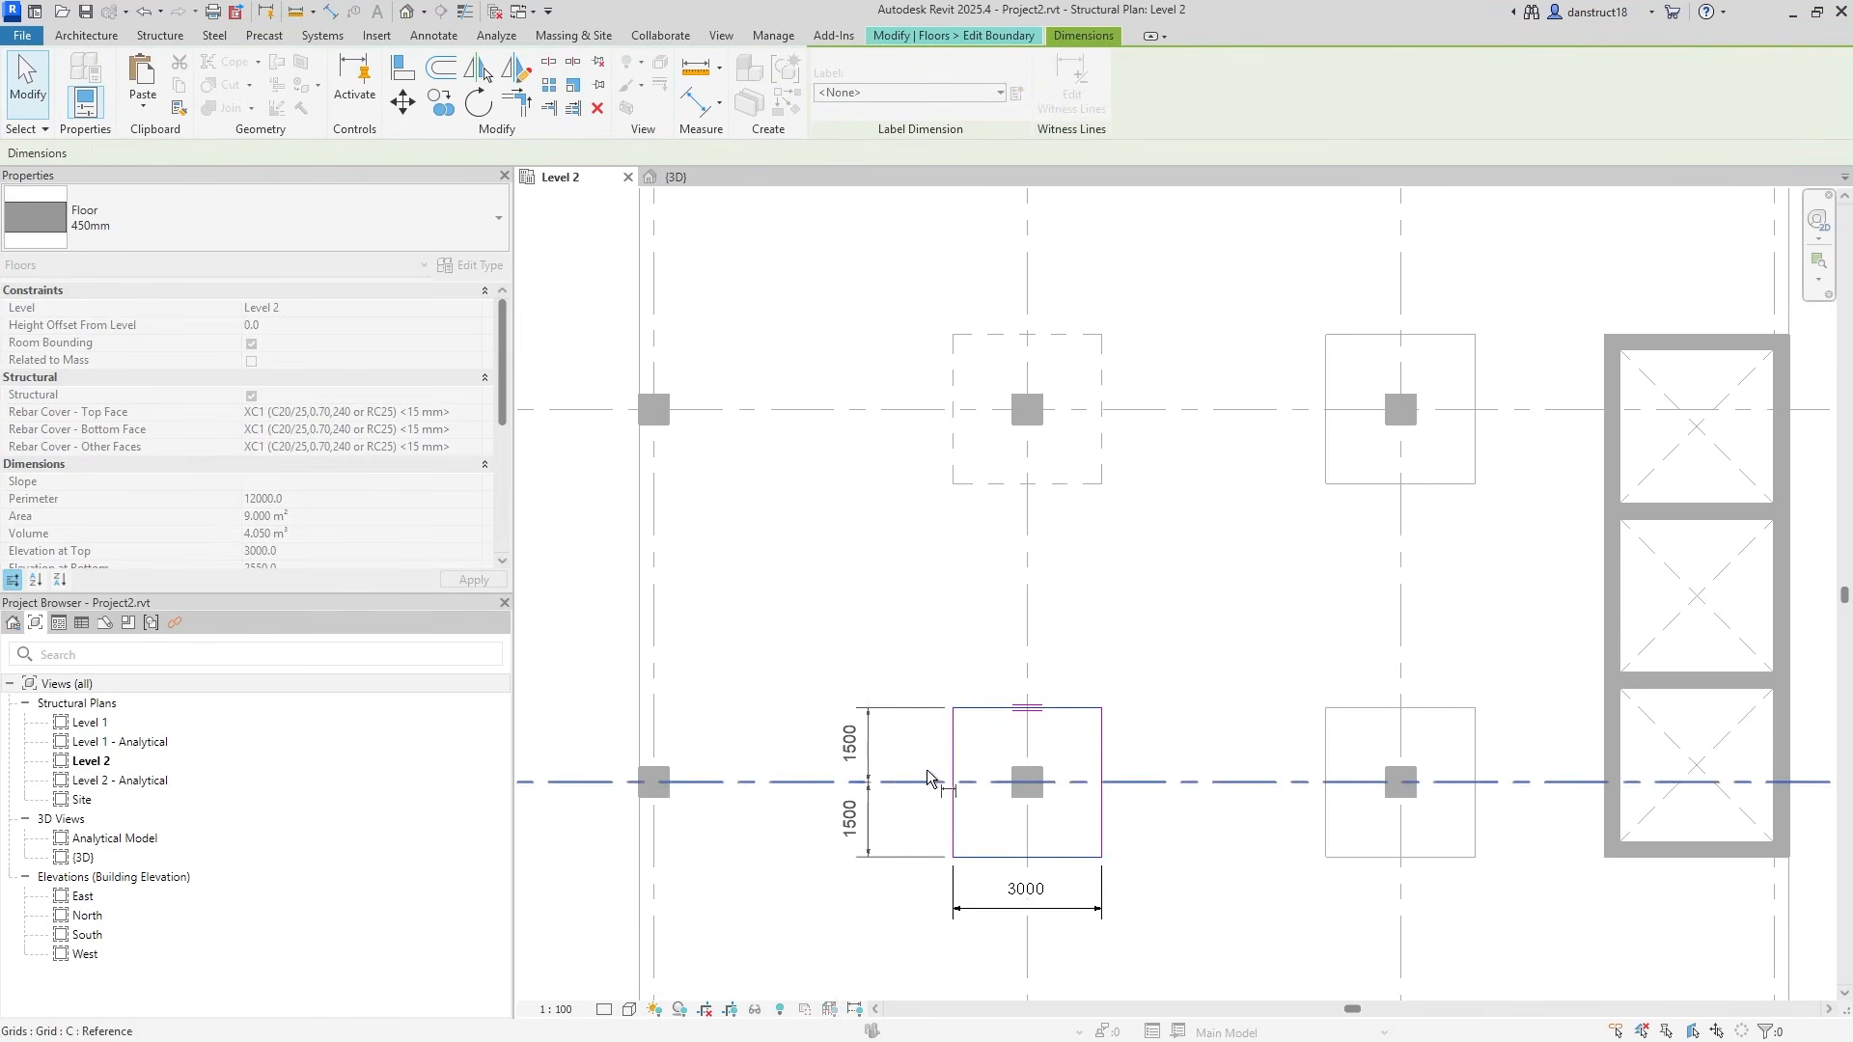
left_click(918, 653)
Split the horizontal 3000 dimension into 1500 halves at the vertical grid.
left_click(994, 917)
left_click(1100, 91)
left_click(1029, 594)
left_click(1213, 671)
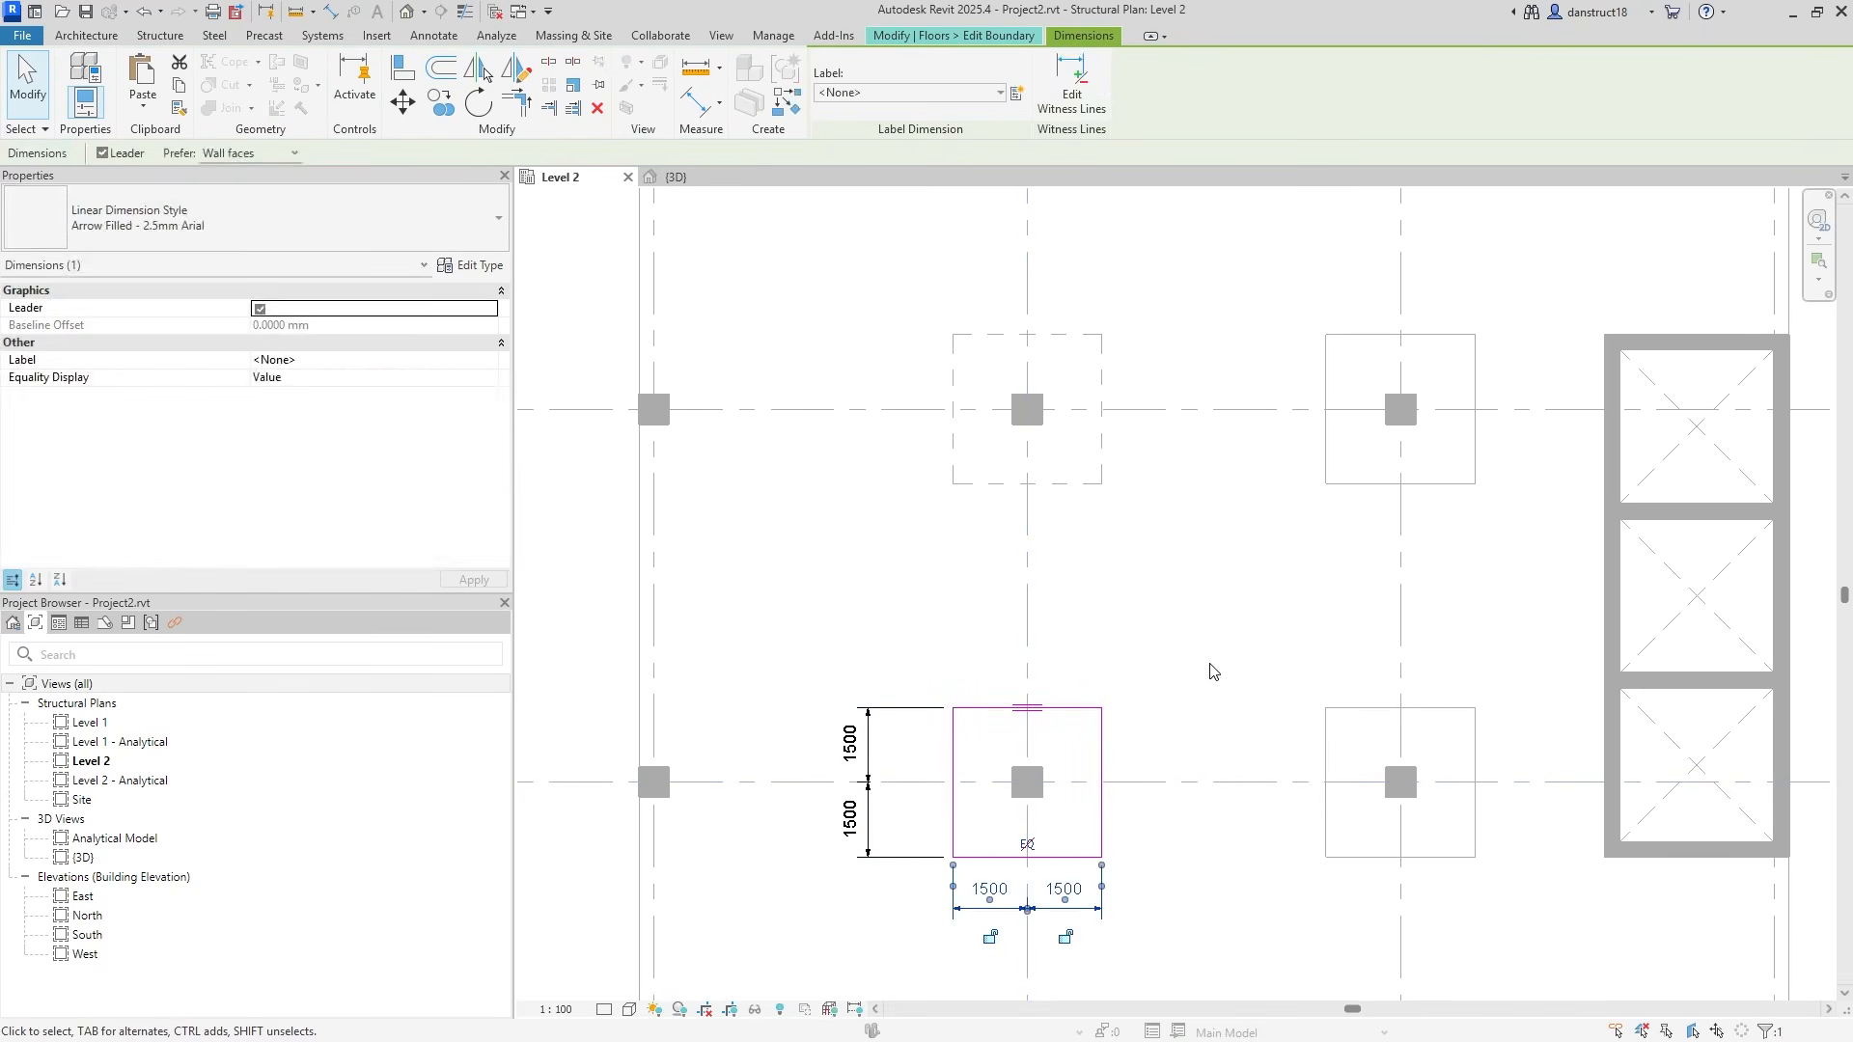
left_click(1213, 672)
Label the split 1500/1500 dimensions with the Int parameter.
left_click(858, 698)
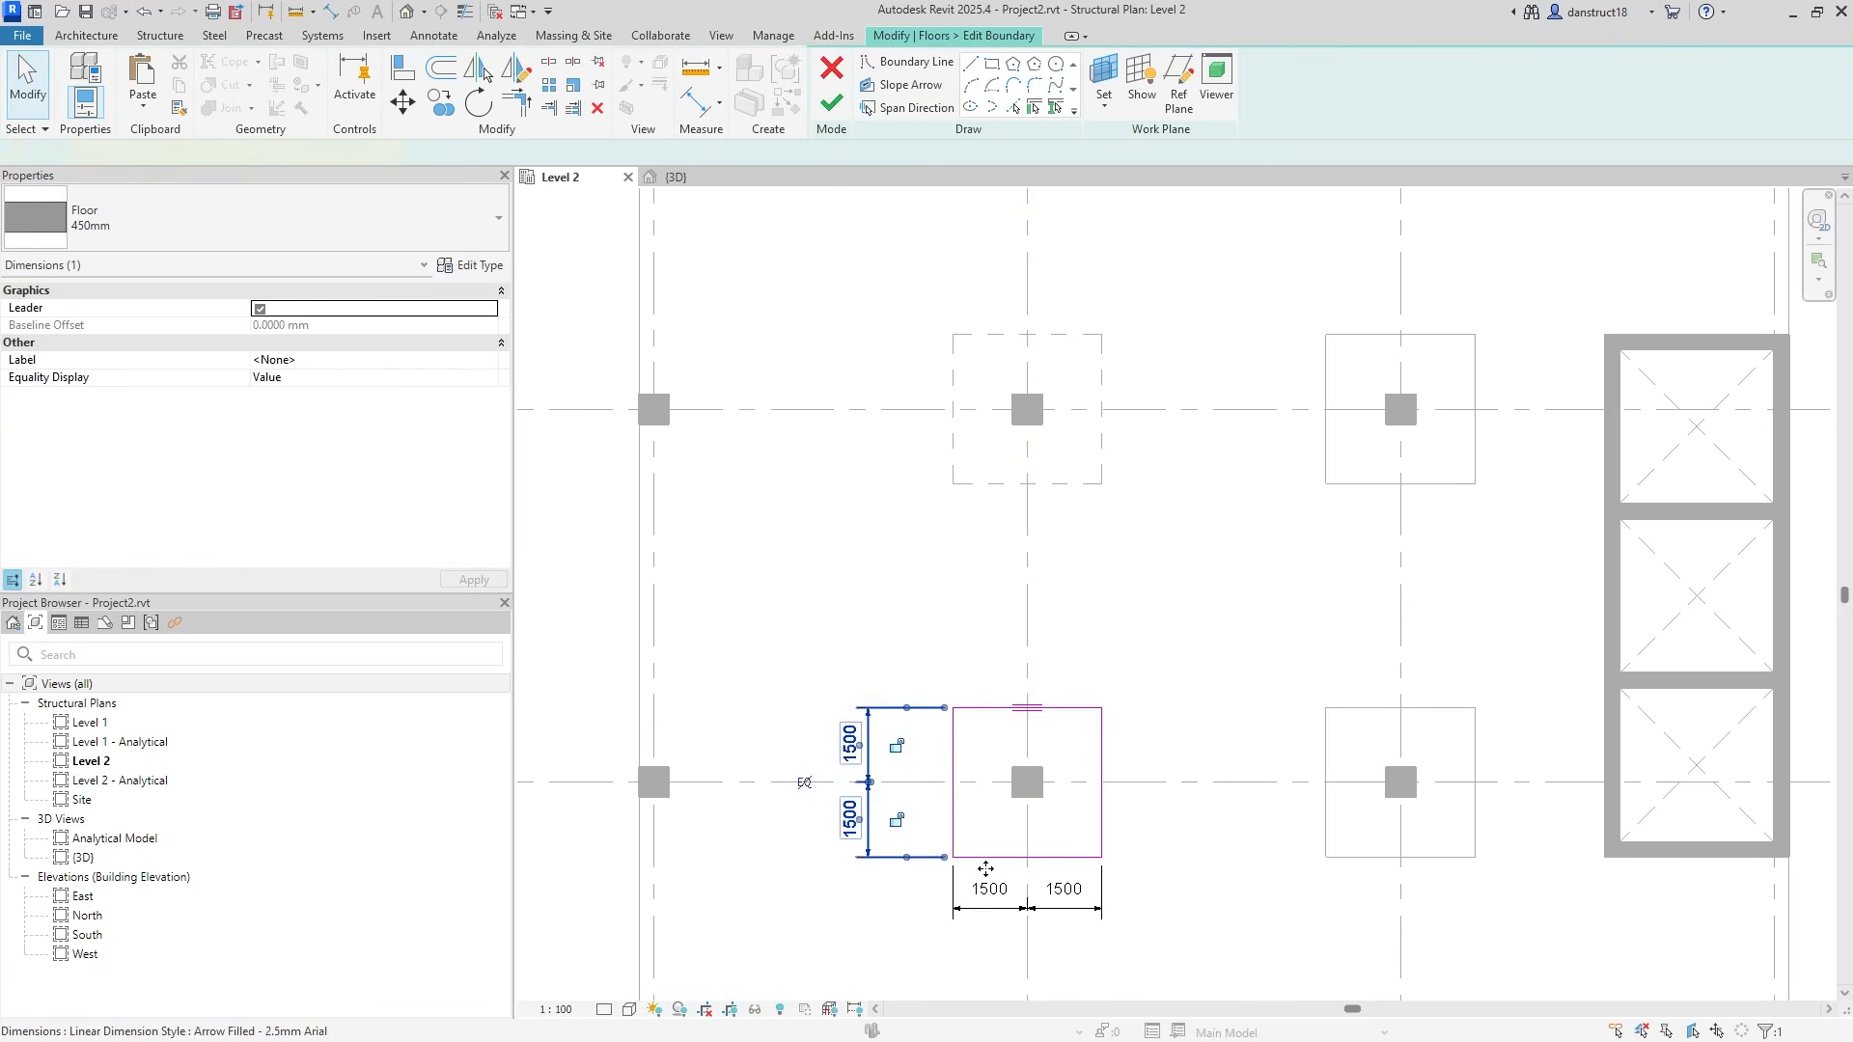
left_click(907, 92)
left_click(843, 181)
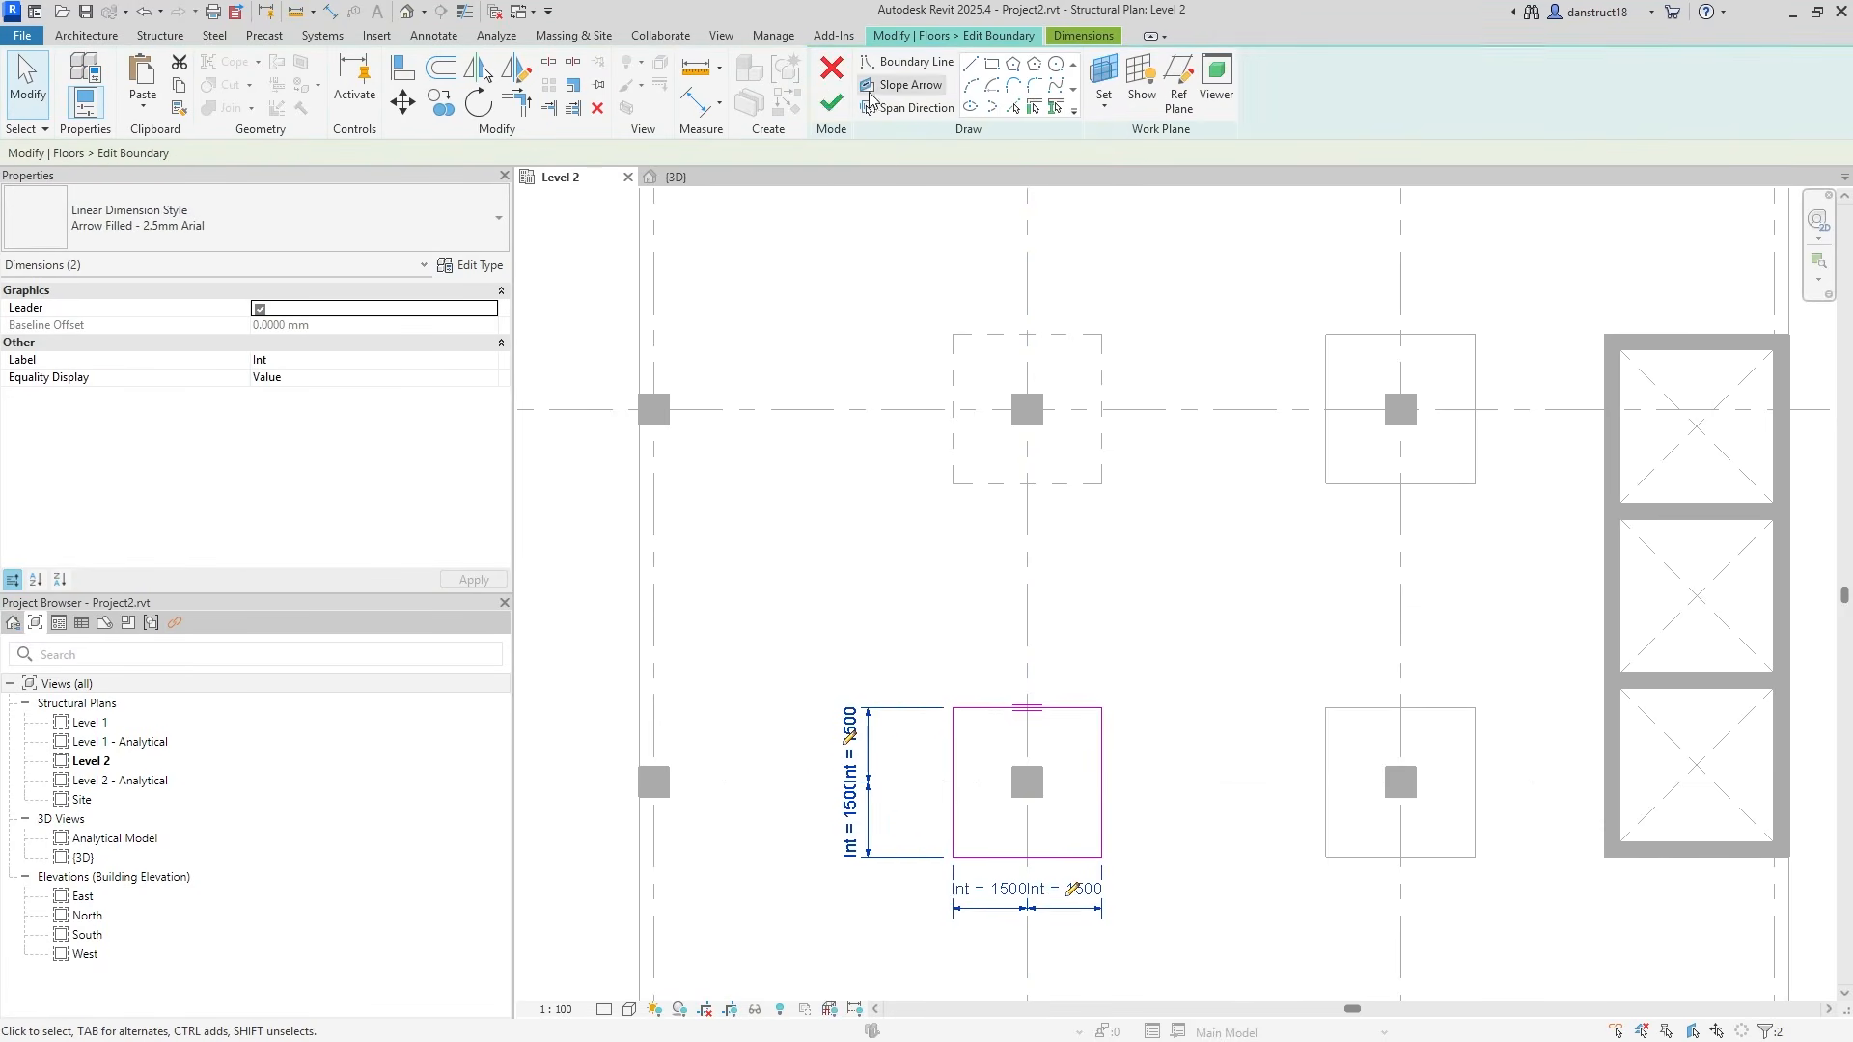
left_click(1354, 740)
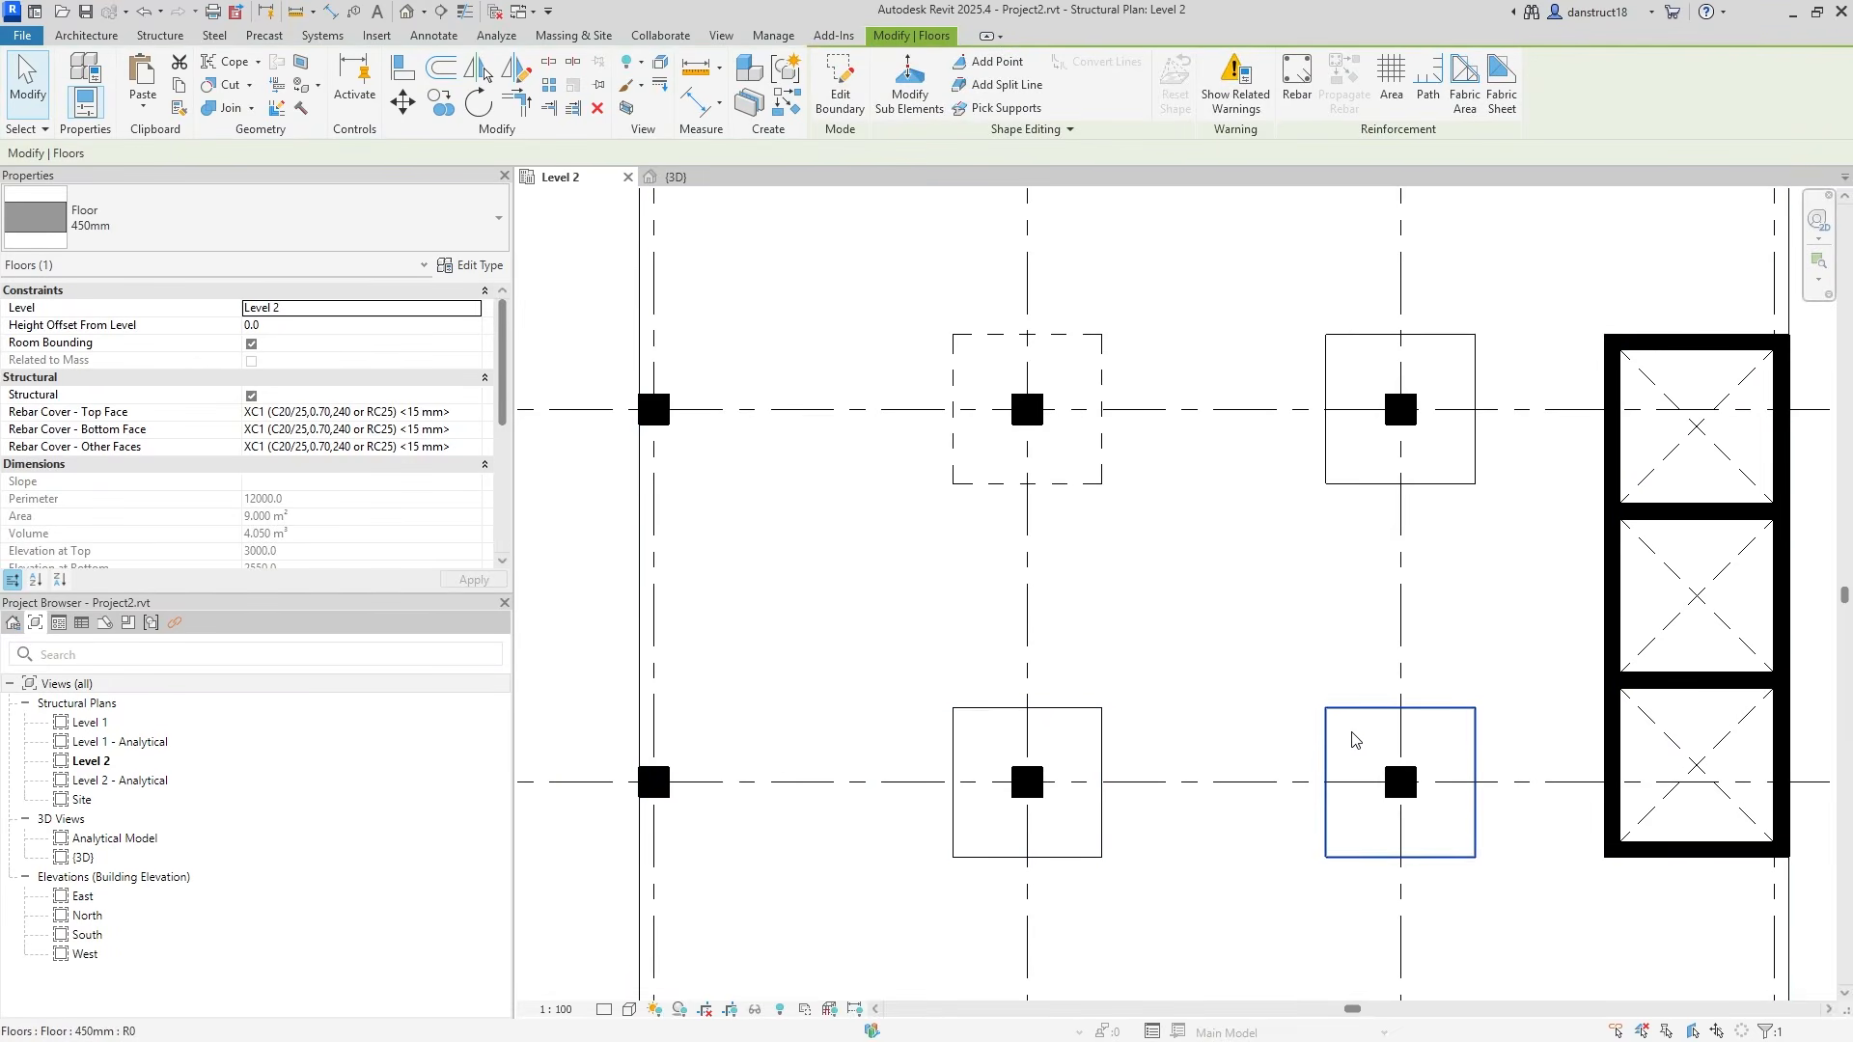
Split the lower-right panel's vertical and horizontal 3000 dimensions into 1500 halves at the grids.
left_click(1245, 724)
left_click(1349, 912, "ctrl")
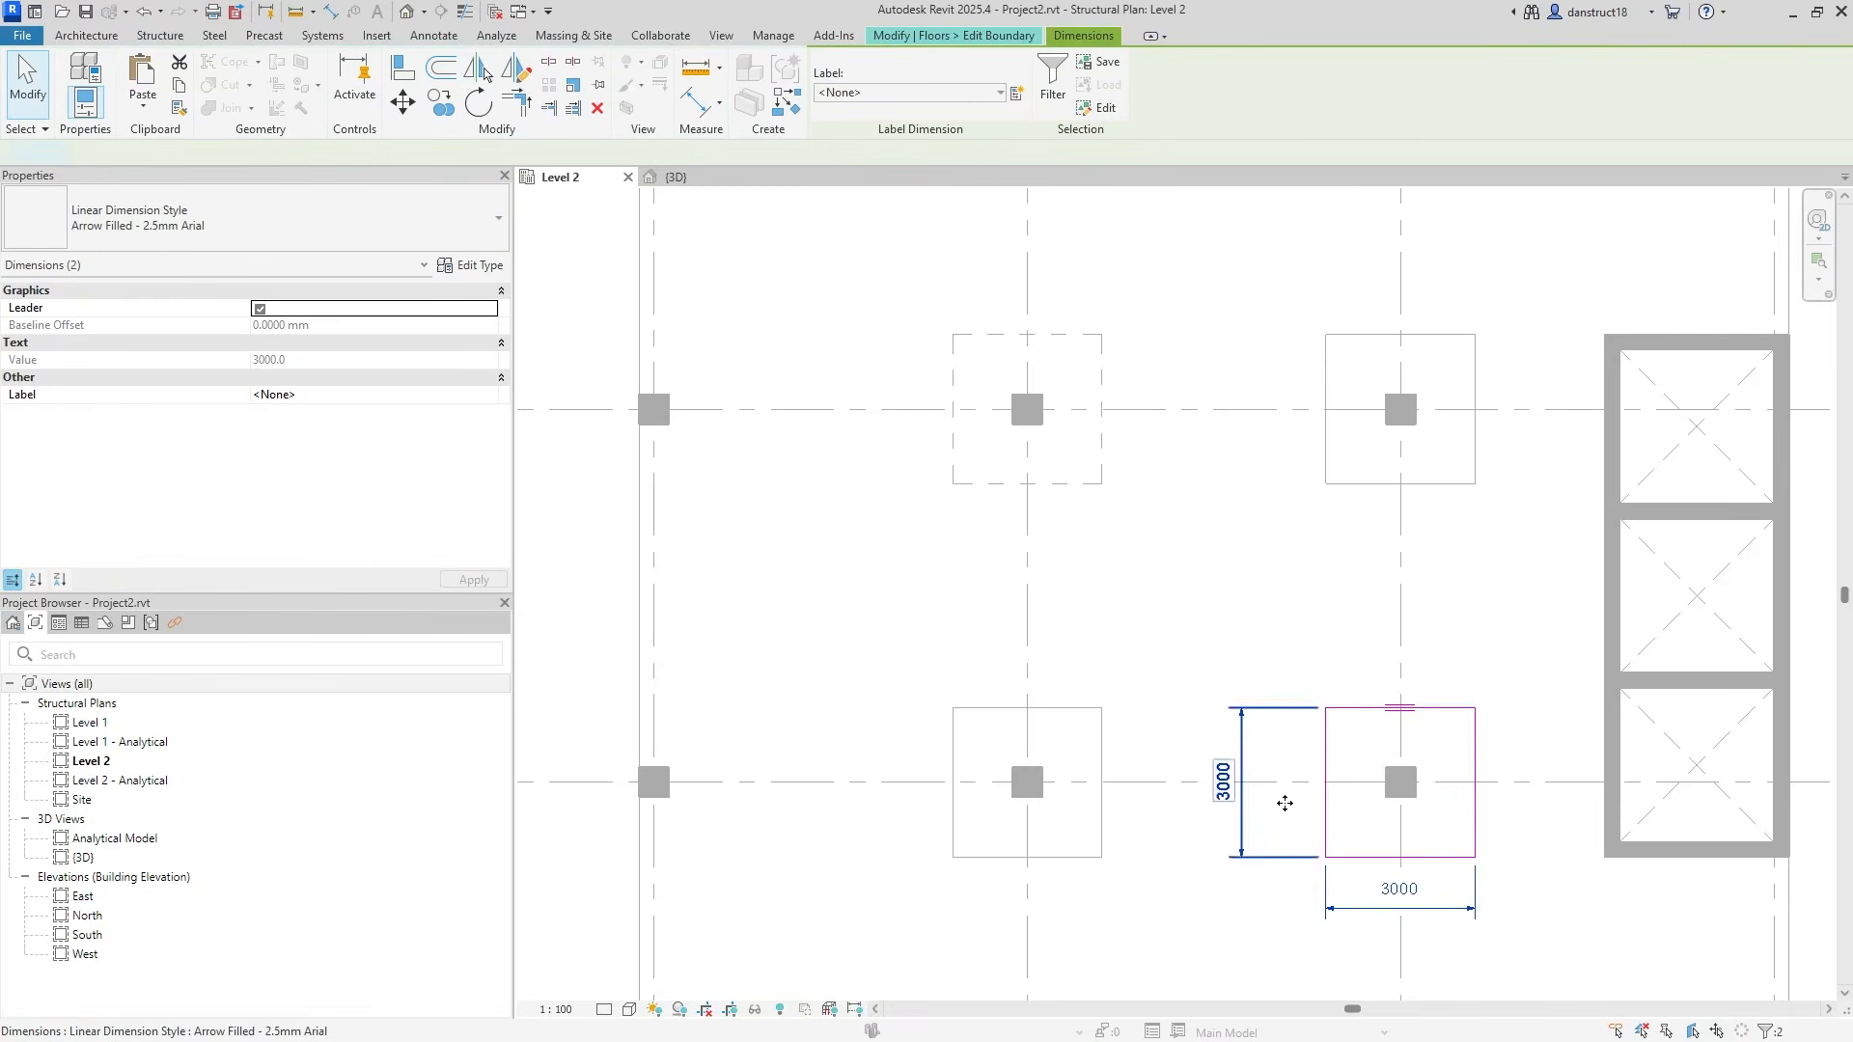
left_click(1305, 834)
left_click(1226, 795)
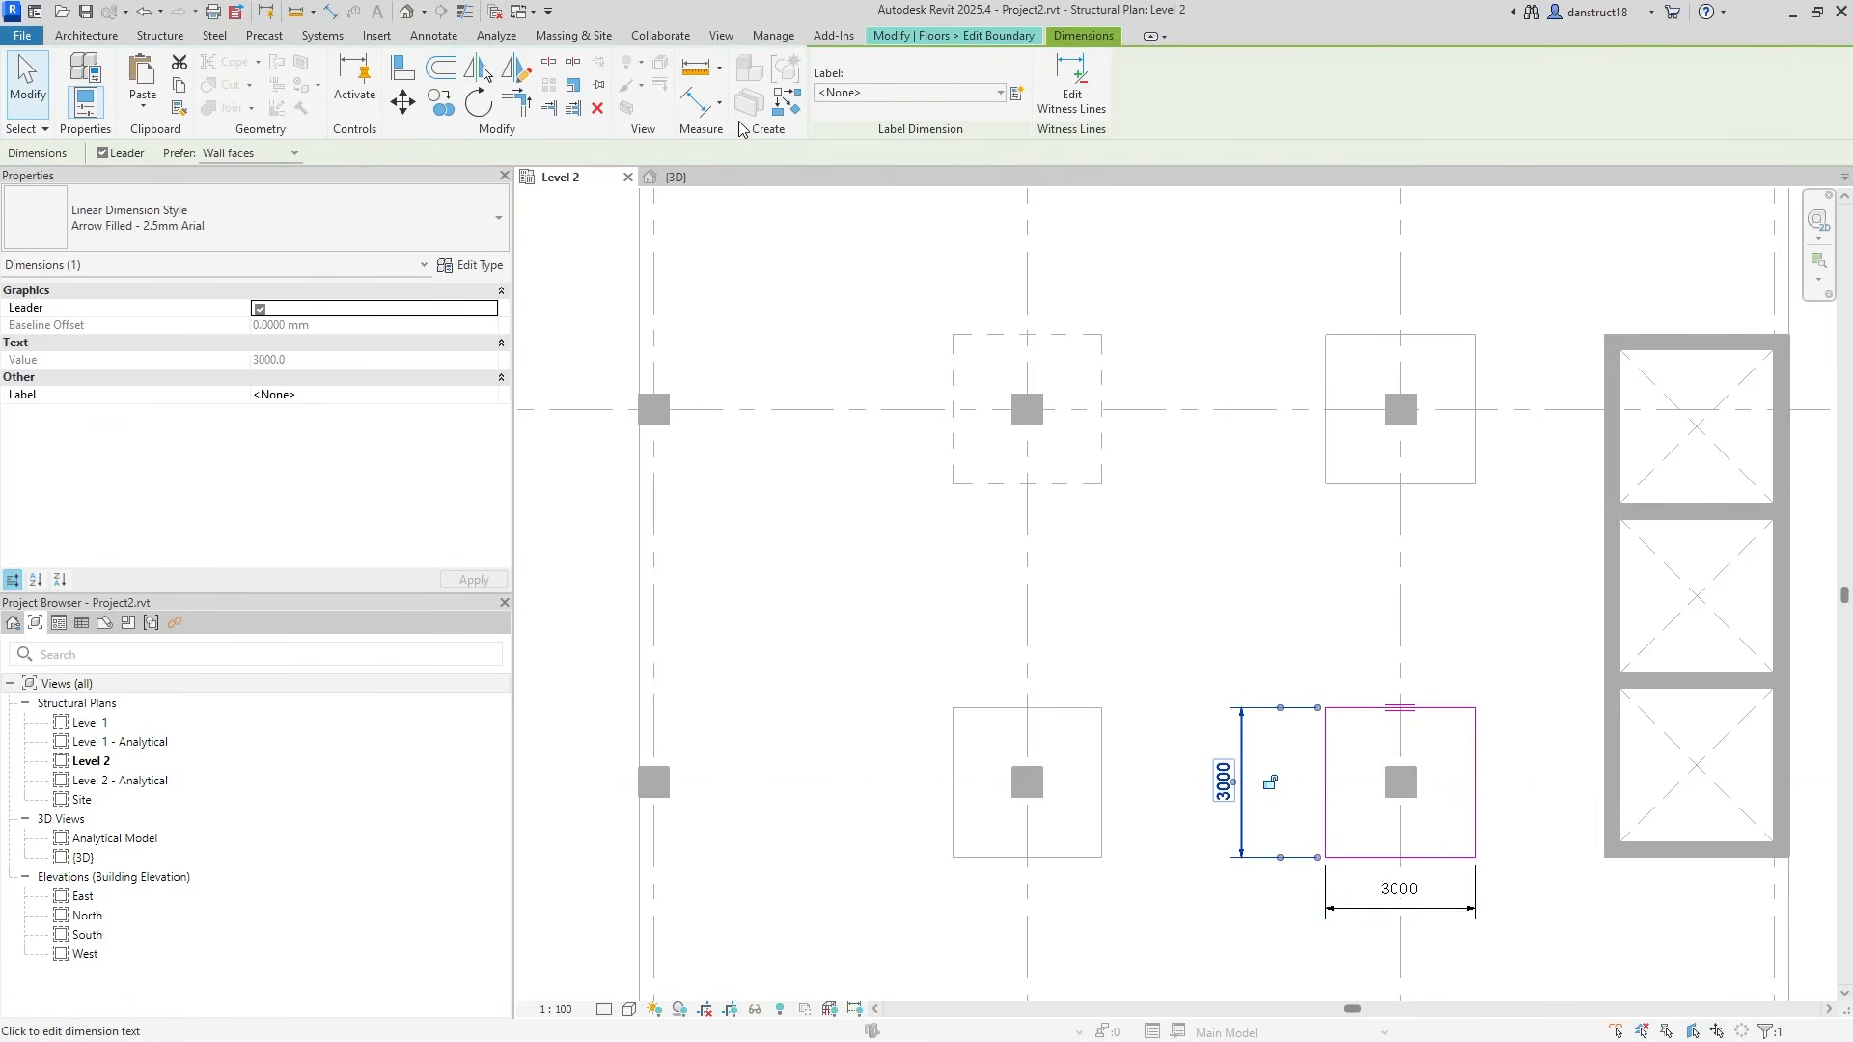
left_click(1071, 82)
left_click(1287, 780)
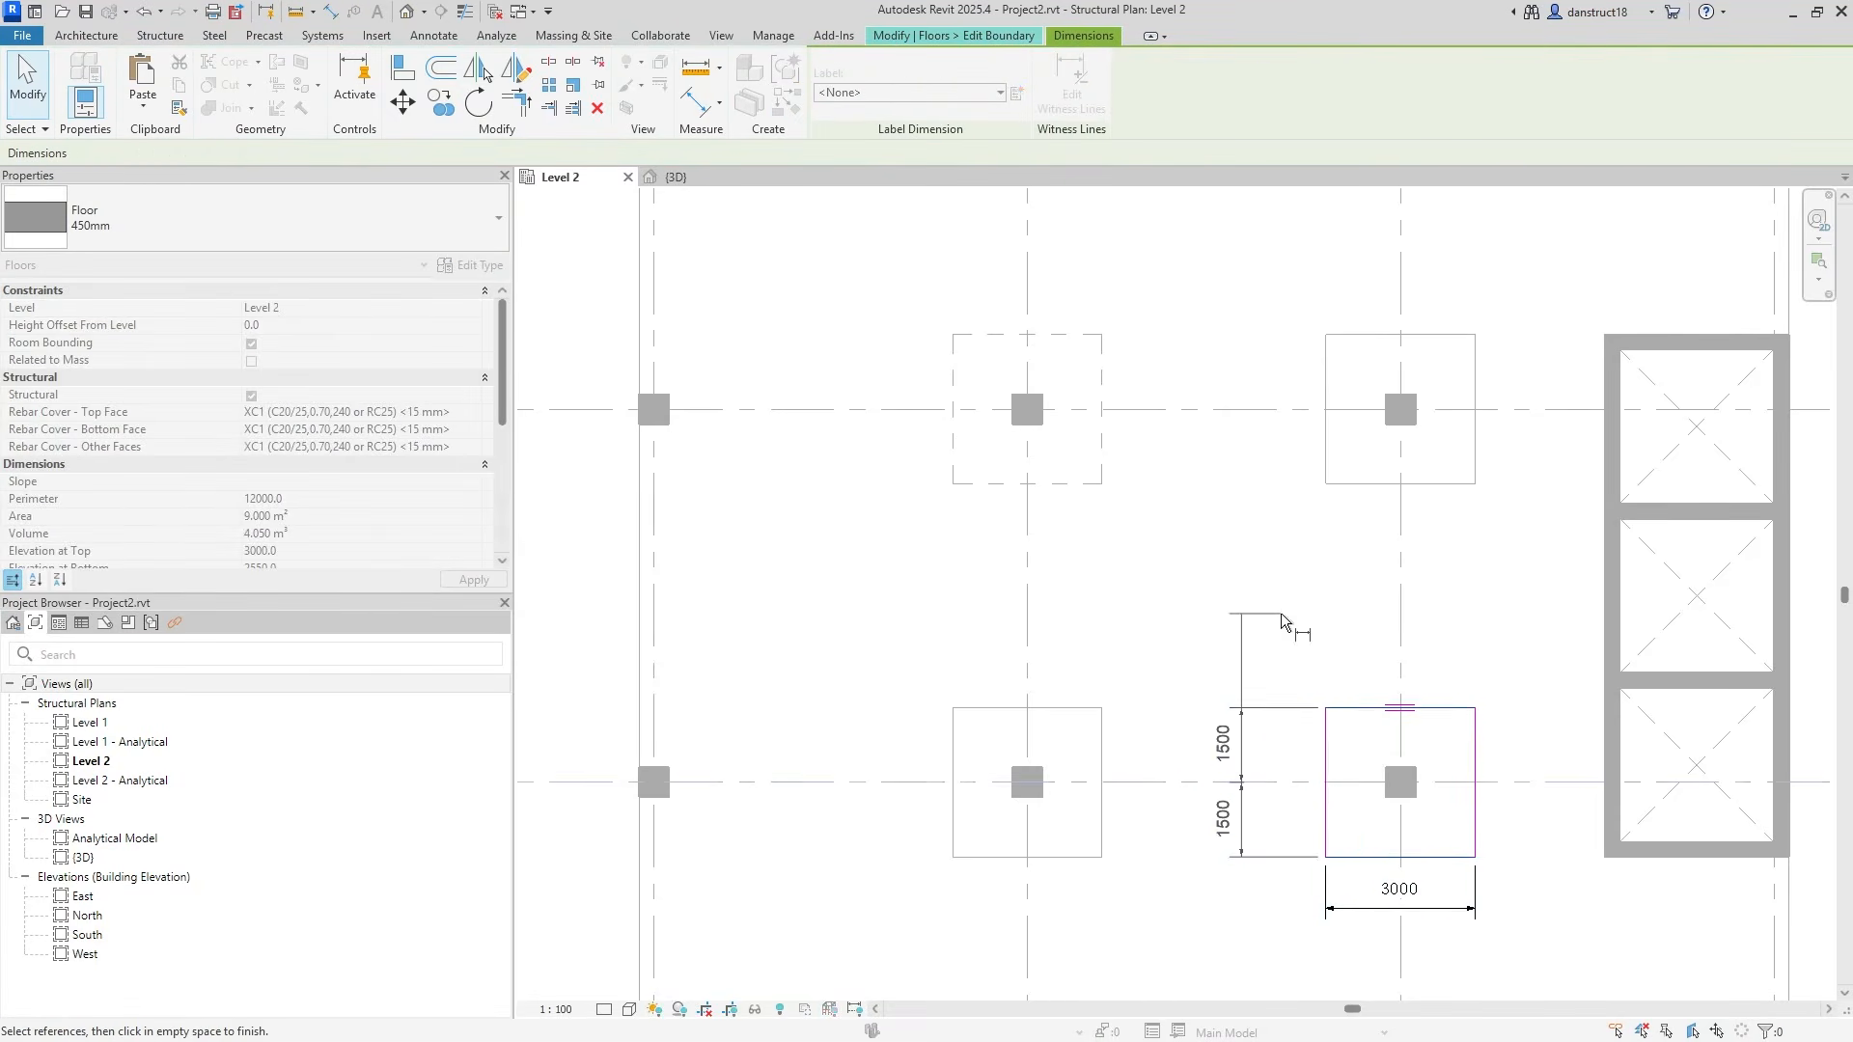
left_click(1364, 908)
left_click(1073, 83)
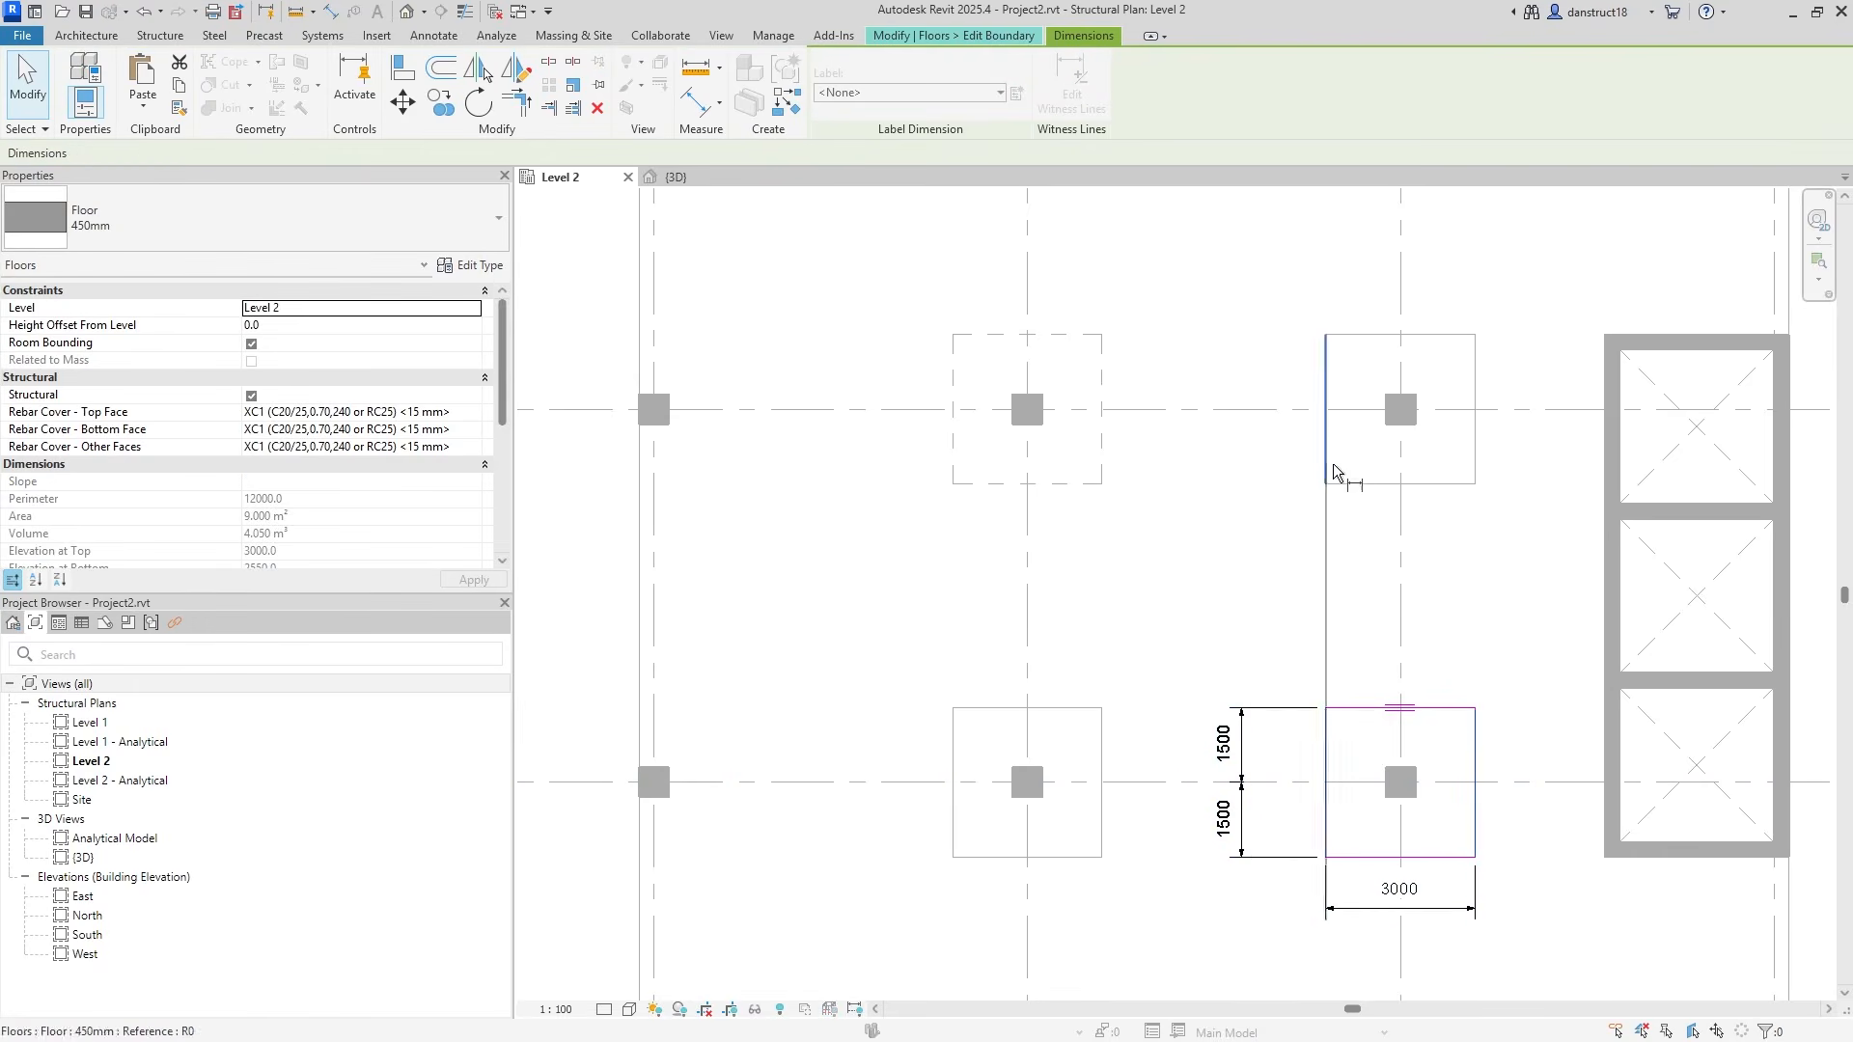
left_click(1396, 560)
left_click(1322, 559)
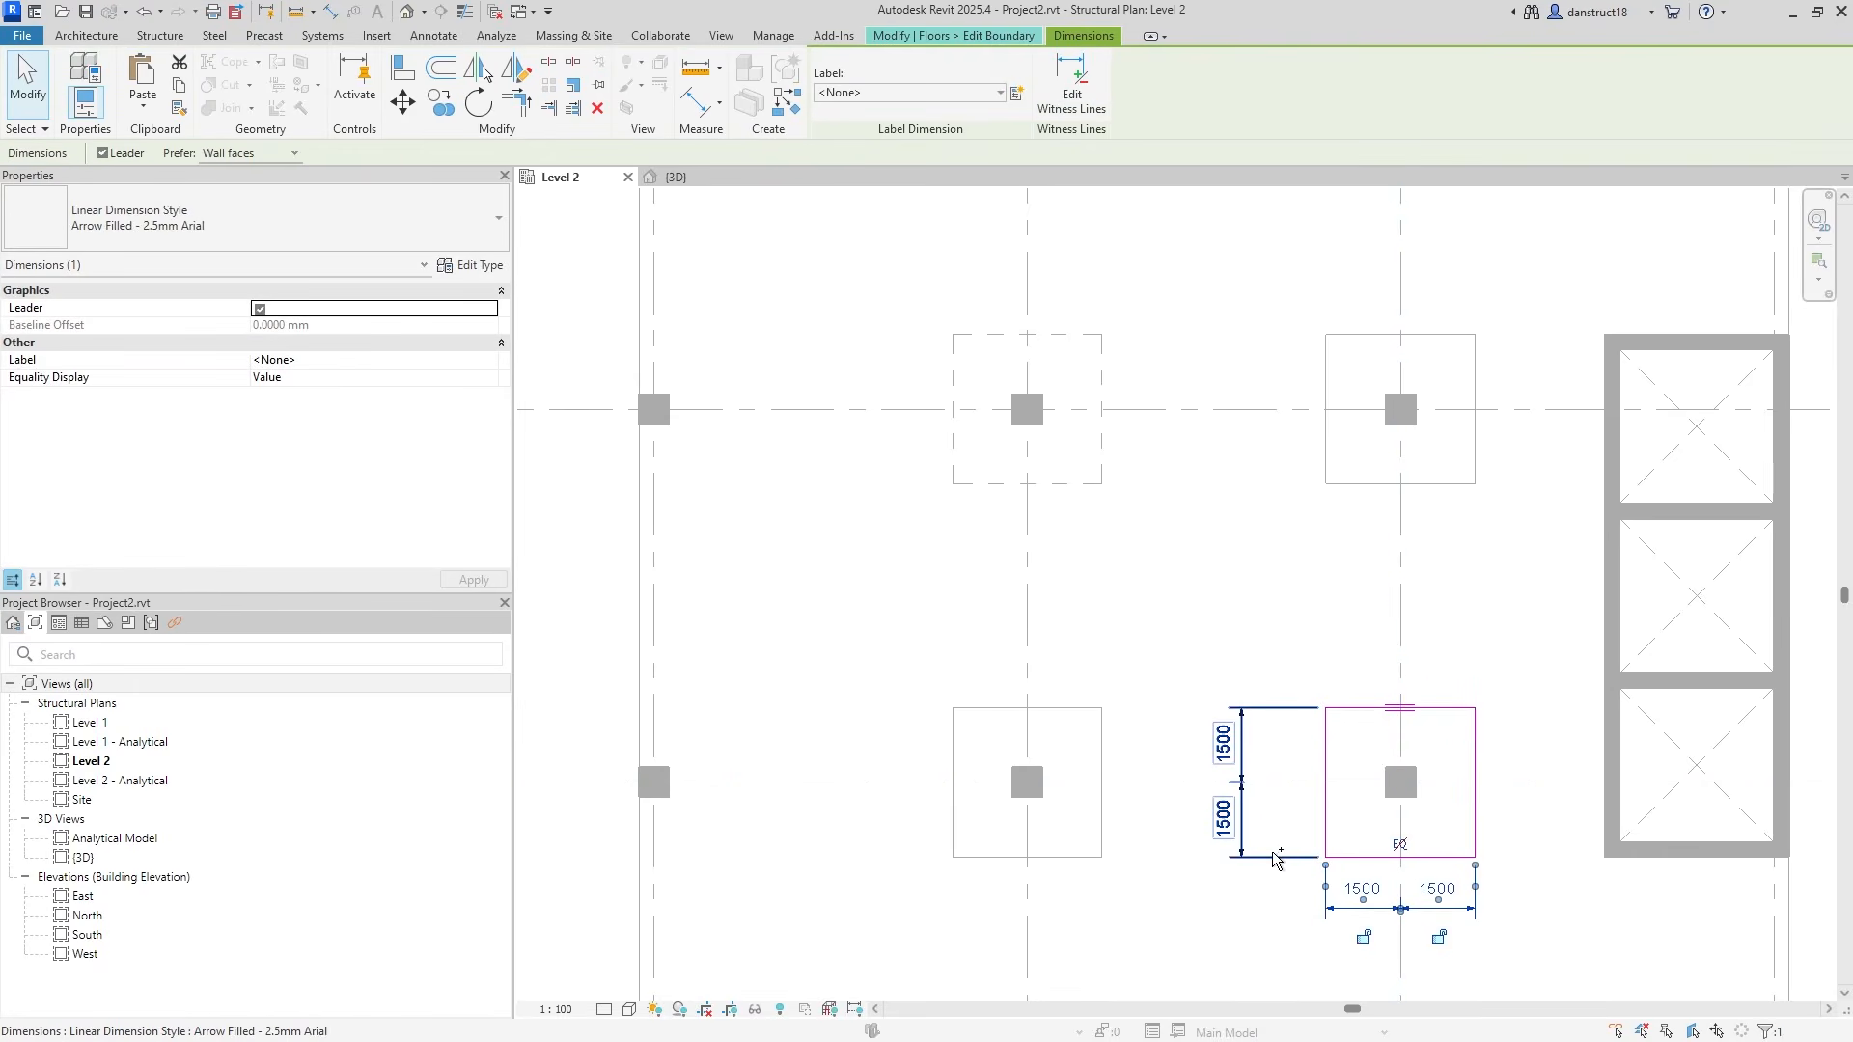
Label both split dimensions Int and finish the drop panel sketch.
left_click(1271, 789, "ctrl")
left_click(940, 92)
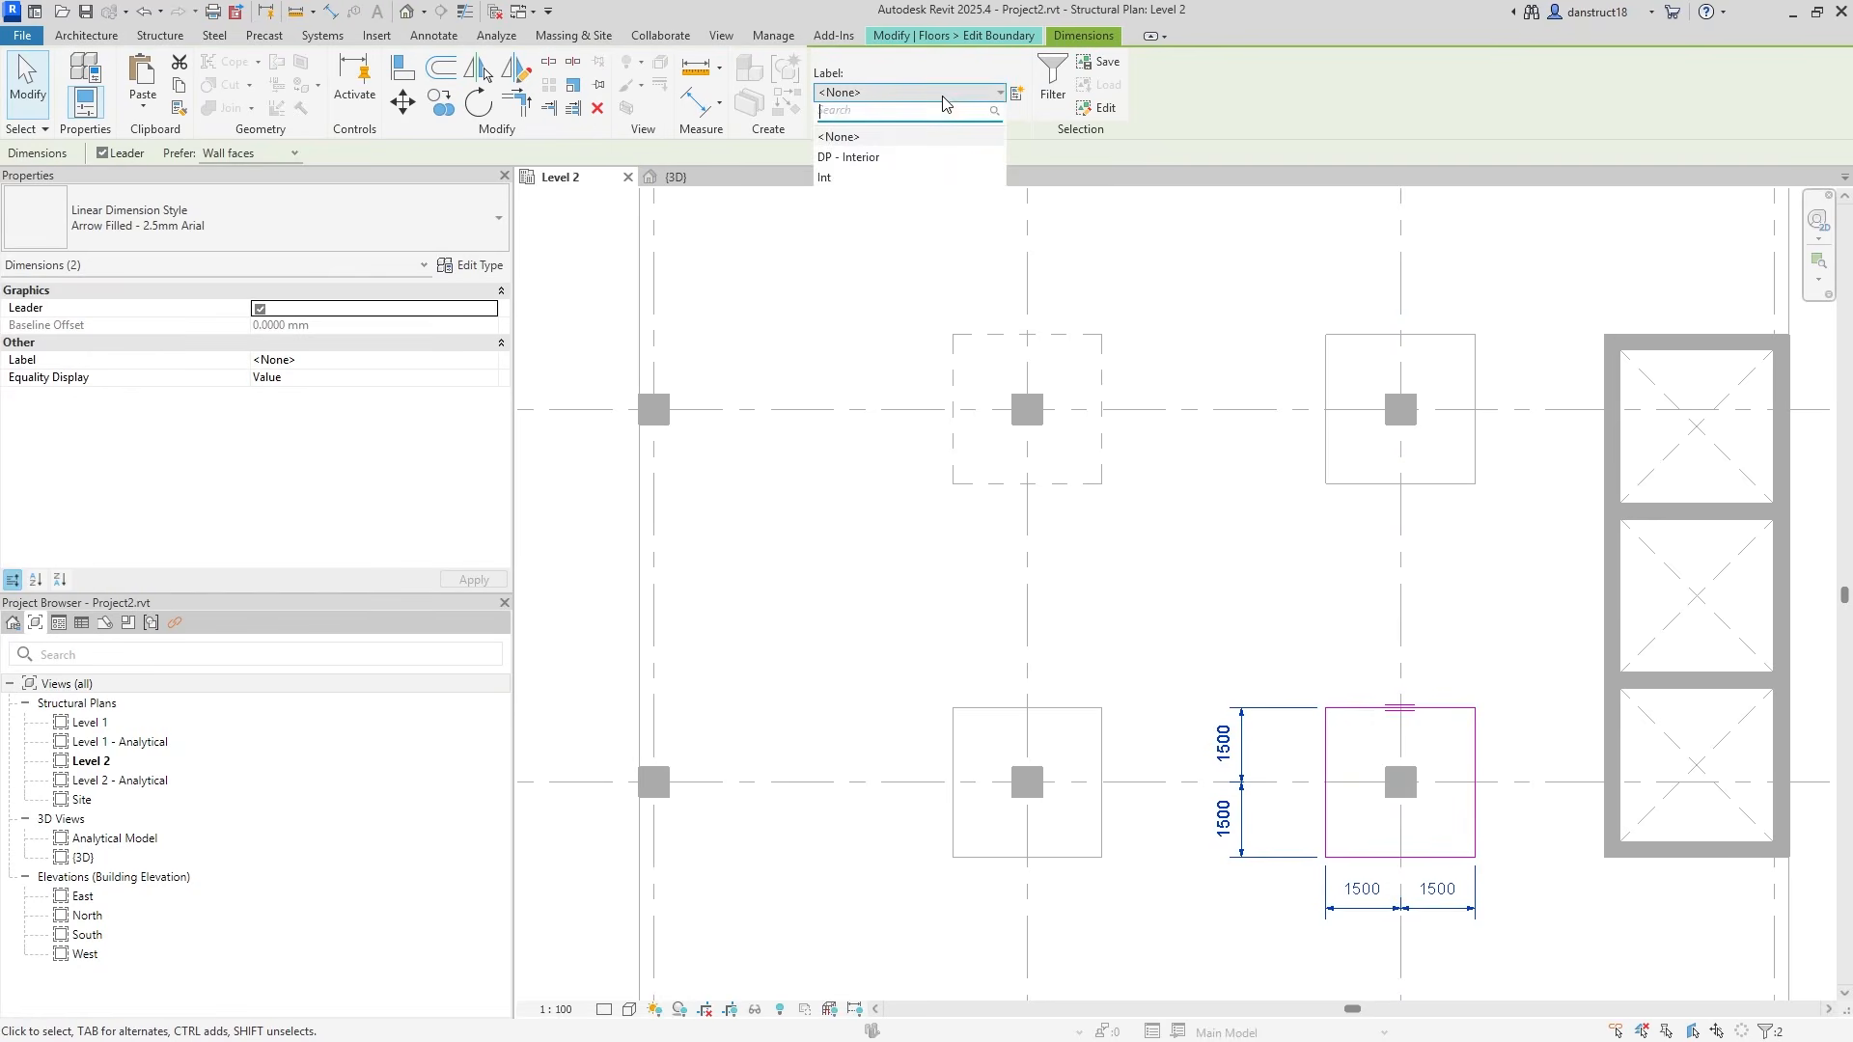
left_click(858, 181)
left_click(1207, 532)
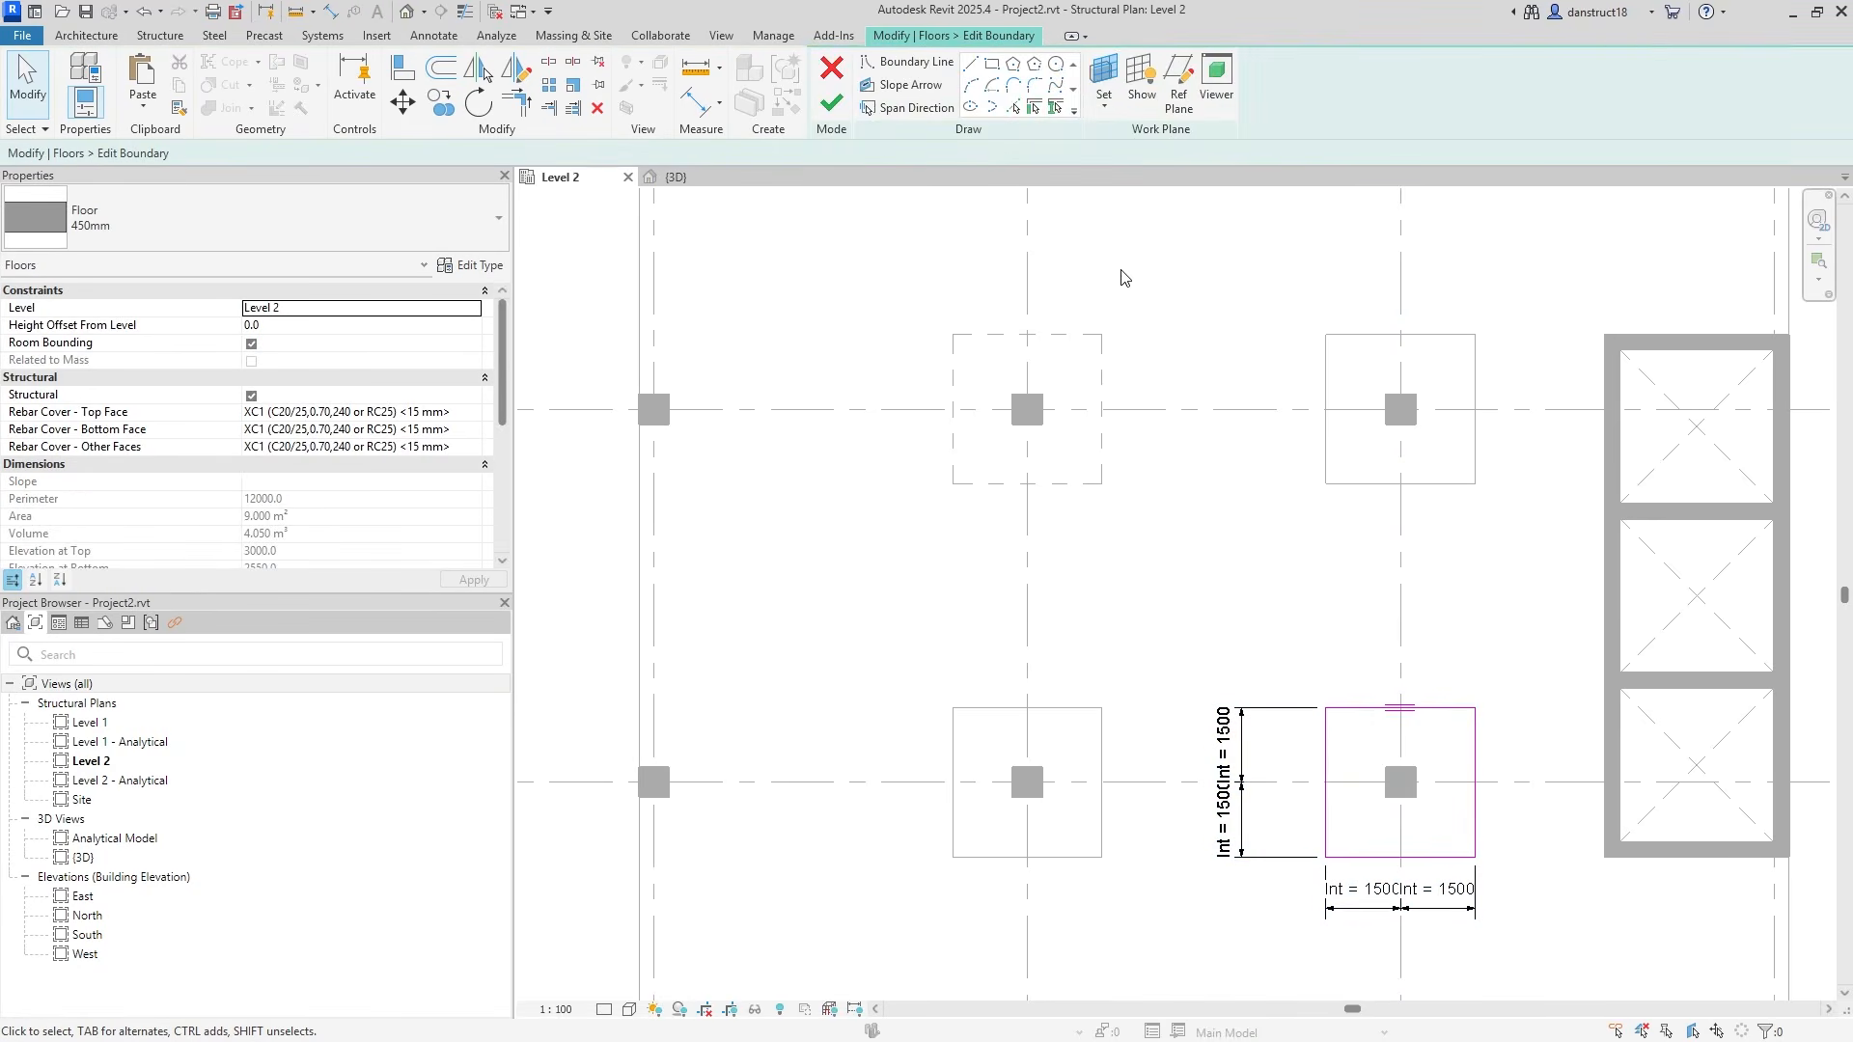
left_click(831, 102)
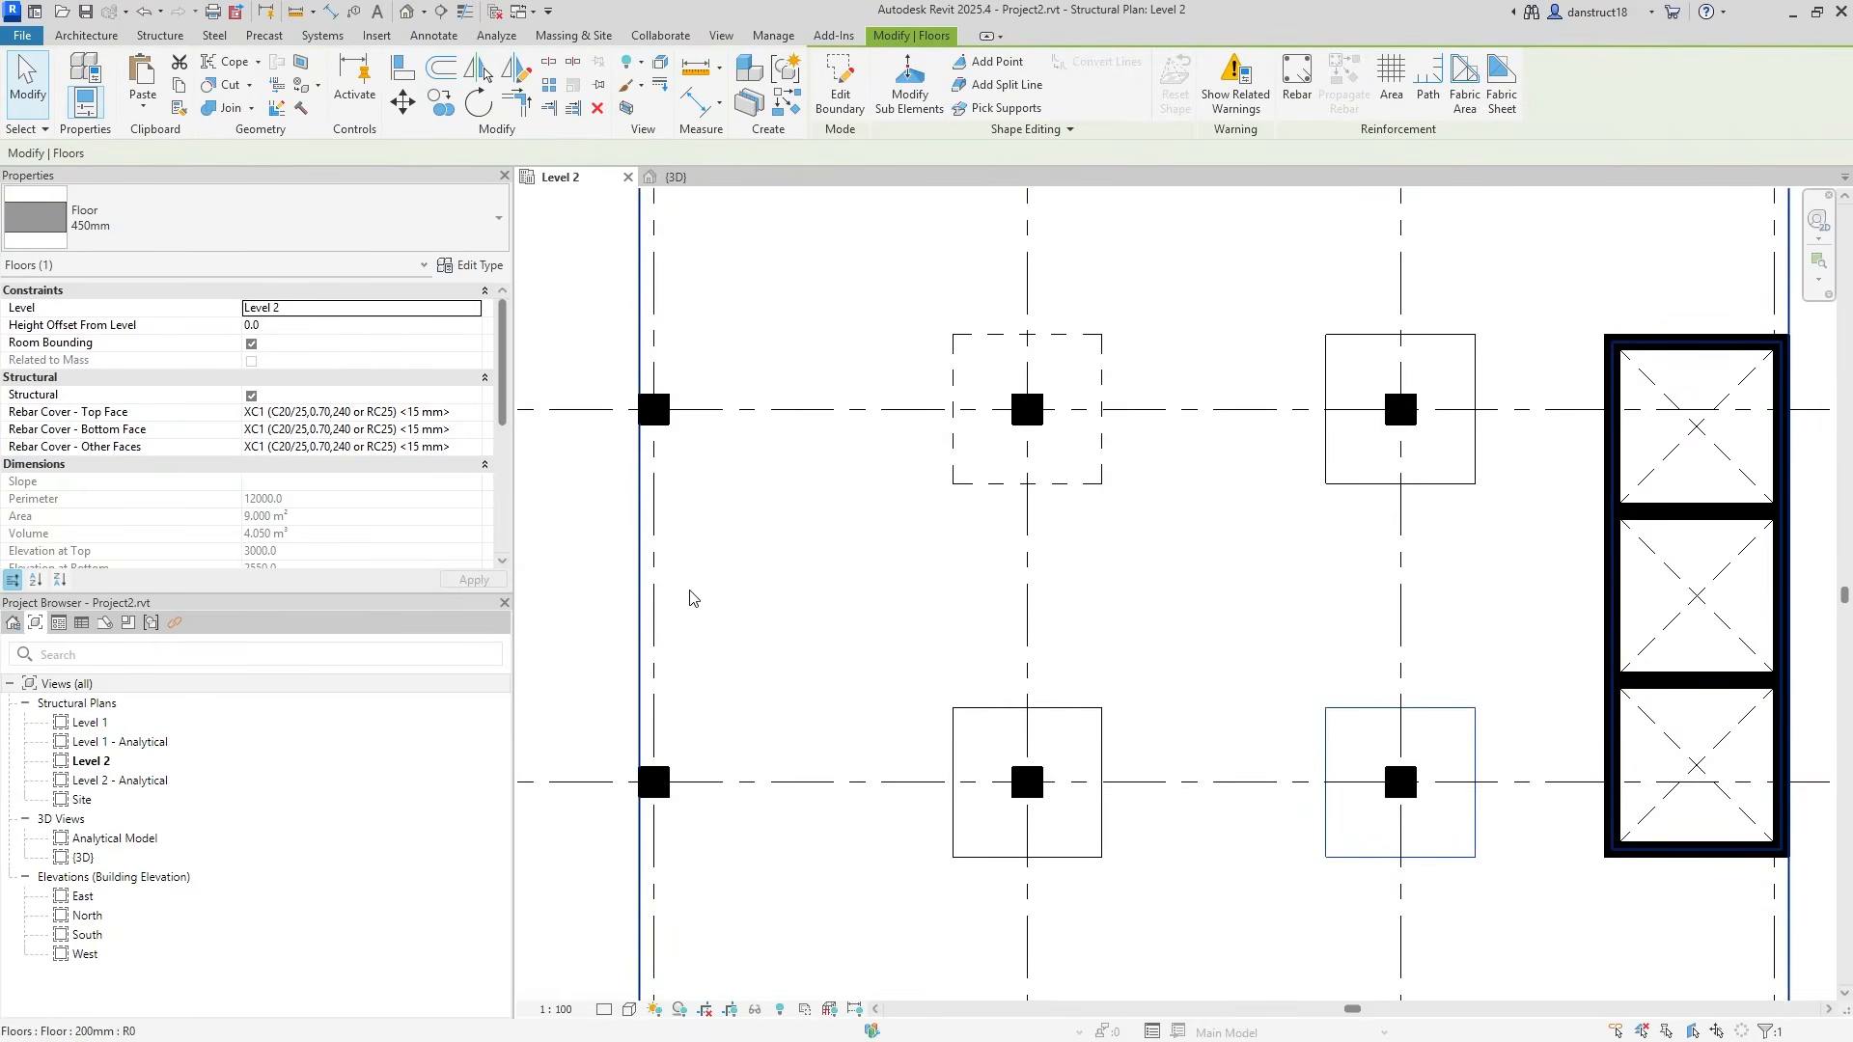
Join the Level 2 slab to the two lower drop panels using Multiple Join.
left_click(591, 611)
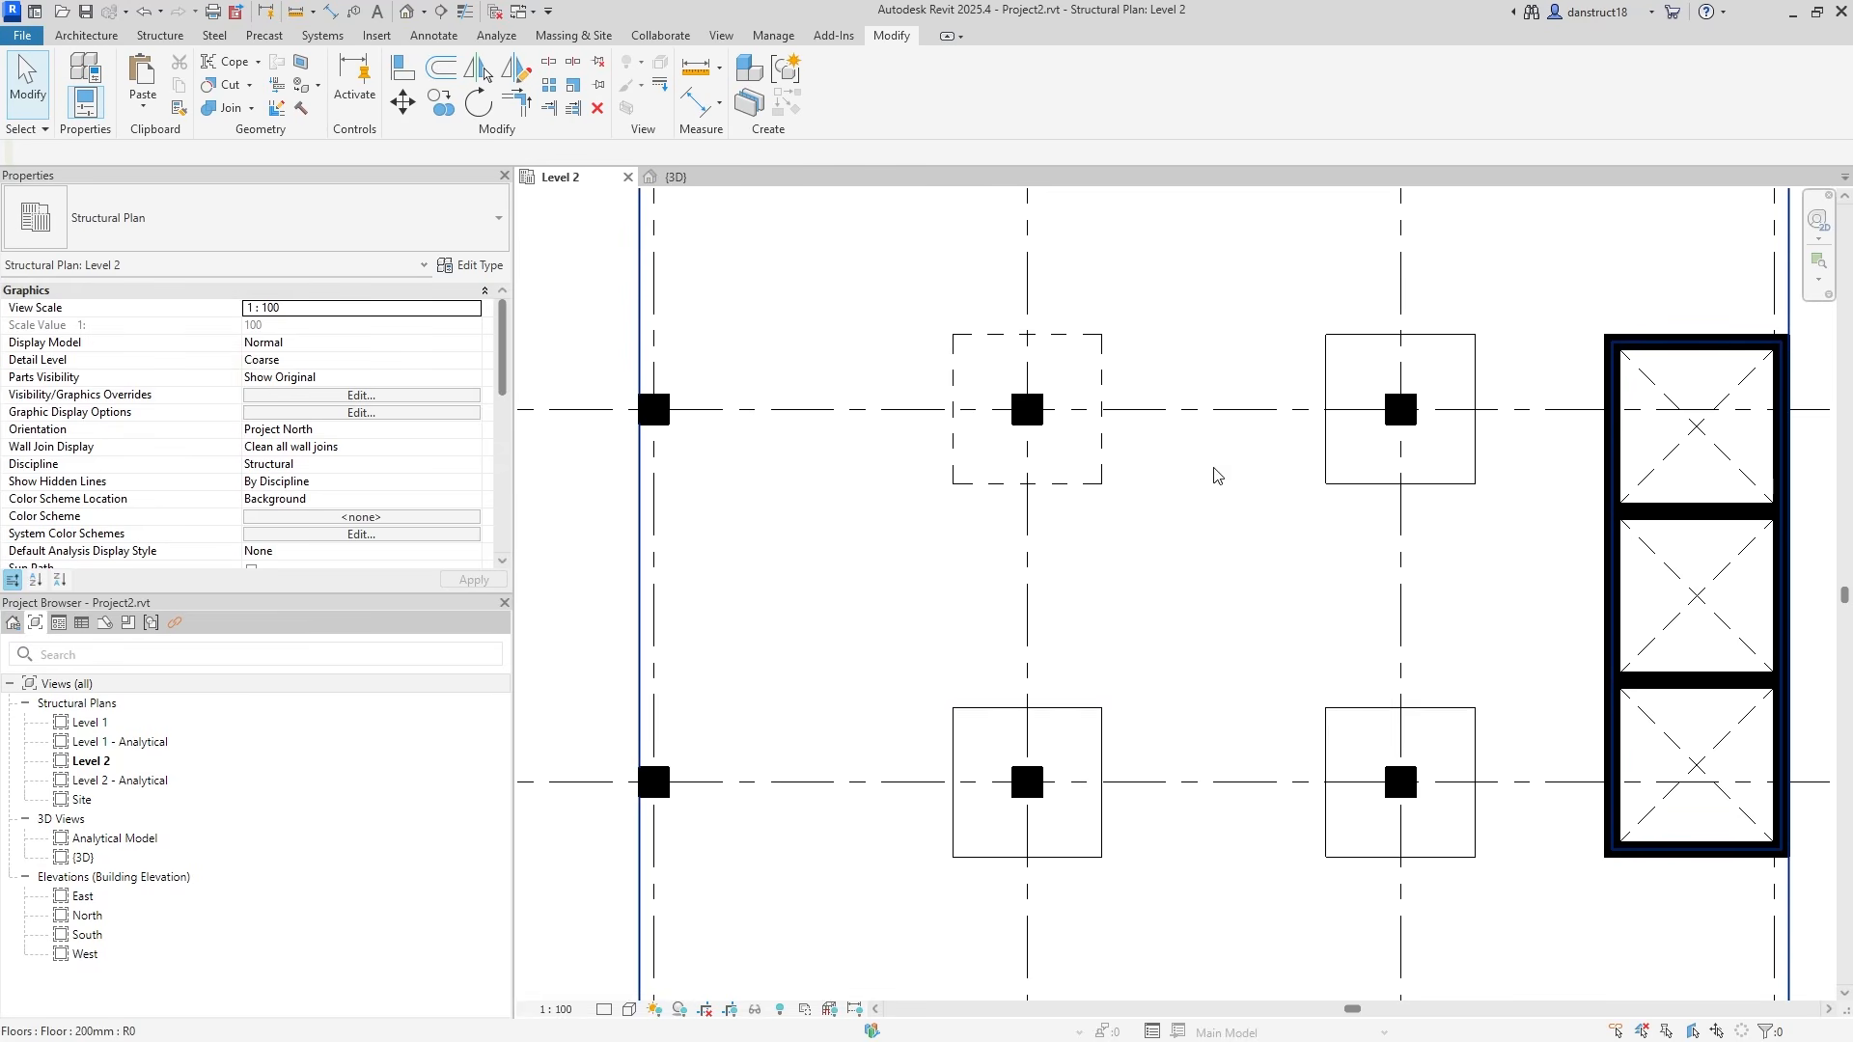
left_click(1327, 483)
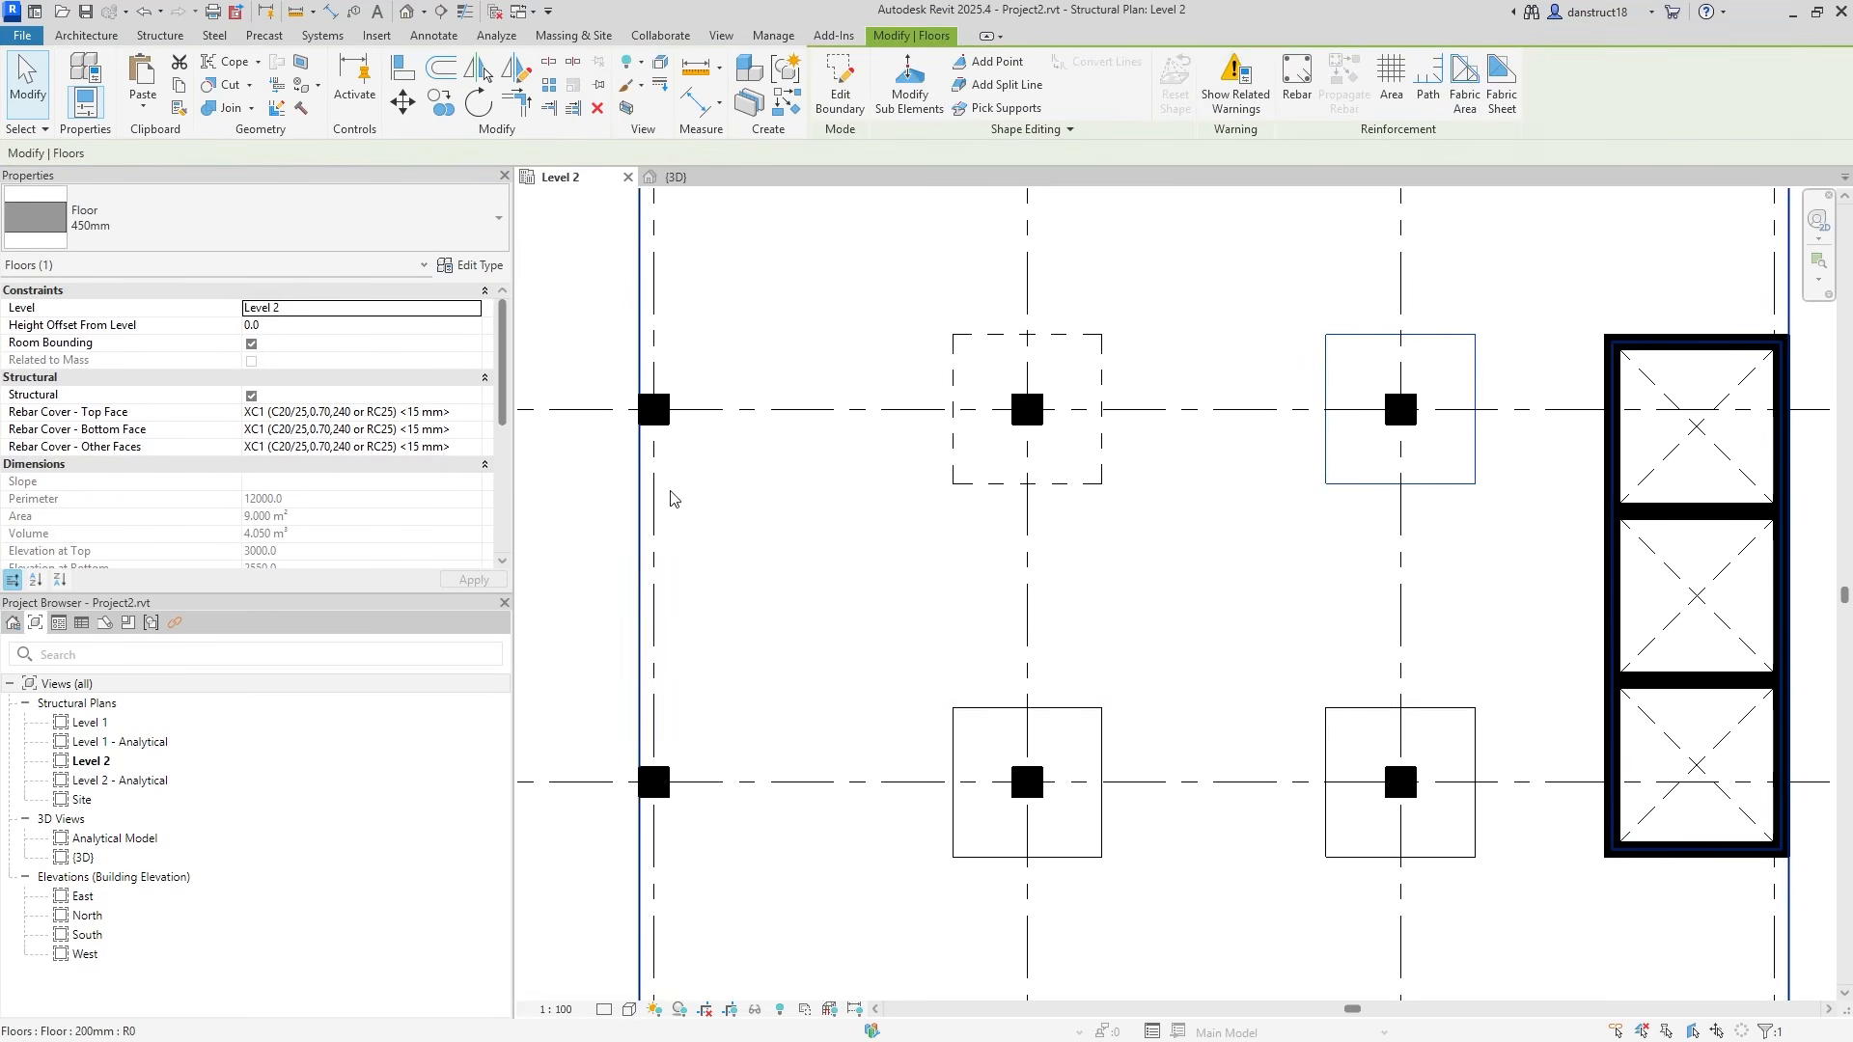
key("Escape")
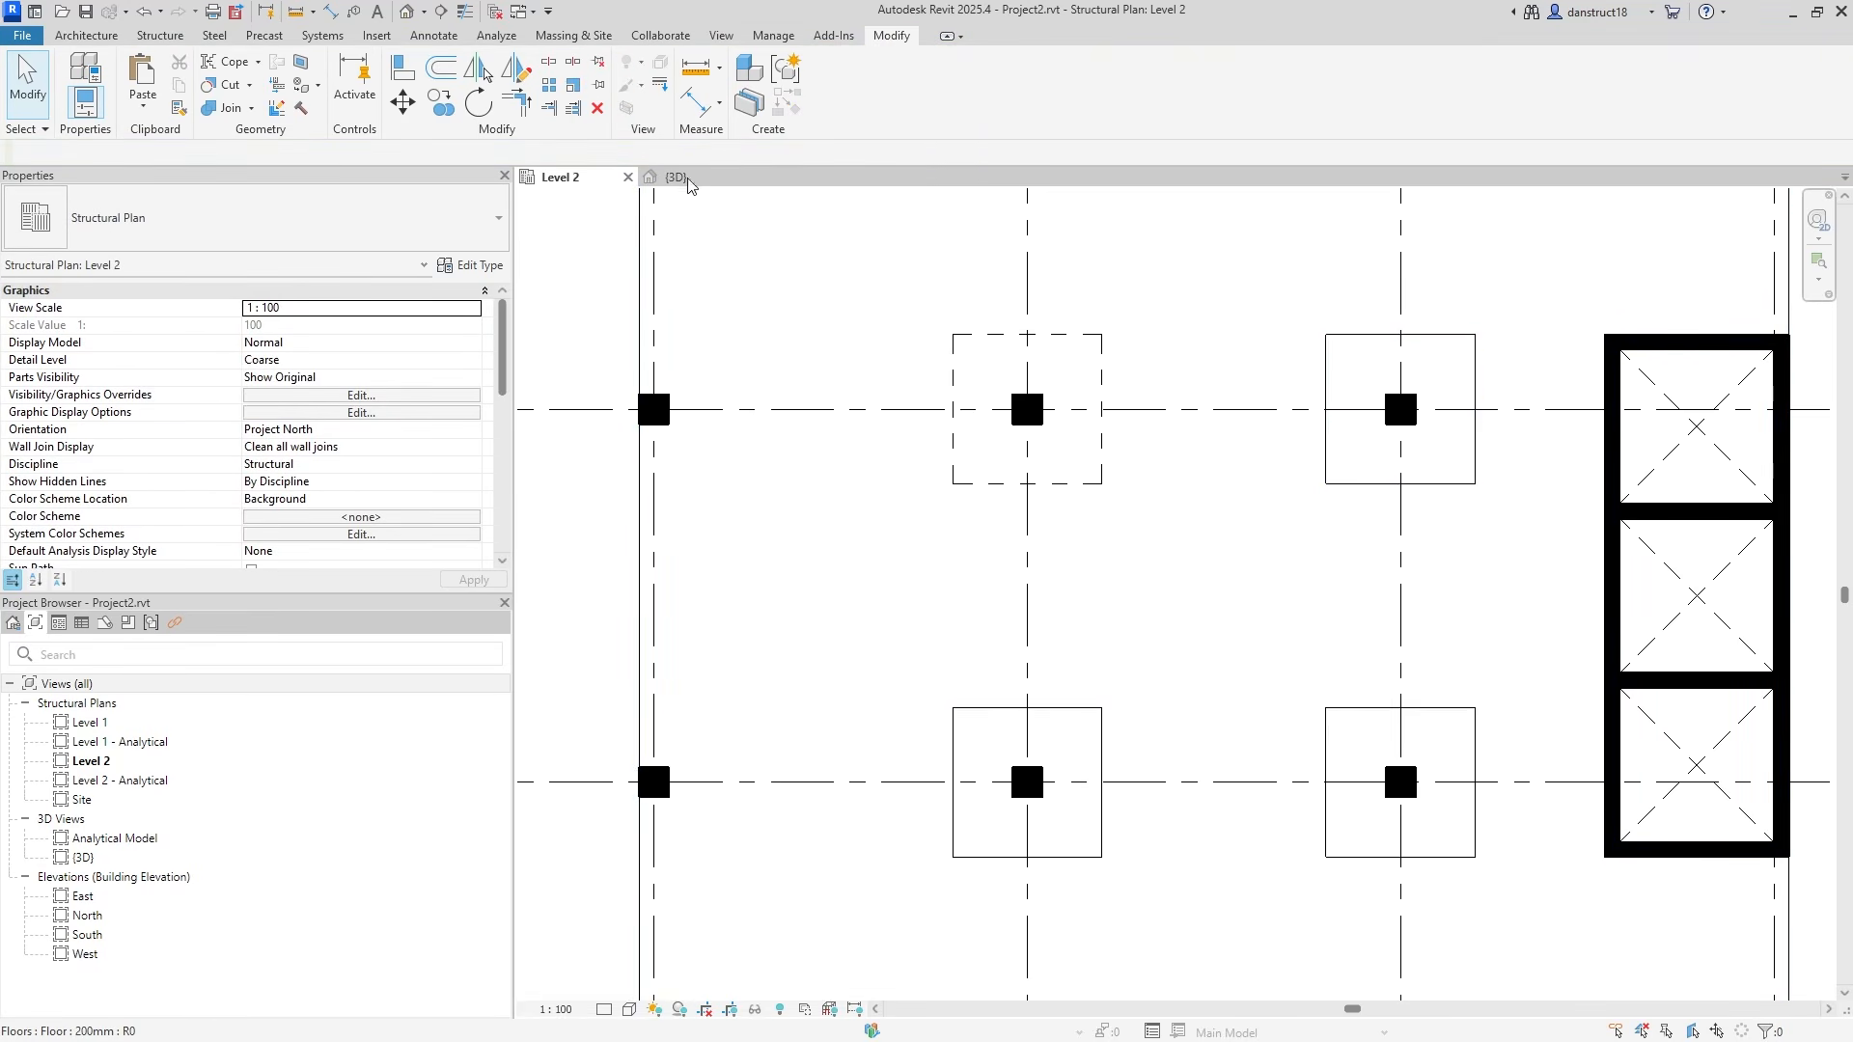
left_click(232, 108)
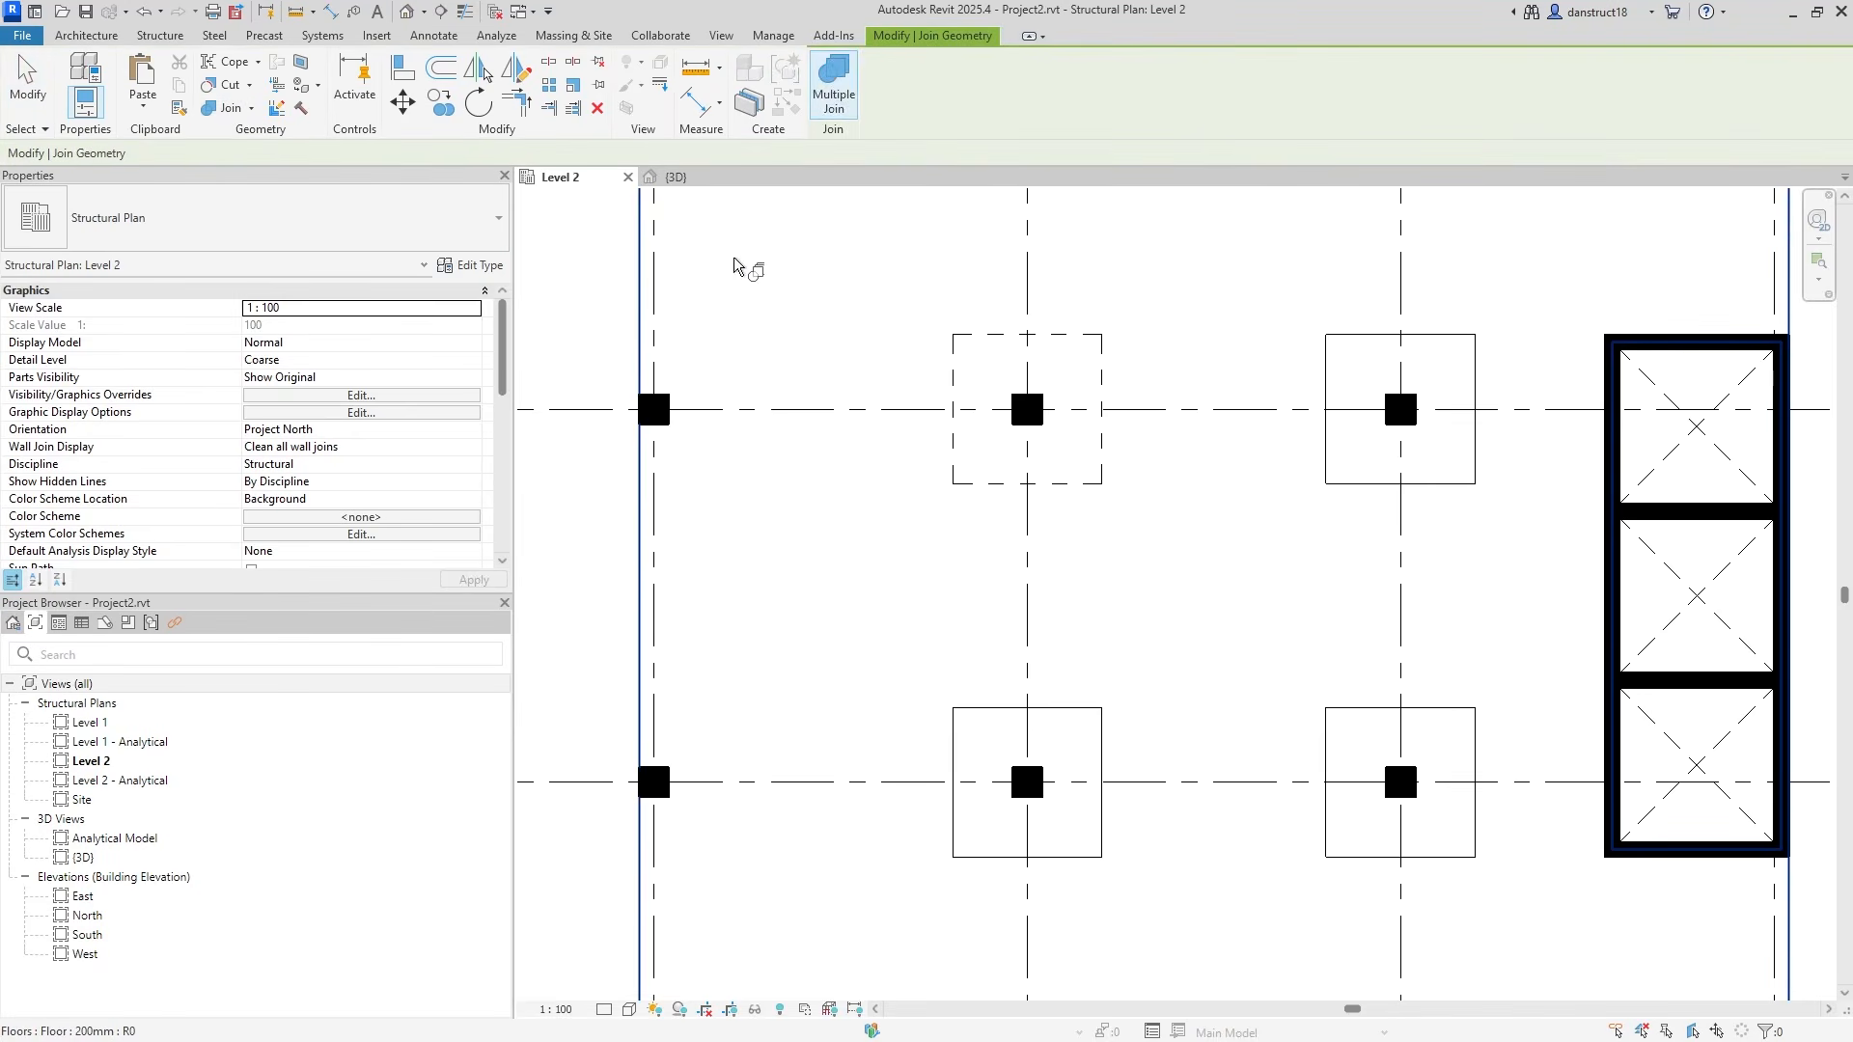
left_click(835, 97)
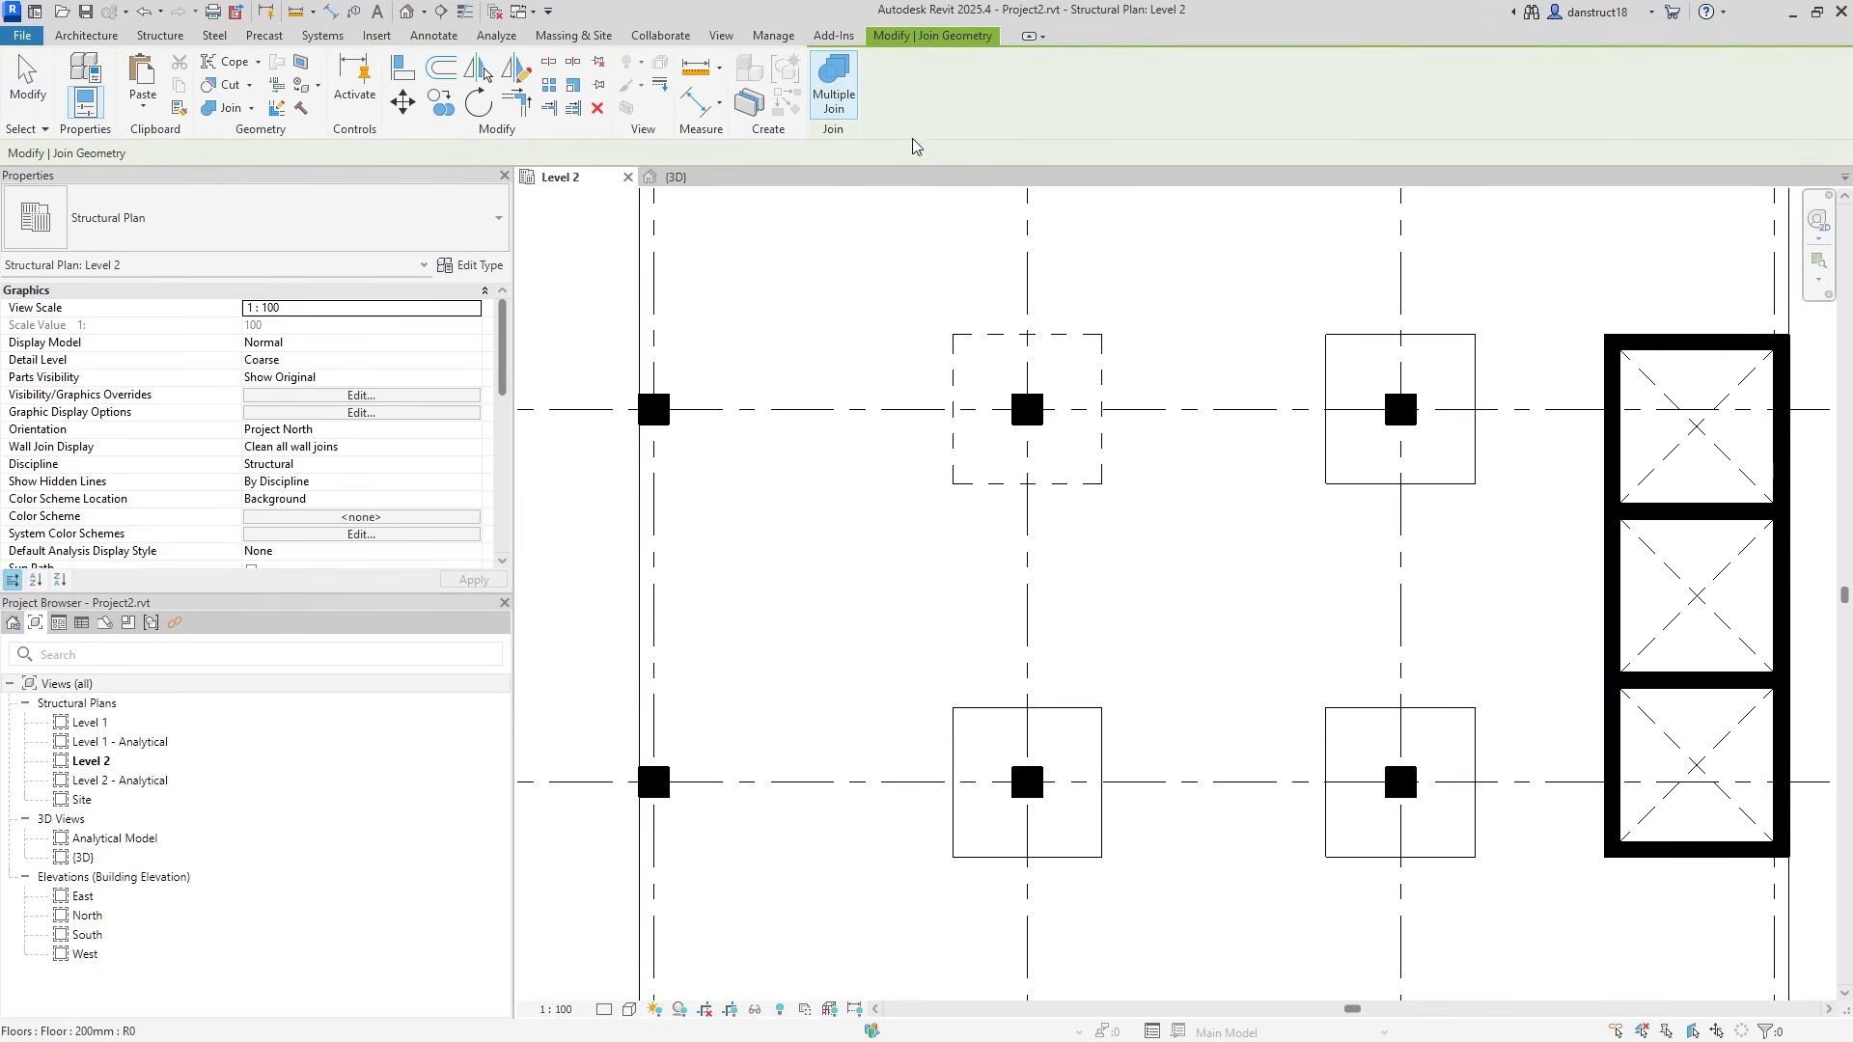
left_click(1292, 286)
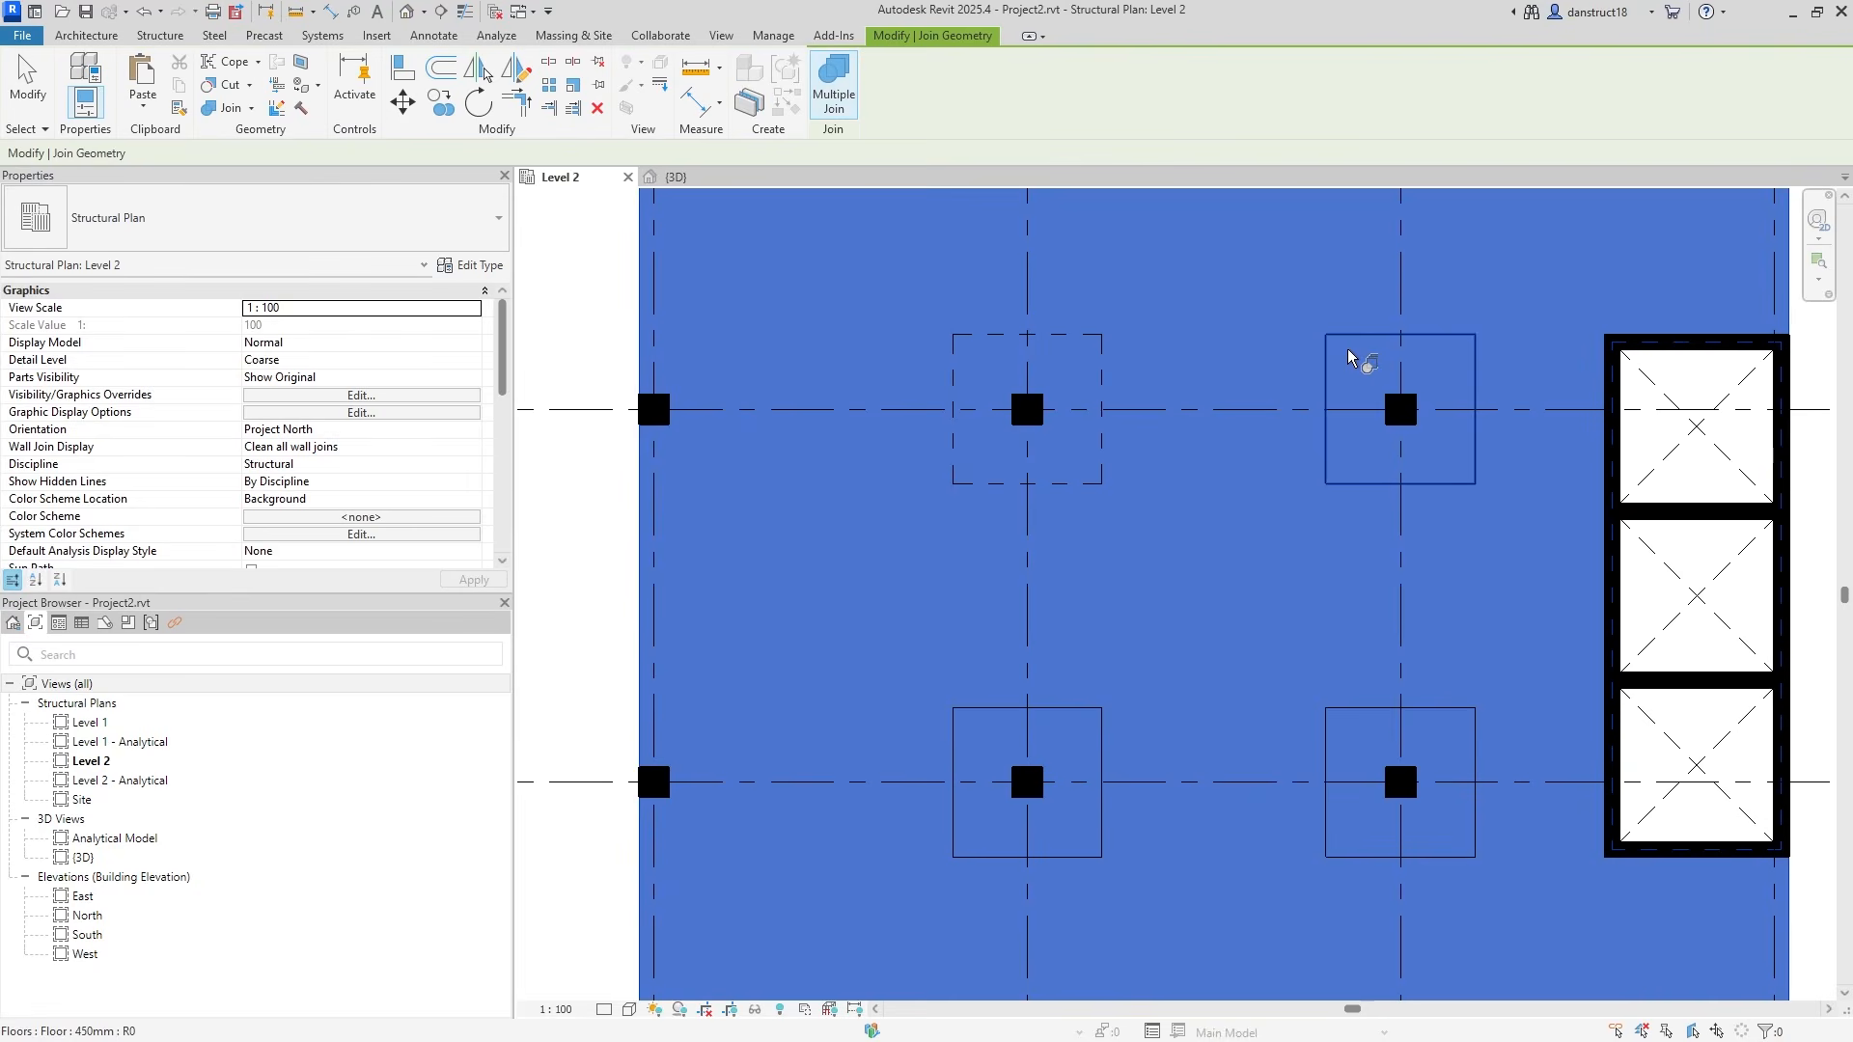
left_click(1330, 701)
left_click(1091, 722)
left_click(27, 87)
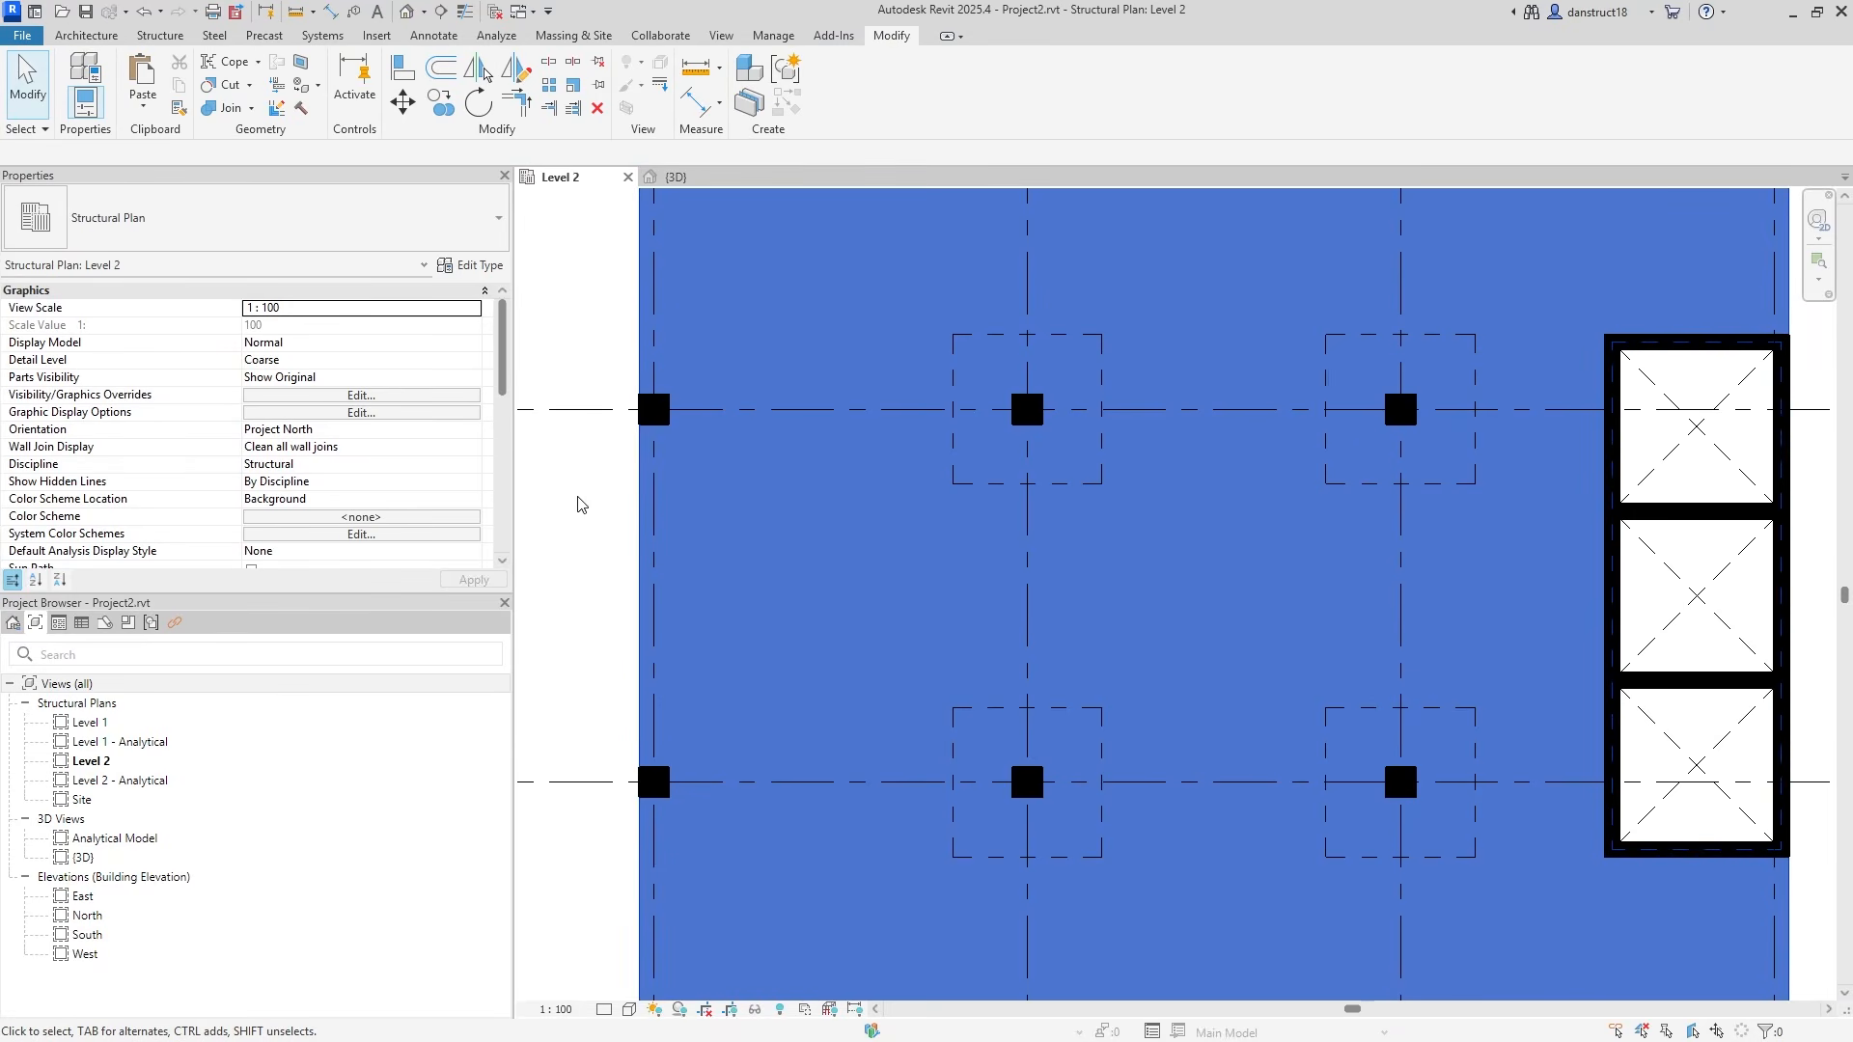
left_click(773, 34)
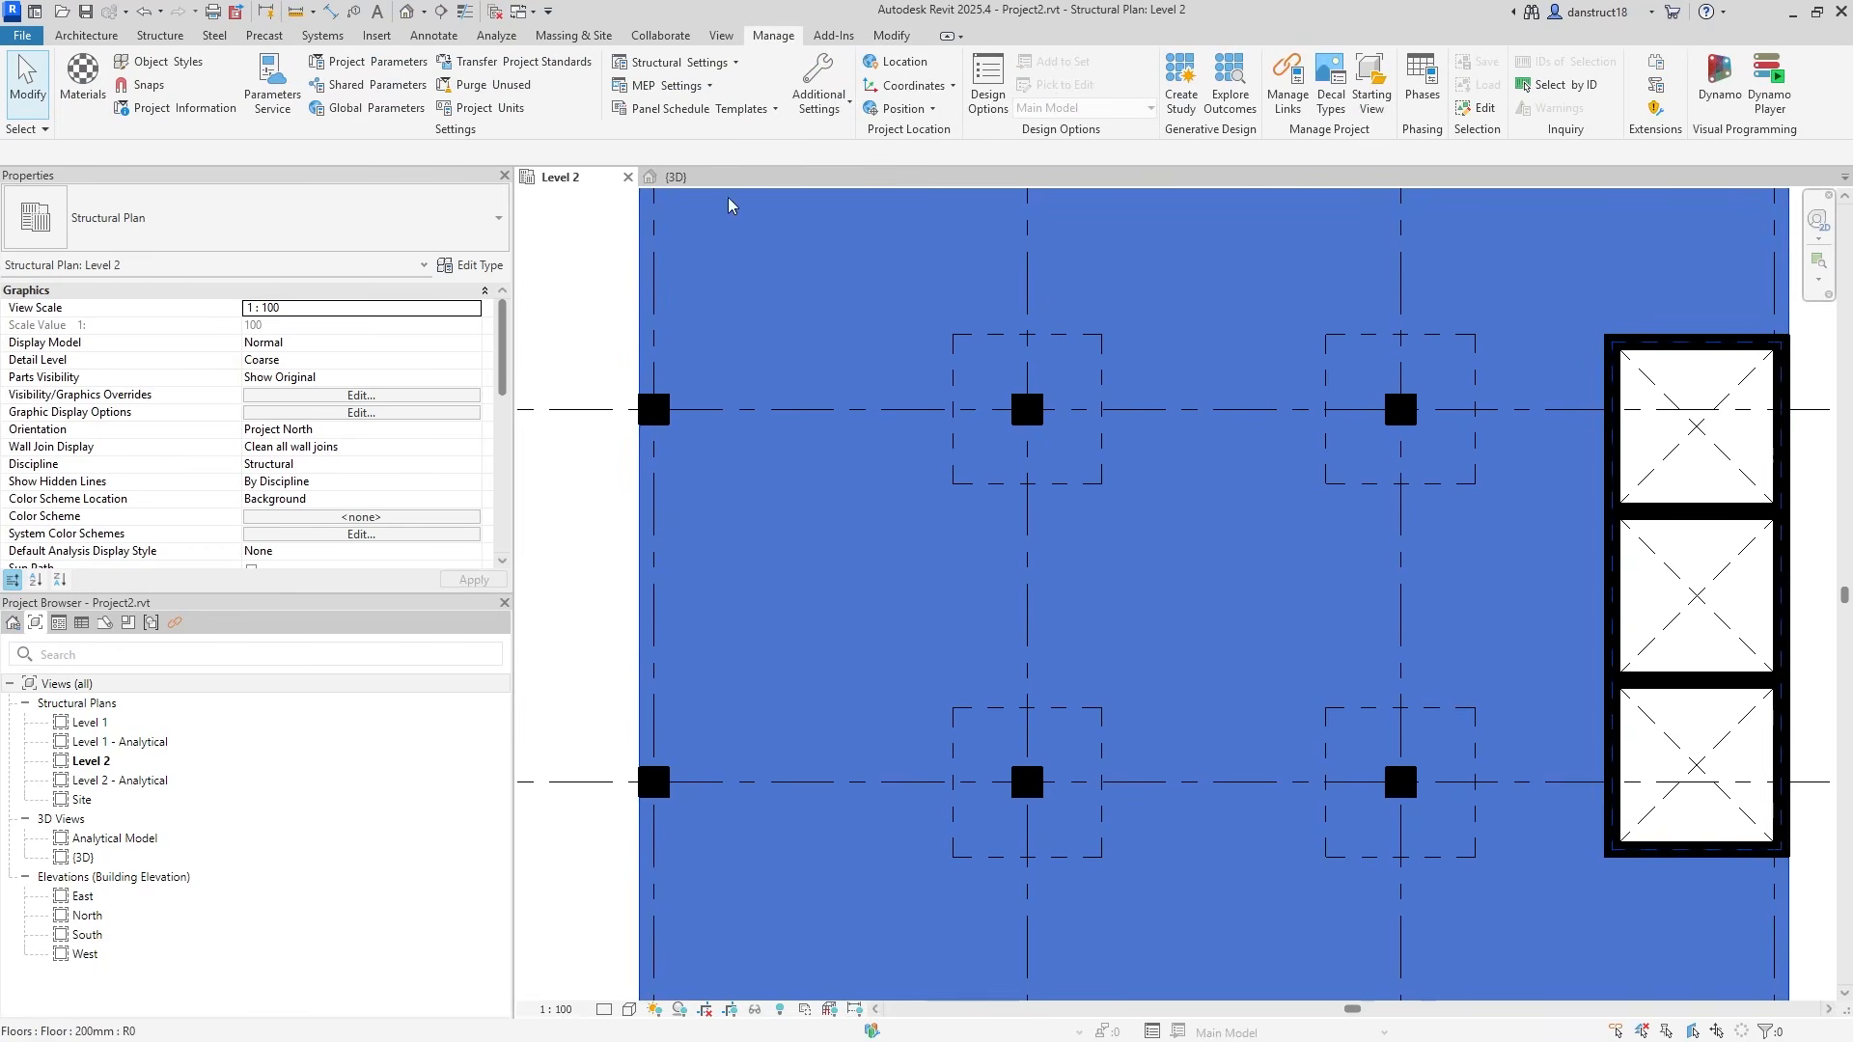
left_click(379, 108)
left_click(554, 355)
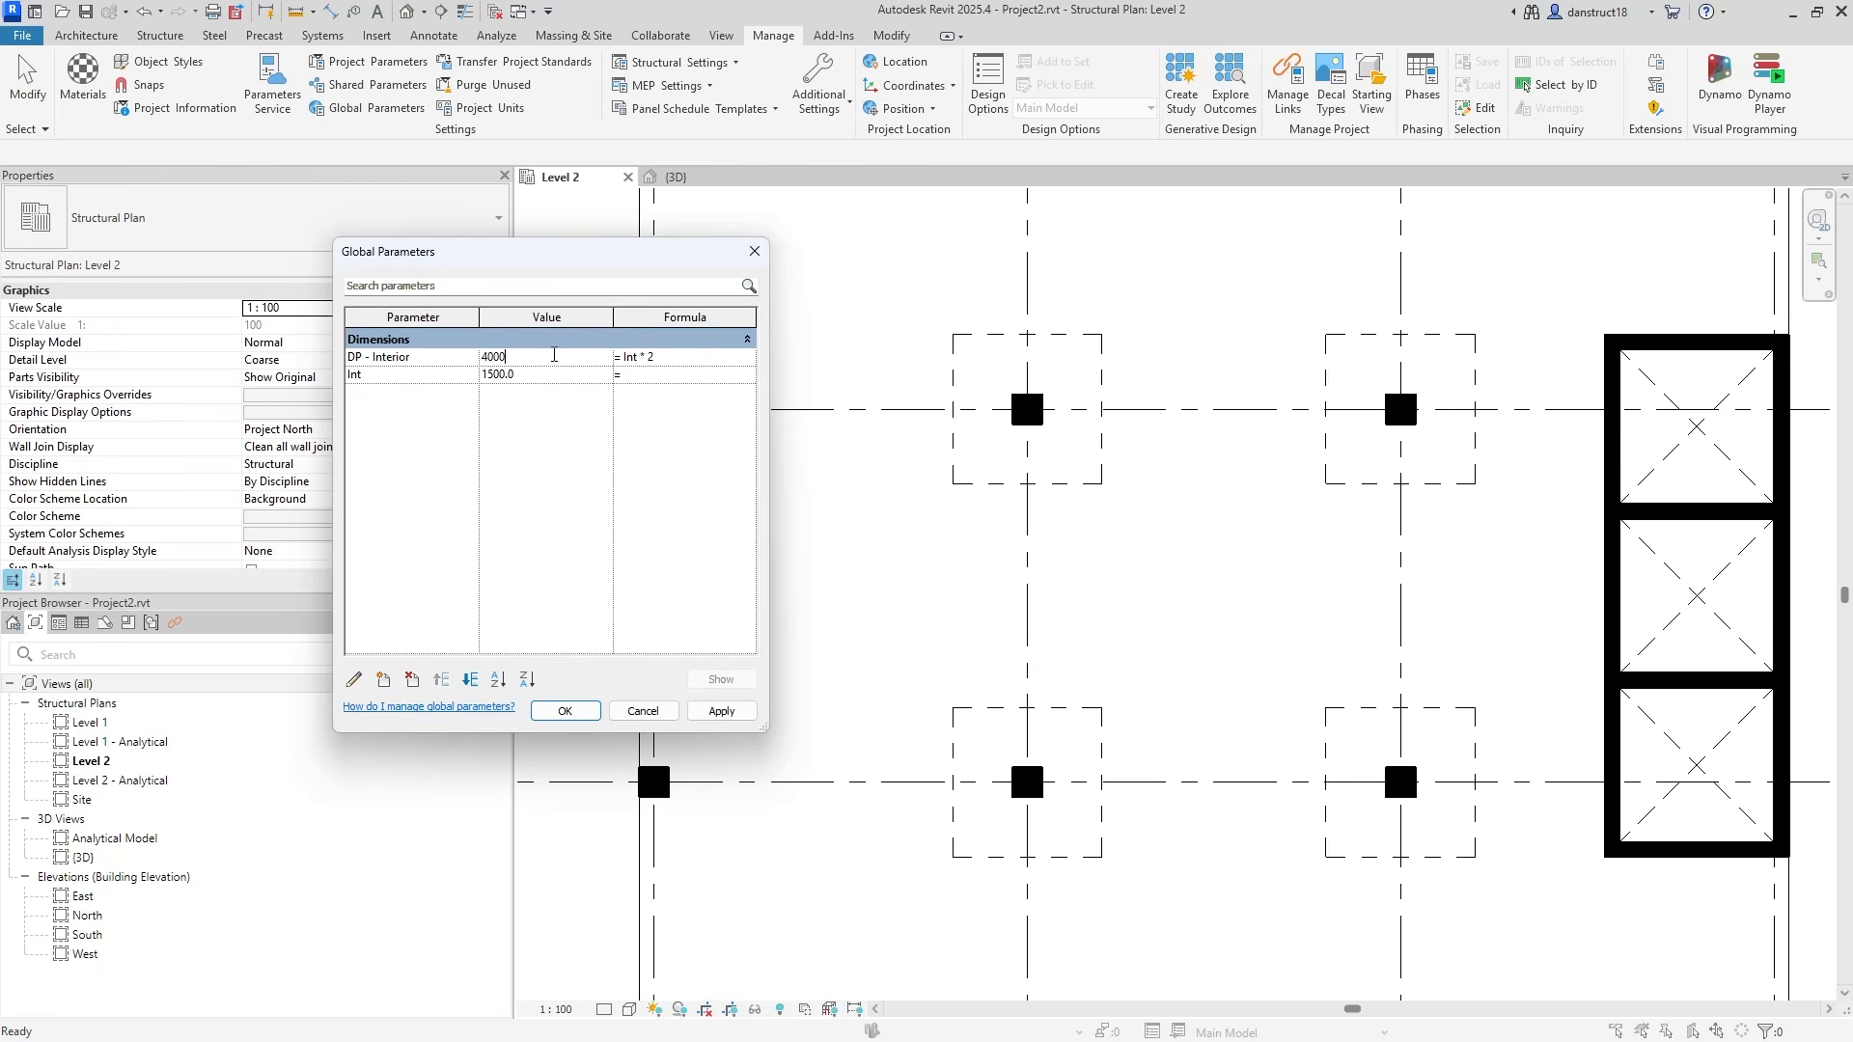
left_click(721, 711)
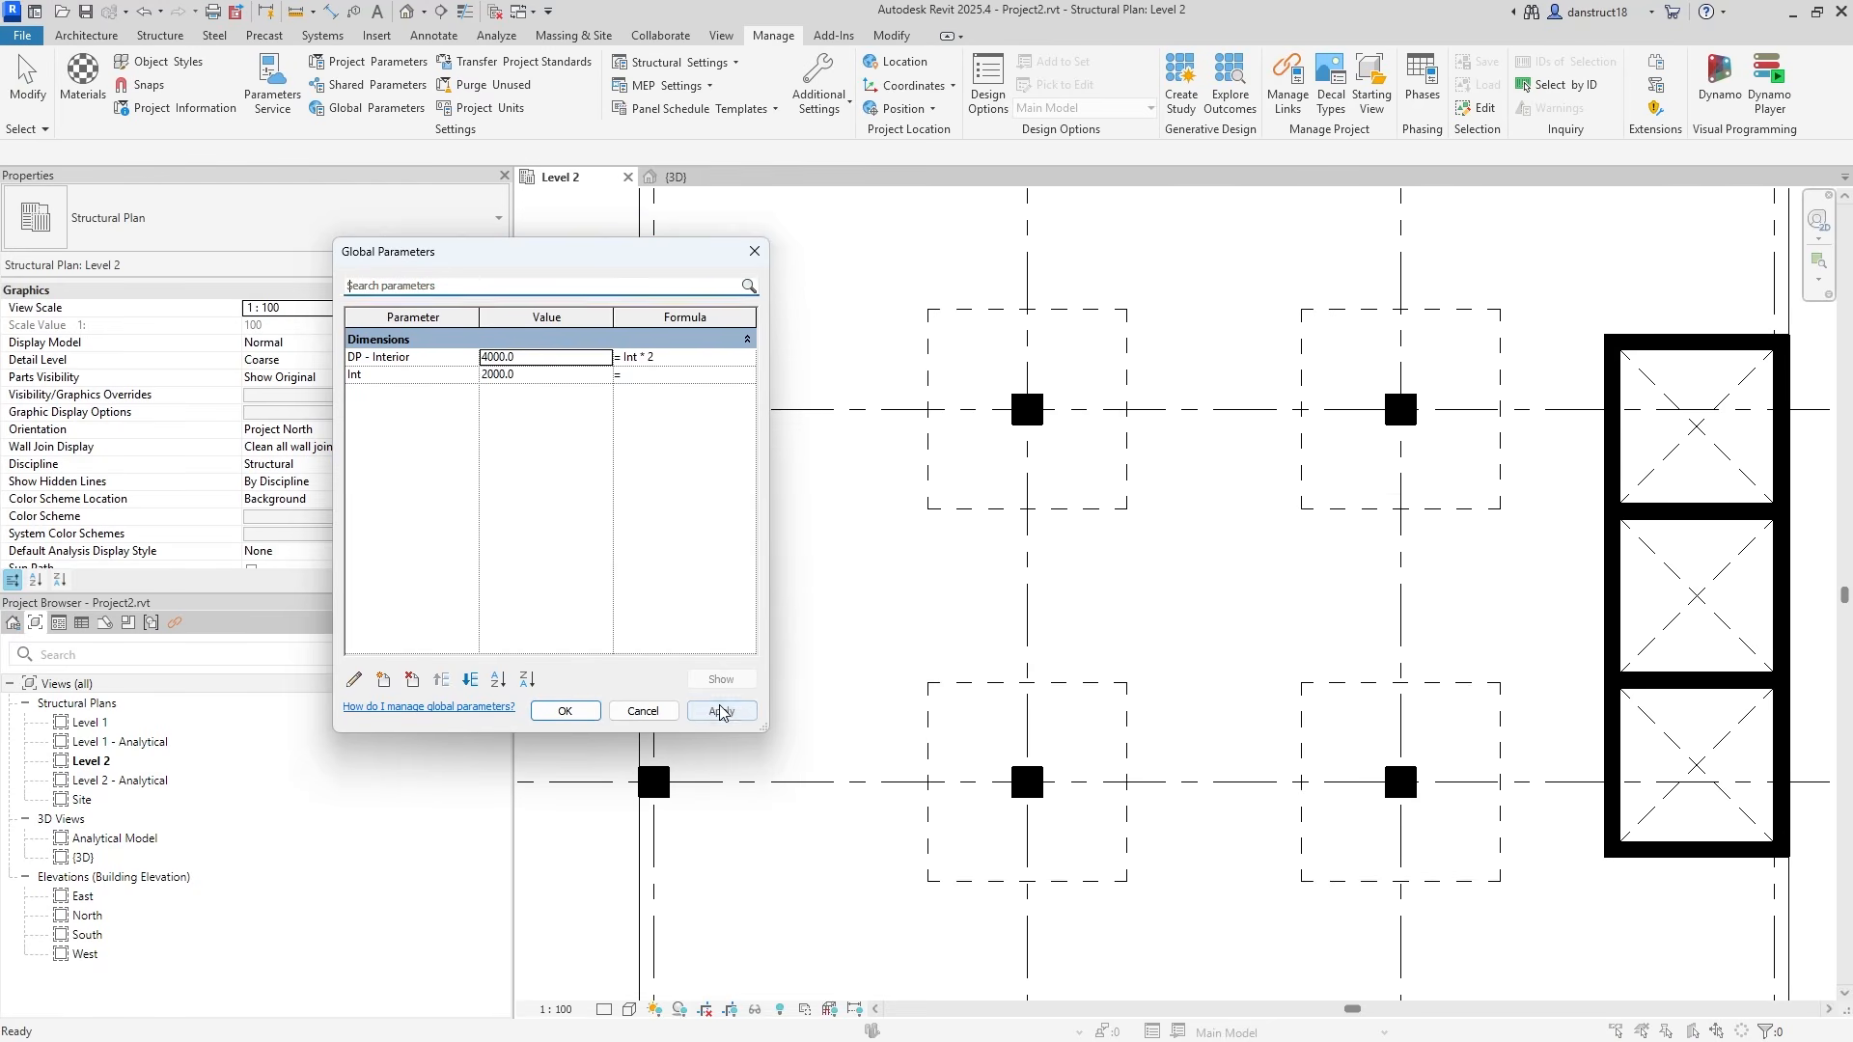
left_click(555, 361)
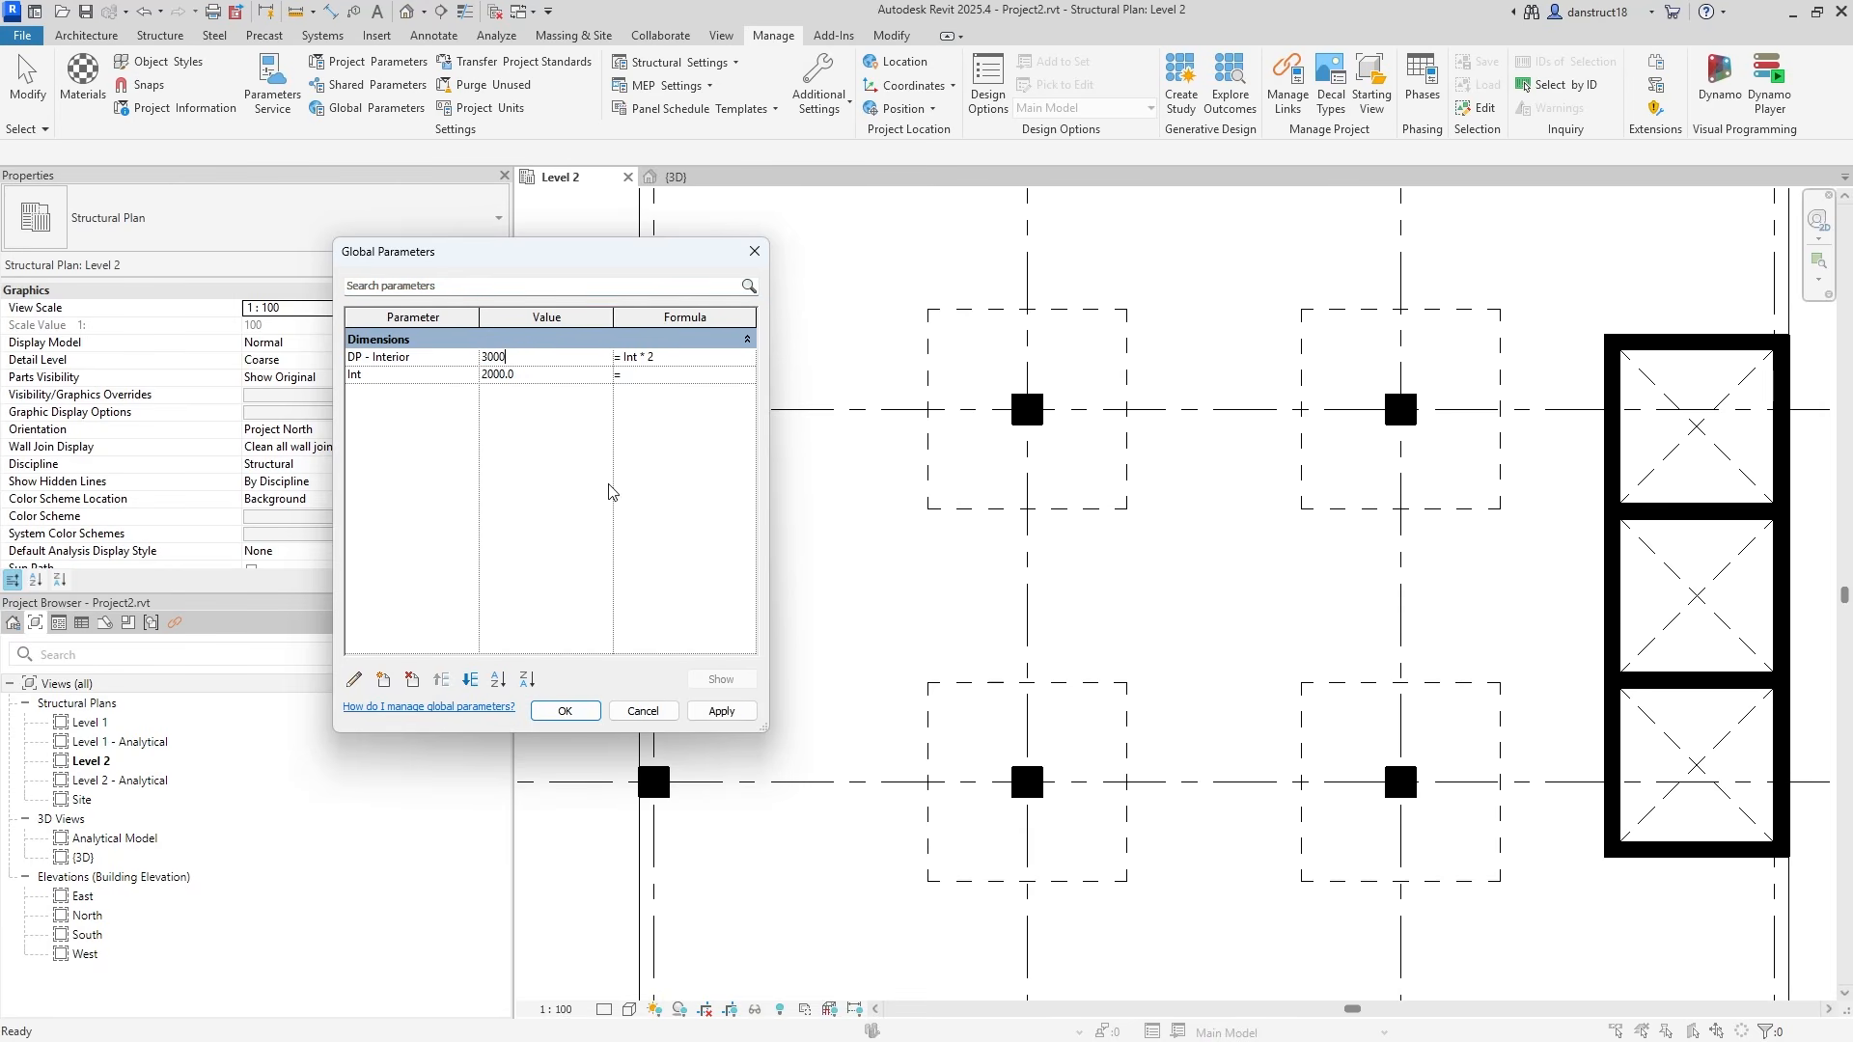
left_click(724, 710)
Copy an interior drop panel from its column centre onto the edge column at D-2.
left_click(574, 711)
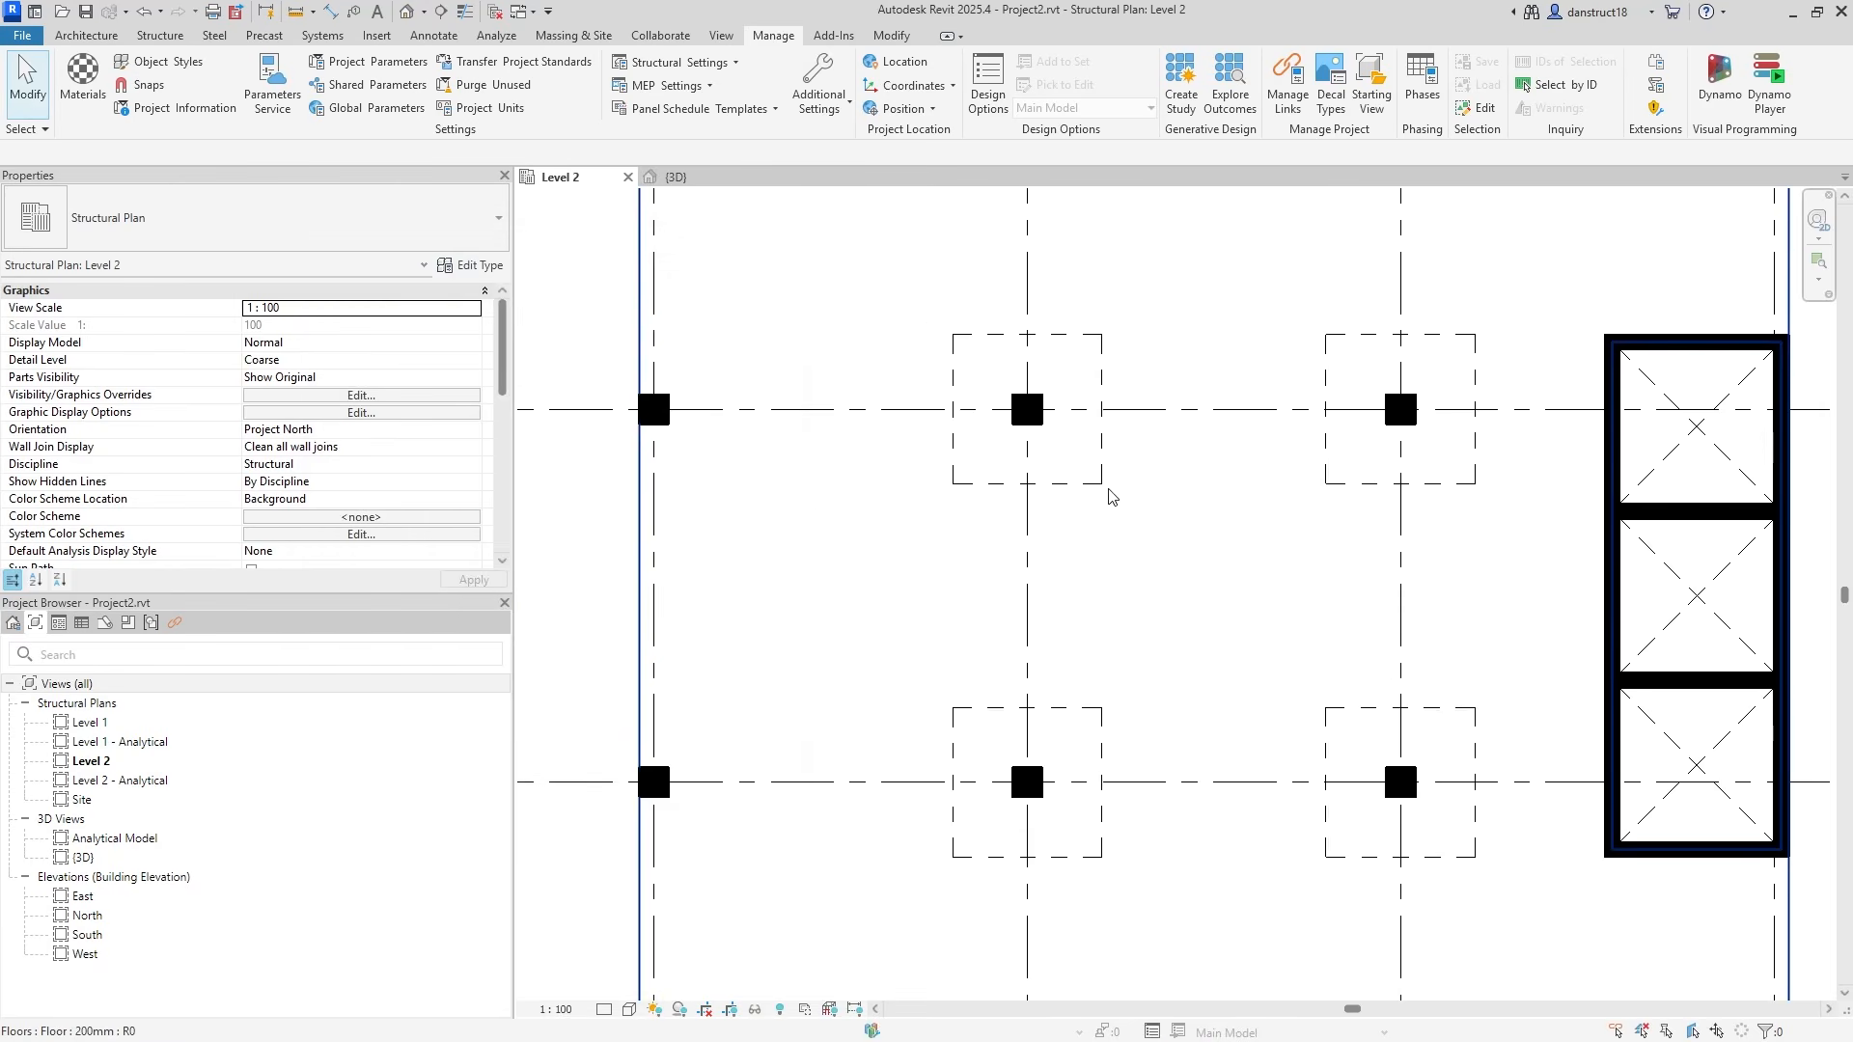
middle_click_drag(1663, 462, 1585, 431)
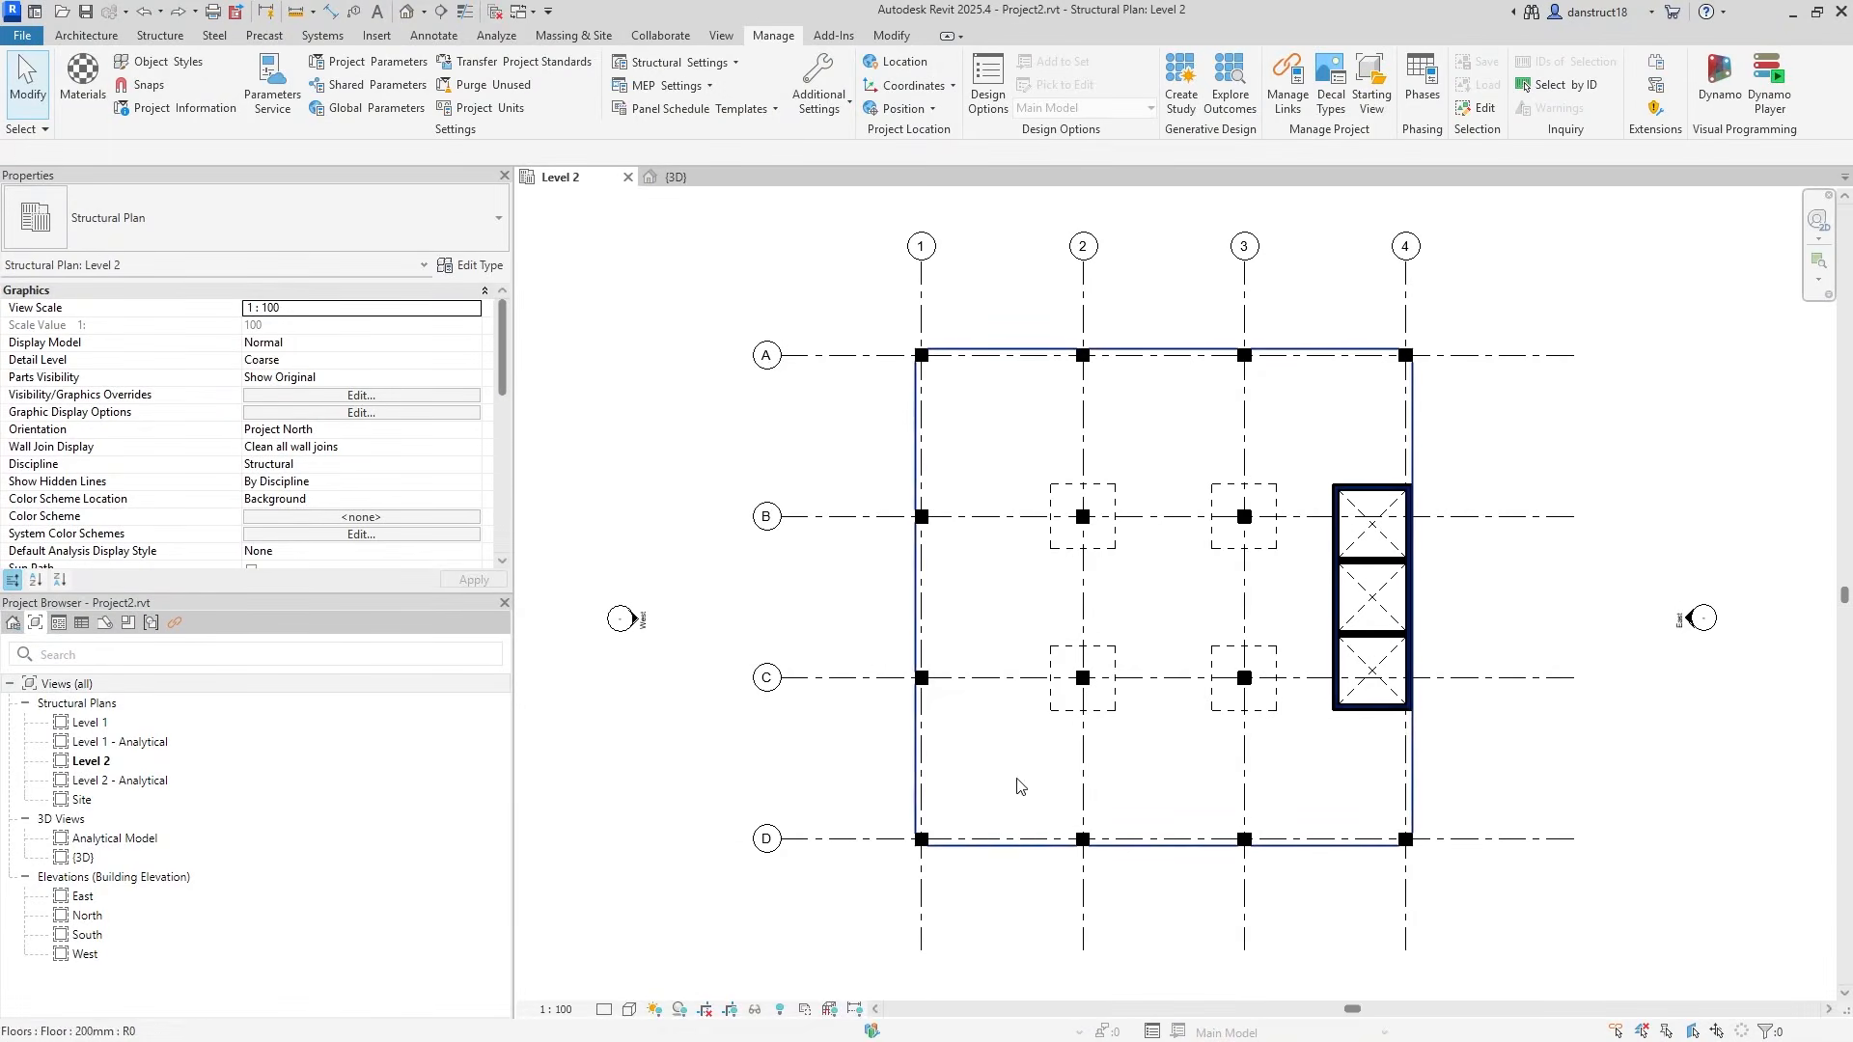
scroll(1091, 753, "up", 3)
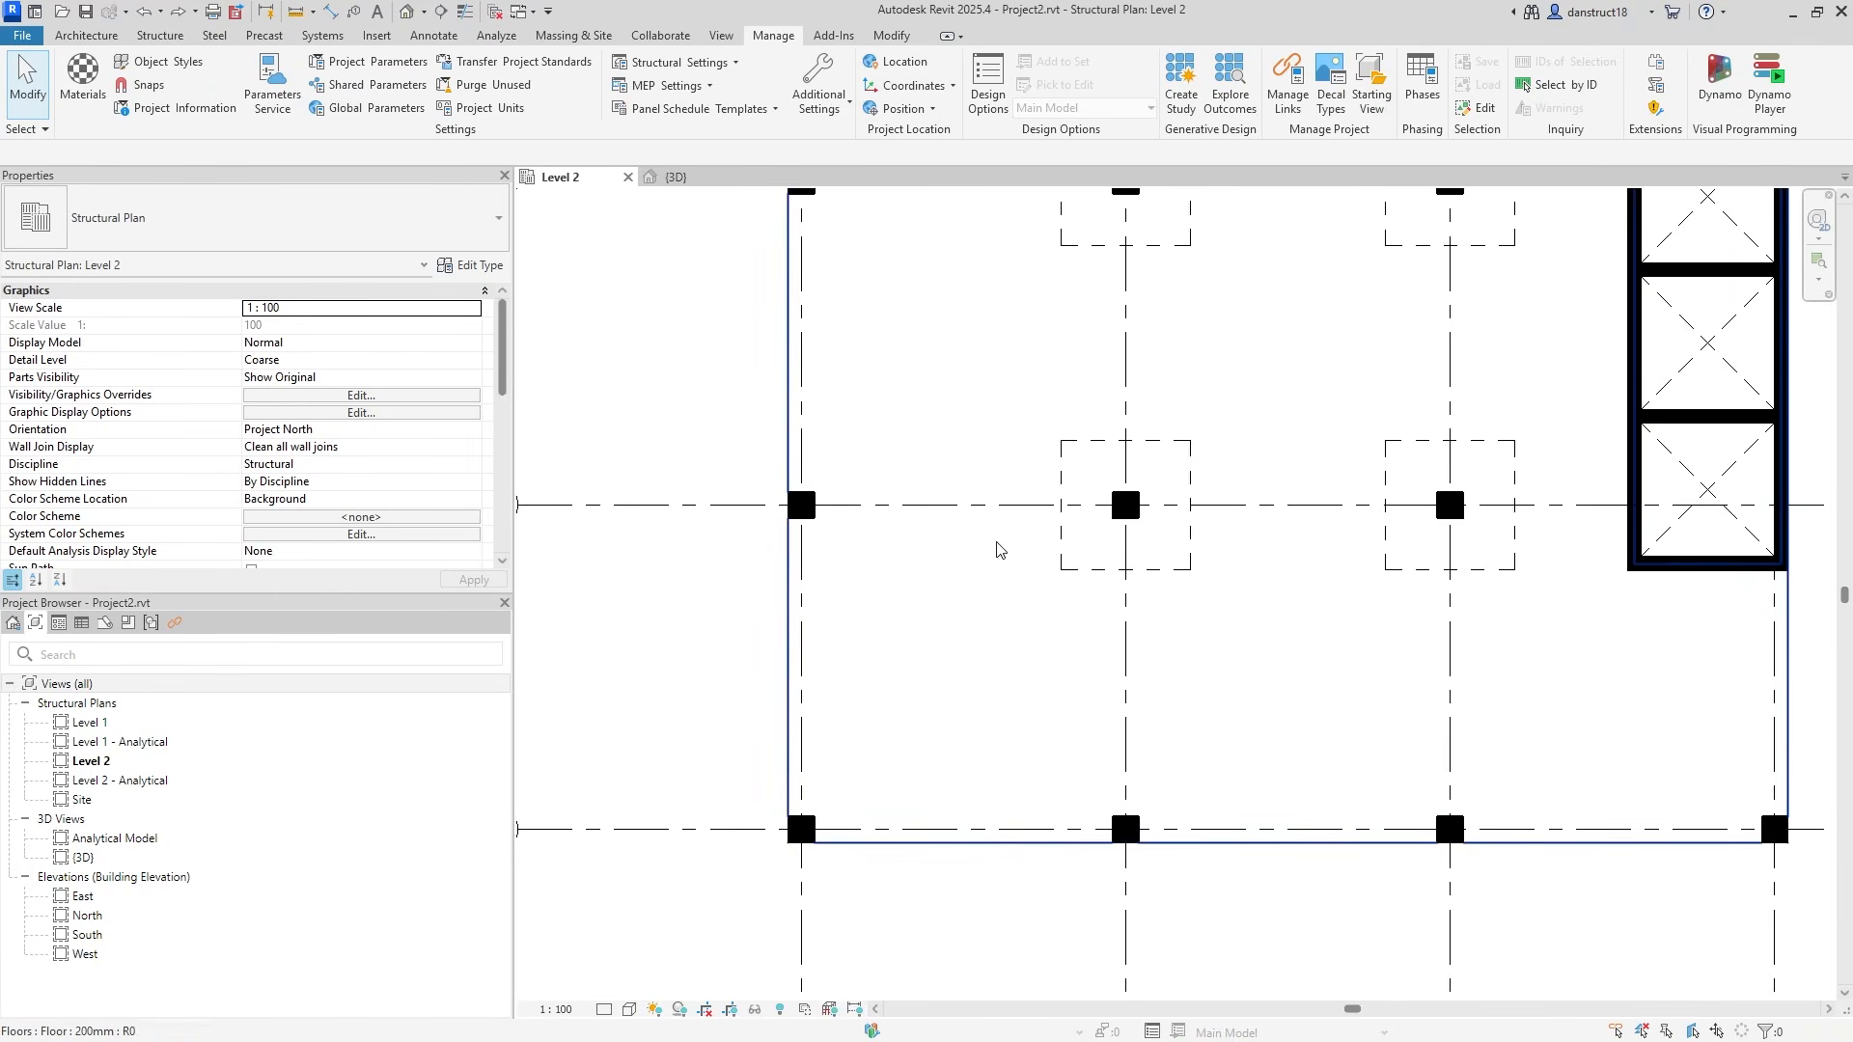
left_click(1073, 557)
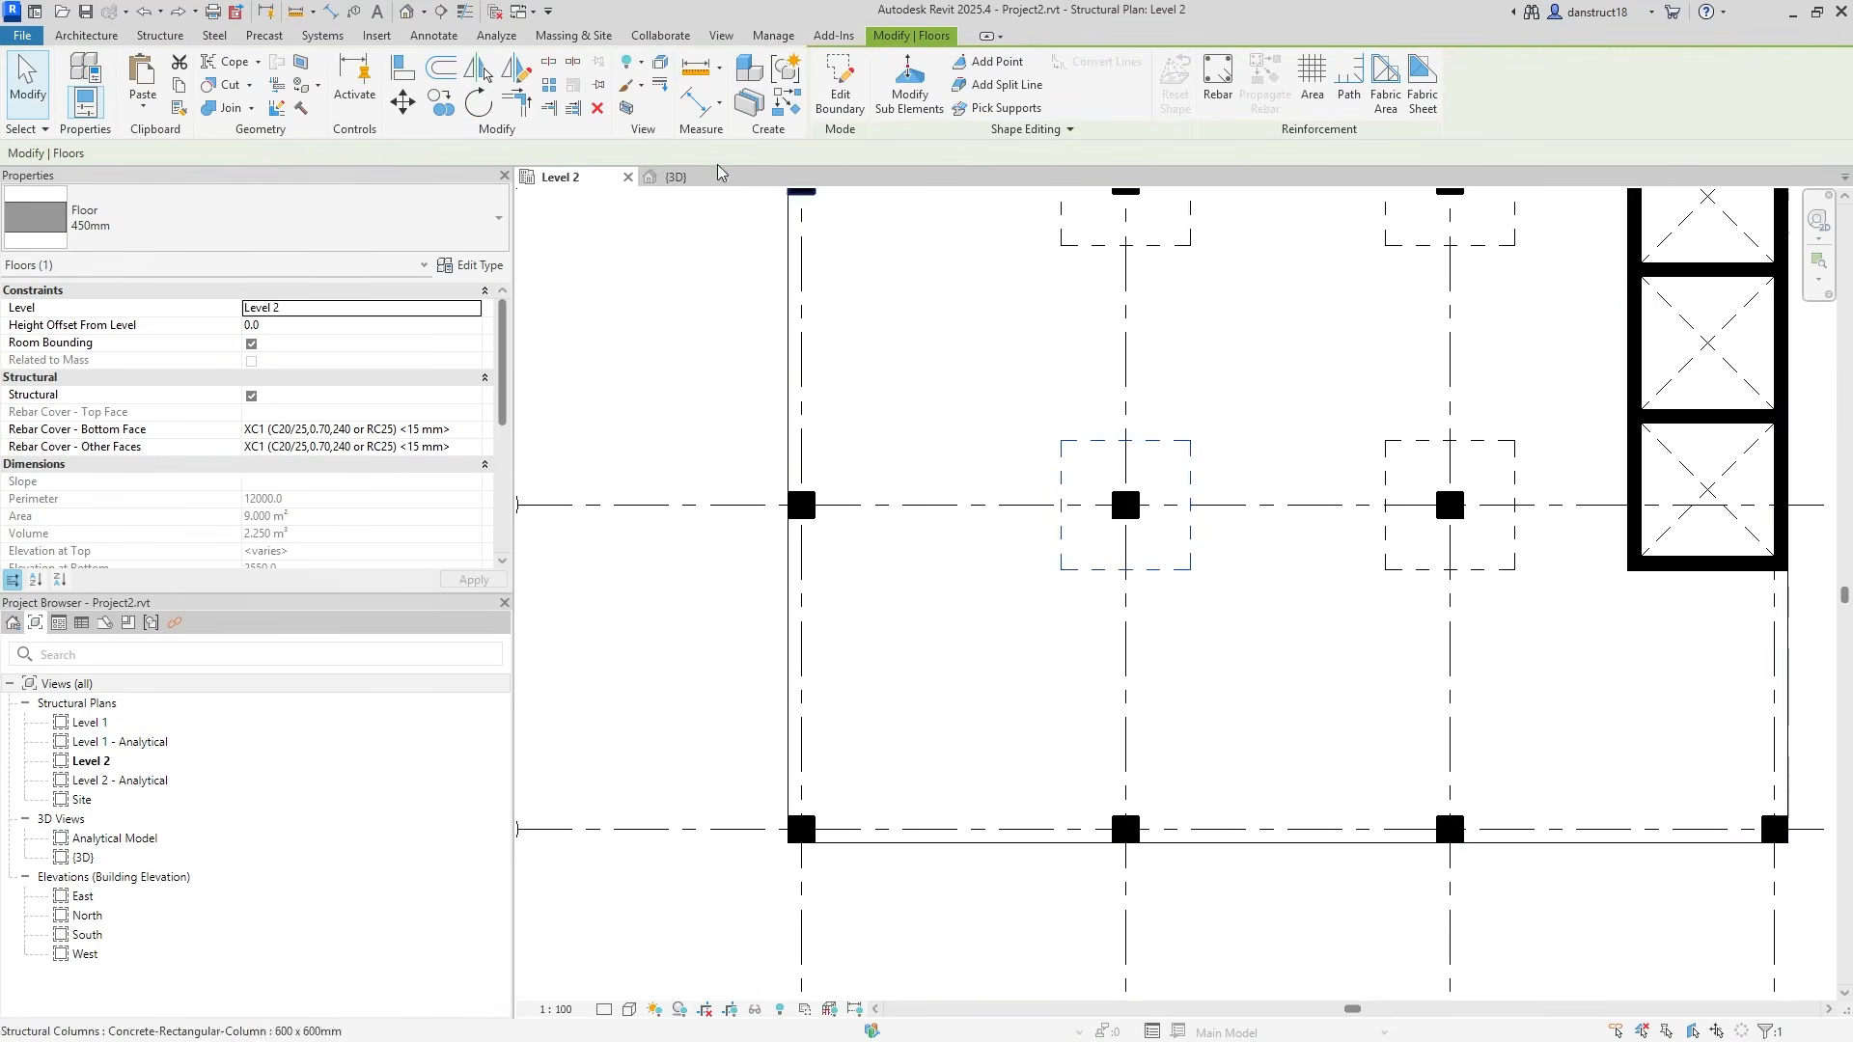
left_click(439, 103)
left_click(1125, 504)
left_click(1126, 822)
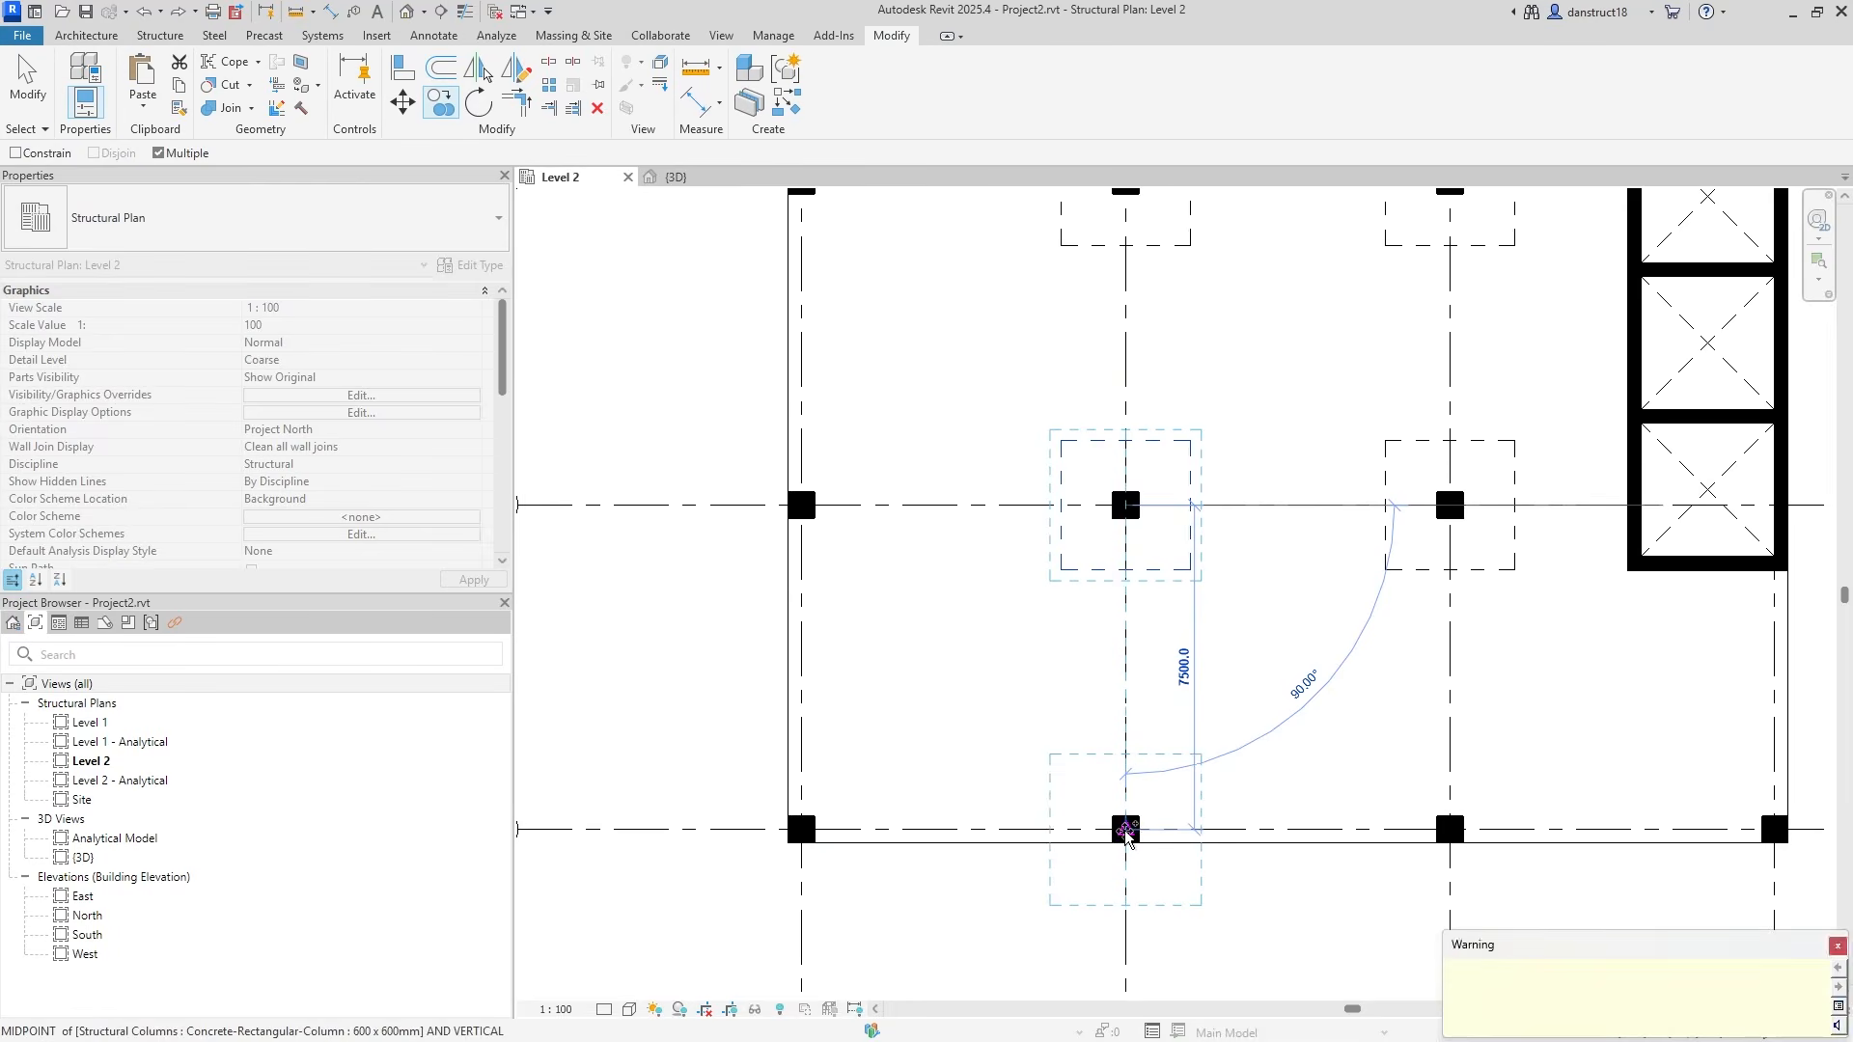
key("Escape")
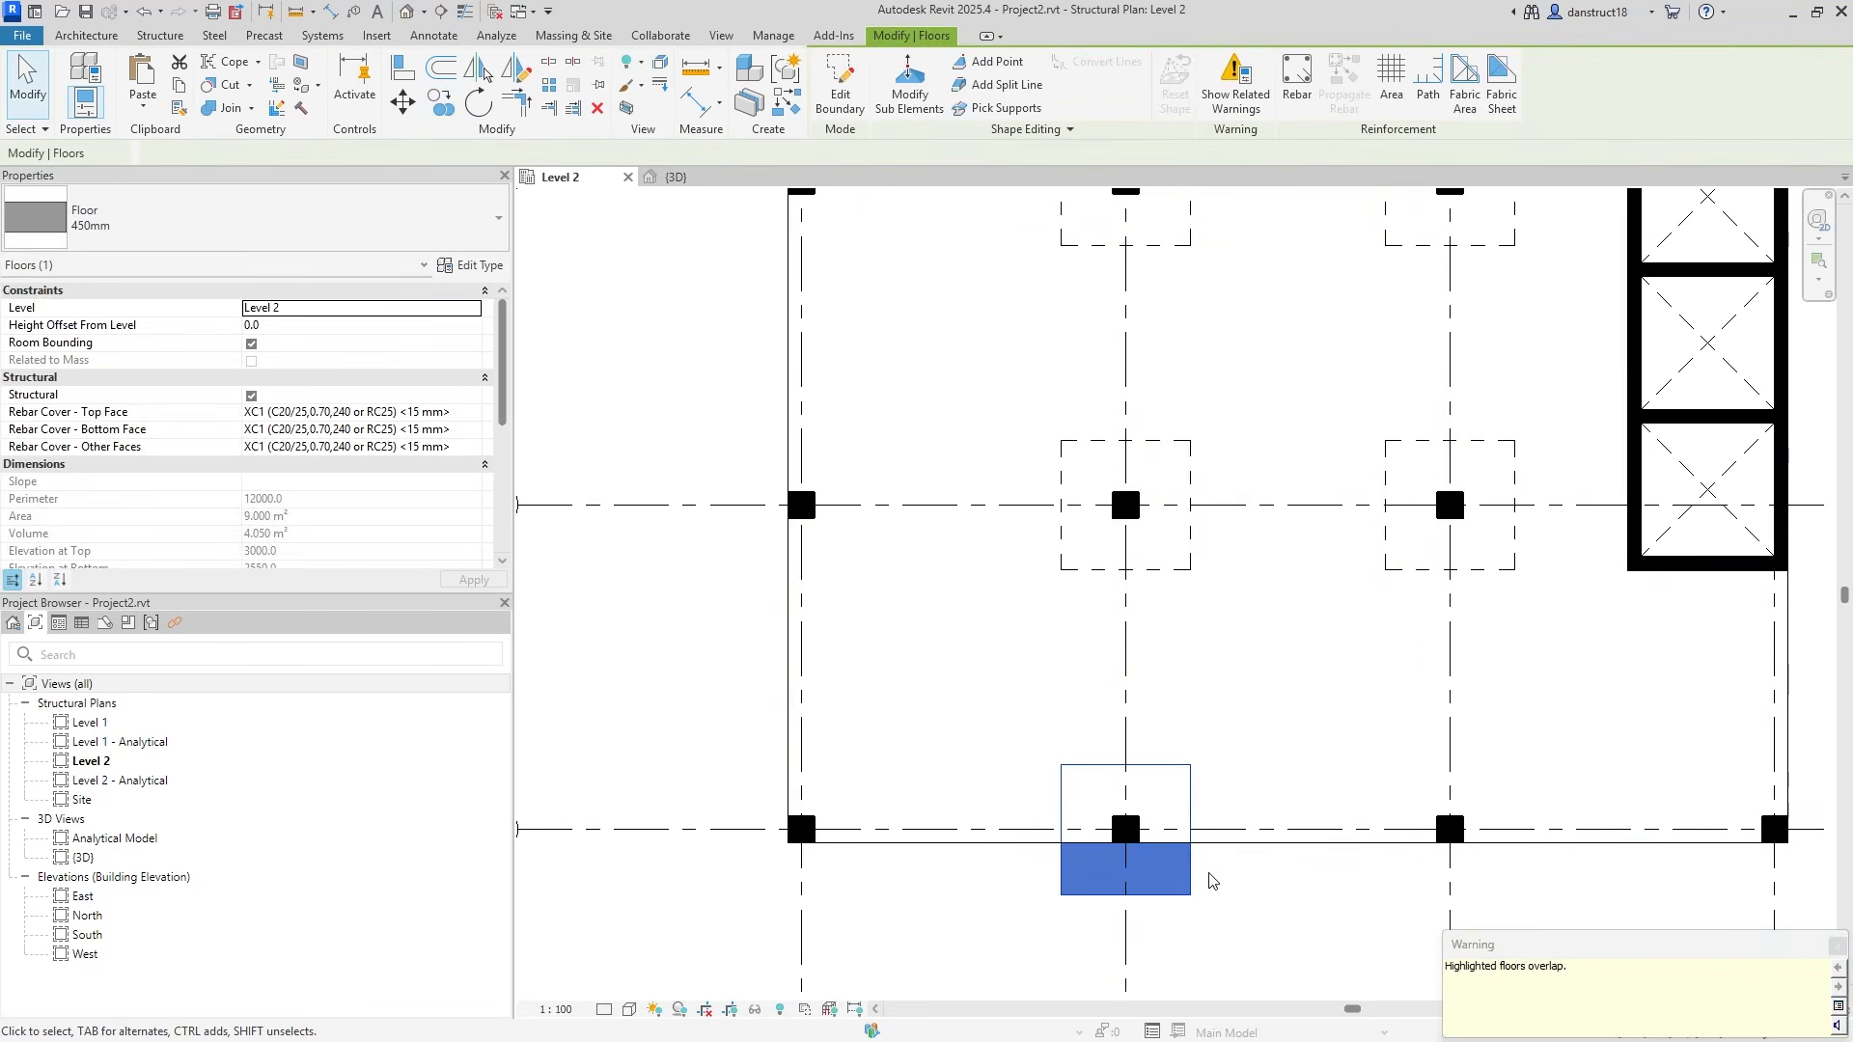
scroll(1207, 873, "up", 2)
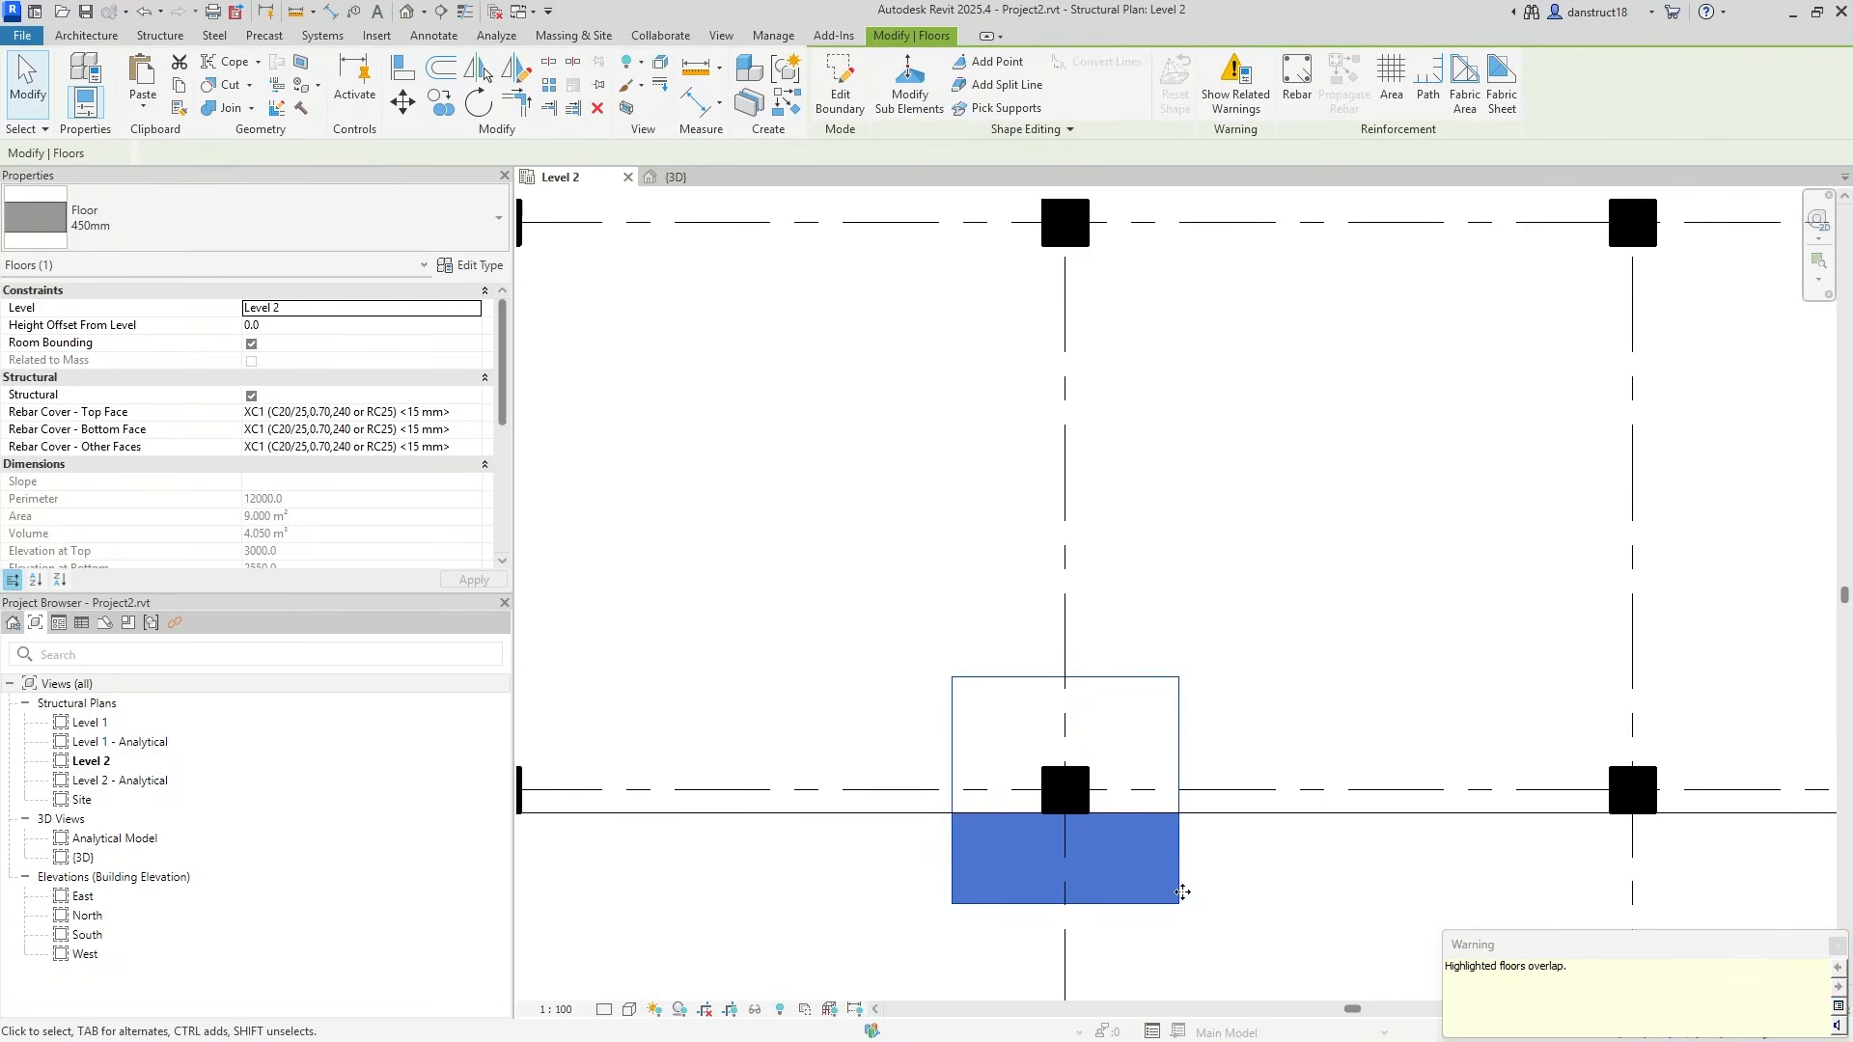
Pull the edge panel's bottom sketch line up to the slab edge and measure depth from the grid.
left_click(839, 86)
left_click(1003, 905)
left_click_drag(1003, 905, 1004, 813)
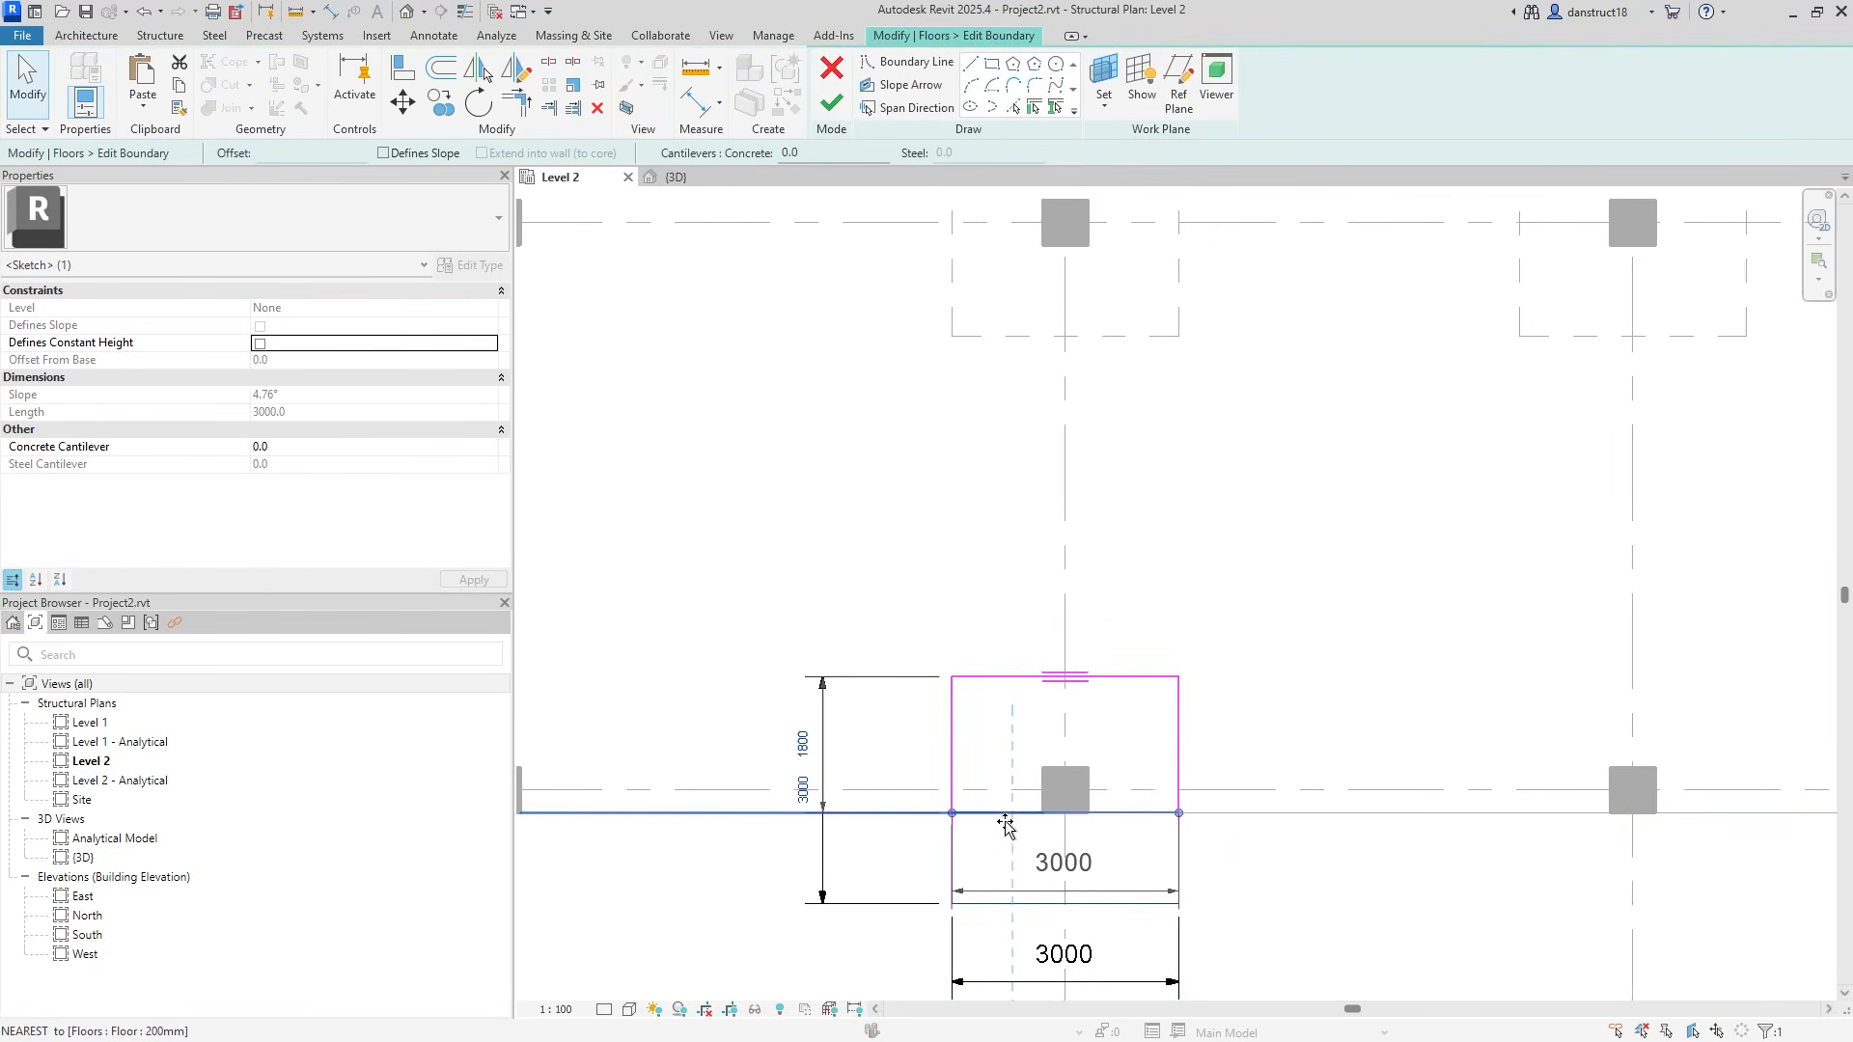
left_click(839, 880)
scroll(825, 813, "up", 2)
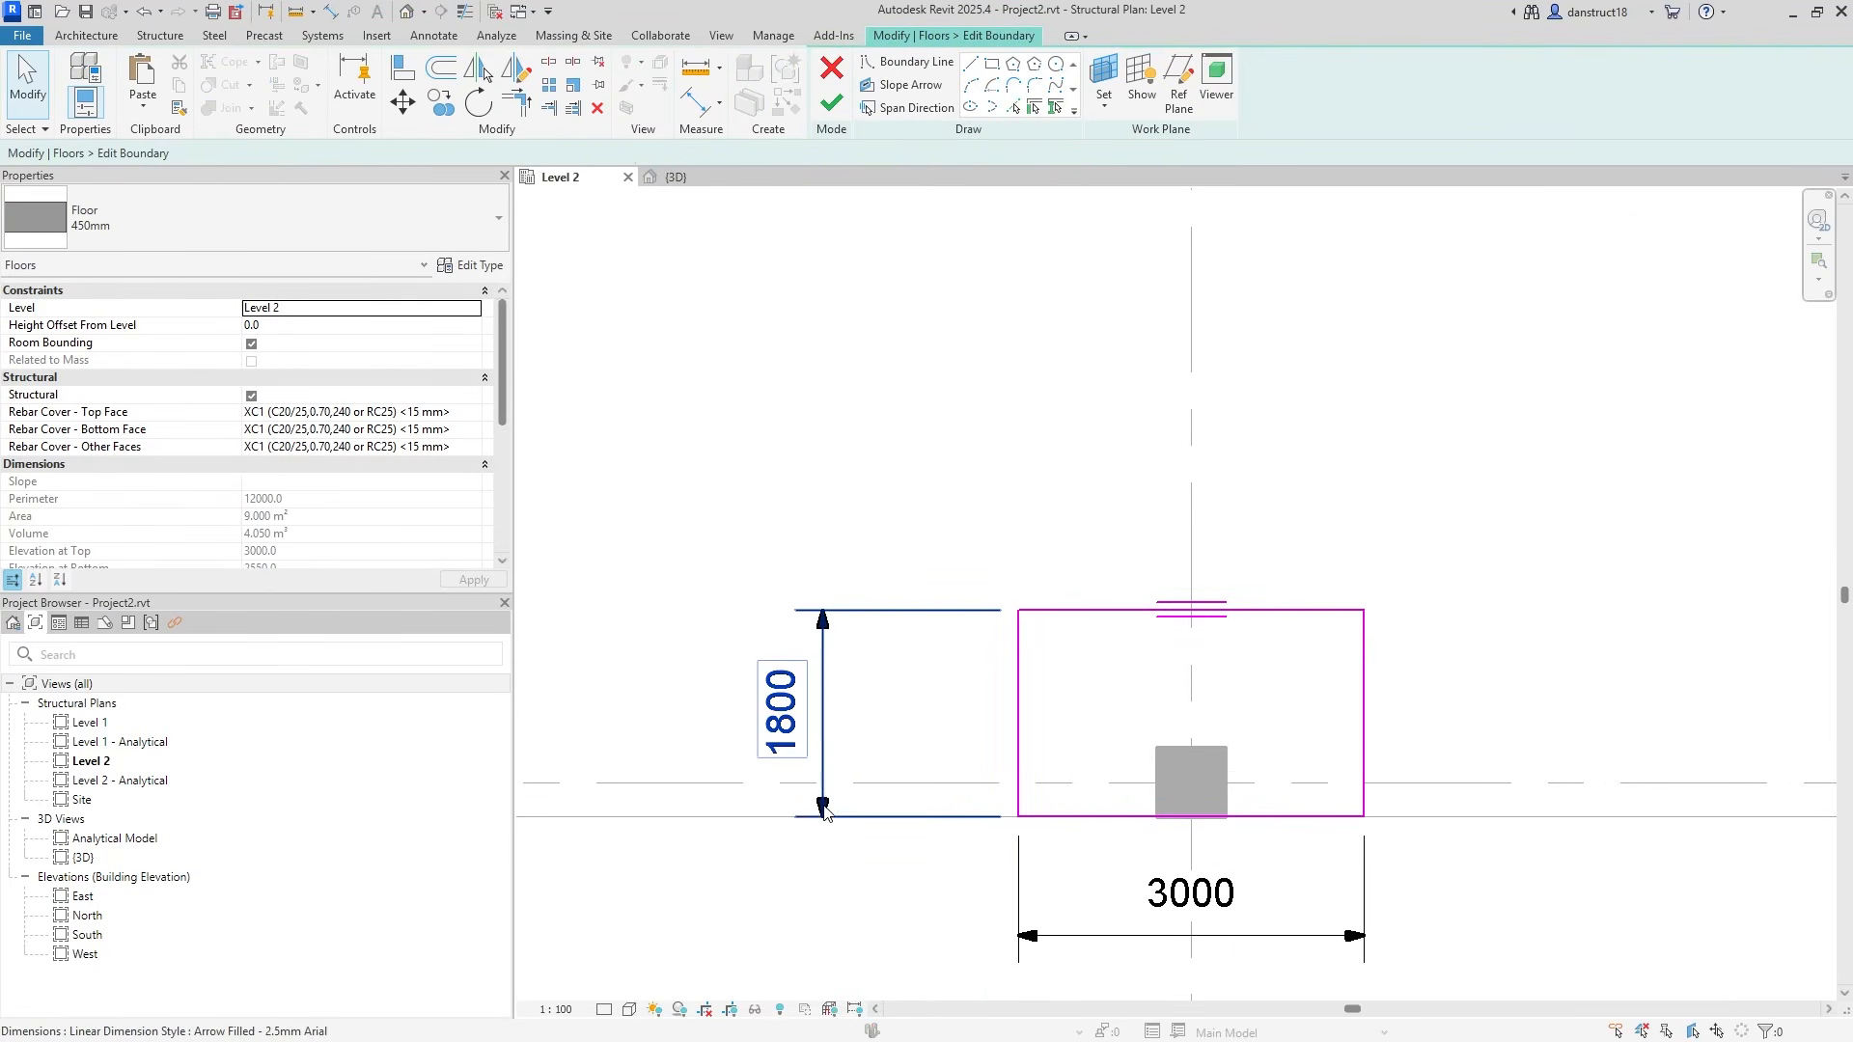
left_click(825, 775)
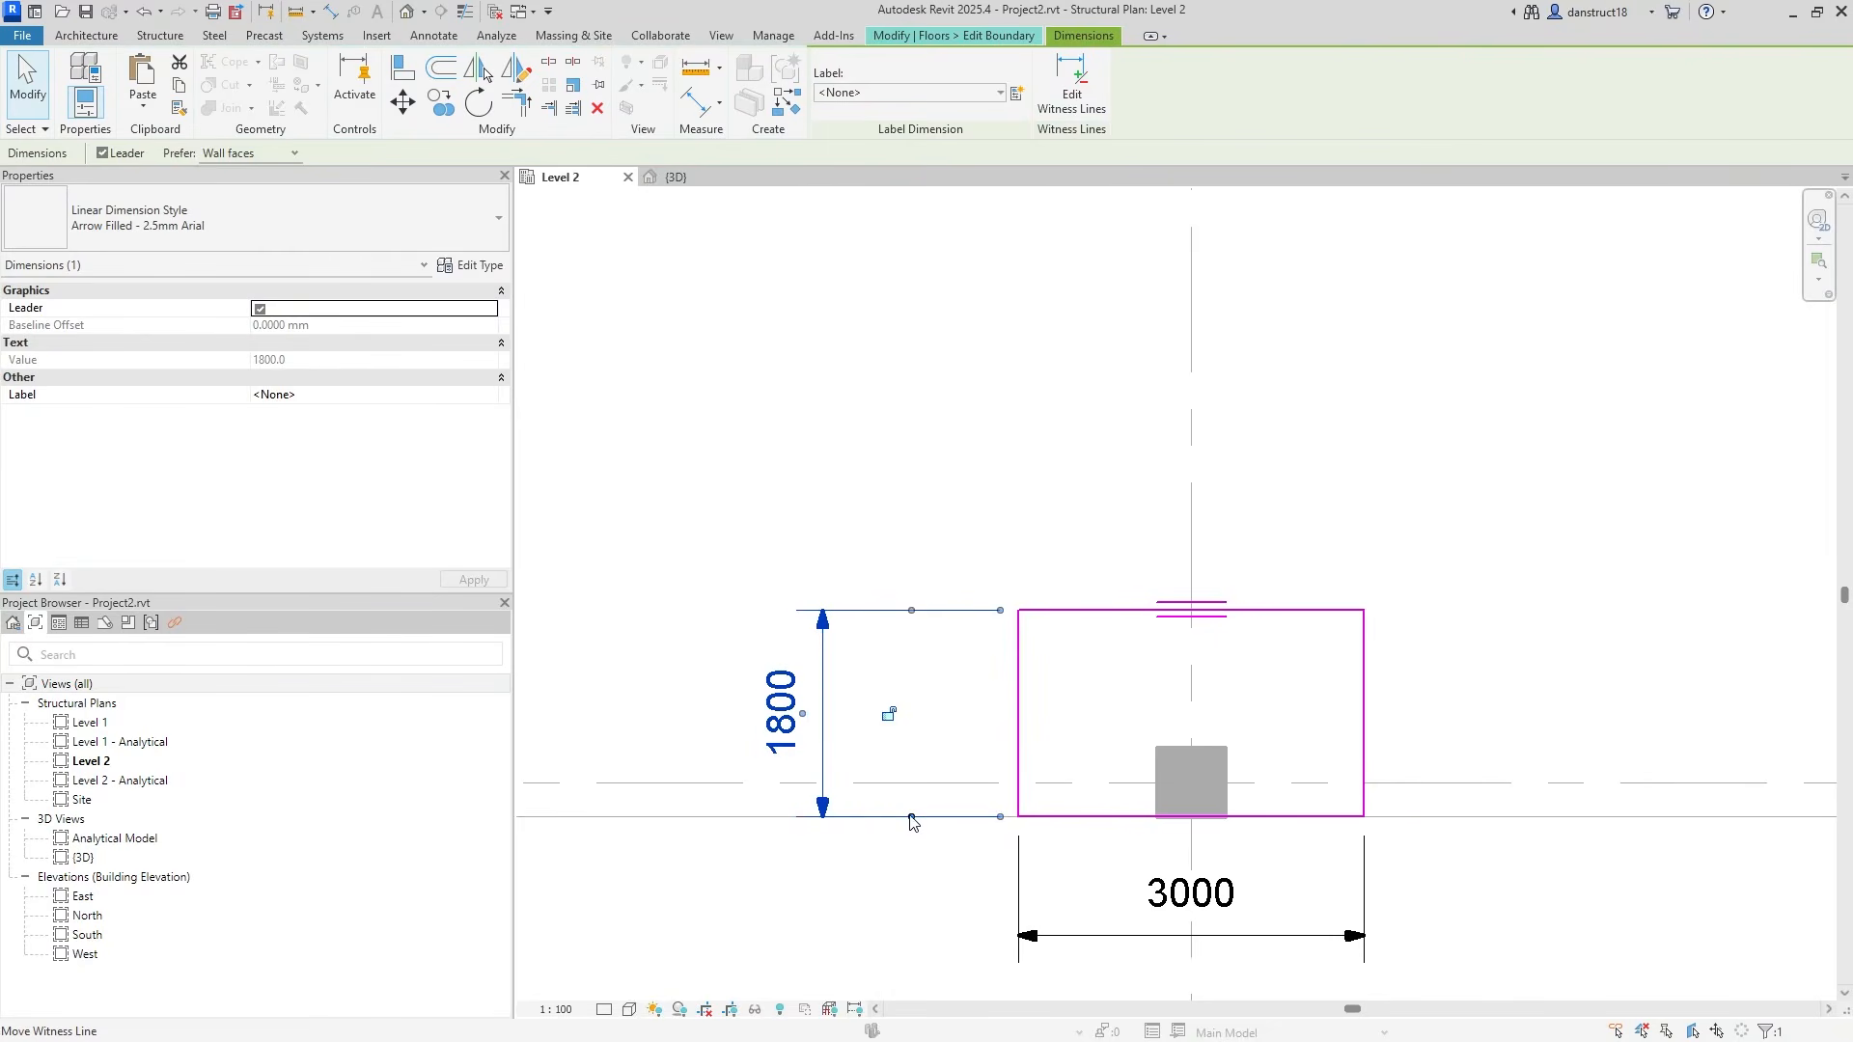
left_click_drag(913, 818, 943, 786)
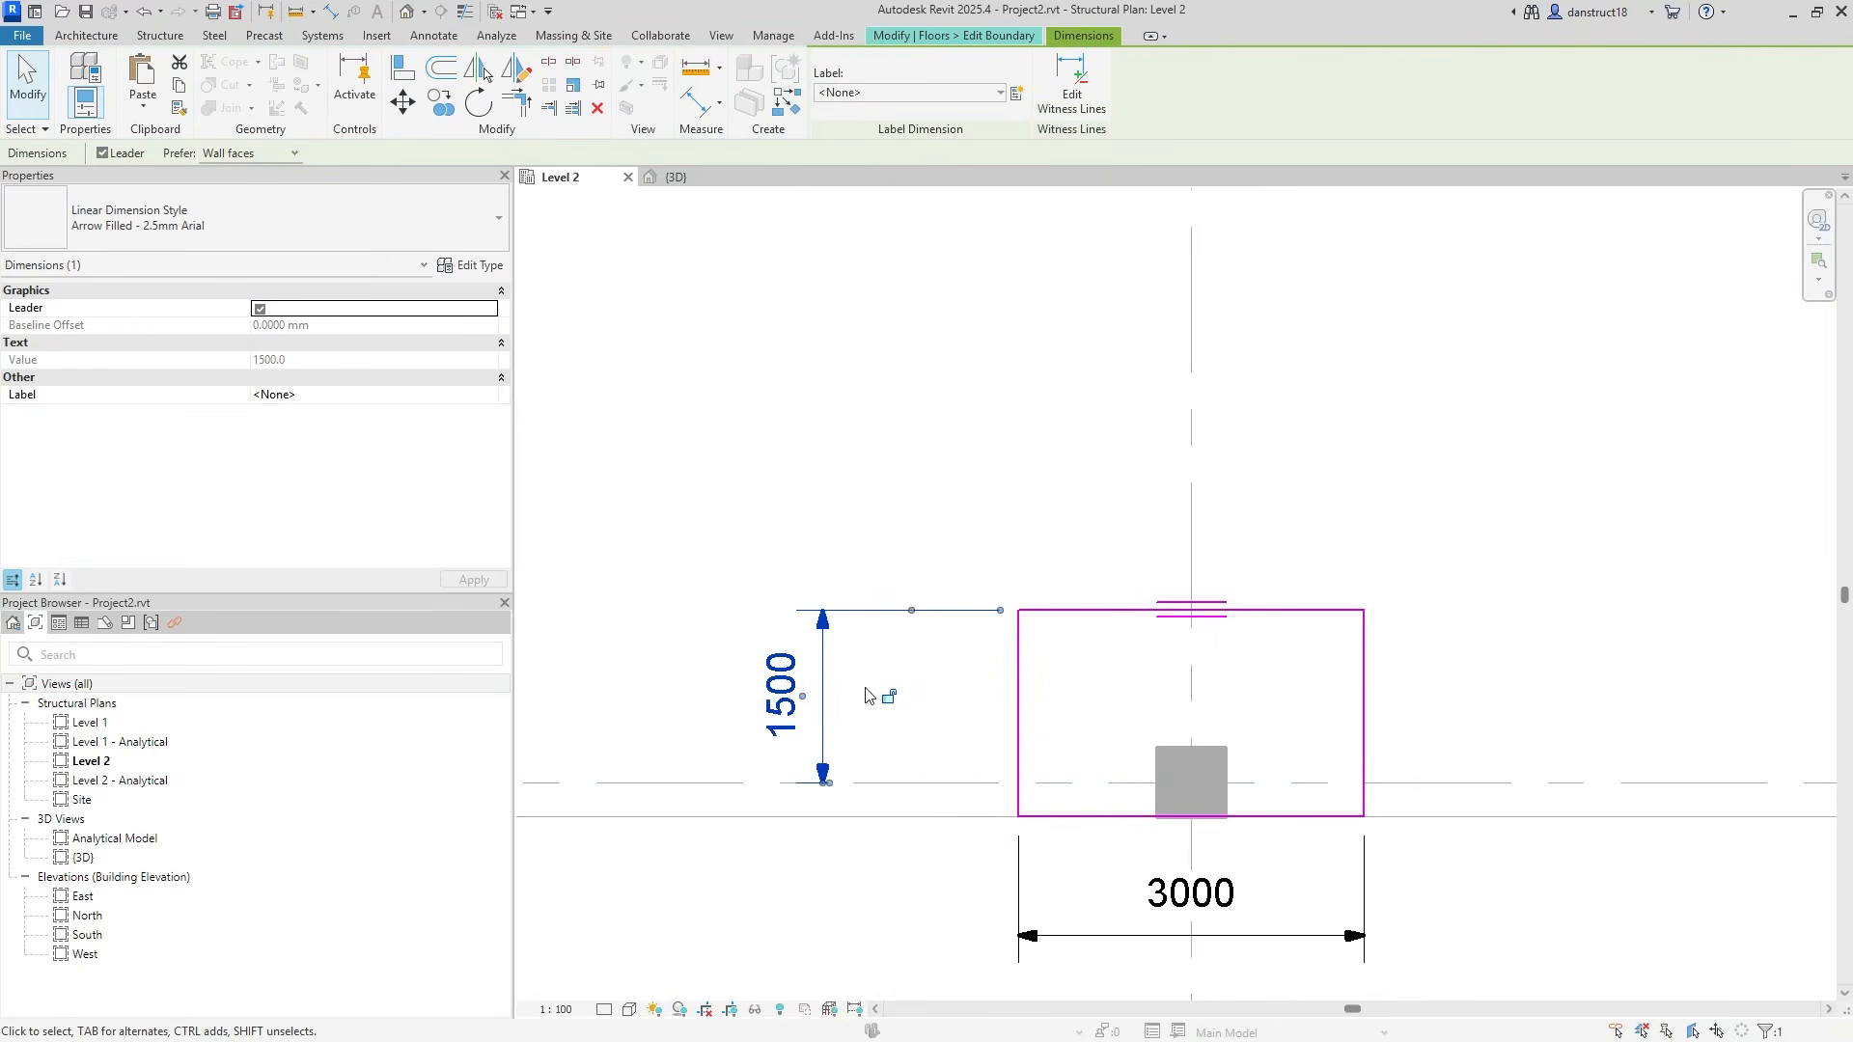
Move the 3000 width dimension above the panel, split it at the grid, and label it Int.
left_click(1125, 936)
left_click_drag(1125, 936, 1129, 451)
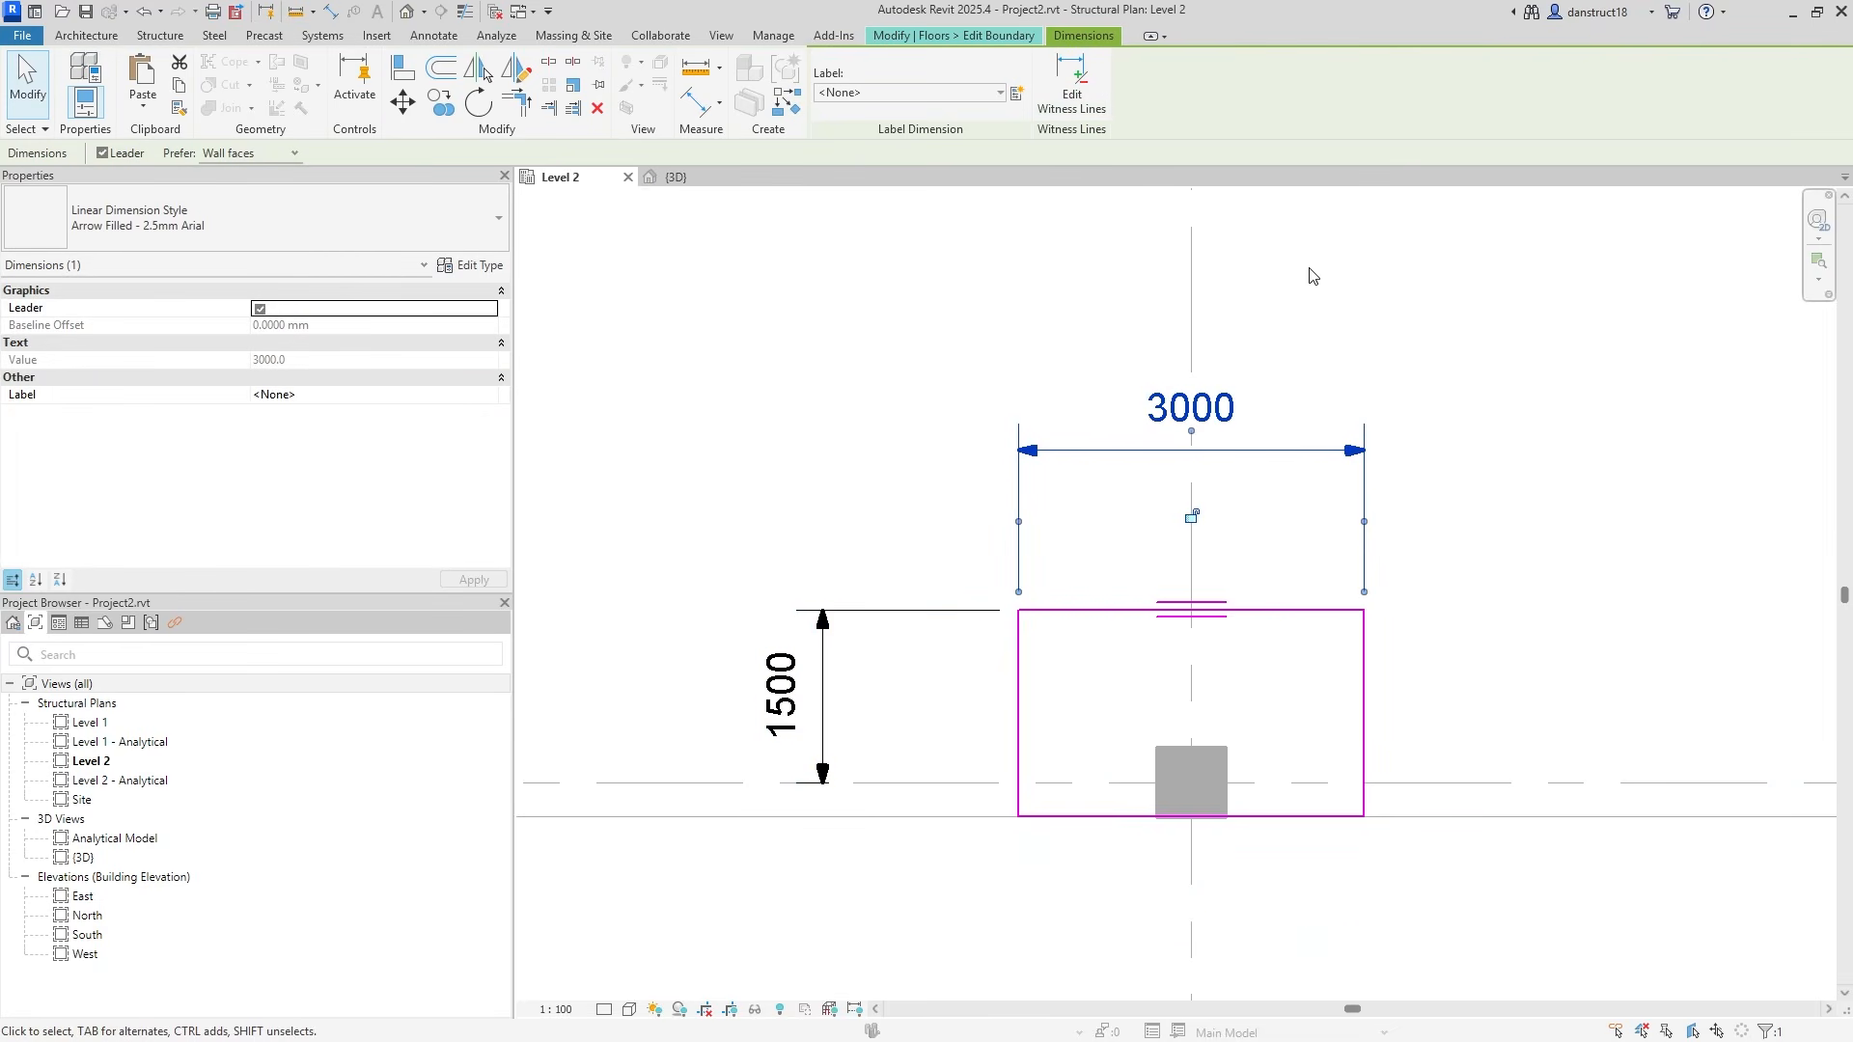
left_click(1091, 77)
left_click(1193, 282)
left_click(1082, 314)
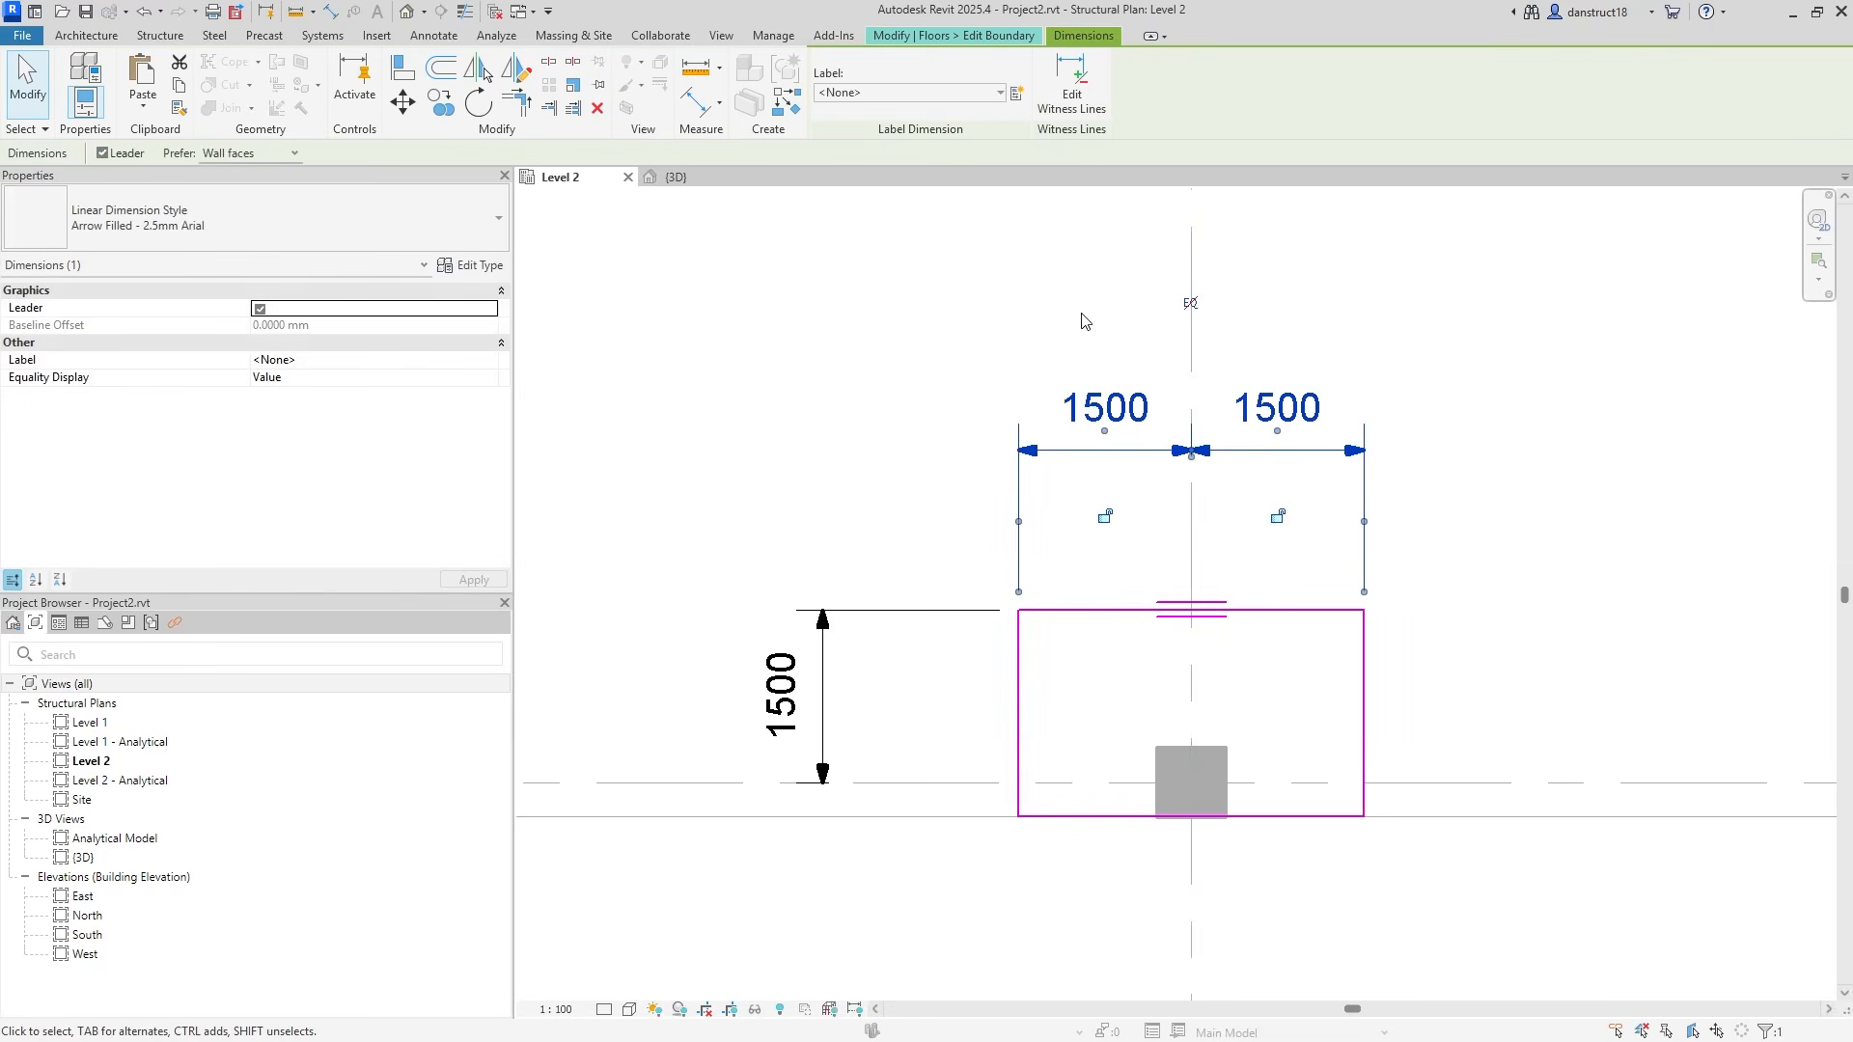
left_click(907, 92)
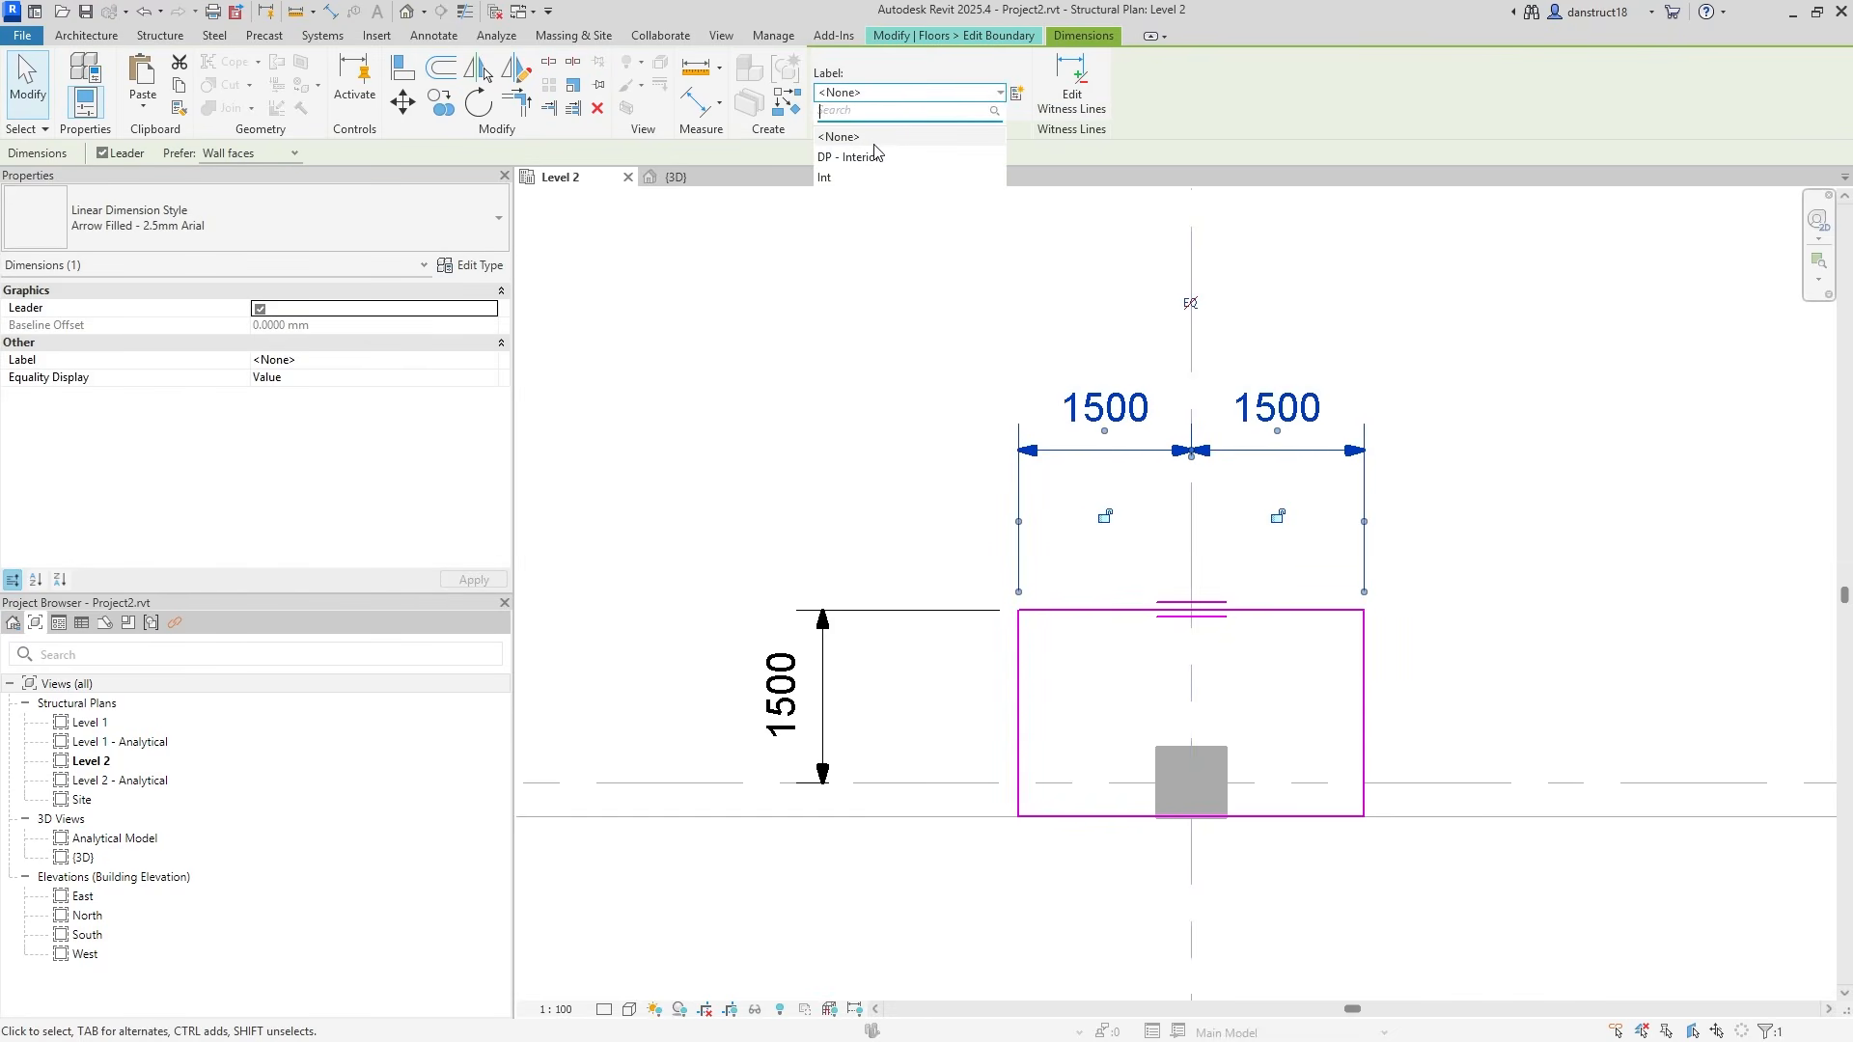
left_click(846, 179)
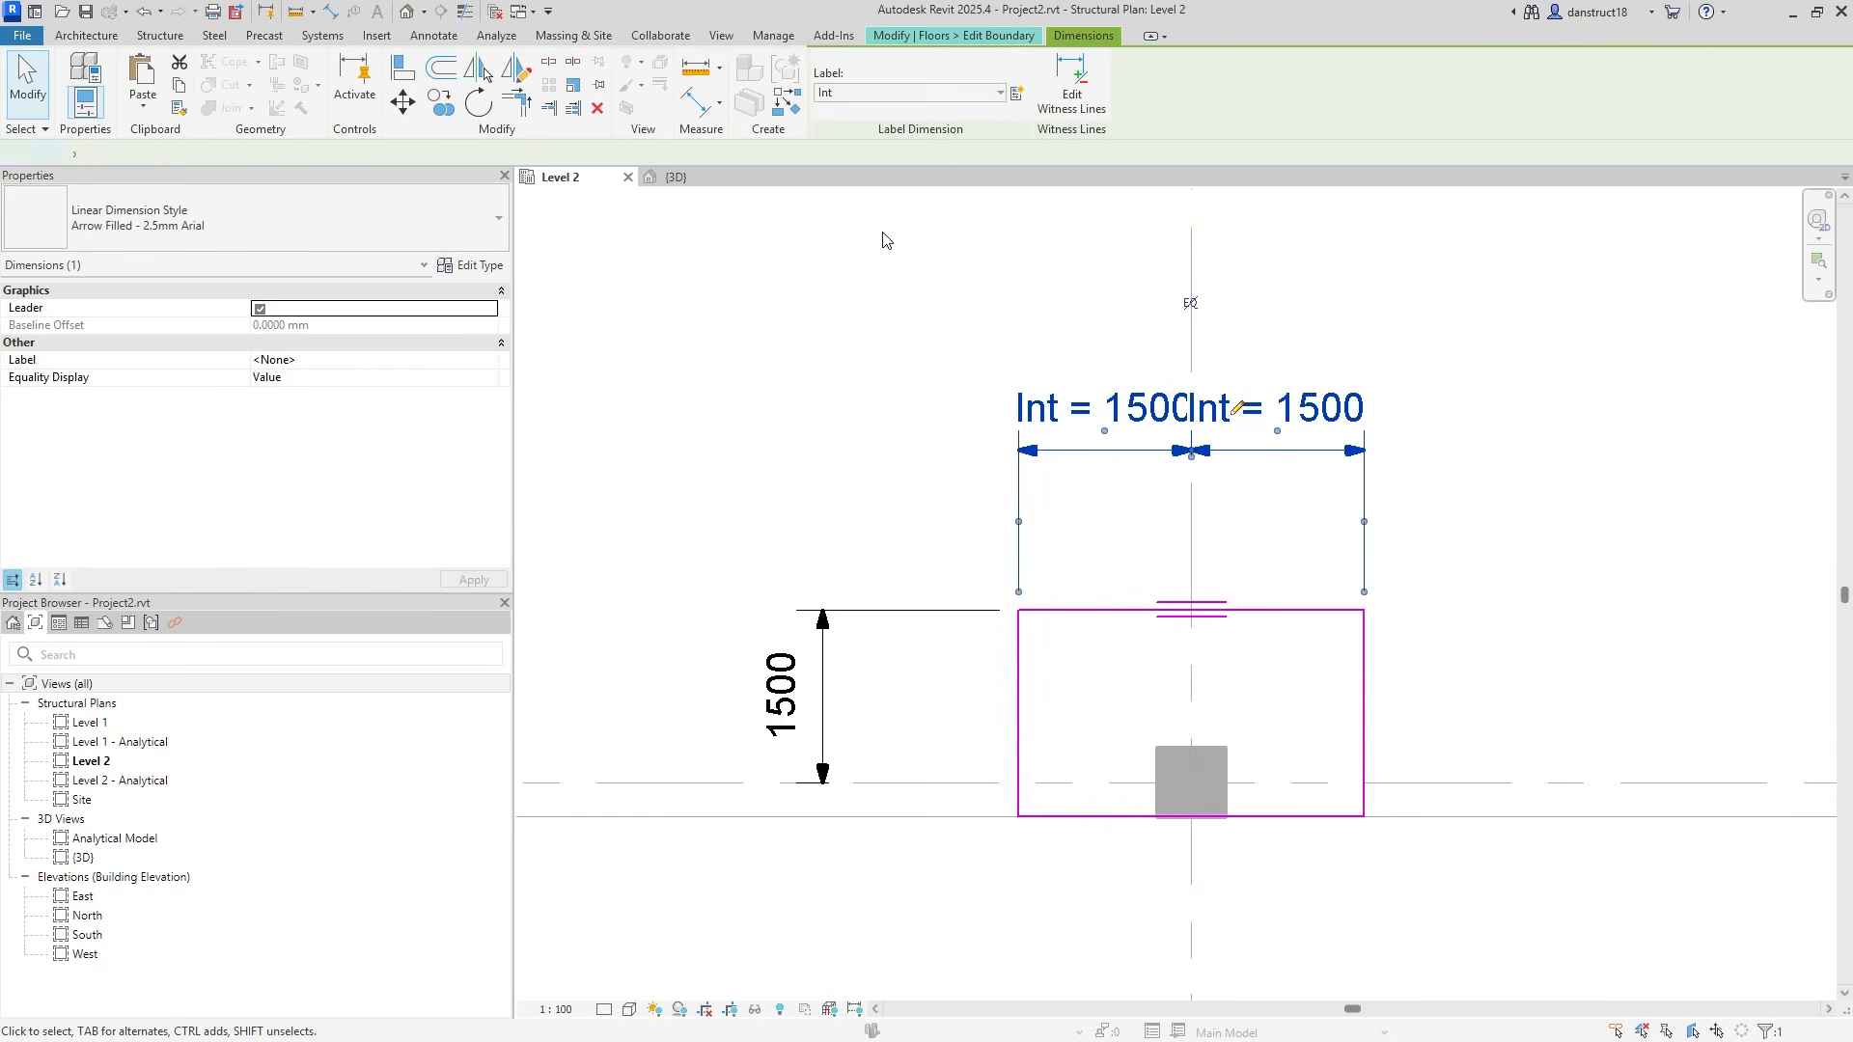
Label the vertical 1500 dimension with a new Int2 global parameter and finish the sketch.
left_click(819, 655)
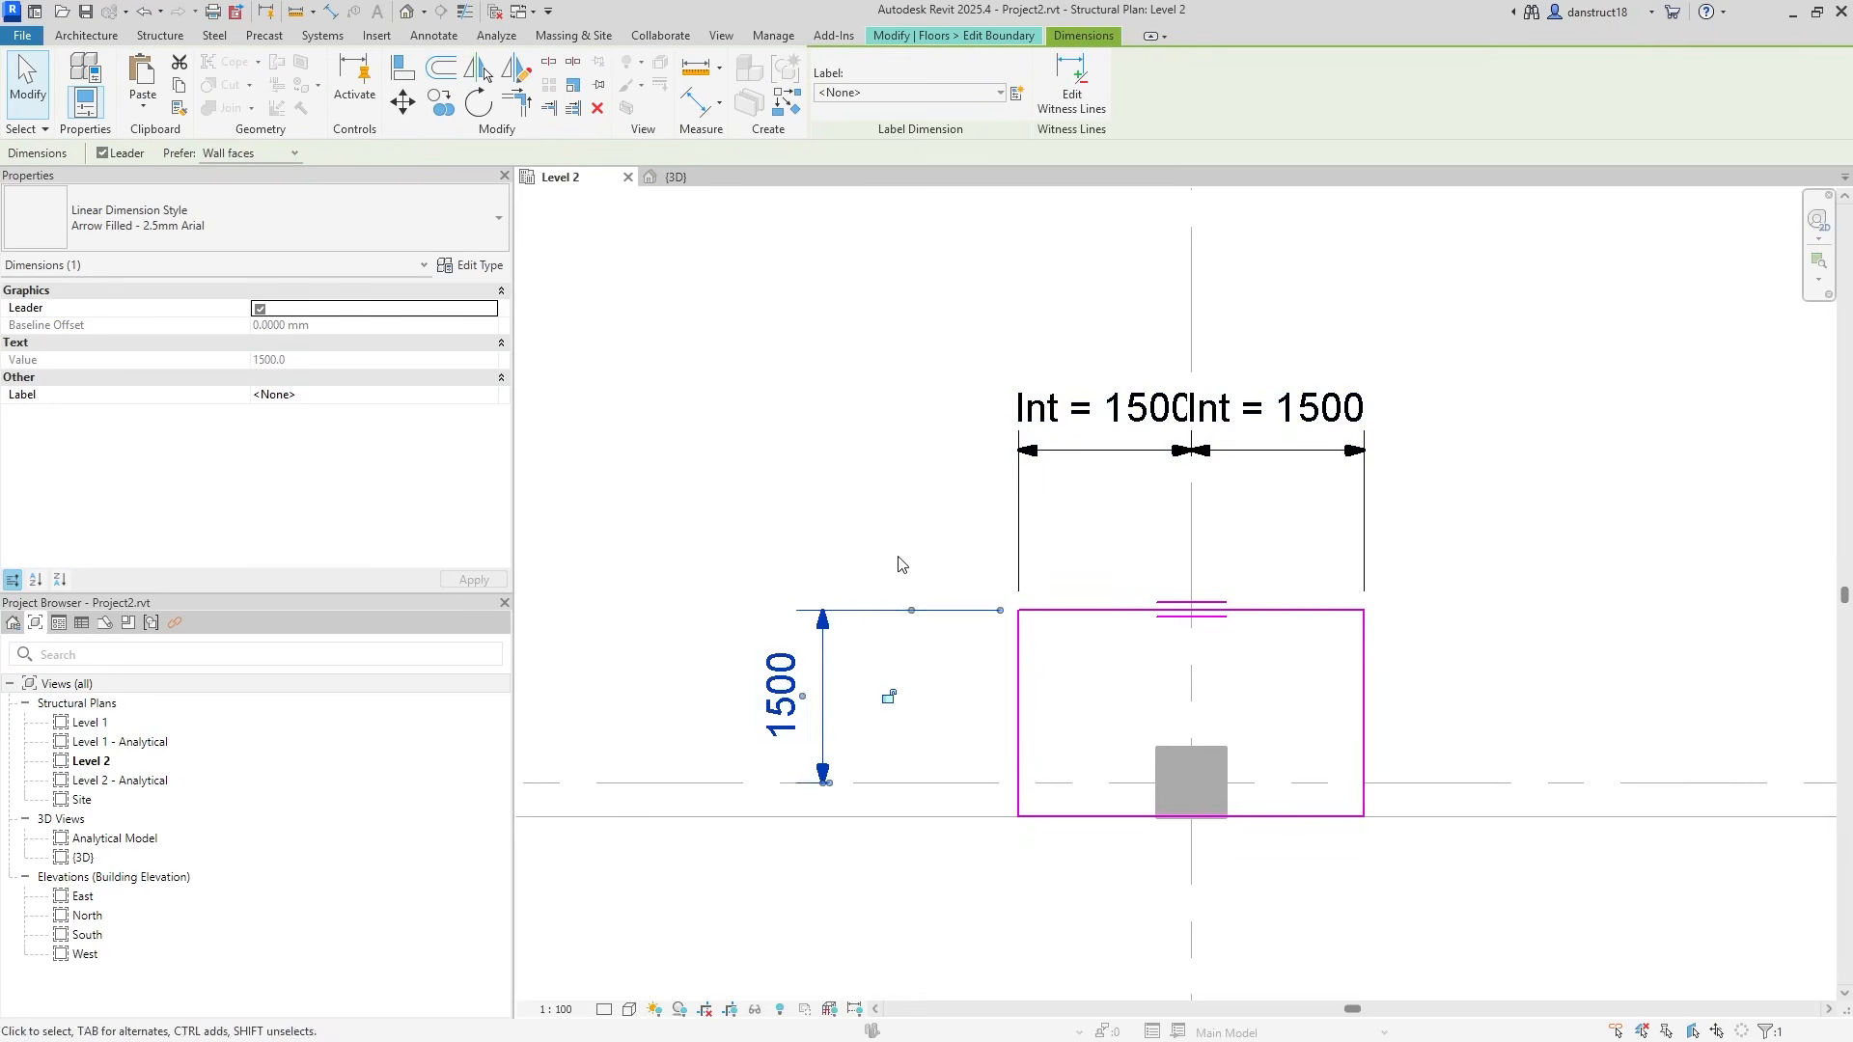
left_click(1016, 92)
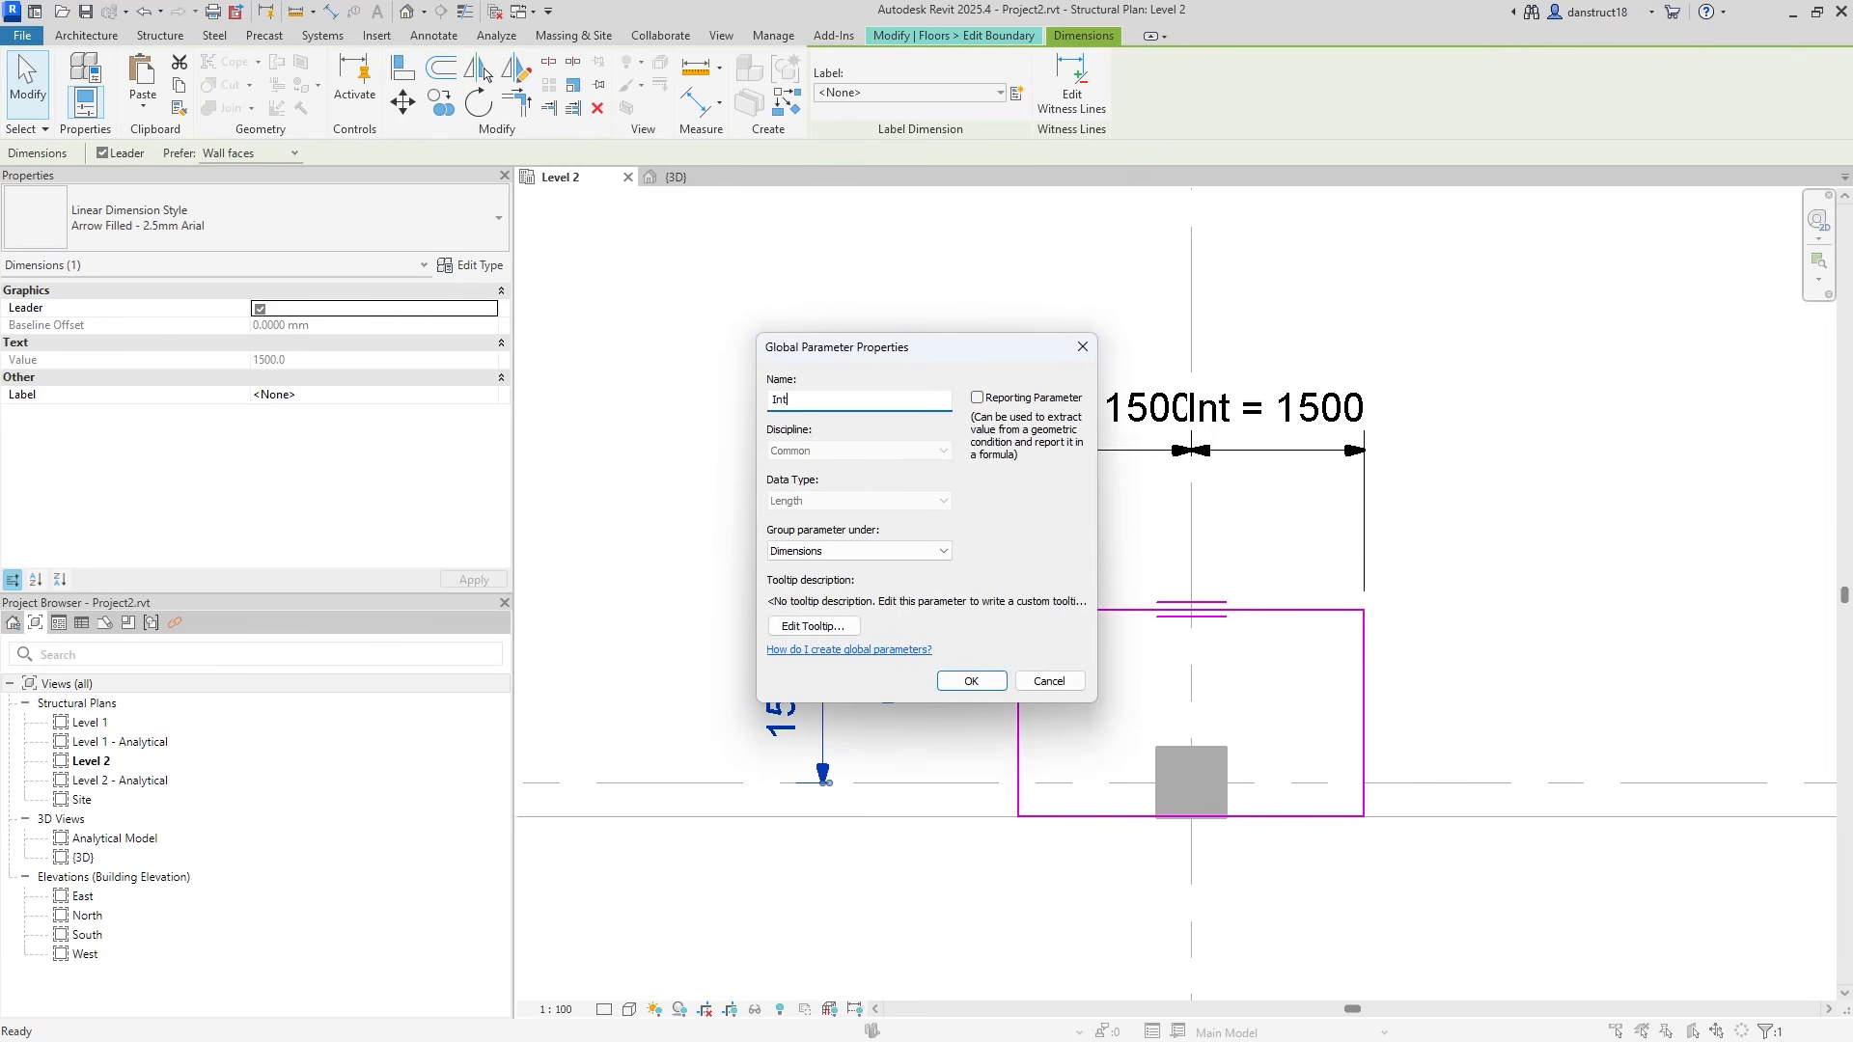
left_click(966, 681)
left_click(835, 447)
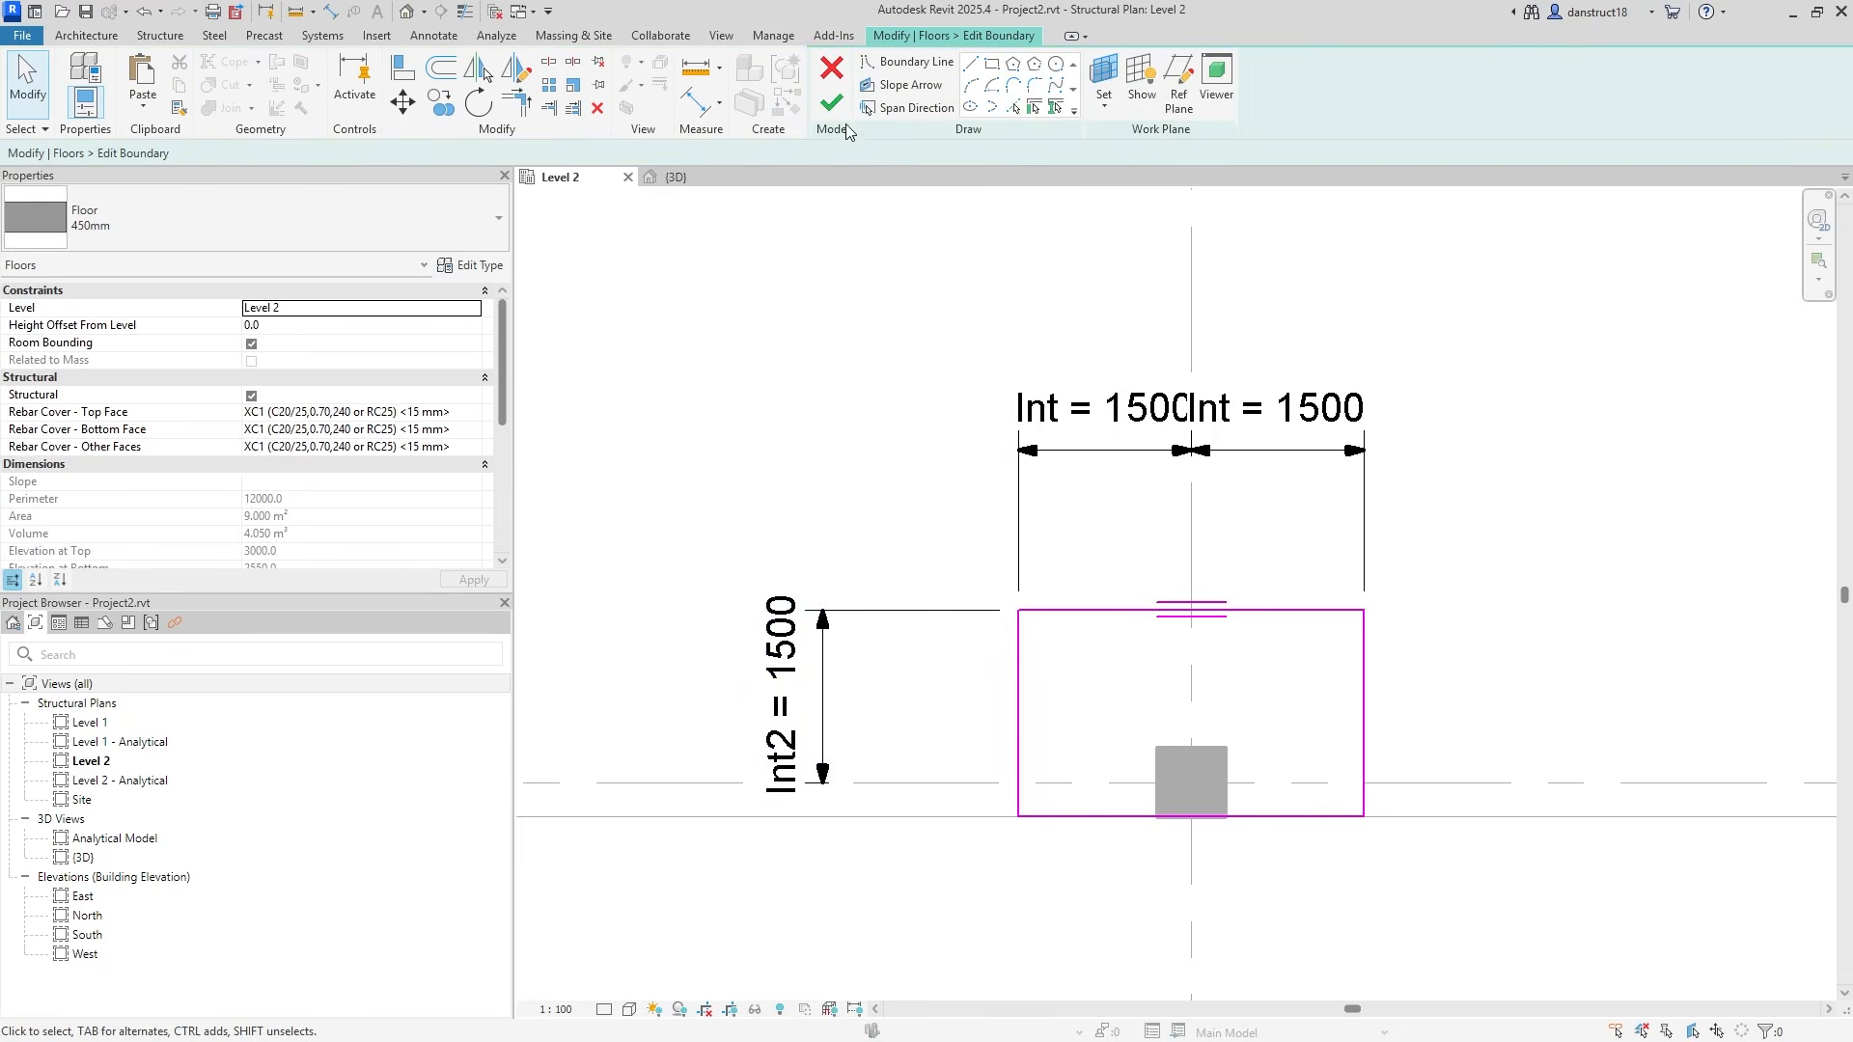
left_click(832, 102)
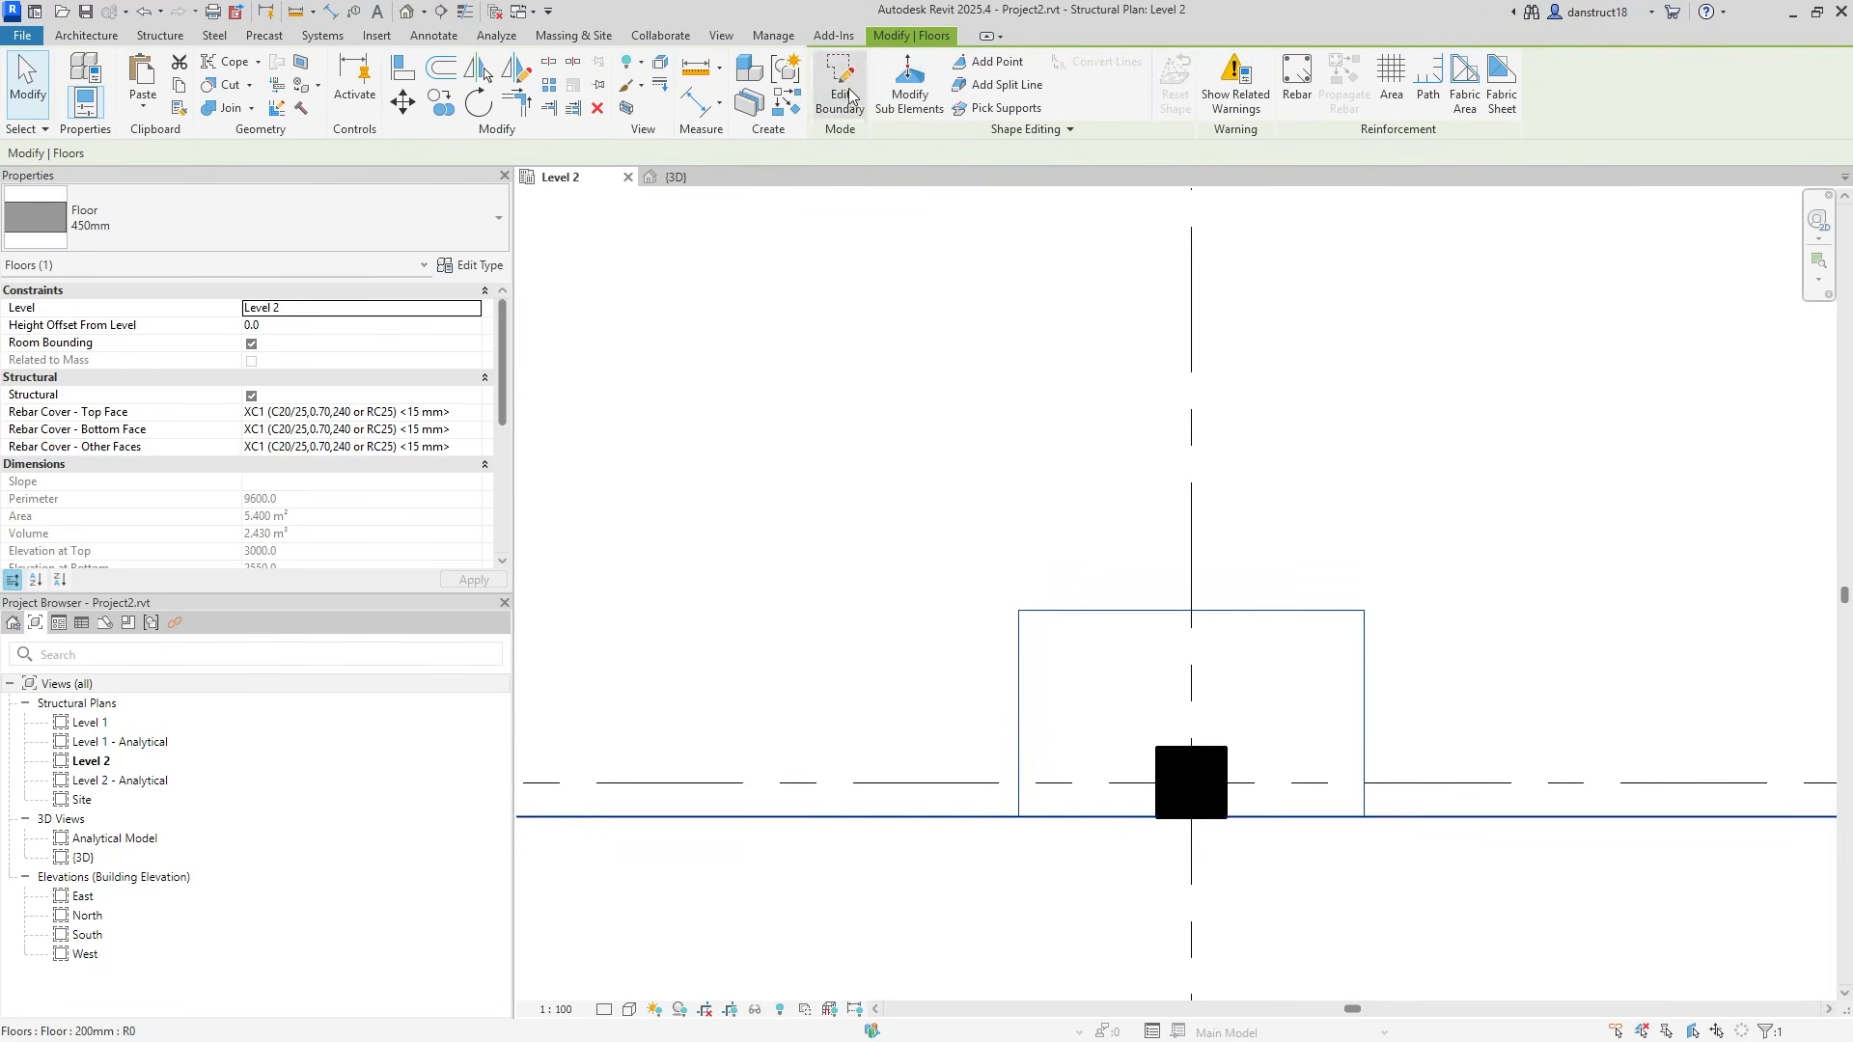
Flex-test Int and Int2 at 2000 in Global Parameters, then restore both to 1500.
left_click(773, 35)
left_click(367, 107)
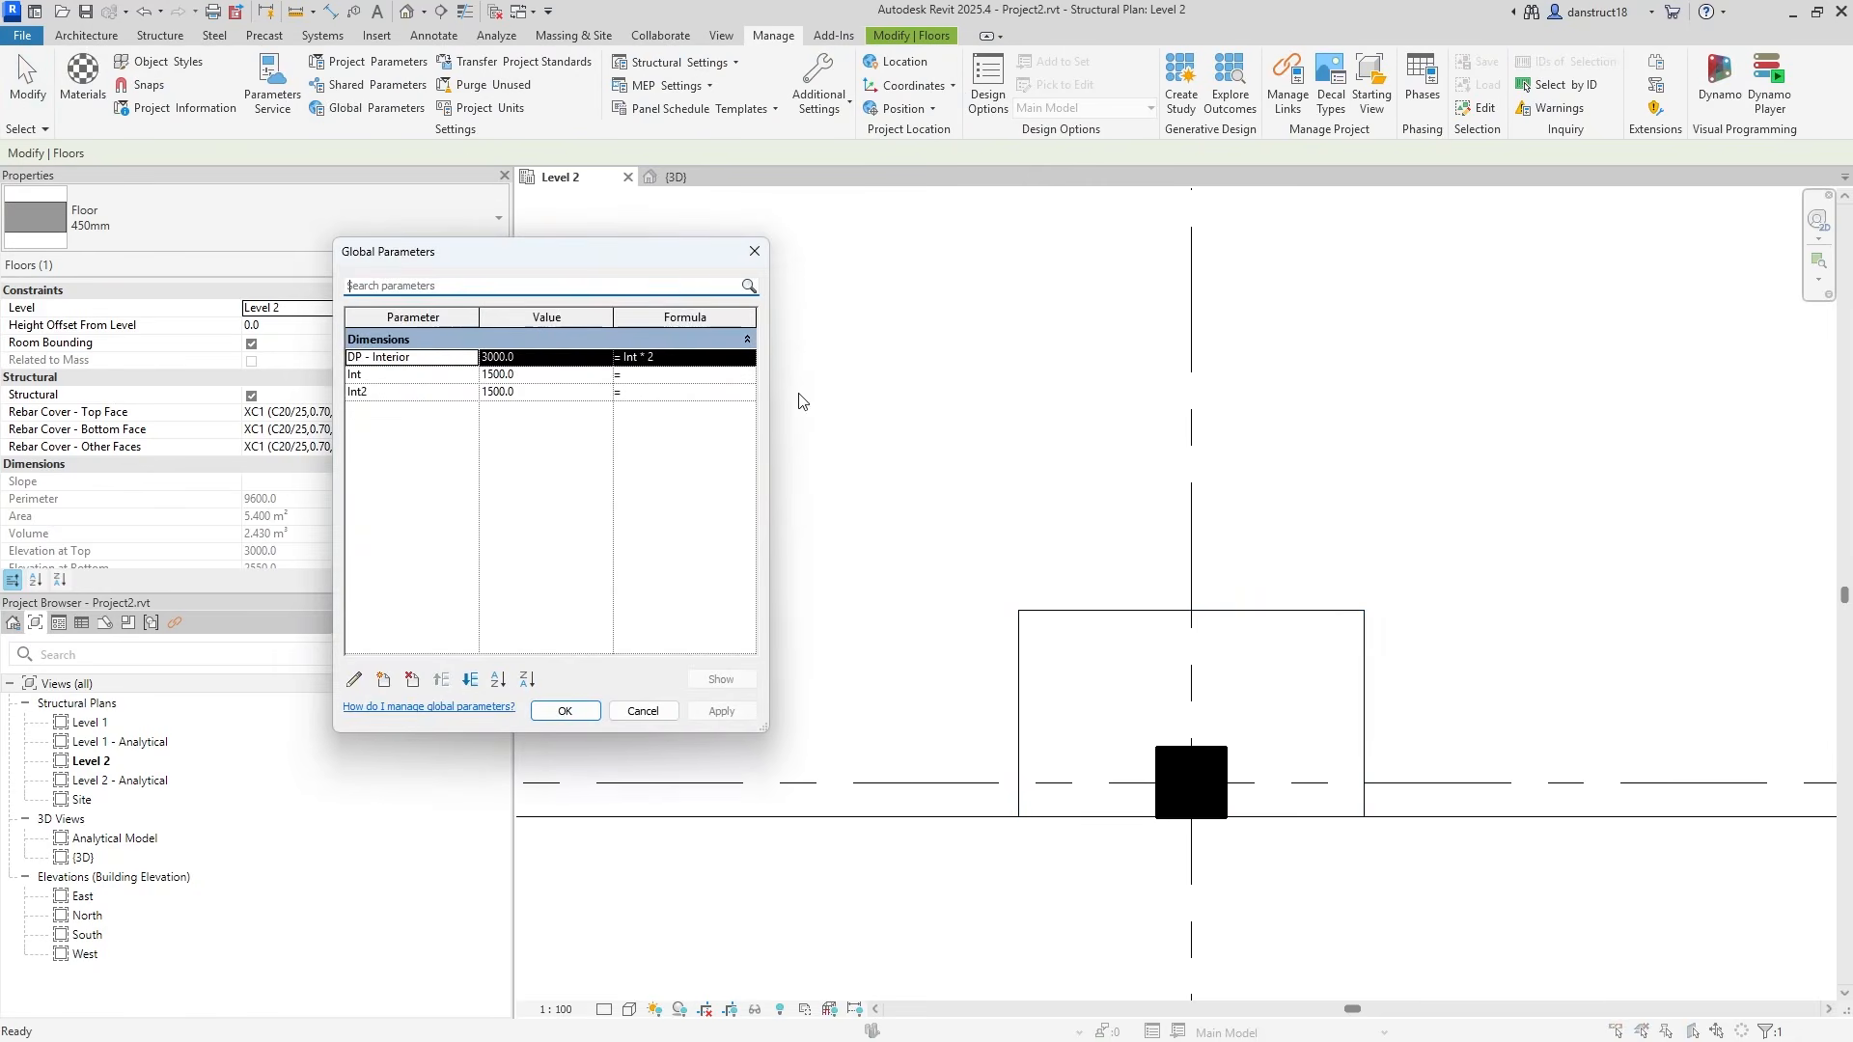
left_click(546, 391)
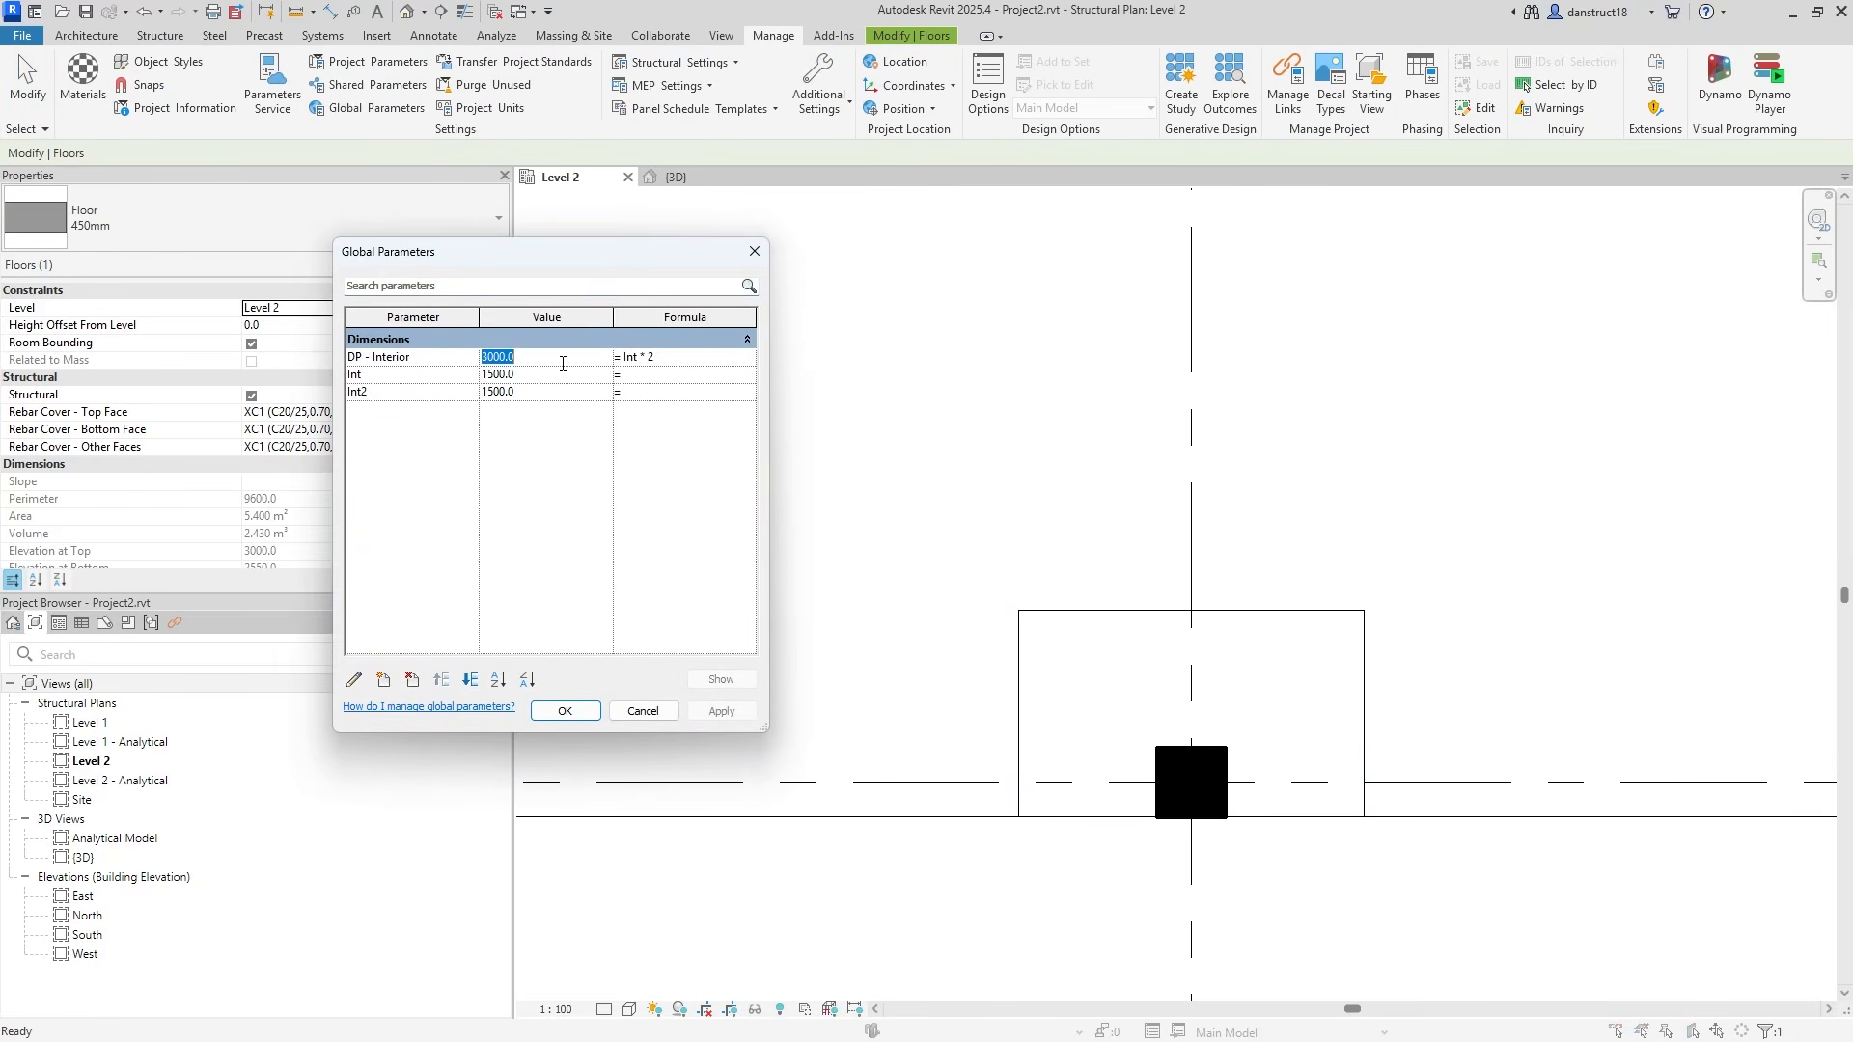
left_click(722, 710)
left_click(541, 392)
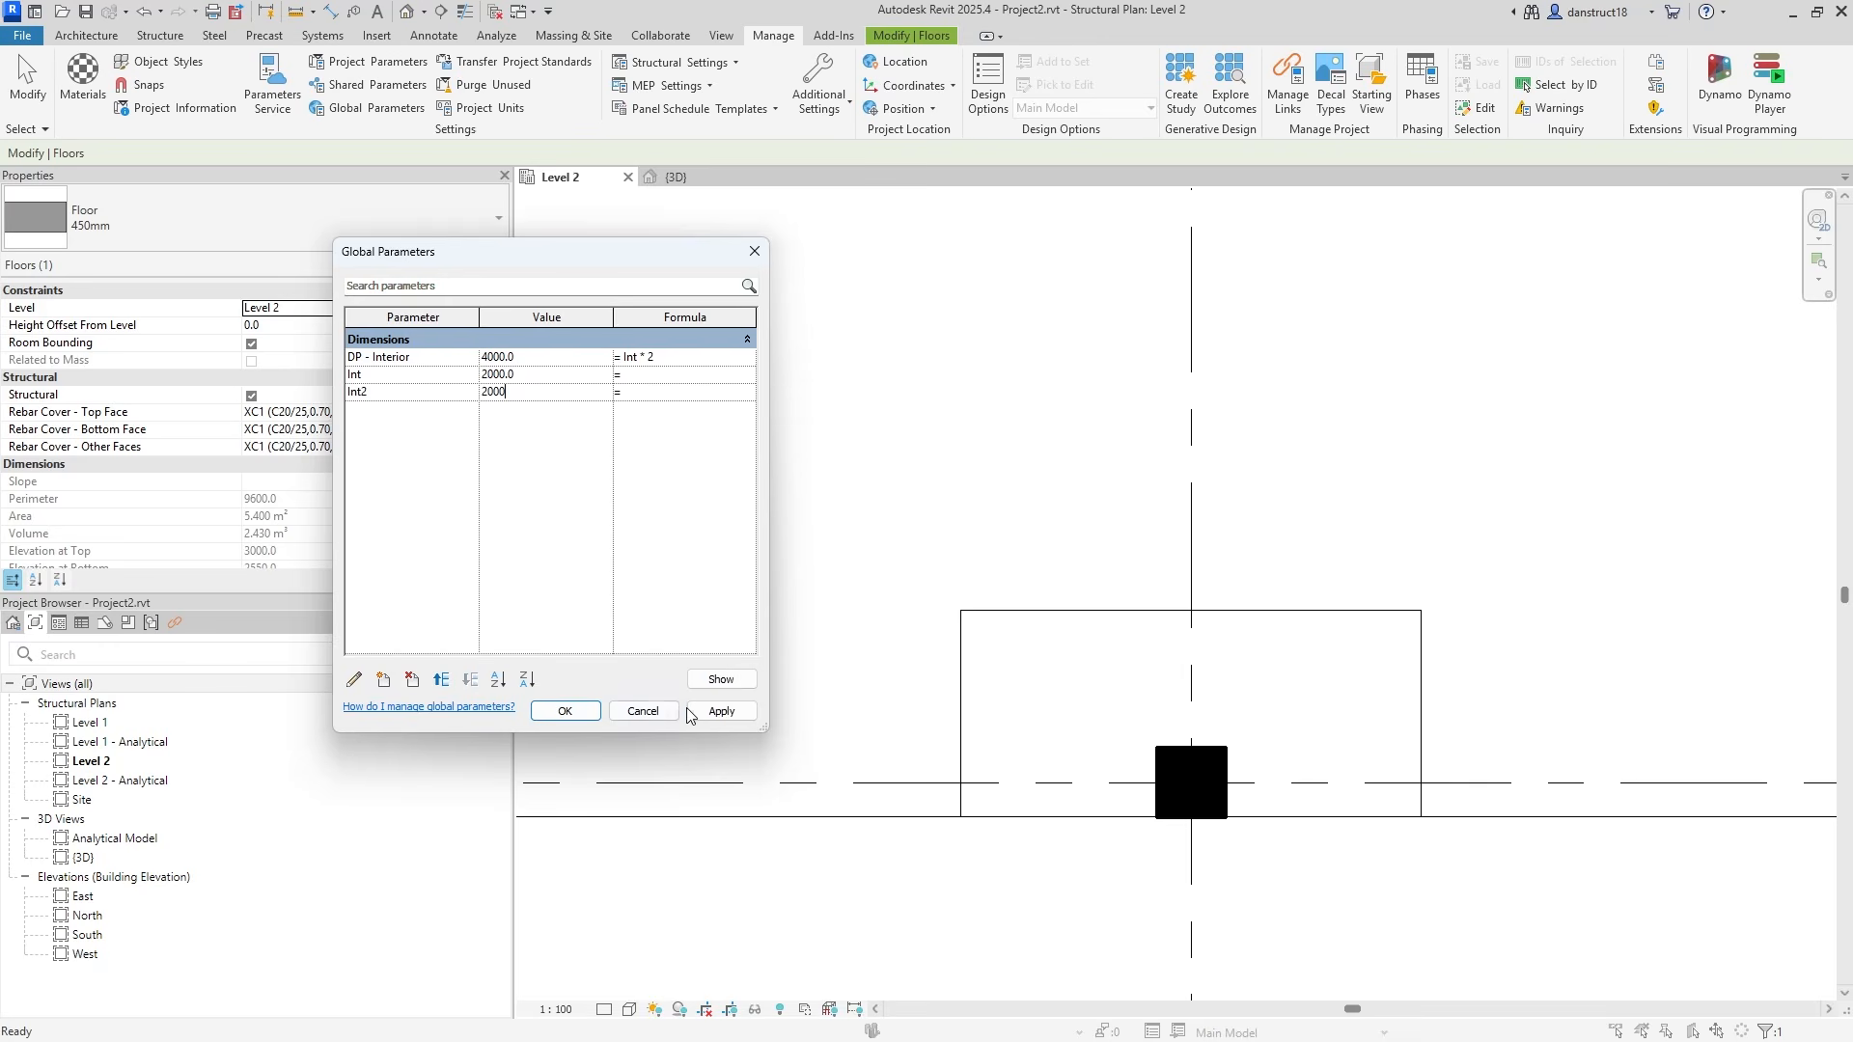
left_click(712, 718)
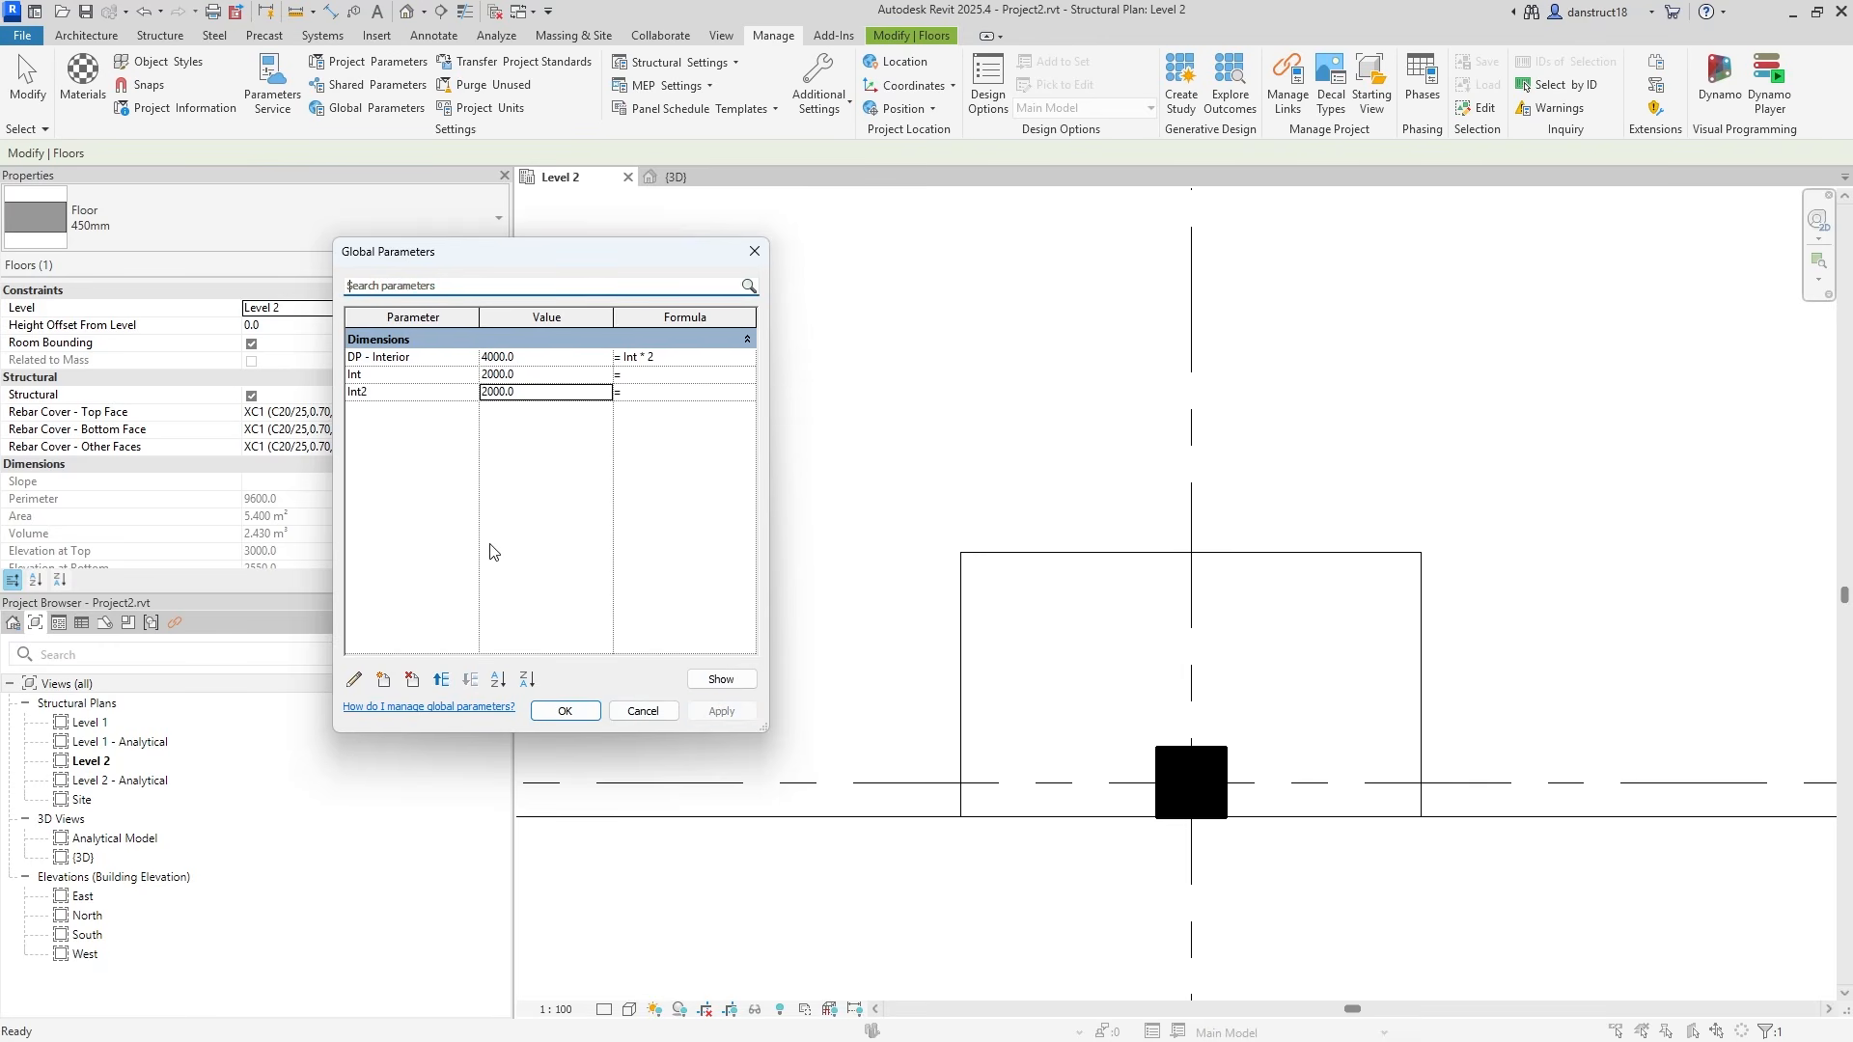
left_click(539, 394)
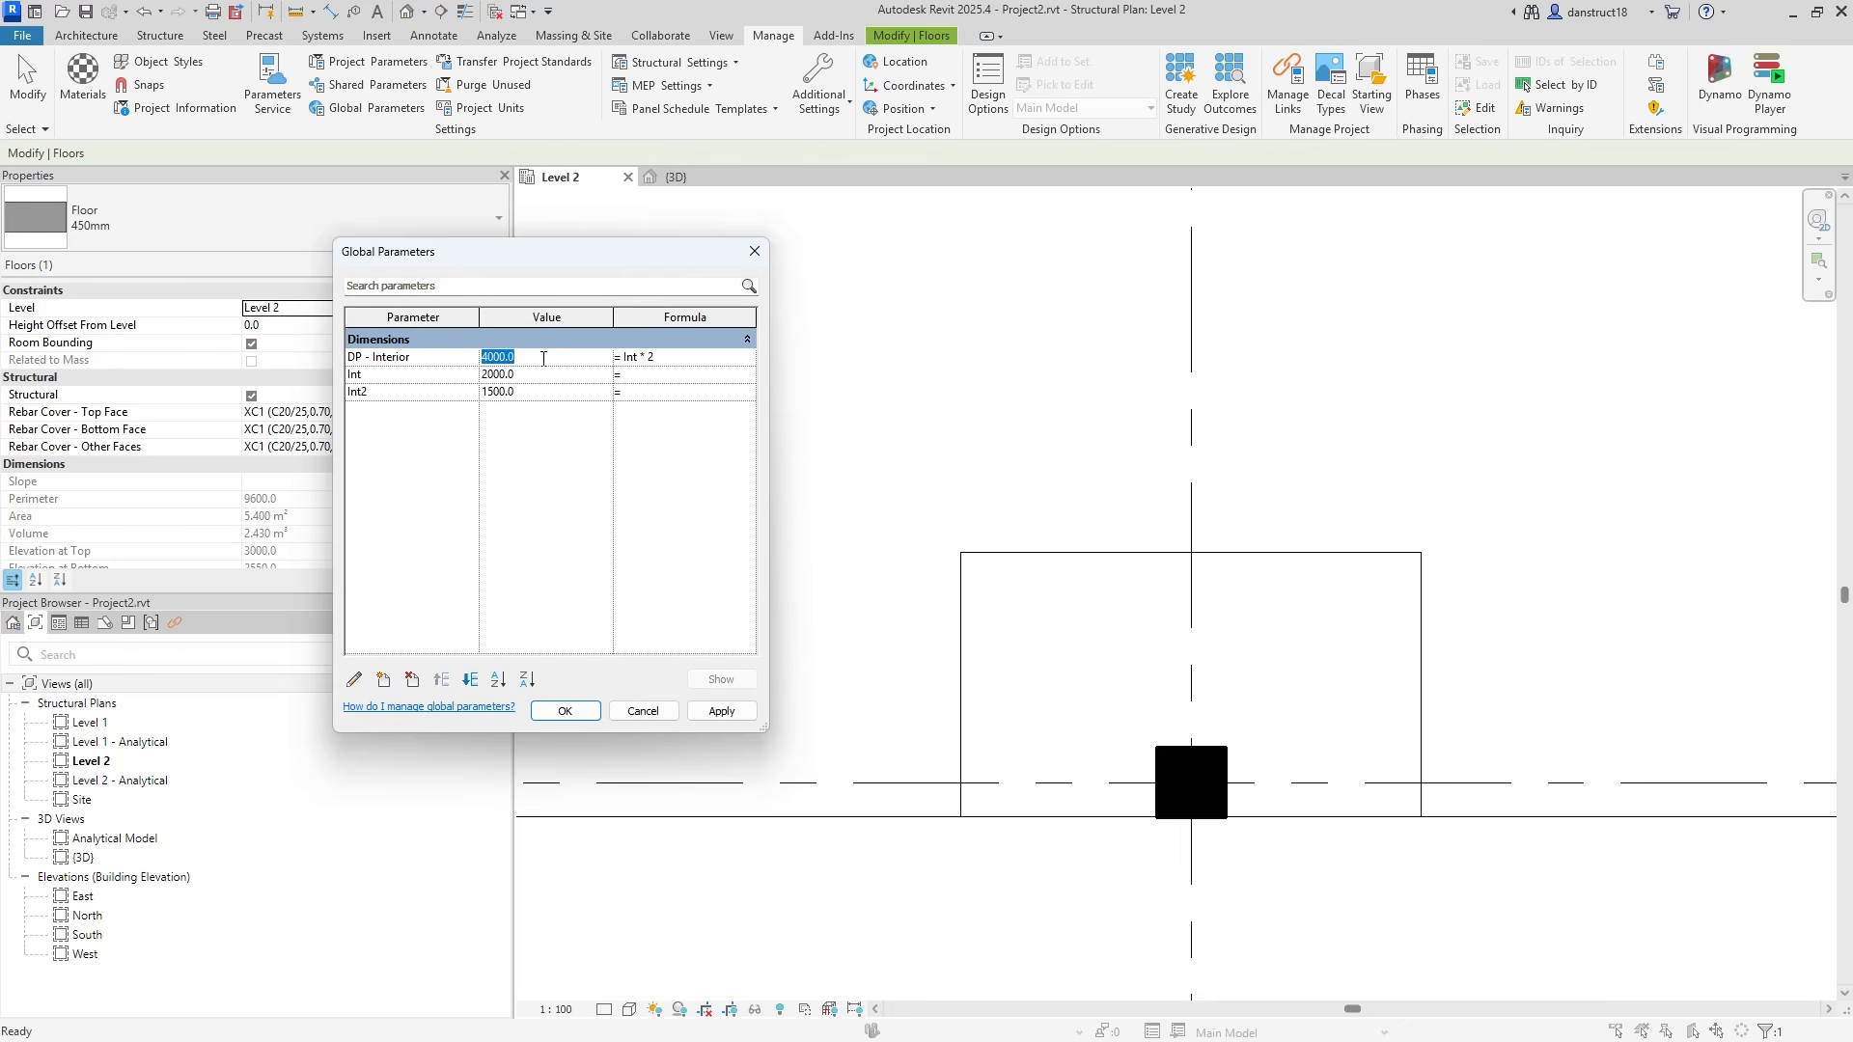
left_click(718, 714)
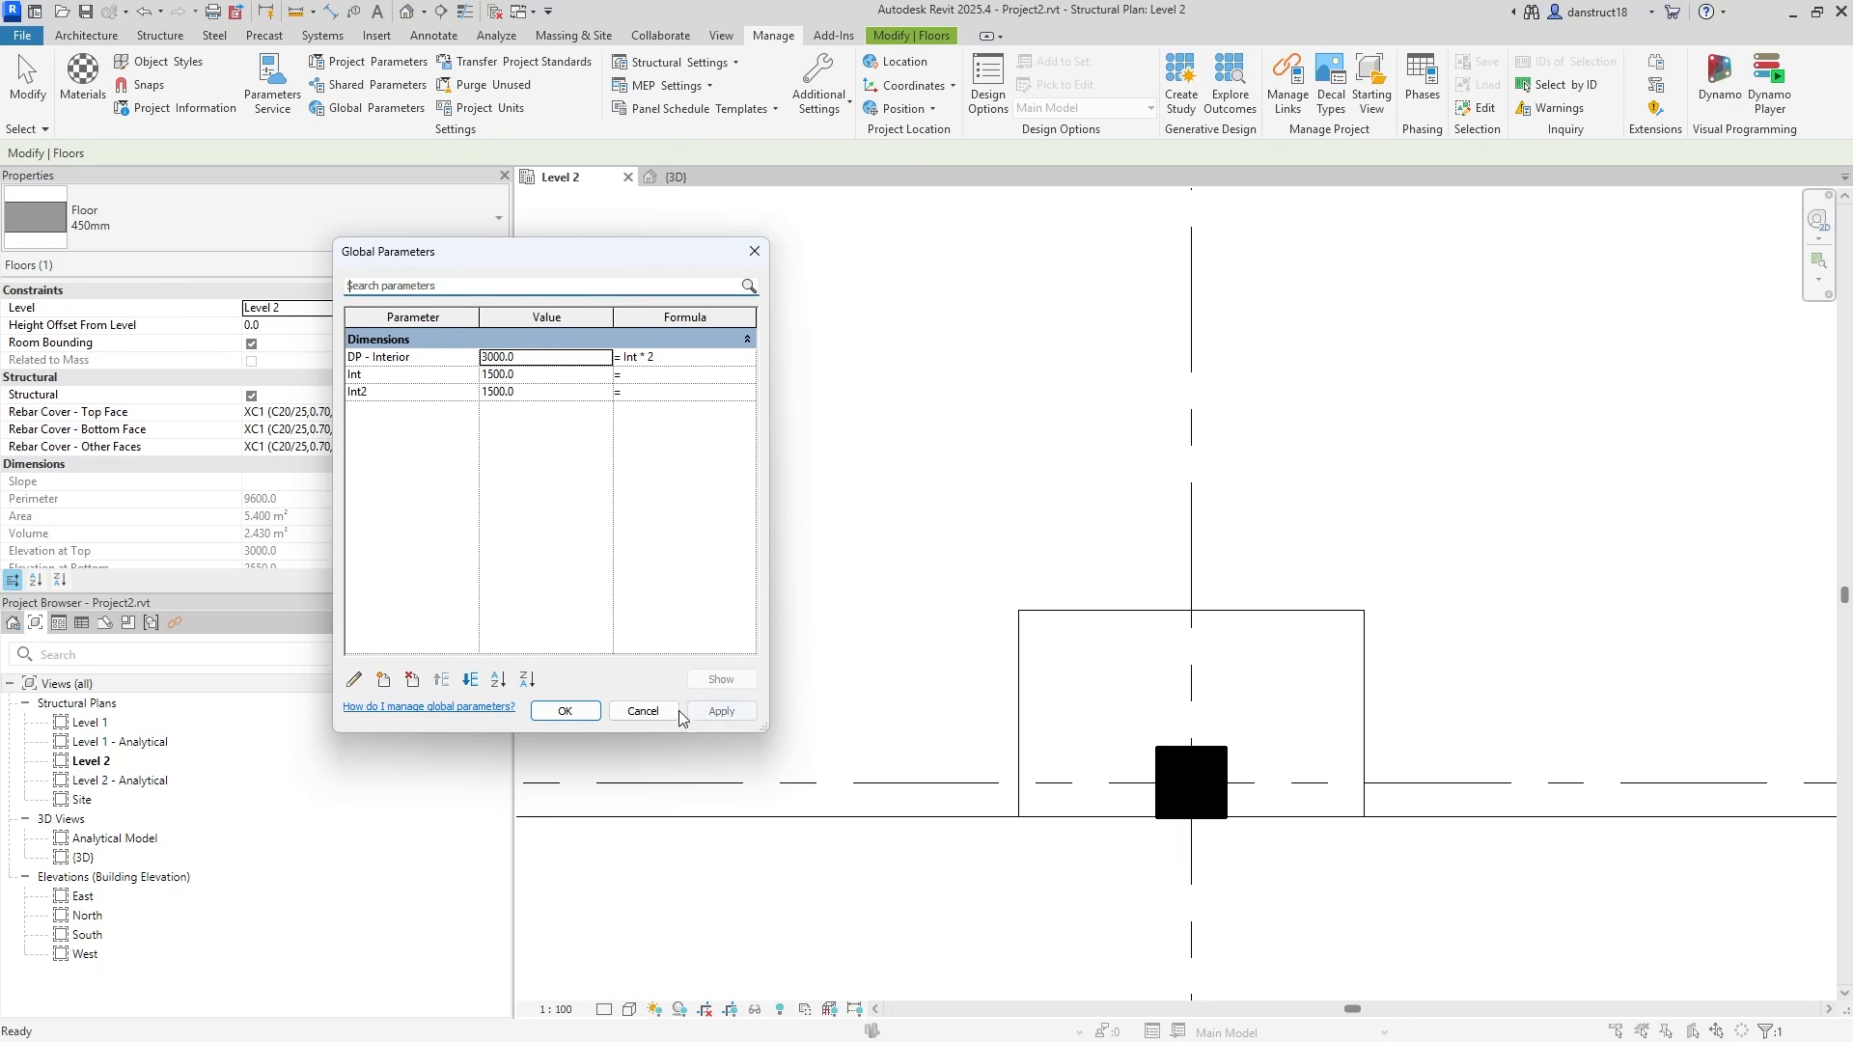
left_click(565, 711)
left_click(943, 529)
scroll(943, 529, "down", 3)
middle_click_drag(1062, 412, 1017, 669)
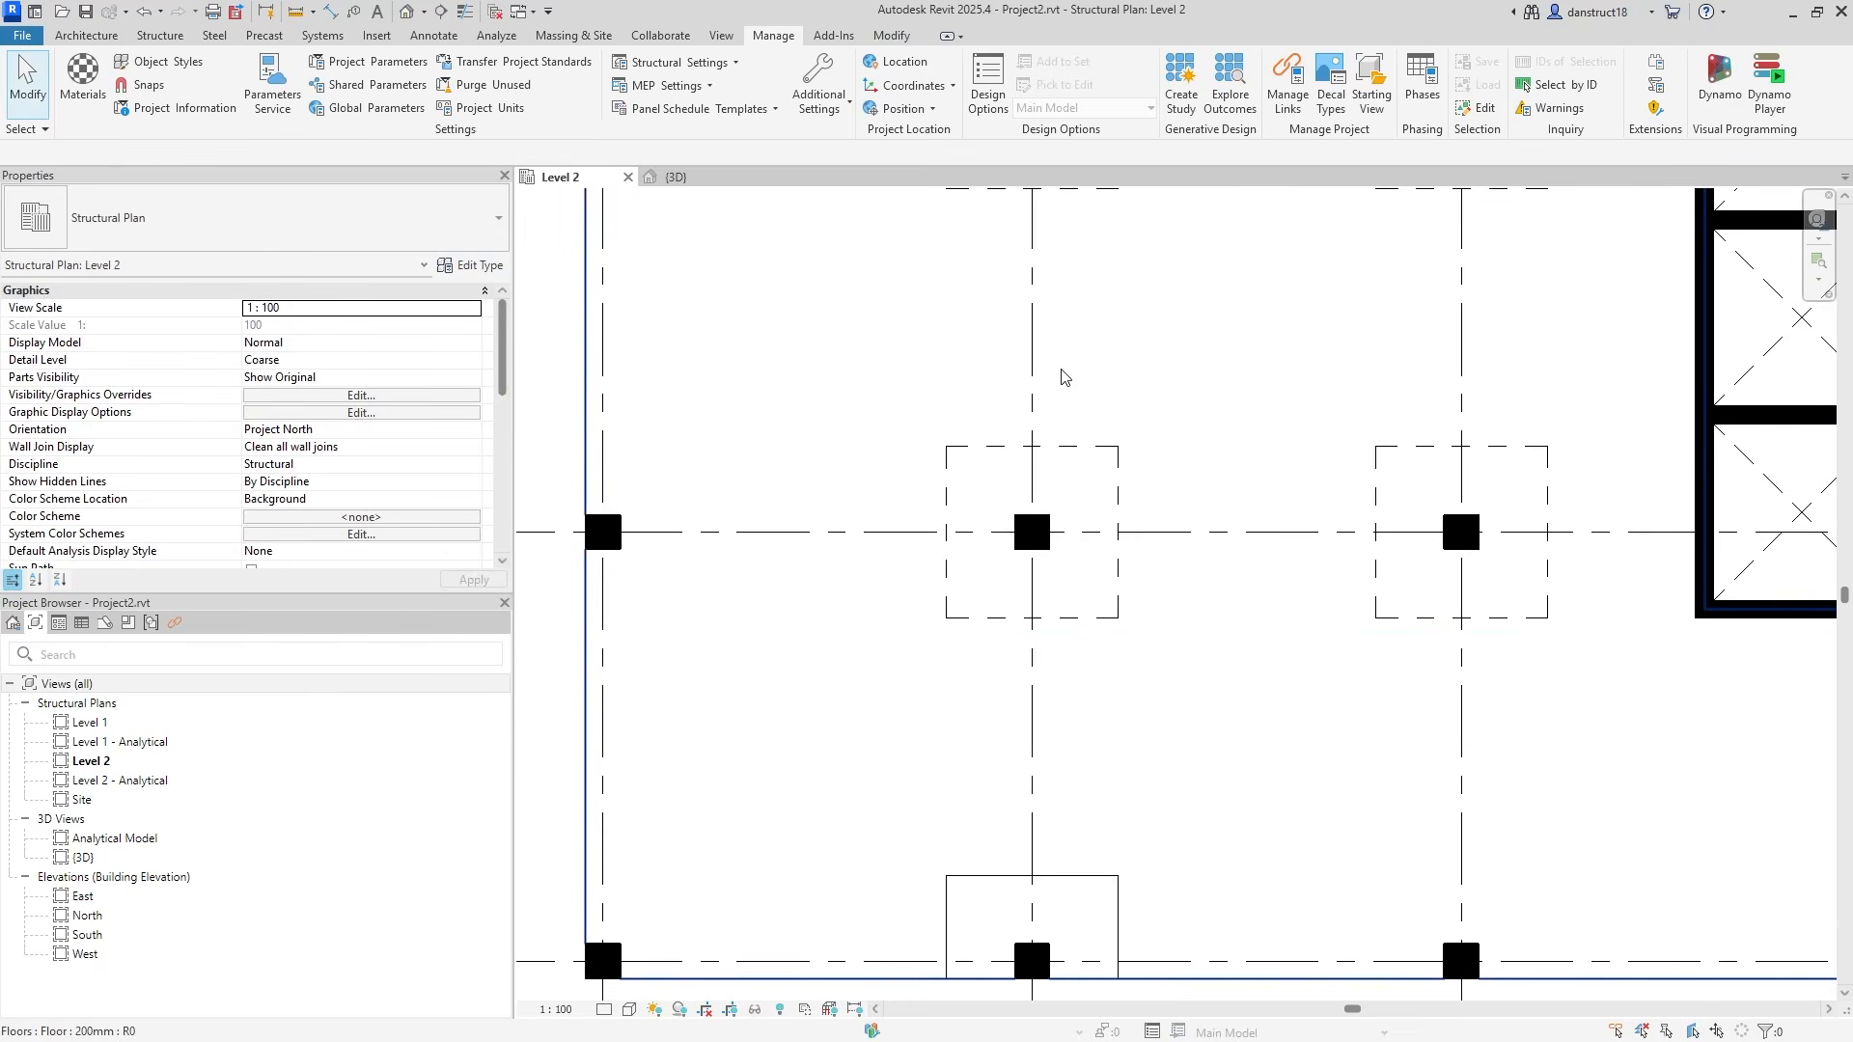
middle_click_drag(1112, 773, 1193, 894)
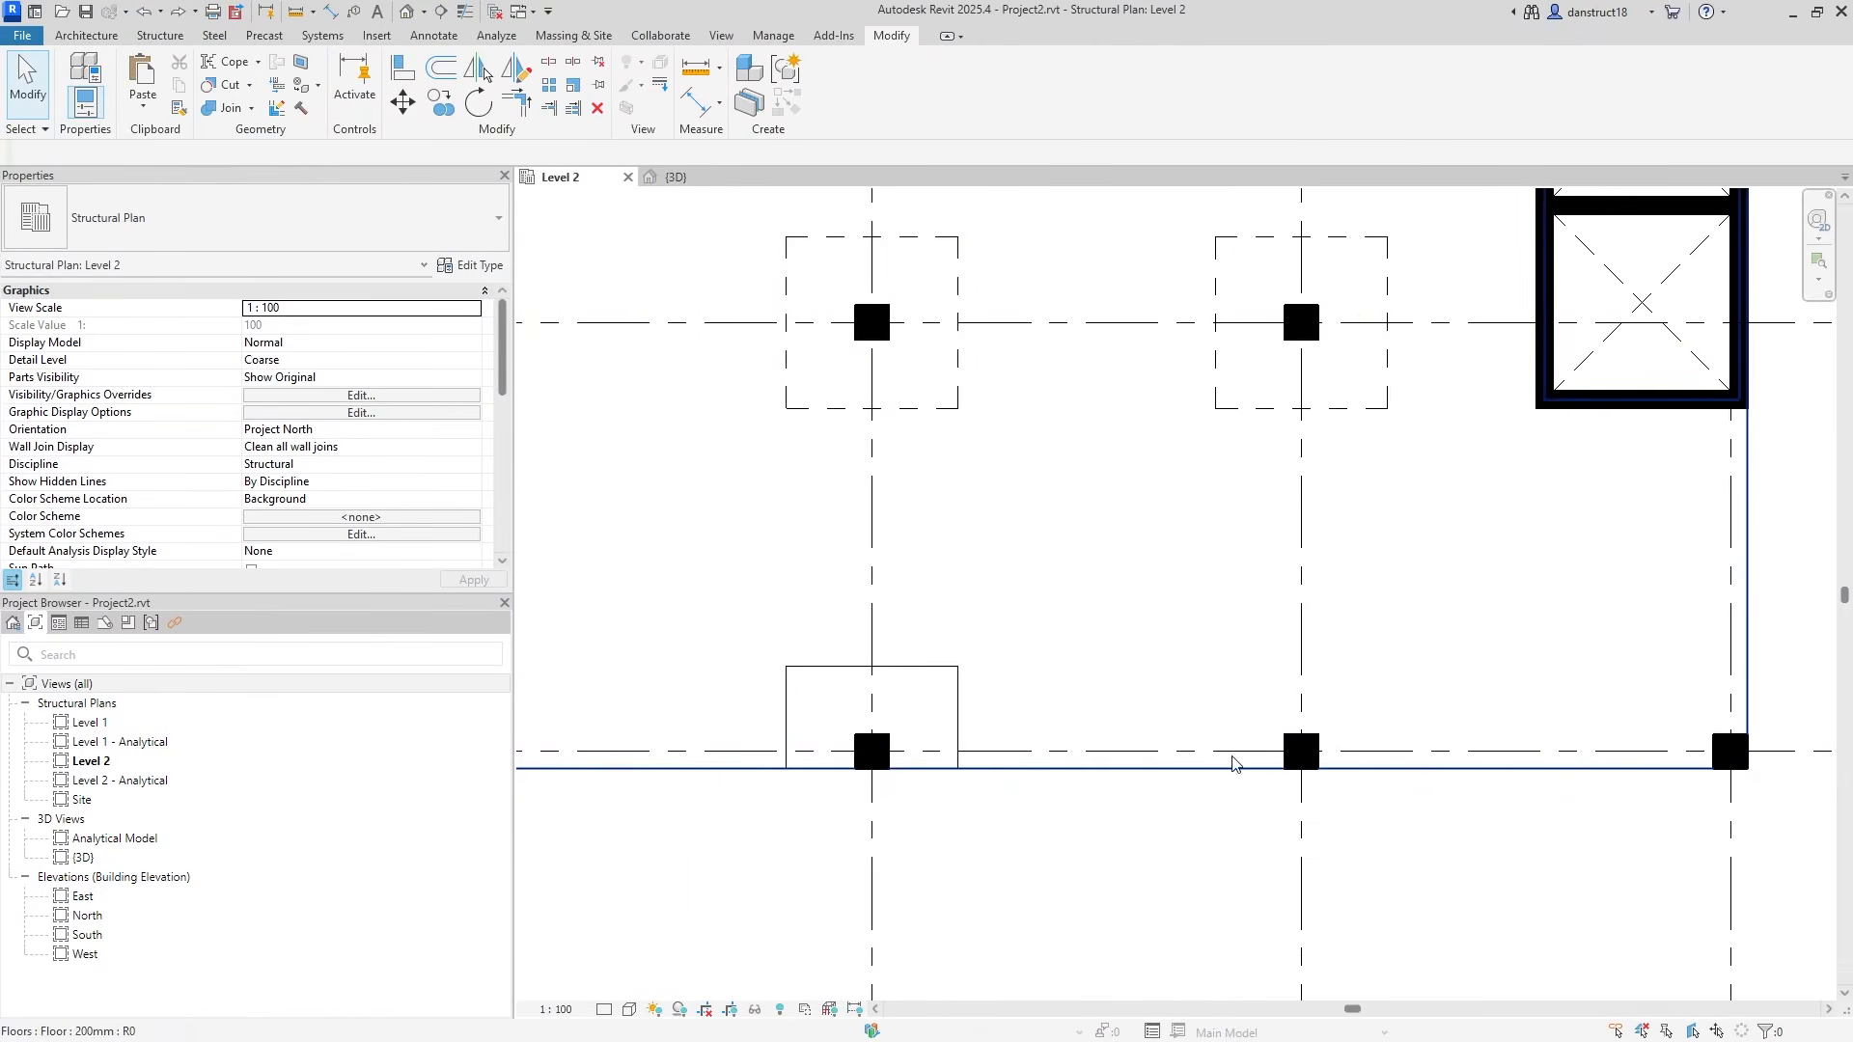
left_click(915, 677)
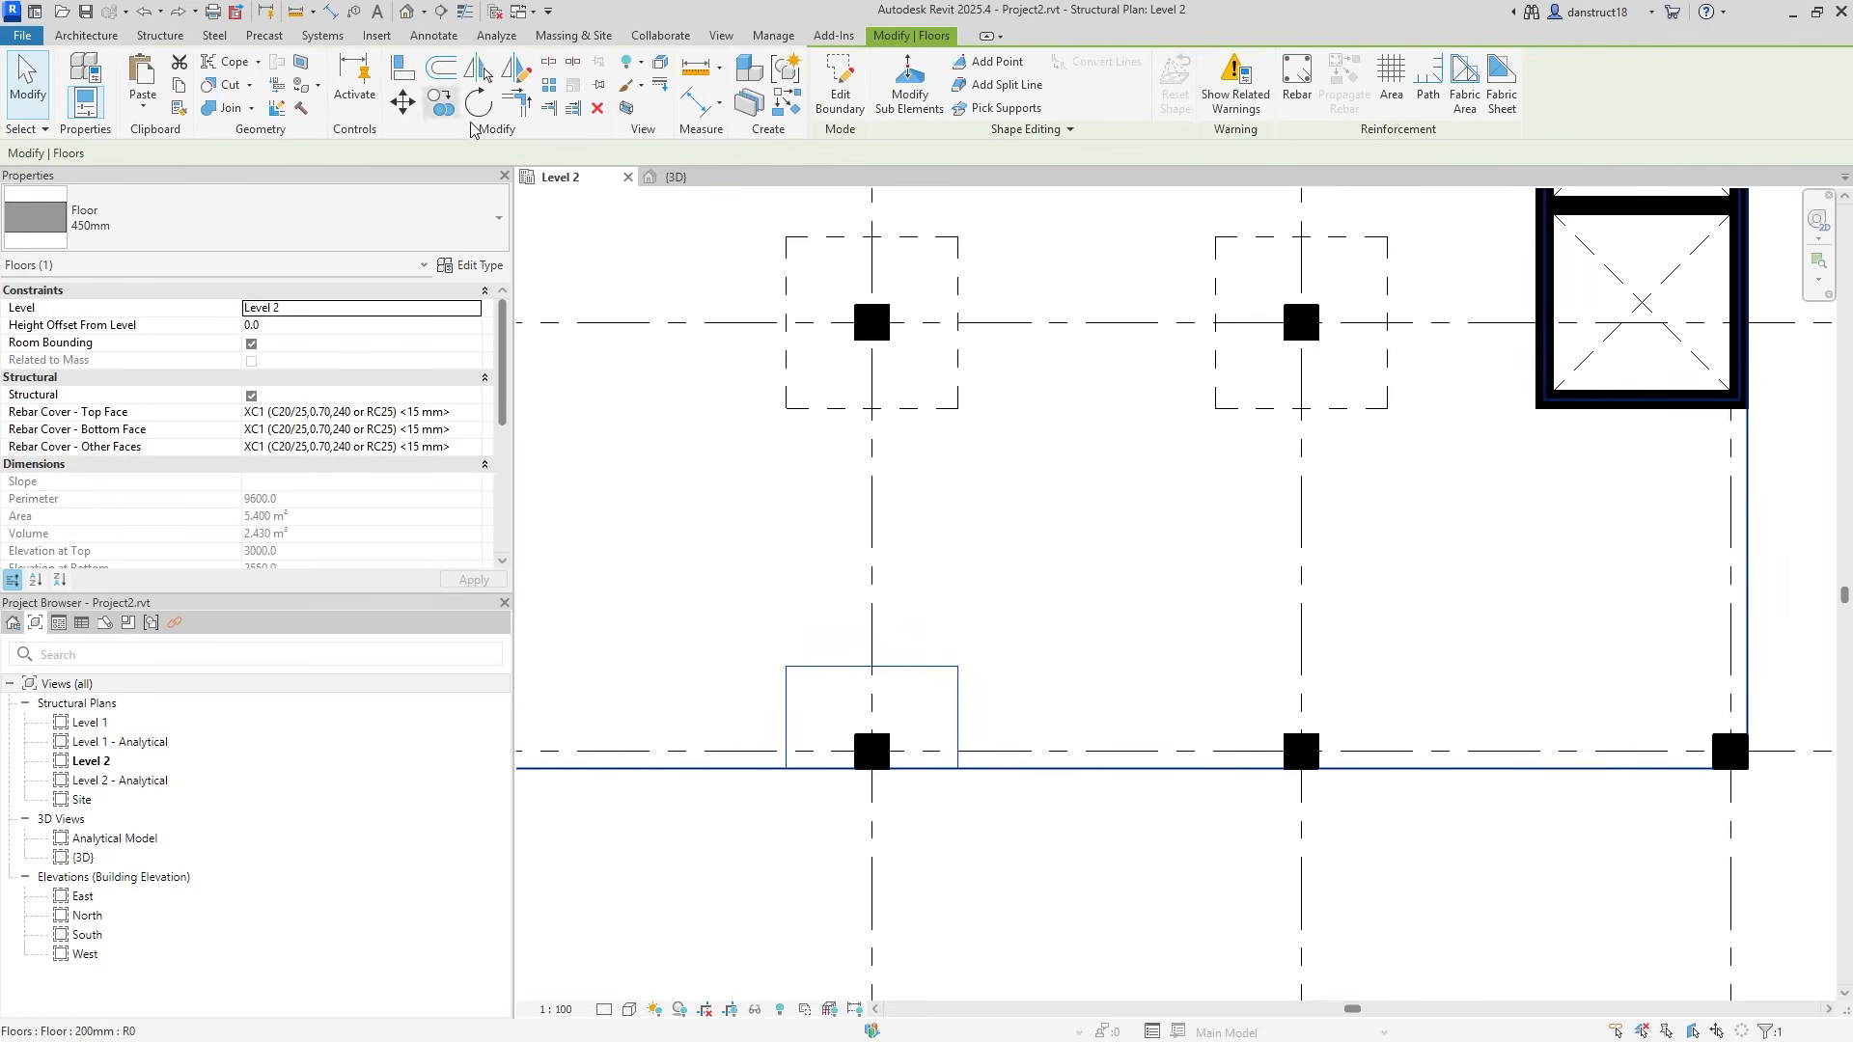
left_click(441, 106)
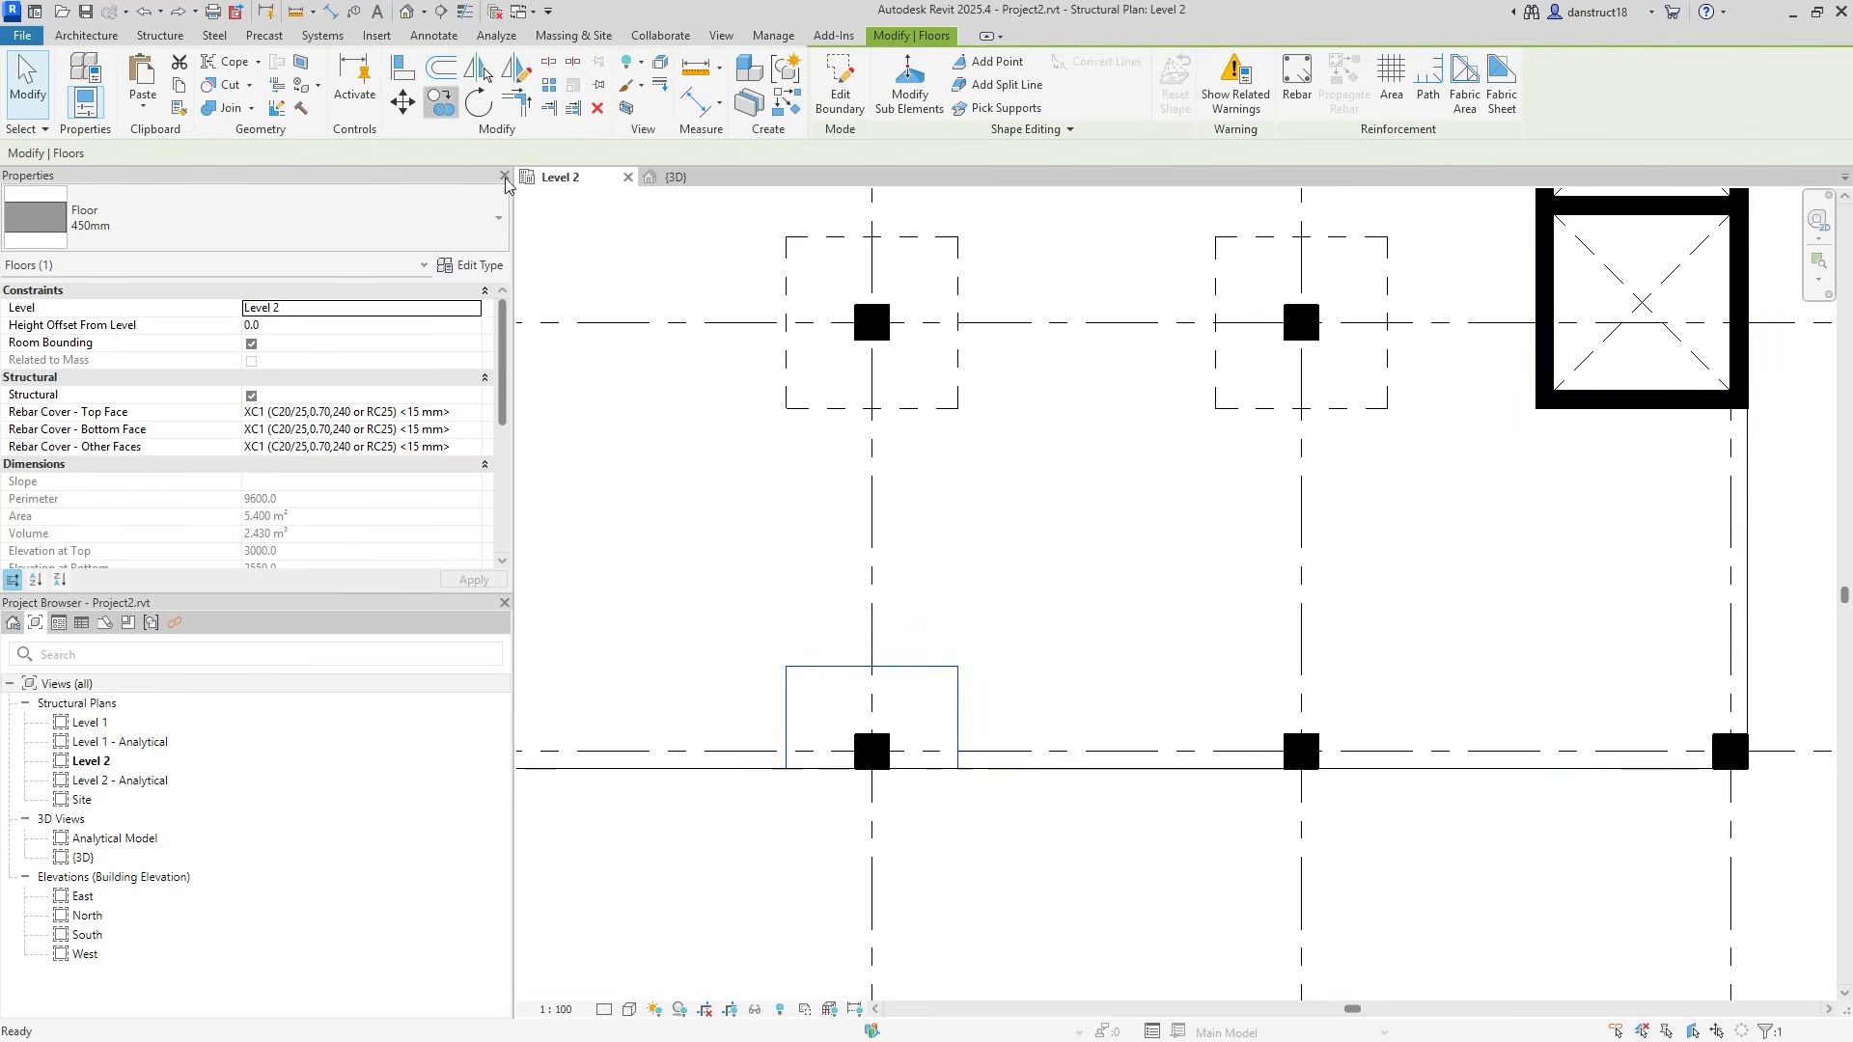
left_click(873, 757)
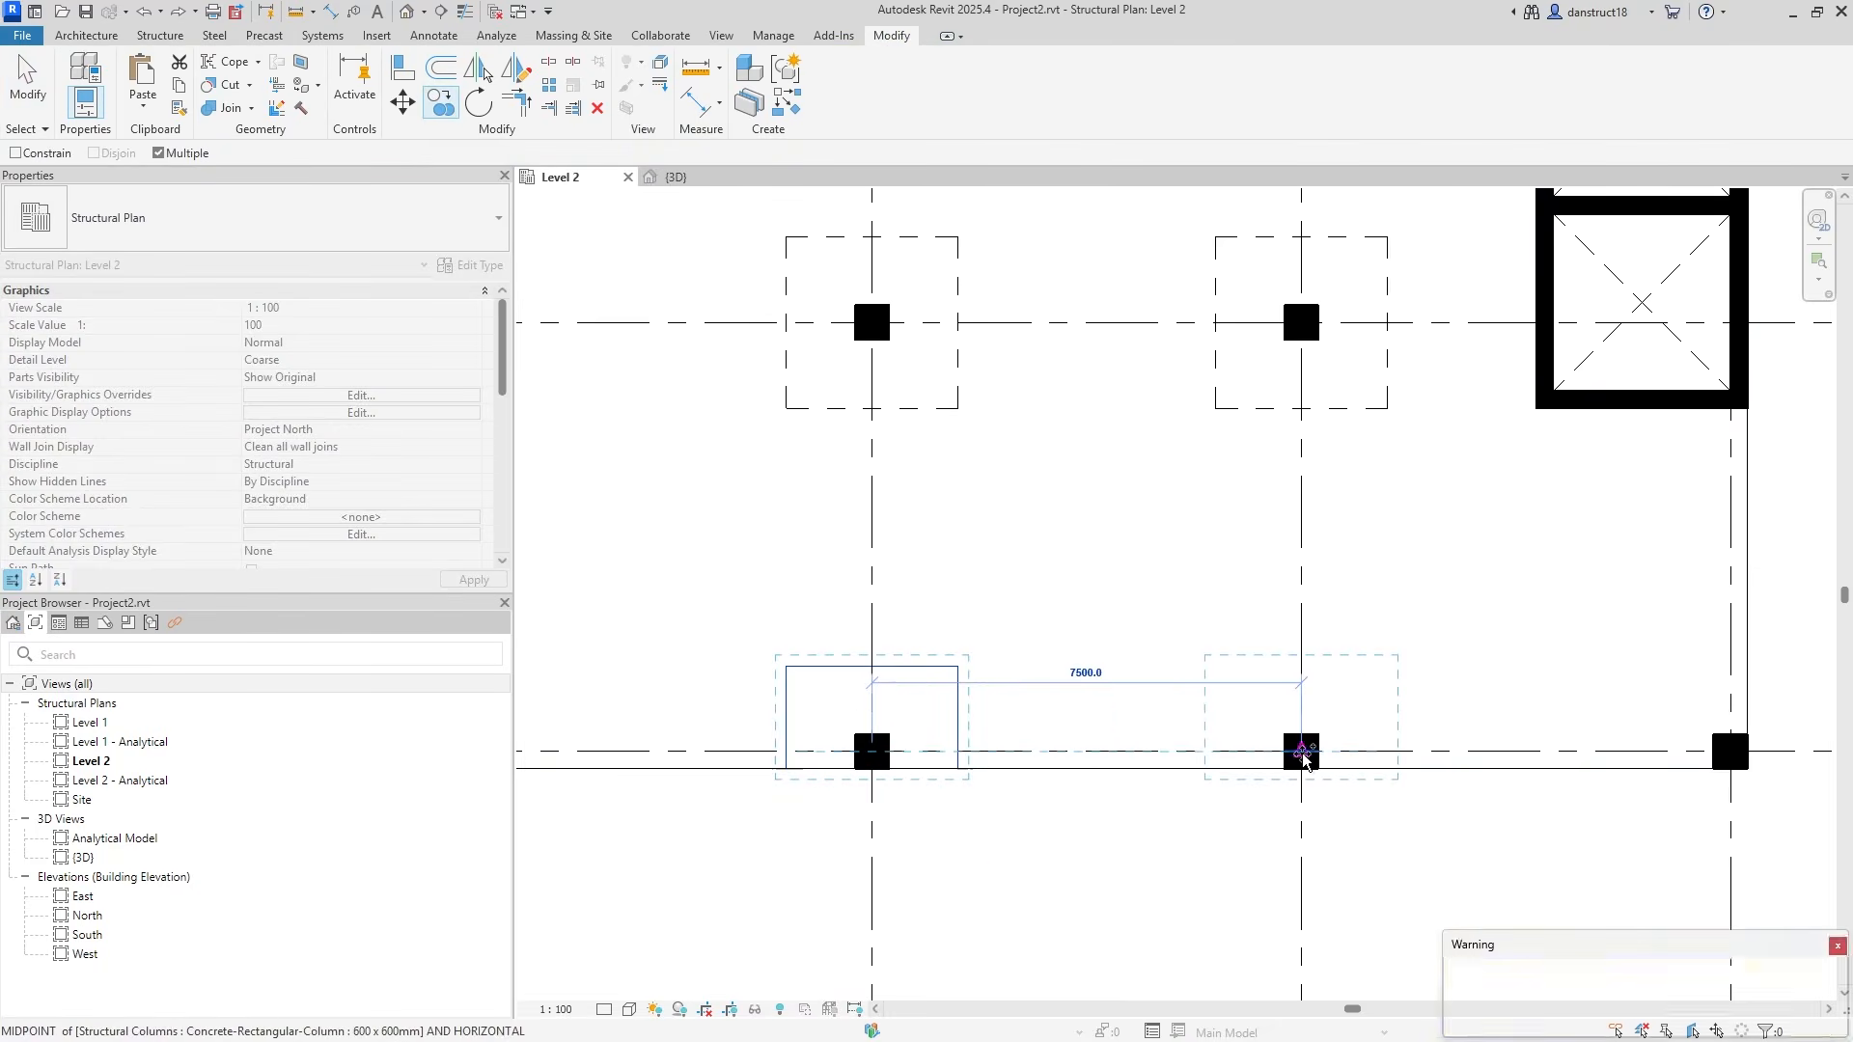
left_click(1301, 750)
key("Escape")
key("Escape")
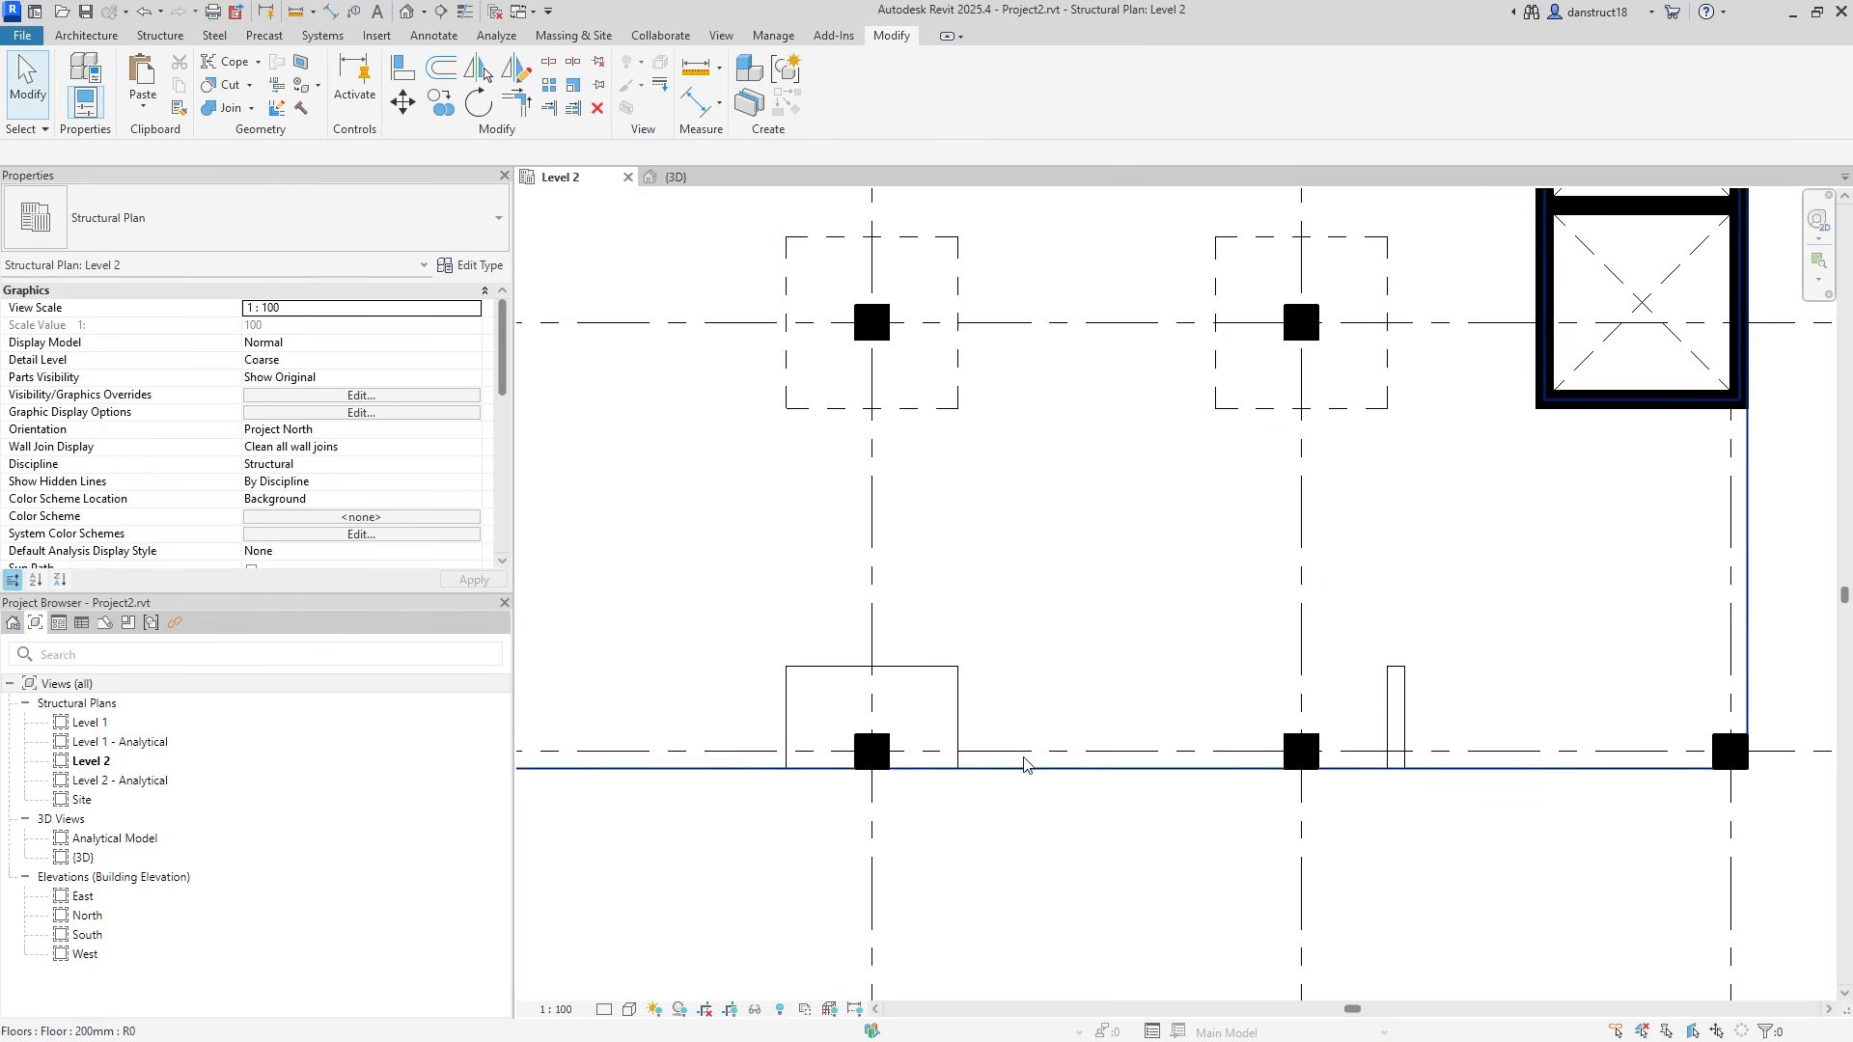
left_click(1404, 730)
key("Delete")
Start a new floor sketch with a rectangle over the left edge column's panel outline.
left_click(158, 36)
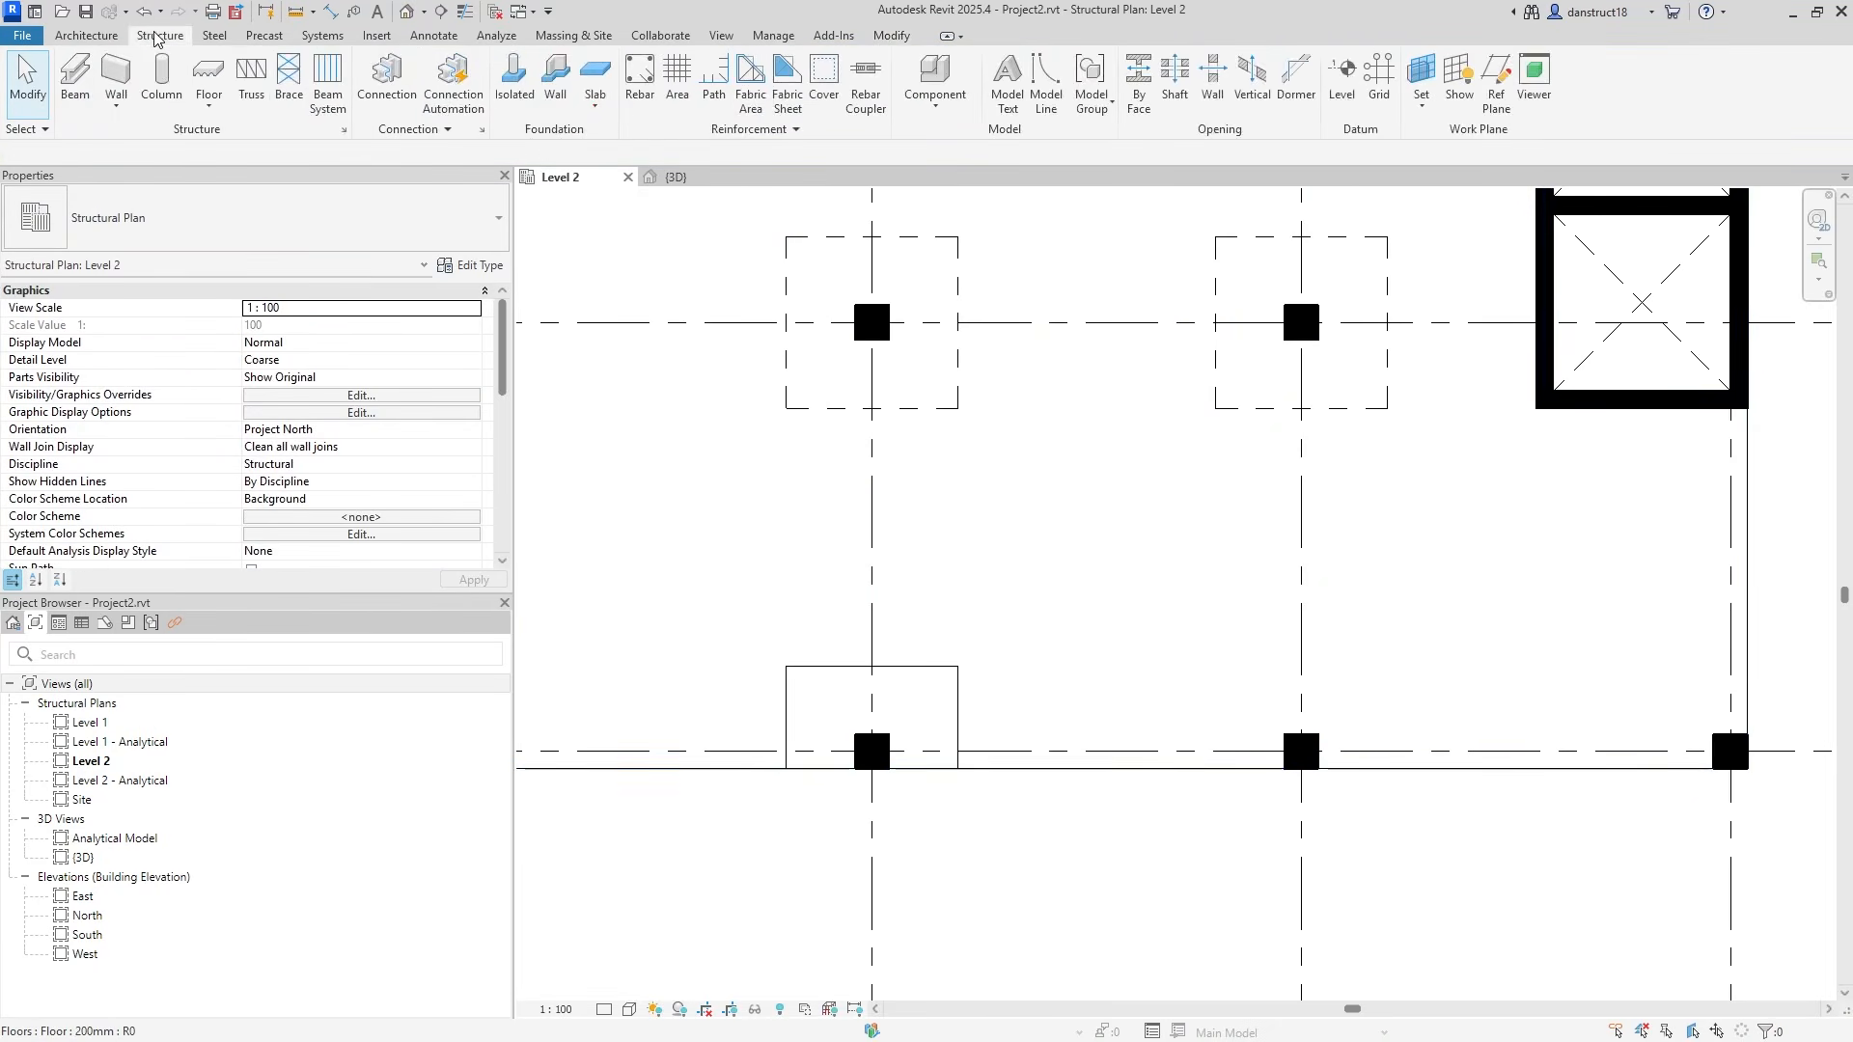
left_click(228, 77)
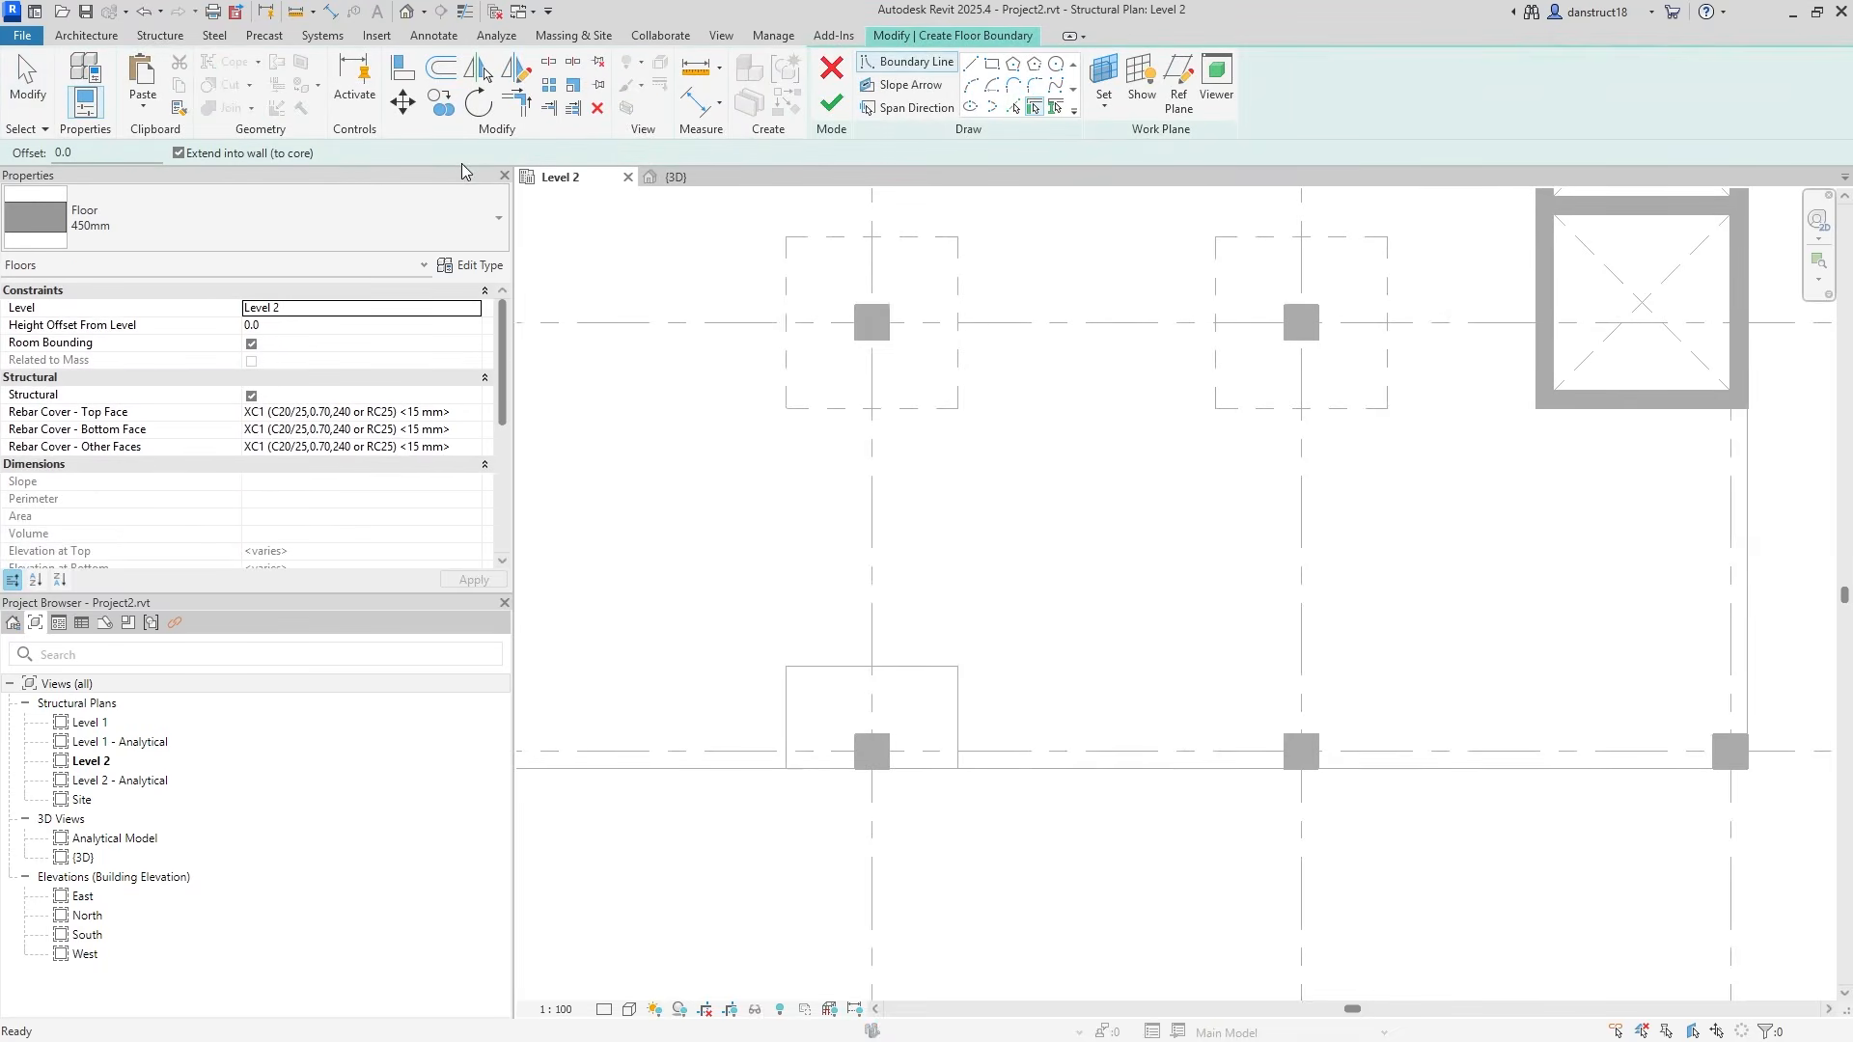
left_click(990, 65)
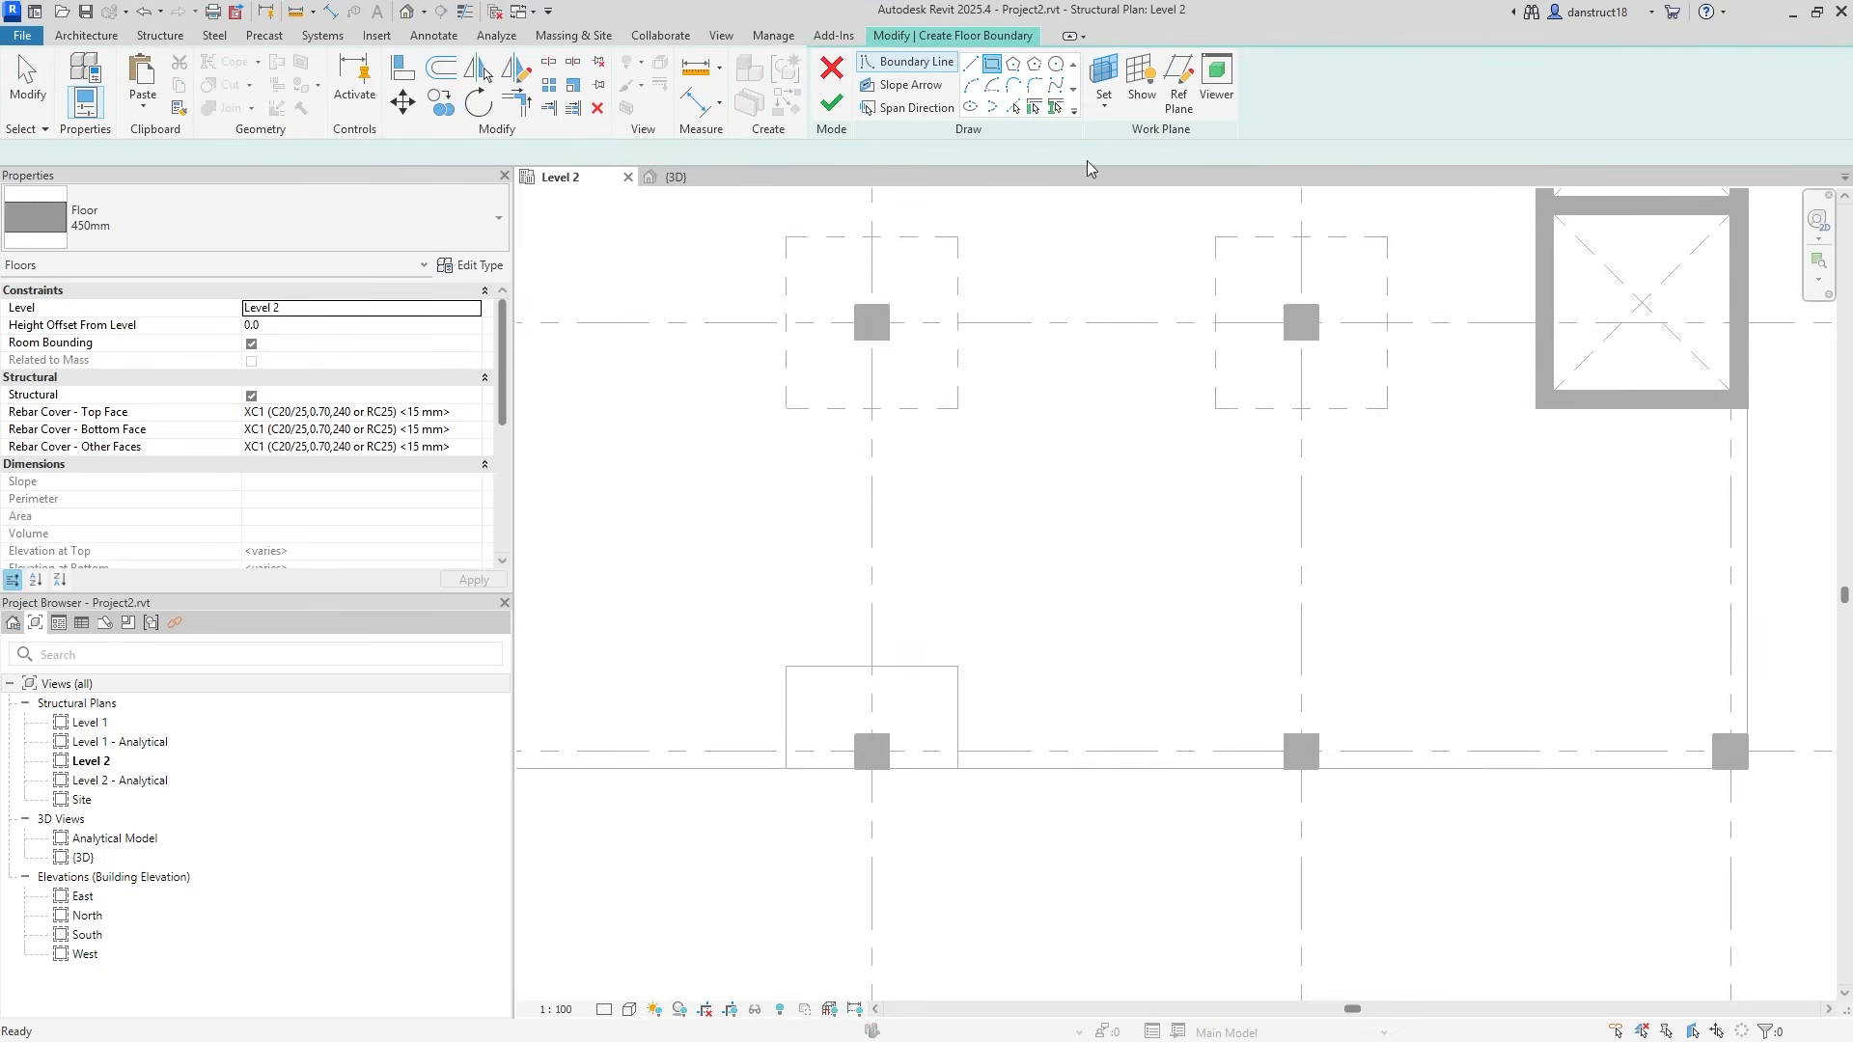
left_click(787, 666)
left_click(958, 769)
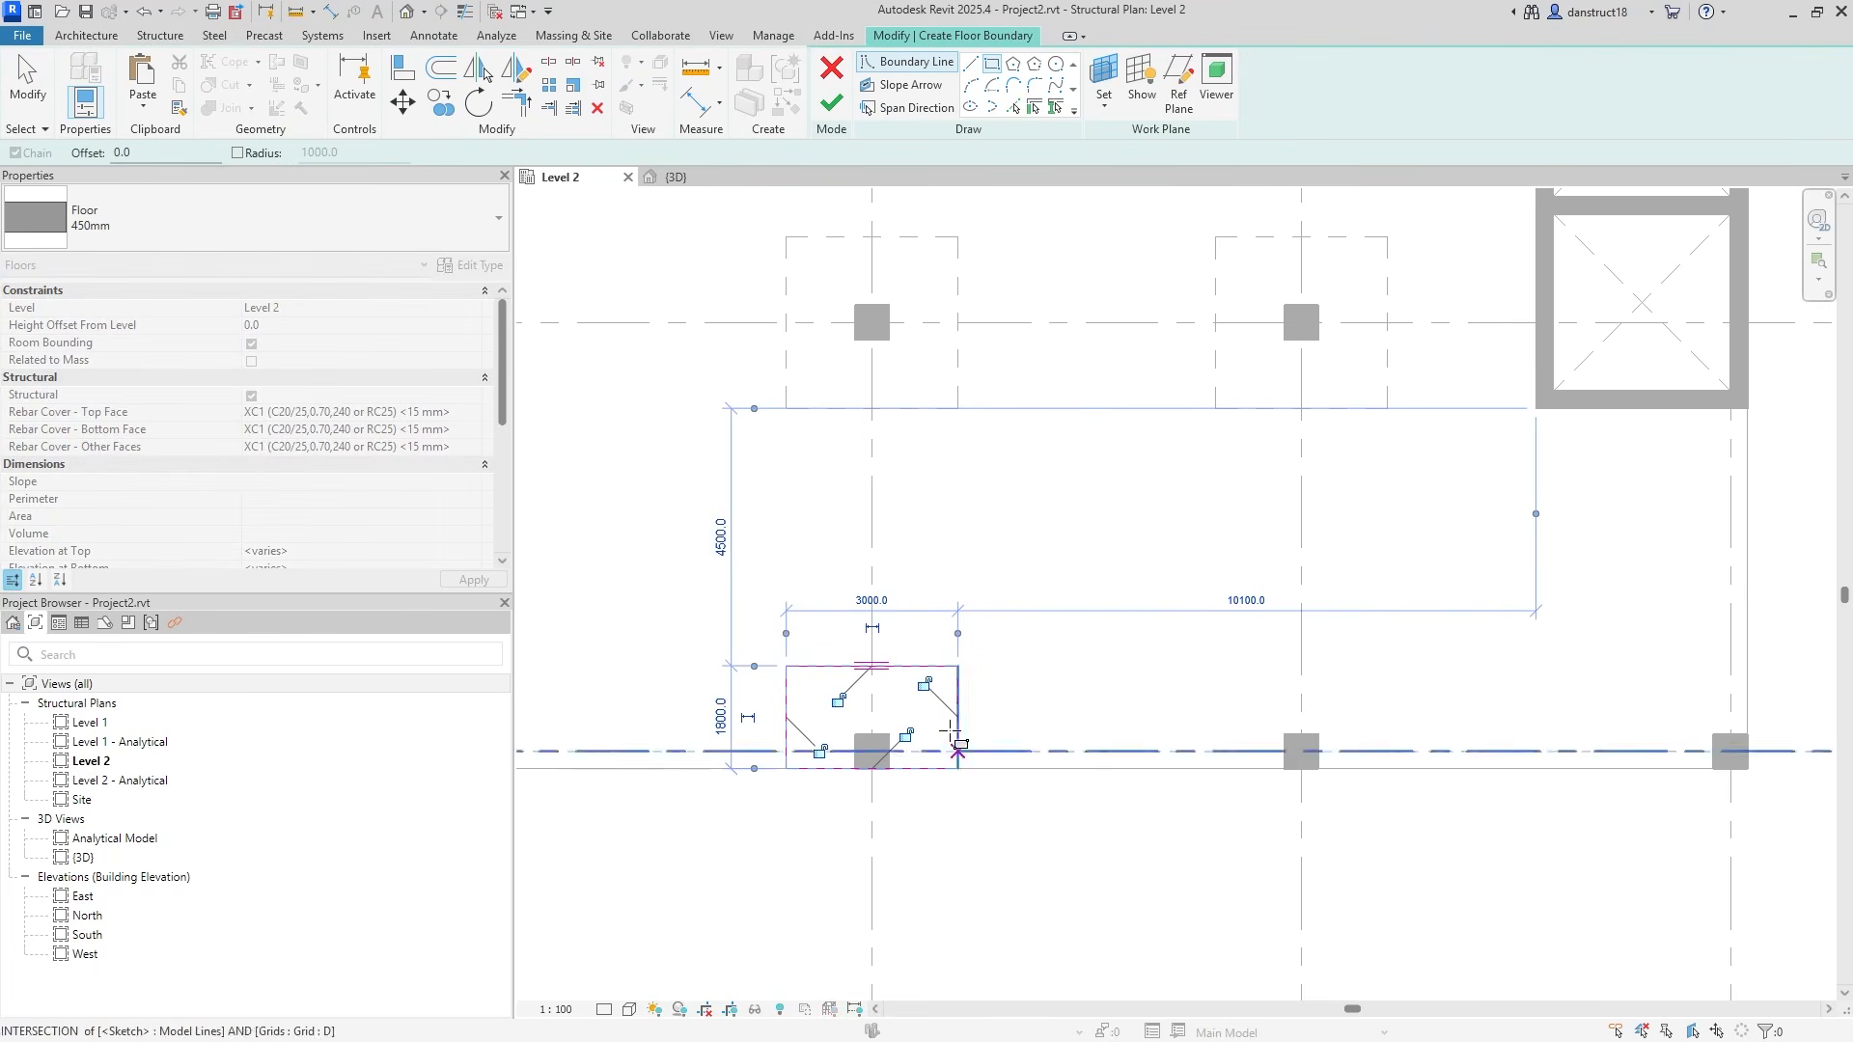
left_click(27, 84)
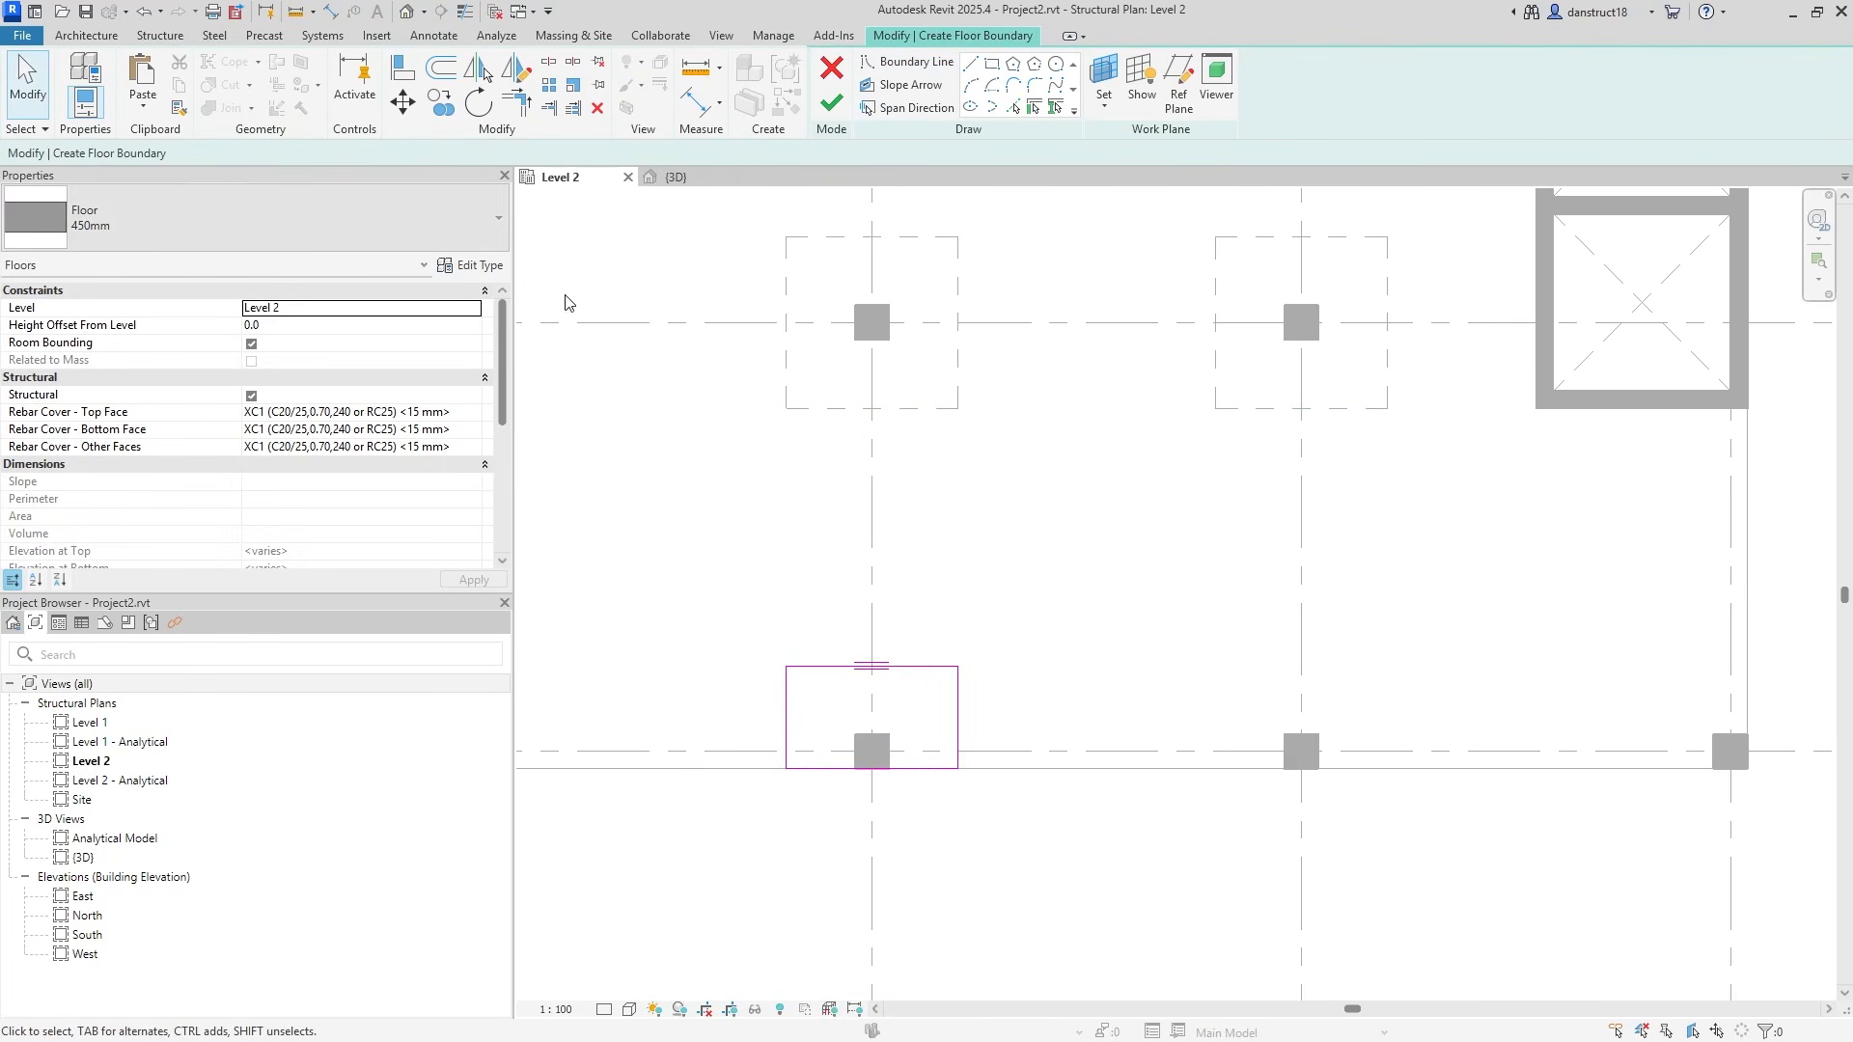
Move the sketched rectangle onto the next edge column to the right.
left_click_drag(703, 607, 1140, 898)
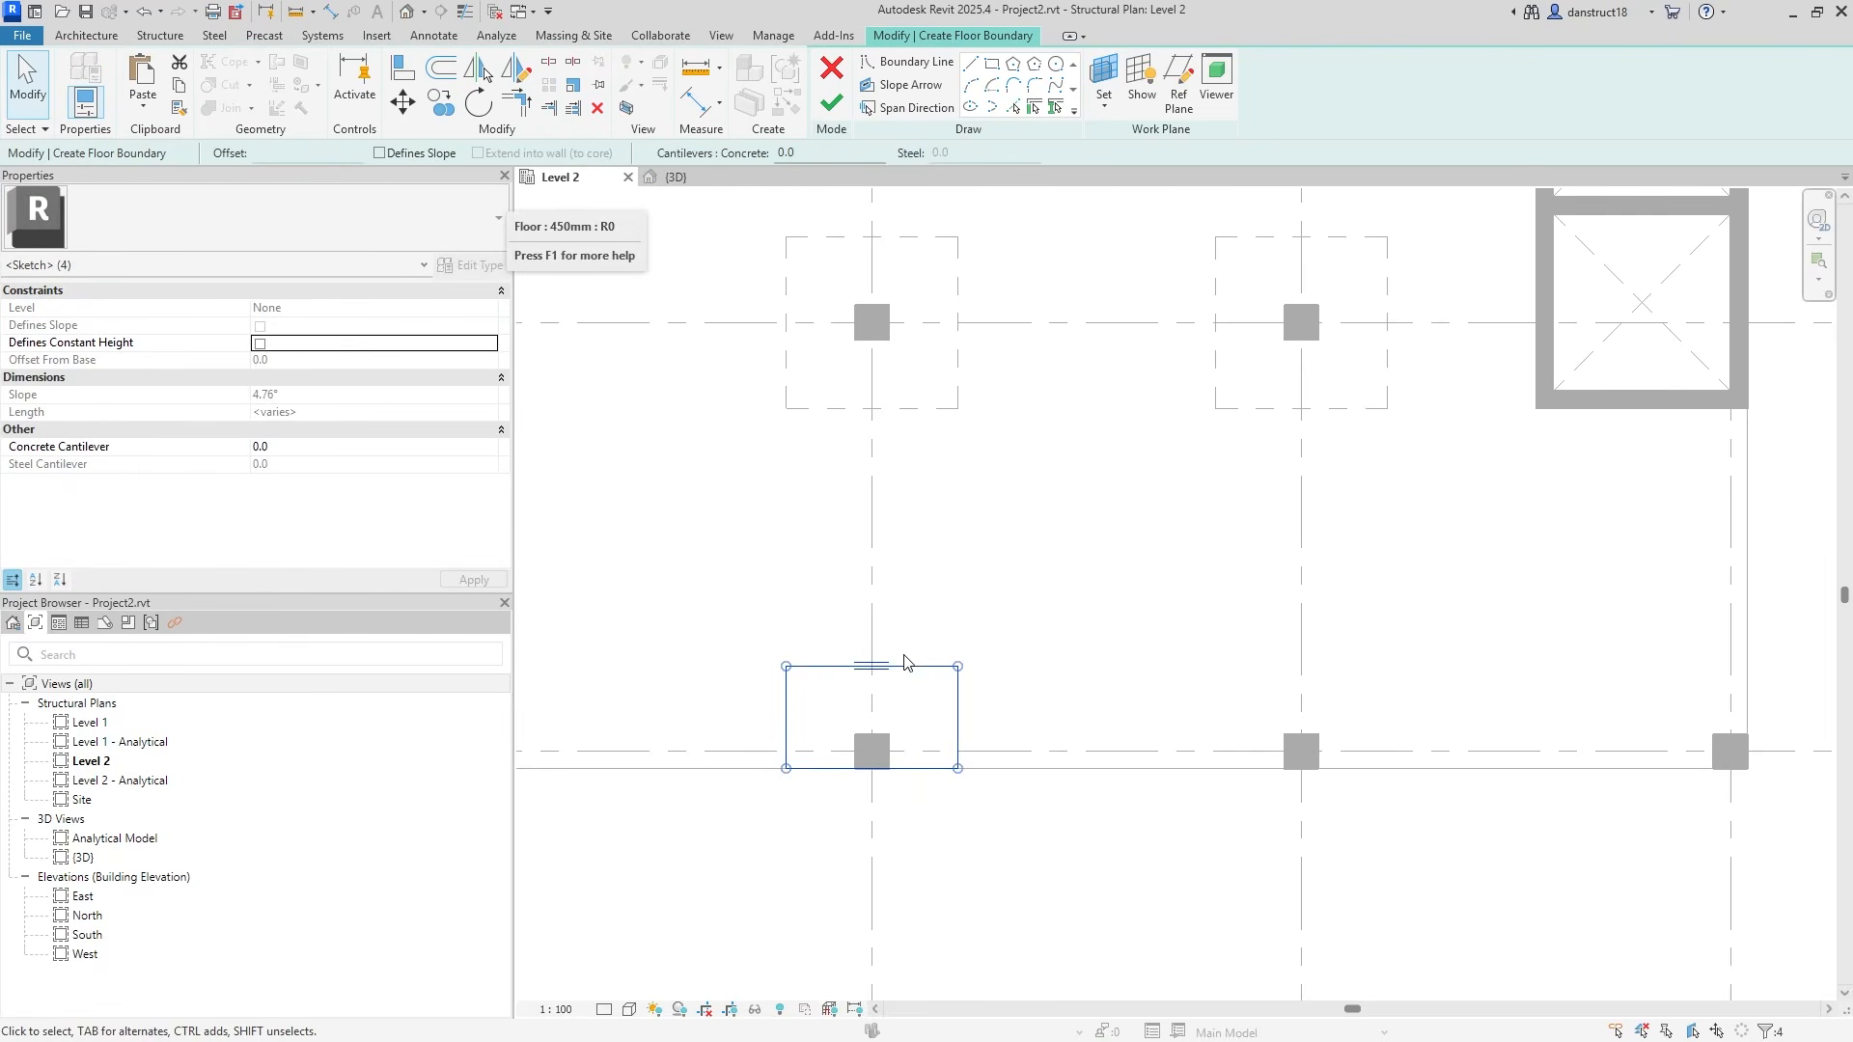
left_click(403, 108)
scroll(889, 754, "up", 1)
left_click(875, 752)
left_click(1364, 752)
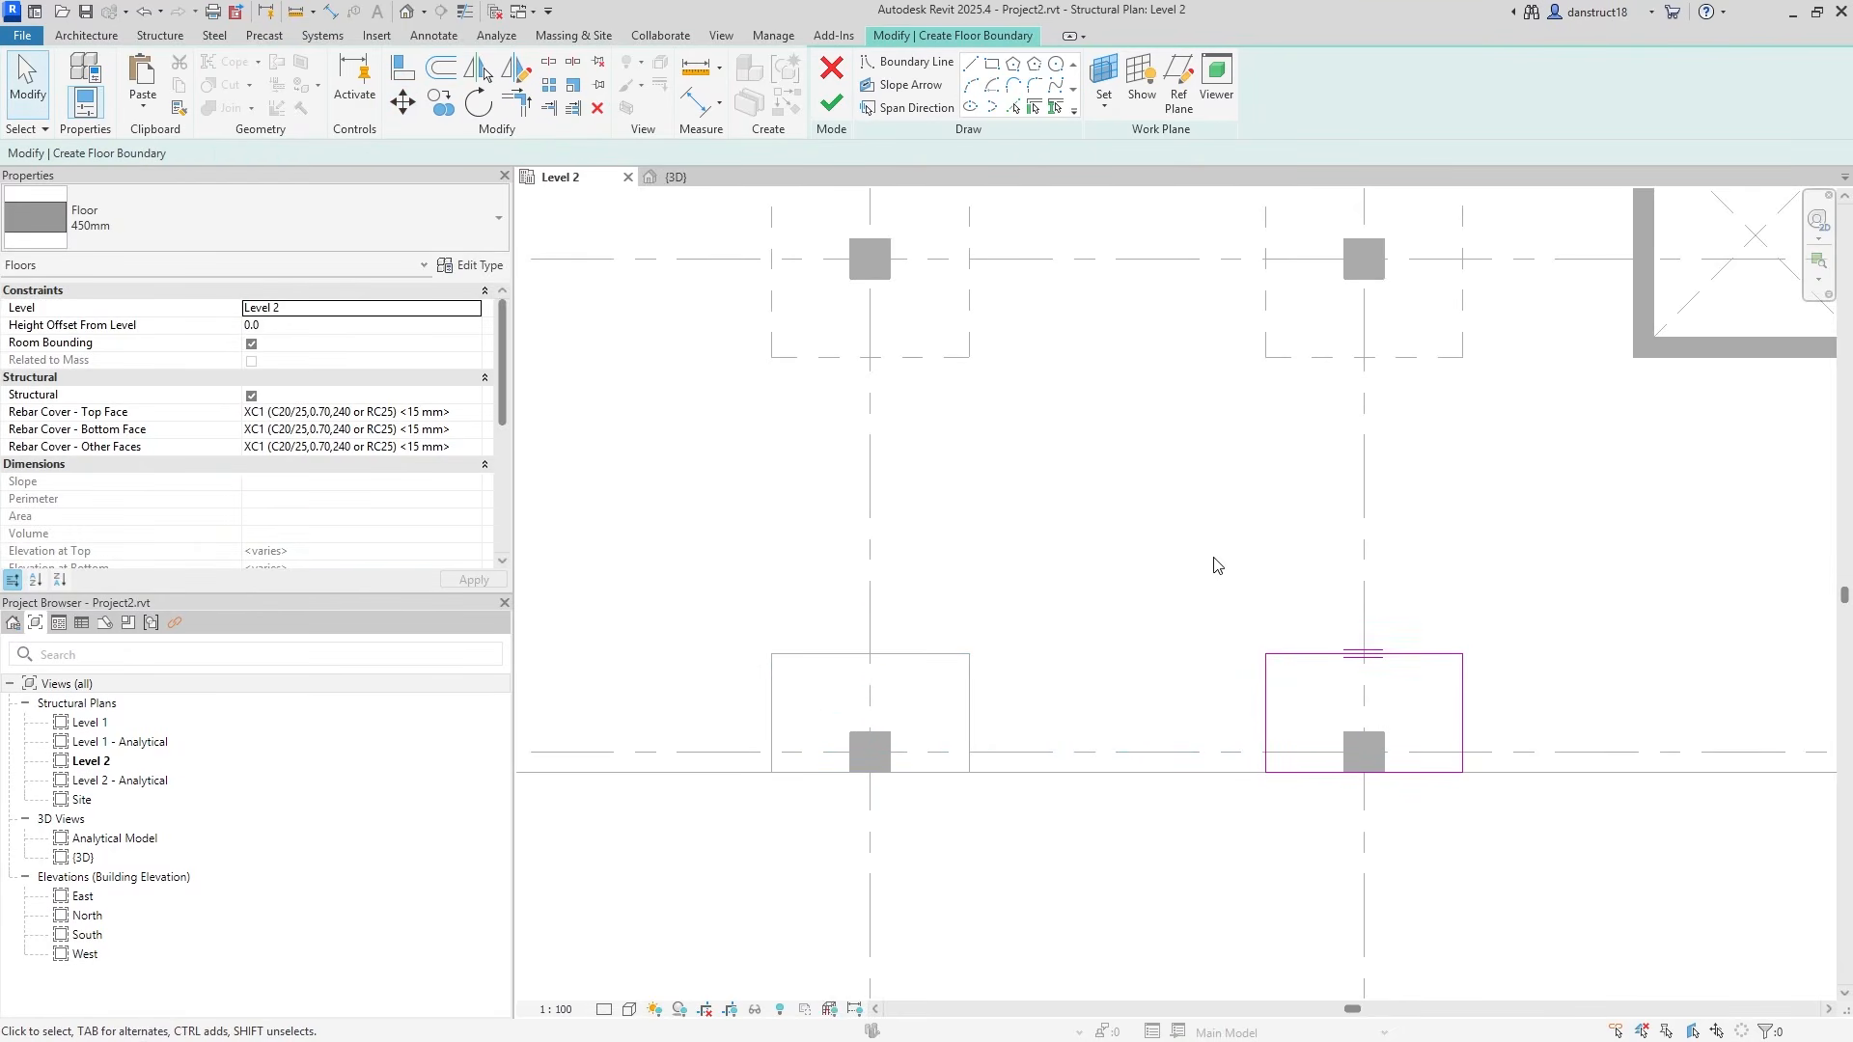
scroll(1214, 566, "down", 2)
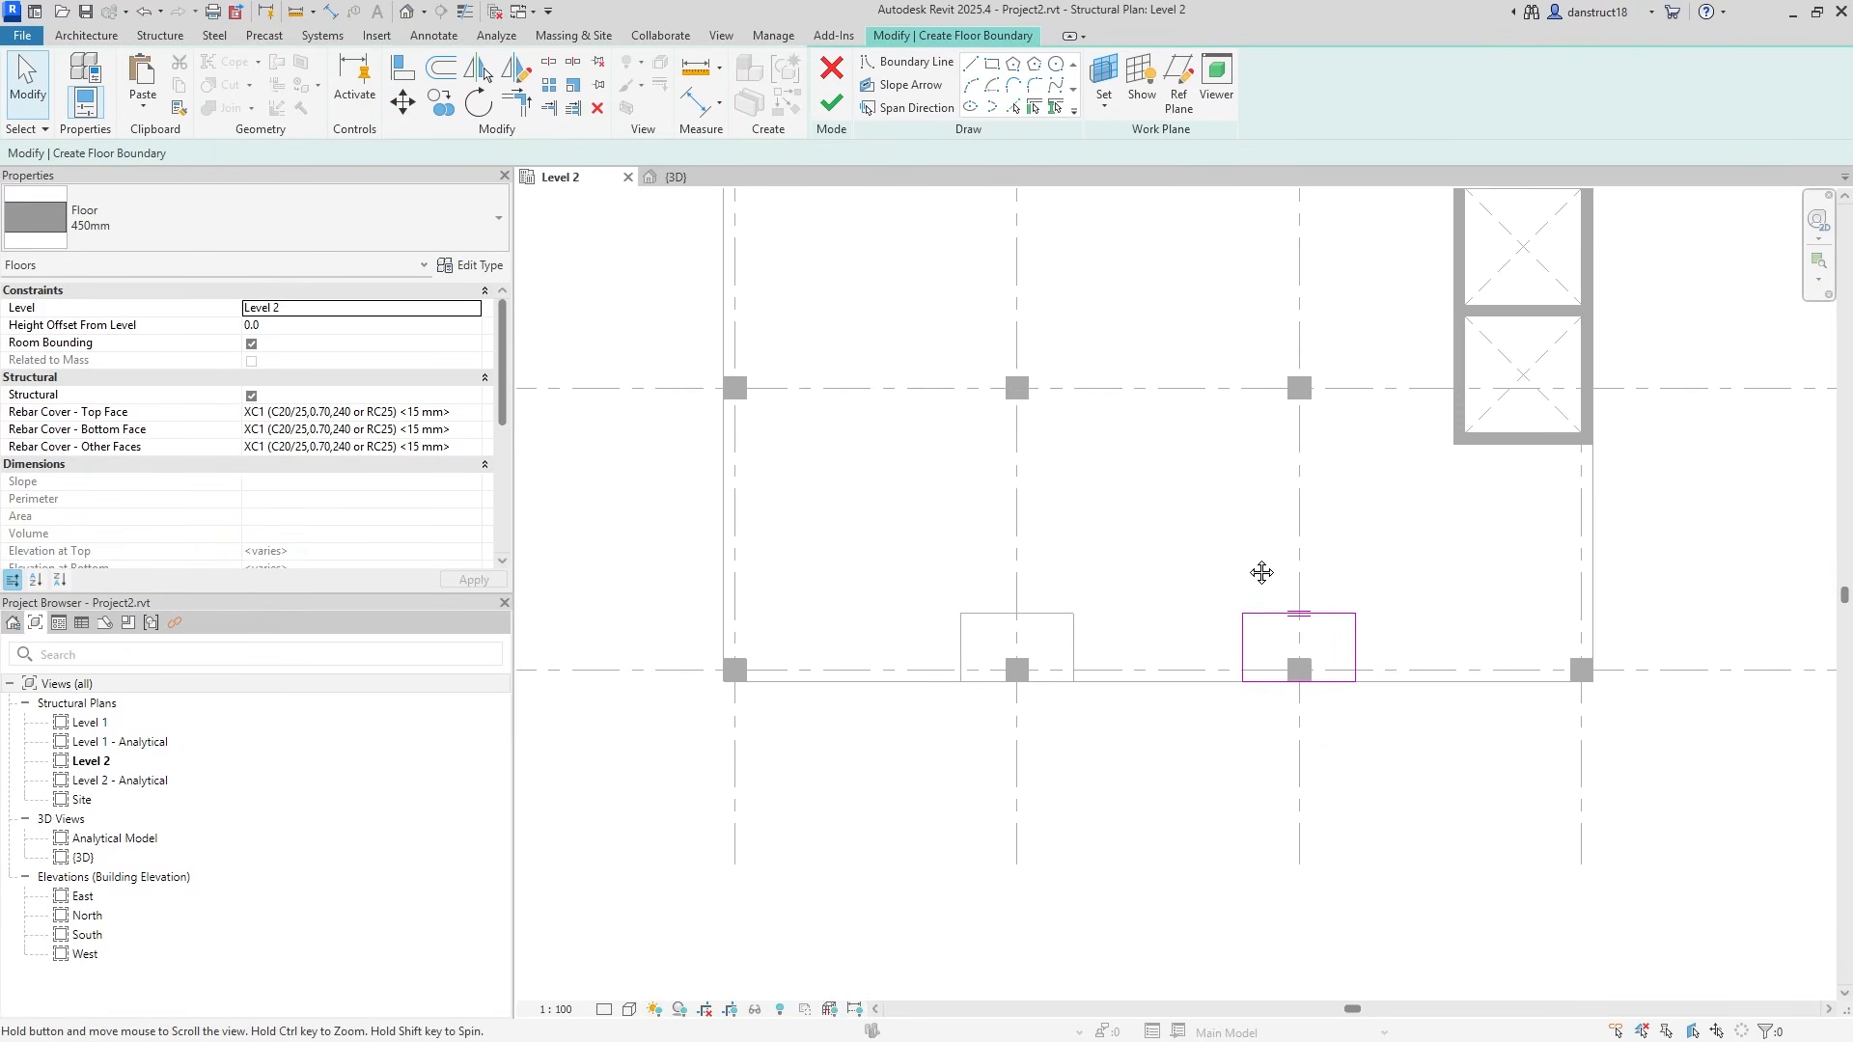
left_click(701, 115)
Dimension the panel sketch 1500|1500 across the column grid and 1500 from the top edge to grid D.
left_click(1168, 778)
left_click(1320, 766)
left_click(1329, 677)
left_click(1203, 749)
left_click(1137, 821)
left_click(1119, 772)
key("Escape")
key("Escape")
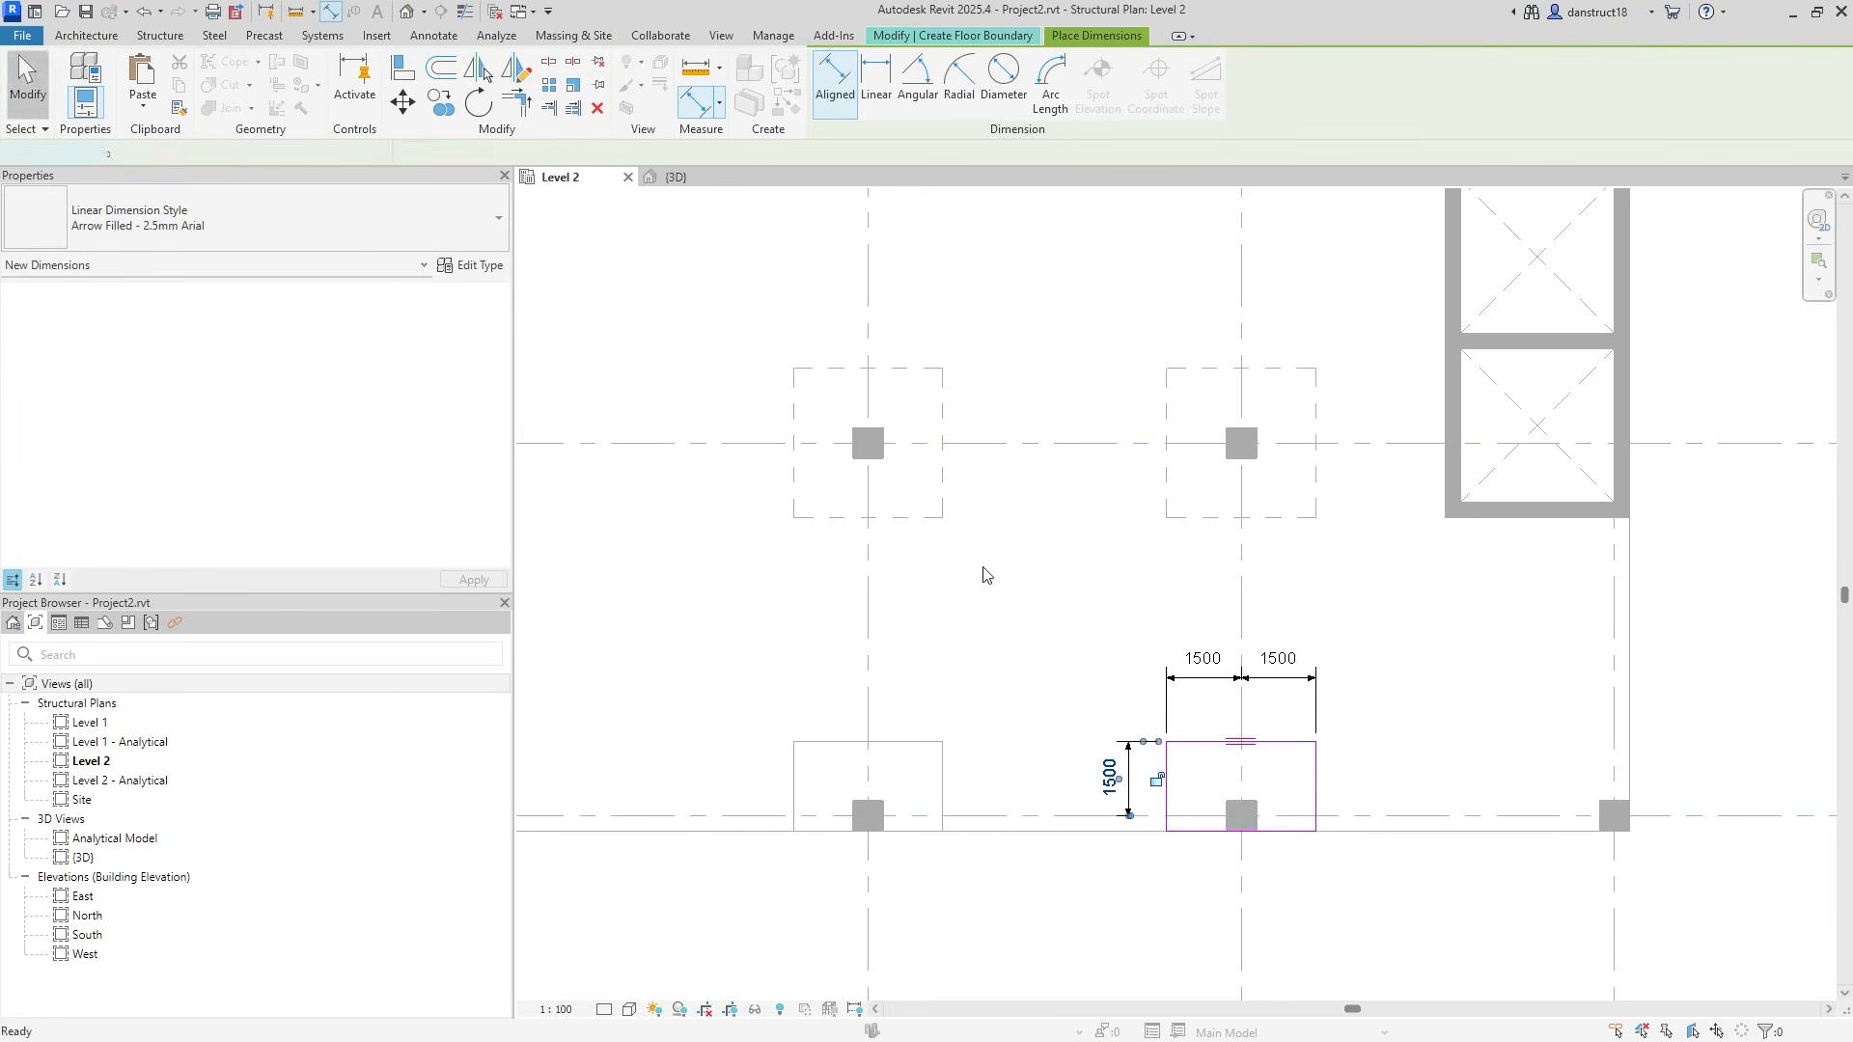
scroll(1205, 706, "up", 1)
Label the width dimension pair Int and the vertical depth dimension Int2.
left_click(1206, 675)
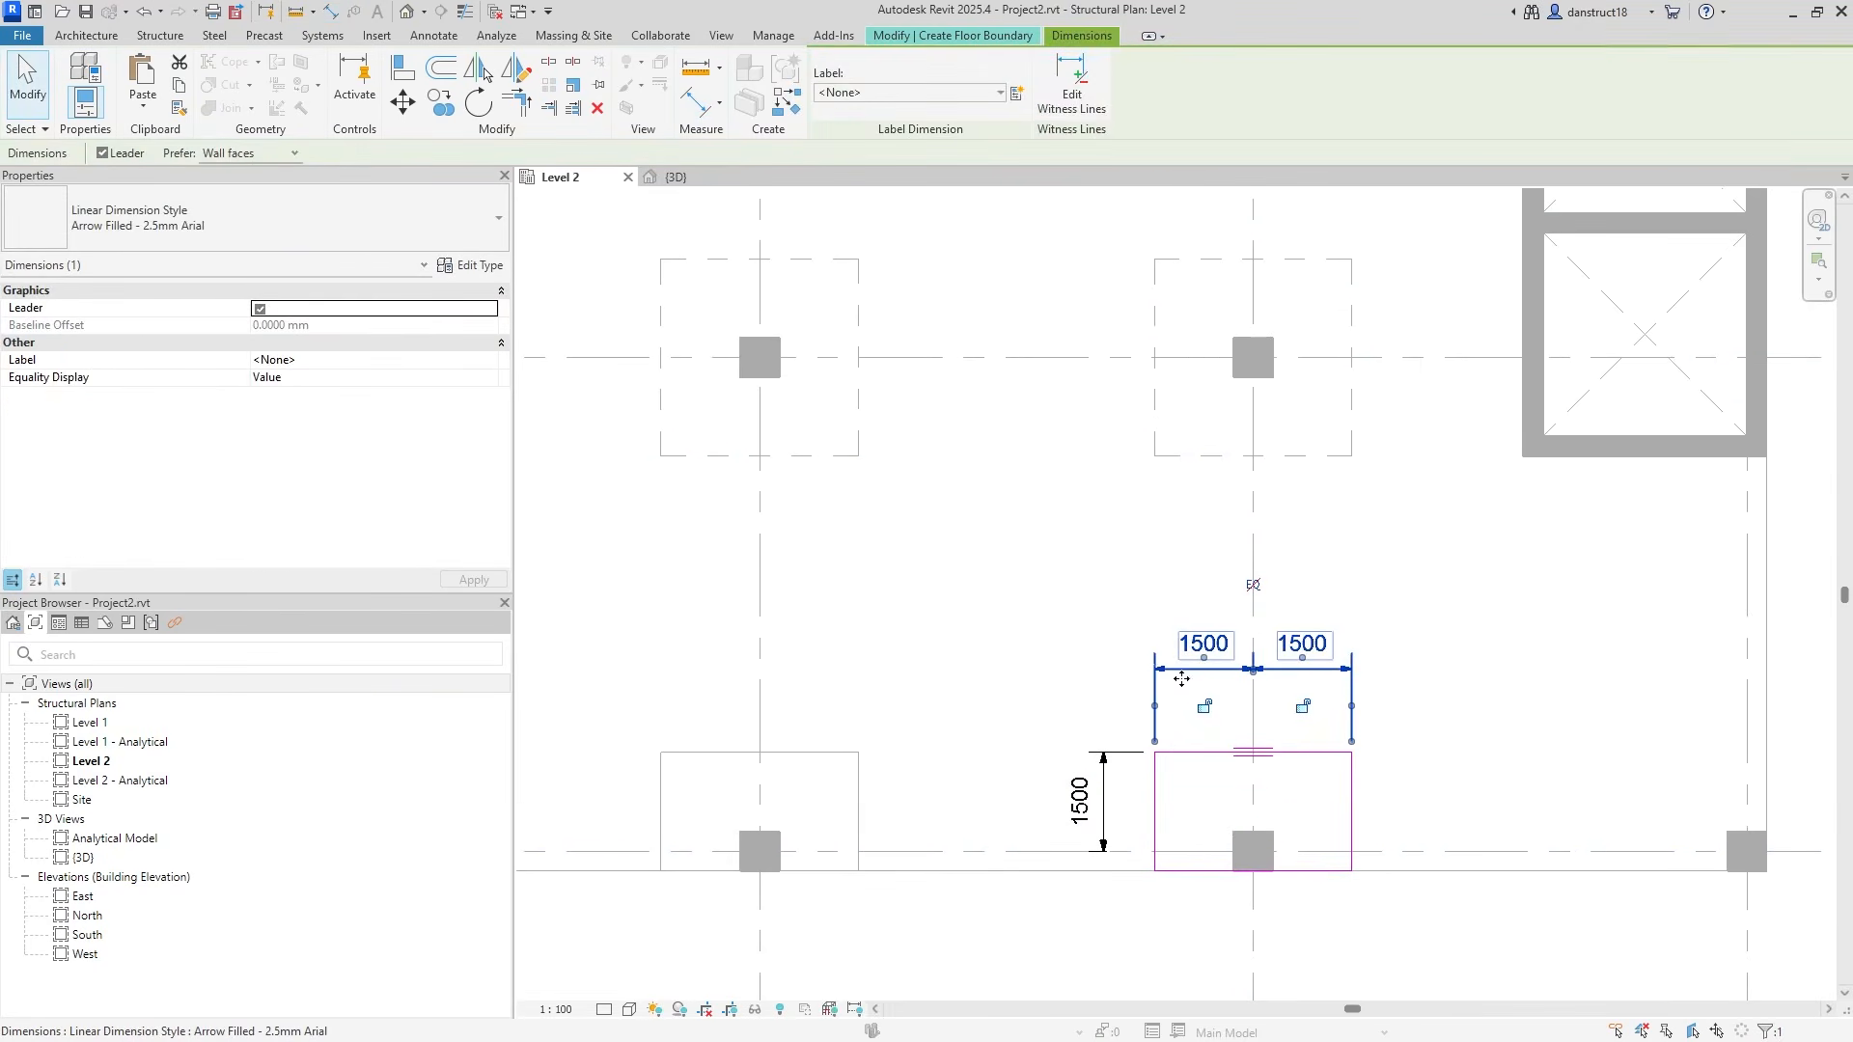
left_click(909, 93)
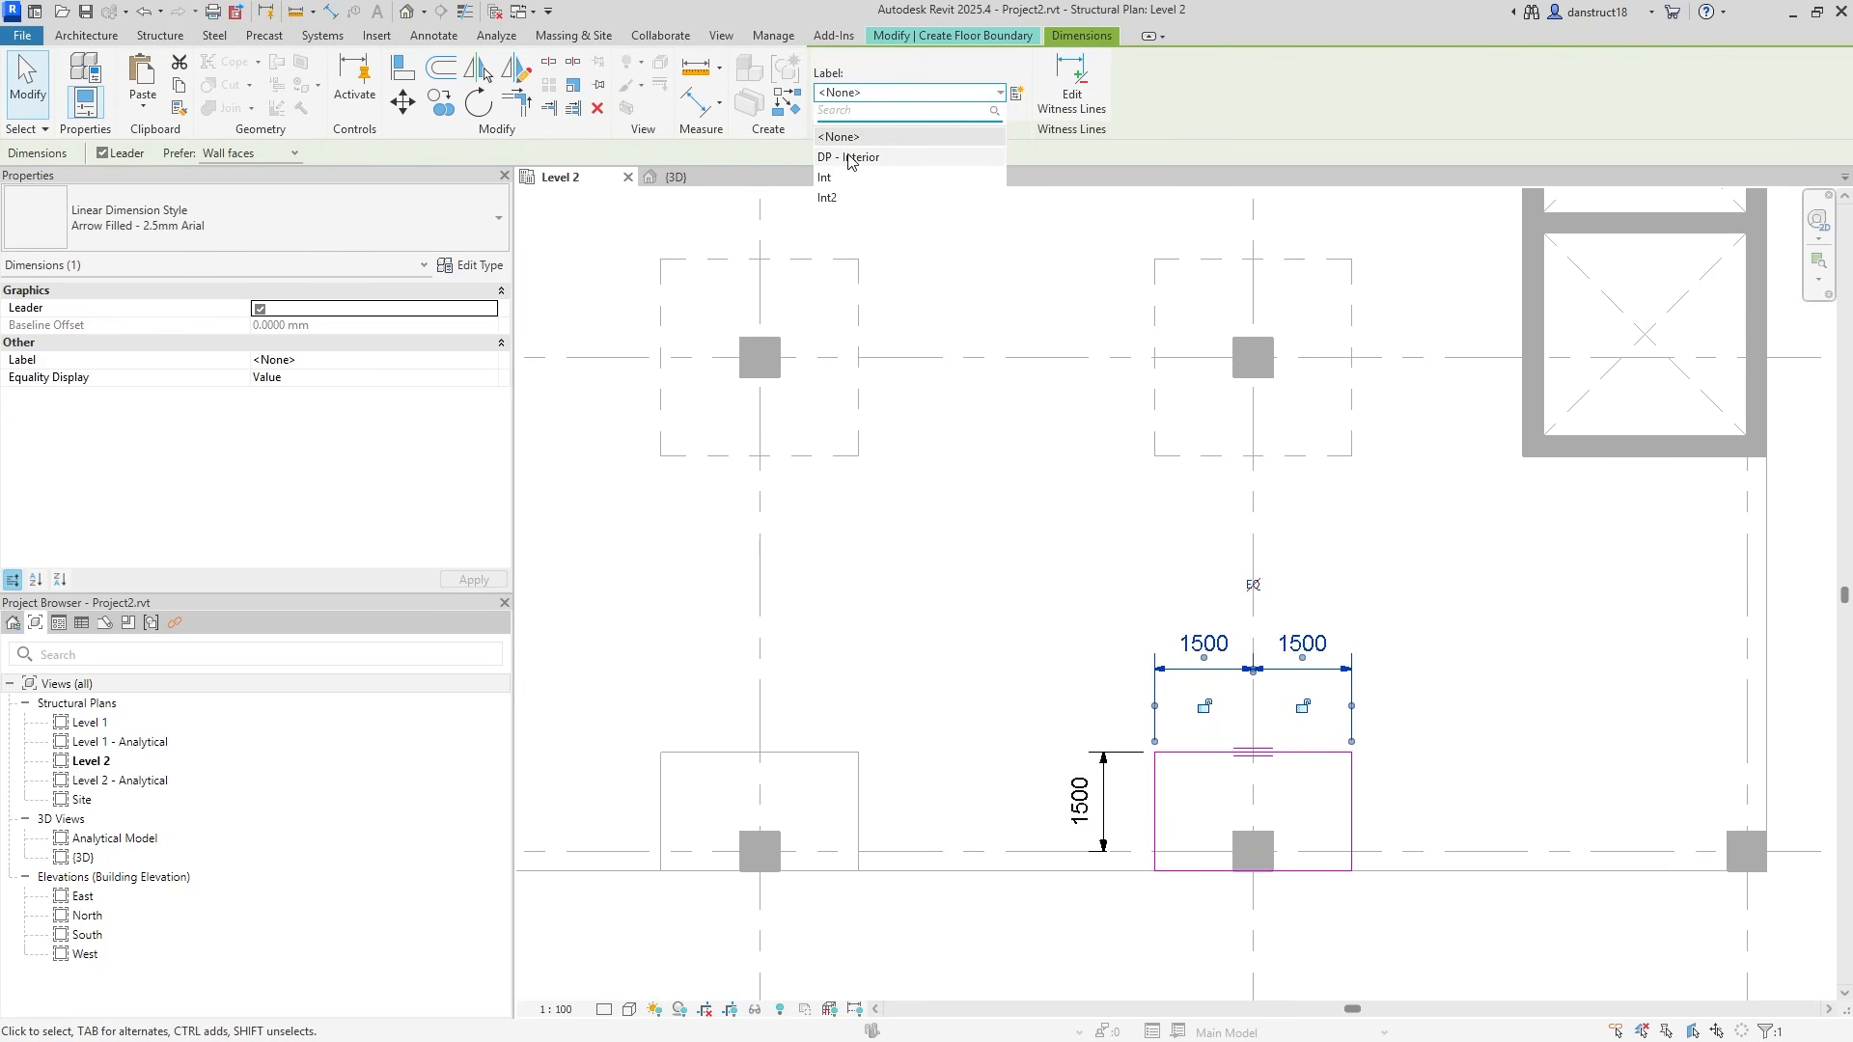
left_click(850, 158)
left_click(862, 97)
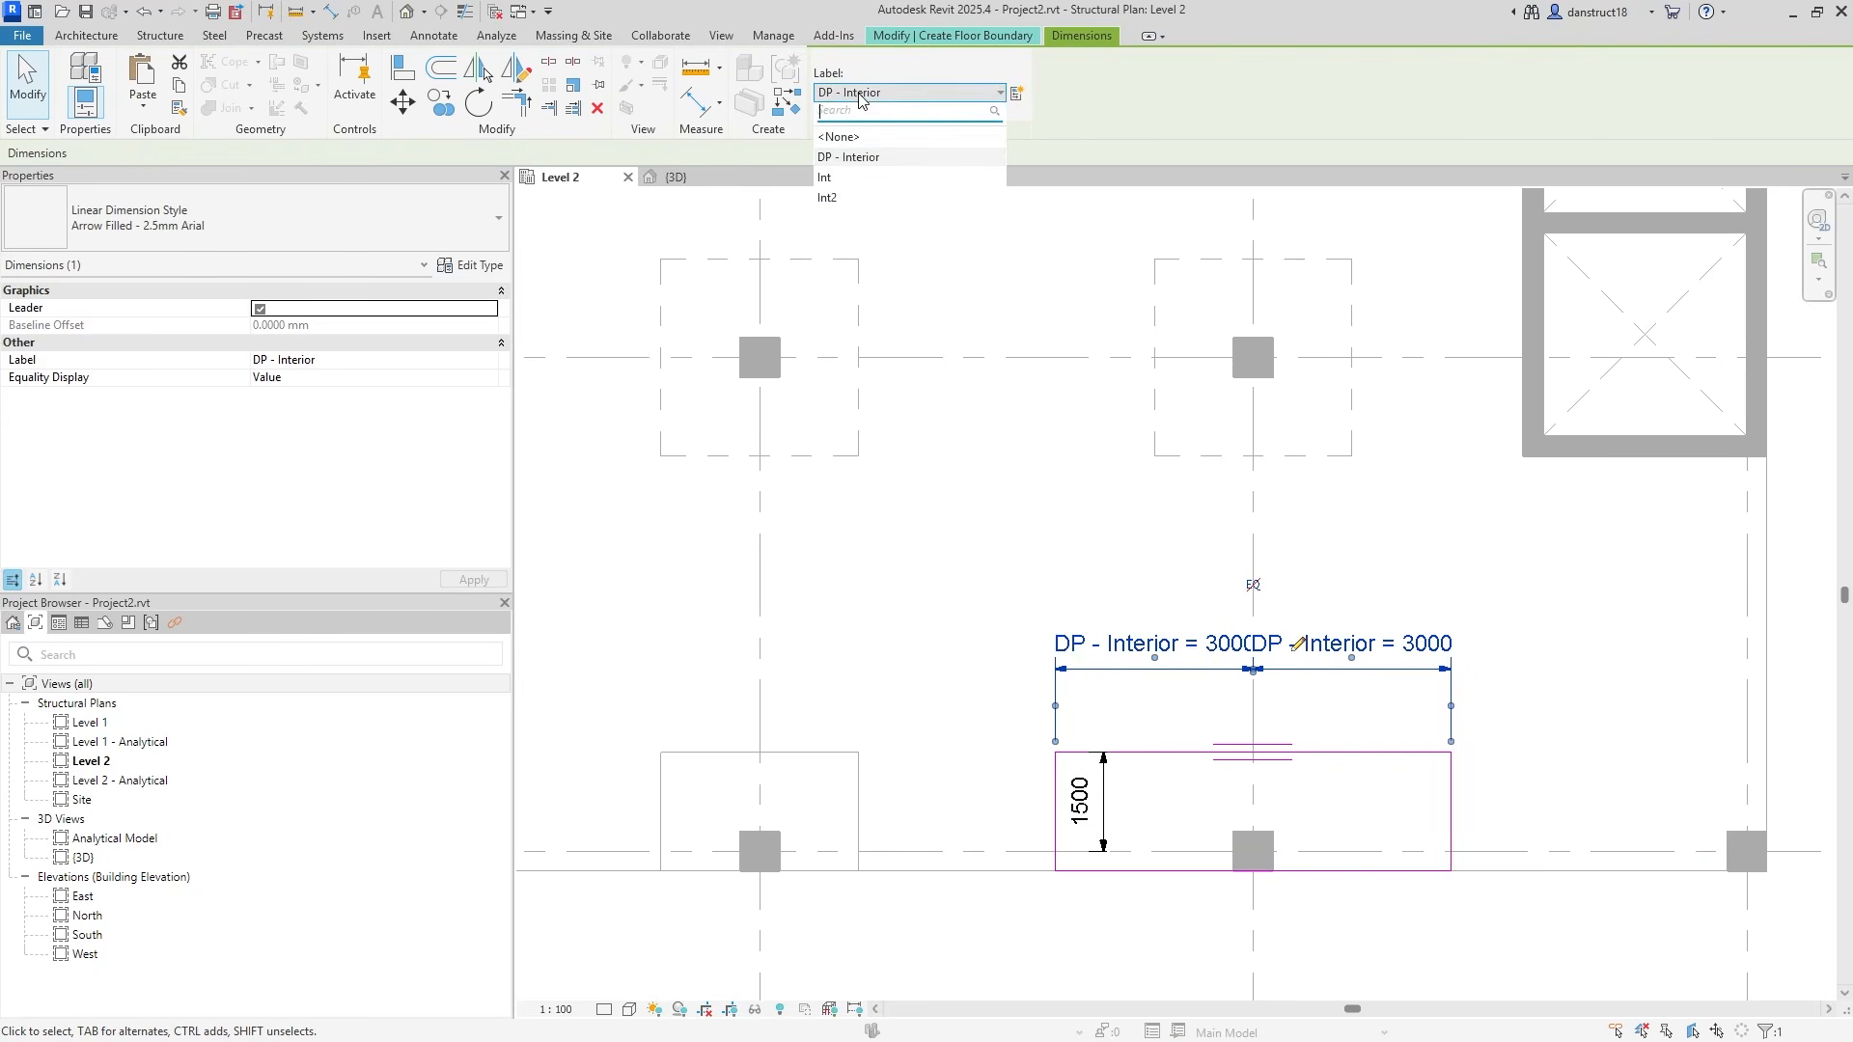
left_click(838, 178)
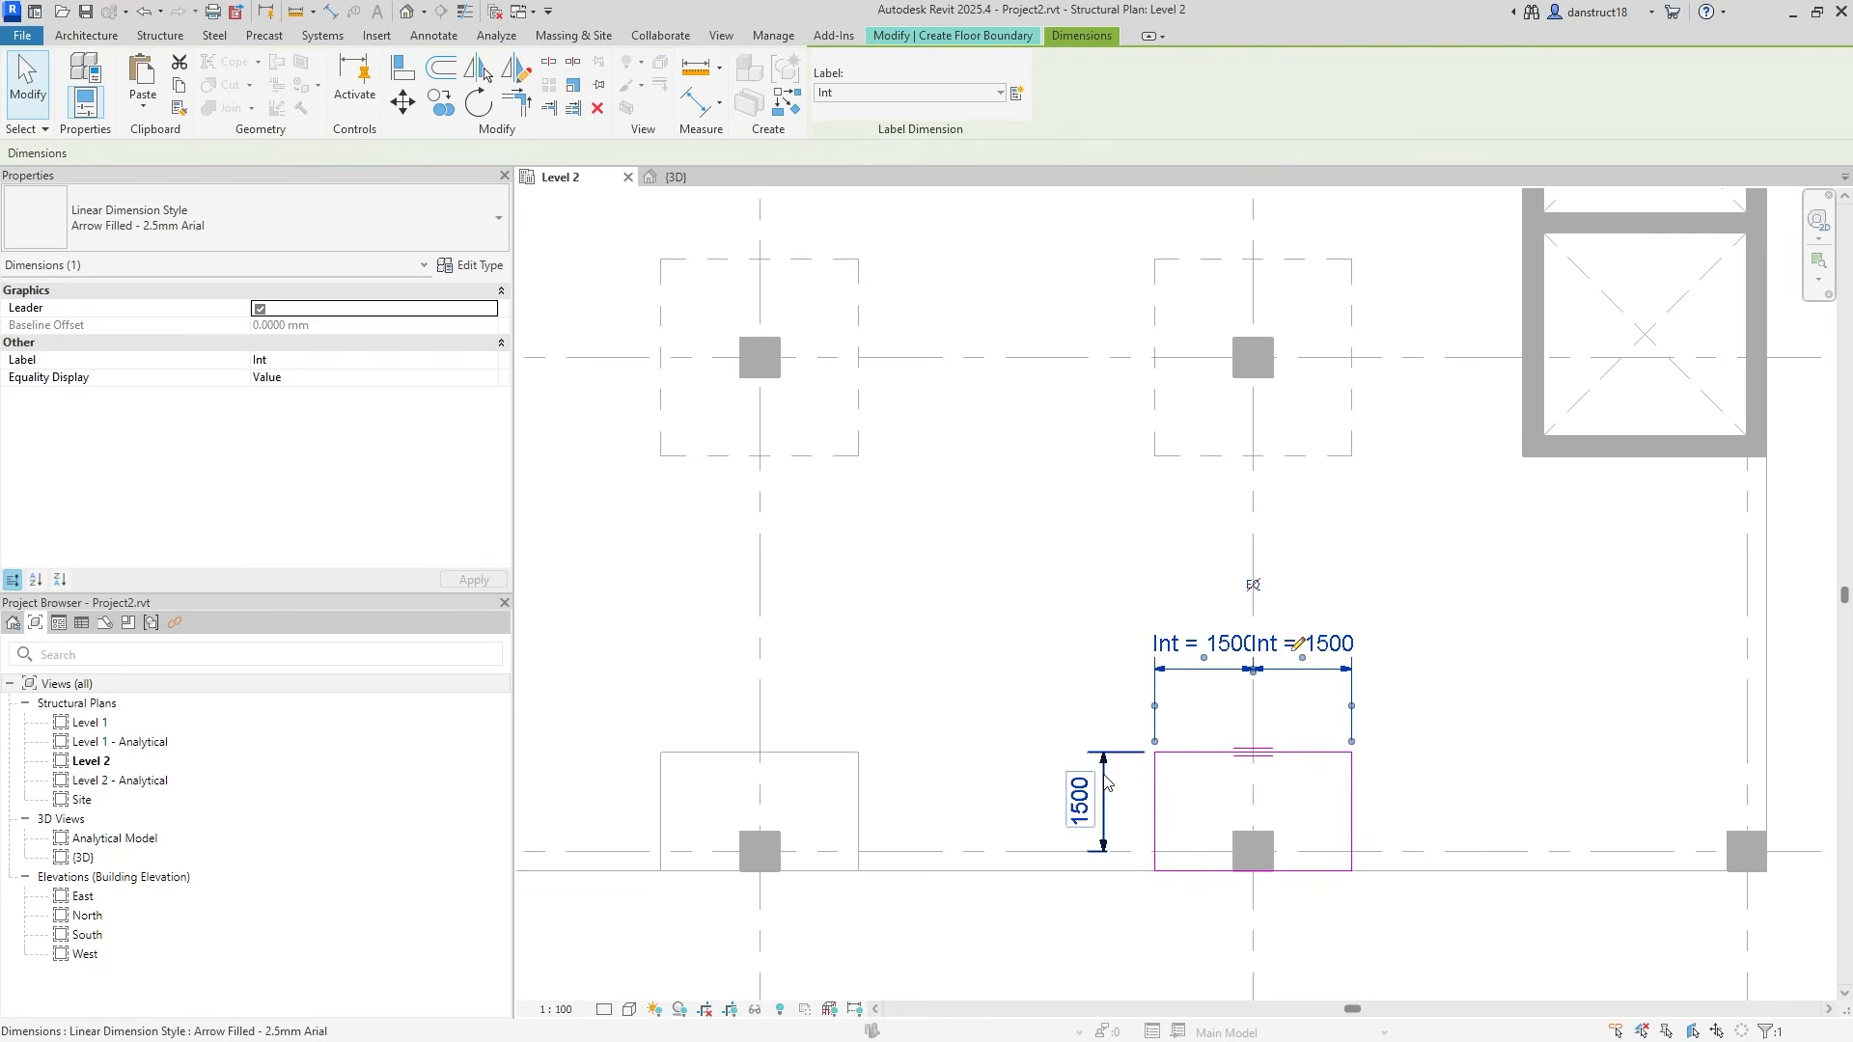
left_click(1080, 801)
left_click(880, 96)
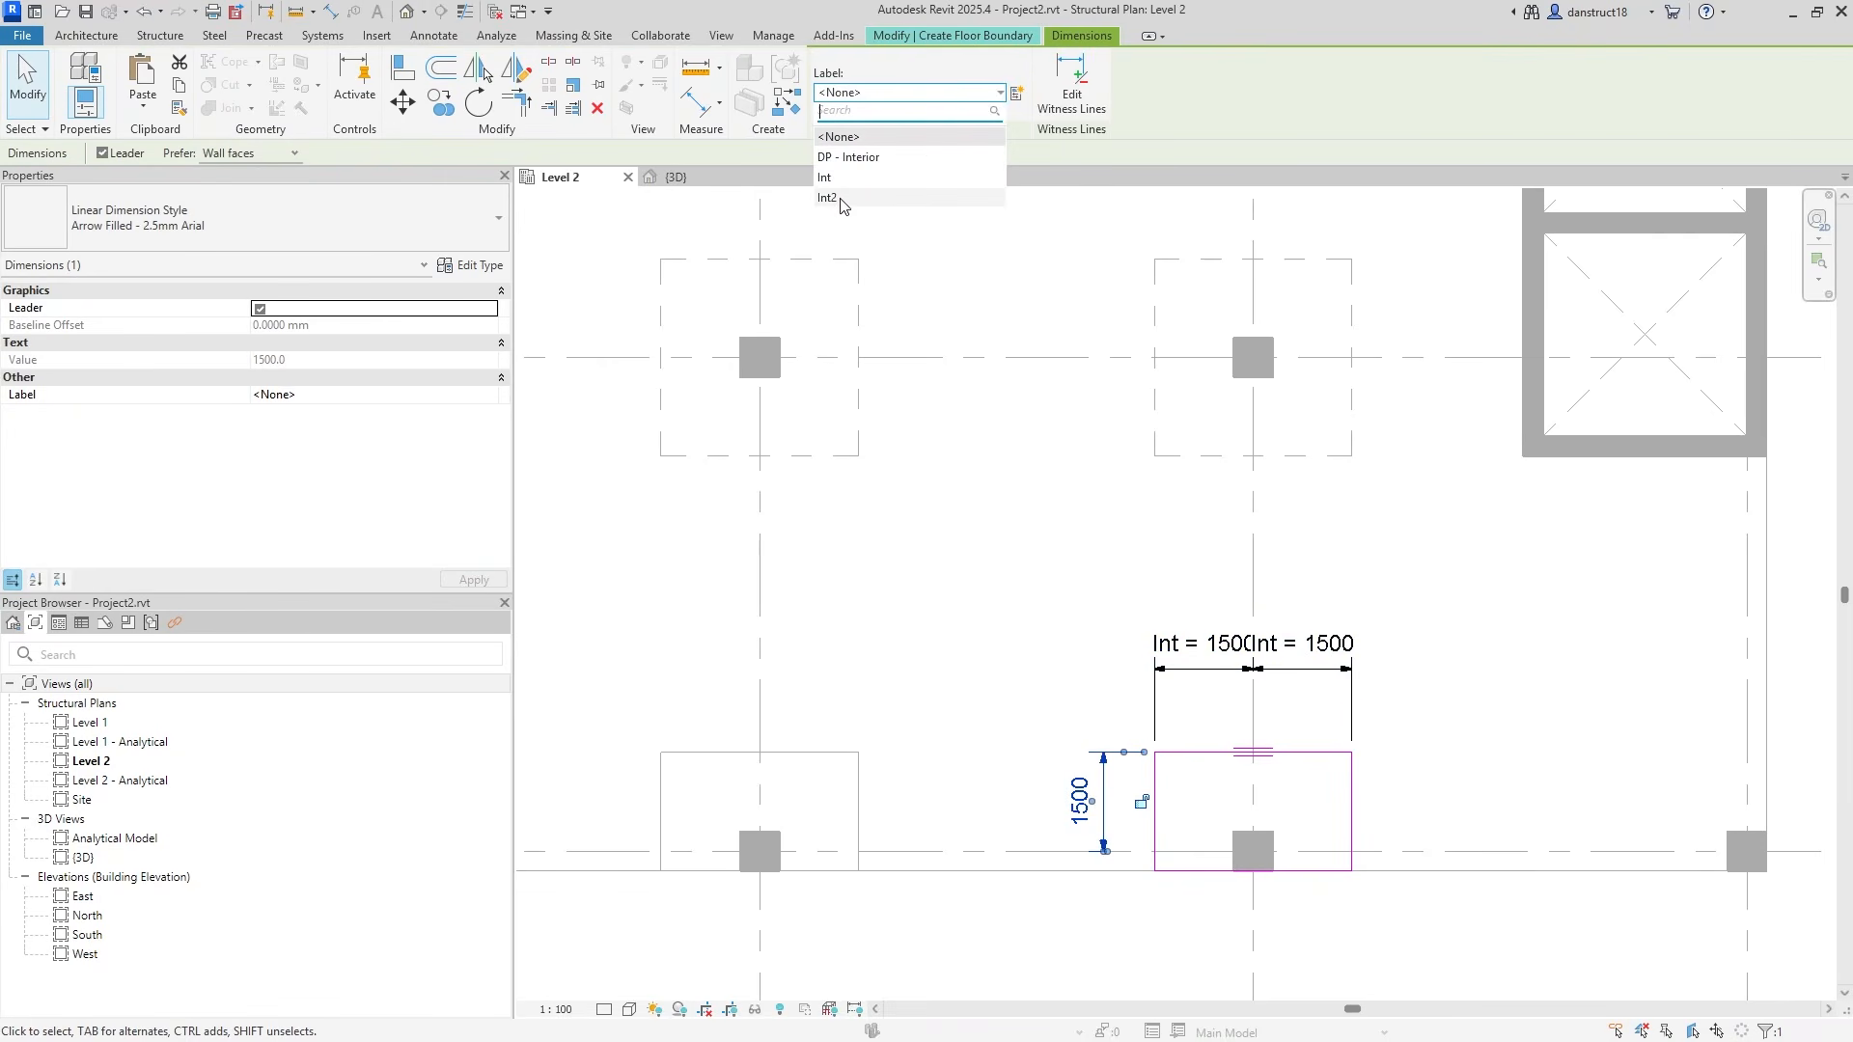
left_click(828, 198)
left_click(1100, 536)
scroll(1106, 542, "down", 2)
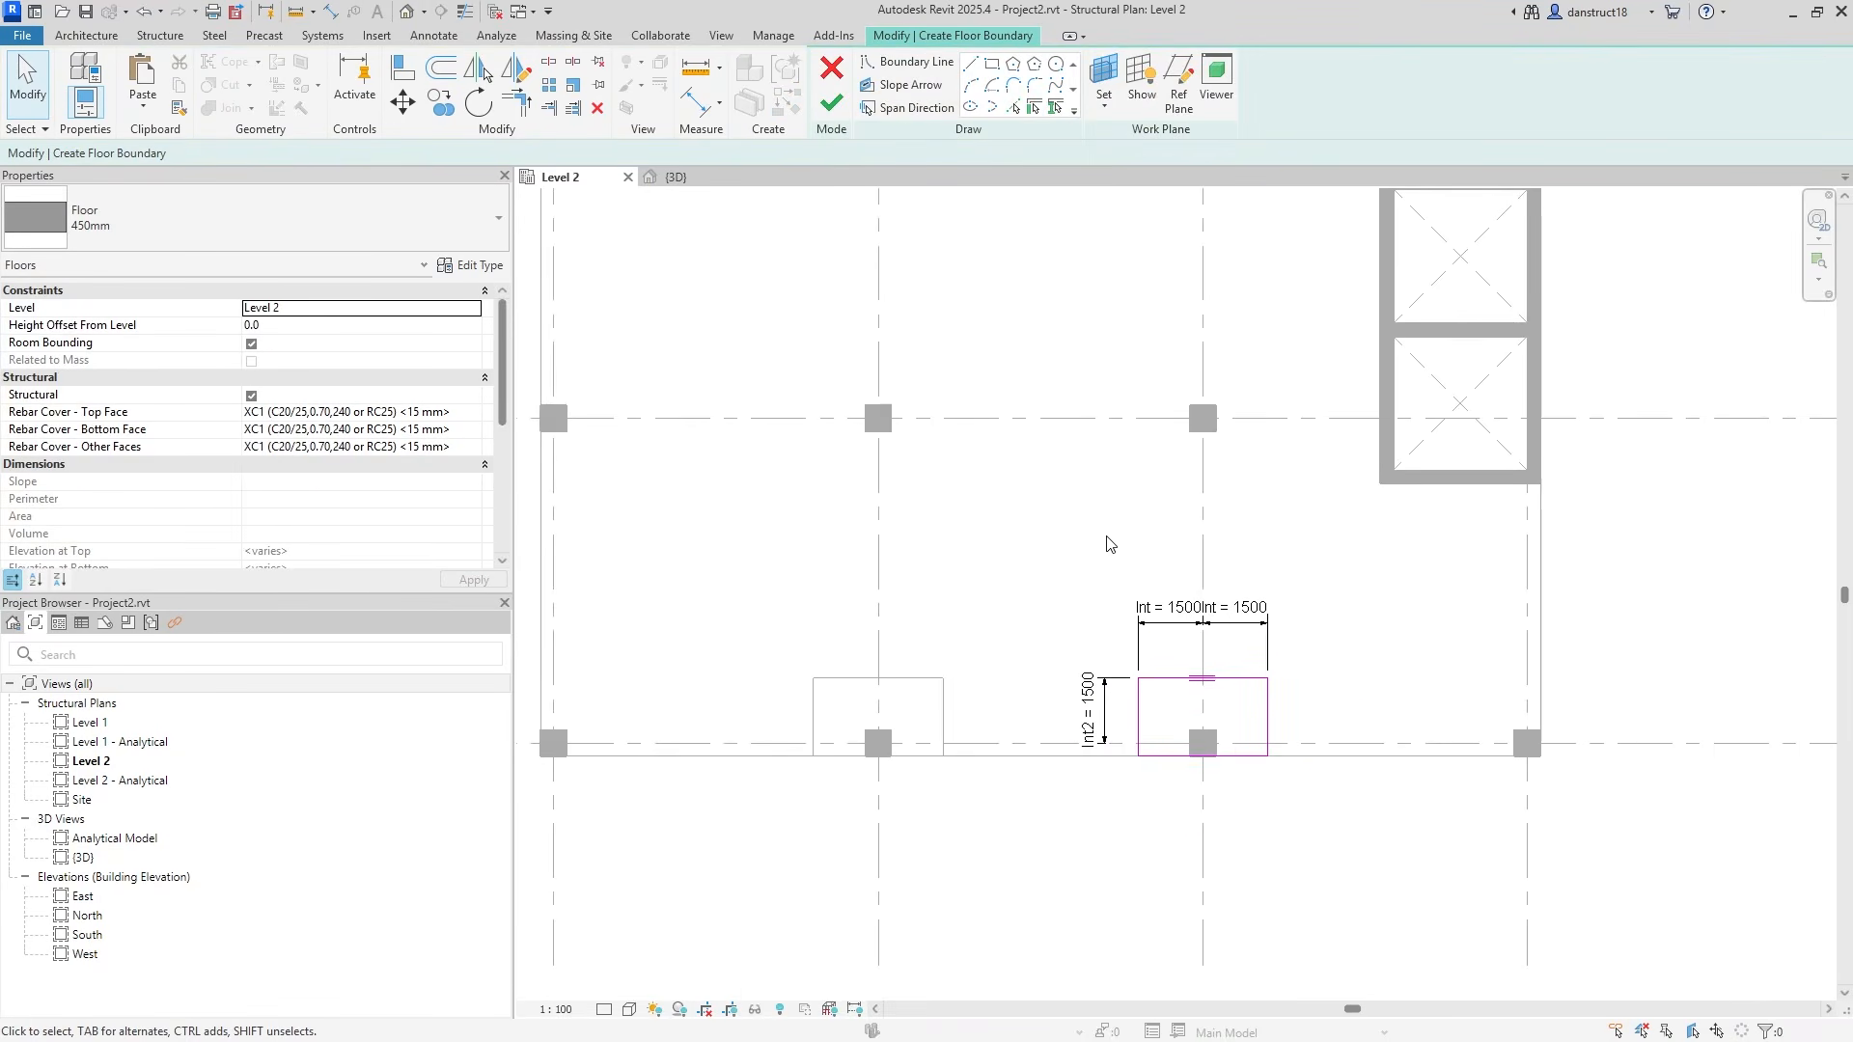
Finish the previous drop-panel floor and pan the plan toward grid line A.
left_click(843, 118)
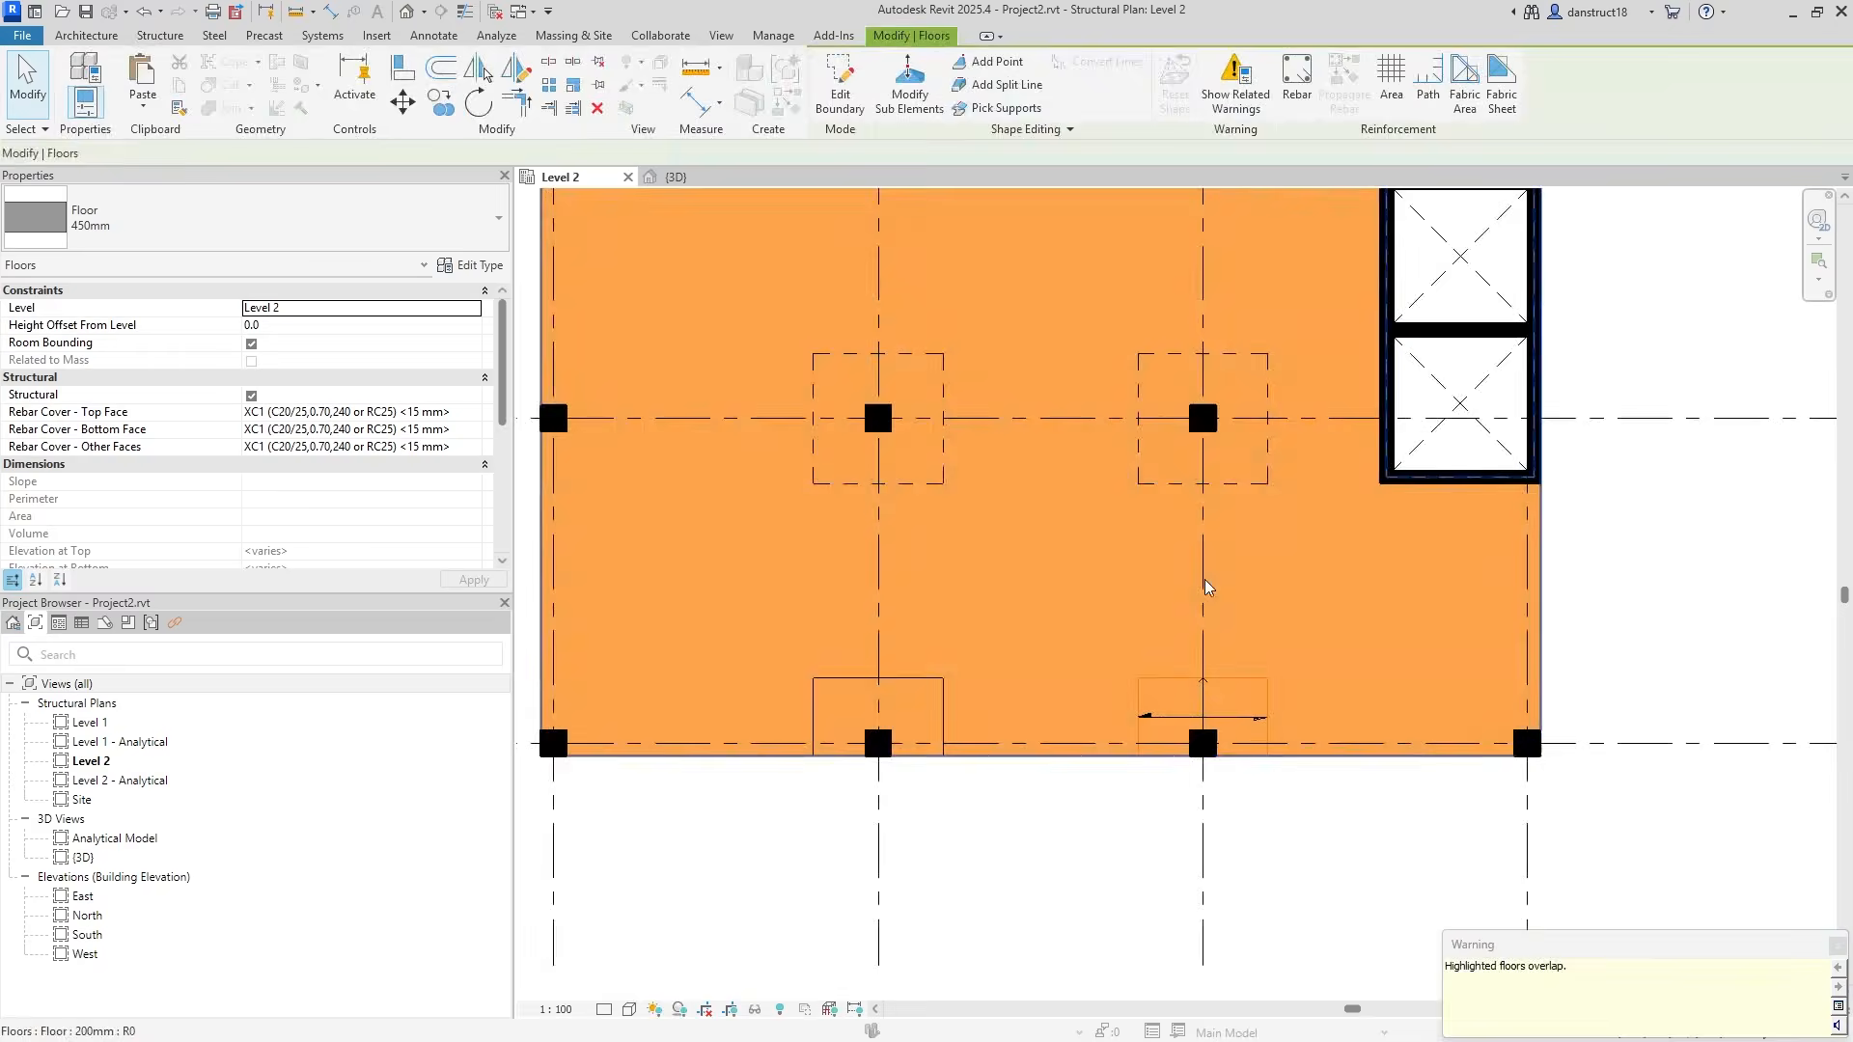
left_click(1125, 671)
scroll(1125, 671, "down", 3)
middle_click_drag(1198, 569, 1203, 626)
scroll(1002, 492, "up", 3)
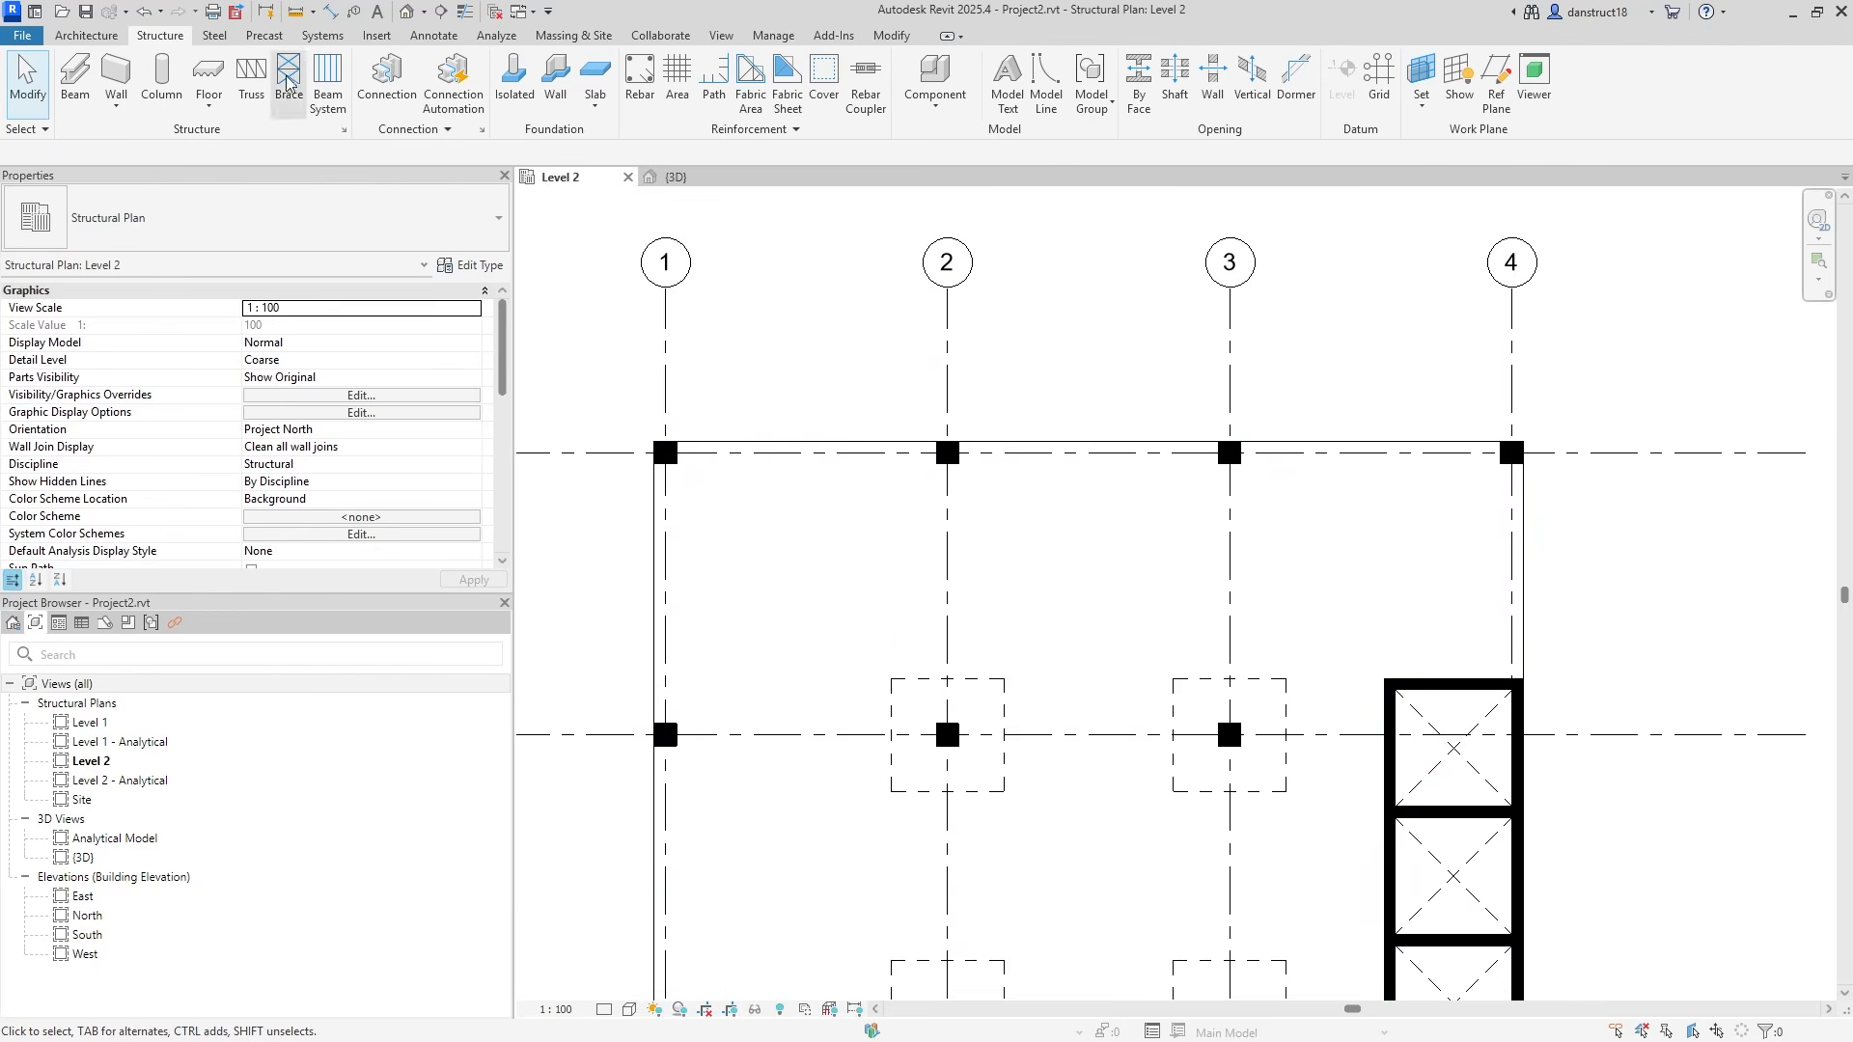
Start a new floor and trace a rectangle over the existing drop-panel outline.
left_click(207, 72)
scroll(878, 391, "up", 3)
left_click(992, 63)
scroll(980, 413, "down", 2)
middle_click_drag(980, 413, 1001, 227)
scroll(925, 780, "up", 2)
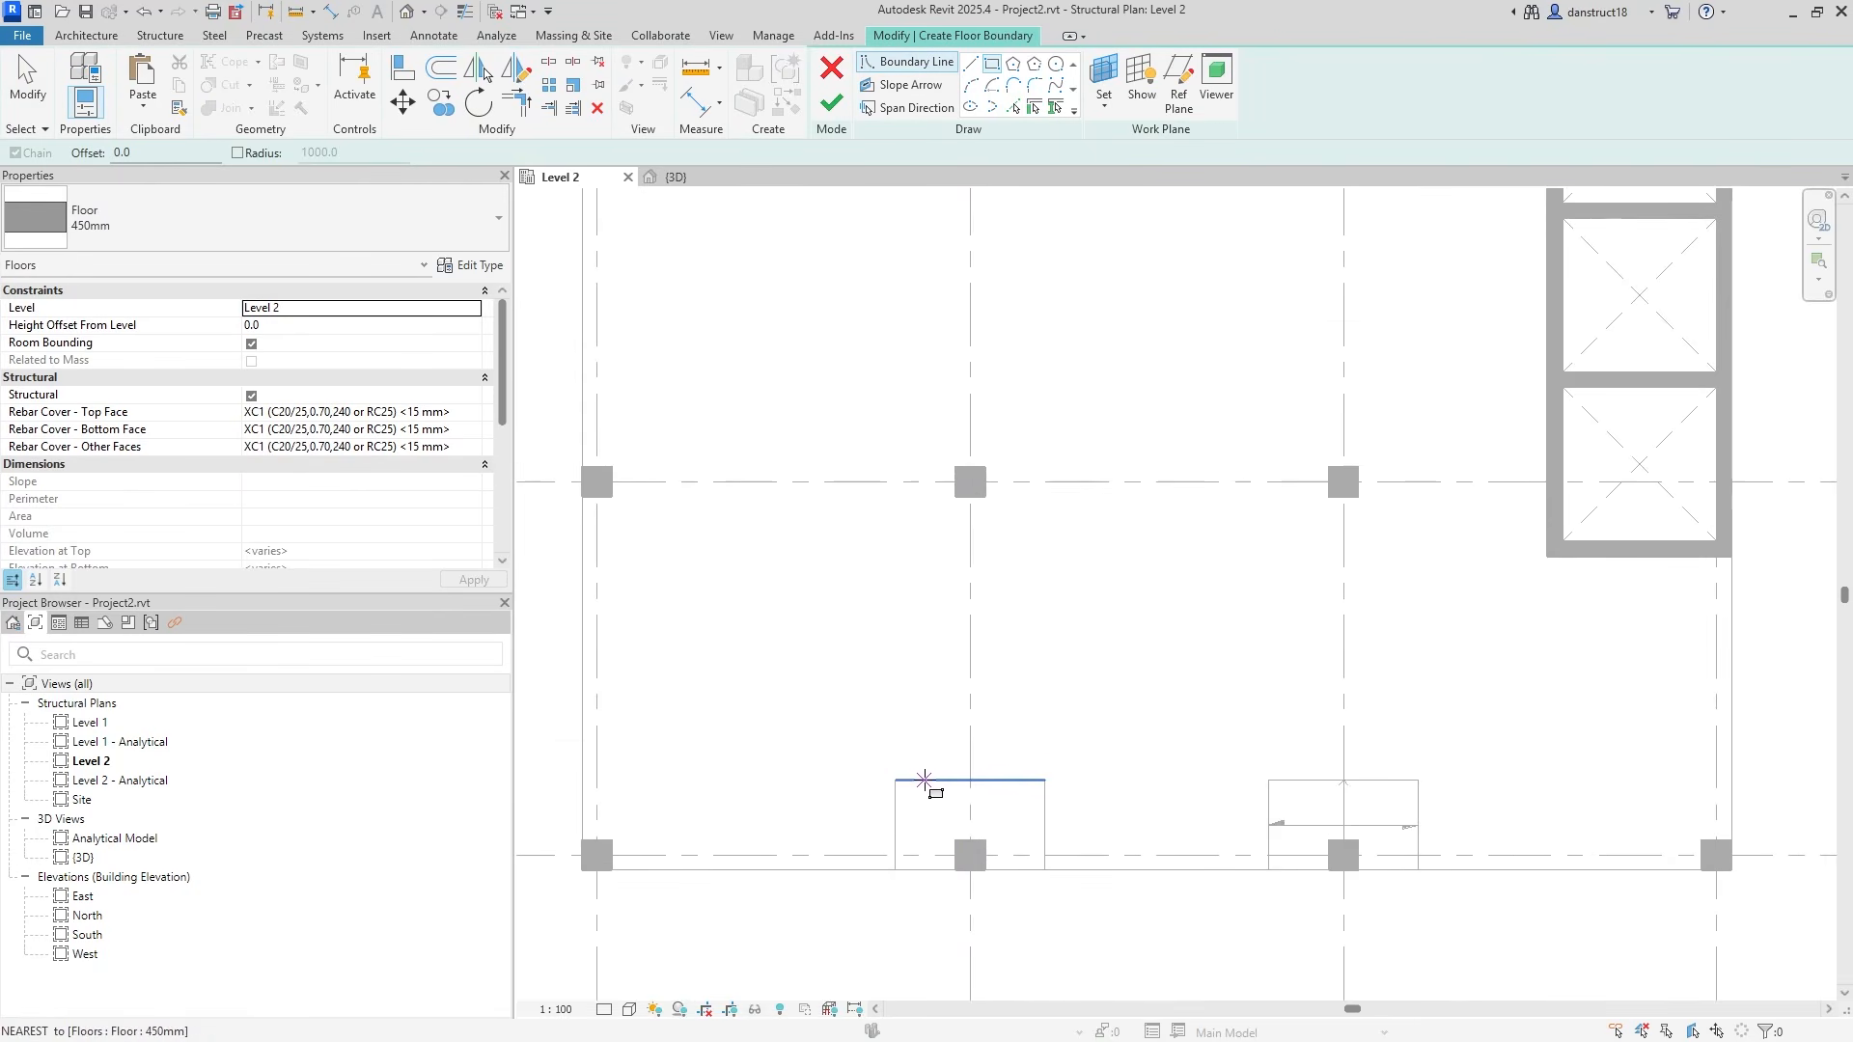
left_click(896, 780)
left_click(1044, 869)
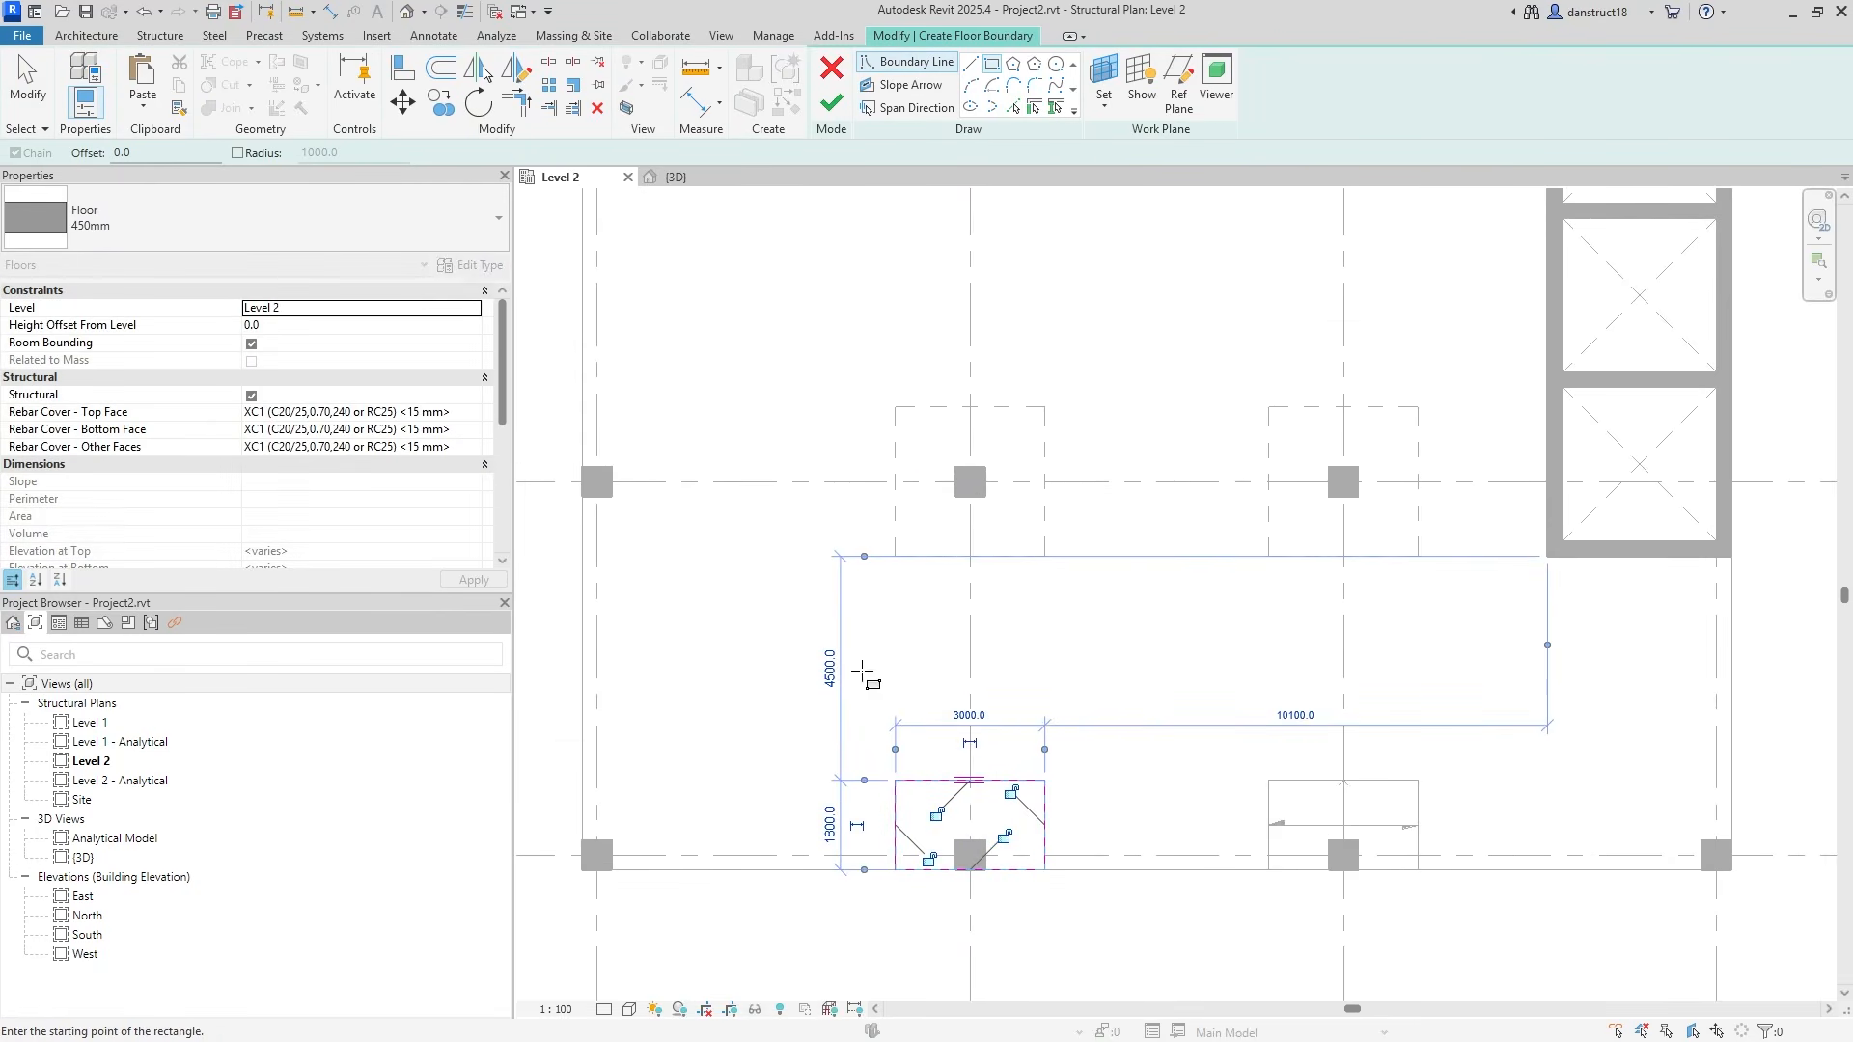
left_click(29, 94)
Move the new rectangle onto the top-middle column, snapping its edge to grid line A.
left_click_drag(761, 686, 1129, 906)
left_click(403, 102)
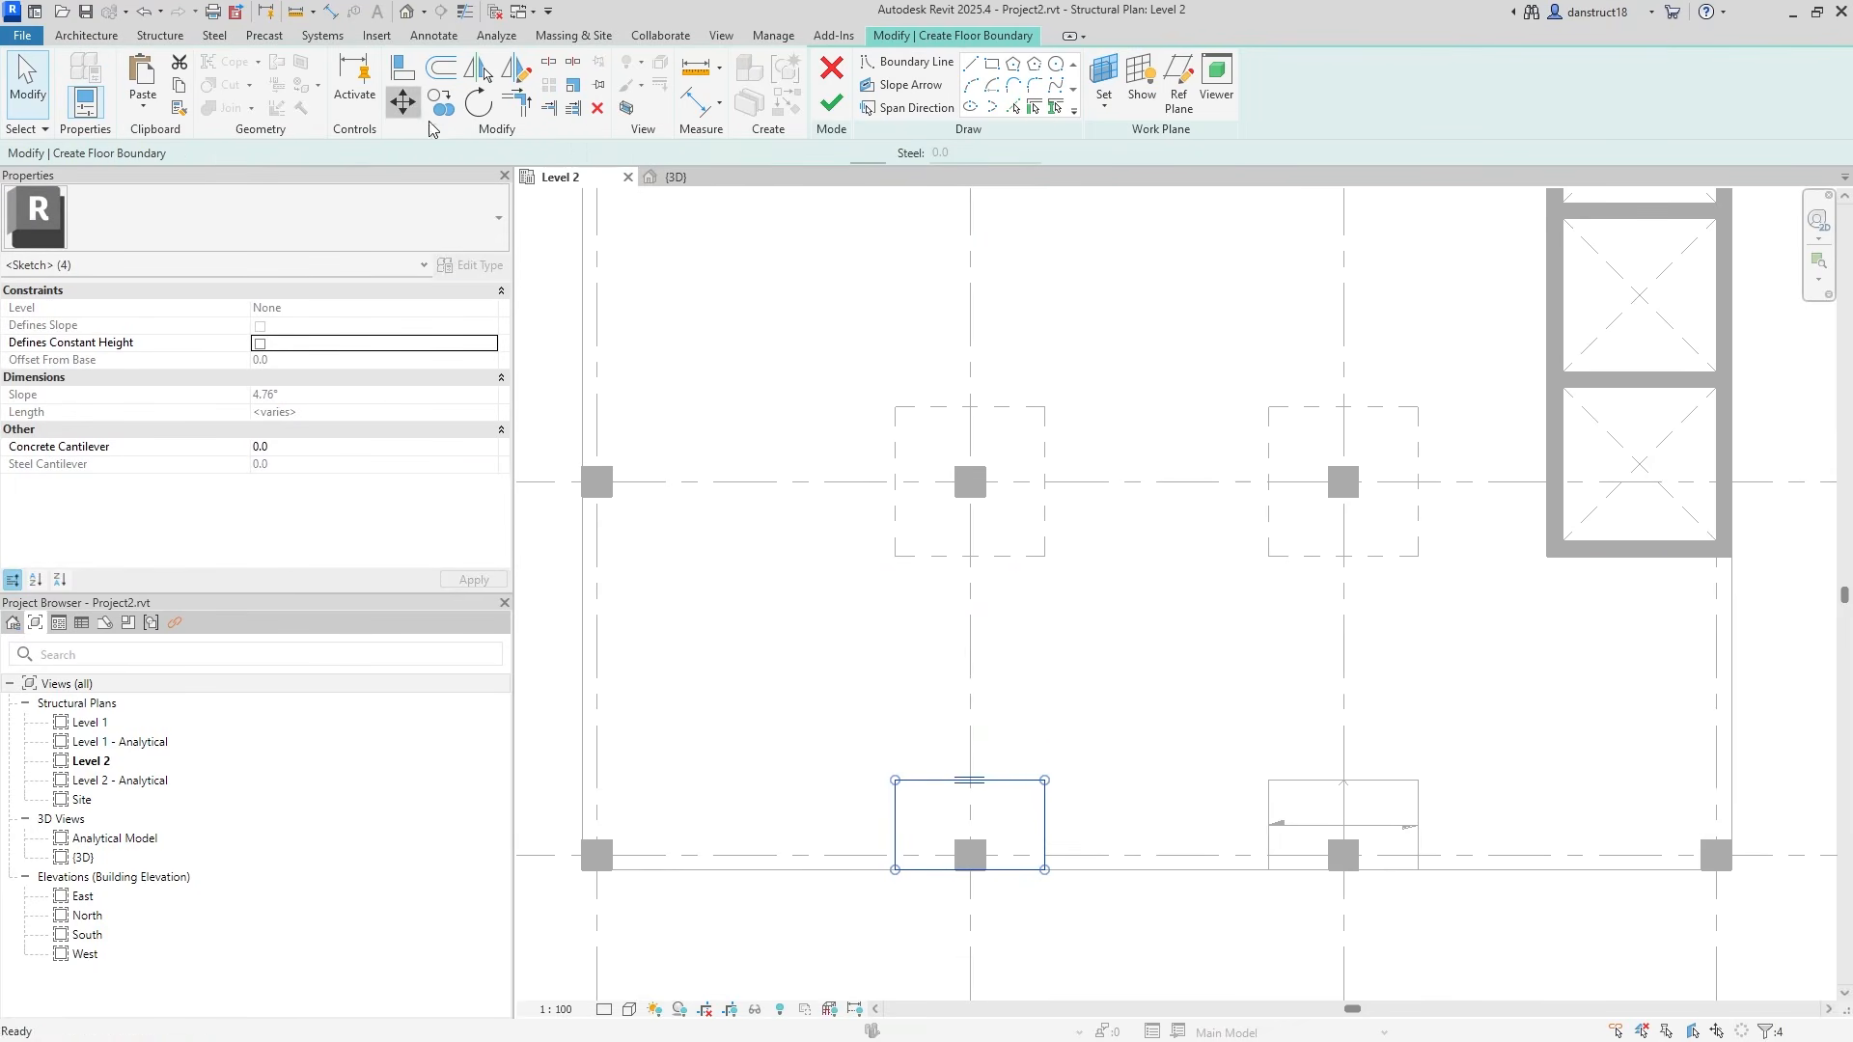
left_click(896, 868)
scroll(917, 469, "down", 2)
scroll(921, 467, "up", 3)
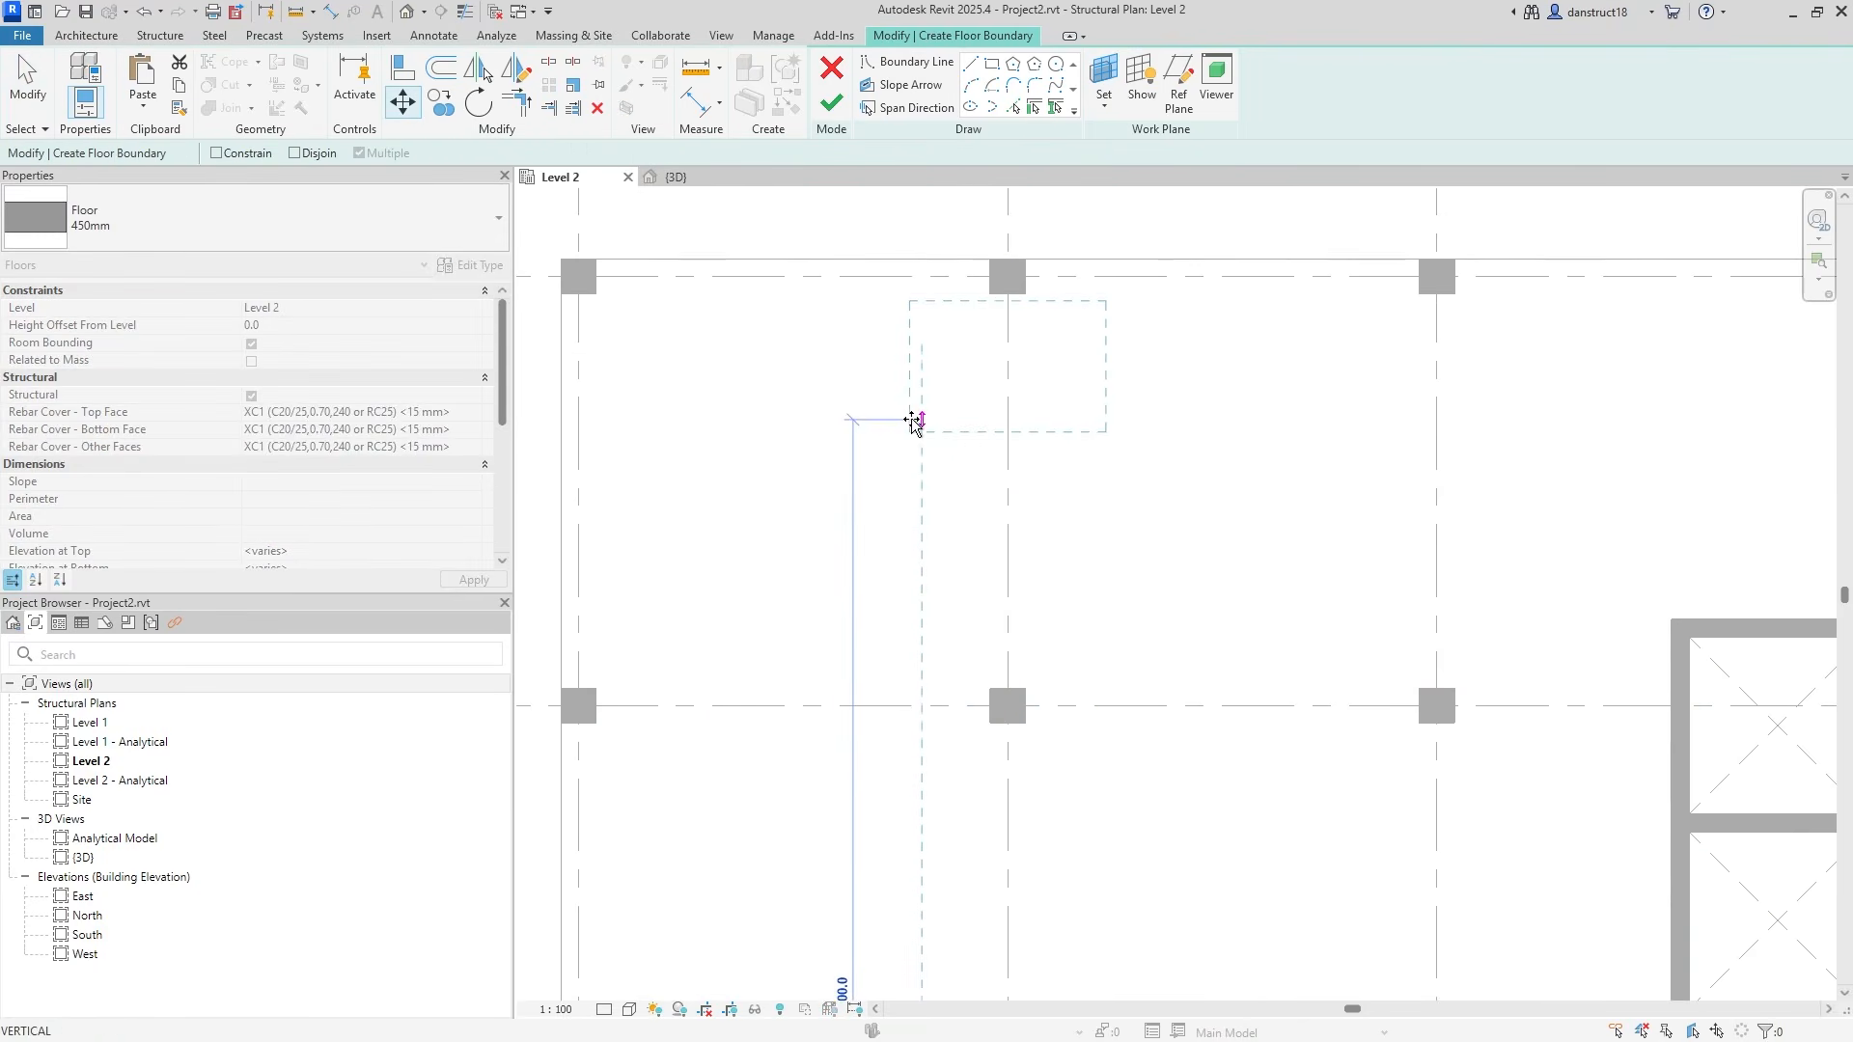
left_click(904, 374)
left_click(404, 101)
left_click(924, 277)
left_click(914, 253)
key("Escape")
scroll(1052, 377, "up", 4)
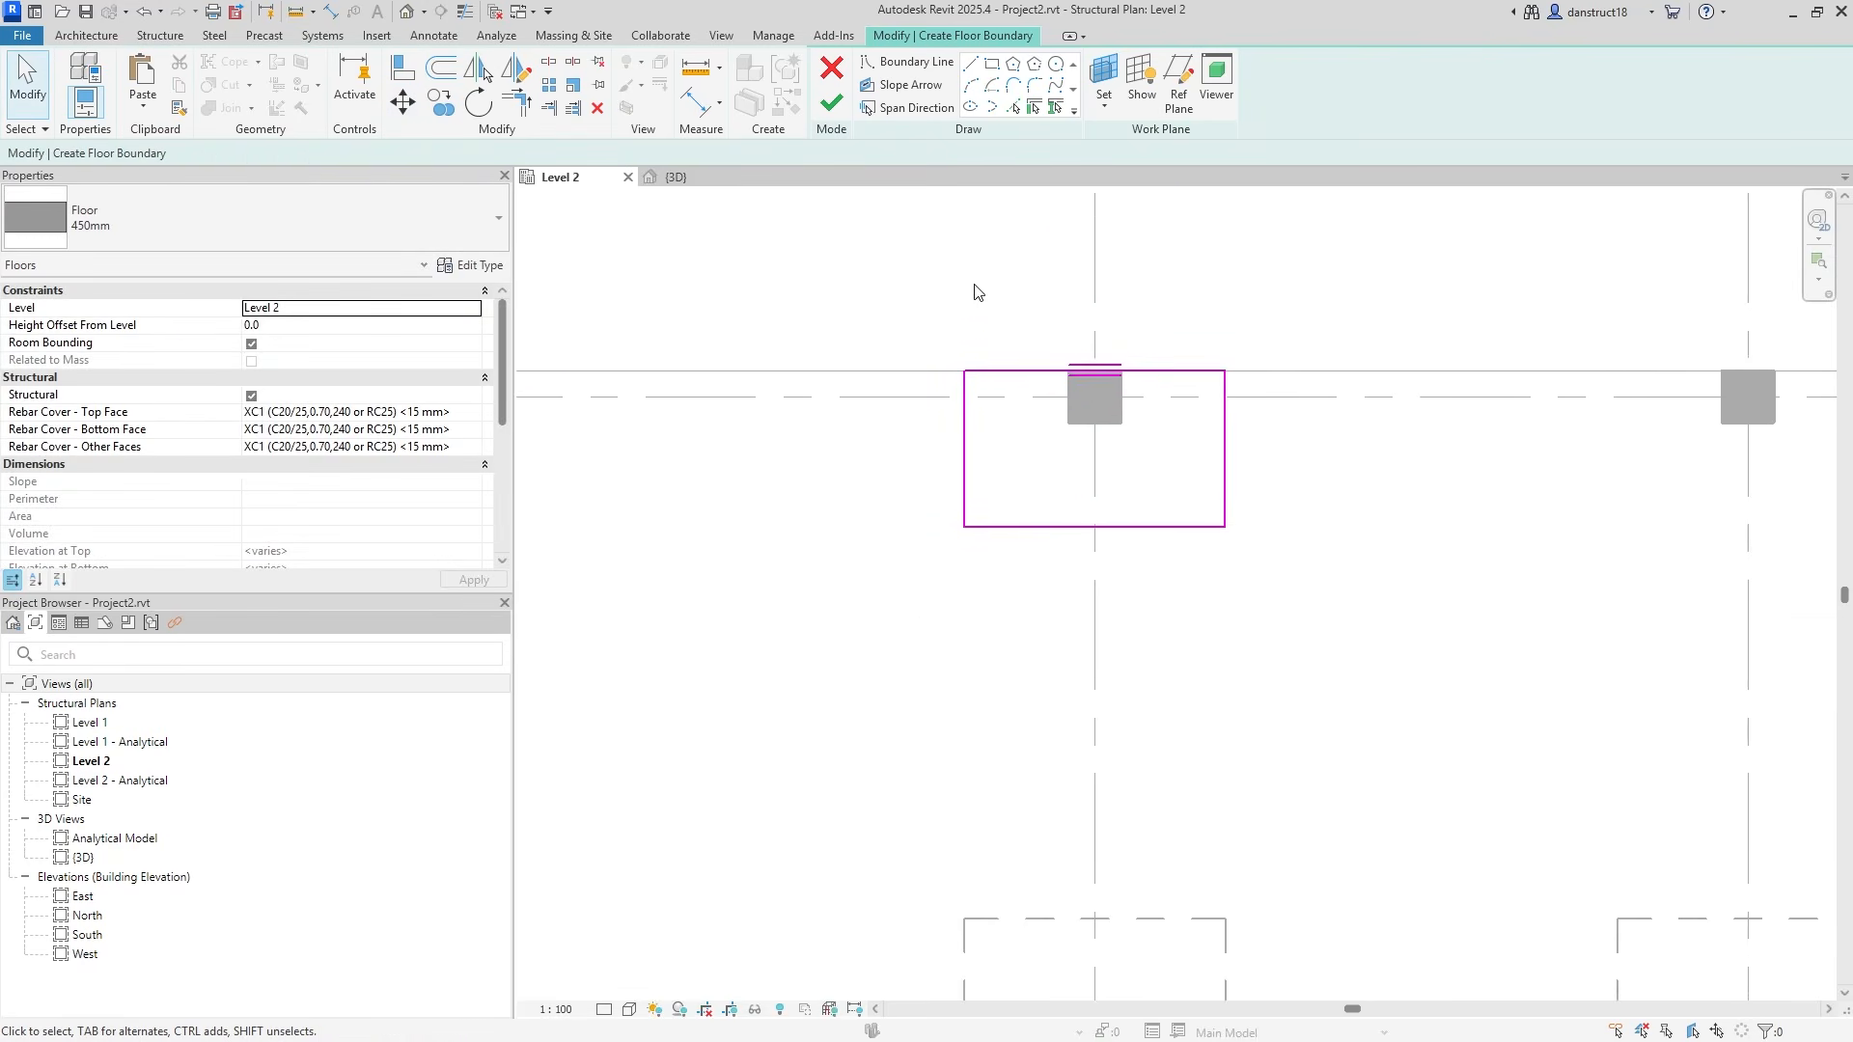
Dimension the panel 1500|1500 across the column and 1500 deep to grid A.
left_click(691, 101)
left_click(965, 482)
left_click(1109, 533)
left_click(1226, 505)
left_click(1246, 656)
left_click(964, 396)
left_click(871, 313)
Label the two 1500 width dimensions with the Int parameter.
key("Escape")
key("Escape")
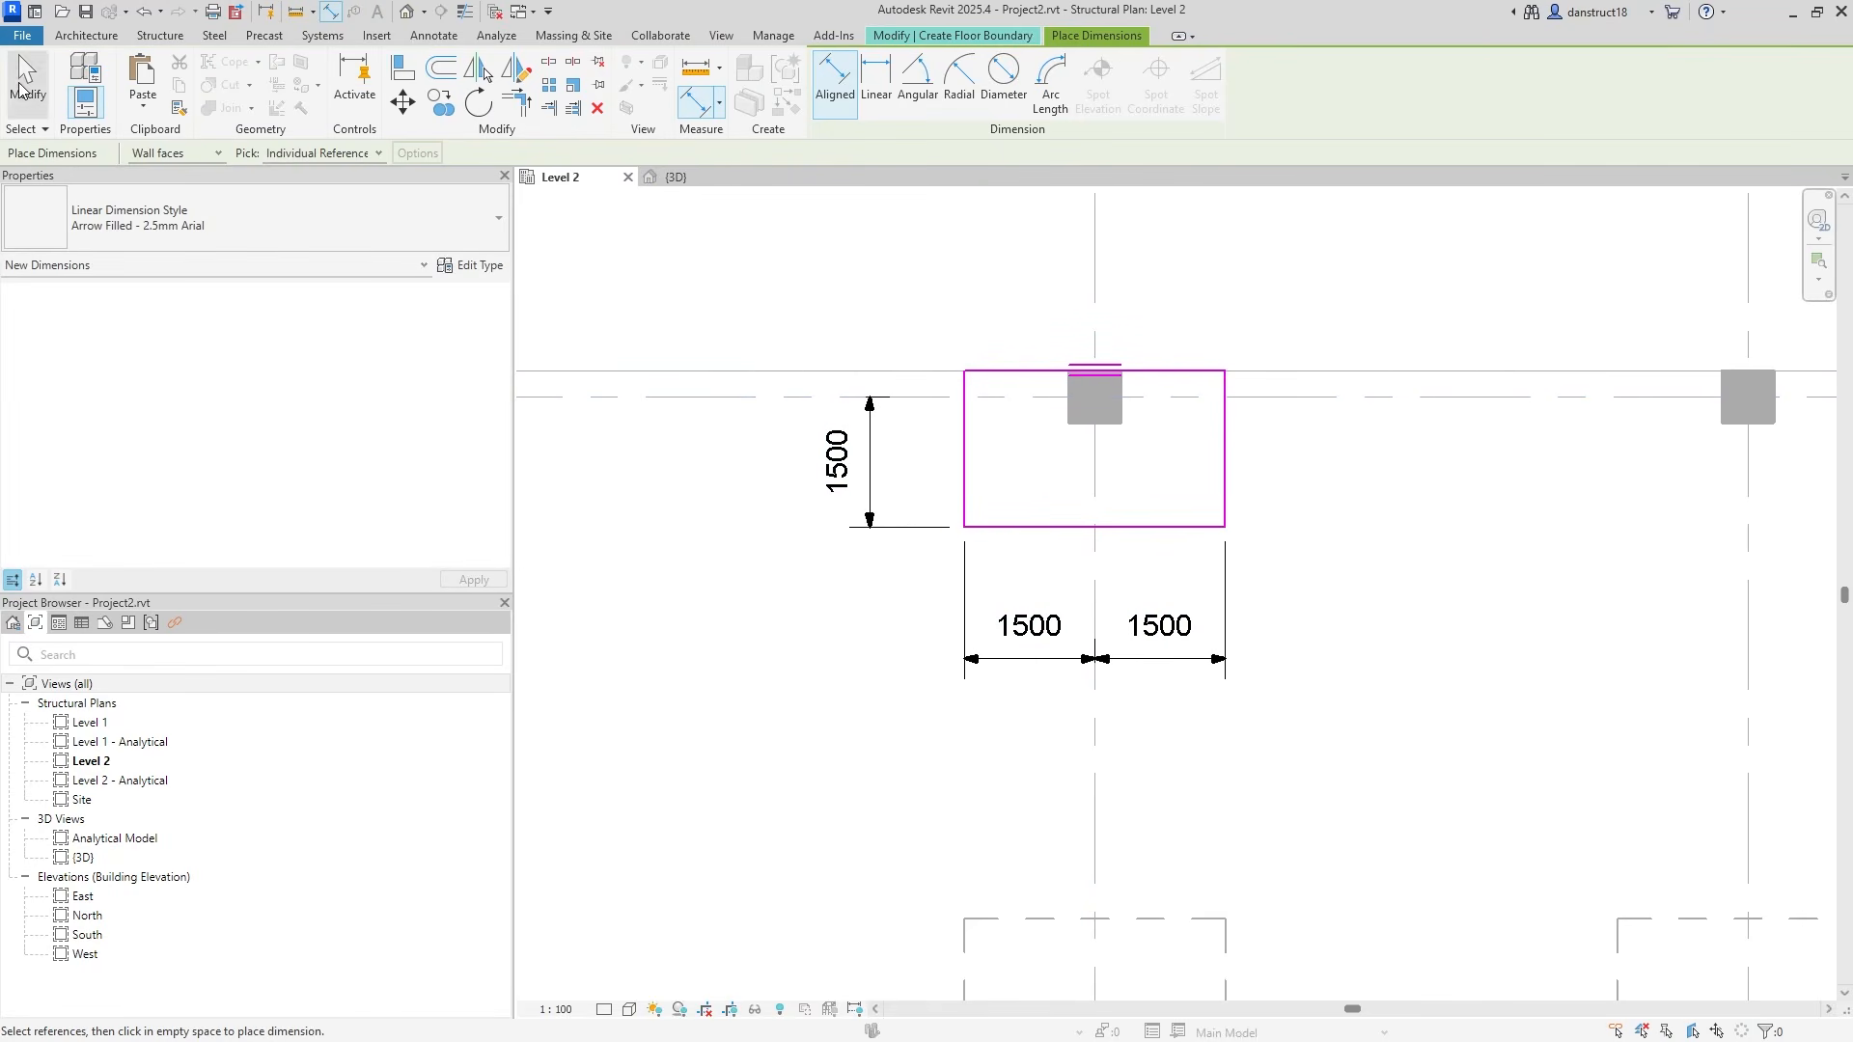
left_click(955, 586)
left_click(896, 96)
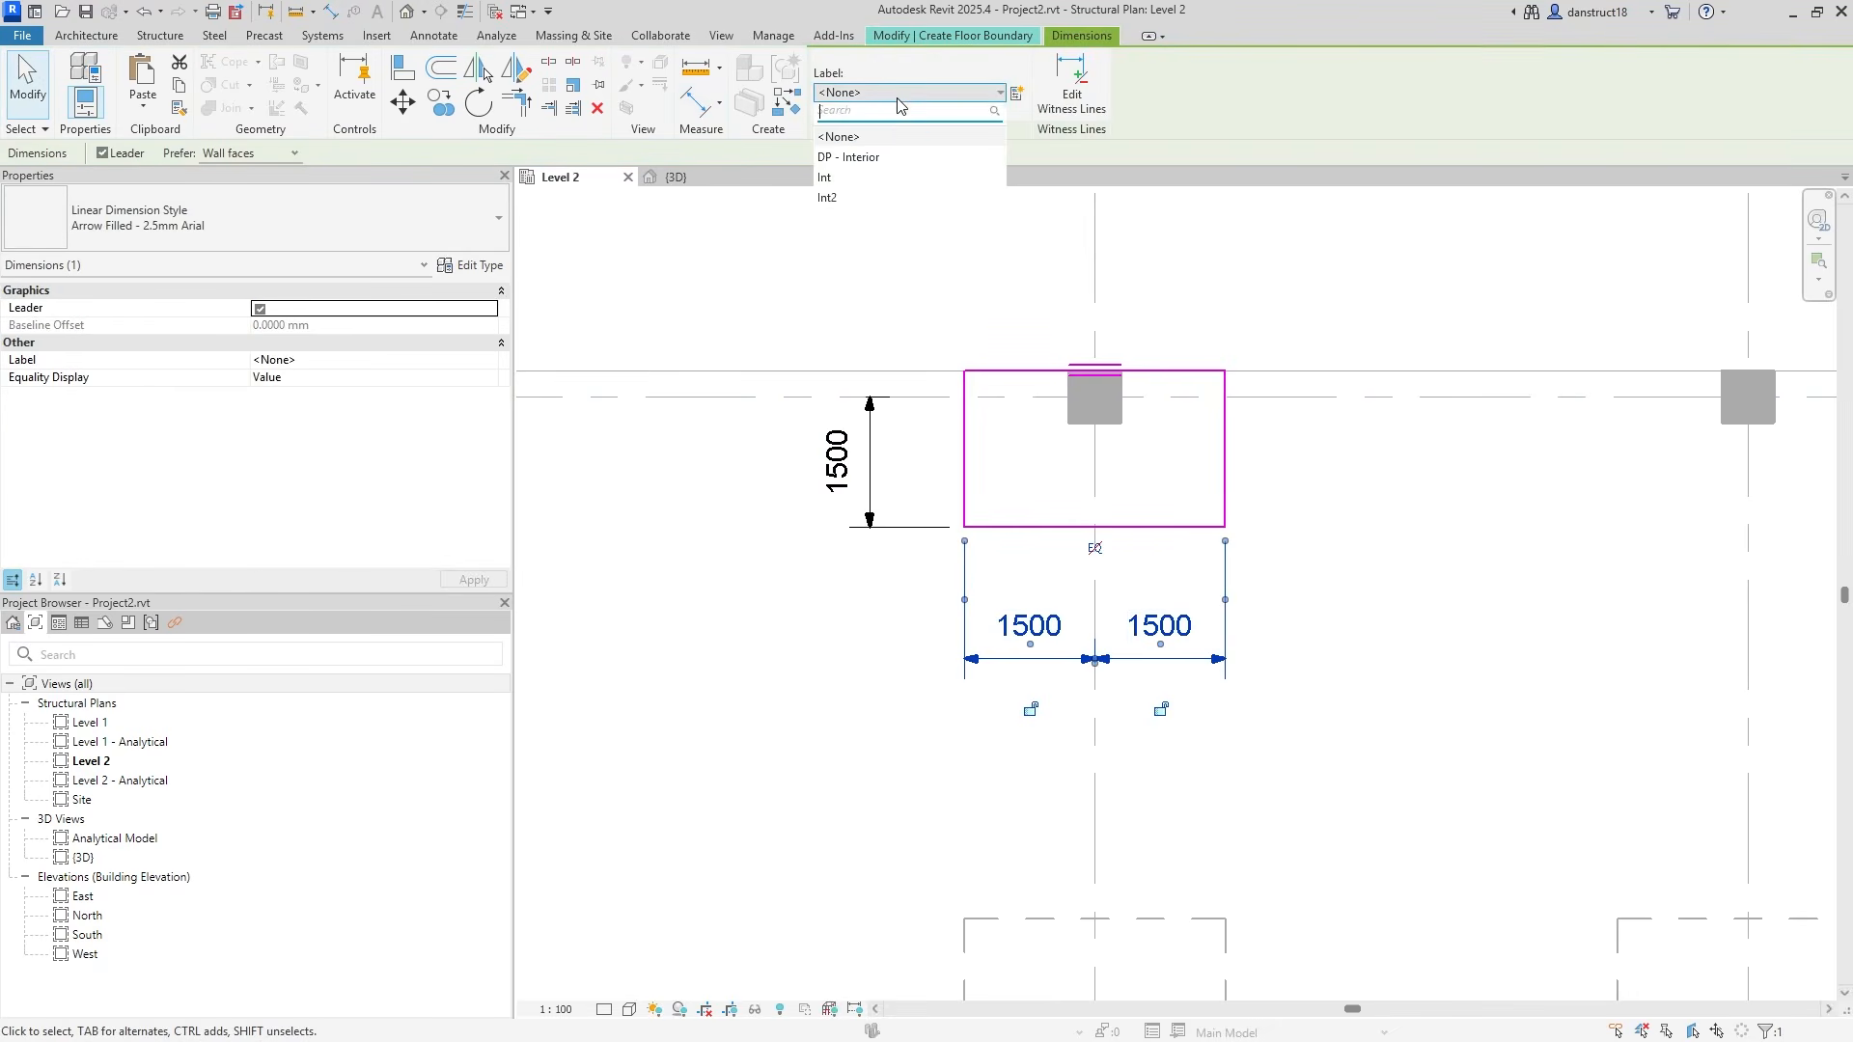
left_click(851, 176)
Label the 1500 depth dimension Int2 and finish the floor.
left_click(849, 447)
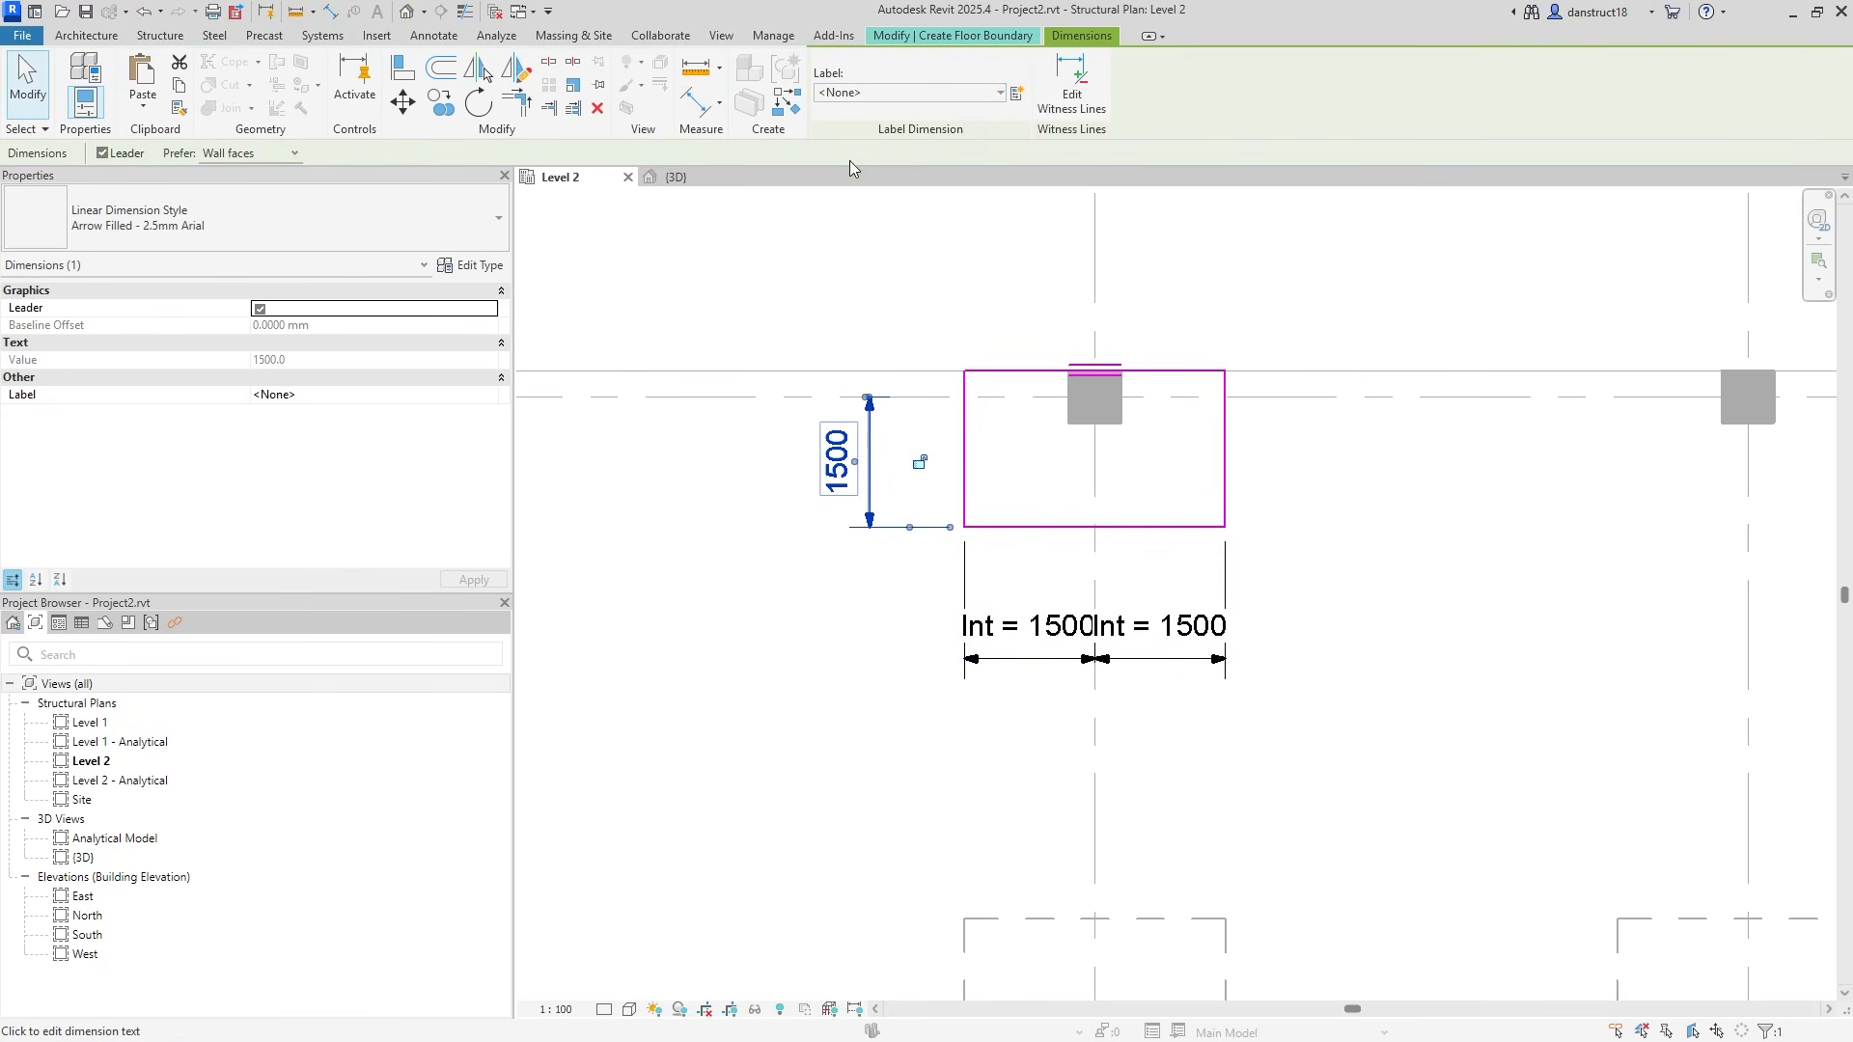
left_click(872, 95)
left_click(849, 204)
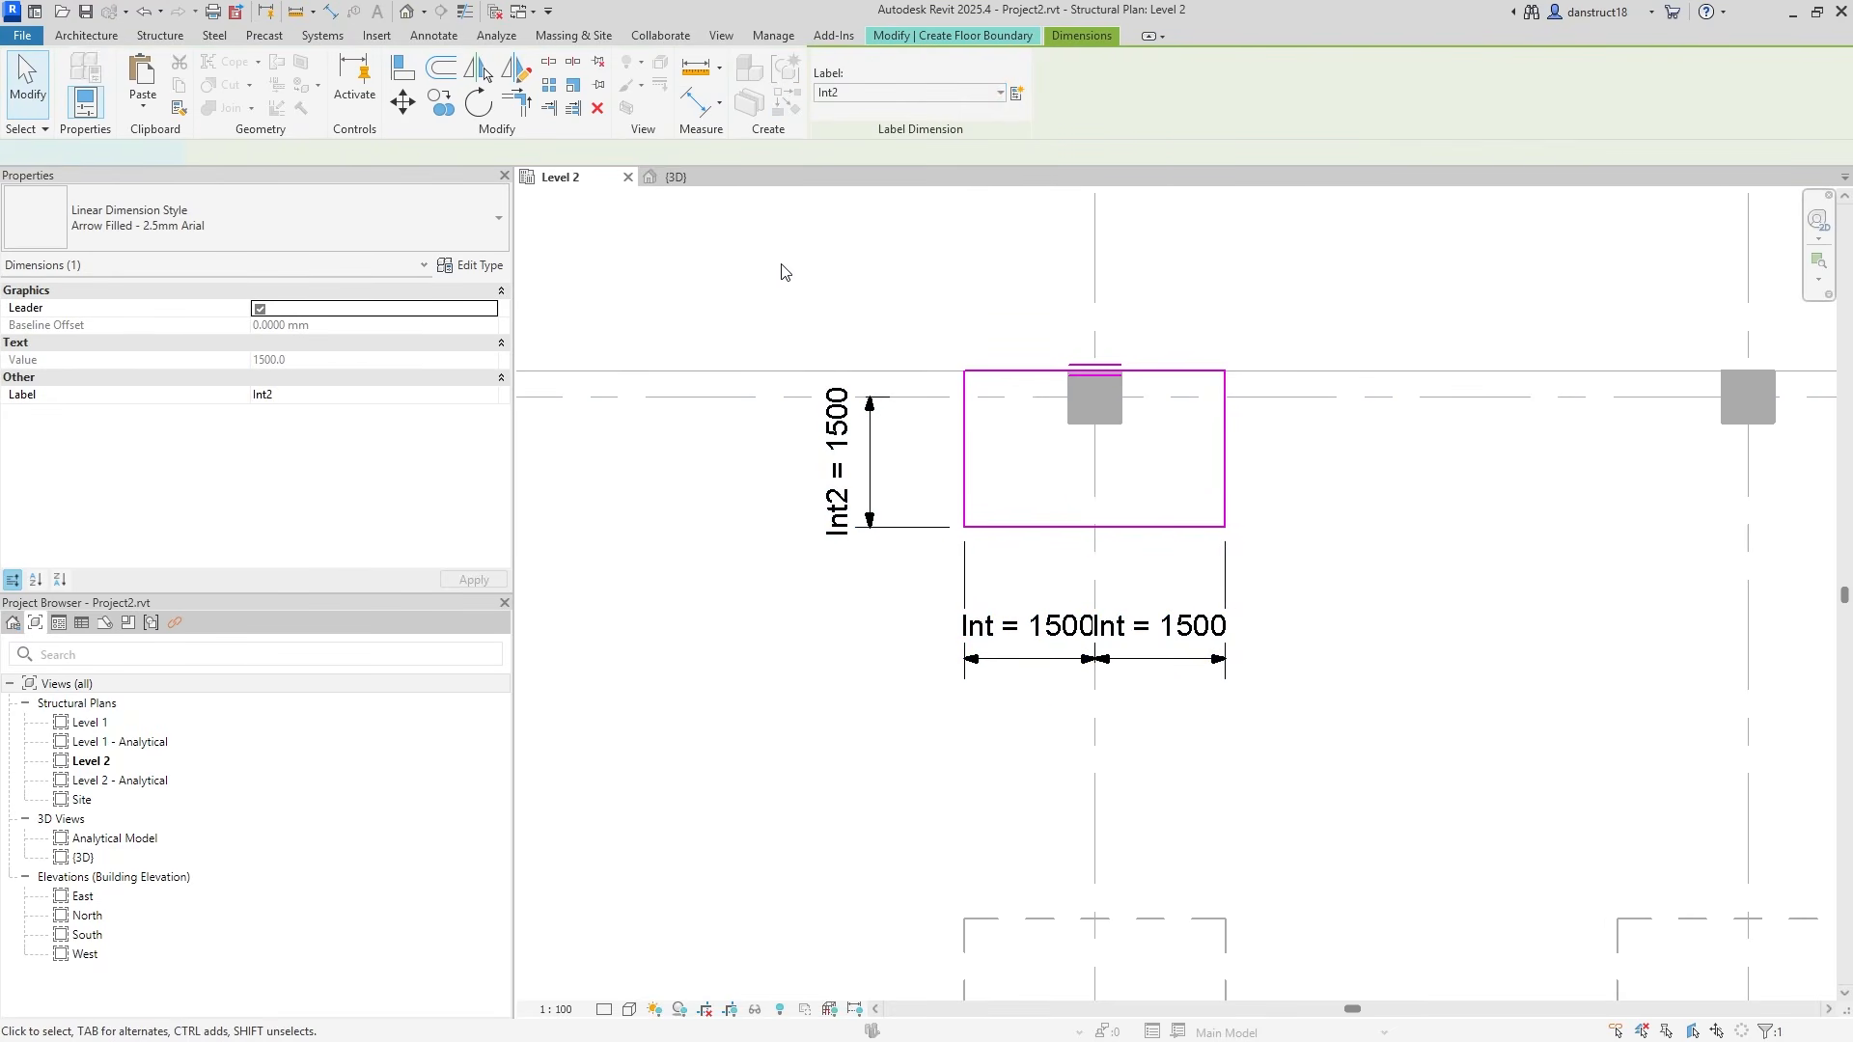
left_click(778, 270)
left_click(831, 102)
Start another floor and trace a rectangle around the left edge panel's outline.
left_click(1347, 311)
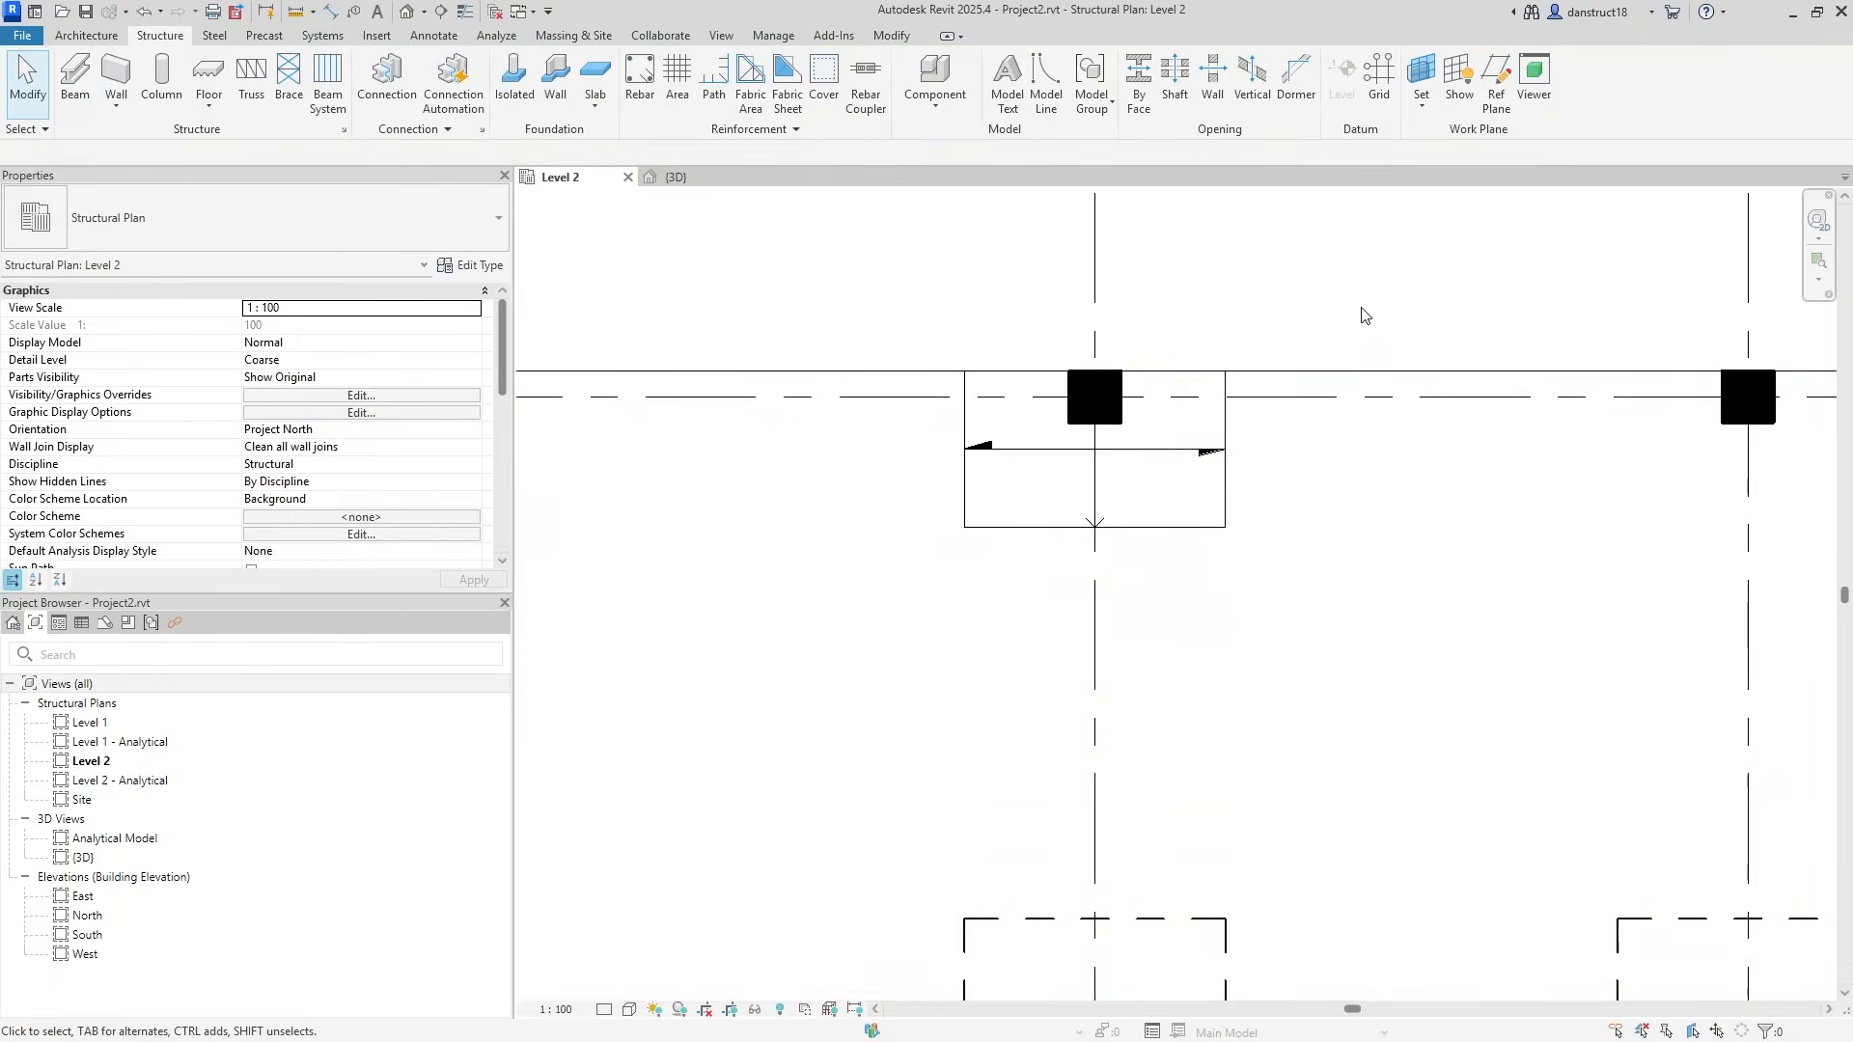
scroll(1360, 314, "down", 2)
middle_click_drag(1434, 340, 1021, 377)
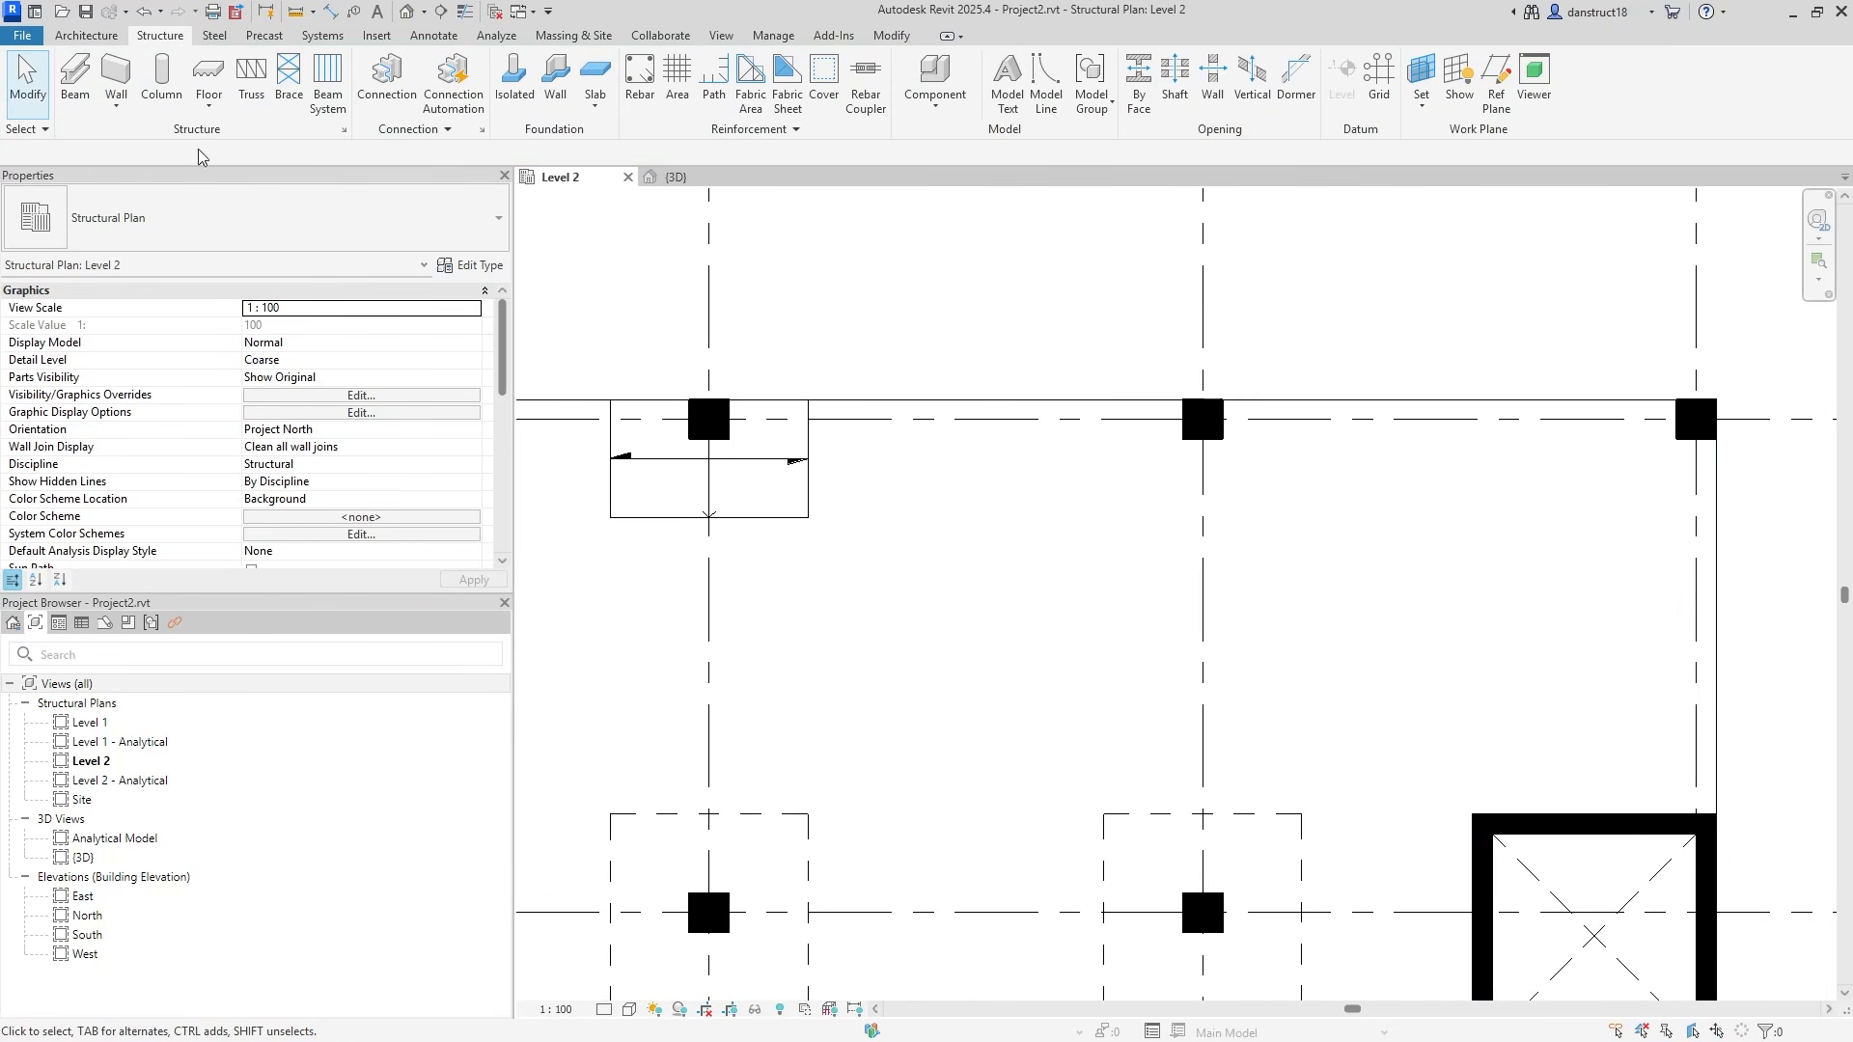
left_click(207, 67)
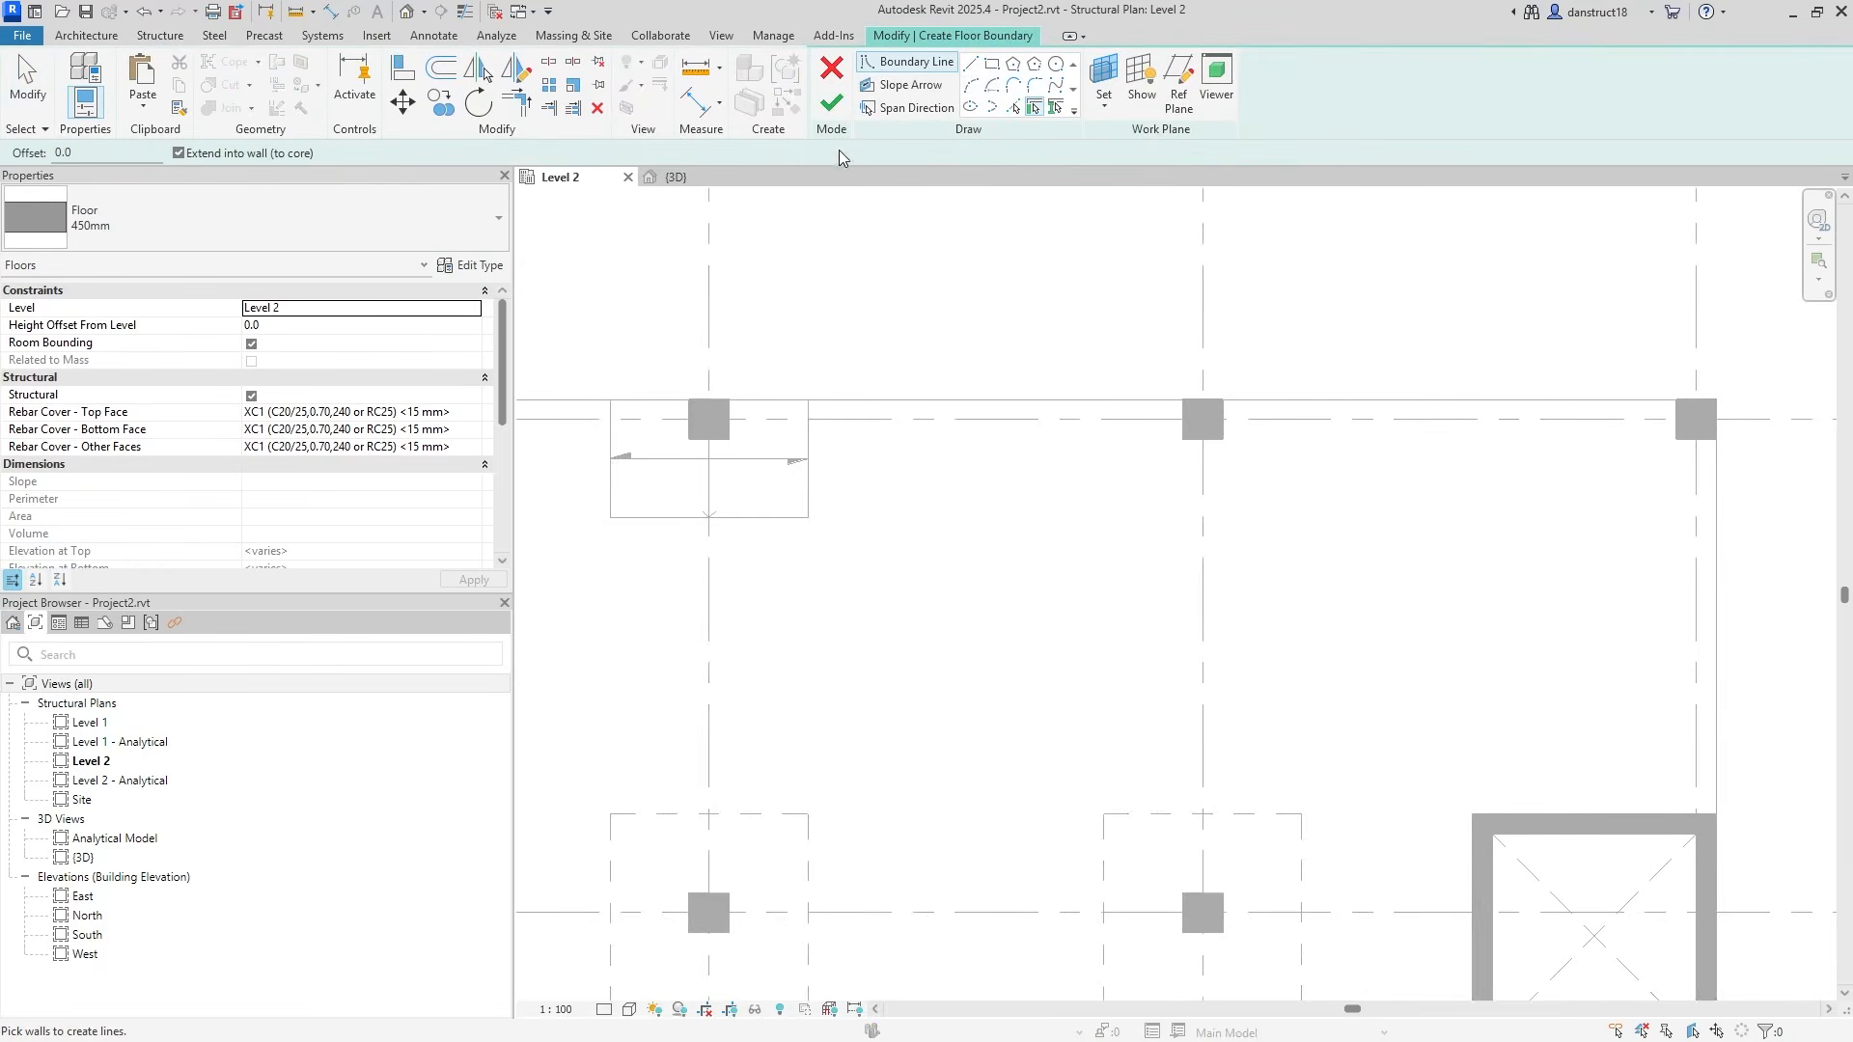
left_click(992, 64)
left_click(610, 399)
left_click(808, 518)
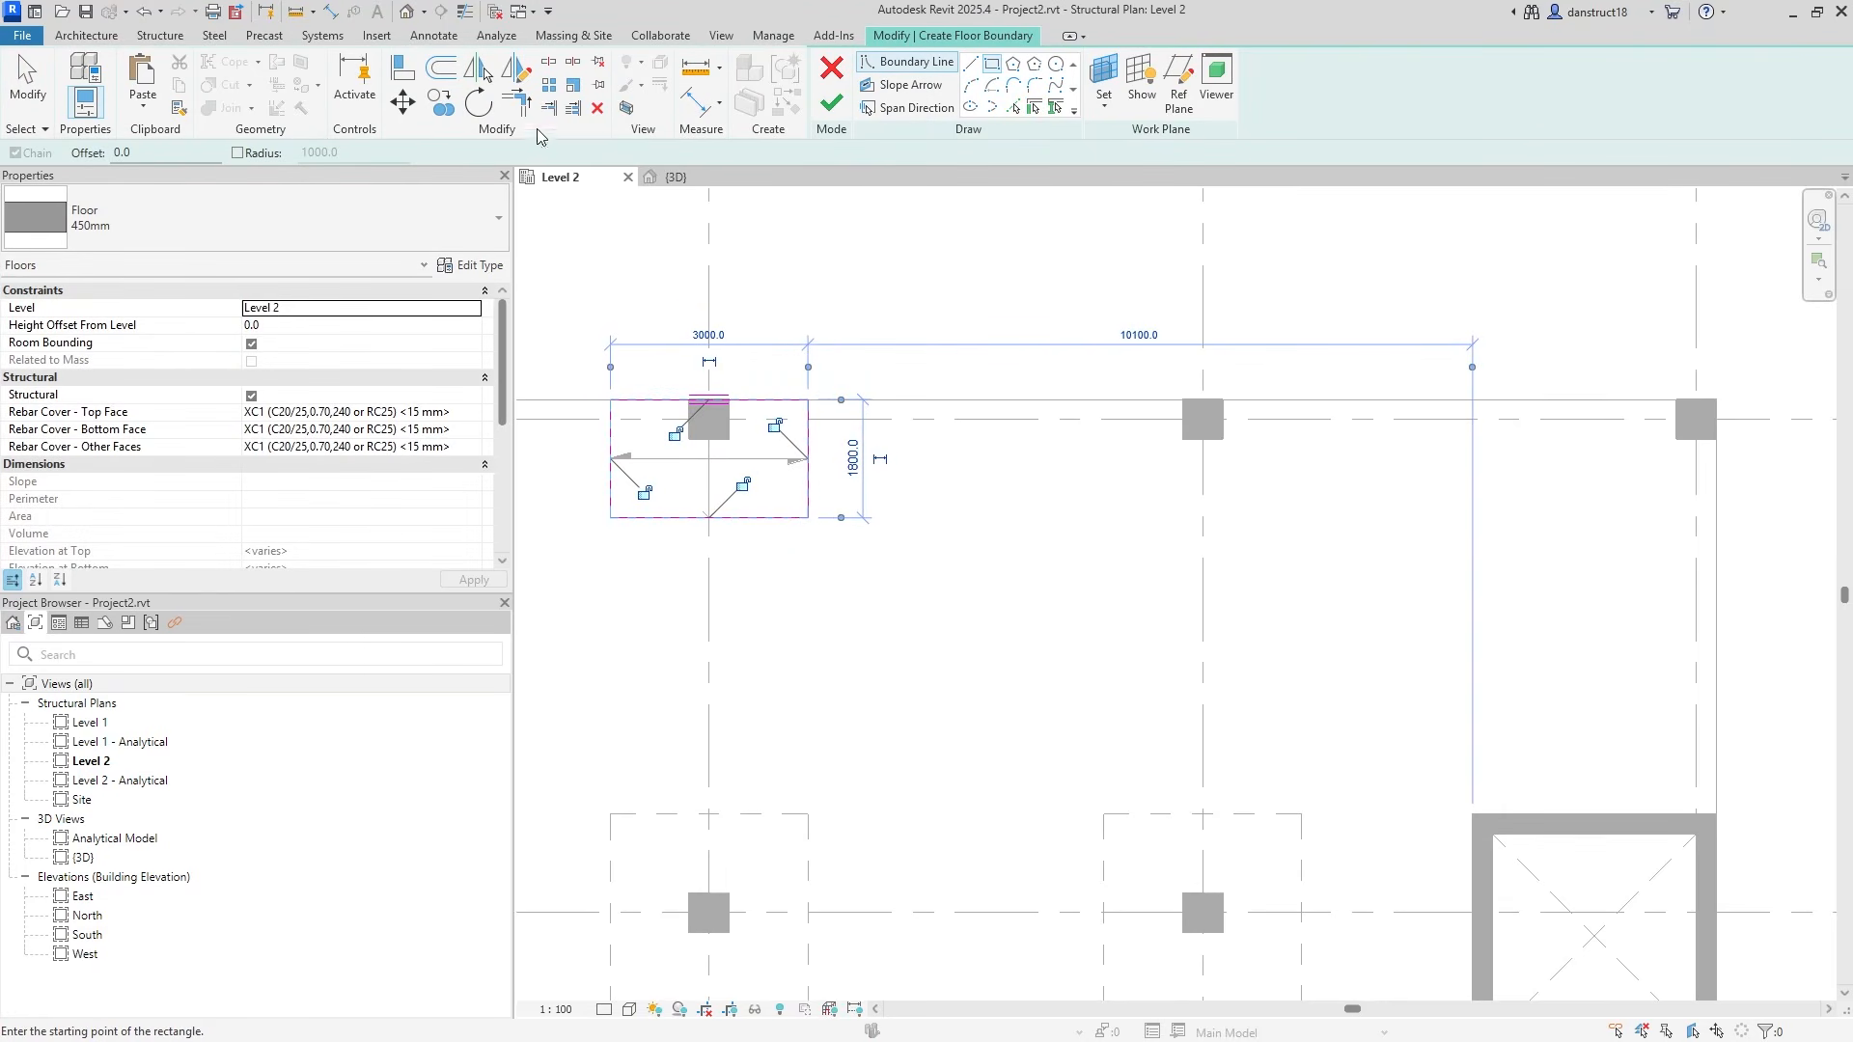
left_click(27, 82)
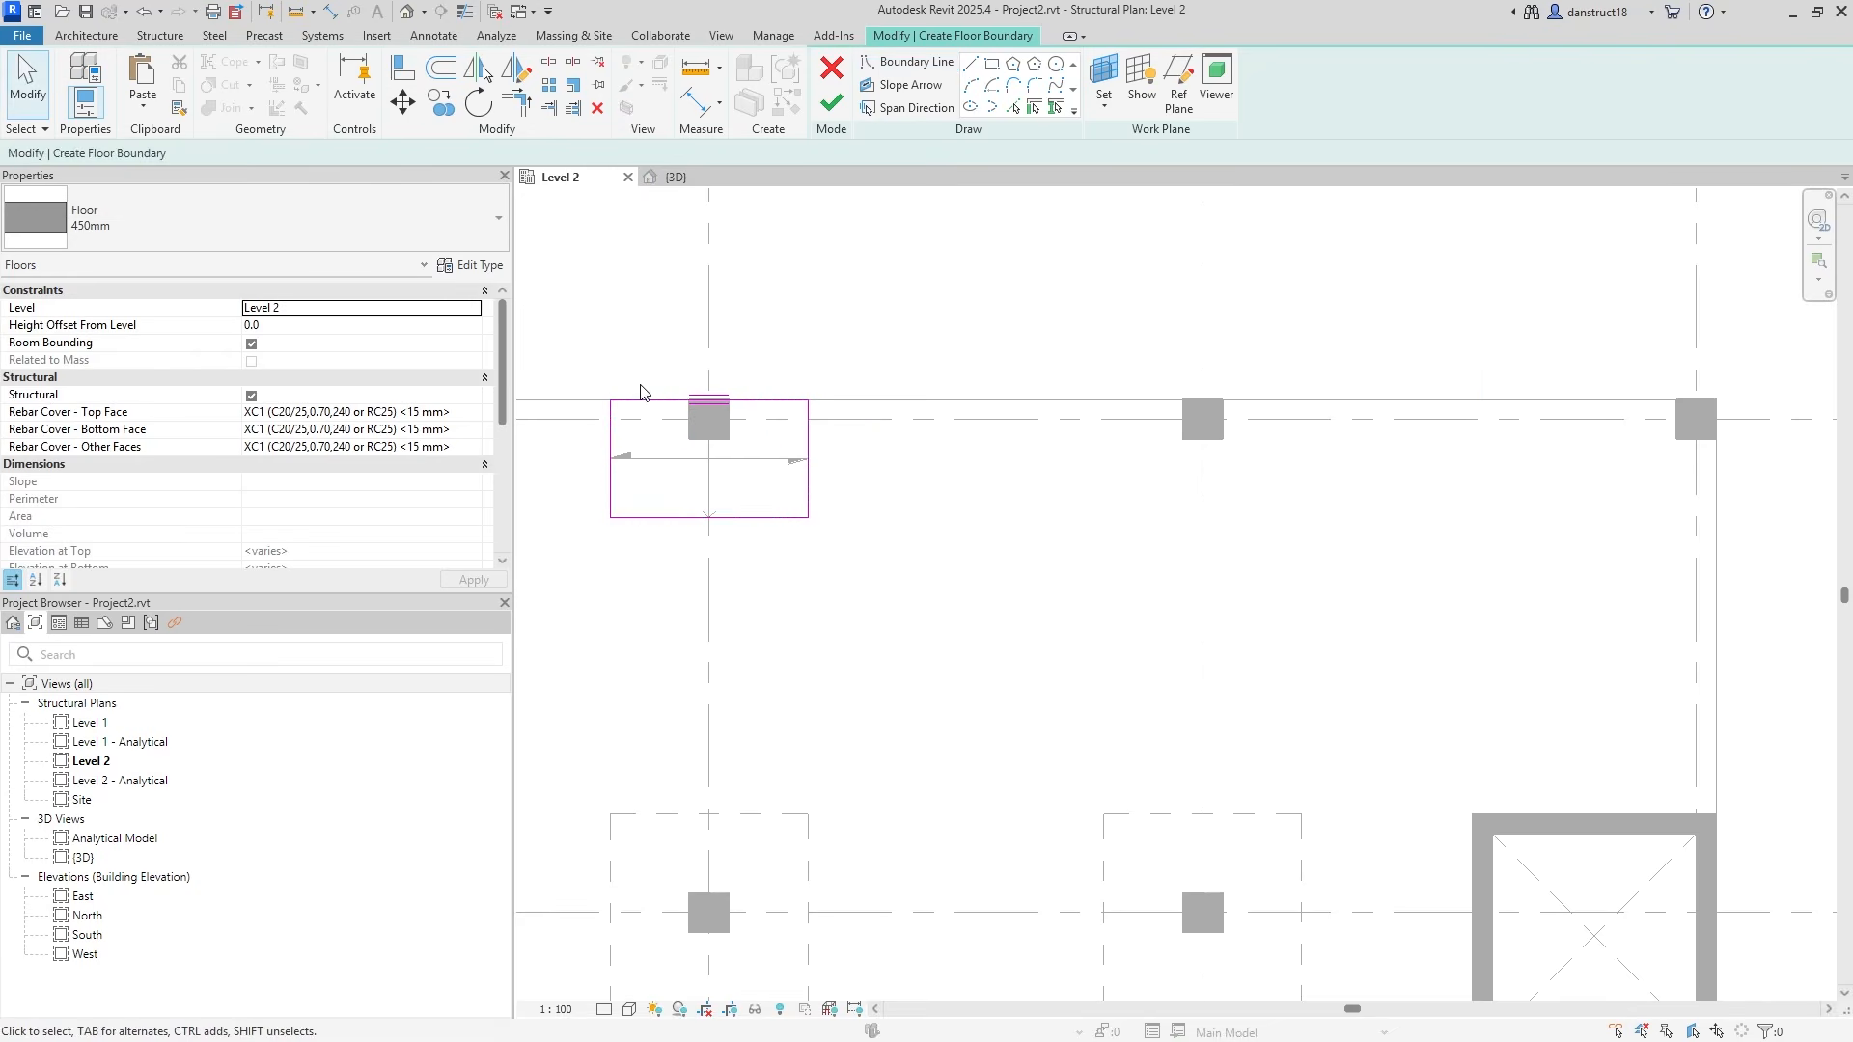
Move the rectangle from the column midpoint onto the next edge column to the right.
left_click_drag(685, 463, 940, 640)
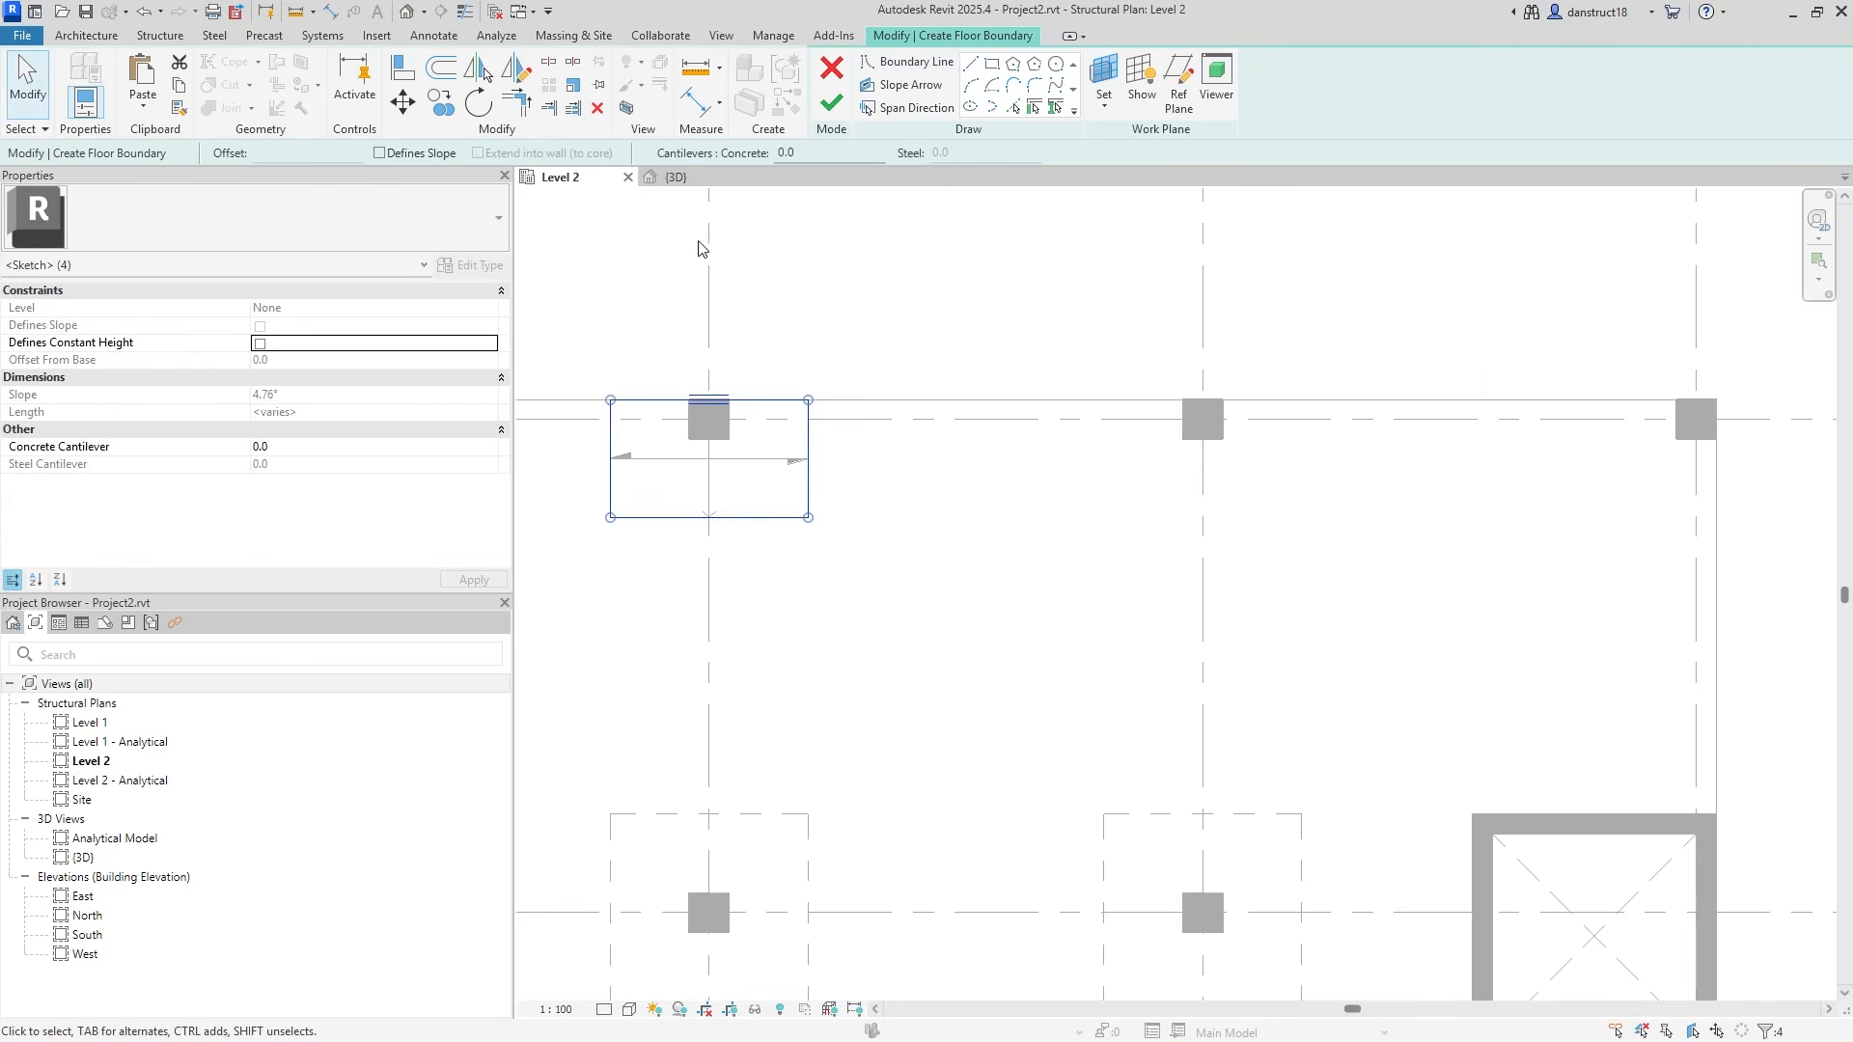
left_click(415, 106)
left_click(430, 109)
left_click(403, 101)
left_click(610, 399)
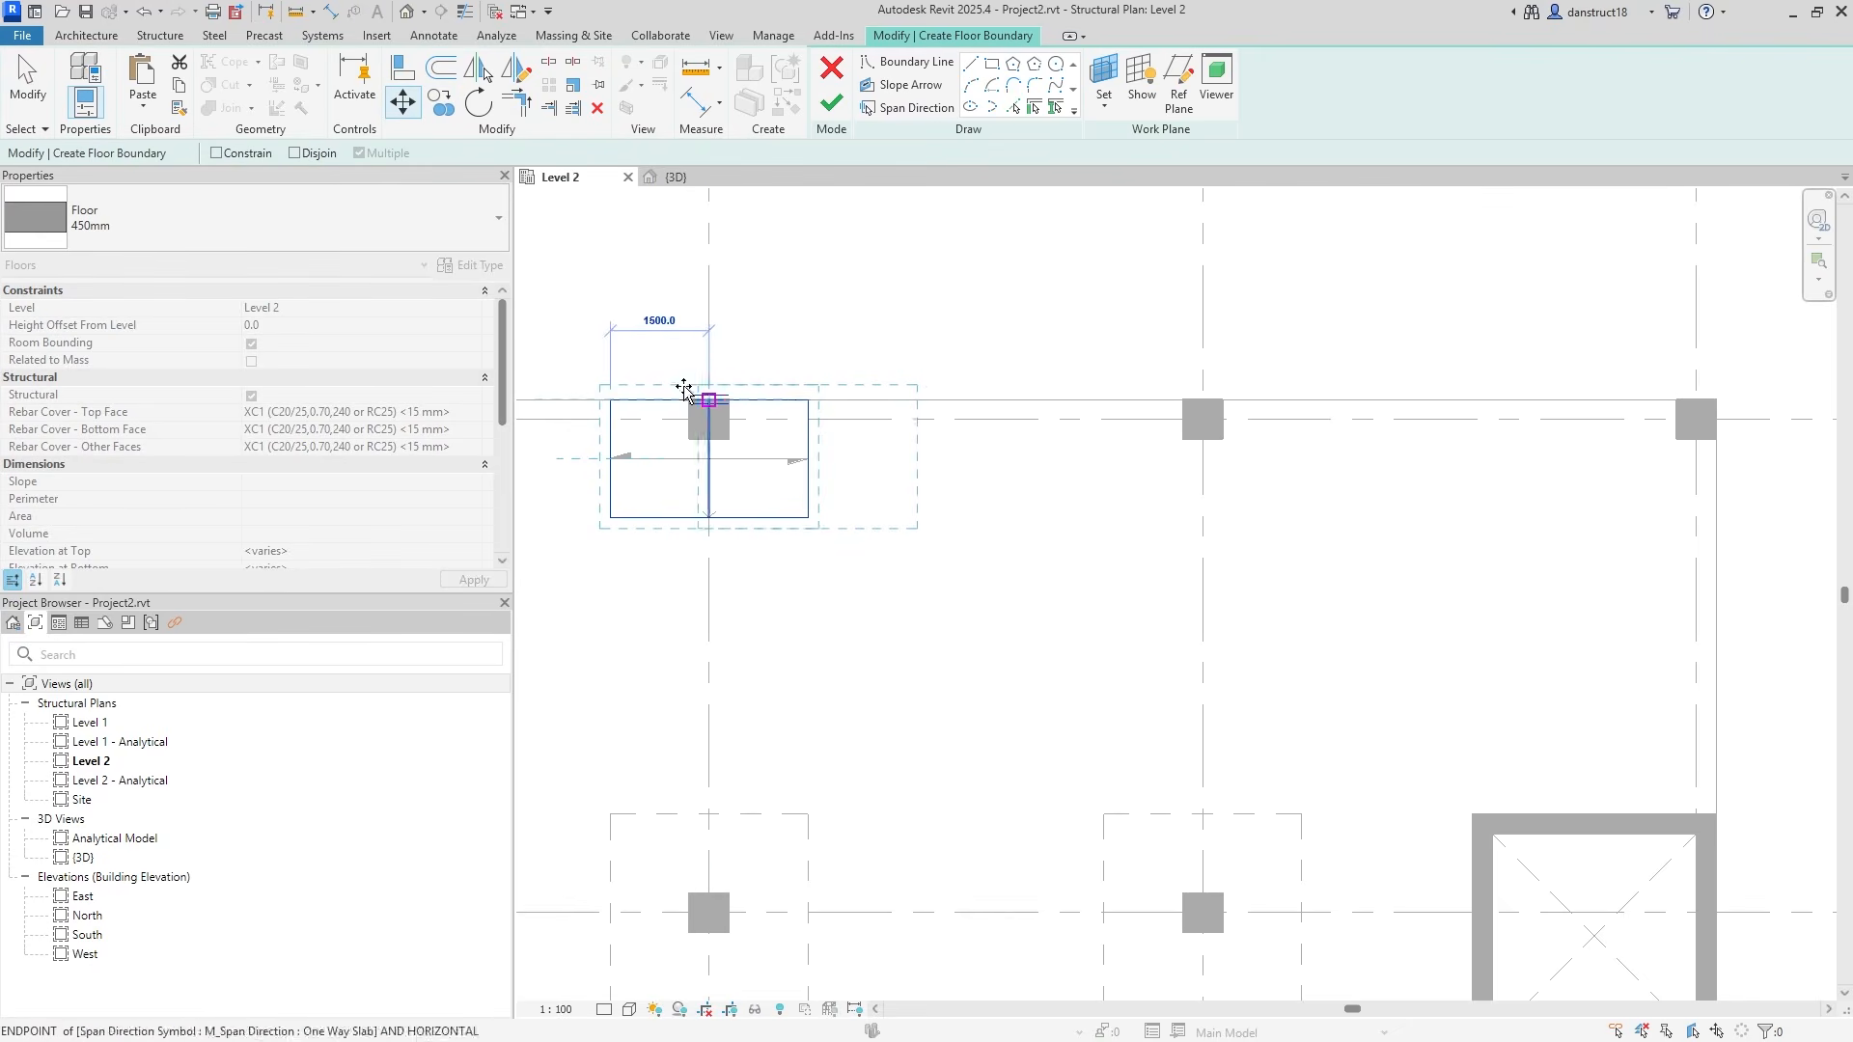
left_click(412, 107)
left_click(709, 425)
left_click(1206, 421)
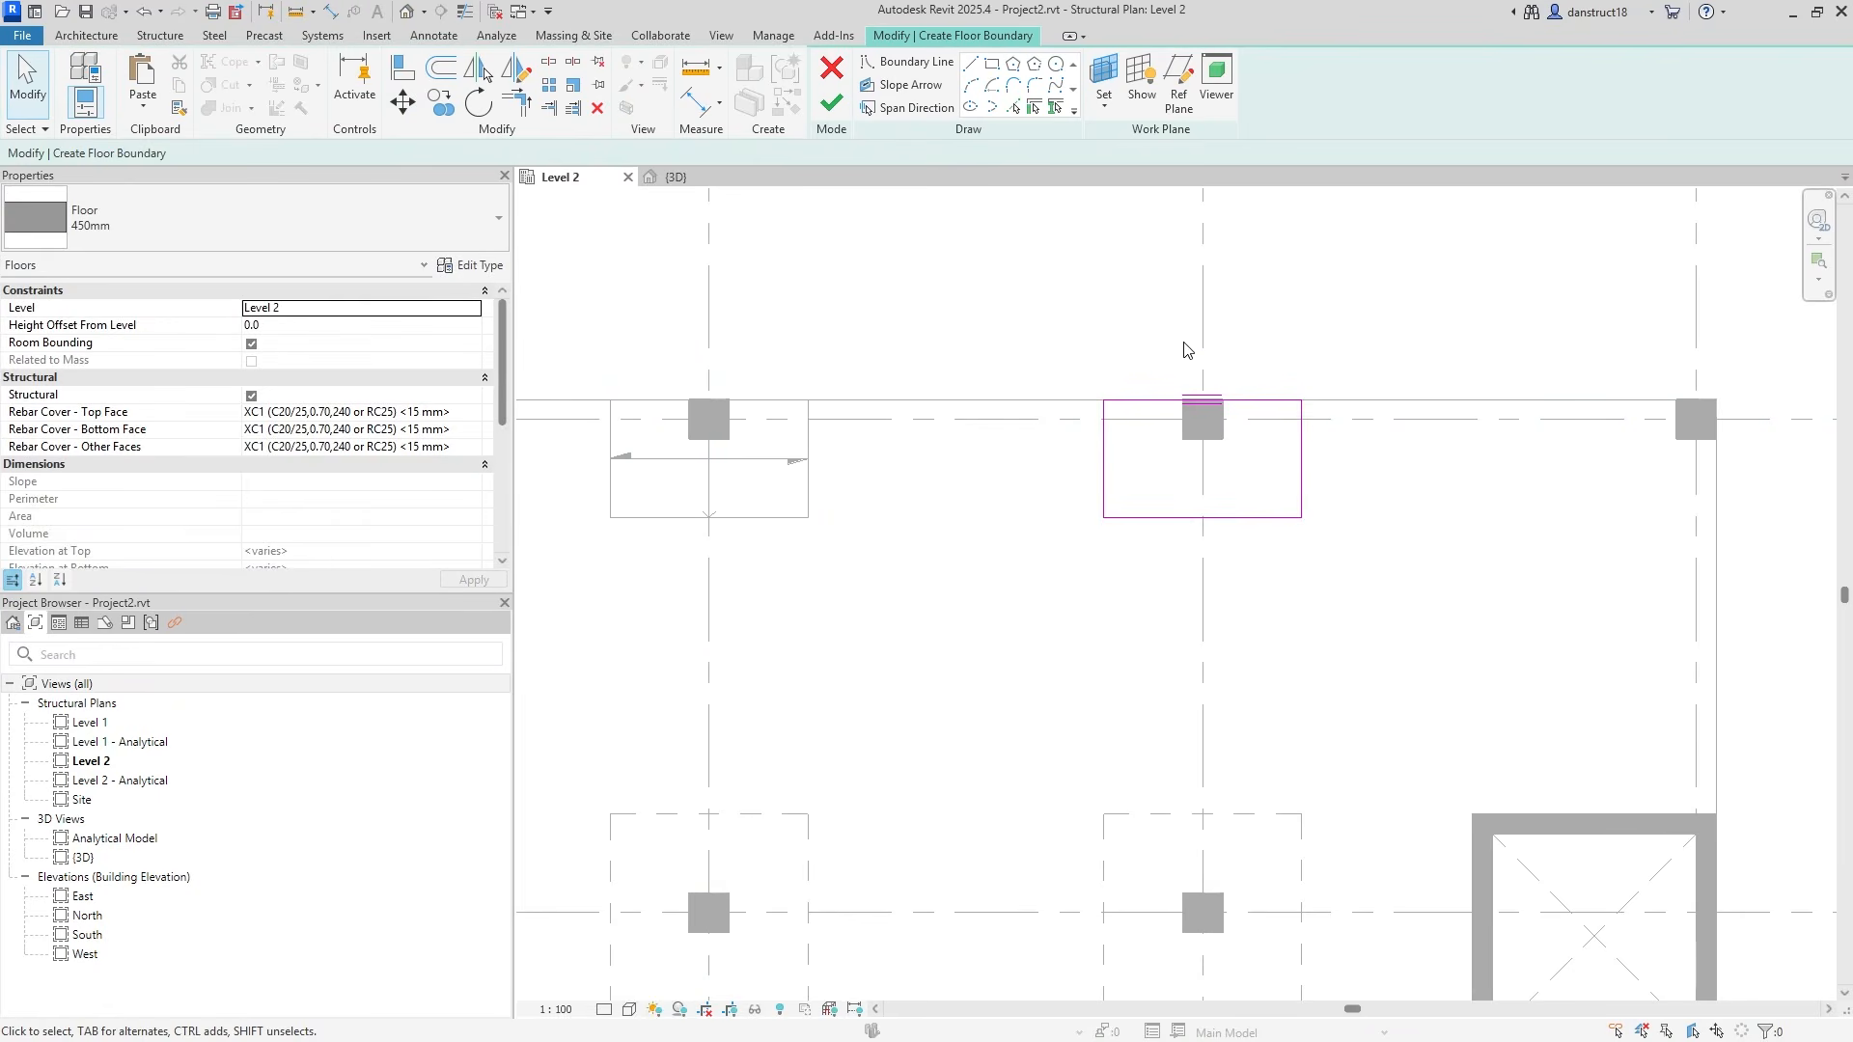
middle_click_drag(1187, 350, 1253, 390)
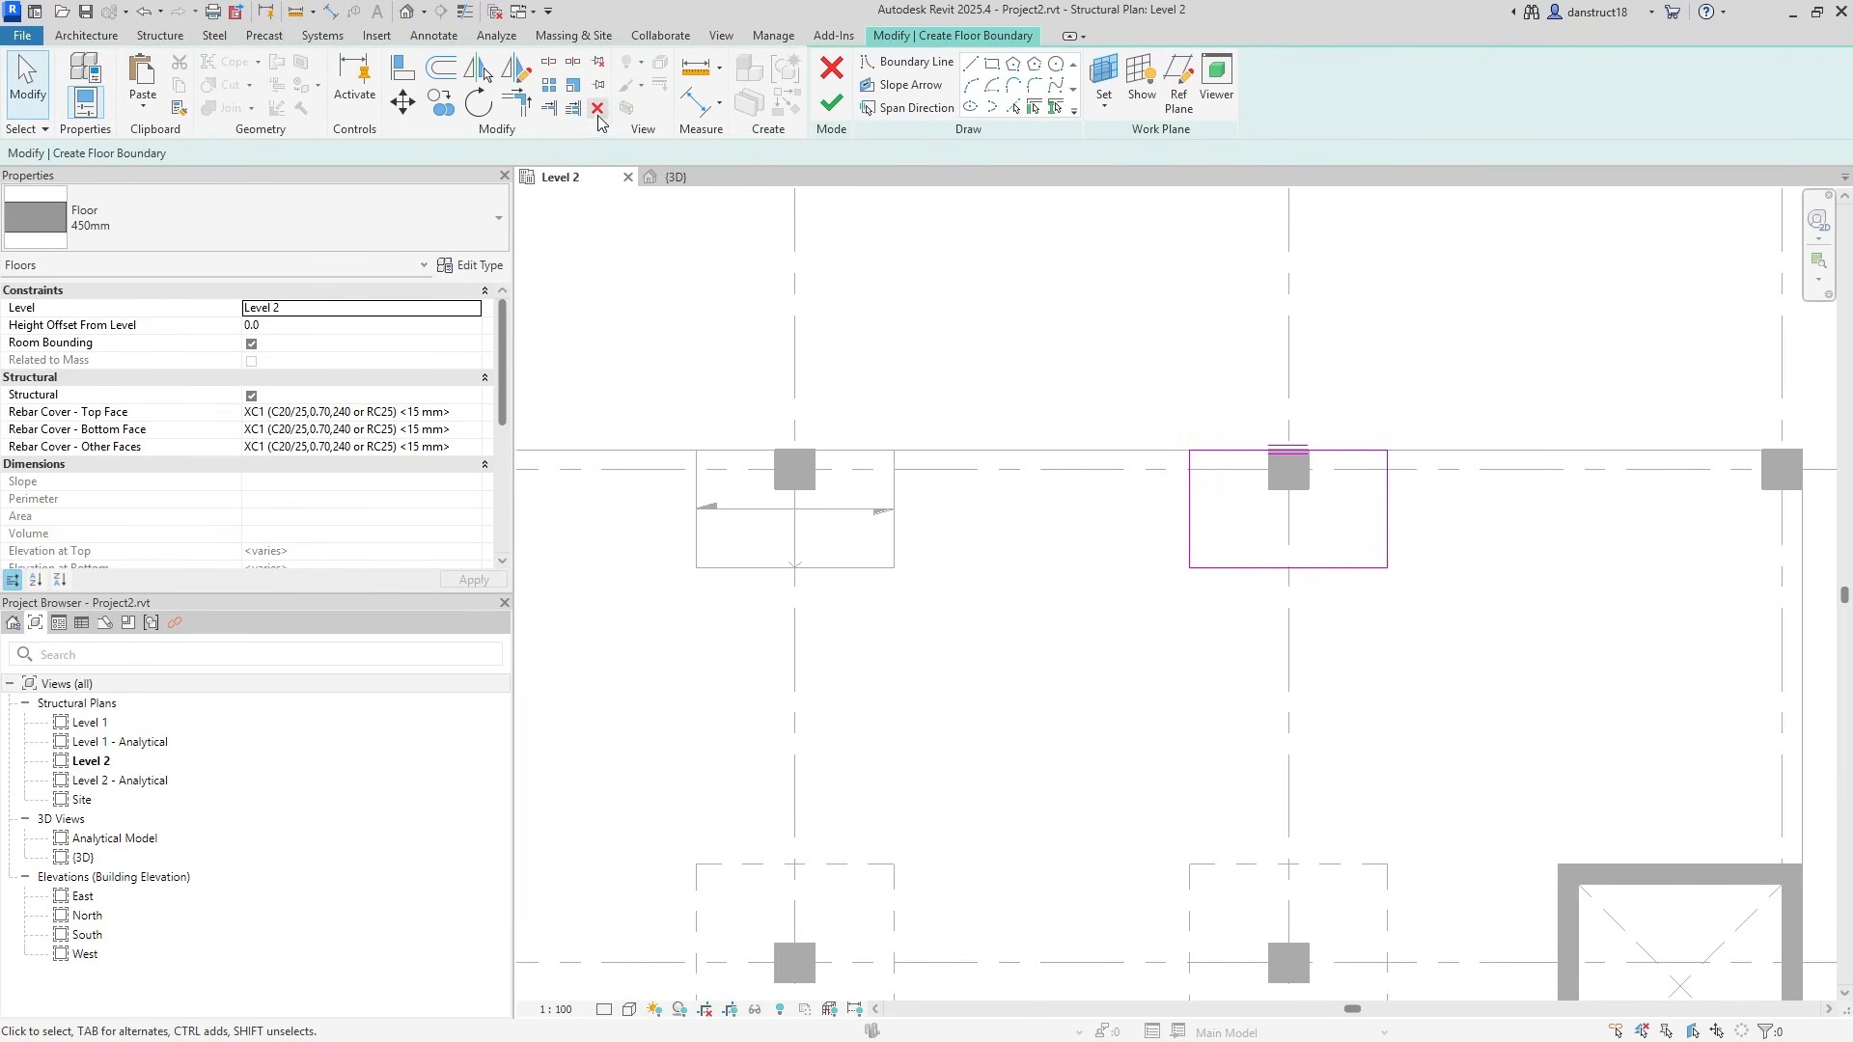
Dimension the panel 1500|1500 across the column and 1500 deep to the grid.
left_click(695, 103)
left_click(1190, 536)
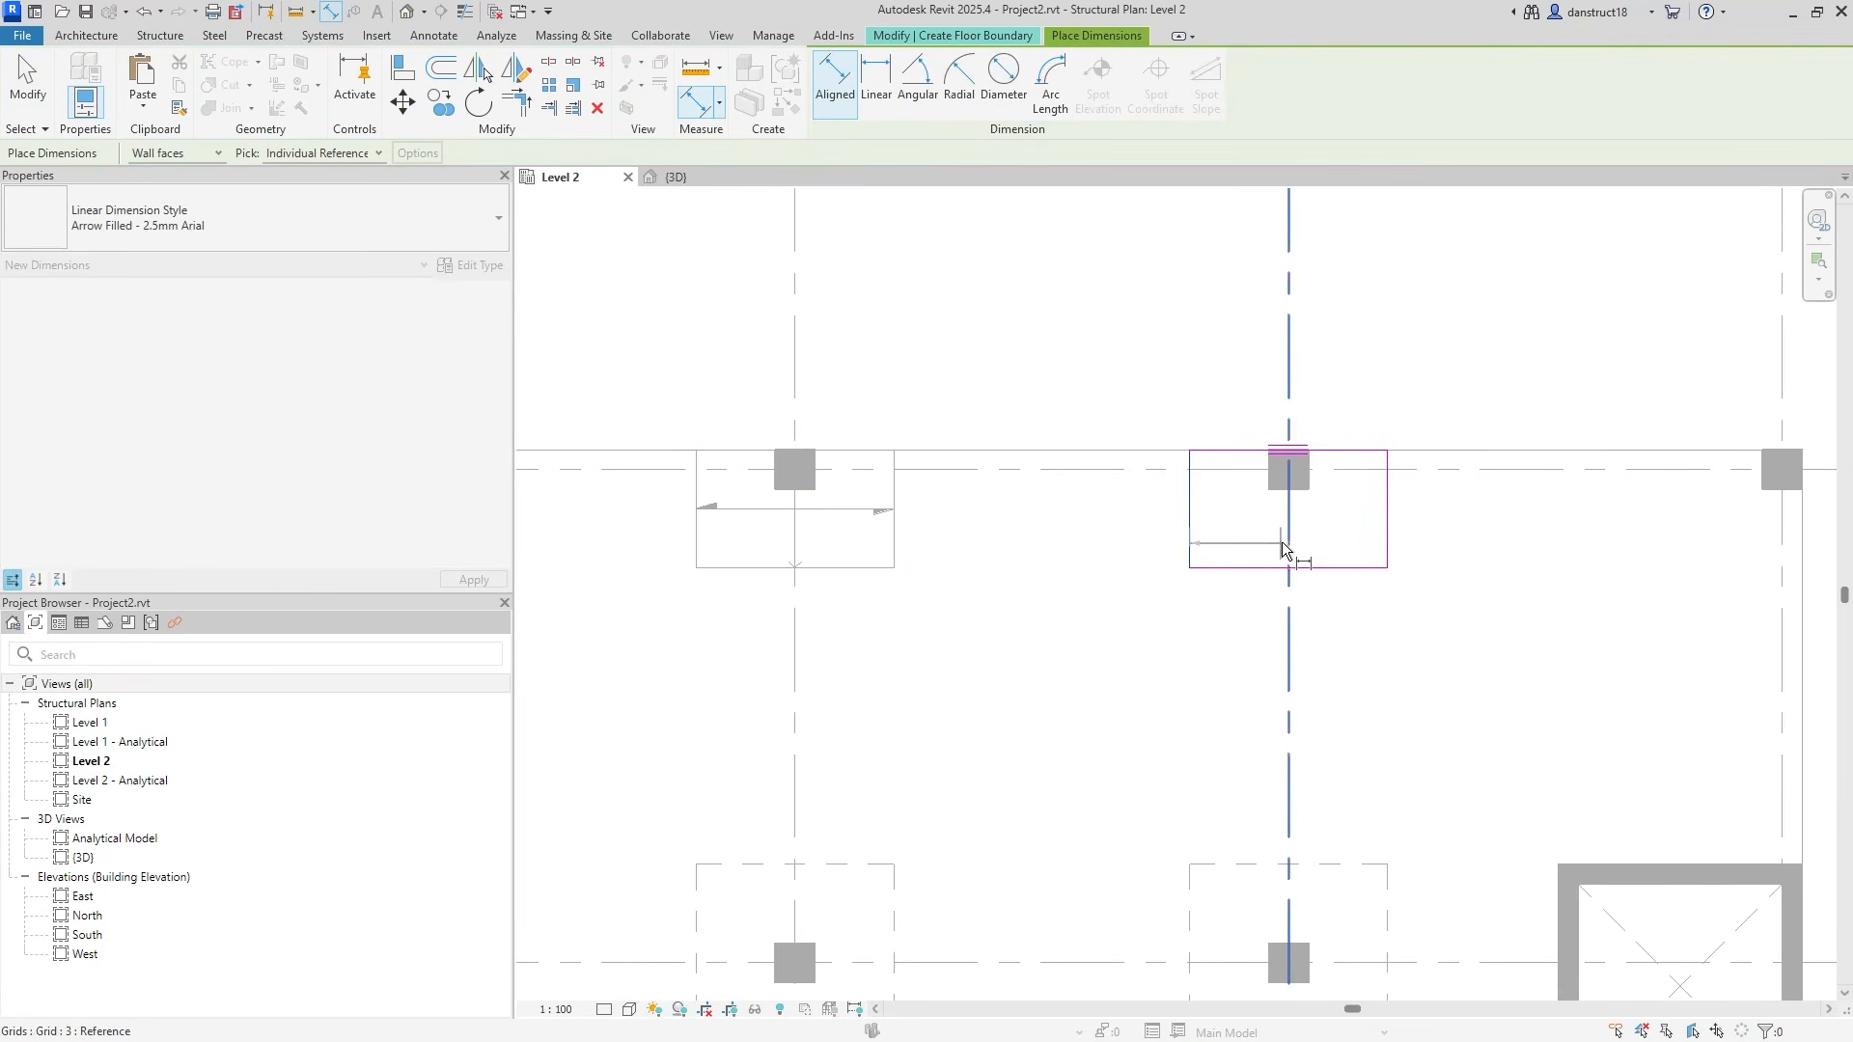
left_click(1387, 533)
left_click(1424, 641)
left_click(1242, 567)
left_click(1136, 469)
left_click(1135, 377)
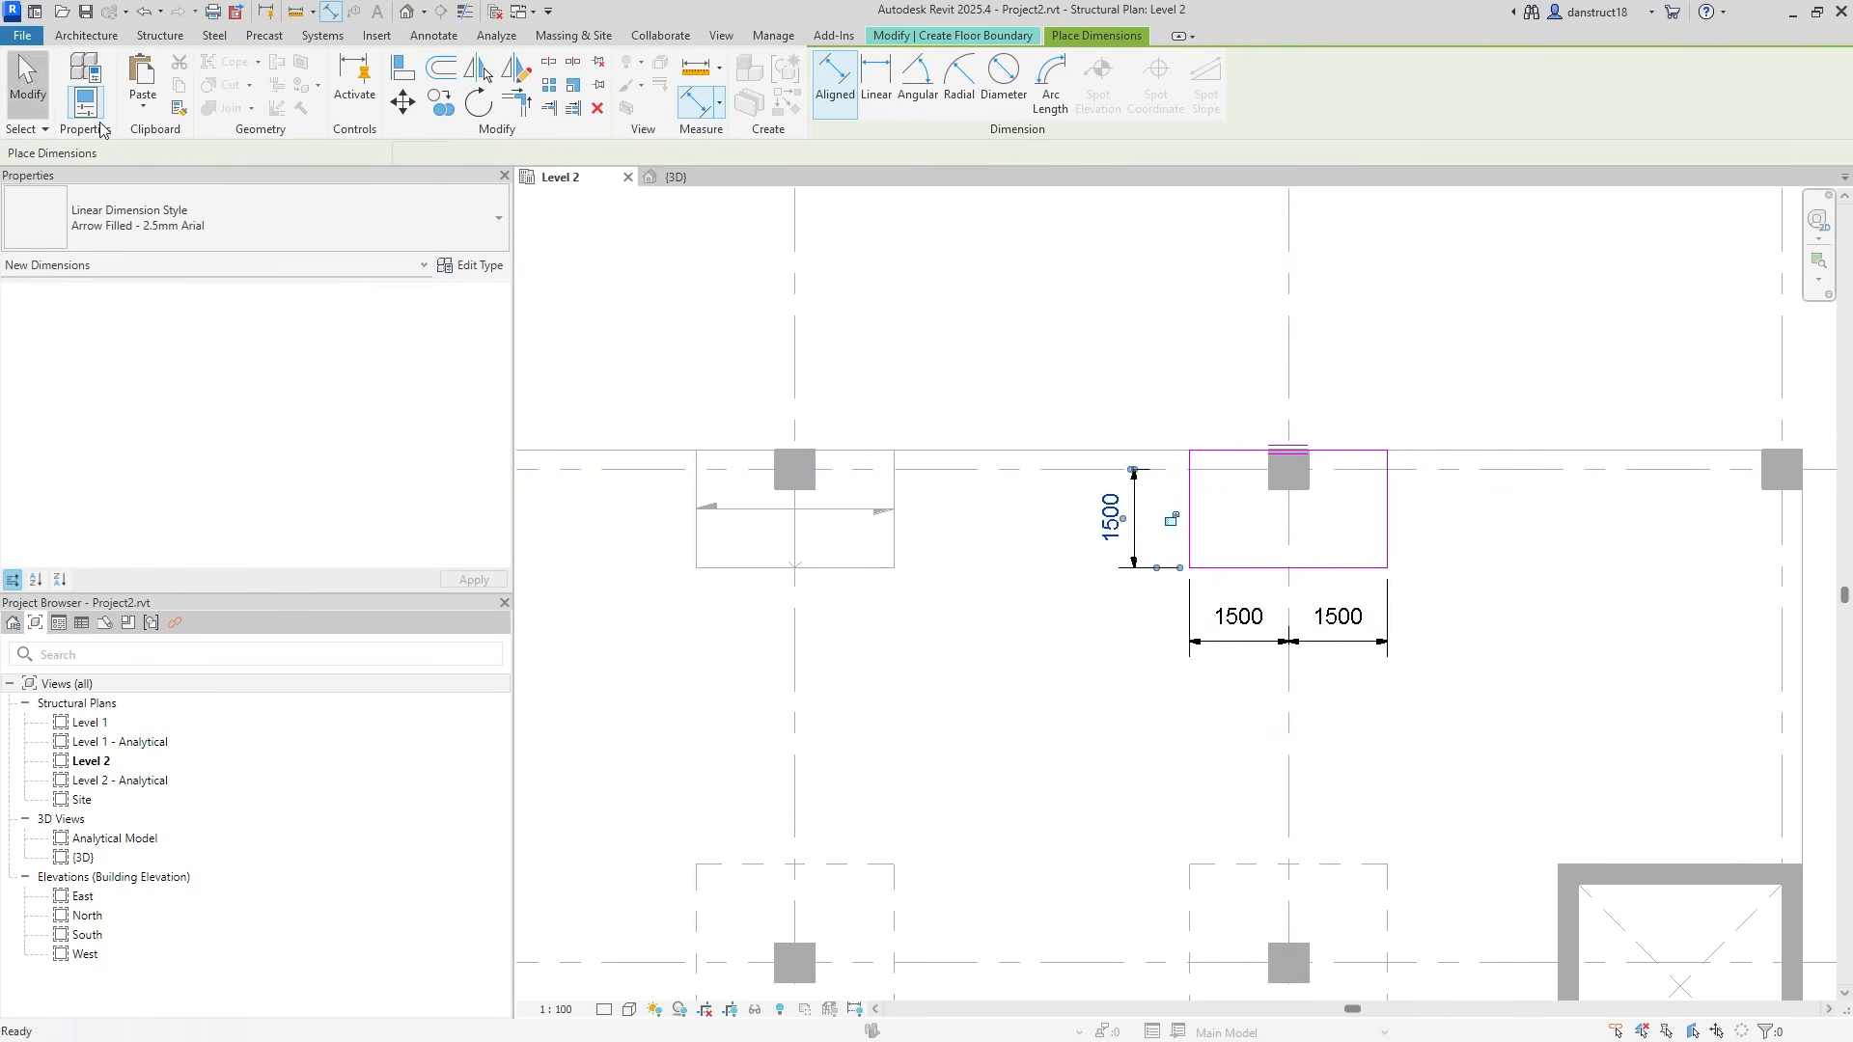
left_click(27, 87)
Assign Int2 to the vertical 1500 dimension and finish the floor.
left_click(1221, 642)
left_click(865, 93)
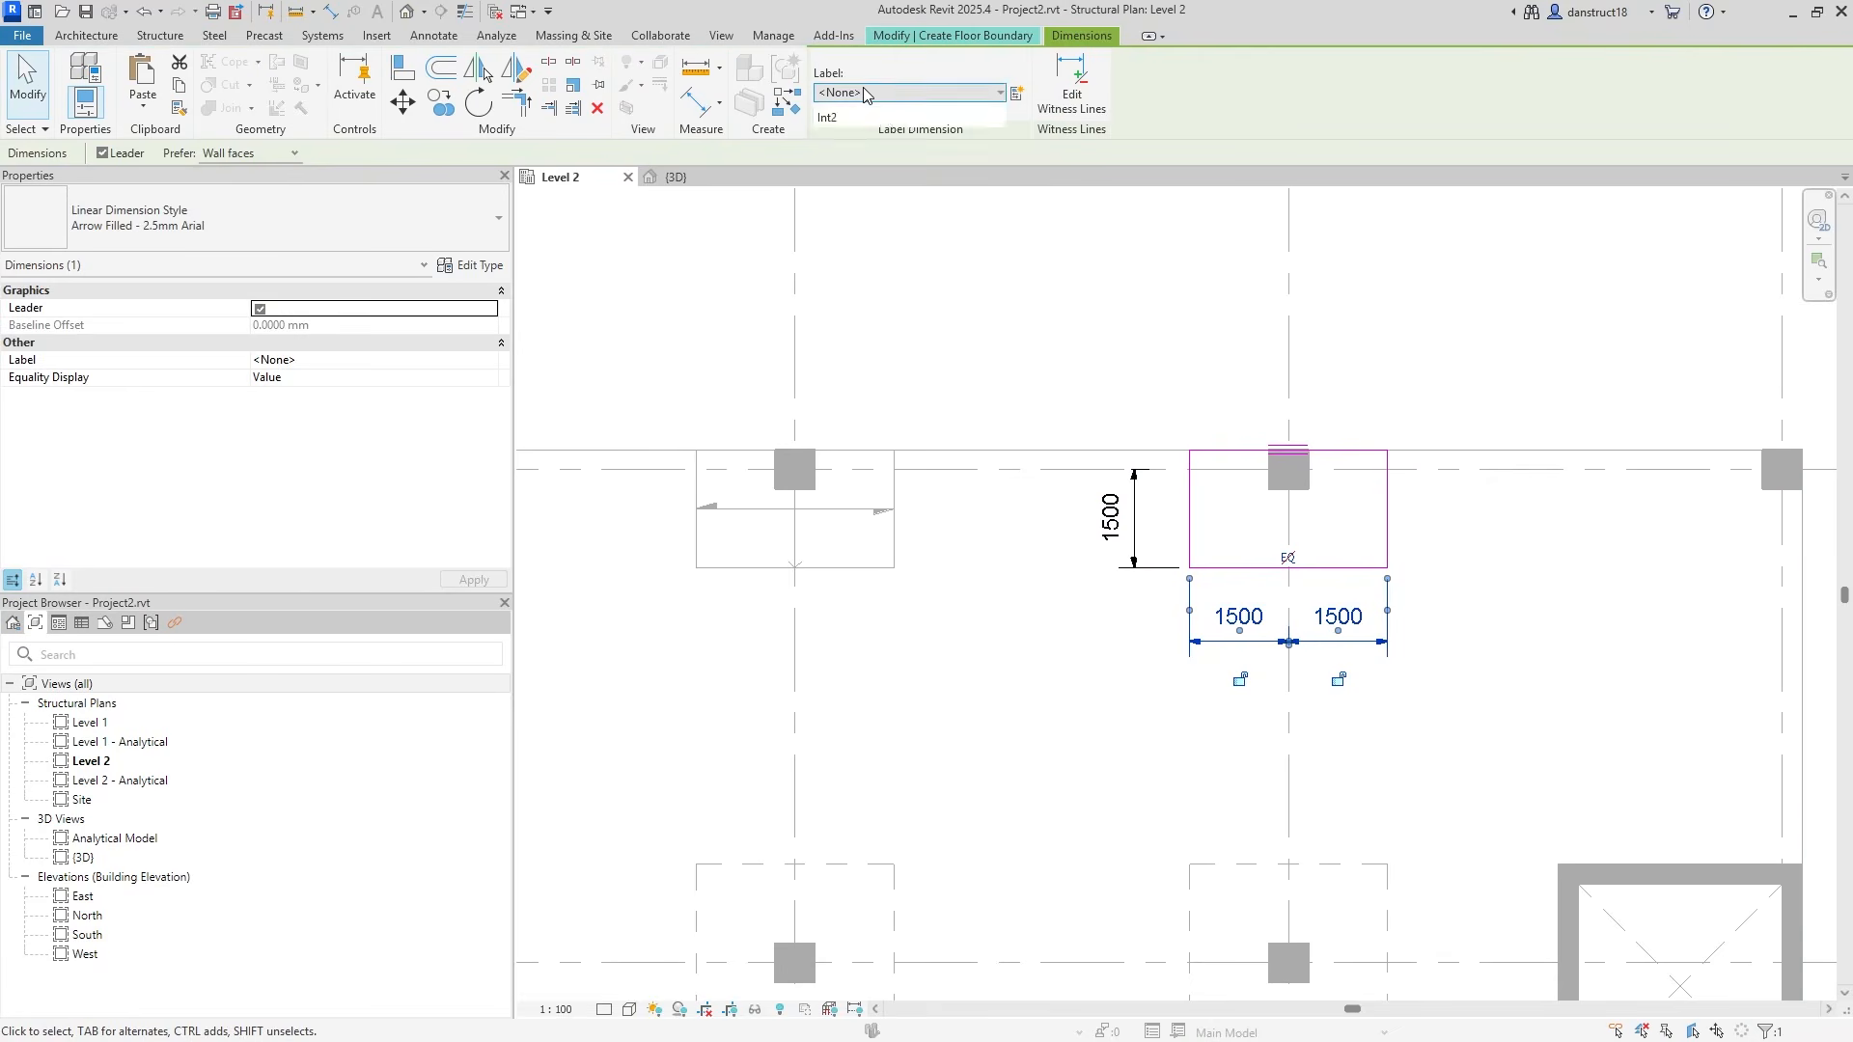
left_click(926, 241)
left_click(1161, 506)
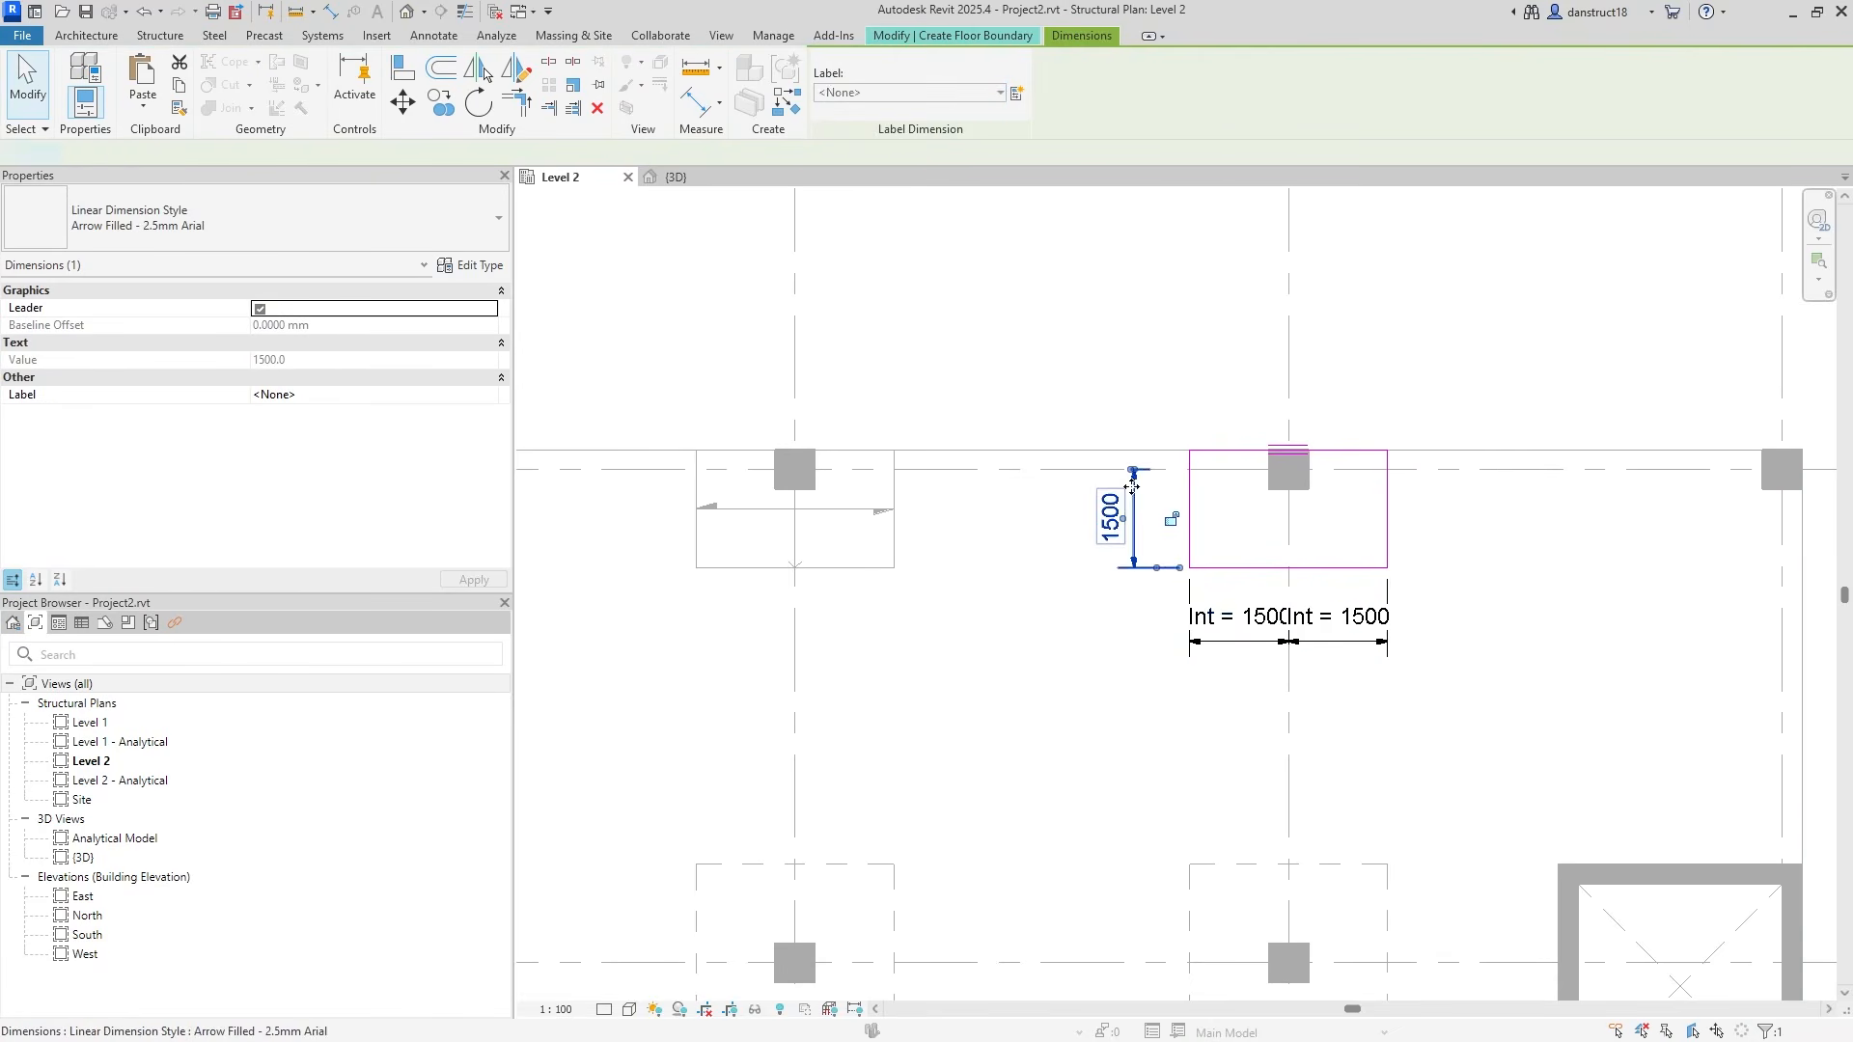
left_click(853, 93)
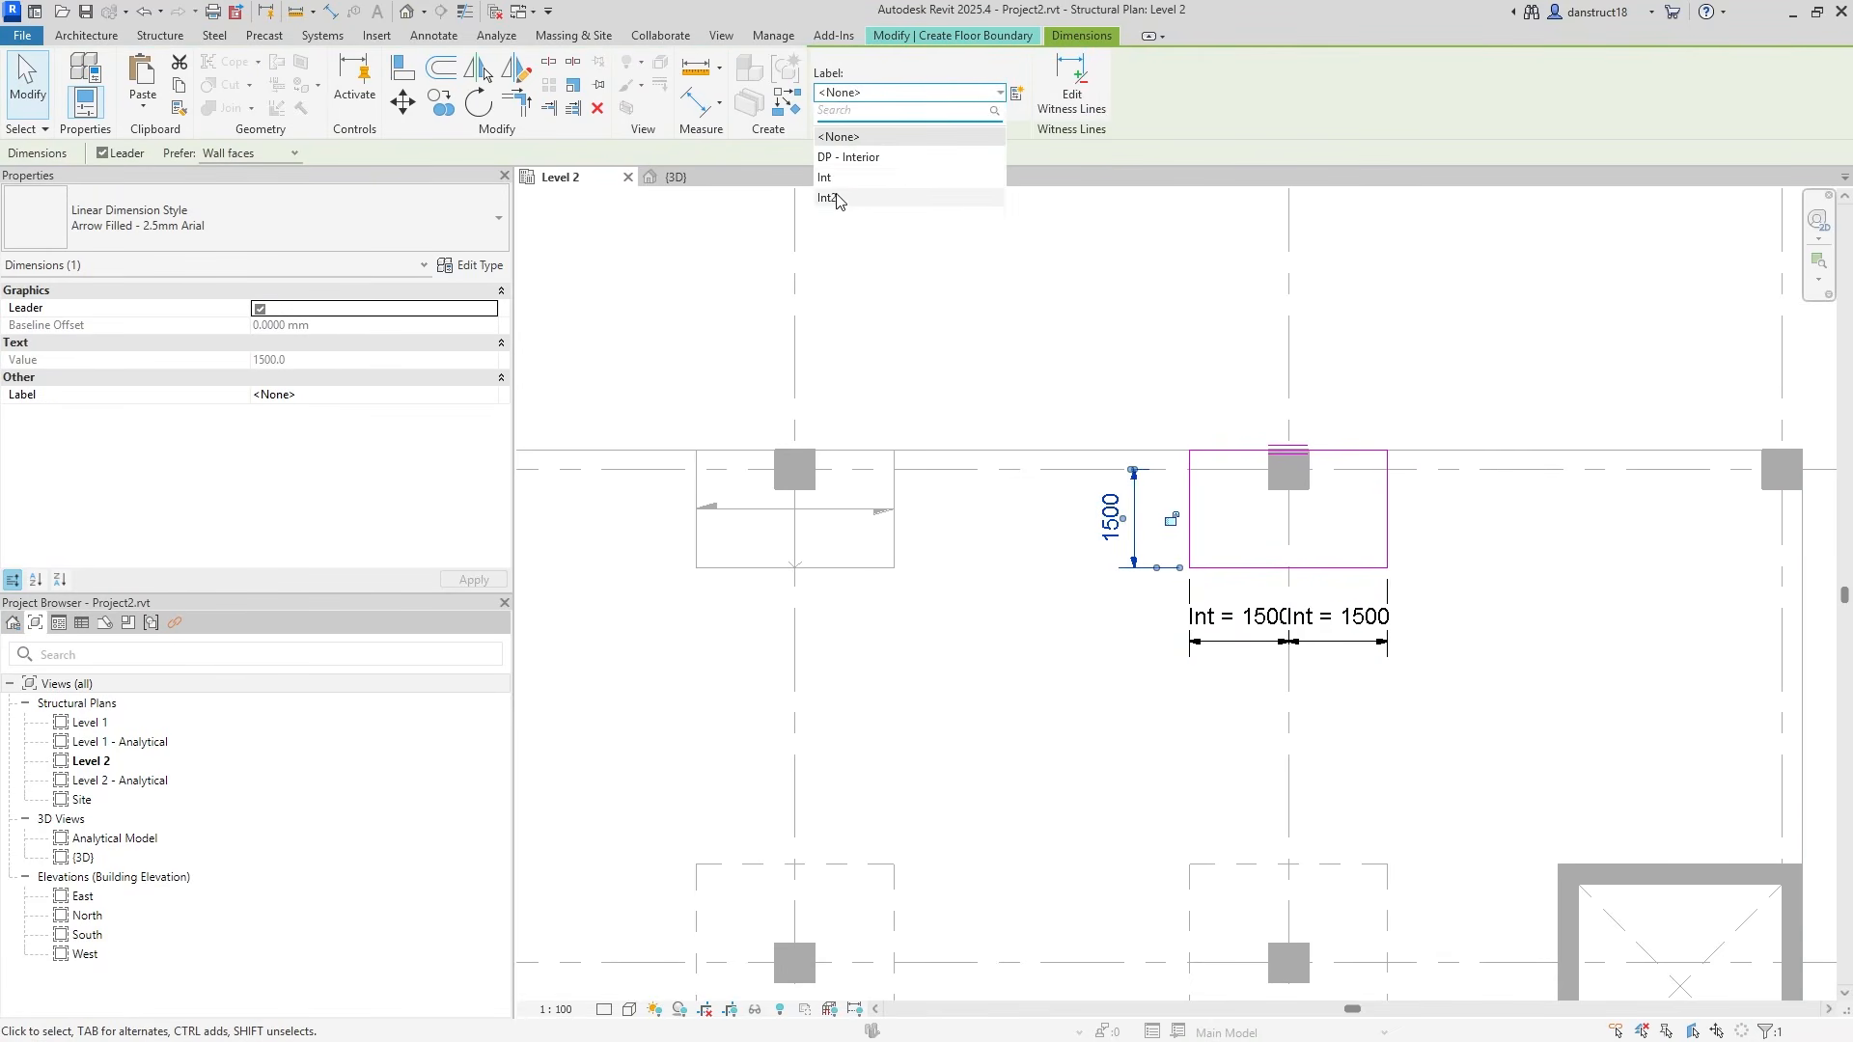
left_click(836, 194)
left_click(1095, 331)
left_click(821, 114)
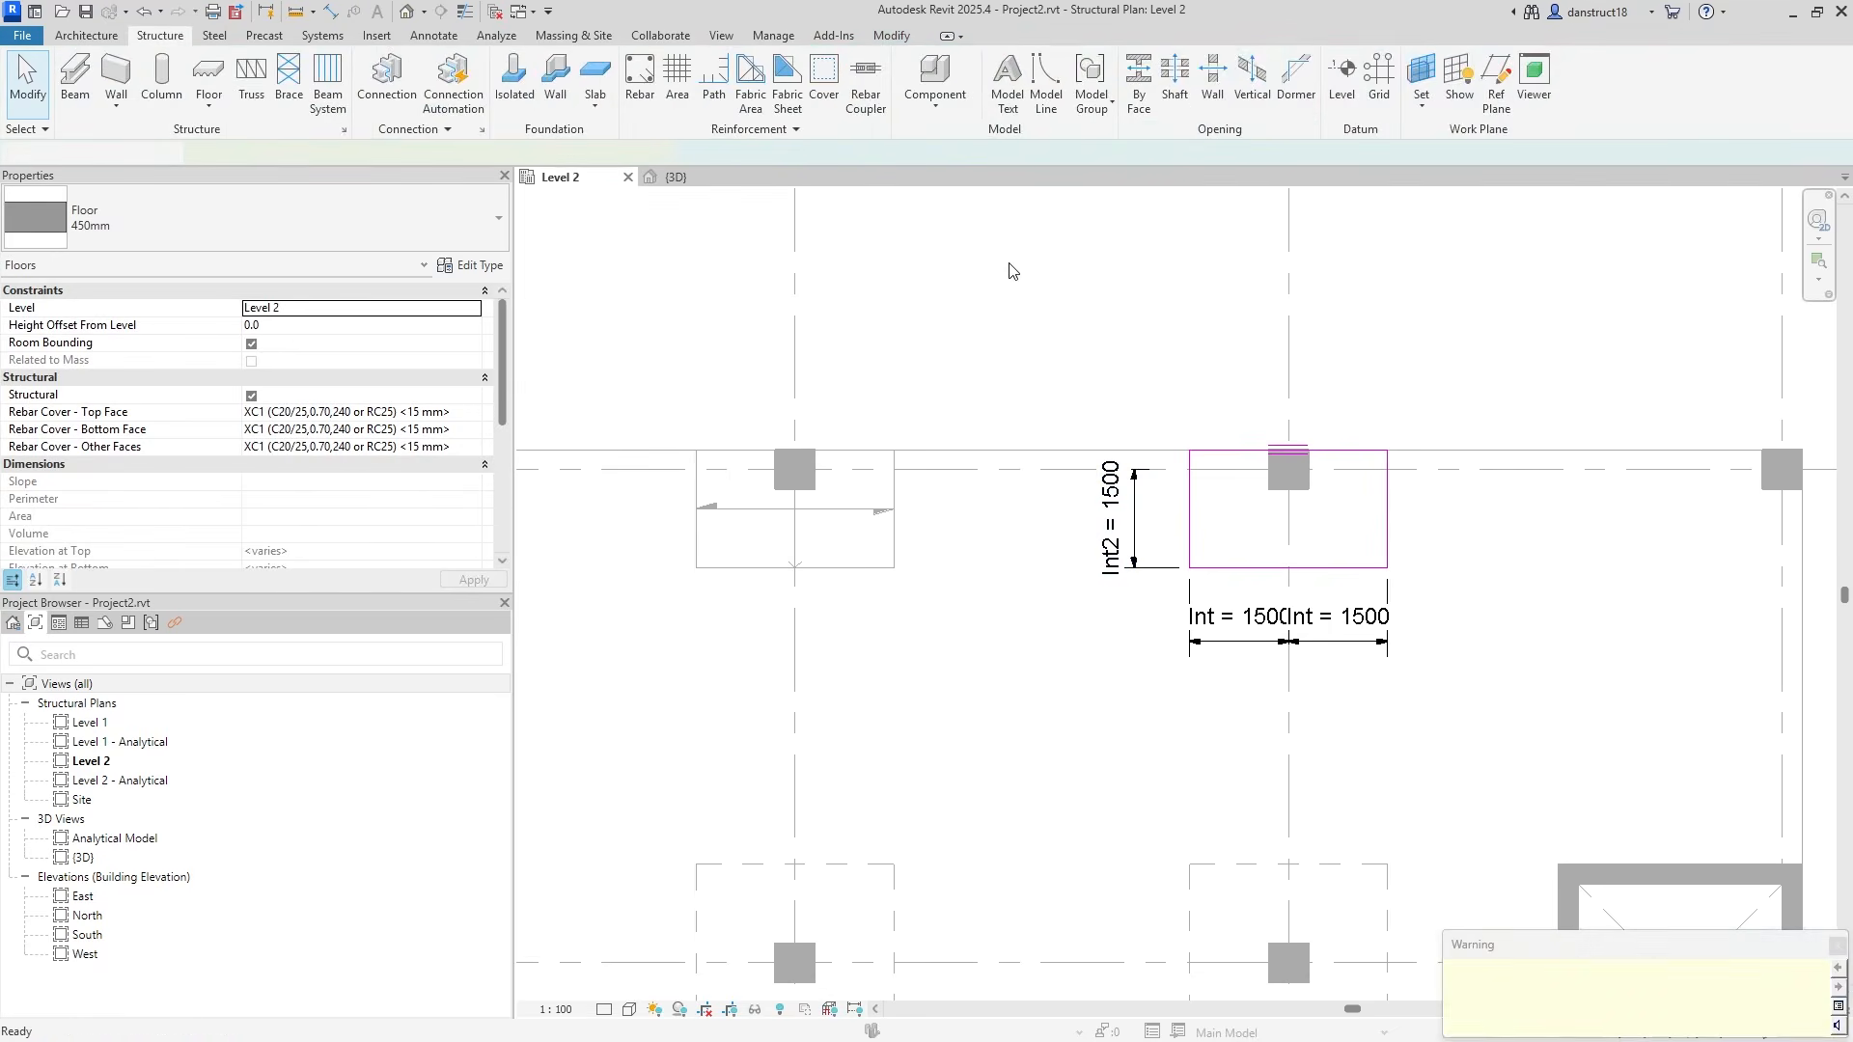
Delete the span direction symbols on both top-edge drop panels, then pan to show grids B–D.
left_click(1018, 266)
left_click(1259, 525)
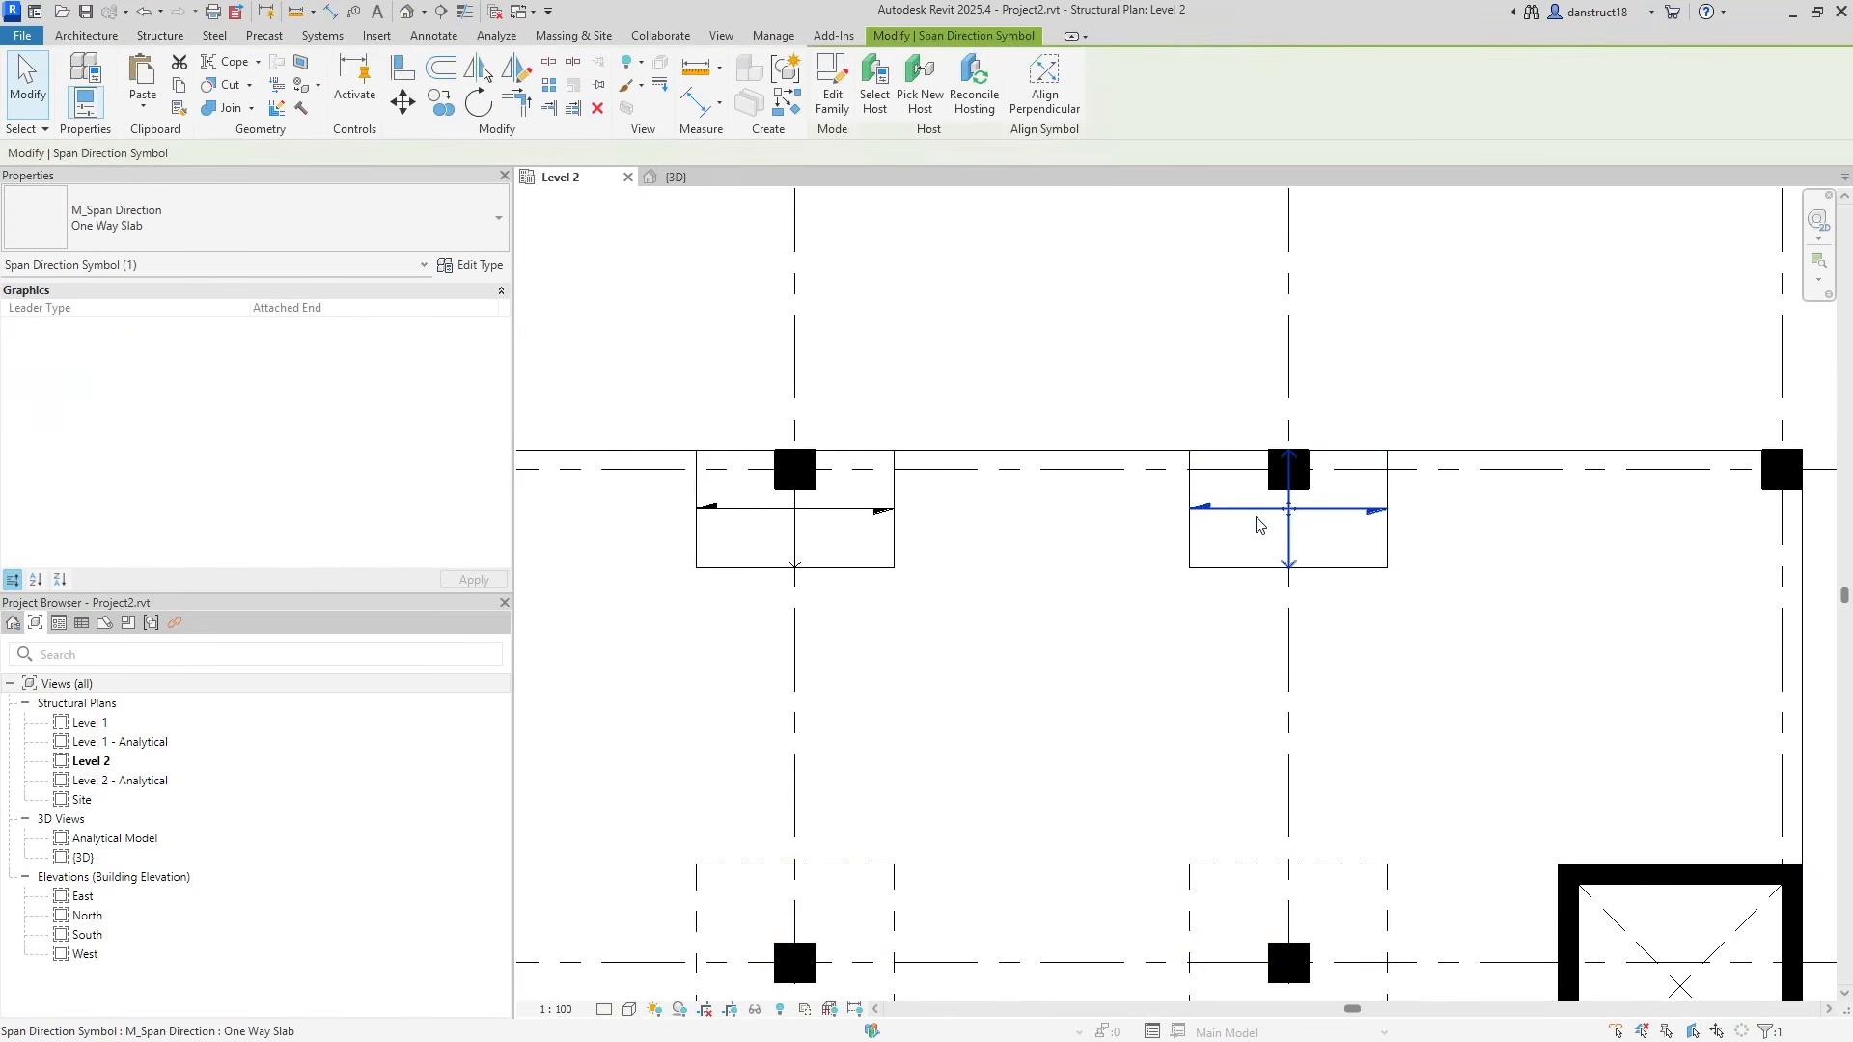
left_click(878, 511, "ctrl")
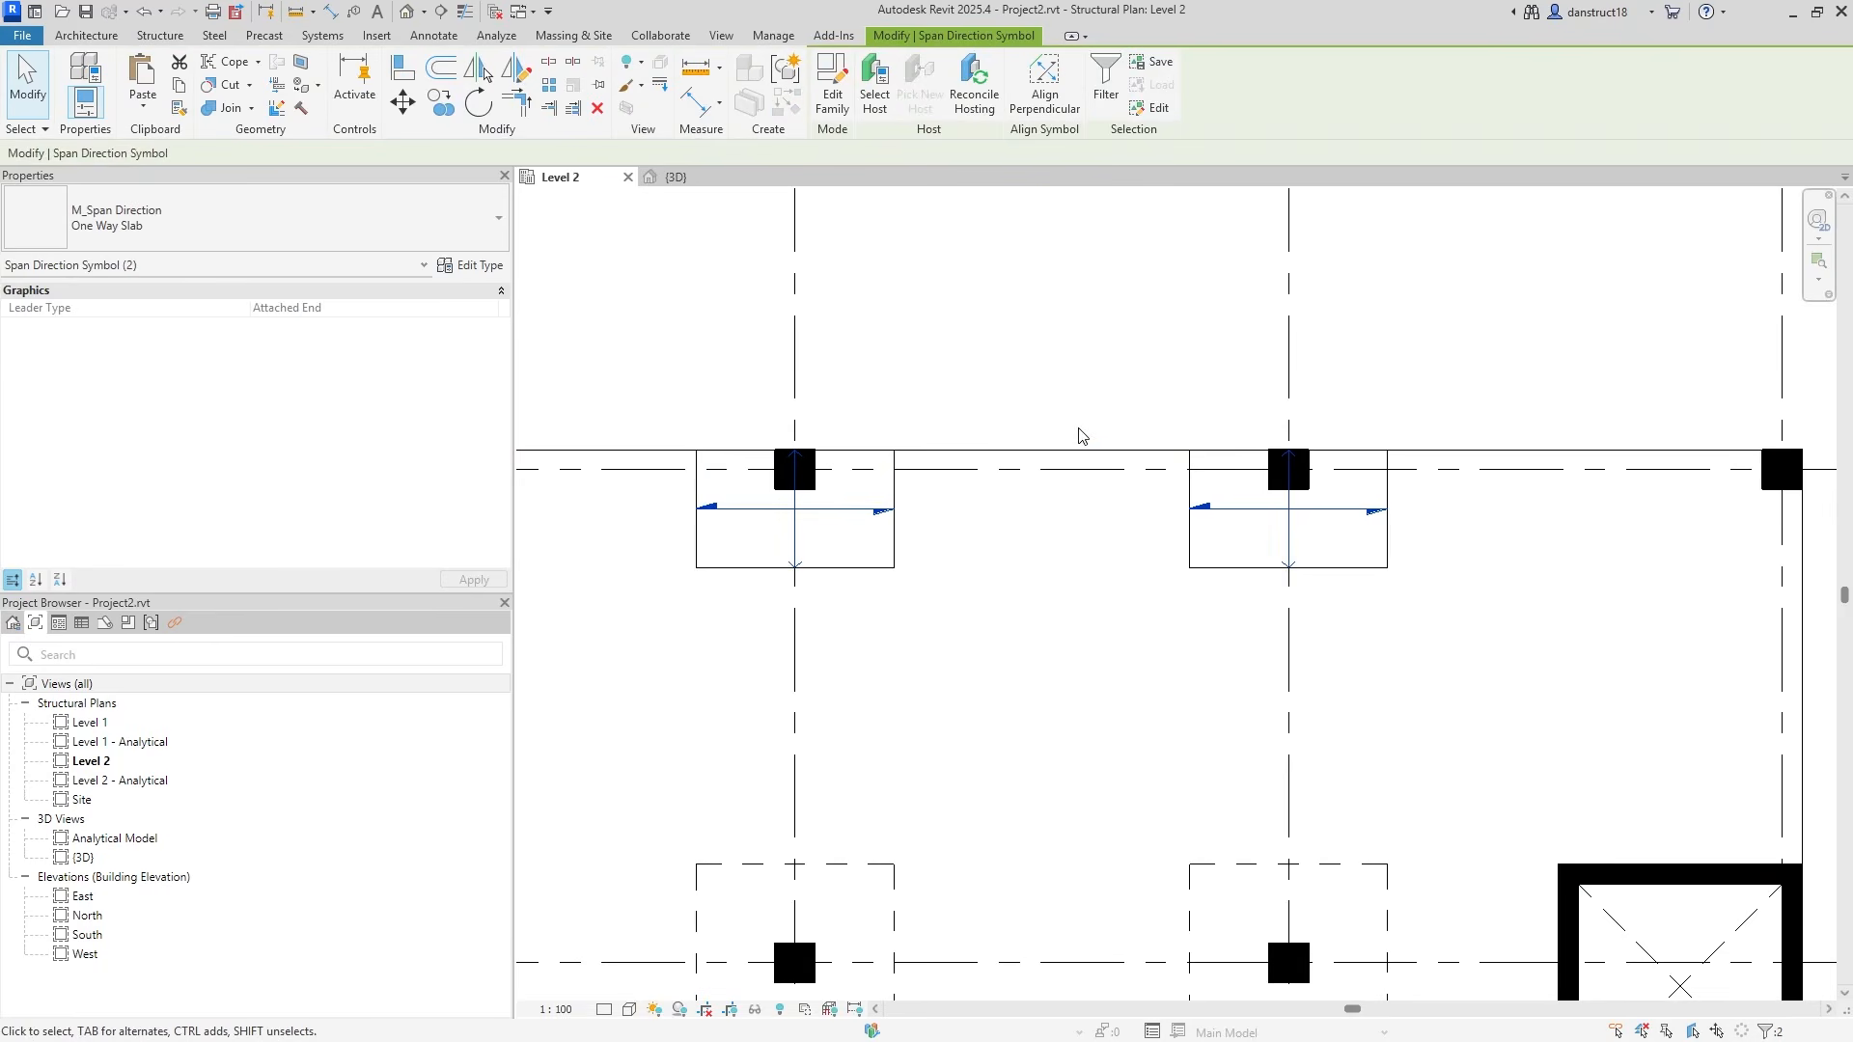
key("Delete")
scroll(1078, 432, "down", 2)
middle_click_drag(1148, 839, 1219, 464)
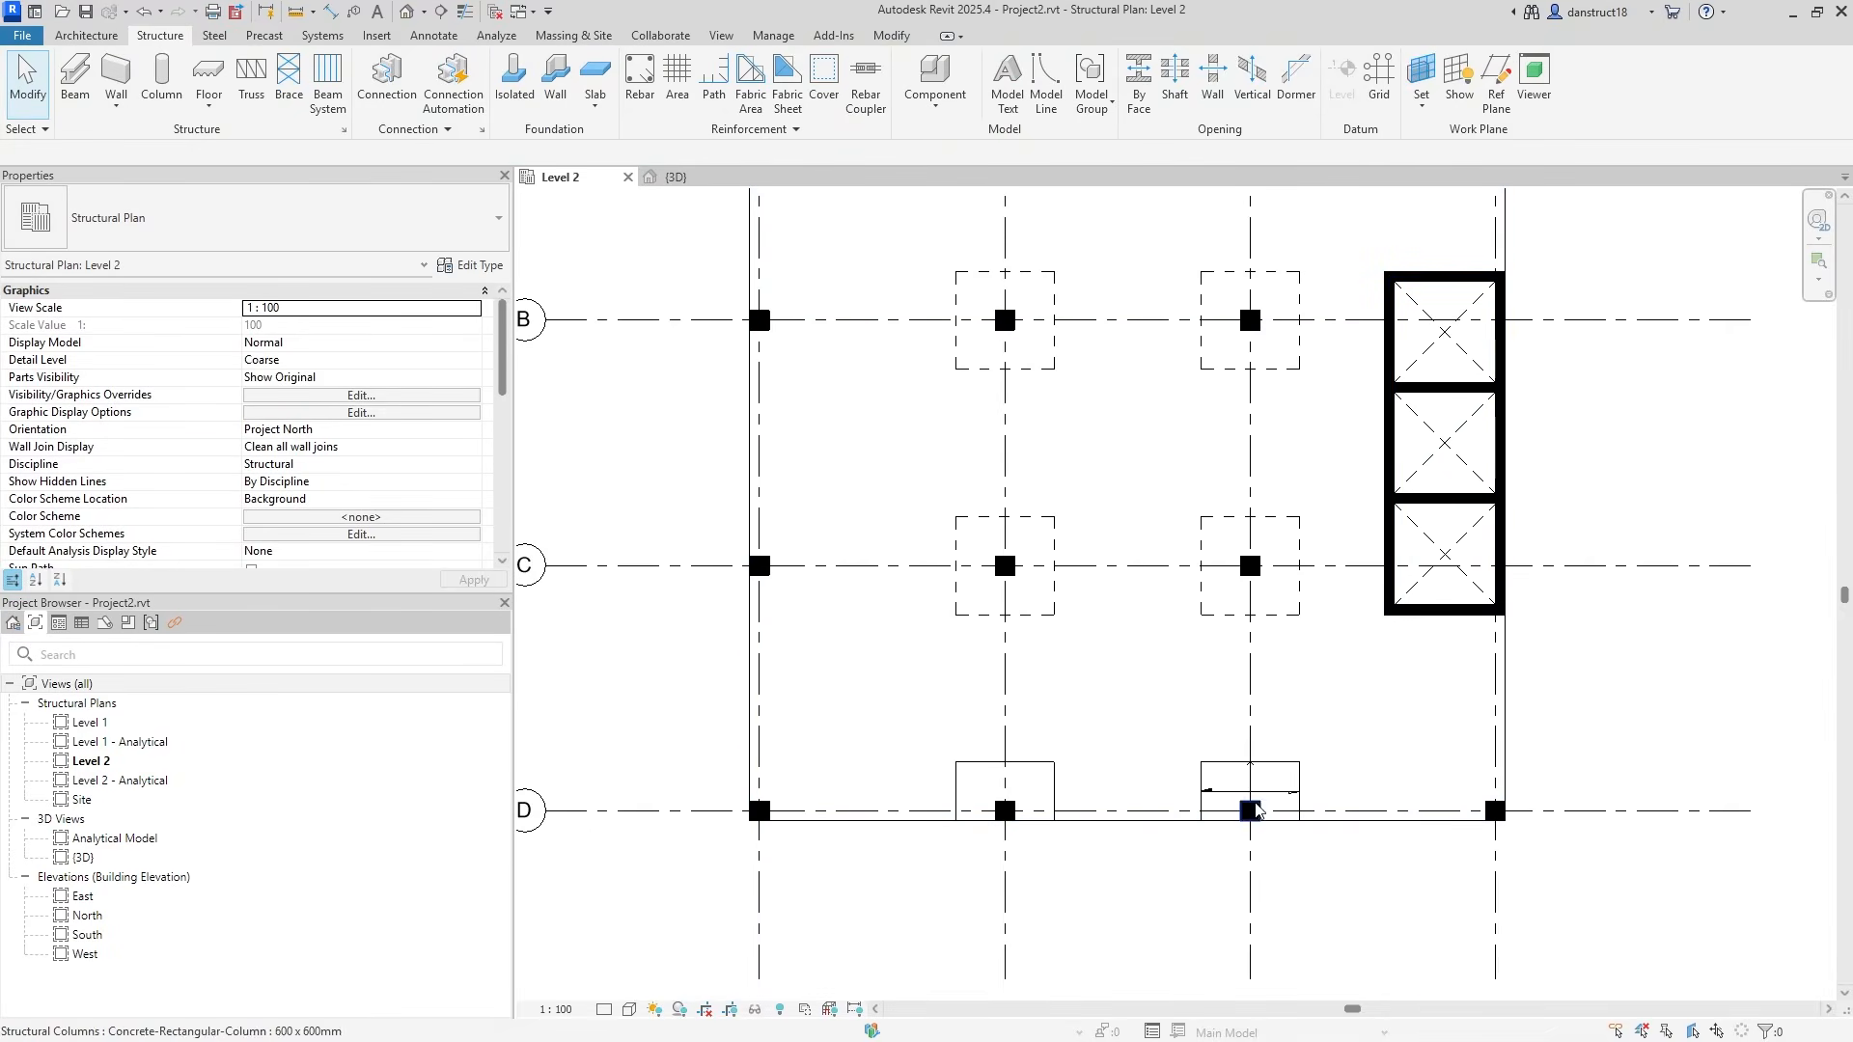
scroll(1052, 813, "down", 2)
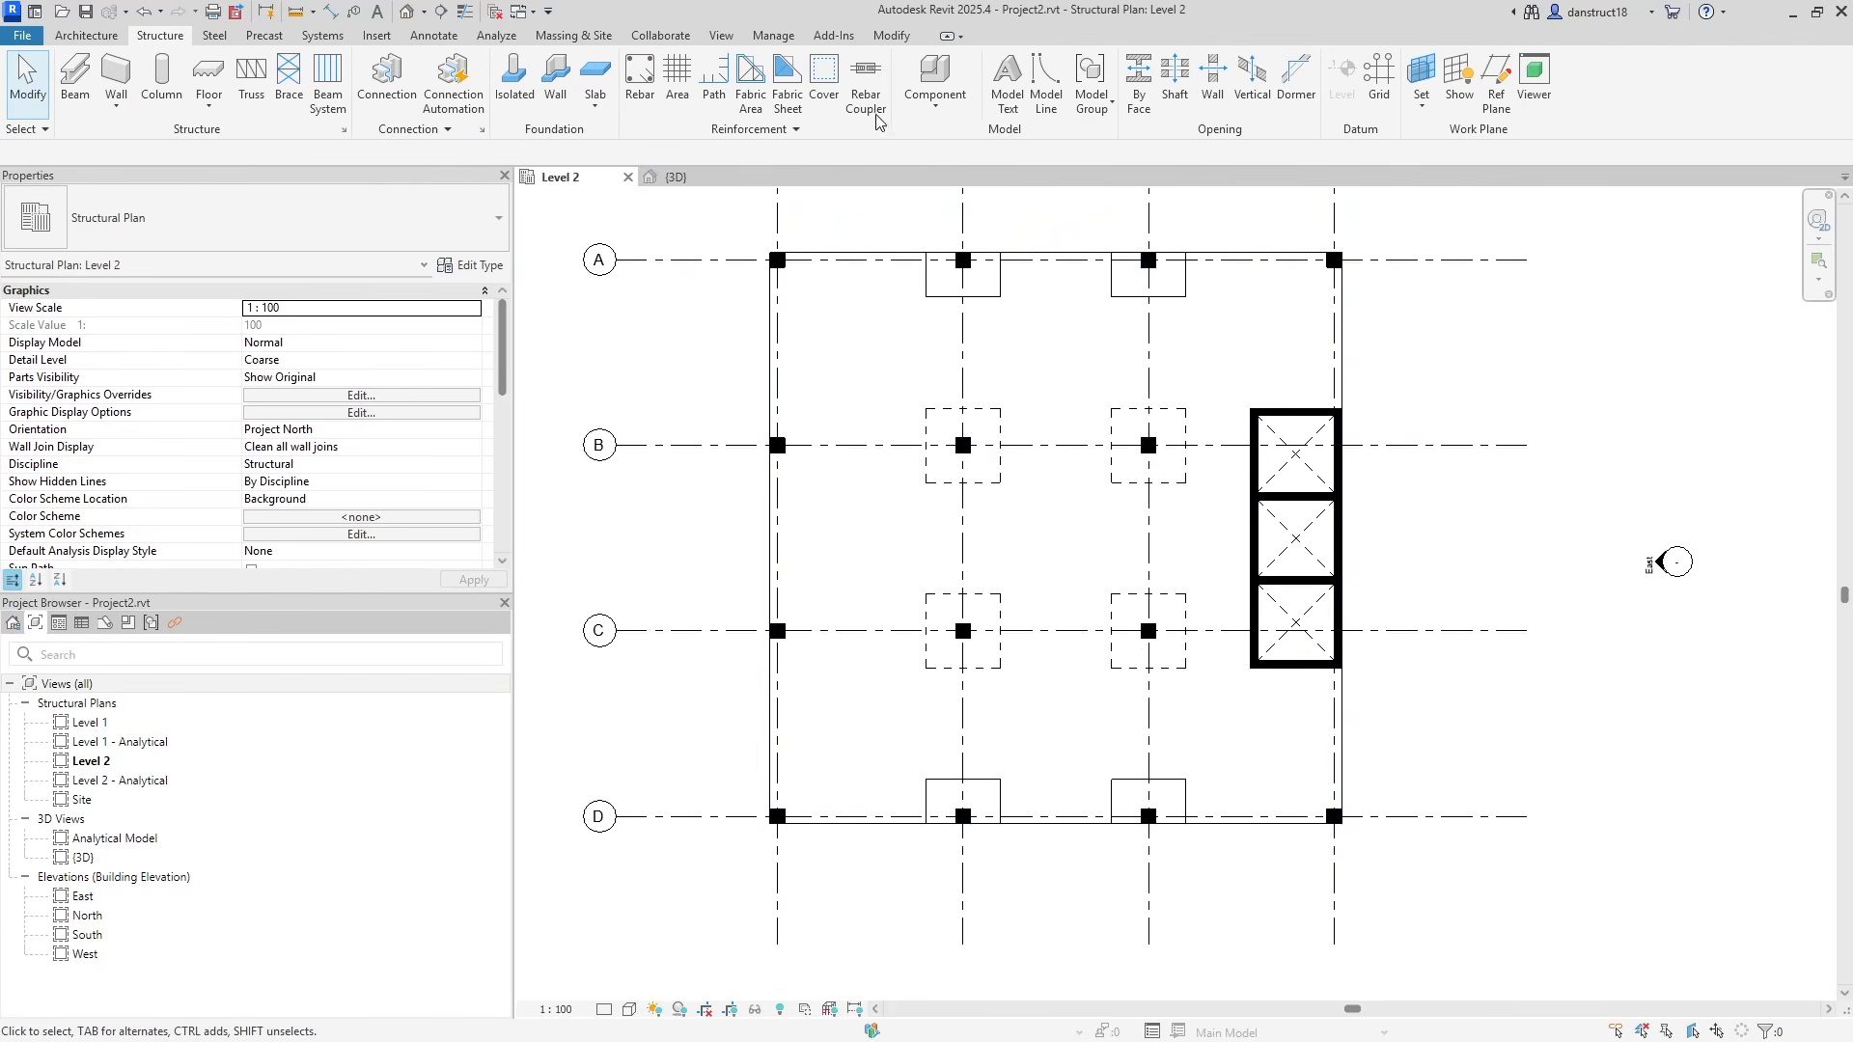
left_click(874, 36)
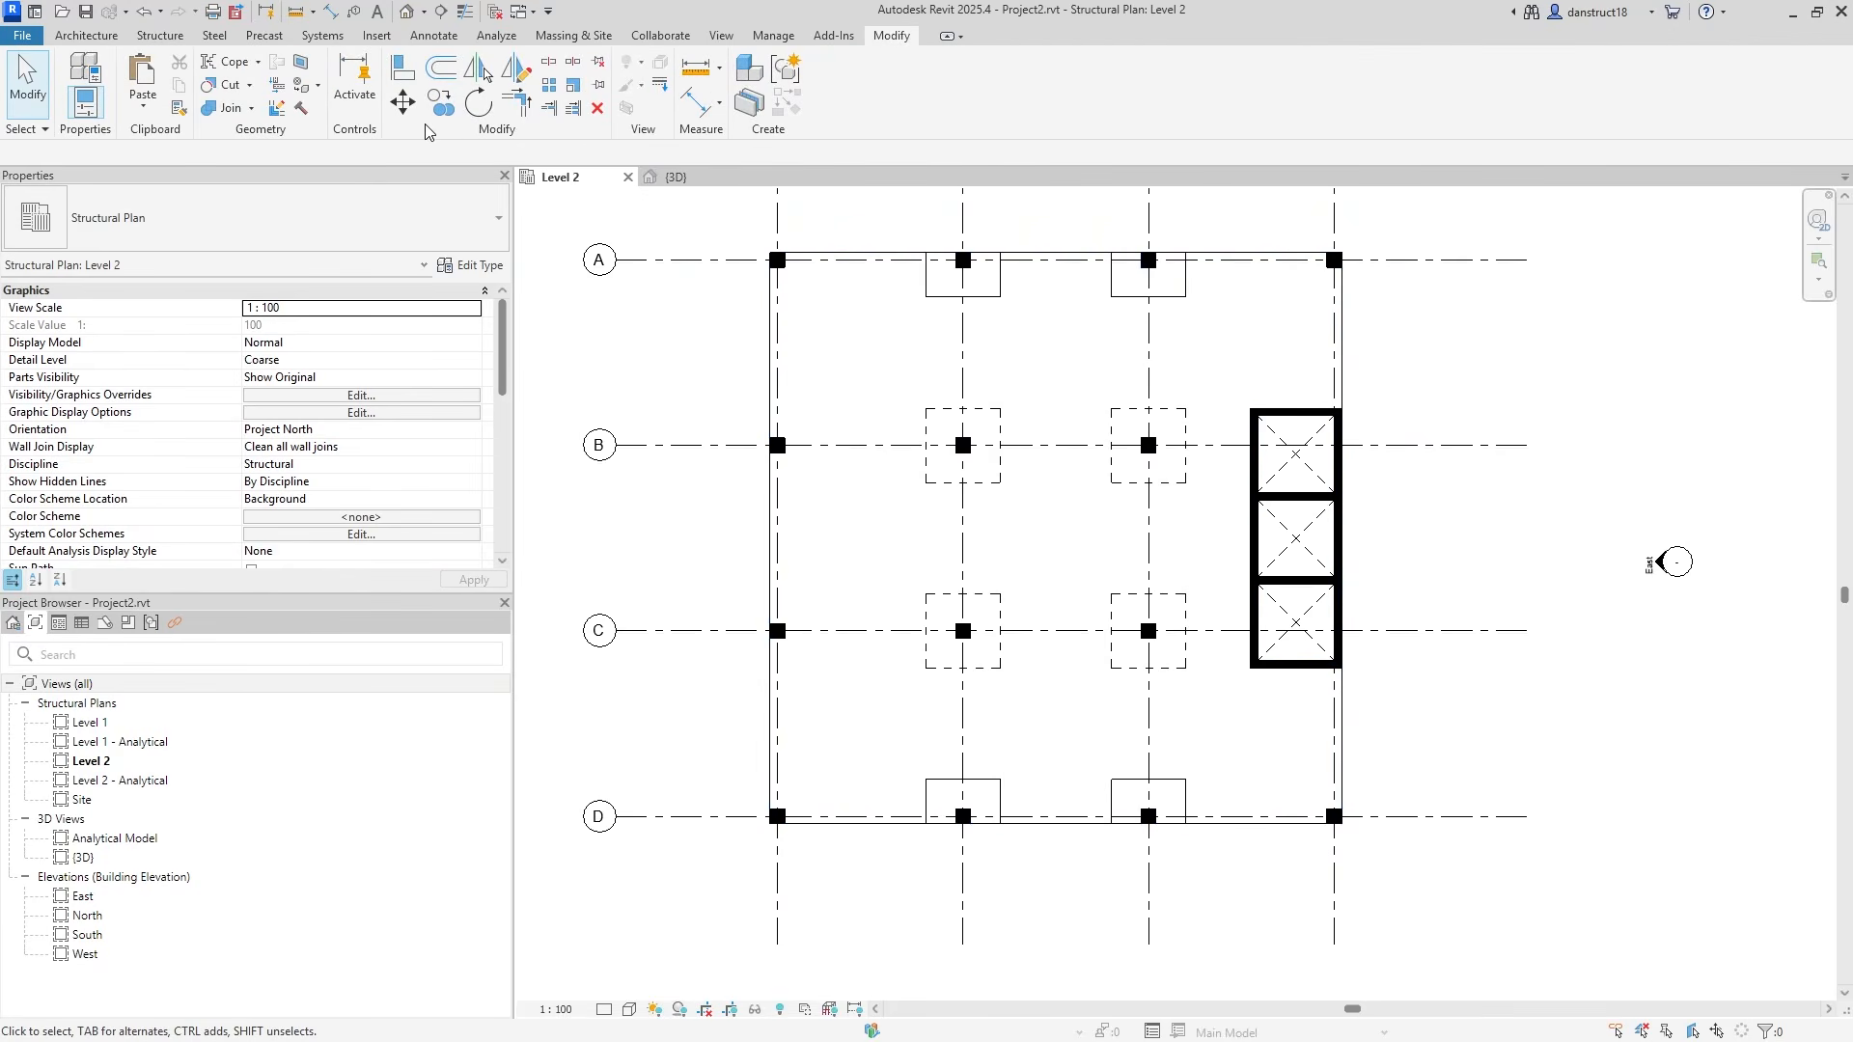
Join Geometry between the Level 2 slab and the edge drop-panel floor.
left_click(219, 112)
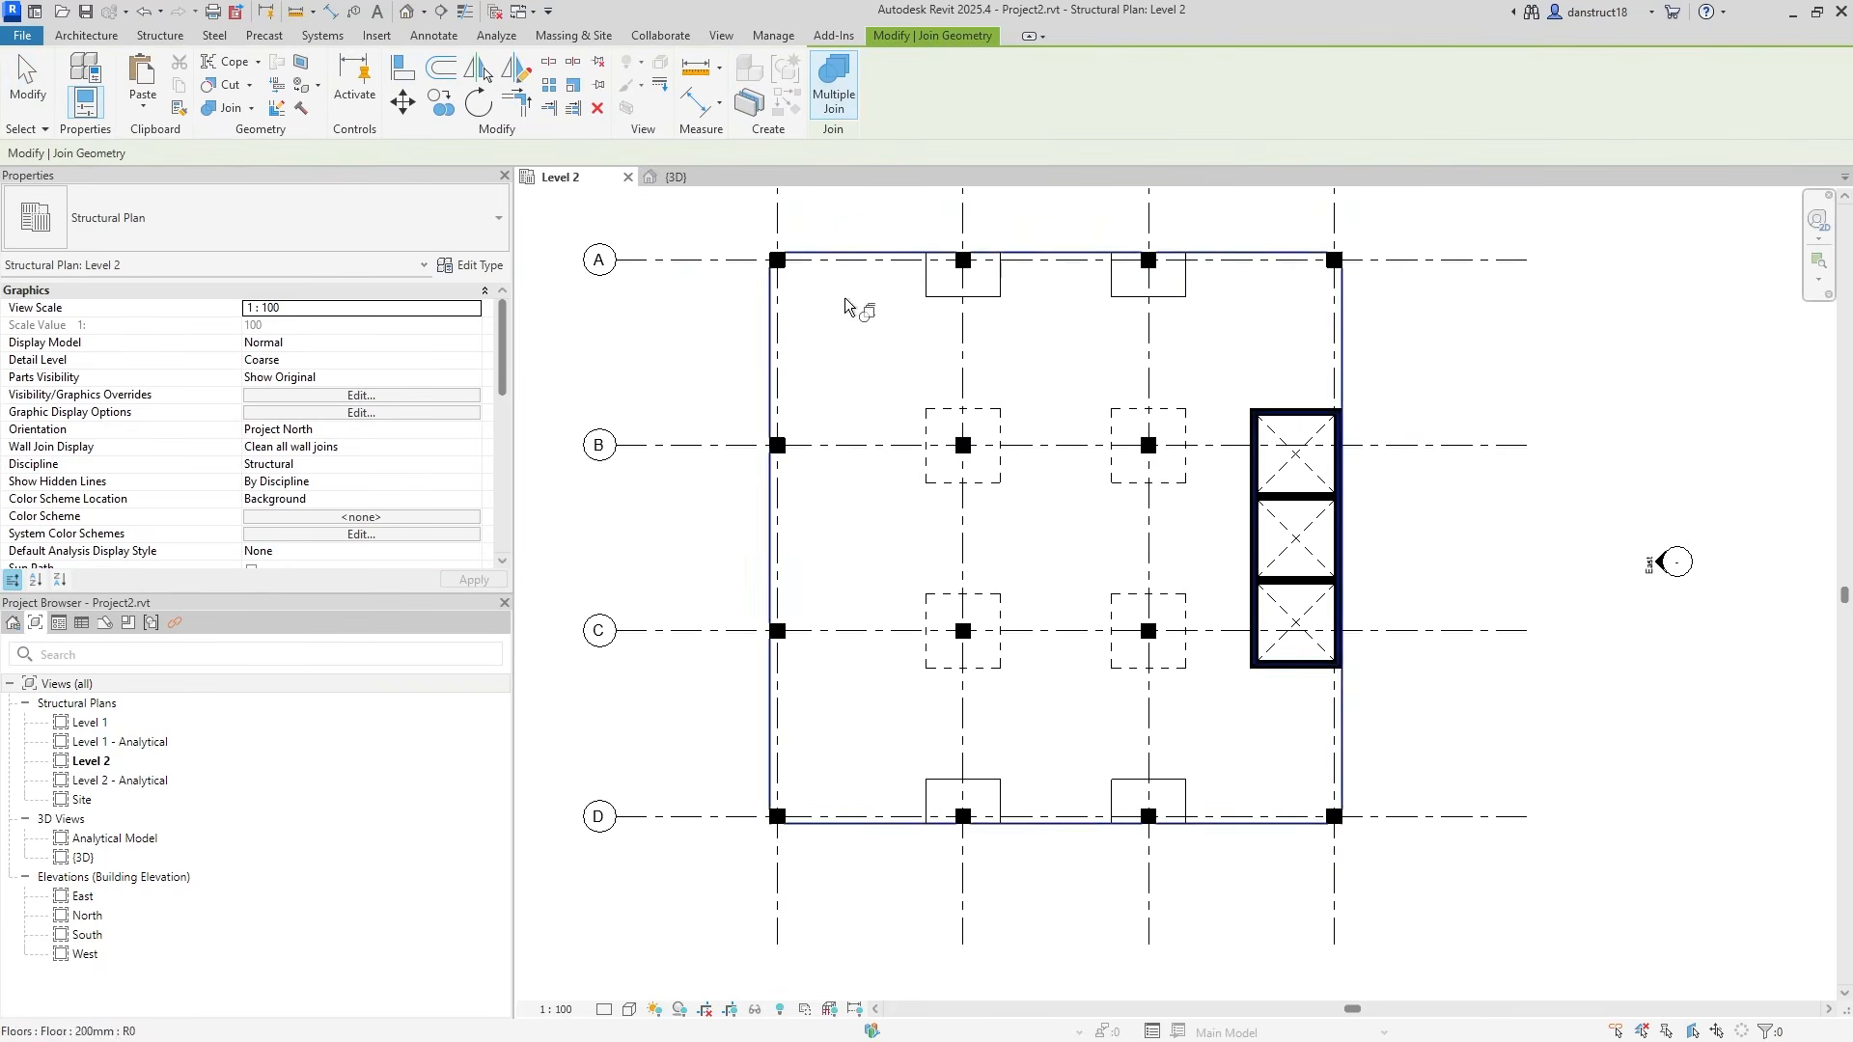
left_click(866, 315)
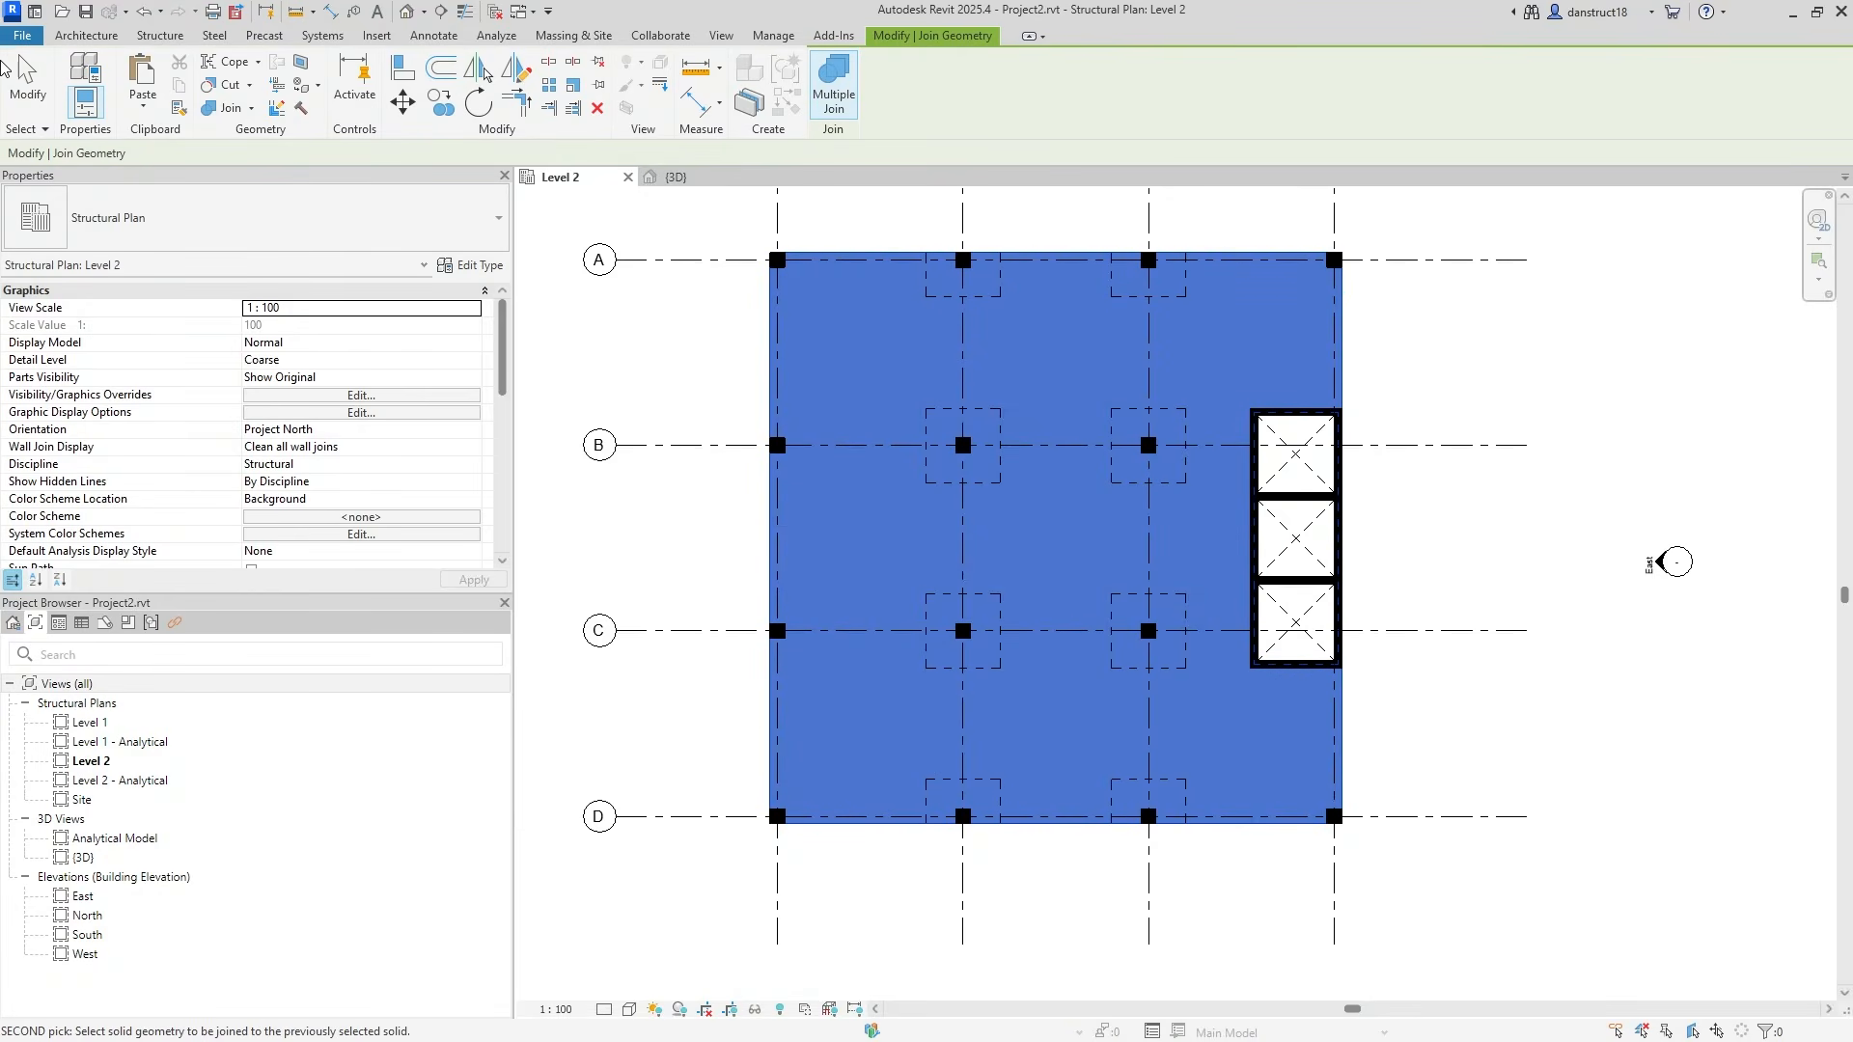
left_click(26, 87)
scroll(1414, 325, "up", 1)
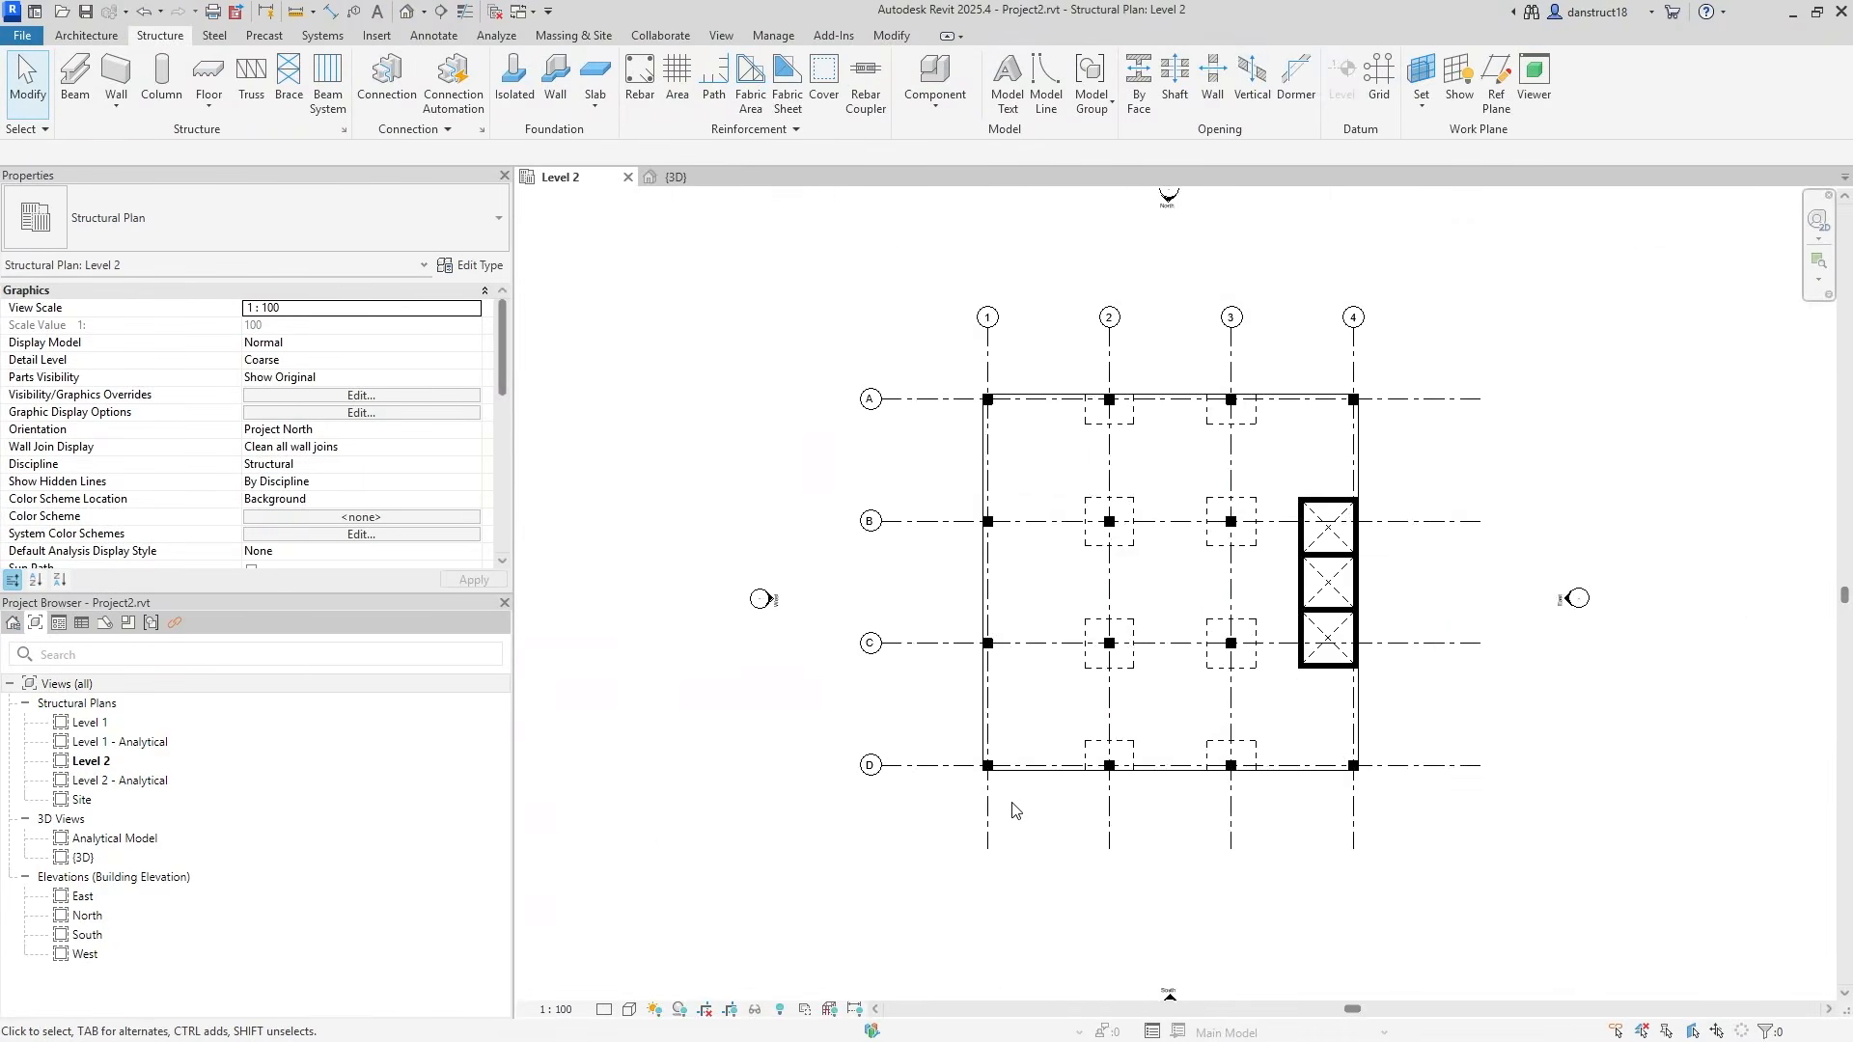
scroll(1010, 803, "up", 4)
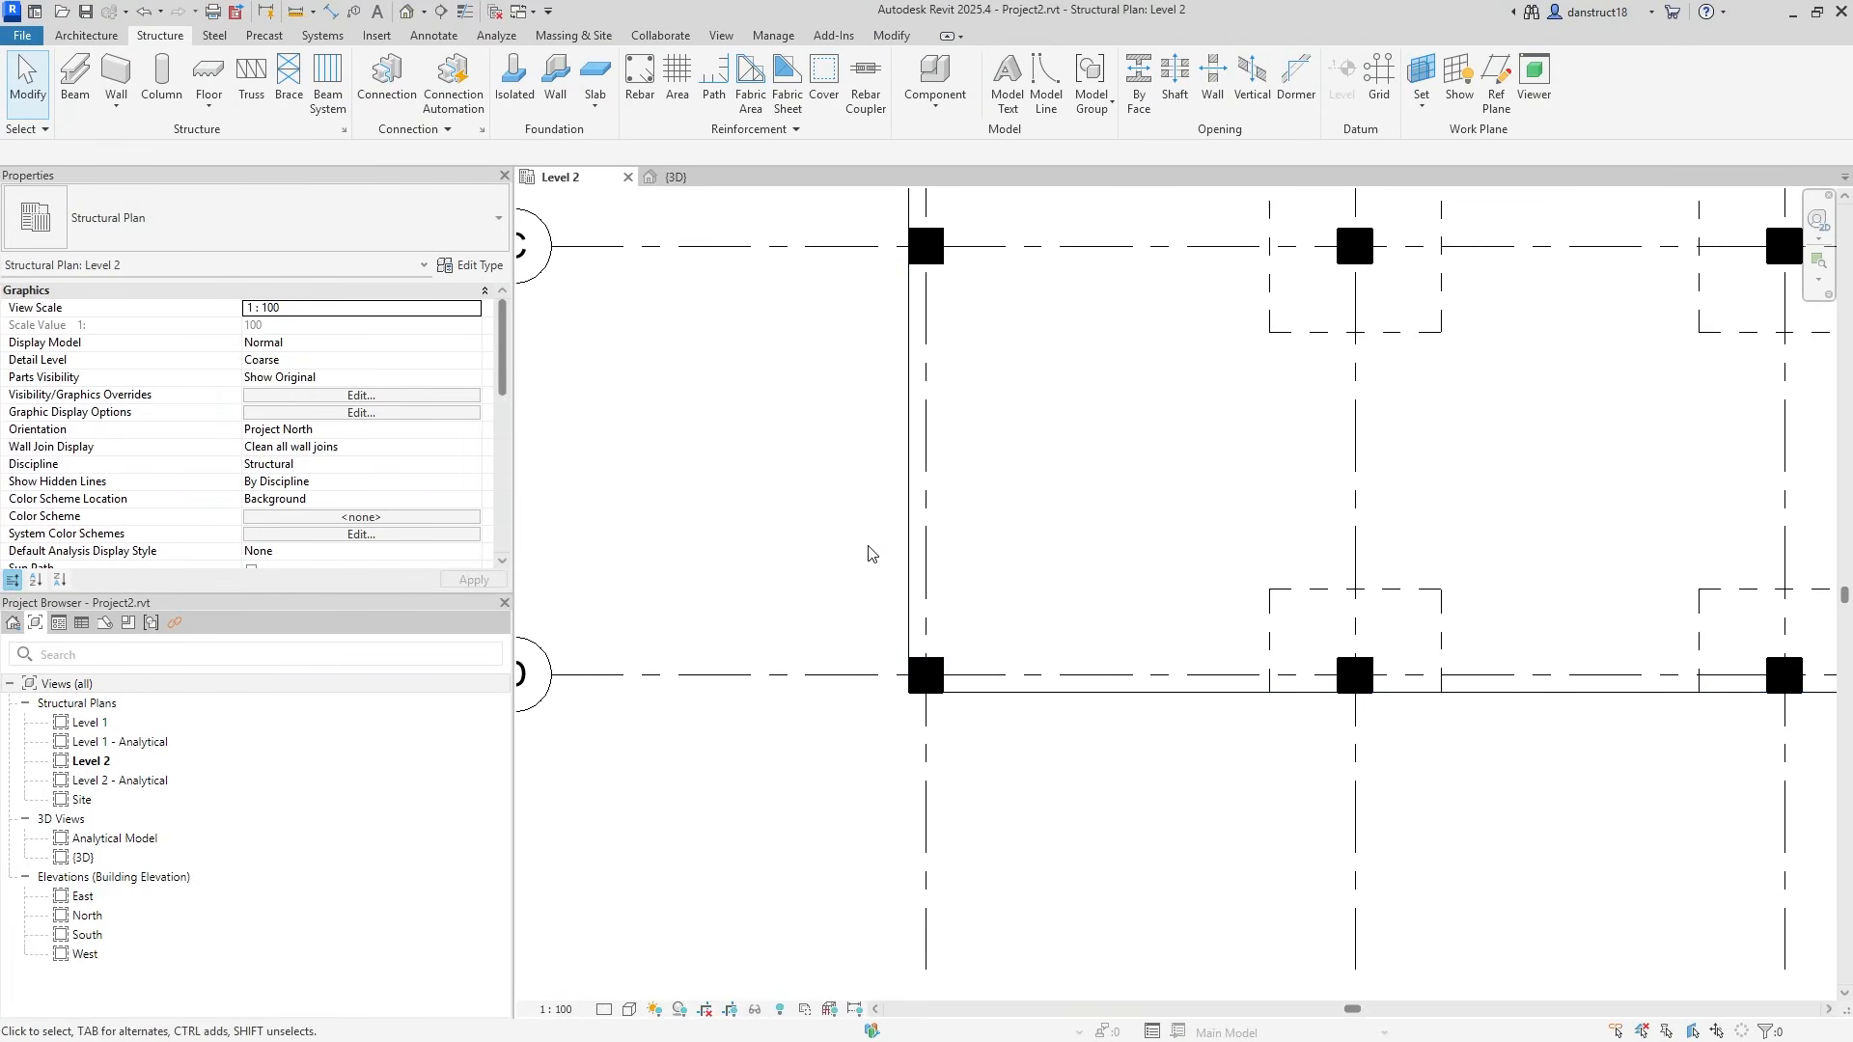
scroll(1187, 666, "down", 3)
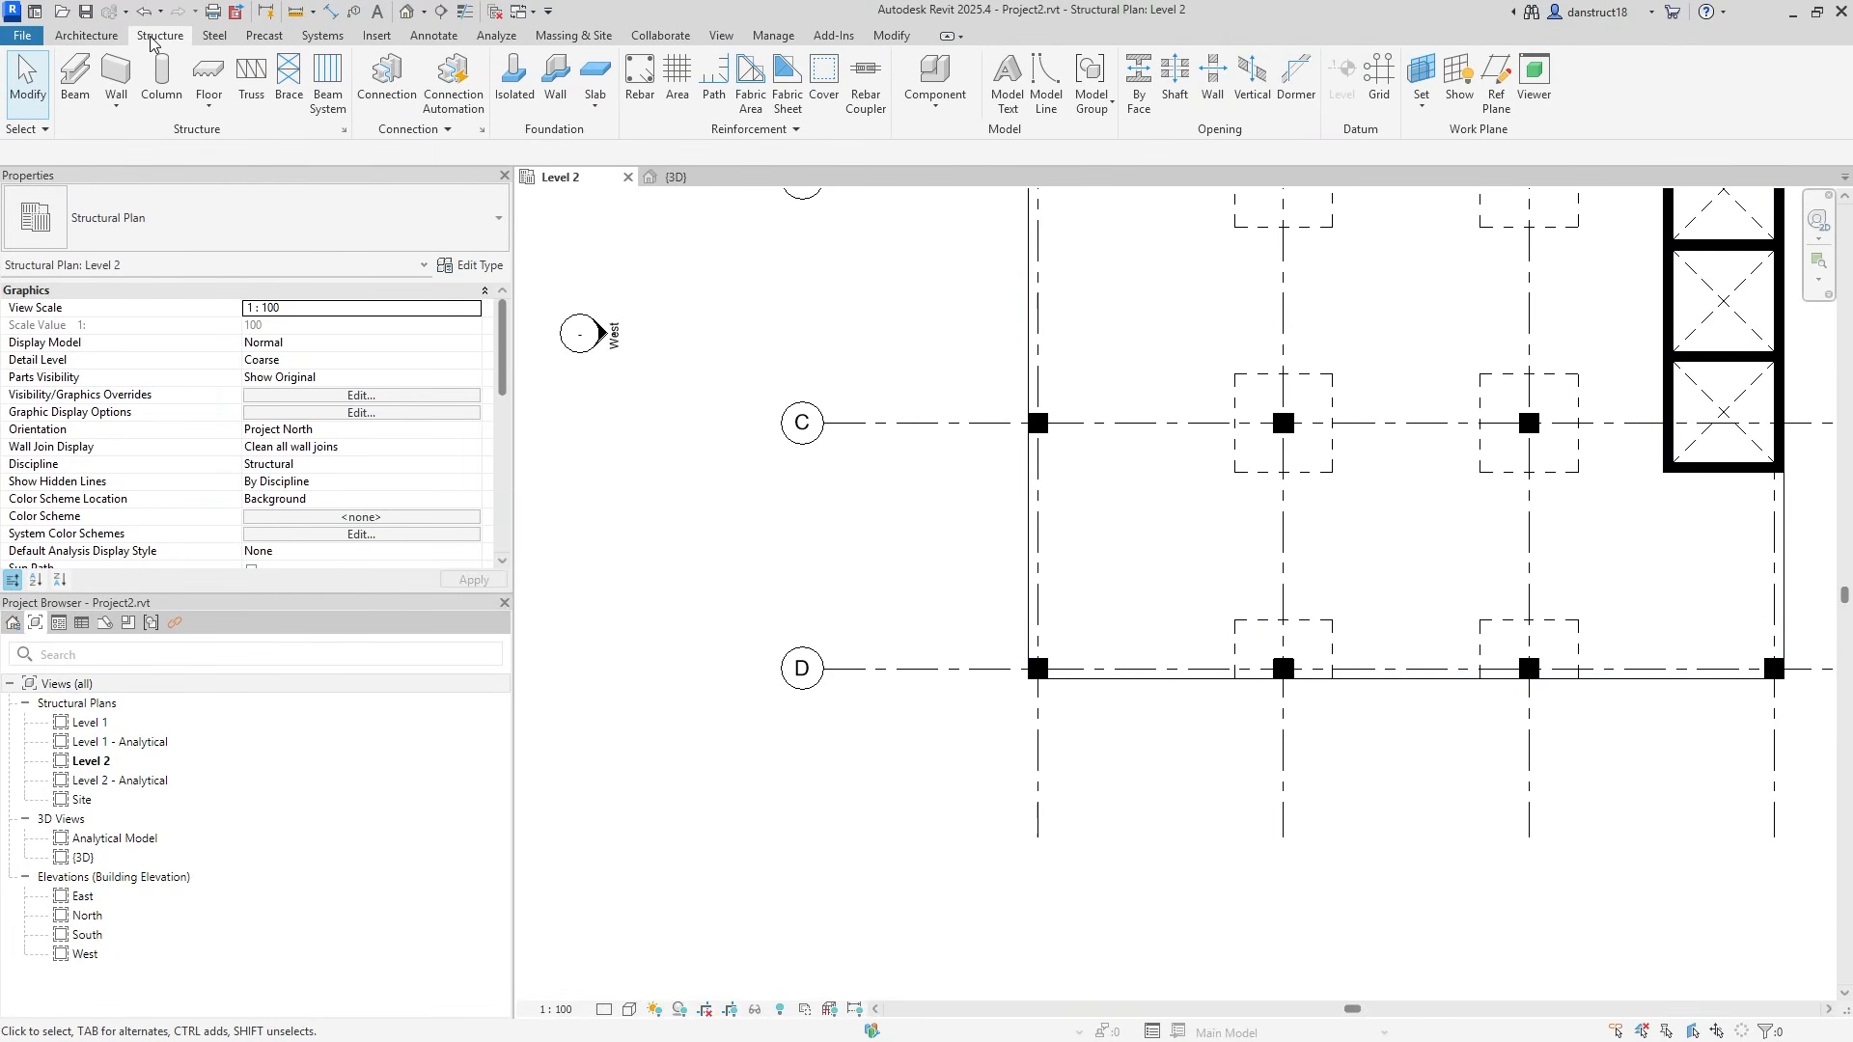
Start a new floor and draw an 1800 square panel around the grid D column.
left_click(209, 73)
middle_click_drag(1097, 374, 930, 468)
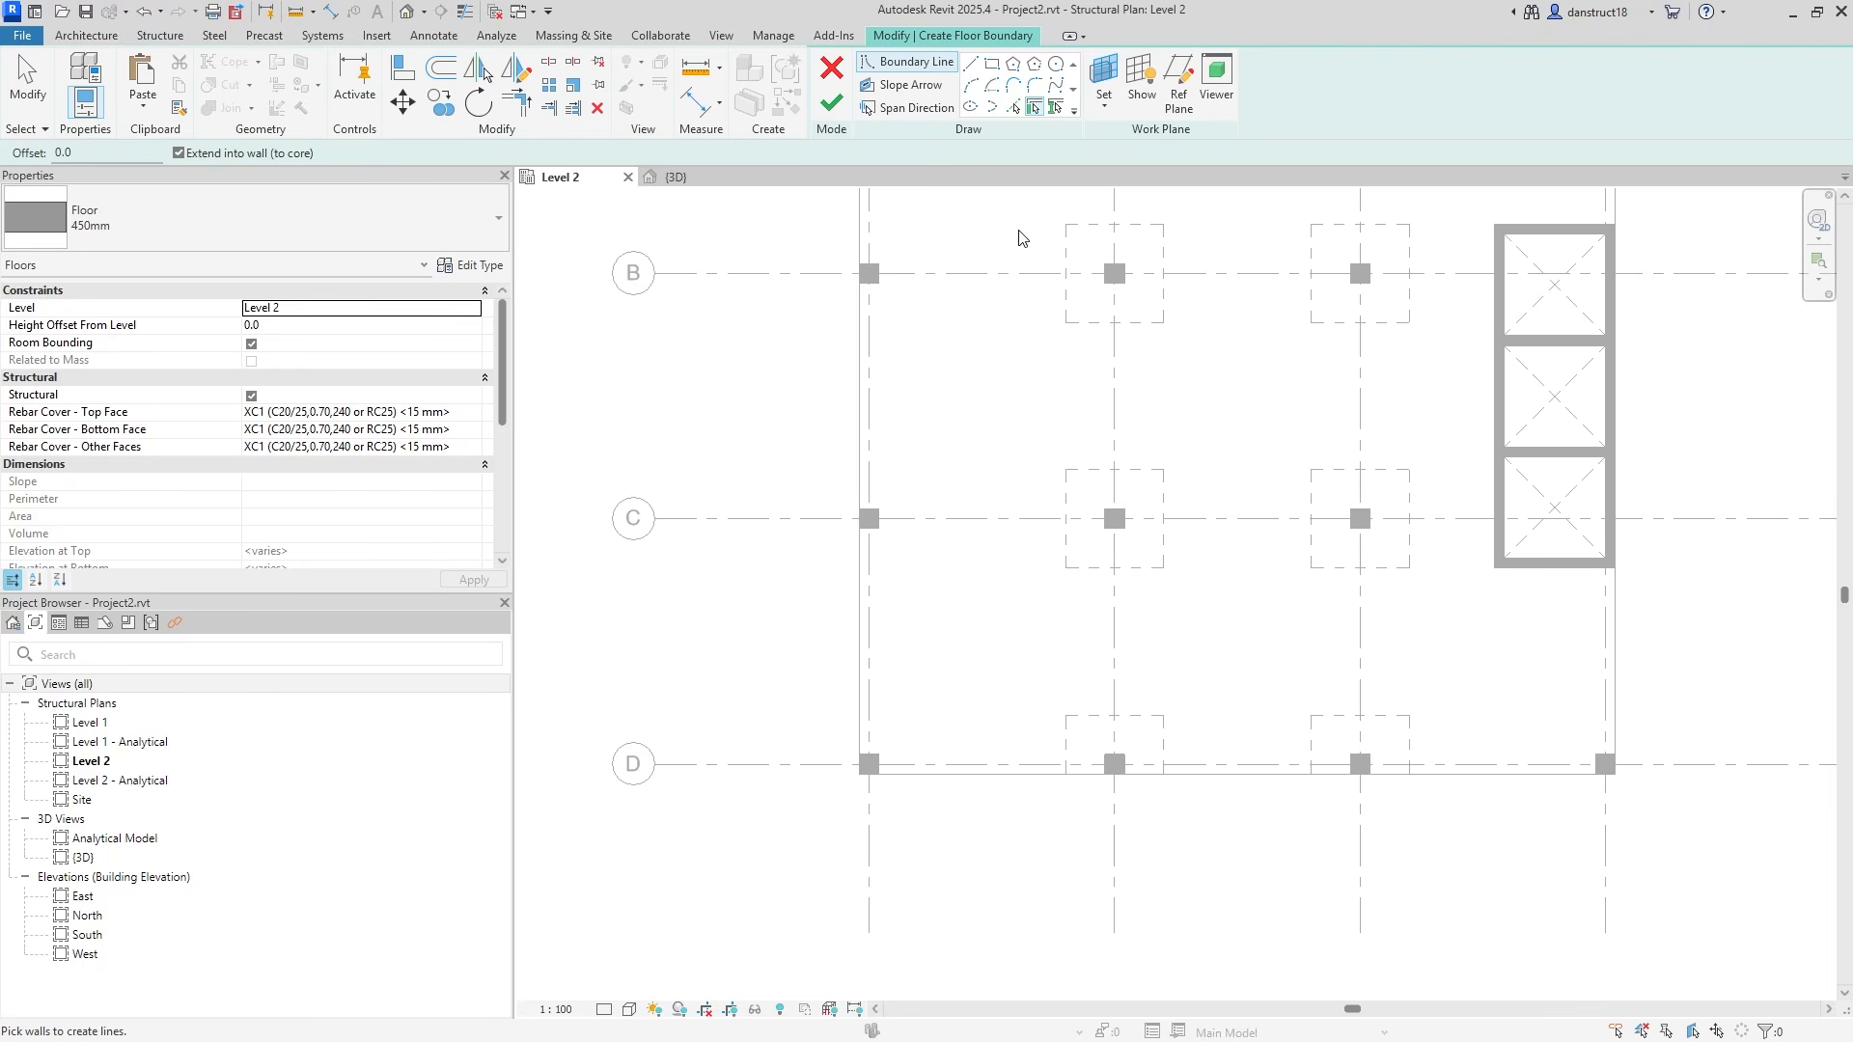
left_click(993, 65)
scroll(1146, 785, "up", 4)
left_click(998, 733)
left_click(1236, 494)
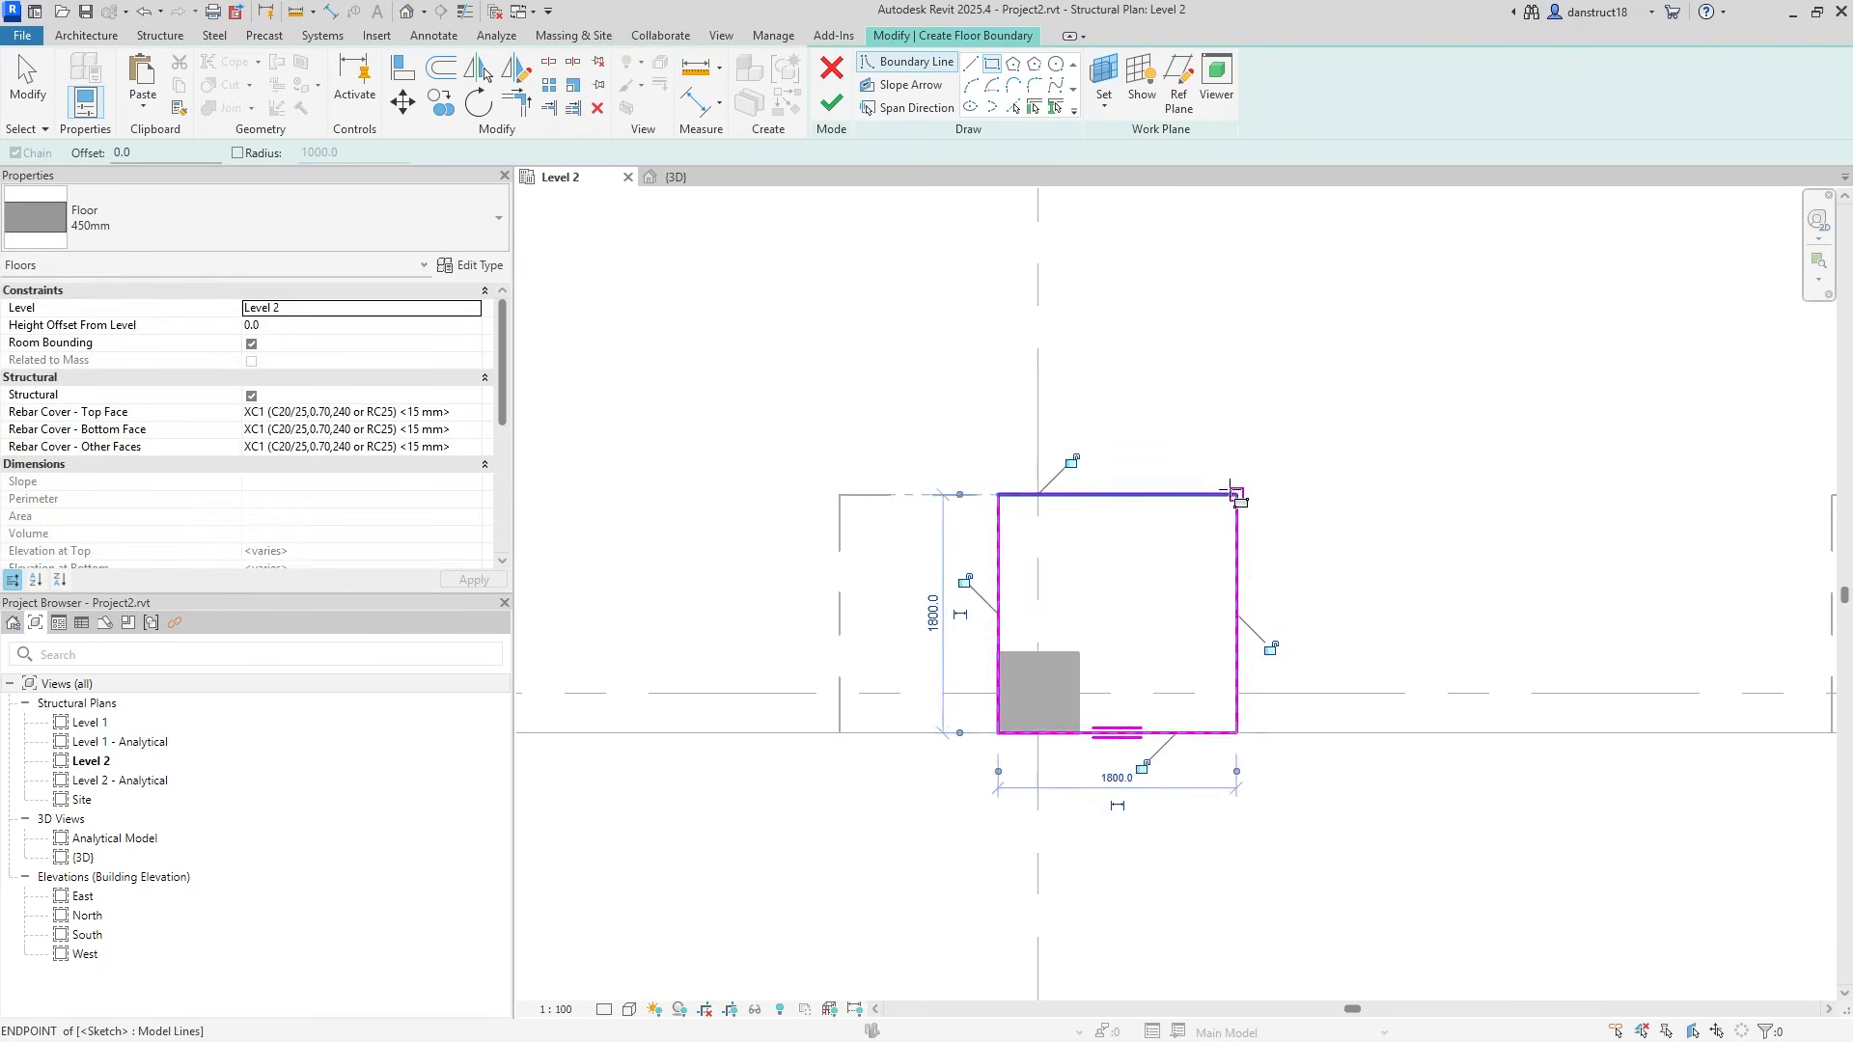
Draw a 1700 by 3000 rectangle at the grid C column, aligning its left edge to the column face.
scroll(1204, 453, "down", 5)
middle_click_drag(1207, 455, 1178, 819)
scroll(1055, 374, "up", 2)
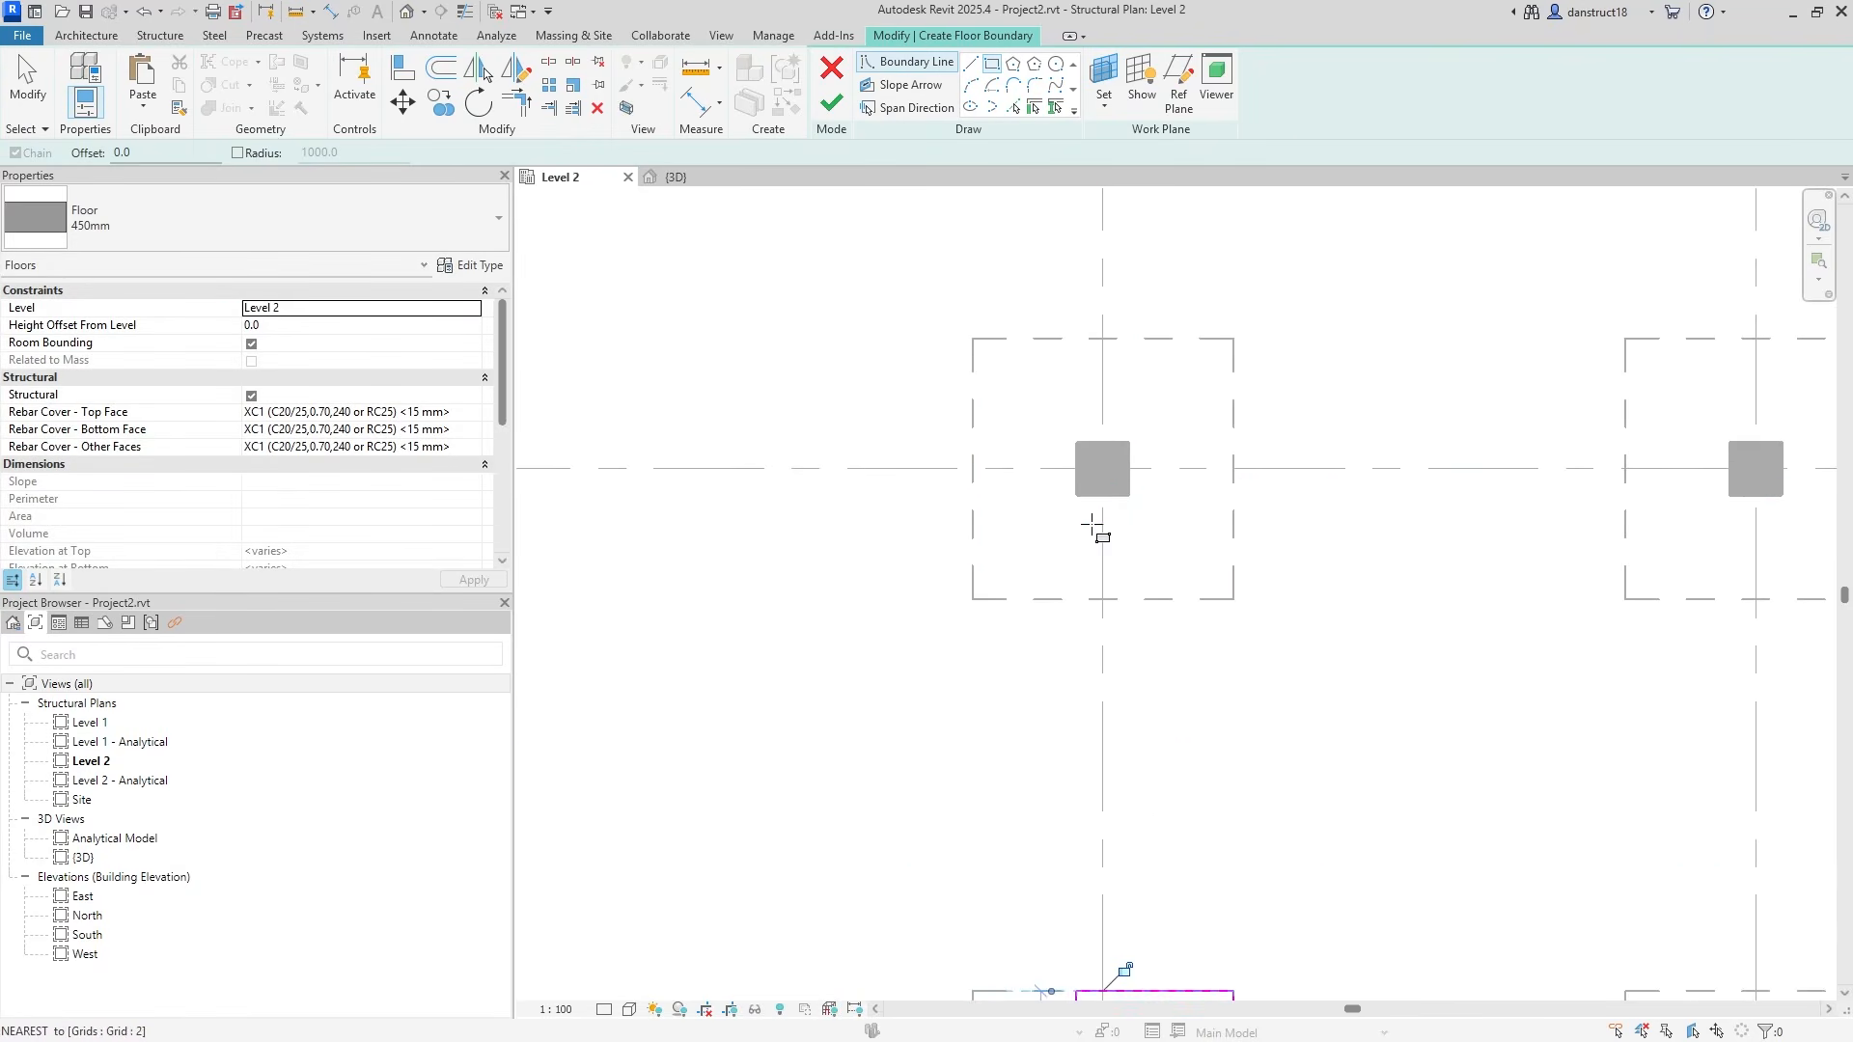
left_click(1103, 599)
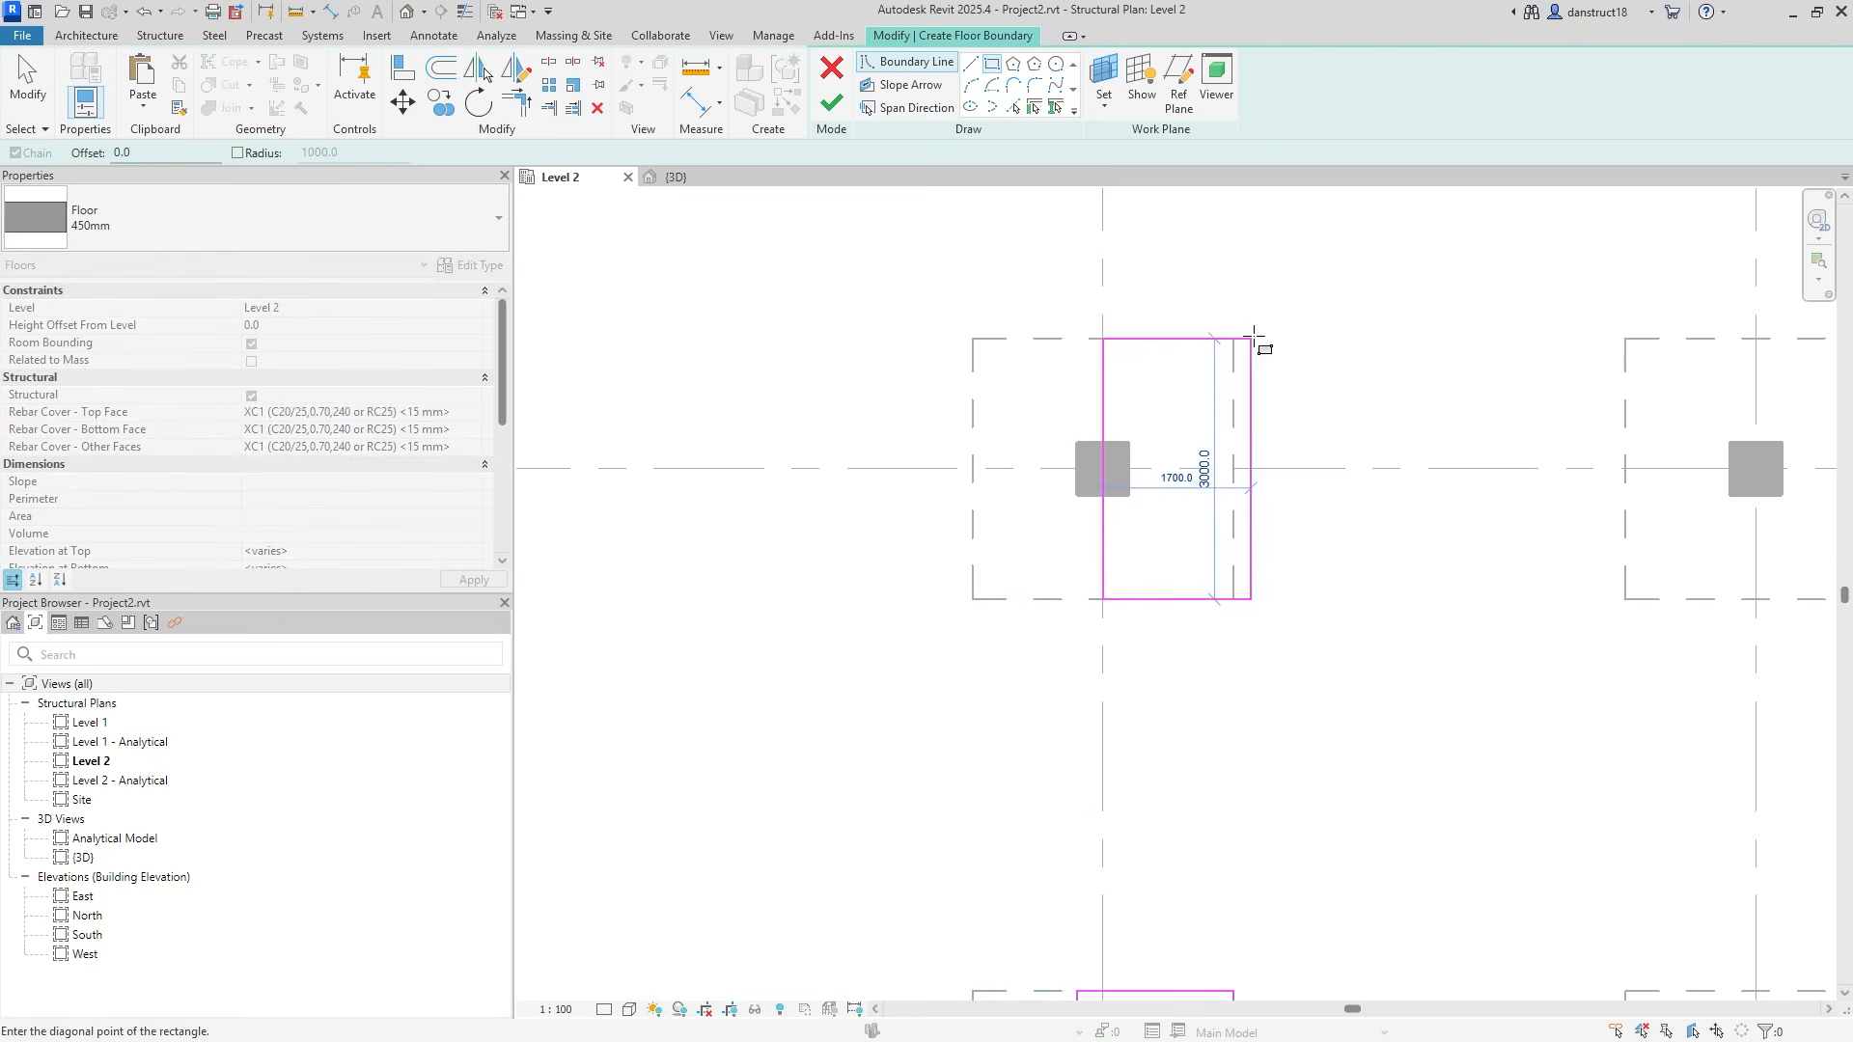
left_click(1234, 338)
left_click(30, 95)
scroll(1166, 408, "up", 4)
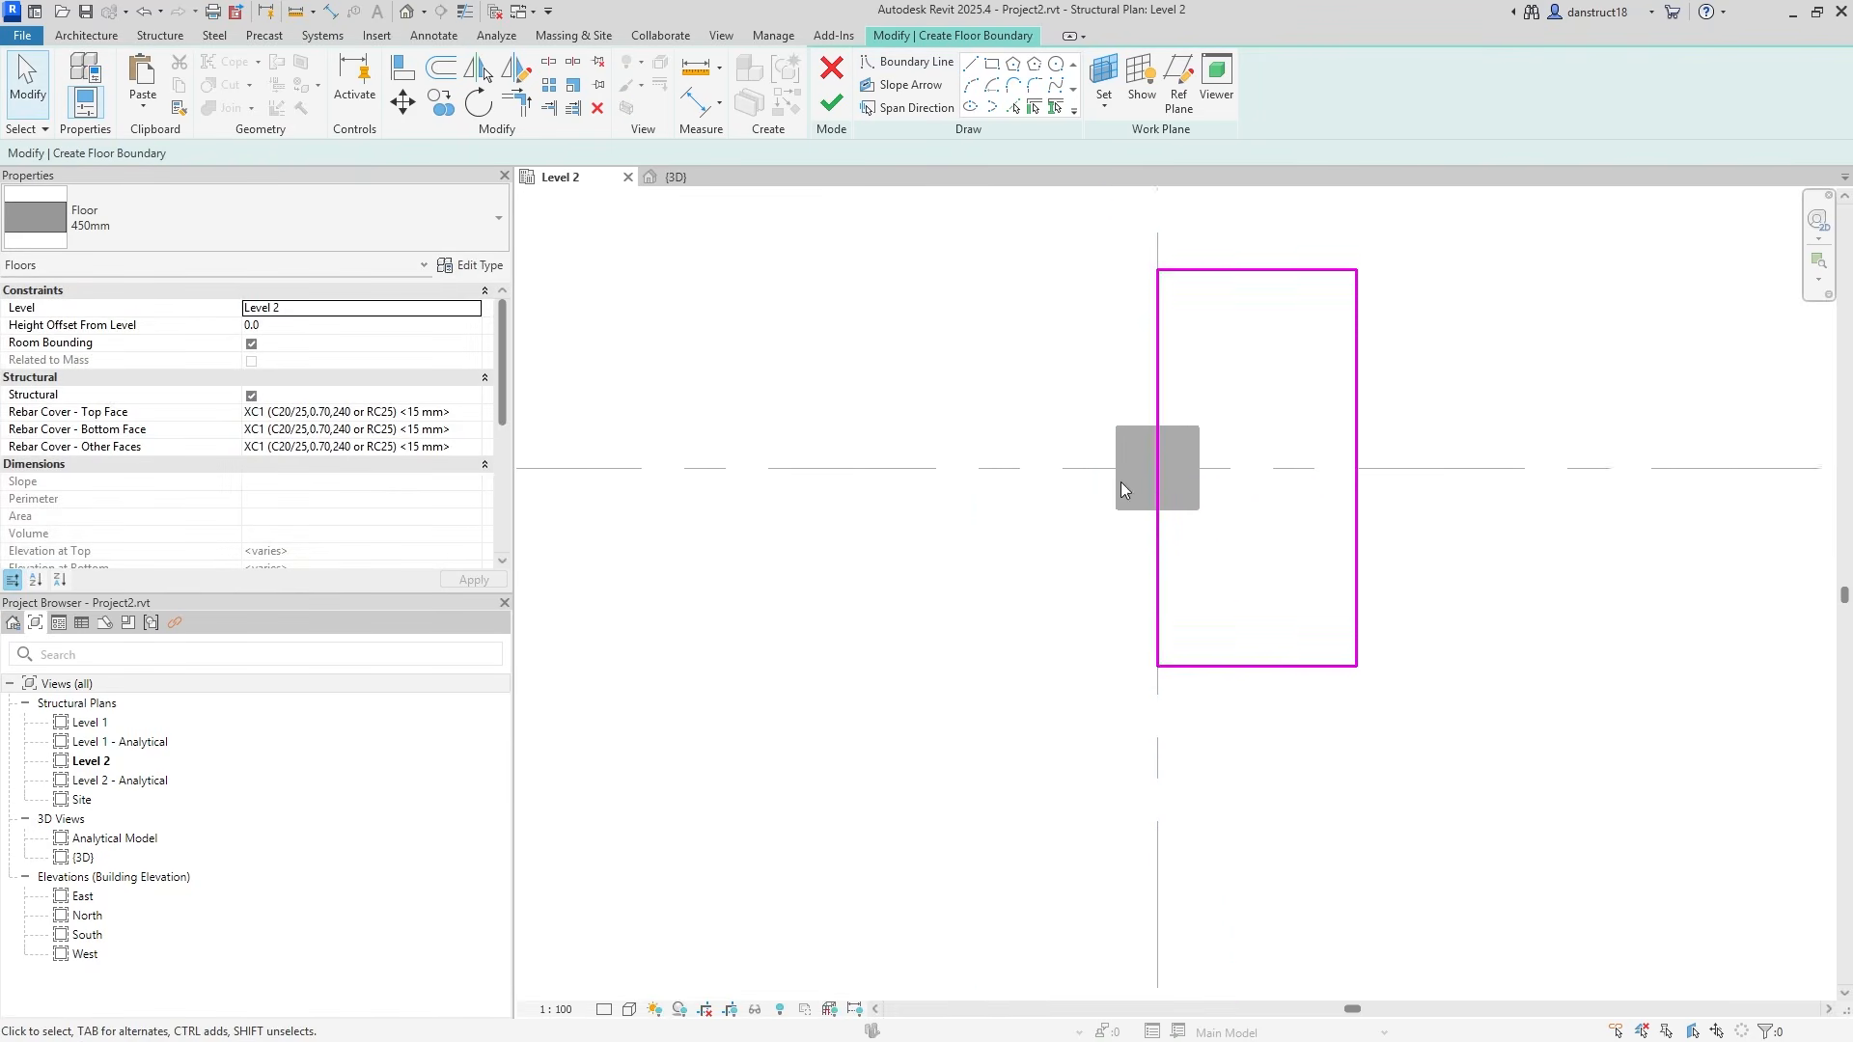
mouse_move(1165, 409)
left_mouse_down()
mouse_move(1080, 413)
mouse_move(1120, 415)
left_mouse_up()
scroll(1119, 416, "down", 5)
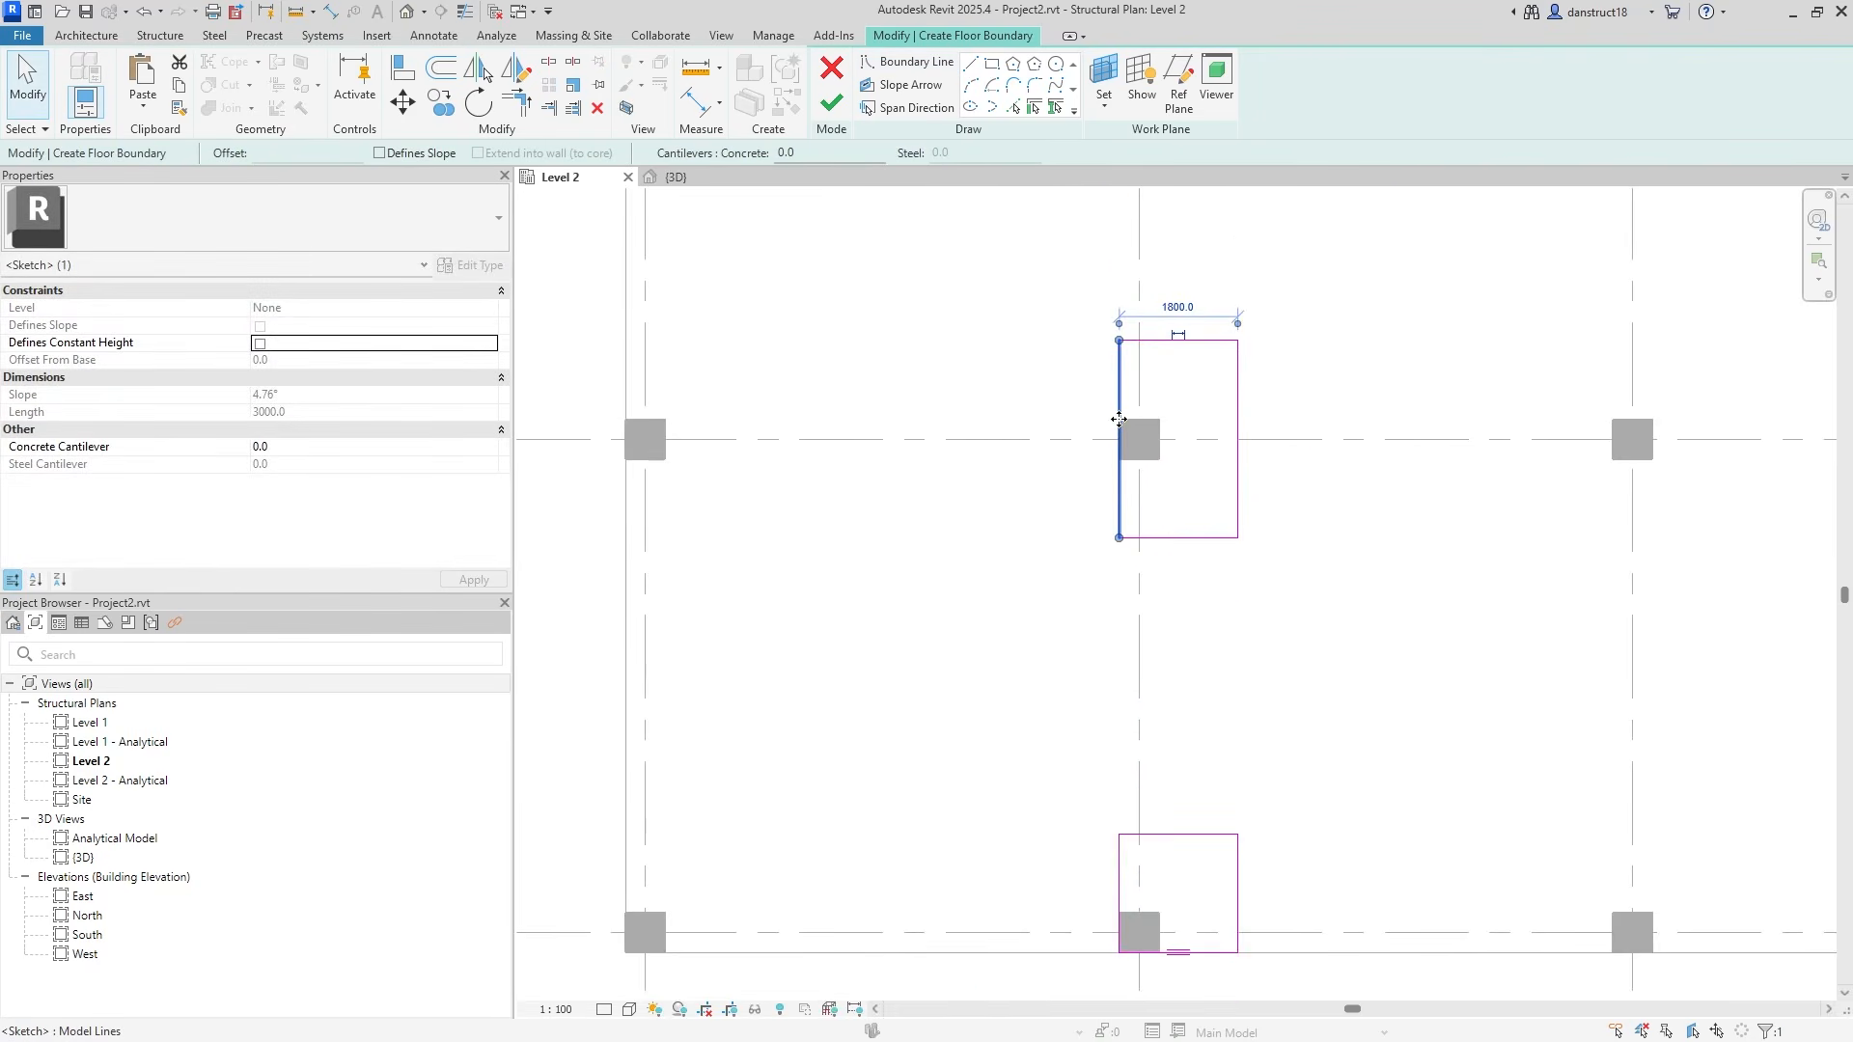
left_click(1054, 306)
middle_click_drag(1092, 337, 1098, 474)
Copy the grid C rectangle to the grid B and A columns, trimming the A copy to the slab edge.
left_click_drag(1070, 439, 1239, 683)
left_click(440, 101)
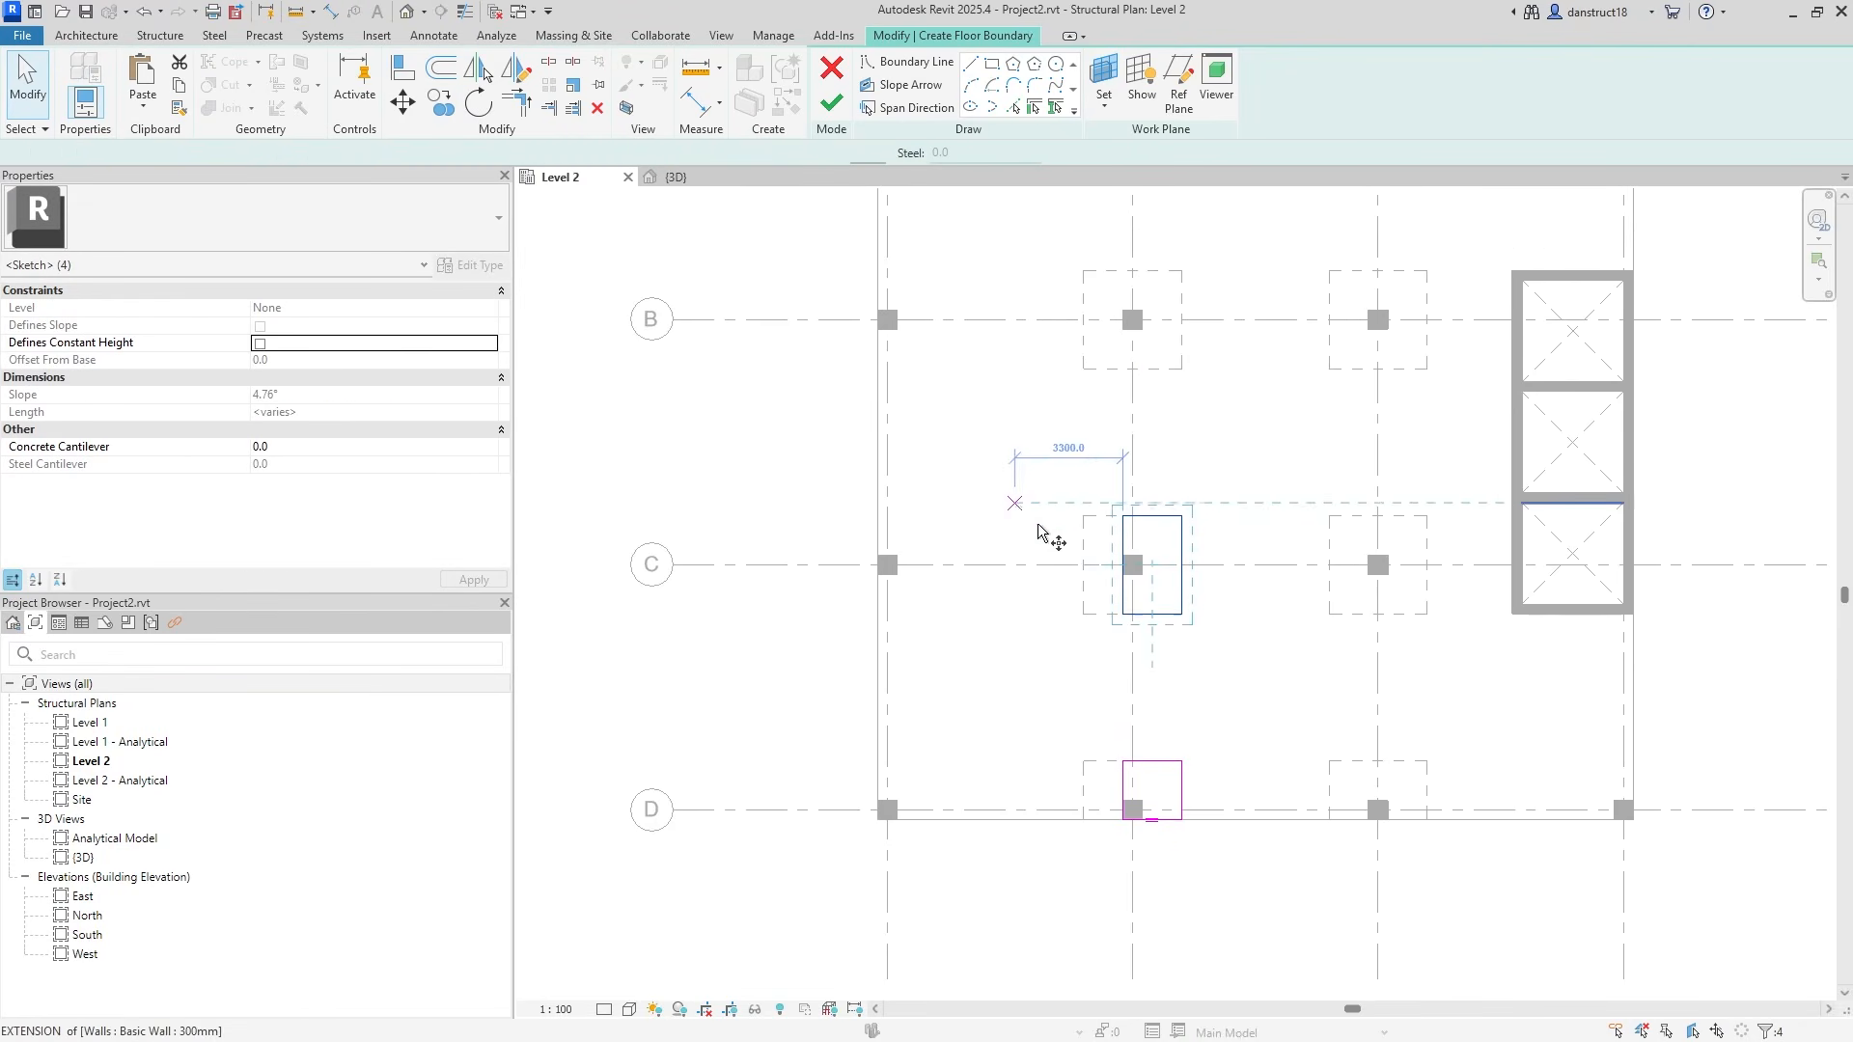
left_click(1181, 613)
left_click(1180, 370)
middle_click_drag(1182, 326, 1161, 609)
left_click(1161, 405)
left_click(44, 102)
scroll(1160, 307, "up", 2)
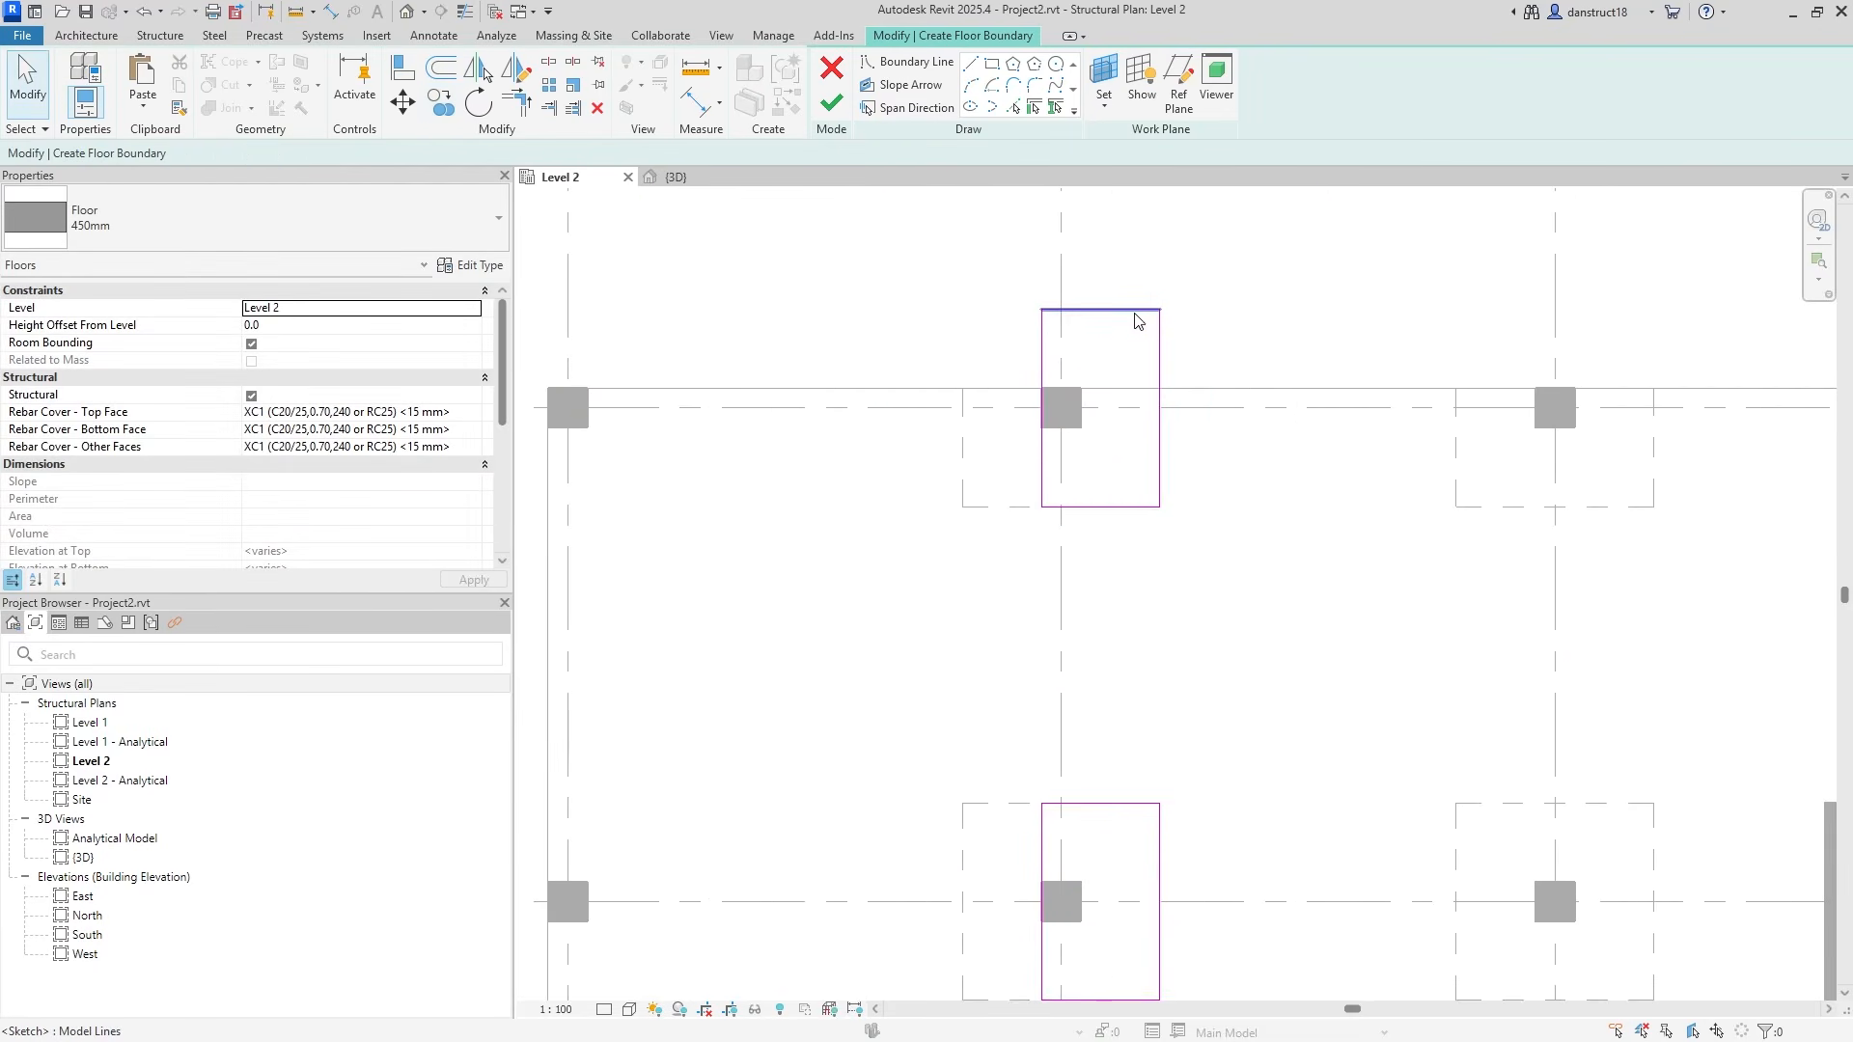
left_click(1135, 311)
left_click_drag(1100, 309, 1105, 391)
left_click(917, 322)
scroll(959, 373, "down", 4)
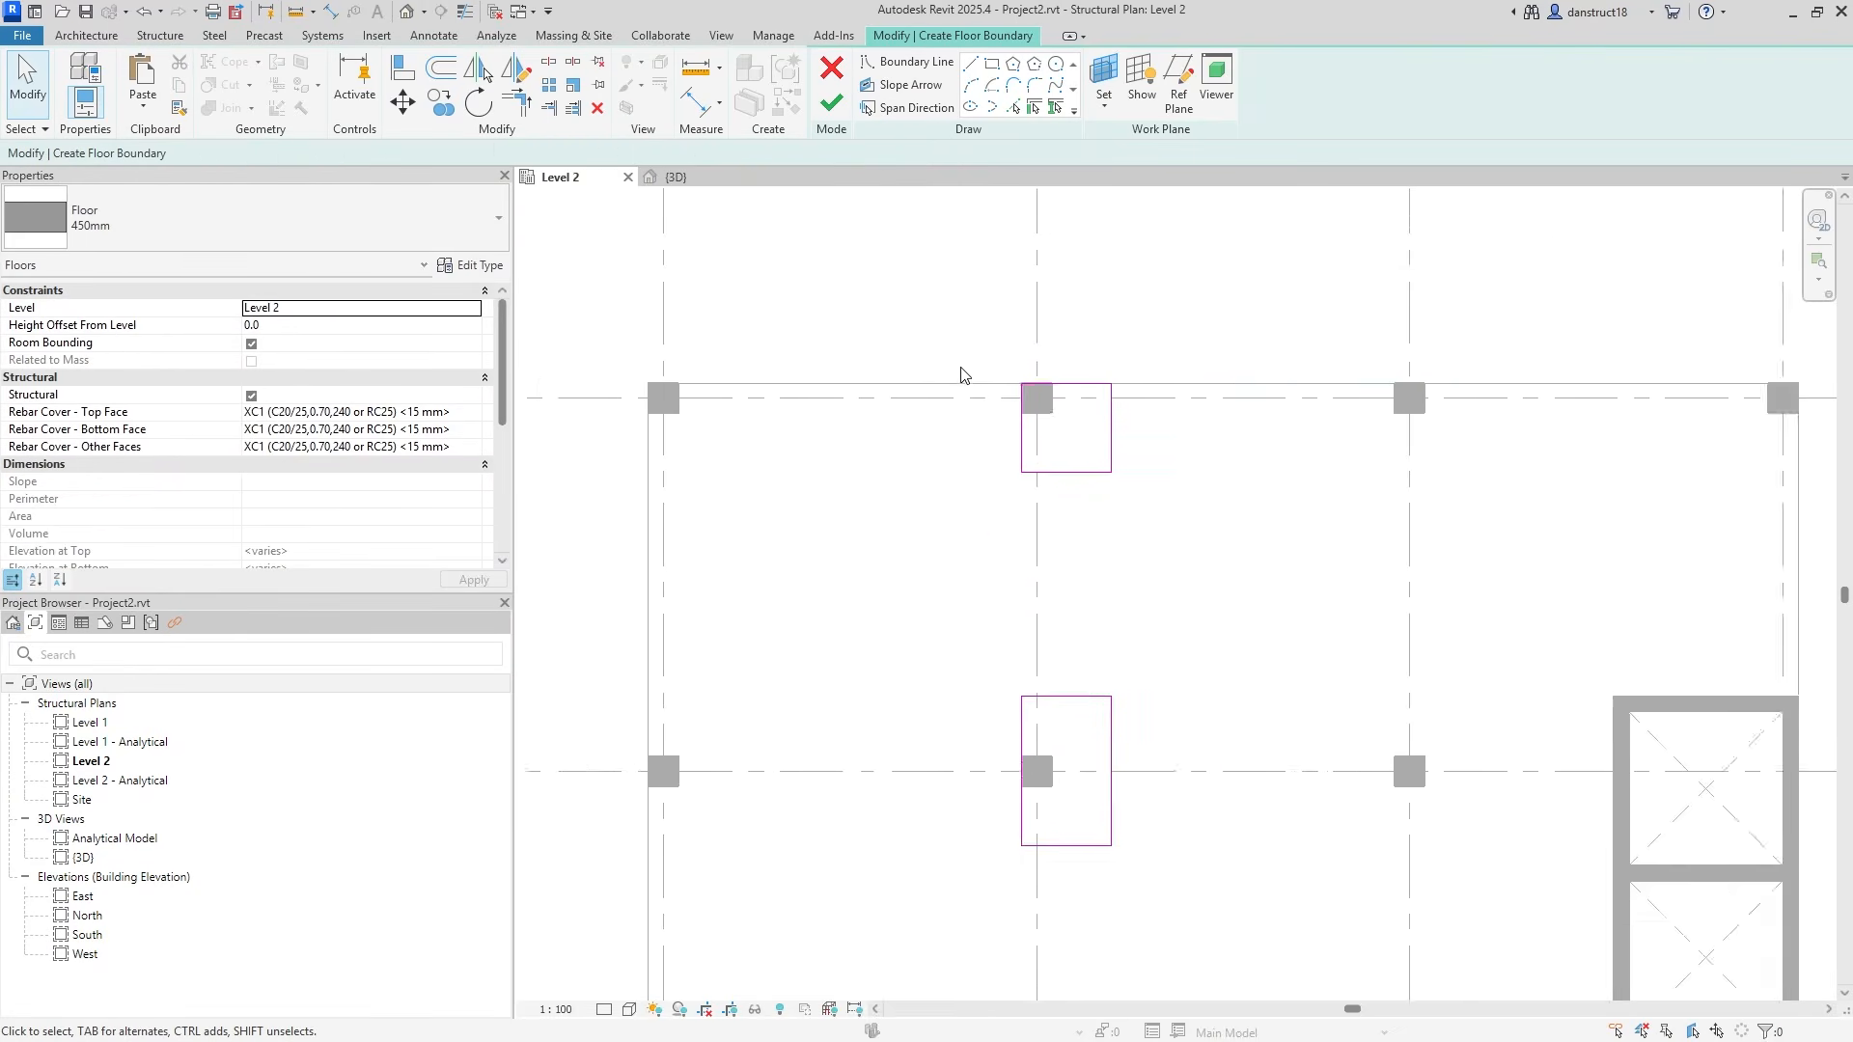
Move all four panel rectangles to the grid 1 columns and start an aligned dimension from grid D.
left_click_drag(1075, 654, 1098, 789)
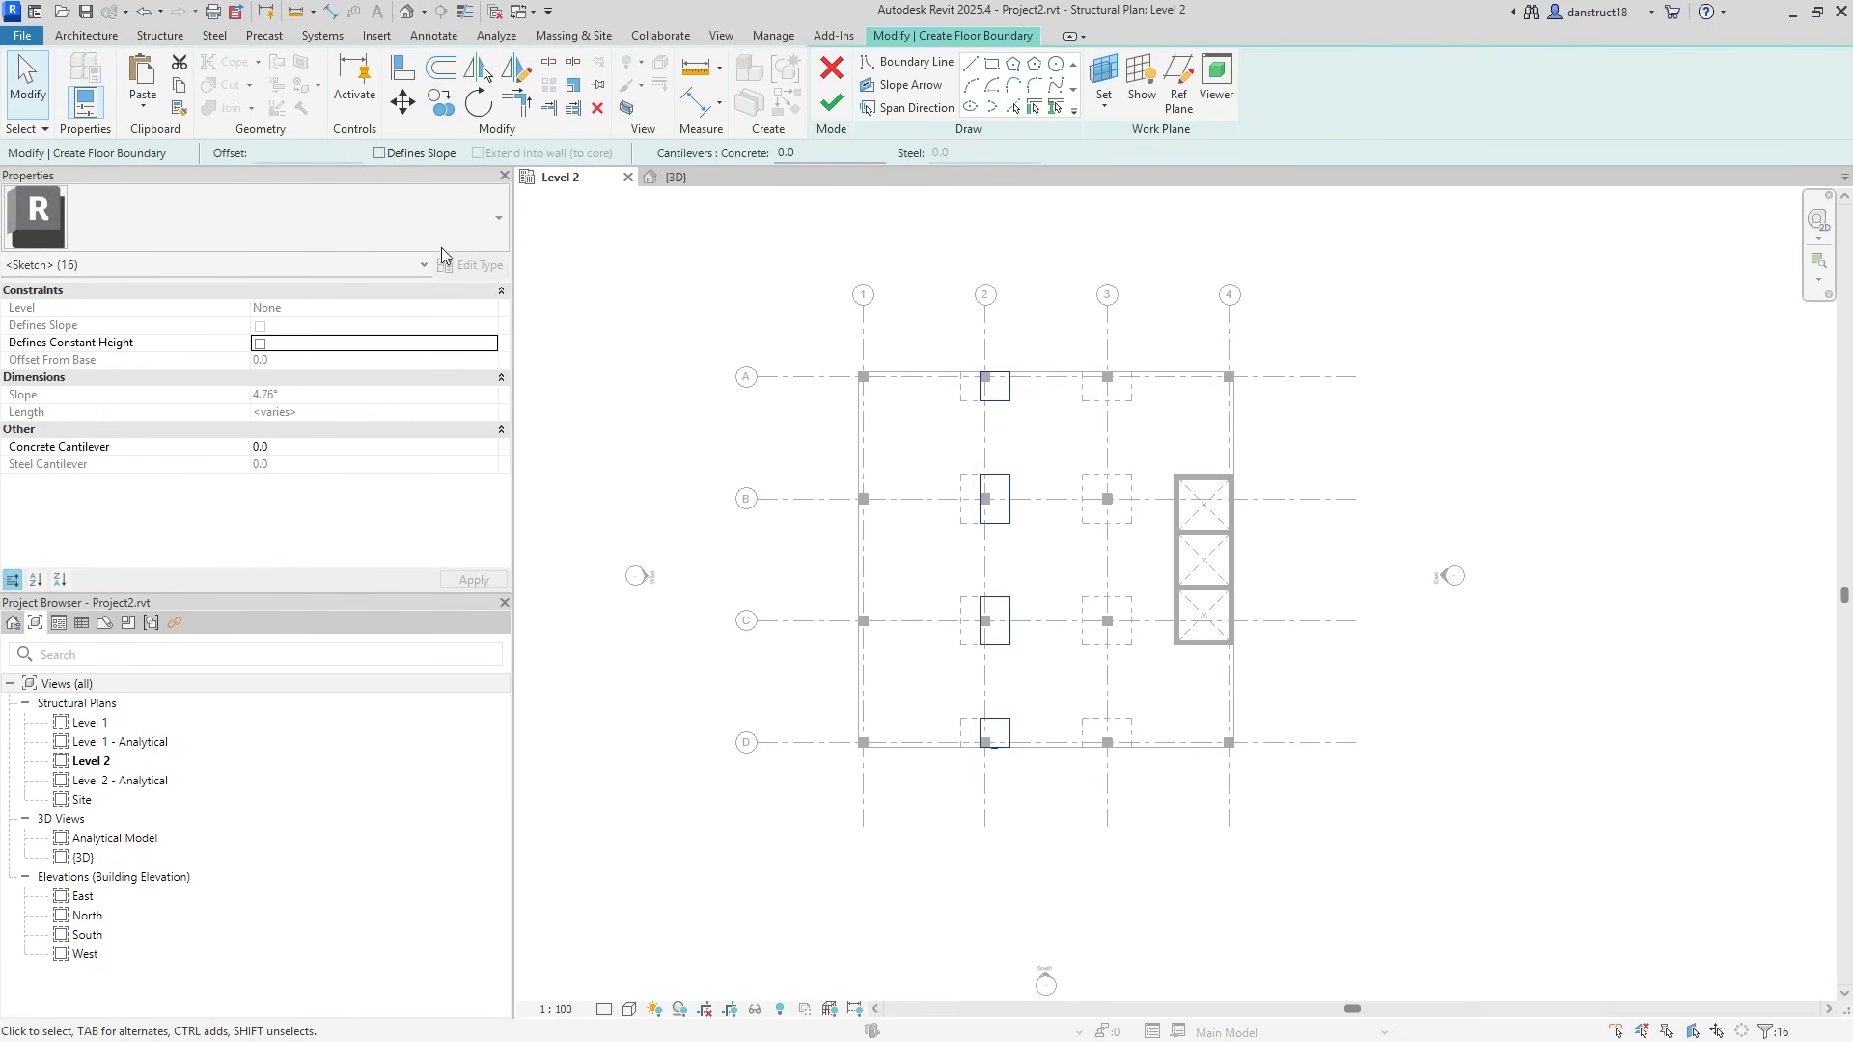
left_click(404, 101)
scroll(843, 641, "up", 6)
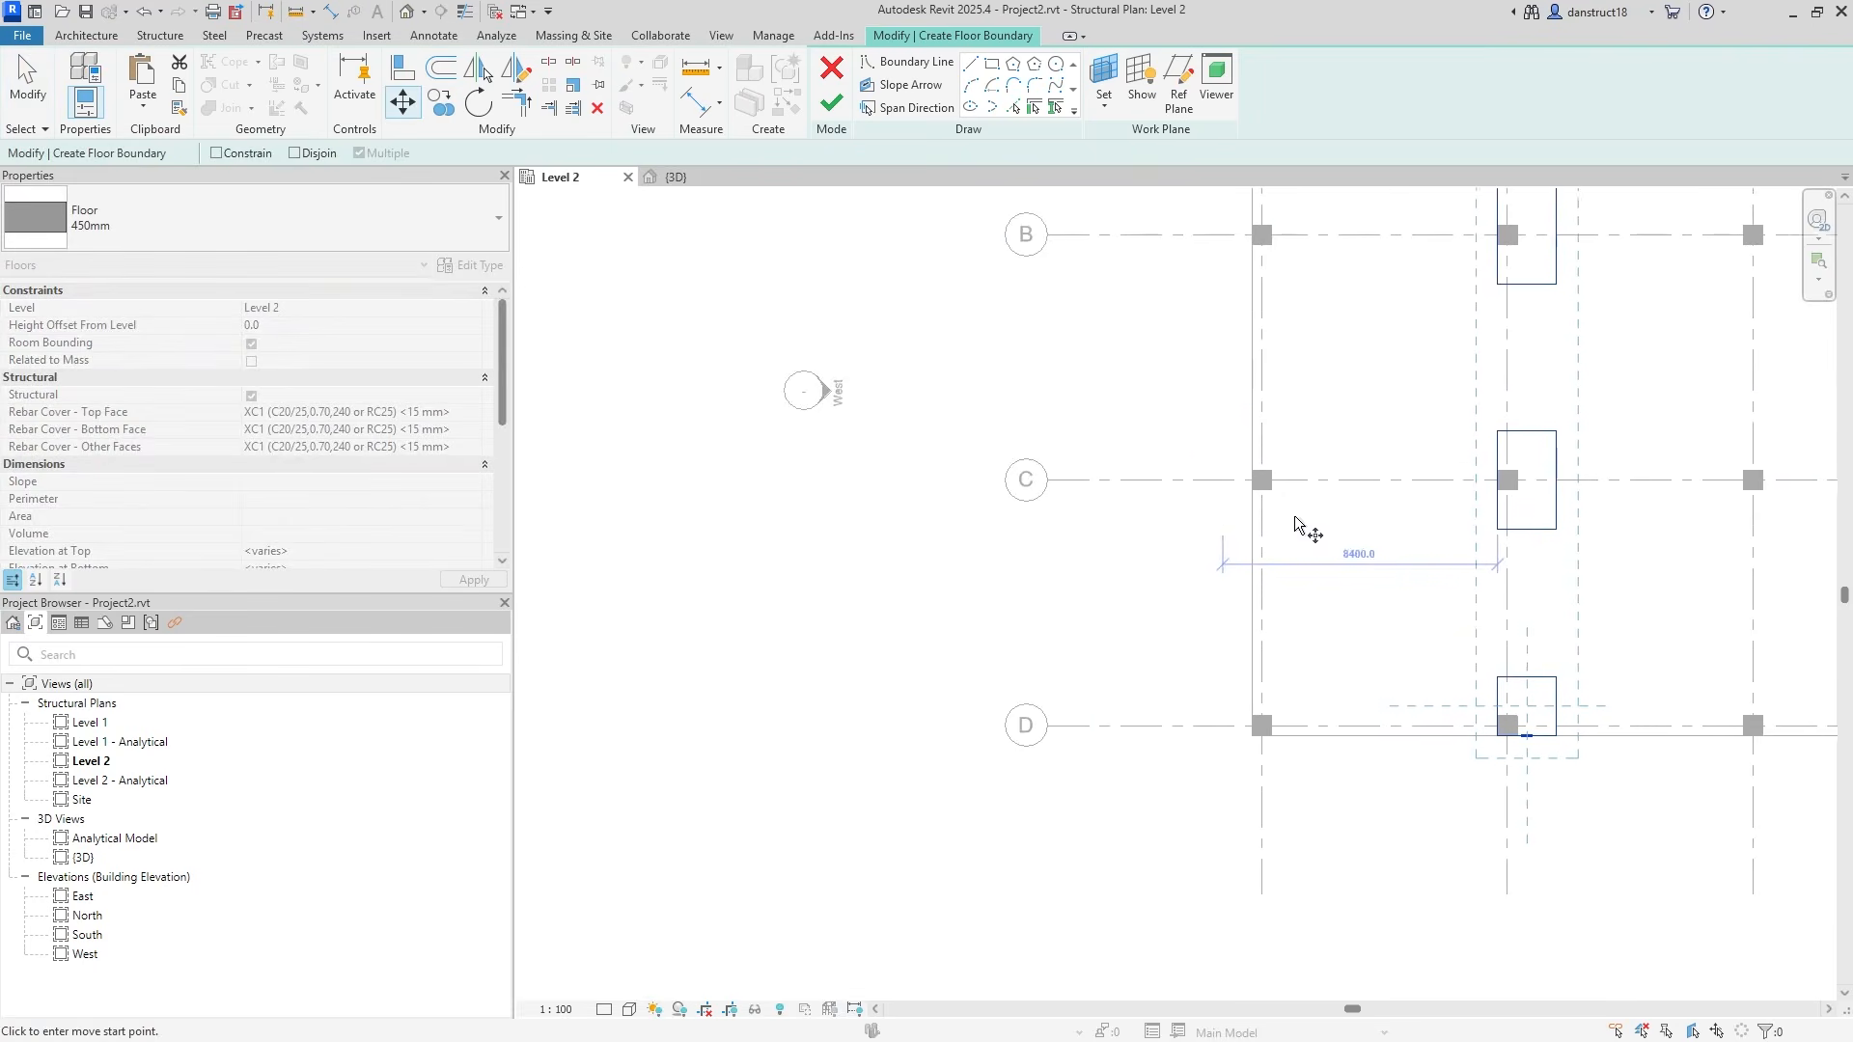
left_click(1743, 822)
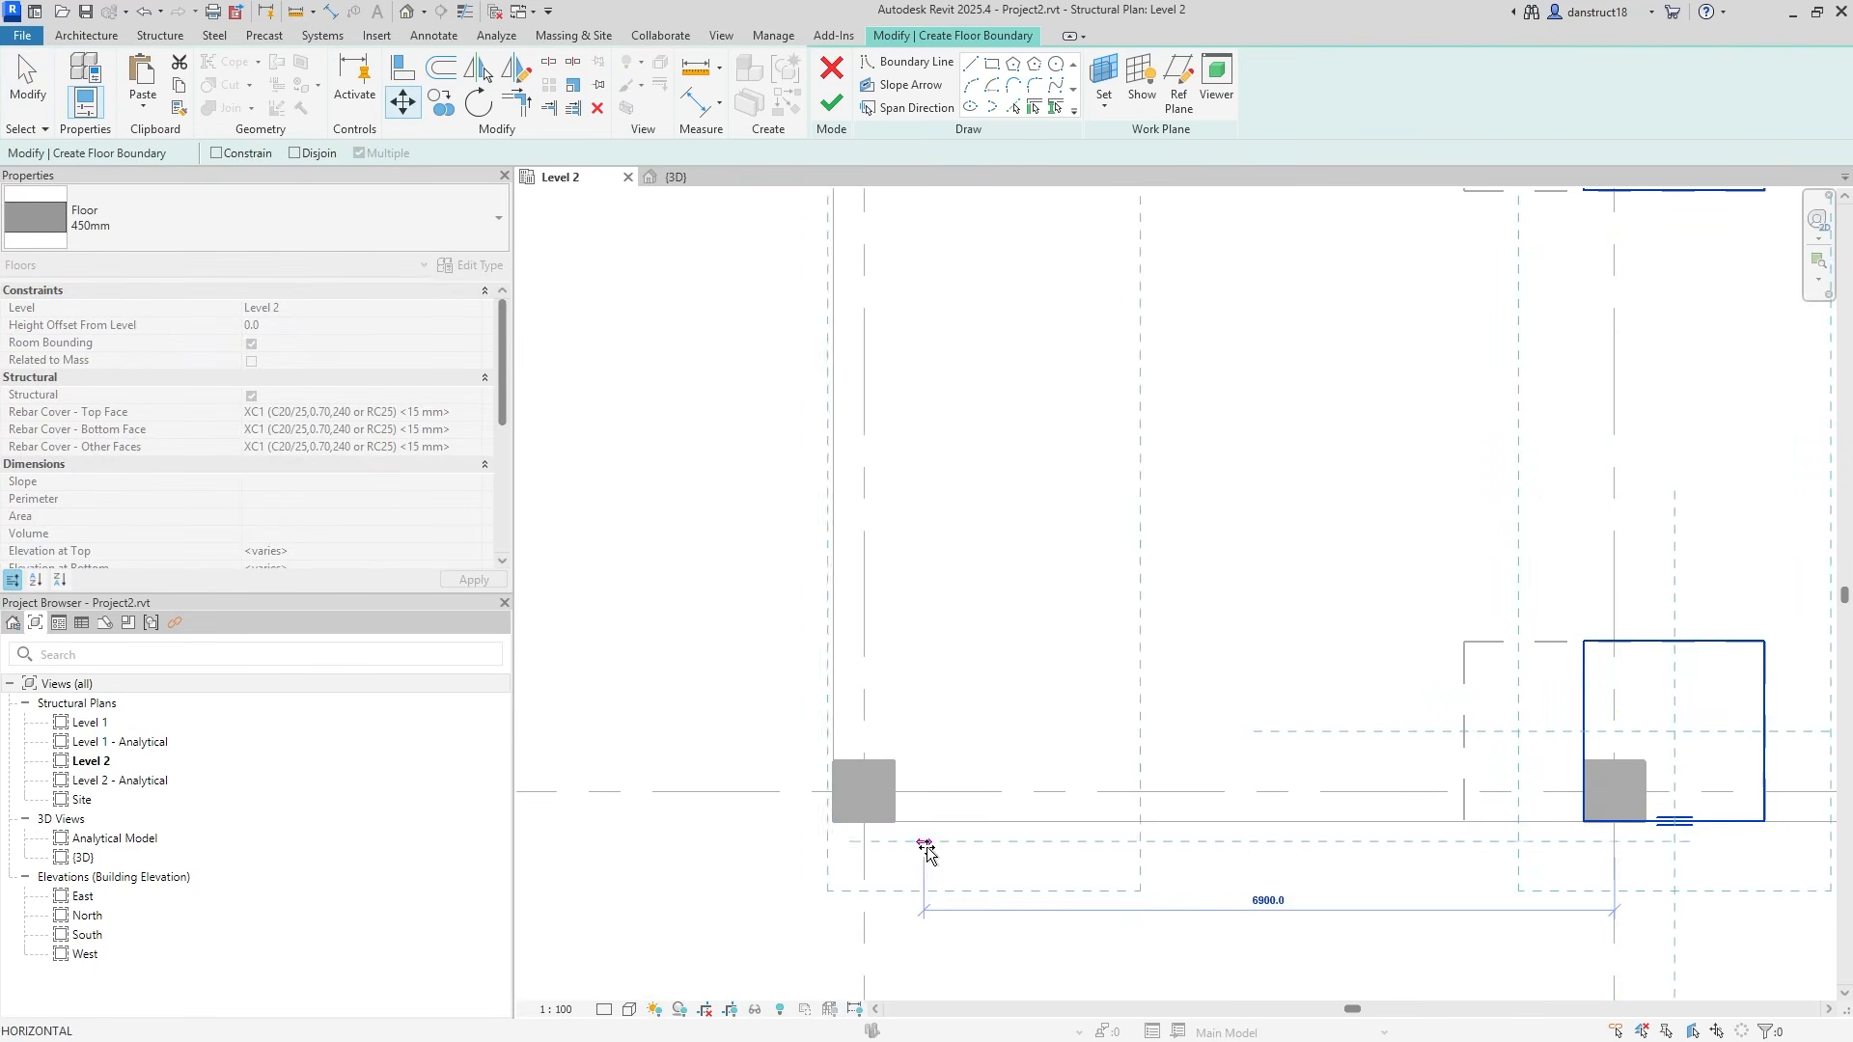
left_click(868, 847)
scroll(753, 643, "down", 3)
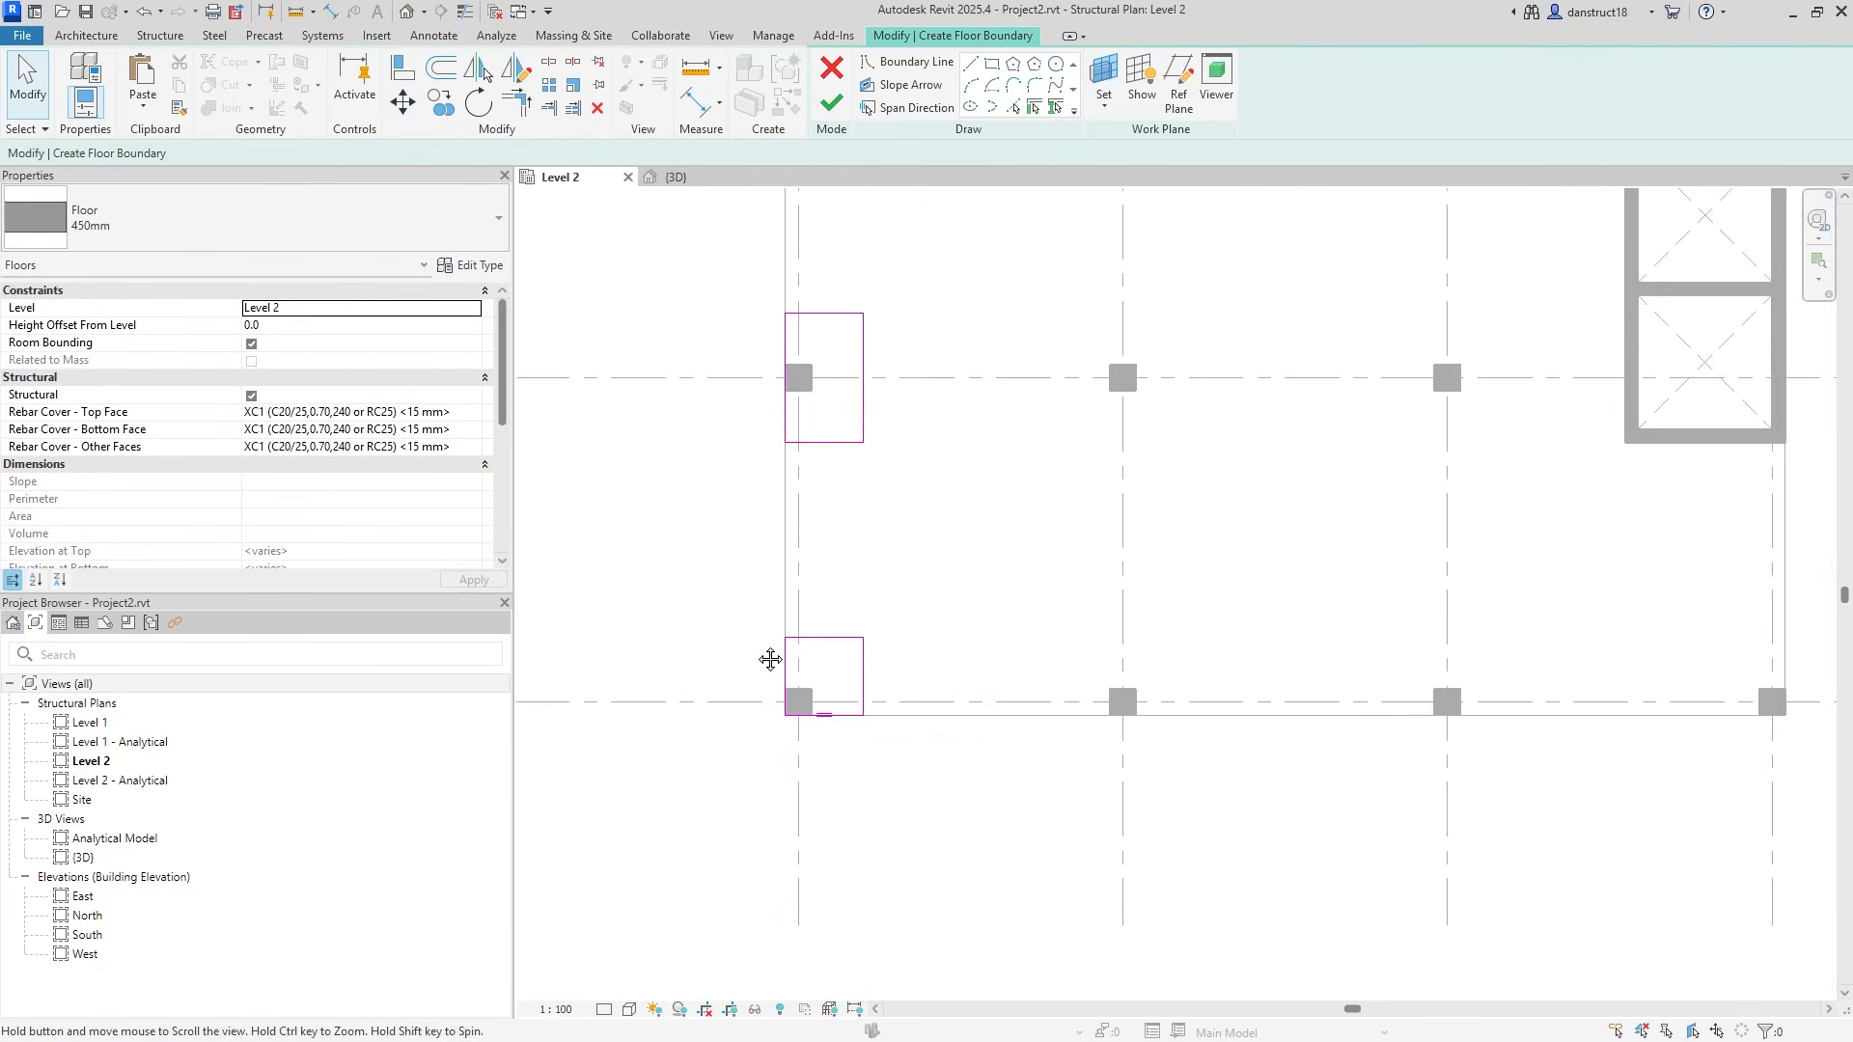
middle_click_drag(870, 827, 1034, 612)
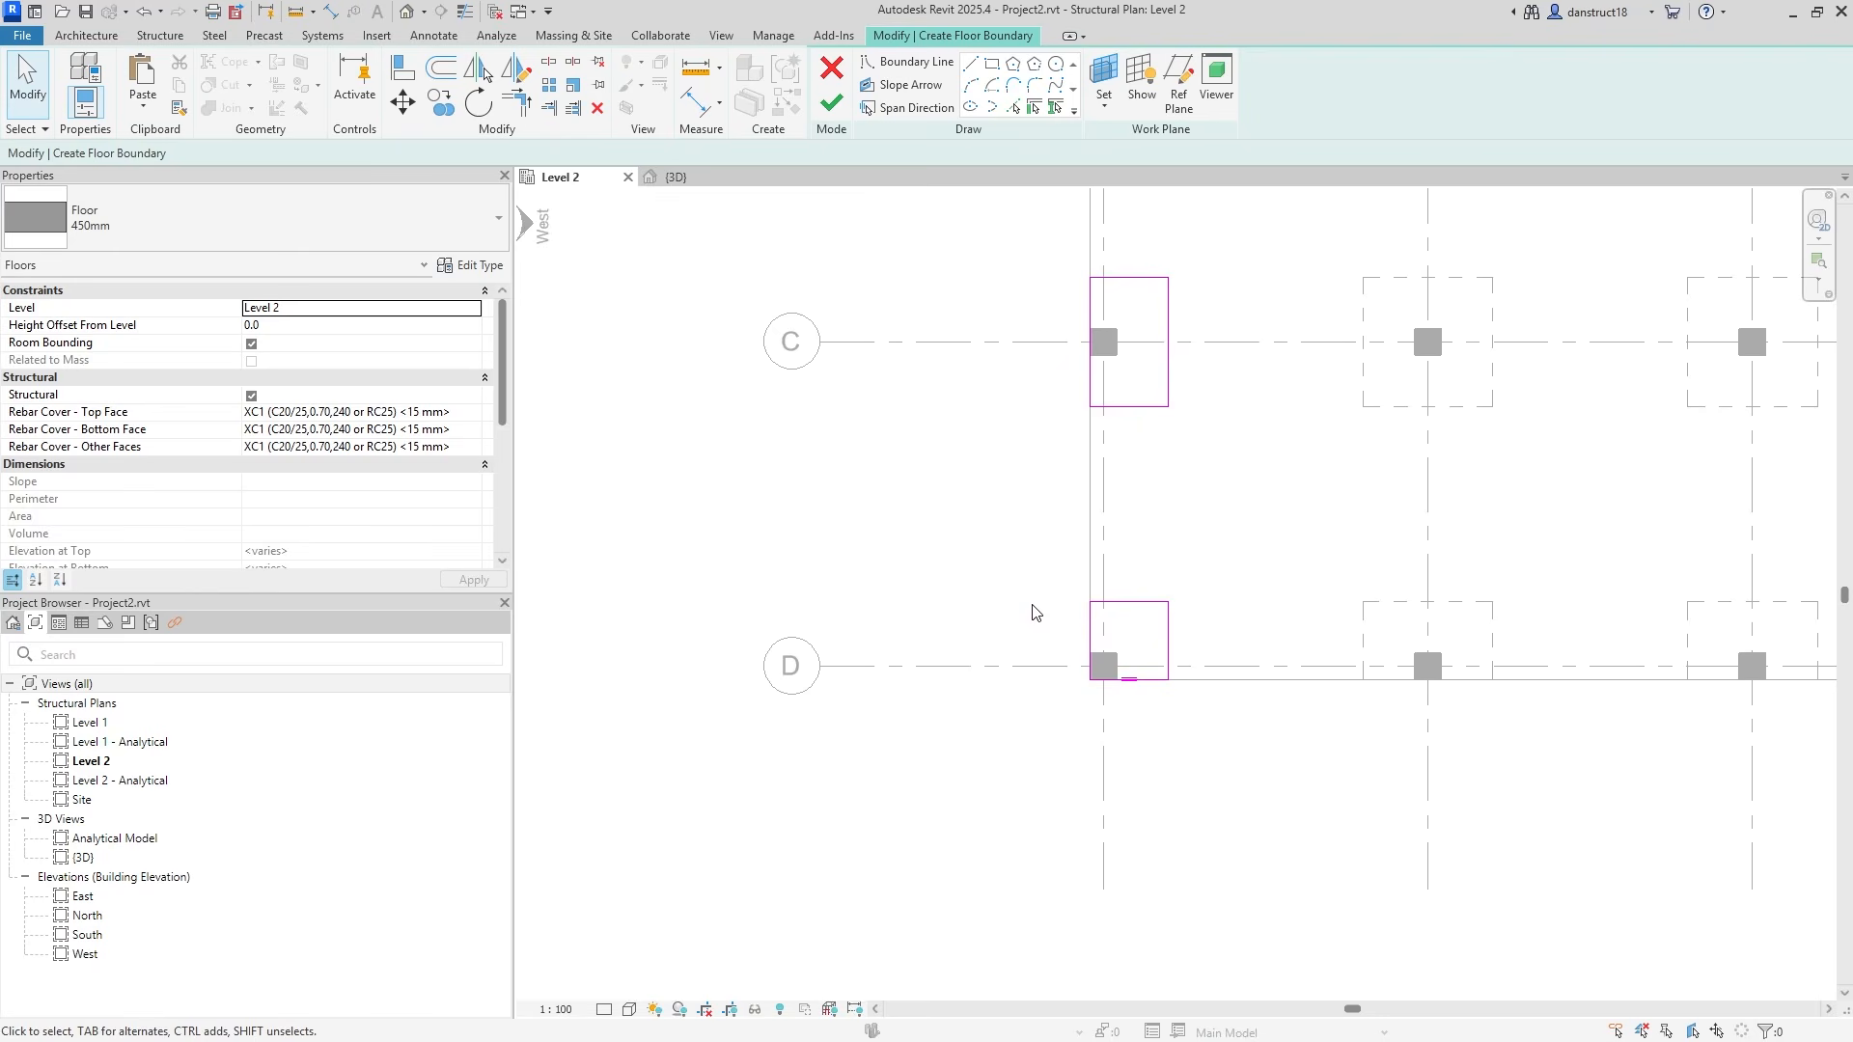
scroll(1119, 673, "up", 2)
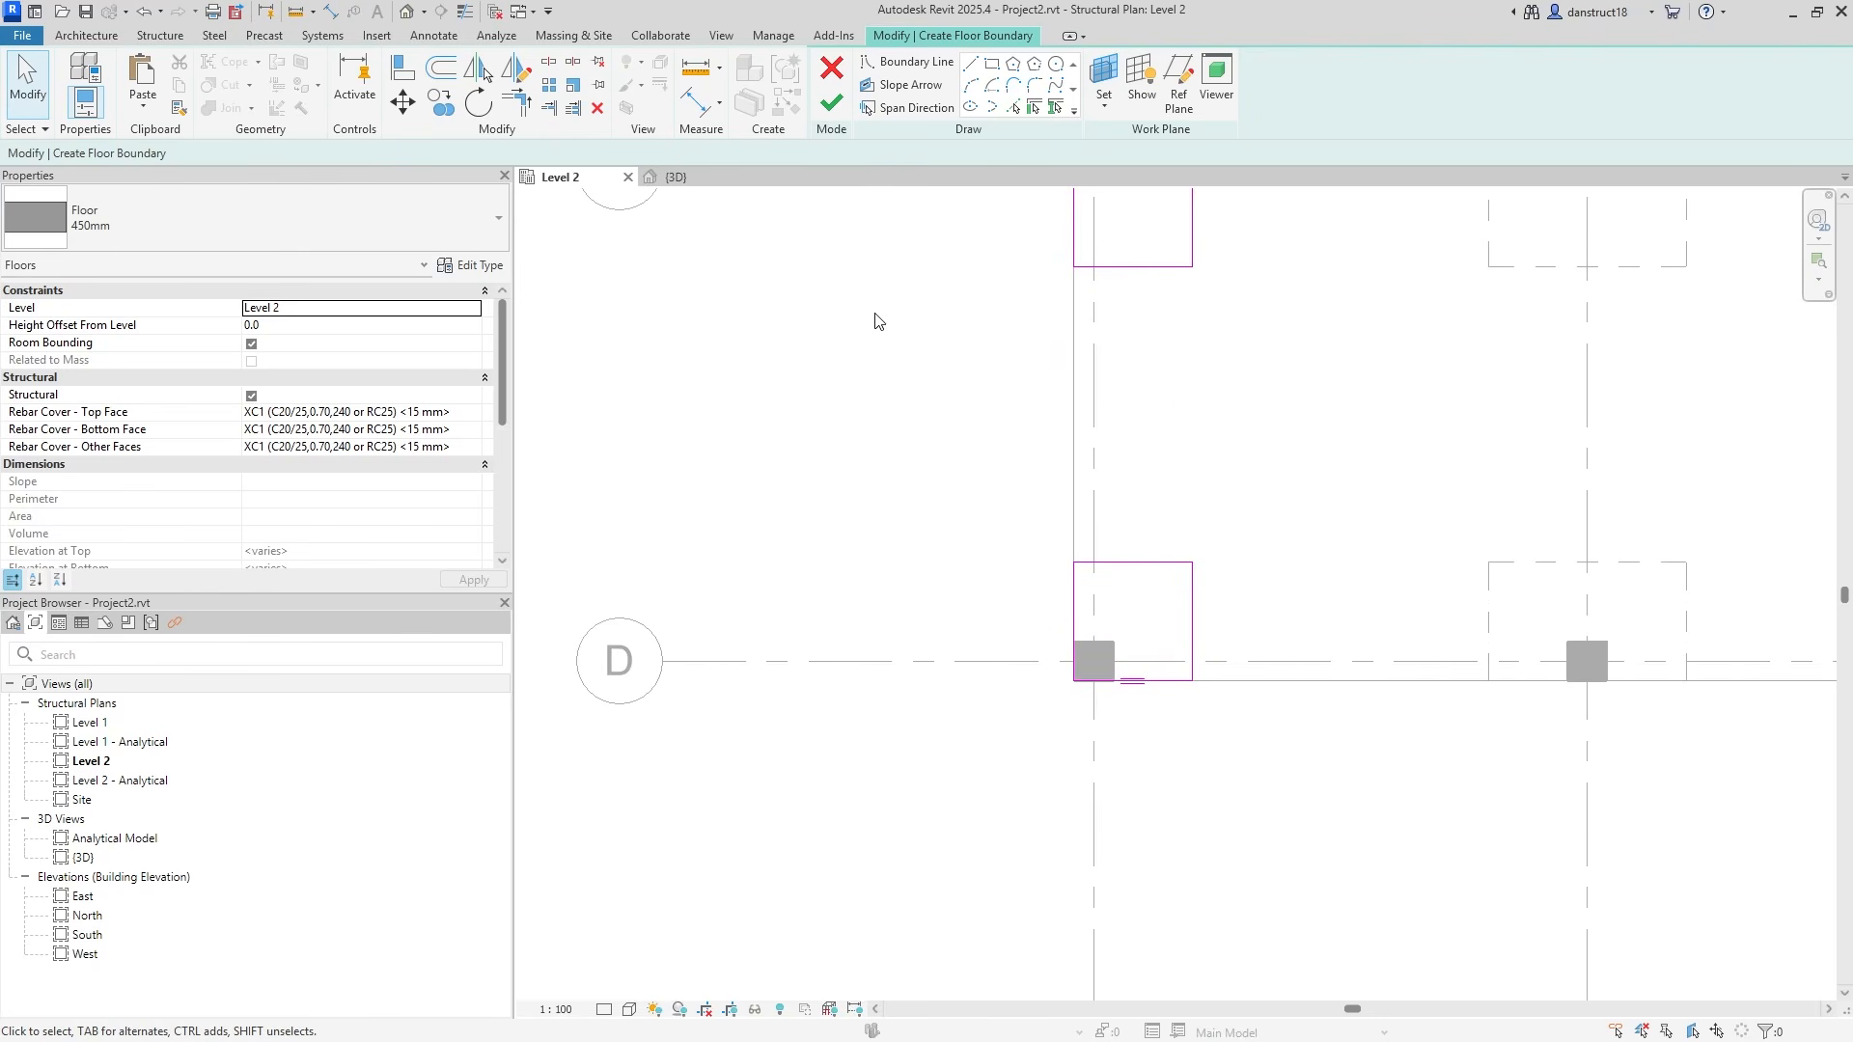
left_click(687, 108)
left_click(1042, 662)
Finish the grid D panel's 1500 depth and 1500 width dimensions.
left_click(1131, 561)
left_click(1004, 531)
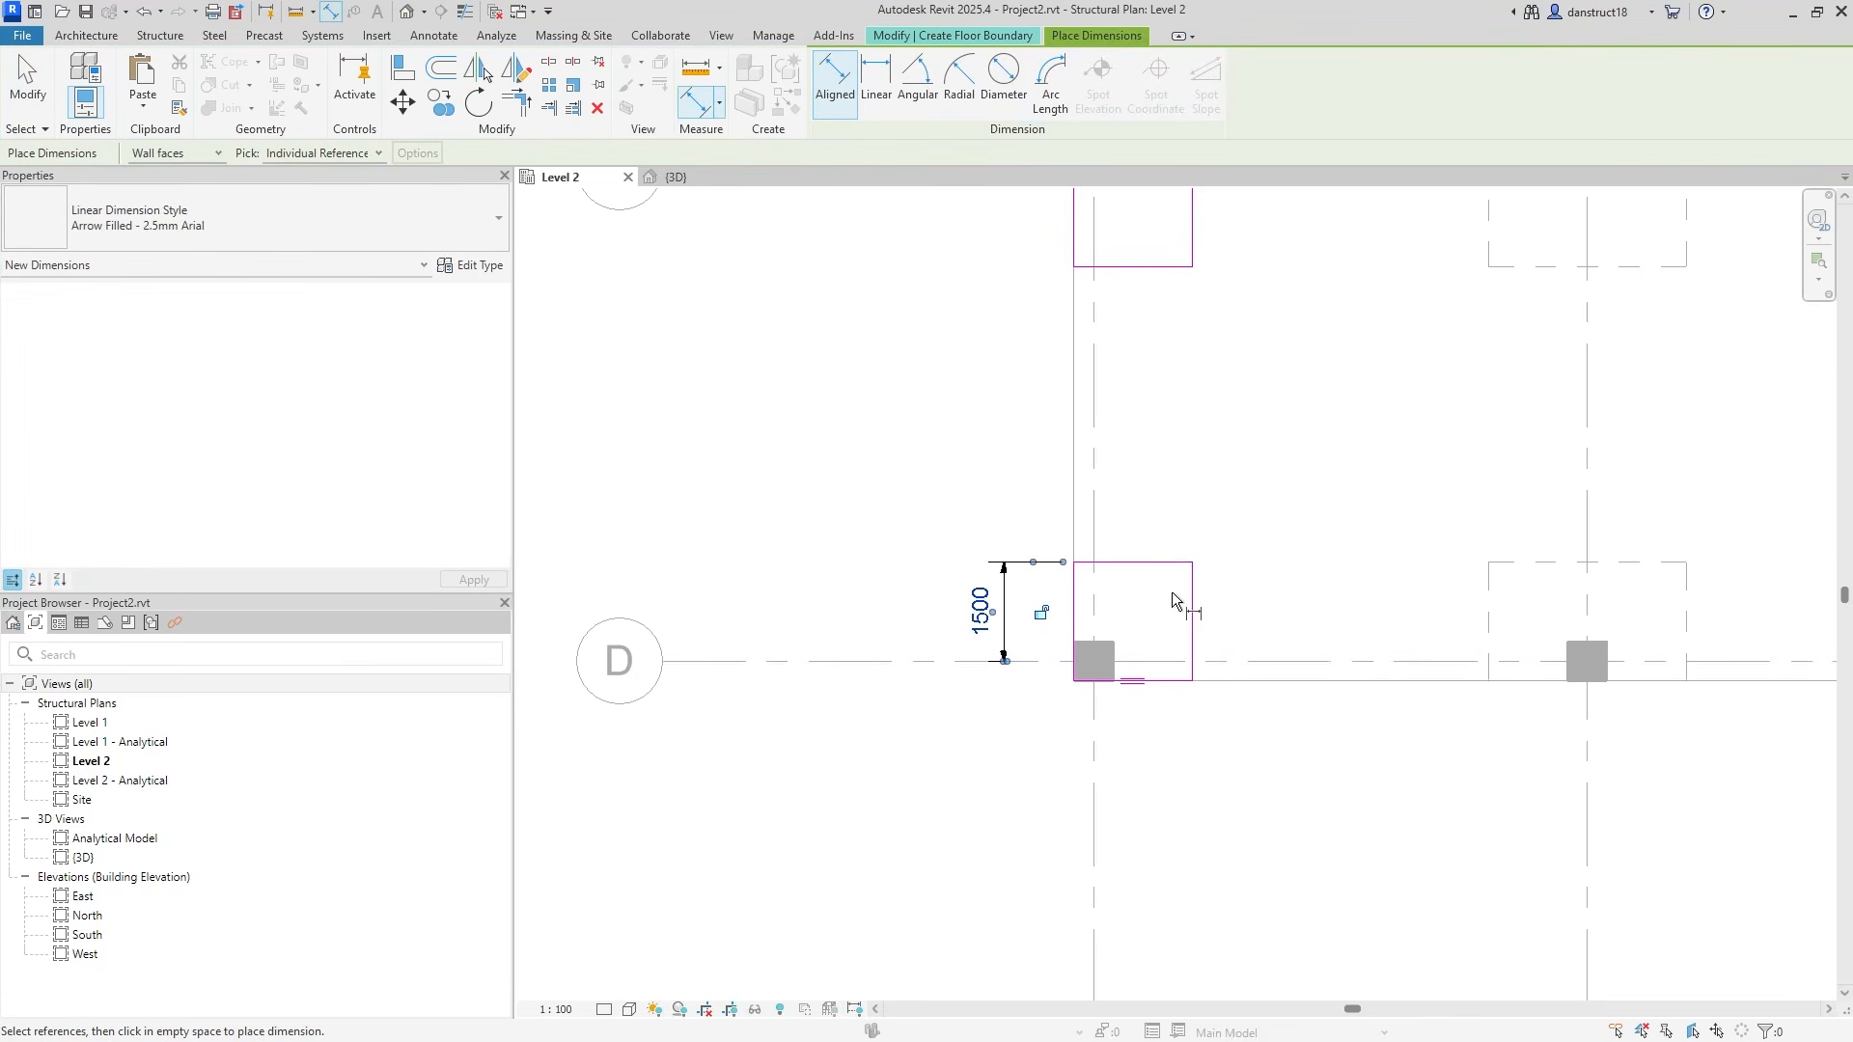
left_click(1232, 660)
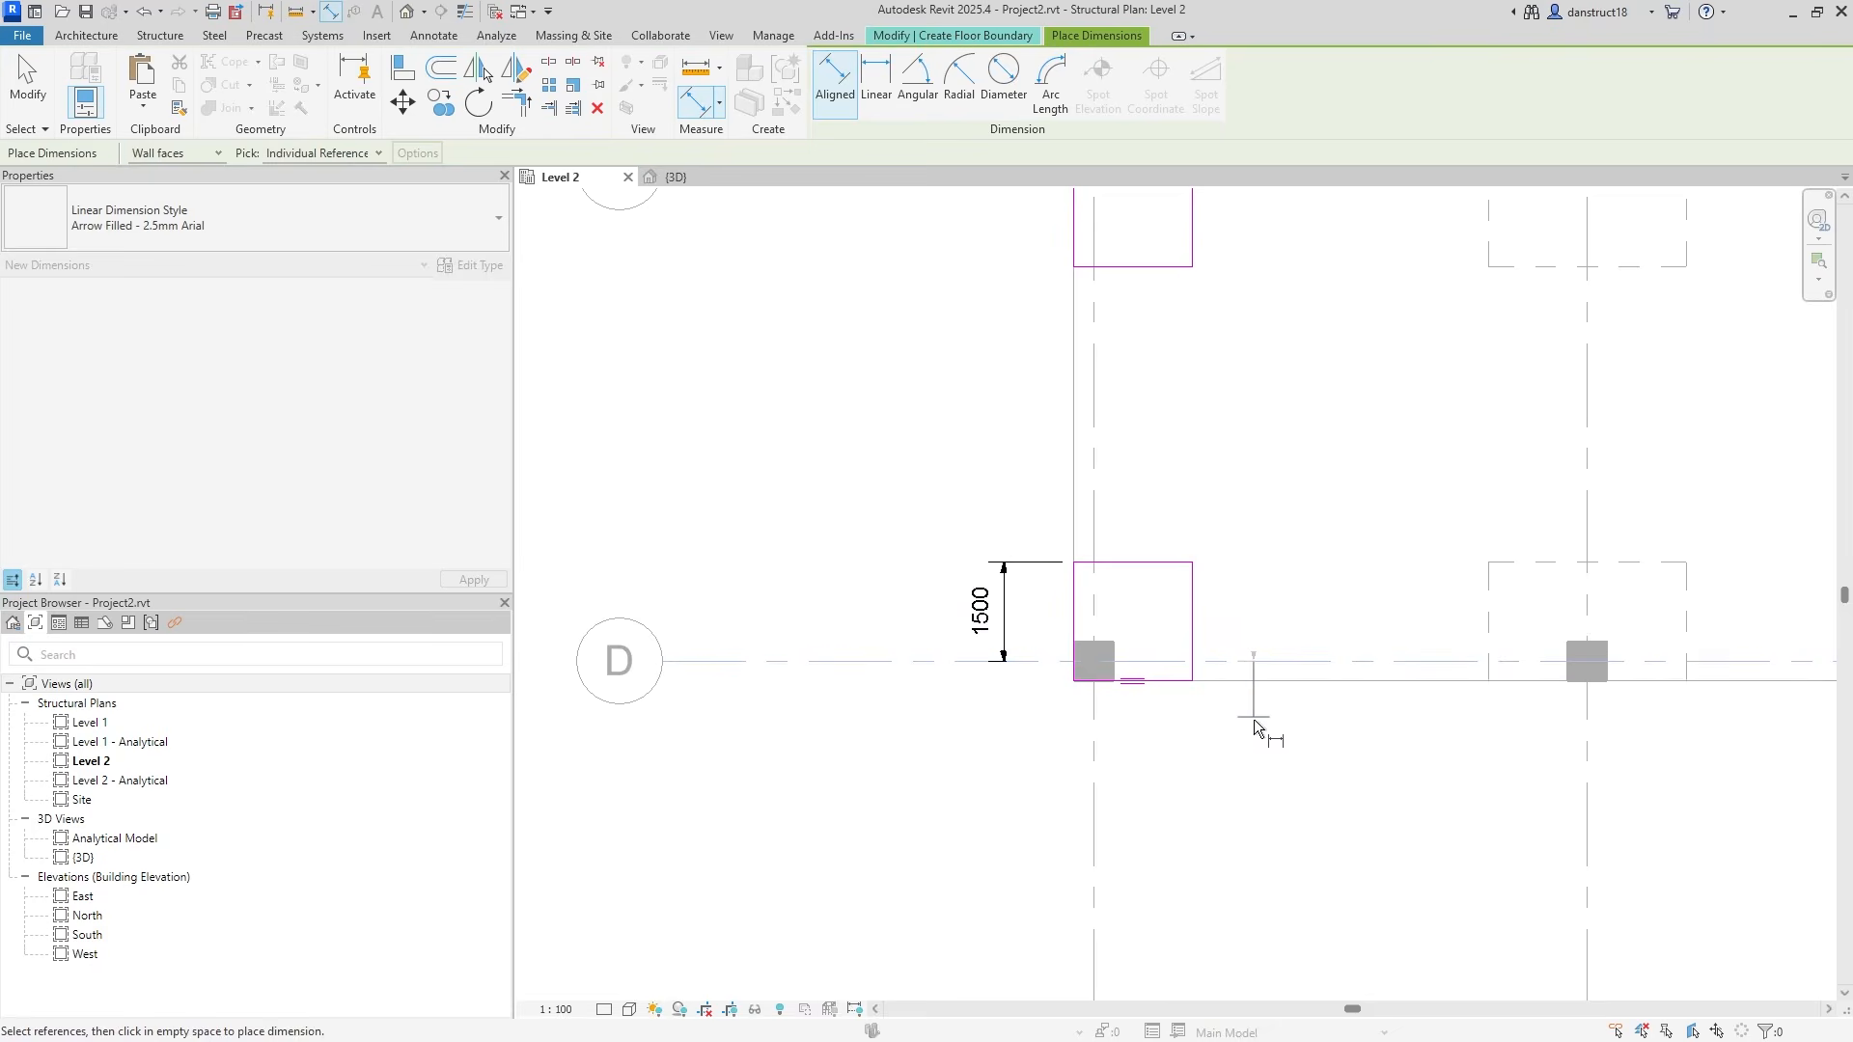
key("Escape")
key("Escape")
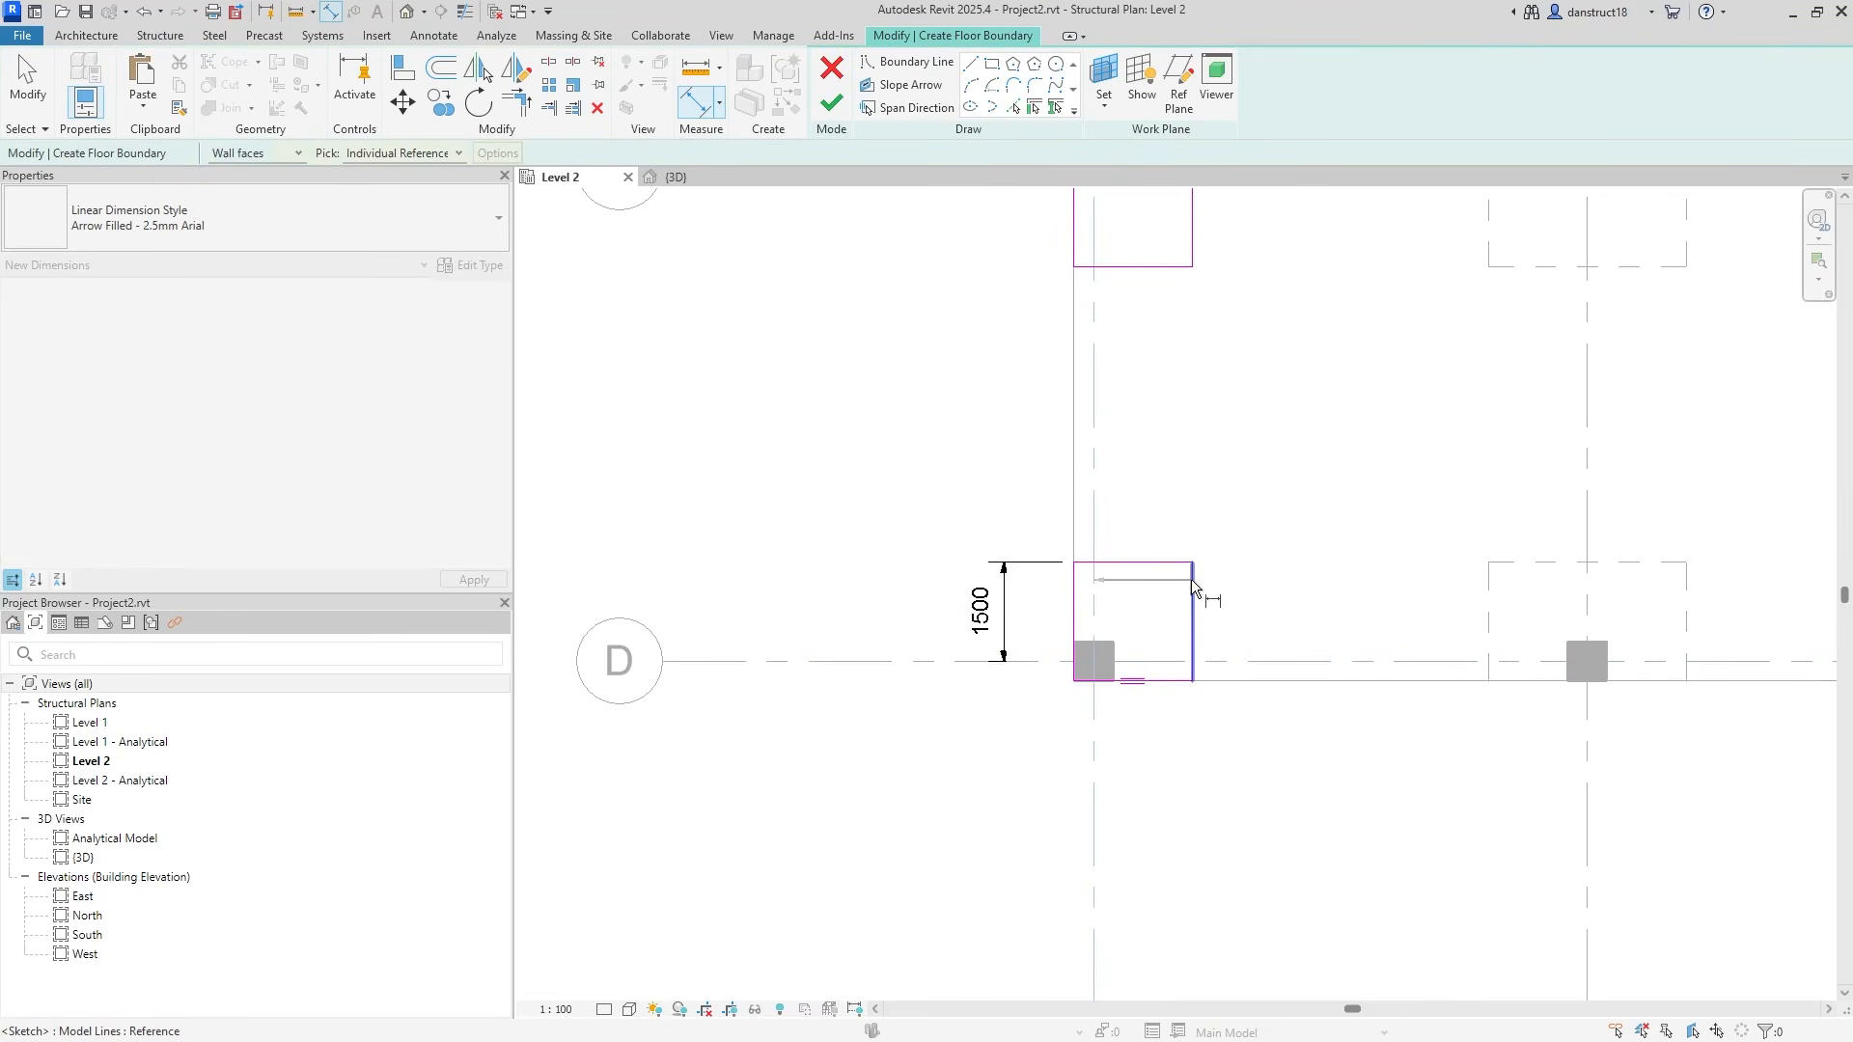
left_click(1201, 487)
Place chained 1500/1500 depth dimensions across grid lines C and B on their panels.
scroll(1189, 471, "down", 2)
middle_click_drag(1066, 209, 1046, 453)
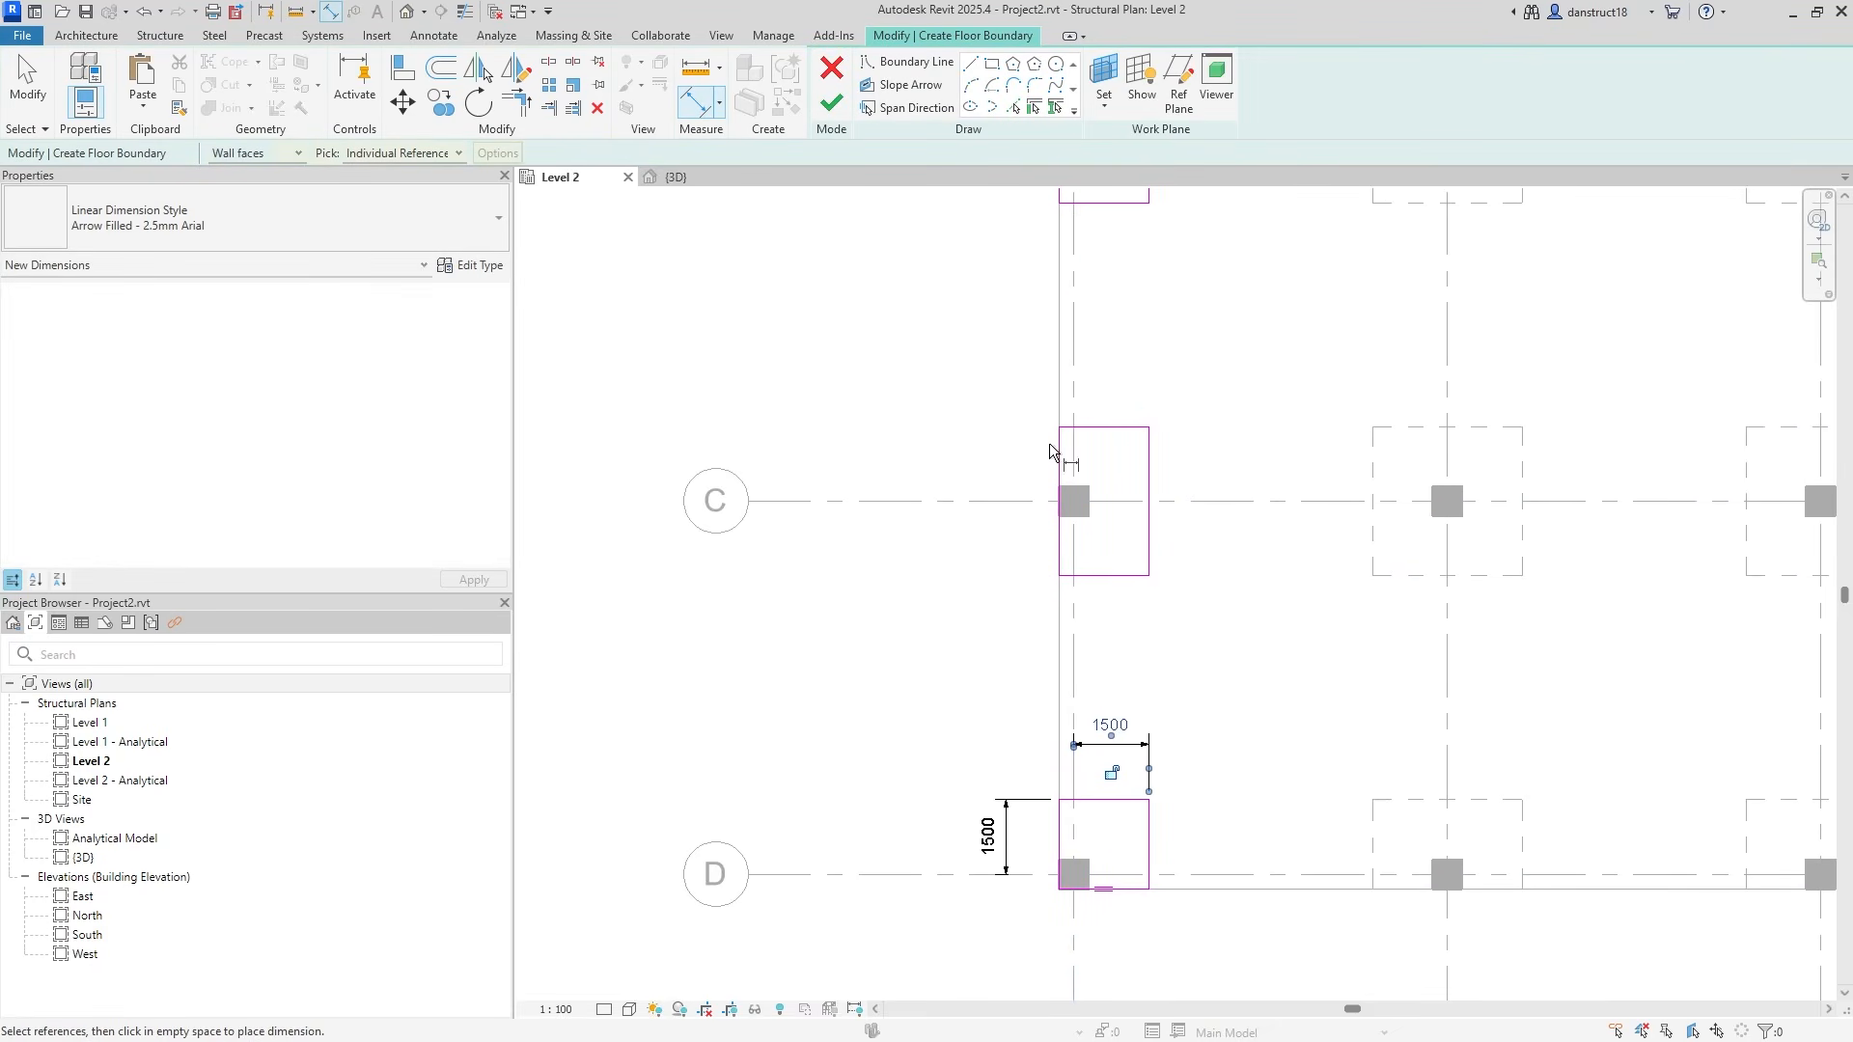
left_click(1104, 582)
left_click(1193, 509)
left_click(1143, 428)
left_click(1212, 379)
middle_click_drag(1211, 380, 1161, 583)
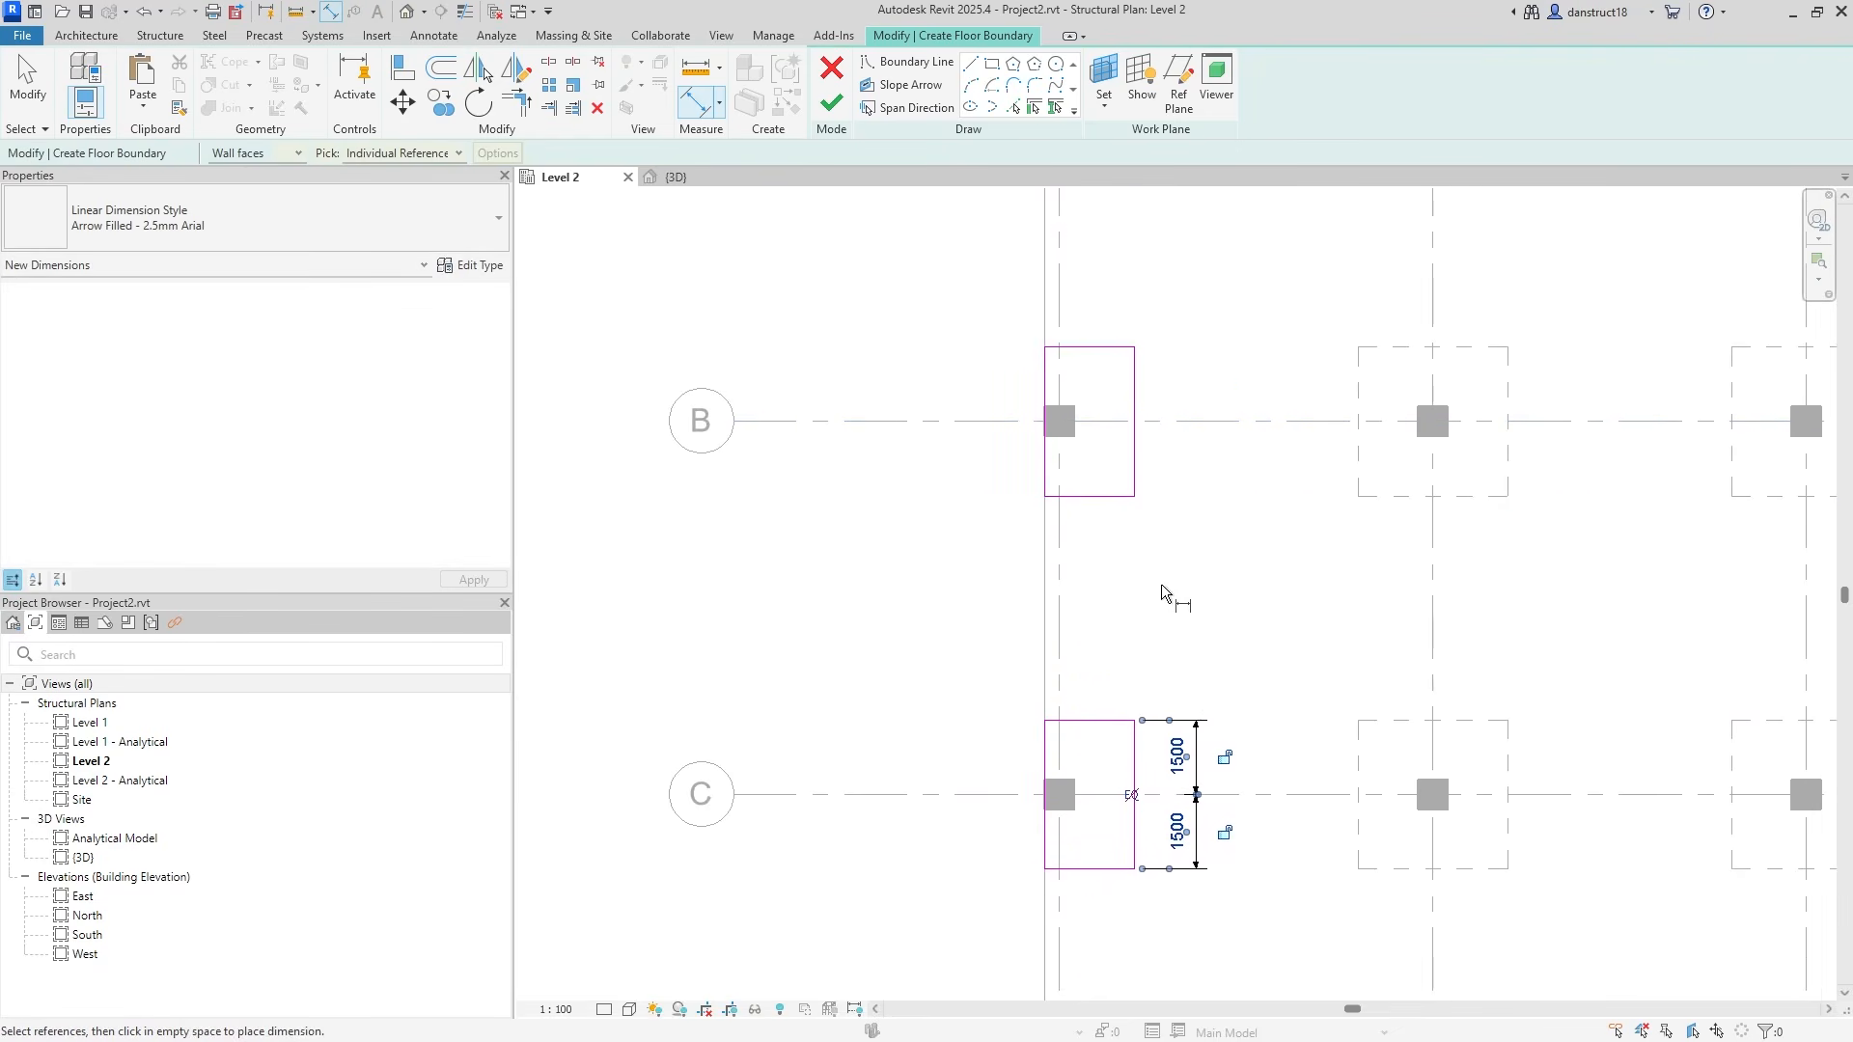
left_click(1100, 497)
left_click(1187, 420)
left_click(1120, 347)
left_click(1189, 314)
Dimension the grid A panel's 1500 depth from its bottom edge to grid A.
middle_click_drag(1207, 344, 1209, 728)
left_click(1110, 505)
left_click(1178, 437)
left_click(1194, 380)
Add a 1500 width dimension from grid 1 to the grid C panel's right edge.
scroll(1147, 403, "down", 1)
scroll(1030, 444, "up", 1)
scroll(1030, 444, "down", 1)
middle_click_drag(1073, 575, 1085, 445)
middle_click_drag(1117, 568, 1119, 257)
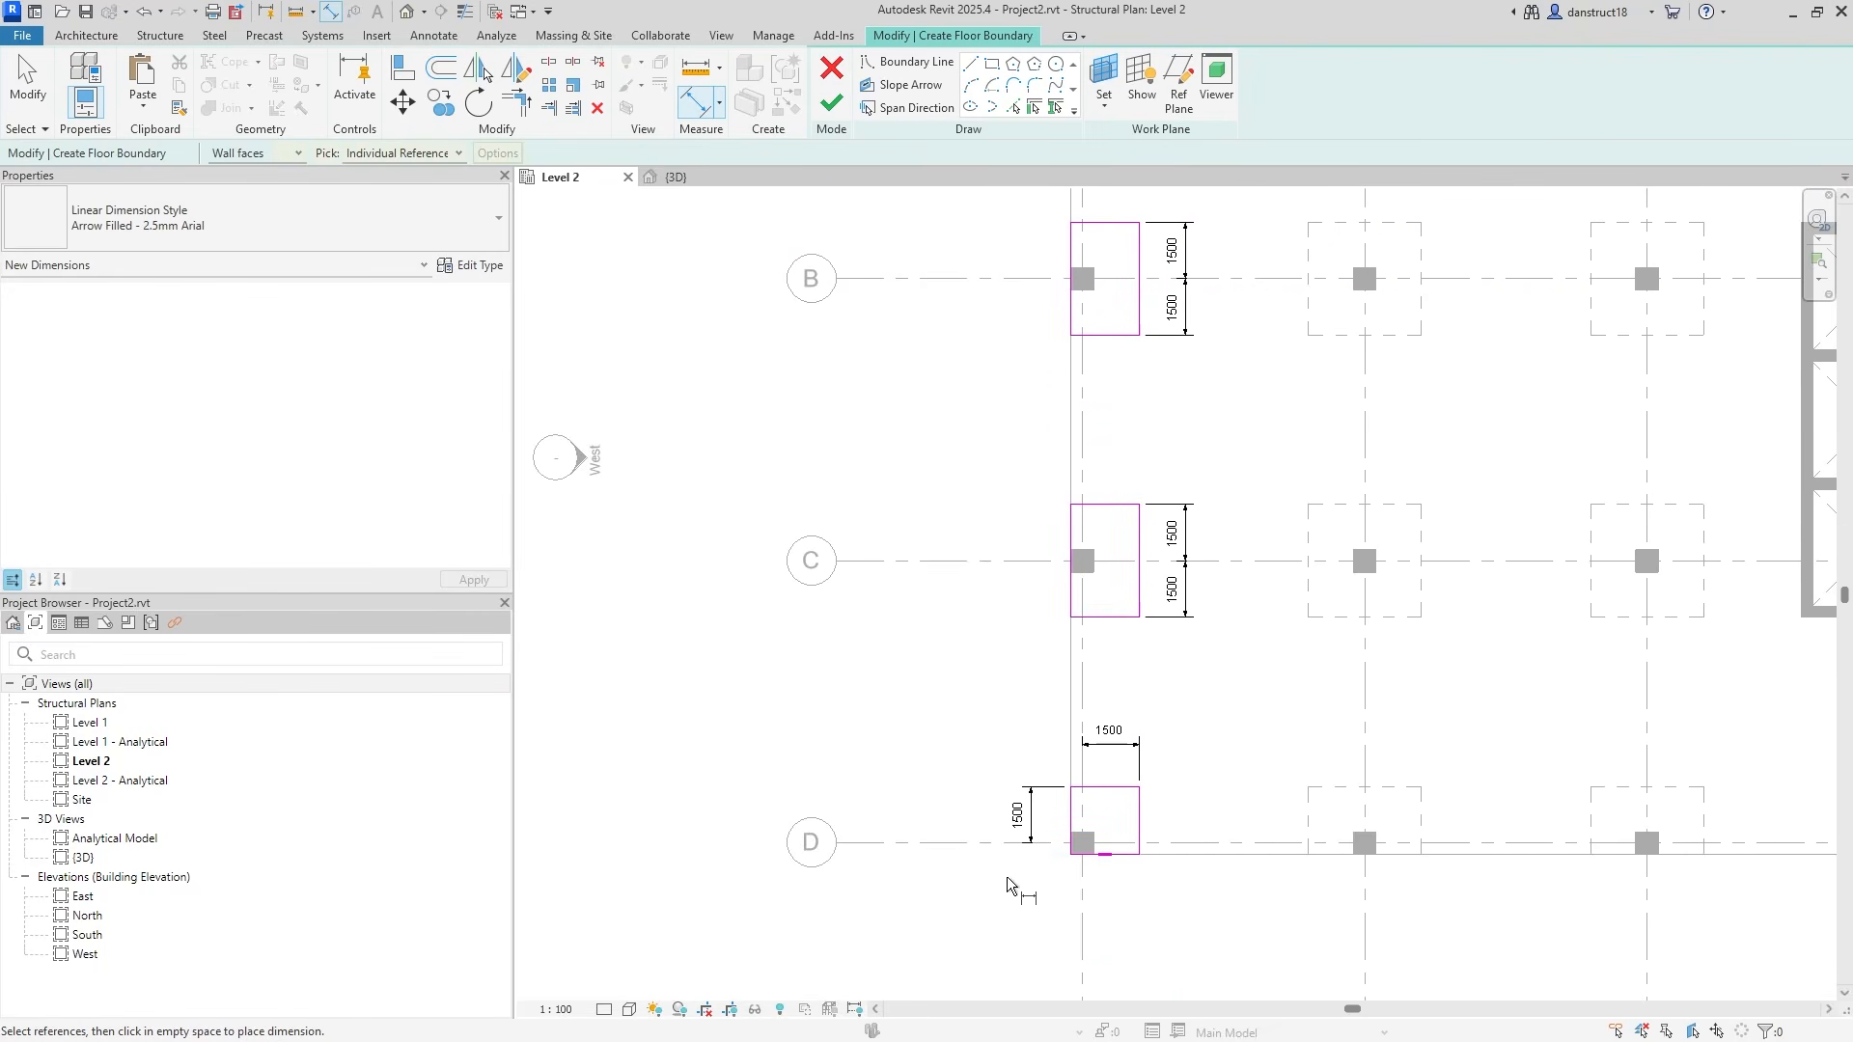
scroll(1061, 632, "up", 2)
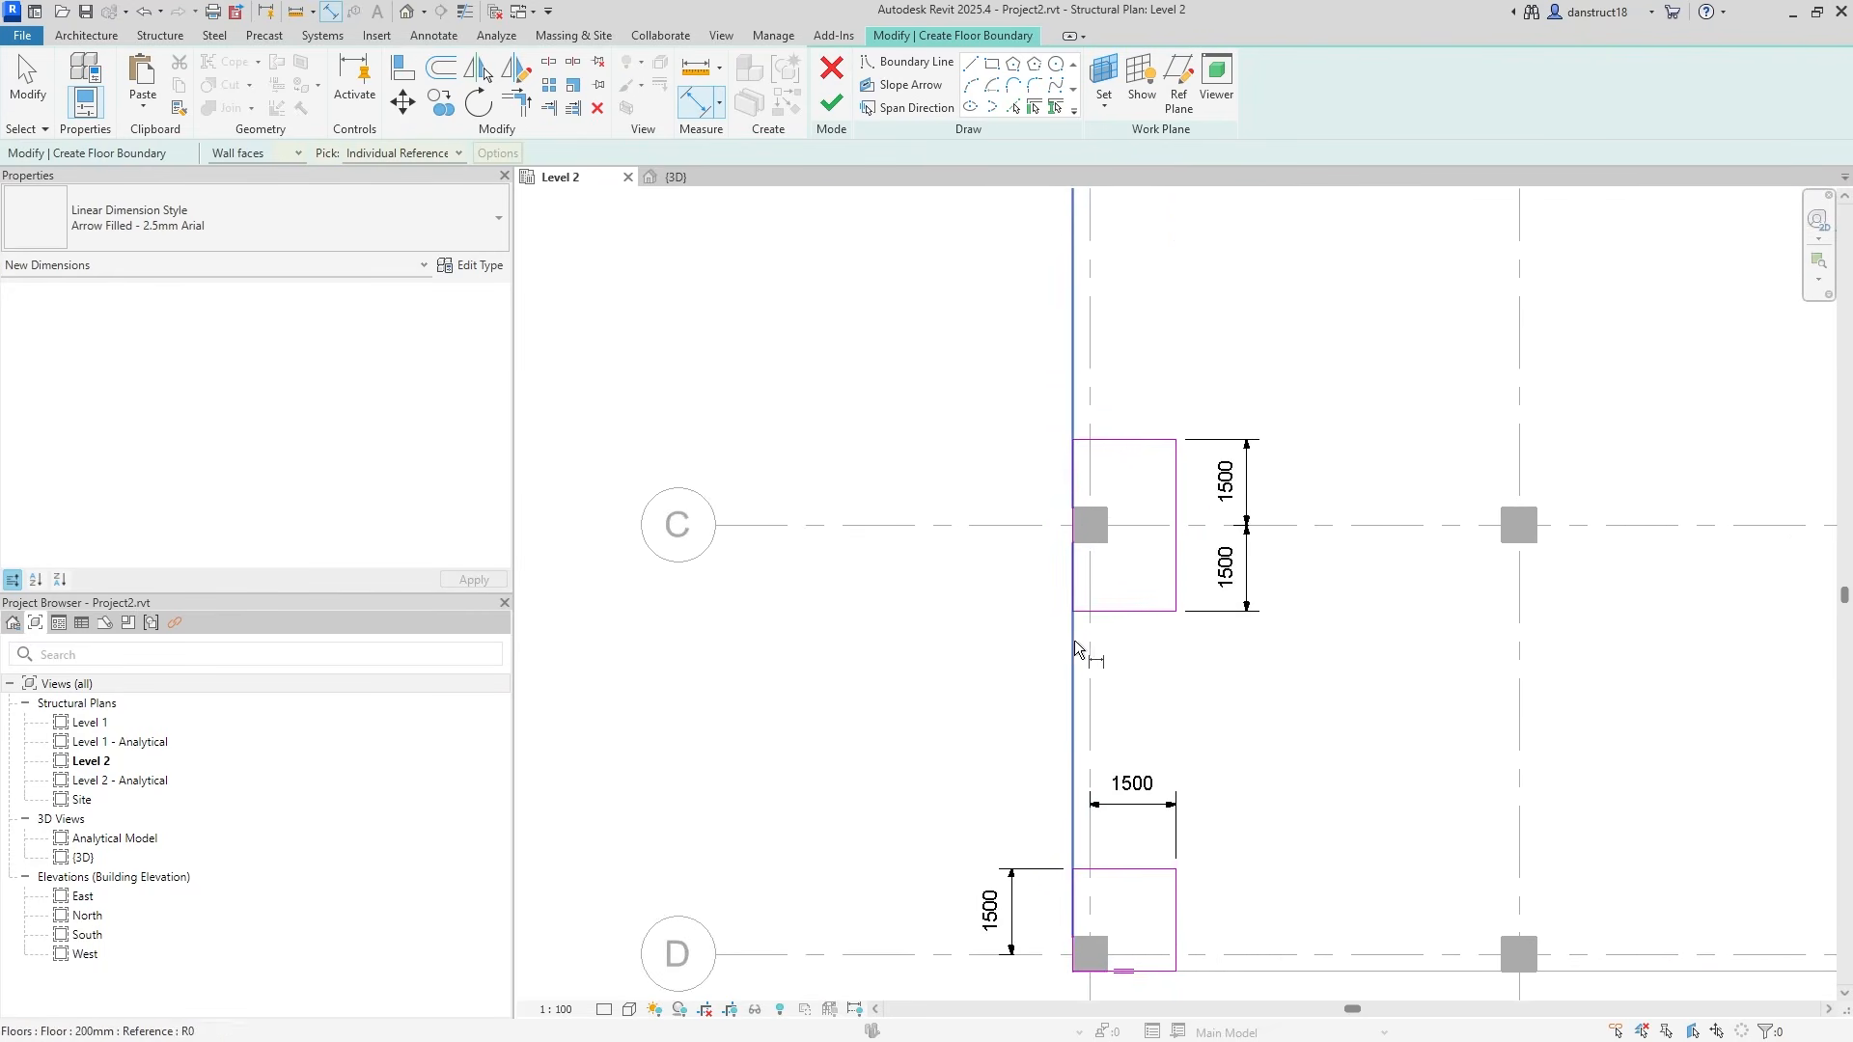
left_click(1090, 637)
left_click(1175, 590)
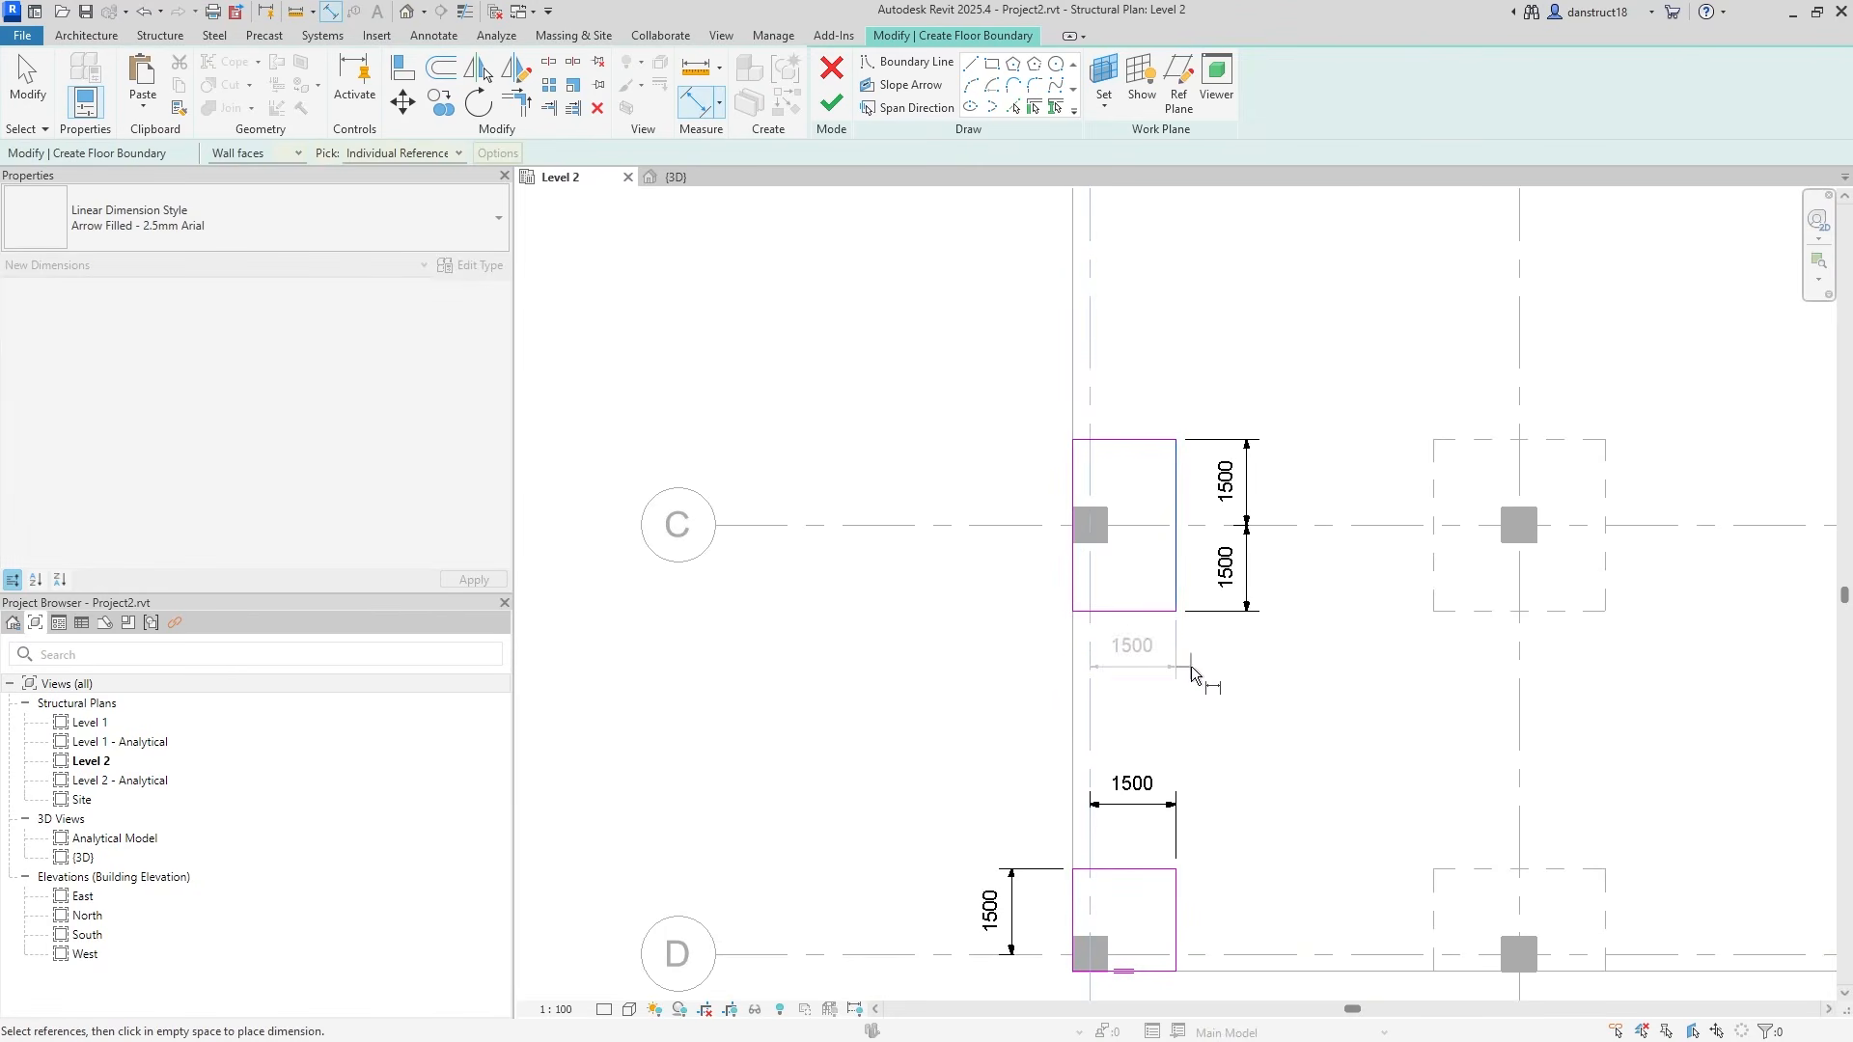
left_click(1191, 667)
Add 1500 width dimensions from grid 1 on the grid B and grid A panels.
scroll(1133, 478, "down", 1)
middle_click_drag(1133, 477, 1067, 772)
left_click(1033, 556)
left_click(1102, 496)
left_click(1107, 562)
scroll(1122, 509, "down", 1)
middle_click_drag(1122, 510, 1098, 790)
left_click(1017, 511)
left_click(1079, 468)
left_click(1087, 519)
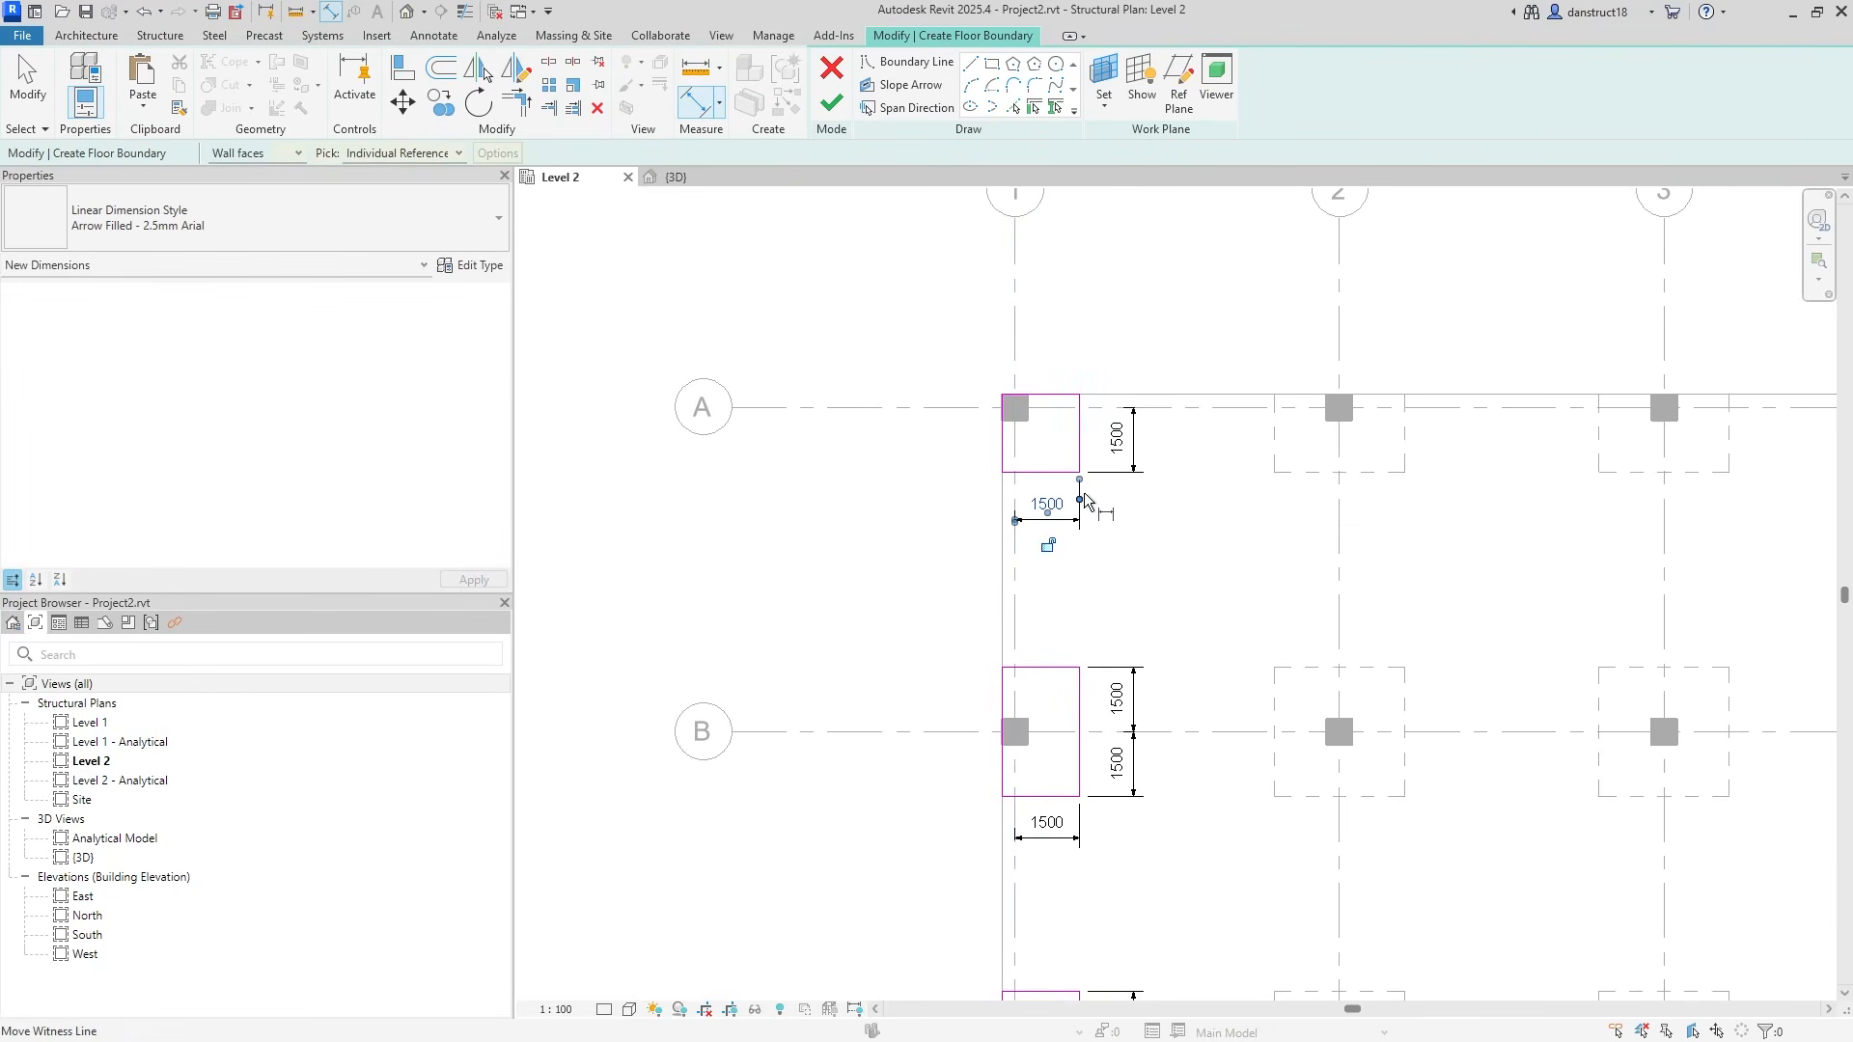
Exit dimensioning with all four panels in view and select the grid D depth dimension.
scroll(1084, 492, "up", 1)
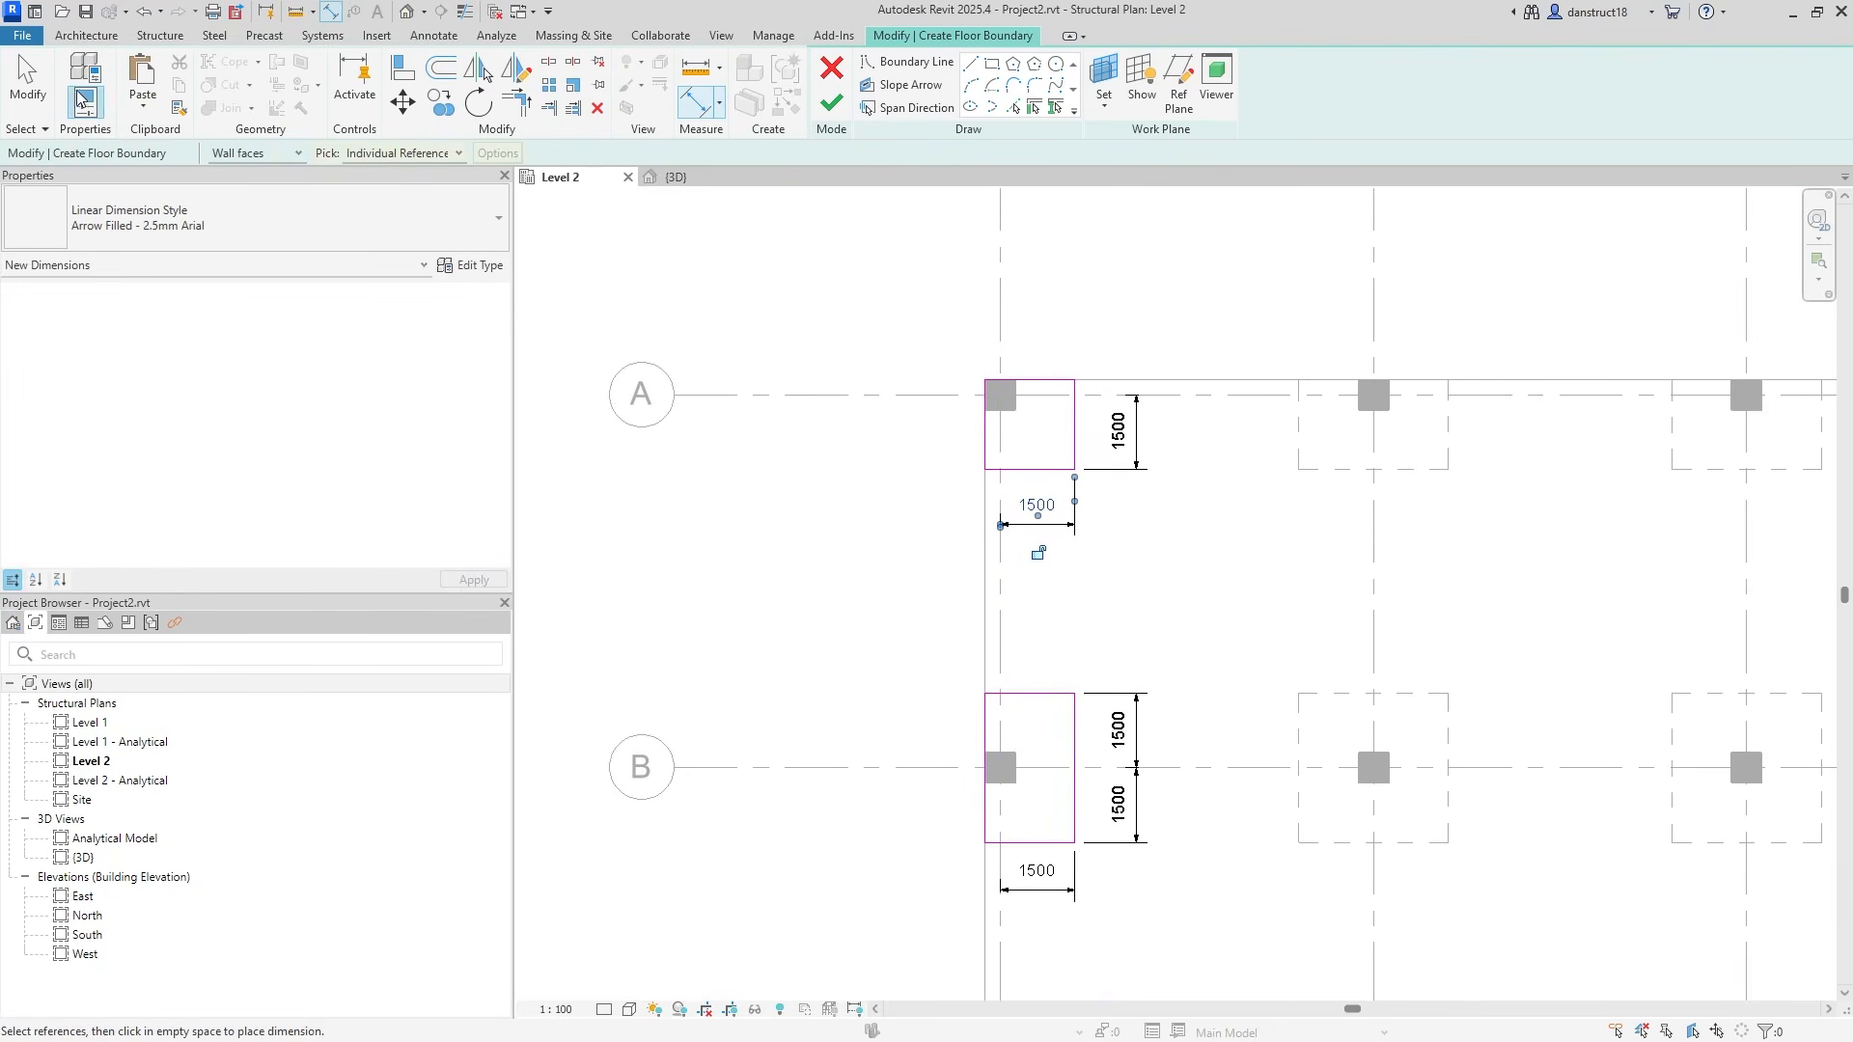
scroll(1132, 778, "down", 2)
middle_click_drag(1132, 777, 1068, 499)
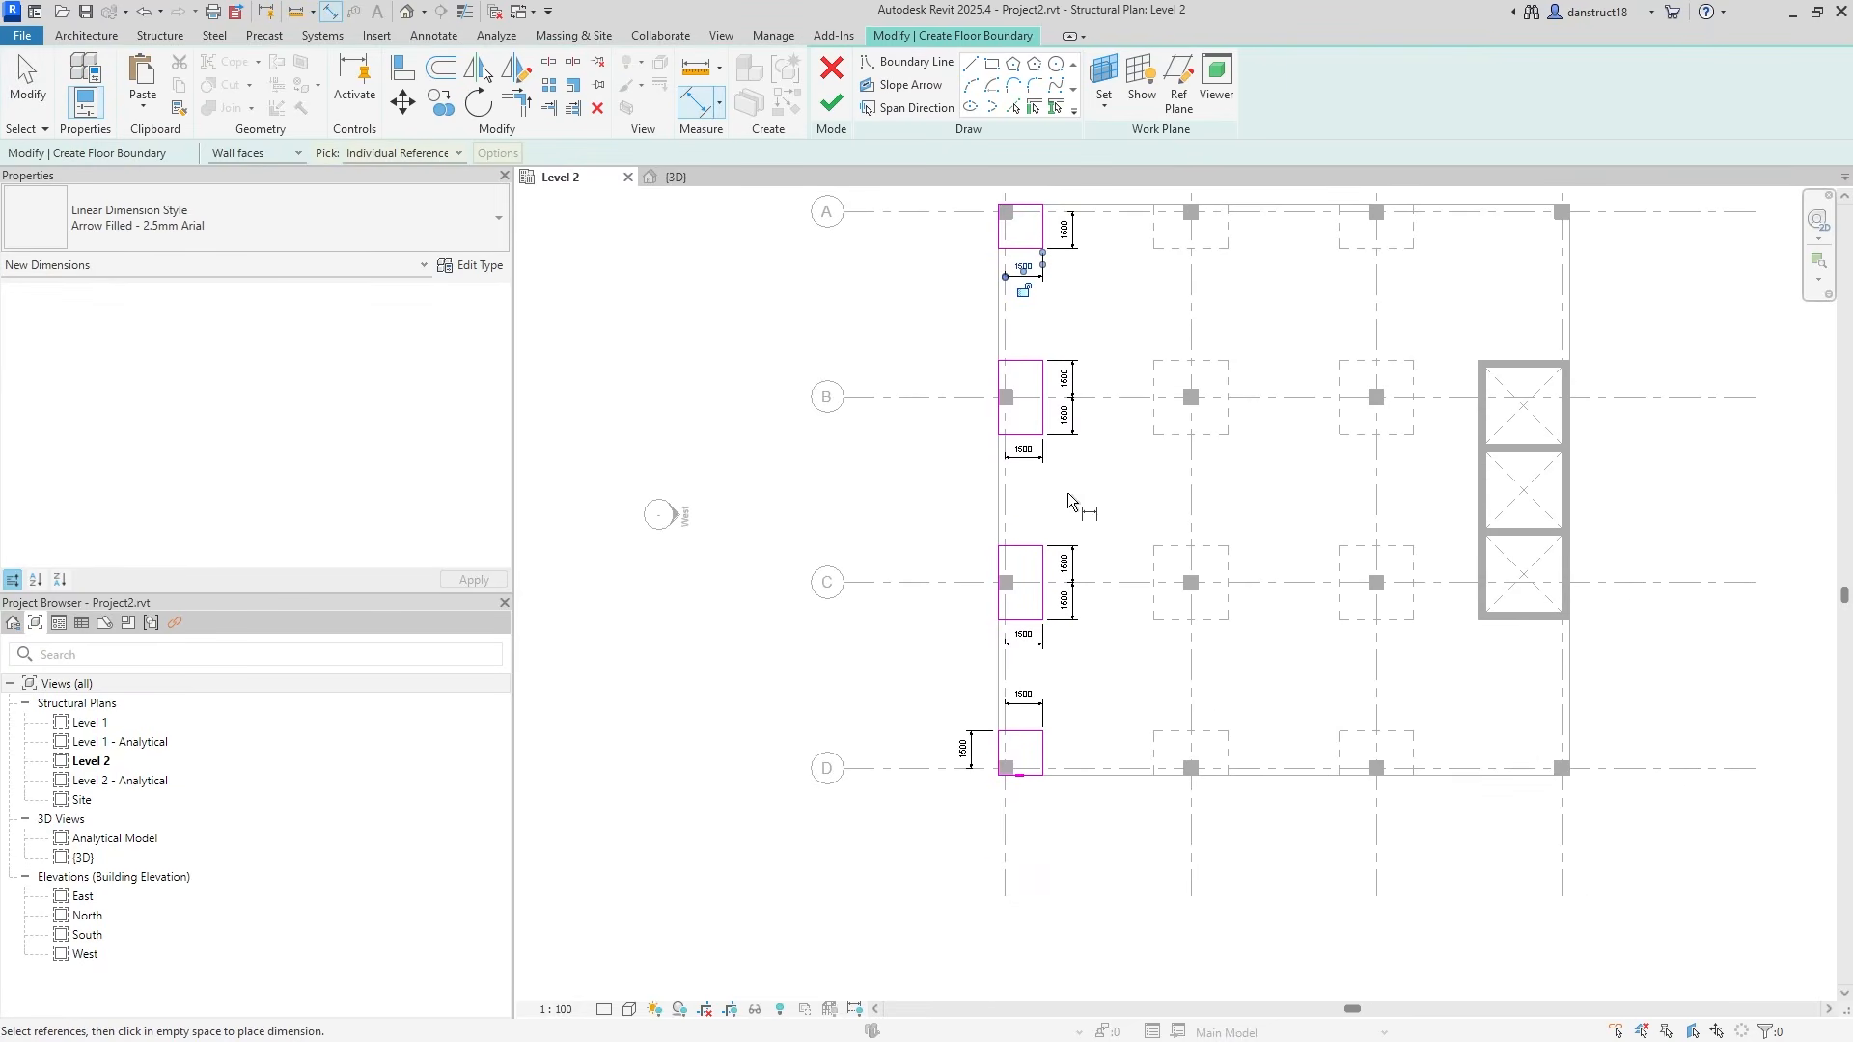
left_click(27, 82)
scroll(943, 794, "up", 2)
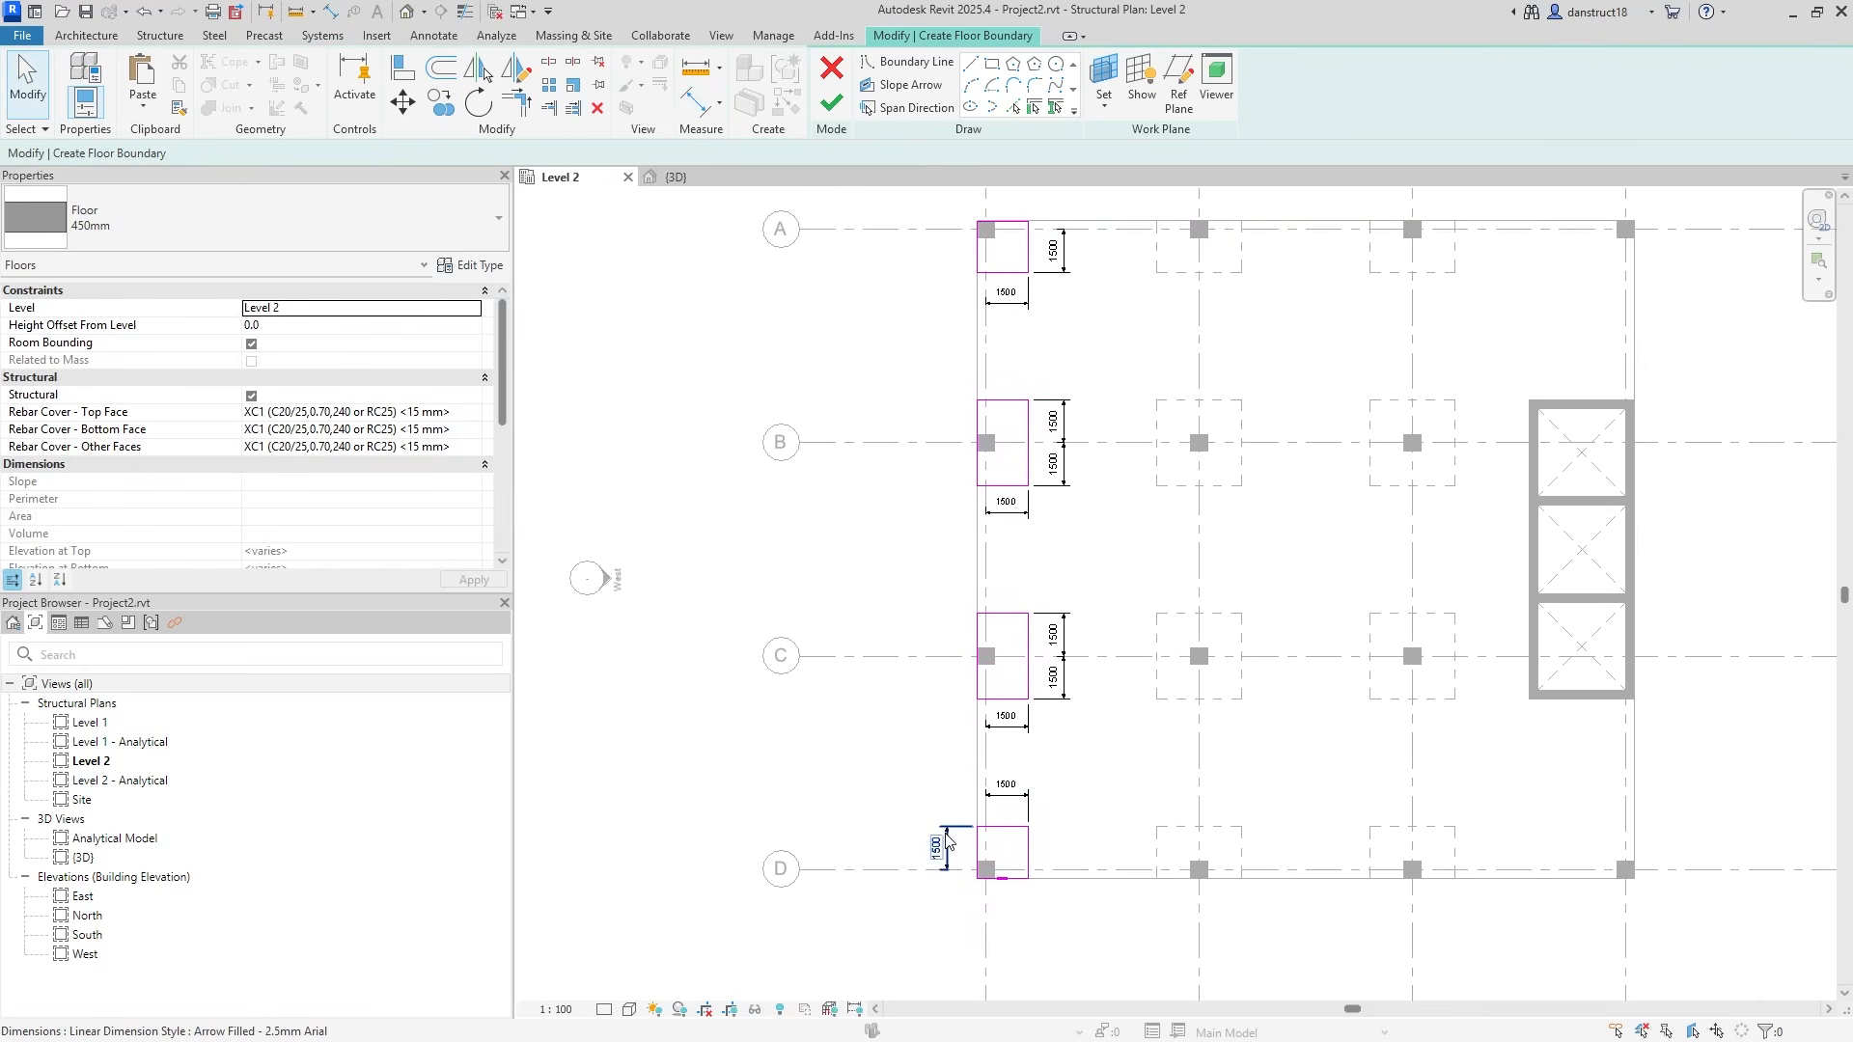
left_click(945, 840)
Label the four panel width dimensions (grids A–D) Int2.
scroll(947, 843, "up", 1)
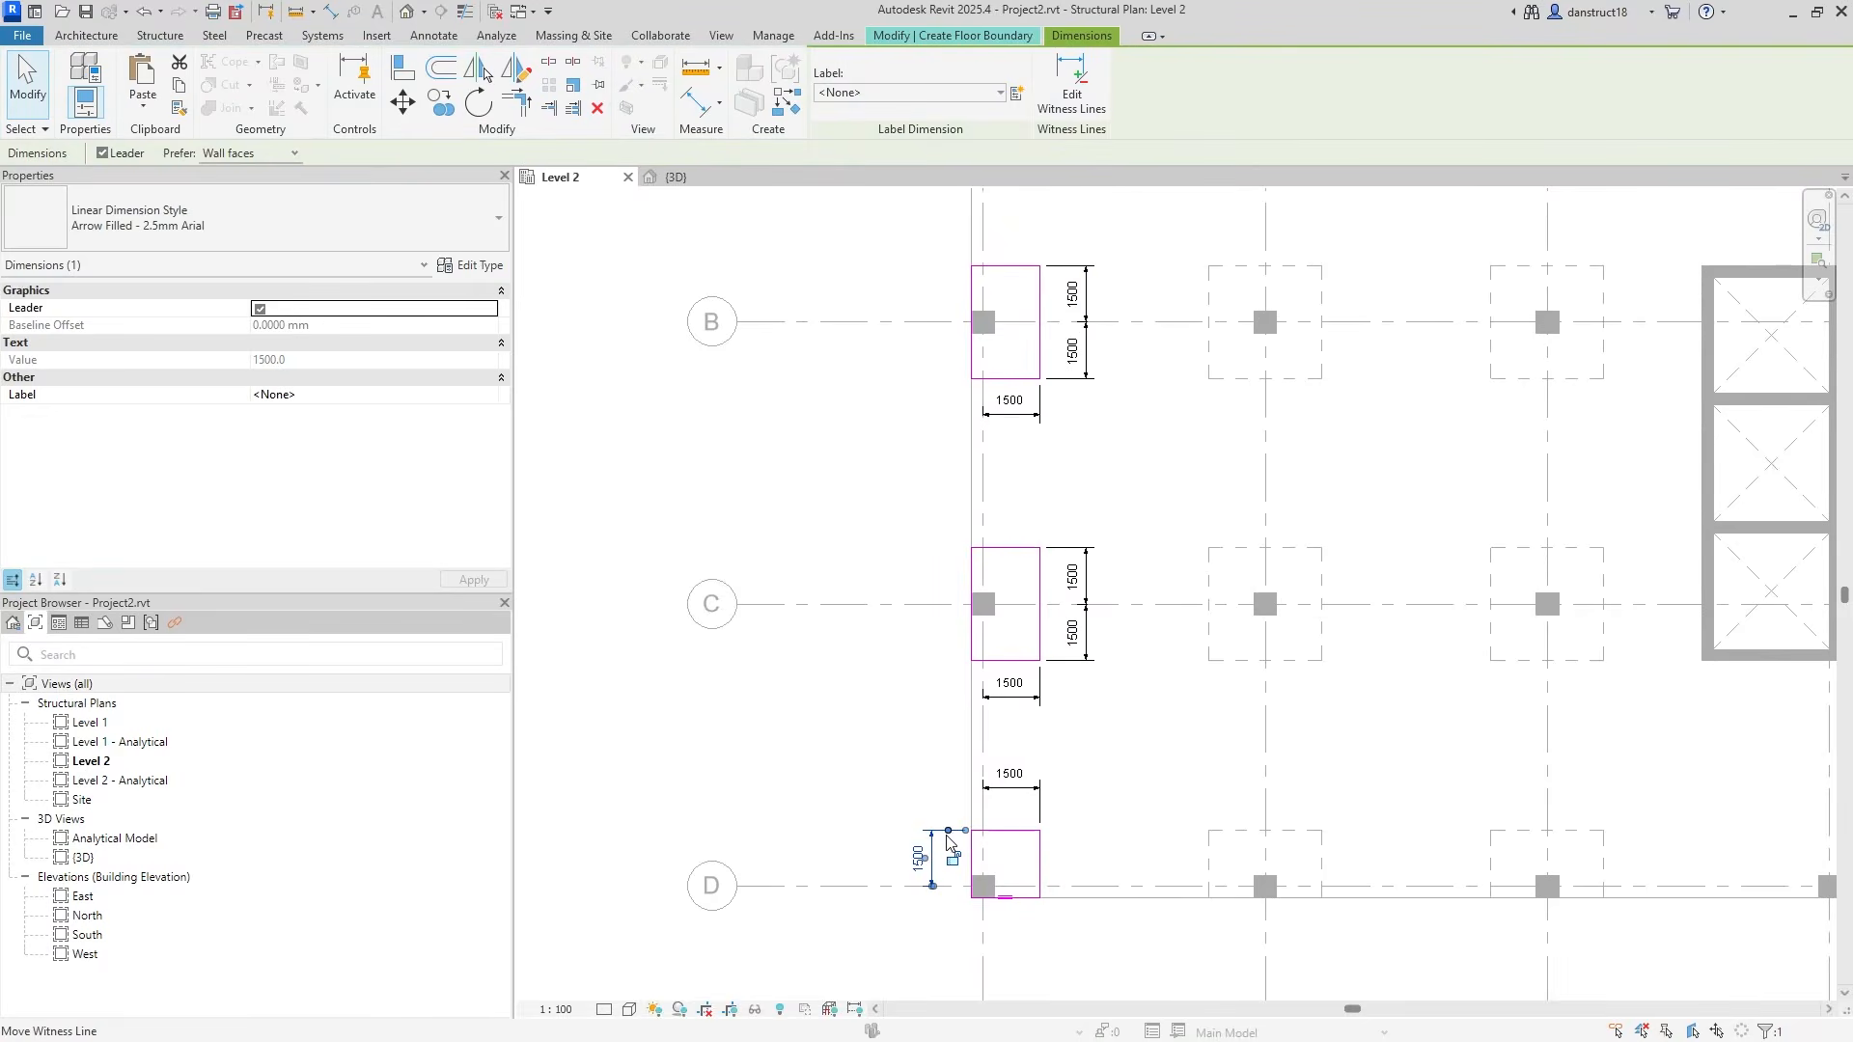
left_click(1006, 807)
left_click(1028, 710, "ctrl")
left_click(1028, 422, "ctrl")
middle_click_drag(1026, 419, 1017, 738)
left_click(1001, 449, "ctrl")
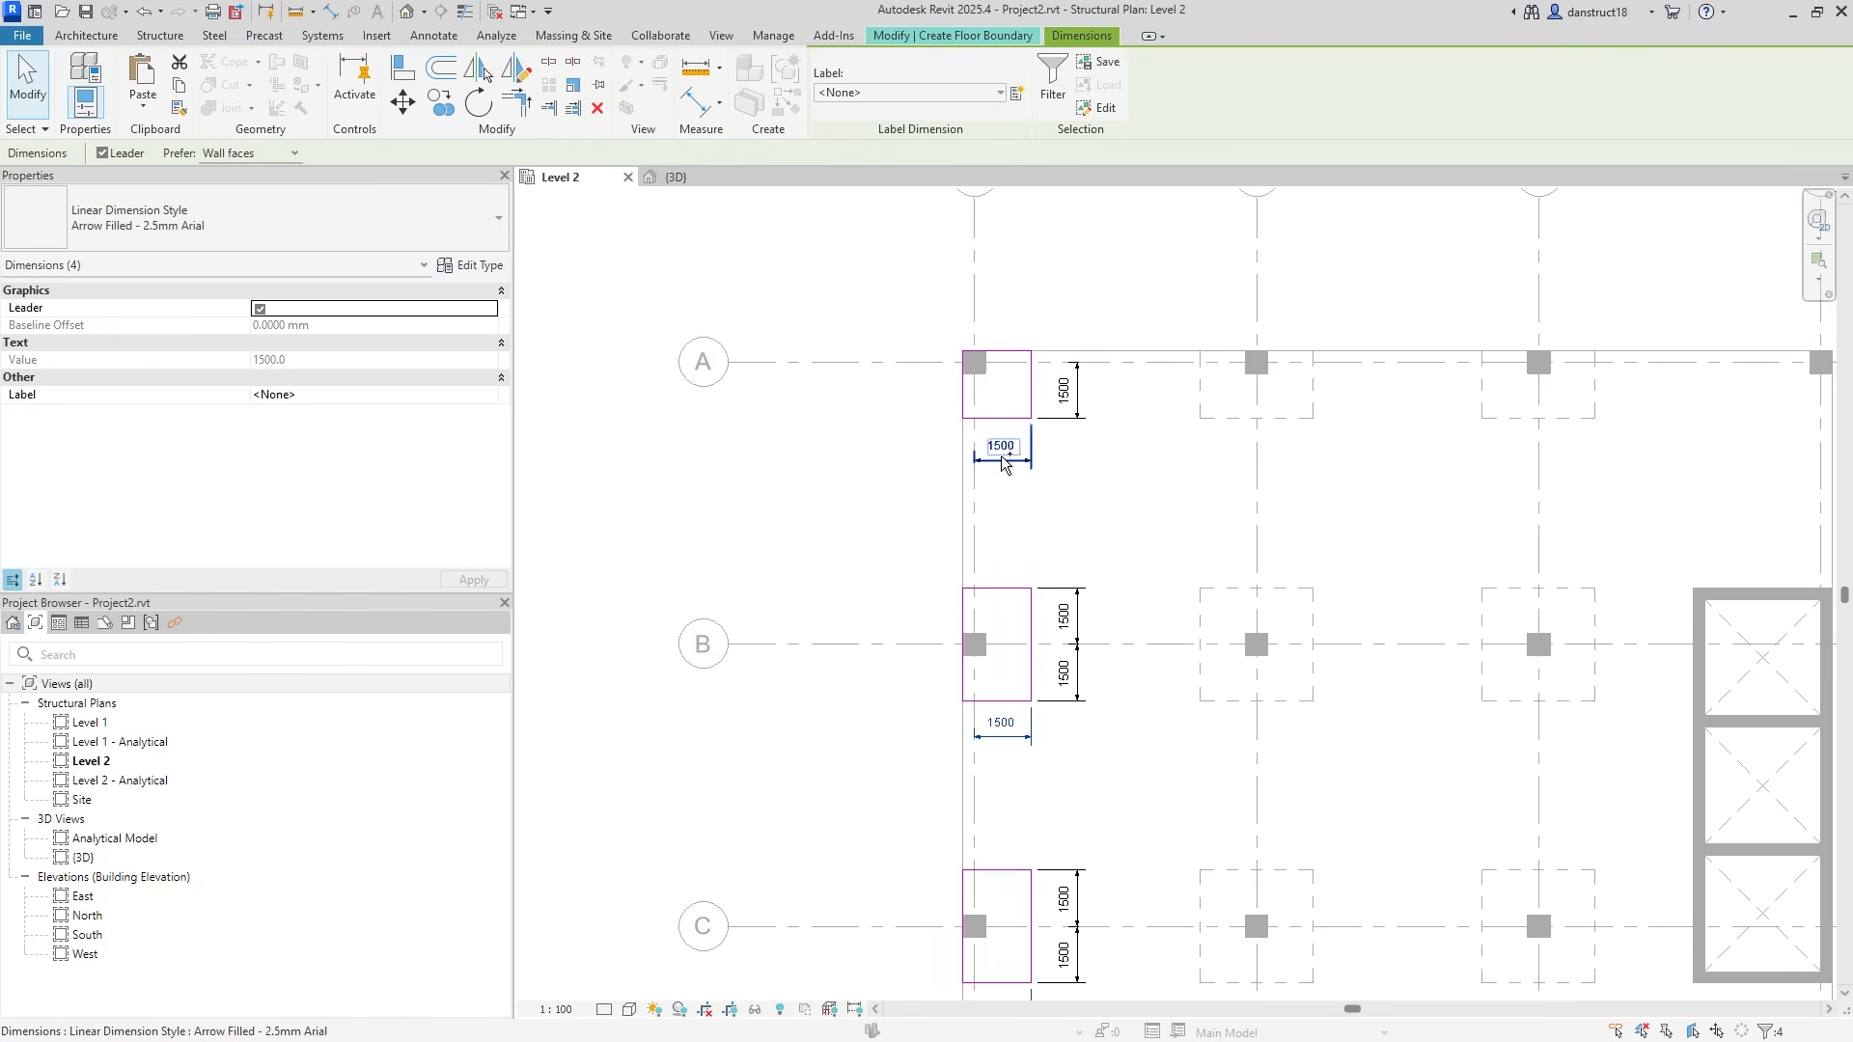
left_click(873, 94)
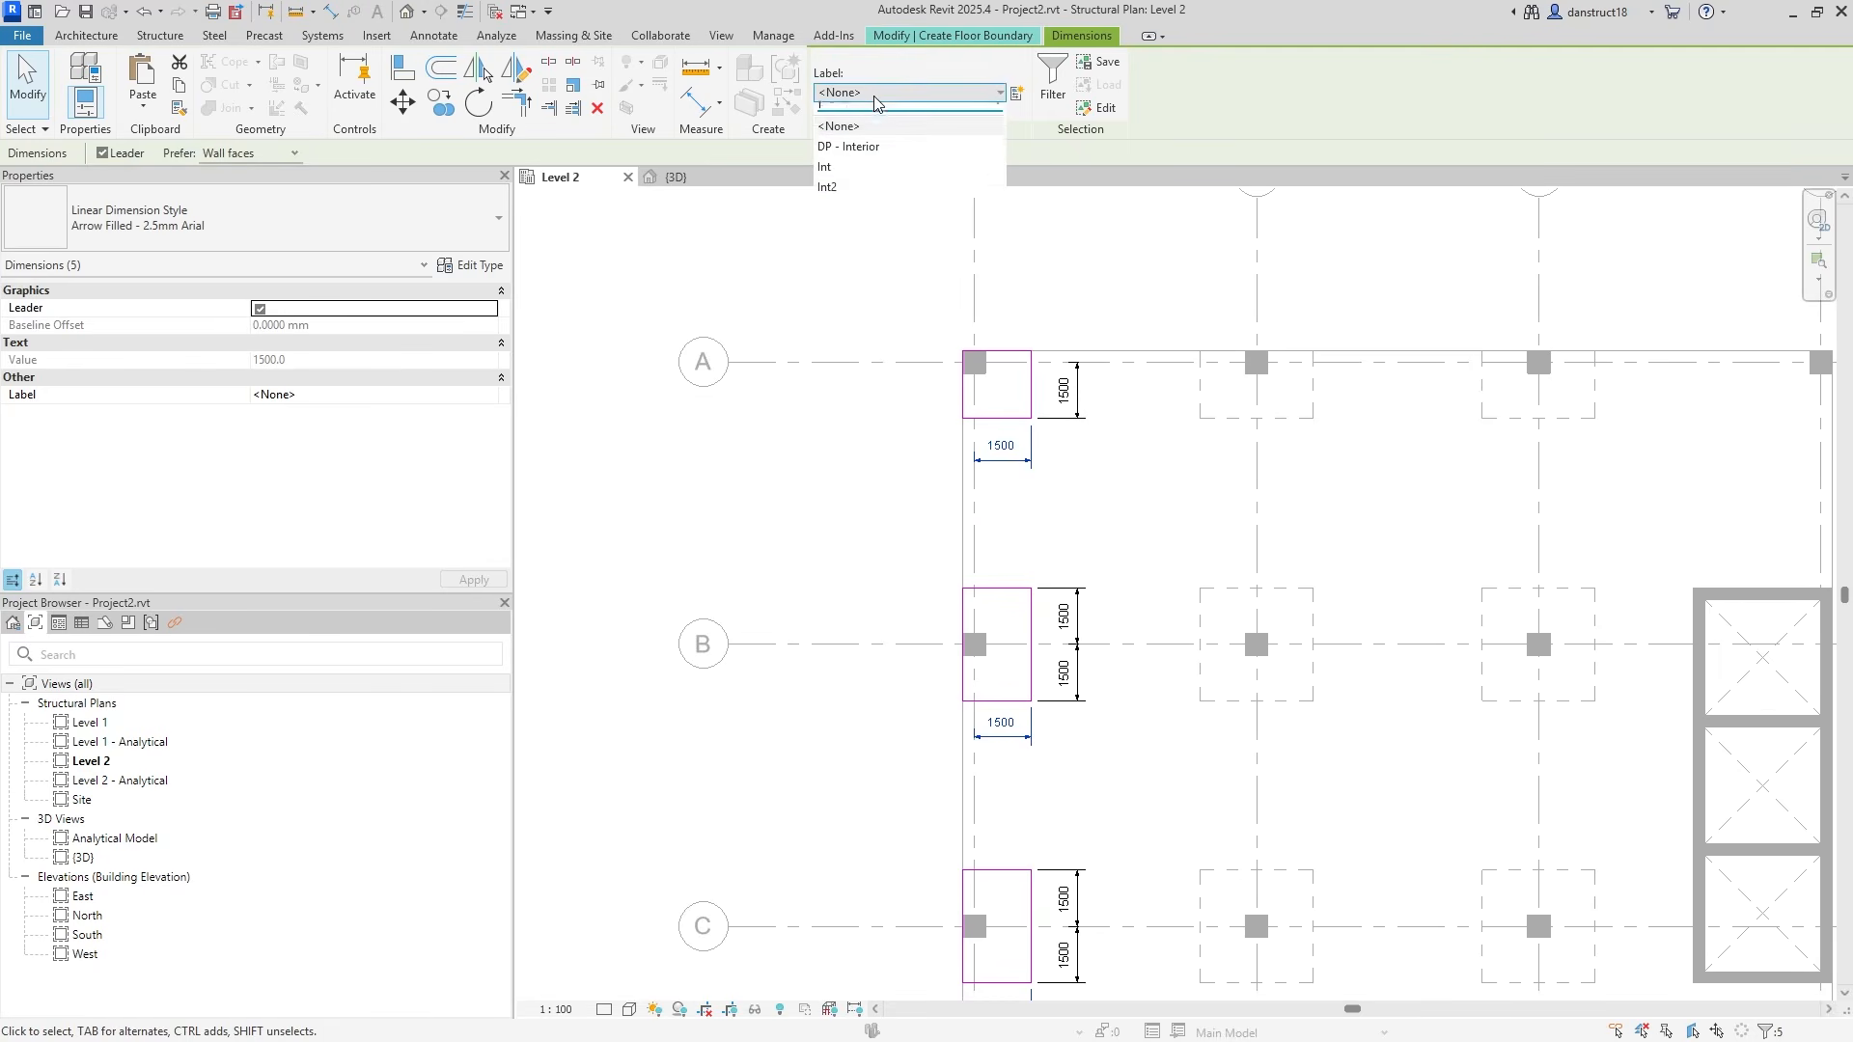
left_click(863, 200)
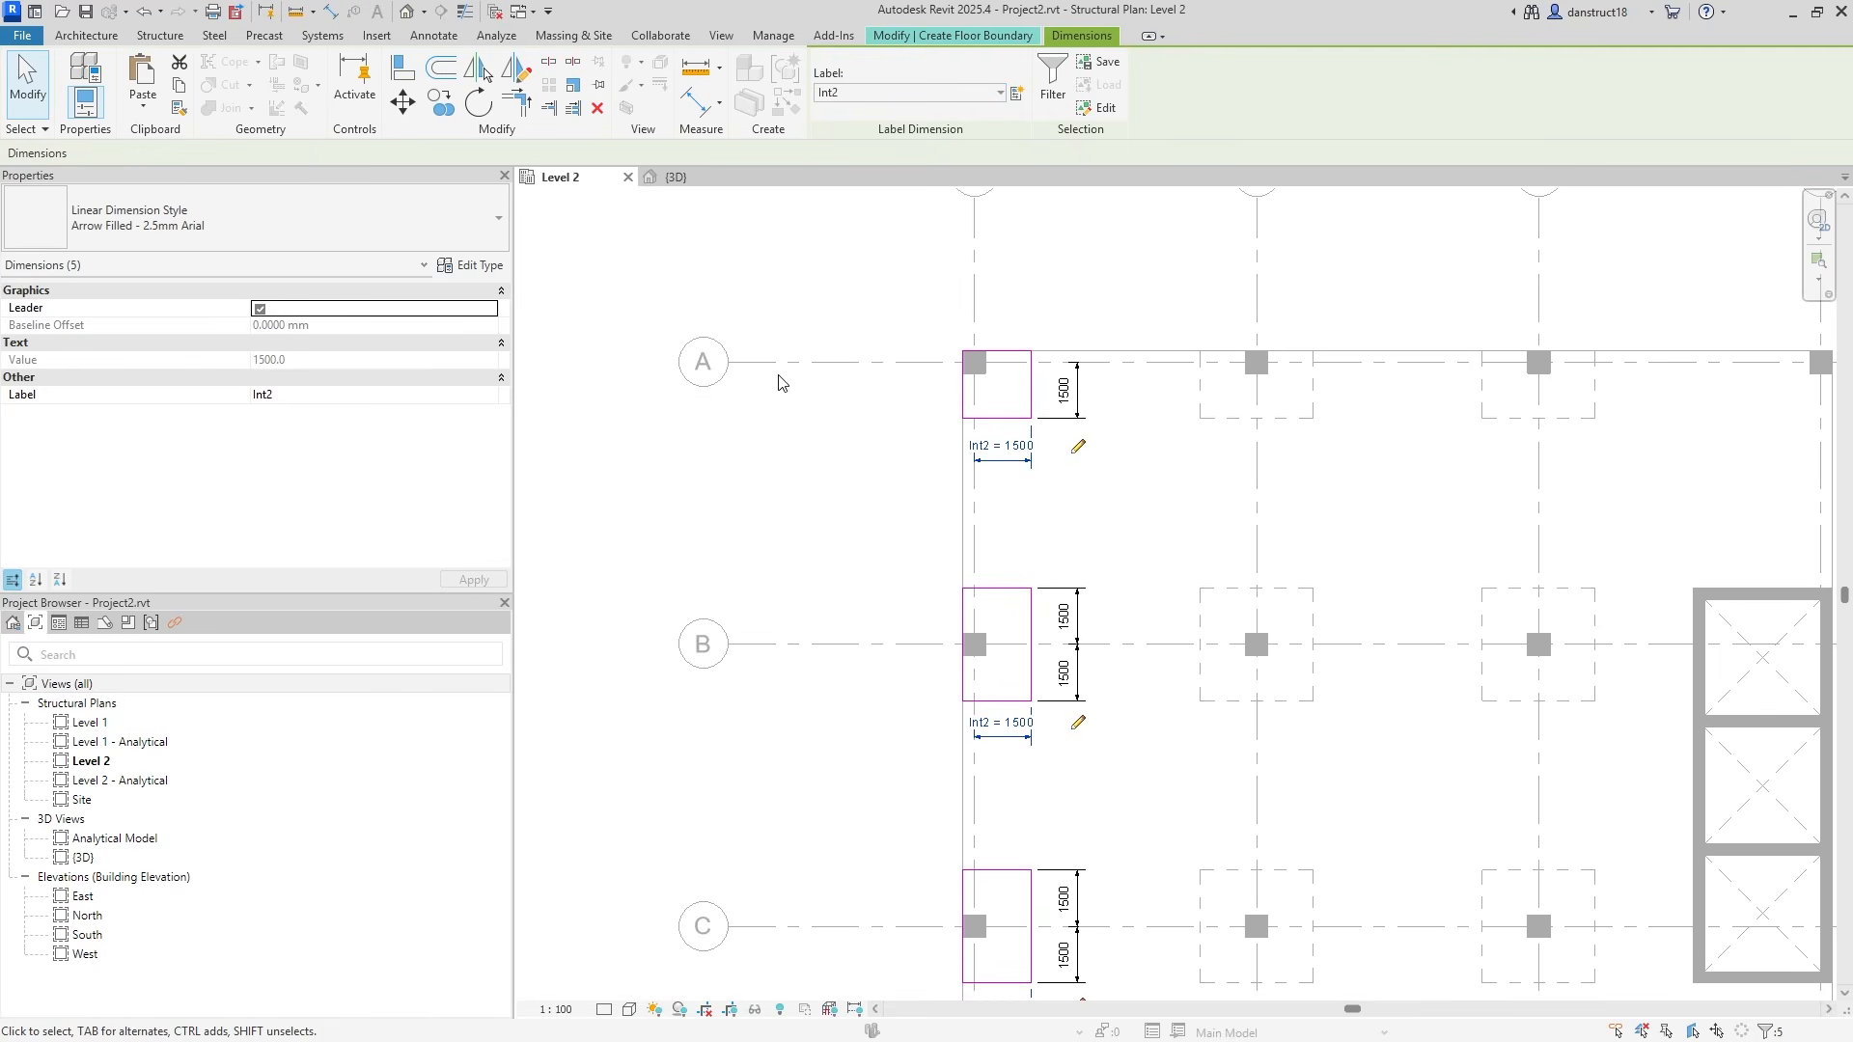
Label the grid A panel's depth dimension Int2, then clear the selection.
left_click(1086, 391)
left_click(888, 93)
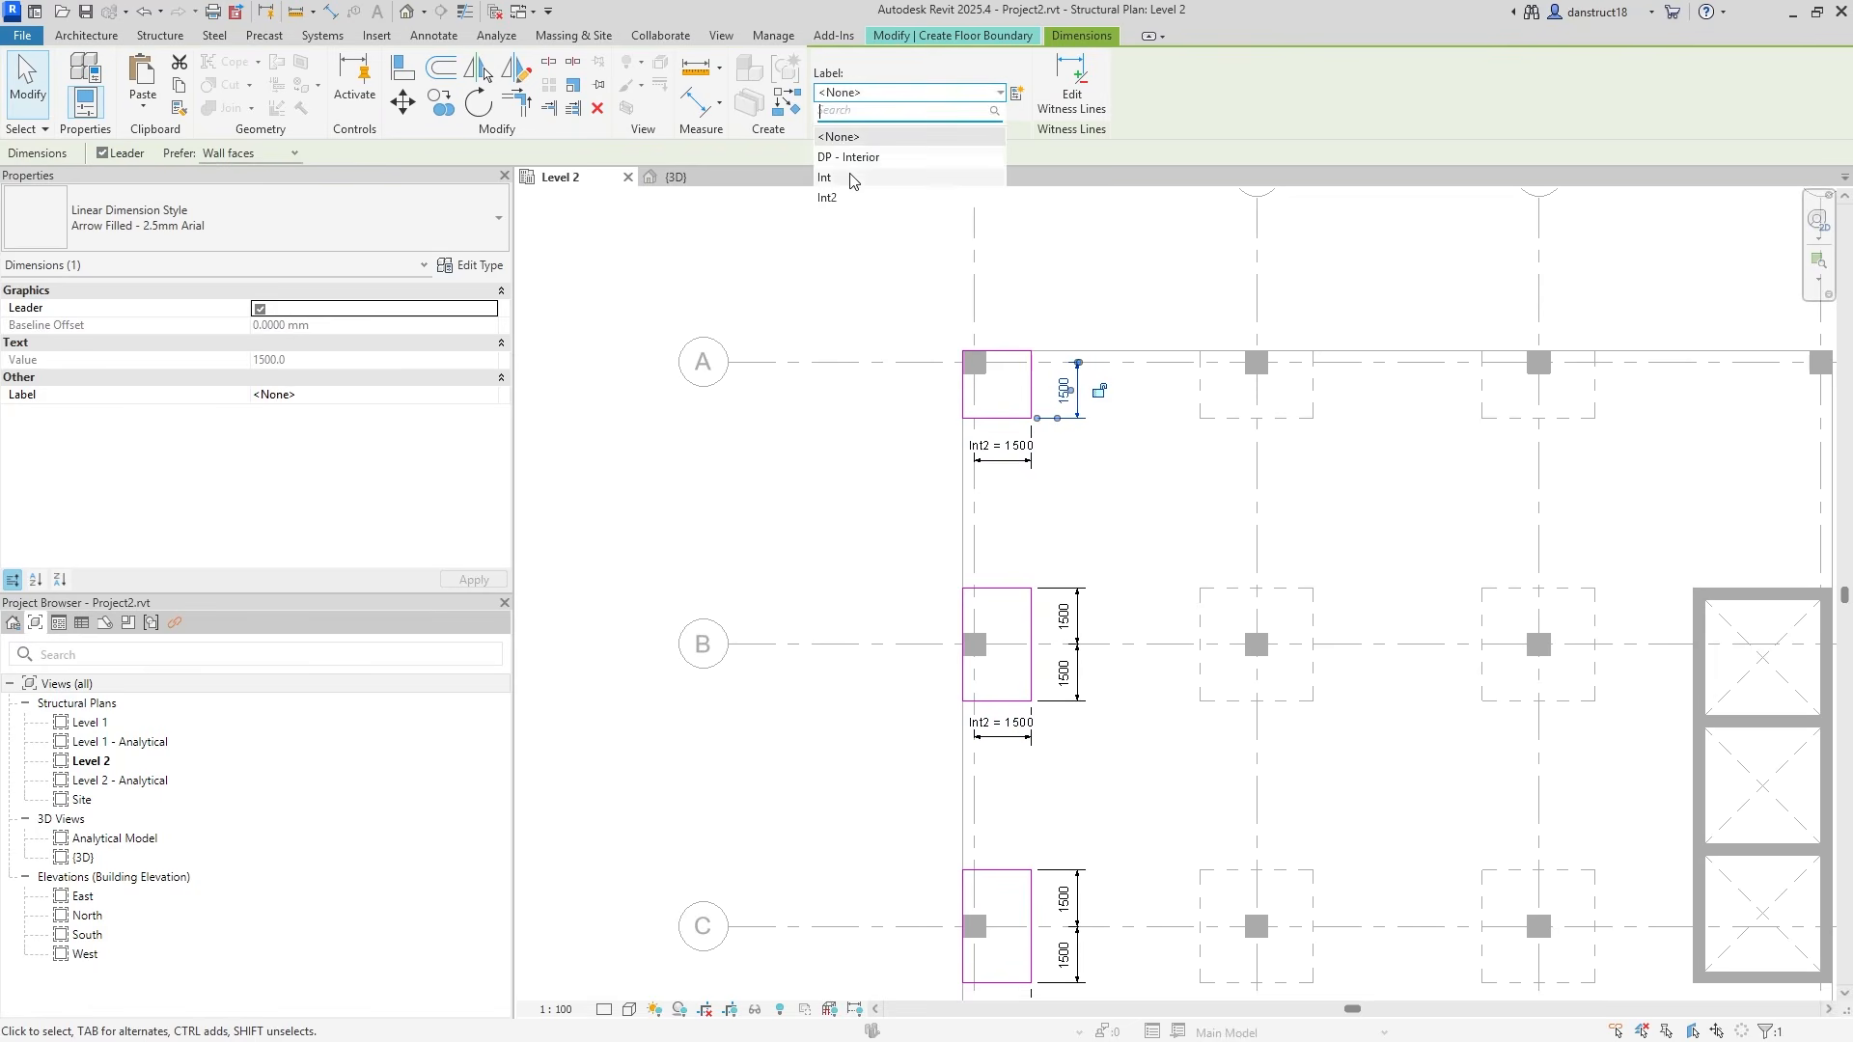
left_click(838, 200)
scroll(873, 497, "down", 2)
middle_click_drag(869, 505, 1127, 190)
scroll(1146, 558, "up", 1)
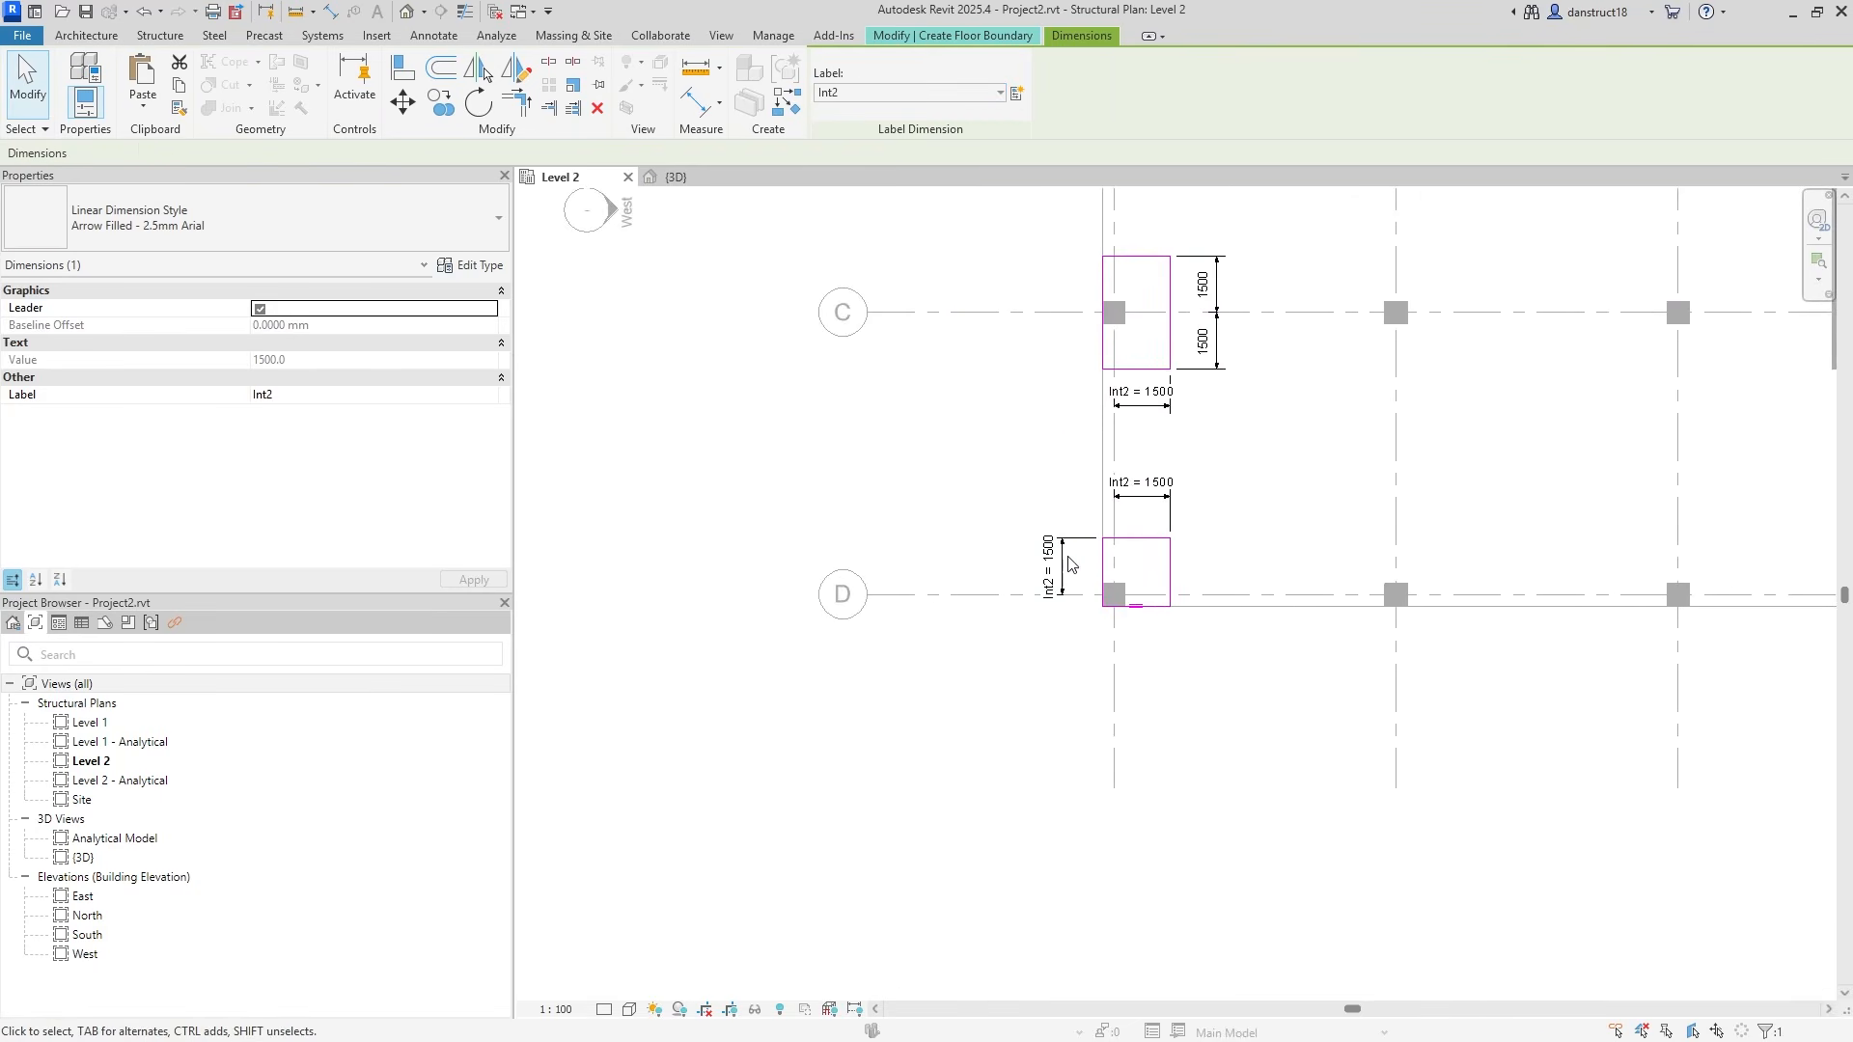
left_click(1070, 486)
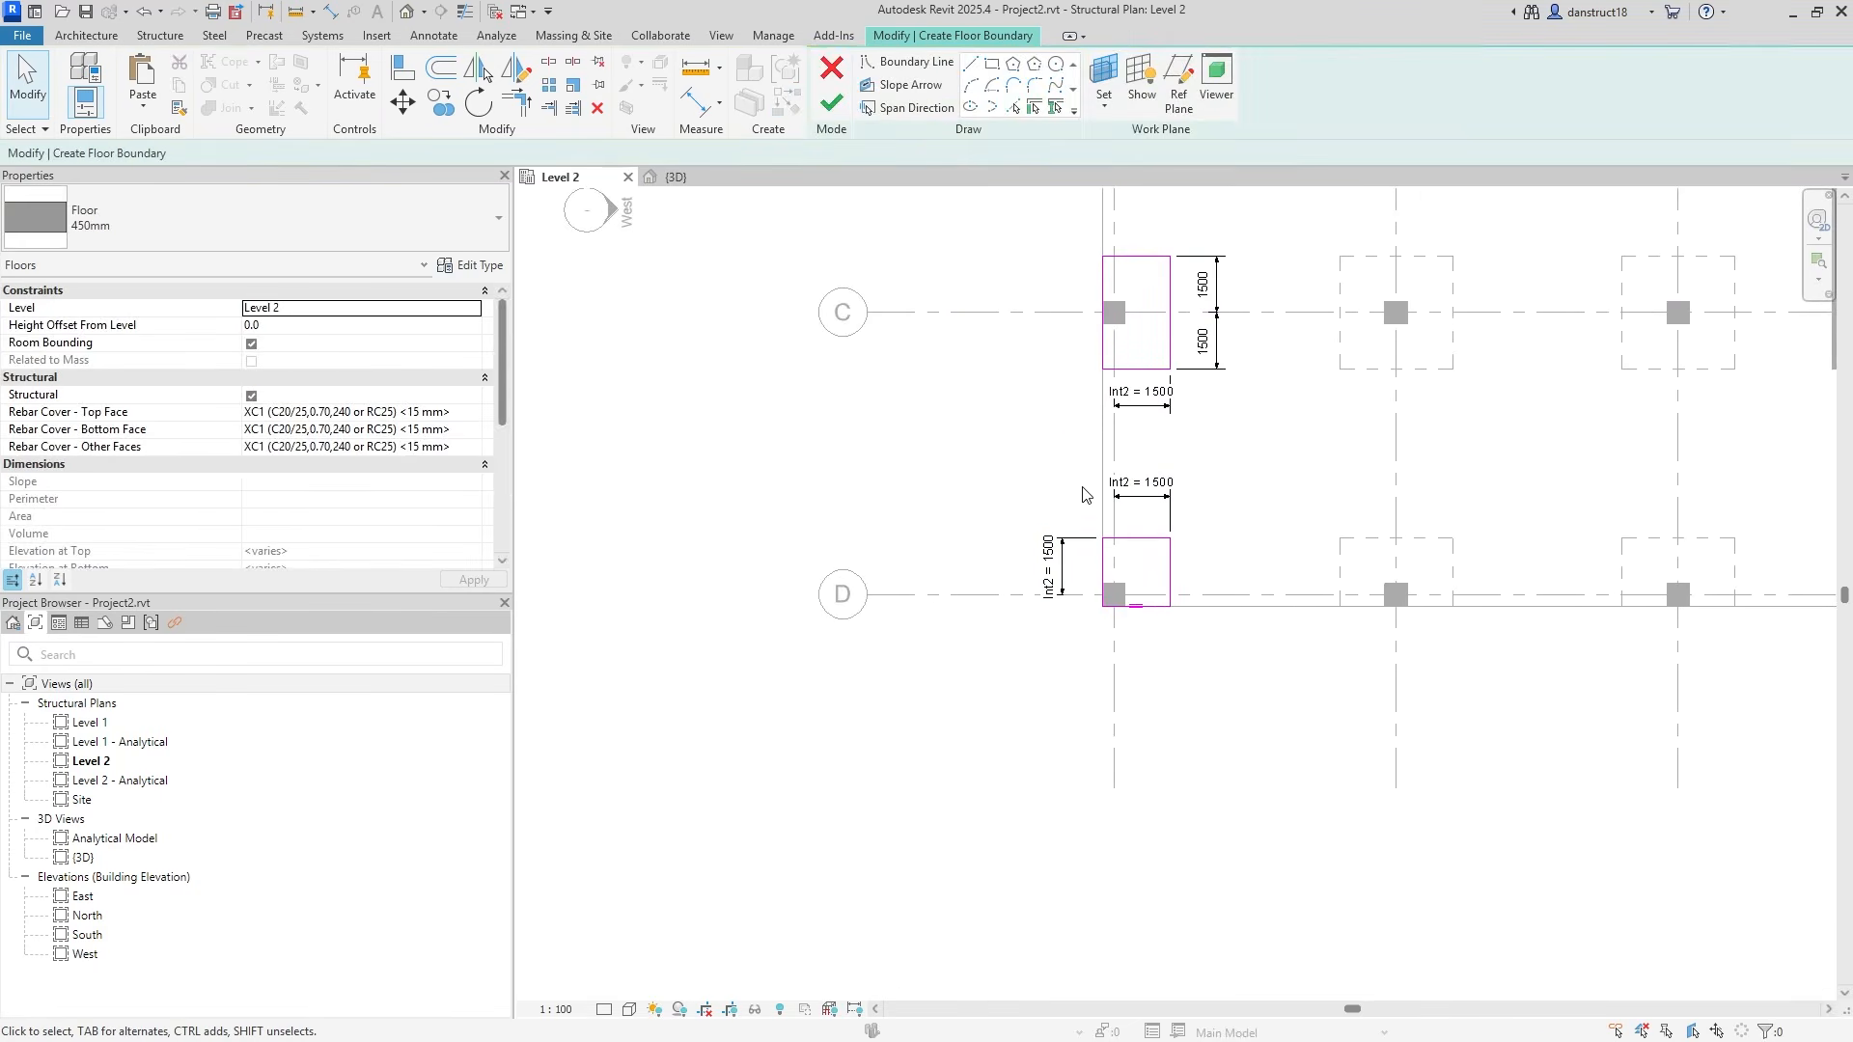
Label the chained depth dimensions at grids B and C Int.
middle_click_drag(1098, 490, 1009, 615)
scroll(1076, 550, "up", 1)
middle_click_drag(1088, 534, 1061, 695)
left_click(1061, 693)
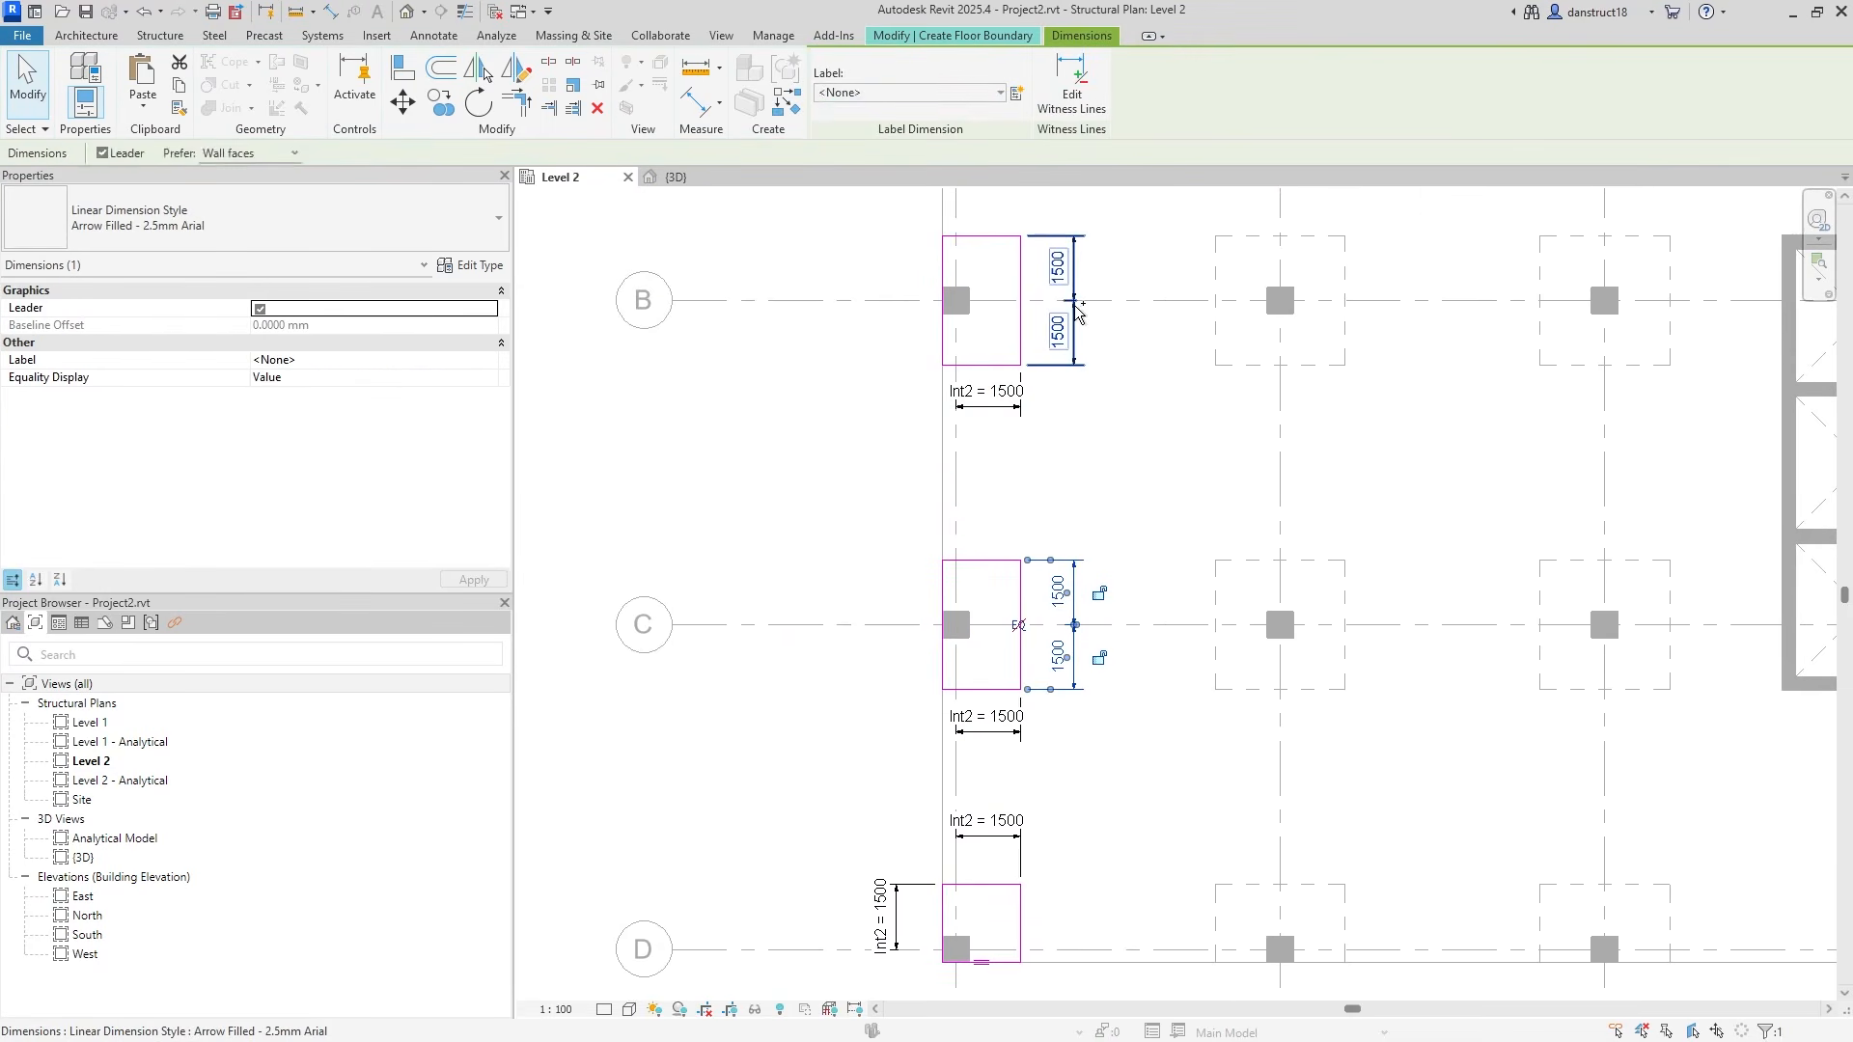
scroll(1073, 470, "down", 1)
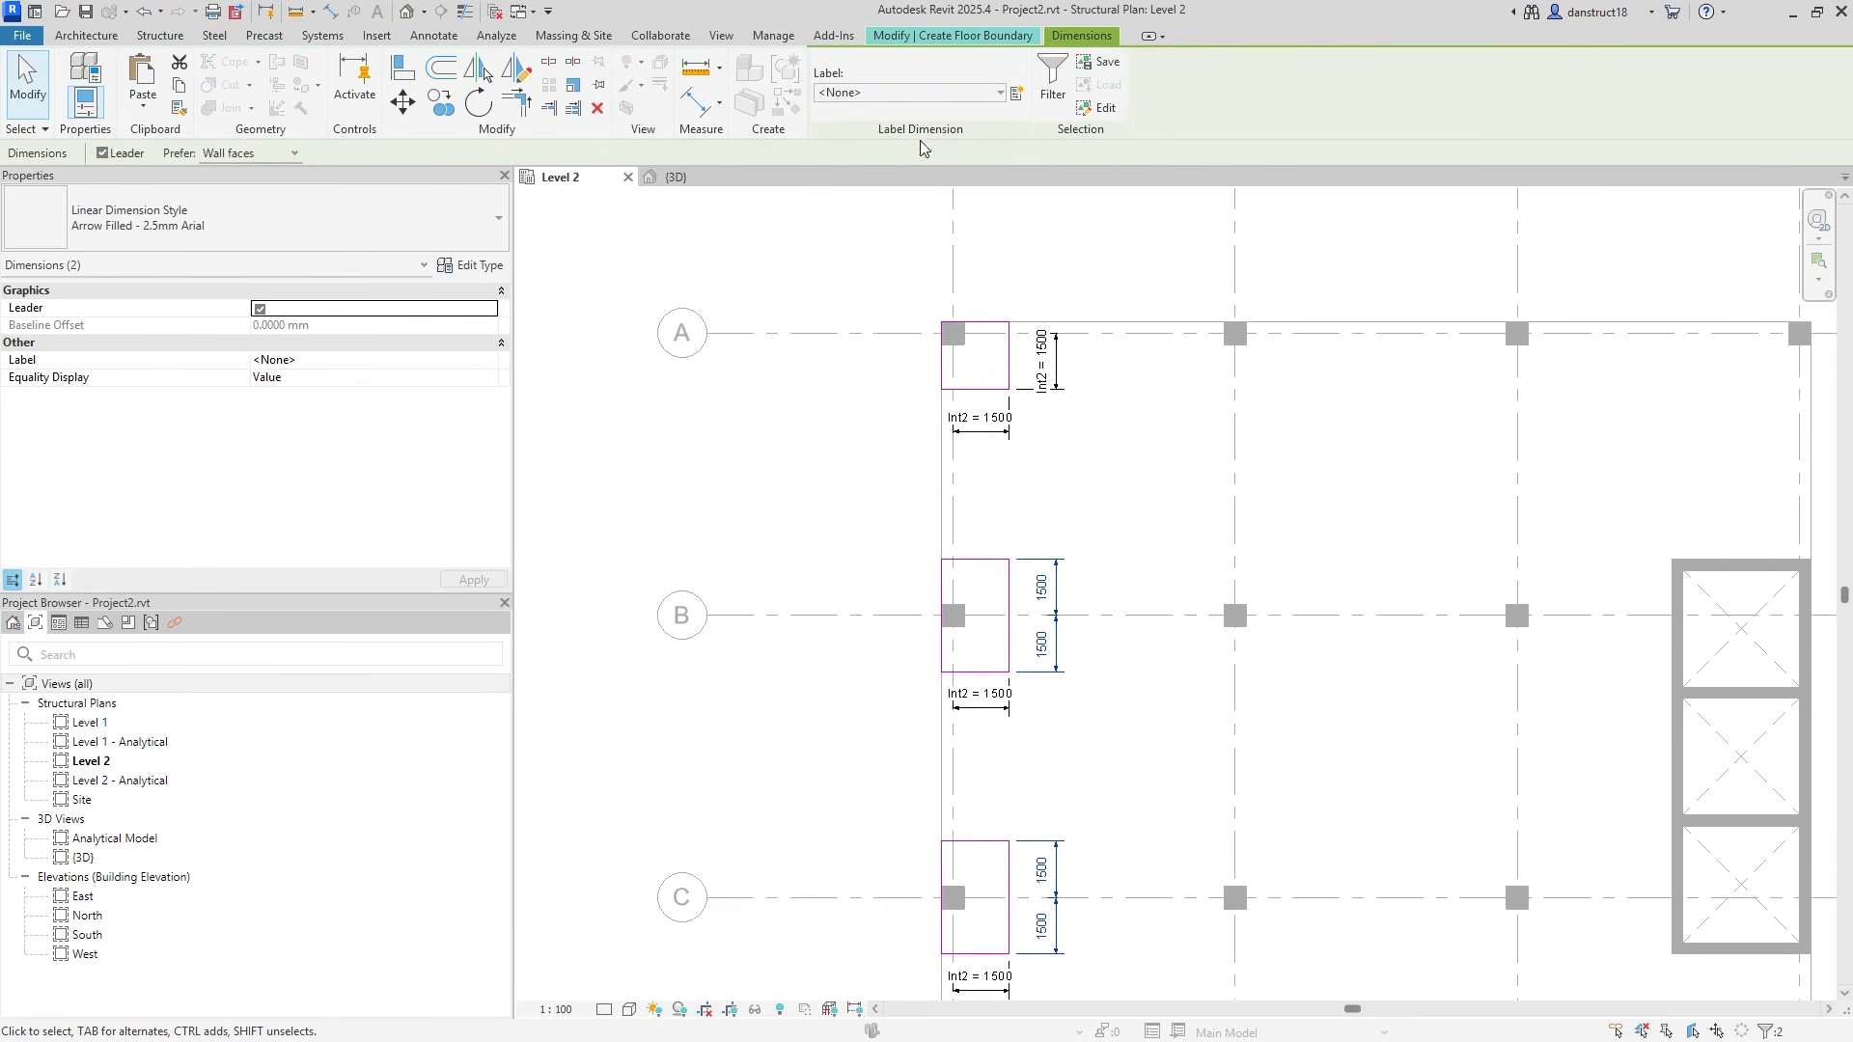
left_click(898, 95)
left_click(840, 170)
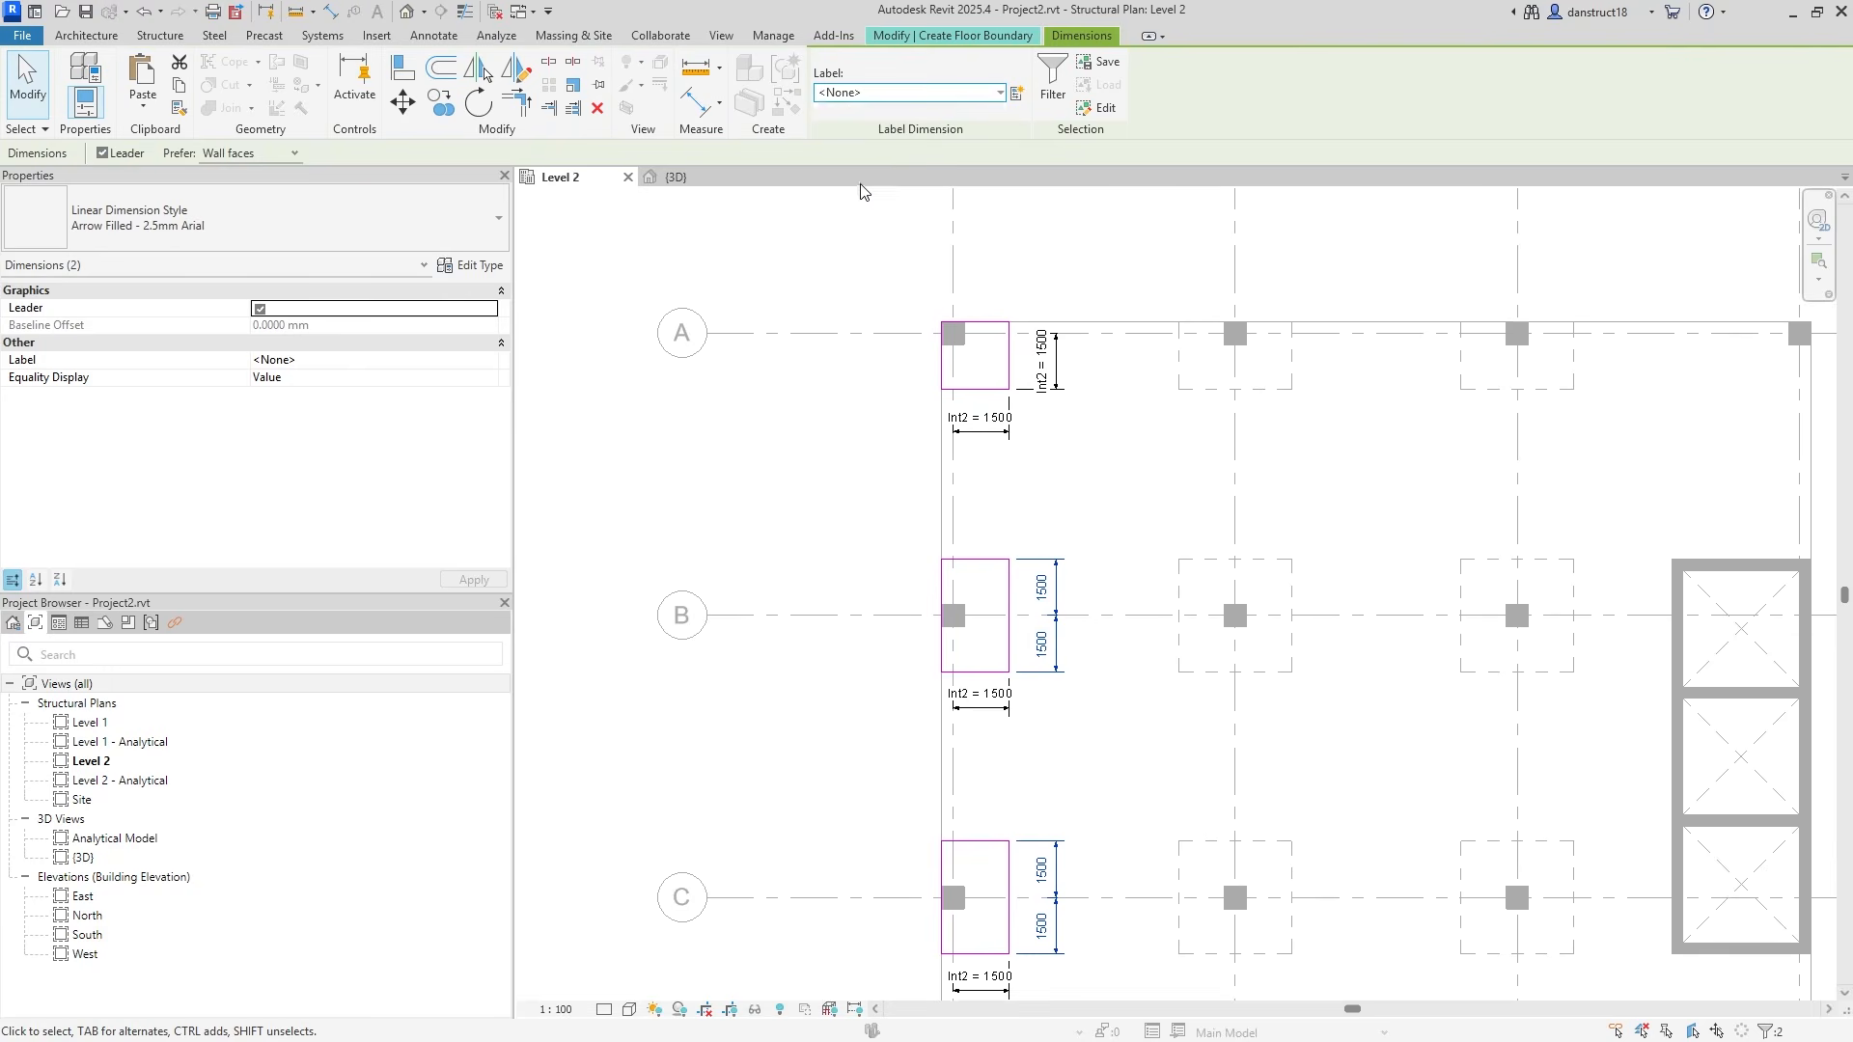
left_click(810, 489)
scroll(965, 560, "down", 1)
mouse_move(1070, 576)
middle_mouse_down()
mouse_move(1029, 554)
mouse_move(1038, 380)
middle_mouse_up()
middle_click_drag(928, 496, 873, 545)
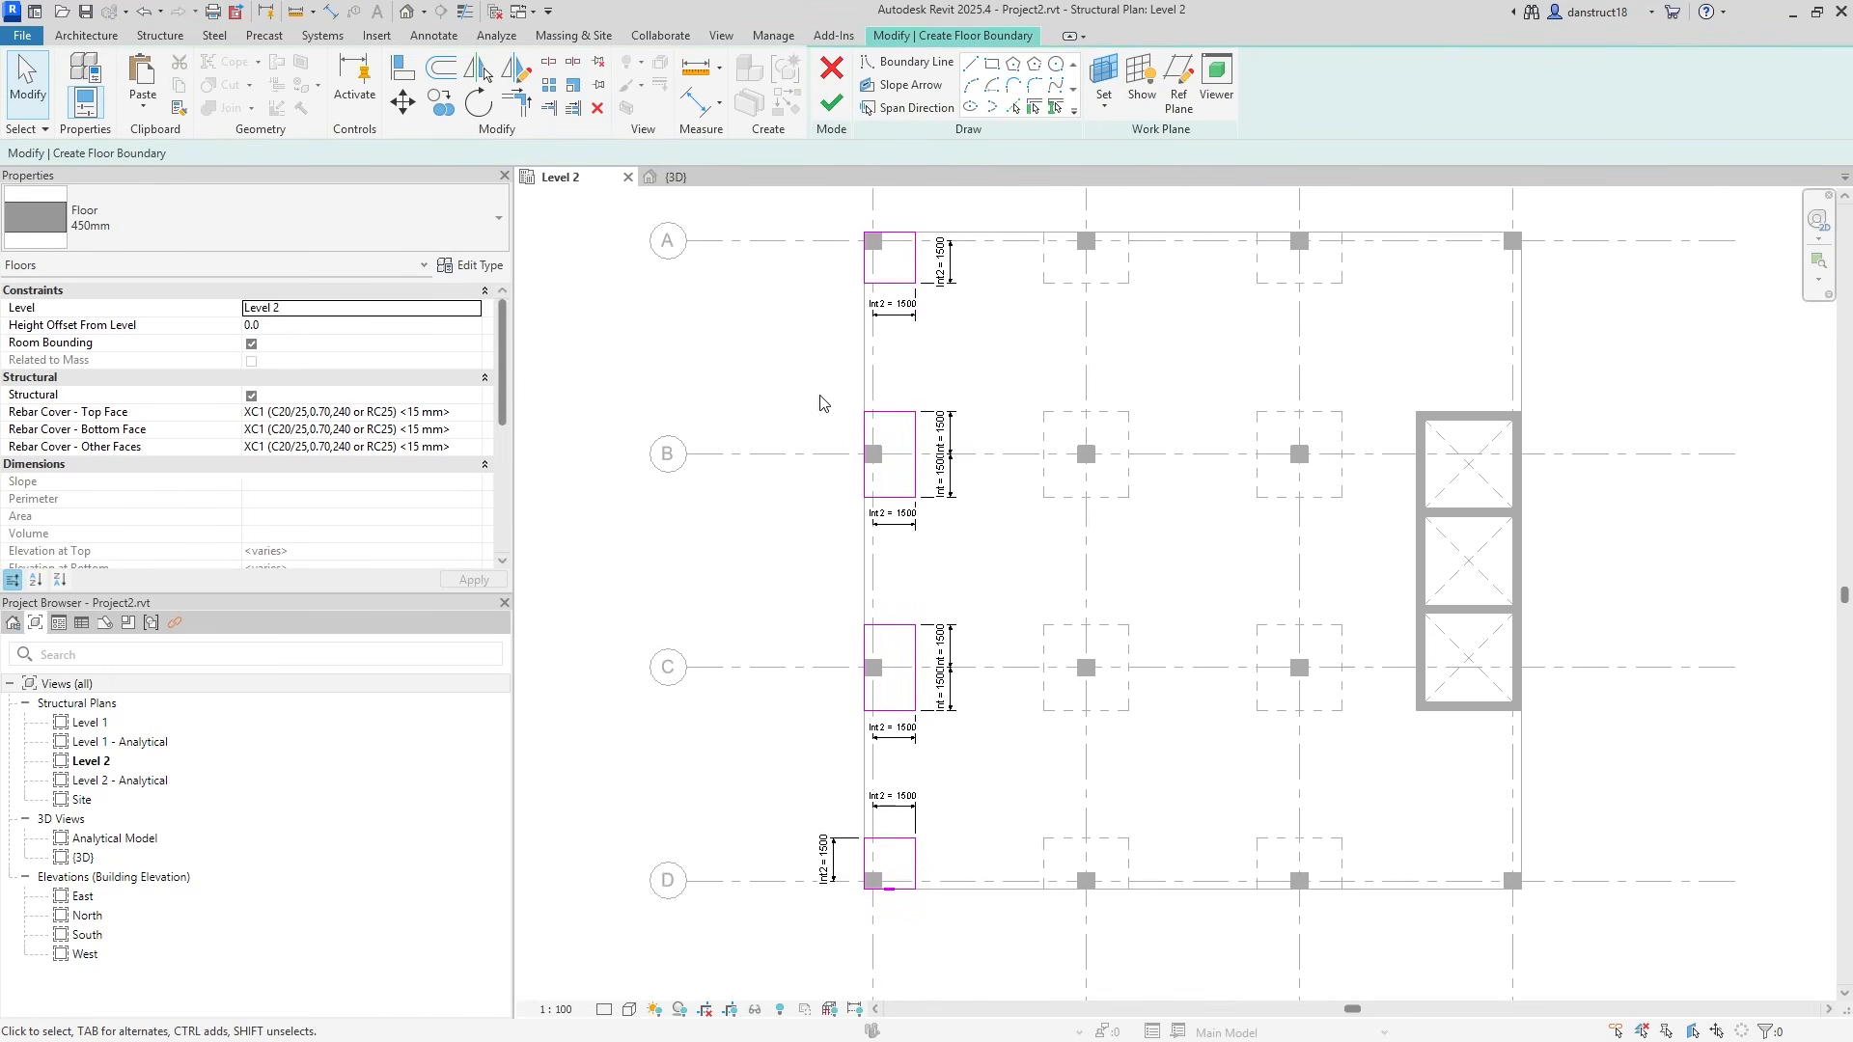
Cut the grid A–C panel sketches and finish the floor as the grid D corner panel.
left_click_drag(779, 198, 1077, 777)
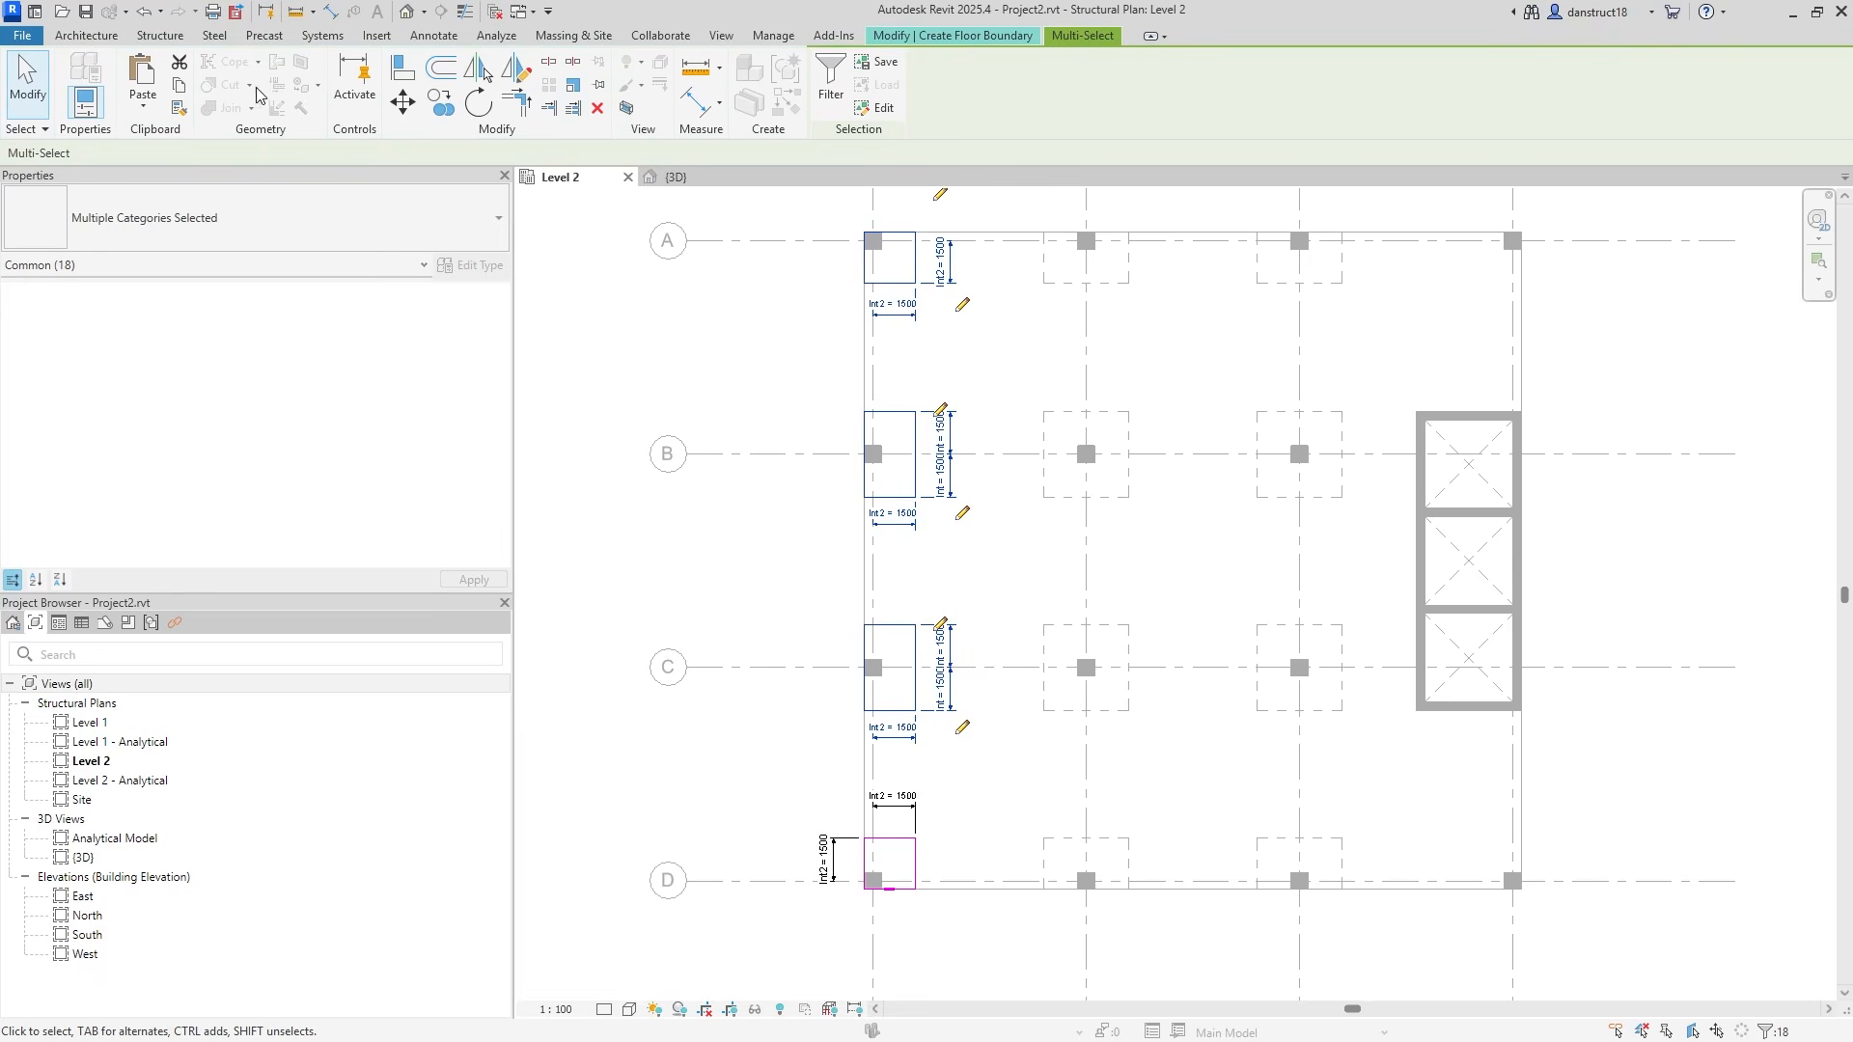
left_click(179, 64)
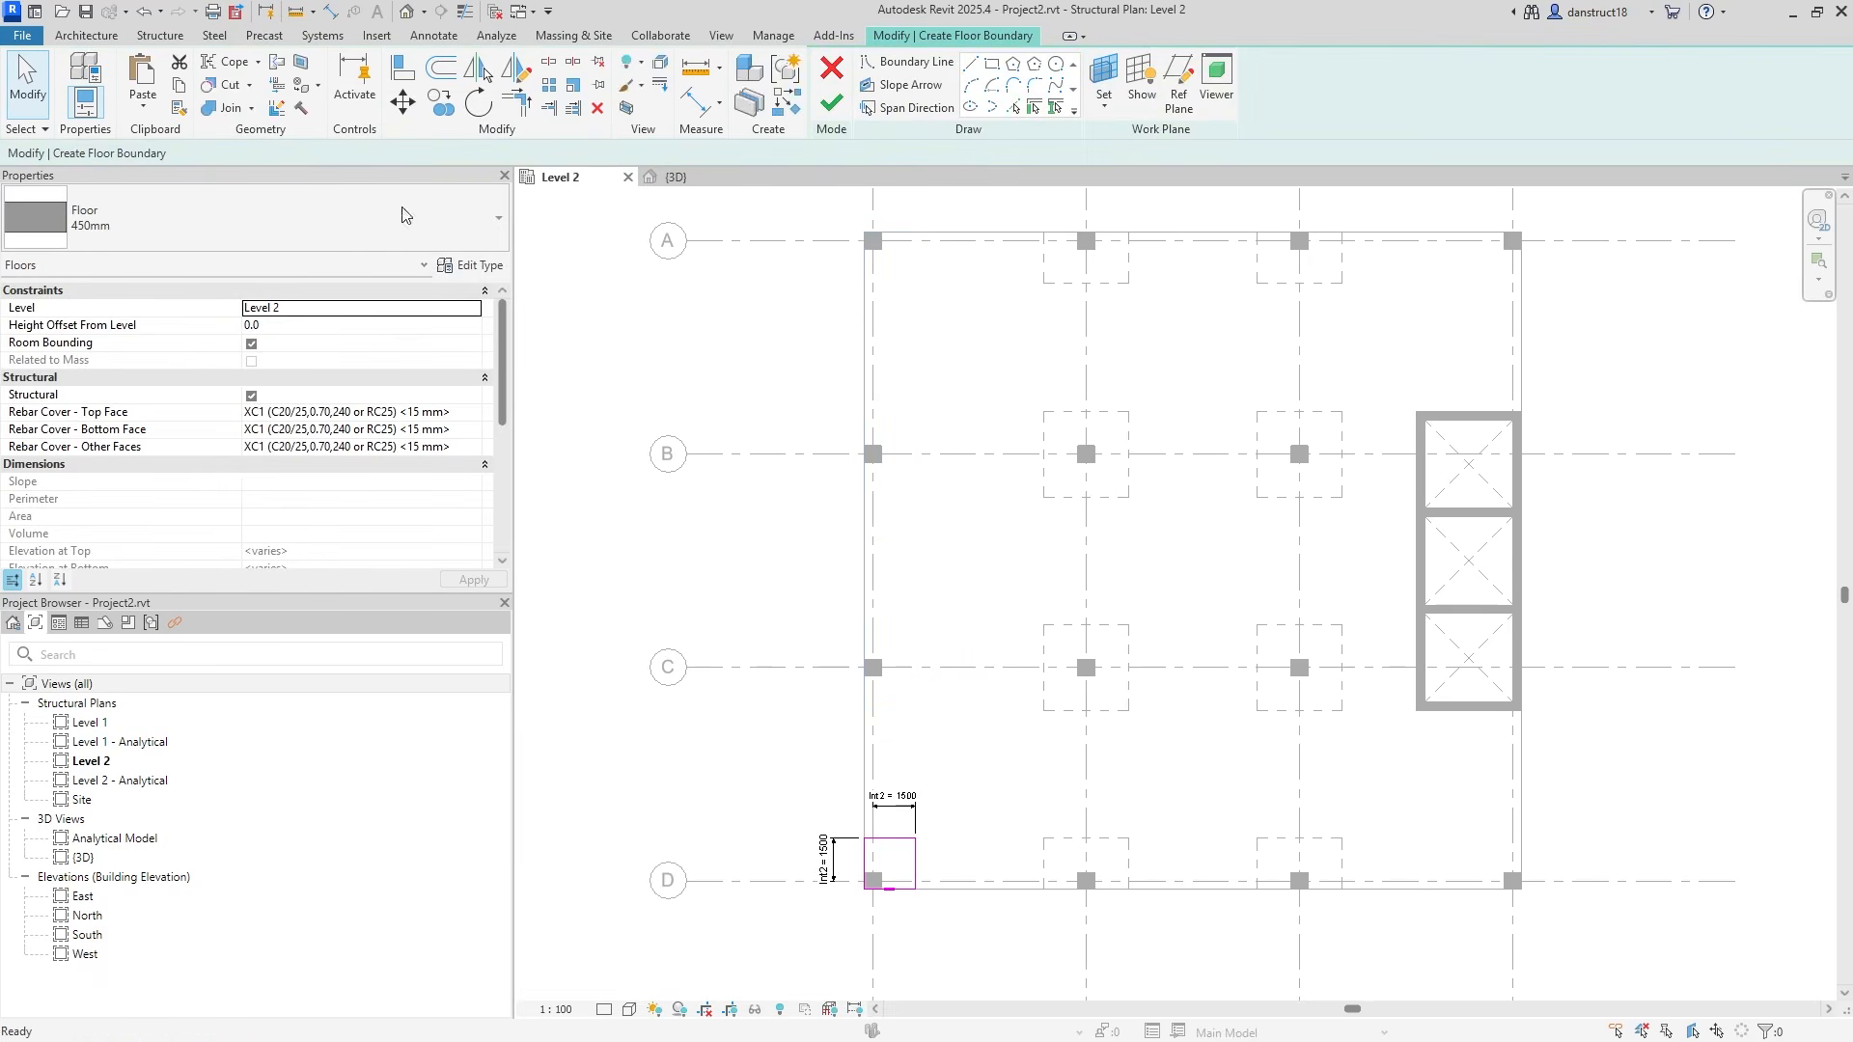
scroll(794, 830, "up", 2)
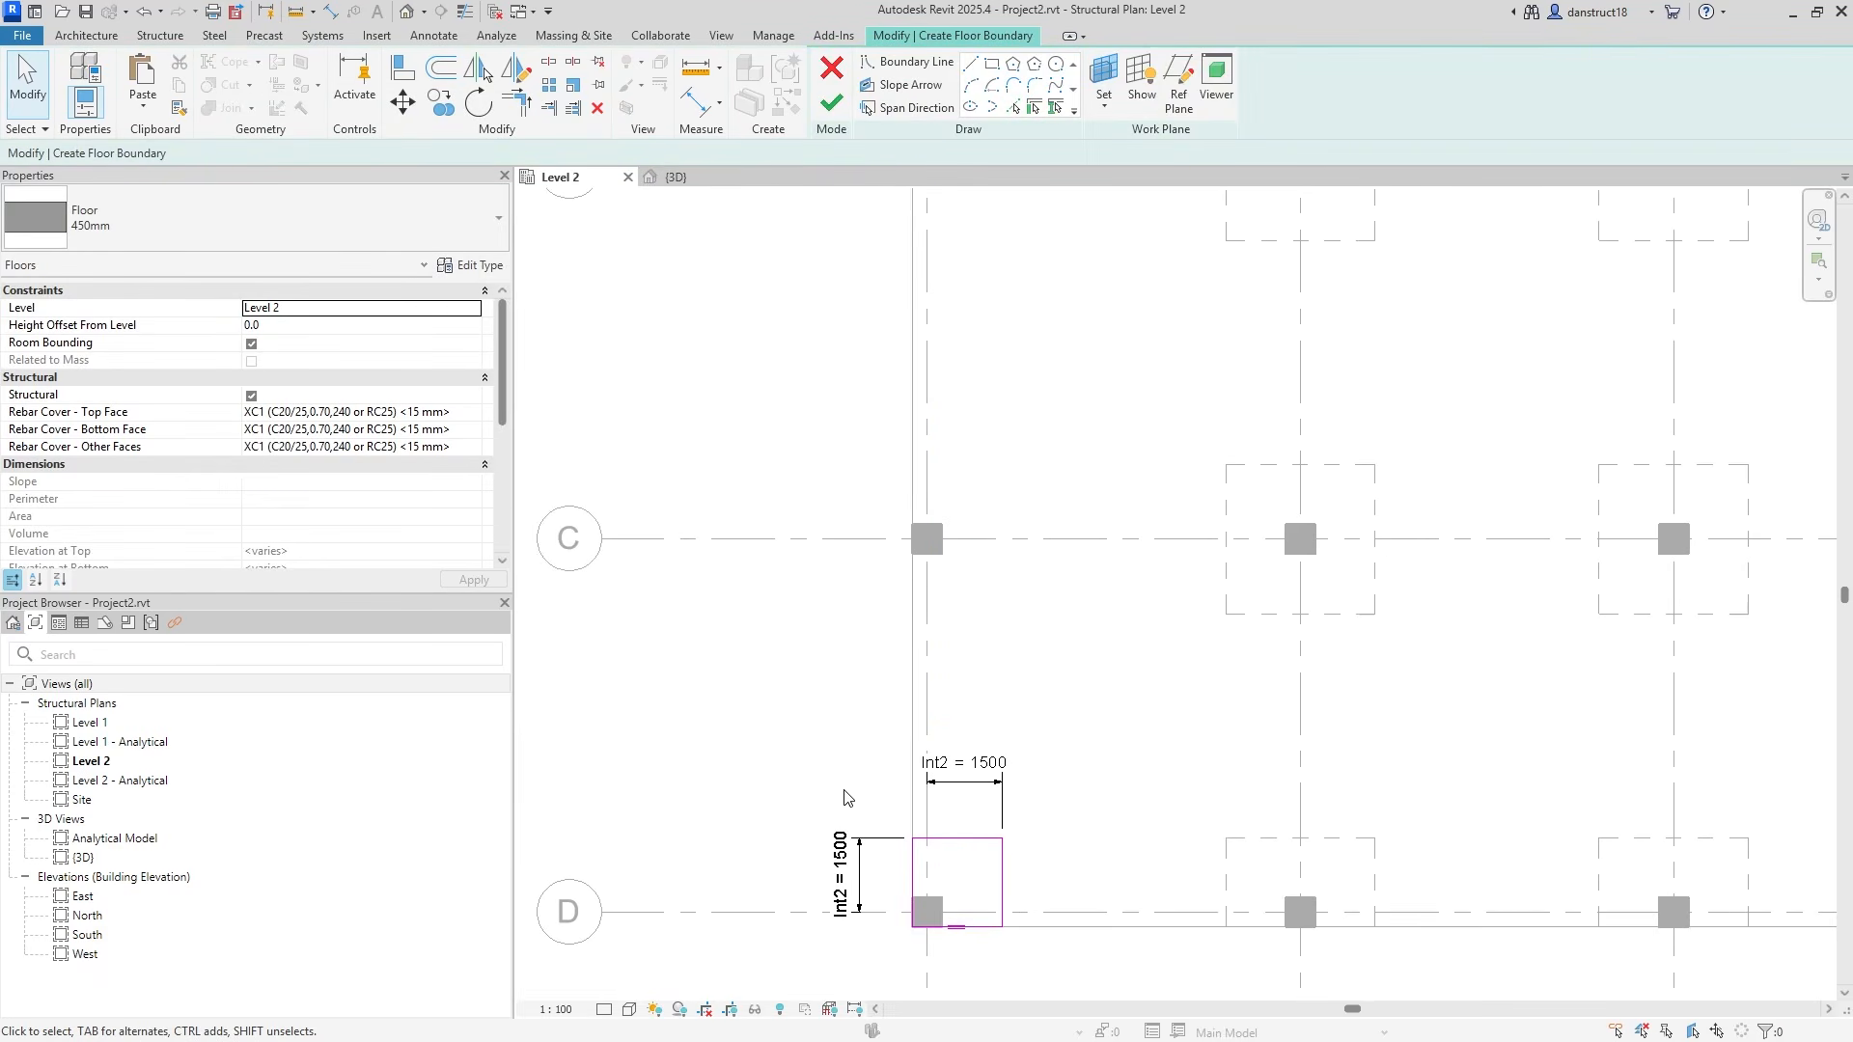
middle_click_drag(842, 791, 877, 729)
left_click(831, 103)
left_click(852, 698)
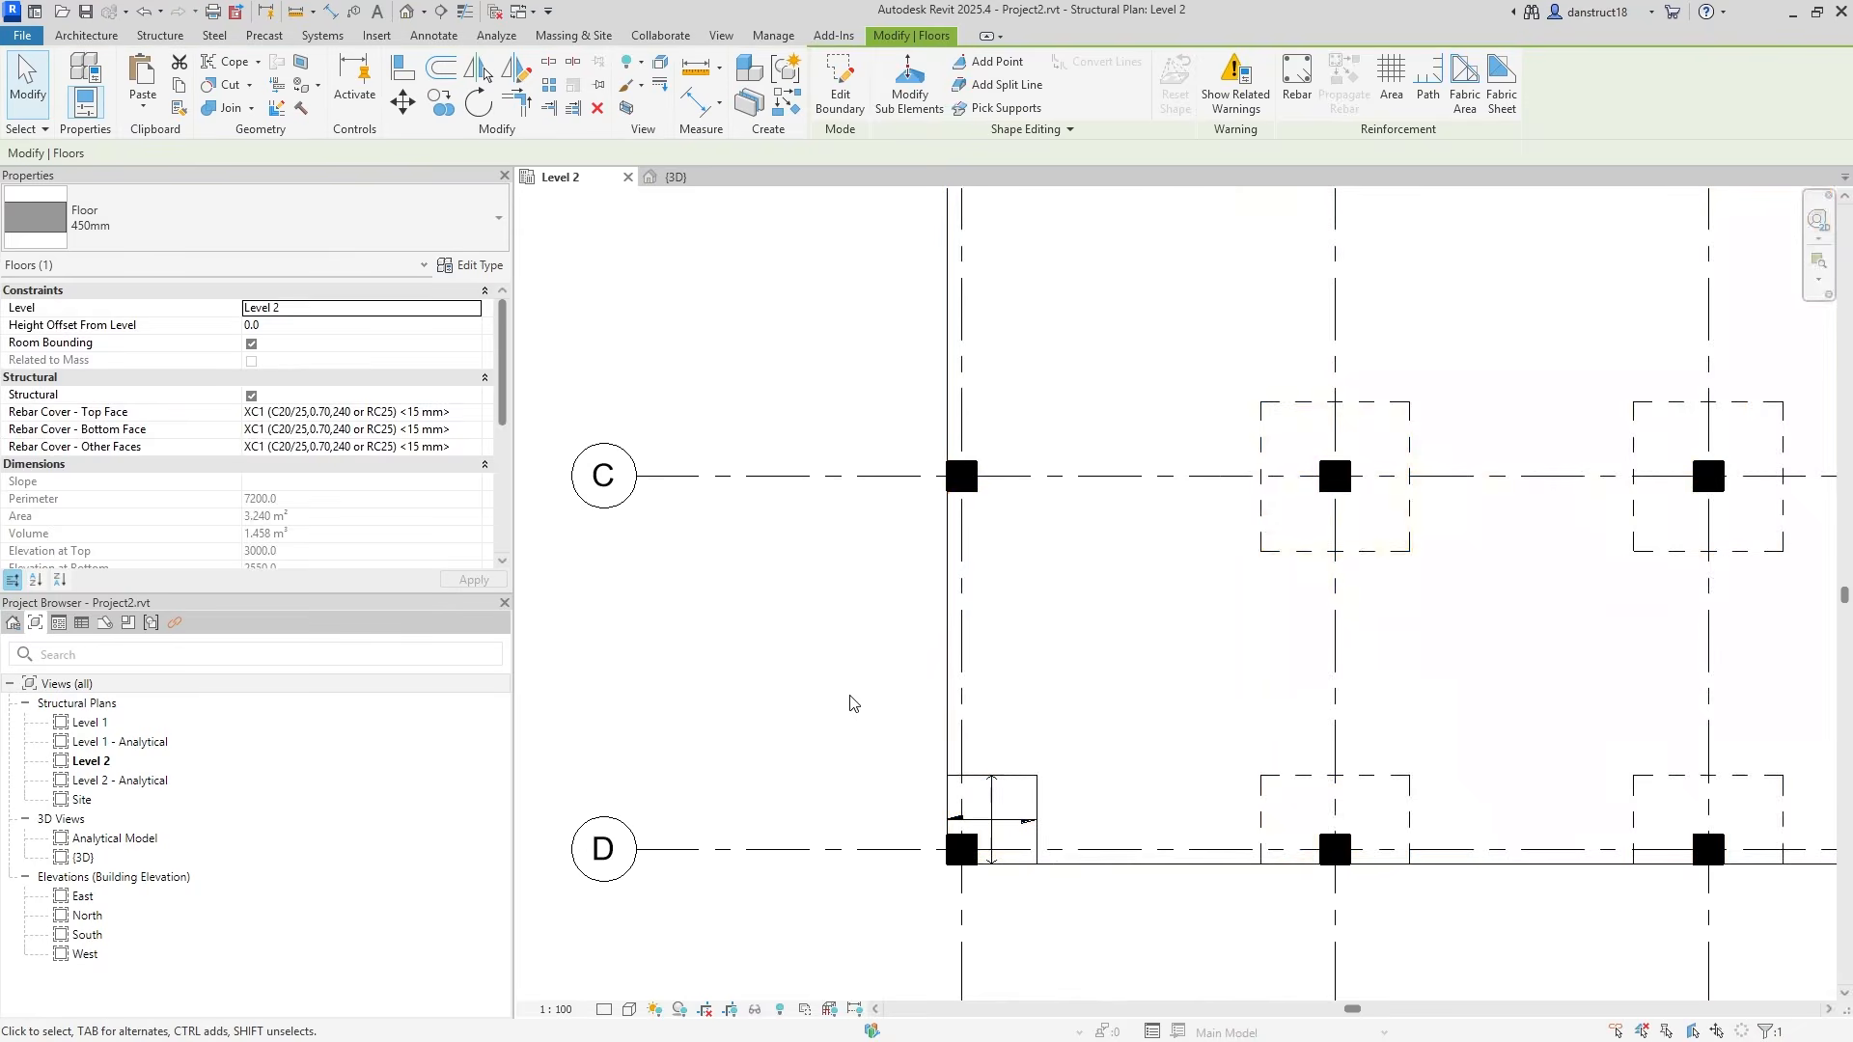
Start a new structural floor and paste the cut sketches Aligned to Current View.
left_click(148, 35)
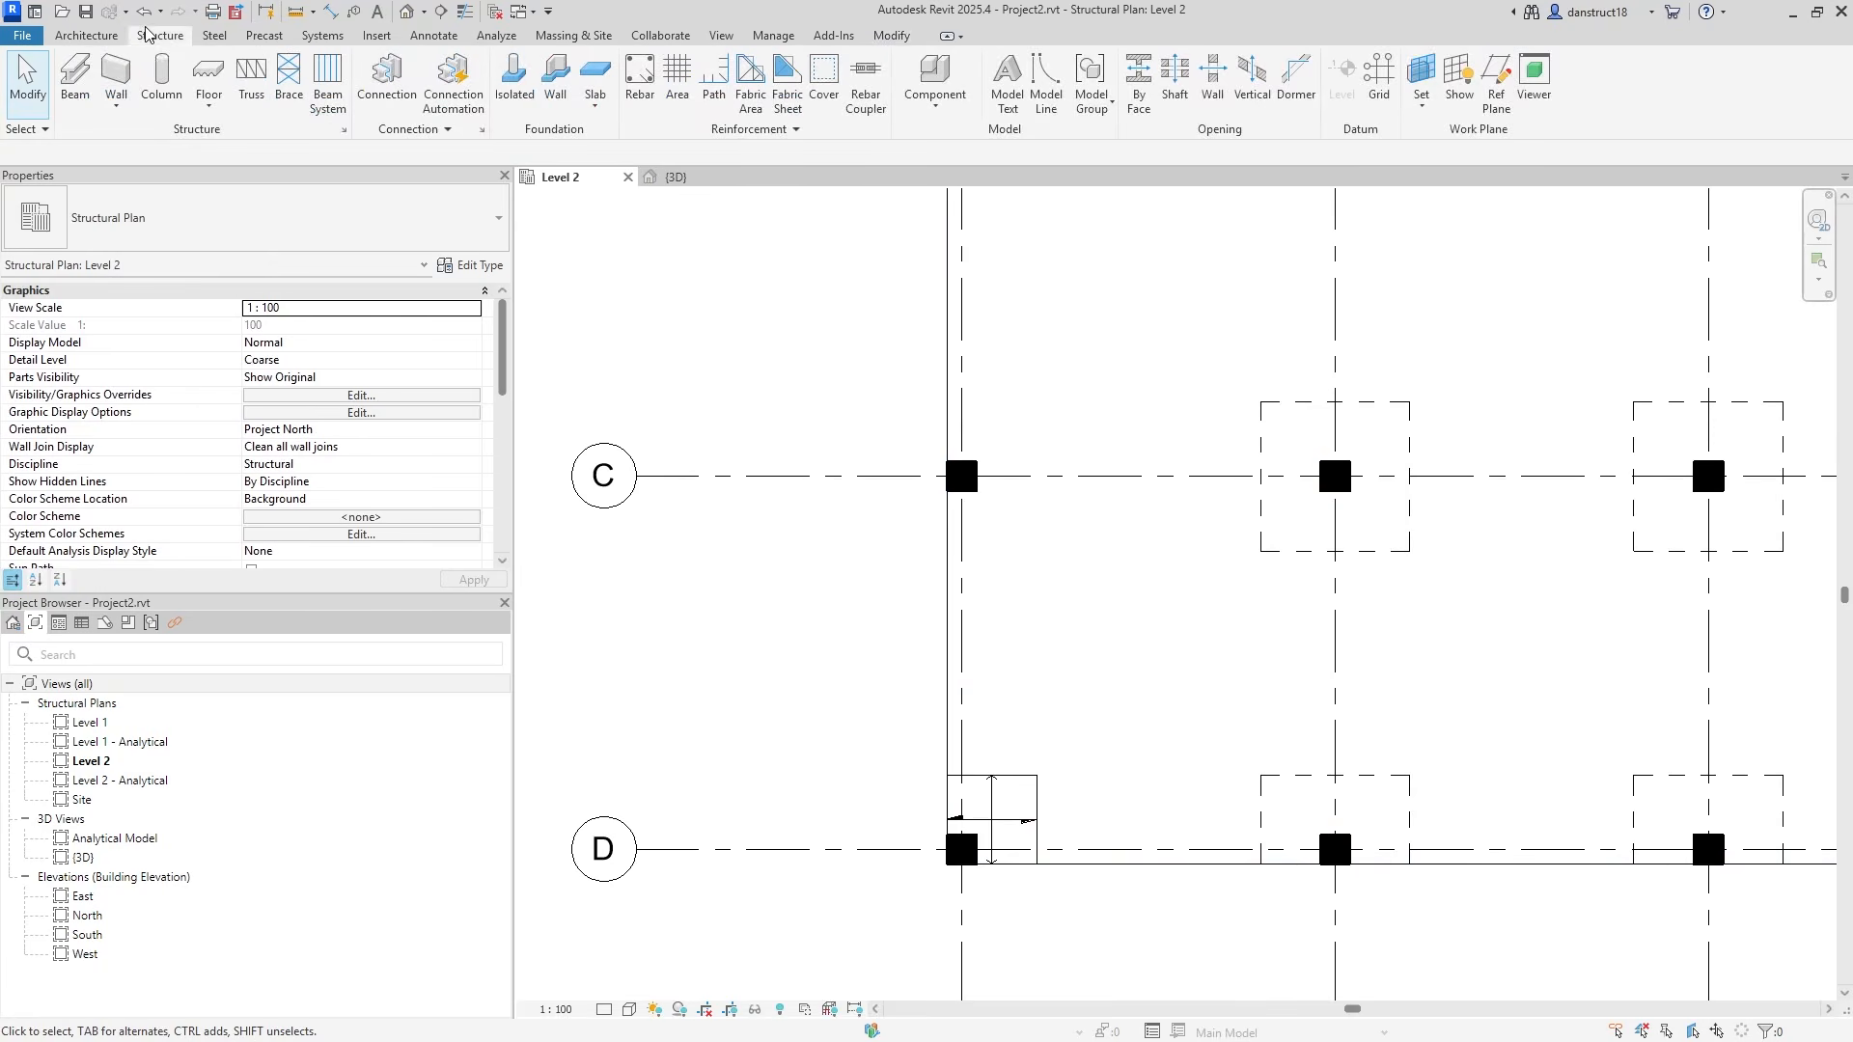
left_click(206, 68)
left_click(143, 106)
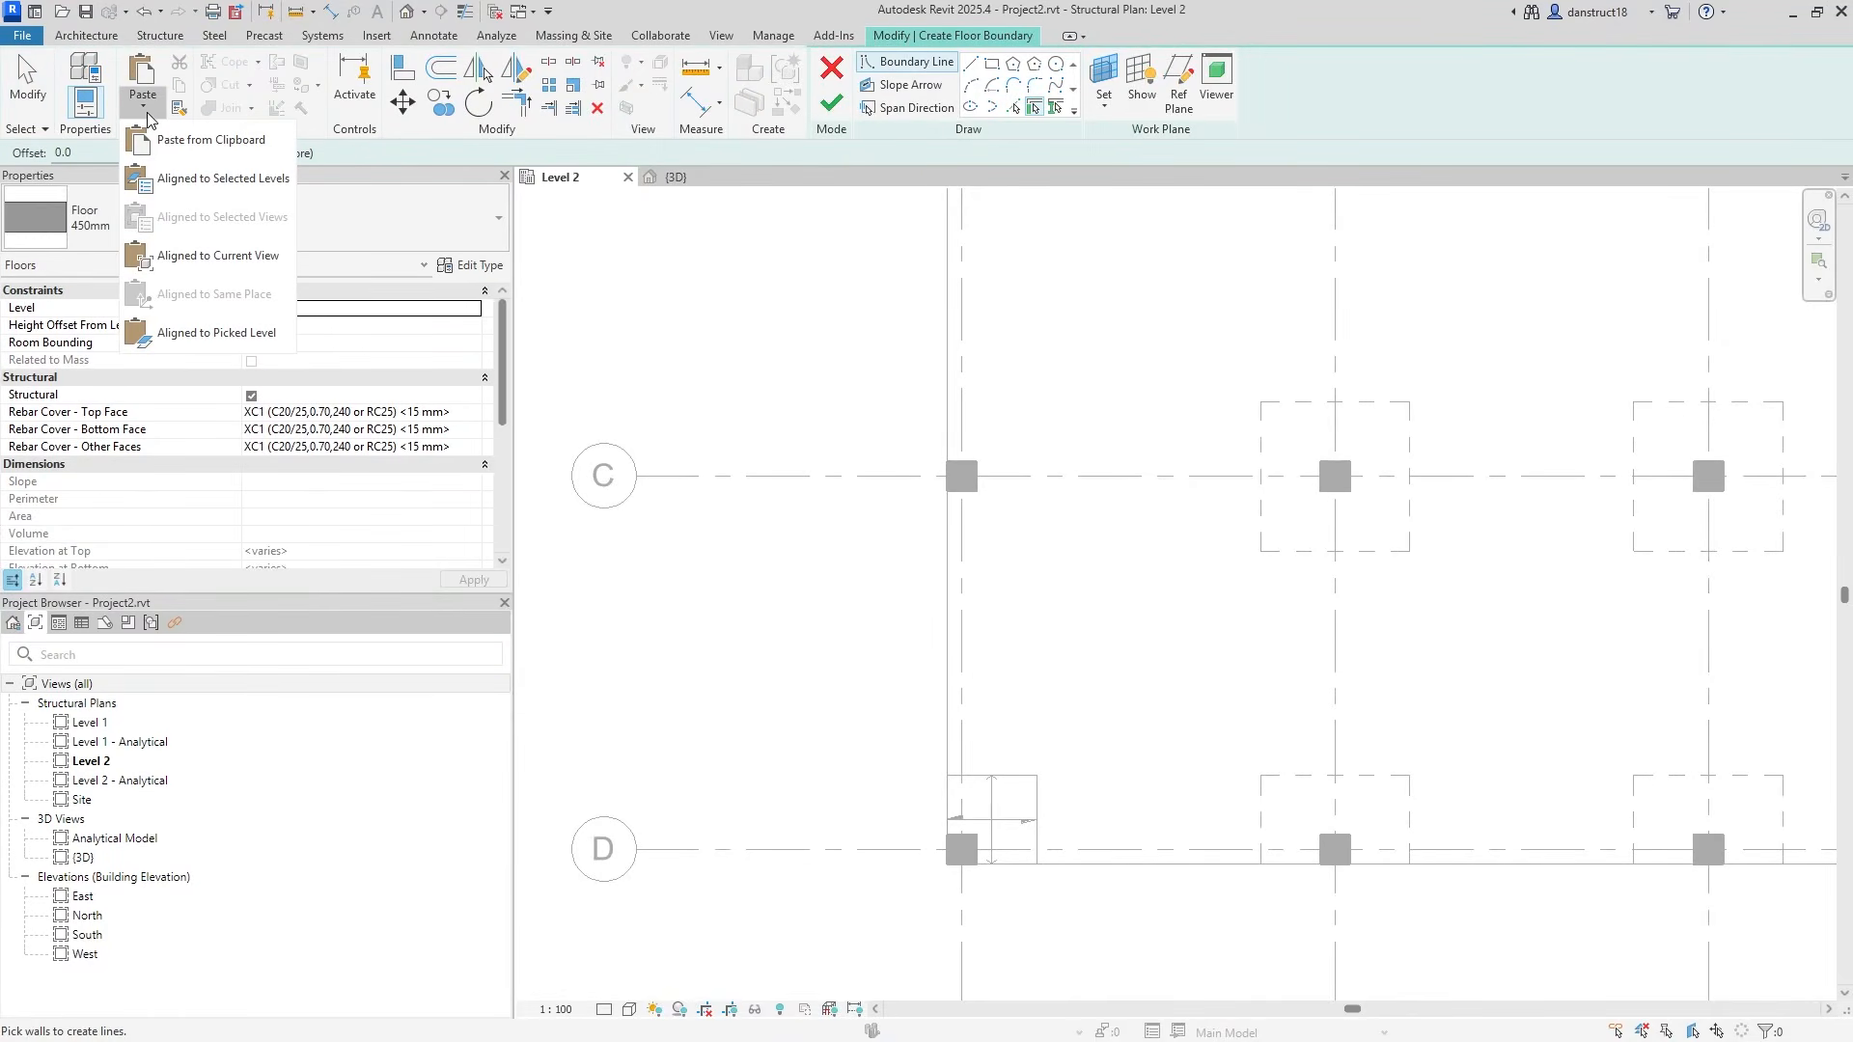
left_click(193, 256)
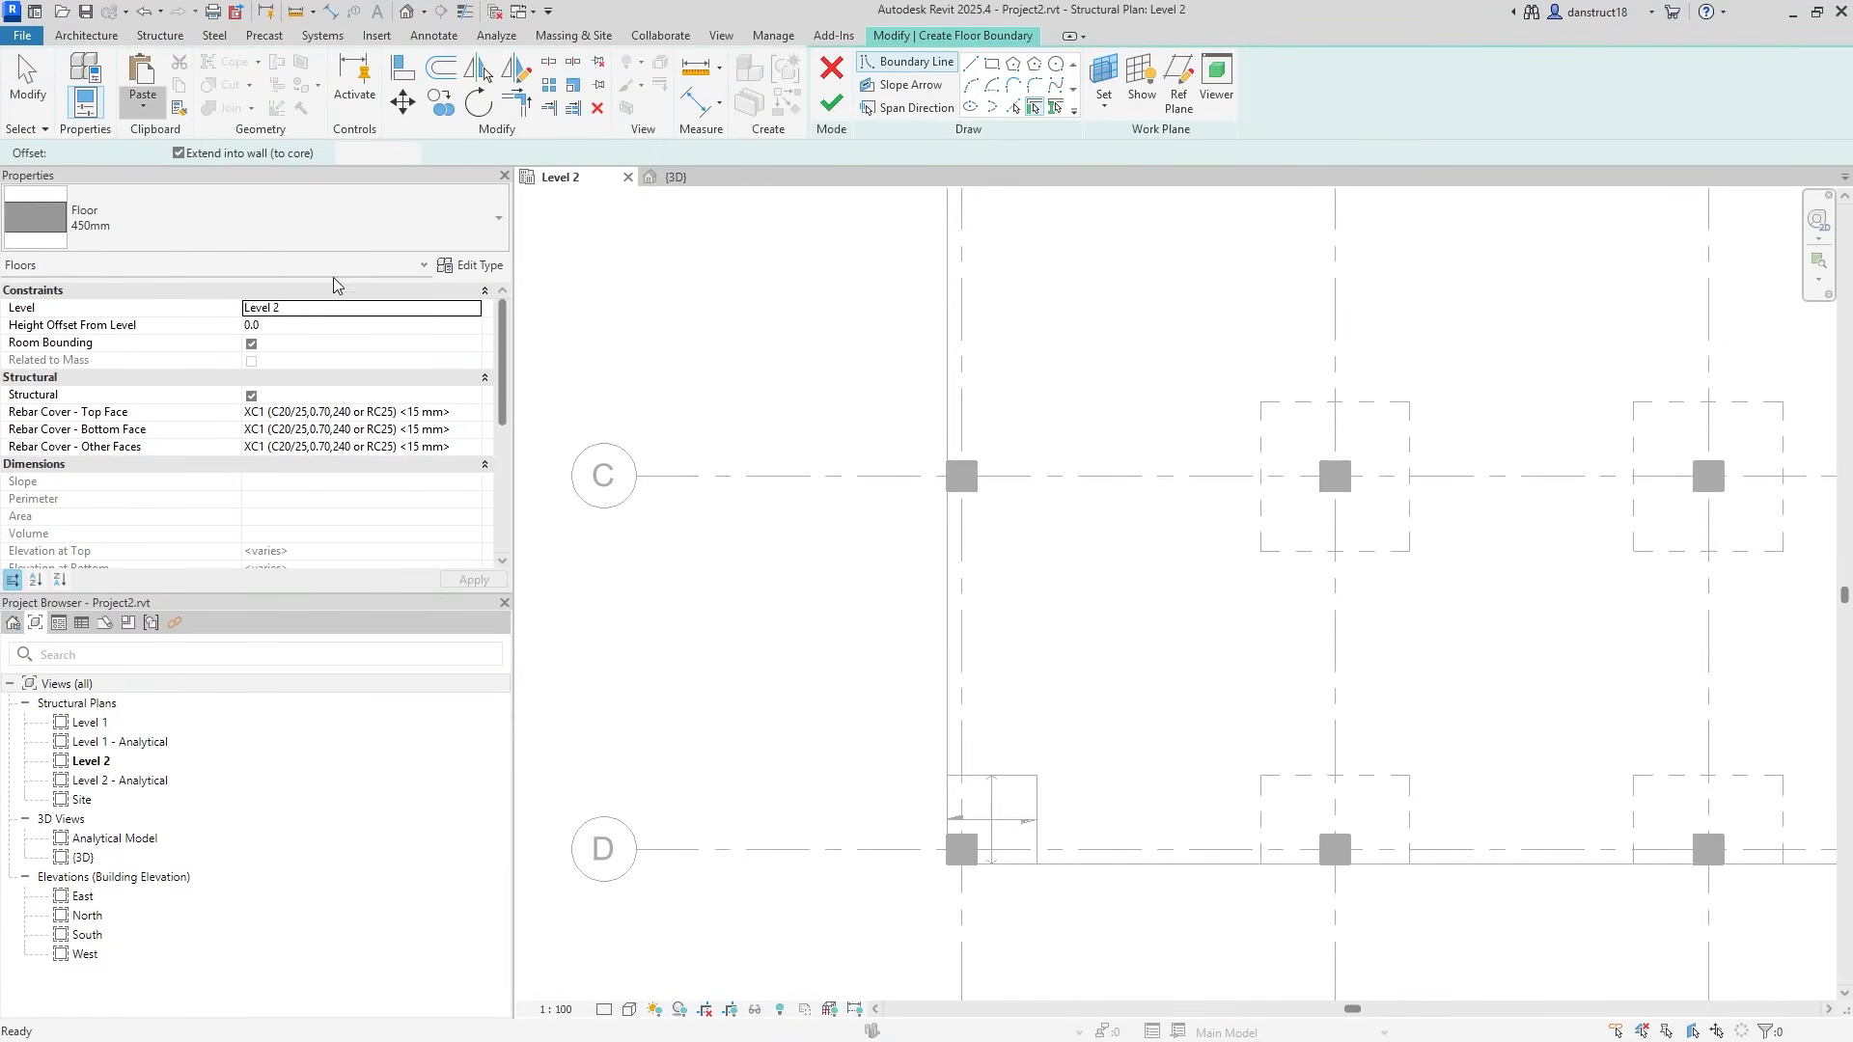
left_click(813, 357)
Cut the grid A and B panel sketches out, leaving only the grid C panel.
scroll(812, 357, "down", 4)
middle_click_drag(860, 309, 897, 592)
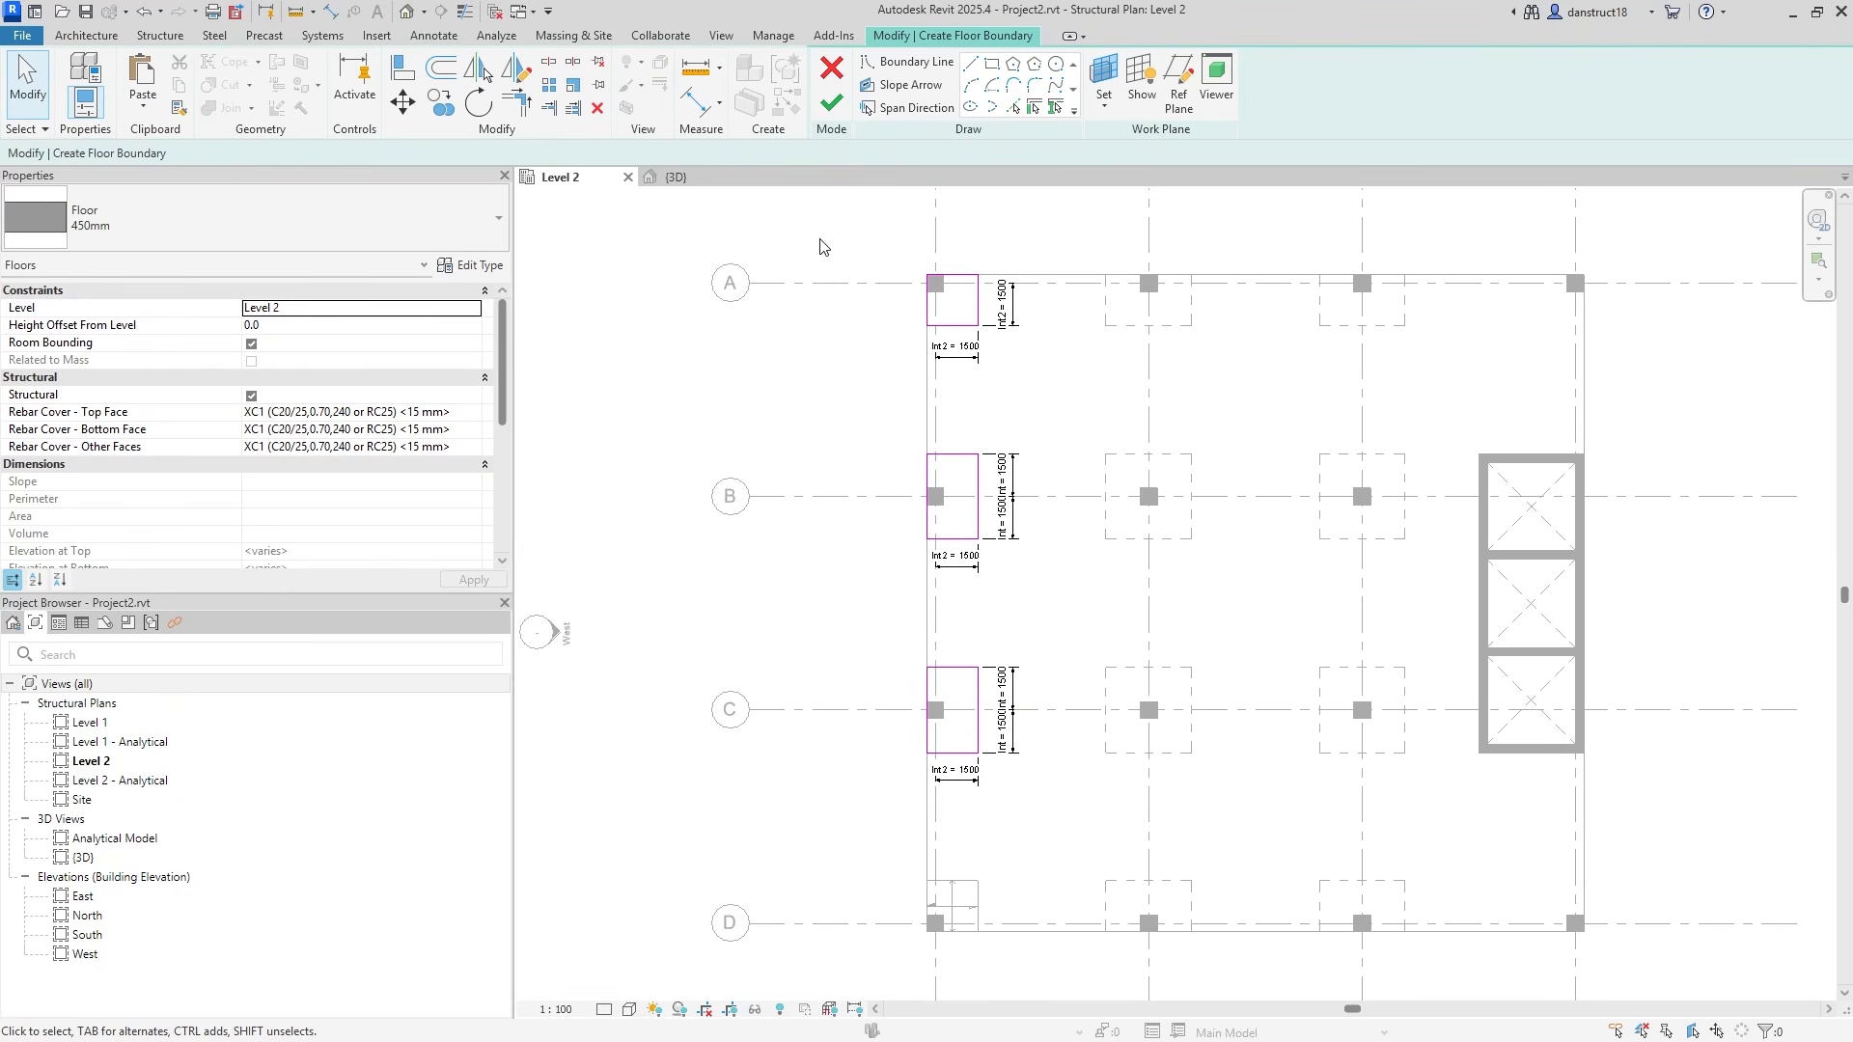
mouse_move(819, 232)
left_mouse_down()
mouse_move(1075, 600)
mouse_move(1042, 571)
left_mouse_up()
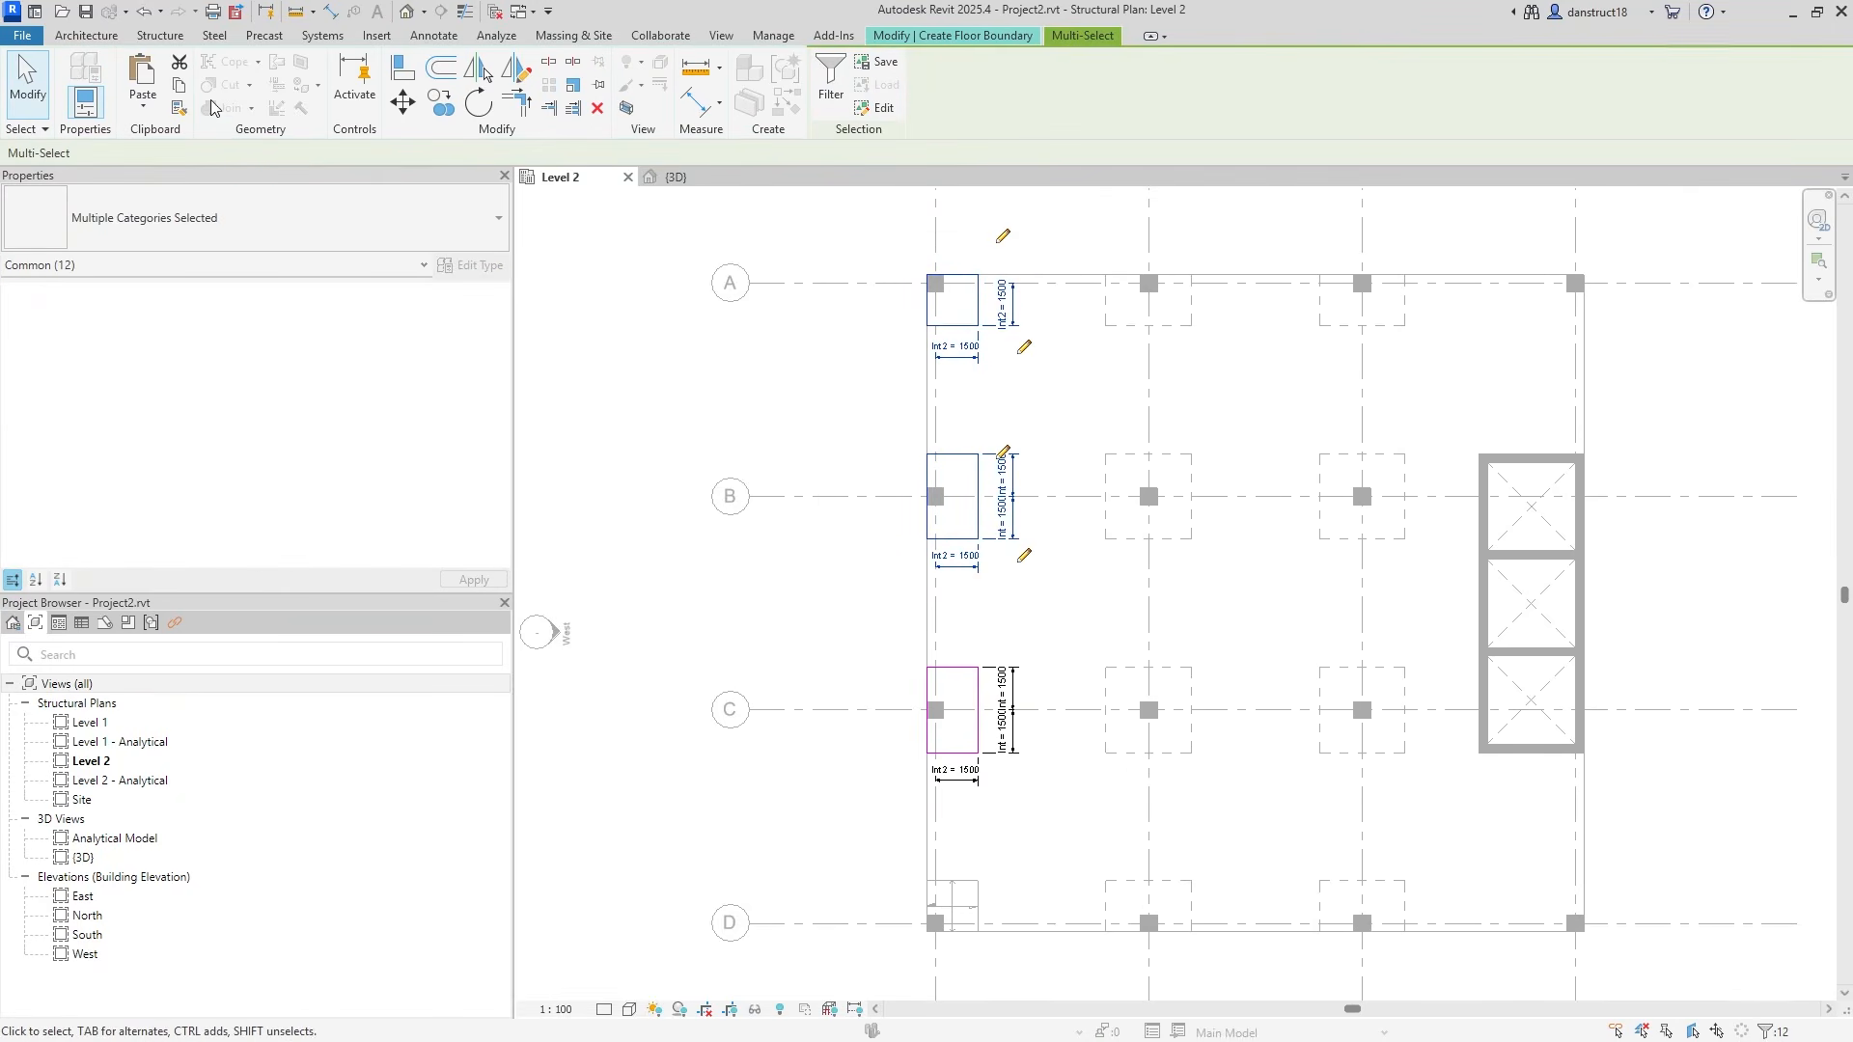
left_click(180, 63)
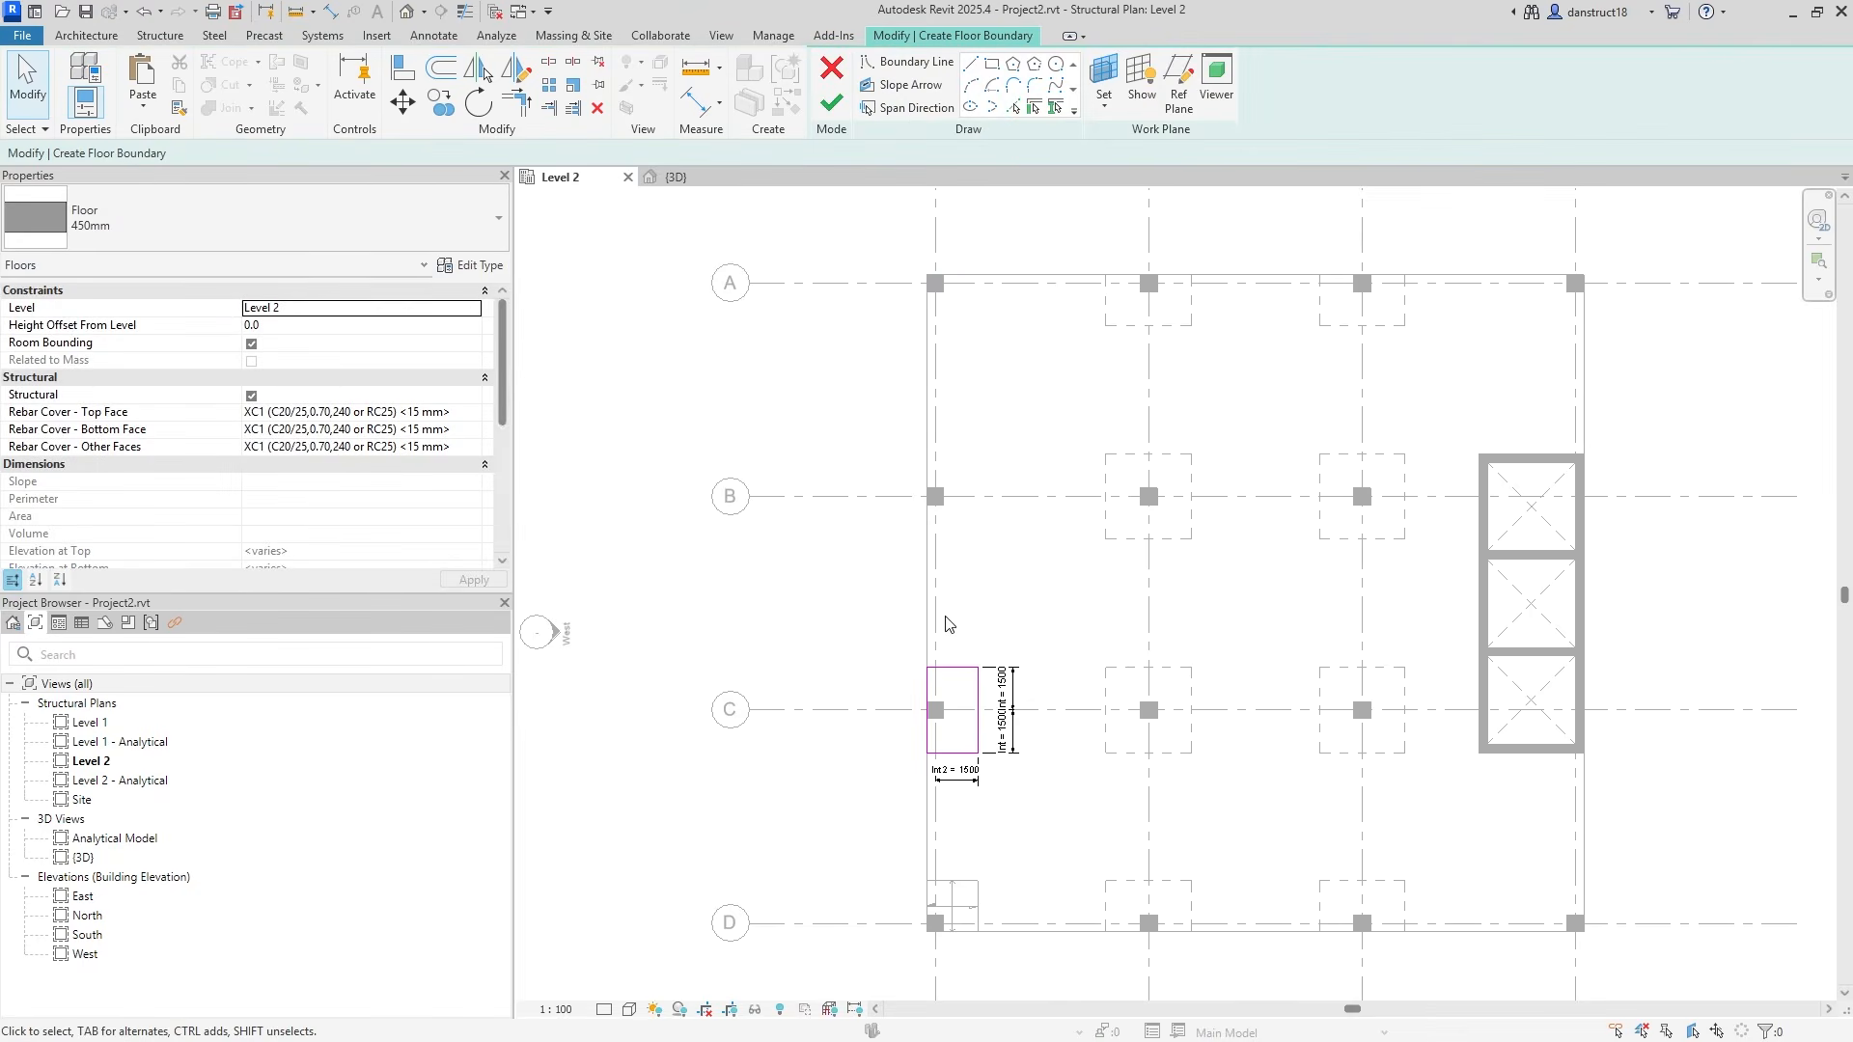
left_click(889, 106)
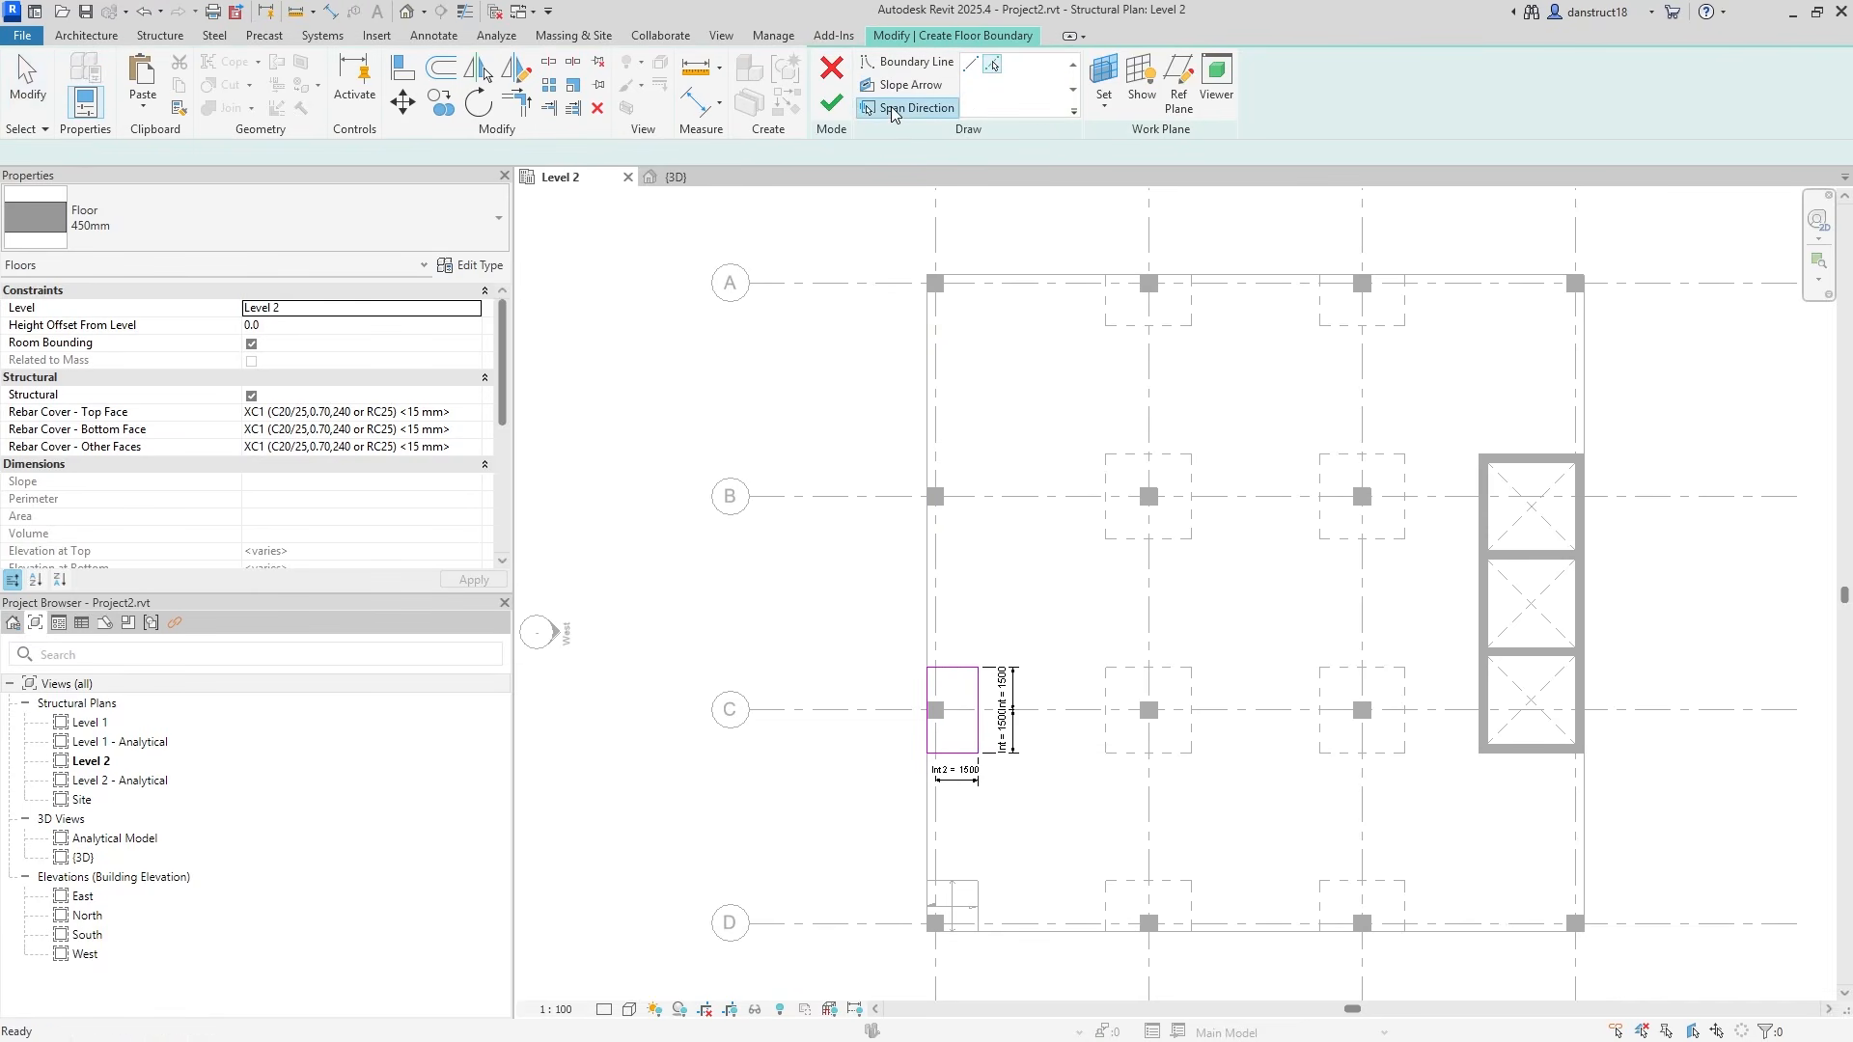
scroll(963, 794, "up", 3)
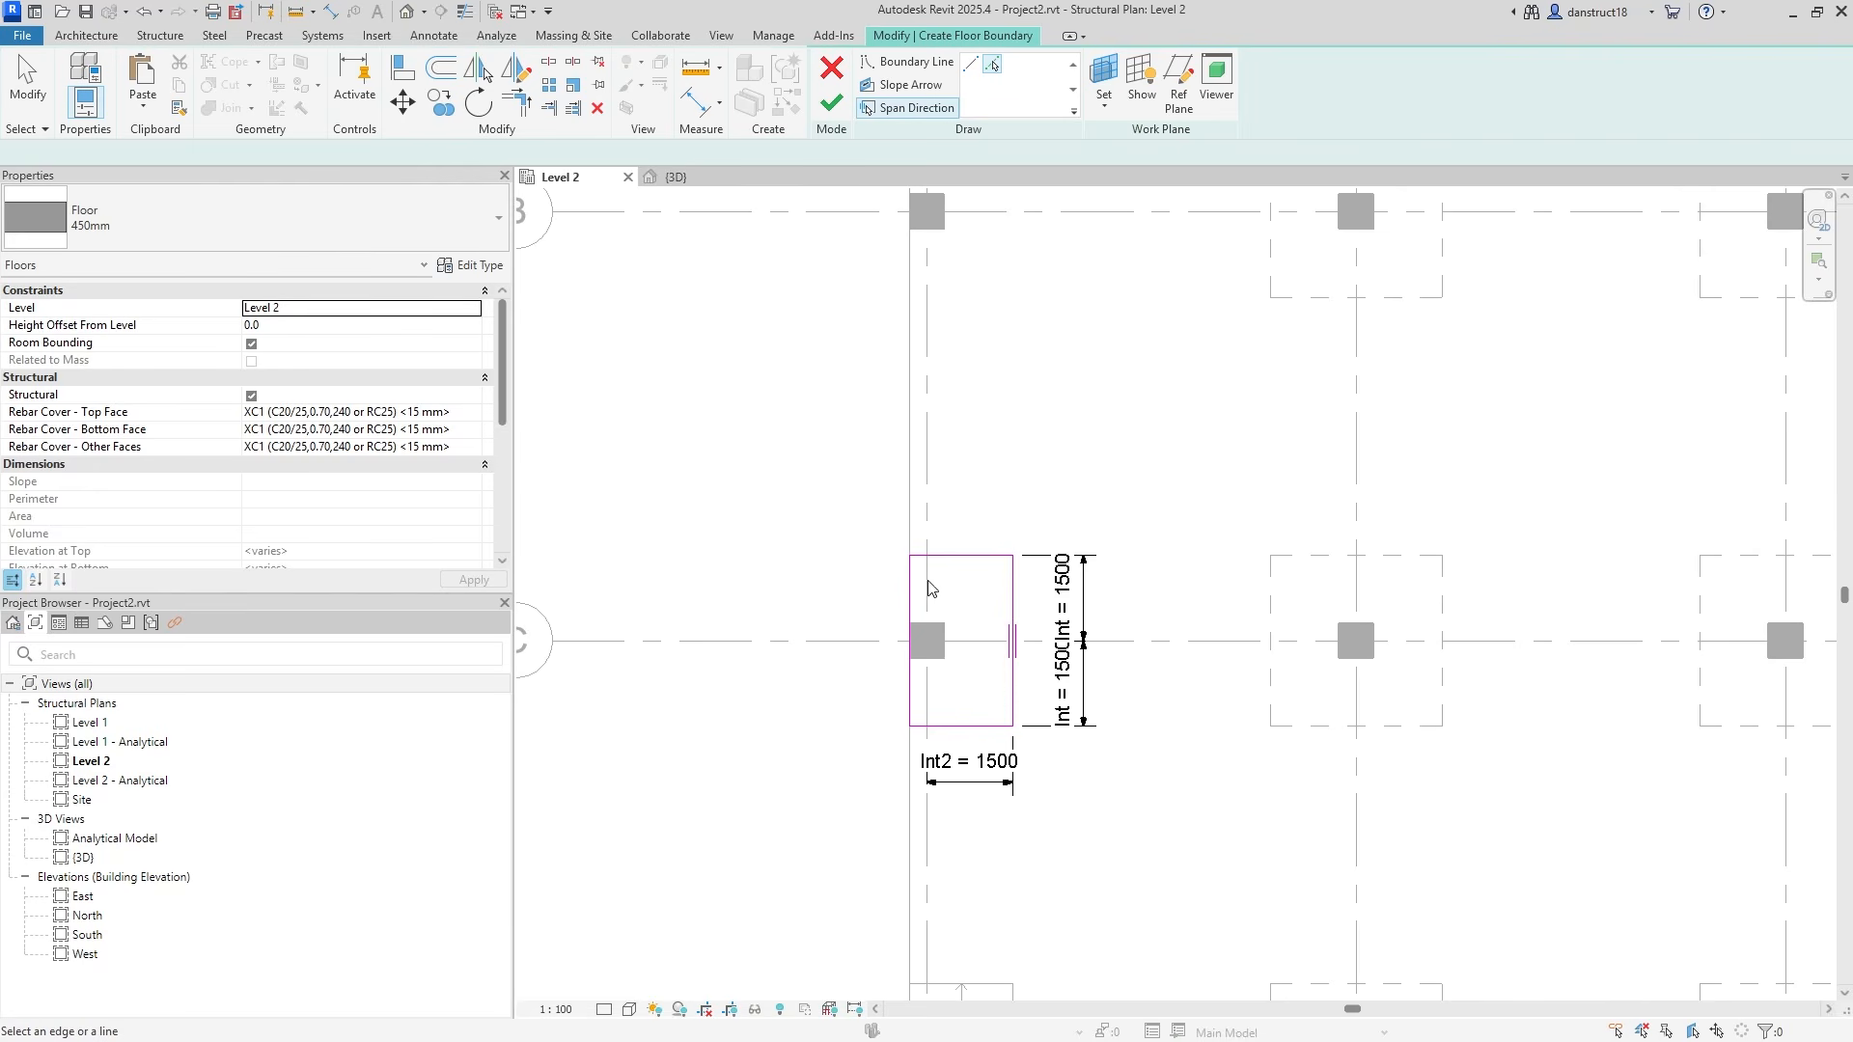
Finish the grid C-1 sketch as a 450mm floor panel and bring grids A–C into view.
left_click(839, 104)
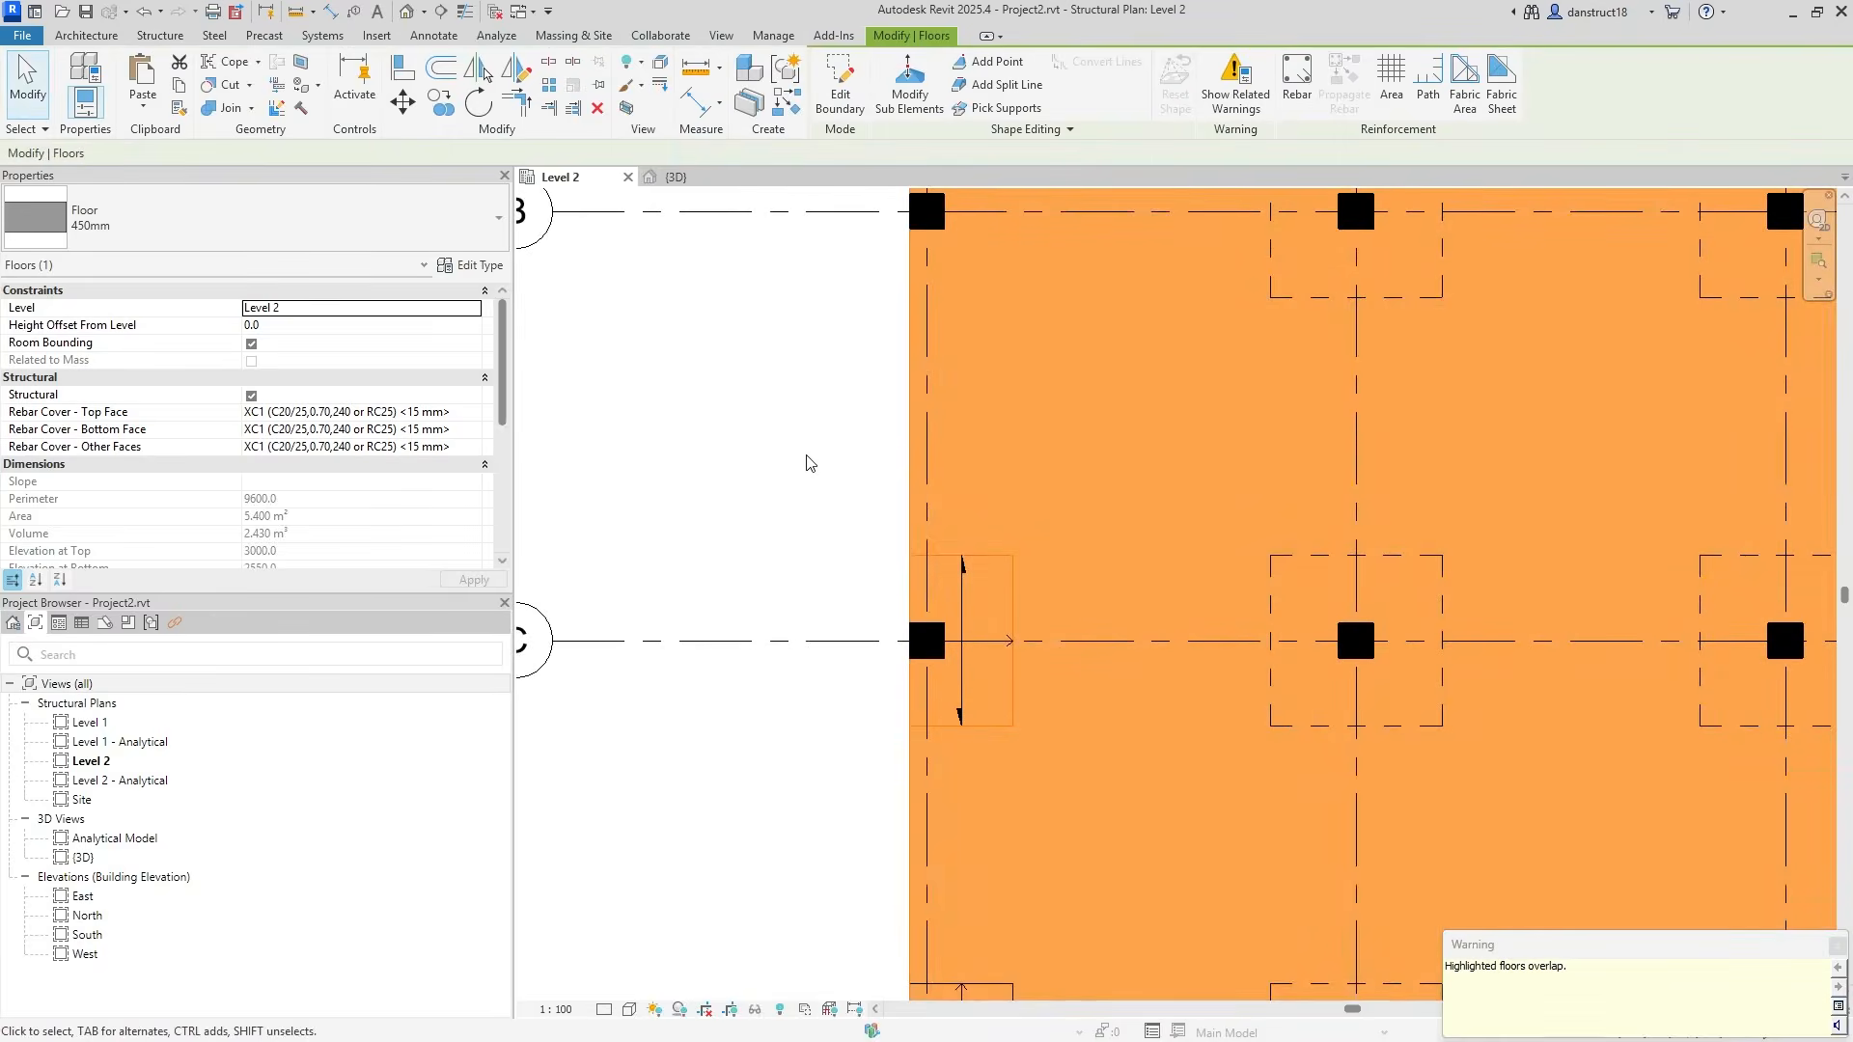
scroll(806, 463, "down", 2)
middle_click_drag(807, 463, 898, 650)
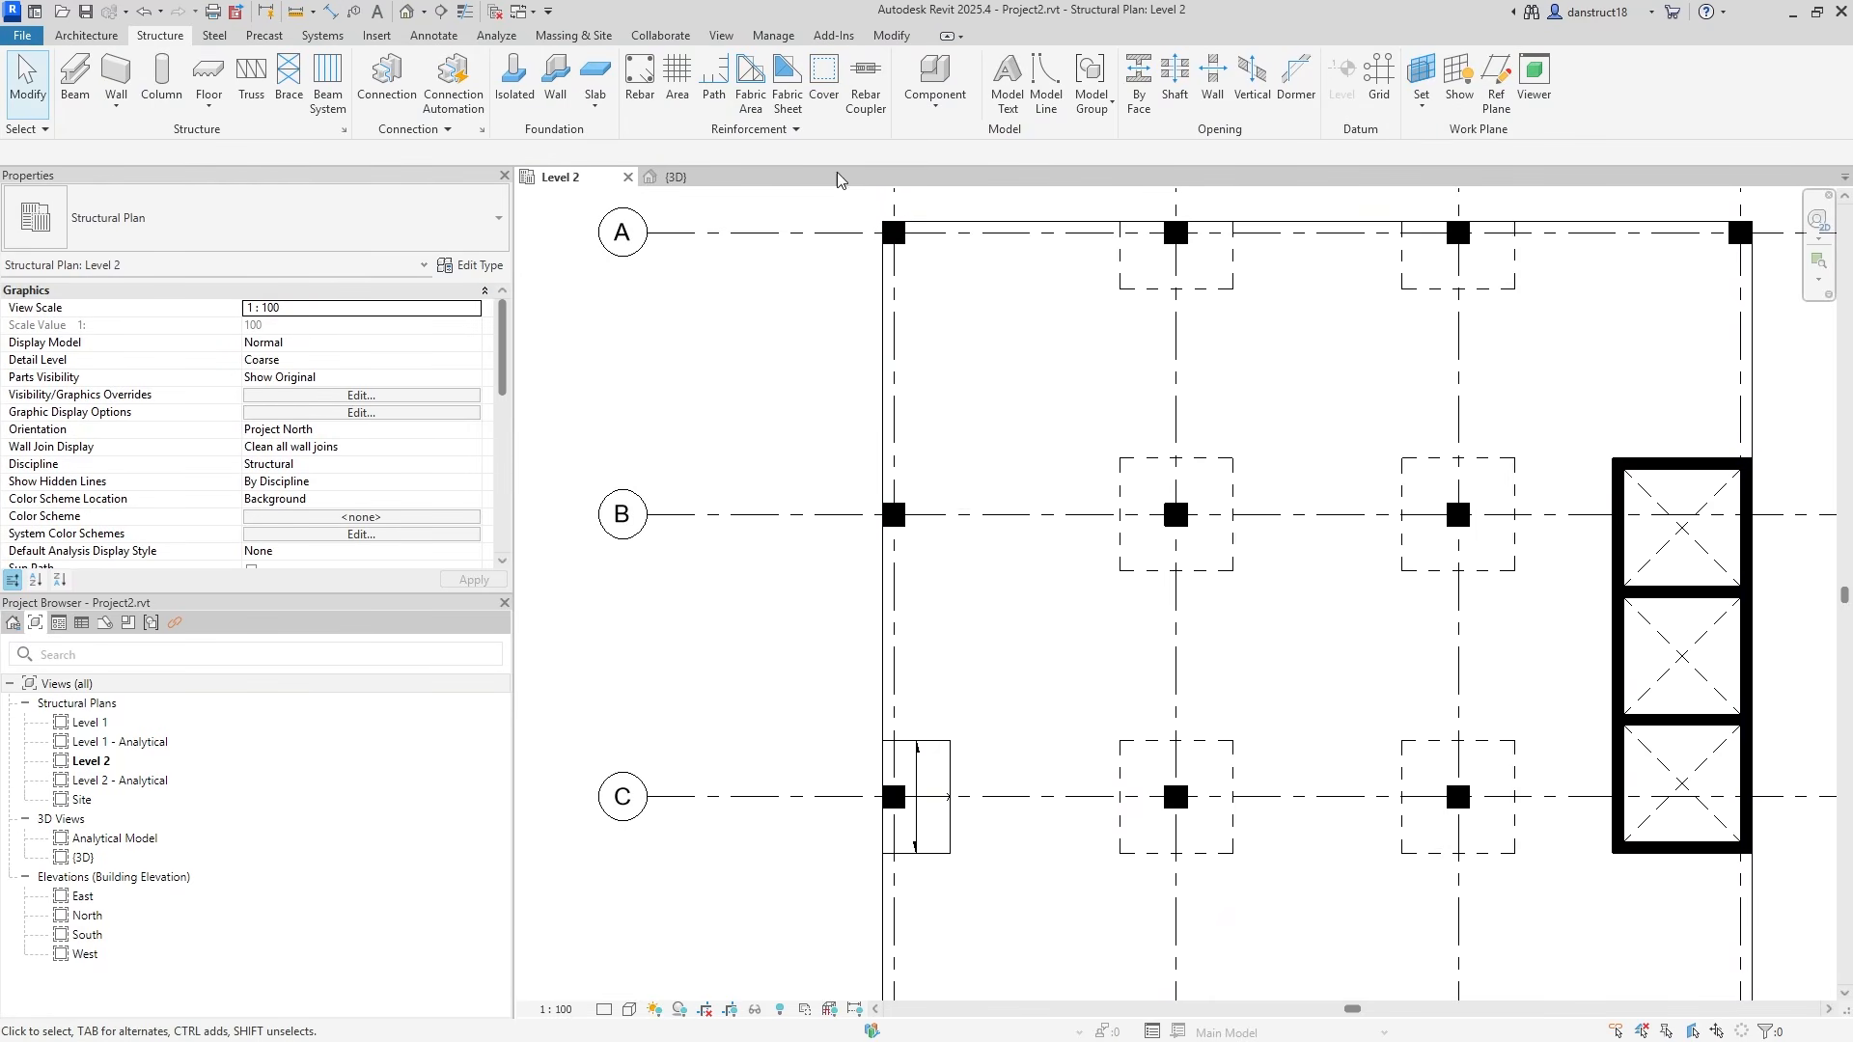
Paste the panel boundary in place, delete the extra box, and create the 1500 x 1500 grid B-1 panel.
left_click(192, 70)
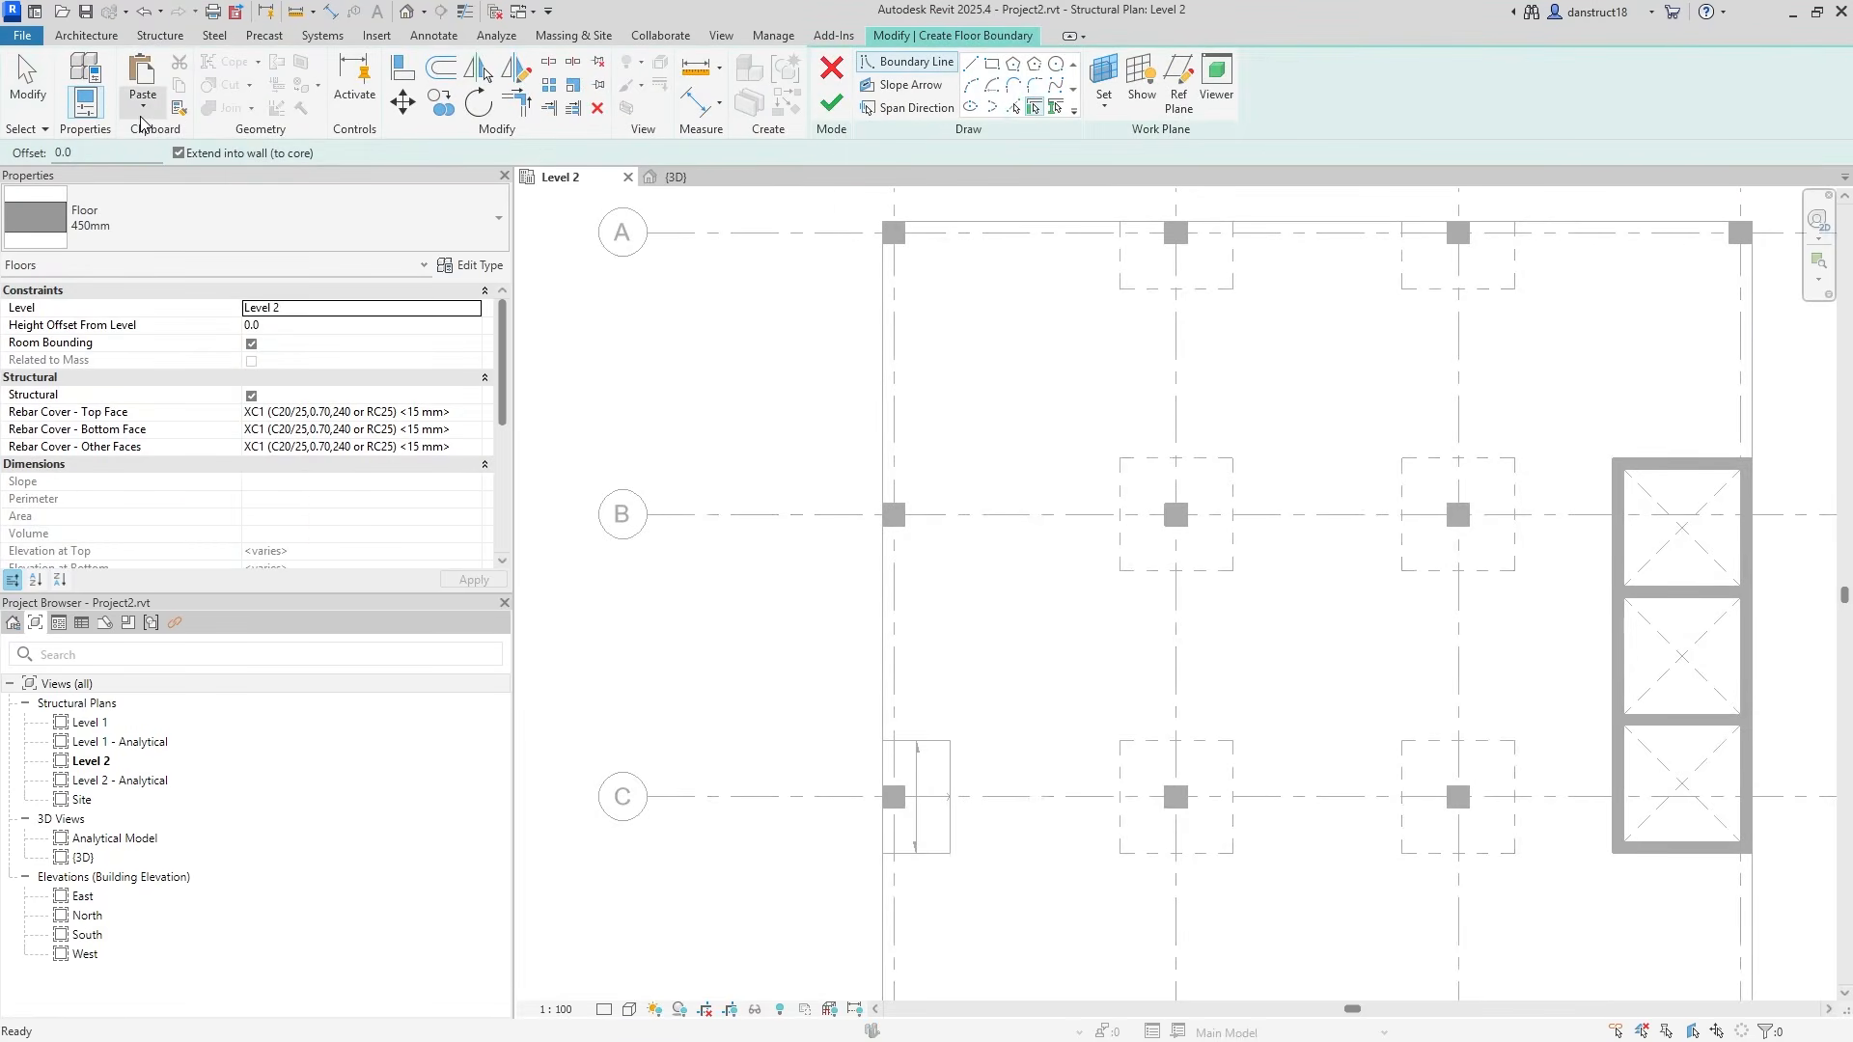
left_click(141, 114)
left_click(202, 257)
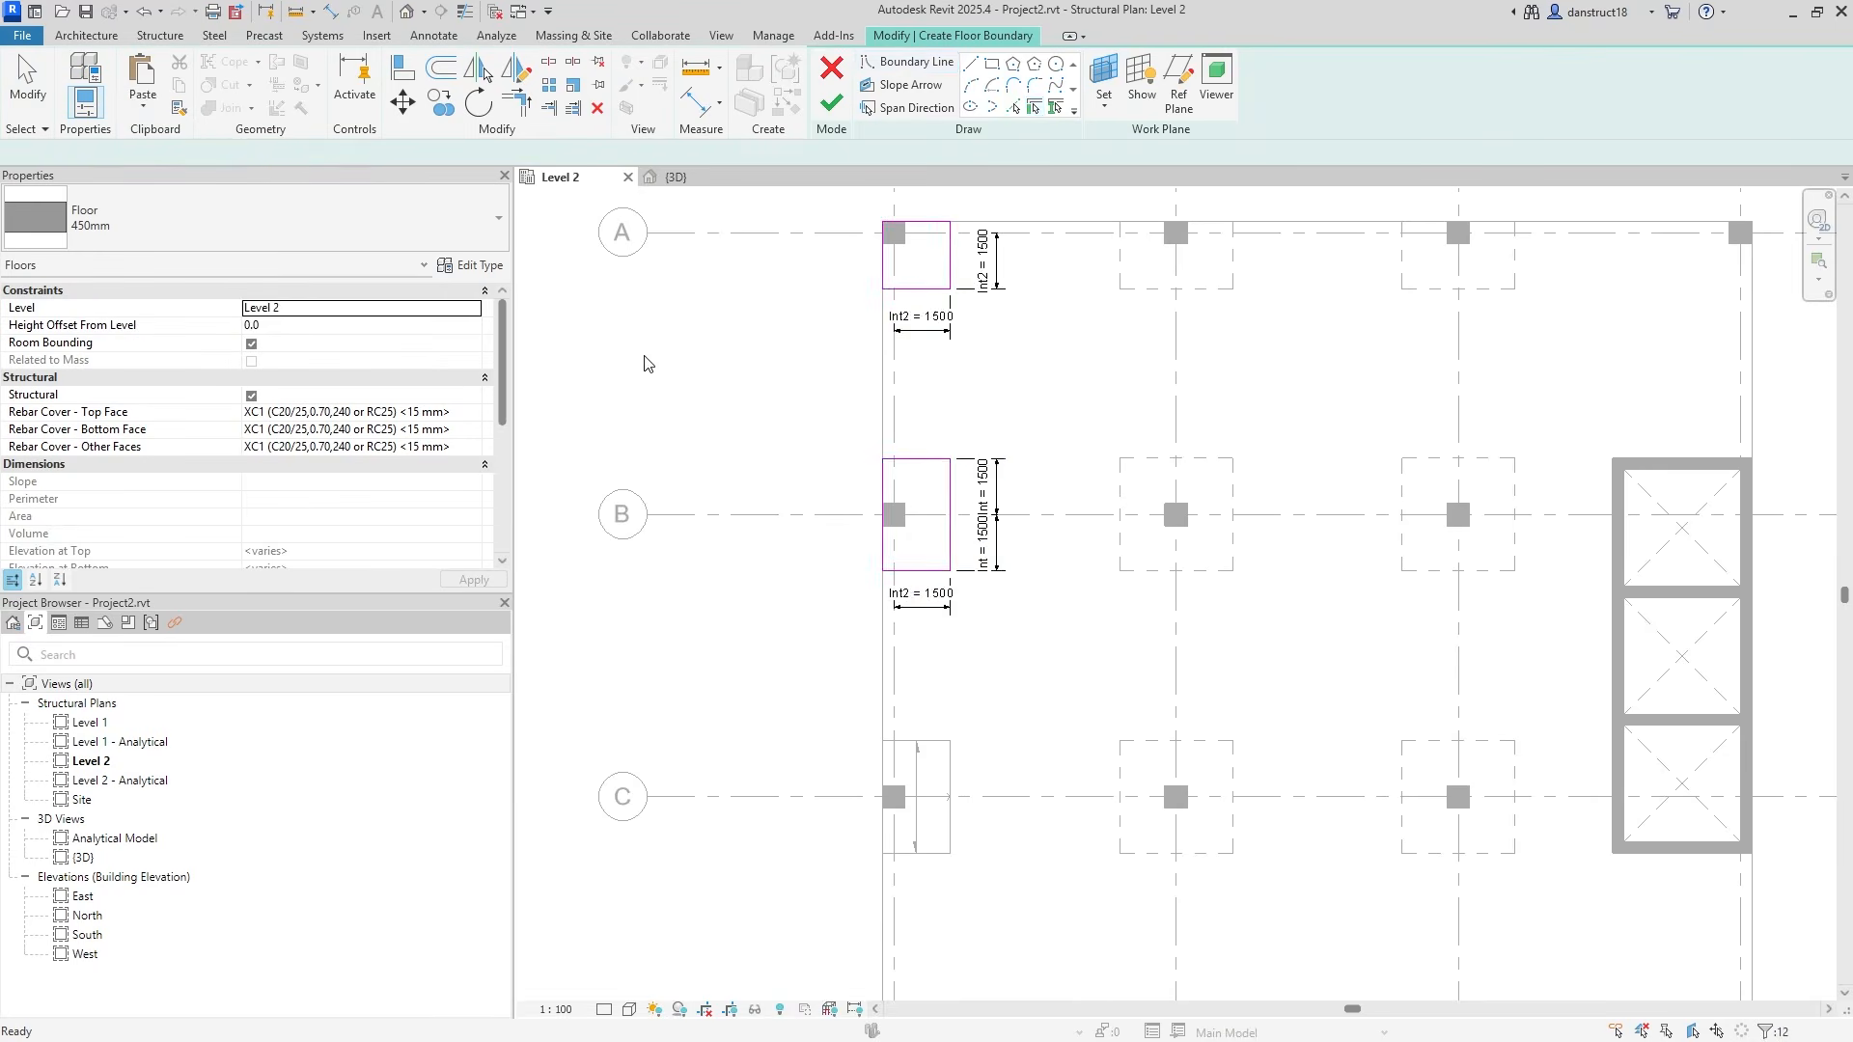
left_click(723, 376)
middle_click_drag(811, 206, 814, 351)
mouse_move(783, 271)
left_mouse_down()
mouse_move(1066, 502)
mouse_move(1040, 494)
left_mouse_up()
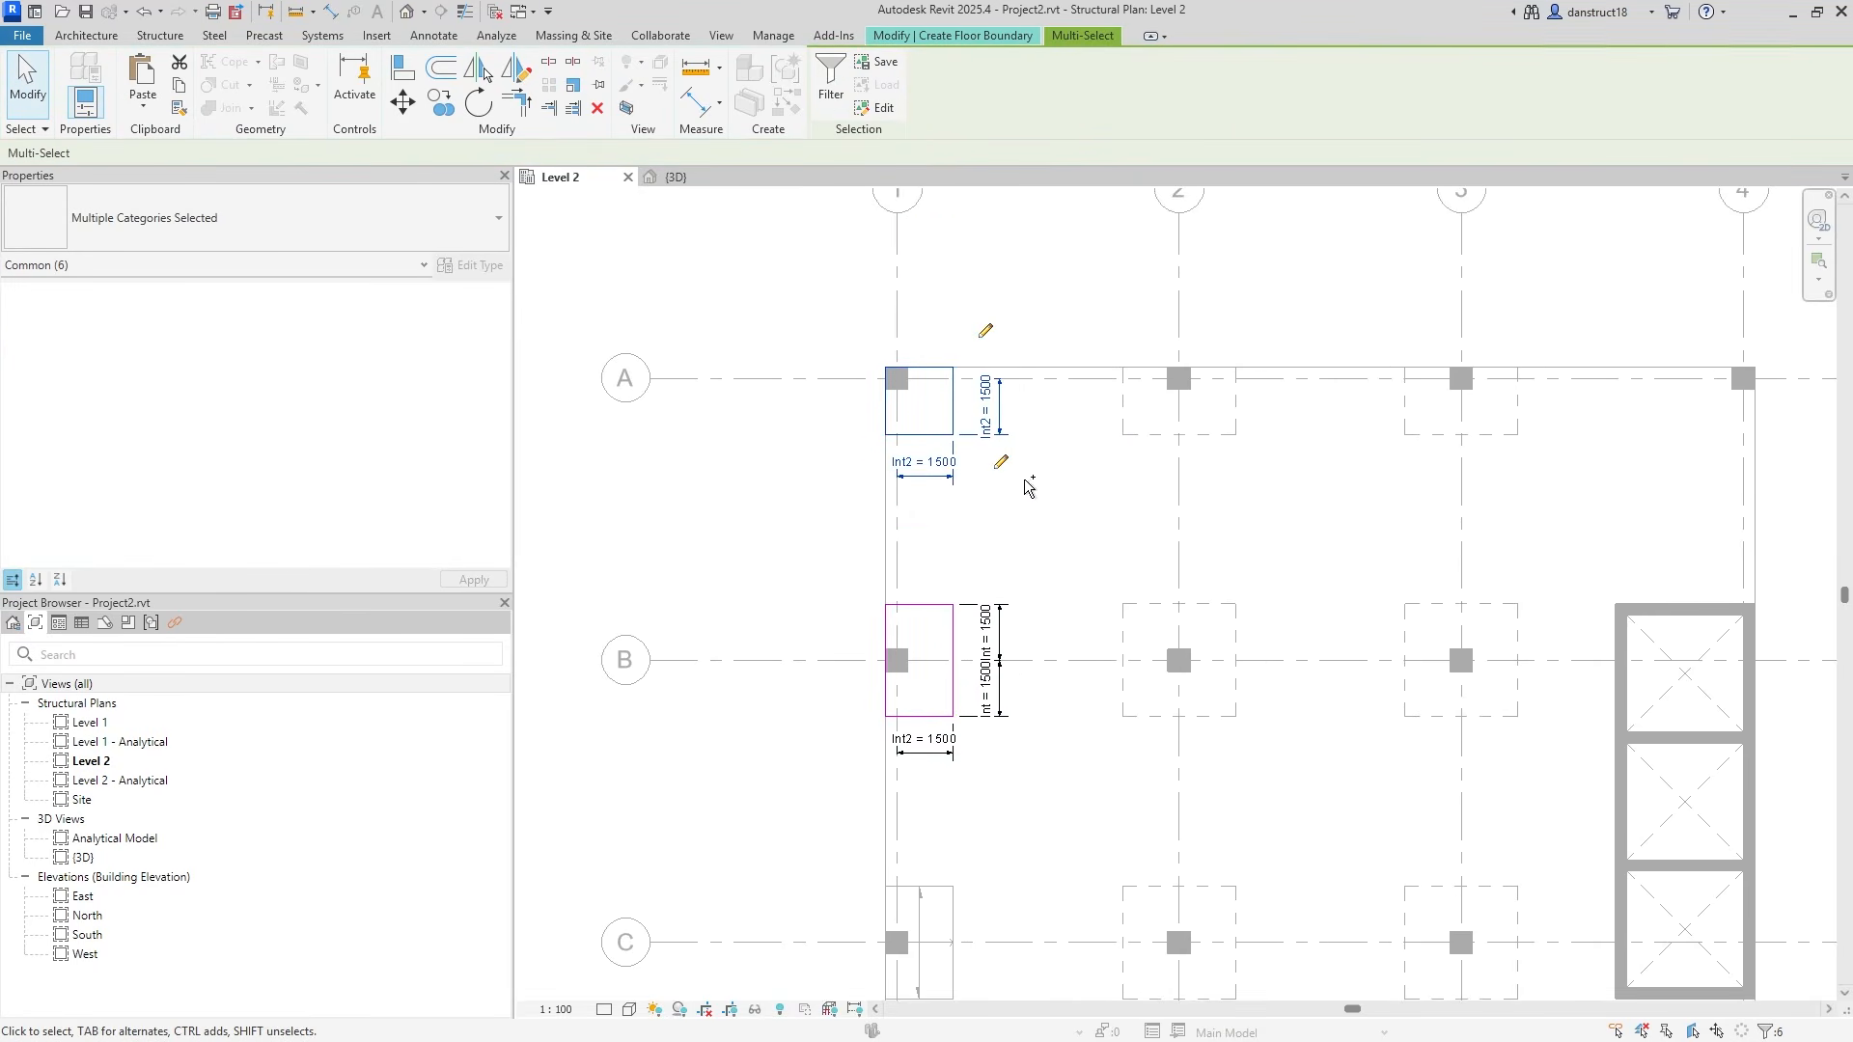
key("Delete")
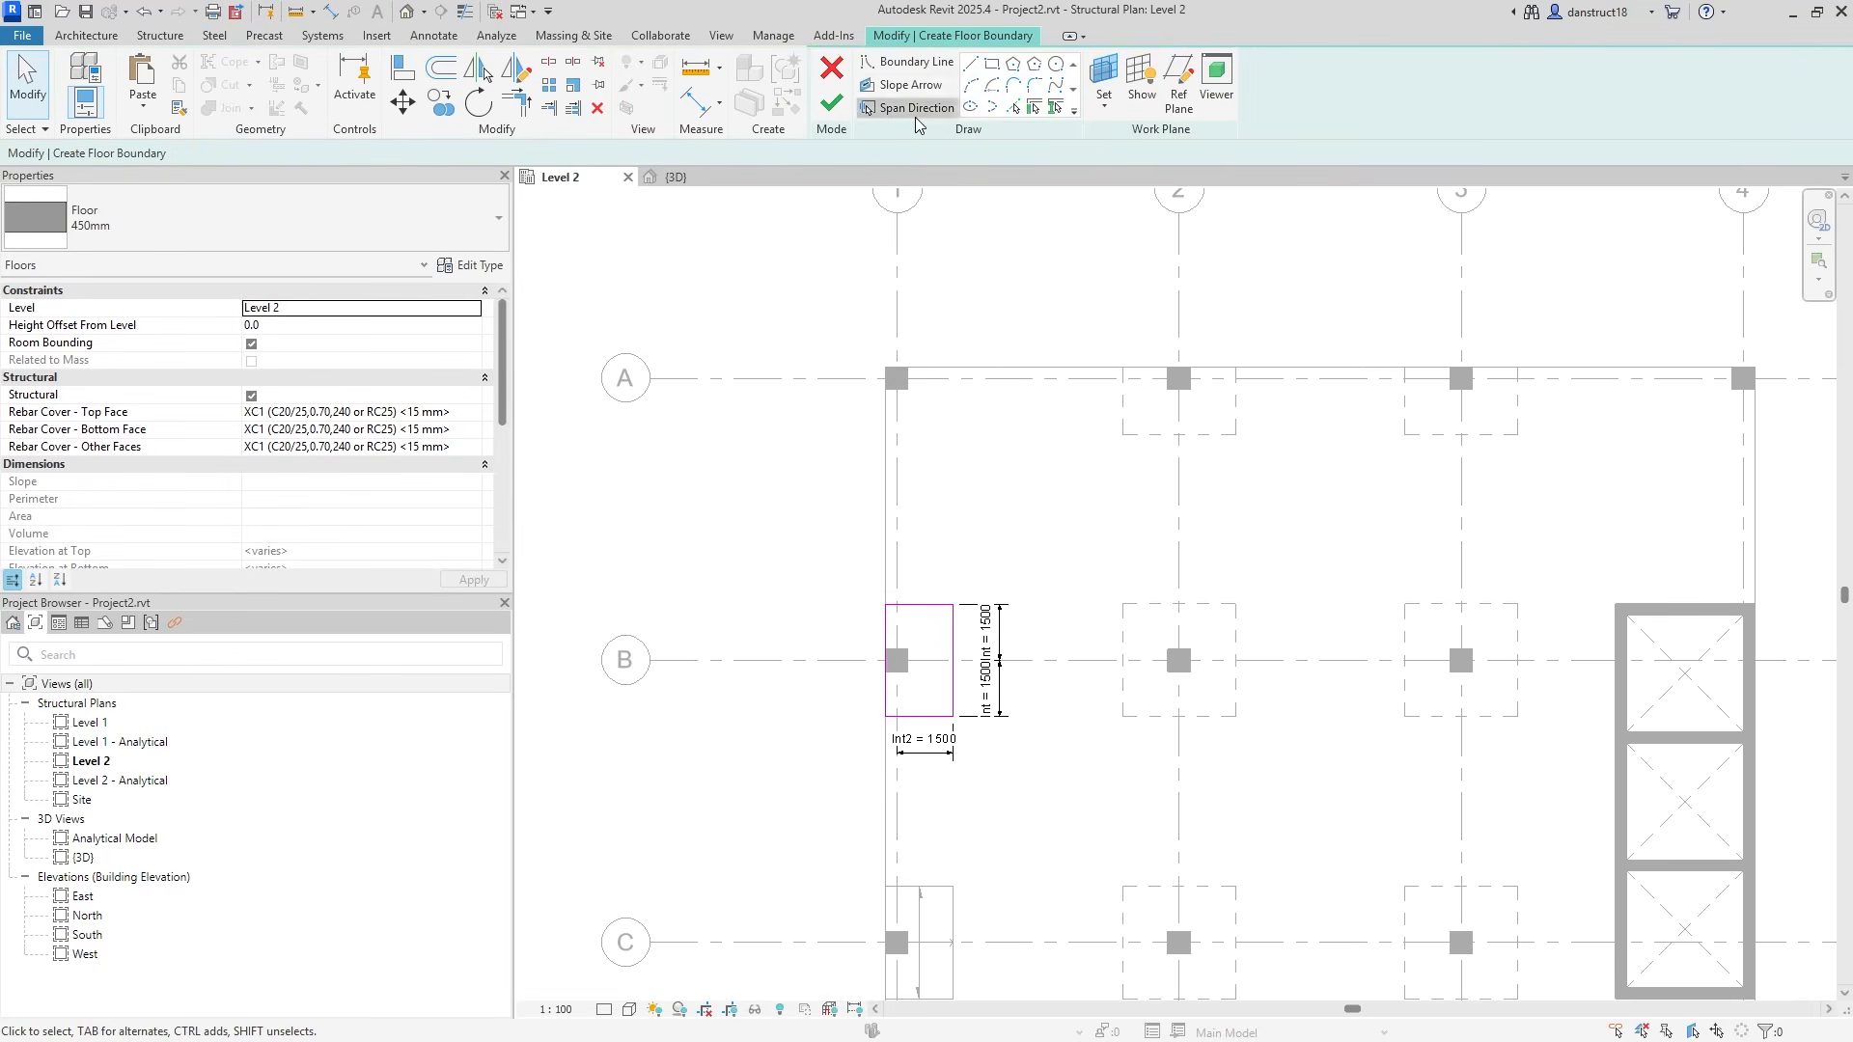
left_click(914, 110)
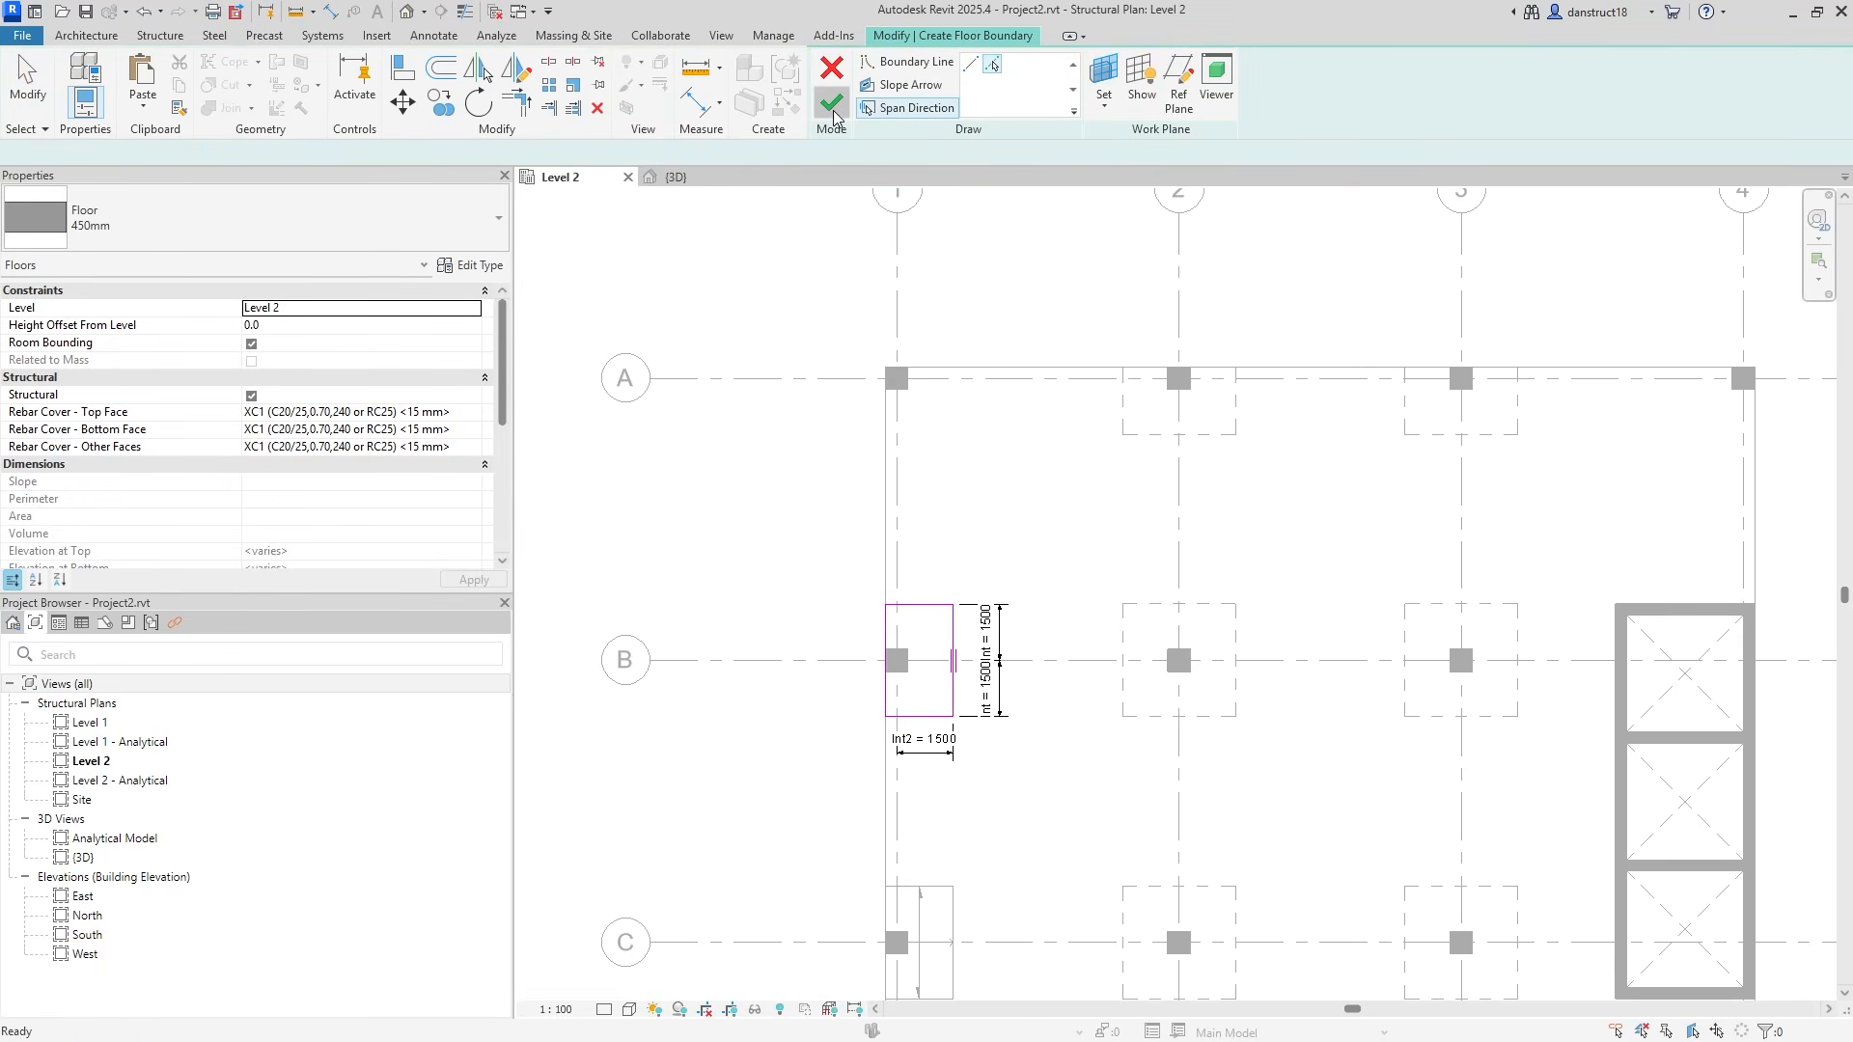
left_click(834, 111)
left_click(813, 282)
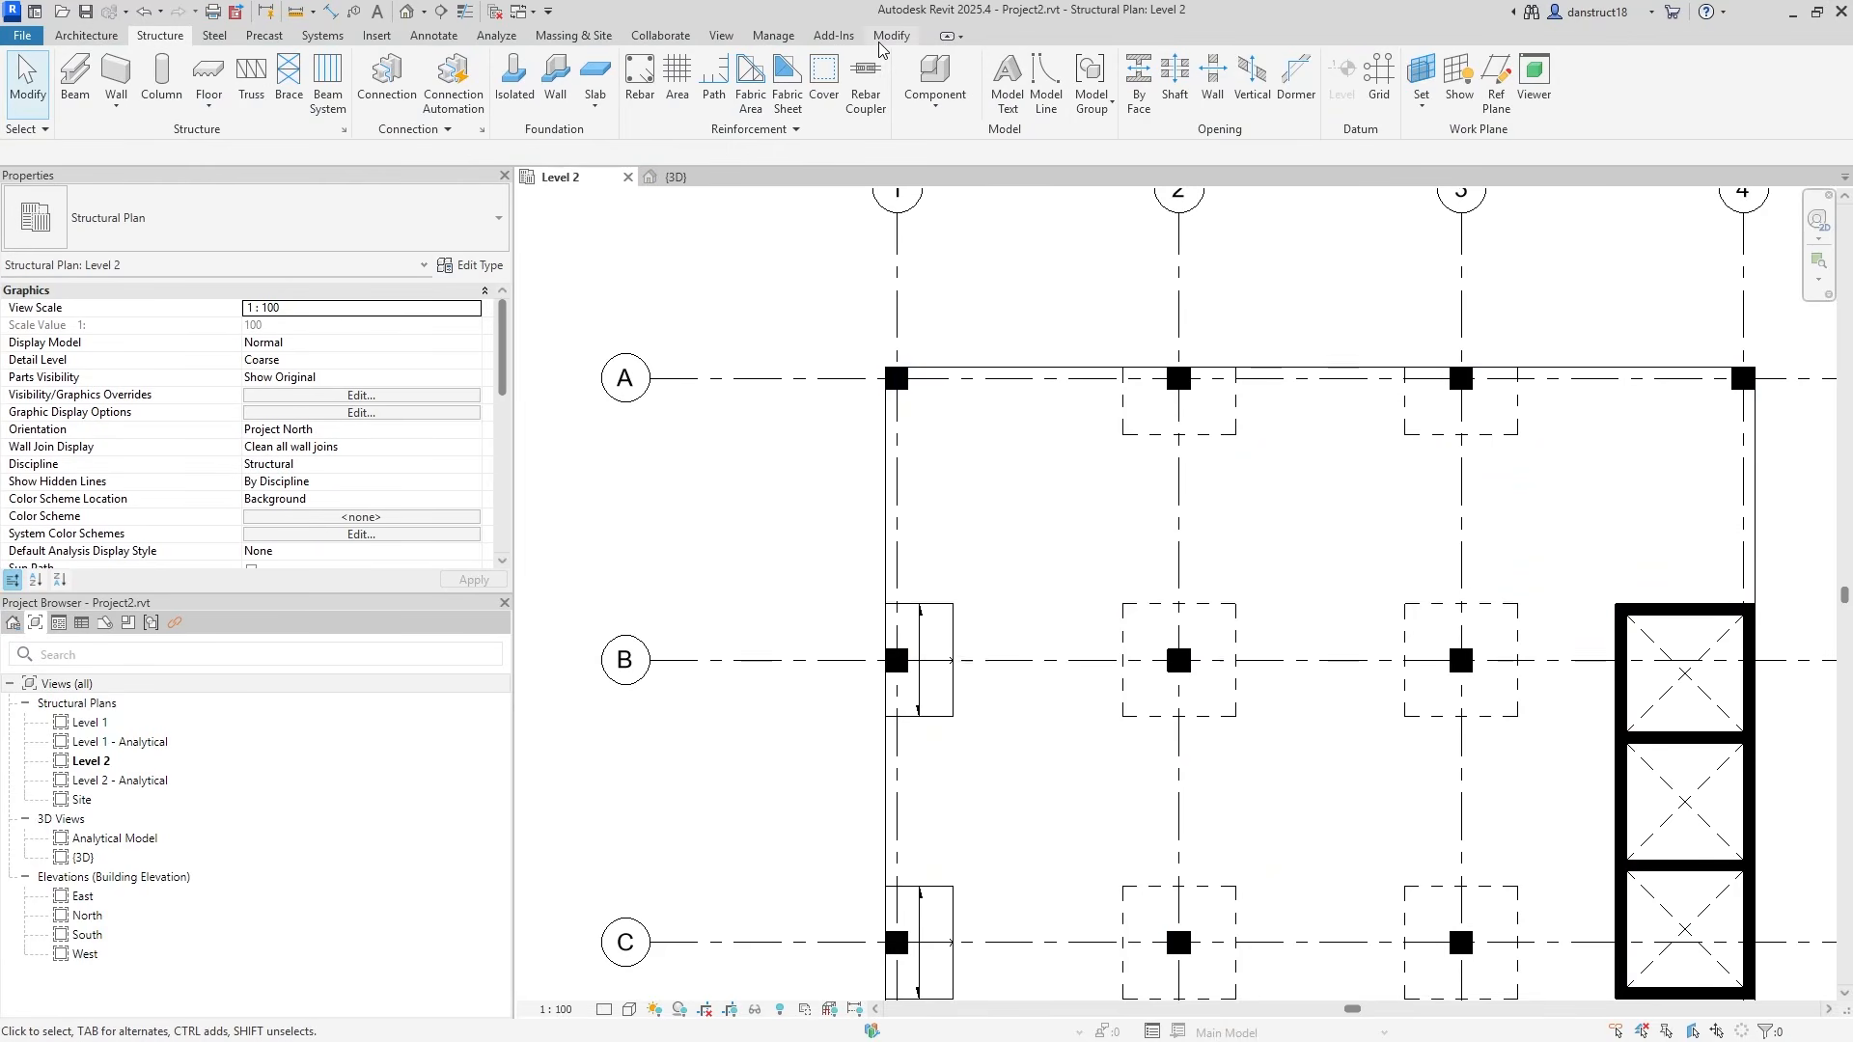
Paste the boundary into a new floor to create the matching 450mm panel at grid A-1.
left_click(211, 74)
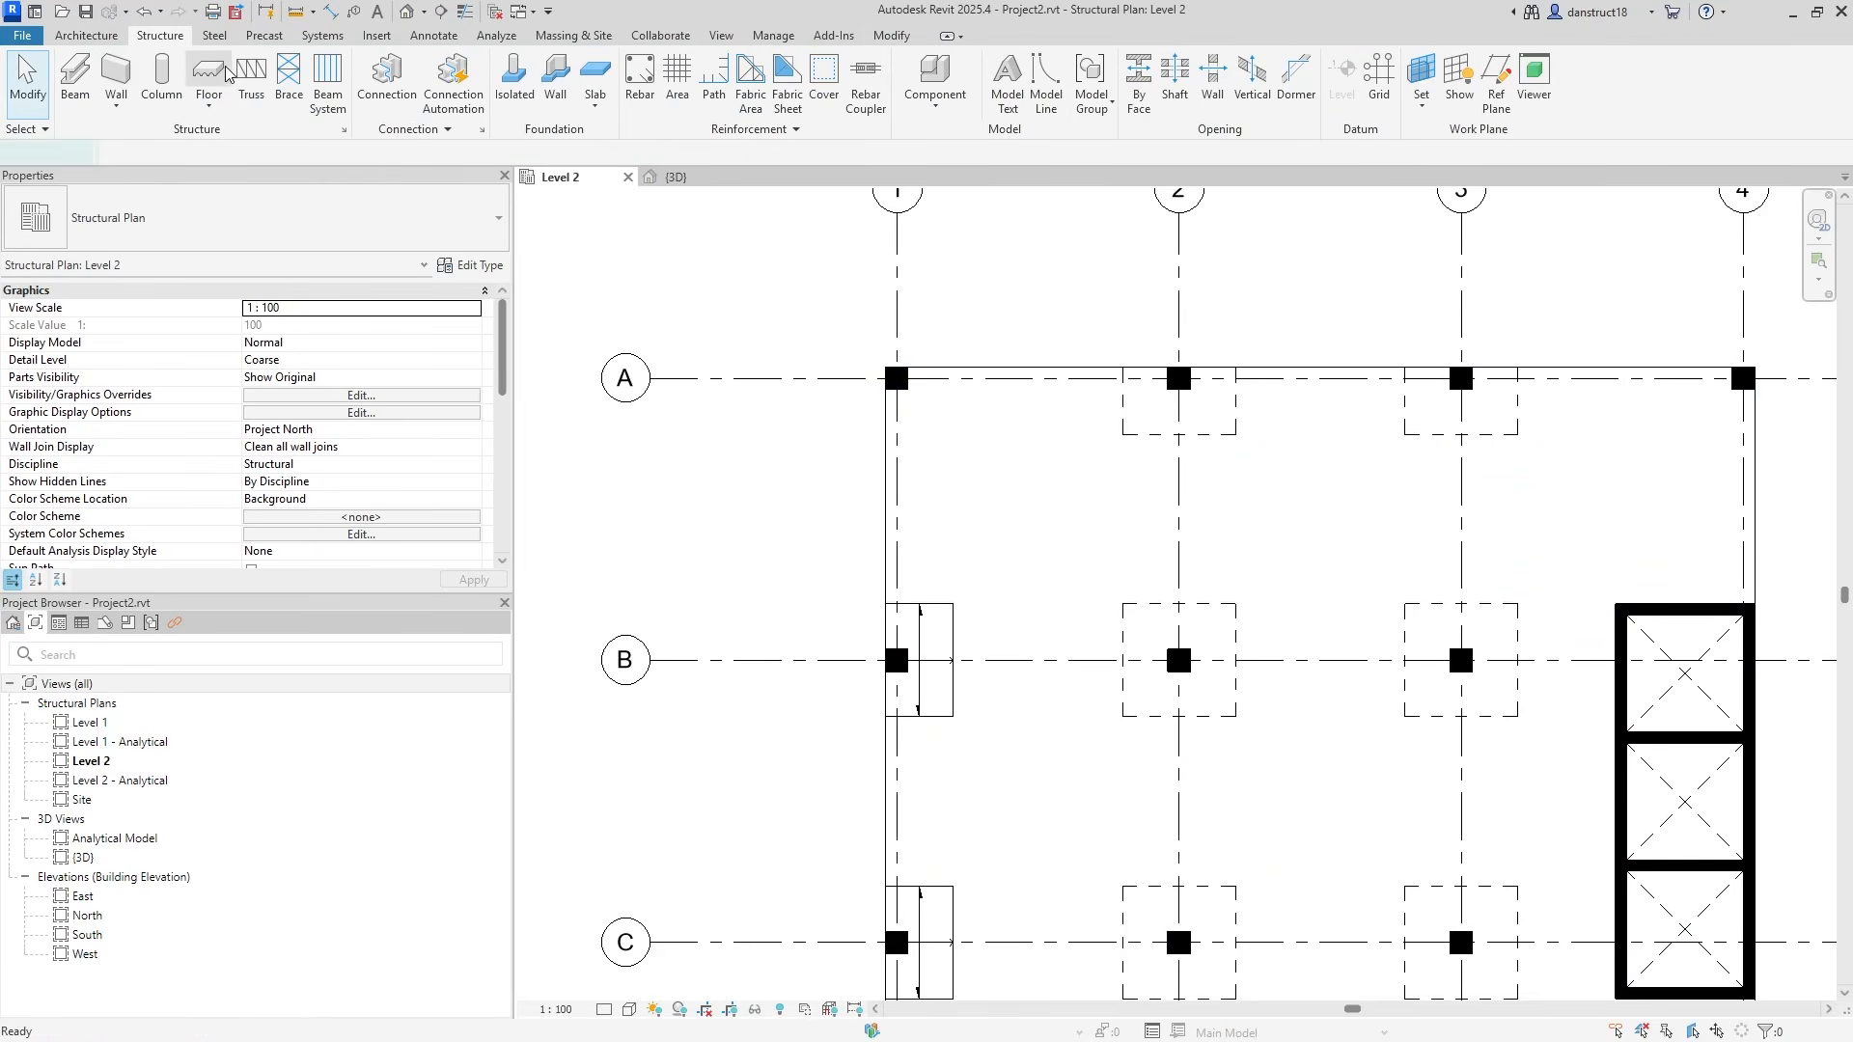
left_click(134, 104)
left_click(184, 285)
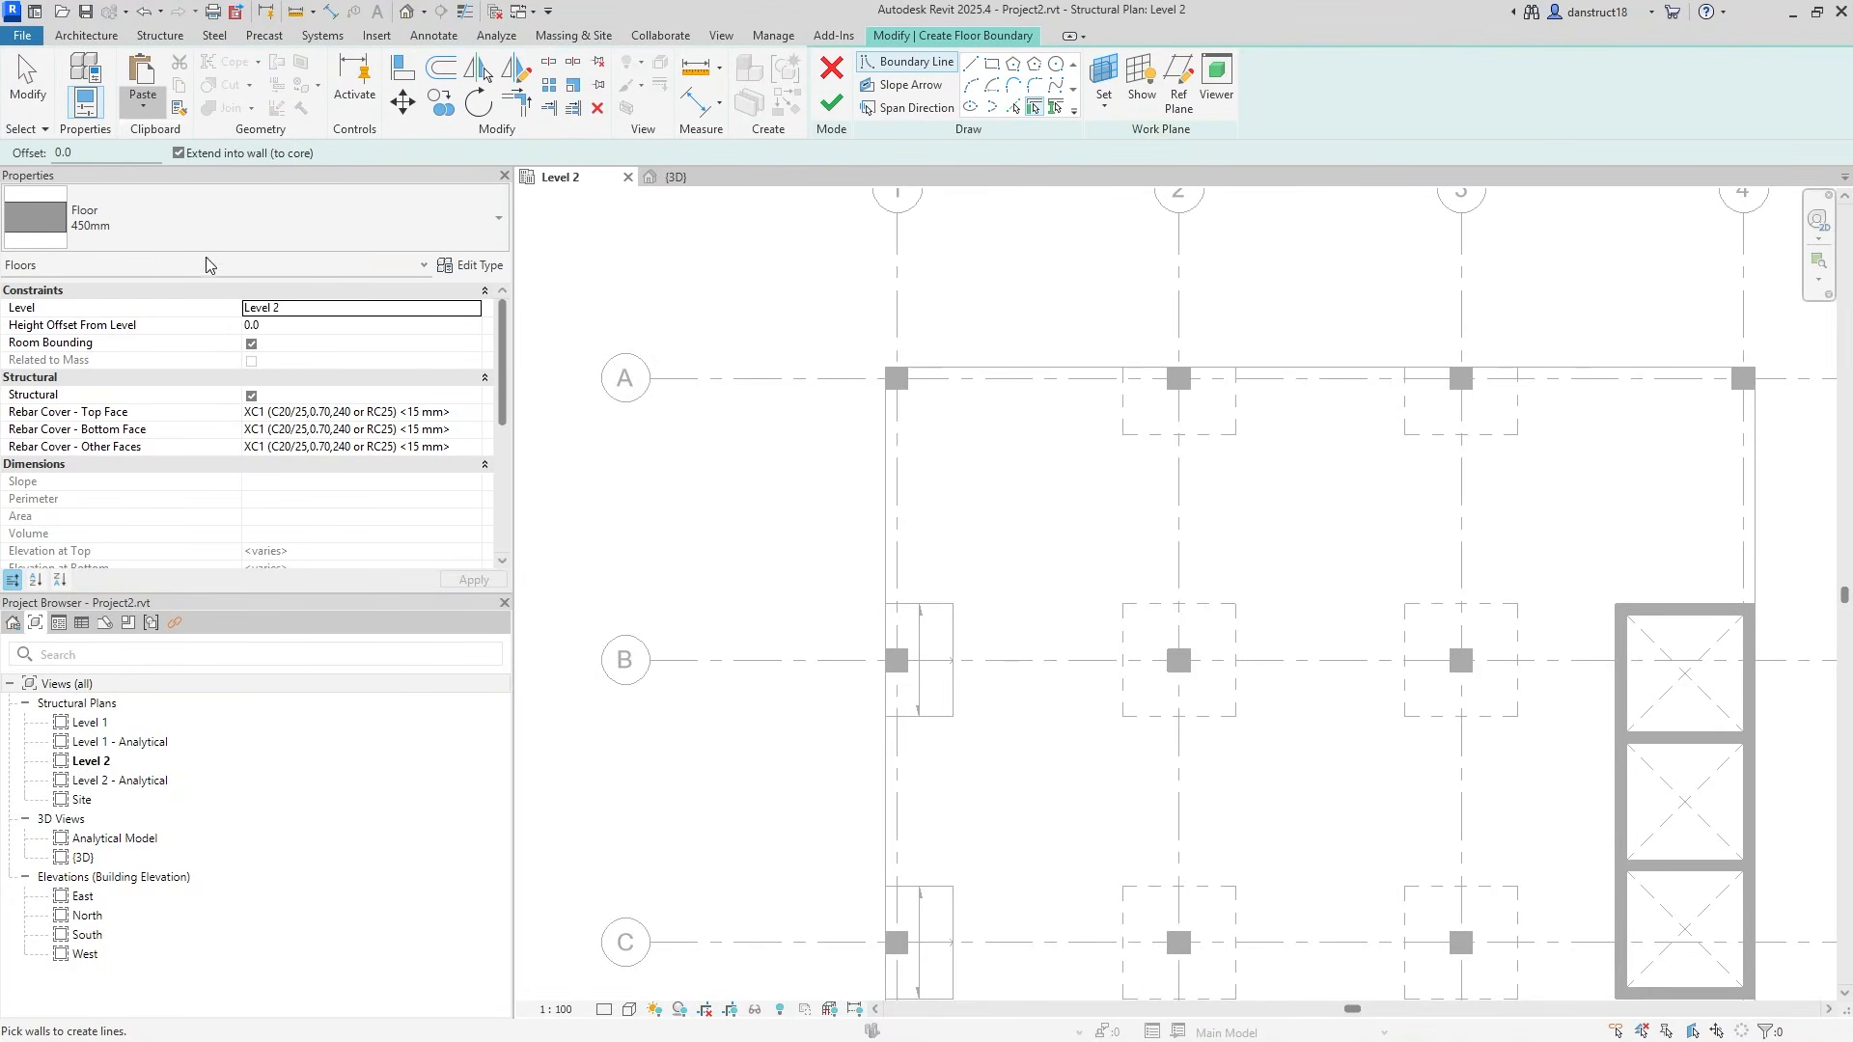
left_click(916, 108)
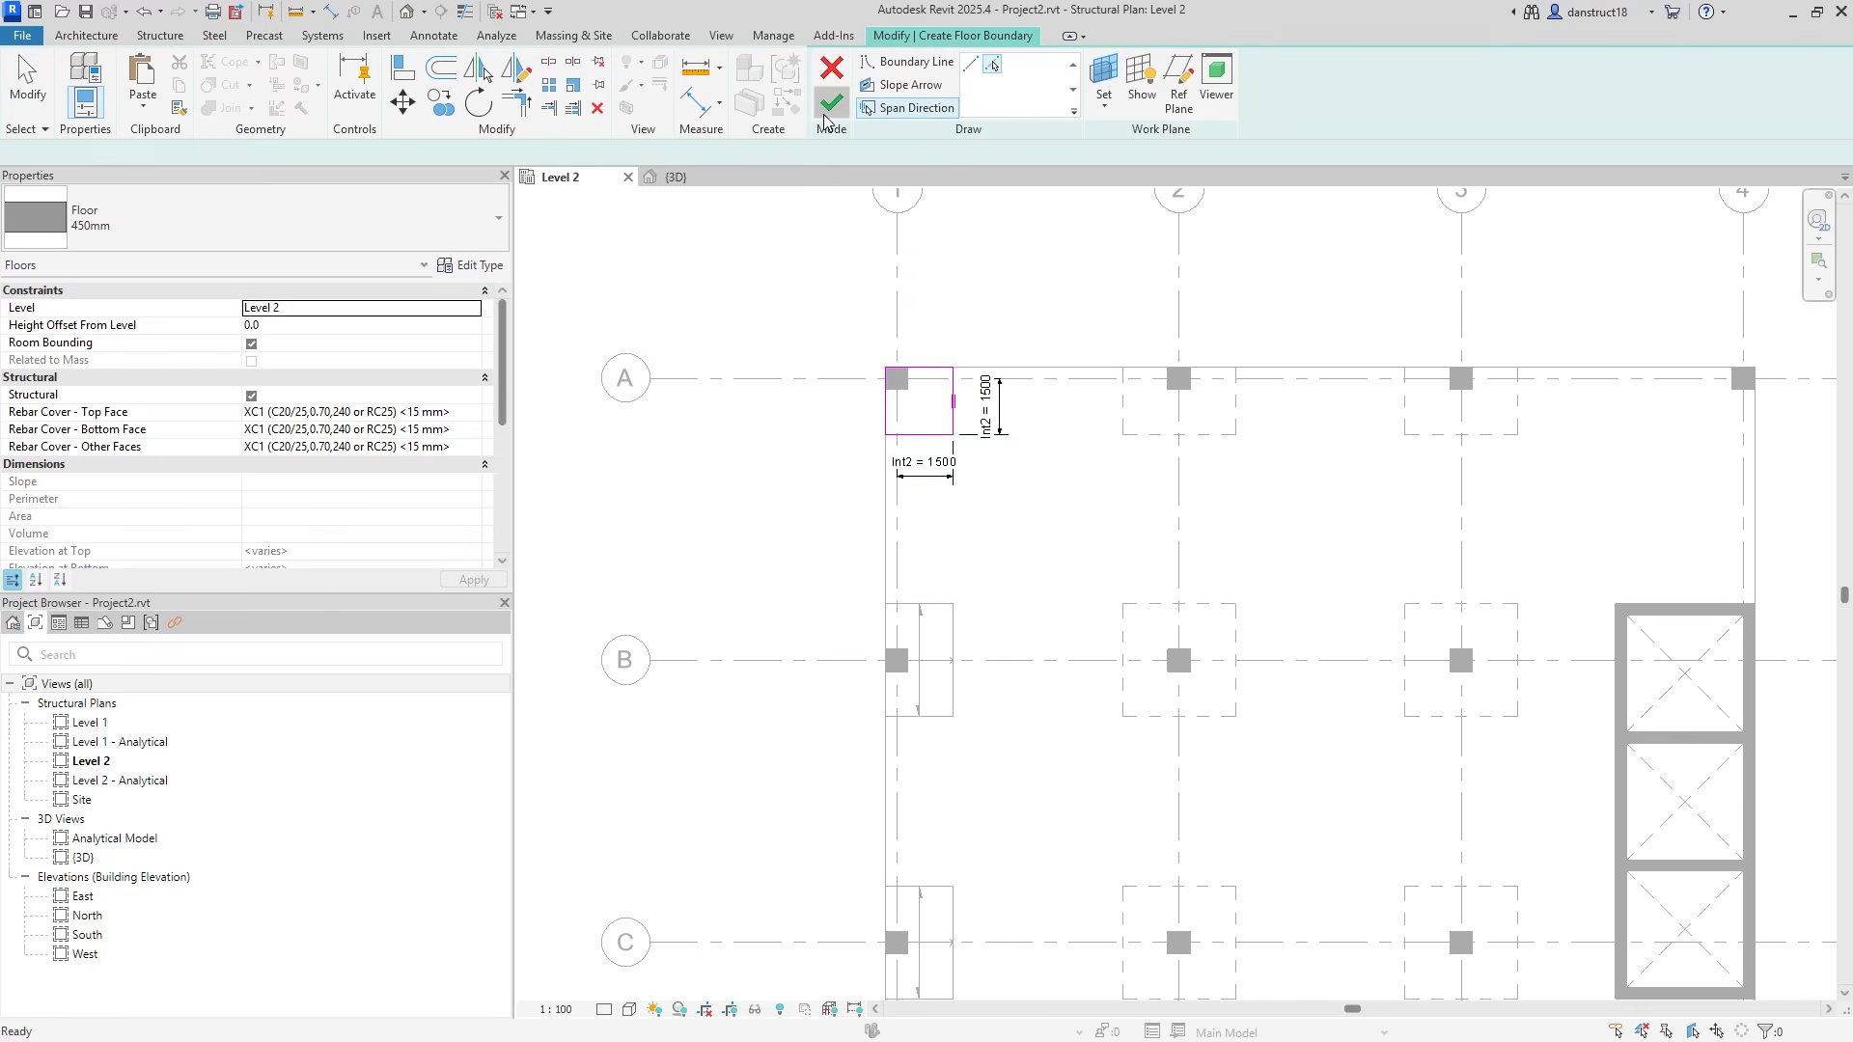
left_click(831, 102)
key("Escape")
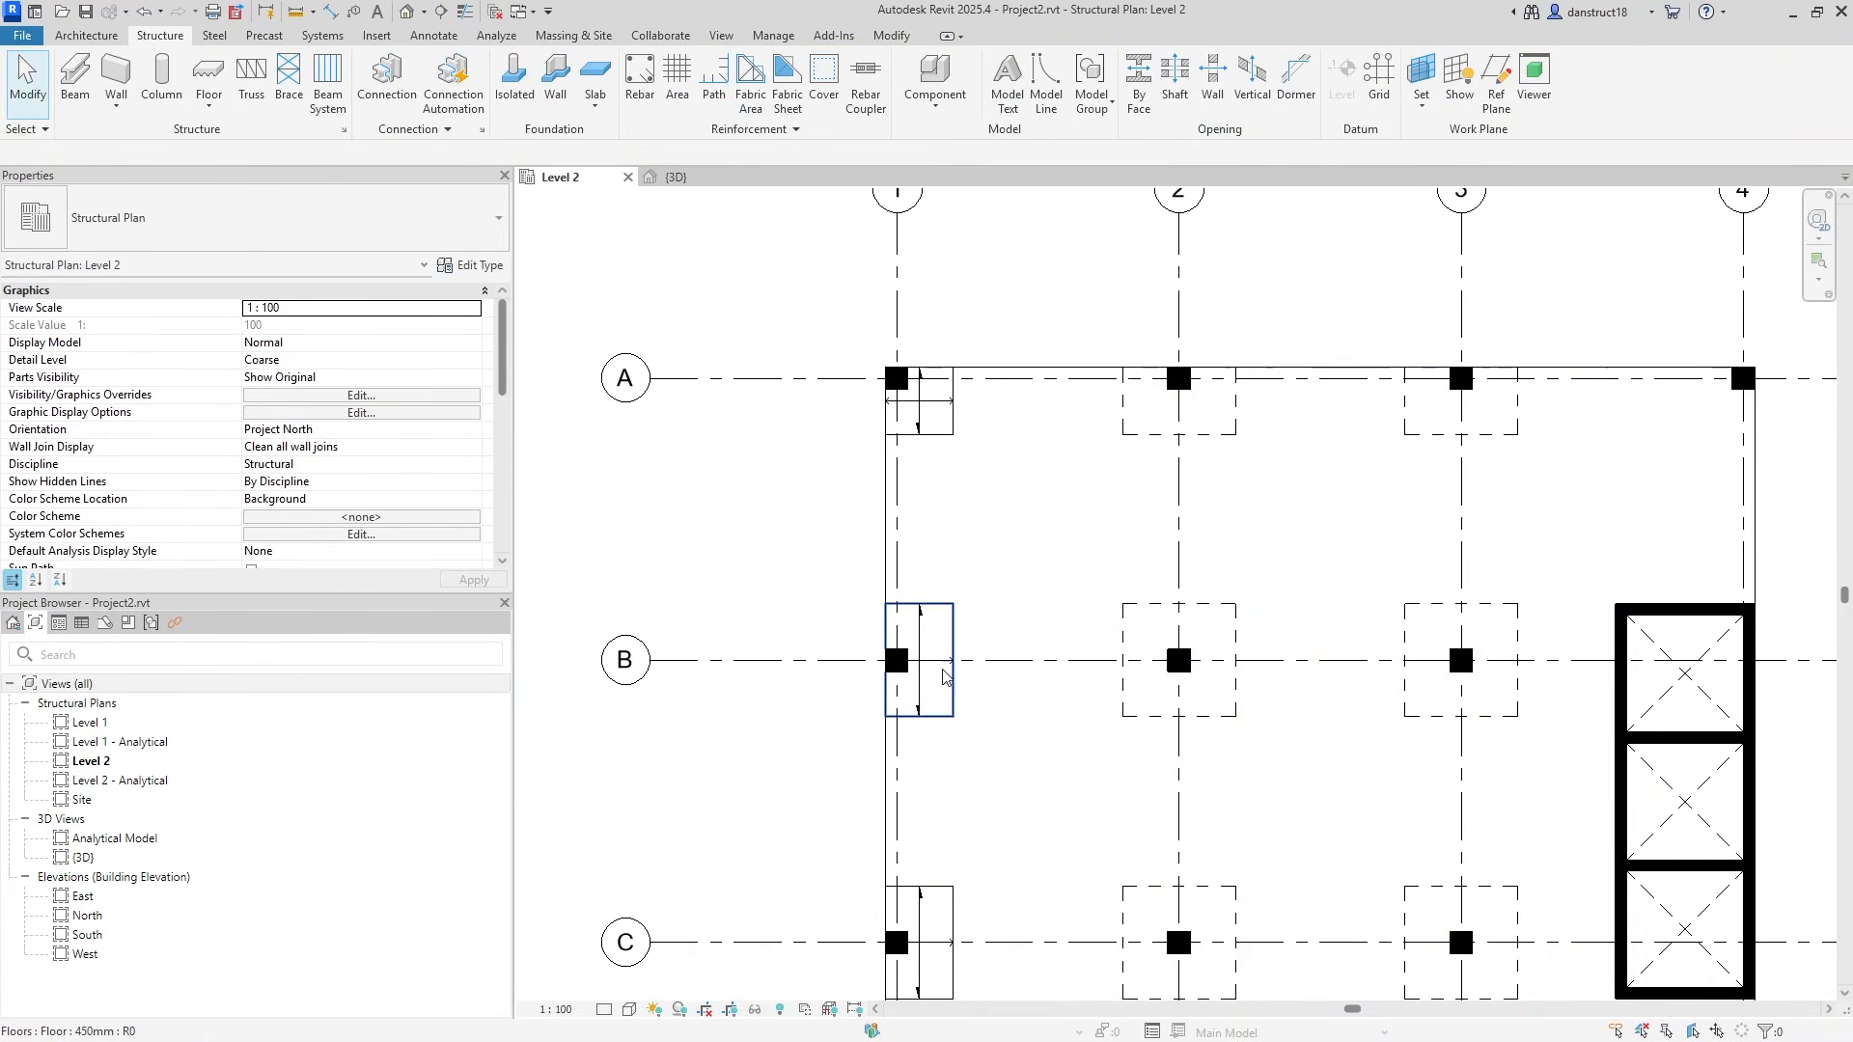
Select all span direction symbols in the entire project and delete them.
left_click(920, 642)
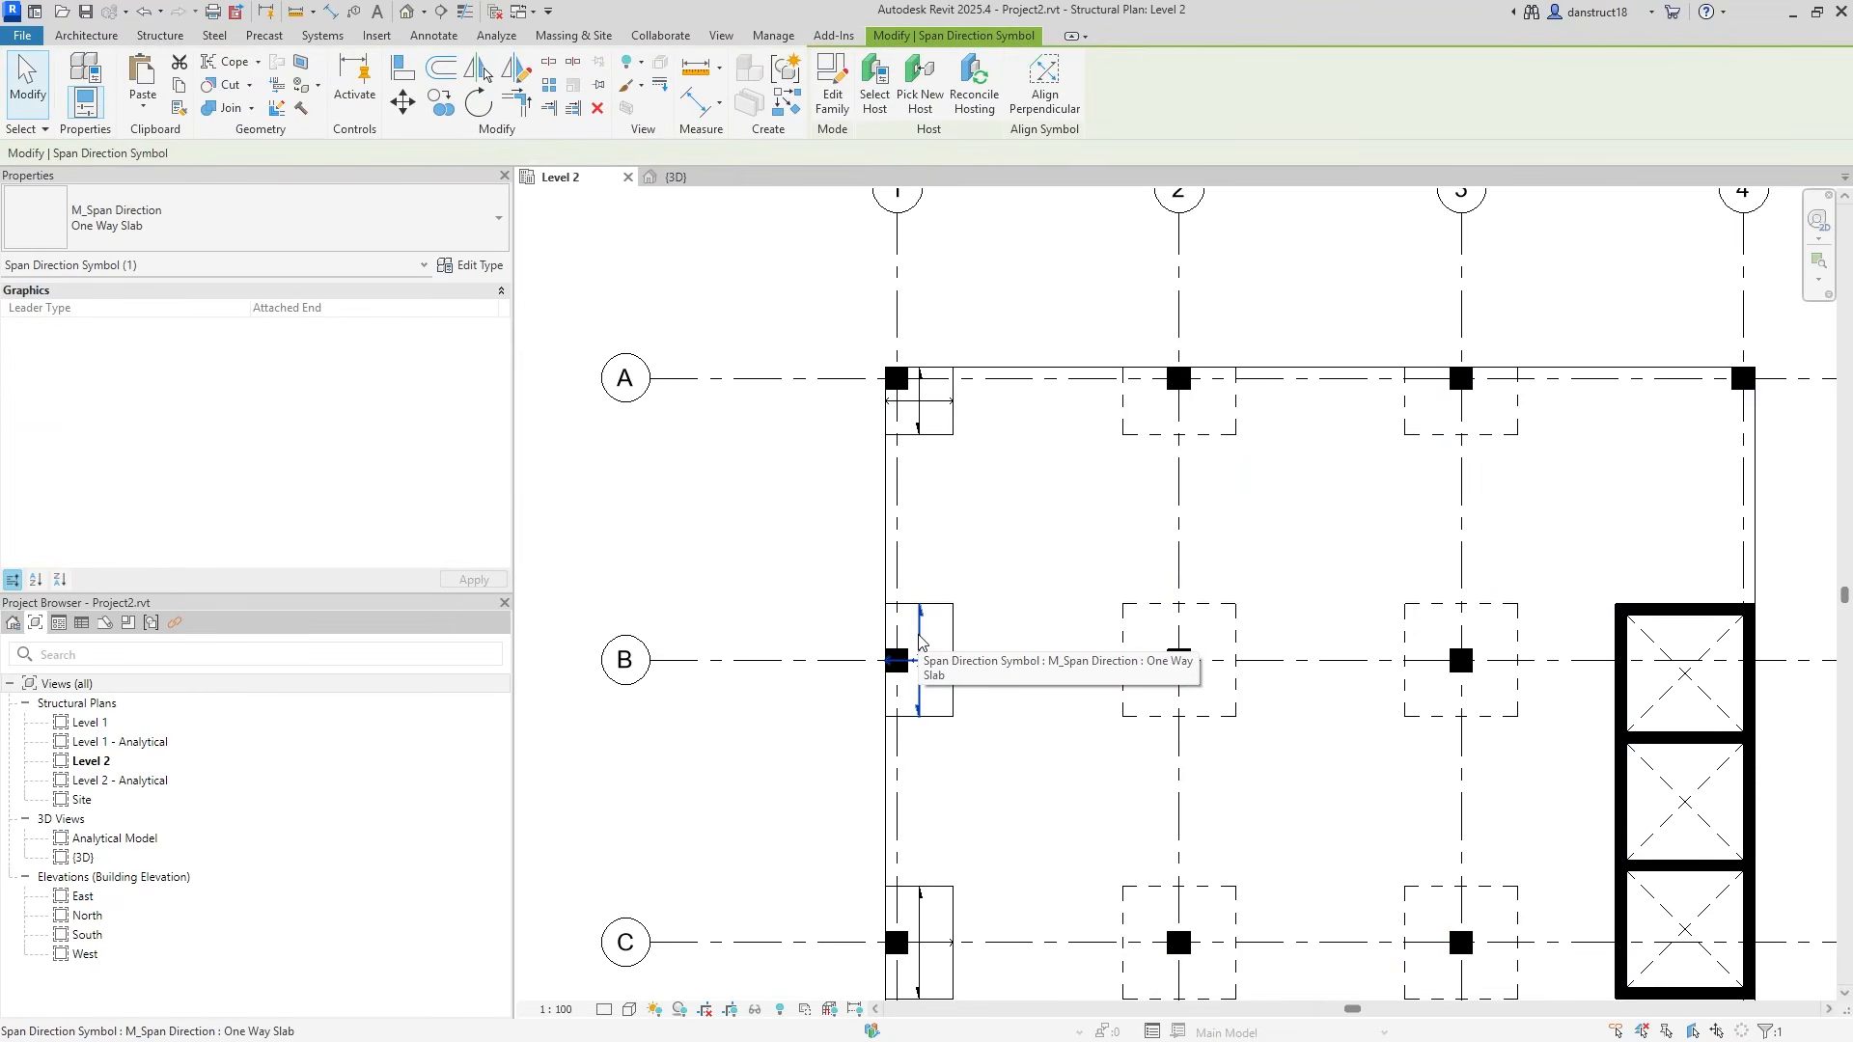
right_click(920, 642)
mouse_move(1061, 343)
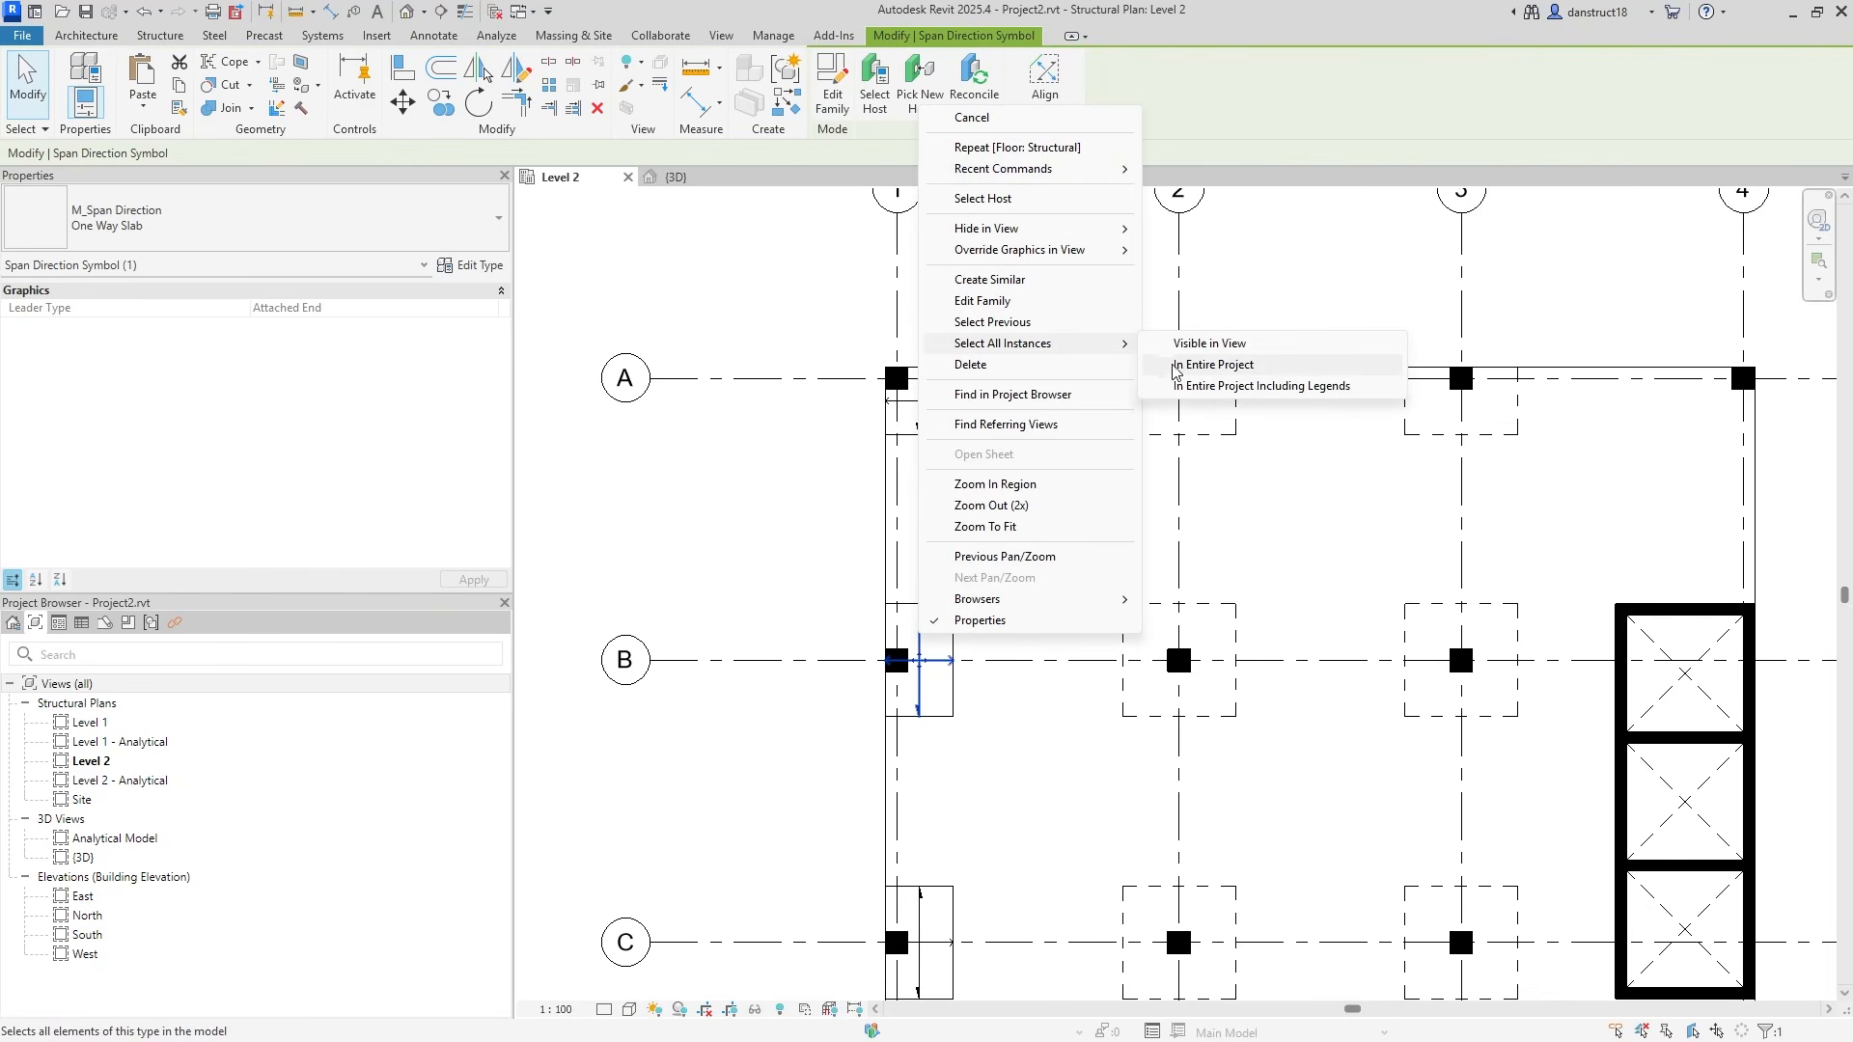
left_click(1183, 364)
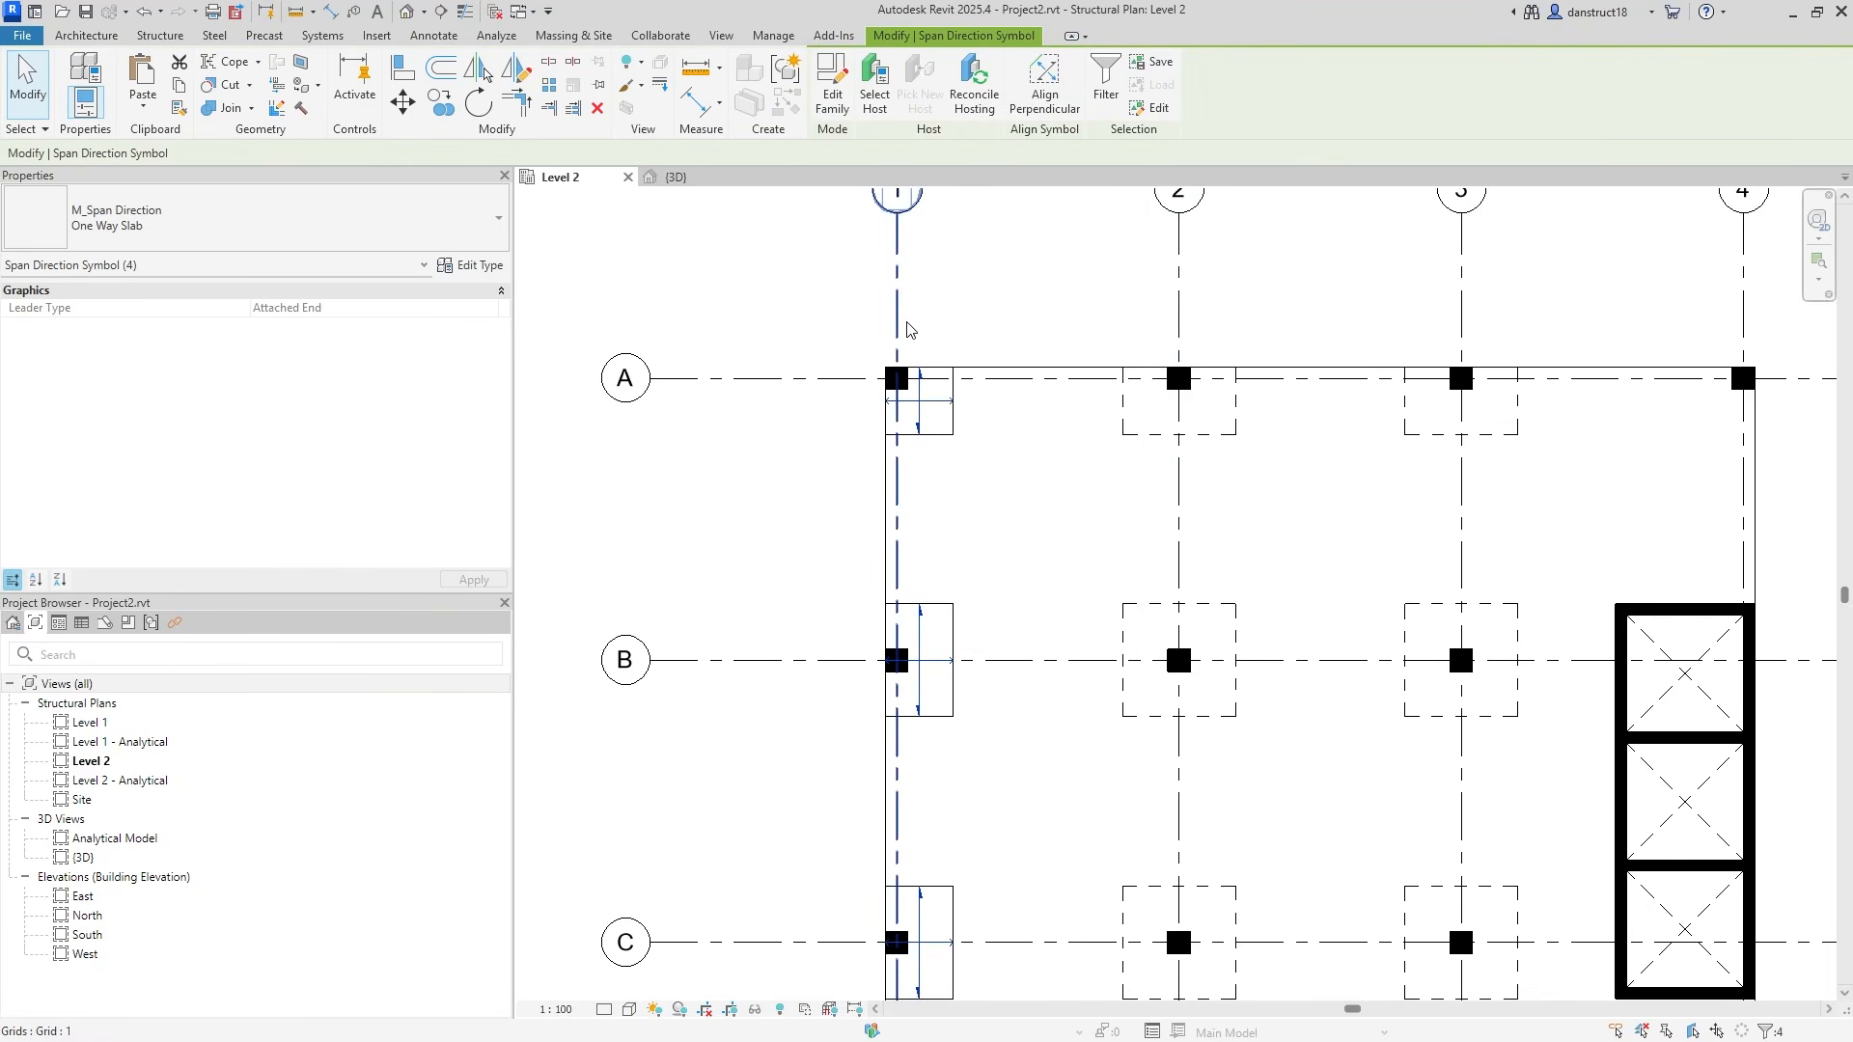
key("Escape")
scroll(908, 326, "down", 1)
middle_click_drag(959, 430, 934, 233)
middle_click_drag(809, 416, 810, 554)
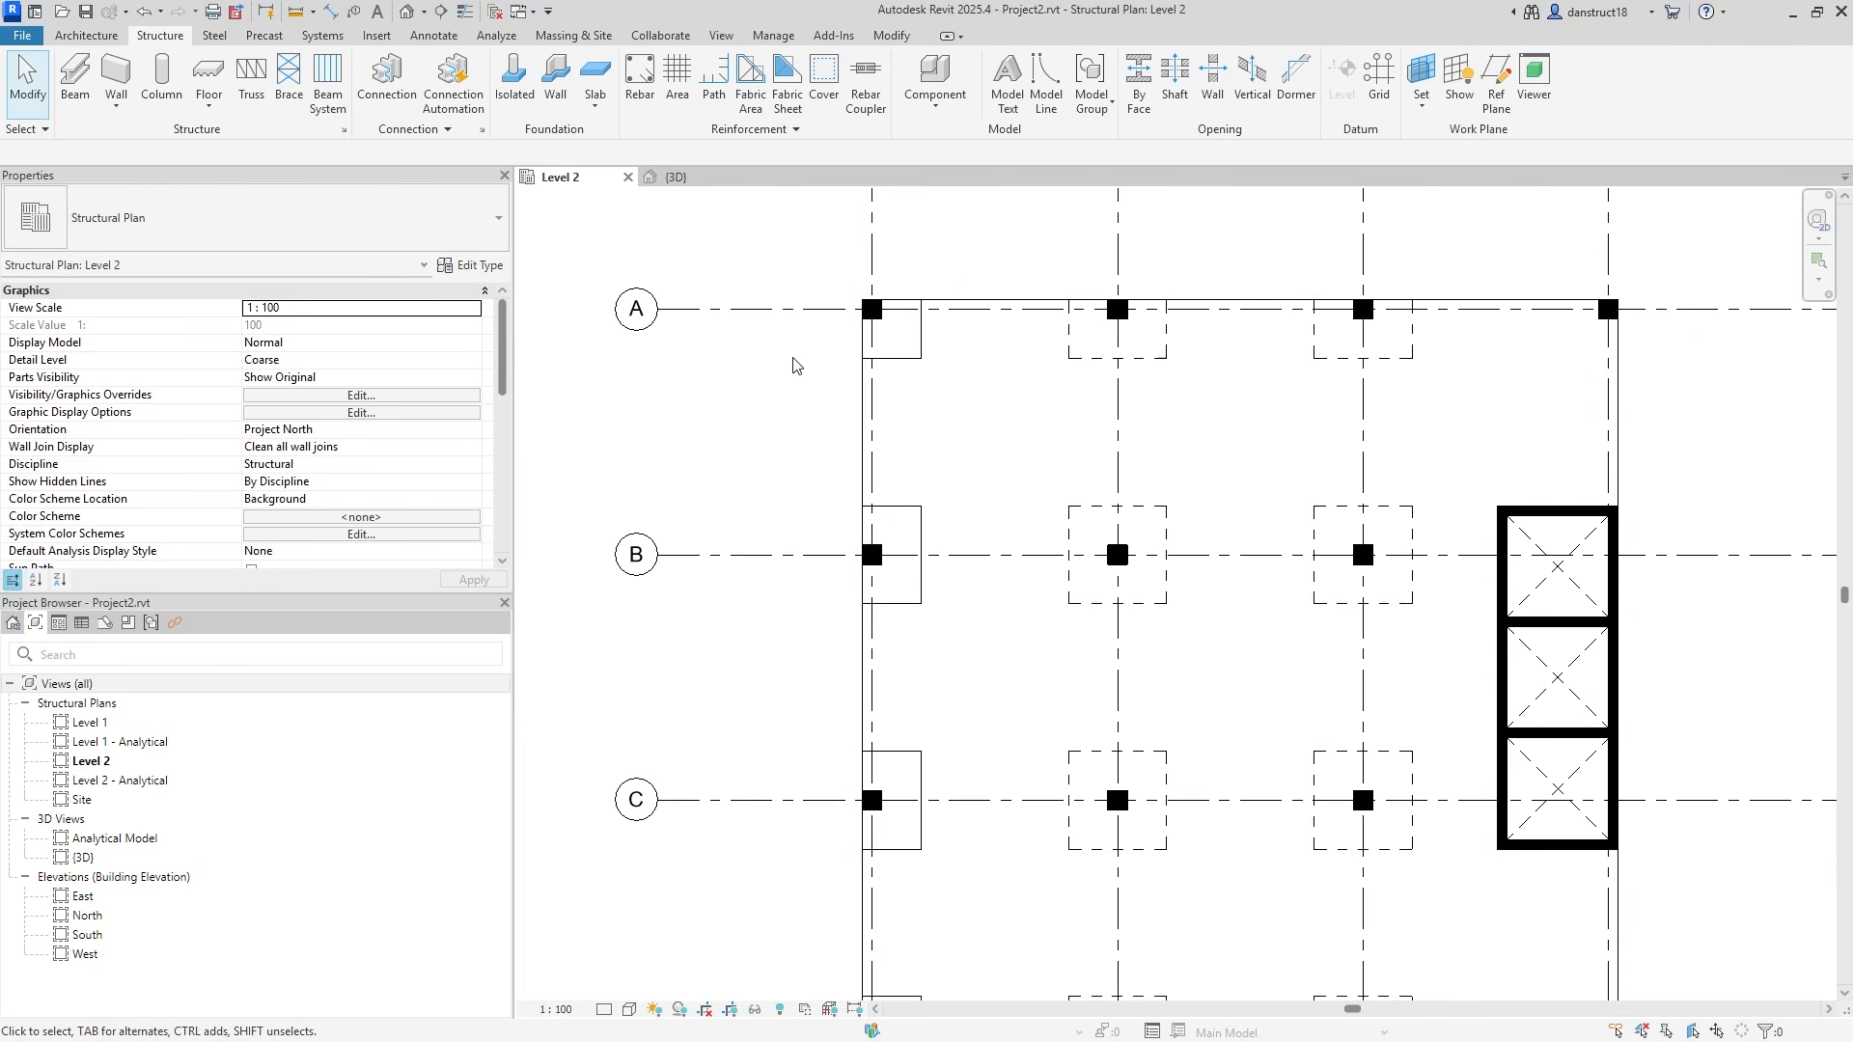
Start Join Geometry with the 200mm slab as the first element.
left_click(889, 35)
left_click(228, 109)
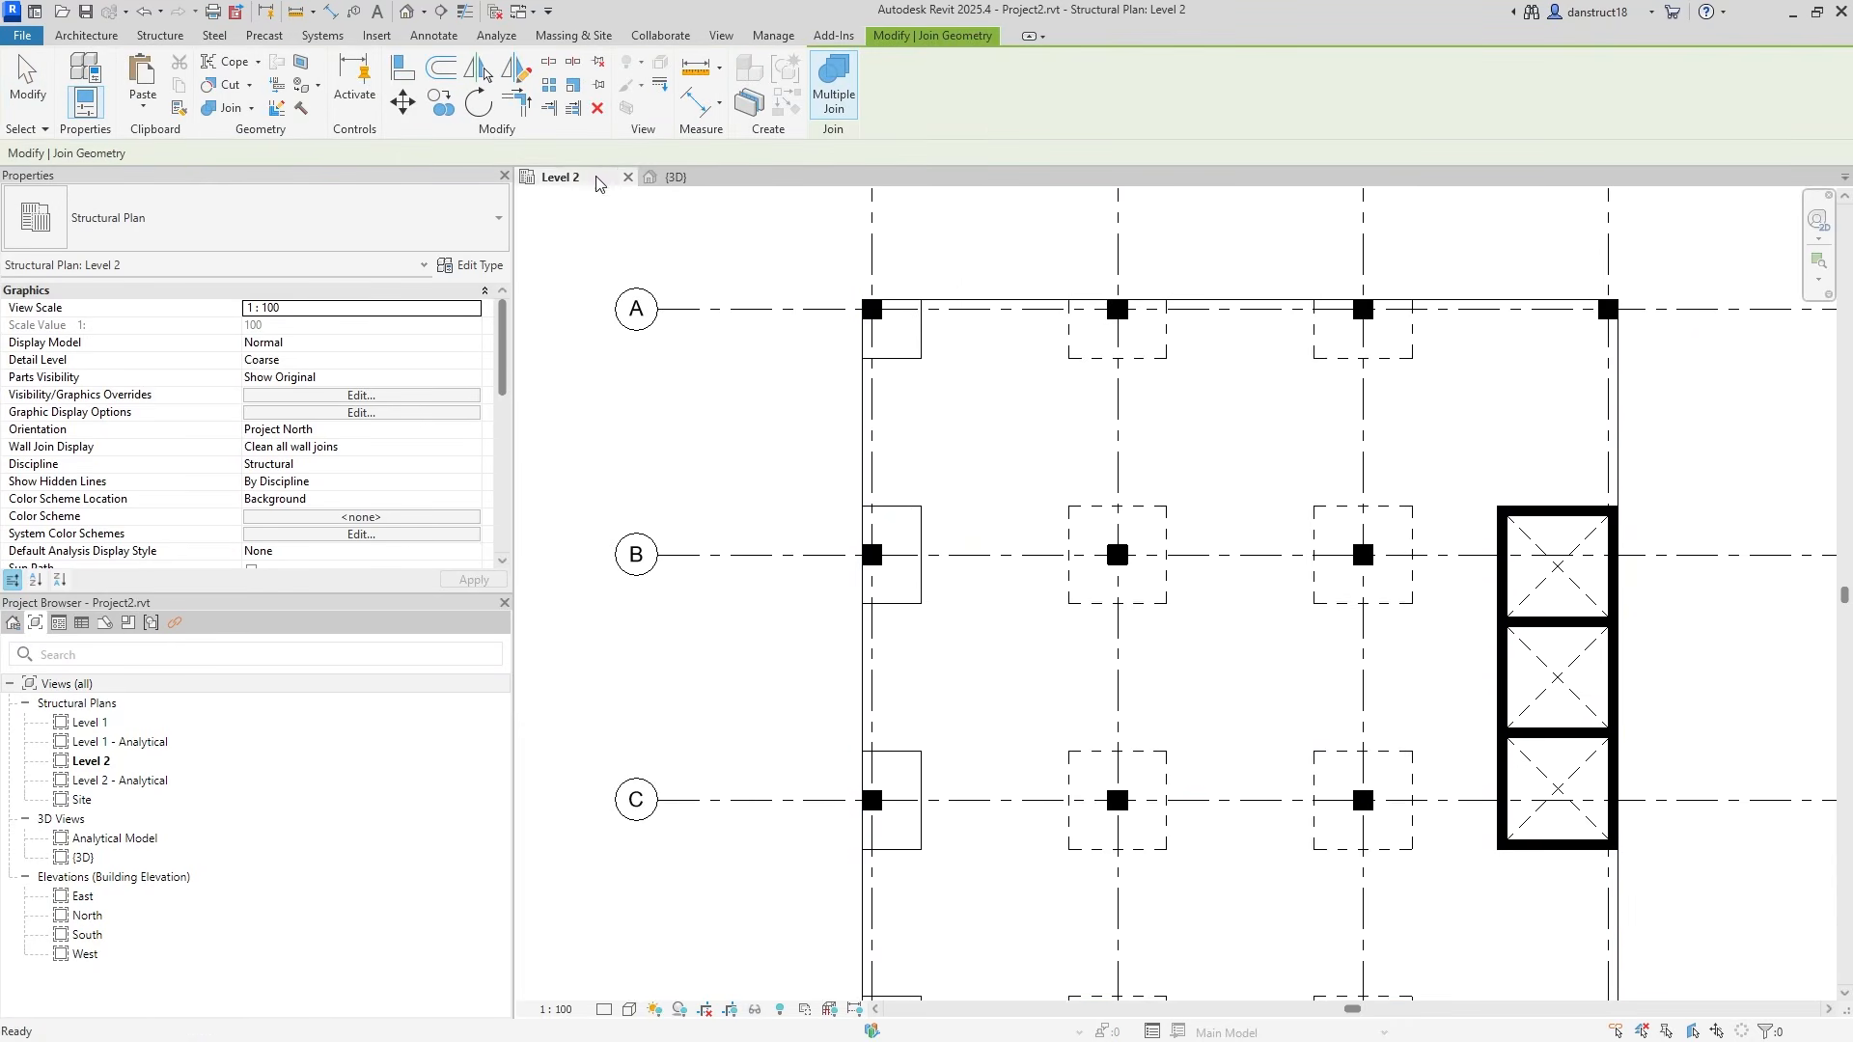
left_click(958, 402)
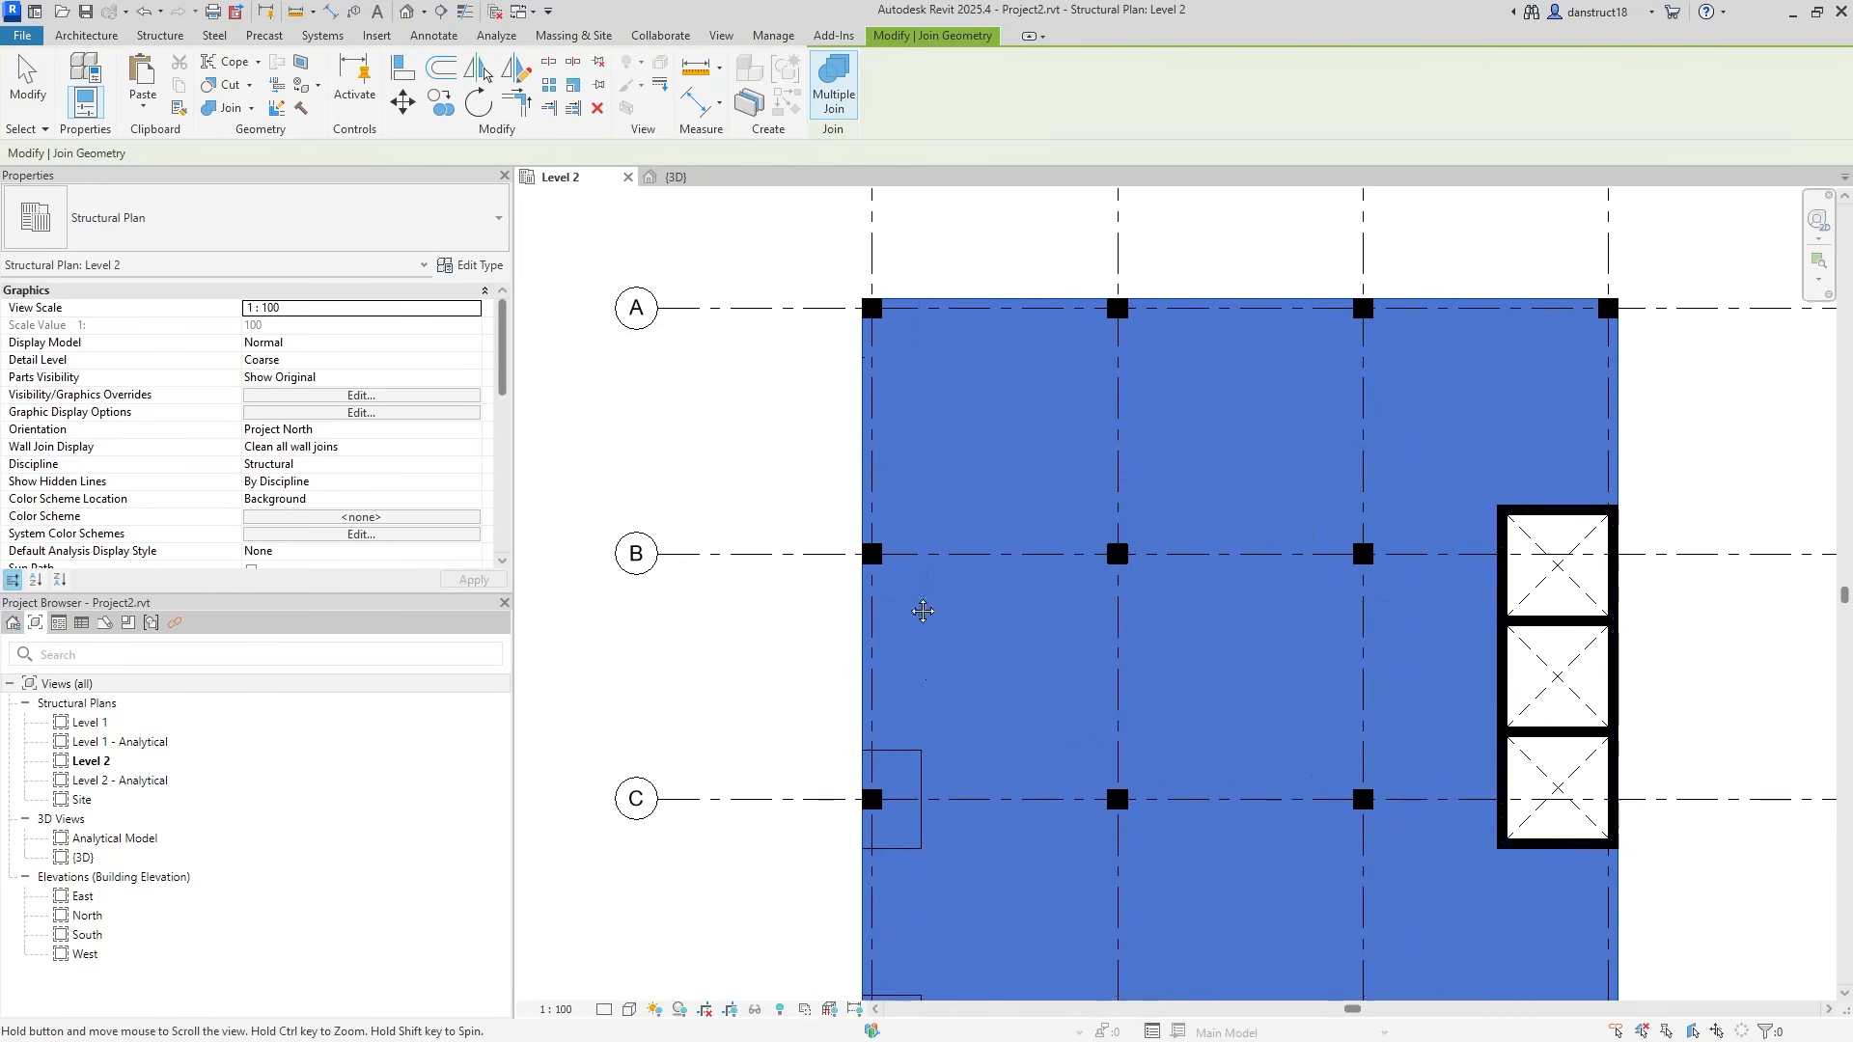
middle_click_drag(934, 677, 901, 518)
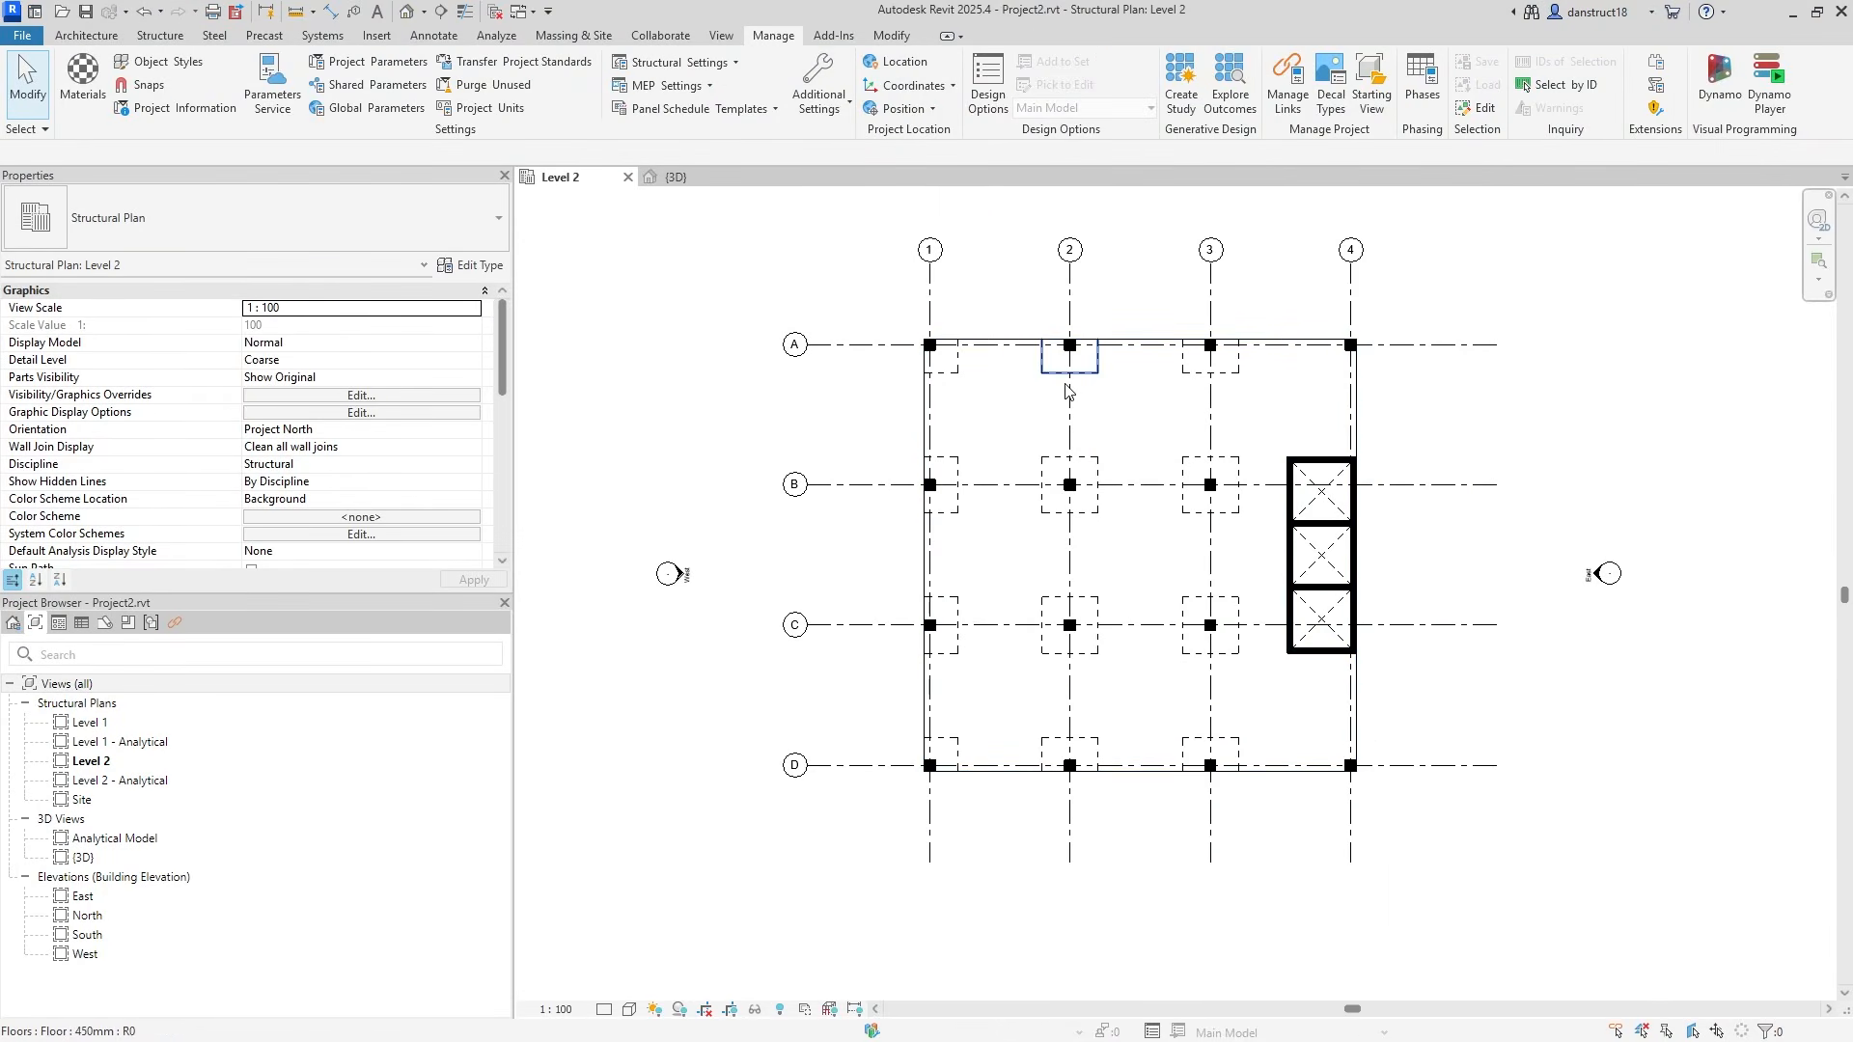
Mirror-copy the A-1 and D-1 corner panels across the slab's vertical centre axis to grid 4.
scroll(951, 363, "up", 3)
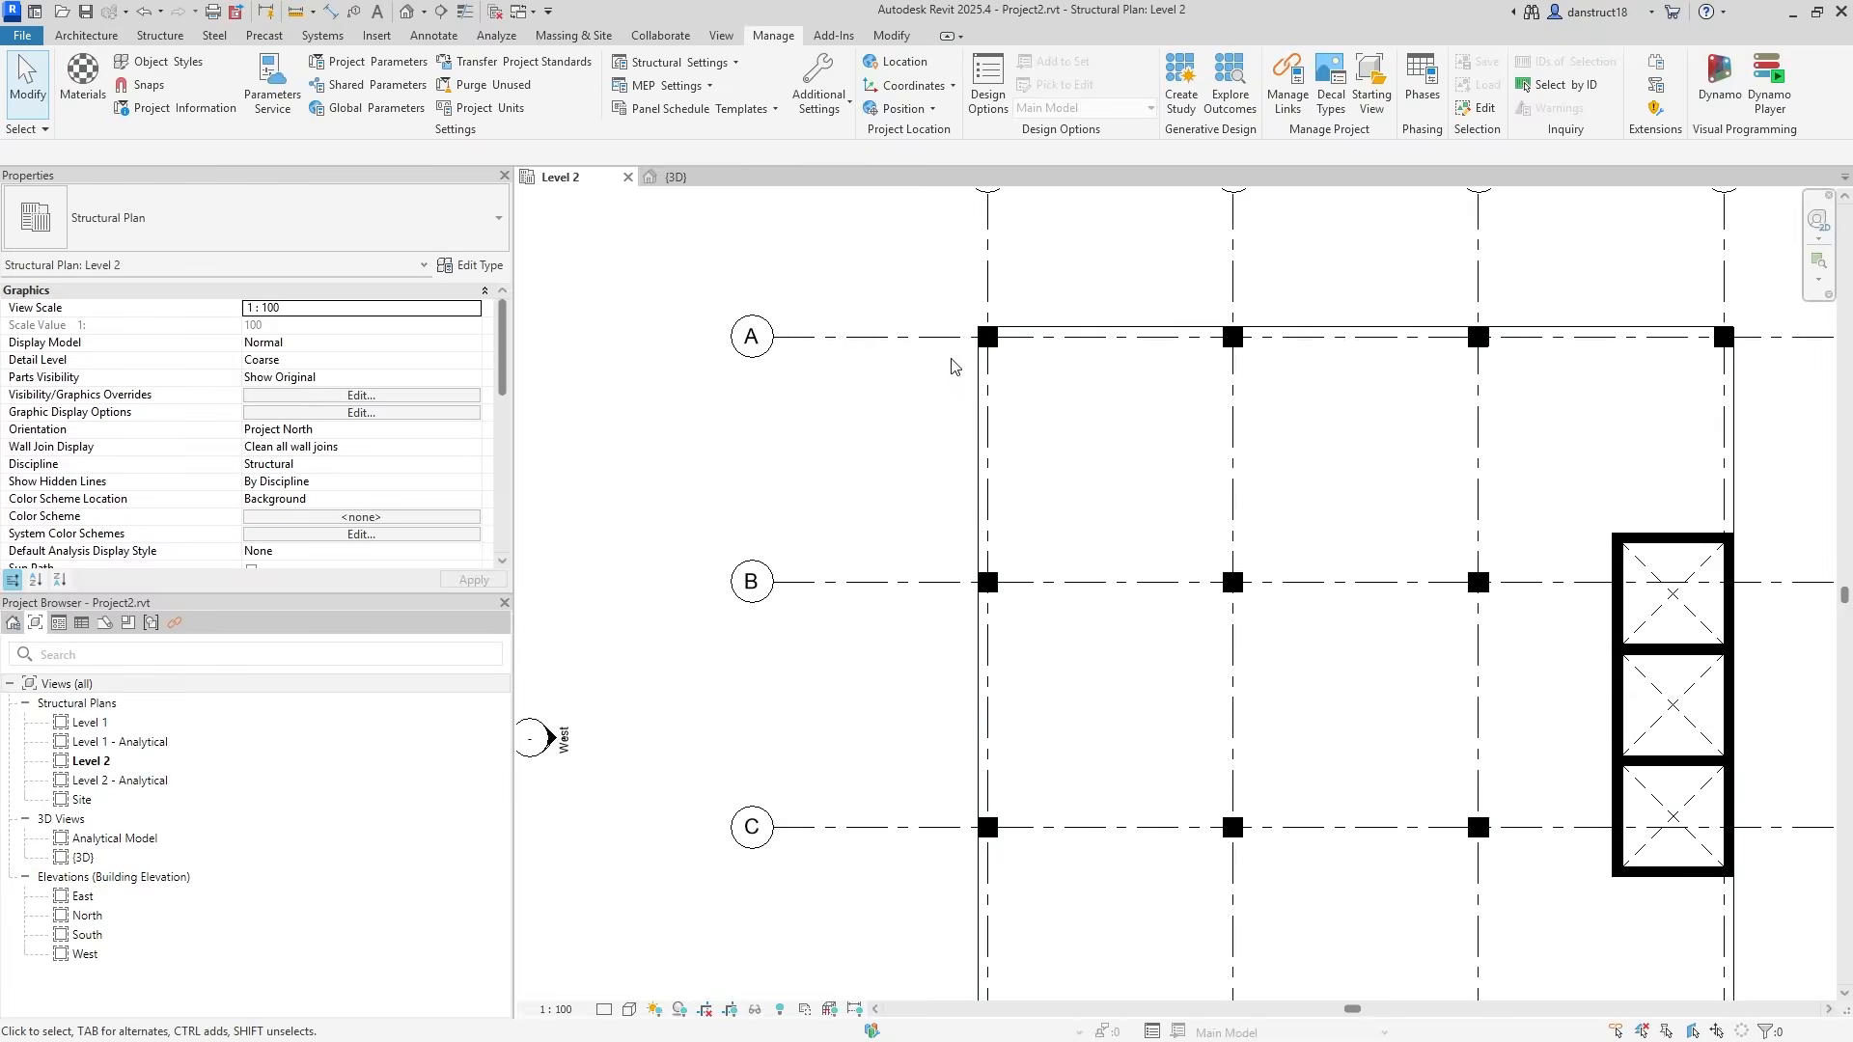
left_click(1012, 394)
middle_click_drag(1043, 768, 808, 619)
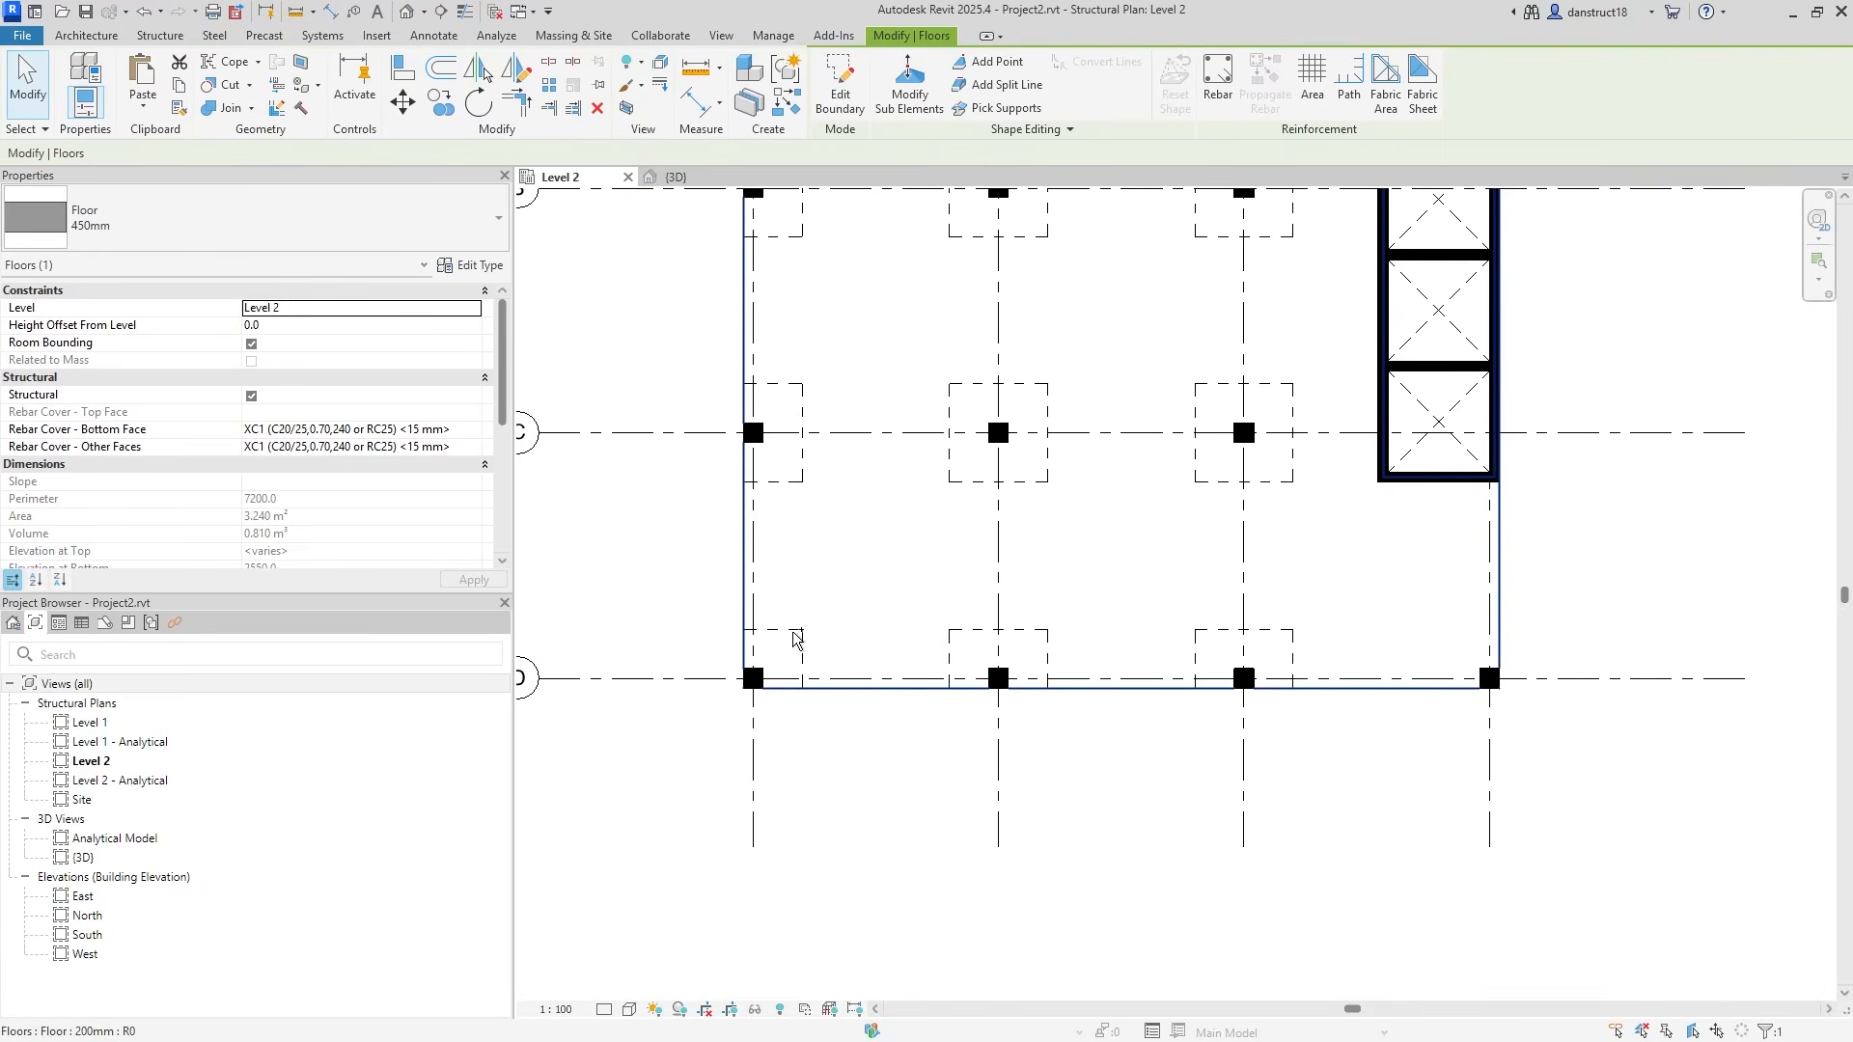
left_click(788, 629, "ctrl")
scroll(875, 563, "down", 2)
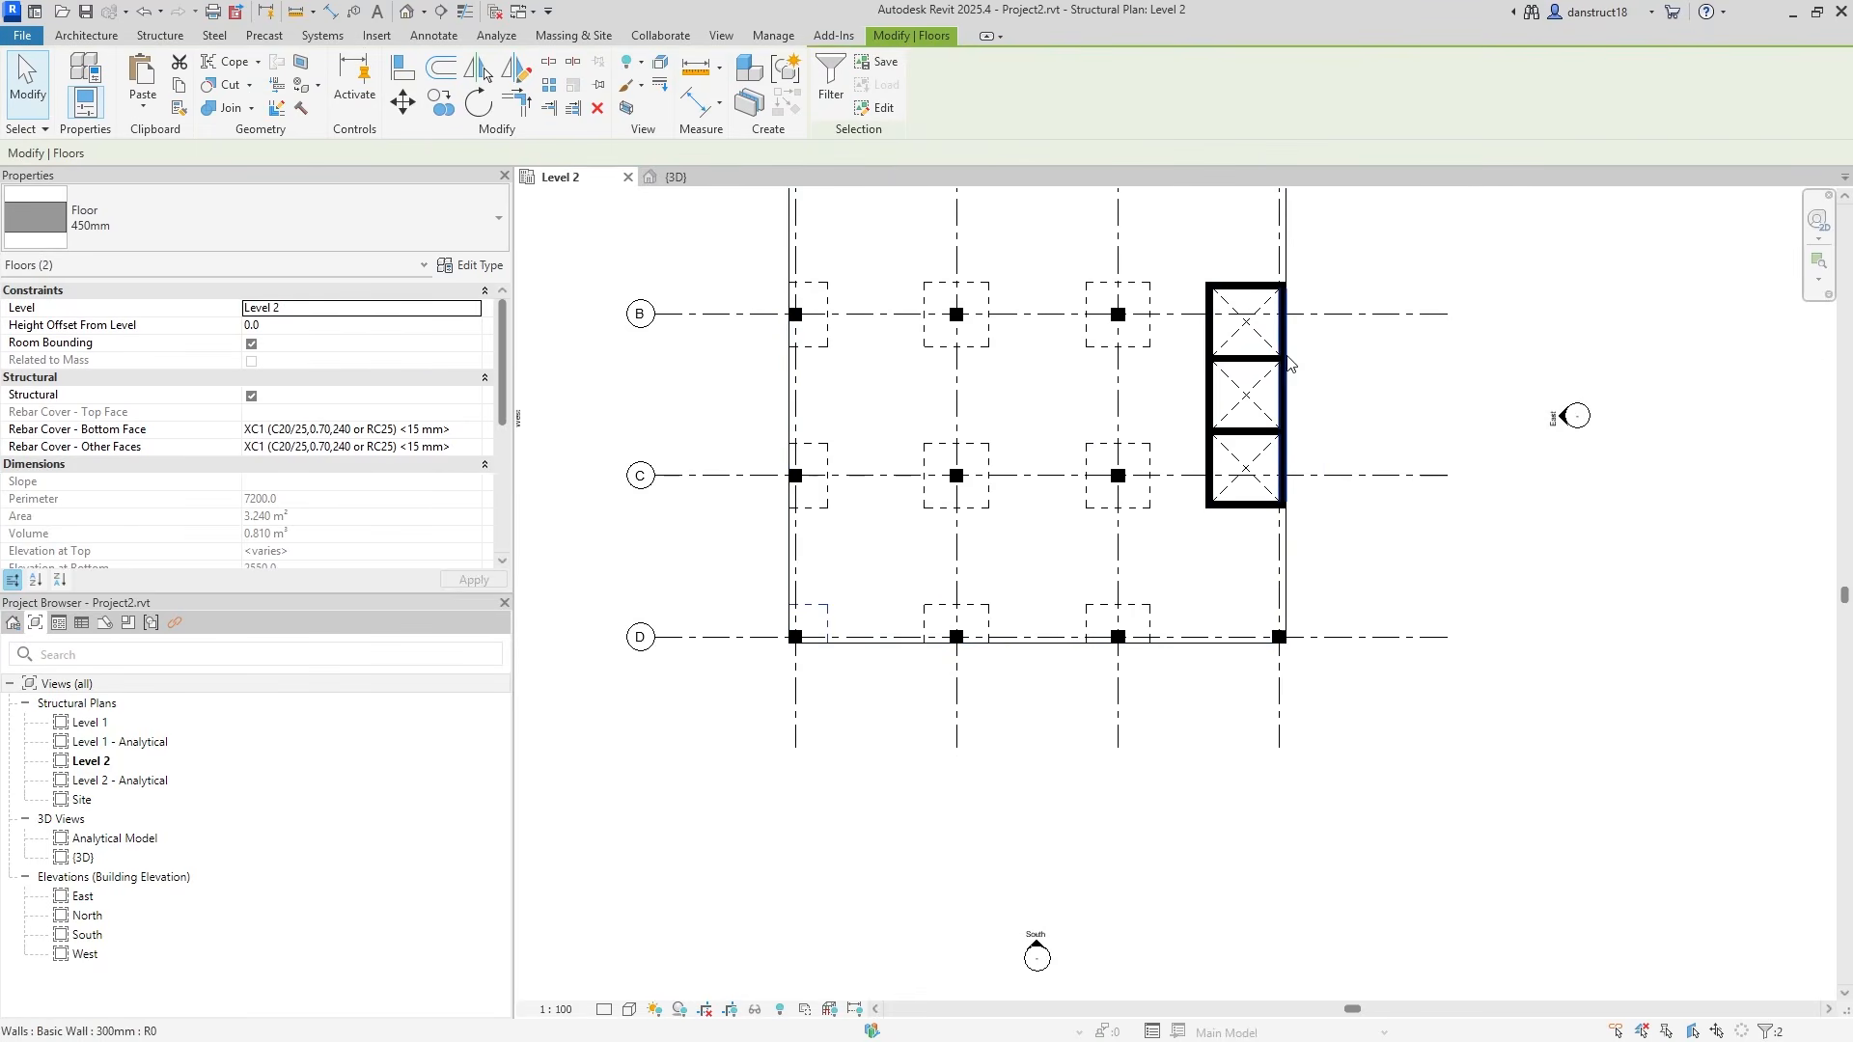
middle_click_drag(991, 319, 1048, 515)
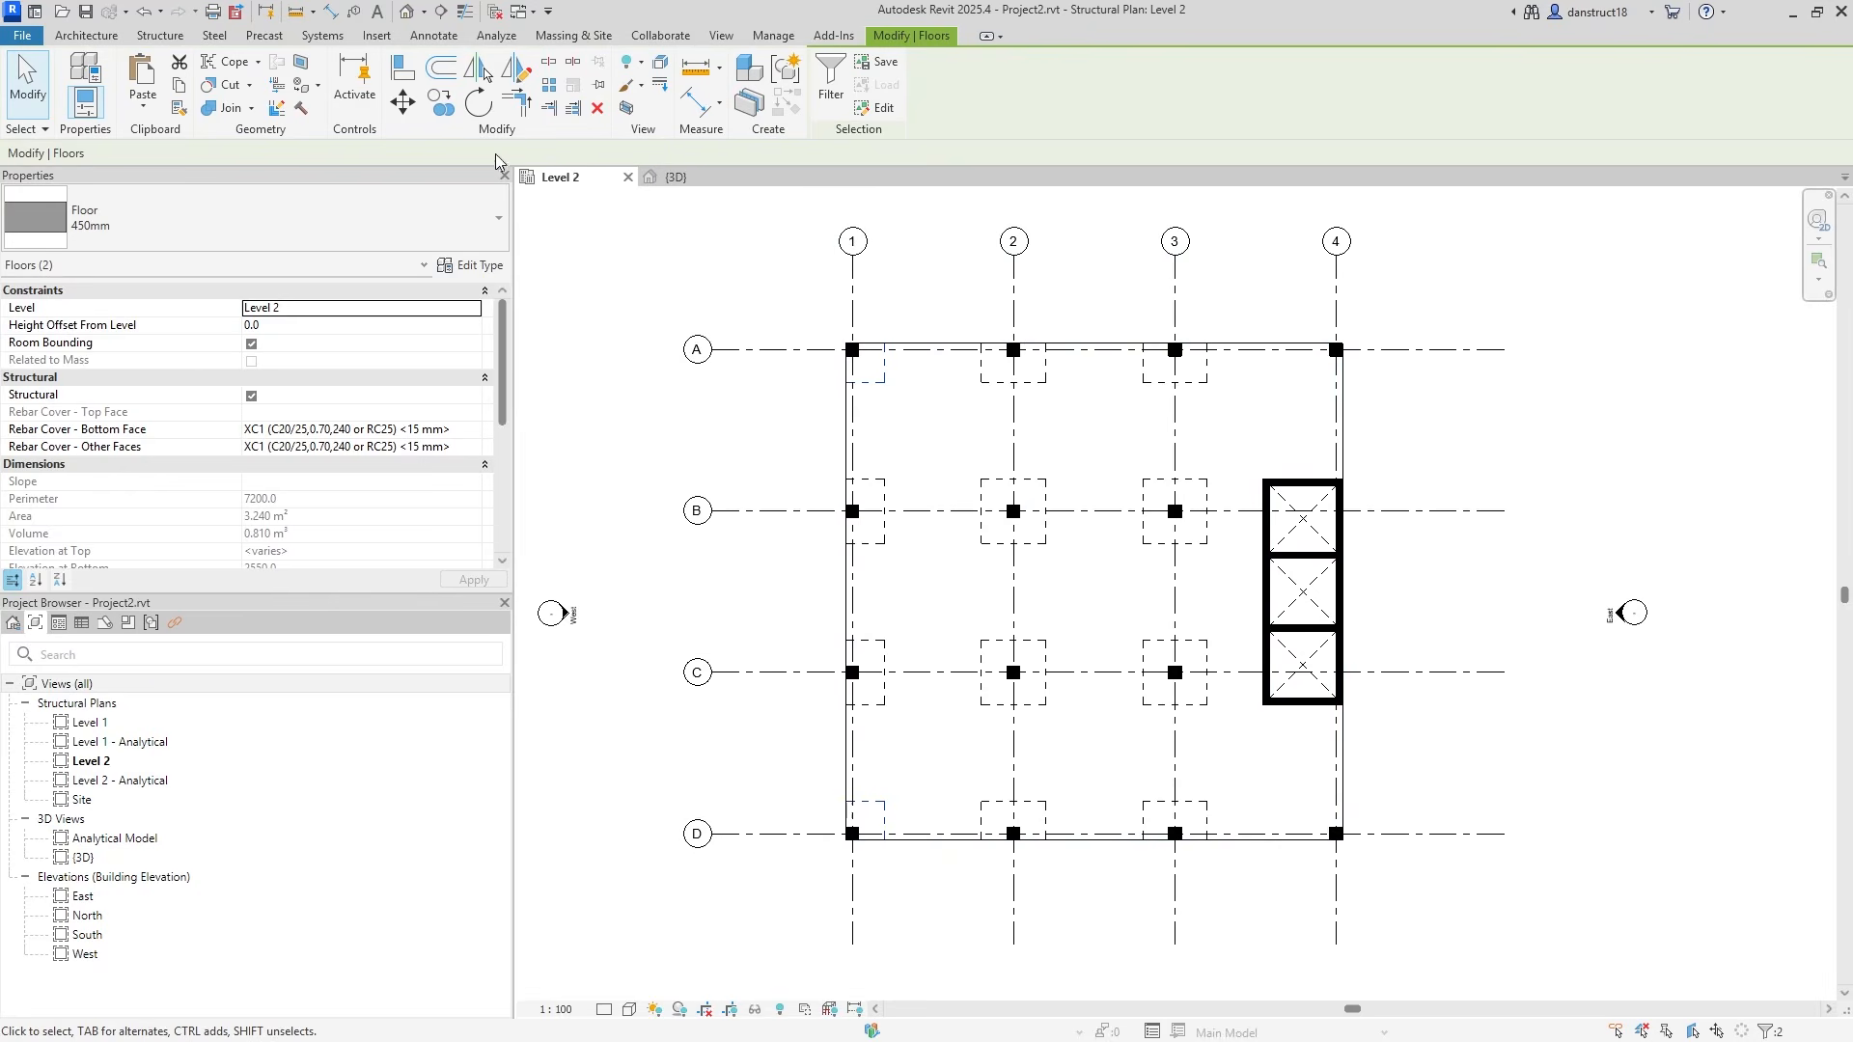
left_click(519, 74)
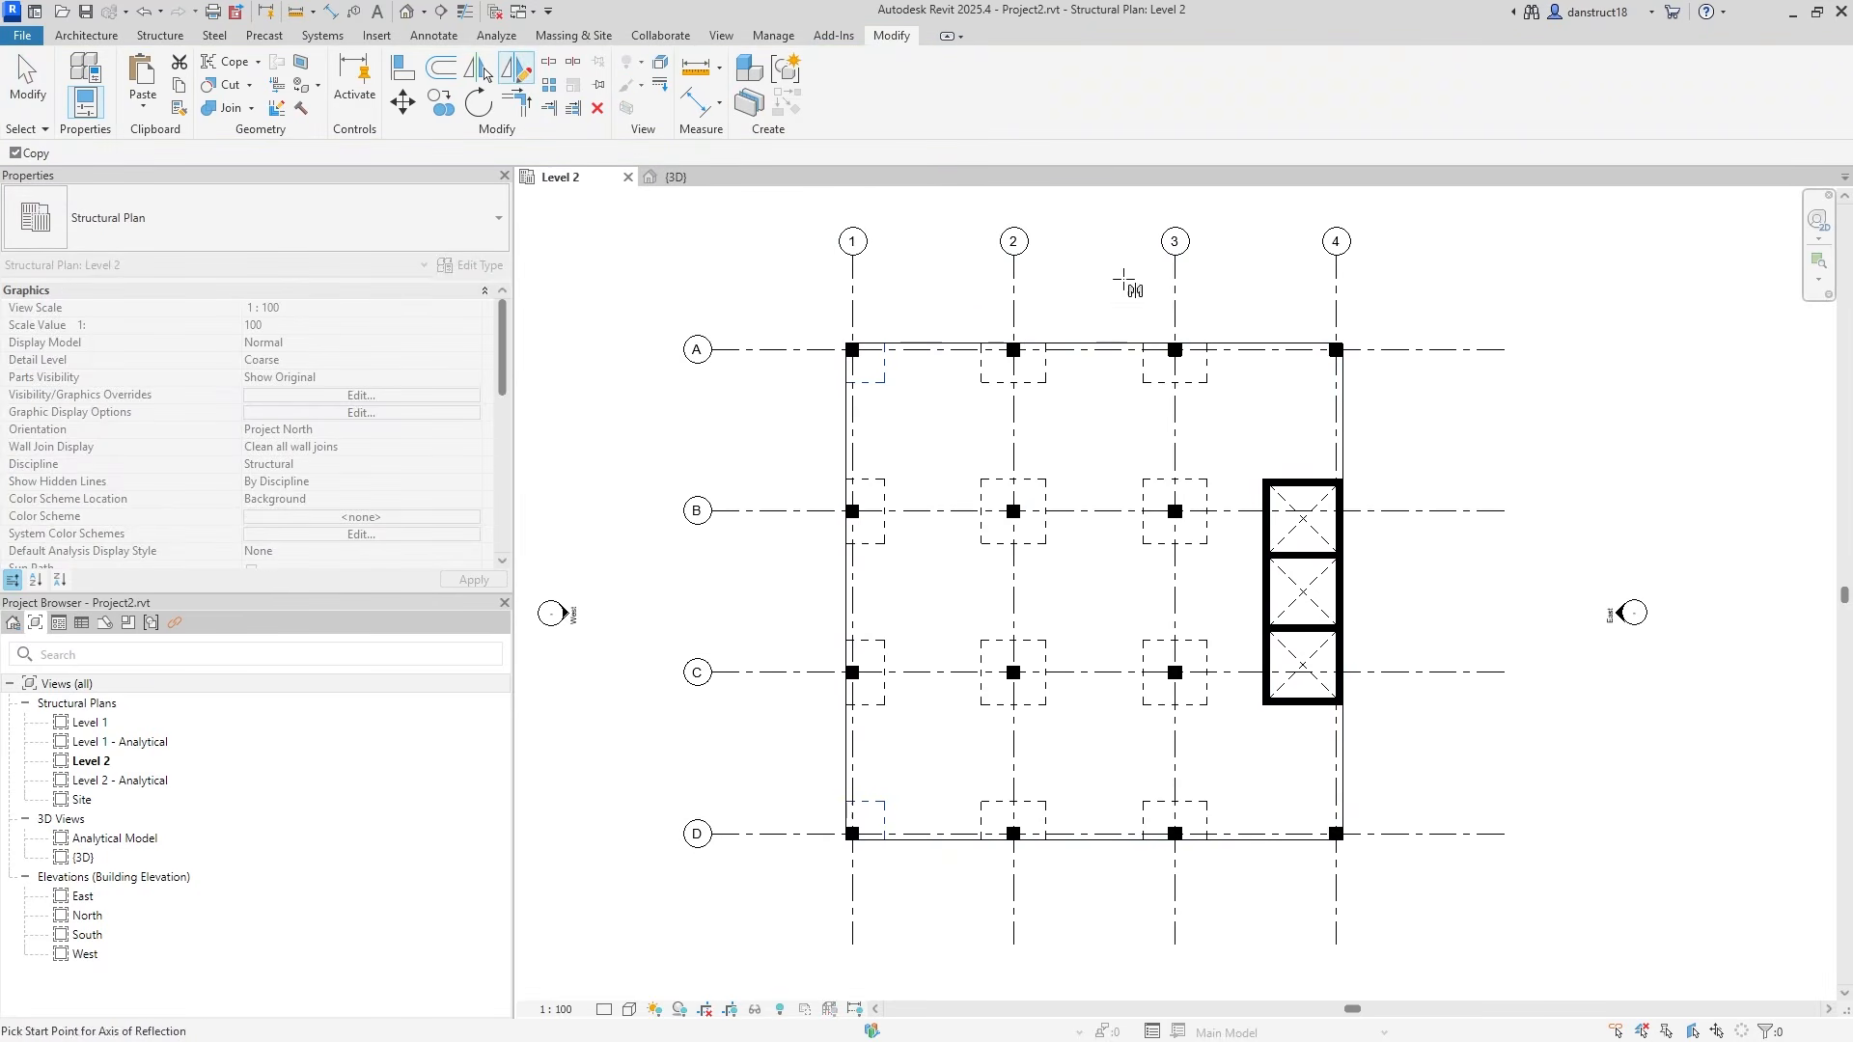
left_click(1094, 839)
left_click(1095, 898)
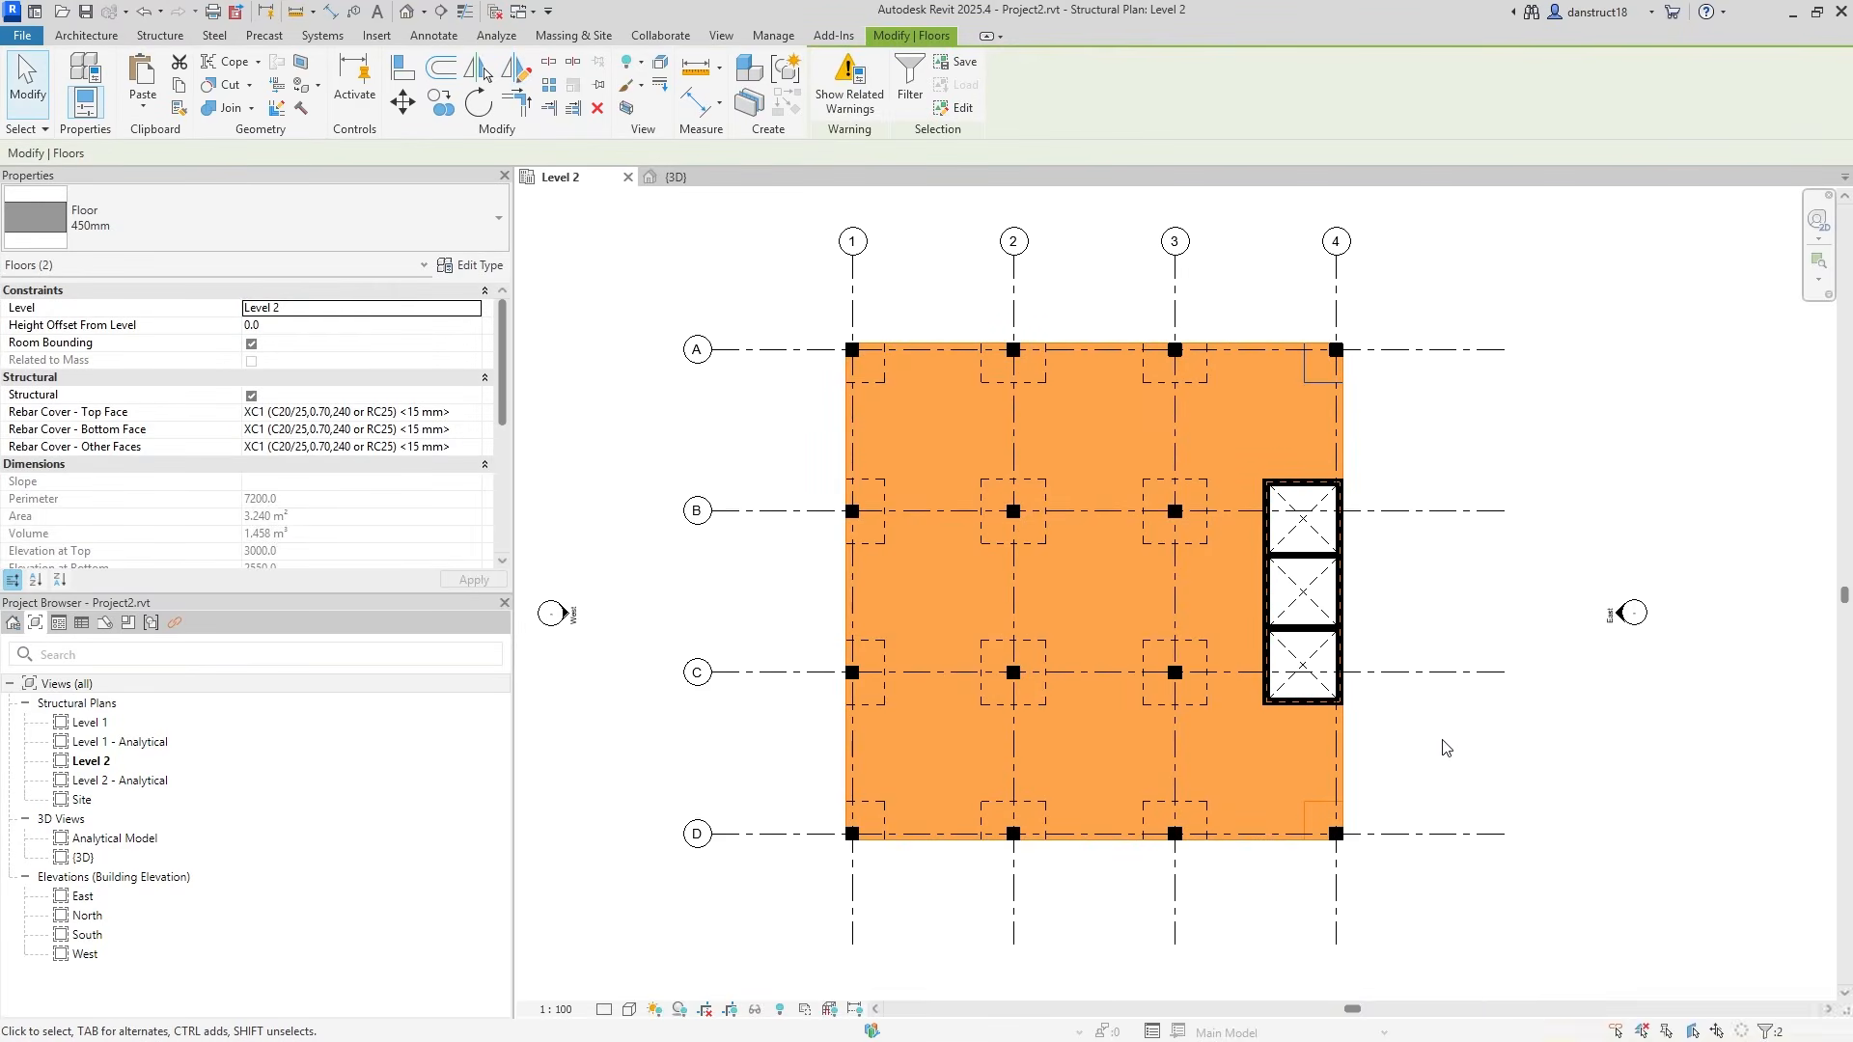
left_click(1444, 747)
Edit the A-4 drop panel boundary and dimension its two 1500 offsets from the grid lines.
scroll(1320, 374, "up", 2)
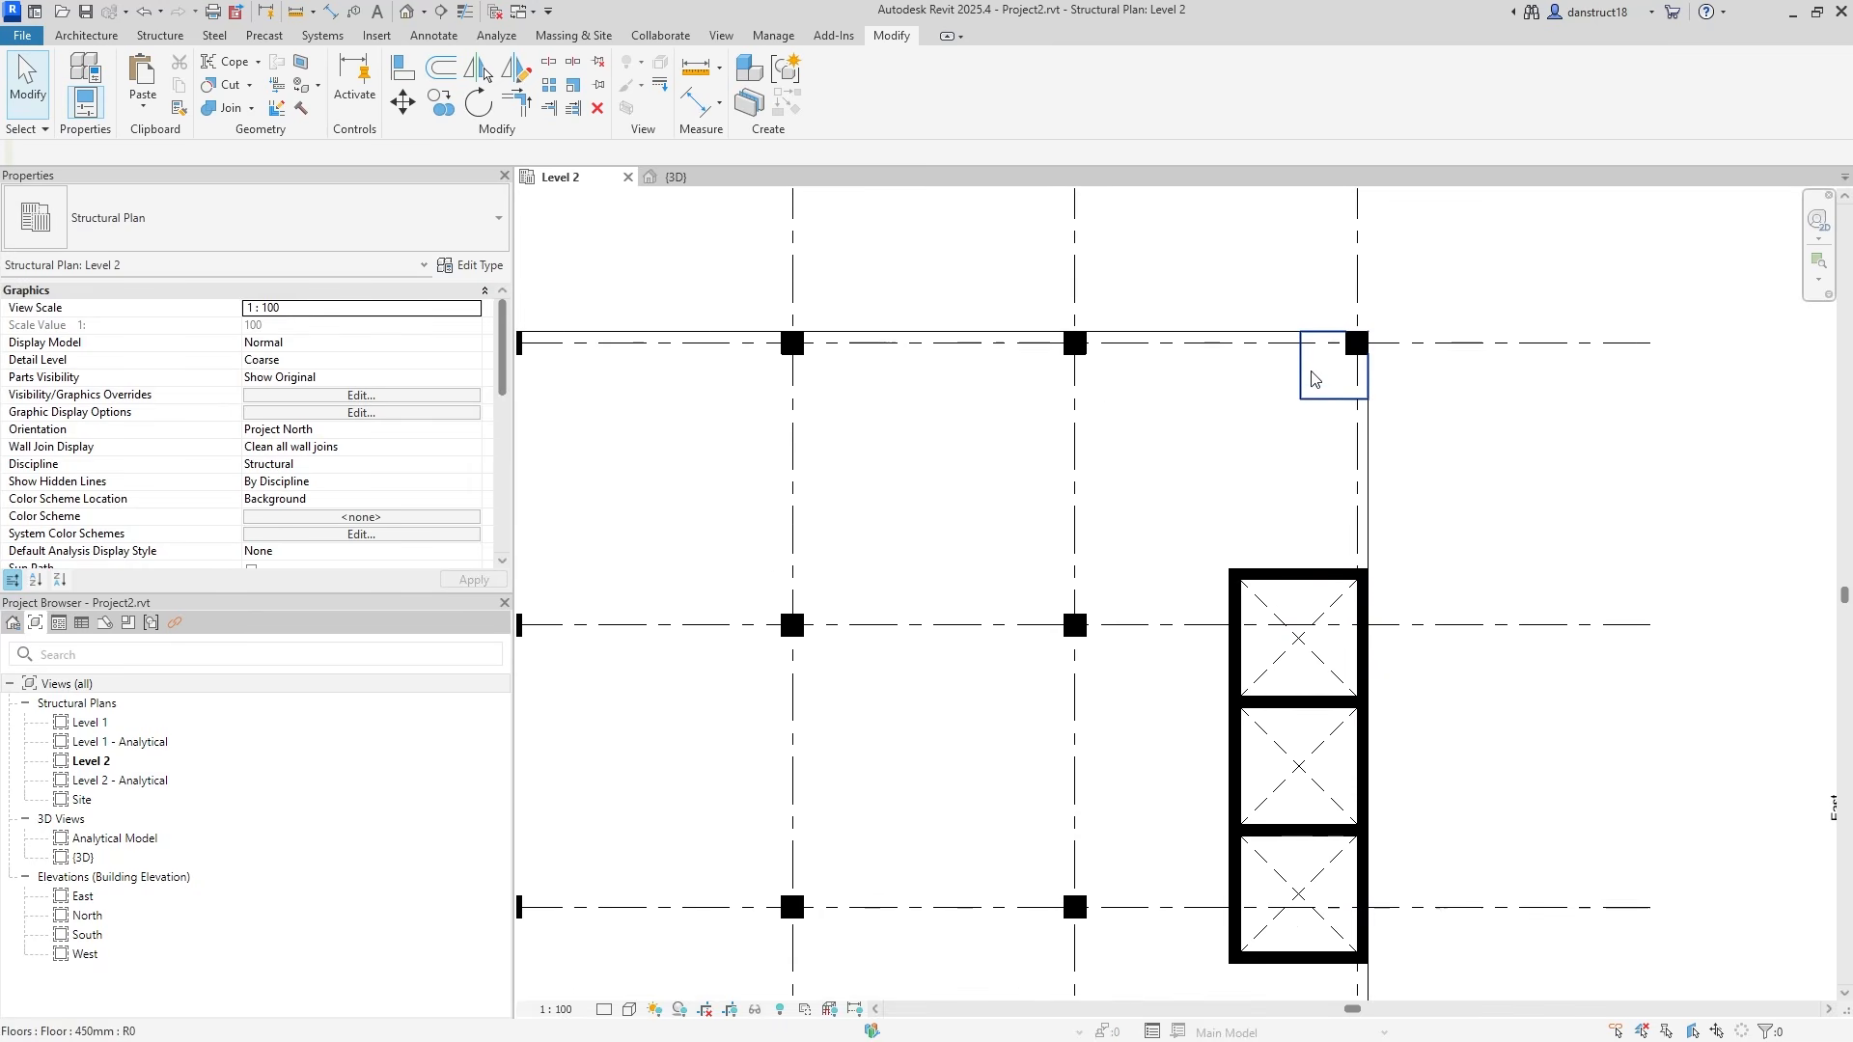
left_click(1312, 391)
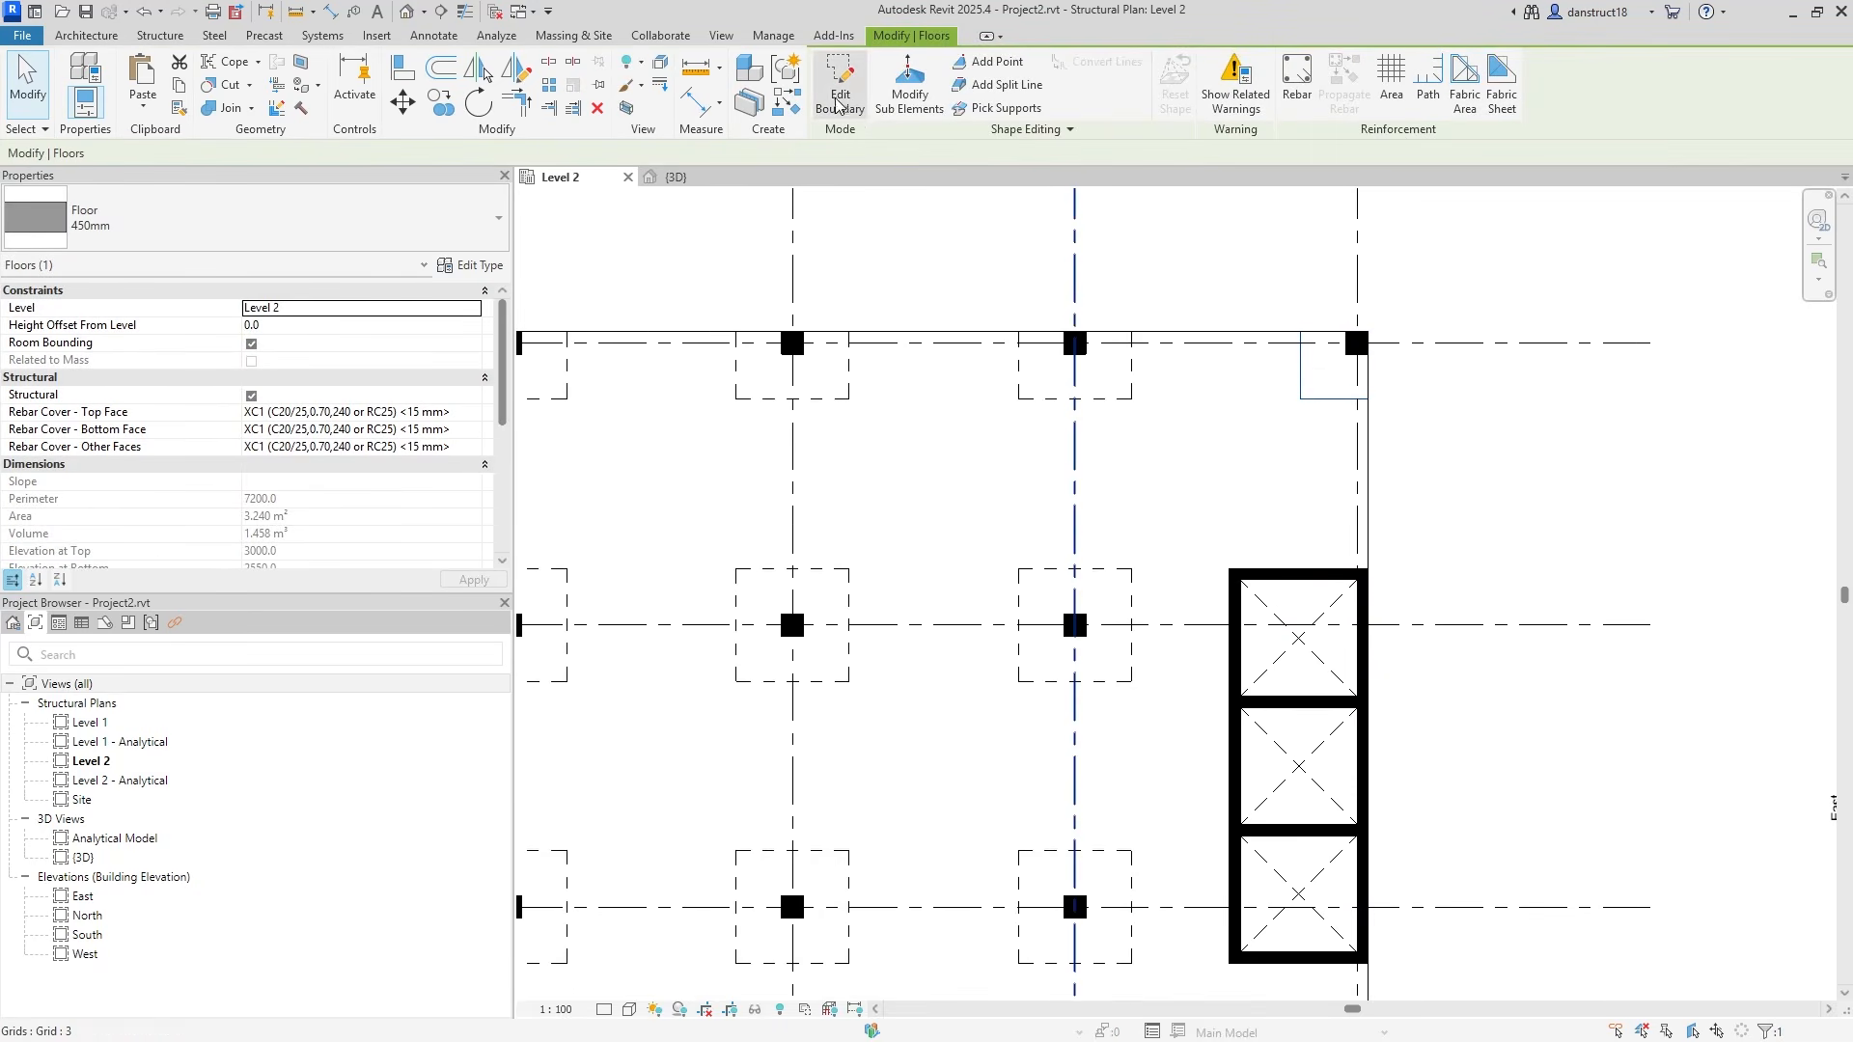
double_click(1318, 389)
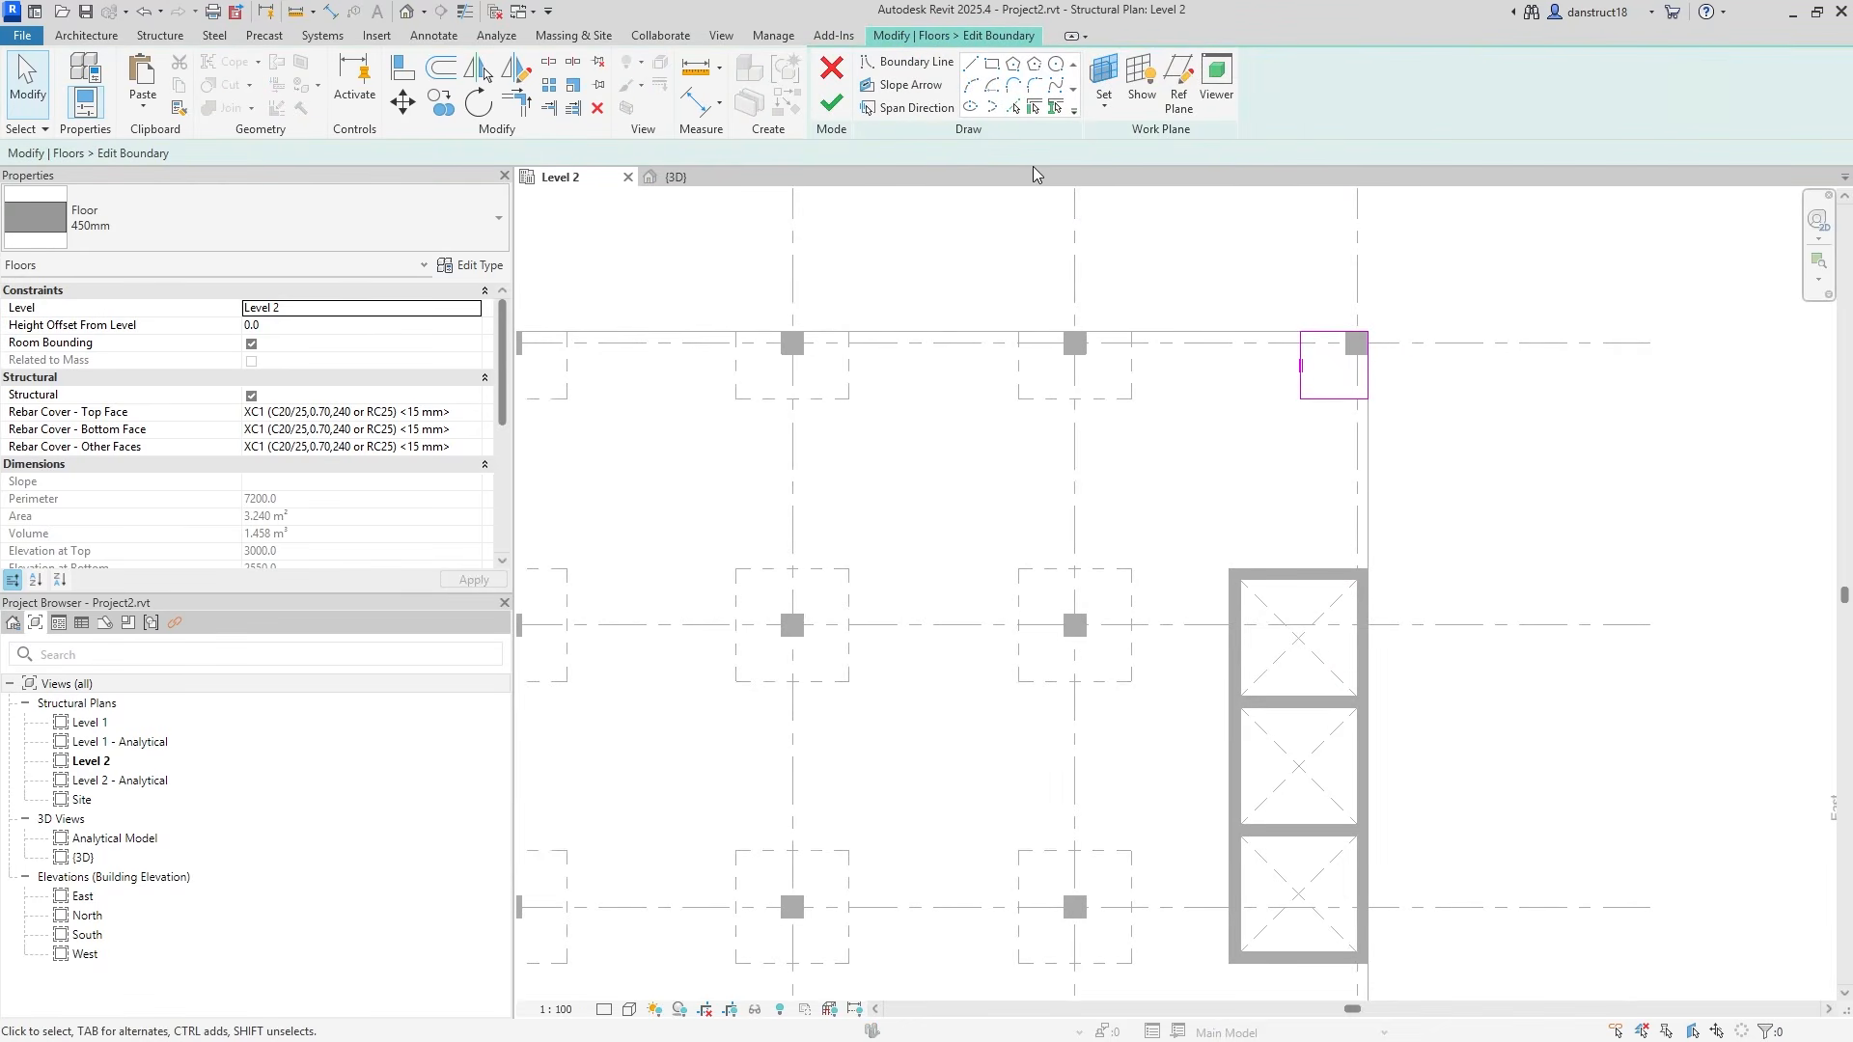
left_click(693, 101)
scroll(1315, 348, "up", 2)
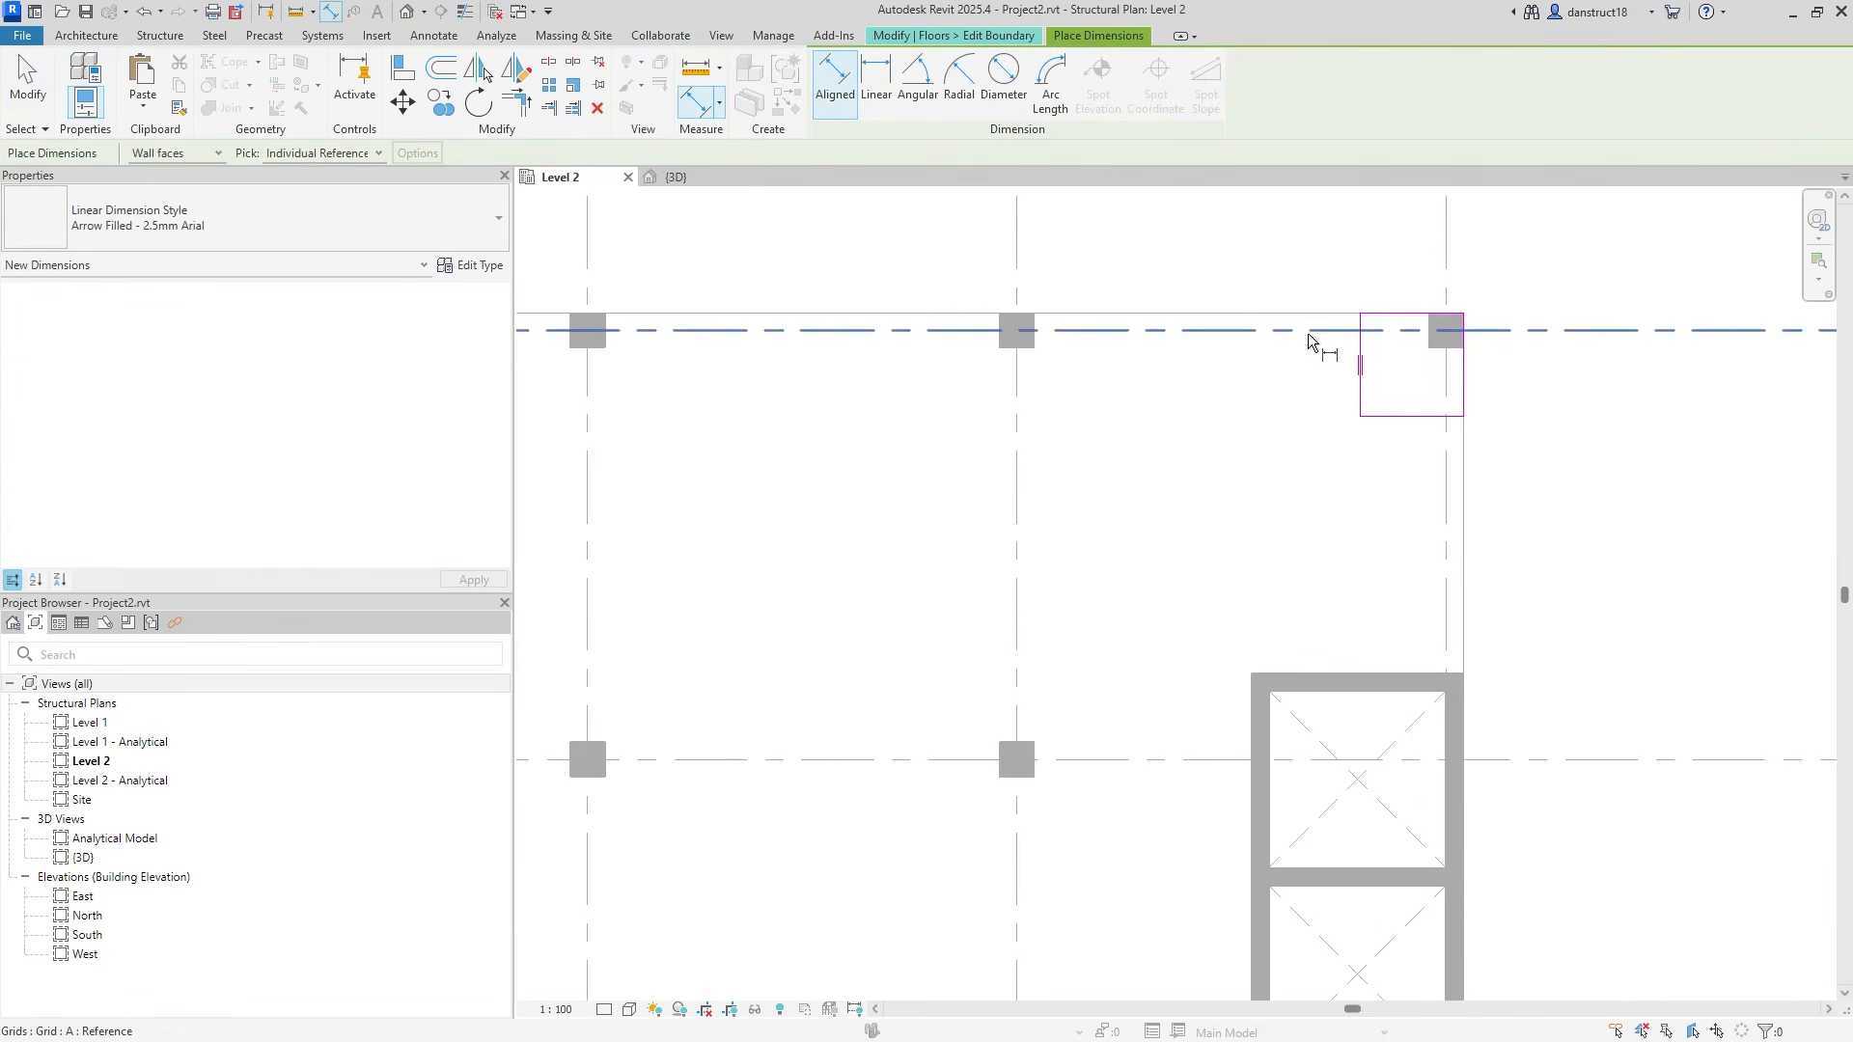
left_click(1393, 422)
left_click(1279, 426)
left_click(1447, 399)
left_click(1362, 396)
left_click(1328, 490)
scroll(1306, 473, "down", 1)
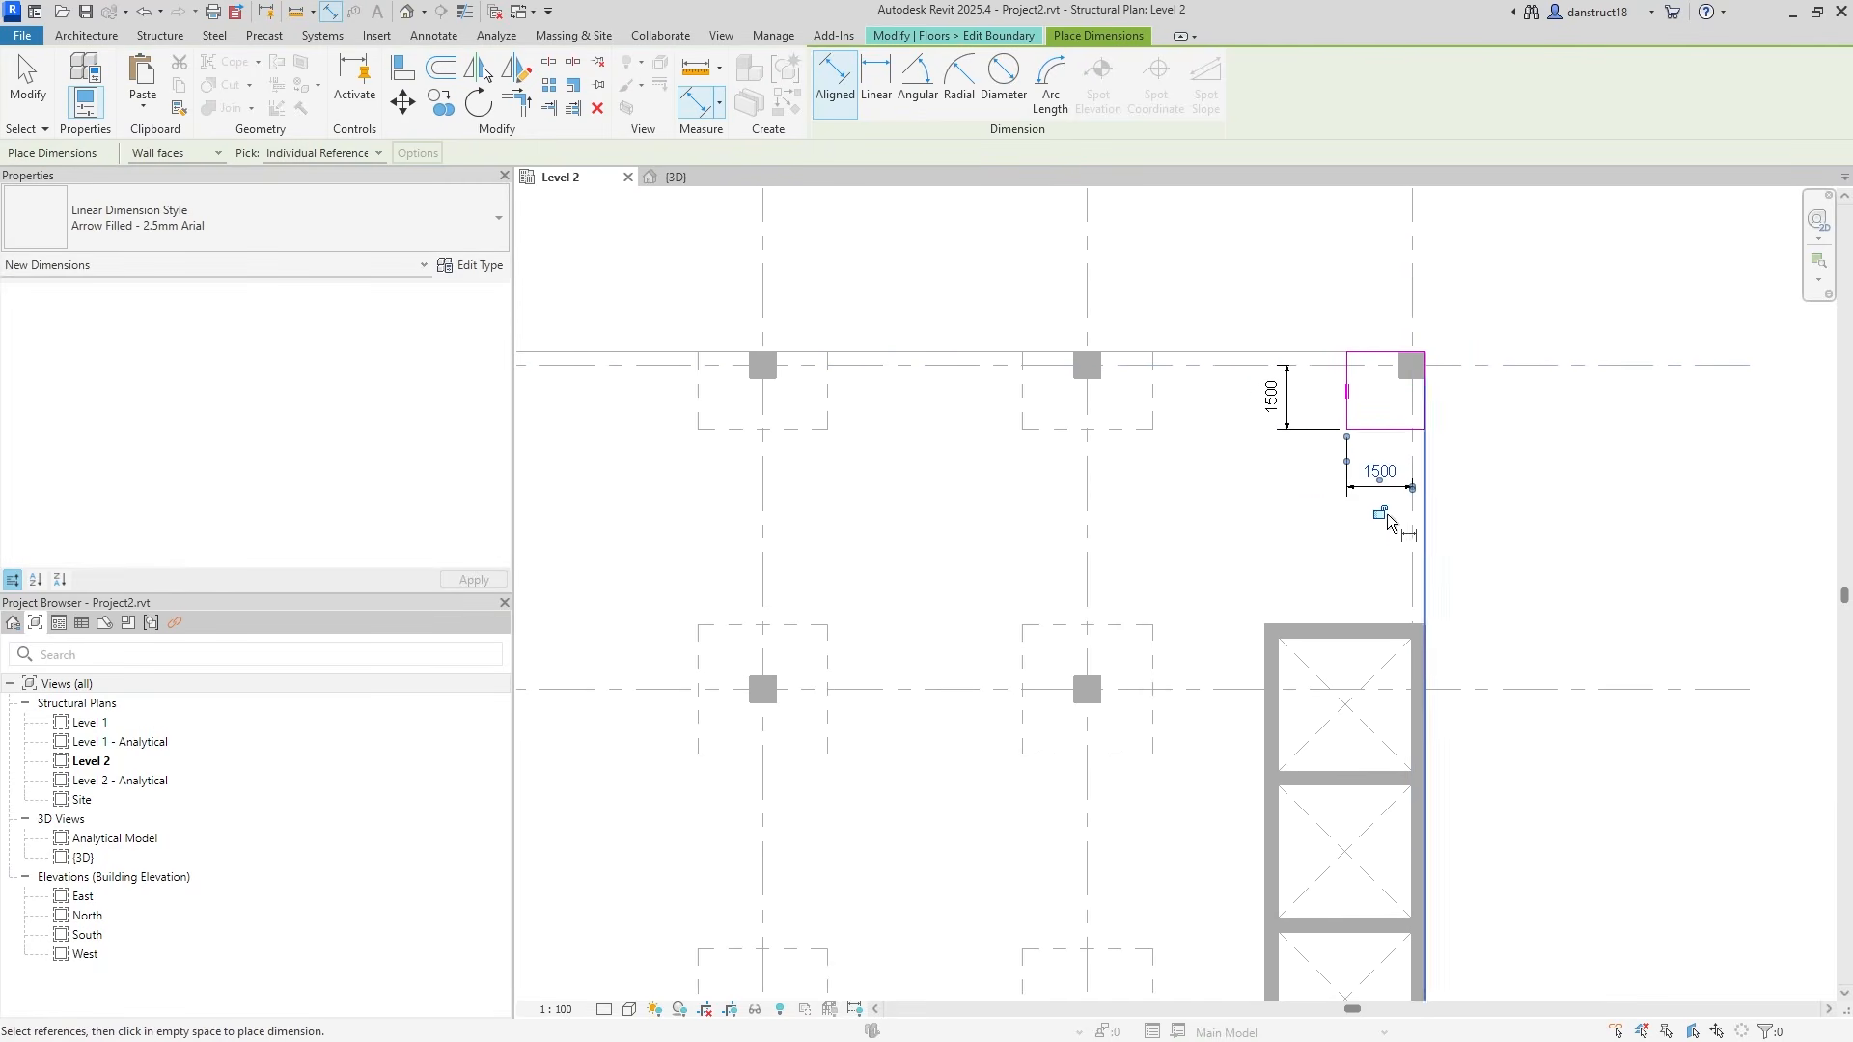
key("Escape")
Label both A-4 dimensions with Int2 and finish the panel boundary.
left_click(1290, 419)
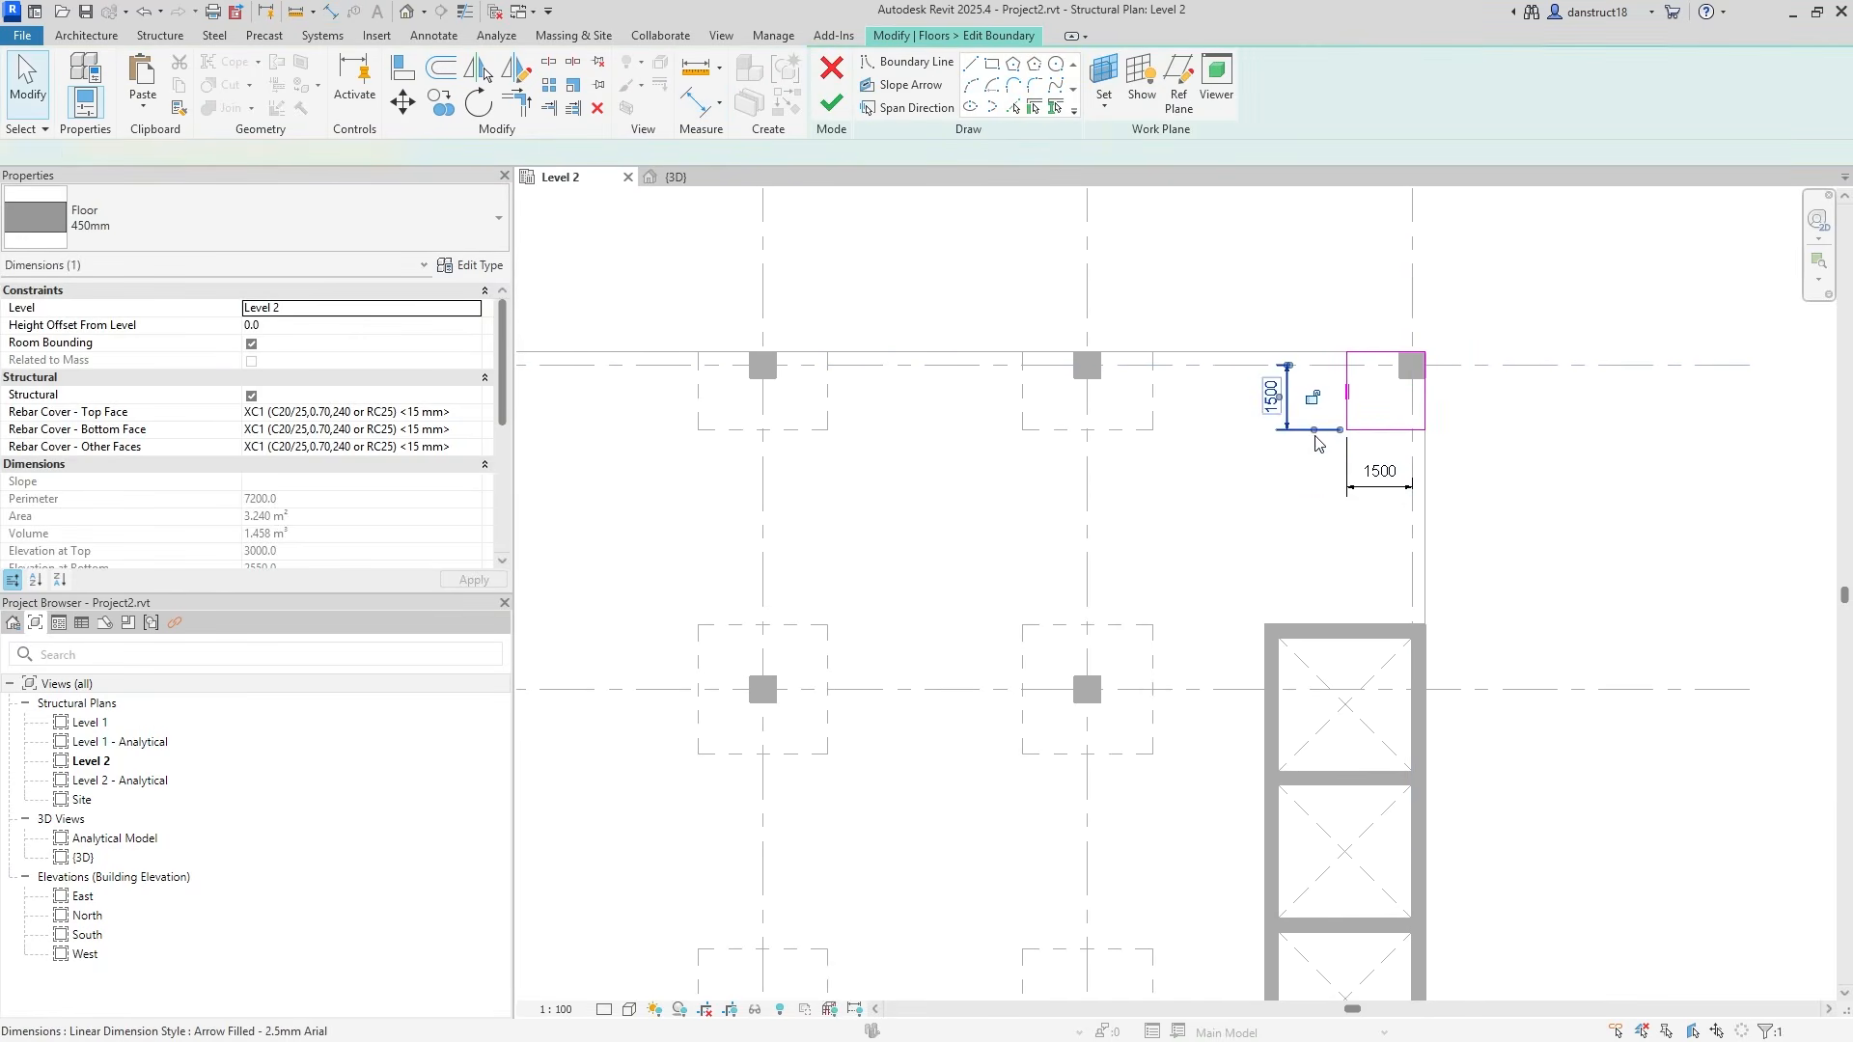
left_click(1359, 488, "ctrl")
left_click(878, 106)
left_click(943, 220)
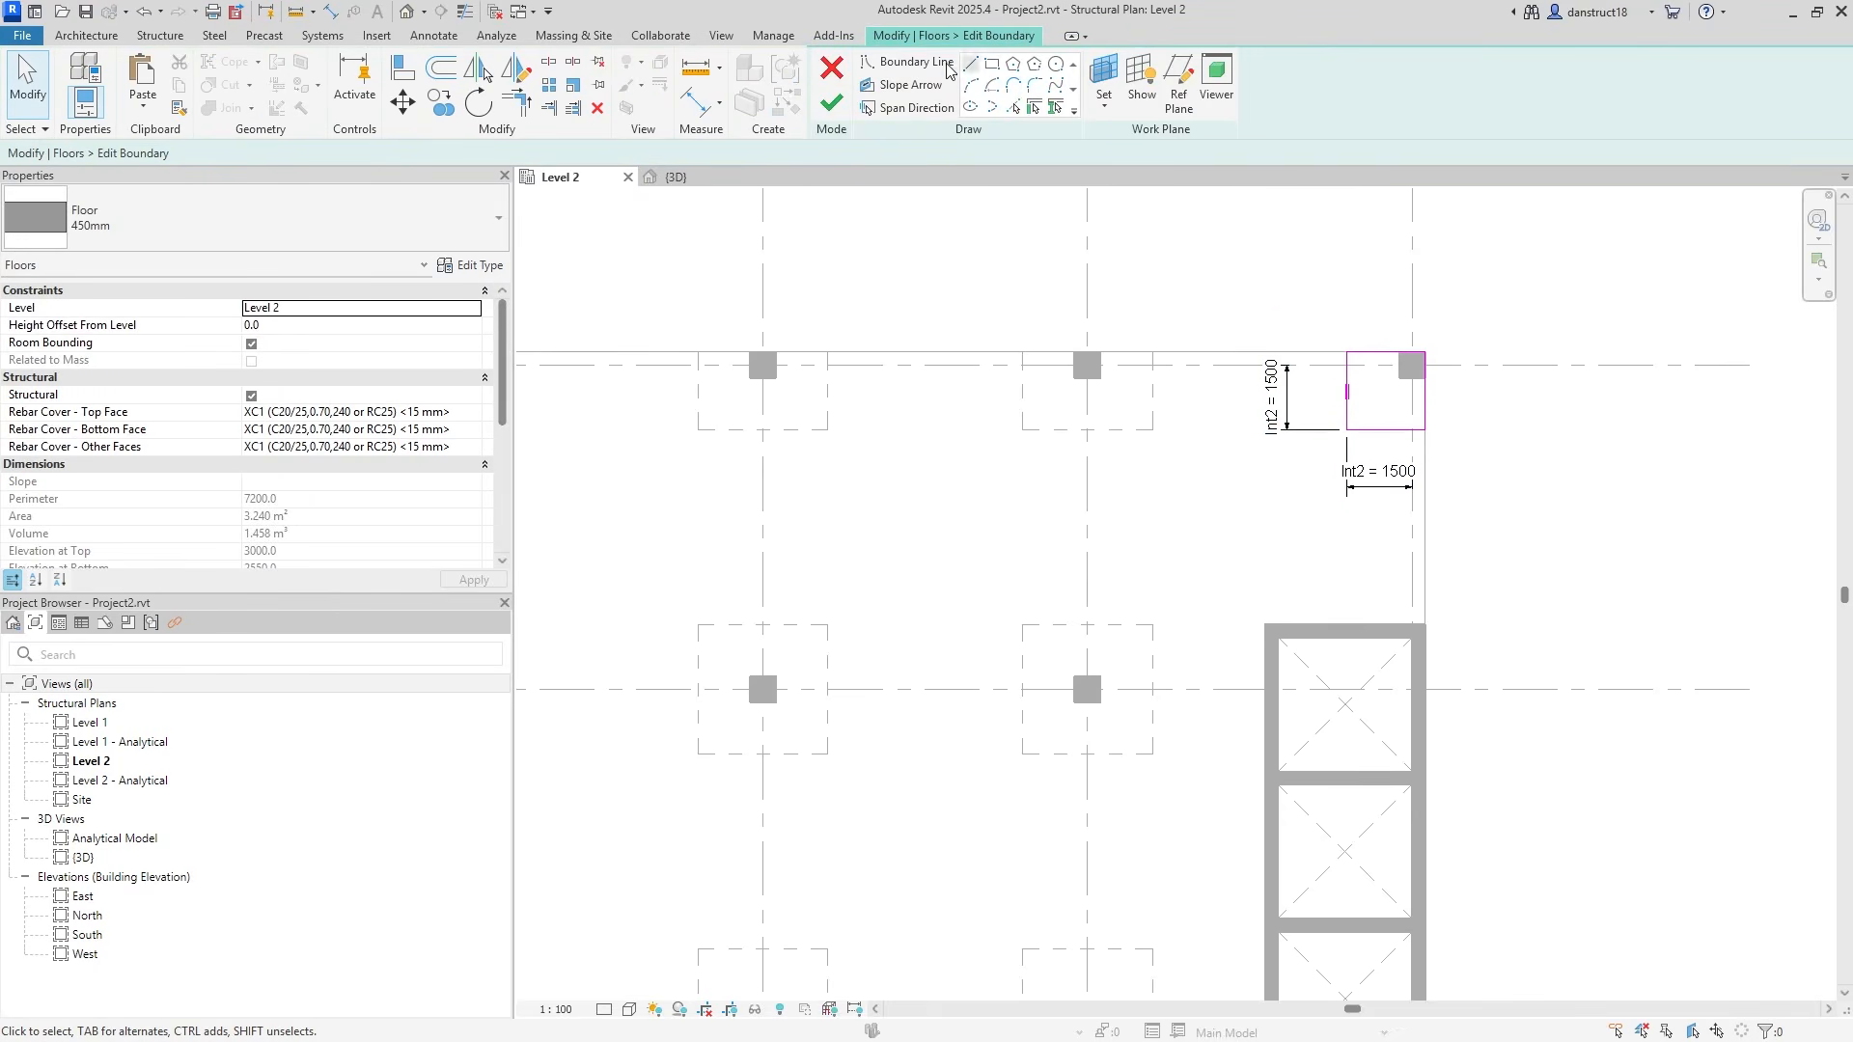
left_click(834, 108)
left_click(1080, 364)
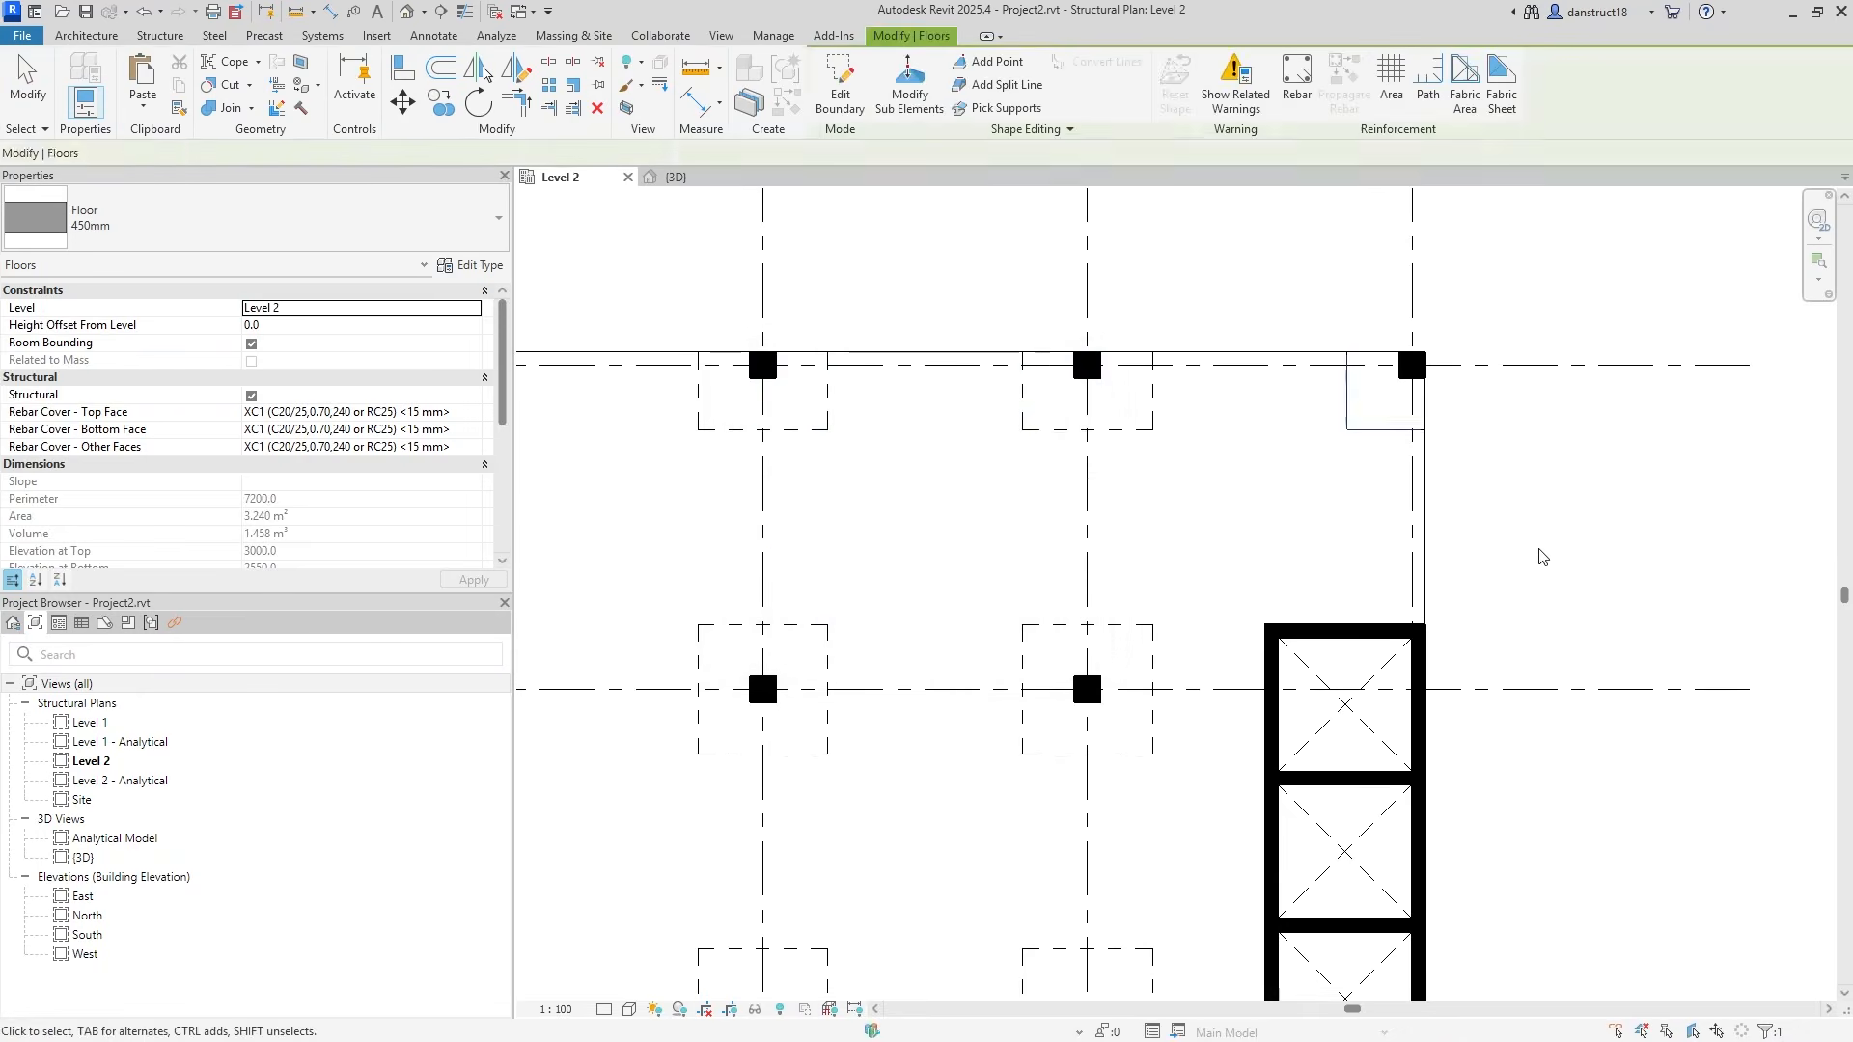
Edit the lower-right drop panel sketch and add its vertical and horizontal 1500 grid dimensions.
scroll(1538, 550, "down", 2)
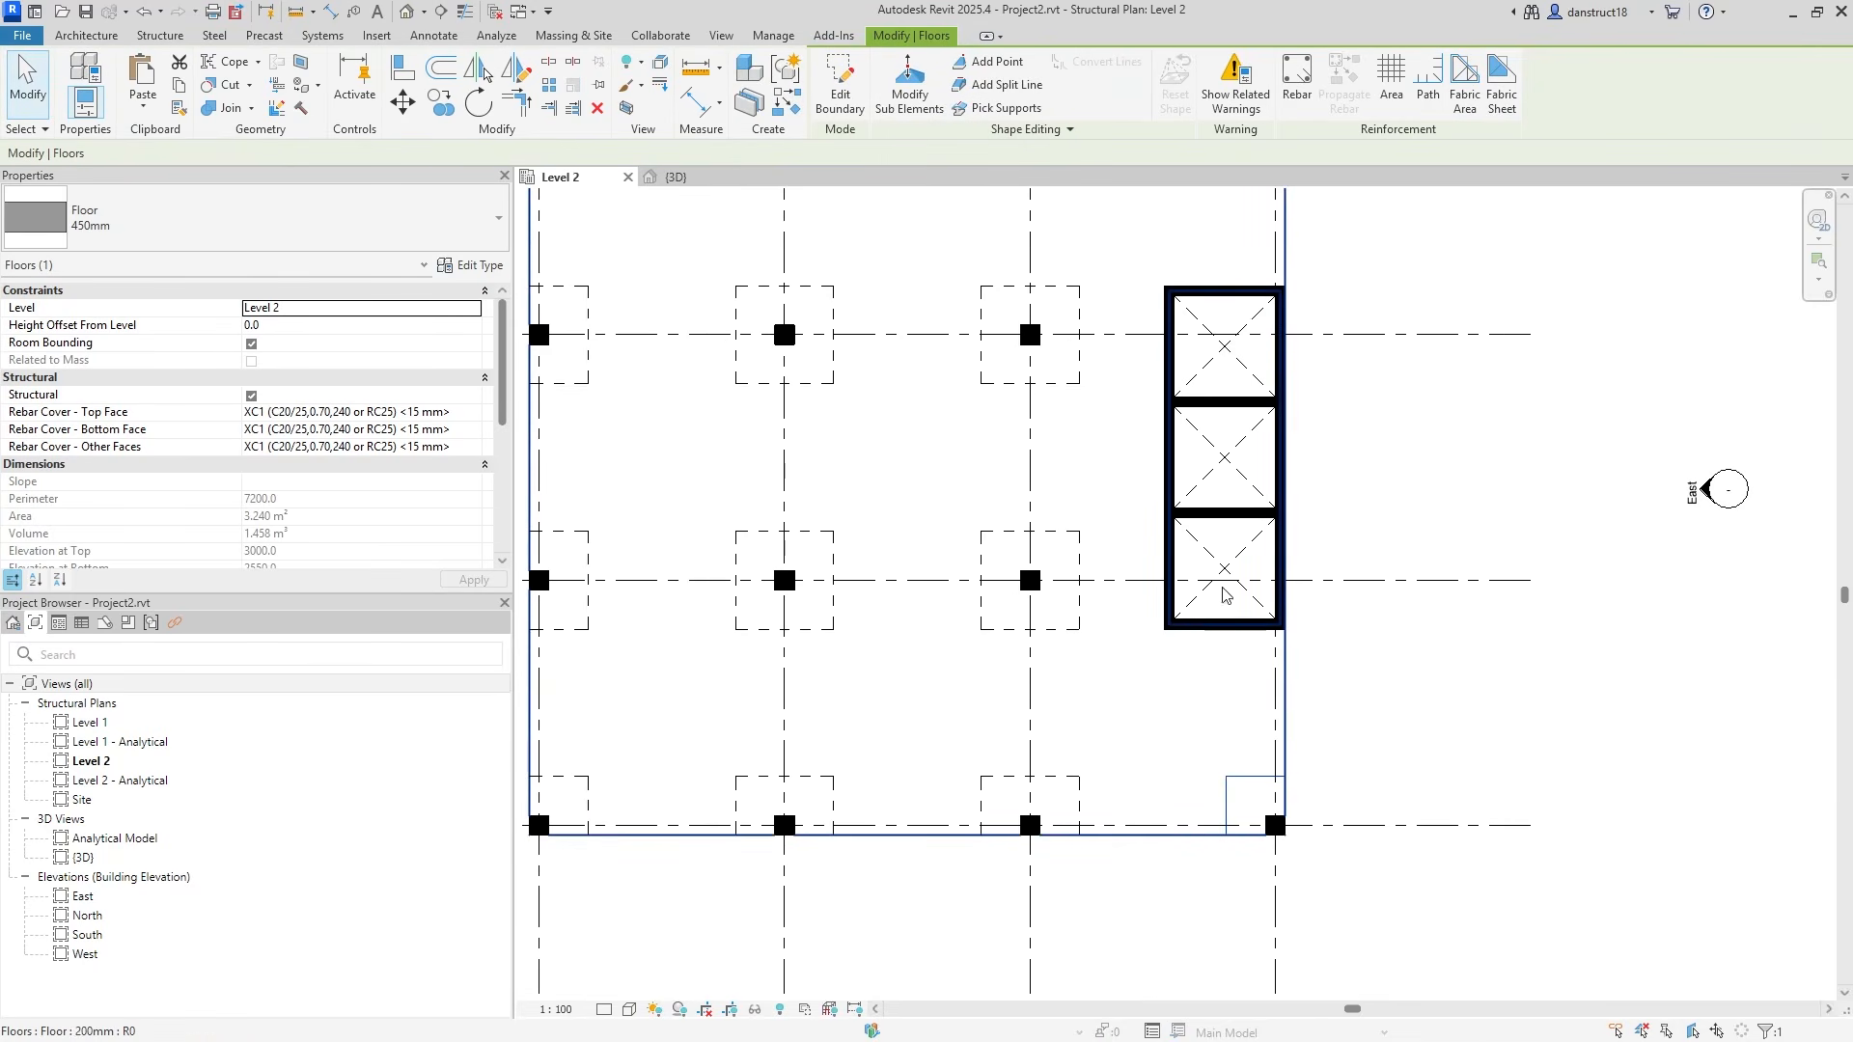
left_click(840, 87)
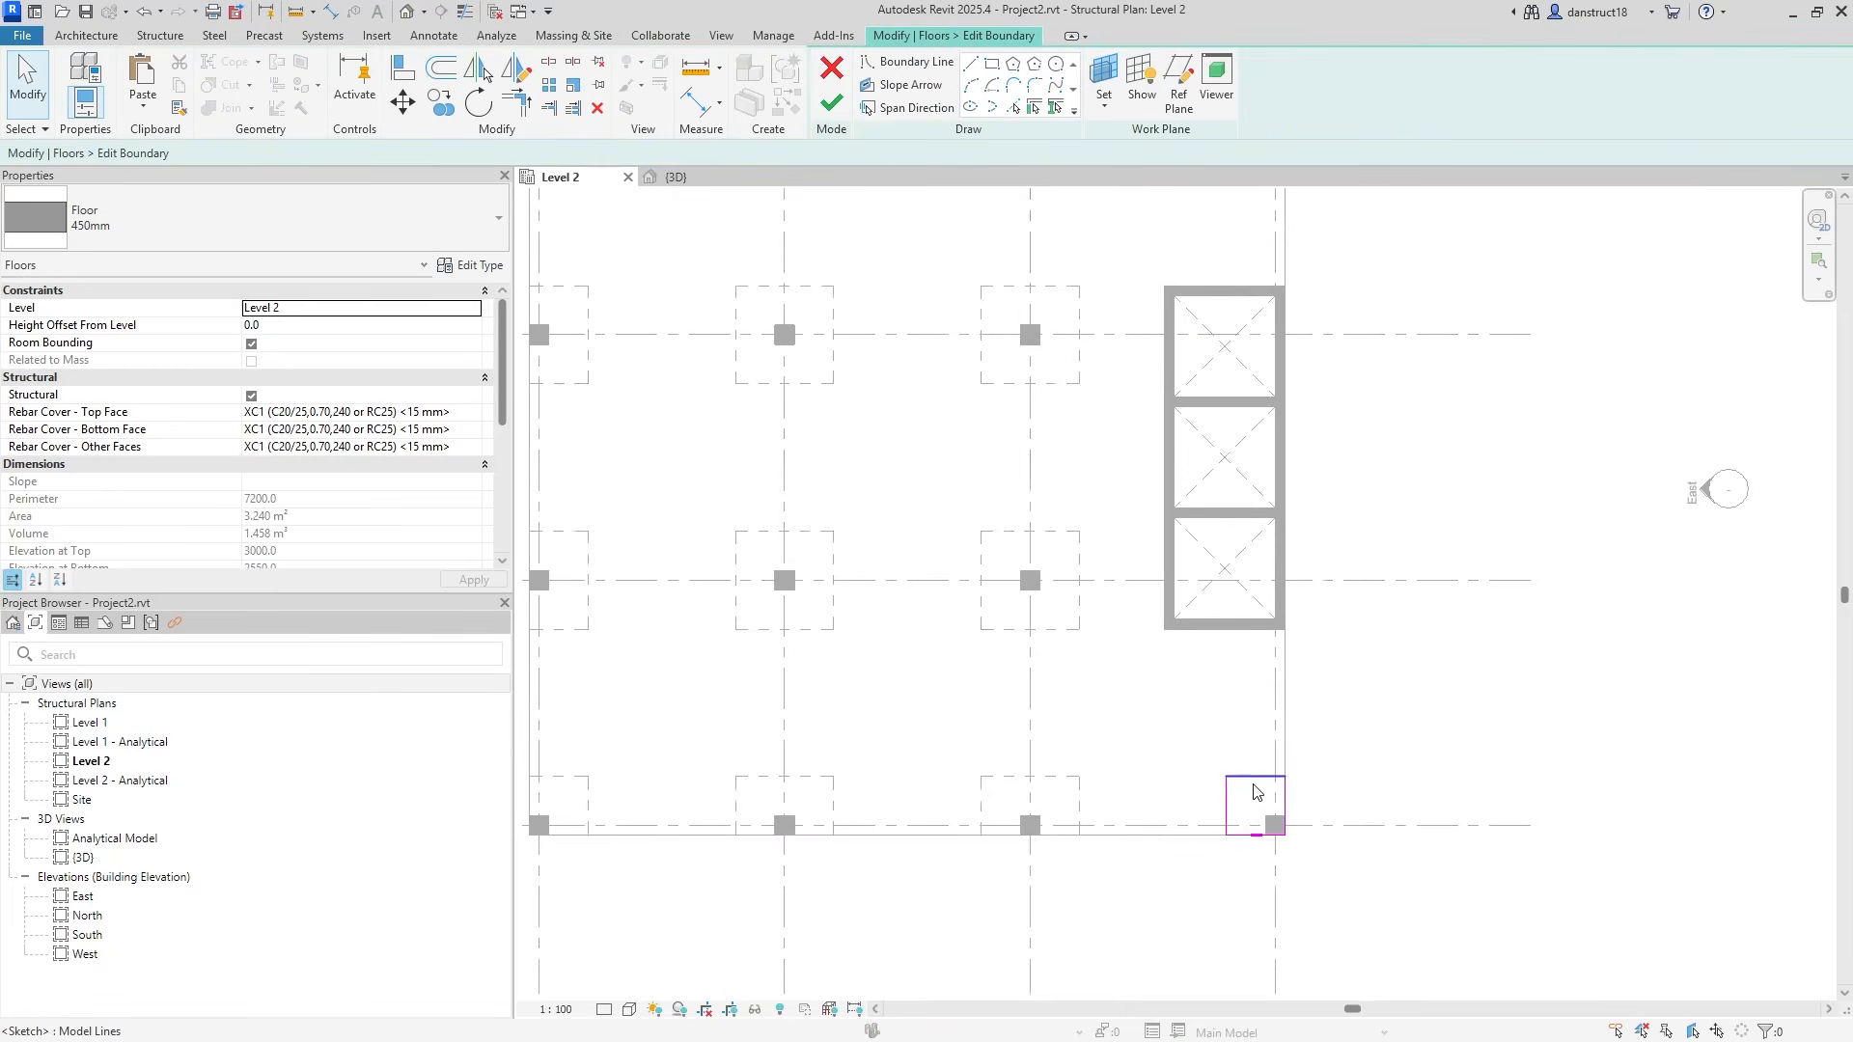
left_click(699, 100)
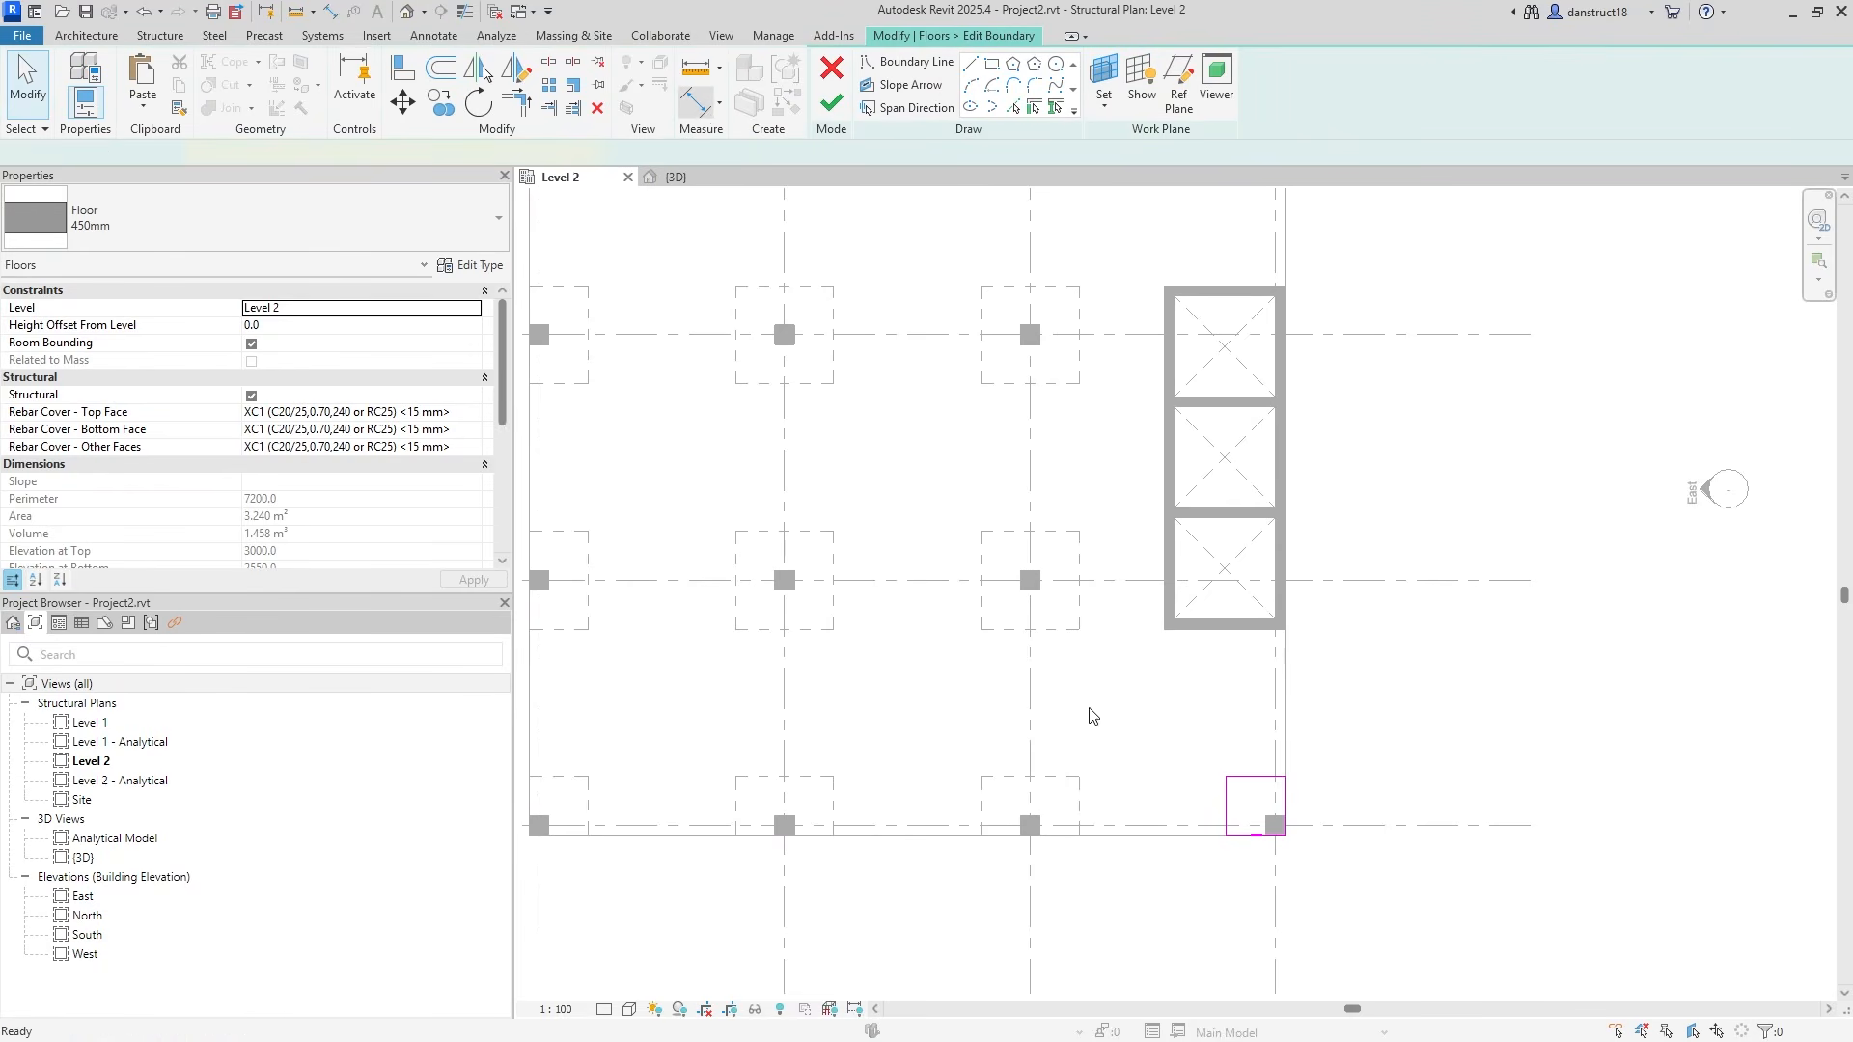
scroll(1203, 843, "up", 2)
left_click(1195, 728)
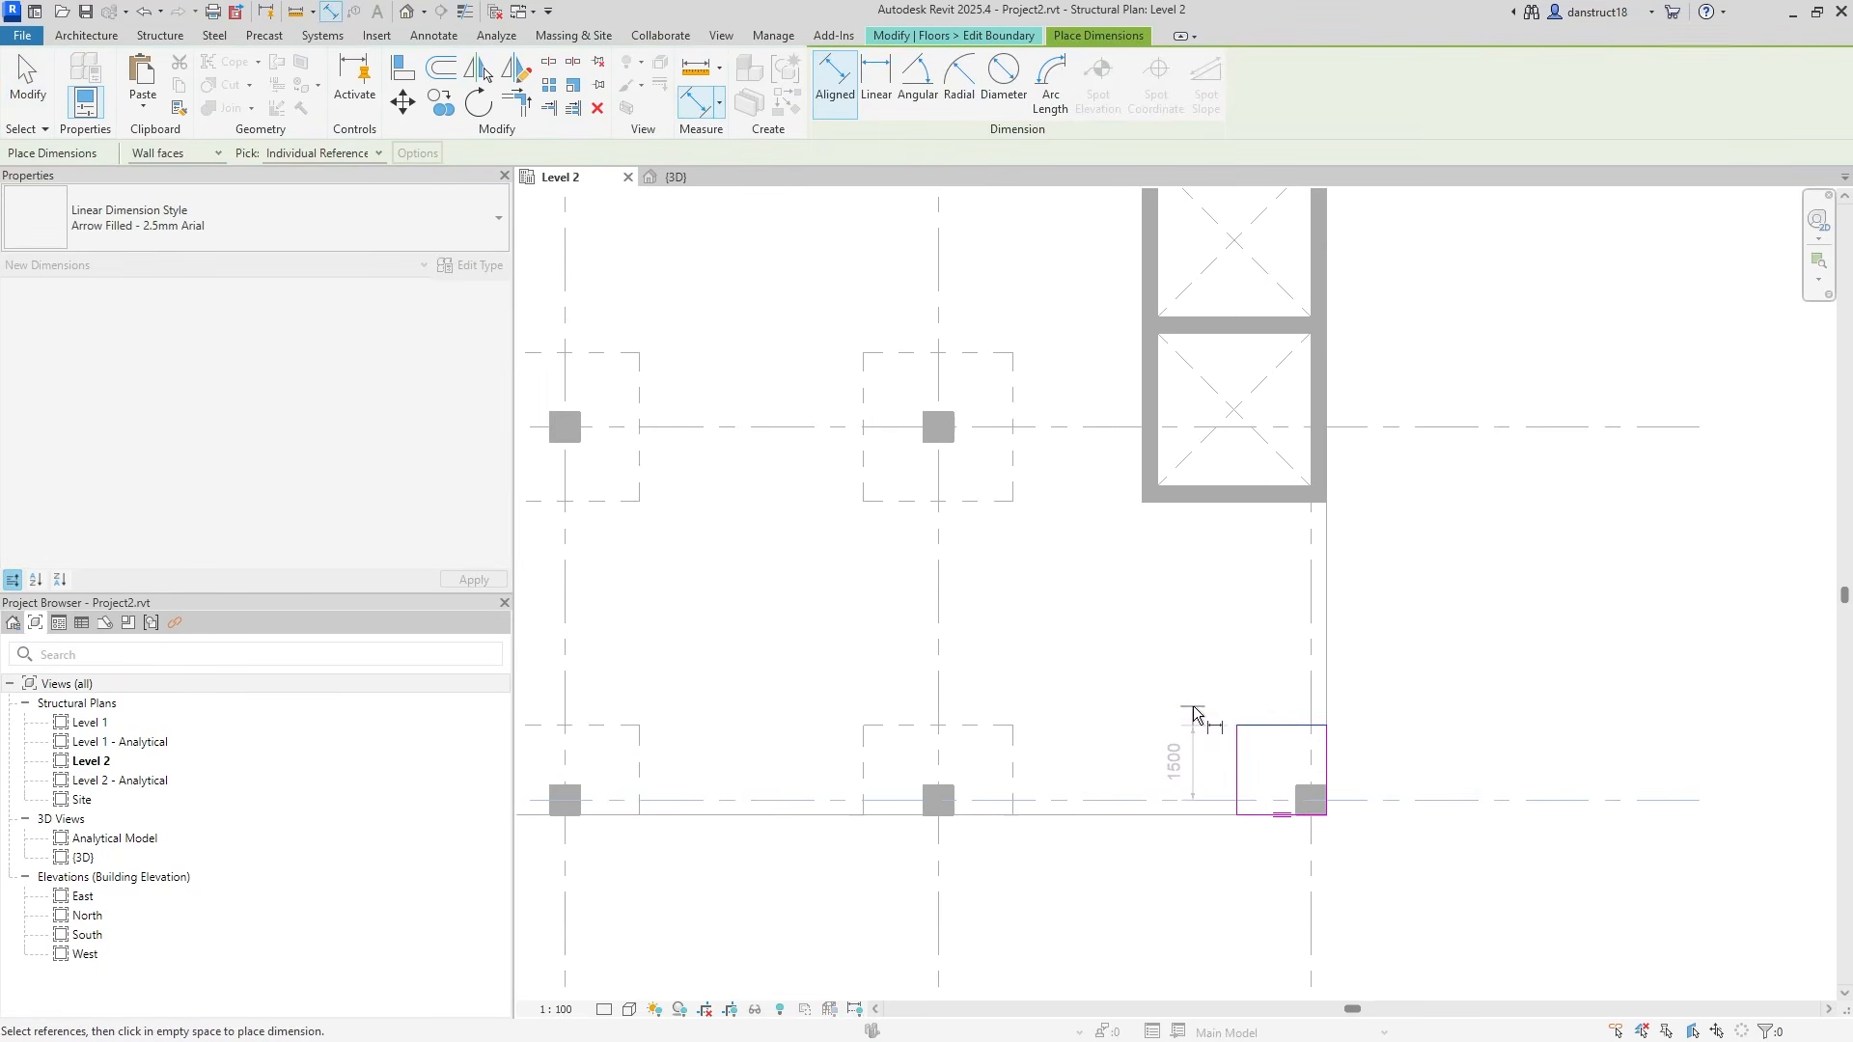
scroll(1235, 749, "up", 2)
left_click(1239, 749)
left_click(1369, 637)
left_click(1203, 611)
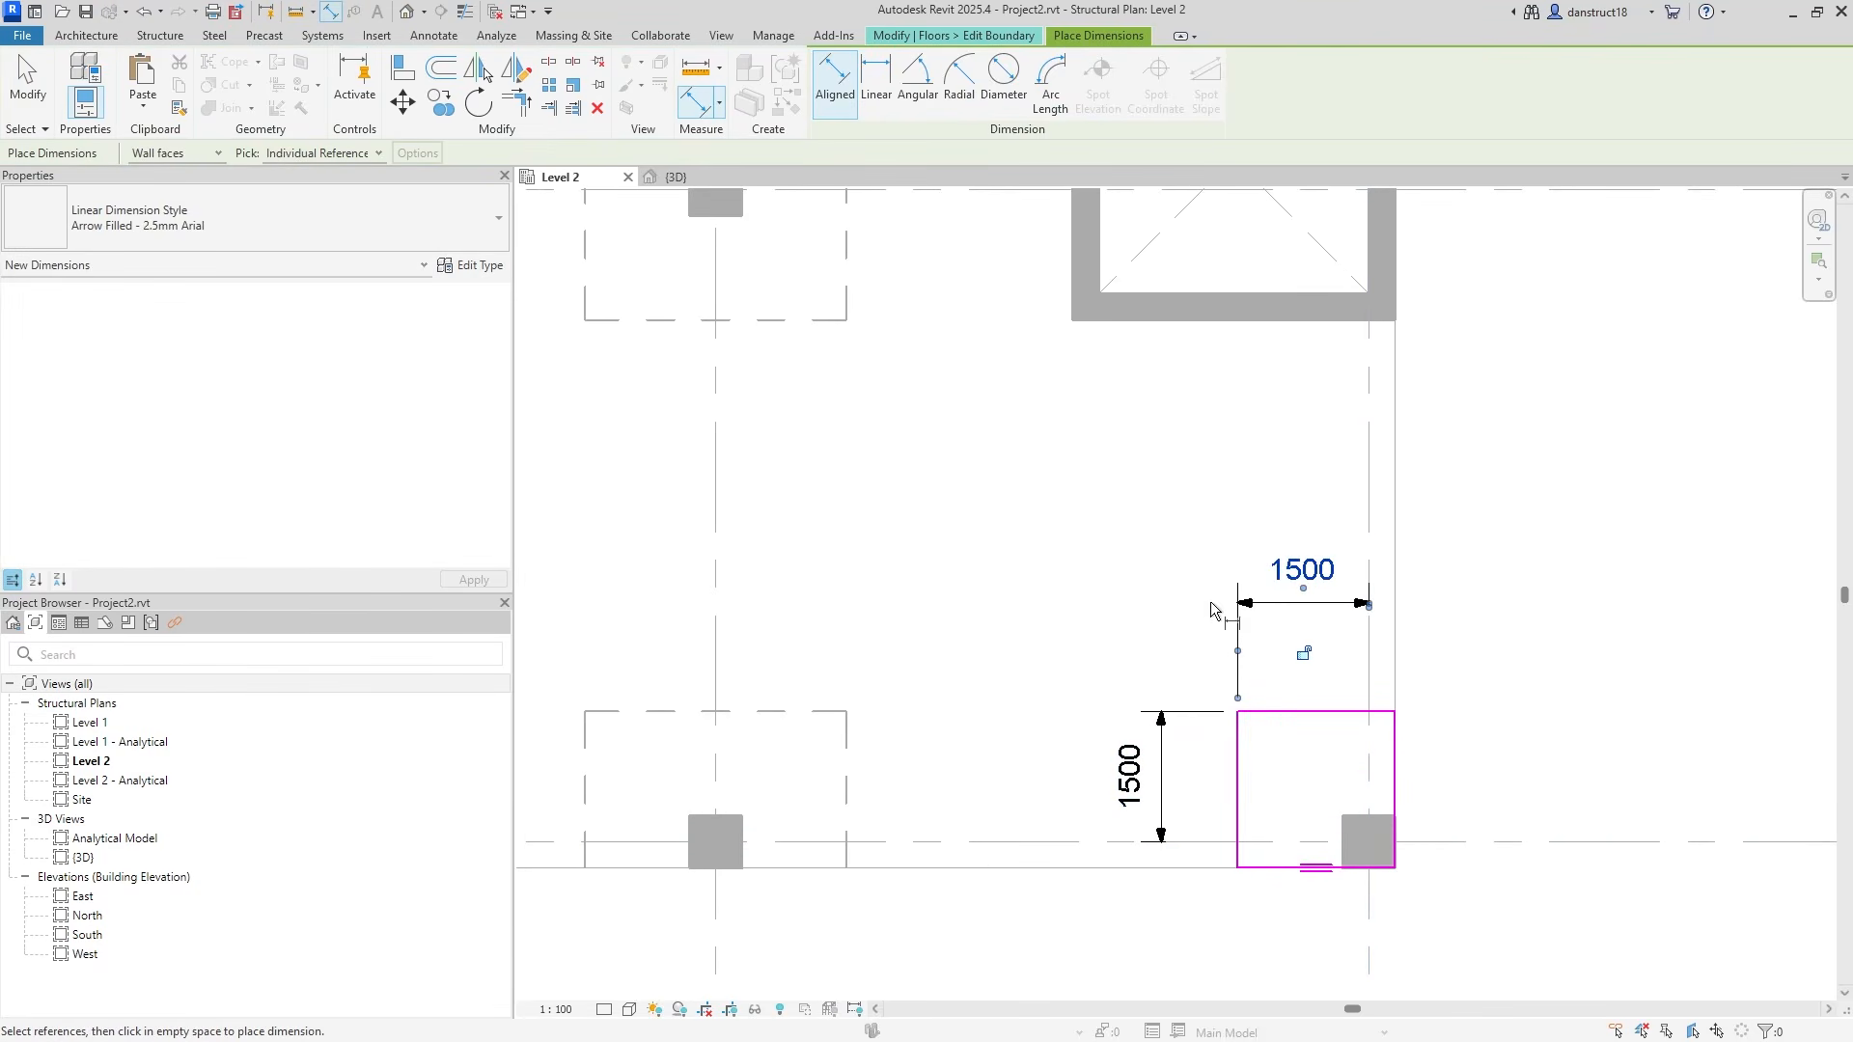
key("Escape")
Label both lower-right panel dimensions with Int2 and finish the sketch.
left_click(1161, 719, "ctrl")
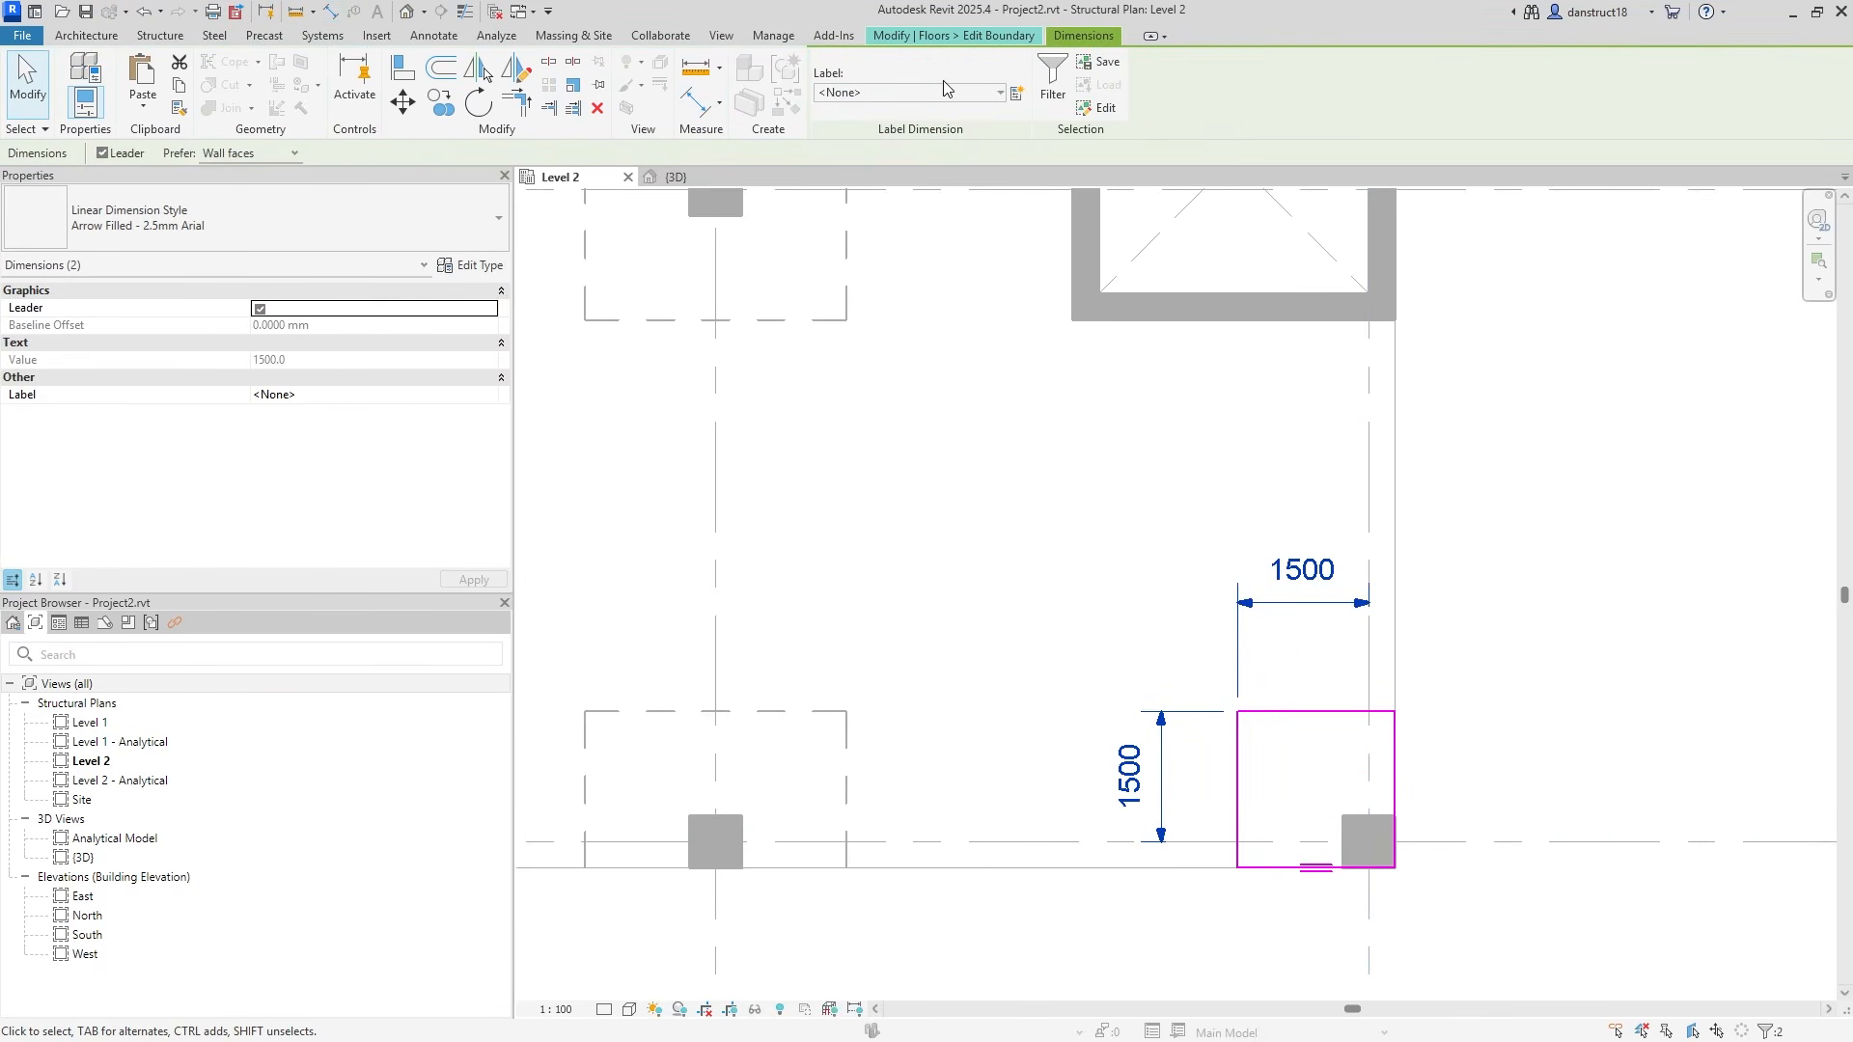
left_click(1000, 92)
left_click(838, 200)
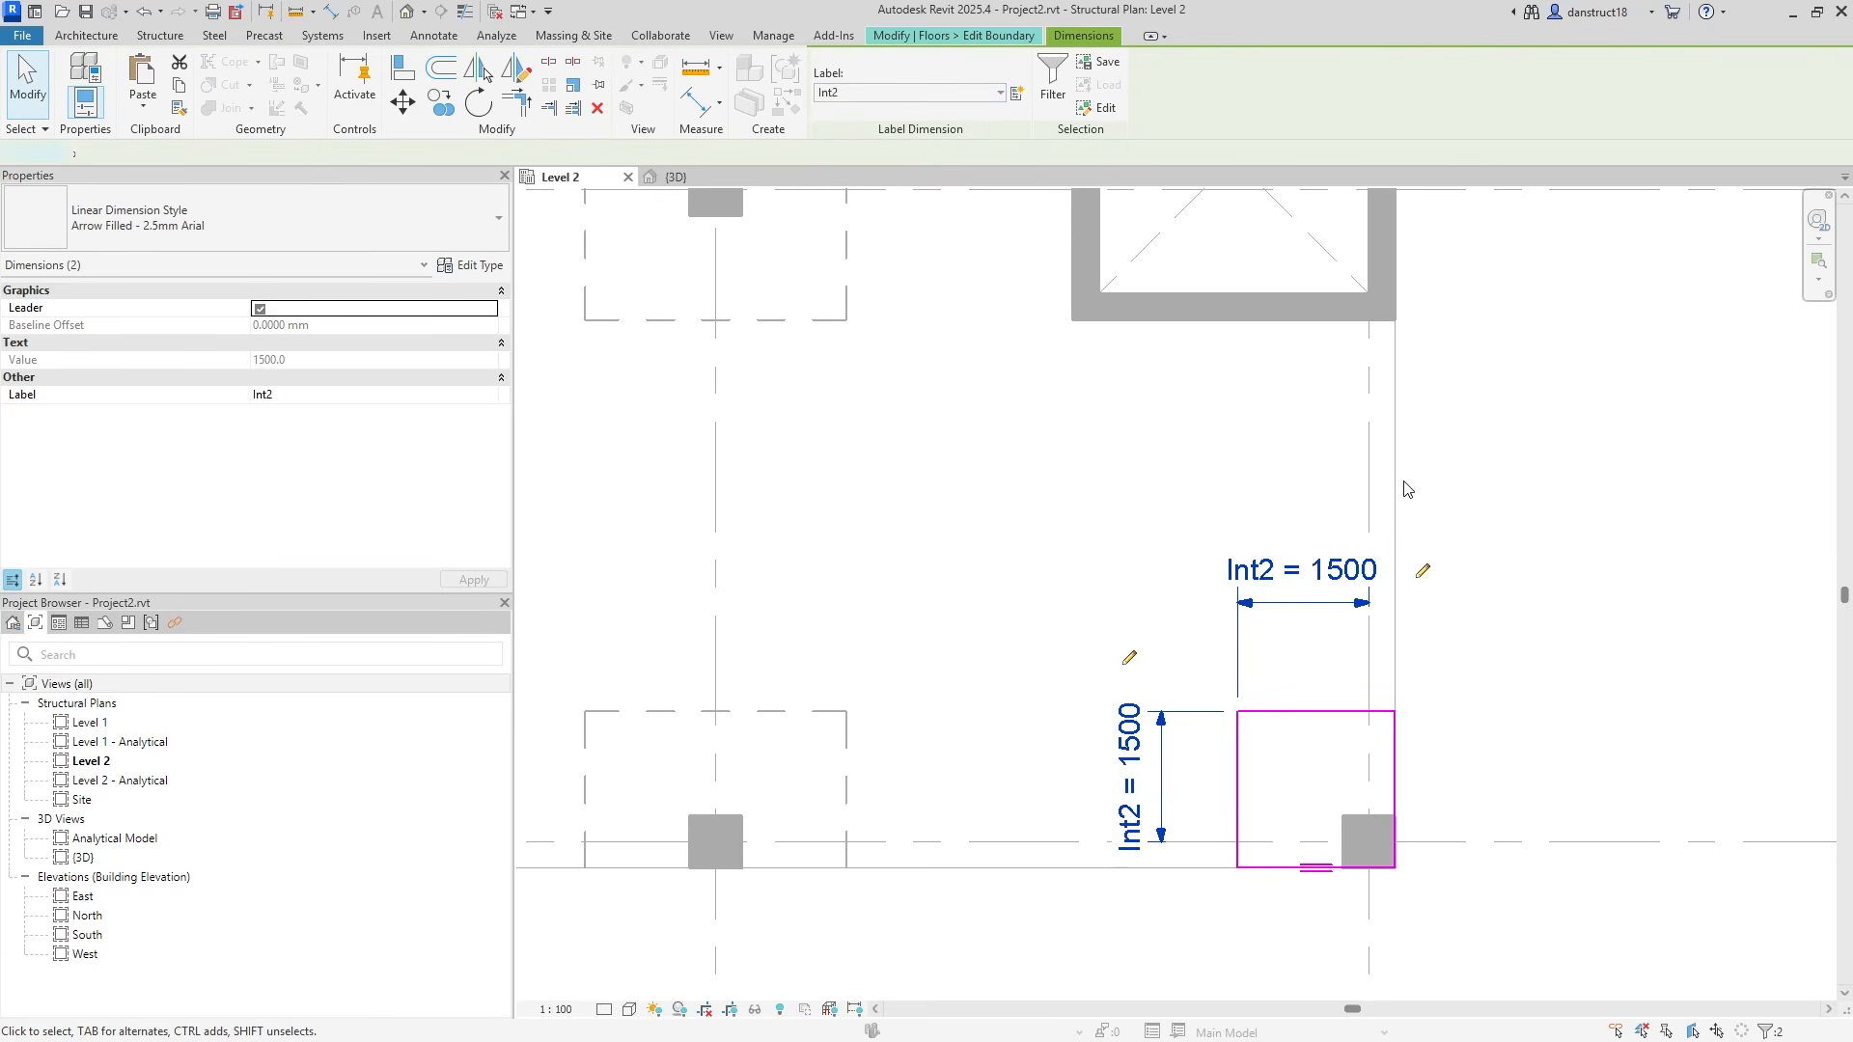
left_click(1531, 506)
scroll(1530, 506, "down", 1)
left_click(832, 103)
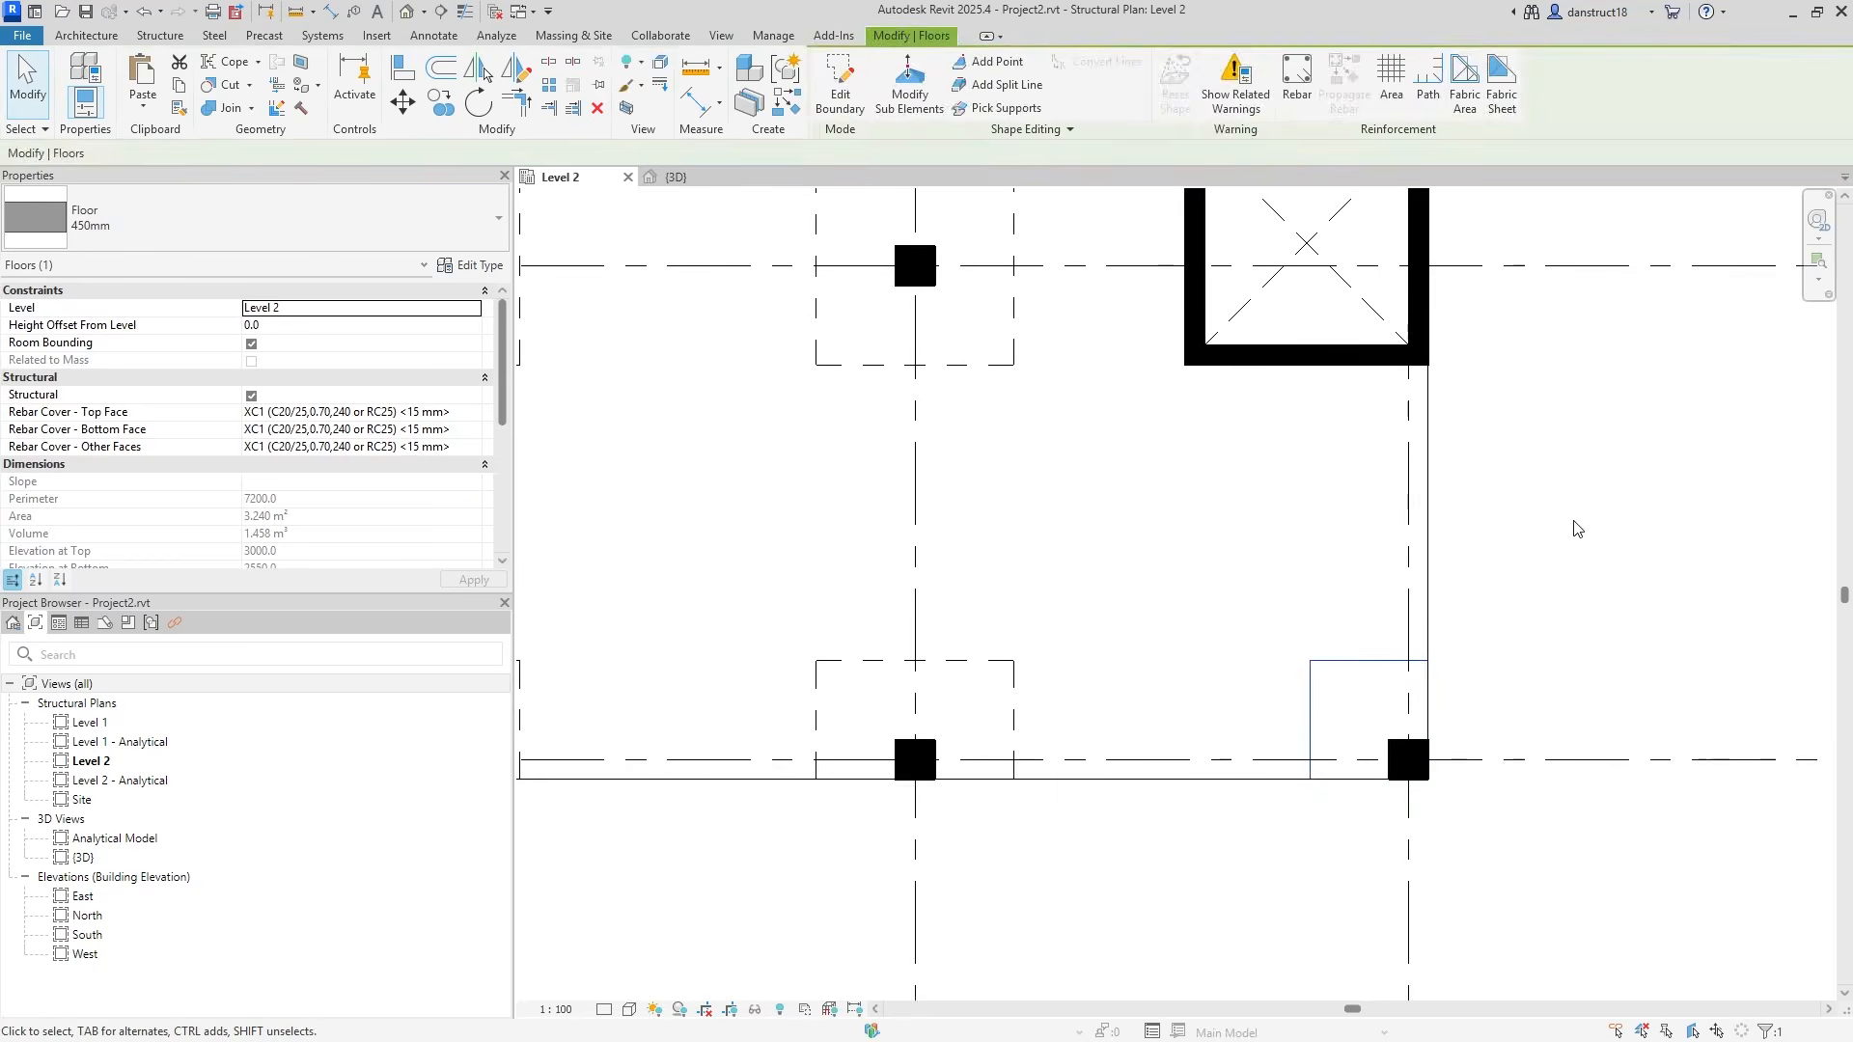
left_click(1692, 527)
scroll(1561, 569, "down", 2)
middle_click_drag(1559, 577, 1318, 703)
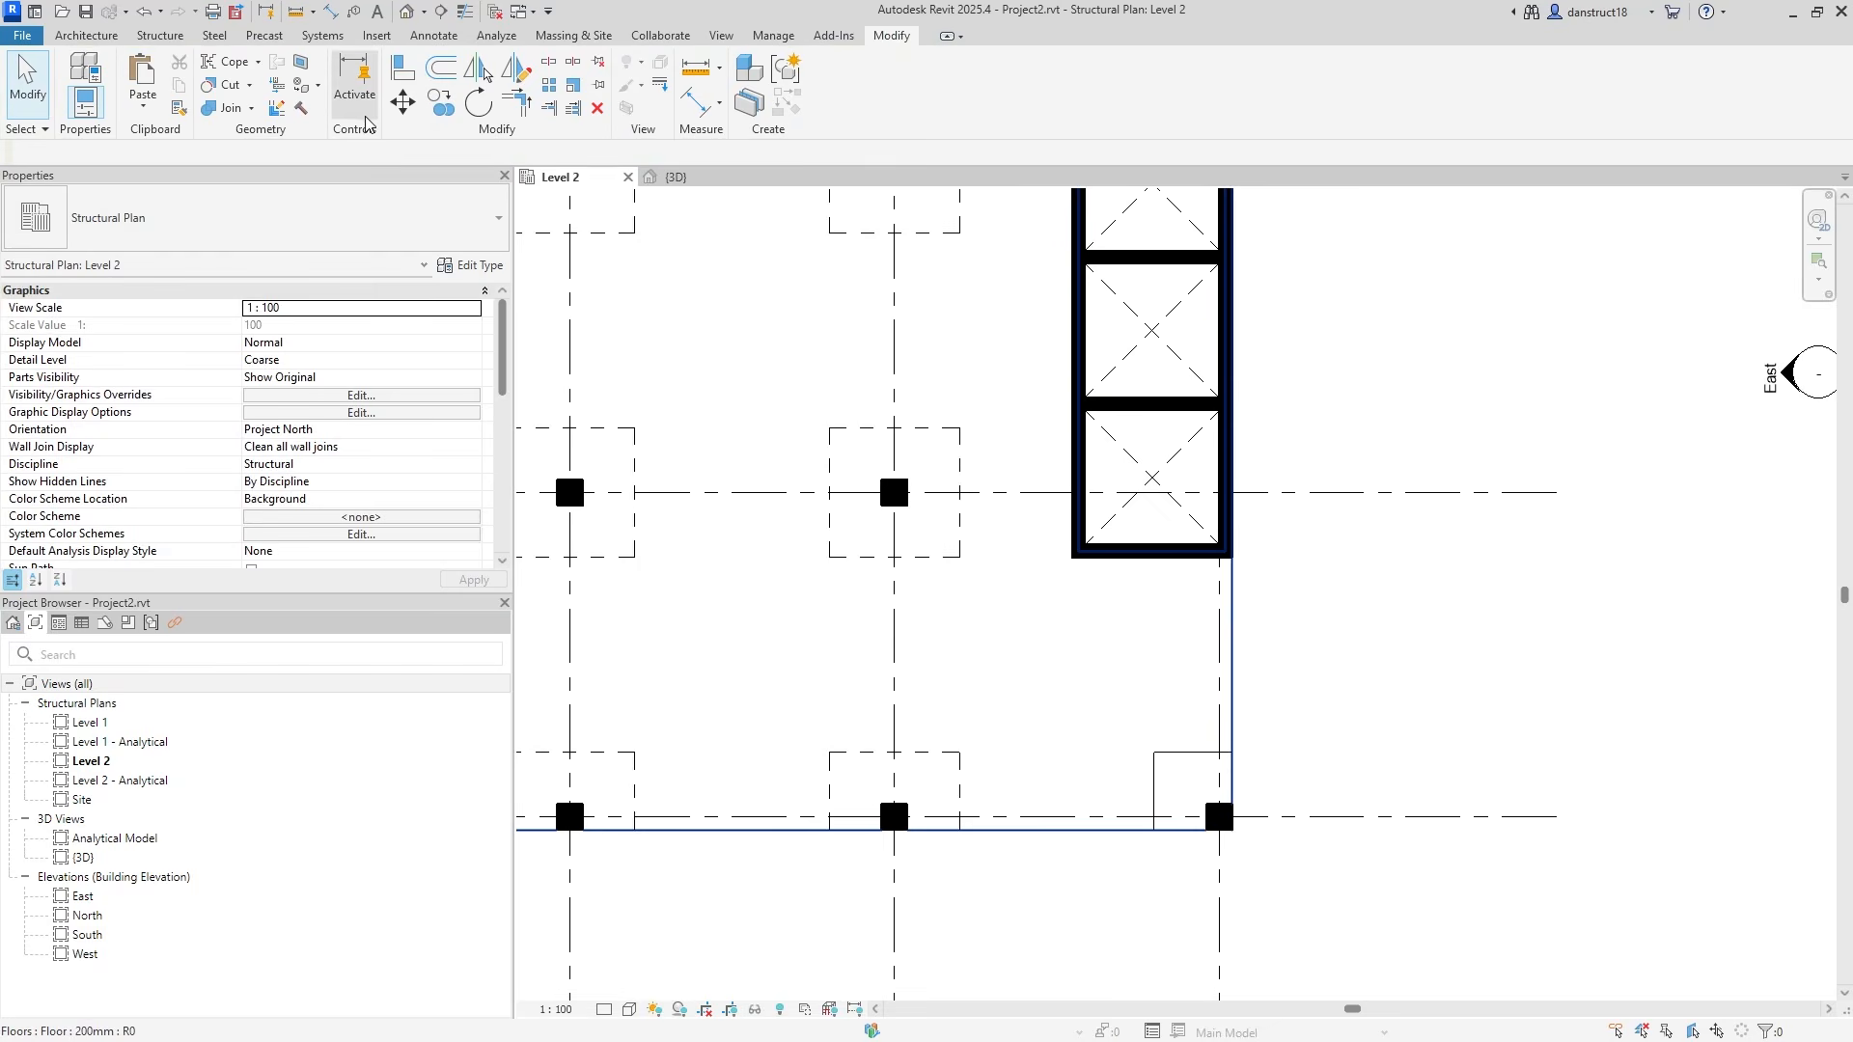
Join the grid 4 corner drop panel into the 200mm Level 2 slab.
left_click(218, 107)
left_click(1019, 605)
left_click(1182, 768)
scroll(1353, 596, "down", 2)
middle_click_drag(1356, 593, 1336, 818)
left_click(1218, 352)
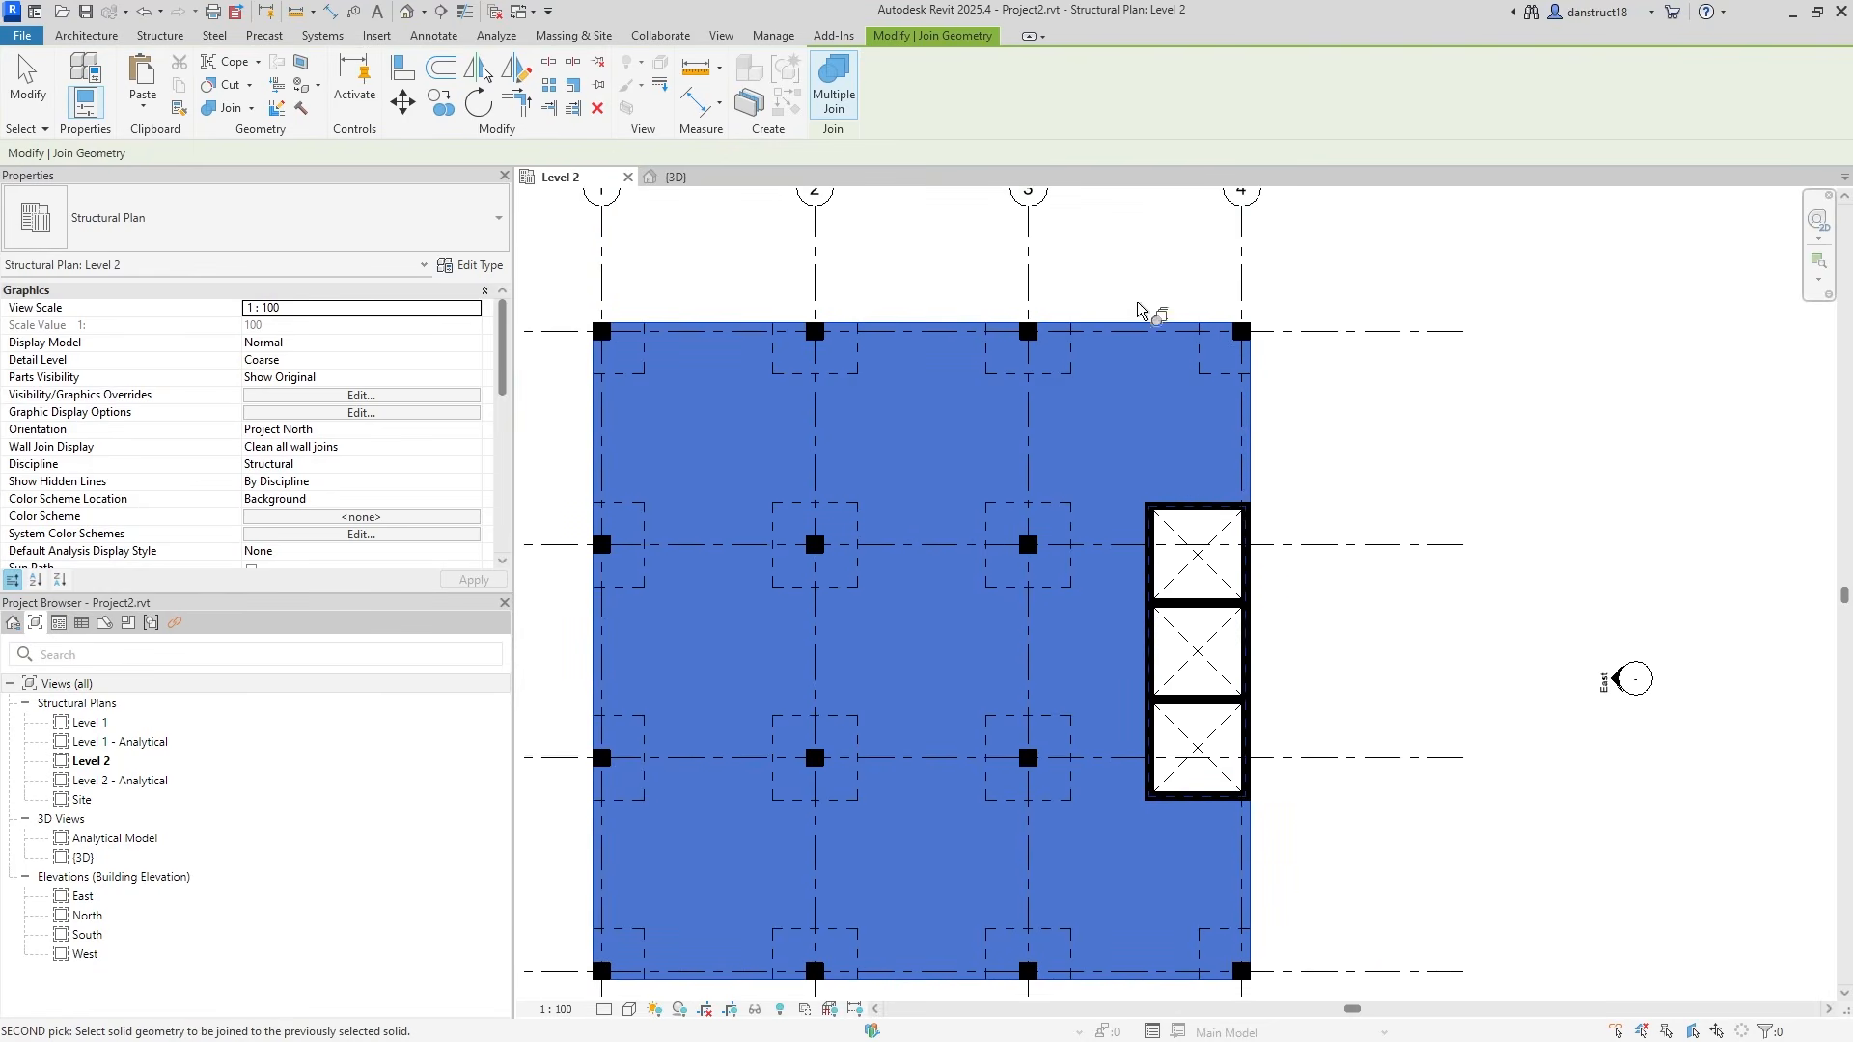
left_click(49, 94)
scroll(1487, 530, "down", 1)
middle_click_drag(1457, 479, 1671, 443)
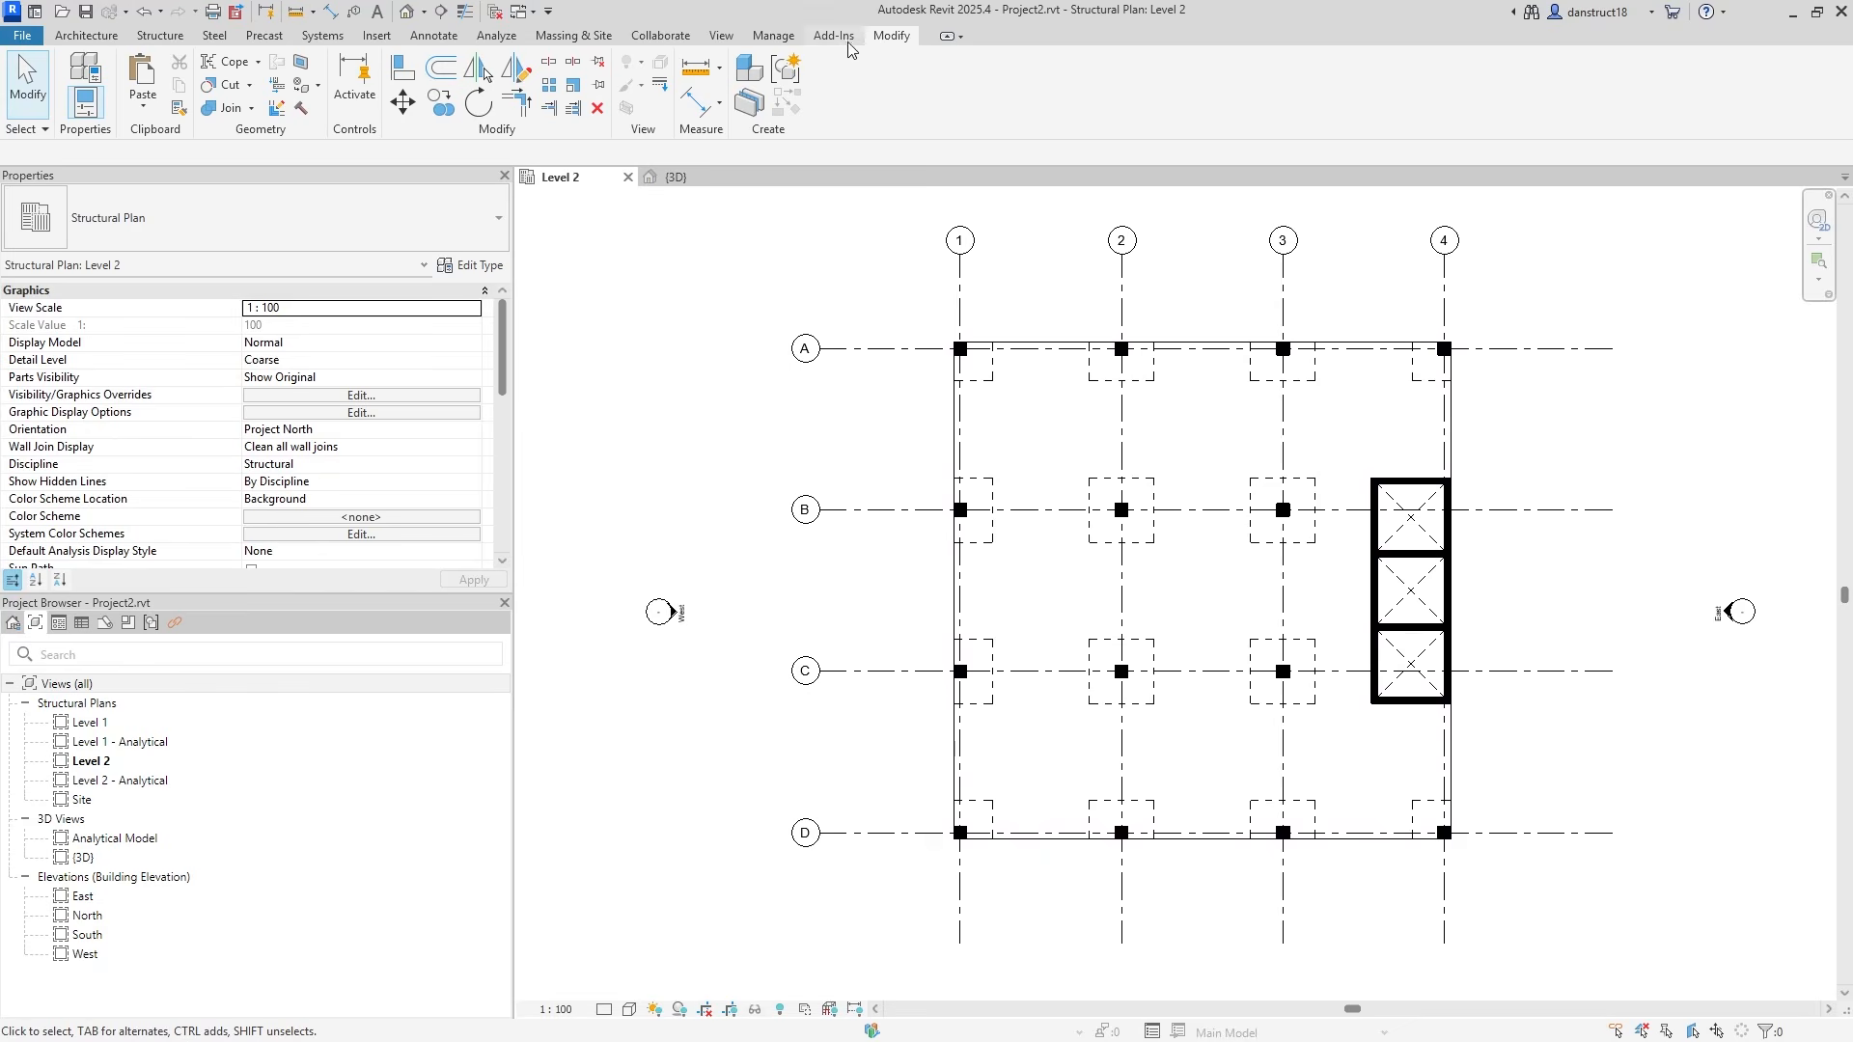
left_click(773, 36)
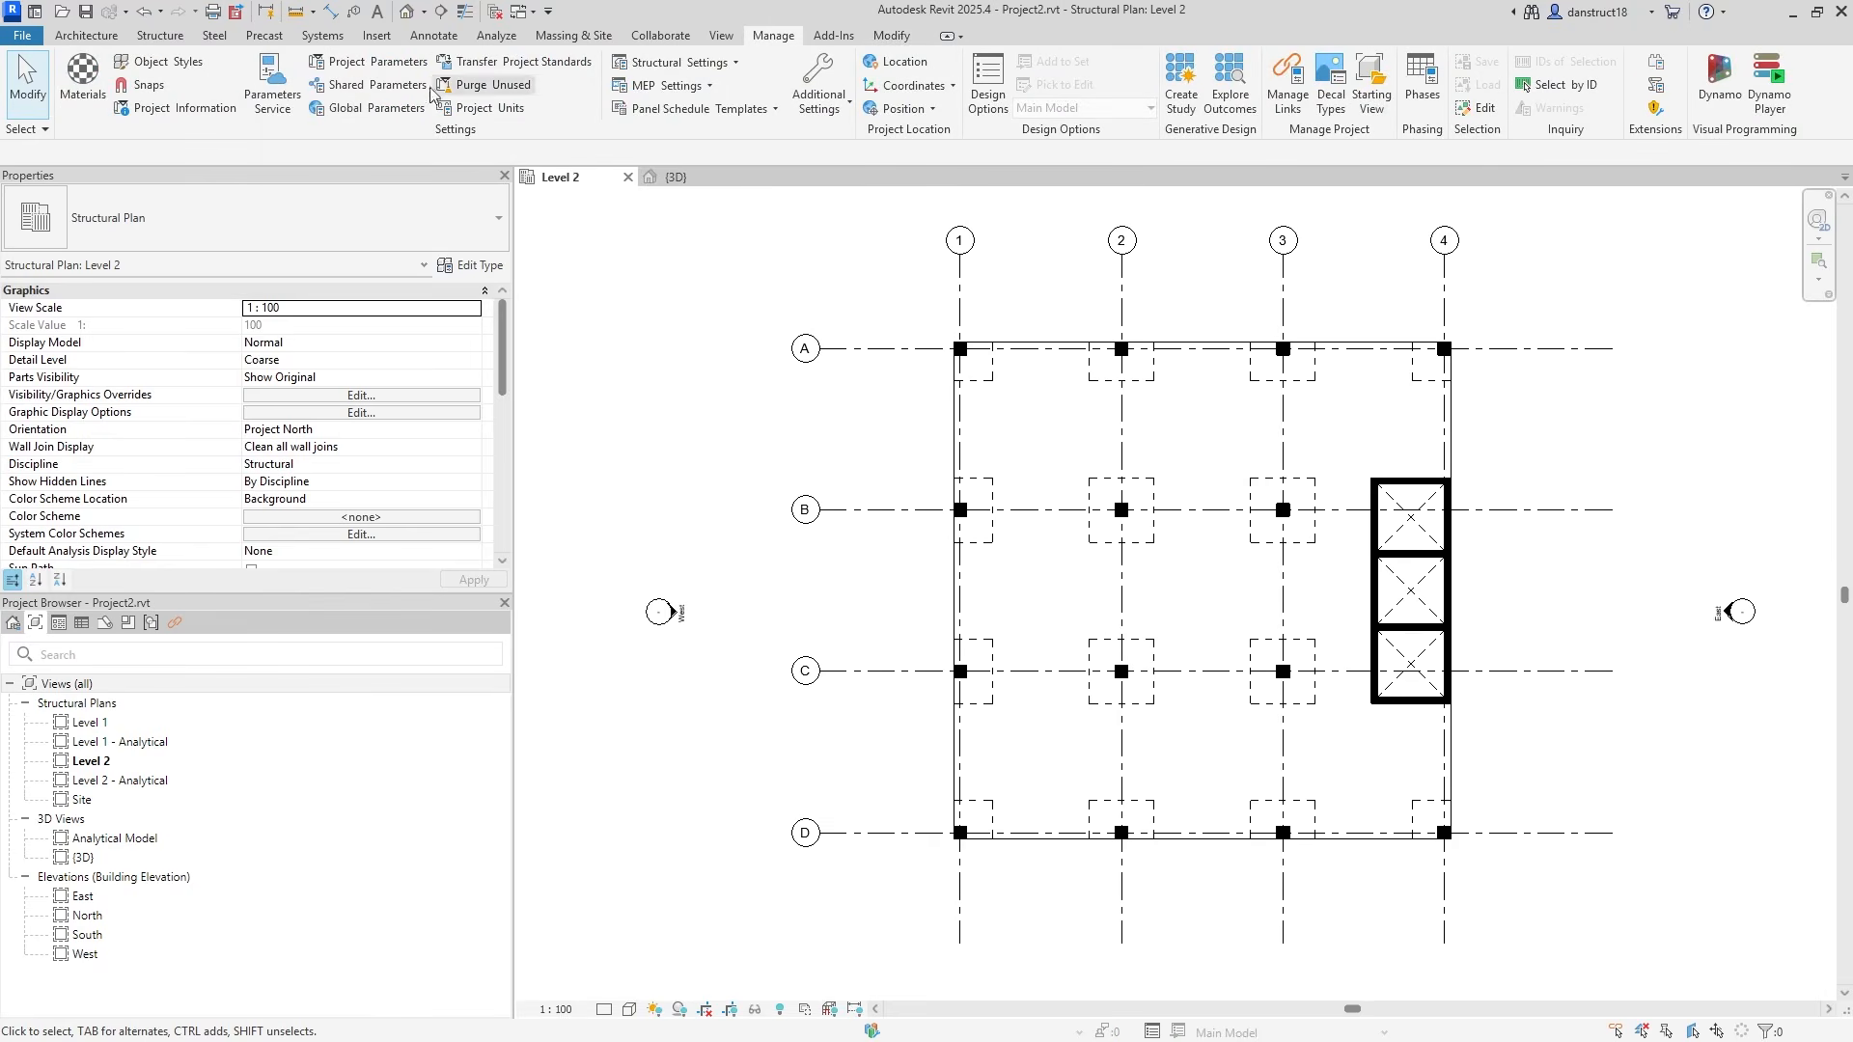
left_click(372, 107)
left_click(511, 359)
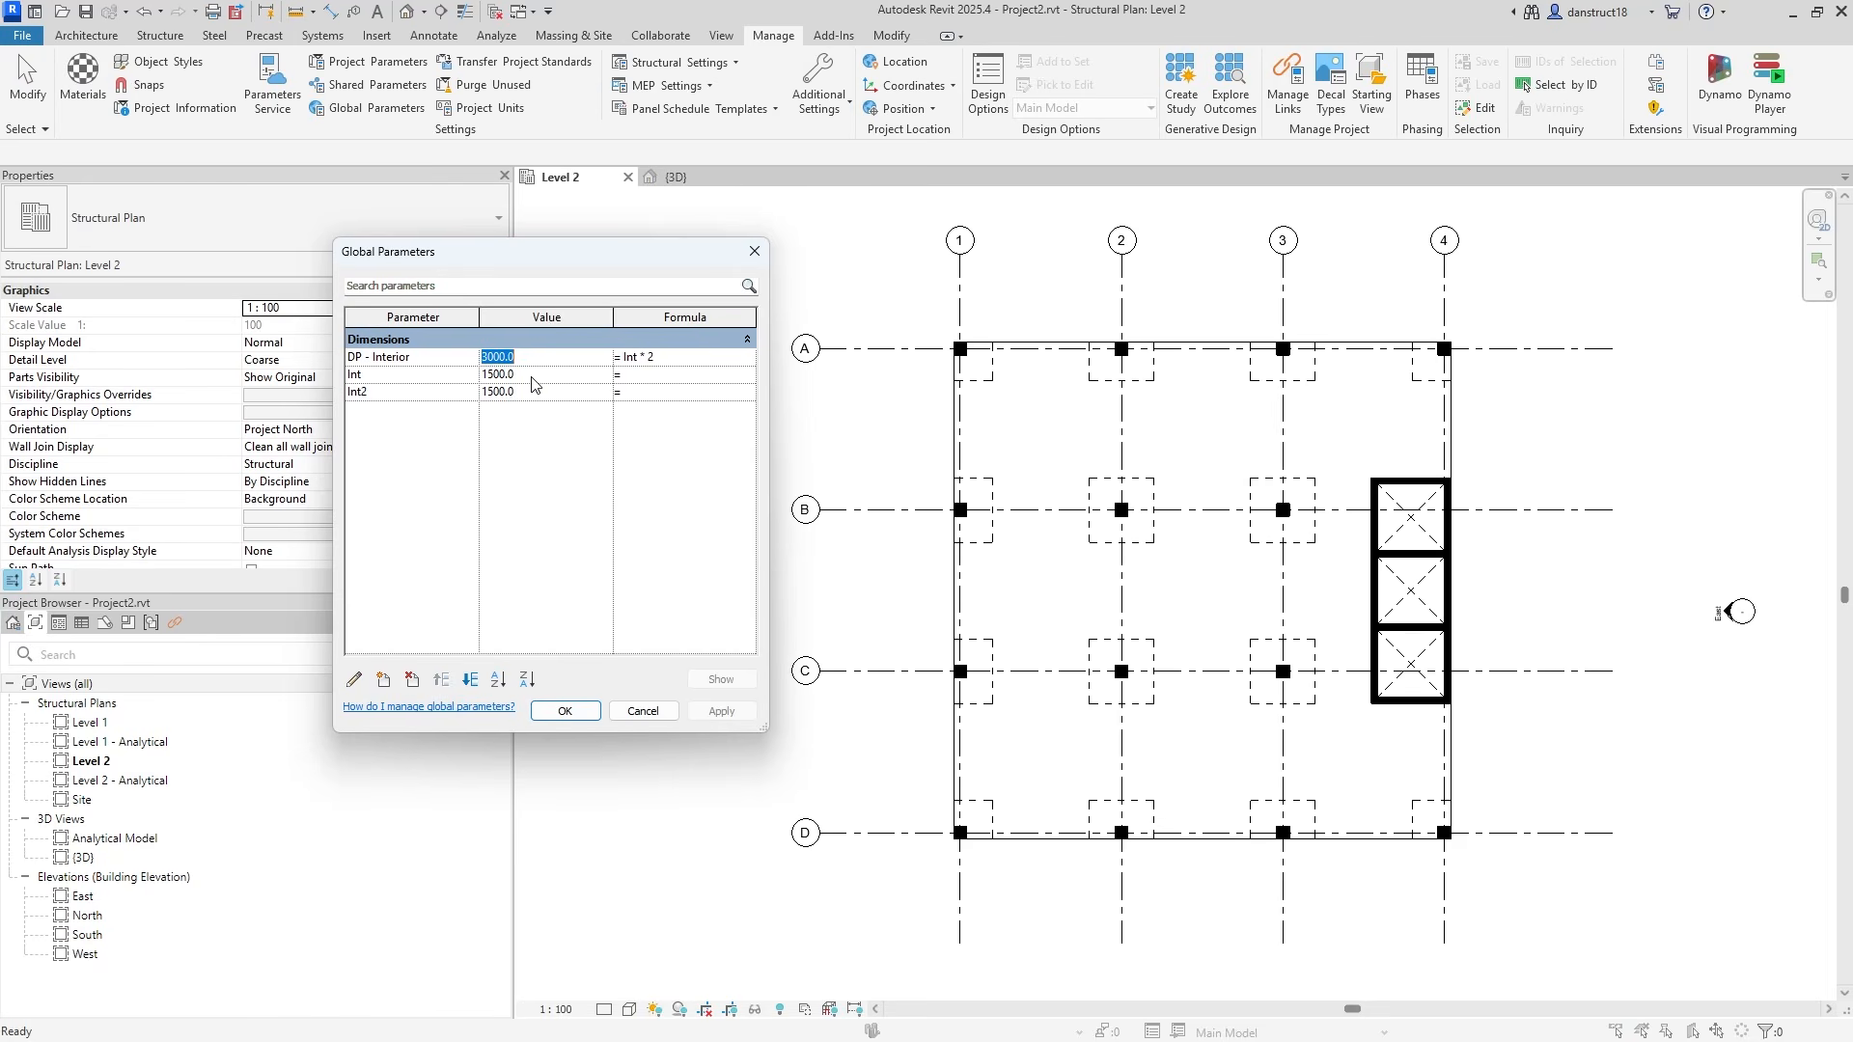
left_click(722, 711)
left_click(534, 396)
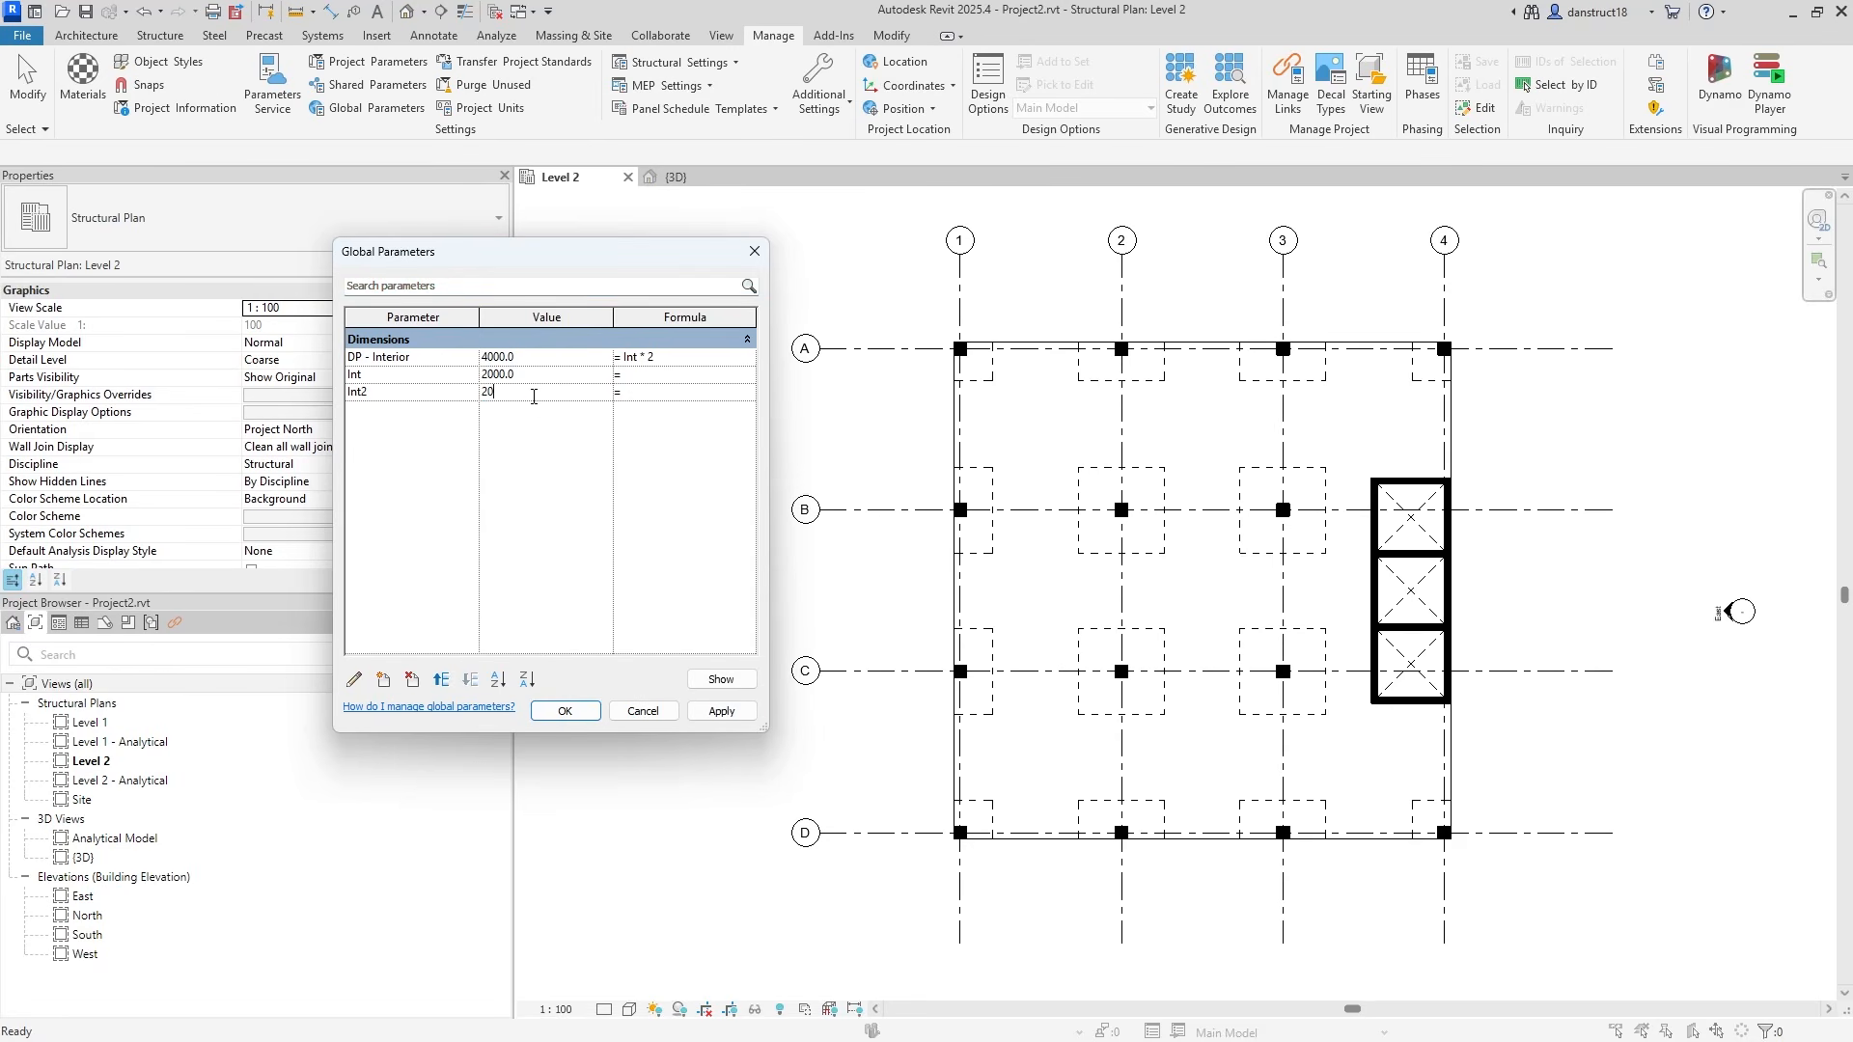
left_click(722, 711)
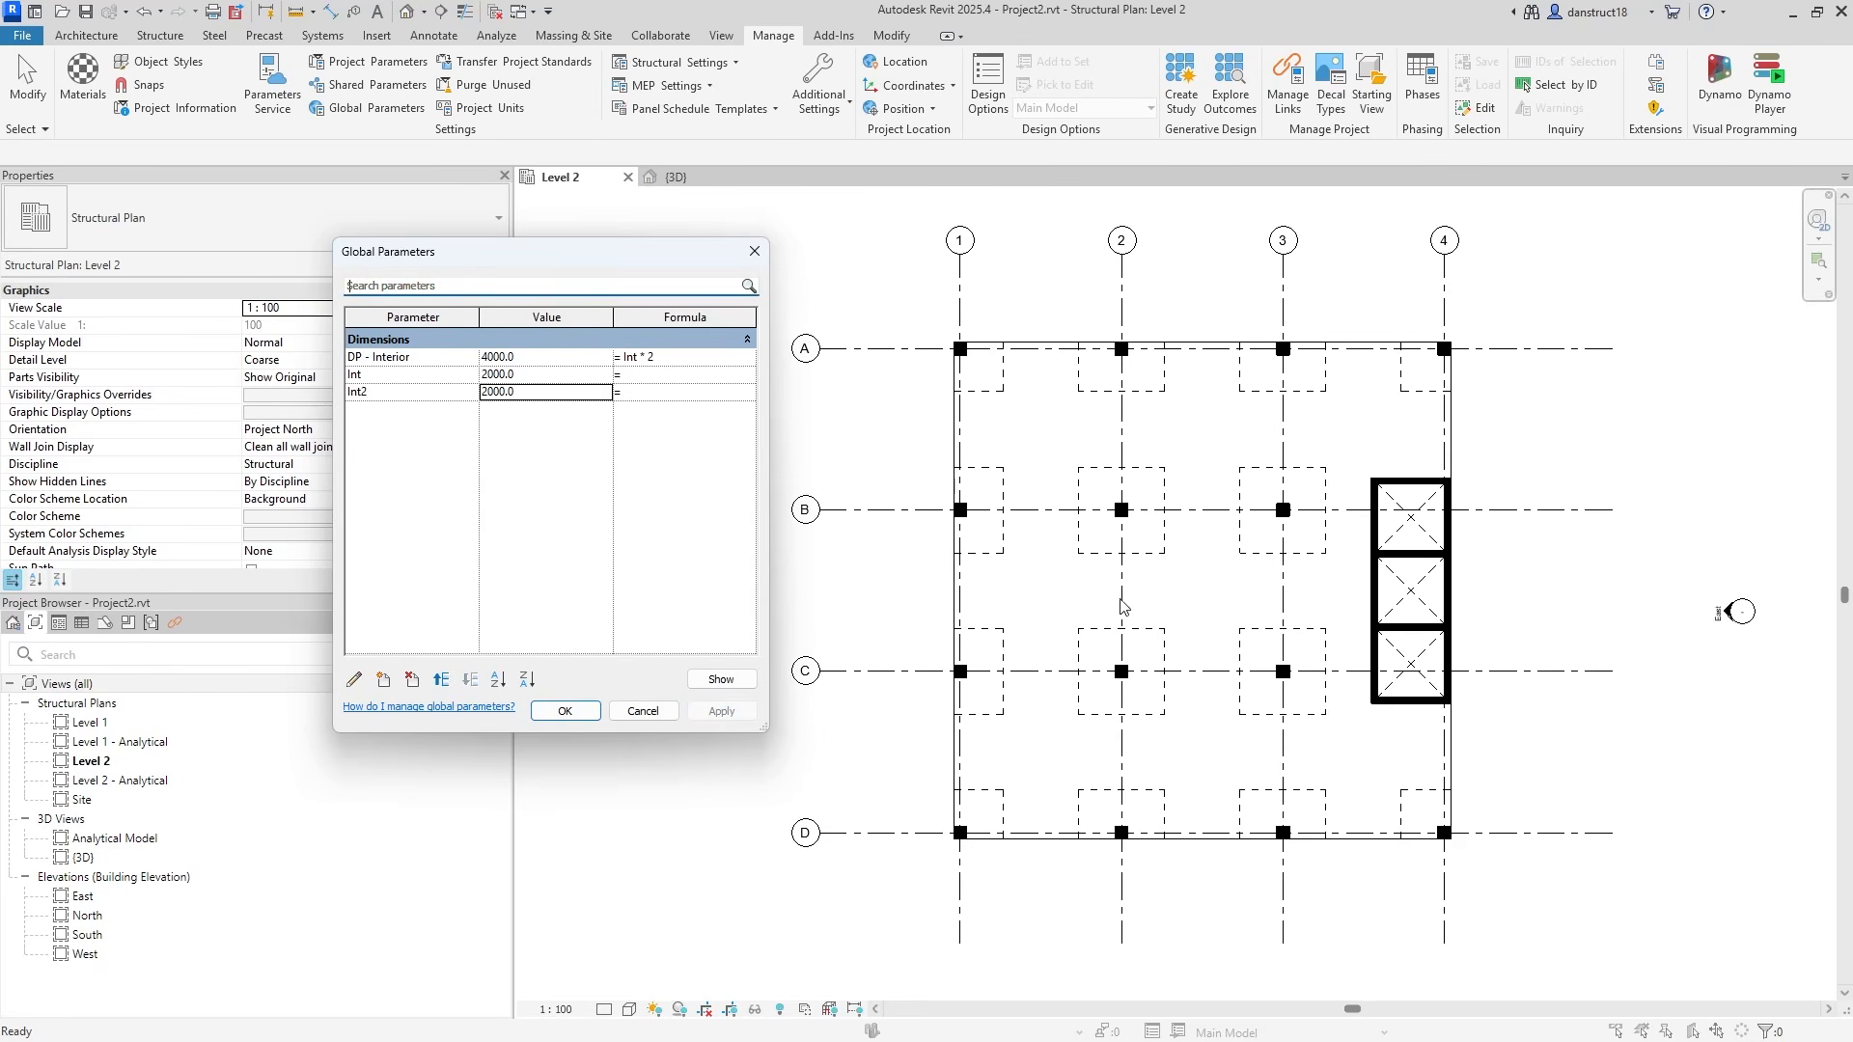
left_click(533, 359)
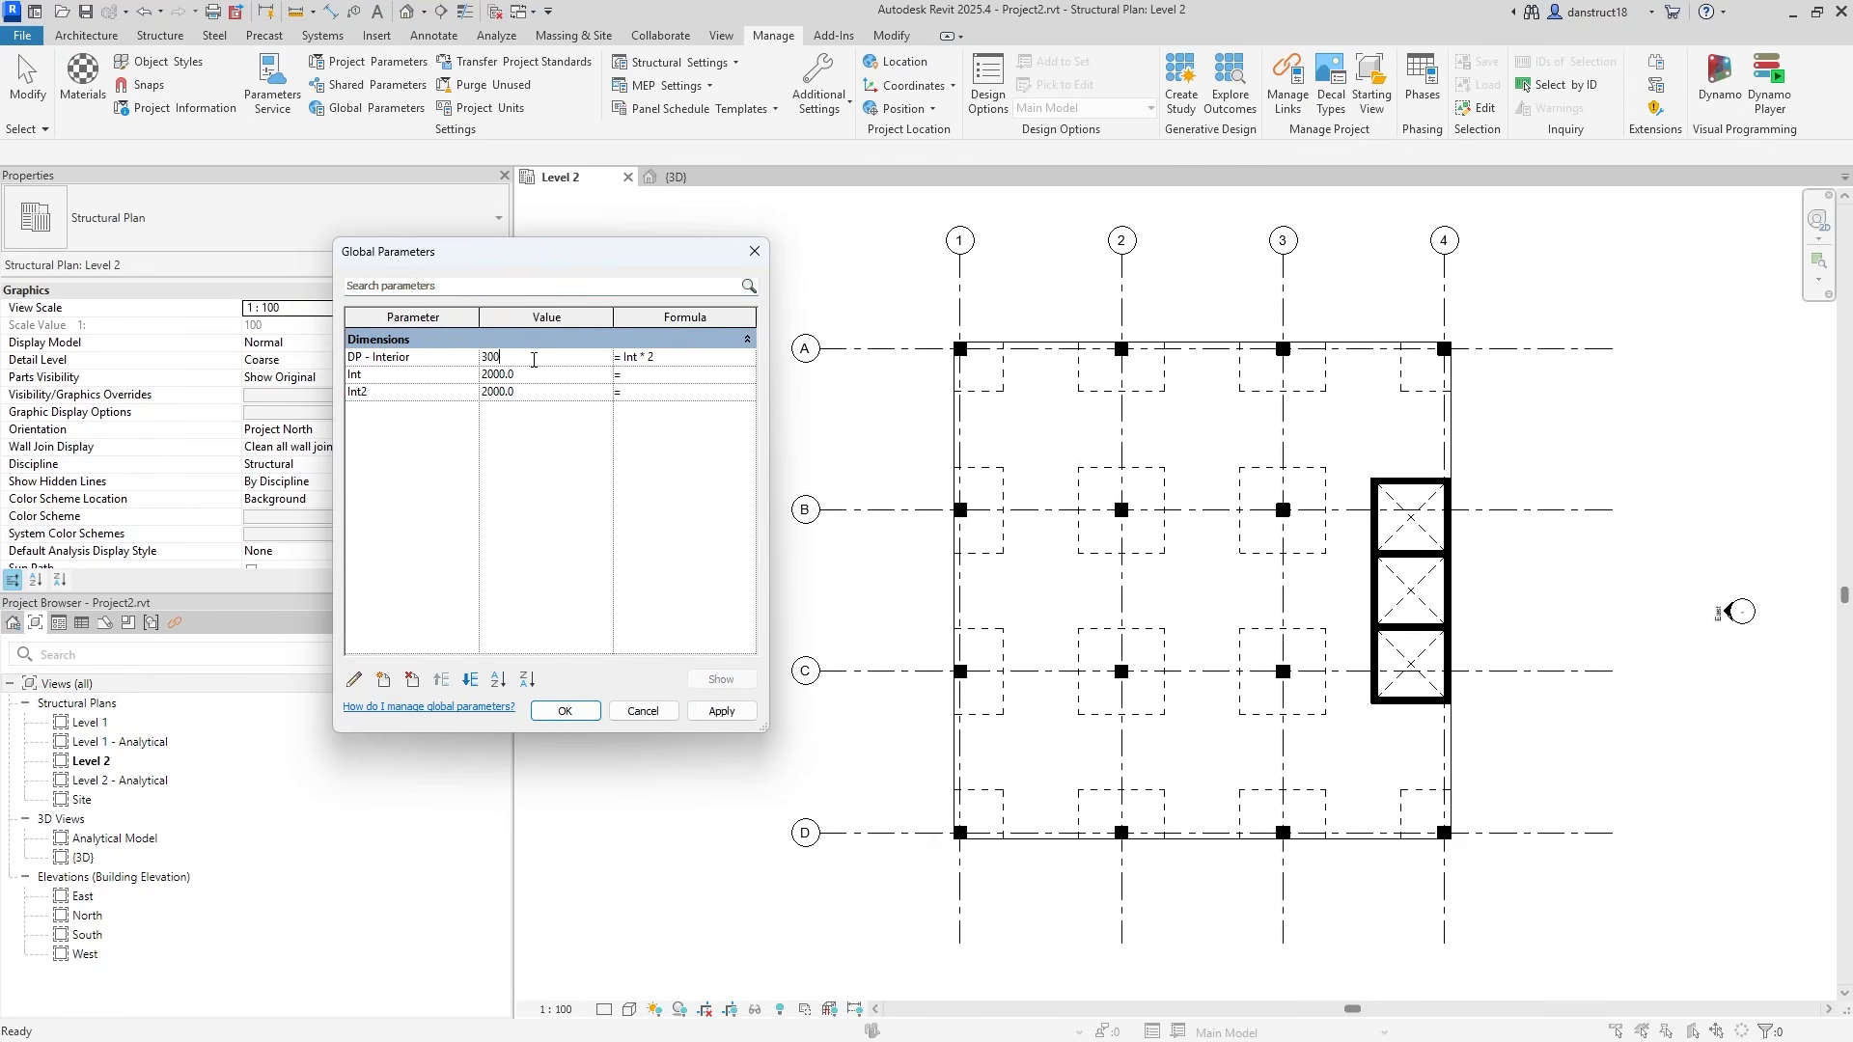
left_click(536, 390)
left_click(722, 711)
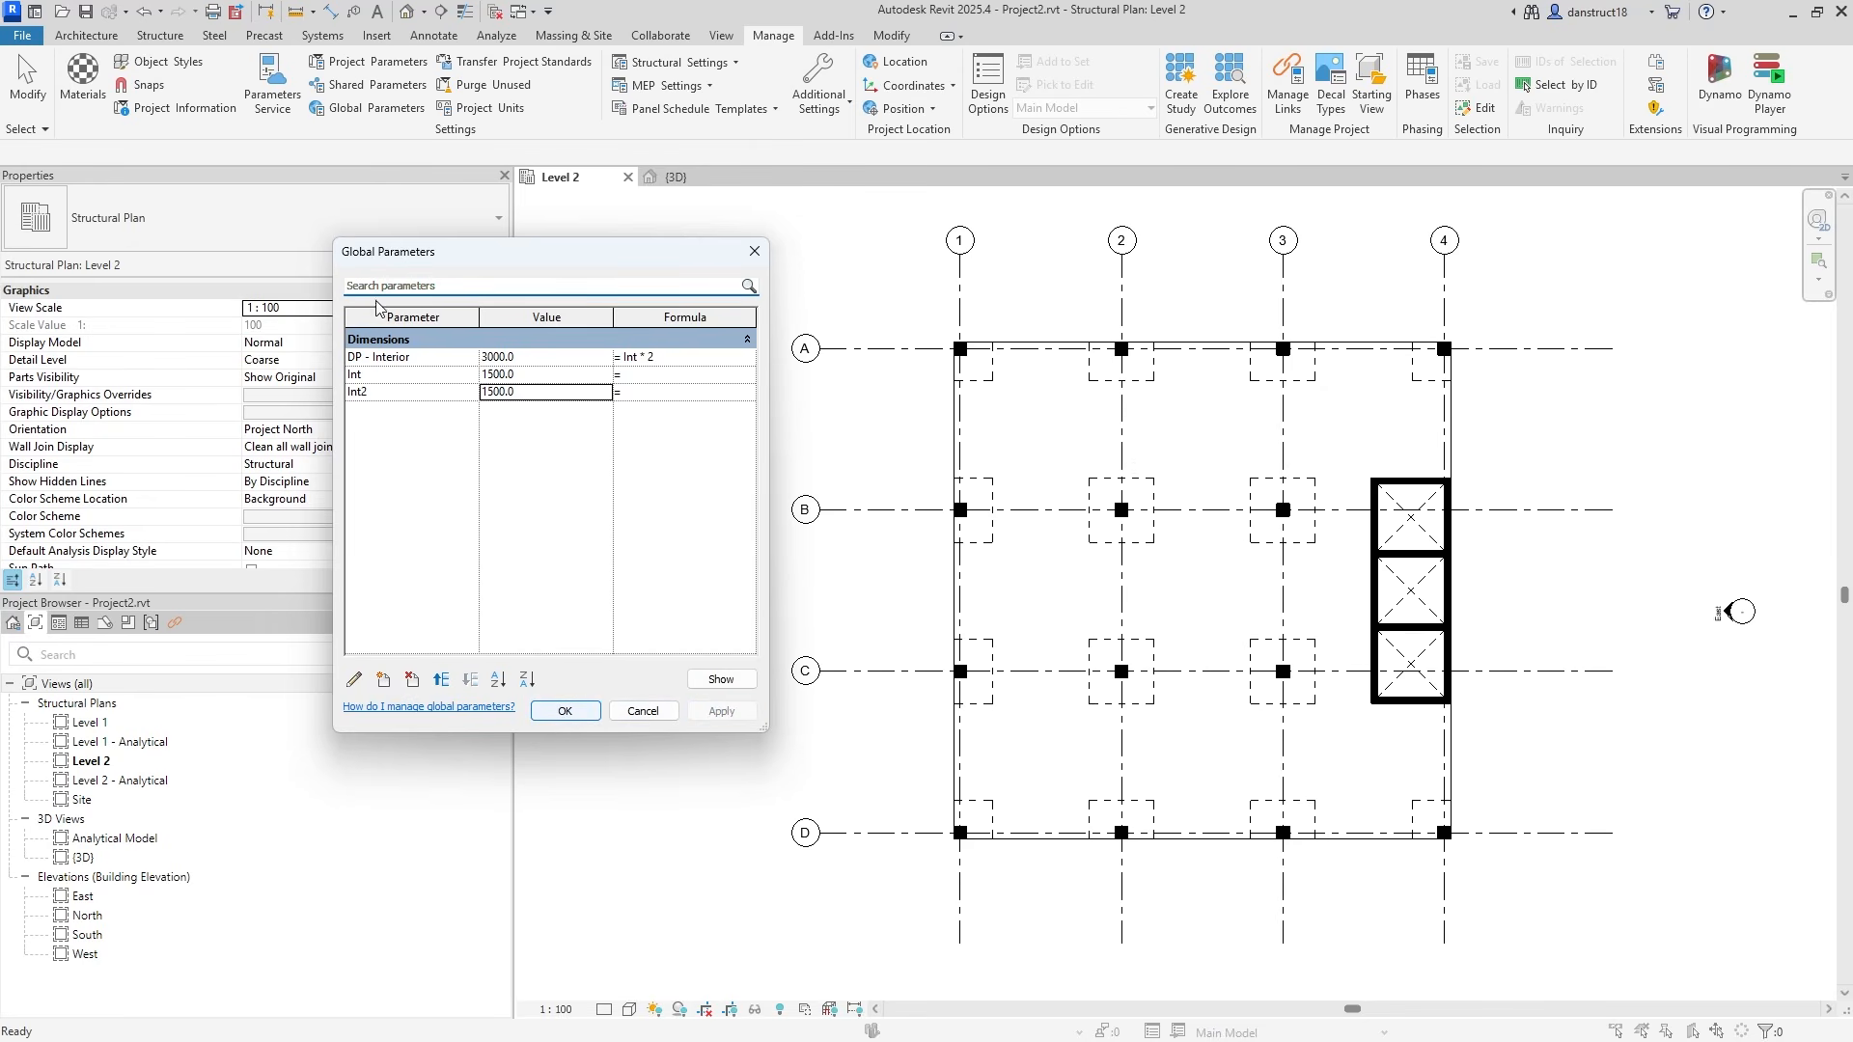
left_click(556, 715)
scroll(1675, 450, "down", 1)
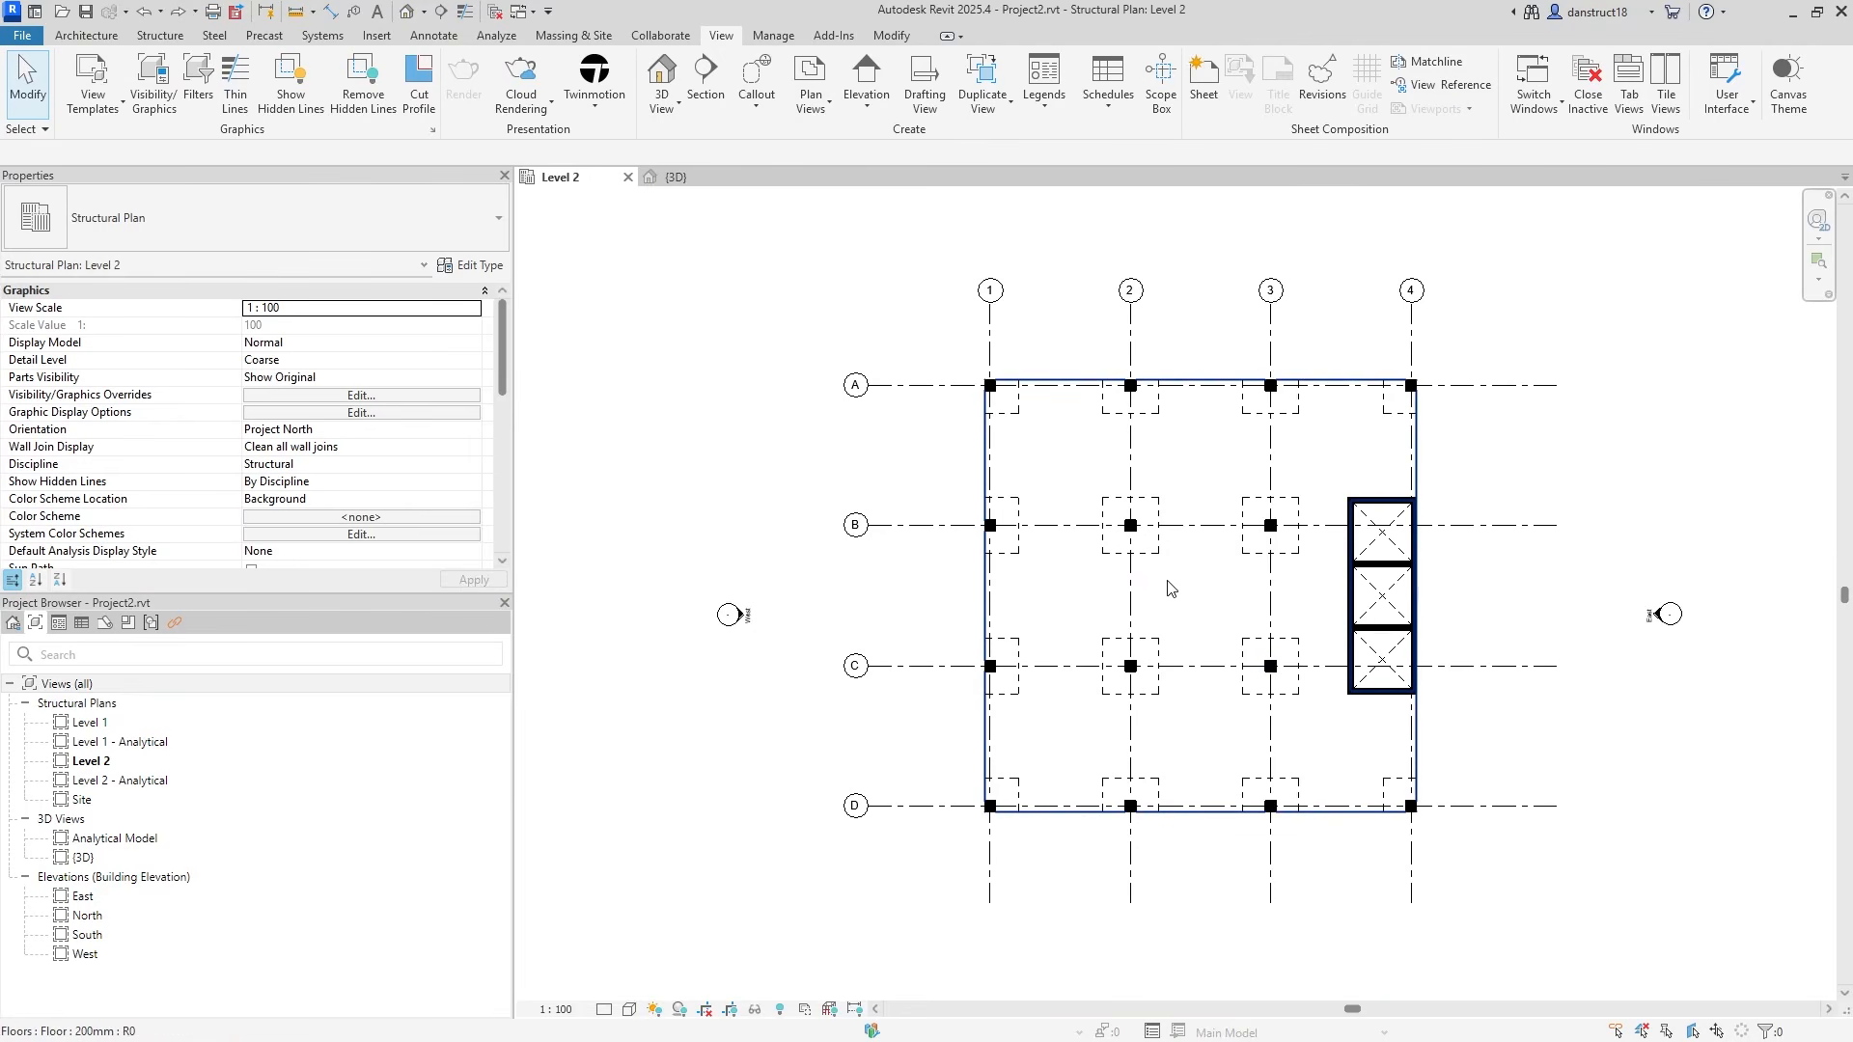
Check the Level 2 floor slab in plan, then display the {3D} view of the model.
left_click(1066, 476)
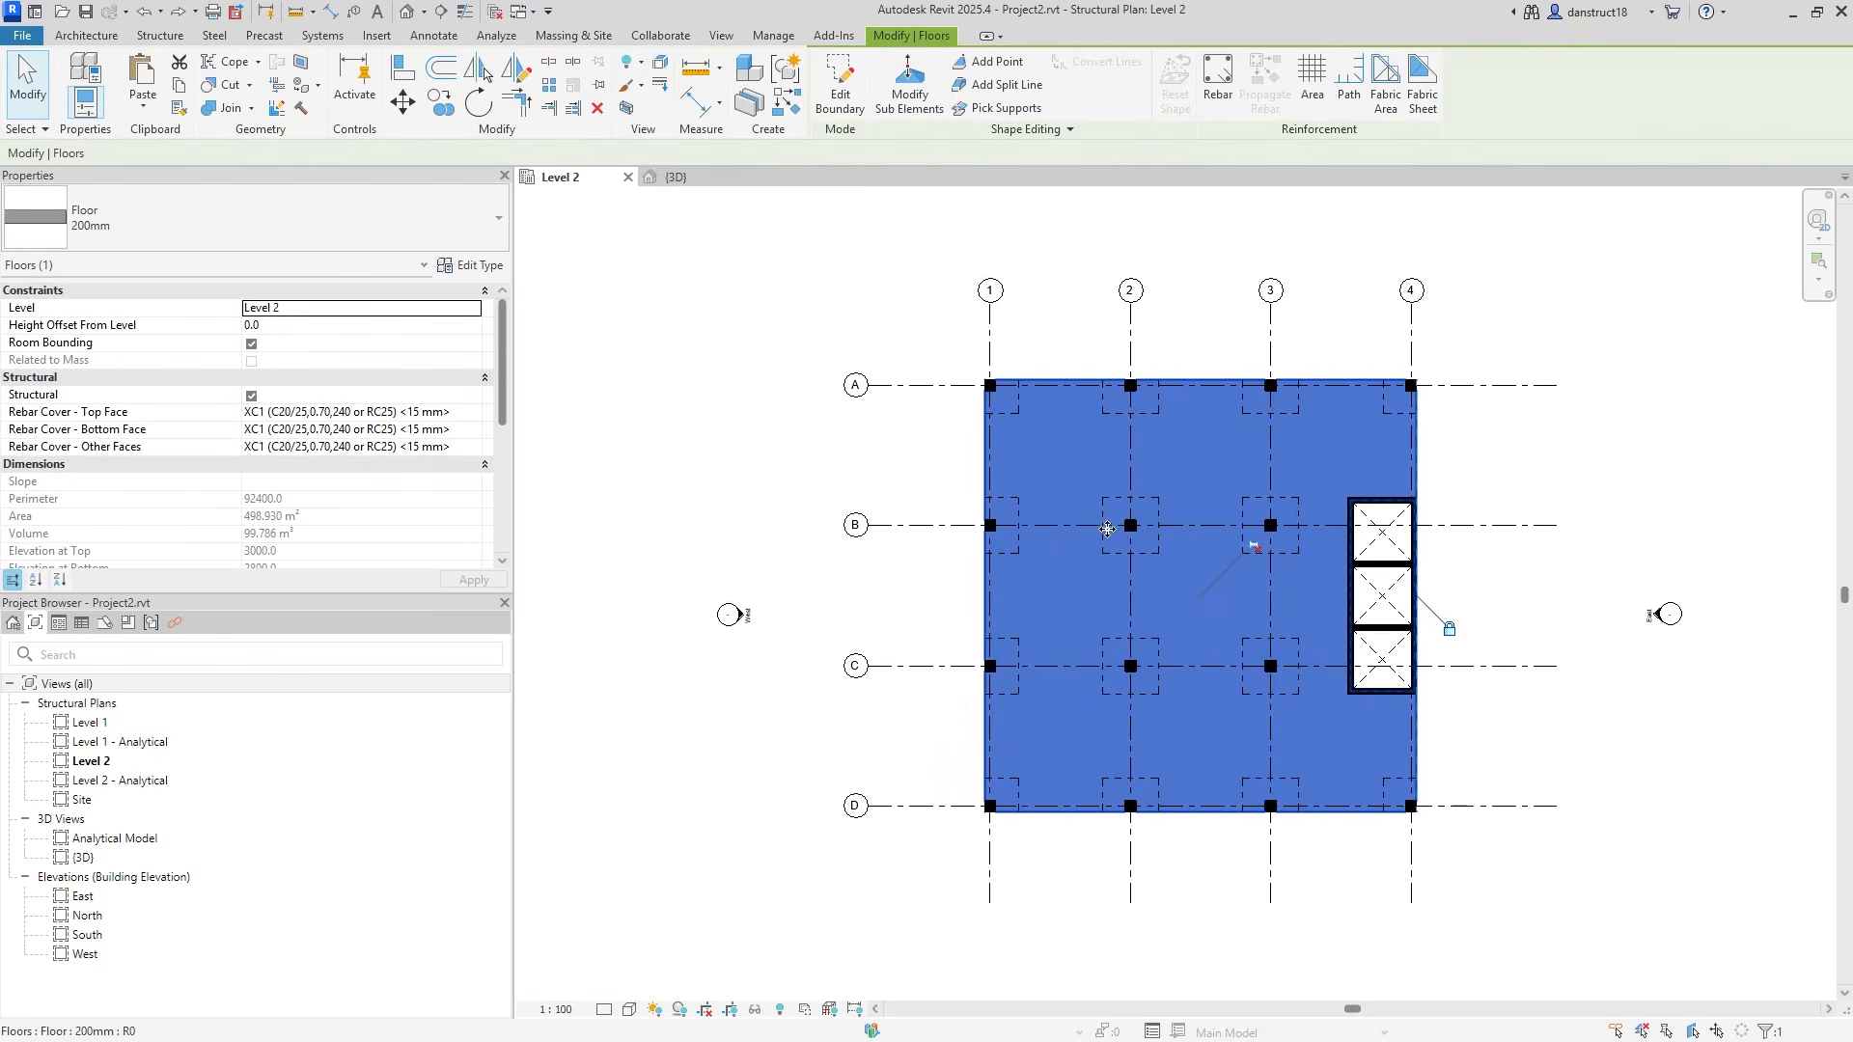
scroll(1107, 529, "up", 1)
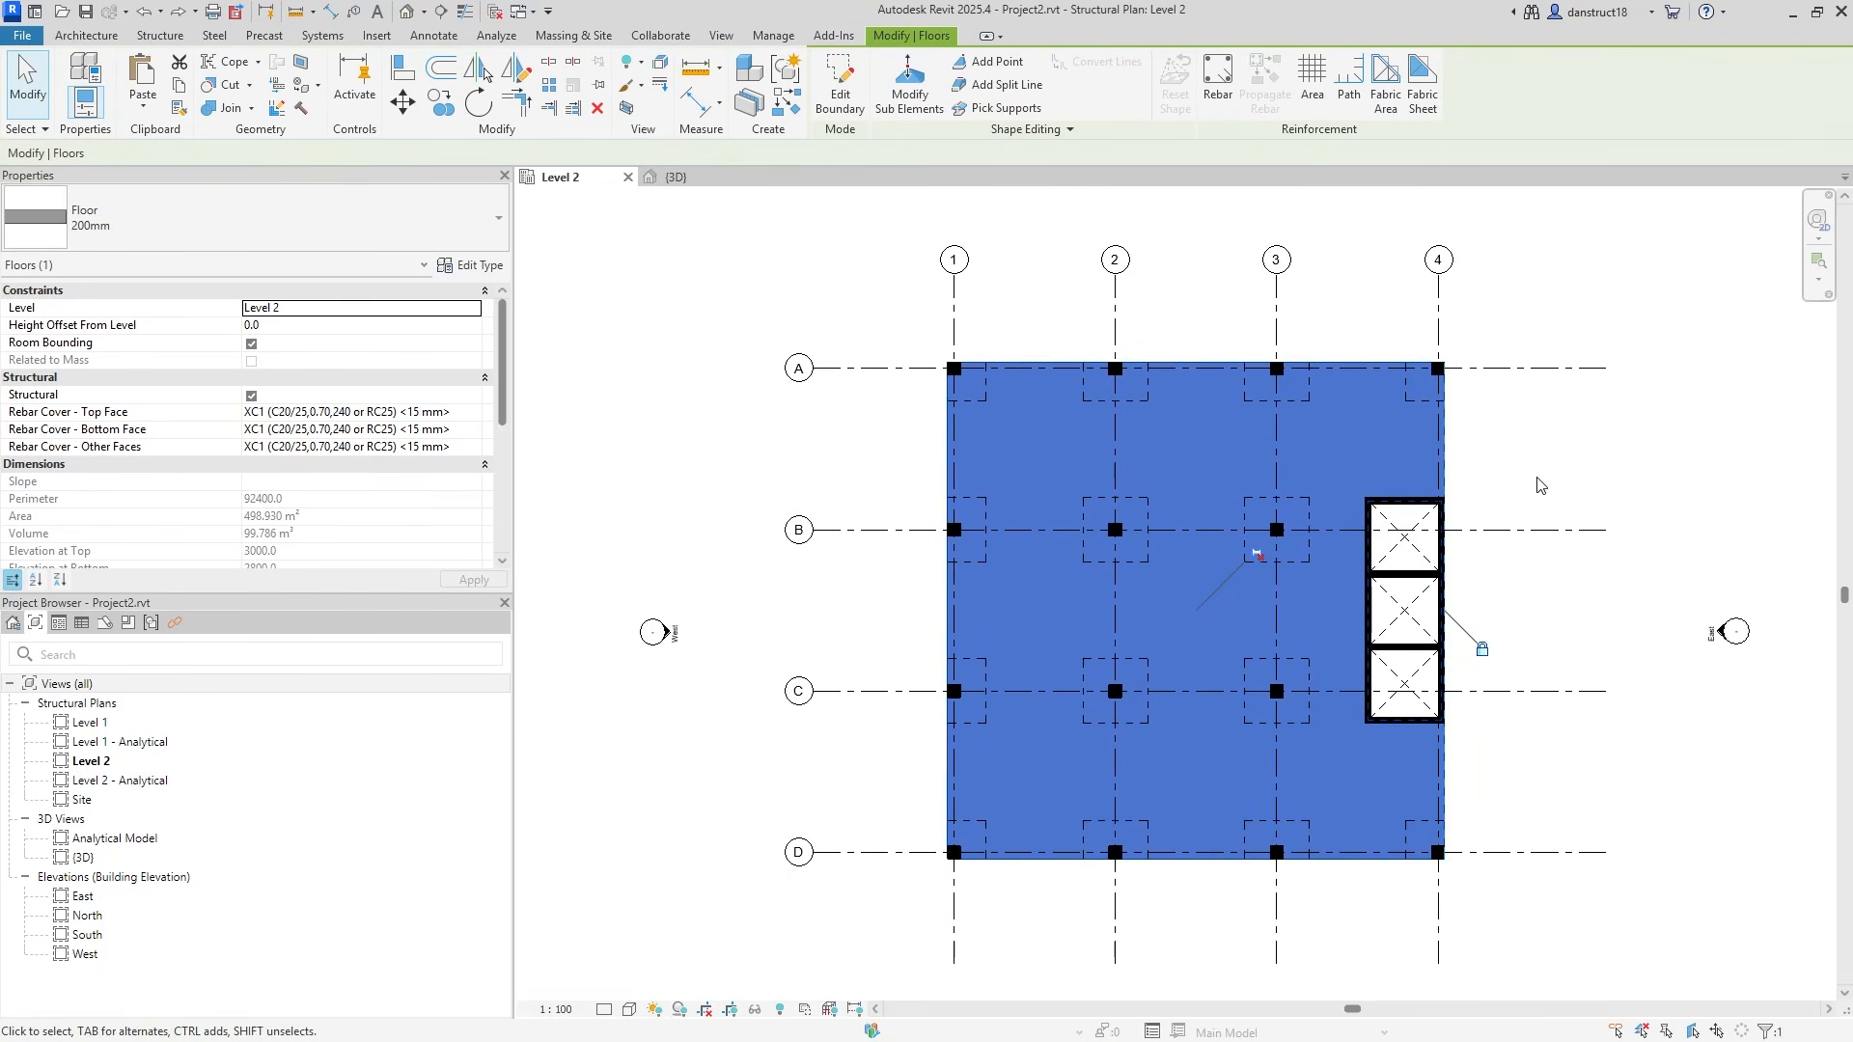
left_click(1492, 463)
scroll(1246, 527, "up", 2)
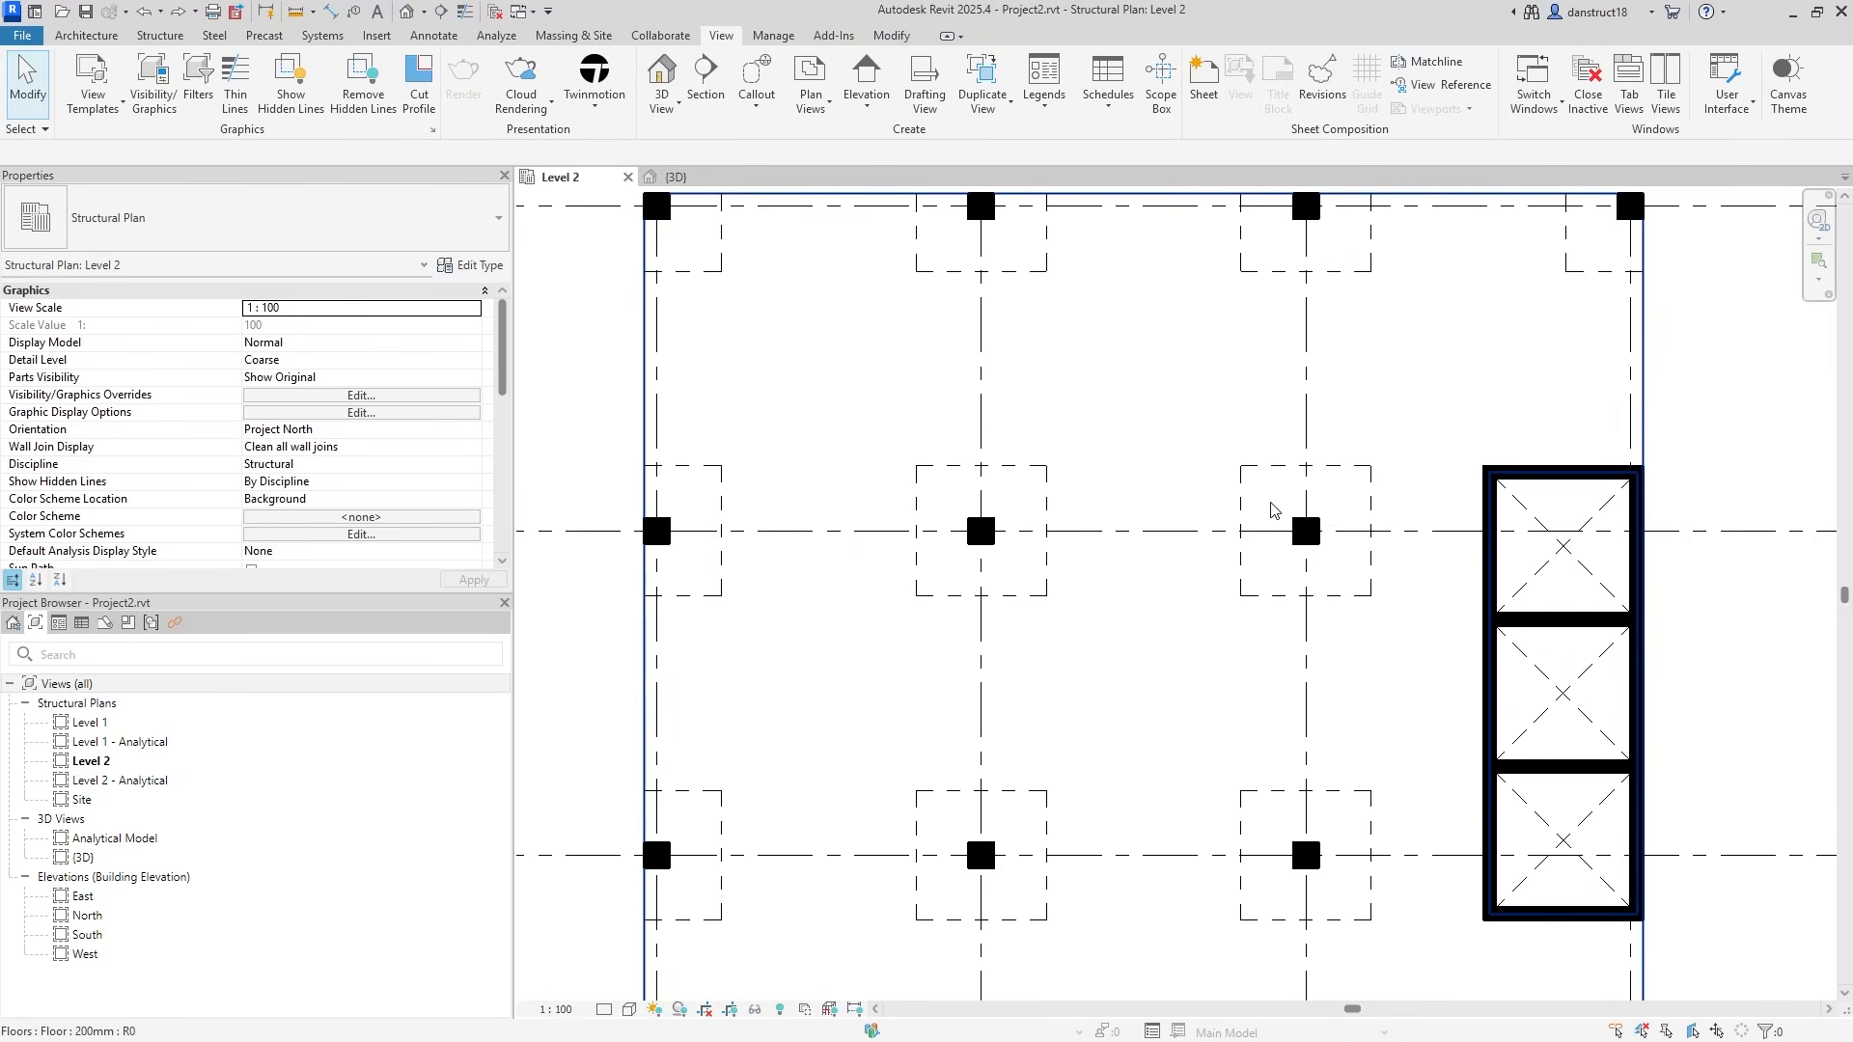
left_click(1280, 499)
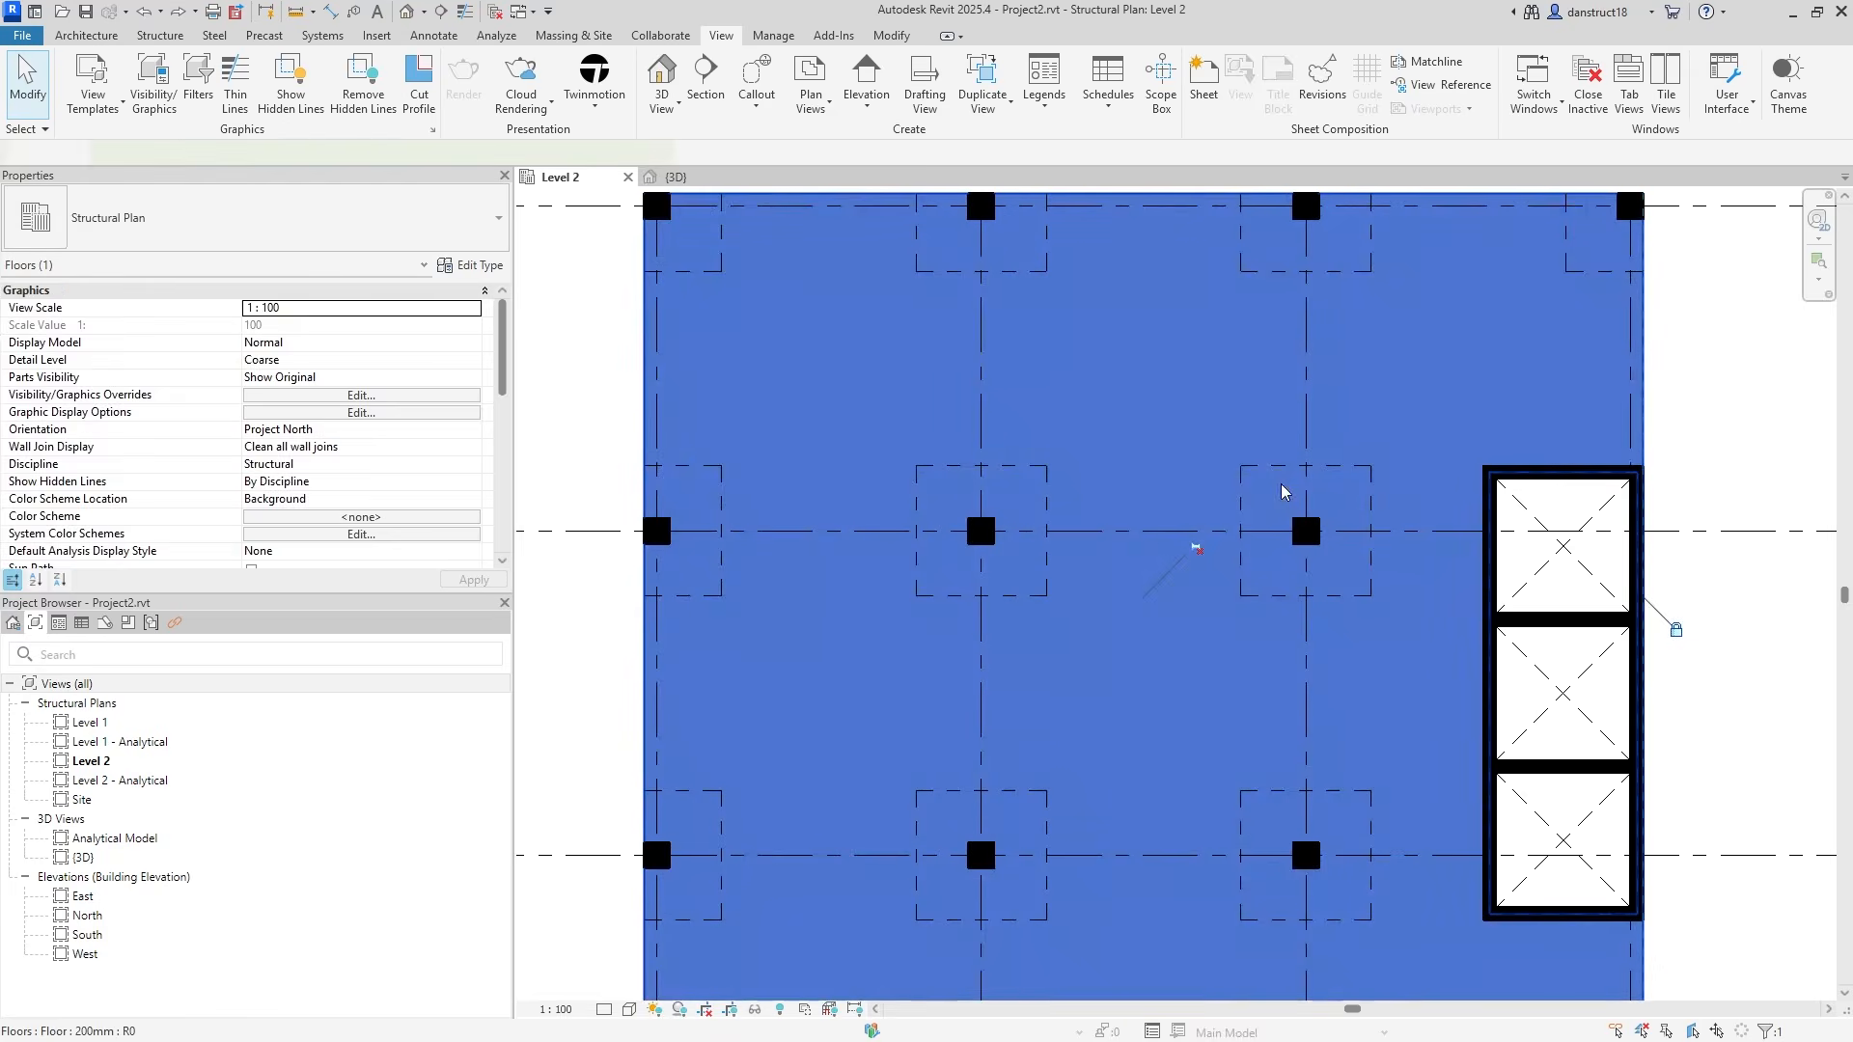
left_click(1675, 620)
scroll(1552, 476, "down", 2)
middle_click_drag(1640, 474, 1490, 474)
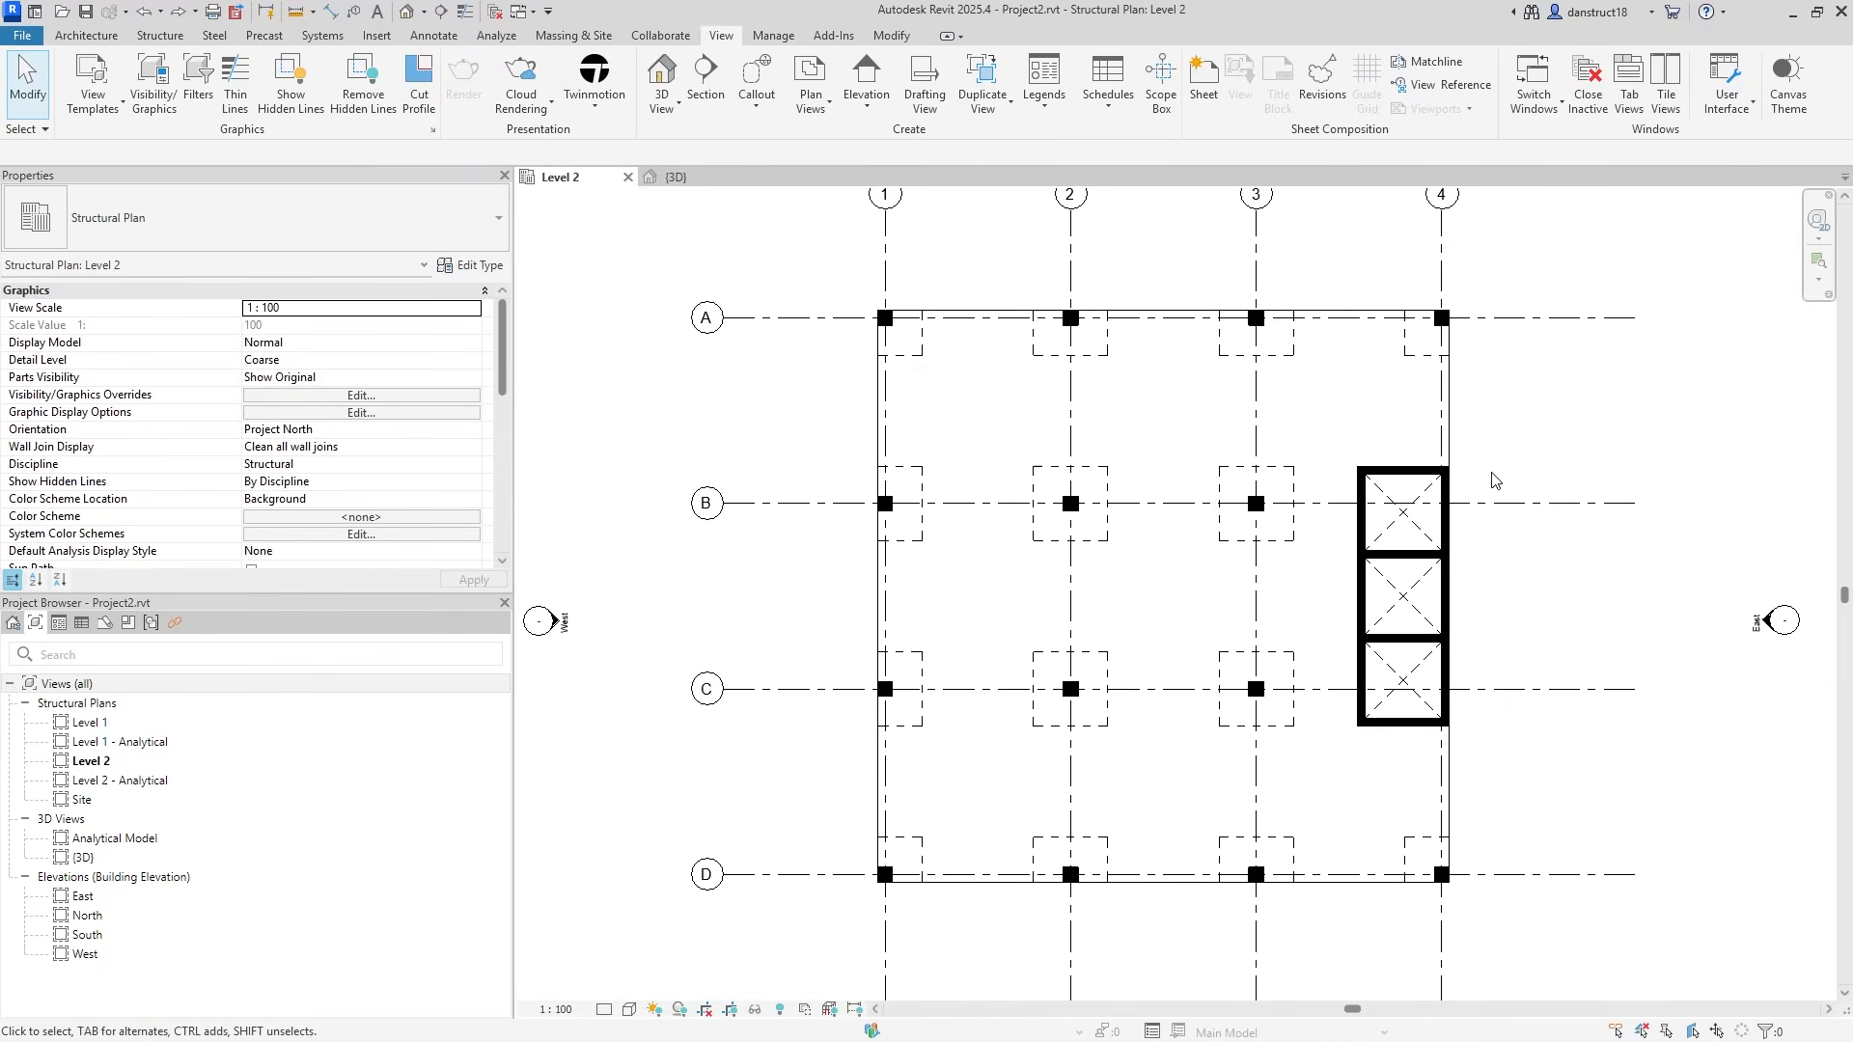
left_click(674, 177)
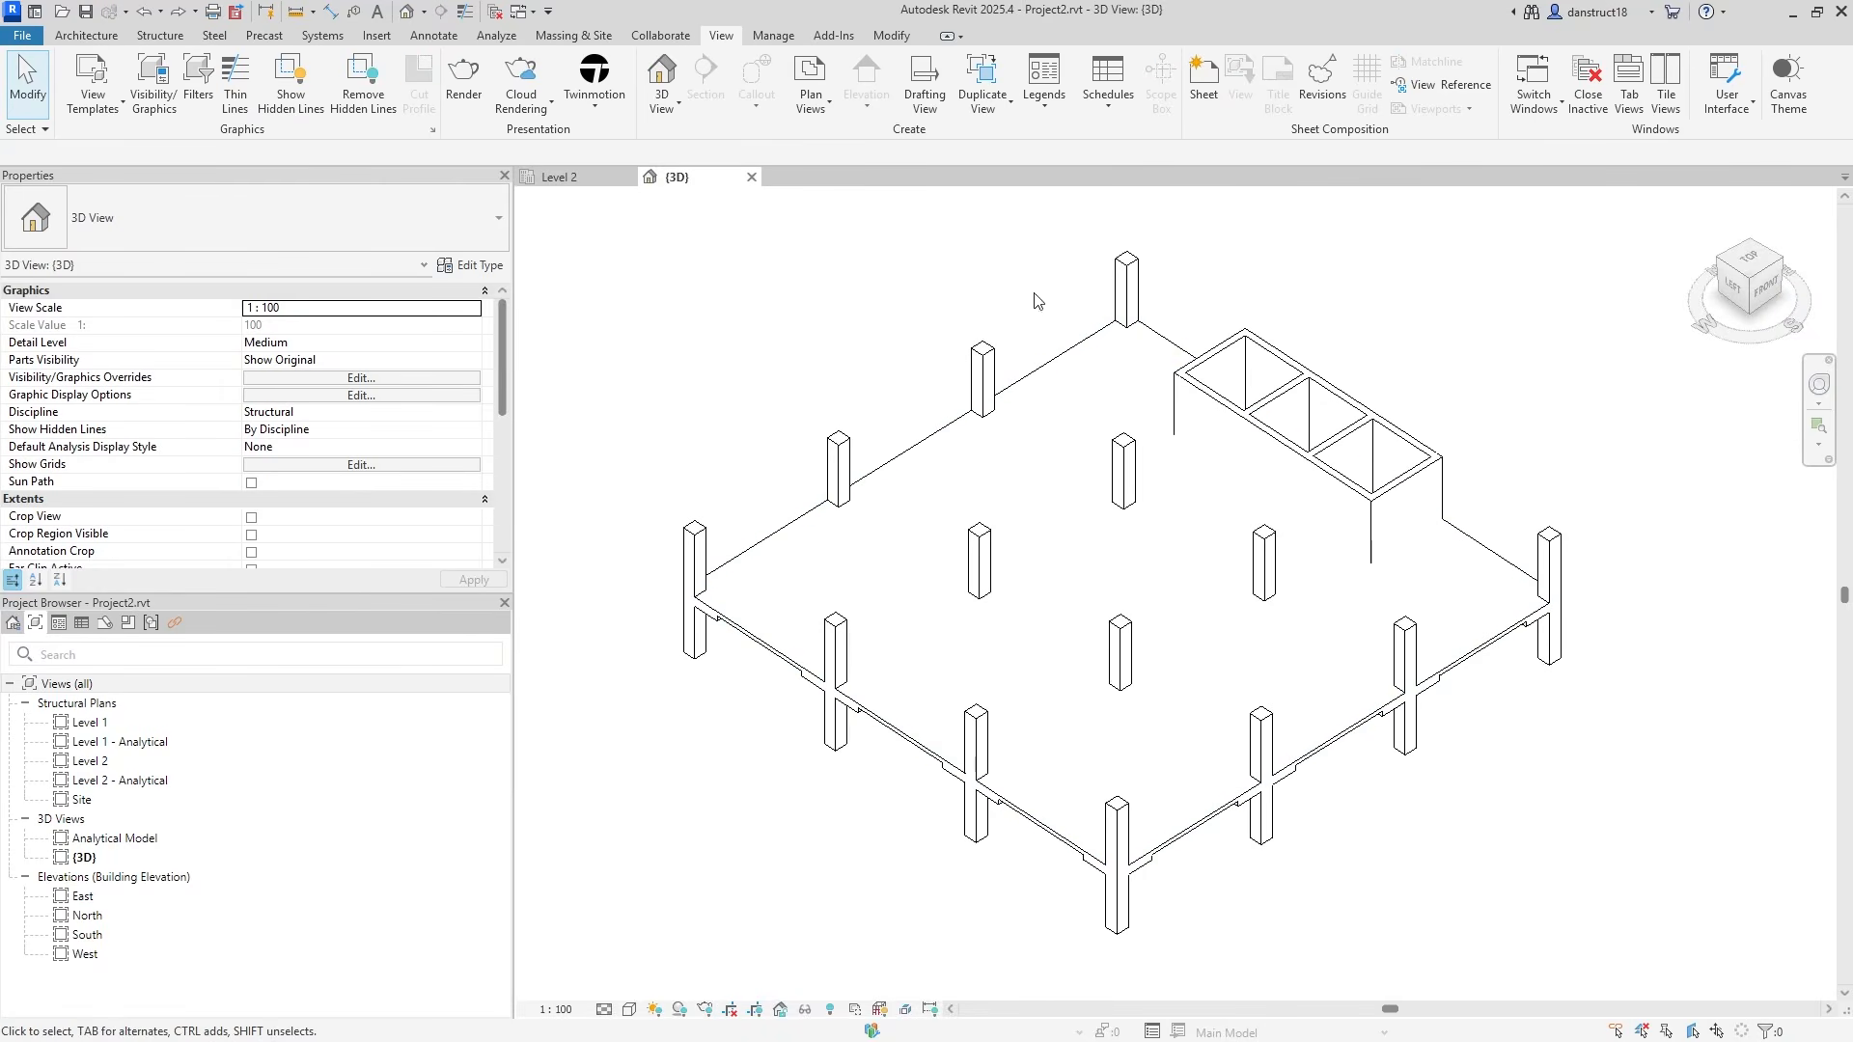
Switch the join order between the Level 2 slab and the drop panels.
left_click(892, 35)
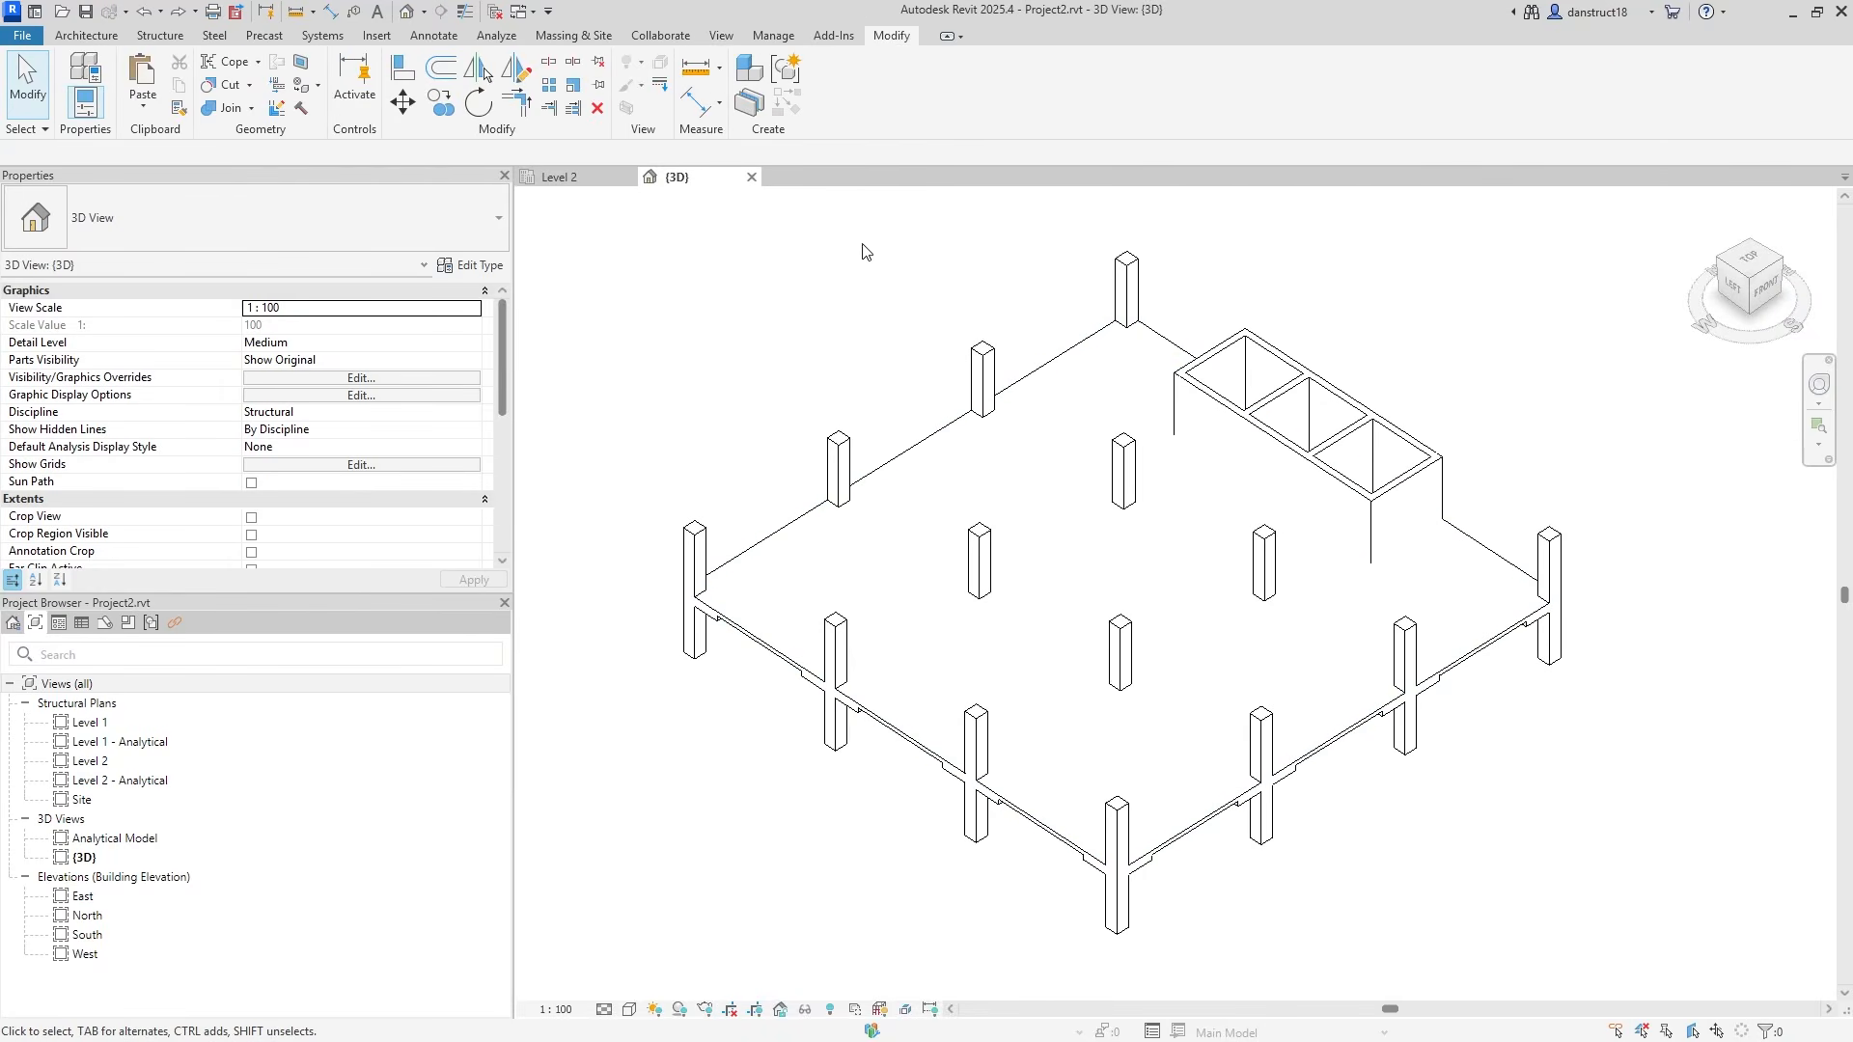
left_click(251, 110)
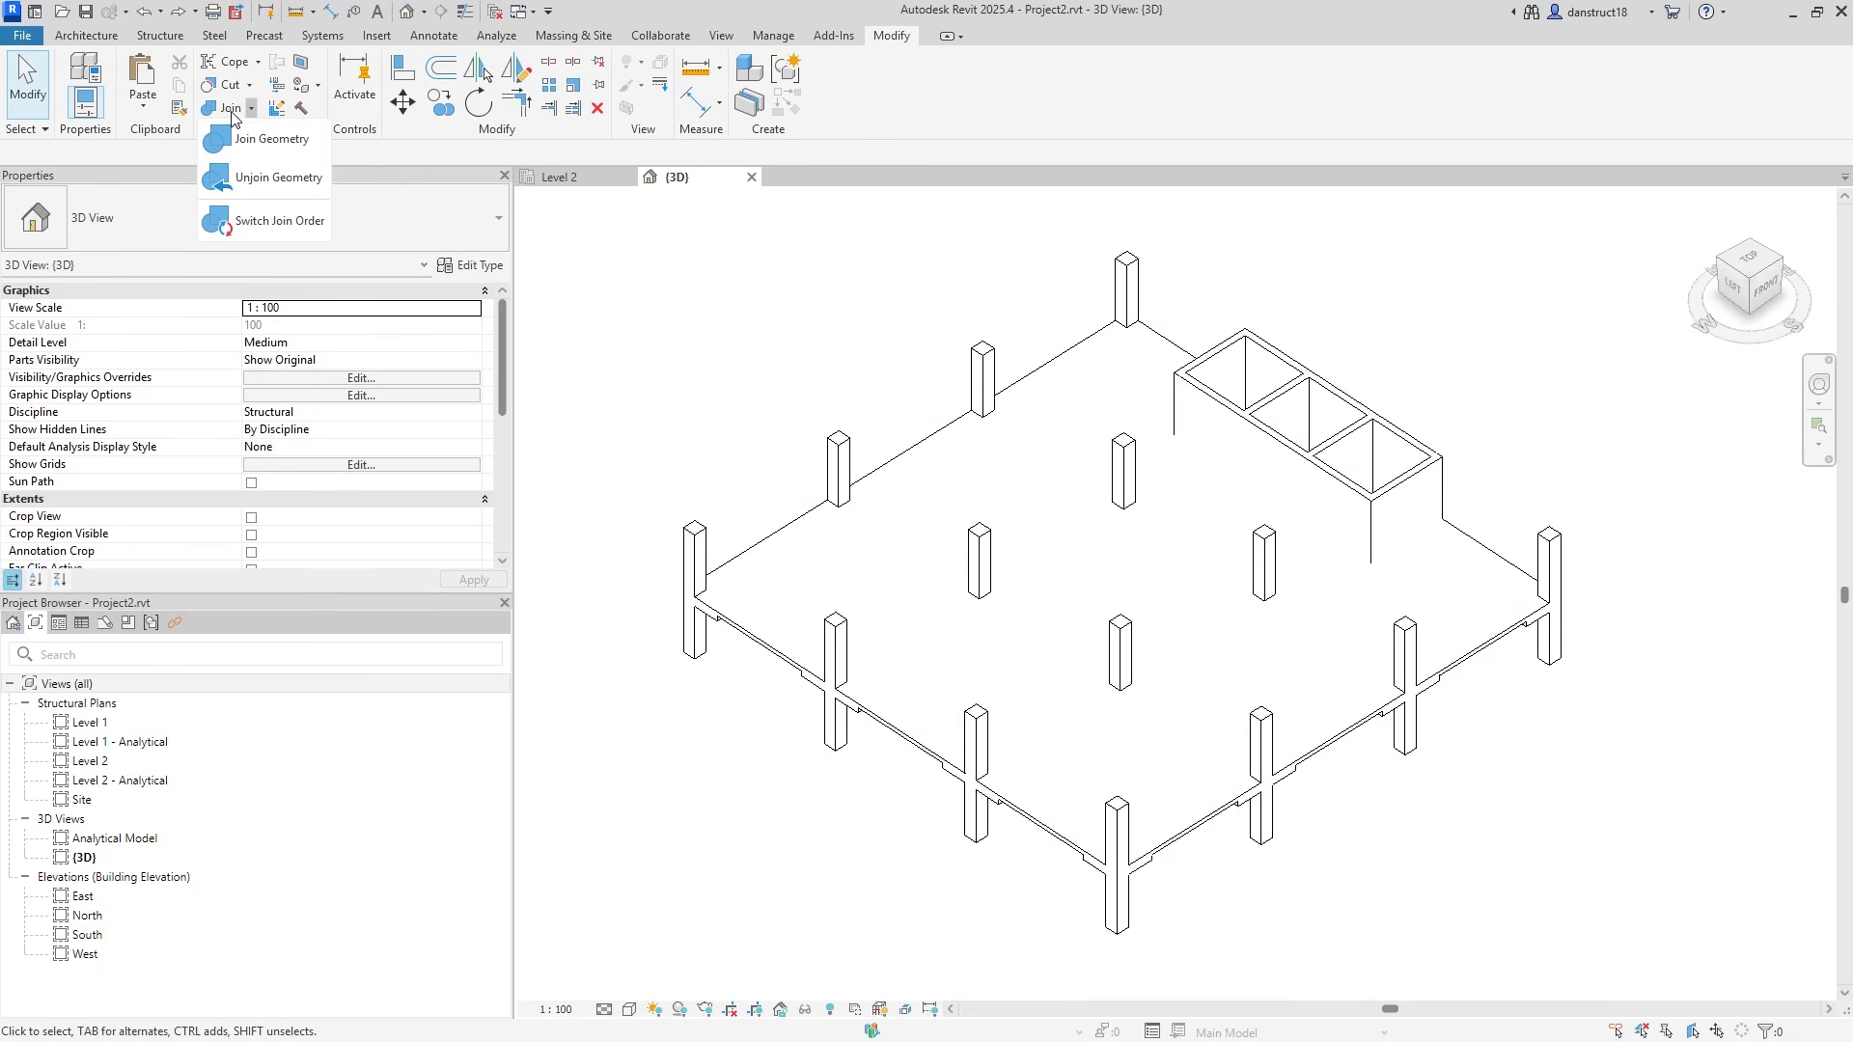
left_click(272, 221)
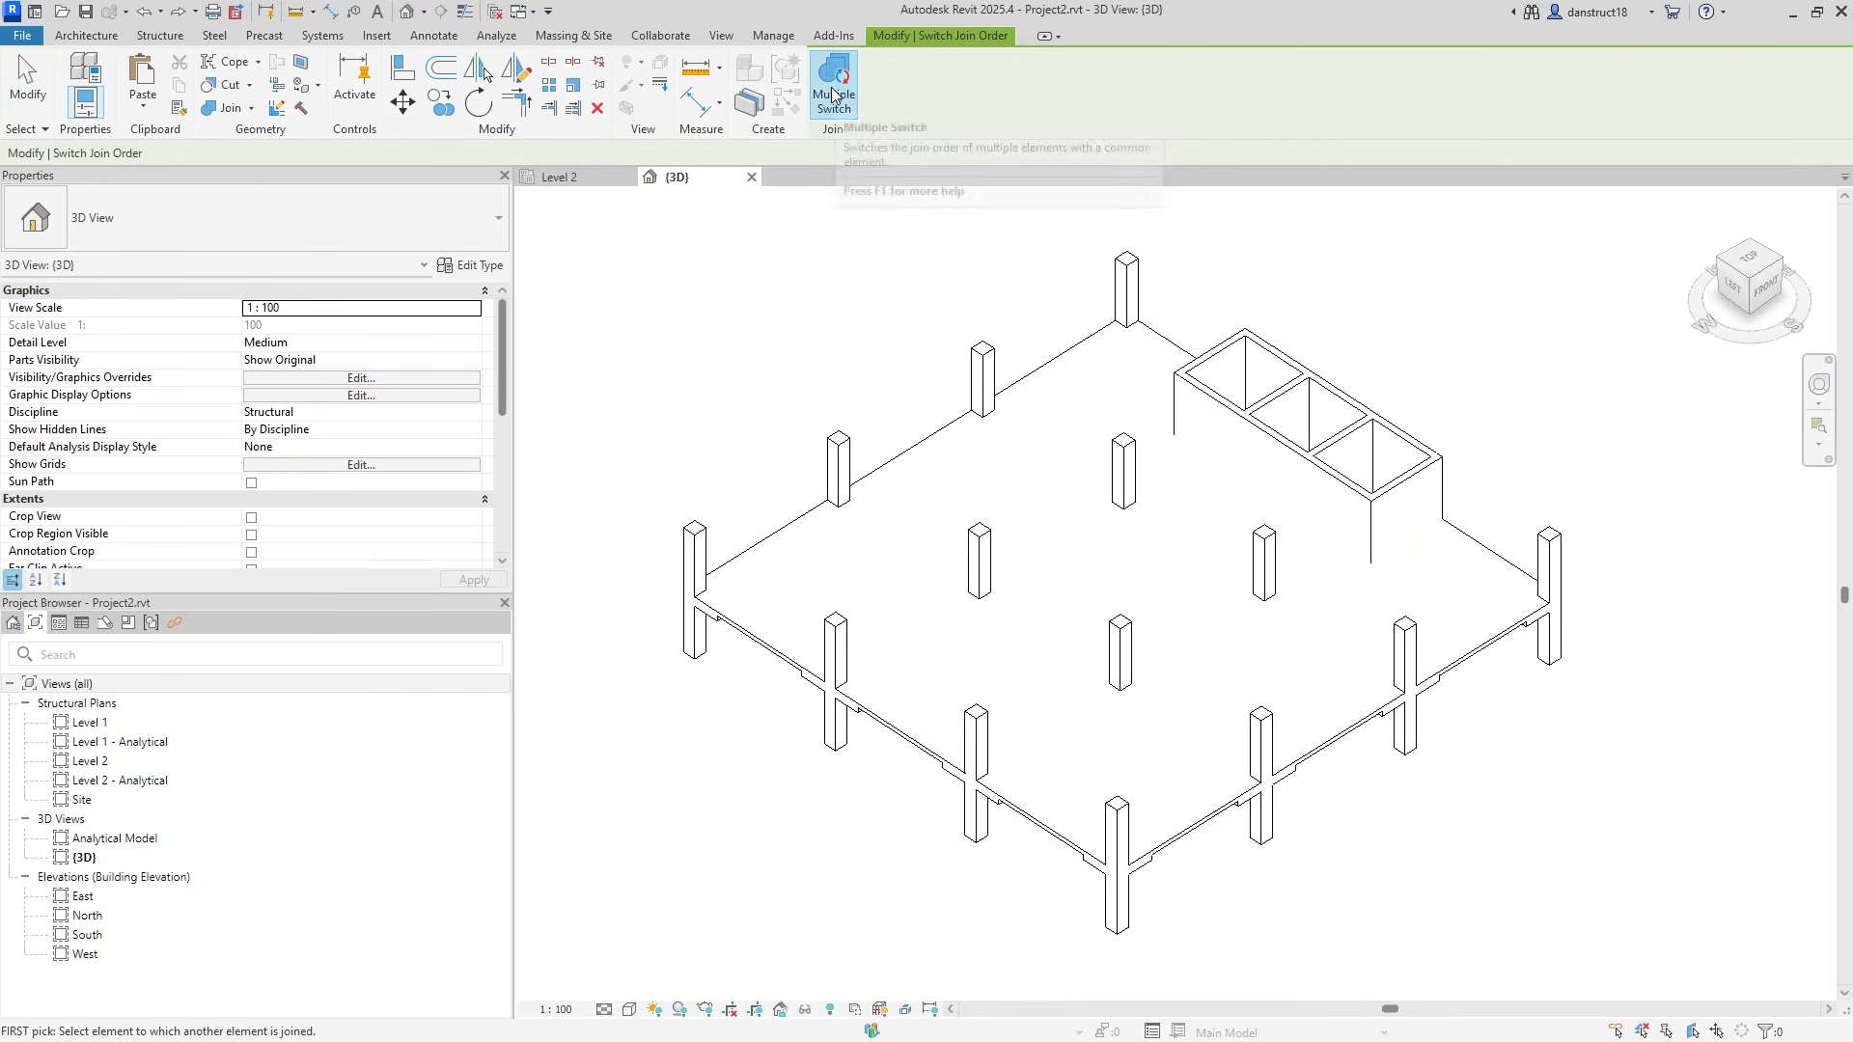
left_click(830, 557)
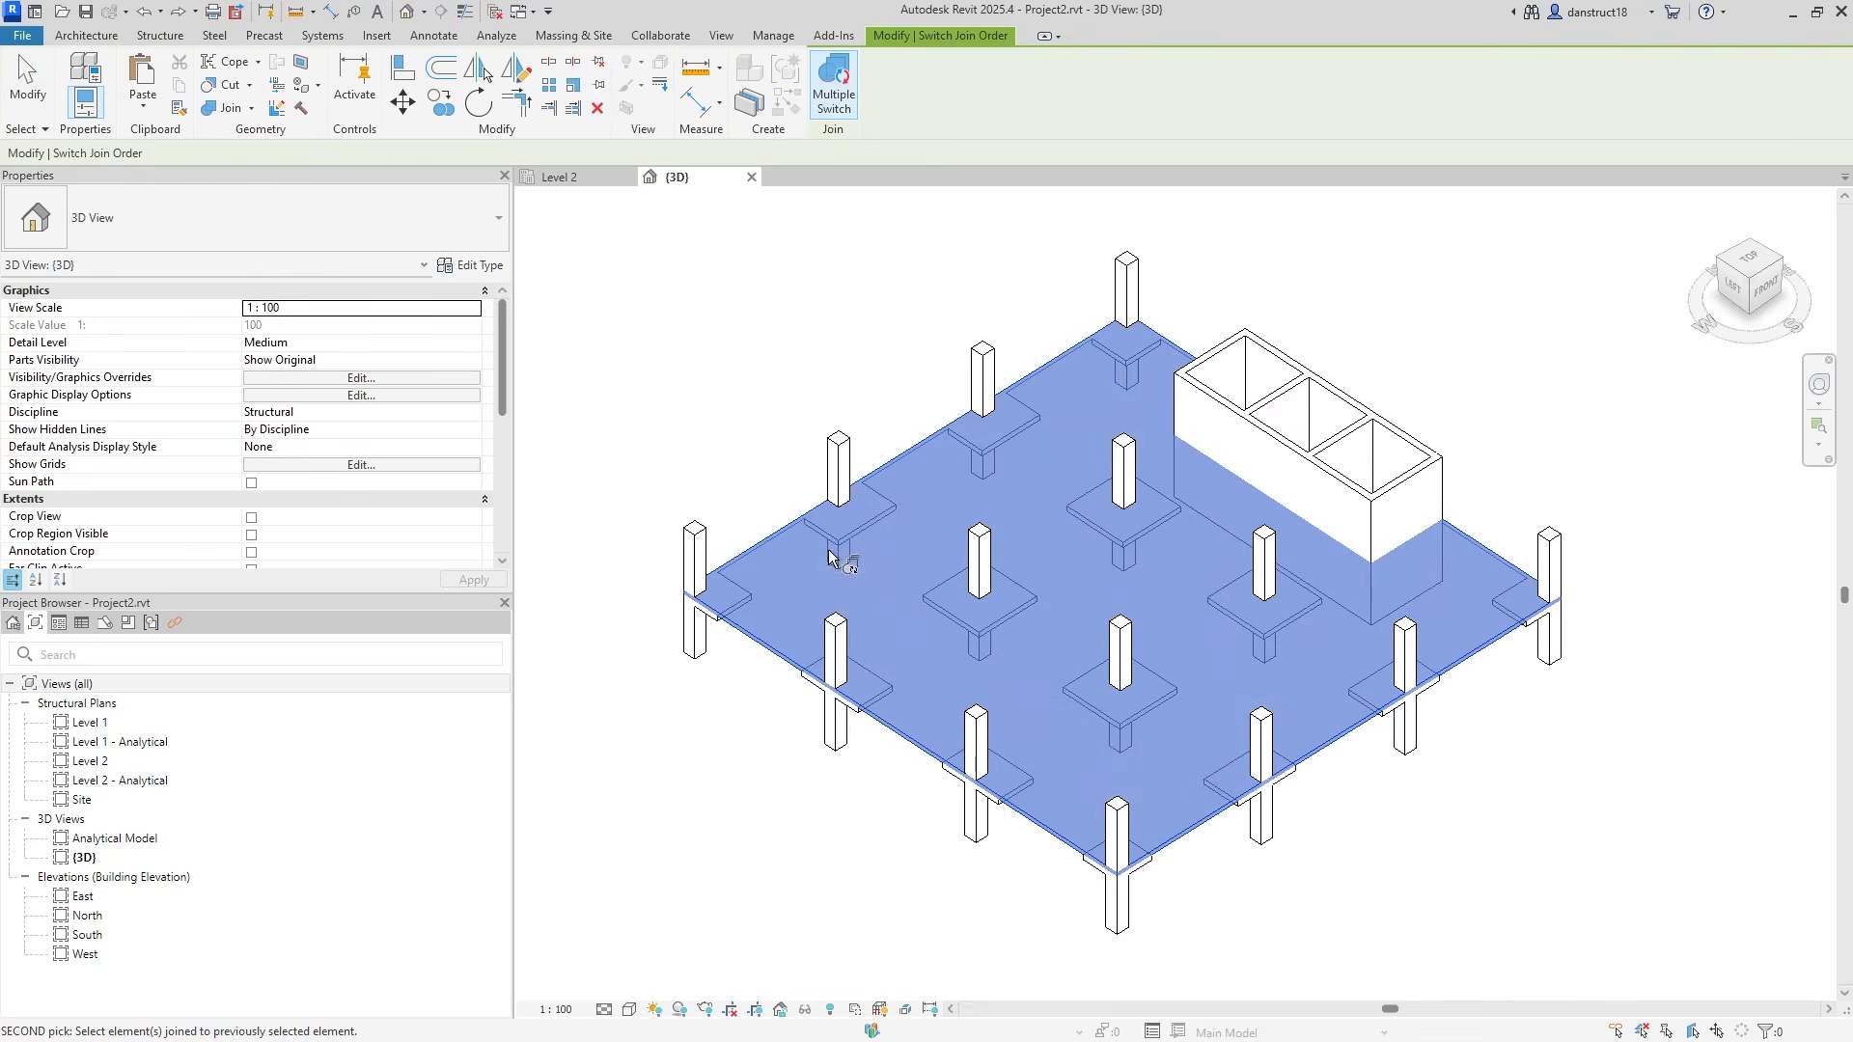
left_click(1732, 288)
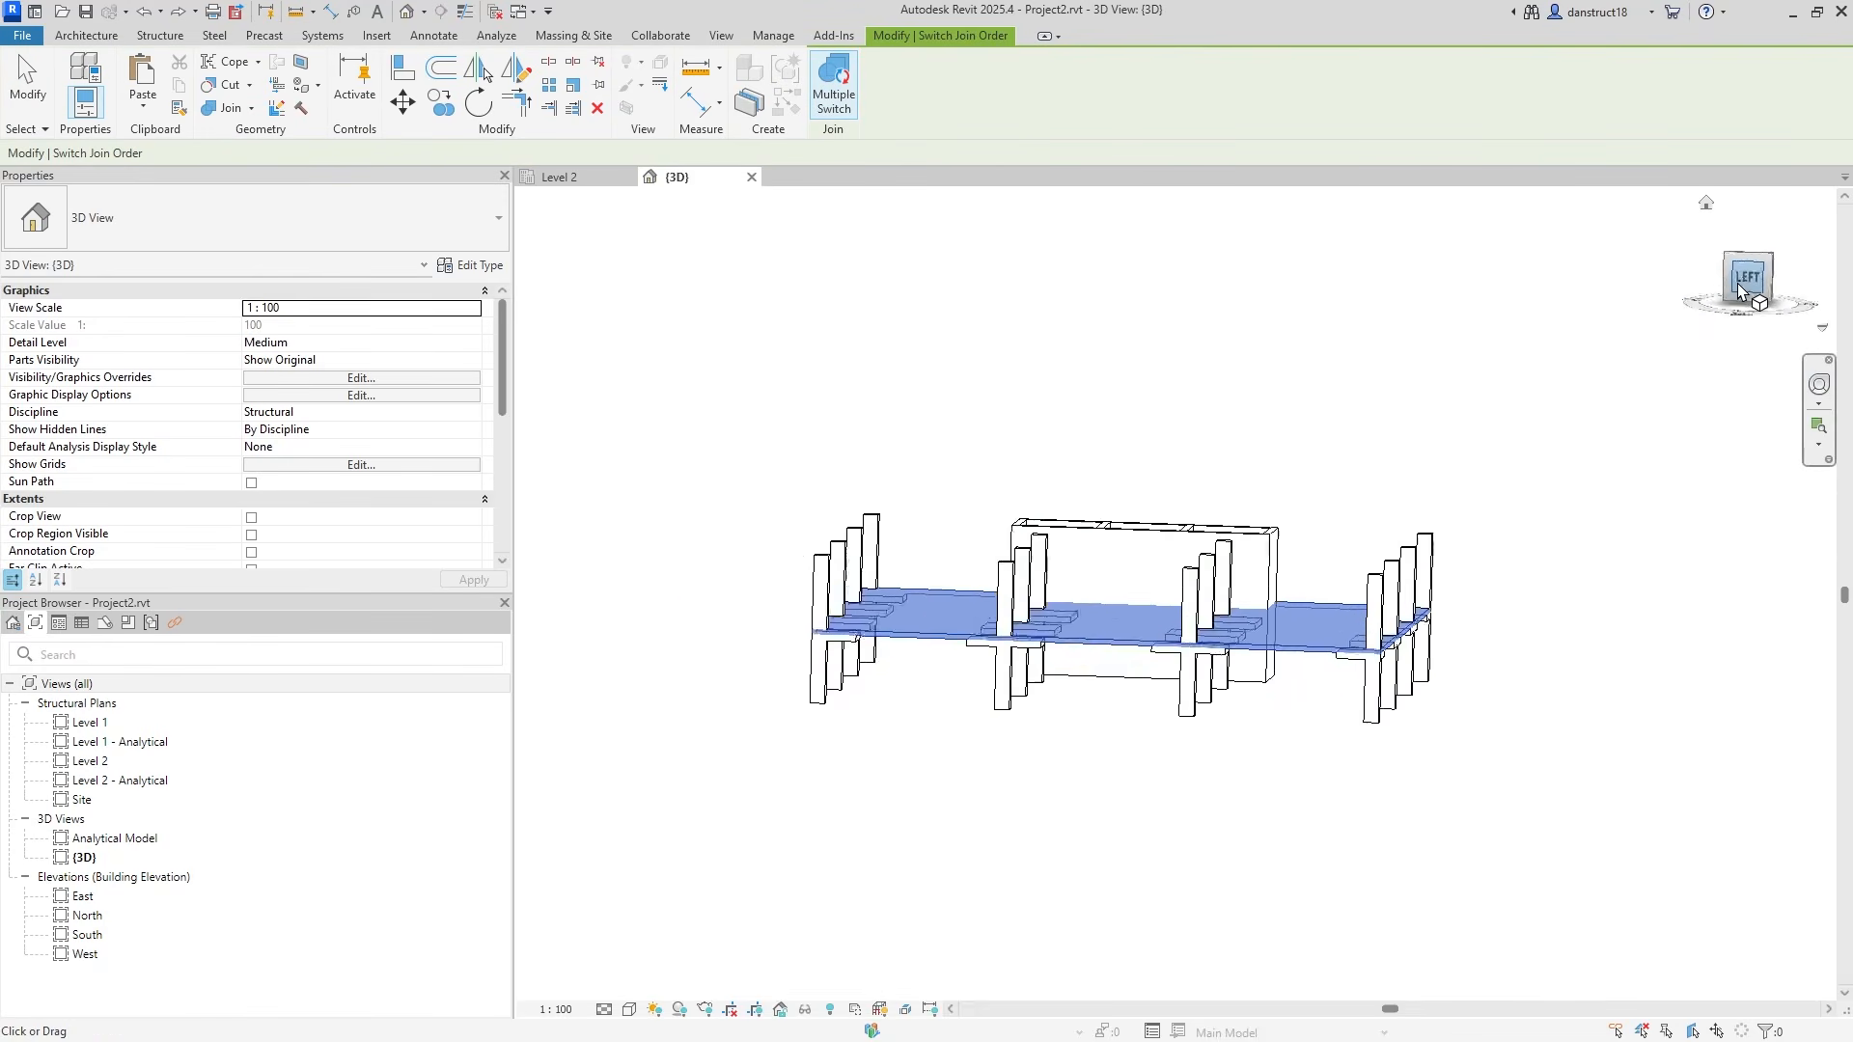
left_click_drag(812, 563, 1534, 633)
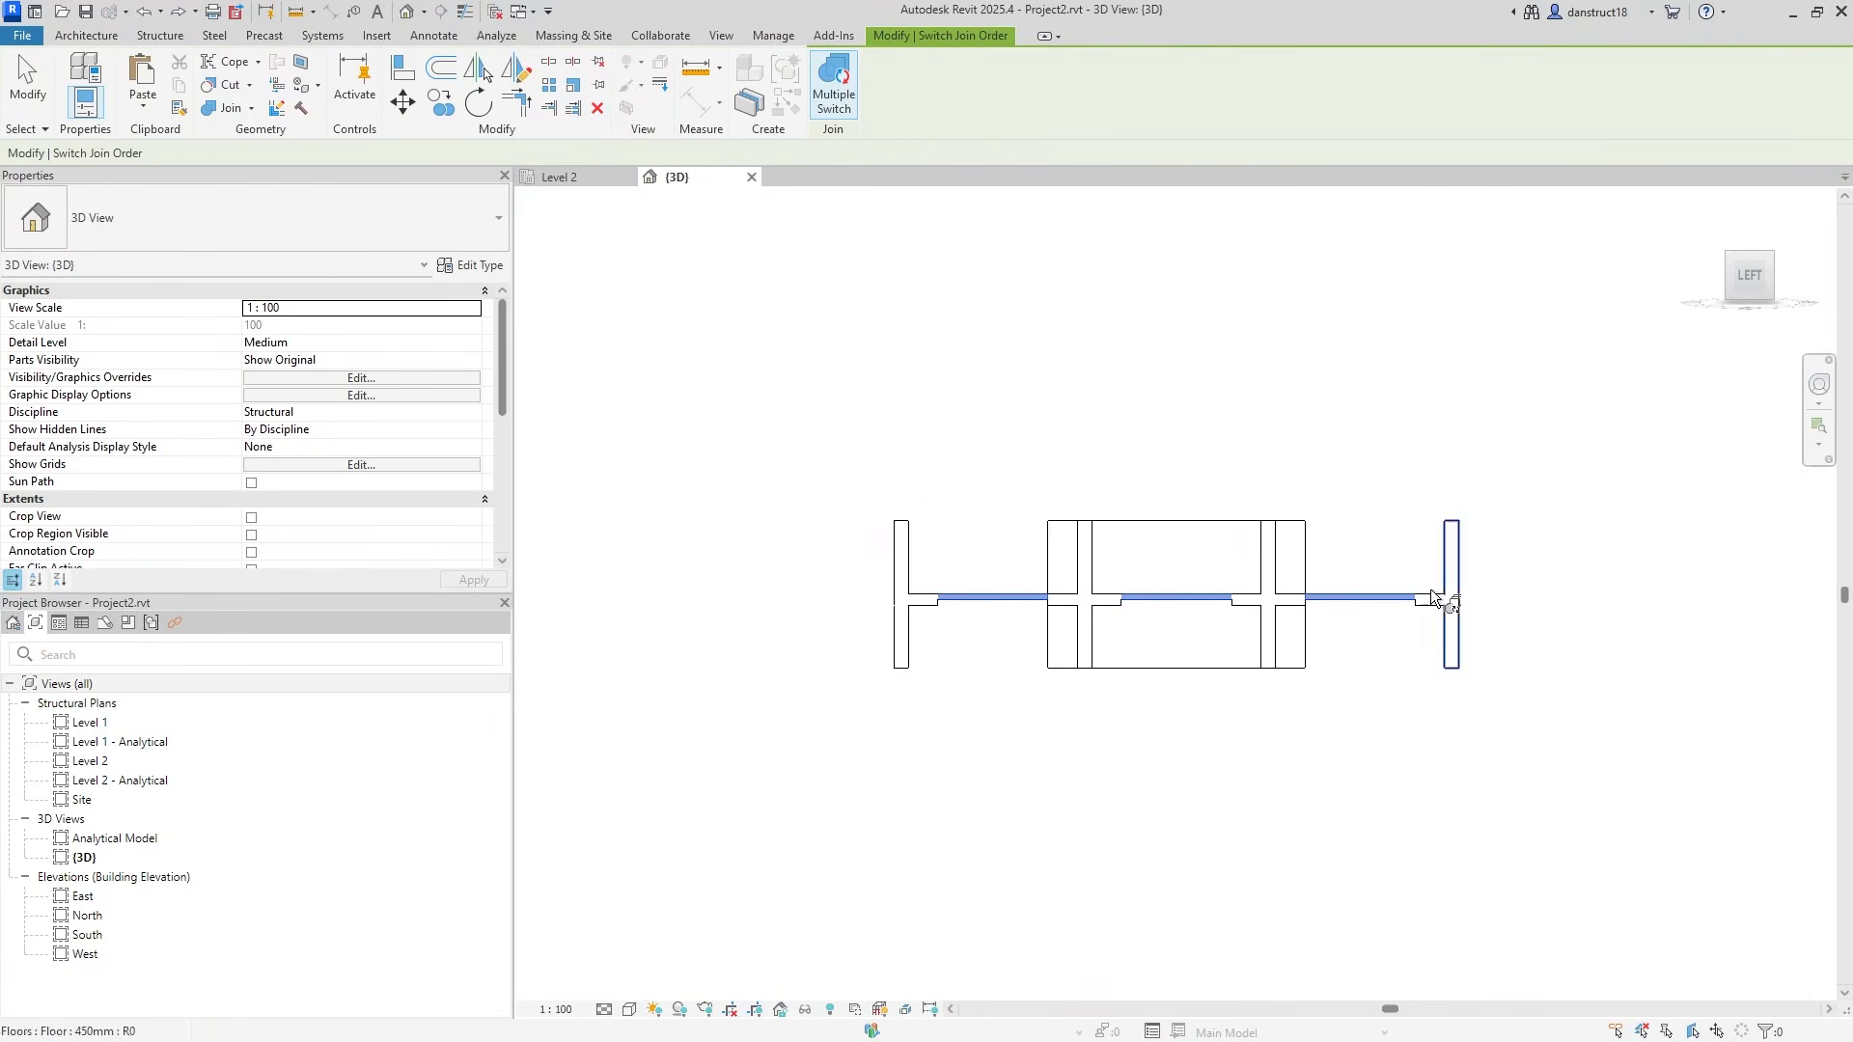
left_click(14, 85)
left_click(1767, 265)
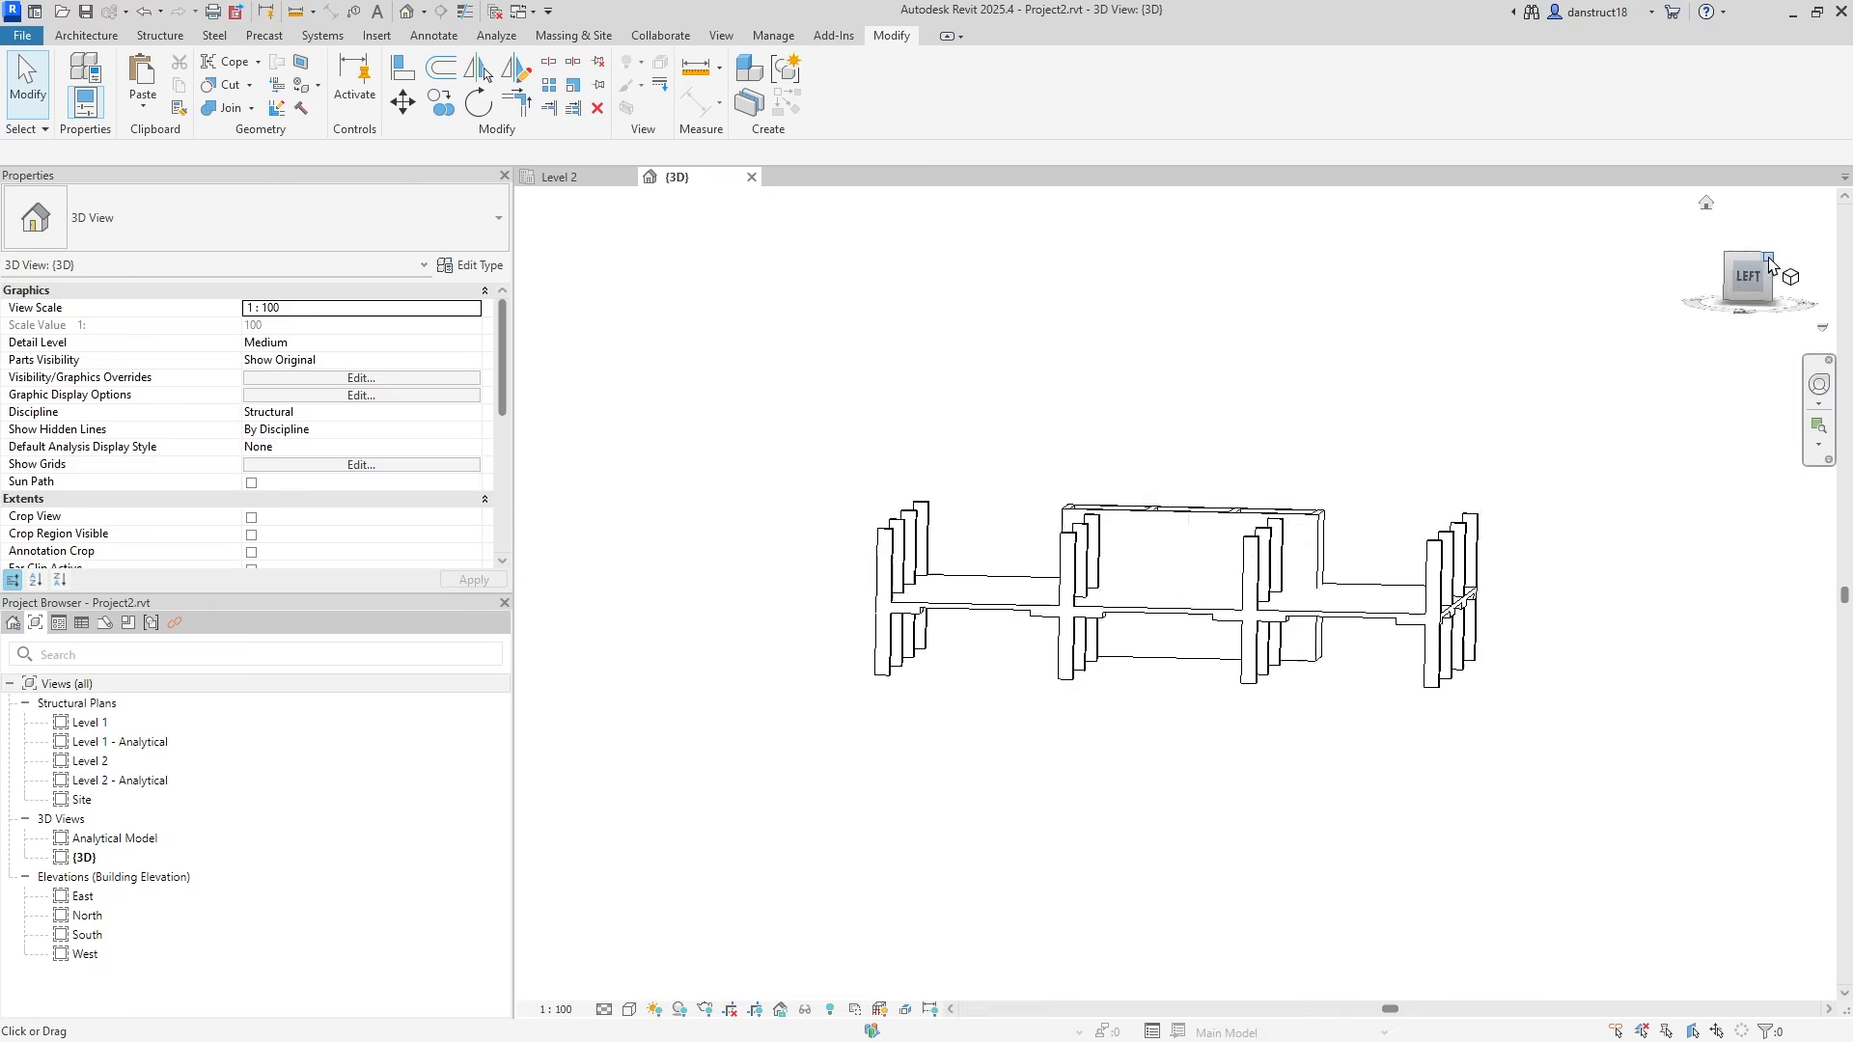
Check the slab in 3D, then return to the Level 2 plan and select it.
left_click(959, 606)
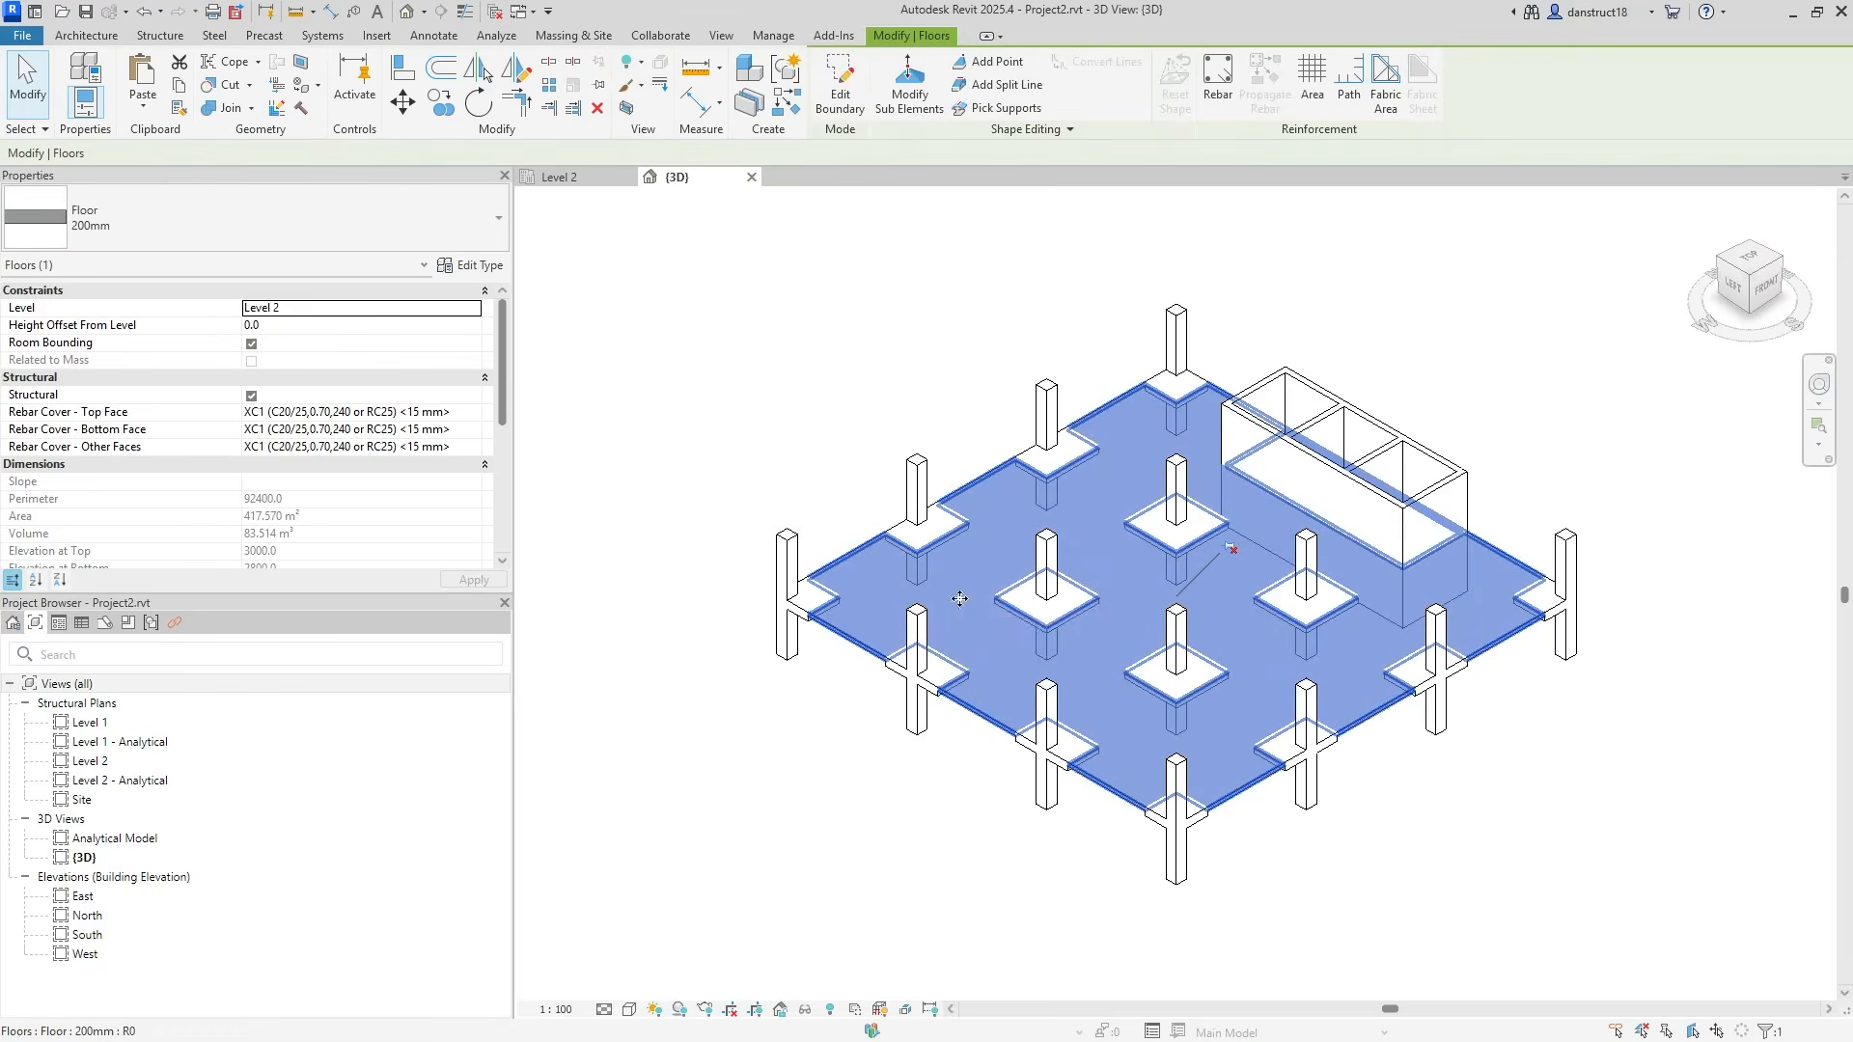
scroll(960, 602, "up", 3)
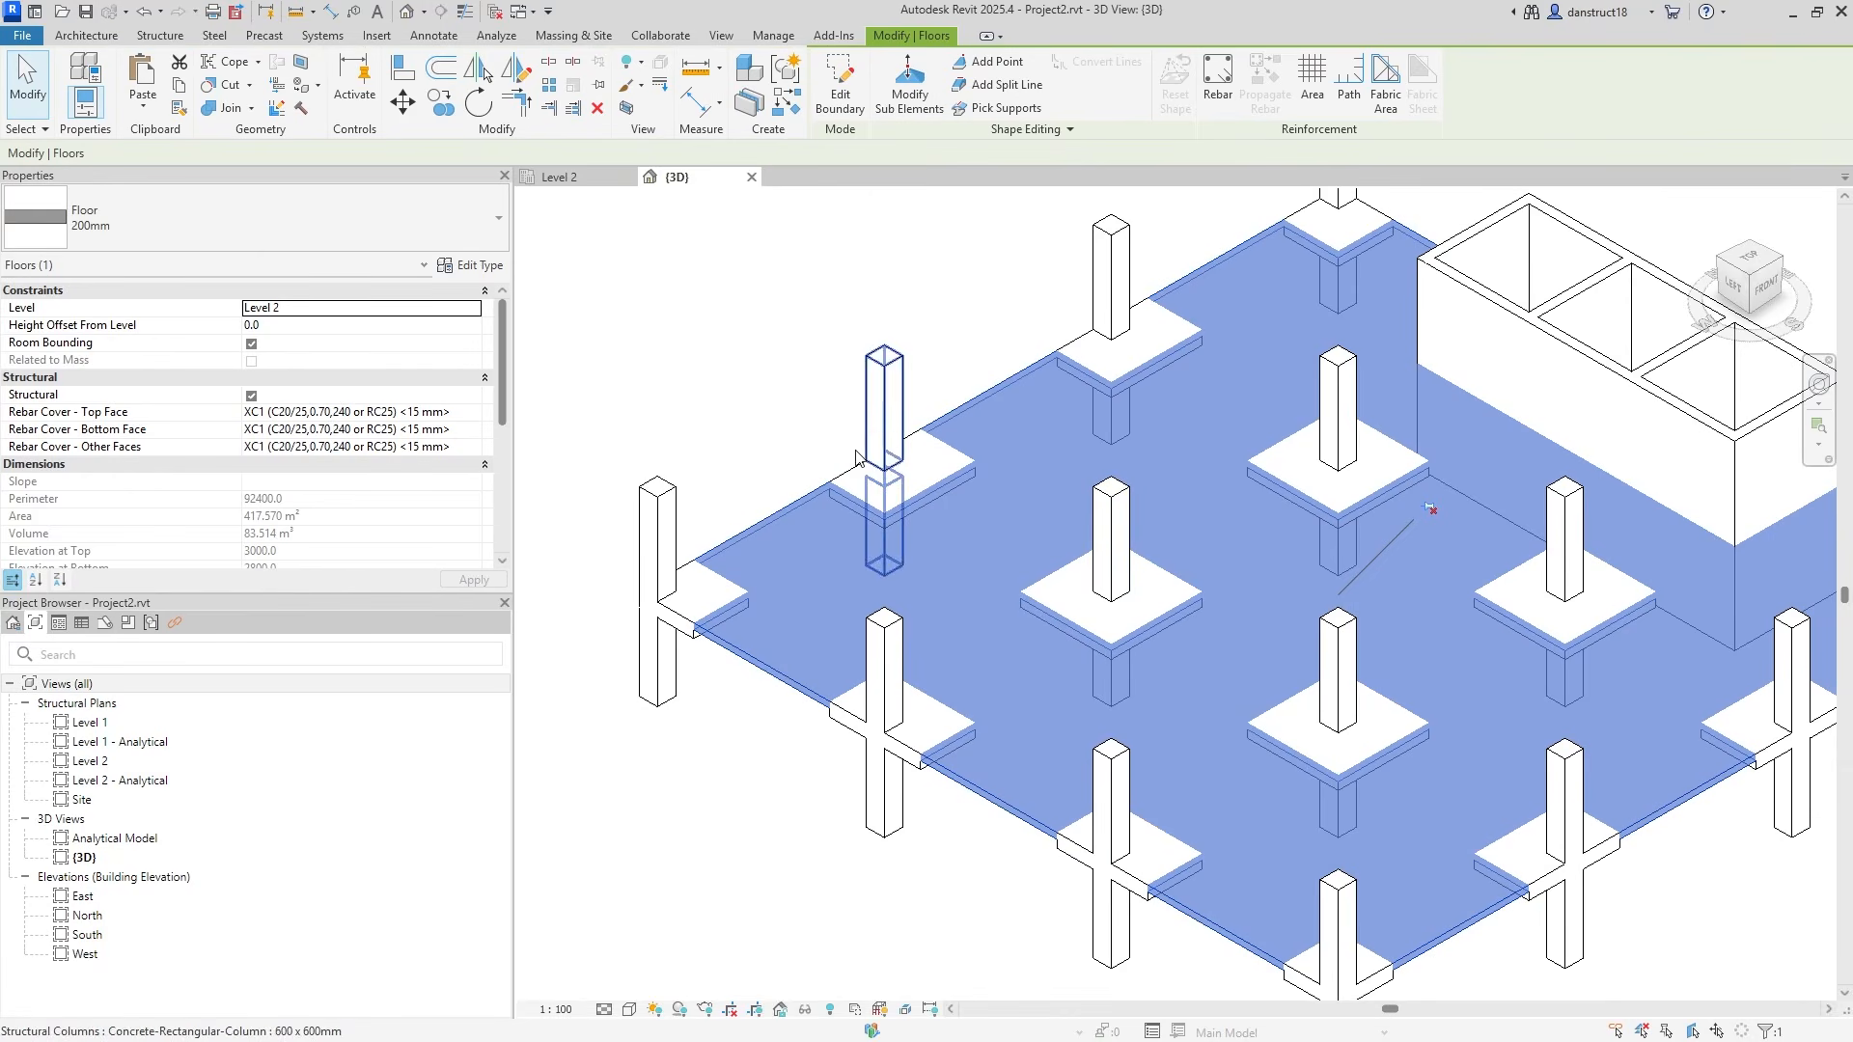
key("Delete")
left_click(564, 177)
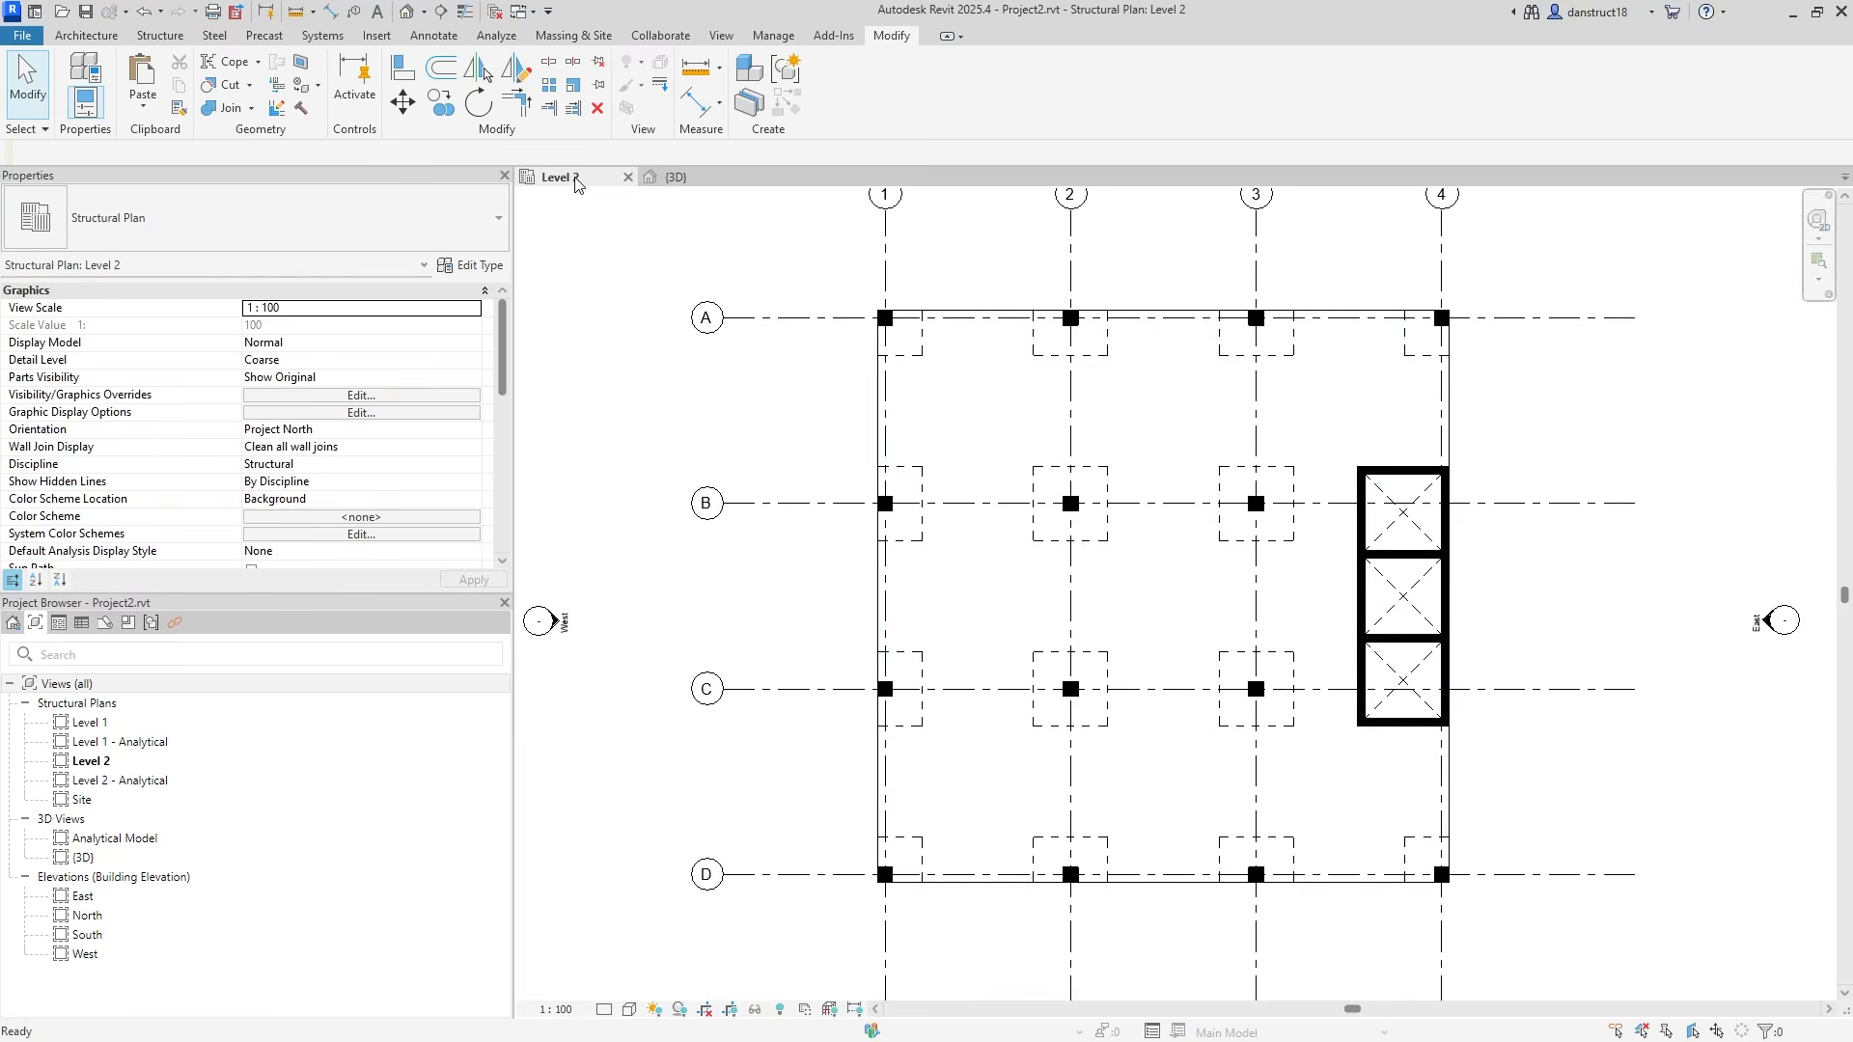
left_click(1006, 463)
left_click(815, 470)
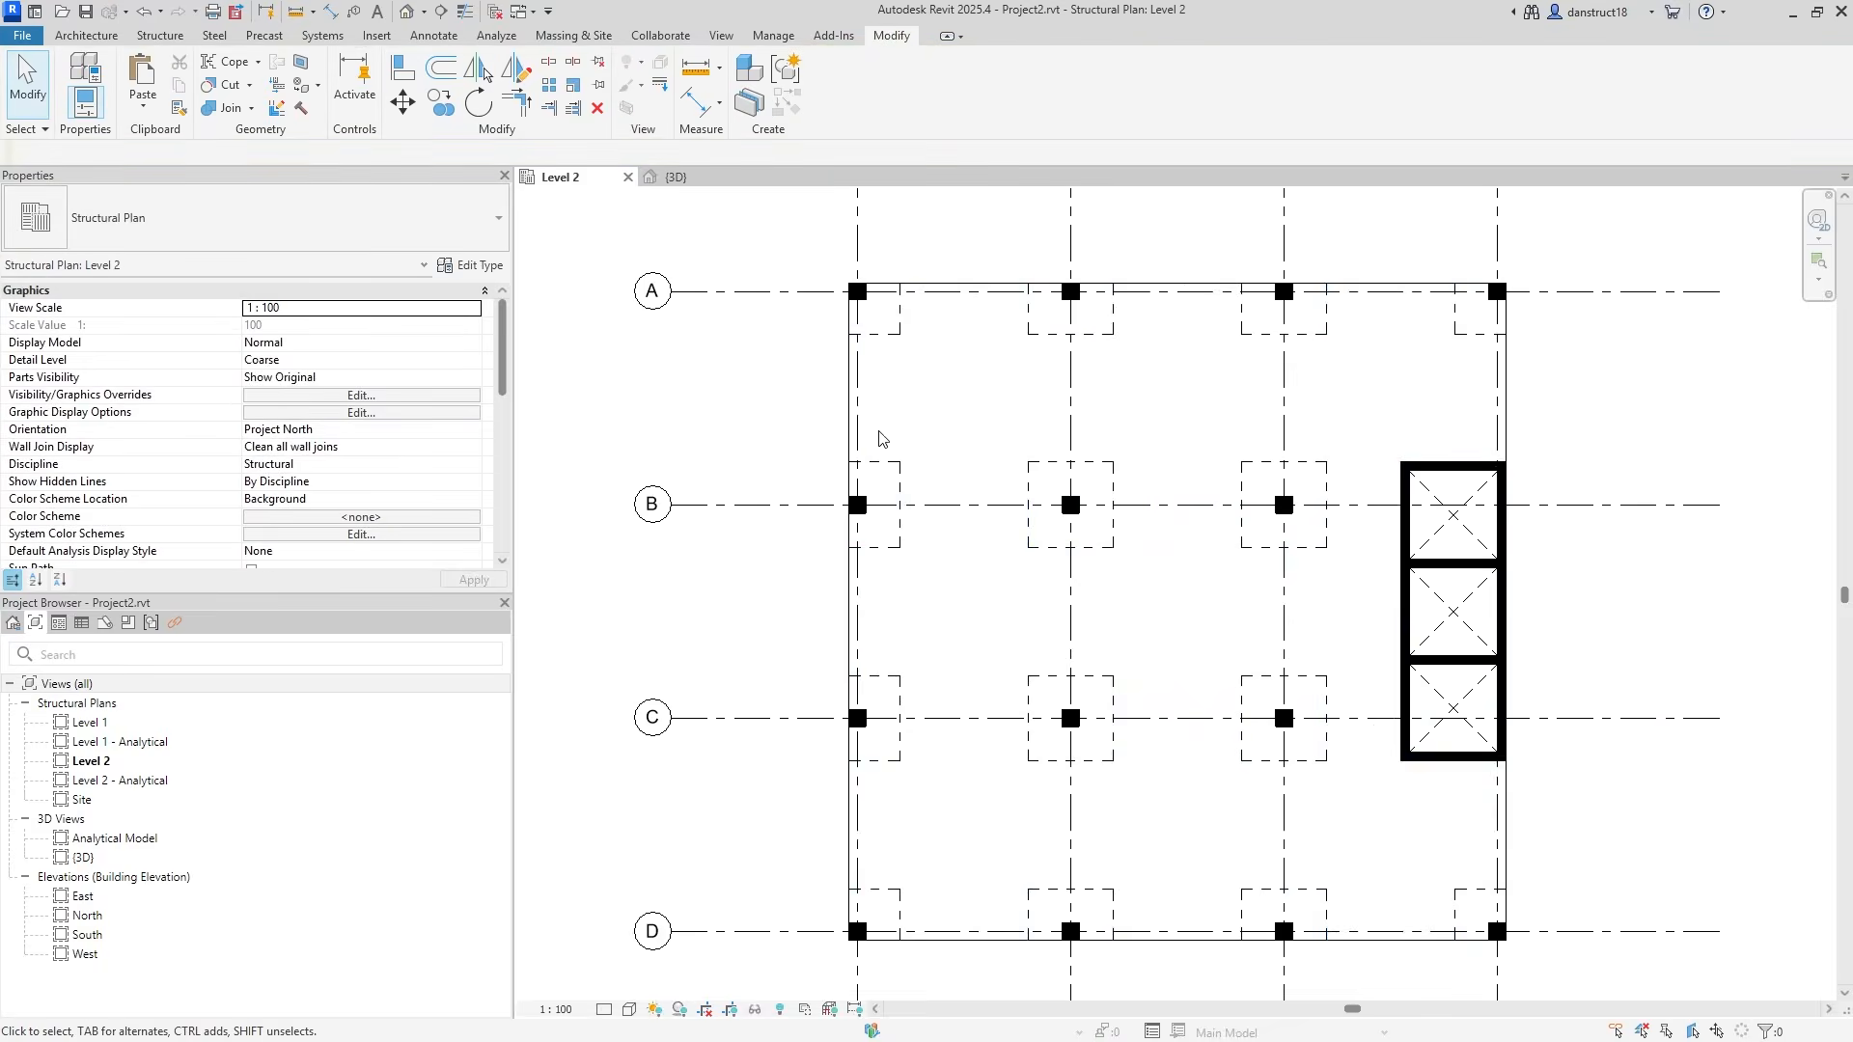
Inspect the drop panels and slab in plan, ending on the middle 3x3 m panel.
scroll(1005, 475, "up", 4)
left_click(1075, 485)
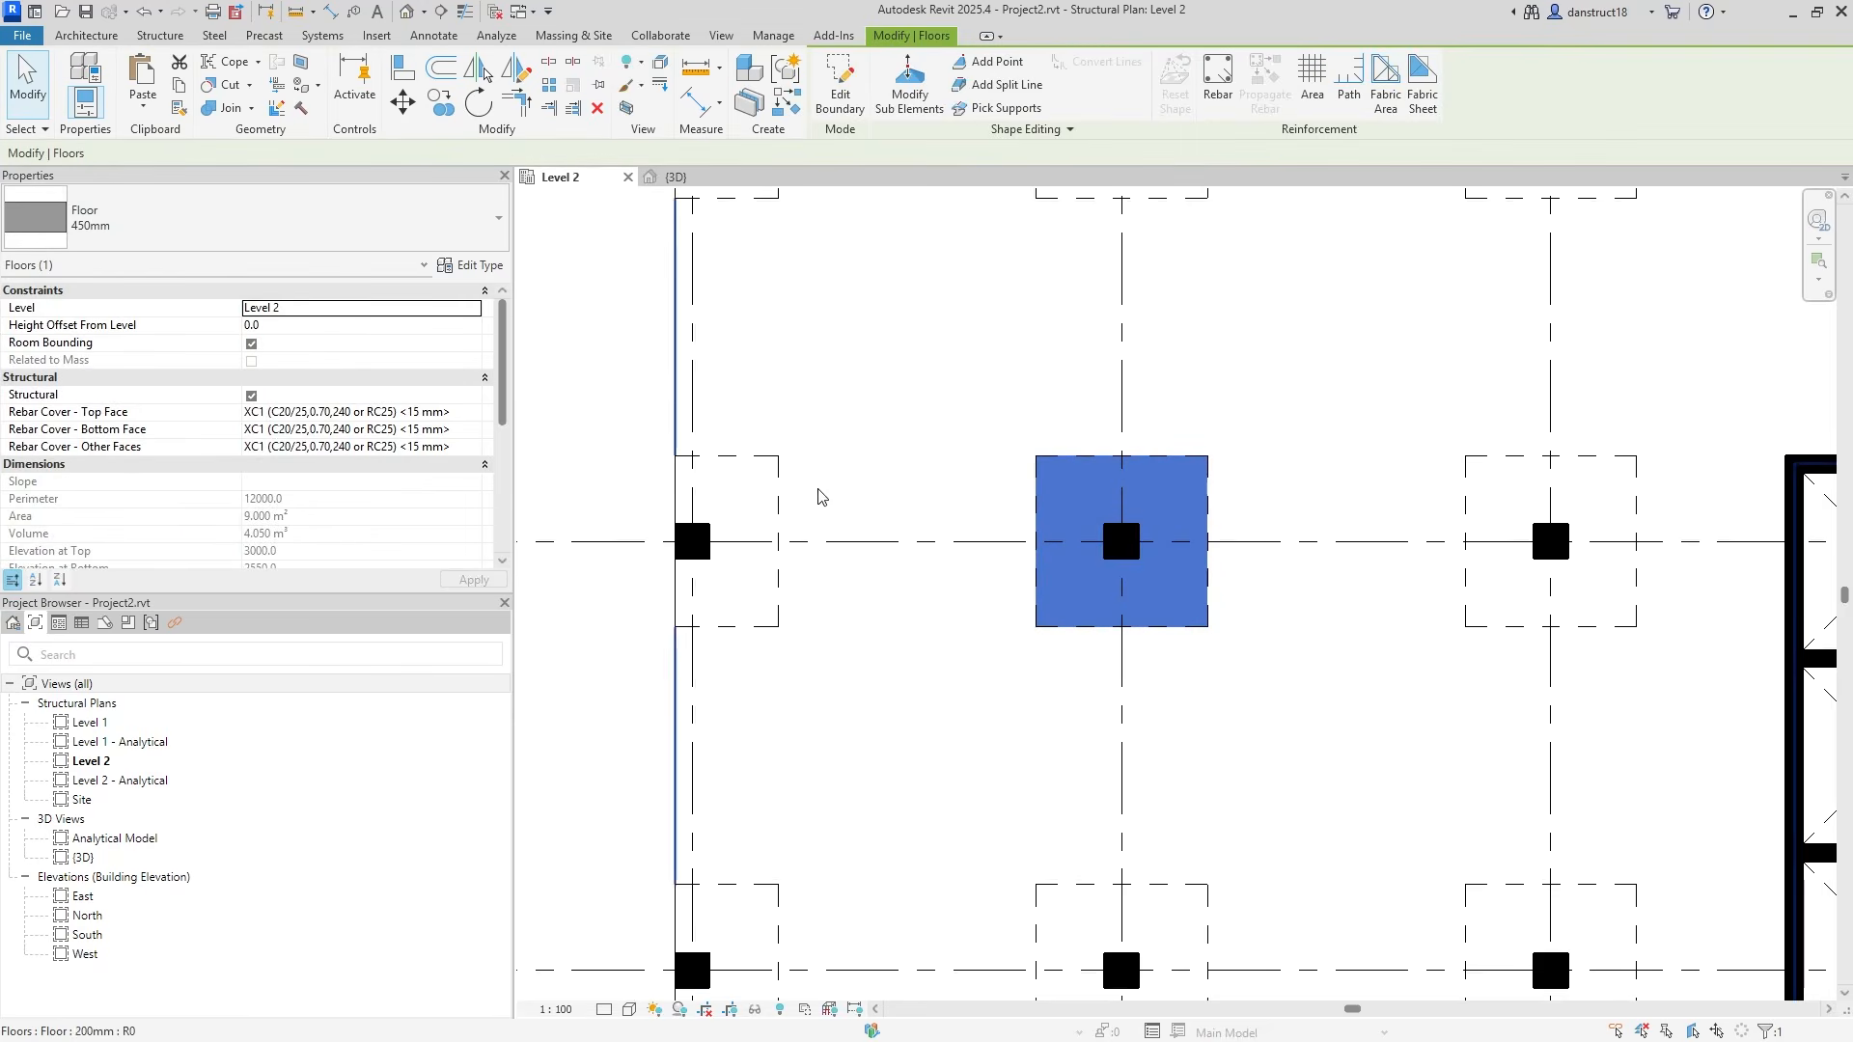
left_click(736, 513)
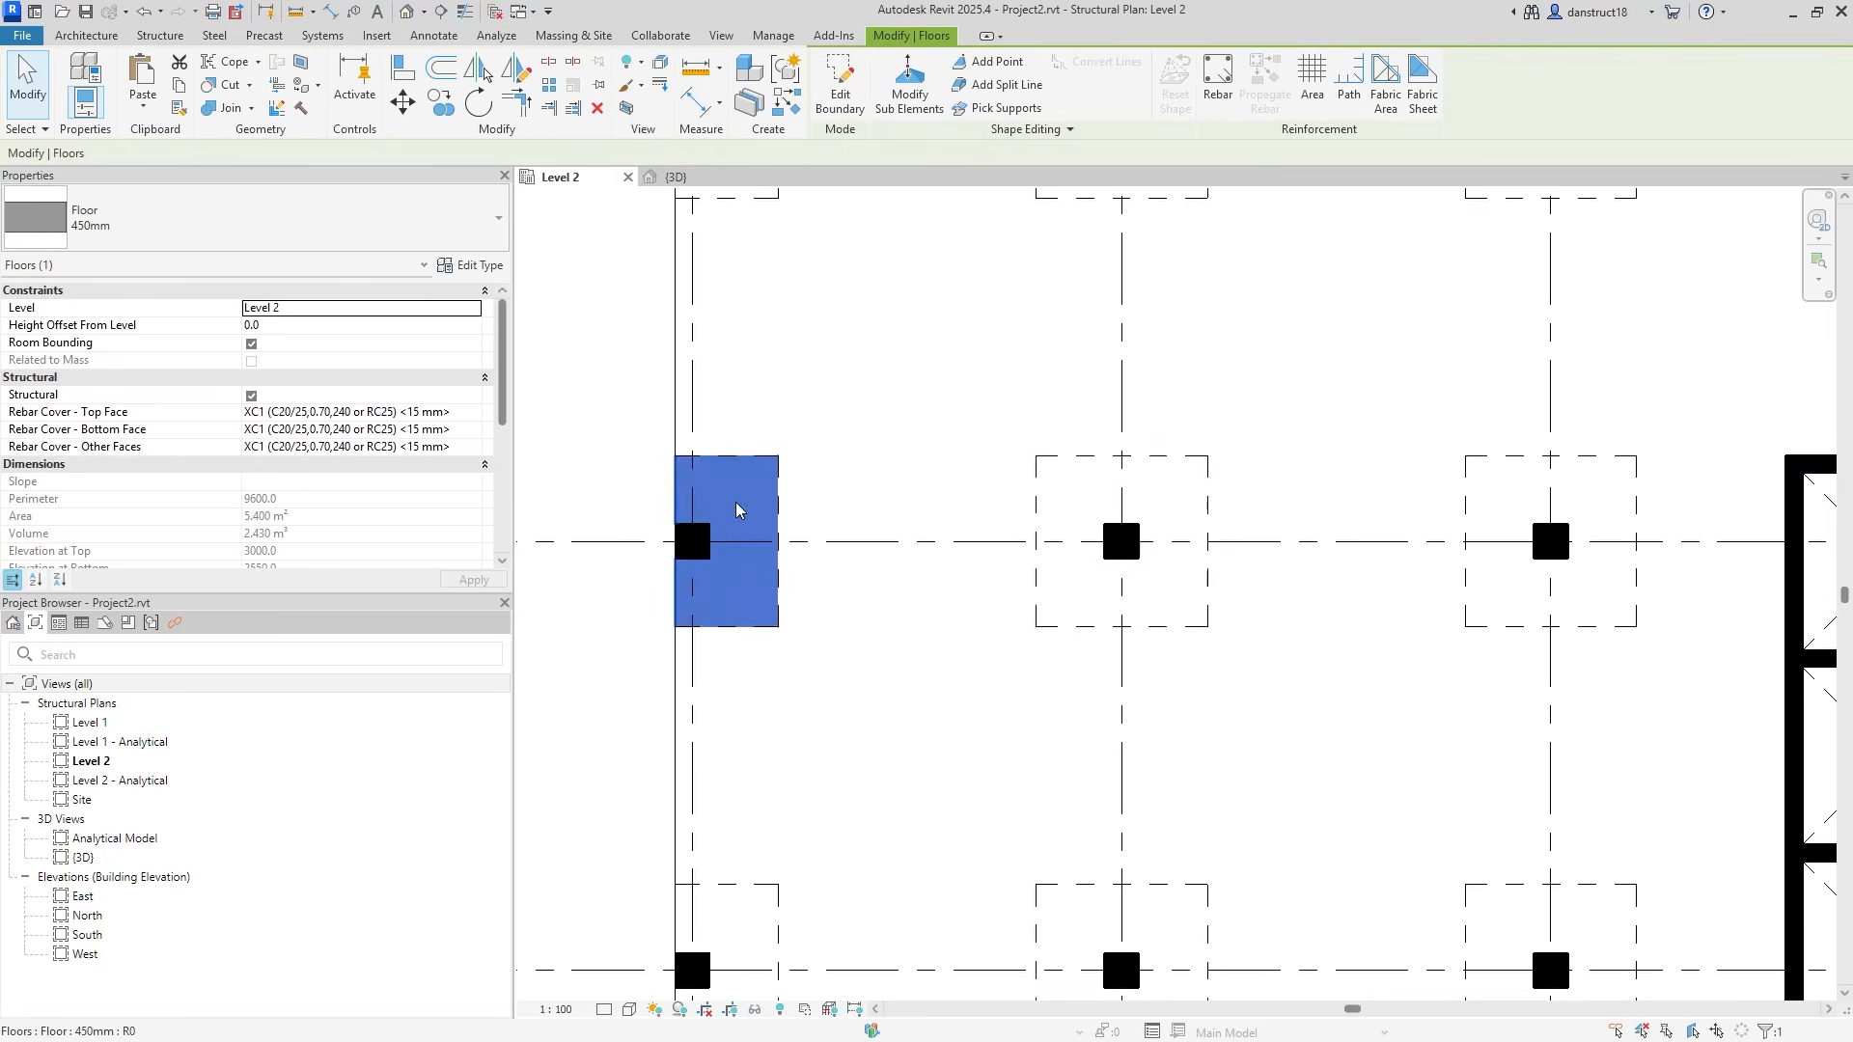
left_click(615, 401)
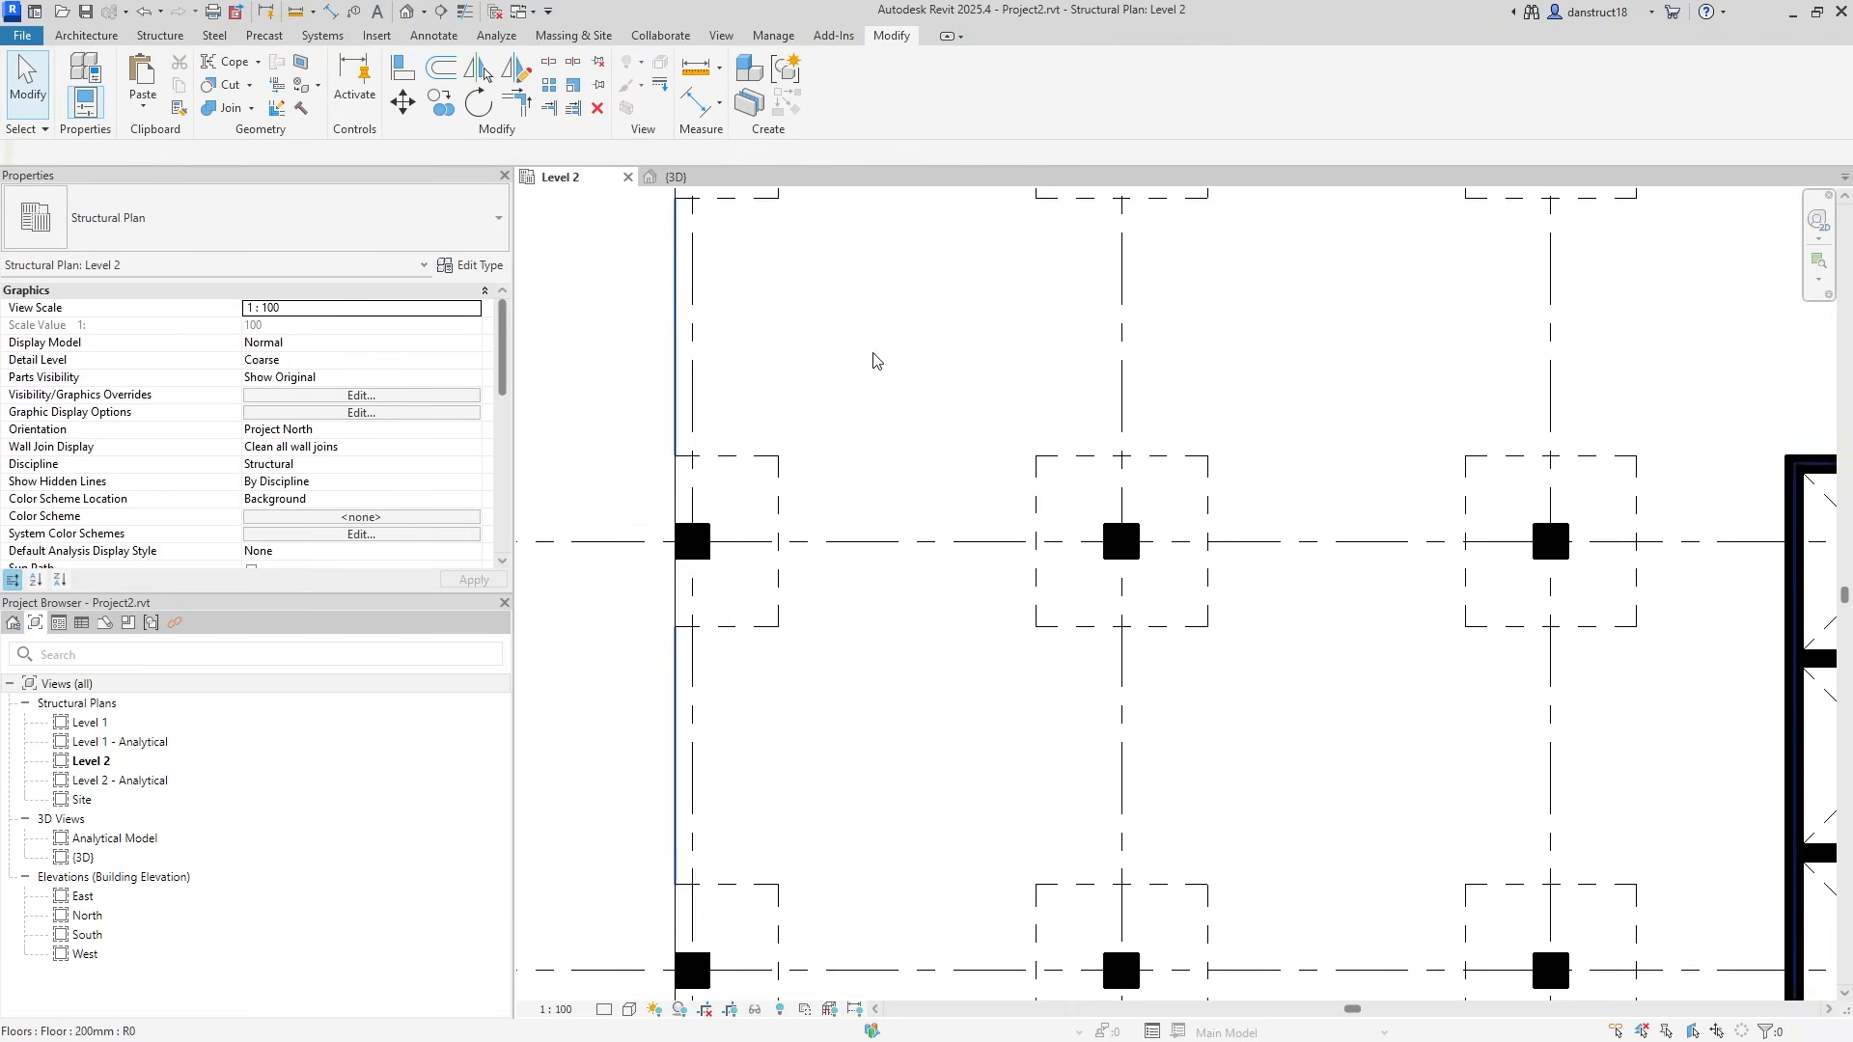
left_click(1165, 509)
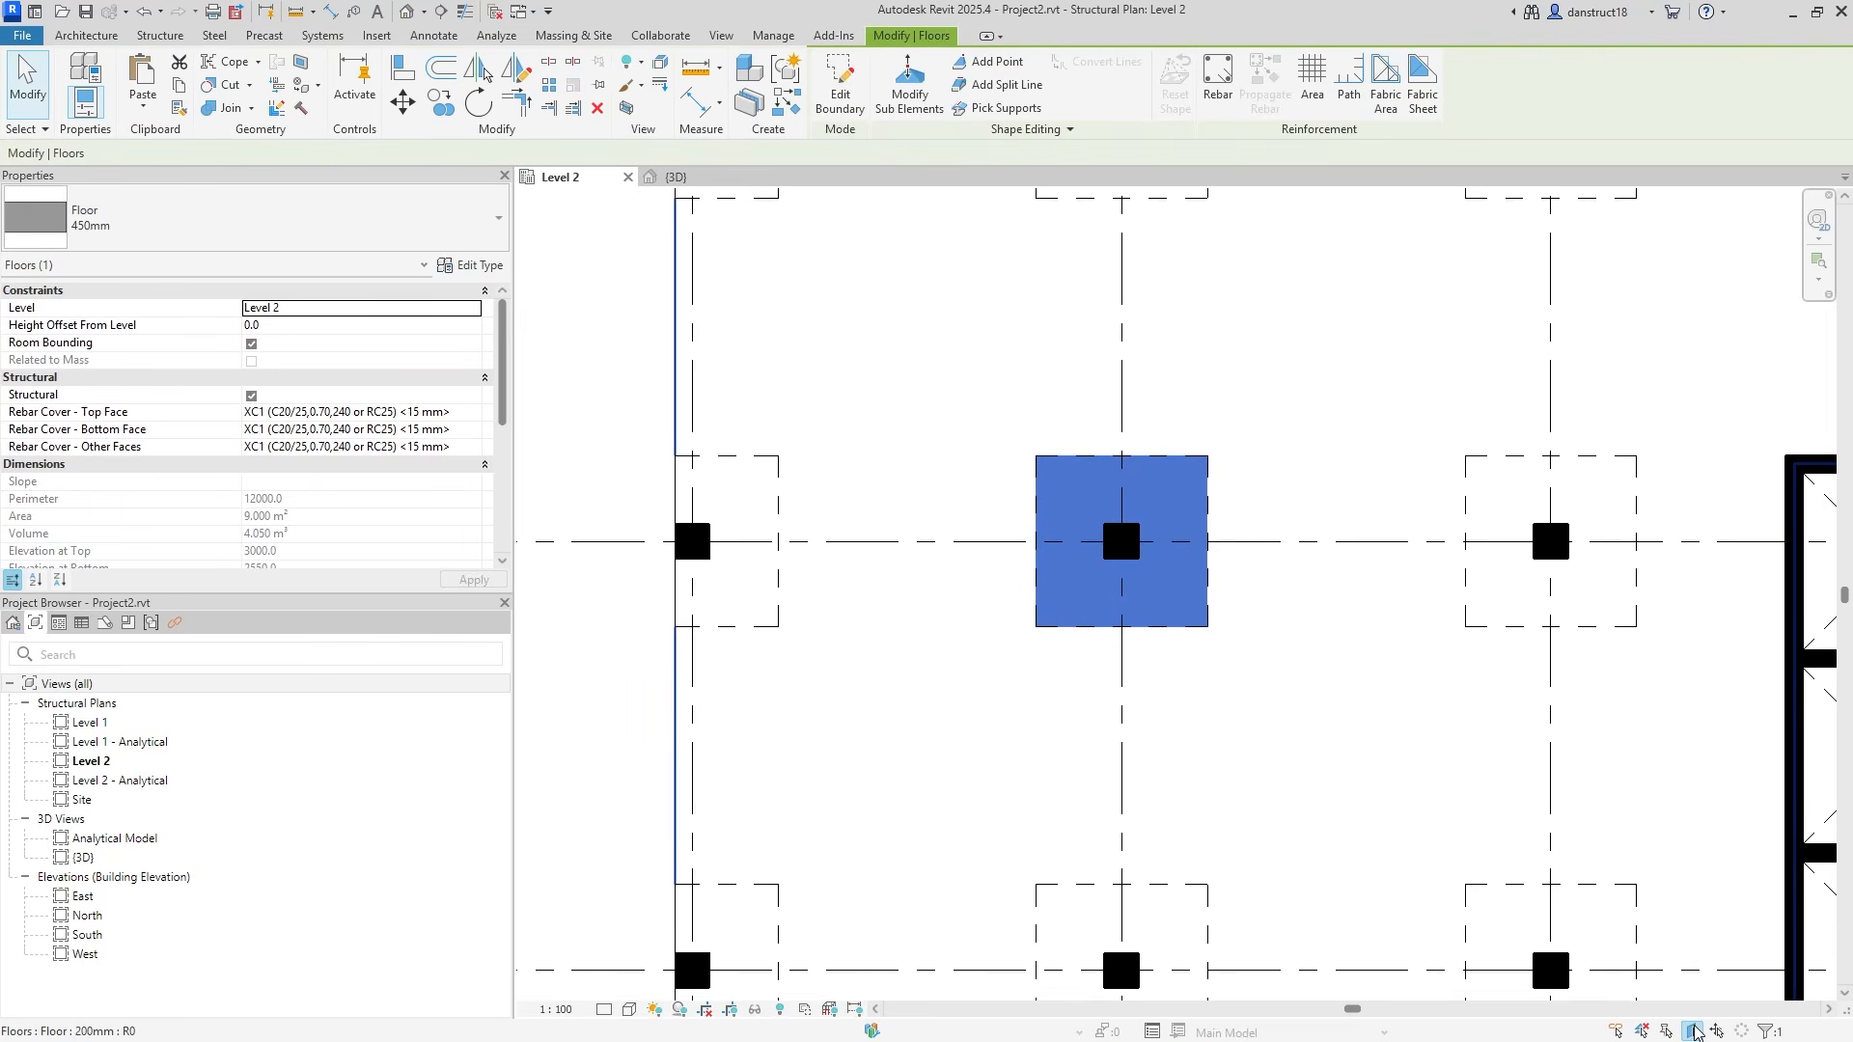
key("Escape")
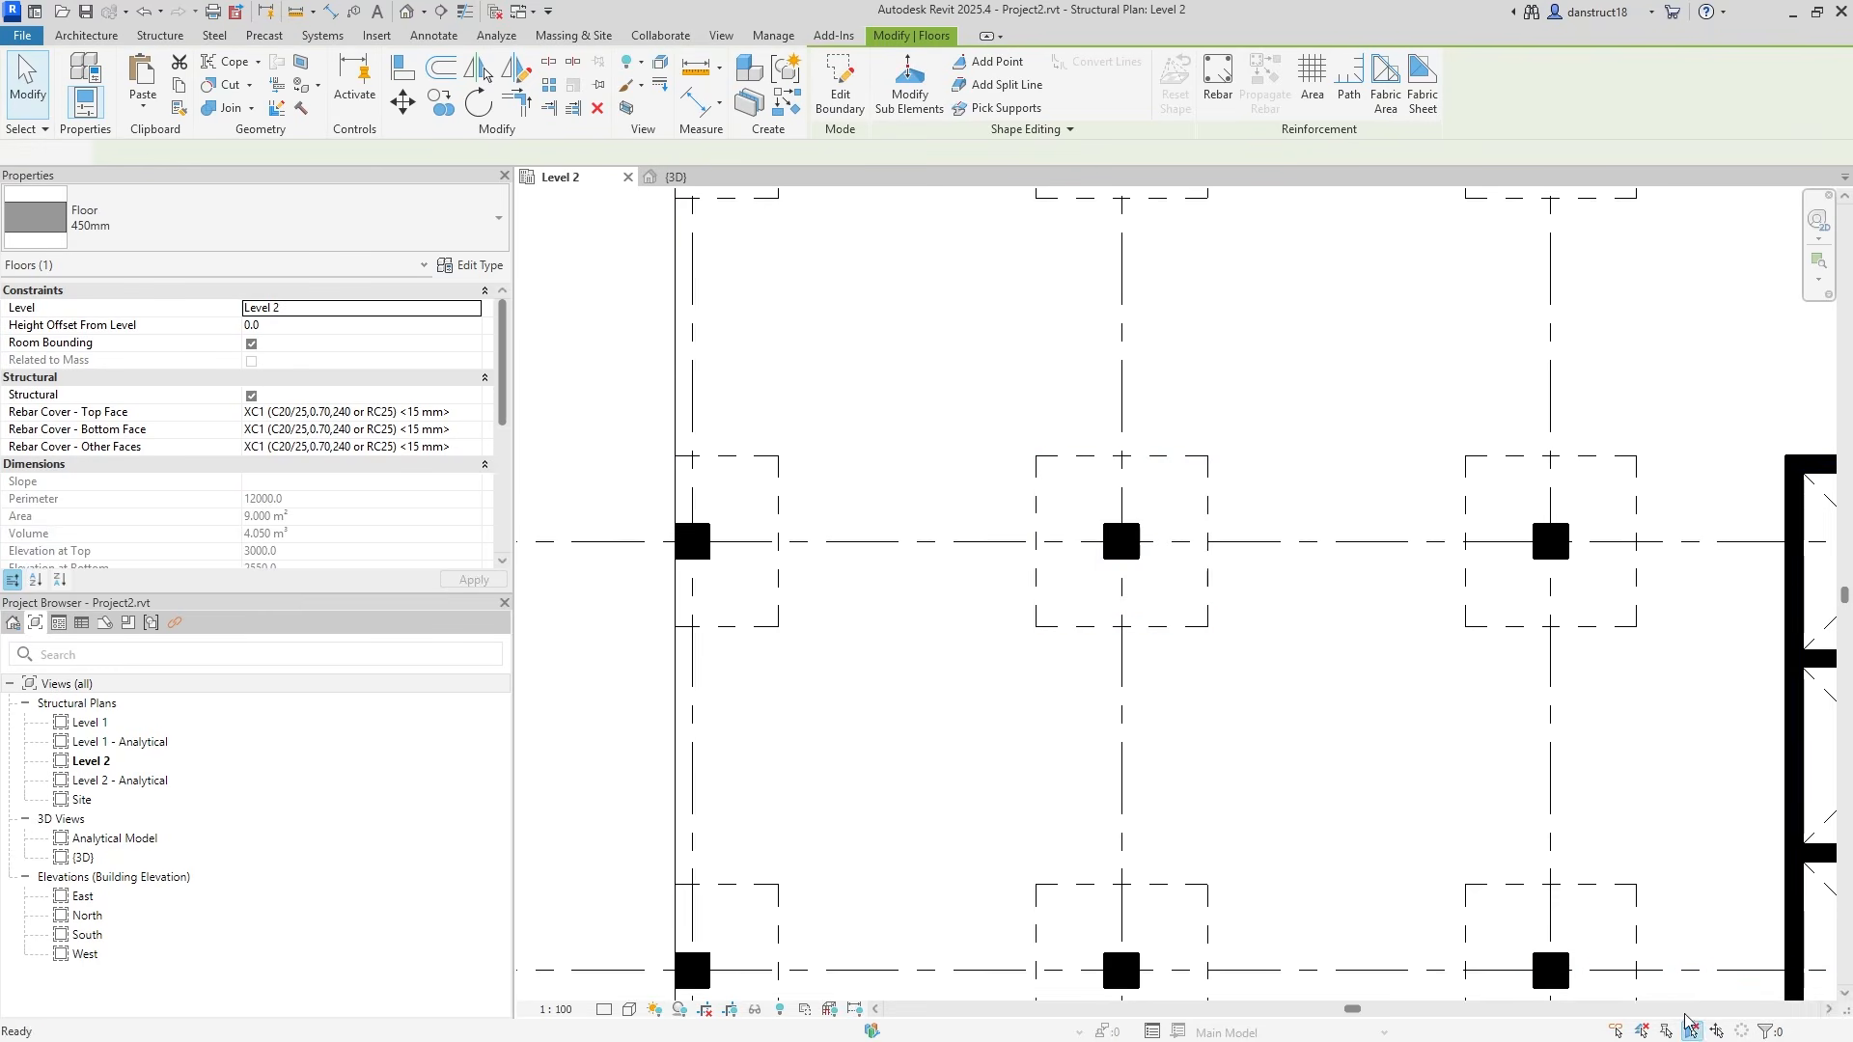
left_click(1427, 612)
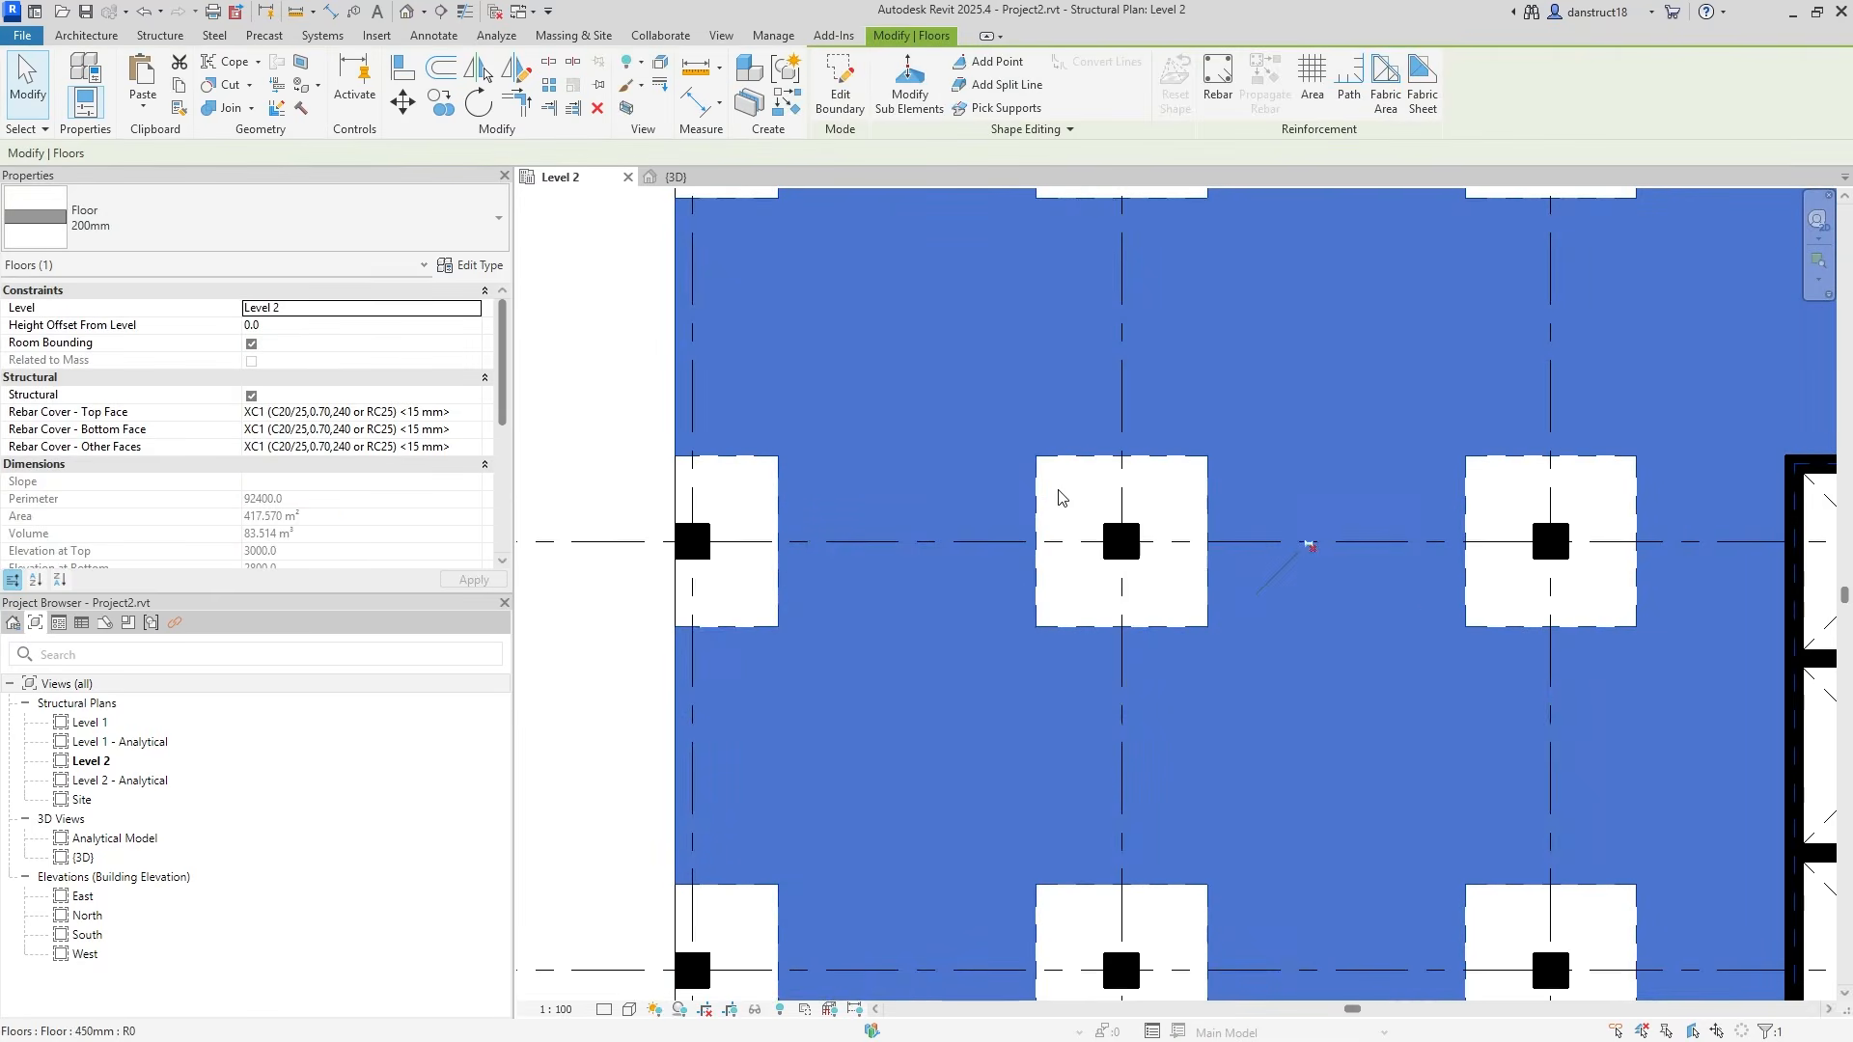
left_click(1057, 498)
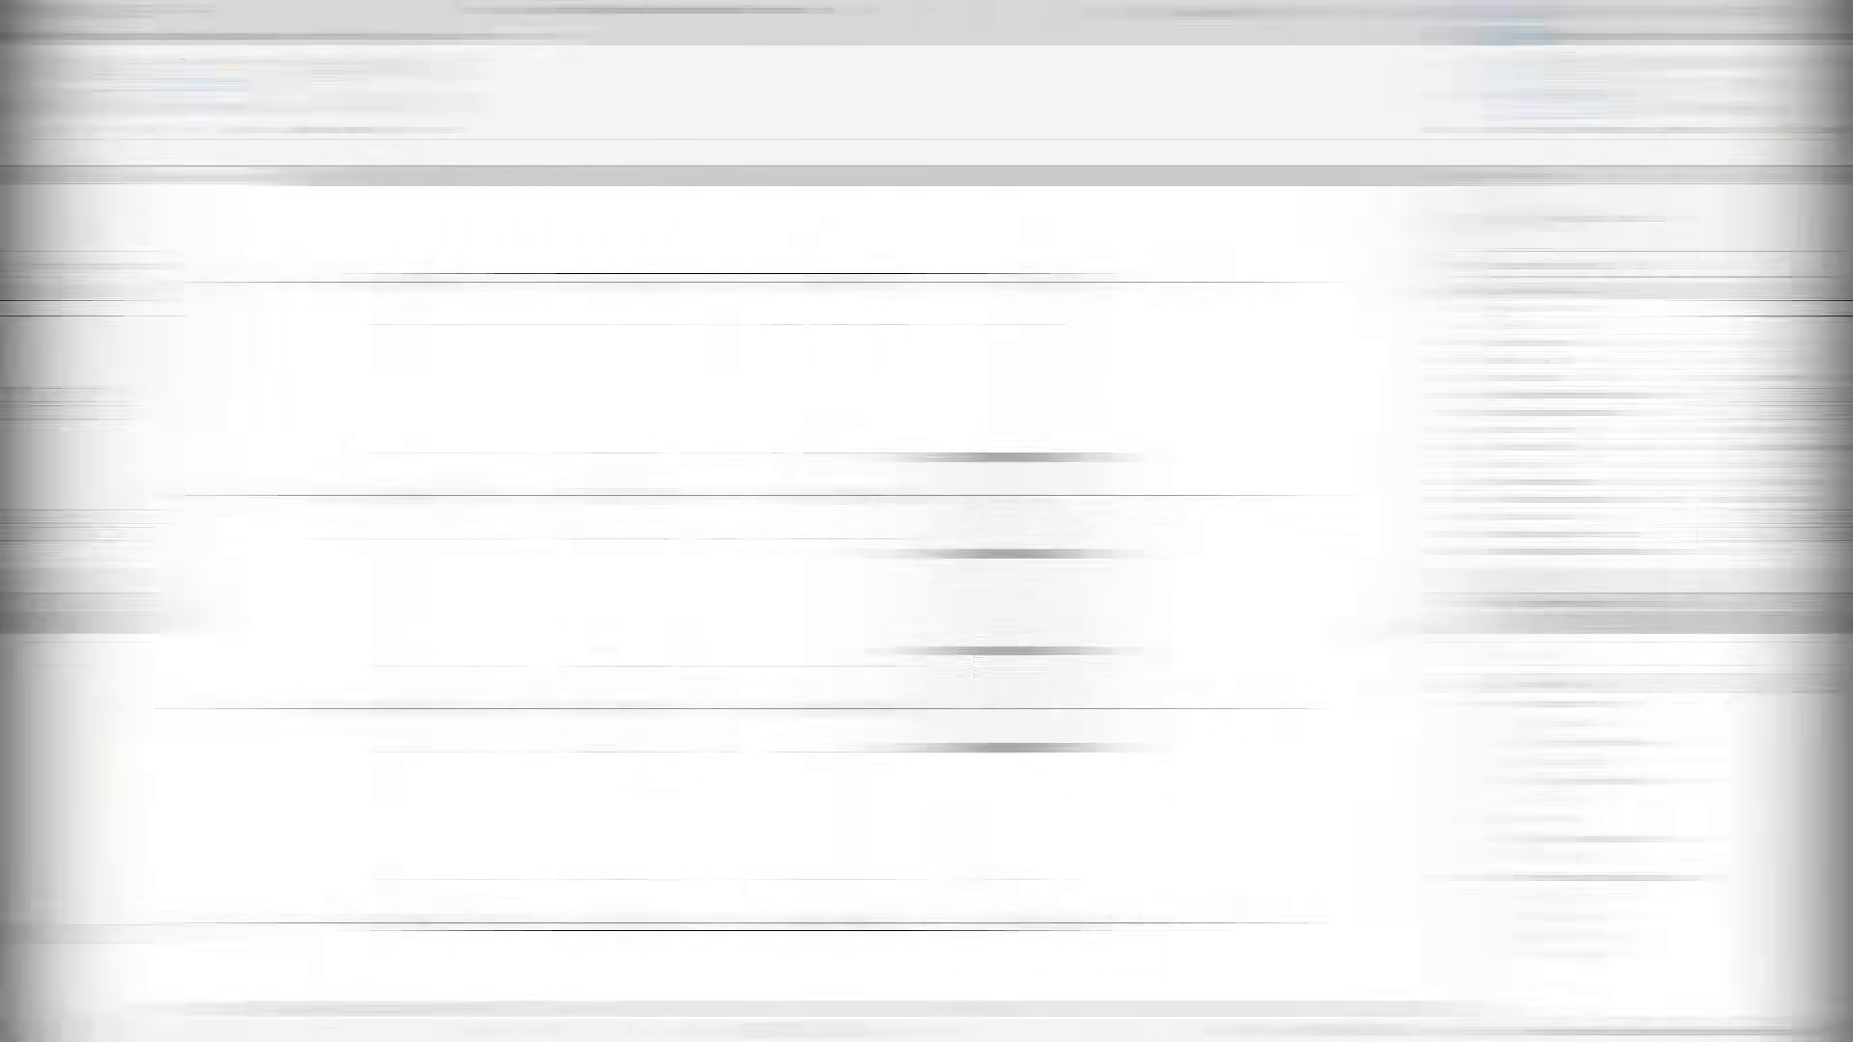
Draw a rectangular wall opening in the shaft's left wall.
scroll(1320, 511, "up", 3)
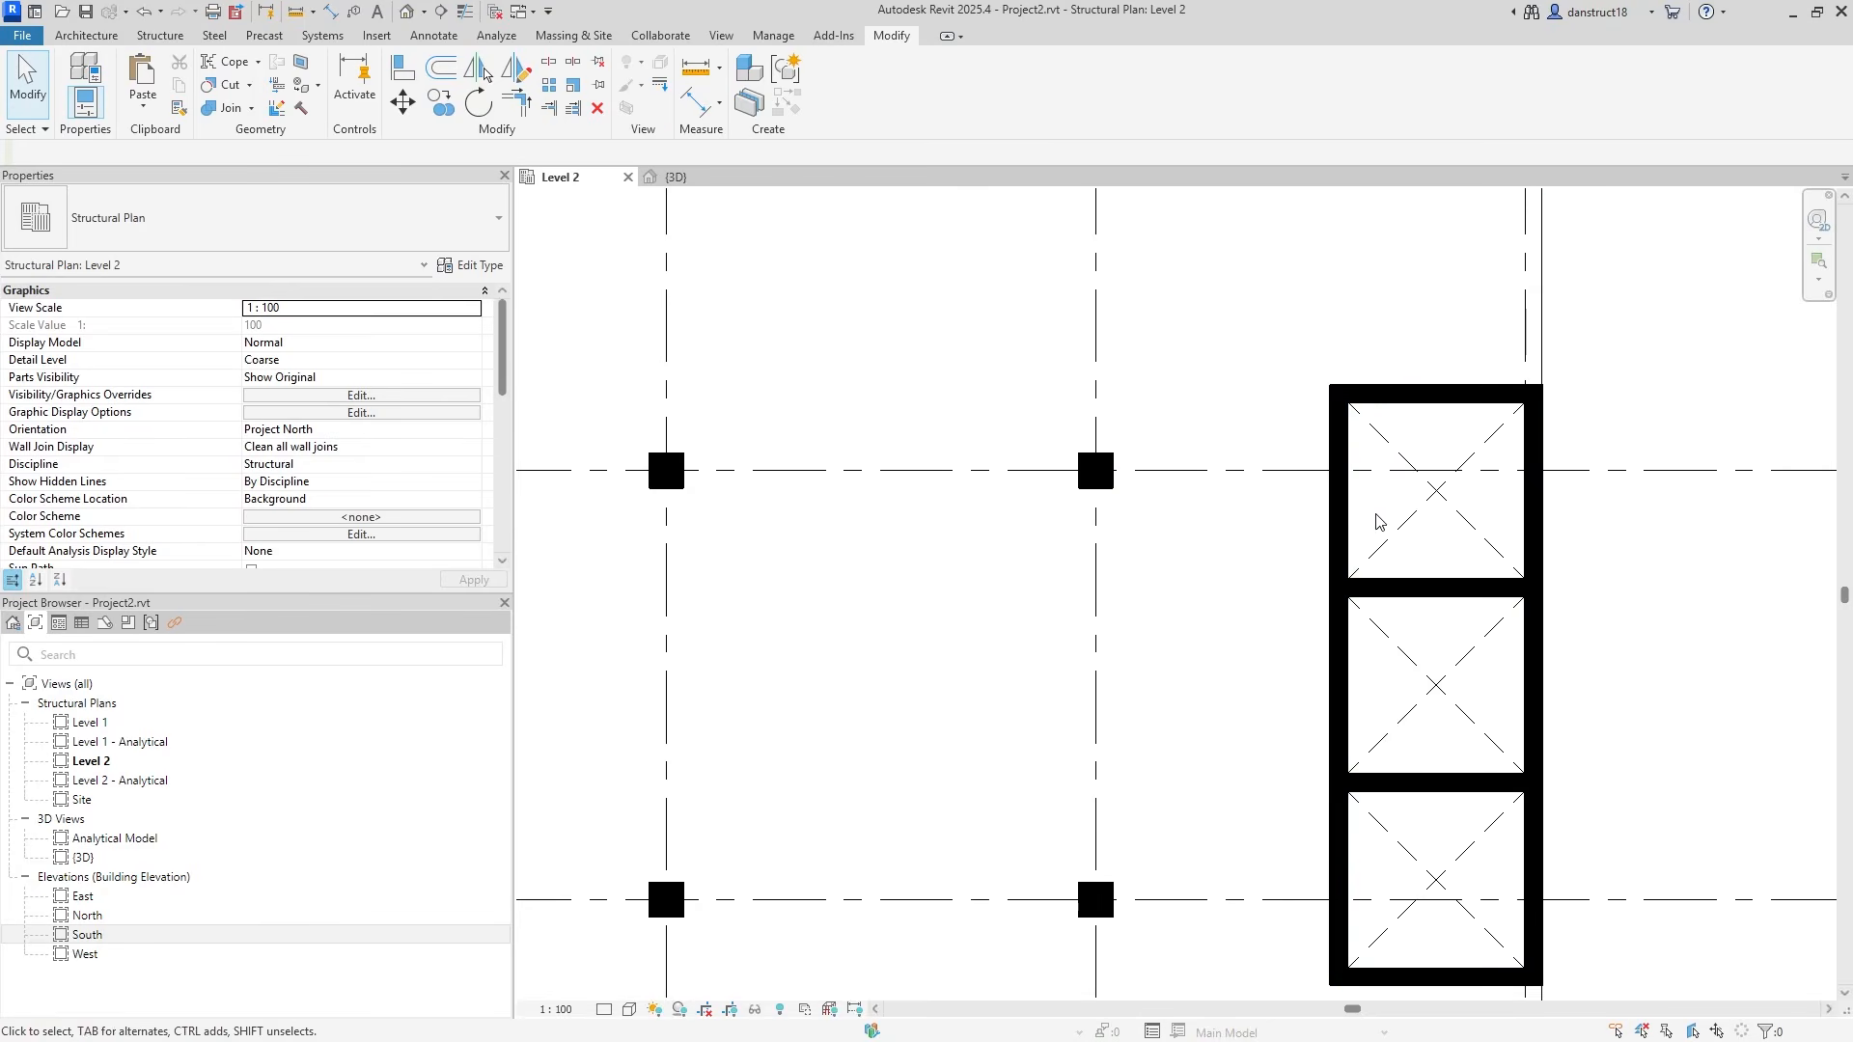
left_click(1328, 473)
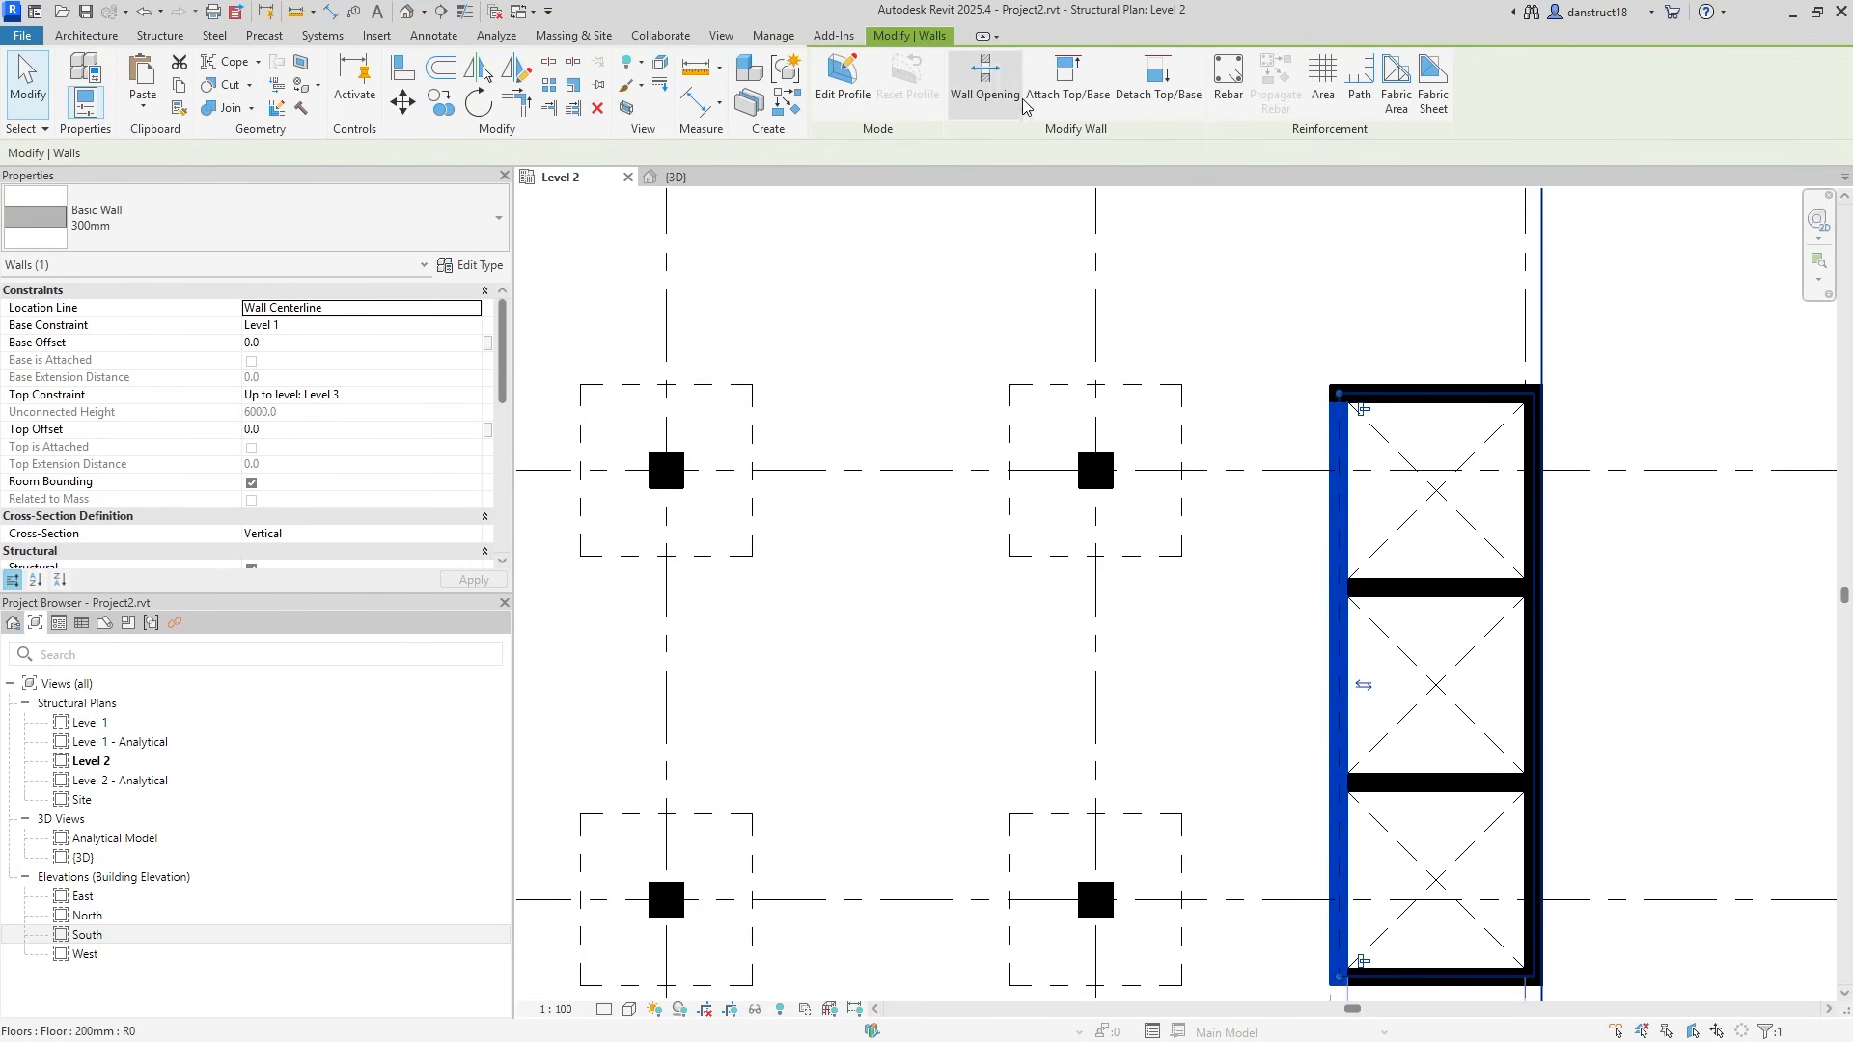
left_click(985, 77)
scroll(1339, 457, "up", 2)
left_click(1339, 425)
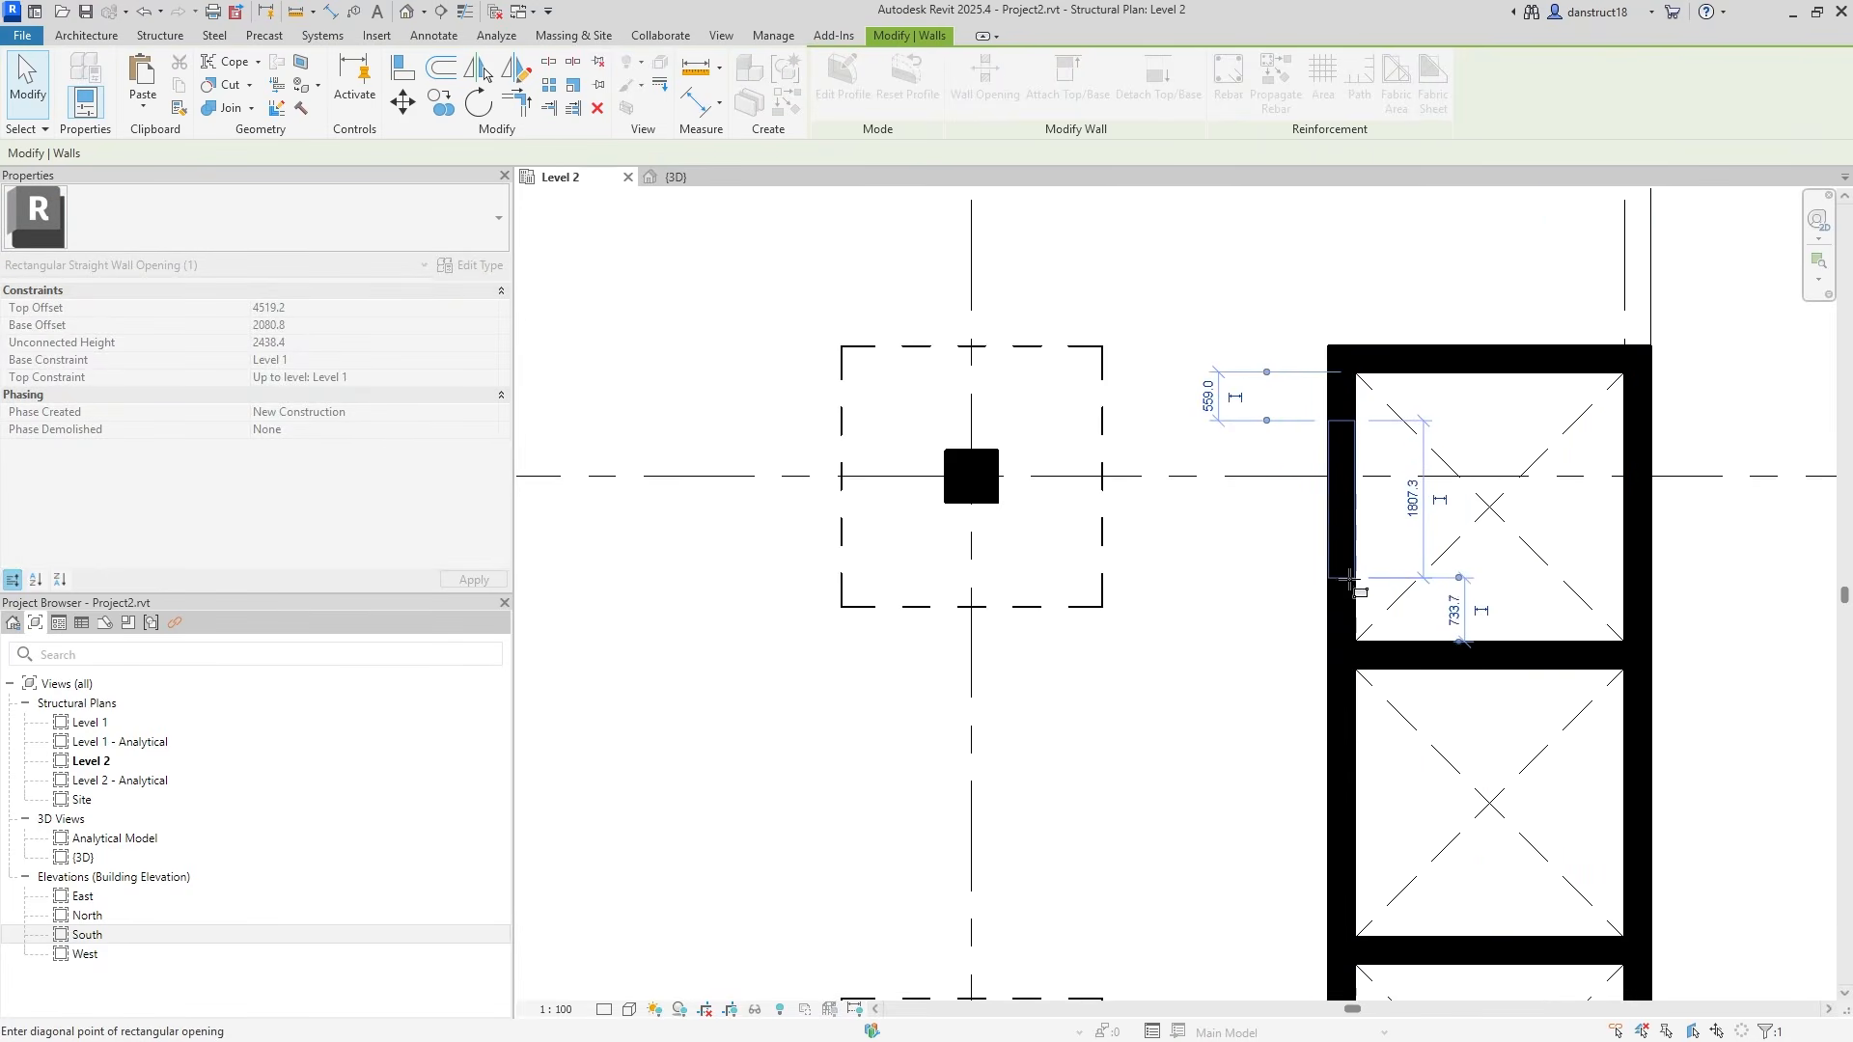
left_click(1351, 579)
scroll(1349, 584, "down", 1)
scroll(1358, 480, "up", 2)
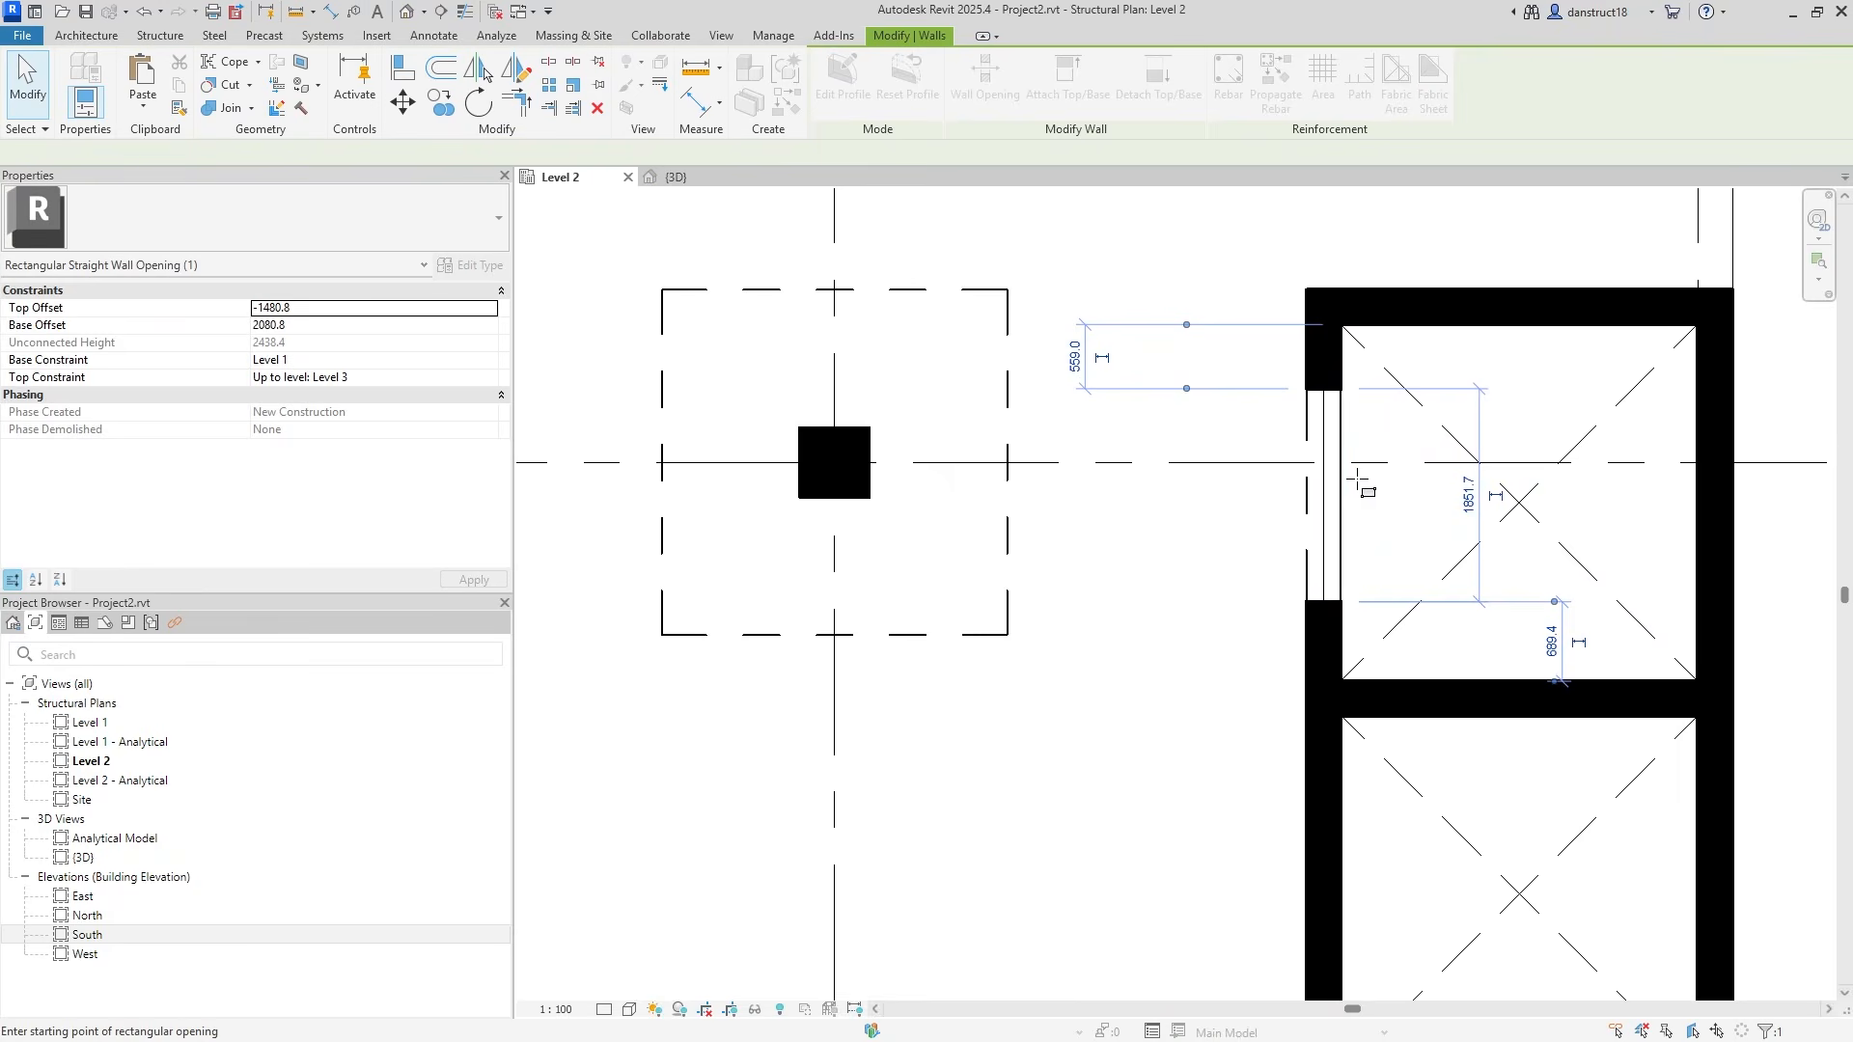
Size the opening to 2000 mm long, placed 550 mm from the wall end.
left_click(1471, 497)
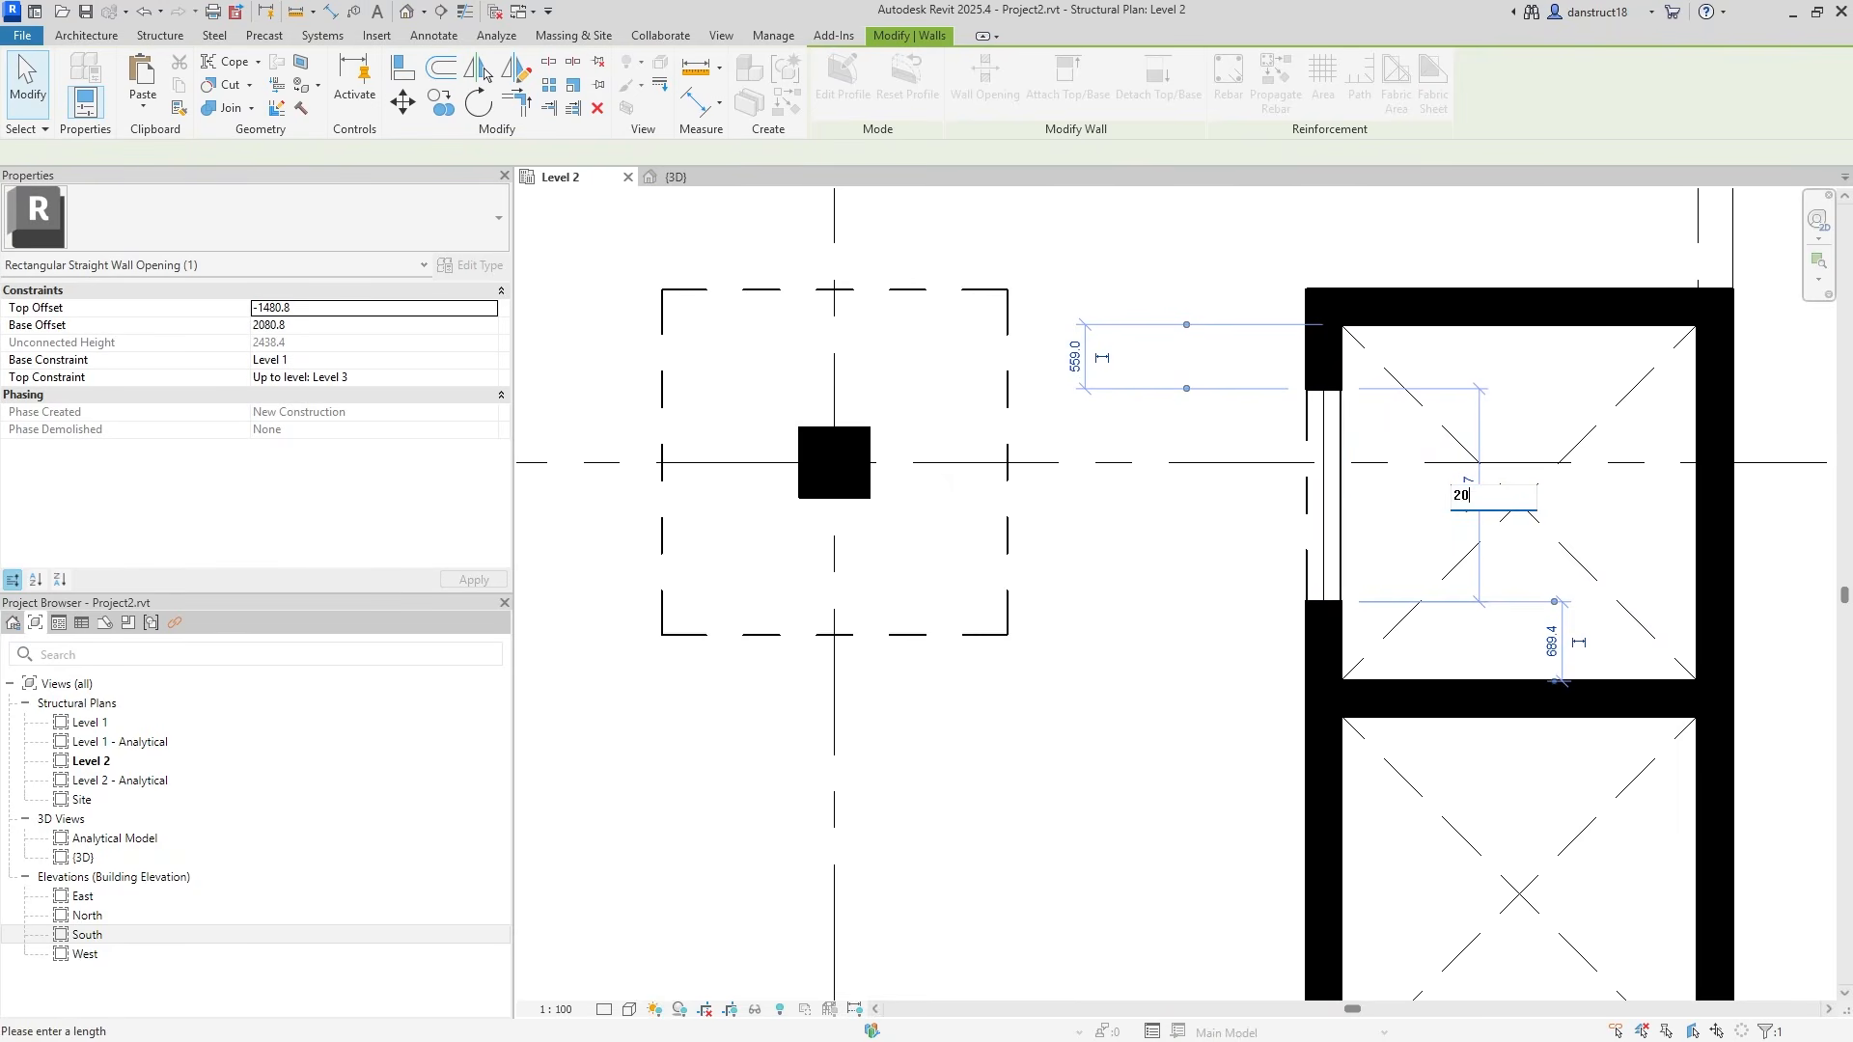
key("Return")
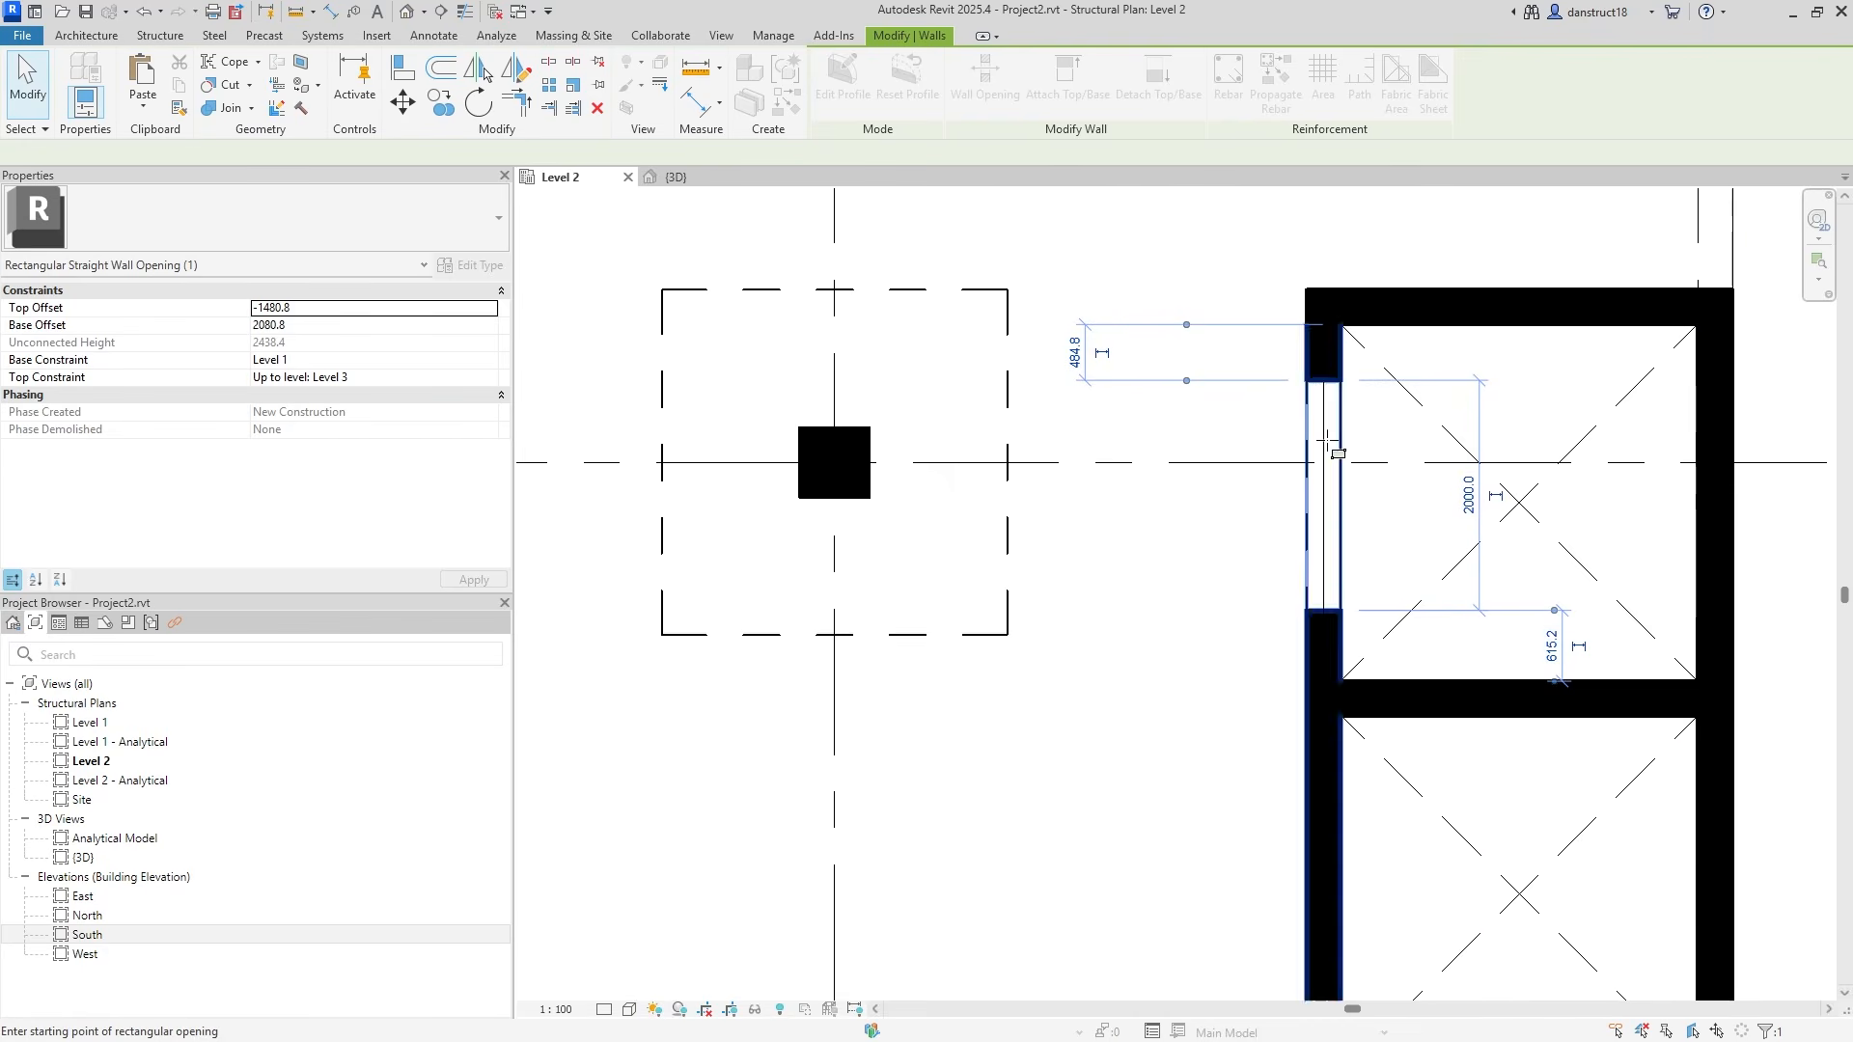
key("Escape")
key("Escape")
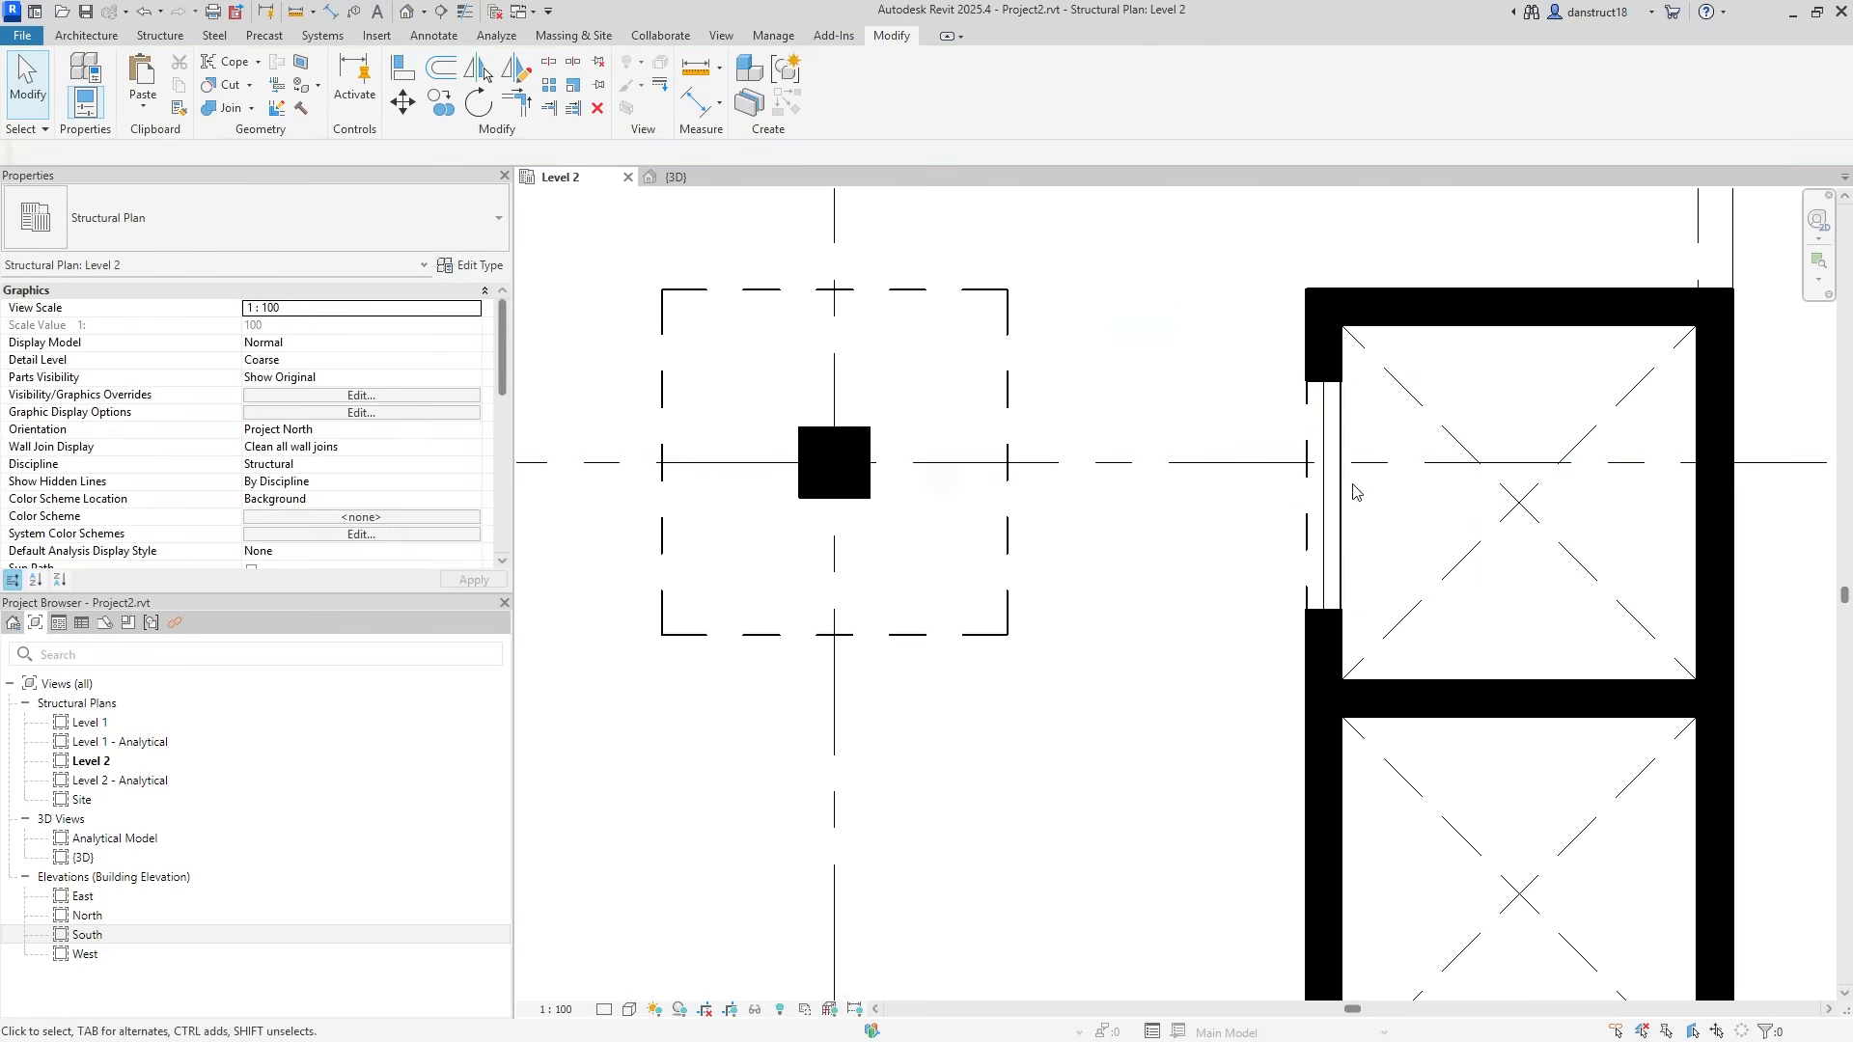
left_click(1311, 522)
left_click(1443, 646)
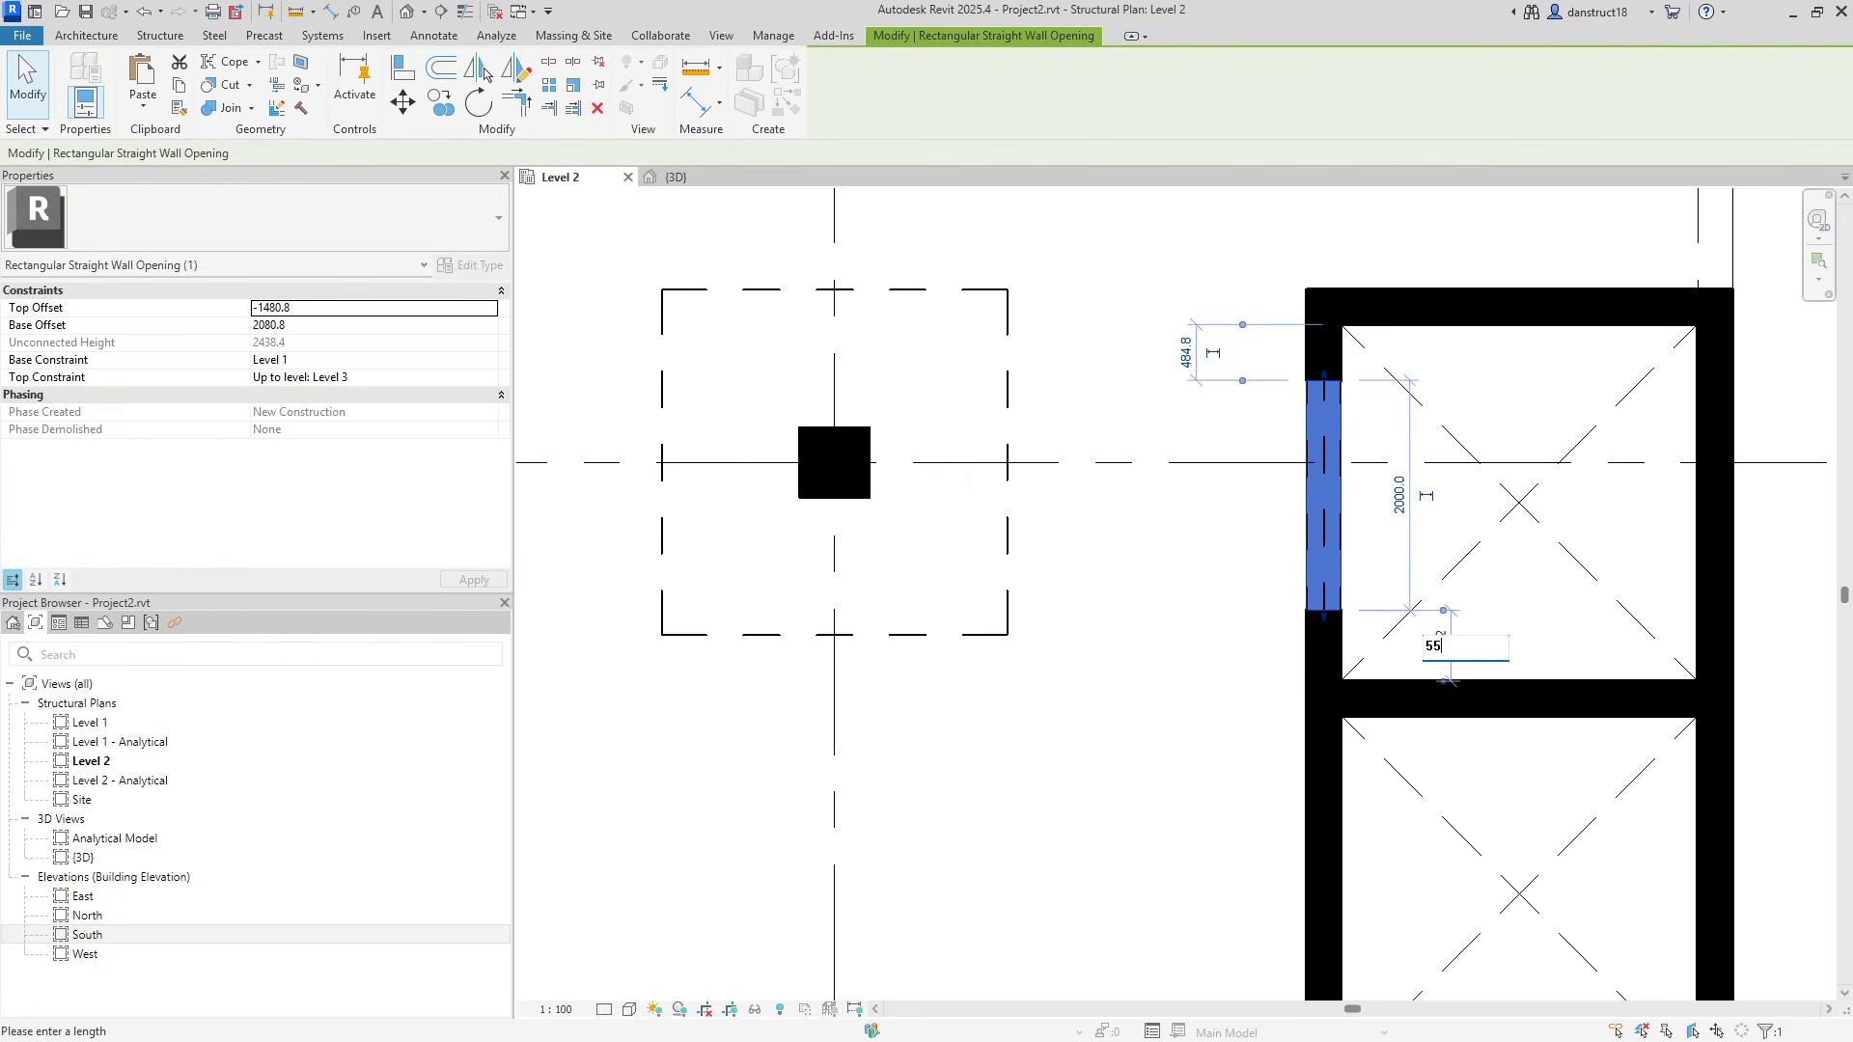
key("Return")
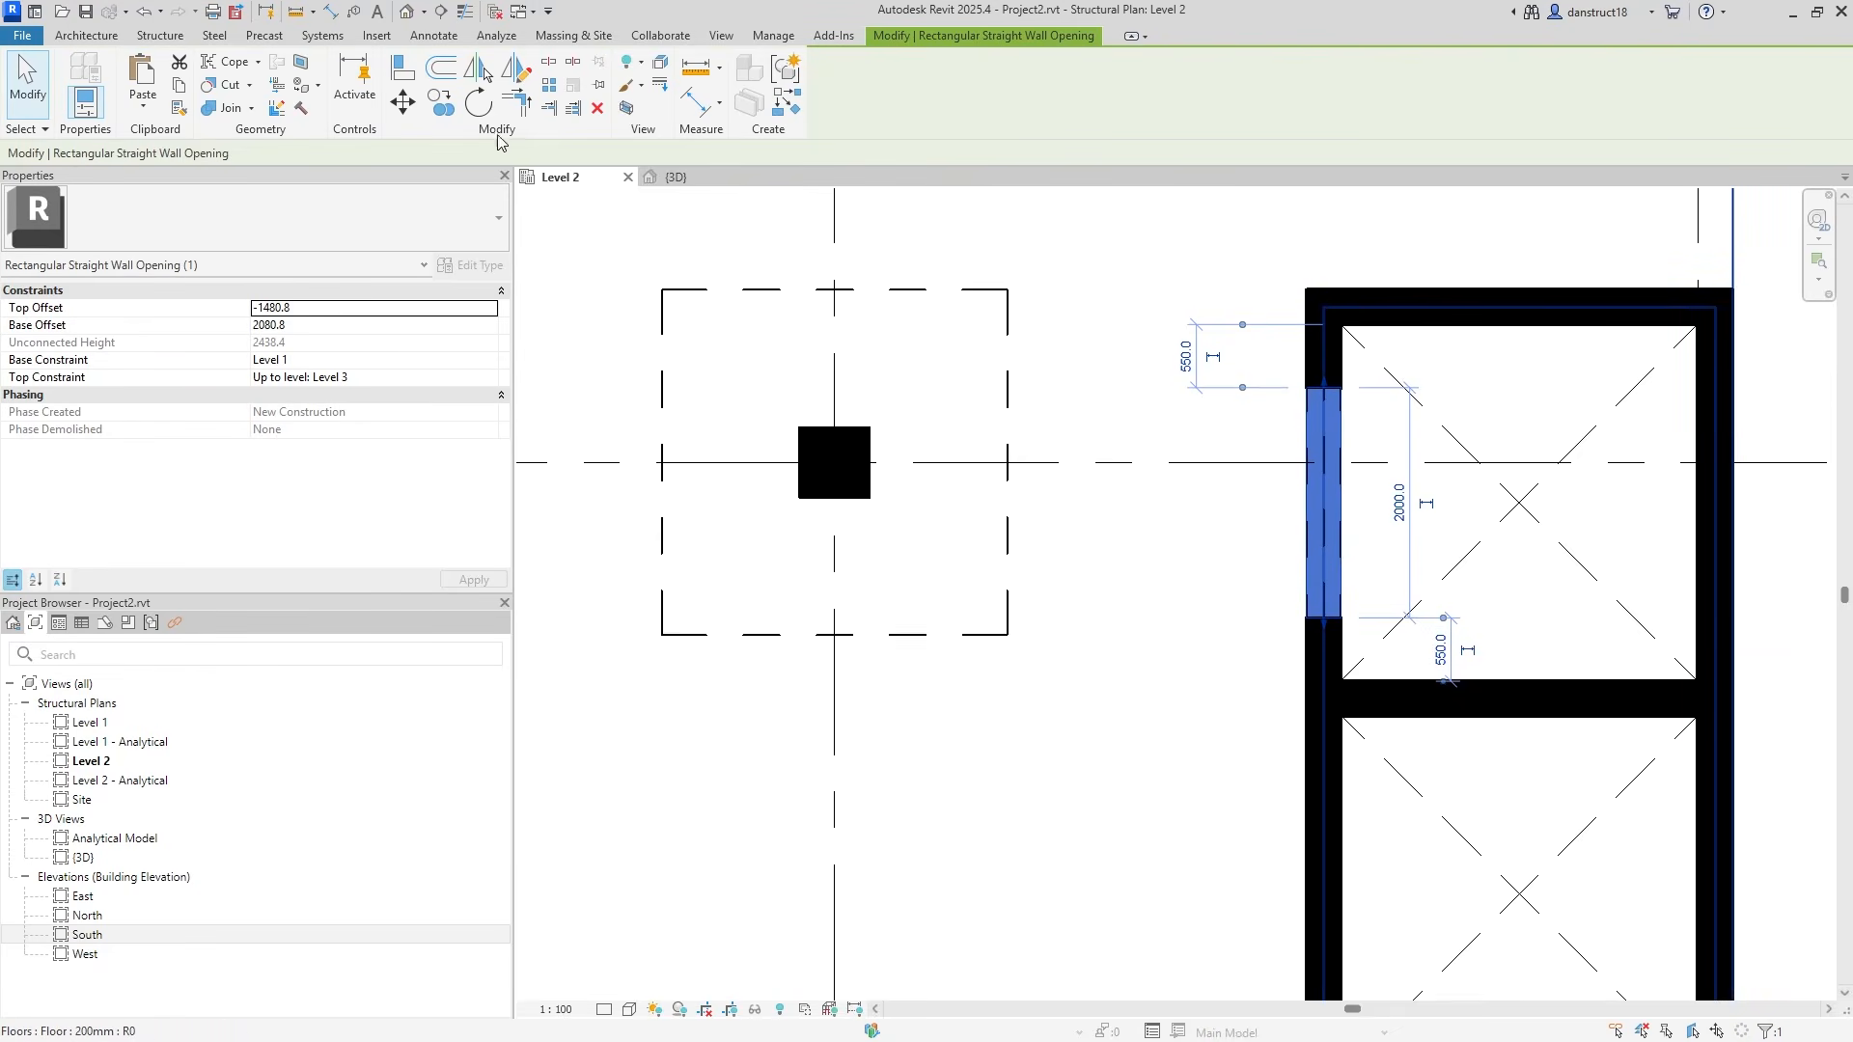
Copy the opening into the walls of the next two cells, then select the copies.
left_click(445, 117)
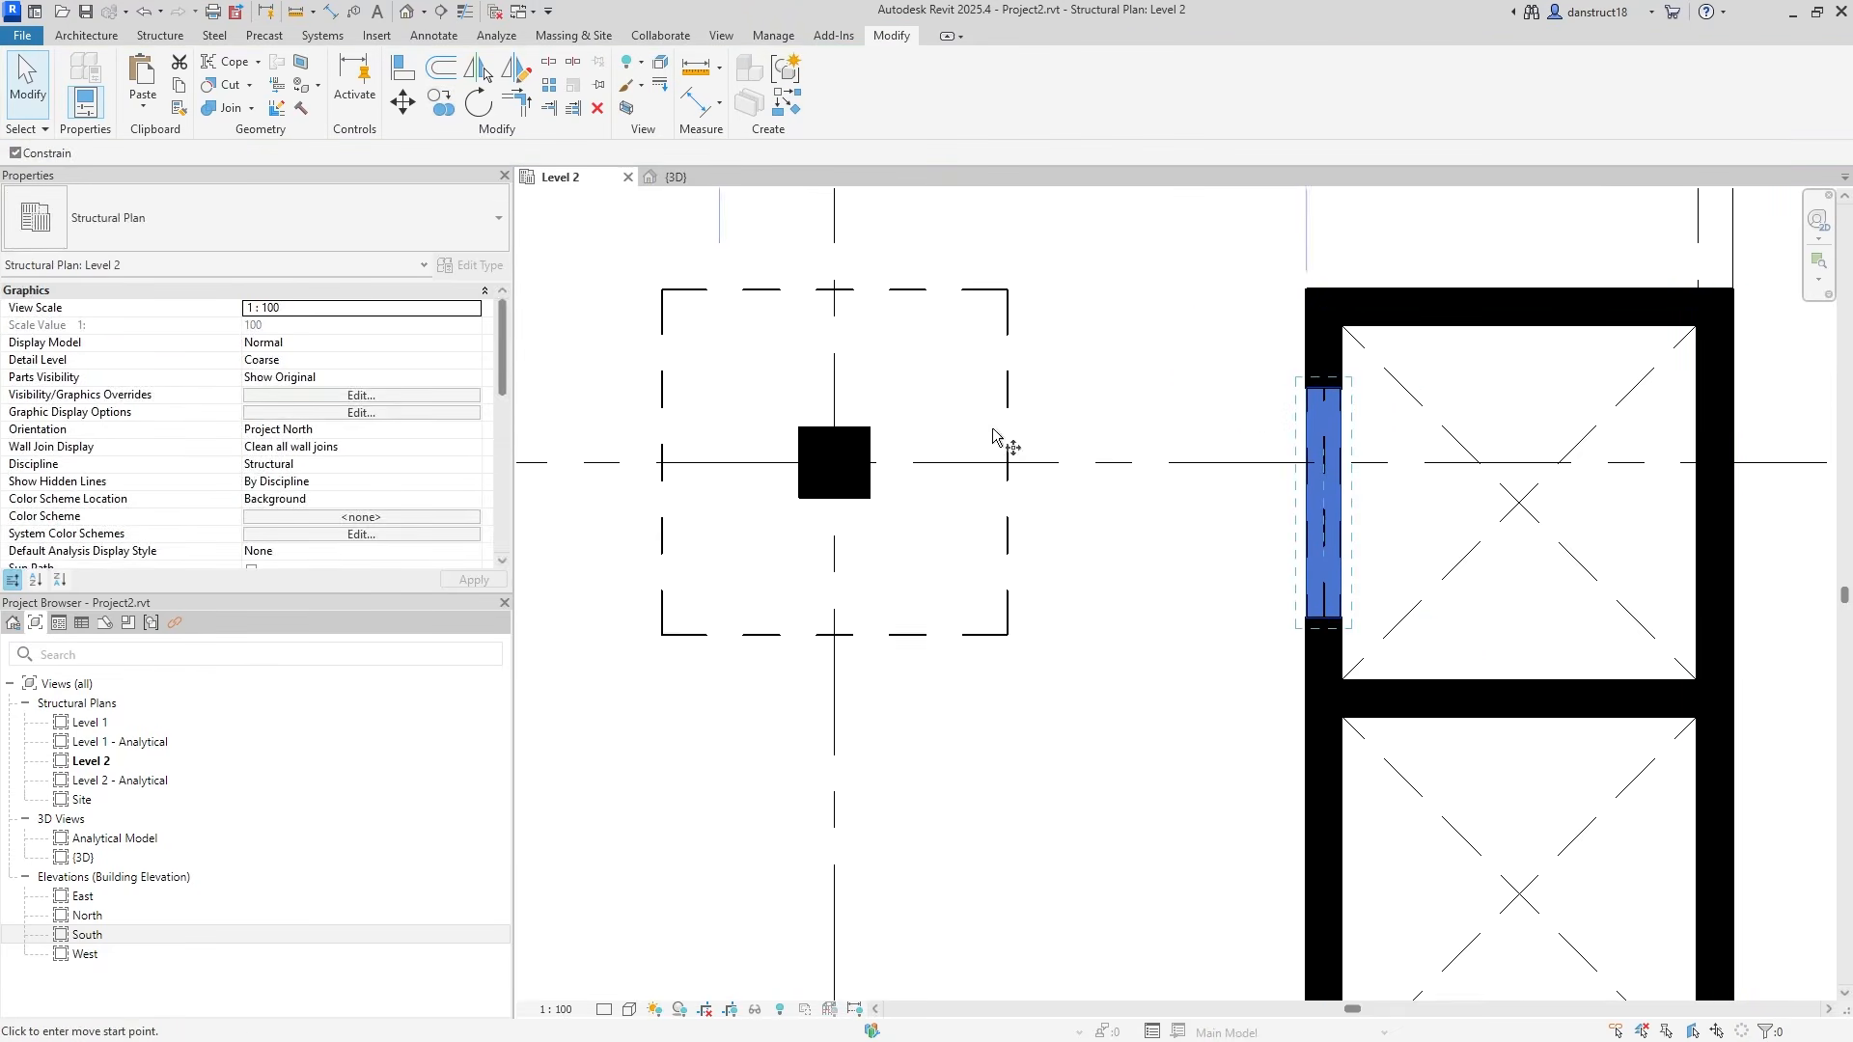
left_click(1339, 681)
scroll(1343, 675, "down", 2)
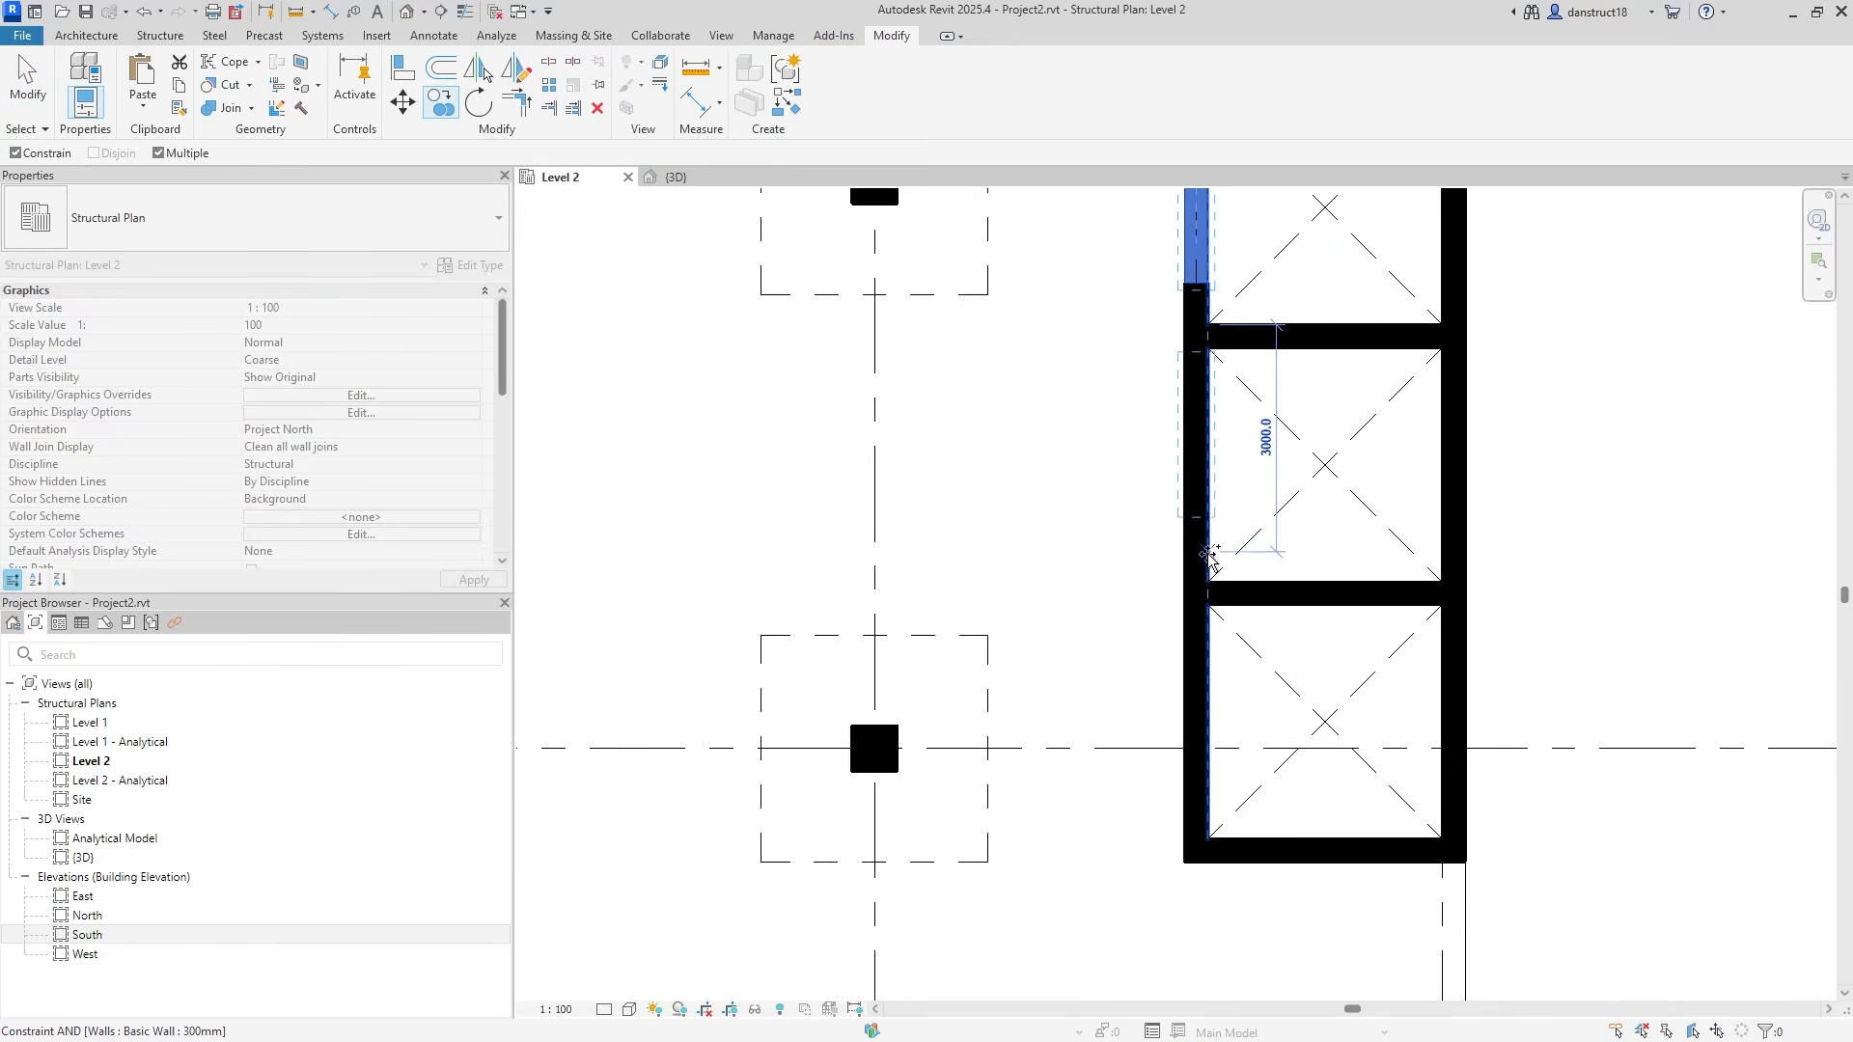
left_click(1206, 585)
left_click(1204, 839)
key("Escape")
middle_click_drag(1151, 436, 1235, 634)
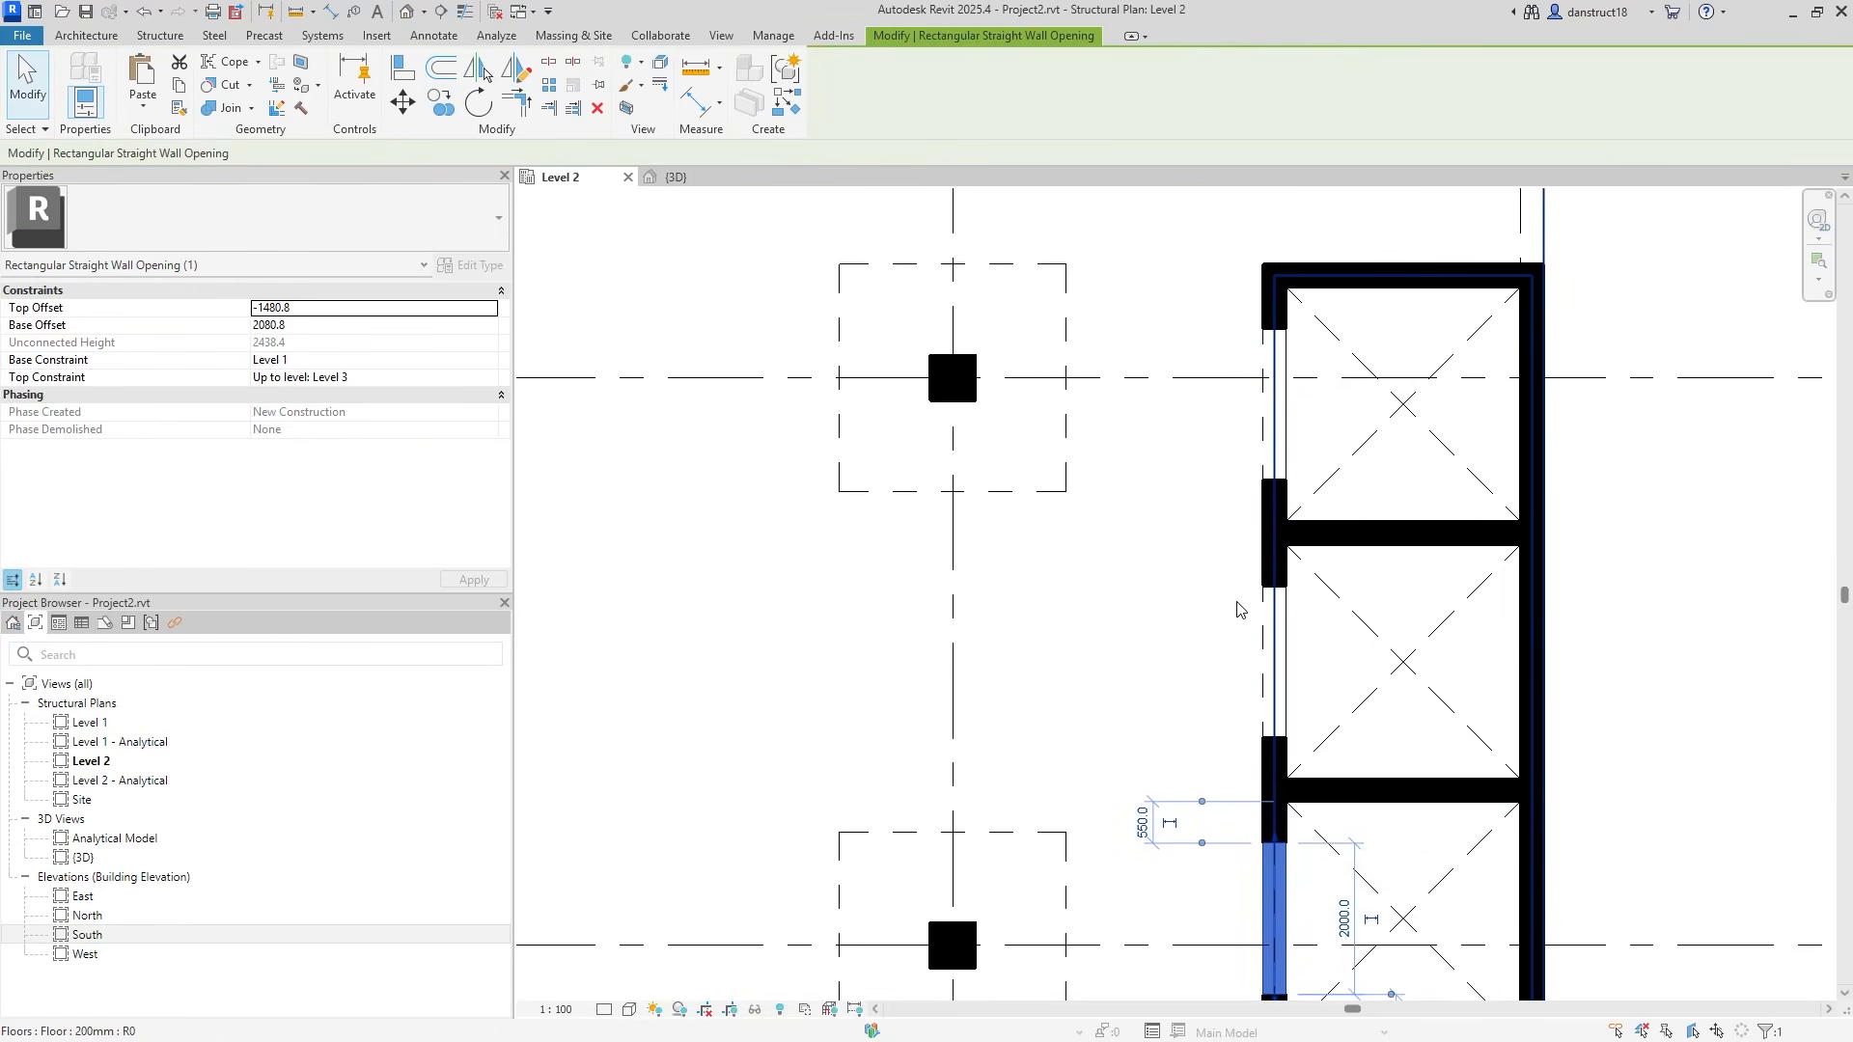
left_click(1260, 649, "ctrl")
Set the three openings to Base Offset 0, base Level 2 and Top Offset -800.
left_click(1266, 436, "ctrl")
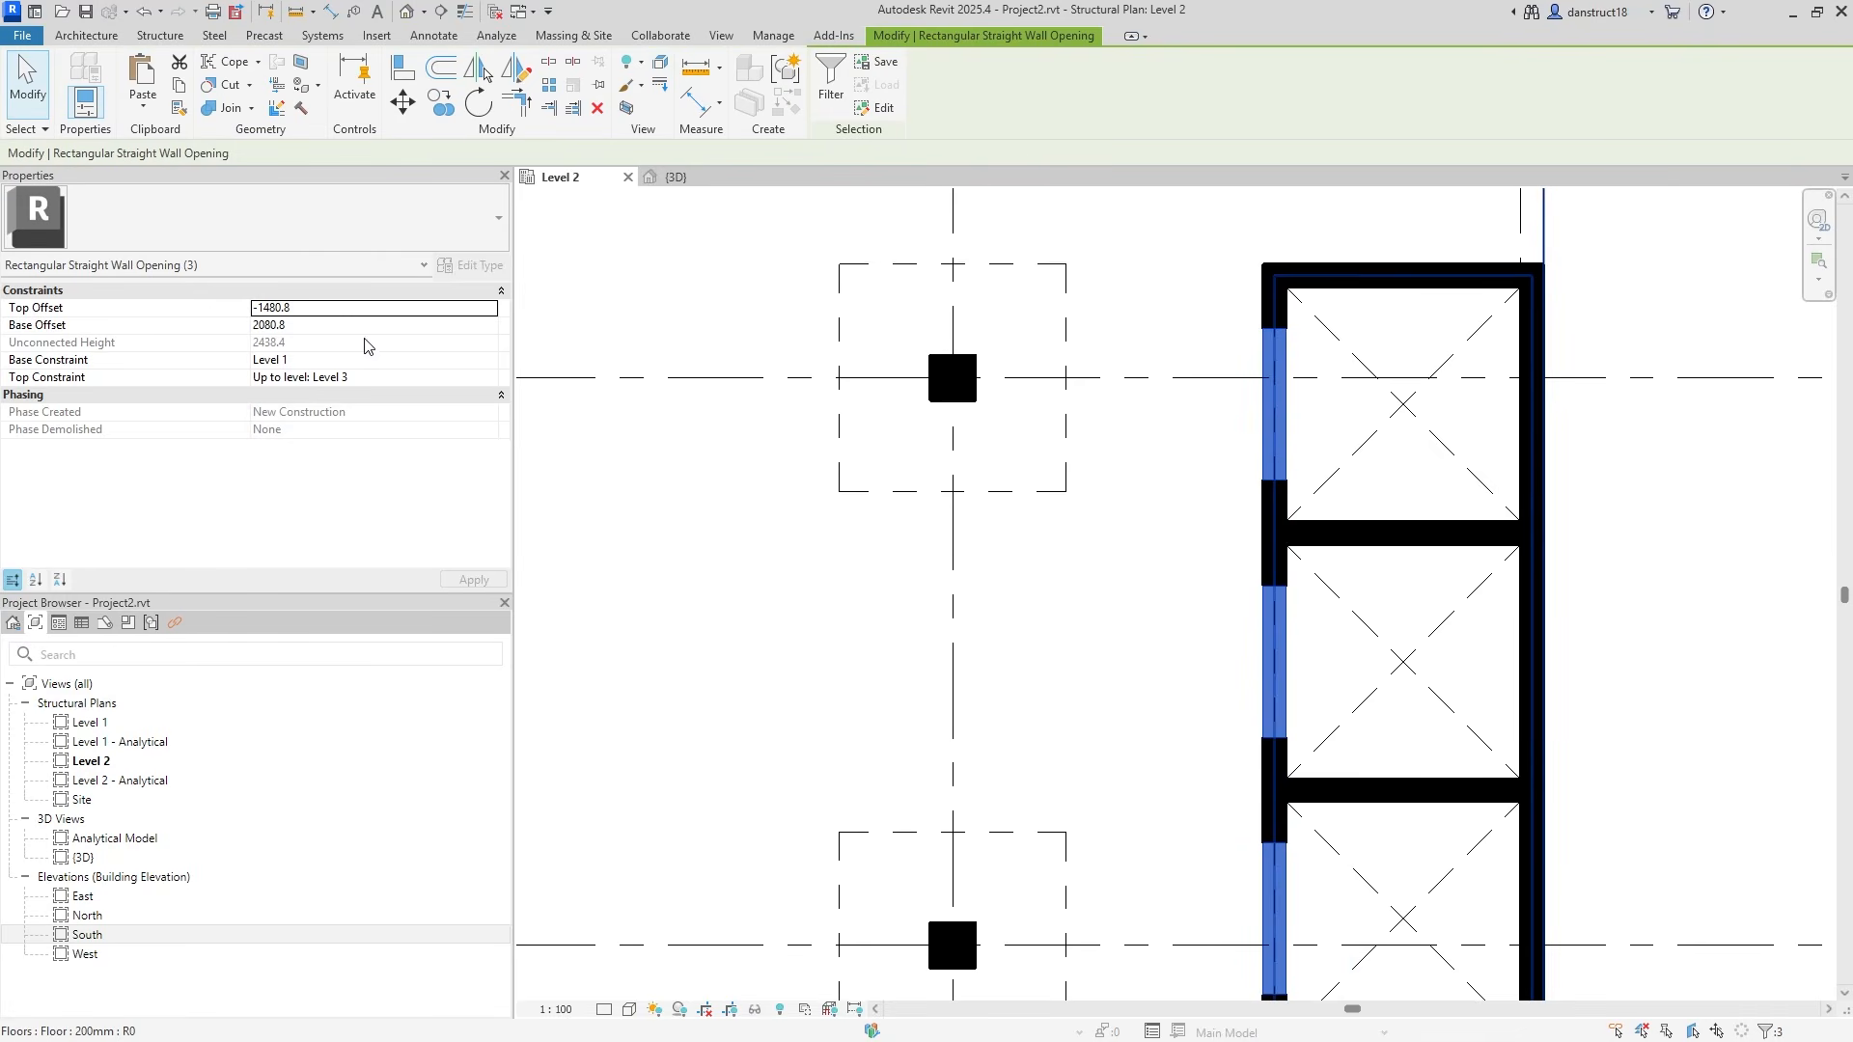
left_click(410, 326)
type("0")
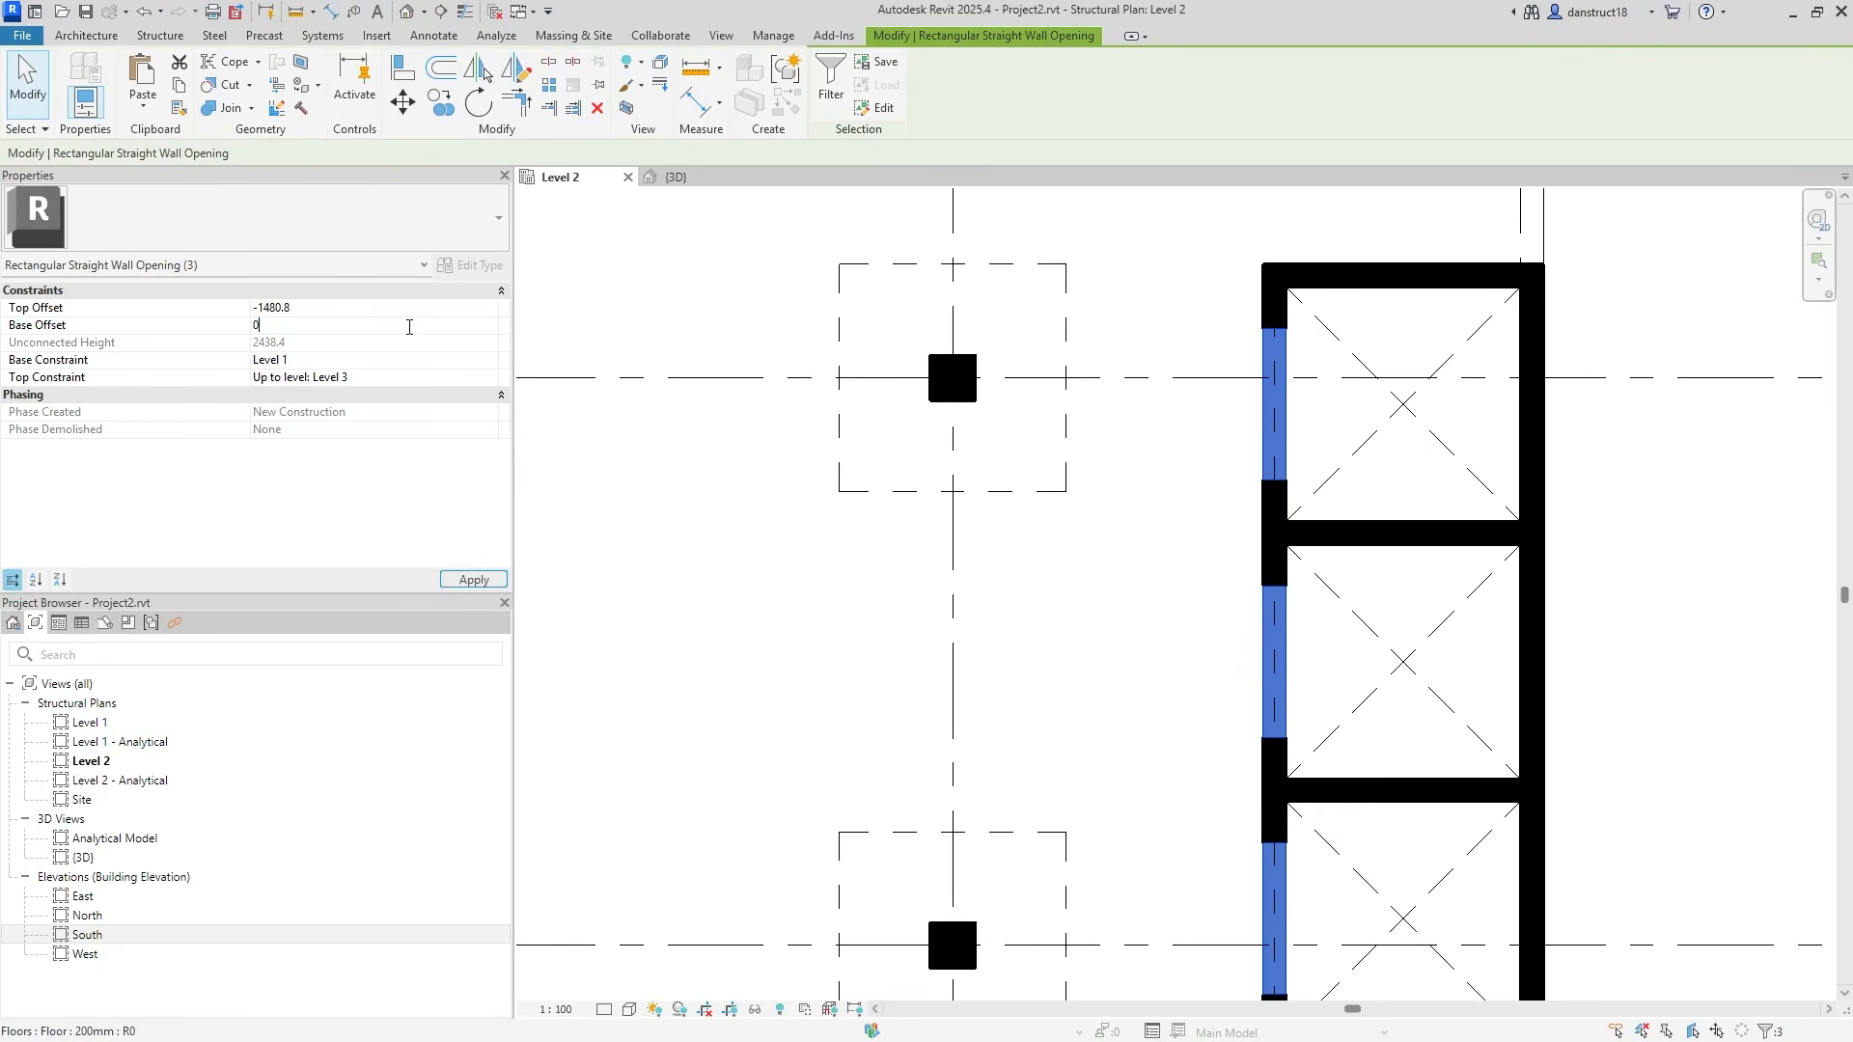
left_click(474, 580)
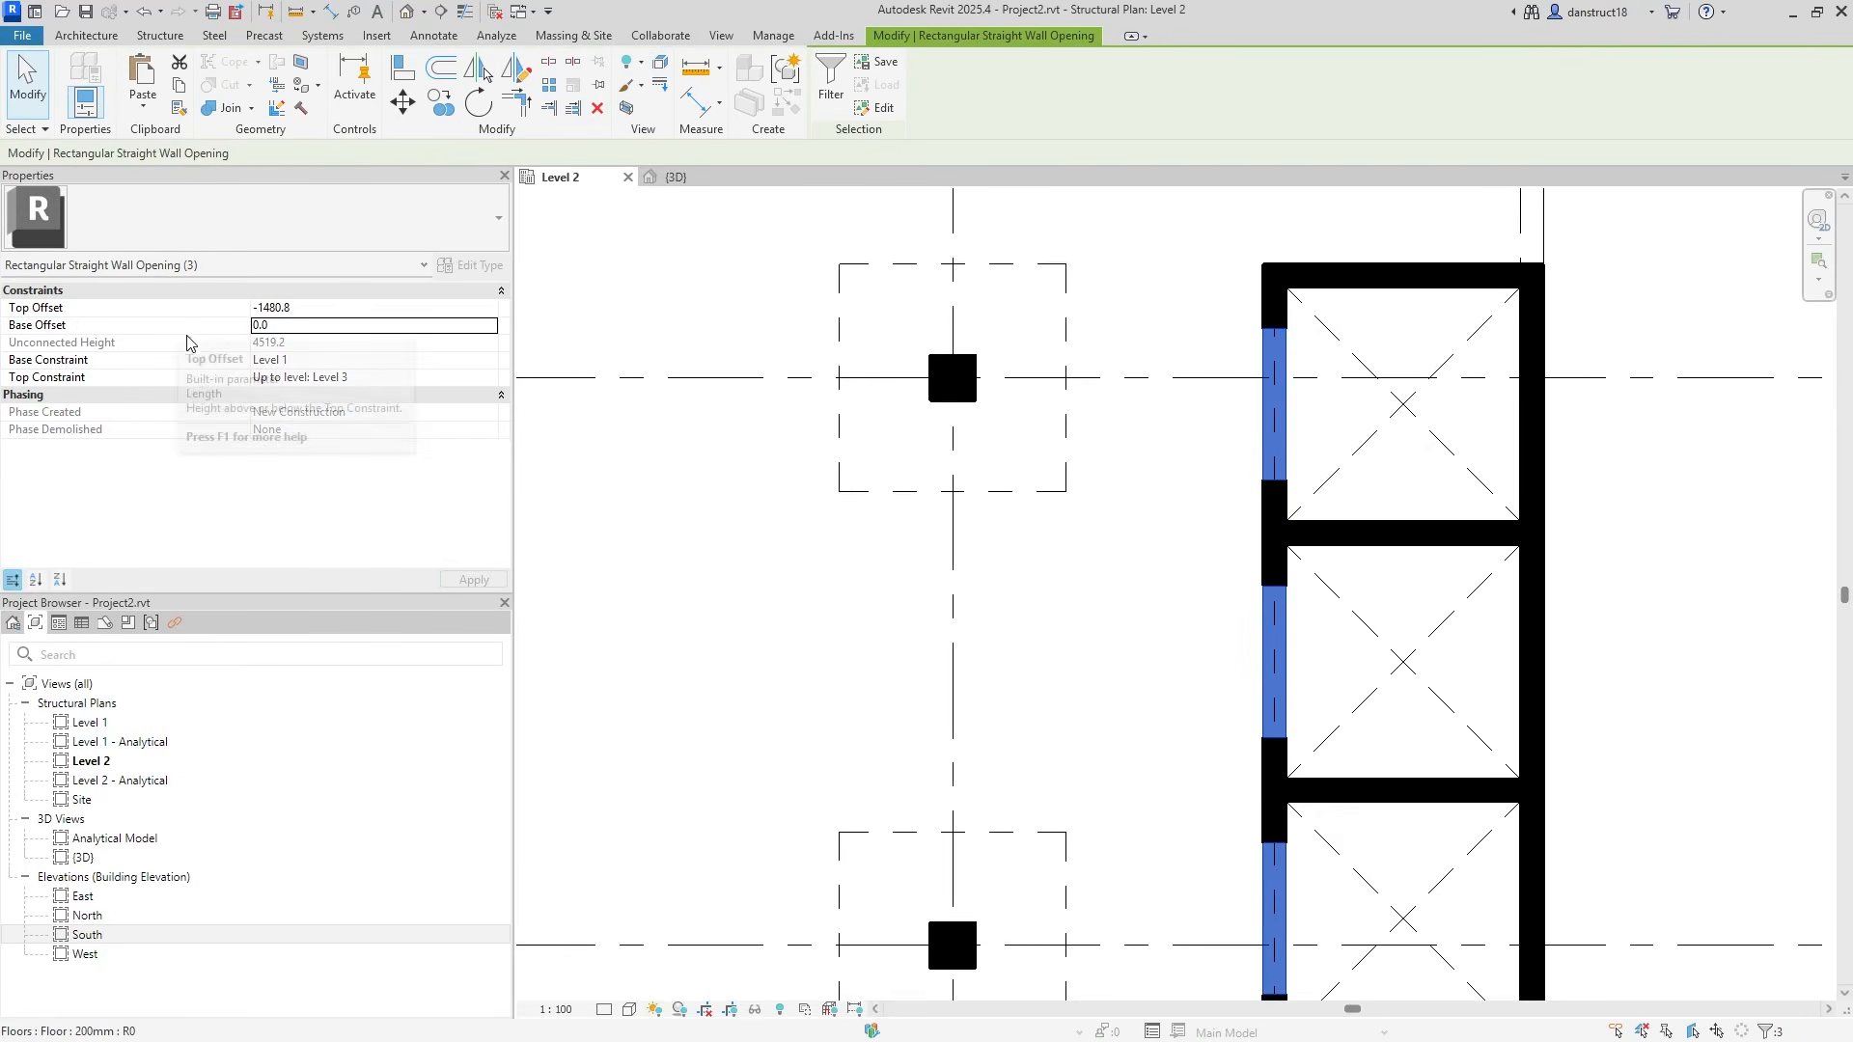
left_click(488, 361)
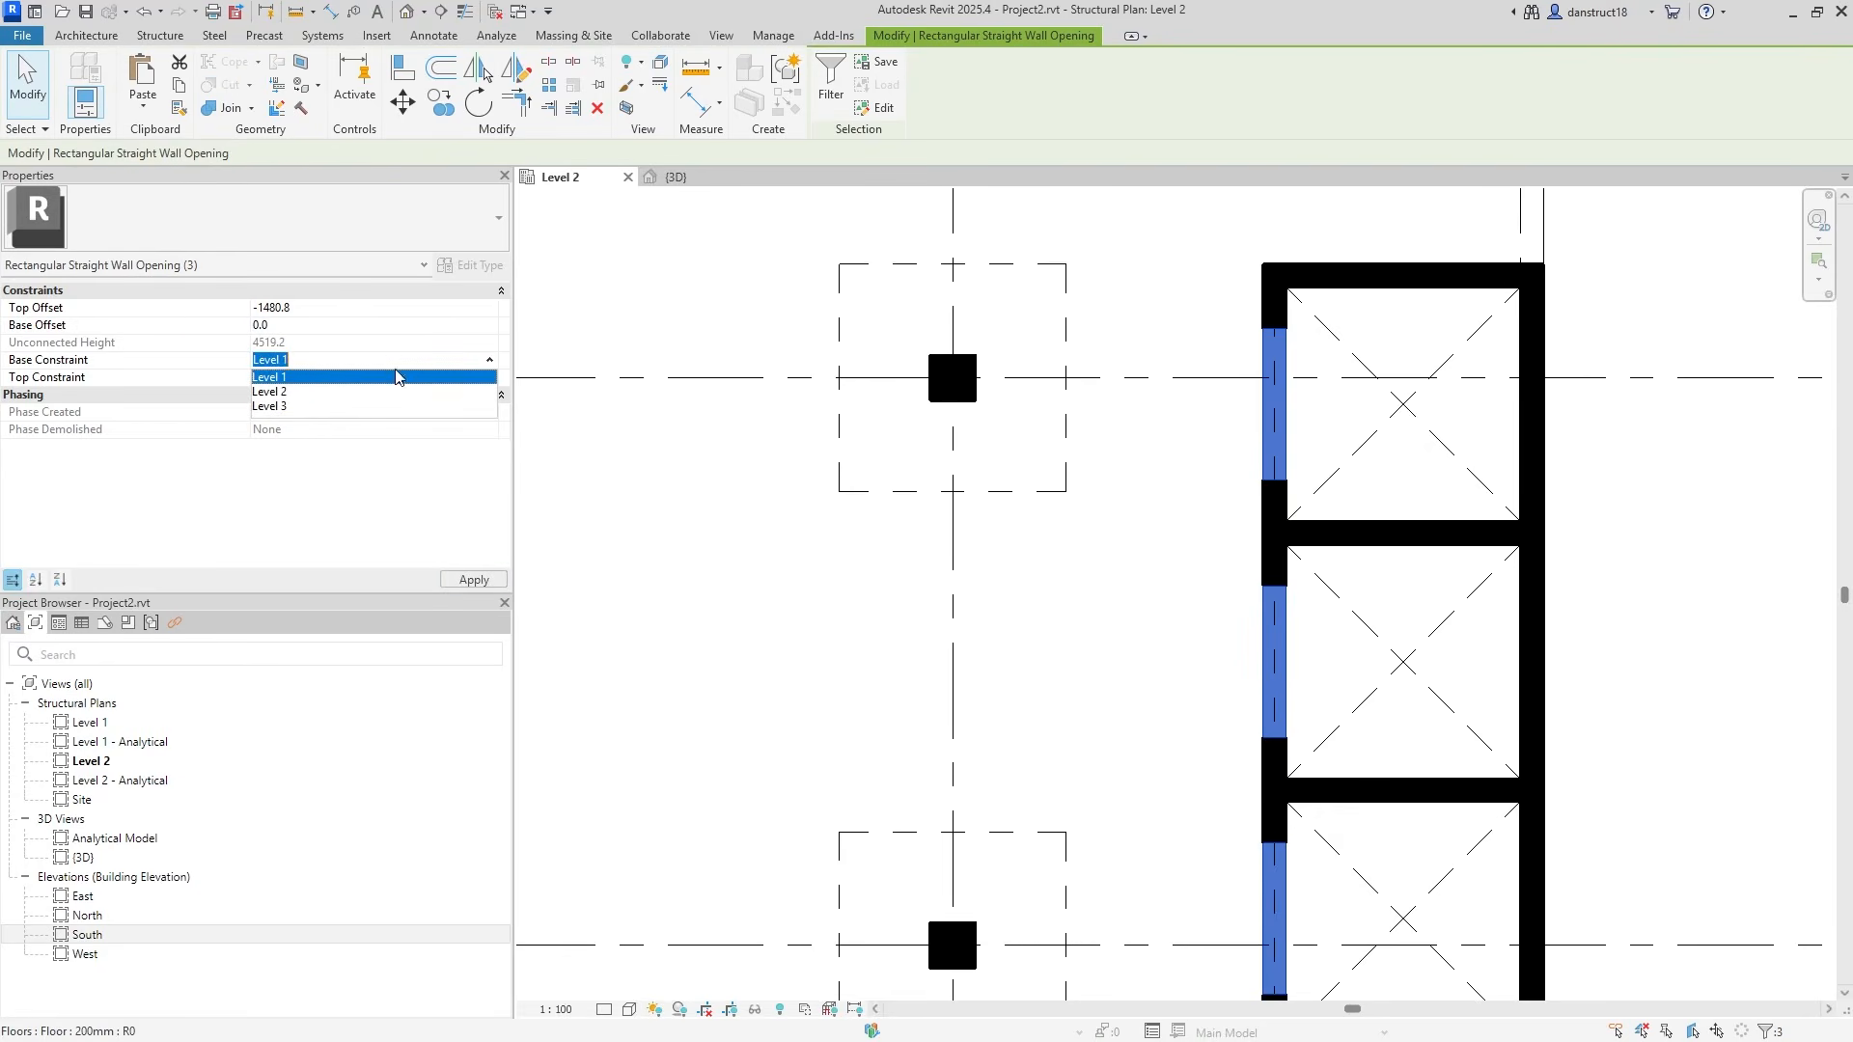
left_click(311, 399)
left_click(332, 311)
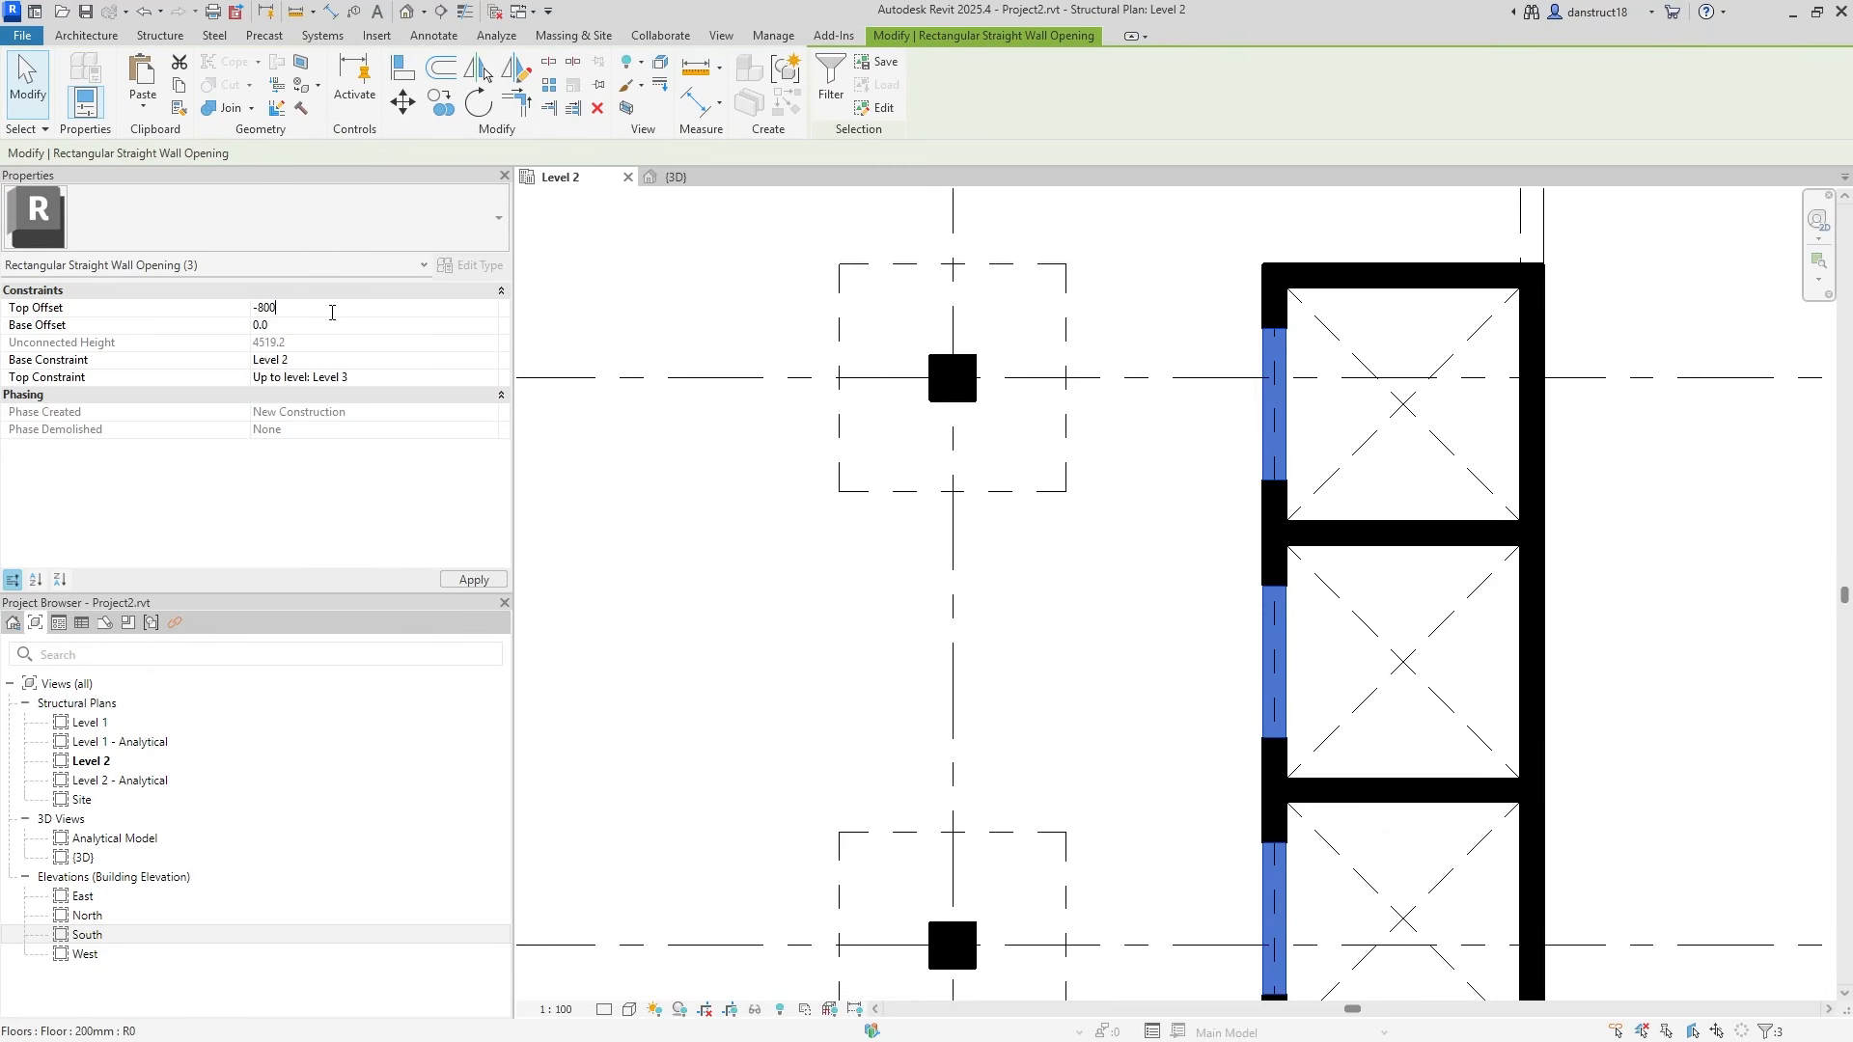
left_click(467, 580)
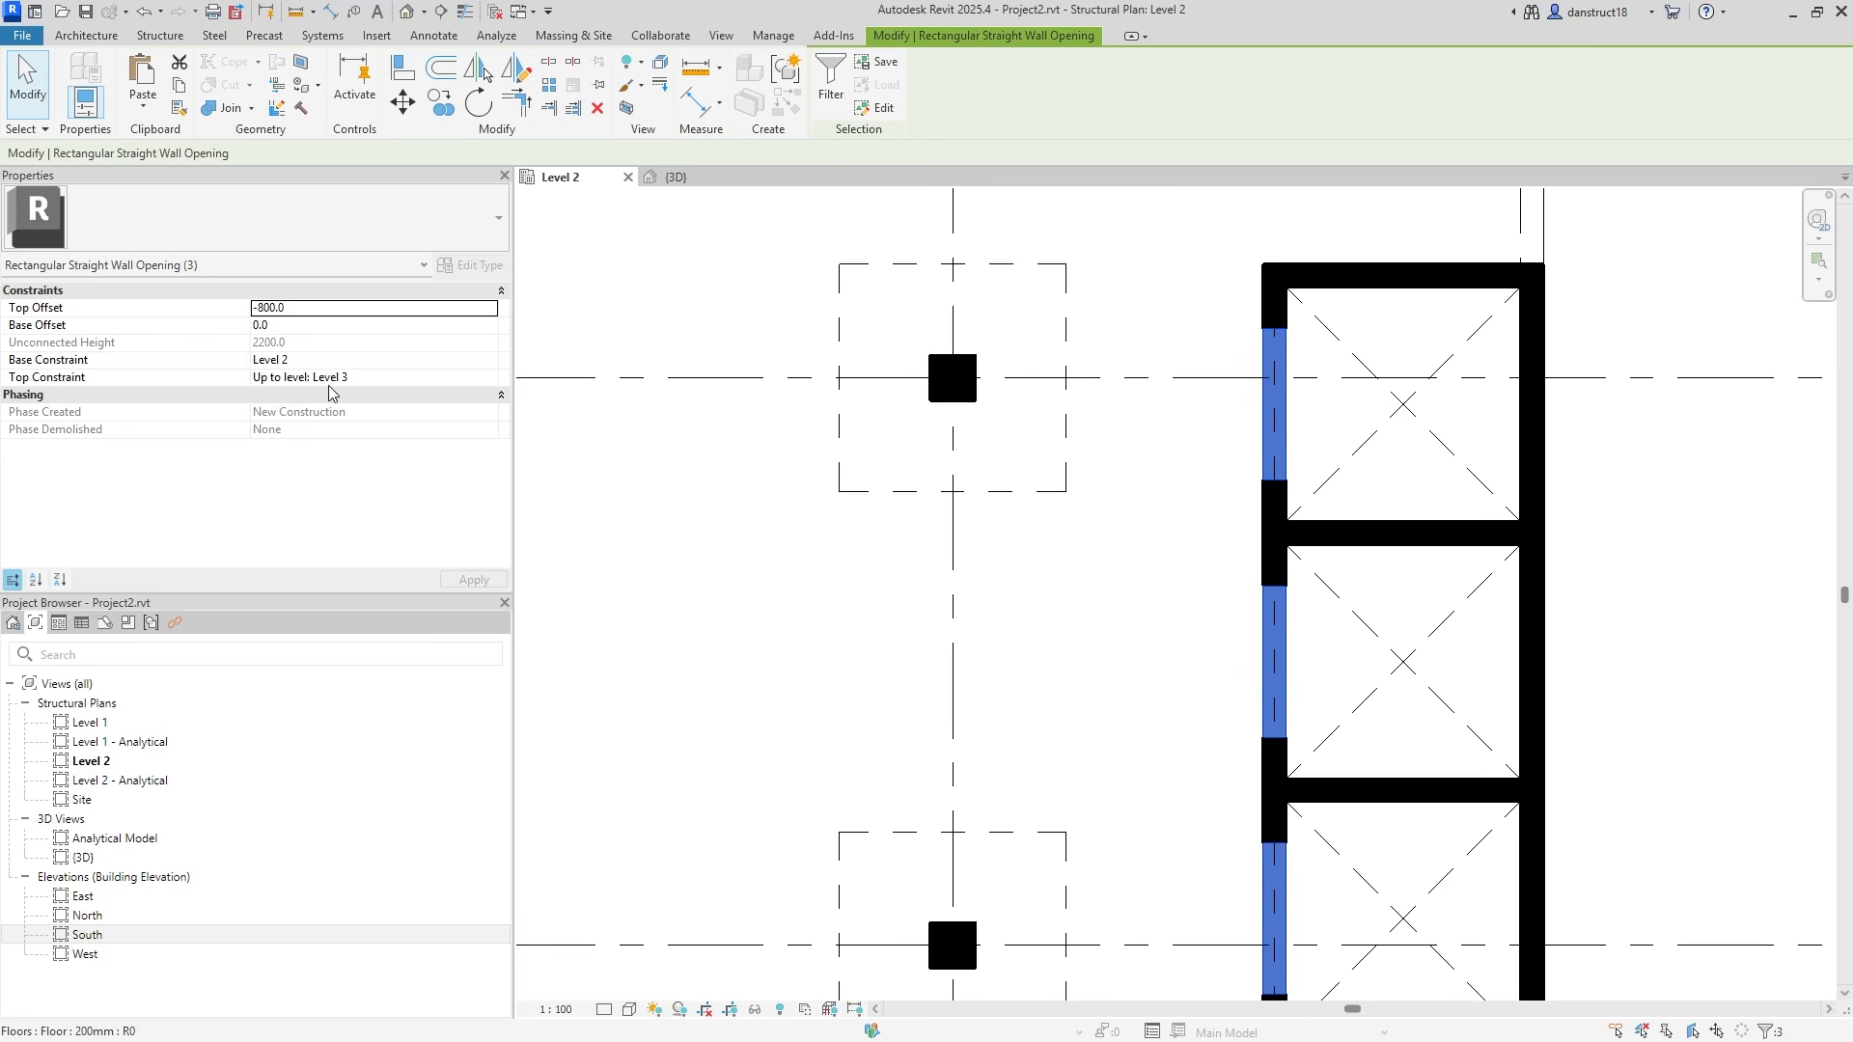
Check the openings in the 3D view, then return to the Level 2 plan.
left_click(675, 177)
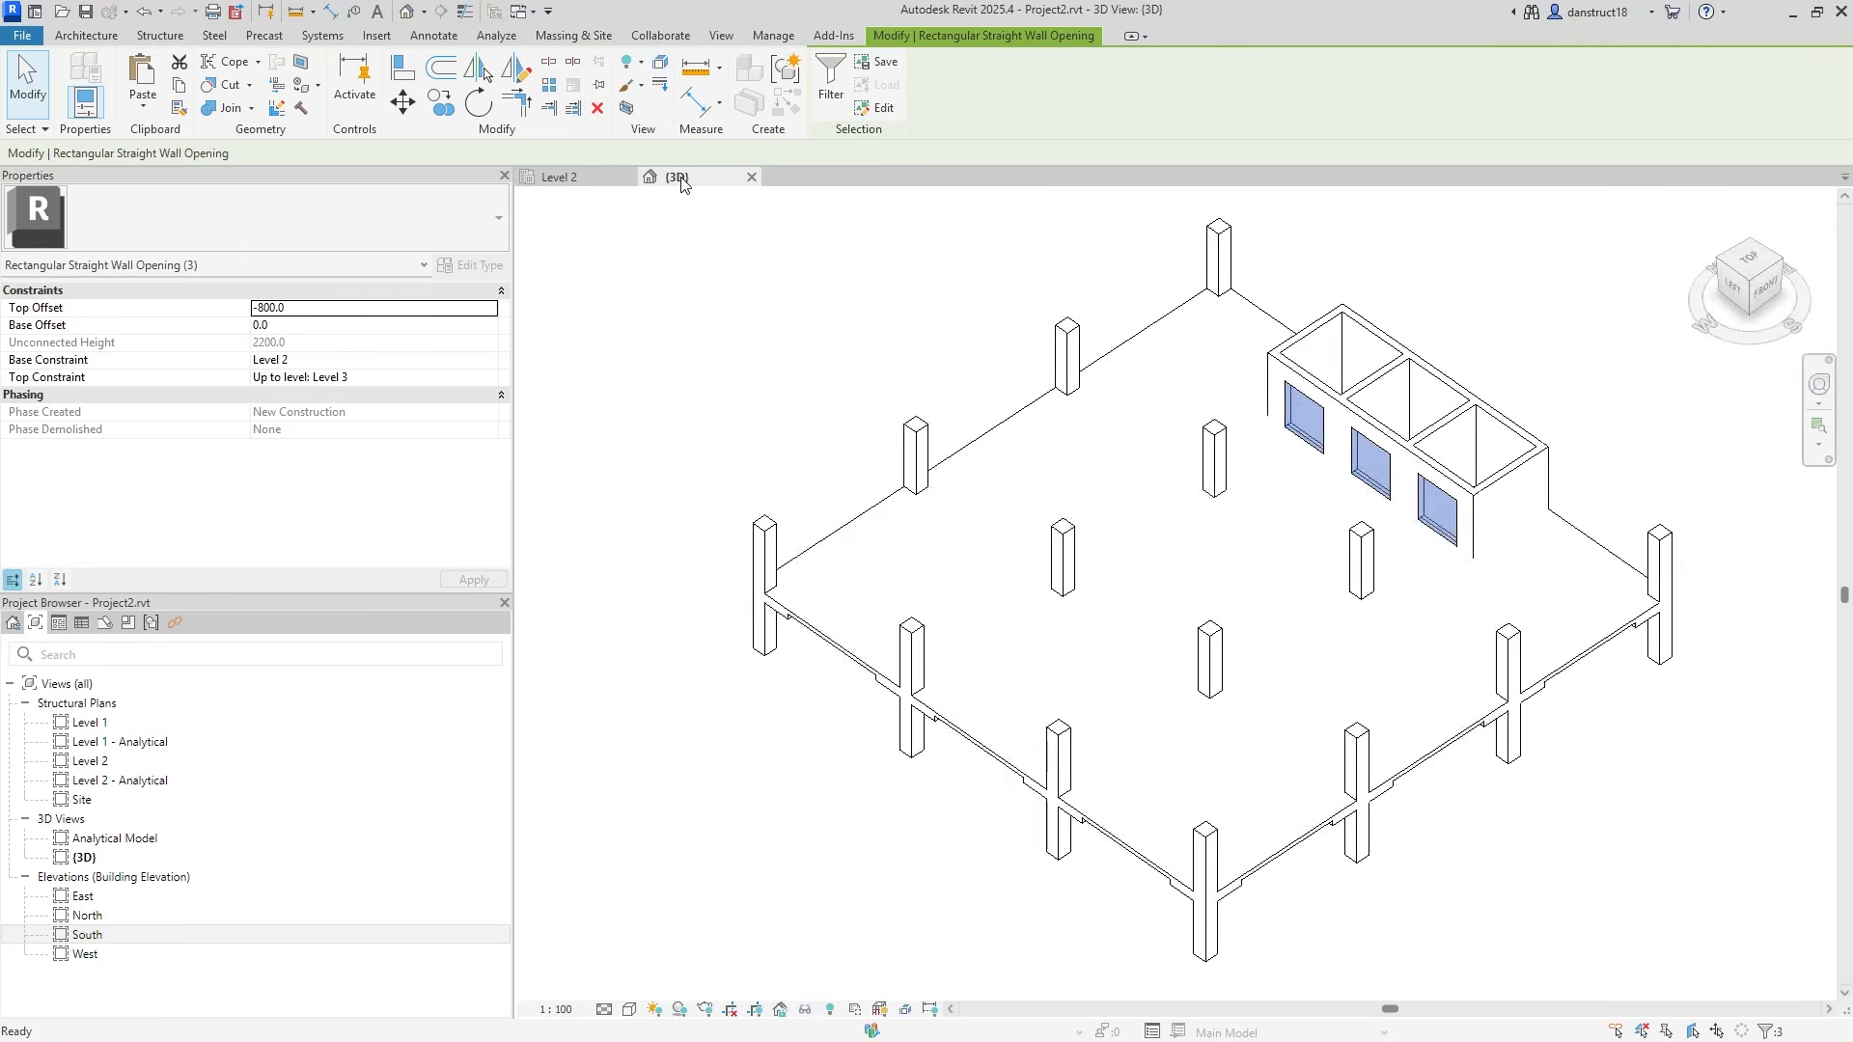
key("Escape")
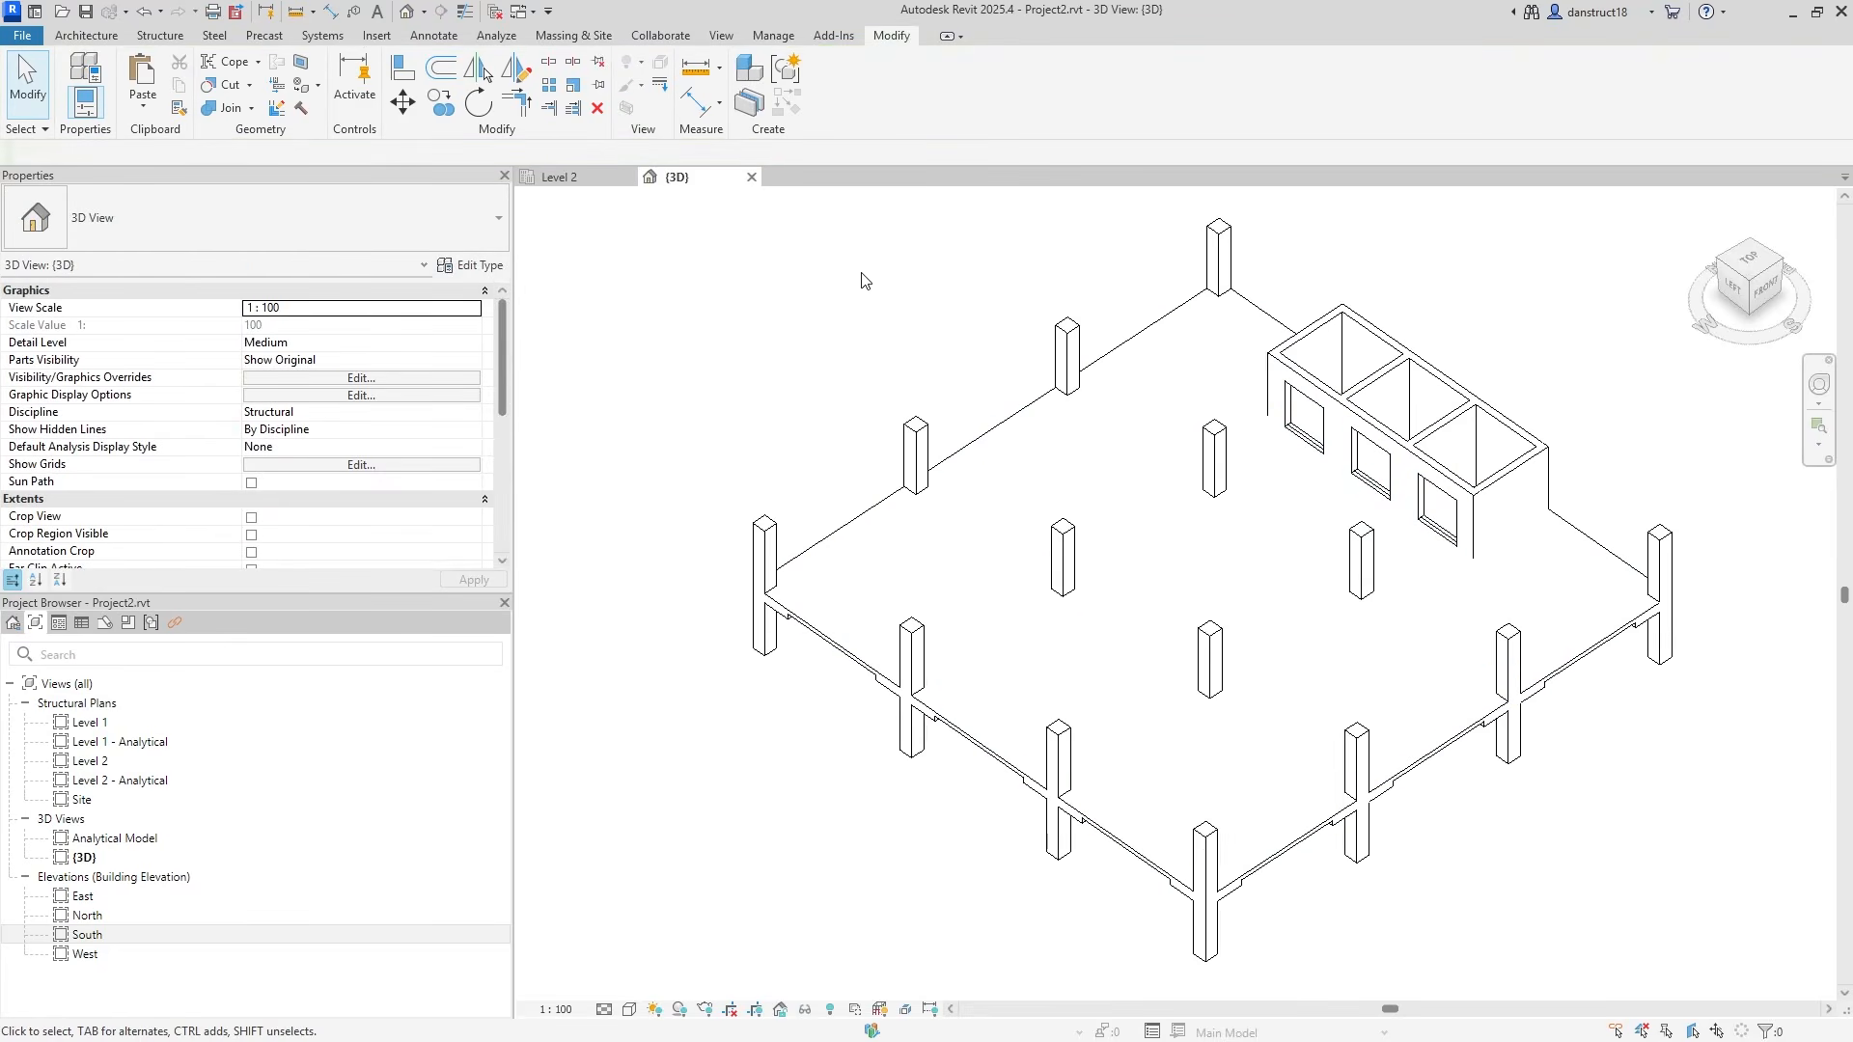
left_click(565, 182)
scroll(1245, 557, "down", 2)
middle_click_drag(1397, 673, 1504, 560)
Join the Level 2 floor with the stair-core wall using Join Geometry.
scroll(1660, 516, "down", 2)
middle_click_drag(1692, 525, 1722, 530)
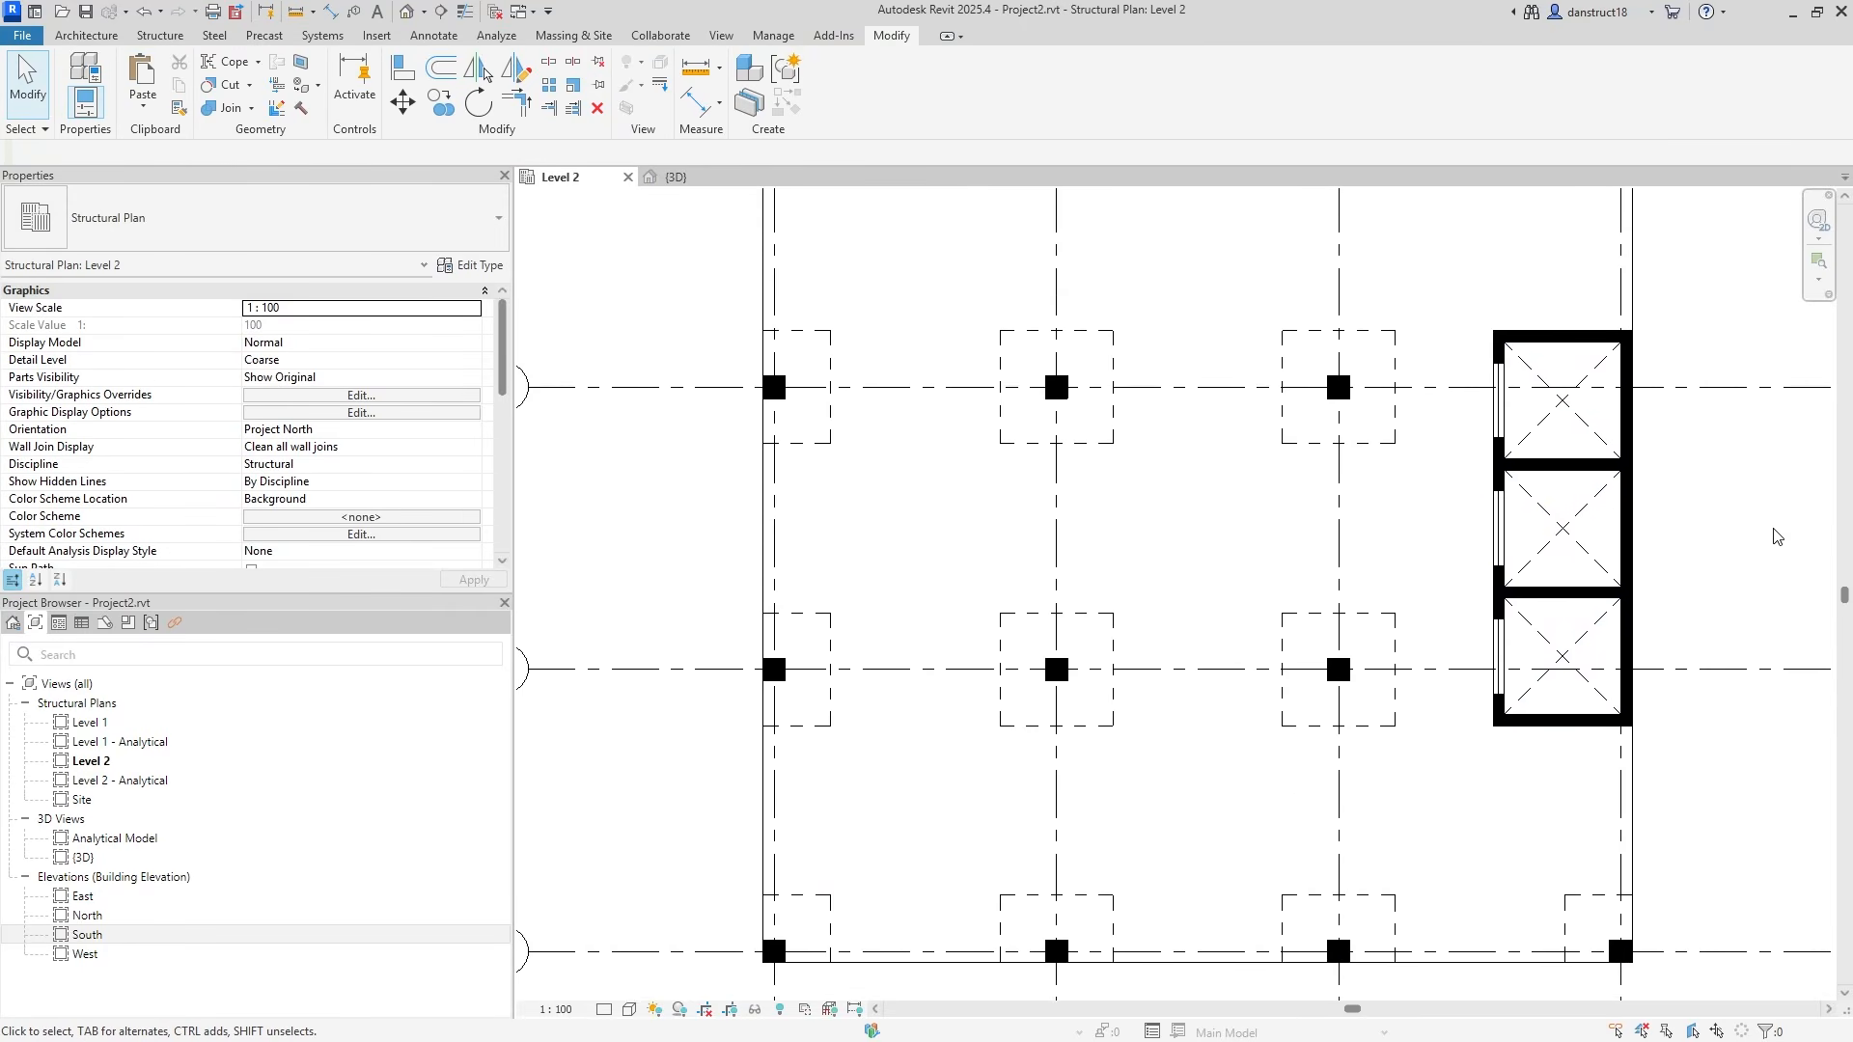
scroll(1778, 537, "up", 2)
scroll(1261, 568, "up", 2)
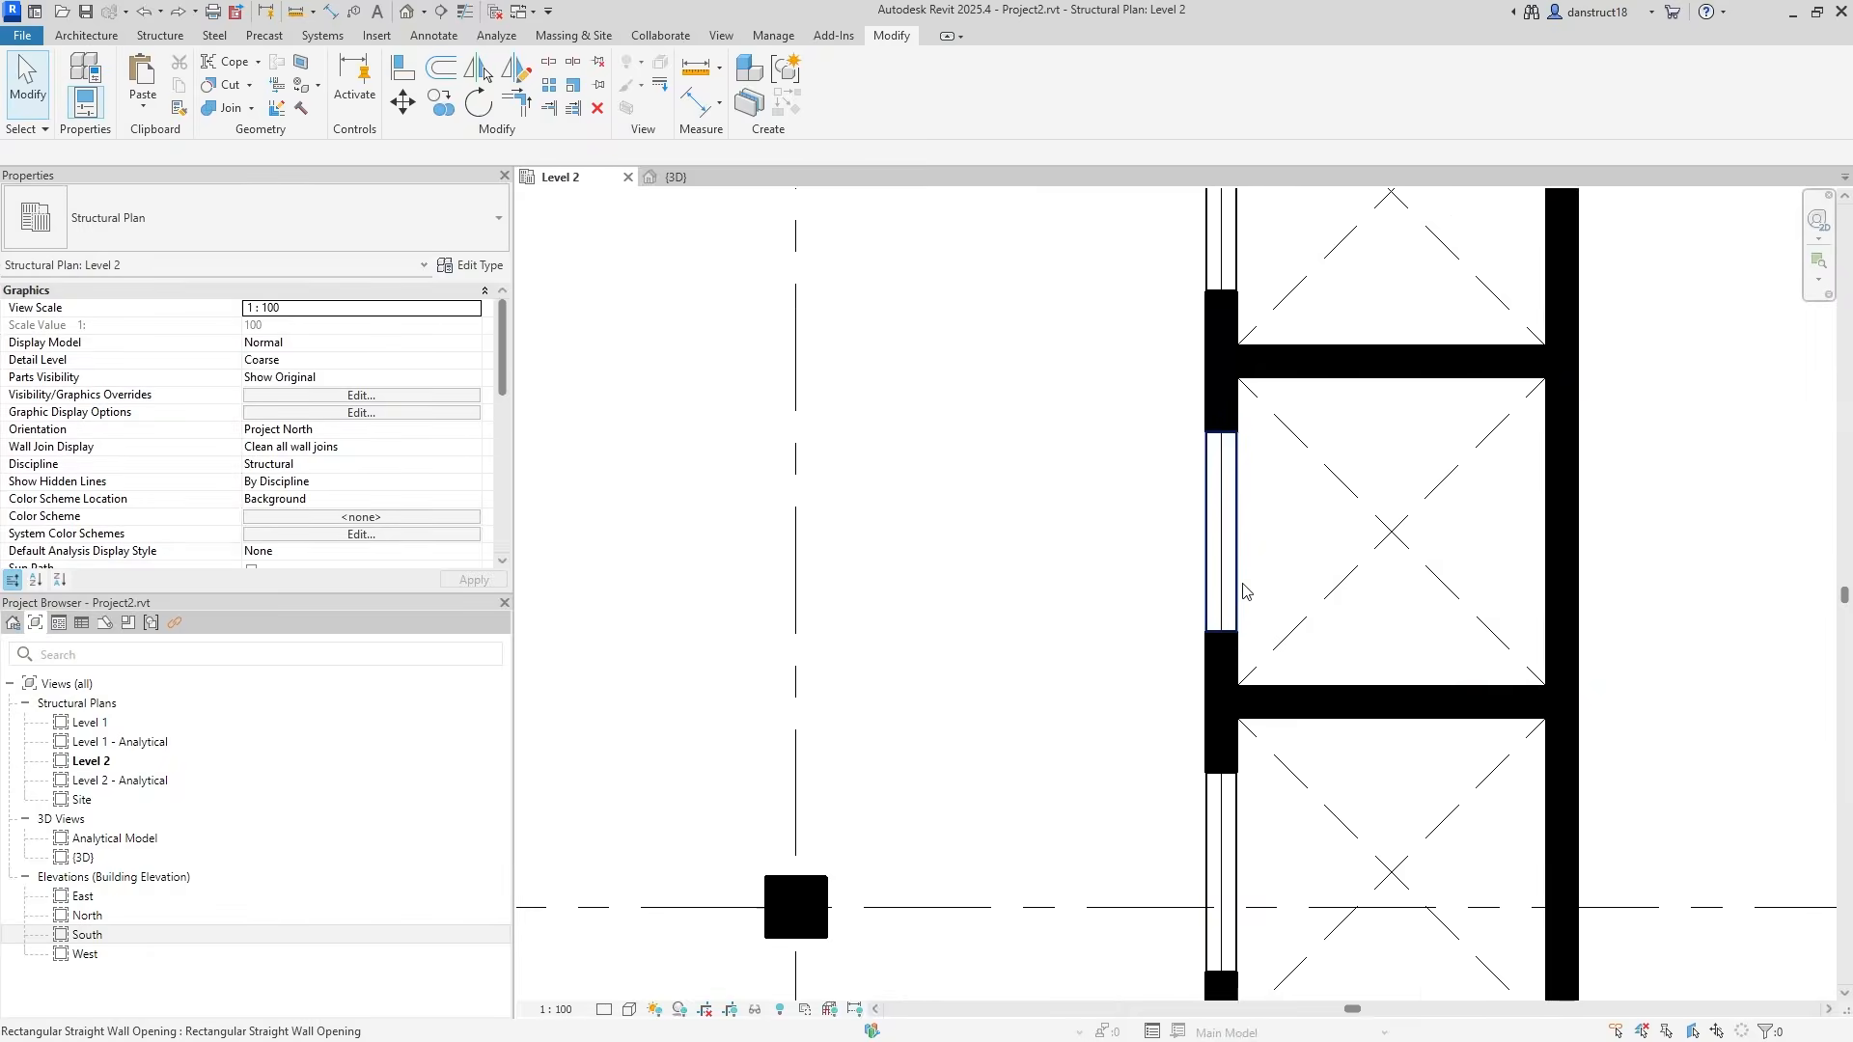
left_click(933, 548)
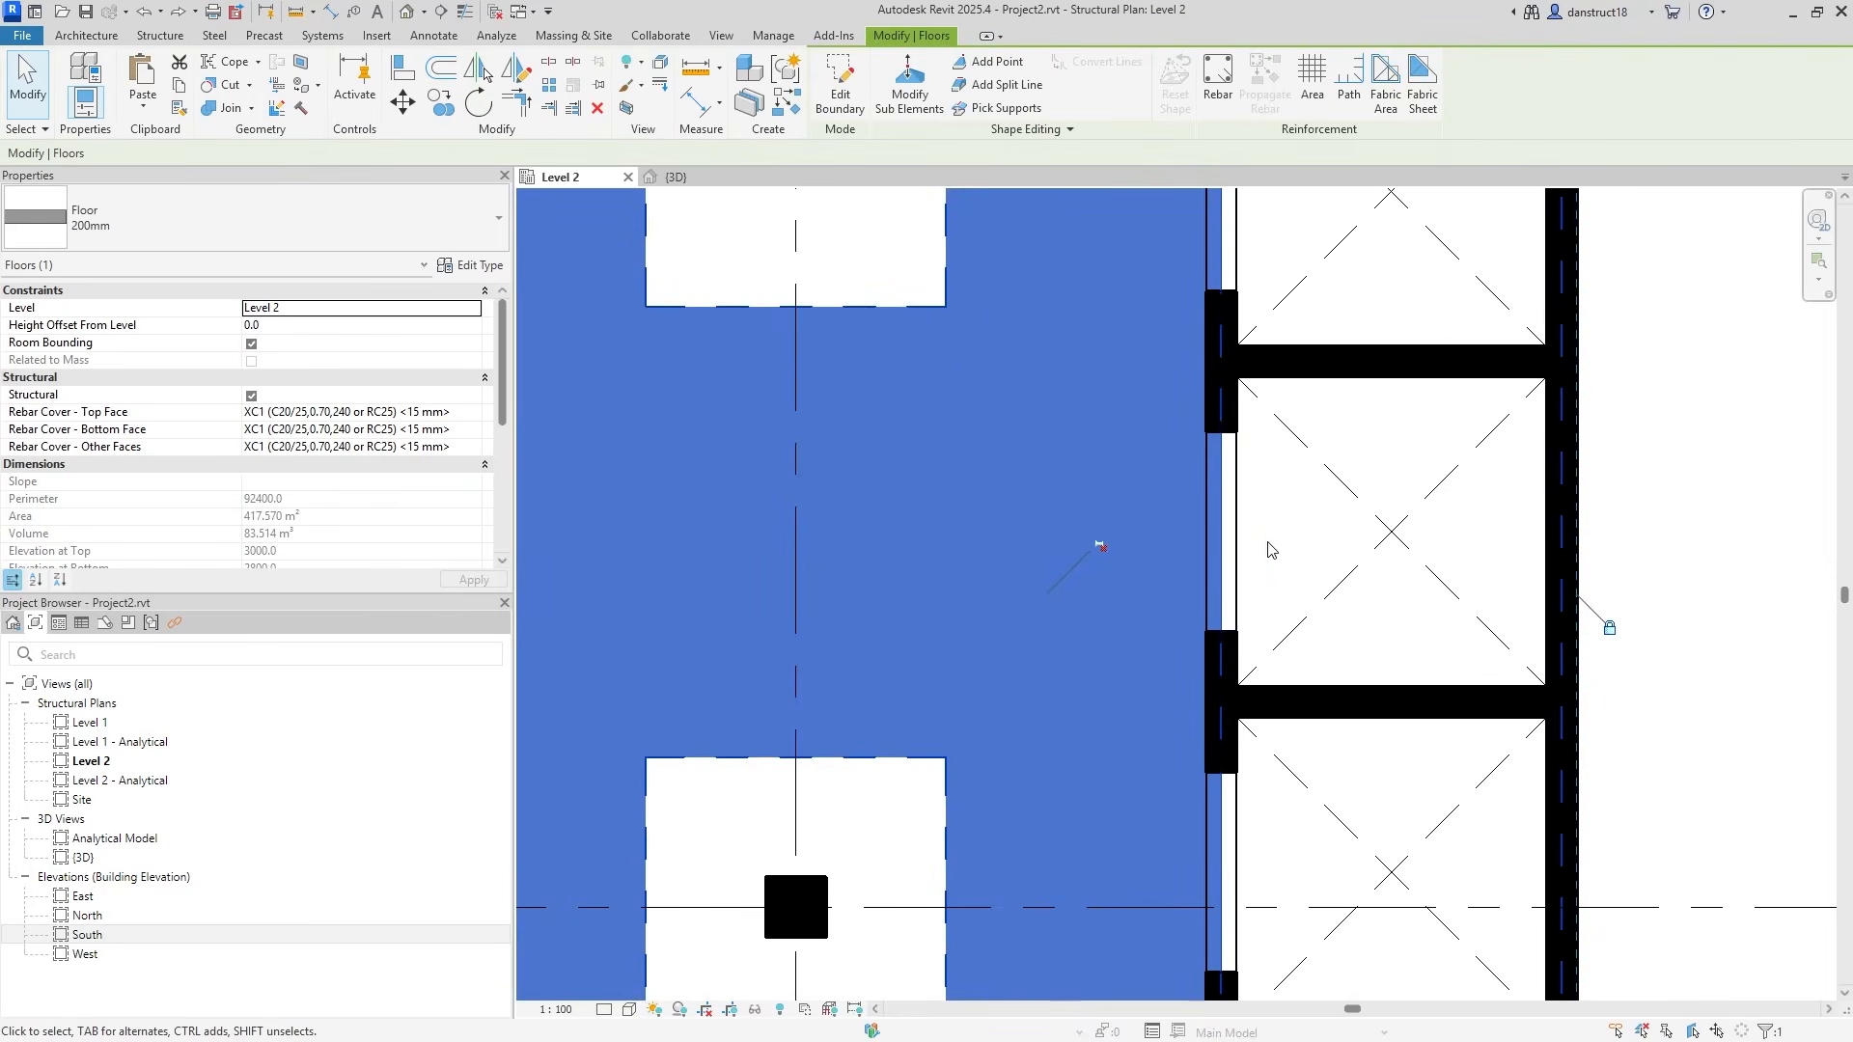
key("Escape")
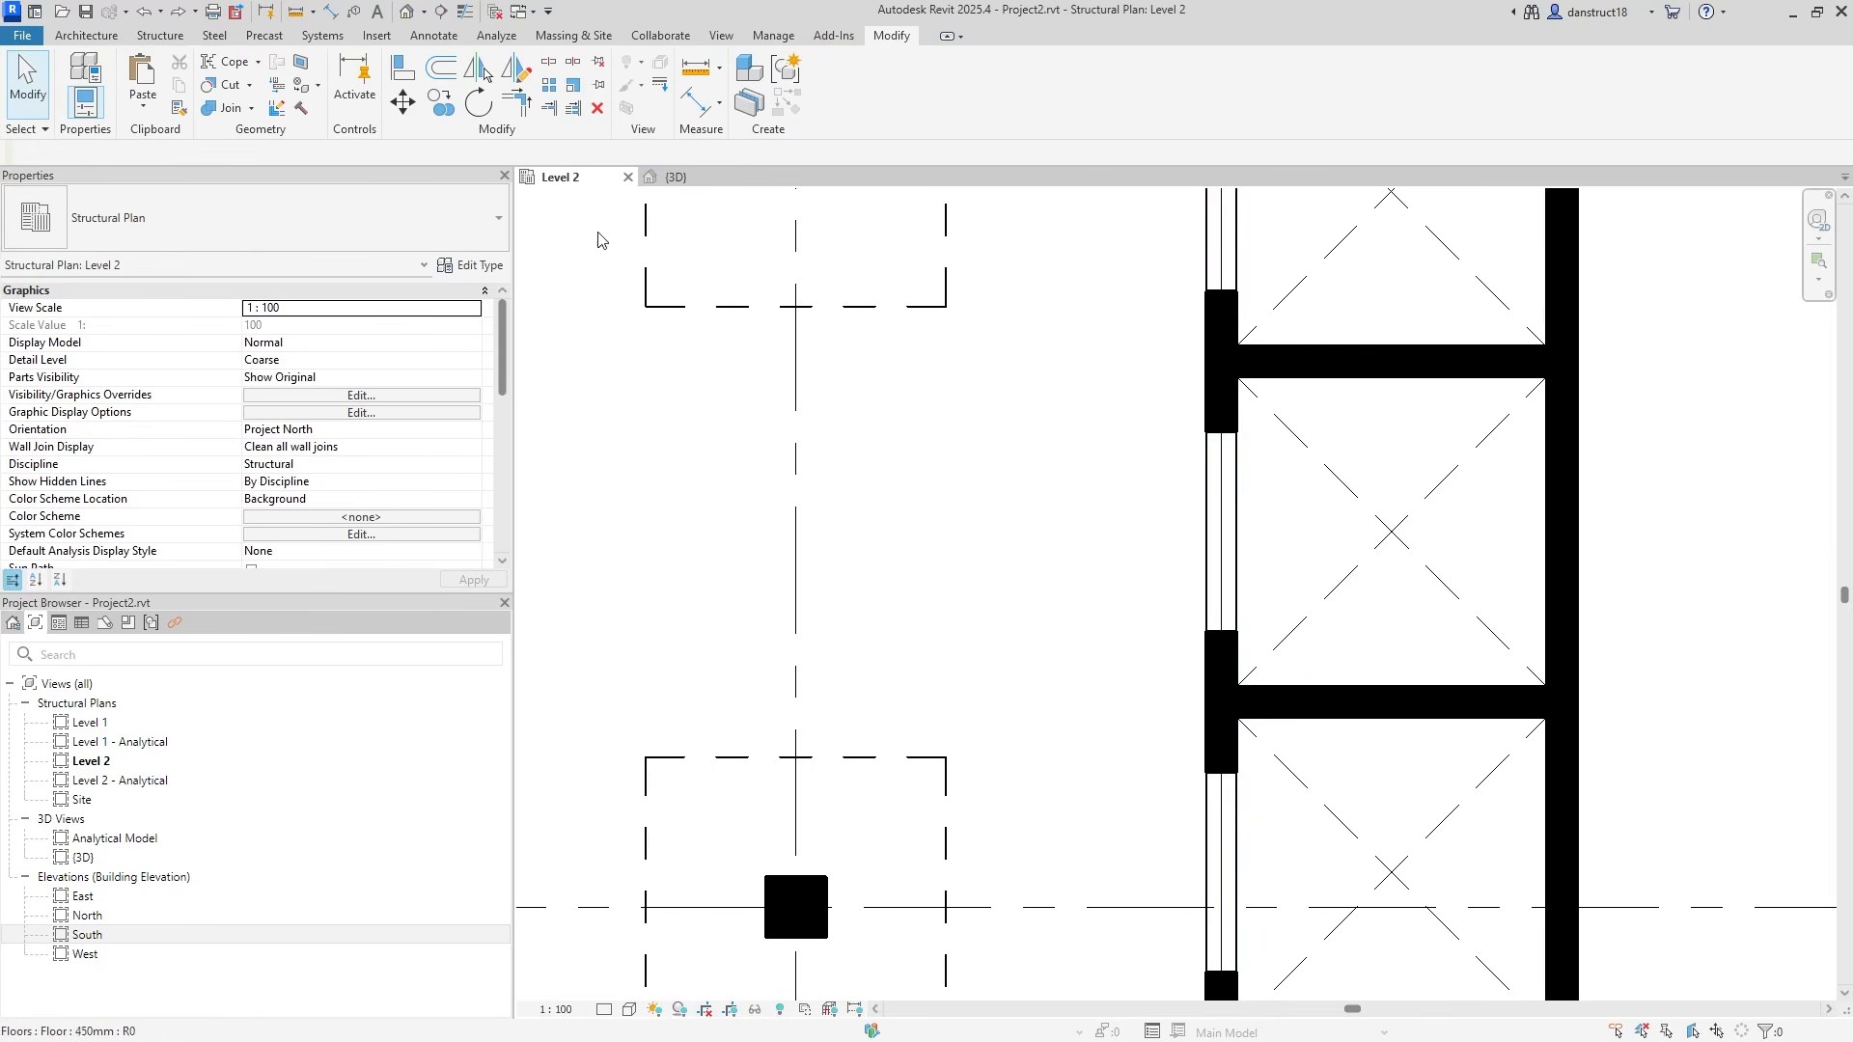
left_click(218, 110)
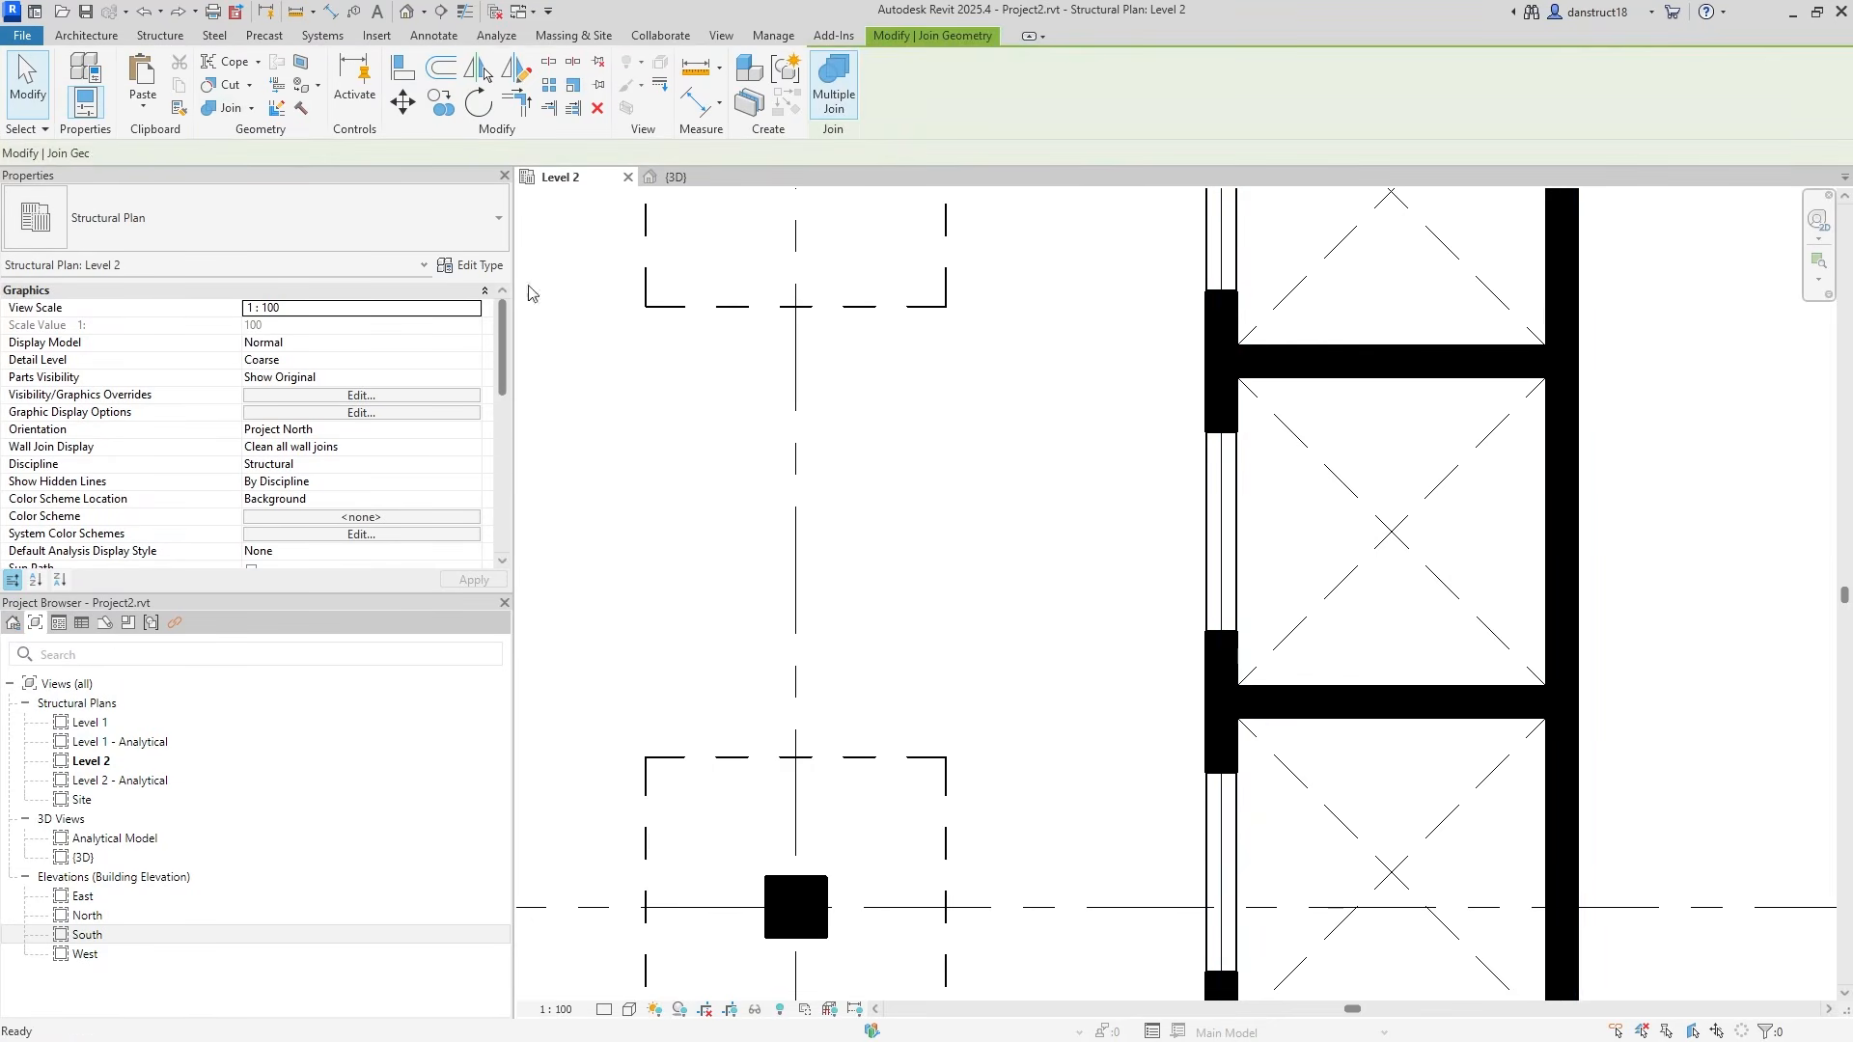
left_click(962, 538)
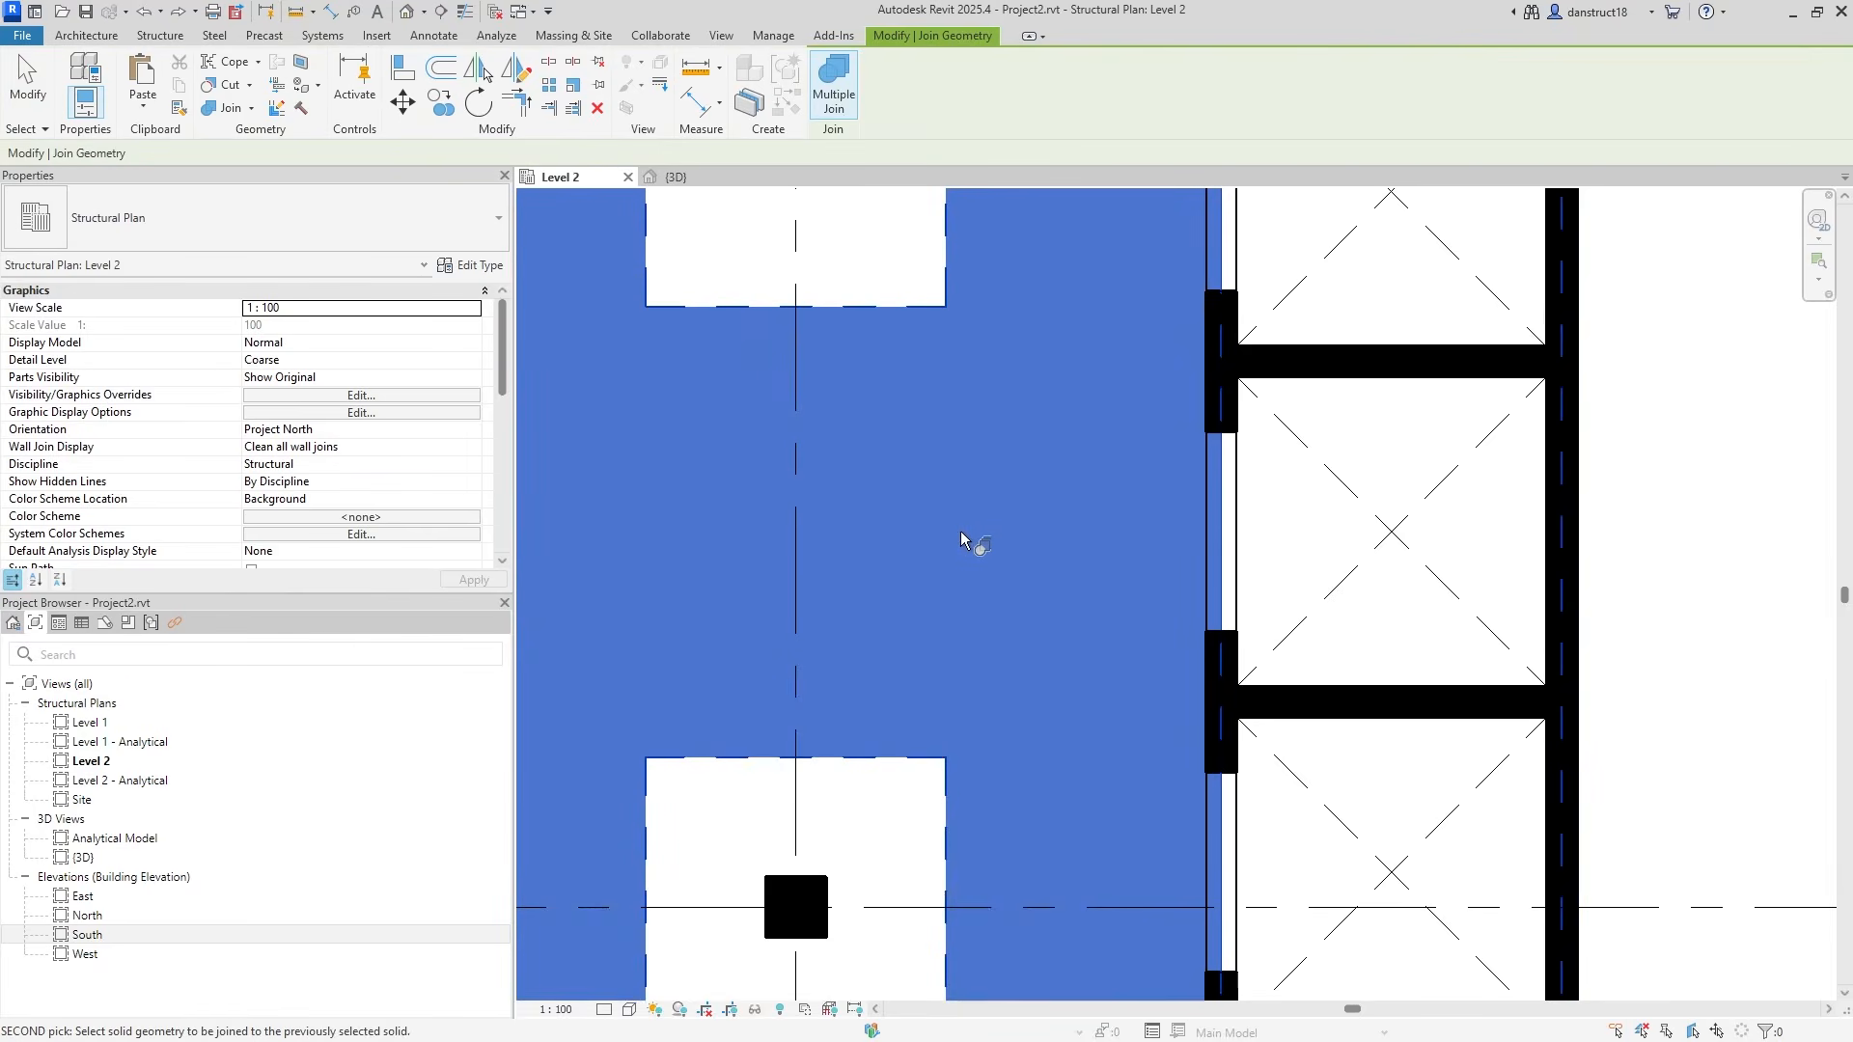
left_click(1243, 550)
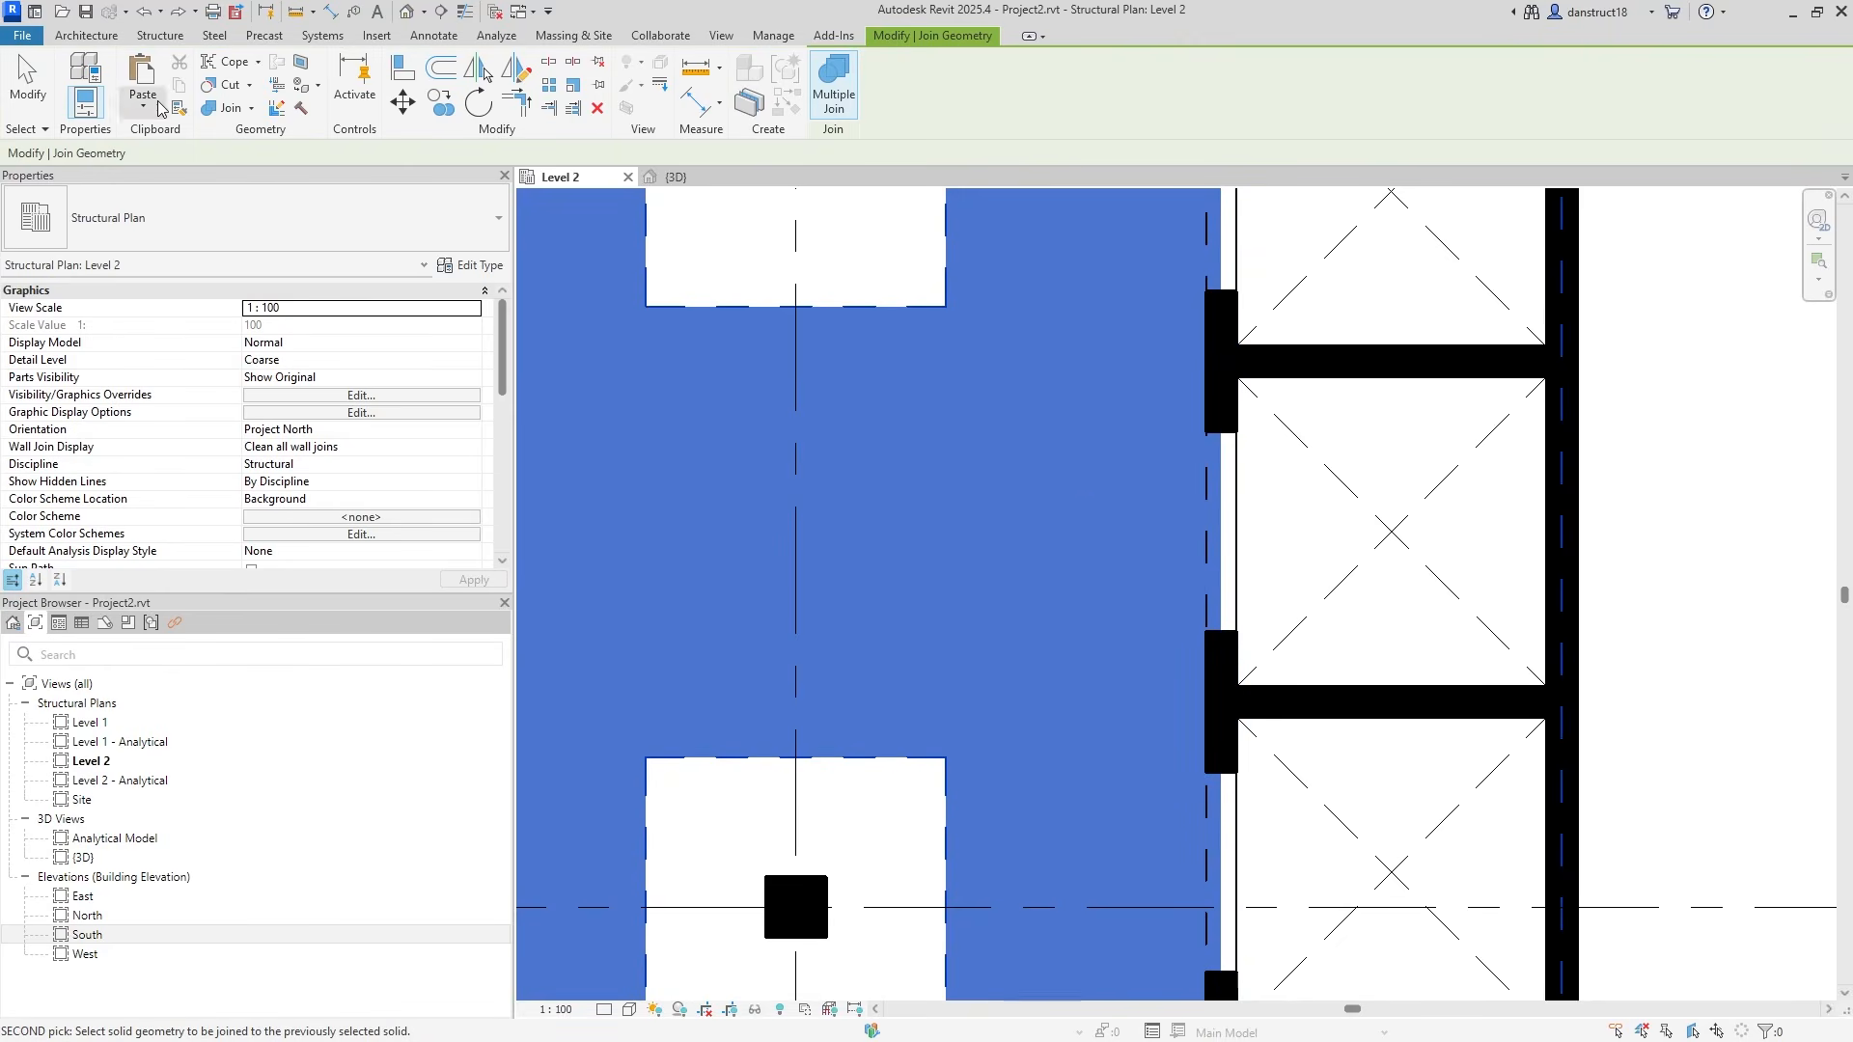
key("Escape")
Switch to the 3D view and pan the model into view.
scroll(1274, 541, "up", 2)
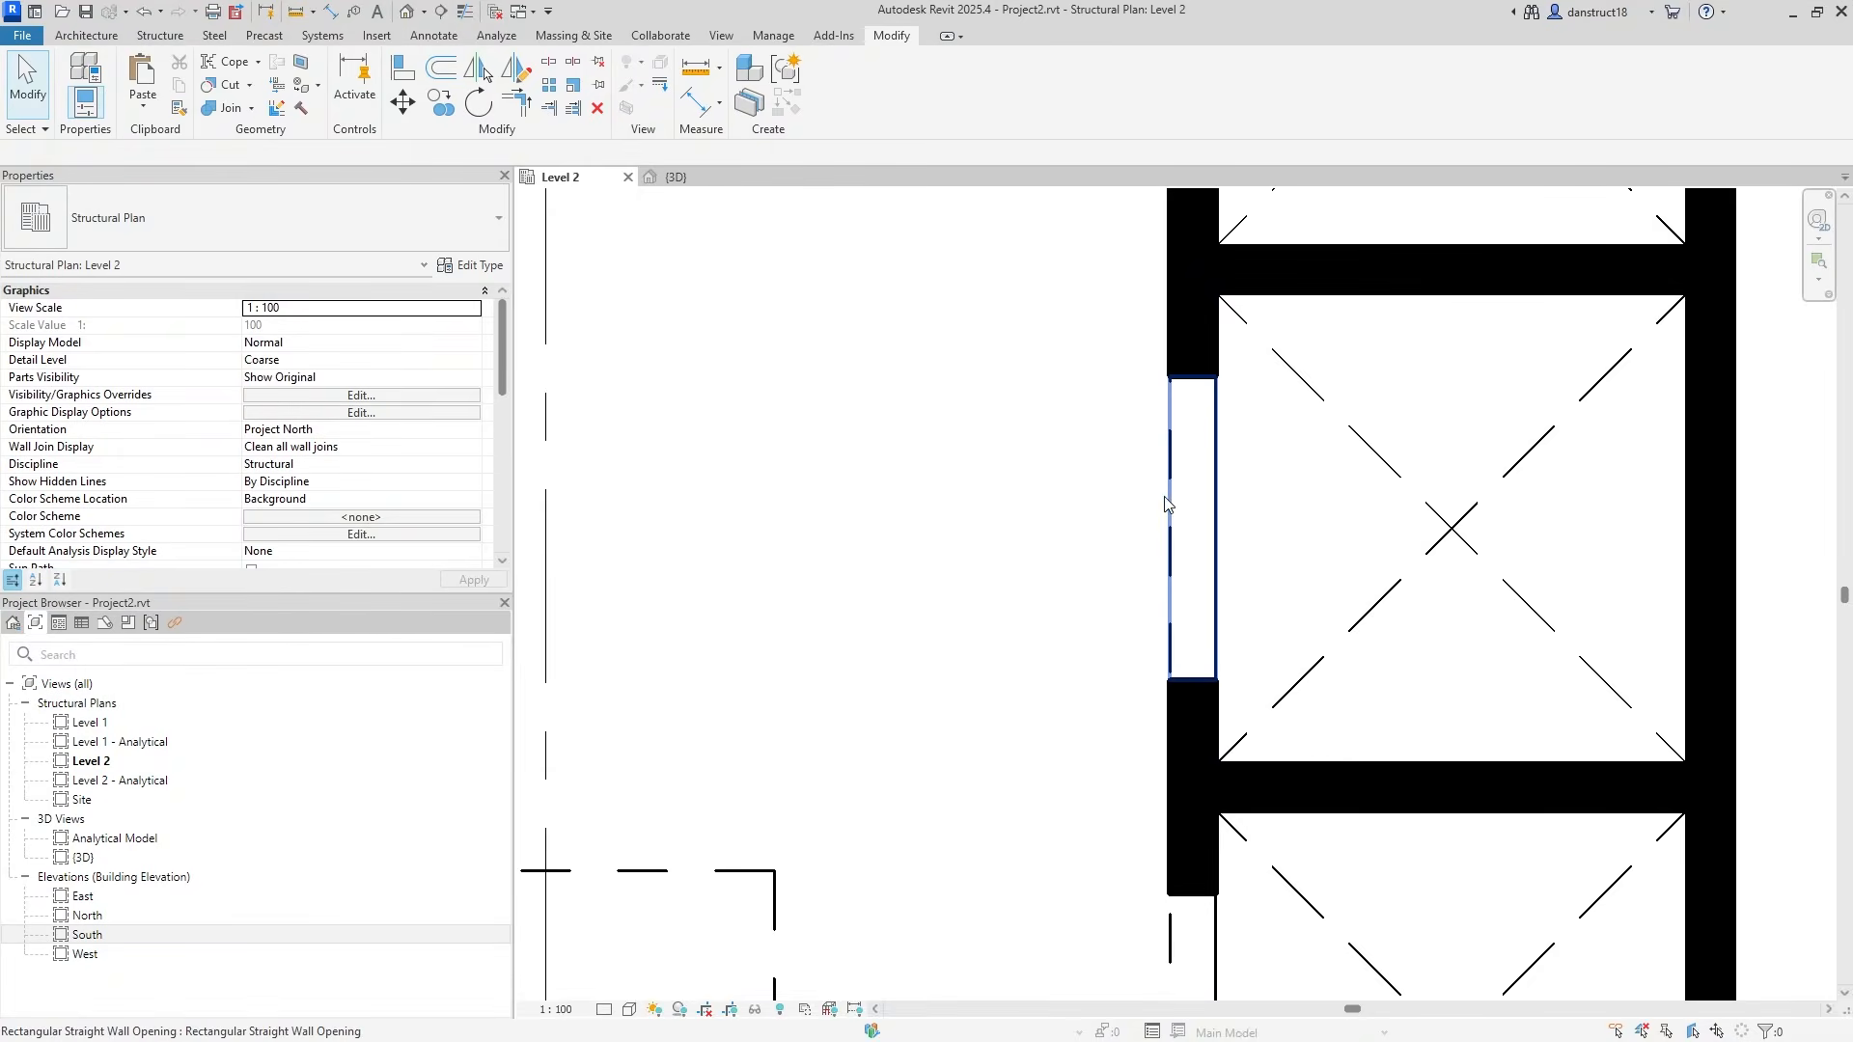
scroll(1220, 405, "down", 3)
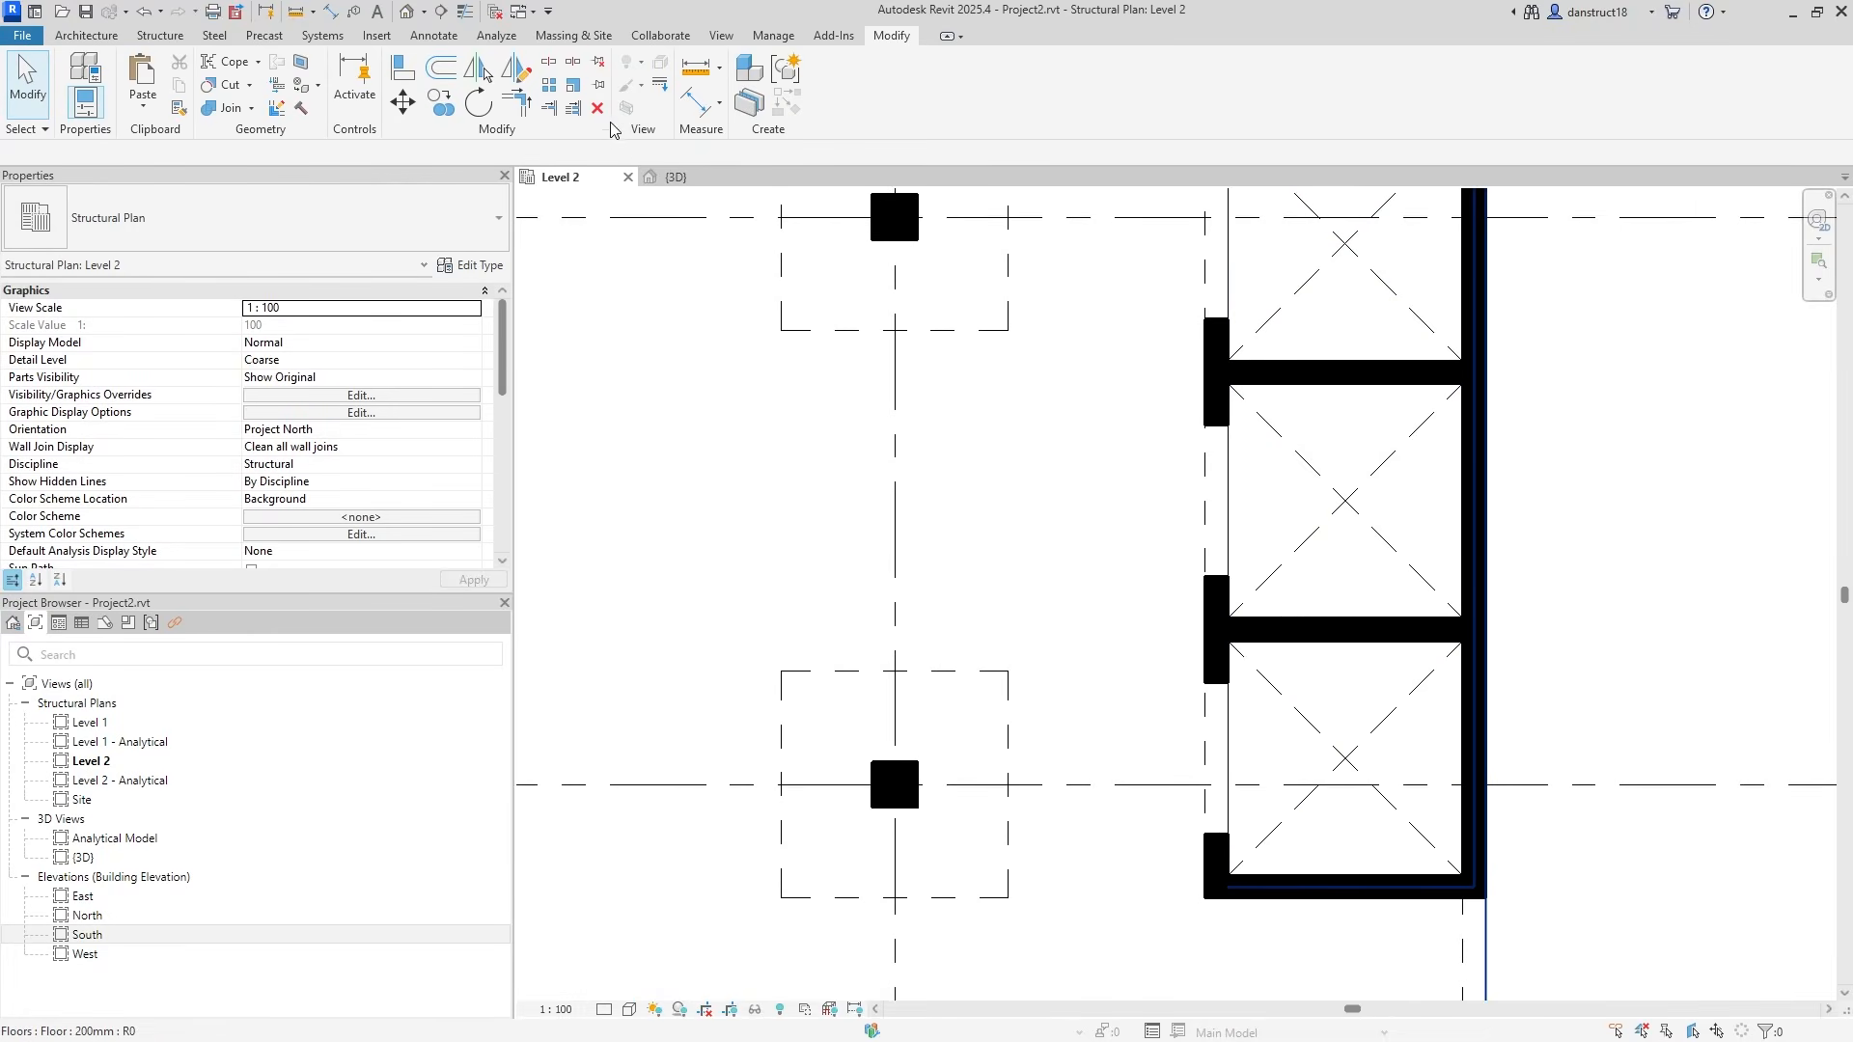
left_click(676, 177)
middle_click_drag(960, 570, 1033, 454)
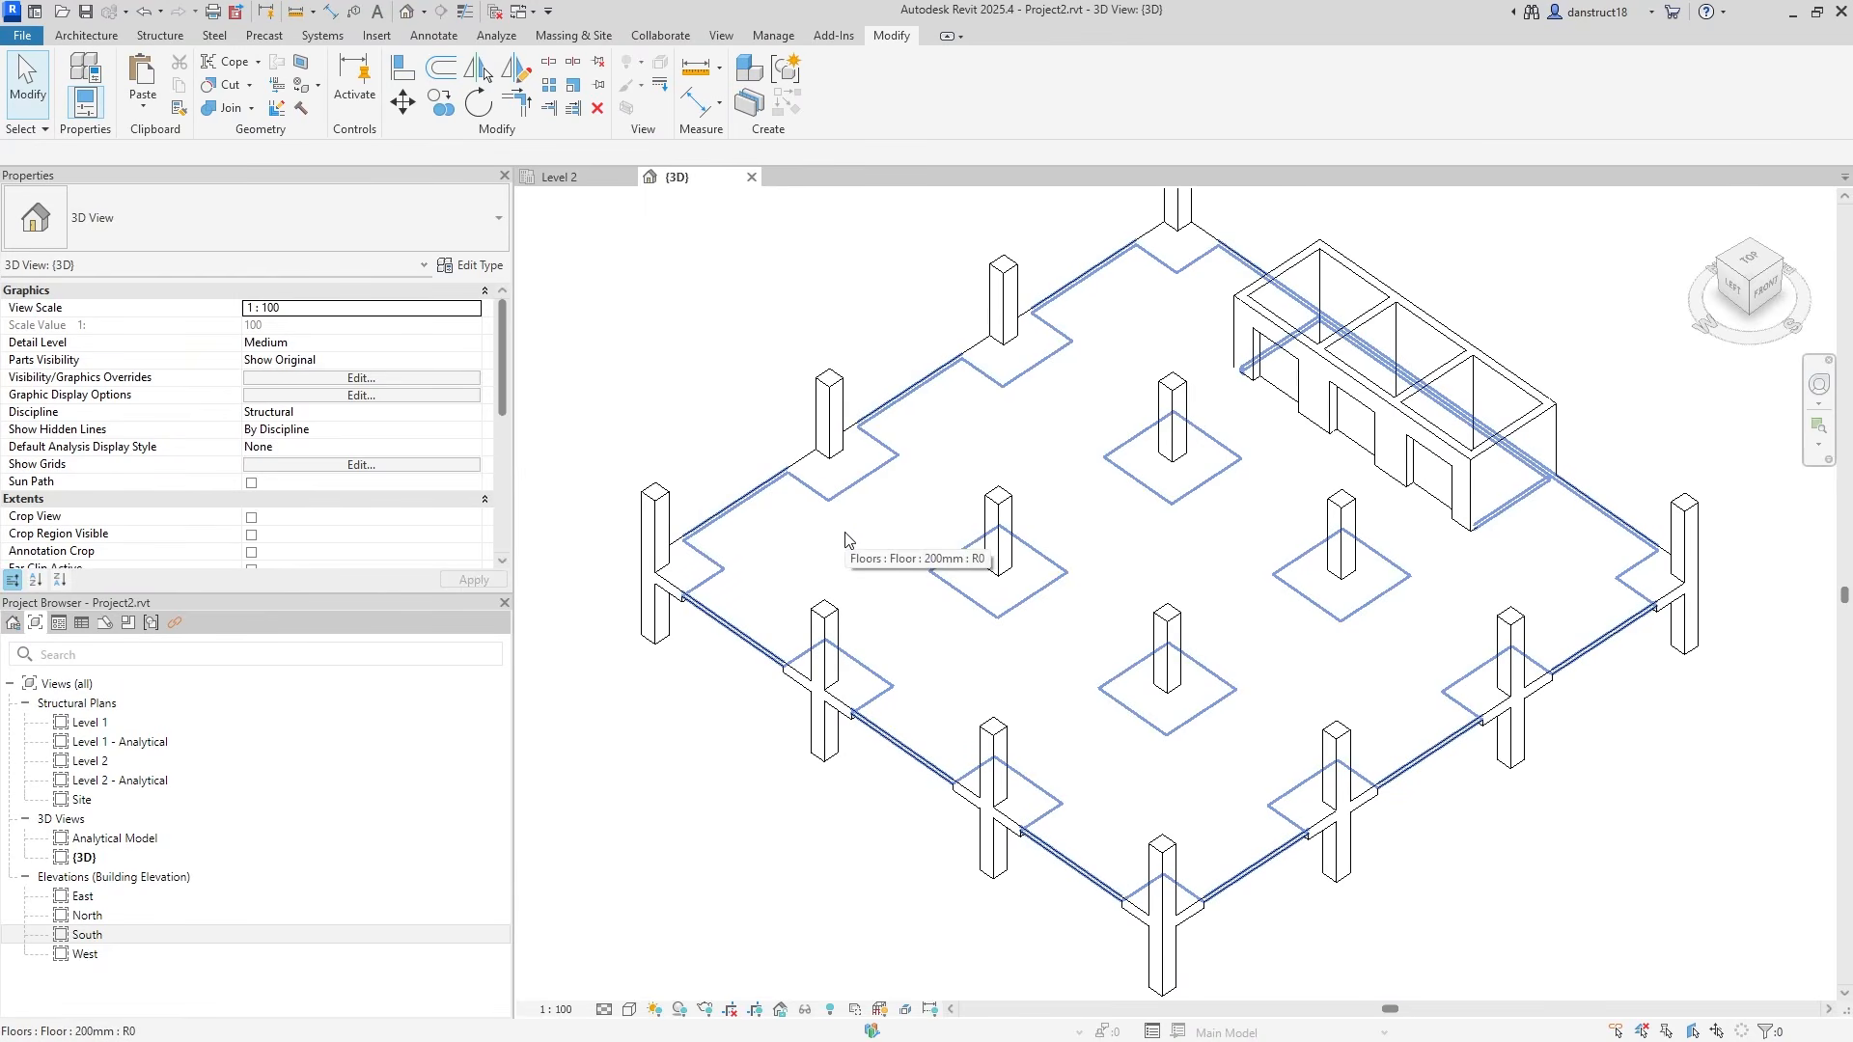
Override the Floors category in this view with 60% surface transparency.
left_click(800, 577)
right_click(783, 537)
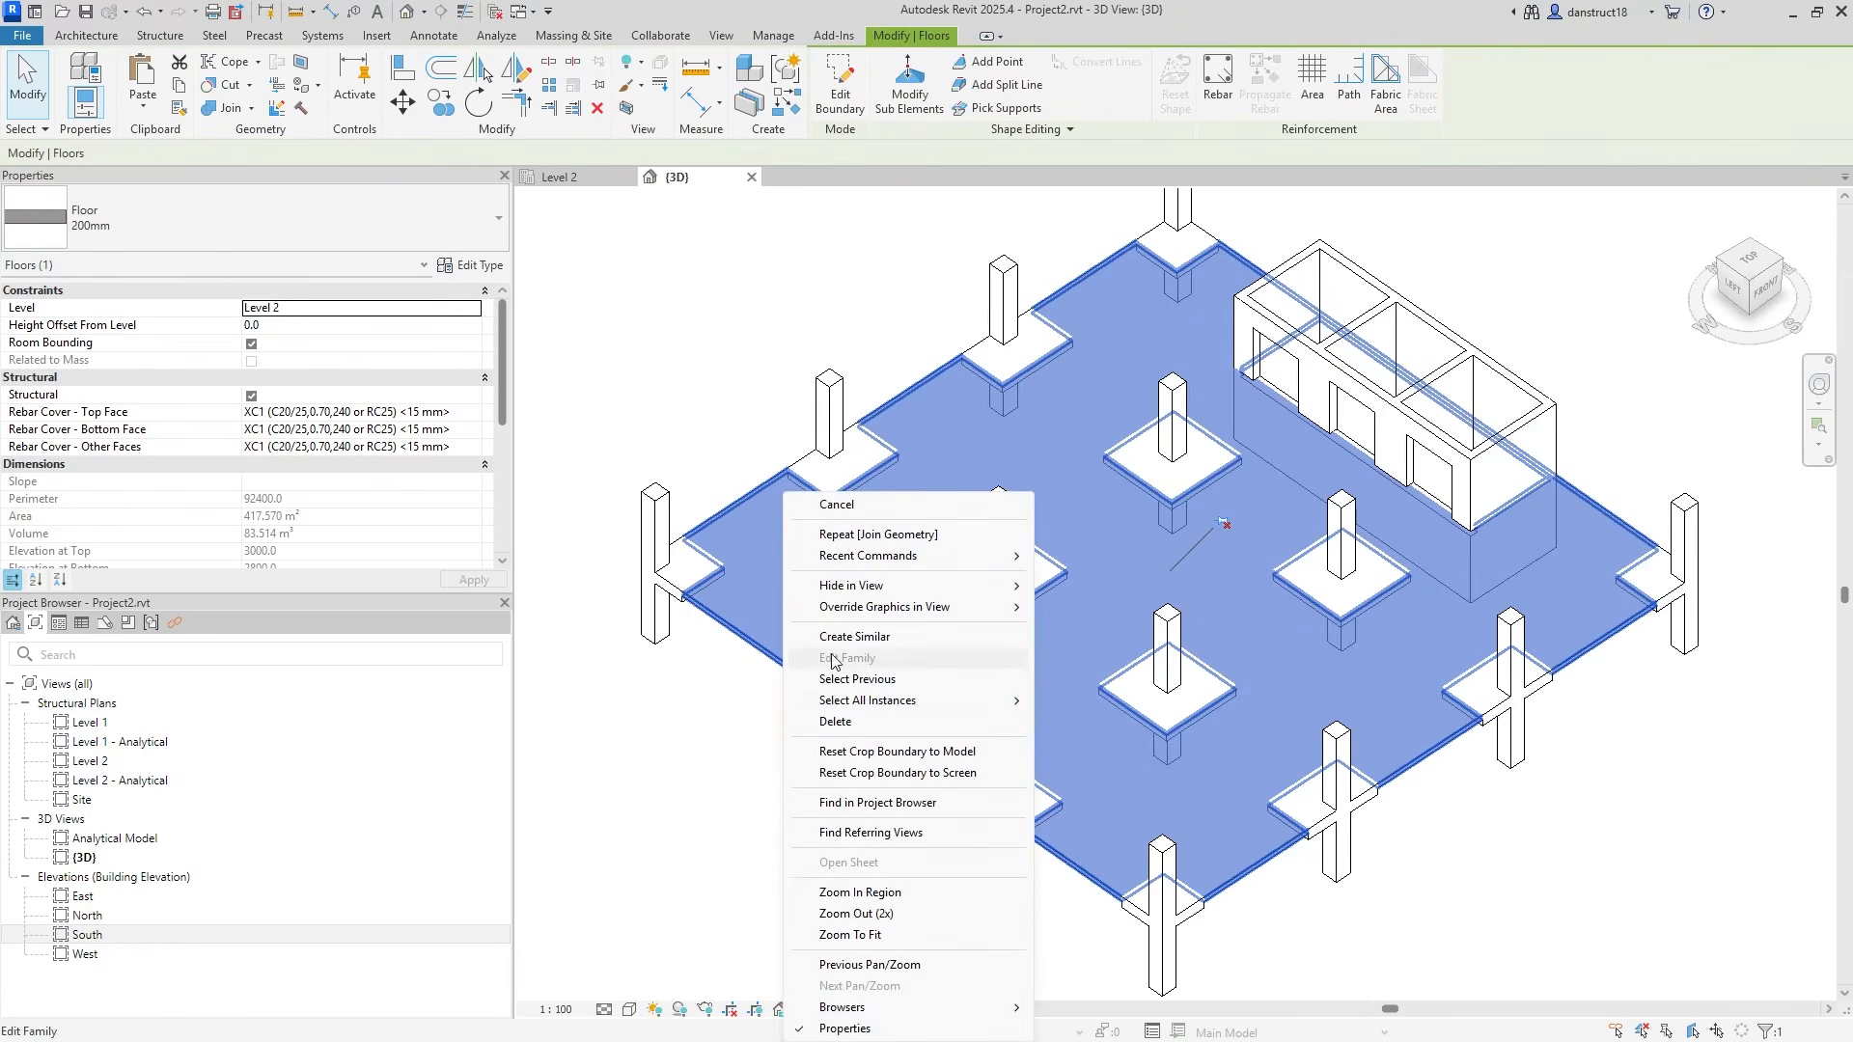
mouse_move(938, 620)
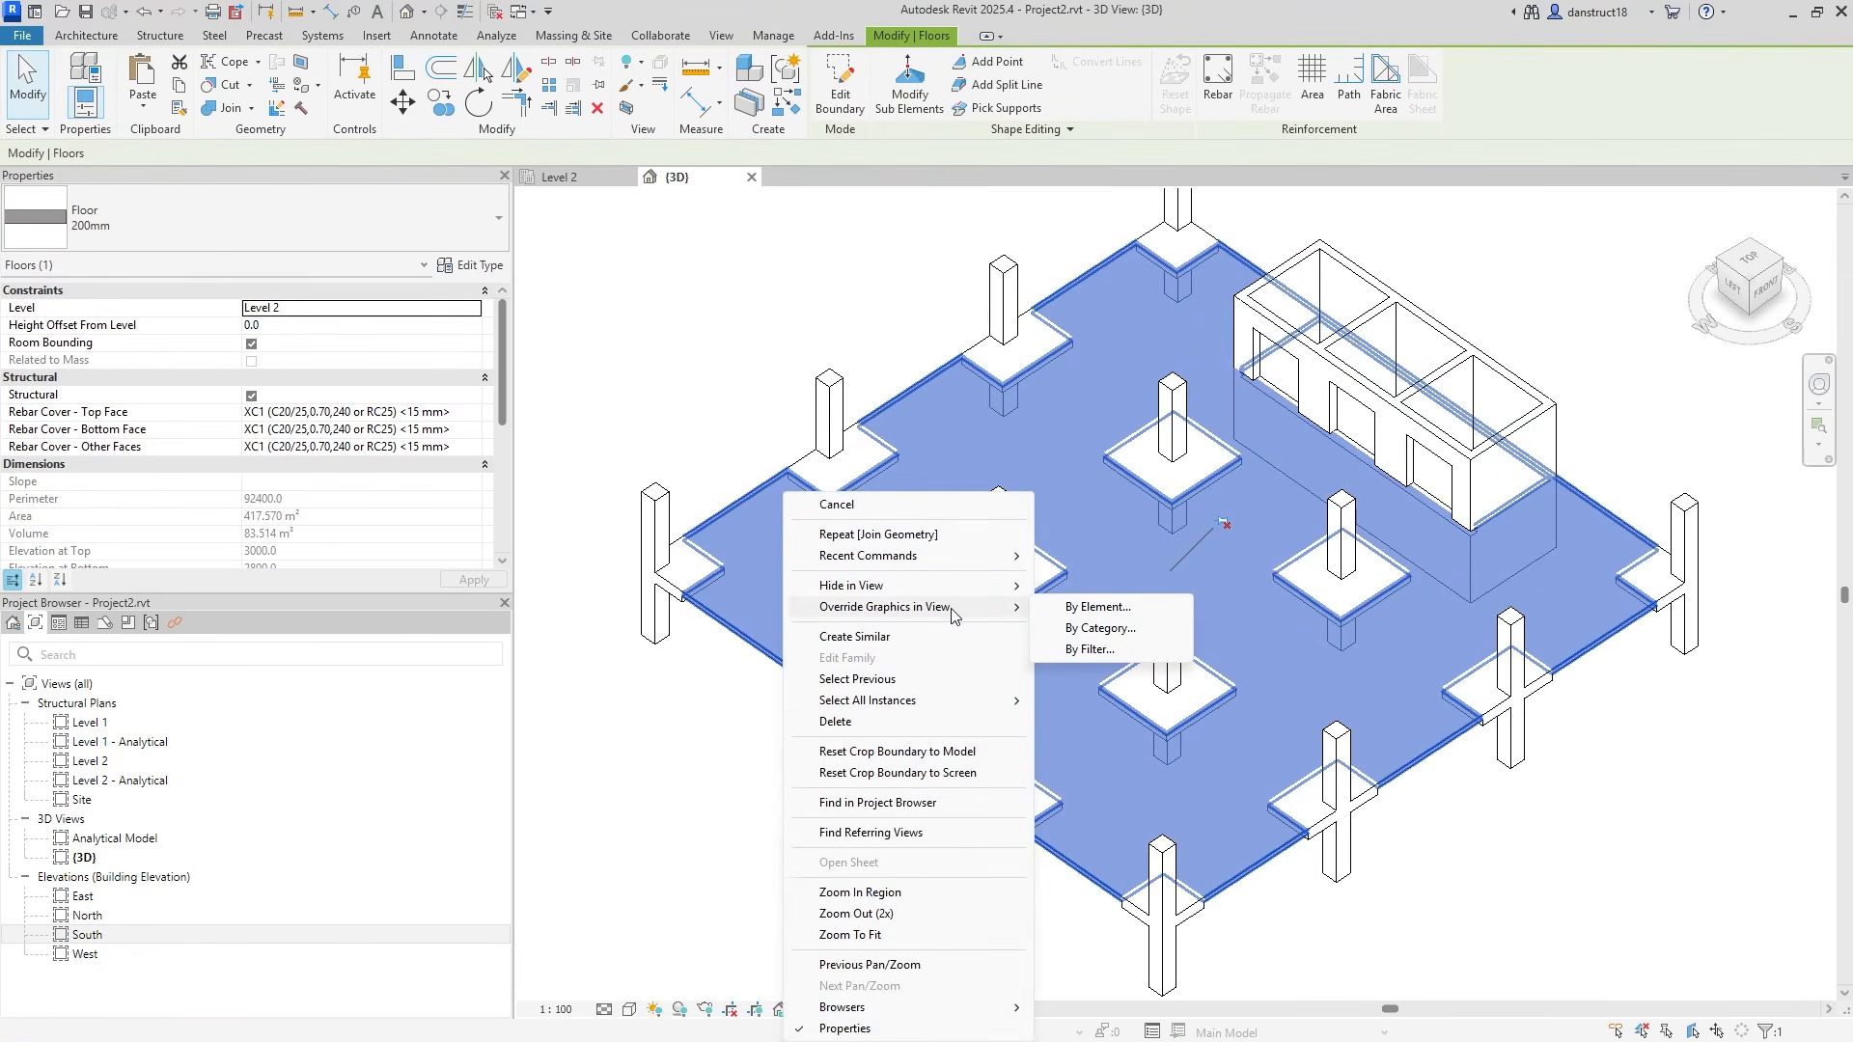
left_click(1090, 625)
left_click_drag(783, 554, 792, 555)
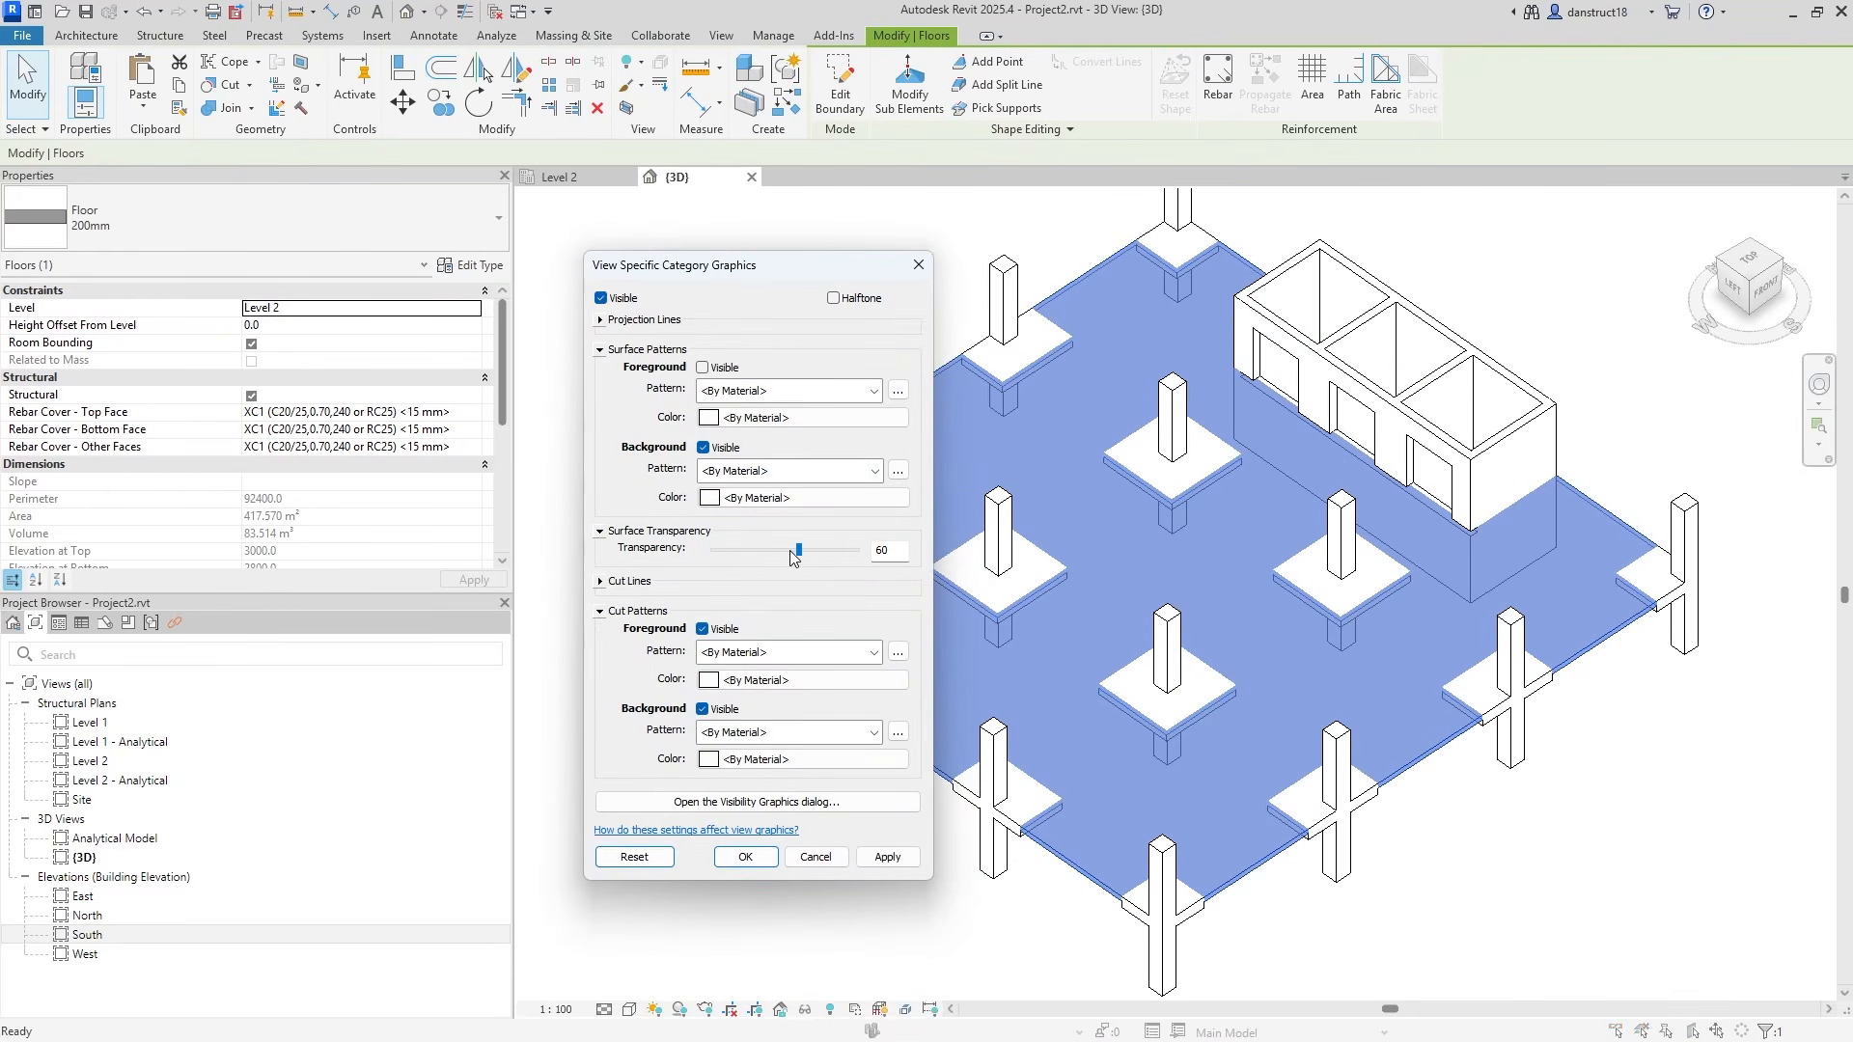
left_click(883, 855)
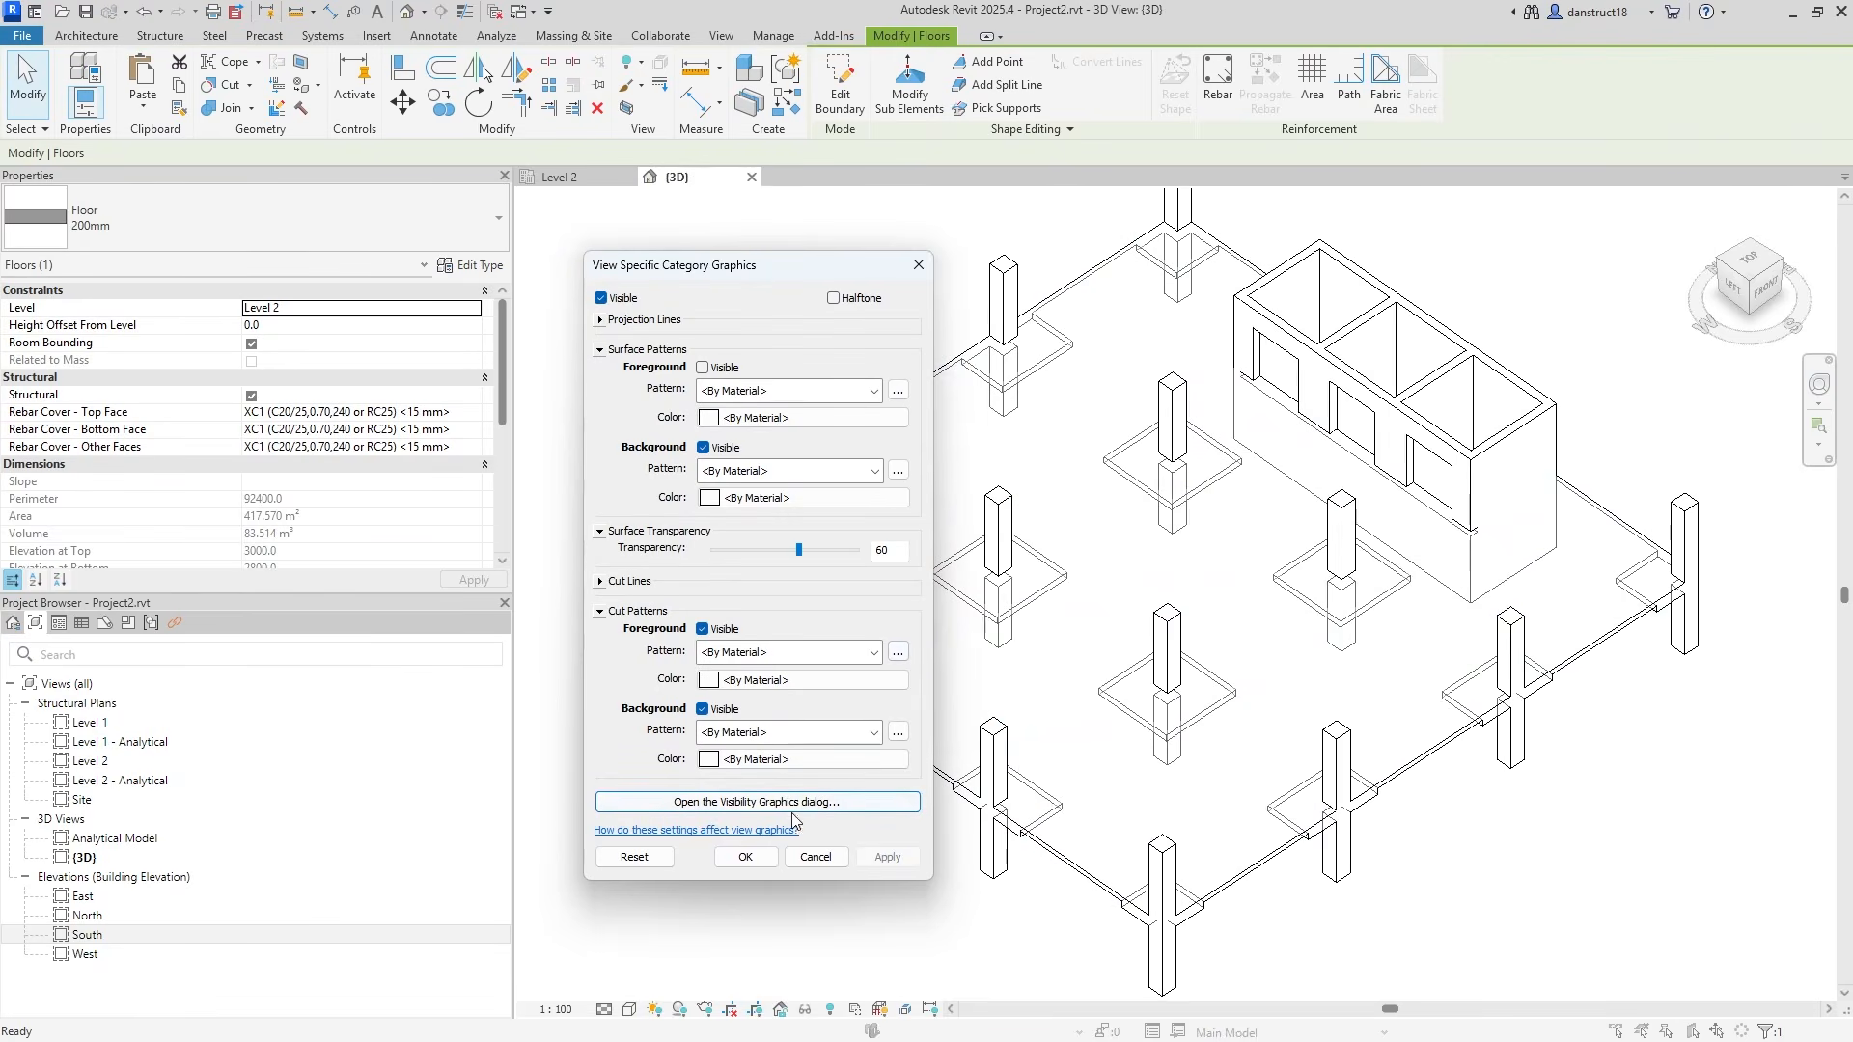
left_click(745, 856)
left_click(714, 683)
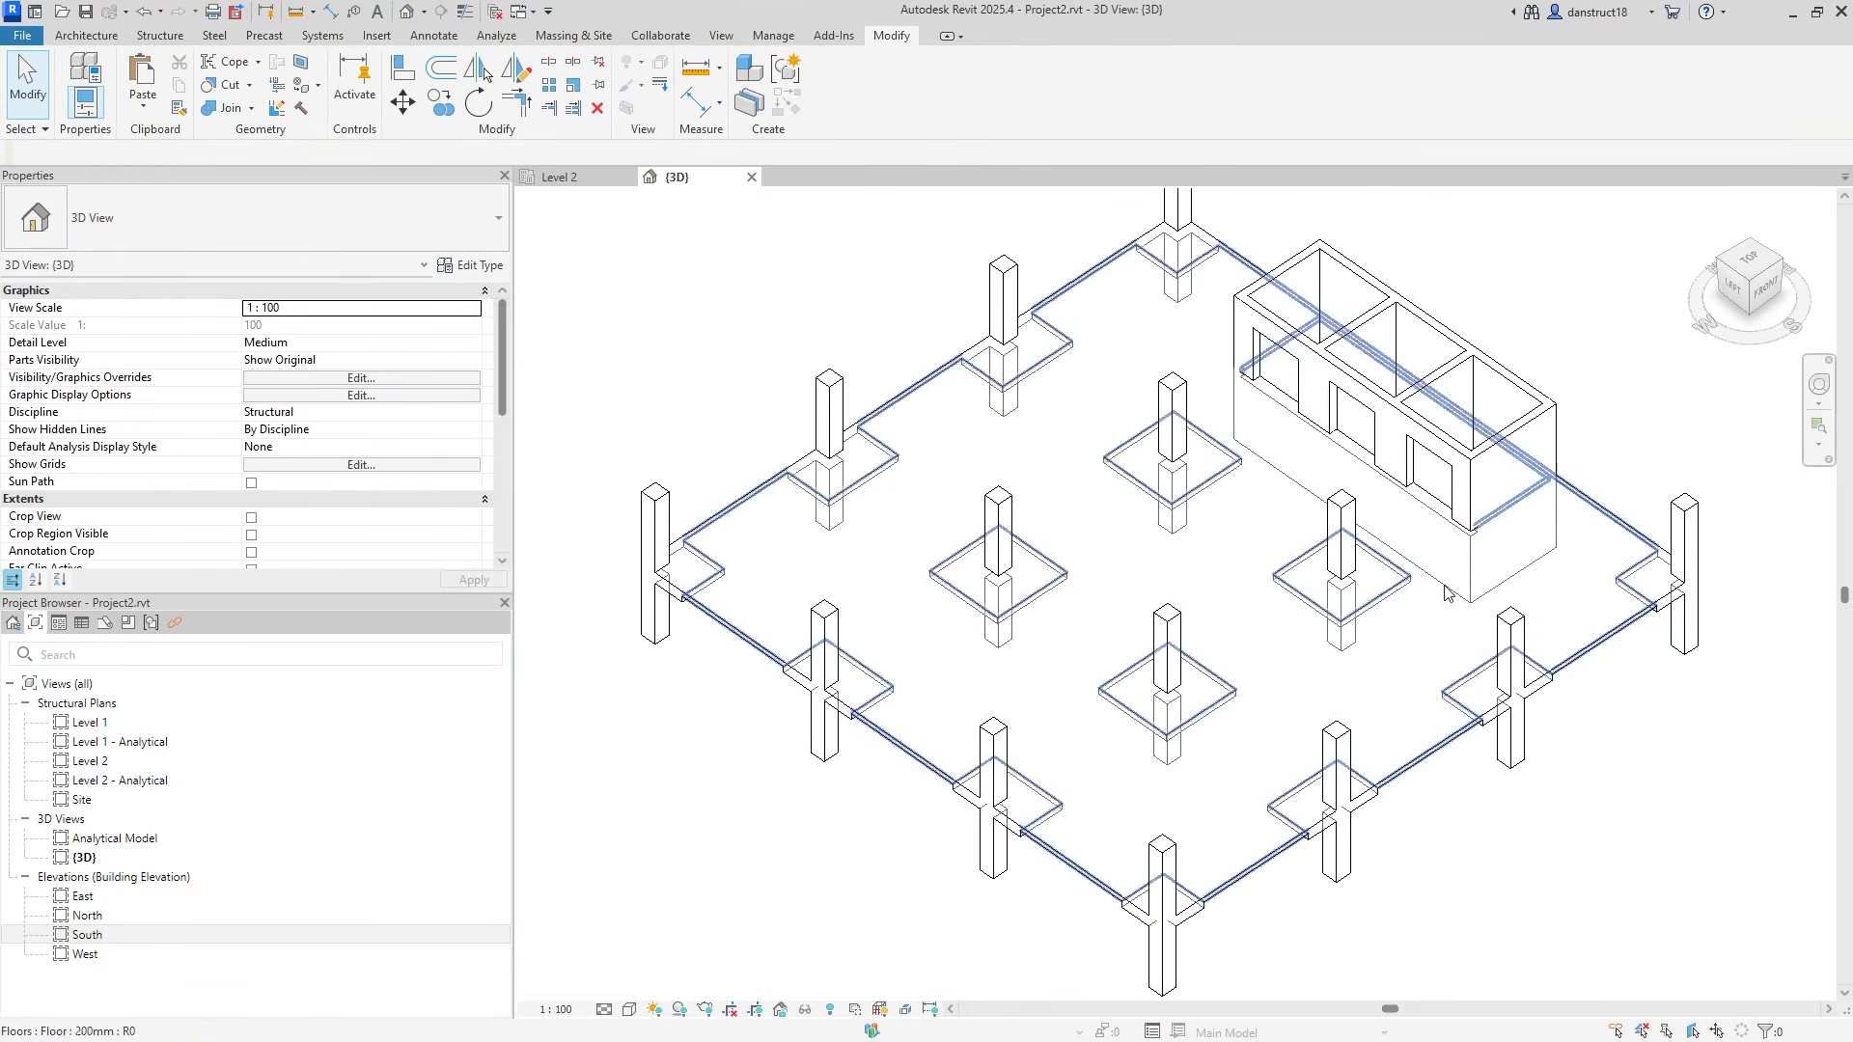
middle_click_drag(1587, 385, 1512, 427)
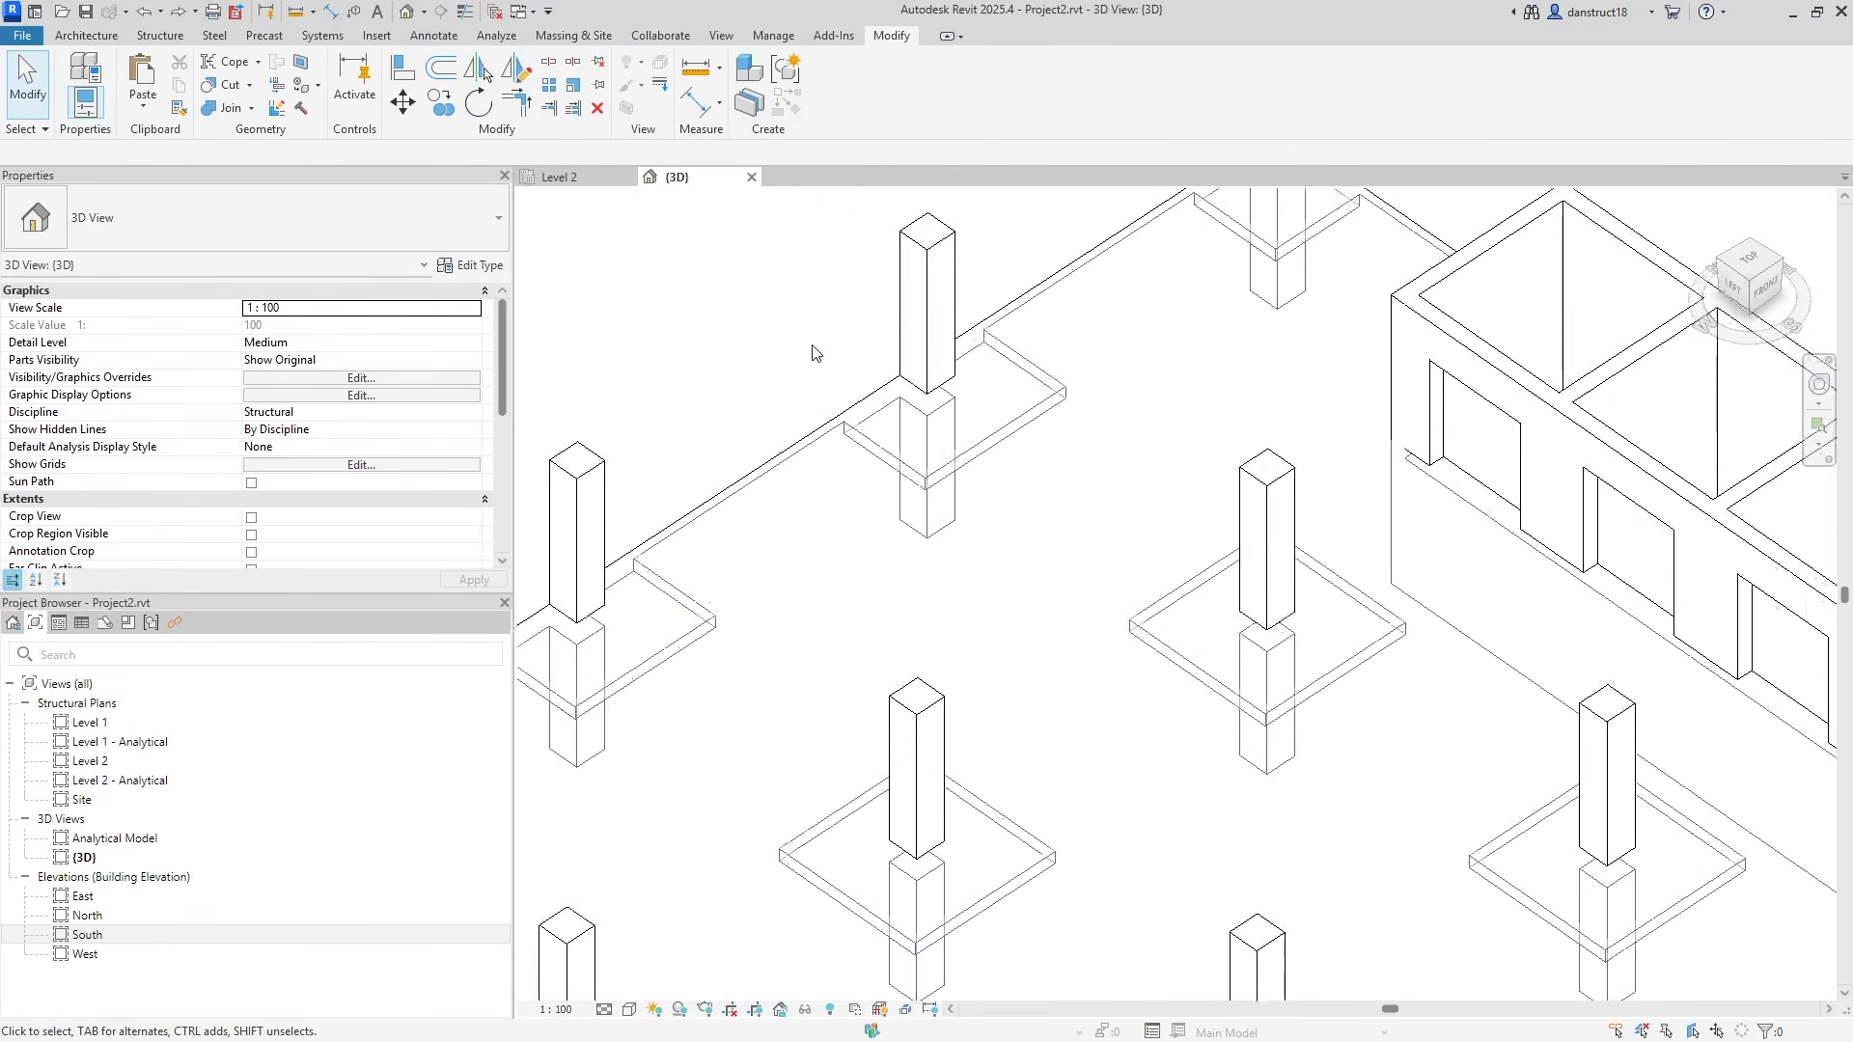
scroll(1312, 579, "up", 3)
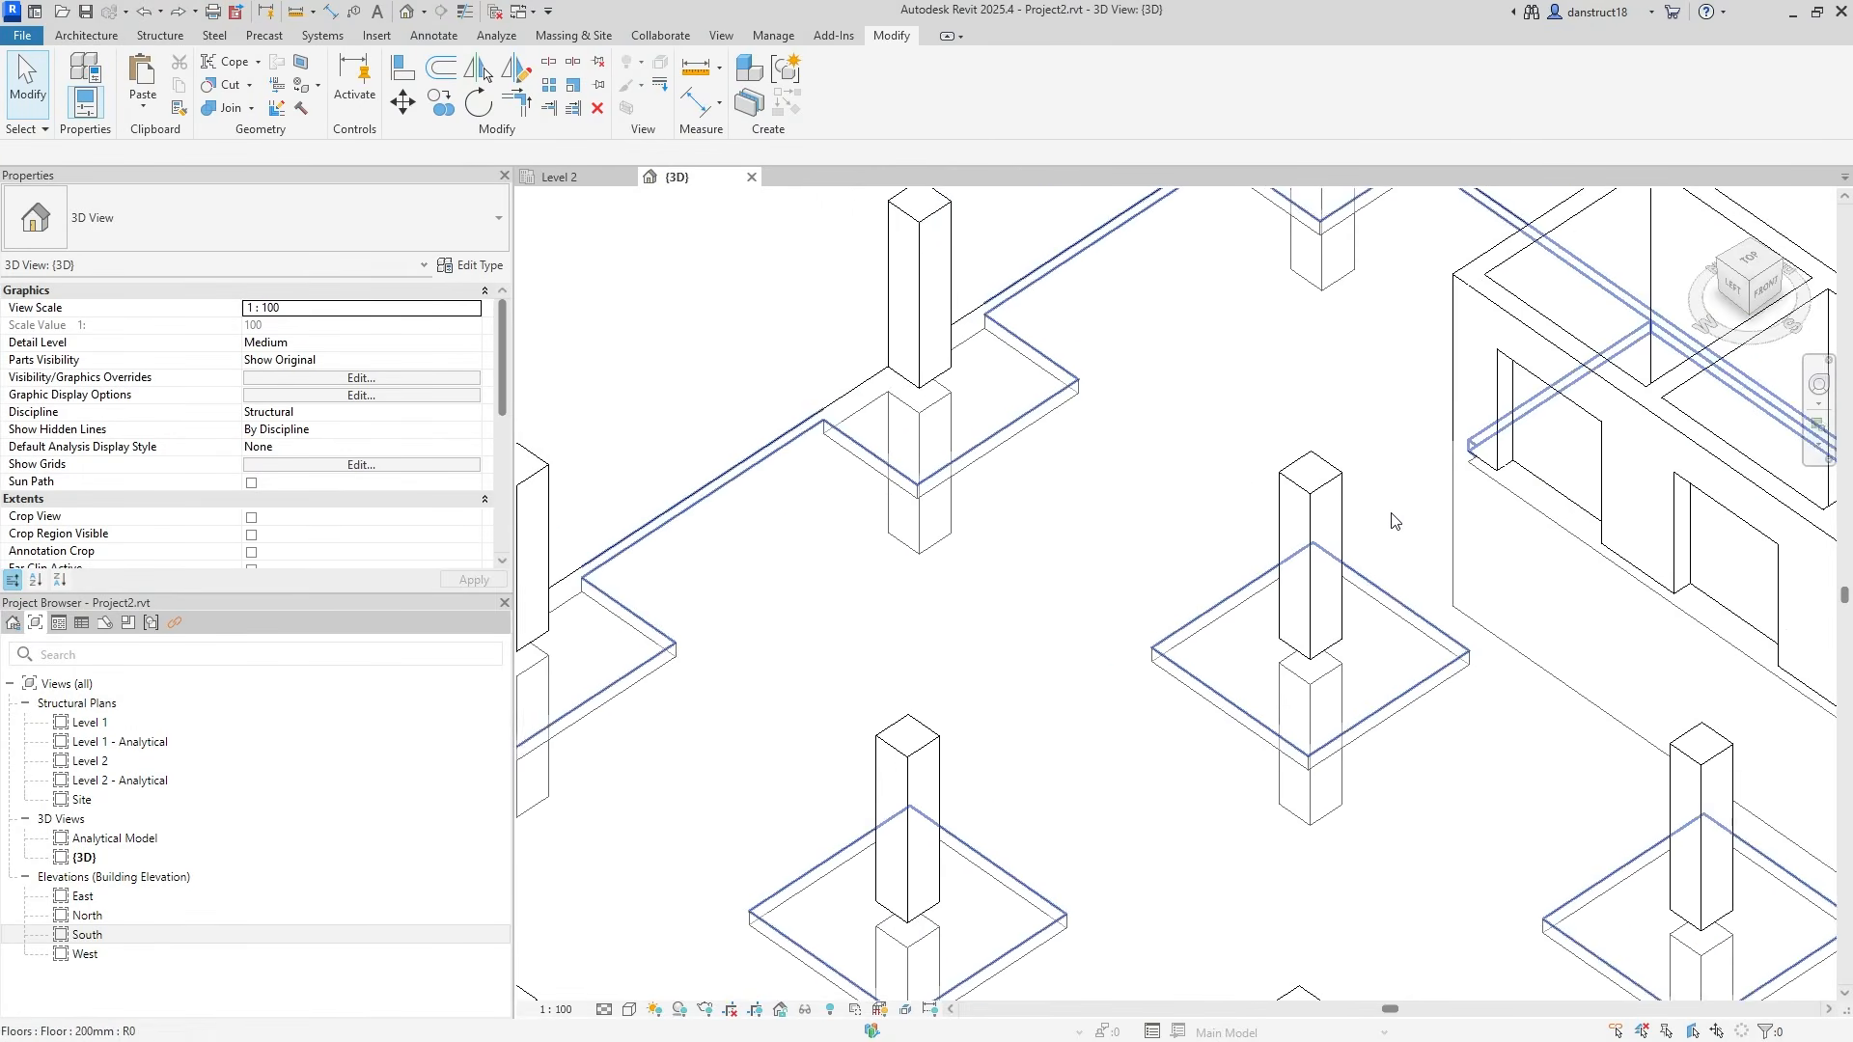
Switch the join order between the wall and the floor, then return to the Level 2 plan.
left_click(1428, 531)
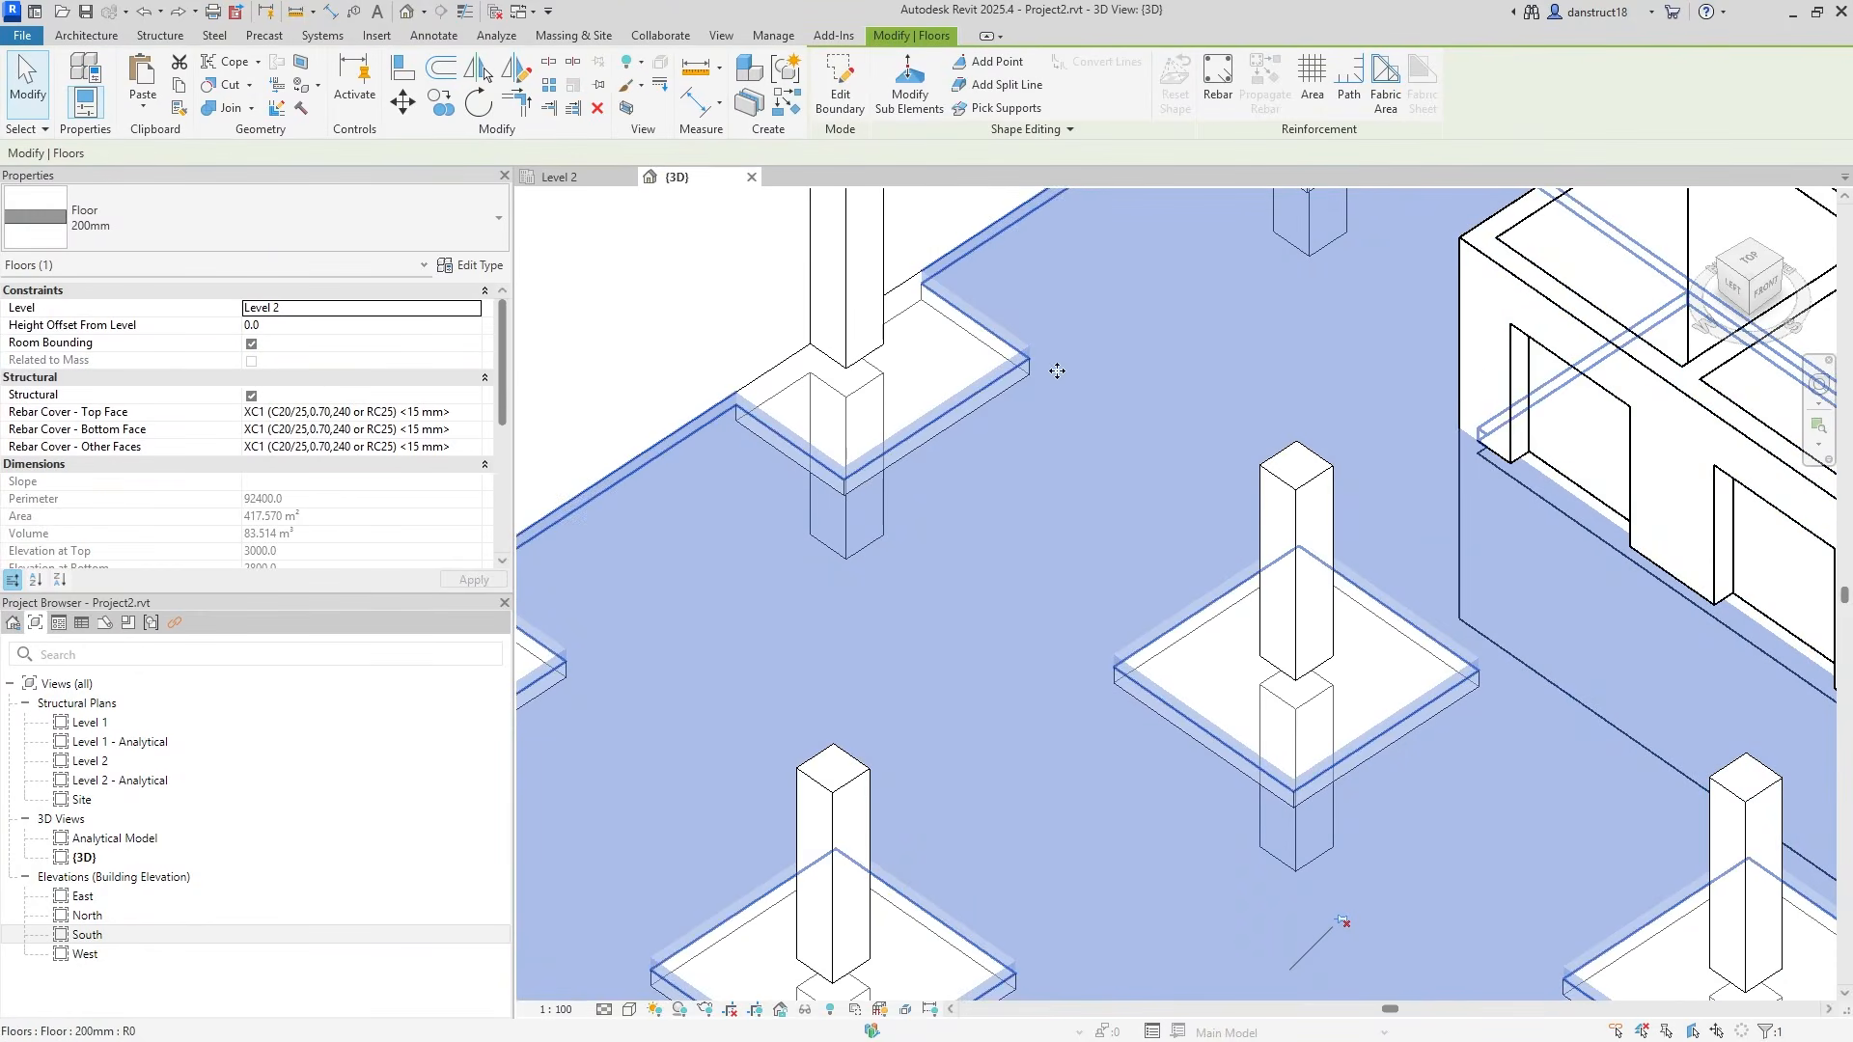
left_click(680, 319)
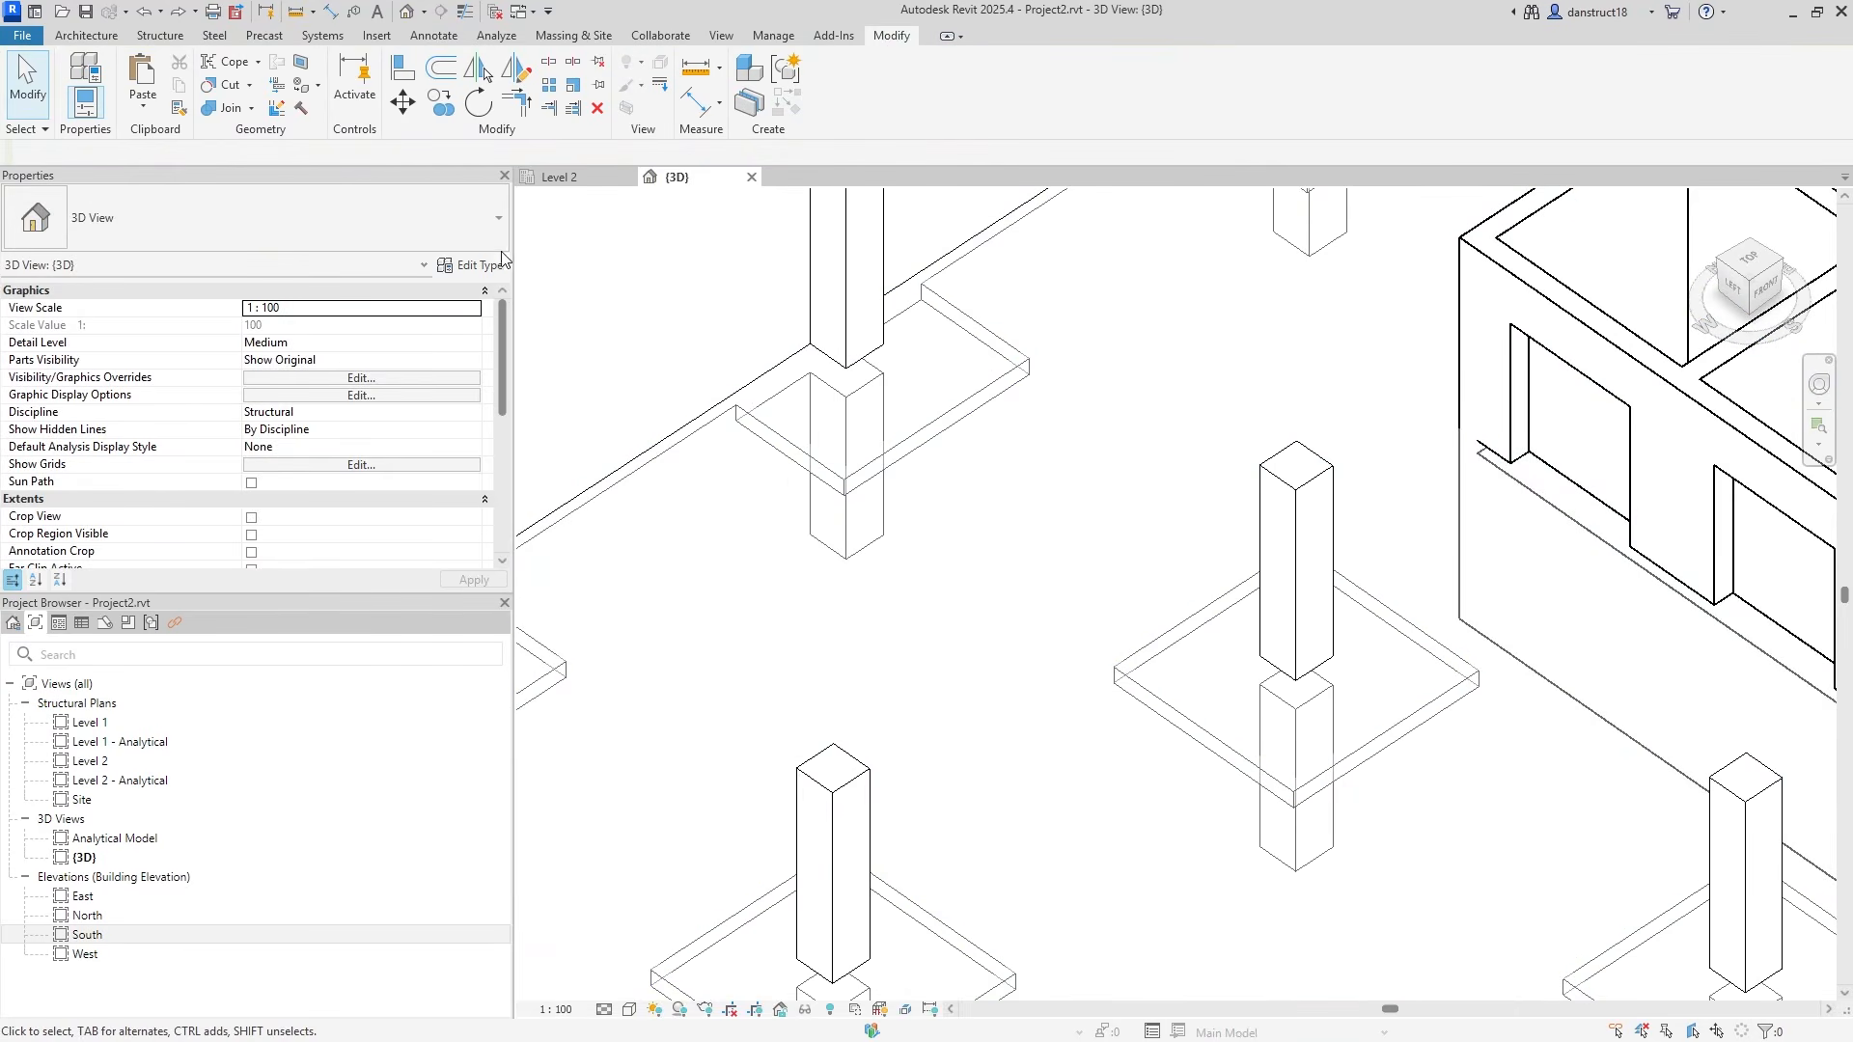
left_click(251, 108)
left_click(260, 220)
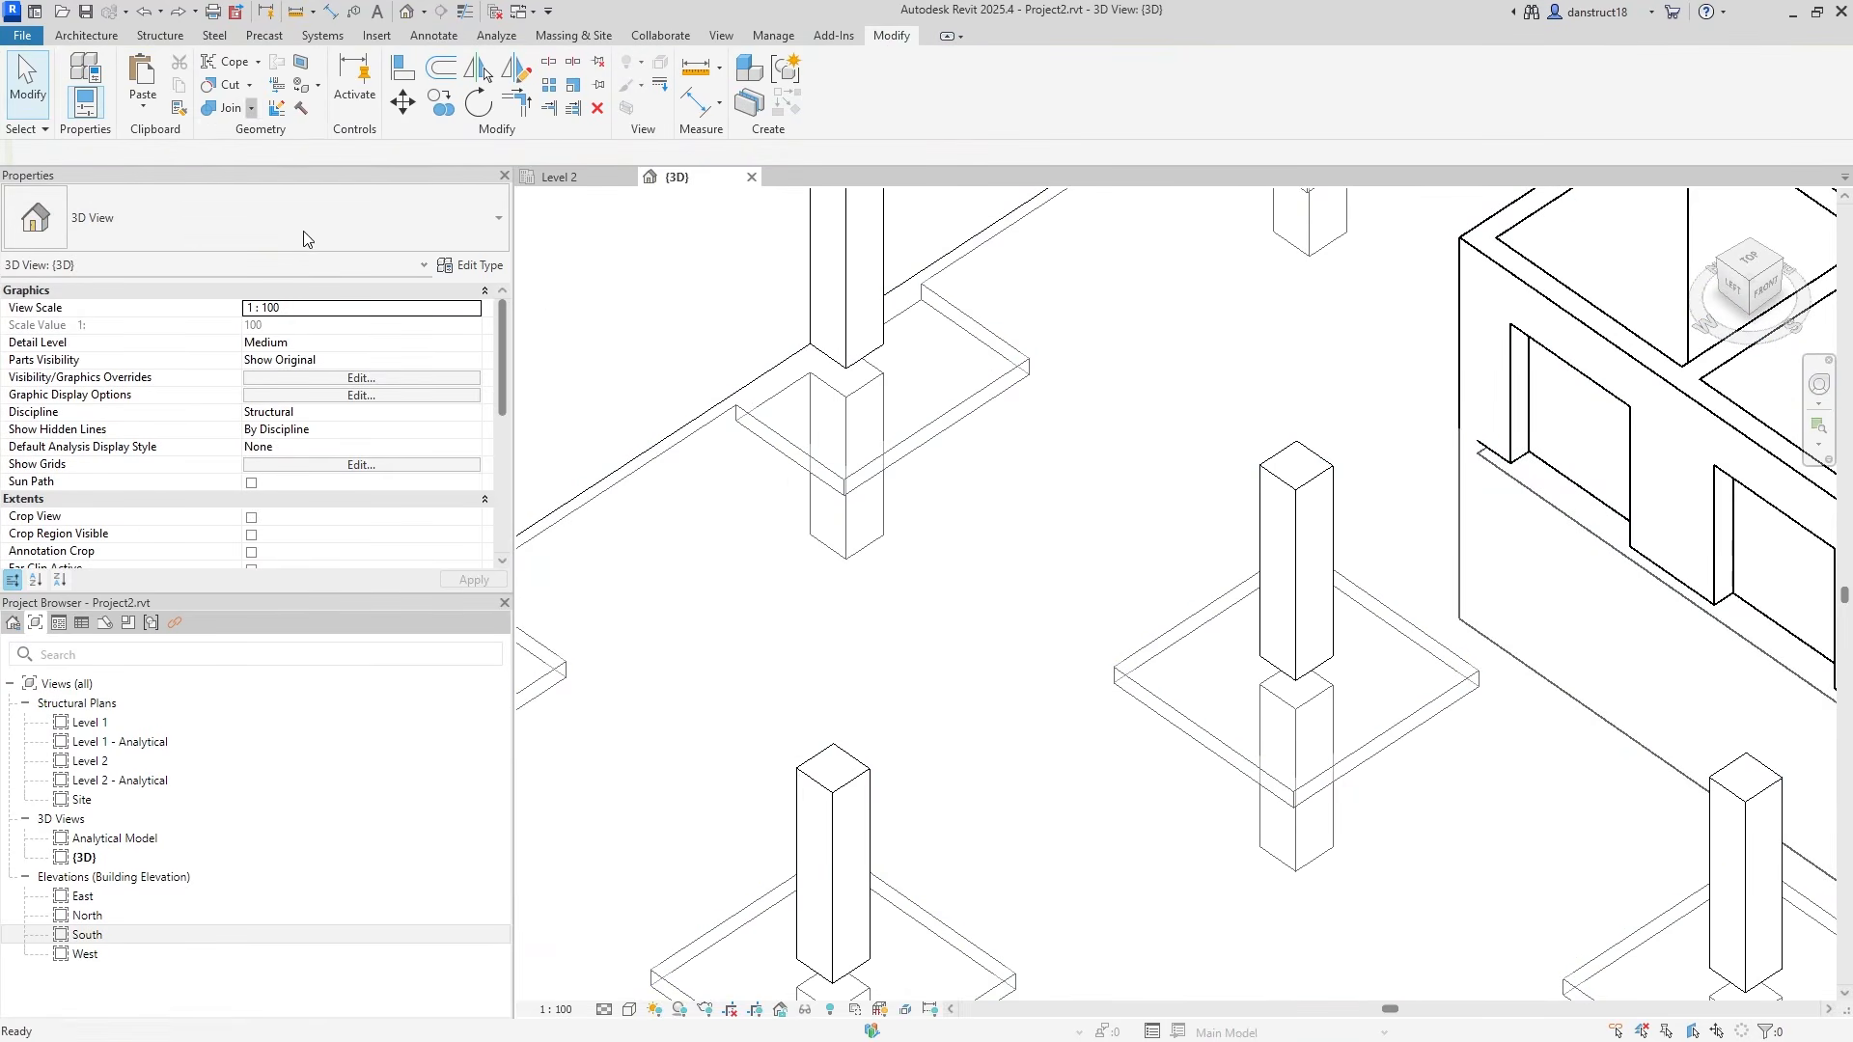
left_click(1296, 569)
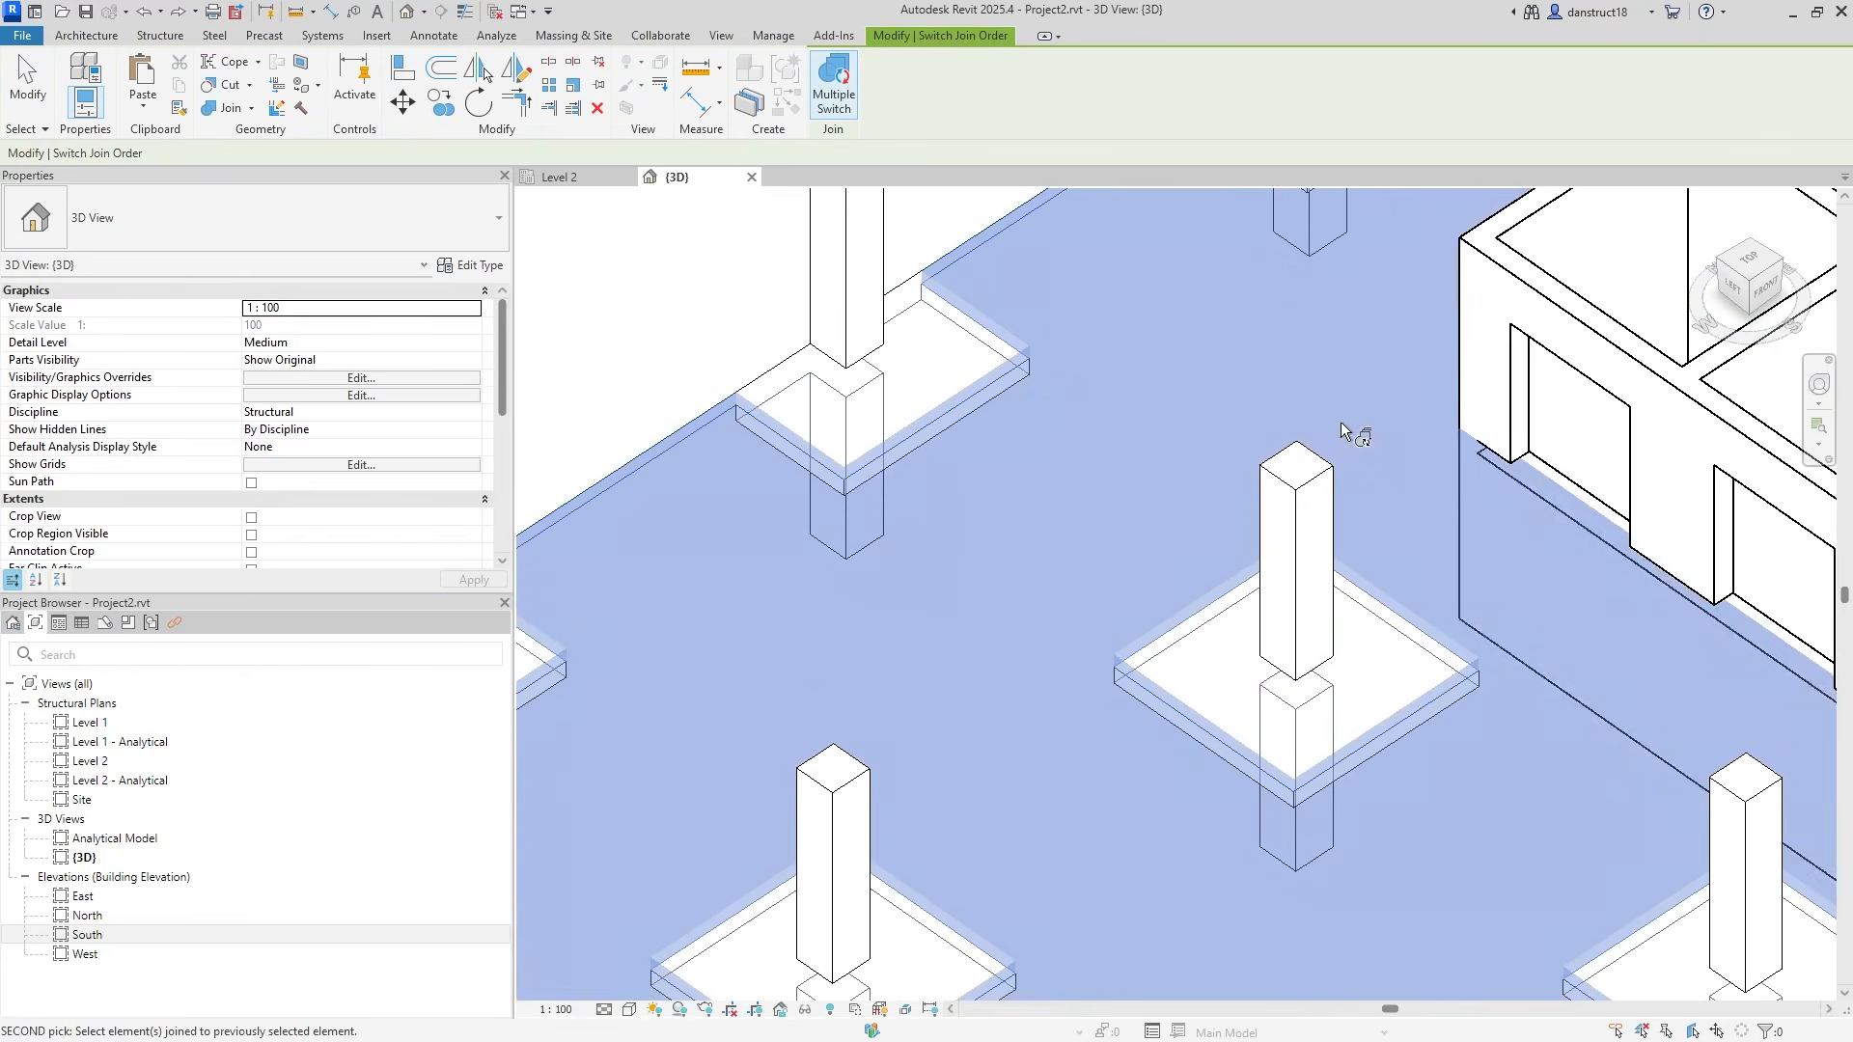
left_click(1537, 328)
key("Escape")
scroll(1114, 444, "down", 1)
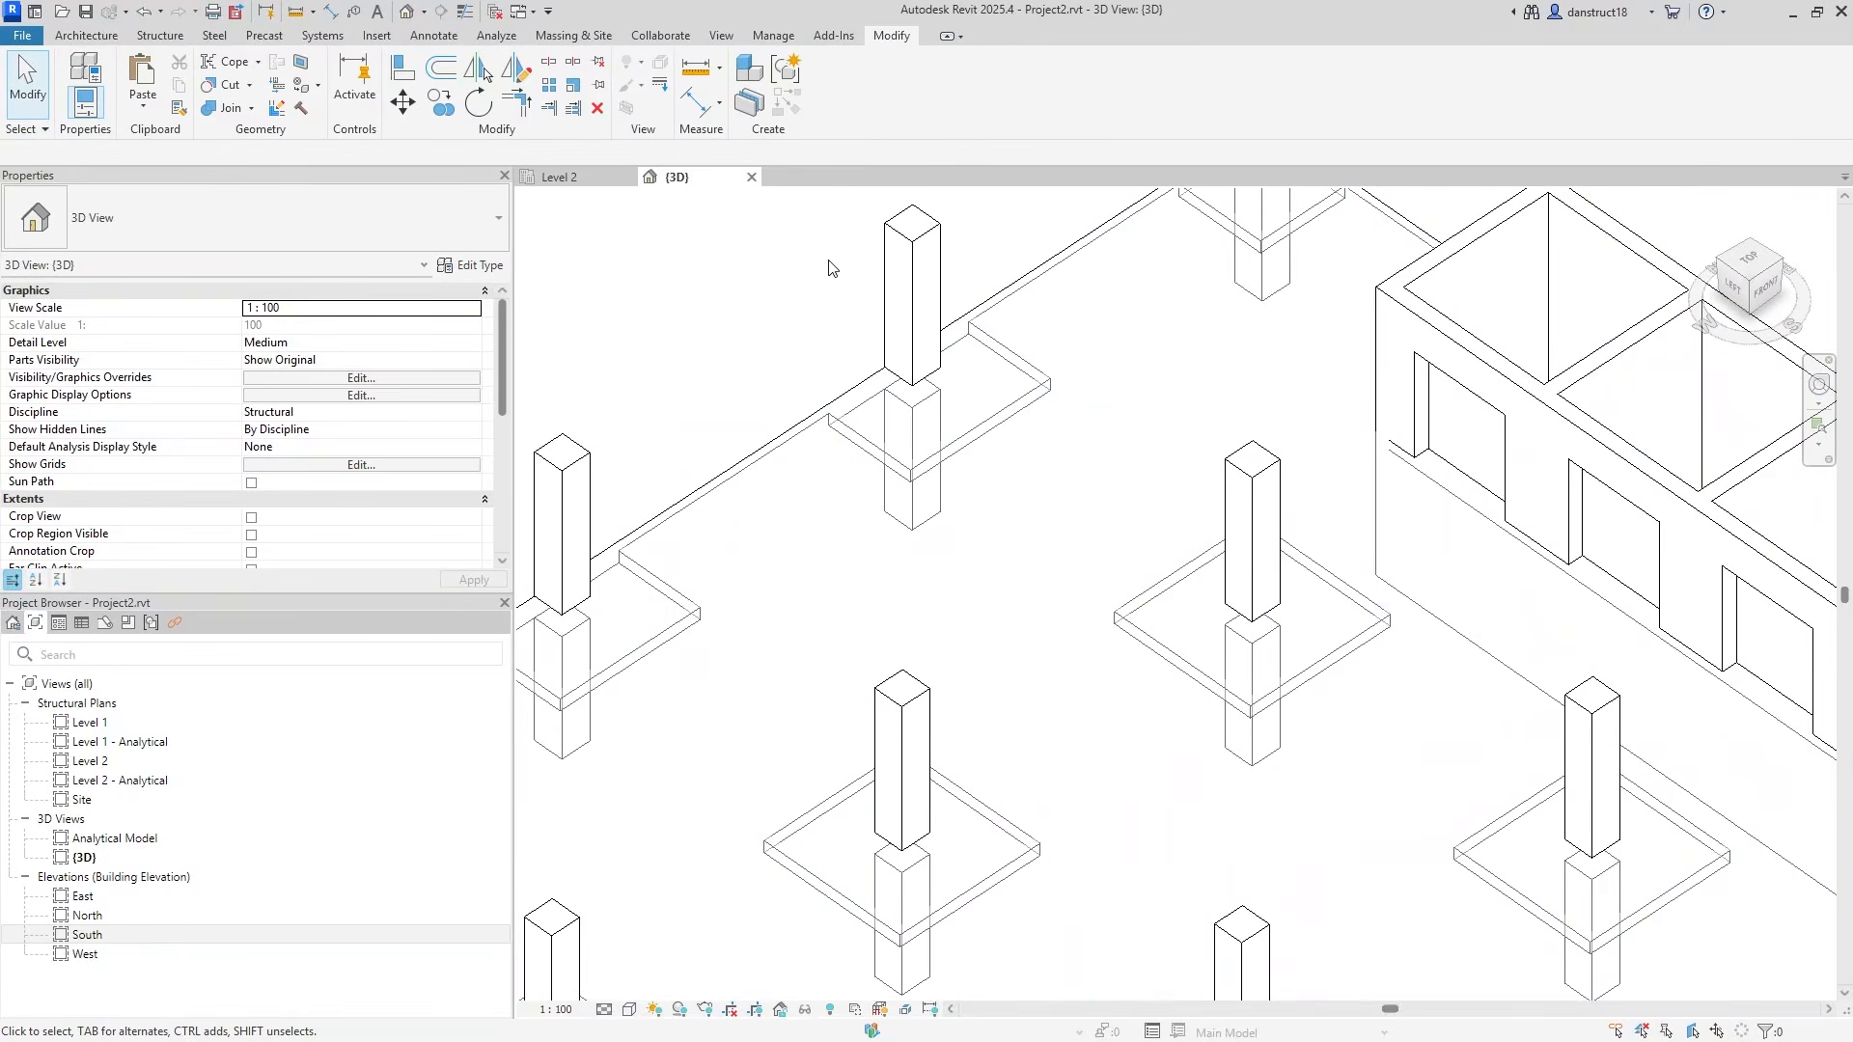
left_click(557, 176)
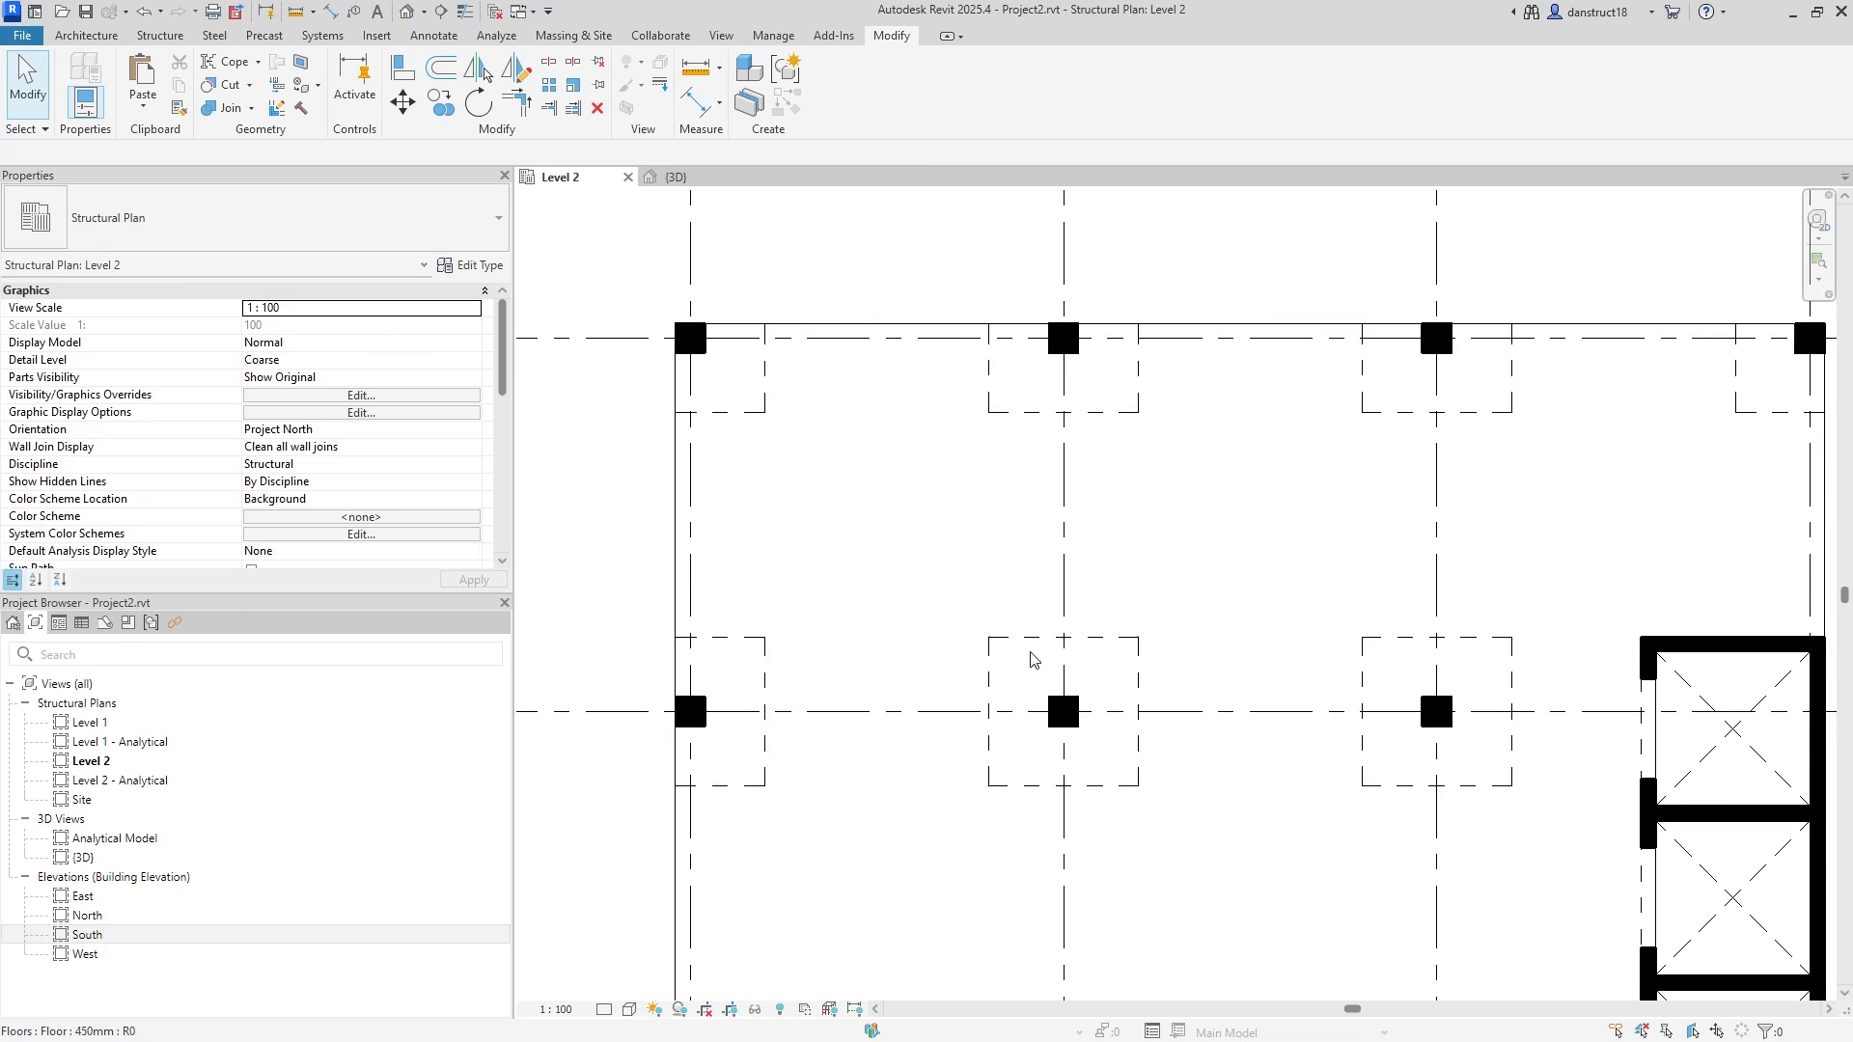
Add aligned dimensions showing the A1 corner drop panel is 1800 wide and 1800 deep.
scroll(1031, 656, "up", 2)
scroll(1031, 659, "down", 2)
middle_click_drag(910, 628, 1033, 521)
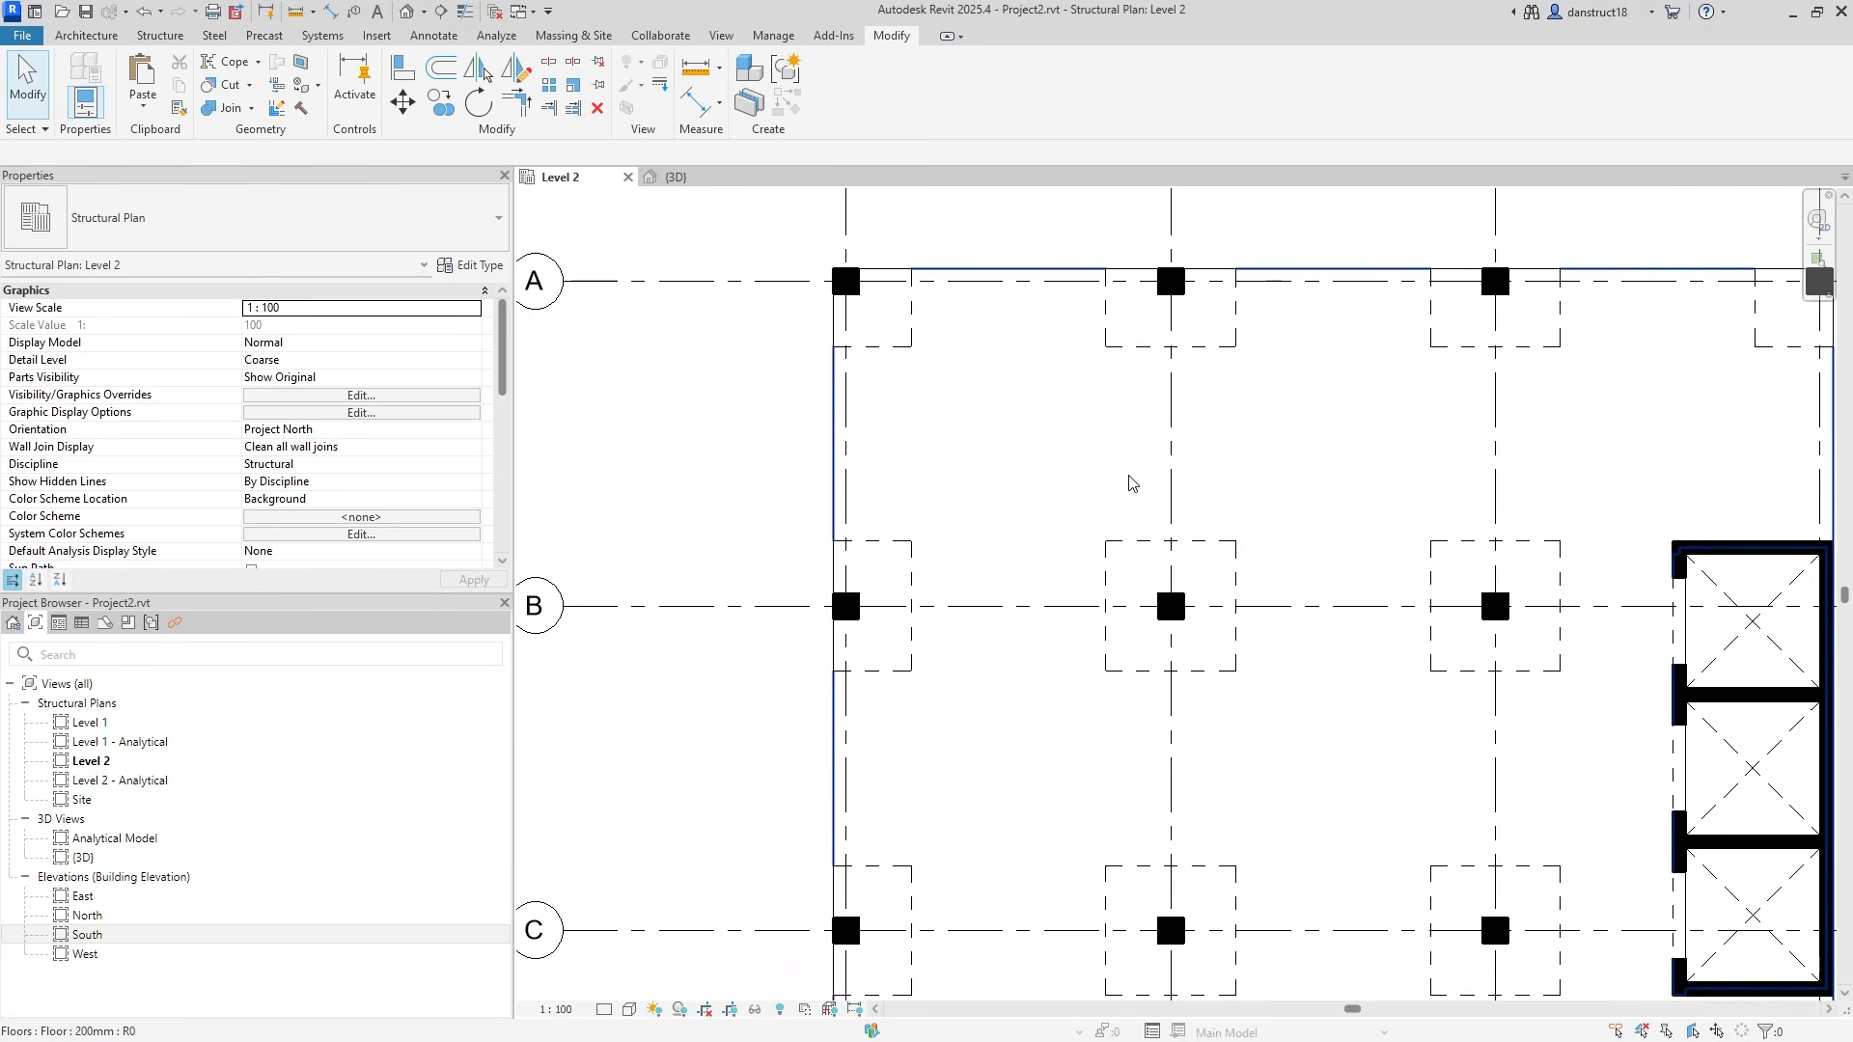
scroll(769, 322, "up", 2)
middle_click_drag(770, 322, 836, 519)
scroll(836, 519, "up", 2)
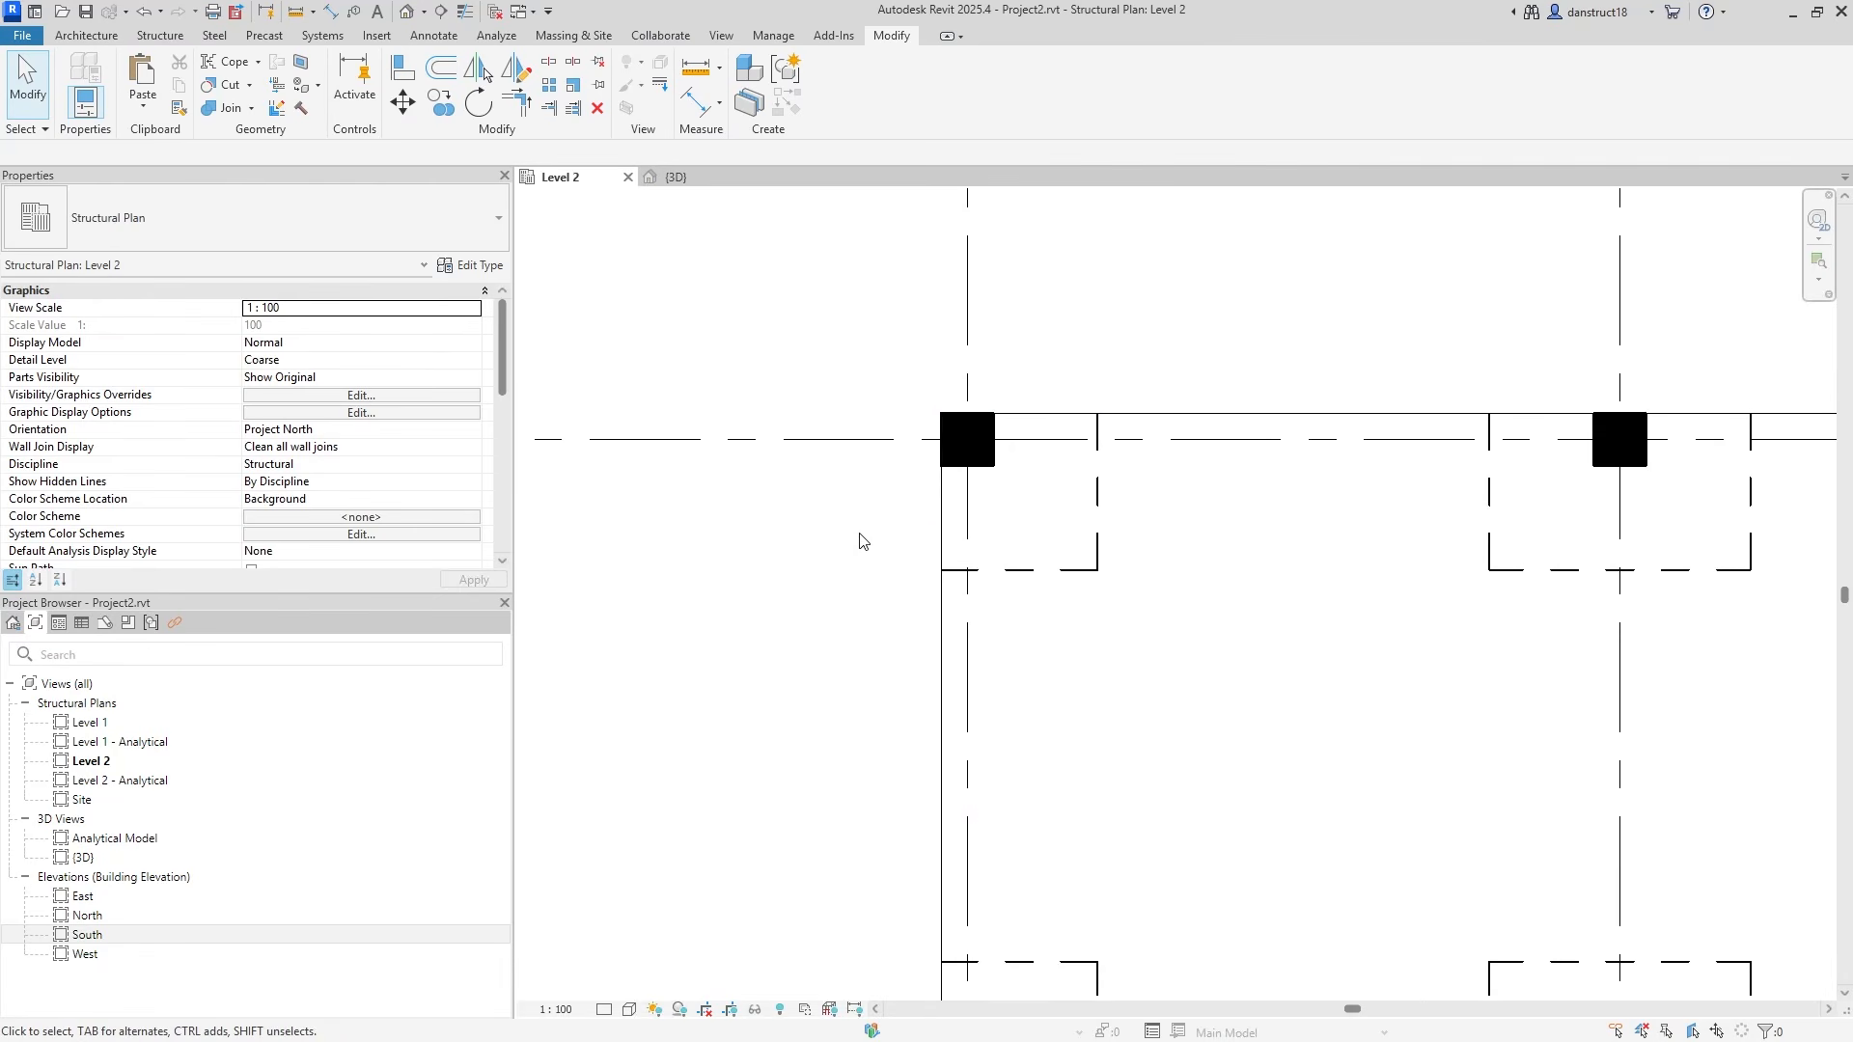
key("d")
key("i")
left_click(935, 539)
left_click(1098, 544)
left_click(1096, 670)
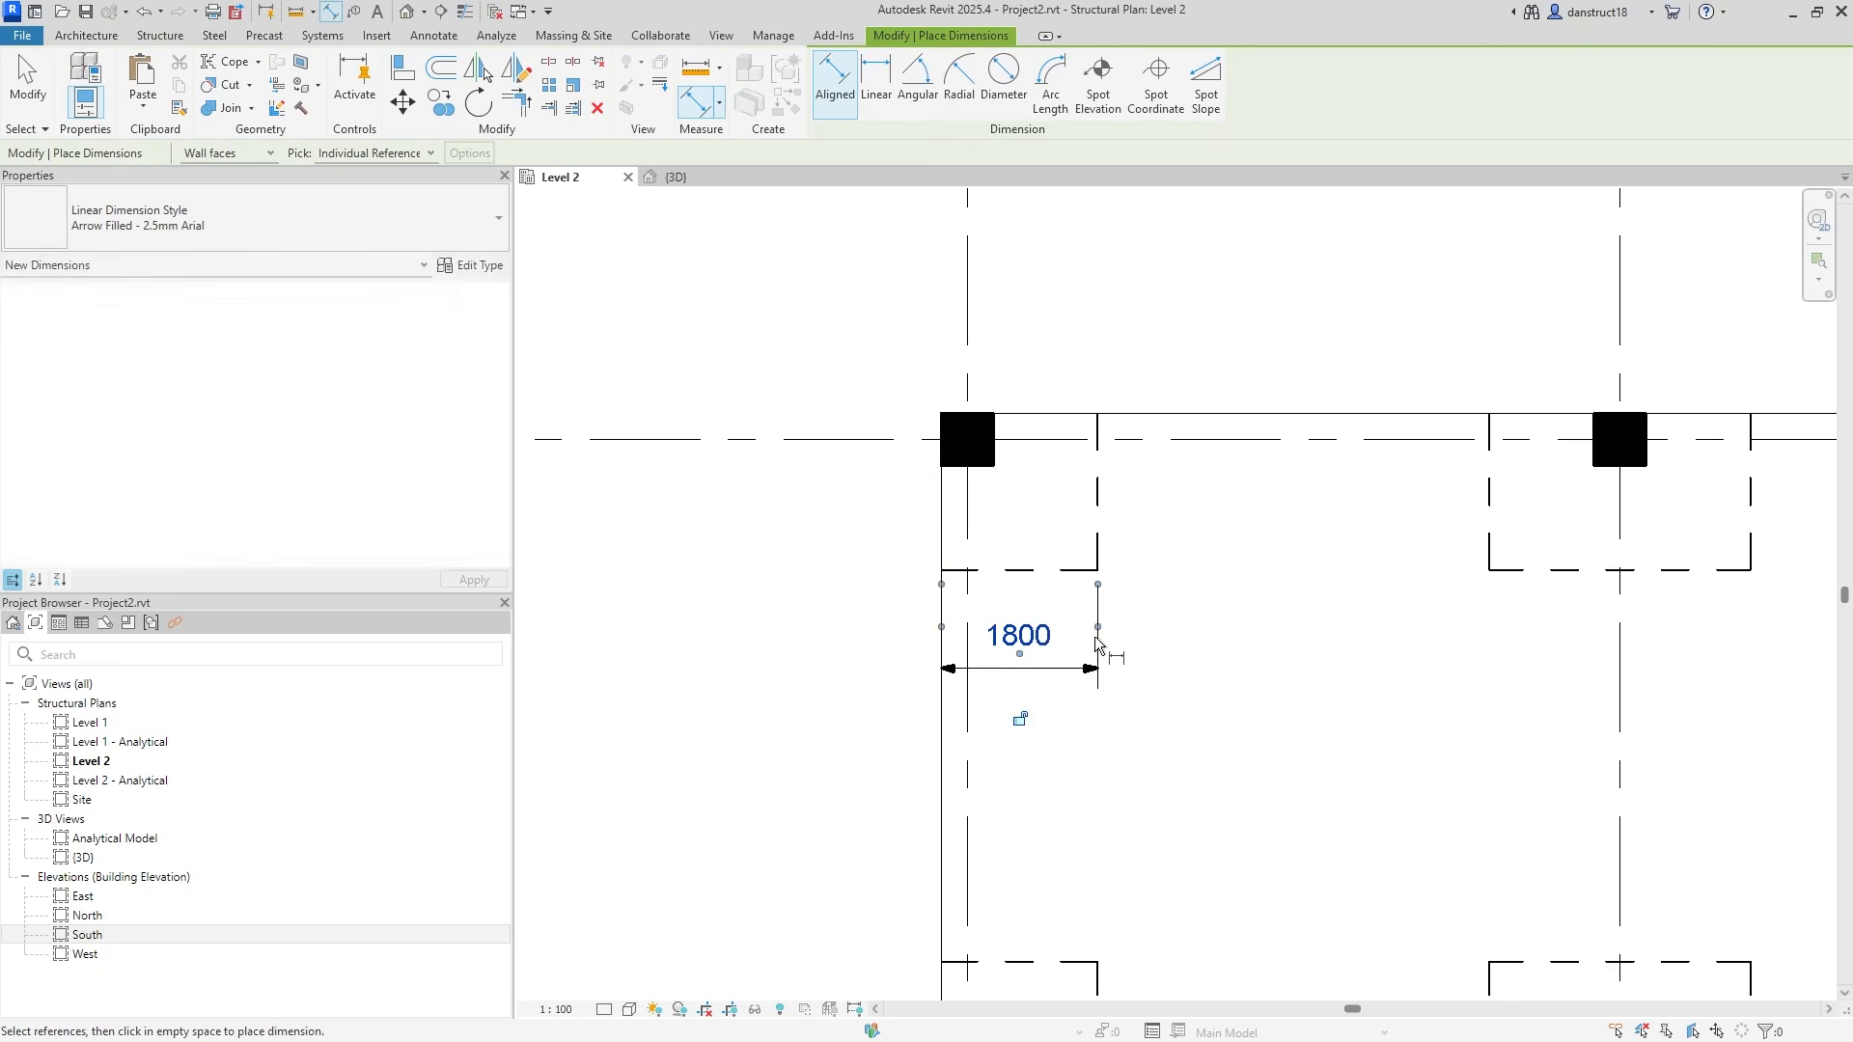
left_click(1066, 570)
left_click(1090, 415)
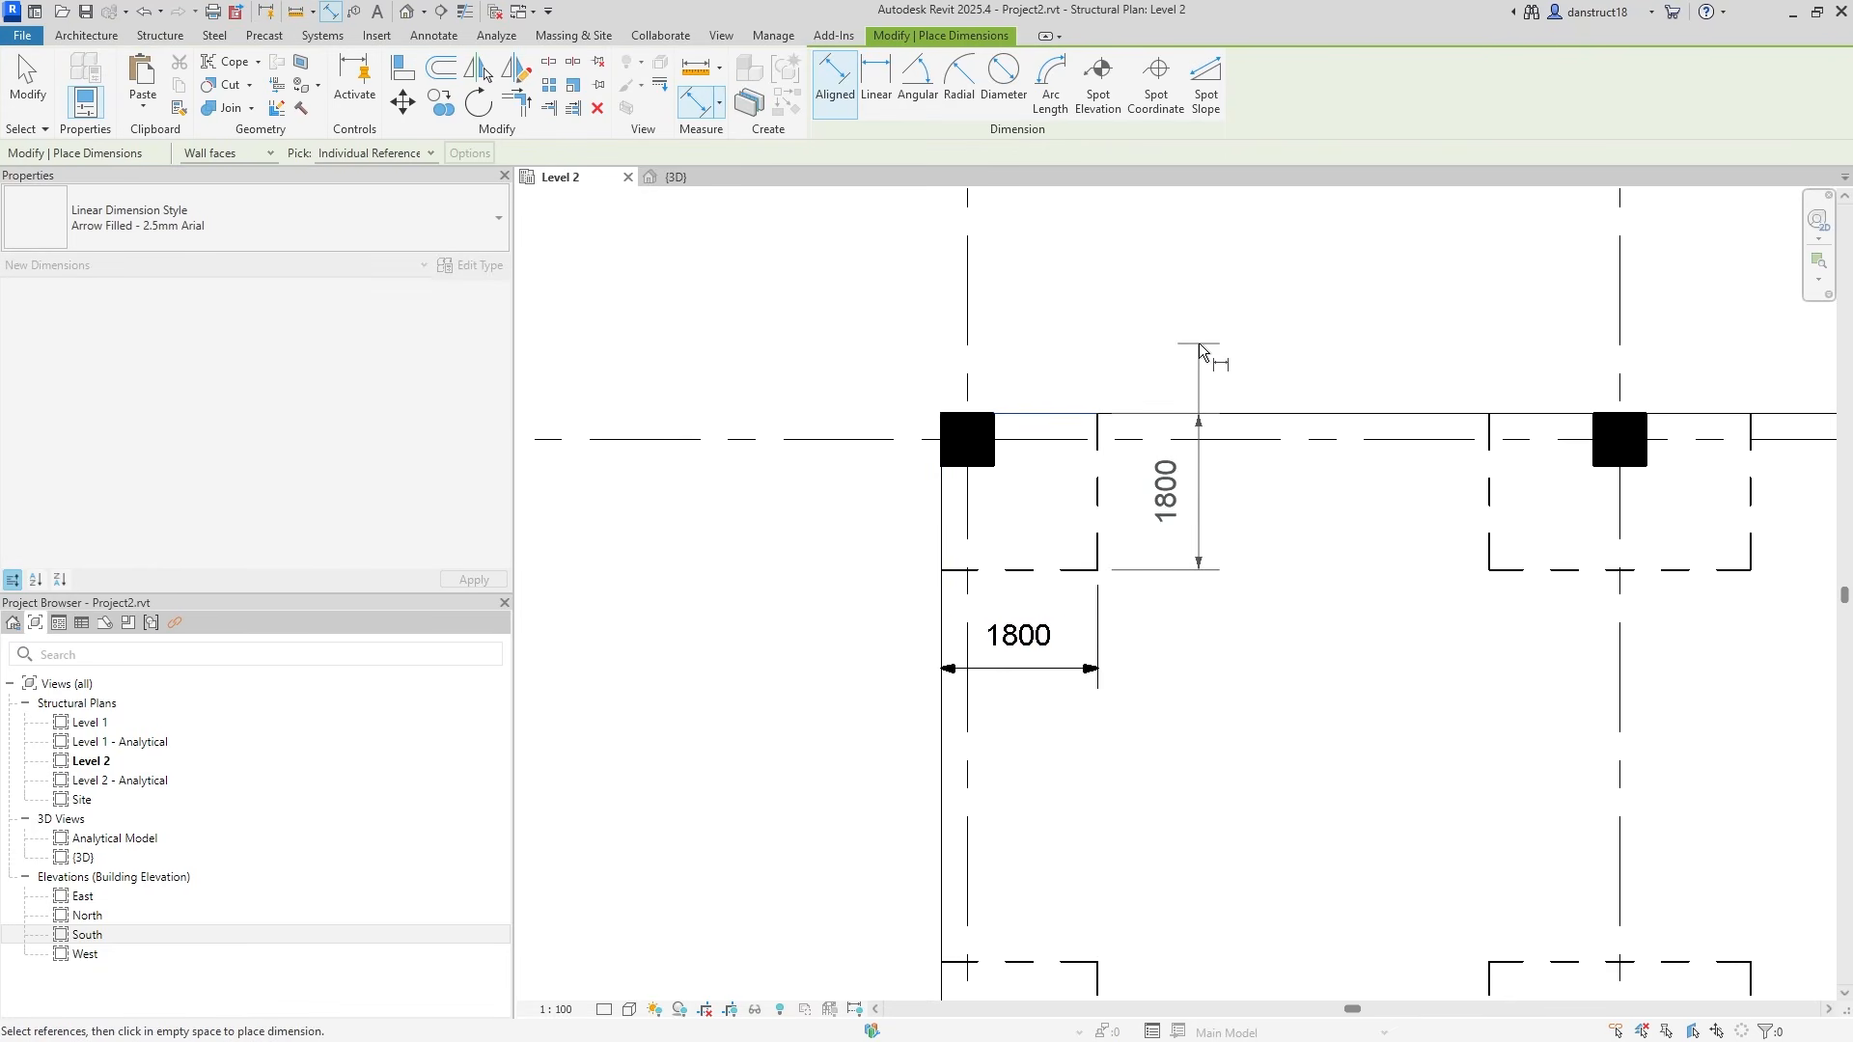
left_click(1200, 356)
key("Escape")
key("Escape")
Rename the corner panel's 450mm floor type to 1800x1800x450mm.
left_click(1046, 466)
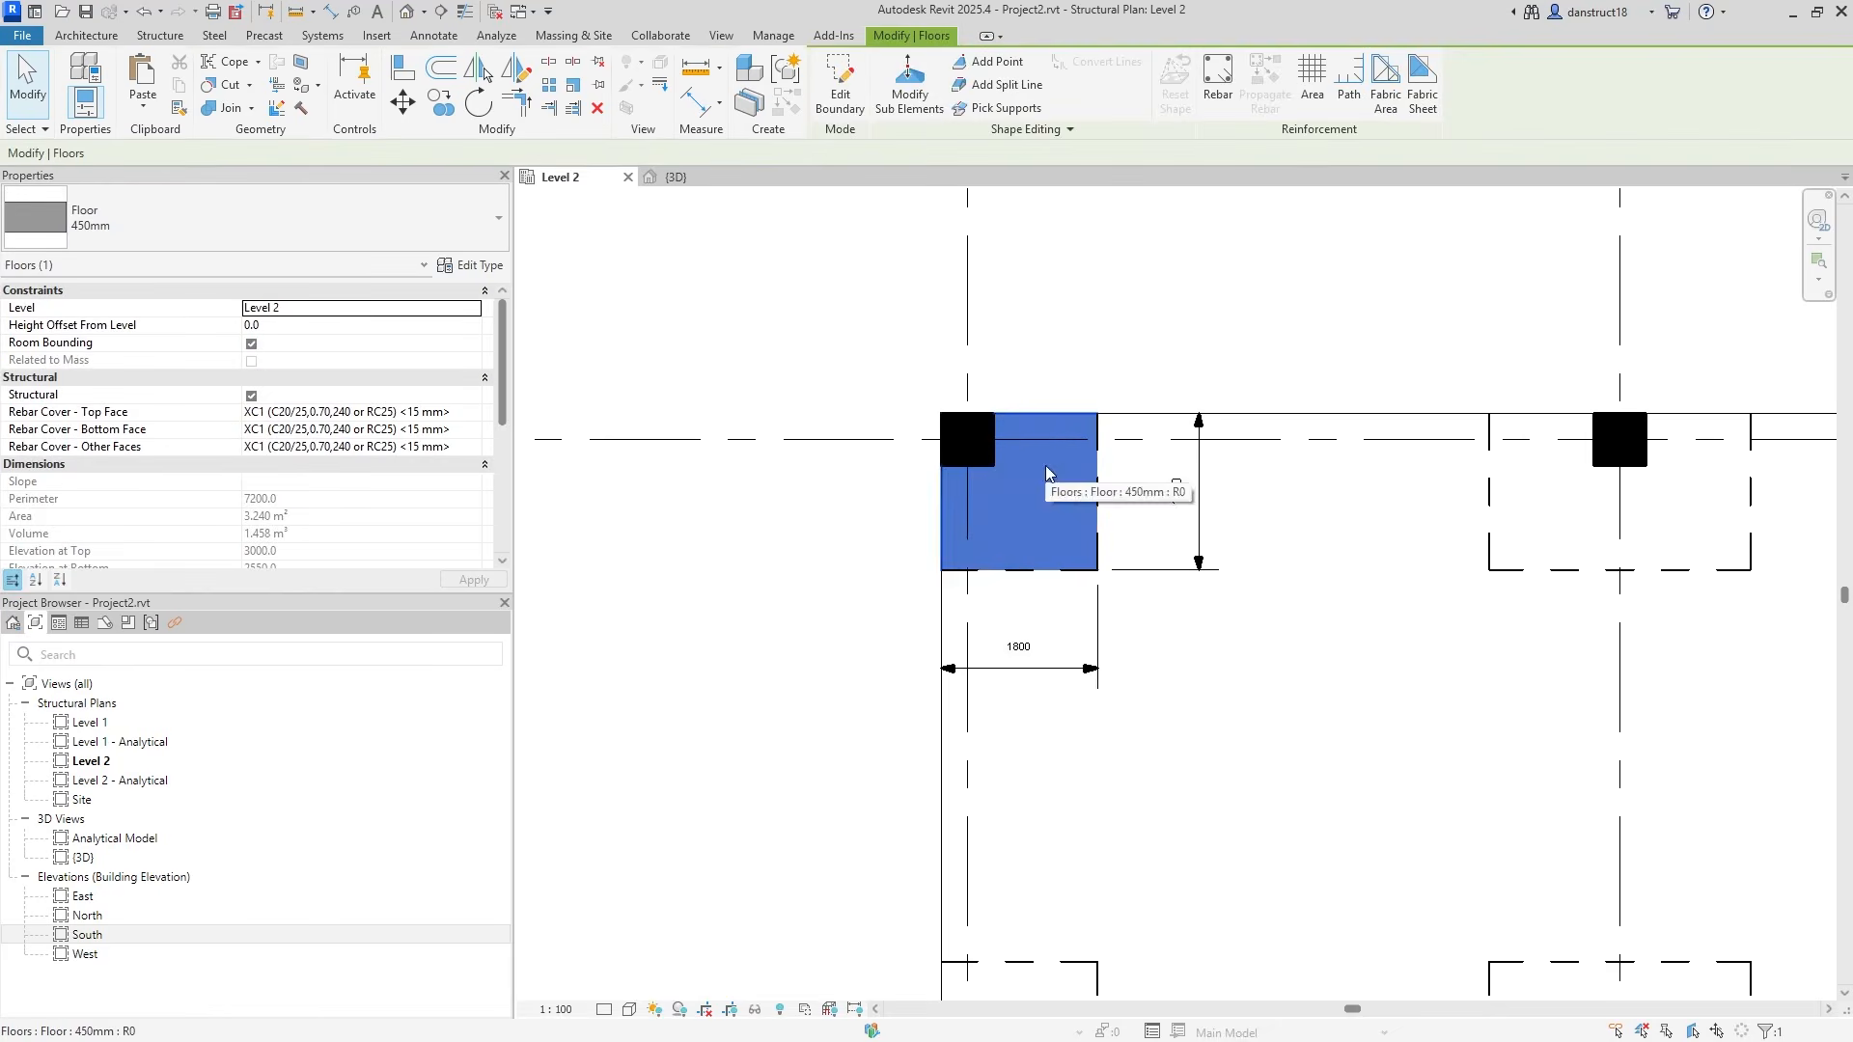
left_click(470, 265)
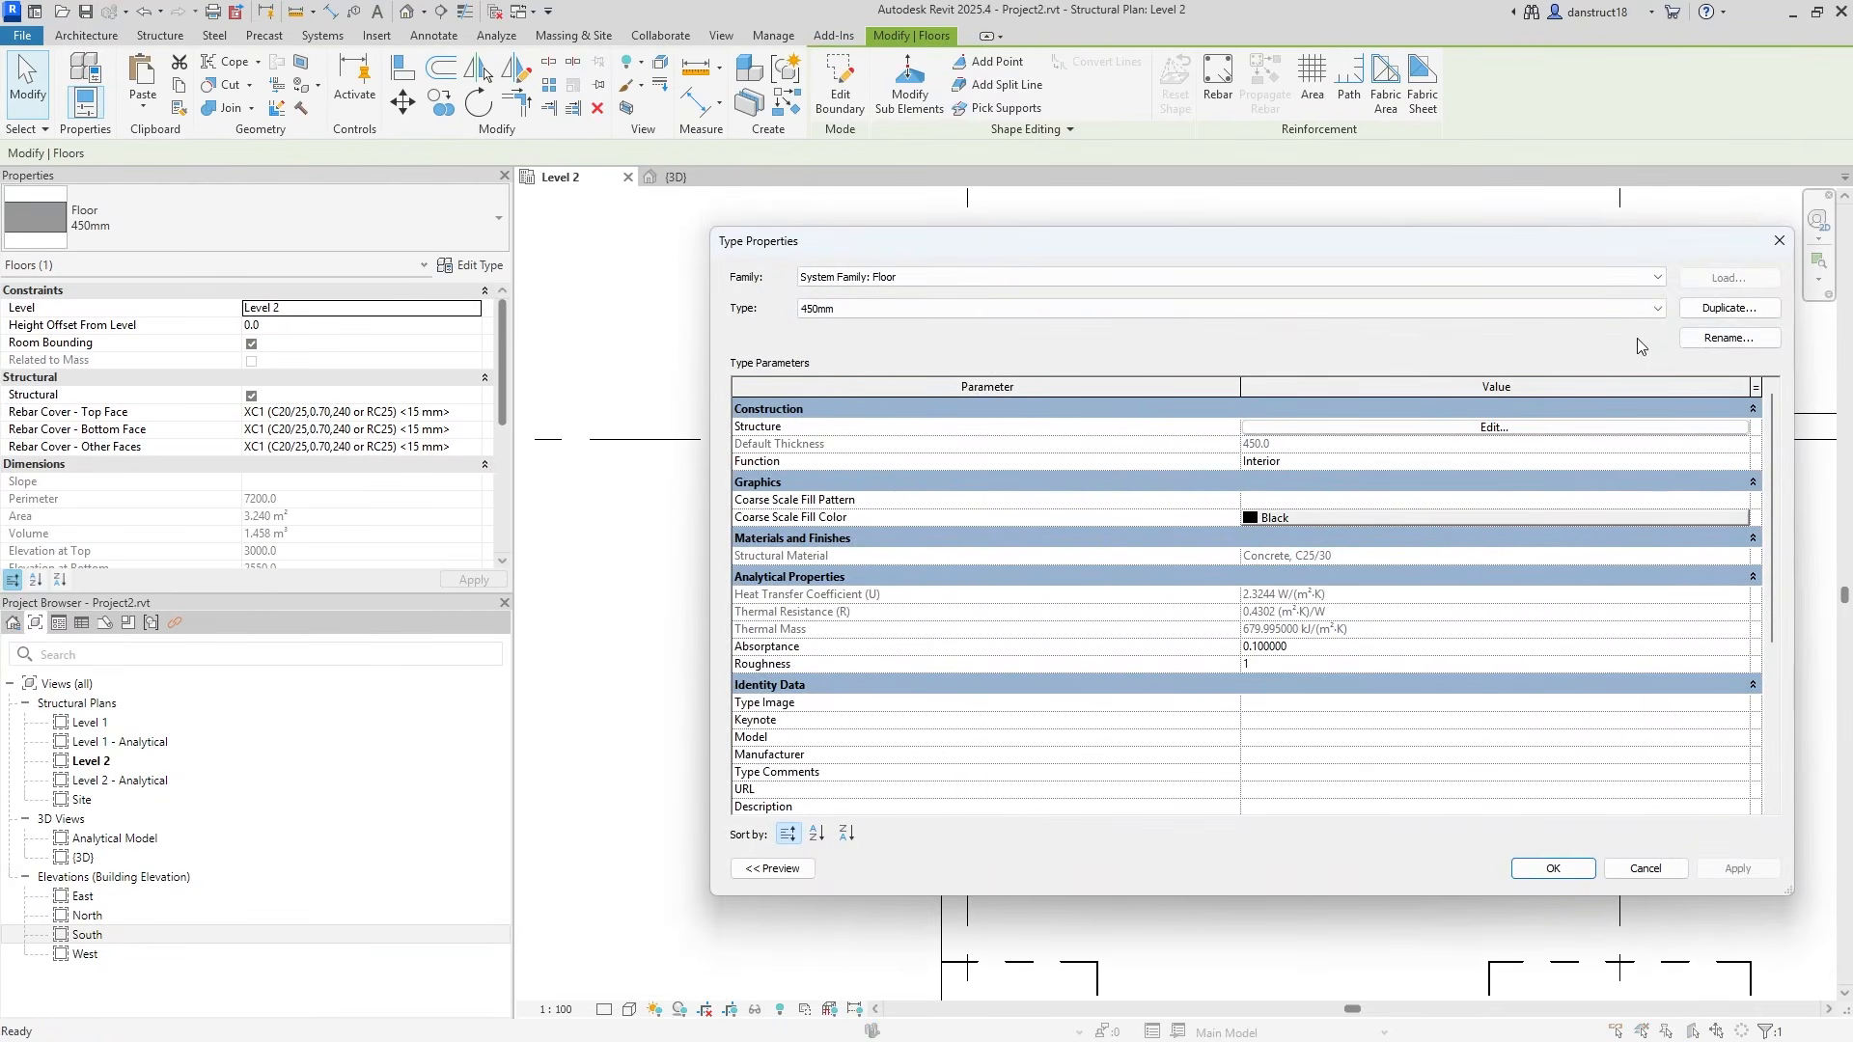
left_click(1692, 339)
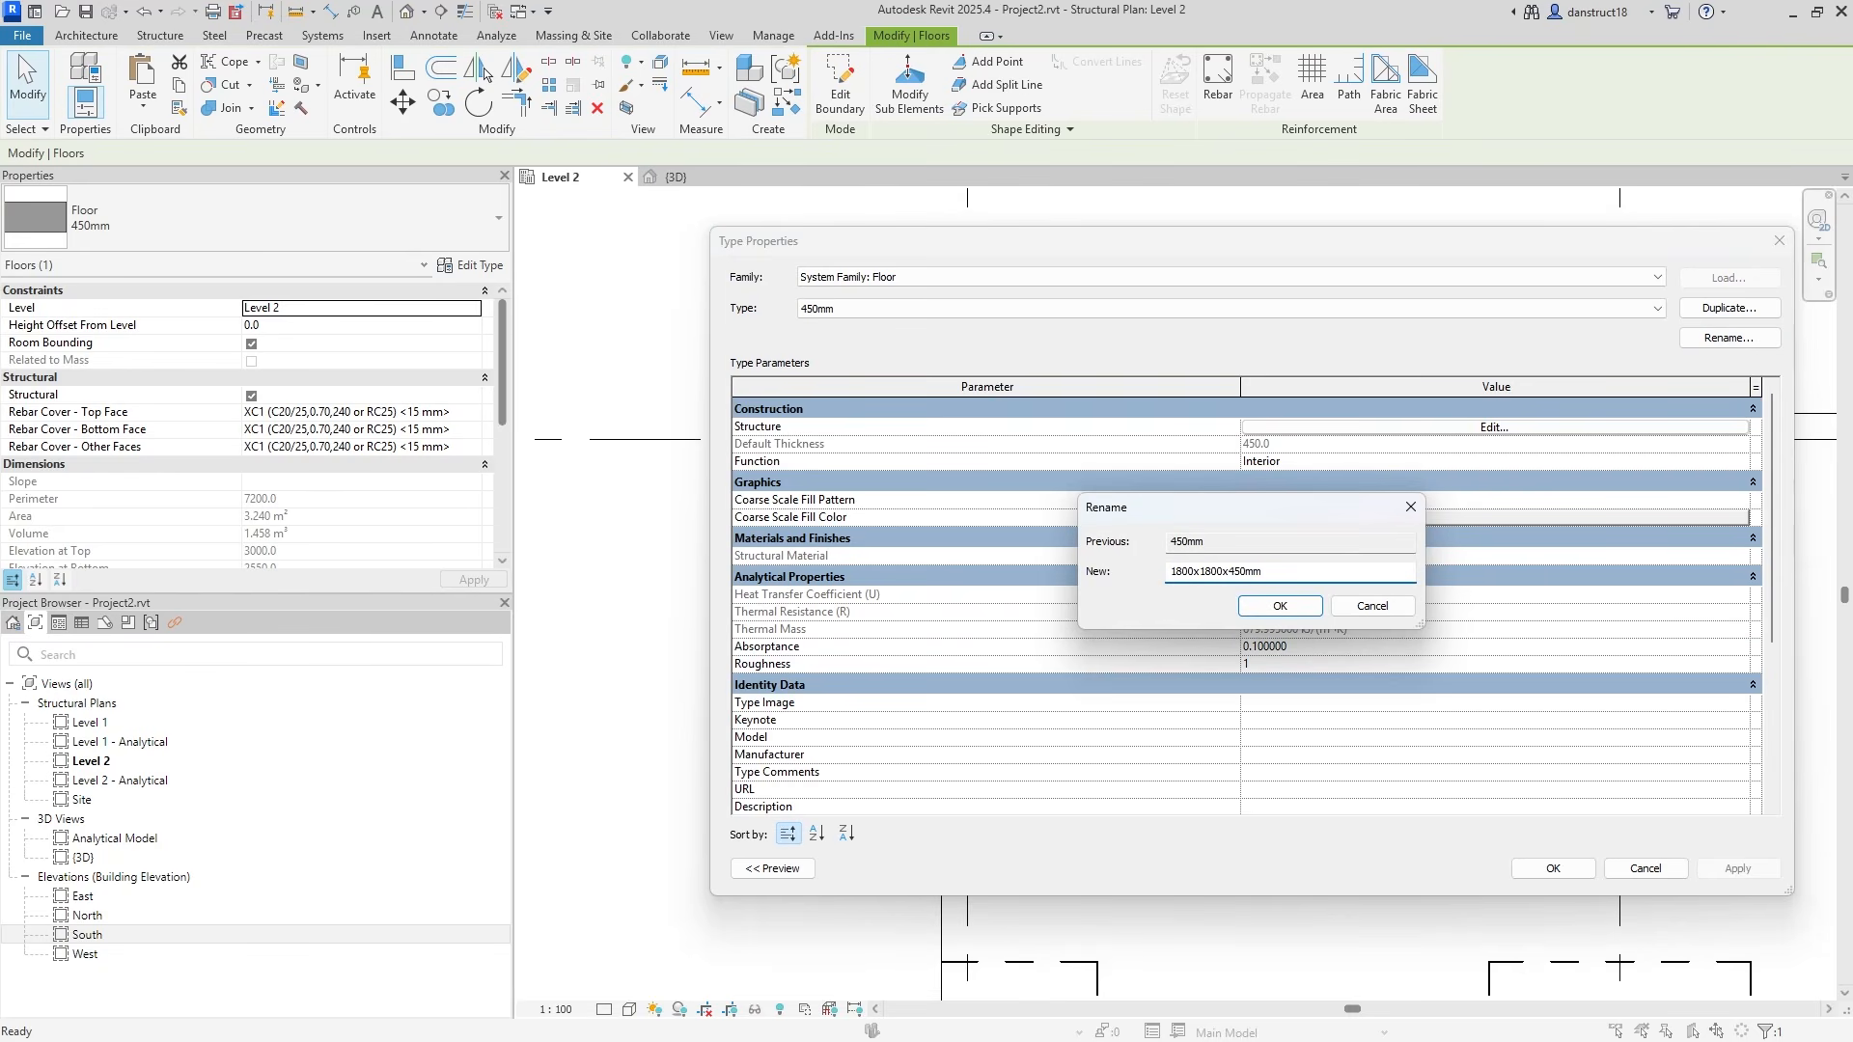
left_click(1304, 612)
left_click(1552, 868)
left_click(797, 572)
left_click(987, 530)
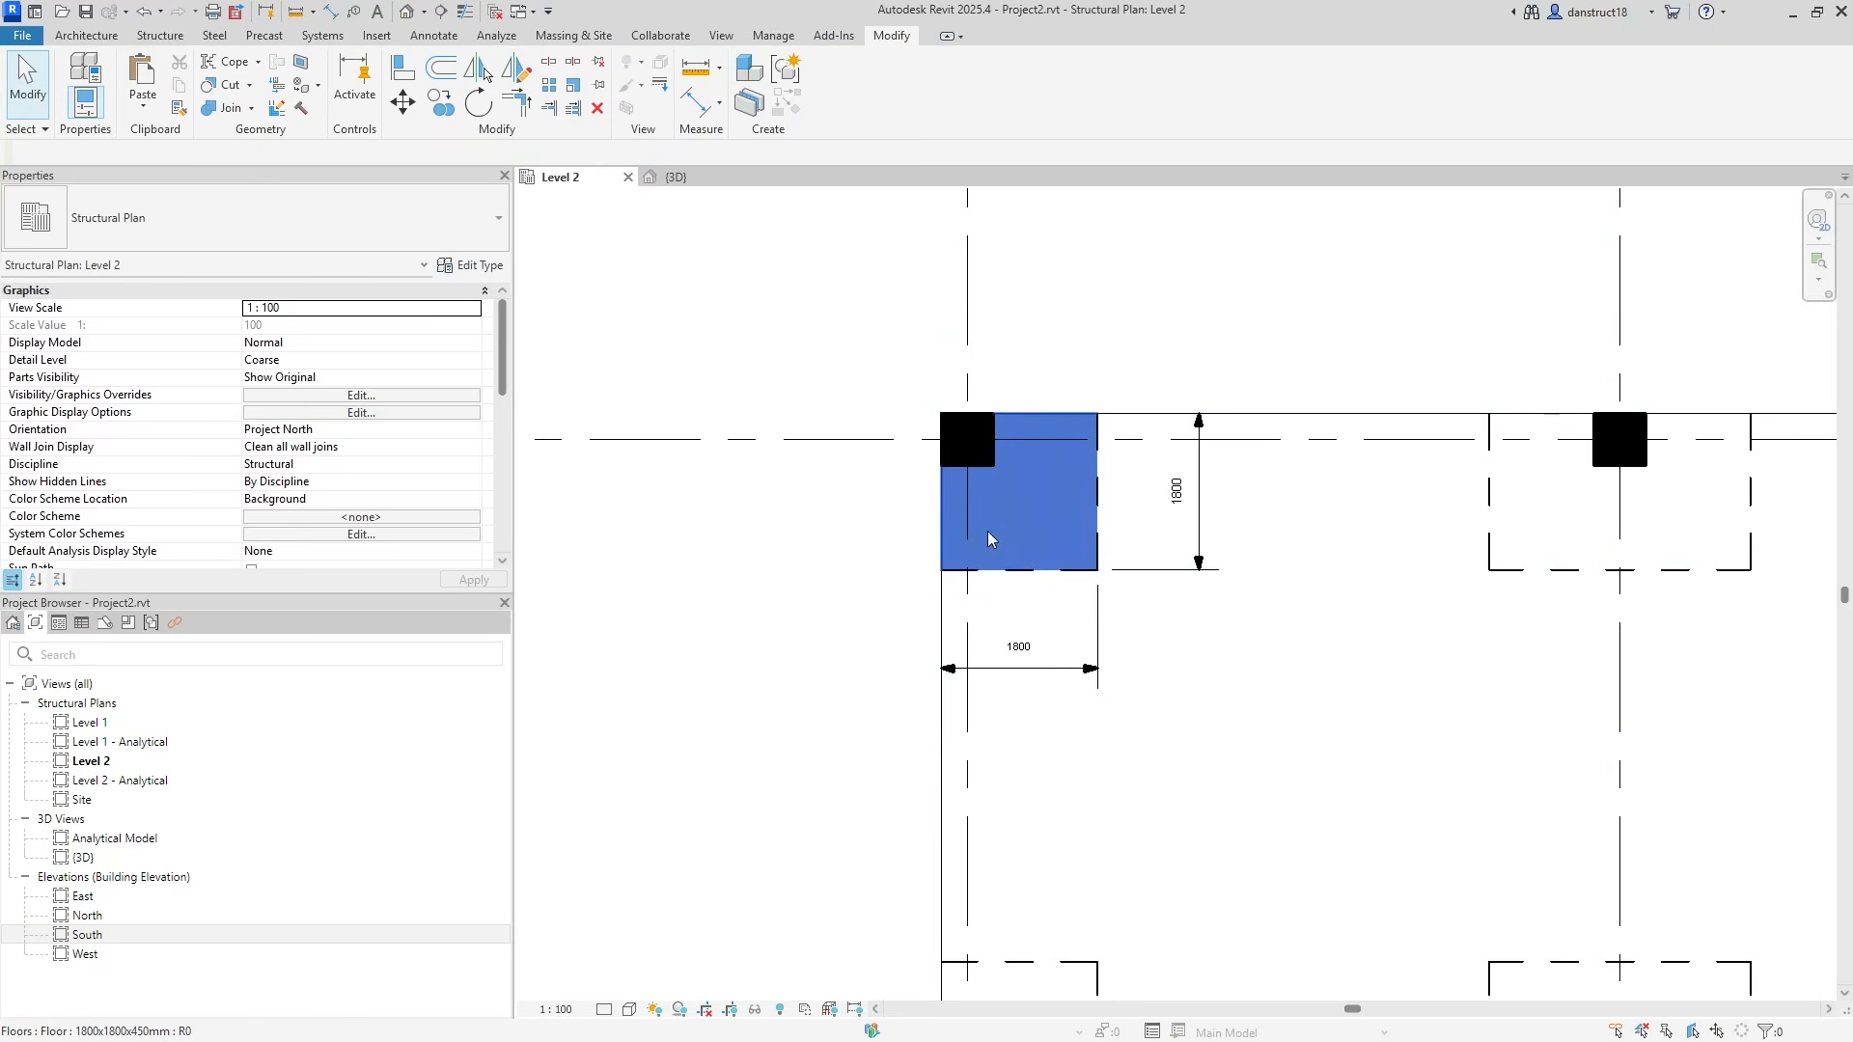
Duplicate the grid A column 2 panel's floor type as a new type named 300x1800x450mm.
left_click(1552, 509)
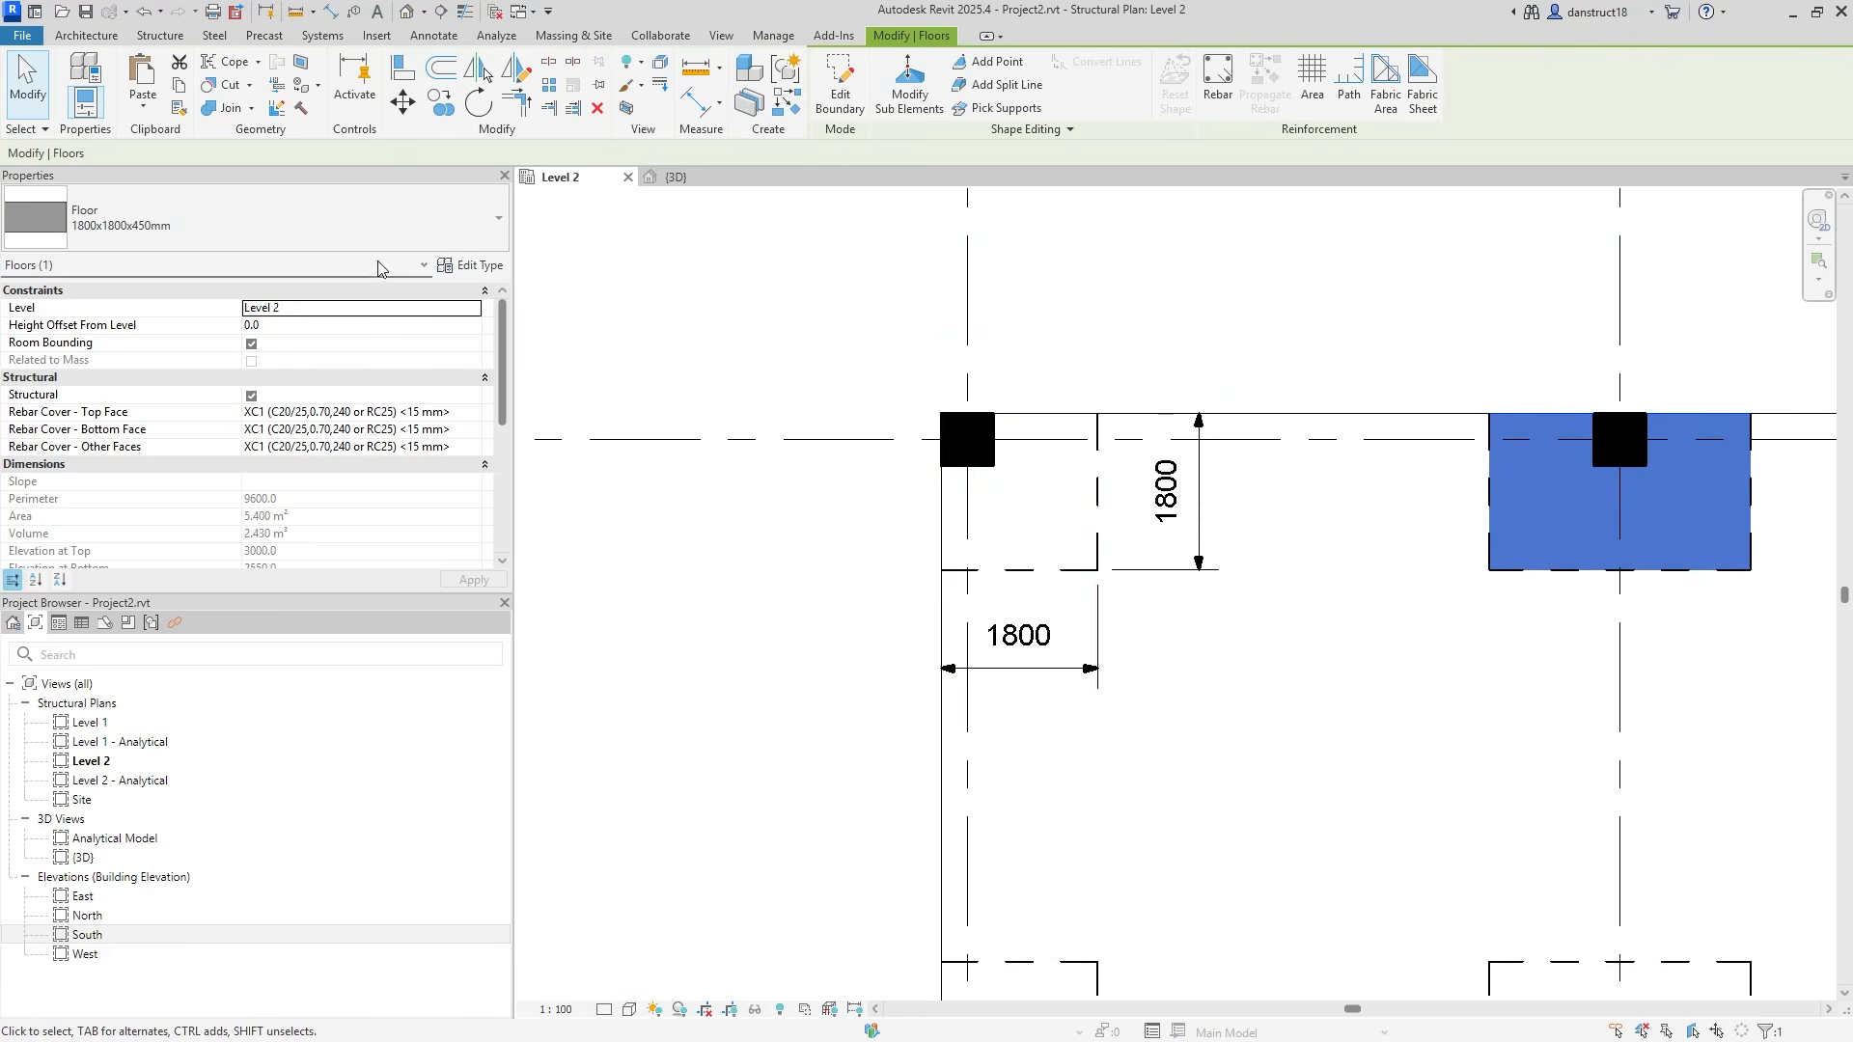
left_click(1025, 535)
scroll(1022, 531, "down", 3)
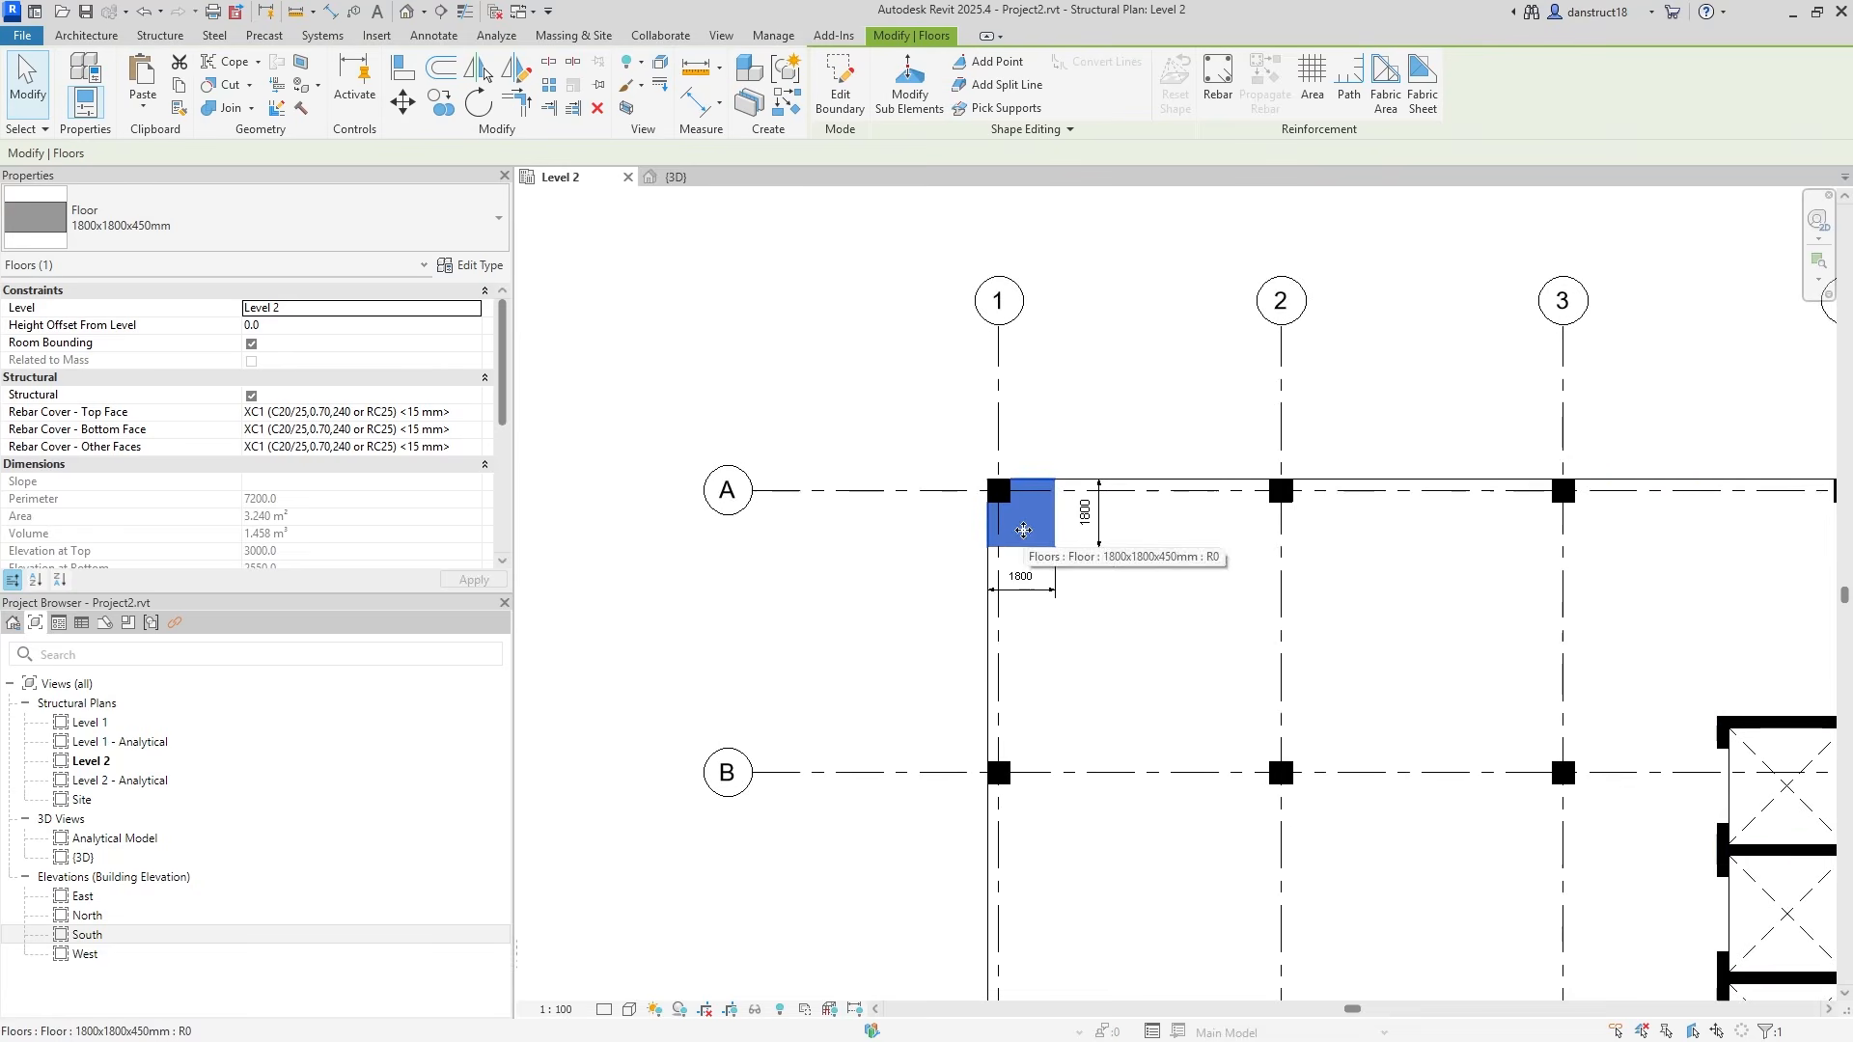
left_click(1278, 536)
middle_click_drag(1386, 591, 1154, 501)
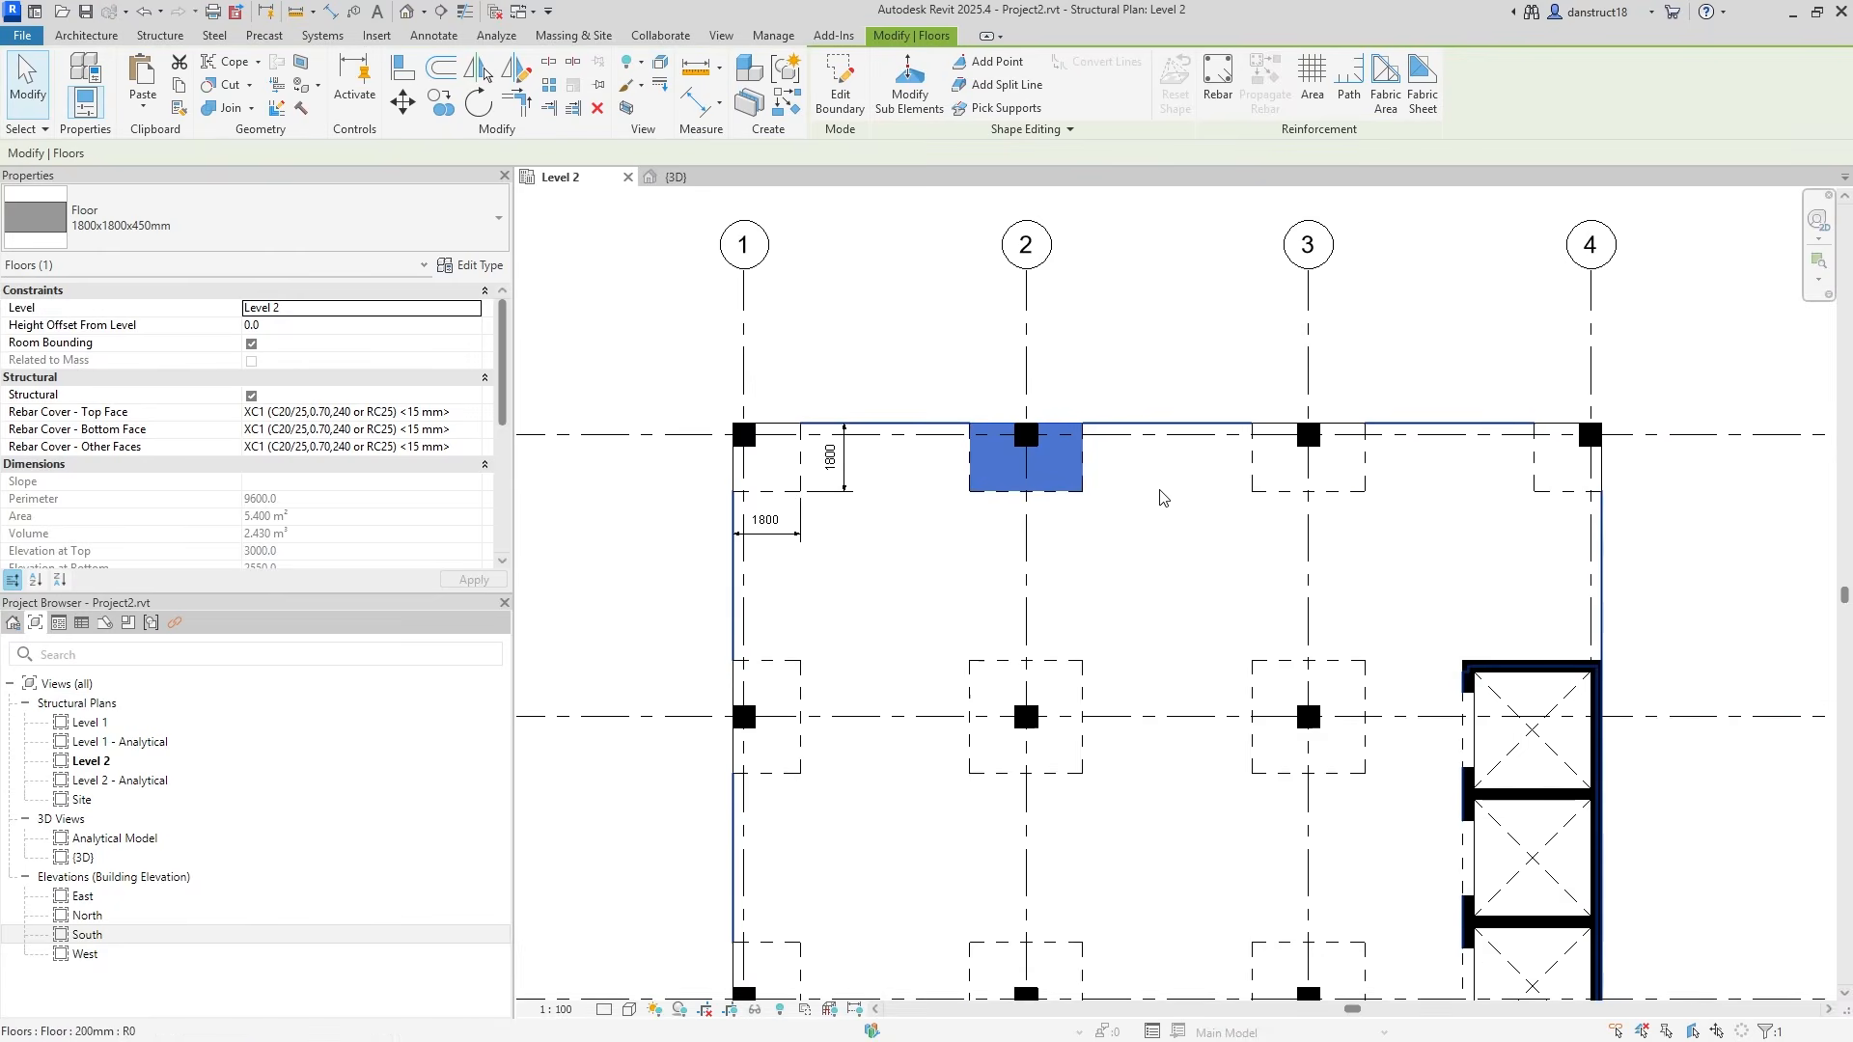
scroll(982, 472, "up", 2)
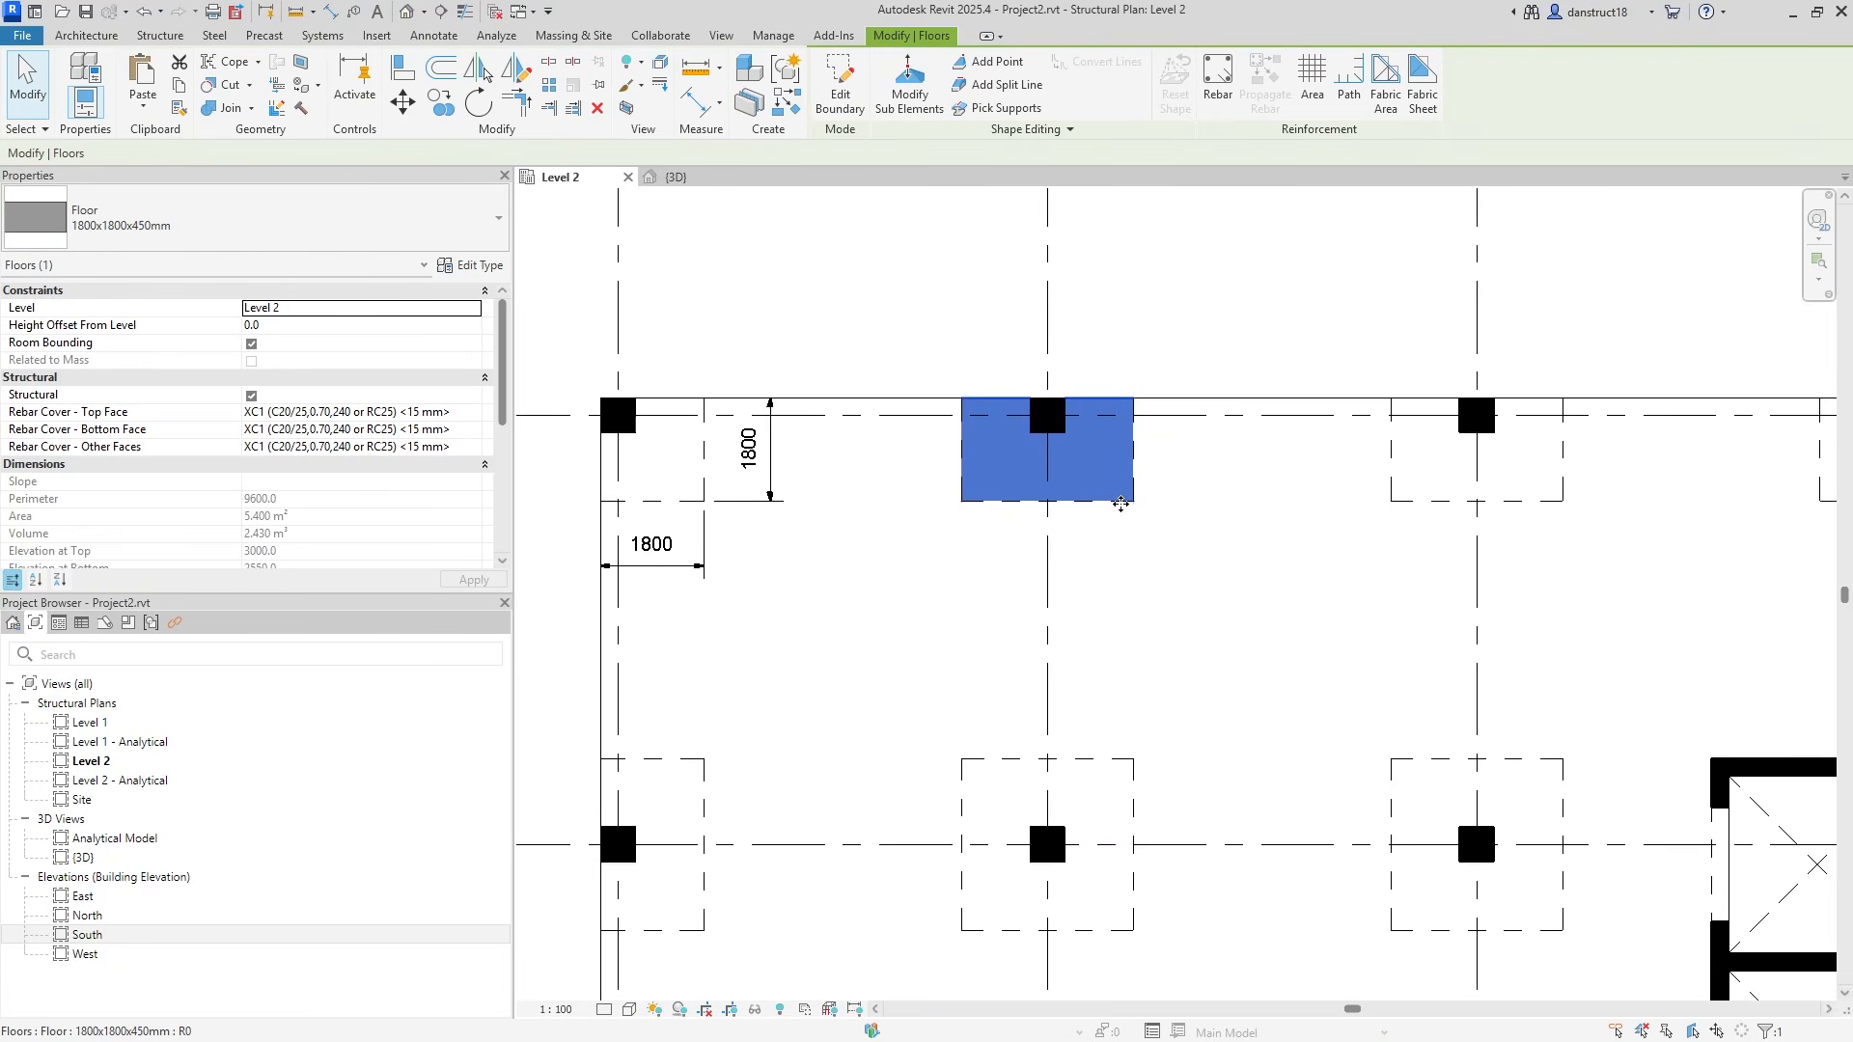
left_click(451, 266)
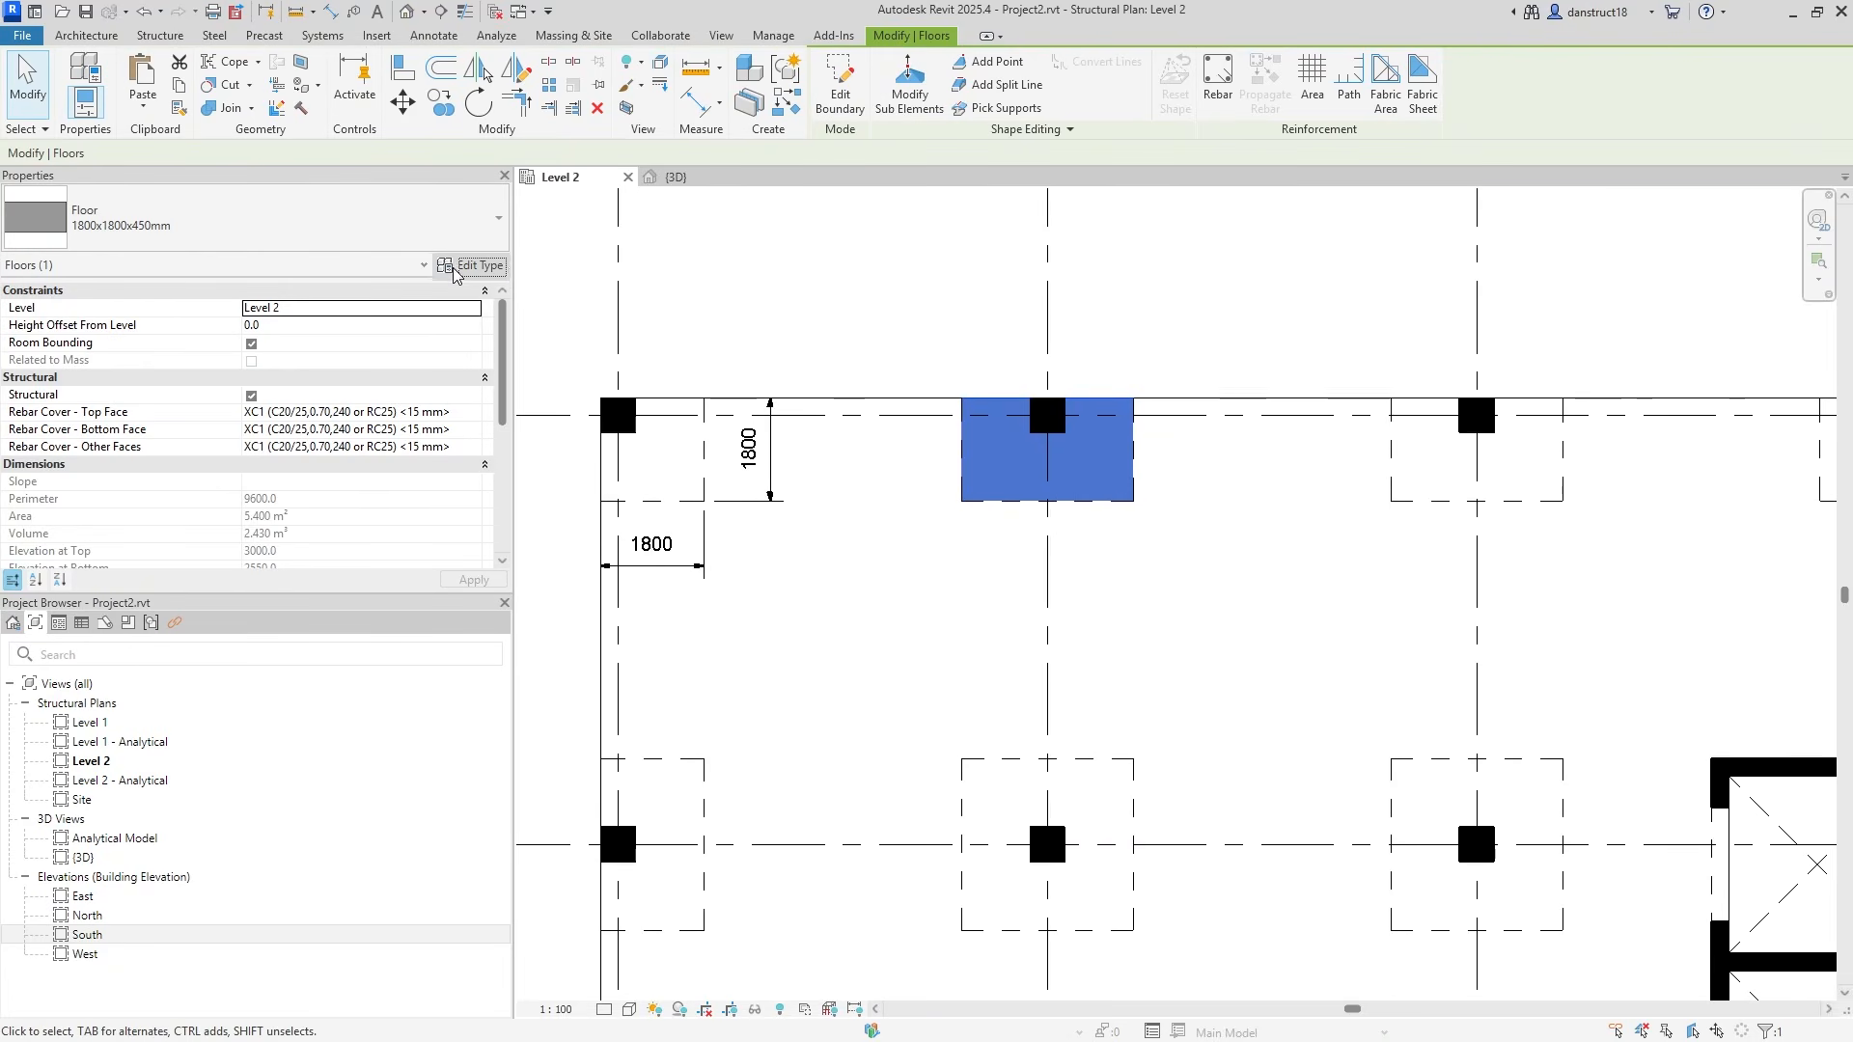
left_click(1728, 308)
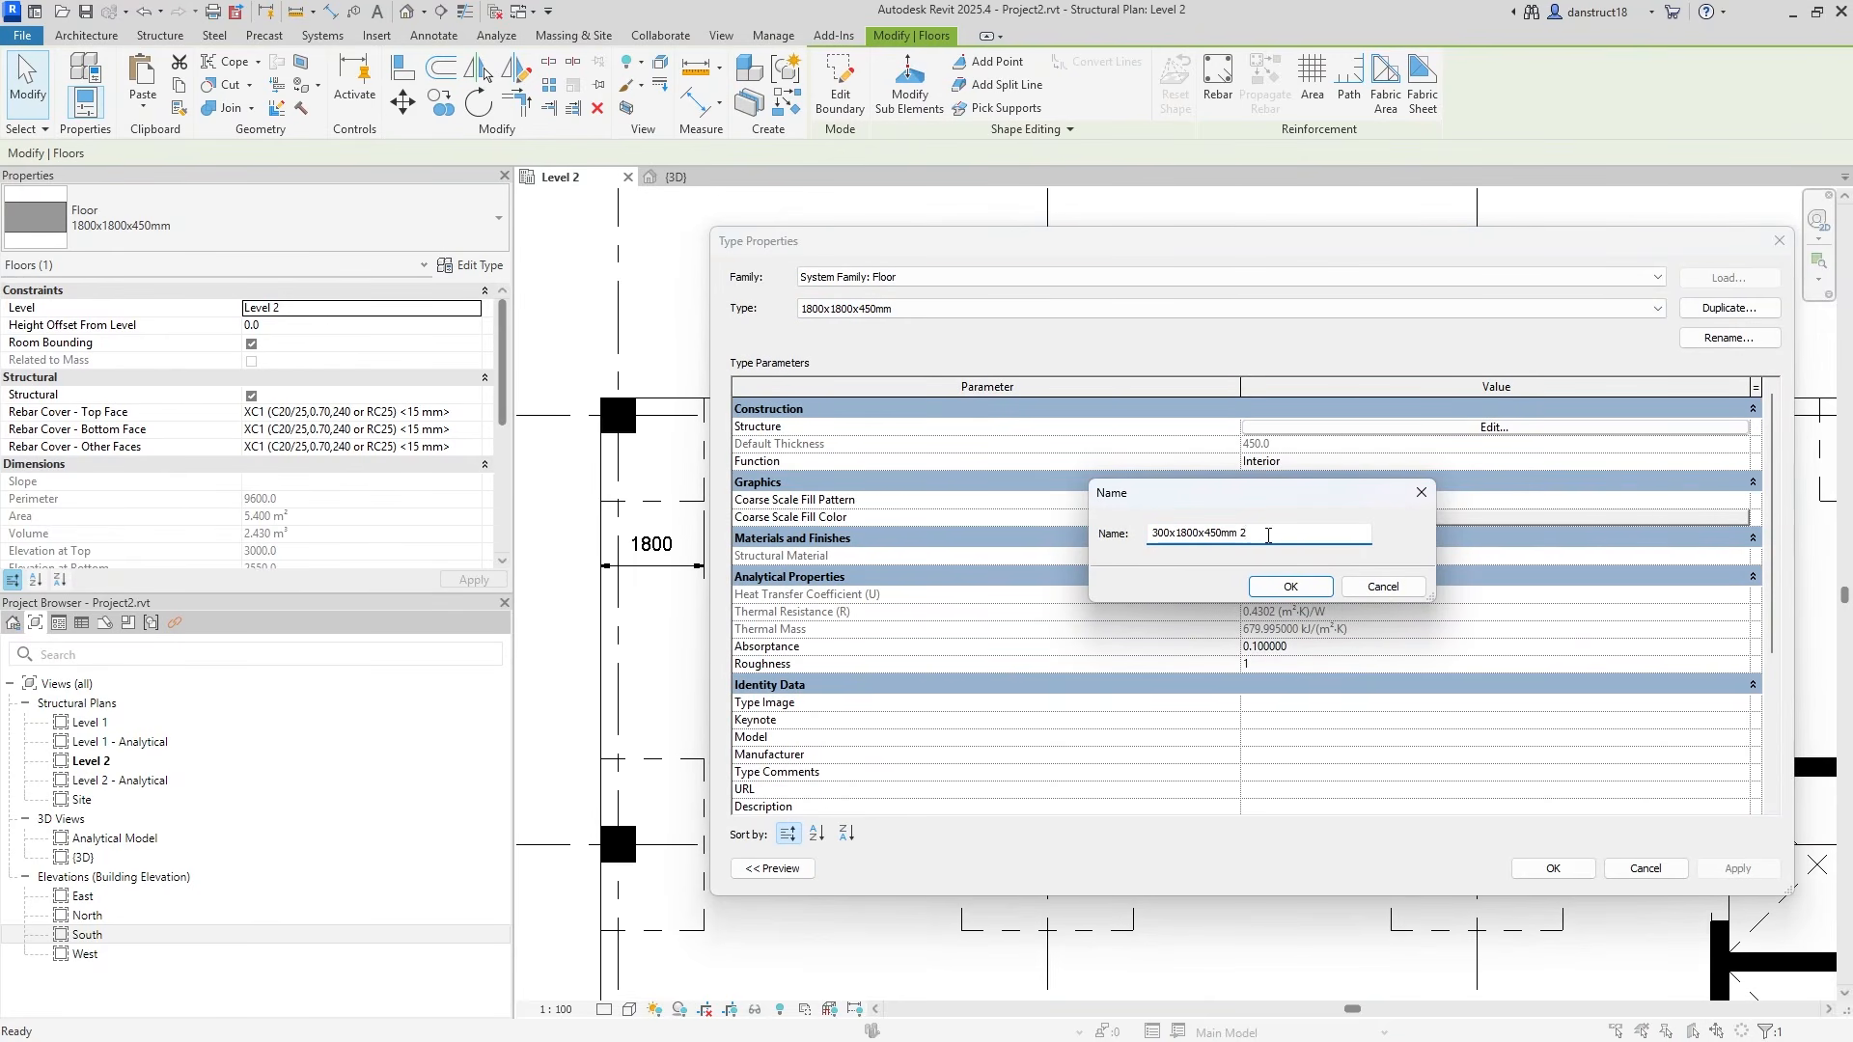
left_click(1289, 587)
left_click(1528, 865)
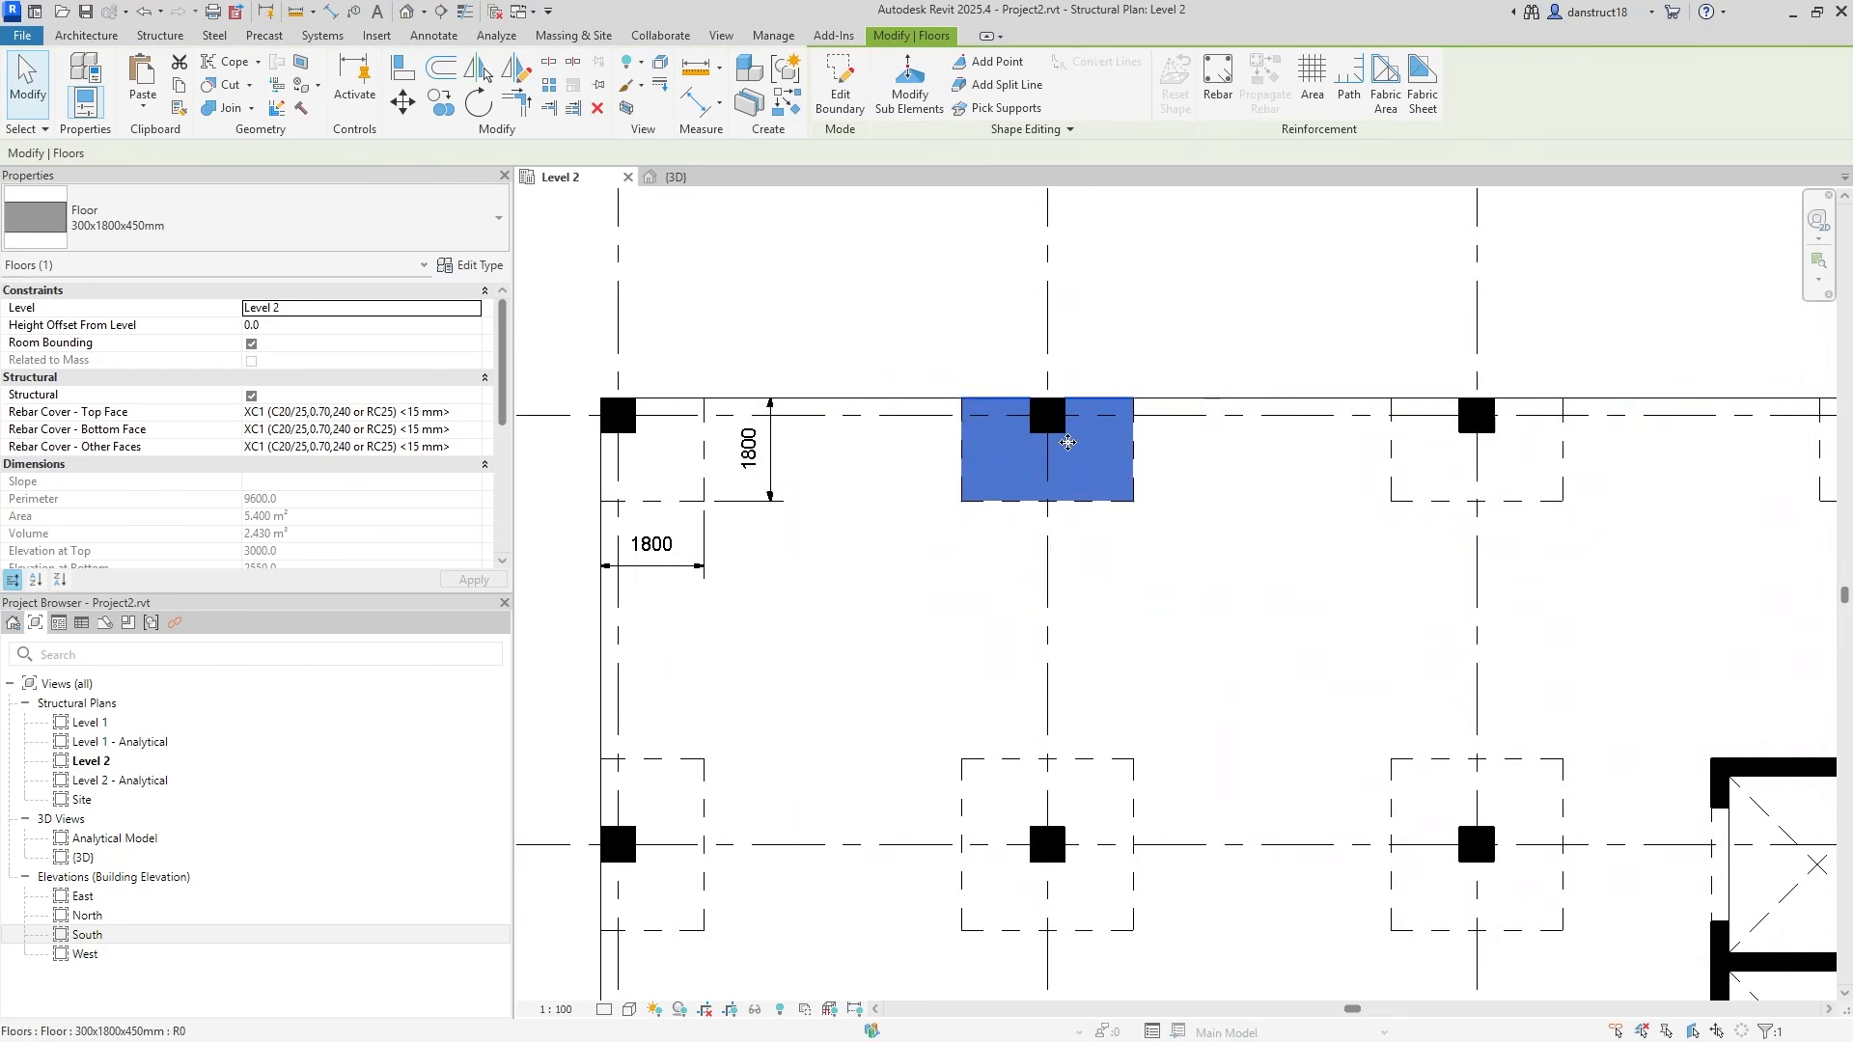
Select the six edge drop panels along grids A, B, C and D.
left_click(1449, 484, "ctrl")
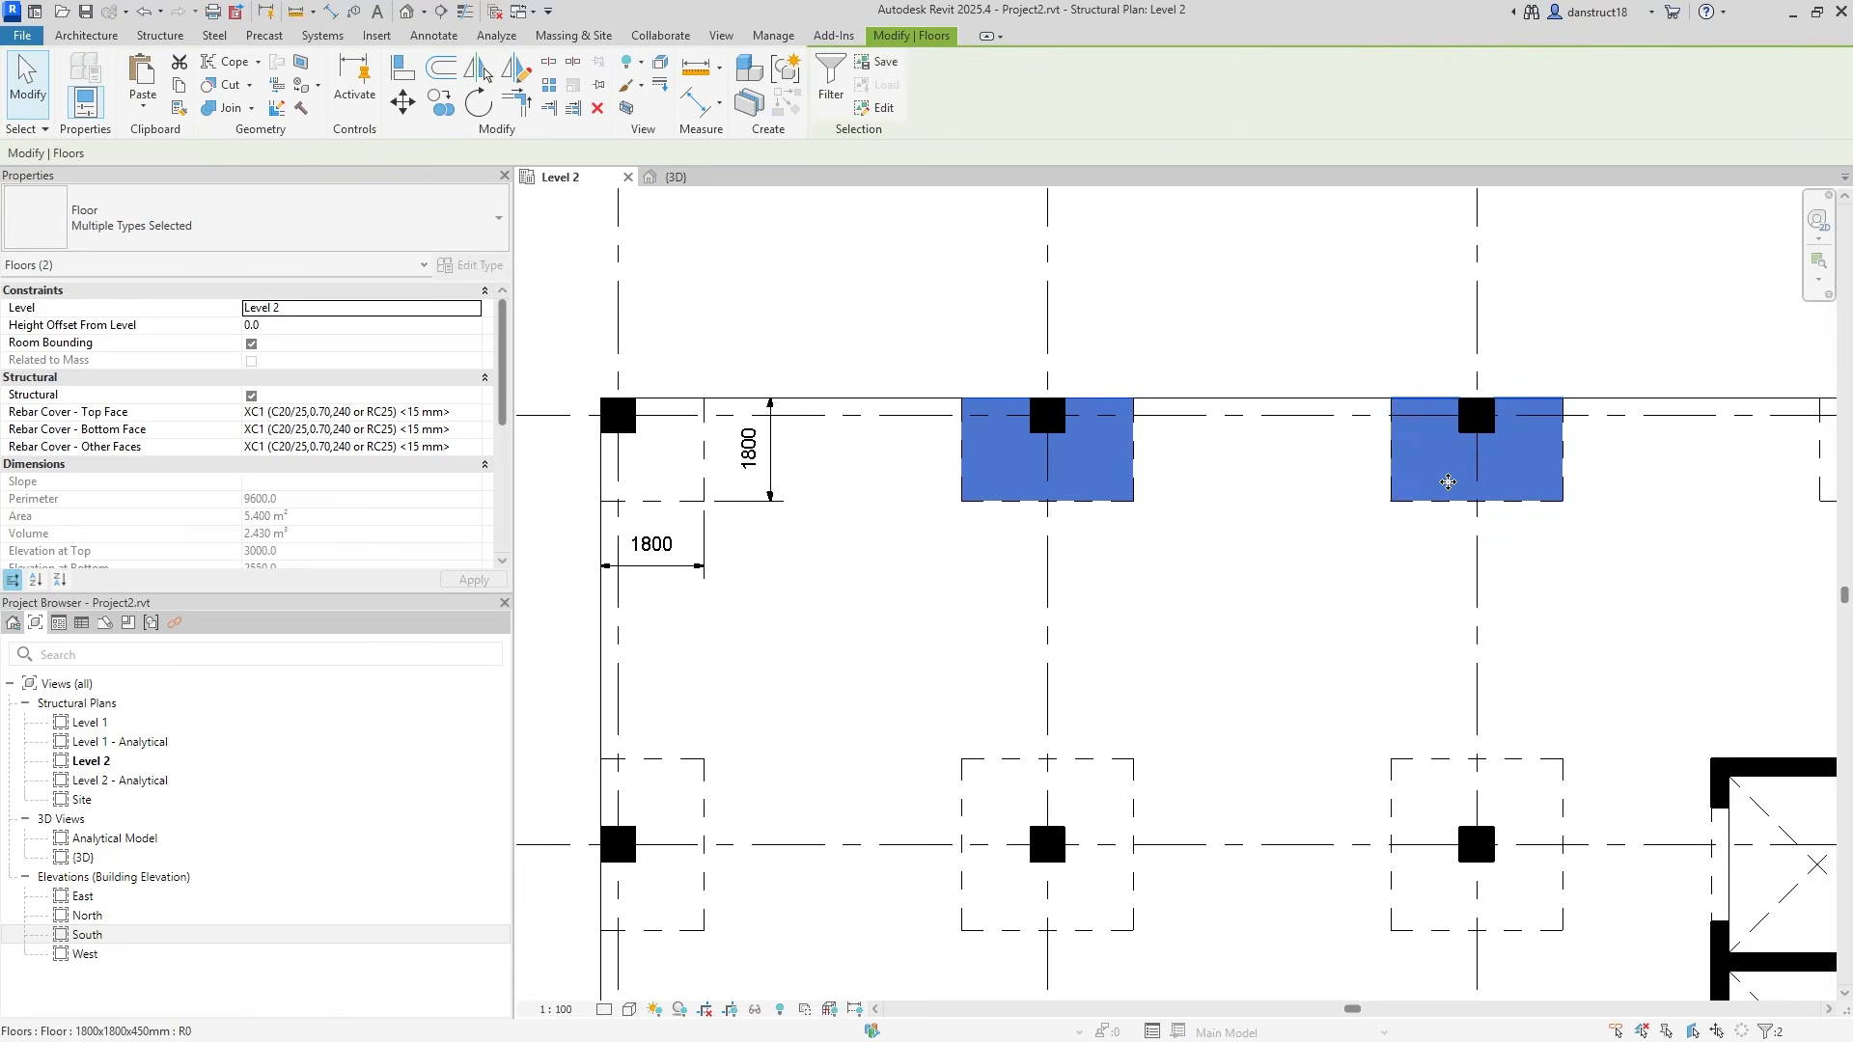
scroll(1448, 483, "down", 1)
middle_click_drag(1460, 769, 1276, 421)
scroll(916, 555, "down", 1)
middle_click_drag(917, 546, 1082, 418)
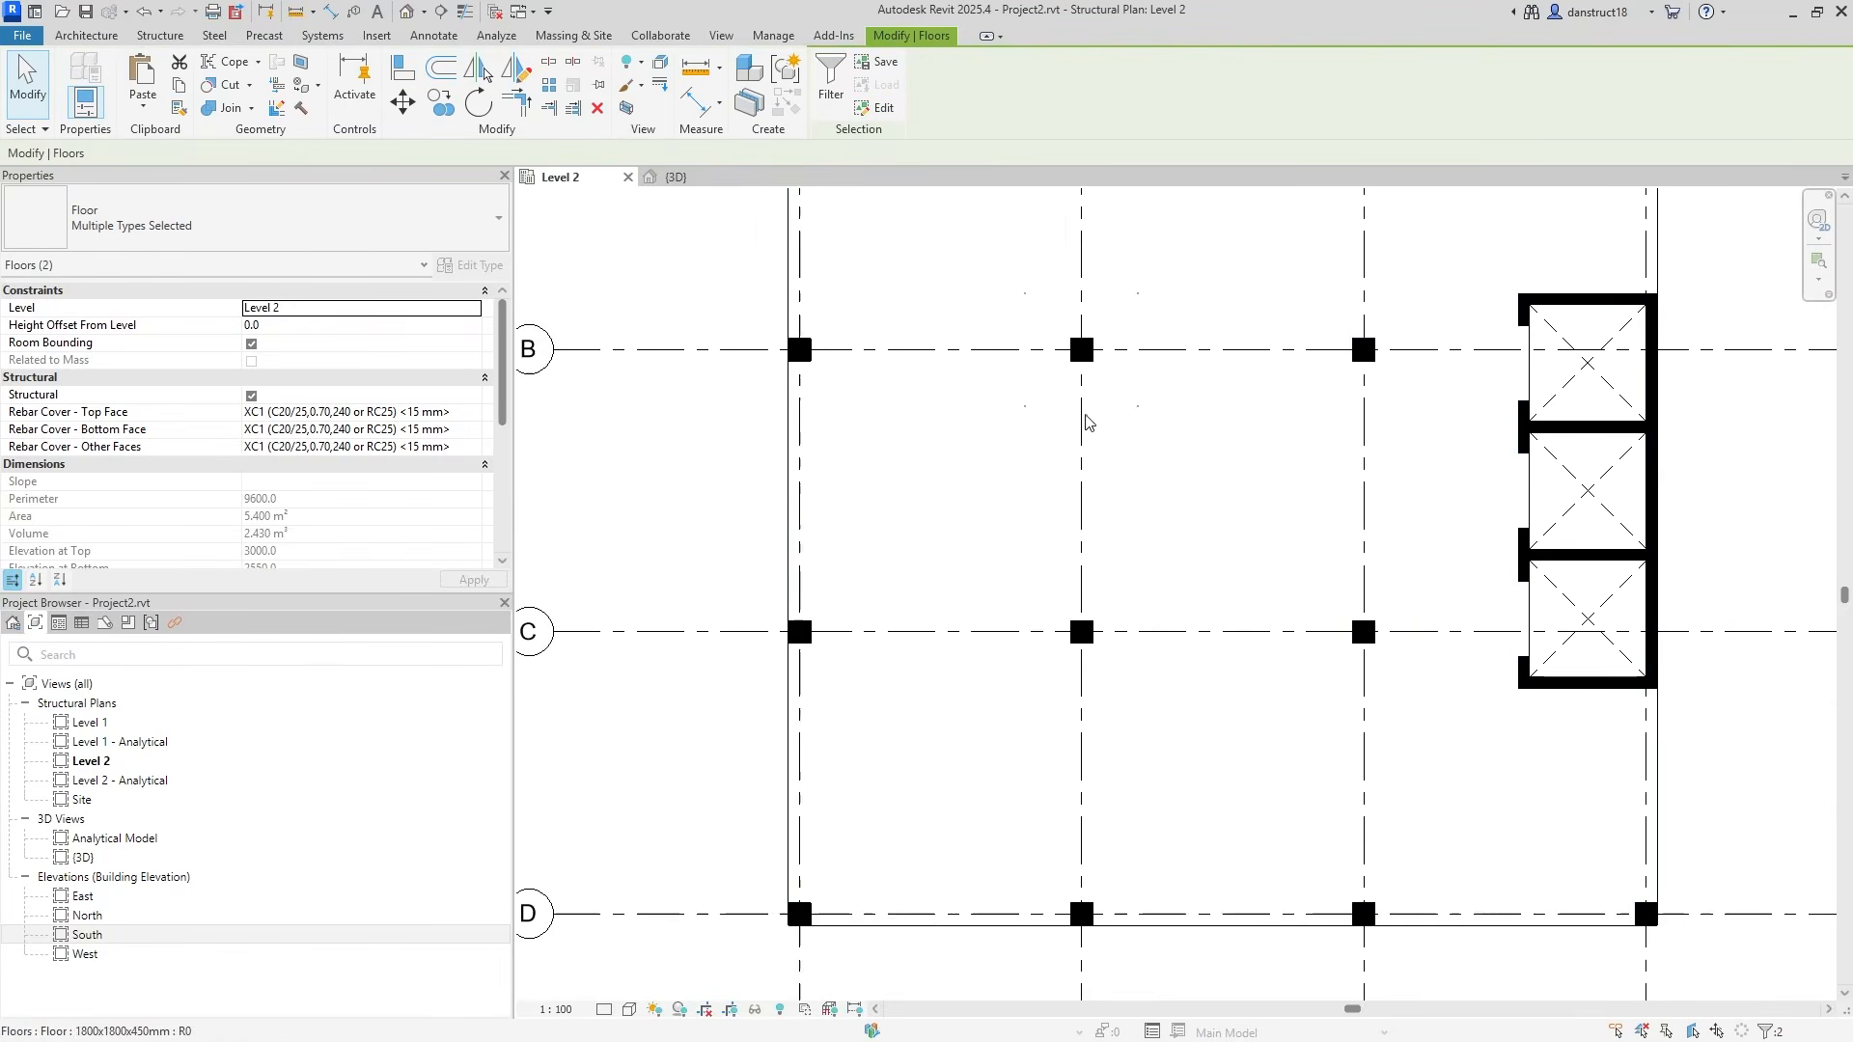
left_click(825, 378, "ctrl")
left_click(834, 597, "ctrl")
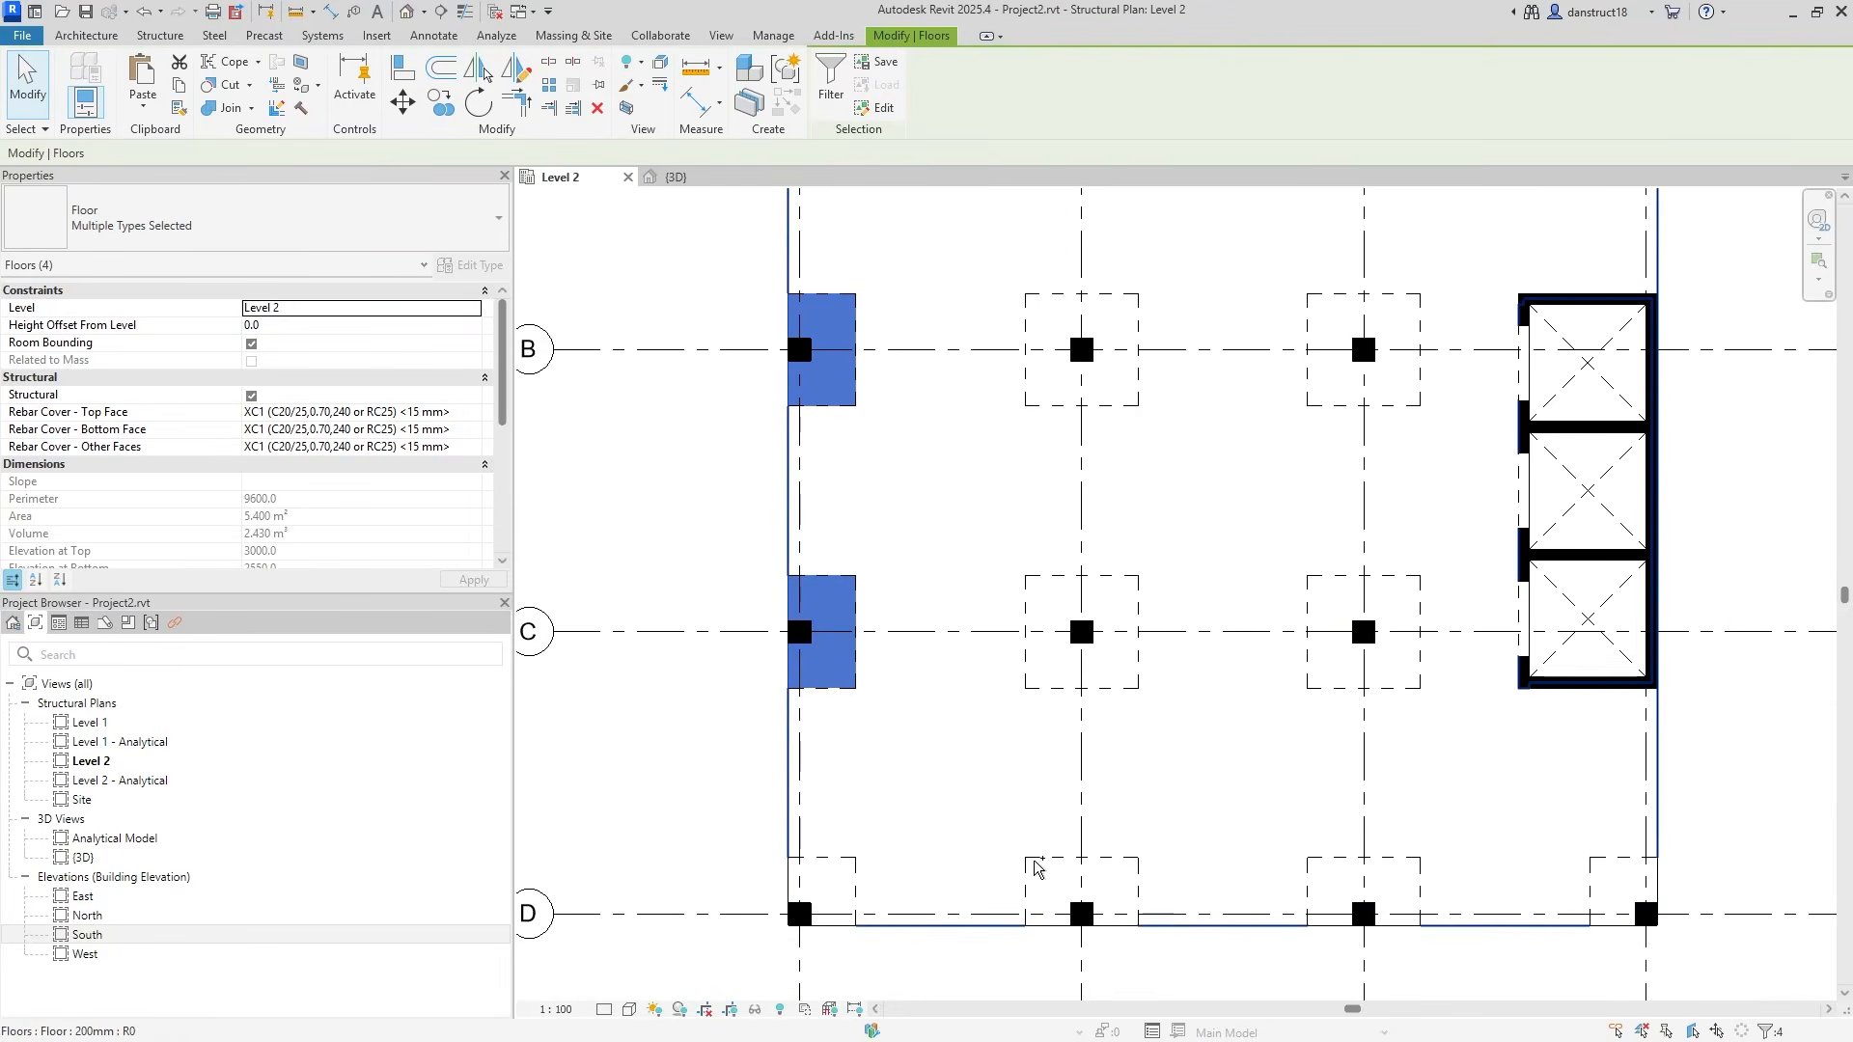
left_click(1043, 874, "ctrl")
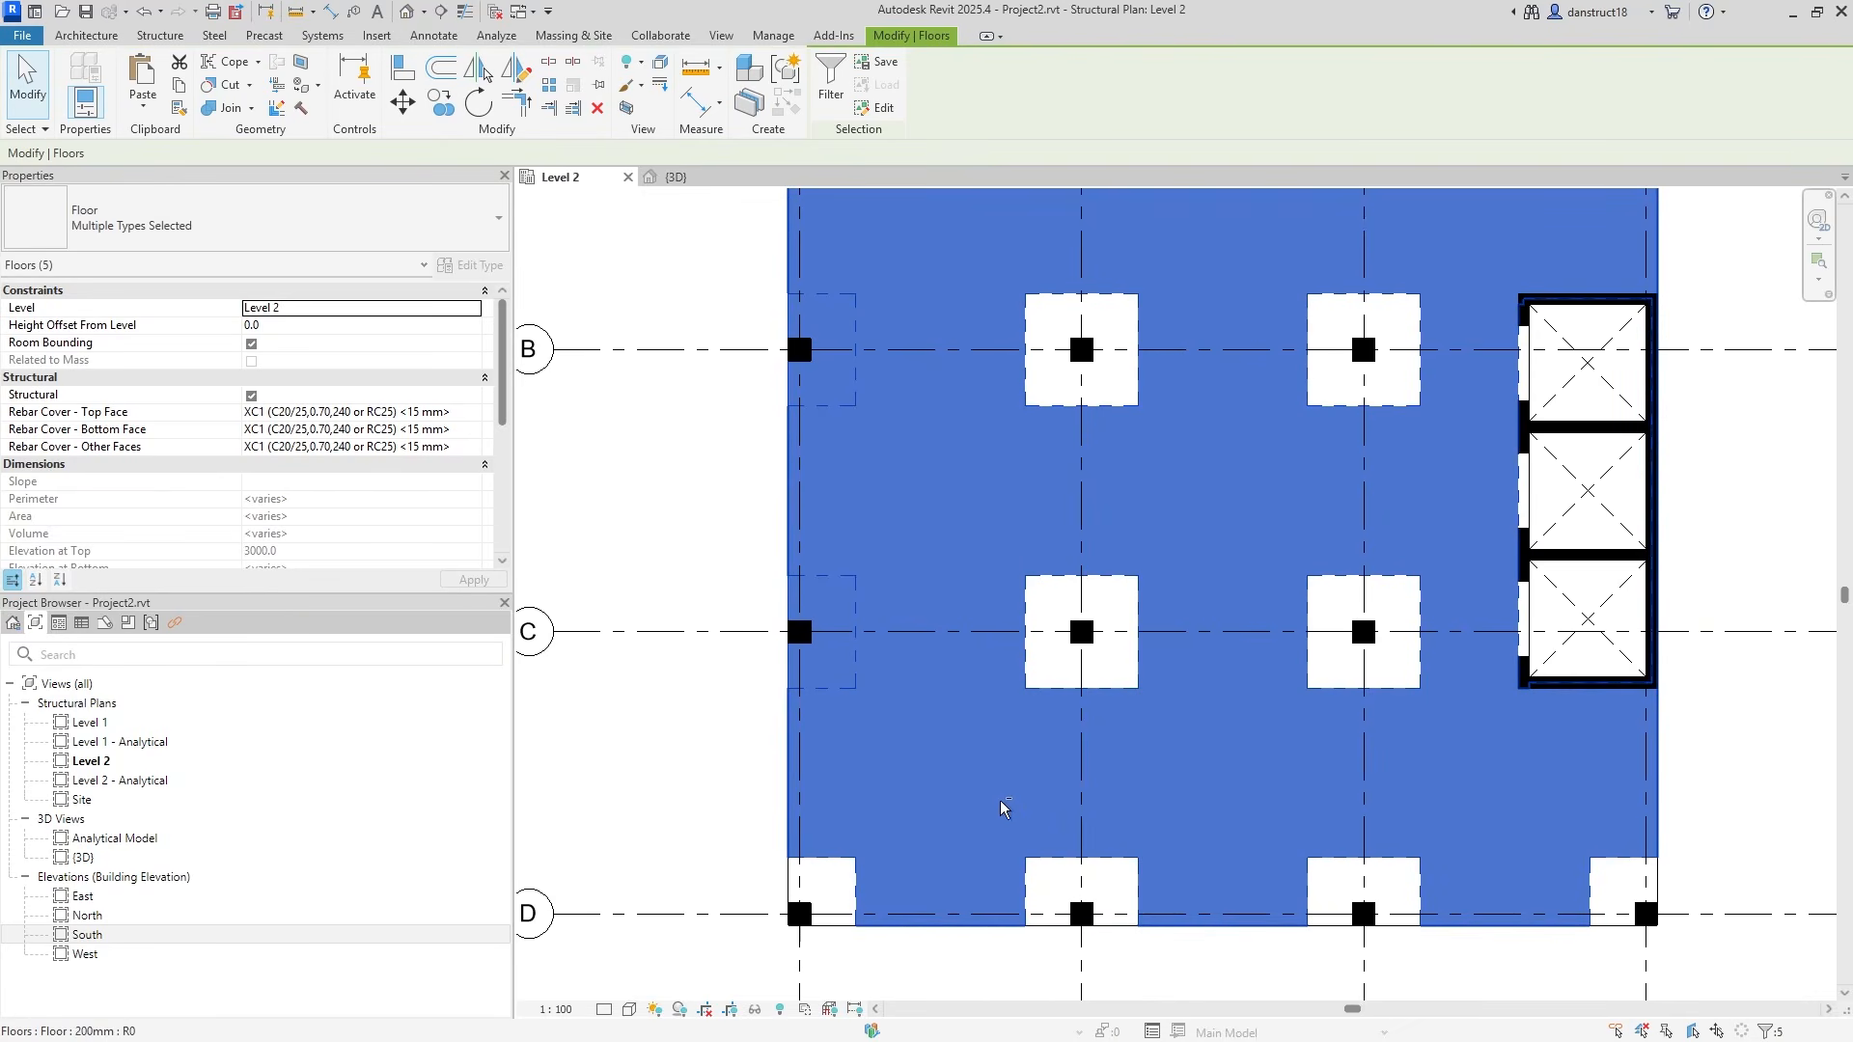
left_click(1006, 808, "shift")
left_click(1063, 883, "ctrl")
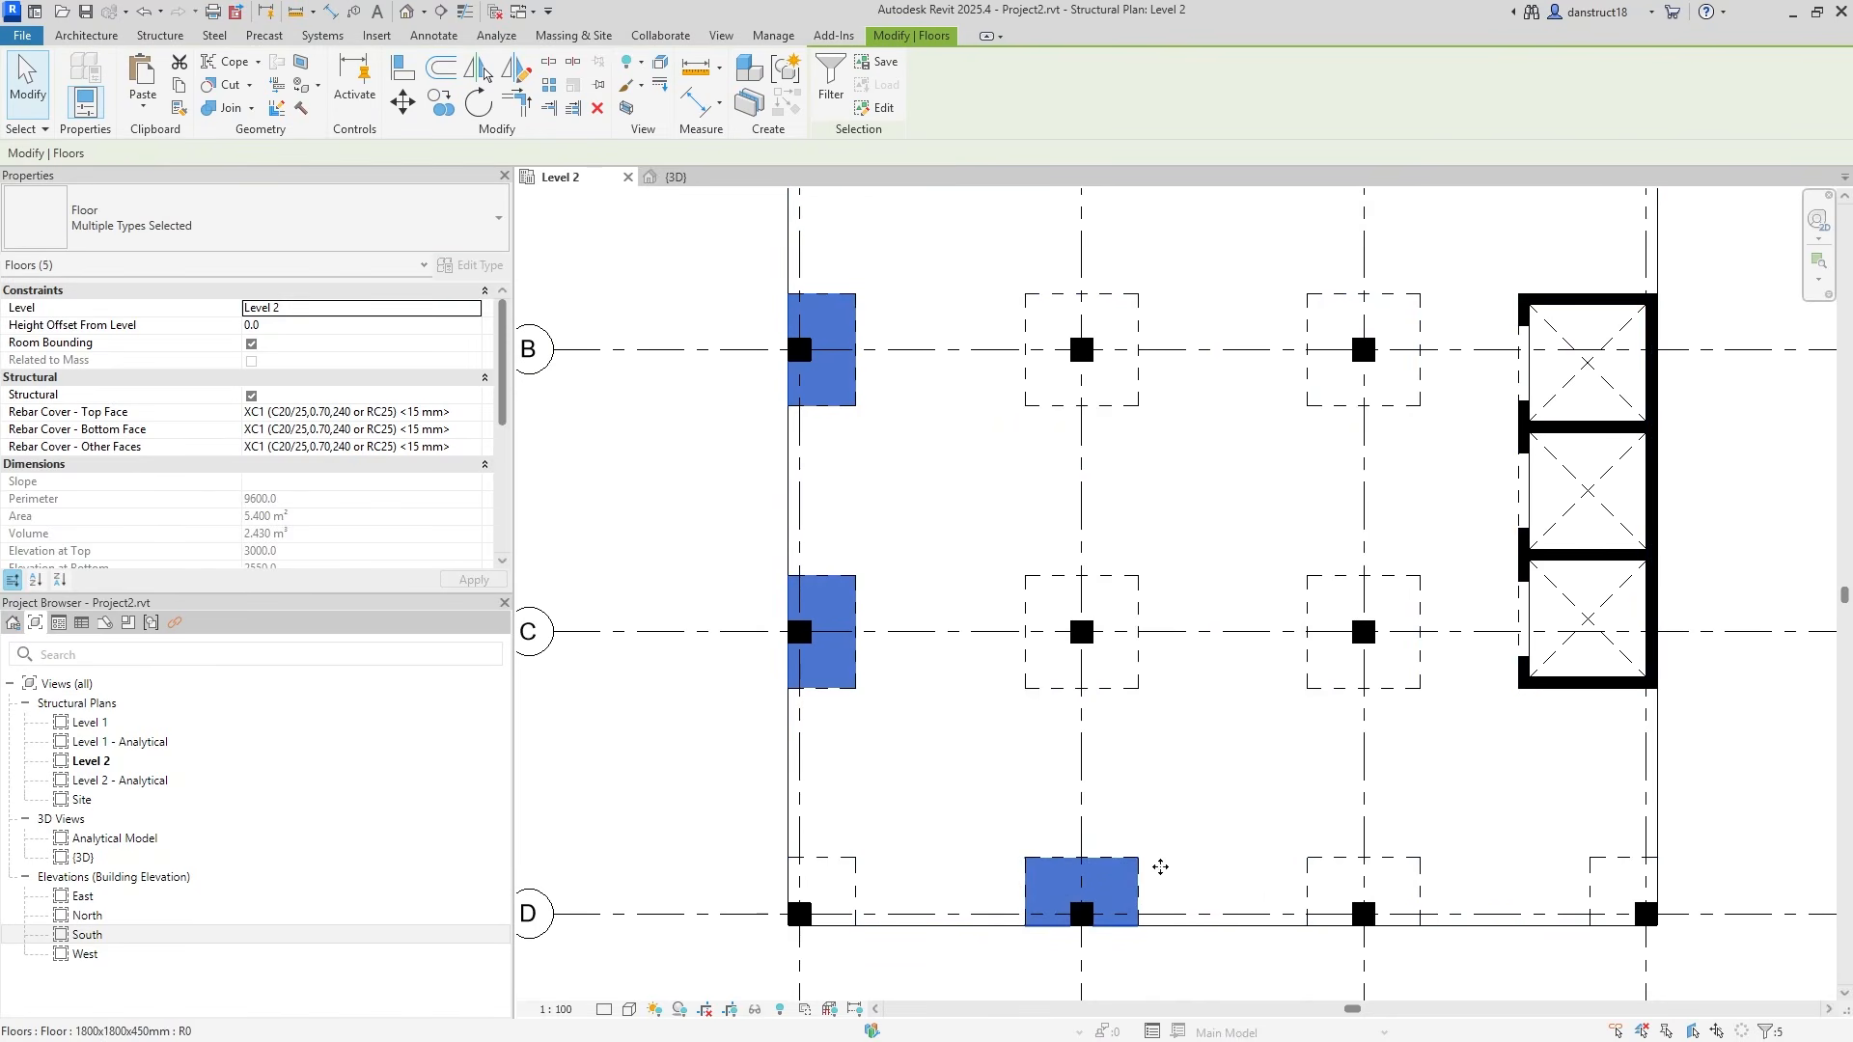
left_click(1341, 880, "ctrl")
Assign the six panels the new type and correct its name to 3000x1800x450mm.
left_click(197, 232)
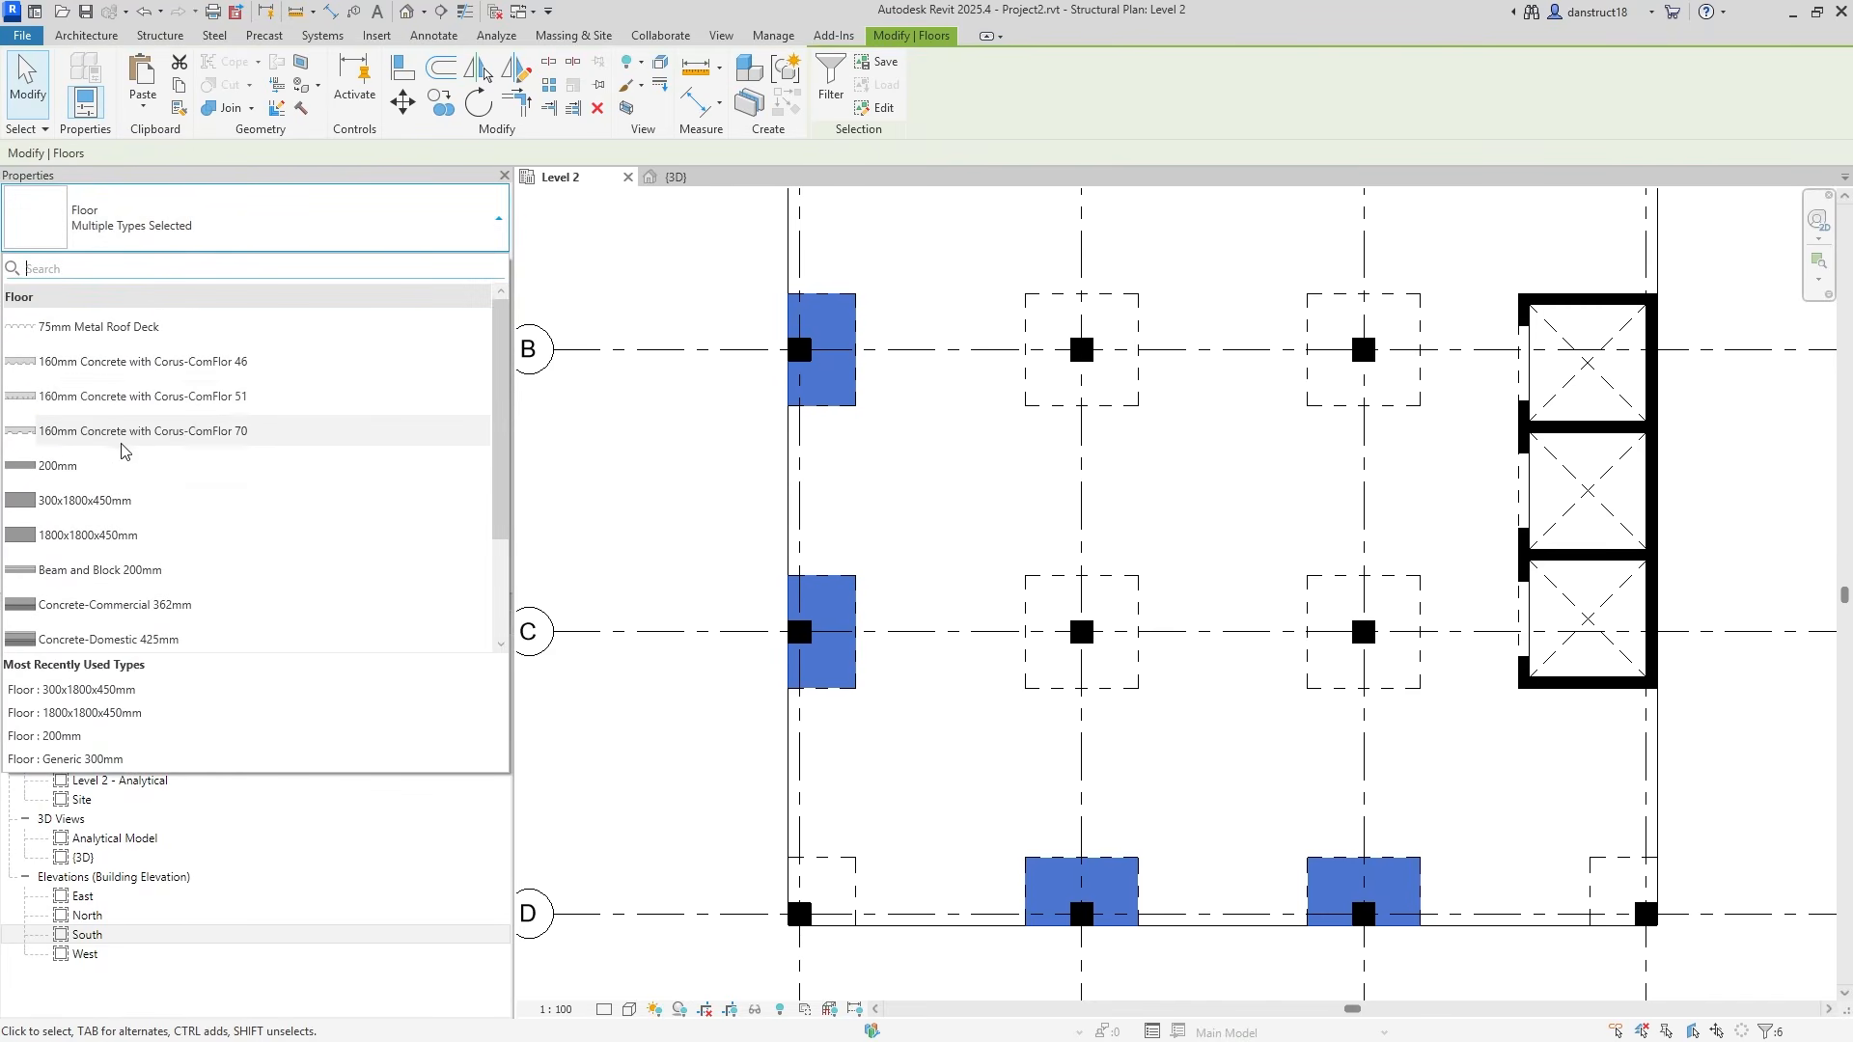
scroll(135, 454, "down", 2)
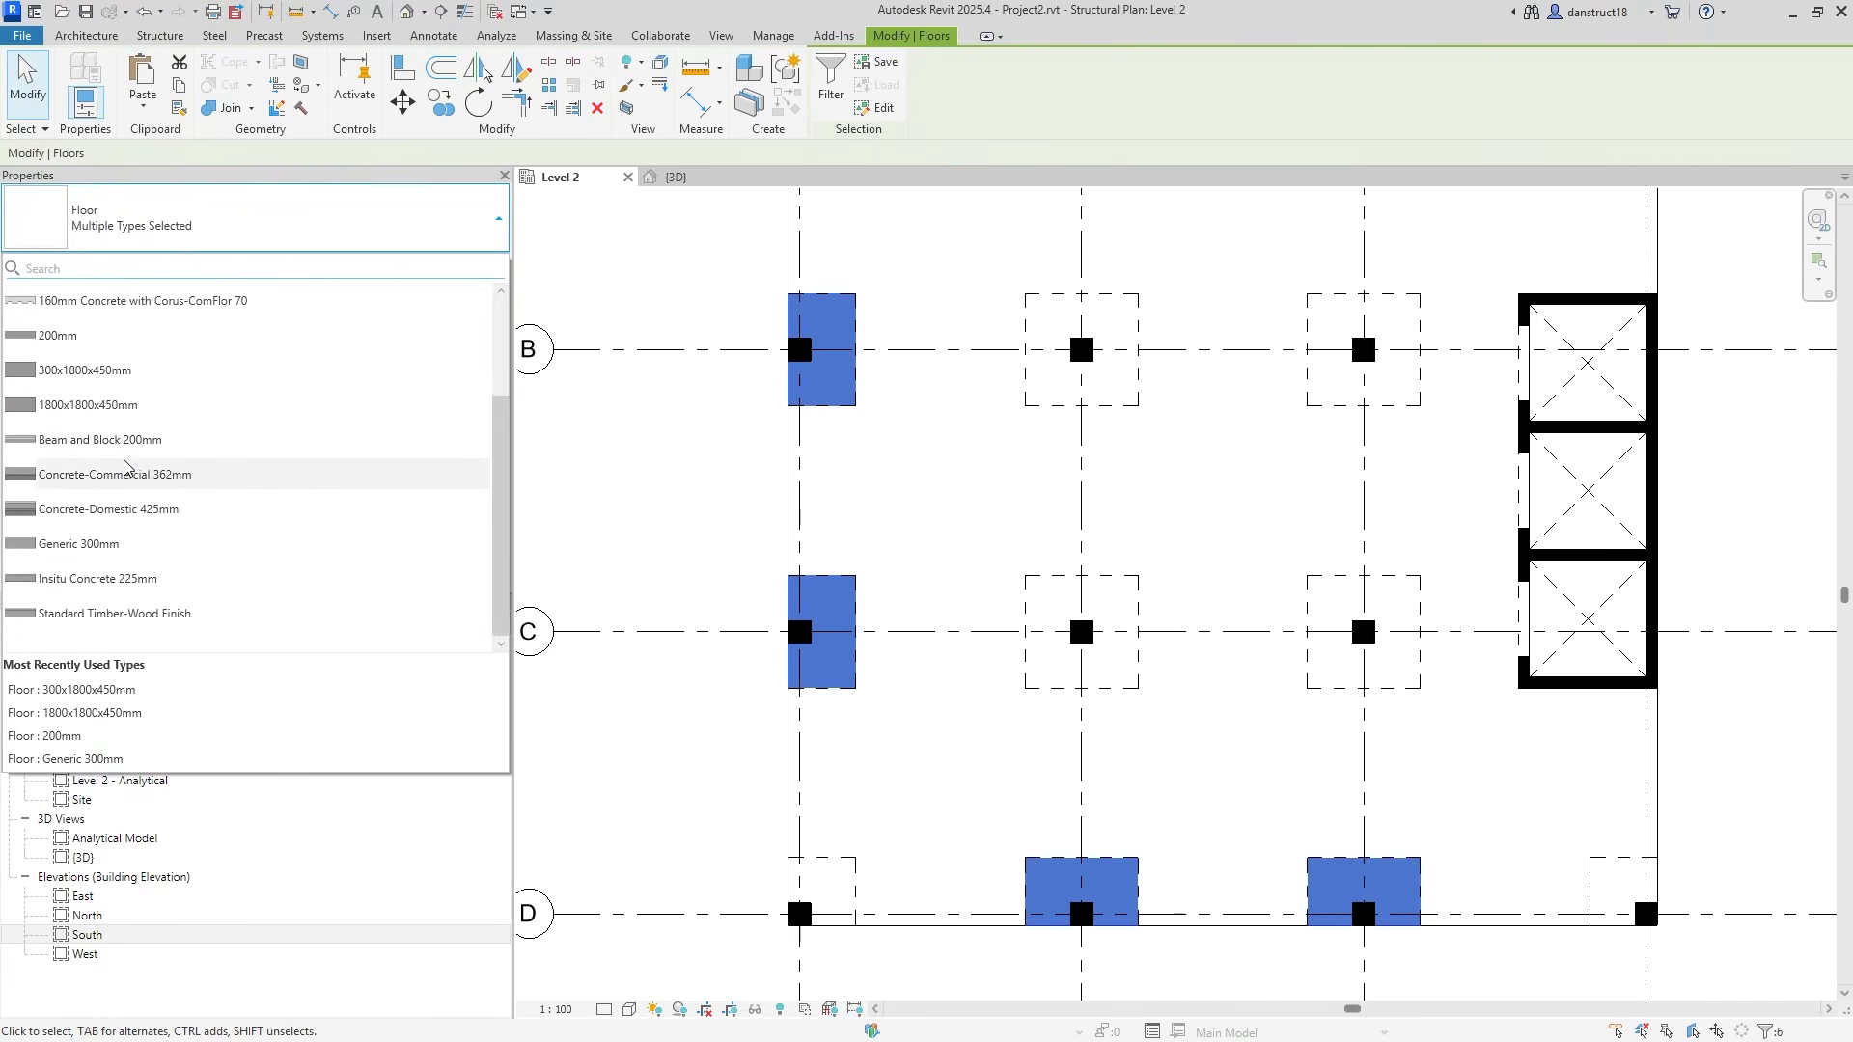
left_click(101, 374)
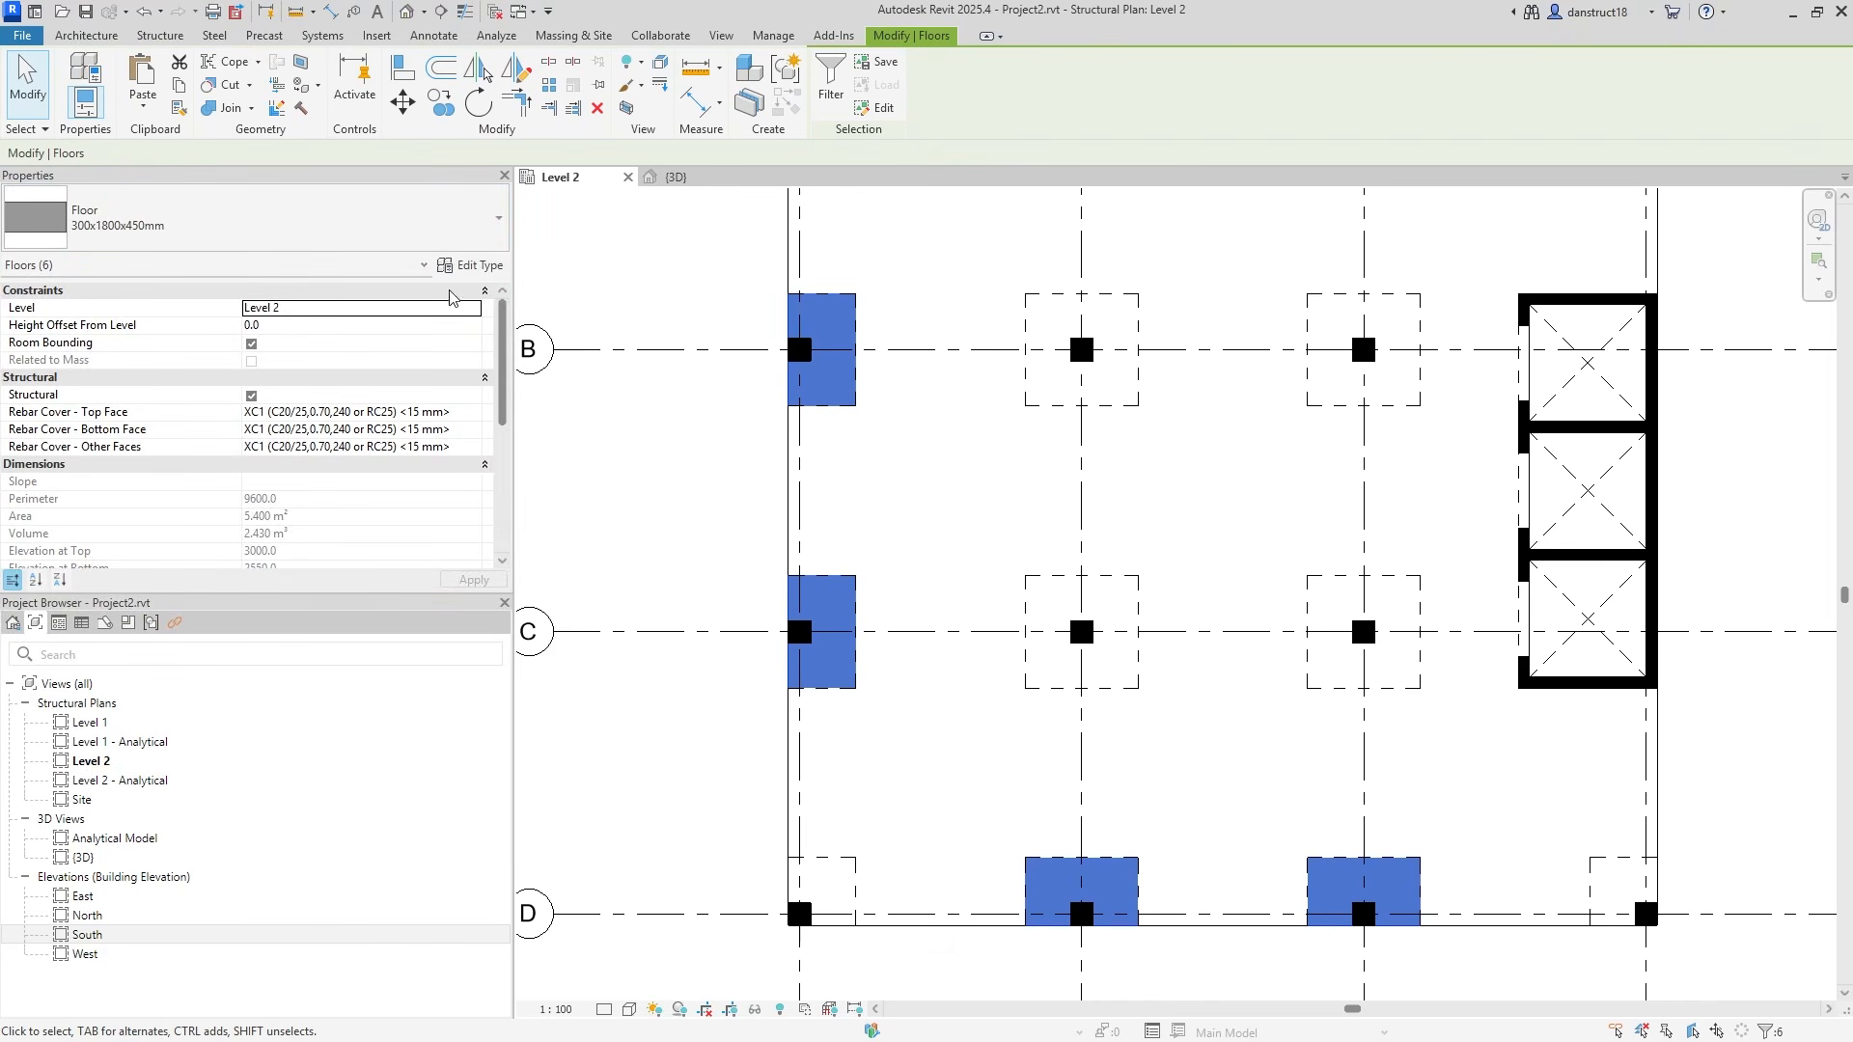
left_click(473, 265)
left_click(1728, 338)
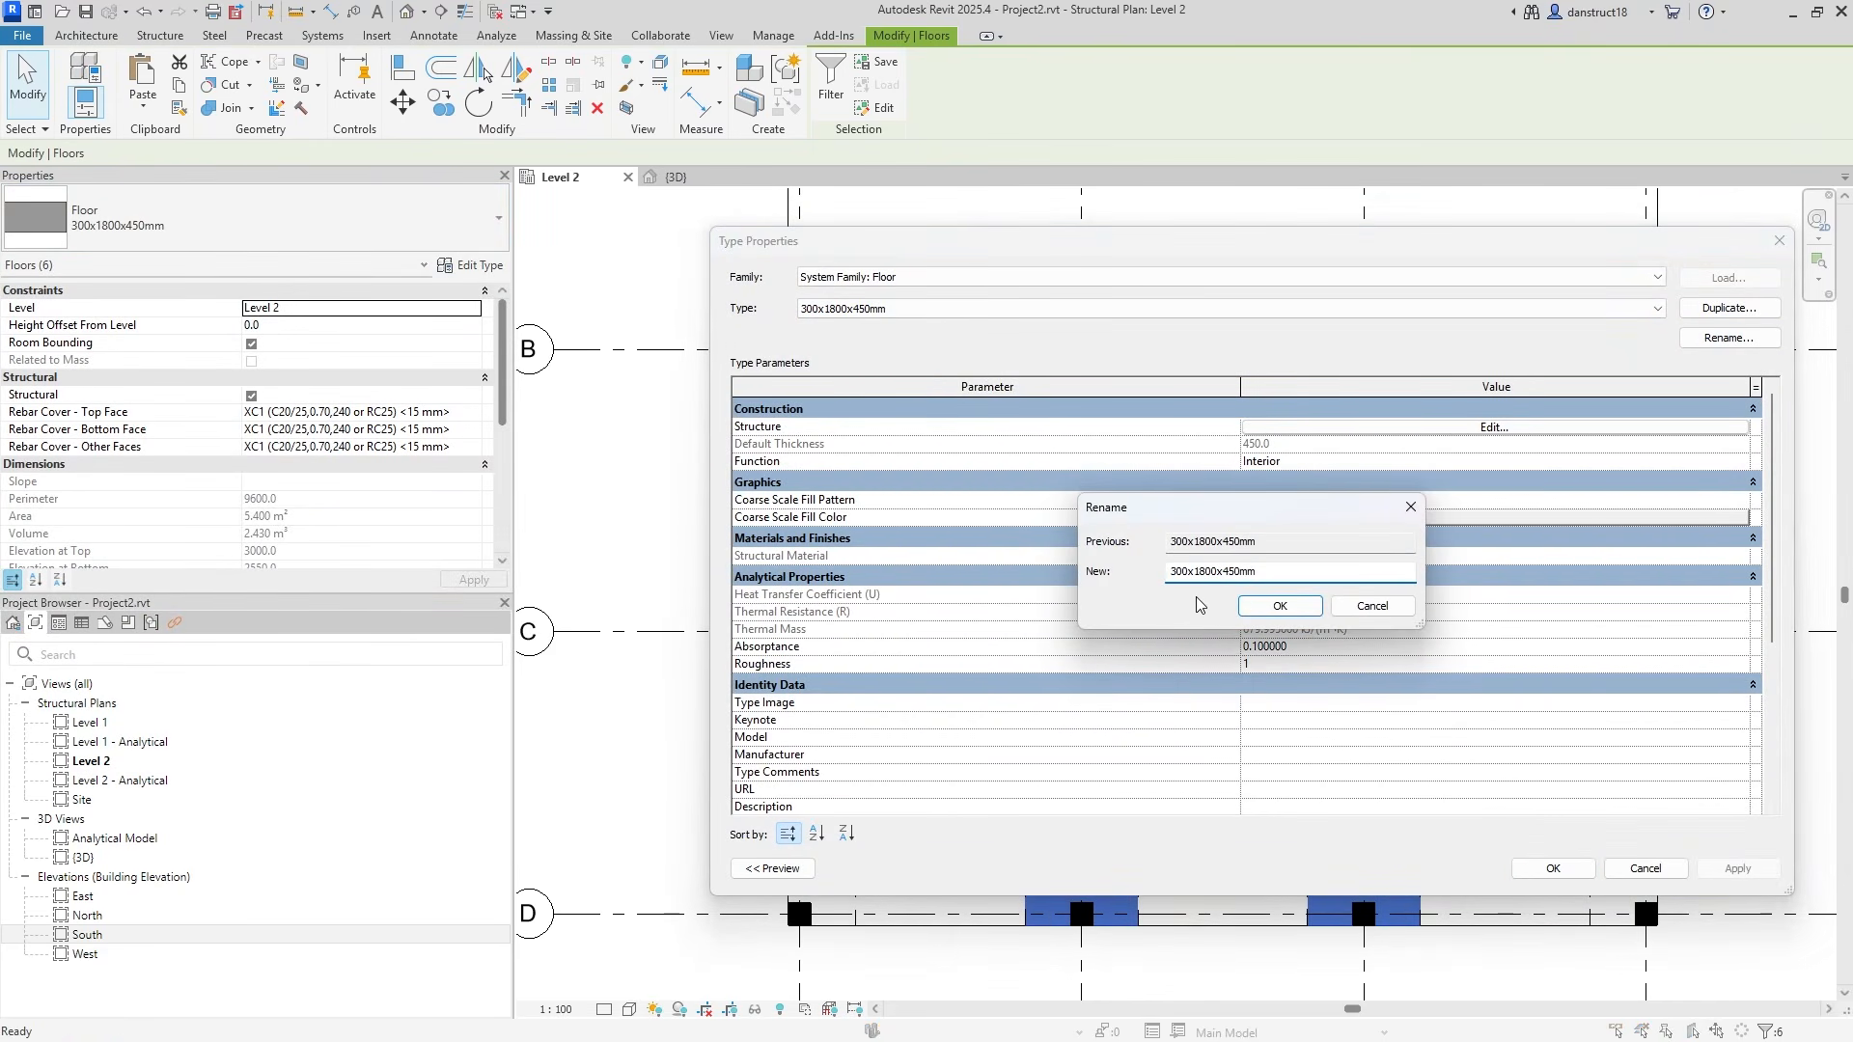
left_click(1277, 605)
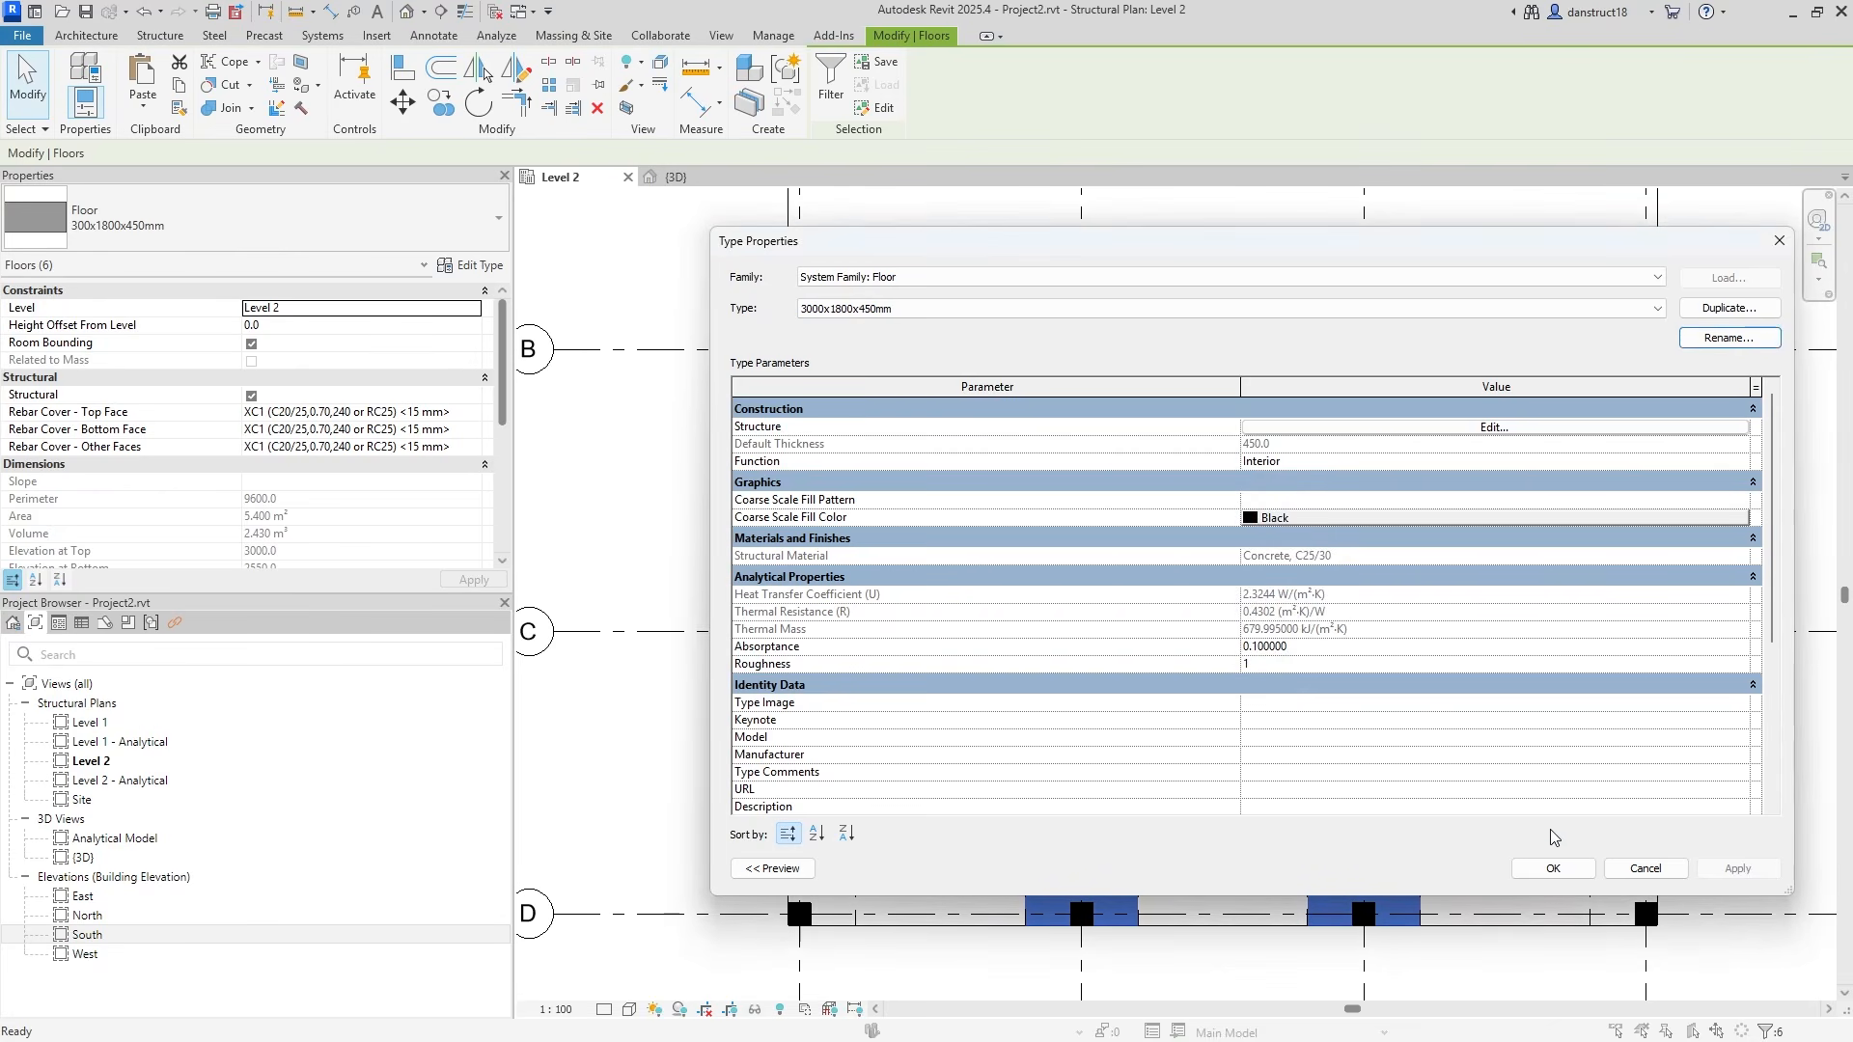
left_click(1550, 869)
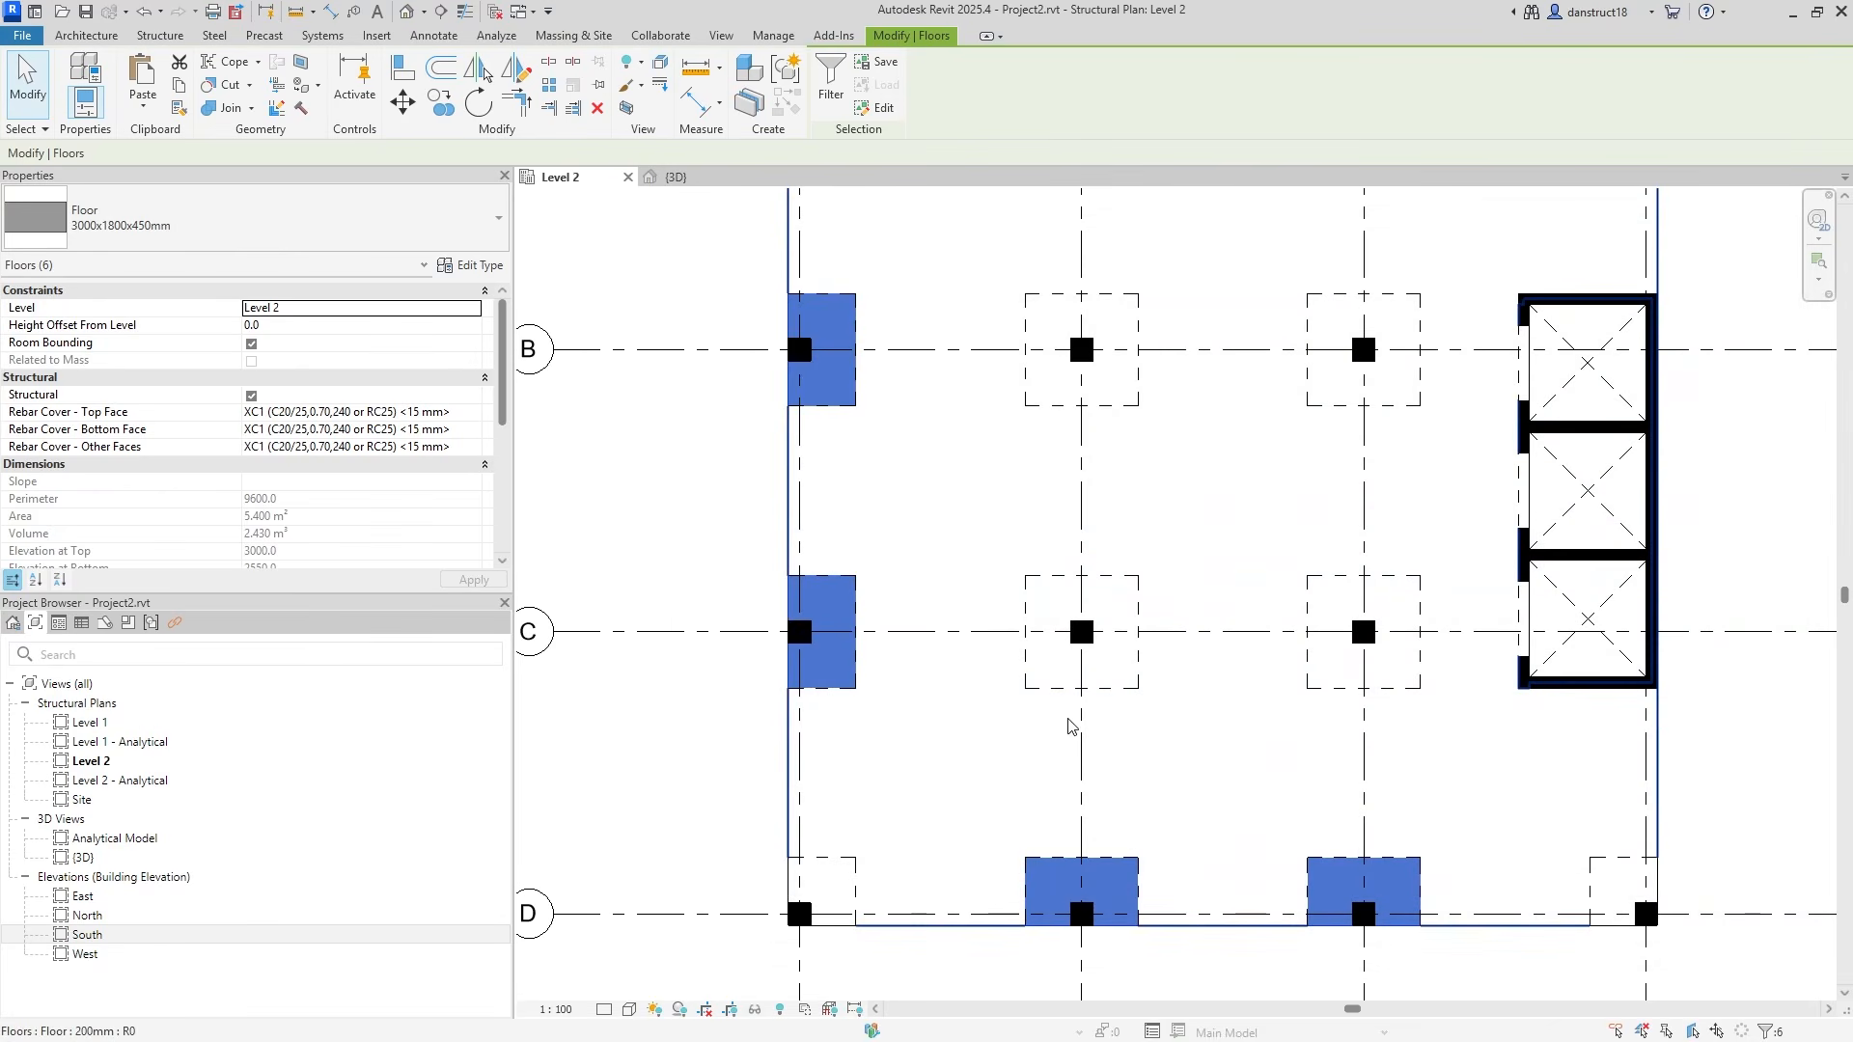
left_click(628, 497)
scroll(632, 496, "down", 2)
middle_click_drag(721, 557, 793, 724)
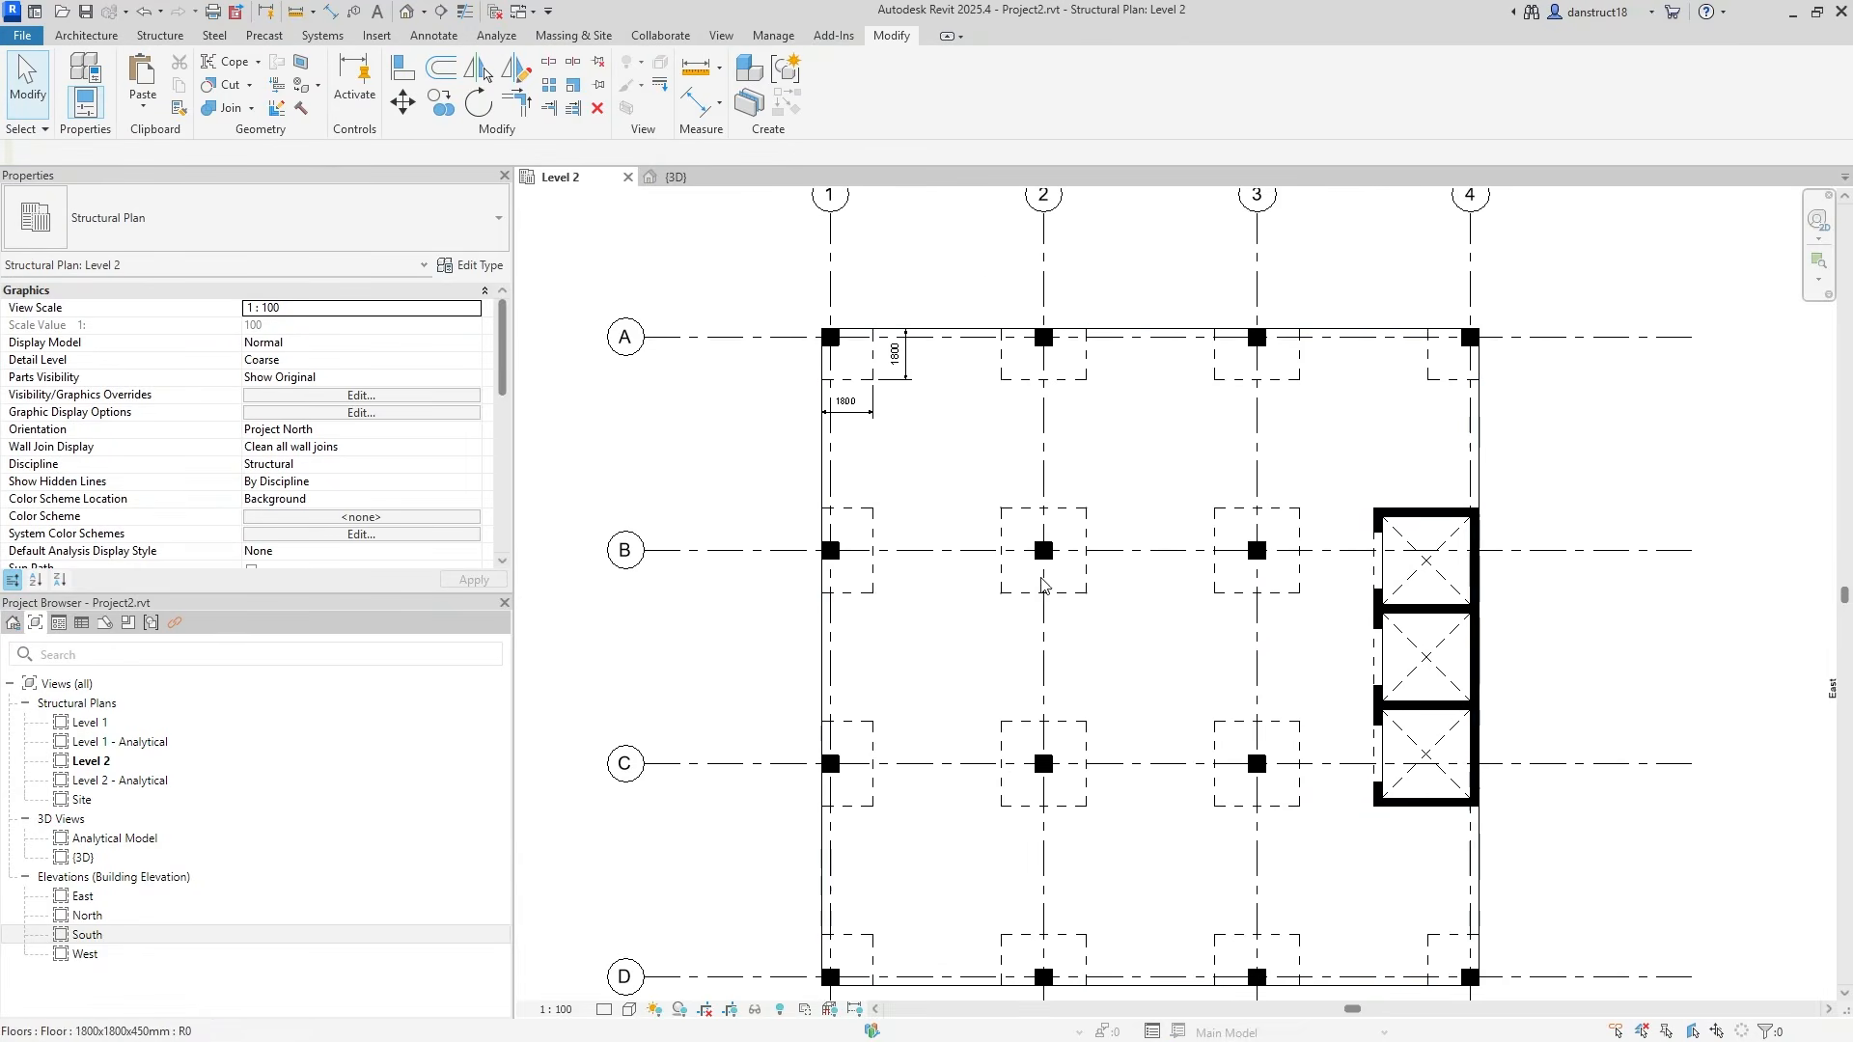
Duplicate the B2 panel's floor type as a new type named 3000x3000x450mm.
left_click(1074, 585)
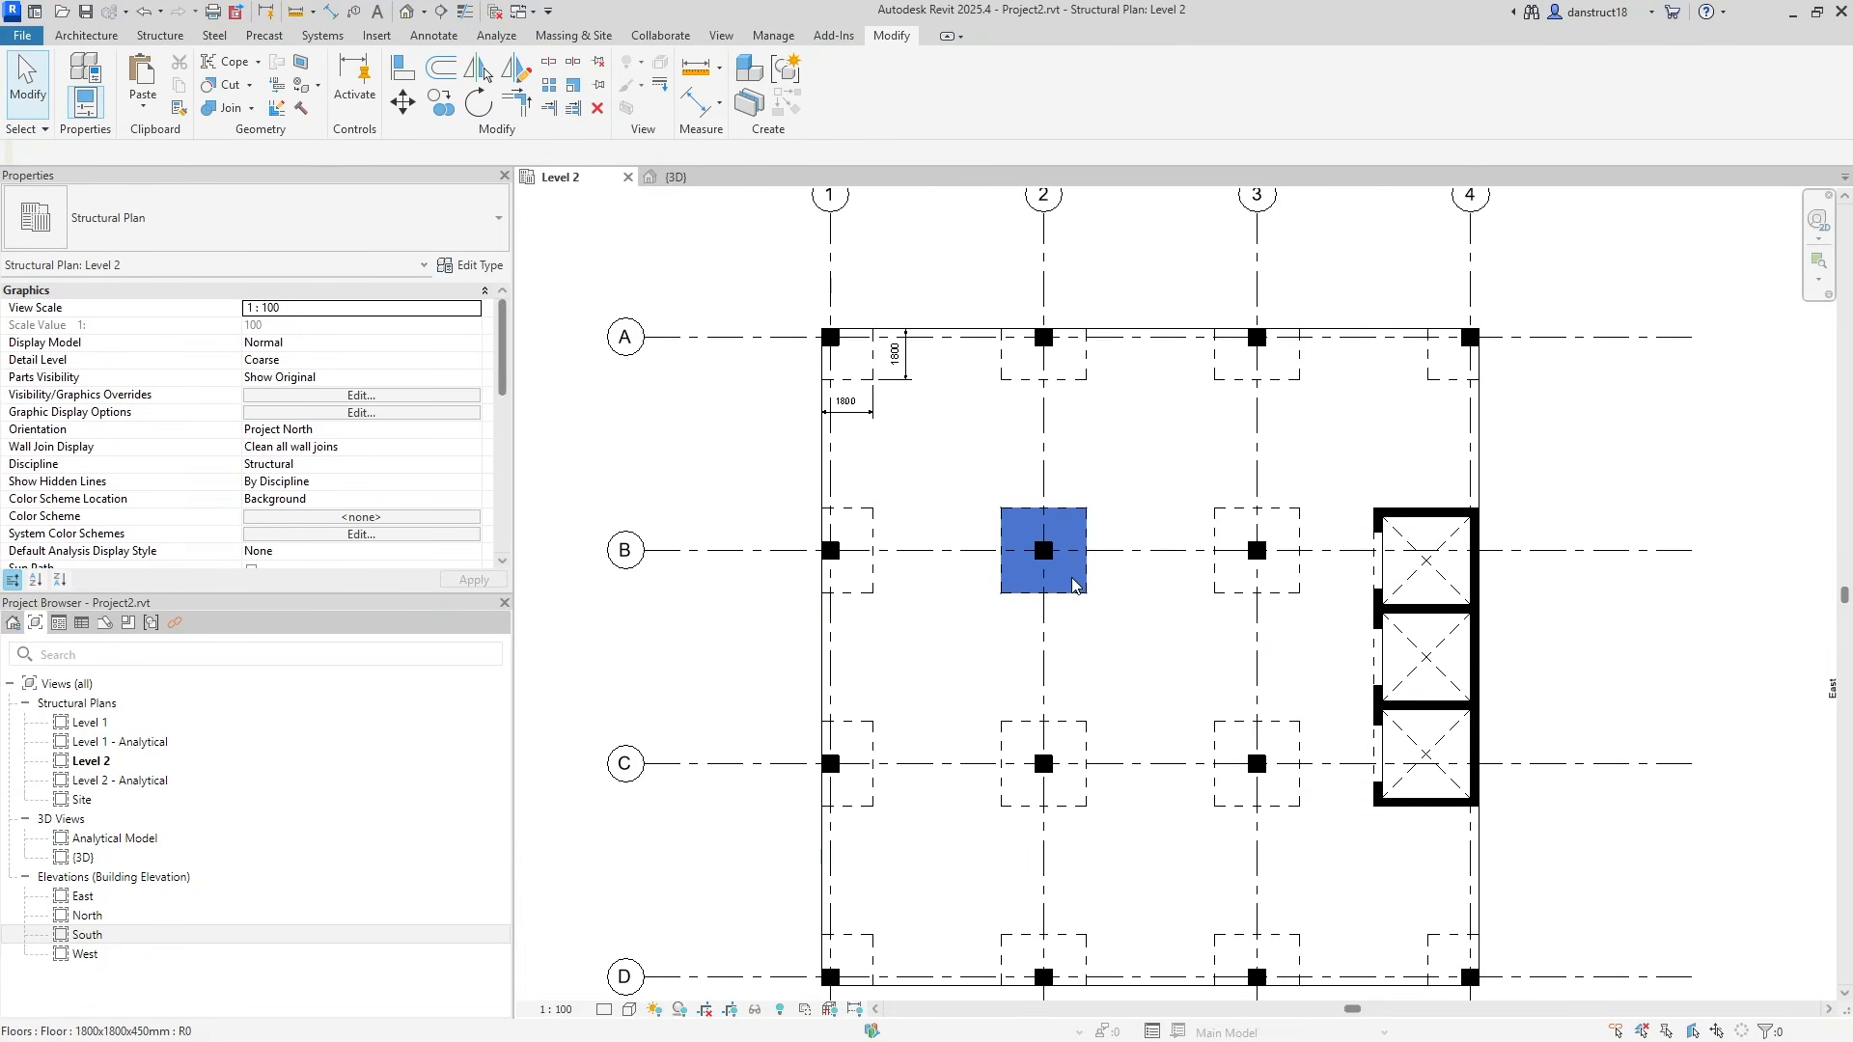
left_click(473, 265)
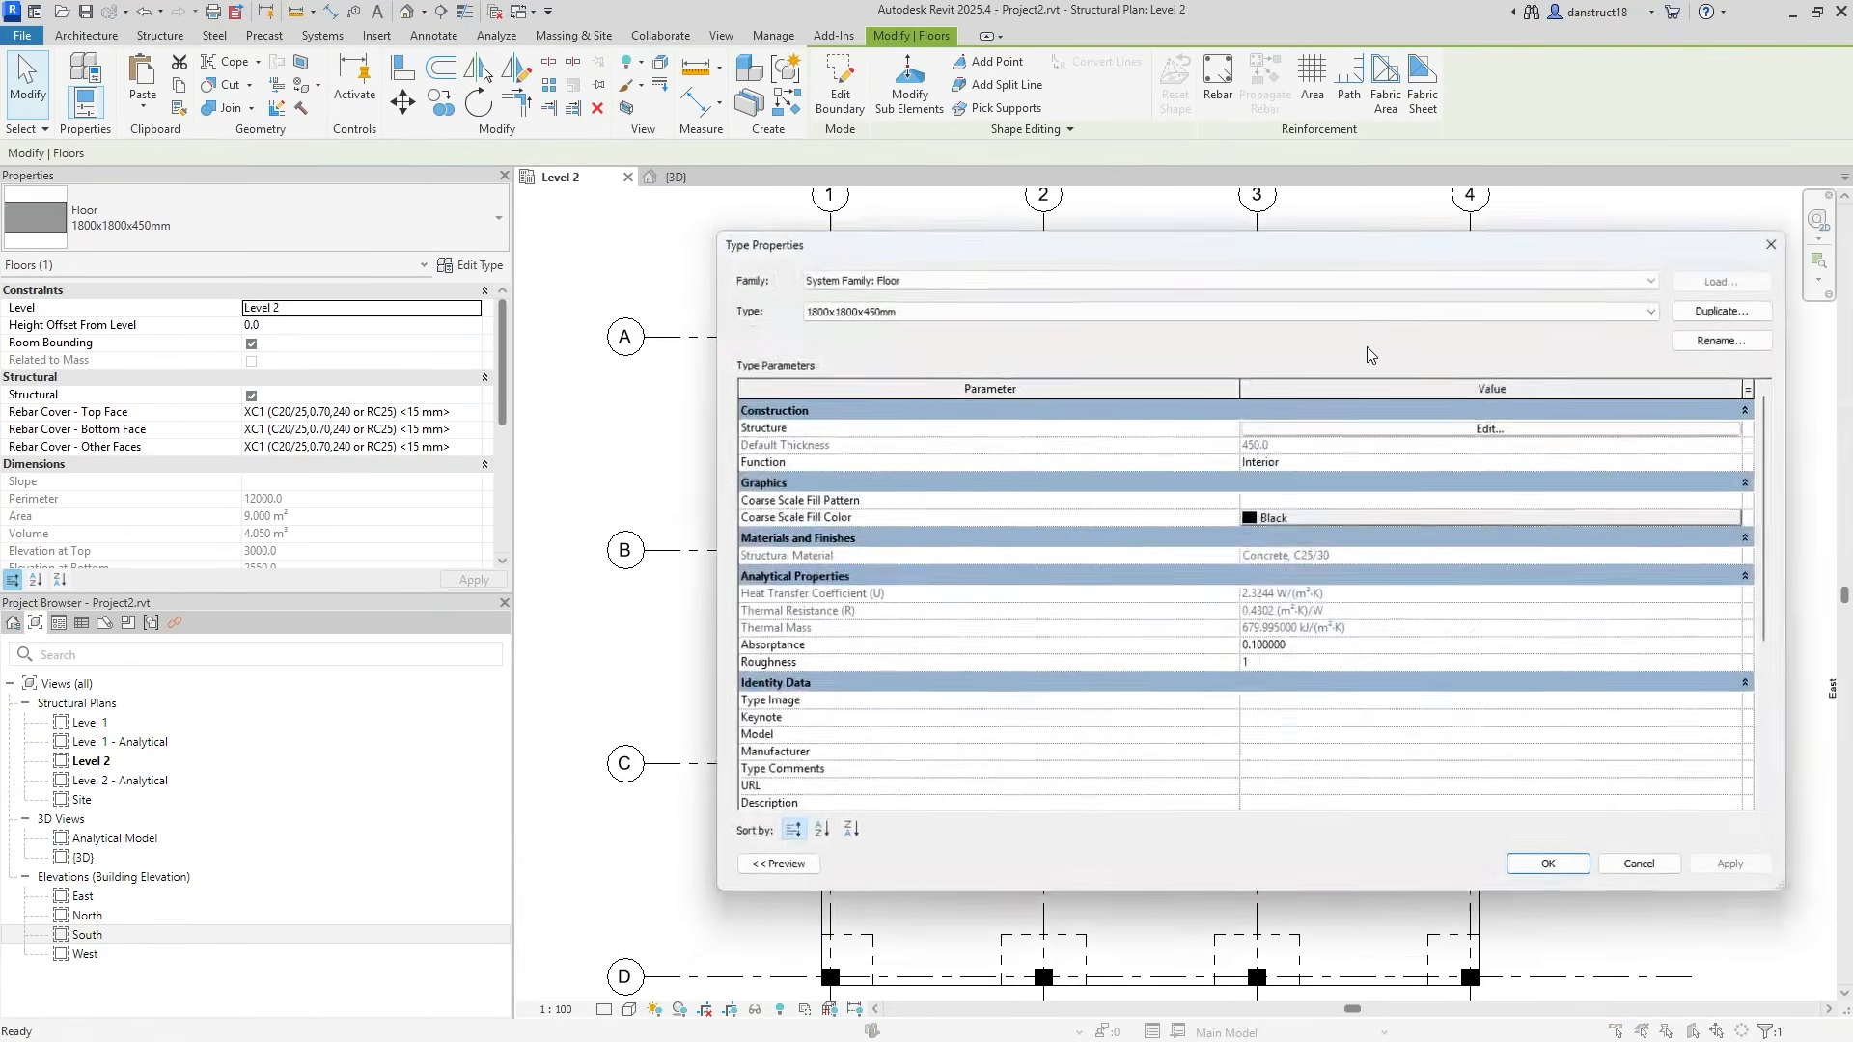
left_click(1749, 308)
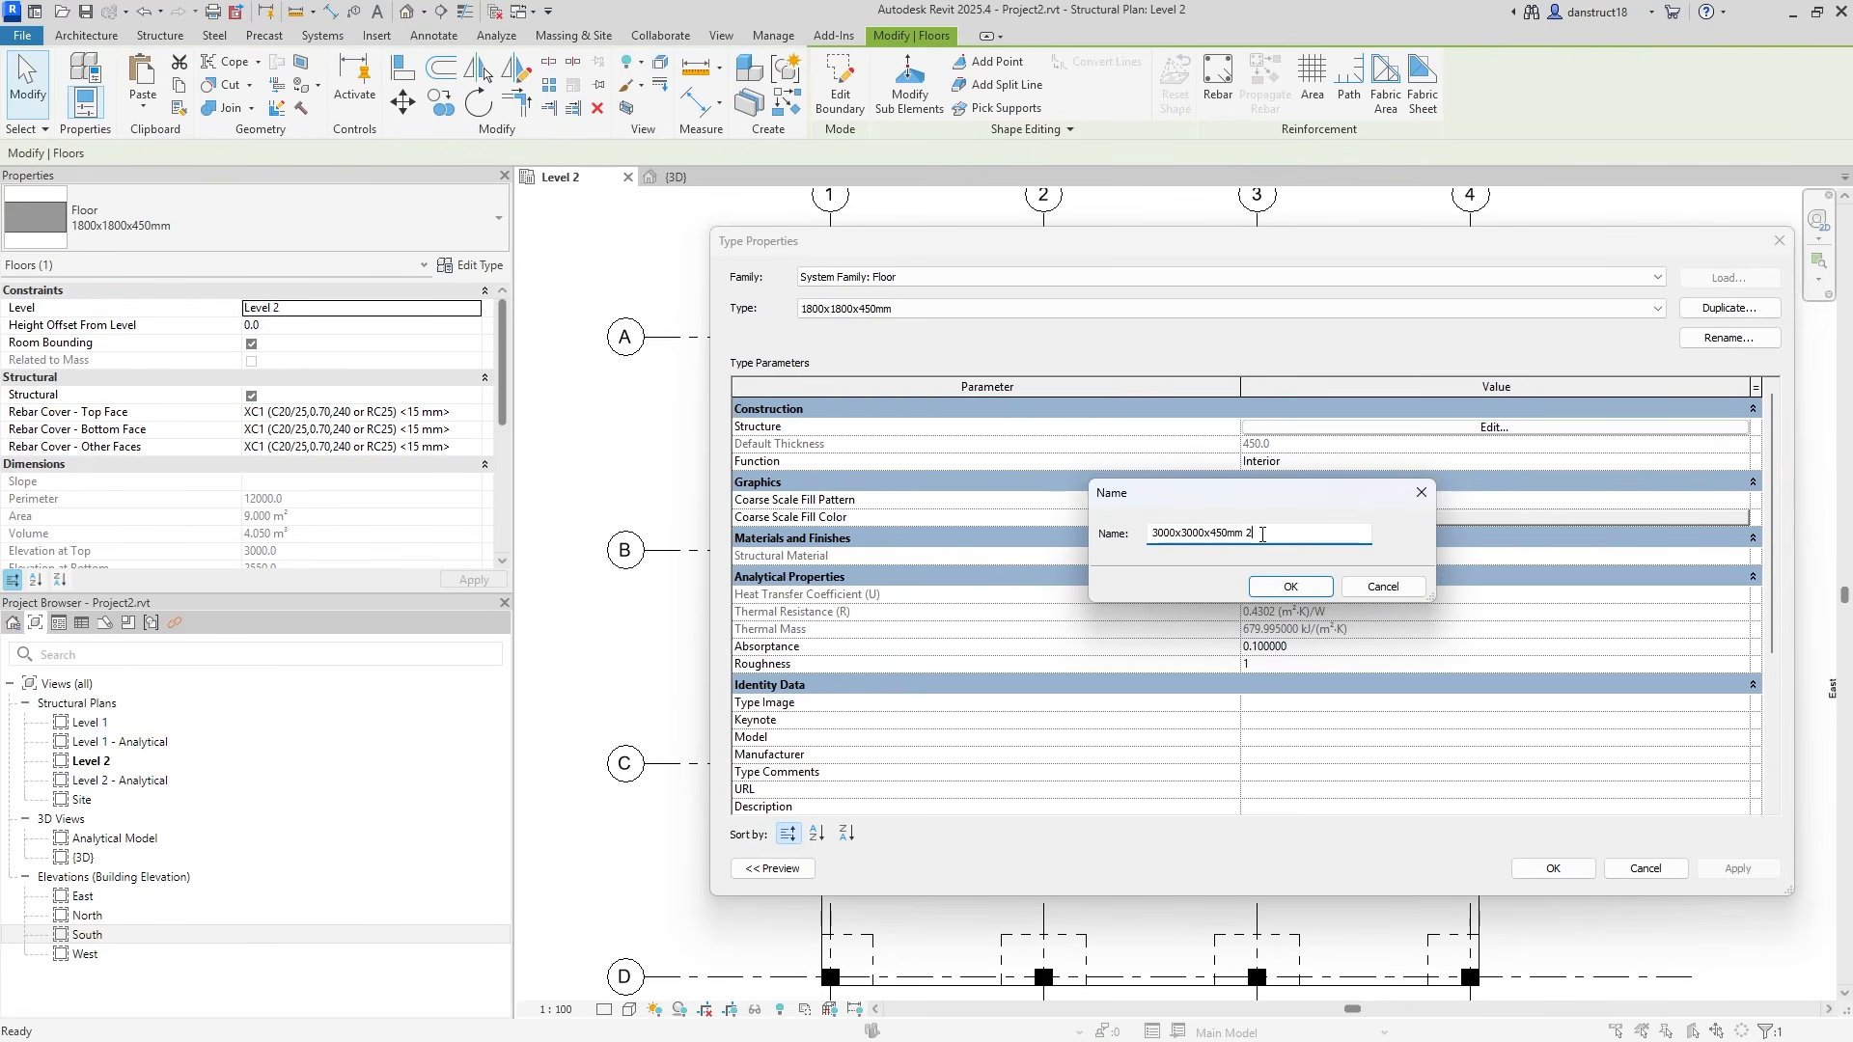
left_click(1287, 587)
left_click(1550, 868)
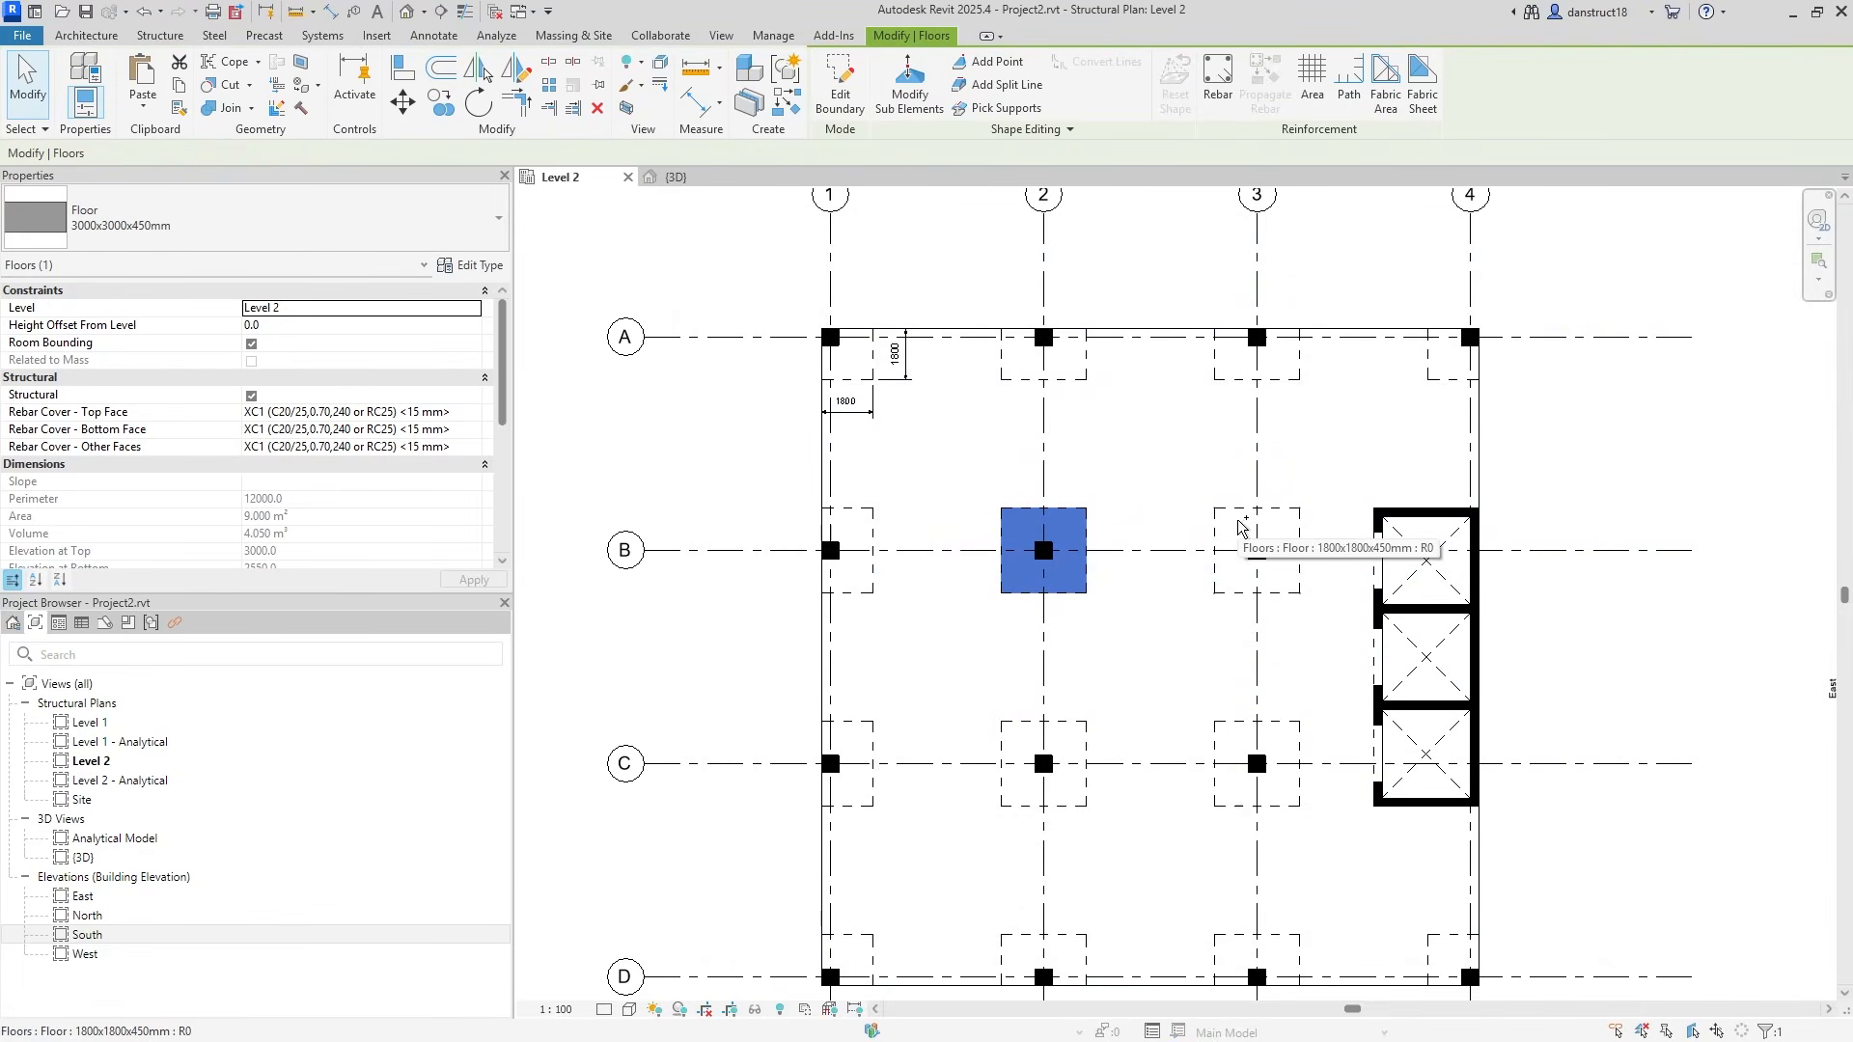
Apply 3000x3000x450mm to the B2, B3, C3 and C2 drop panels.
left_click(1237, 521, "ctrl")
left_click(1231, 778, "ctrl")
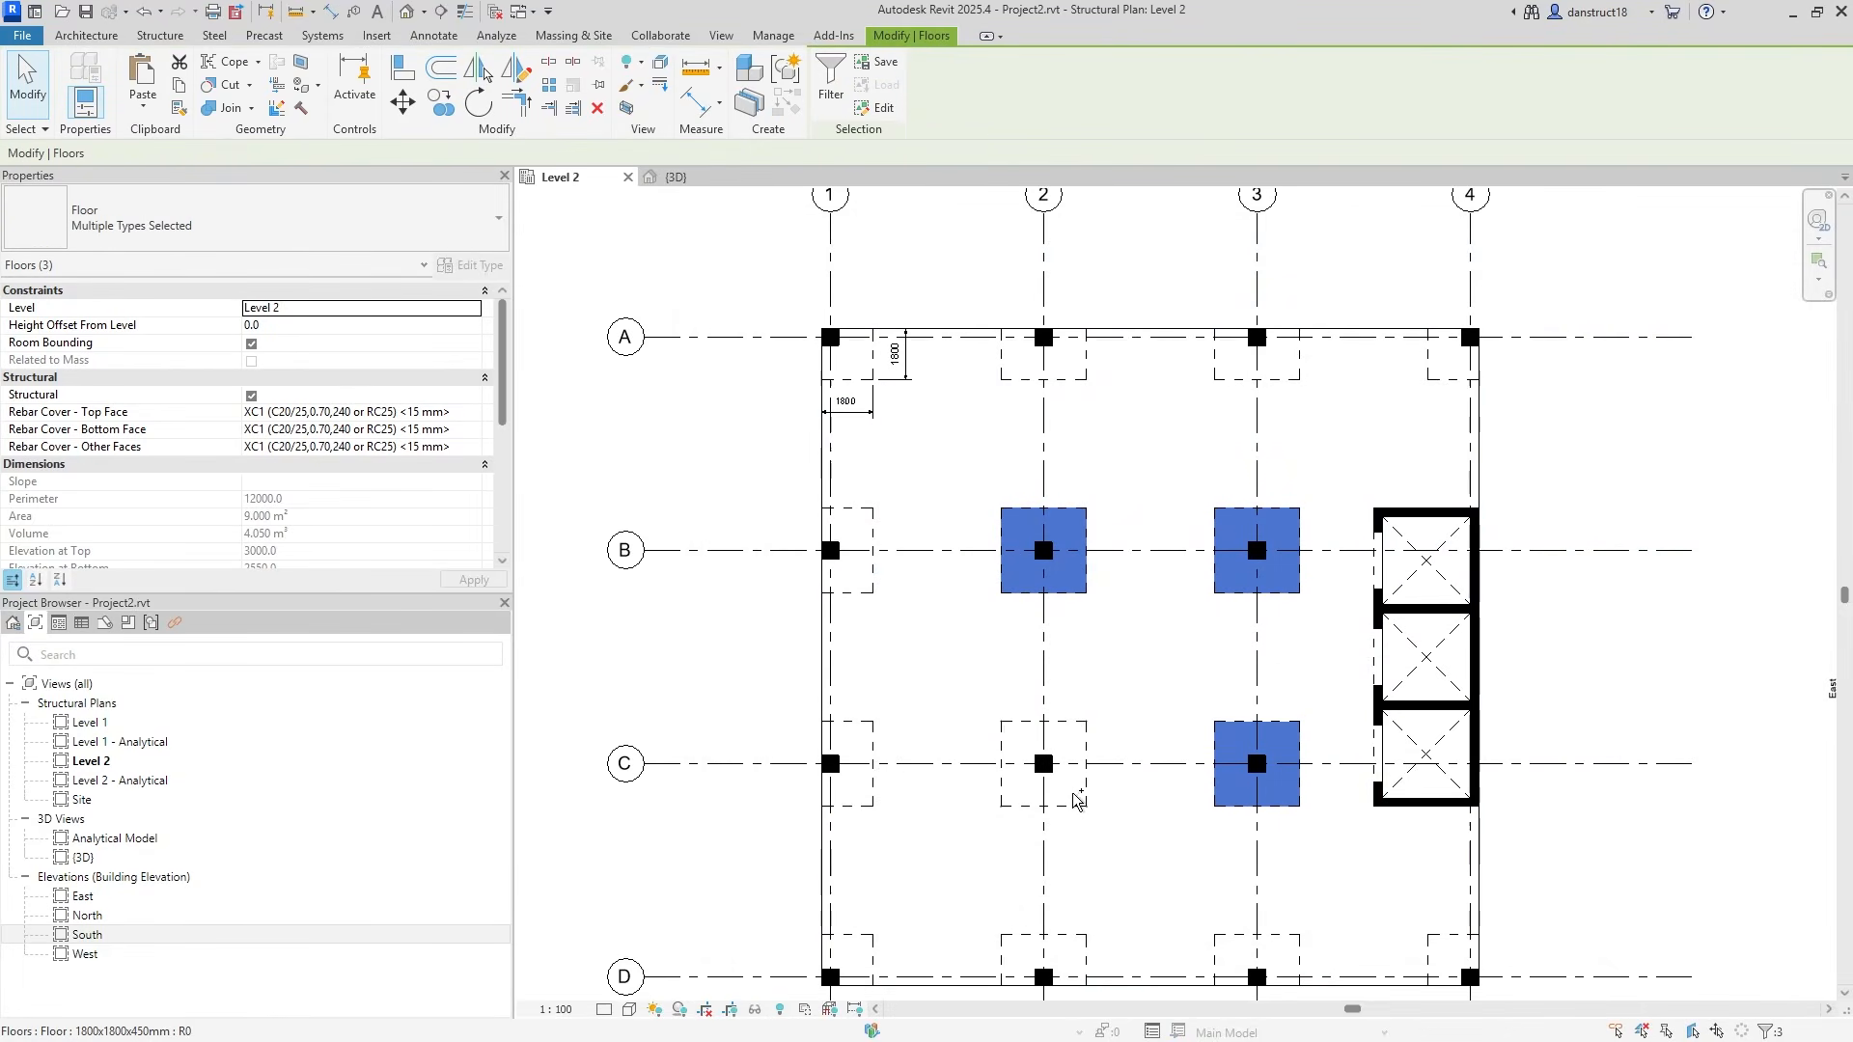
left_click(1077, 793, "ctrl")
left_click(271, 228)
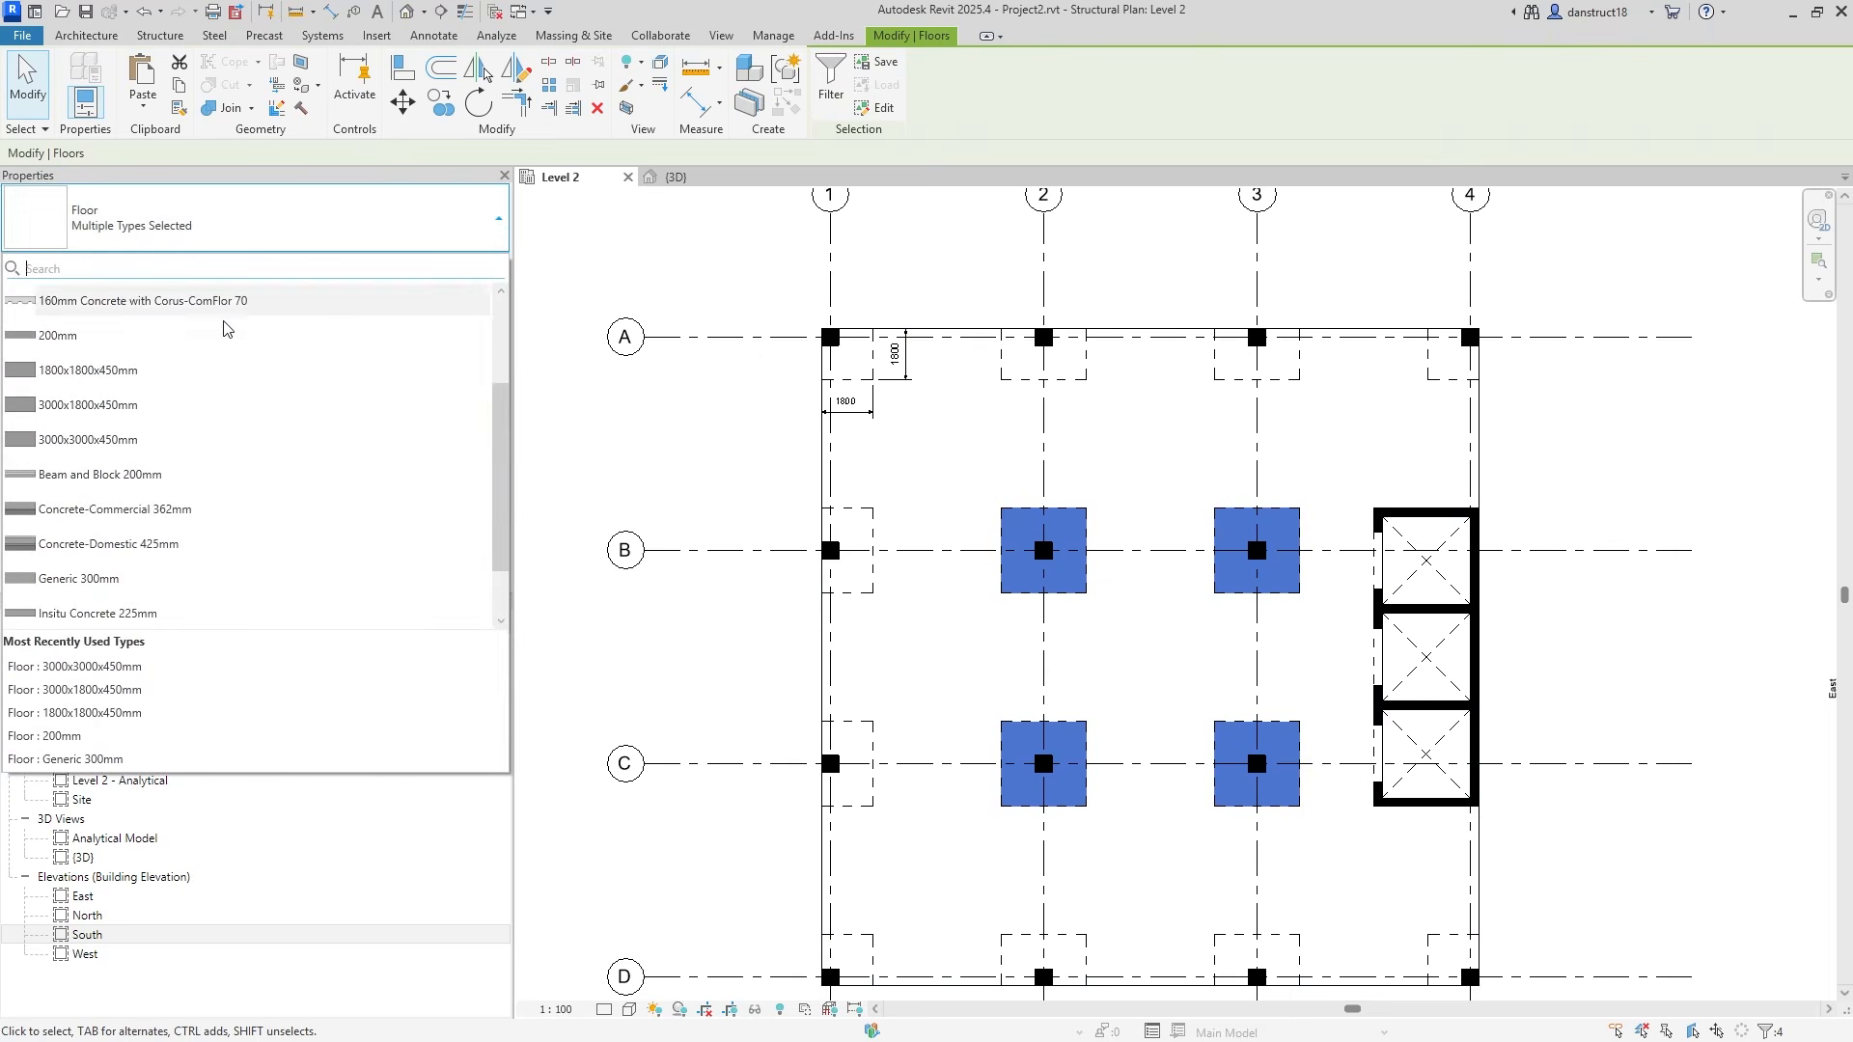
left_click(155, 441)
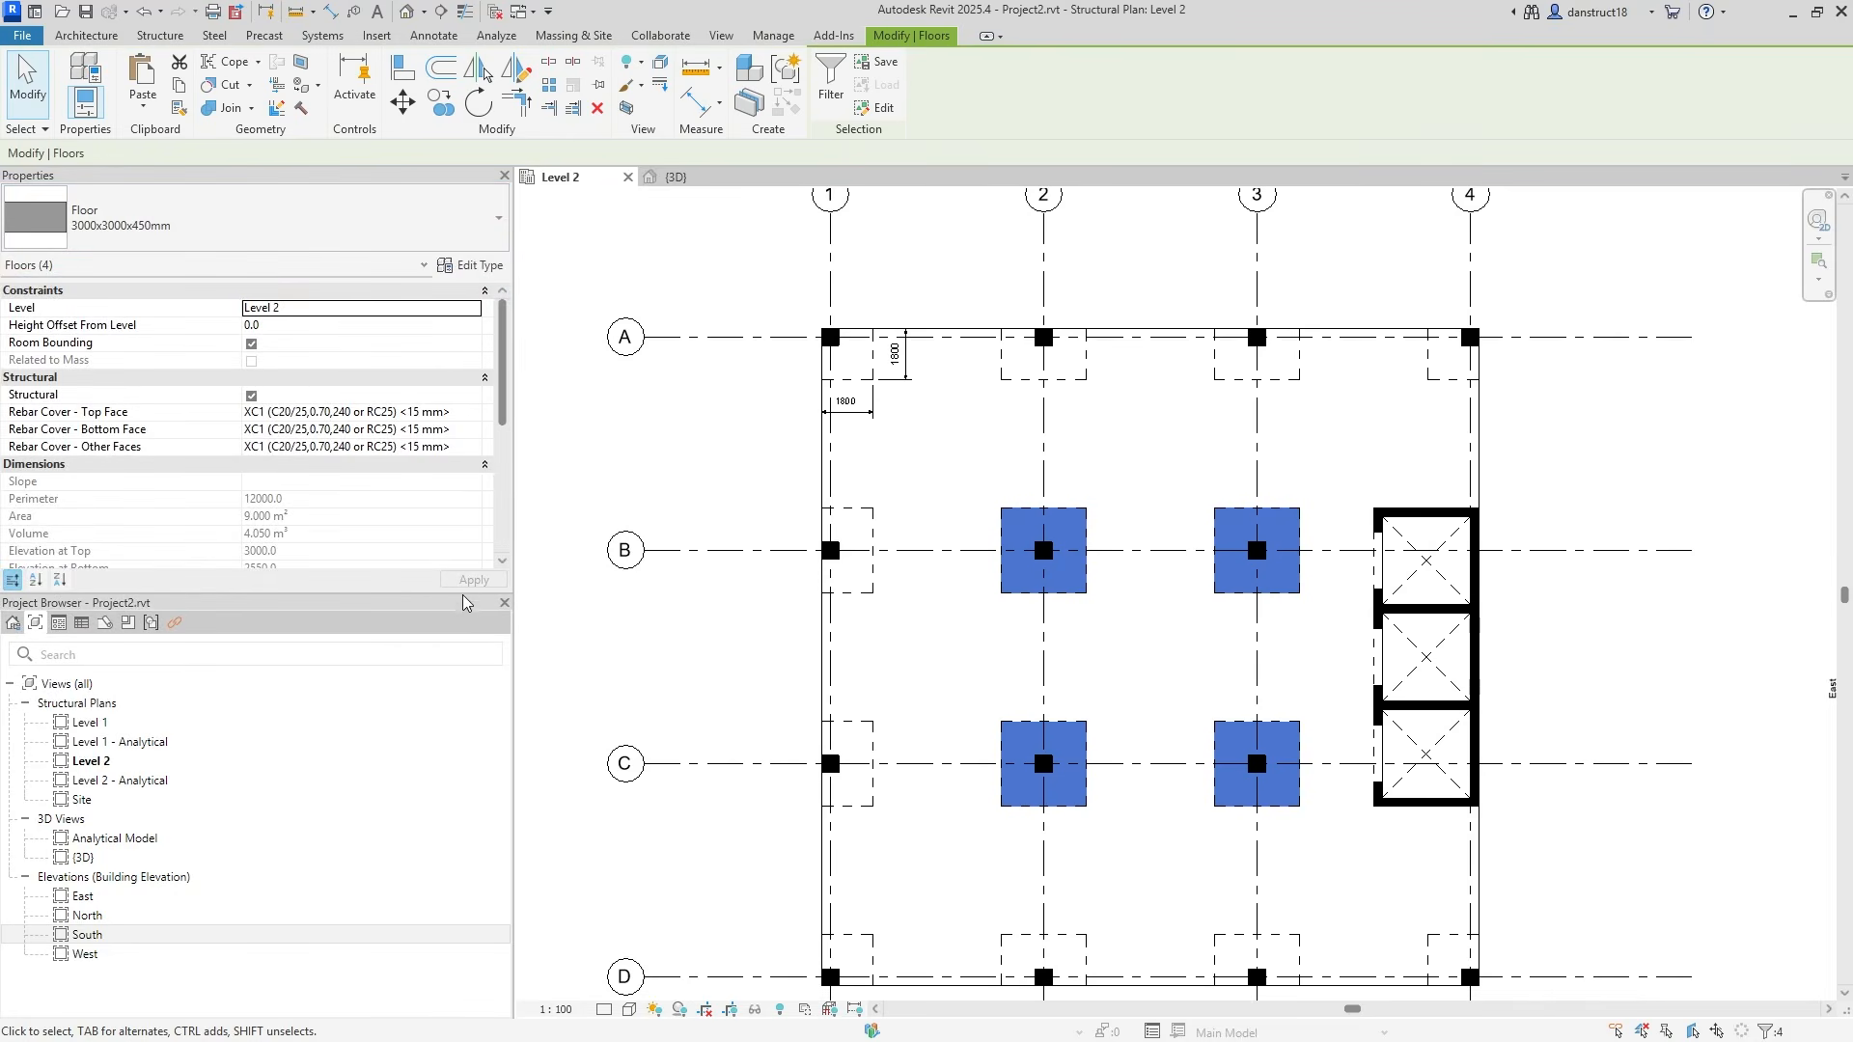
left_click(643, 460)
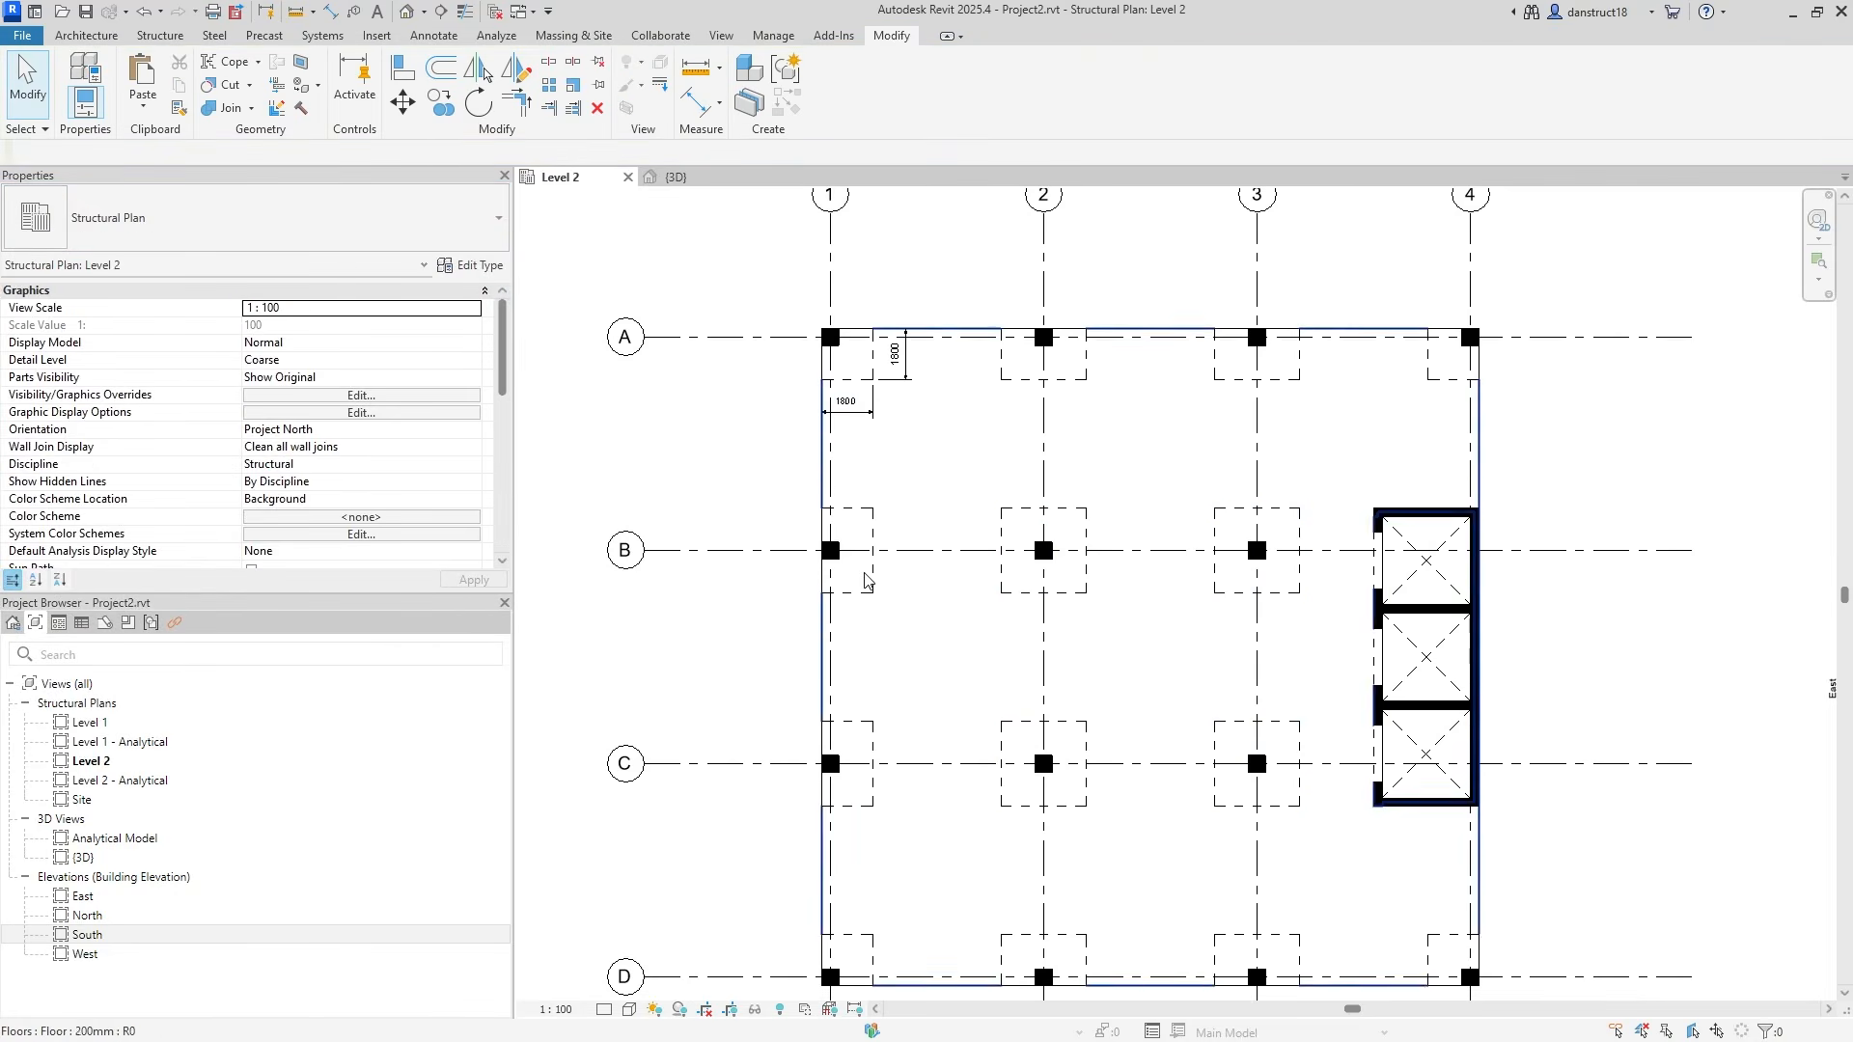
Select all instances of the corner drop panel floor in the project, then clear the selection.
scroll(865, 580, "up", 1)
left_click(820, 583)
right_click(819, 582)
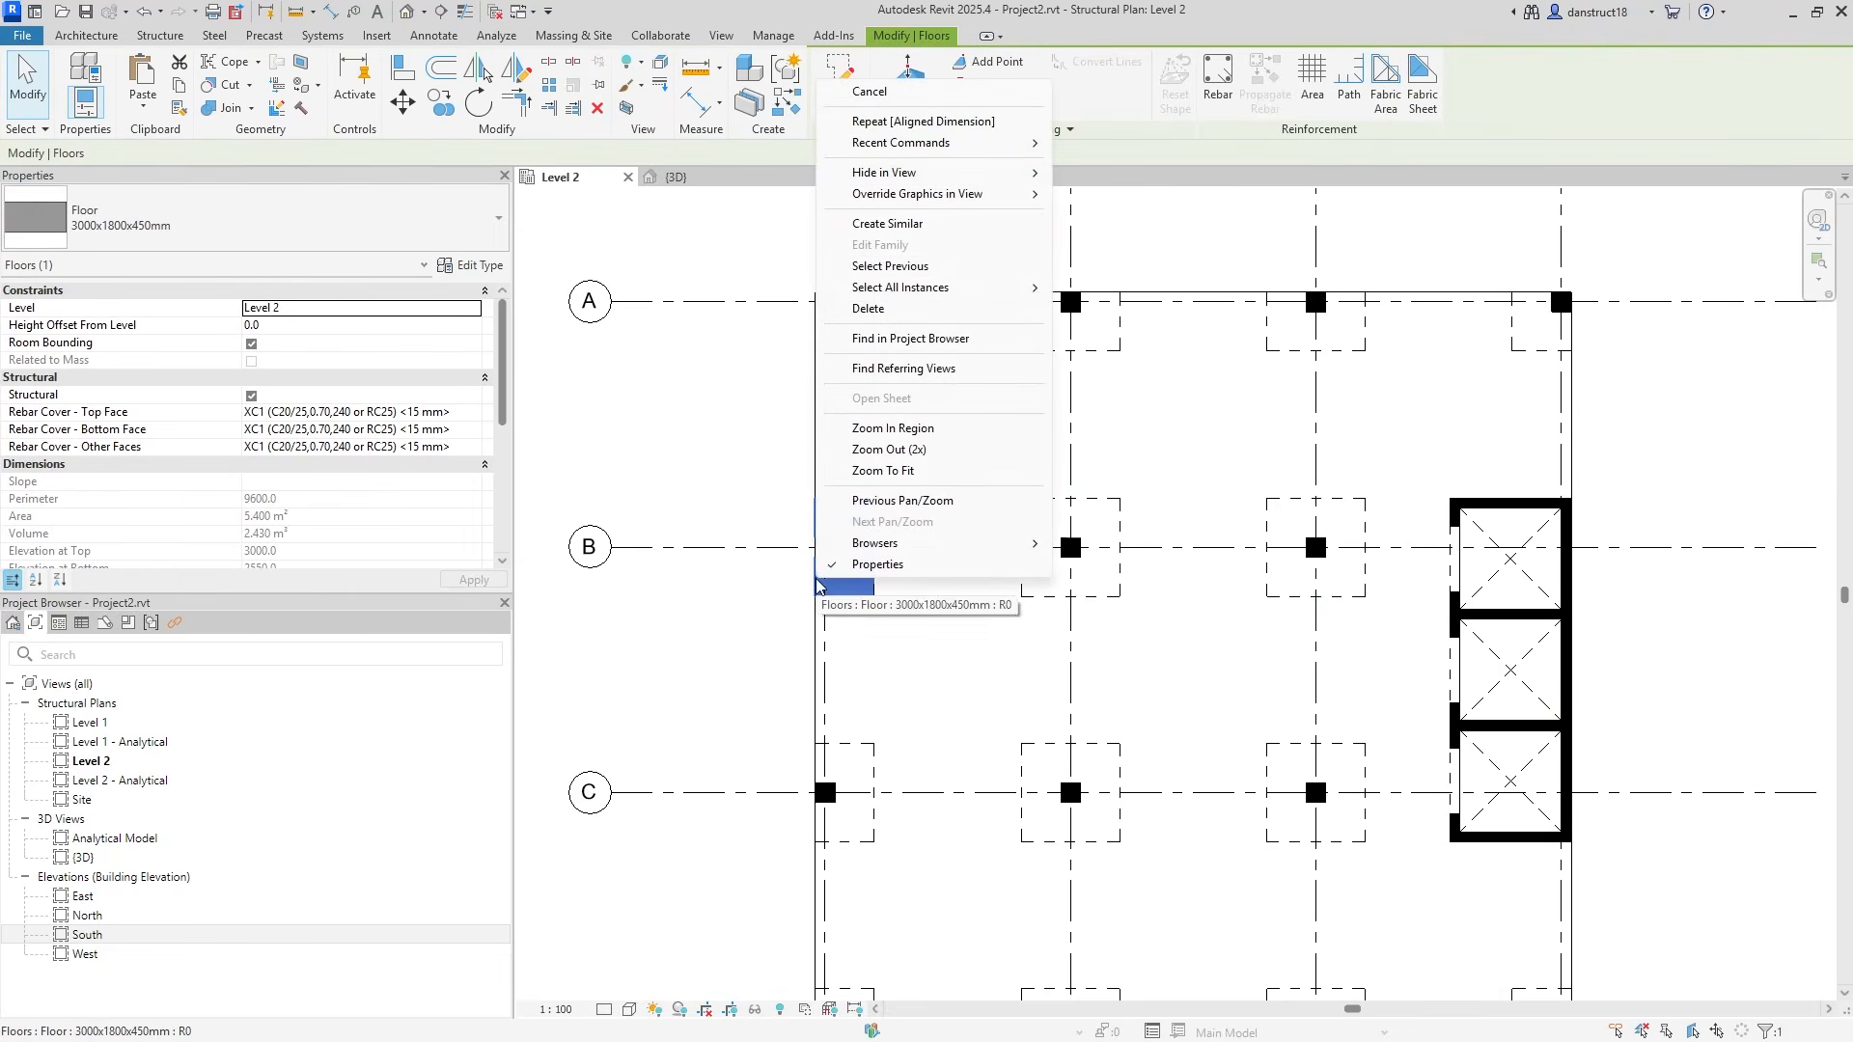
mouse_move(1004, 287)
left_click(1096, 308)
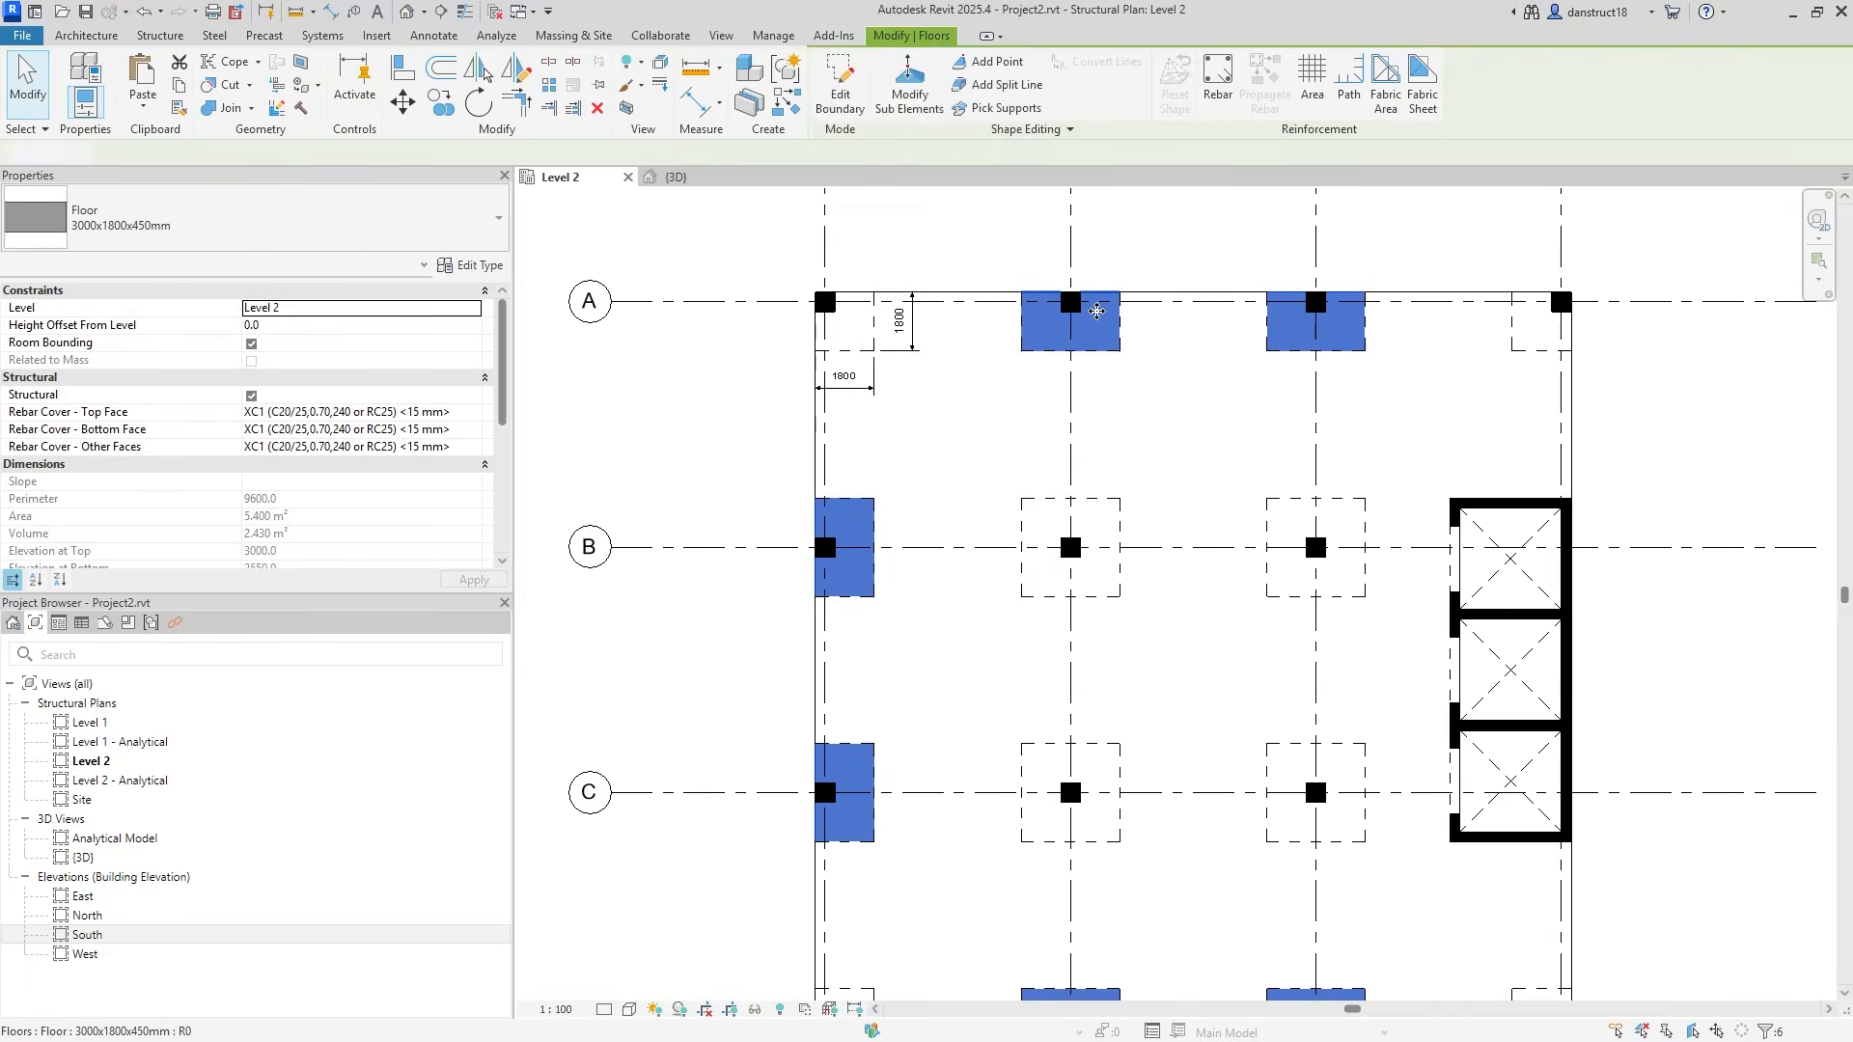
scroll(1097, 308, "down", 2)
left_click(1528, 415)
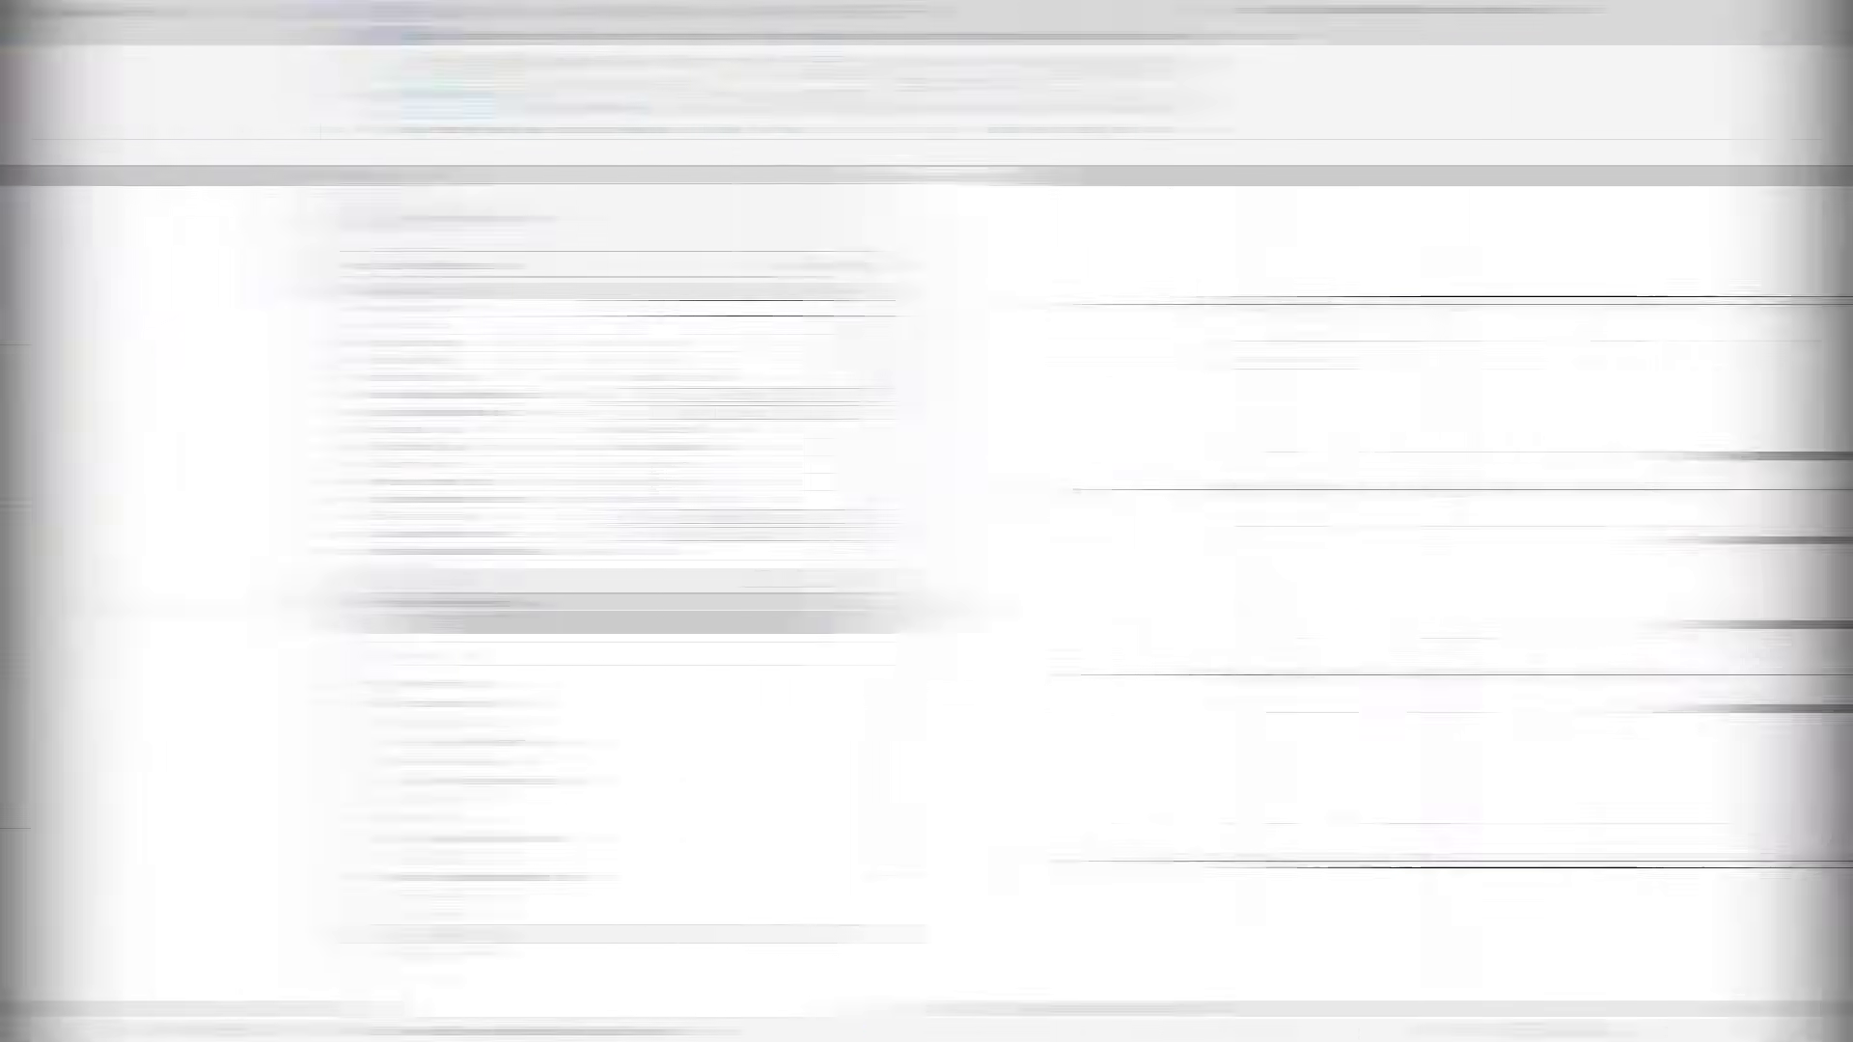
Delete the vertical and horizontal 1800 dimensions on the grid A-1 corner panel.
scroll(735, 377, "up", 1)
scroll(735, 376, "up", 3)
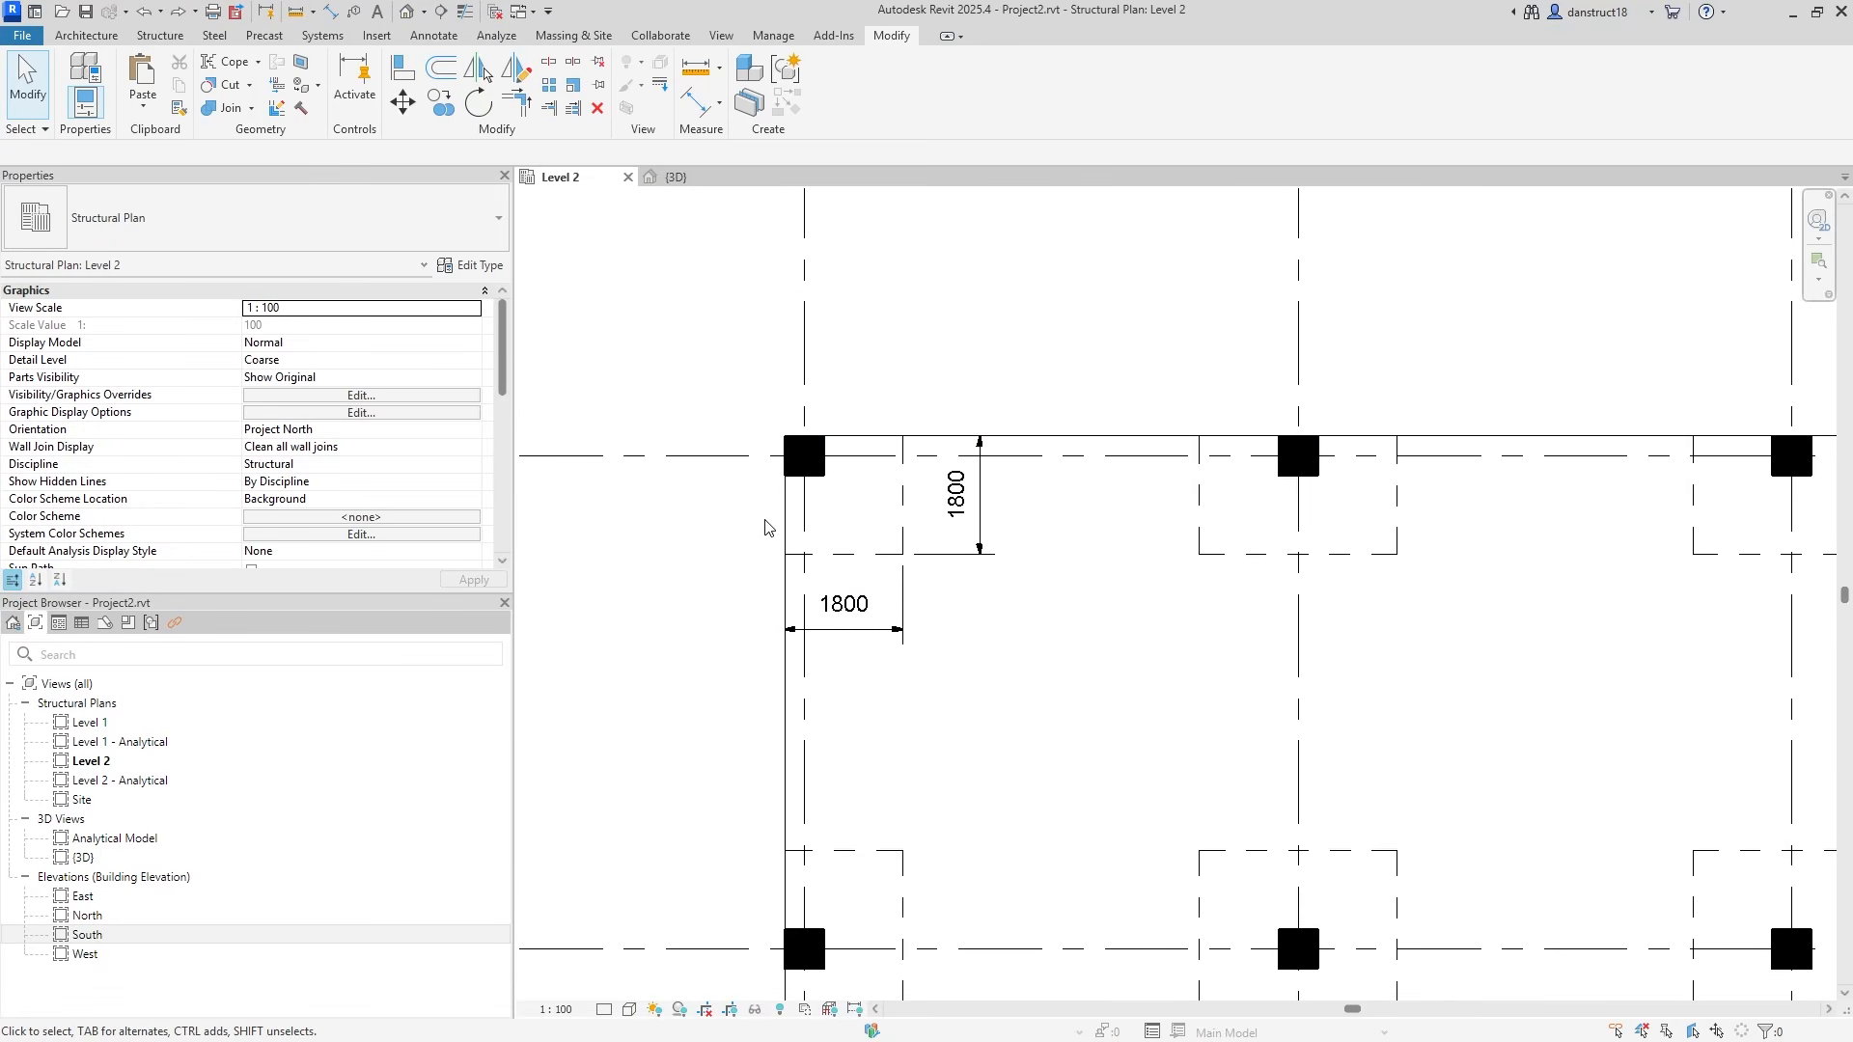
left_click(976, 516)
key("Delete")
left_click(831, 637)
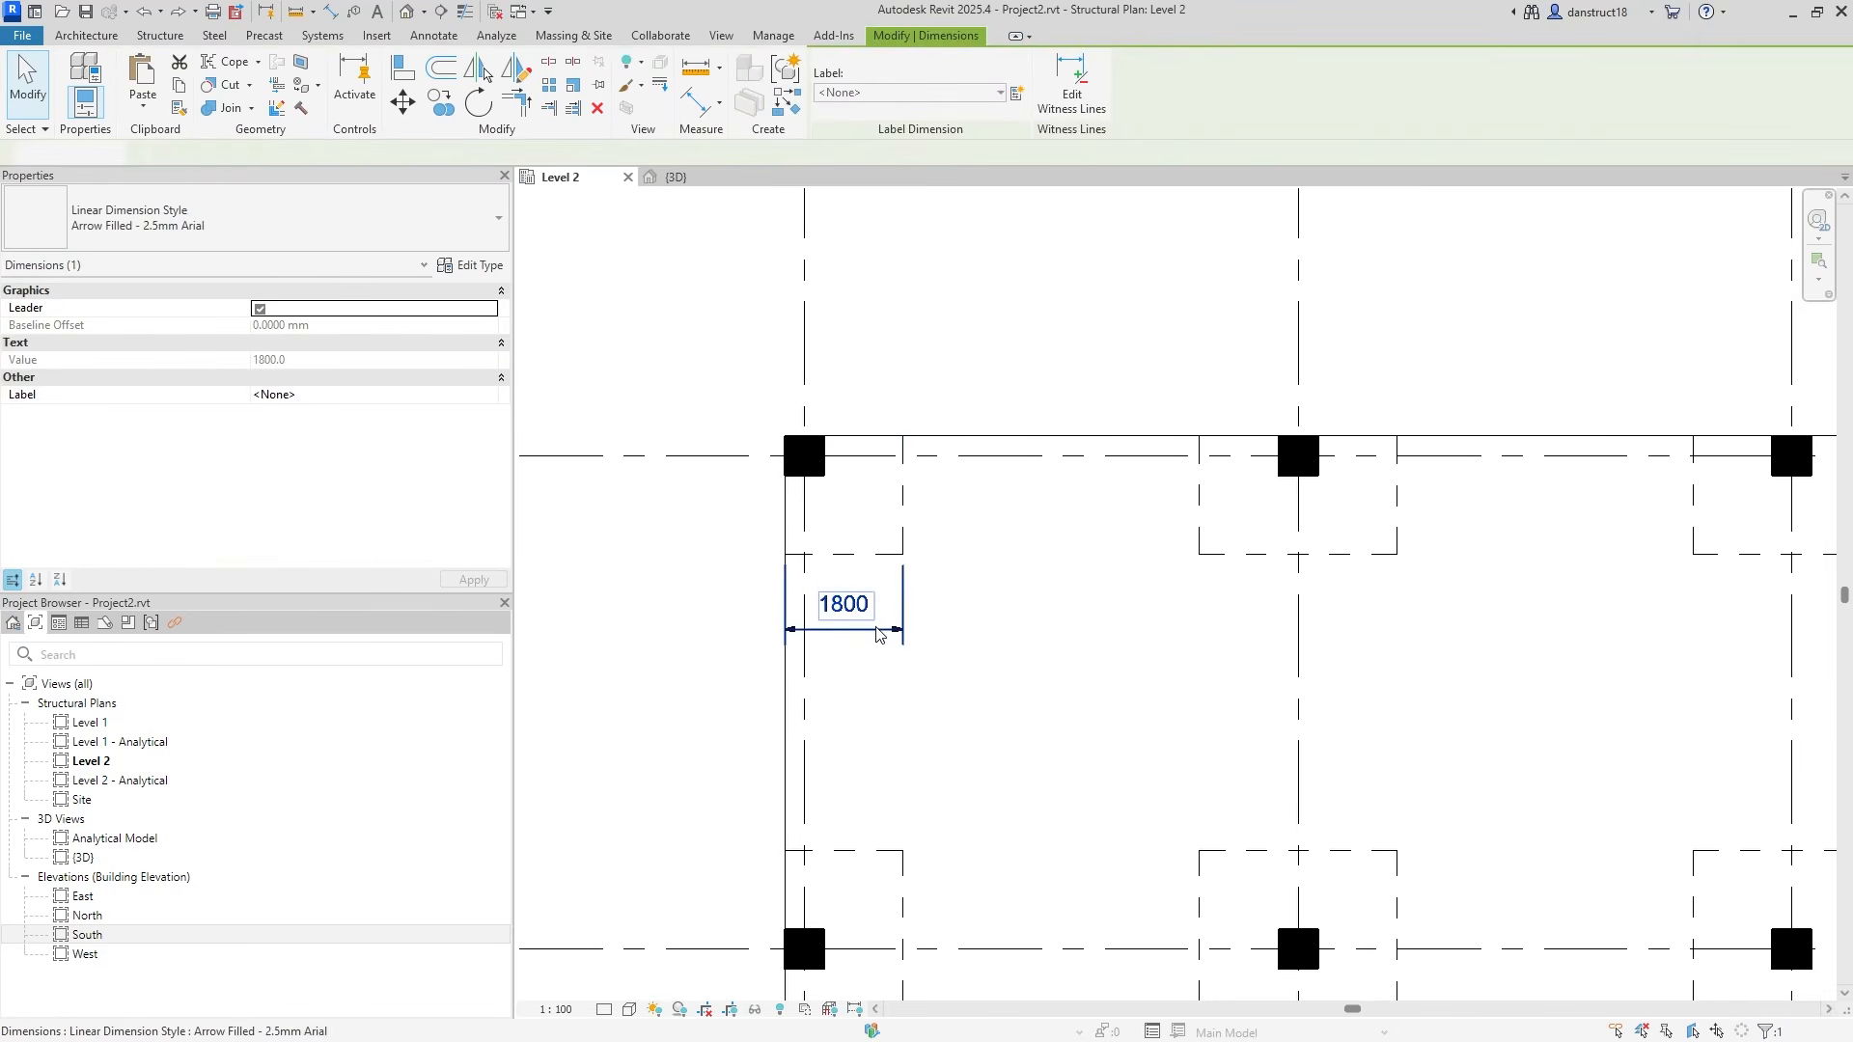
key("Delete")
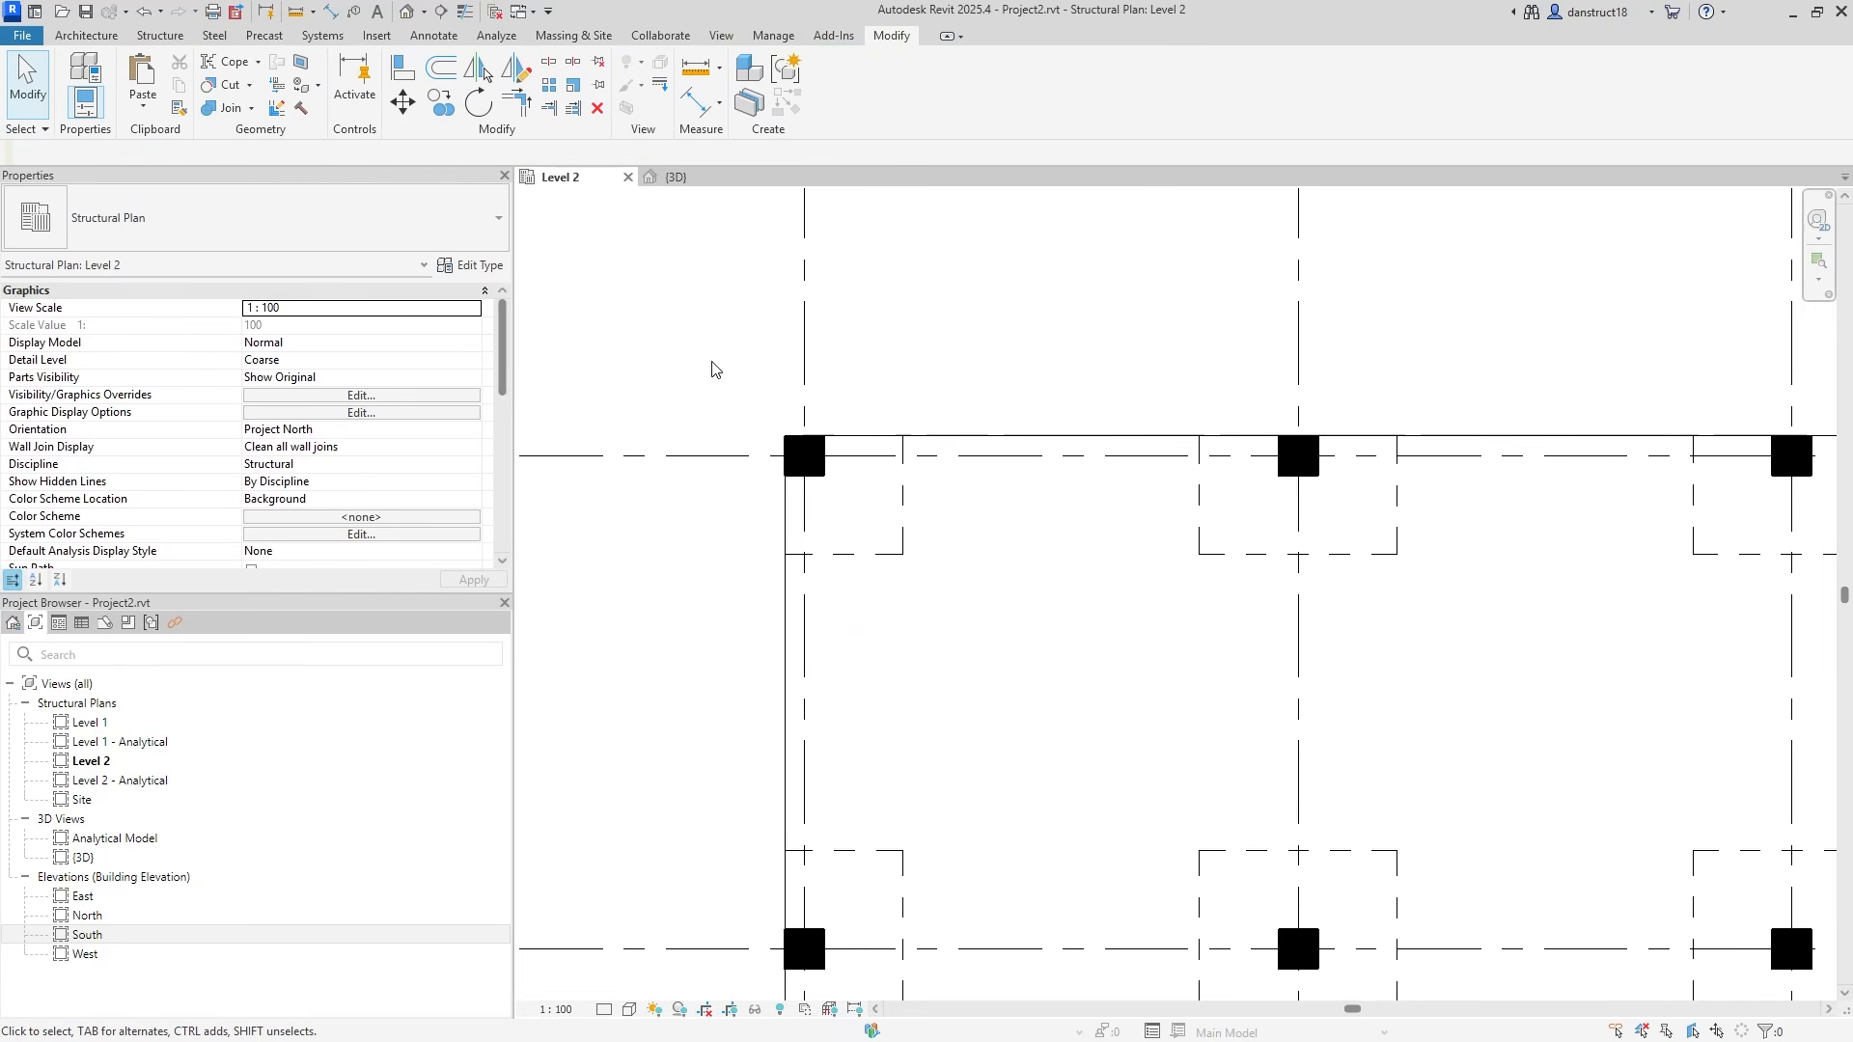
Create a new family from Family Templates > English > Annotations > Metric Generic Annotation.rft.
left_click(19, 37)
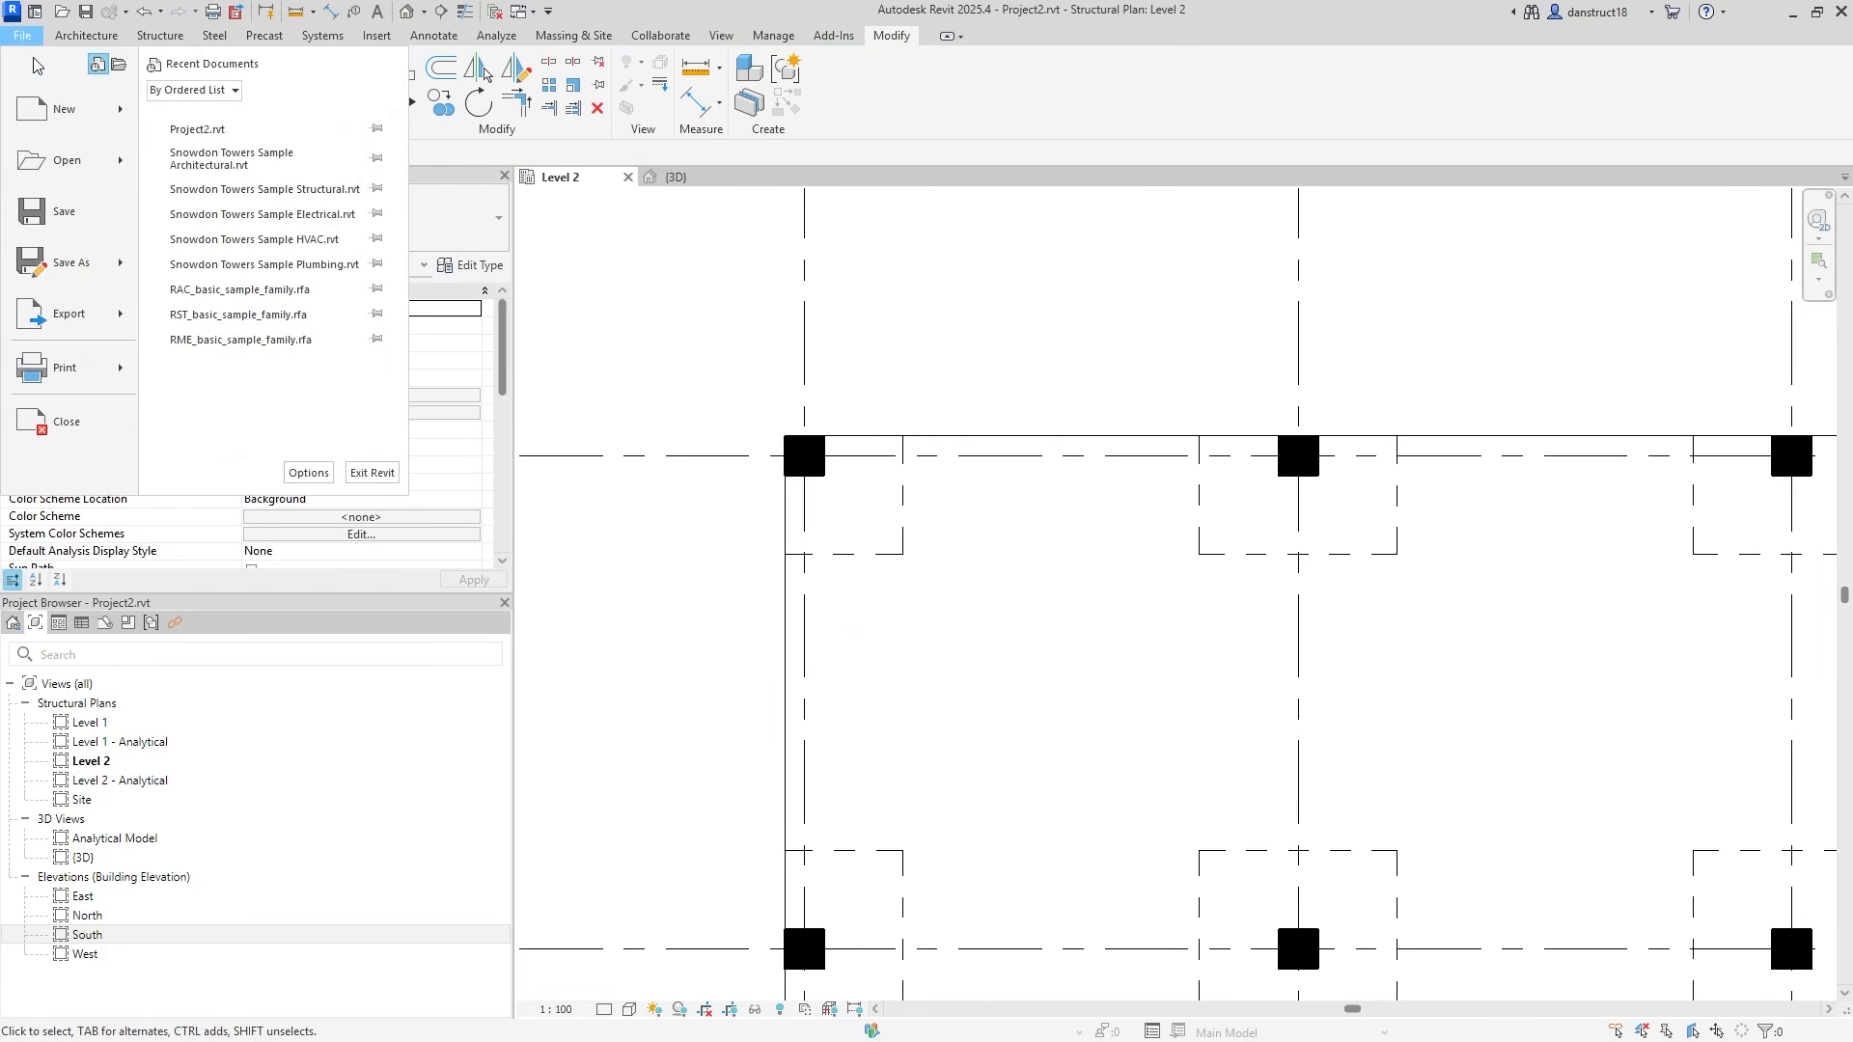
mouse_move(125, 119)
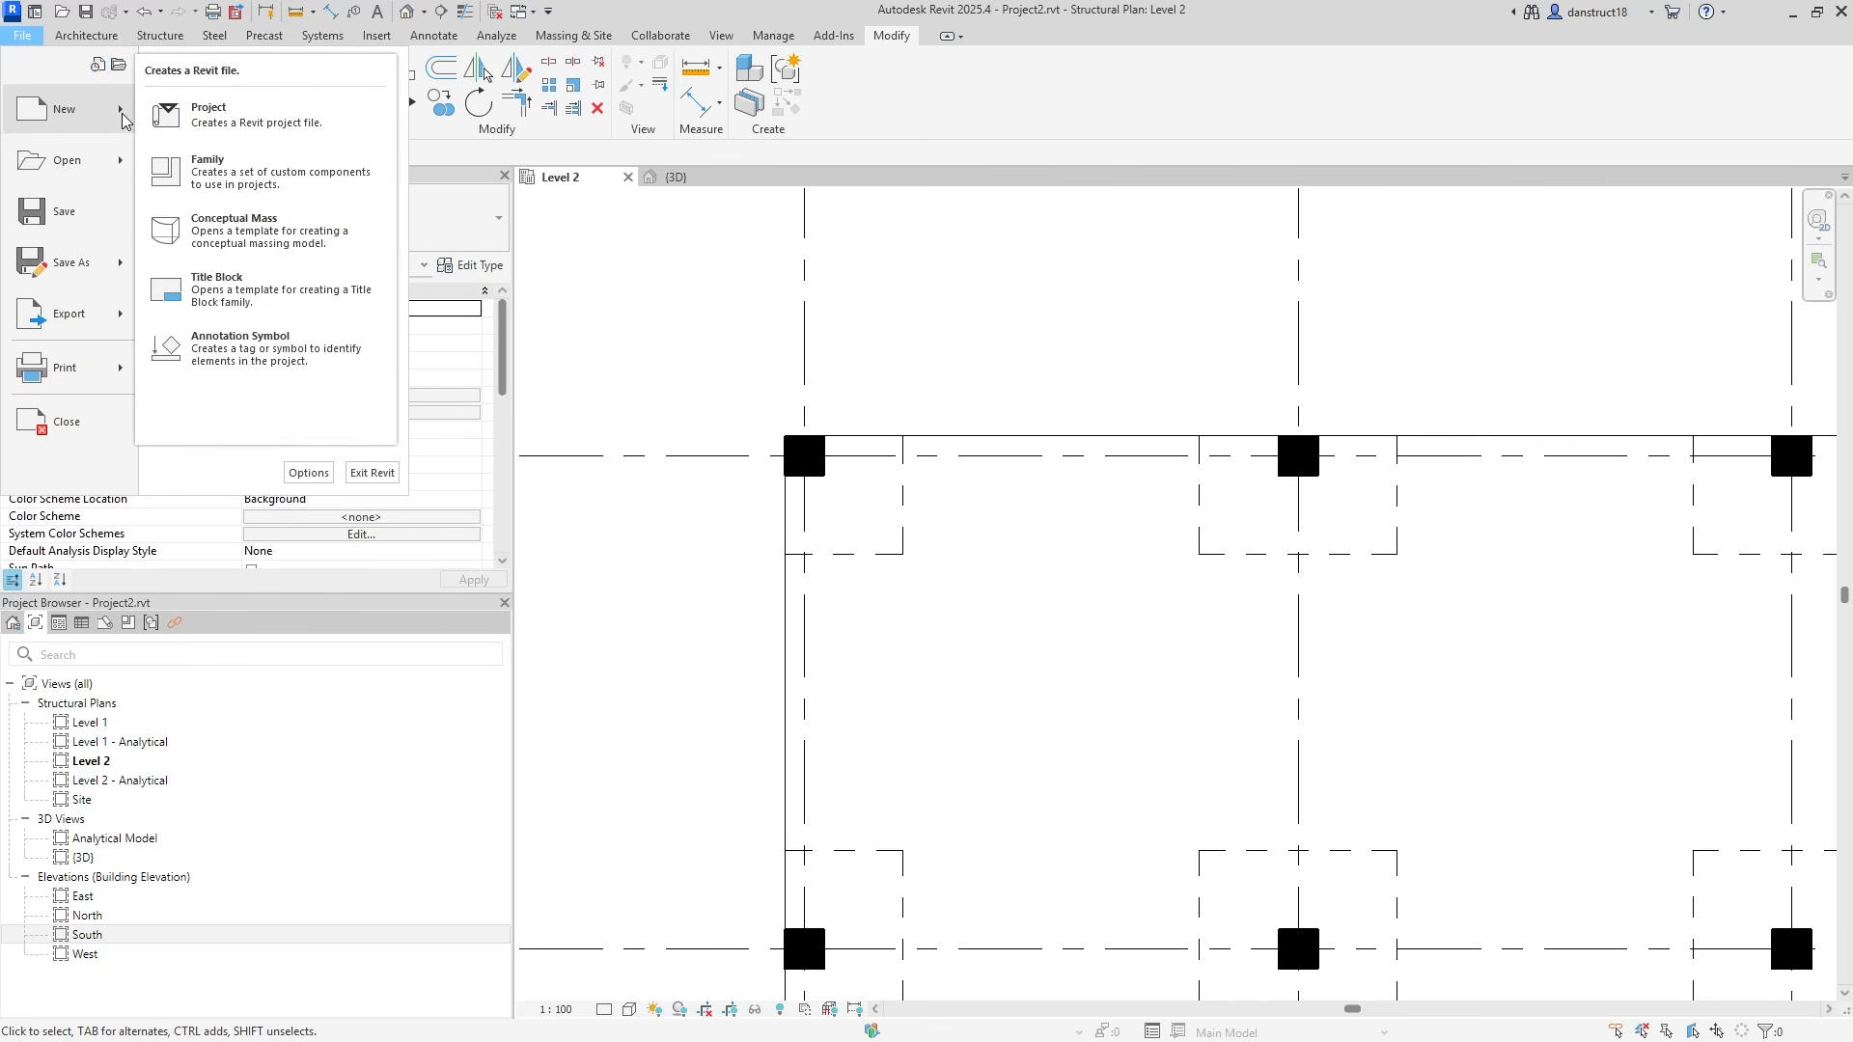
left_click(209, 164)
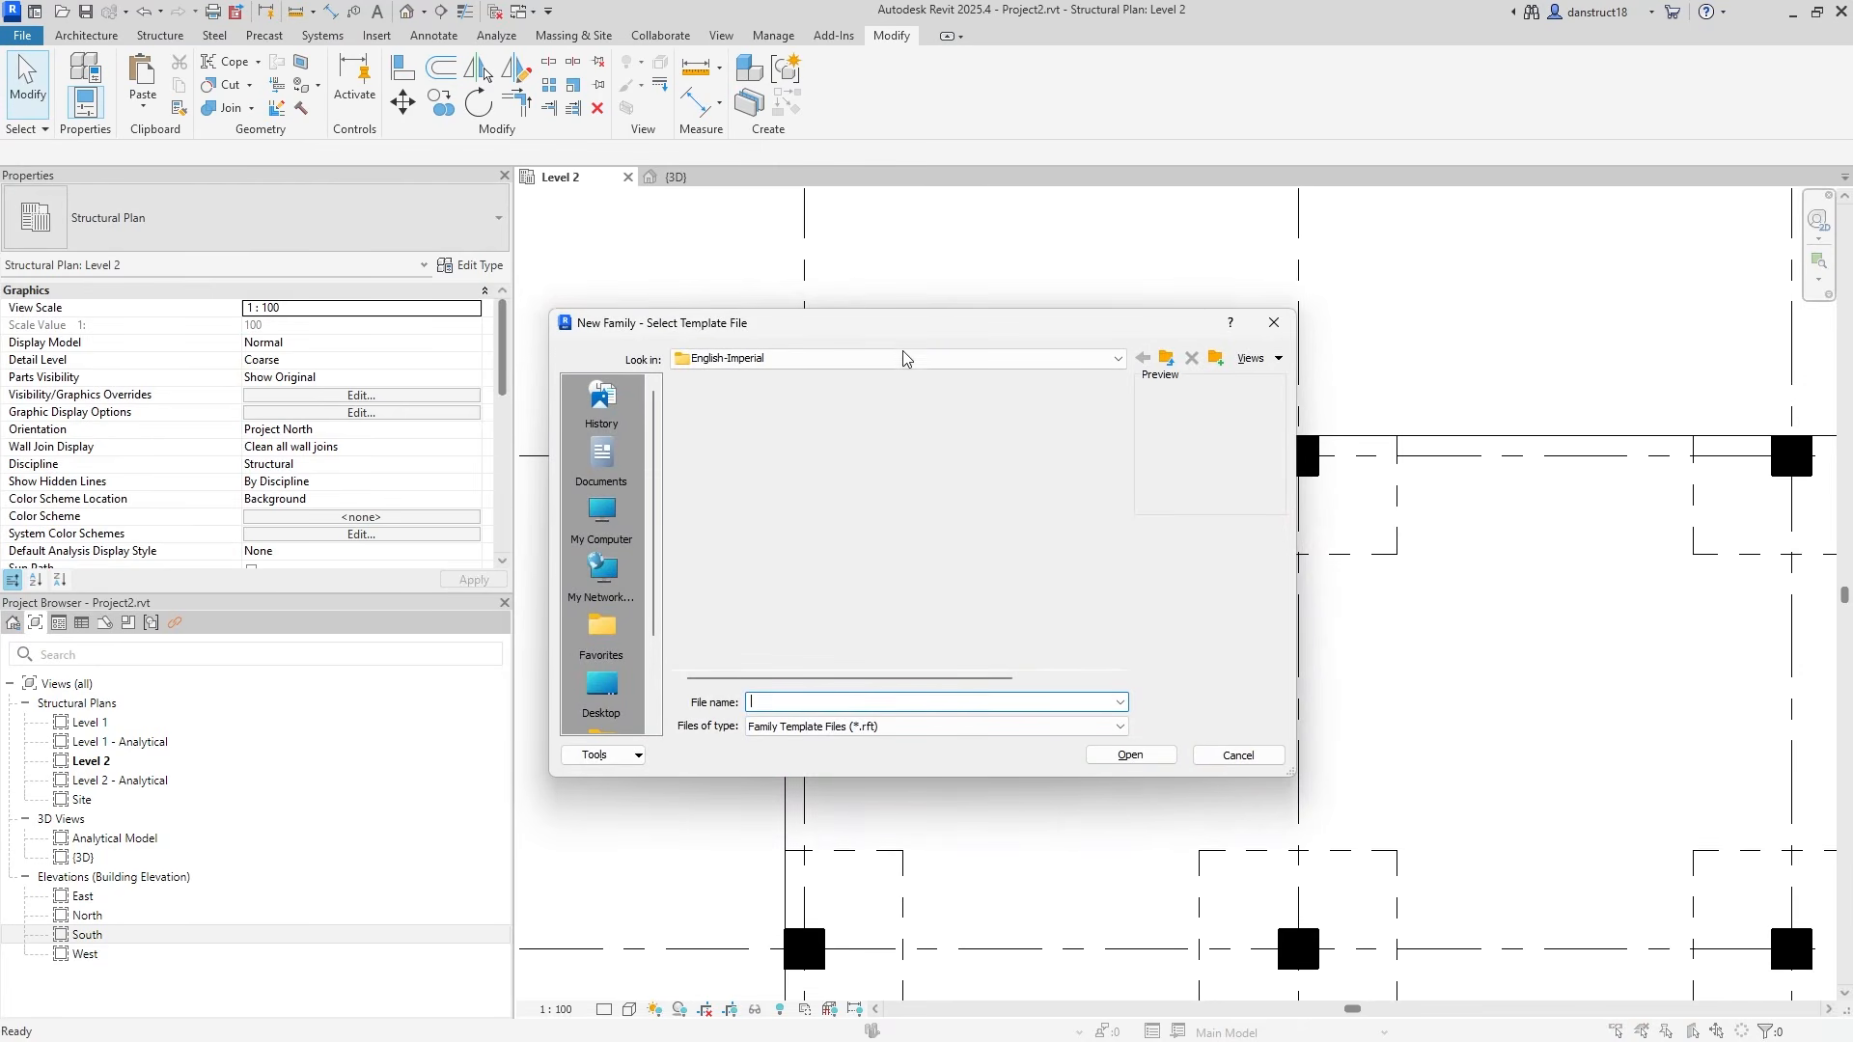
left_click(807, 361)
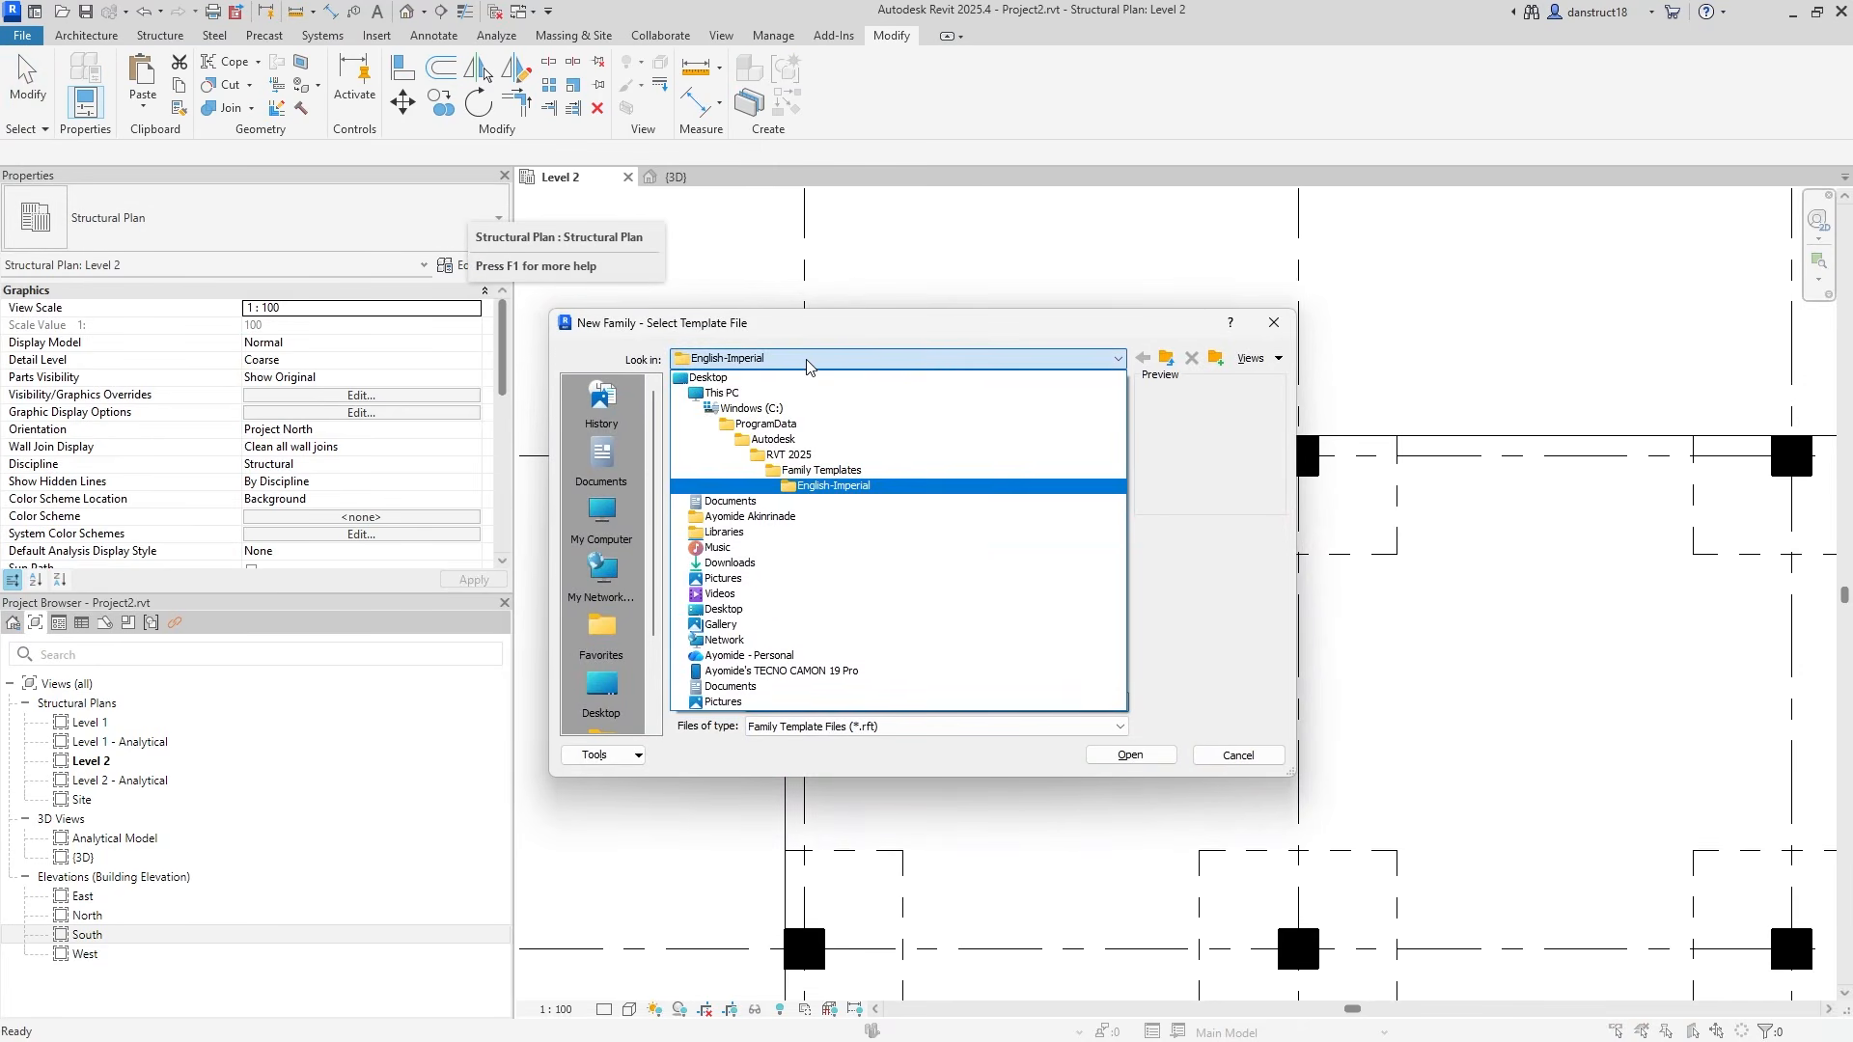
left_click(816, 470)
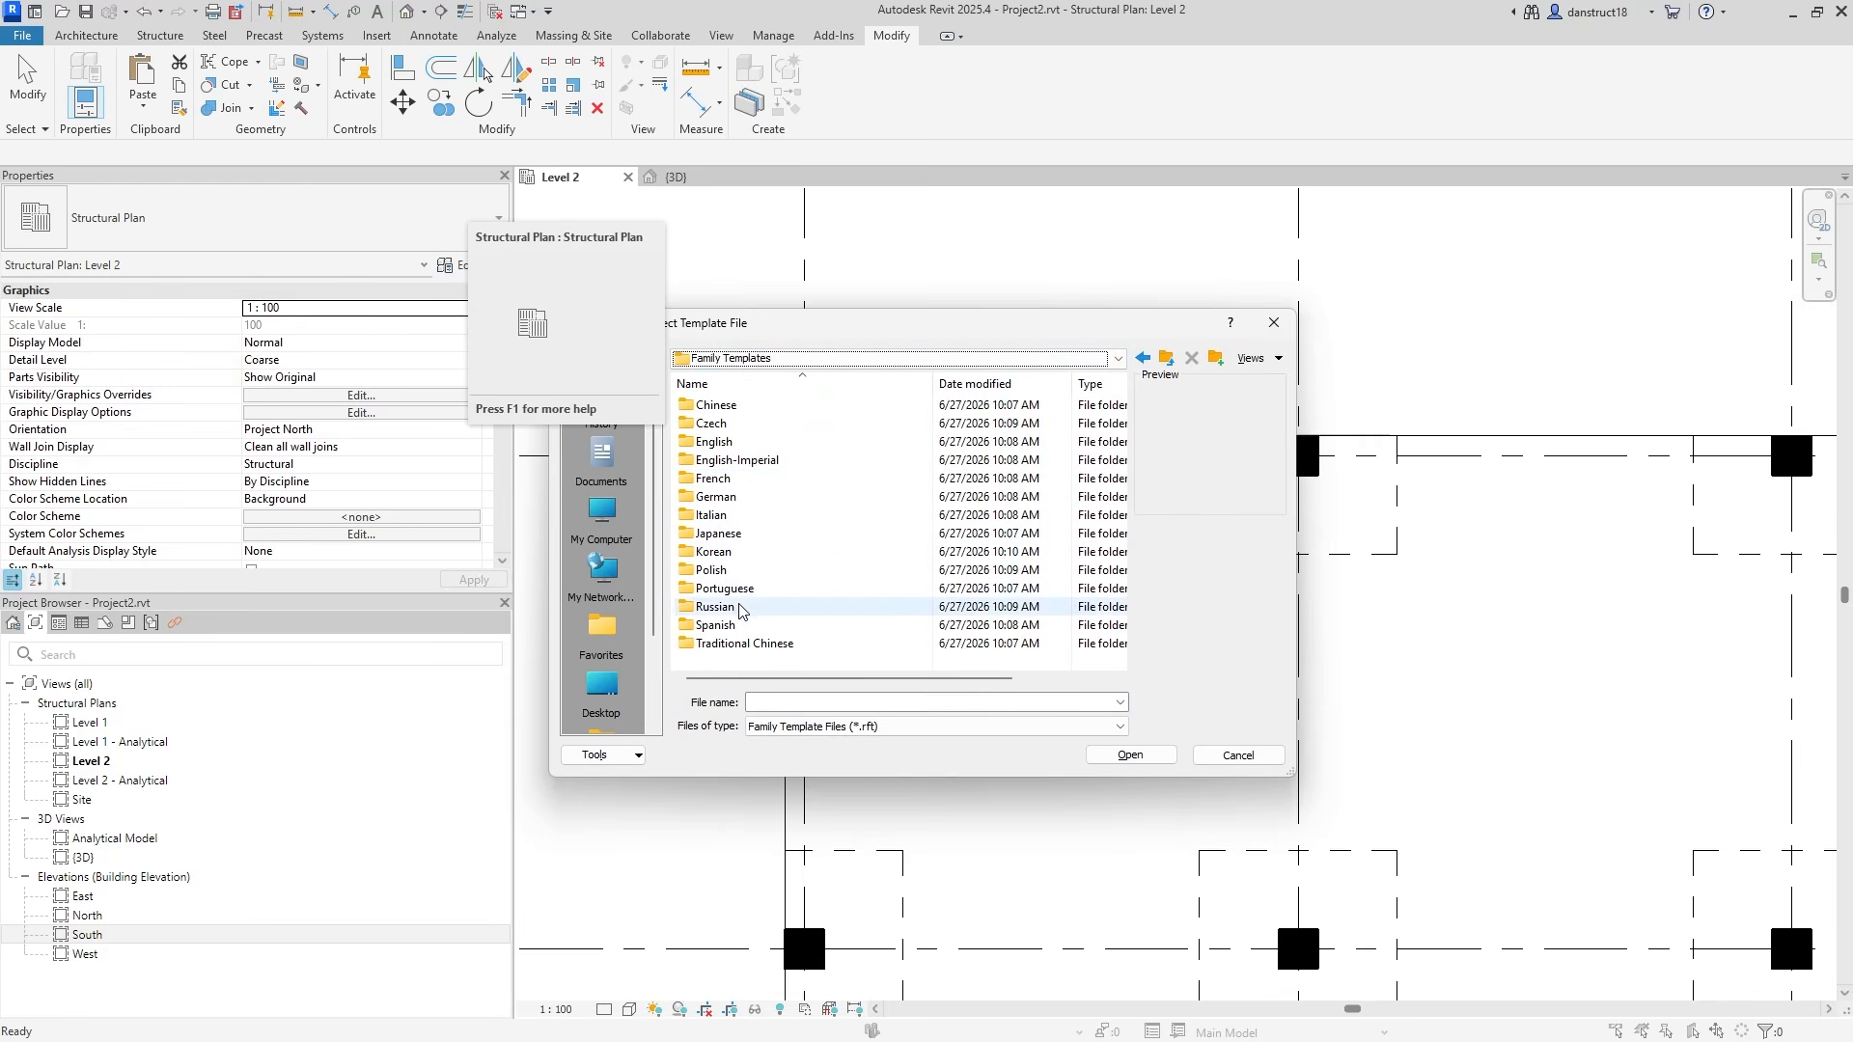
double_click(721, 443)
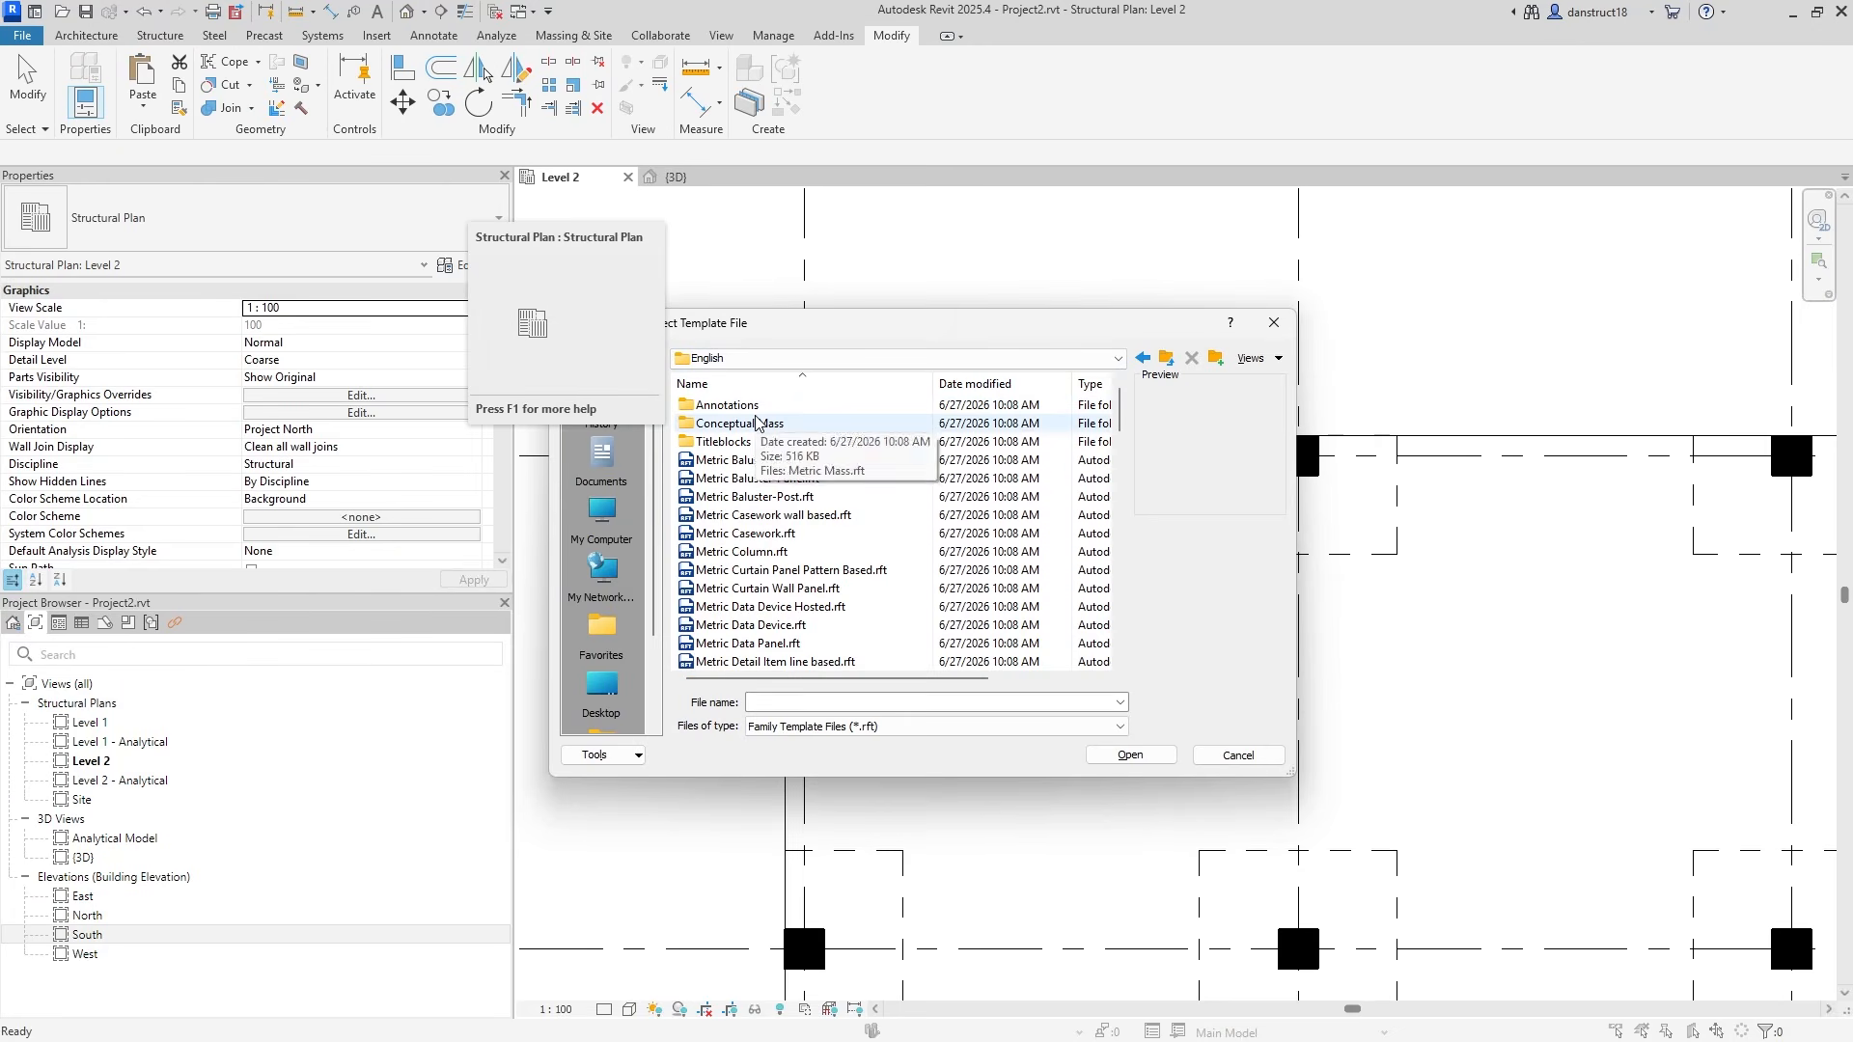
double_click(753, 406)
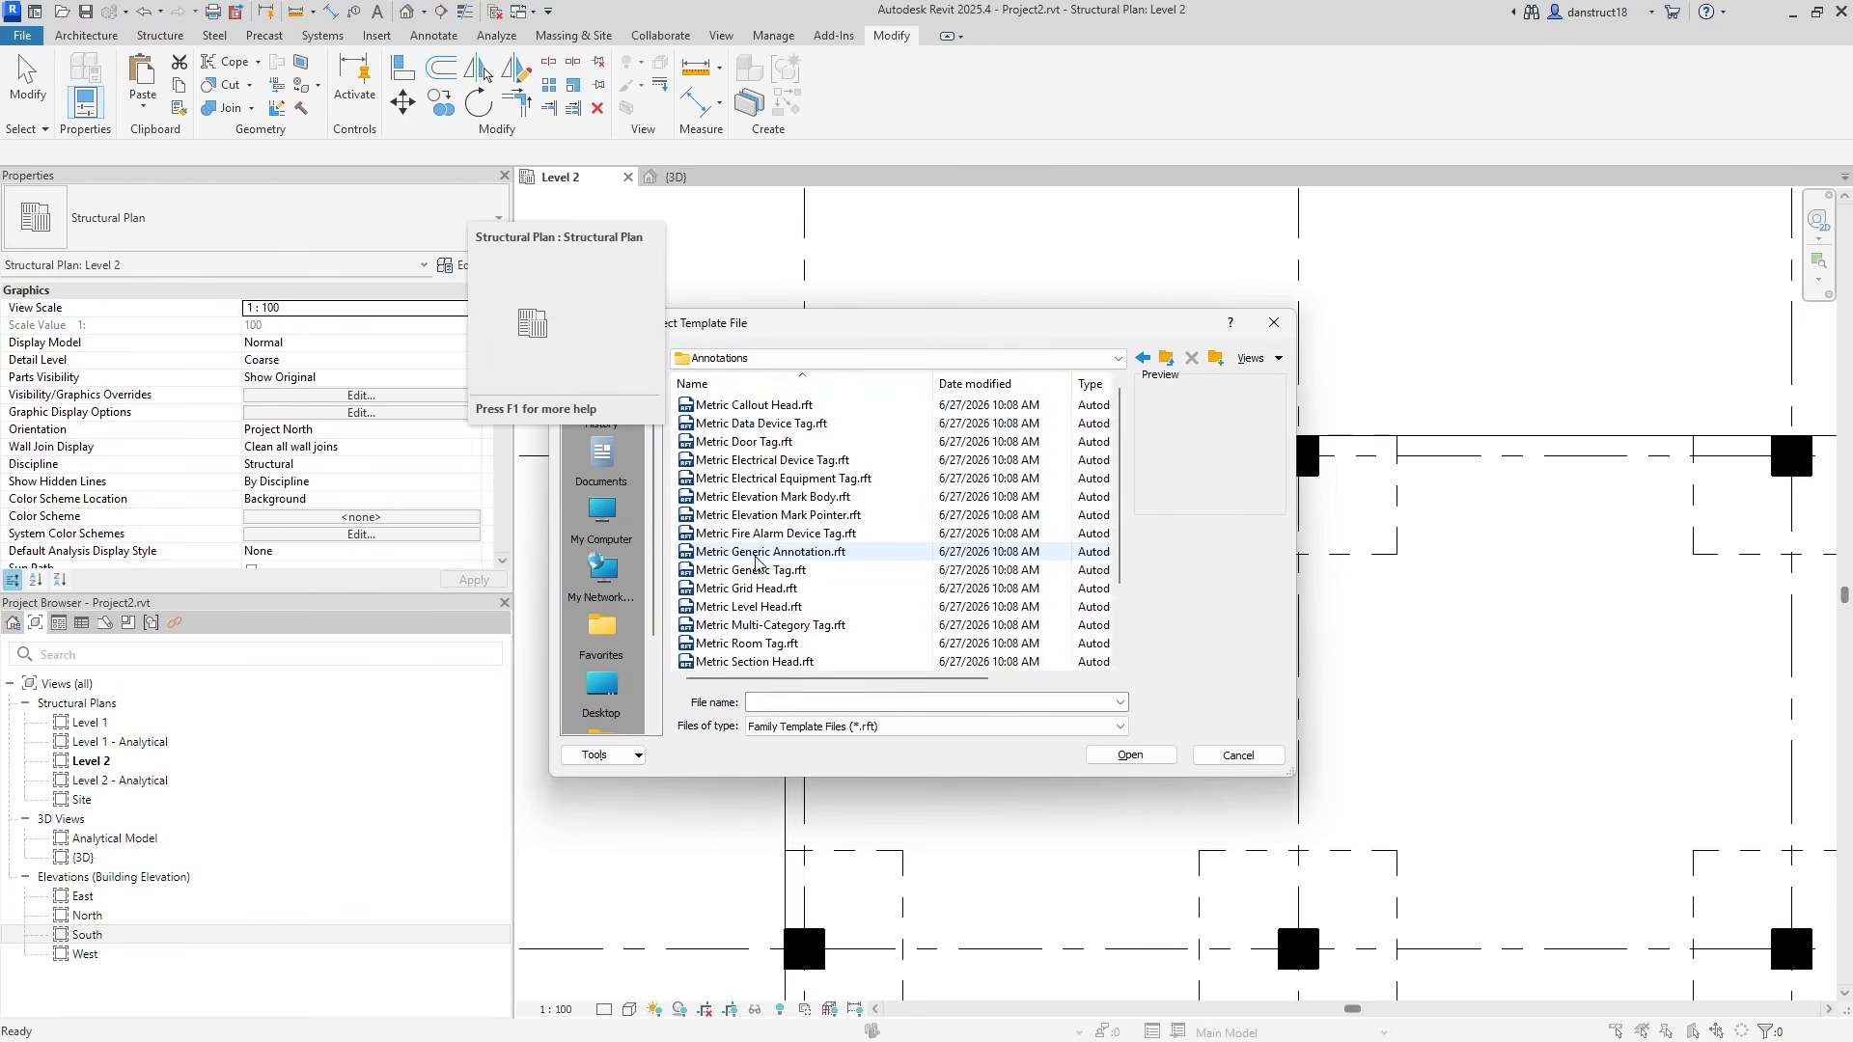
left_click(729, 553)
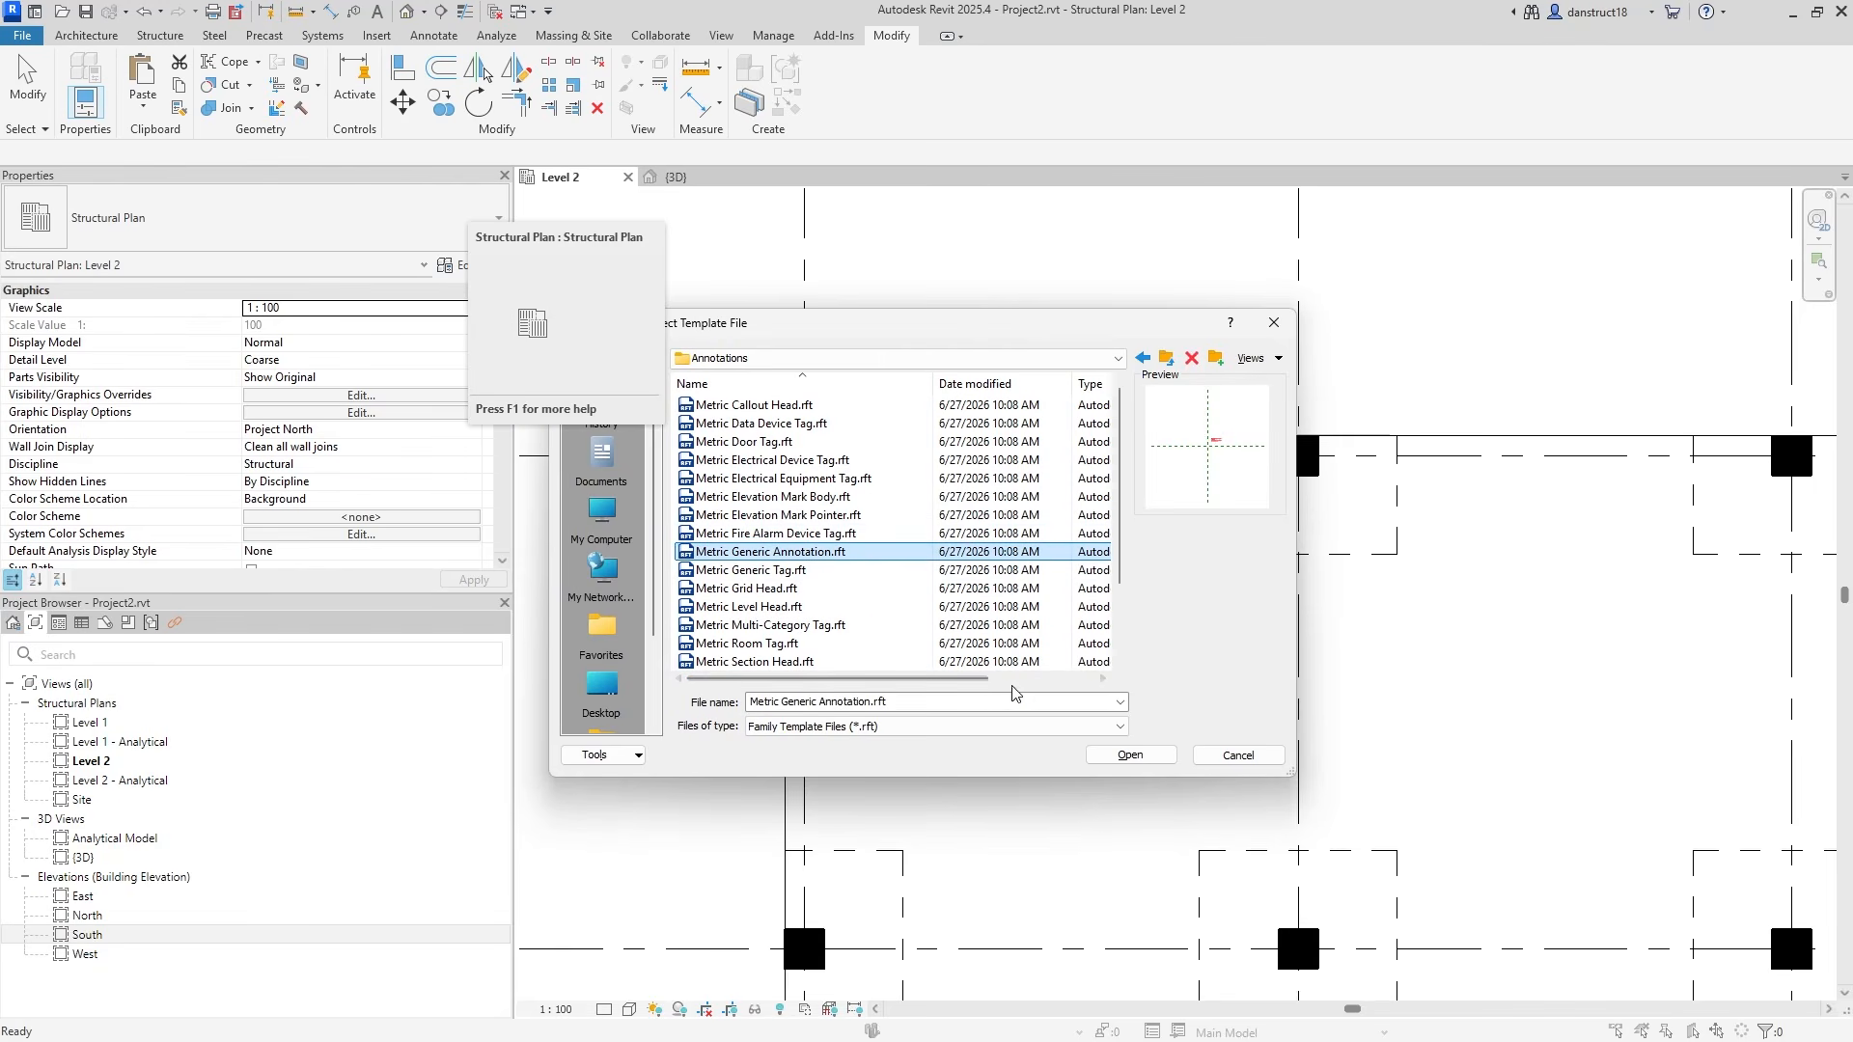
left_click(1120, 754)
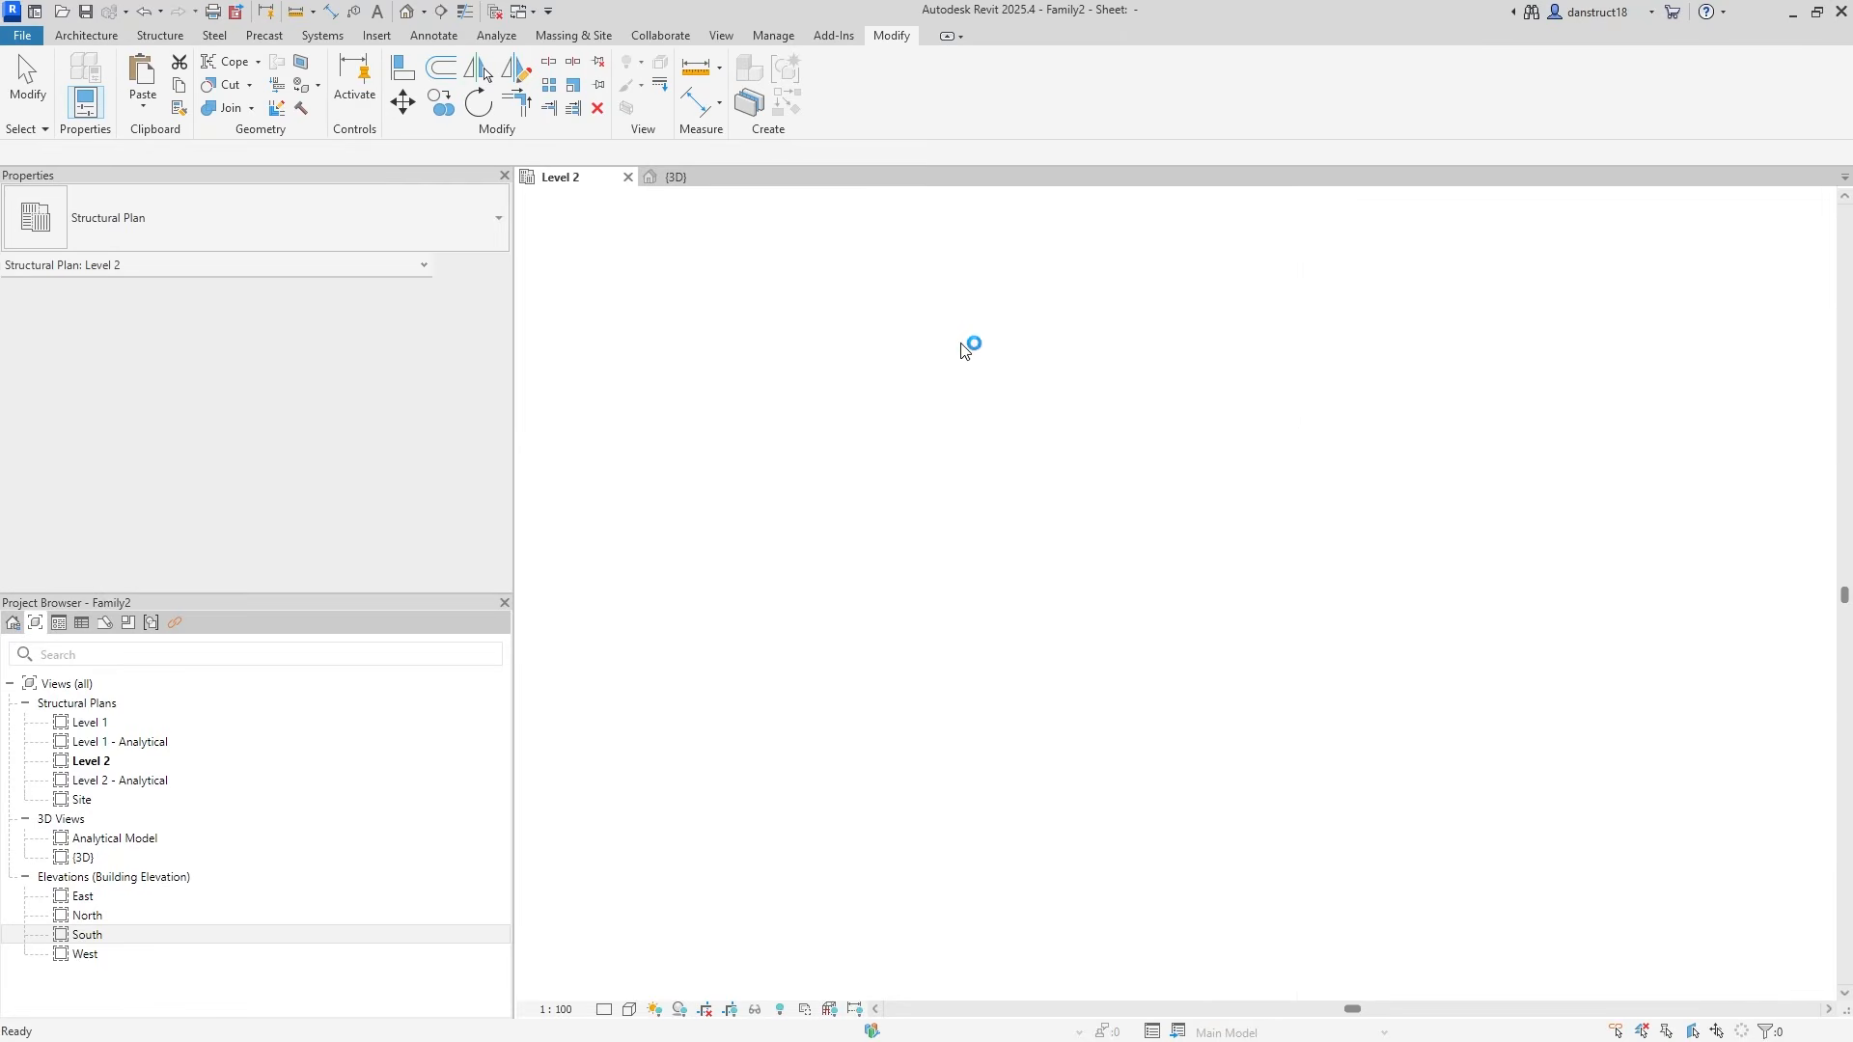
Delete the template's red instruction note.
scroll(1148, 579, "up", 4)
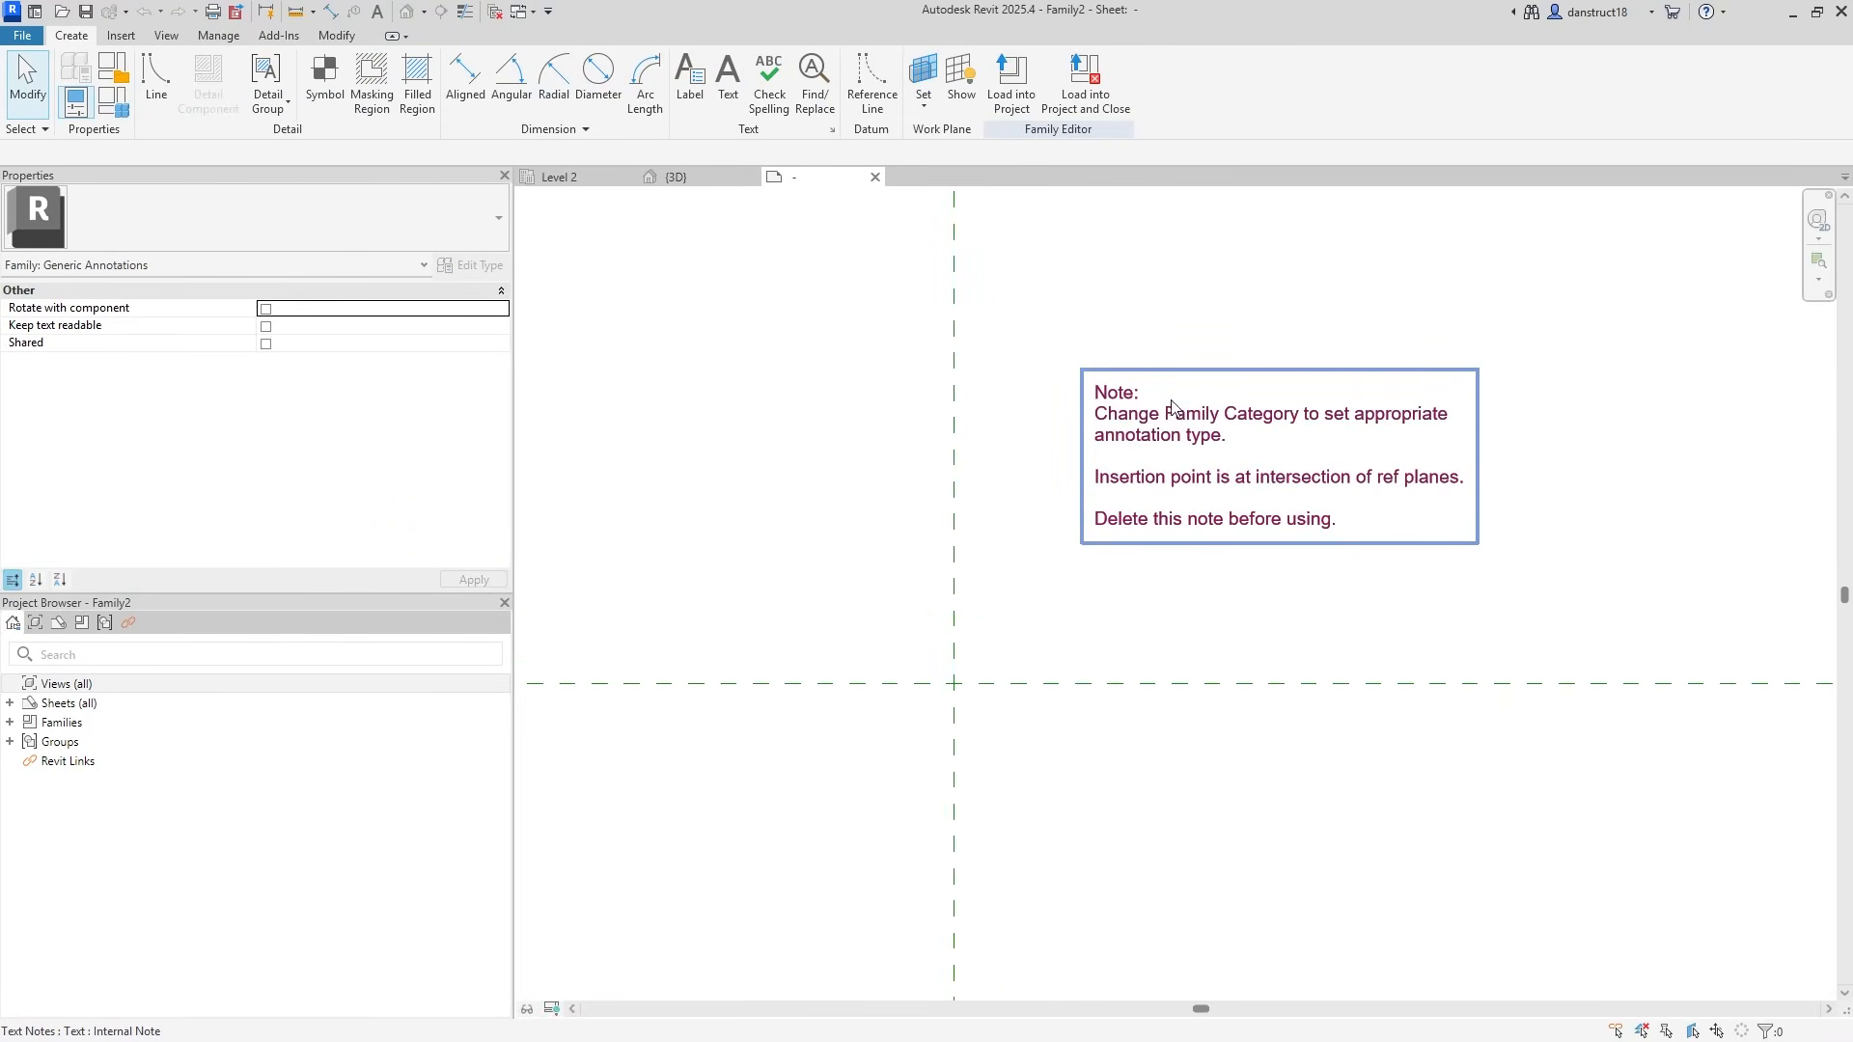
scroll(1187, 452, "up", 1)
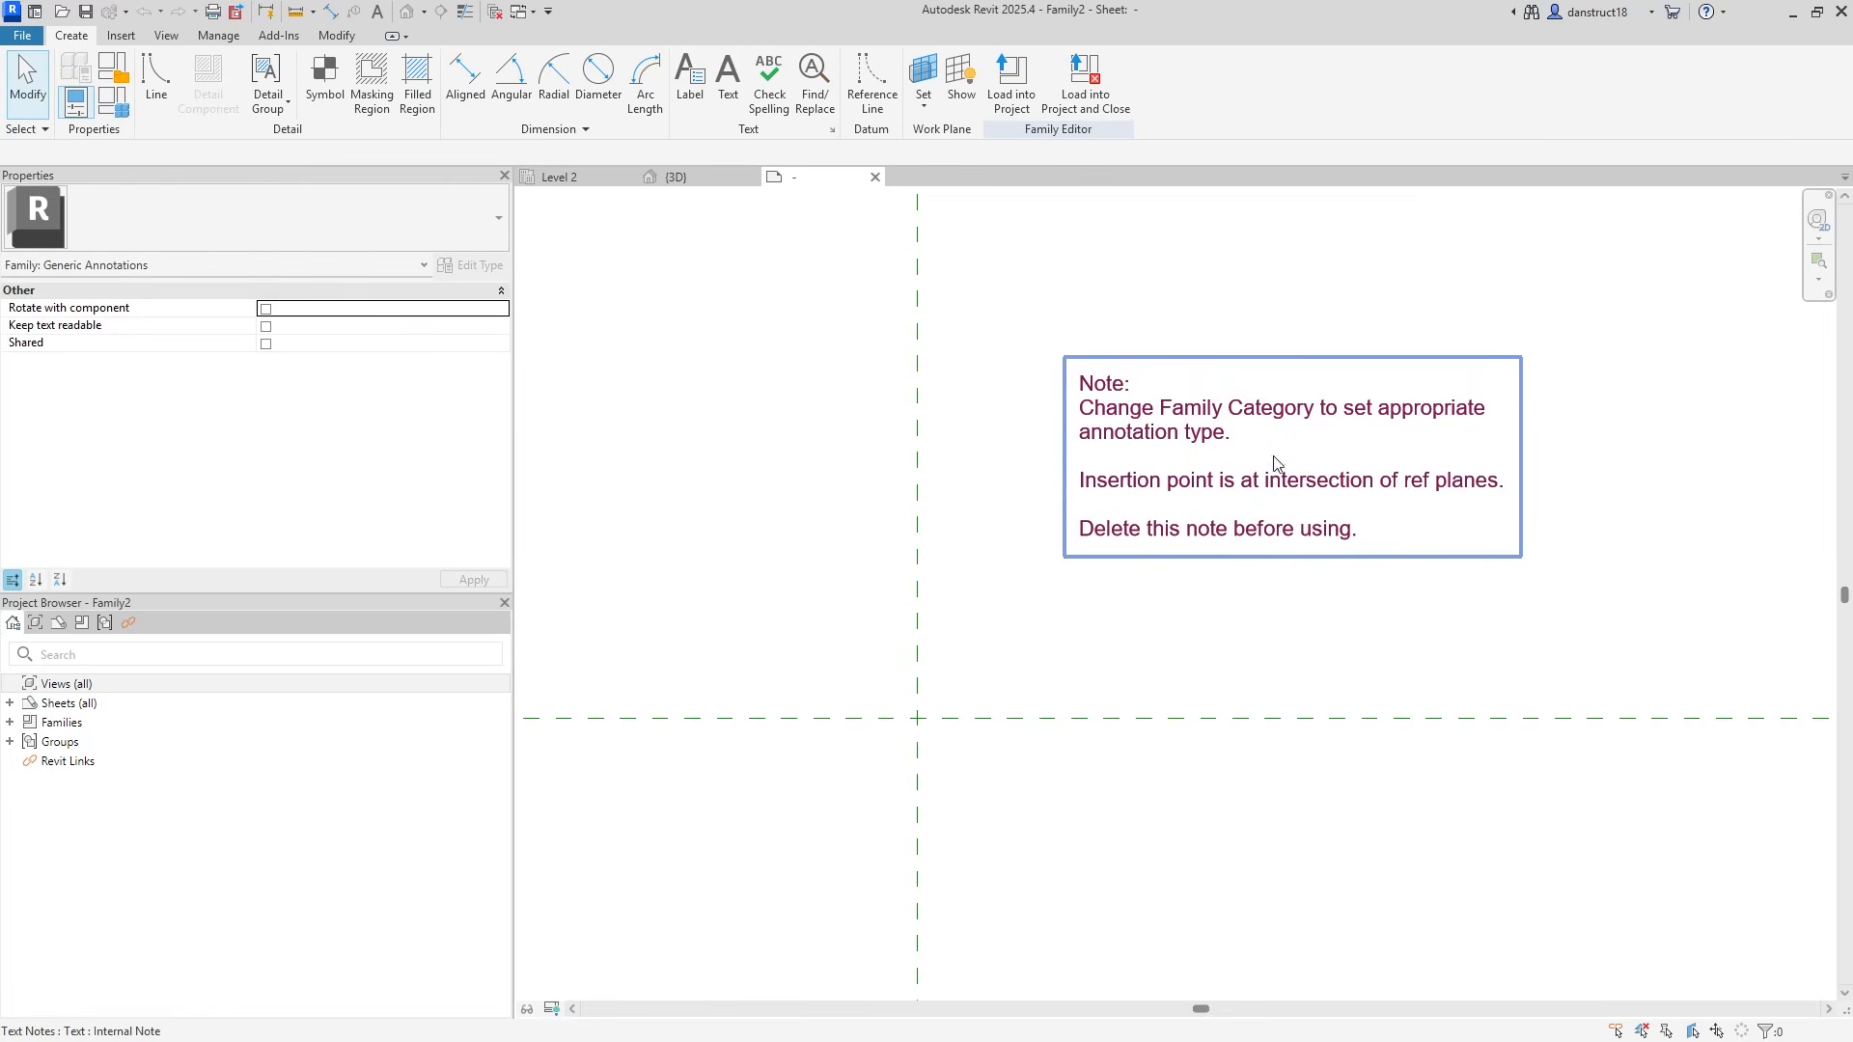
left_click(1224, 516)
key("Delete")
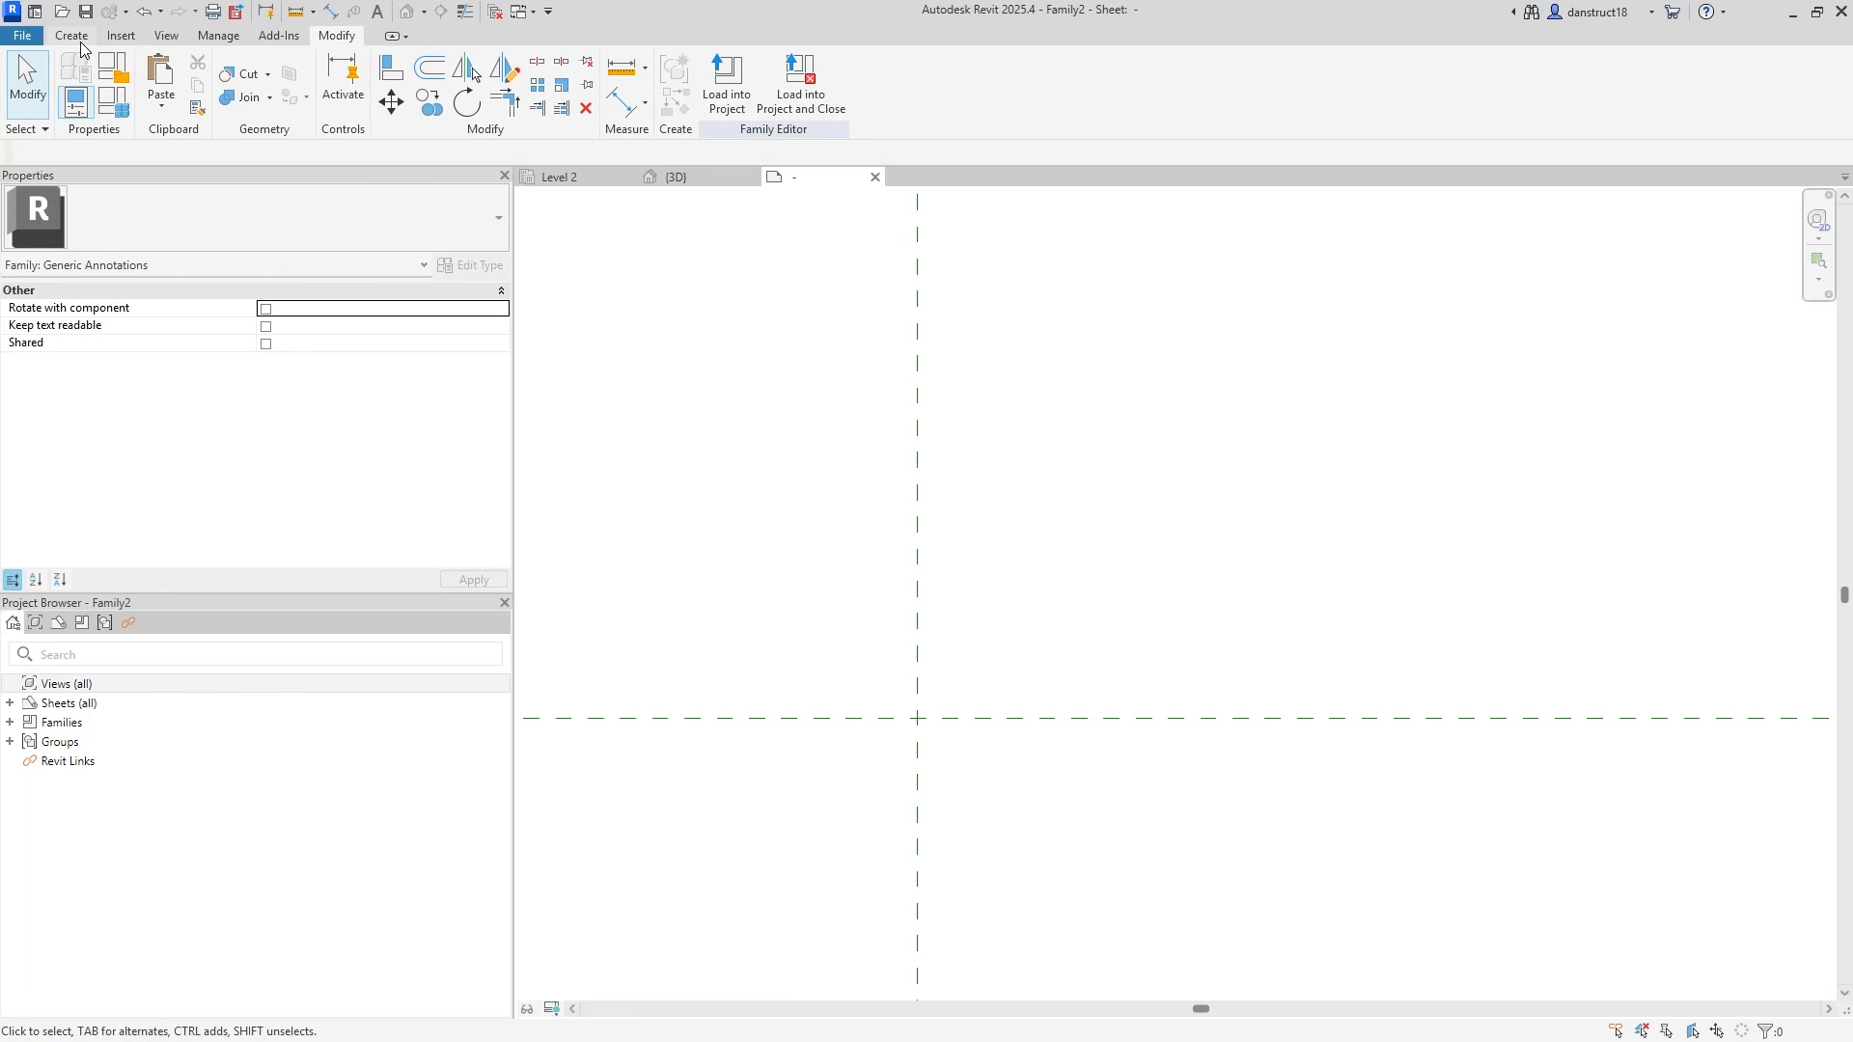
Set the family category to Floor Tags in Family Category and Parameters.
left_click(115, 78)
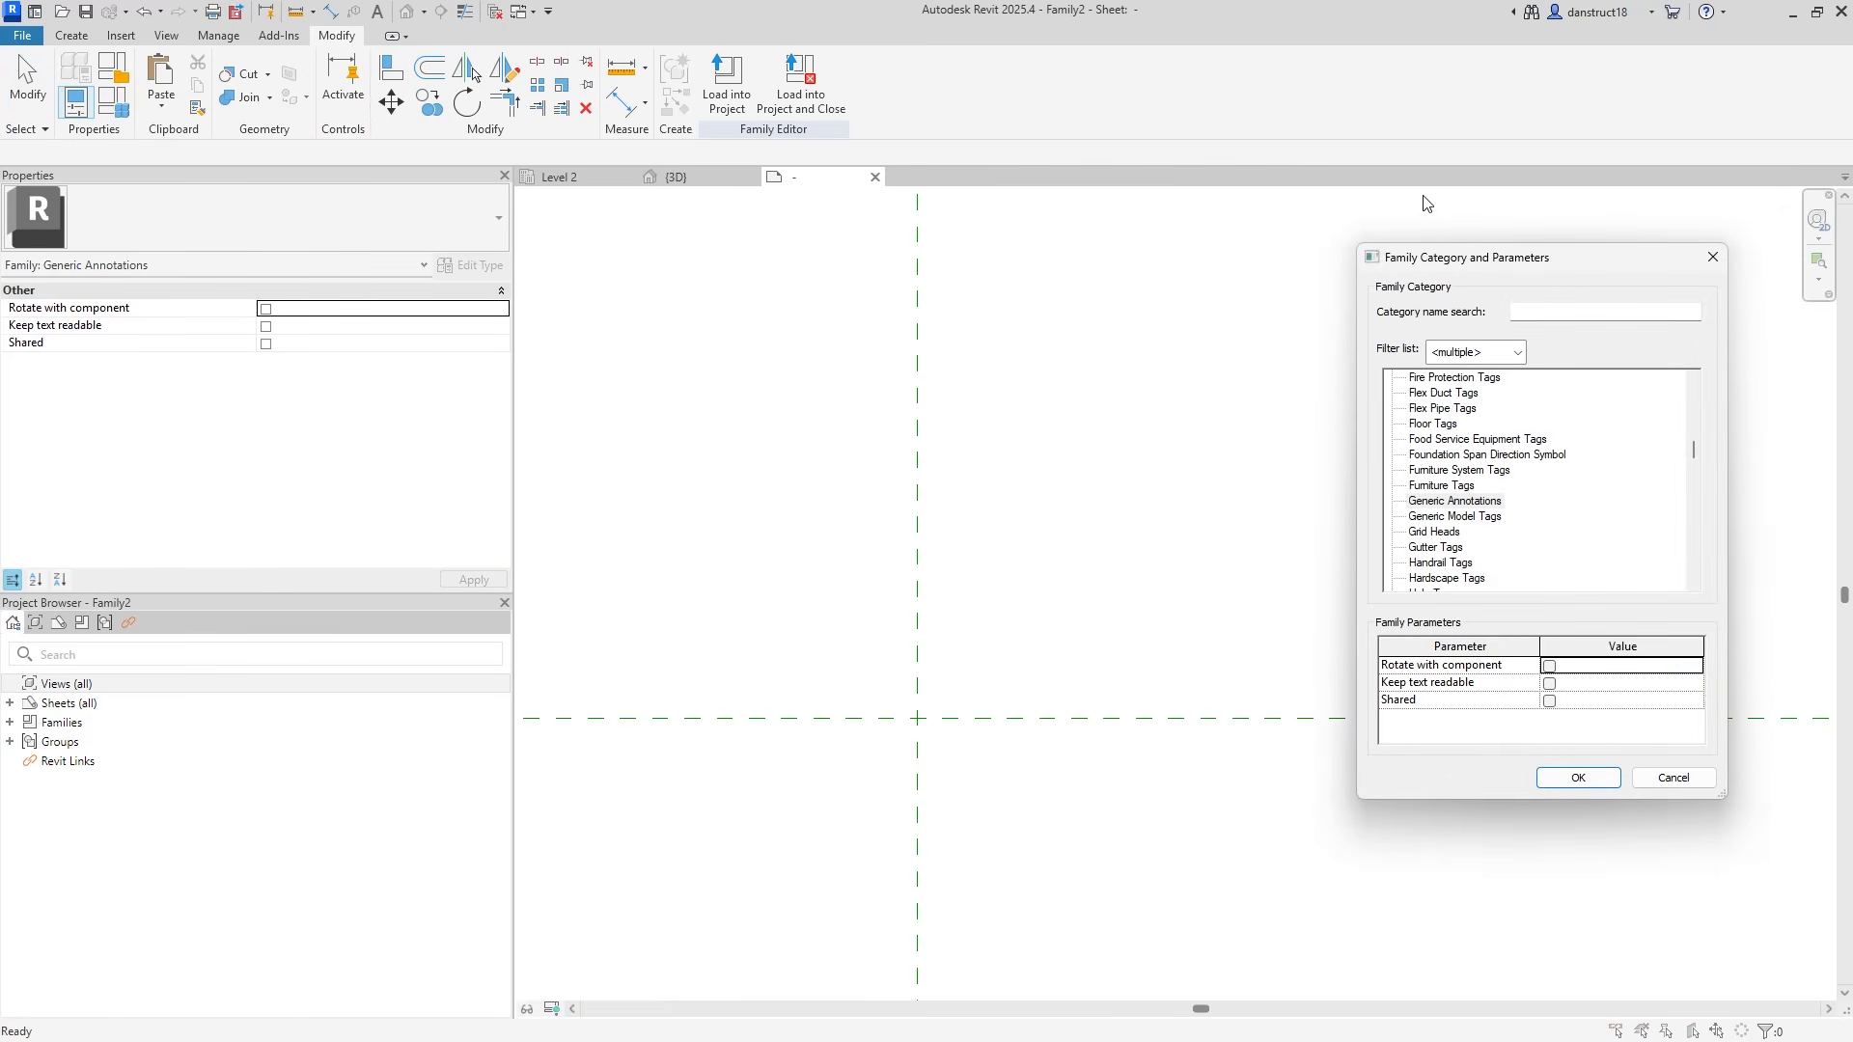
left_click(1429, 425)
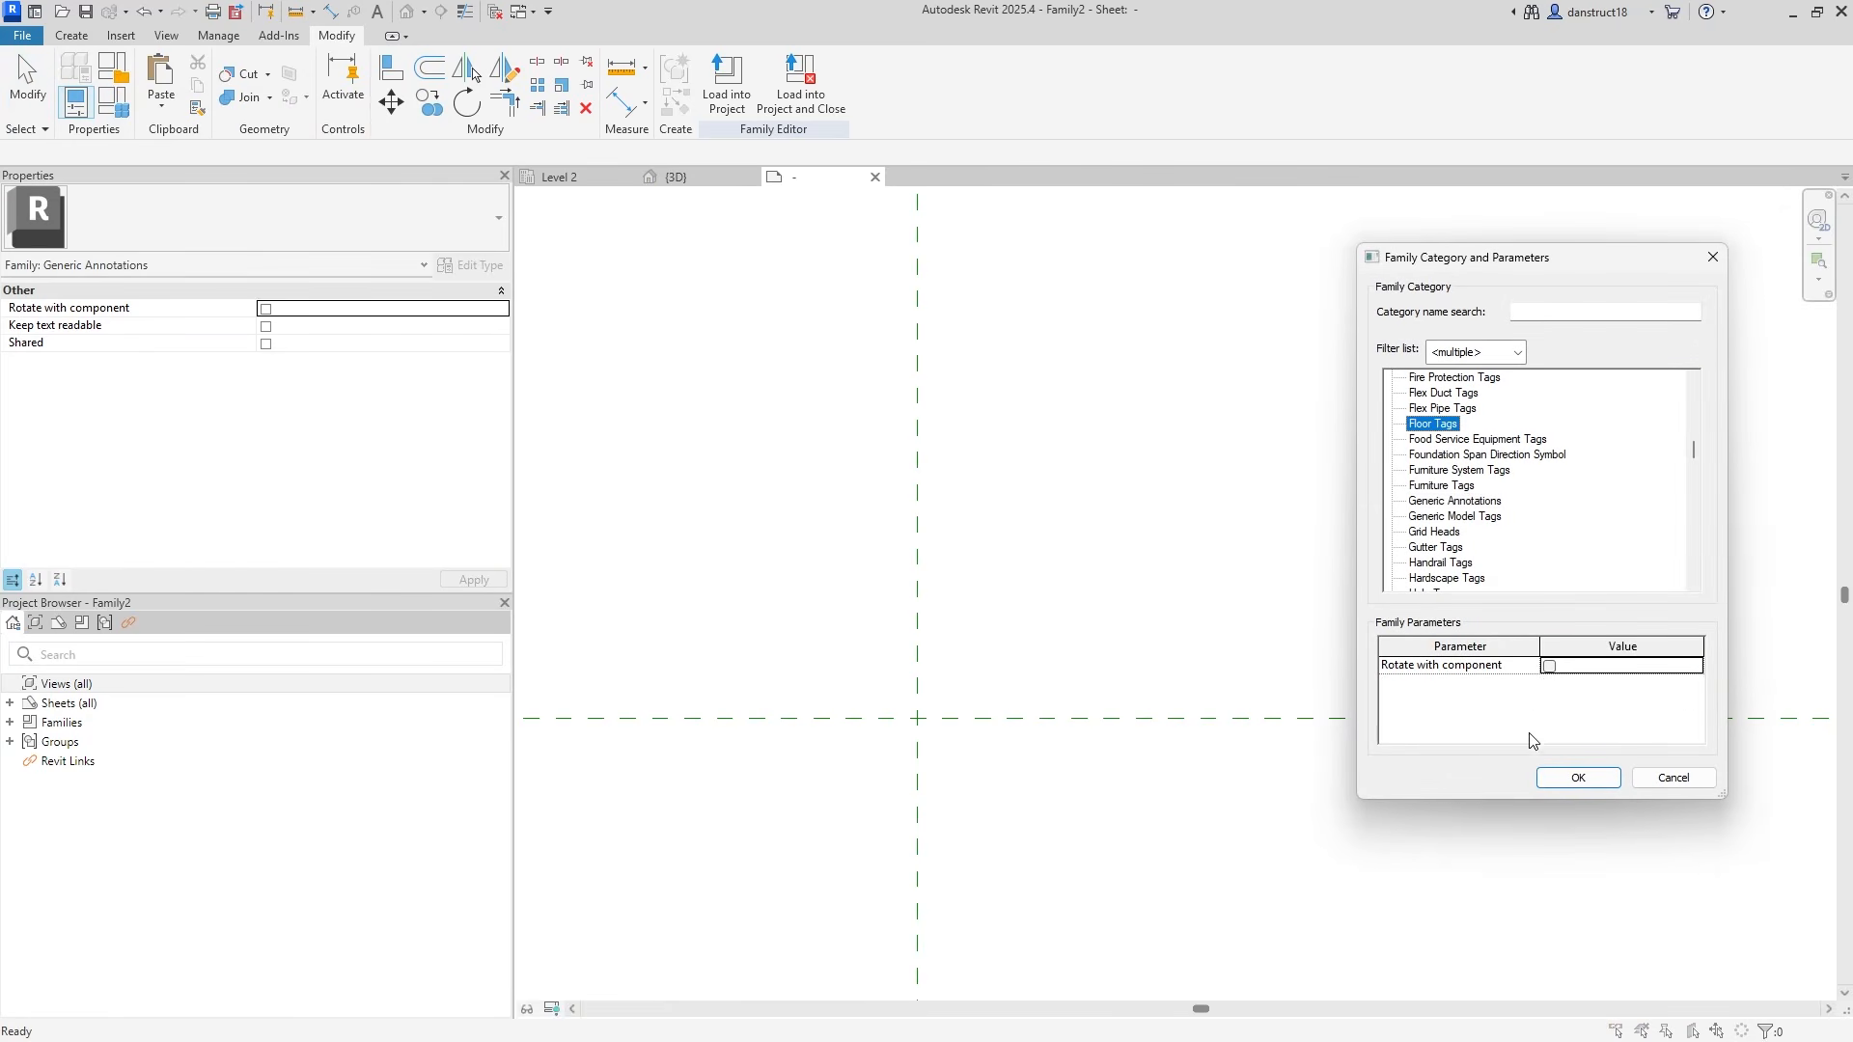
left_click(1575, 778)
middle_click_drag(798, 508, 995, 367)
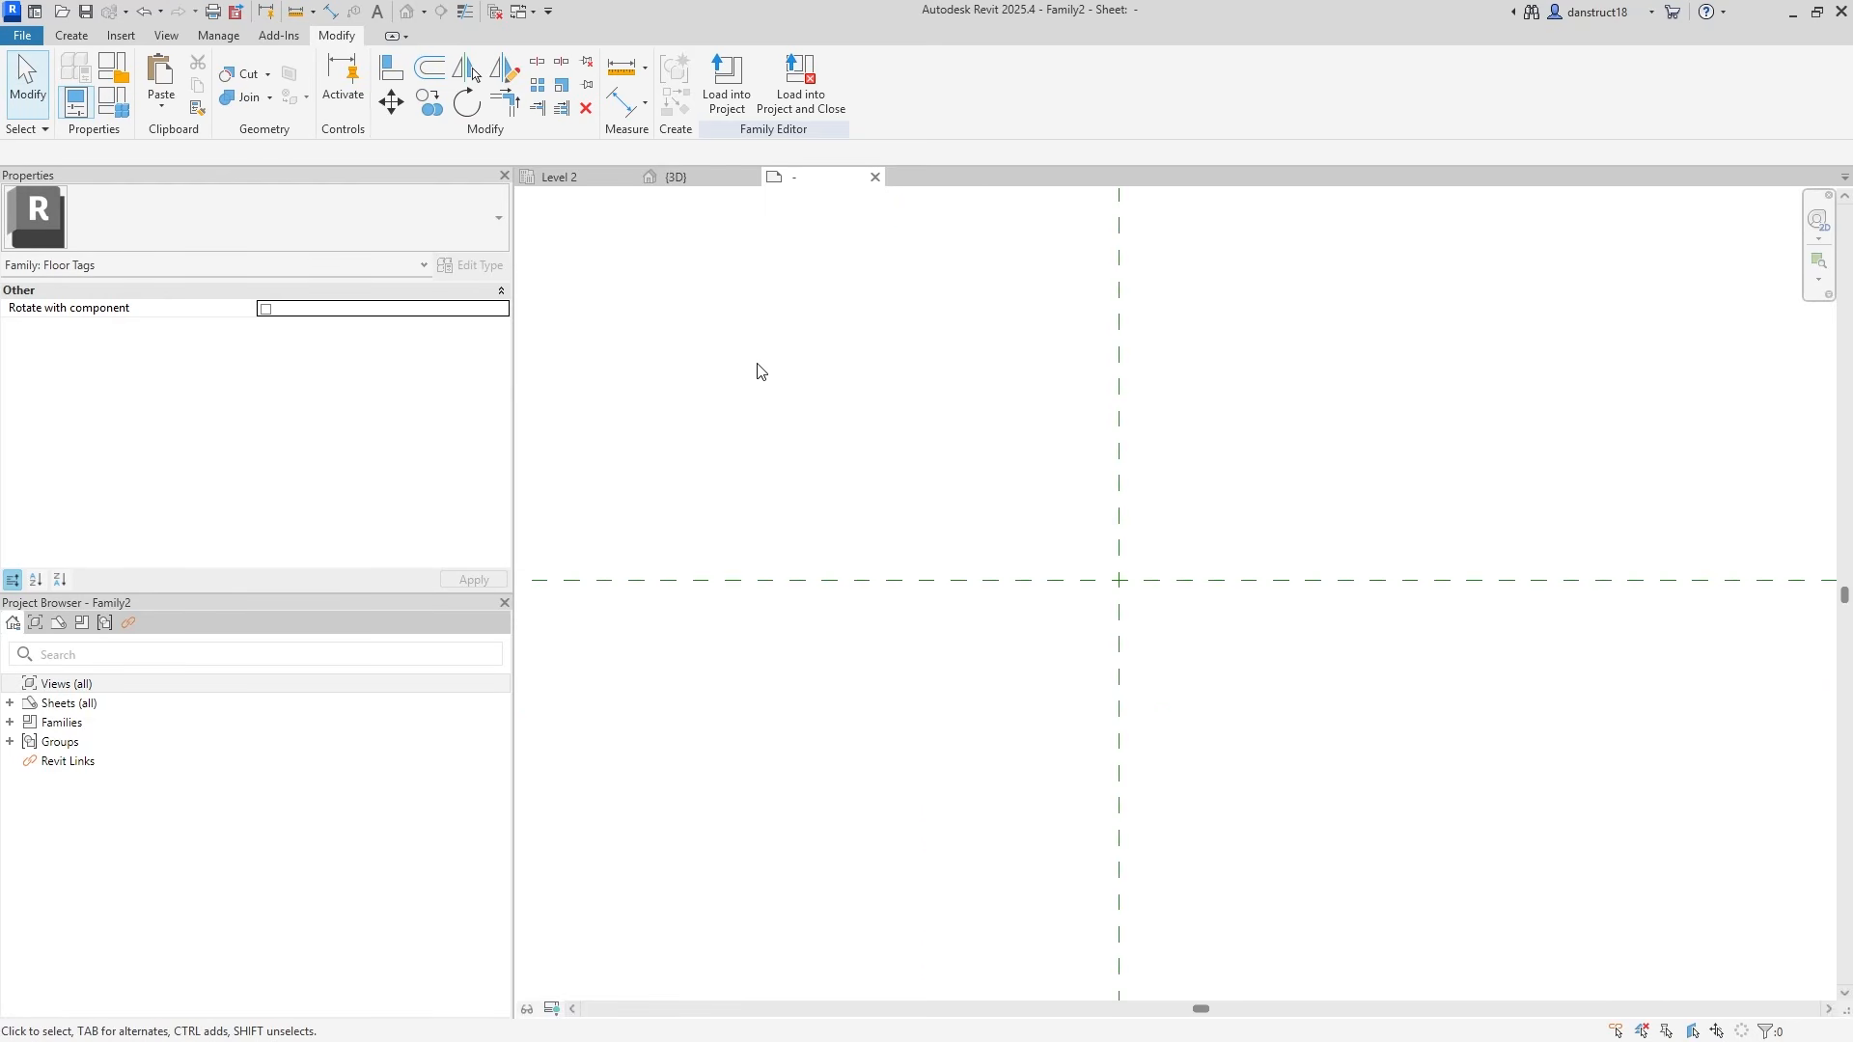
left_click(73, 37)
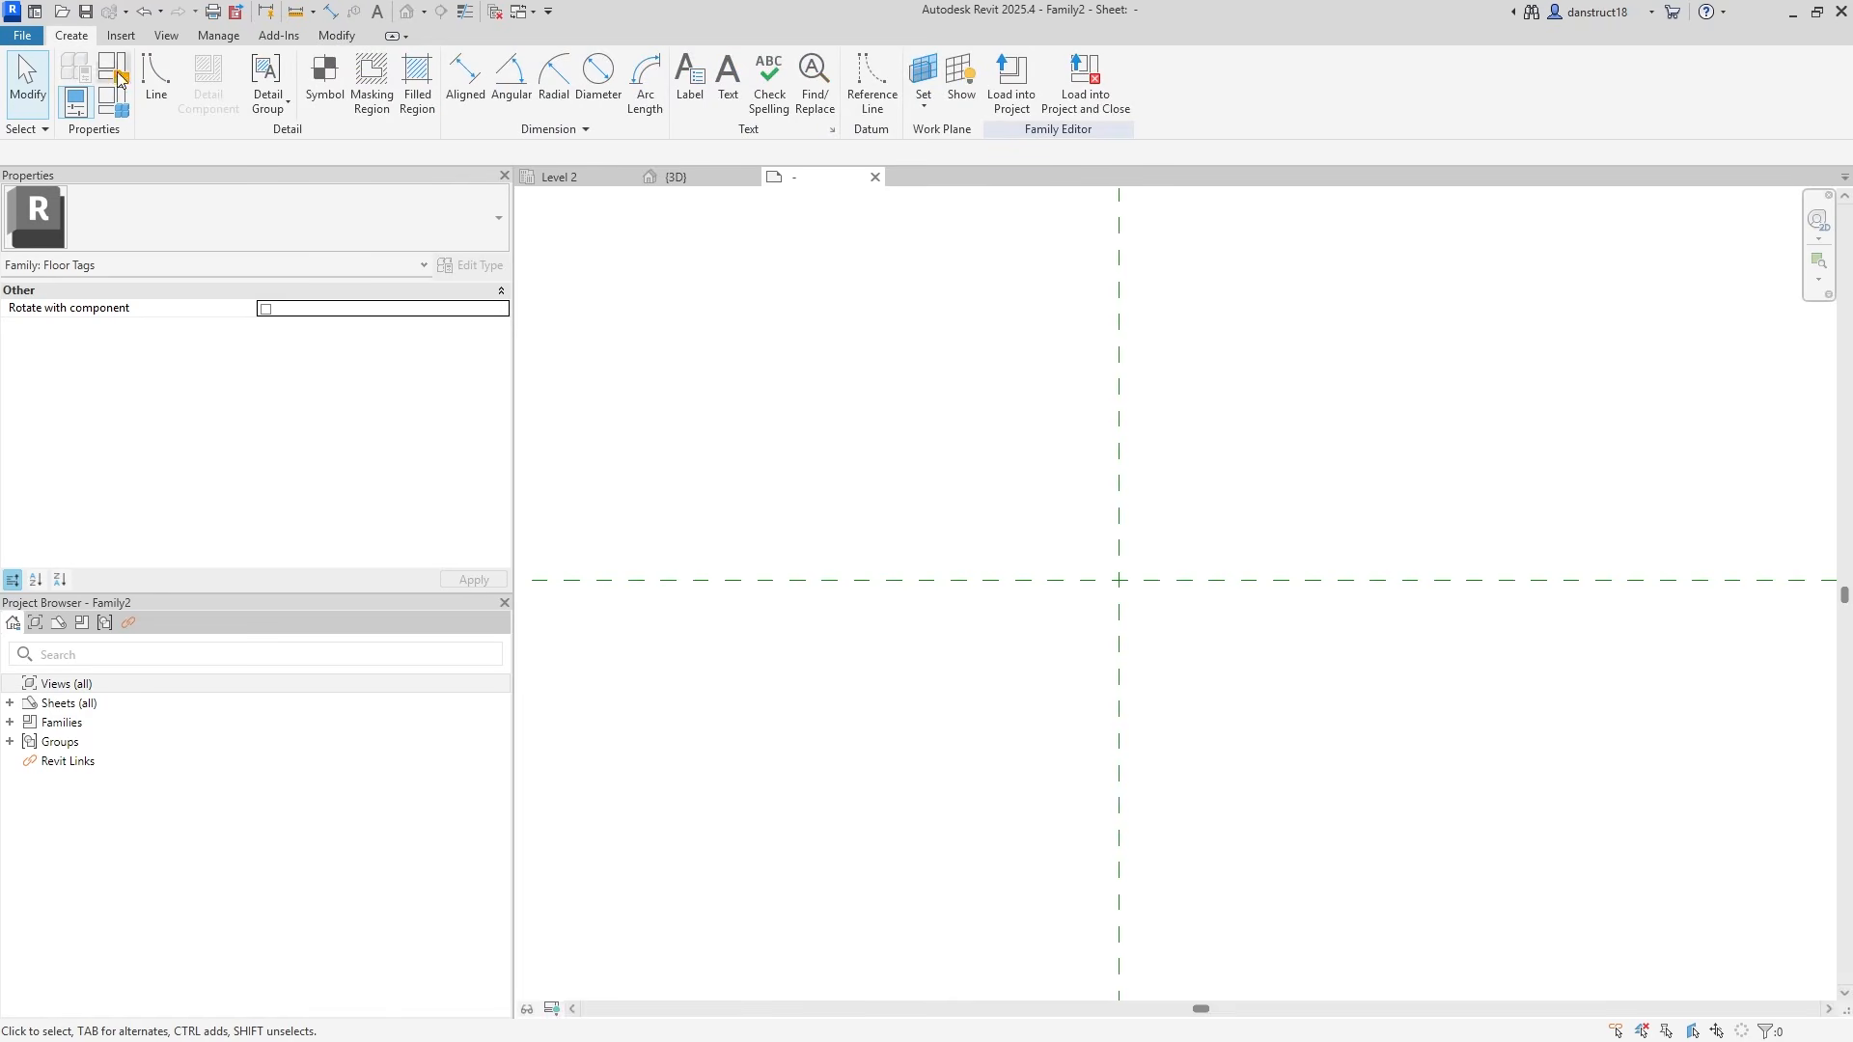
Place a label using the Type Name parameter just above the reference-plane intersection.
left_click(699, 94)
left_click(1067, 550)
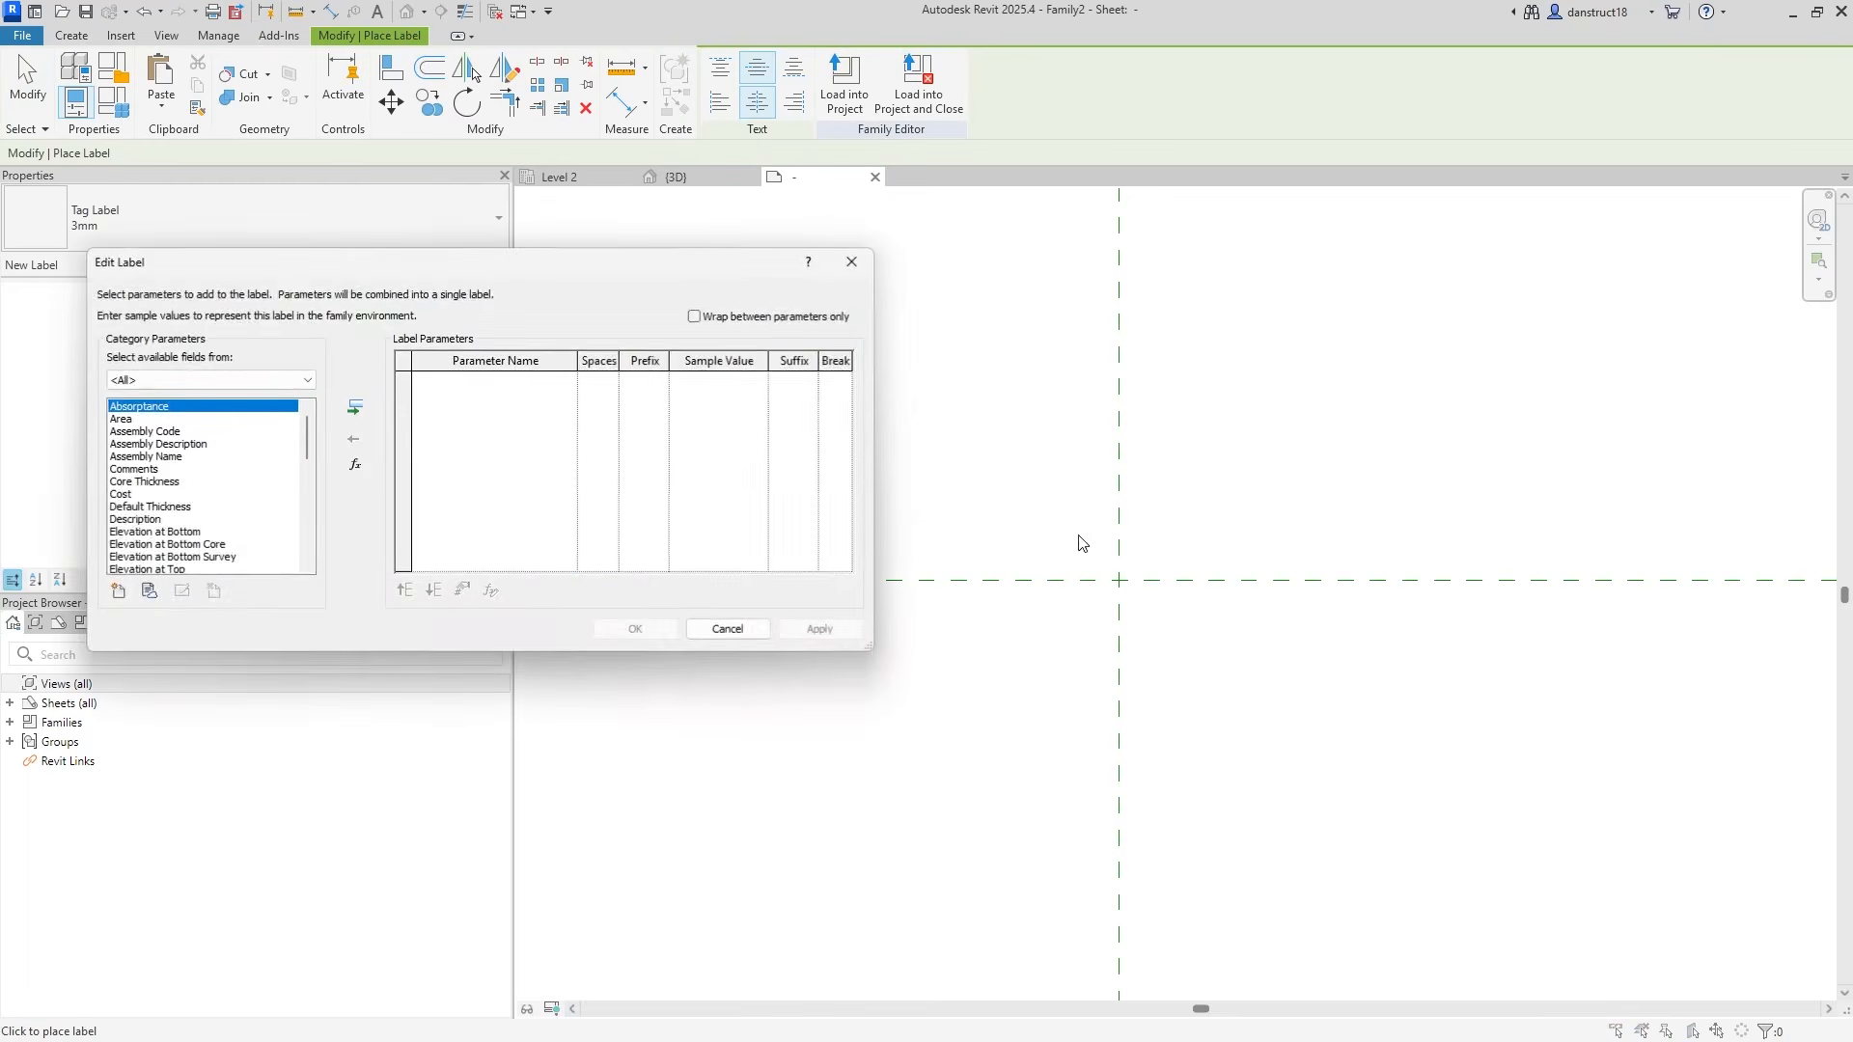
left_click_drag(541, 263, 1190, 301)
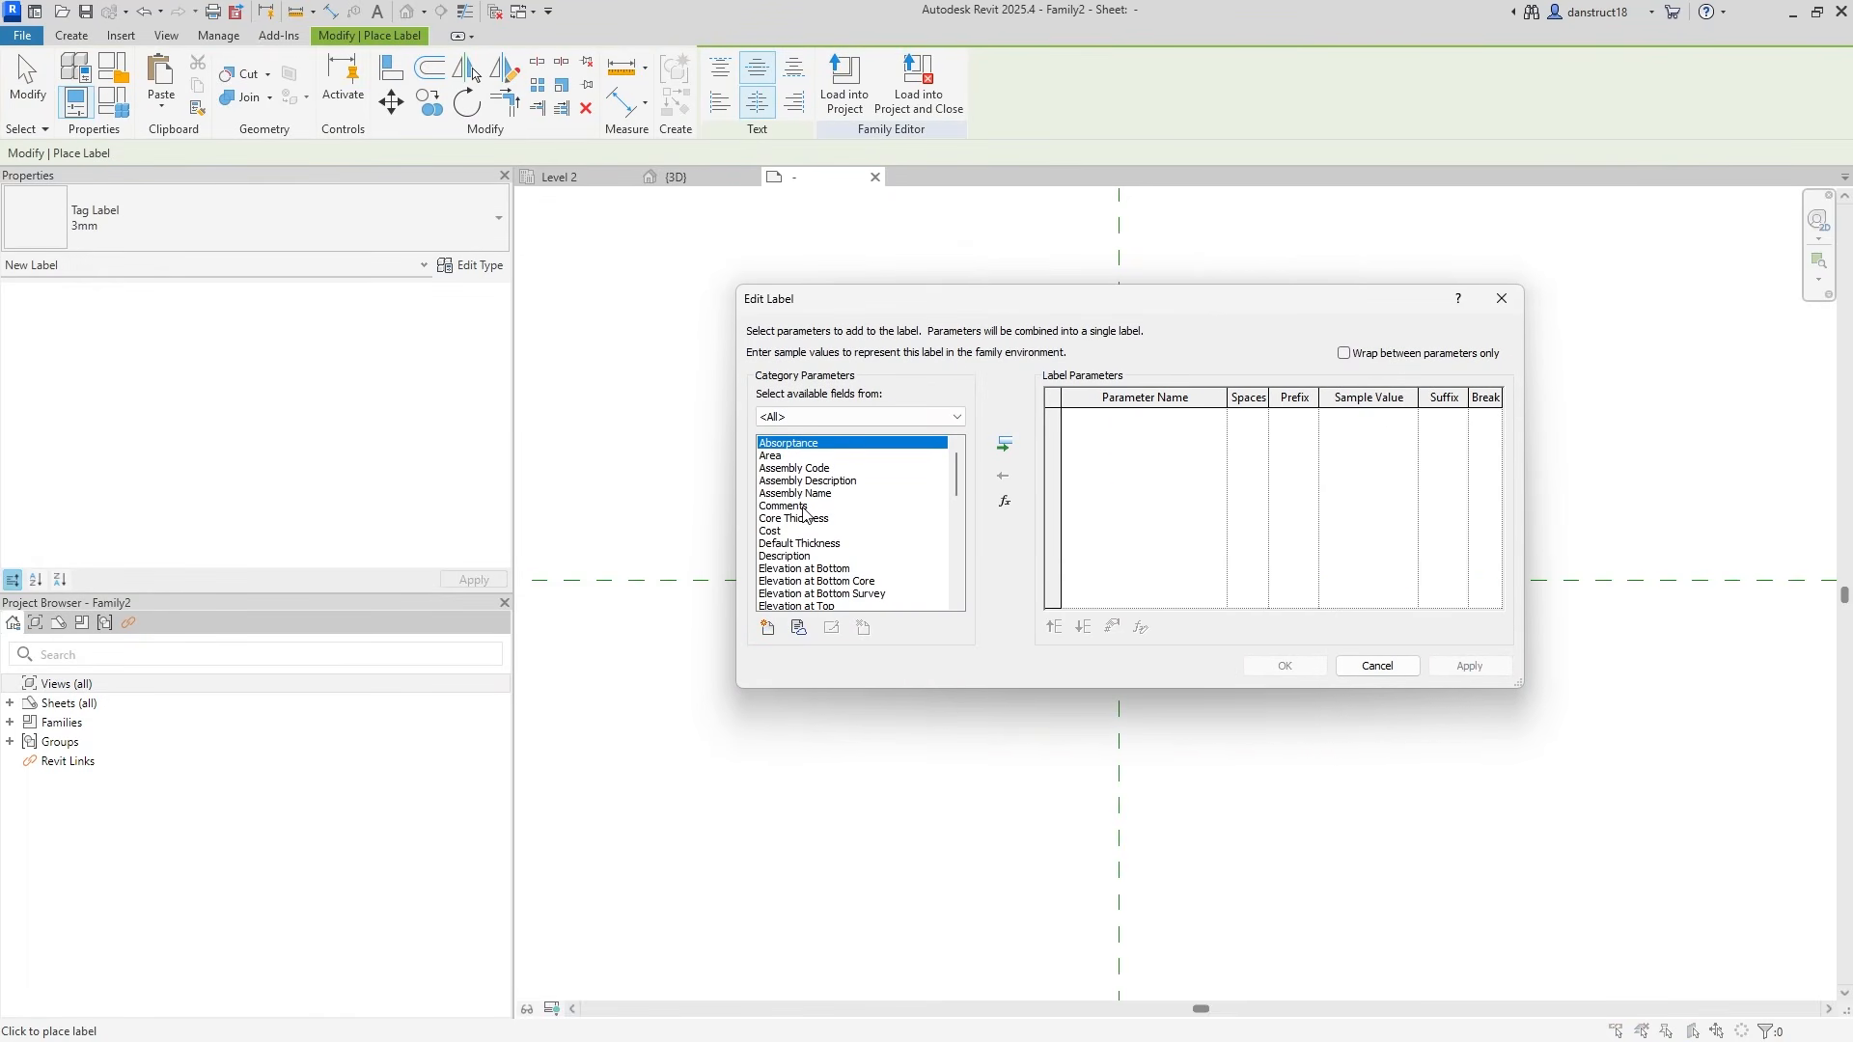
left_click(805, 507)
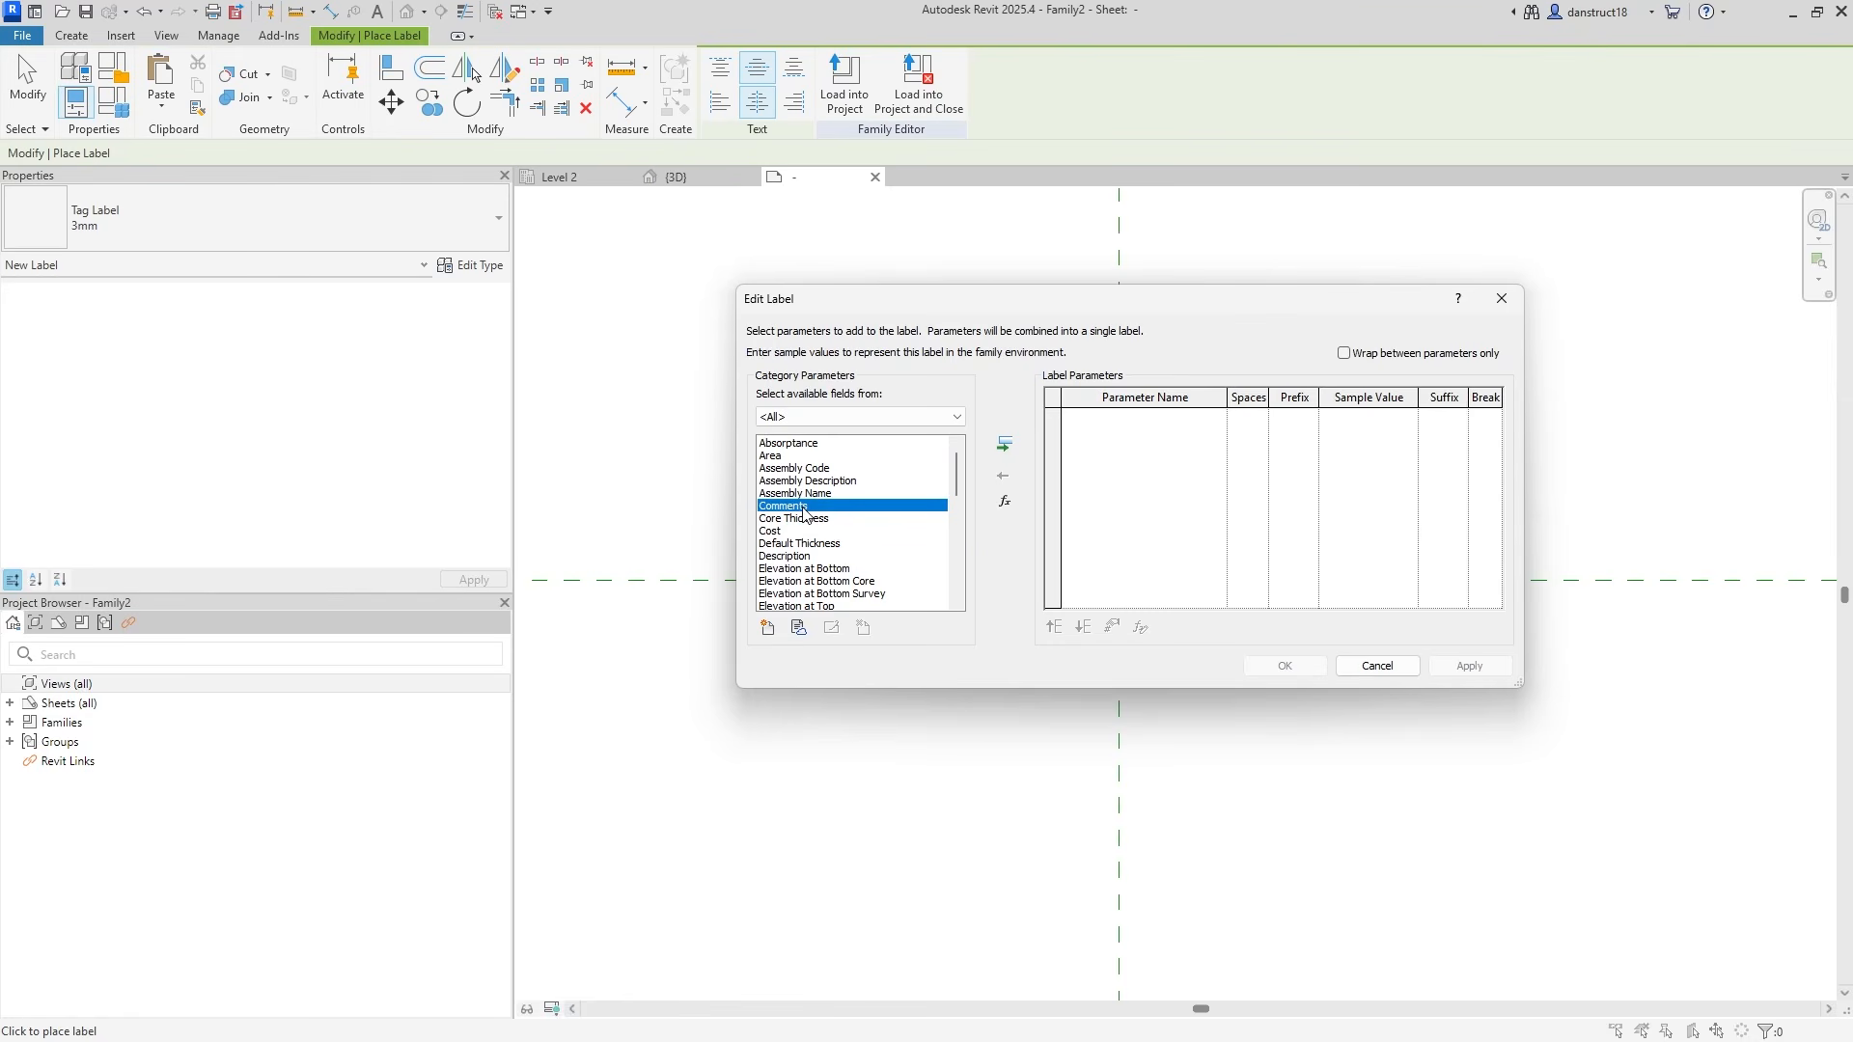
key("t")
scroll(819, 522, "down", 2)
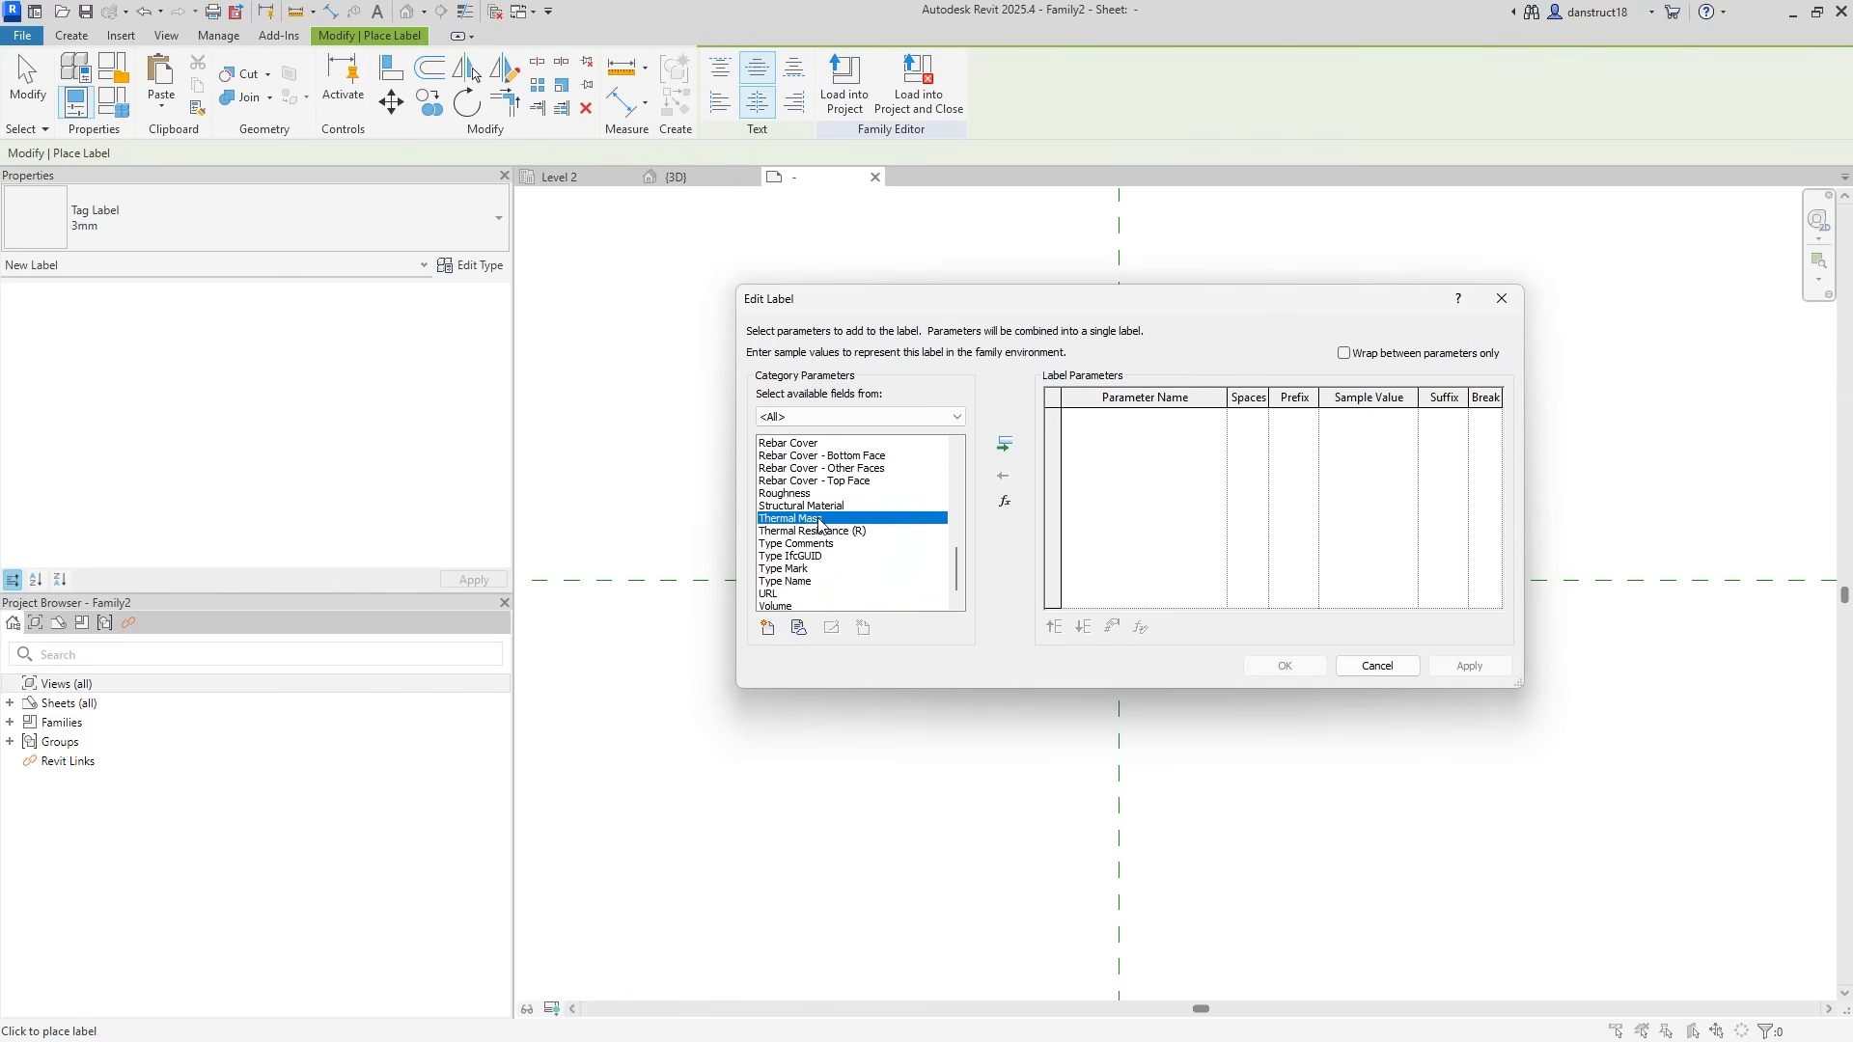
left_click(794, 582)
left_click(1003, 447)
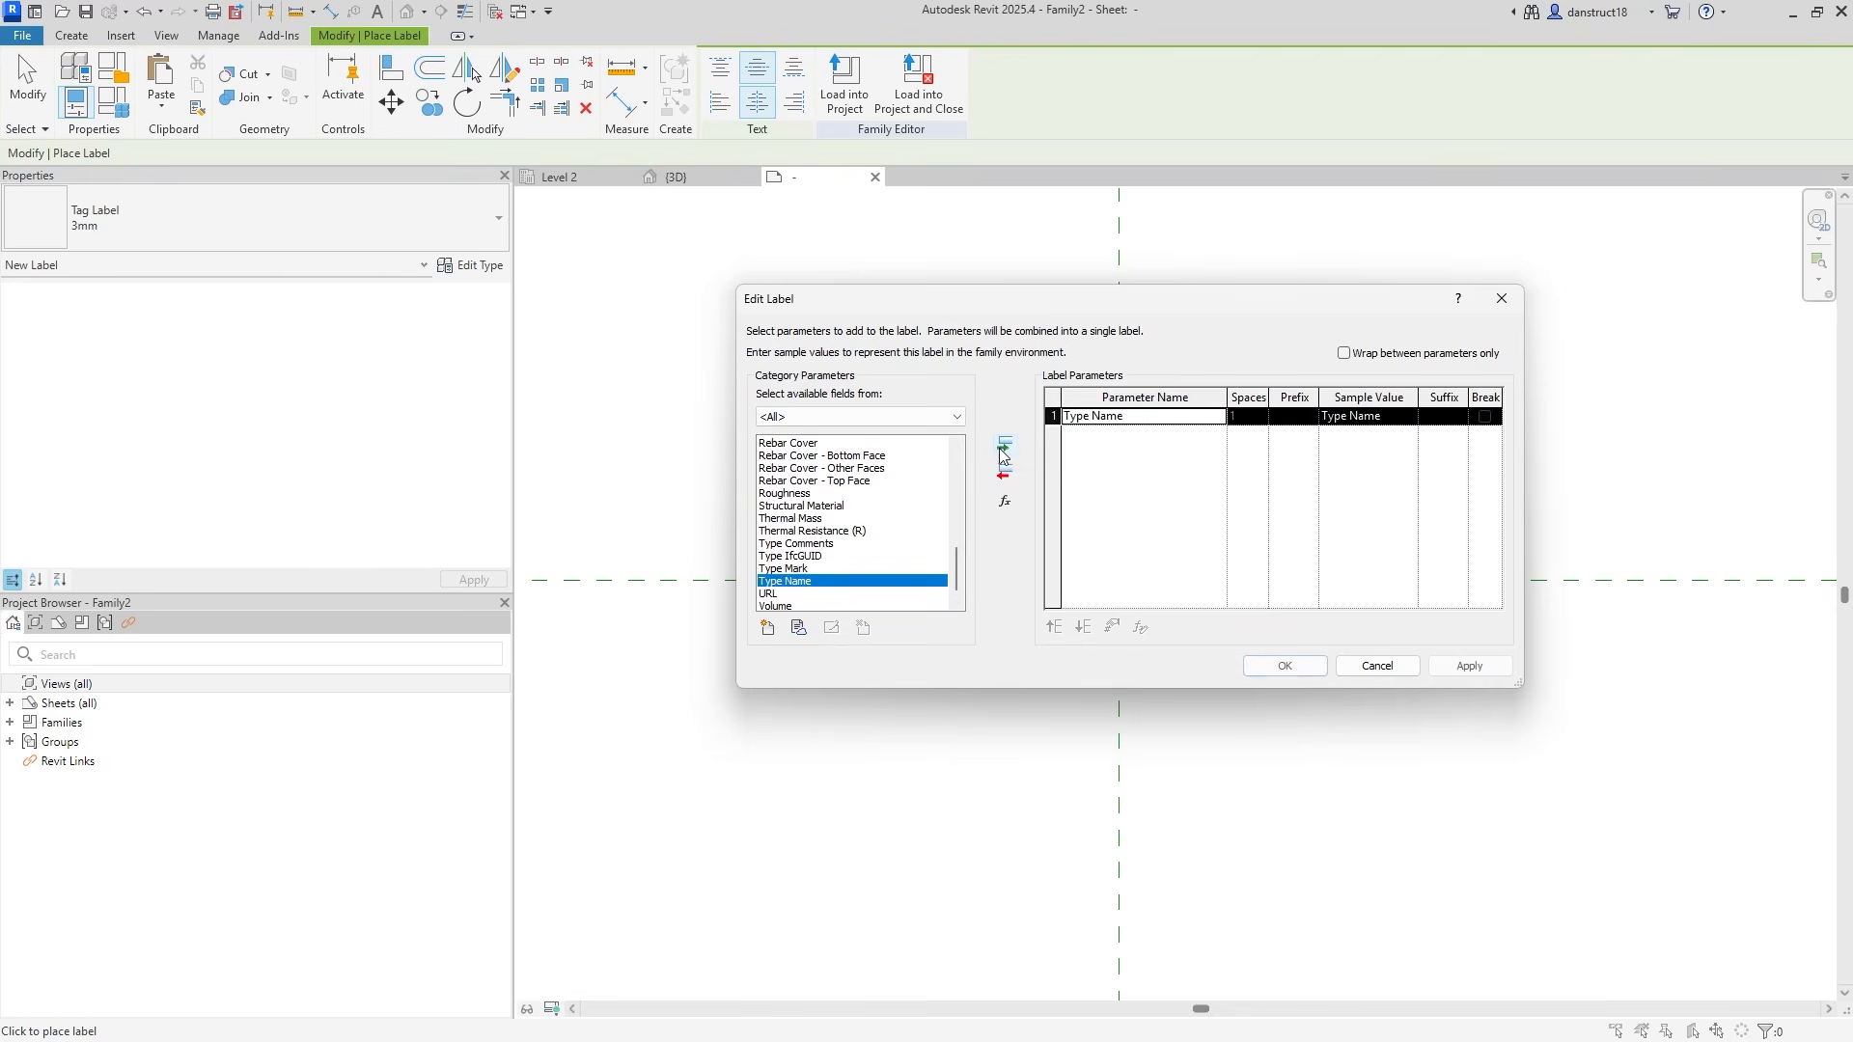
left_click(1283, 666)
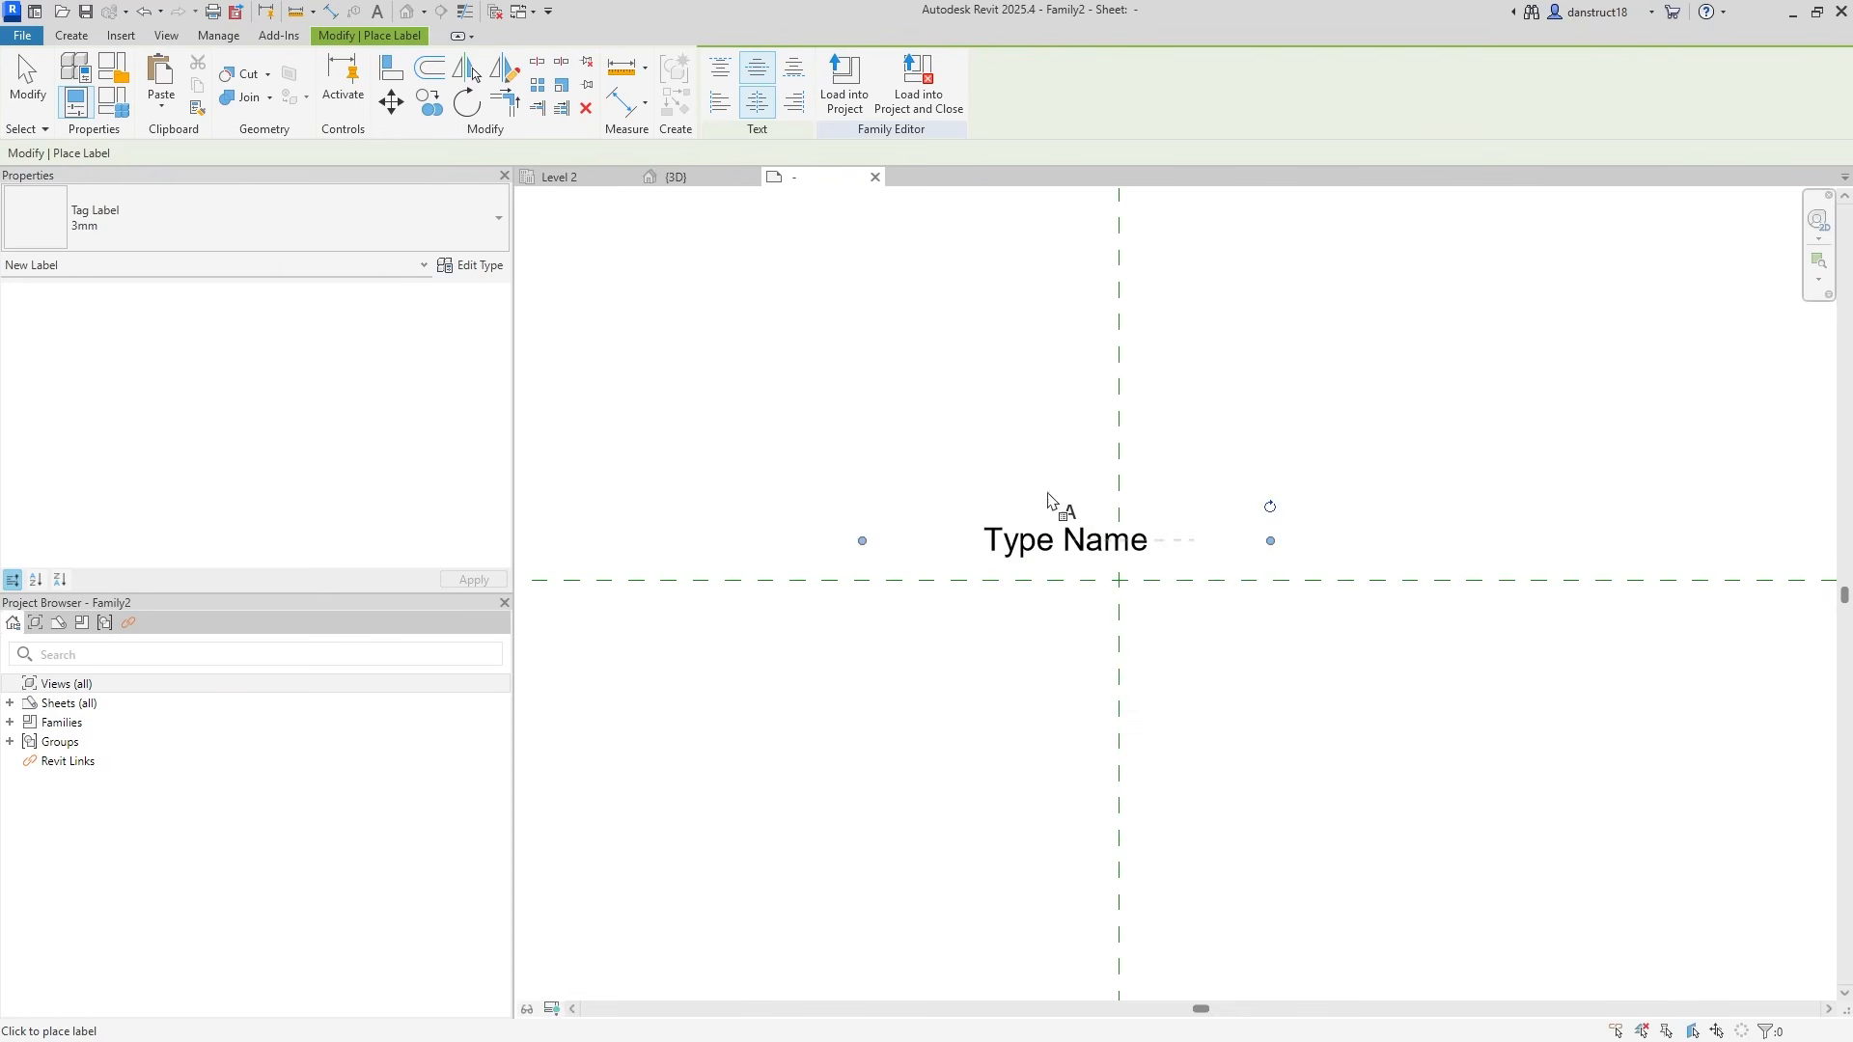
left_click(27, 82)
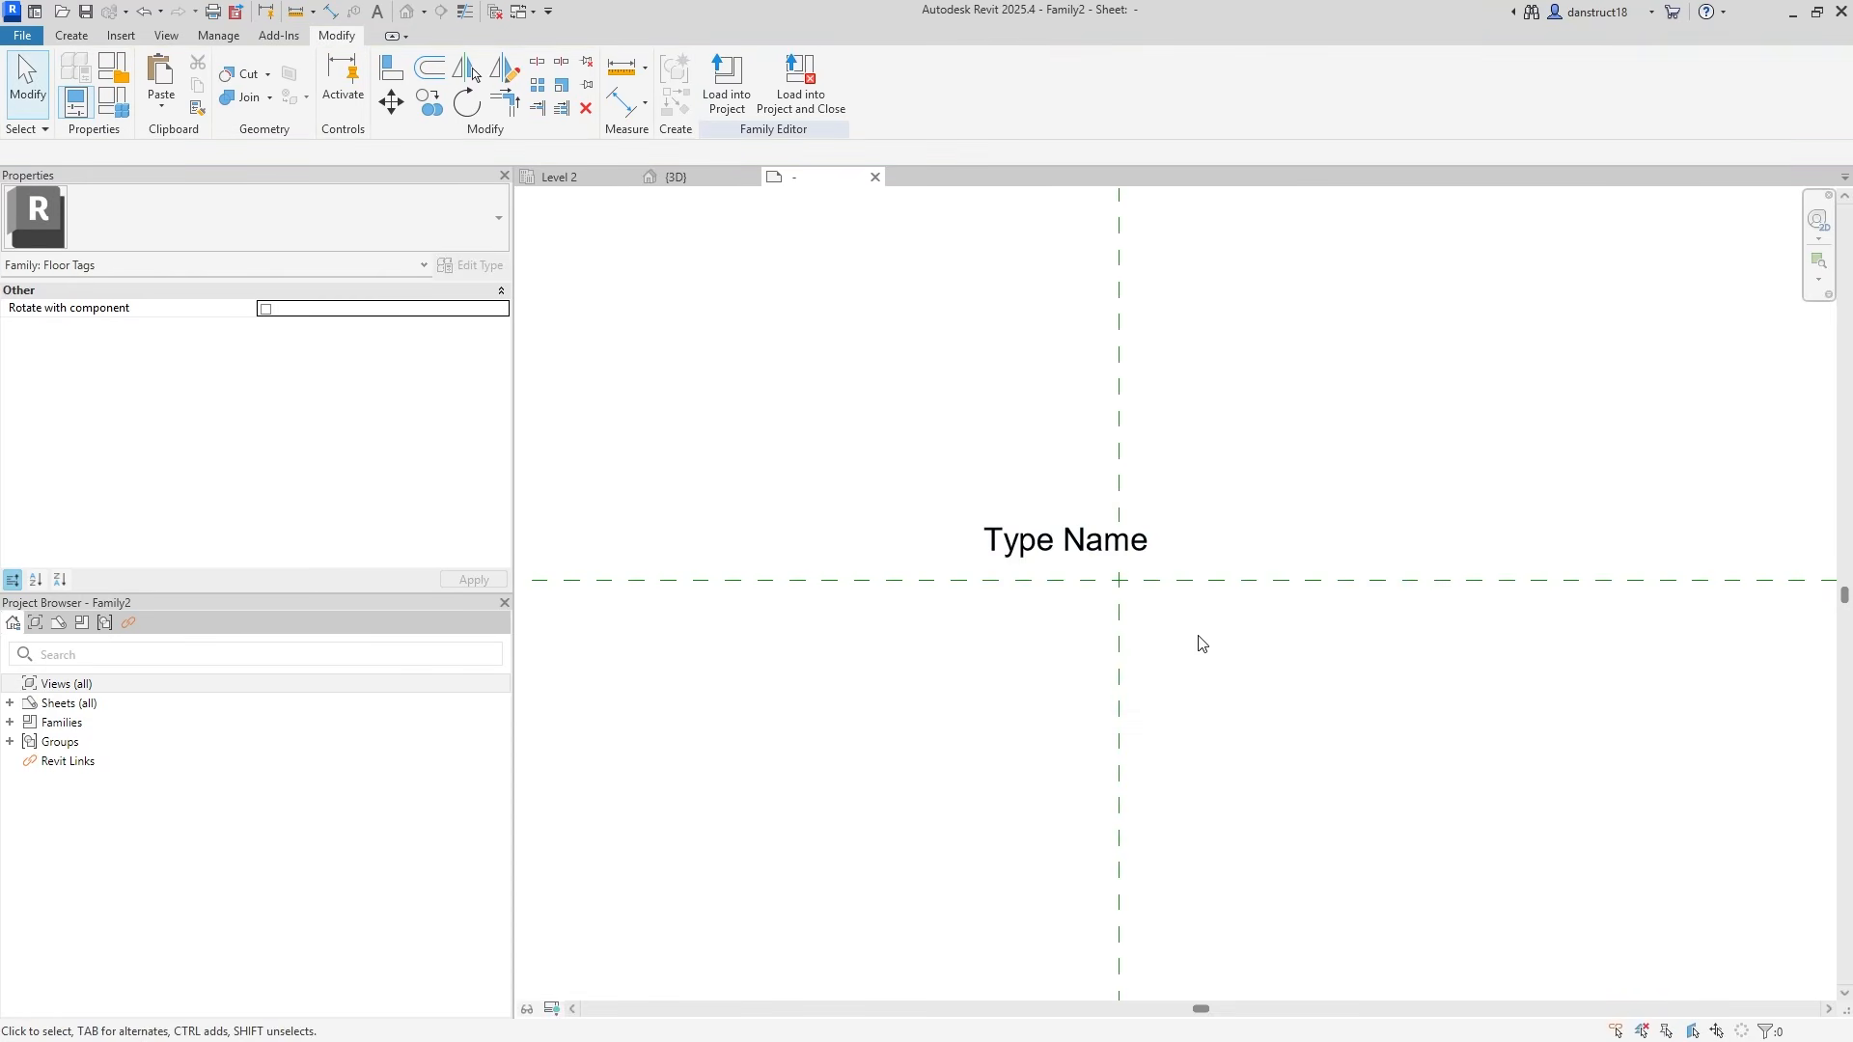
scroll(1200, 637, "up", 3)
Centre the label on the reference planes and give it a new blue, 2 mm type named 2mm.
left_click(990, 498)
left_click_drag(931, 437, 1018, 500)
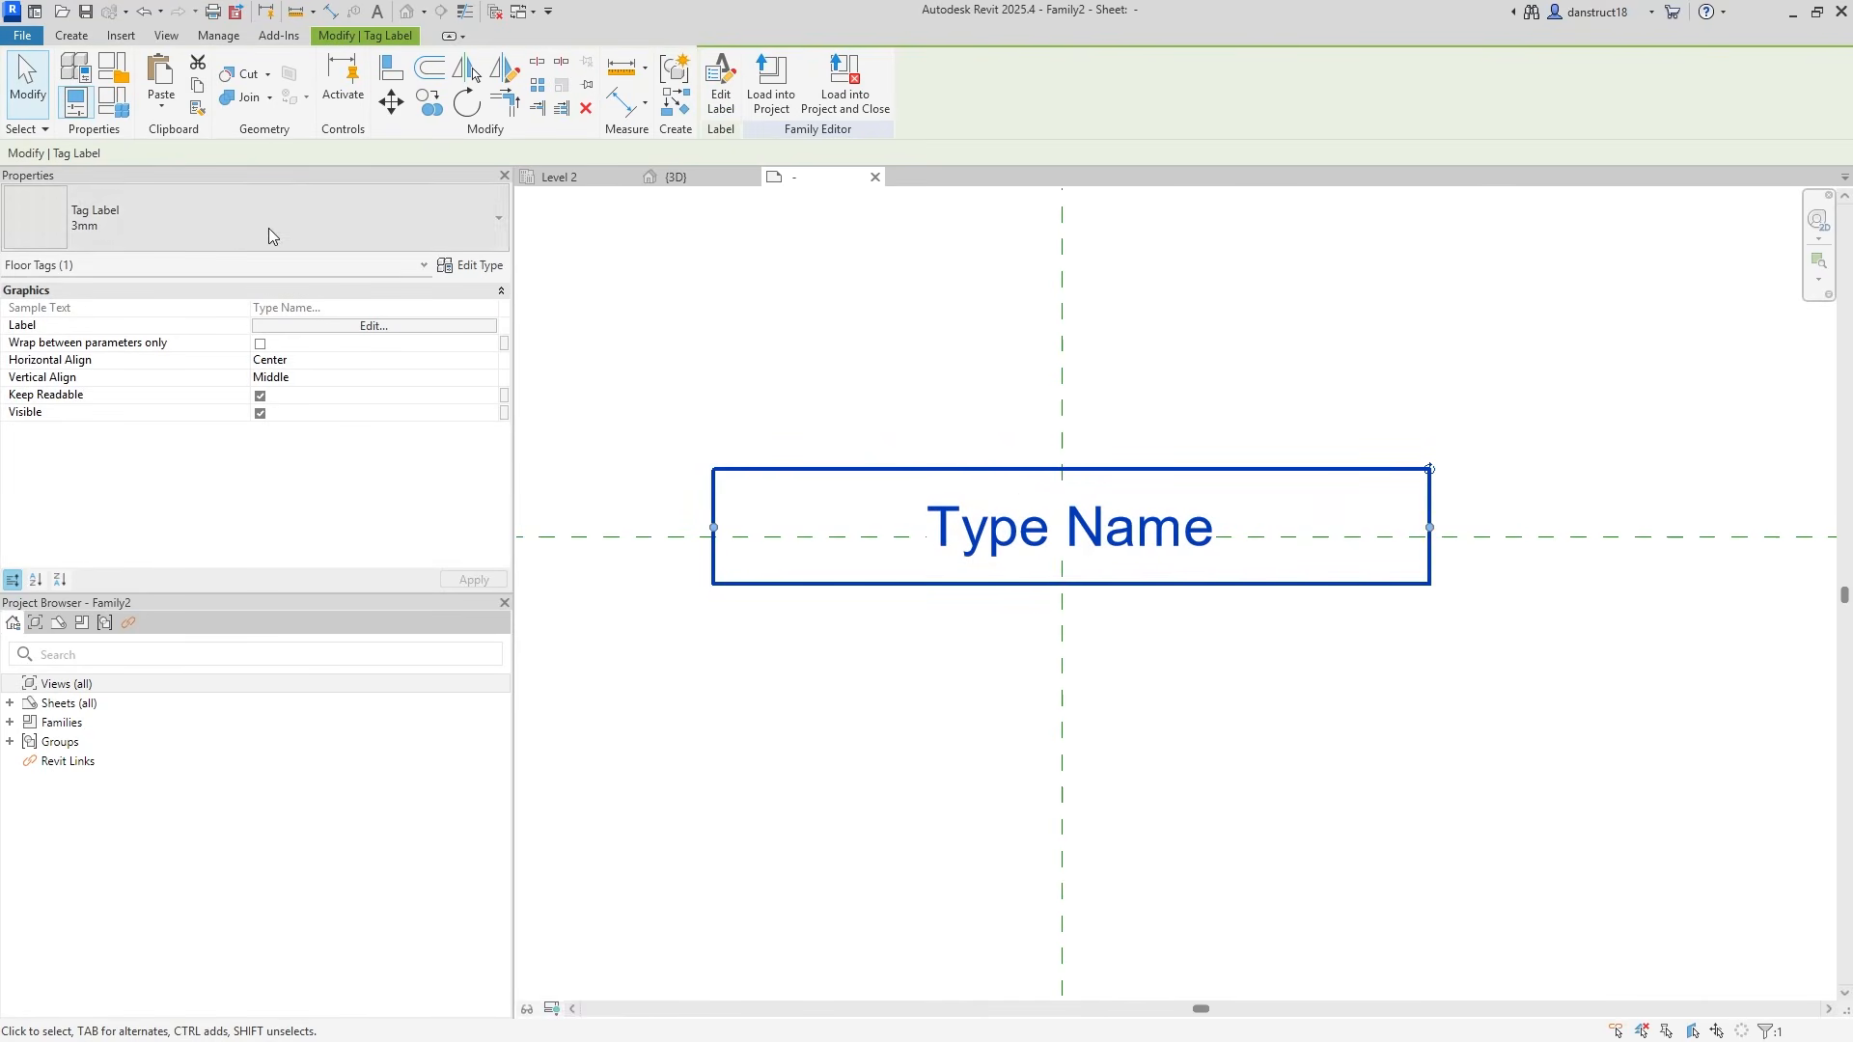
left_click(467, 269)
left_click(1354, 555)
type("2")
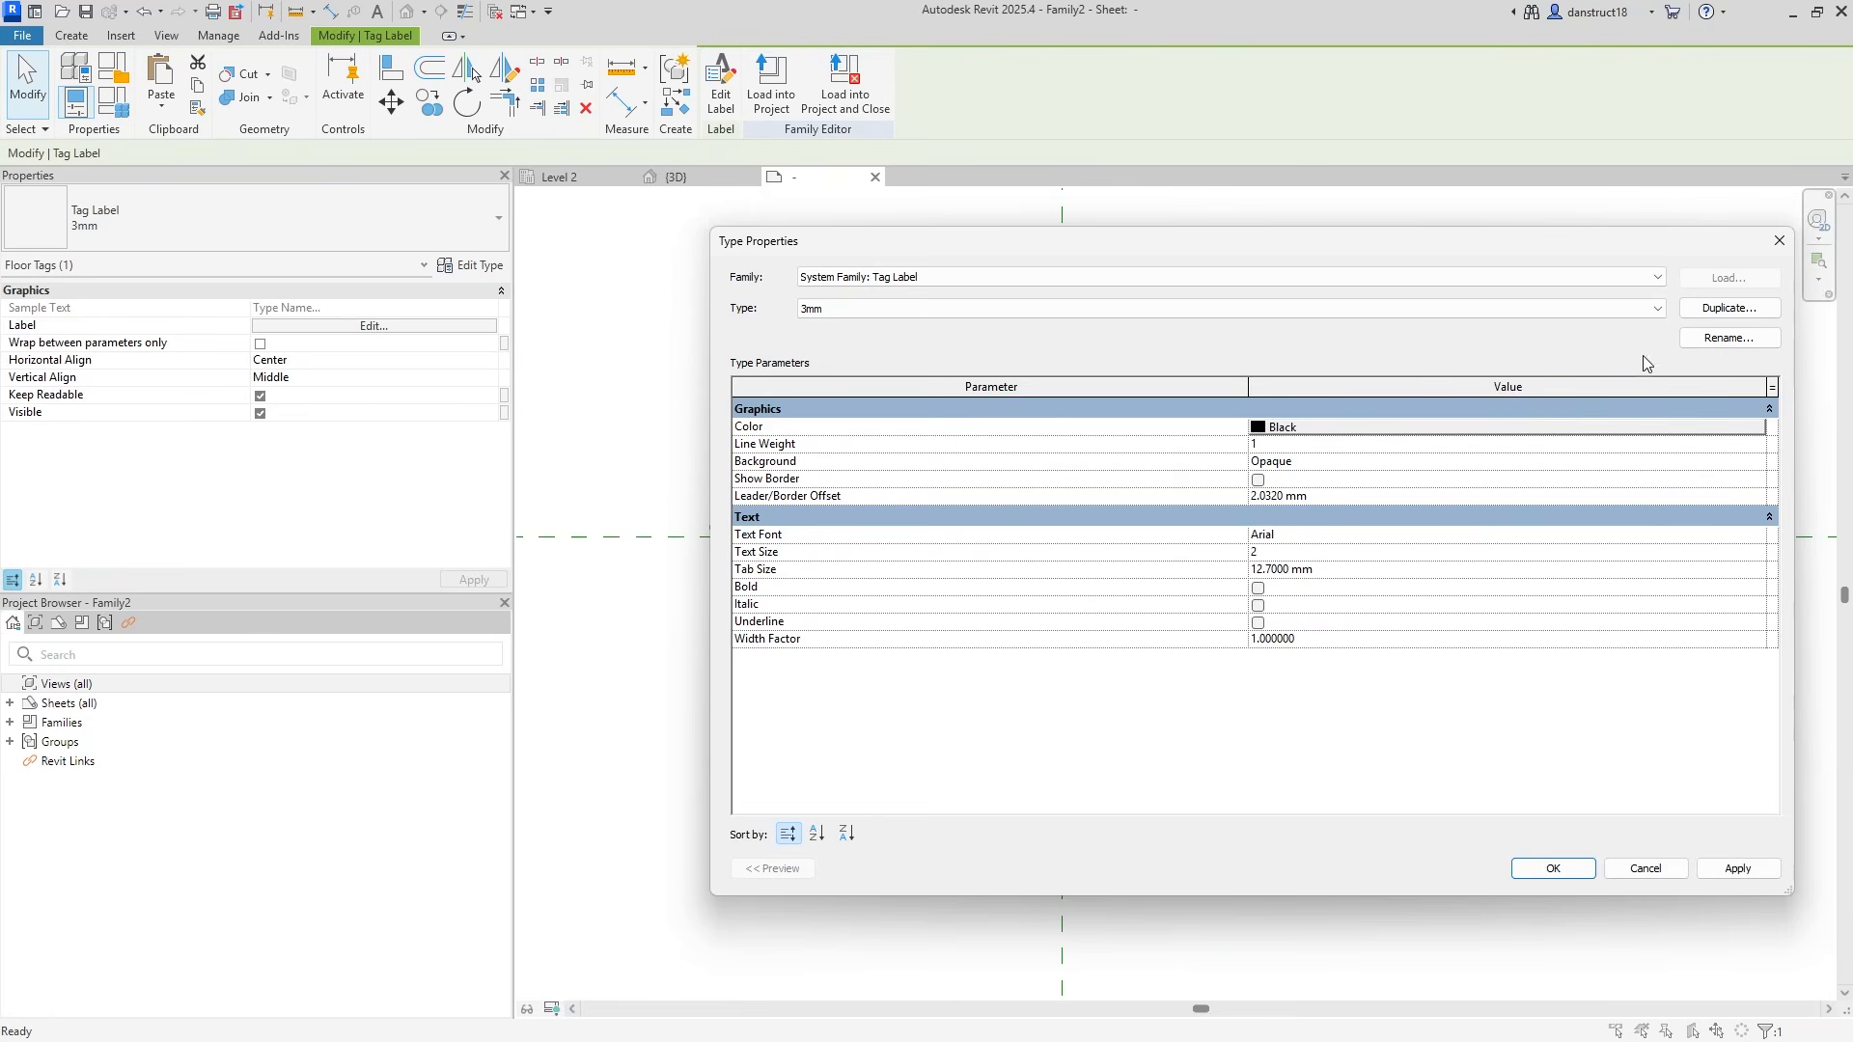
left_click(1728, 338)
left_click(1179, 573)
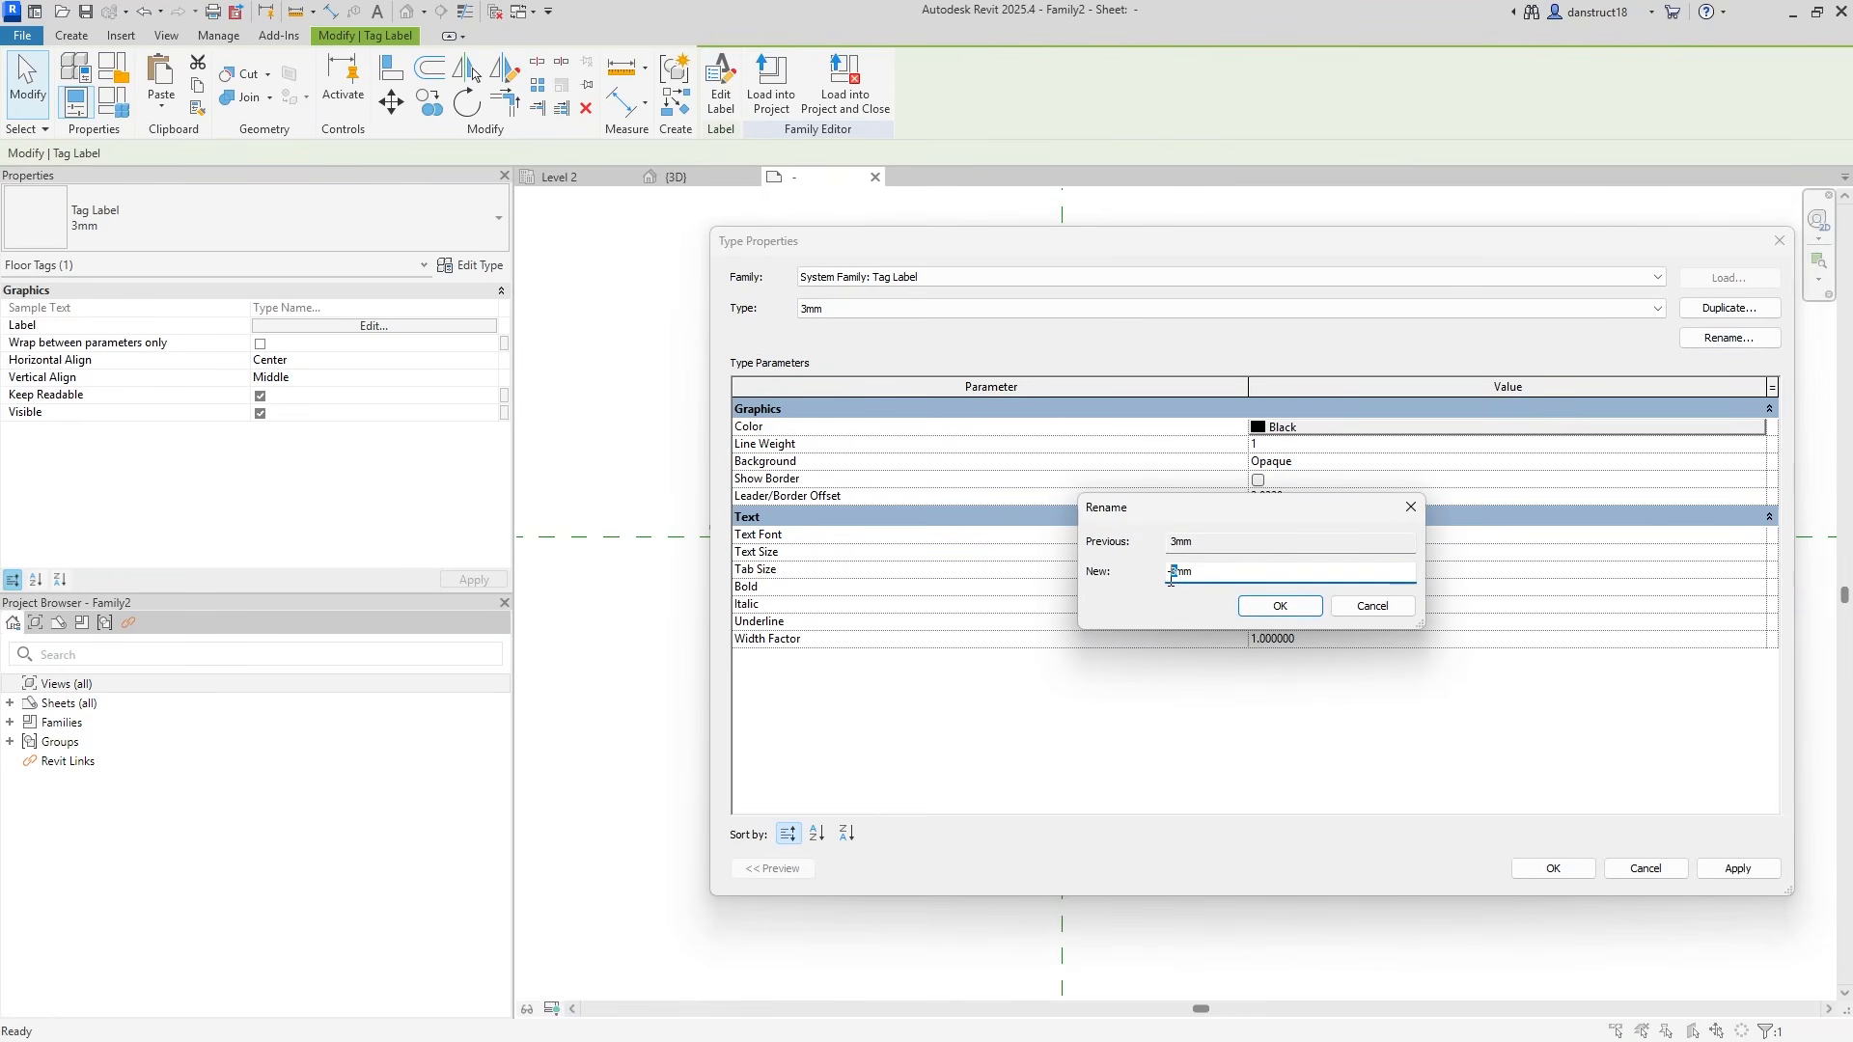
left_click(1259, 608)
left_click(1299, 432)
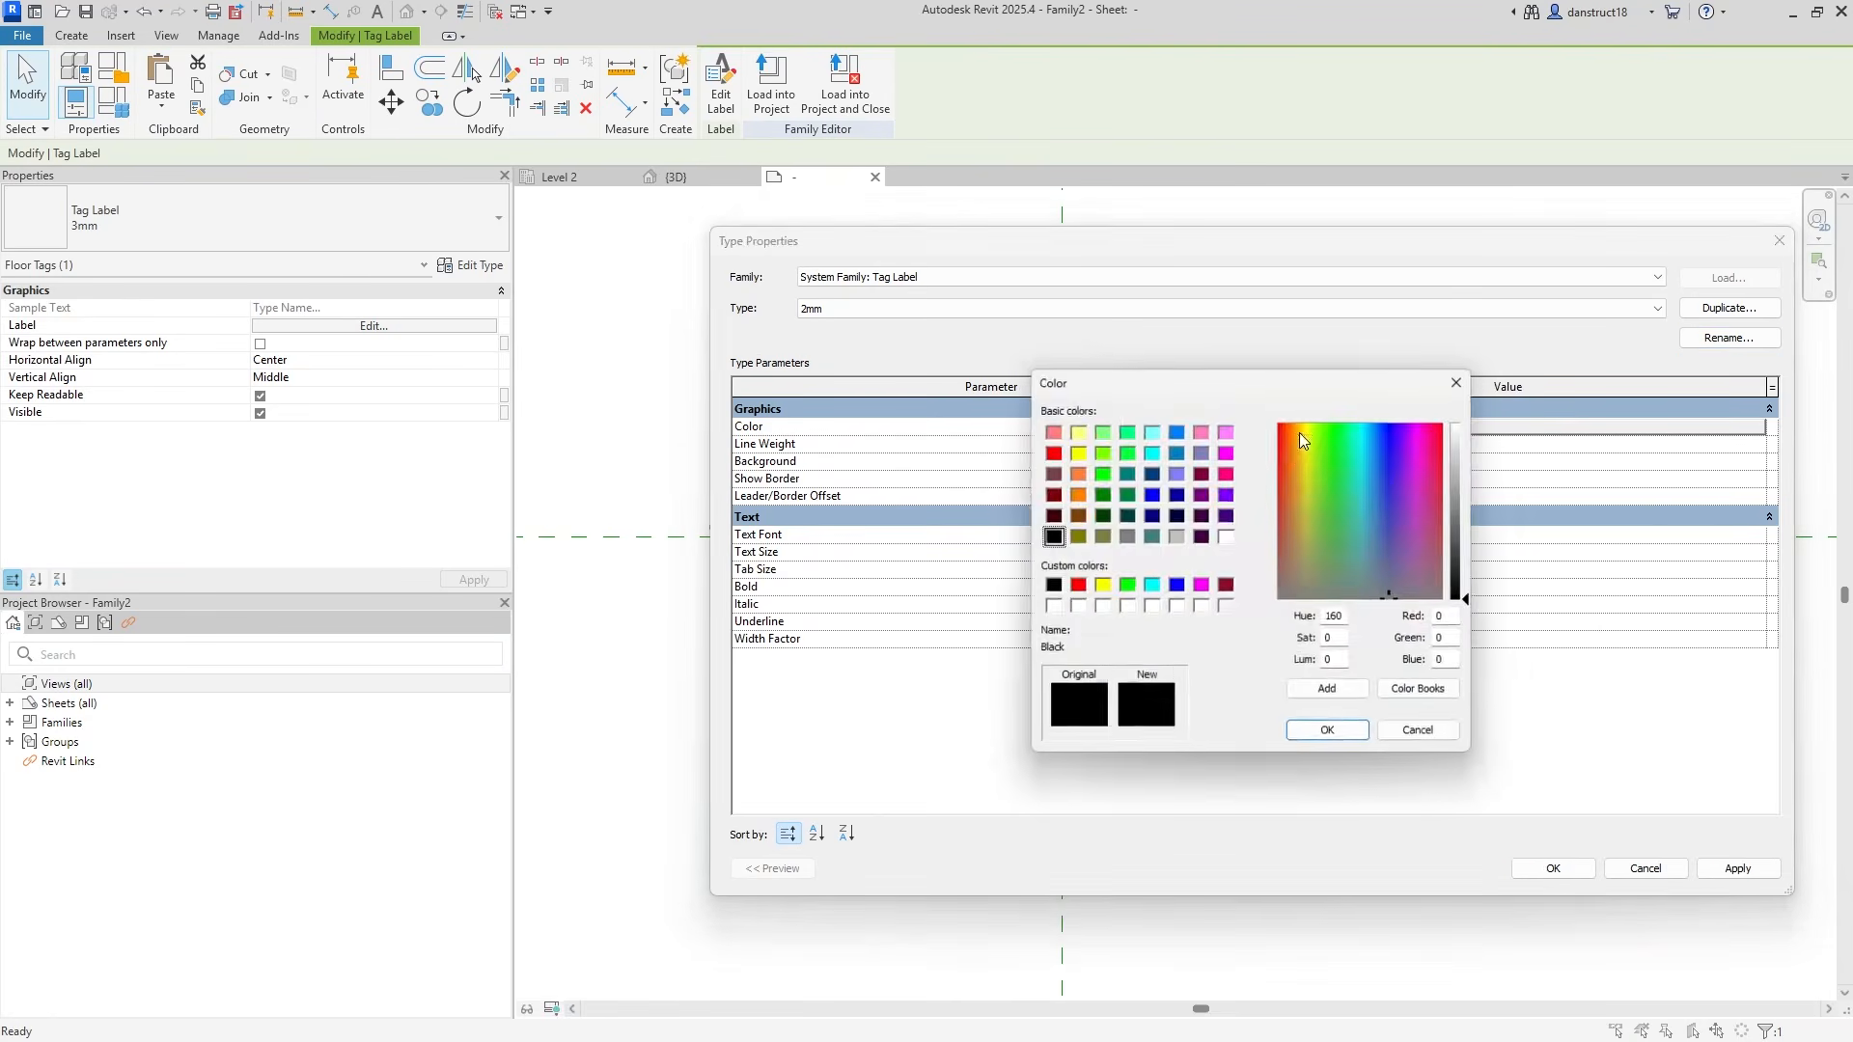
left_click(1177, 585)
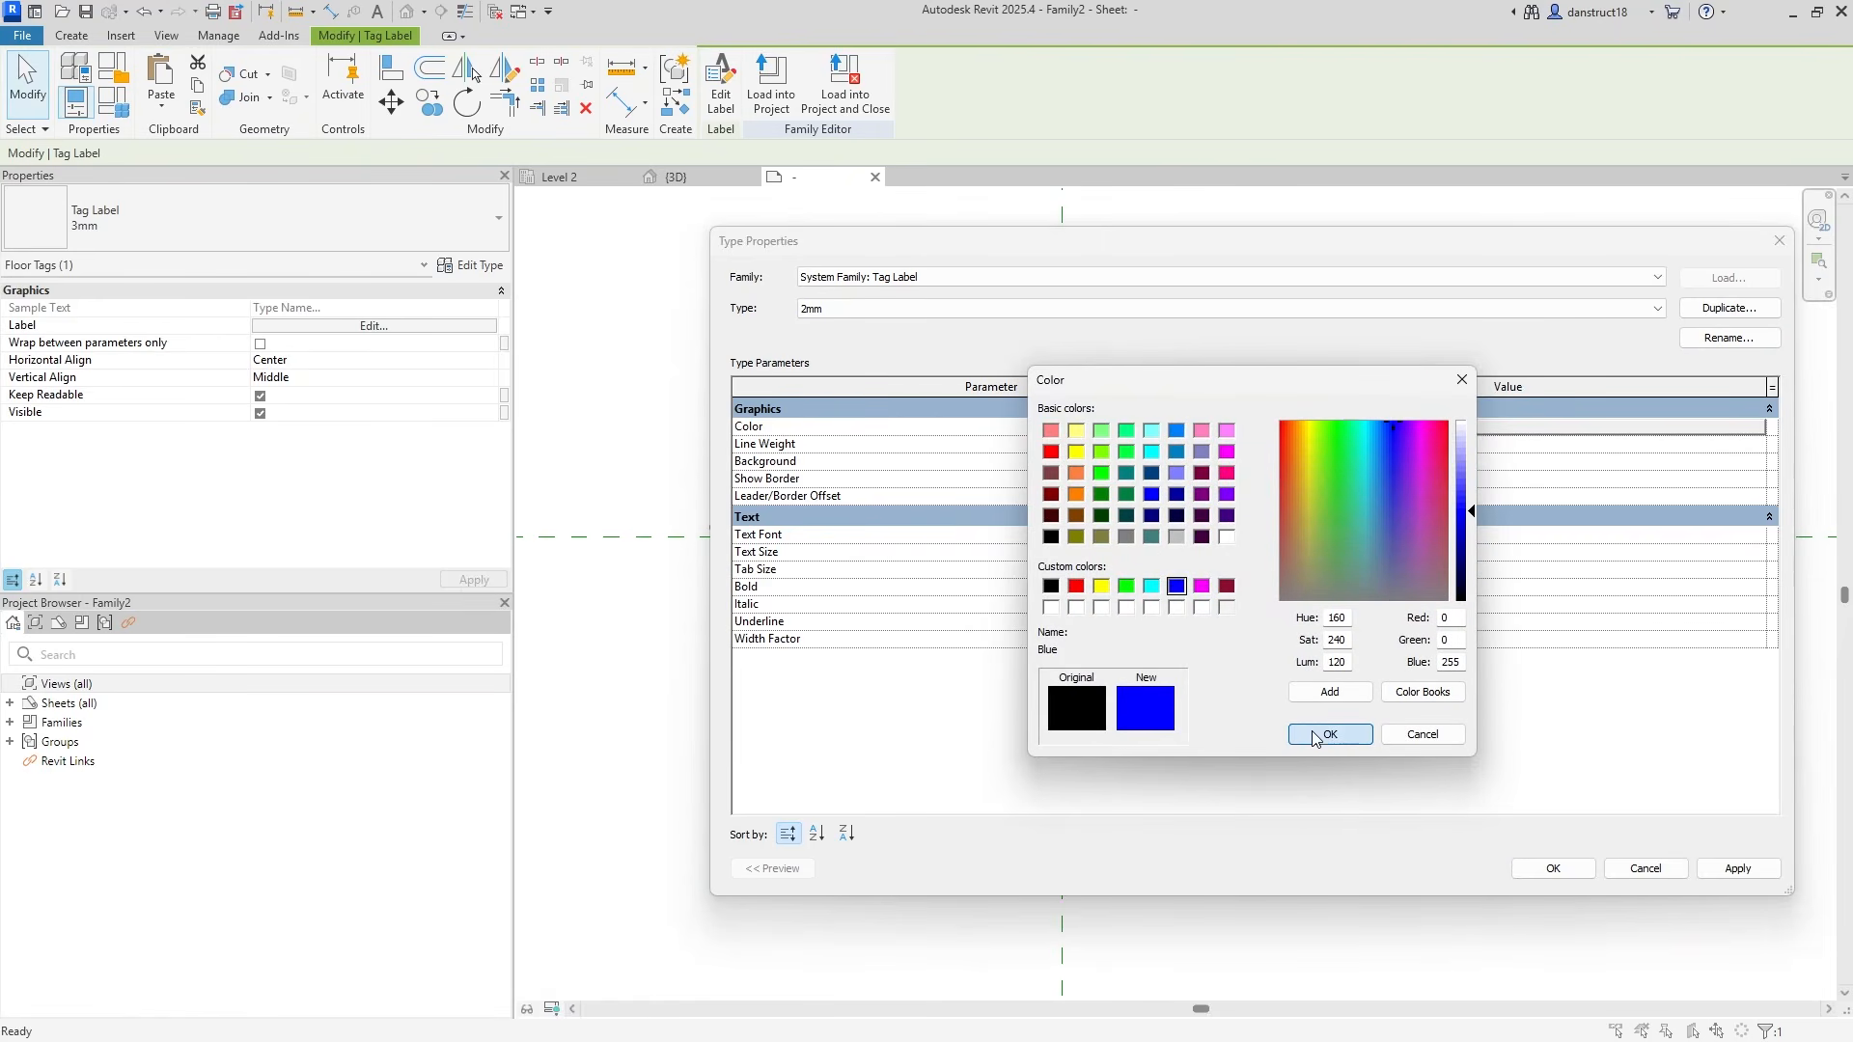
left_click(1330, 735)
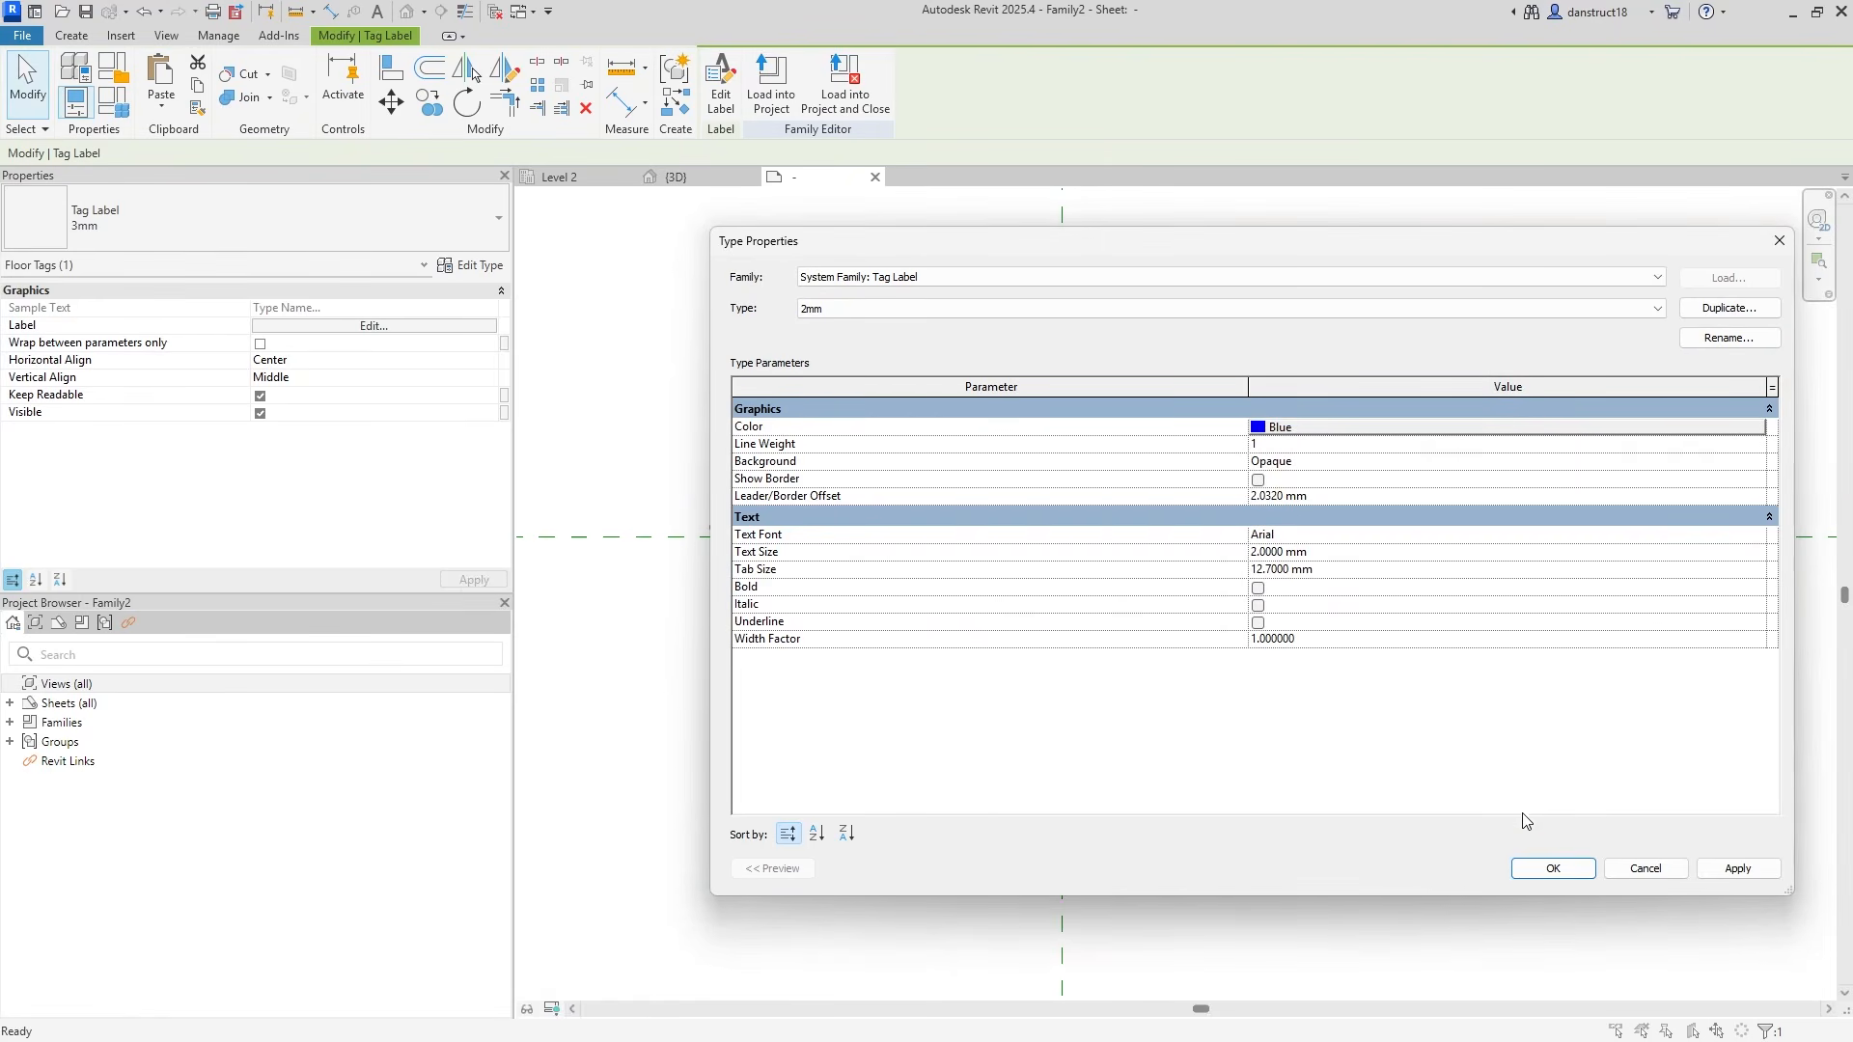
left_click(1550, 868)
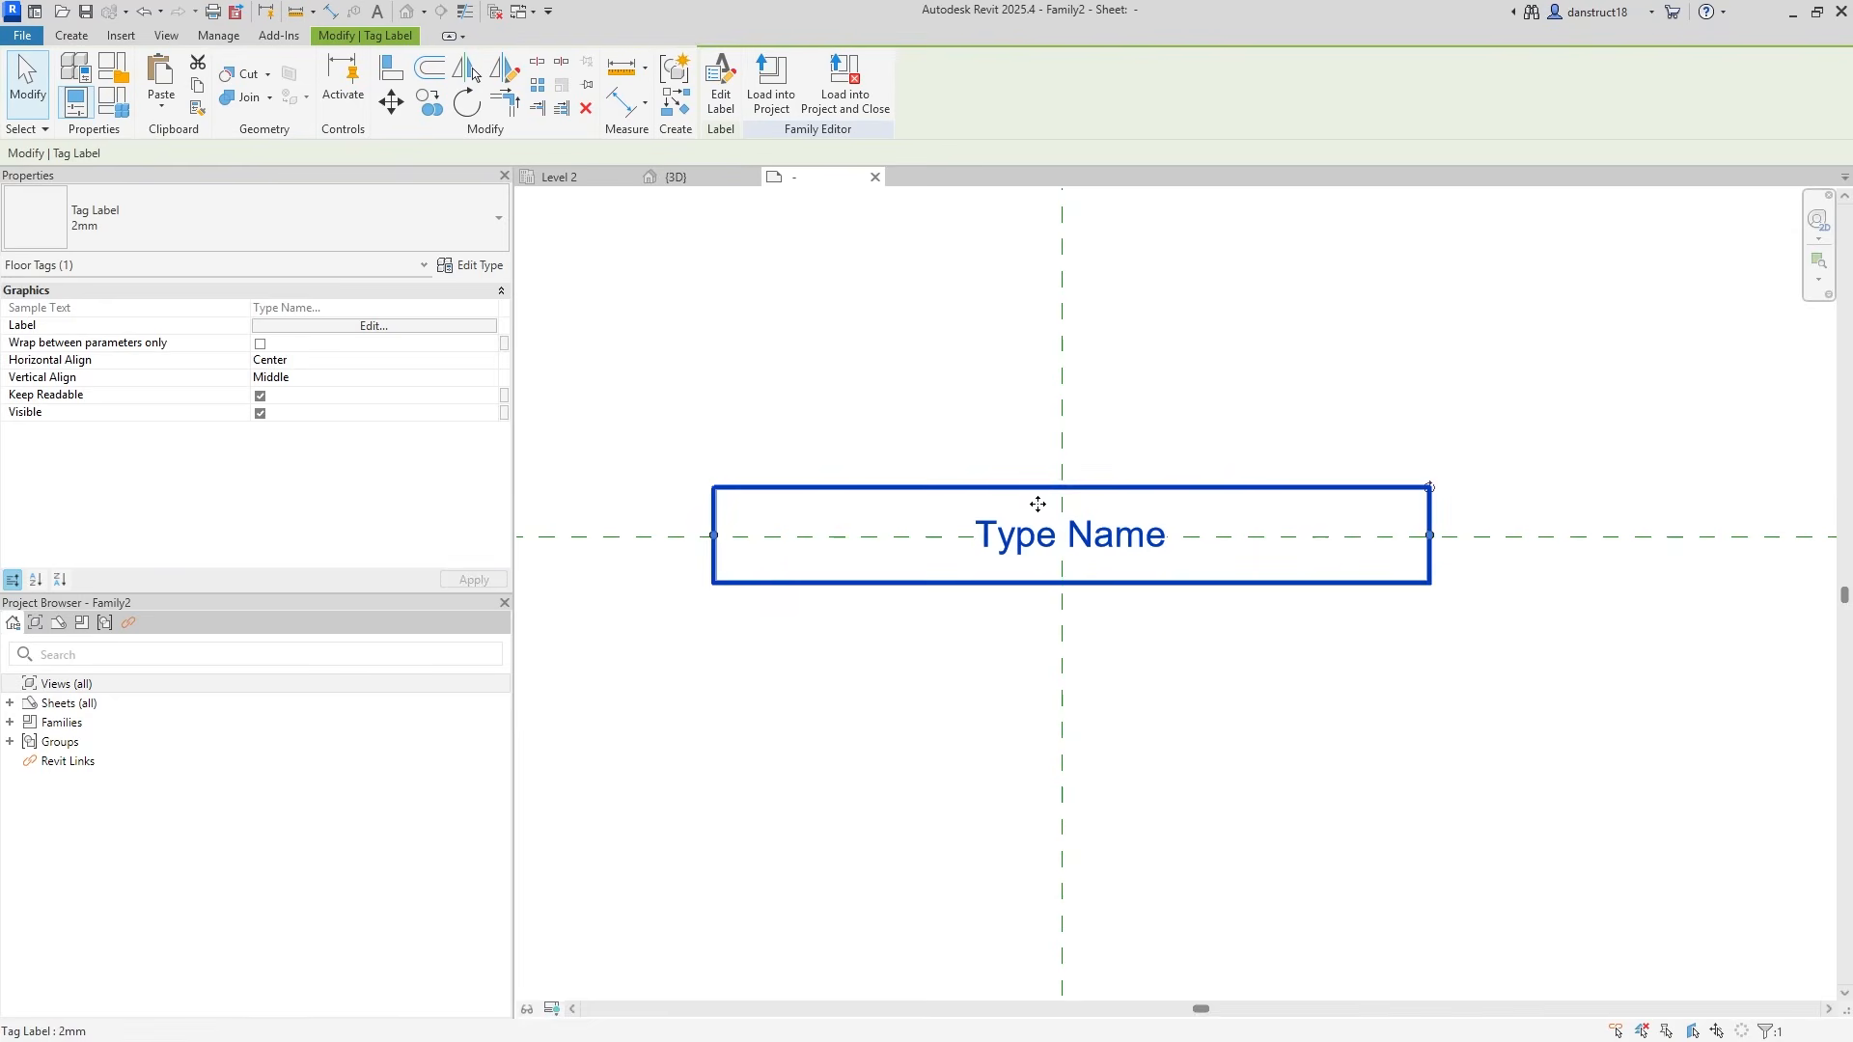
left_click(924, 435)
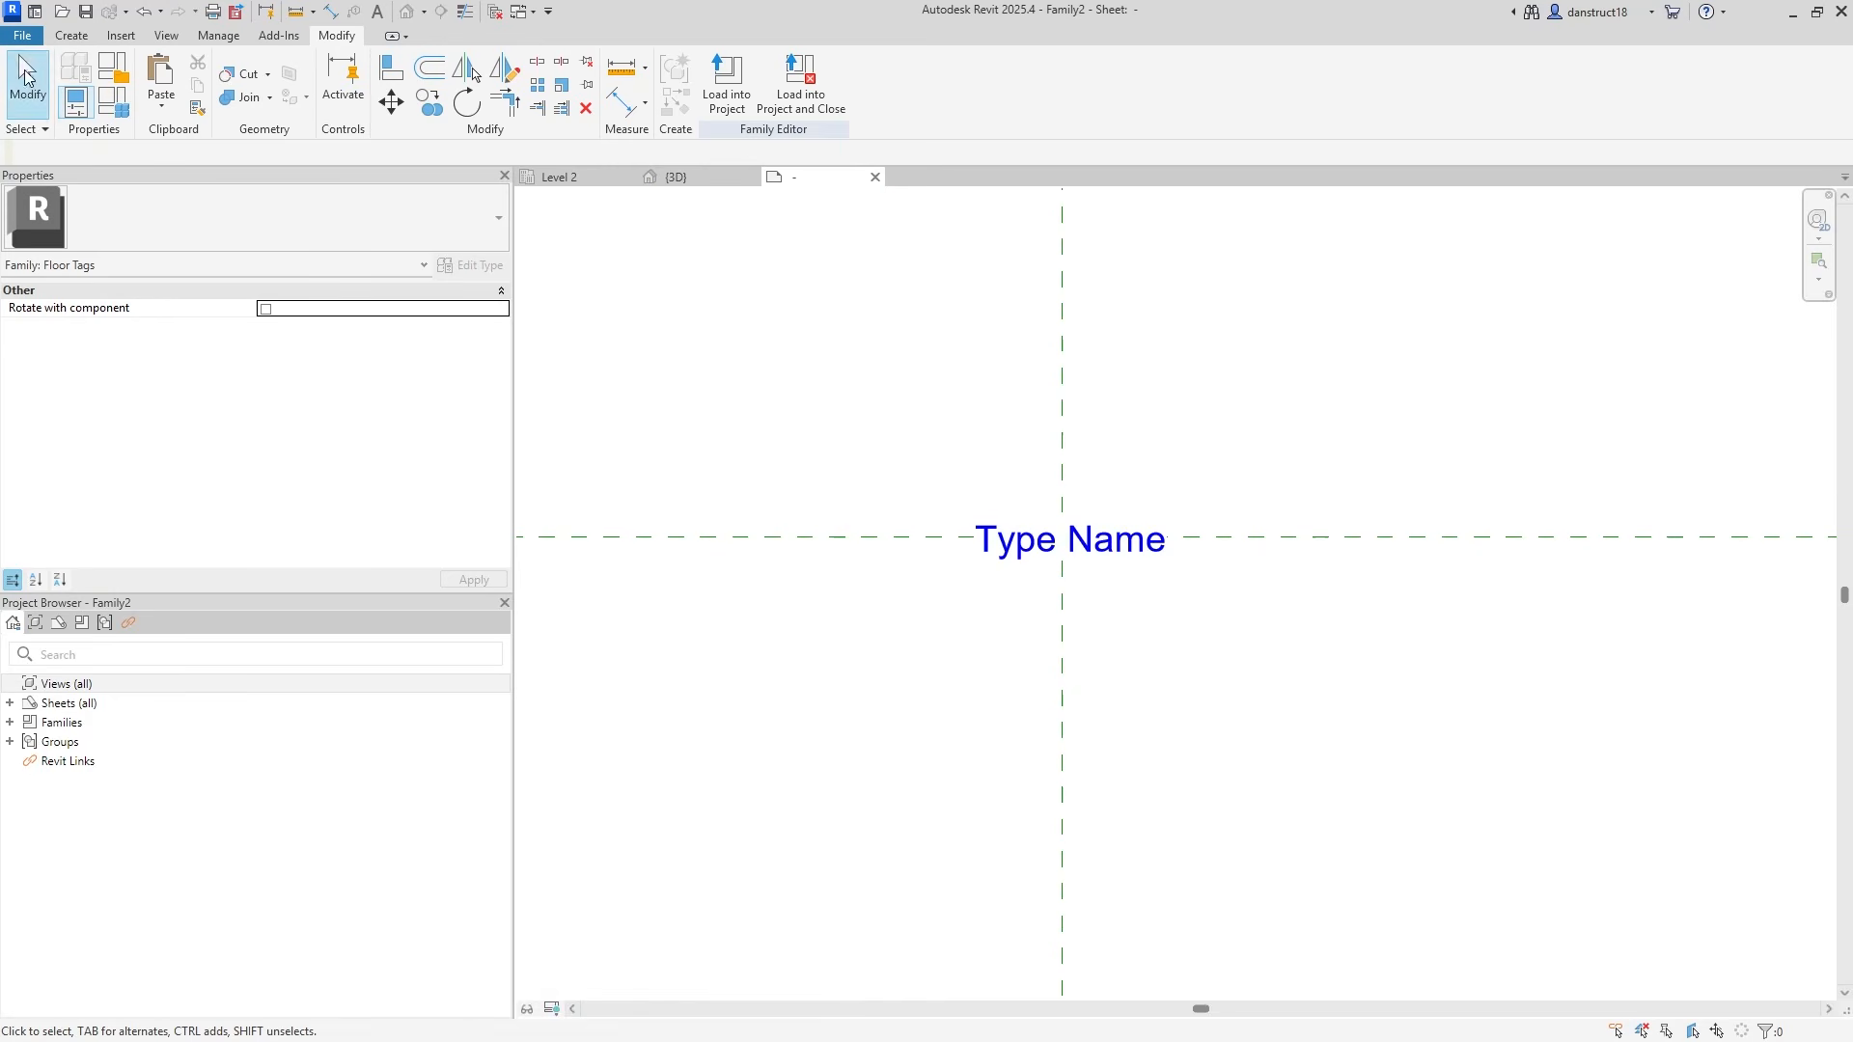
Save the tag family as Floor Tag.rfa.
left_click(20, 39)
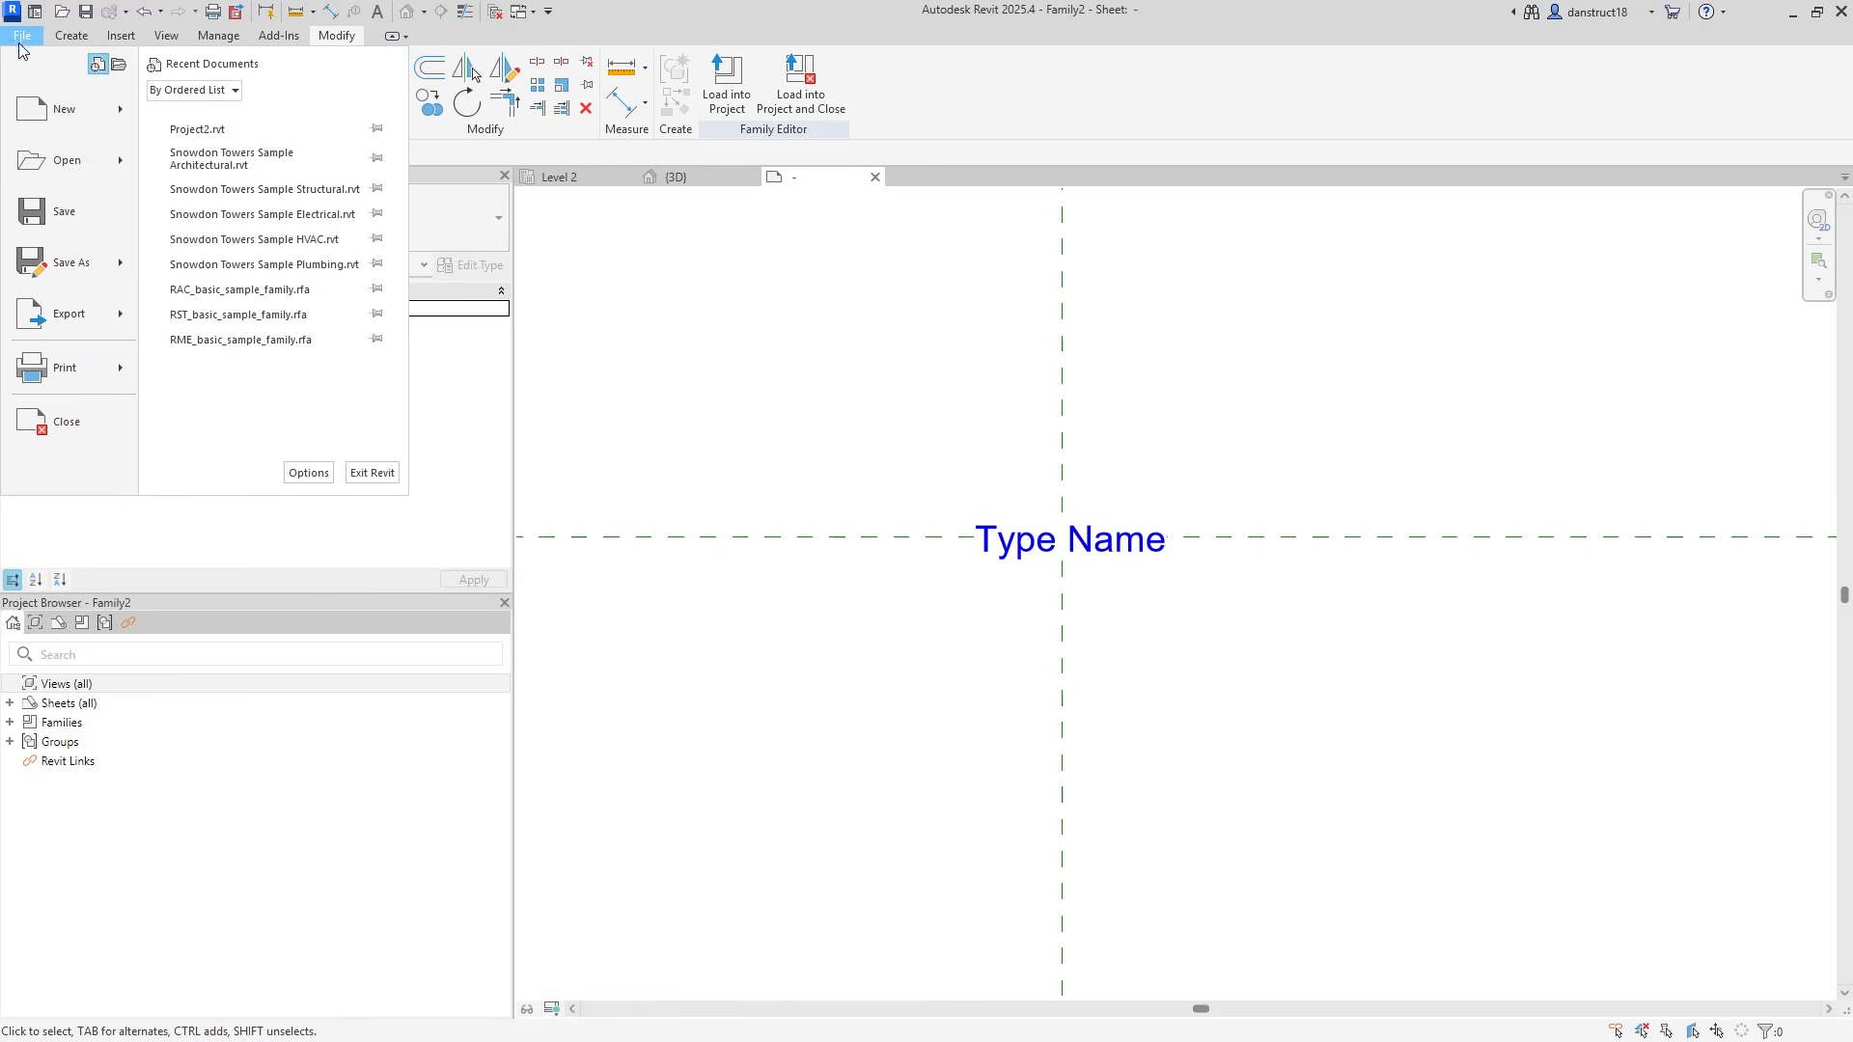
left_click(49, 218)
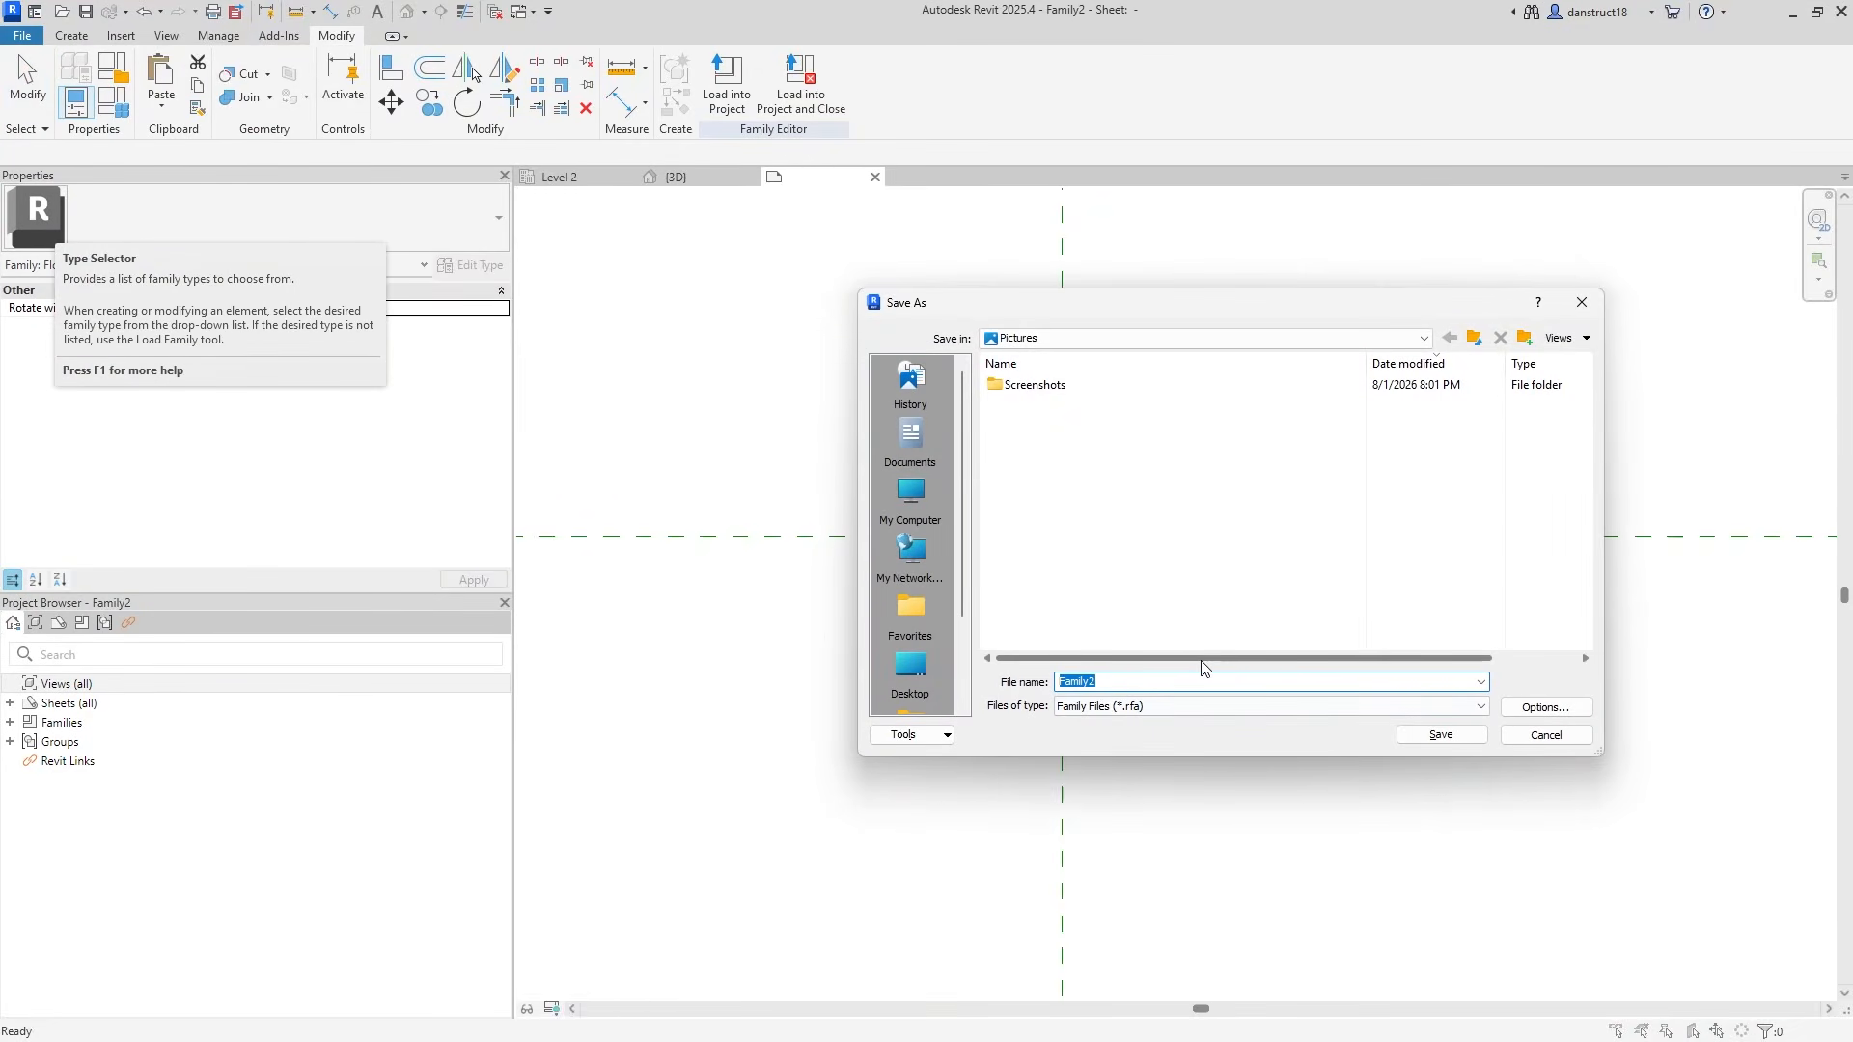
type("Floor Tag")
left_click(1438, 735)
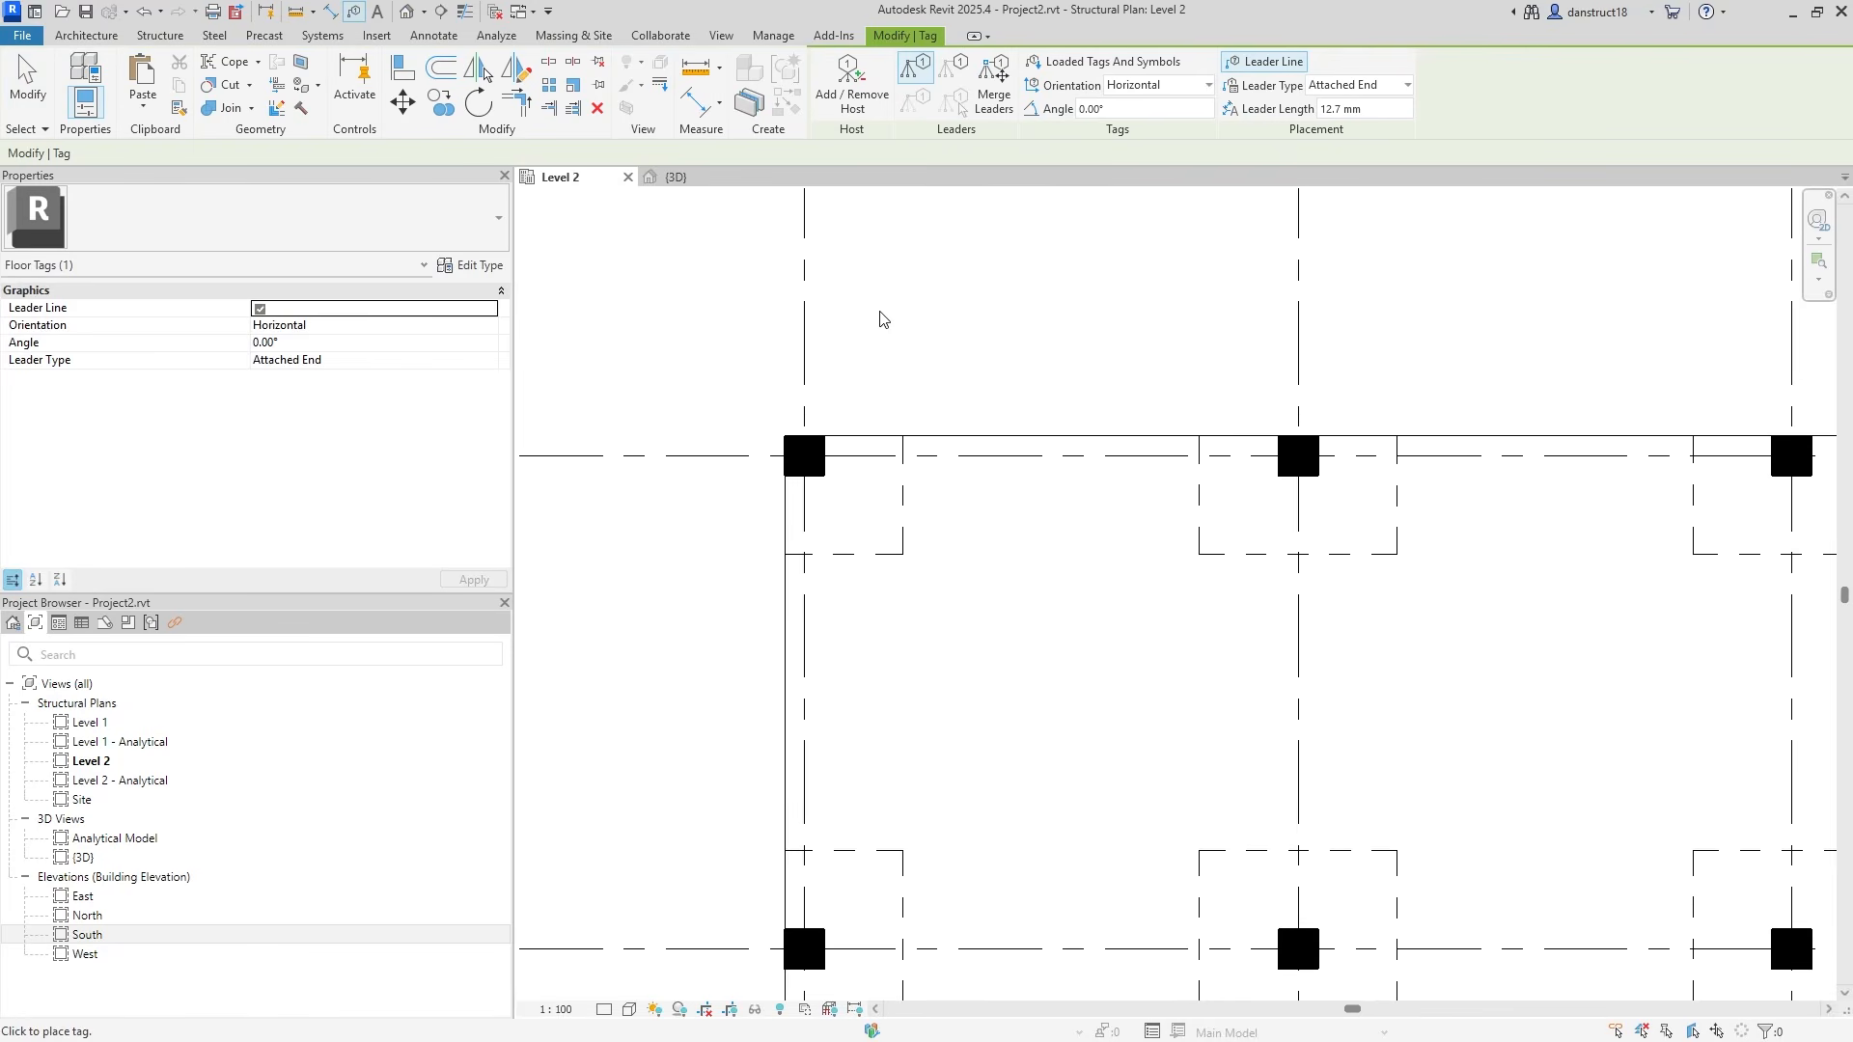
Tag the grid A-1 drop panel and move its tag above the column.
middle_click_drag(880, 318, 1091, 282)
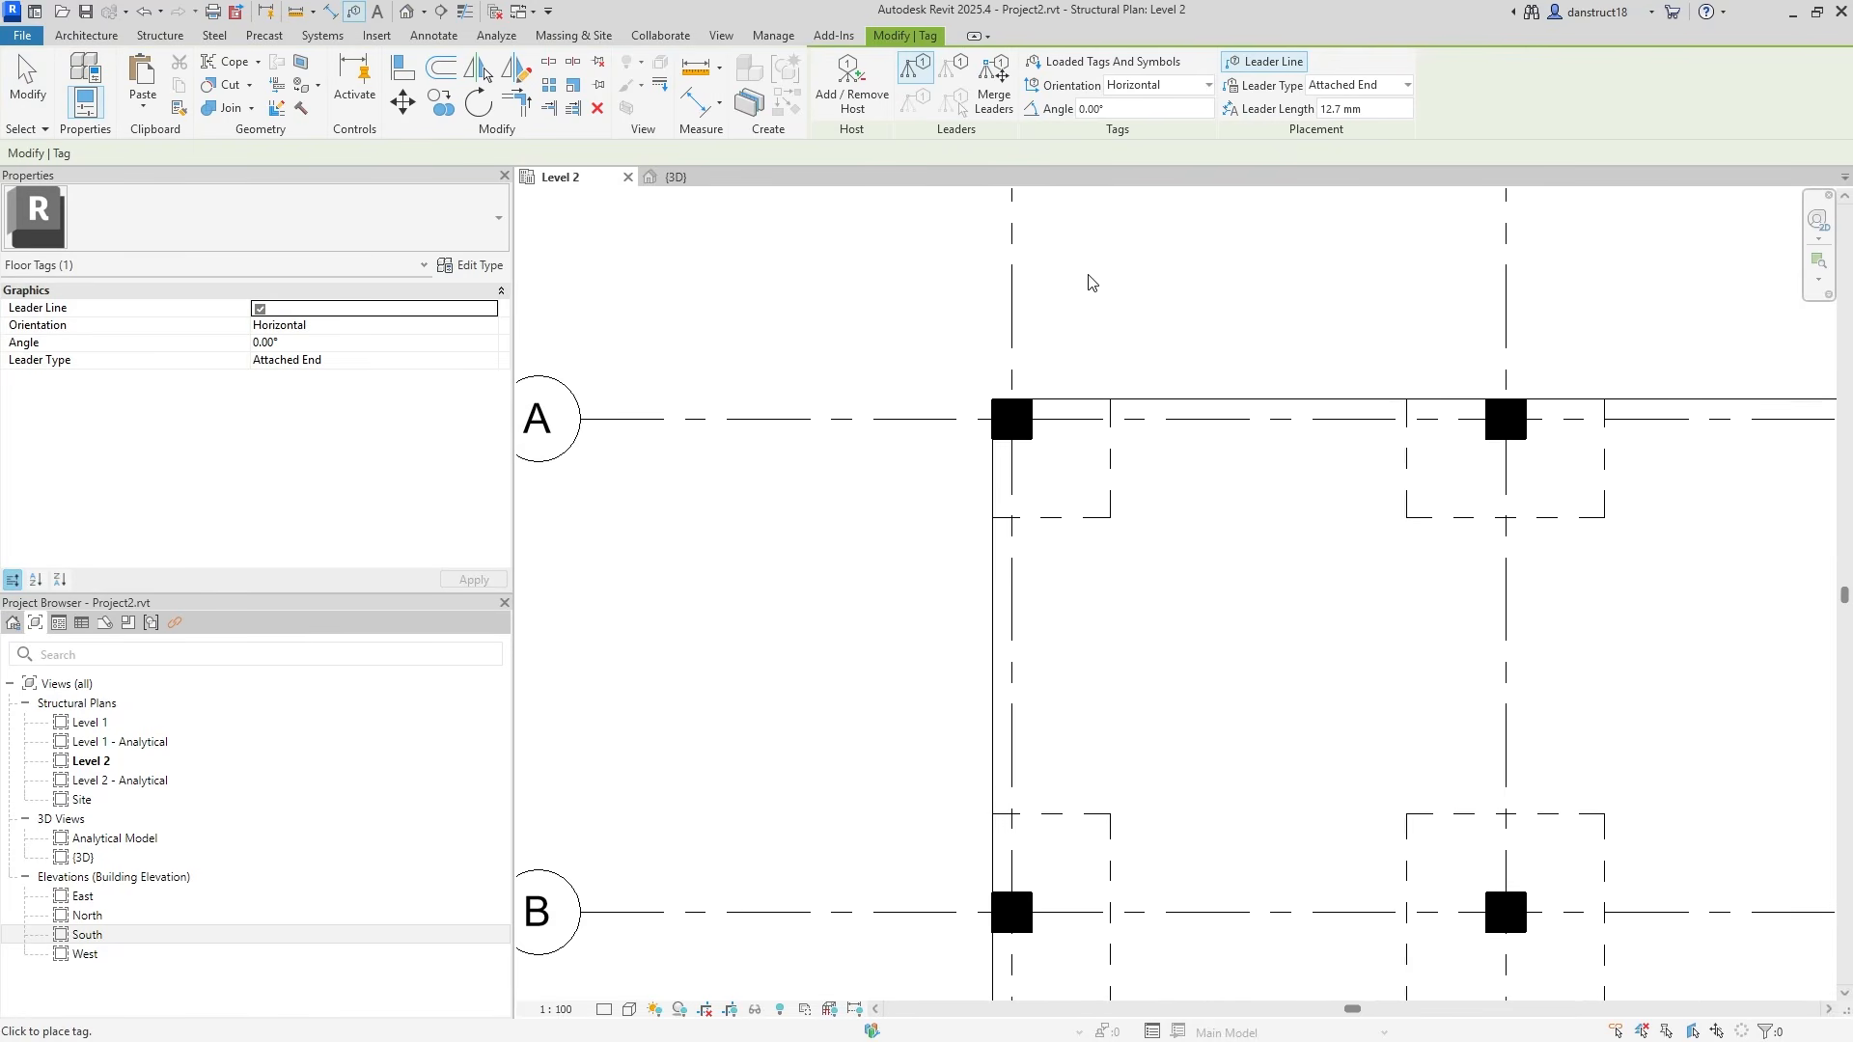
left_click(1063, 466)
key("Escape")
scroll(1196, 488, "up", 2)
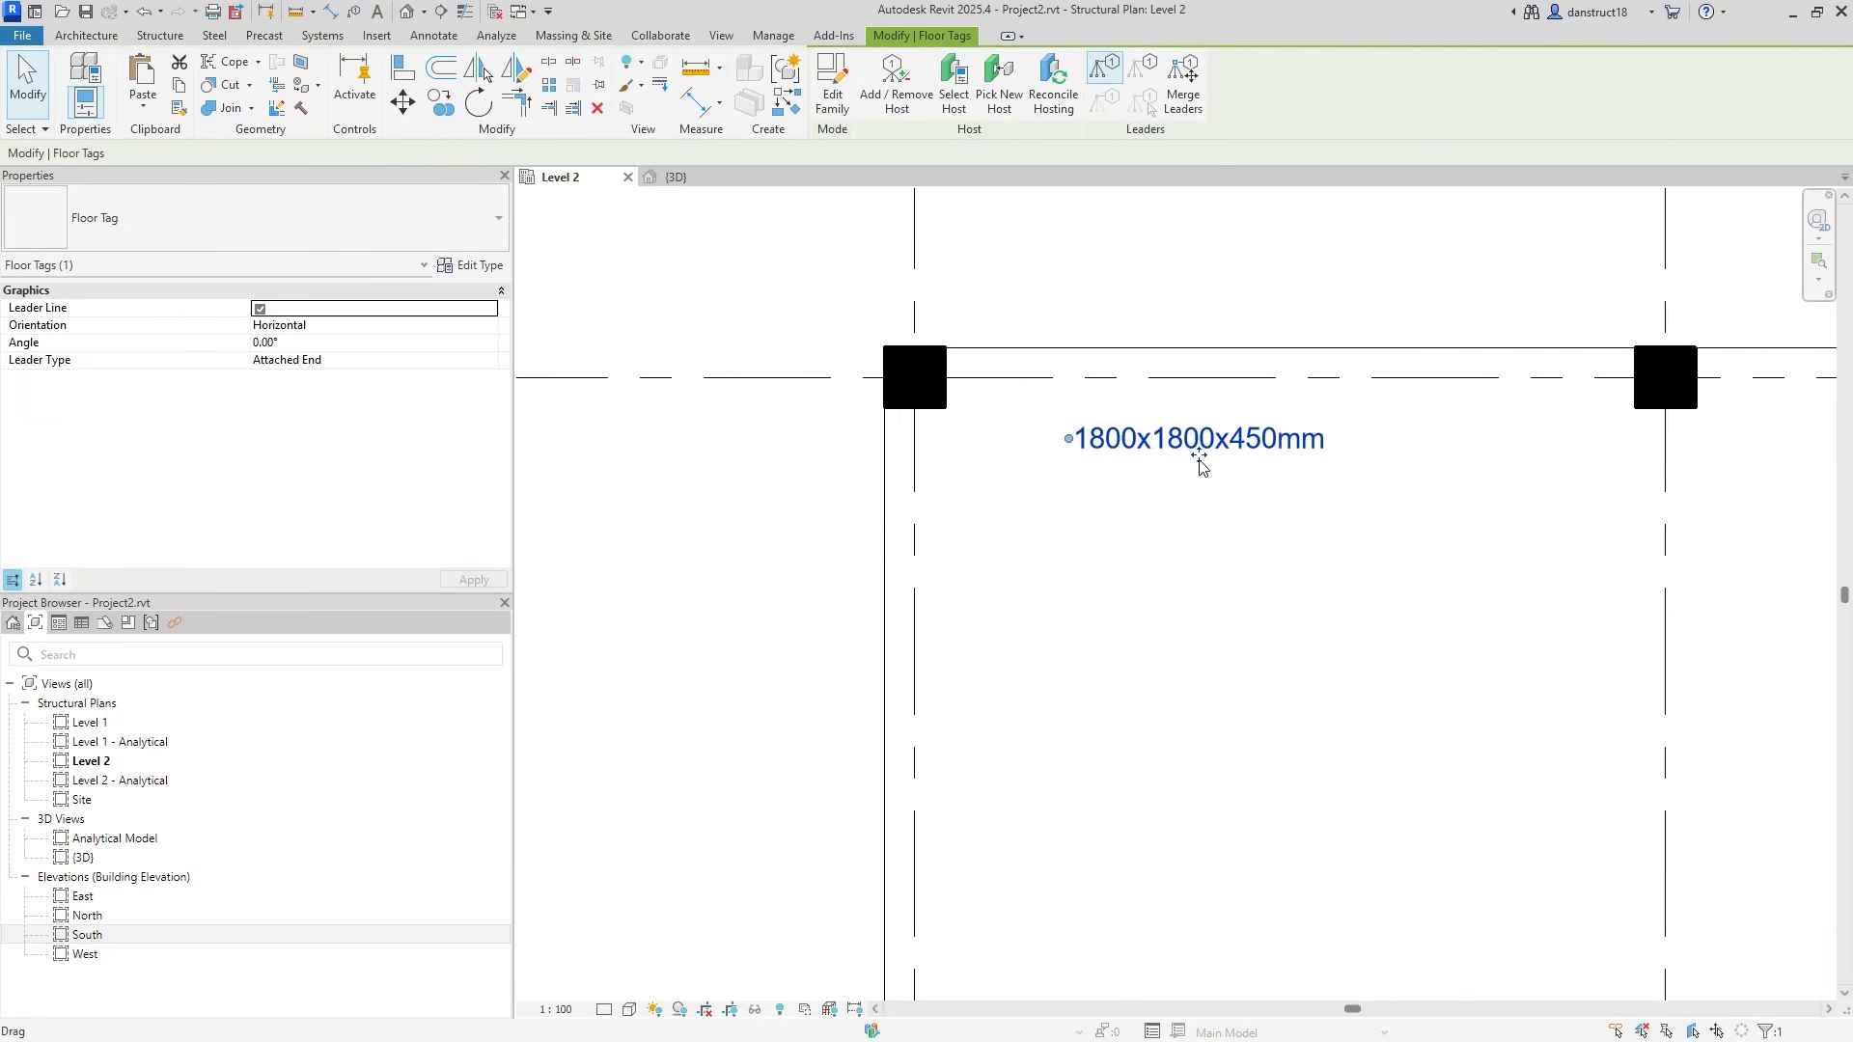
left_click_drag(1181, 457, 980, 334)
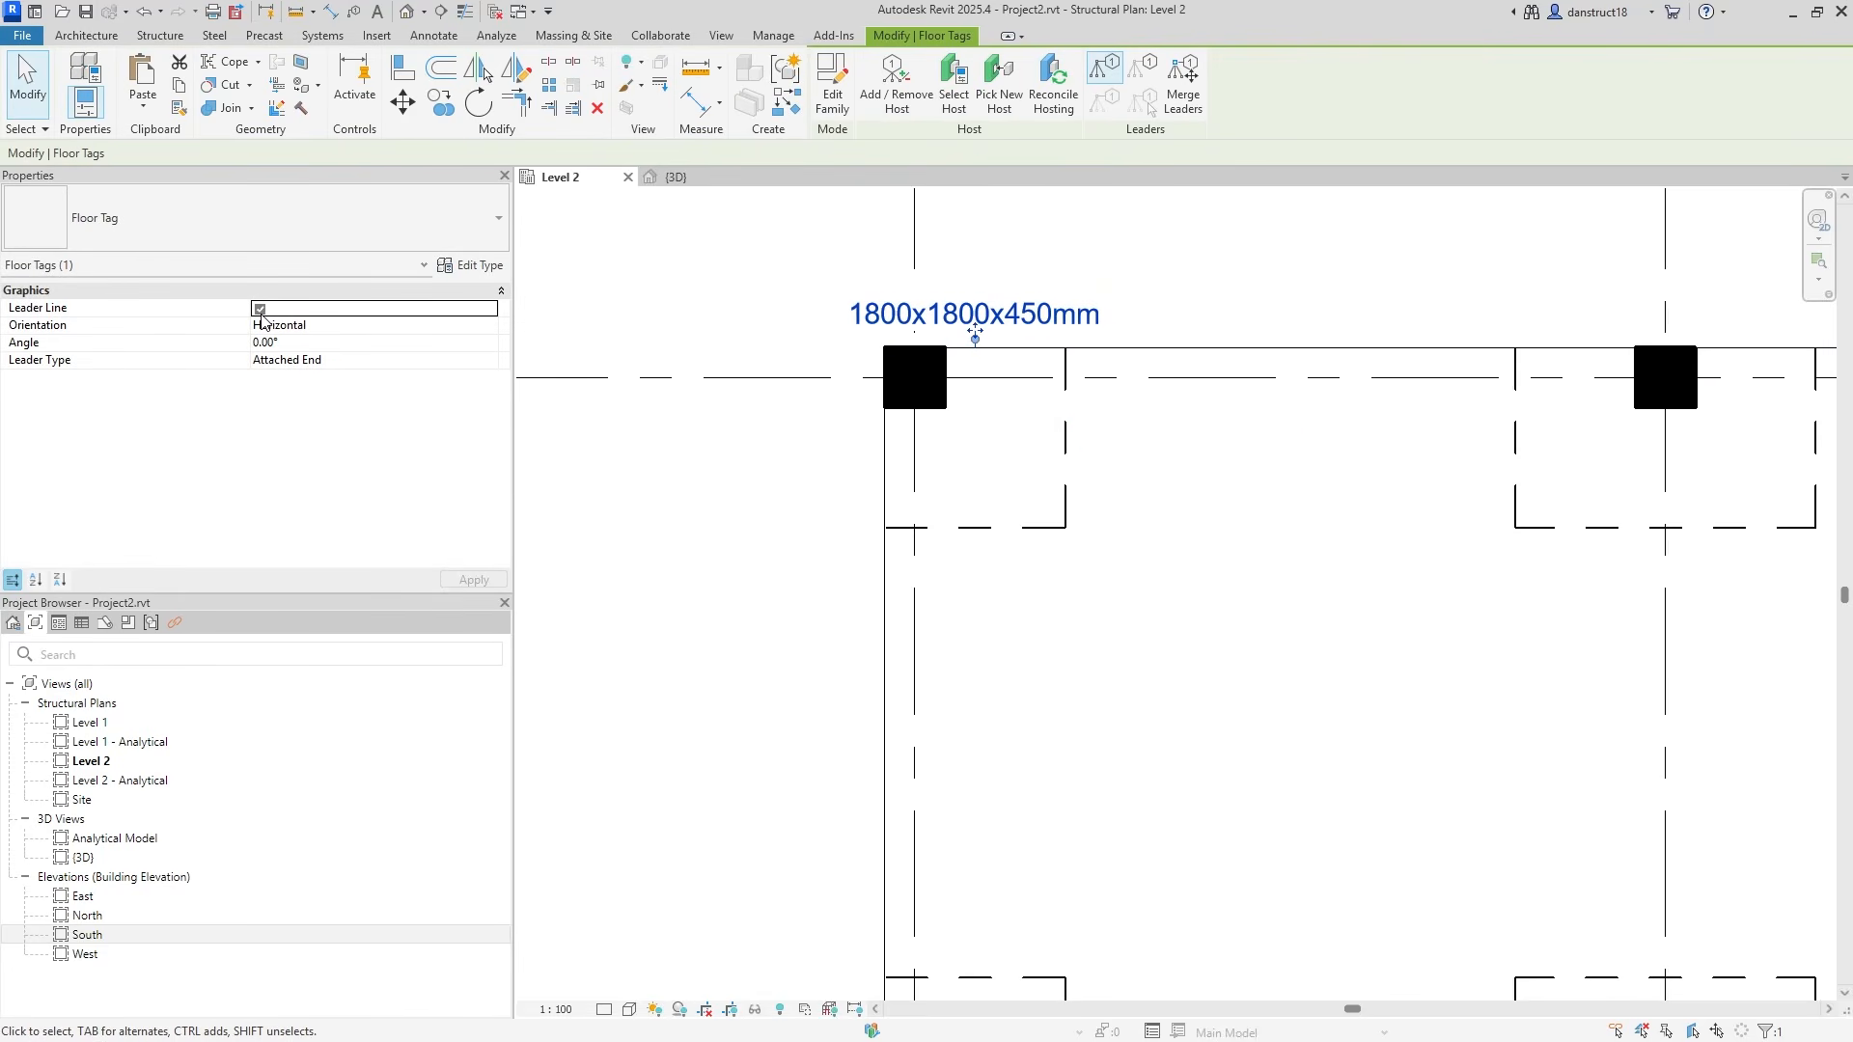
left_click(1204, 292)
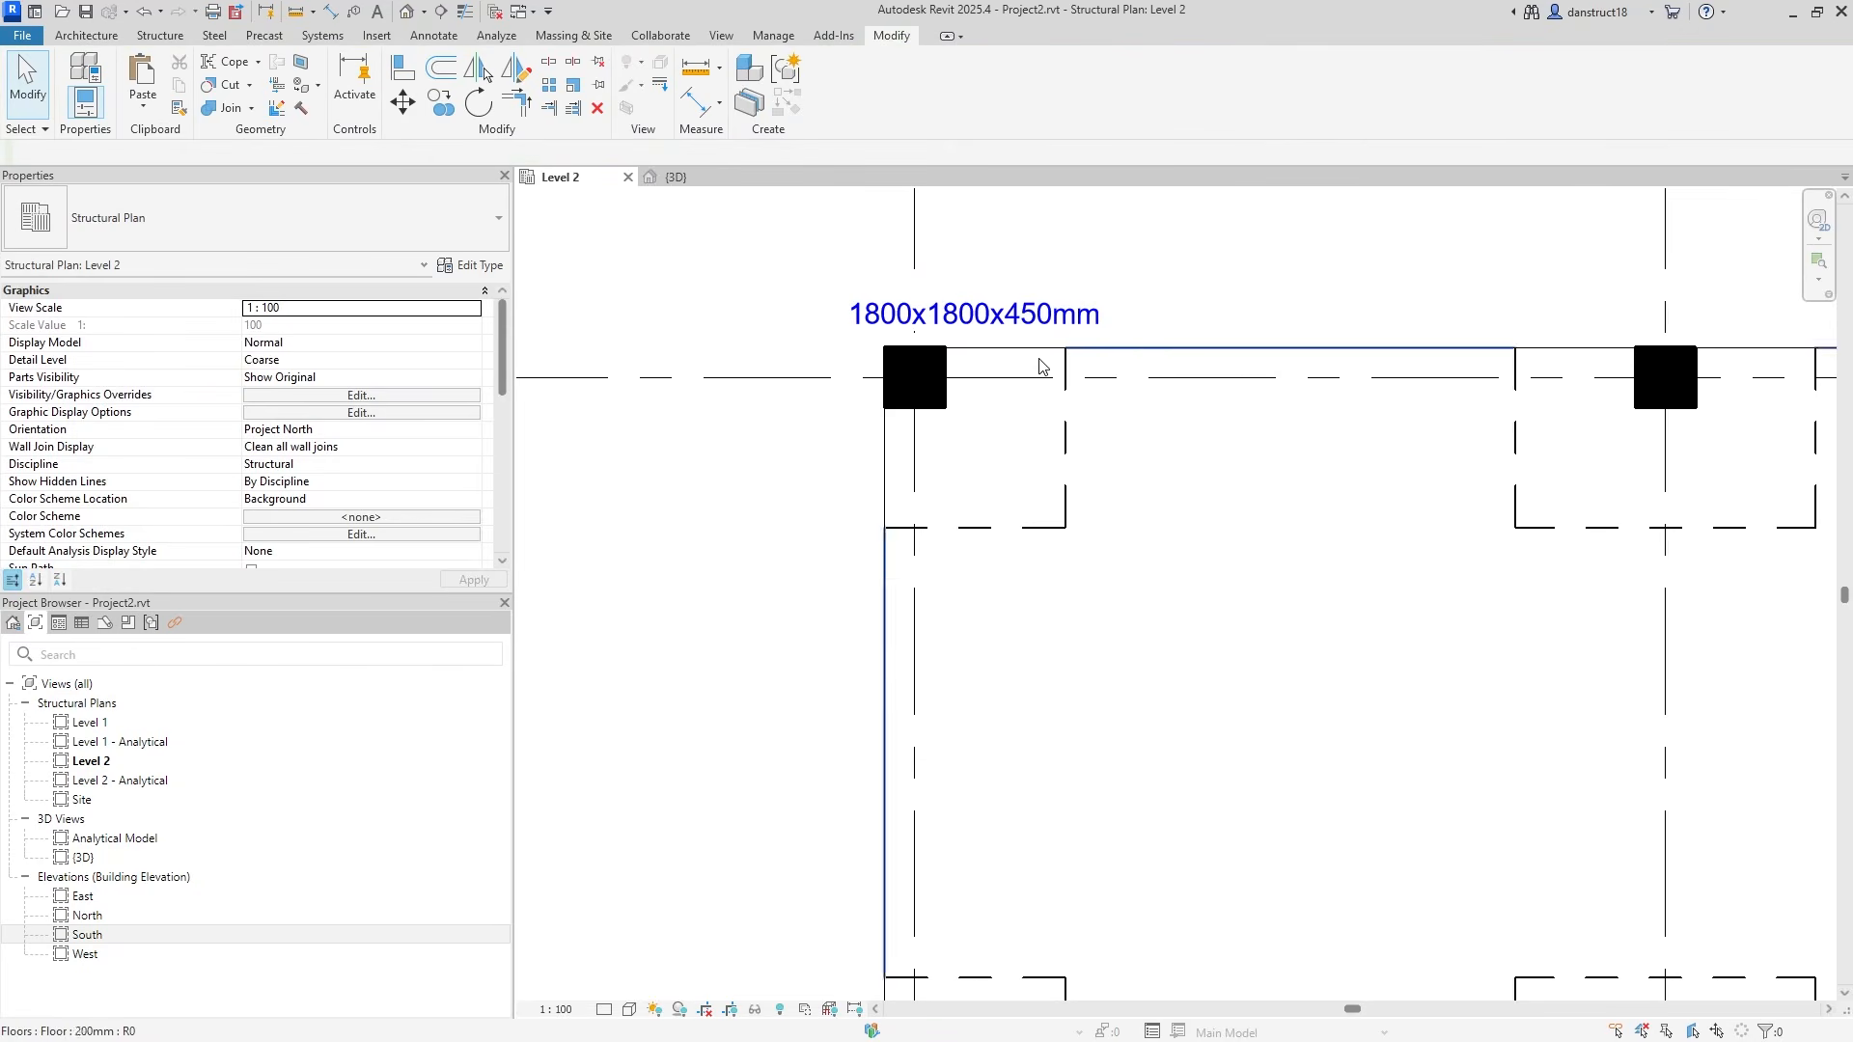
Tag the grid A-2 drop panel by category with the leader turned off.
middle_click_drag(1229, 256, 1104, 430)
scroll(1104, 431, "down", 2)
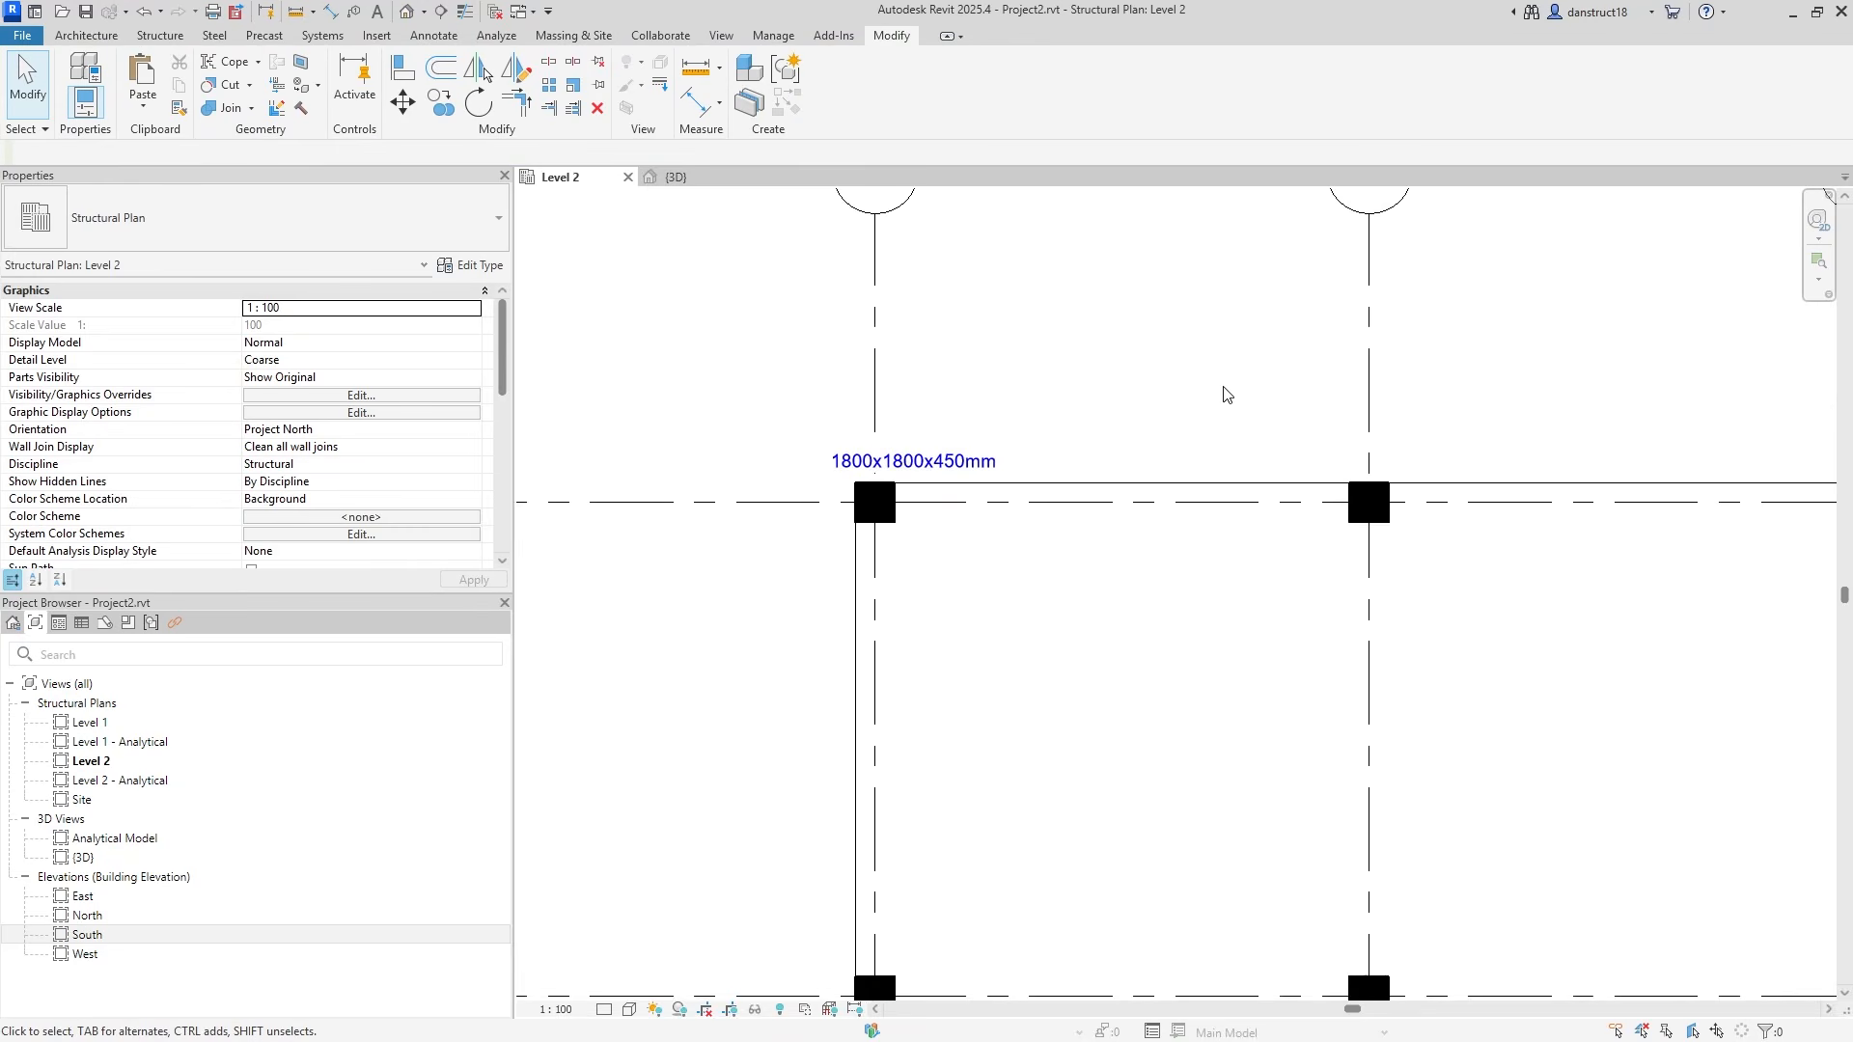
middle_click_drag(1223, 397, 1157, 437)
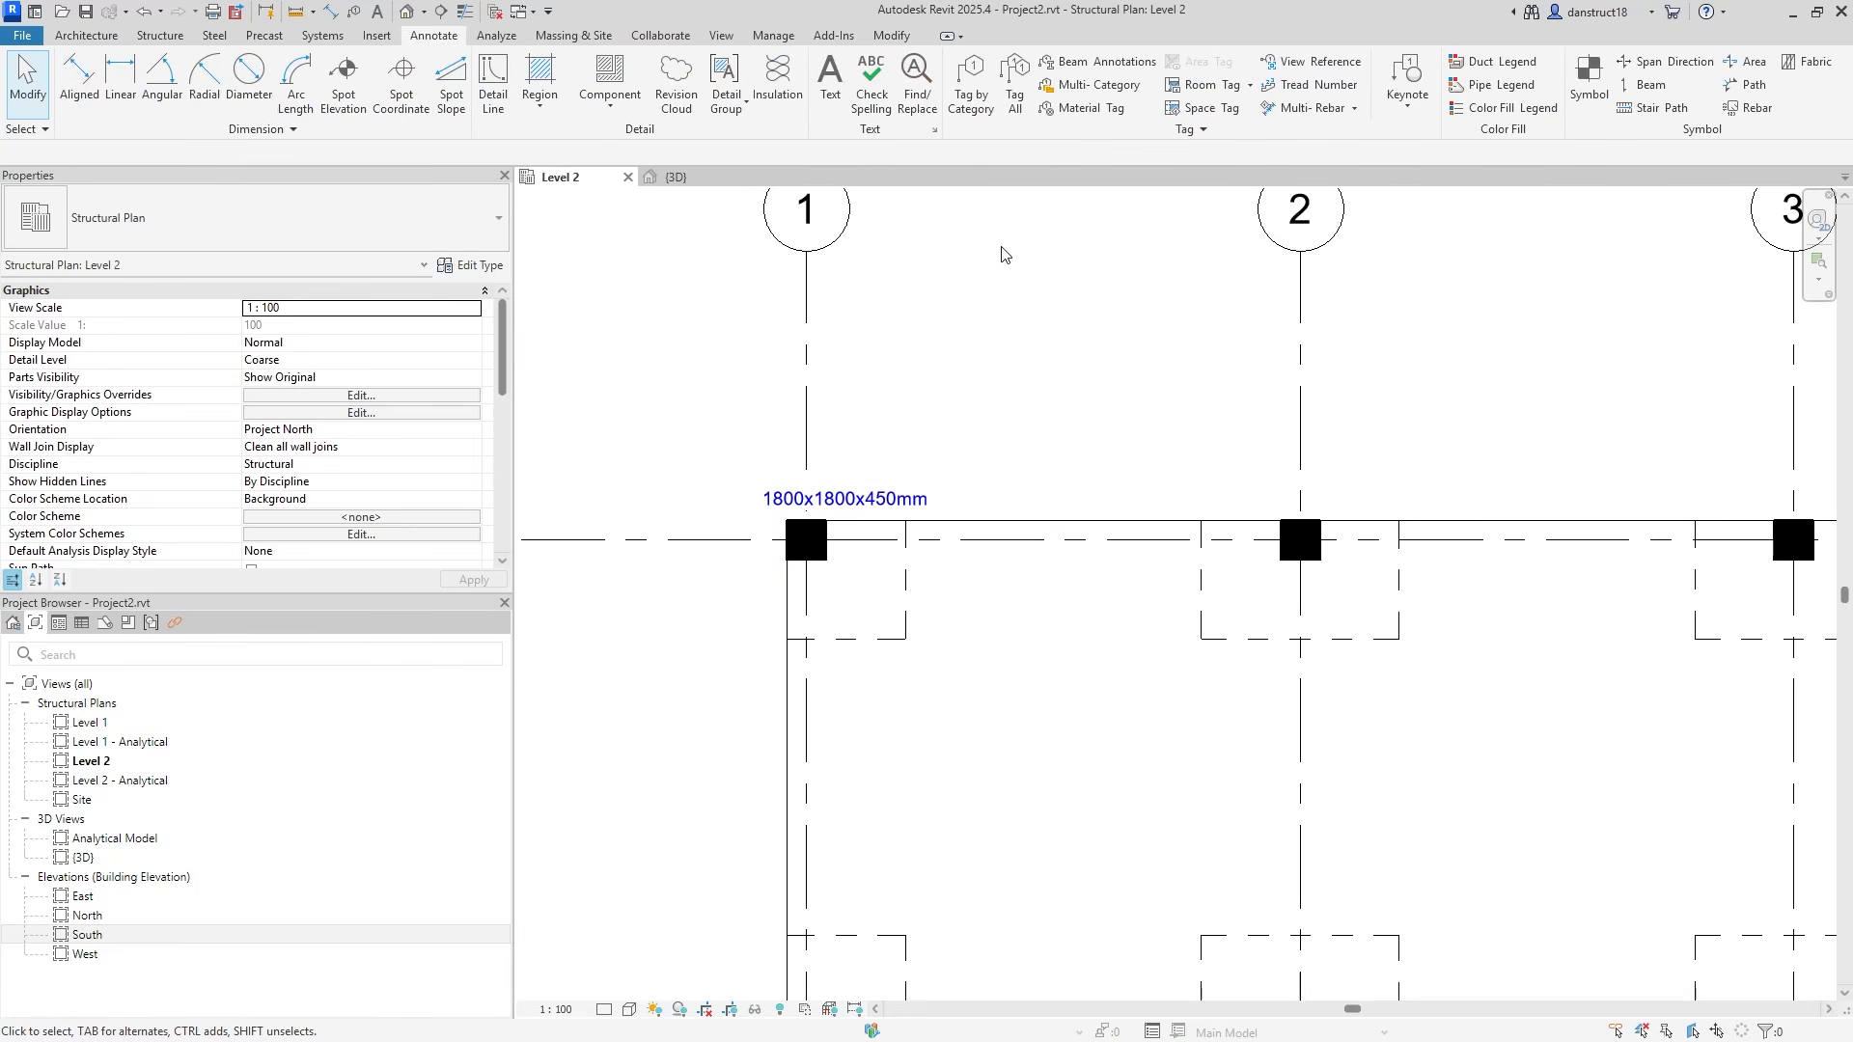
left_click(972, 102)
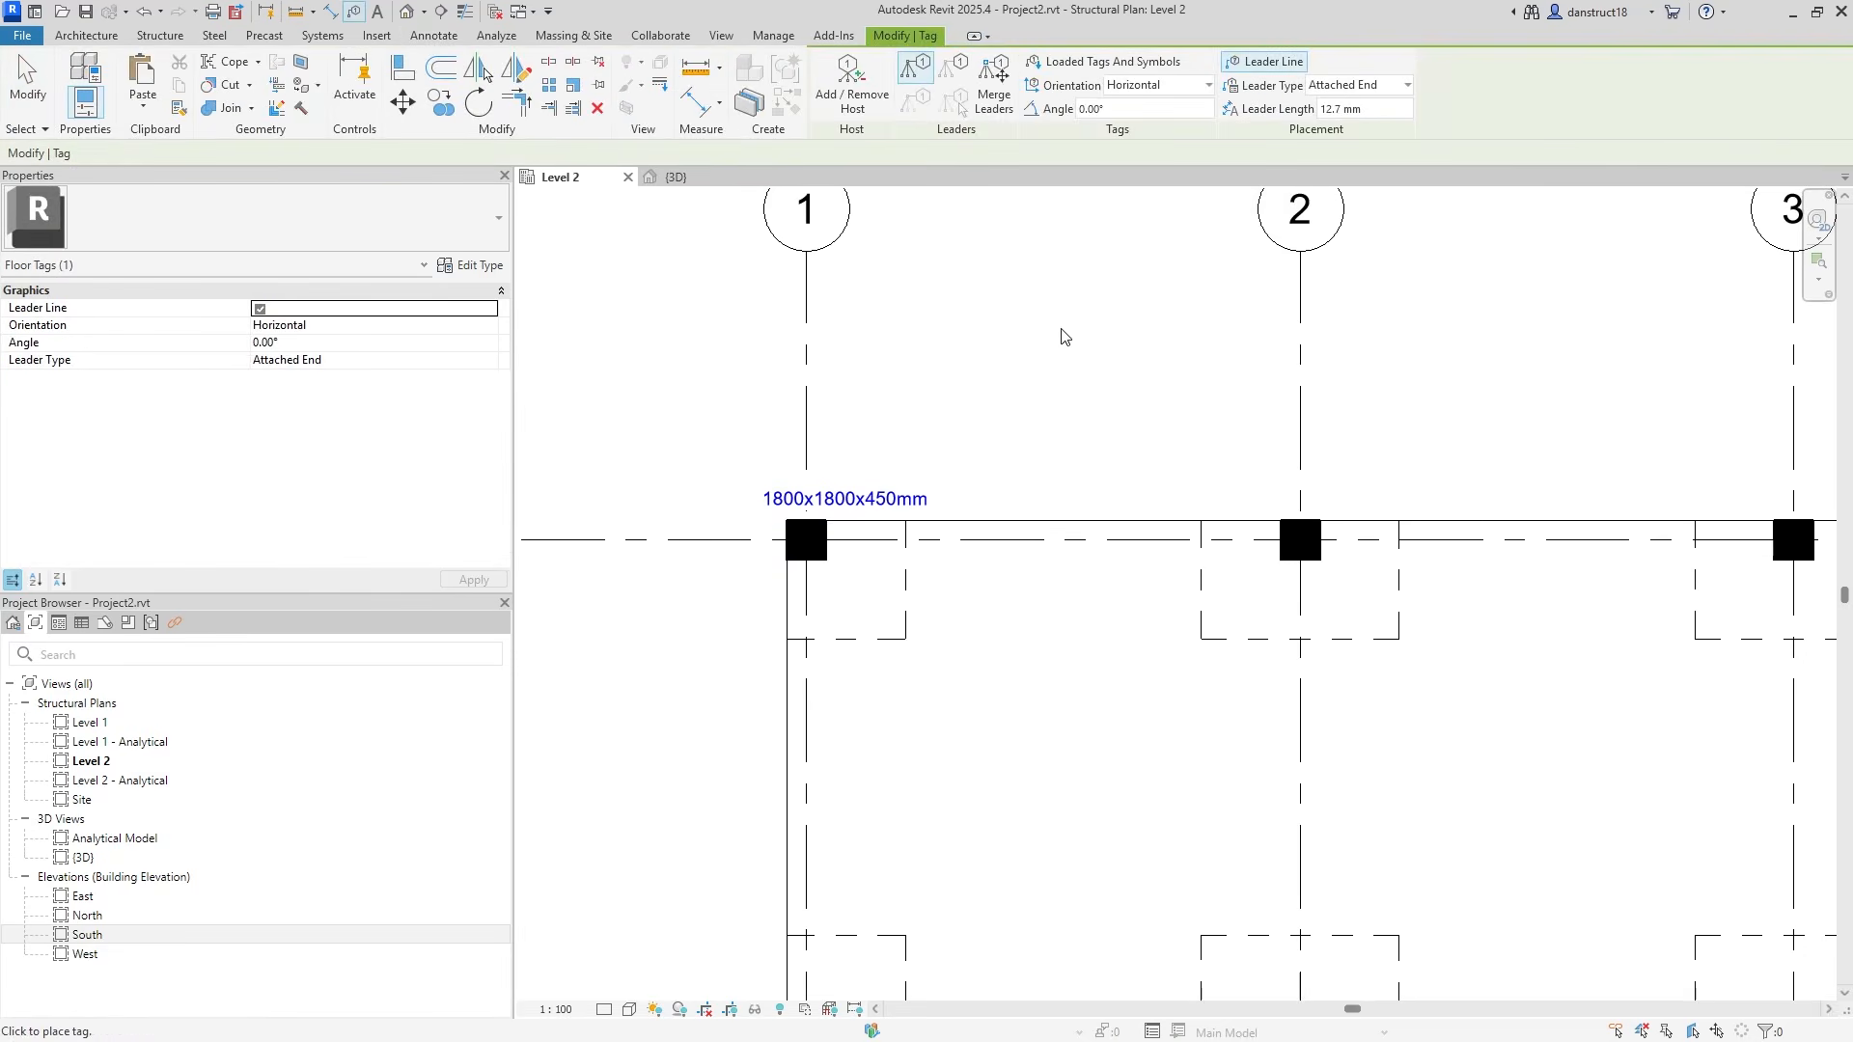
left_click(1264, 62)
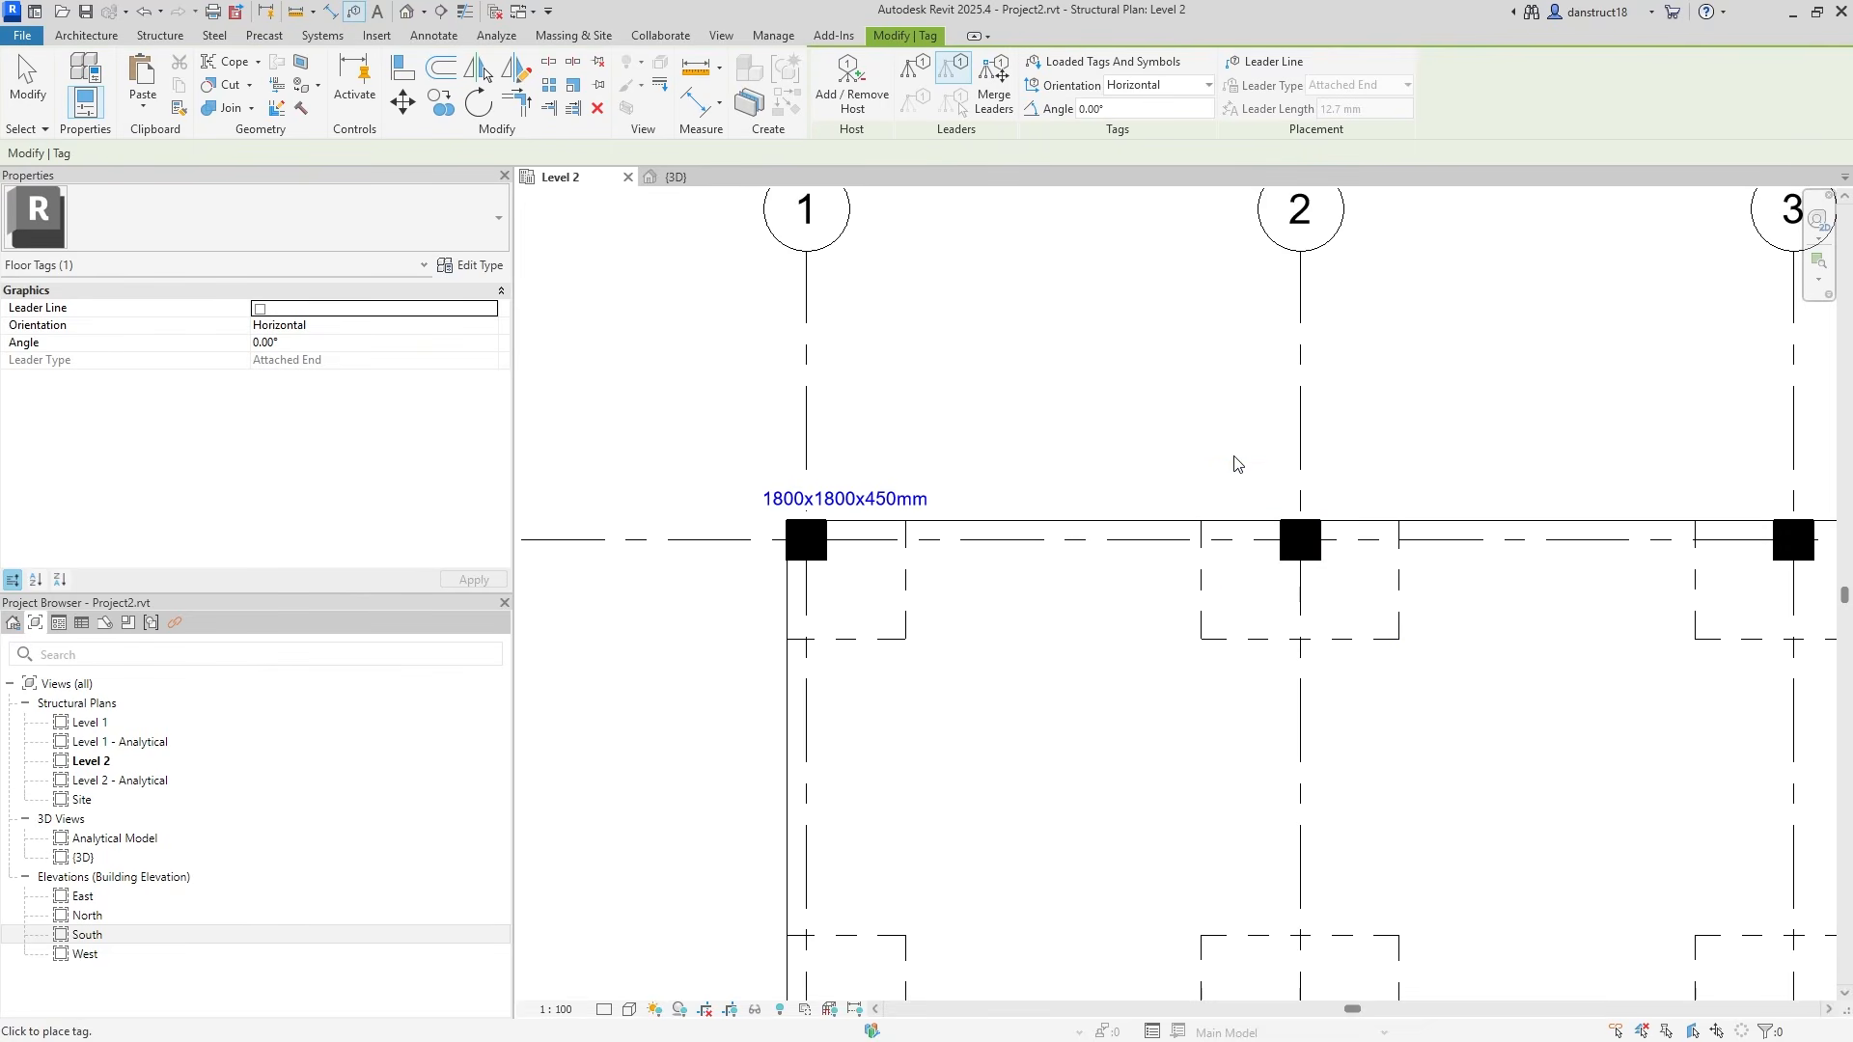
left_click(1235, 533)
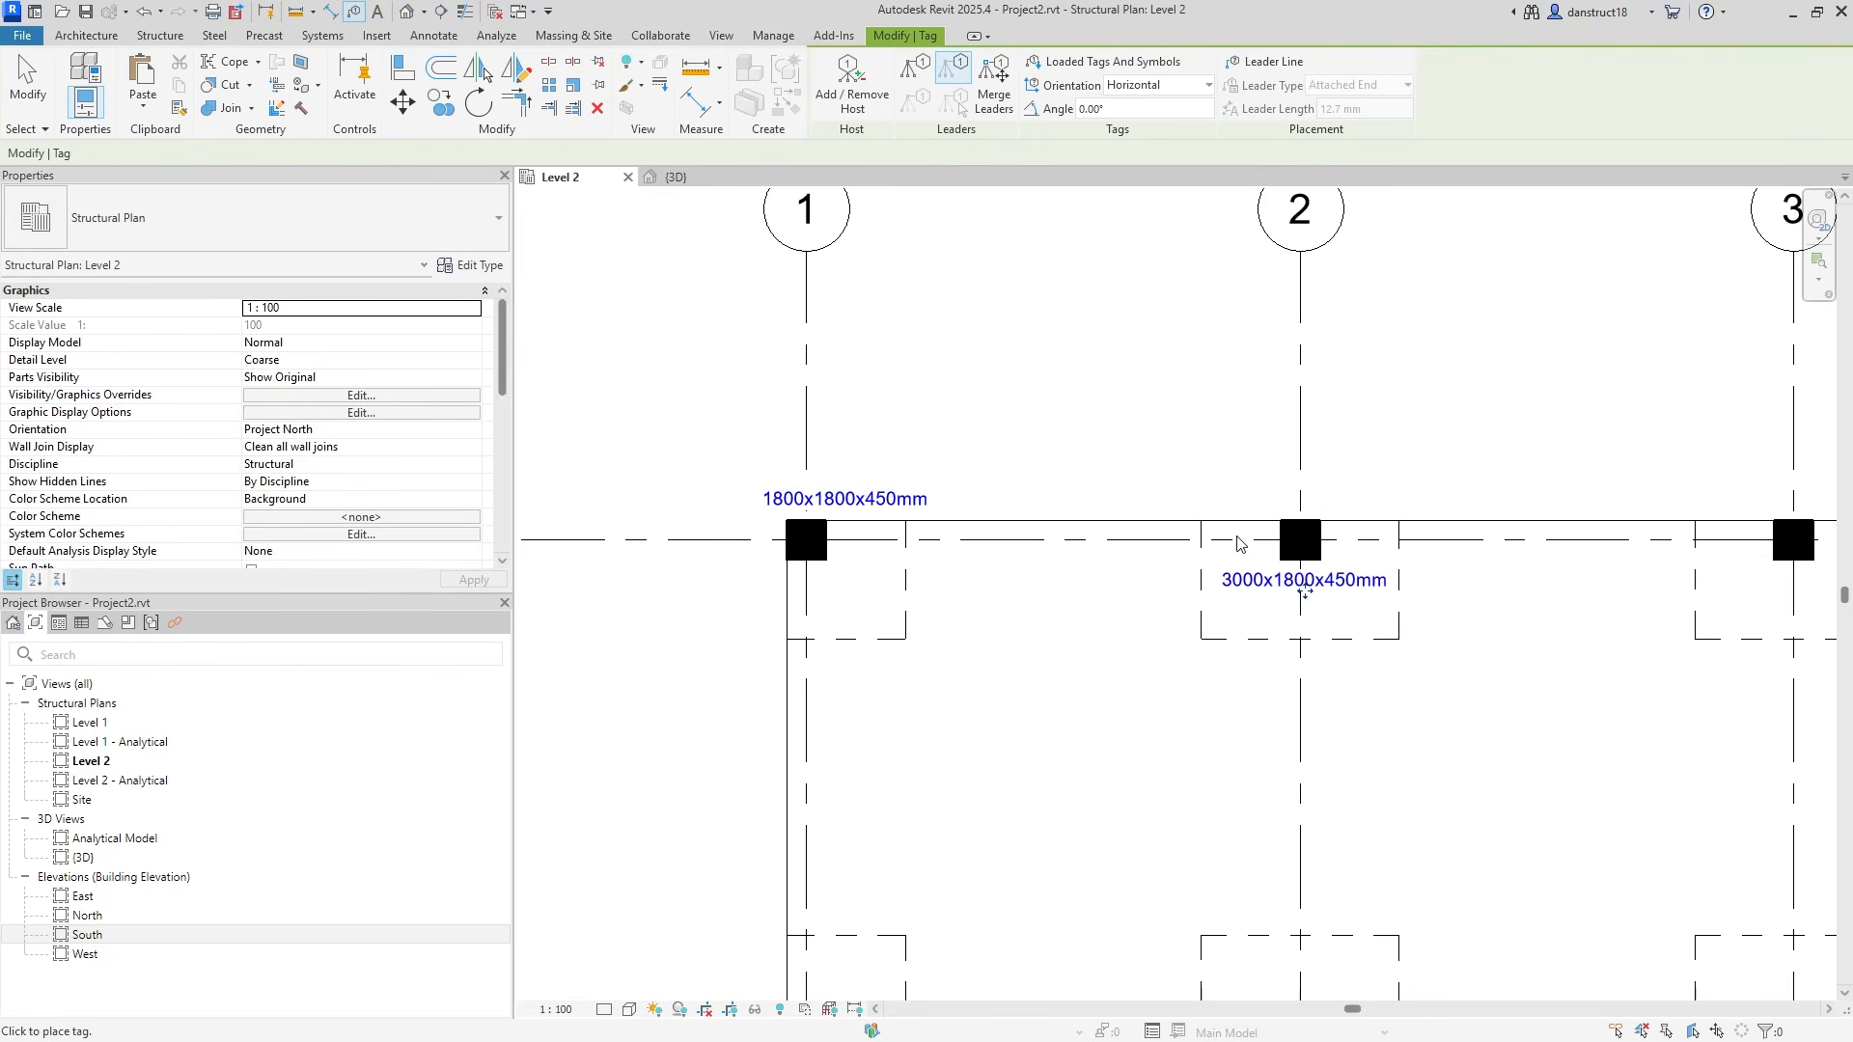
middle_click_drag(1386, 430, 926, 398)
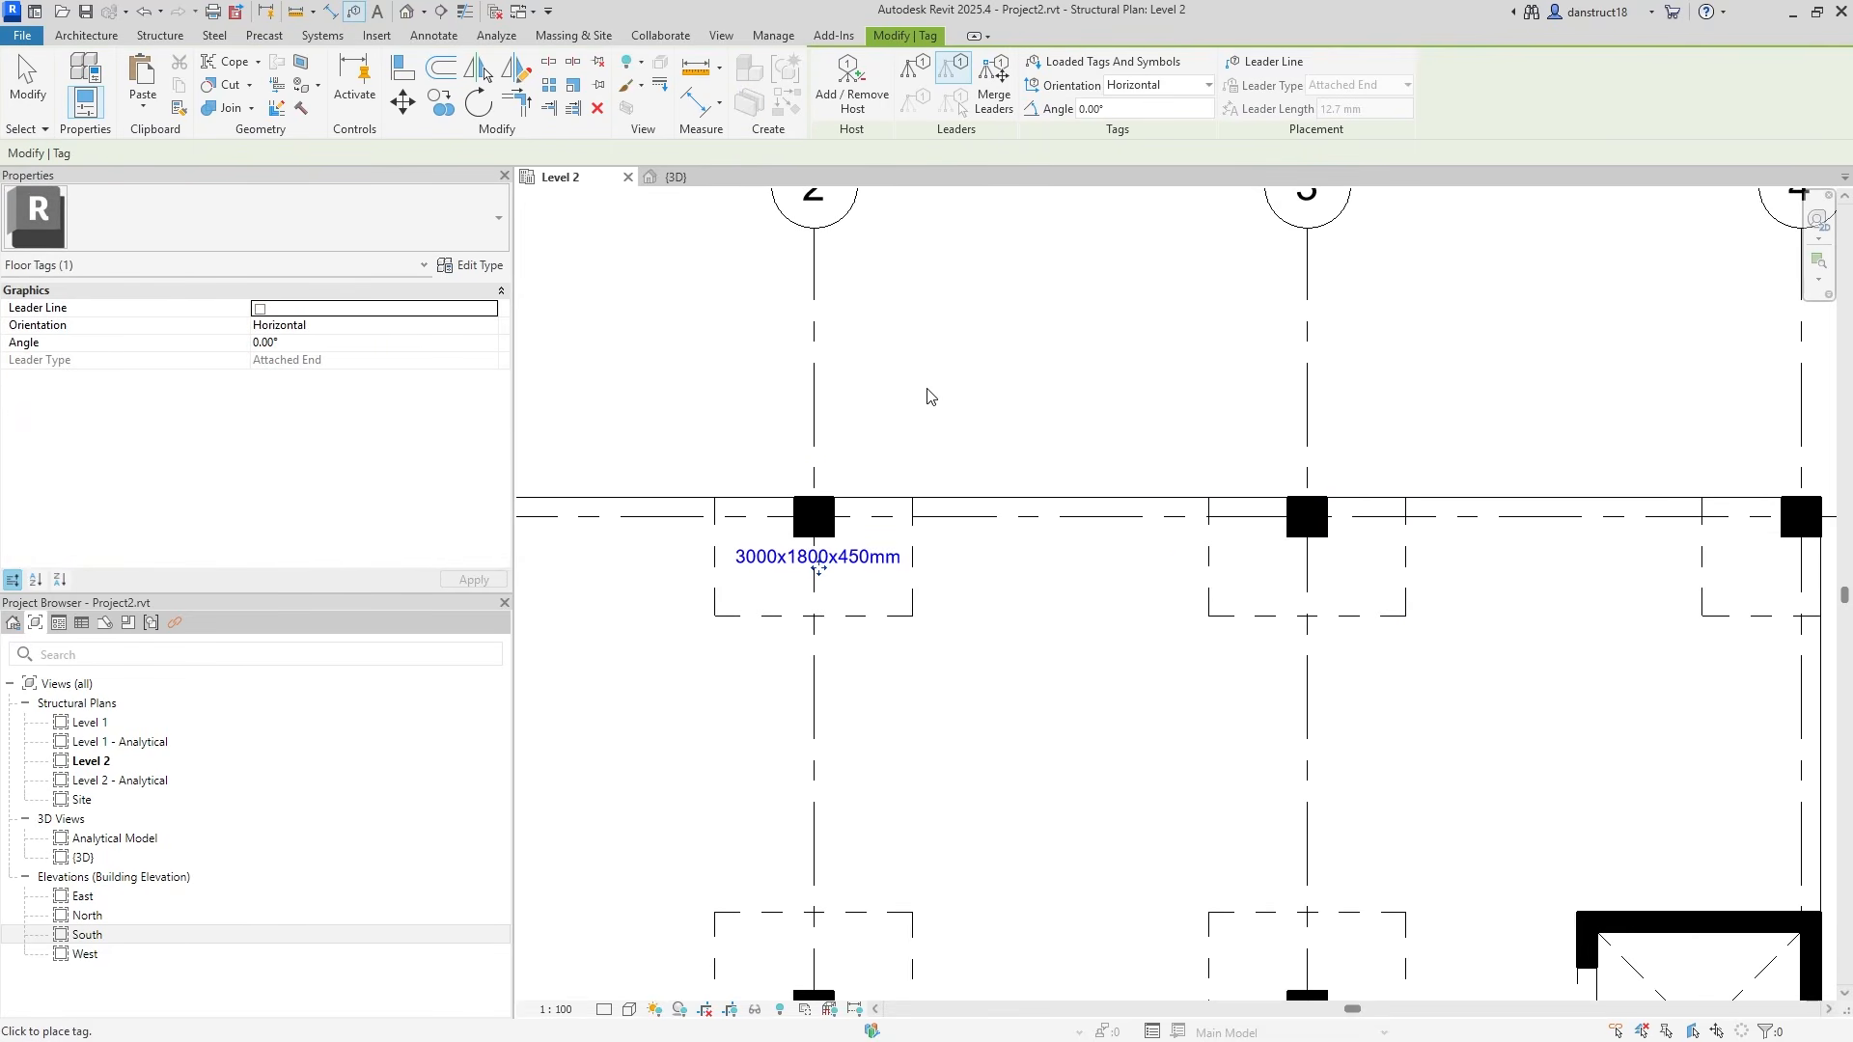
scroll(926, 396, "down", 5)
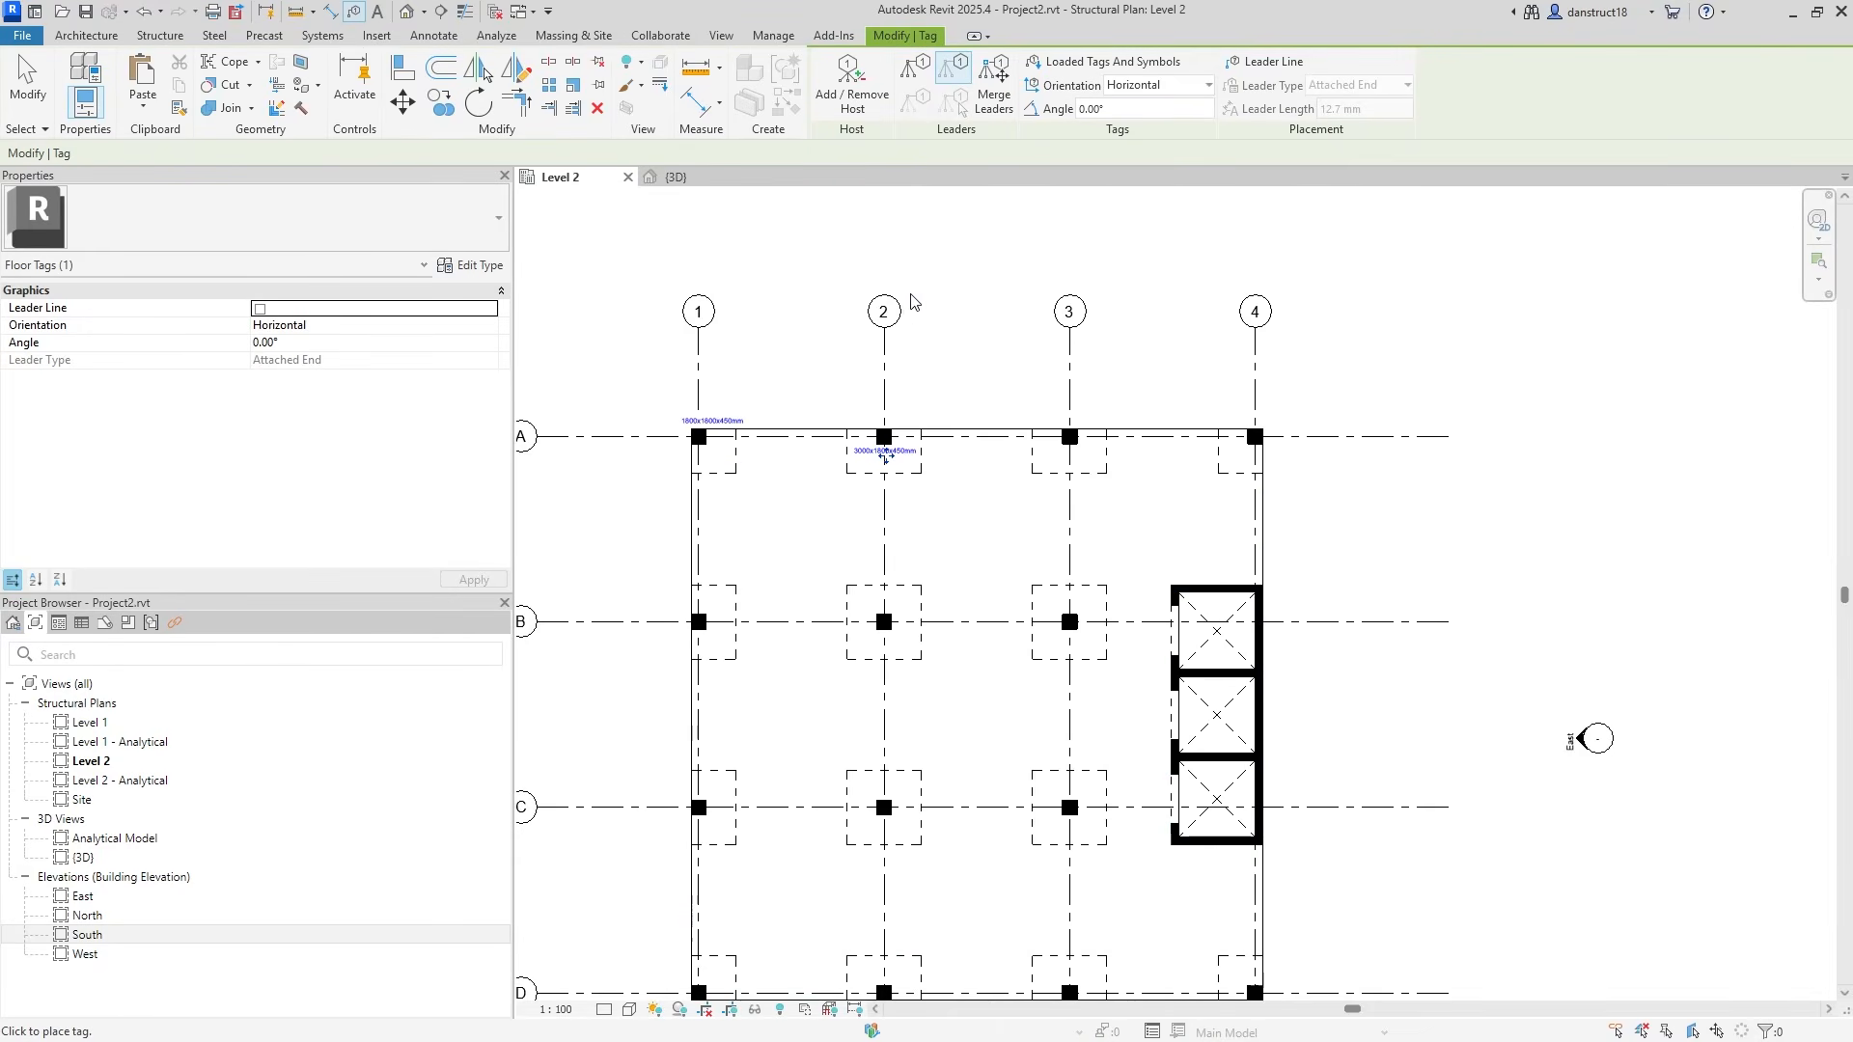
left_click(27, 85)
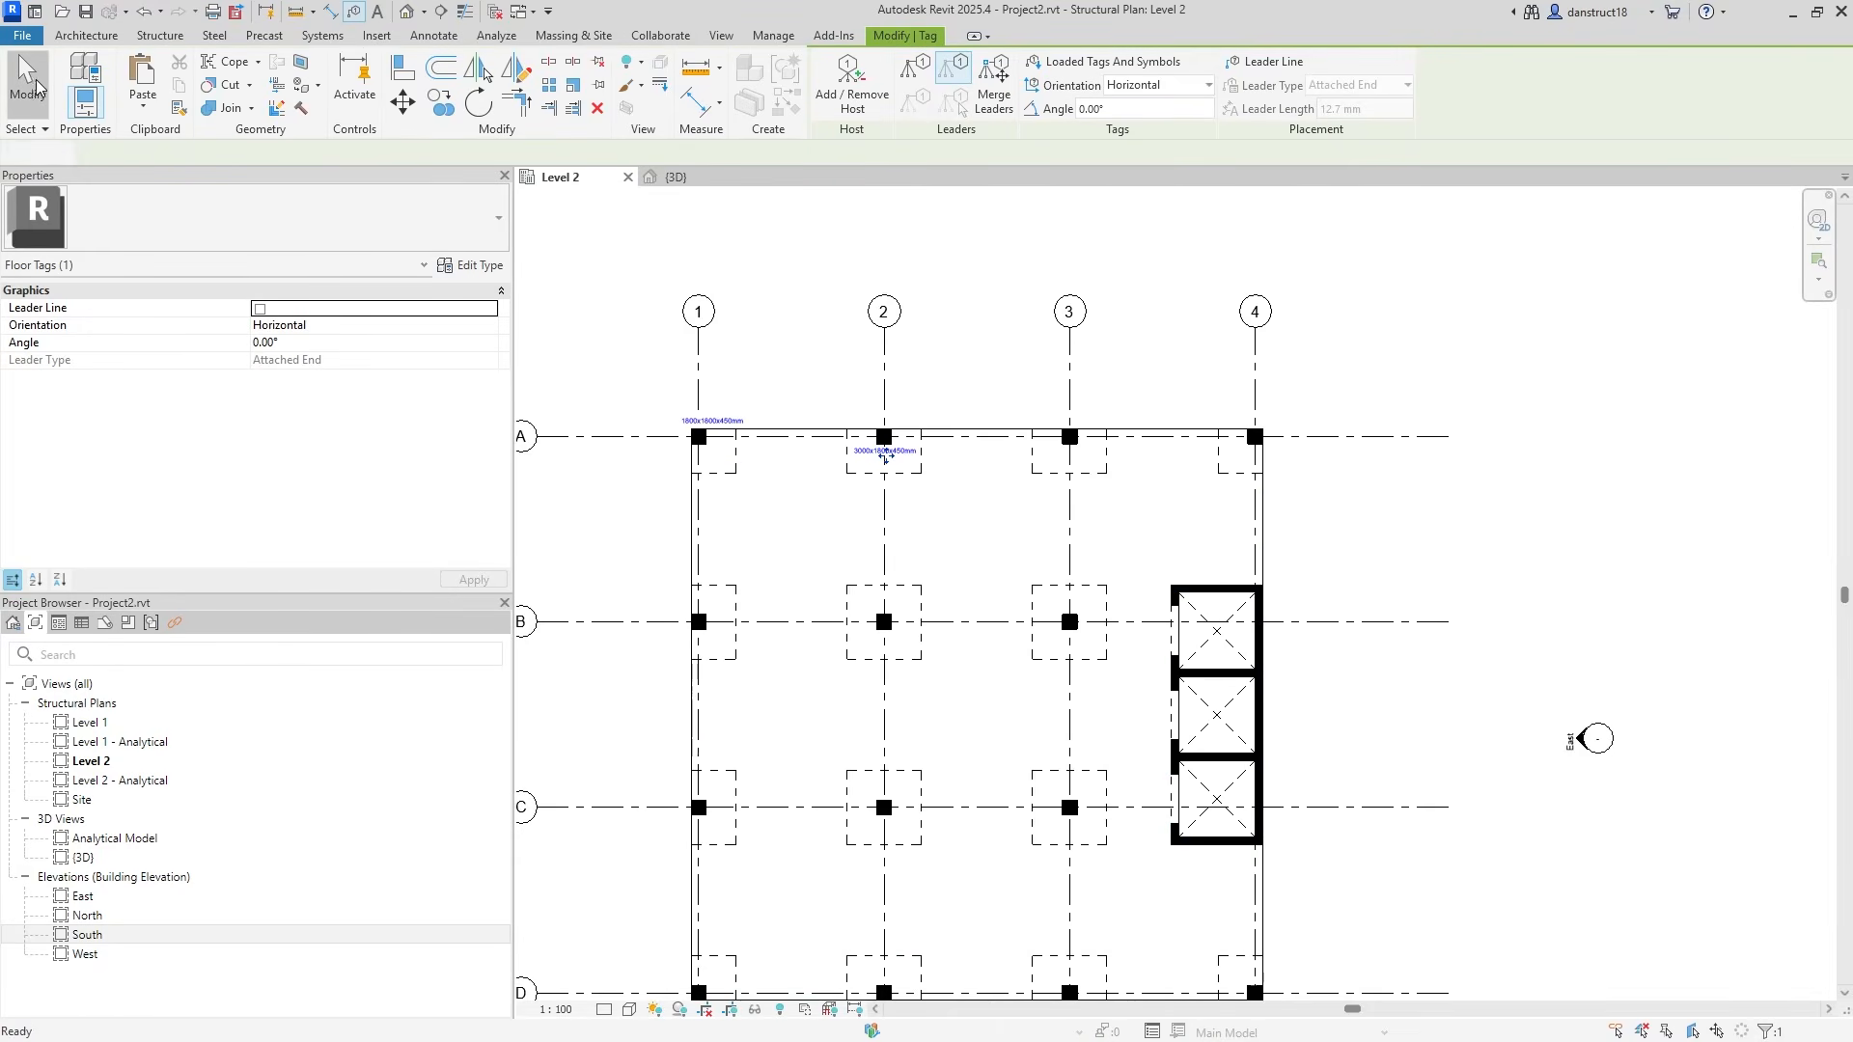
Run Tag All Not Tagged with Floor Tags to label every remaining drop panel.
left_click(439, 35)
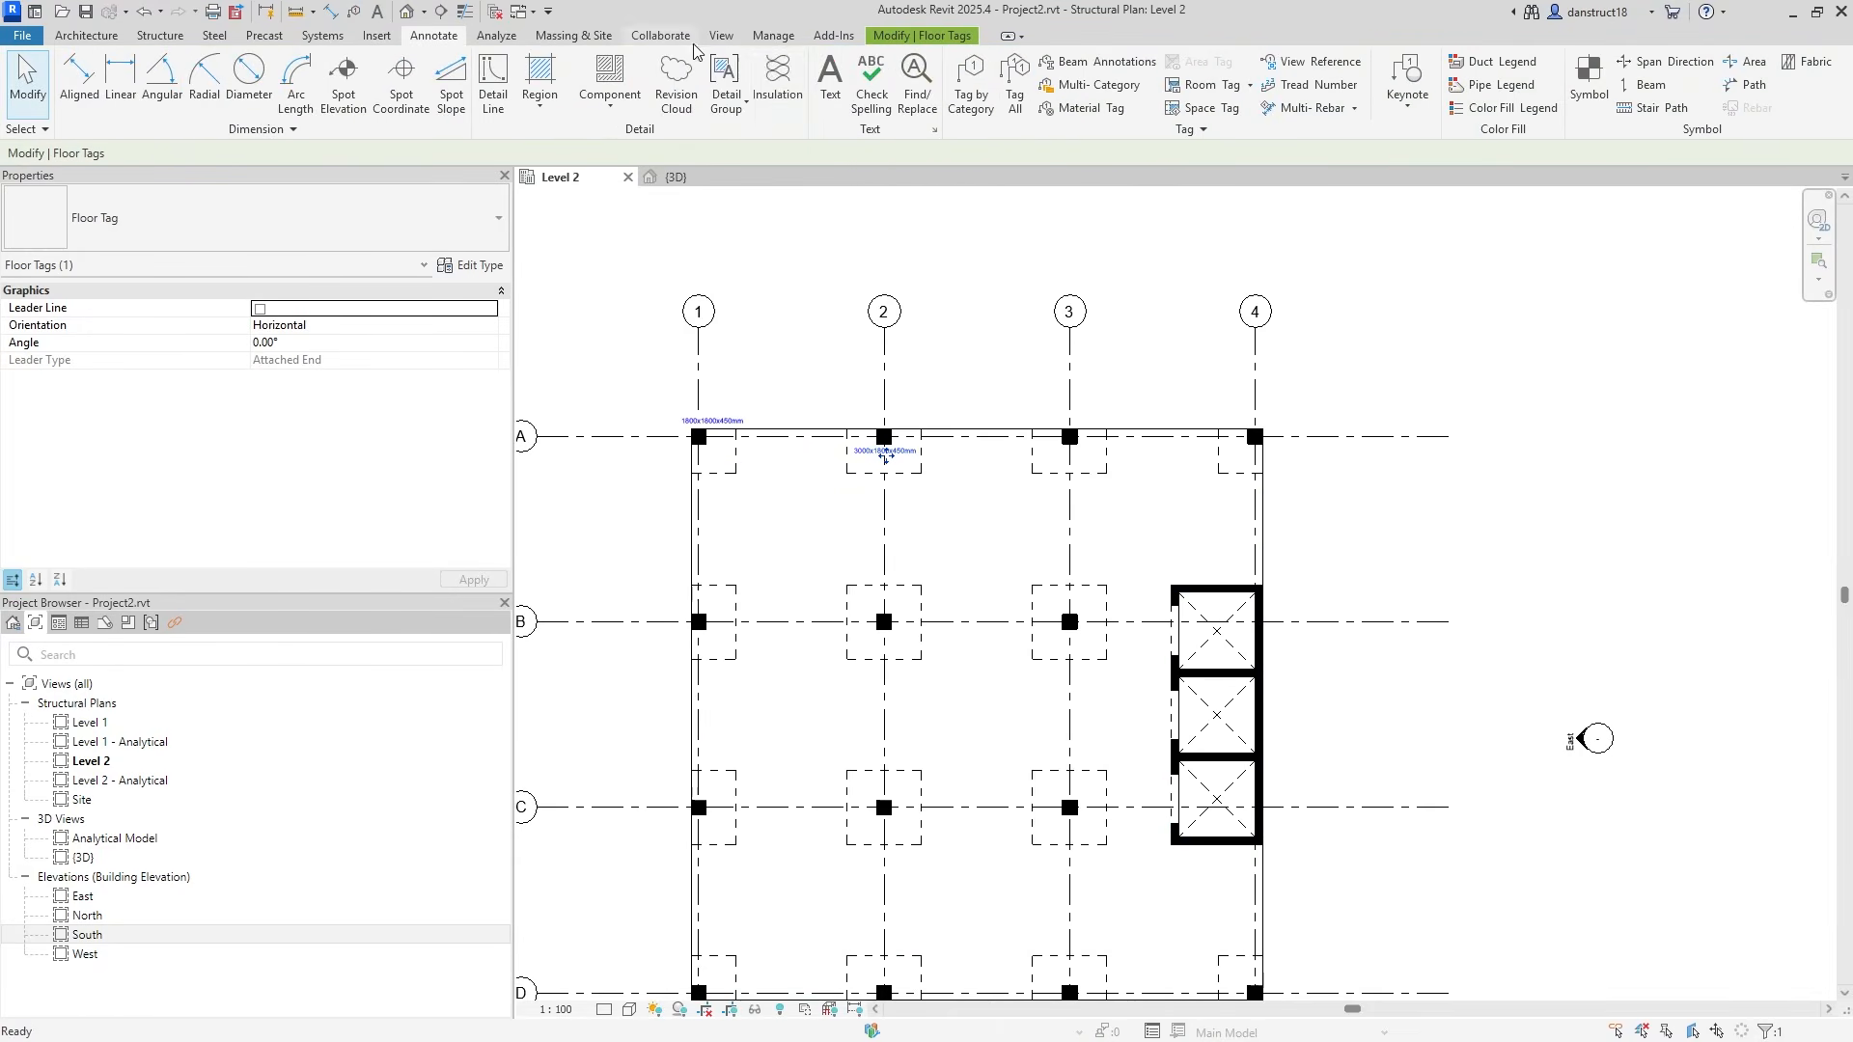
left_click(1011, 96)
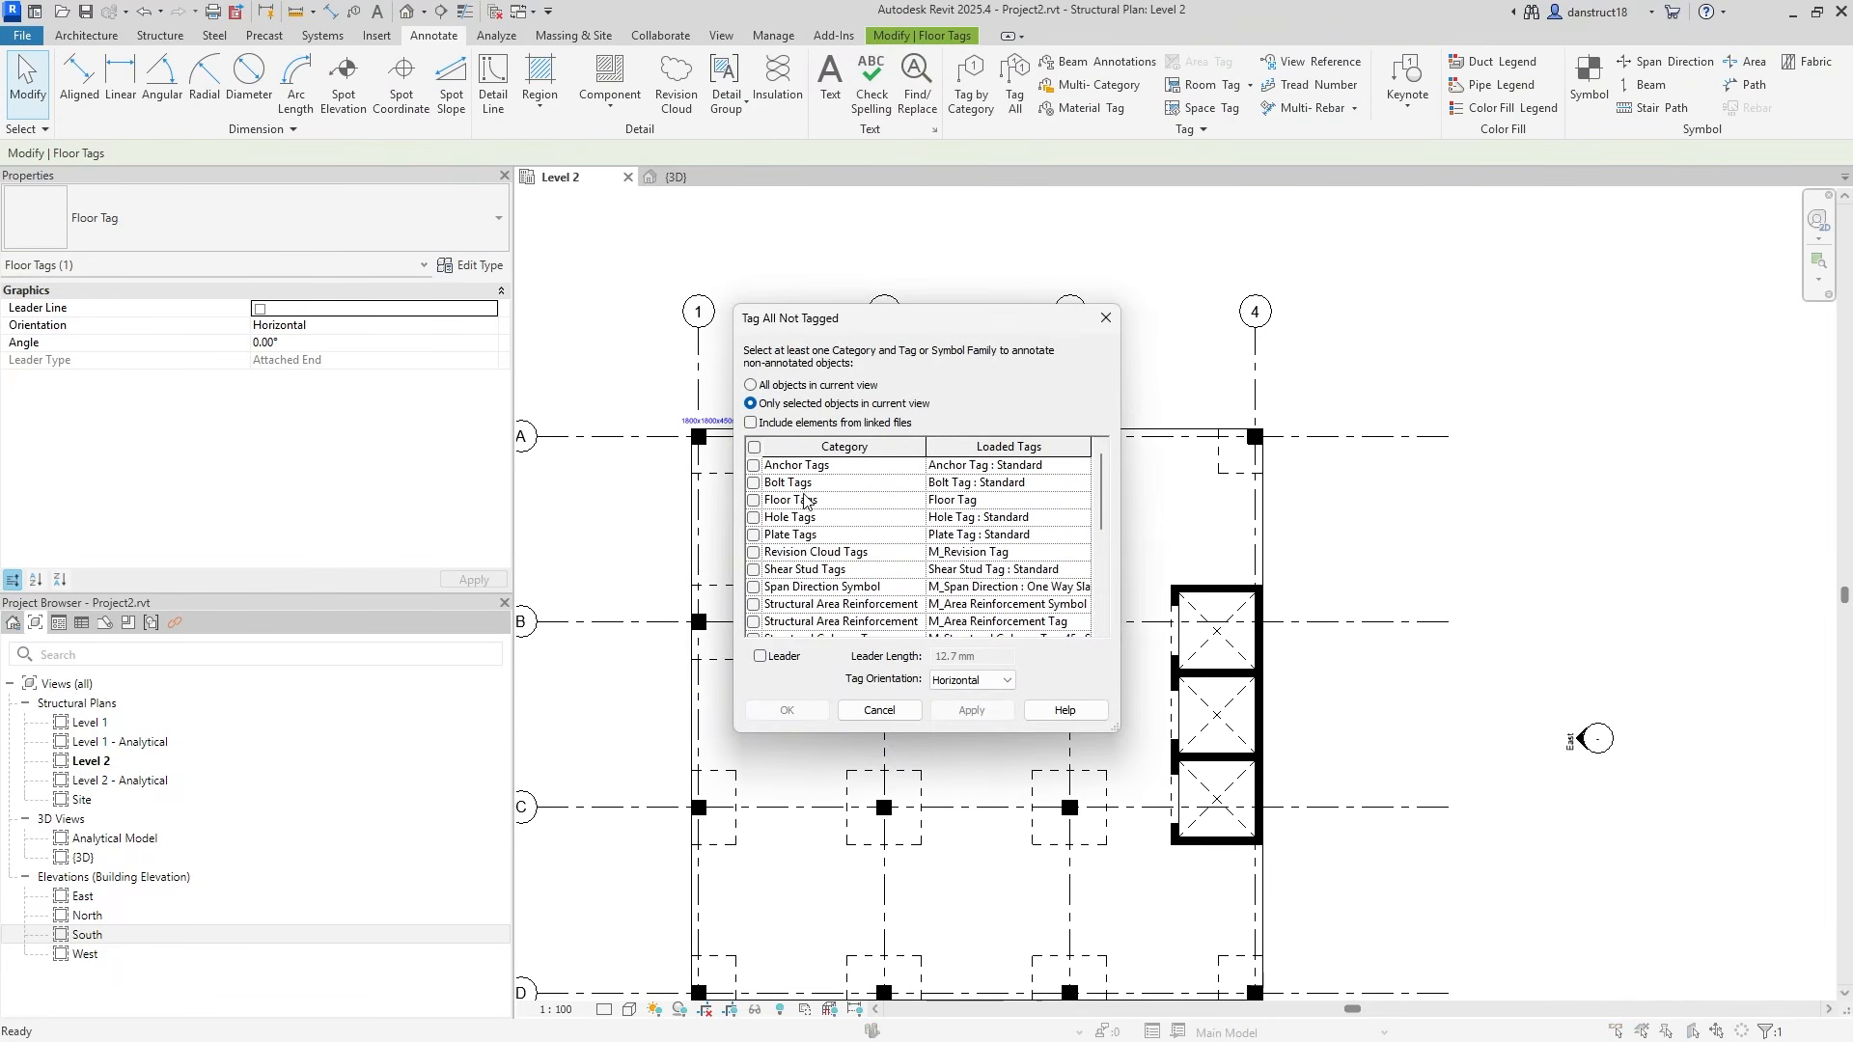
left_click(753, 500)
left_click(997, 500)
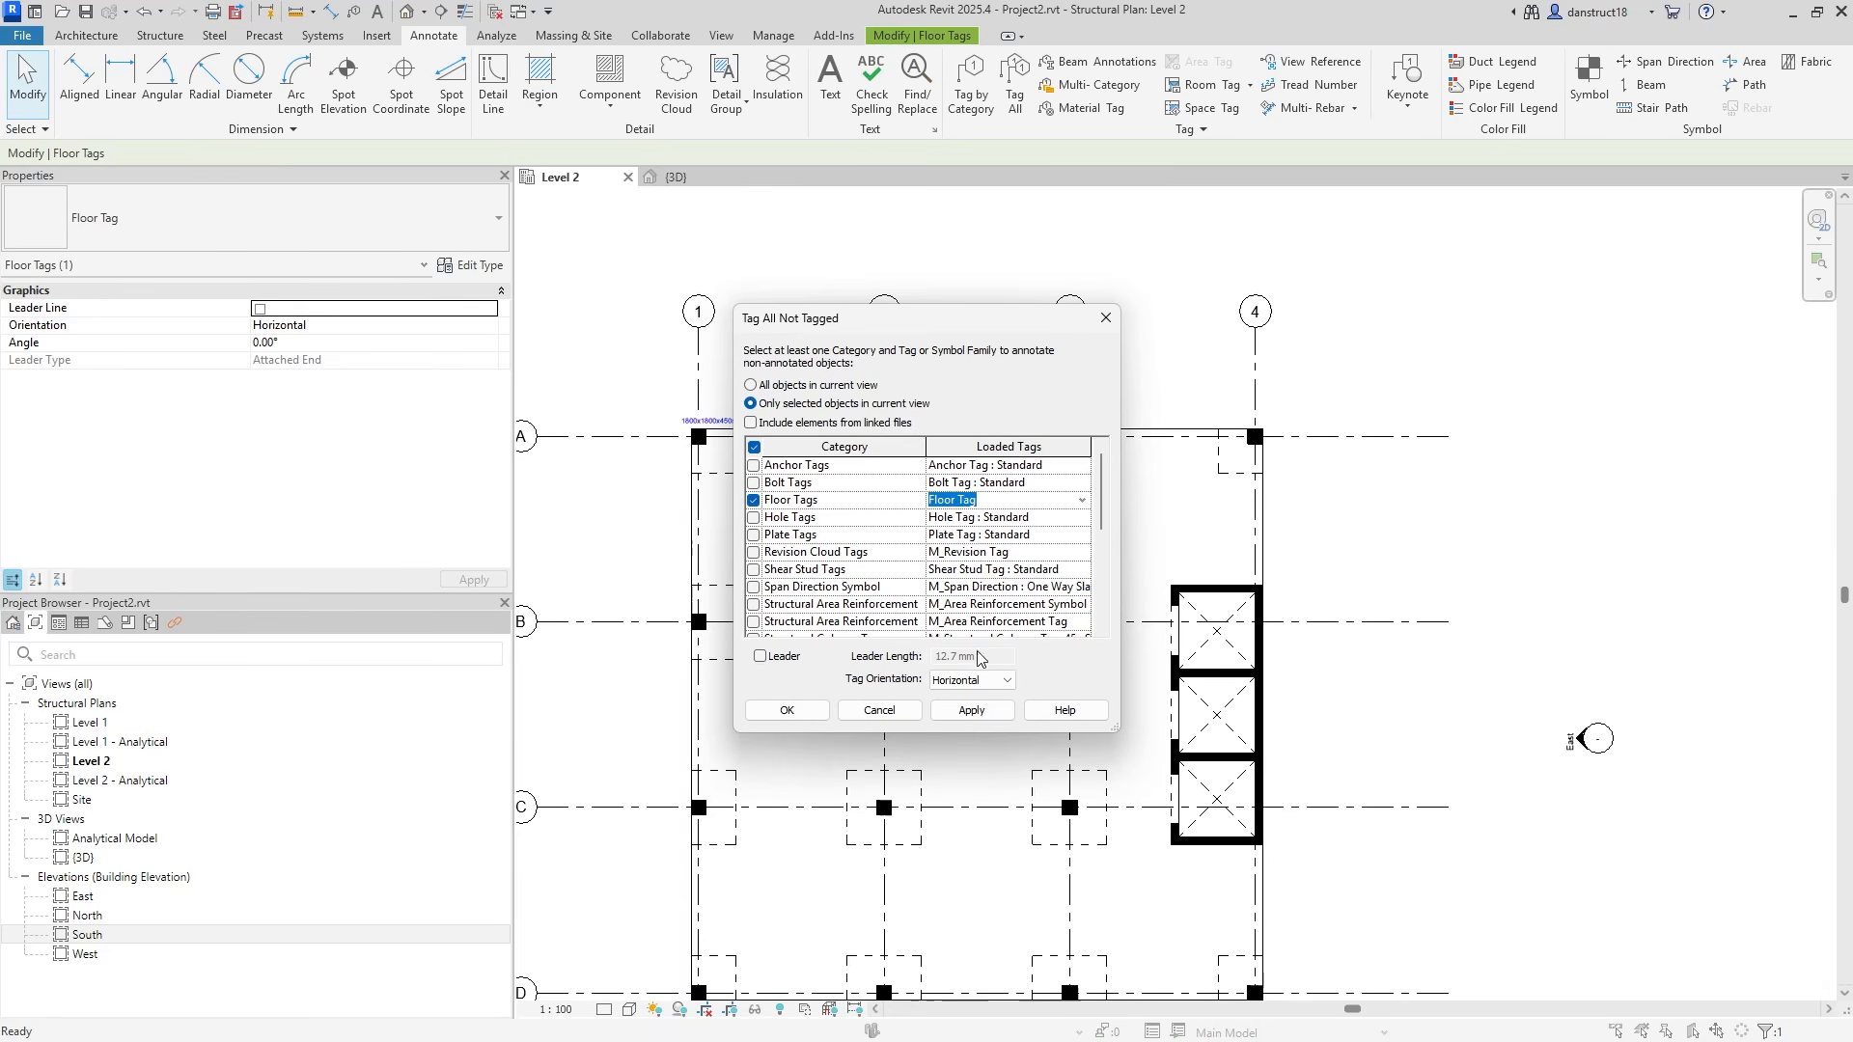
left_click(982, 714)
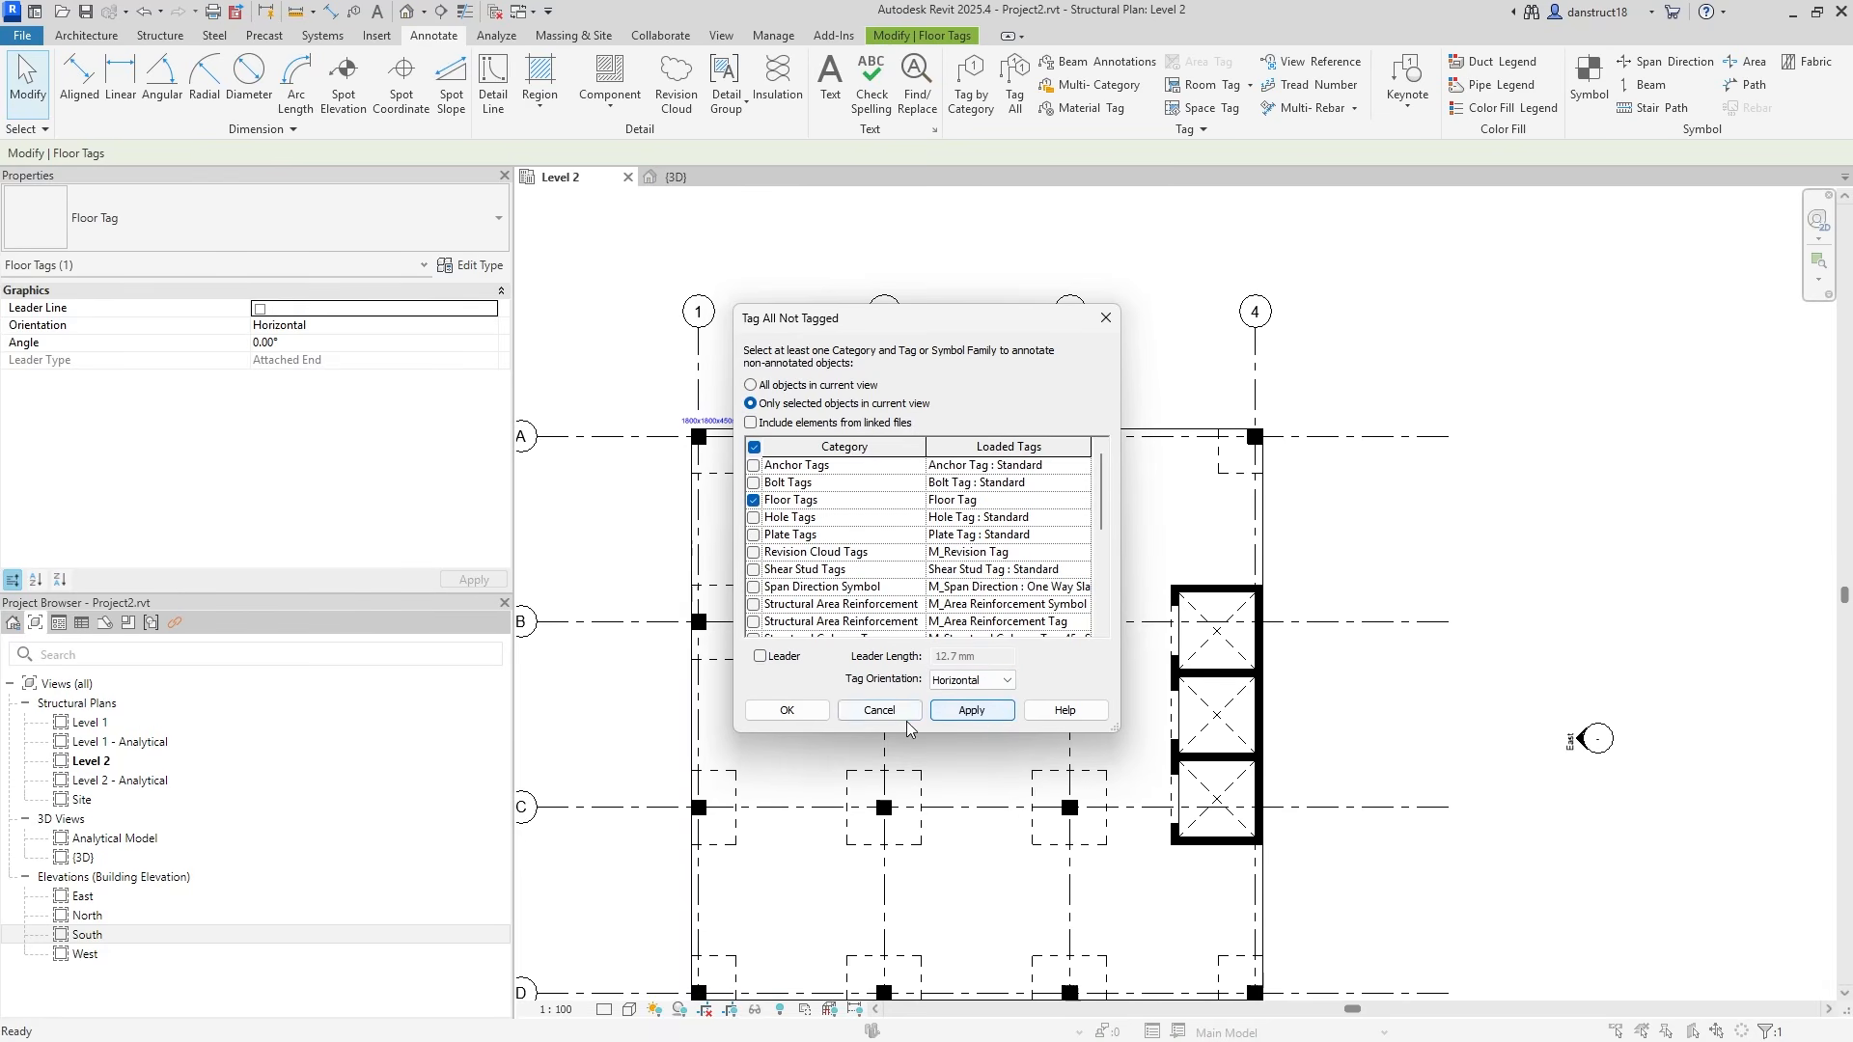
left_click(786, 710)
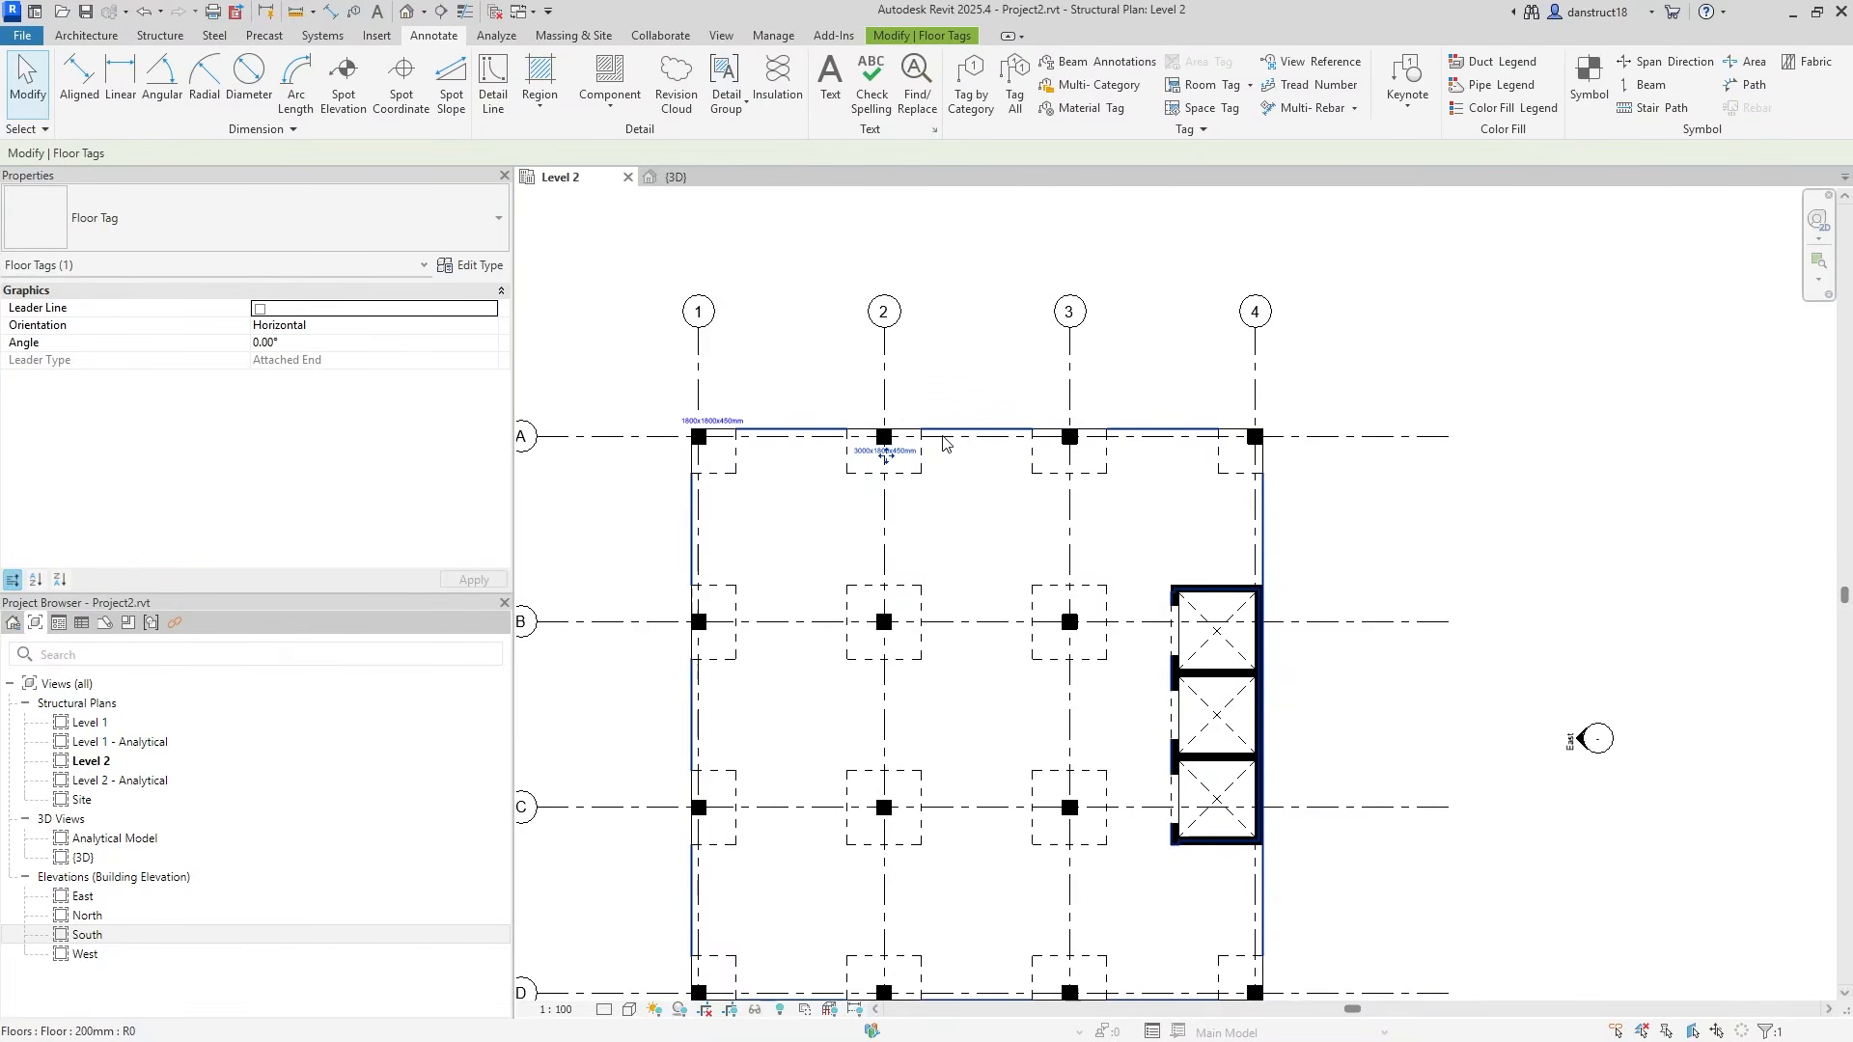
middle_click_drag(1020, 372, 1174, 302)
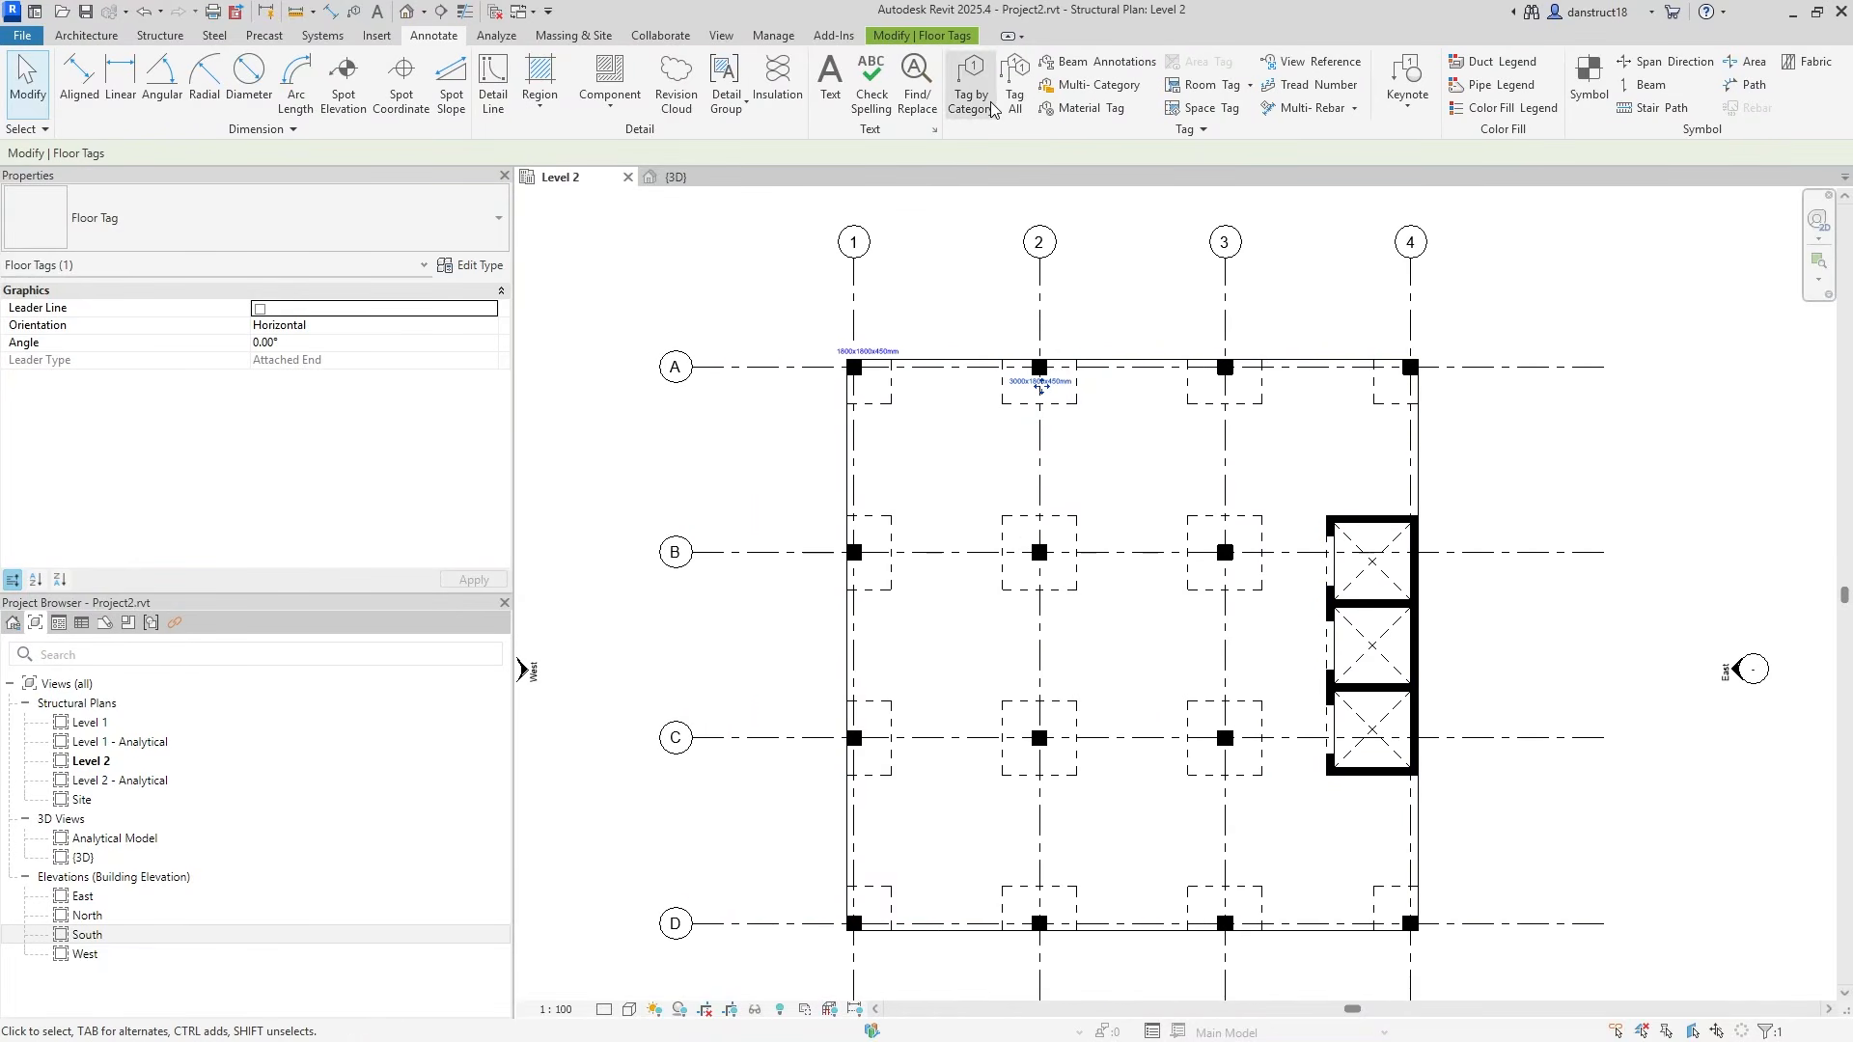
left_click(1014, 93)
left_click(754, 501)
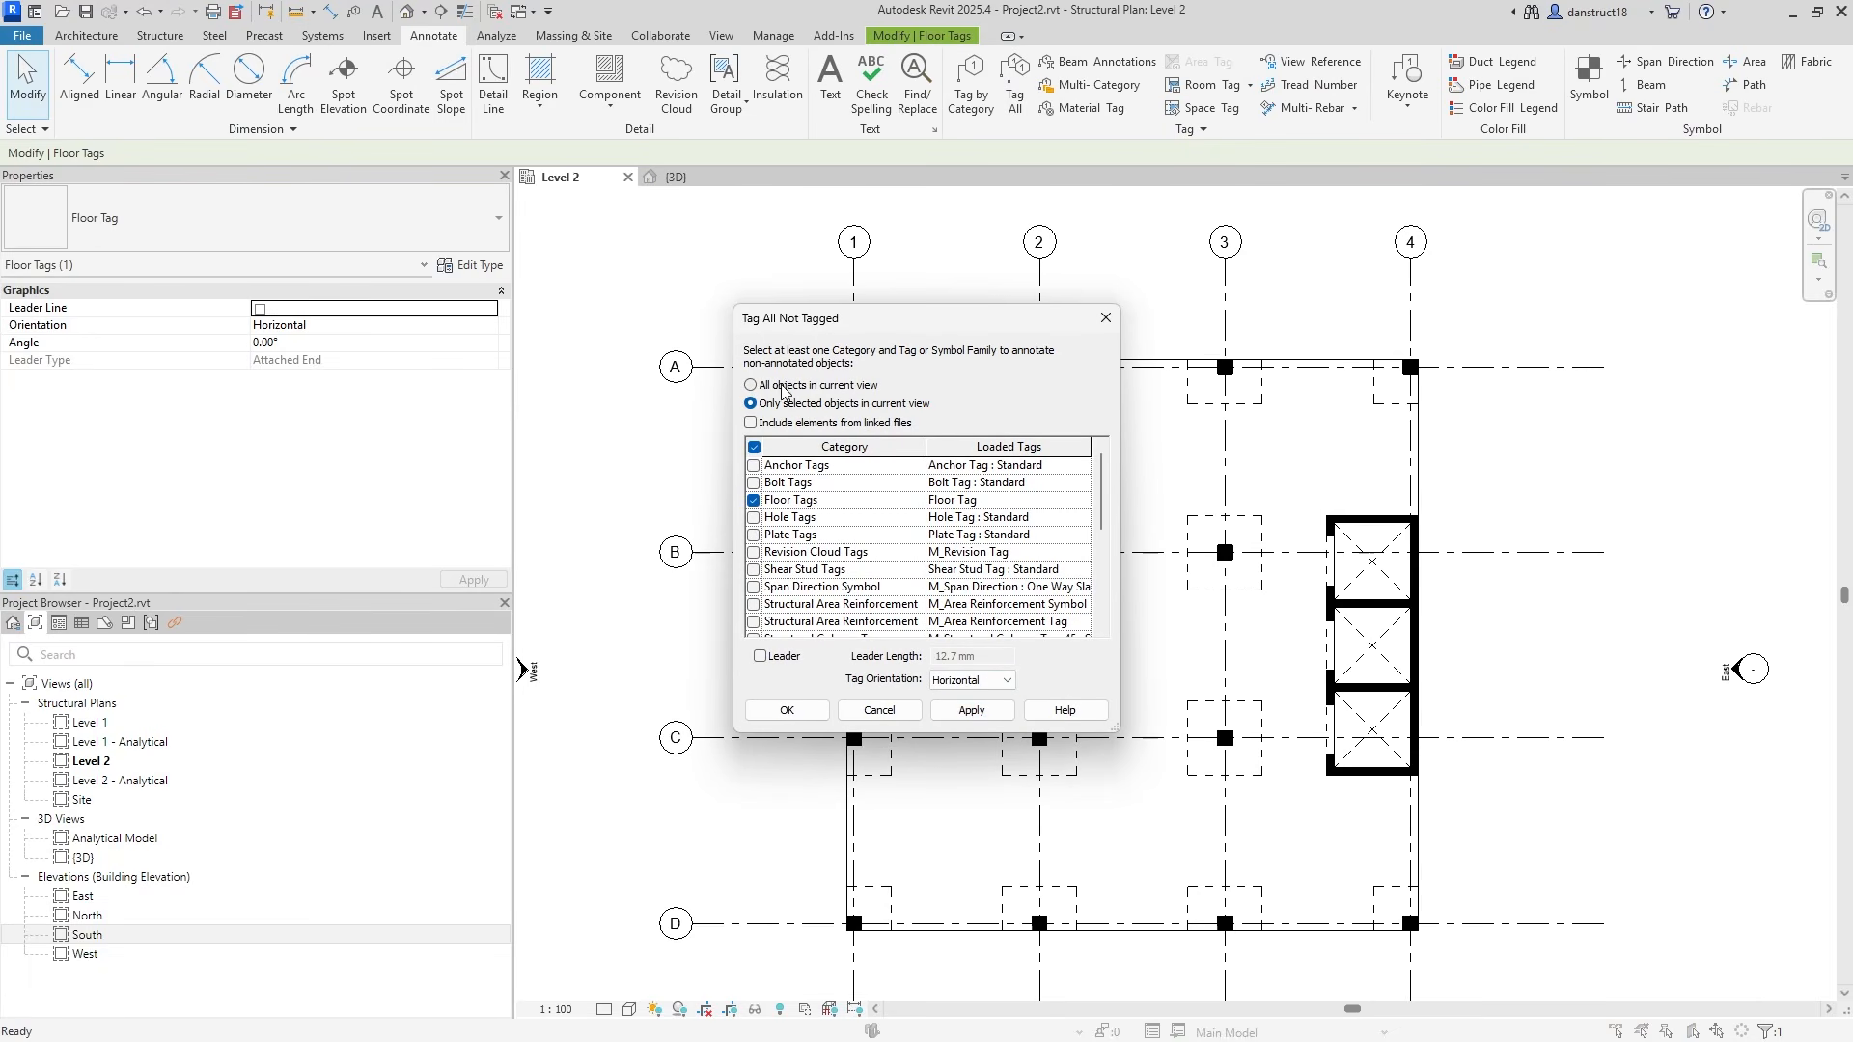
left_click(969, 714)
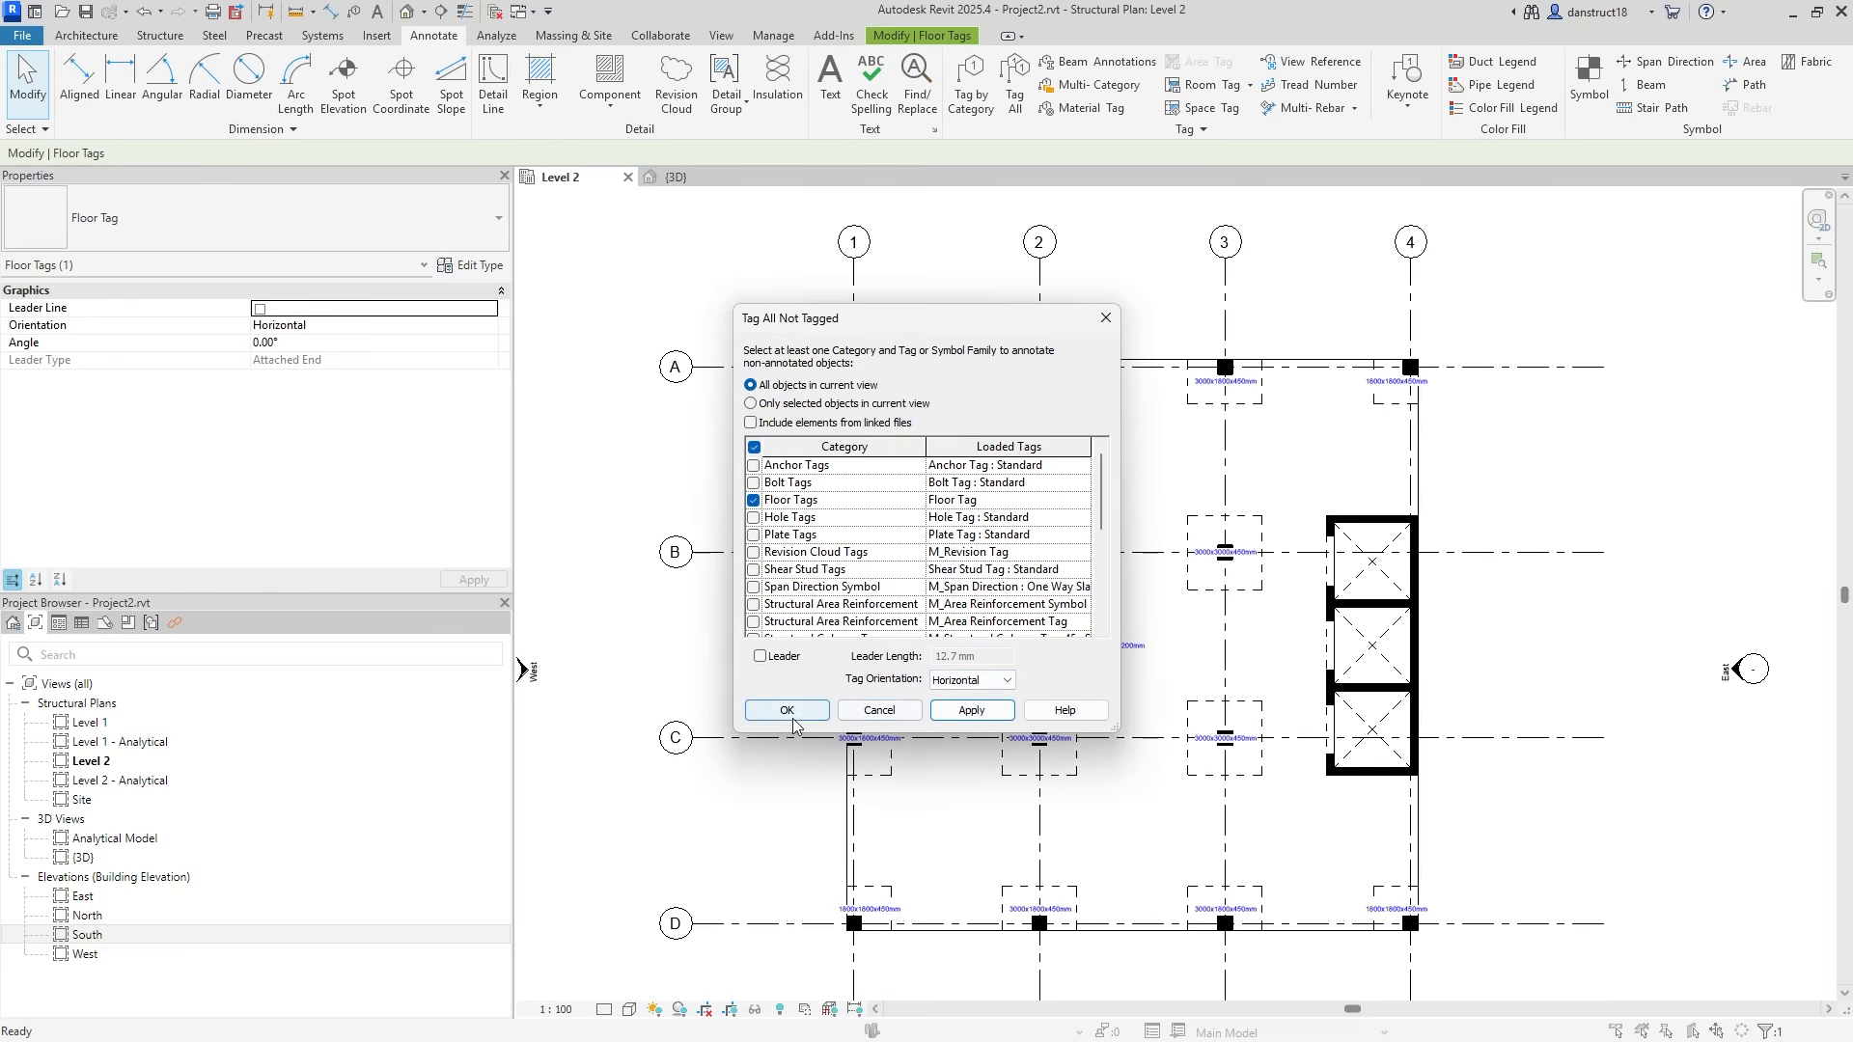
left_click(792, 716)
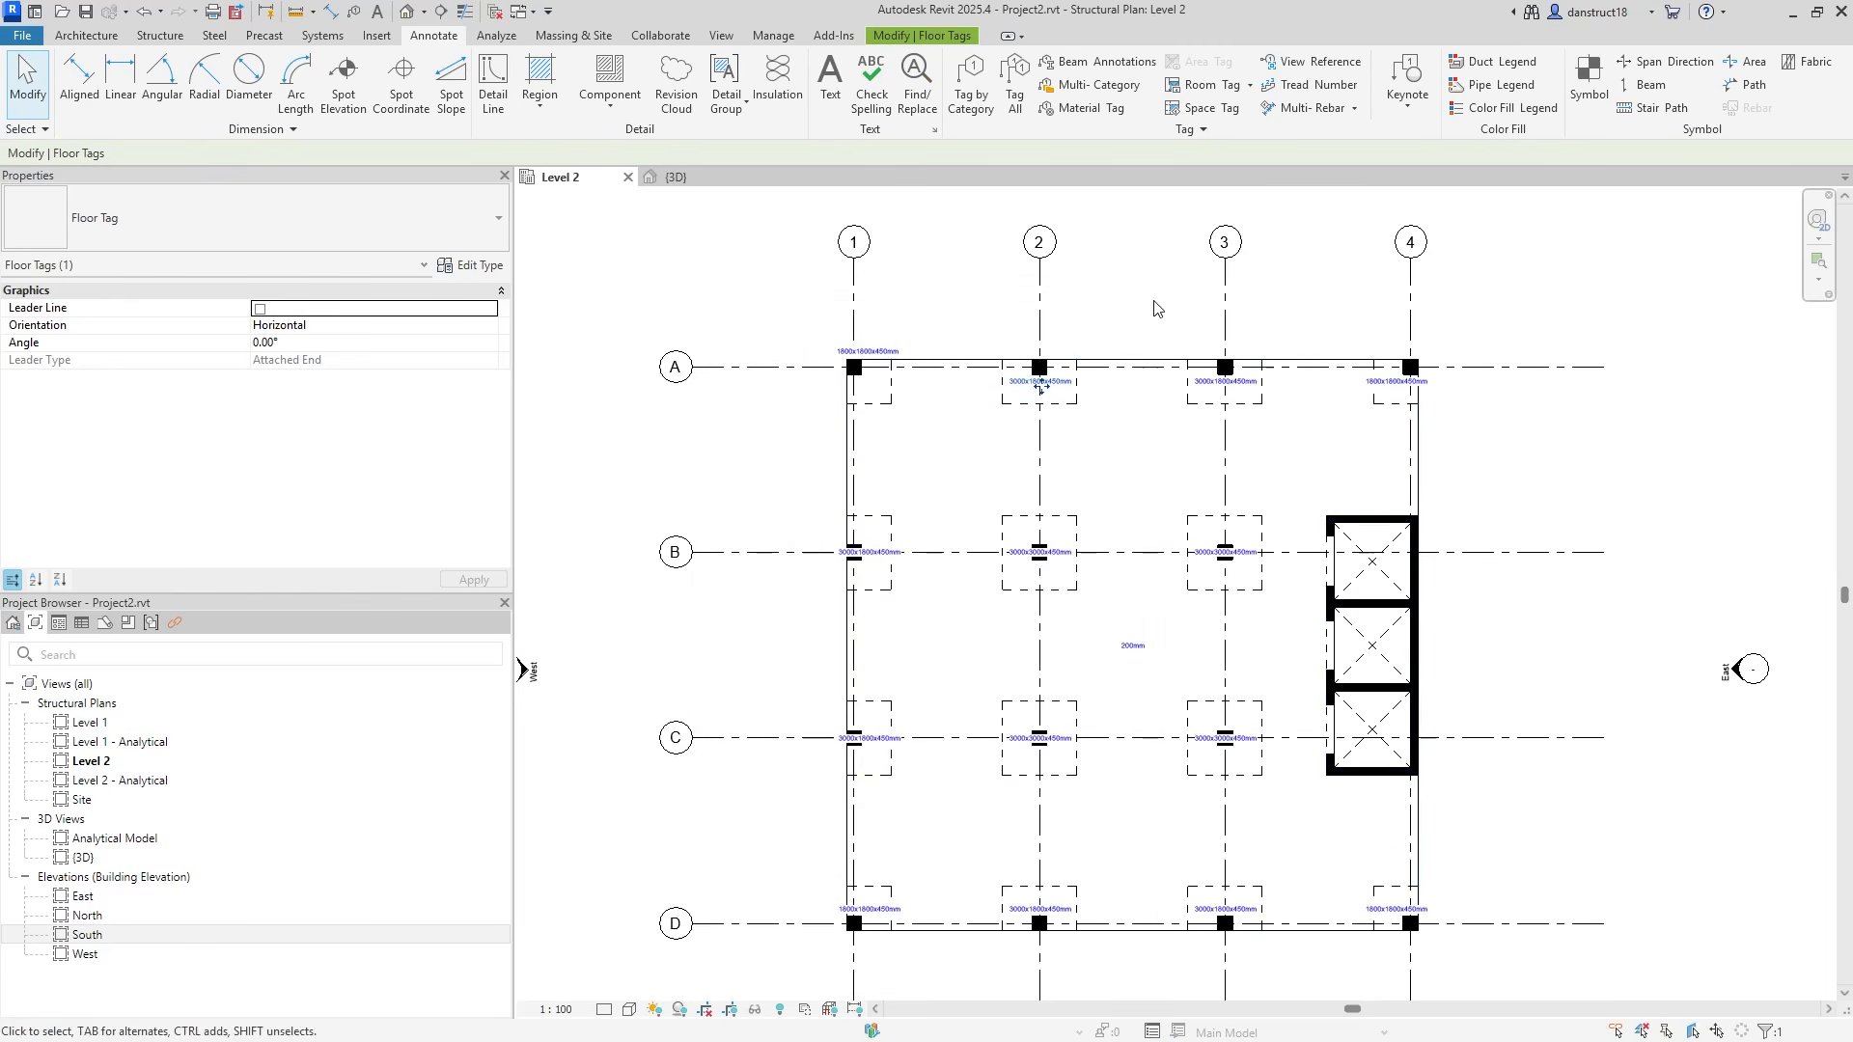
Select the 200mm slab tag, then clear the selection.
left_click(27, 82)
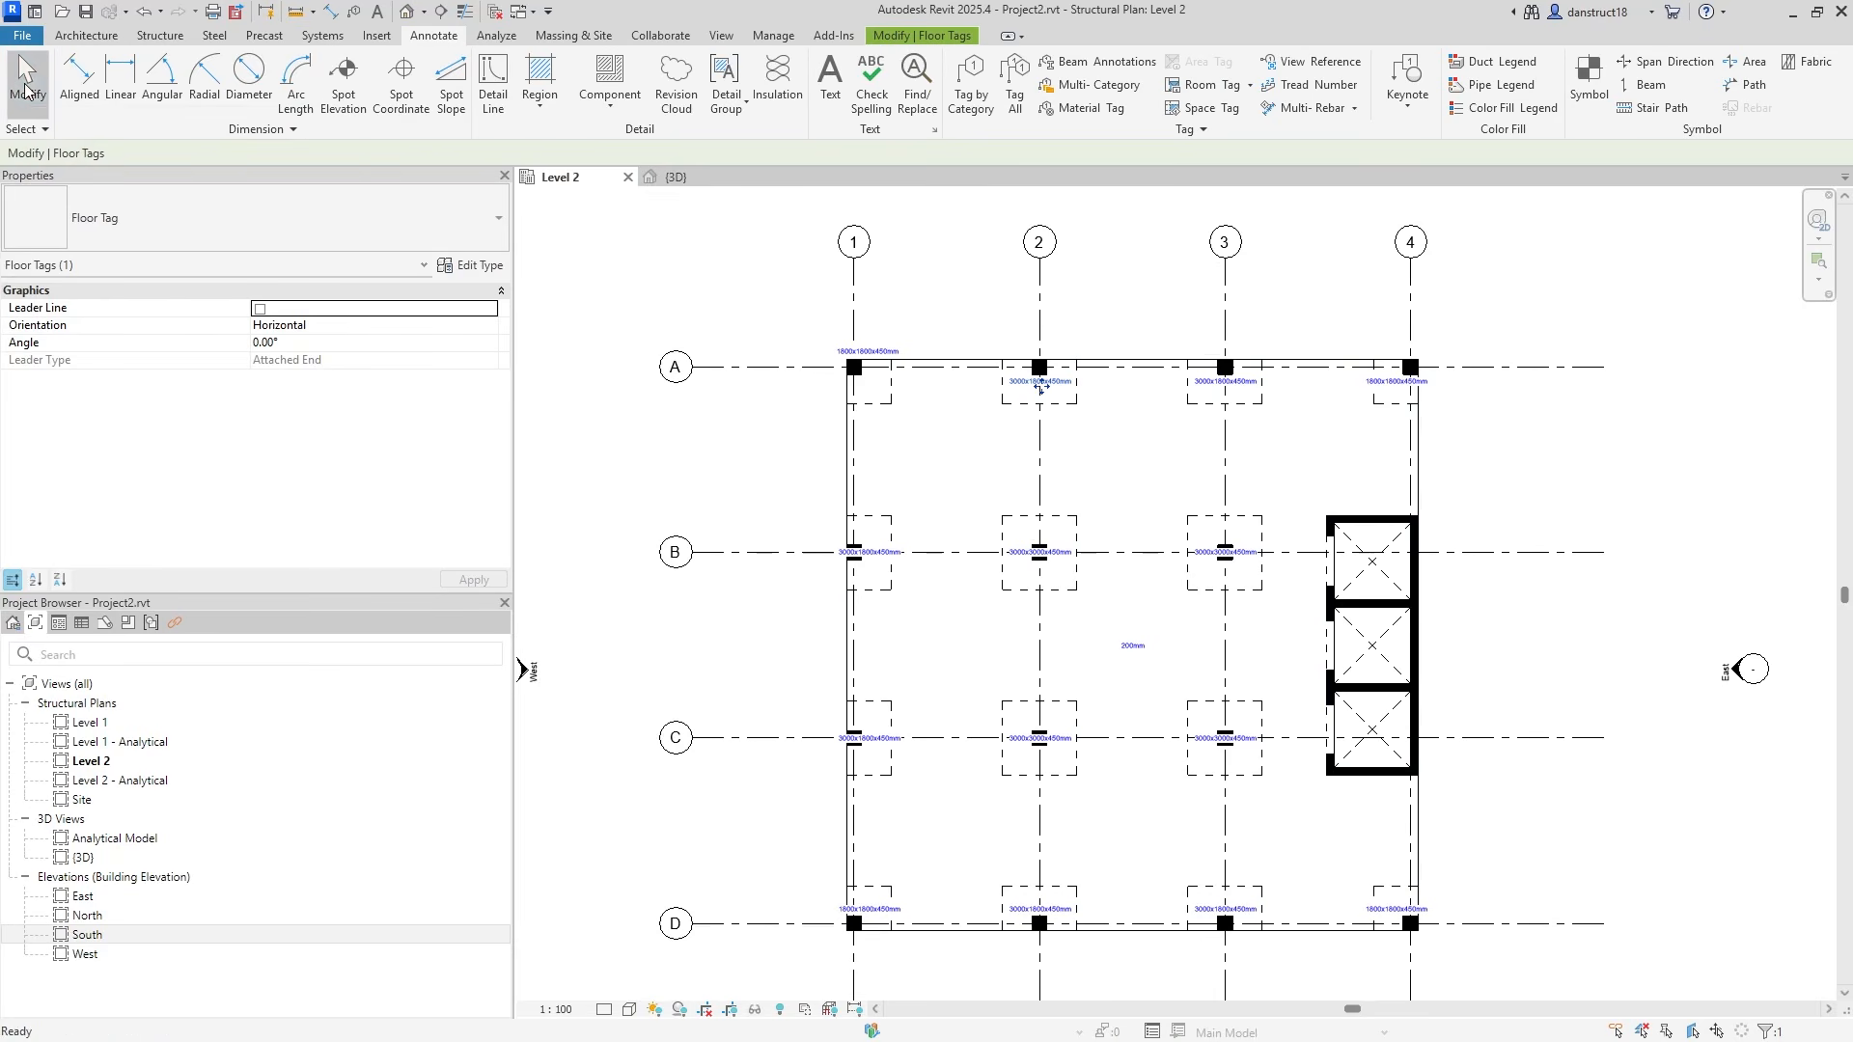
scroll(1139, 627, "up", 4)
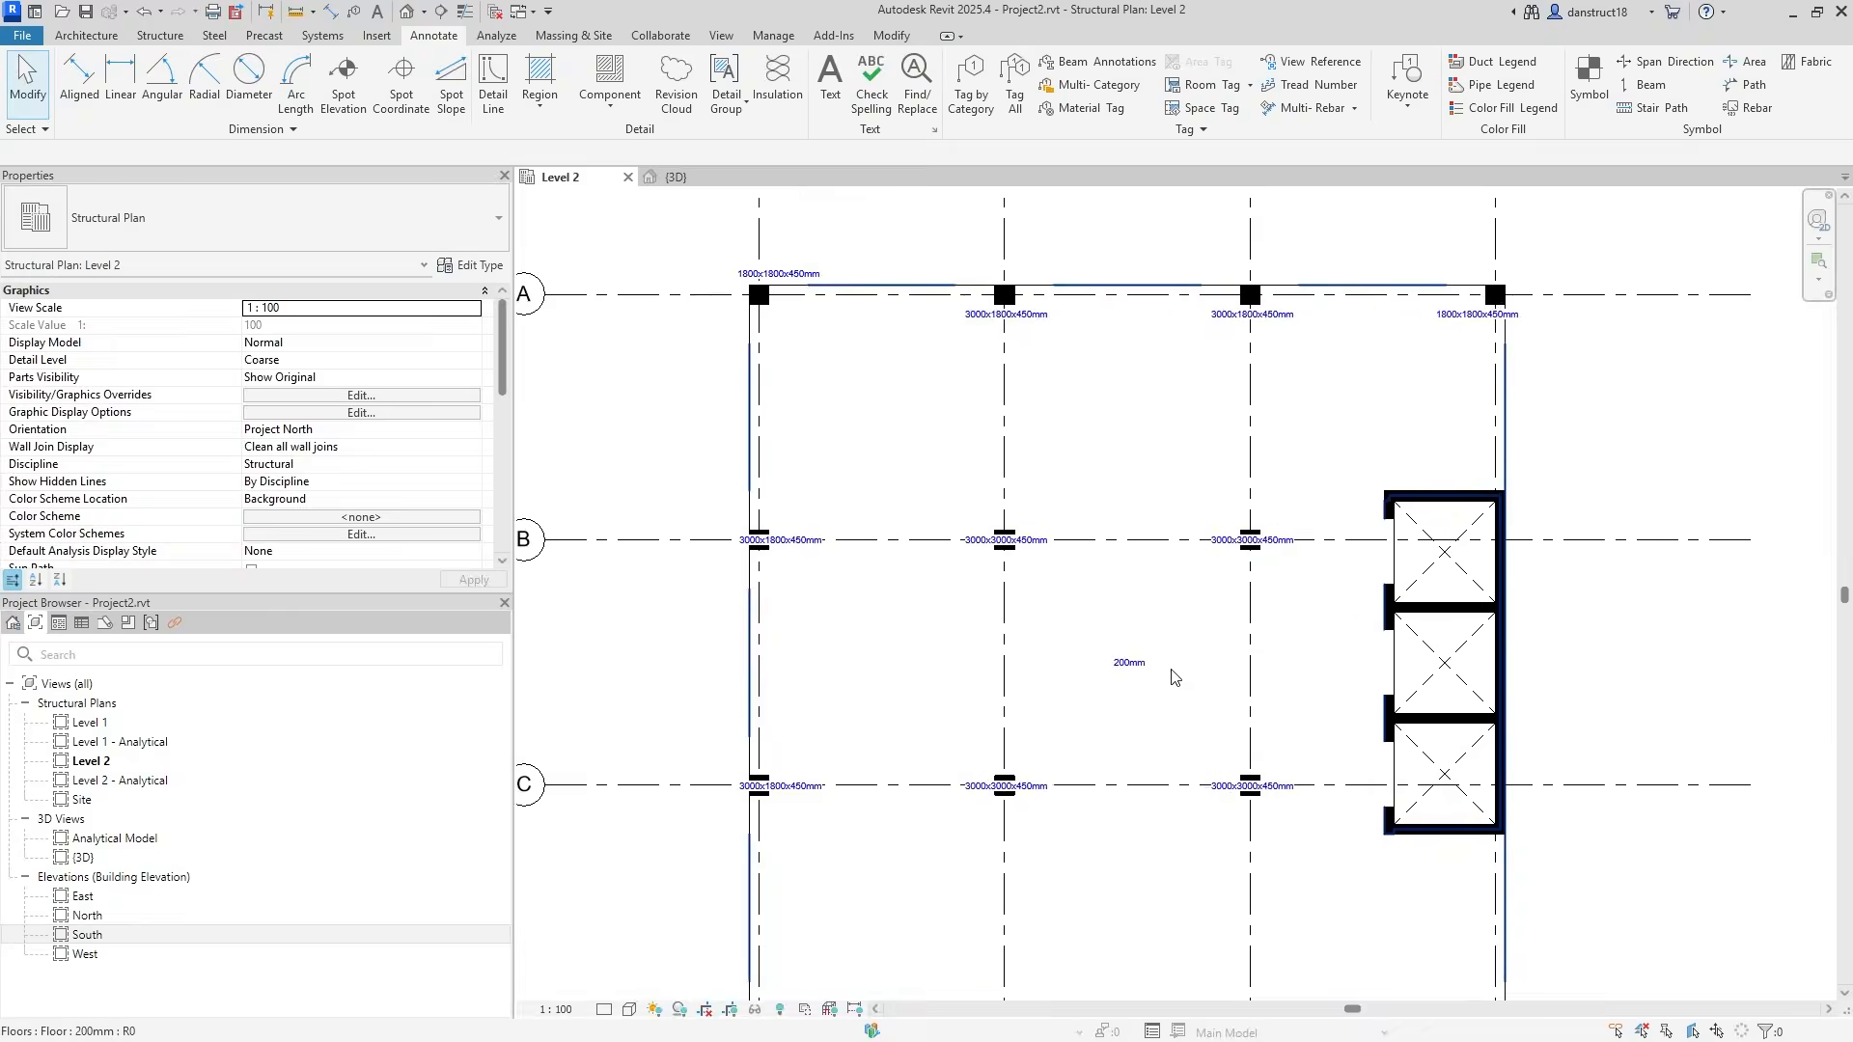
left_click(1106, 659)
left_click(1137, 633)
scroll(992, 550, "down", 4)
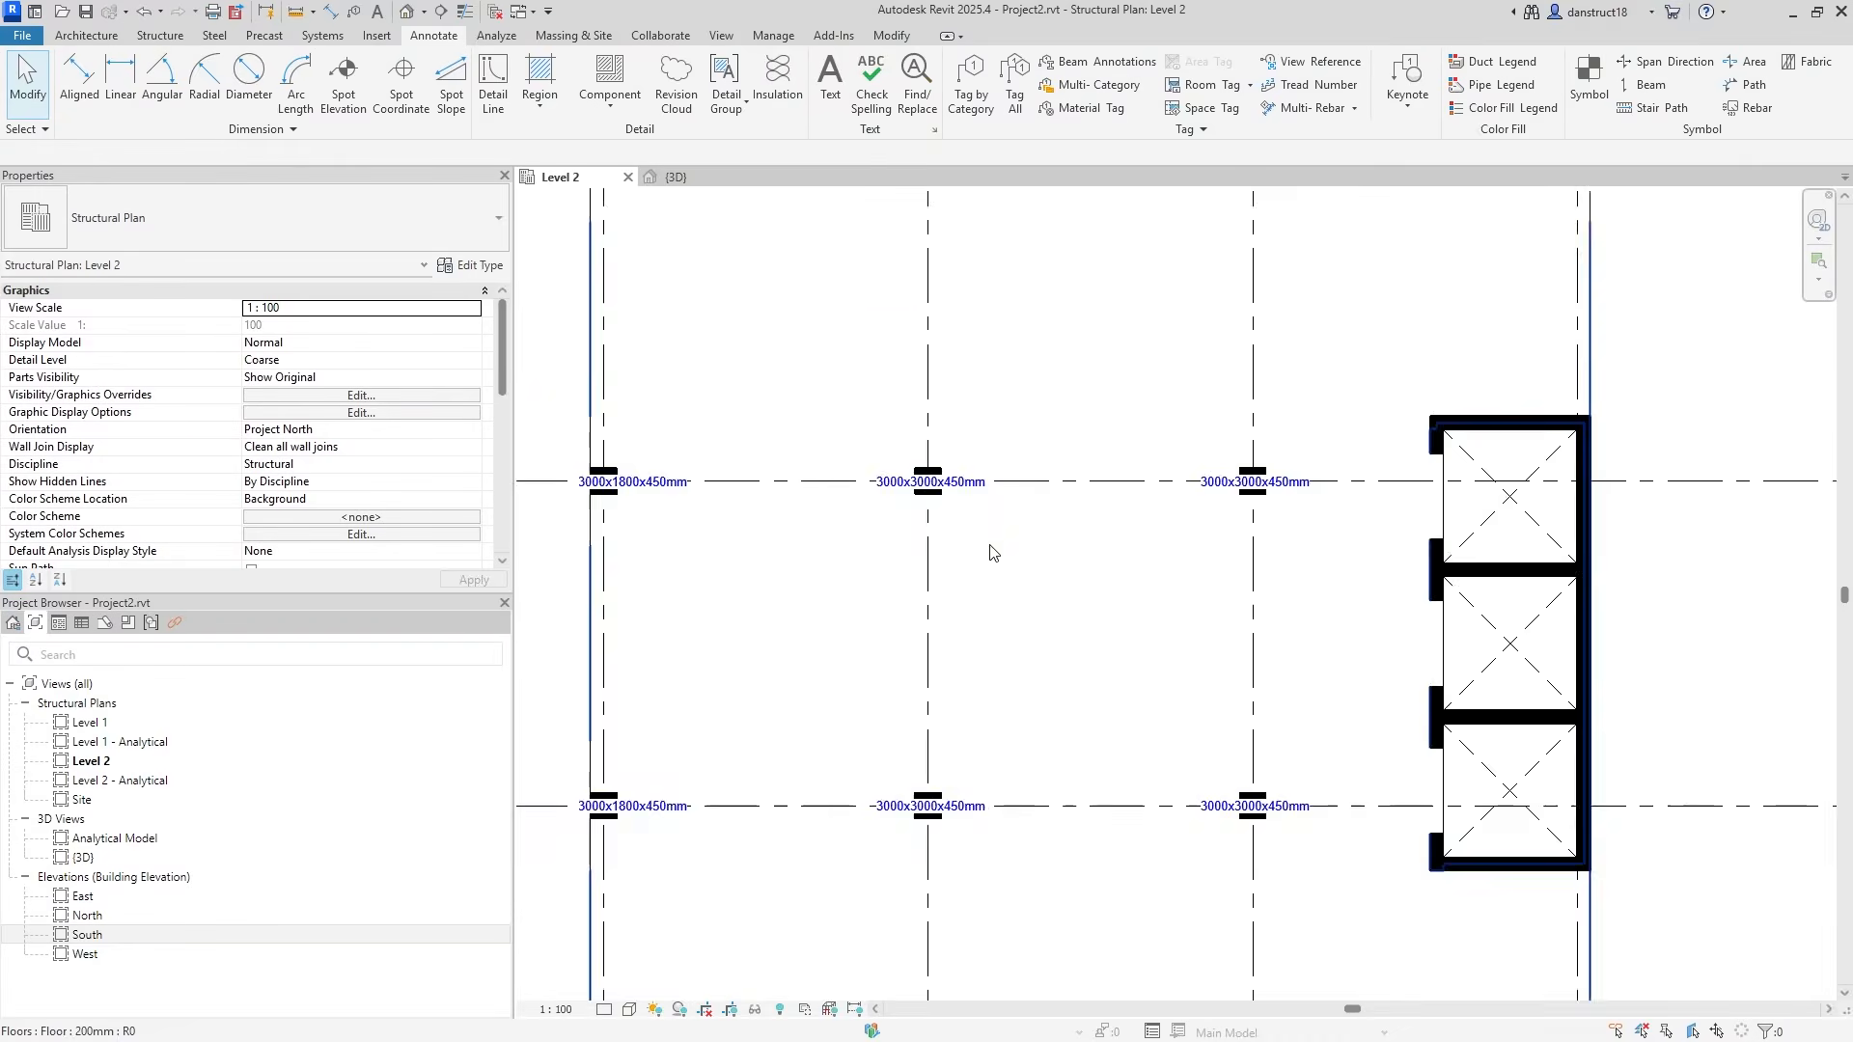
scroll(921, 327, "up", 3)
Select all floor tags visible in the view and nudge them up four steps.
left_click(955, 338)
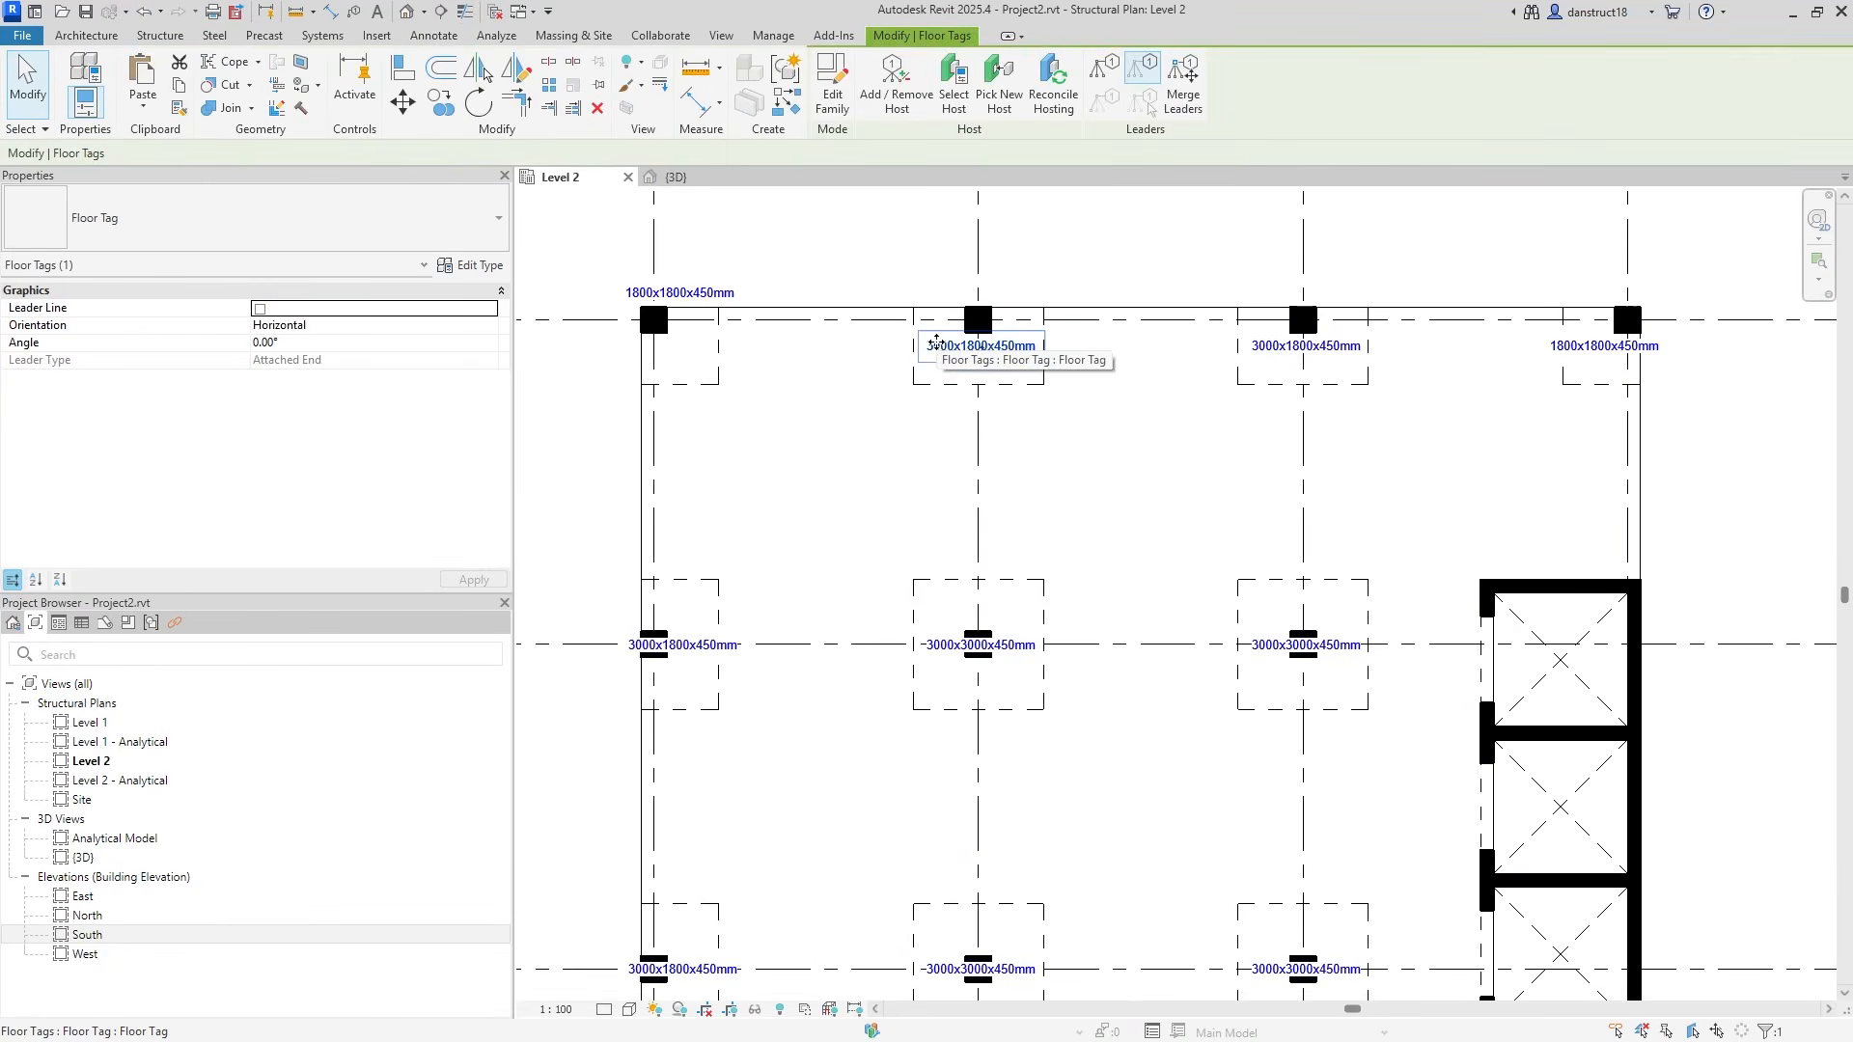
right_click(936, 340)
mouse_move(1072, 581)
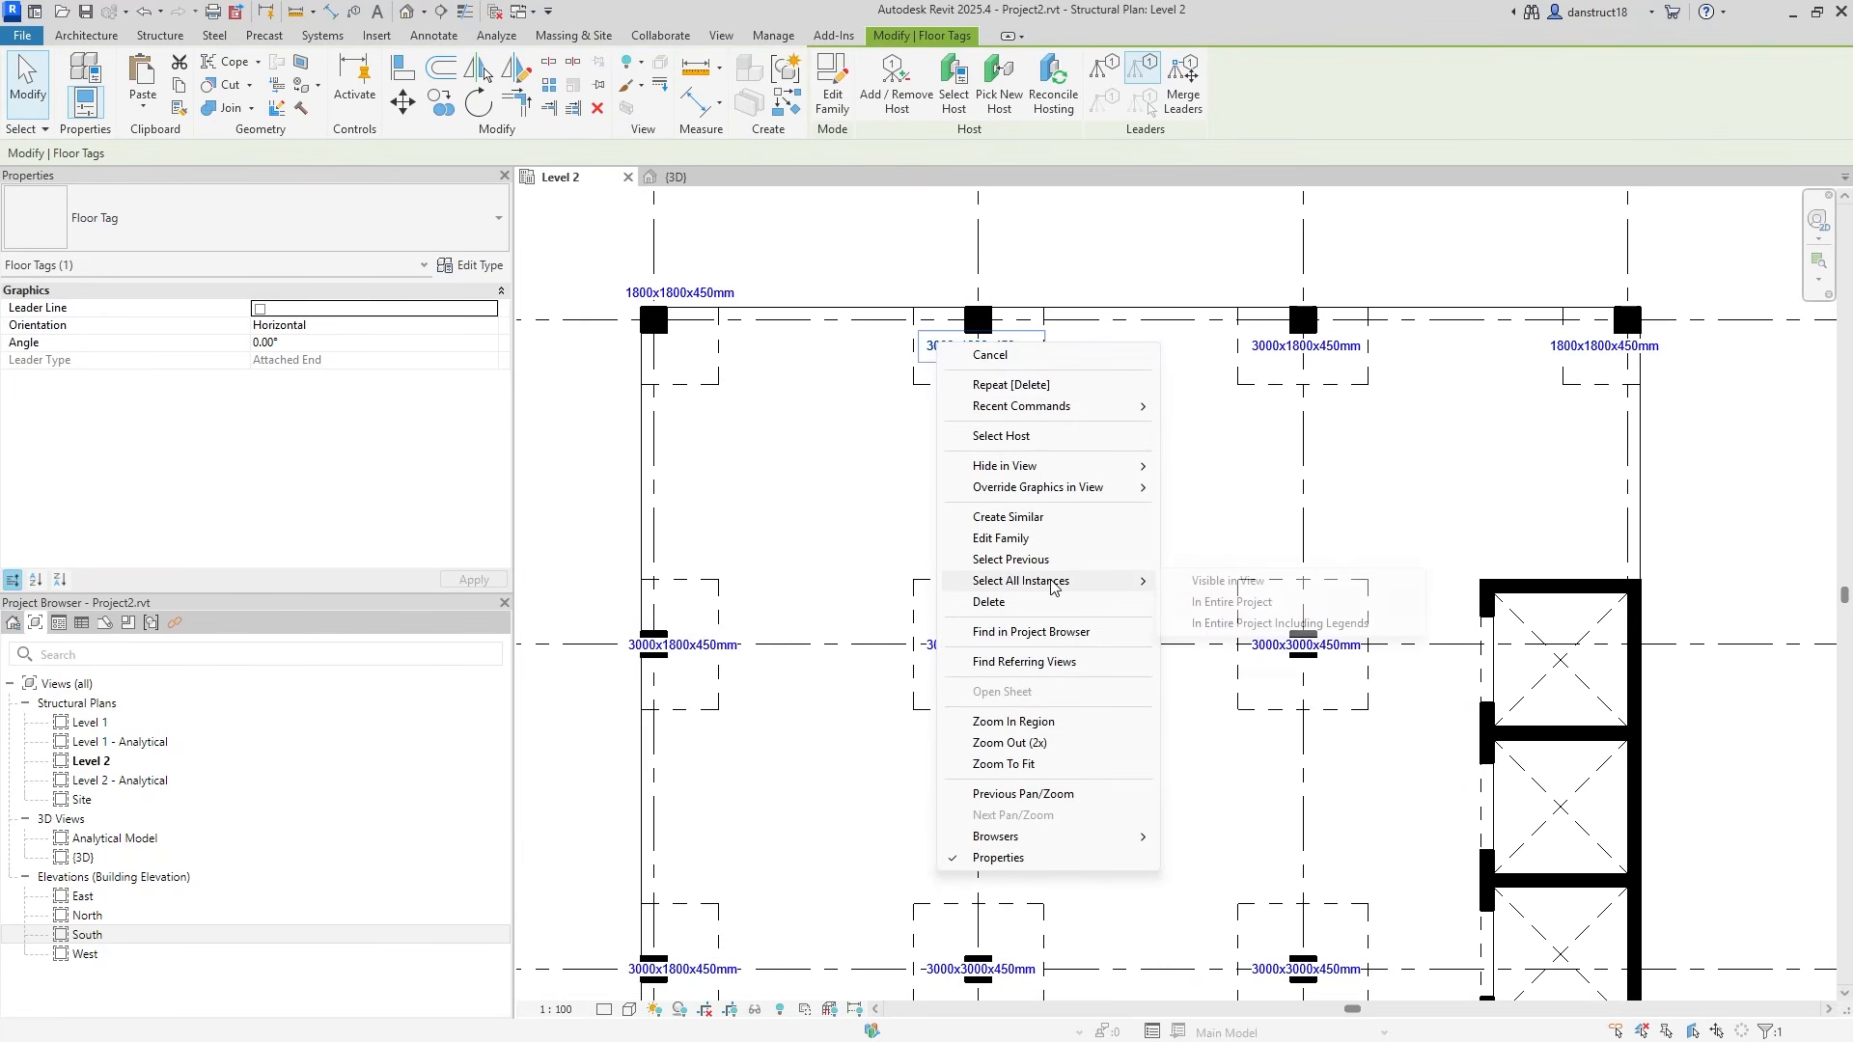
left_click(1218, 580)
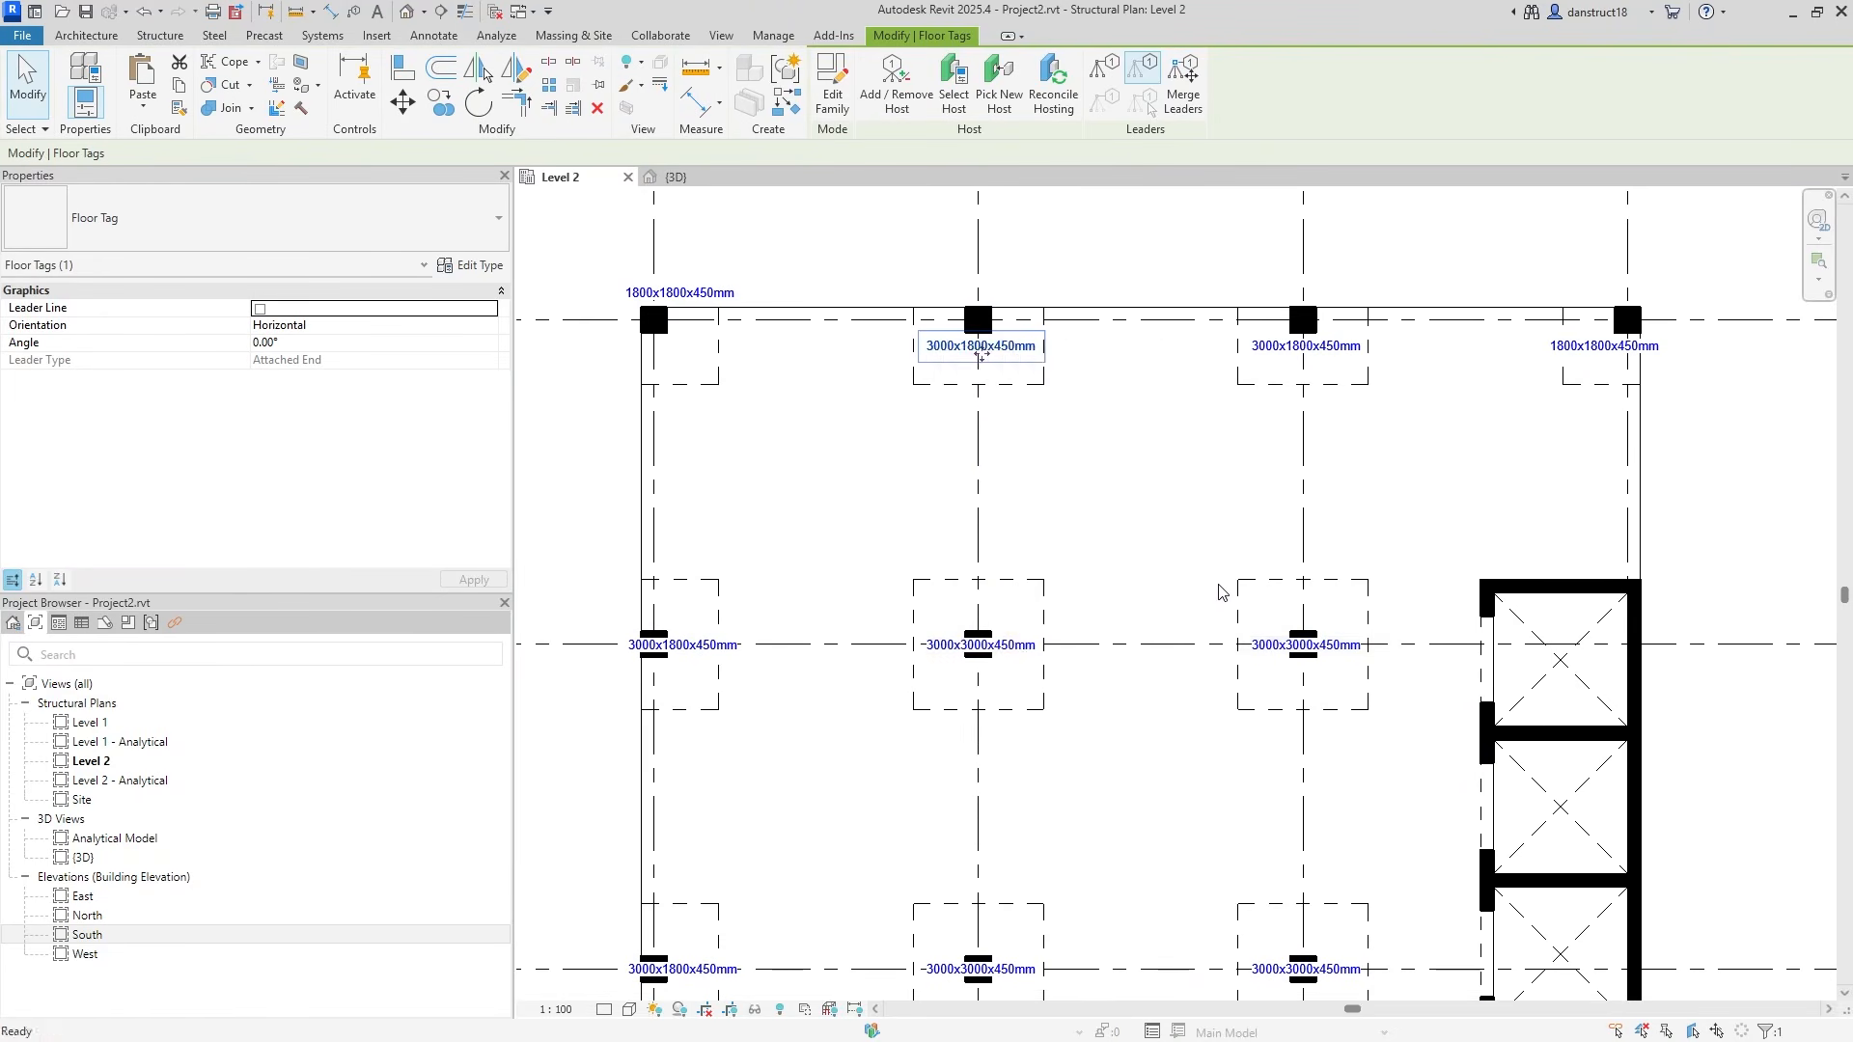
key("Up")
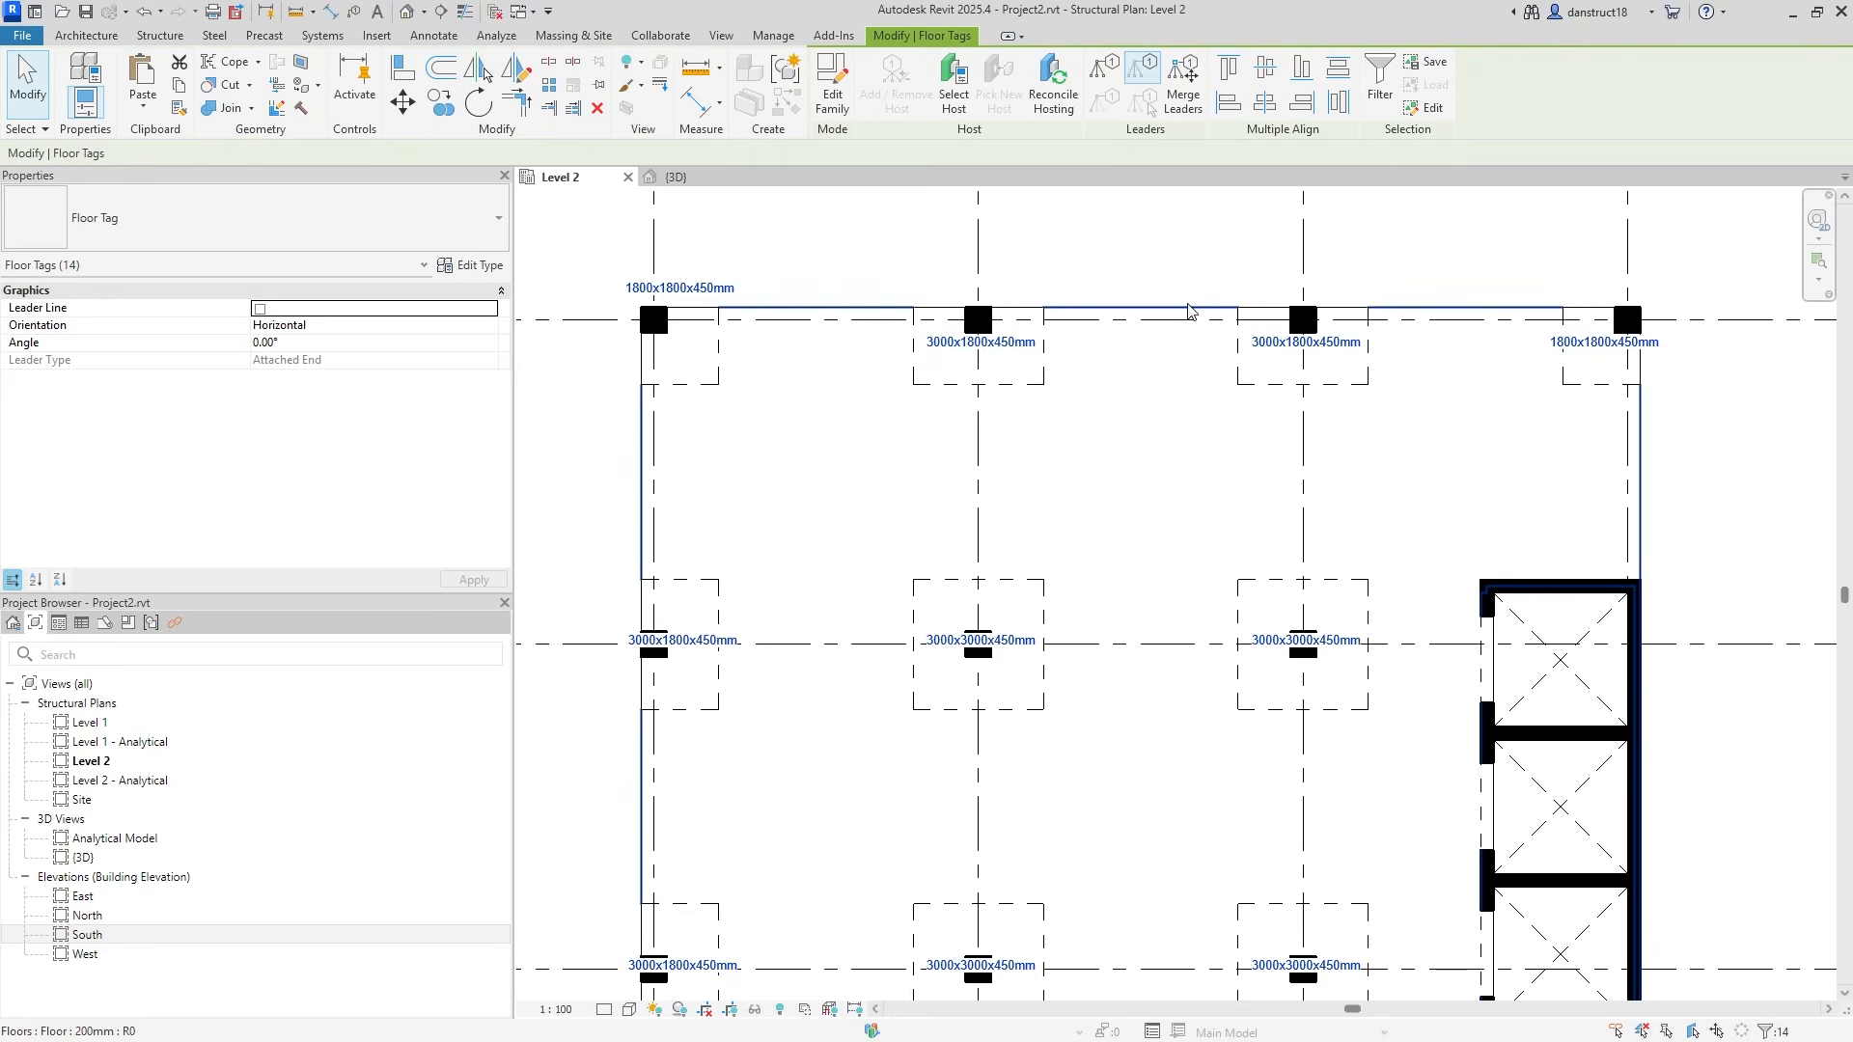
key("Up")
key("Up")
key("Up")
key("Up")
key("Up")
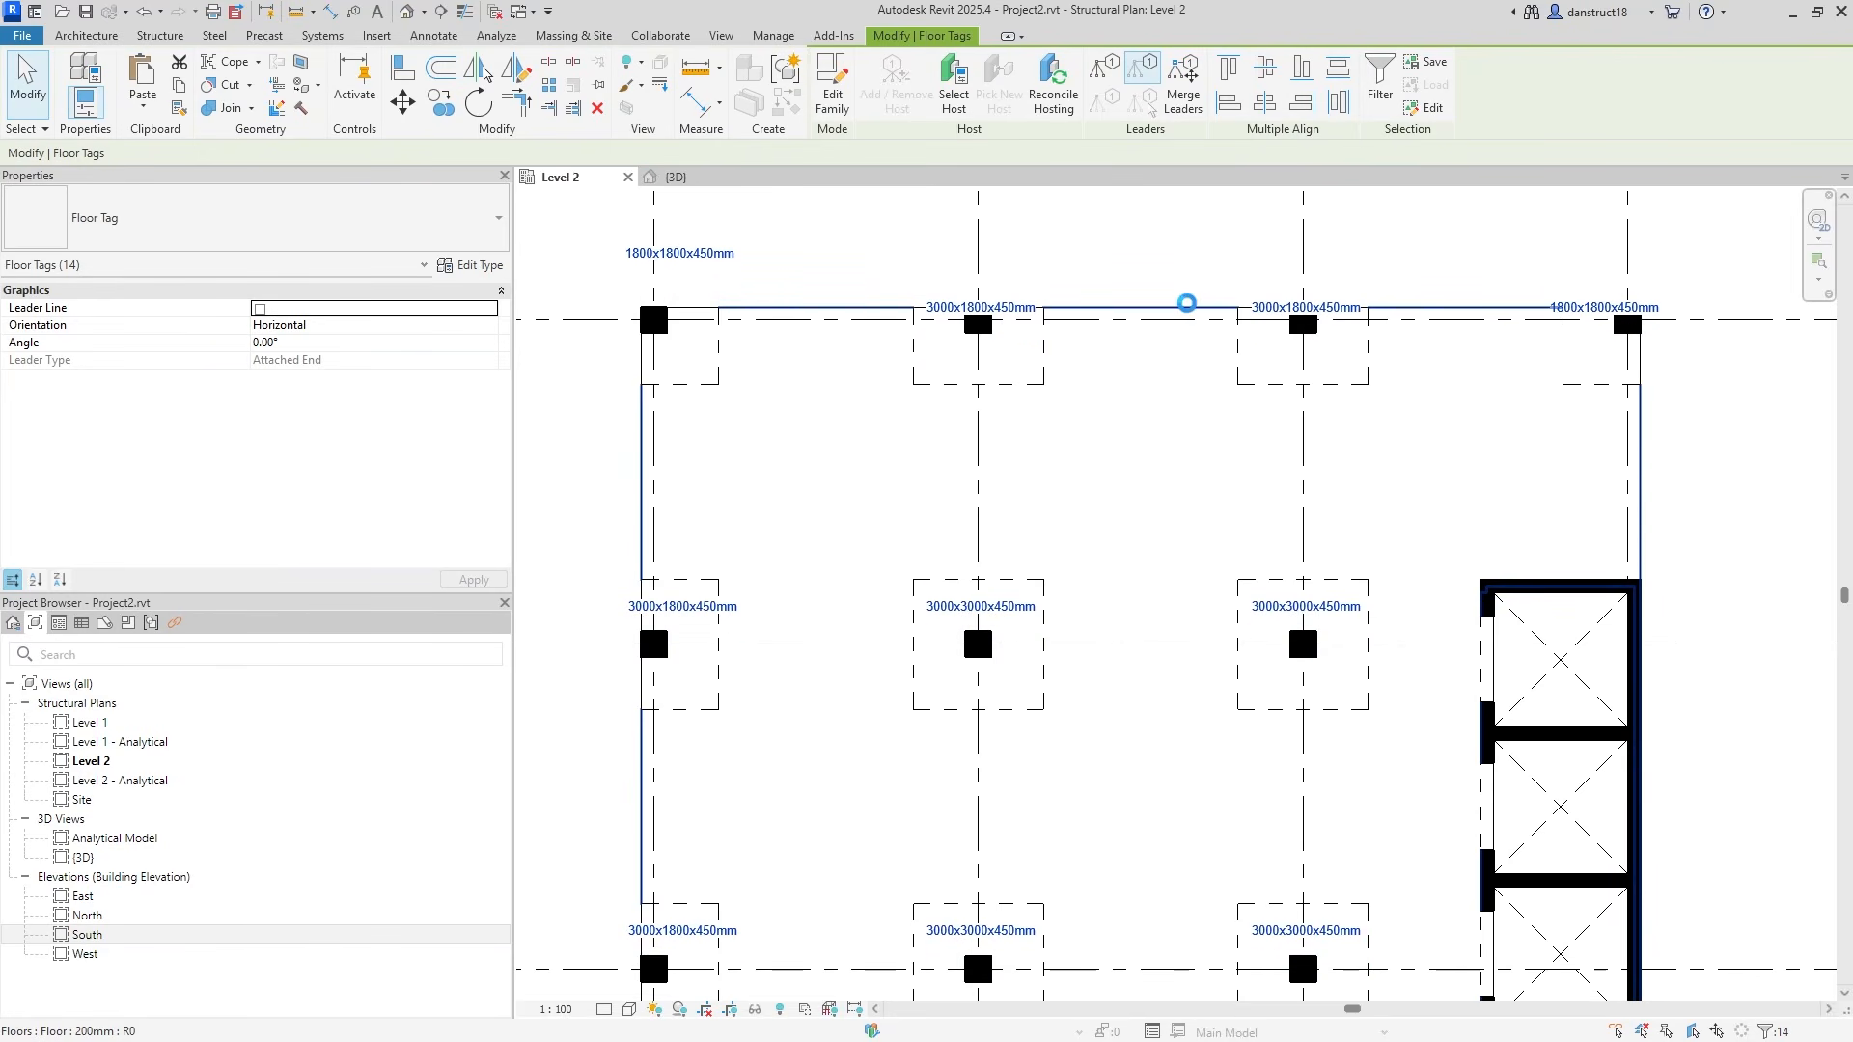
key("Up")
key("Up")
key("Up")
key("Up")
key("Up")
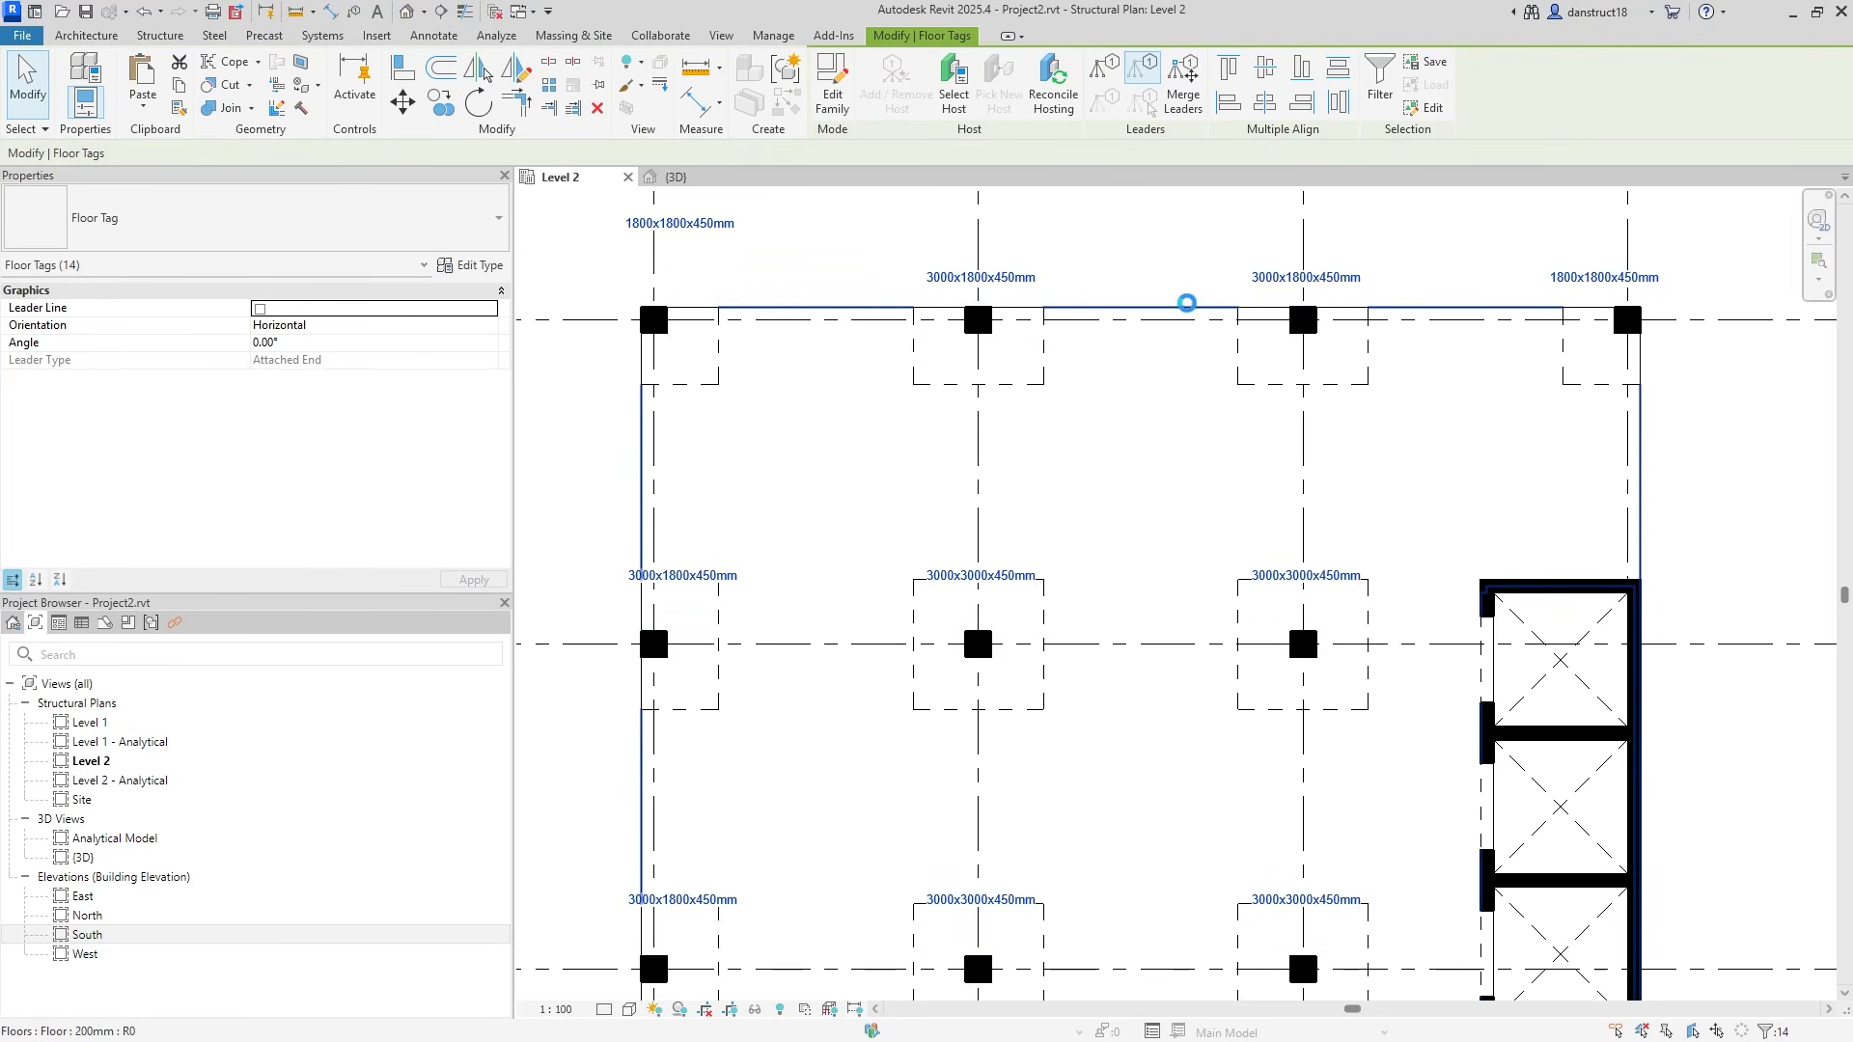
key("Up")
key("Up")
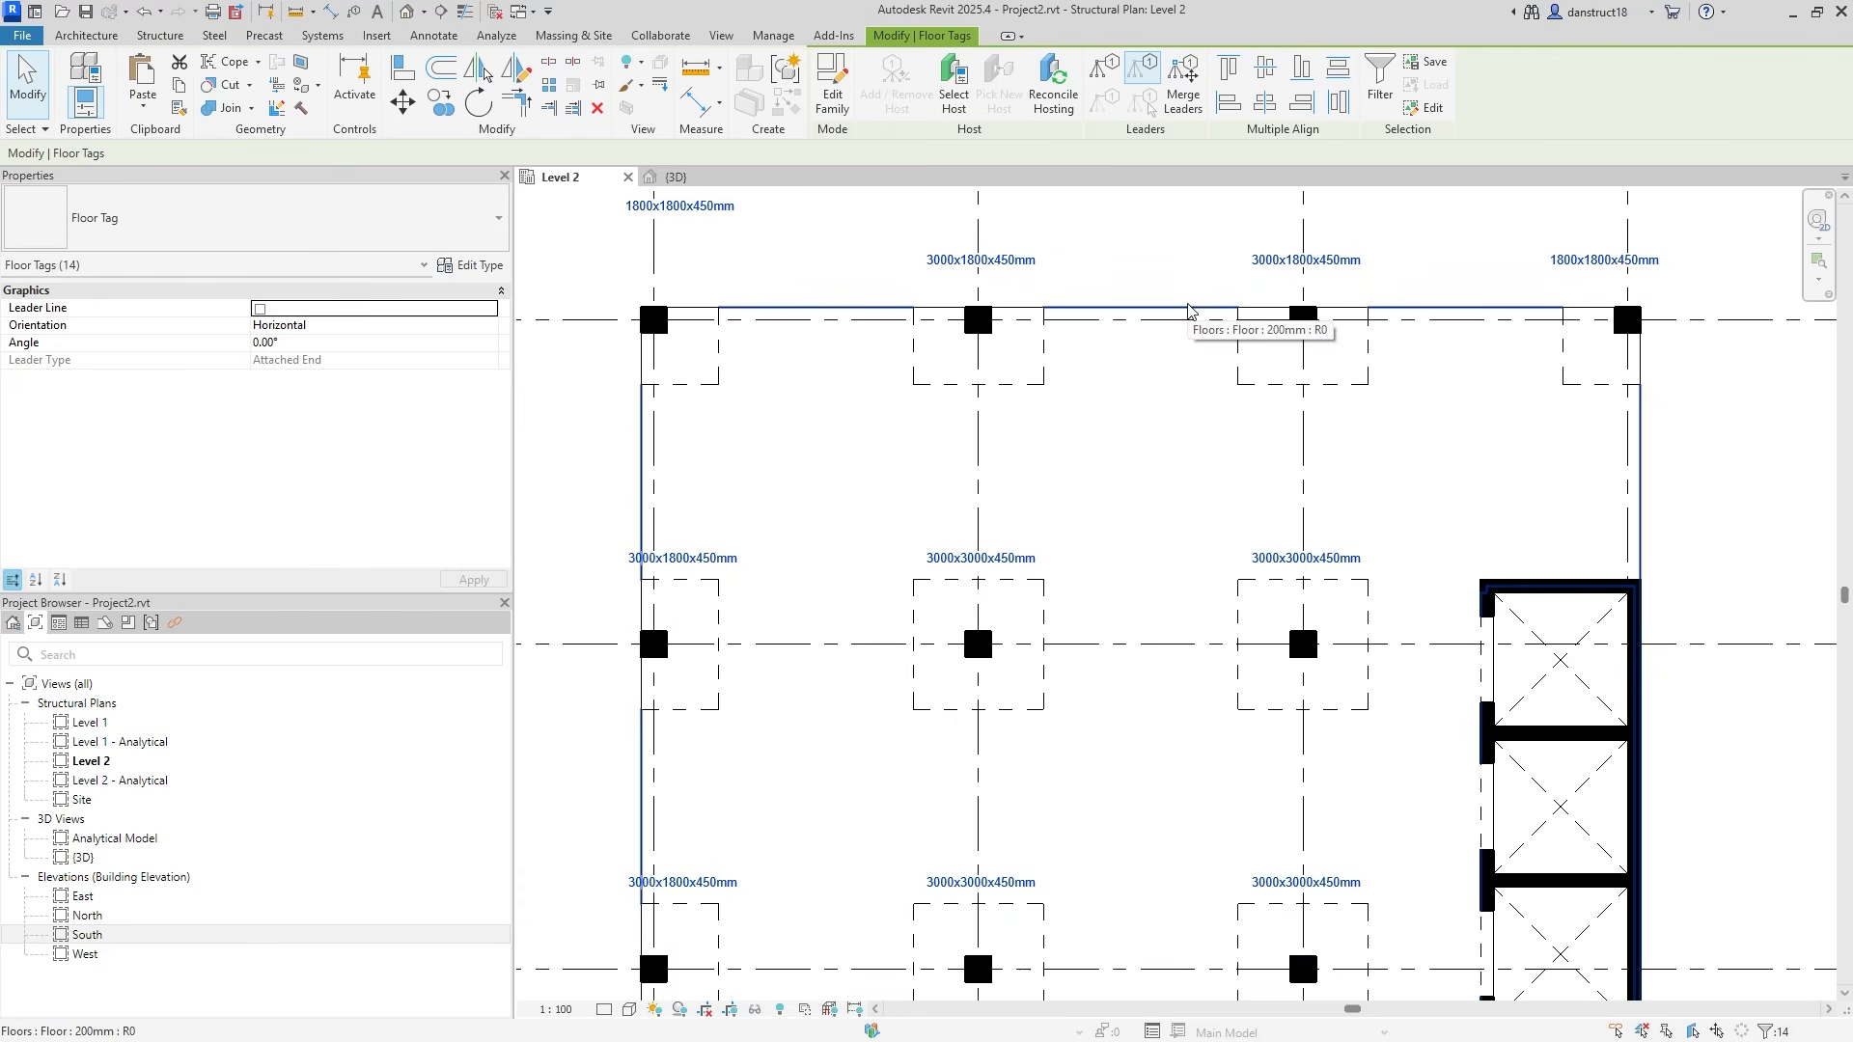
middle_click_drag(1119, 241, 1173, 353)
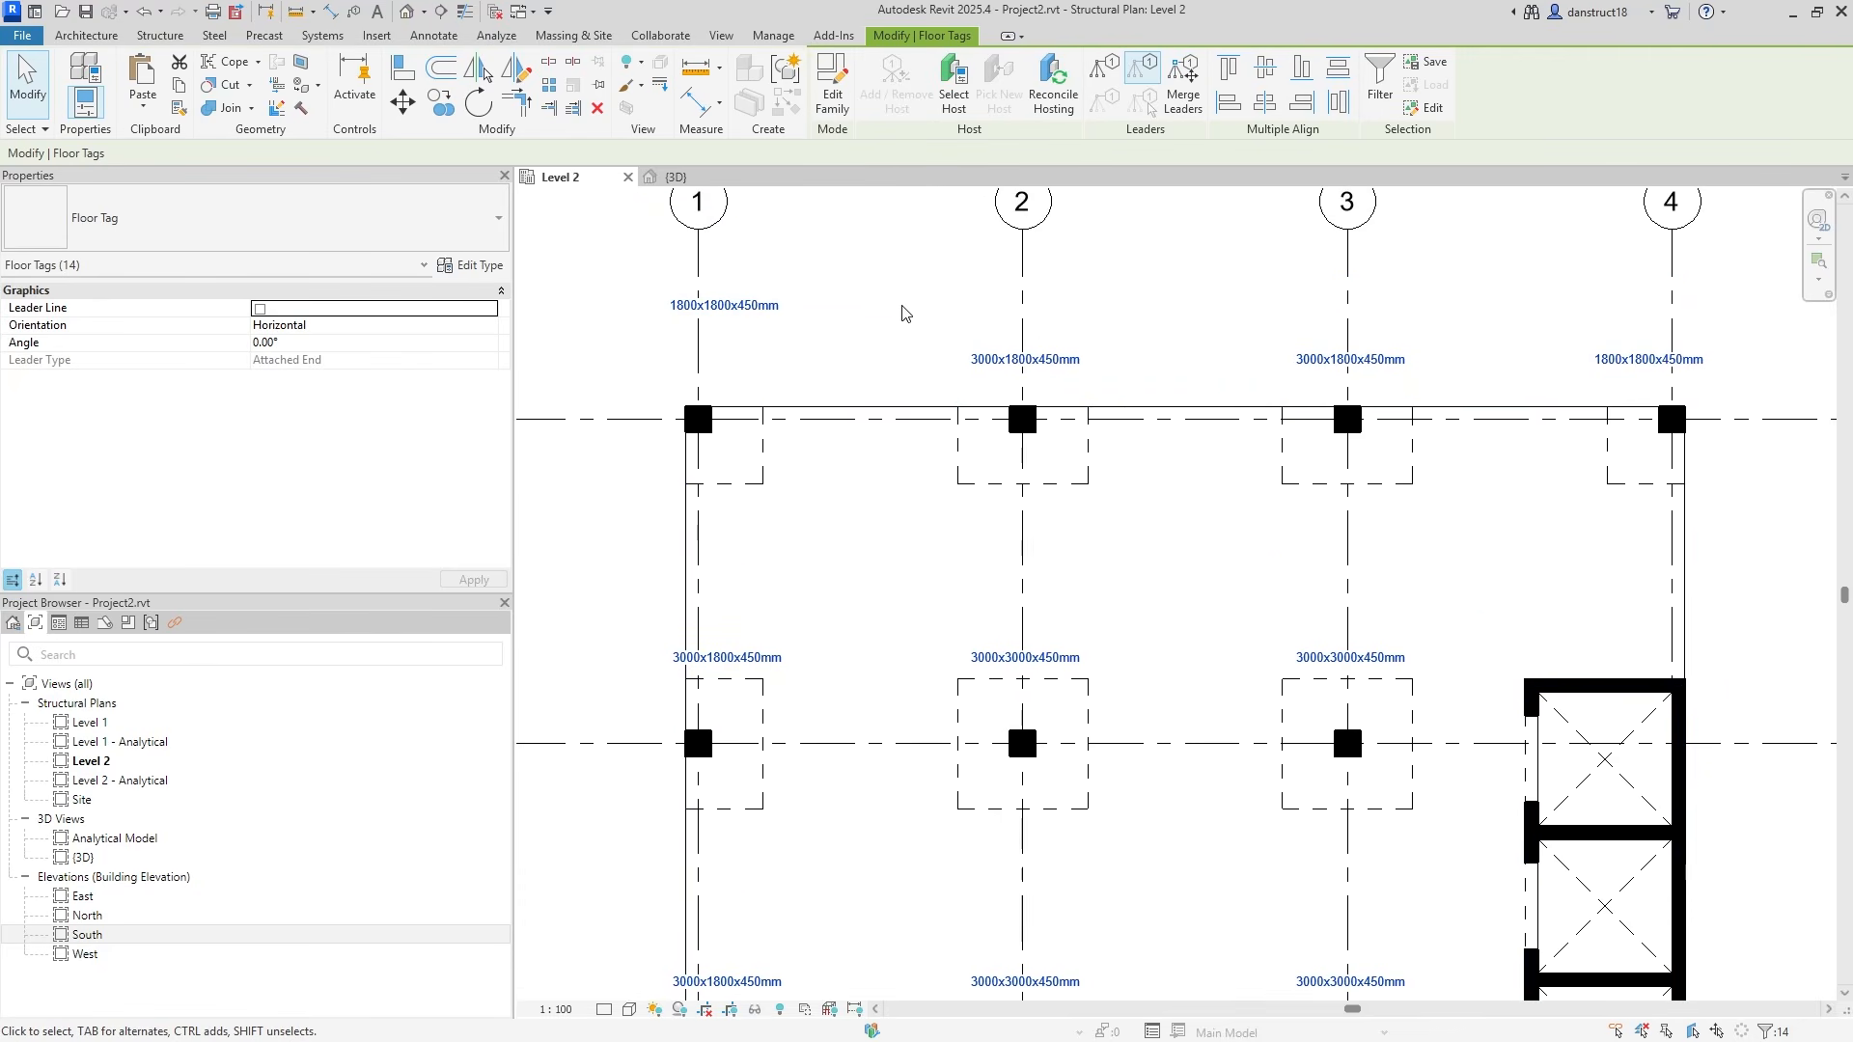
left_click(35, 87)
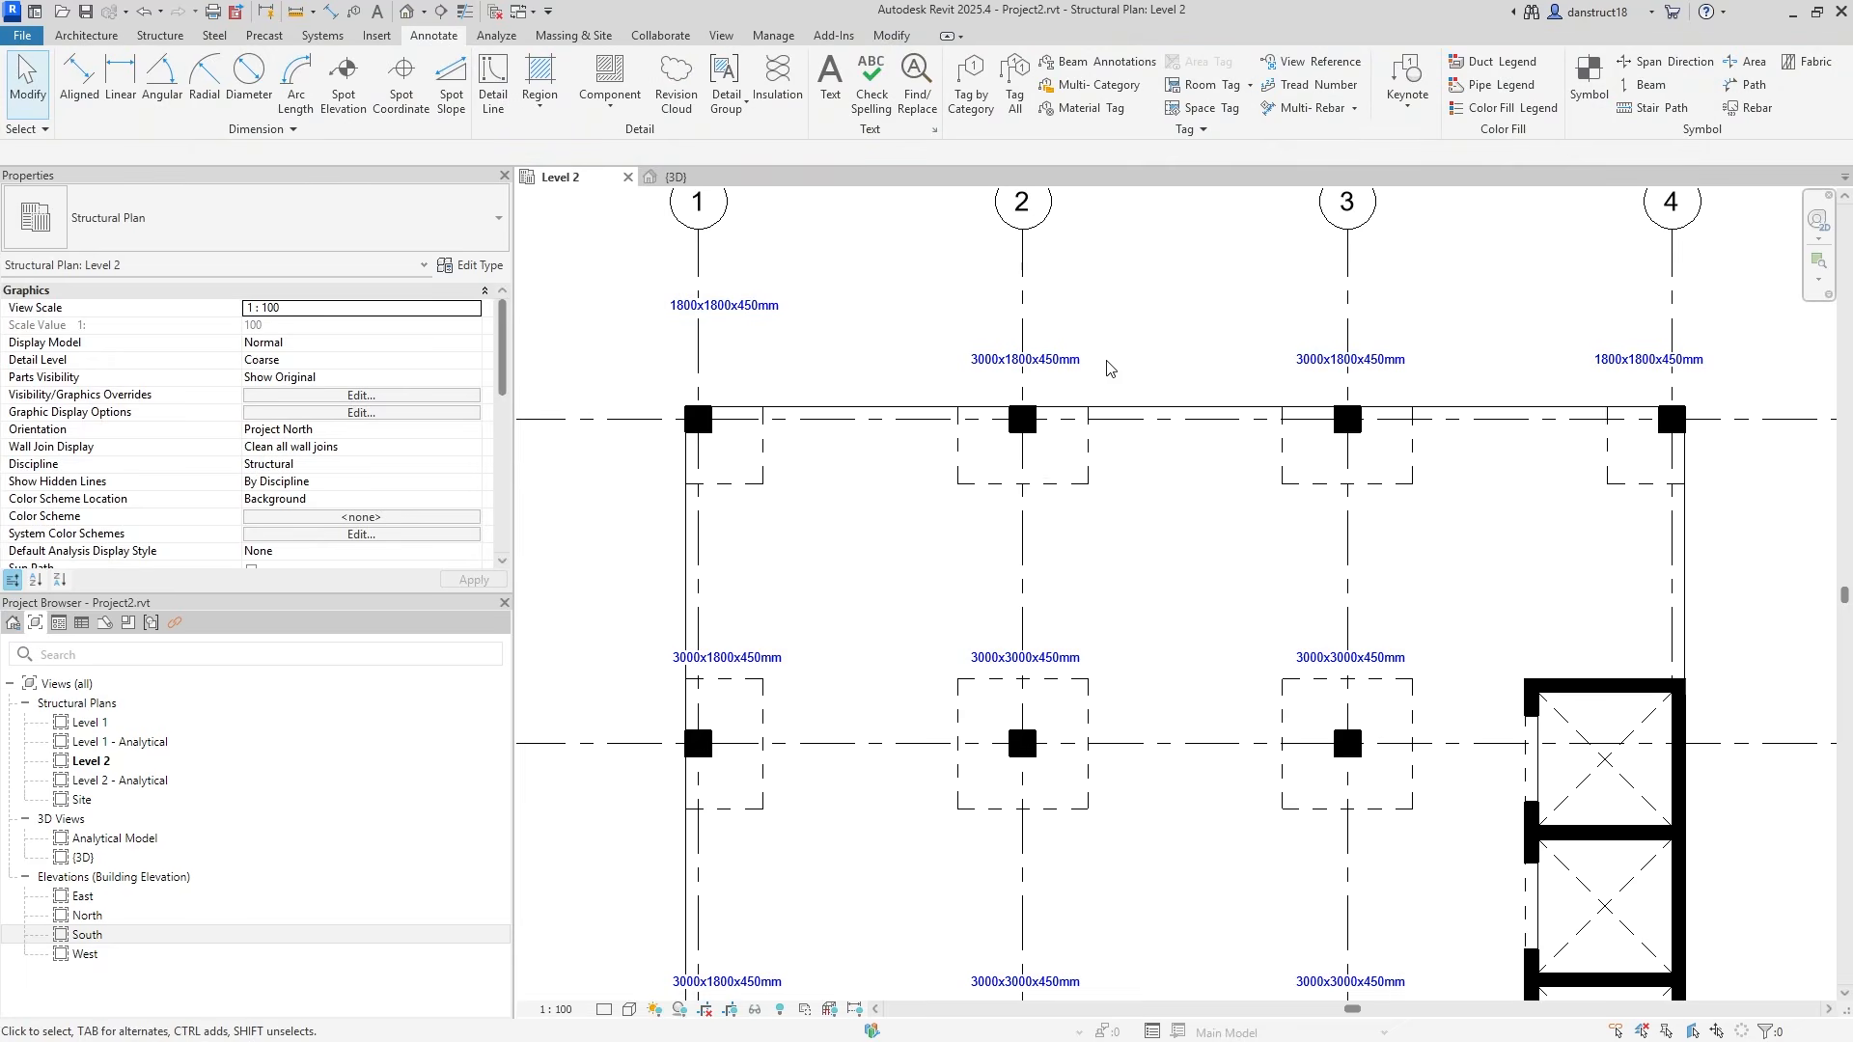
Nudge the three grid A tags down and align the top-left 1800x1800x450mm tag with them.
left_click_drag(1050, 331, 1782, 381)
key("Down")
key("Down")
key("Down")
key("Down")
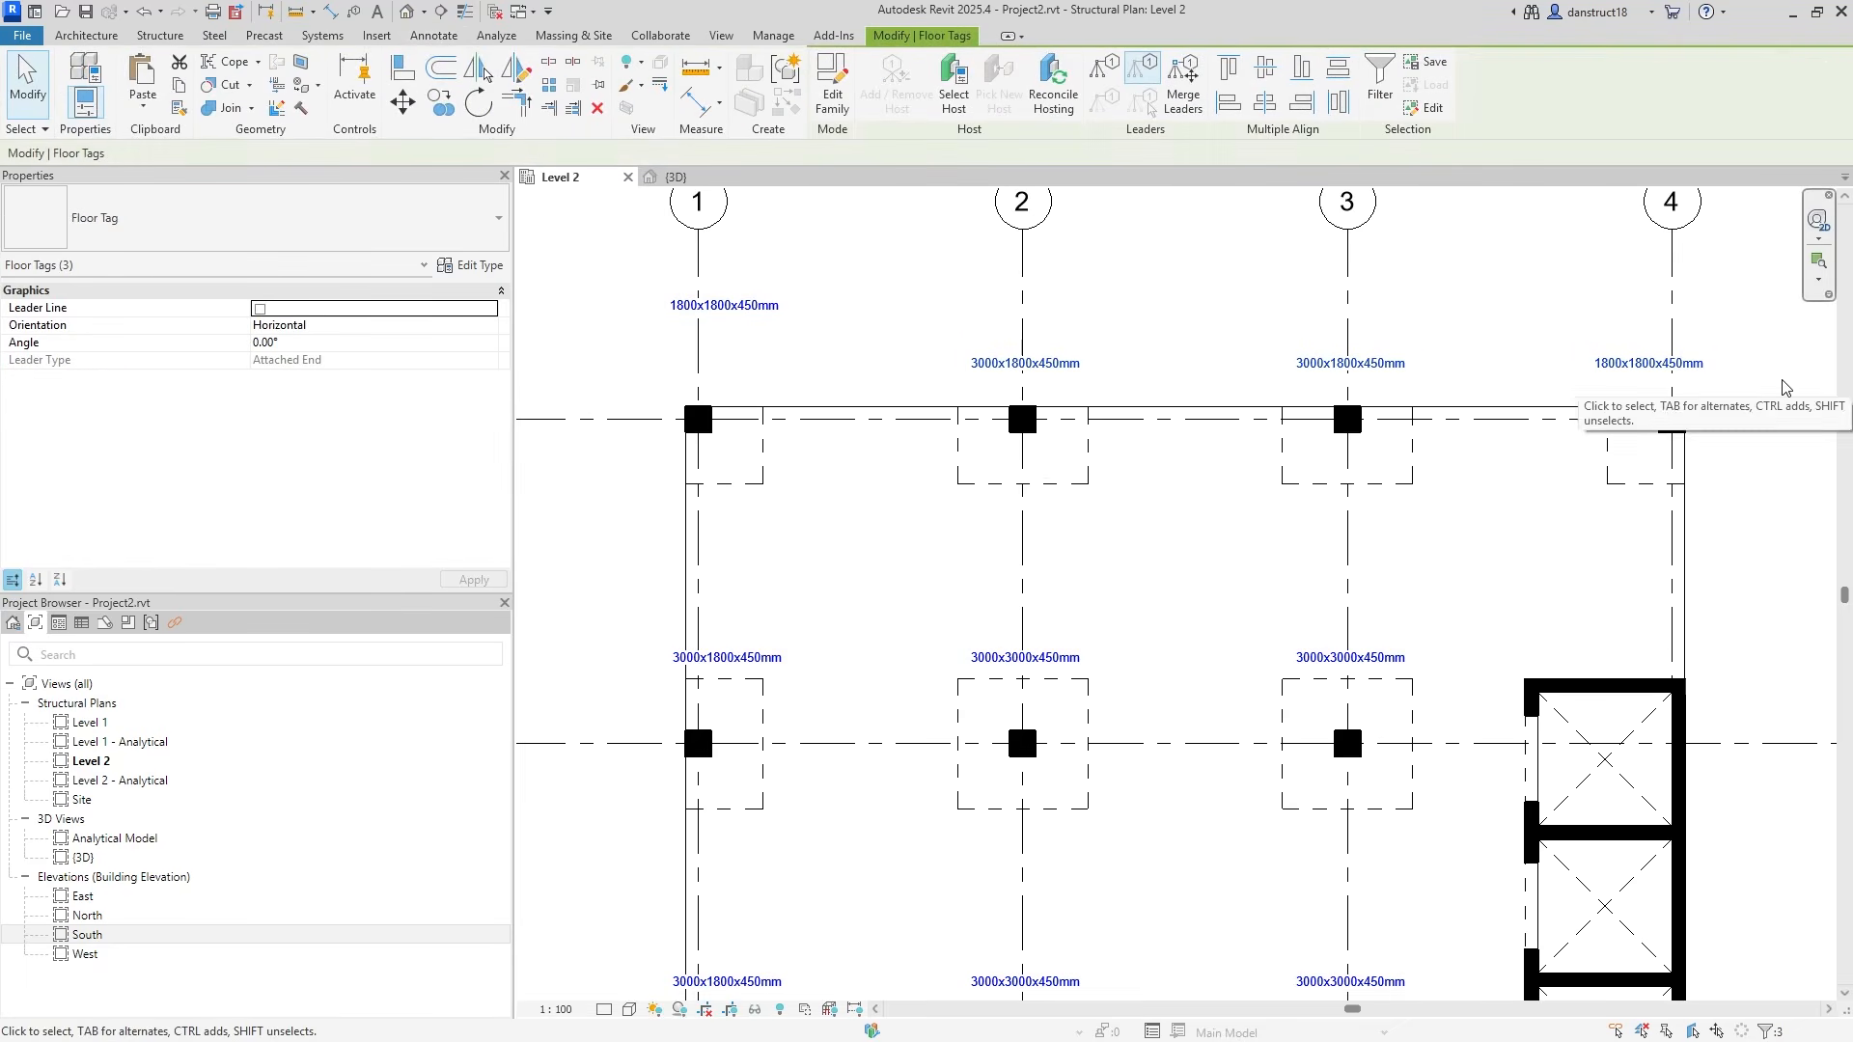
key("Down")
key("Down")
left_click(726, 306)
key("Down")
key("Down")
key("Down")
key("Down")
key("Down")
key("Down")
key("Down")
key("Down")
key("Down")
key("Down")
key("Down")
key("Down")
key("Down")
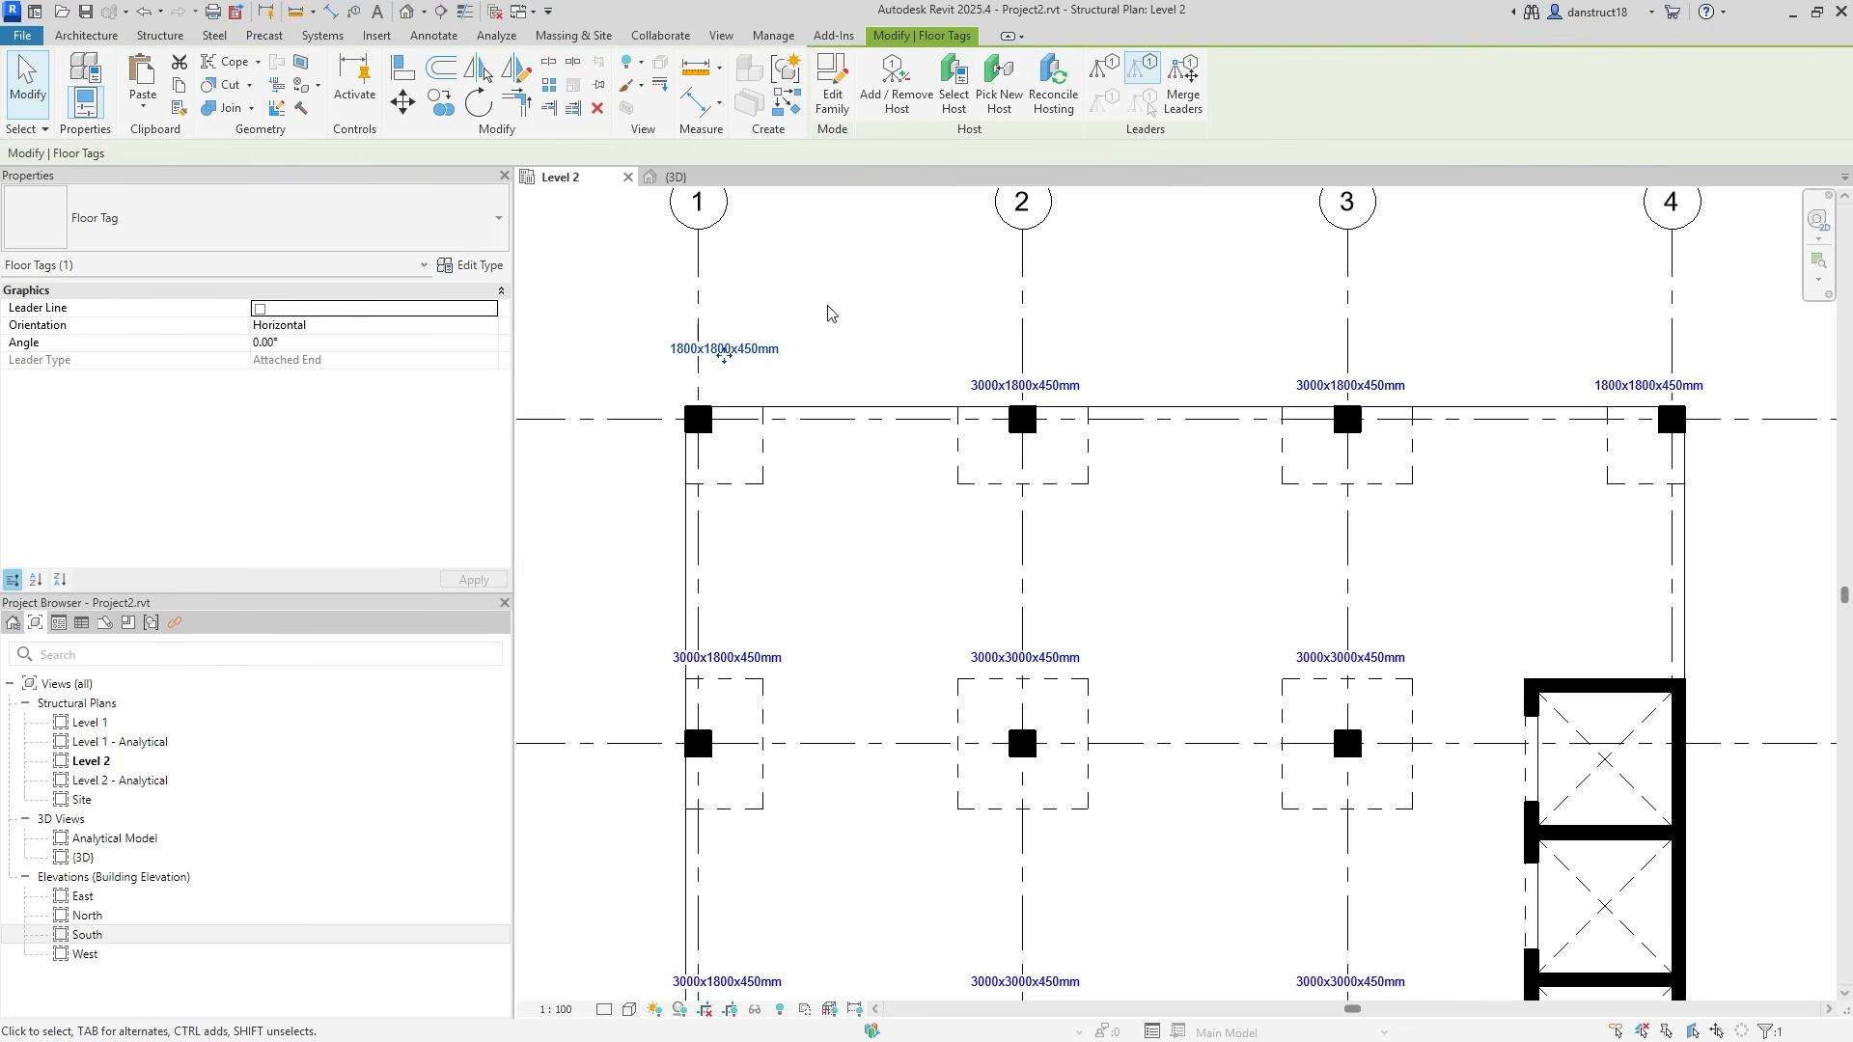
scroll(733, 391, "up", 3)
left_click_drag(736, 393, 738, 403)
left_click(827, 286)
scroll(827, 285, "down", 5)
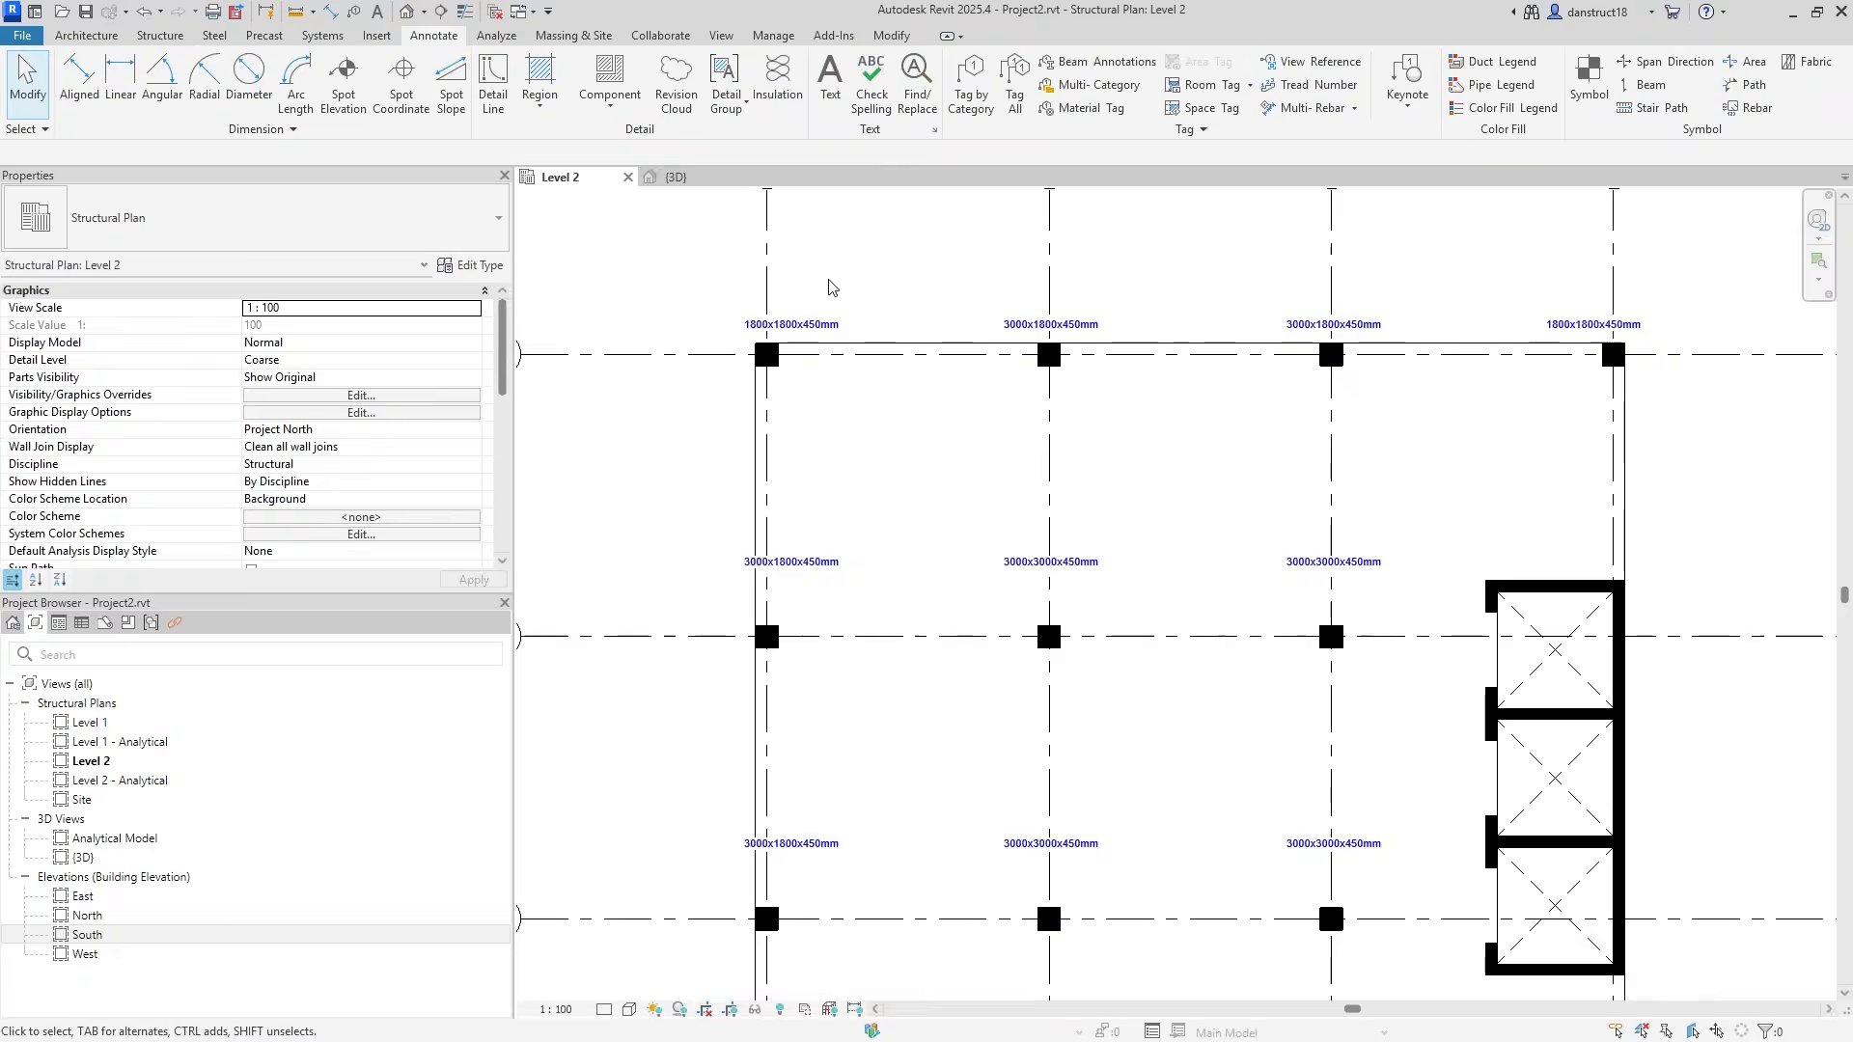
Nudge the four grid D floor tags down closer to their columns.
middle_click_drag(1615, 524, 1657, 484)
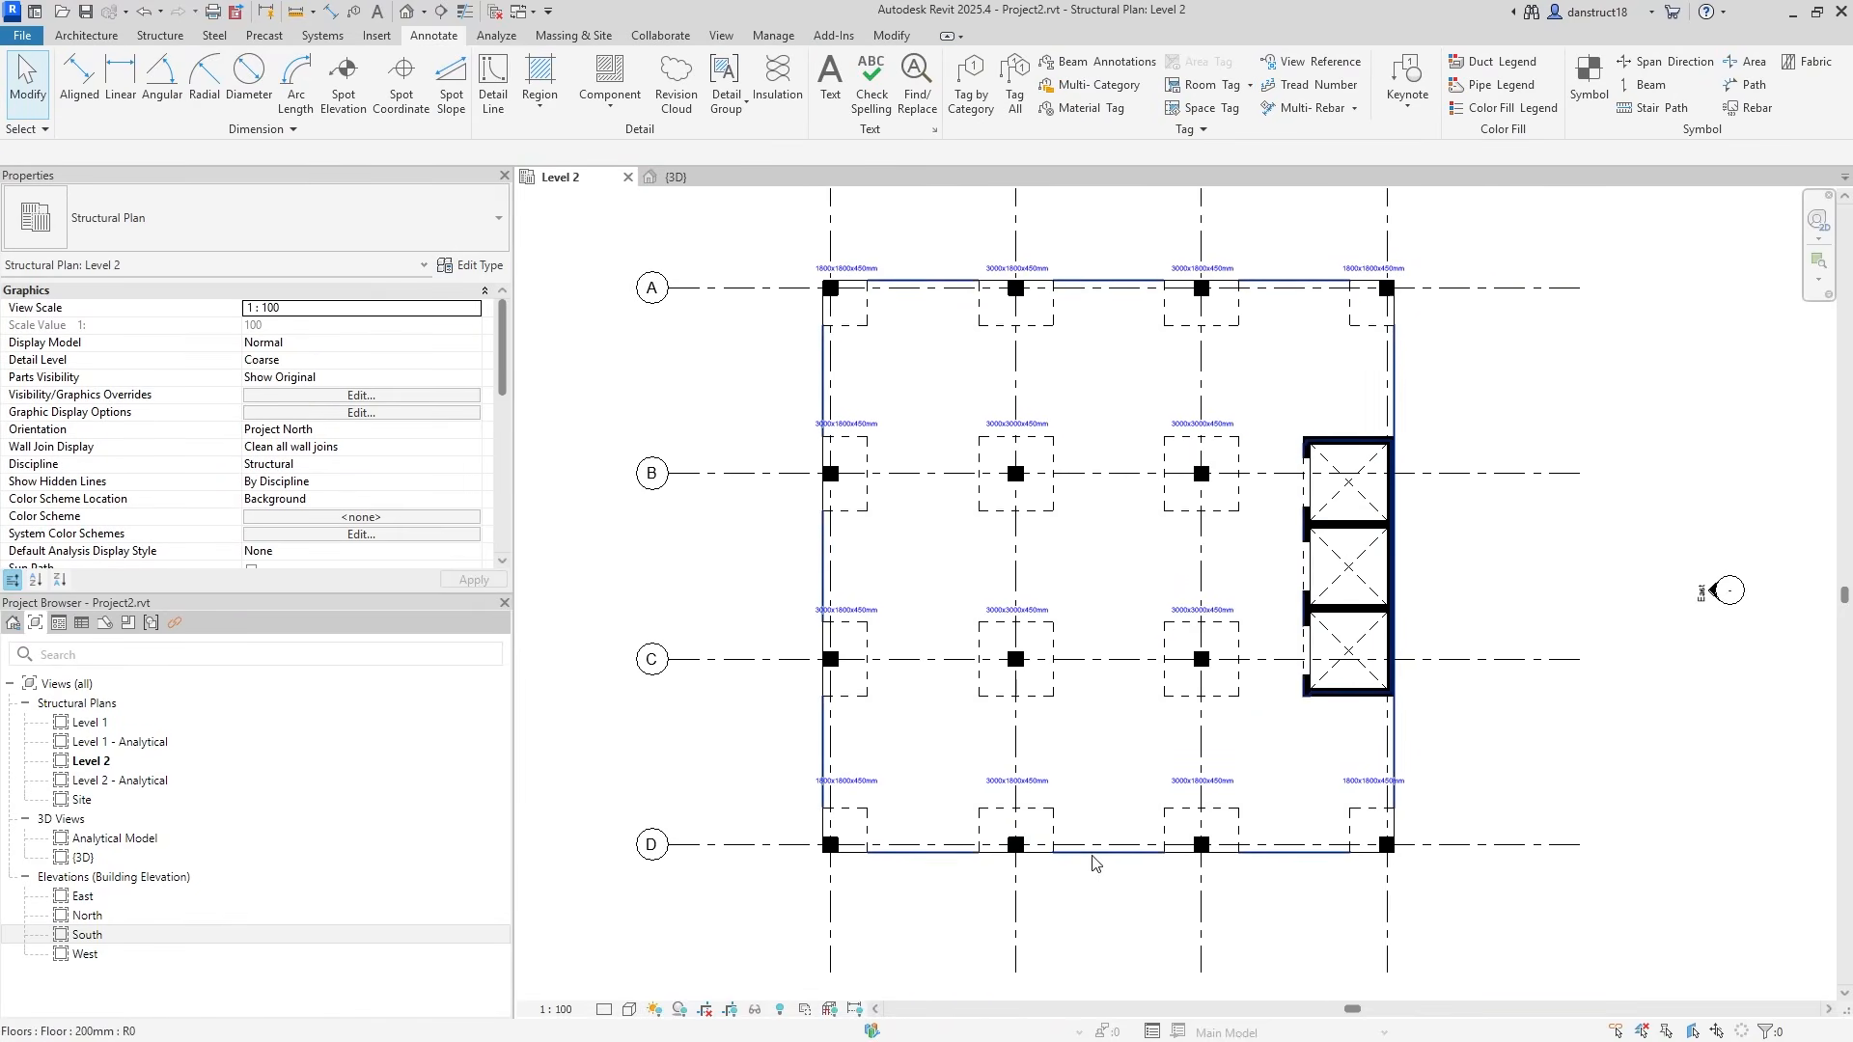
scroll(934, 856, "up", 2)
left_click(1040, 784)
left_click(1074, 764, "ctrl")
left_click(1258, 757, "ctrl")
left_click(1470, 752, "ctrl")
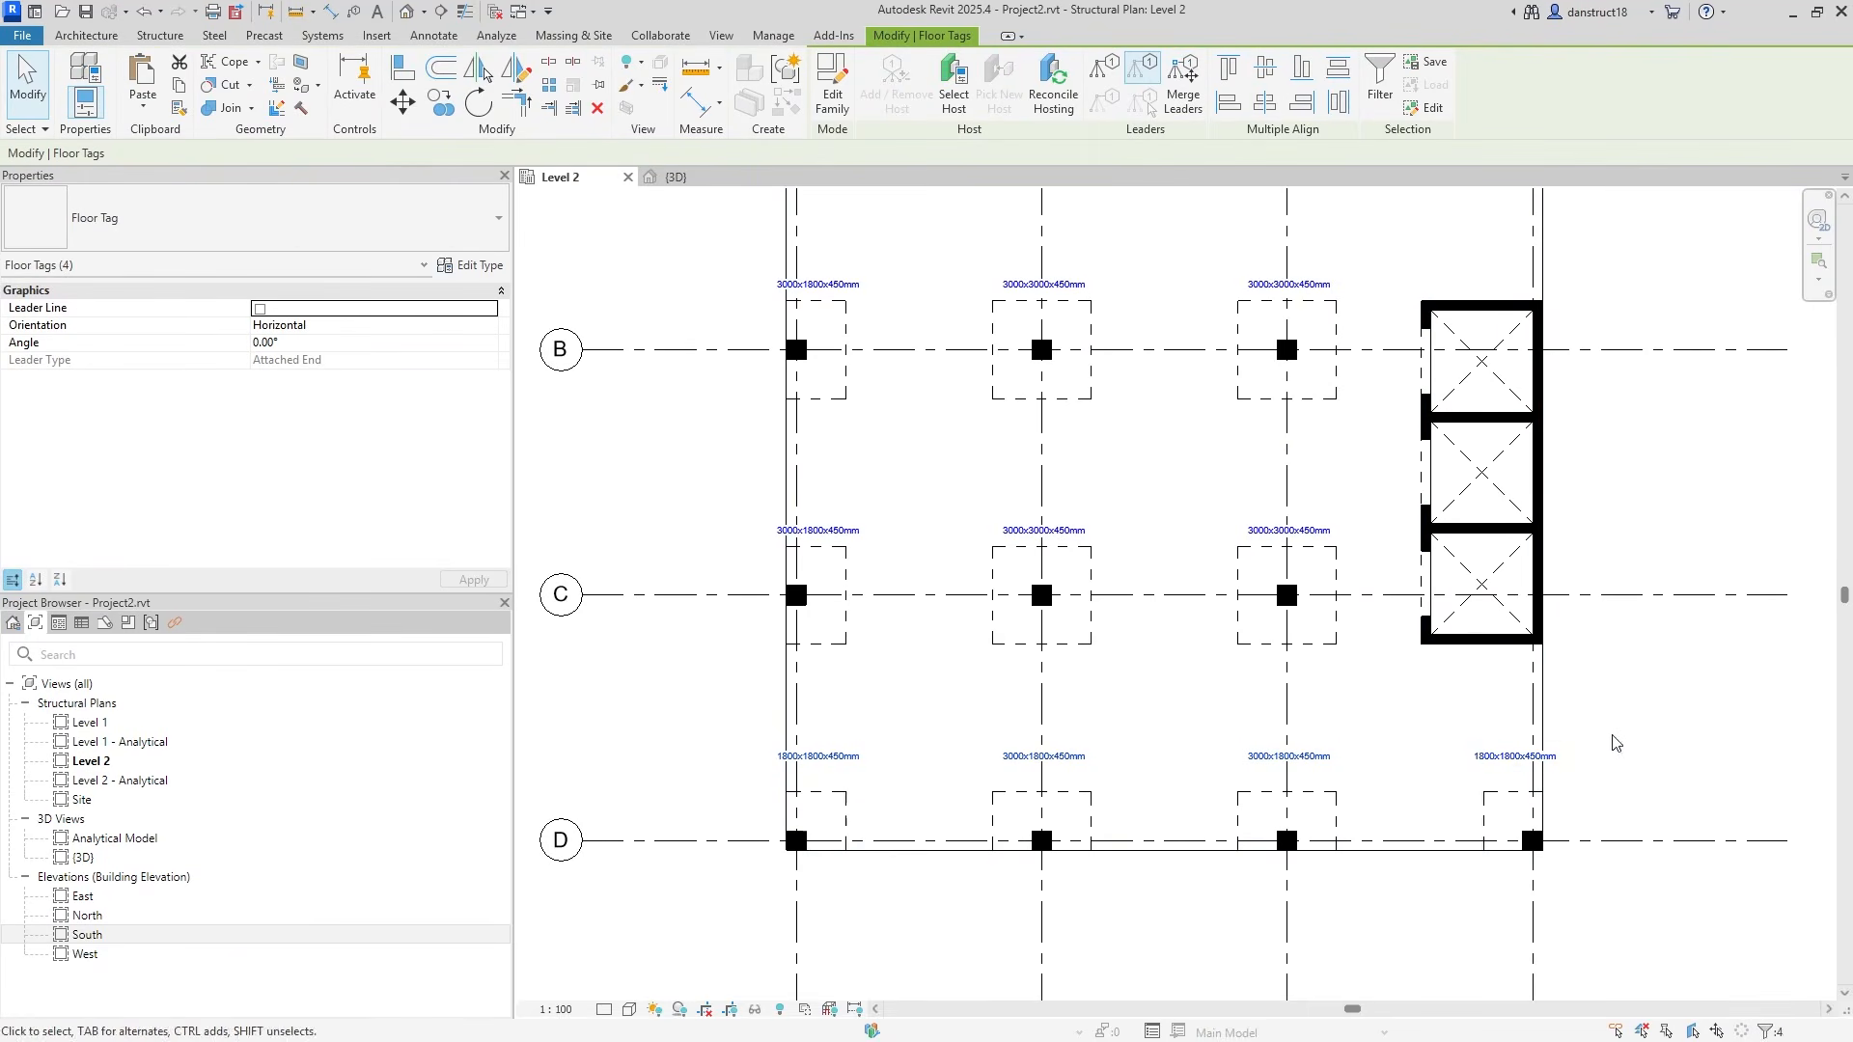
key("Down")
key("Down")
key("Down")
key("Down")
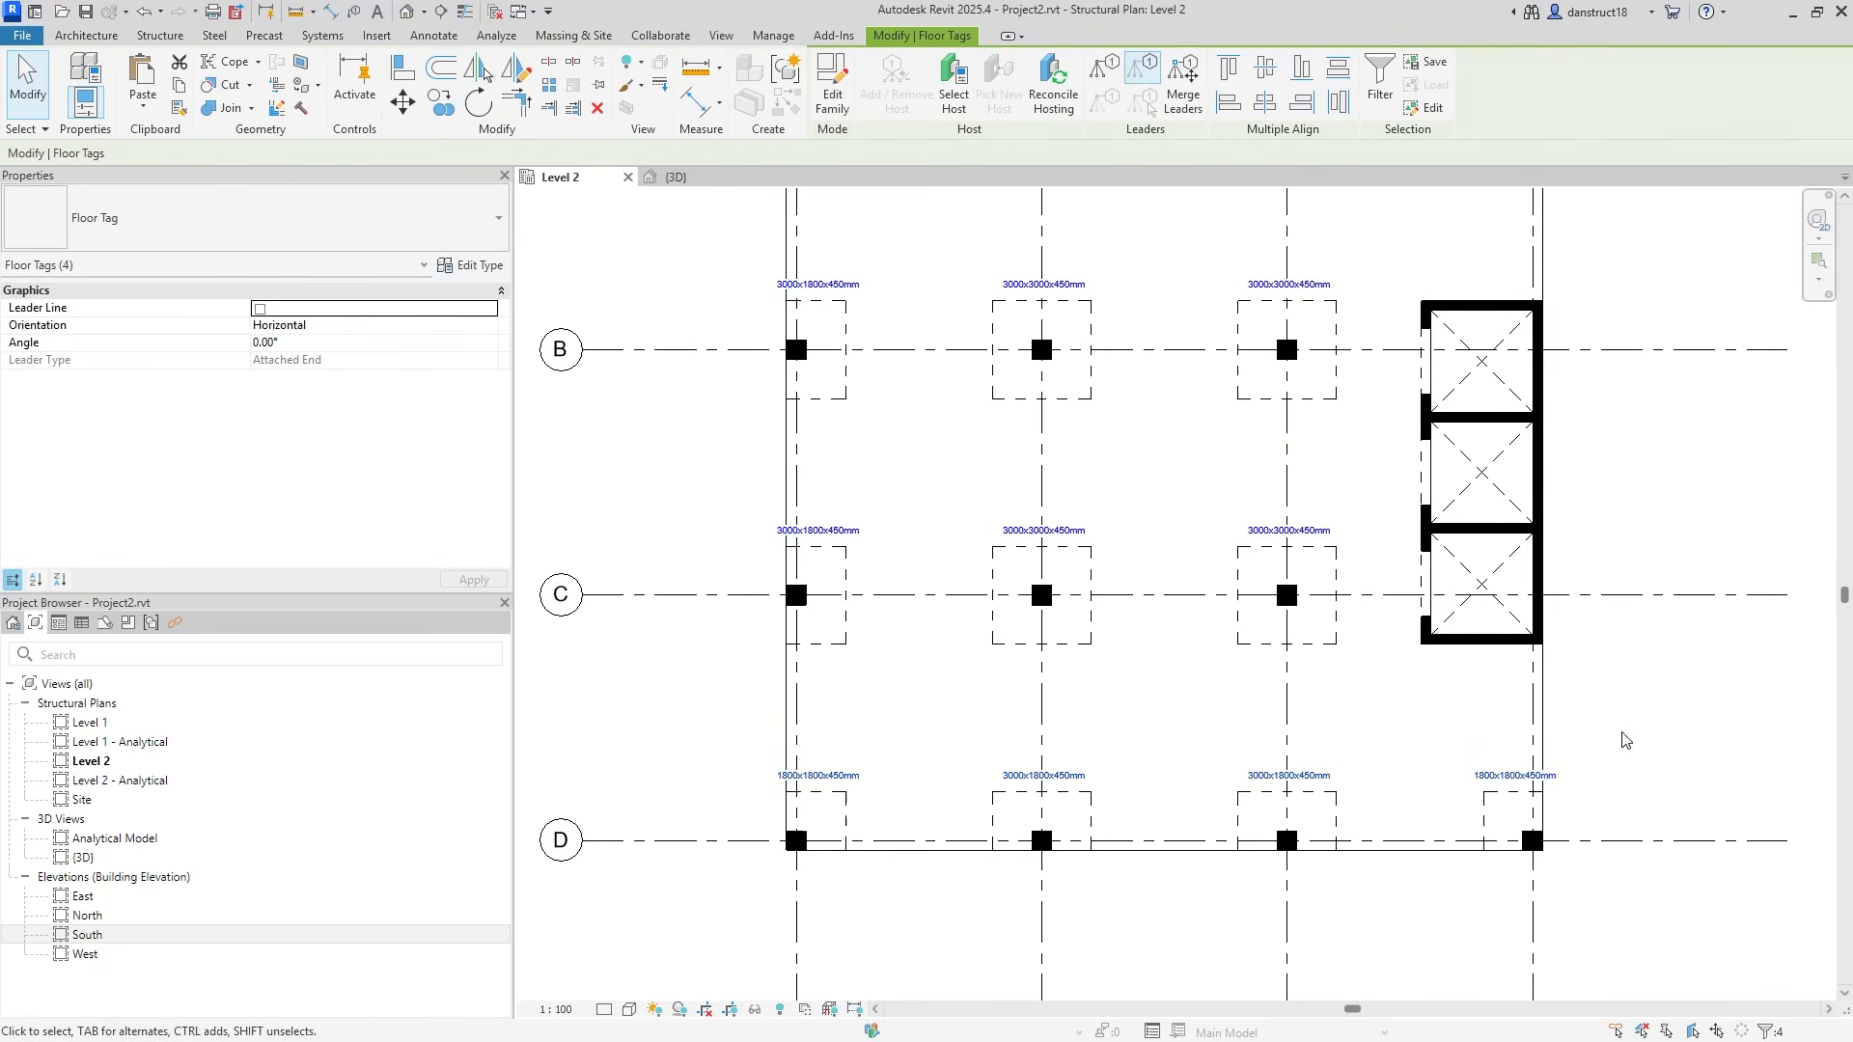
scroll(1625, 740, "down", 1)
key("Escape")
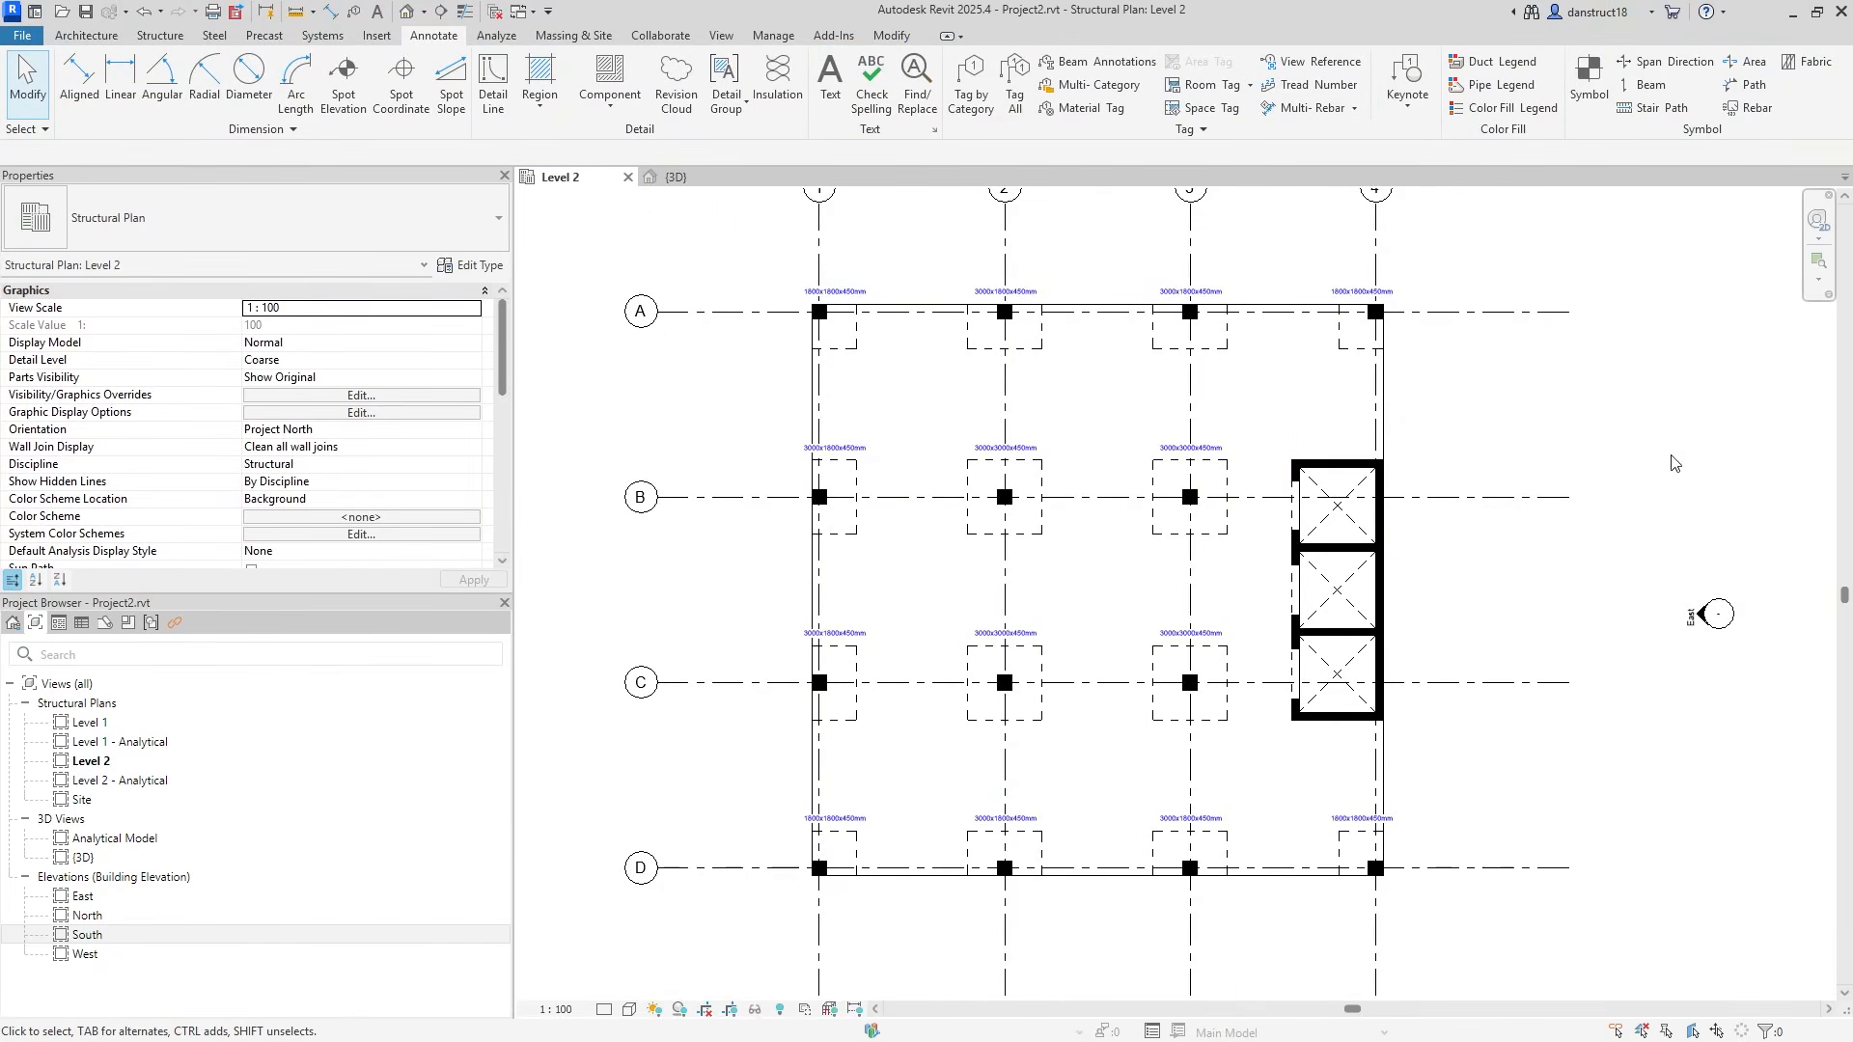
scroll(941, 483, "up", 3)
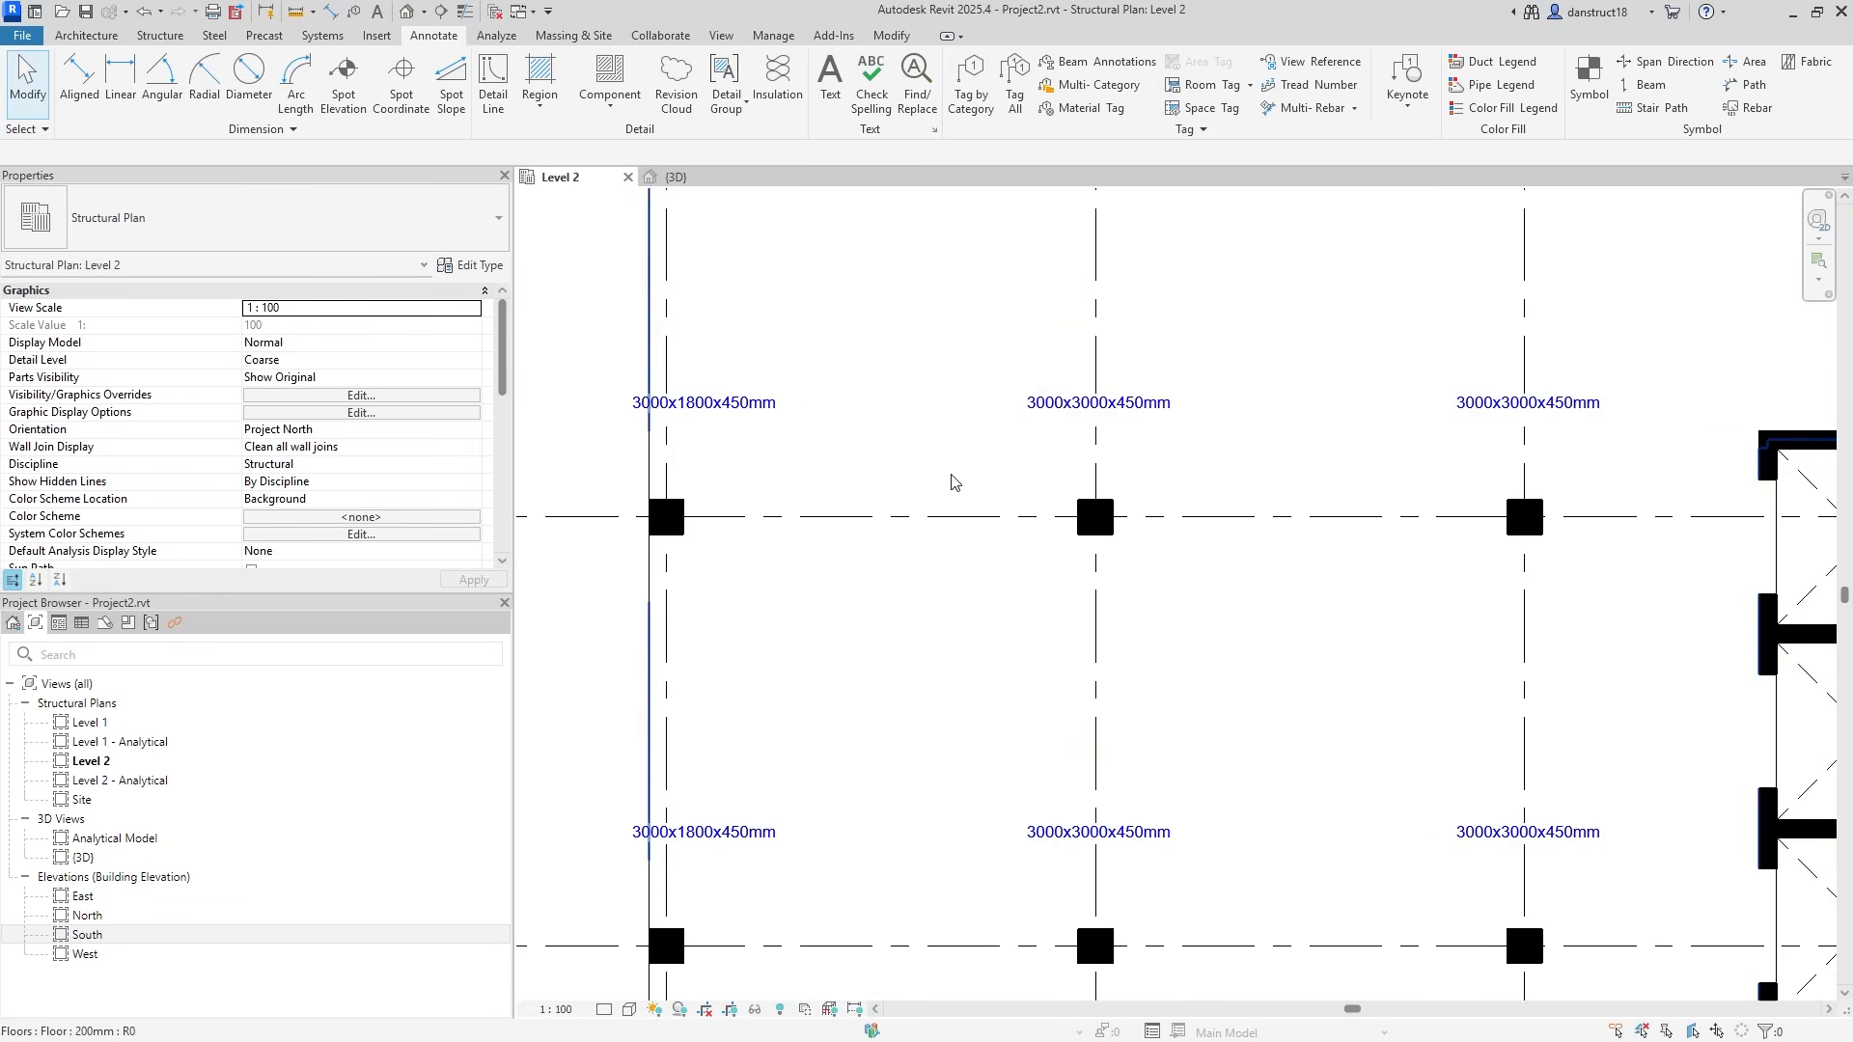
scroll(1068, 475, "down", 2)
middle_click_drag(1066, 471, 1139, 644)
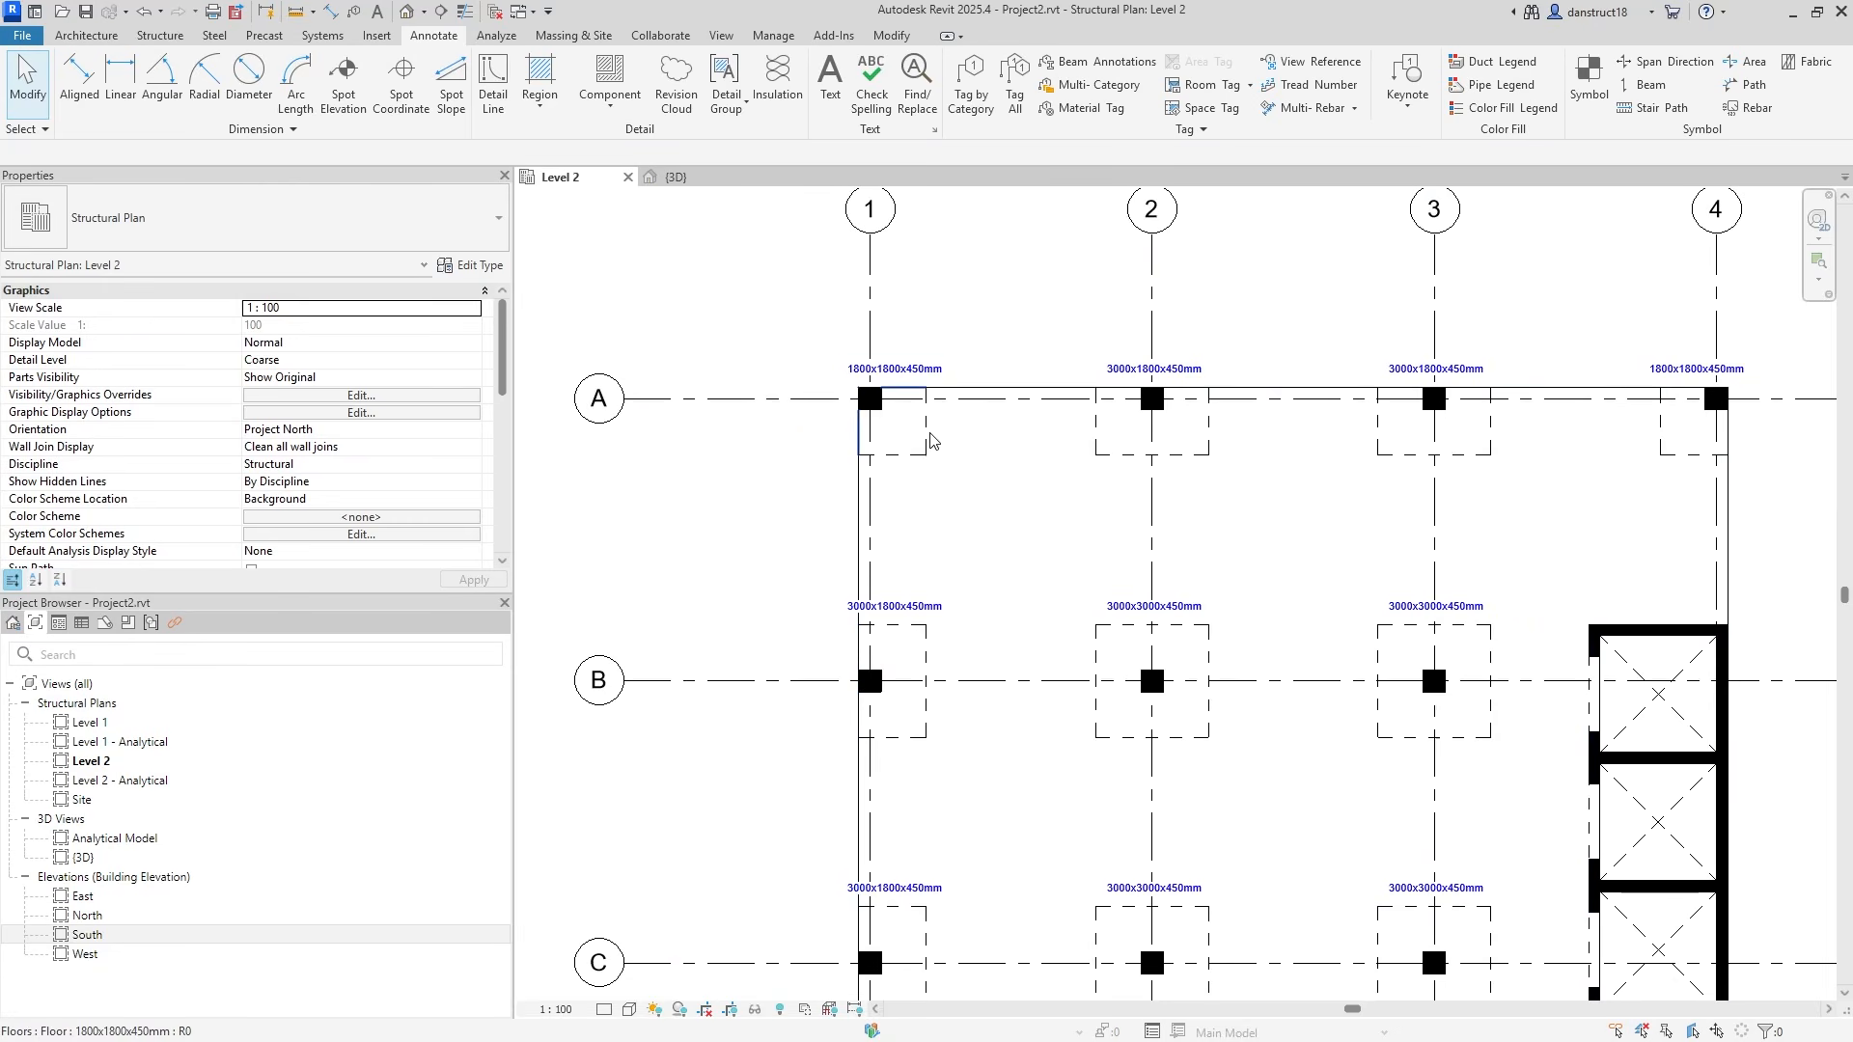
Select the 3000x3000x450mm drop panel floor at grid 2/B and scroll its type settings toward Identity Data.
left_click(1134, 656)
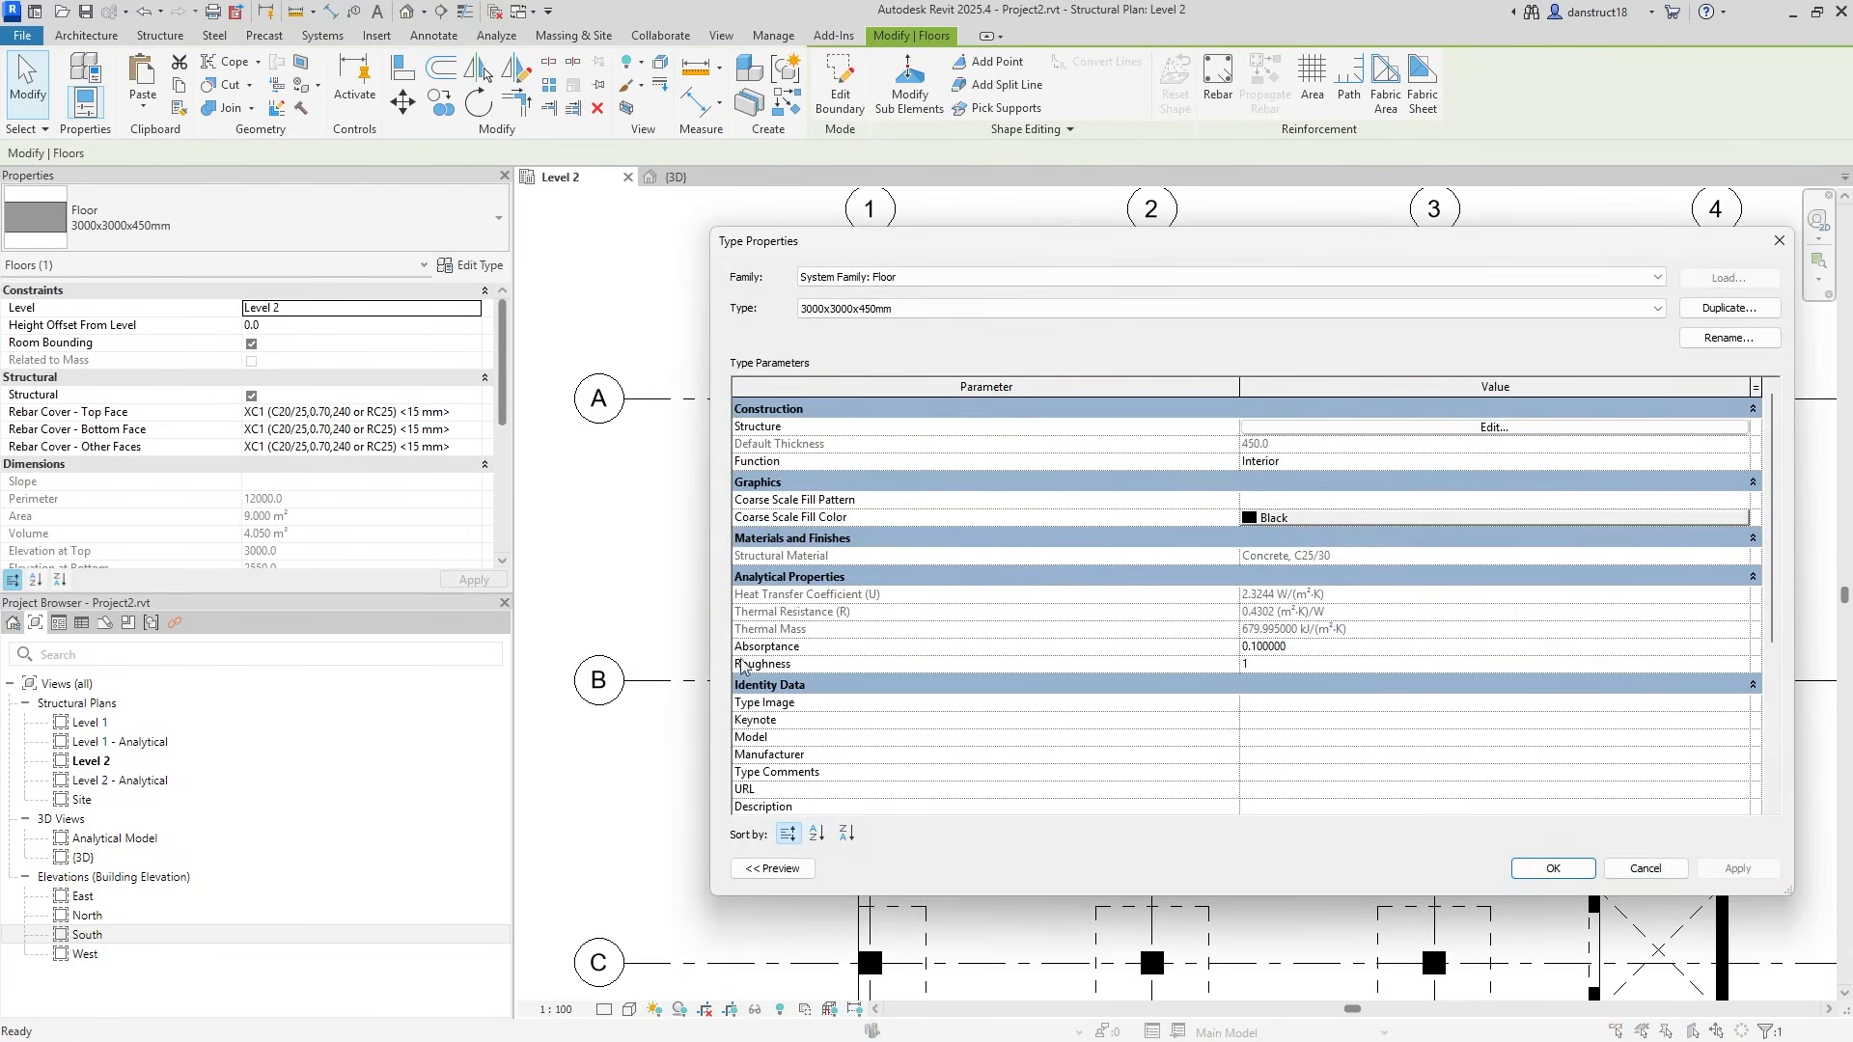
scroll(914, 666, "down", 3)
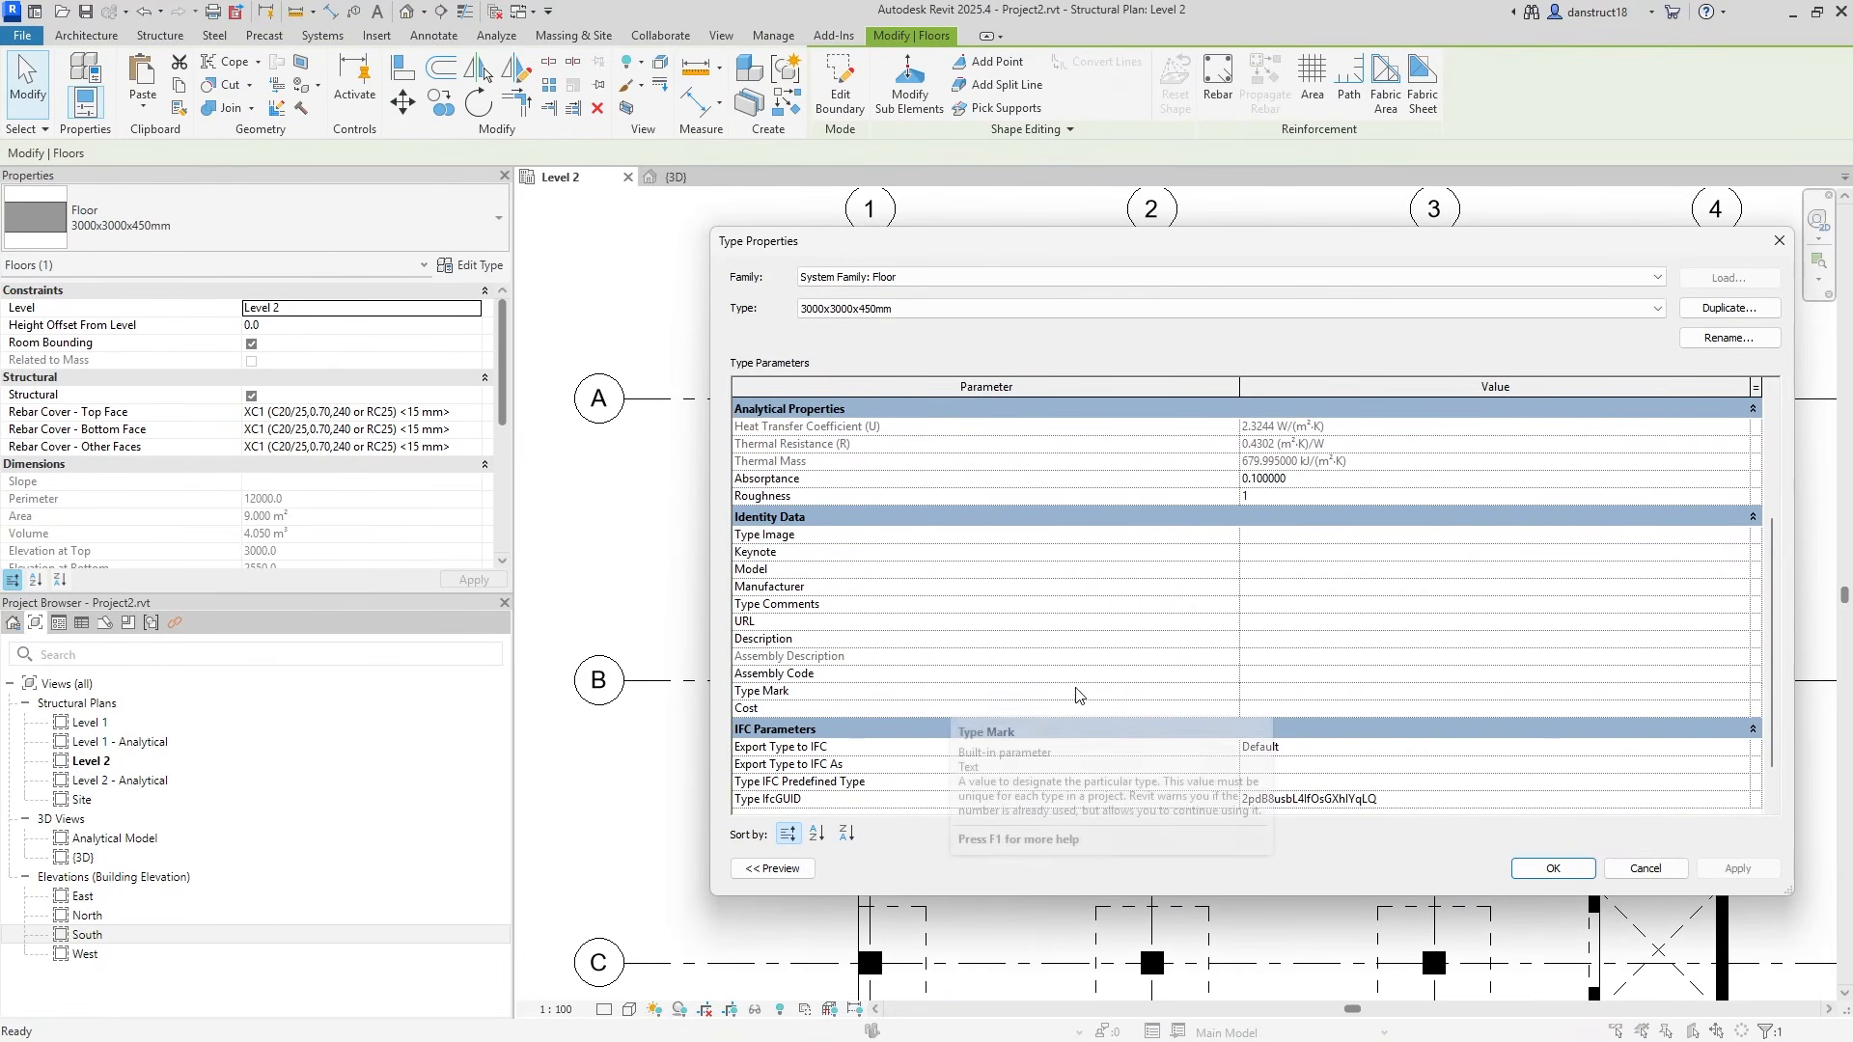
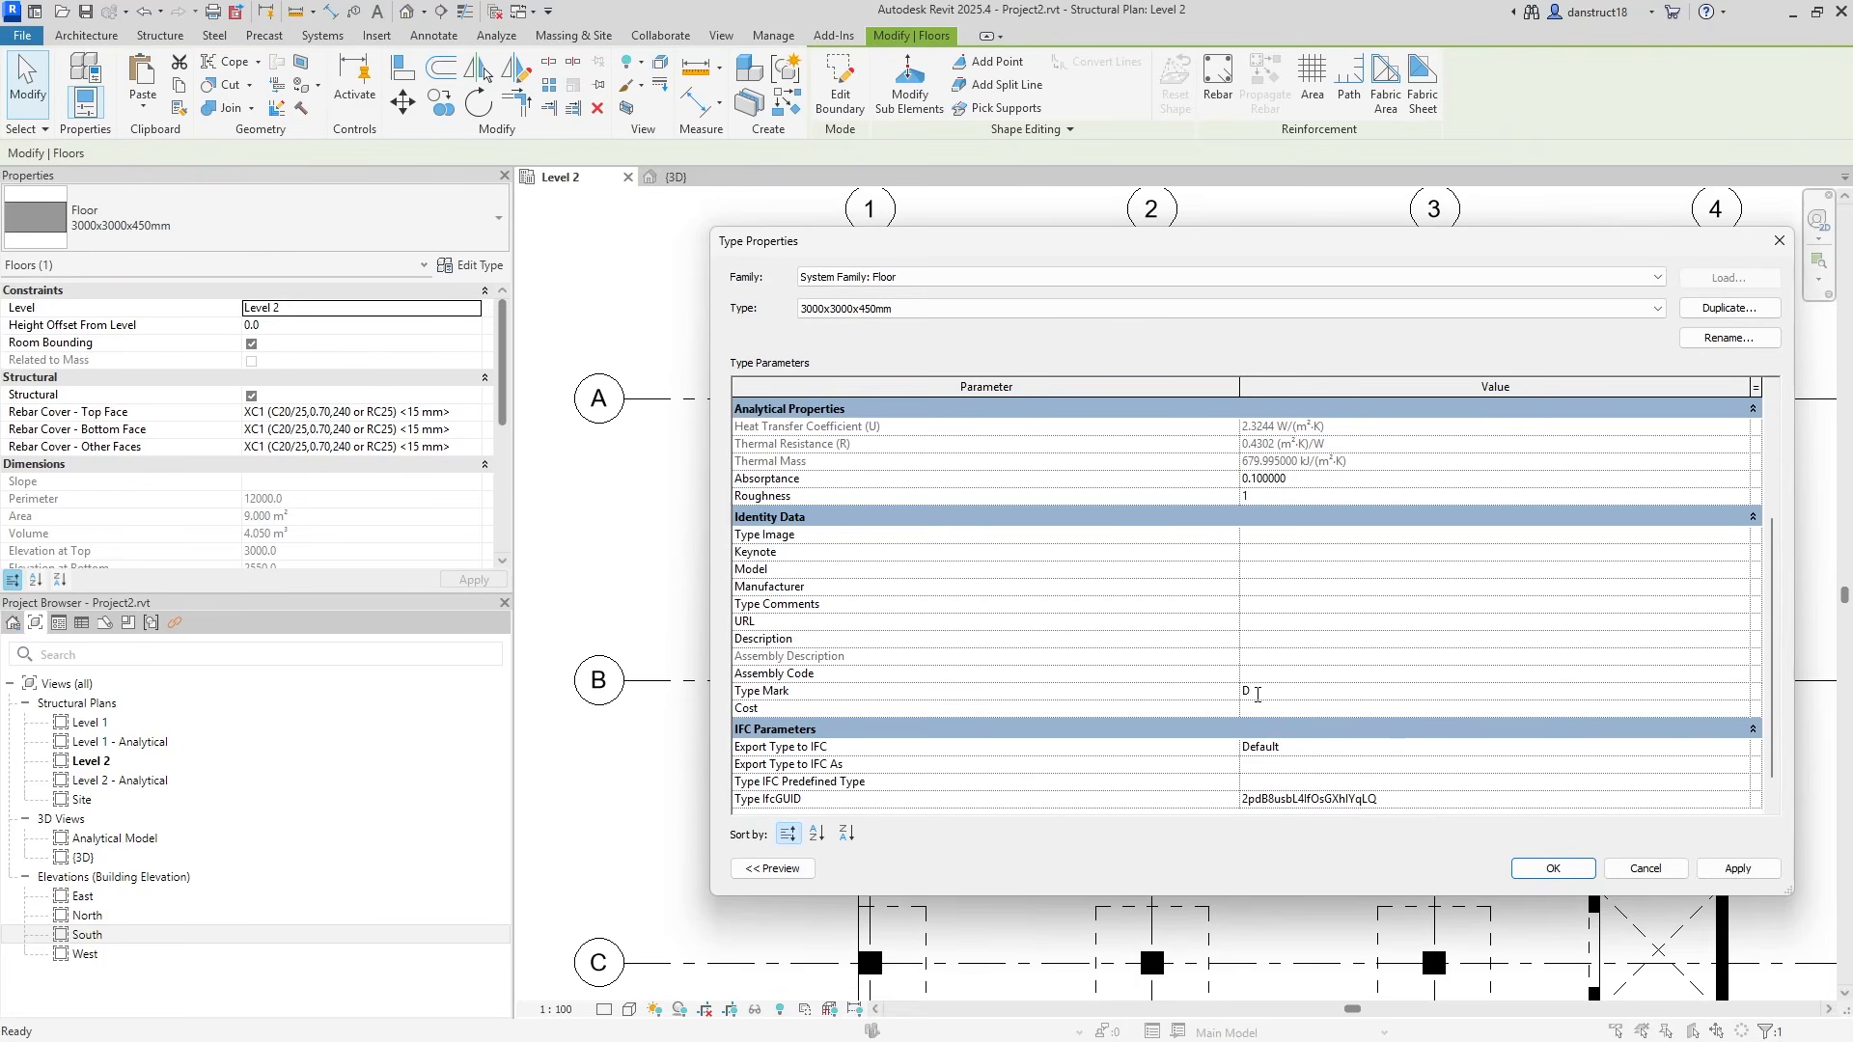
Confirm DP1 for the 3000x3000x450mm type and give the 3000x1800x450mm floor type Type Mark DP2.
left_click(1553, 867)
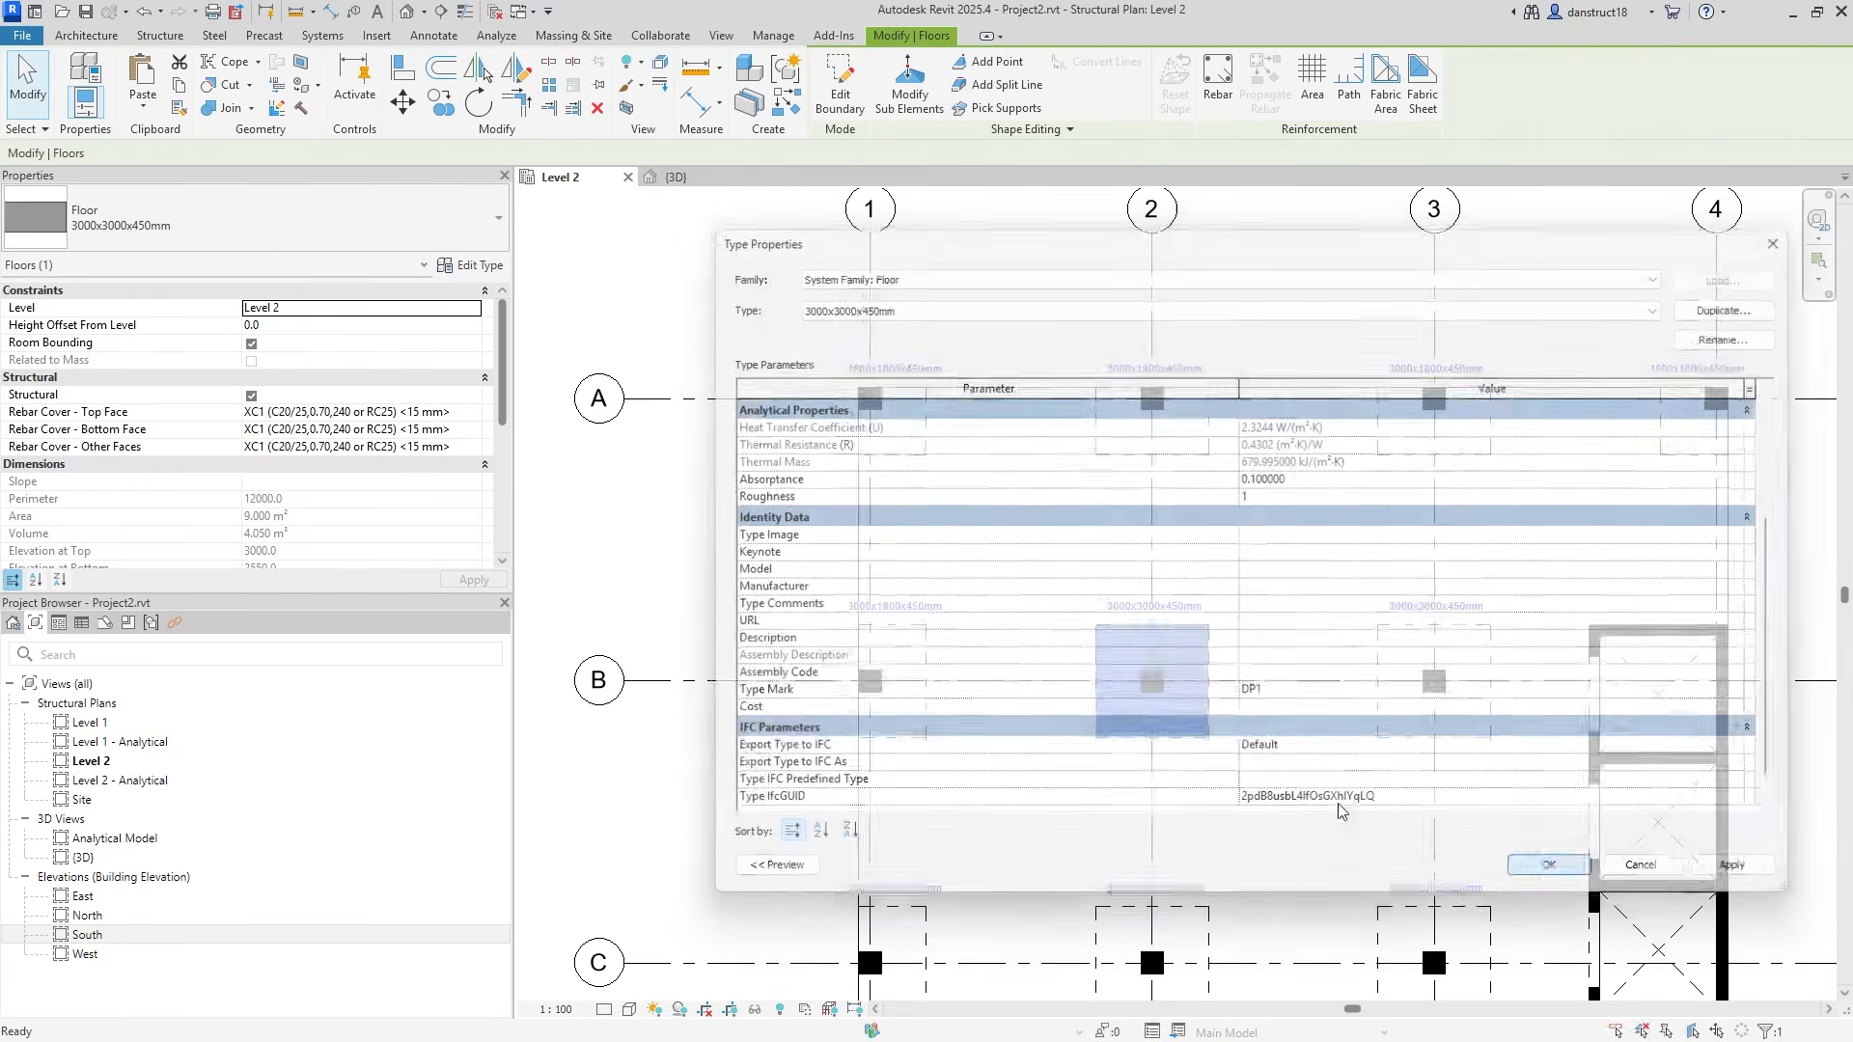
left_click(910, 664)
left_click(473, 265)
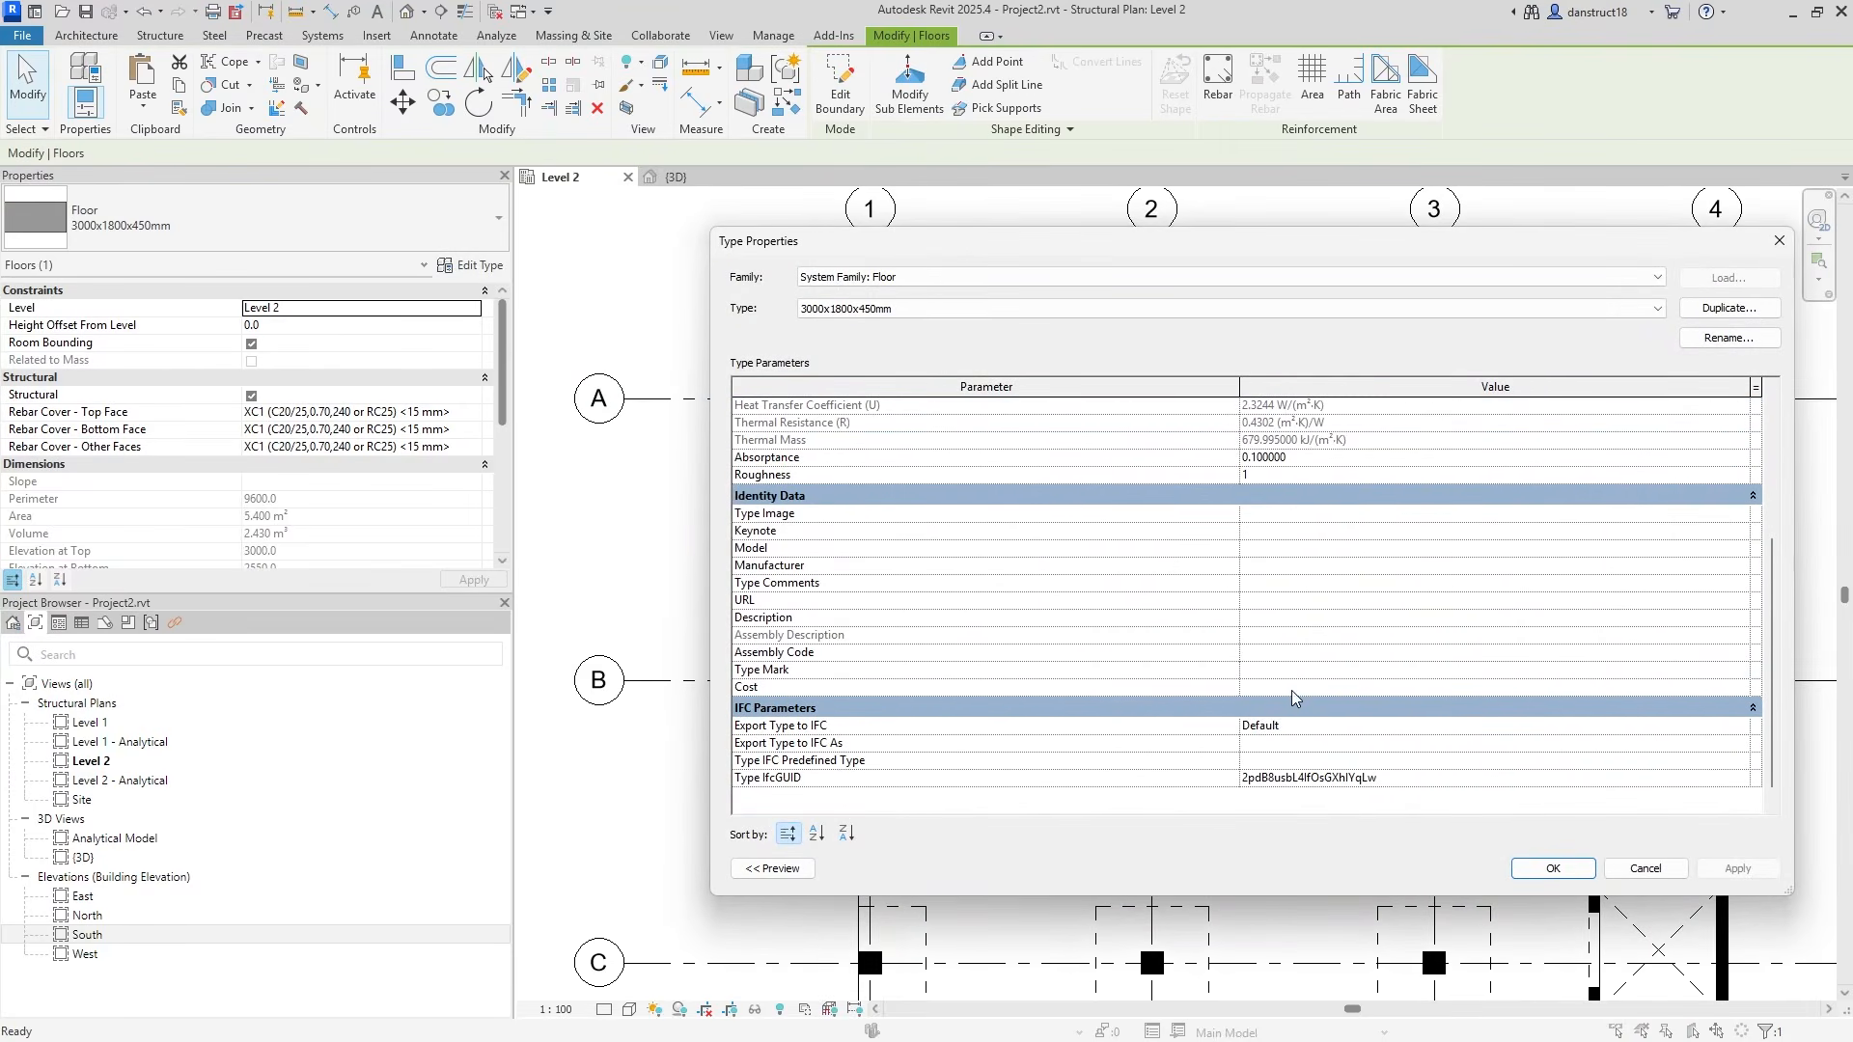
left_click(1297, 671)
left_click(1548, 866)
Give the 1800x1800x450mm floor type at grid A1 Type Mark DP3, then deselect.
left_click(892, 434)
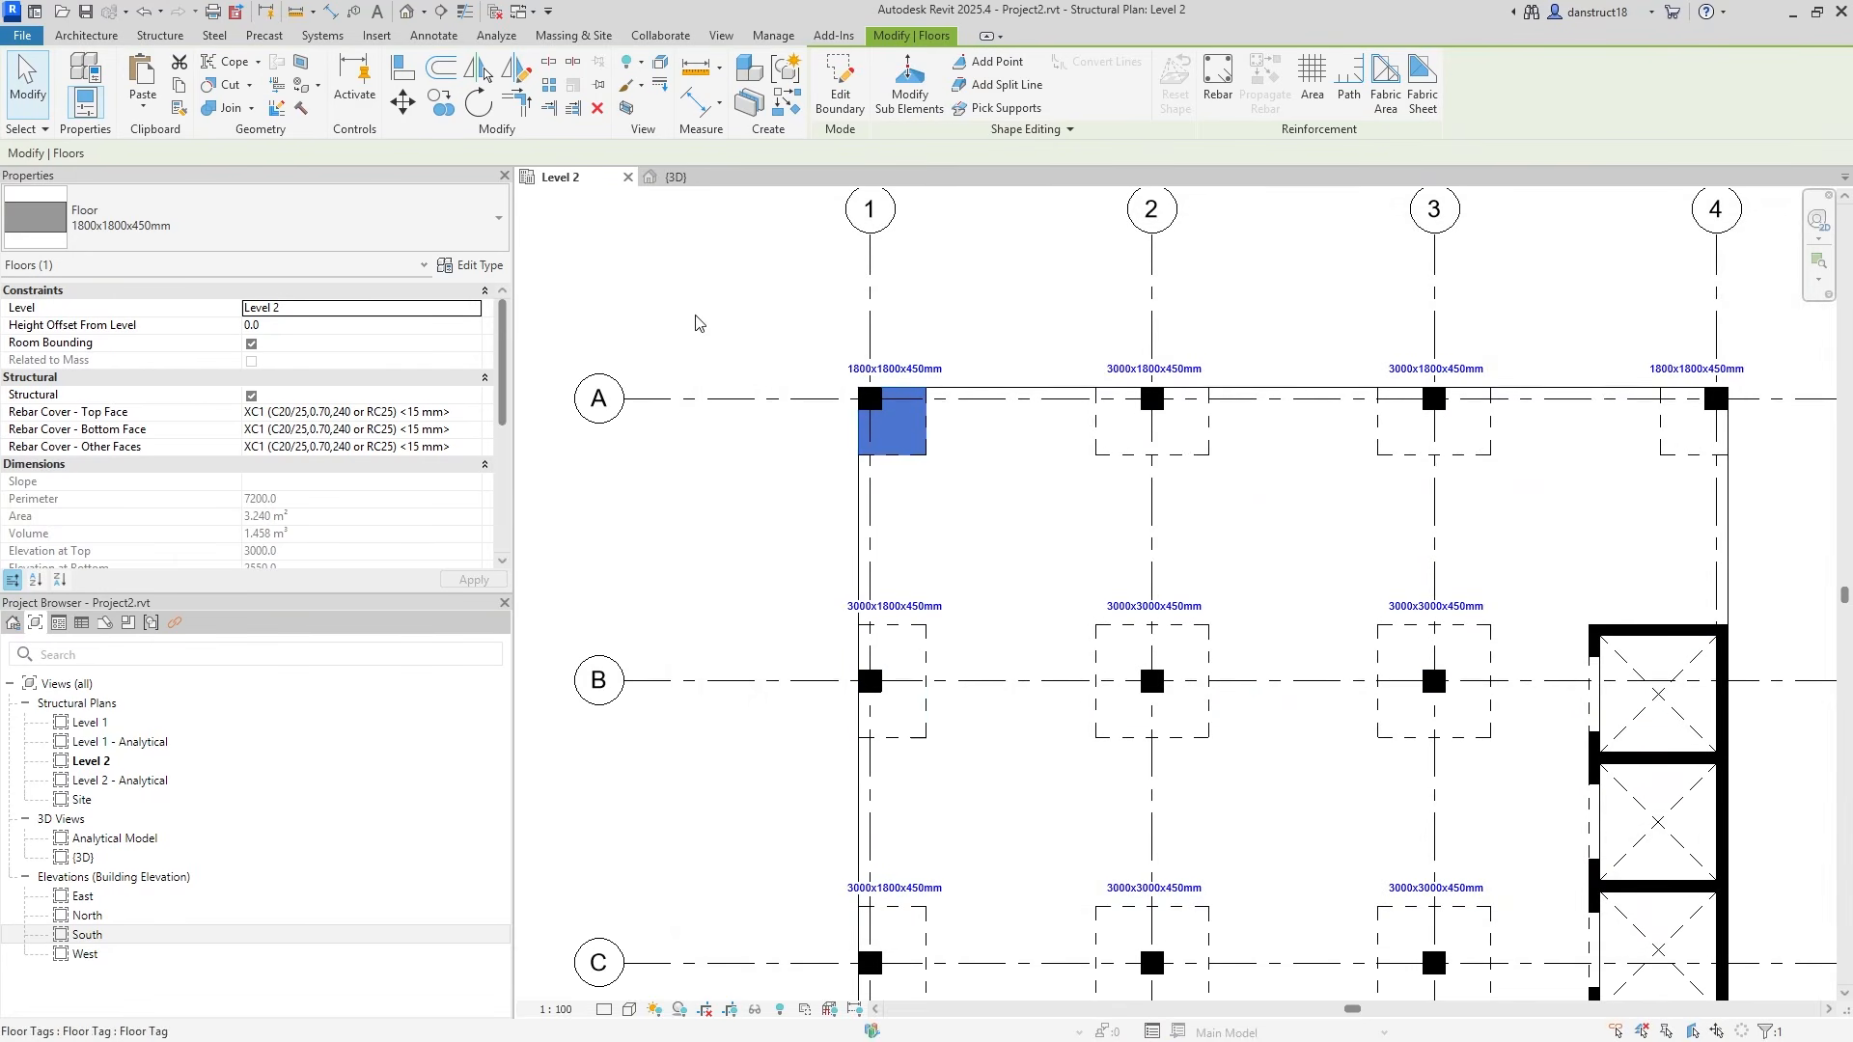
left_click(473, 265)
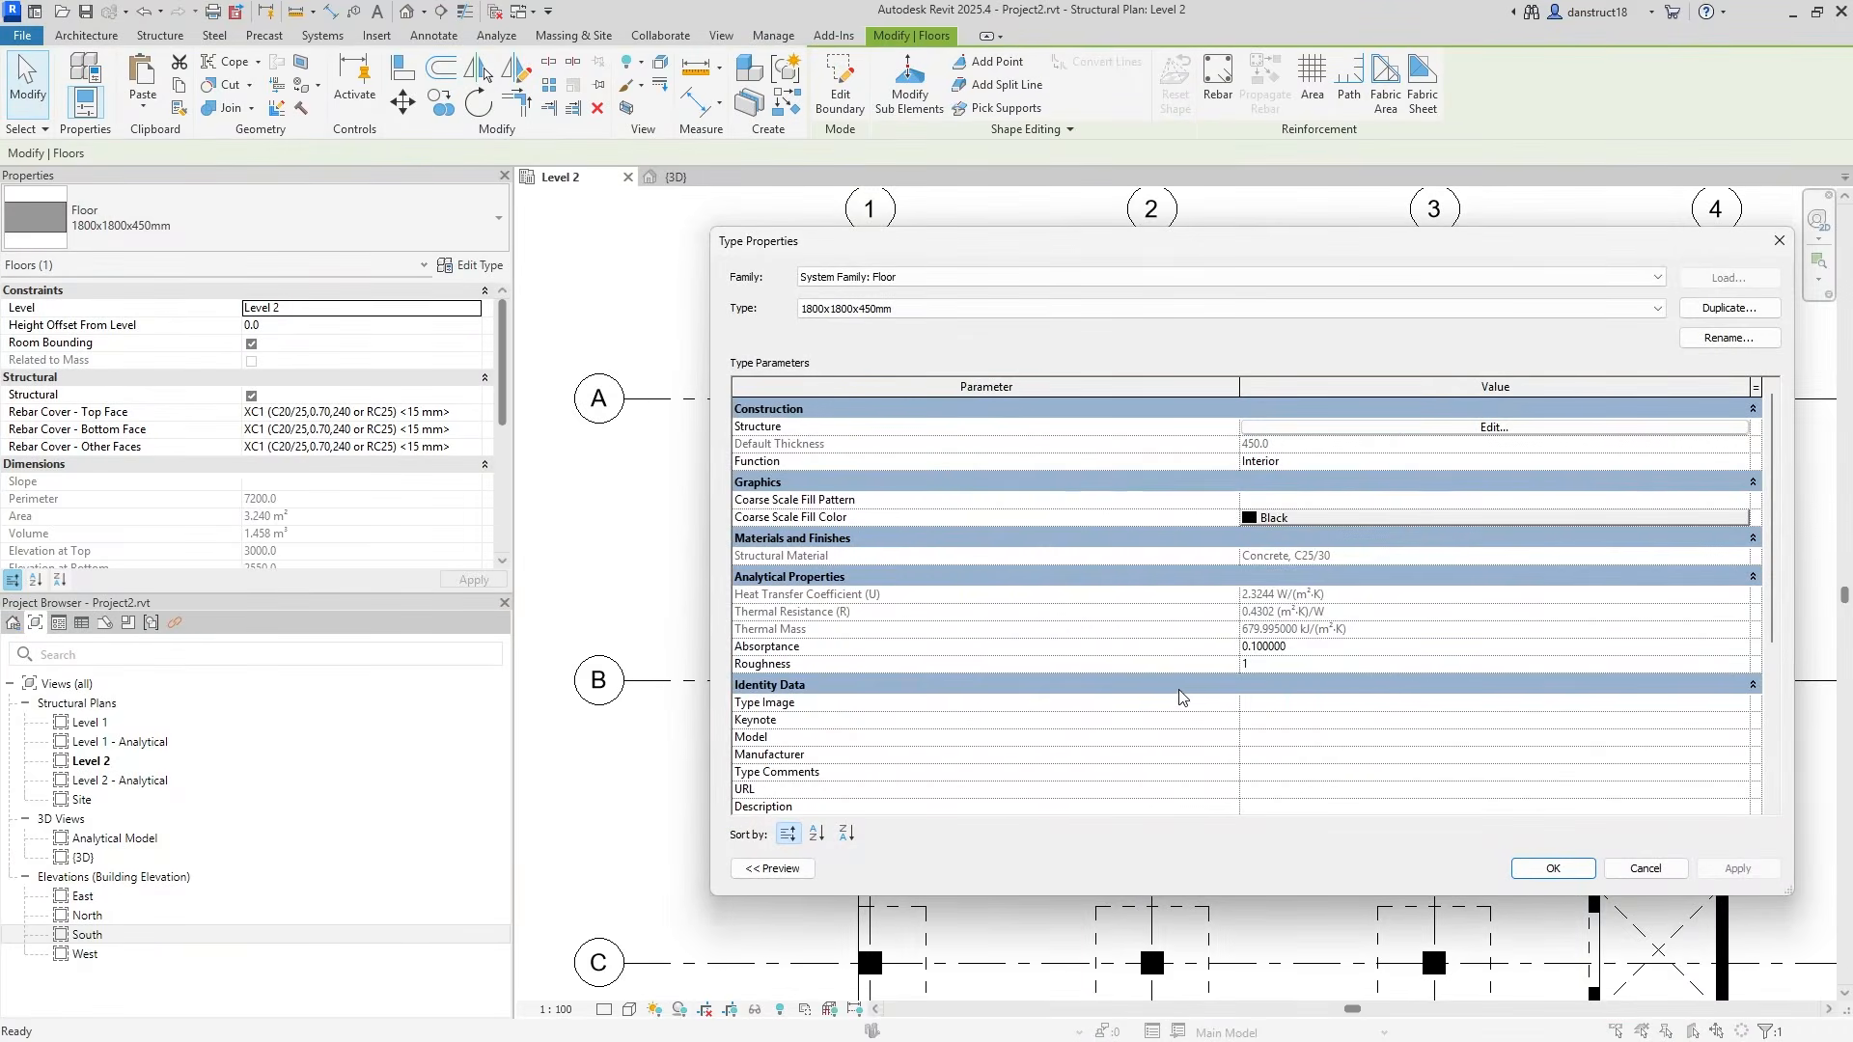
scroll(1182, 697, "down", 3)
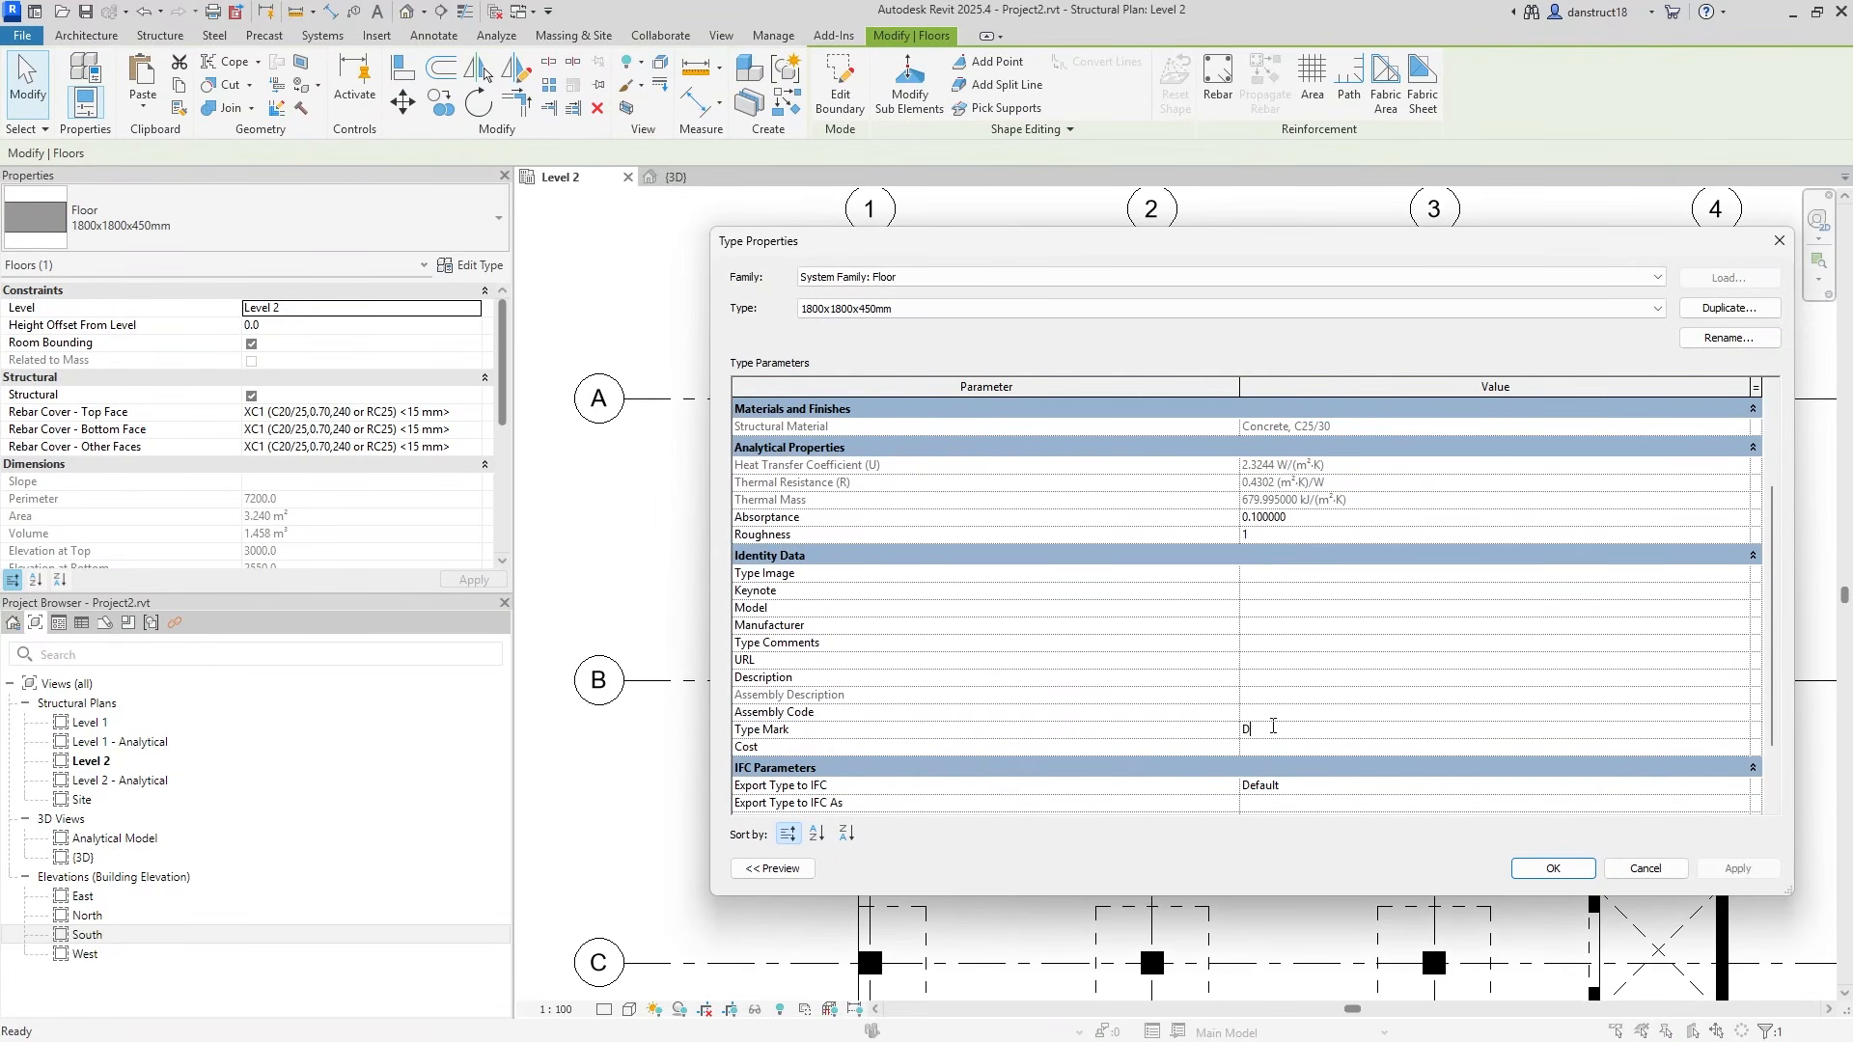
left_click(1551, 868)
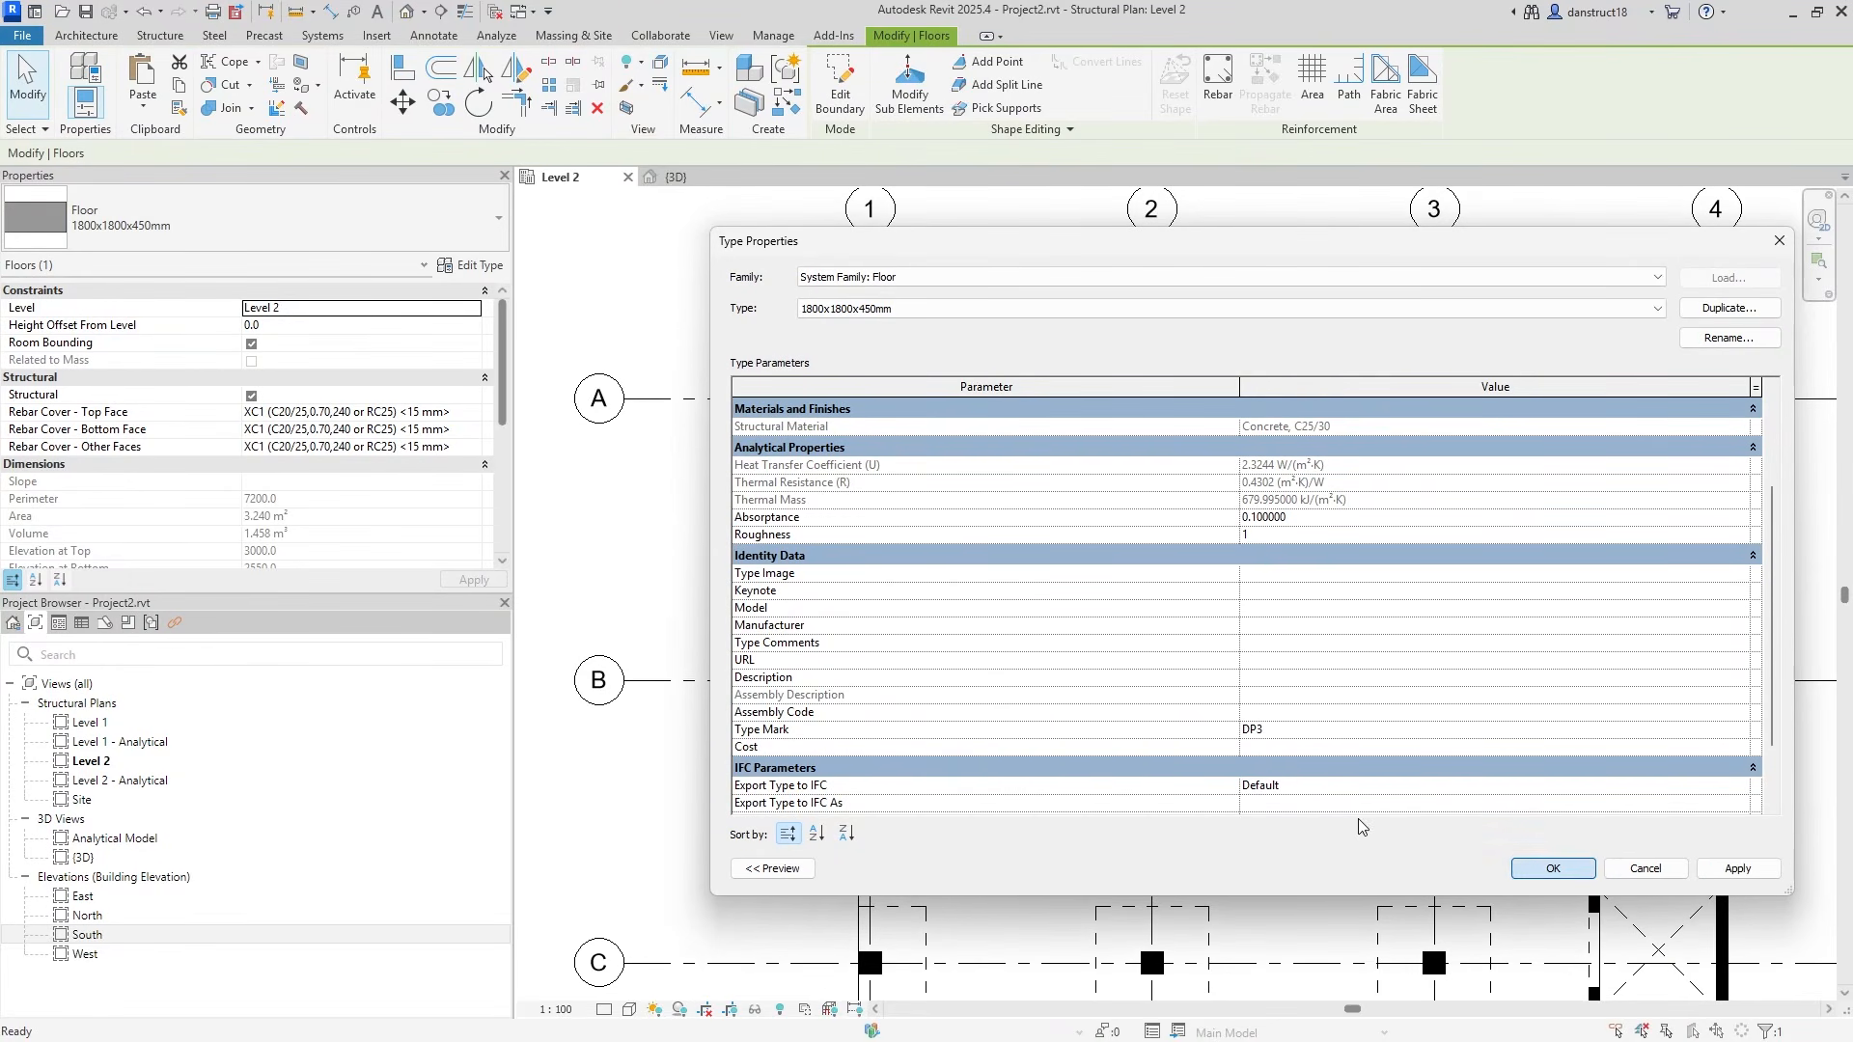
left_click(754, 545)
scroll(961, 353, "up", 3)
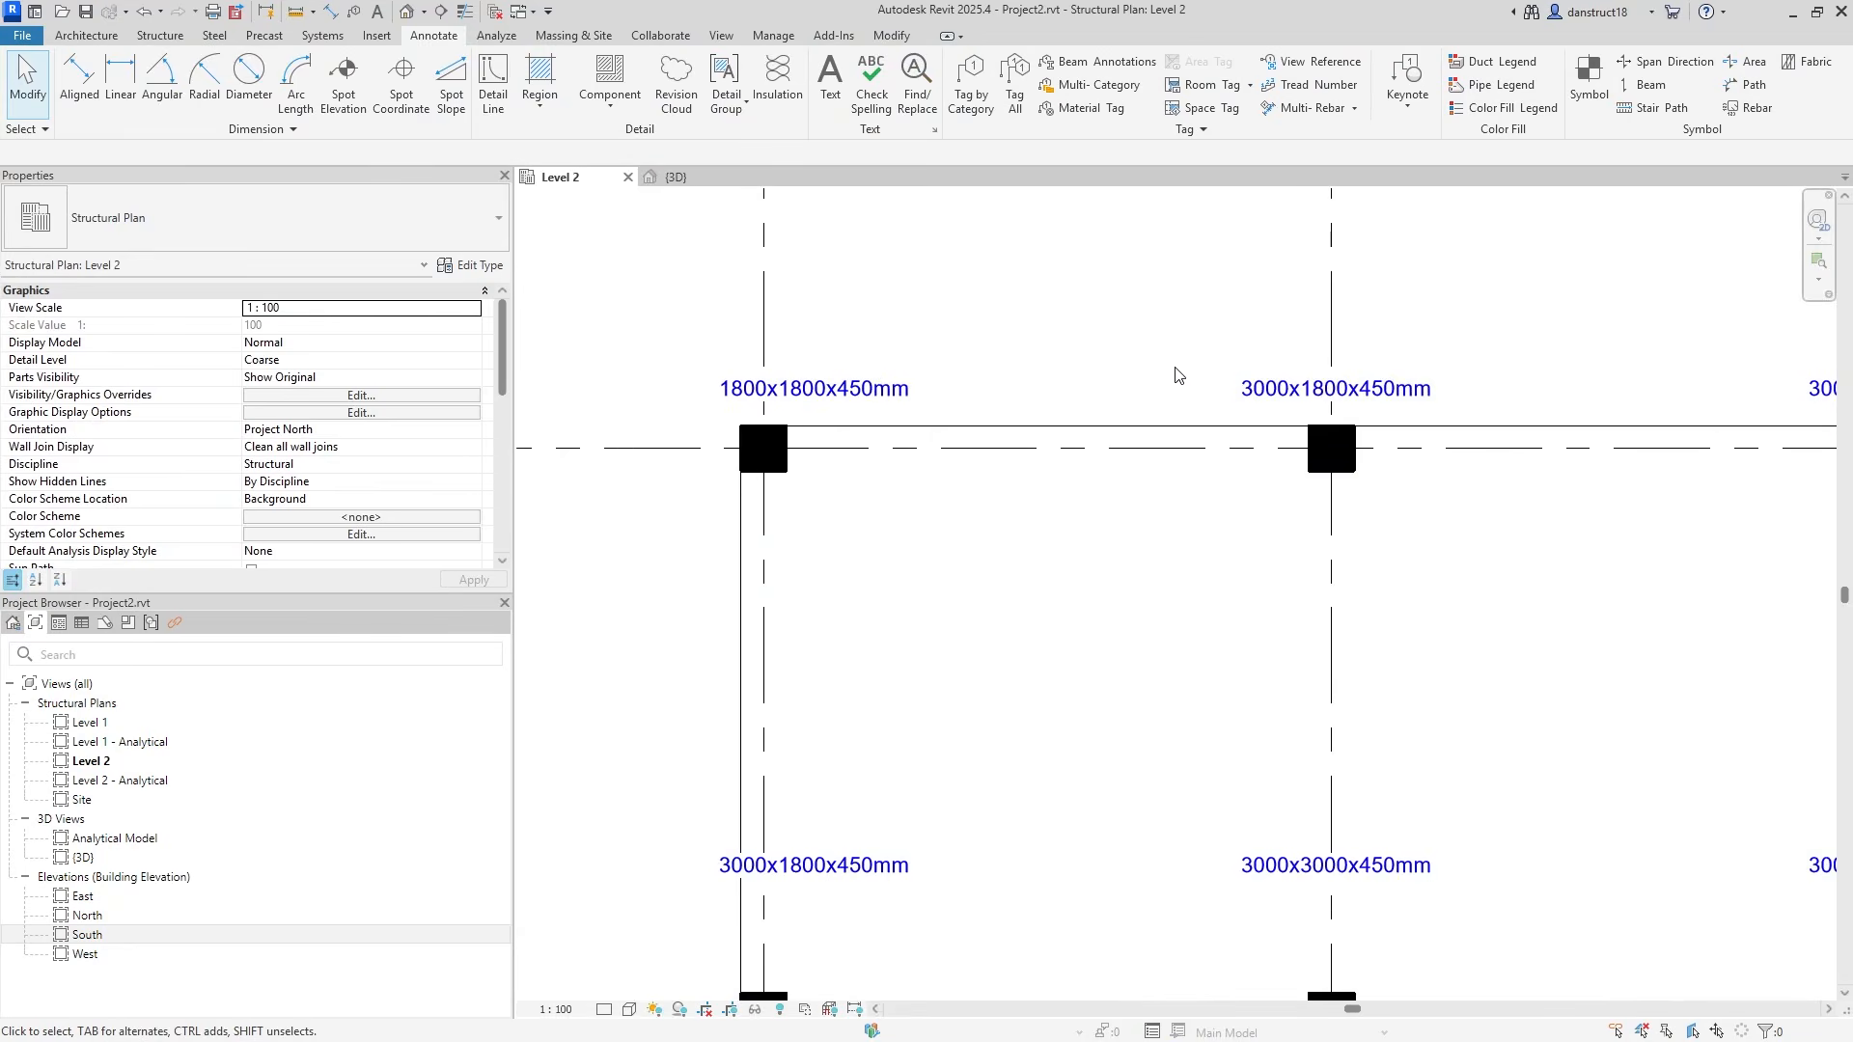
Open the family of the floor tag near grid 2 and select its Type Name label.
left_click(1247, 386)
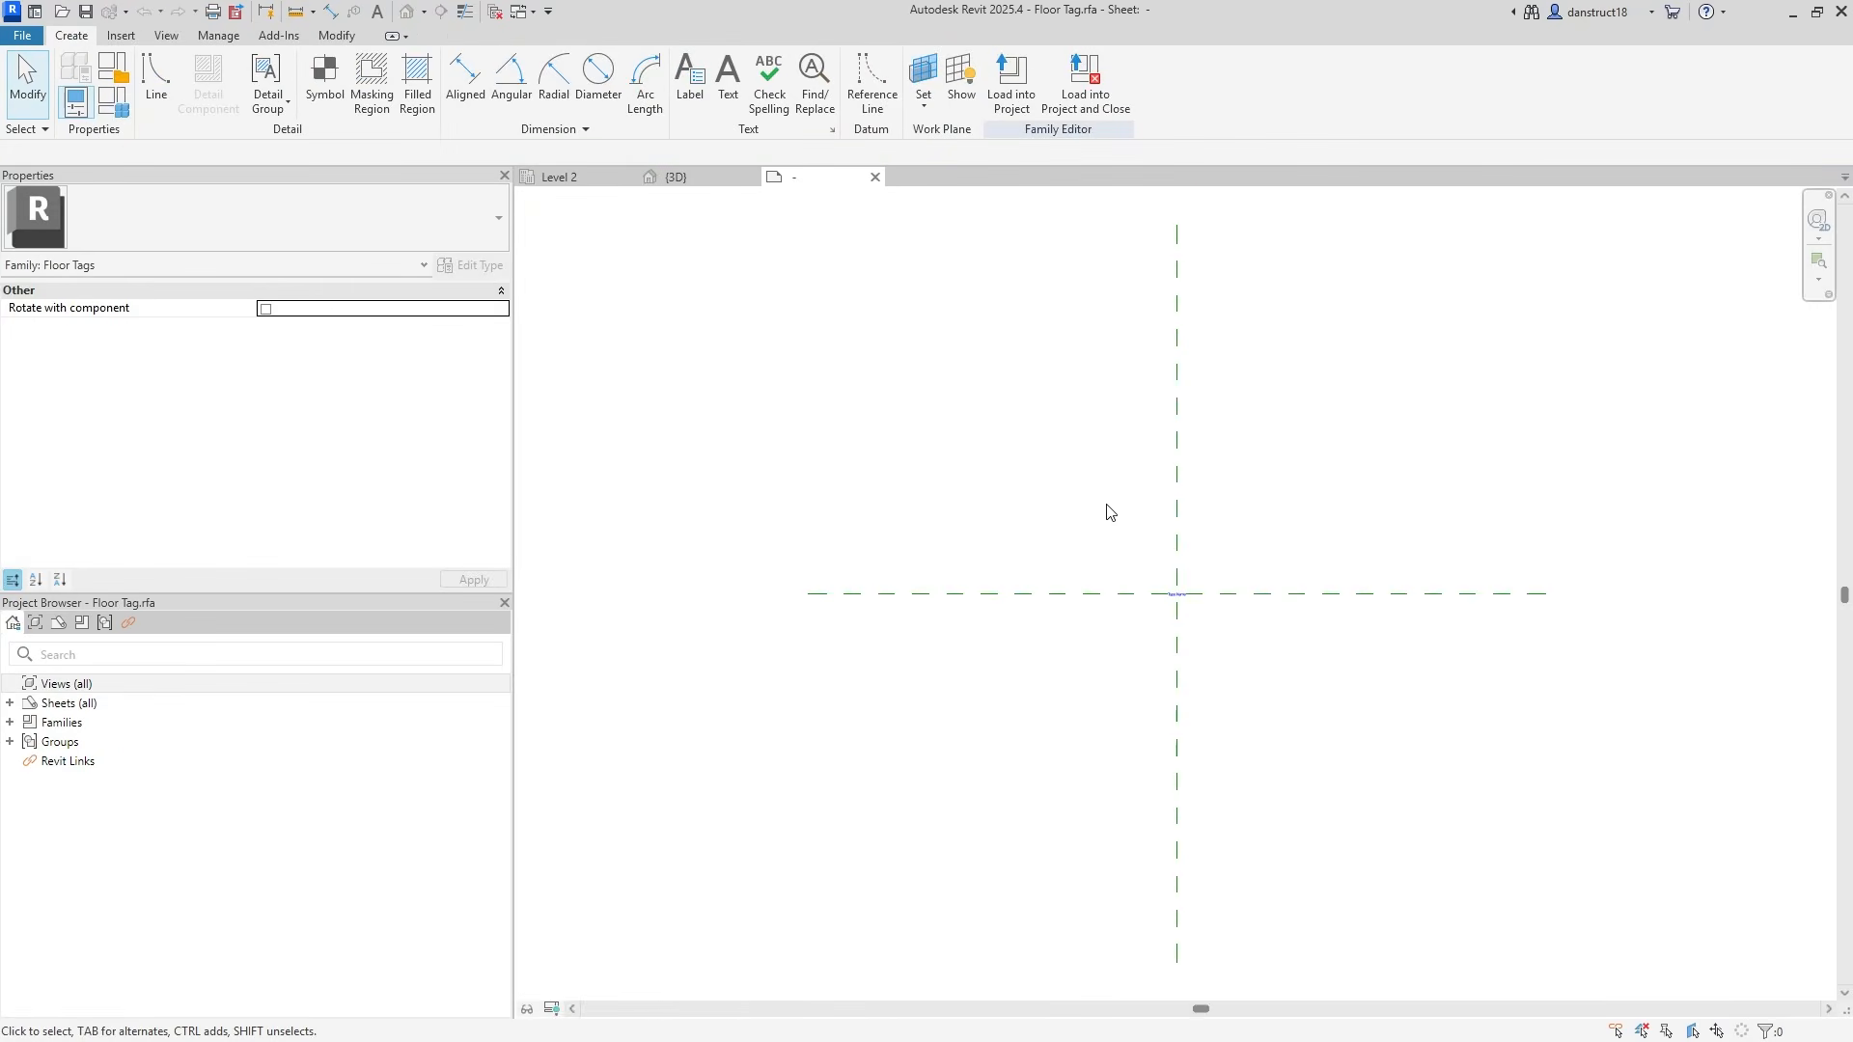
scroll(1245, 675, "up", 4)
left_click(1194, 594)
scroll(1142, 611, "down", 1)
scroll(1142, 611, "up", 1)
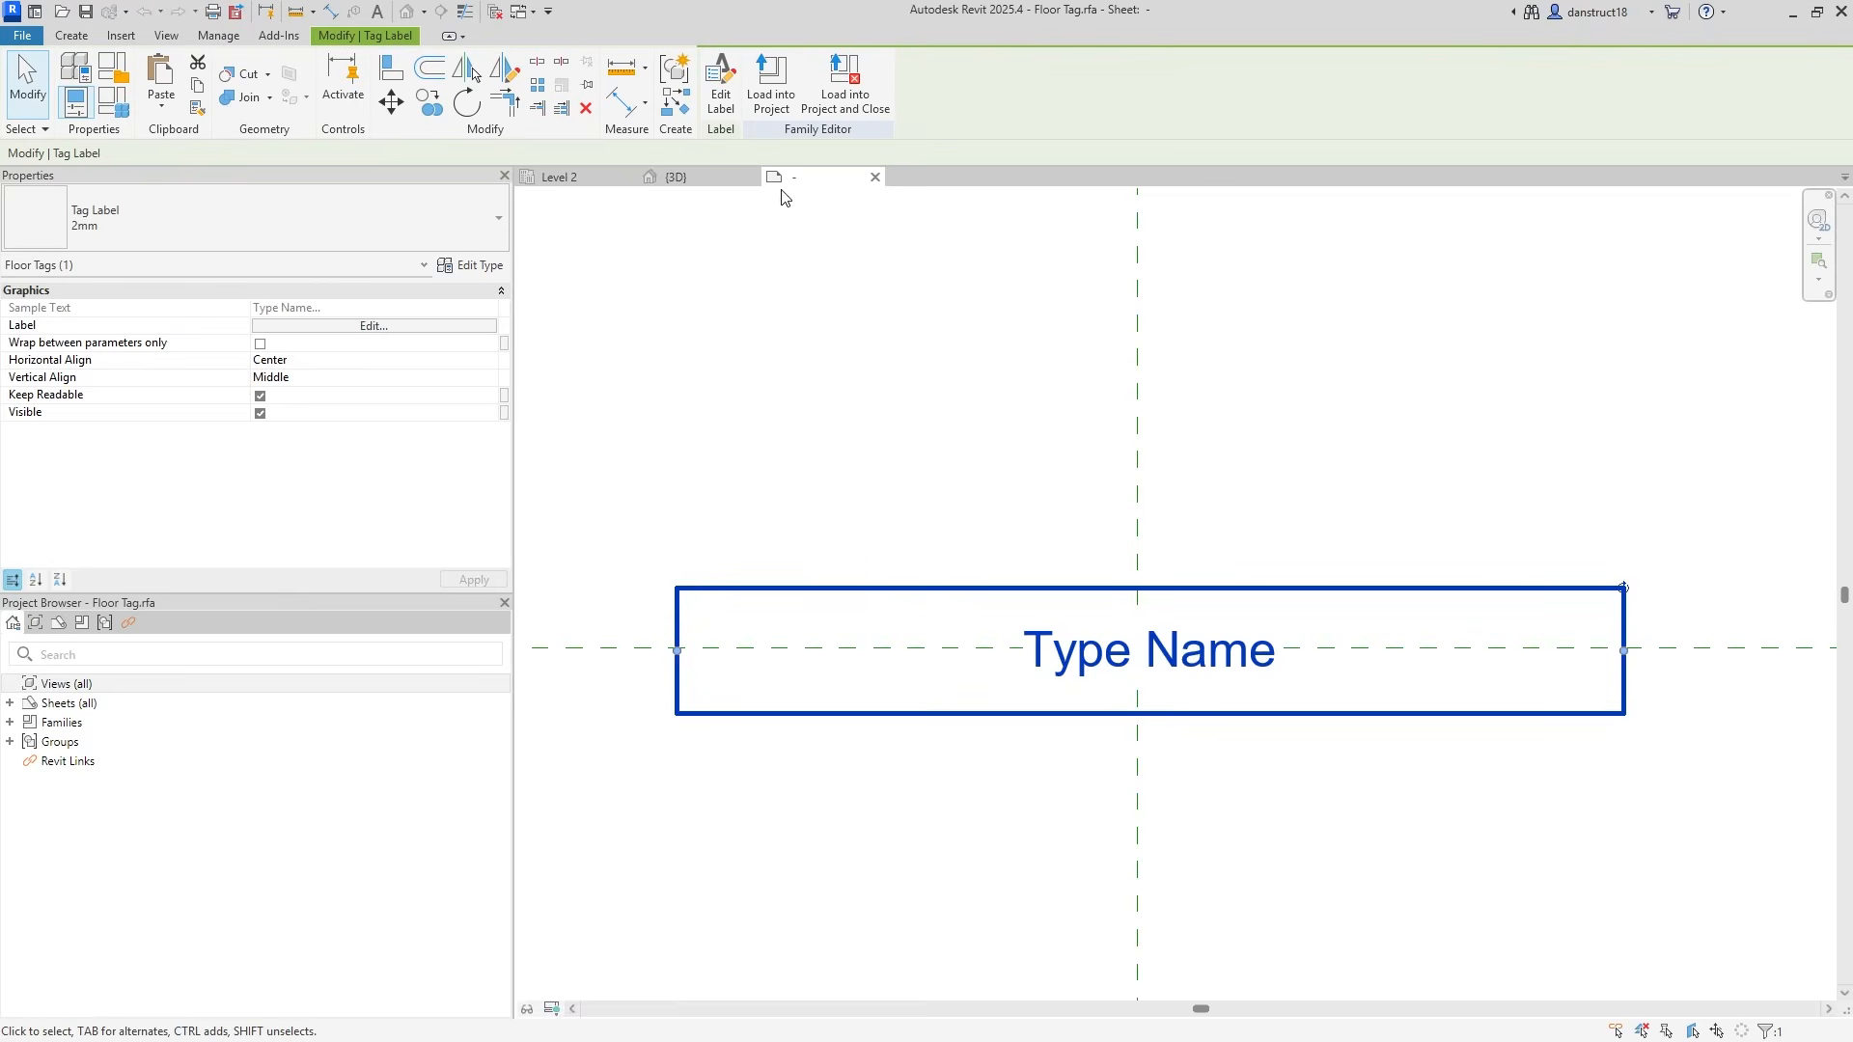
Review the label's parameters unchanged, then copy the label from the reference-plane intersection.
left_click(719, 100)
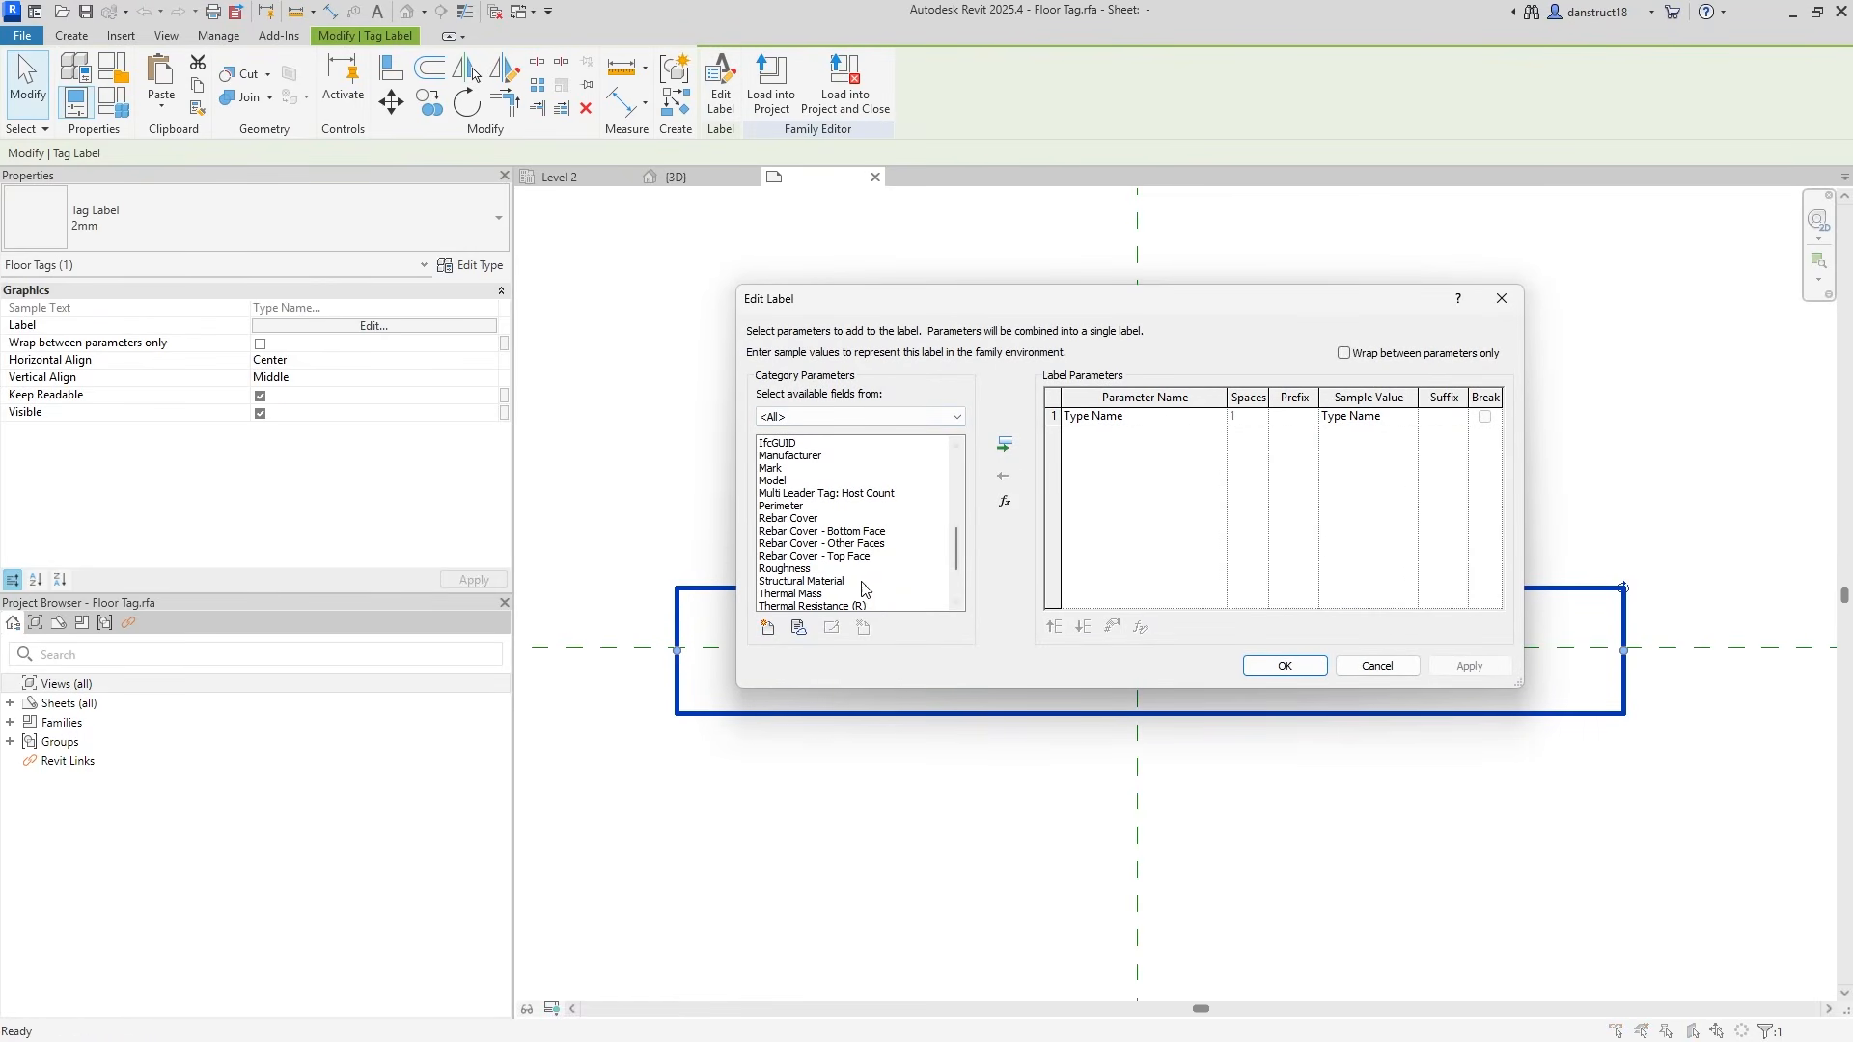
left_click(1516, 305)
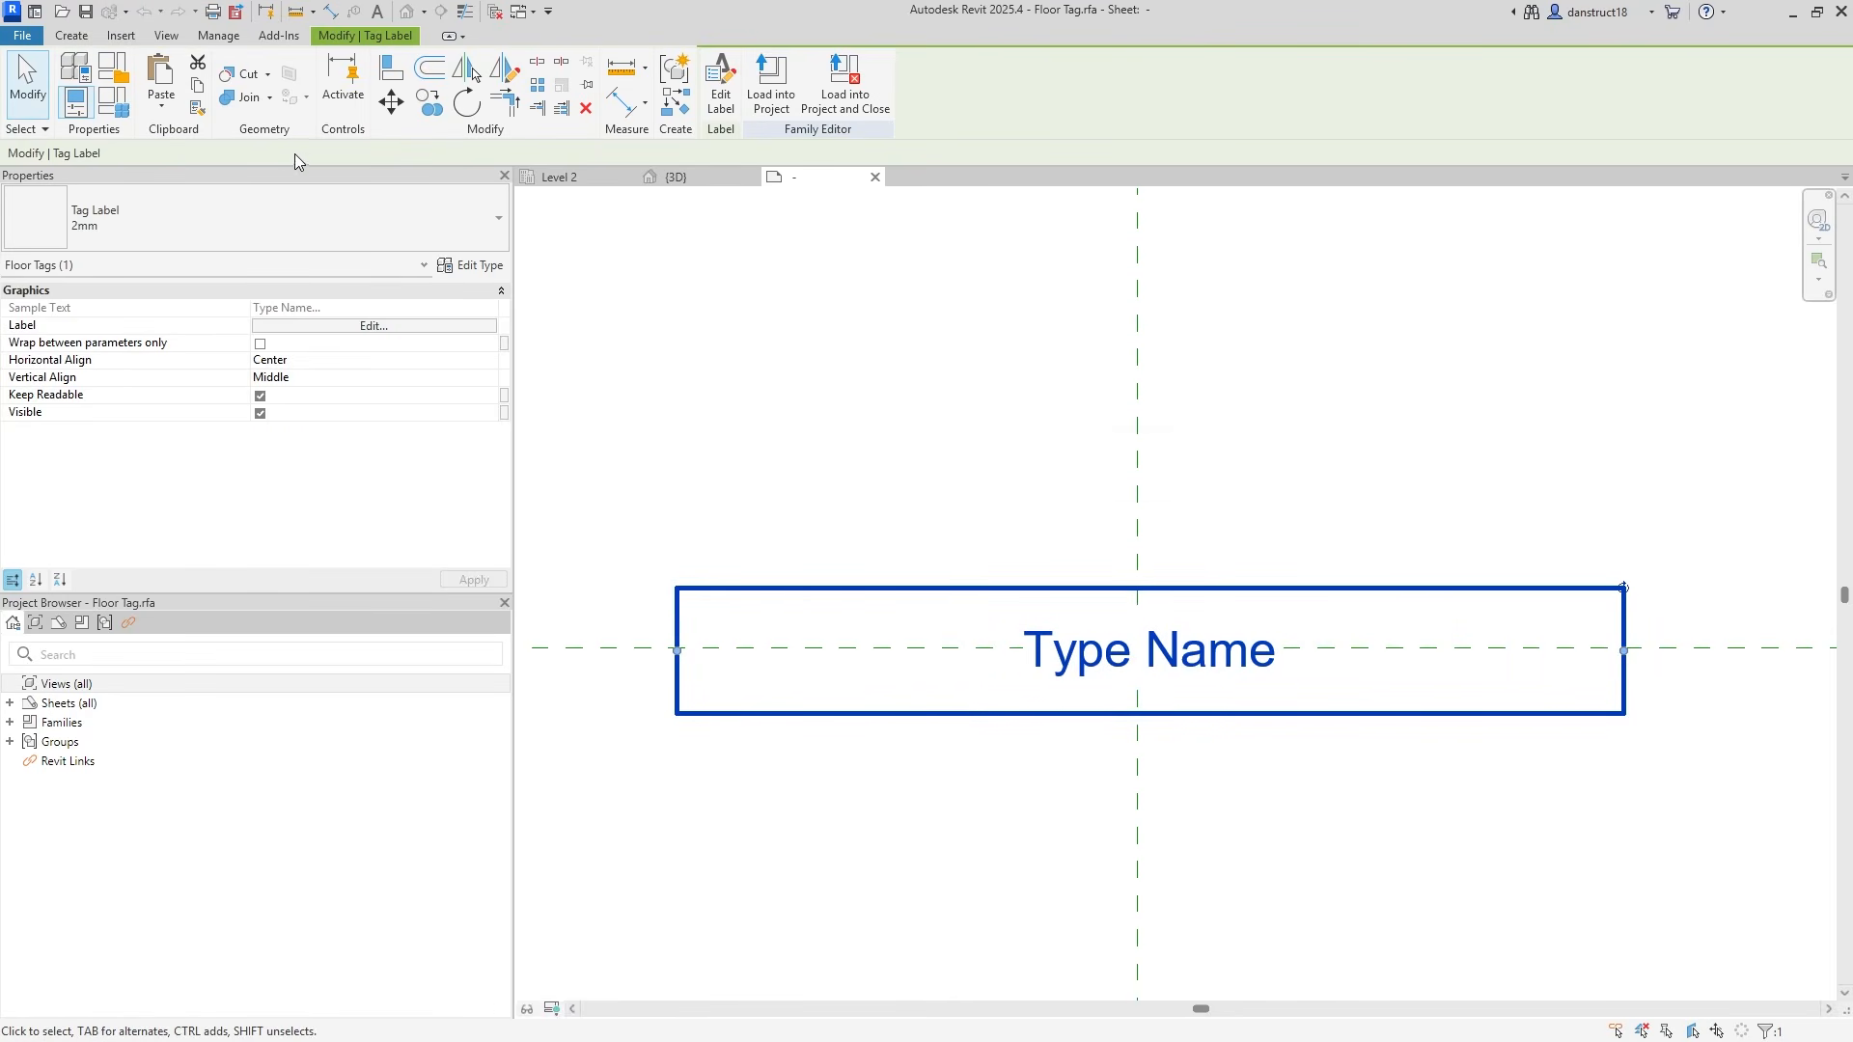
left_click(432, 103)
left_click(1138, 647)
Place the label copy above the original and duplicate its 2mm label type as 3mm.
left_click(1139, 509)
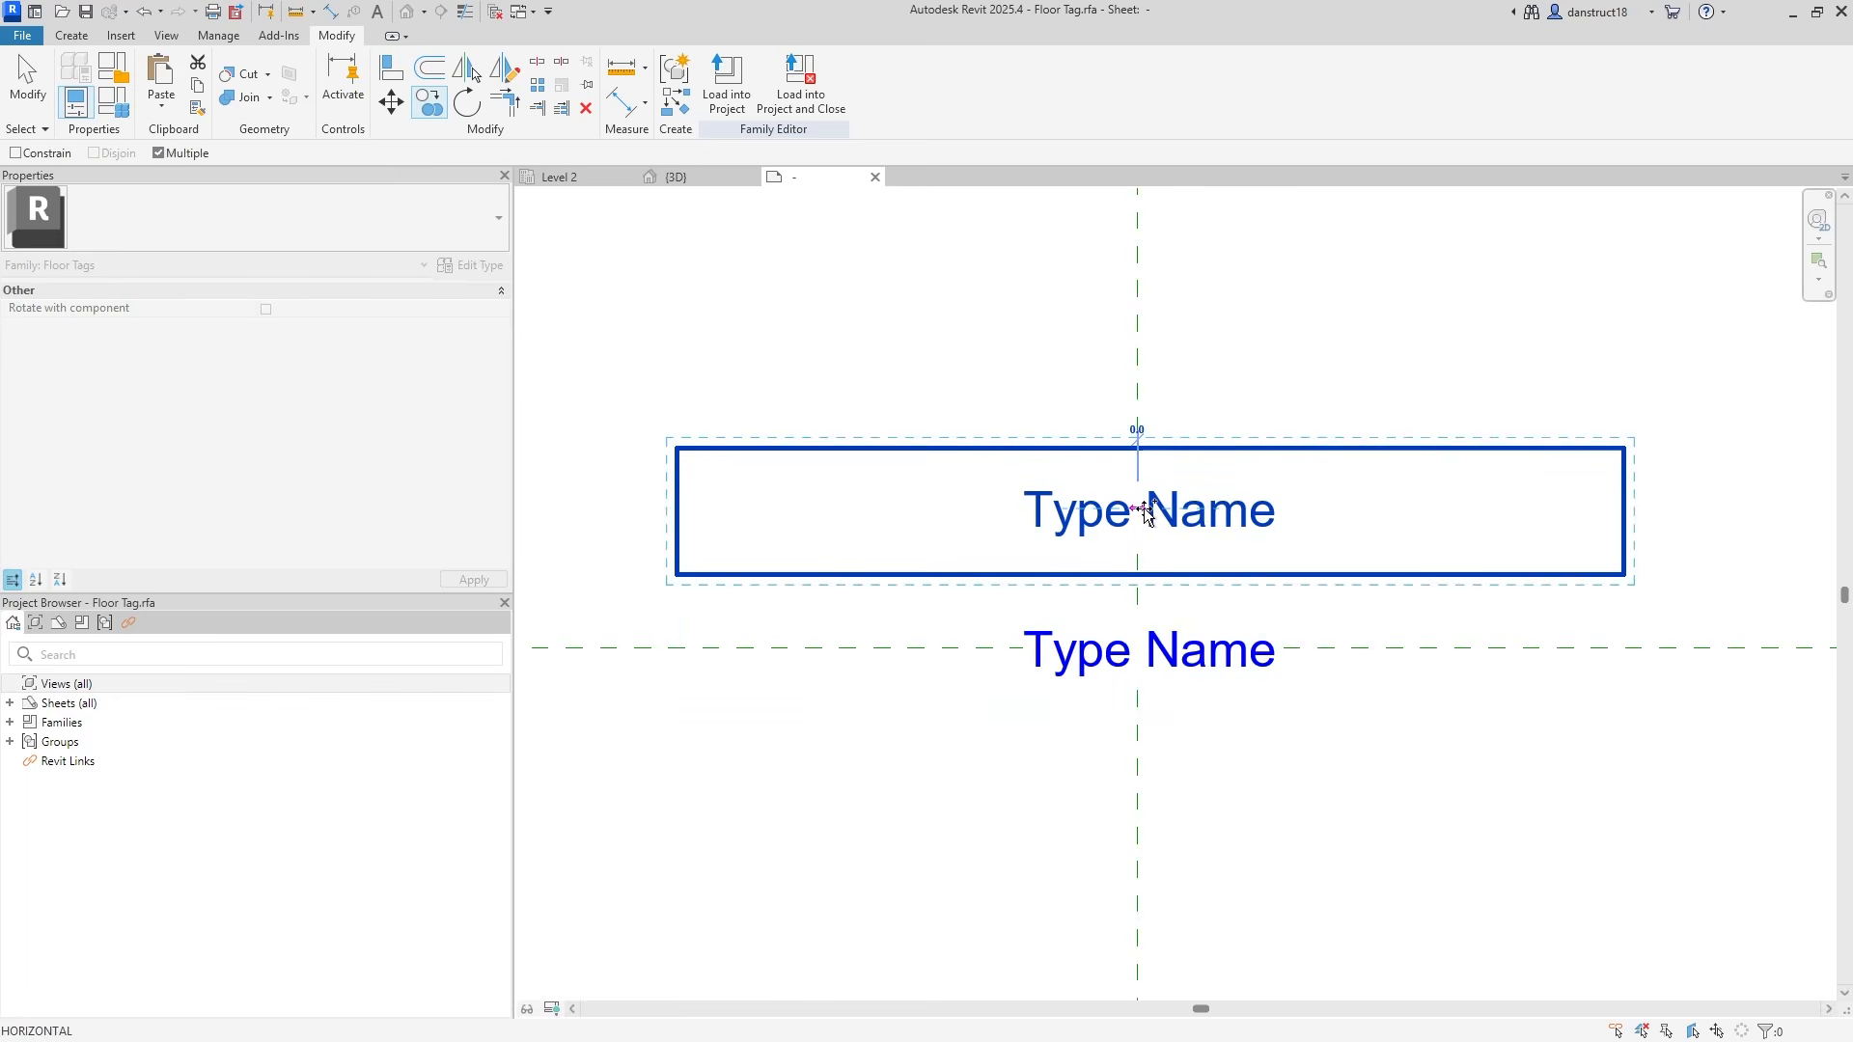
key("Escape")
left_click(471, 267)
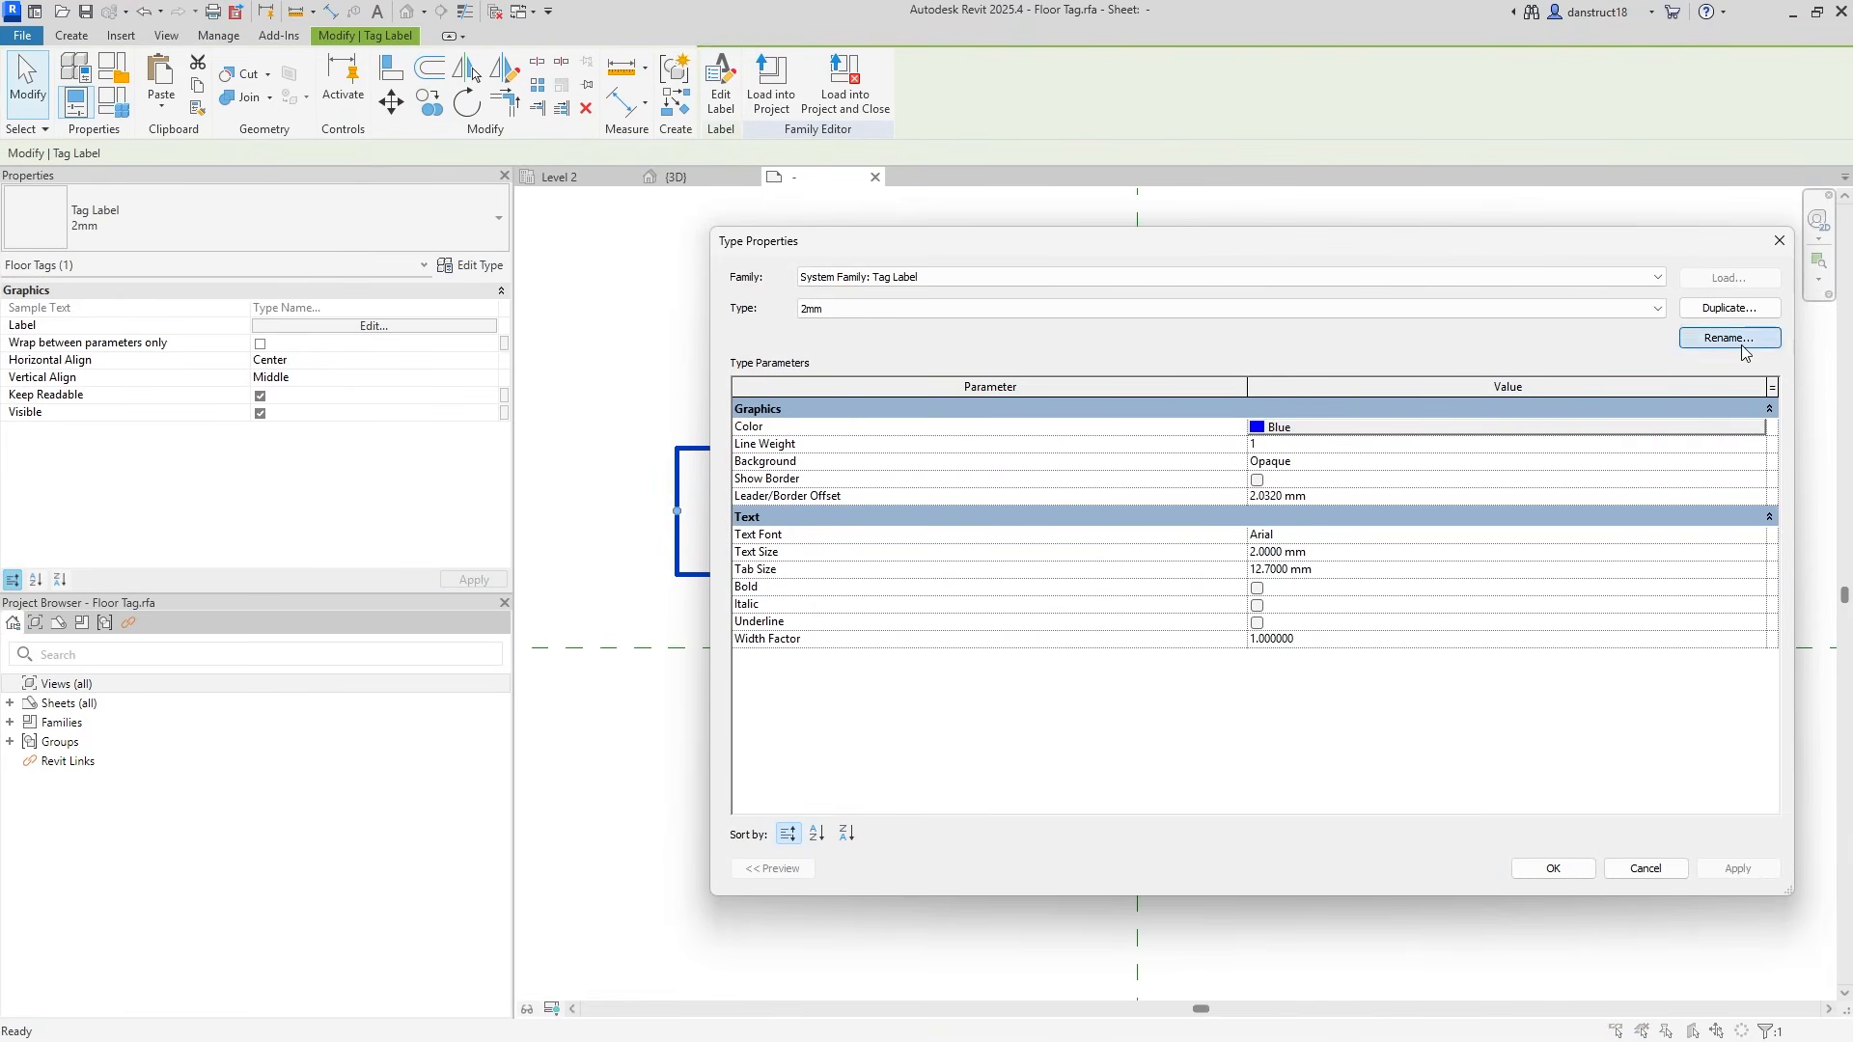
left_click(1729, 337)
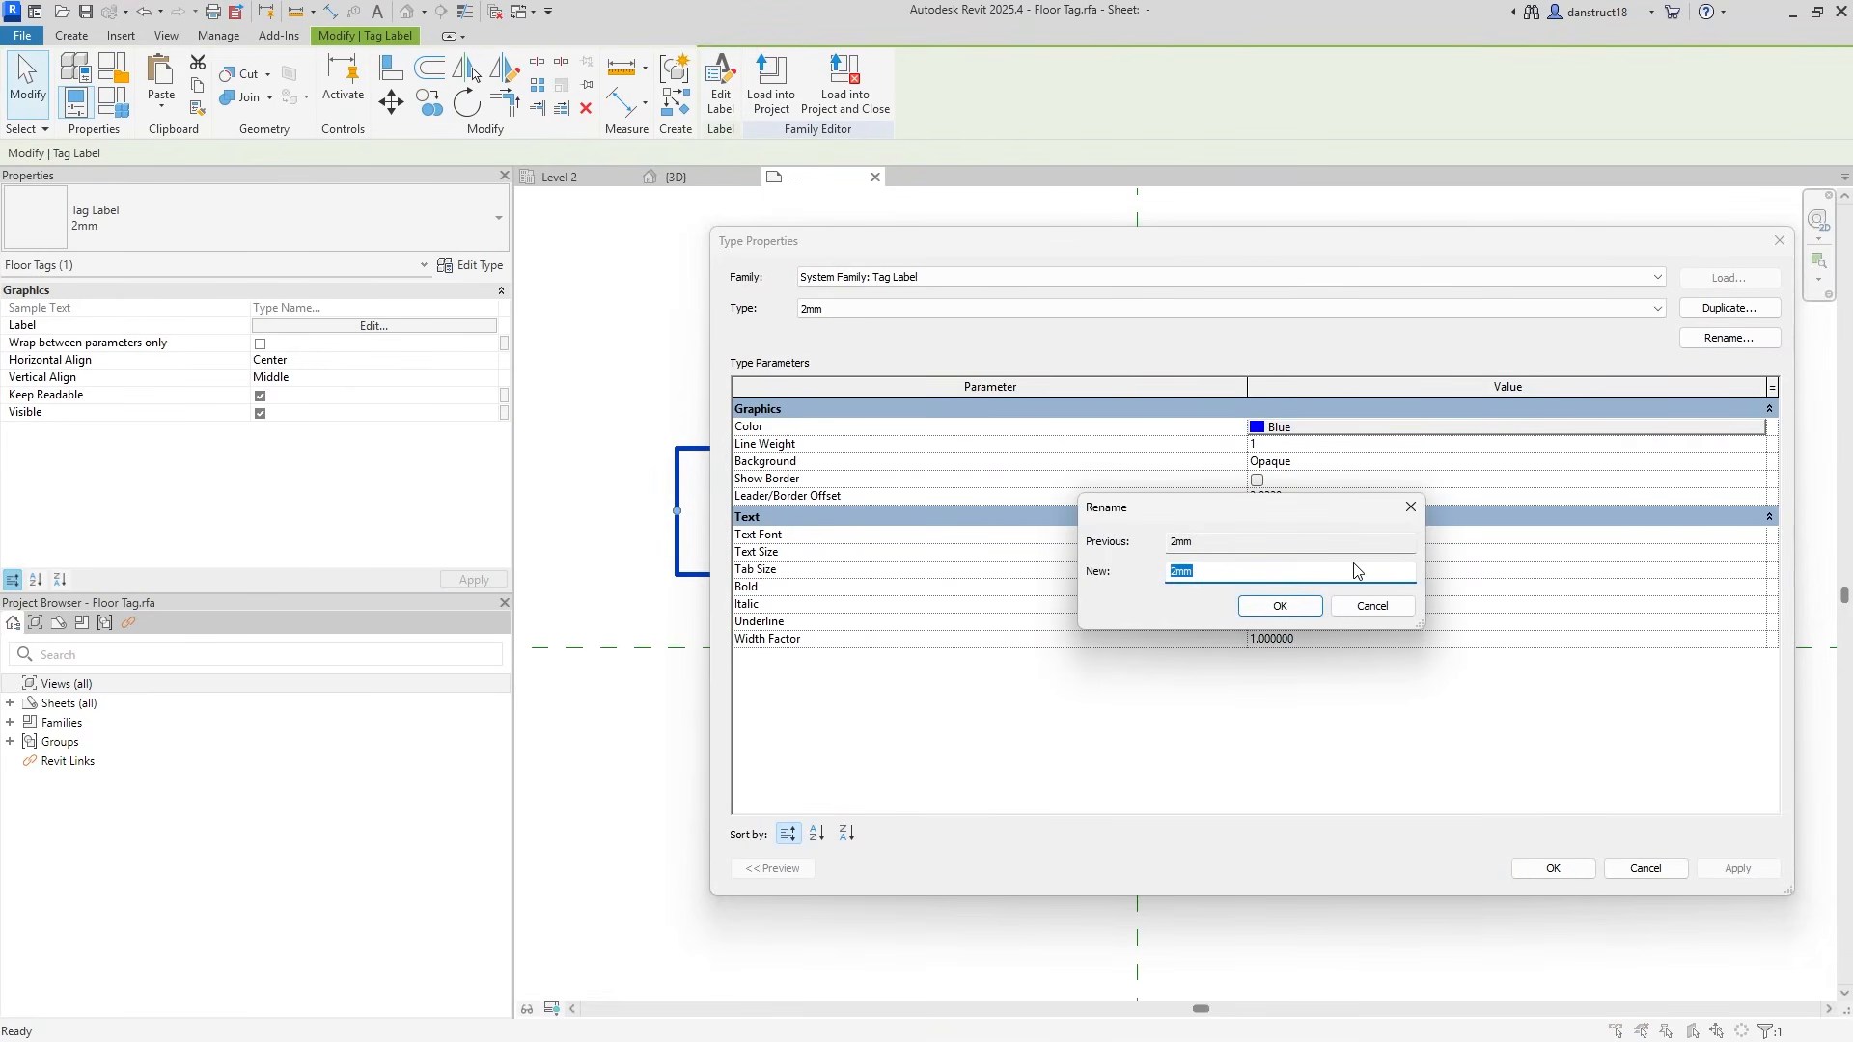
type("3")
left_click(1411, 506)
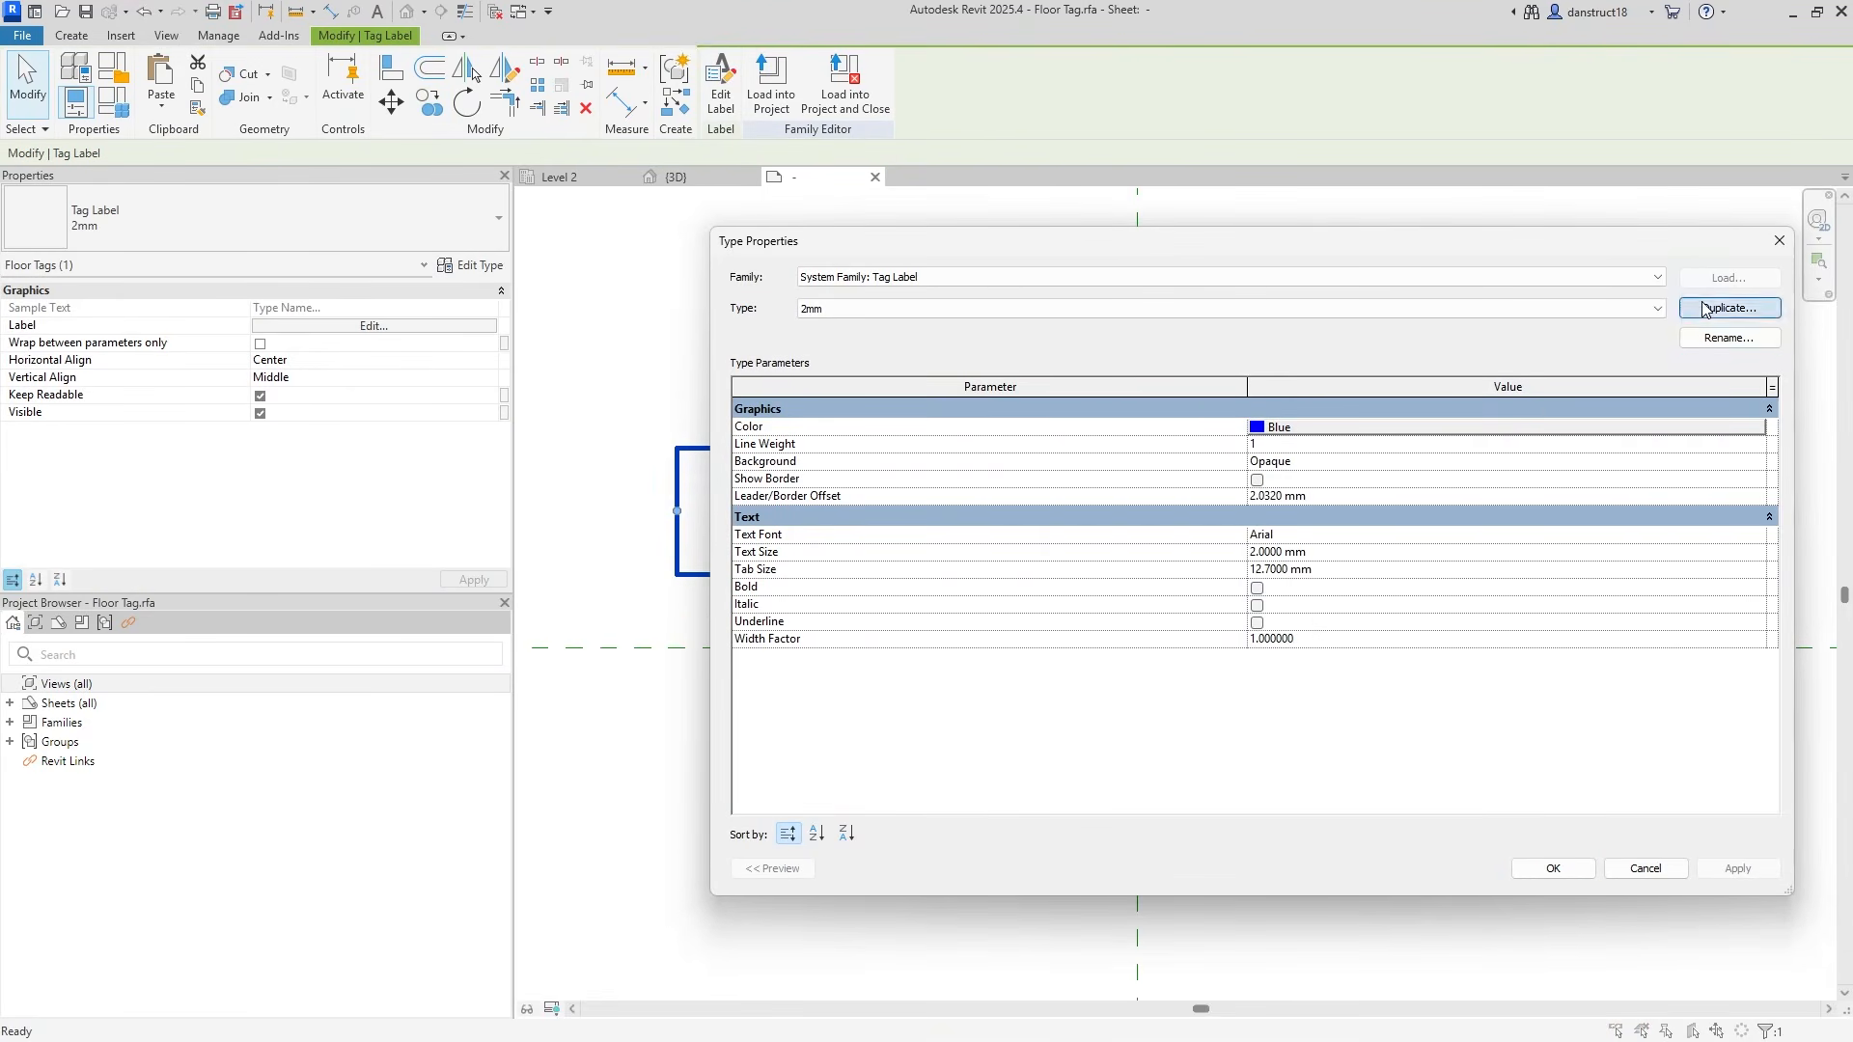
left_click(1729, 308)
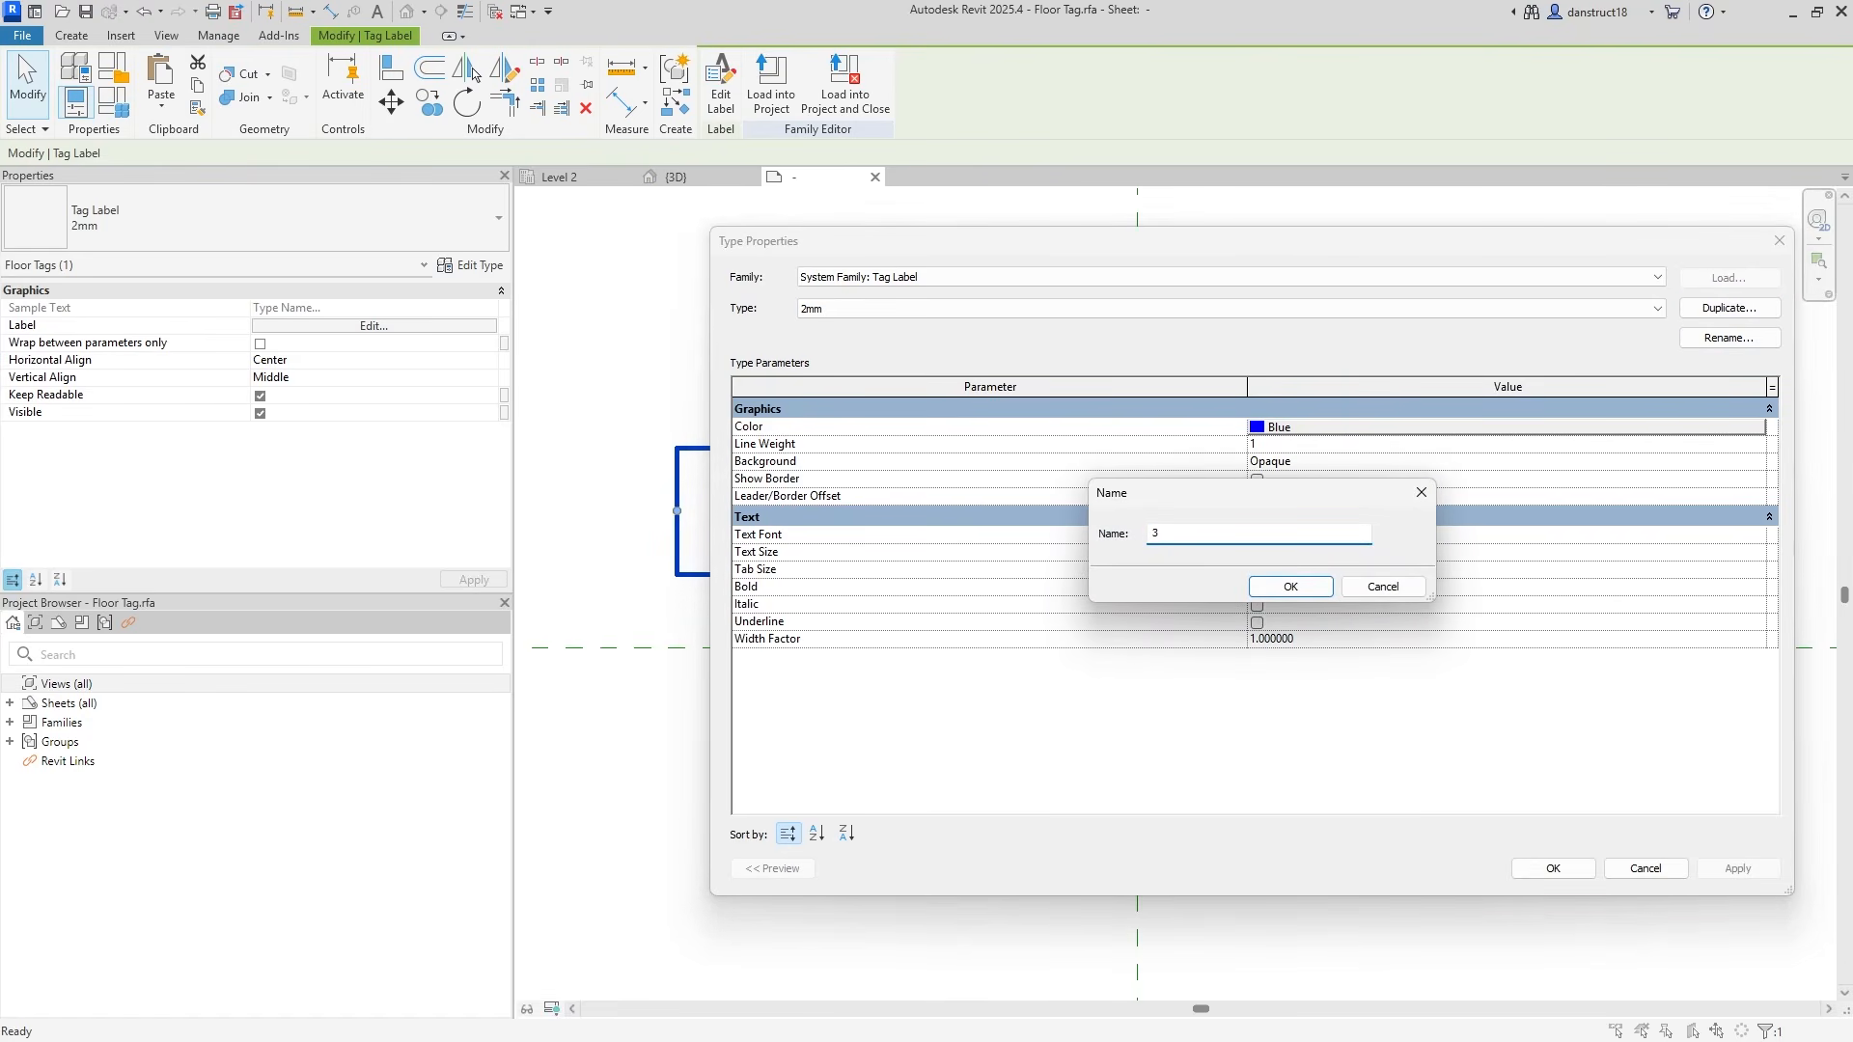
type("3mm")
left_click(1331, 594)
Set the 3mm label type's text colour to red and size to 3 mm.
left_click(1320, 428)
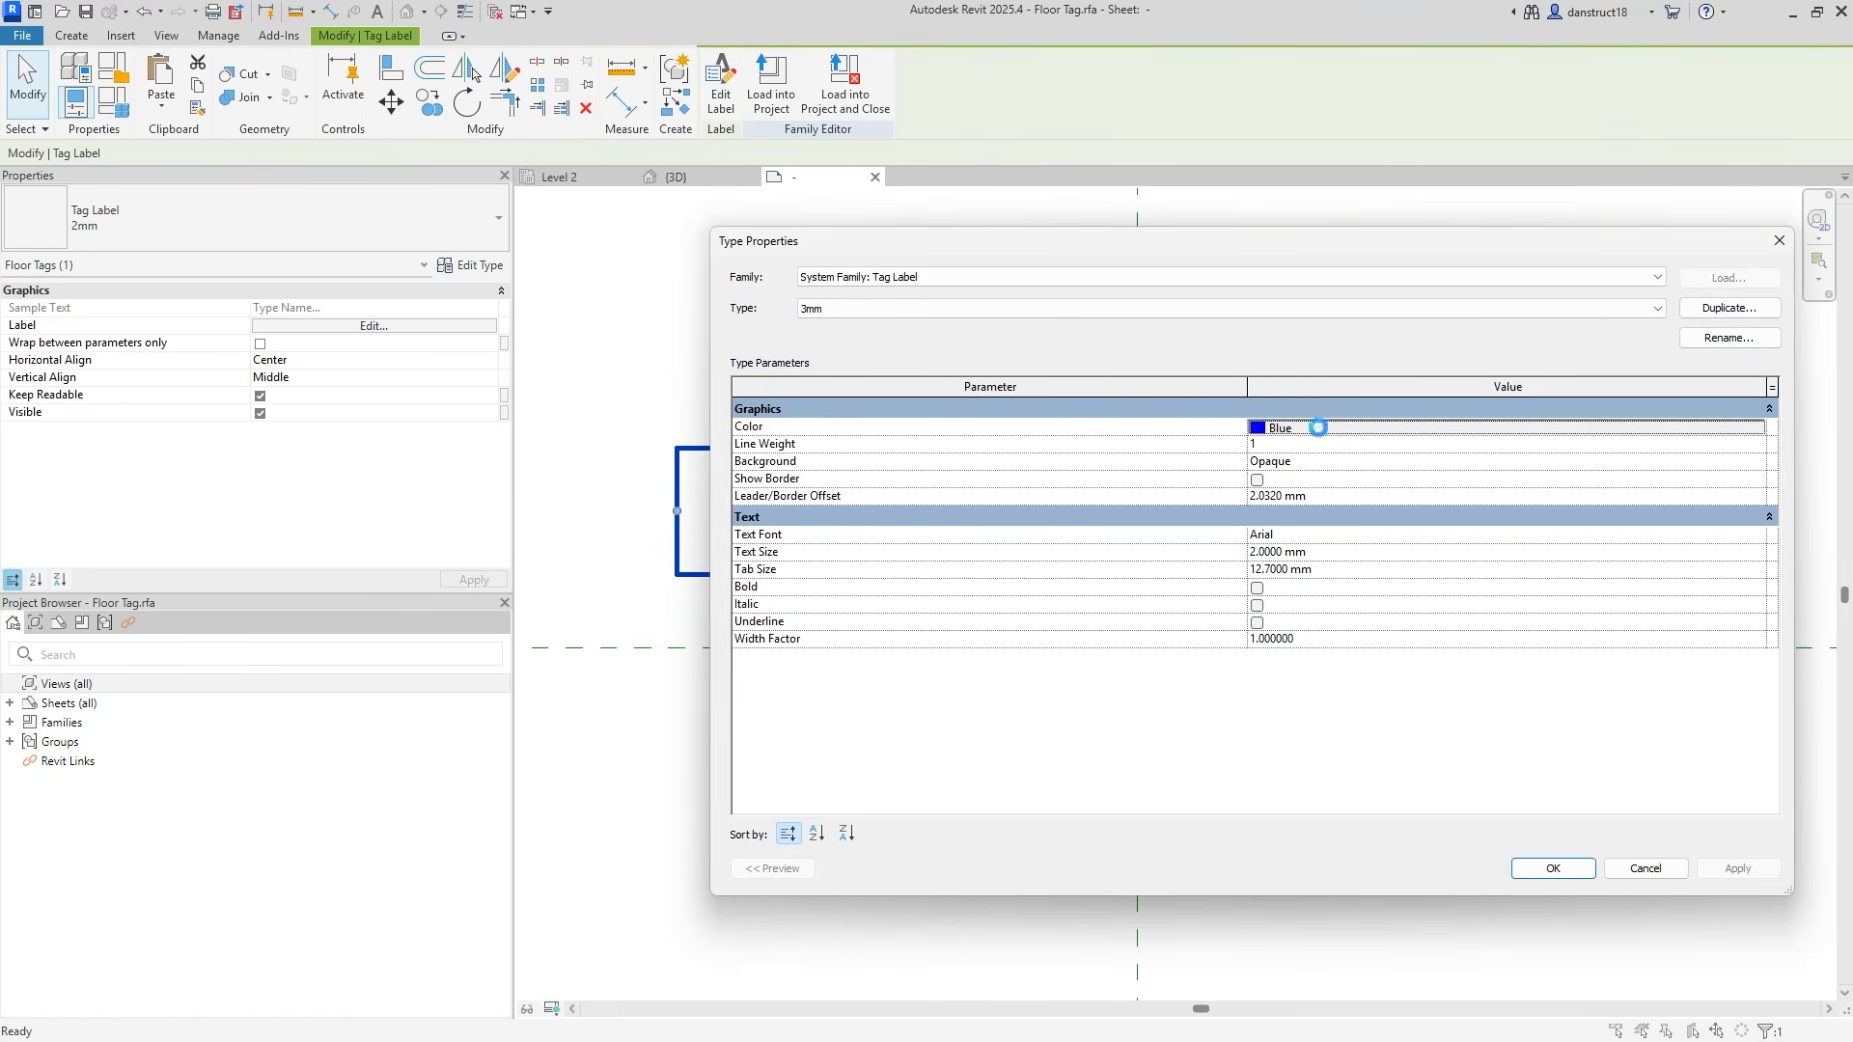
left_click(1076, 586)
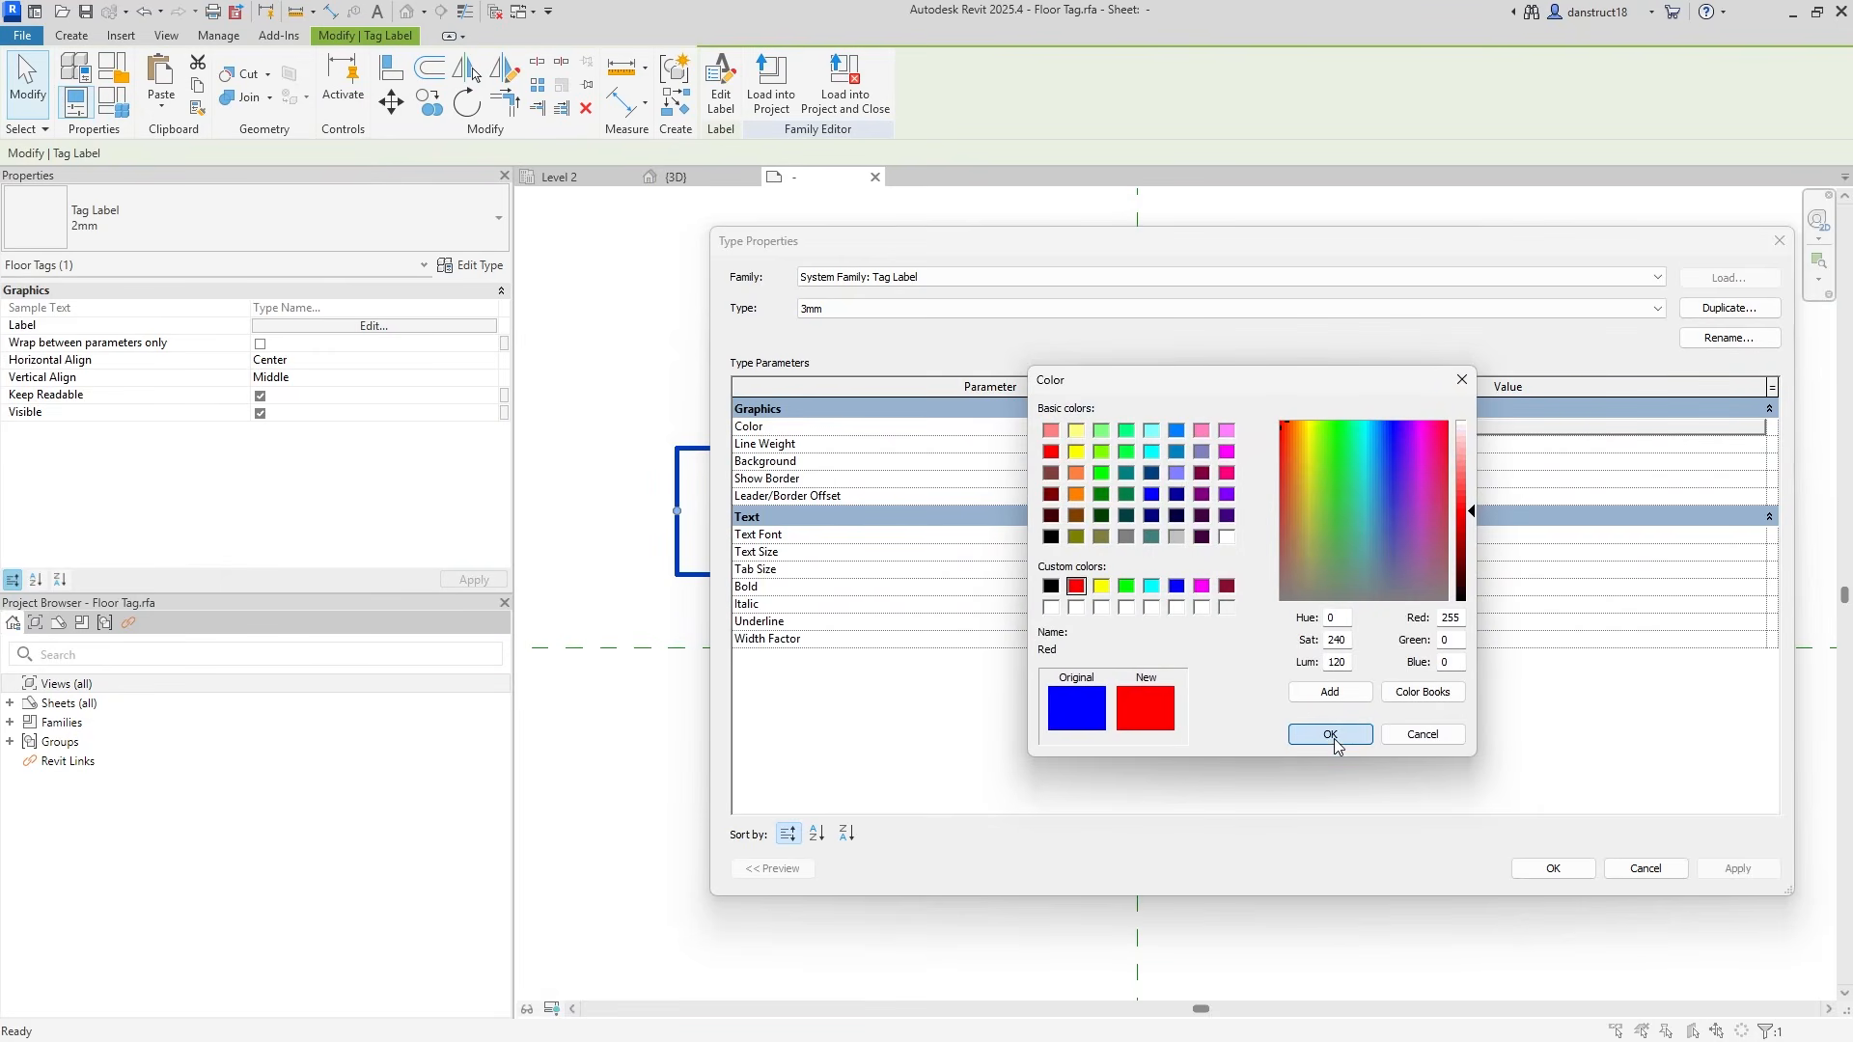
key("Return")
left_click(1370, 571)
left_click(1373, 553)
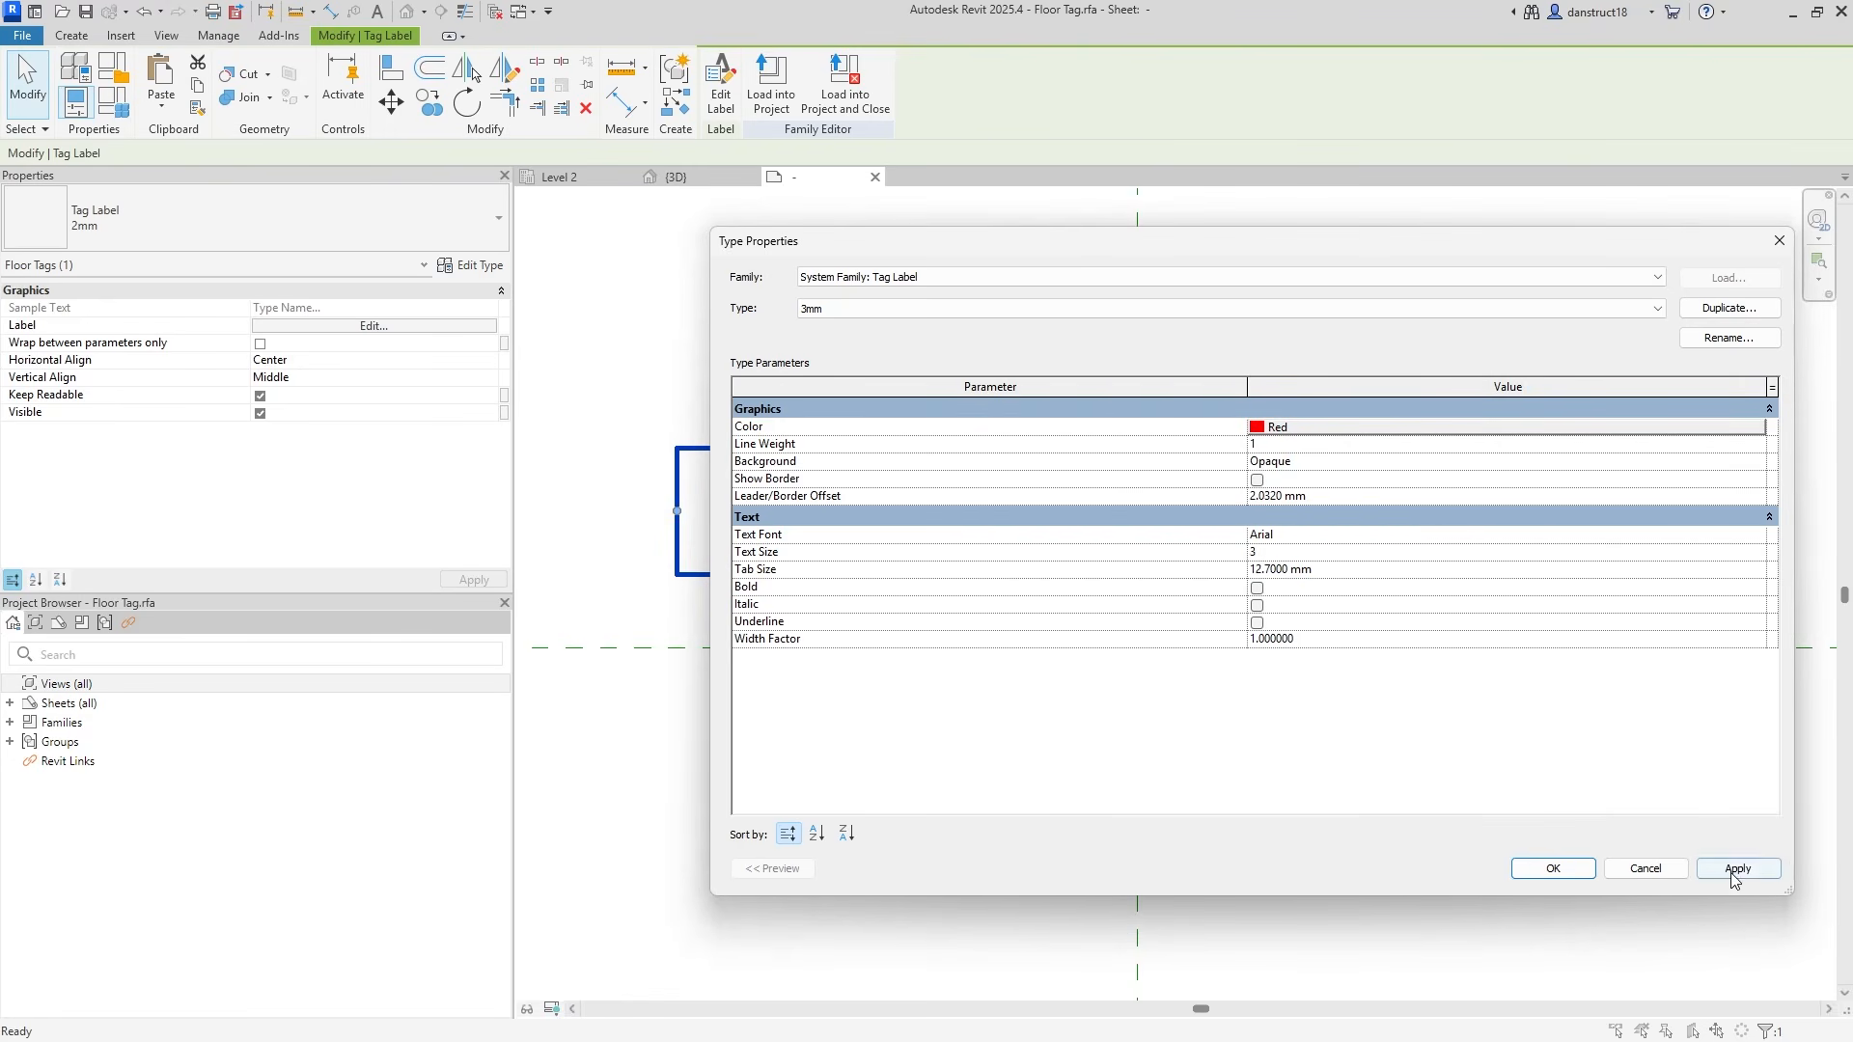
left_click(1552, 868)
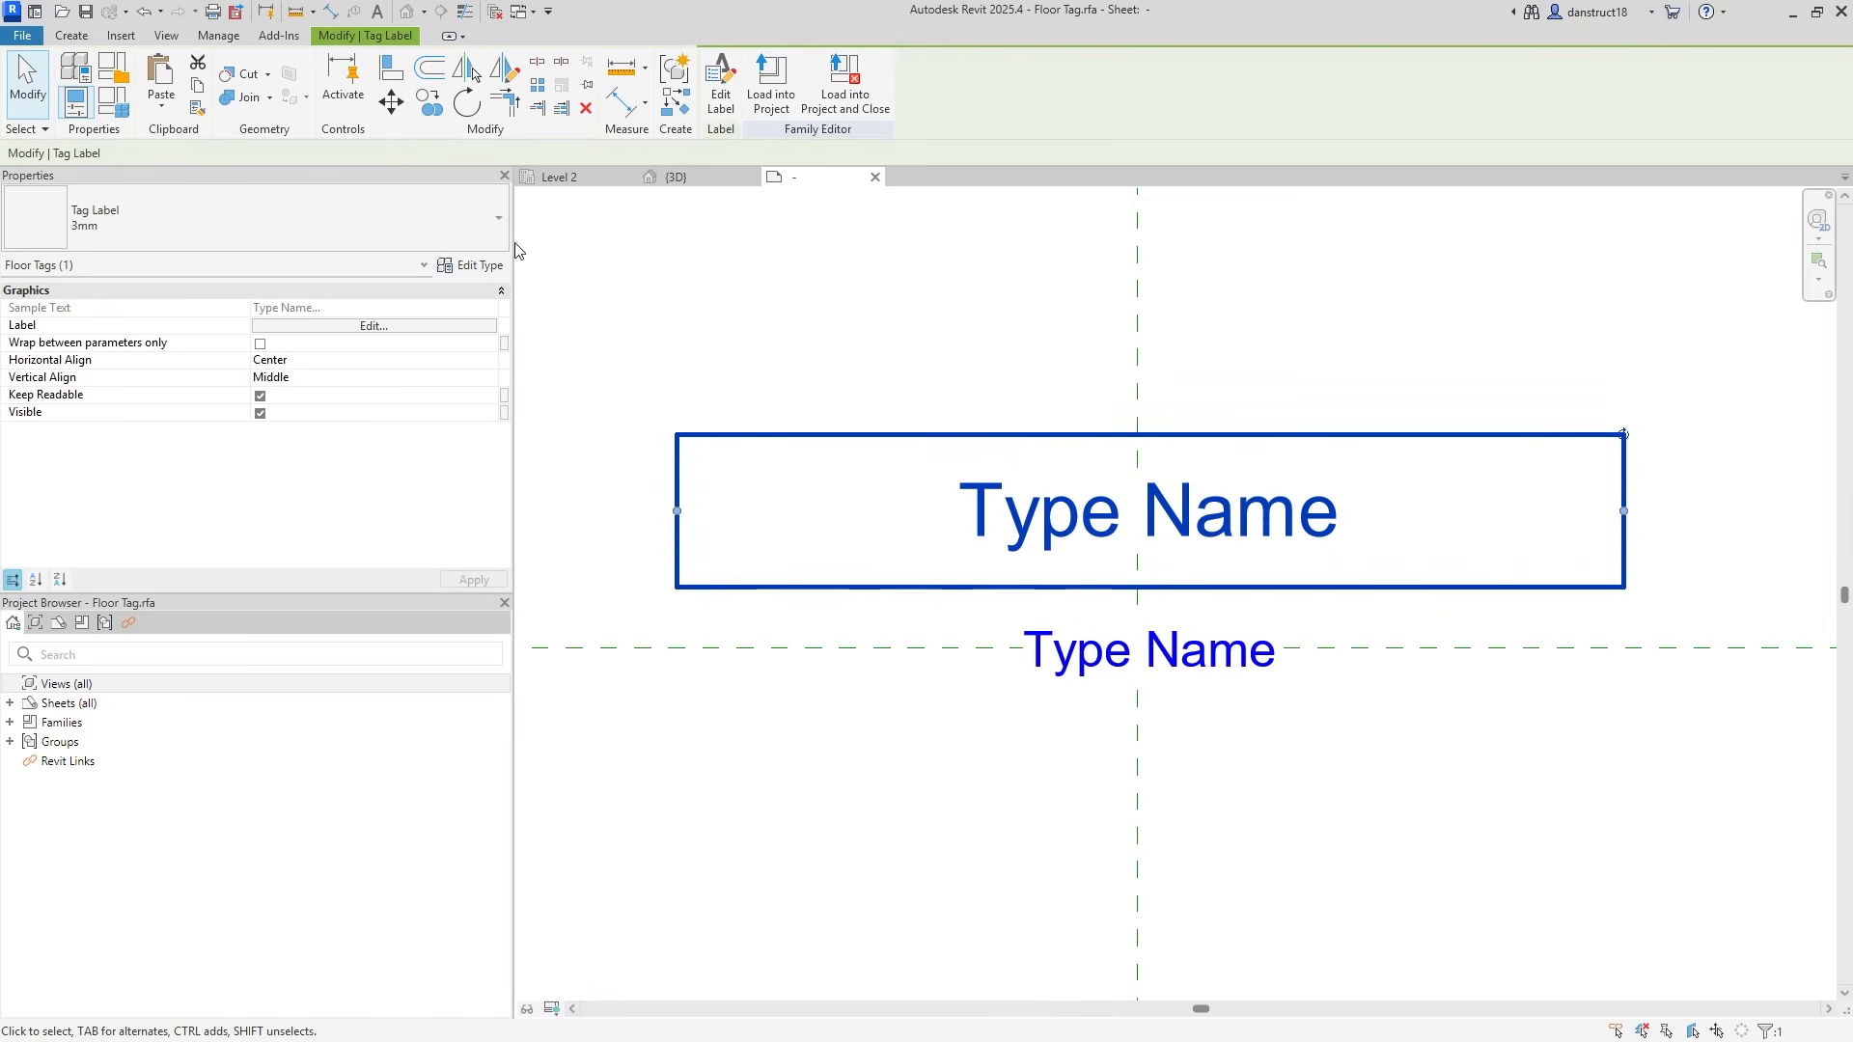
Make the 3mm label text bold and nudge the upper label slightly down.
left_click(482, 266)
left_click(1257, 589)
left_click(1734, 870)
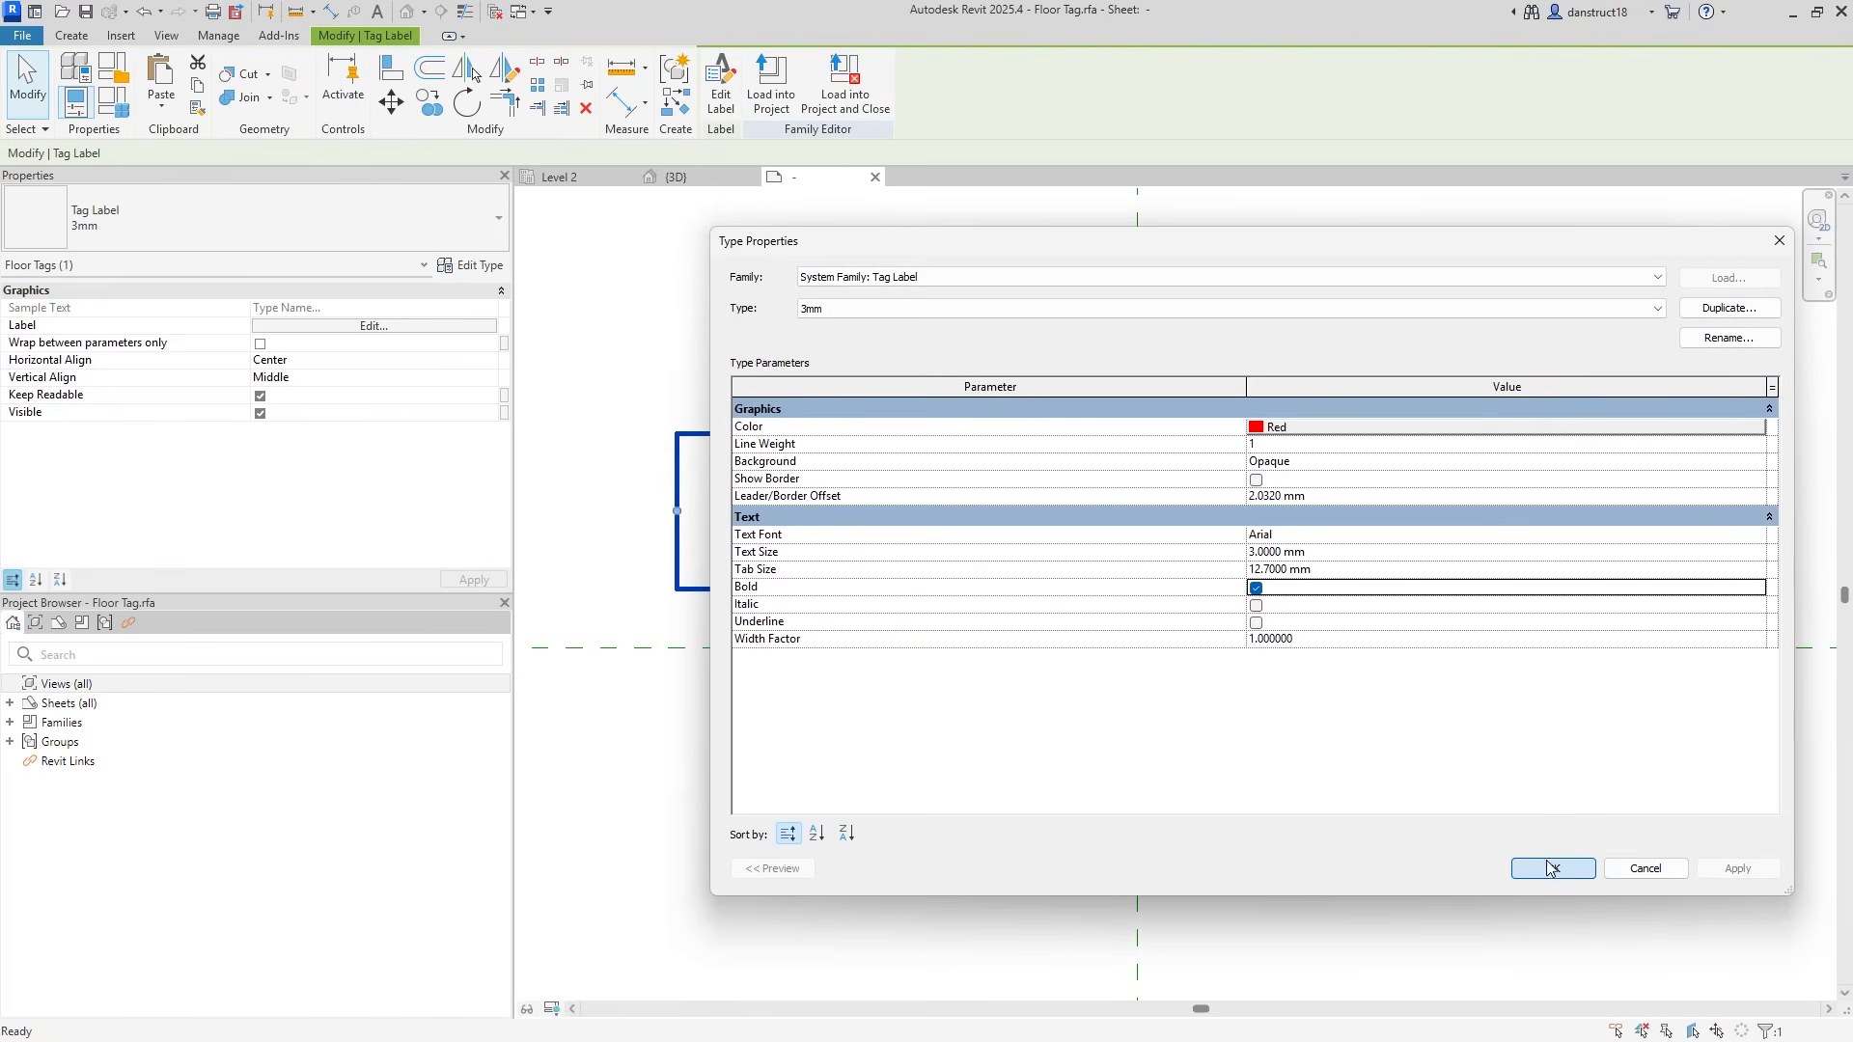
left_click(1551, 868)
left_click(973, 366)
left_click(1126, 509)
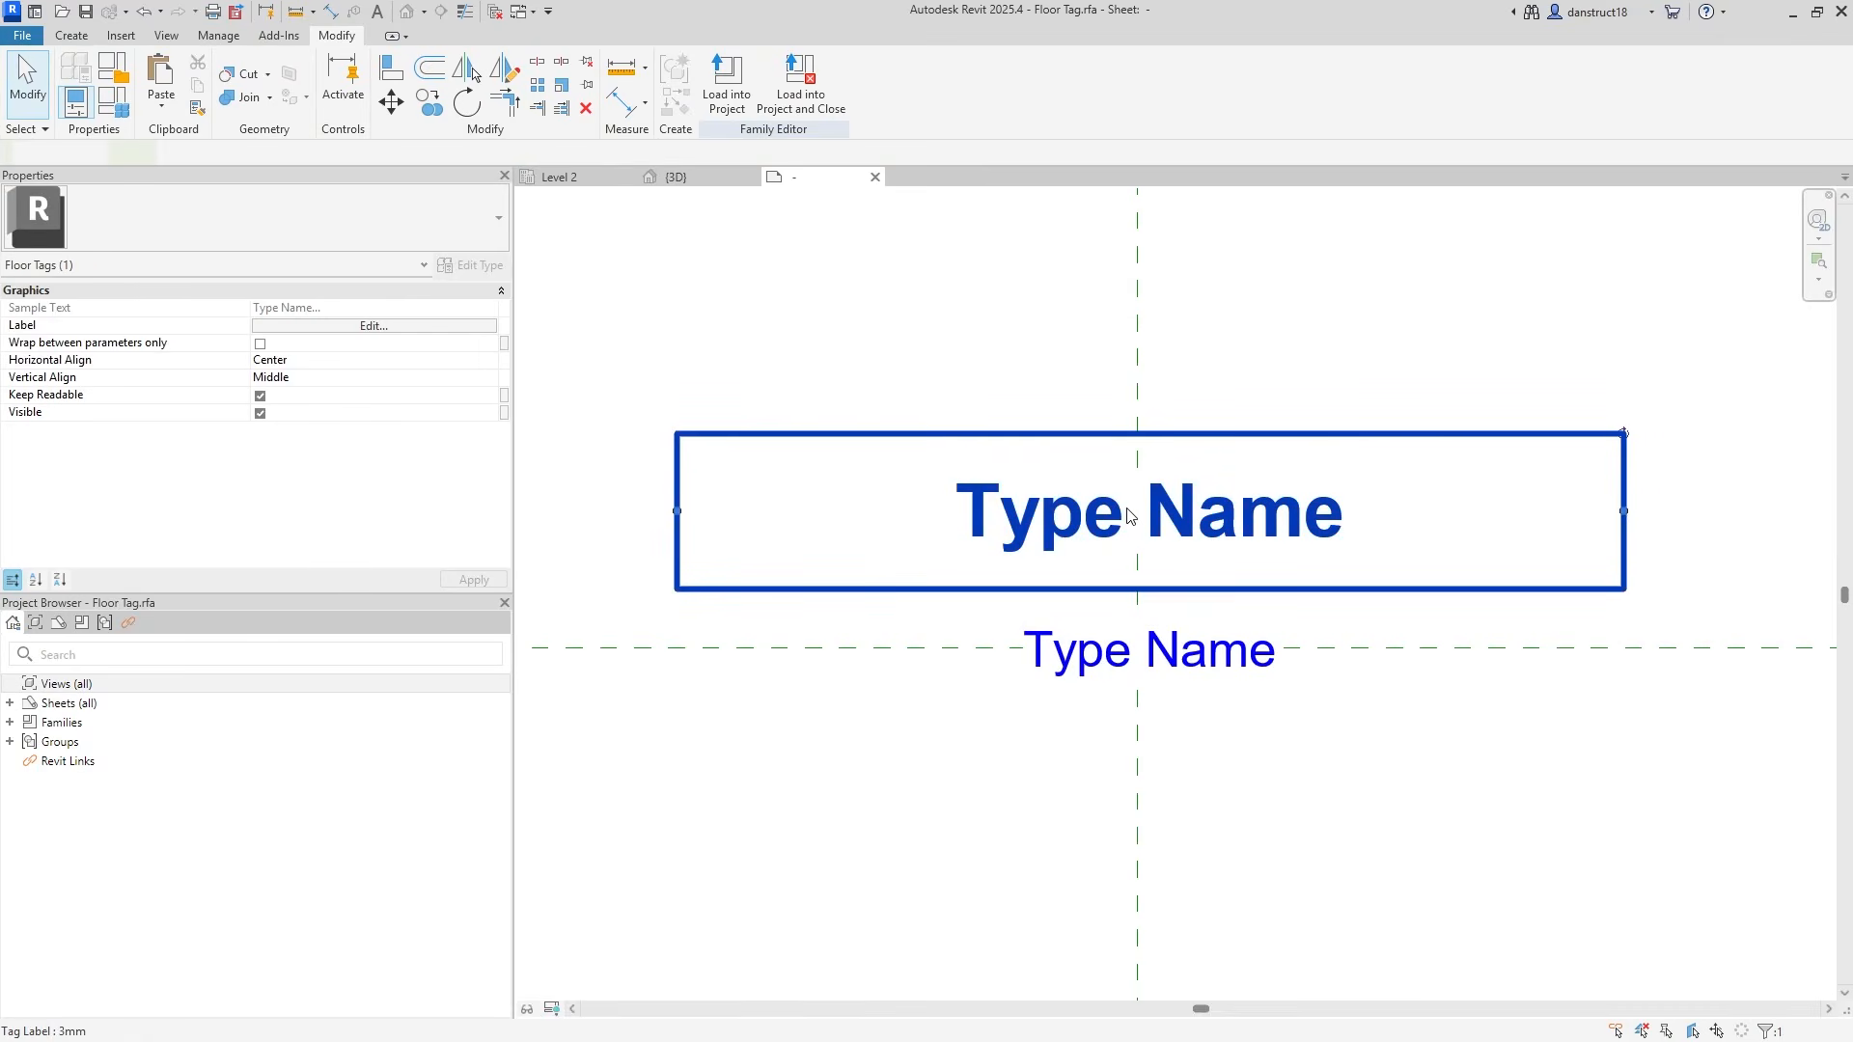
key("Down")
key("Down")
key("Down")
key("Down")
key("Down")
key("Down")
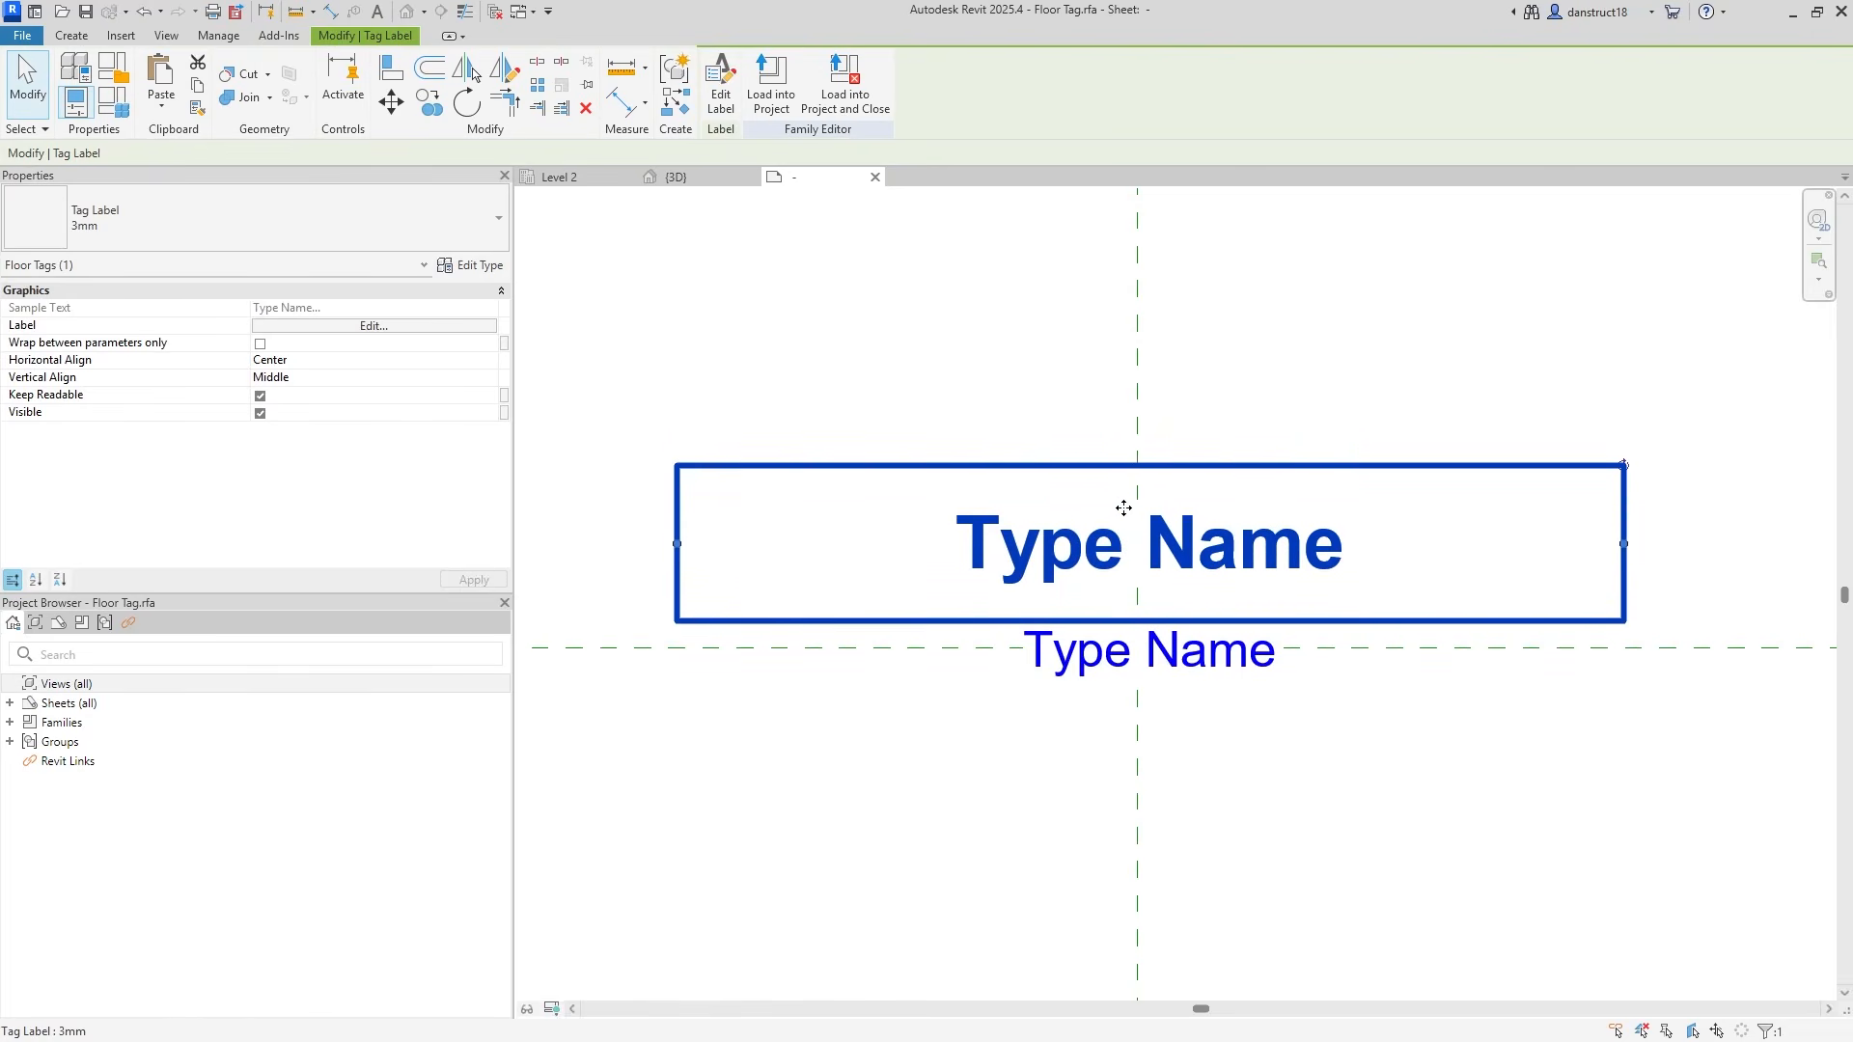
Switch the upper red label from Type Name to the Type Mark parameter.
left_click(1046, 445)
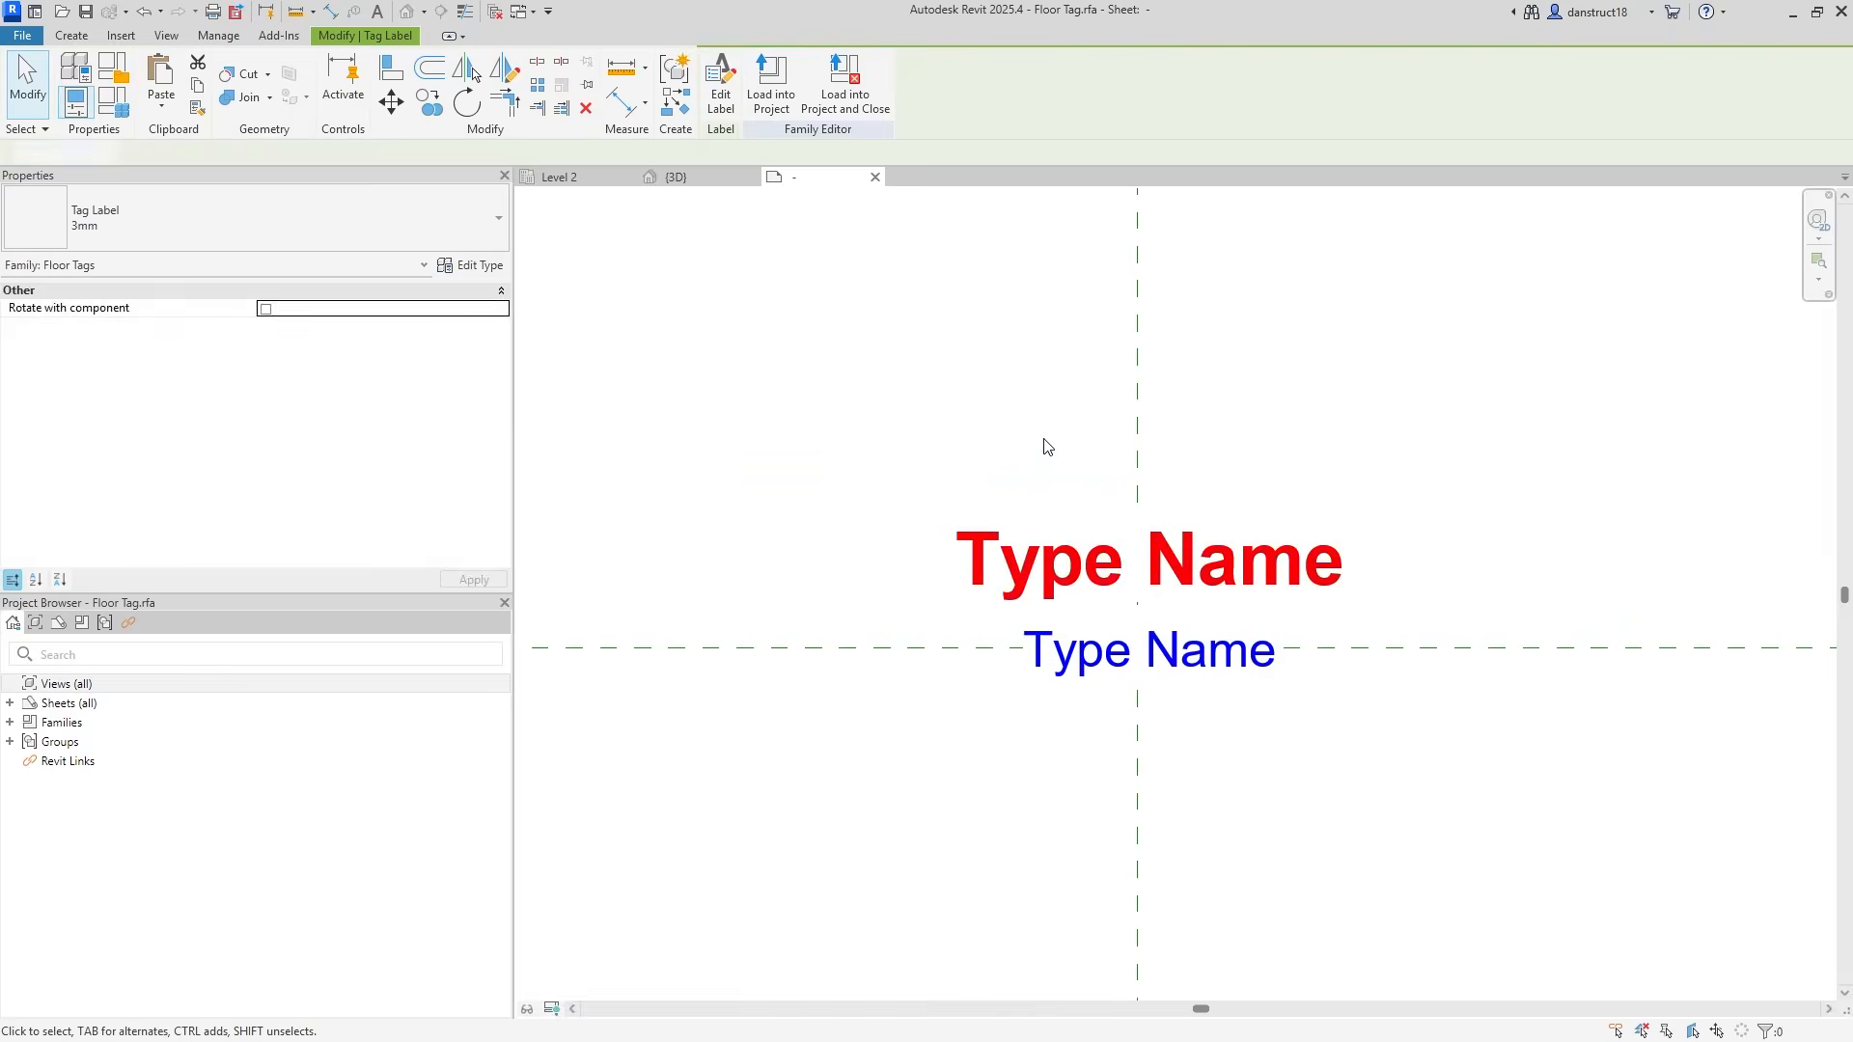
left_click(1073, 548)
left_click(727, 103)
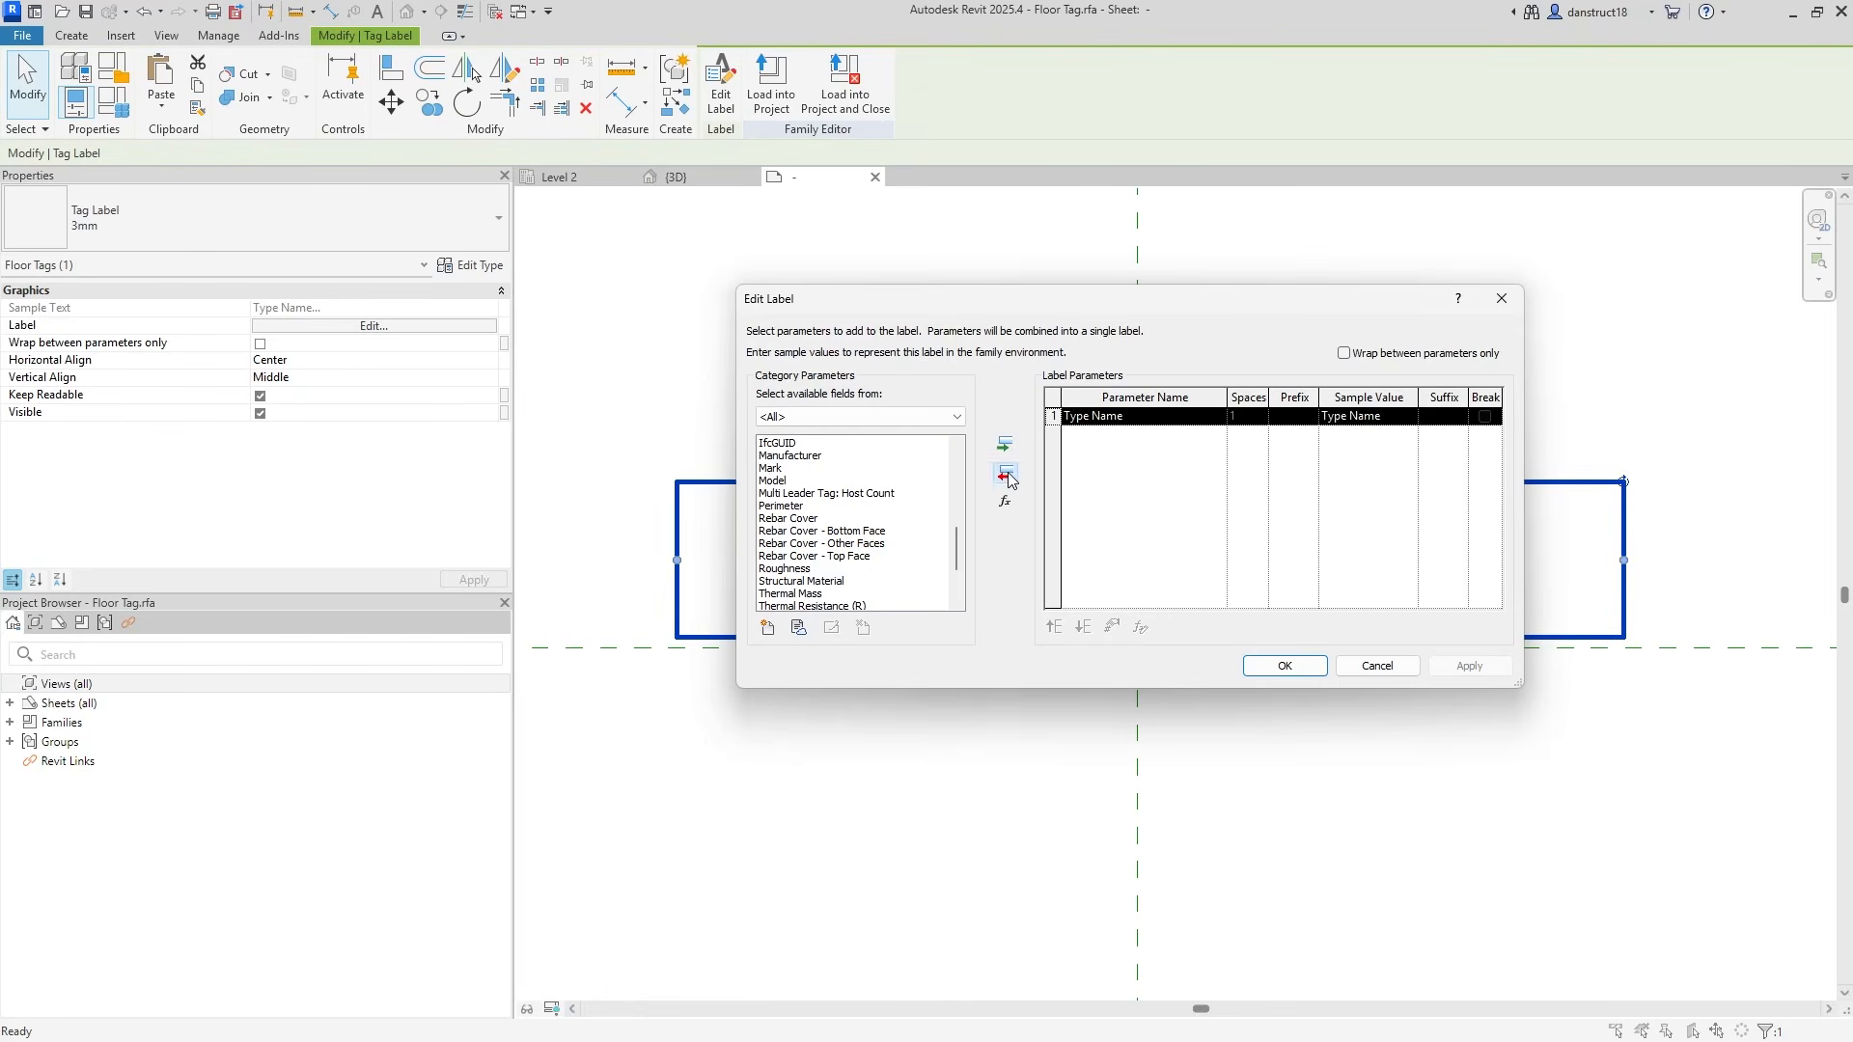
left_click(1007, 475)
scroll(821, 498, "down", 3)
left_click(793, 558)
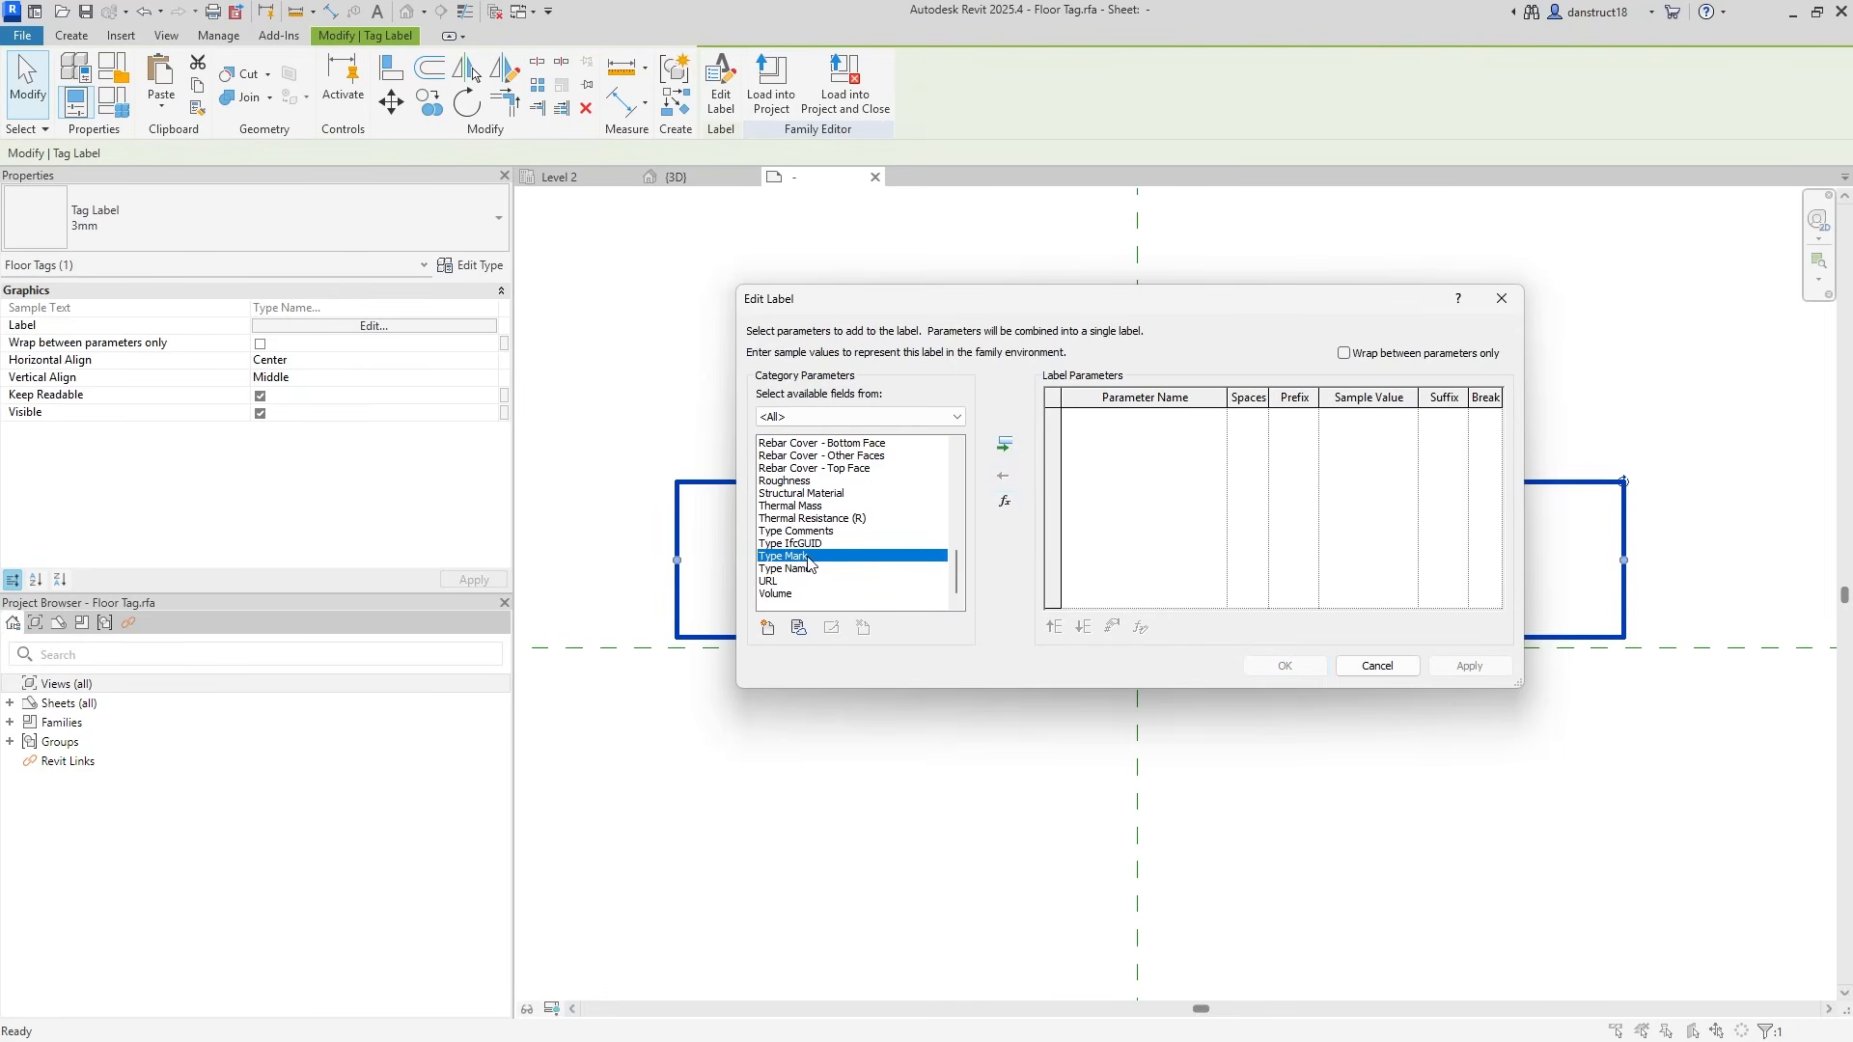
left_click(1006, 443)
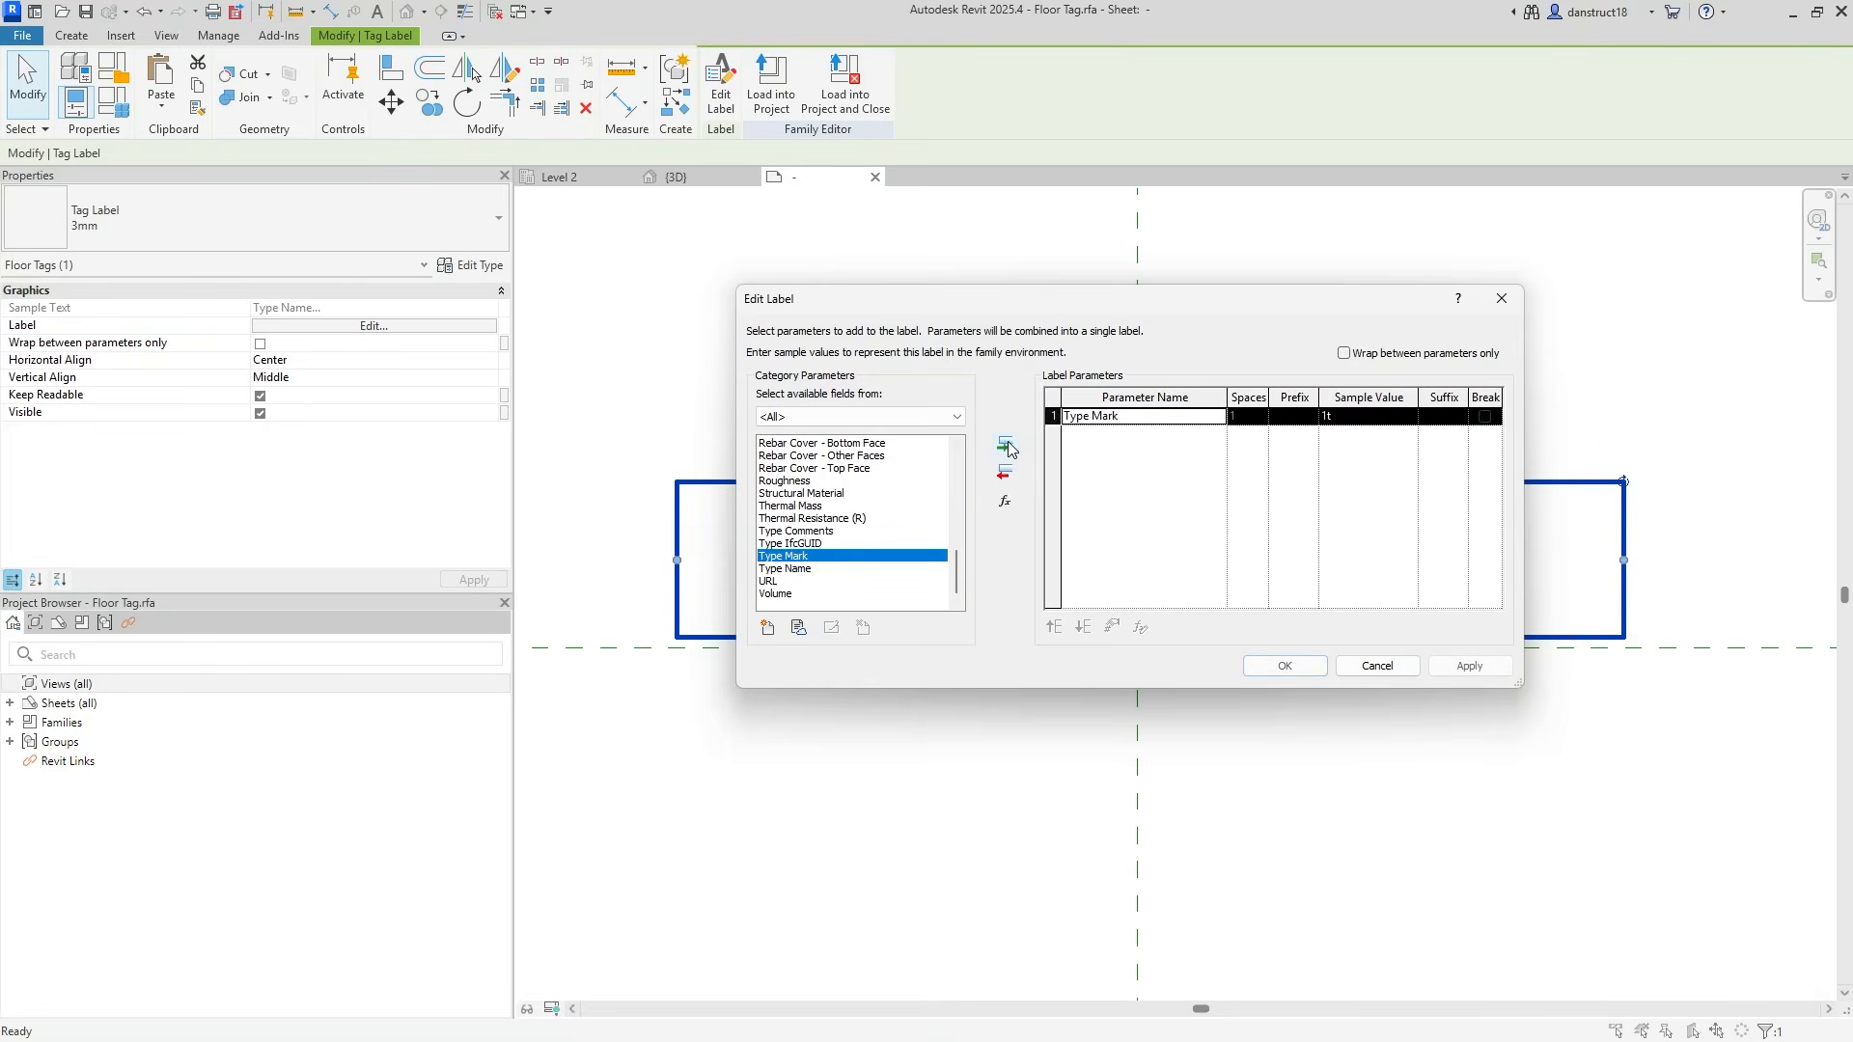
left_click(1274, 665)
left_click(1327, 791)
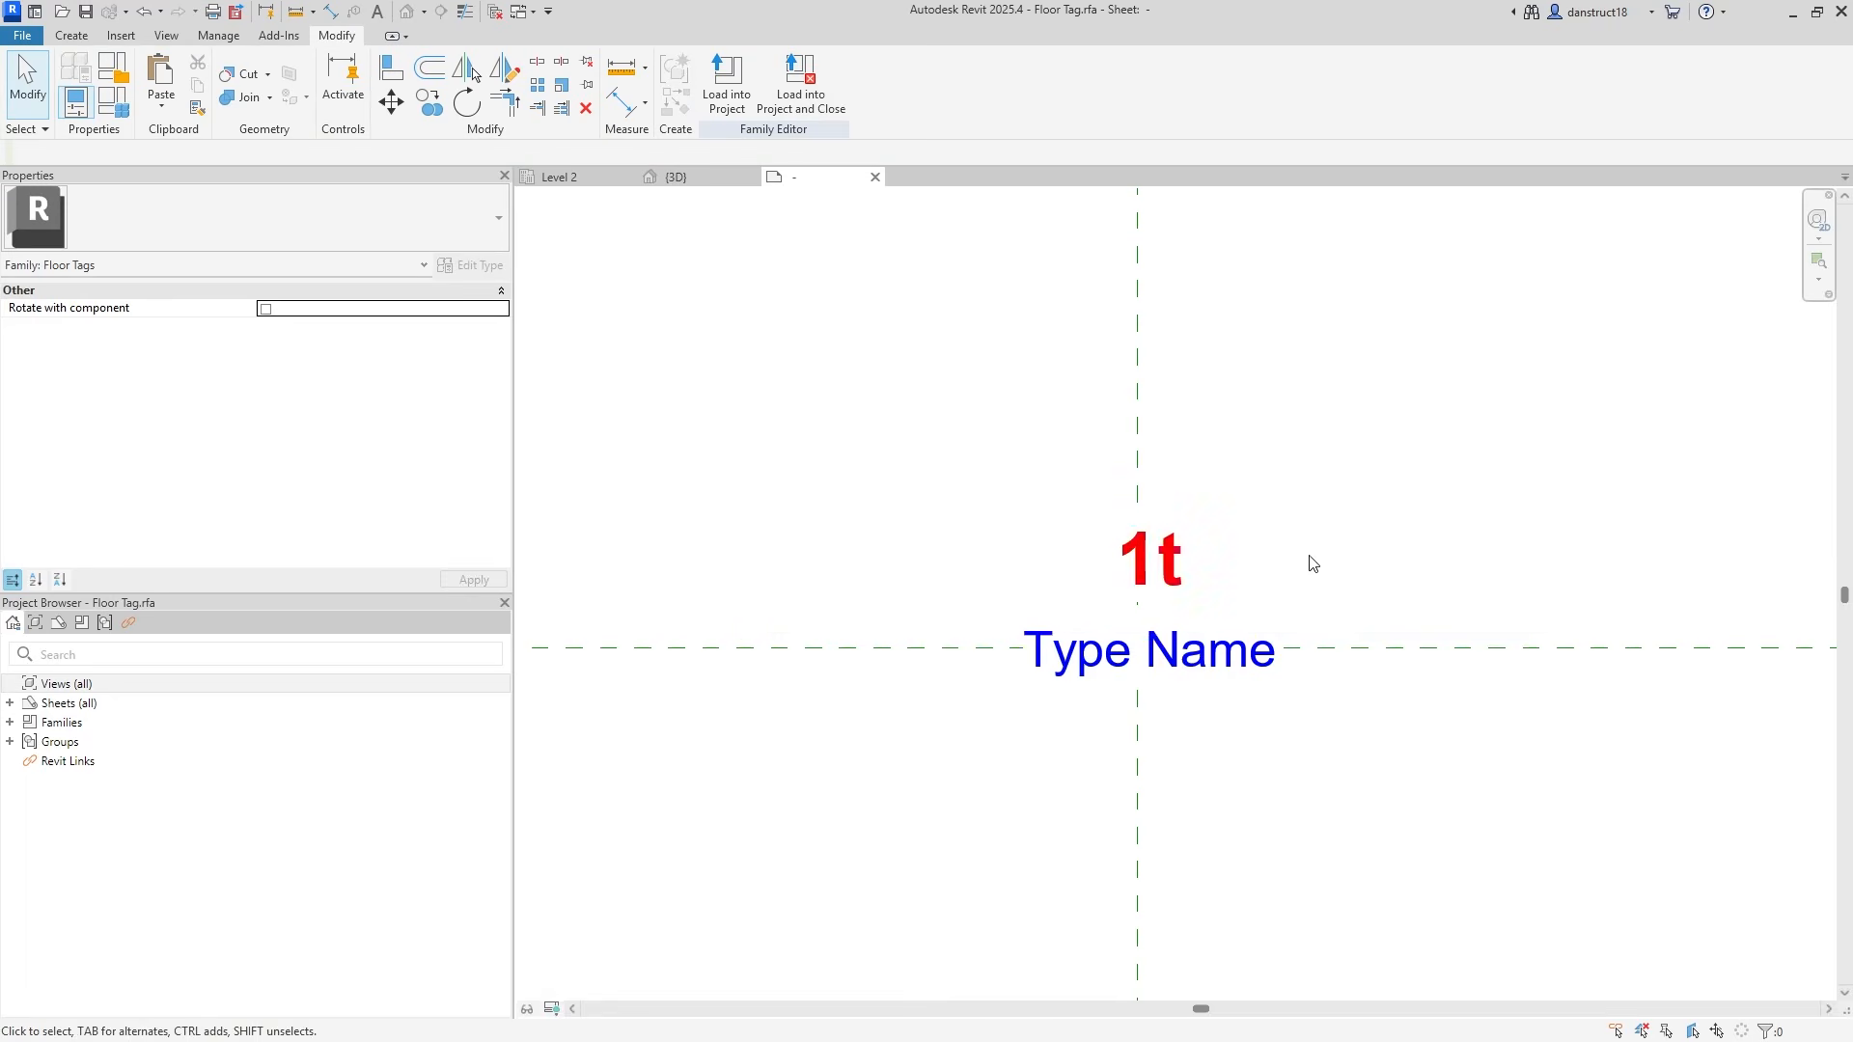
Nudge the 1t and Type Name labels together slightly to the left.
left_click(1218, 531)
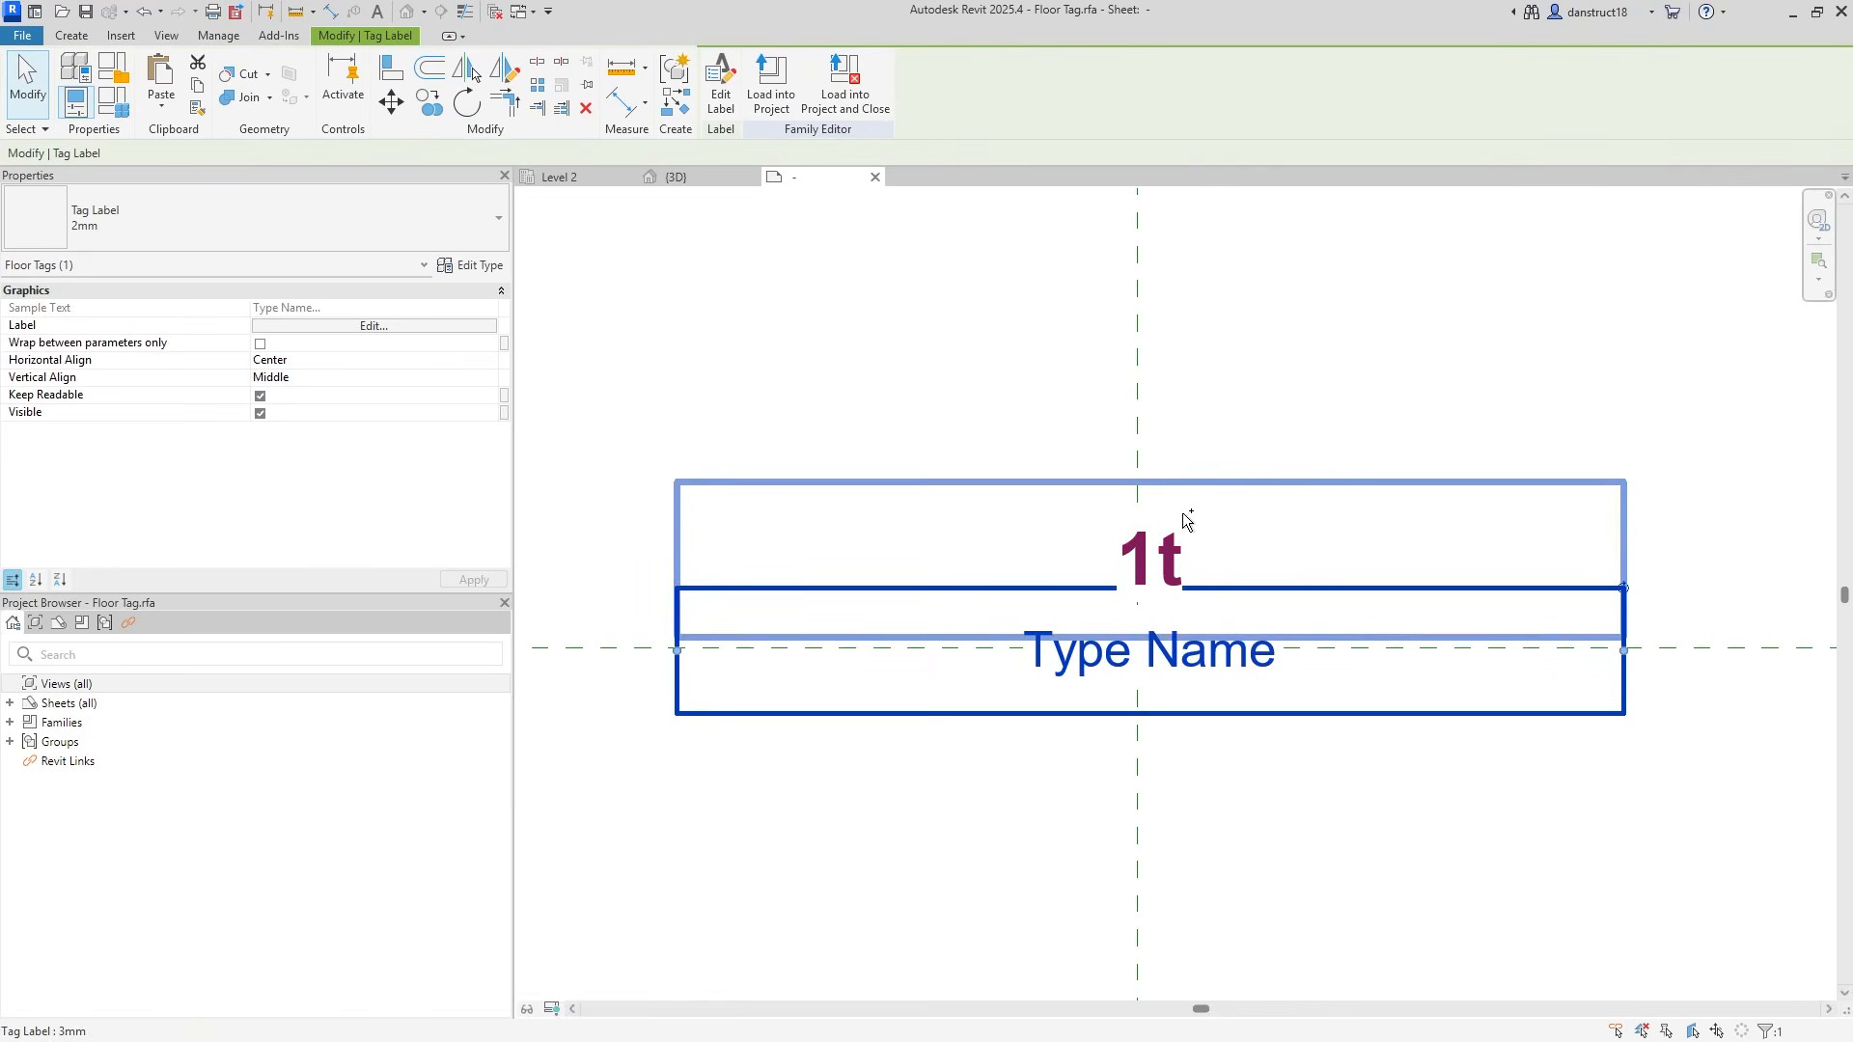
left_click(1185, 517, "ctrl")
key("Left")
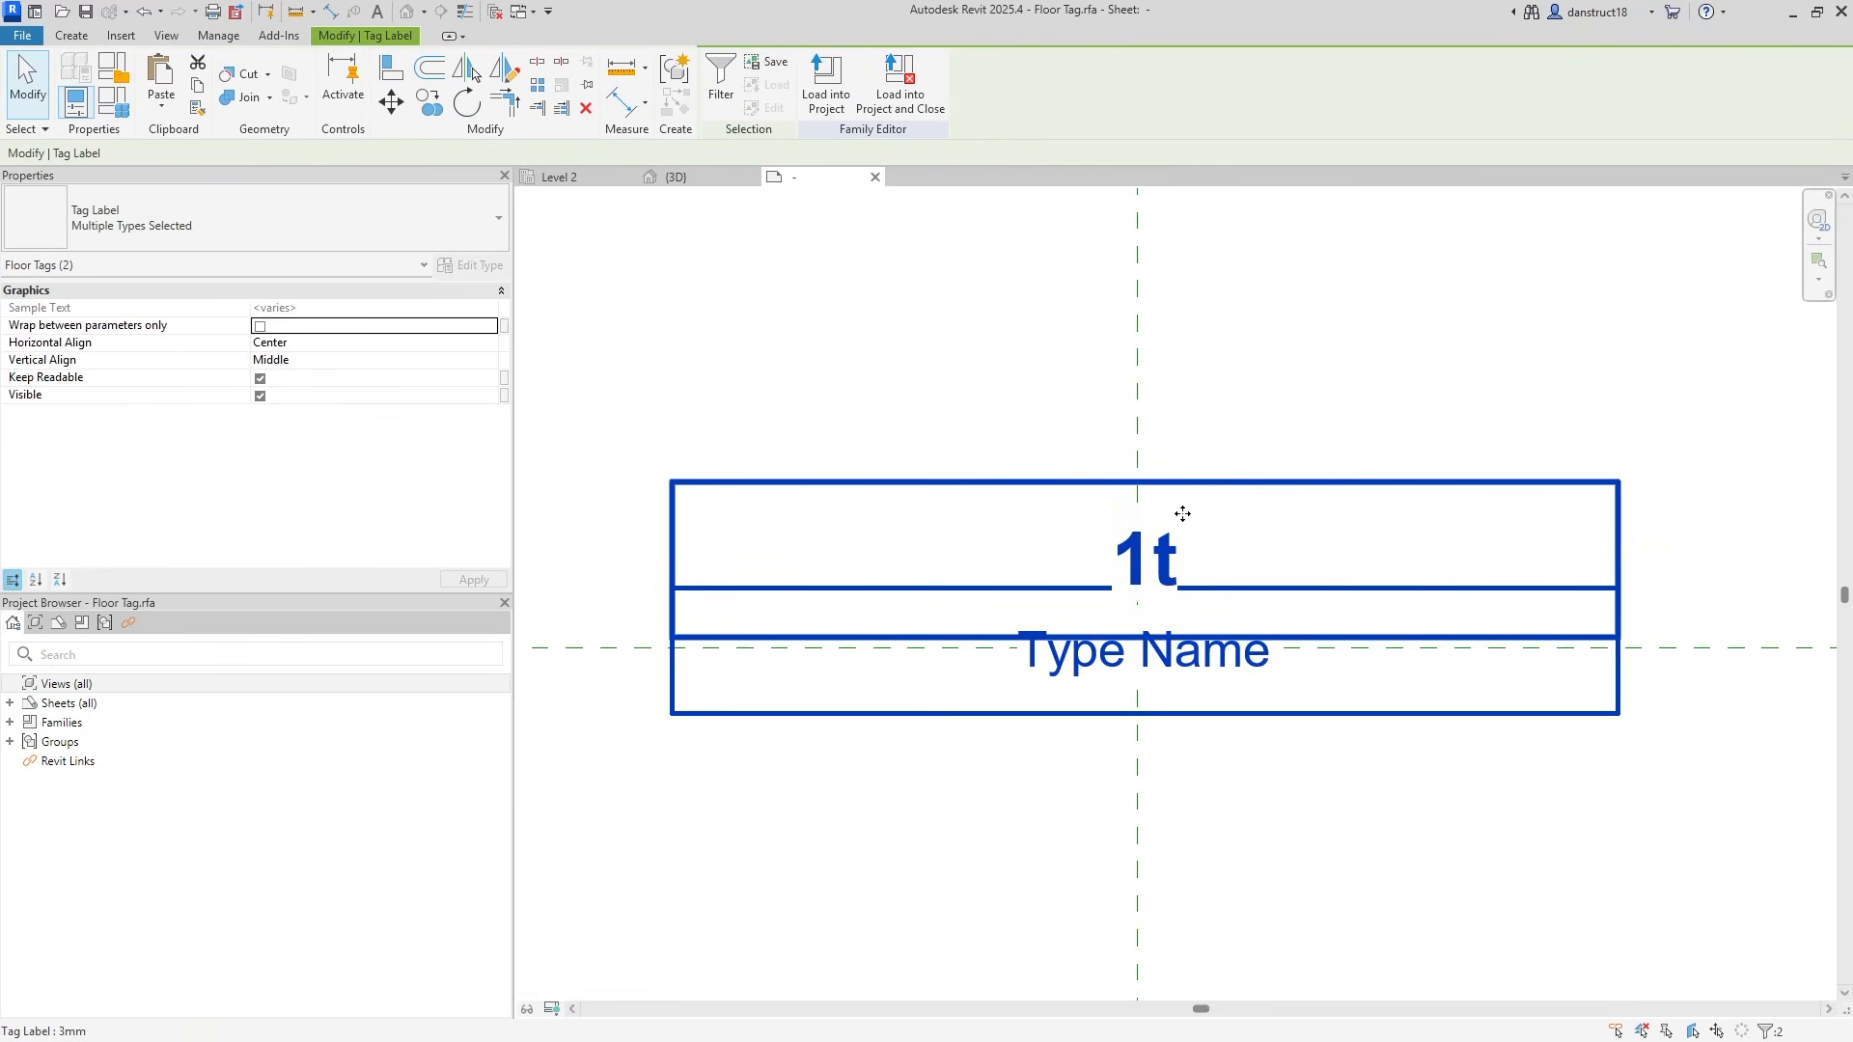
key("Left")
left_click(1220, 417)
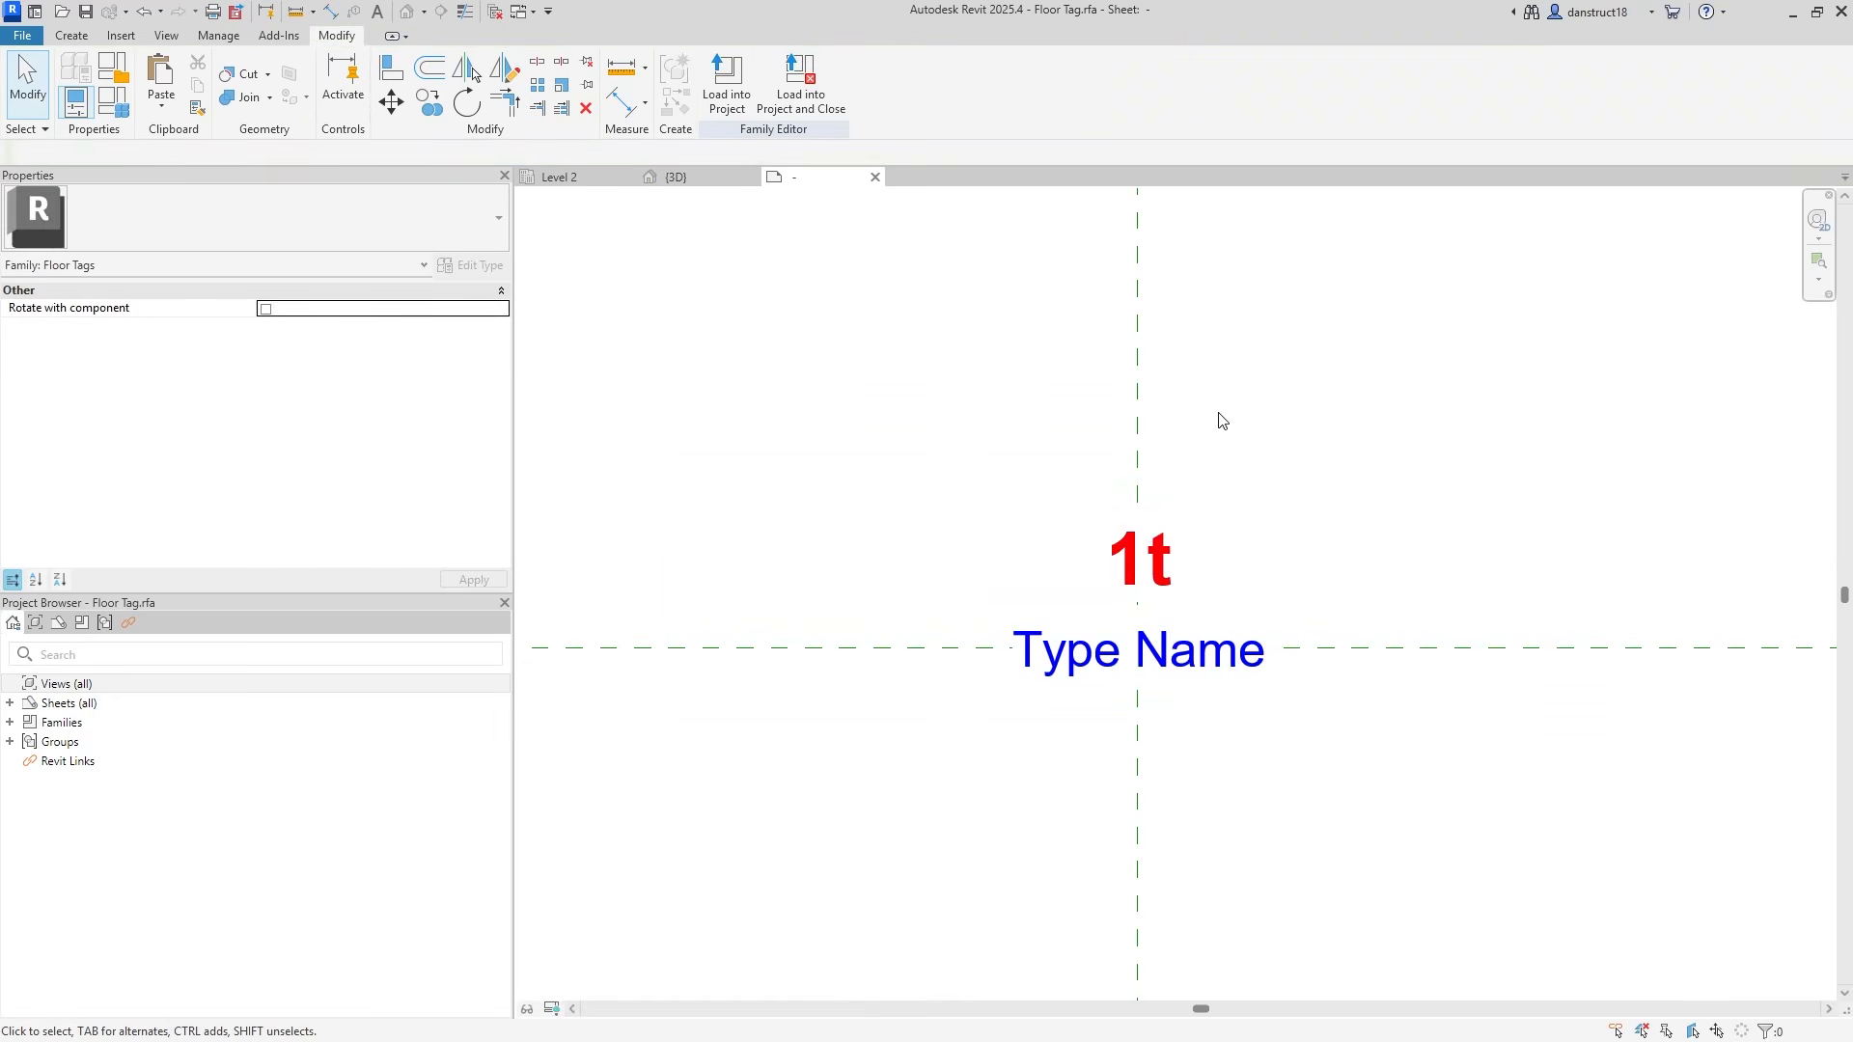
Save Floor Tag.rfa and reload it, overwriting the existing version and its parameter values.
left_click(842, 101)
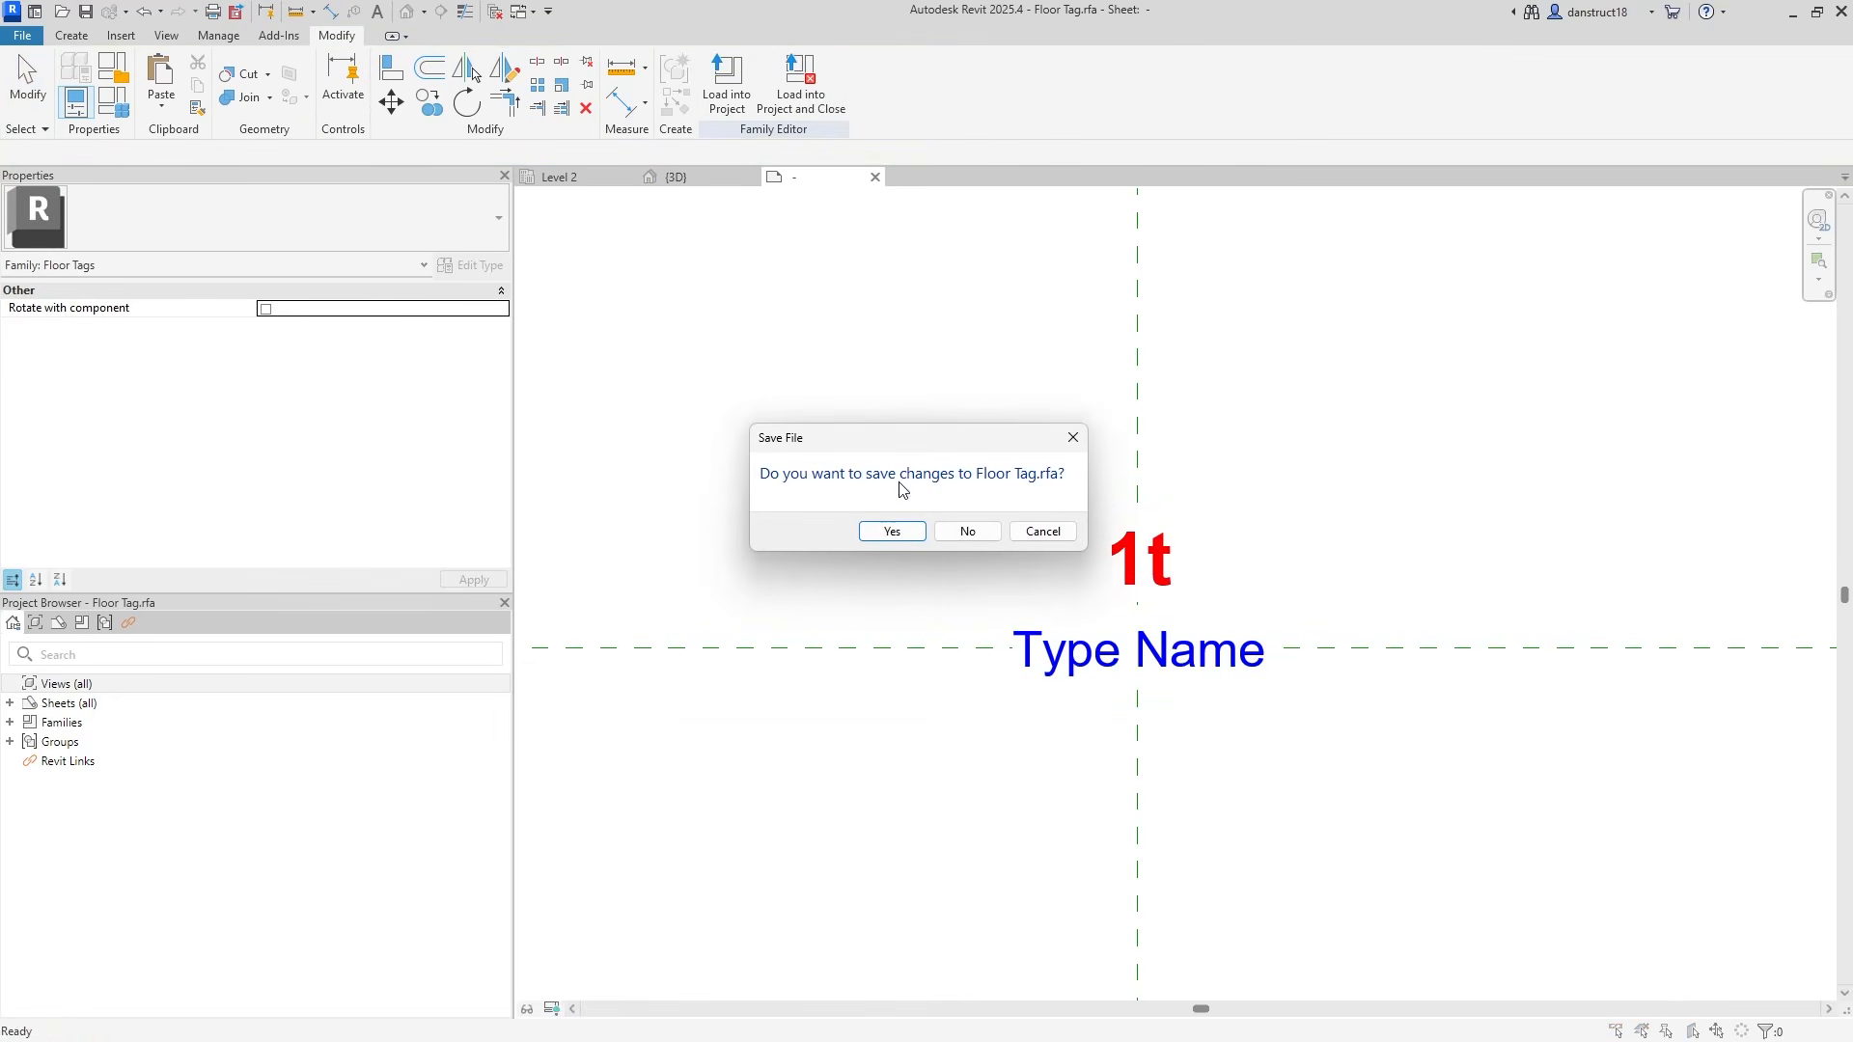
left_click(881, 533)
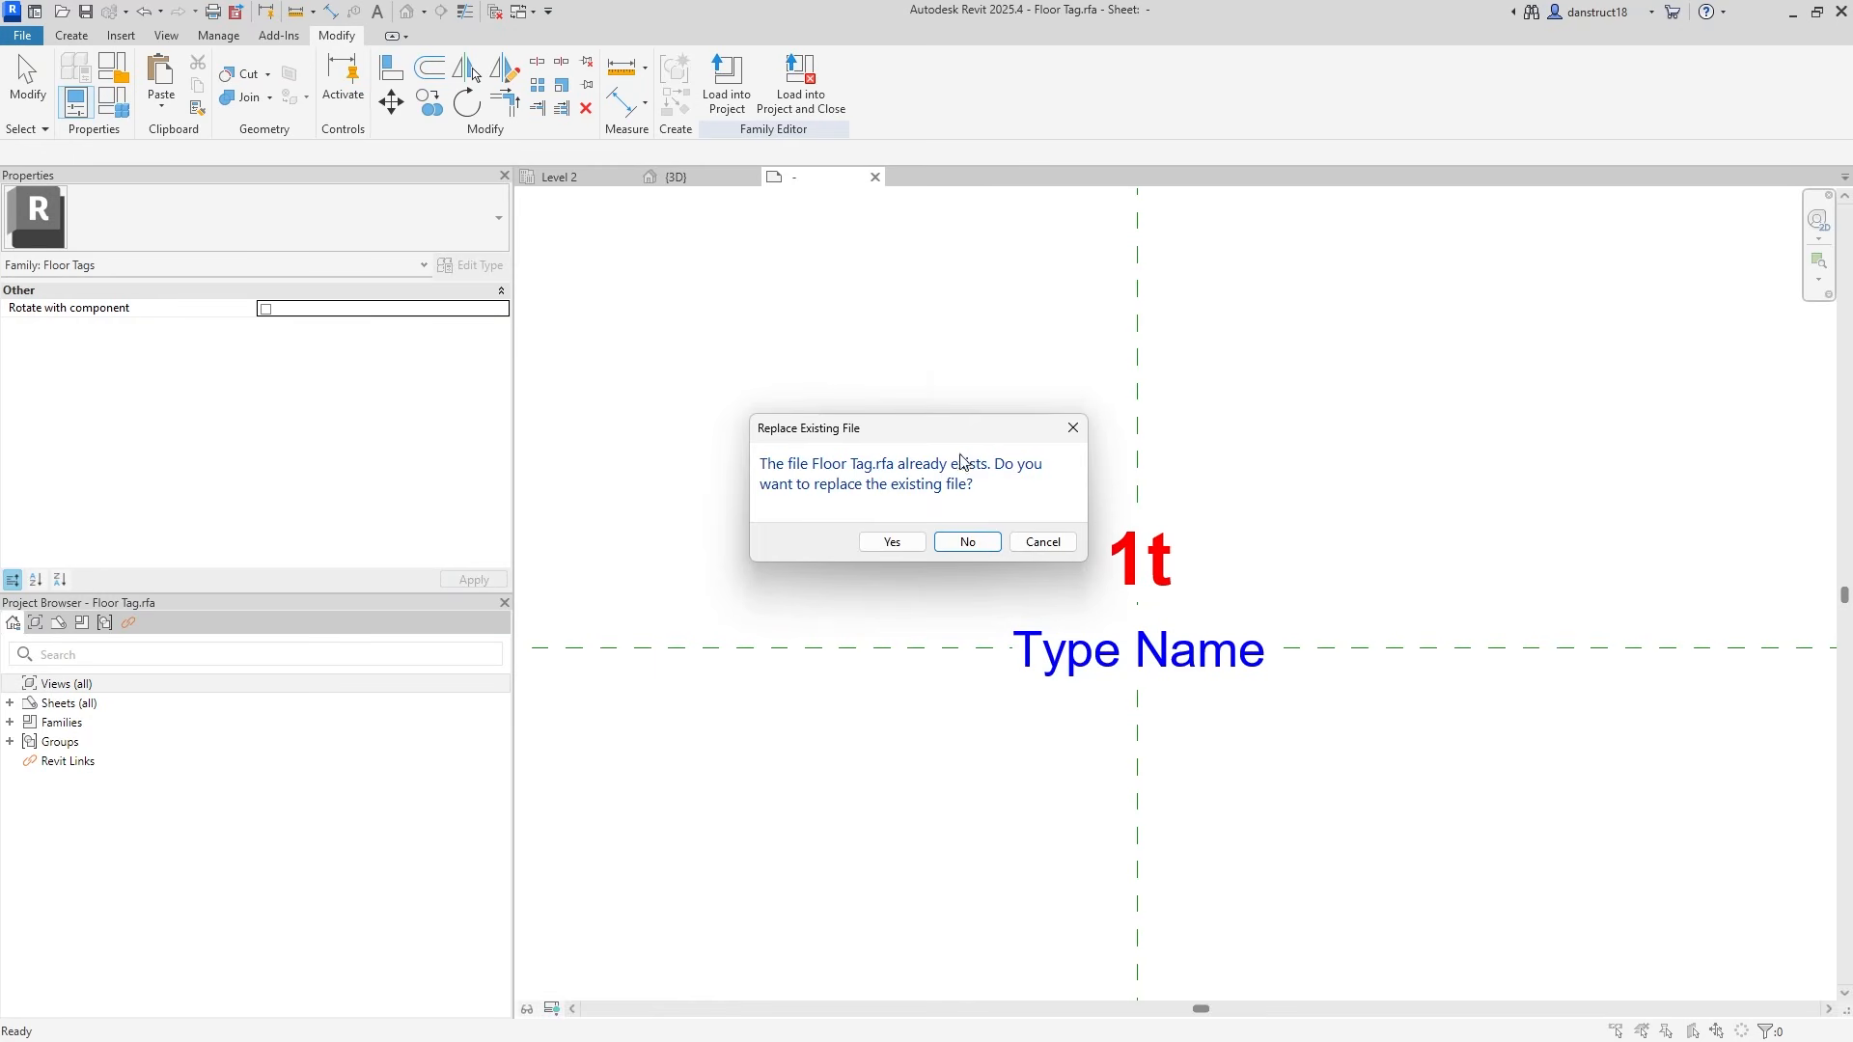
left_click(875, 544)
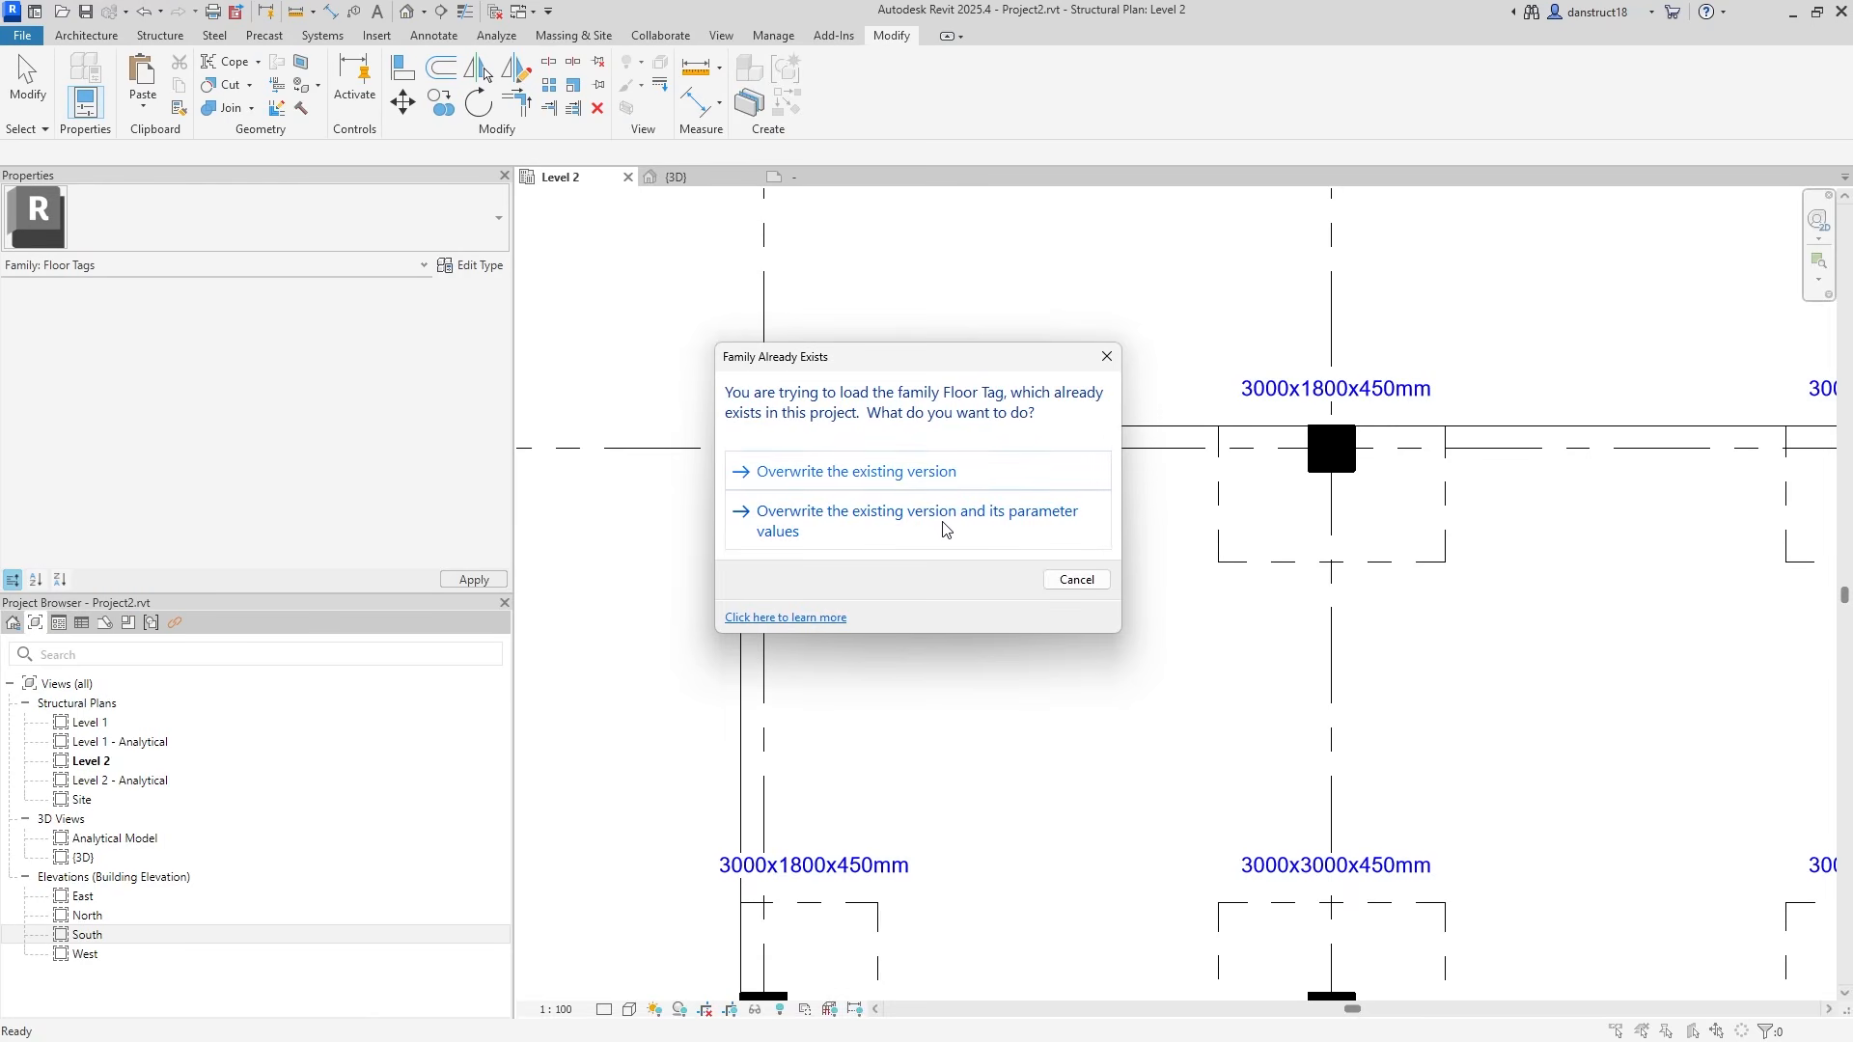
left_click(943, 526)
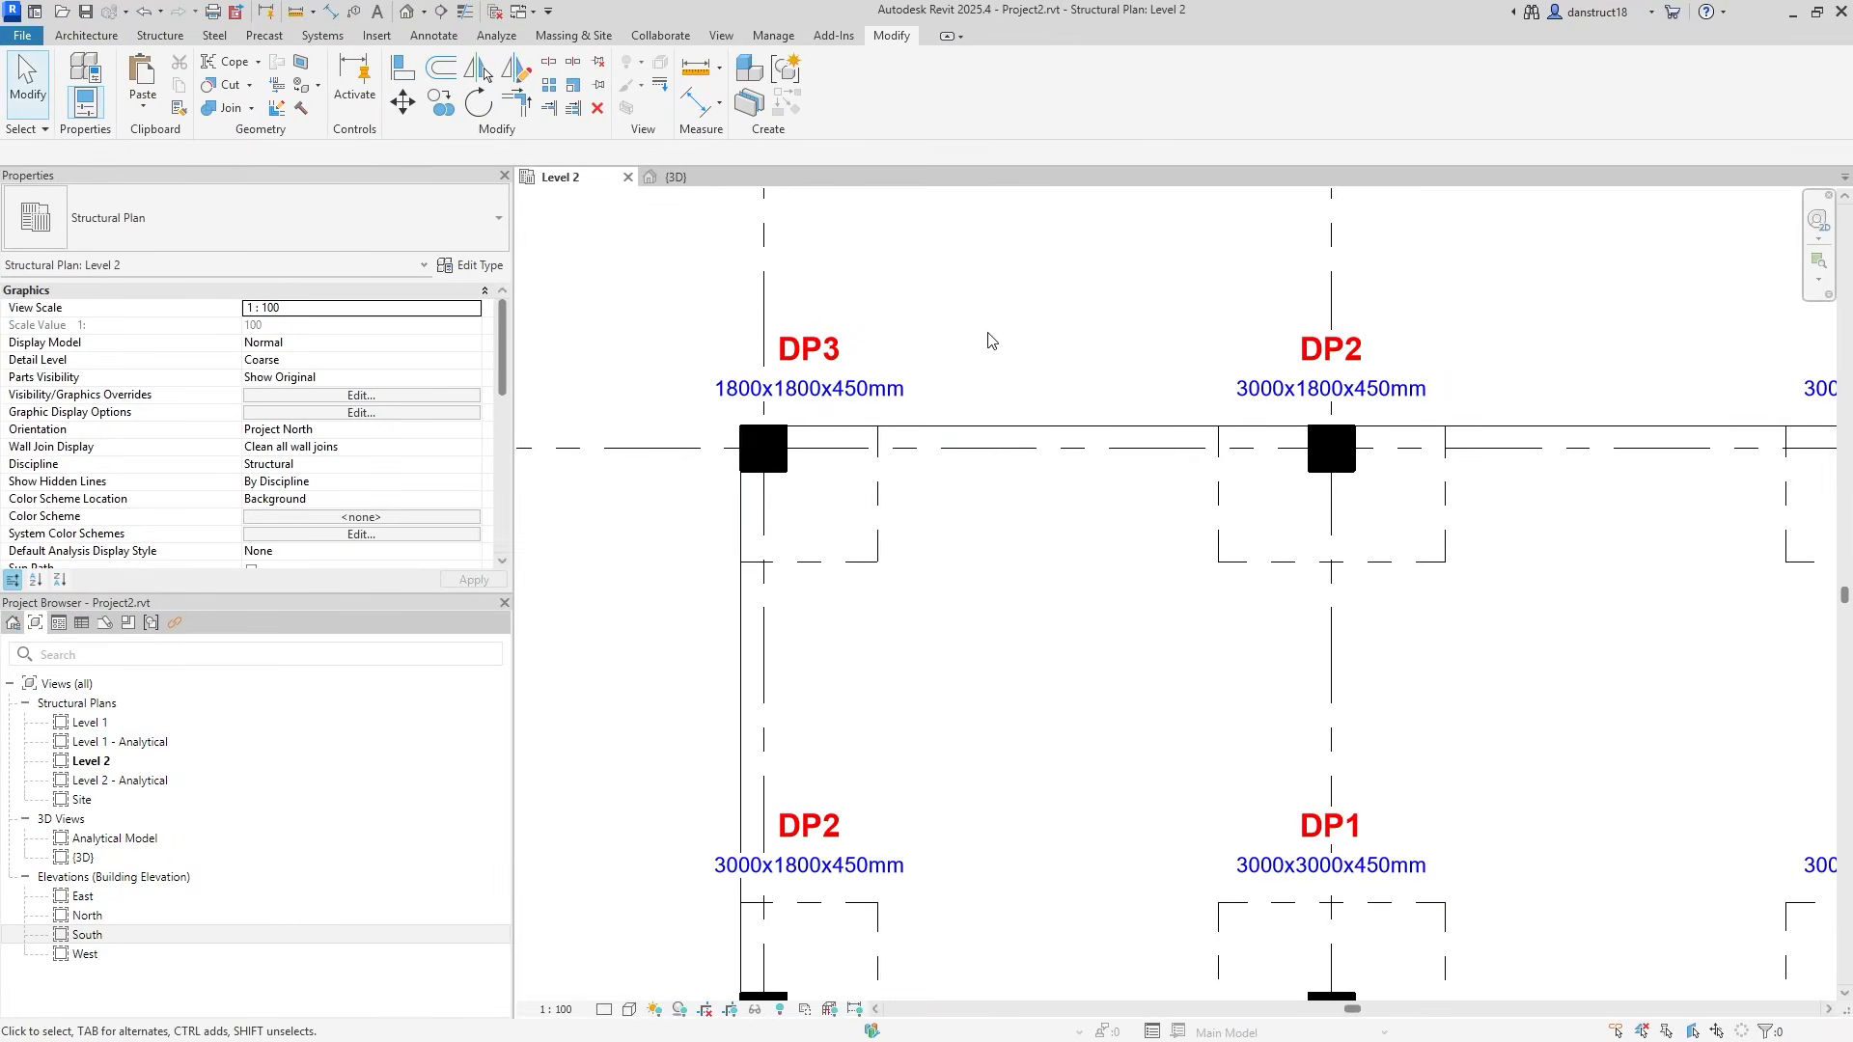
Pan the Level 2 plan to review the red DP1–DP3 tags and grid bubbles A–D.
scroll(1131, 306, "down", 2)
middle_click_drag(1513, 610, 1568, 512)
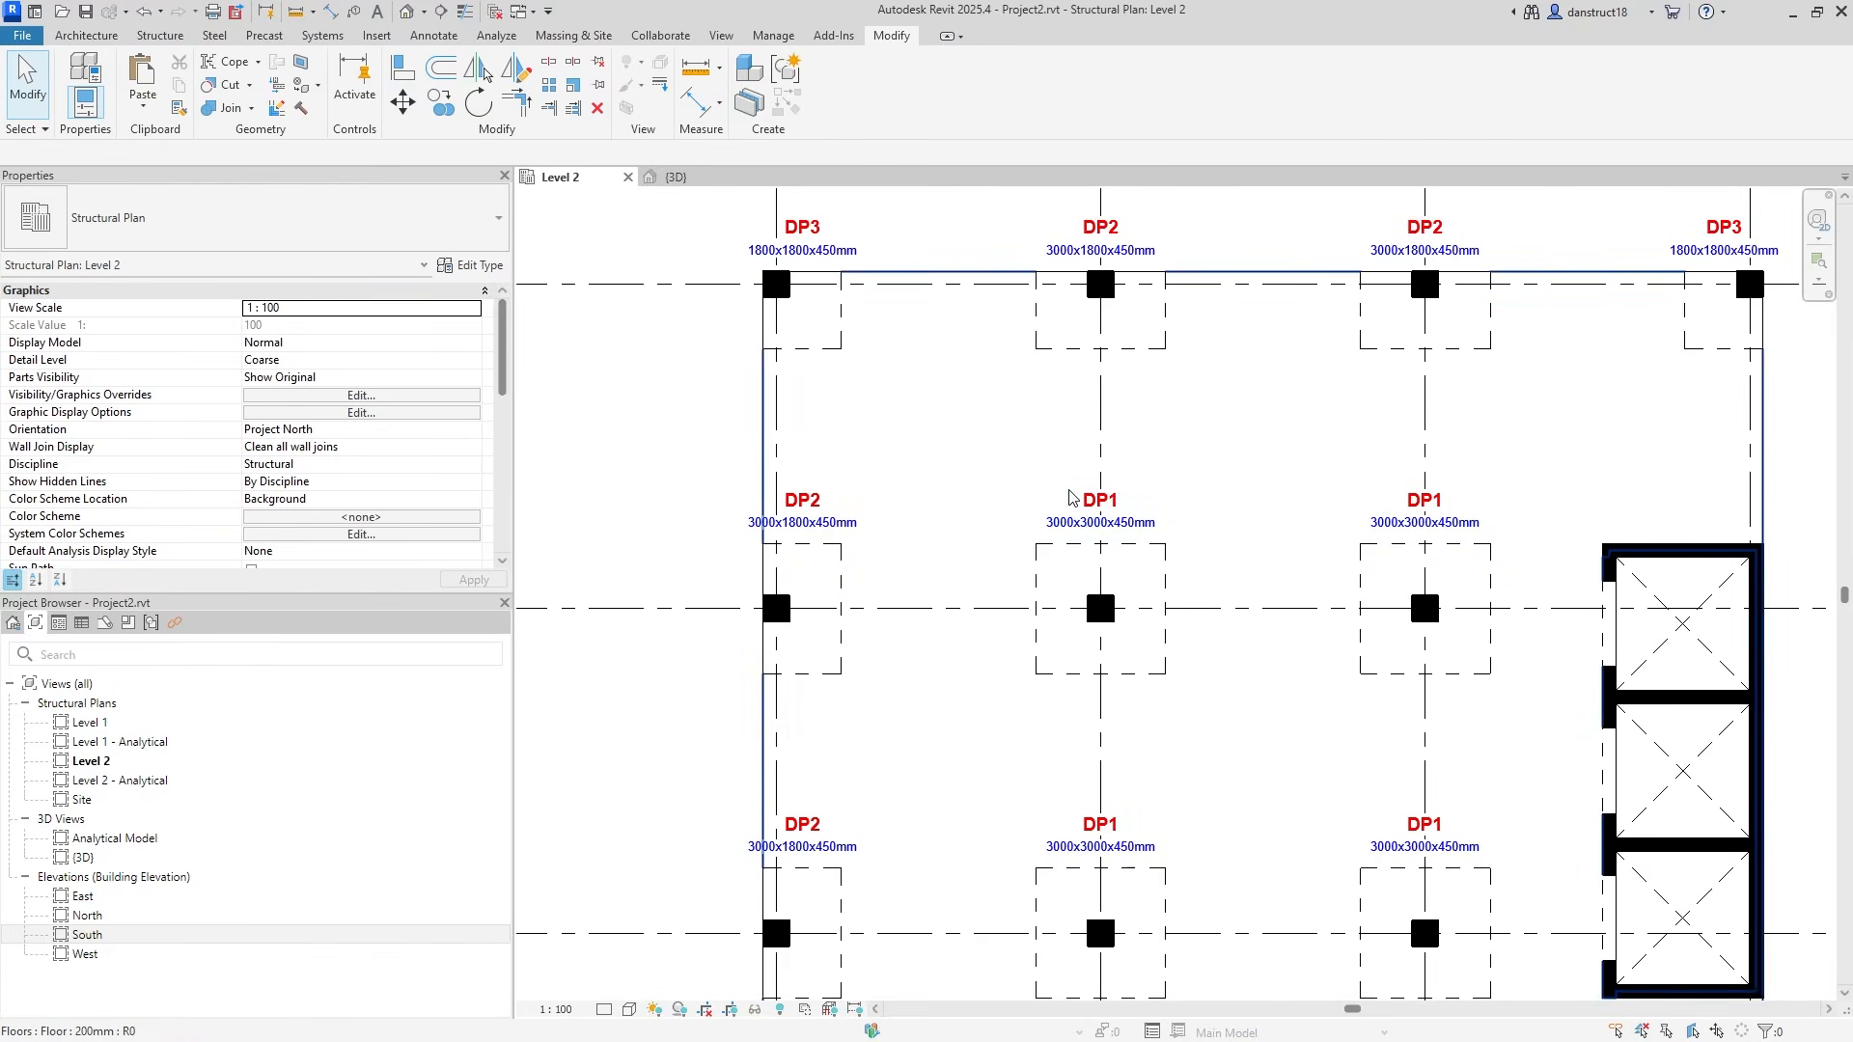
scroll(1139, 548, "down", 2)
middle_click_drag(1311, 766, 1287, 711)
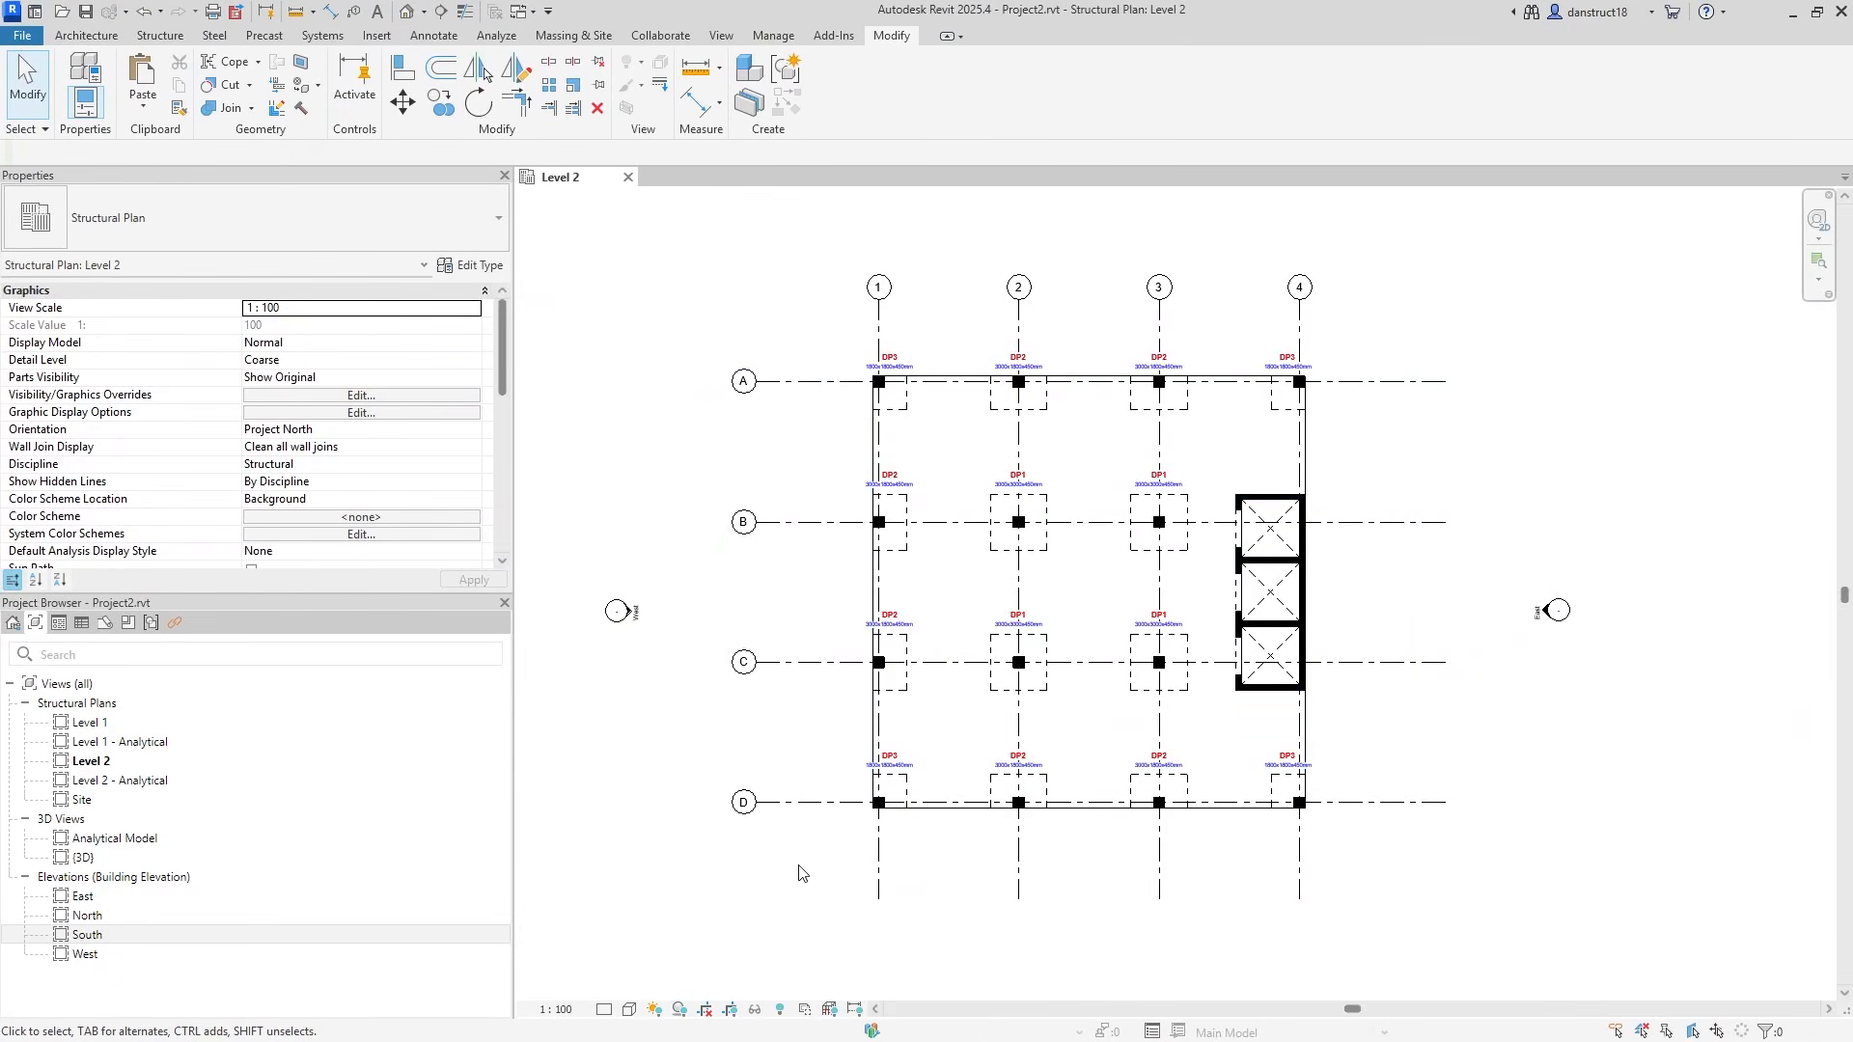
left_click(555, 1009)
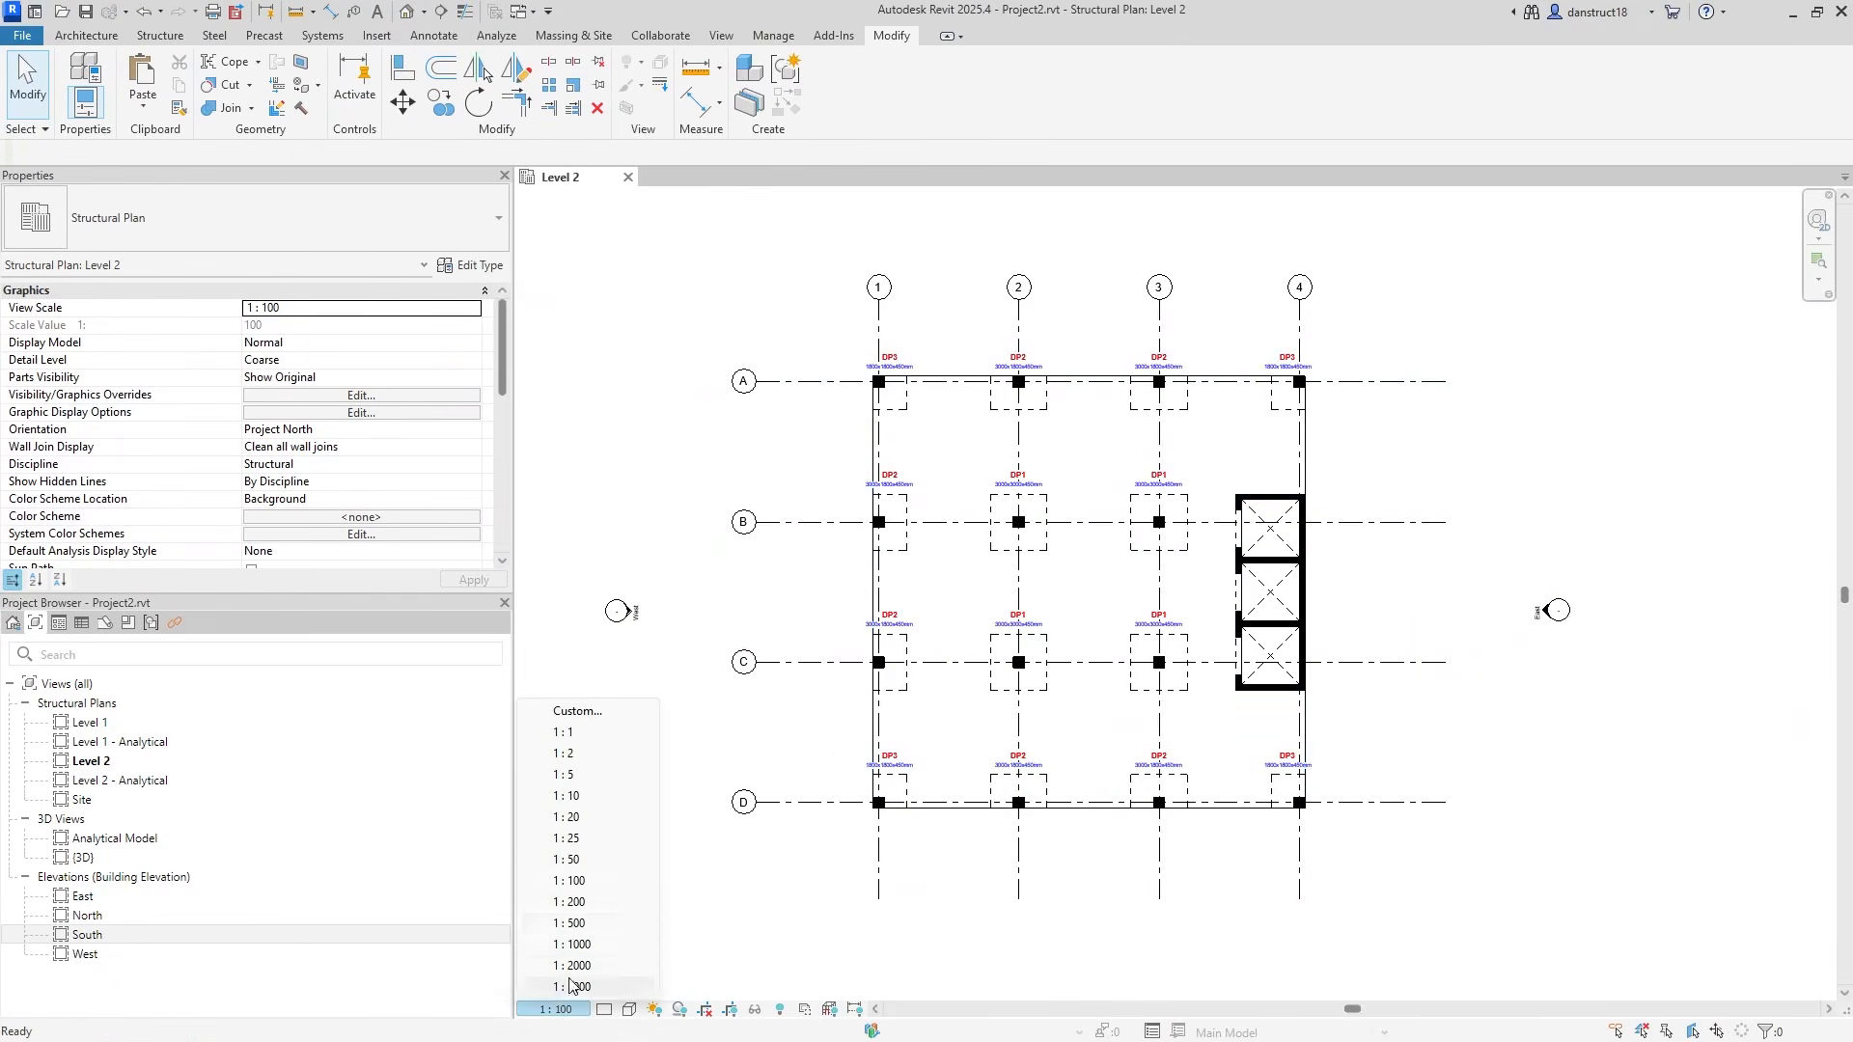
Set the Level 2 plan to 1:50 and place an aligned dimension across grids 1–4.
left_click(570, 859)
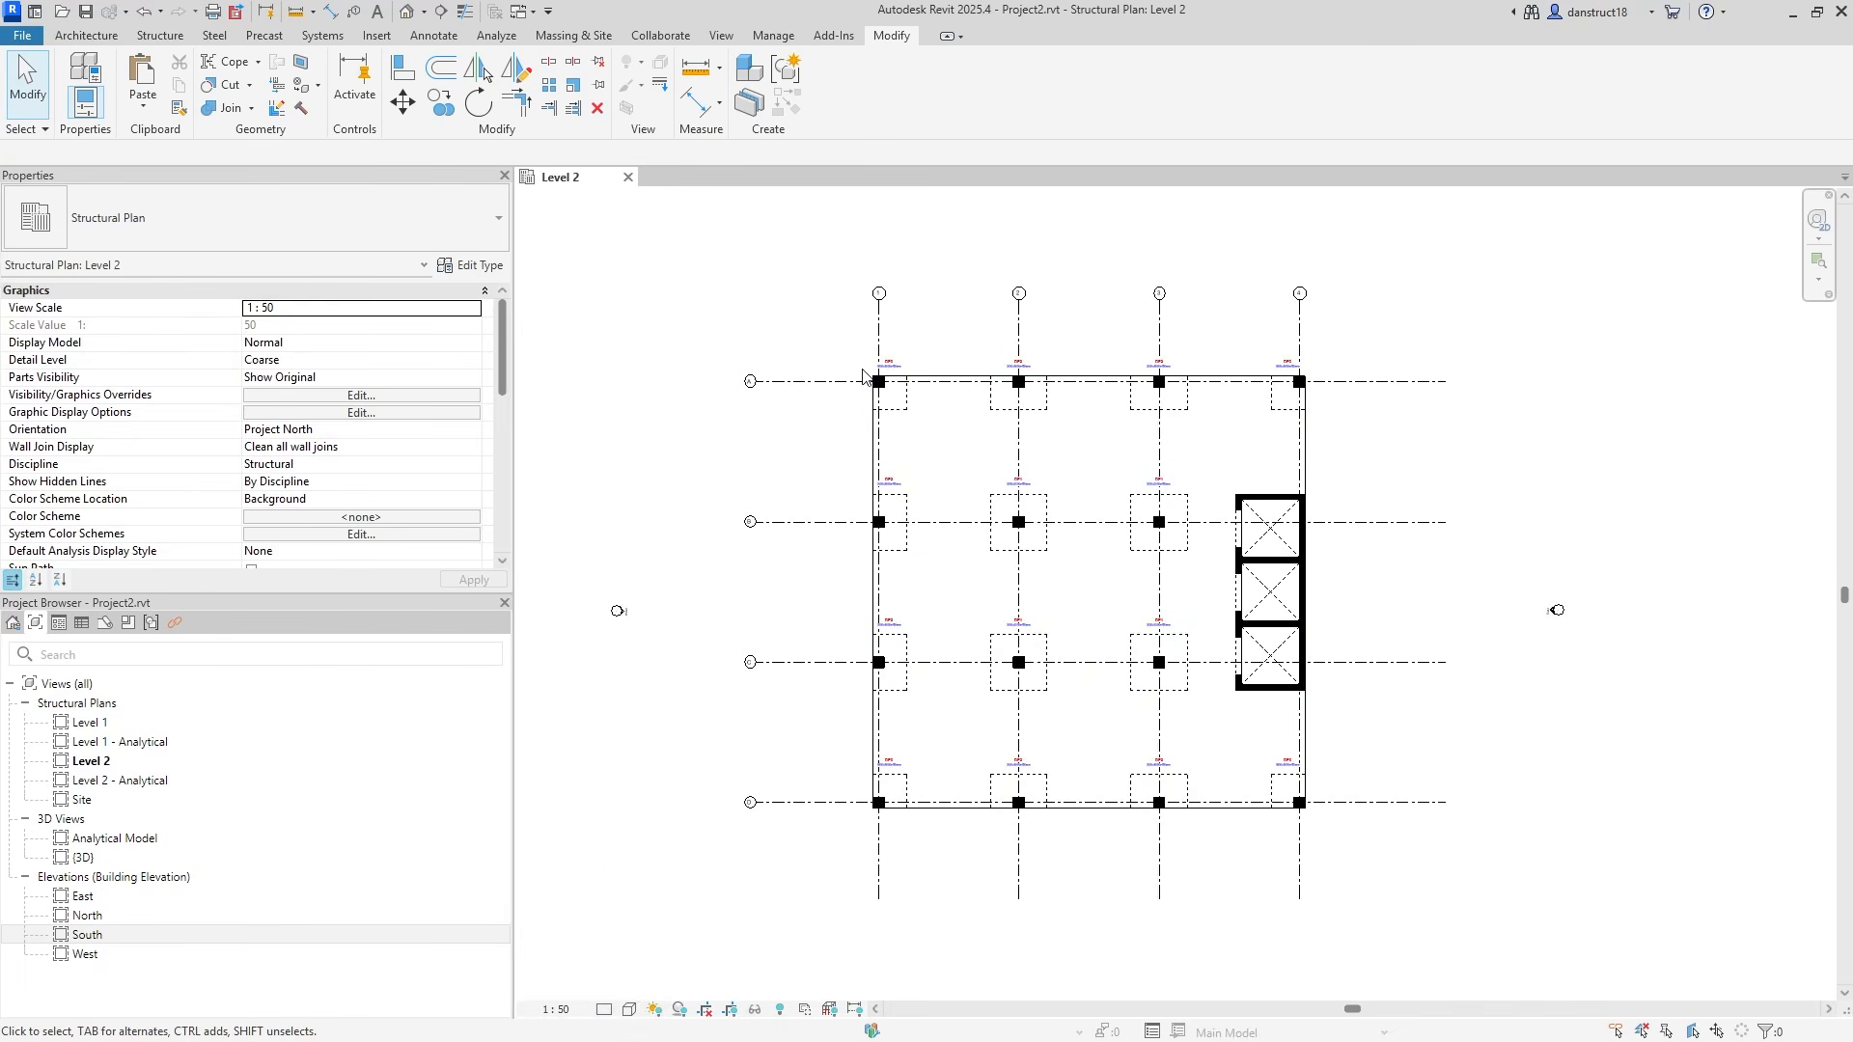
scroll(871, 348, "up", 2)
scroll(1004, 319, "up", 1)
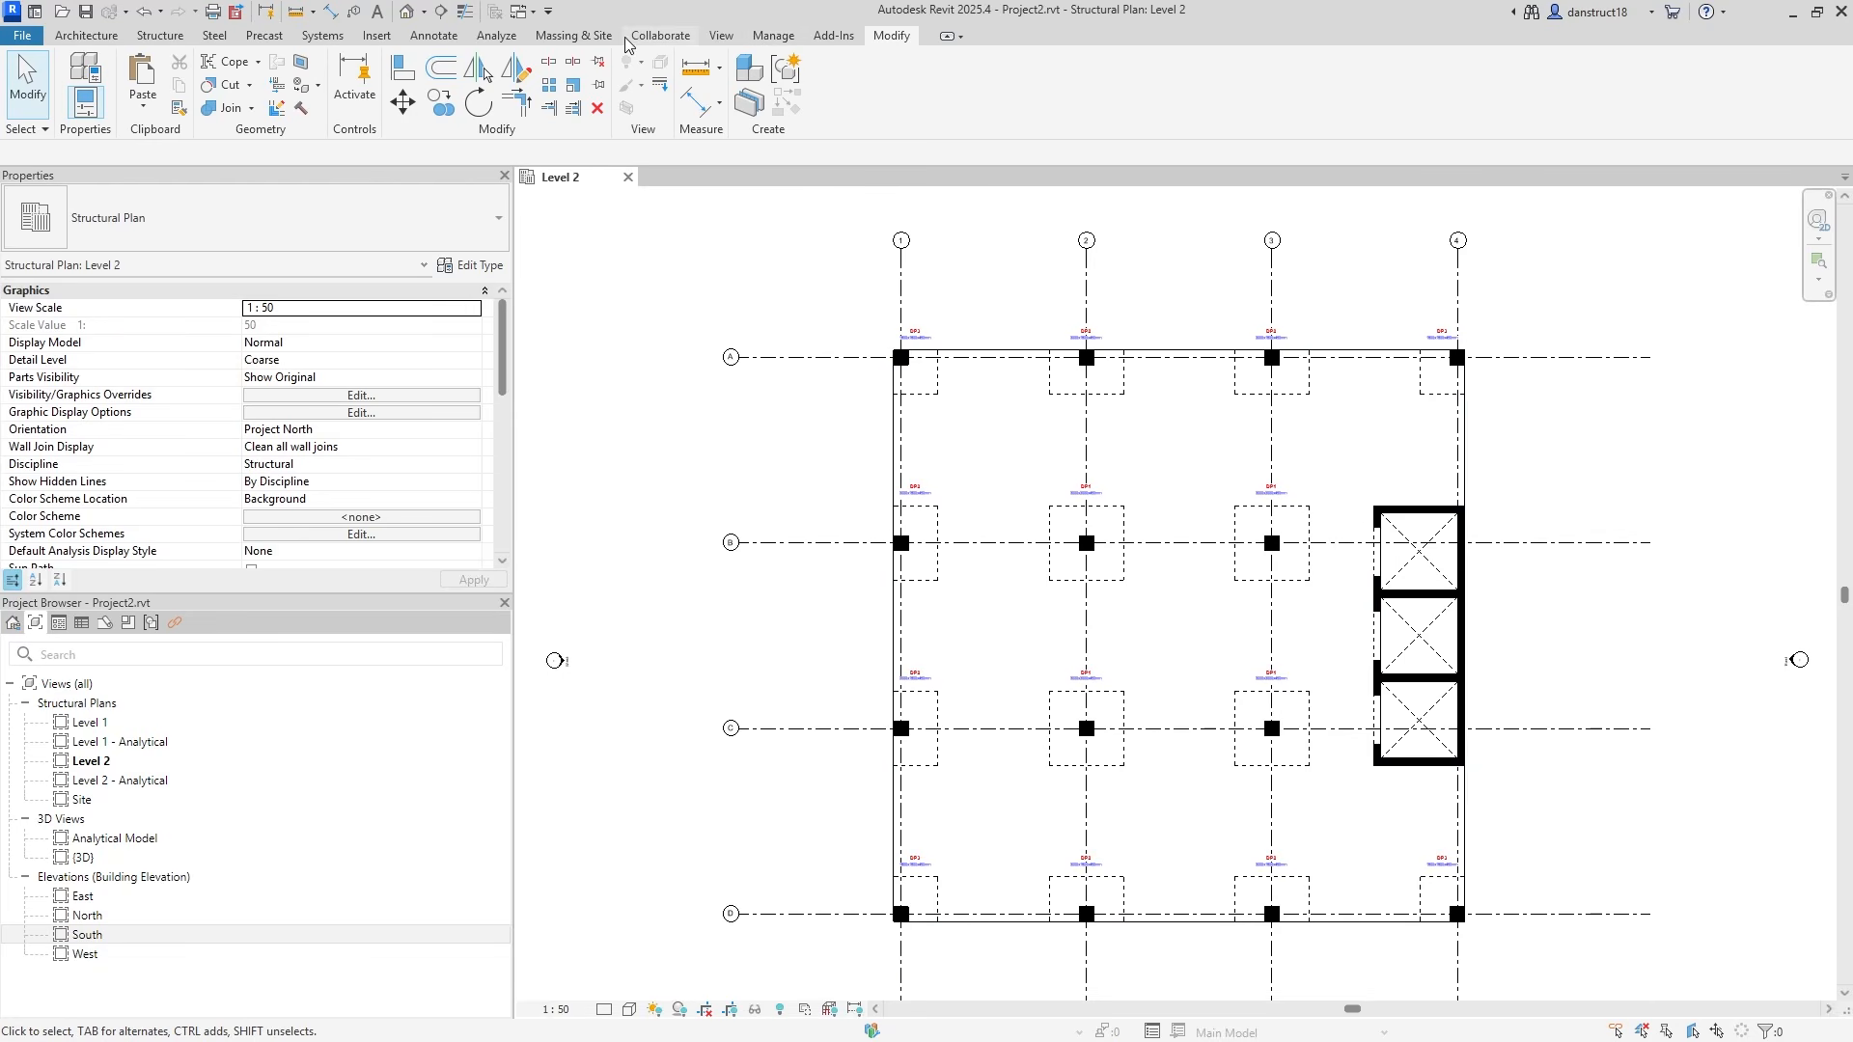
left_click(436, 36)
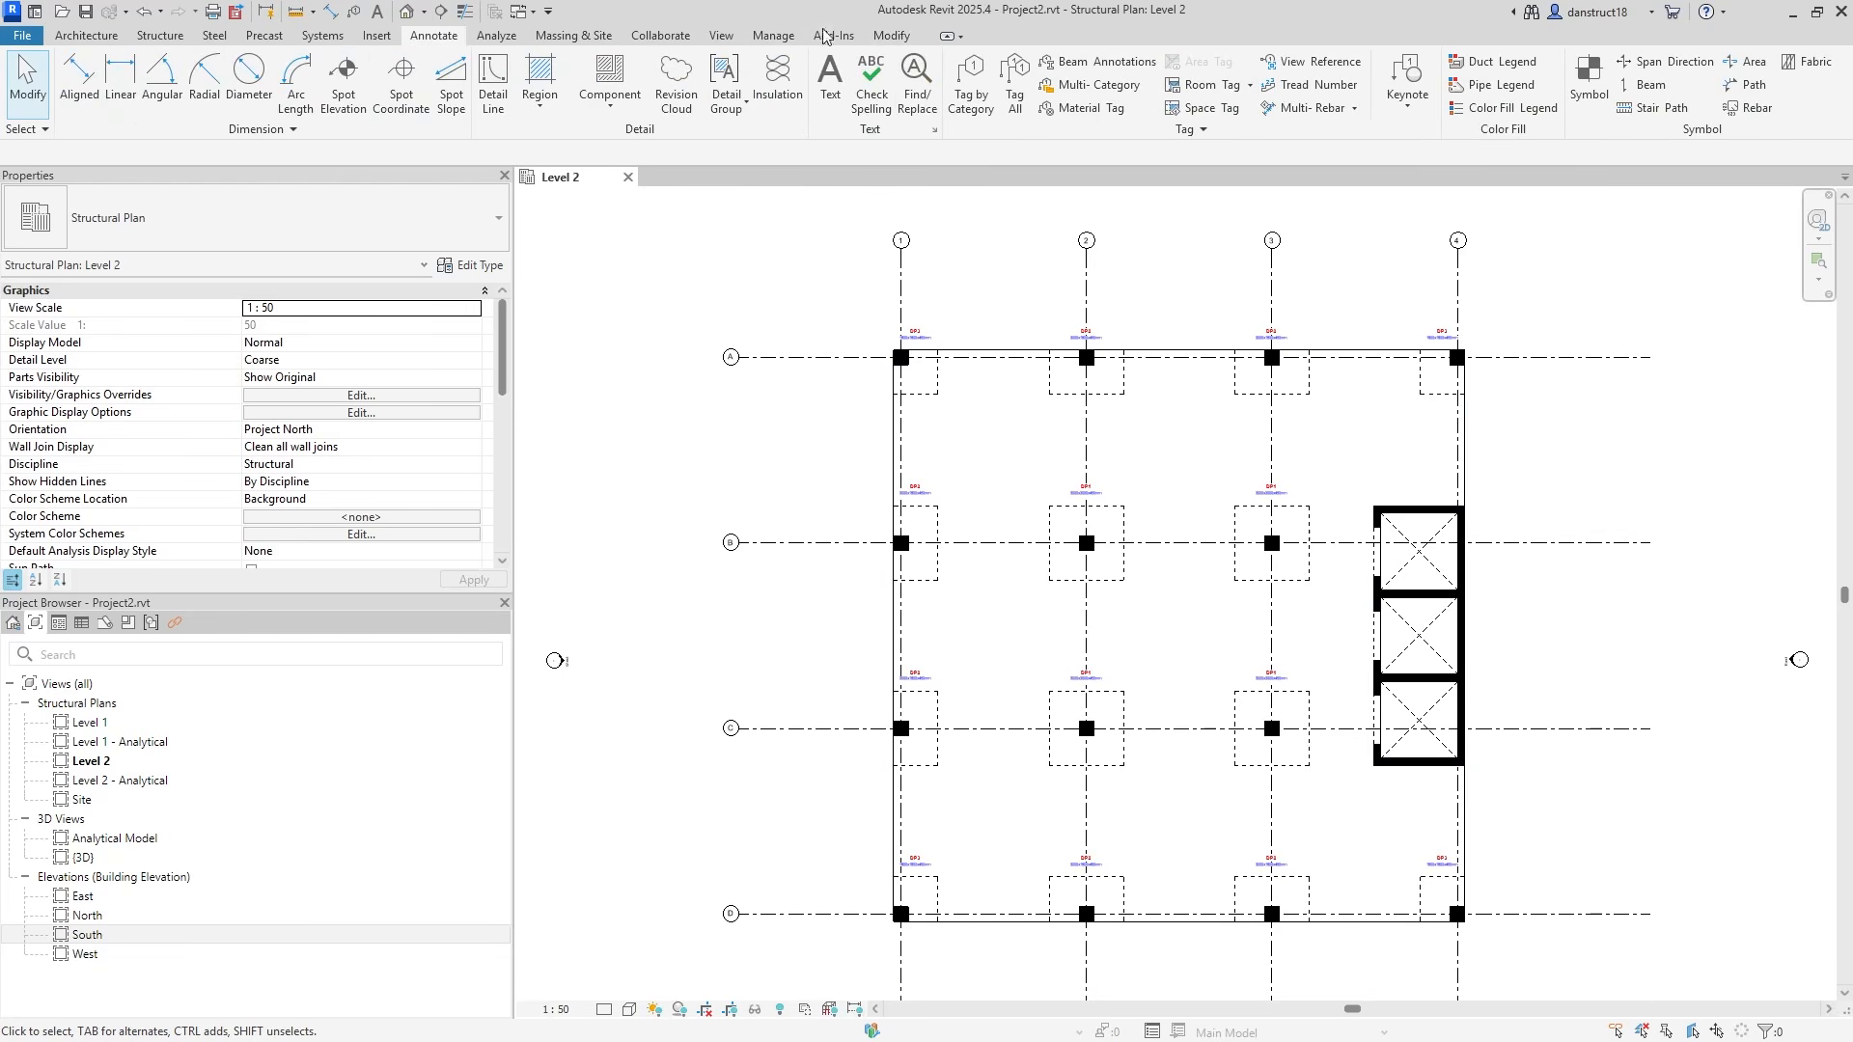
left_click(81, 83)
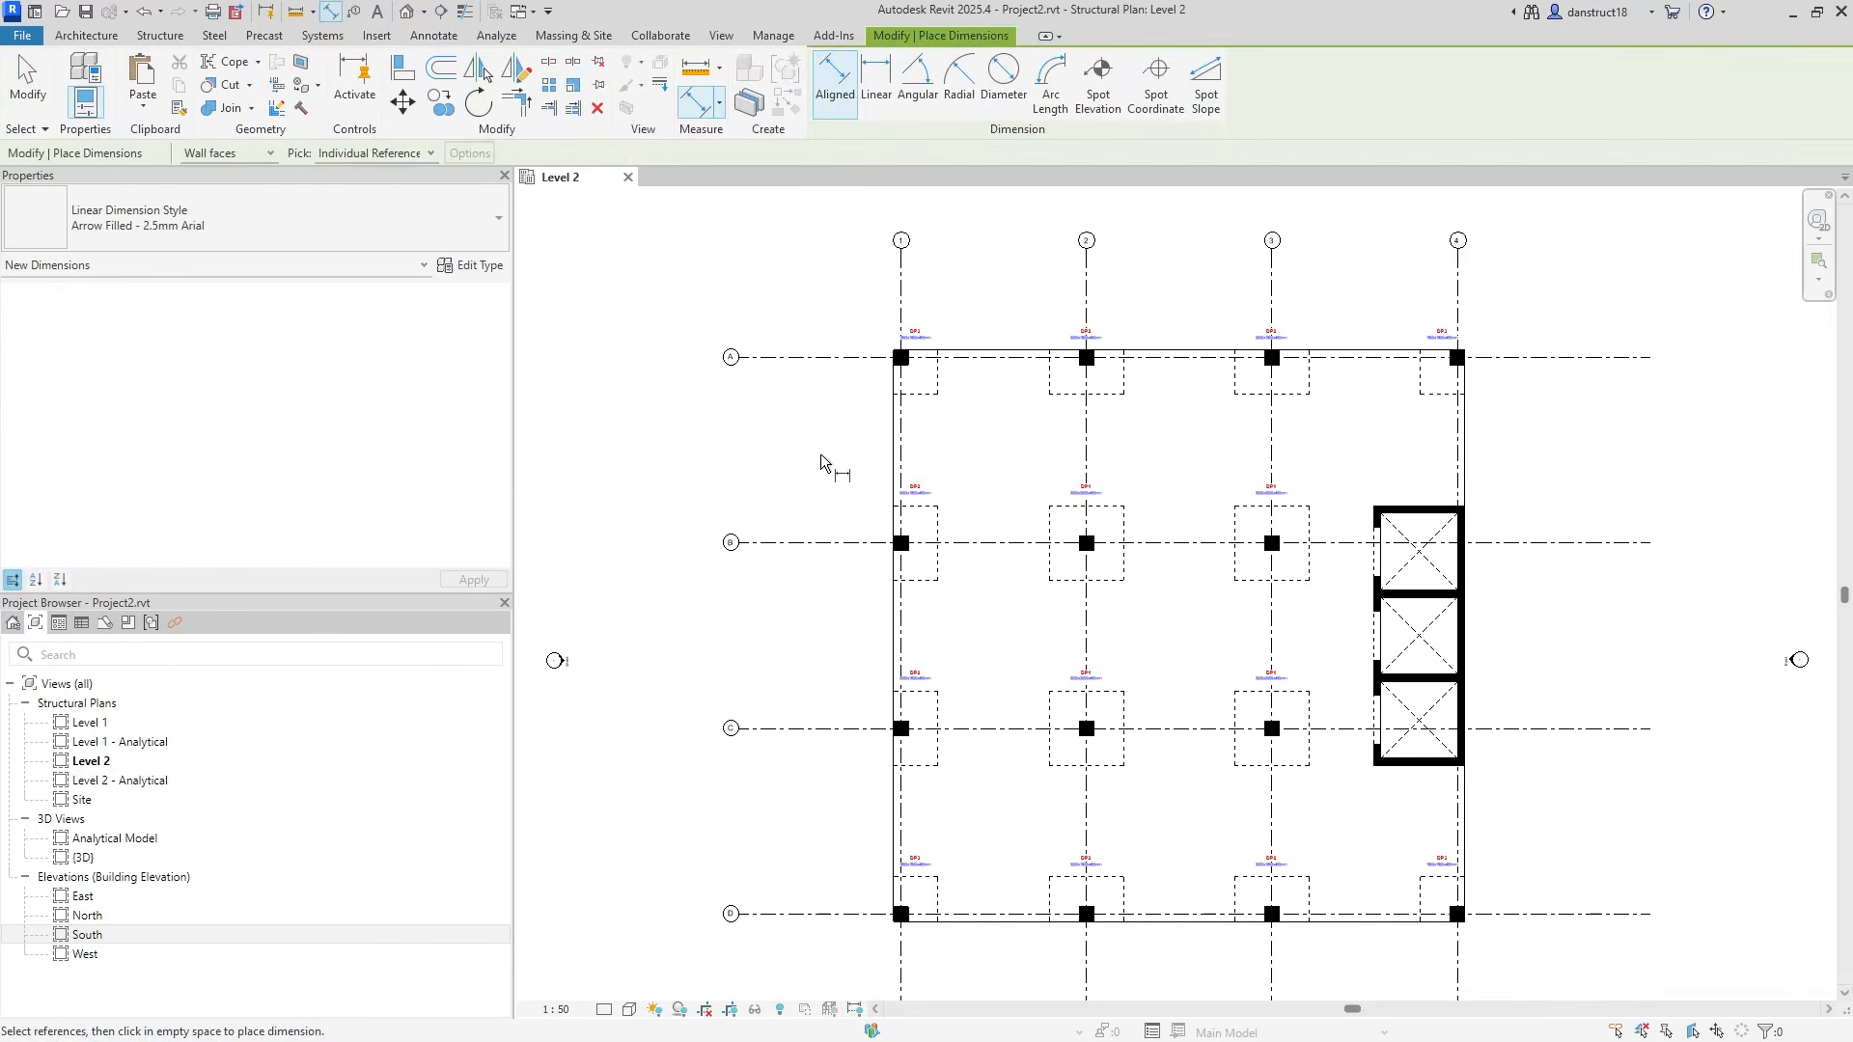
left_click(900, 311)
left_click(1270, 278)
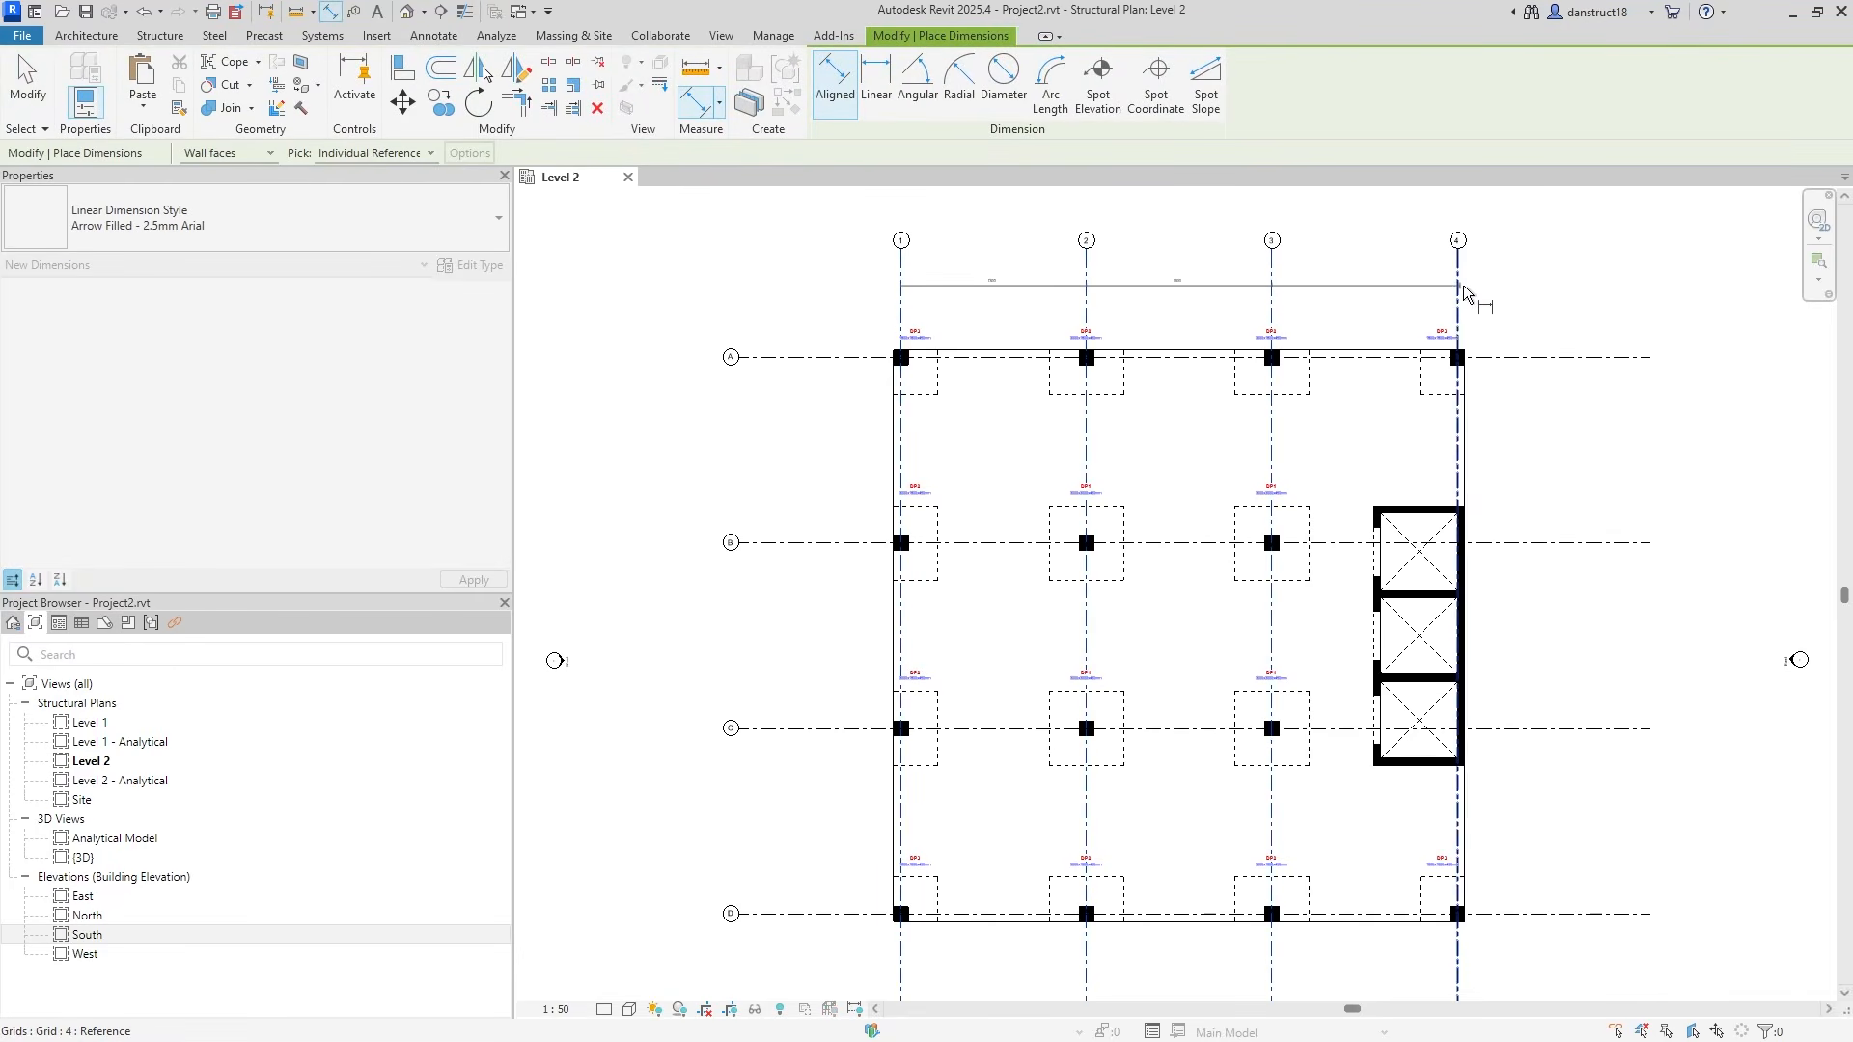
left_click(1467, 291)
left_click(1507, 305)
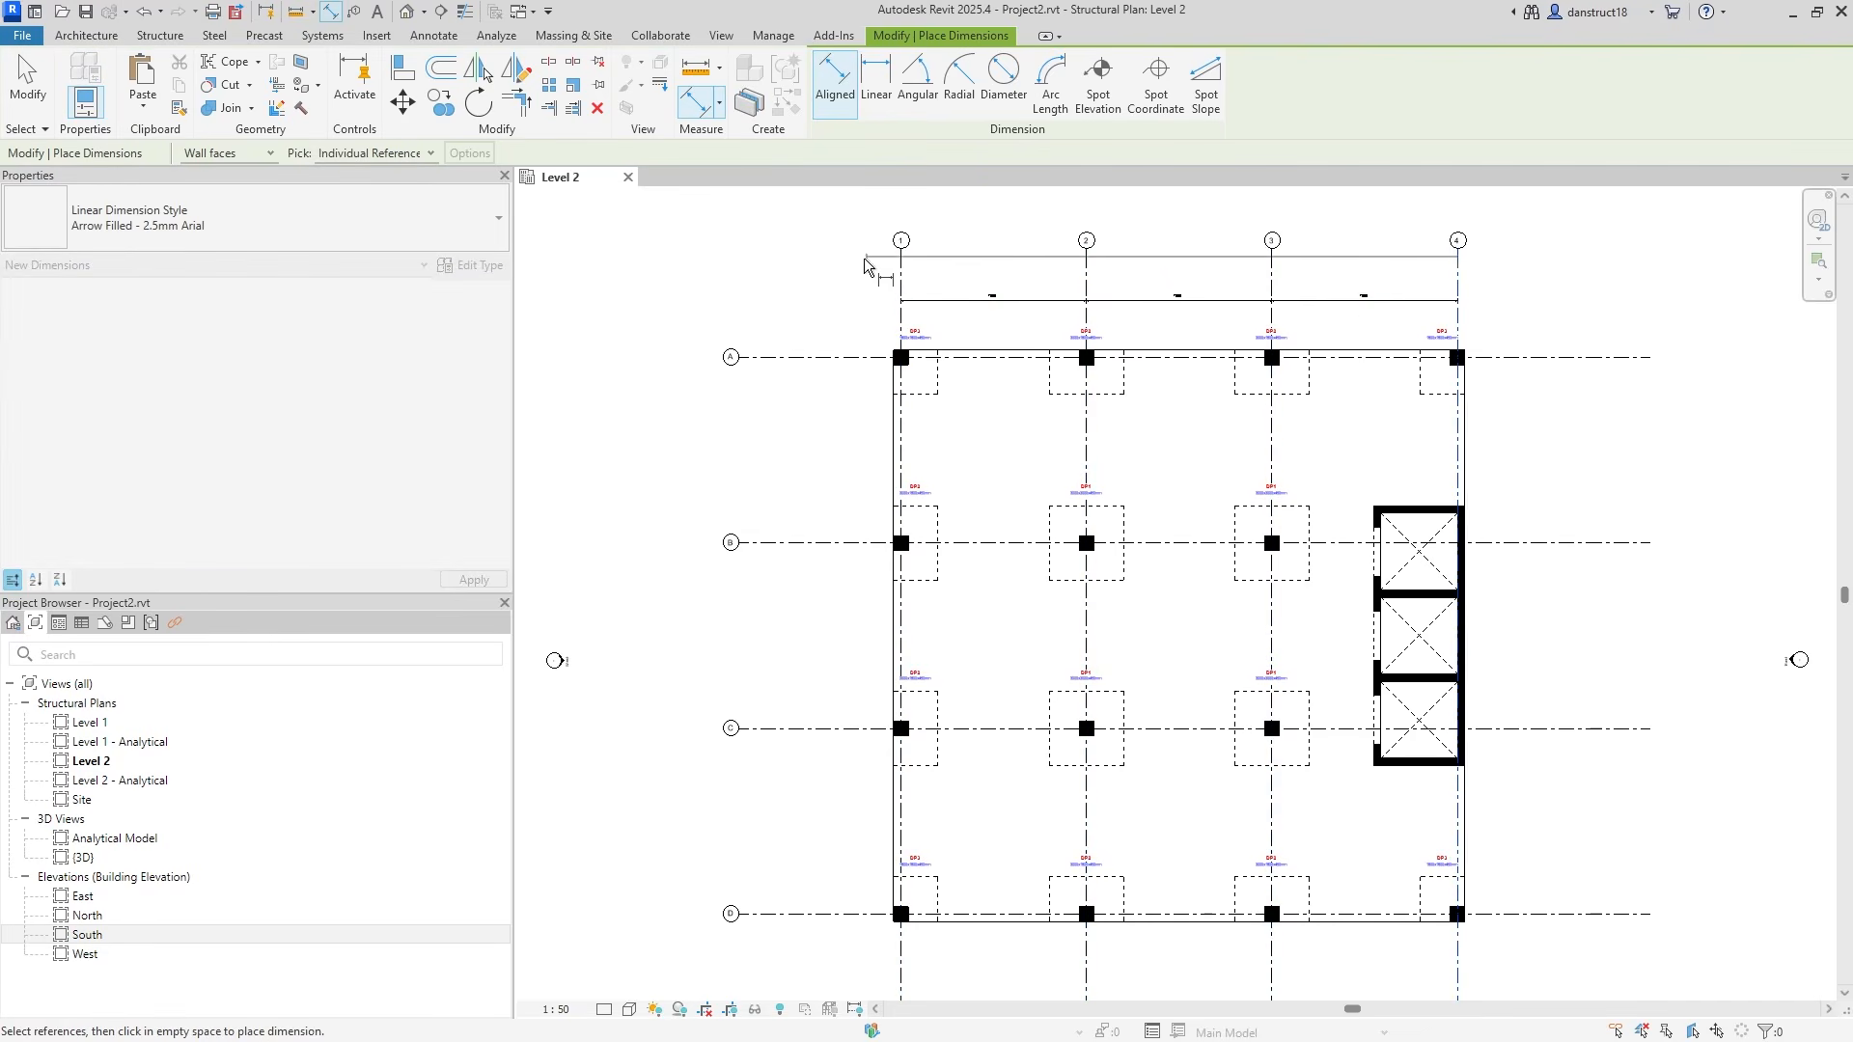
Dimension grids A, B, C and D in a string left of the plan.
left_click(839, 357)
left_click(838, 546)
left_click(844, 730)
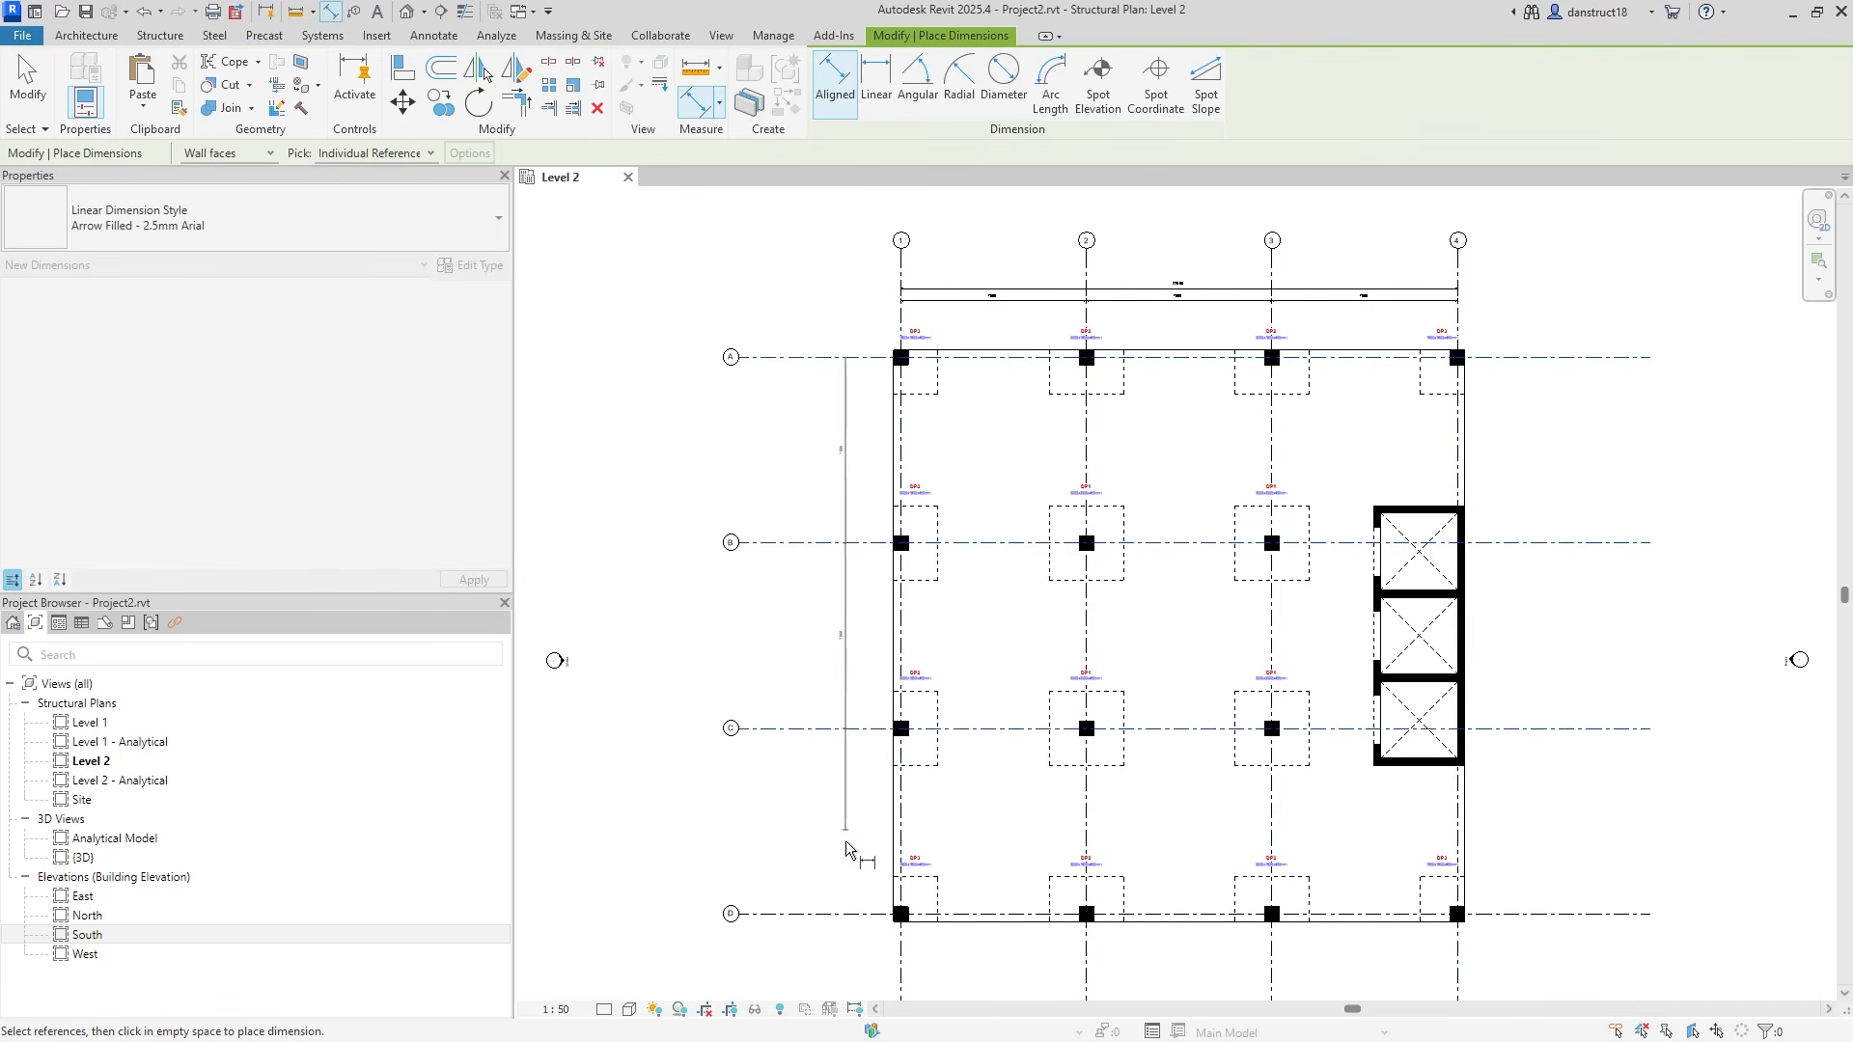
left_click(849, 914)
left_click(796, 946)
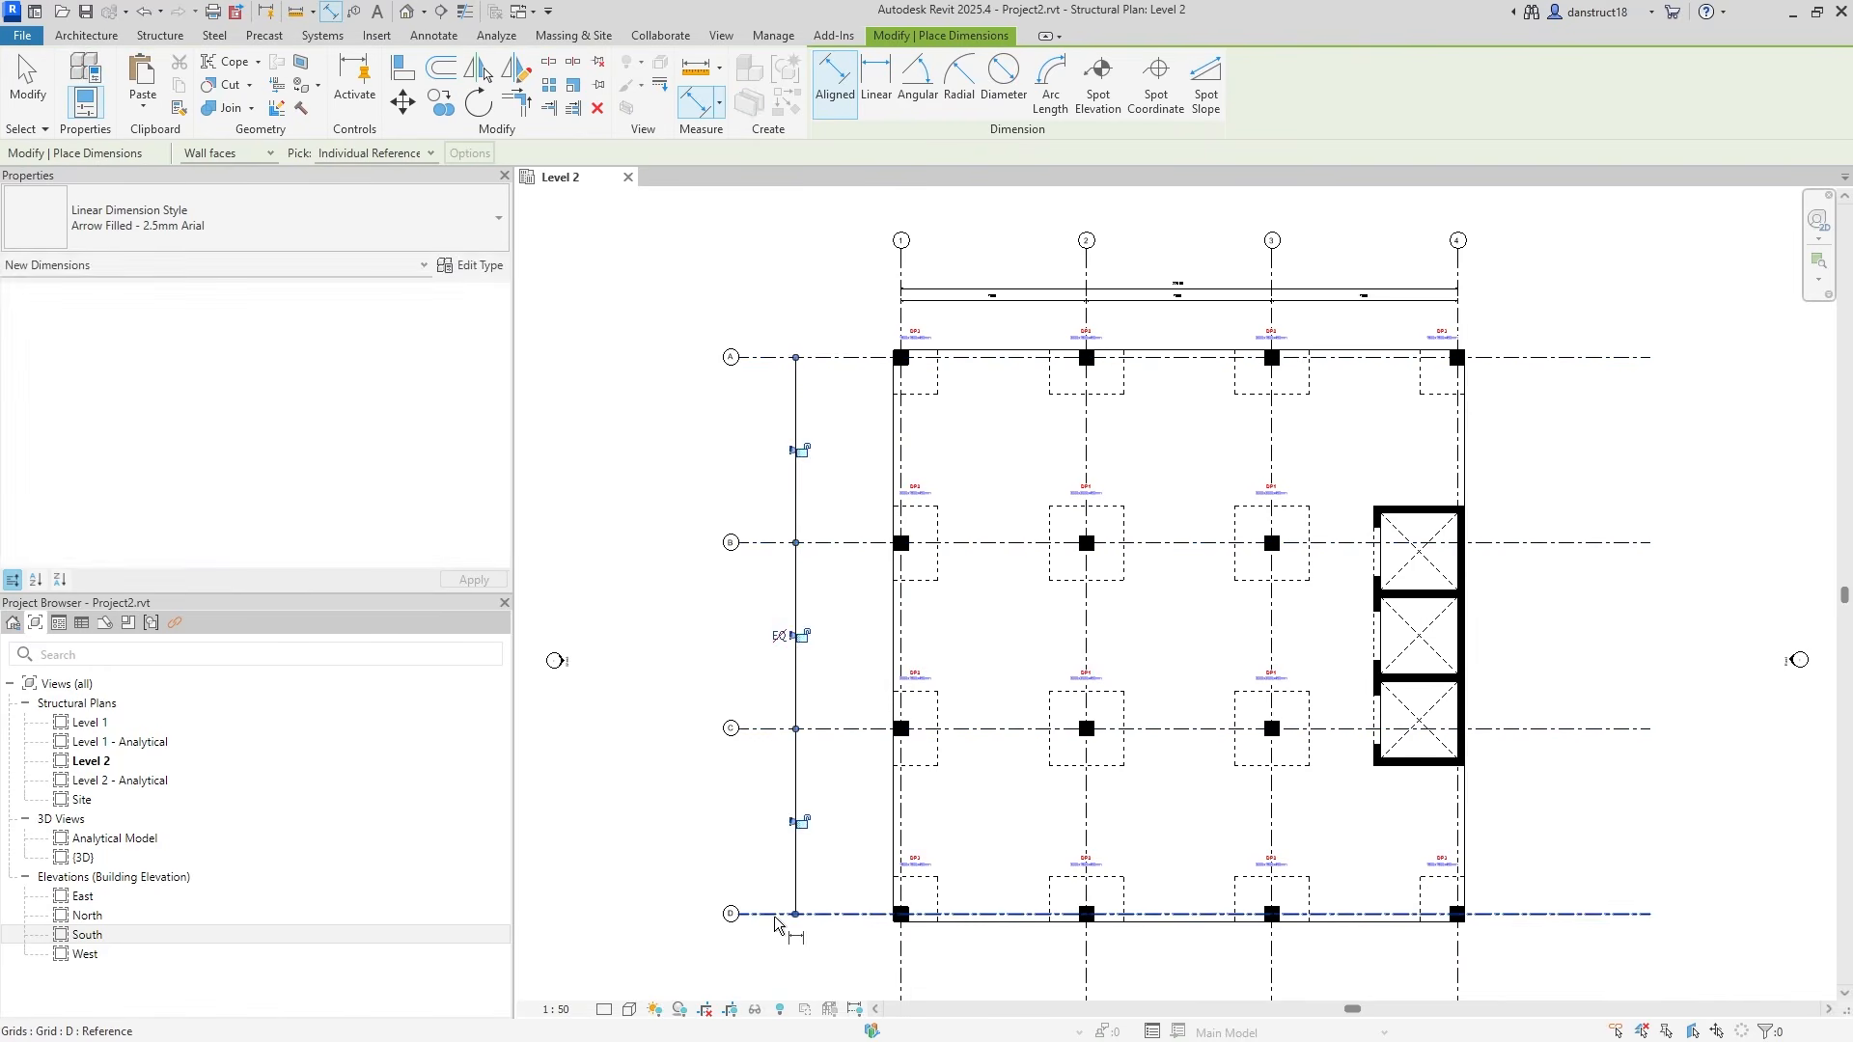
key("Escape")
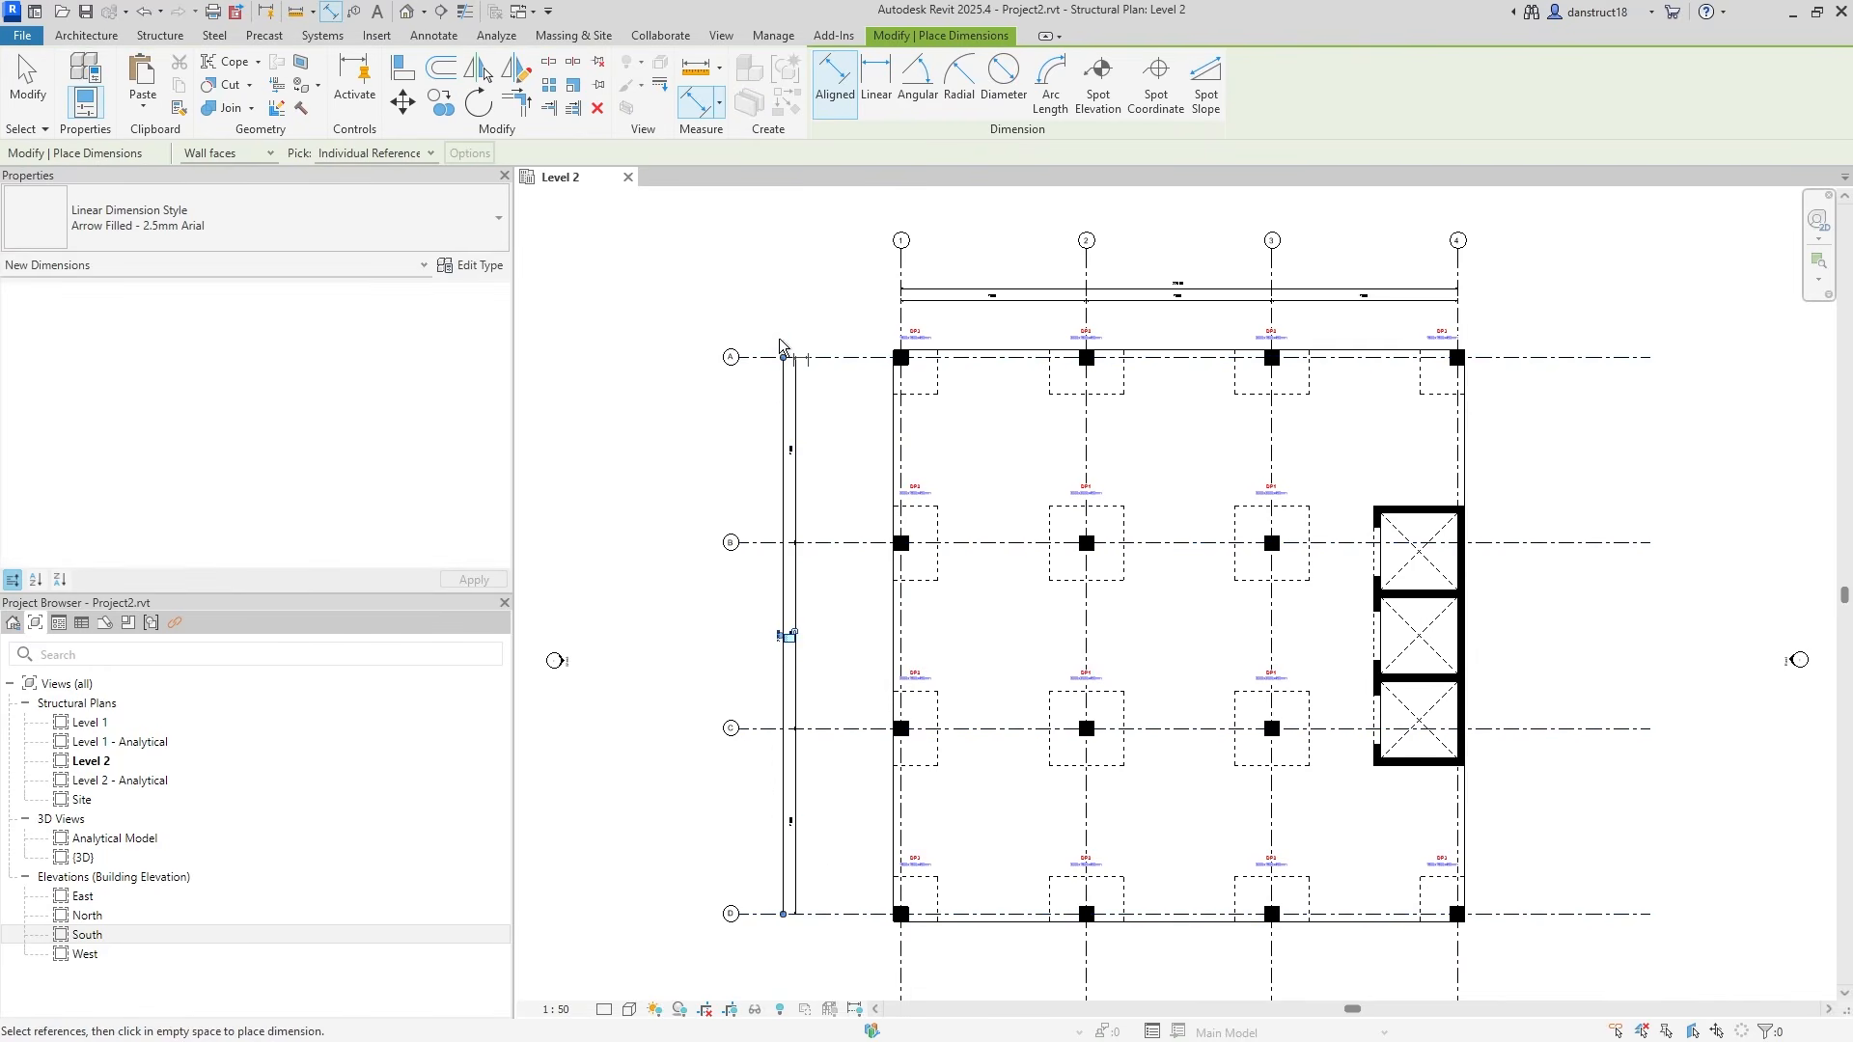
key("Escape")
Shift the left dimensions outward and raise the top grid bubbles above the top dimensions.
left_click_drag(809, 633, 752, 704)
scroll(903, 289, "up", 2)
middle_click_drag(922, 337, 910, 515)
left_click(885, 417)
left_click_drag(884, 417, 882, 326)
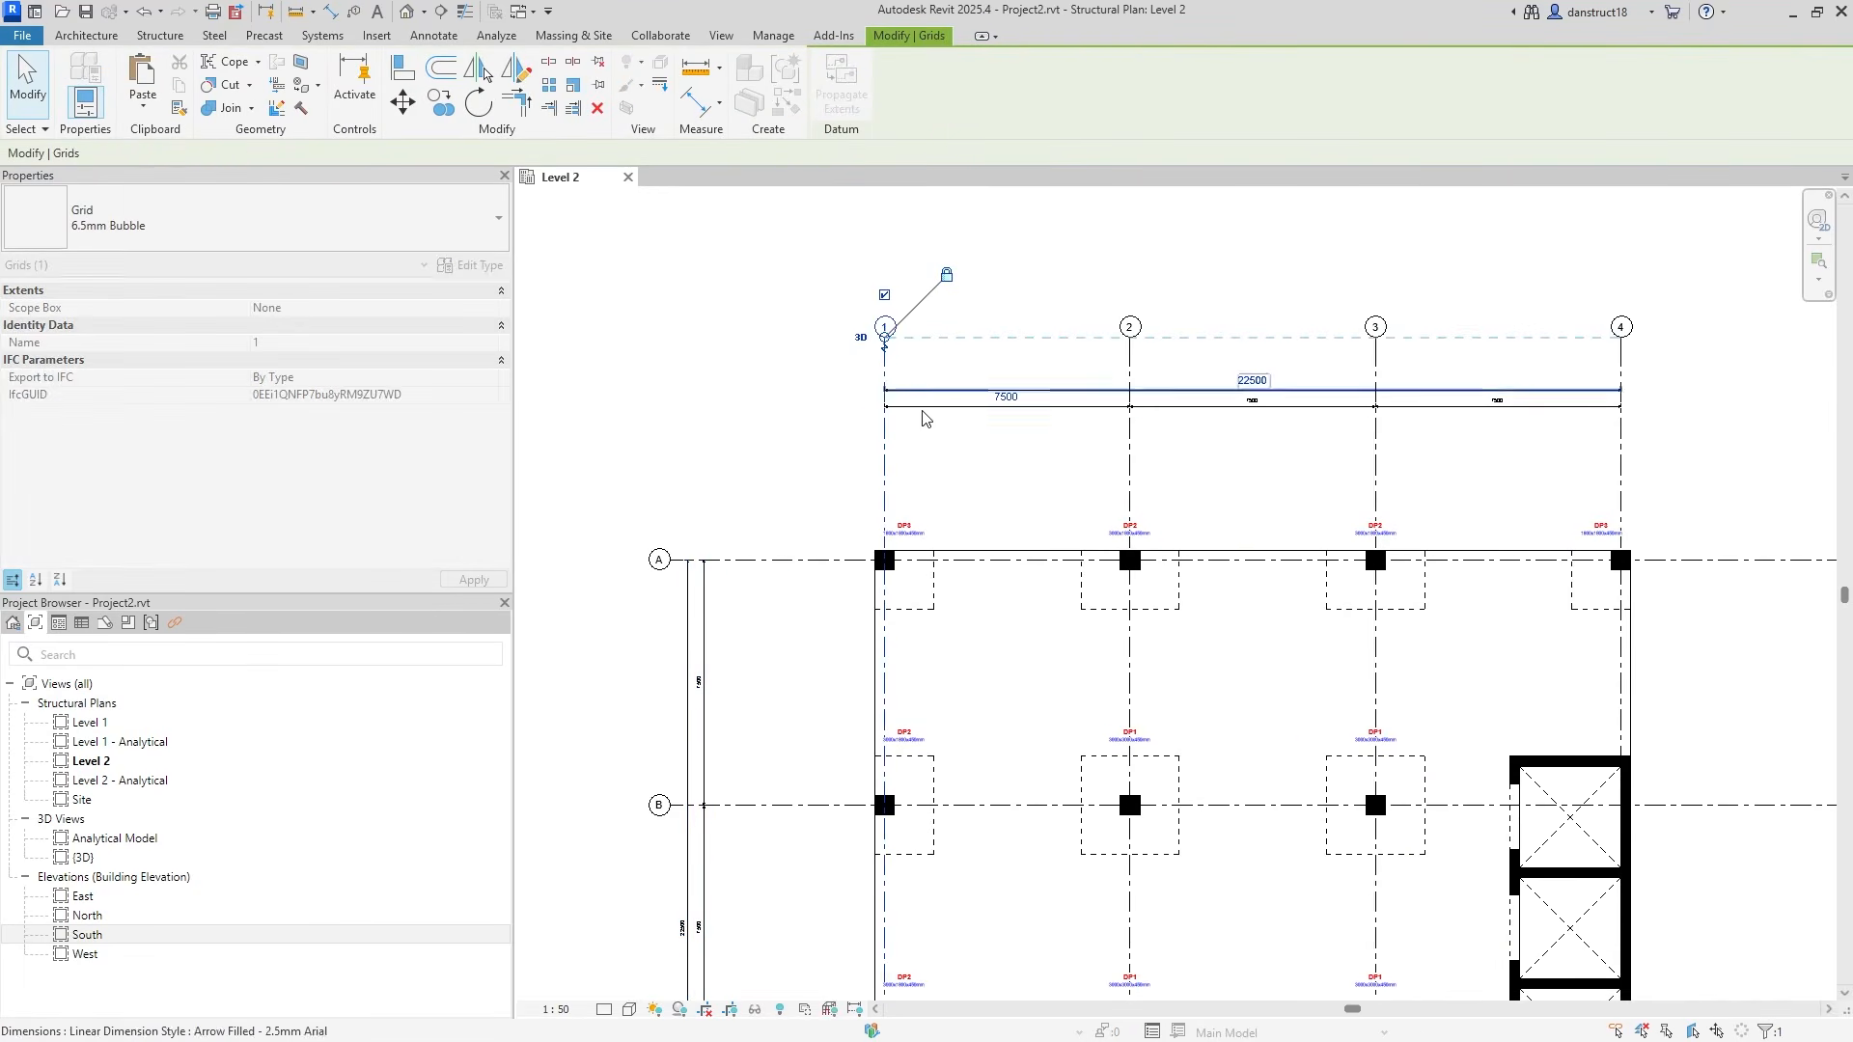
left_click(986, 450)
mouse_move(986, 450)
left_mouse_down()
mouse_move(951, 376)
mouse_move(961, 336)
mouse_move(964, 362)
left_mouse_up()
left_click(935, 289)
scroll(932, 278, "down", 2)
middle_click_drag(1197, 388, 1232, 324)
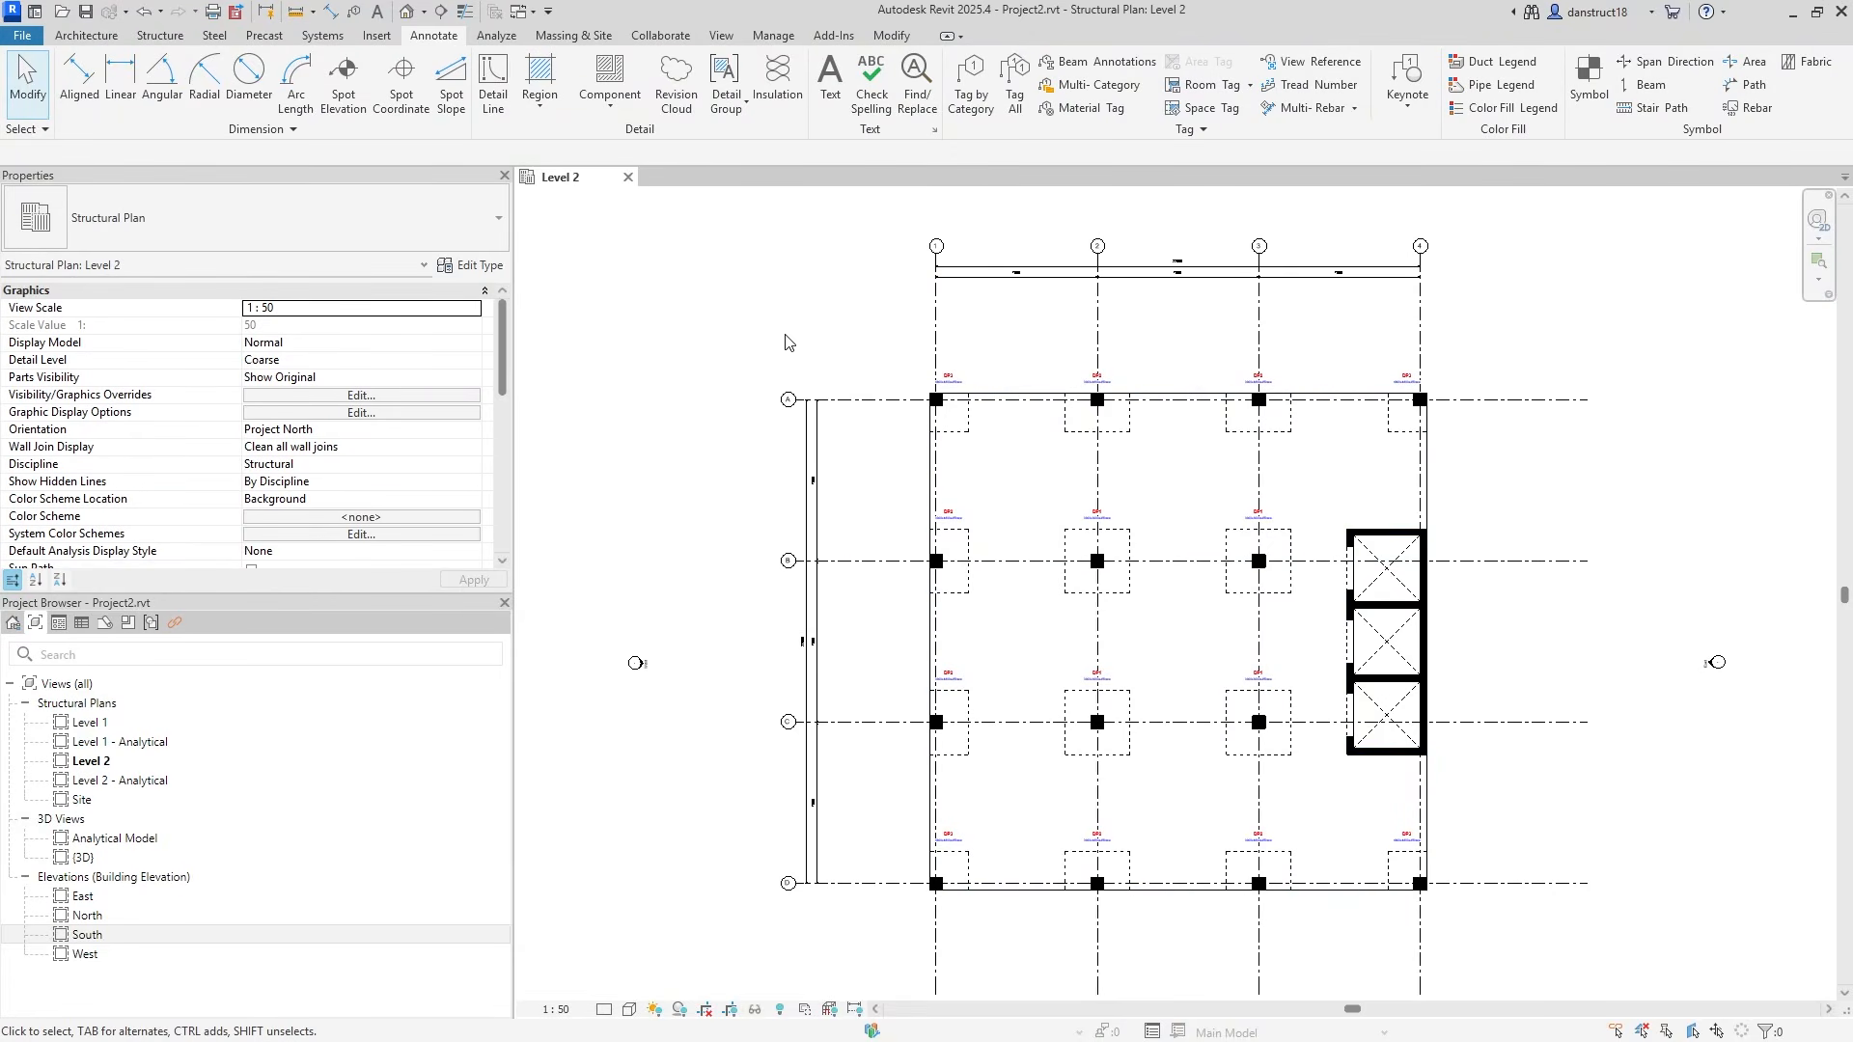
Draw a section line along grid B from one end of the plan to the other.
left_click(733, 36)
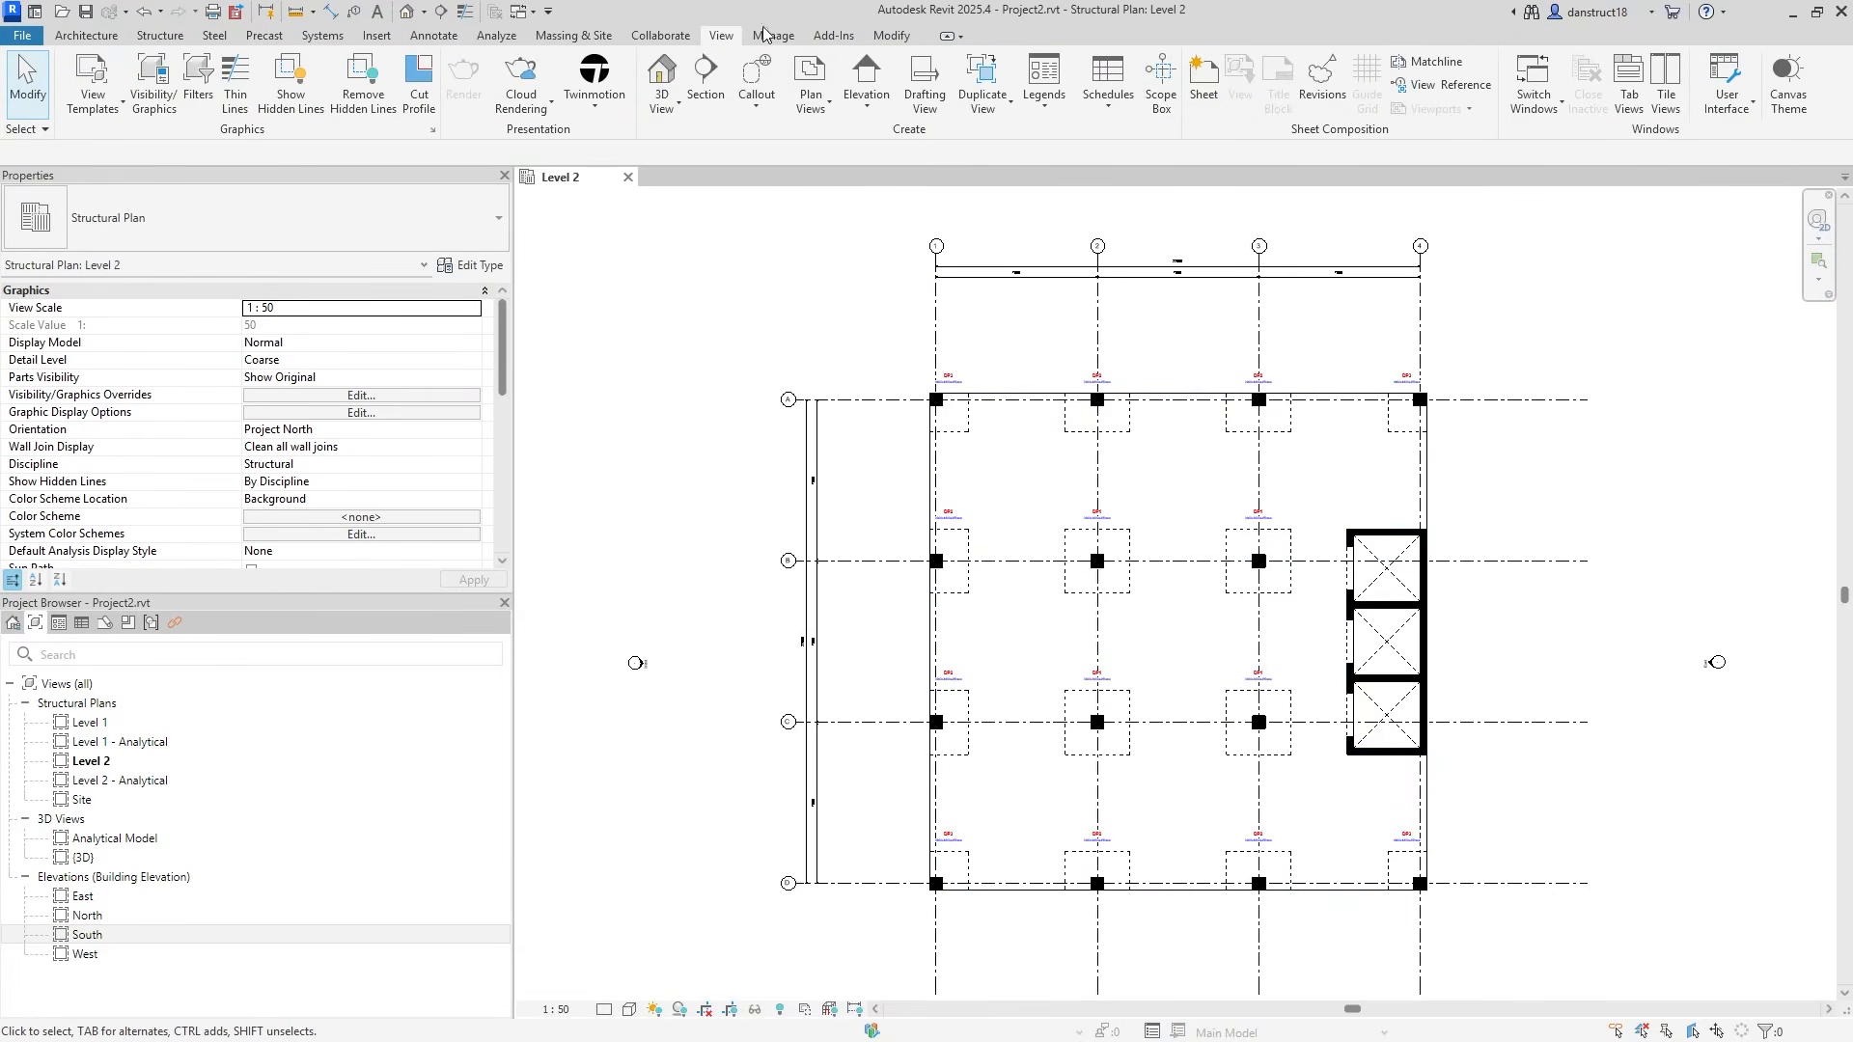
left_click(704, 79)
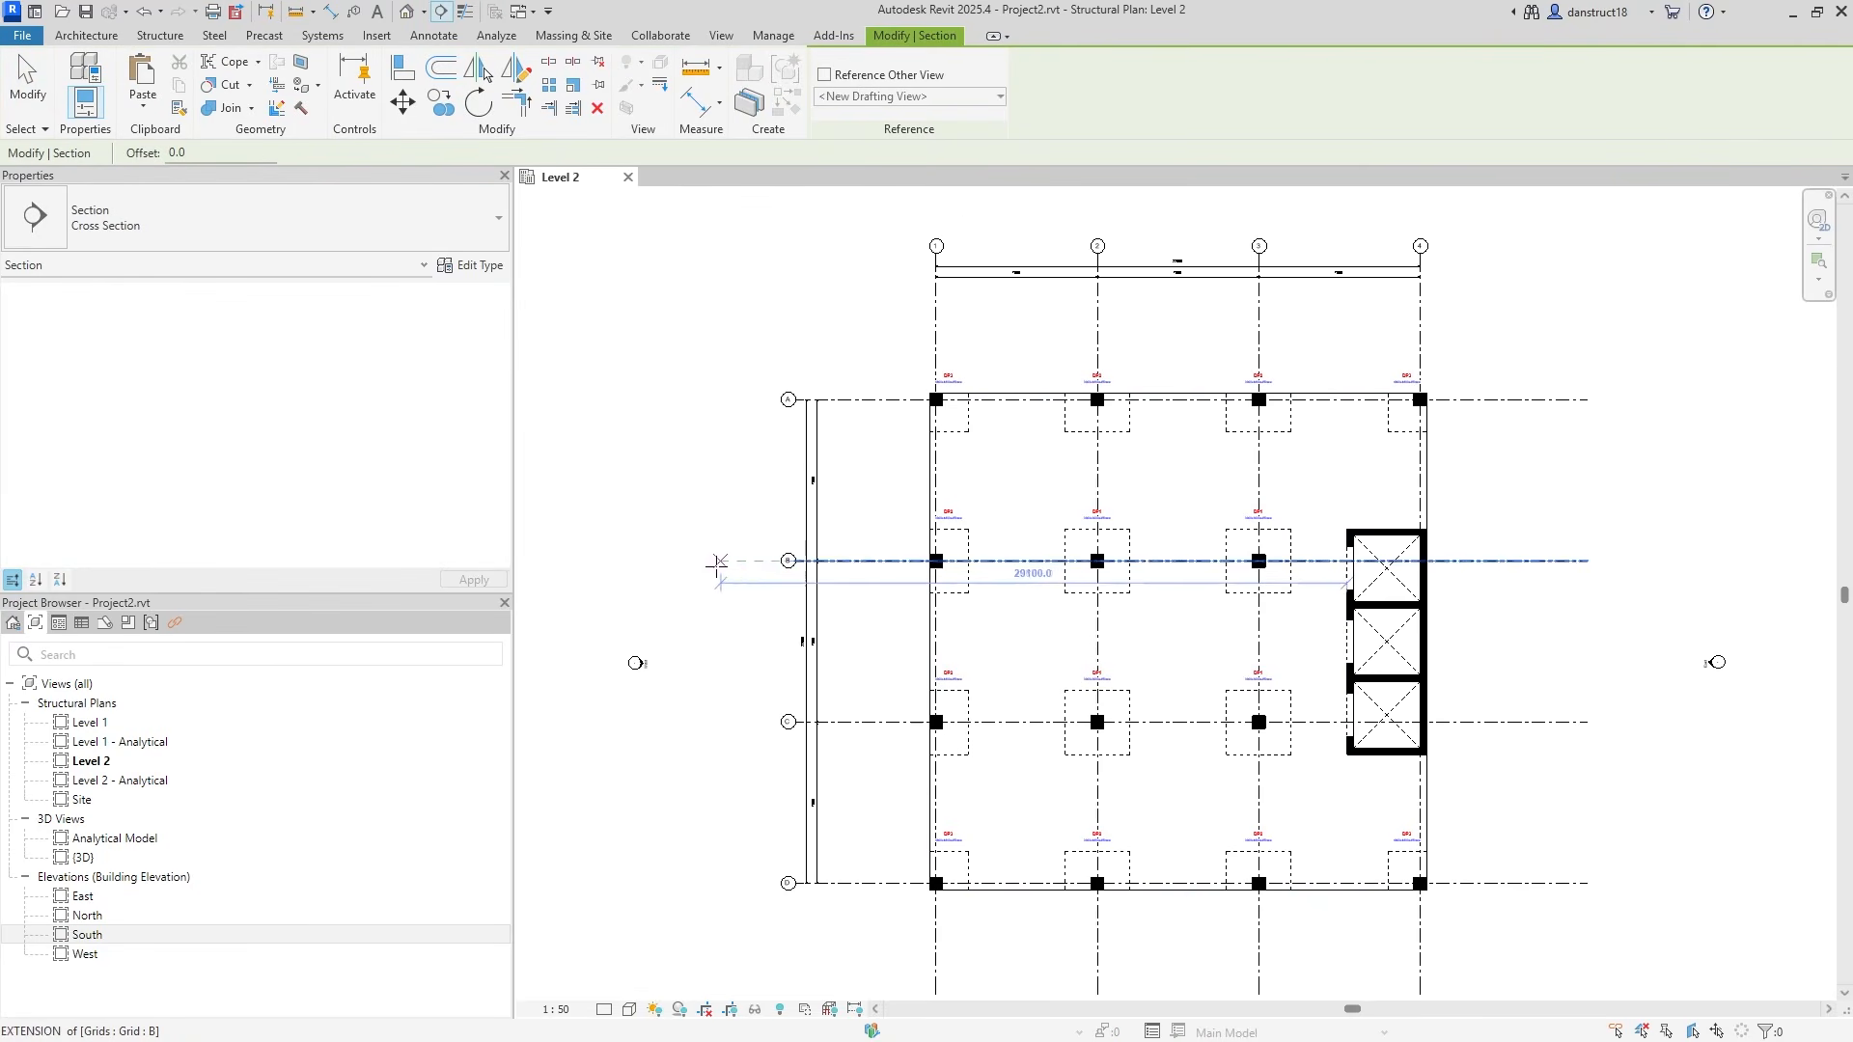
scroll(740, 557, "up", 3)
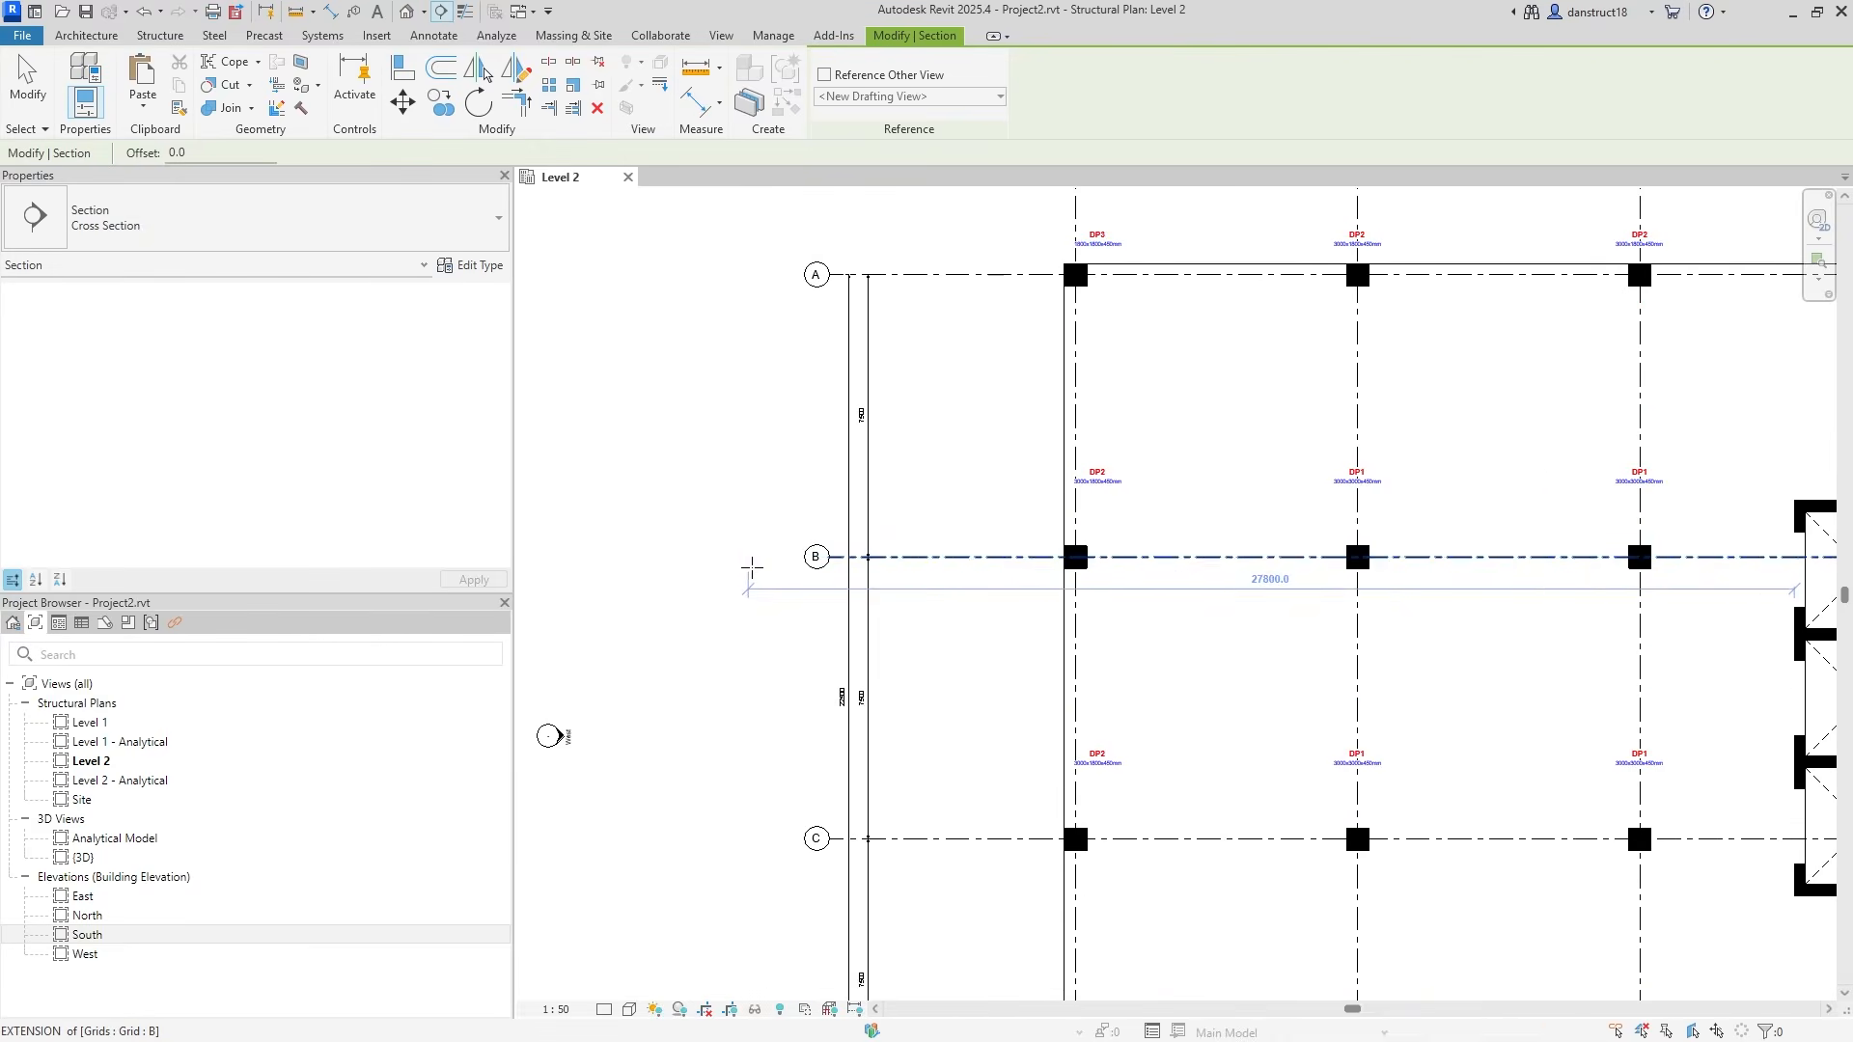
left_click(719, 556)
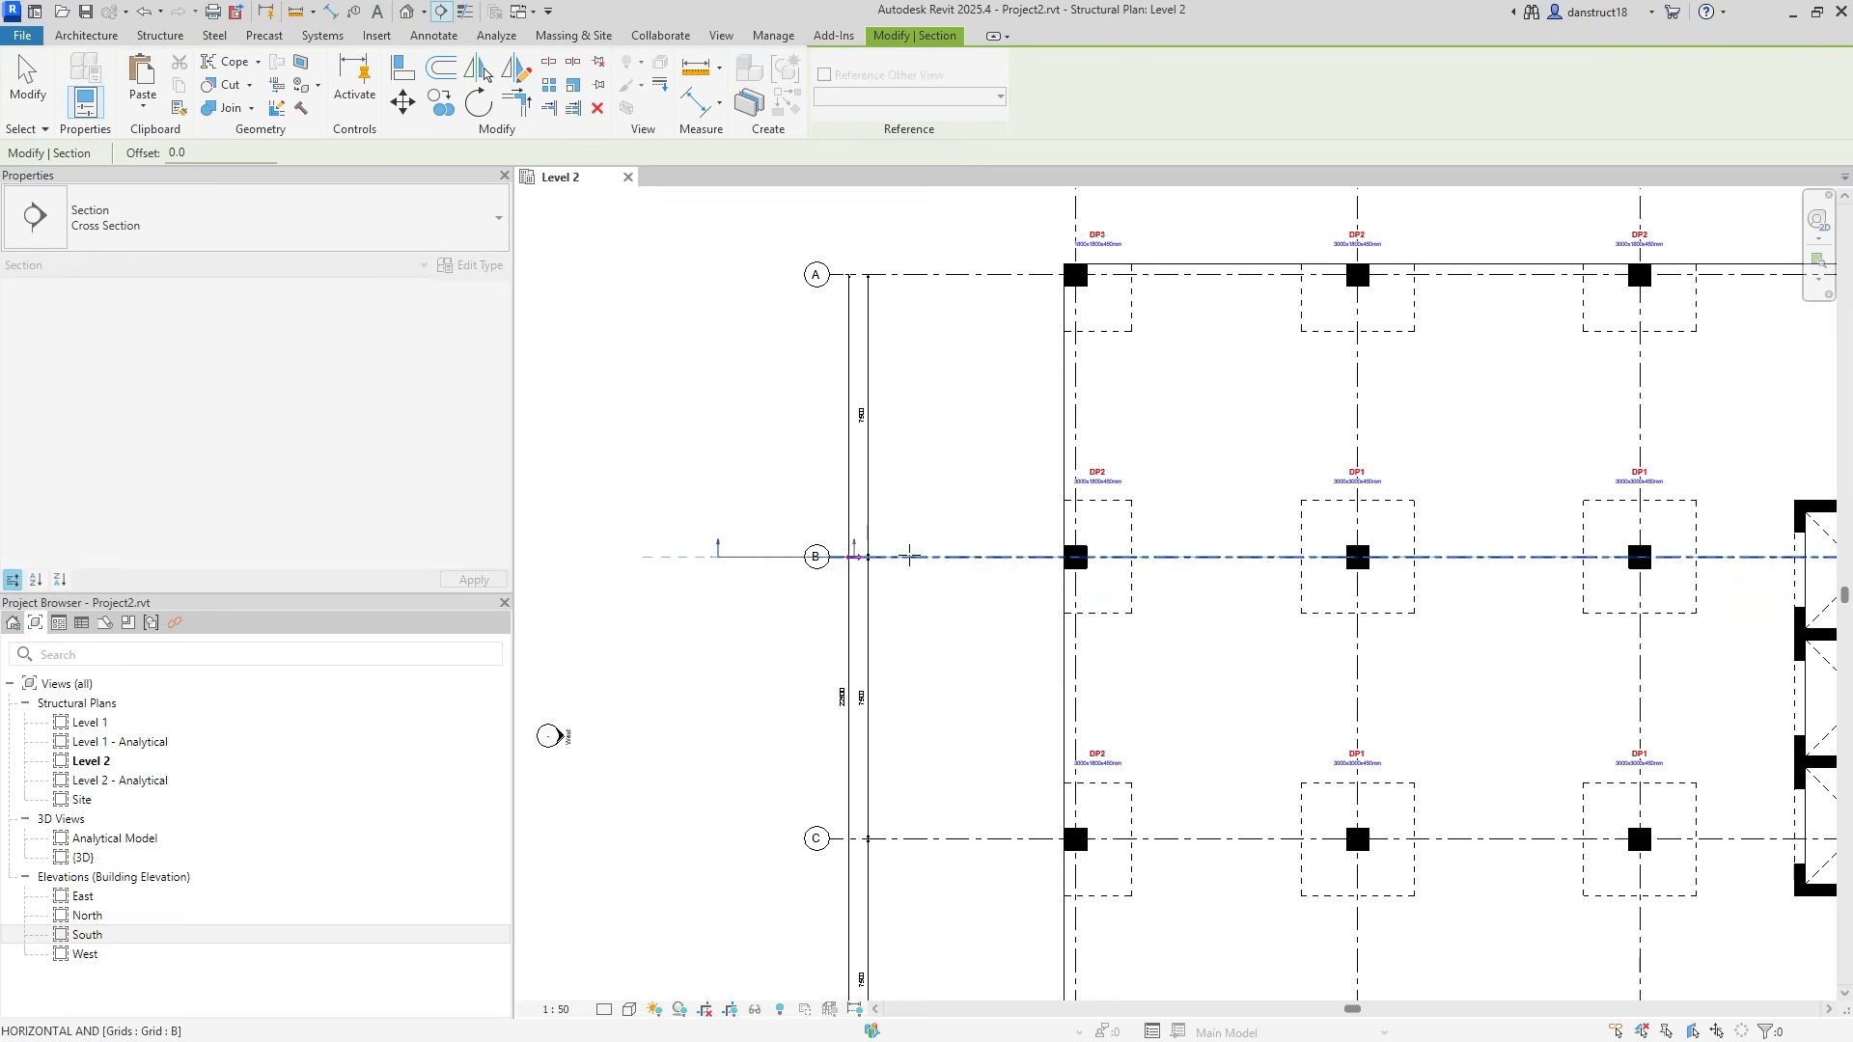
scroll(1044, 548, "down", 2)
middle_click_drag(1706, 554, 1420, 558)
left_click(1567, 557)
middle_click_drag(1122, 451, 1312, 493)
Pull the section's far clip close, open gaps in its line, and open Section 1.
left_click_drag(1244, 376, 1245, 583)
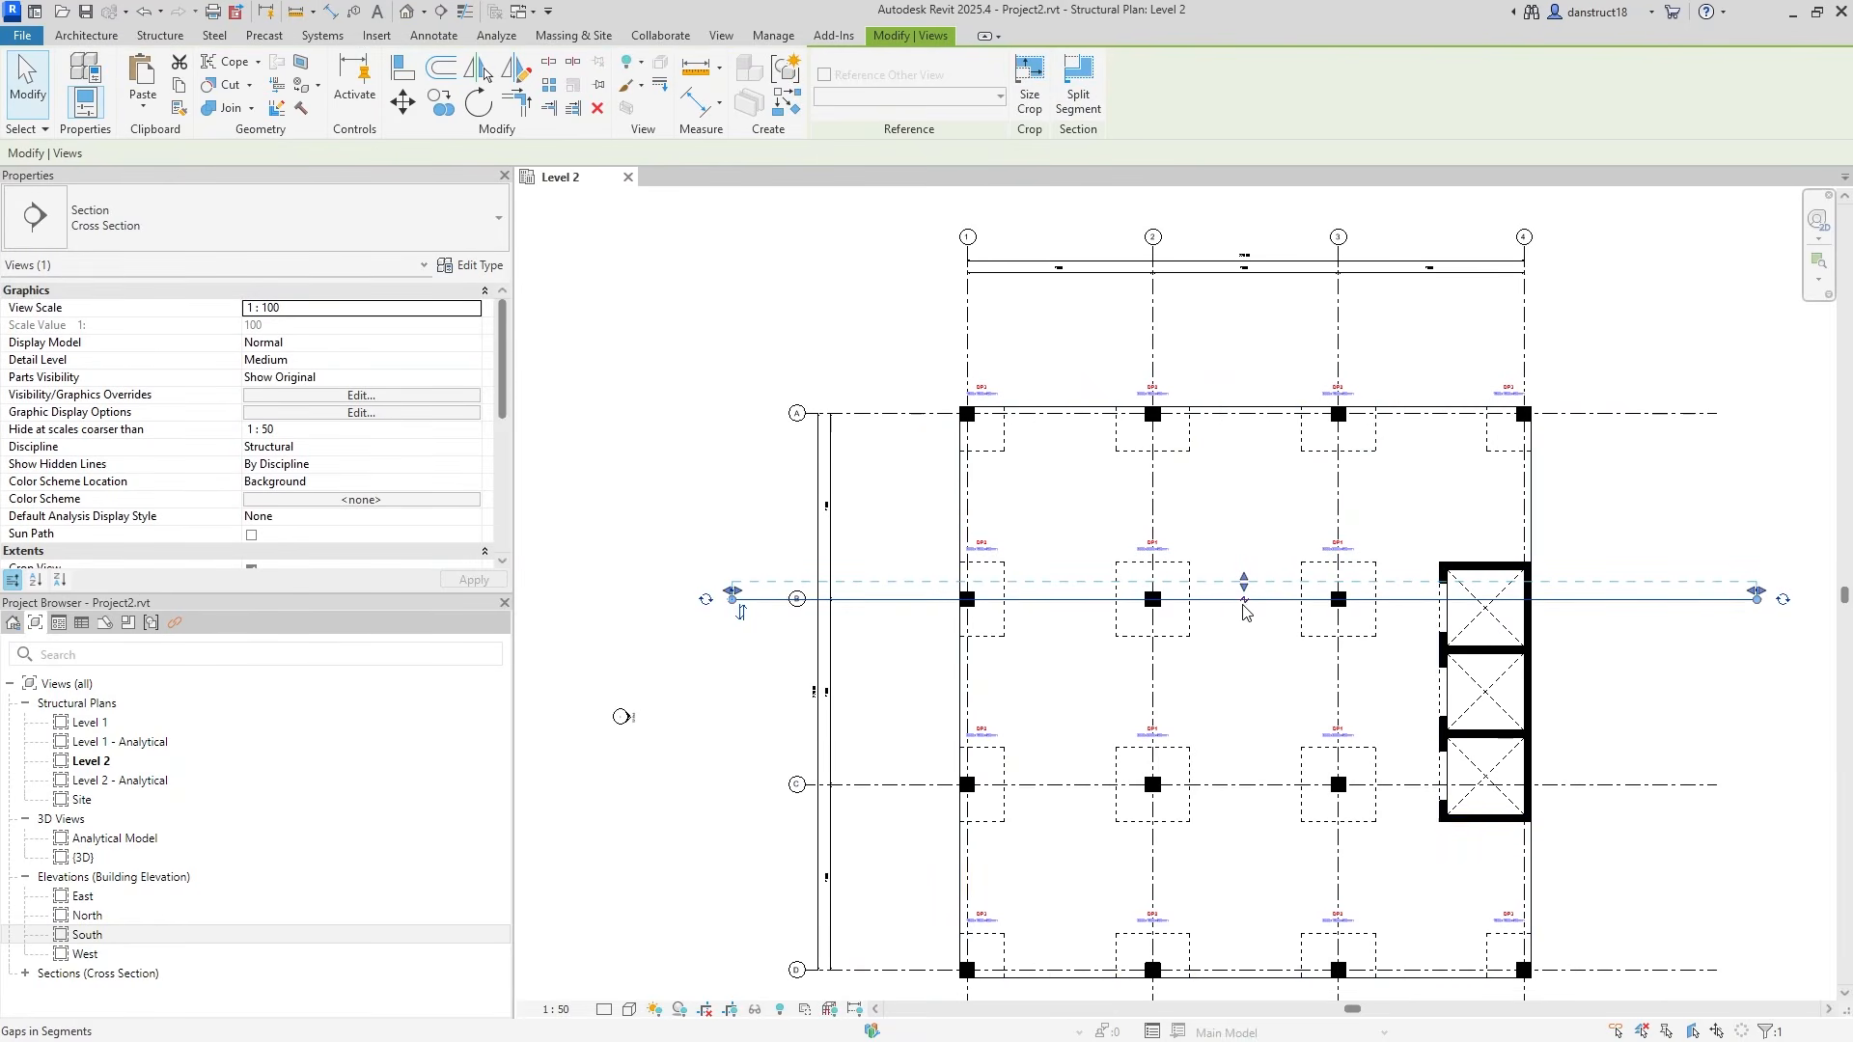
left_click_drag(1074, 600, 743, 600)
left_click_drag(1415, 602, 1743, 608)
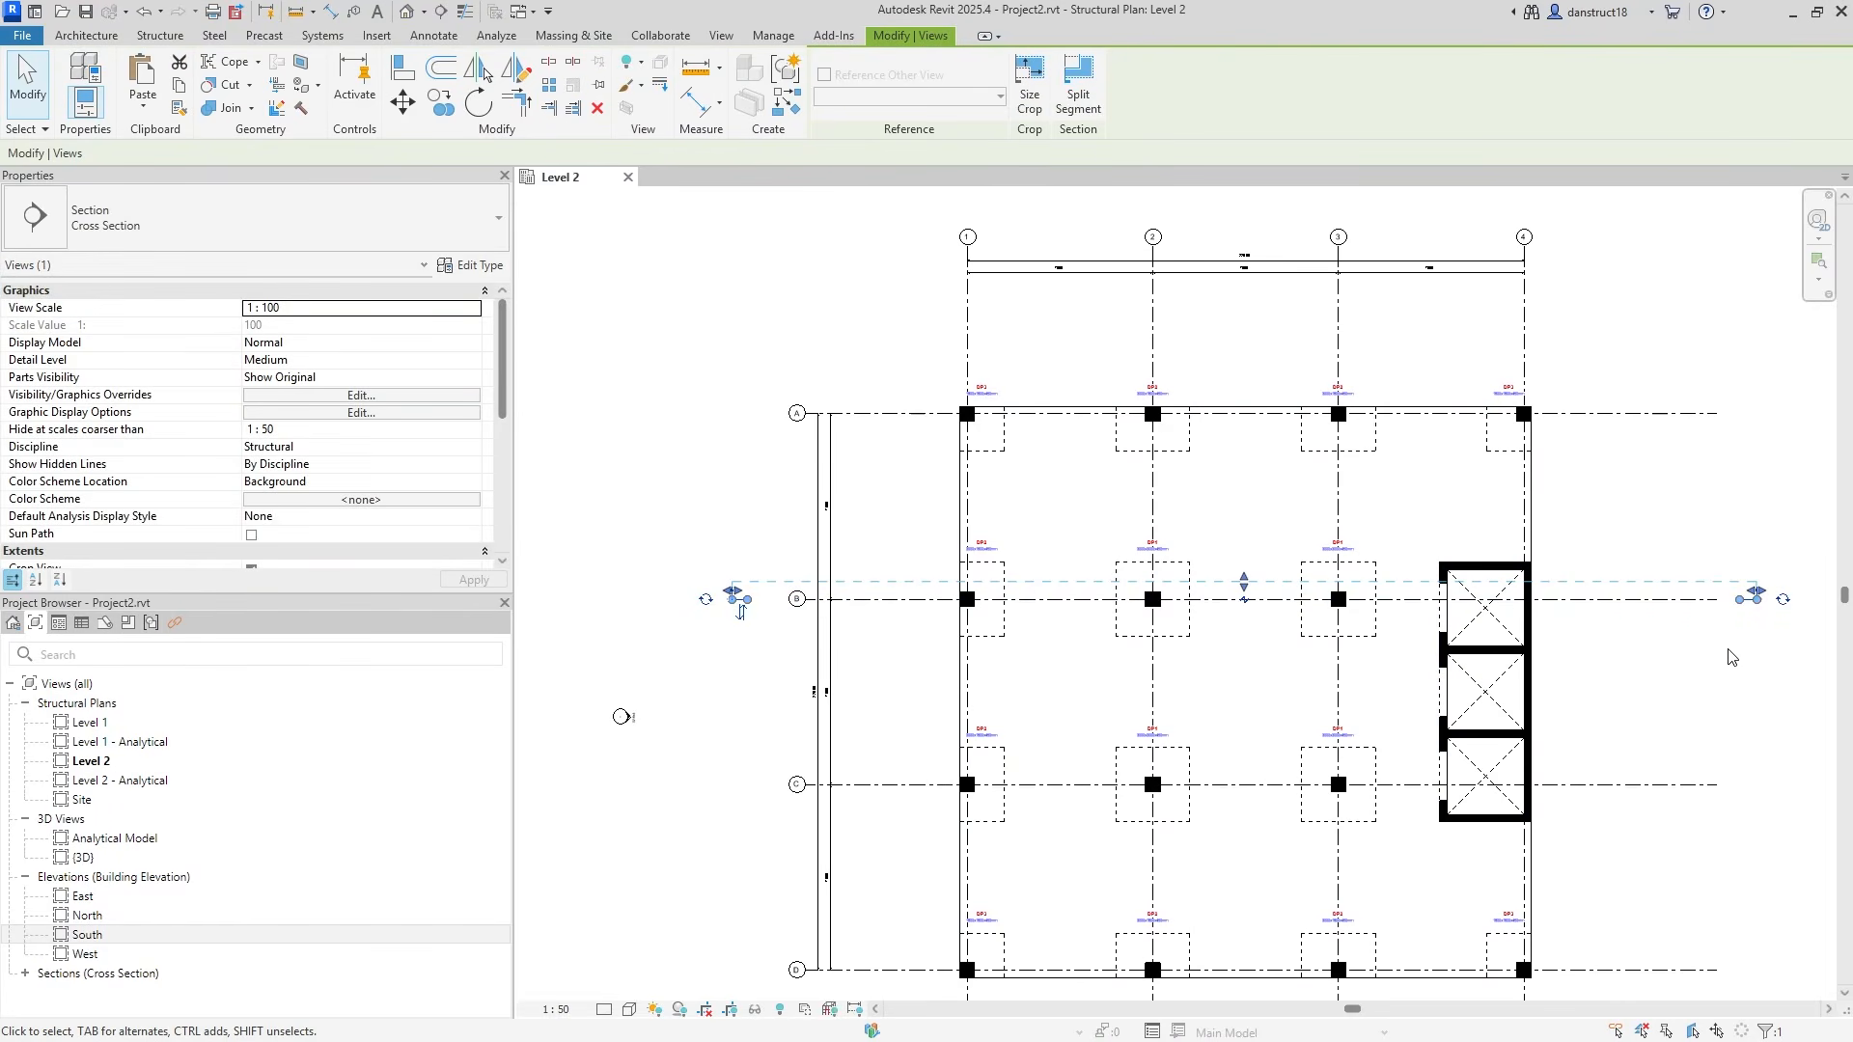
left_click(771, 489)
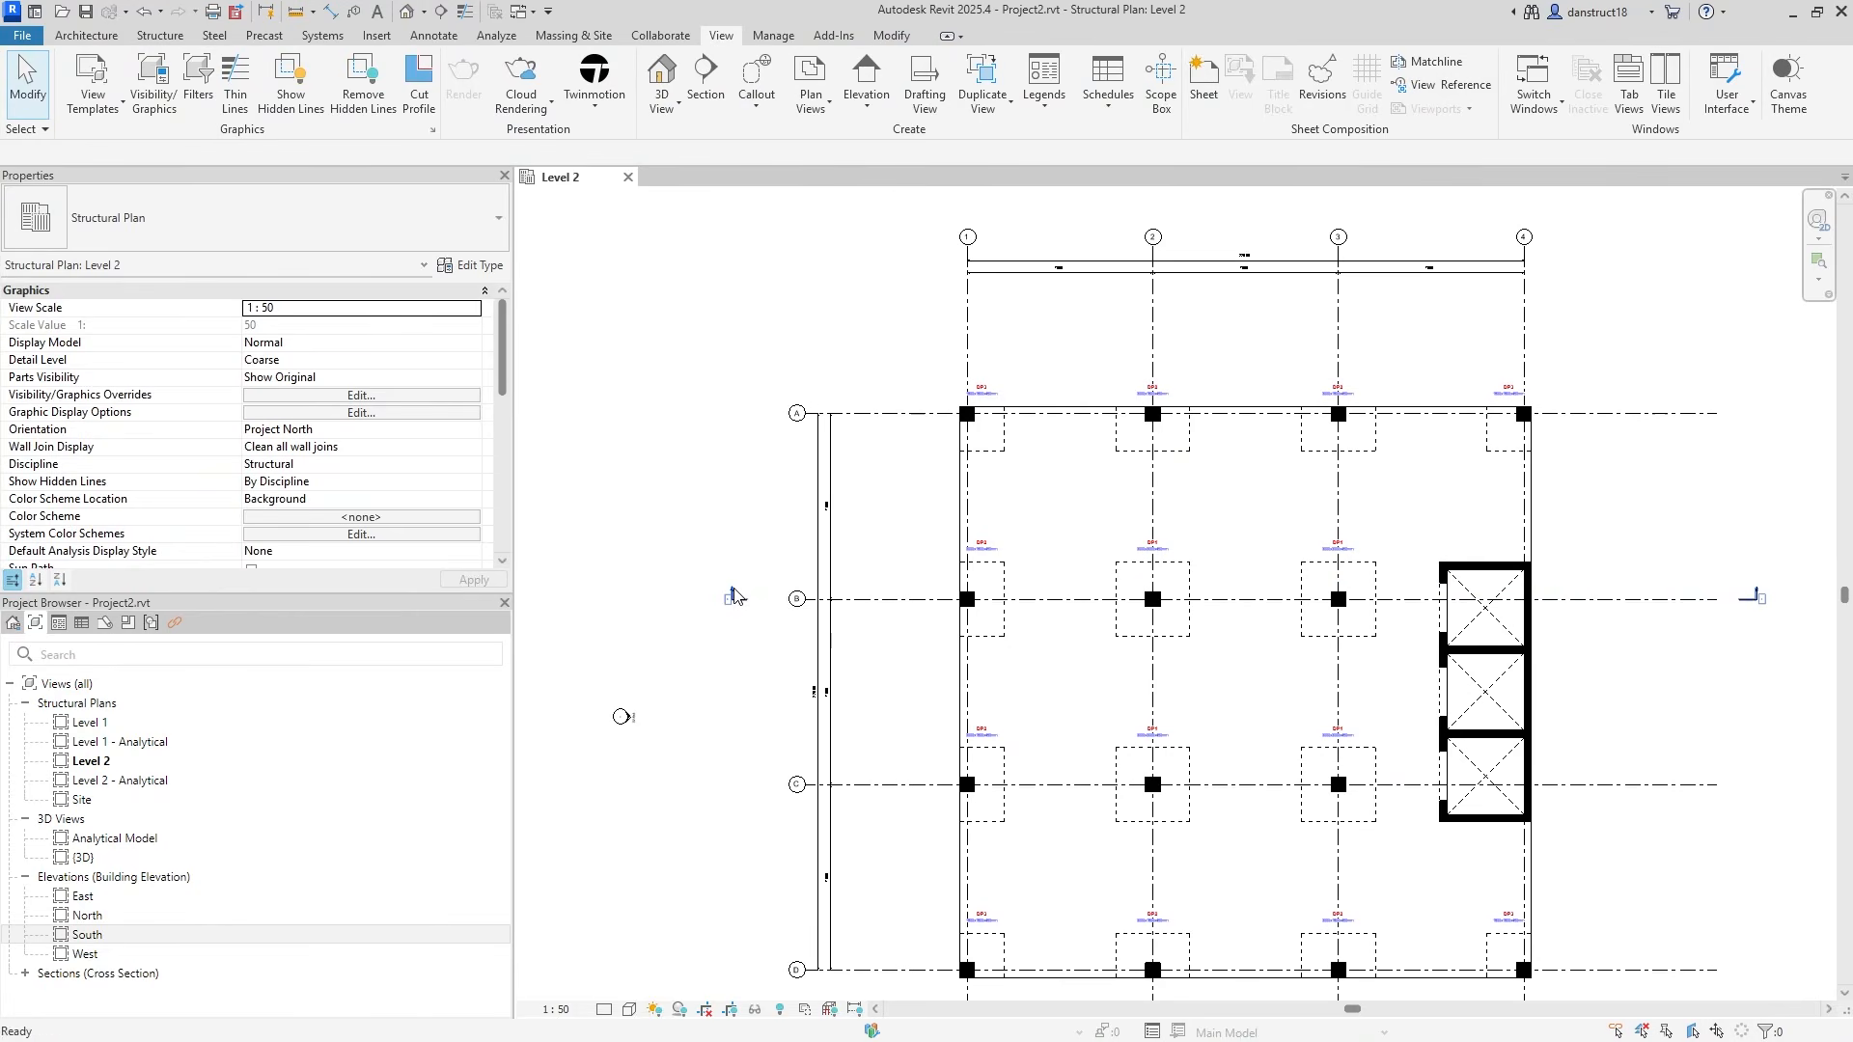
double_click(734, 596)
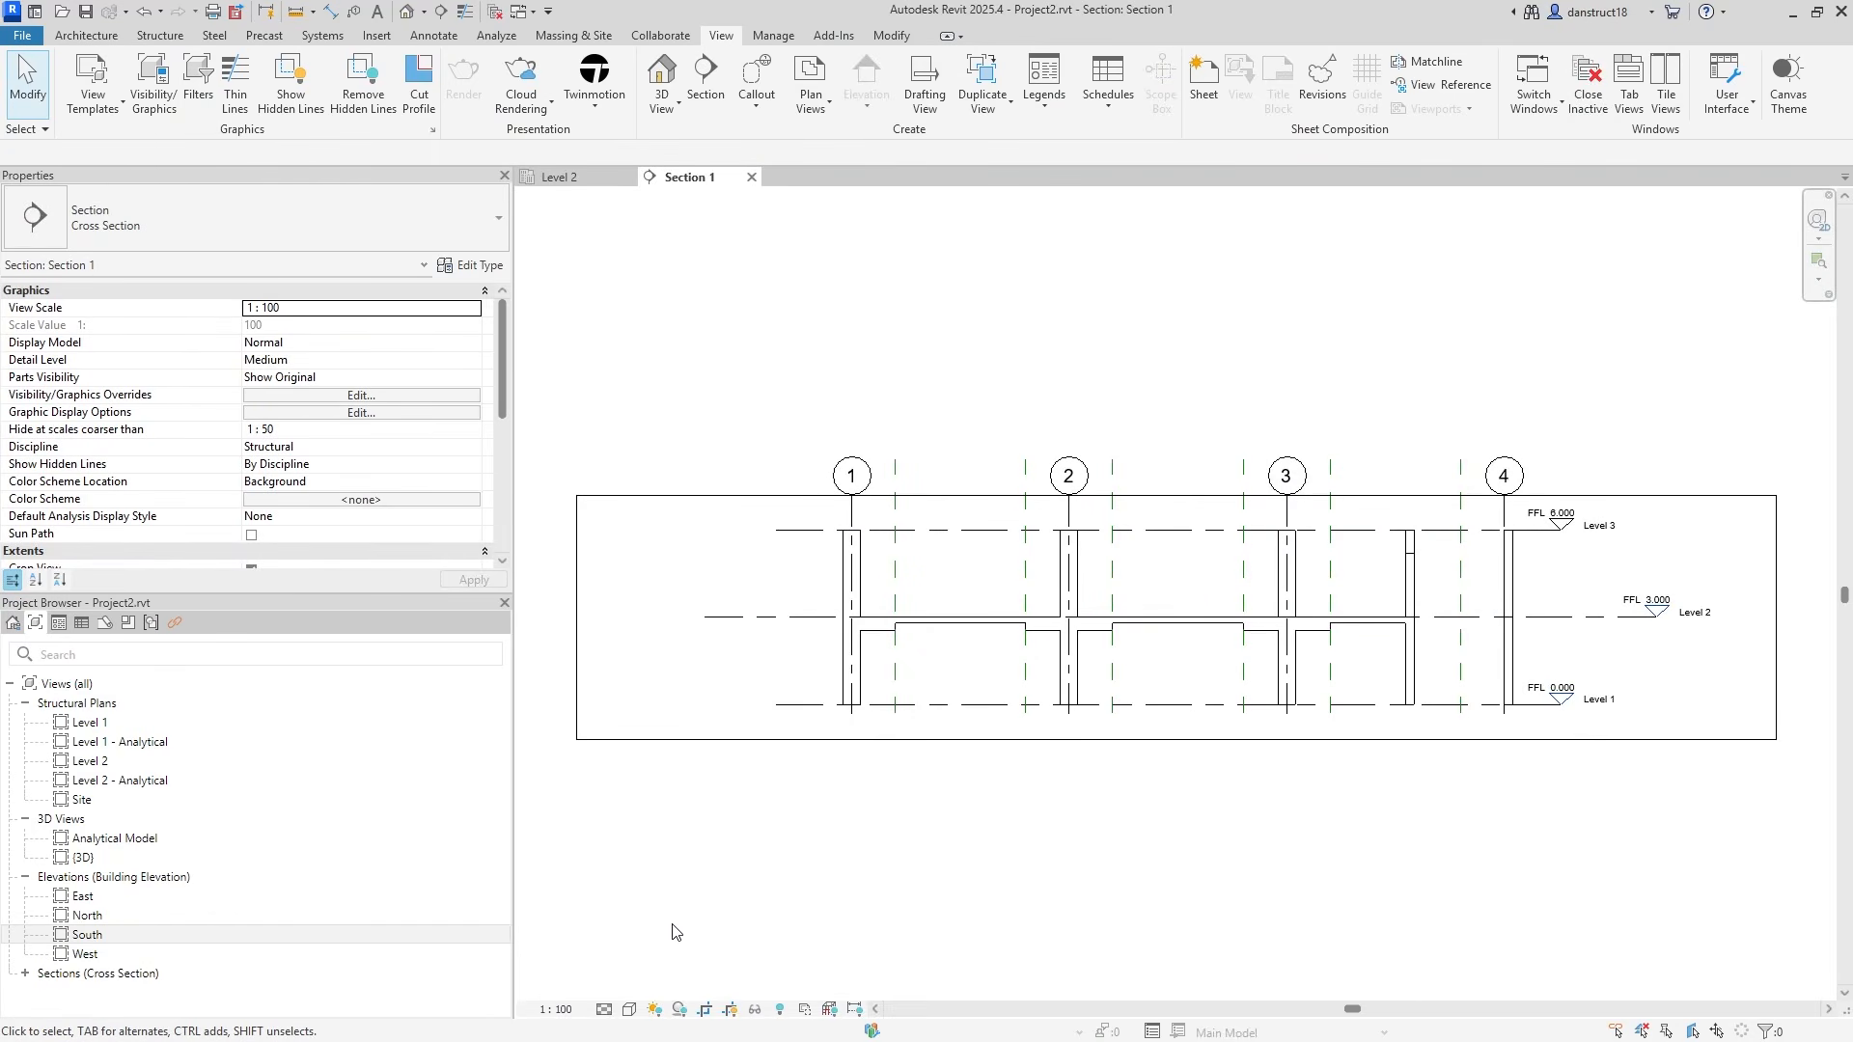
Set Section 1 to 1:25 and crop it tightly around the slab, breaking off both ends.
left_click(556, 1008)
left_click(579, 841)
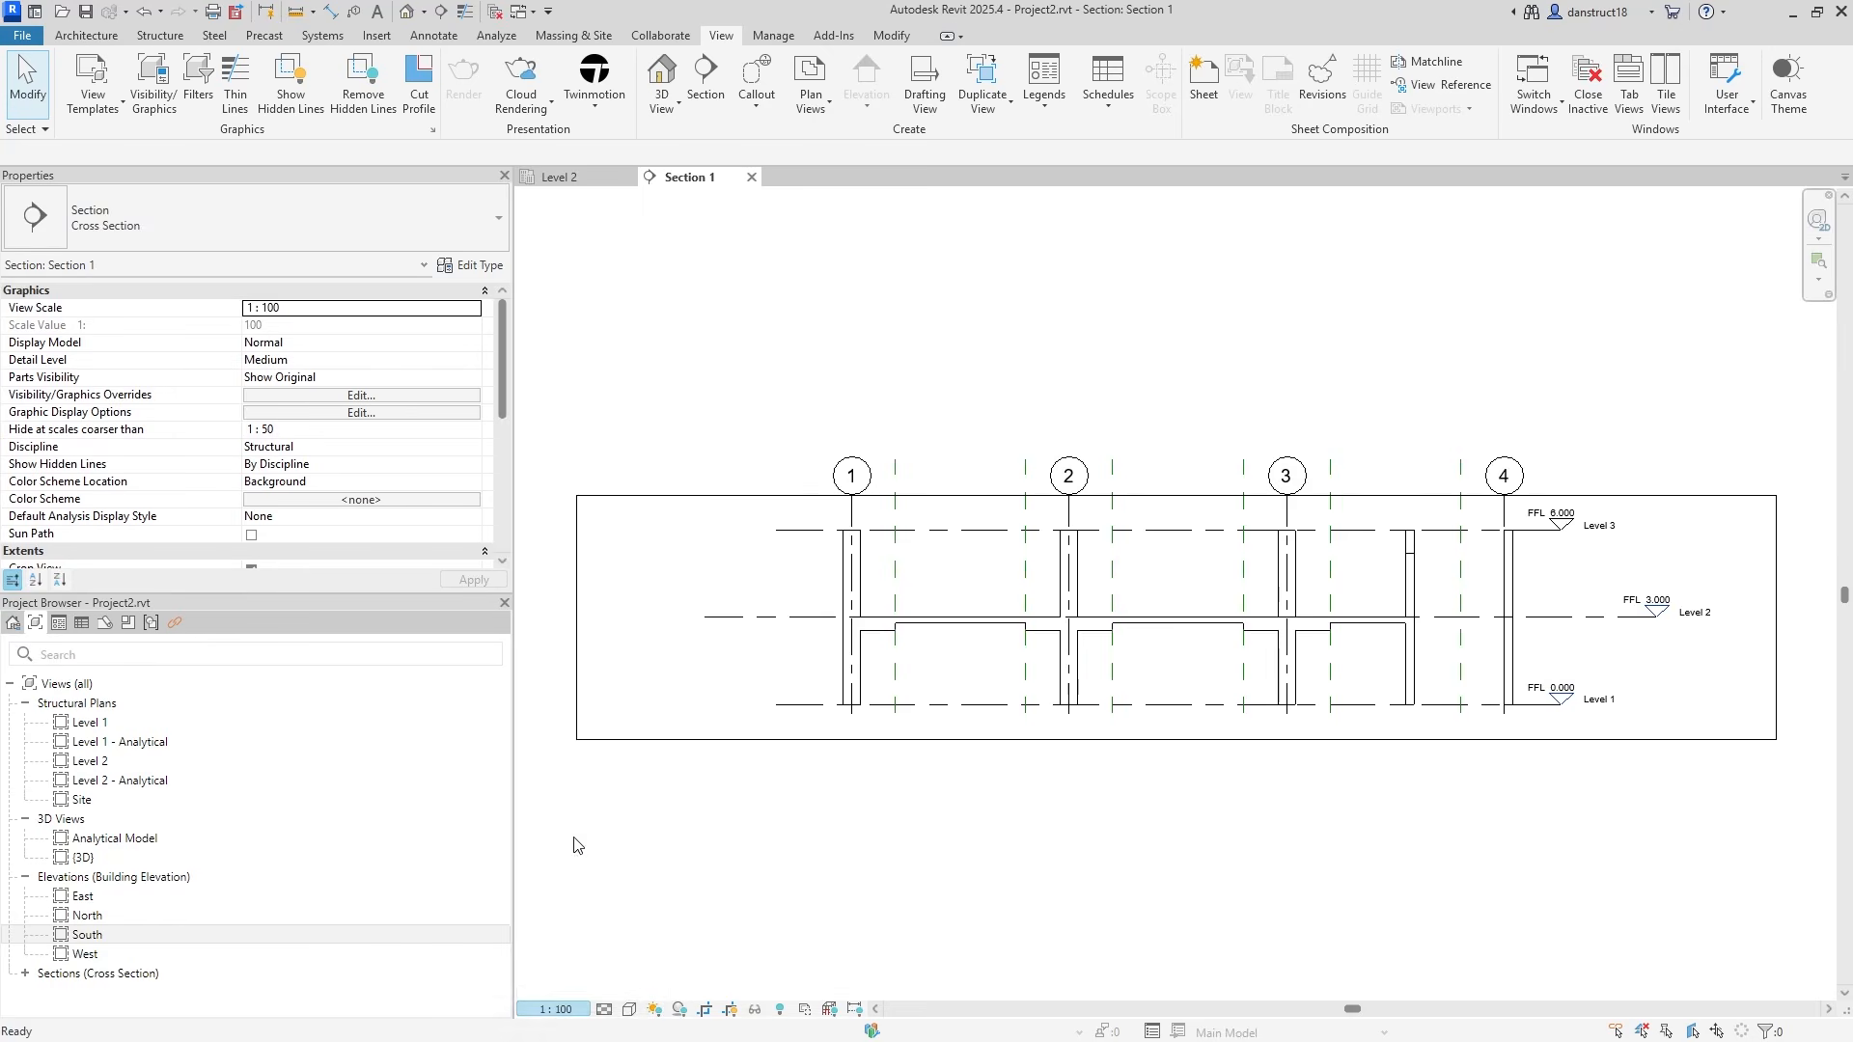
left_click(1163, 740)
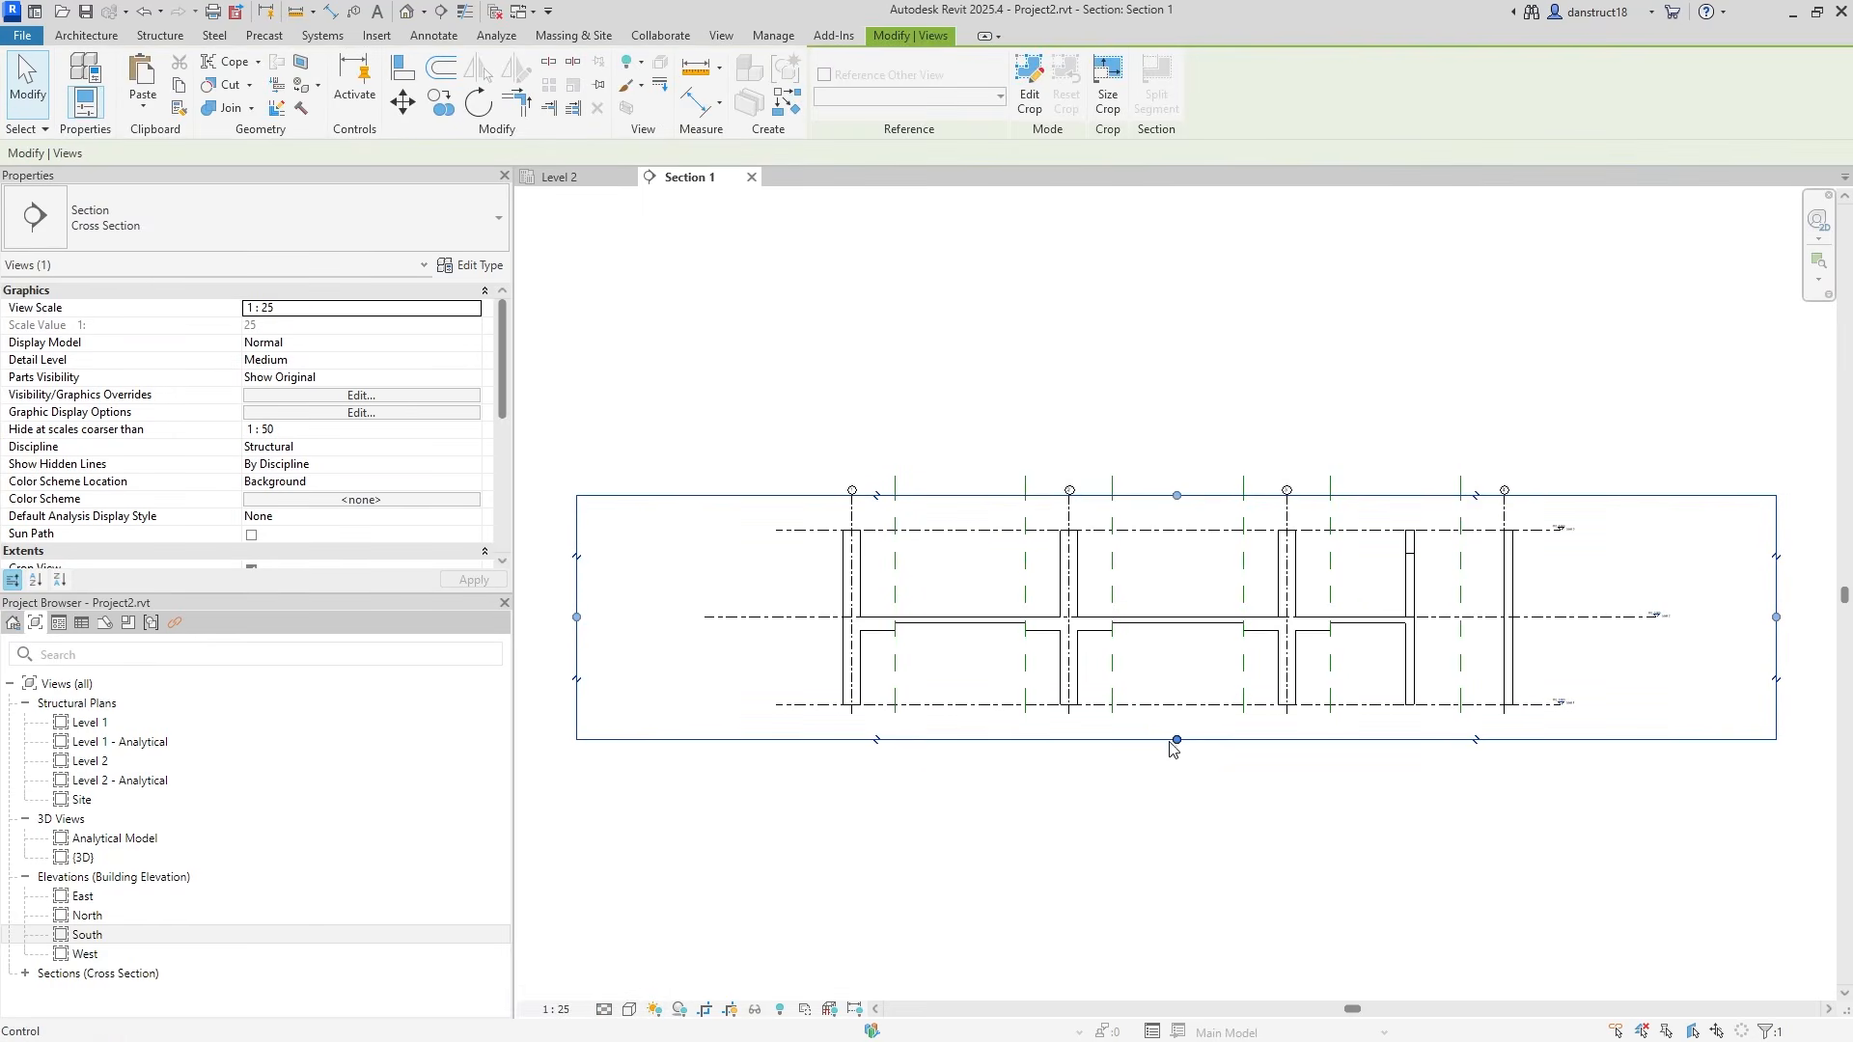
left_click_drag(1176, 740, 1181, 644)
left_click_drag(1177, 496, 1179, 607)
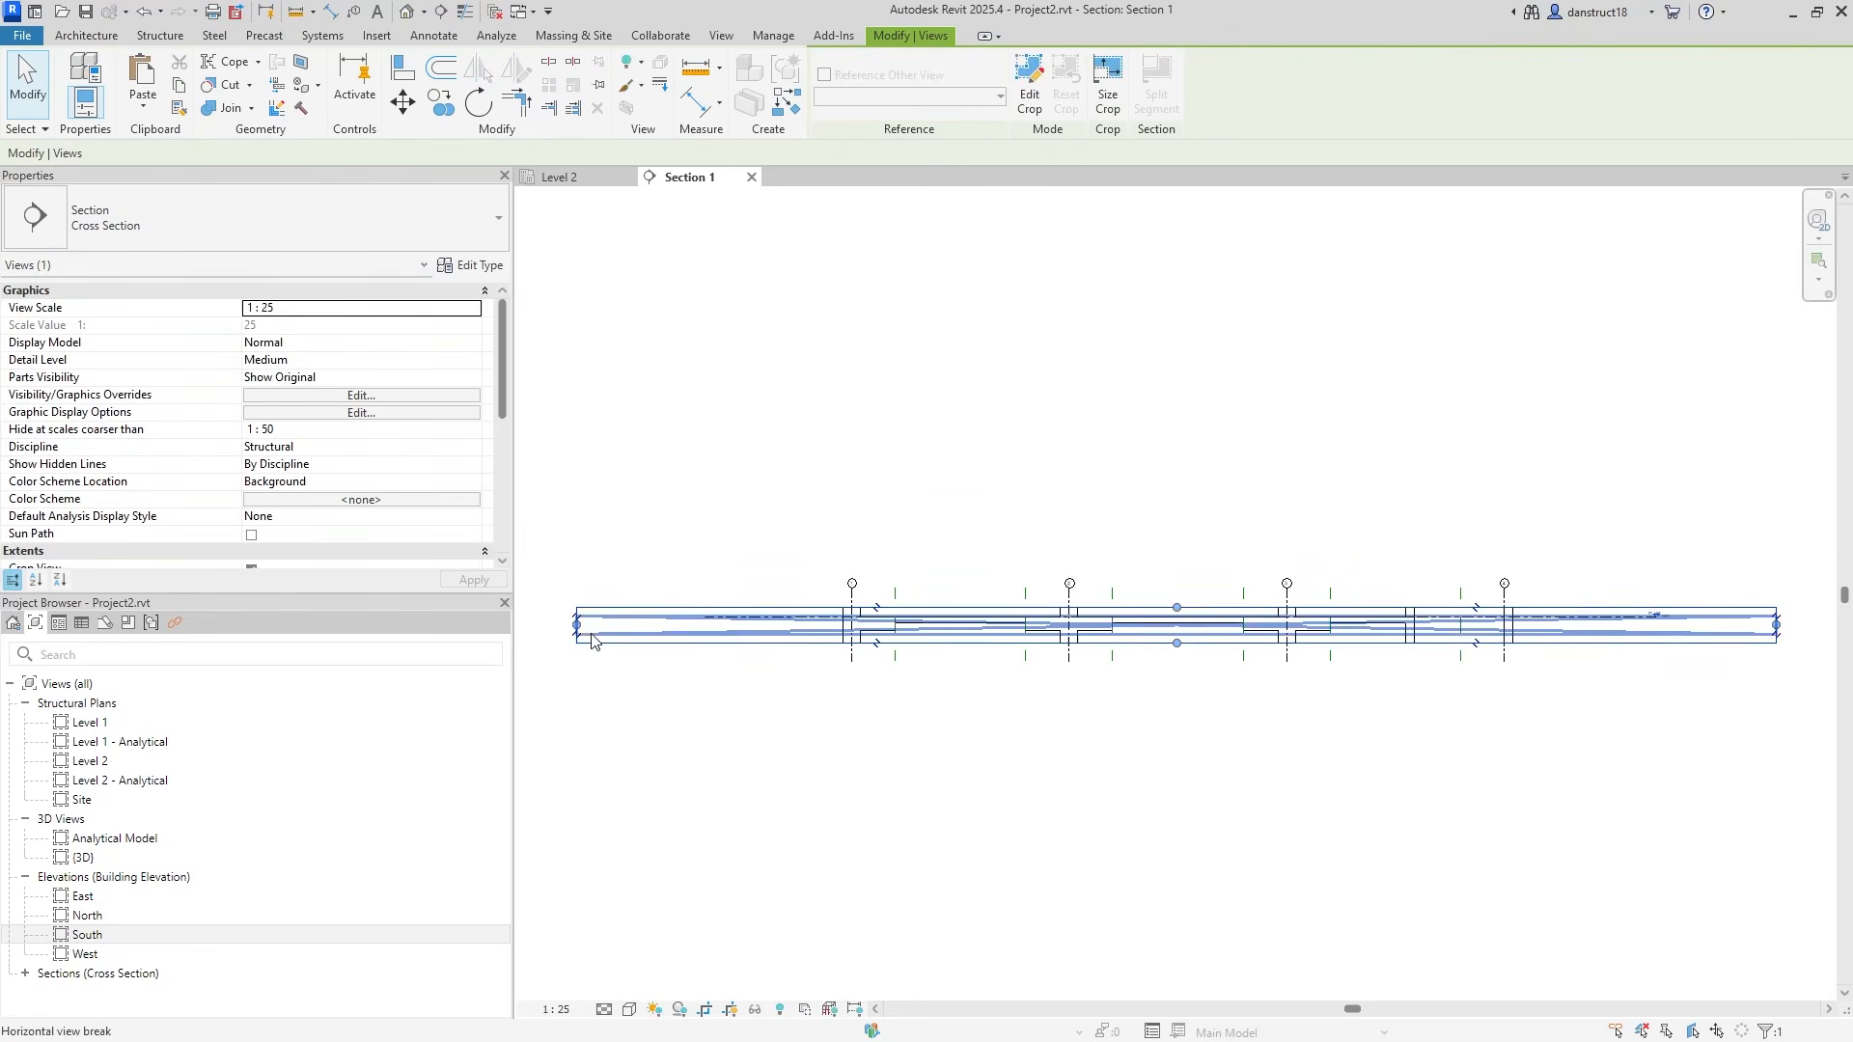
left_click_drag(600, 624, 813, 611)
left_click_drag(1749, 624, 1542, 632)
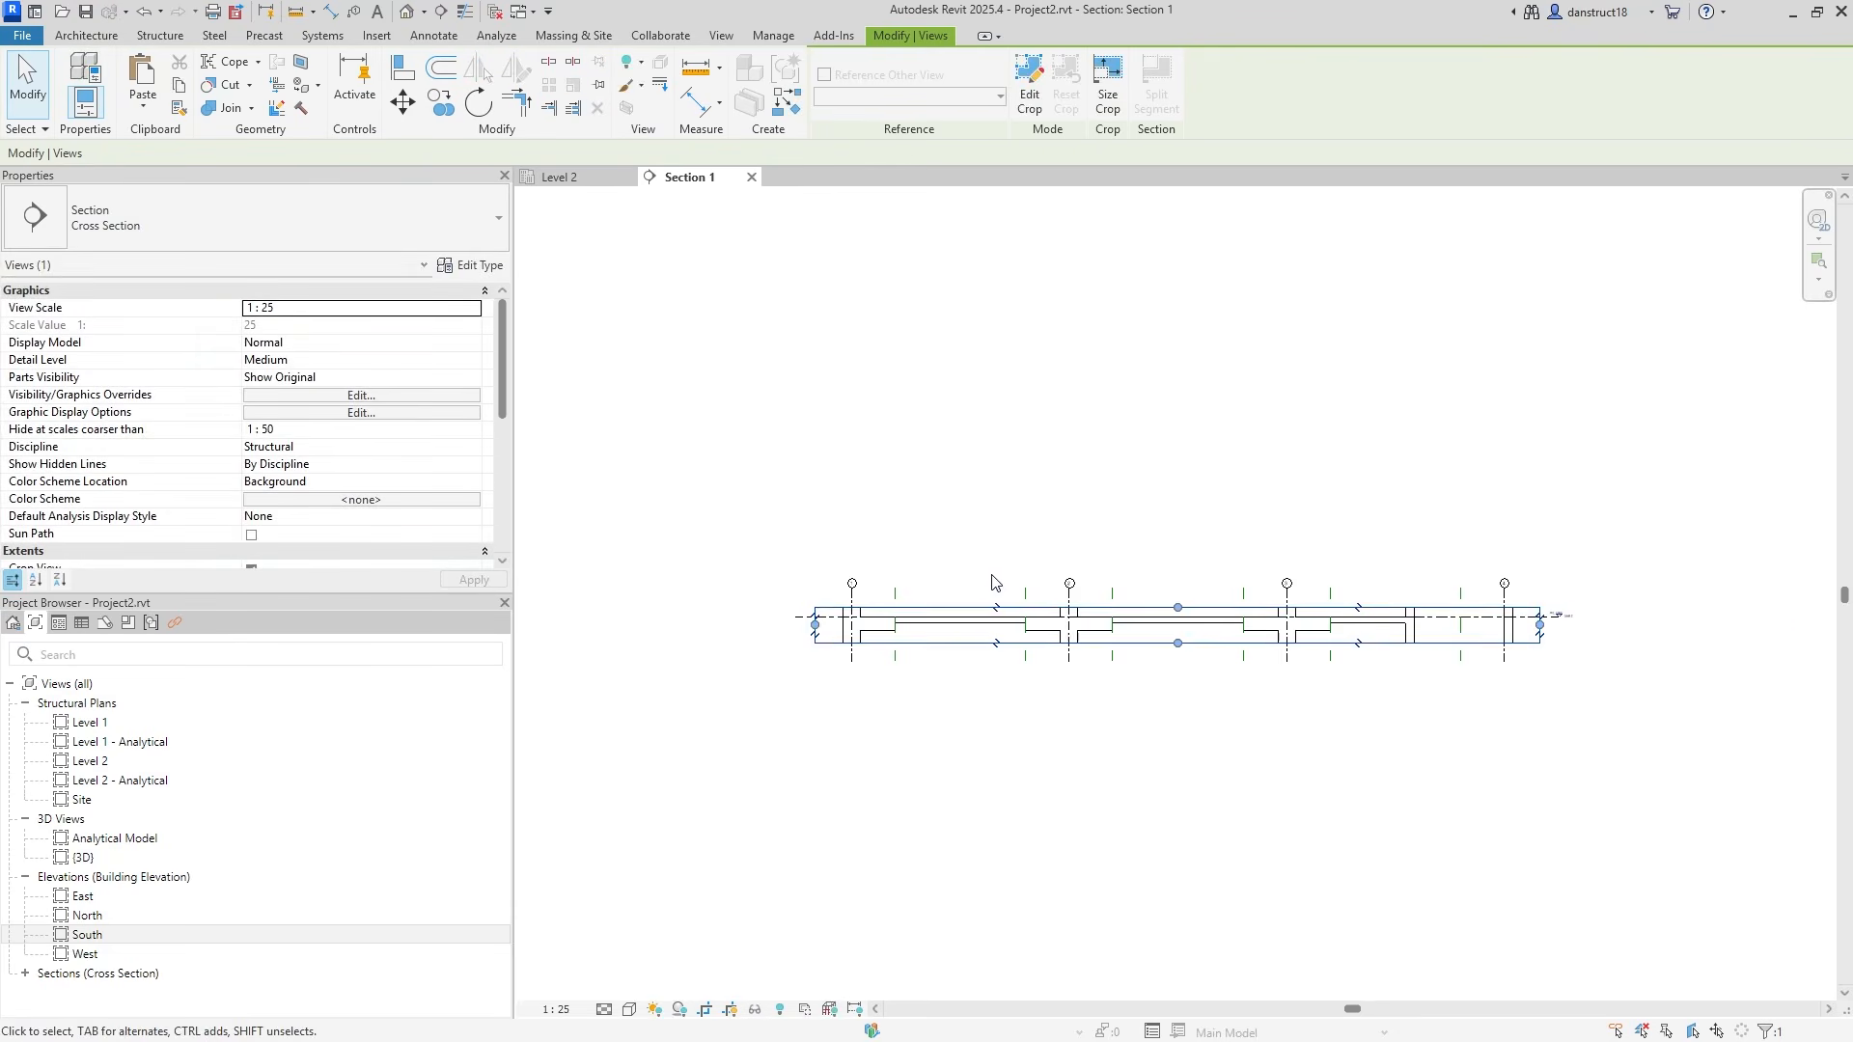
left_click(1162, 586)
Pan the section to bring grids 2–4 and the Level 2 tag into view.
scroll(1048, 615, "up", 4)
scroll(993, 625, "up", 3)
middle_click_drag(1660, 606, 1114, 601)
scroll(1377, 592, "down", 1)
middle_click_drag(1765, 570, 927, 563)
scroll(940, 569, "down", 1)
middle_click_drag(1309, 606, 953, 632)
scroll(952, 632, "up", 1)
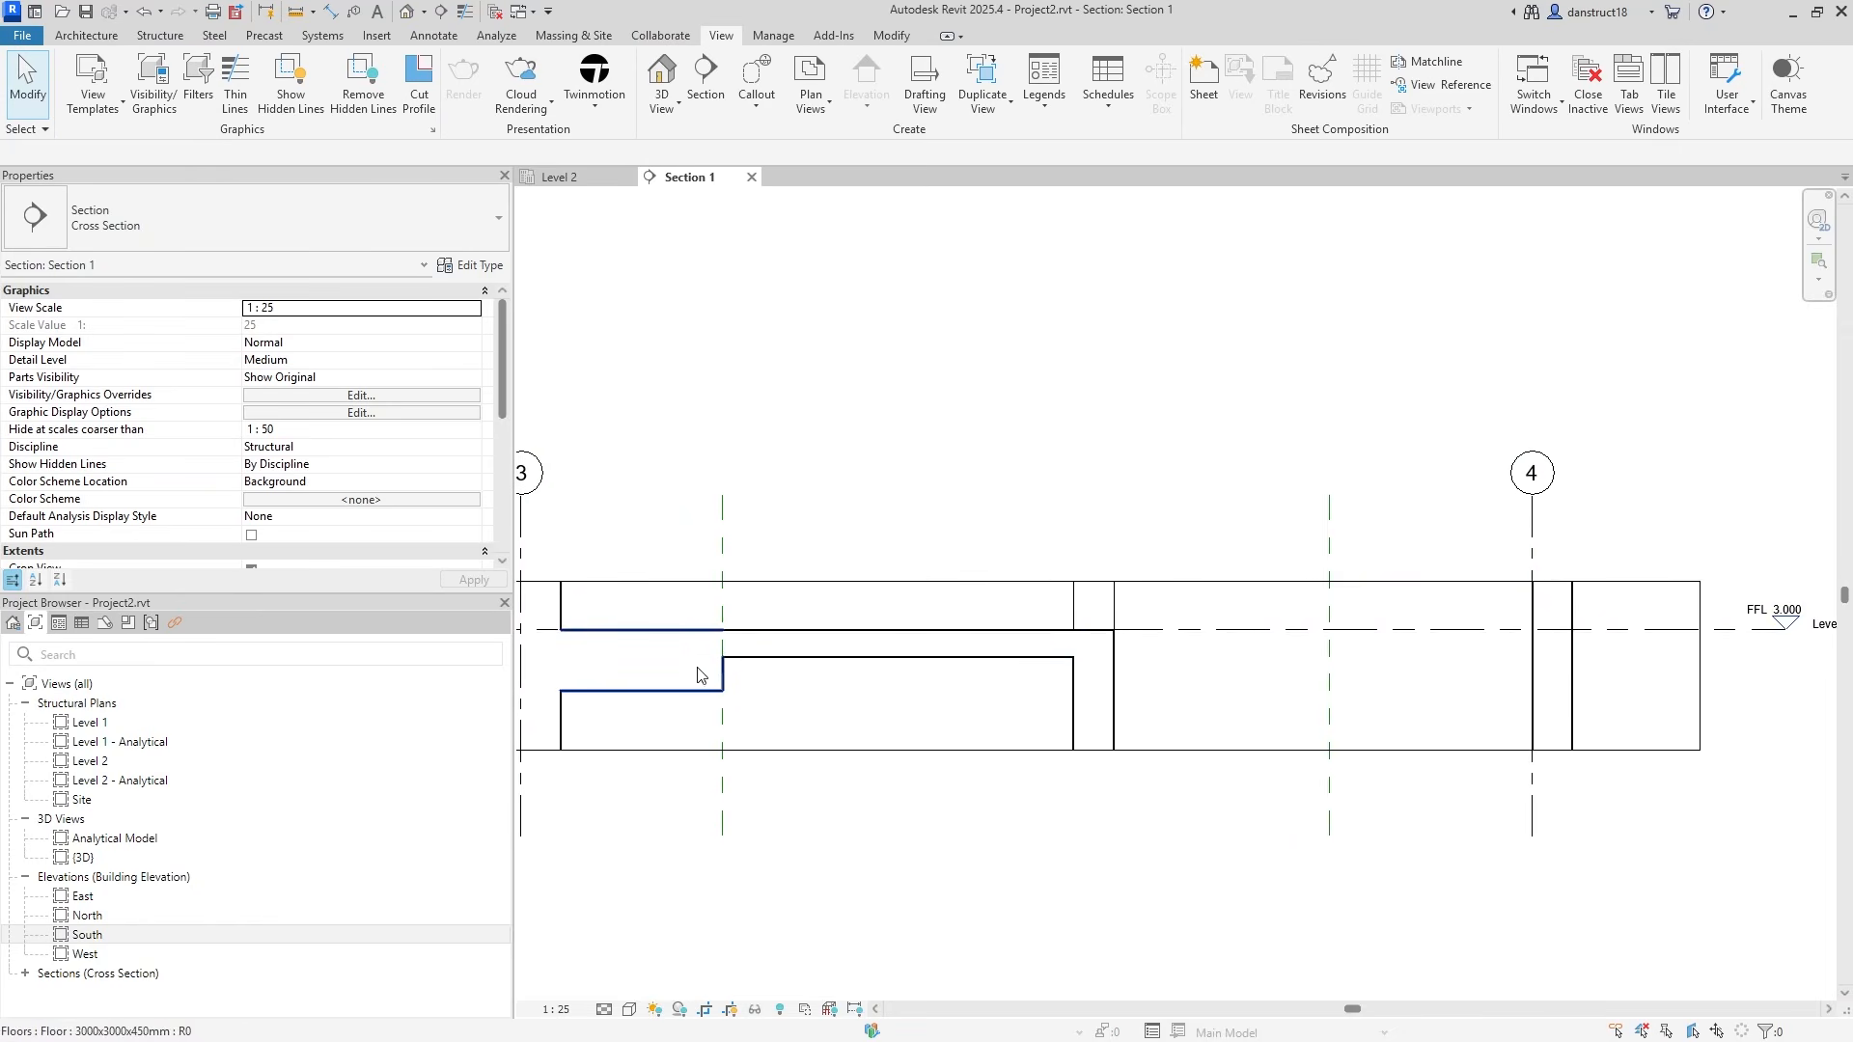
scroll(1386, 581, "down", 2)
middle_click_drag(946, 670, 1230, 677)
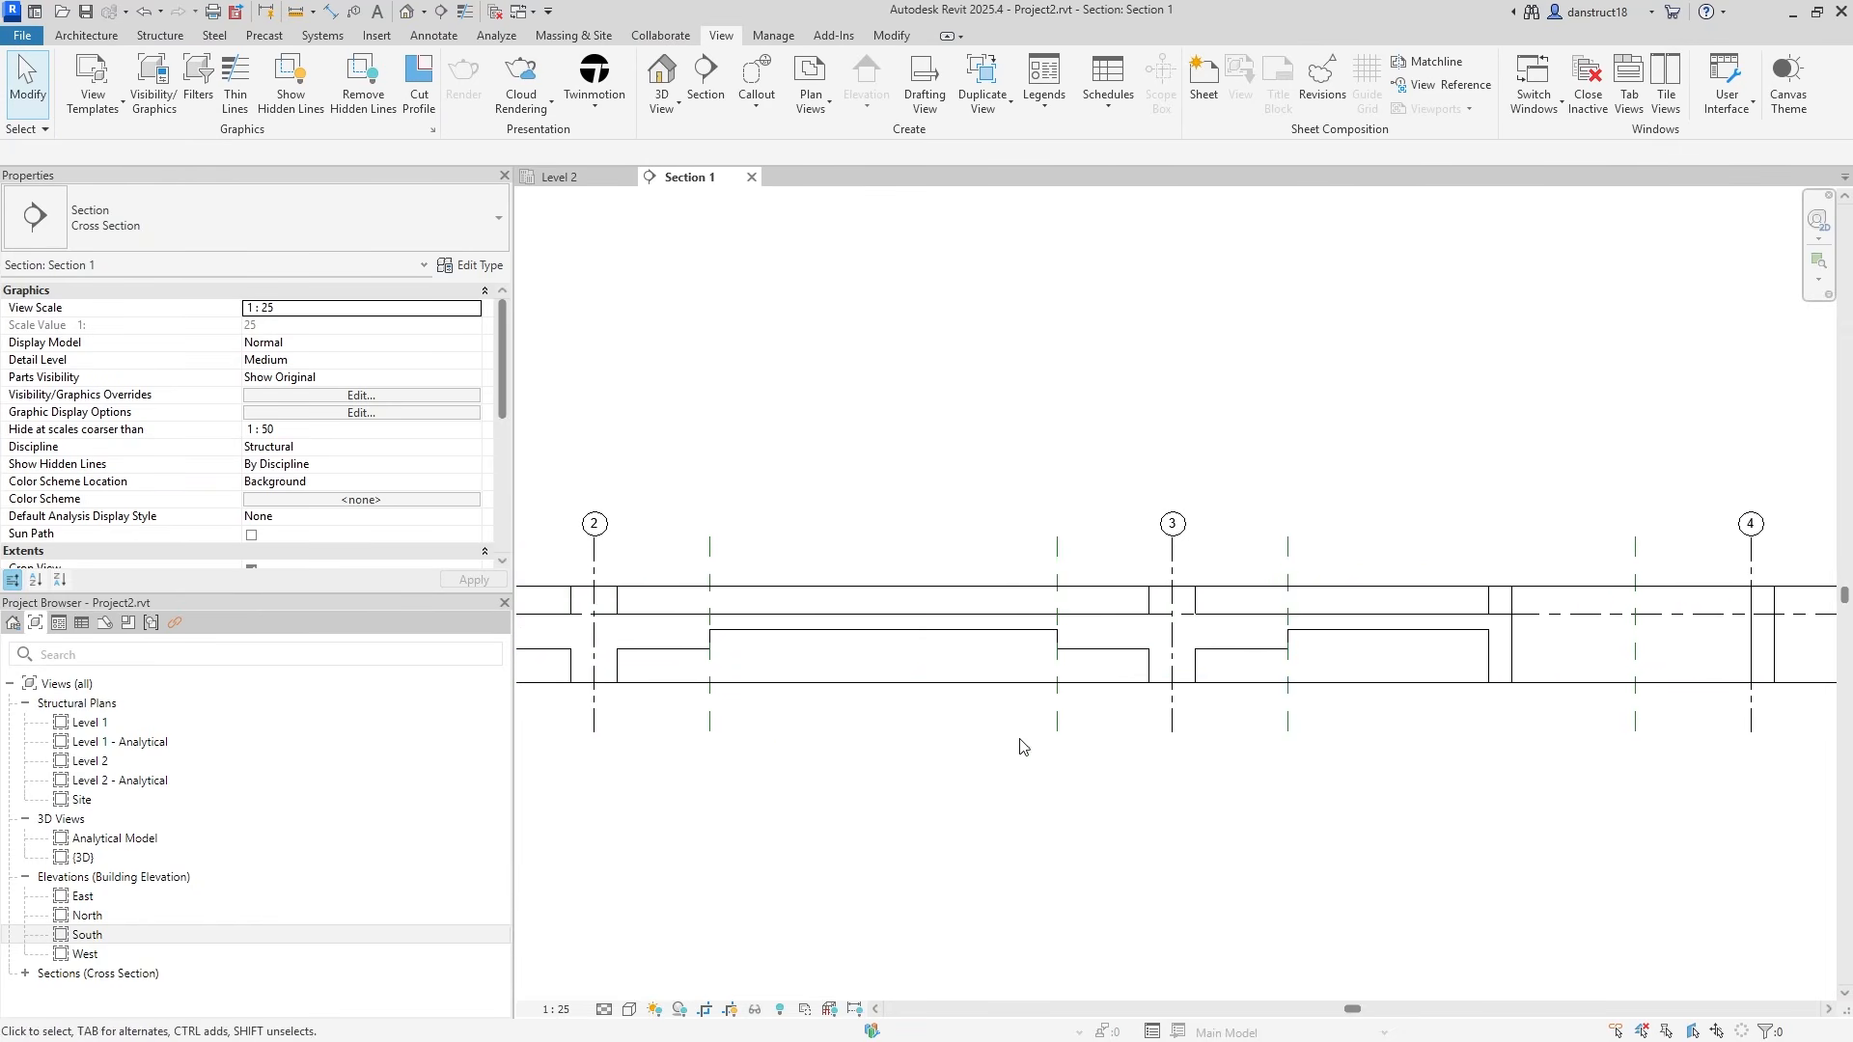
middle_click_drag(951, 668, 1091, 690)
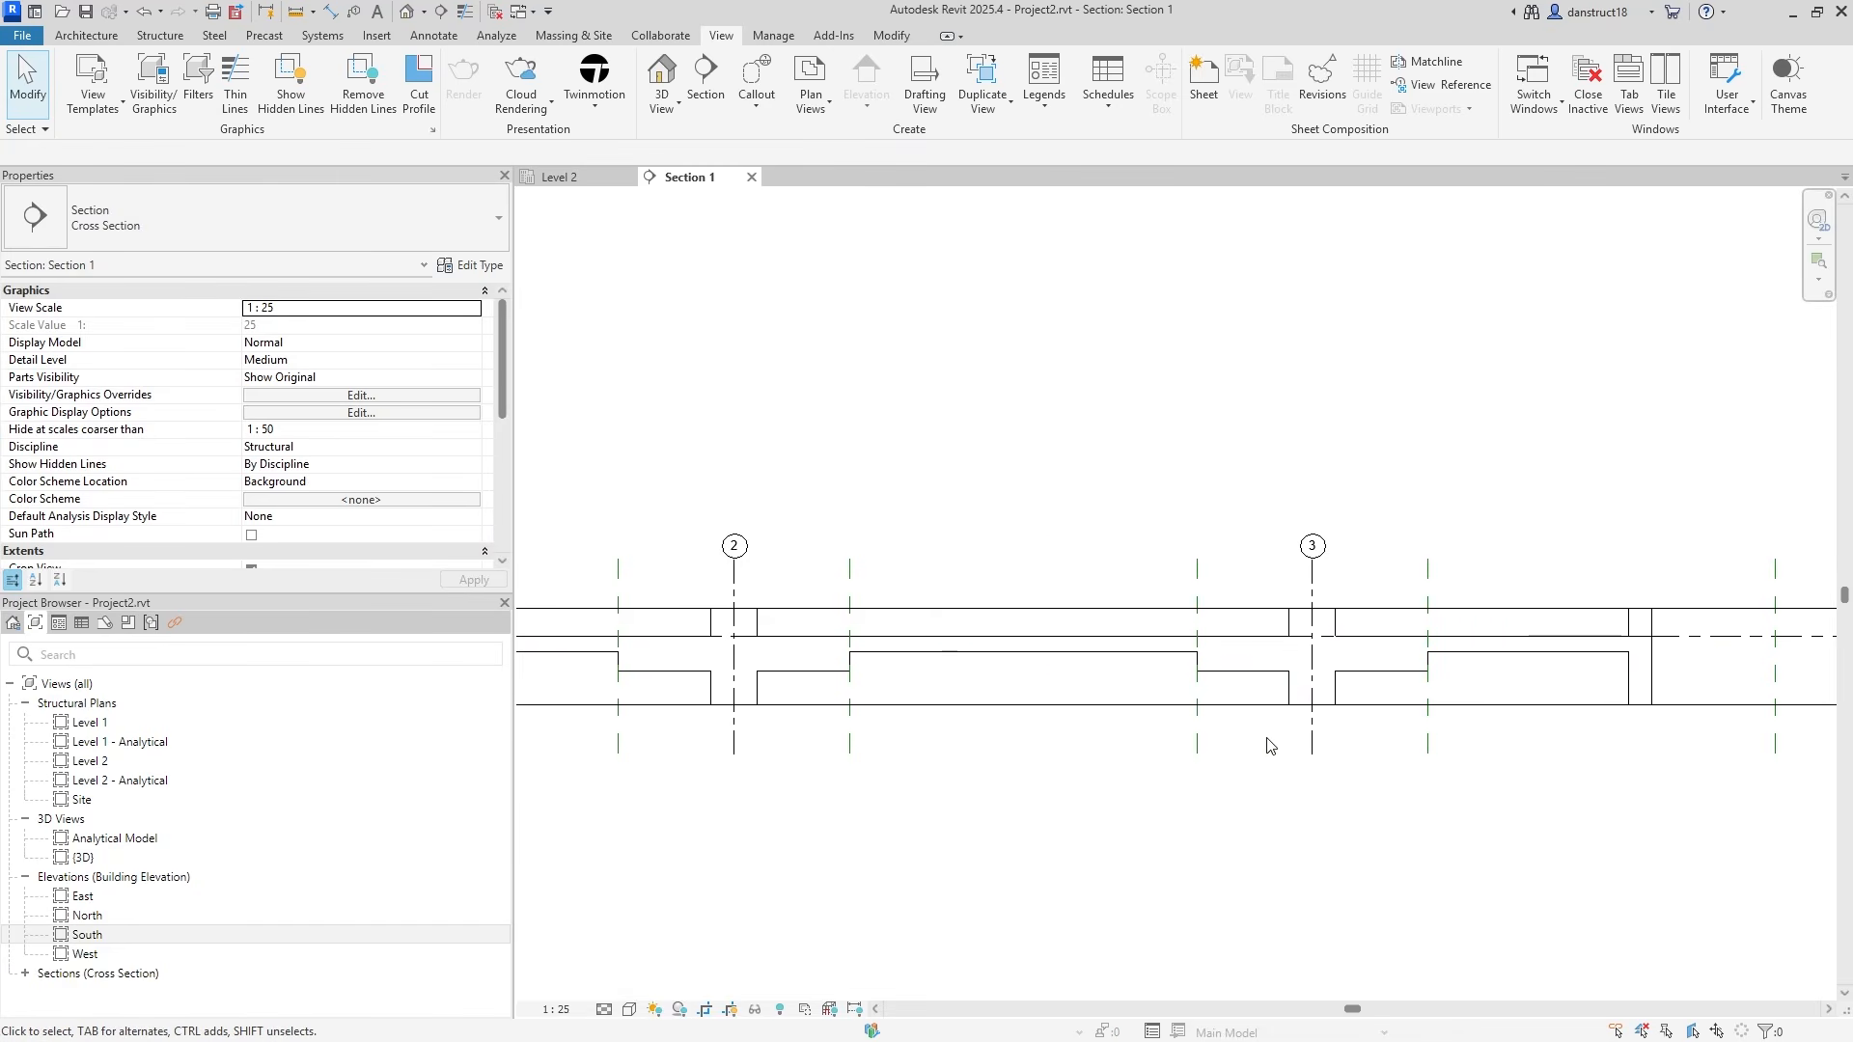
middle_click_drag(1264, 743, 1050, 712)
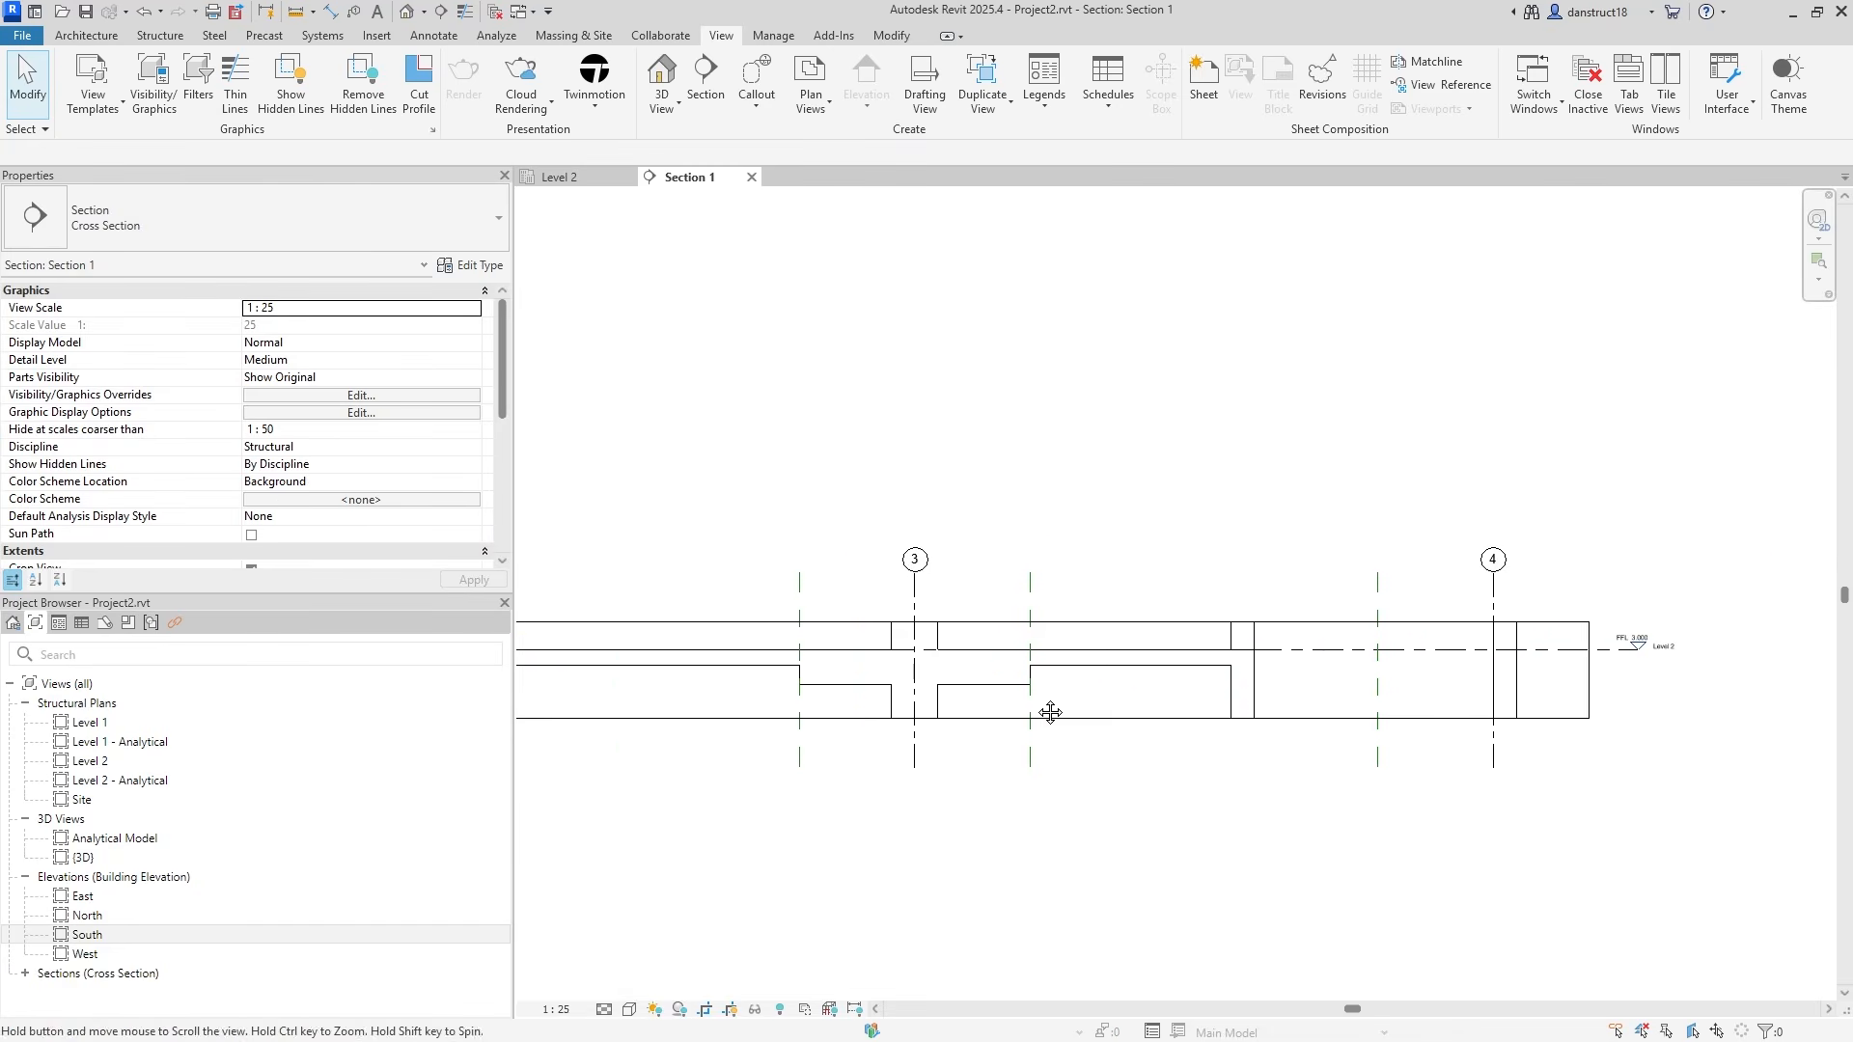
Hide the Levels category in the Section 1 view.
left_click(1477, 641)
right_click(1484, 642)
mouse_move(1569, 241)
left_click(1763, 258)
scroll(1306, 513, "down", 5)
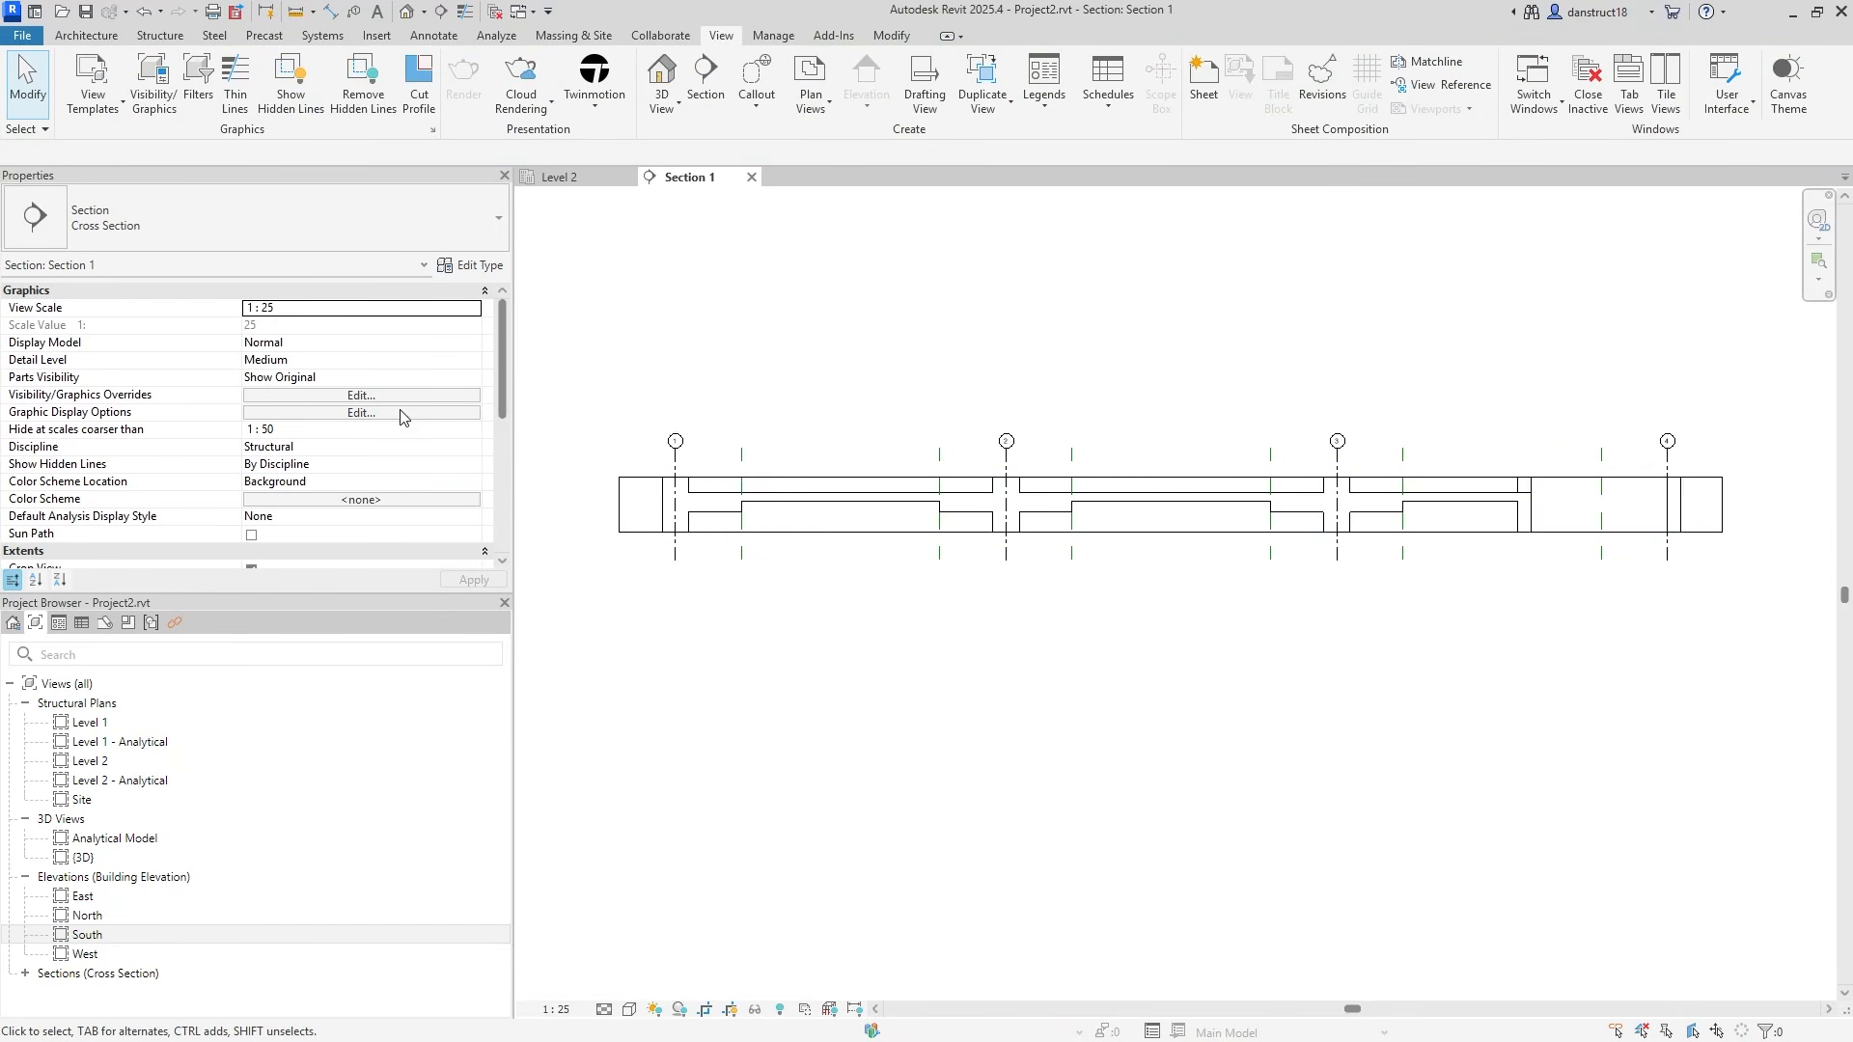
scroll(323, 421, "down", 3)
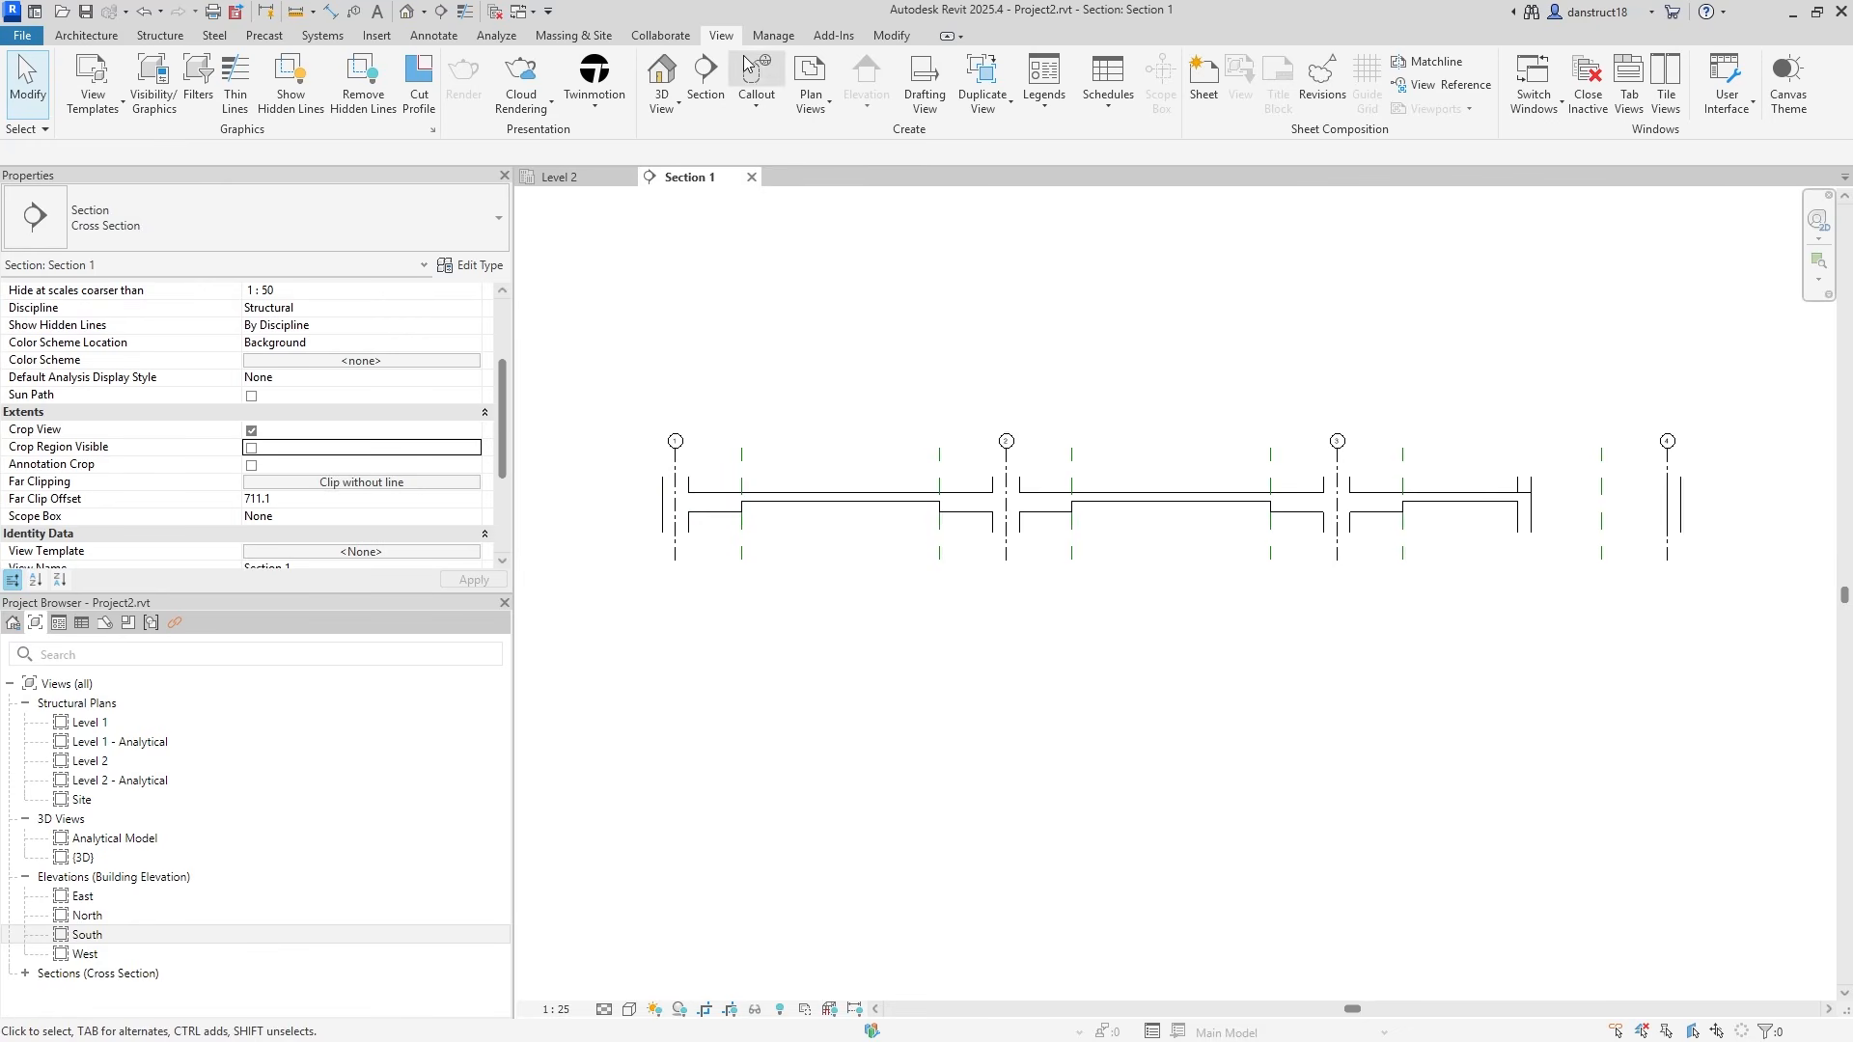
Start an aligned dimension string at the left column face and pick the drop-panel edges through grid 2.
left_click(433, 35)
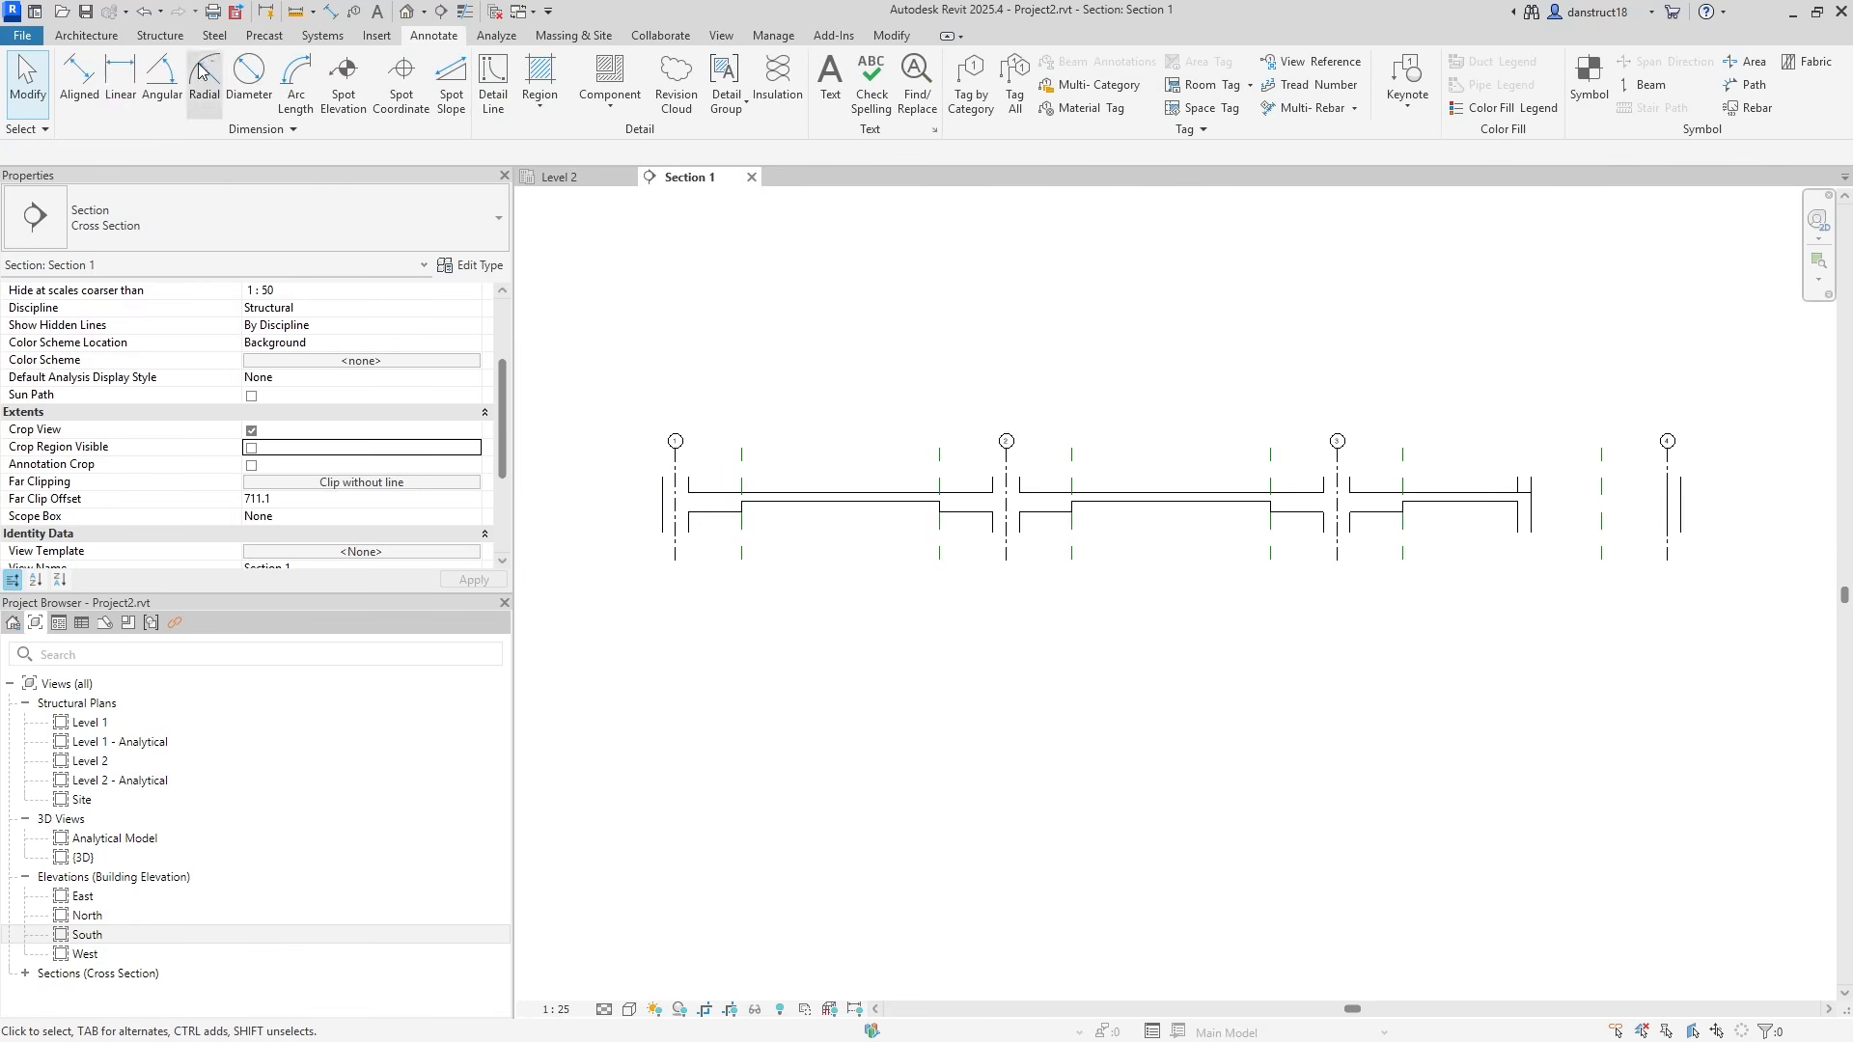
left_click(82, 79)
scroll(663, 547, "up", 3)
left_click(687, 505)
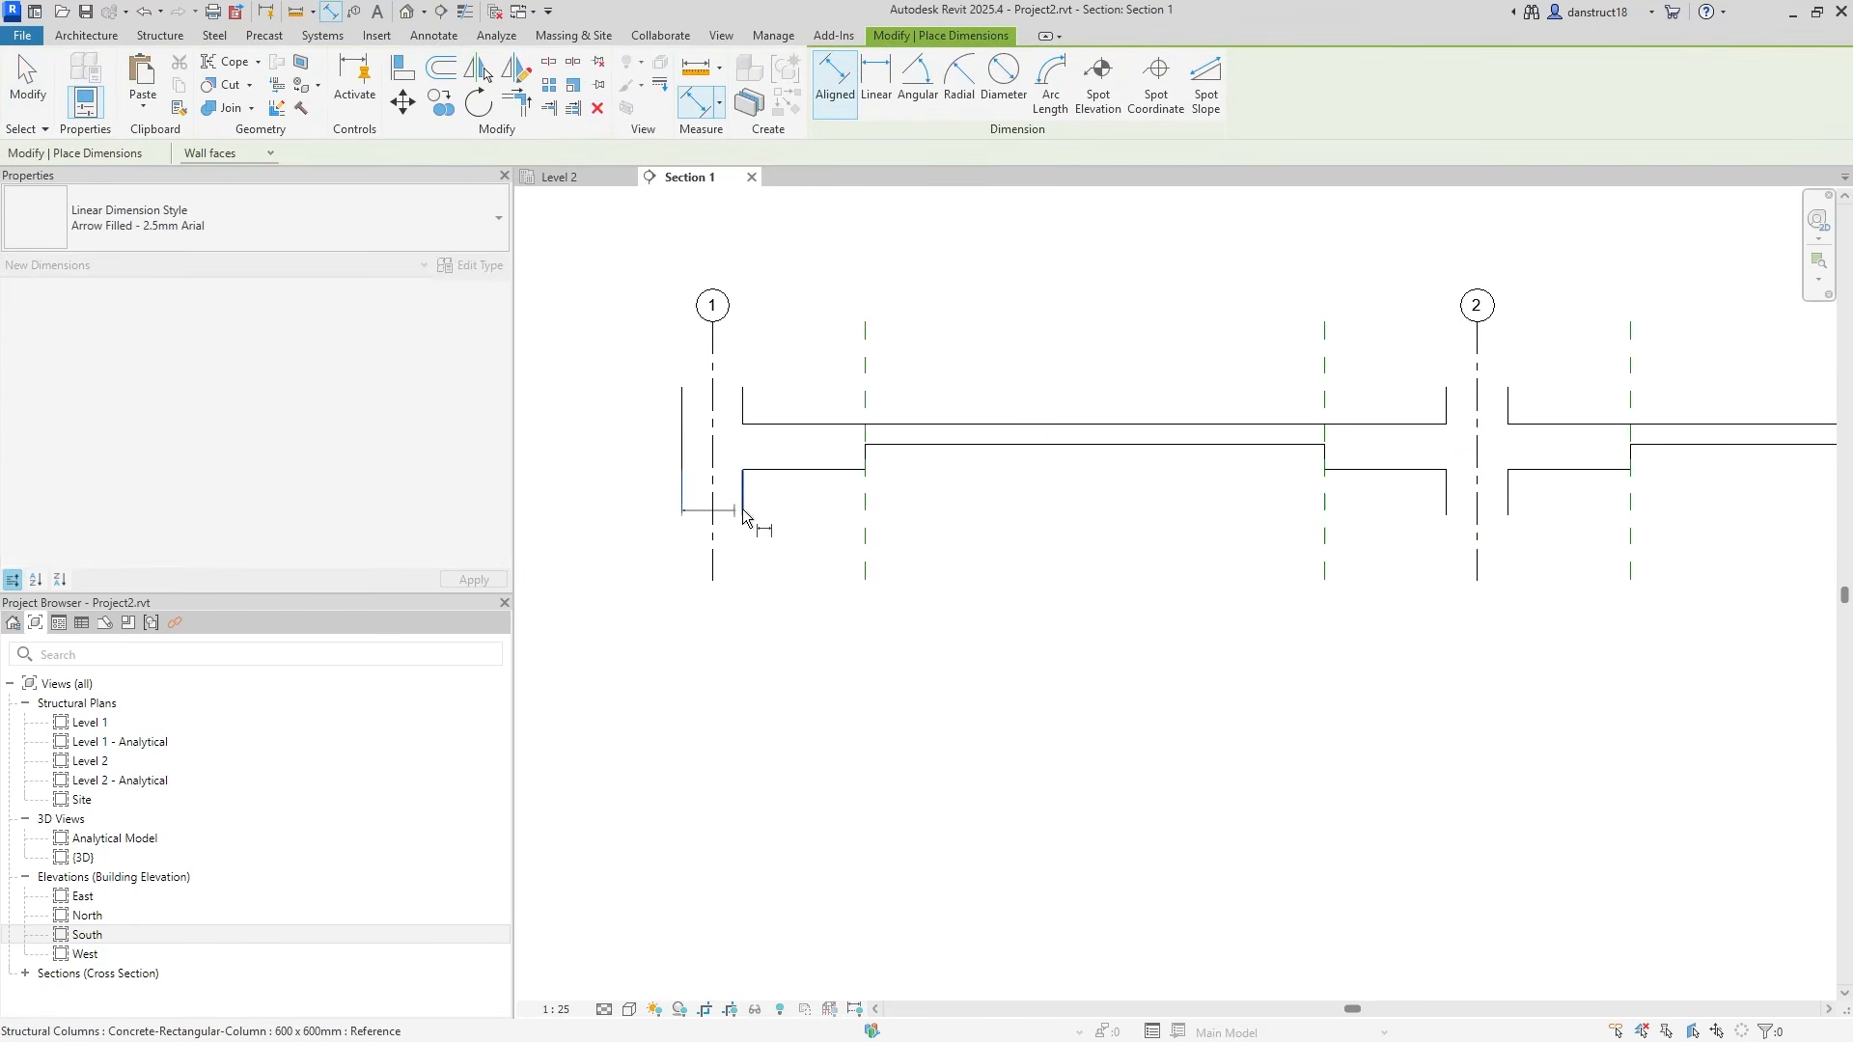
left_click(863, 494)
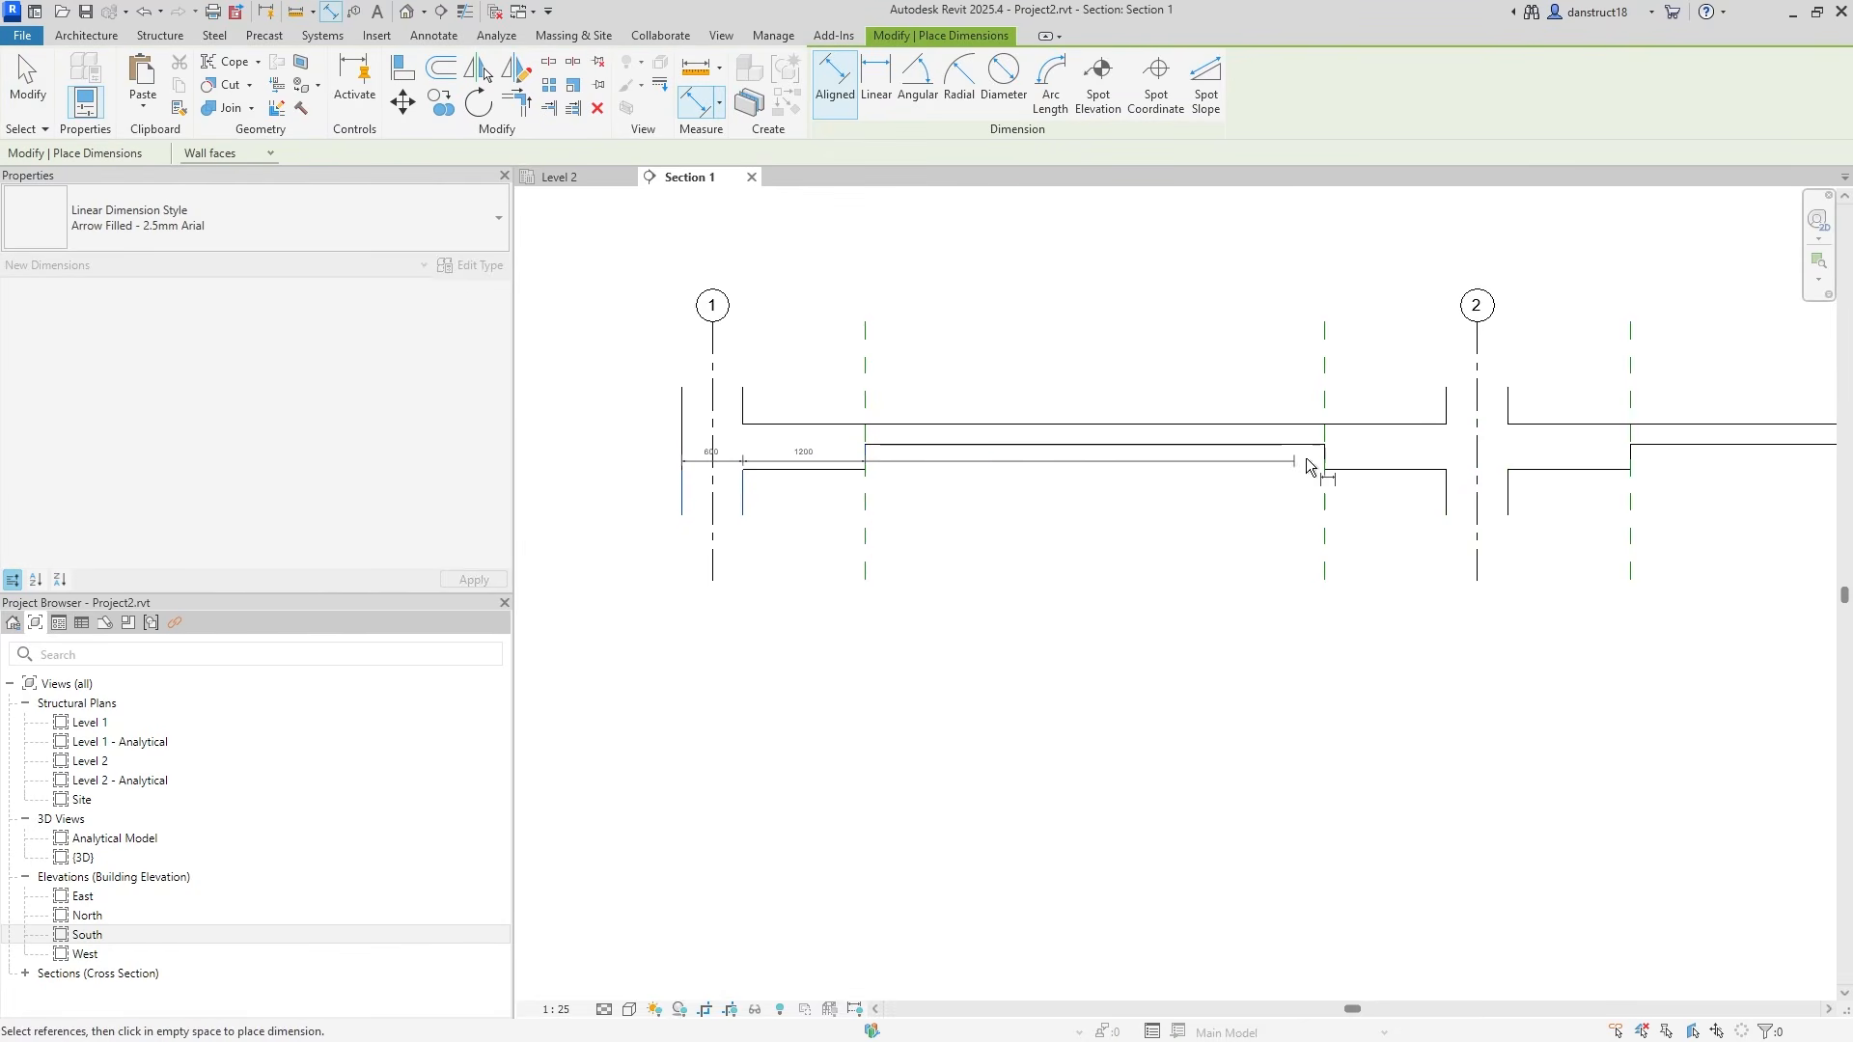
left_click(1320, 454)
left_click(1448, 513)
left_click(1519, 517)
left_click(1632, 469)
Continue the string across the grid 3 column faces, drop-panel edge, slab end and wall face.
middle_click_drag(1695, 548, 734, 597)
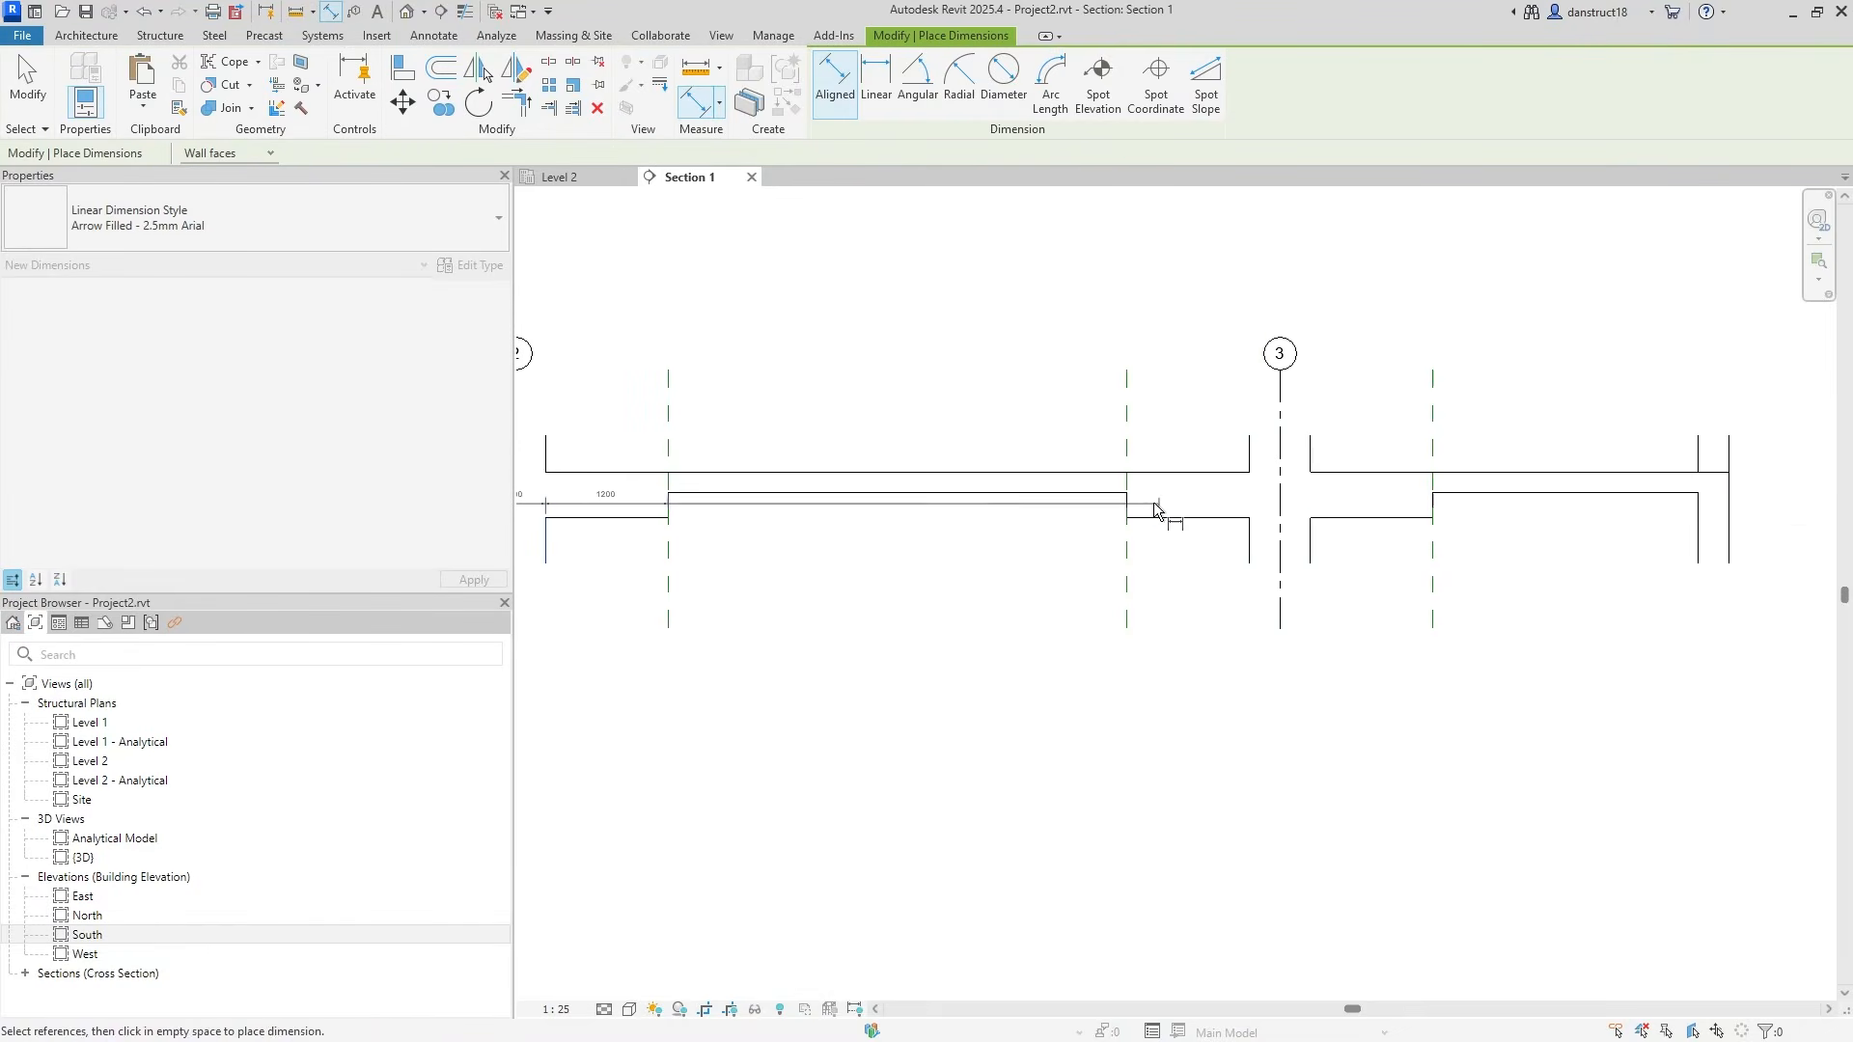
left_click(1247, 541)
left_click(1310, 552)
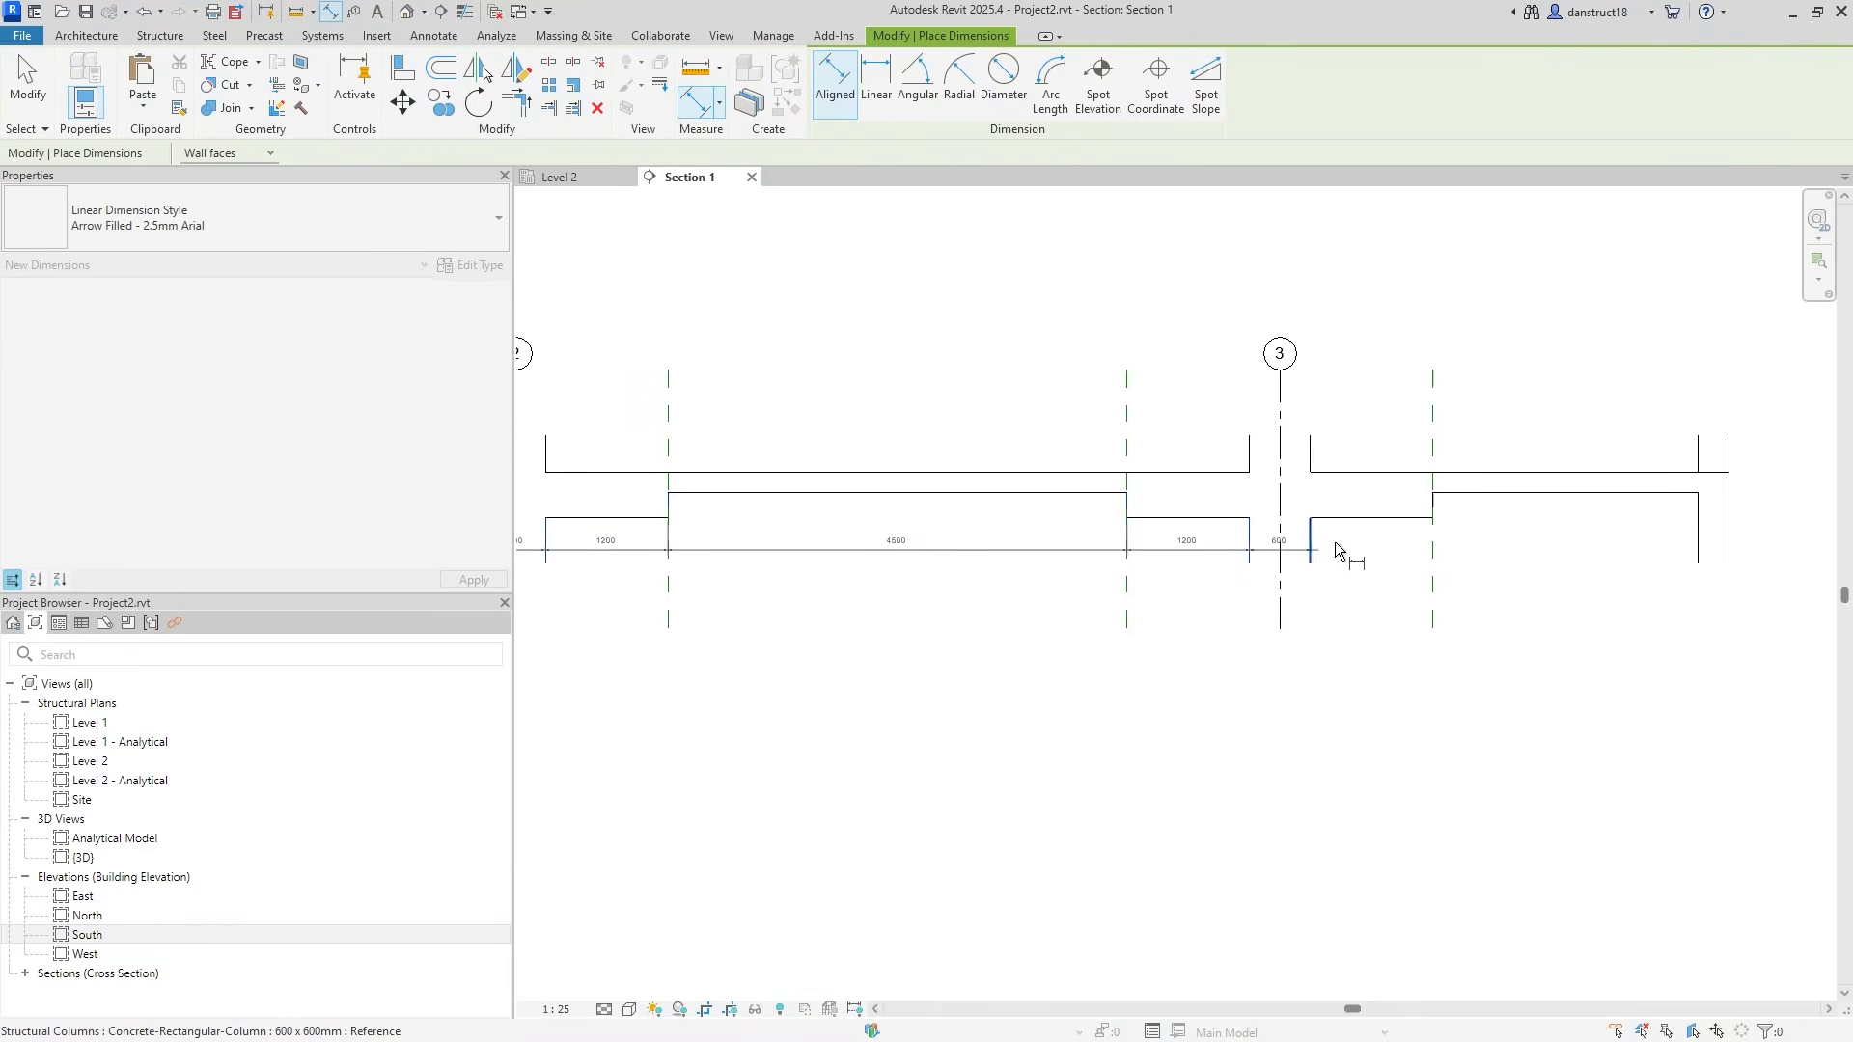
left_click(1430, 504)
left_click(1699, 540)
left_click(1727, 546)
Add grid 4 and its wall face, place the string below the section and select it.
middle_click_drag(1751, 616, 886, 501)
middle_click_drag(1139, 461, 1135, 582)
left_click(1175, 590)
left_click(1204, 592)
left_click(1256, 675)
scroll(1026, 647, "down", 2)
middle_click_drag(867, 654, 1548, 655)
middle_click_drag(699, 723, 1229, 726)
scroll(1013, 714, "up", 3)
scroll(945, 539, "up", 2)
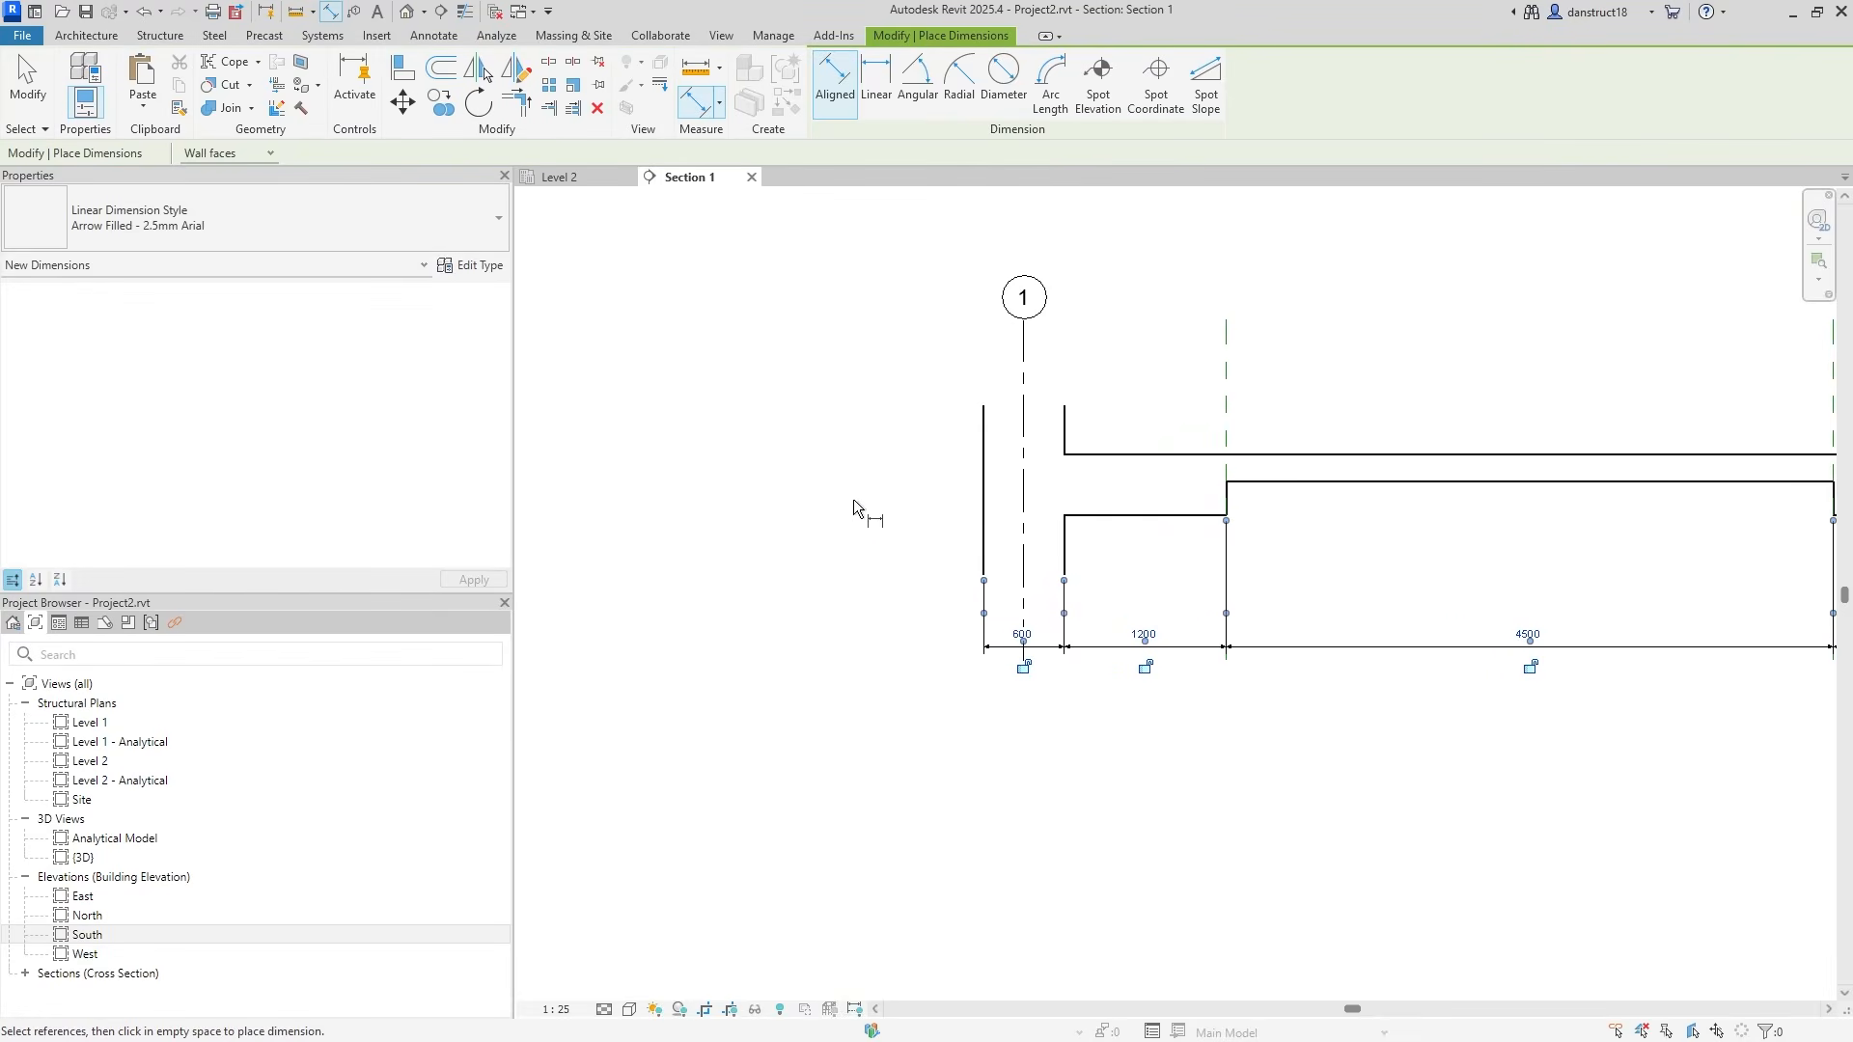
left_click(21, 91)
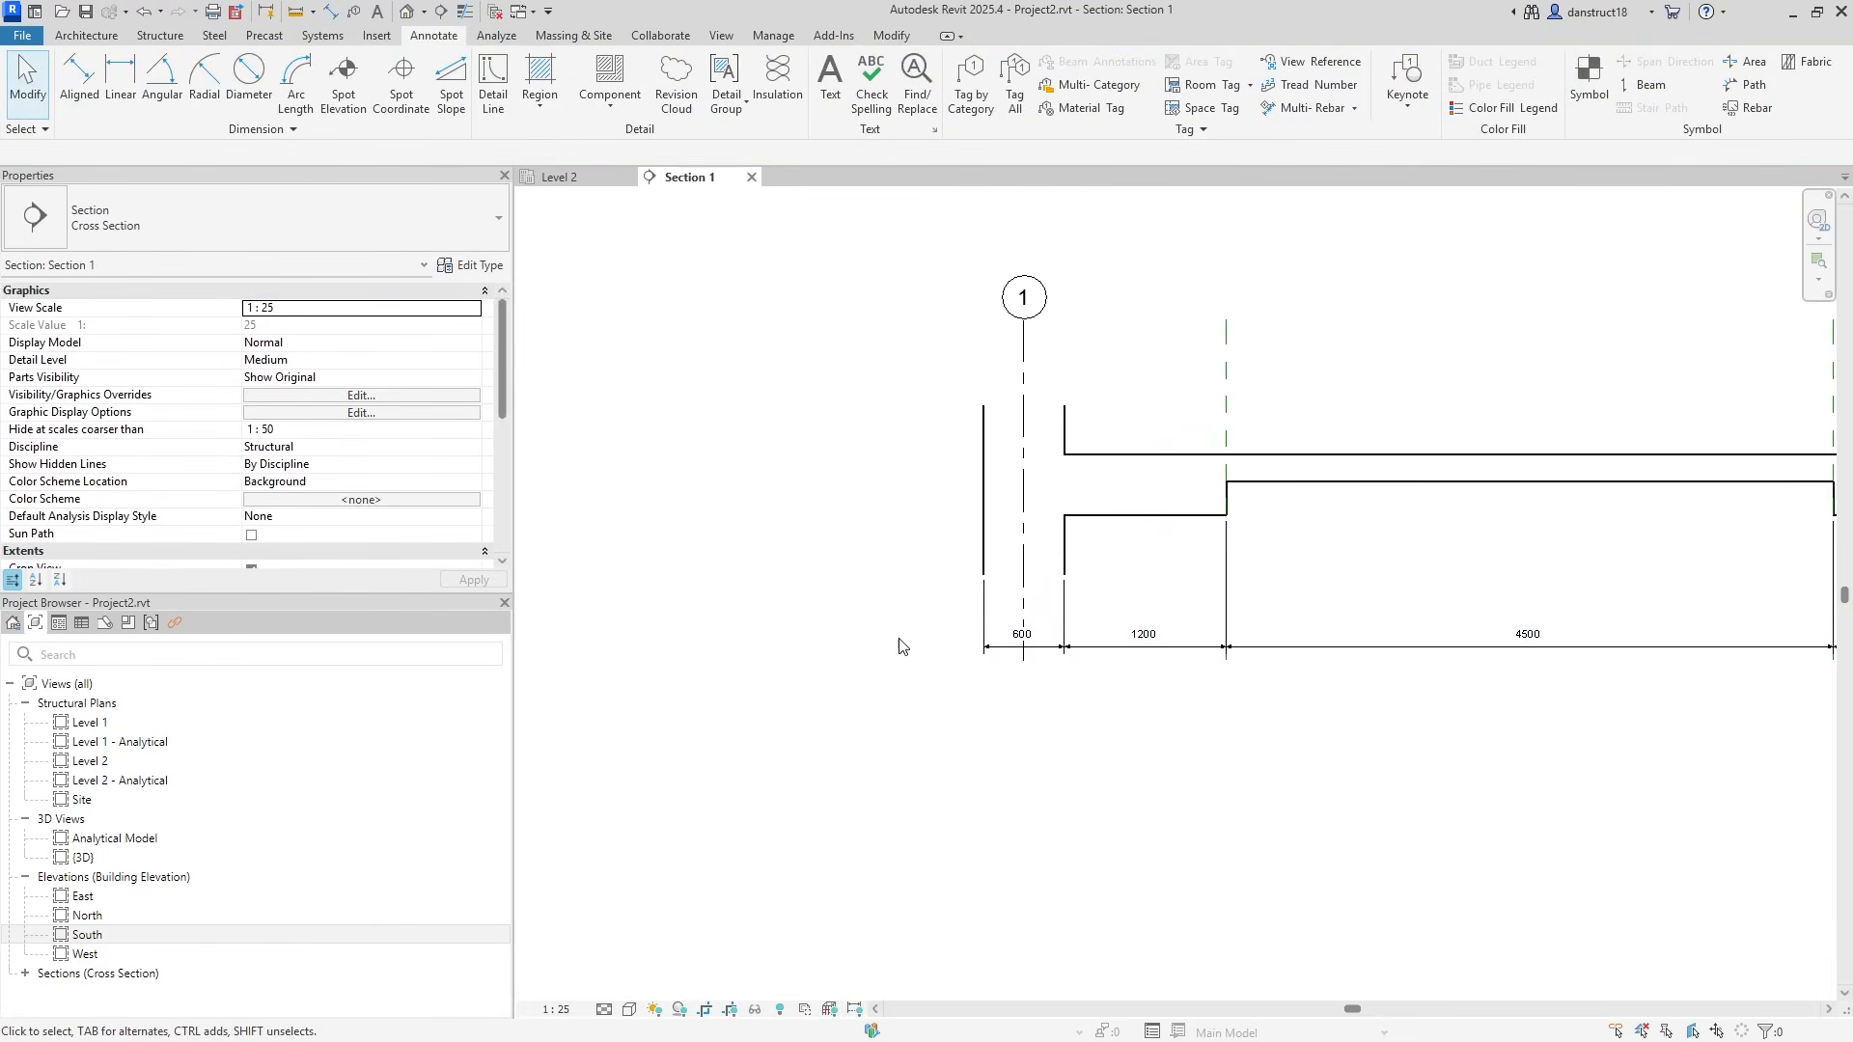
left_click(1021, 646)
Set the dimension type's Witness Line Control to Fixed to Dimension Line.
left_click(480, 265)
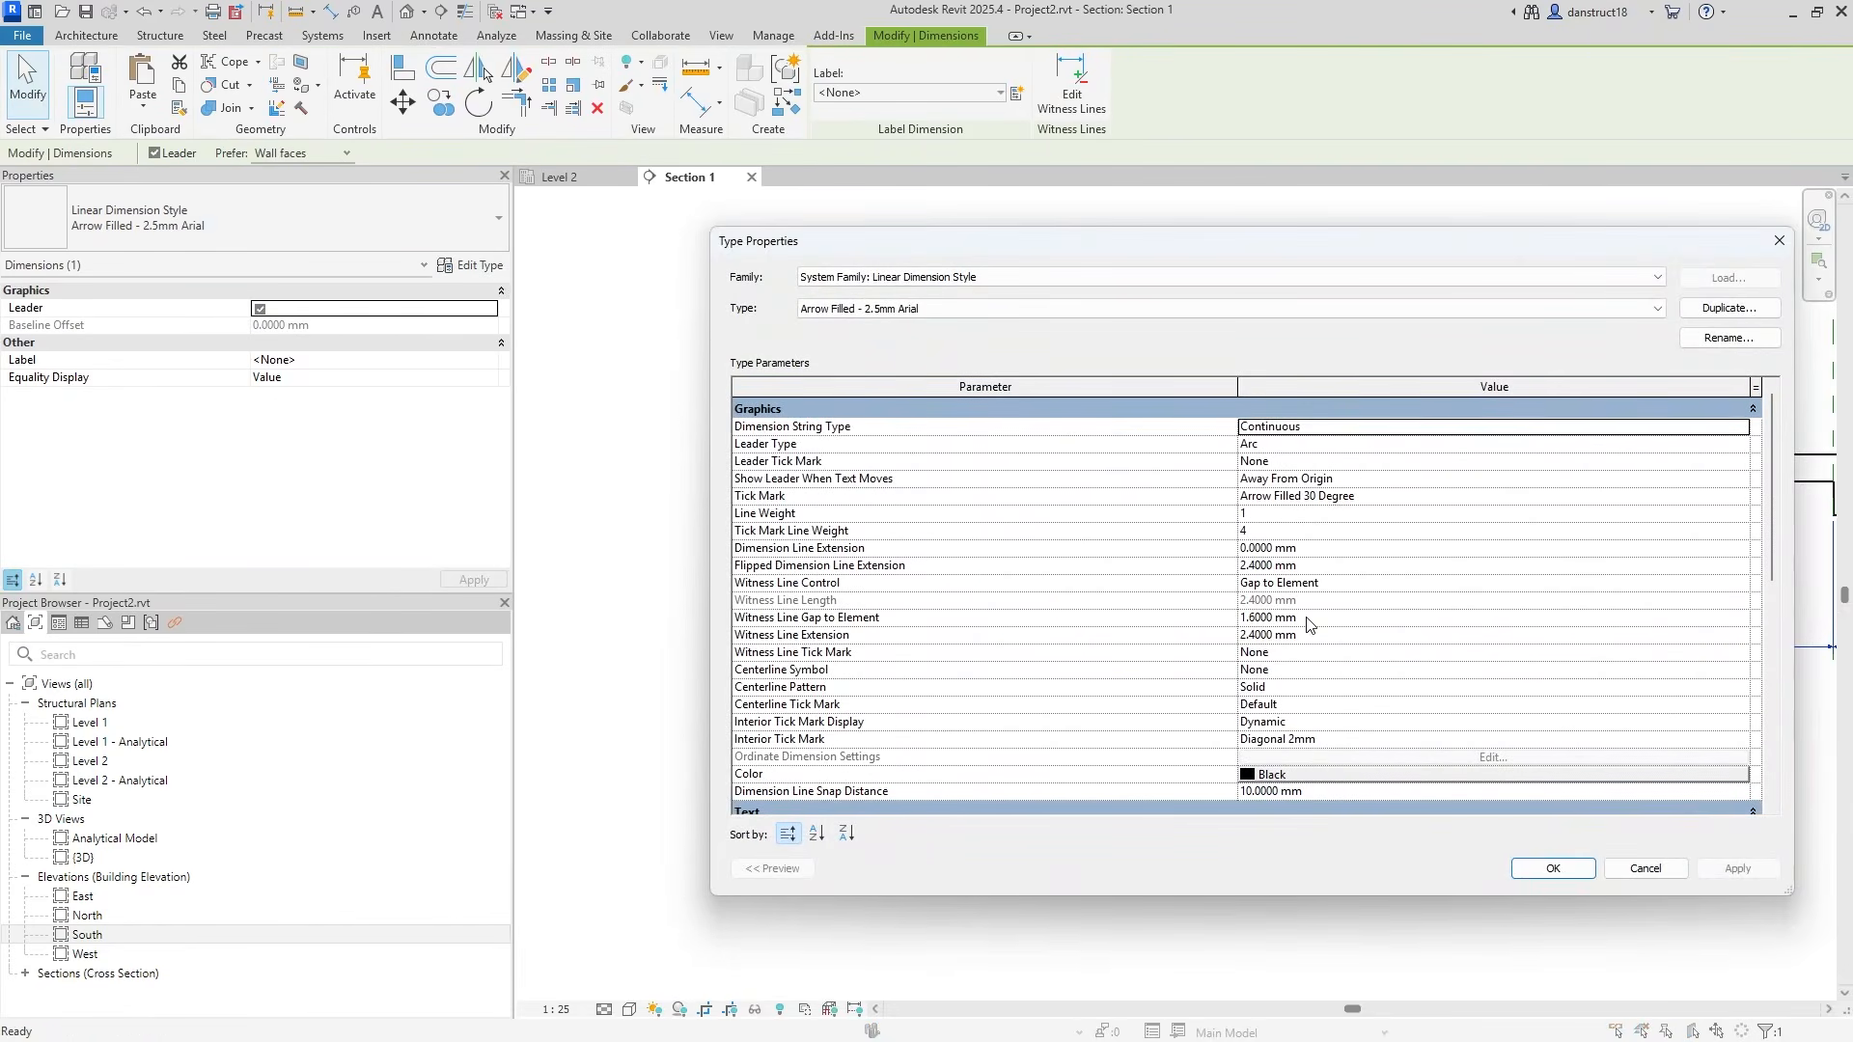
left_click(1580, 584)
left_click(1587, 584)
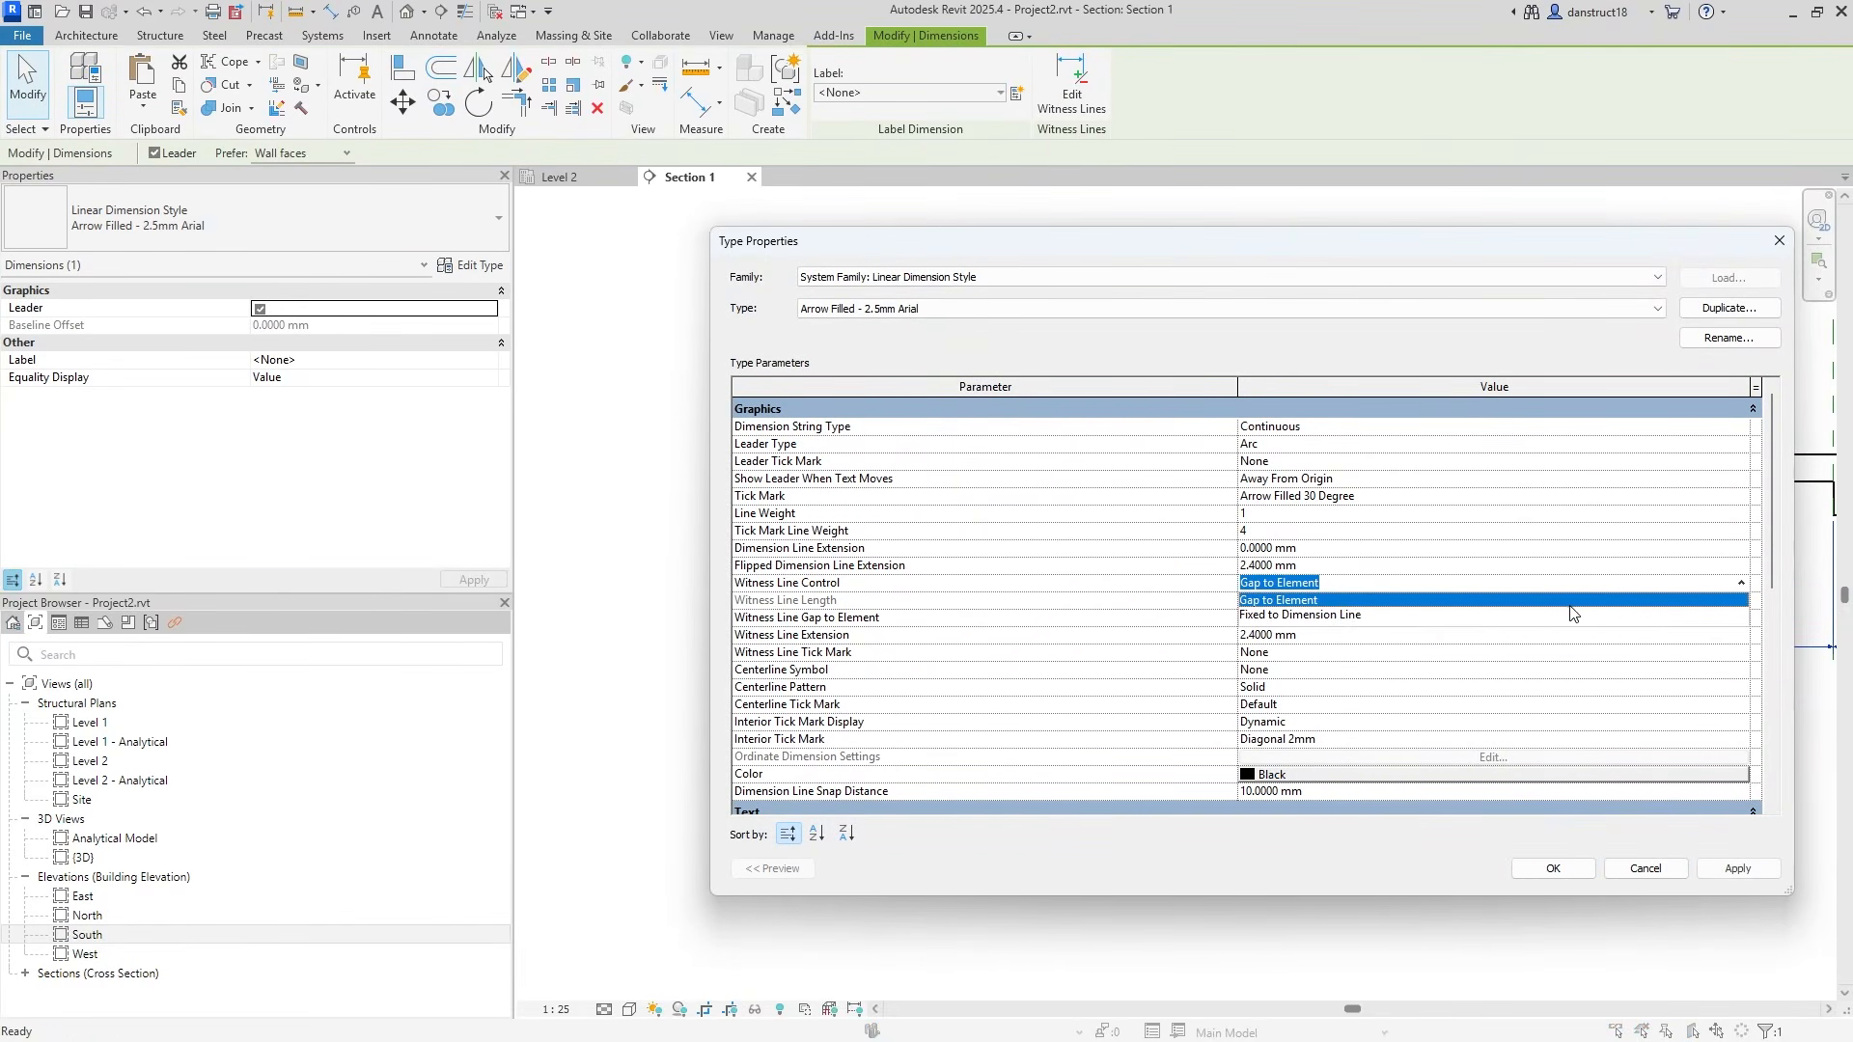
left_click(1340, 617)
left_click(1549, 876)
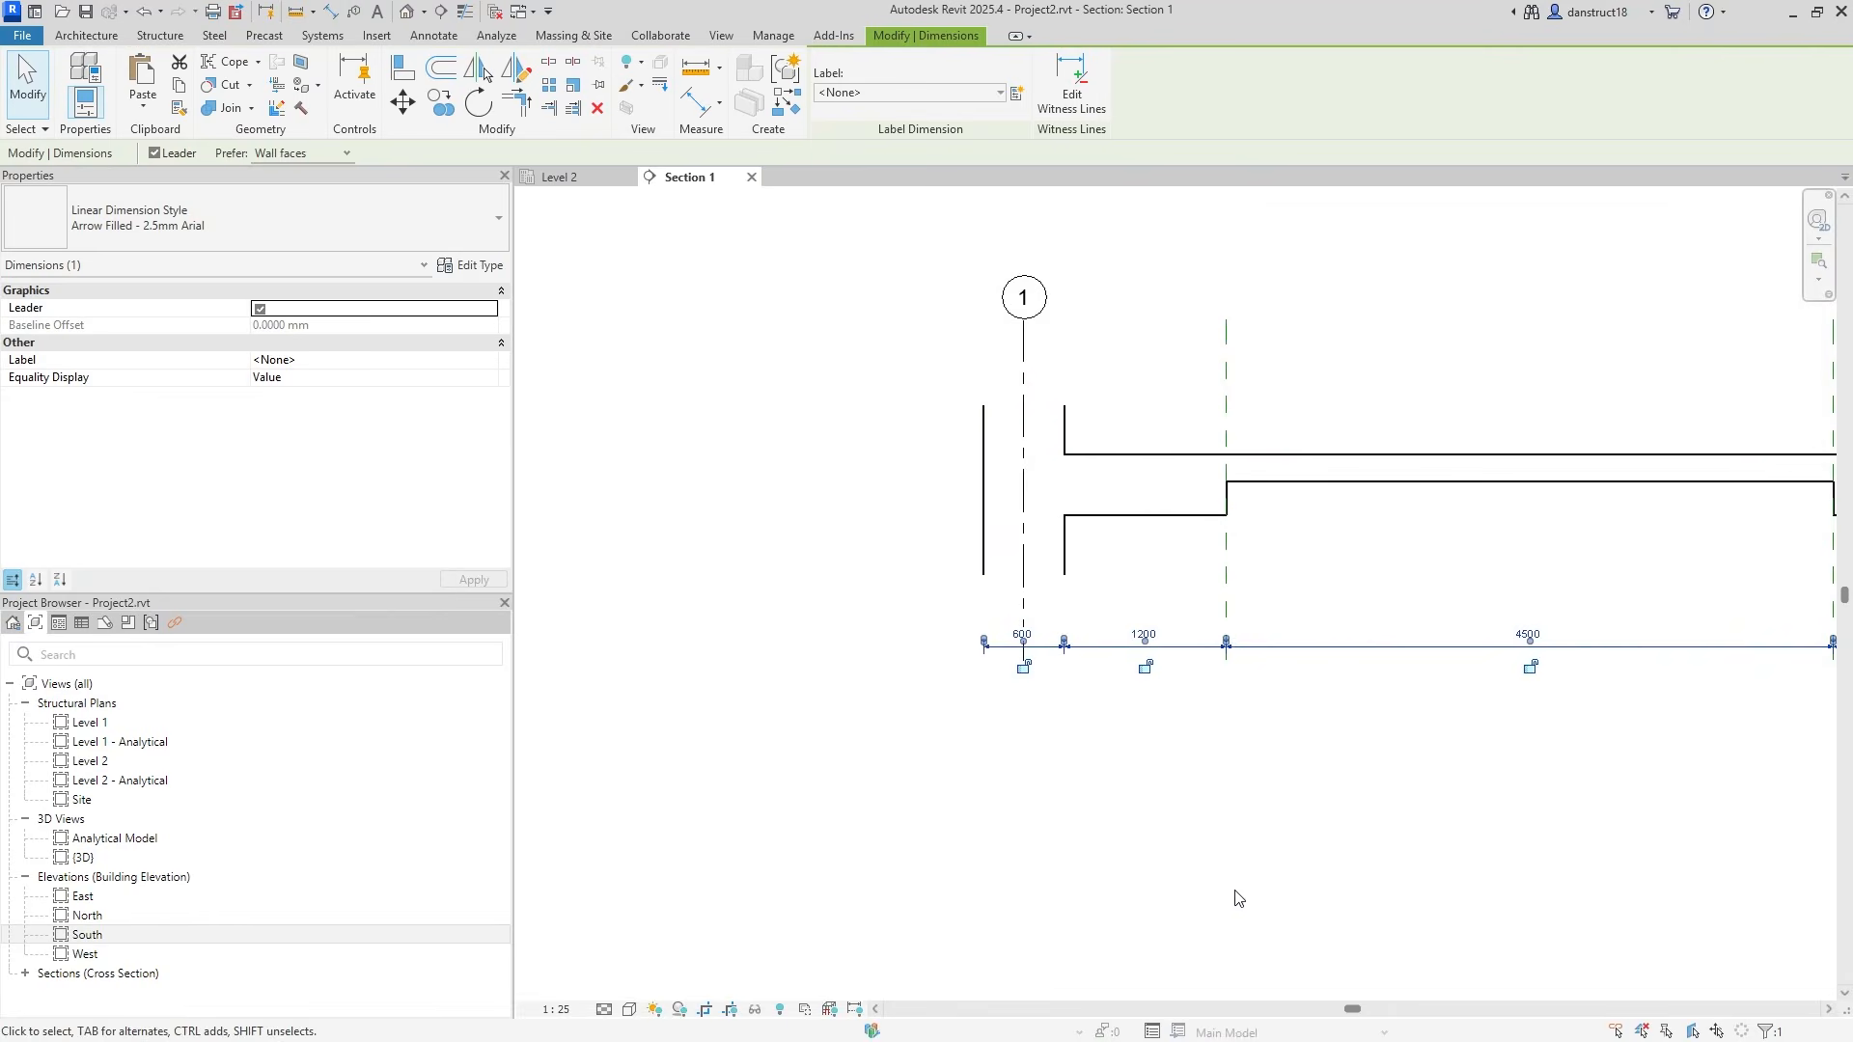
left_click(1177, 848)
Drag grid 1's end upward so the grid heads sit higher above the section.
scroll(1182, 632, "down", 2)
middle_click_drag(1189, 626, 821, 745)
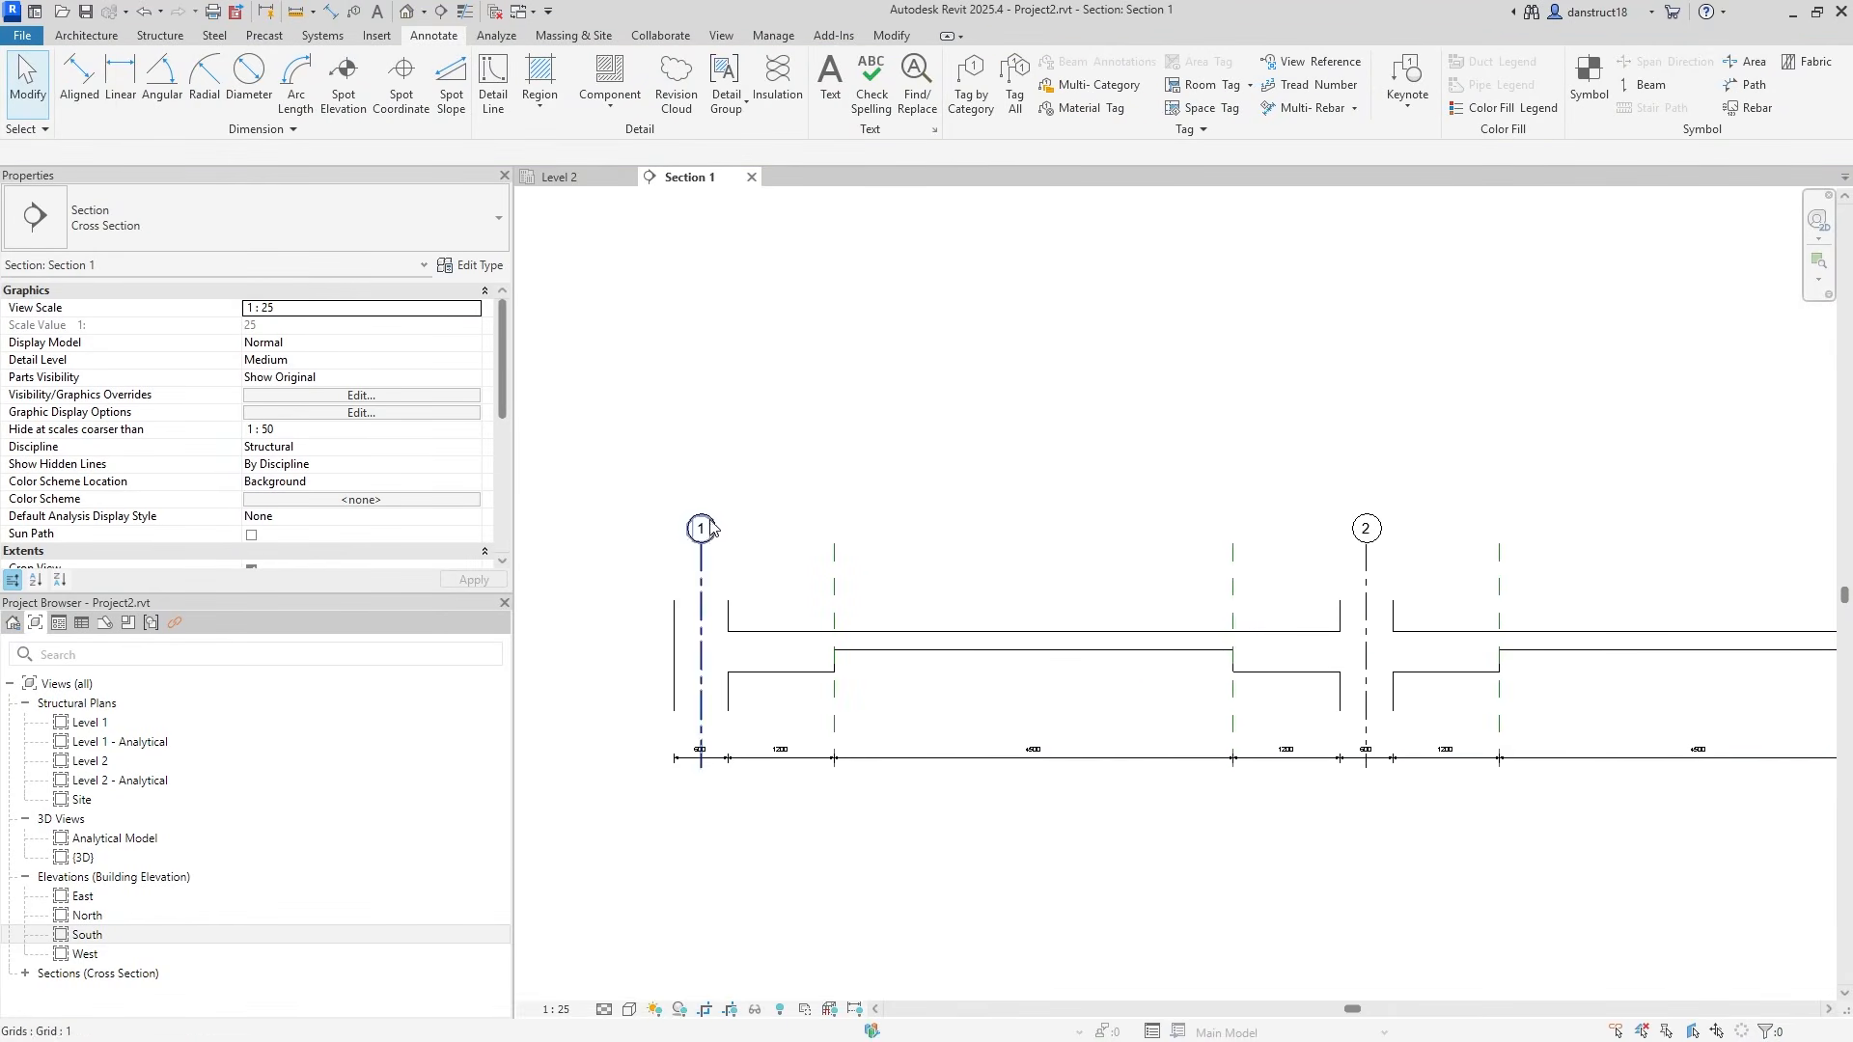
scroll(648, 550, "up", 2)
left_click(720, 559)
left_click_drag(721, 559, 715, 479)
left_click(622, 507)
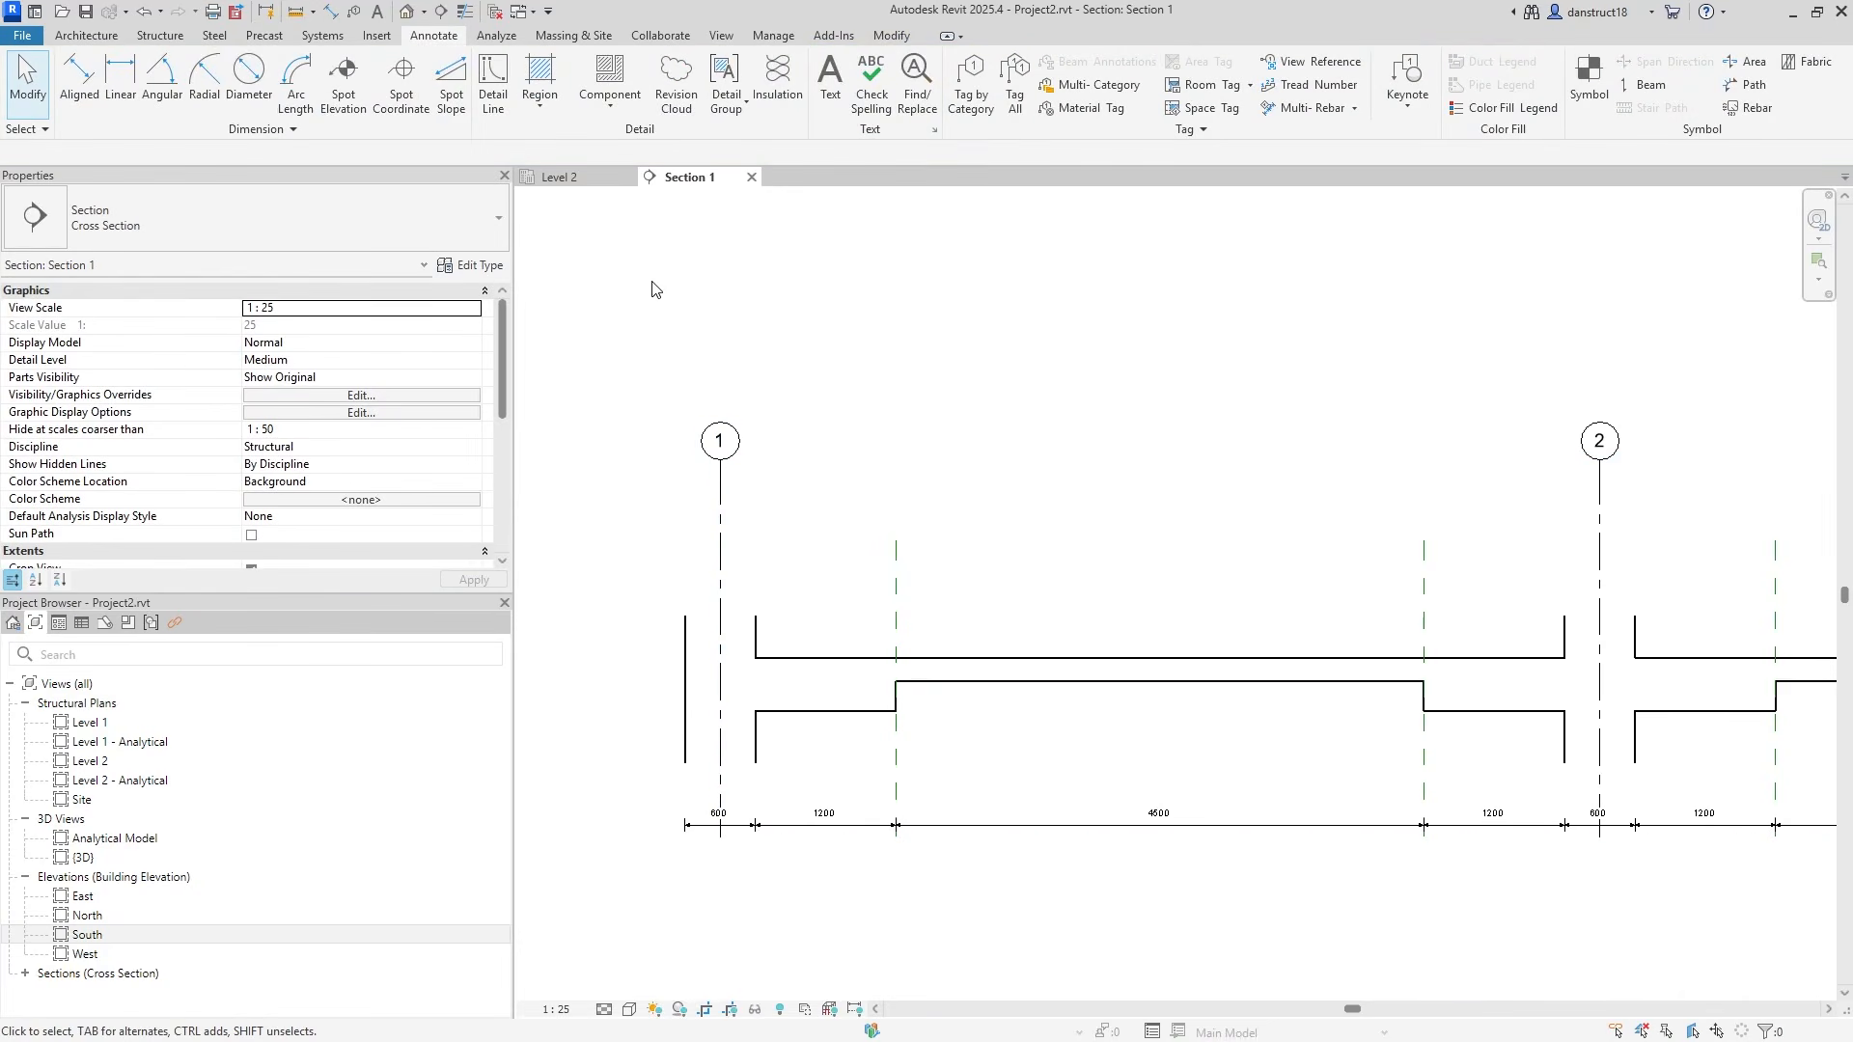
Dimension grids 1 to 4 above the section, showing the 7500 bays.
left_click(79, 82)
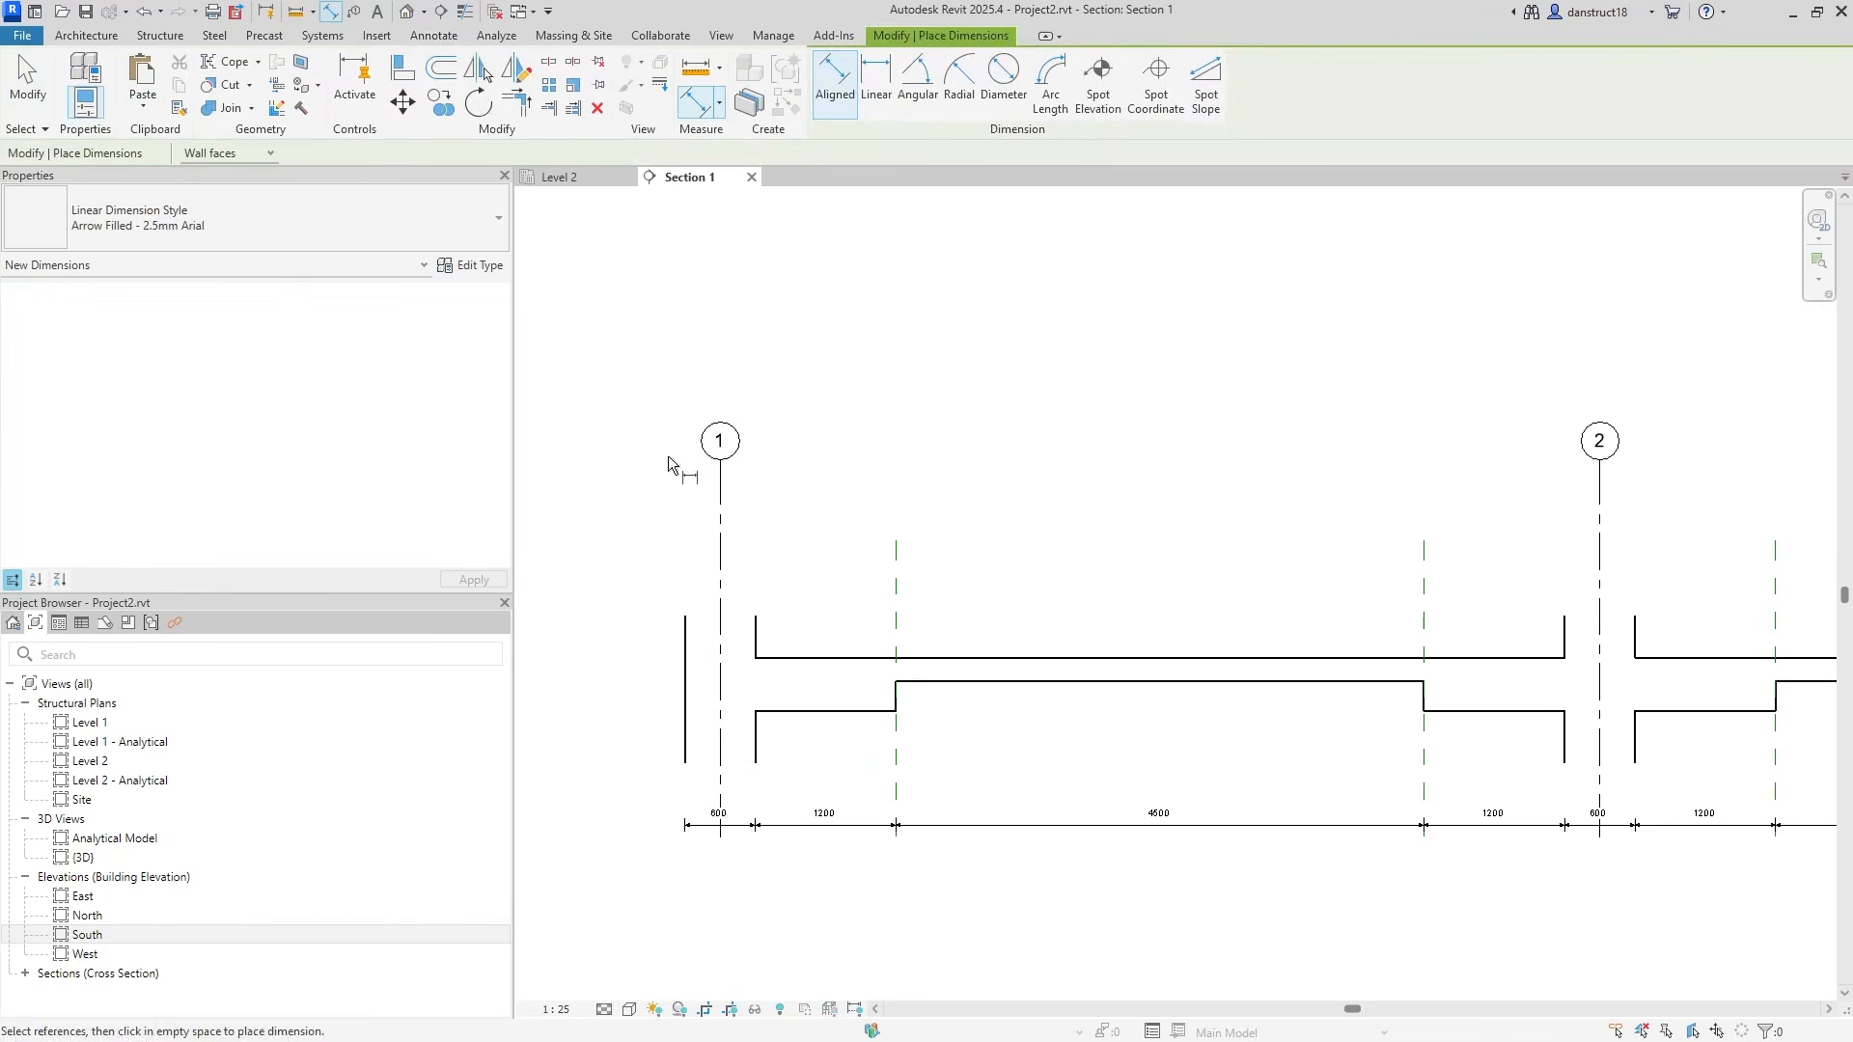
left_click(720, 504)
left_click(1605, 501)
middle_click_drag(1554, 569, 517, 588)
left_click(1442, 501)
middle_click_drag(1525, 592, 1416, 560)
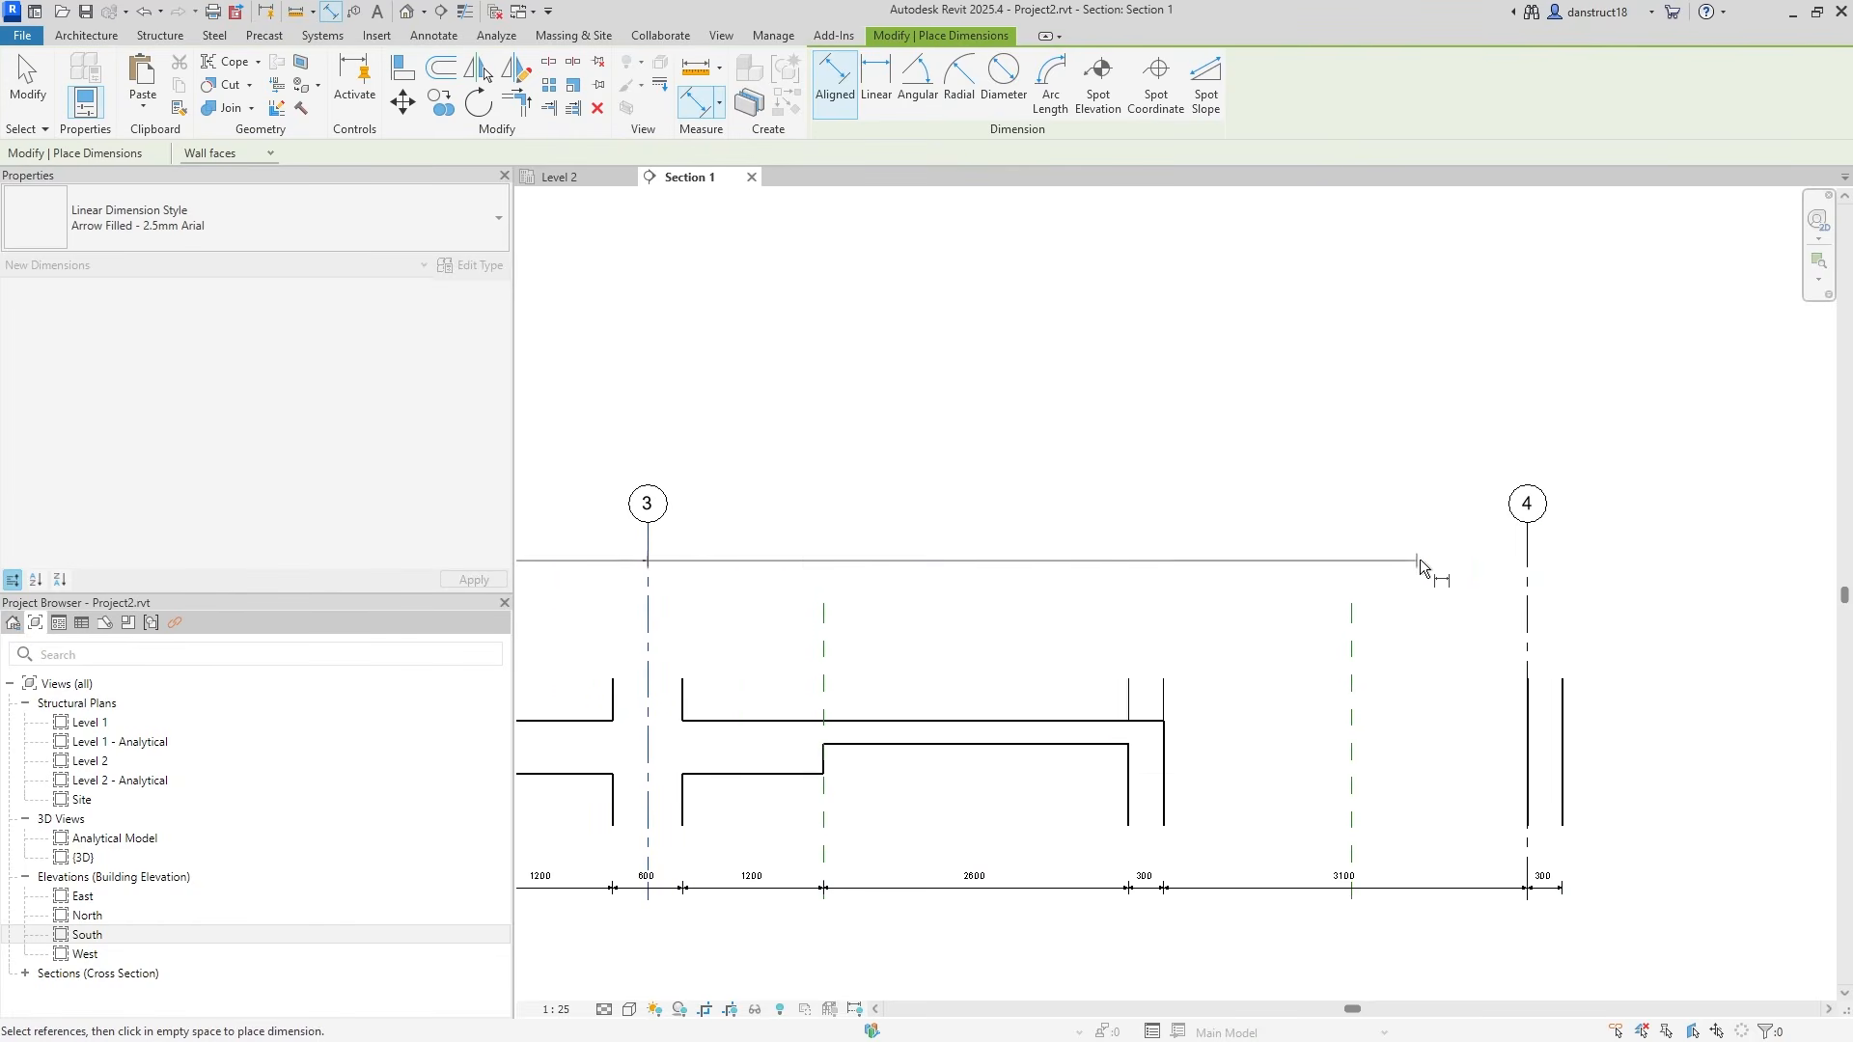
left_click(1526, 557)
left_click(1584, 566)
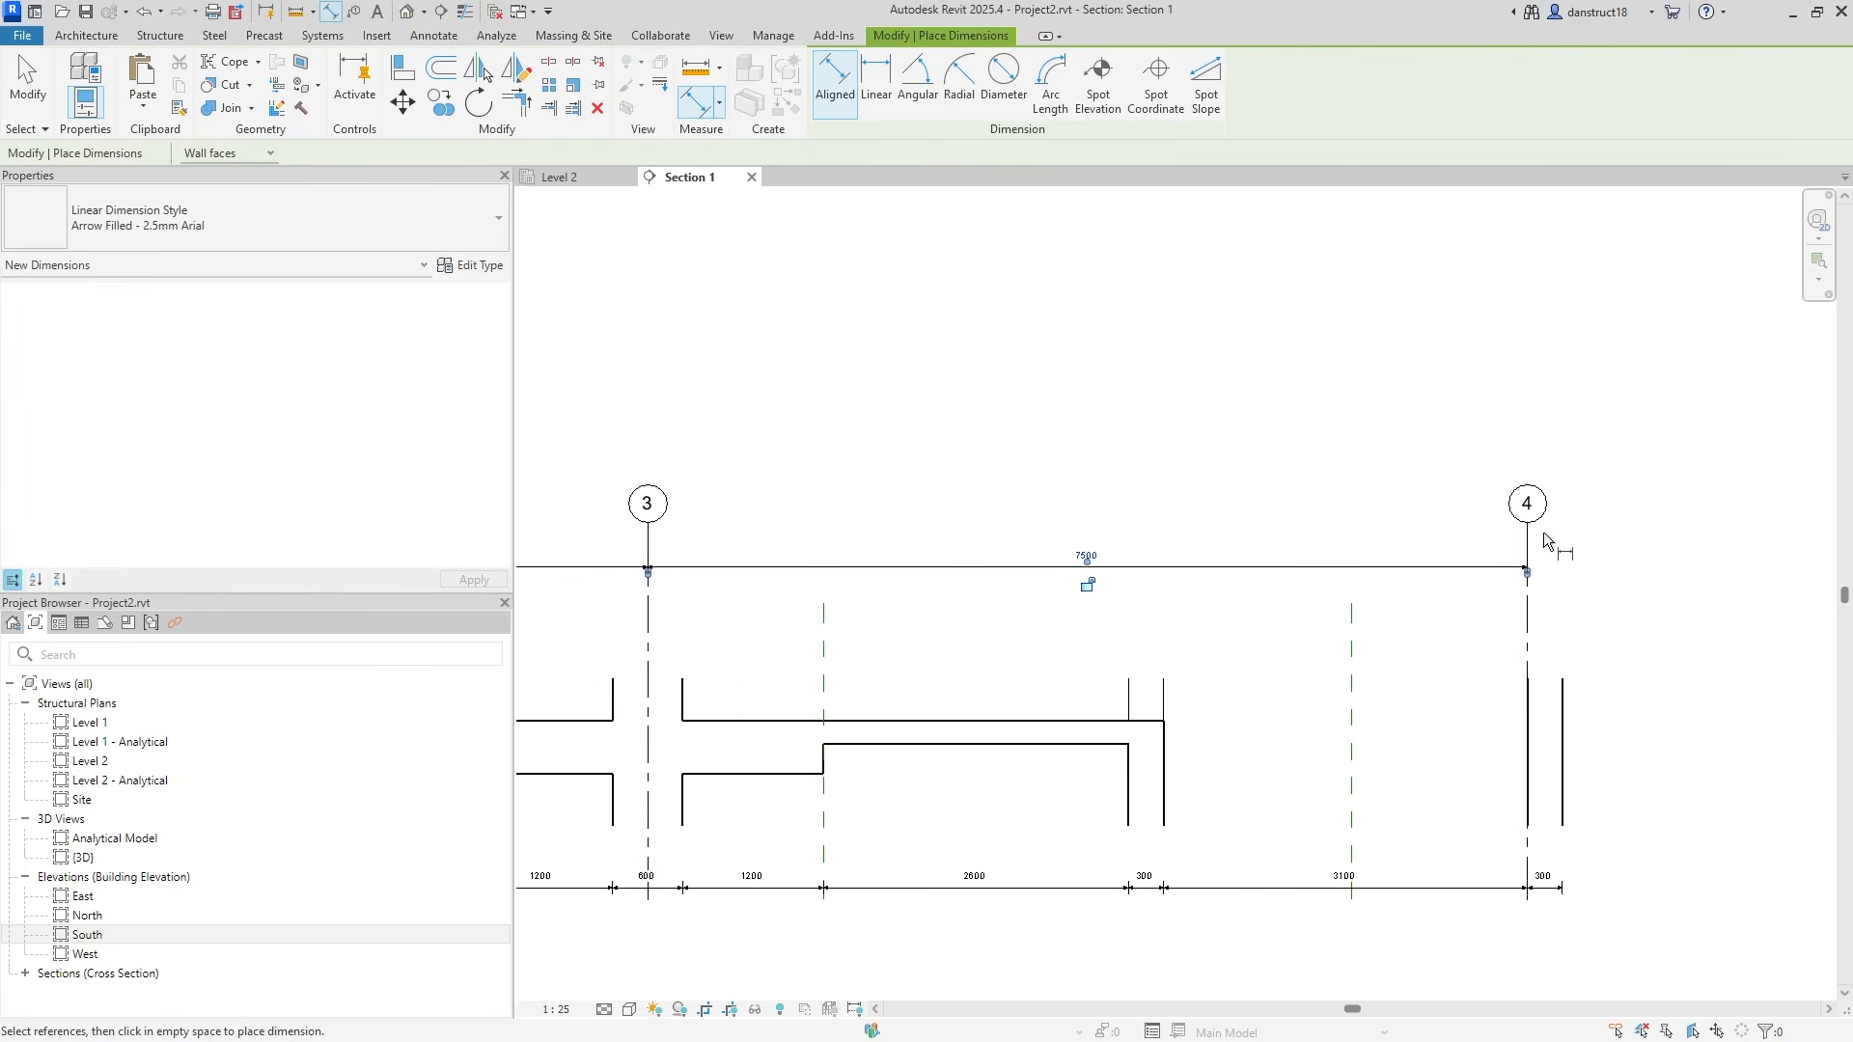
Add the 22500 overall grid dimension above the bay string.
scroll(1535, 541, "down", 2)
middle_click_drag(753, 542, 1576, 614)
scroll(596, 600, "up", 2)
left_click(618, 614)
left_click(570, 622)
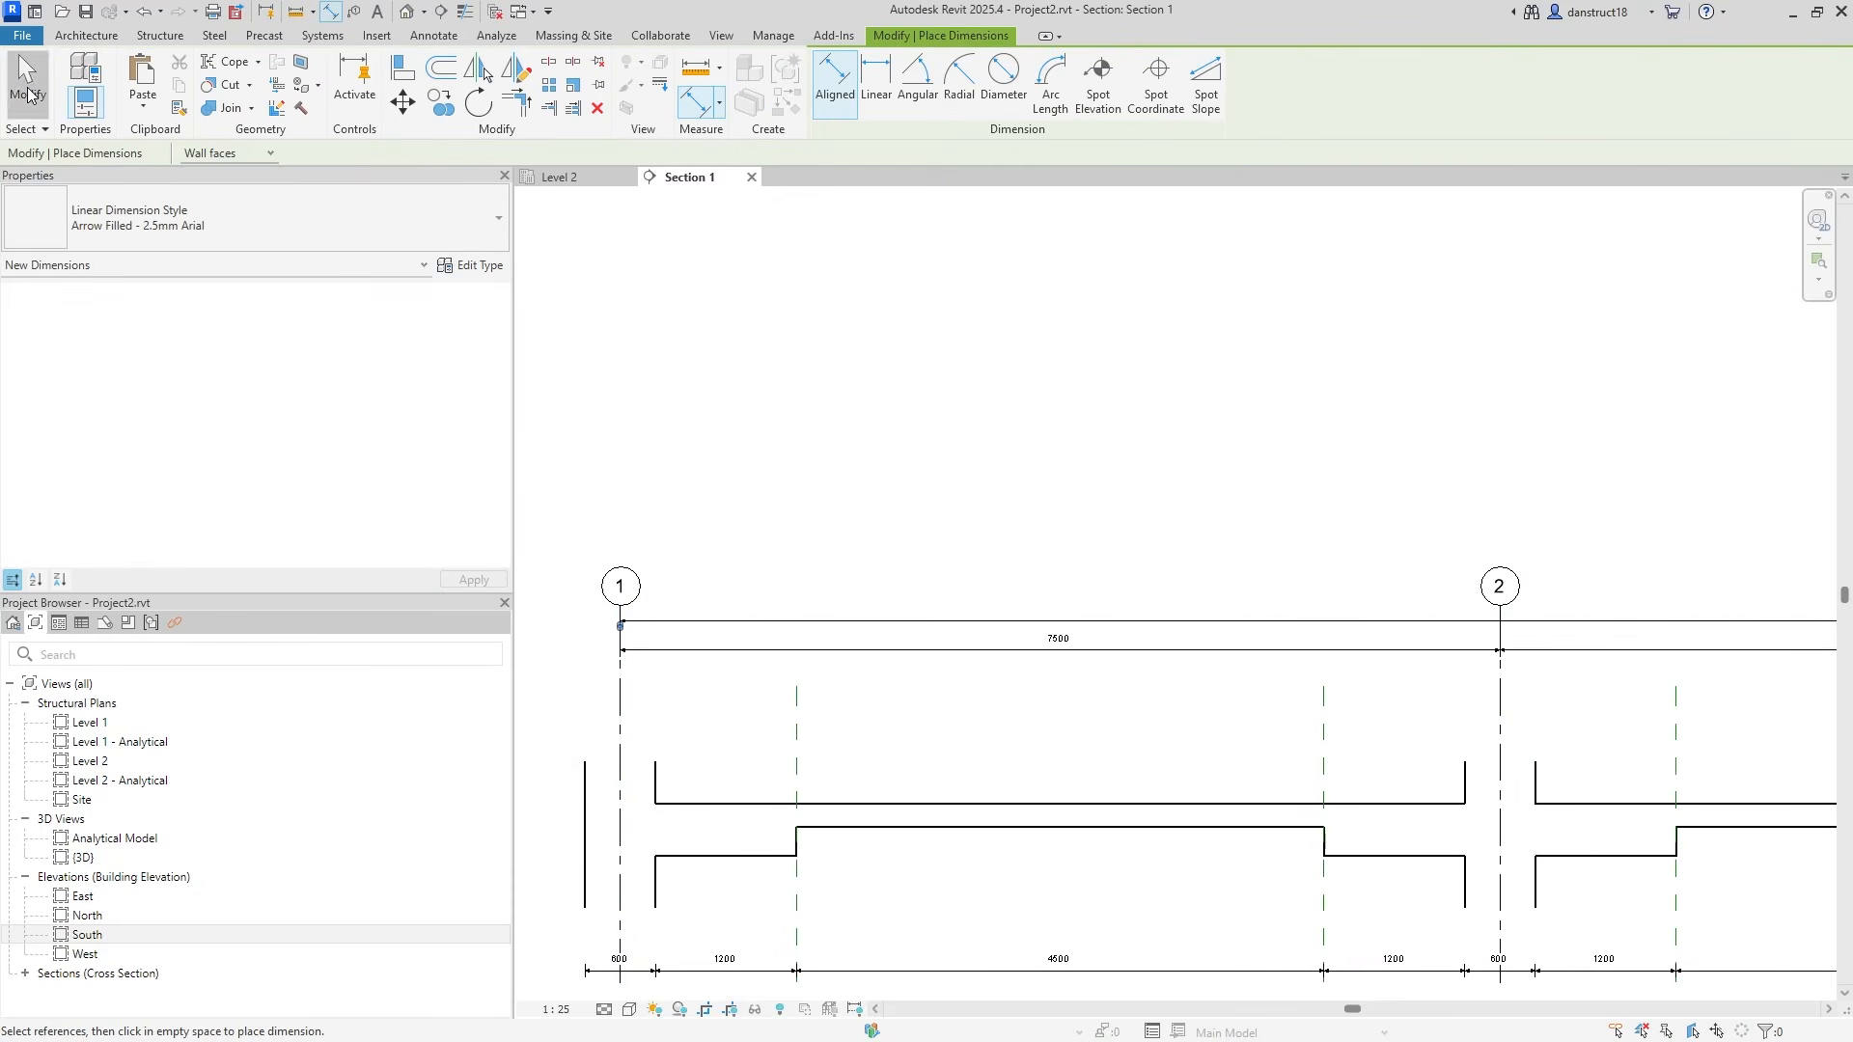
left_click(27, 94)
scroll(868, 599, "down", 2)
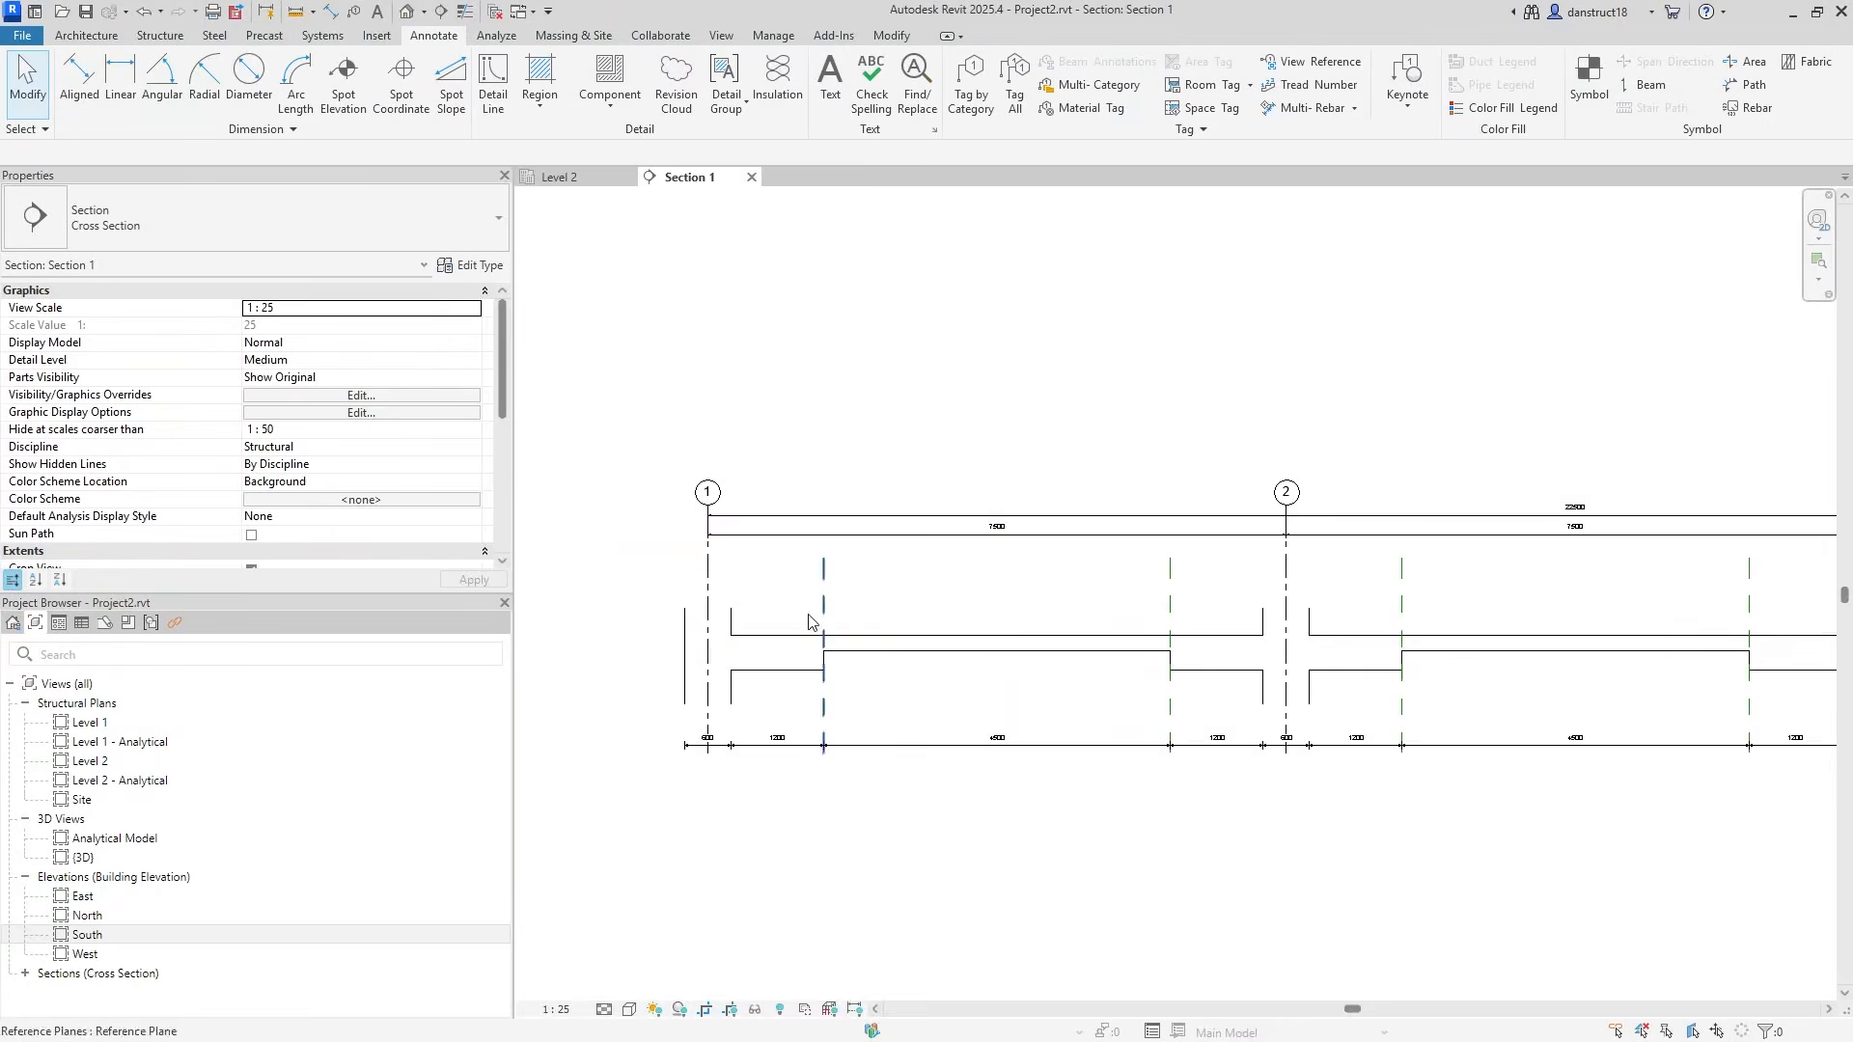
scroll(827, 622, "up", 3)
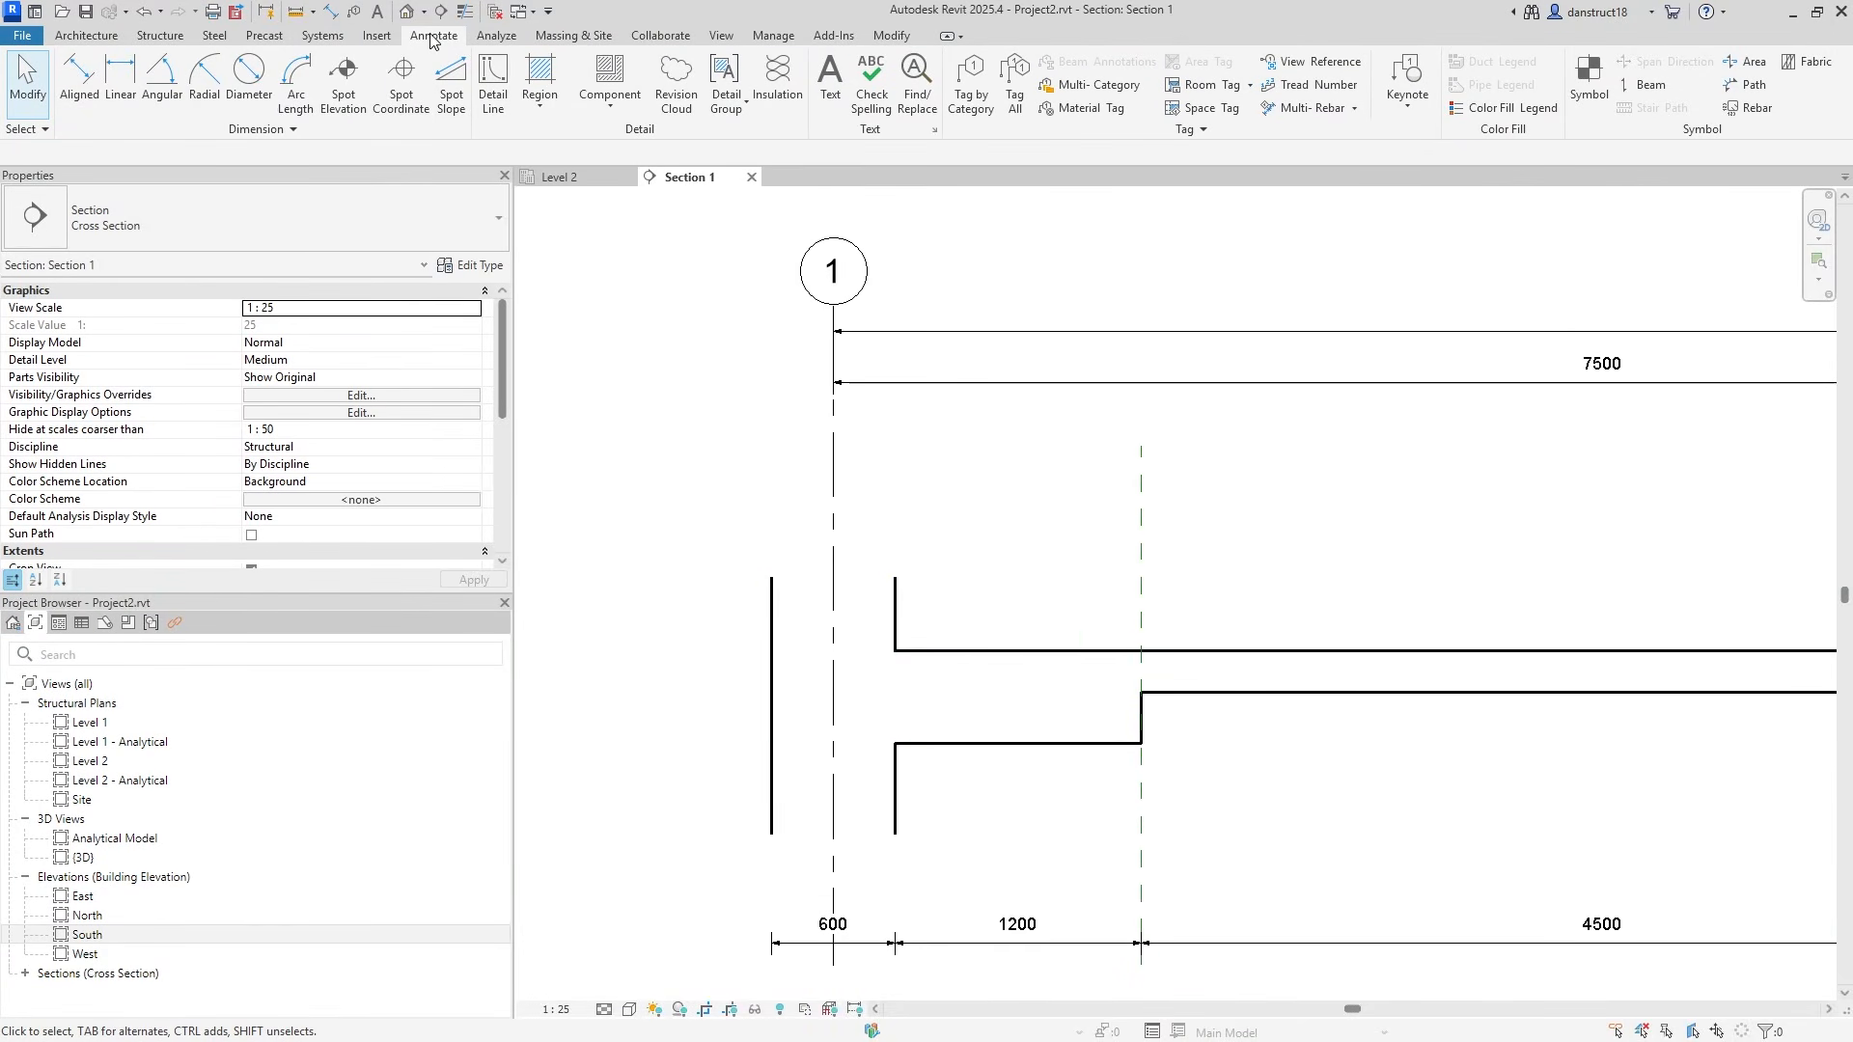
Start a filled region and duplicate its type as 'Solid White'.
left_click(537, 67)
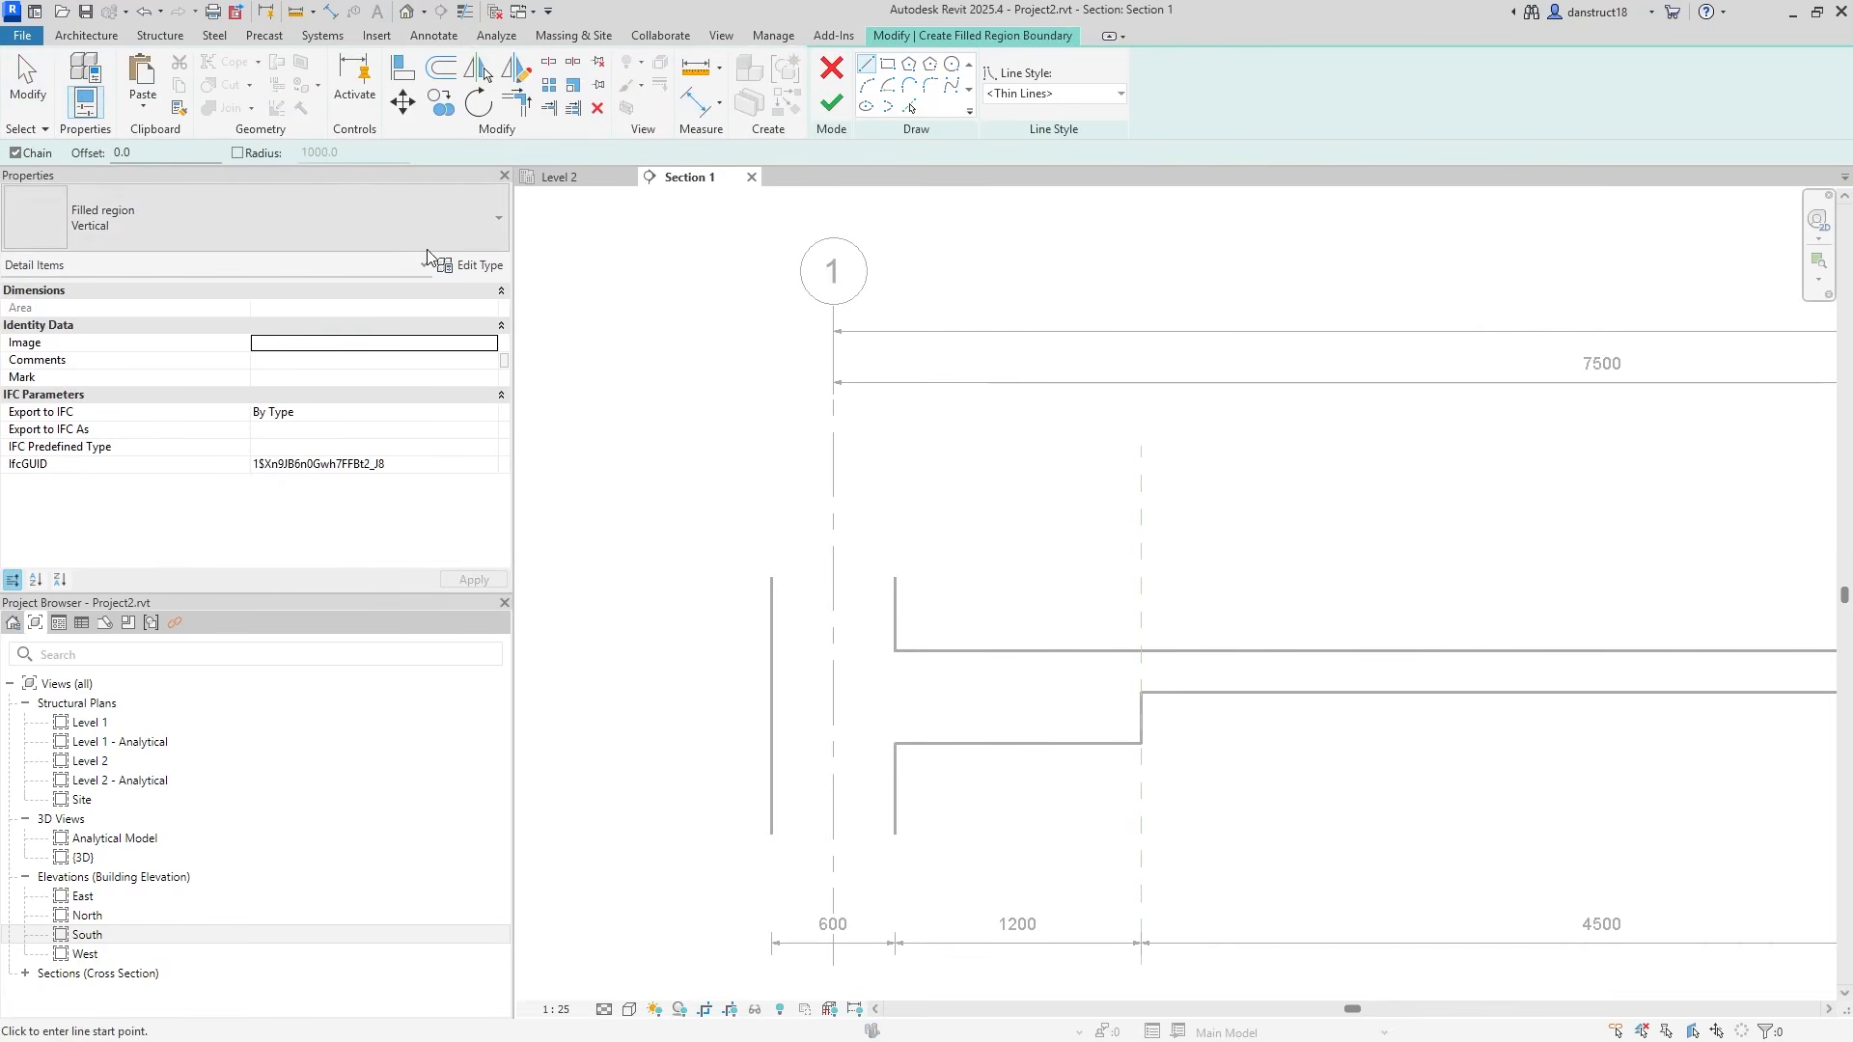
left_click(473, 265)
left_click(1726, 308)
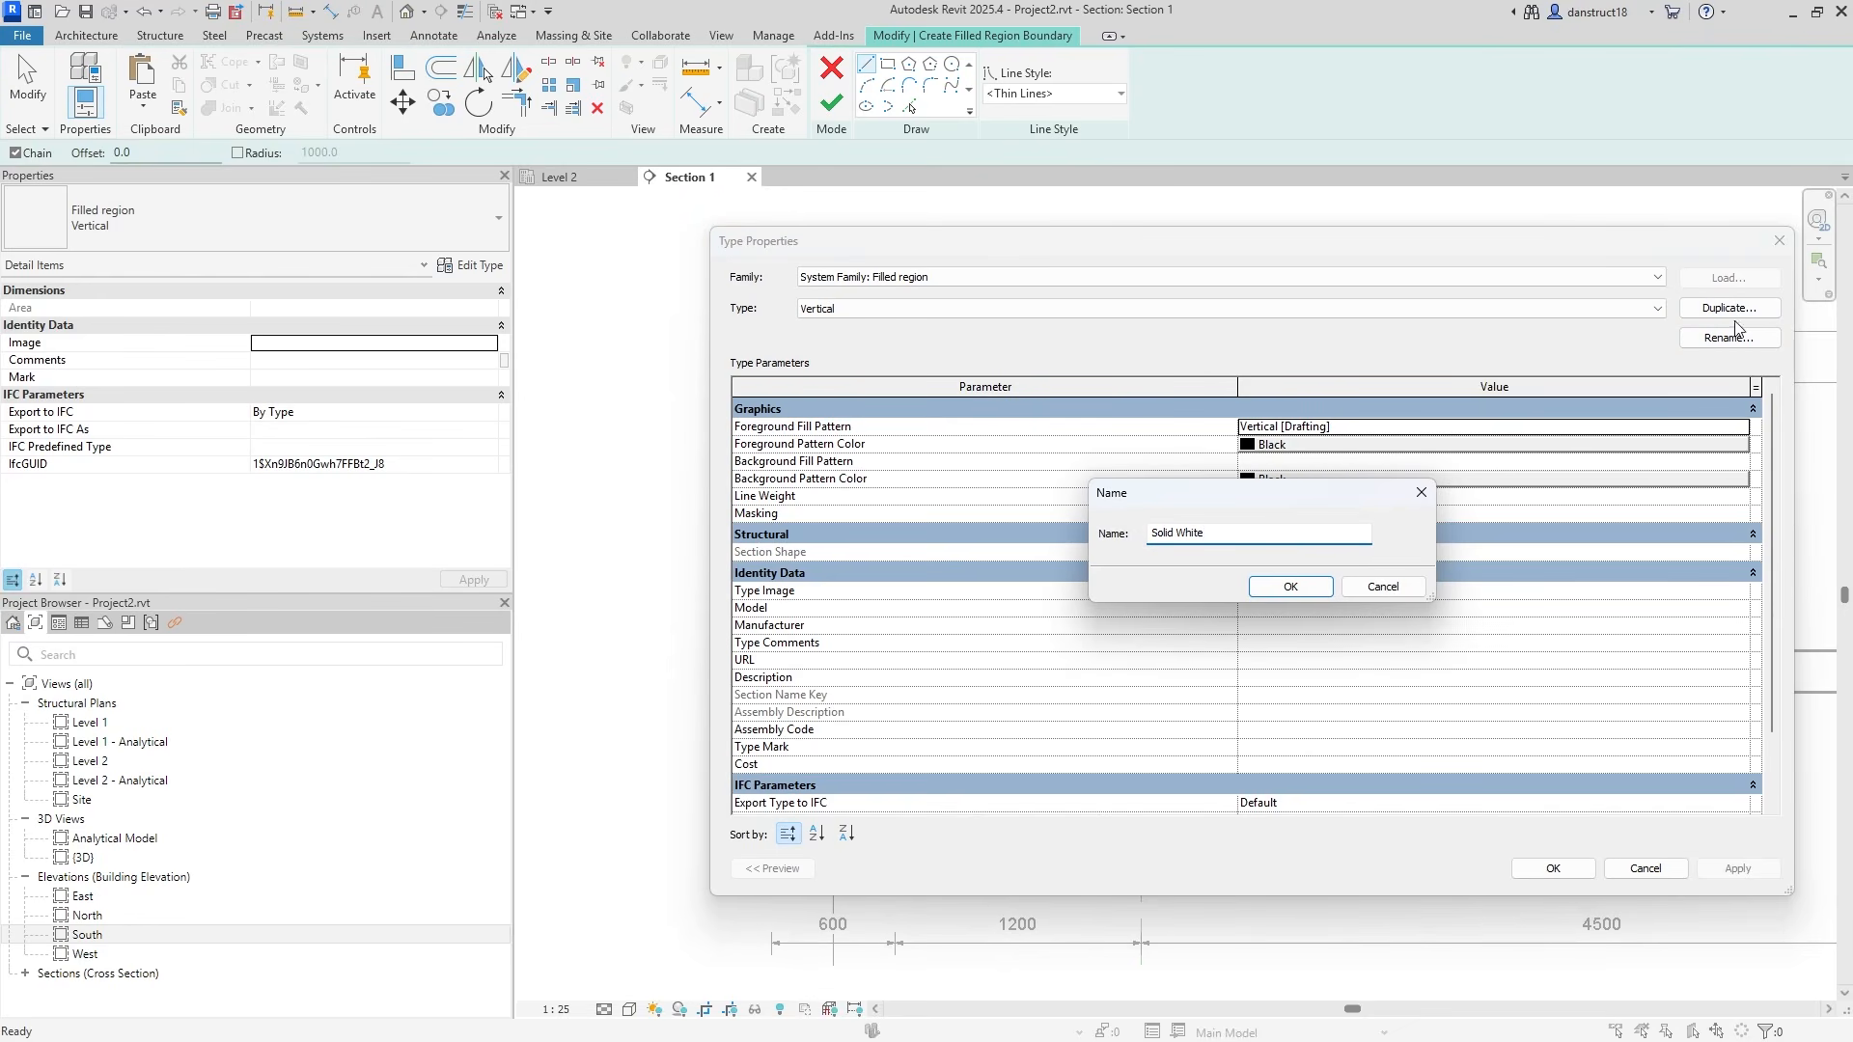
left_click(1291, 588)
Give Solid White a Solid fill foreground pattern in white.
left_click(1723, 427)
left_click(1743, 426)
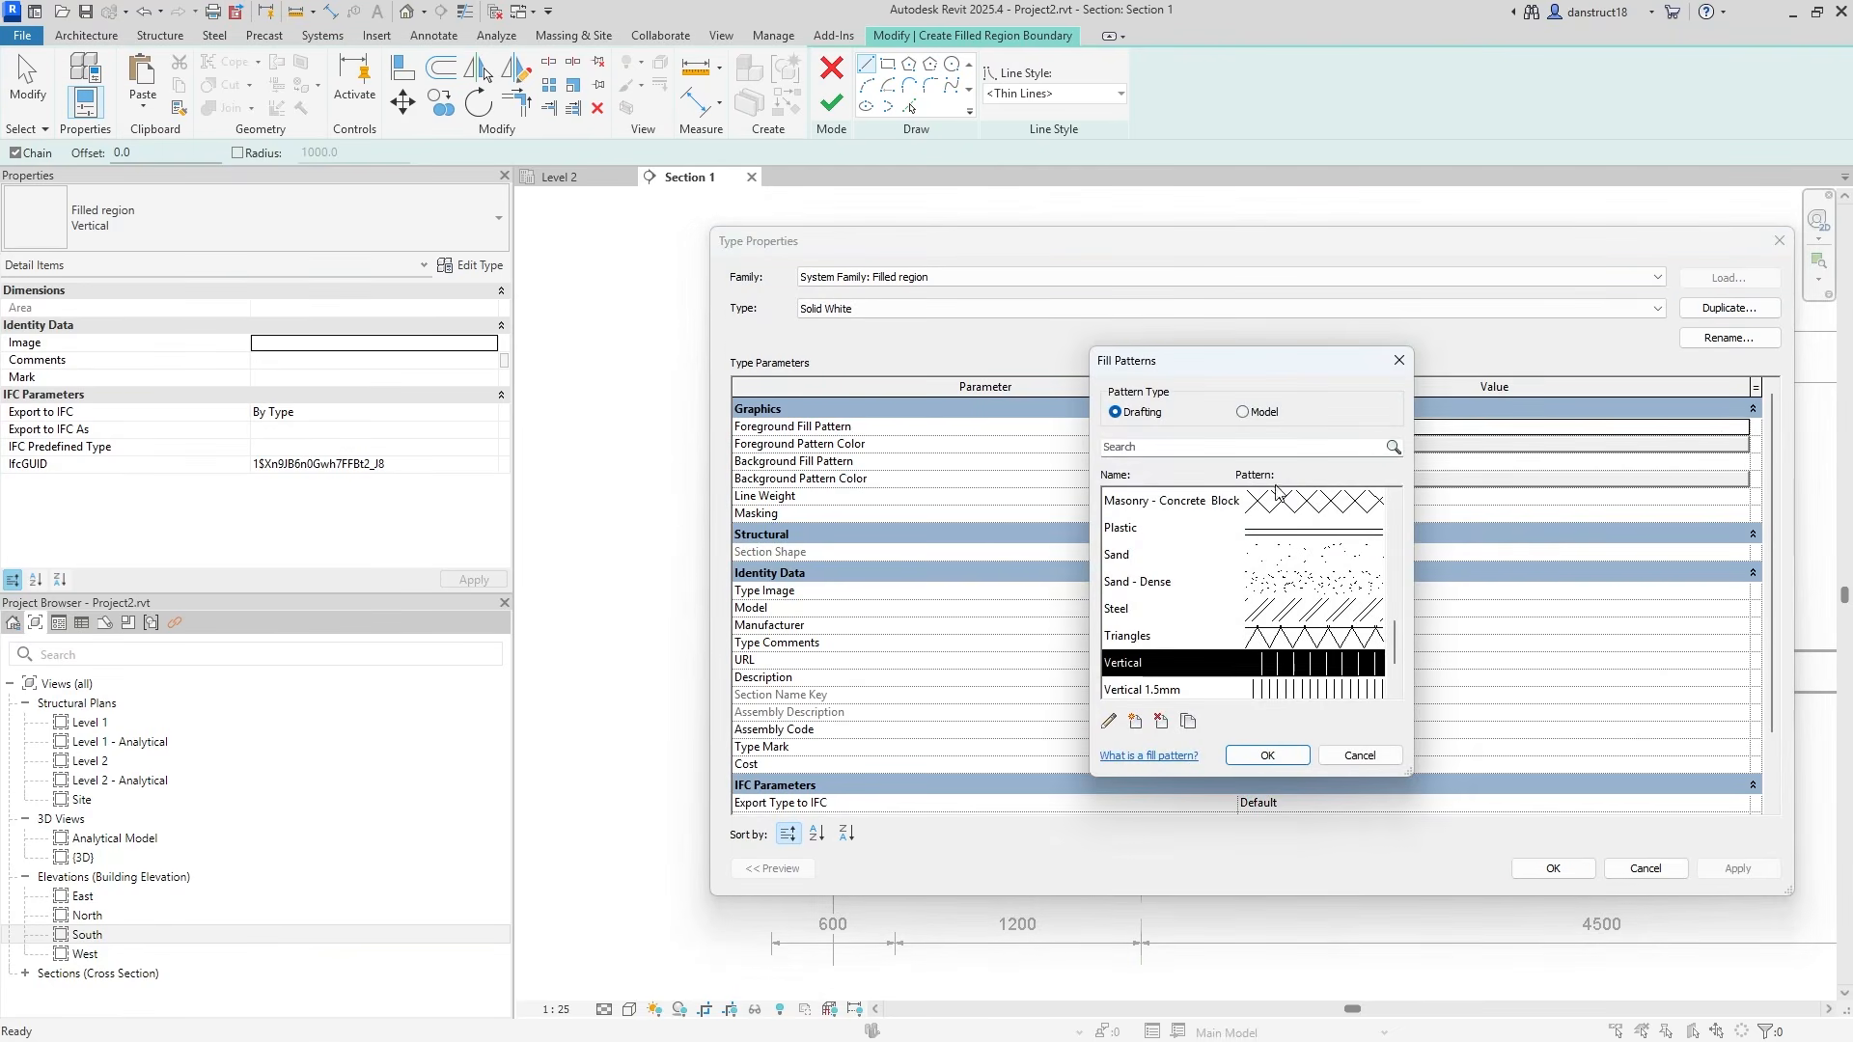
scroll(1211, 582, "up", 7)
left_click(1153, 531)
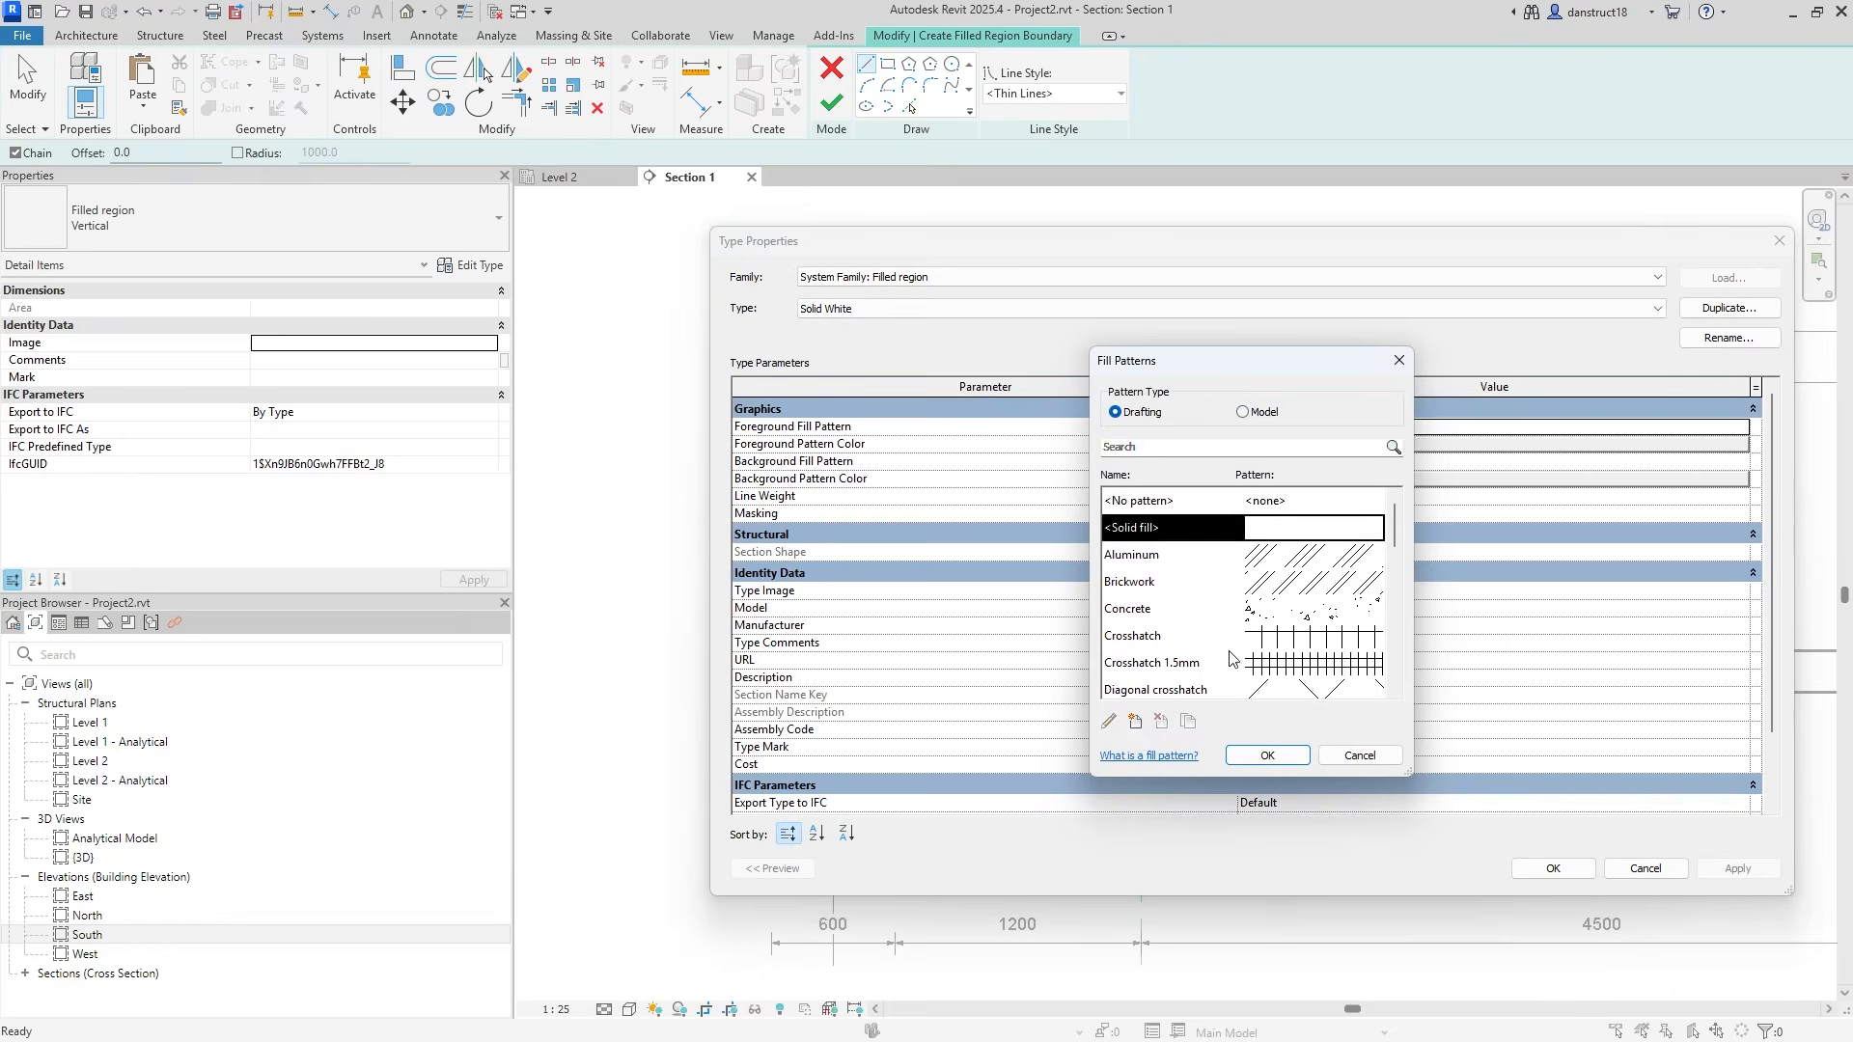
left_click(1255, 755)
left_click(1283, 444)
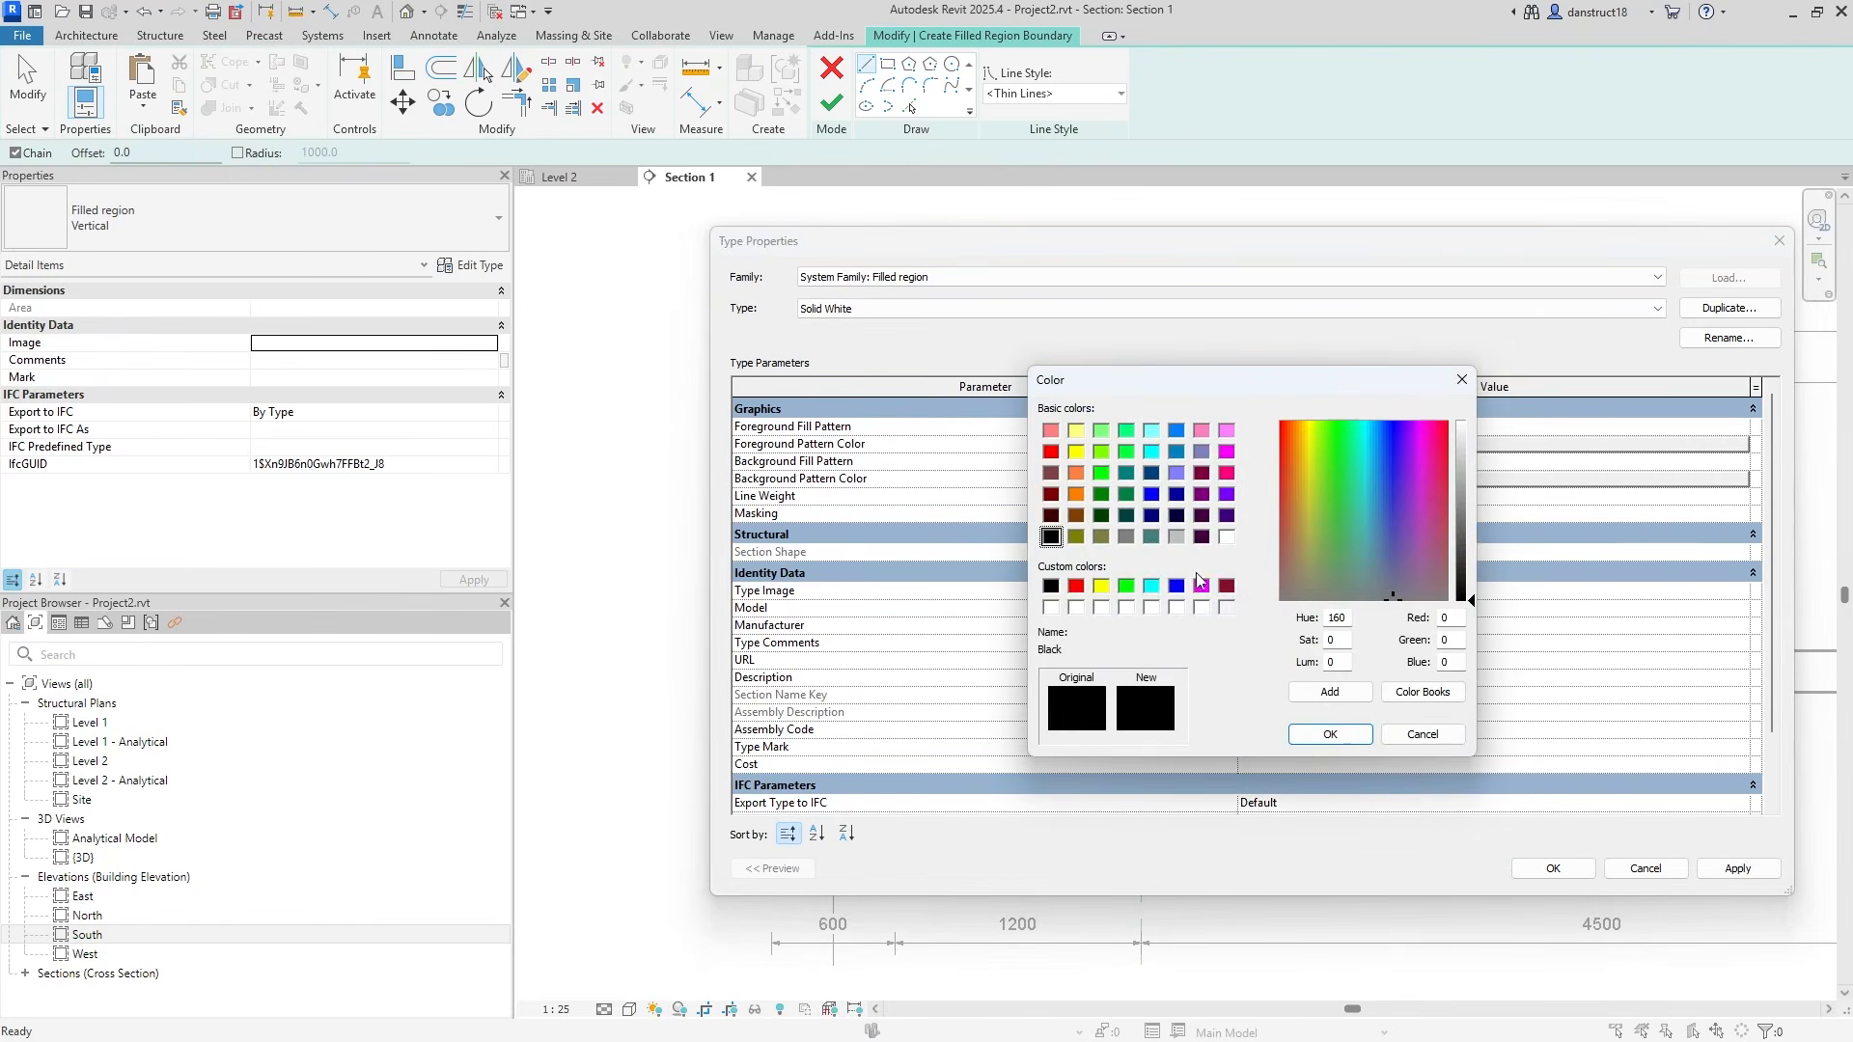
left_click(1225, 536)
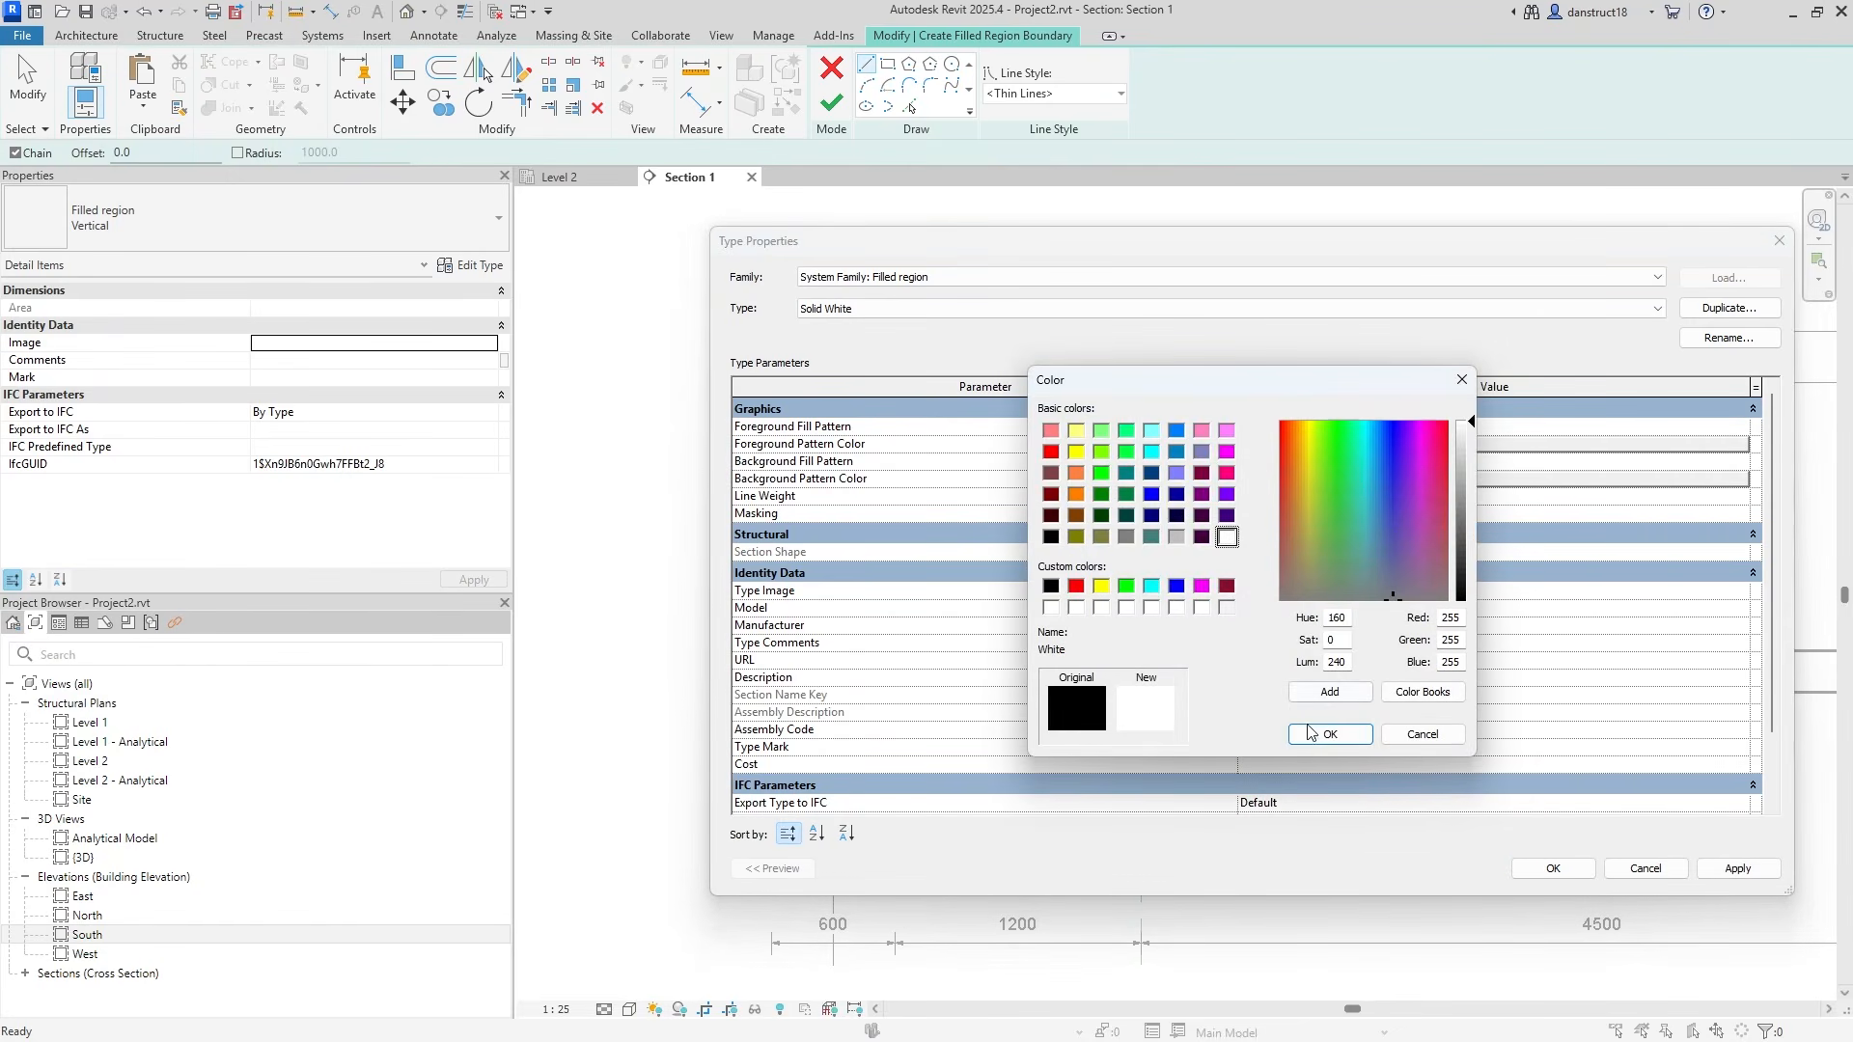
left_click(1331, 734)
left_click(1546, 868)
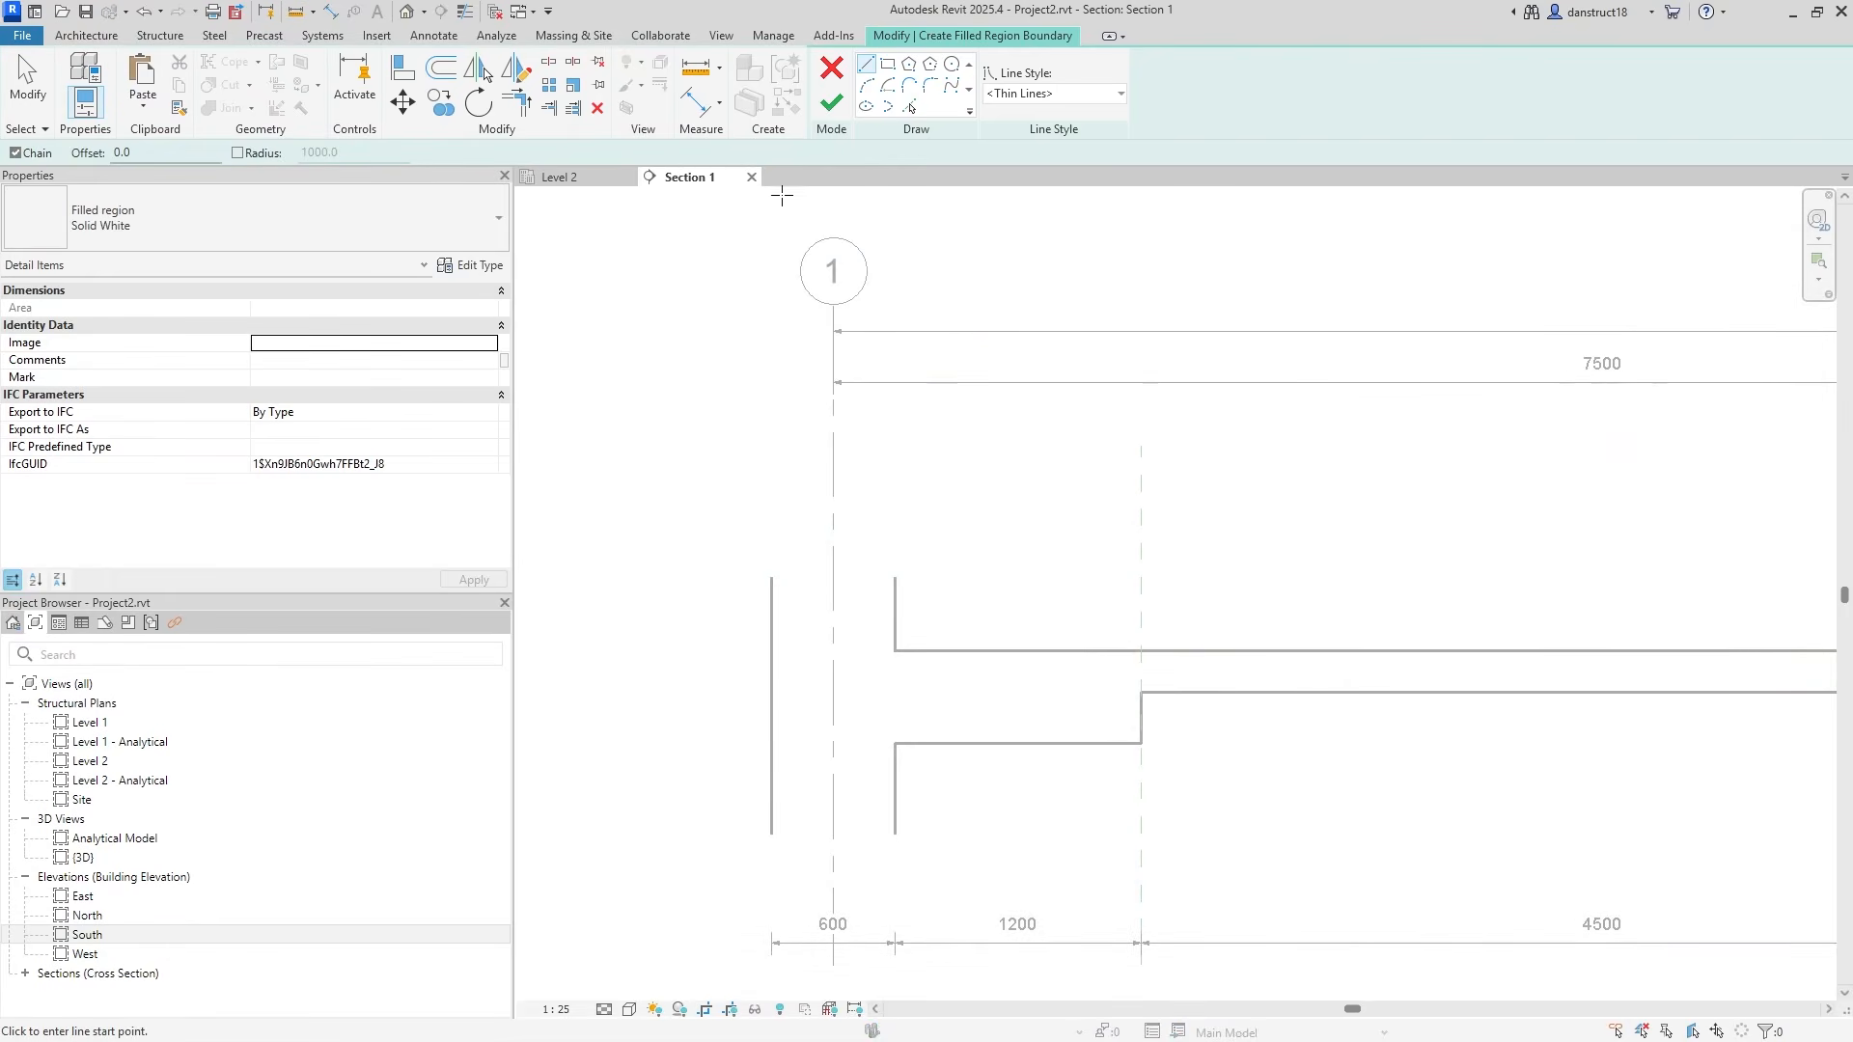
Sketch the zigzag break line across grid 1 as region boundary lines.
scroll(763, 569, "up", 2)
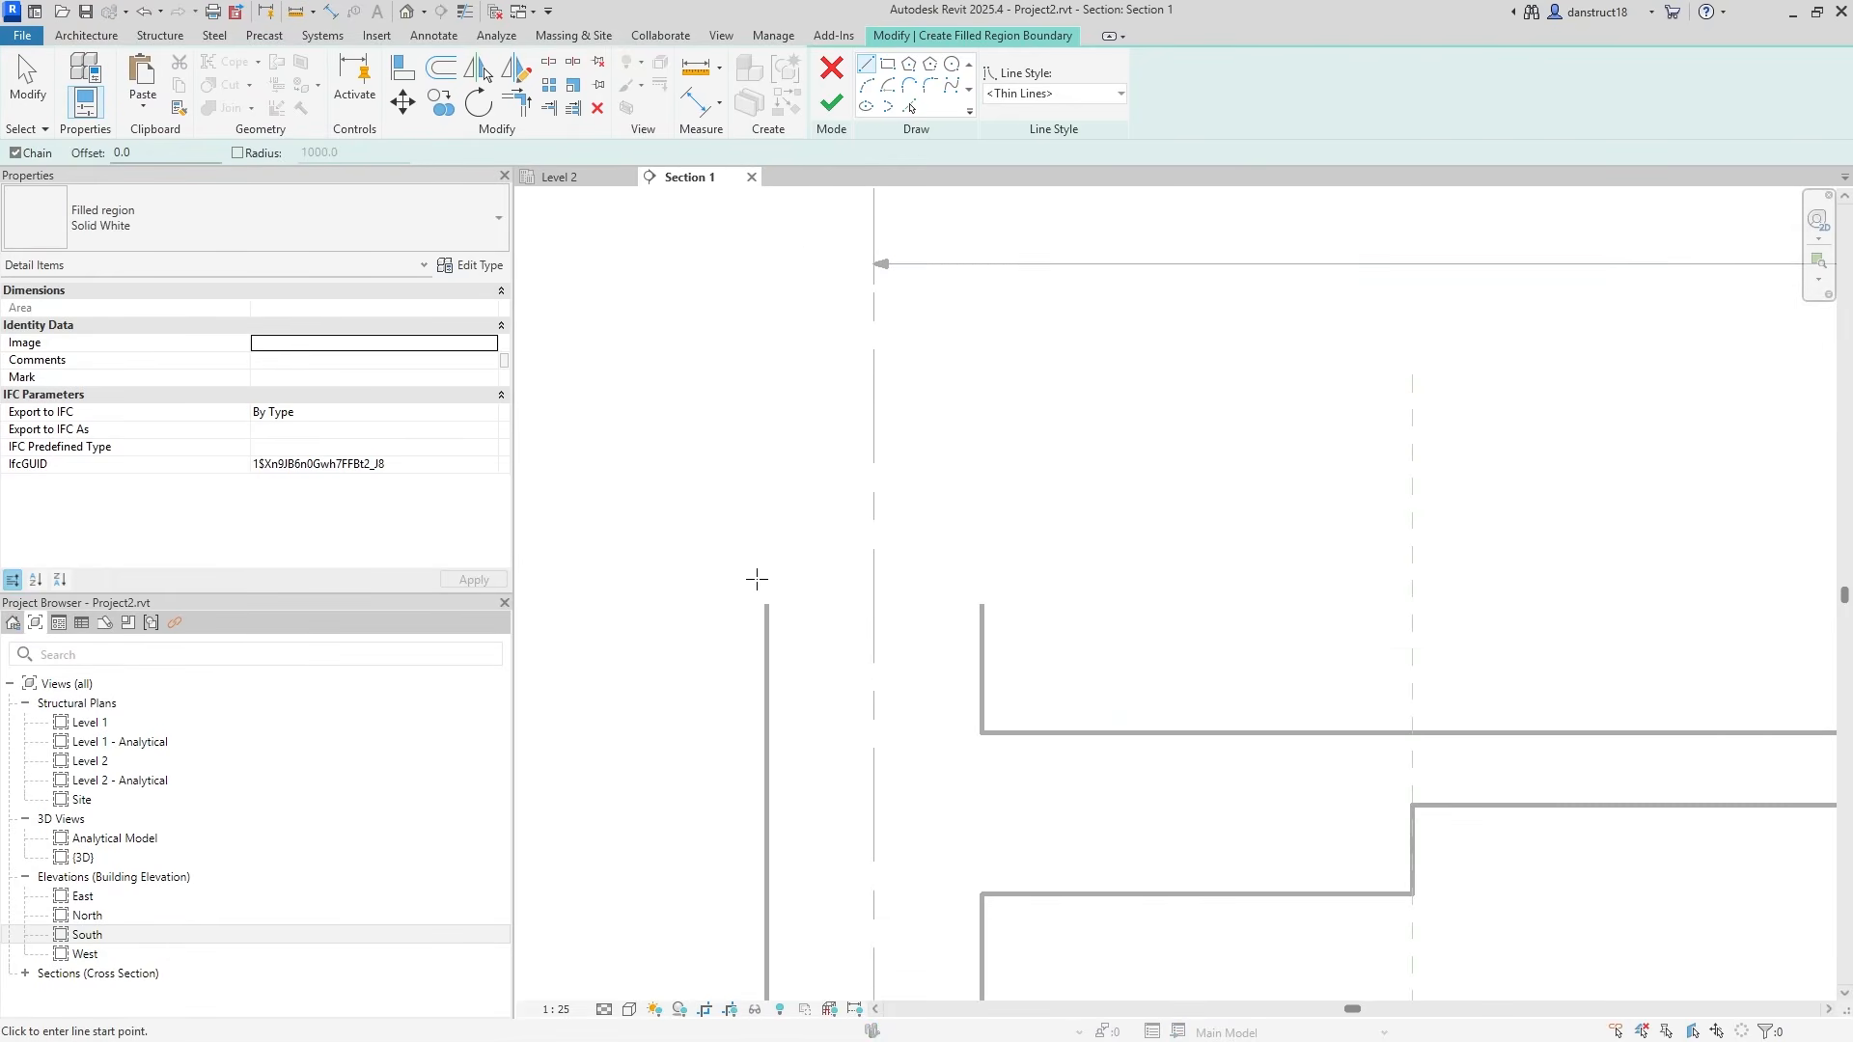
left_click(732, 603)
scroll(841, 604, "up", 2)
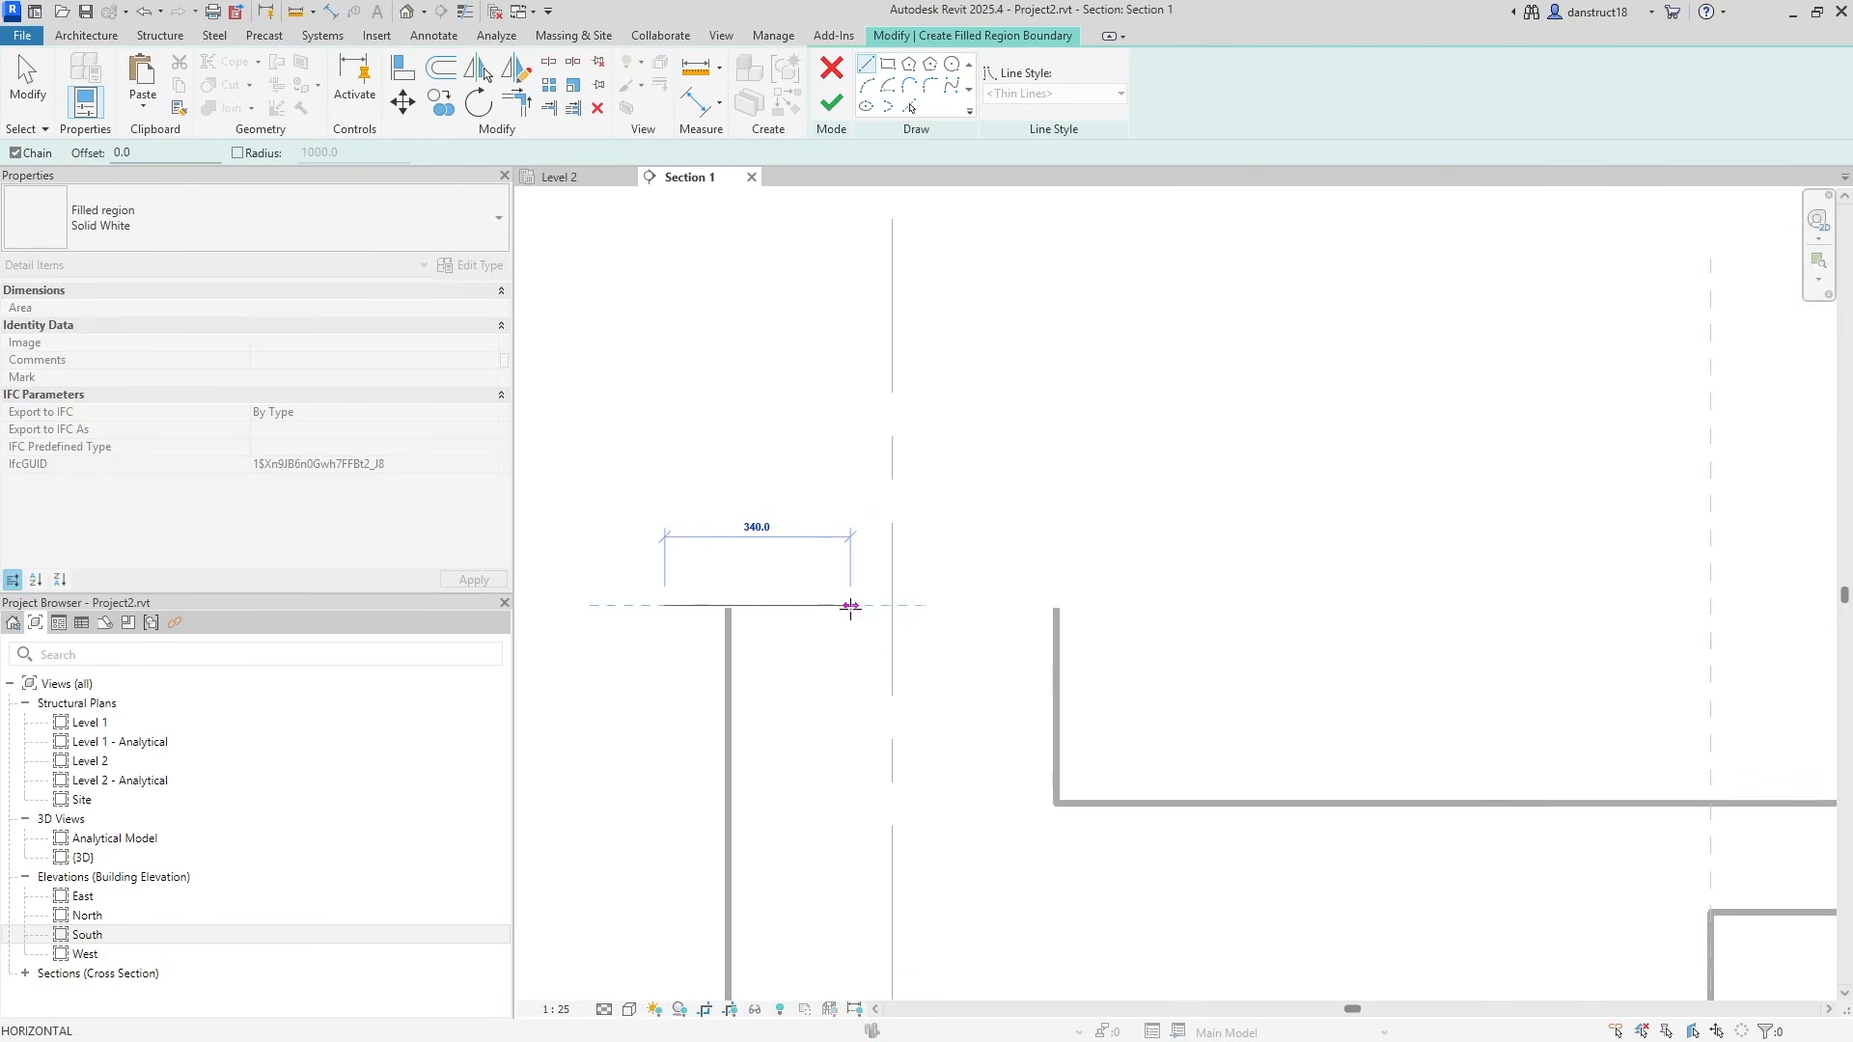
left_click(841, 605)
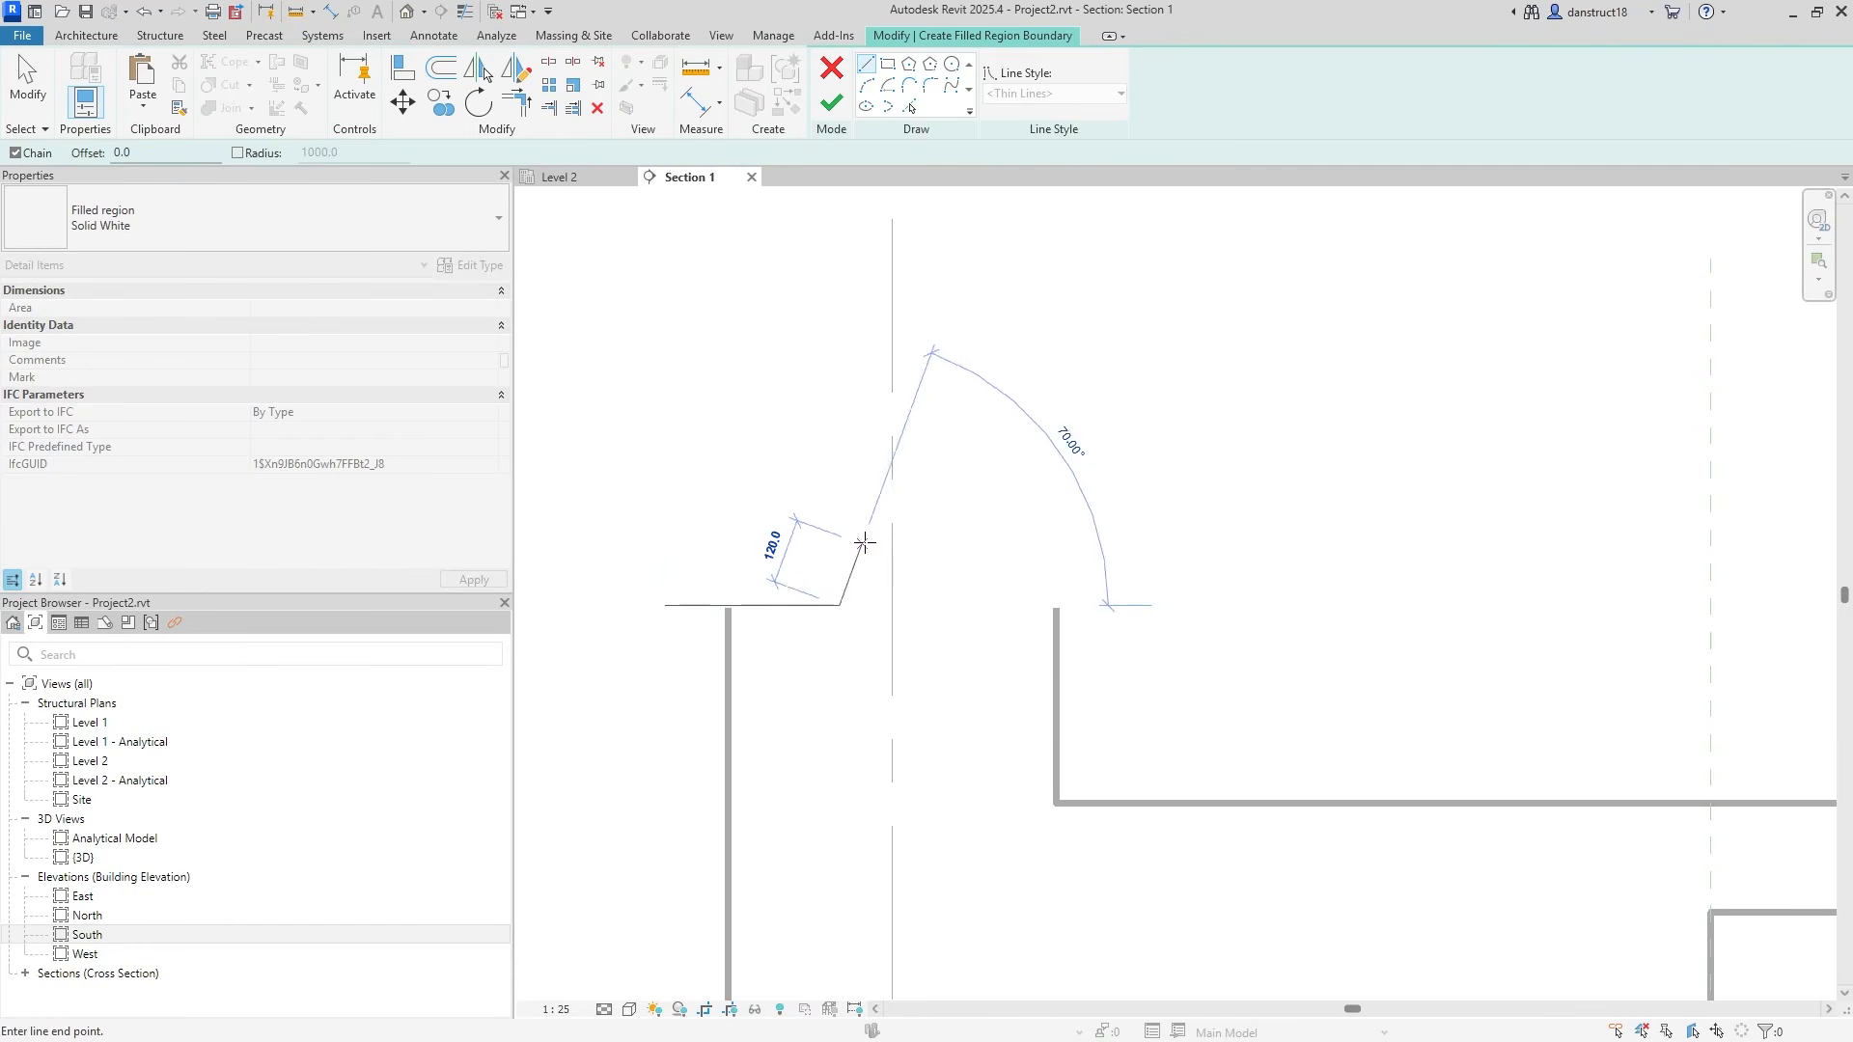
left_click(892, 531)
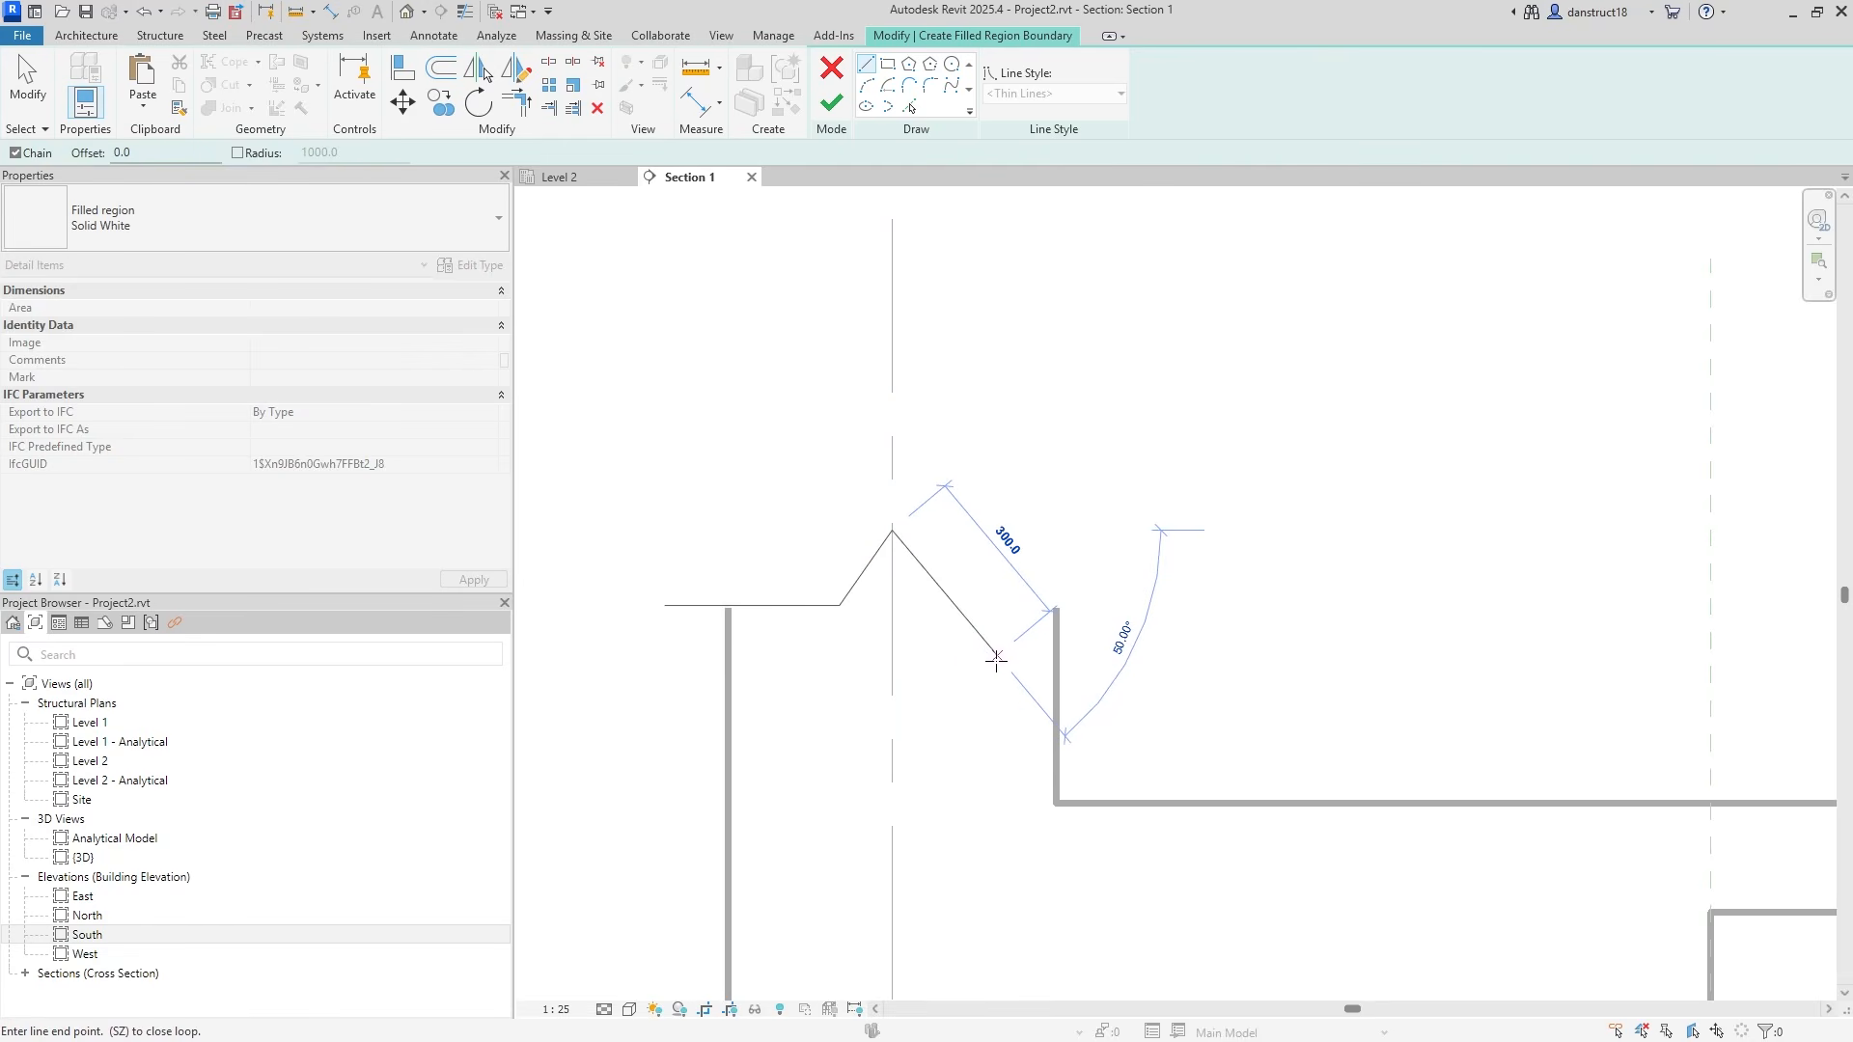
scroll(1005, 655, "up", 2)
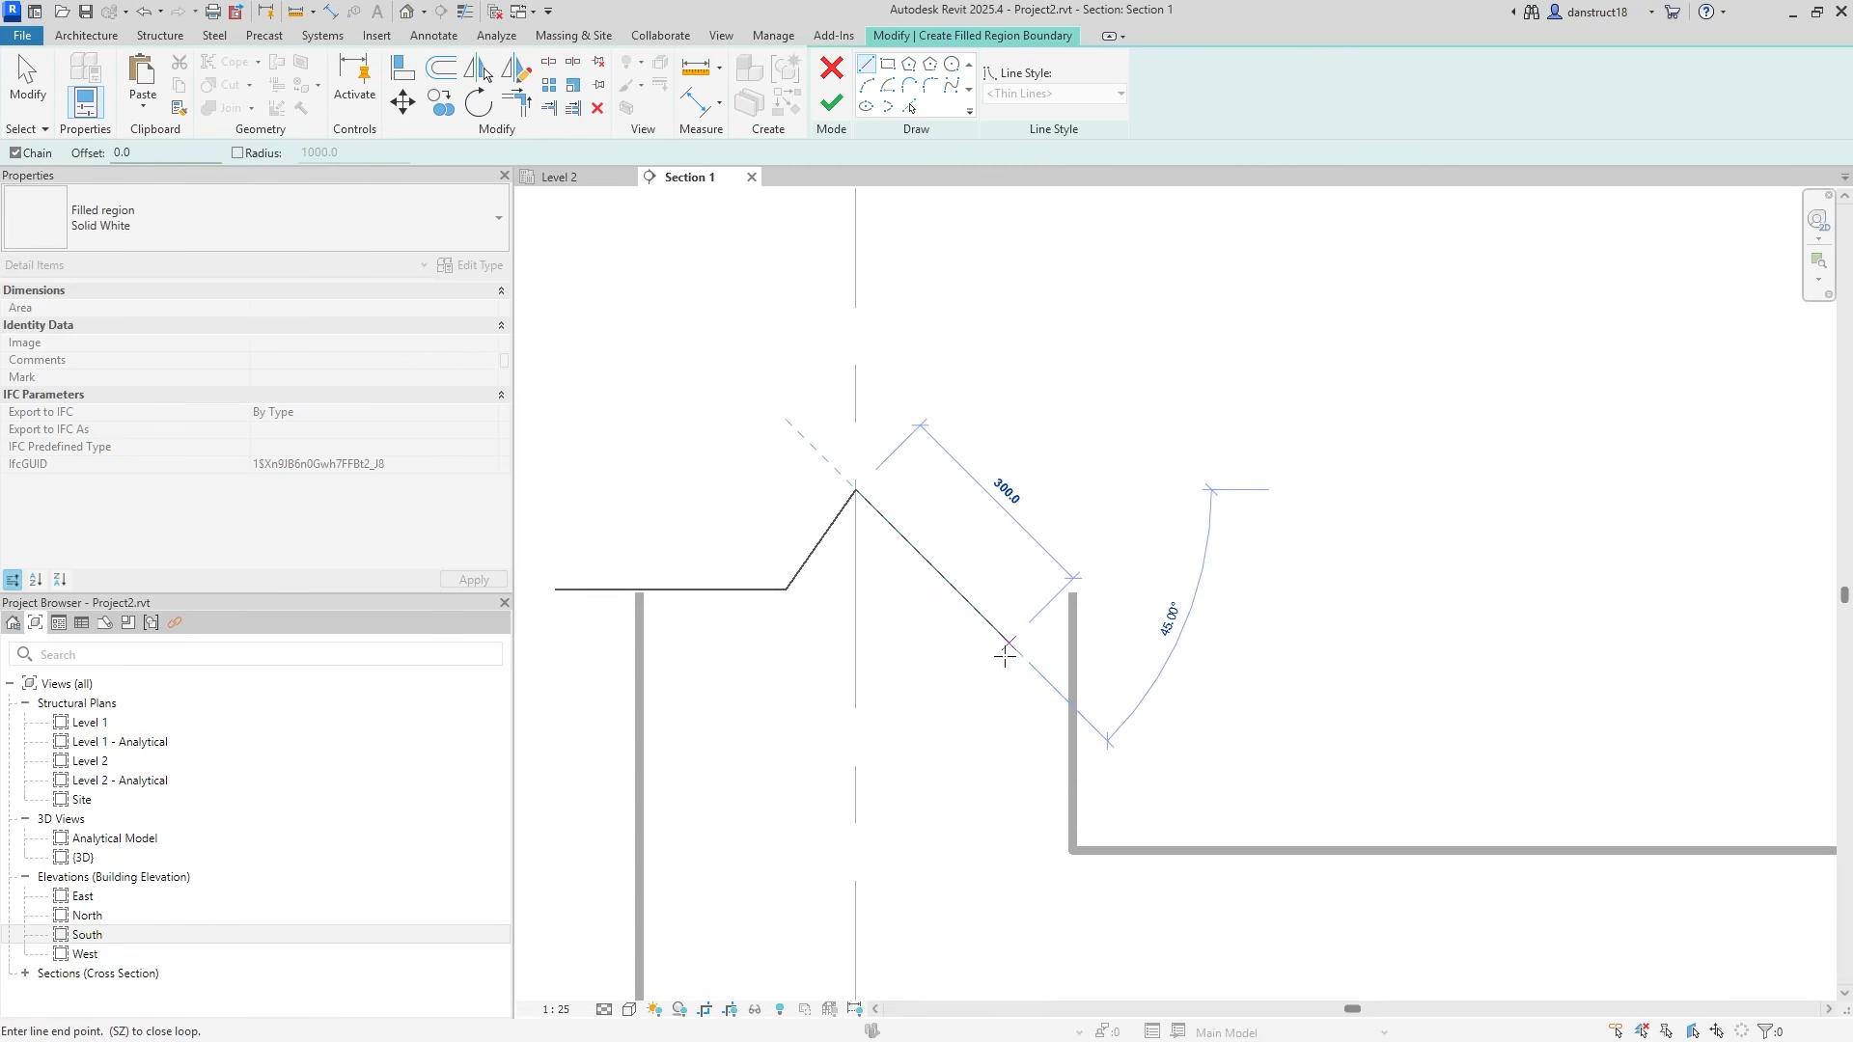
left_click(914, 652)
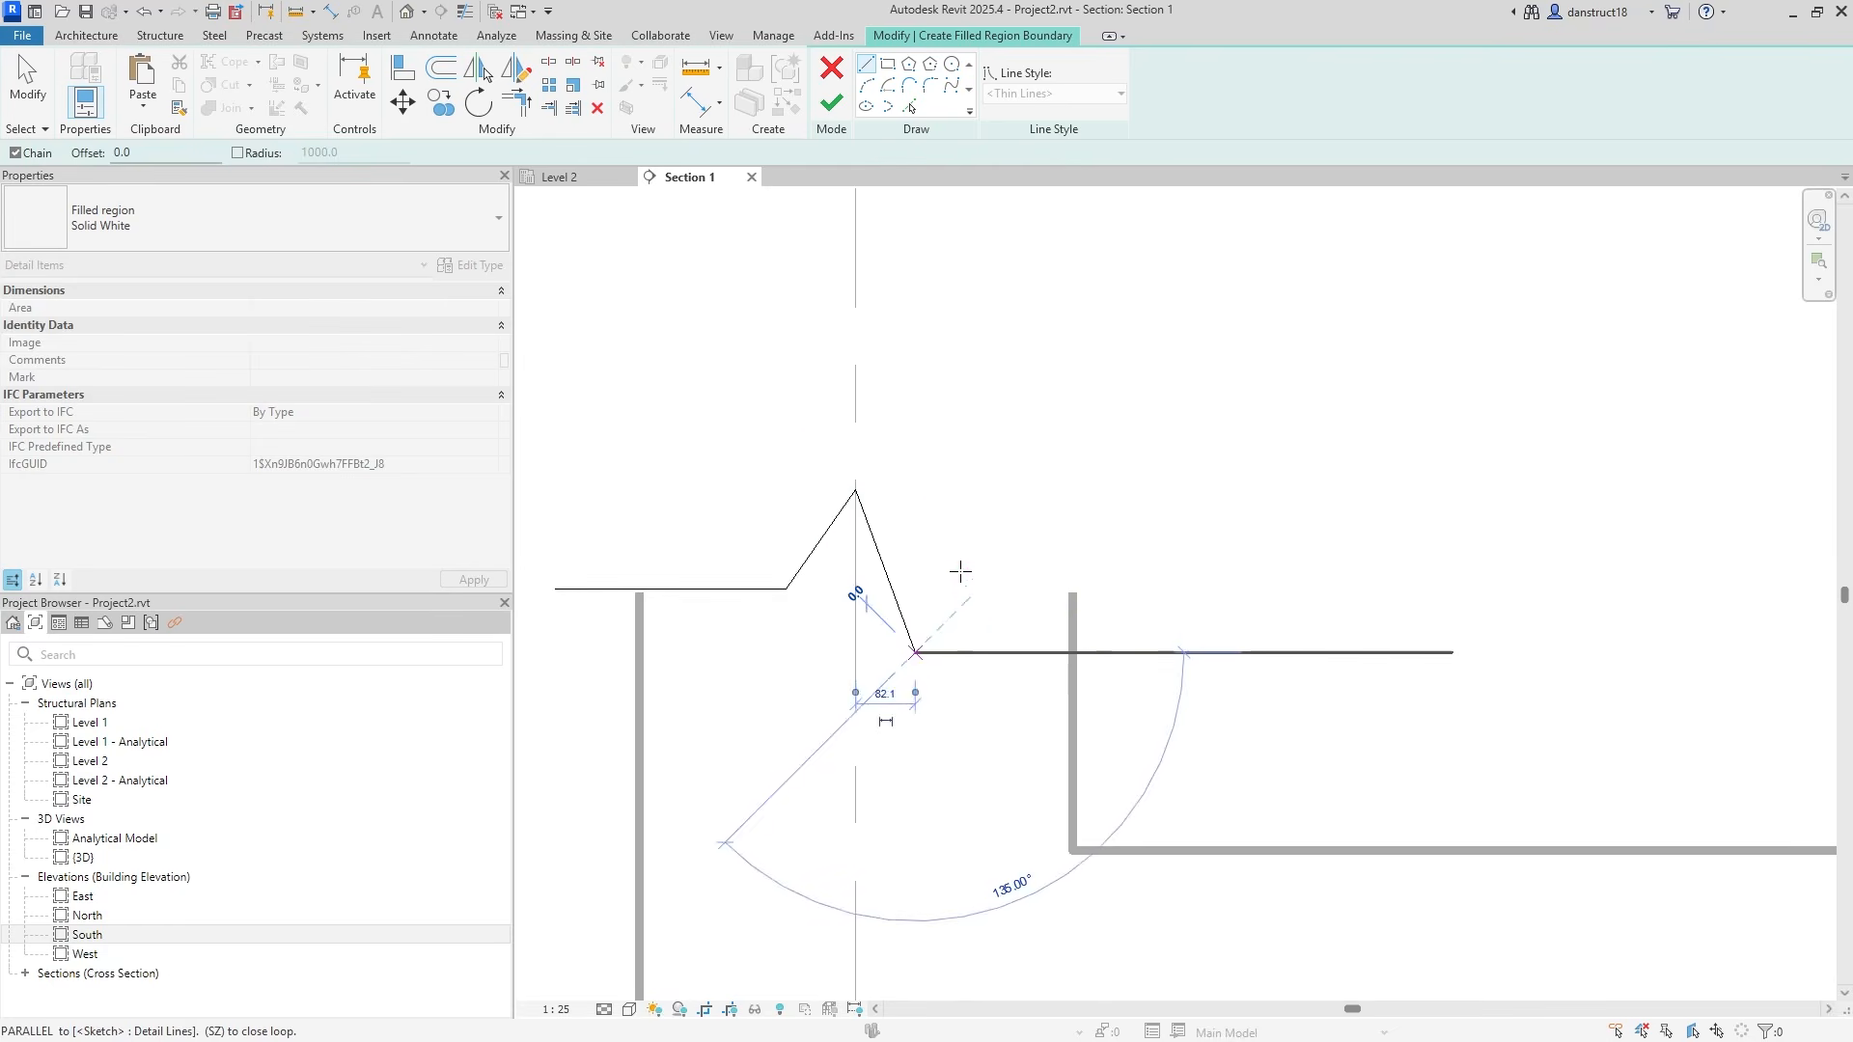
left_click(957, 587)
left_click(1187, 591)
key("Escape")
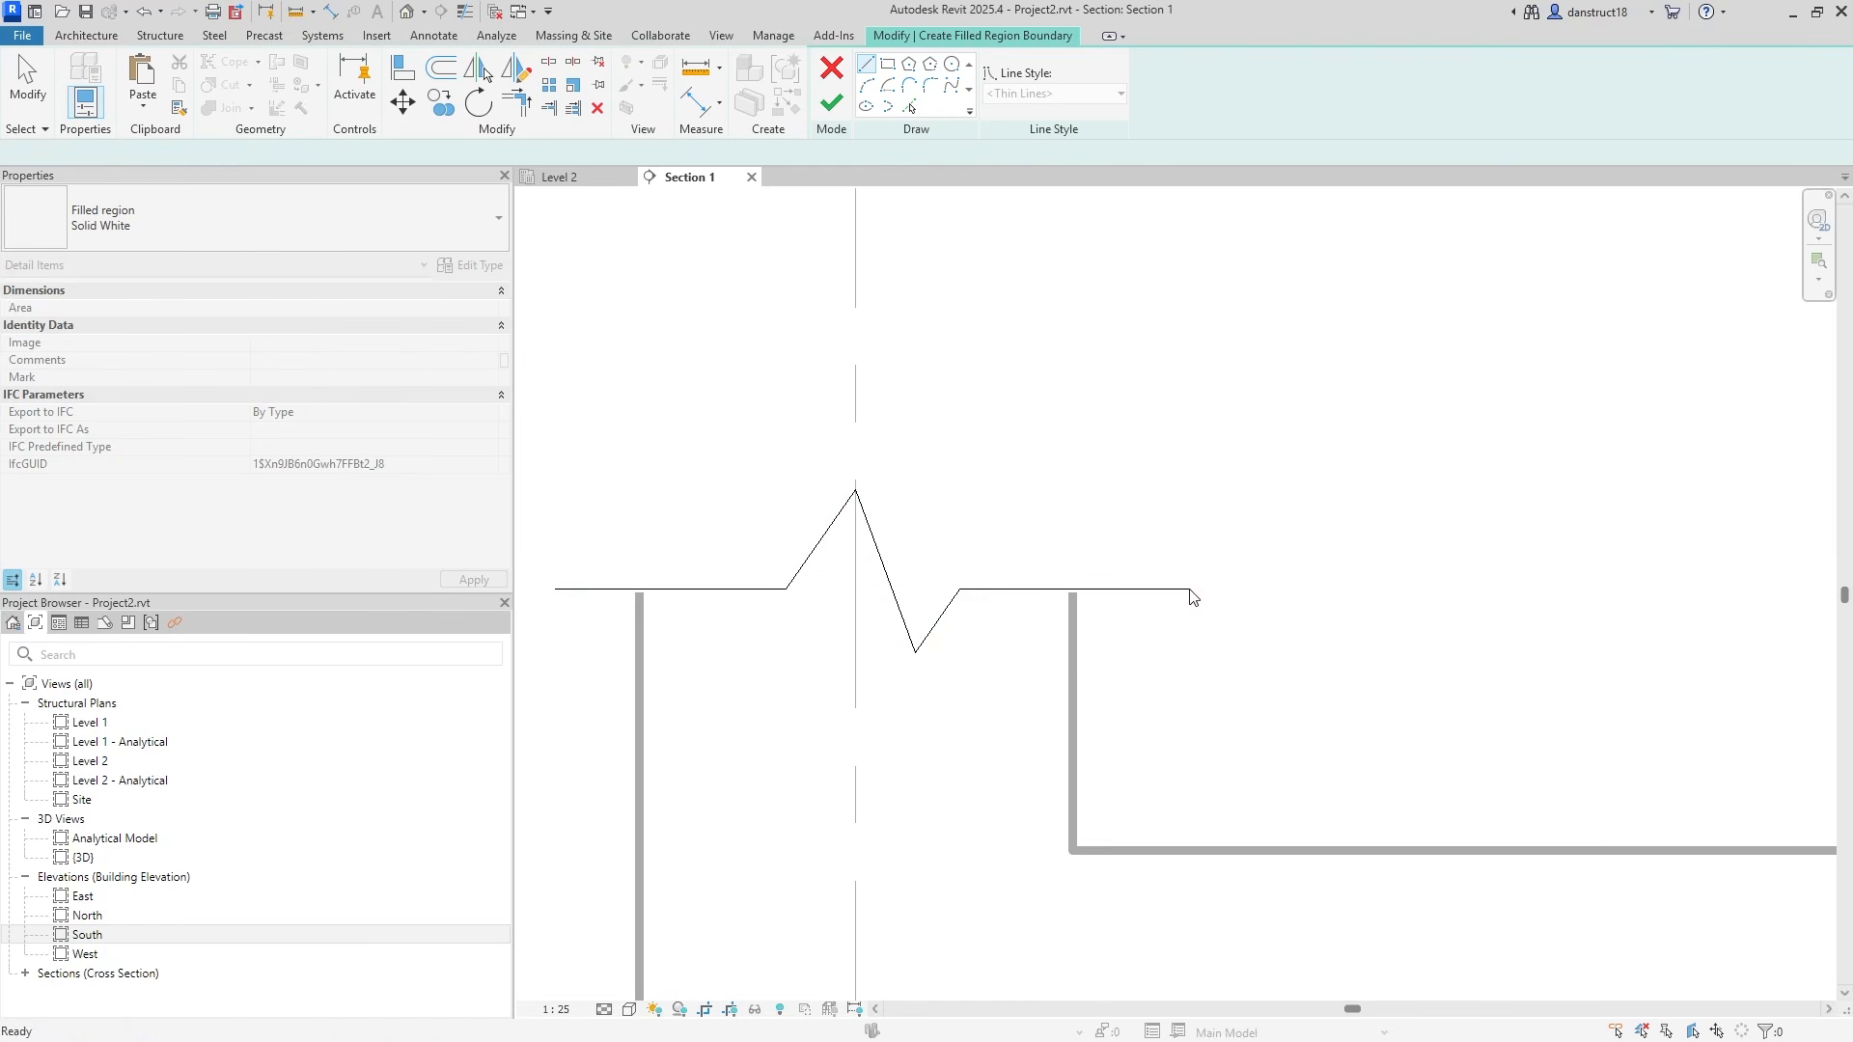
key("Escape")
scroll(832, 585, "up", 2)
Replace the left slanted line with a mirror of the right slant about the peak.
left_click(781, 571)
left_click_drag(757, 597, 792, 597)
left_click(742, 598)
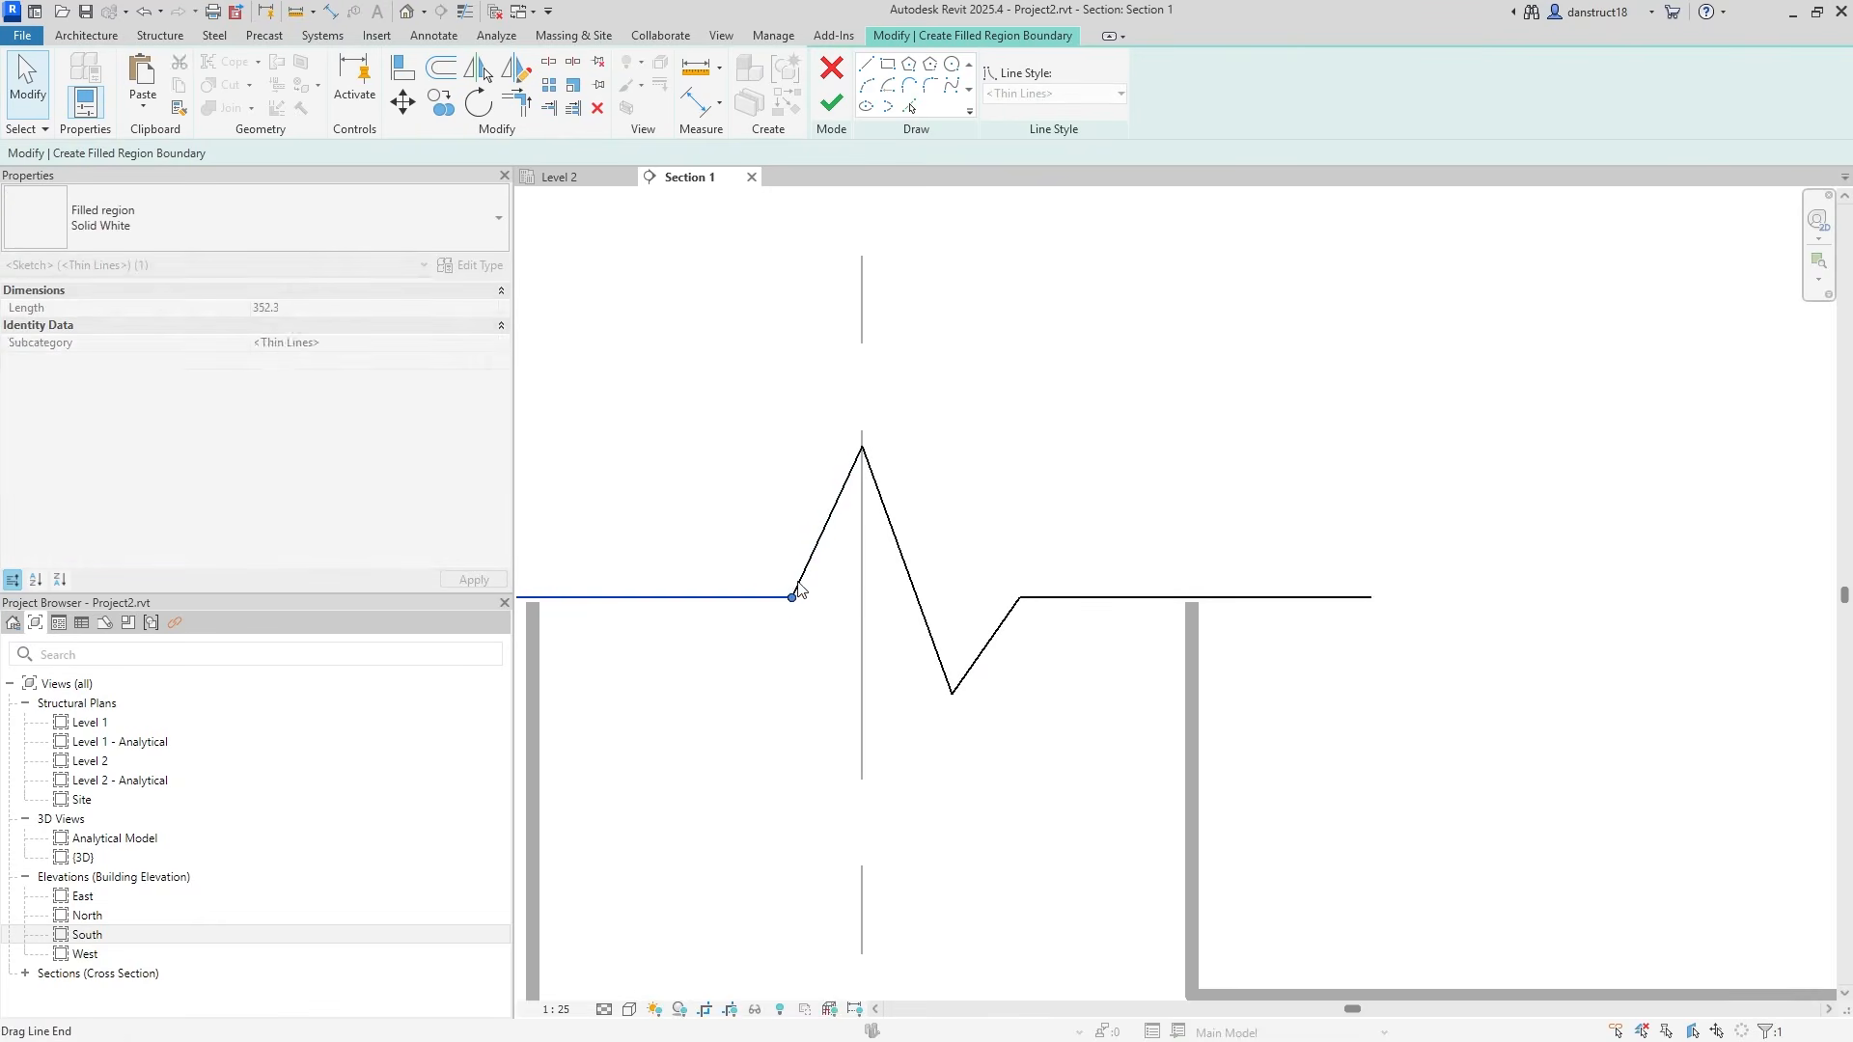
key("Delete")
left_click(888, 511)
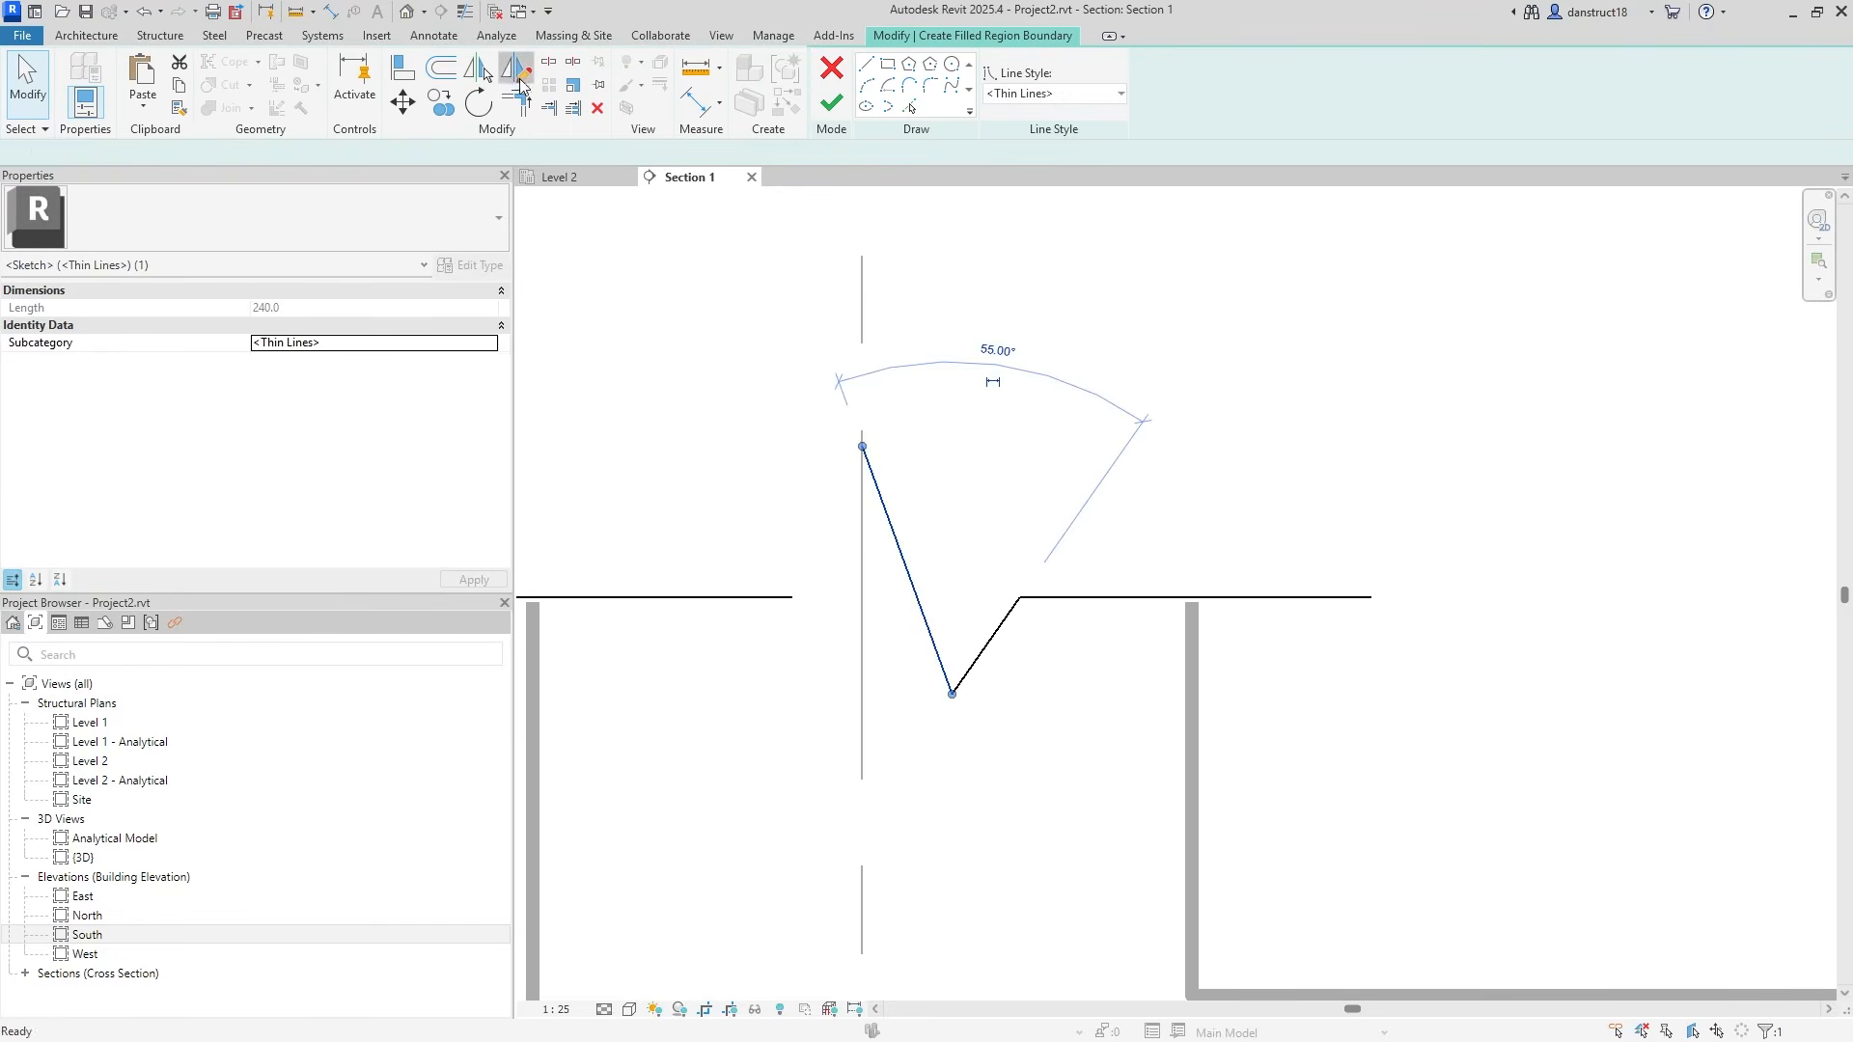
left_click(516, 67)
left_click(862, 446)
left_click(844, 535)
key("Escape")
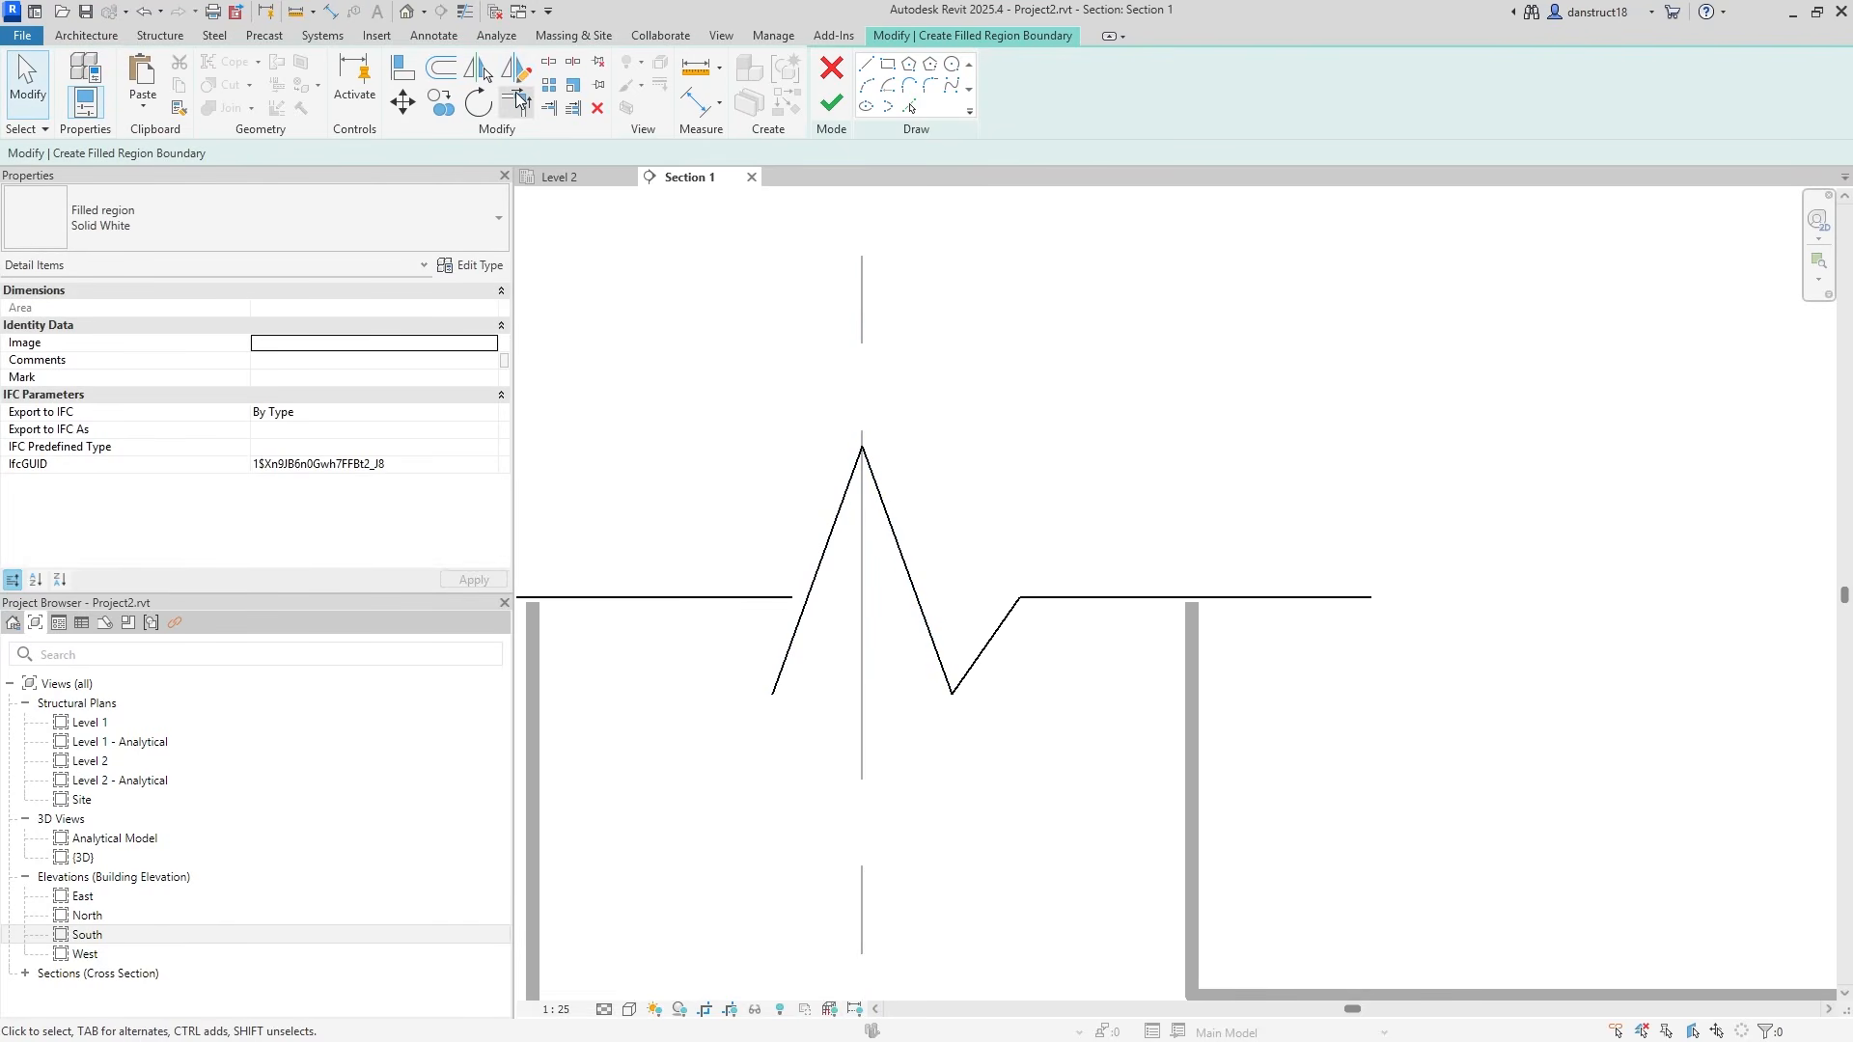
Join the left flat line and the new slant into a clean corner.
left_click(762, 598)
left_click(816, 569)
key("Escape")
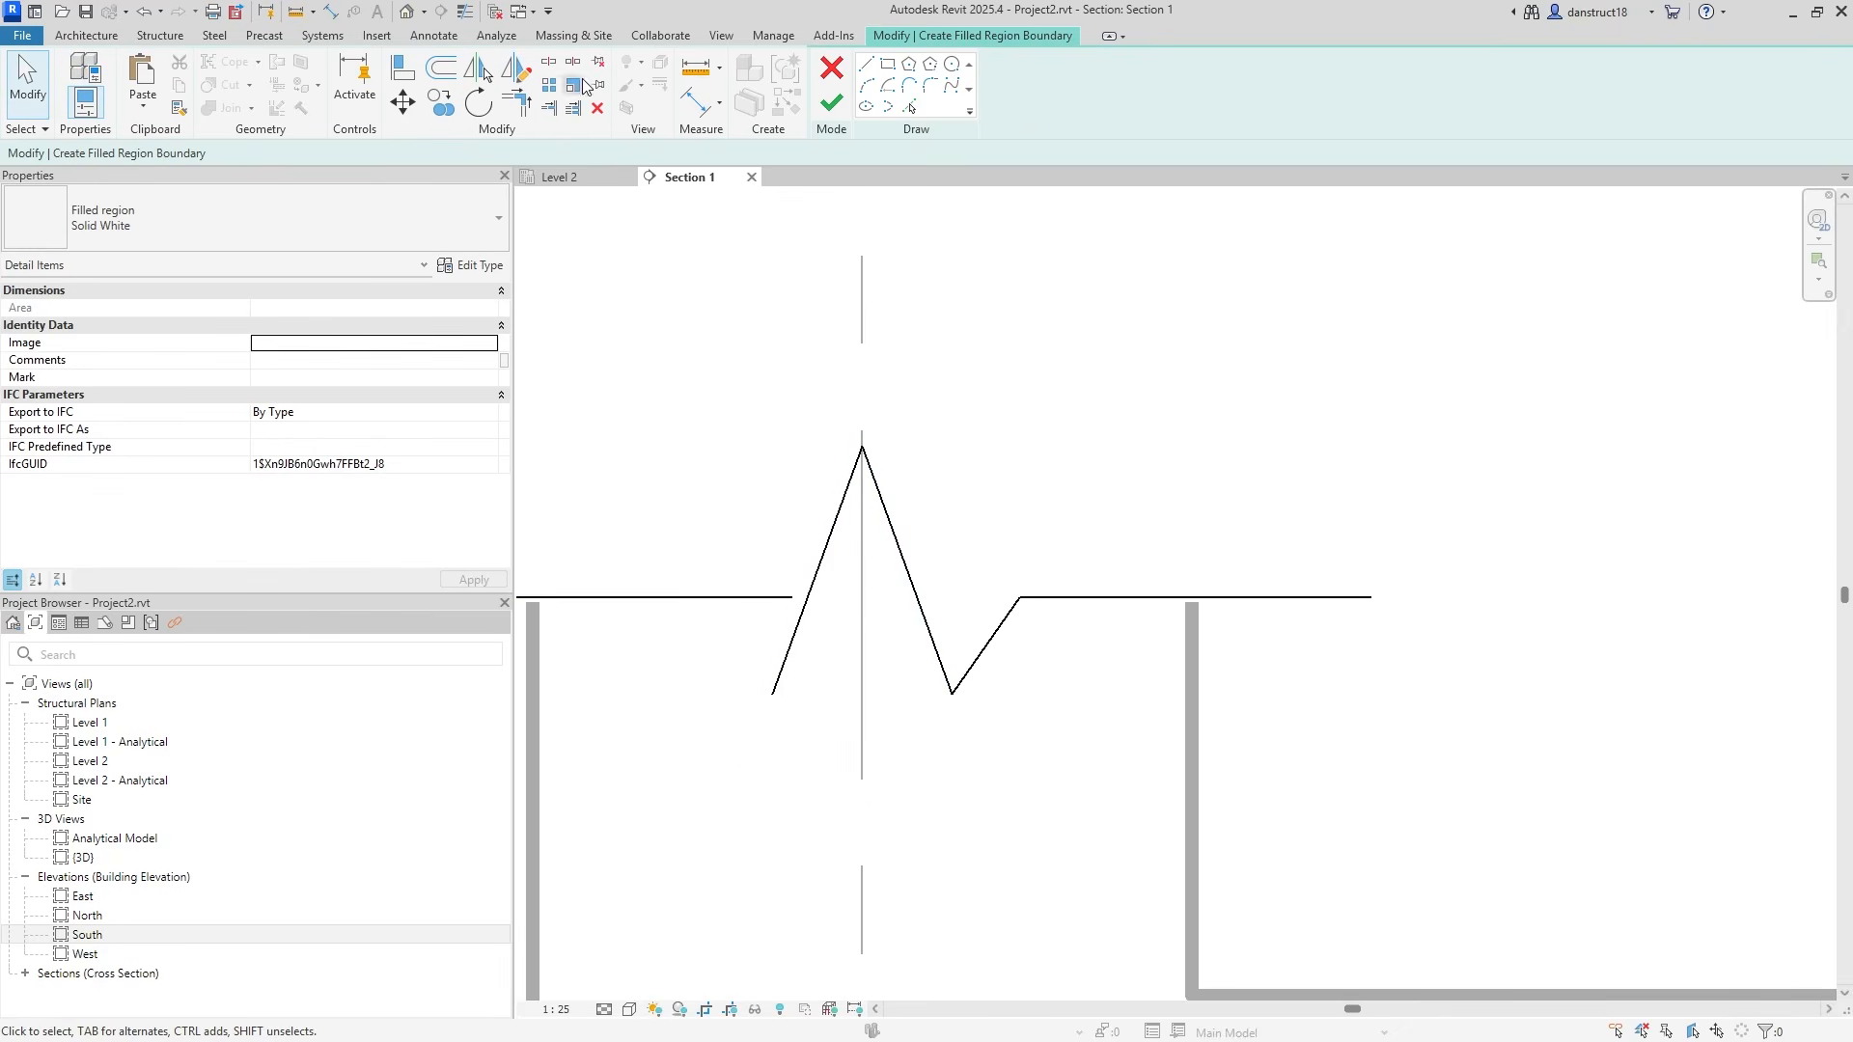
left_click(512, 96)
left_click(746, 598)
left_click(827, 551)
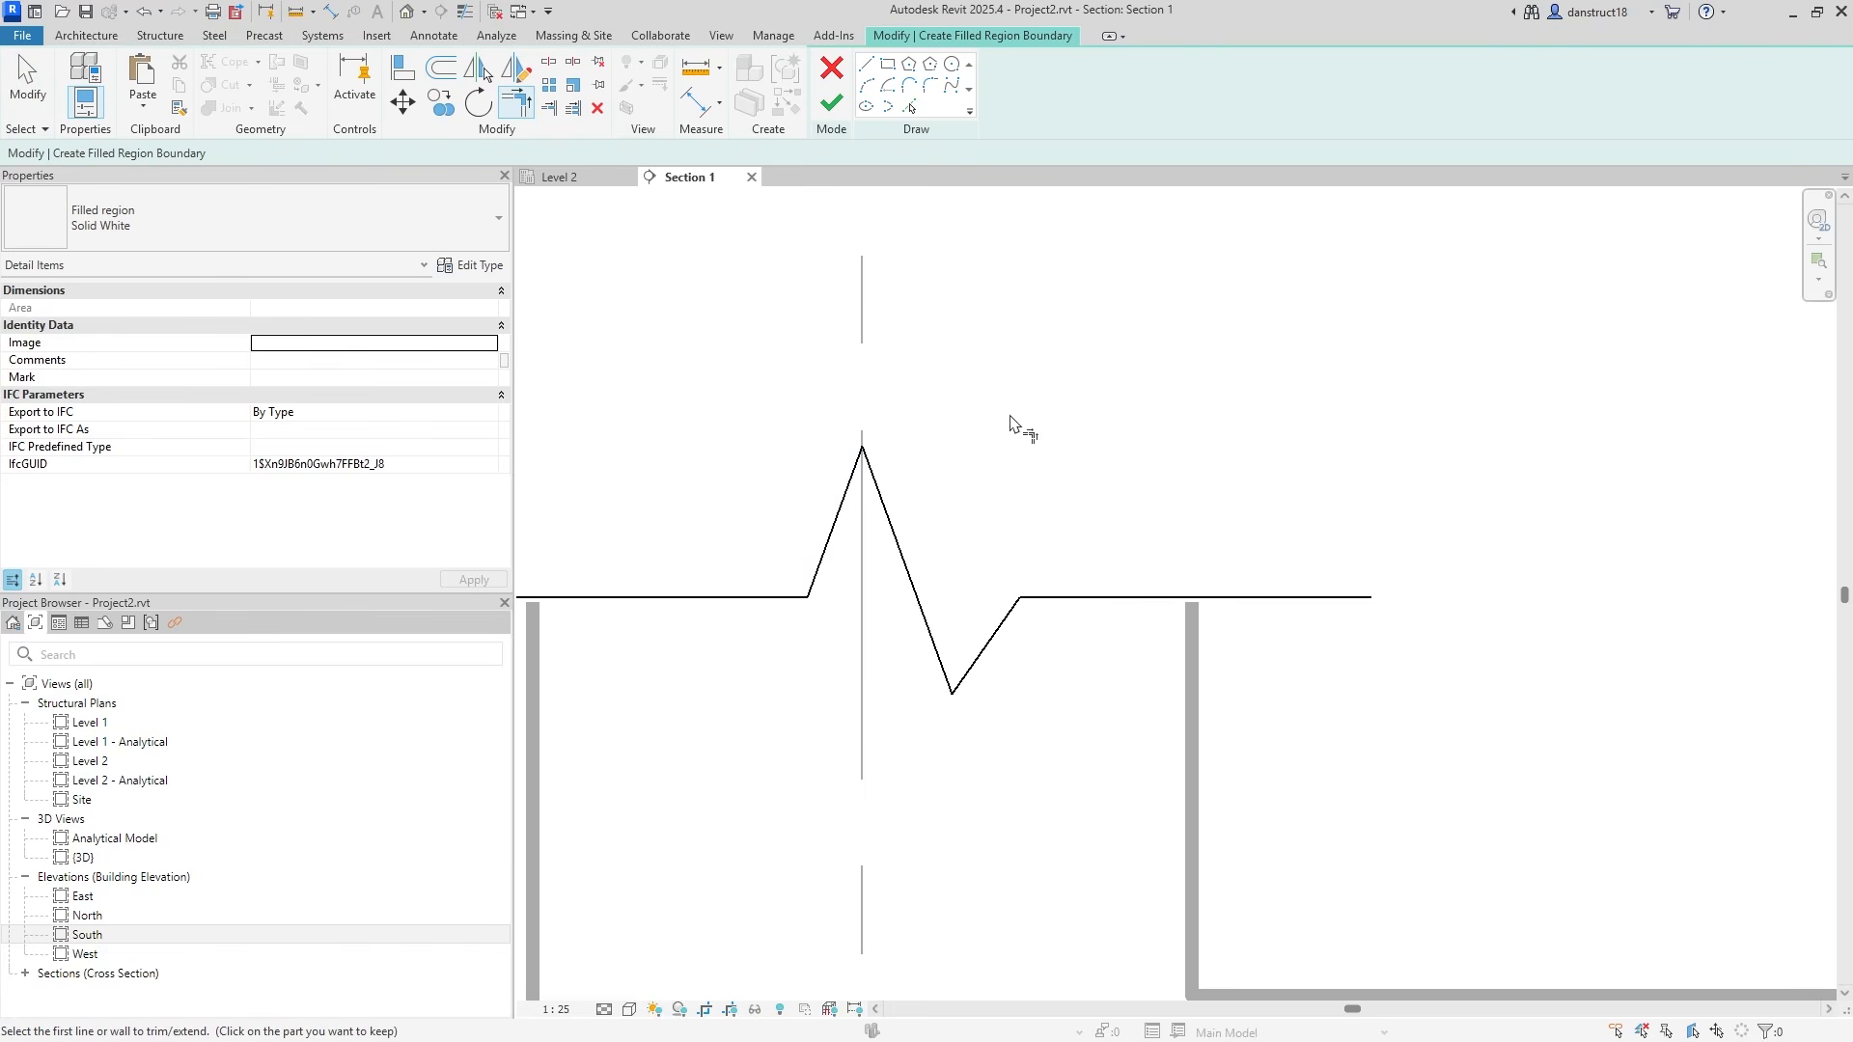
Move the three zigzag lines so the peak is centred on the grid line.
scroll(1010, 423, "down", 2)
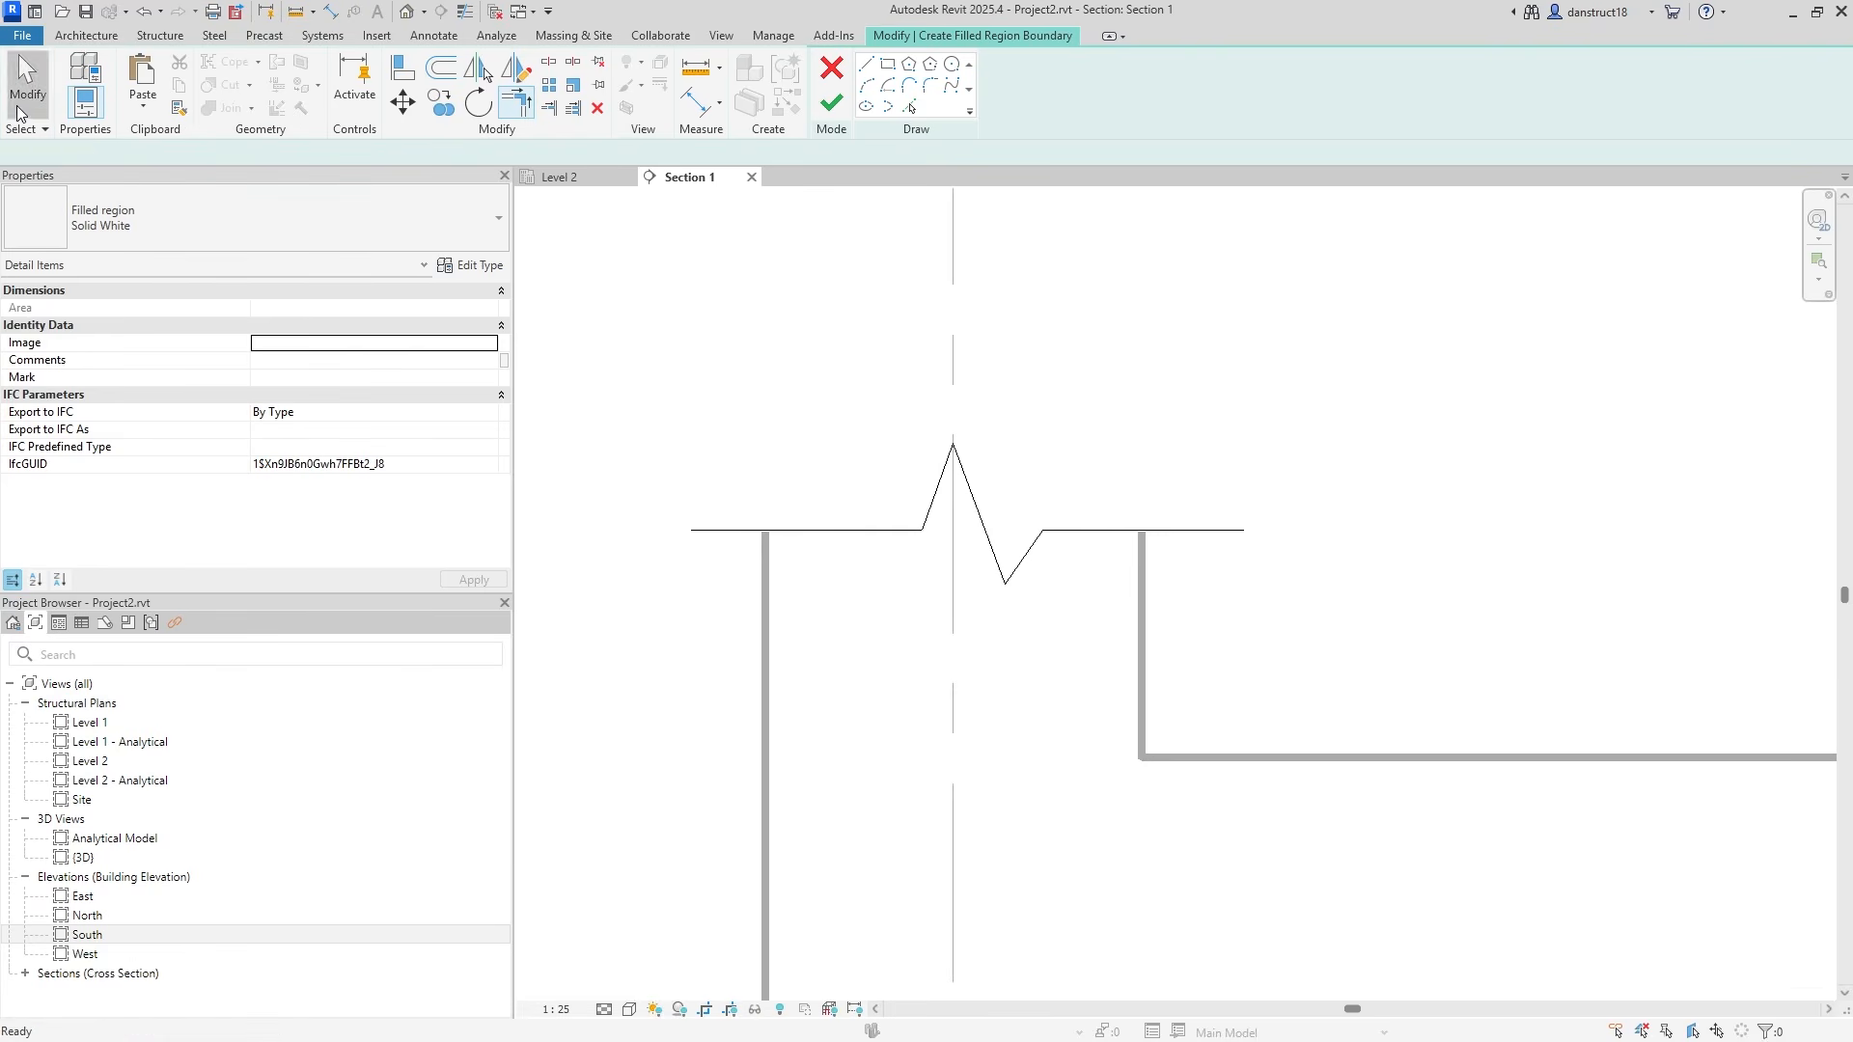
left_click_drag(777, 345, 1106, 671)
scroll(965, 516, "up", 2)
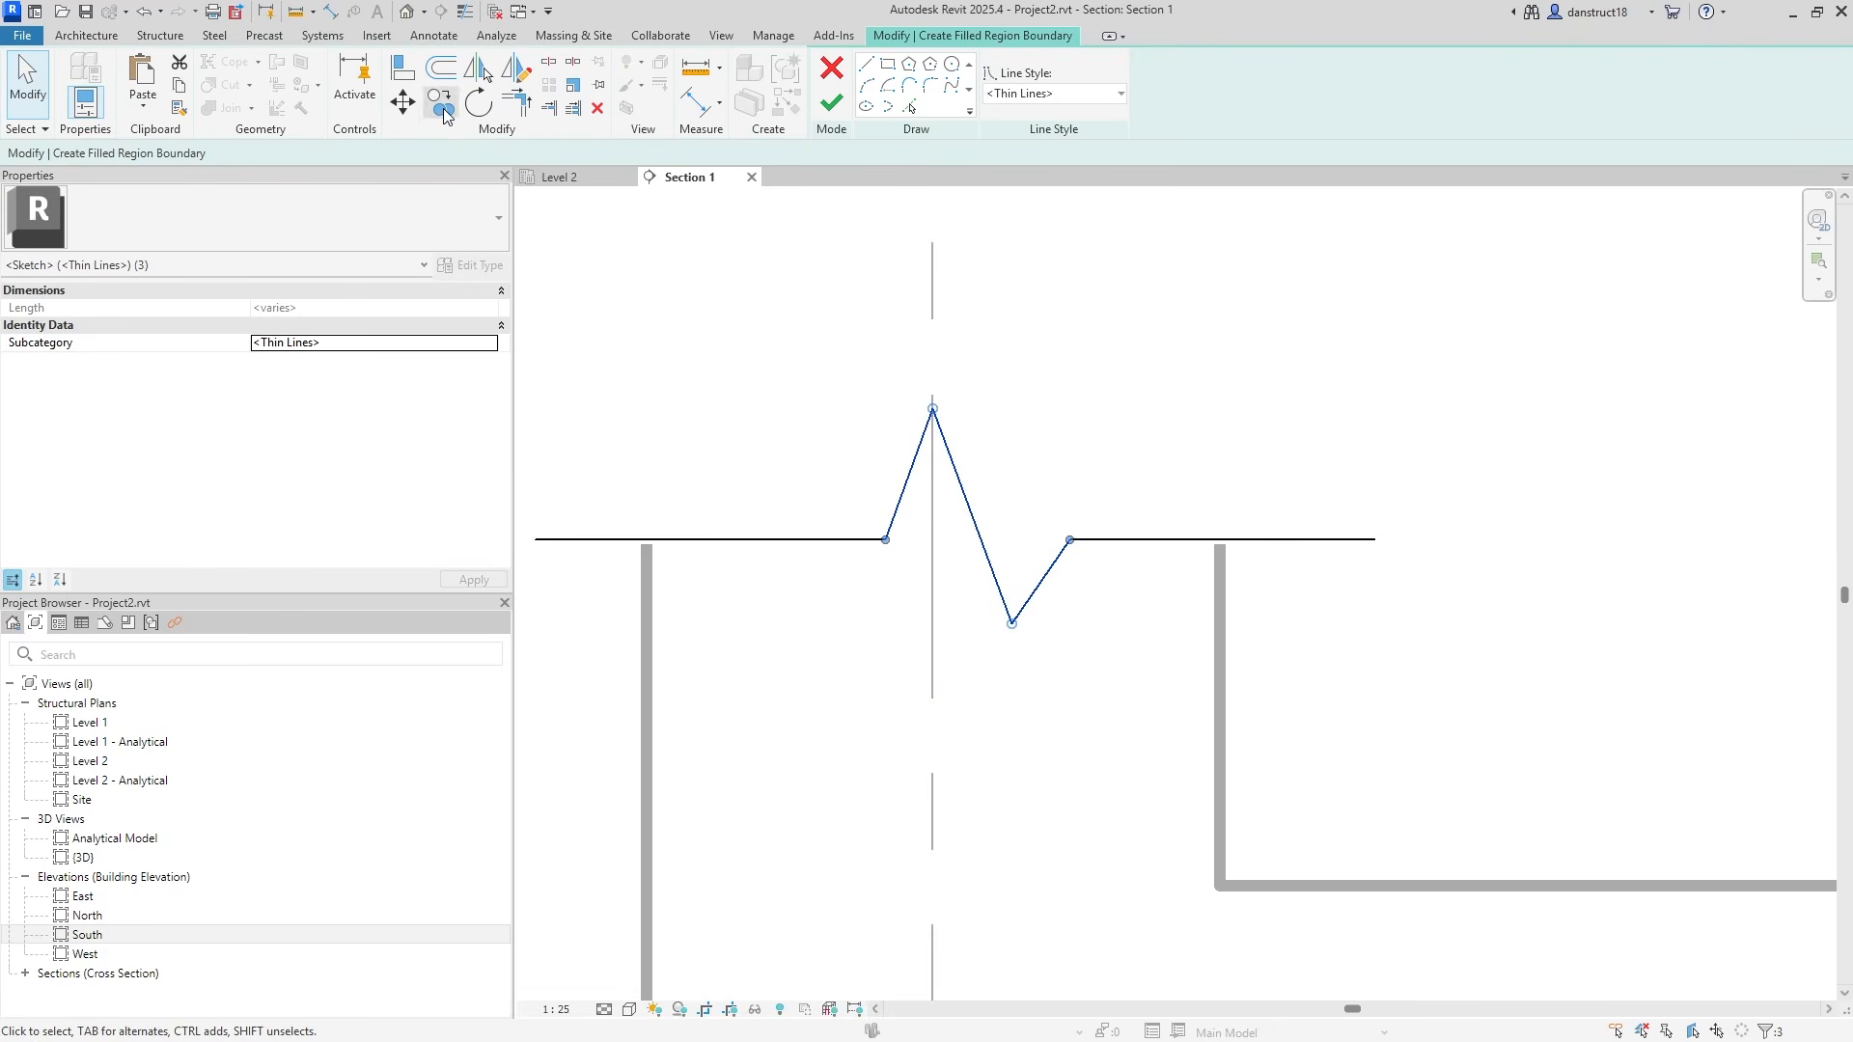
left_click(403, 101)
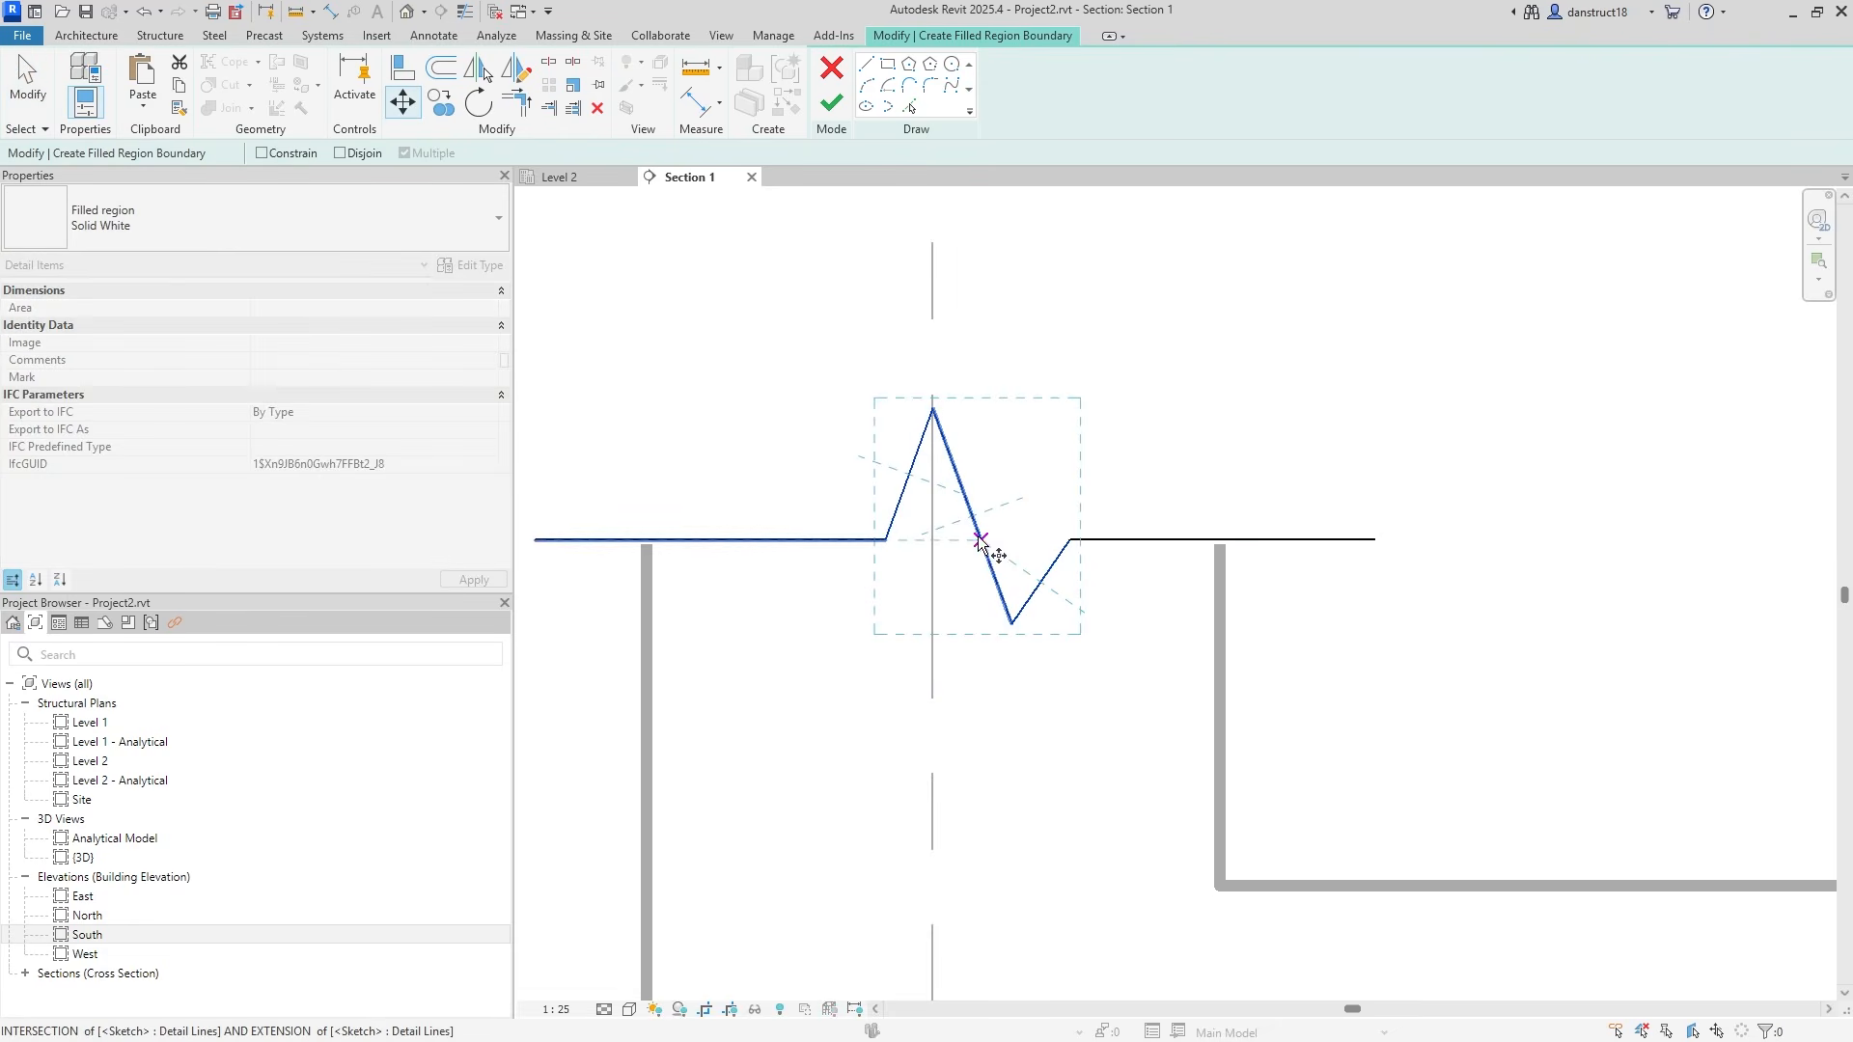
left_click(932, 538)
left_click(802, 425)
scroll(902, 440, "down", 2)
middle_click_drag(907, 439, 1123, 496)
Close the region with an <Invisible lines> rectangle above and finish the 0.296 m² mask.
left_click(869, 69)
left_click(1028, 94)
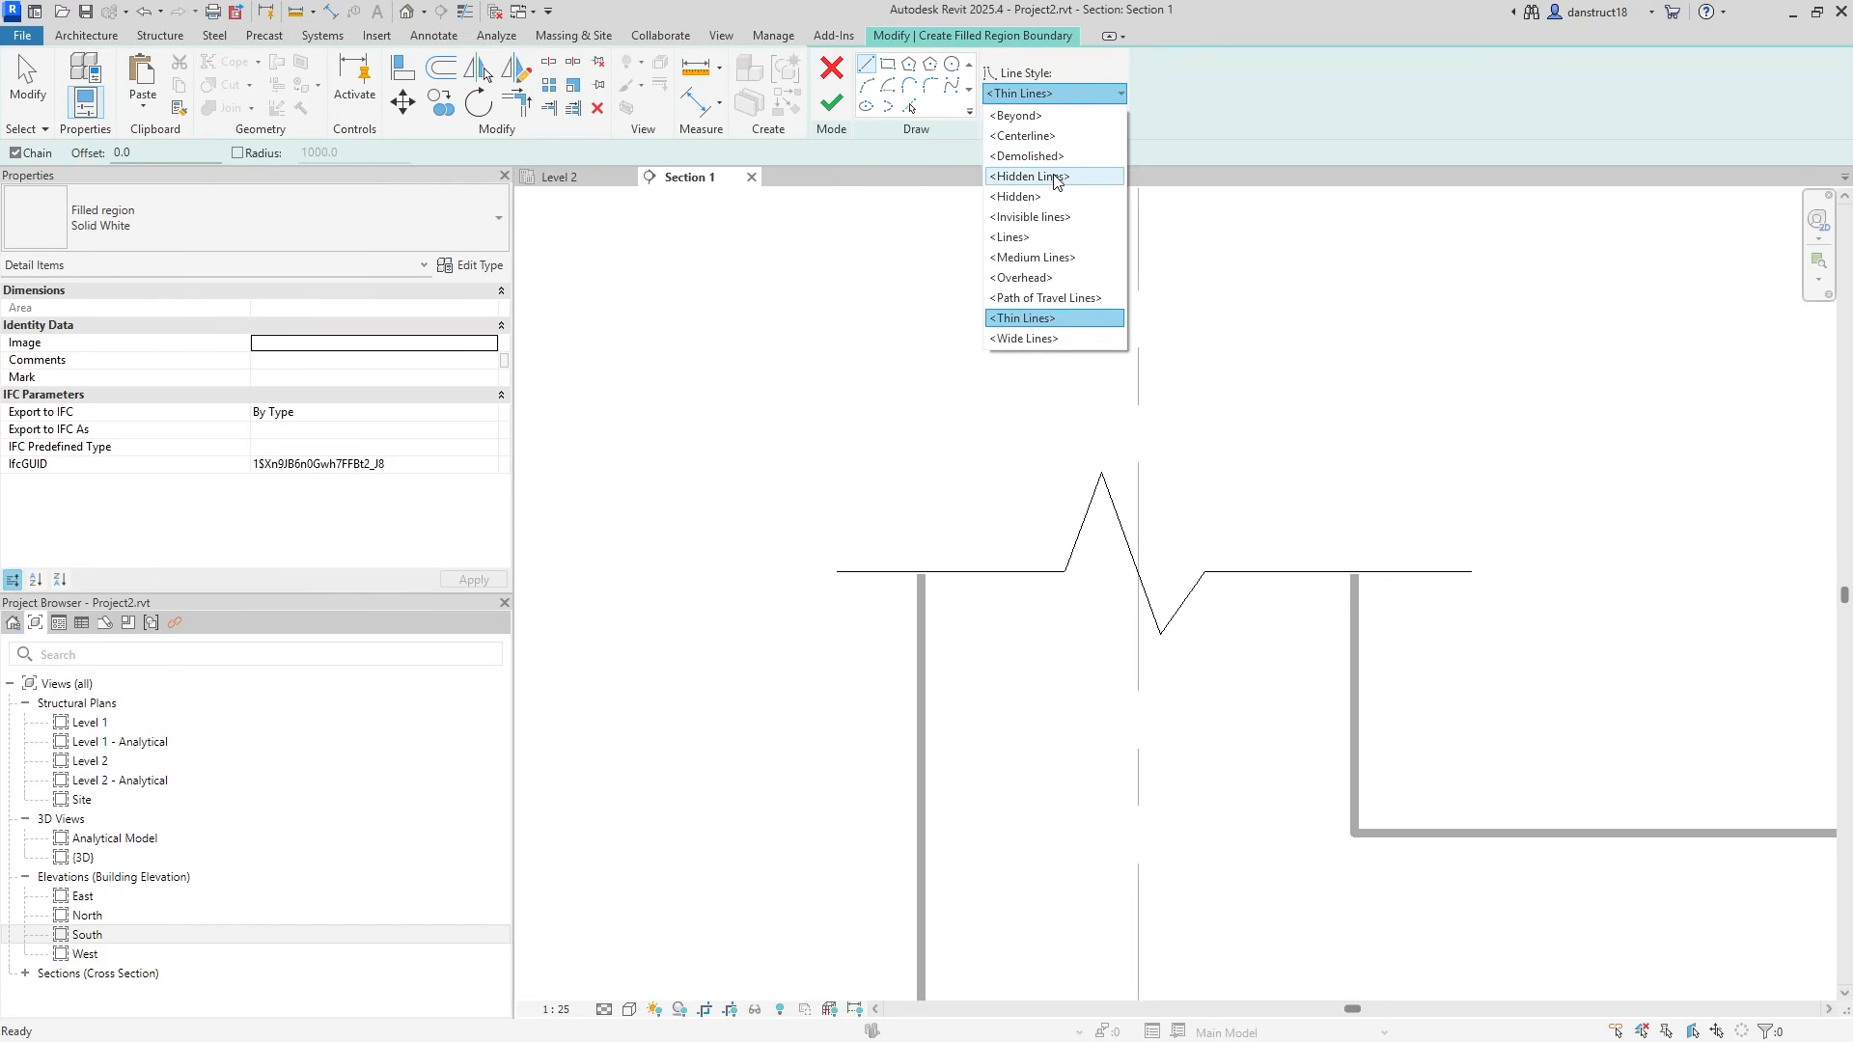
left_click(1037, 219)
left_click(836, 571)
left_click(836, 326)
left_click(1470, 326)
left_click(1472, 572)
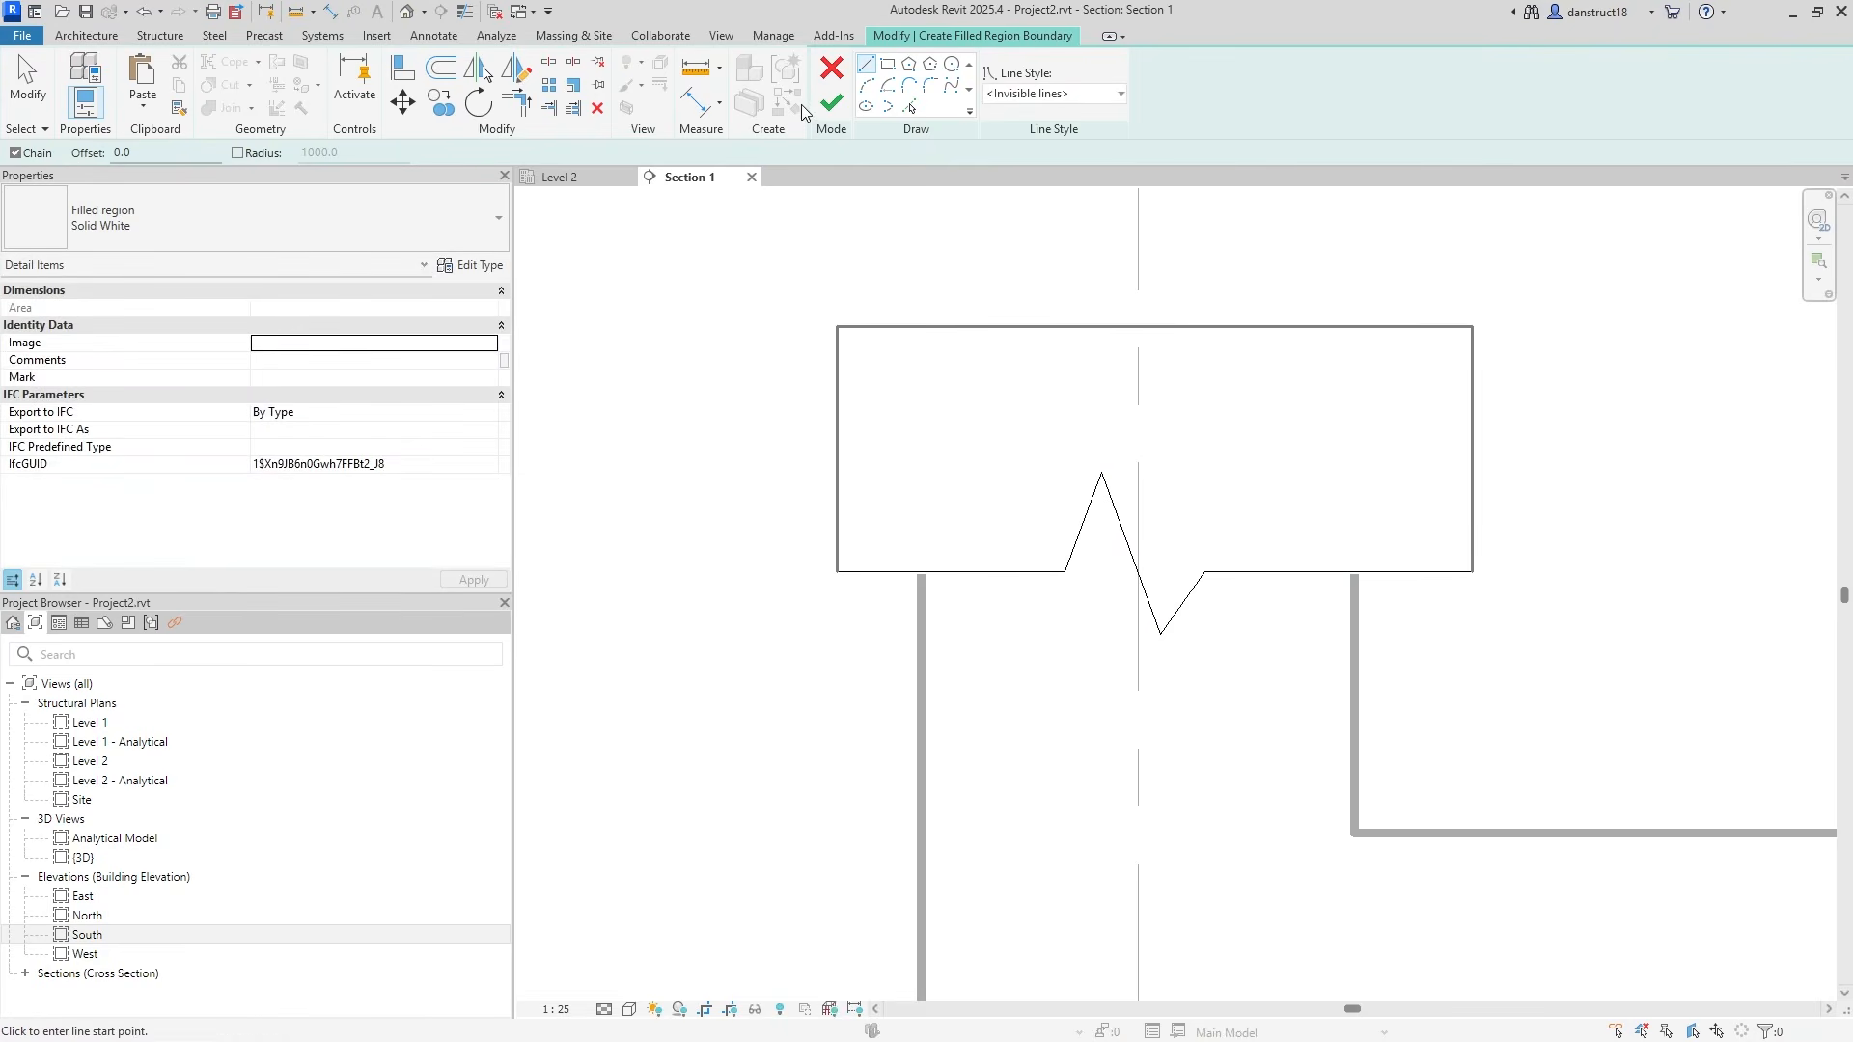
left_click(831, 102)
scroll(1476, 525, "down", 5)
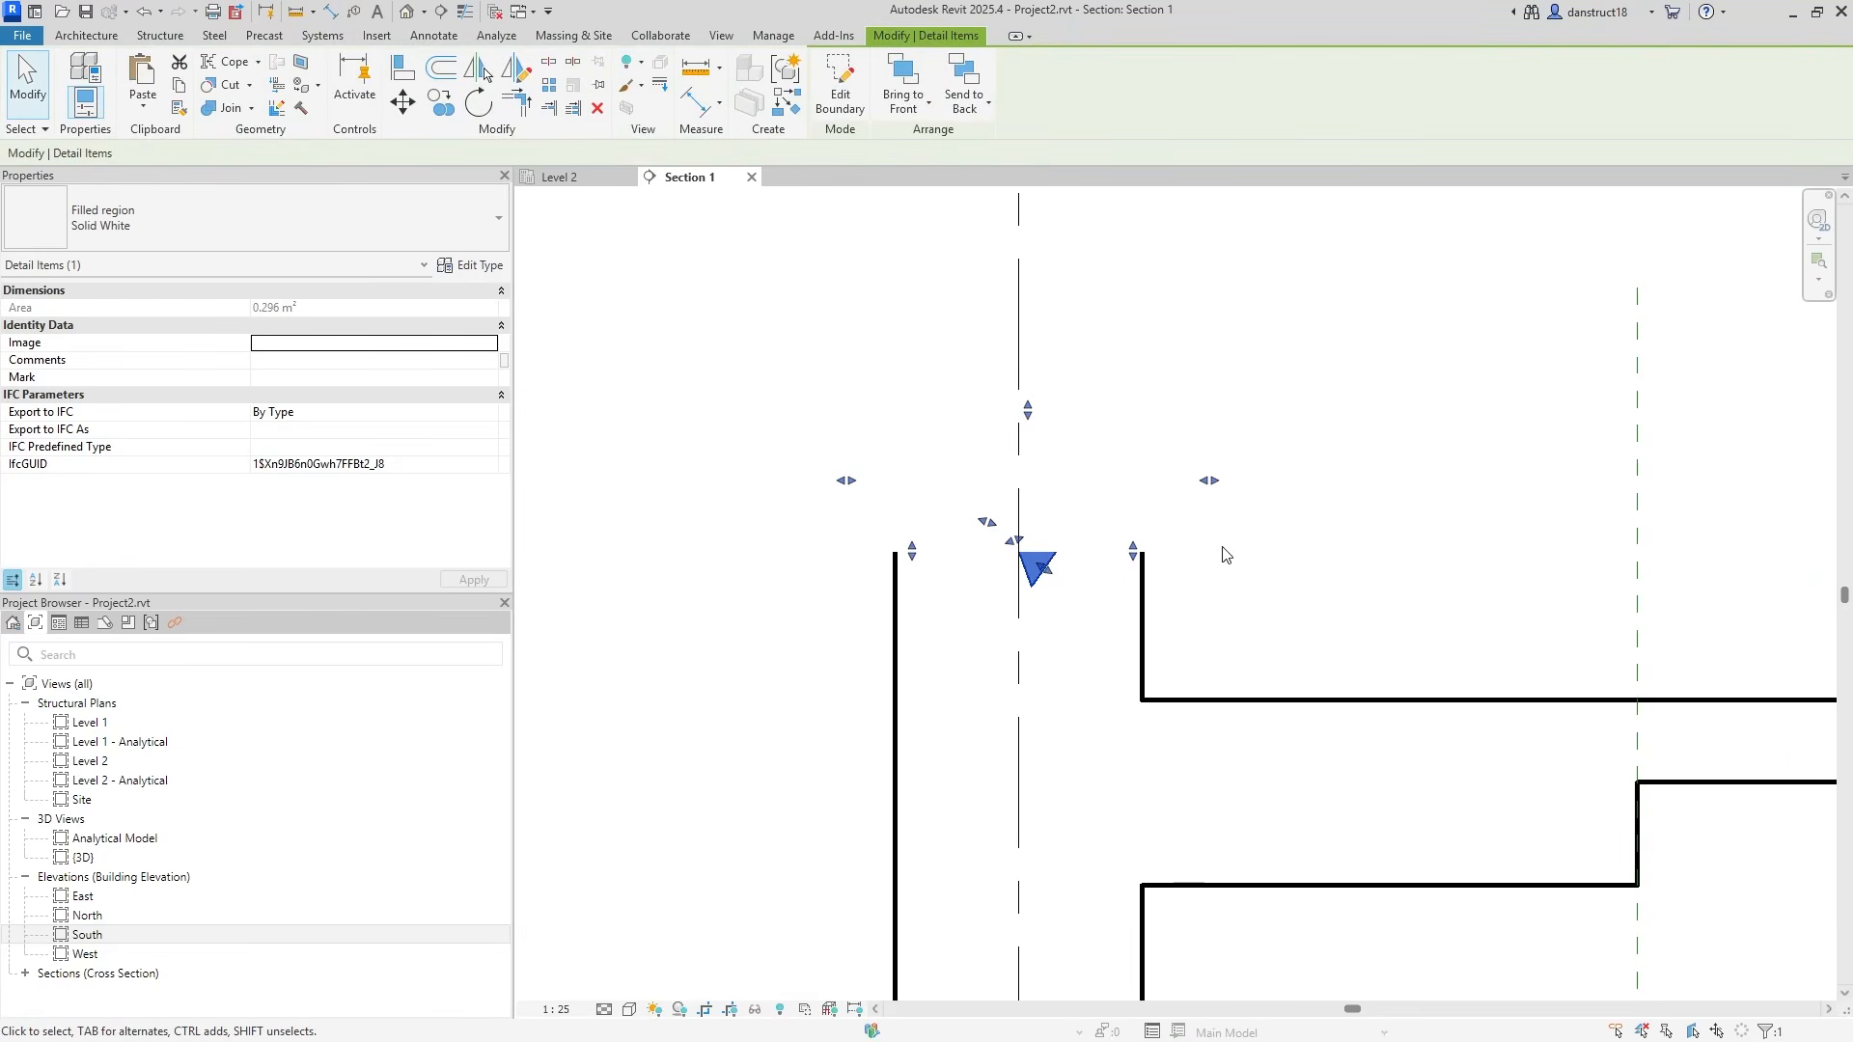
Nudge the break-line mask down onto the slab and reselect it.
key("Down")
key("Down")
key("Down")
key("Down")
key("Down")
key("Down")
key("Down")
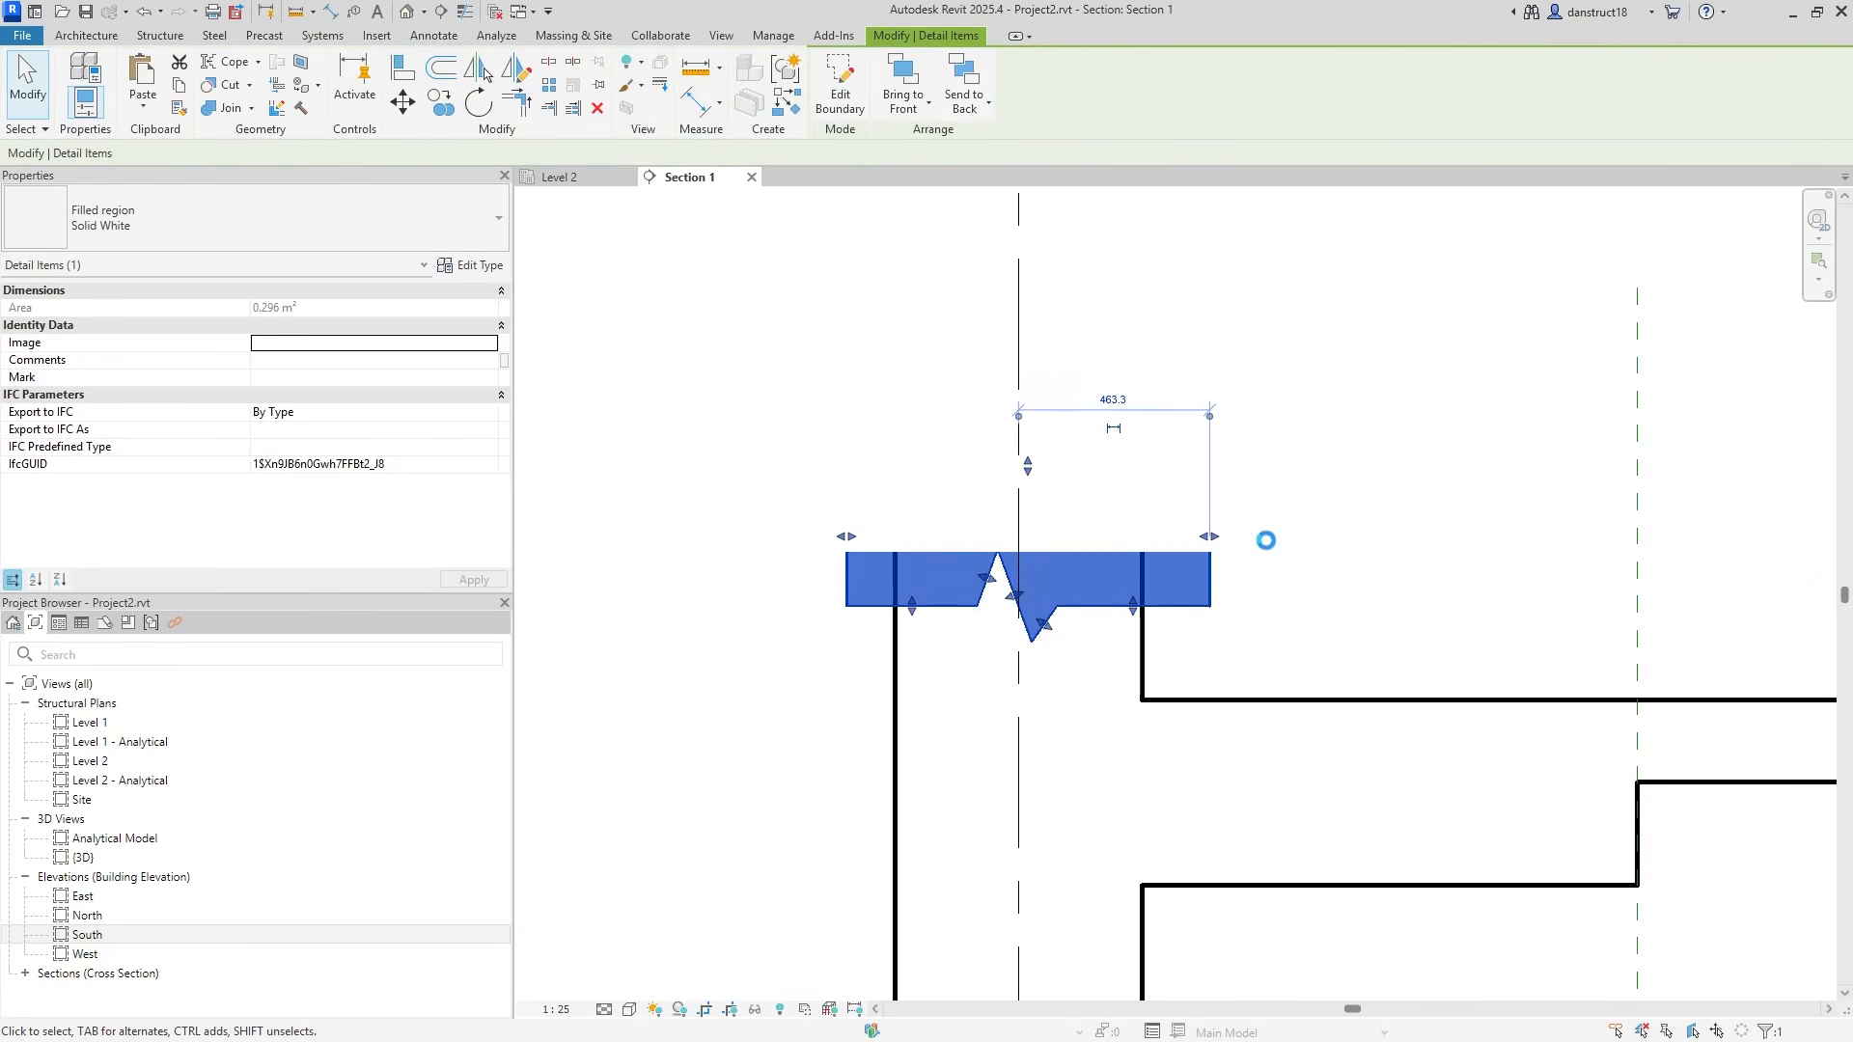
left_click(1312, 548)
left_click(1061, 567)
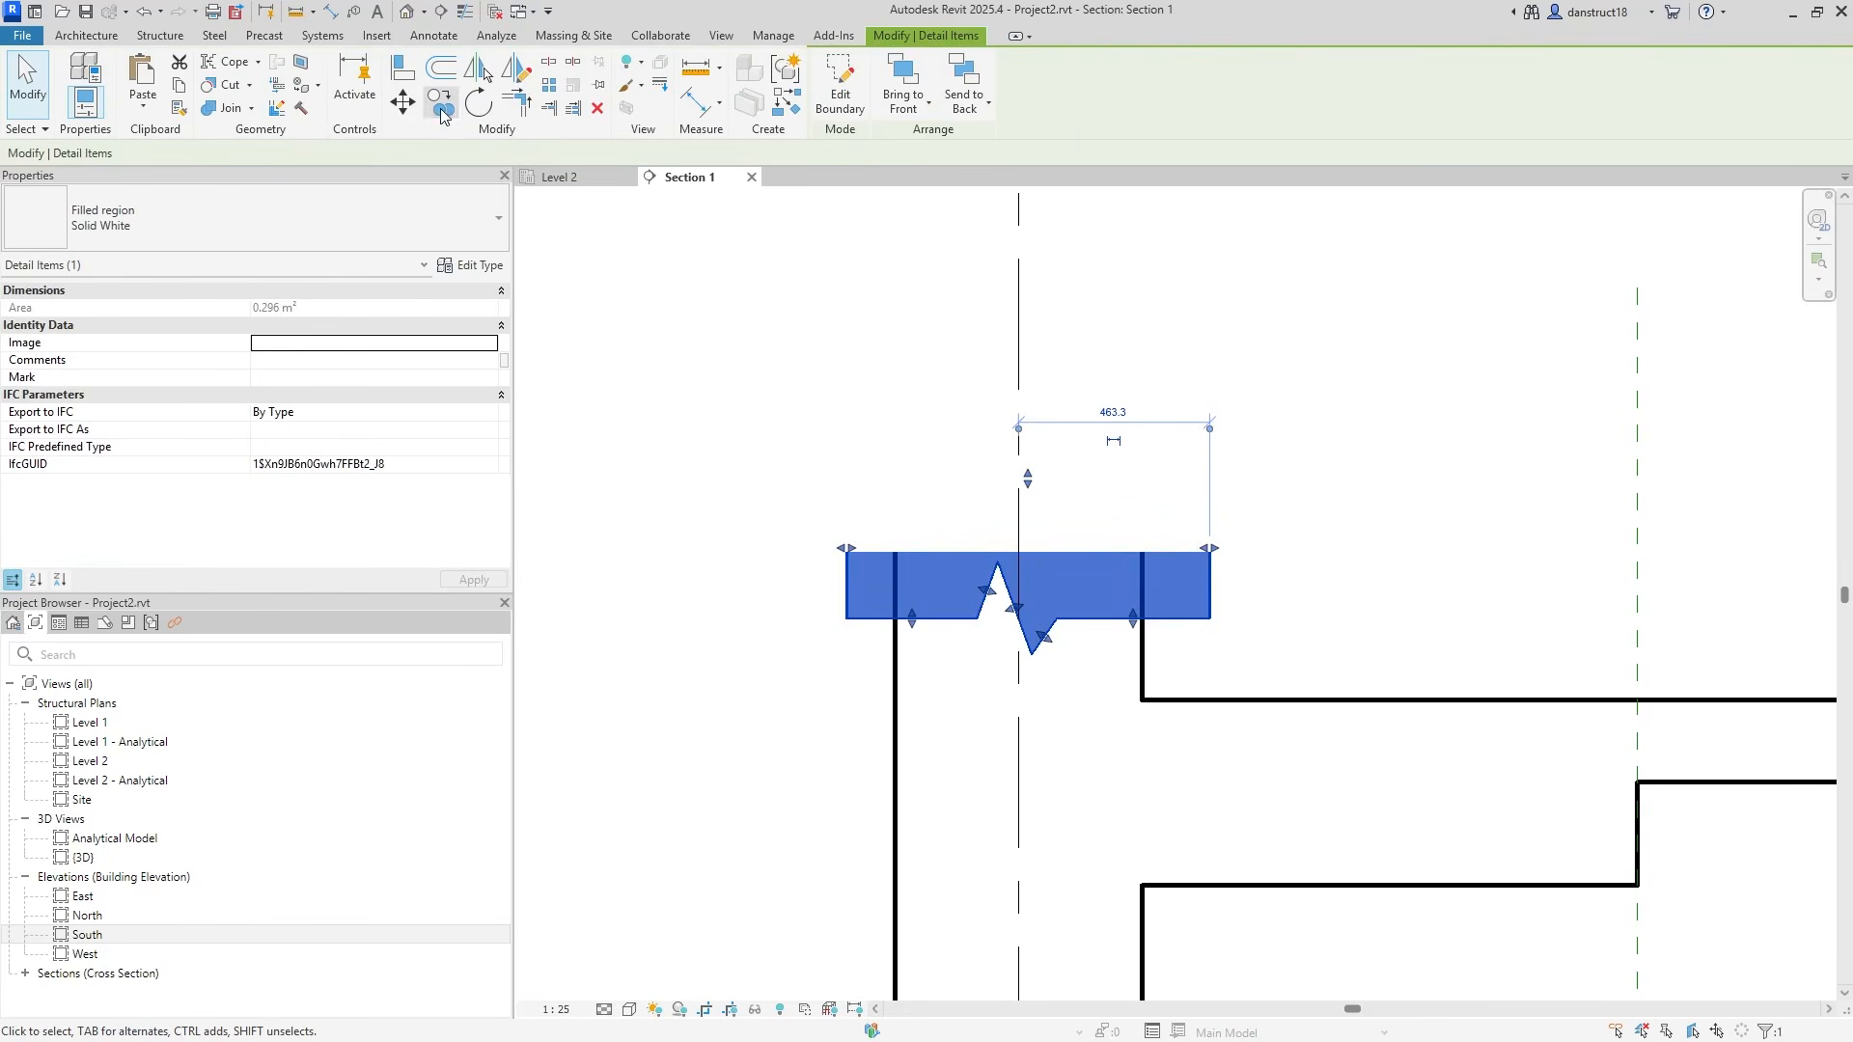
Copy the mask from grid 1 to grids 2, 3, the opening's wall edge and grid 4.
left_click(441, 112)
left_click(1018, 700)
scroll(1092, 691, "down", 2)
middle_click_drag(1525, 655, 451, 646)
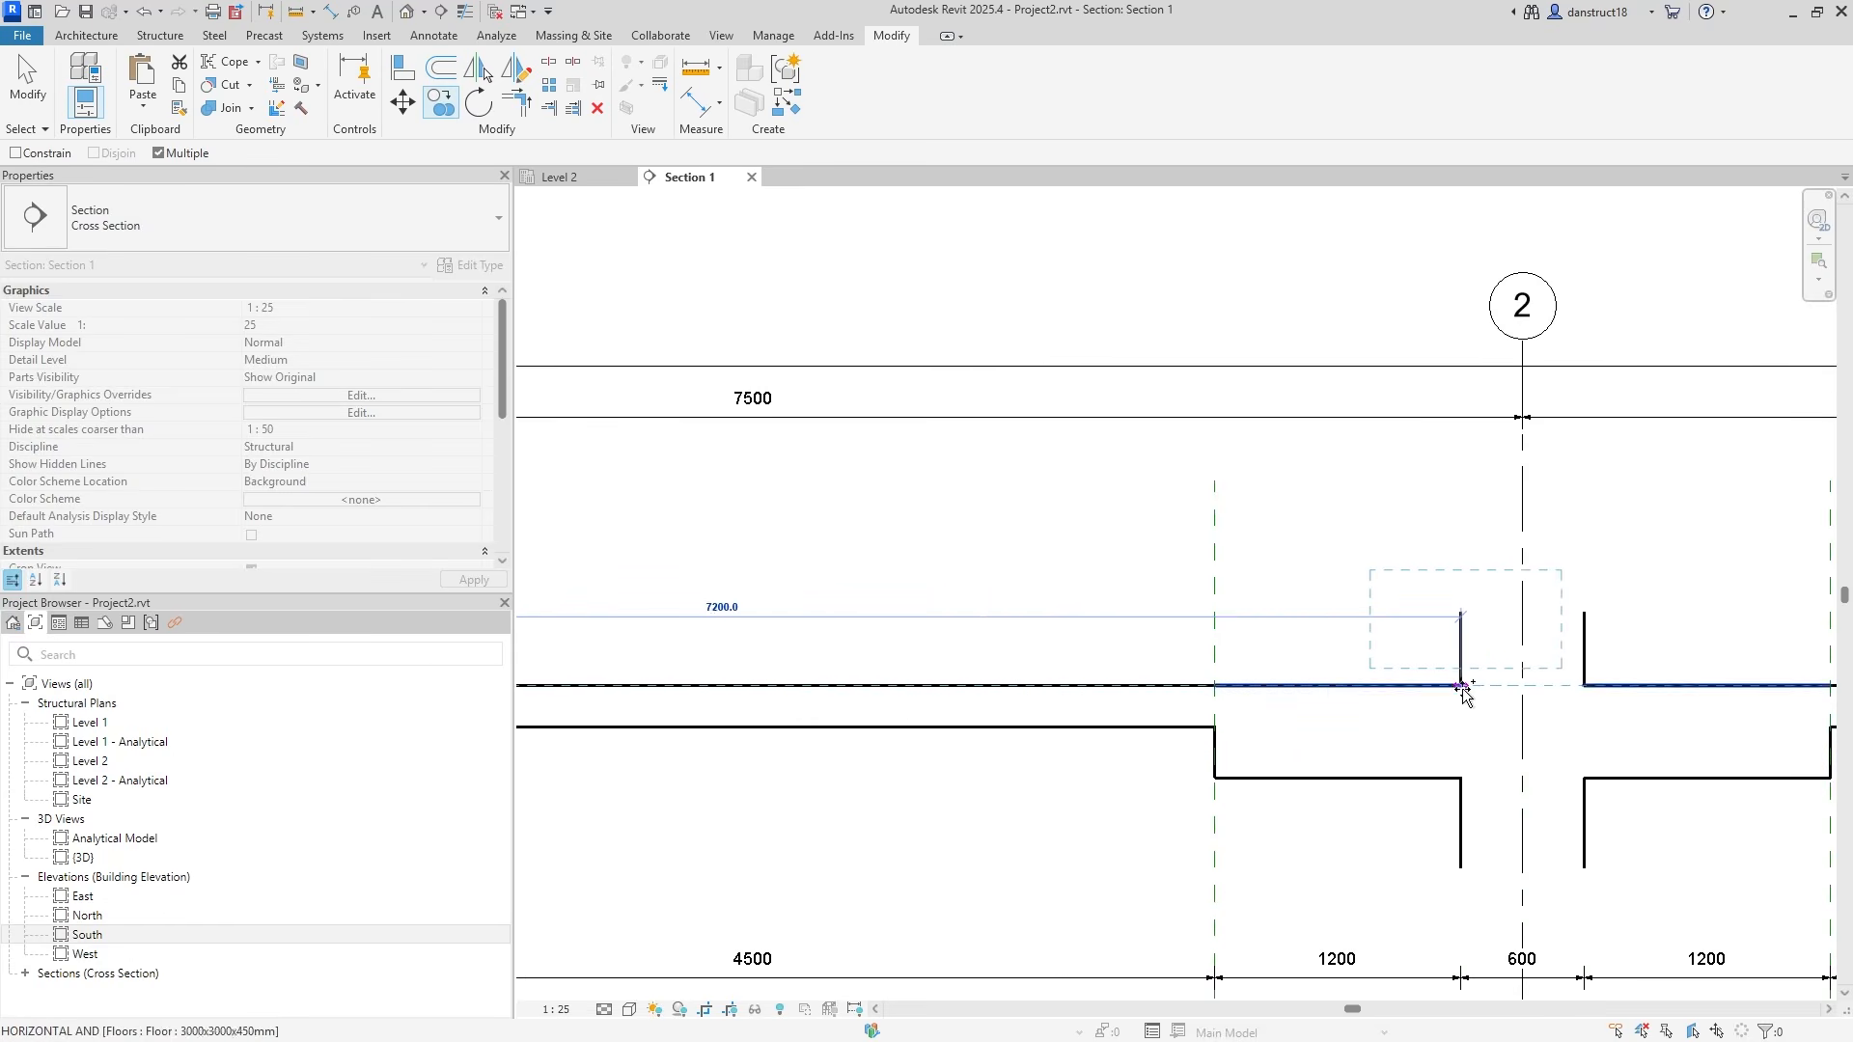
left_click(1522, 688)
middle_click_drag(1522, 688, 710, 729)
left_click(1336, 706)
middle_click_drag(1519, 704, 487, 705)
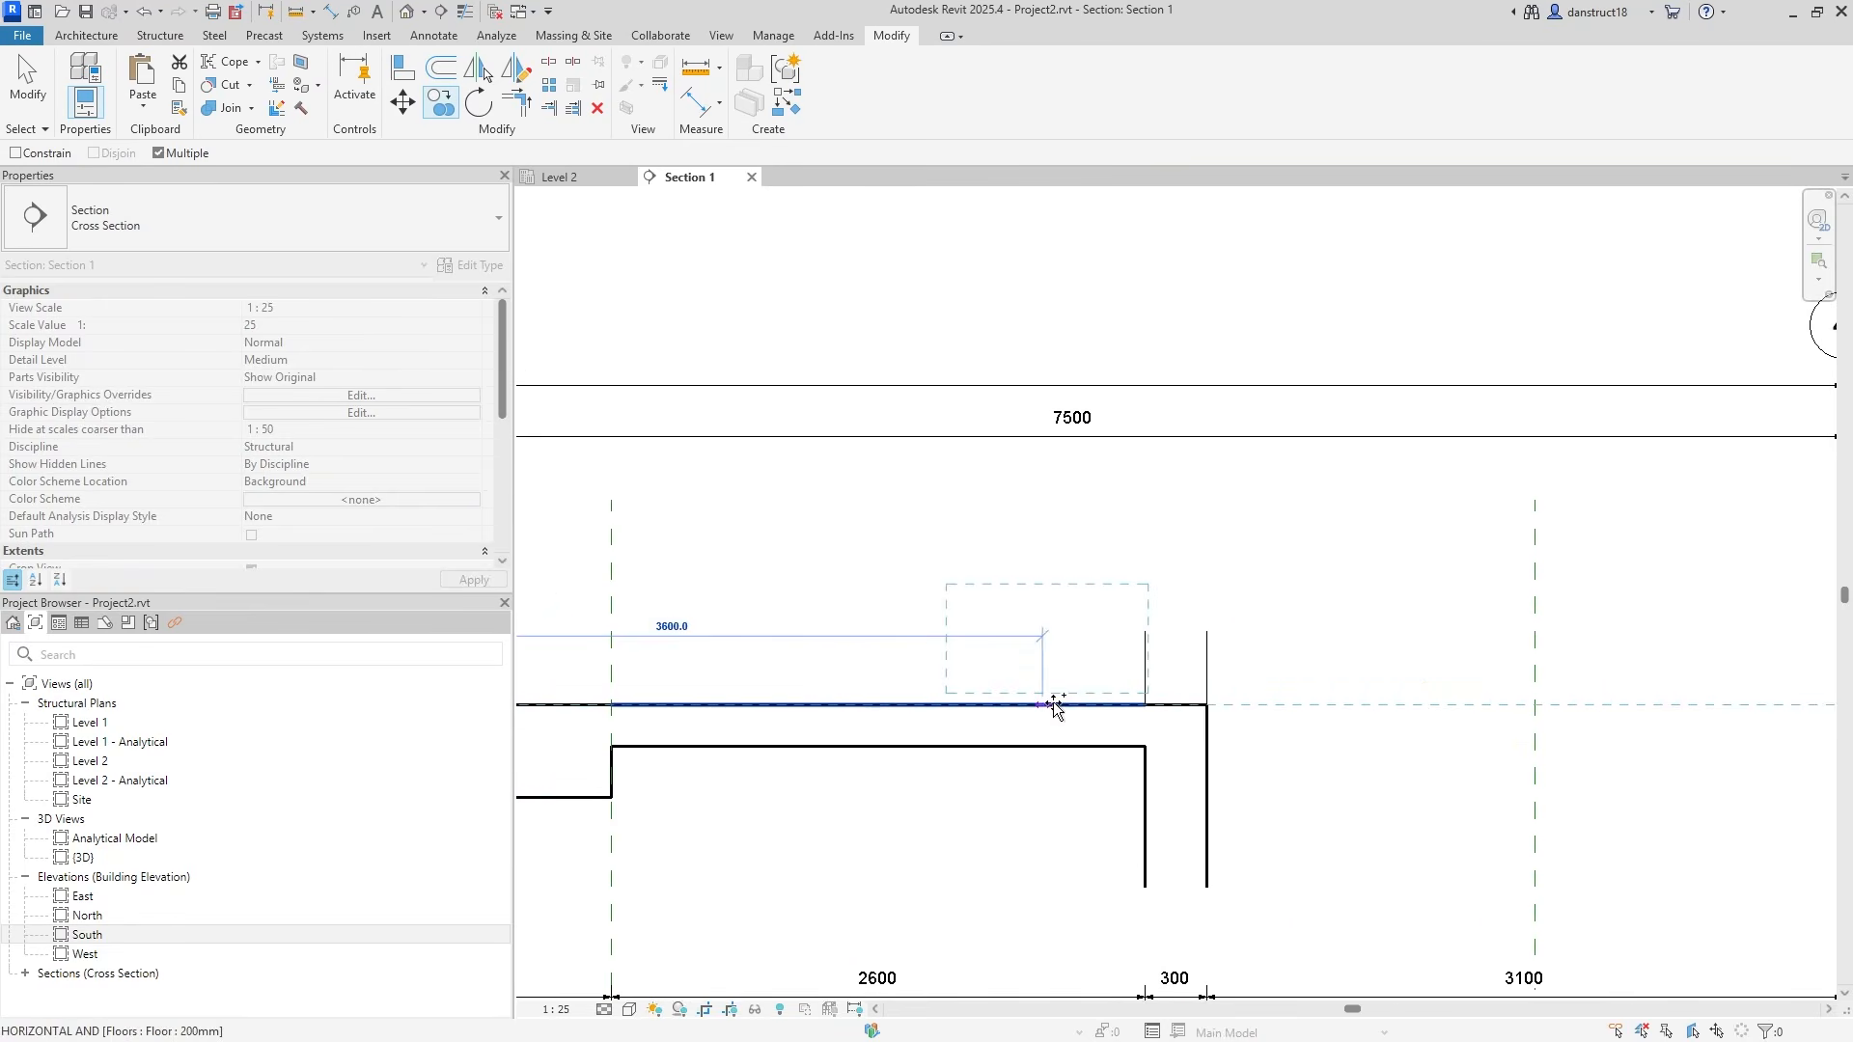
scroll(1202, 712, "down", 2)
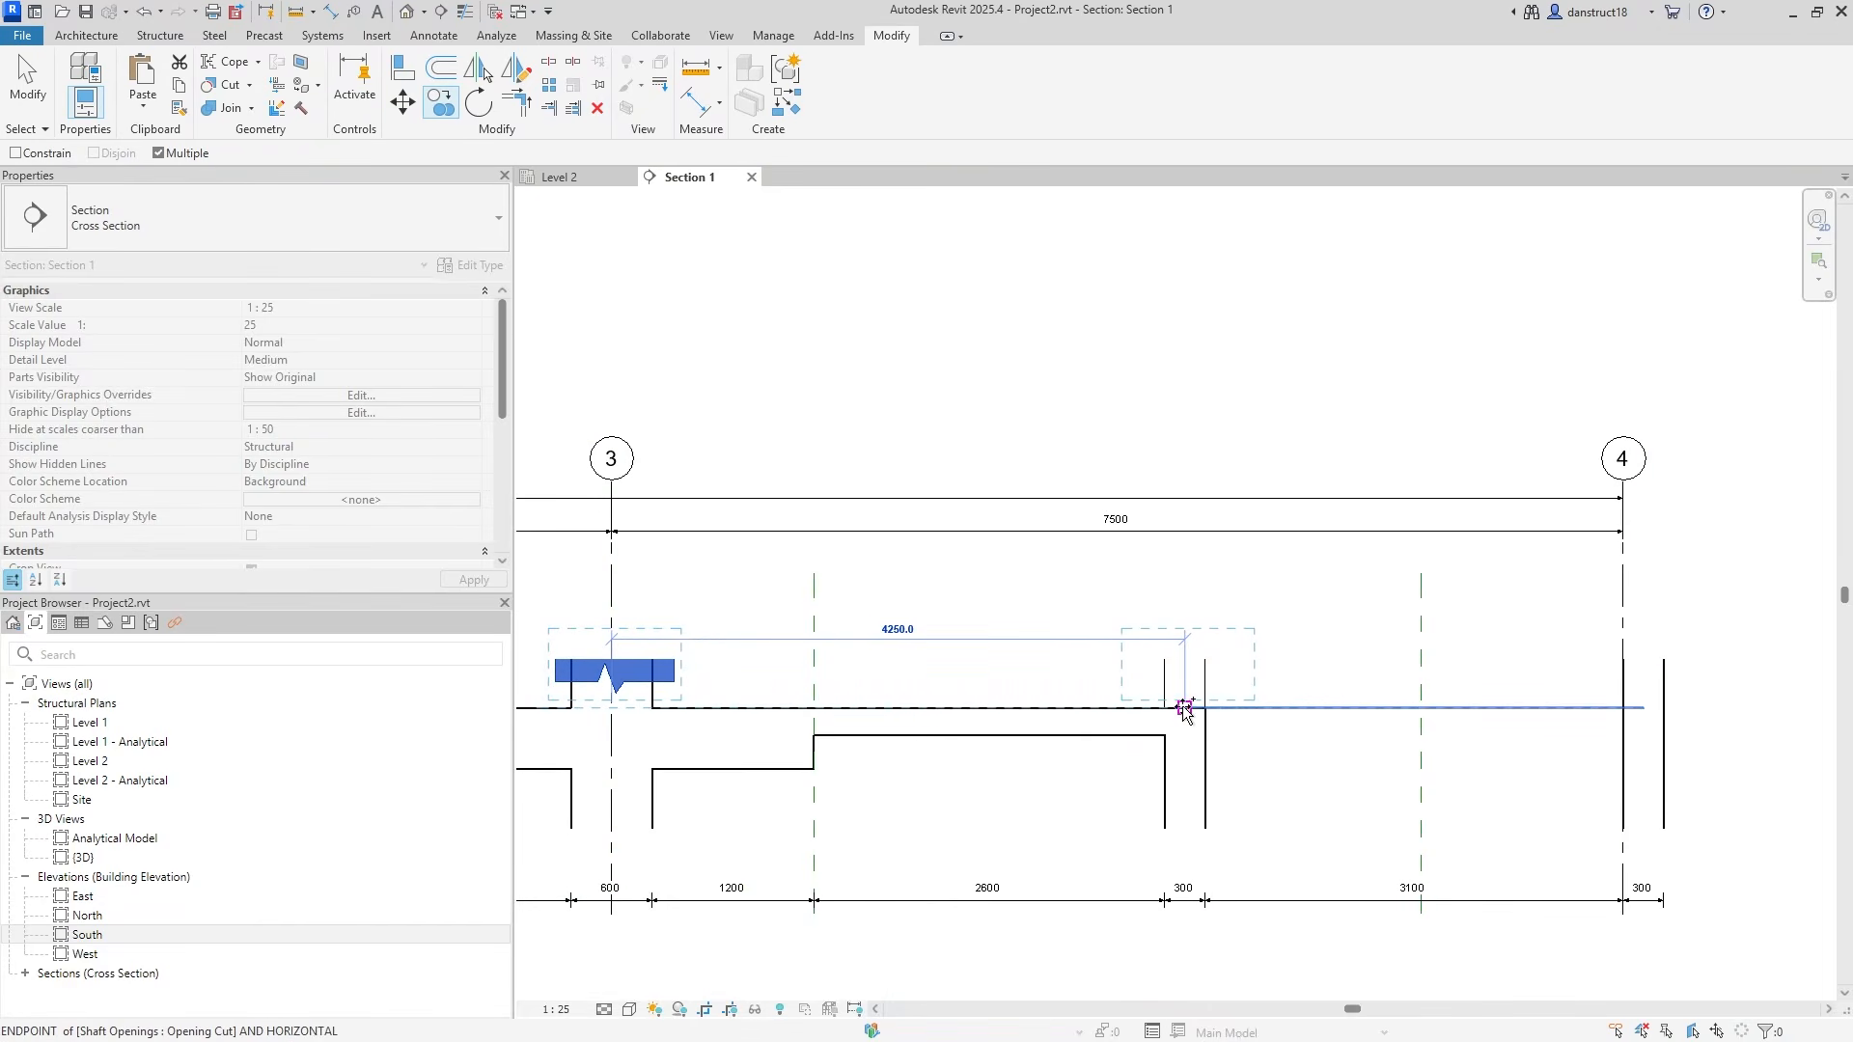
left_click(1185, 709)
left_click(1646, 710)
key("Escape")
key("Escape")
Select all five break-line masks along grids 1 to 4.
left_click(1207, 681)
left_click(1610, 680, "ctrl")
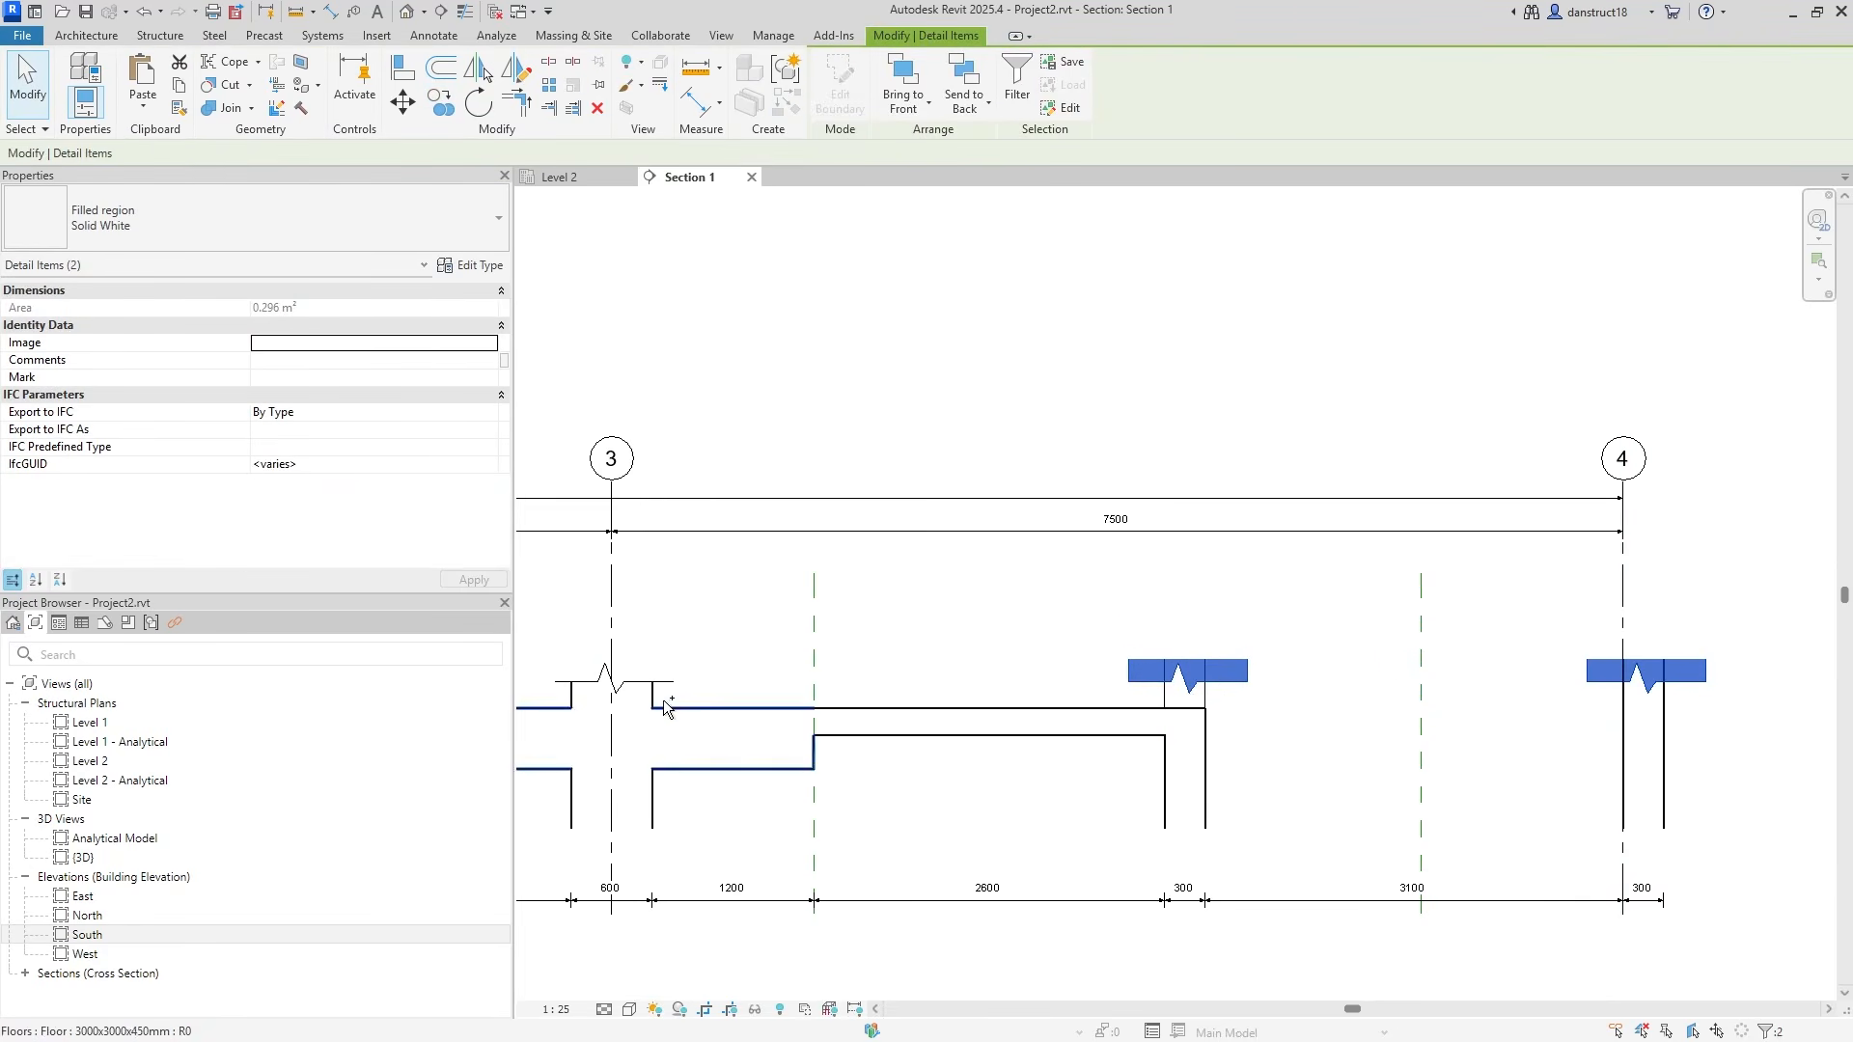
left_click(610, 682, "ctrl")
middle_click_drag(730, 717, 1797, 721)
left_click(719, 694, "ctrl")
middle_click_drag(719, 695, 1759, 699)
left_click(635, 683, "ctrl")
middle_click_drag(696, 680, 1089, 672)
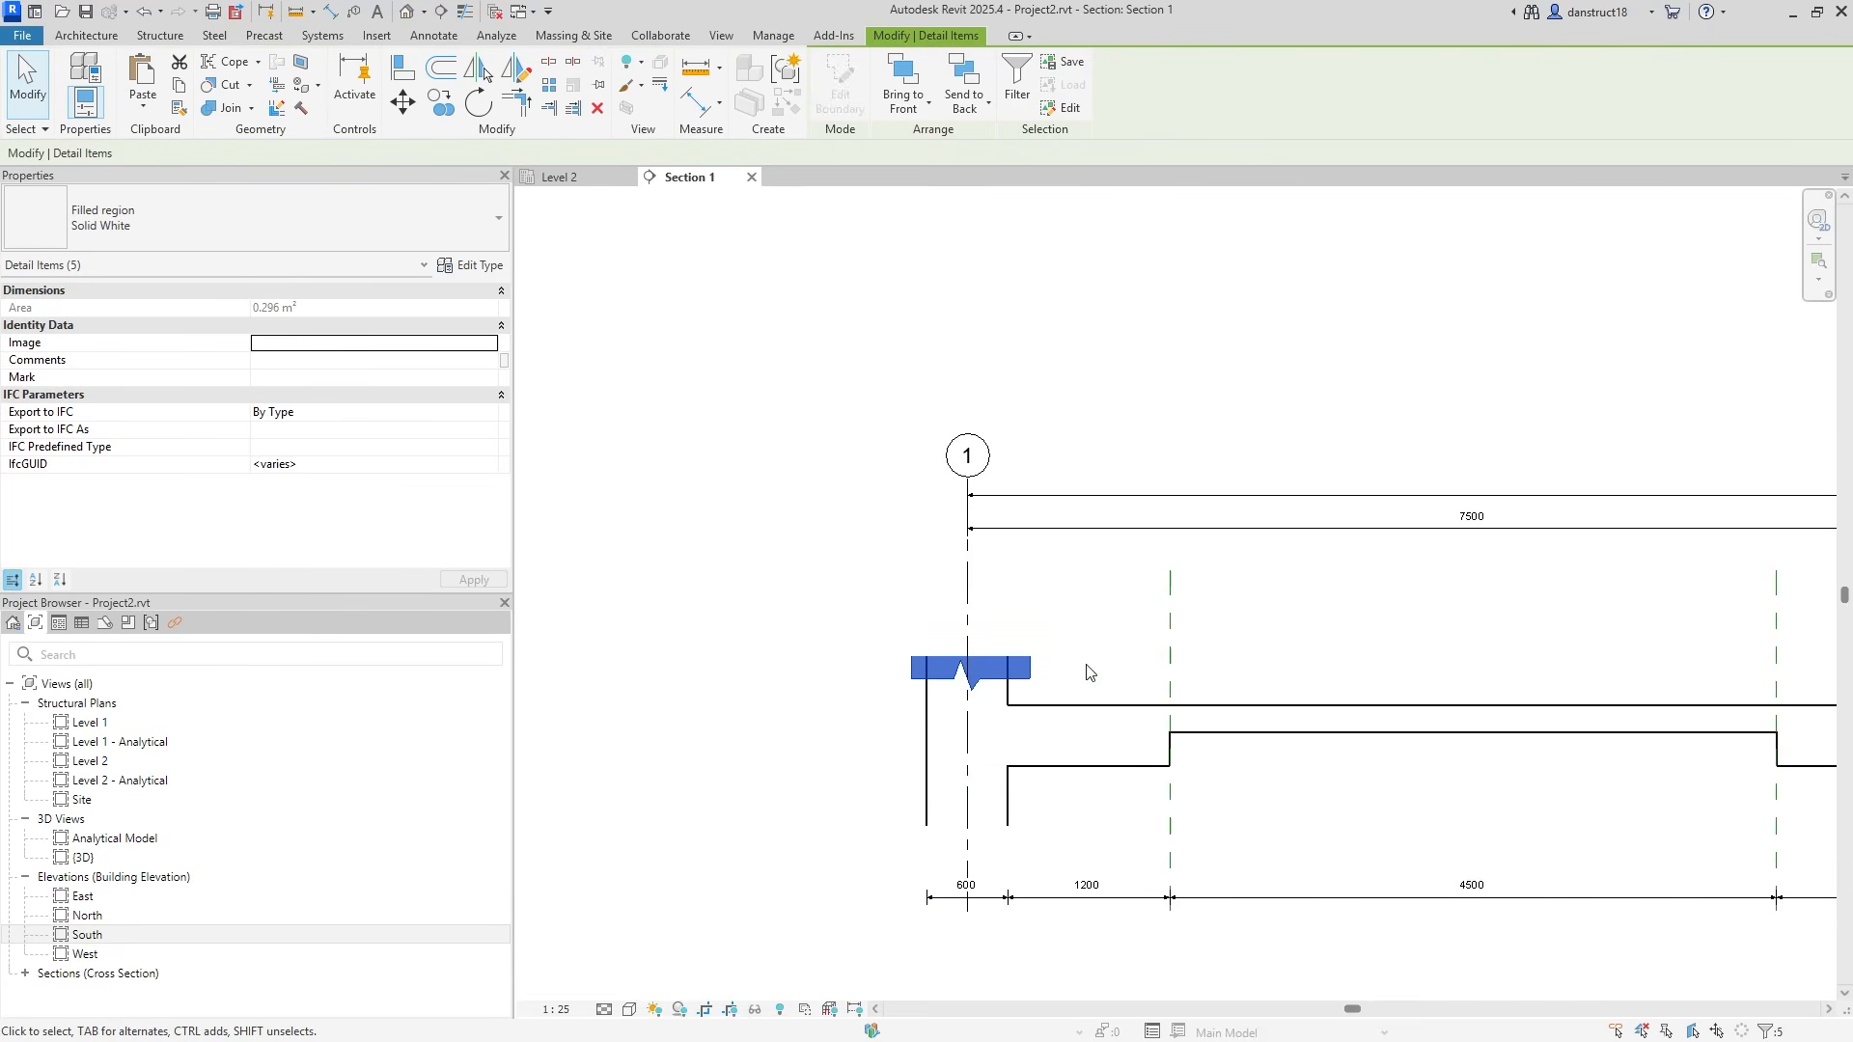
Mirror the selected masks as copies onto the slab's underside.
left_click(518, 77)
scroll(925, 742, "up", 2)
left_click(925, 733)
left_click(861, 736)
left_click(762, 773)
scroll(762, 773, "down", 2)
middle_click_drag(1535, 749, 1034, 756)
middle_click_drag(1607, 747, 943, 738)
middle_click_drag(1345, 741, 1039, 743)
scroll(1456, 693, "down", 4)
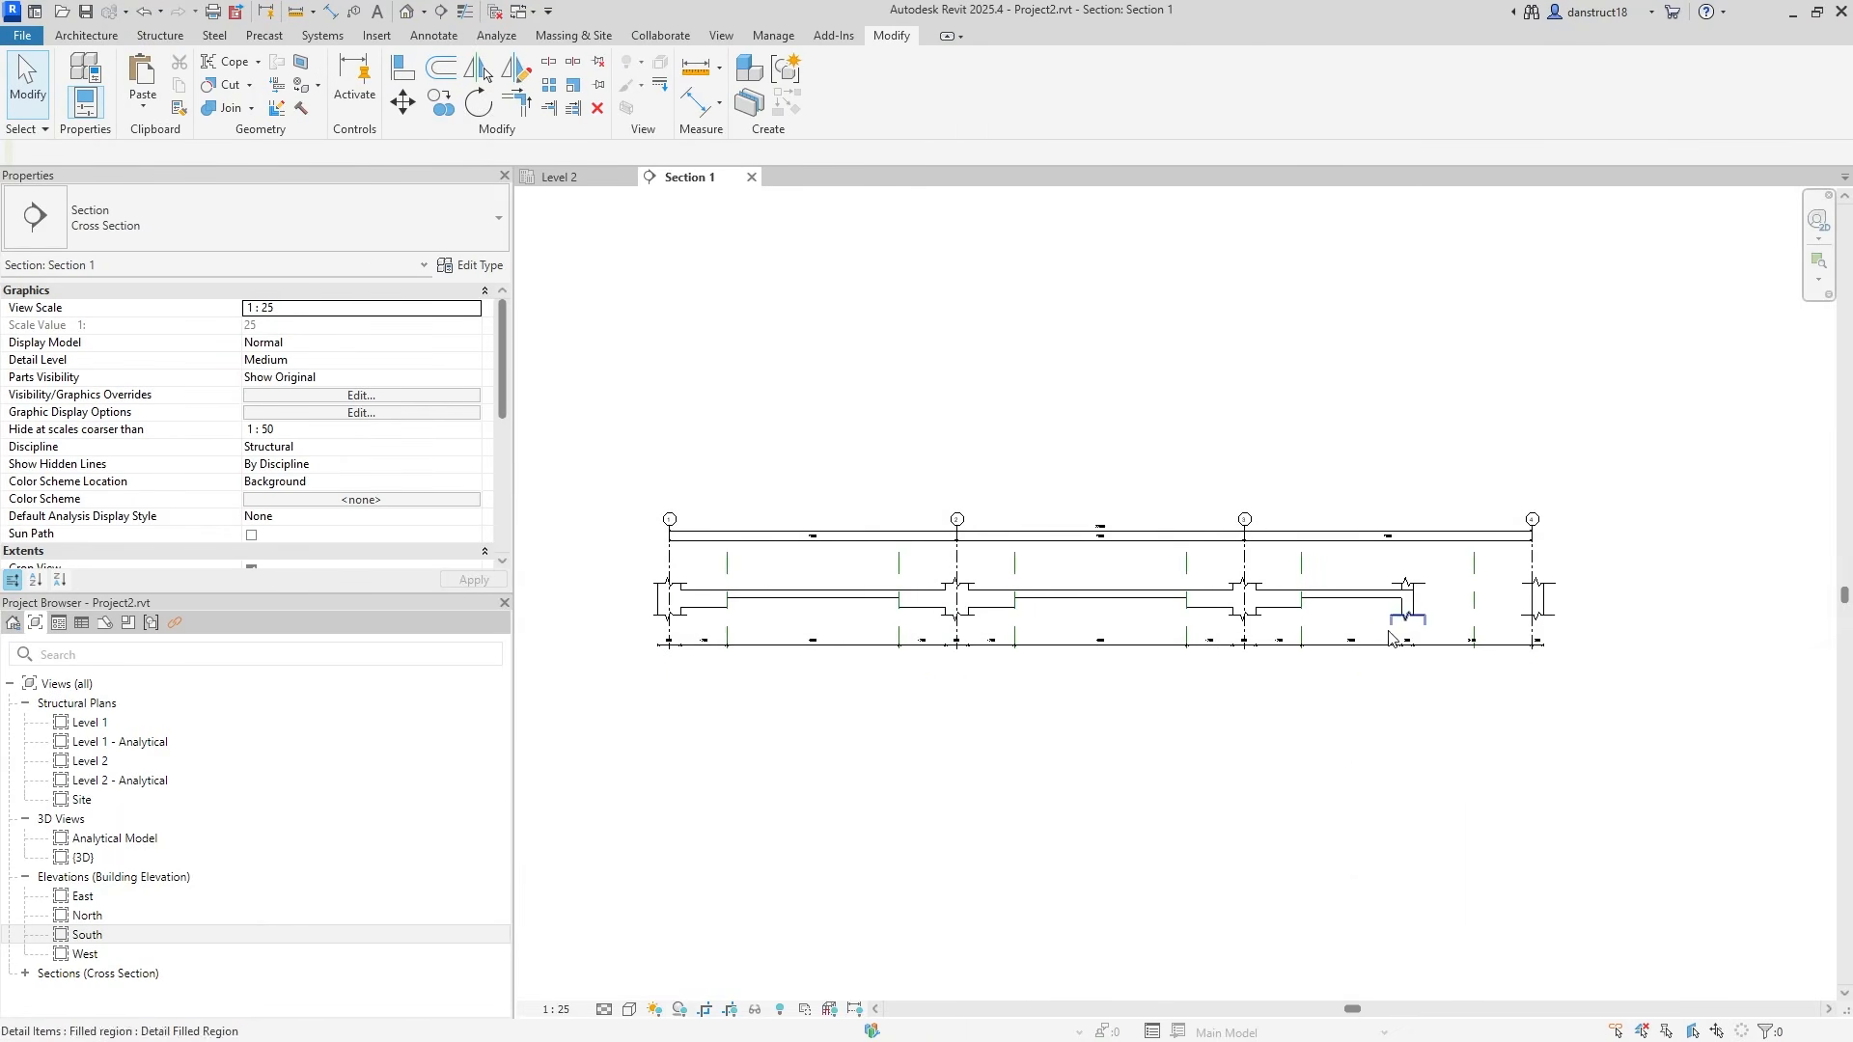
scroll(1389, 637, "up", 5)
scroll(965, 666, "up", 1)
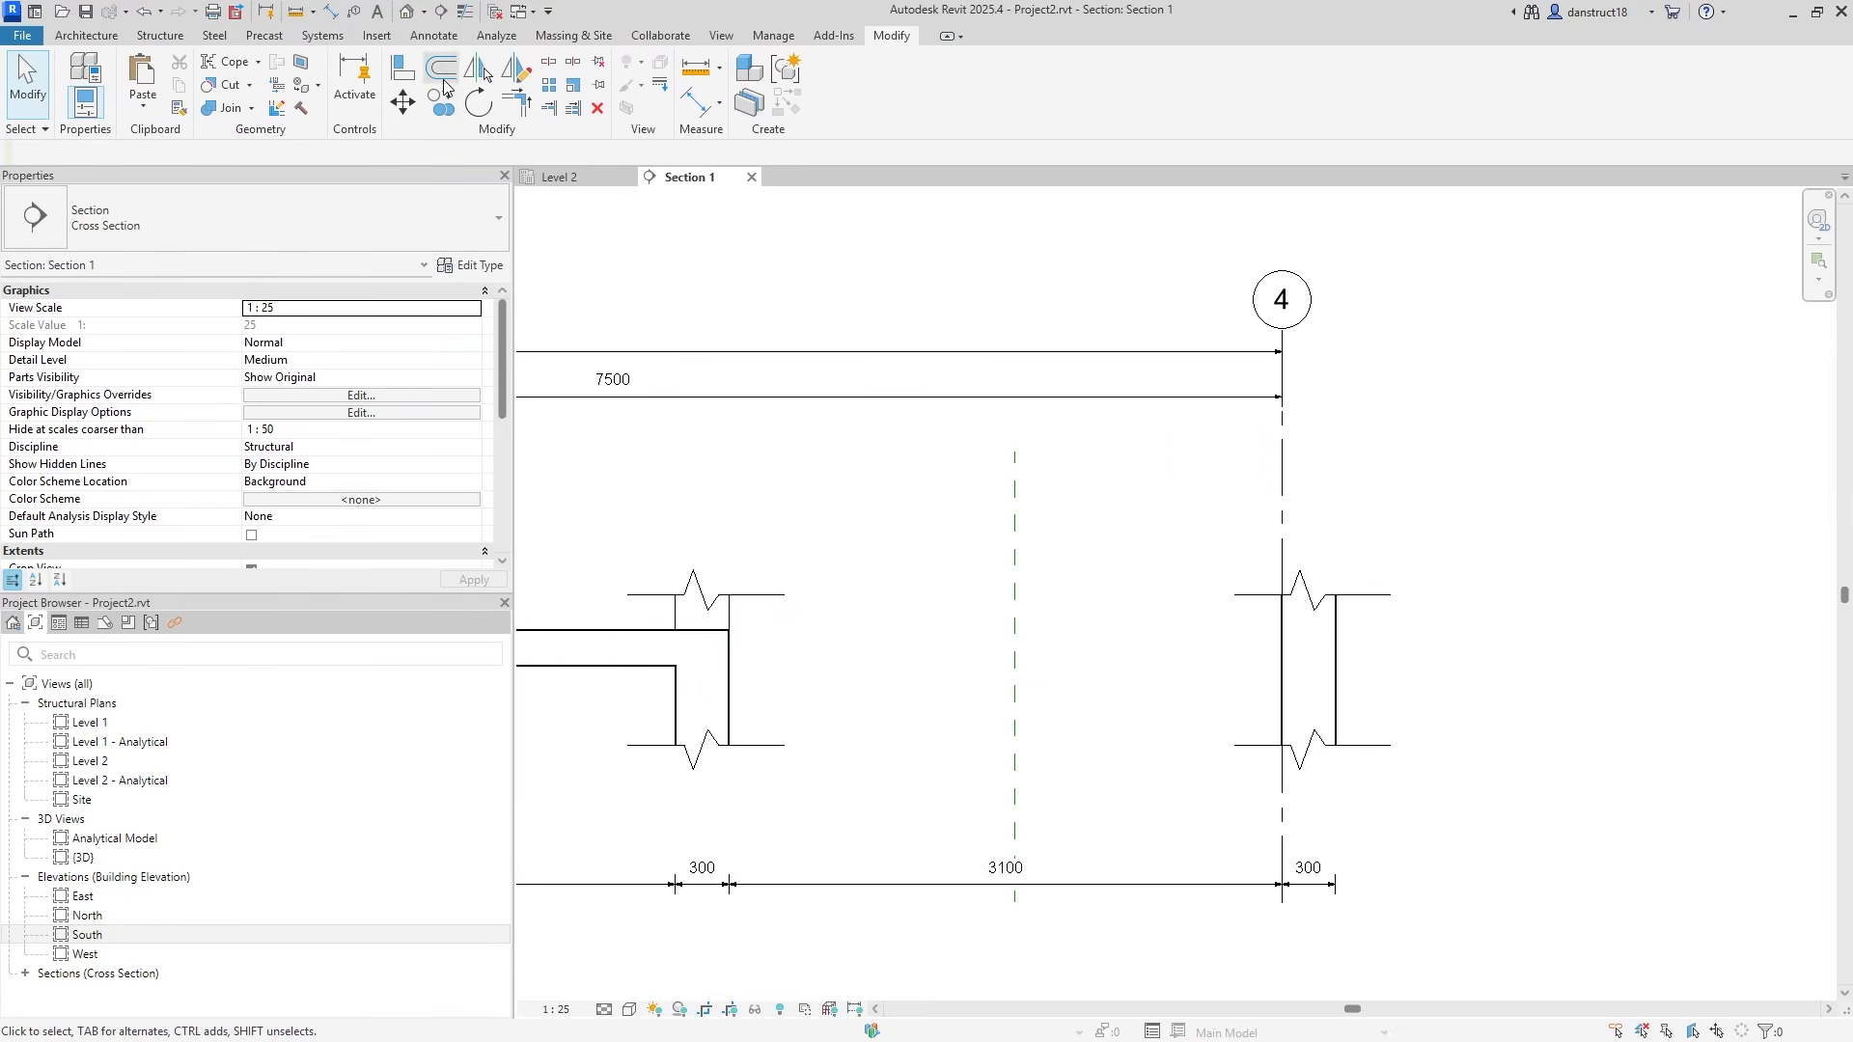
Draw a dashed diagonal detail line from the left wall face to grid 4.
left_click(448, 36)
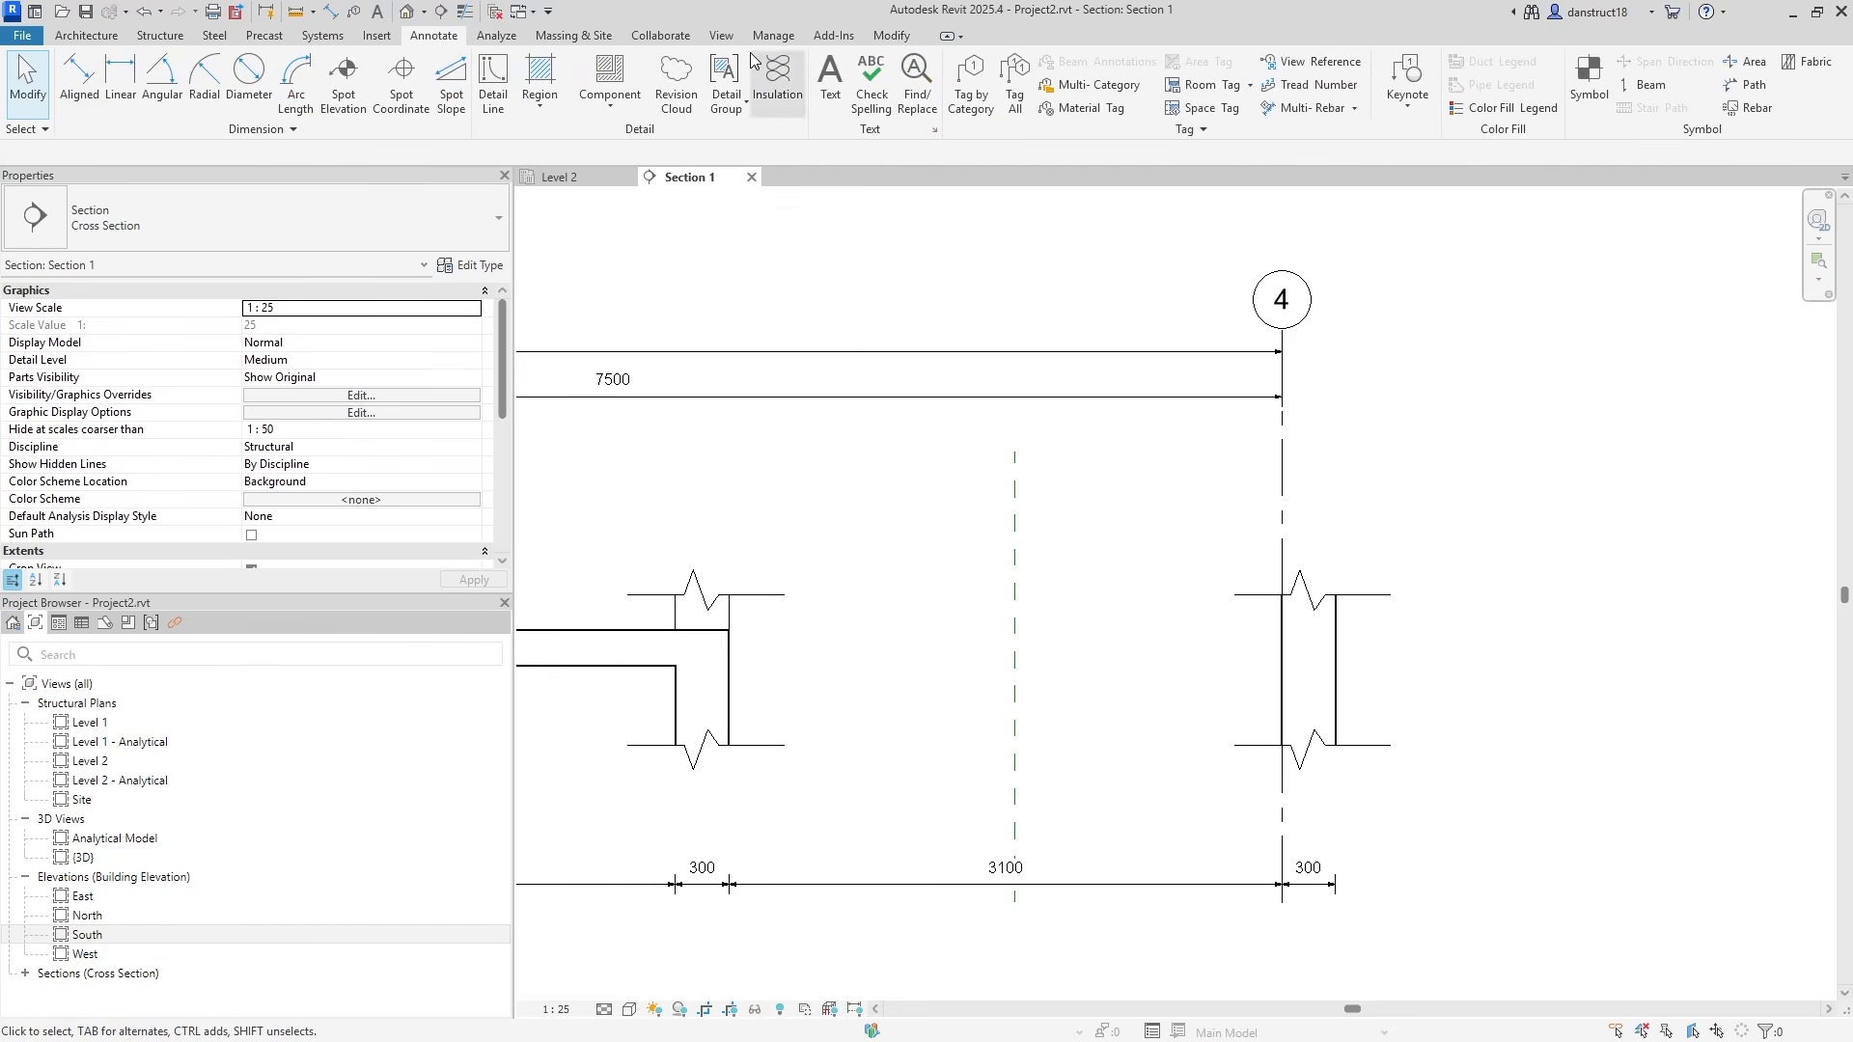
left_click(495, 79)
left_click(727, 719)
left_click(1282, 612)
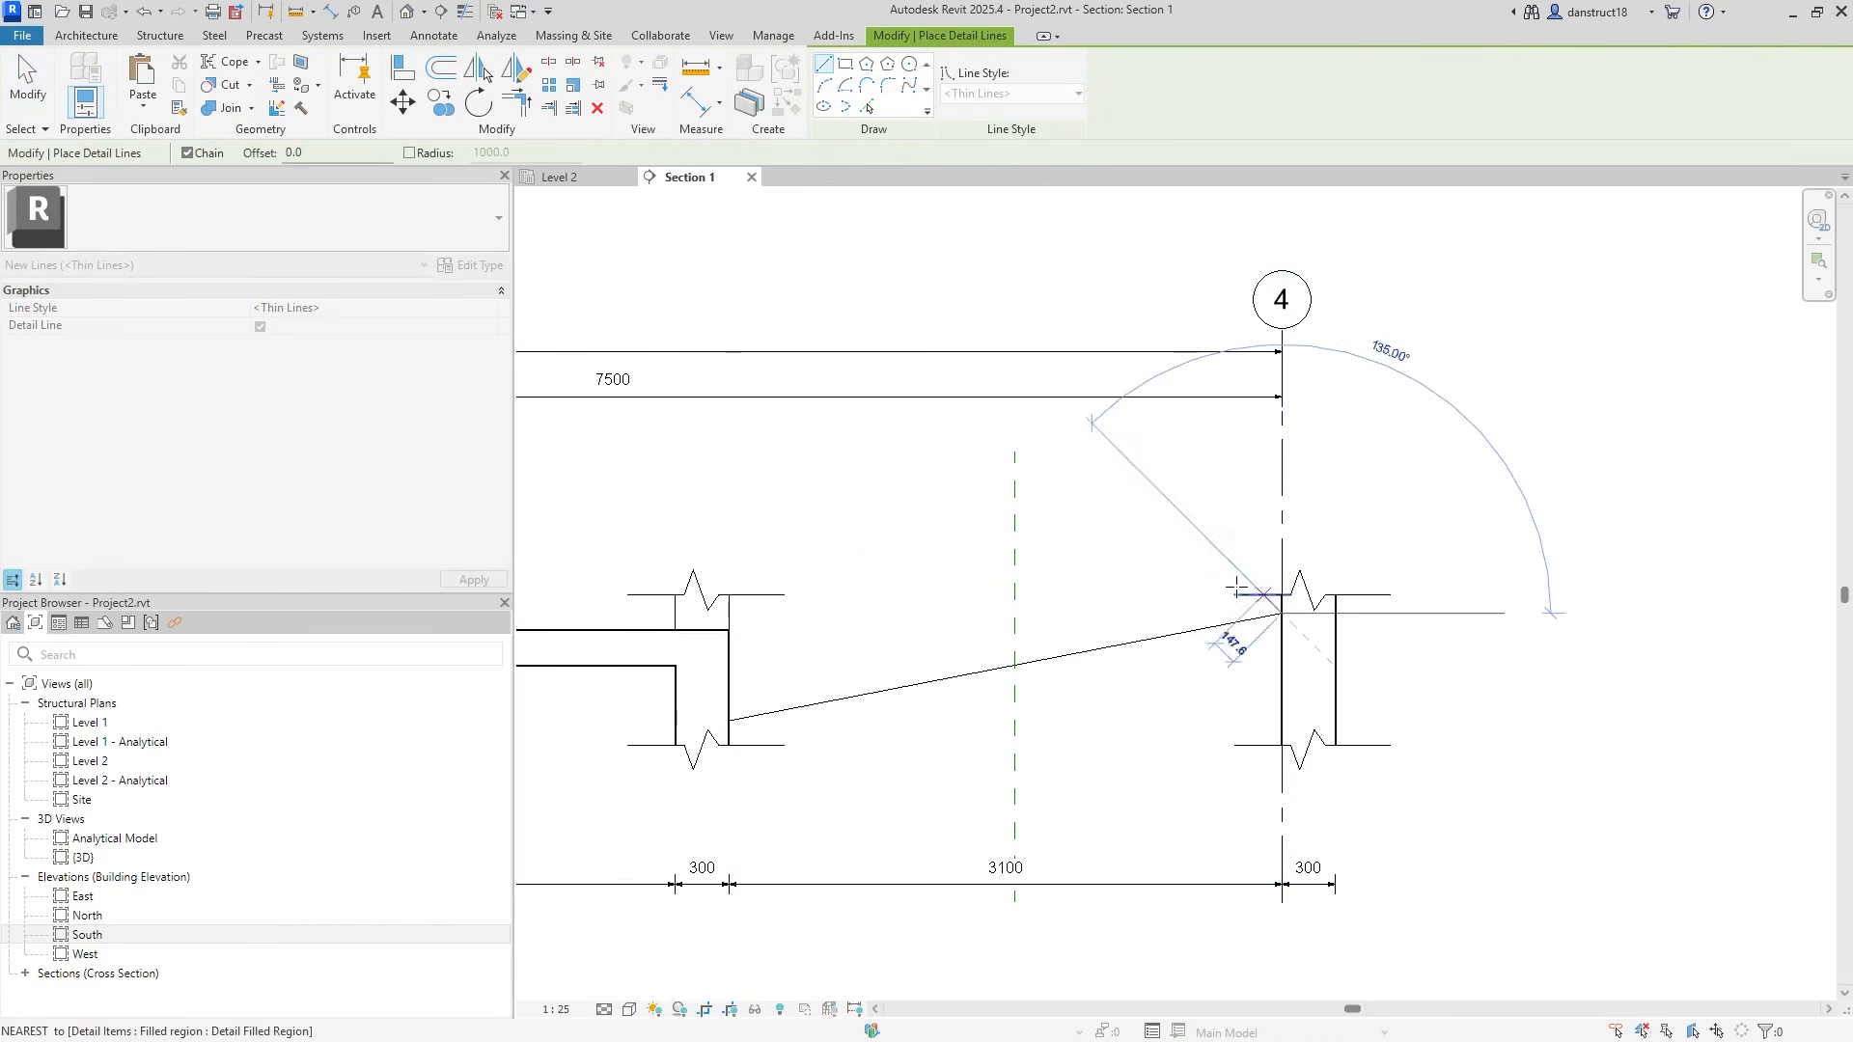
key("Escape")
key("Escape")
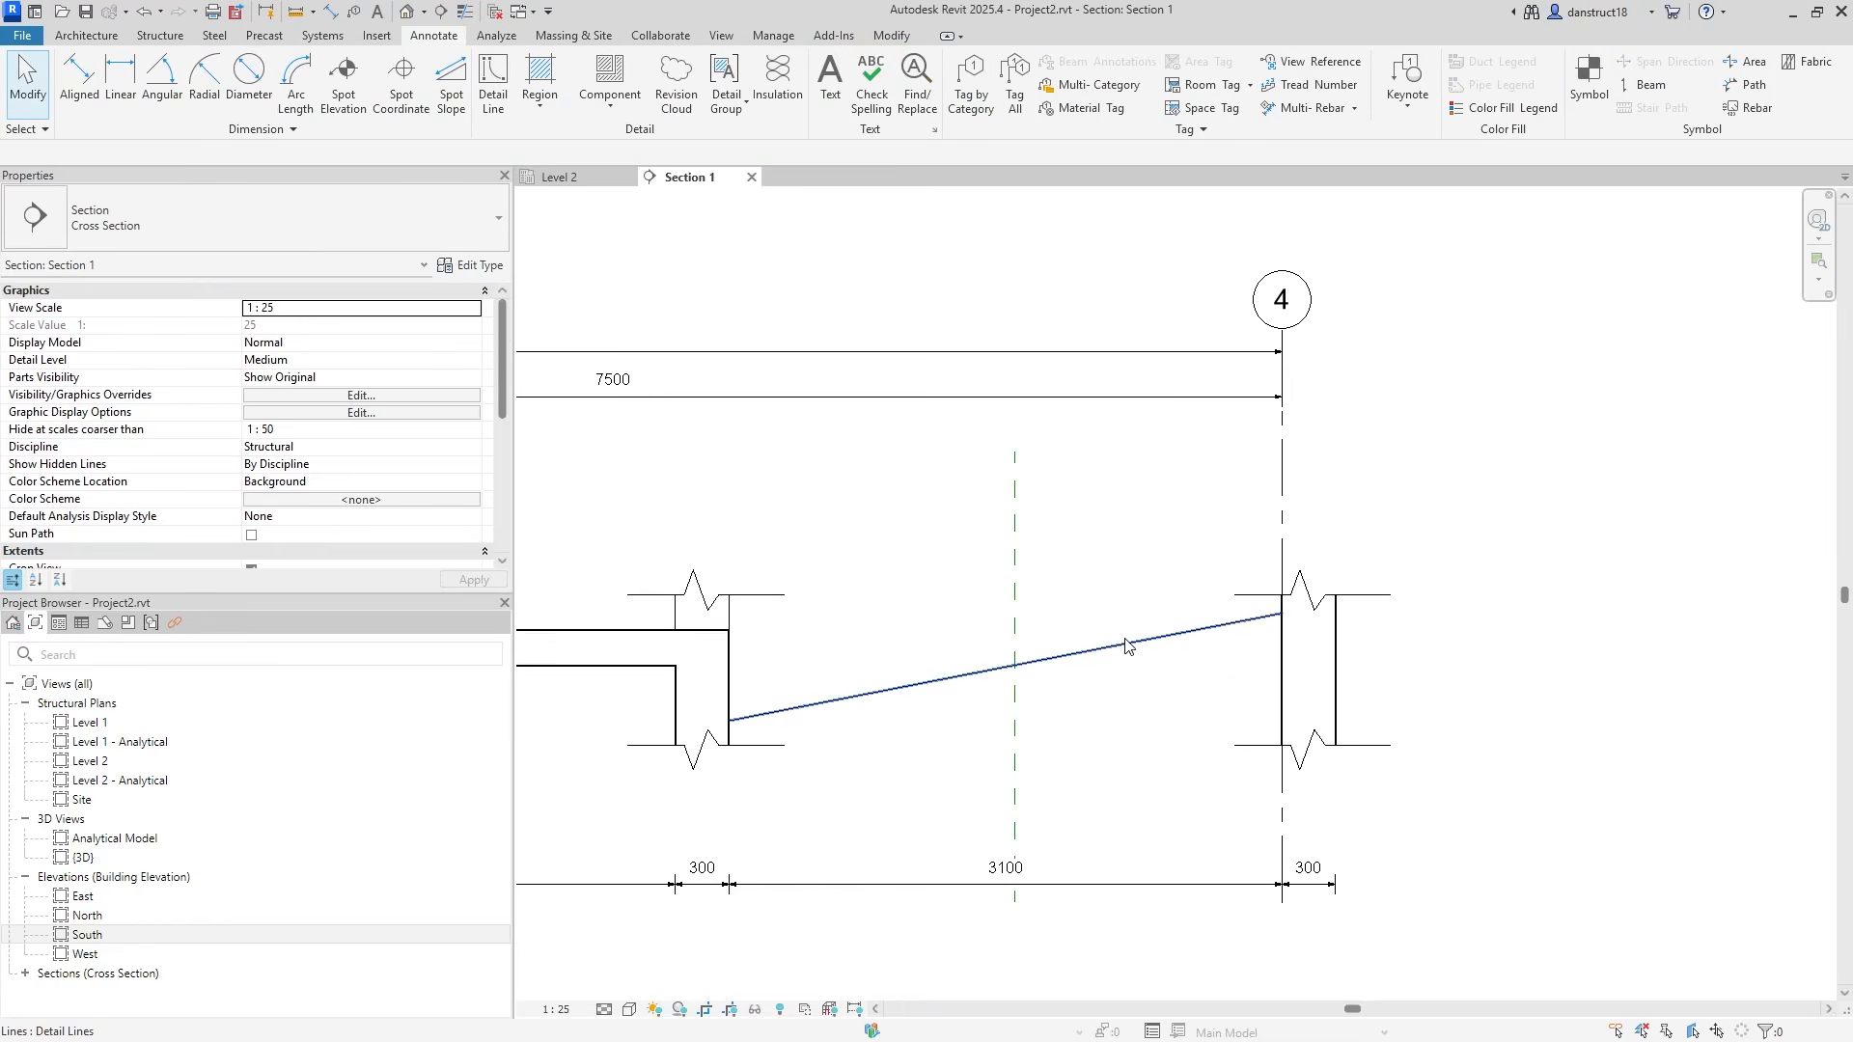
left_click(1126, 646)
left_click(881, 94)
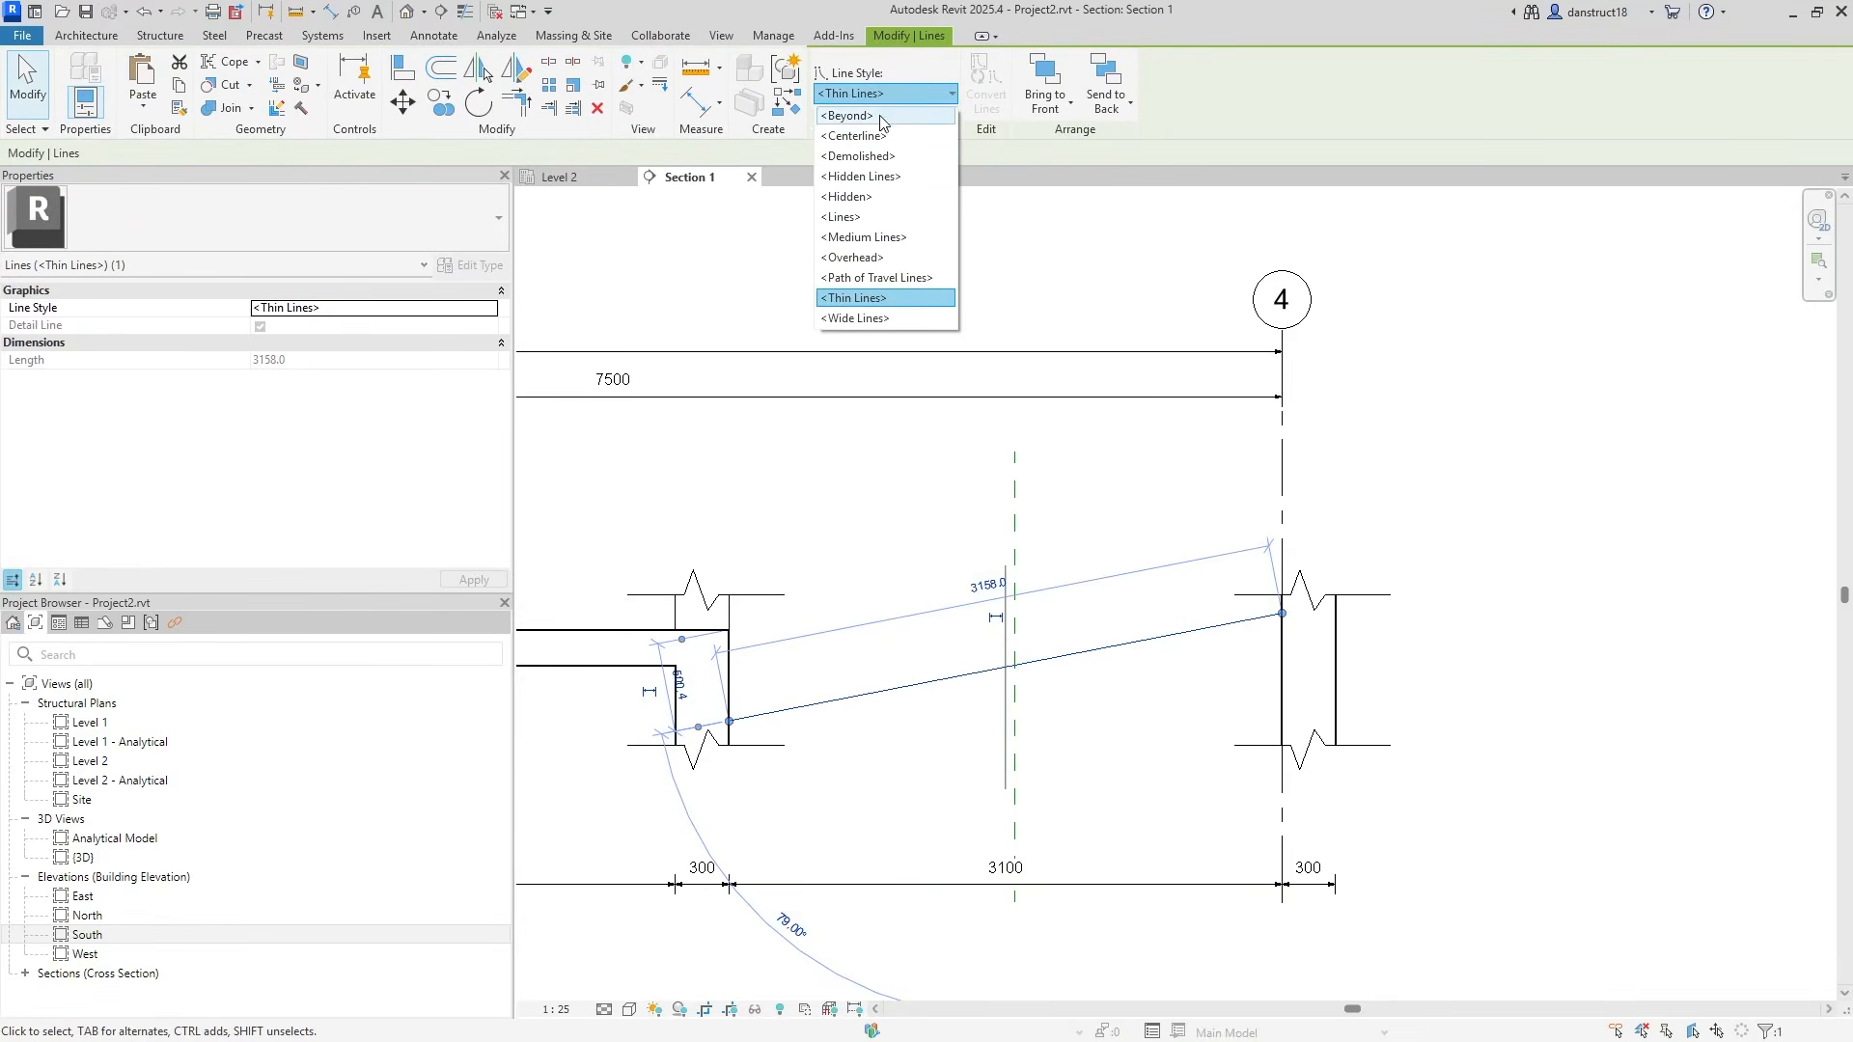
left_click(871, 181)
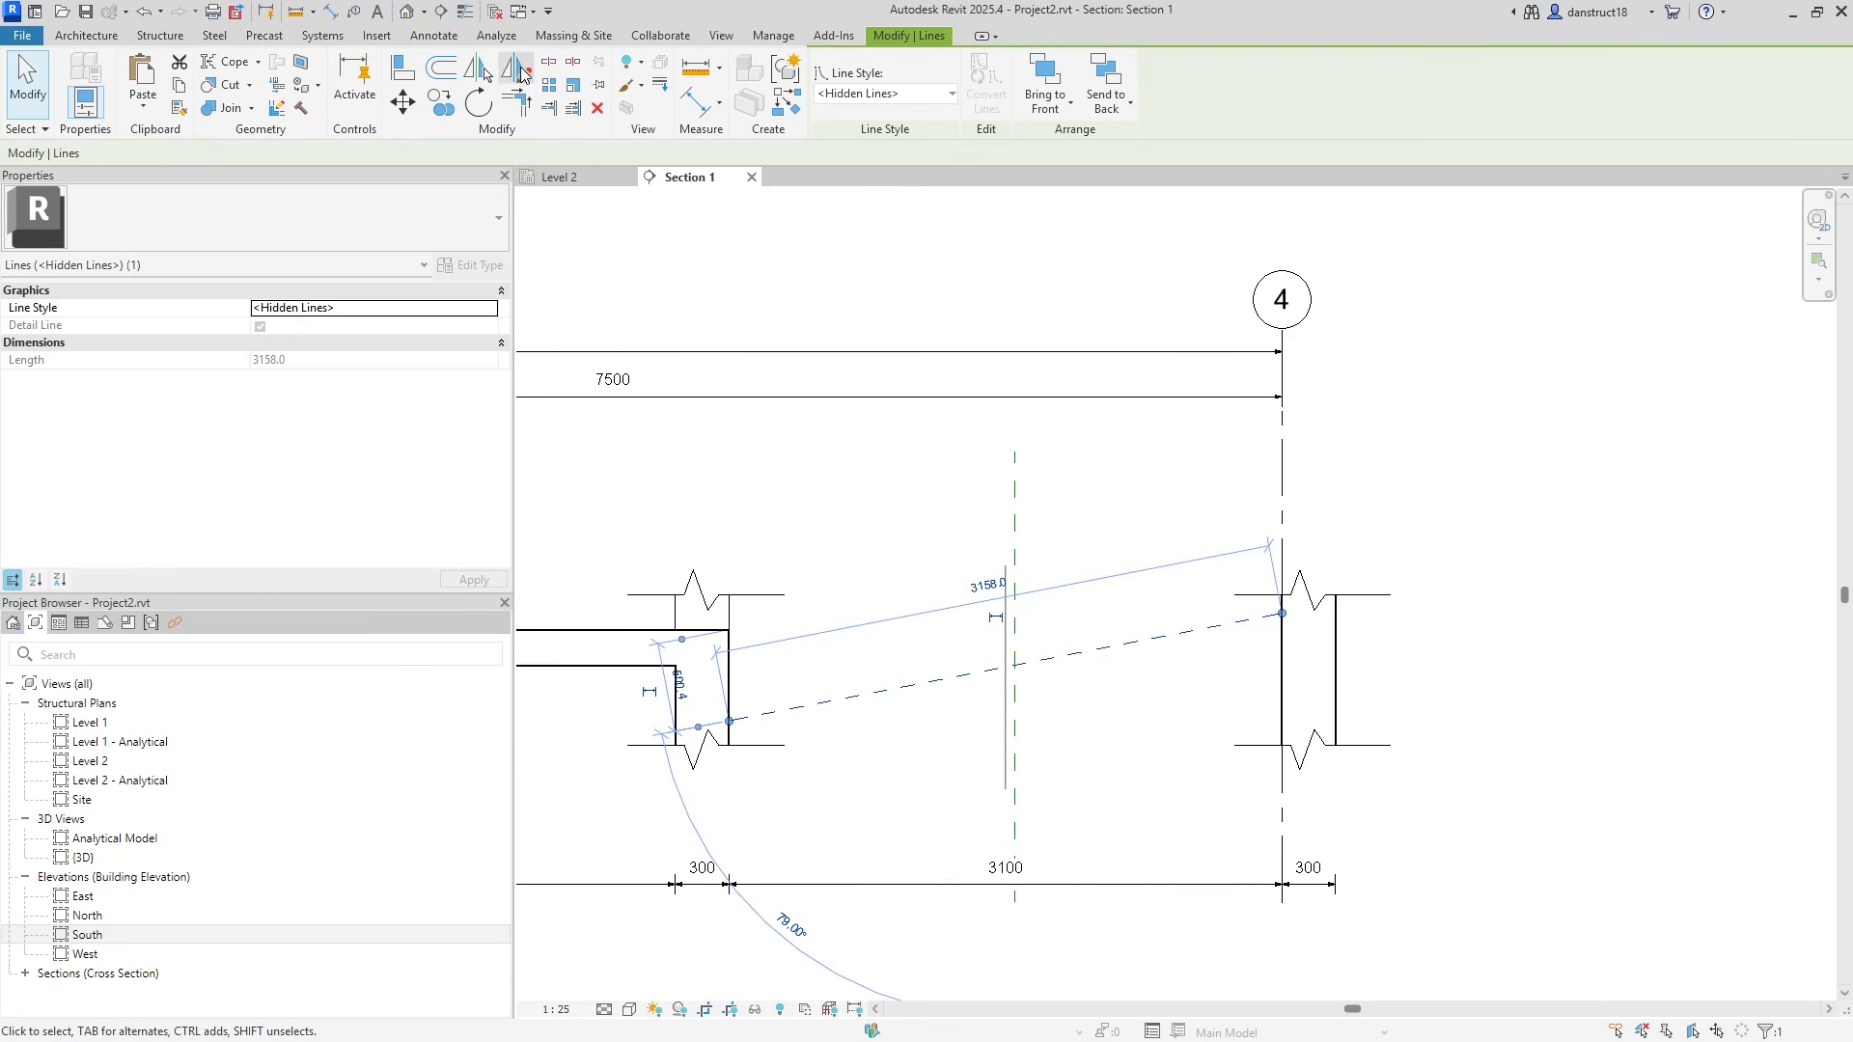
Mirror the diagonal as a copy about a vertical axis at its midpoint to form an X.
left_click(520, 70)
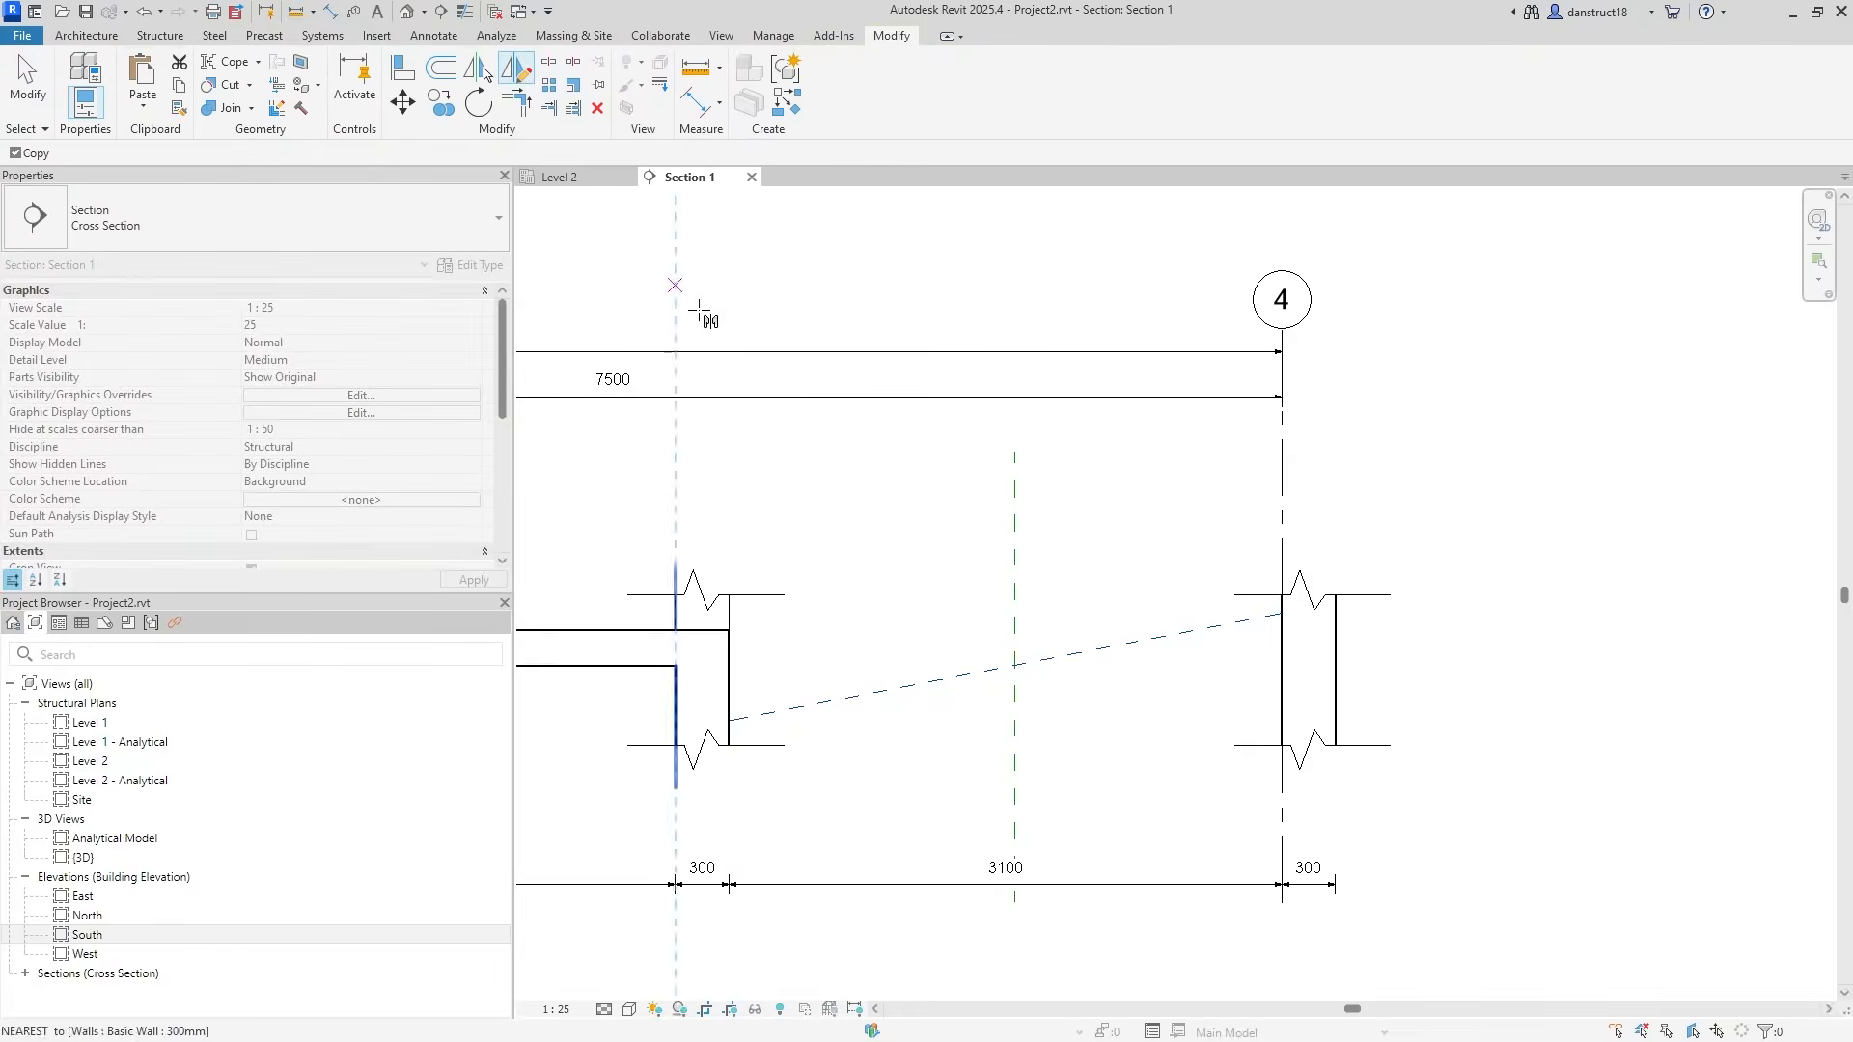
left_click(1004, 666)
left_click(1004, 772)
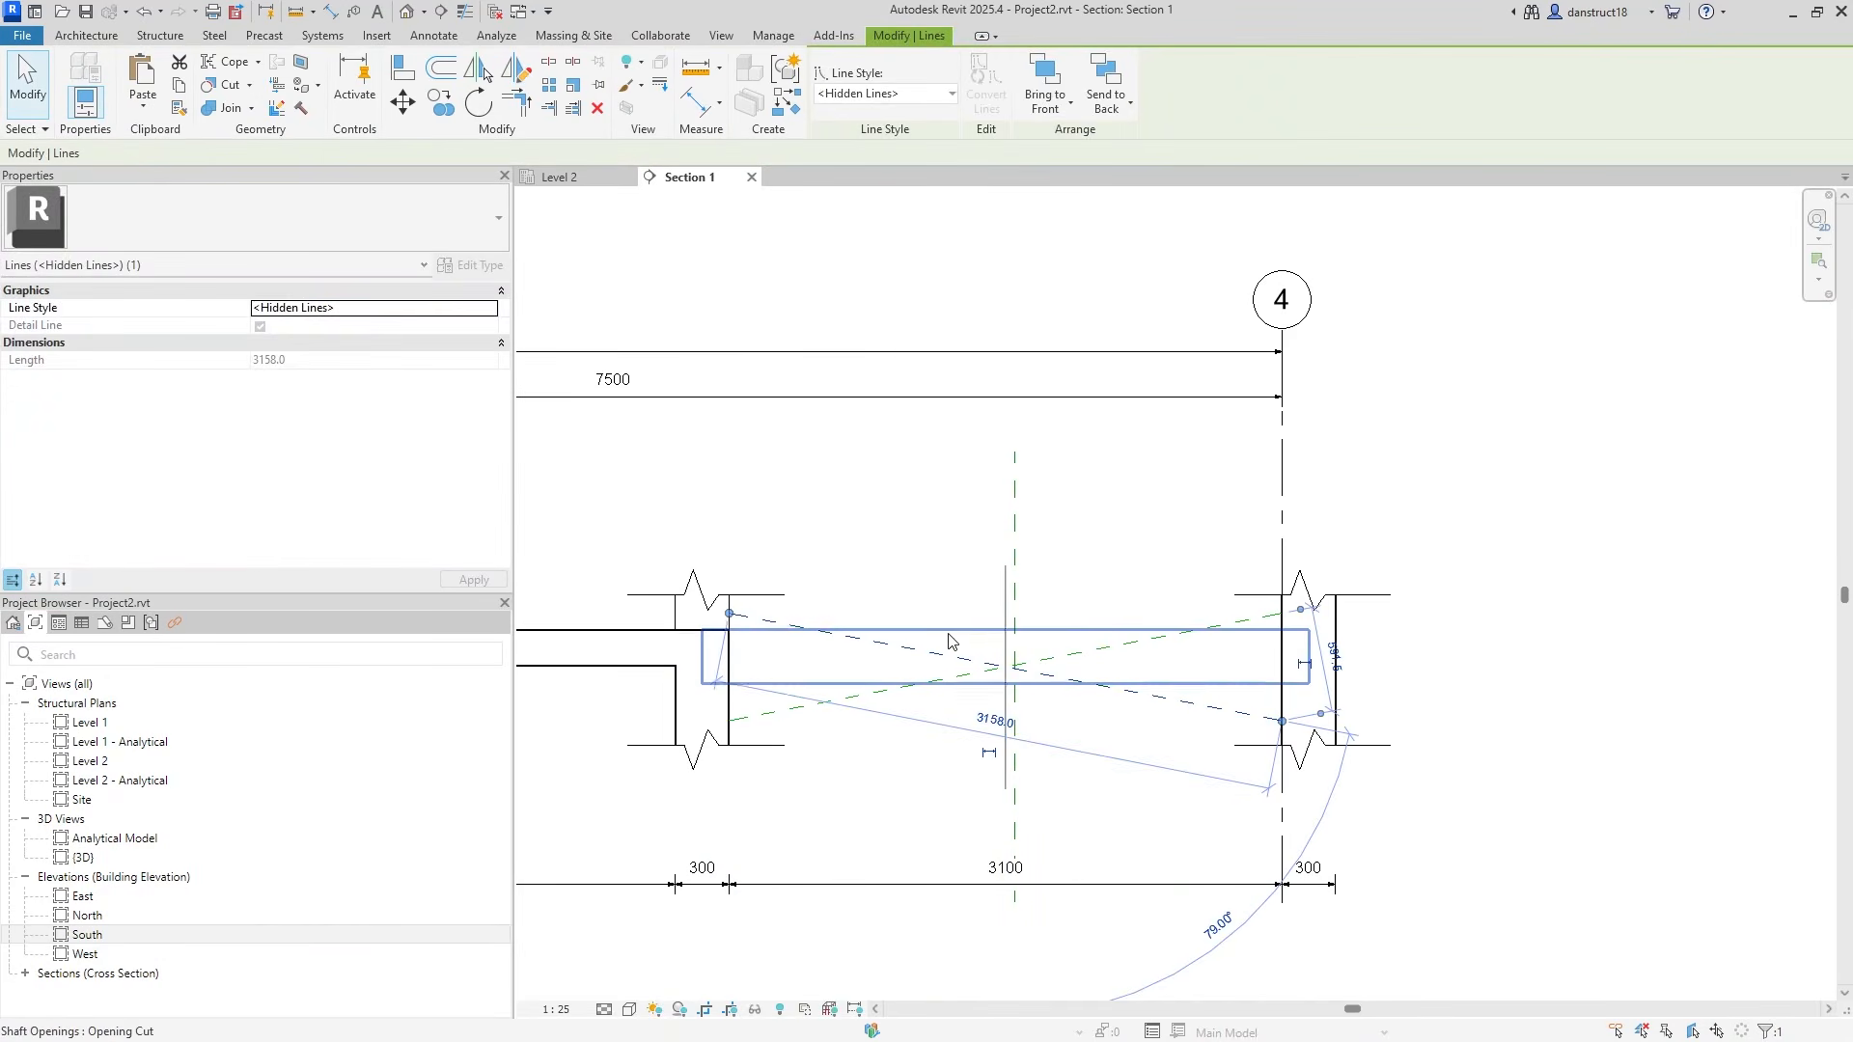
key("Escape")
scroll(673, 690, "up", 2)
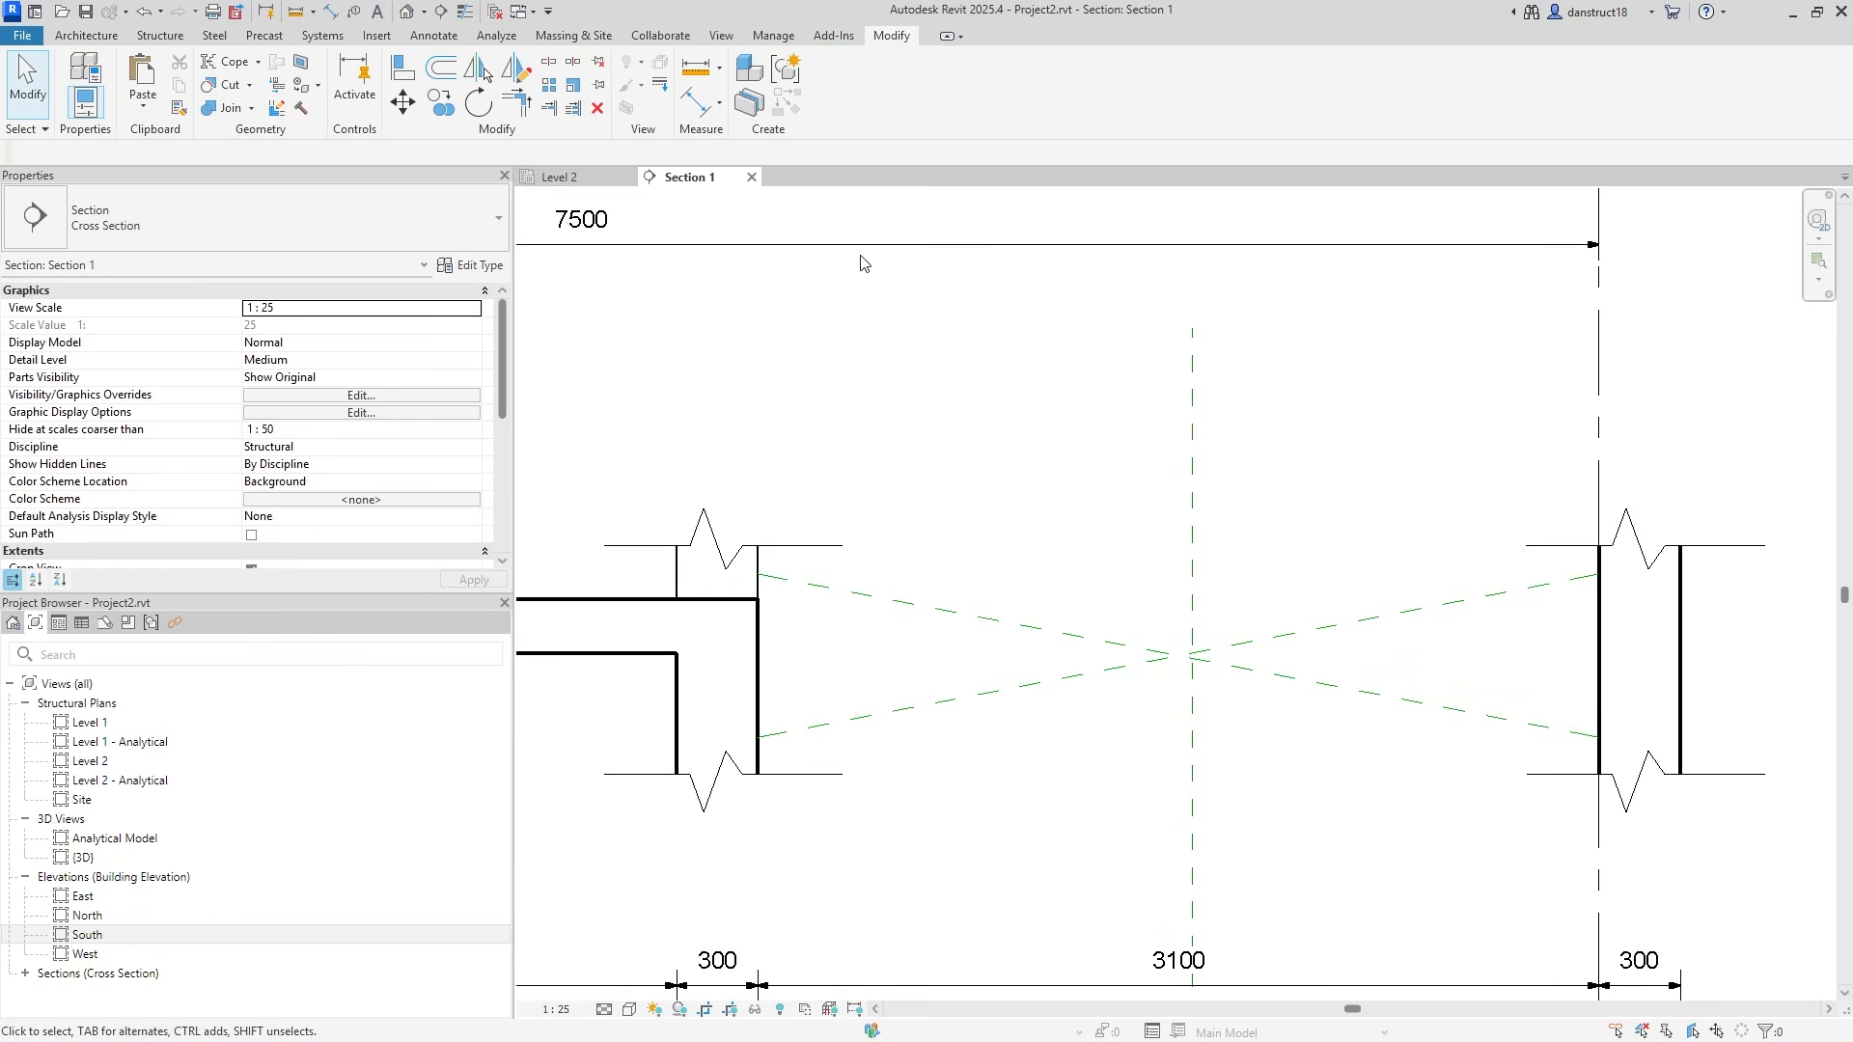
Set both crossed lines to the <Hidden> line style.
left_click(1051, 687)
left_click(1060, 637, "ctrl")
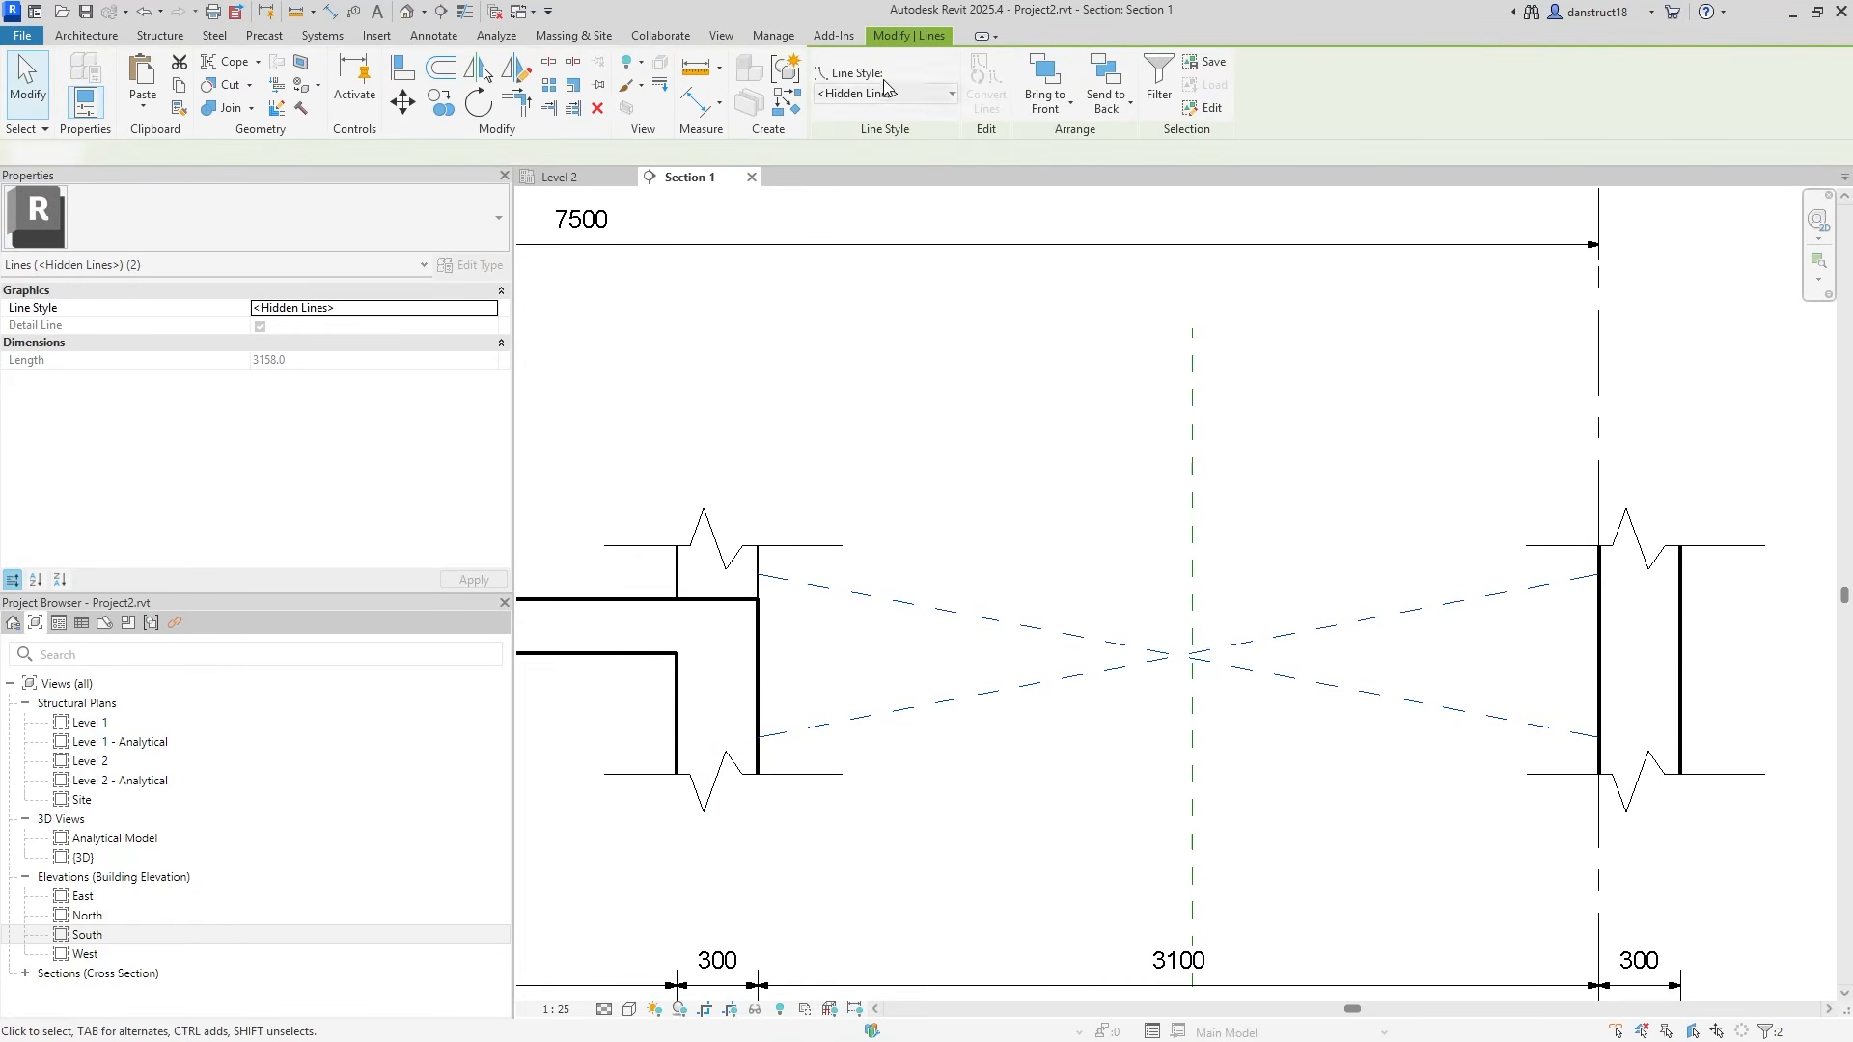
left_click(887, 95)
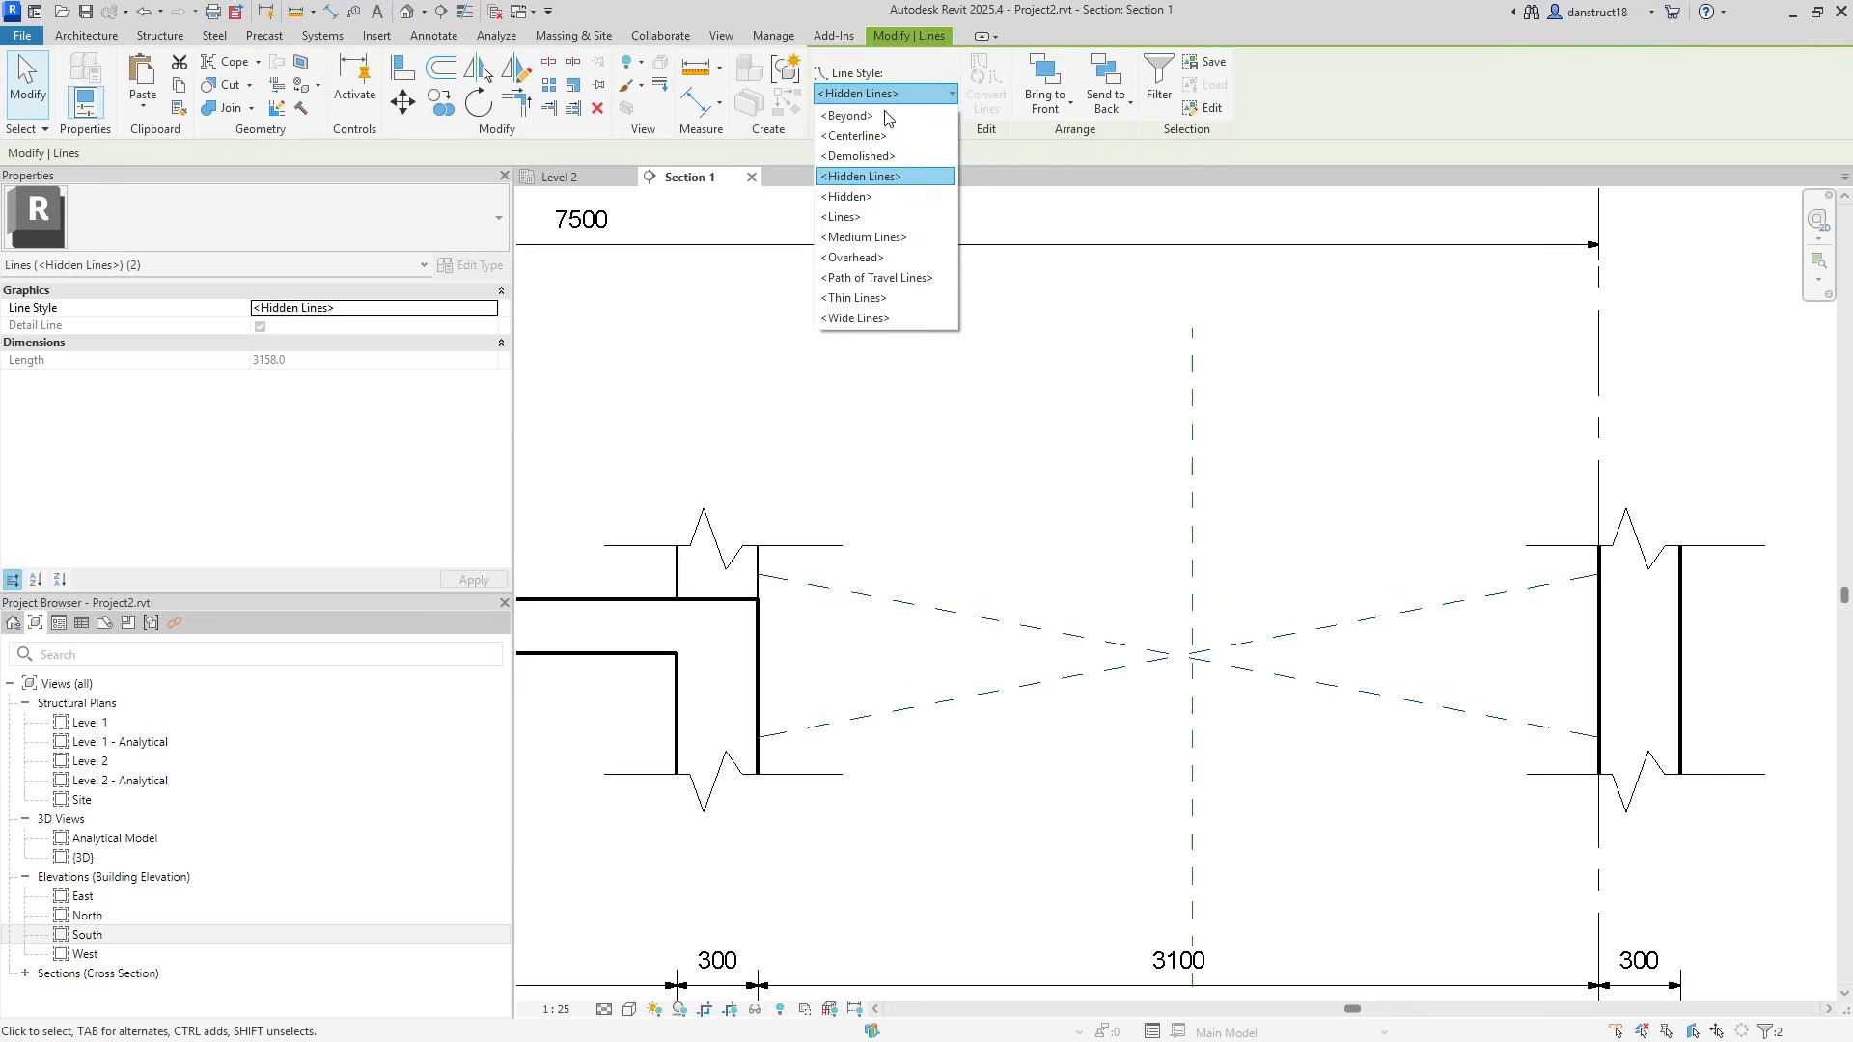
left_click(866, 198)
left_click(956, 306)
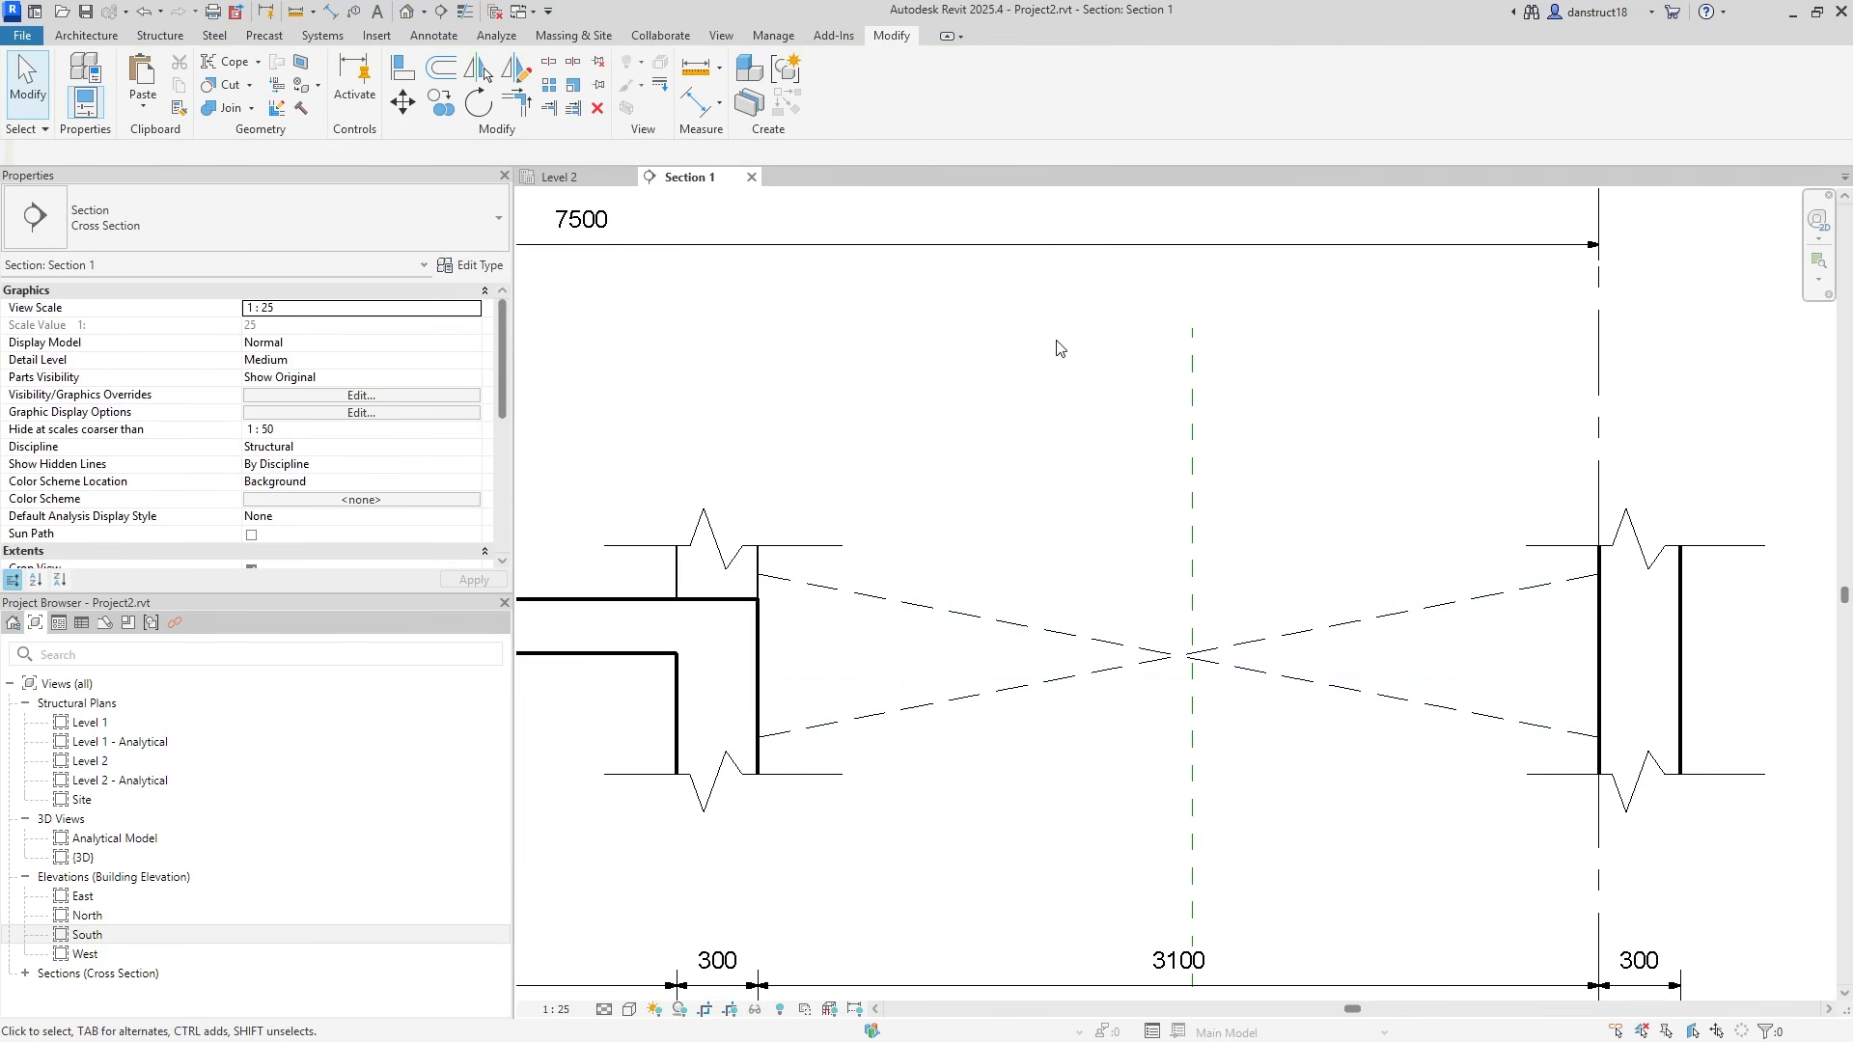
Place centre- and middle-aligned VOID text at the crossing of the hidden lines.
left_click(426, 41)
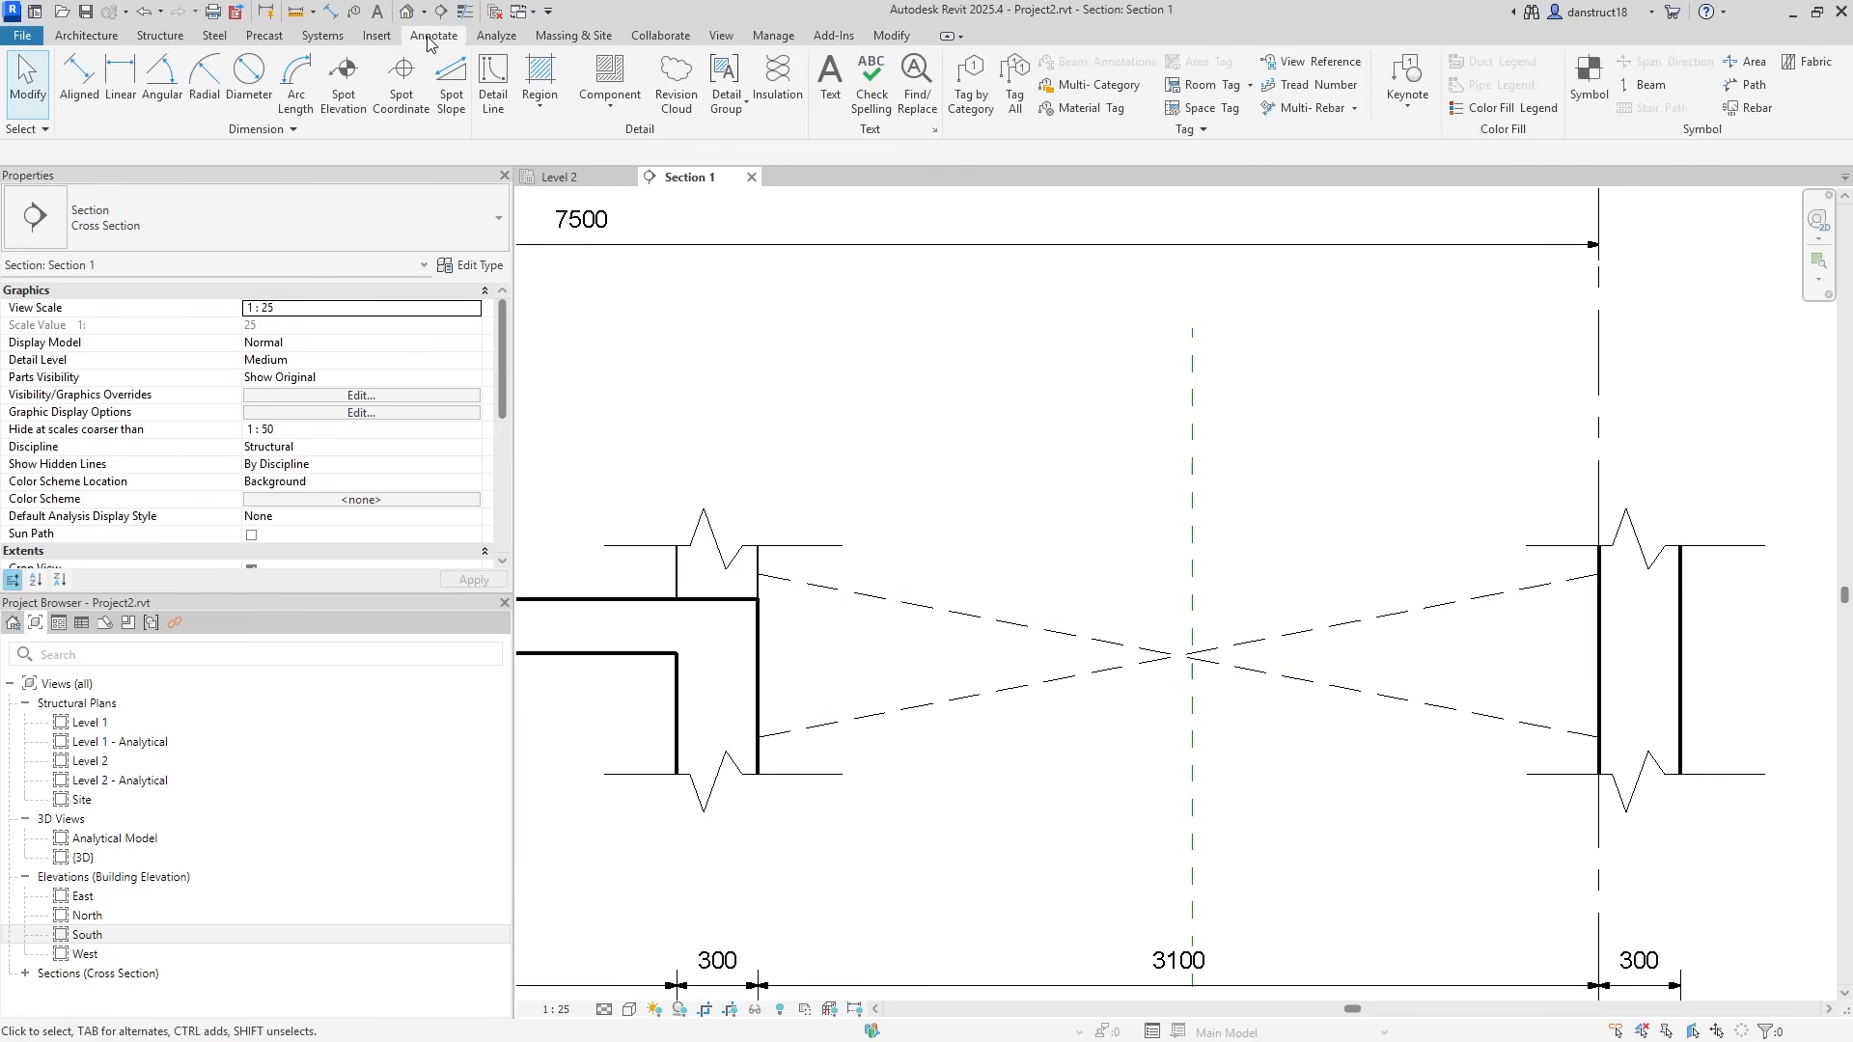
left_click(831, 85)
left_click(996, 101)
left_click(997, 68)
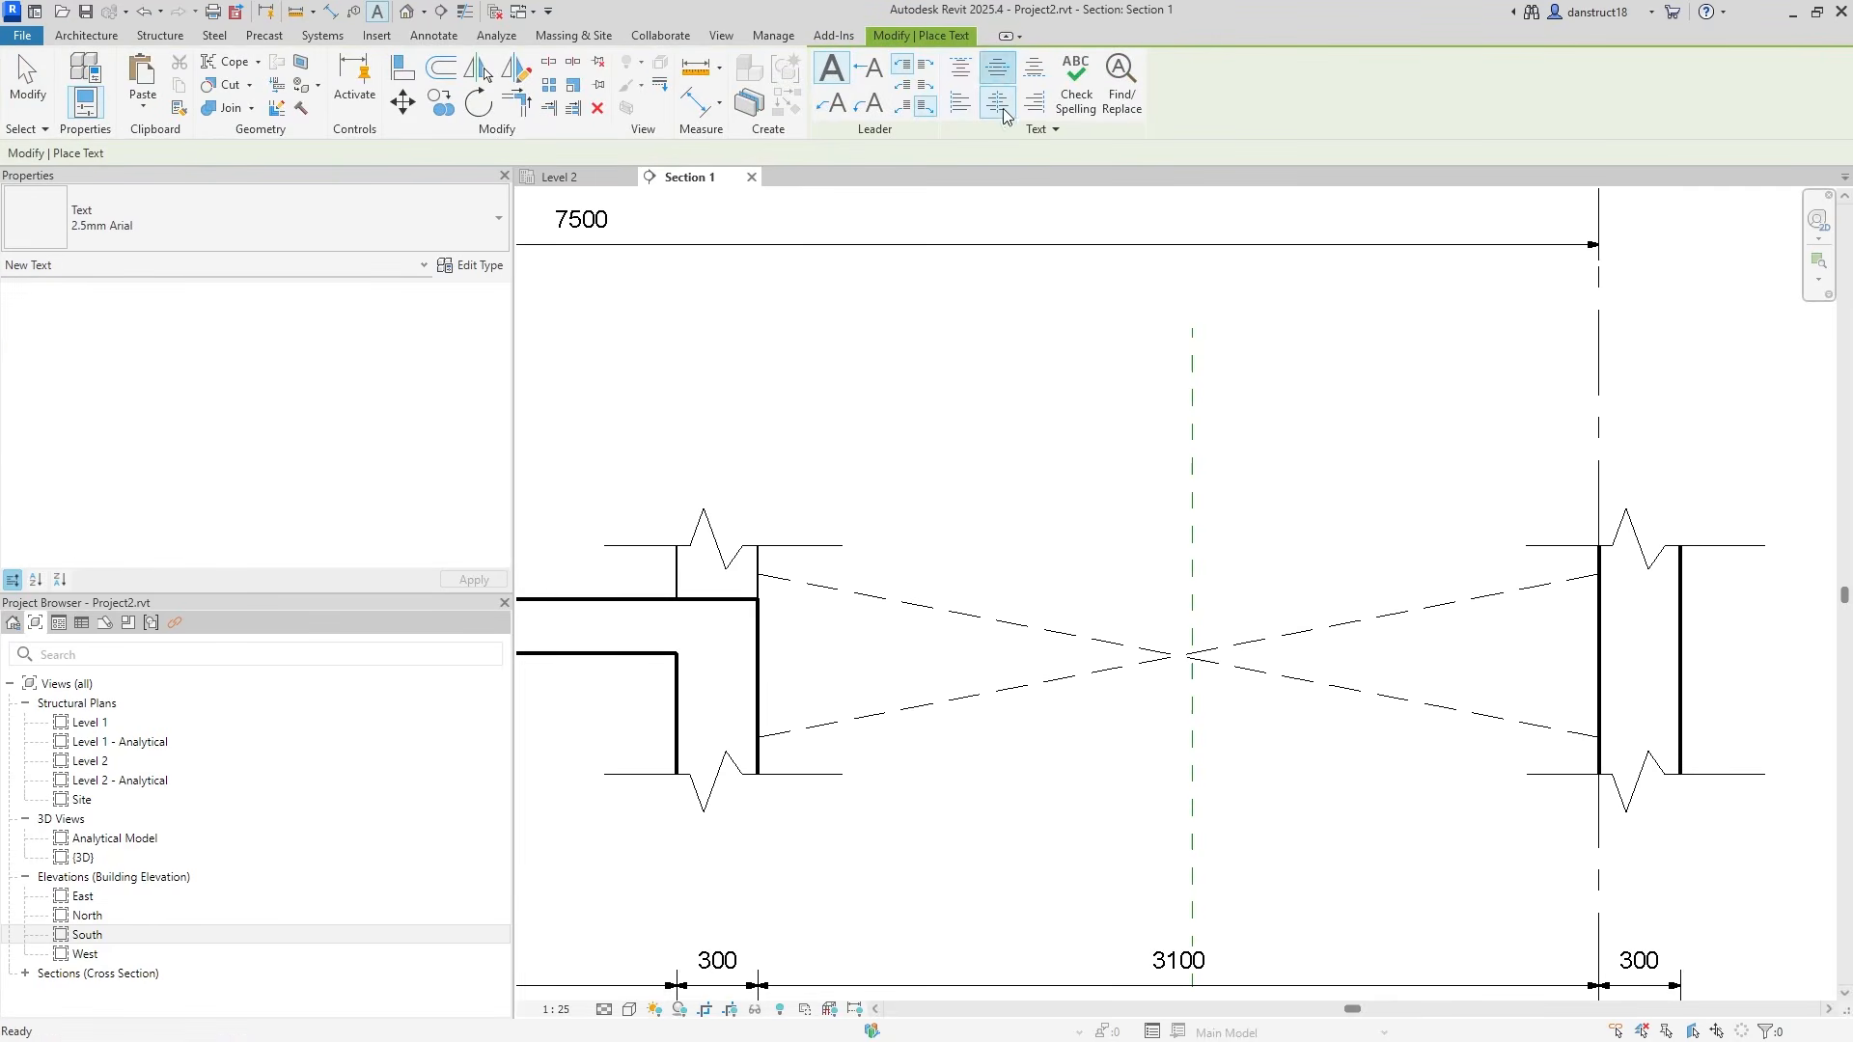
left_click(1176, 657)
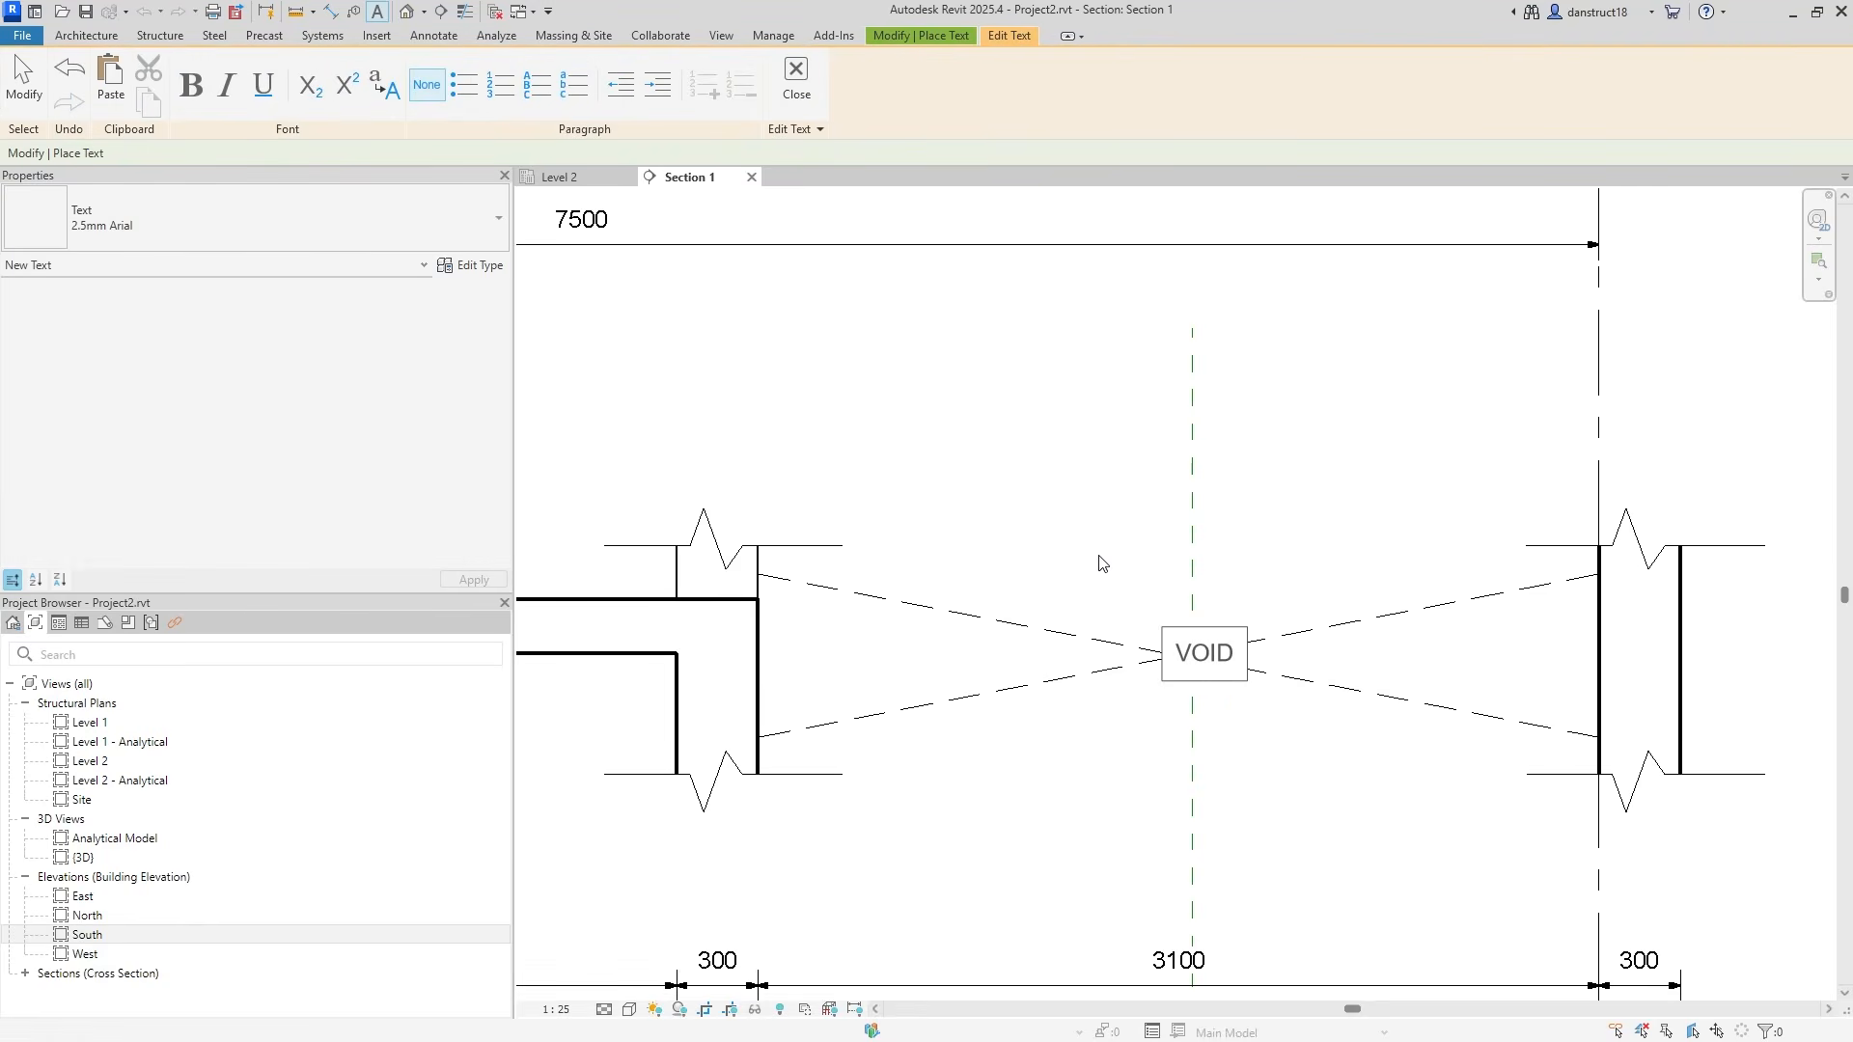
left_click(41, 100)
Pan the section to centre the grid 1 slab step in view.
scroll(1158, 637, "down", 6)
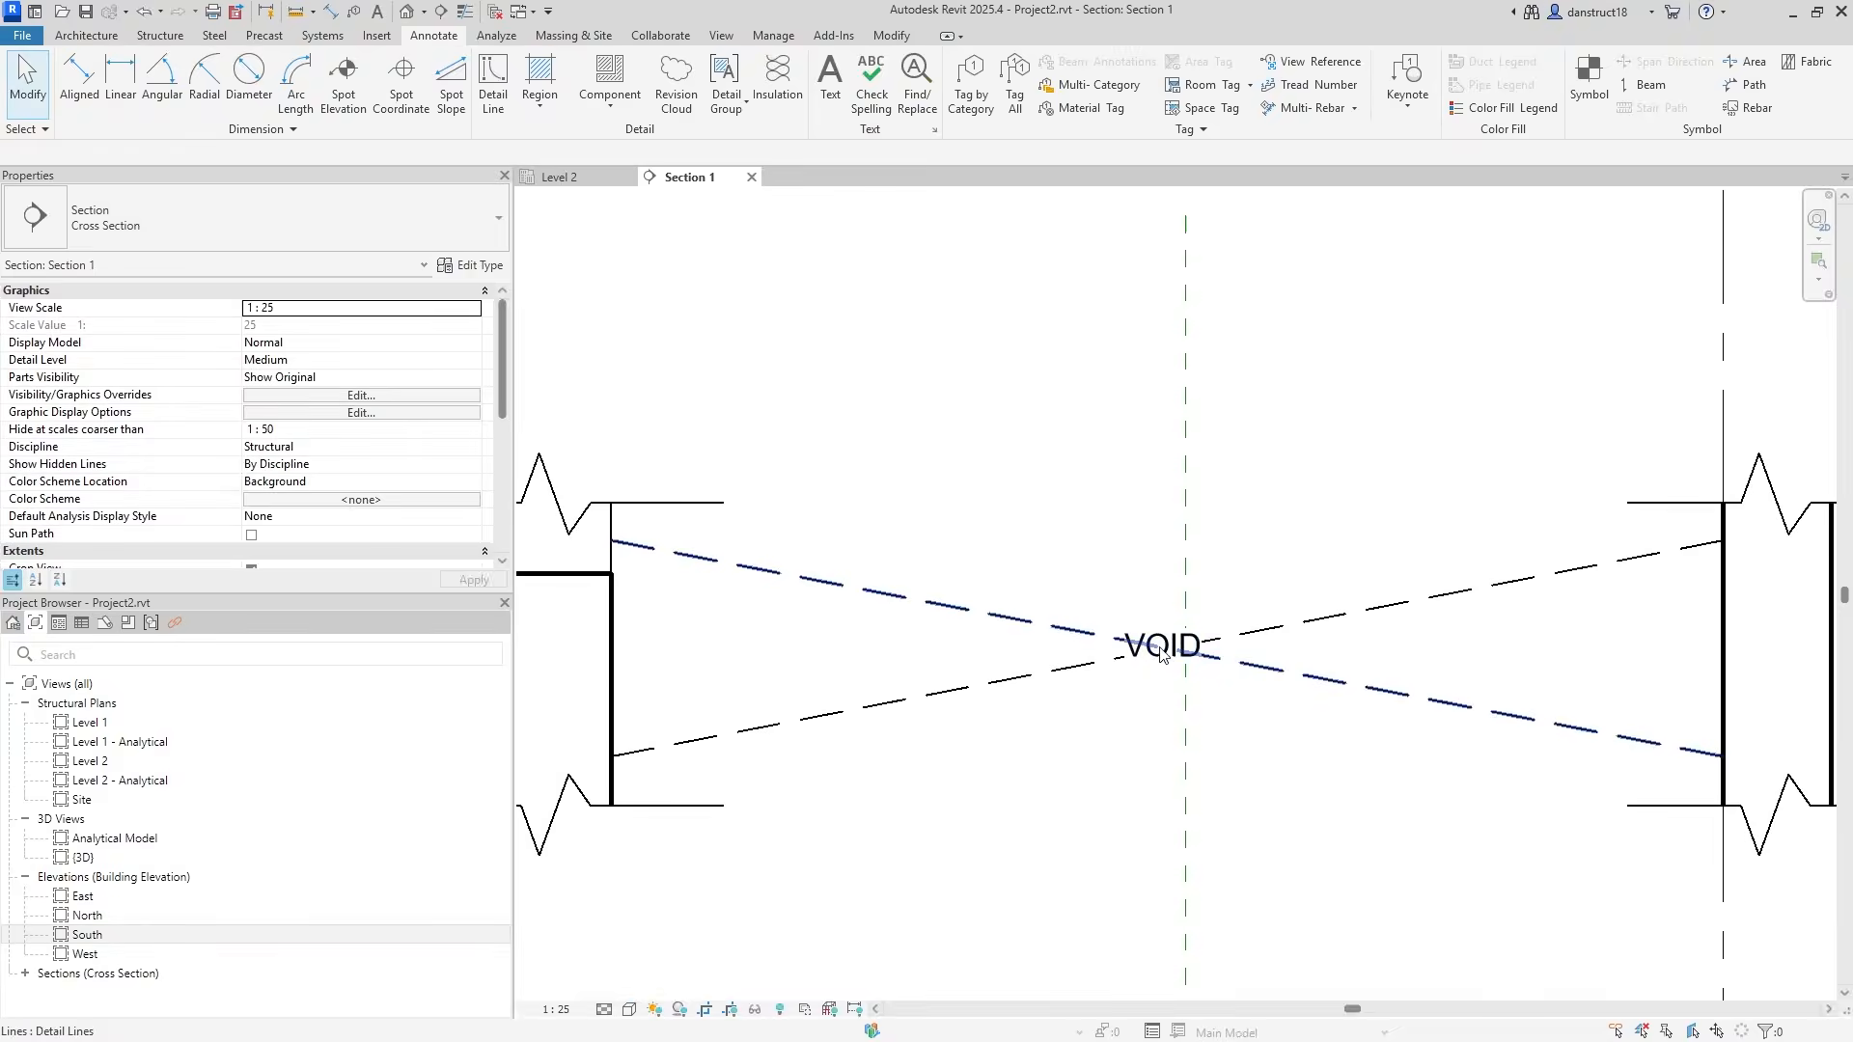
mouse_move(1139, 646)
middle_mouse_down()
mouse_move(1093, 612)
mouse_move(1491, 624)
middle_mouse_up()
scroll(1344, 627, "down", 2)
middle_click_drag(890, 662, 1274, 643)
scroll(677, 572, "up", 2)
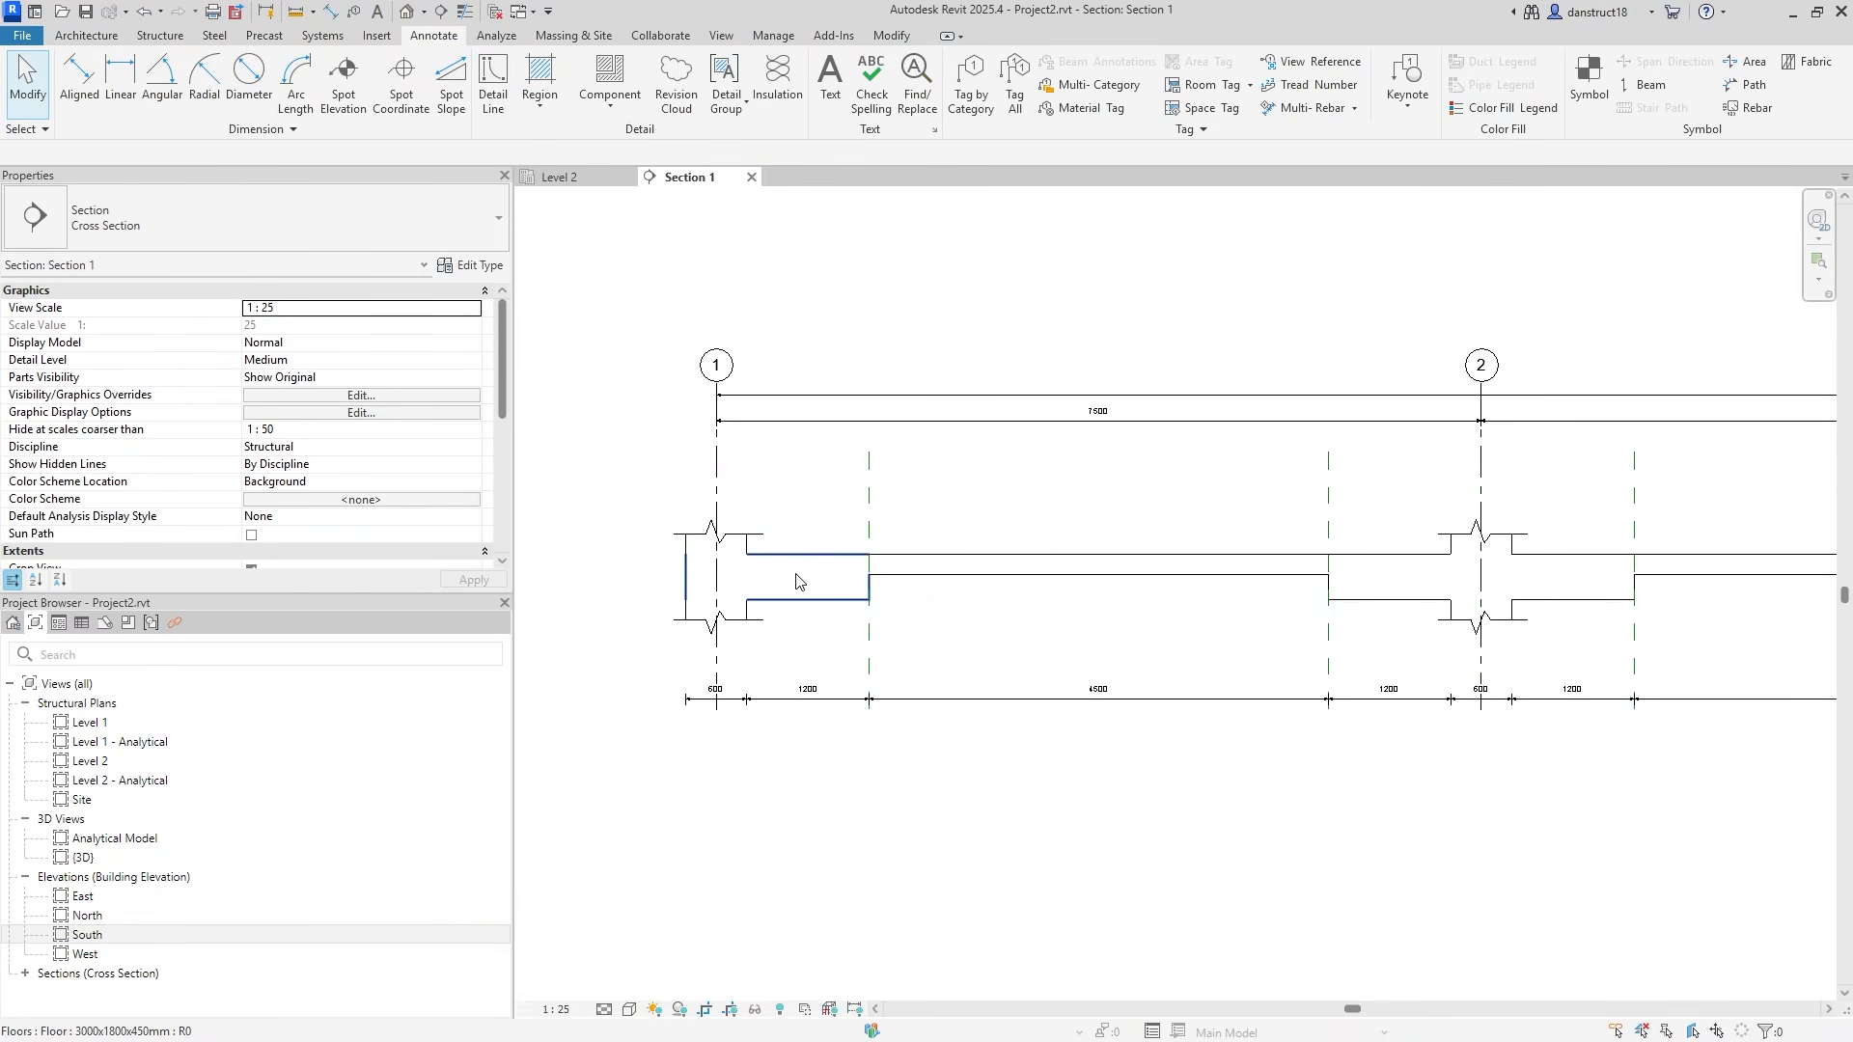
middle_click_drag(766, 577, 1109, 621)
scroll(1132, 628, "up", 2)
middle_click_drag(1249, 501, 1036, 590)
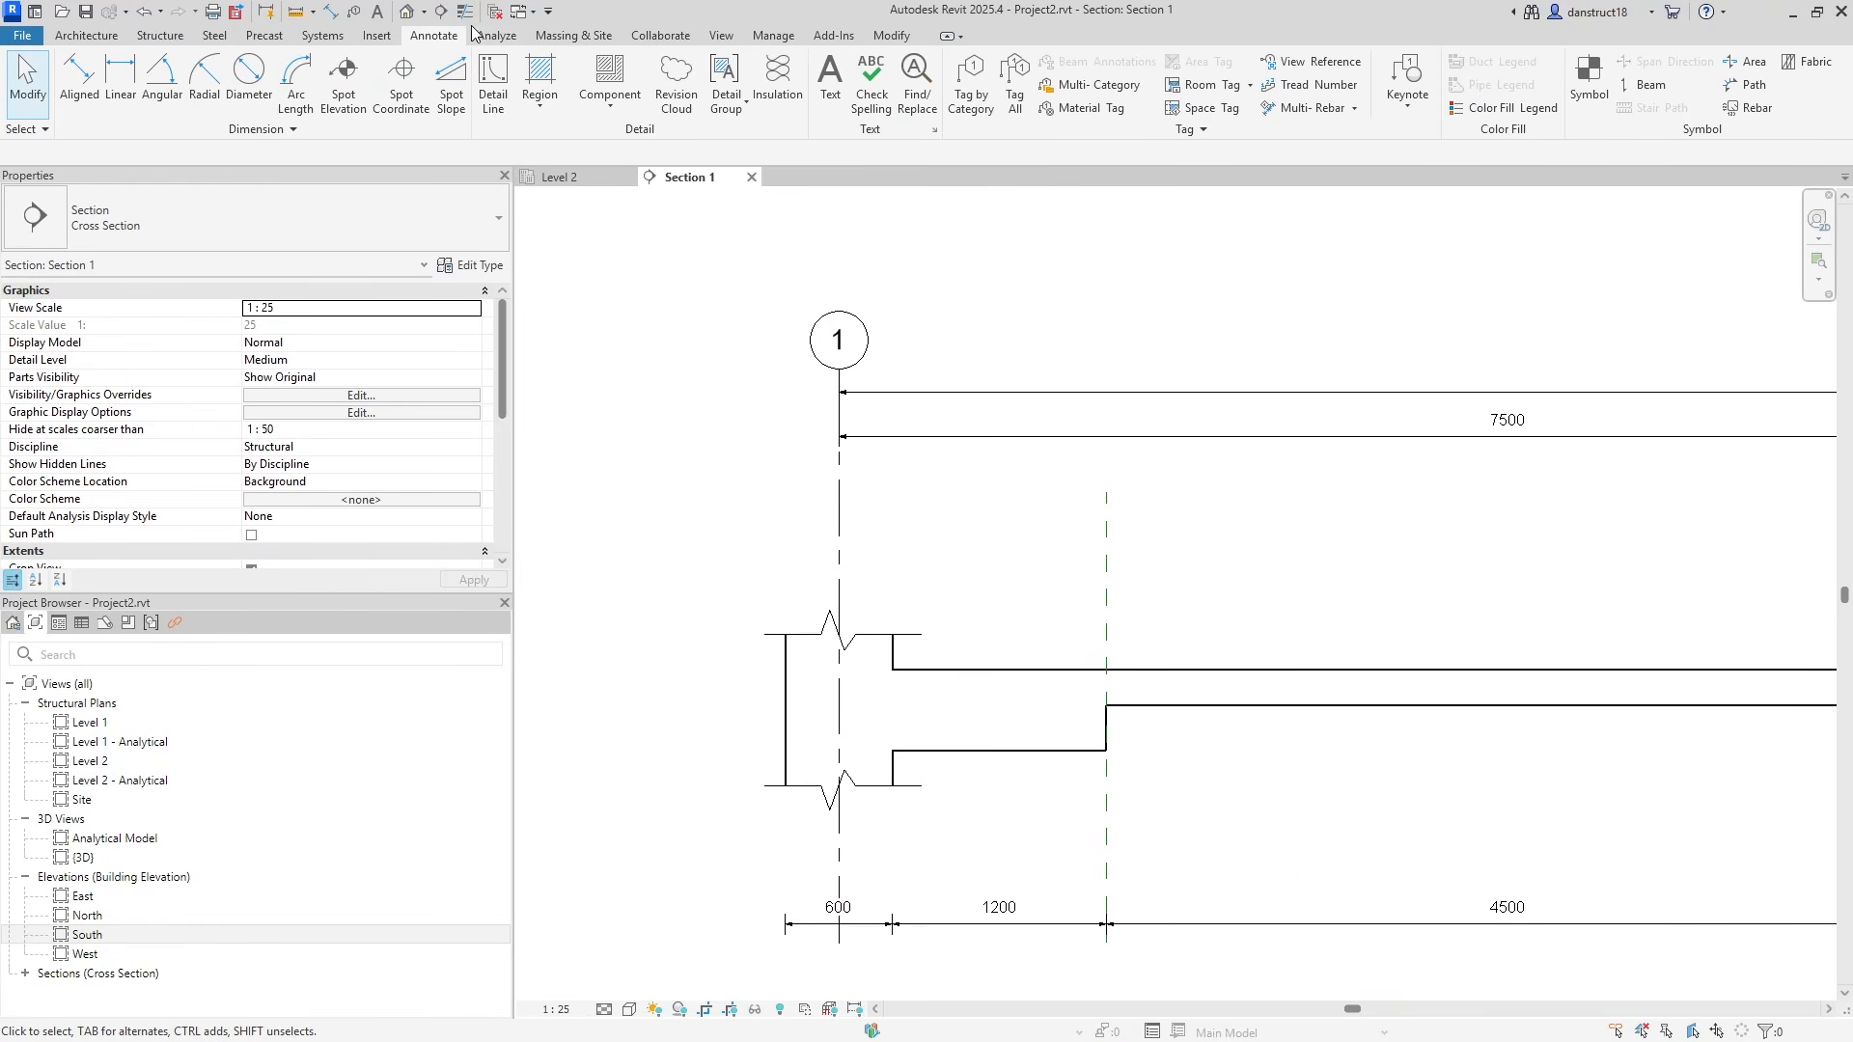
Tag the grid 1 drop panel as DP2, placing the tag just above the slab.
left_click(971, 104)
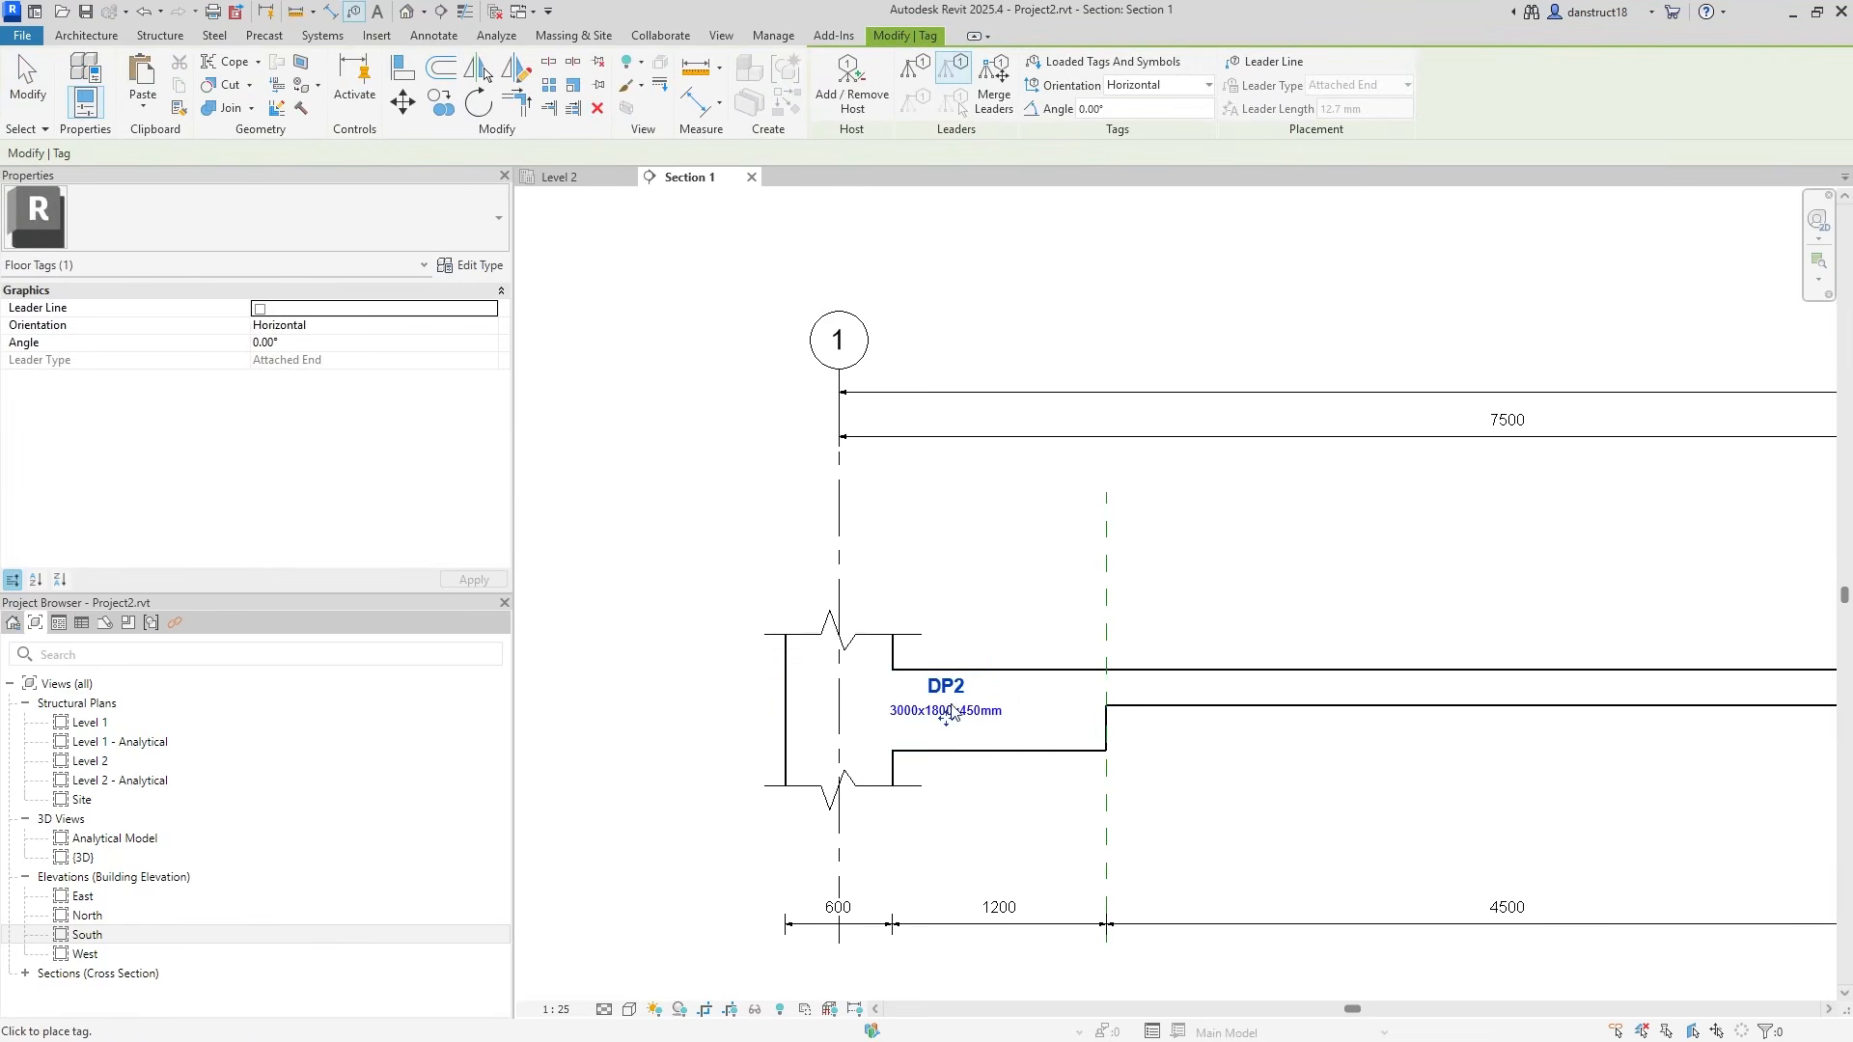
scroll(939, 706, "up", 1)
left_click_drag(948, 723, 1030, 643)
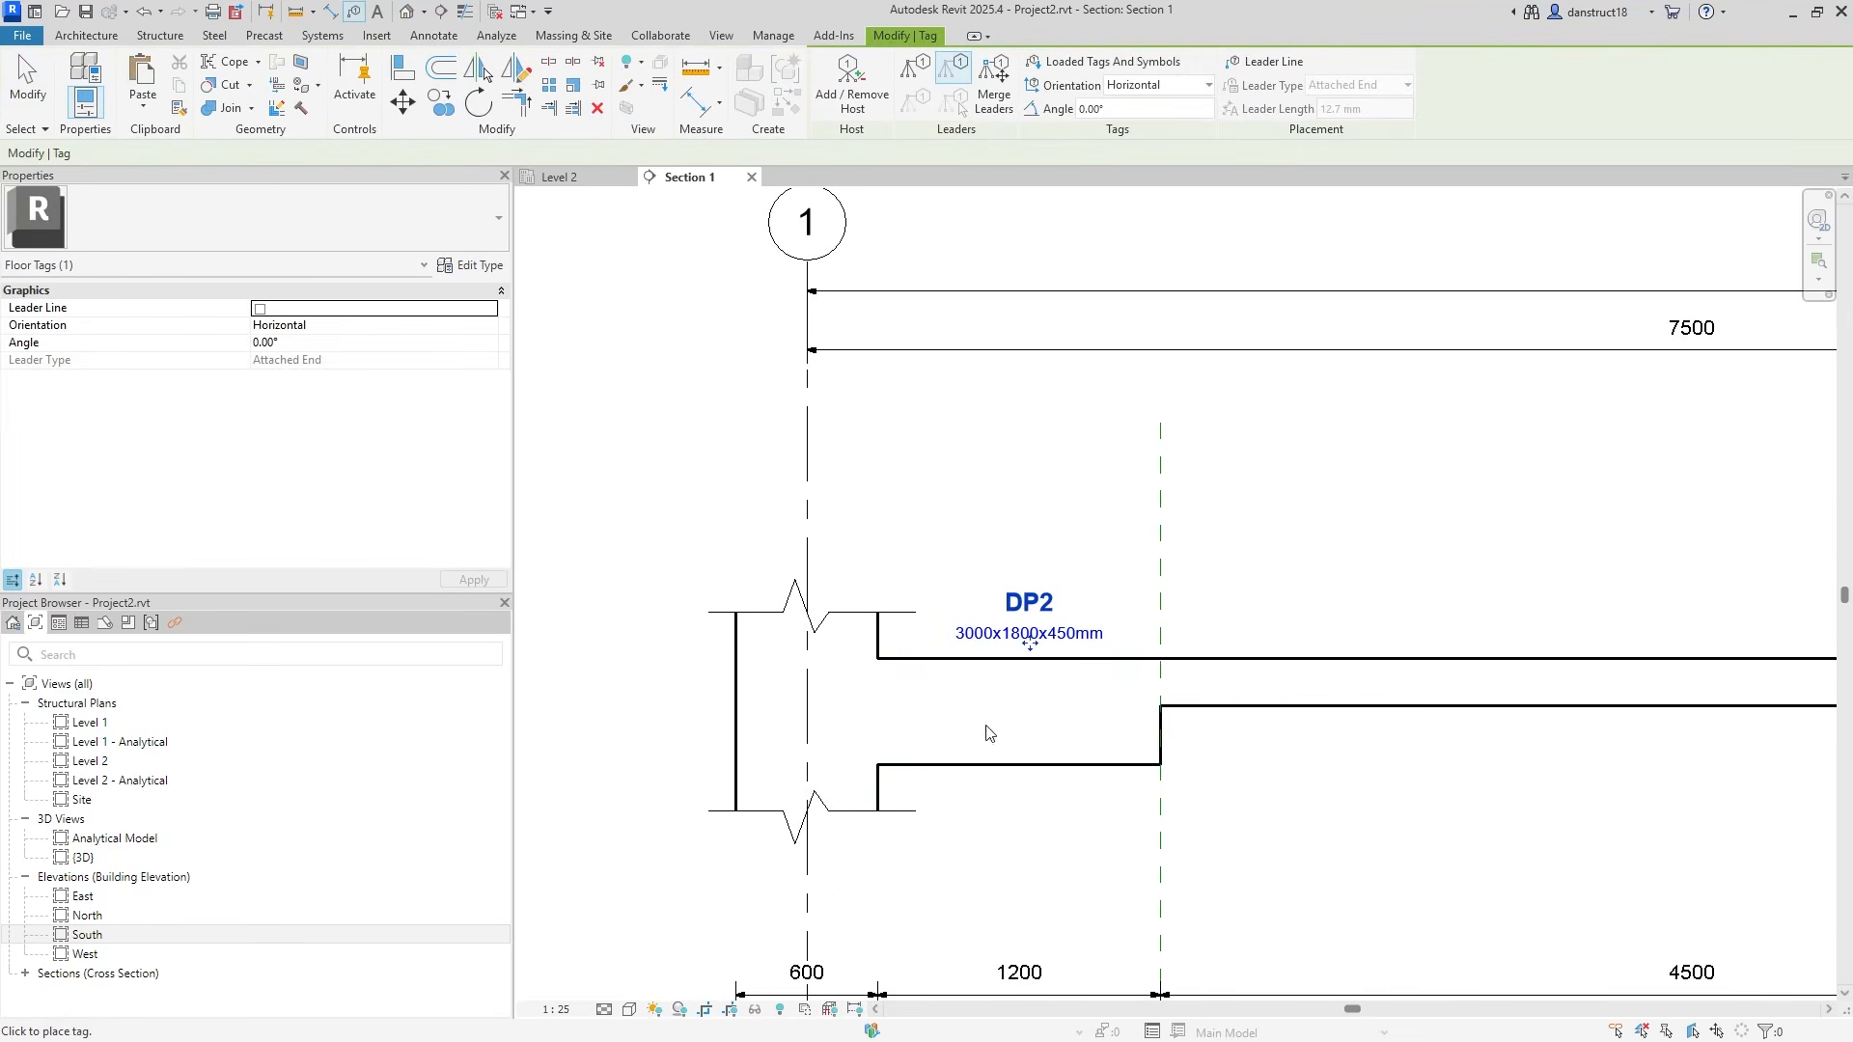
key("Escape")
left_click(1029, 635)
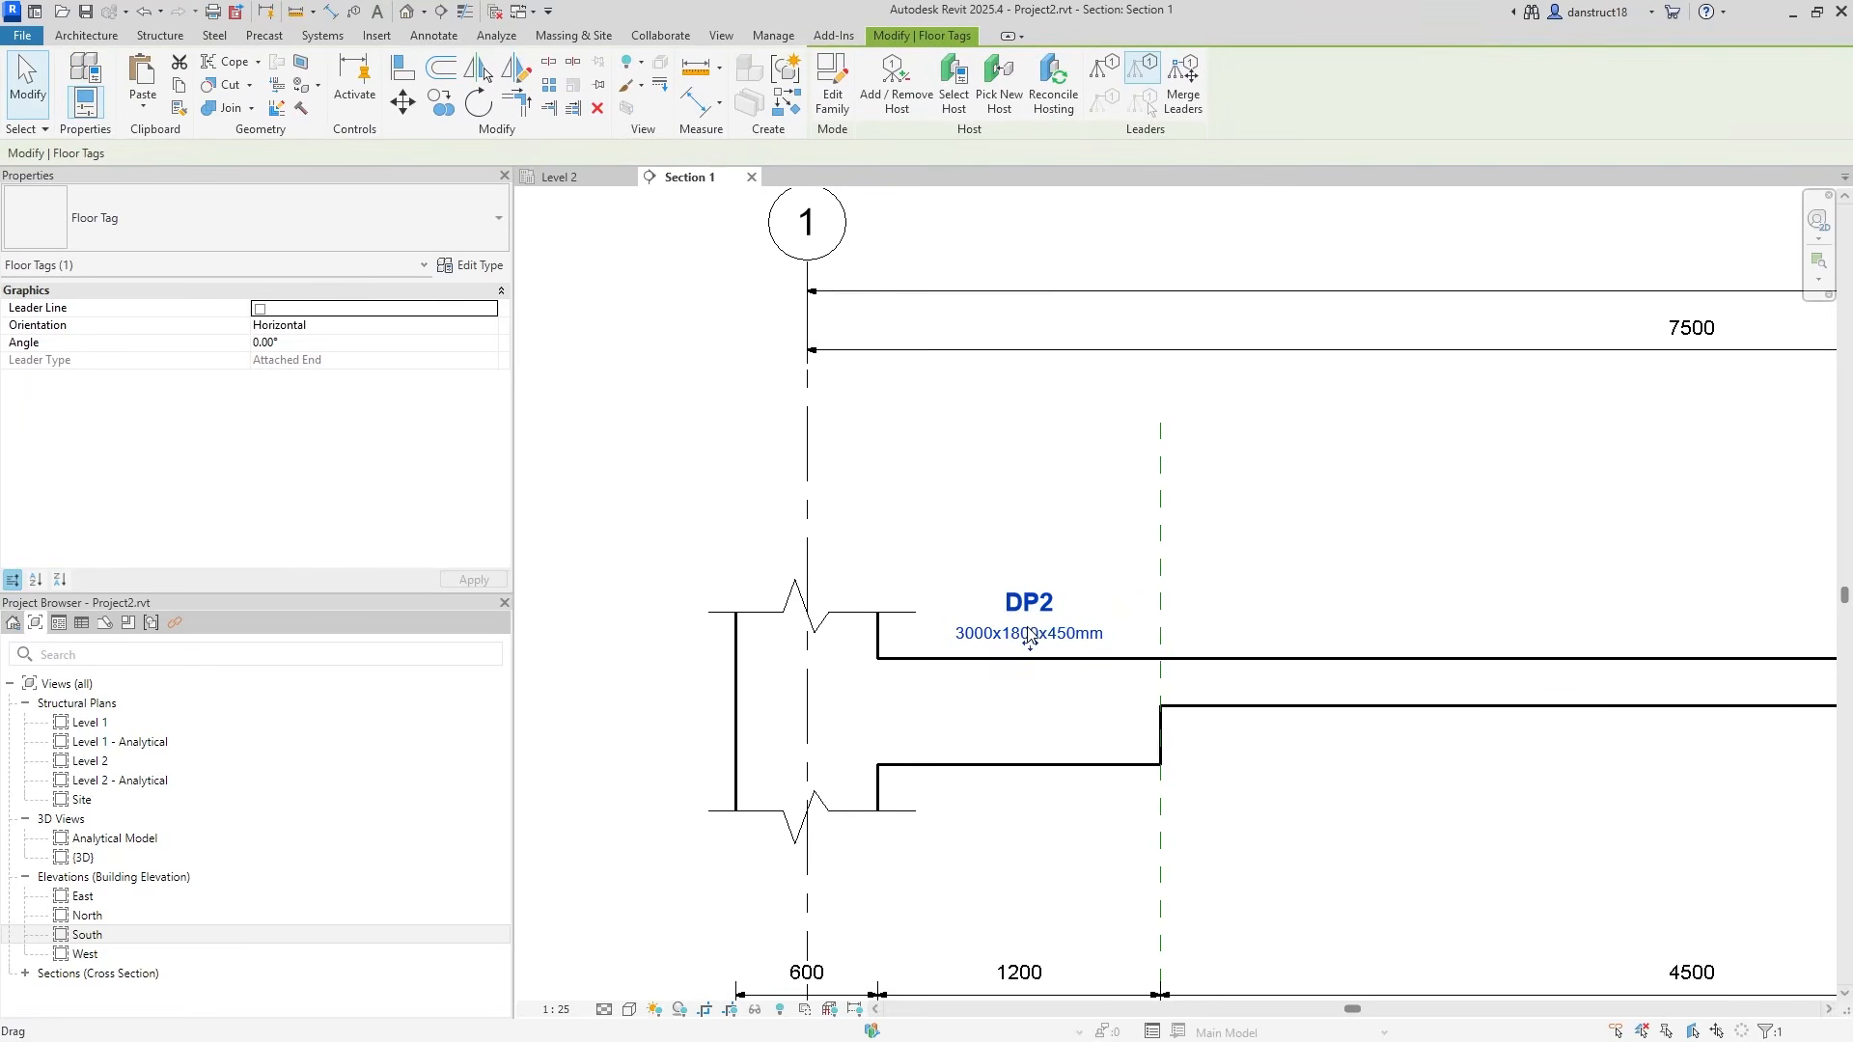
left_click_drag(1028, 639, 1020, 640)
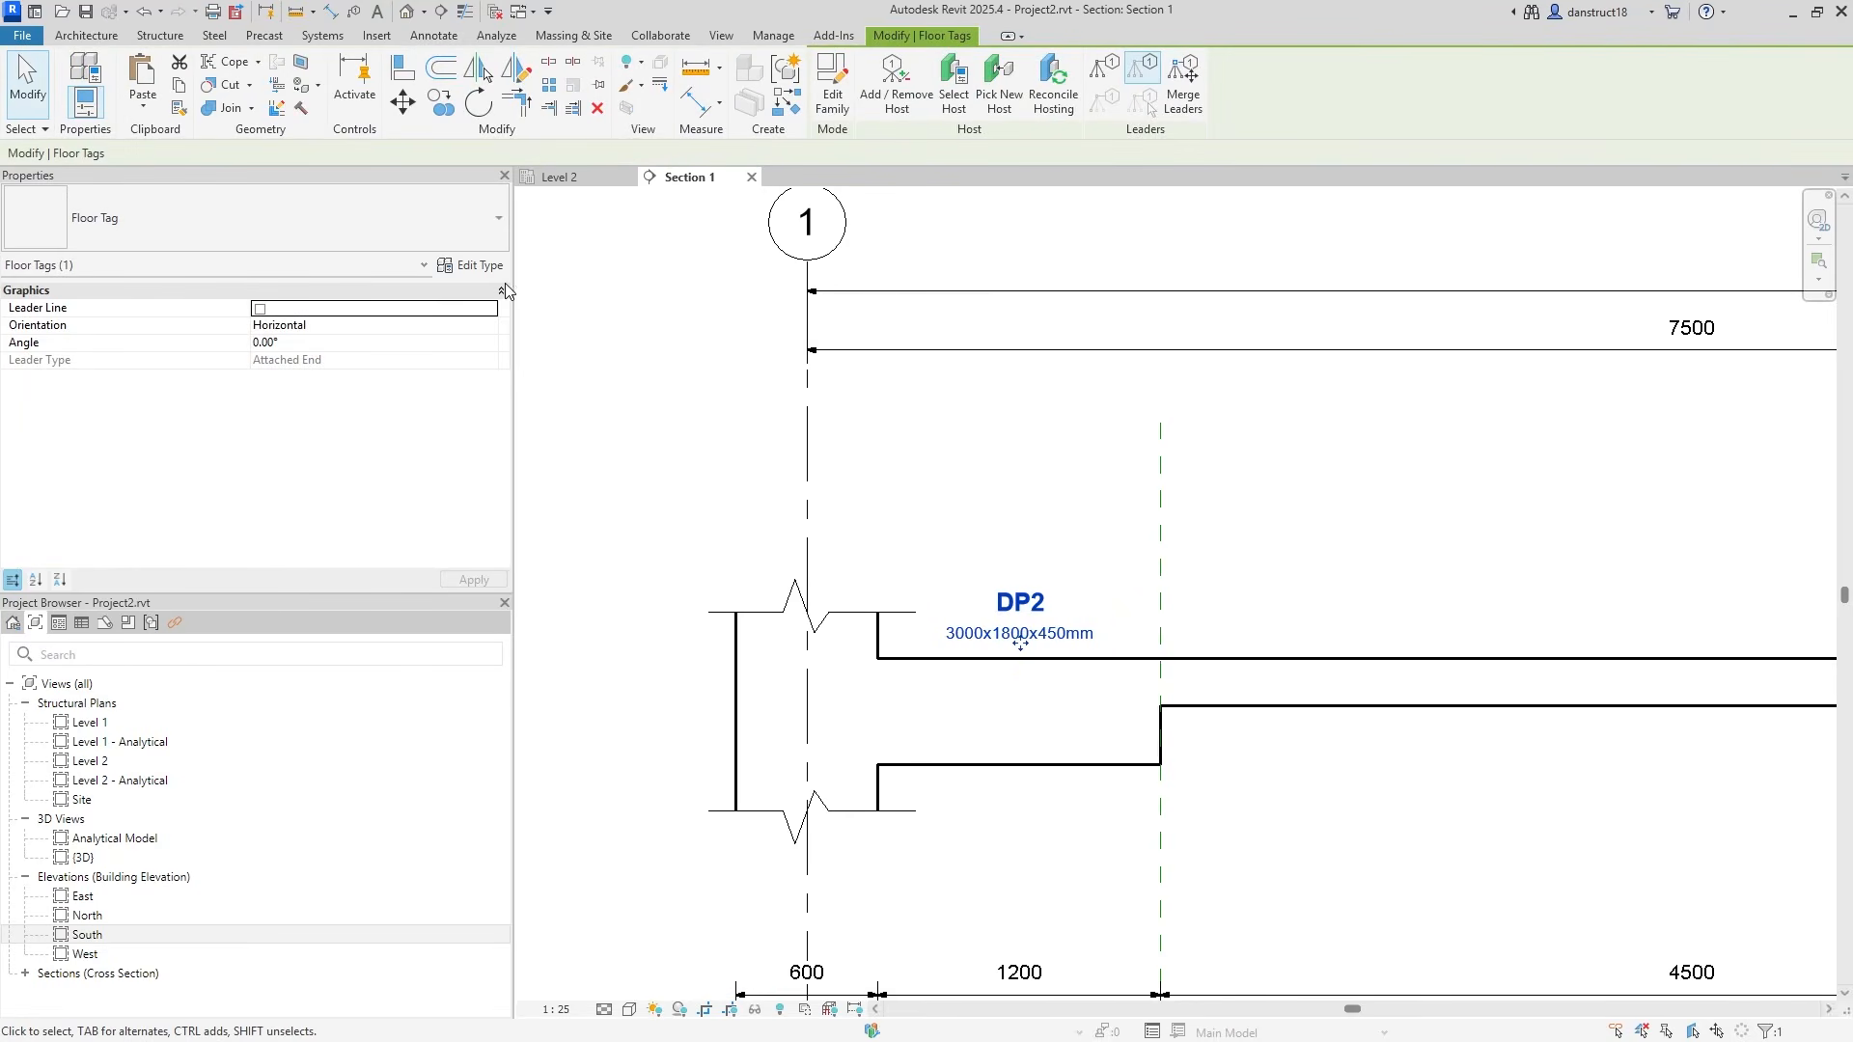
Copy the floor tag to the slab steps at grids 2 and 3.
left_click(441, 102)
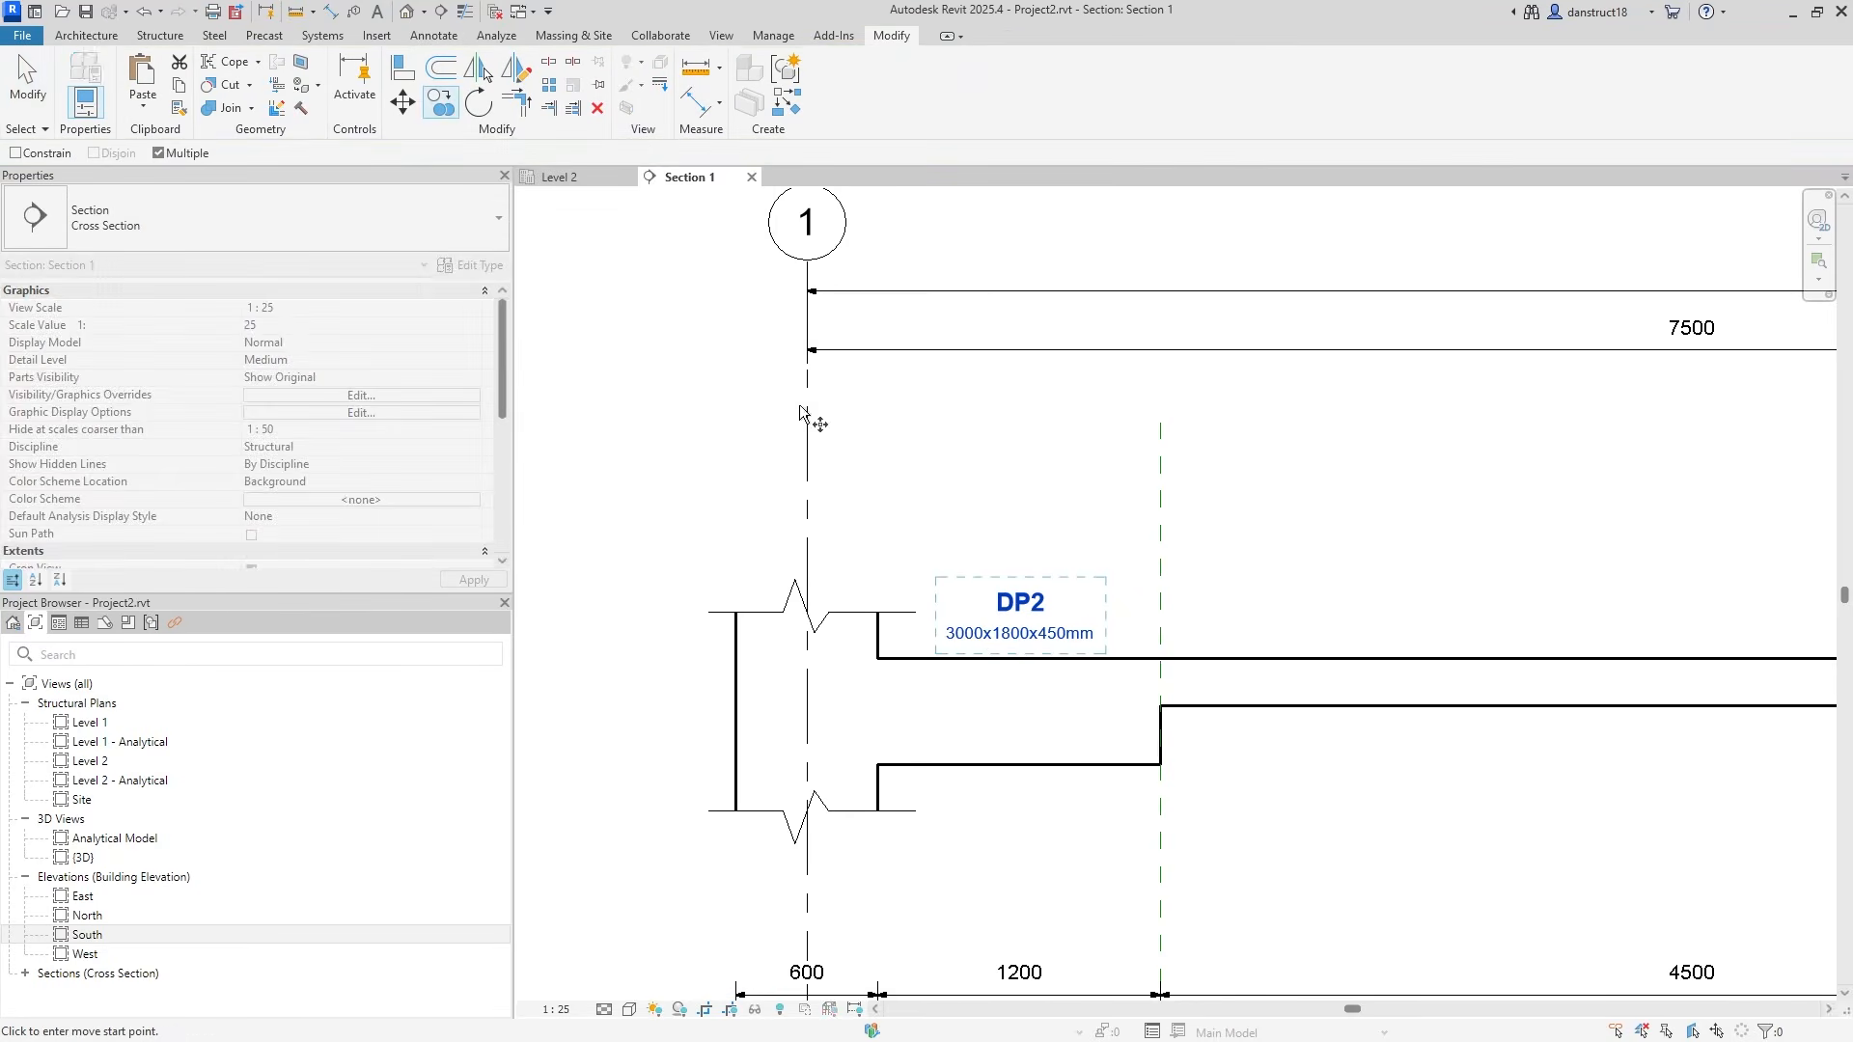
left_click(1161, 765)
scroll(1264, 664, "down", 4)
middle_click_drag(1556, 671, 456, 653)
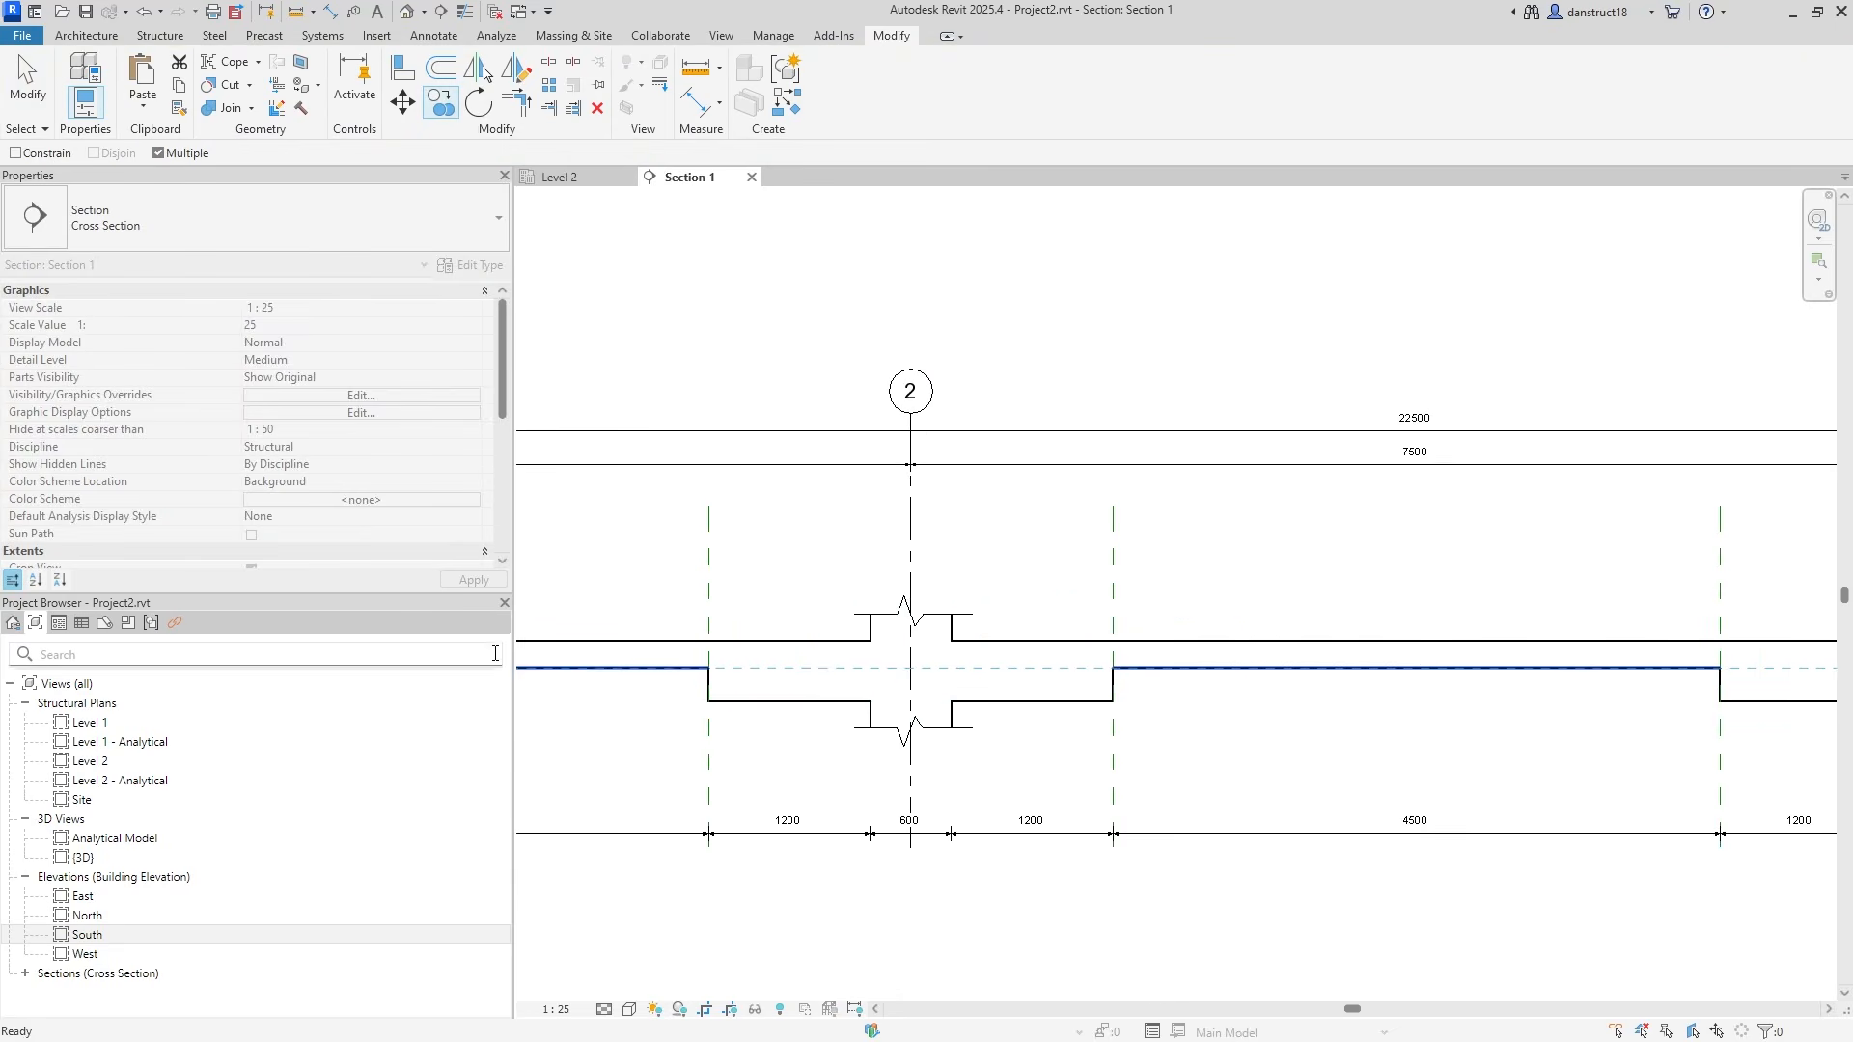
left_click(1112, 702)
scroll(1330, 672, "down", 1)
middle_click_drag(1330, 672, 476, 680)
left_click(1167, 705)
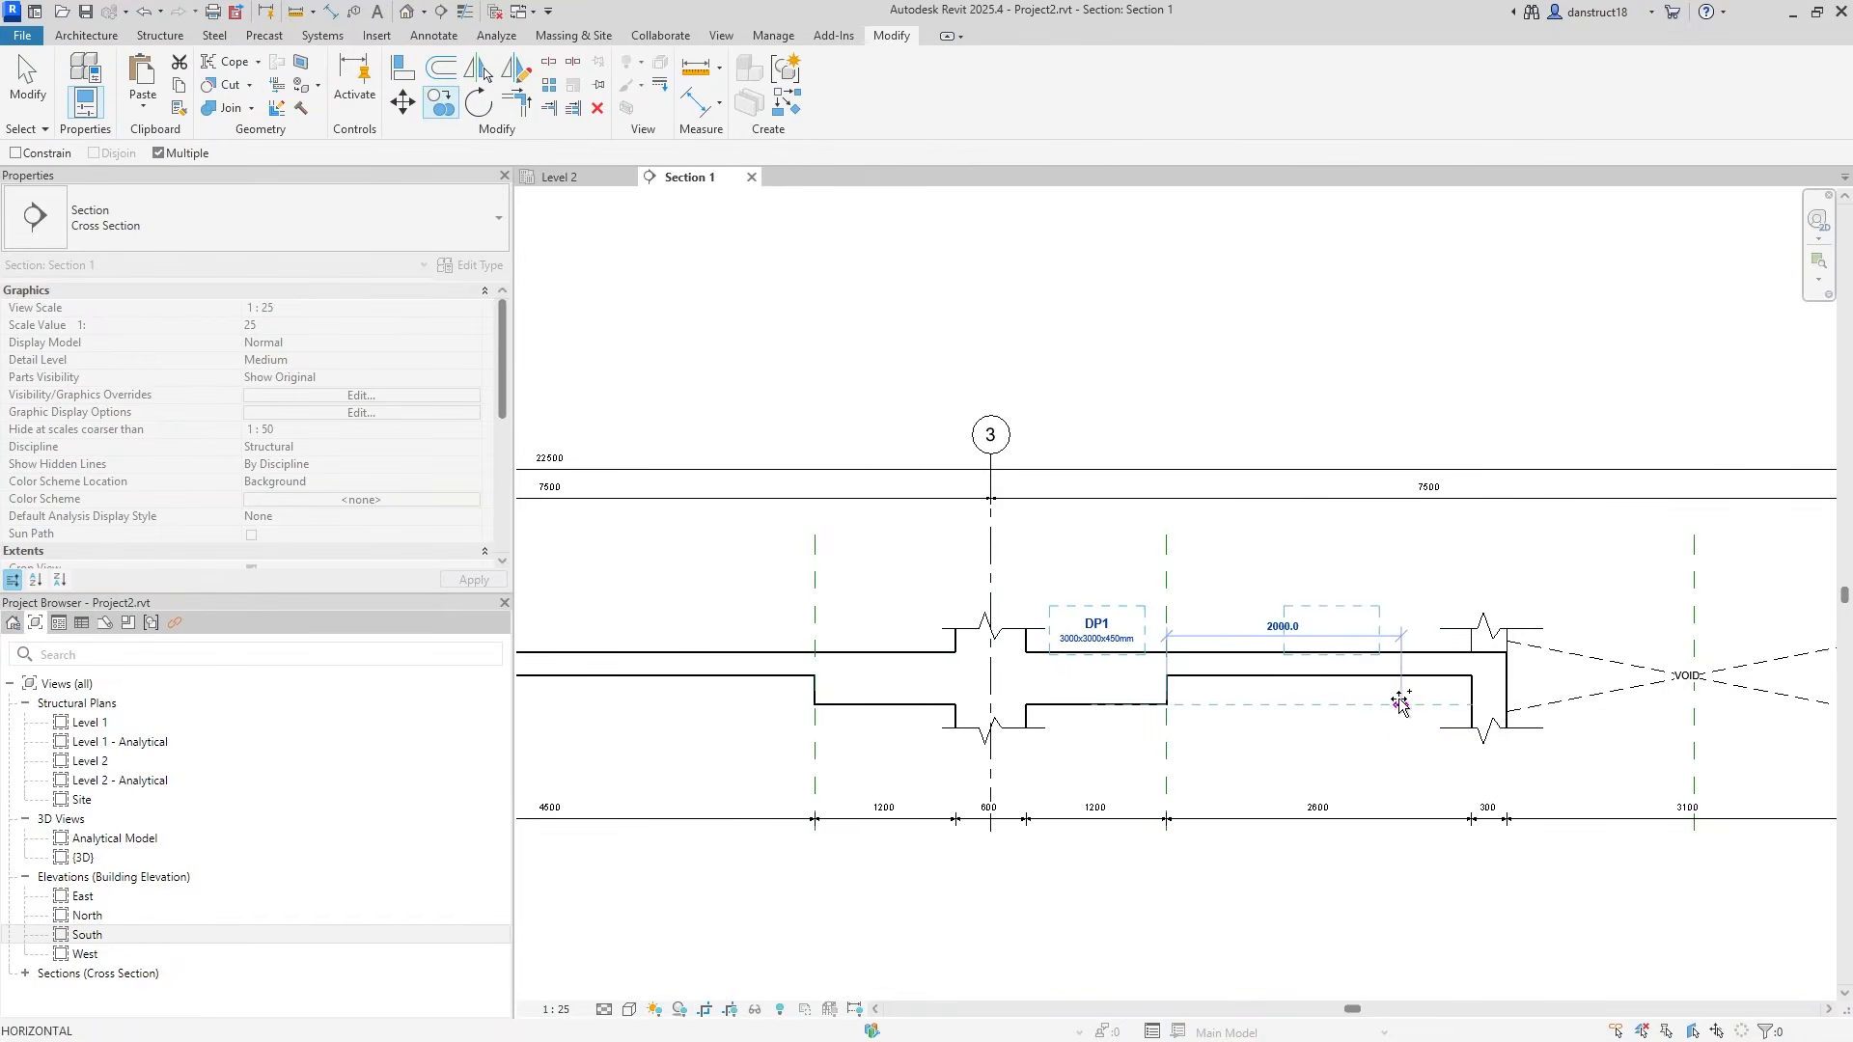
middle_click_drag(1491, 707, 1139, 719)
middle_click_drag(929, 559, 1387, 590)
key("Escape")
scroll(1236, 650, "down", 3)
middle_click_drag(854, 703, 1487, 644)
scroll(1055, 625, "up", 2)
middle_click_drag(1047, 625, 1685, 609)
scroll(1206, 619, "up", 5)
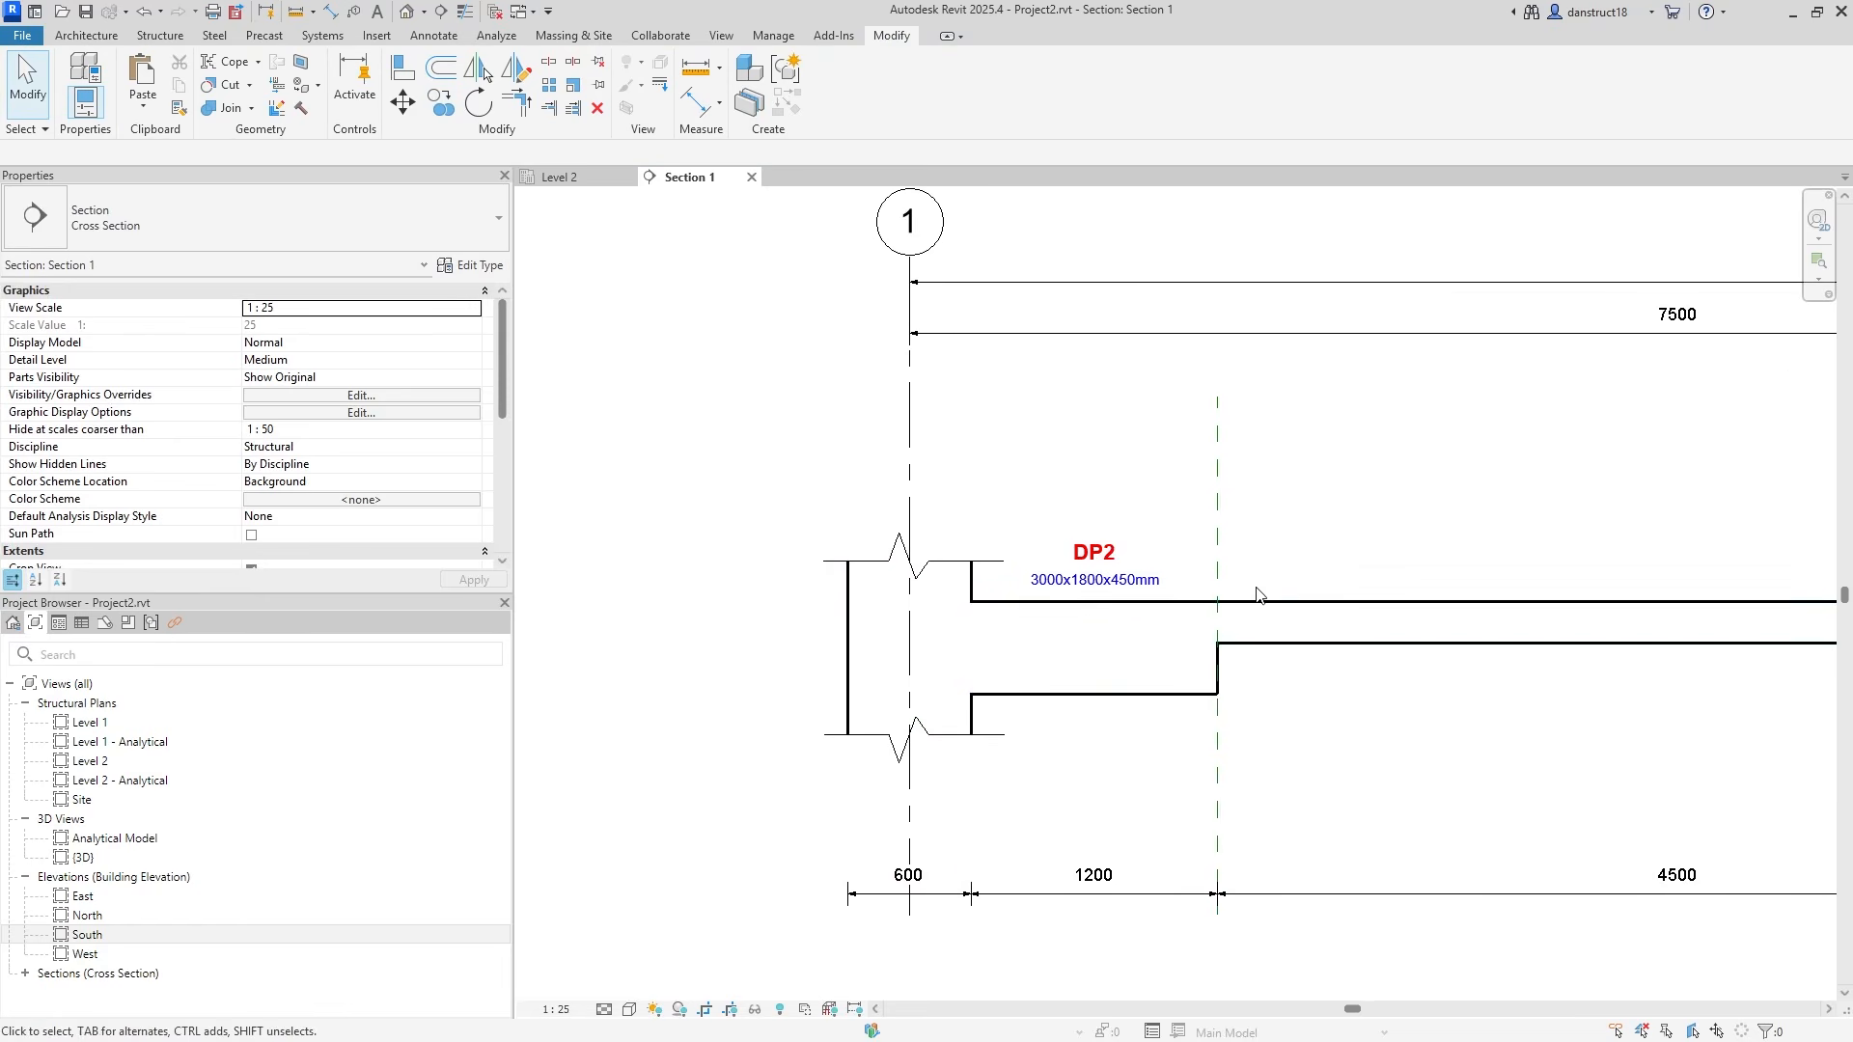
middle_click_drag(1264, 681, 1111, 686)
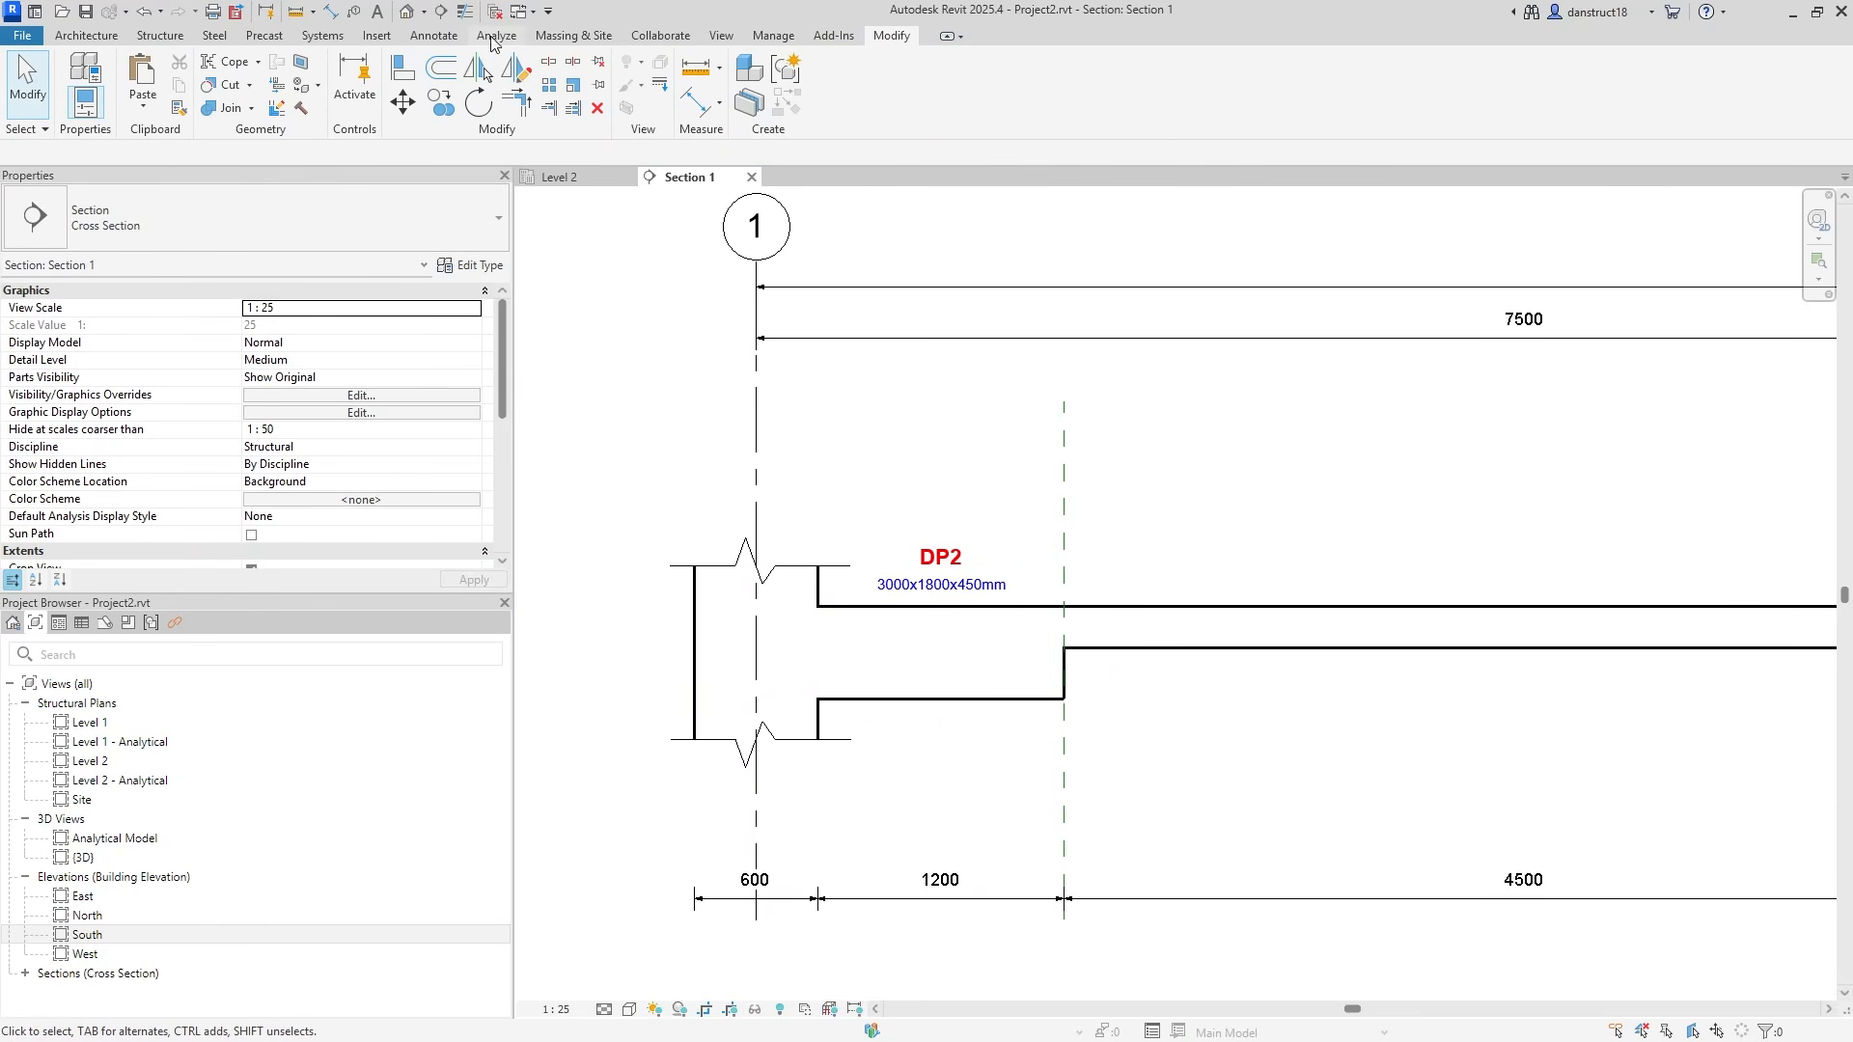
Add an aligned 200/250 thickness dimension at the grid 1 slab step.
left_click(433, 35)
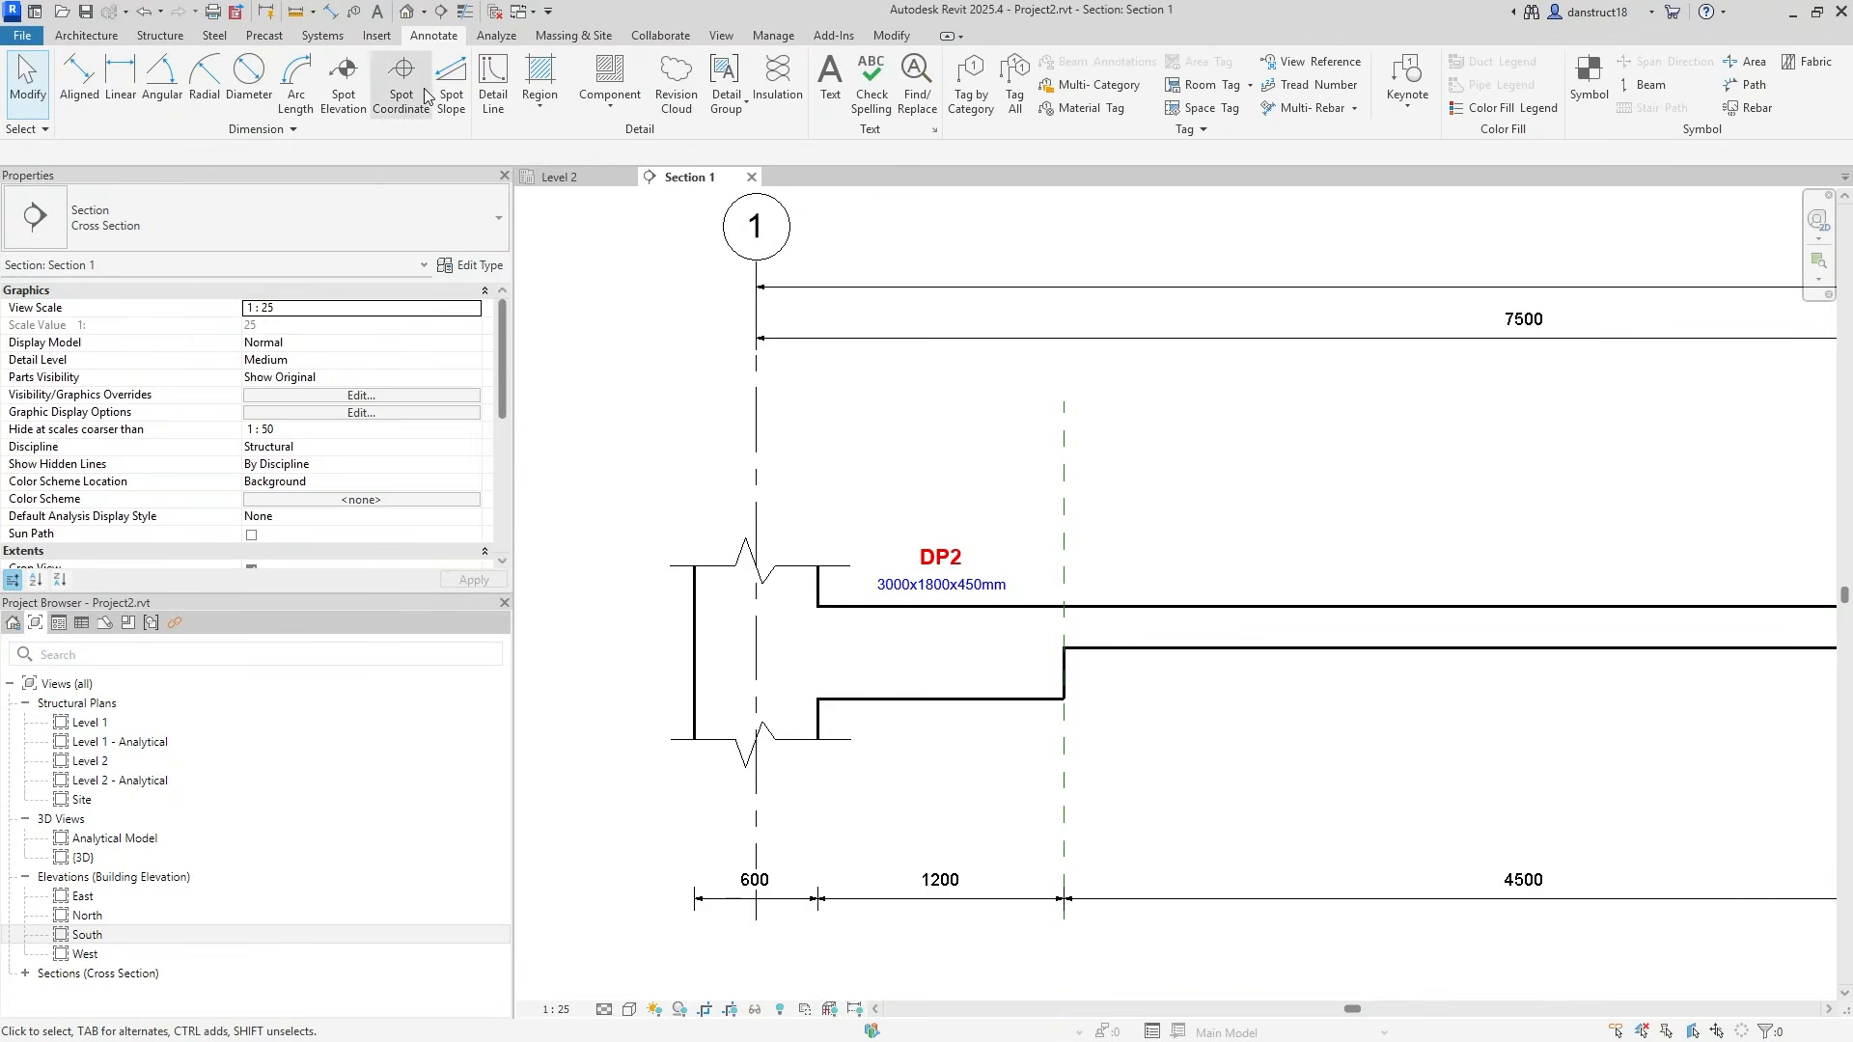
left_click(79, 83)
left_click(1005, 681)
left_click(1131, 644)
left_click(1151, 600)
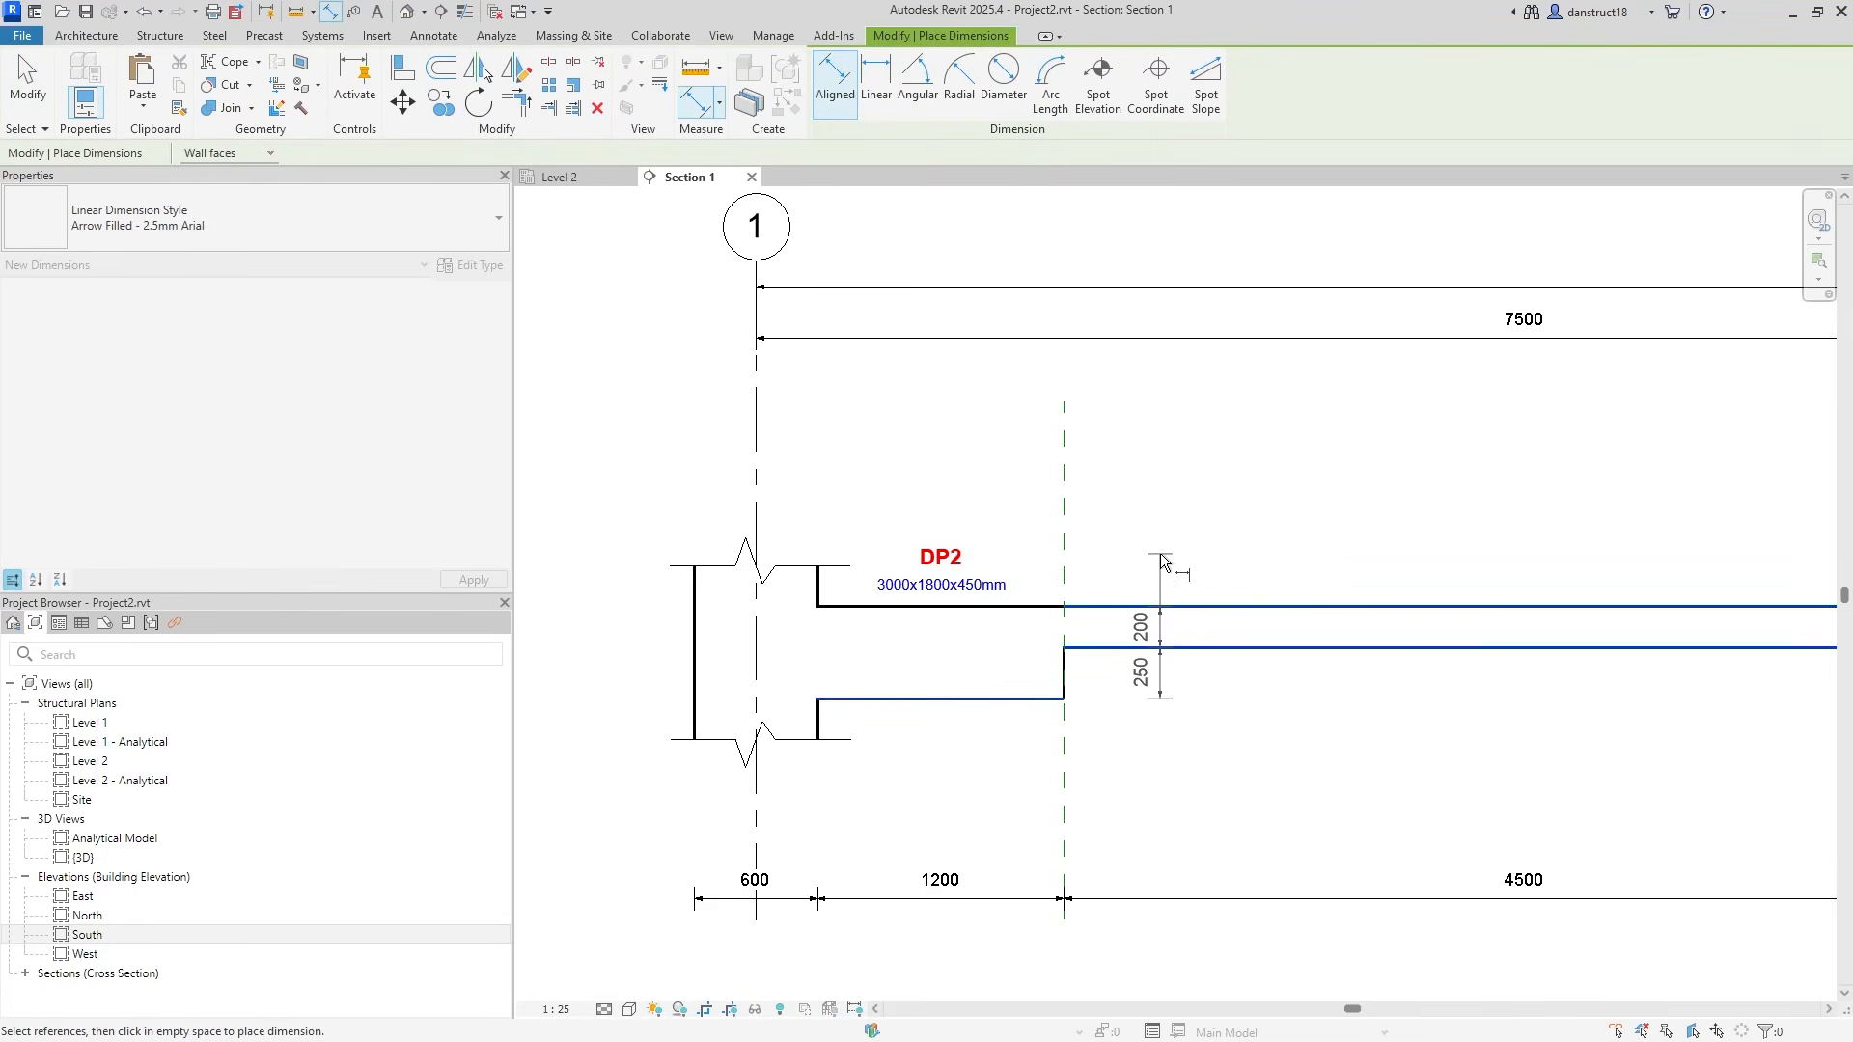
left_click(1160, 553)
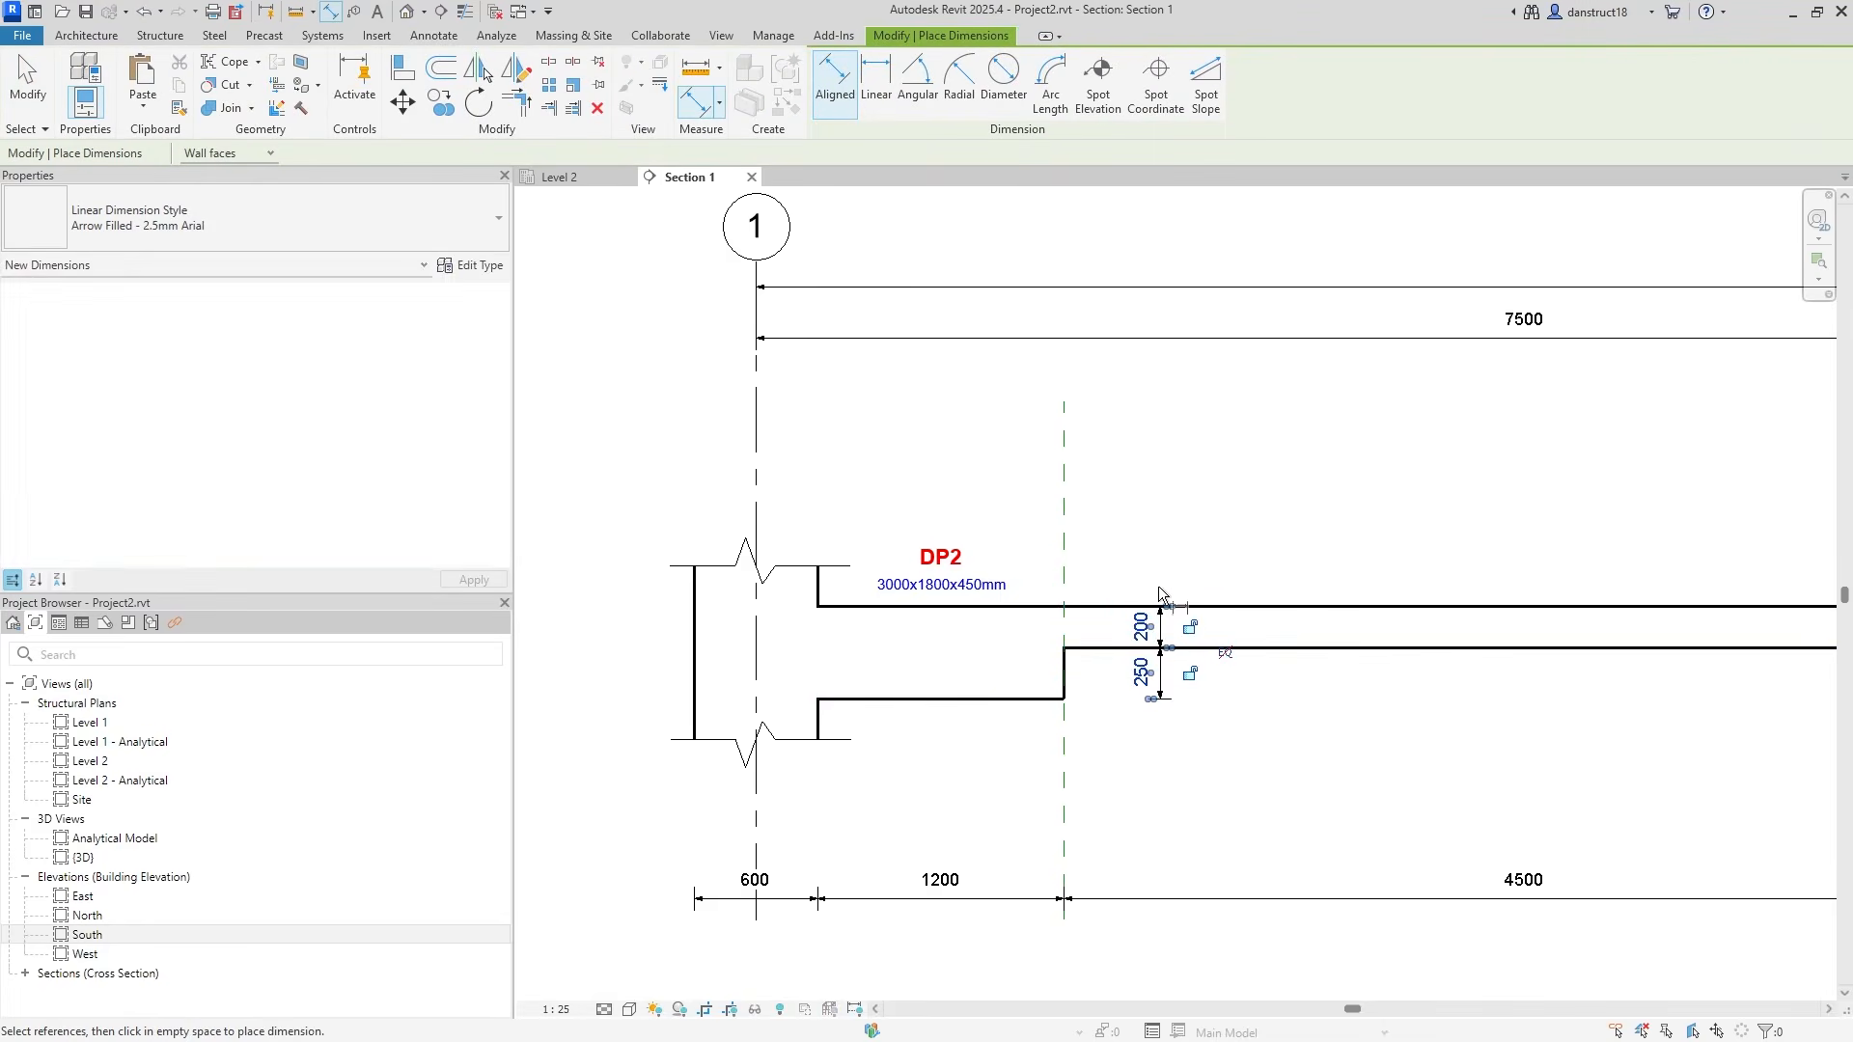
Dimension the 200/250 slab and drop-panel depths at the grid 2 and grid 3 steps.
scroll(1196, 632, "down", 3)
middle_click_drag(1585, 674, 1062, 633)
scroll(1062, 634, "up", 2)
left_click(999, 616)
left_click(1009, 648)
left_click(915, 692)
left_click(1012, 706)
middle_click_drag(1452, 659, 668, 670)
middle_click_drag(1434, 626, 1124, 648)
left_click(1293, 647)
left_click(1298, 682)
left_click(1189, 726)
left_click(1259, 738)
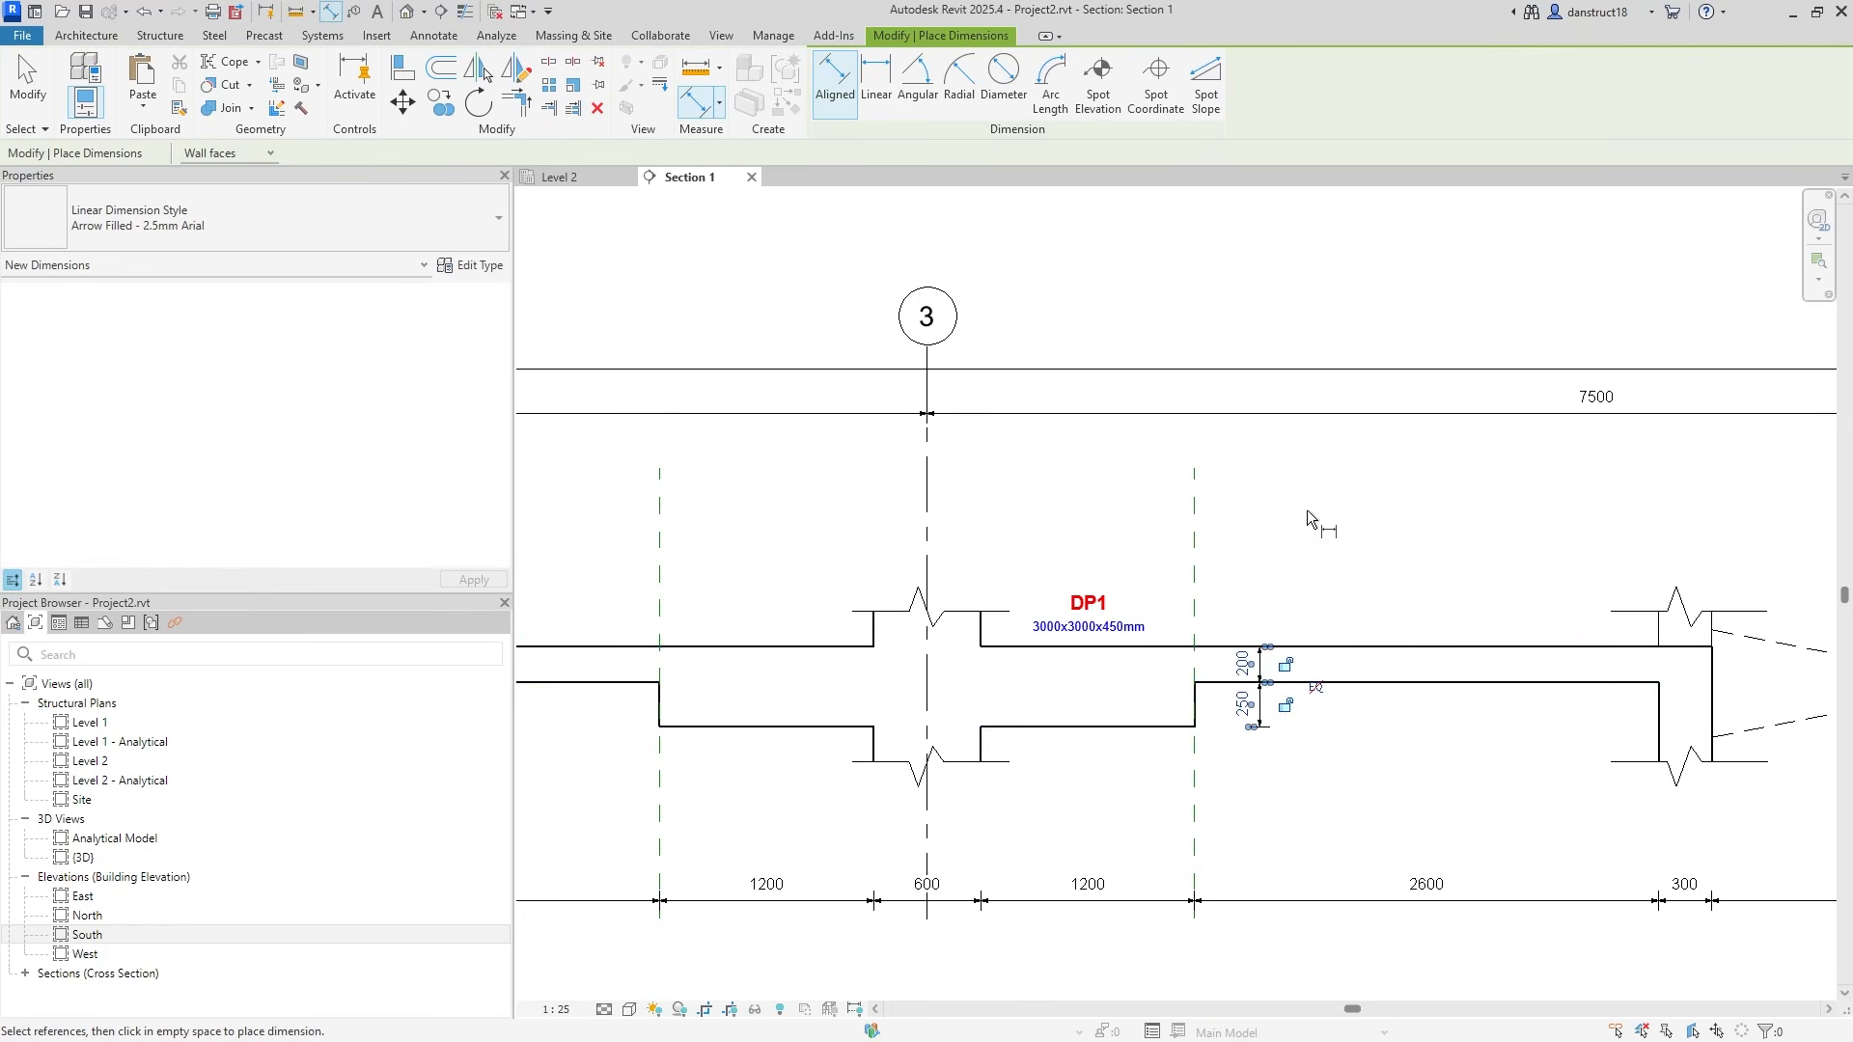
key("Escape")
key("Escape")
scroll(1307, 522, "down", 6)
scroll(927, 558, "down", 2)
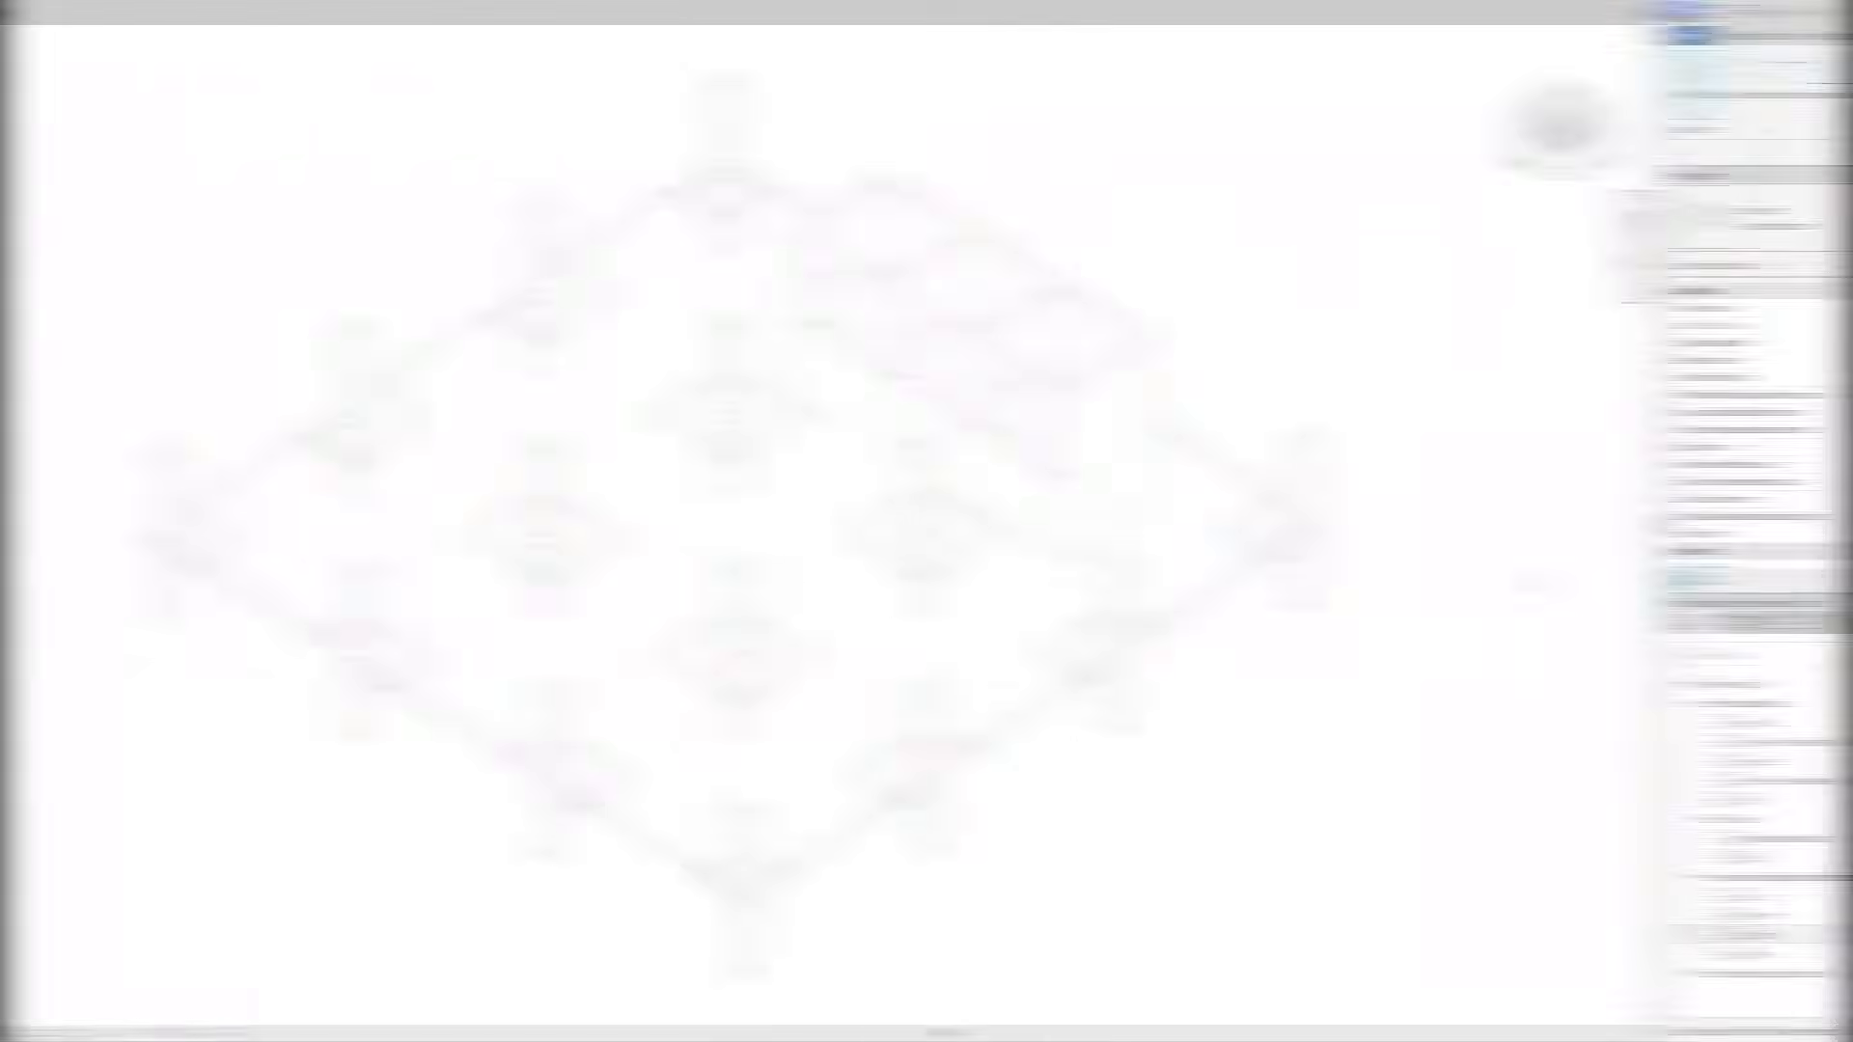